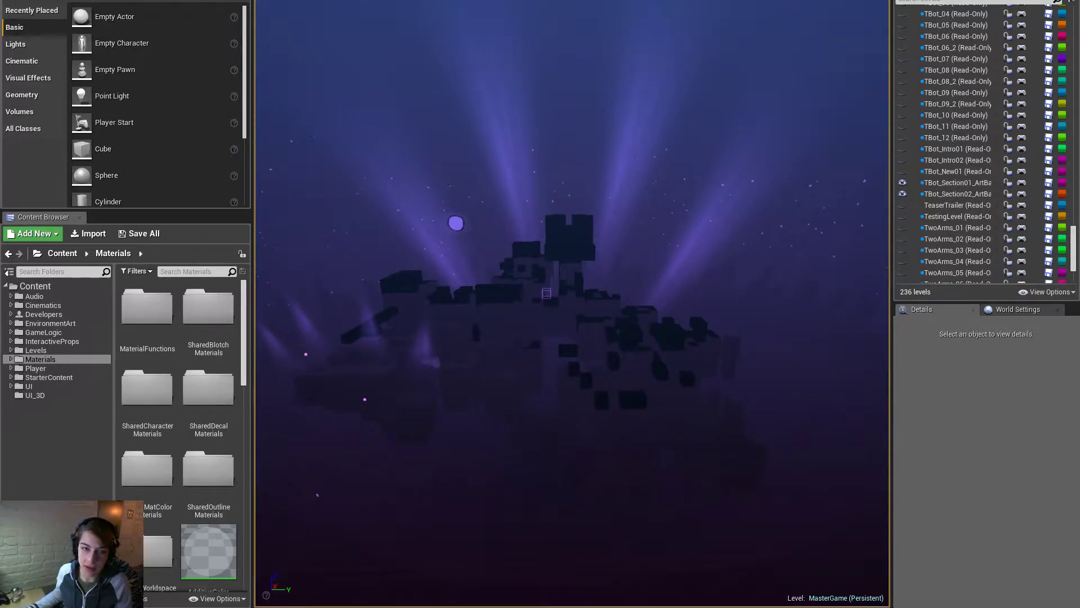
# Step: Play the level in the editor, expand the viewport to full screen and start the game from the Opening entry
pyautogui.click(452, 0)
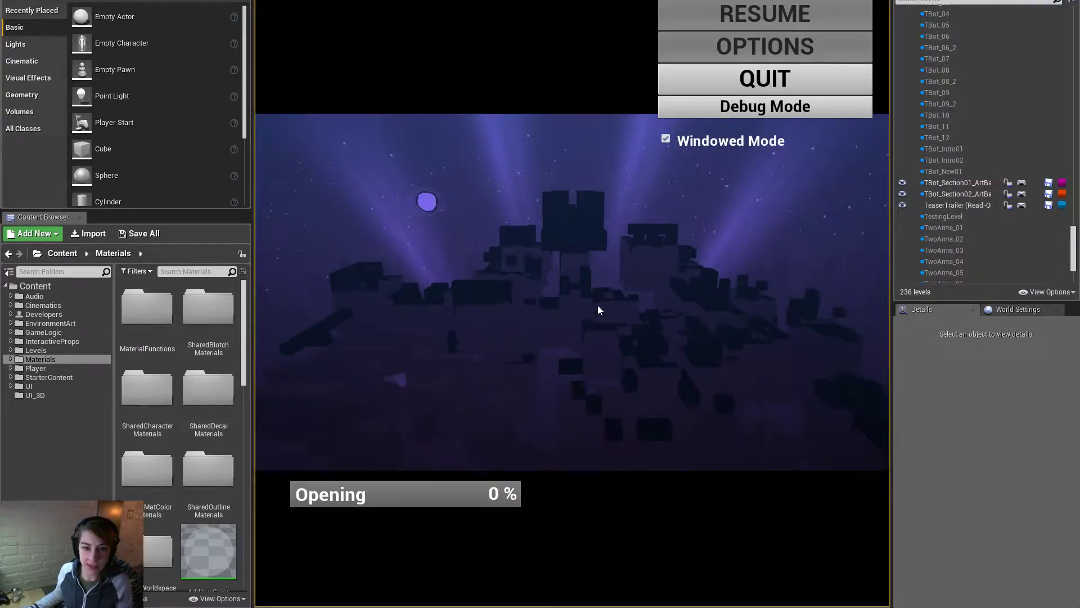
pyautogui.press('F11')
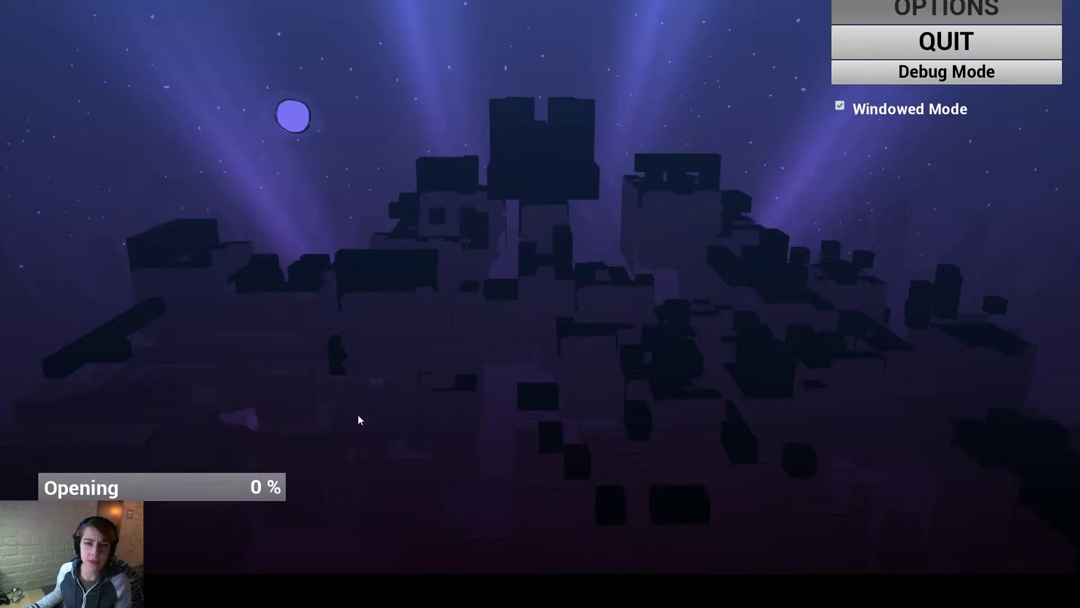
pyautogui.click(238, 487)
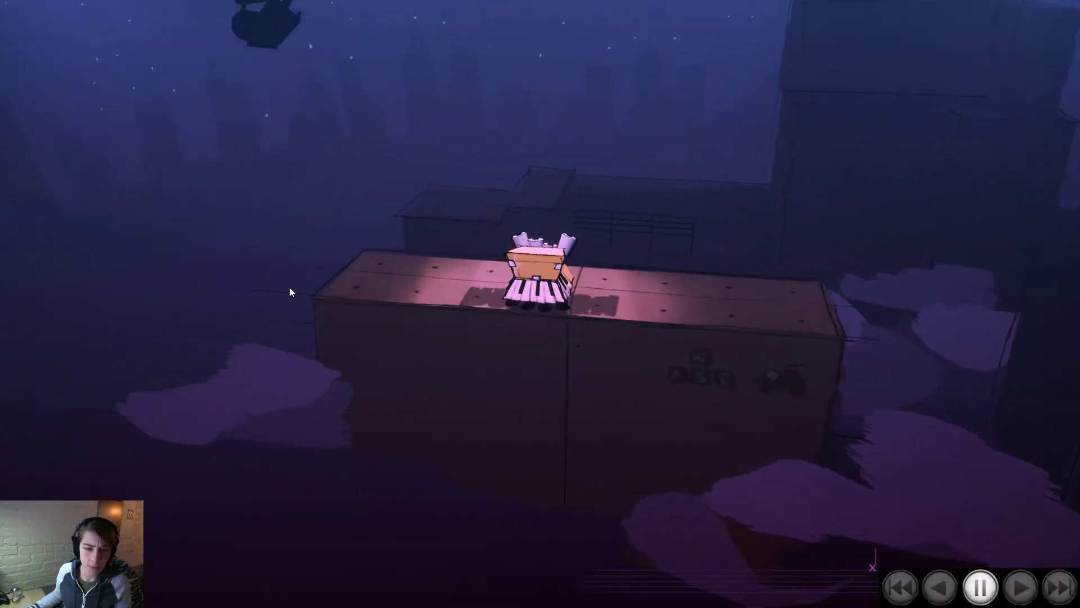
# Step: Play-test the piano character by moving it back and forth along the starting platform, and exit the game
pyautogui.press('d')
pyautogui.press('d')
pyautogui.press('d')
pyautogui.press('d')
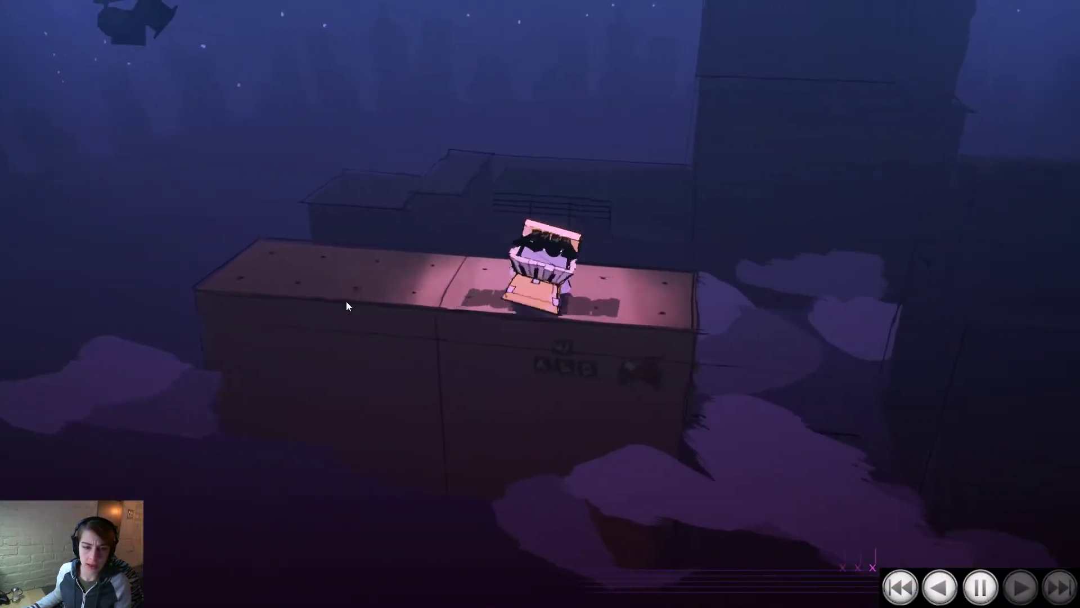
pyautogui.press('w')
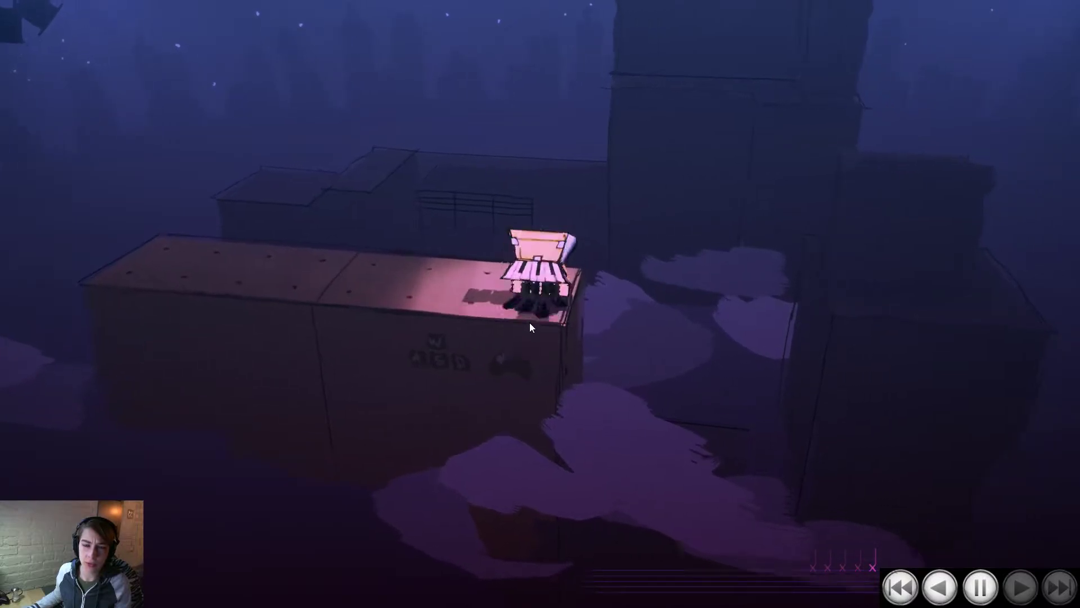
pyautogui.press('a')
pyautogui.press('a')
pyautogui.press('a')
pyautogui.press('a')
pyautogui.press('a')
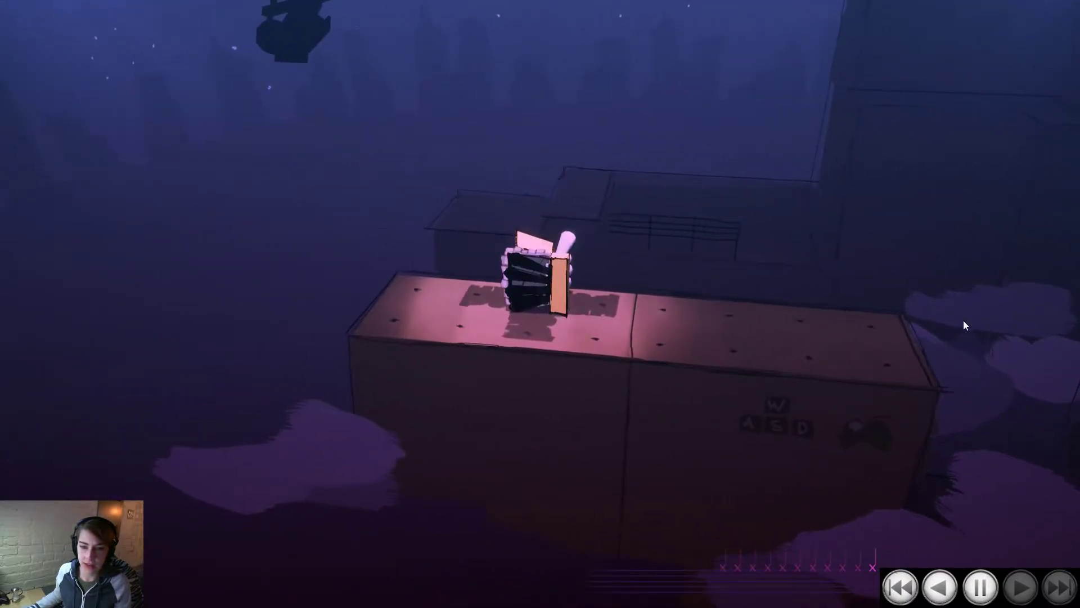
pyautogui.press('a')
pyautogui.press('d')
pyautogui.press('d')
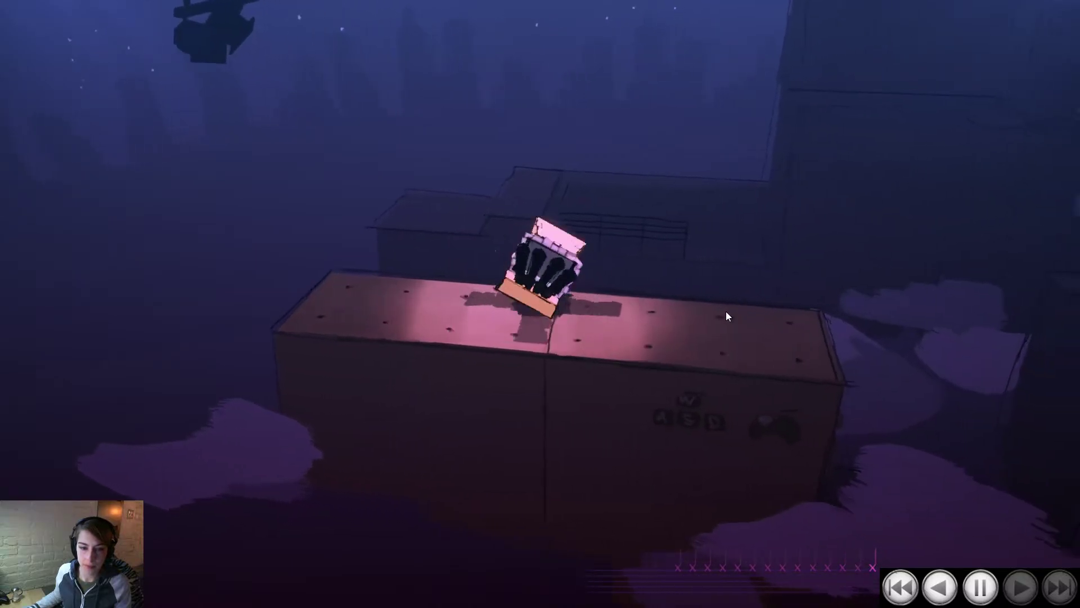
pyautogui.press('d')
pyautogui.press('d')
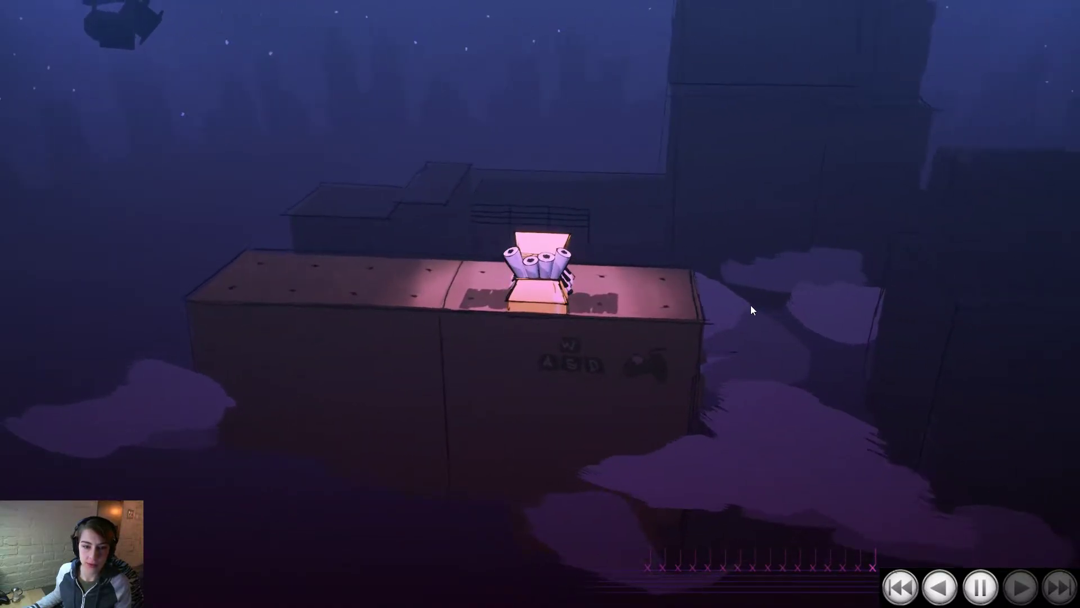
pyautogui.press('Escape')
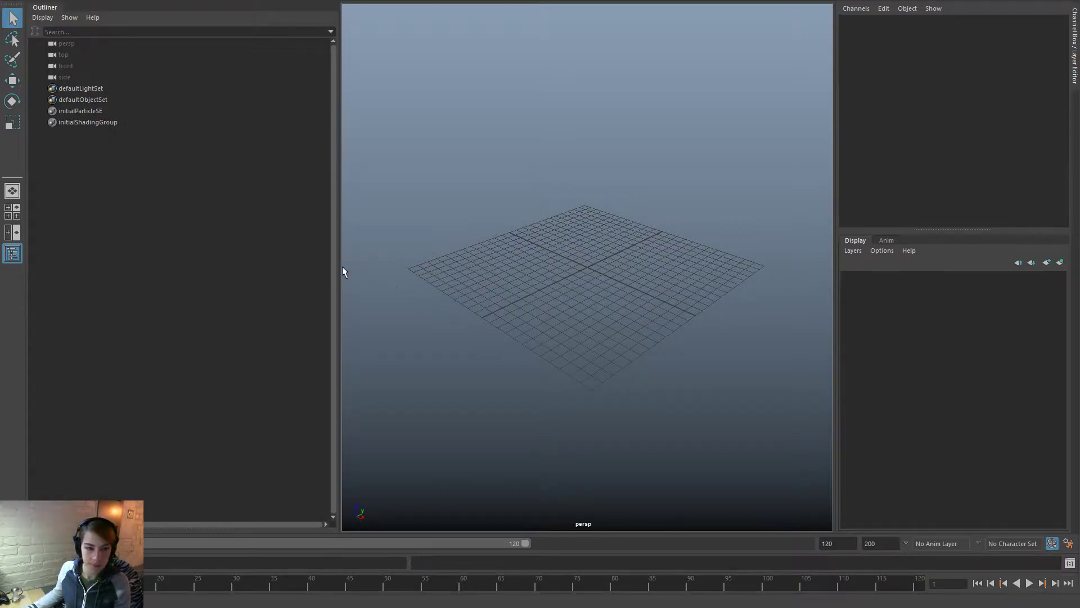
# Step: Switch to Maya, widen the viewport and open Opening.ma from the Cinematics folder without saving the current scene
pyautogui.moveTo(340, 272); pyautogui.dragTo(224, 272)
pyautogui.hotkey('ctrl', 'o')
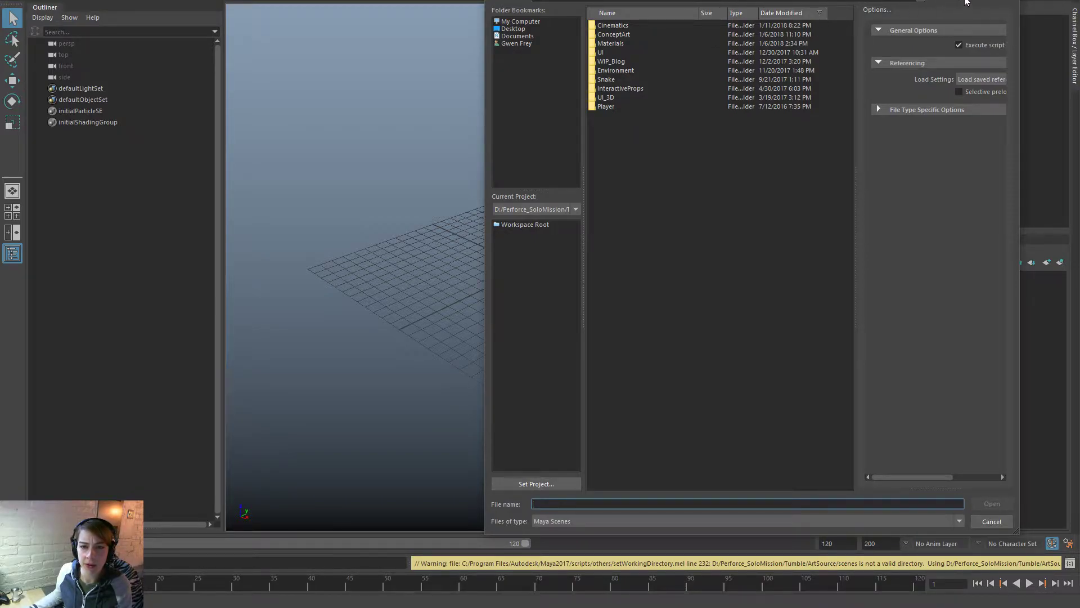
pyautogui.doubleClick(624, 28)
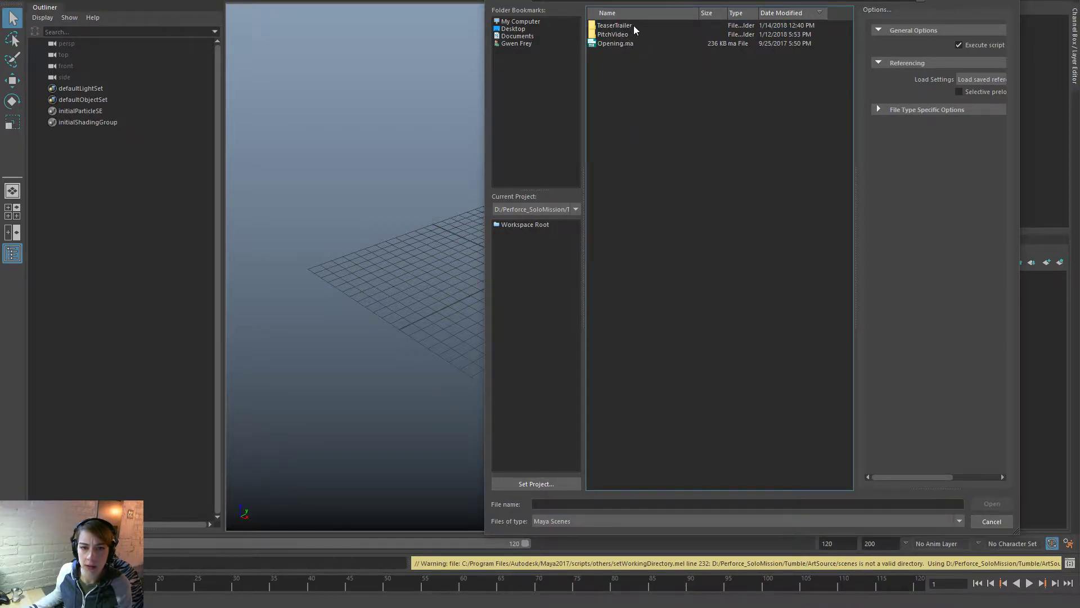
pyautogui.doubleClick(629, 43)
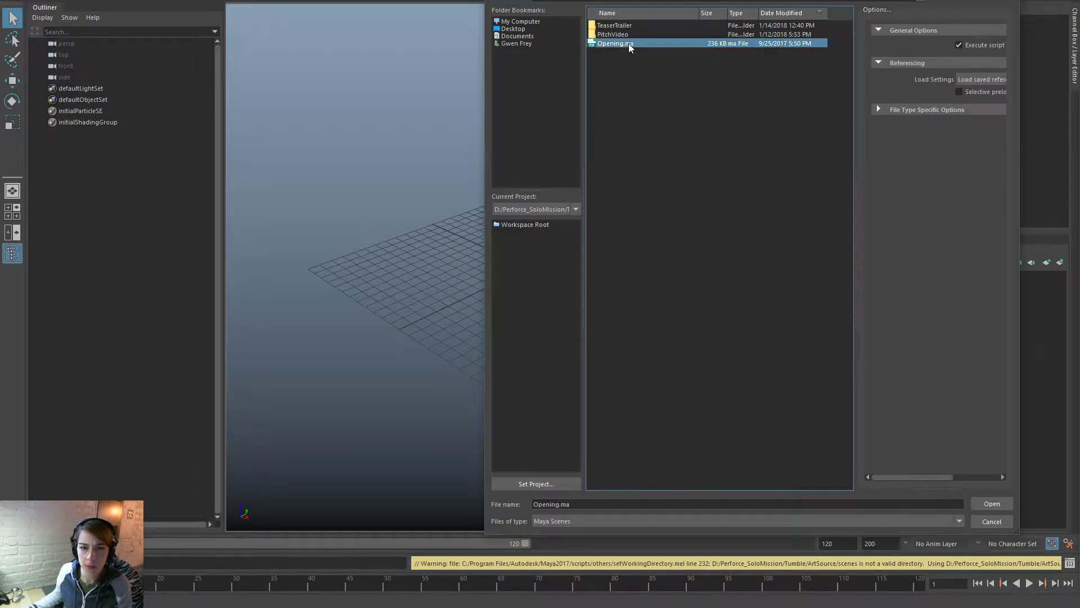
pyautogui.click(534, 279)
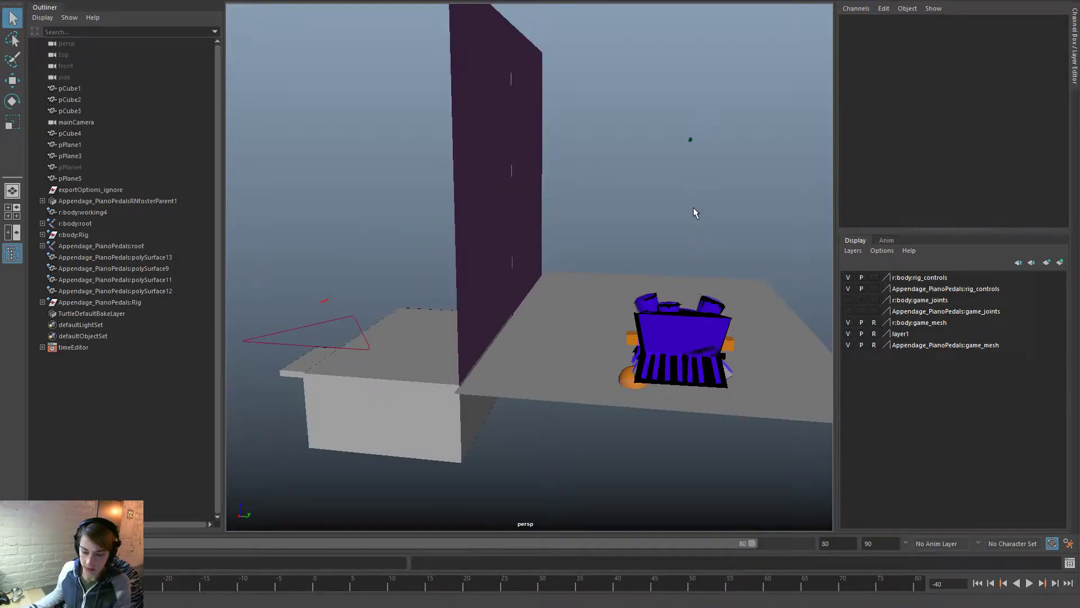
# Step: Display the scene with textures and examine the piano character up close from the front
pyautogui.press('6')
pyautogui.keyDown('alt'); pyautogui.moveTo(711, 243); pyautogui.dragTo(640, 263); pyautogui.keyUp('alt')
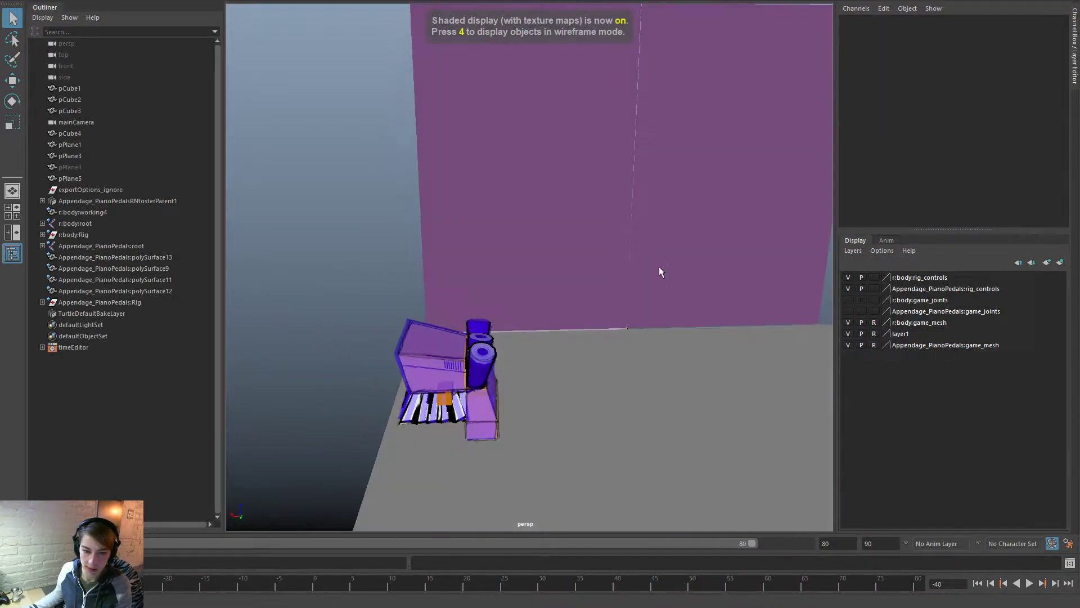
pyautogui.keyDown('alt'); pyautogui.moveTo(500, 408); pyautogui.dragTo(662, 392); pyautogui.keyUp('alt')
pyautogui.keyDown('alt'); pyautogui.moveTo(663, 391); pyautogui.dragTo(461, 309, button='middle'); pyautogui.keyUp('alt')
pyautogui.keyDown('alt'); pyautogui.moveTo(462, 310); pyautogui.dragTo(532, 345, button='right'); pyautogui.keyUp('alt')
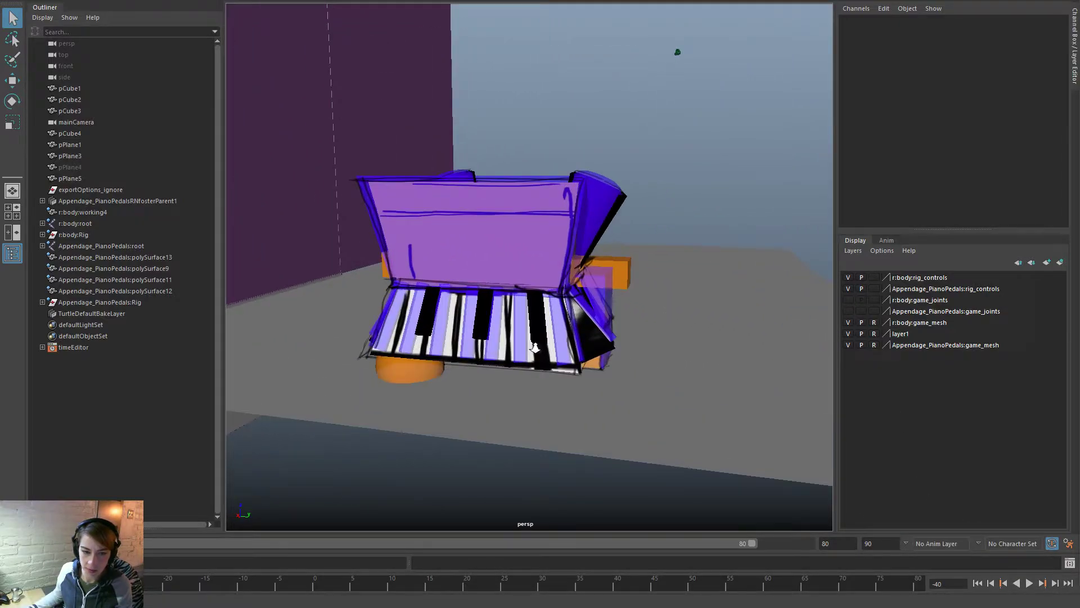
# Step: Try rotating the rig control at the piano's keyboard, and undo the rotation
pyautogui.click(487, 344)
pyautogui.press('e')
pyautogui.moveTo(490, 320)
pyautogui.mouseDown()
pyautogui.moveTo(487, 339)
pyautogui.moveTo(488, 308)
pyautogui.mouseUp()
pyautogui.hotkey('ctrl', 'z')
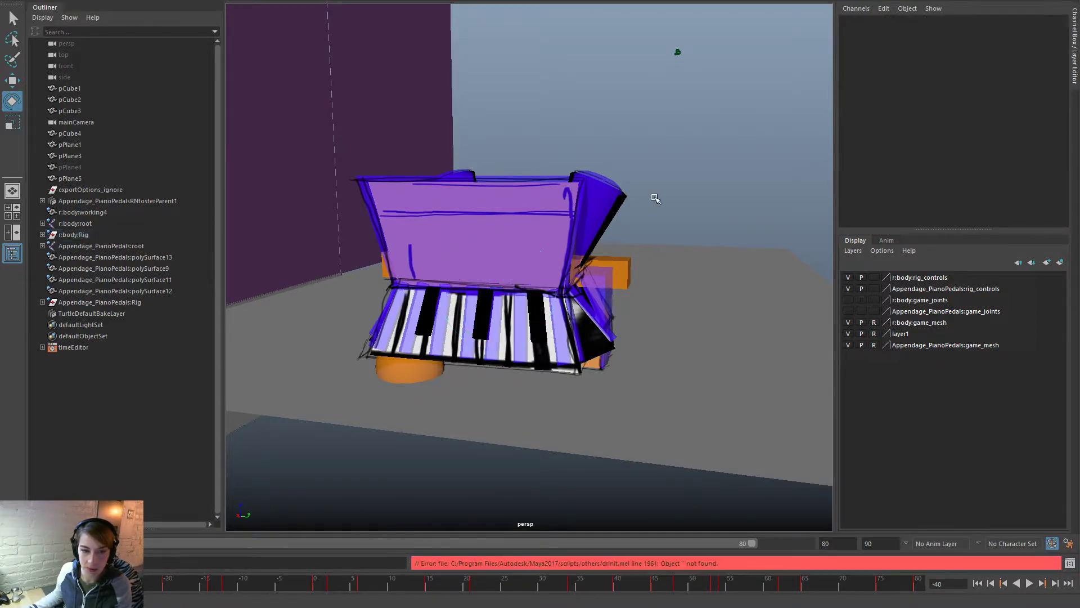
# Step: Examine the piano rig's controls by selecting the rear pipe control and the main body control
pyautogui.click(658, 200)
pyautogui.keyDown('alt'); pyautogui.moveTo(658, 200); pyautogui.dragTo(633, 276, button='right'); pyautogui.keyUp('alt')
pyautogui.keyDown('alt'); pyautogui.moveTo(519, 323); pyautogui.dragTo(729, 106); pyautogui.keyUp('alt')
pyautogui.click(406, 289)
pyautogui.click(539, 225)
pyautogui.press('w')
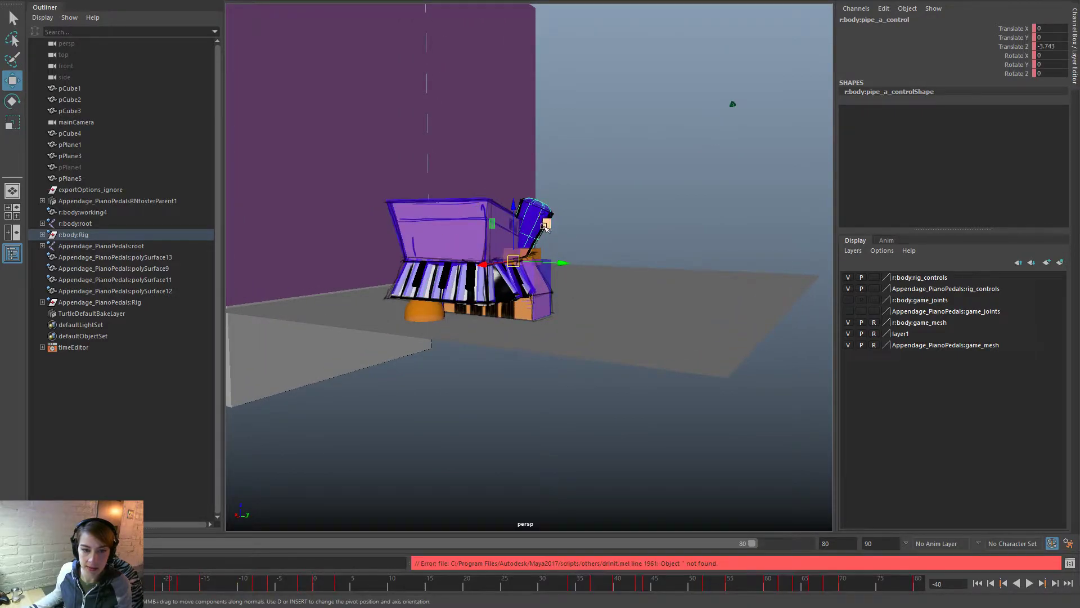
pyautogui.click(464, 241)
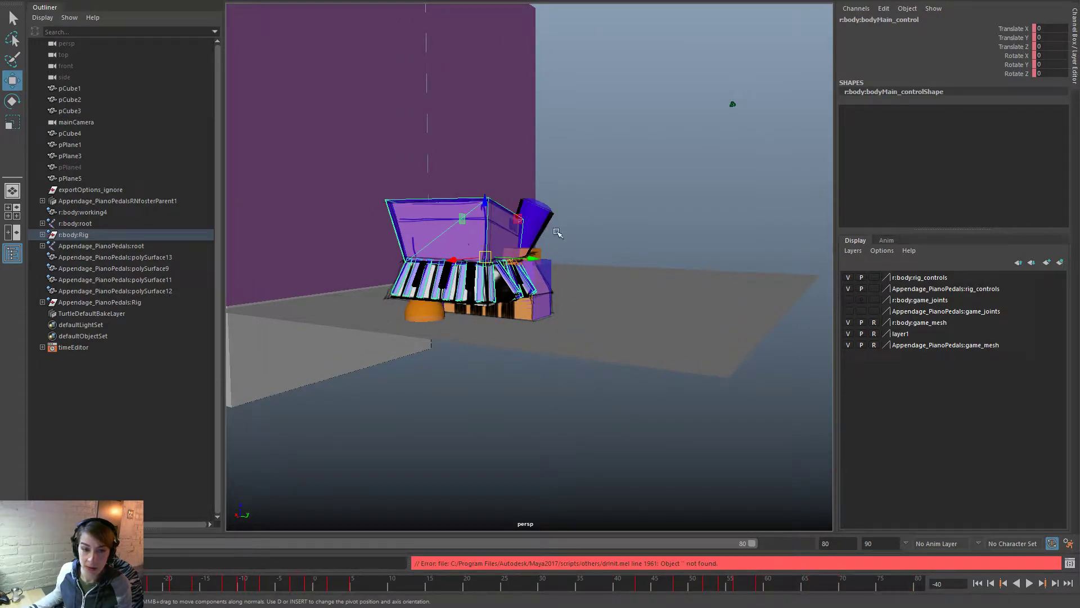
pyautogui.keyDown('alt'); pyautogui.moveTo(640, 254); pyautogui.dragTo(626, 249); pyautogui.keyUp('alt')
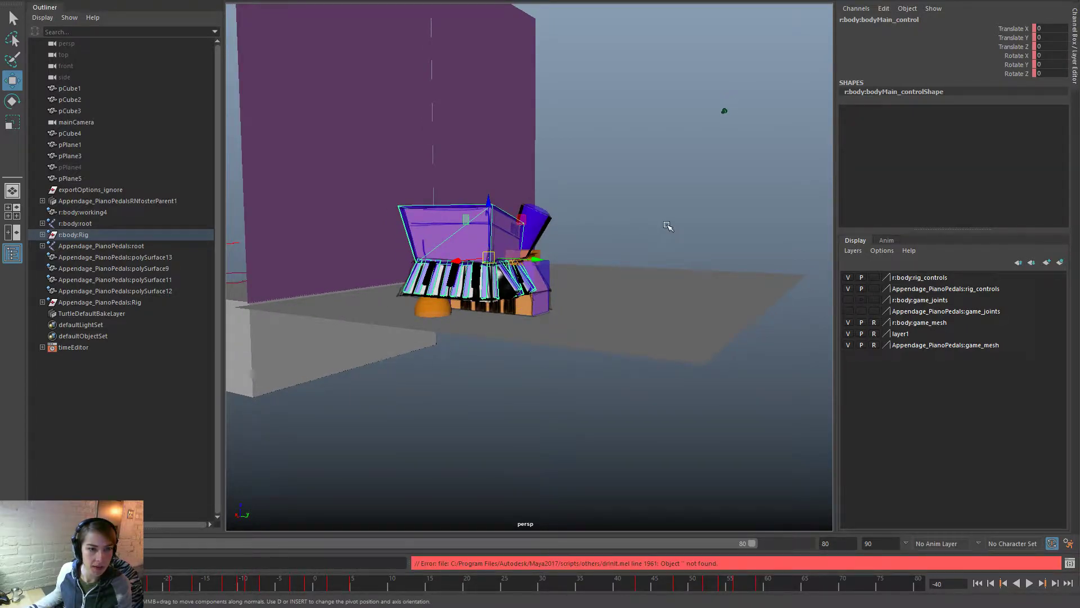
# Step: Check the scene's referenced rig files in the Reference Editor, close it and clear the selection
pyautogui.press('space')
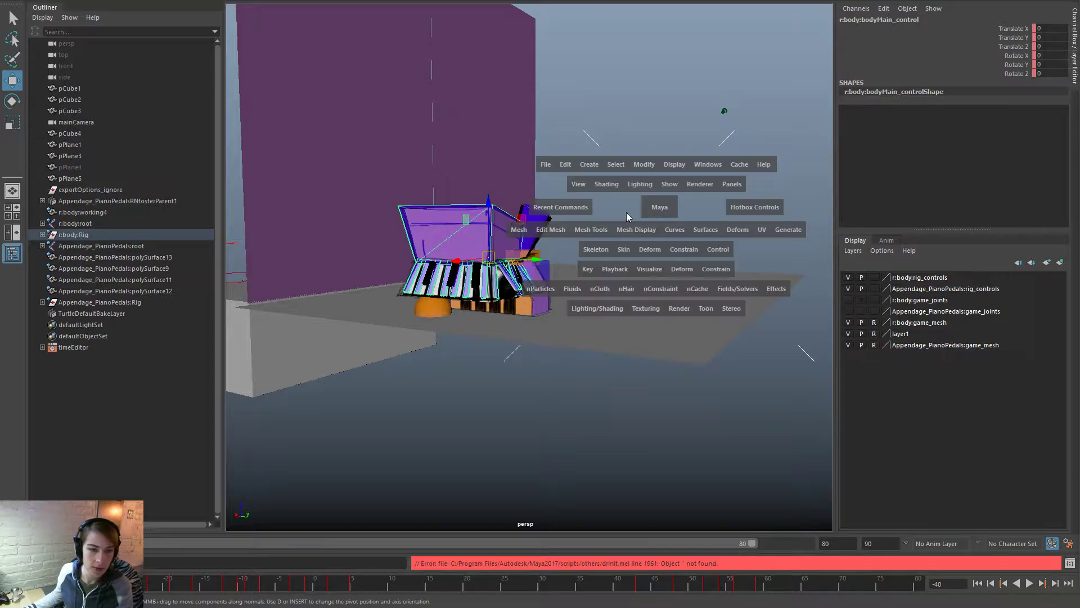
pyautogui.click(546, 169)
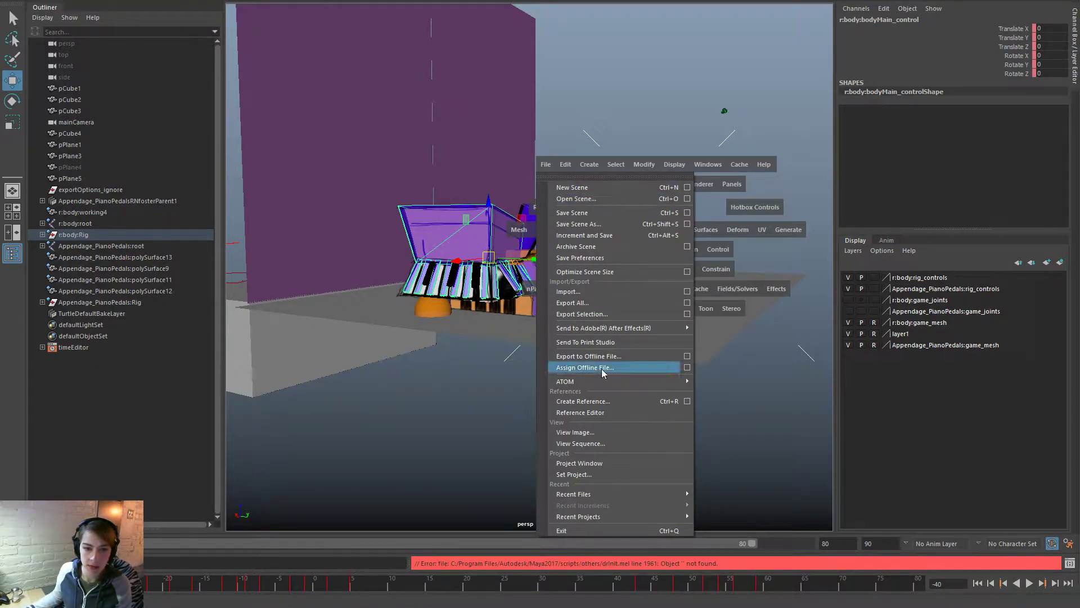
pyautogui.click(602, 414)
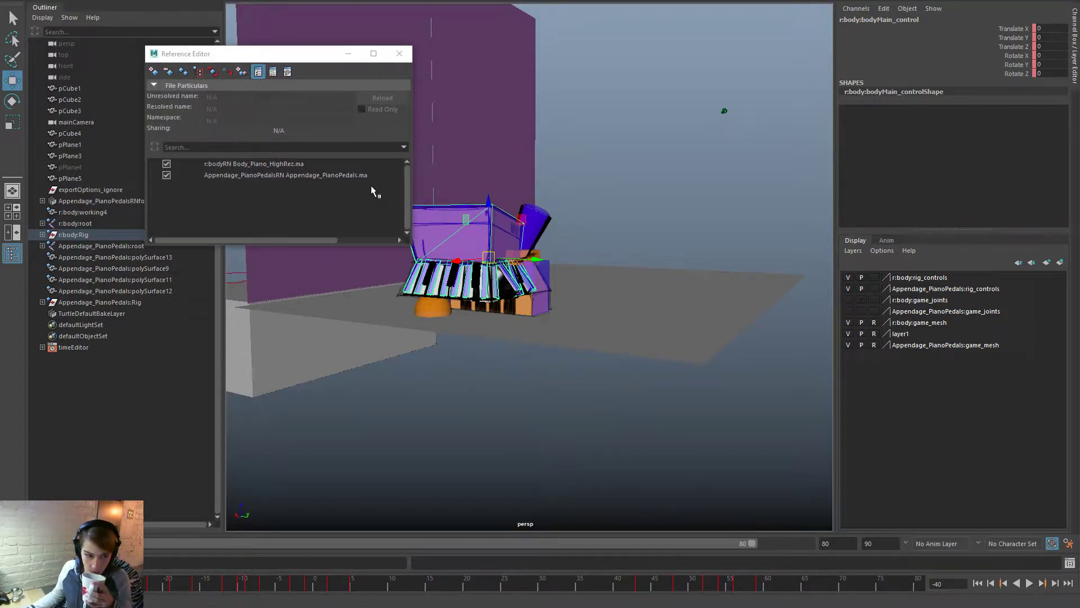
pyautogui.click(399, 54)
pyautogui.click(606, 99)
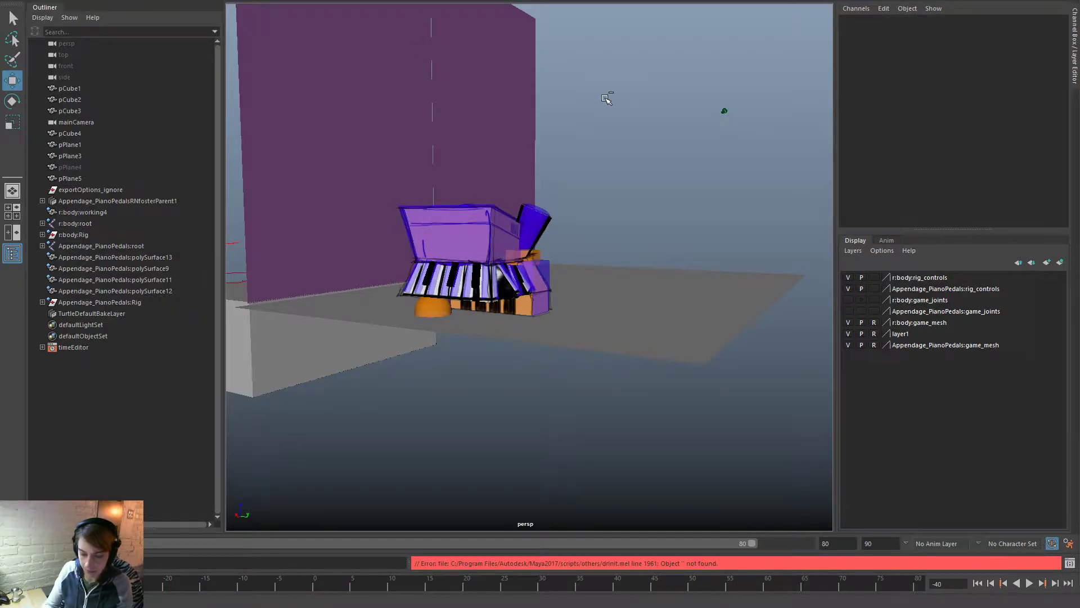
# Step: Open Body_Piano_HighRez.ma from the Player folder's Bodies subfolder, discarding changes to the current scene
pyautogui.hotkey('ctrl', 'o')
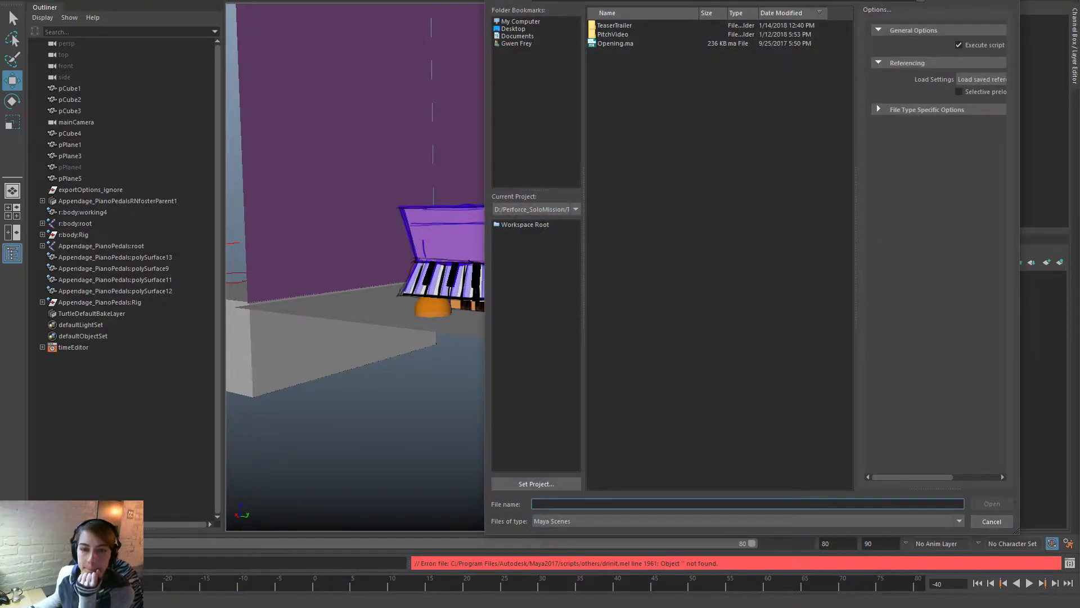
pyautogui.click(969, 3)
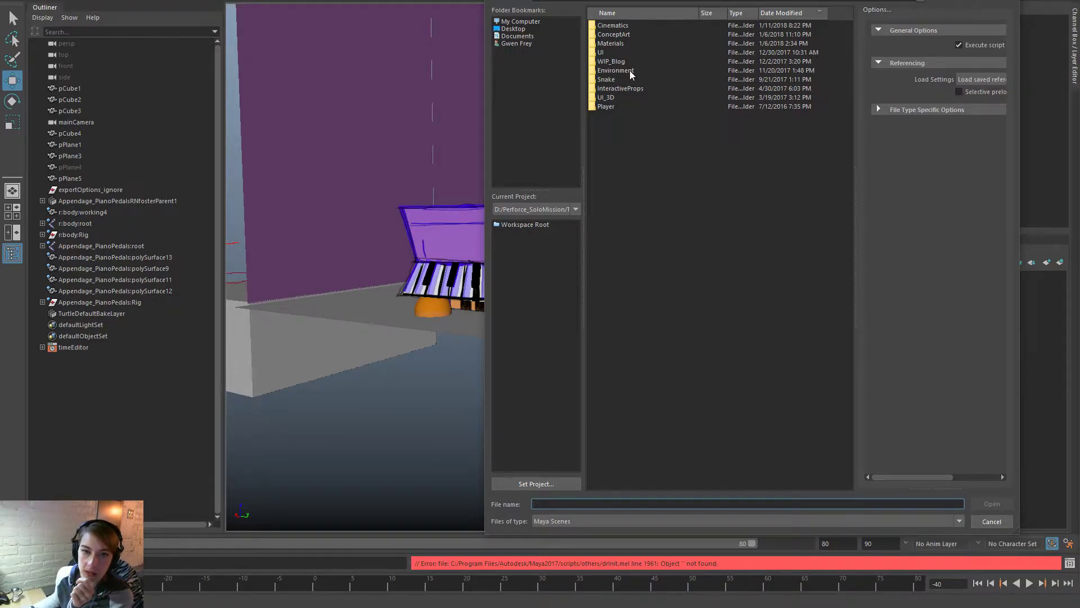
pyautogui.doubleClick(615, 107)
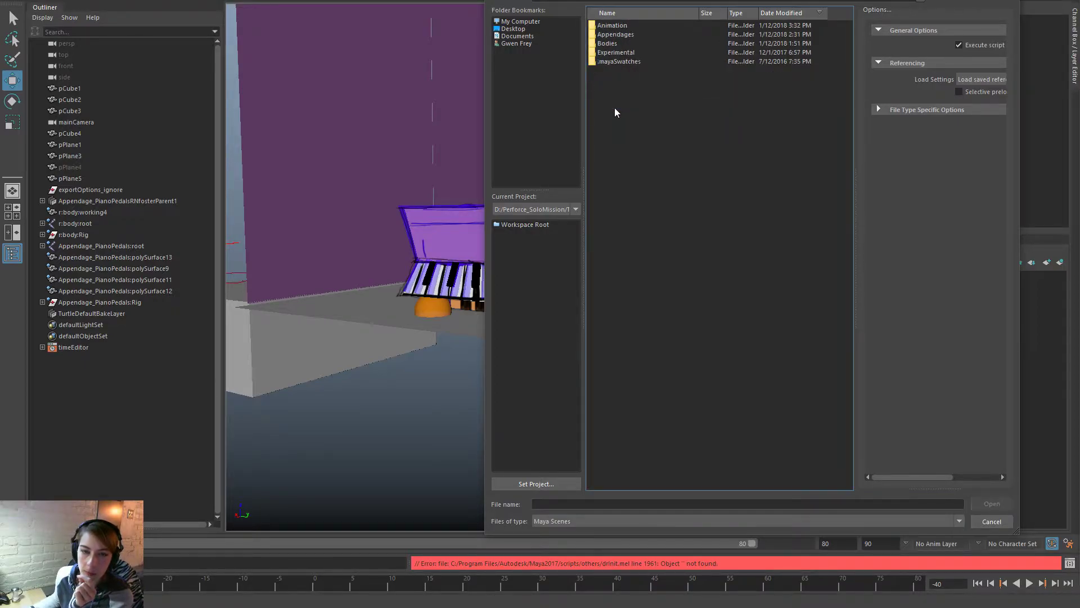
pyautogui.doubleClick(627, 45)
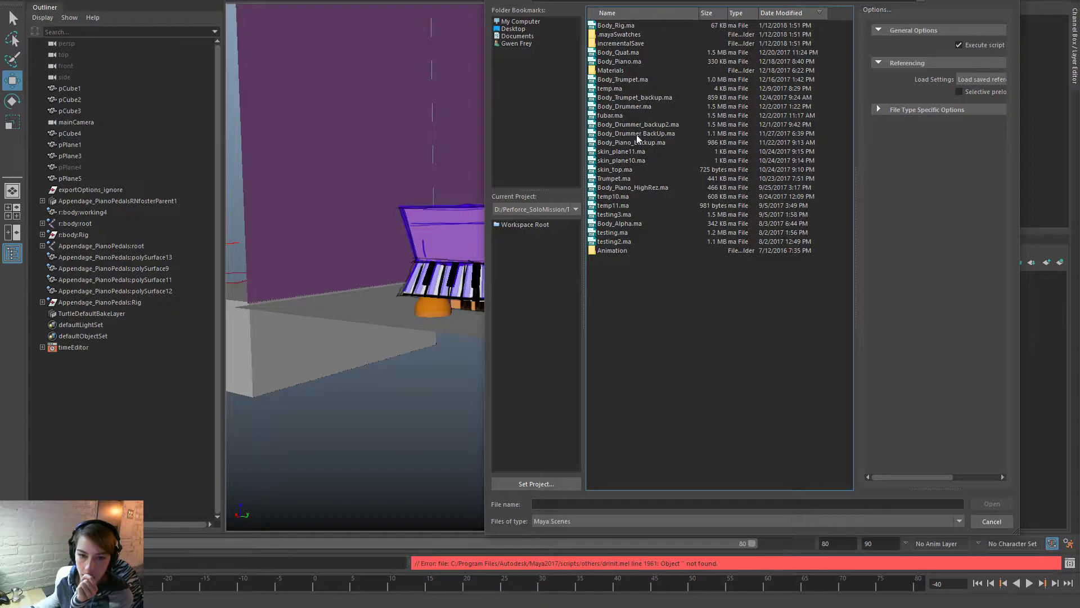
pyautogui.doubleClick(633, 186)
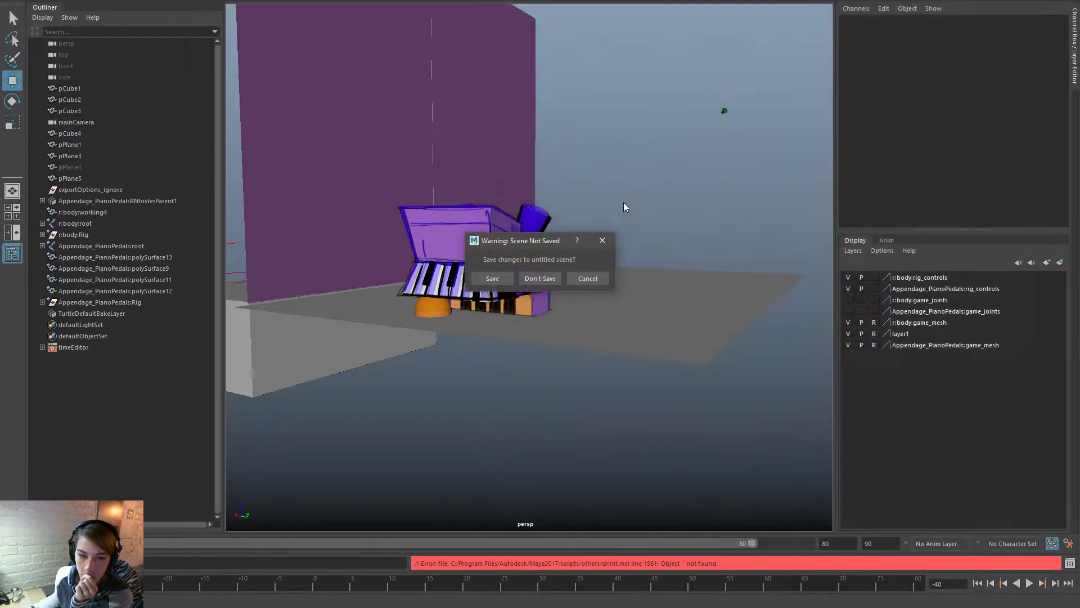
pyautogui.click(547, 282)
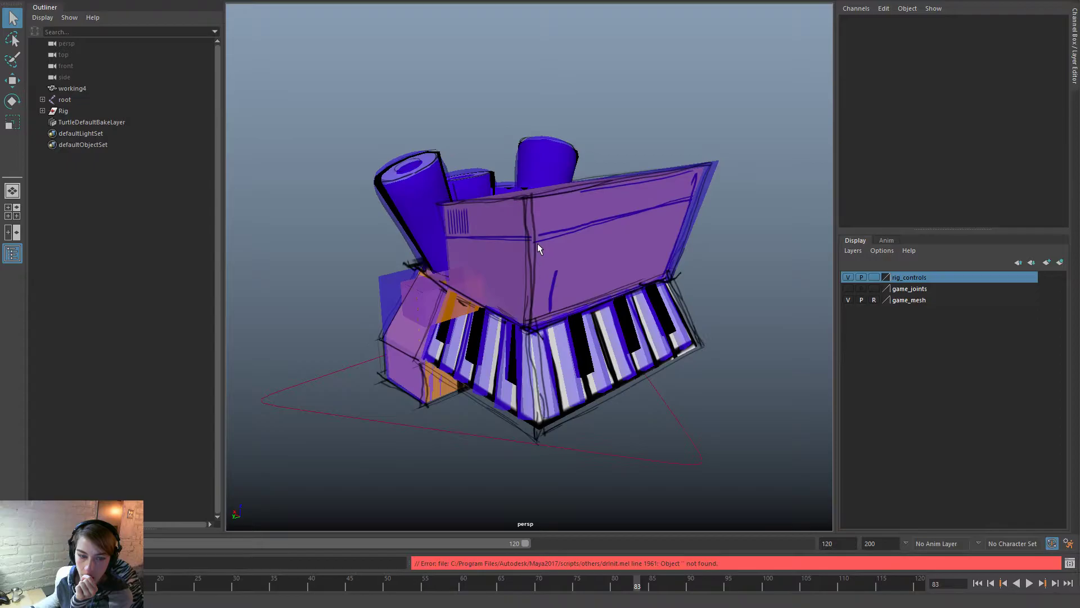
# Step: Expand the Rig and Scaler groups in the Outliner to examine the rig's hierarchy
pyautogui.click(43, 111)
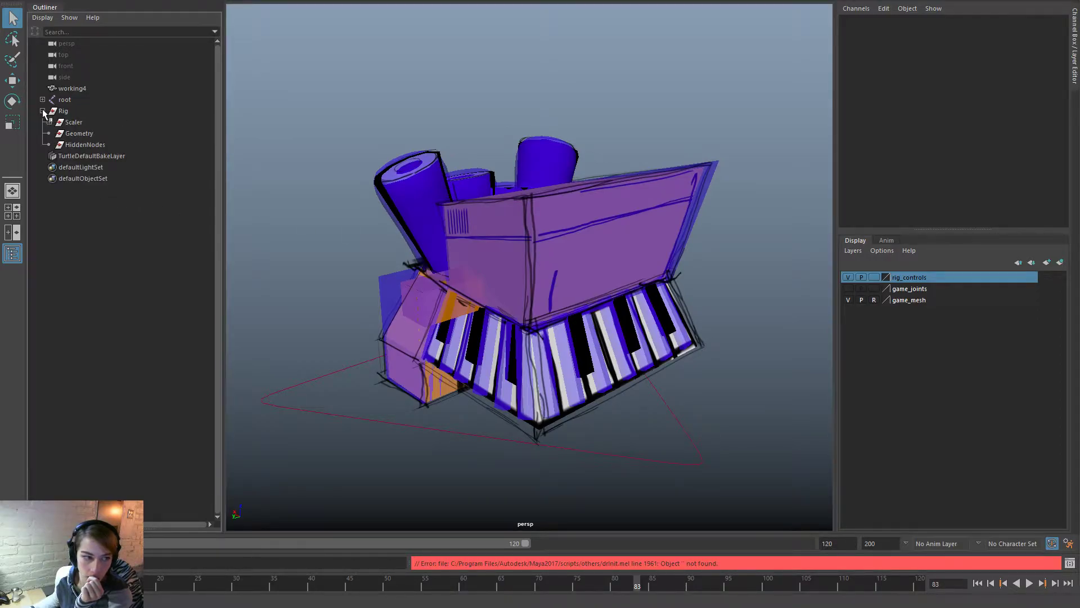
pyautogui.click(49, 122)
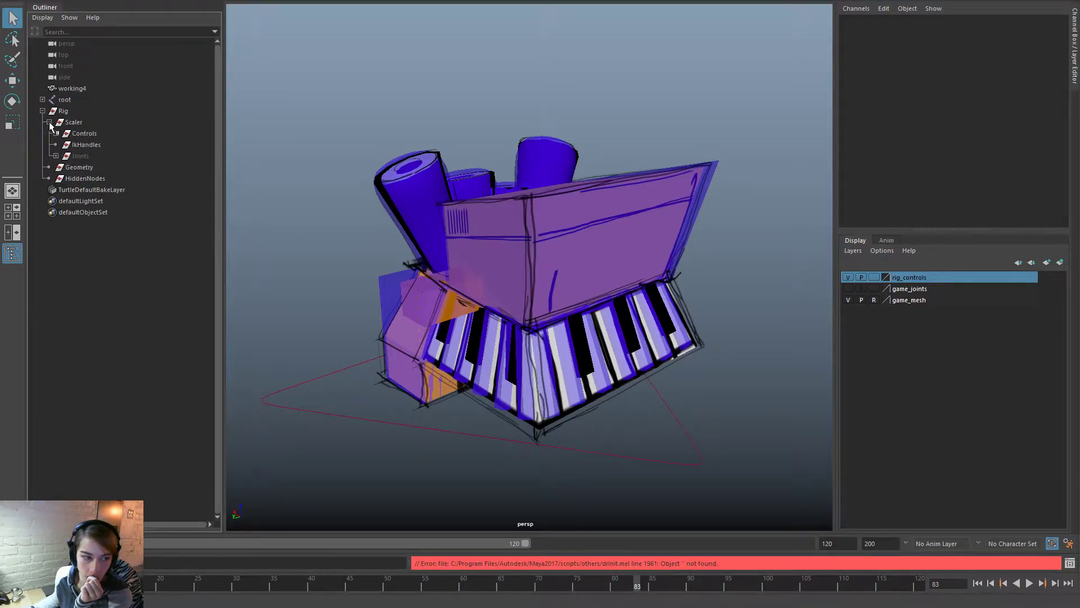
pyautogui.click(393, 100)
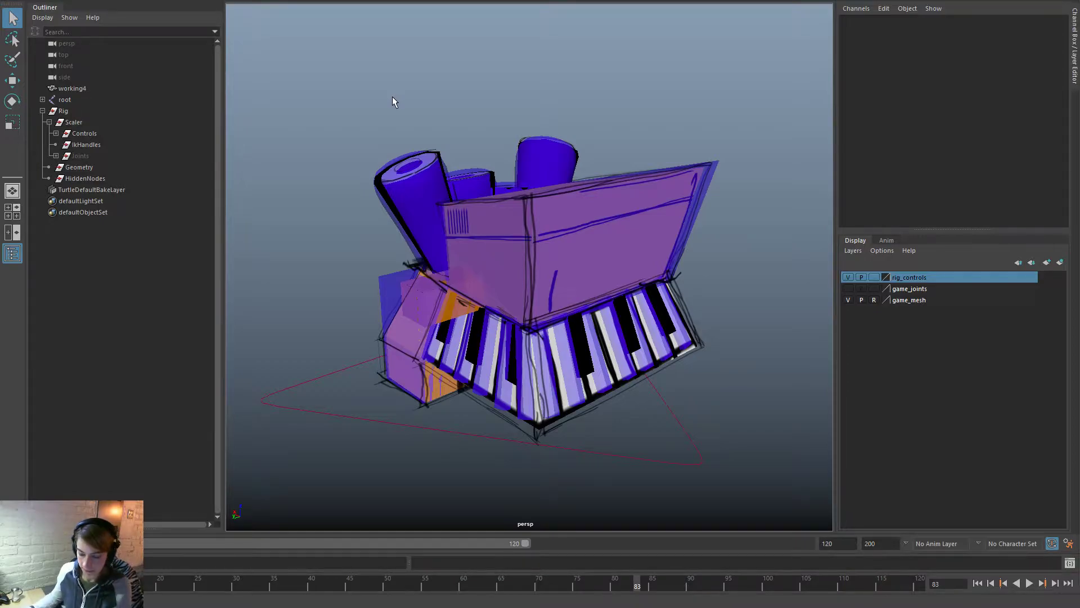
pyautogui.press('space')
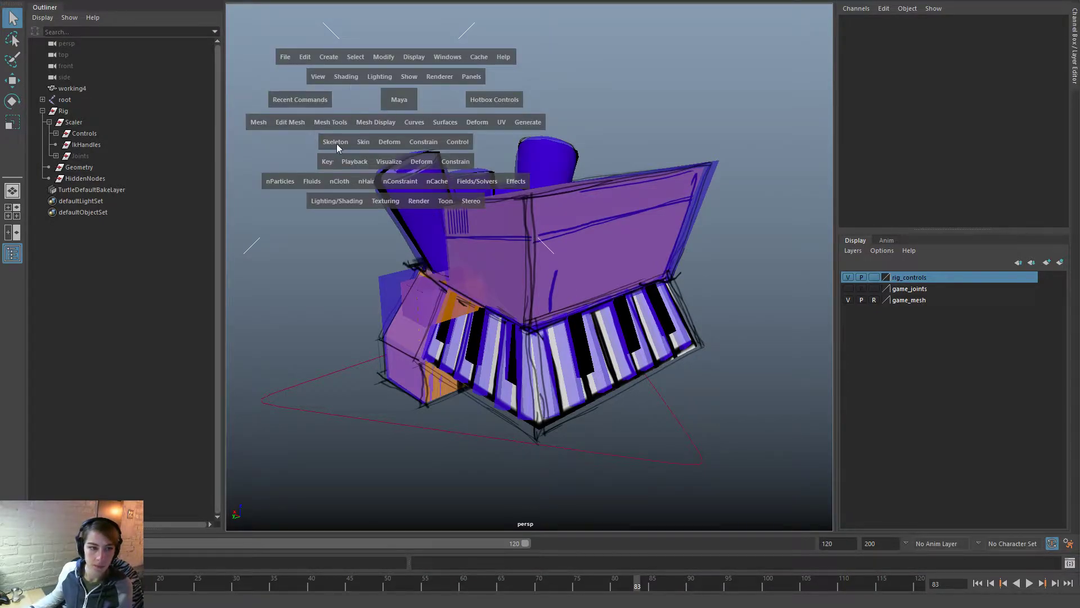
# Step: Pull the piano's main body control away from the pipes and base, to about X 84.5, Y -66.3, Z 185.2
pyautogui.click(532, 198)
pyautogui.press('w')
pyautogui.scroll(-2, 561, 208)
pyautogui.moveTo(548, 250); pyautogui.dragTo(695, 264)
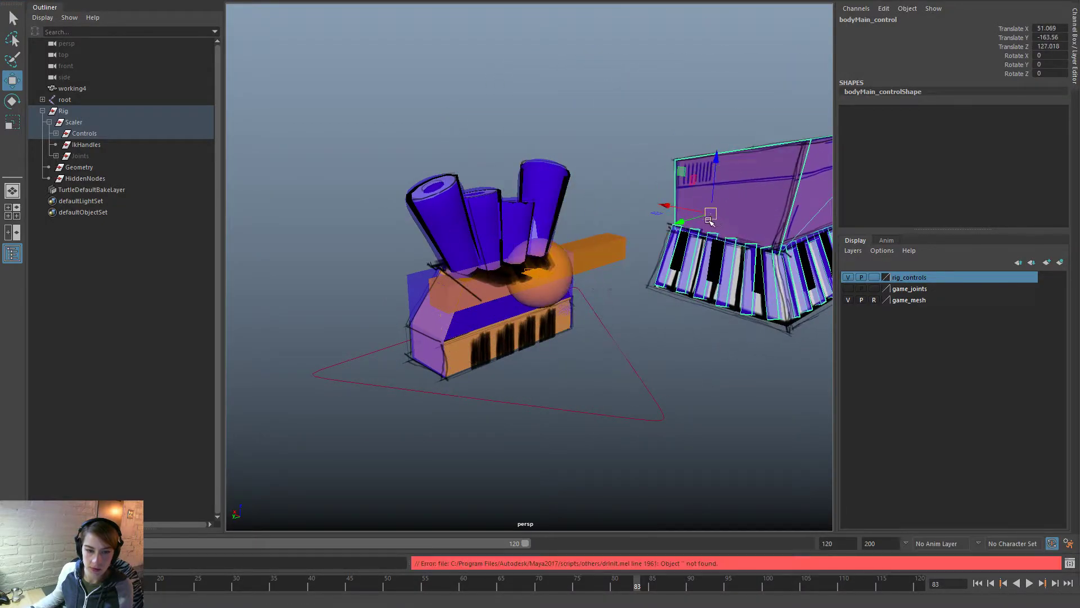
pyautogui.hotkey('ctrl', 'z')
pyautogui.keyDown('alt'); pyautogui.moveTo(647, 315); pyautogui.dragTo(563, 315); pyautogui.keyUp('alt')
pyautogui.moveTo(487, 288); pyautogui.dragTo(662, 193)
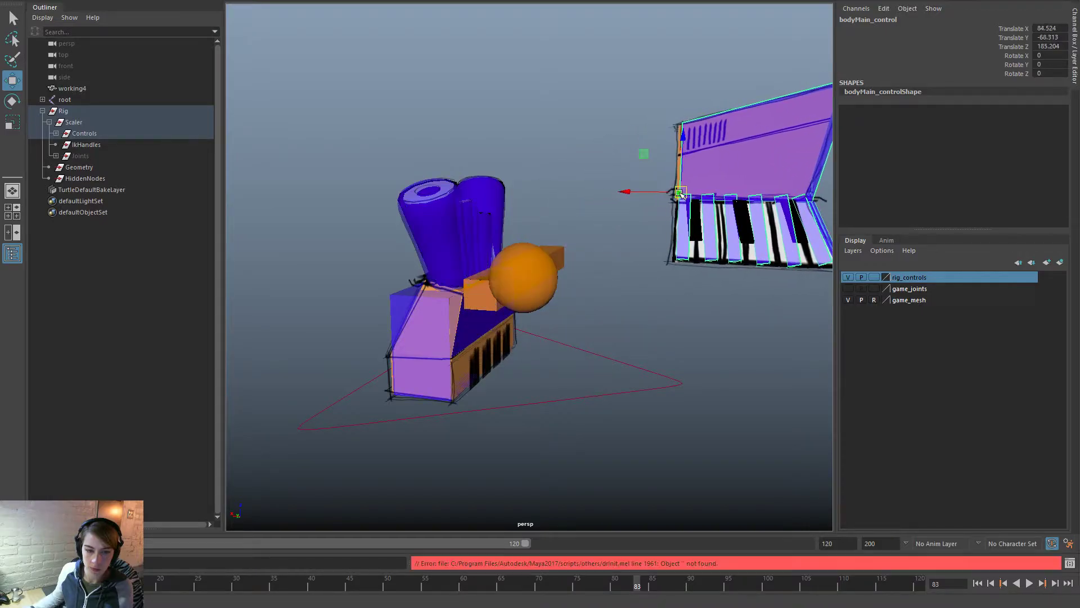
# Step: Undo the main body control's move, inspect the assembled piano from several sides, and clear the selection
pyautogui.hotkey('ctrl', 'z')
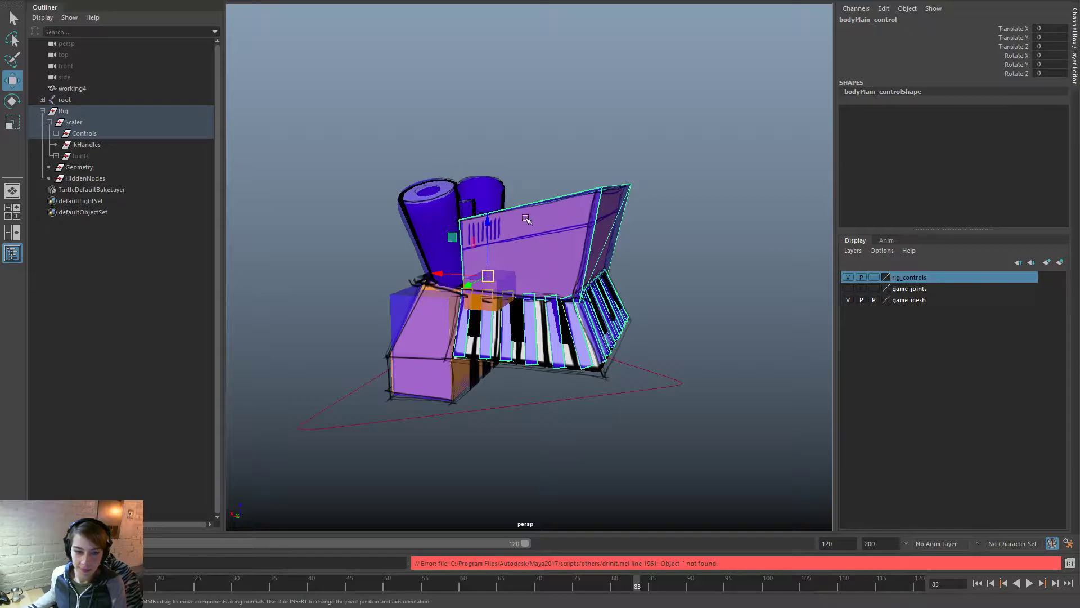
pyautogui.keyDown('alt'); pyautogui.moveTo(487, 309); pyautogui.dragTo(670, 258); pyautogui.keyUp('alt')
pyautogui.keyDown('alt'); pyautogui.moveTo(666, 338); pyautogui.dragTo(557, 336); pyautogui.keyUp('alt')
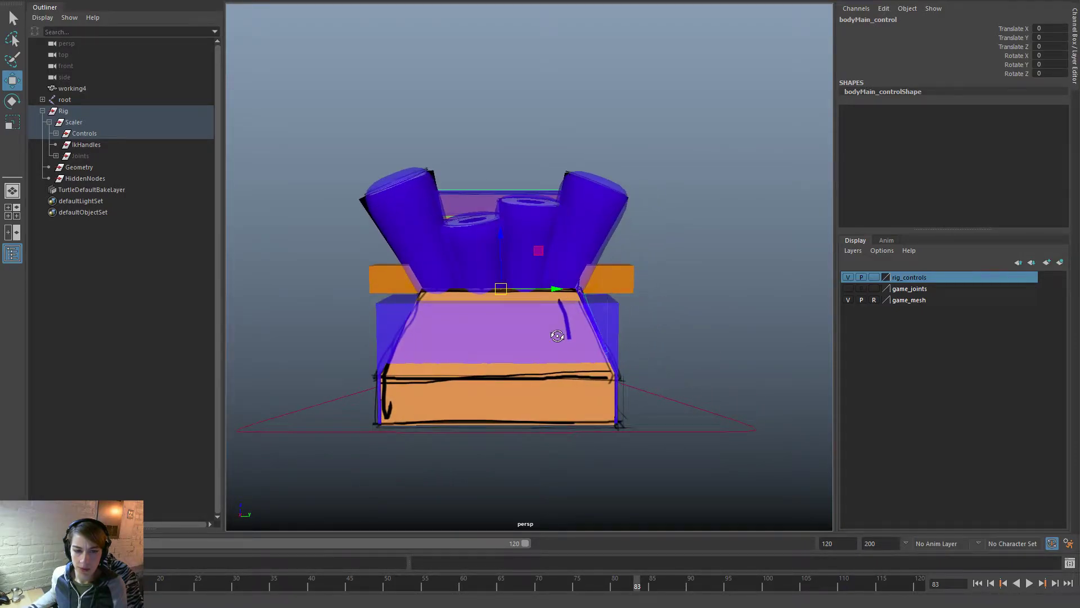
pyautogui.keyDown('alt'); pyautogui.moveTo(557, 335); pyautogui.dragTo(686, 337); pyautogui.keyUp('alt')
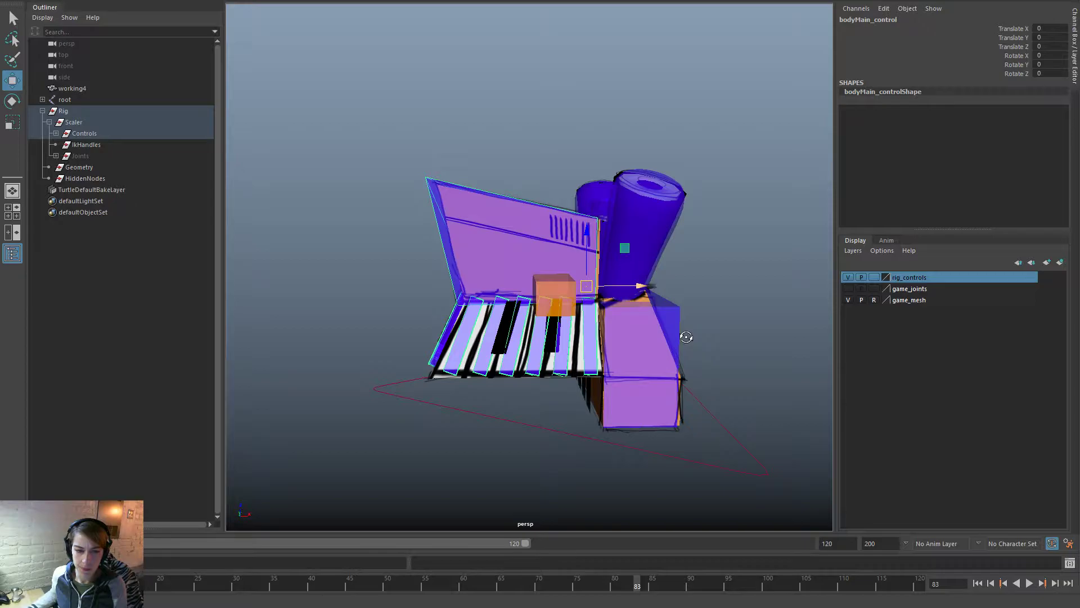
pyautogui.keyDown('alt'); pyautogui.moveTo(686, 337); pyautogui.dragTo(905, 343); pyautogui.keyUp('alt')
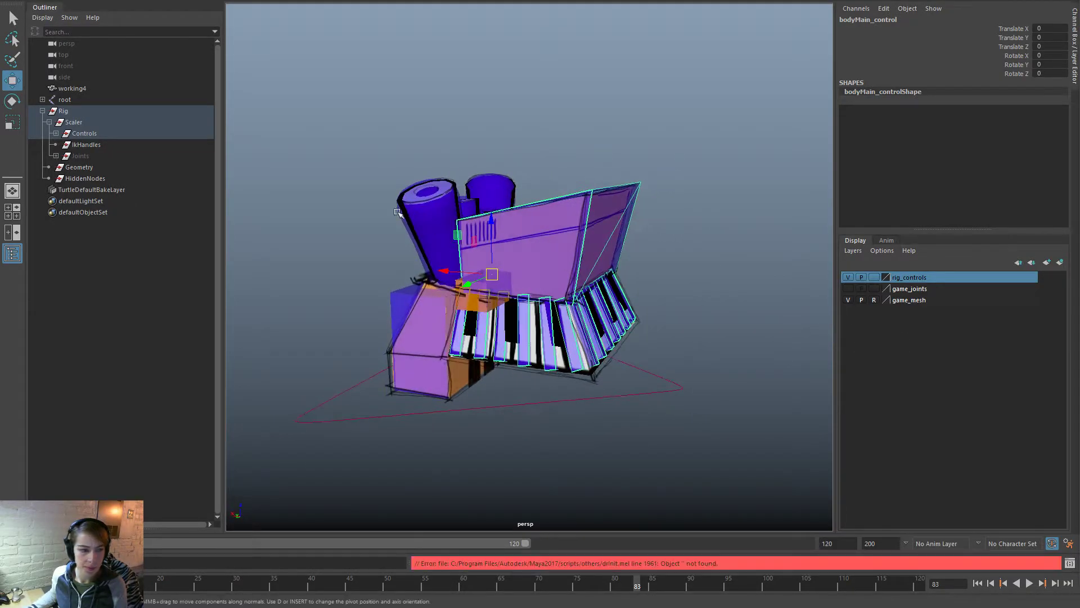
pyautogui.click(409, 118)
pyautogui.keyDown('alt'); pyautogui.moveTo(726, 230); pyautogui.dragTo(516, 296); pyautogui.keyUp('alt')
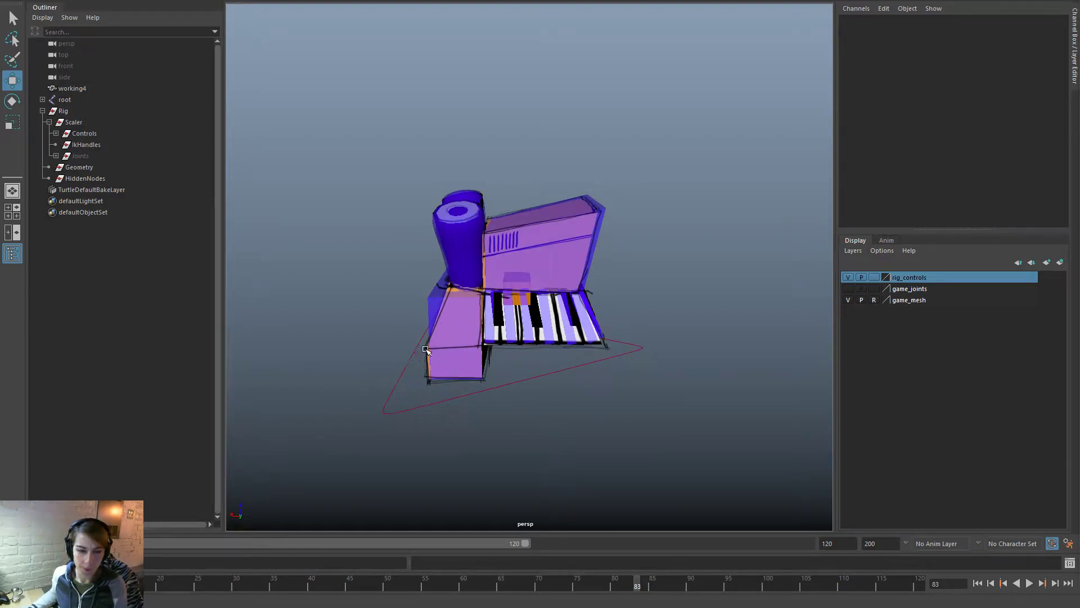
pyautogui.keyDown('alt'); pyautogui.moveTo(564, 339); pyautogui.dragTo(600, 340); pyautogui.keyUp('alt')
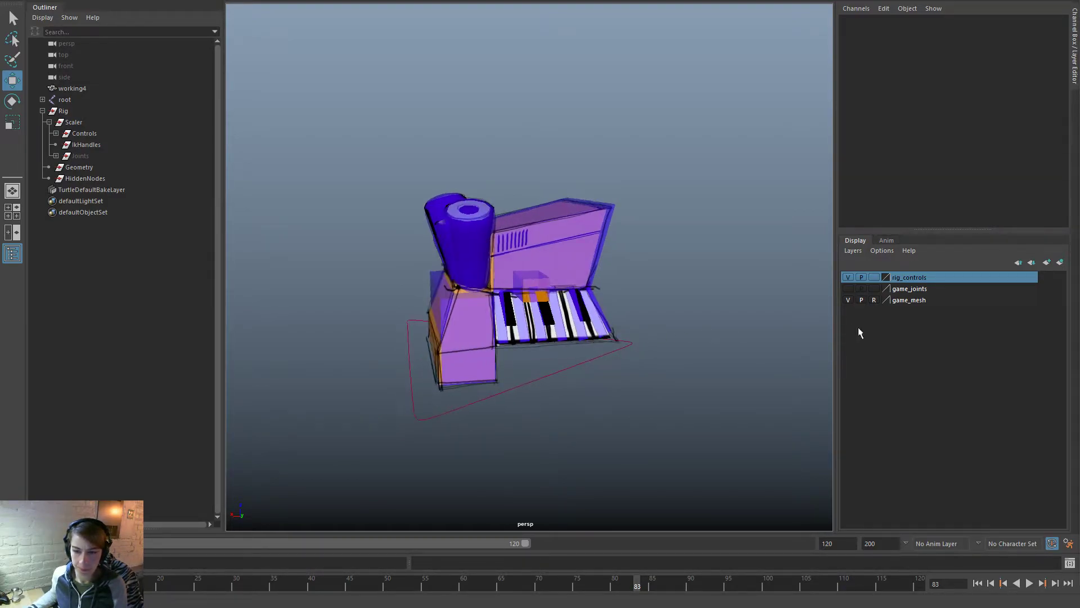
# Step: Delete the working4 mesh and expand the root and g_body_orientedToWS joints in the hierarchy
pyautogui.click(874, 300)
pyautogui.click(594, 292)
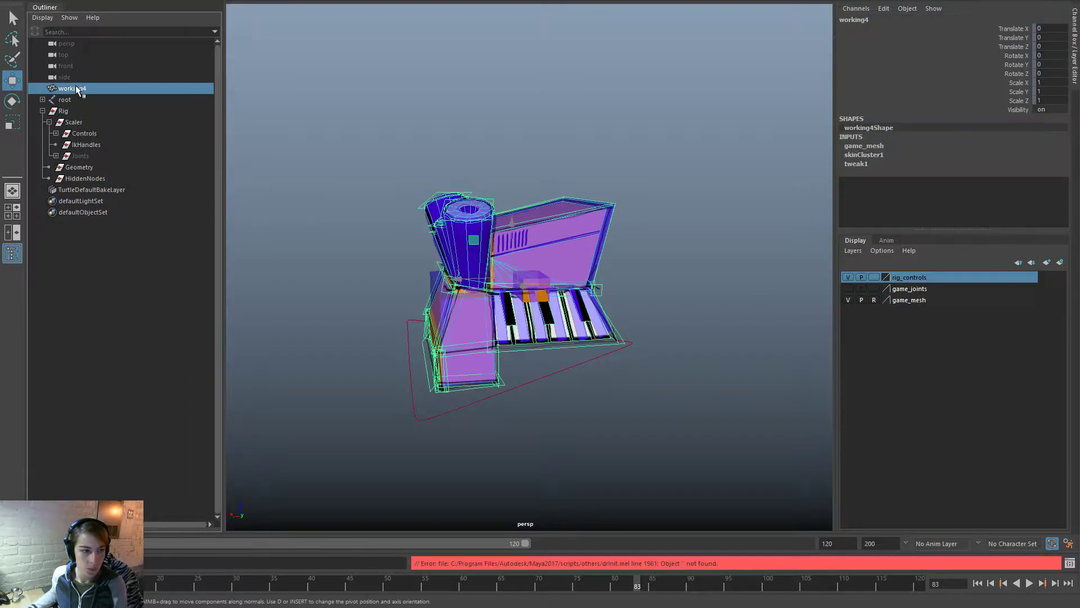
pyautogui.keyDown('alt'); pyautogui.moveTo(594, 293); pyautogui.dragTo(482, 289); pyautogui.keyUp('alt')
pyautogui.press('Delete')
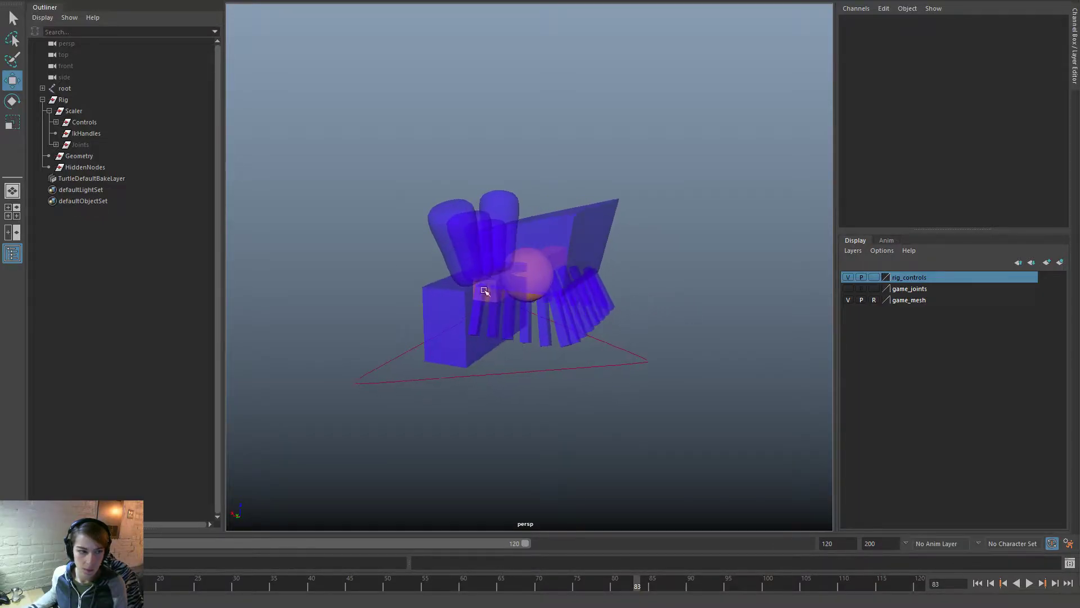
pyautogui.click(43, 88)
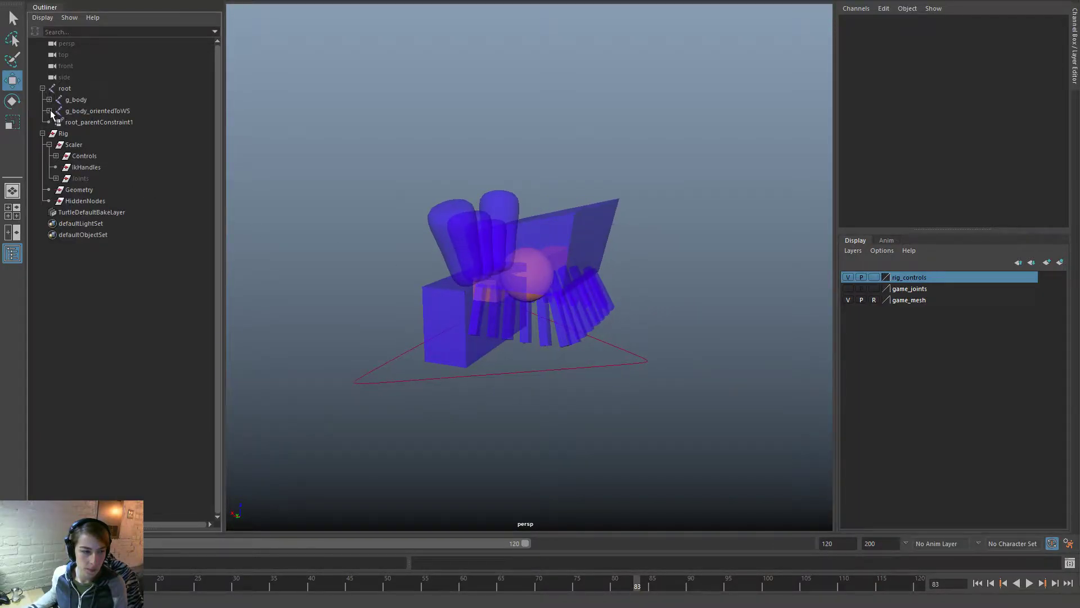
pyautogui.click(49, 111)
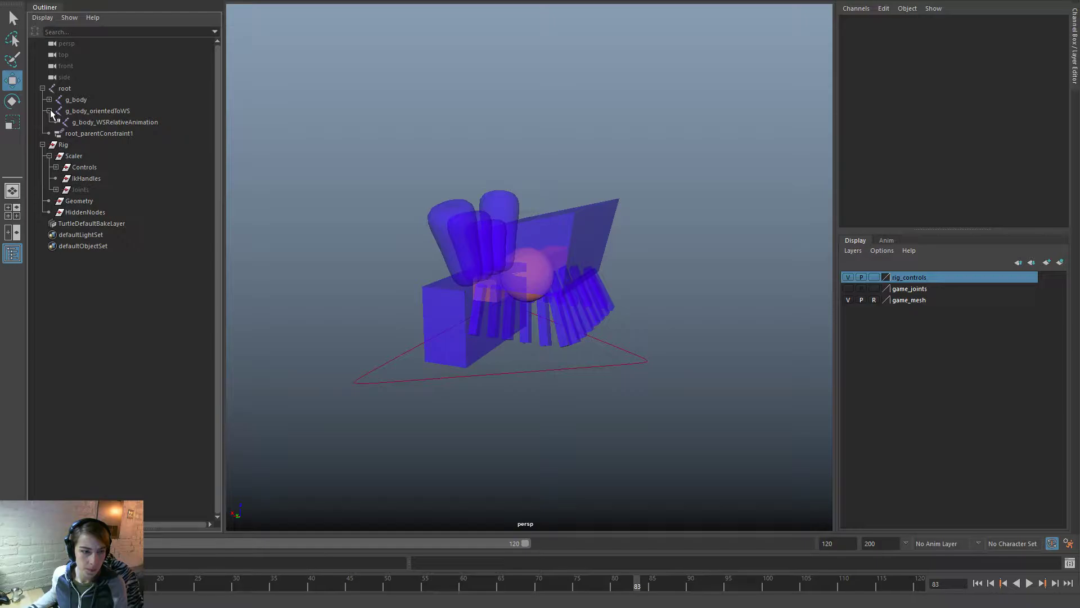
# Step: Create a reference to Body_Piano.ma in the scene
pyautogui.press('space')
pyautogui.click(318, 68)
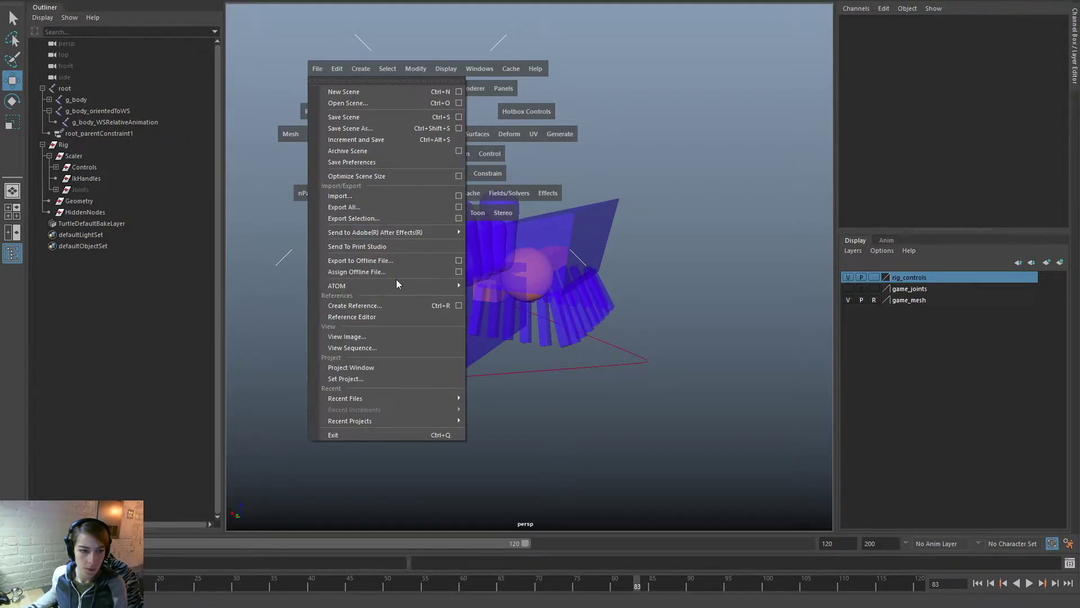
pyautogui.click(400, 304)
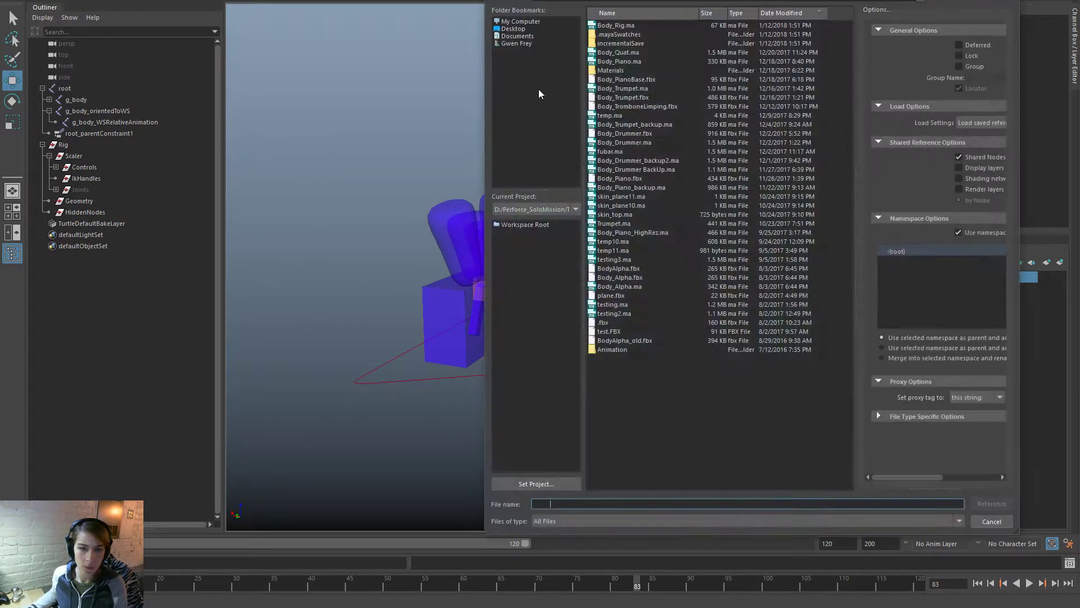
pyautogui.doubleClick(626, 61)
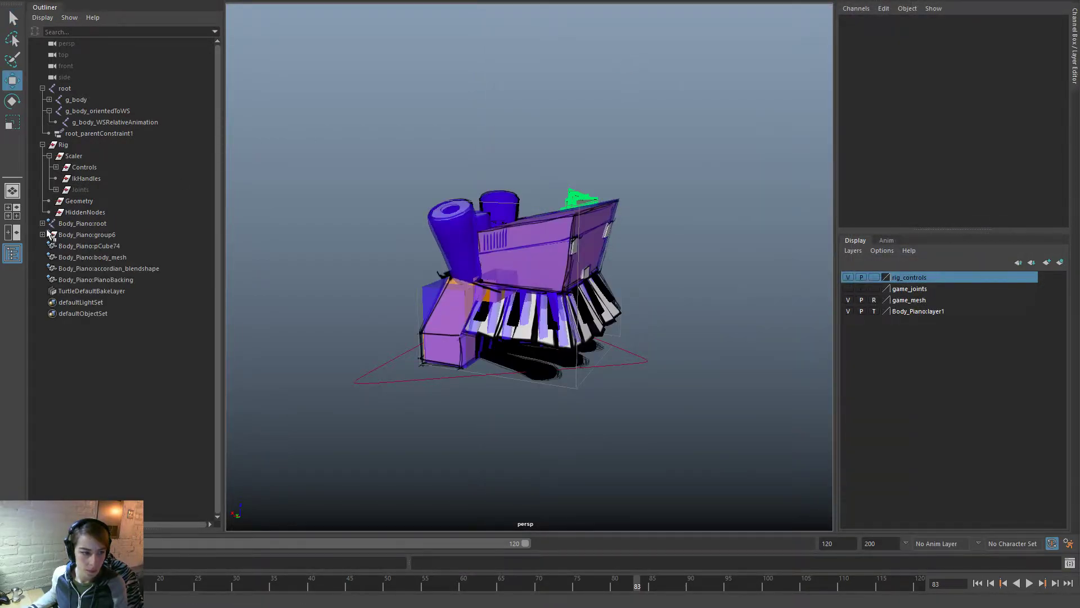
# Step: Compare the rig's g_body joint hierarchy, including g_bodyfront, with the joints under the referenced Body_Piano:root, and clear the selection
pyautogui.click(43, 224)
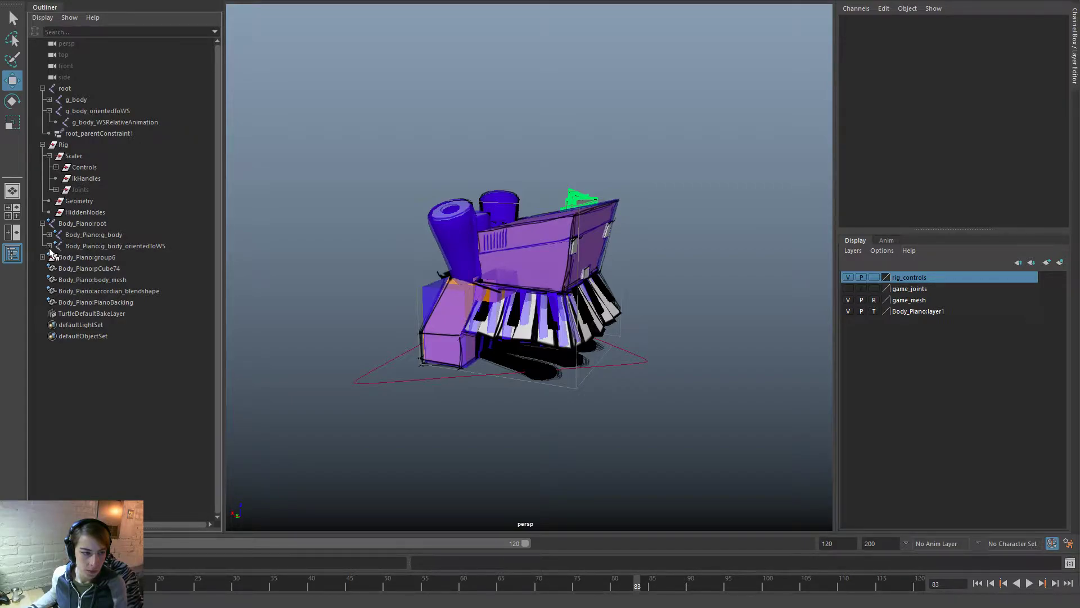
pyautogui.click(48, 110)
pyautogui.click(49, 99)
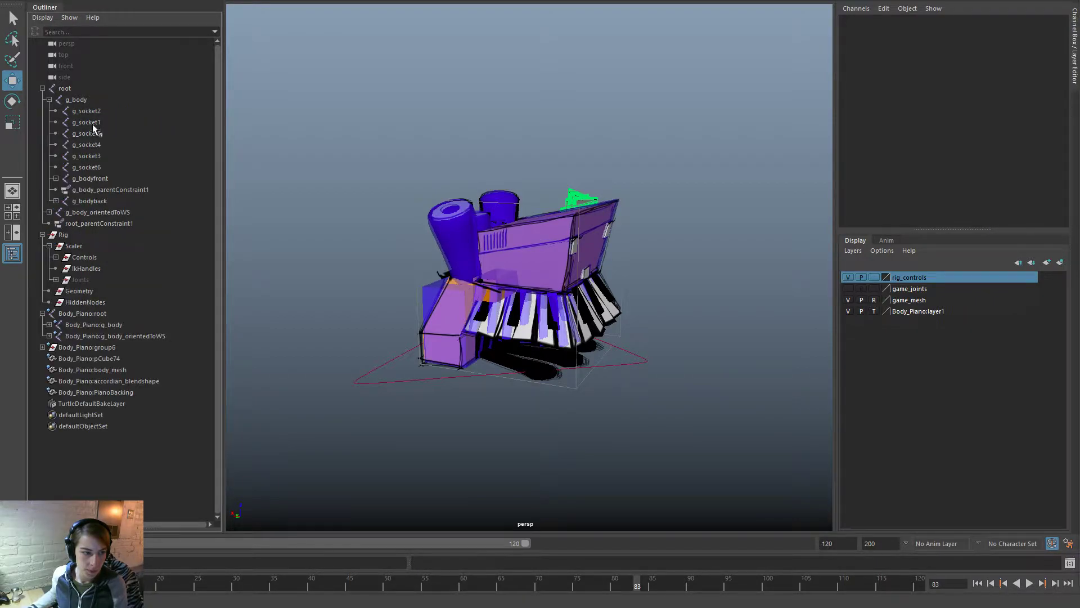
pyautogui.click(92, 181)
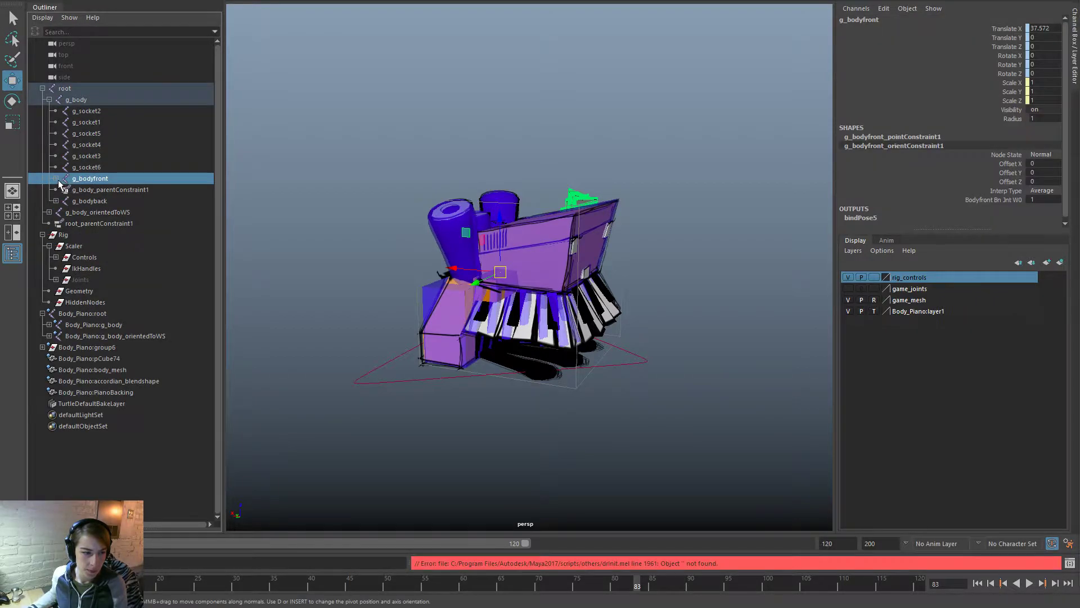
pyautogui.click(49, 325)
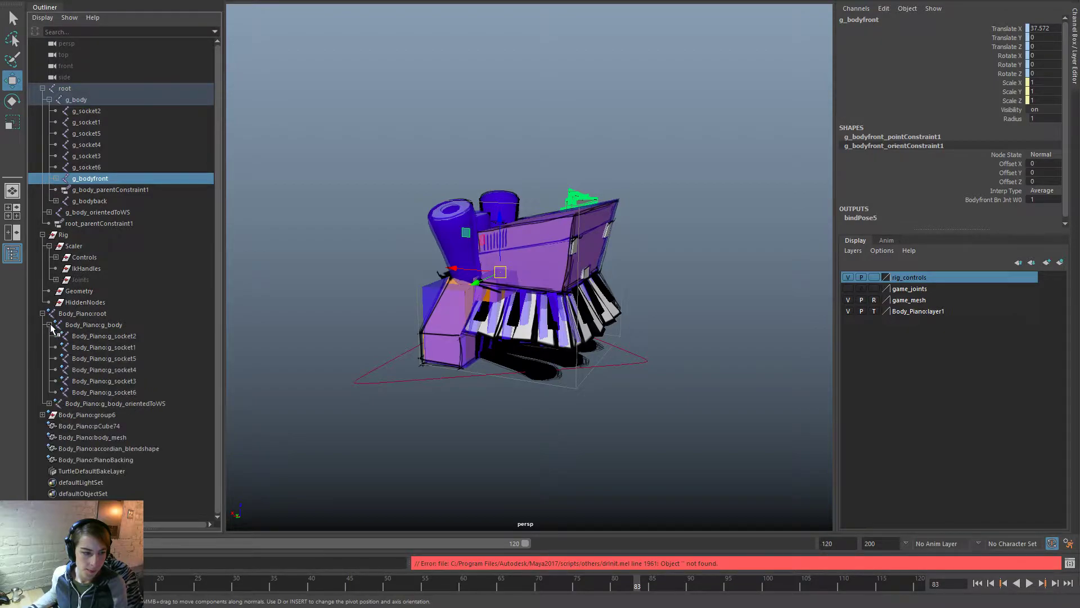
pyautogui.click(49, 324)
pyautogui.click(49, 324)
pyautogui.click(49, 324)
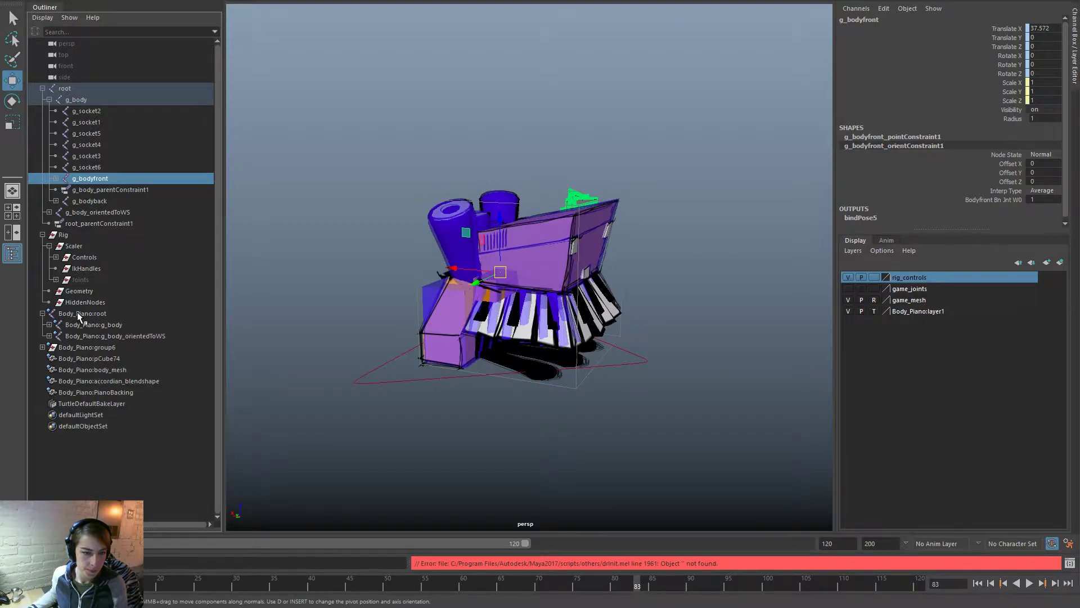
pyautogui.click(624, 168)
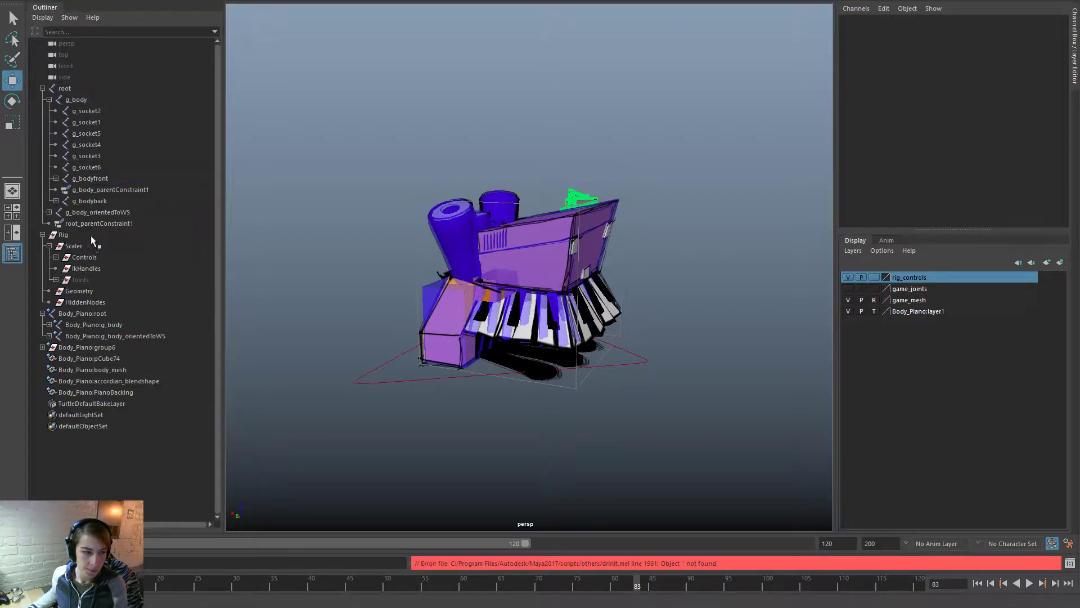
# Step: Select the referenced Body_Piano:body_mesh to inspect it from the front, and deselect it
pyautogui.keyDown('alt'); pyautogui.moveTo(655, 334); pyautogui.dragTo(608, 325); pyautogui.keyUp('alt')
pyautogui.click(540, 332)
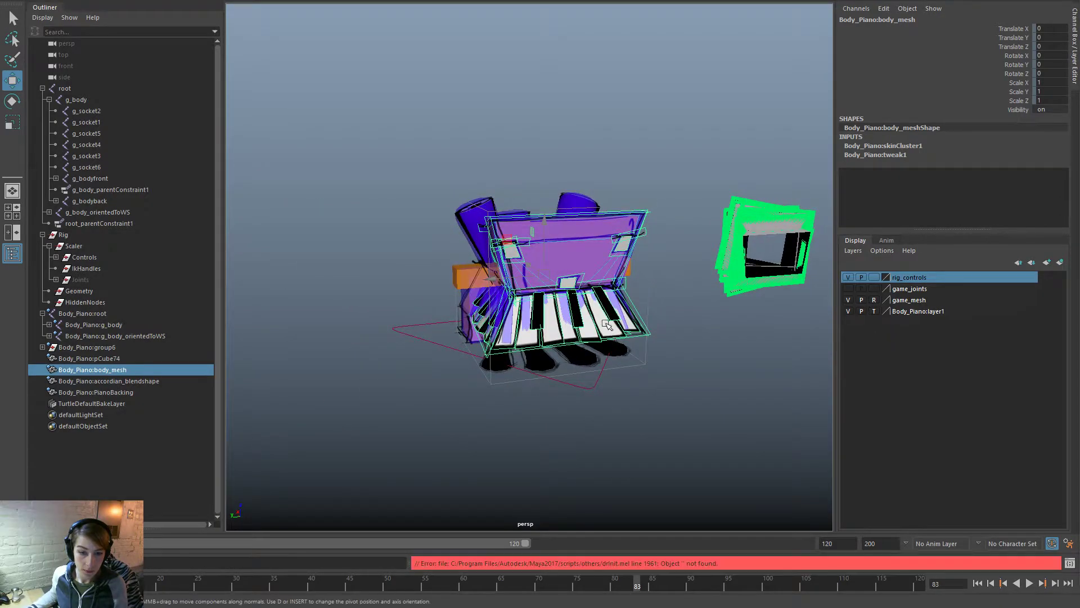
pyautogui.click(619, 127)
# Step: Reopen Body_Piano_HighRez.ma without saving the changes to the current scene
pyautogui.press('space')
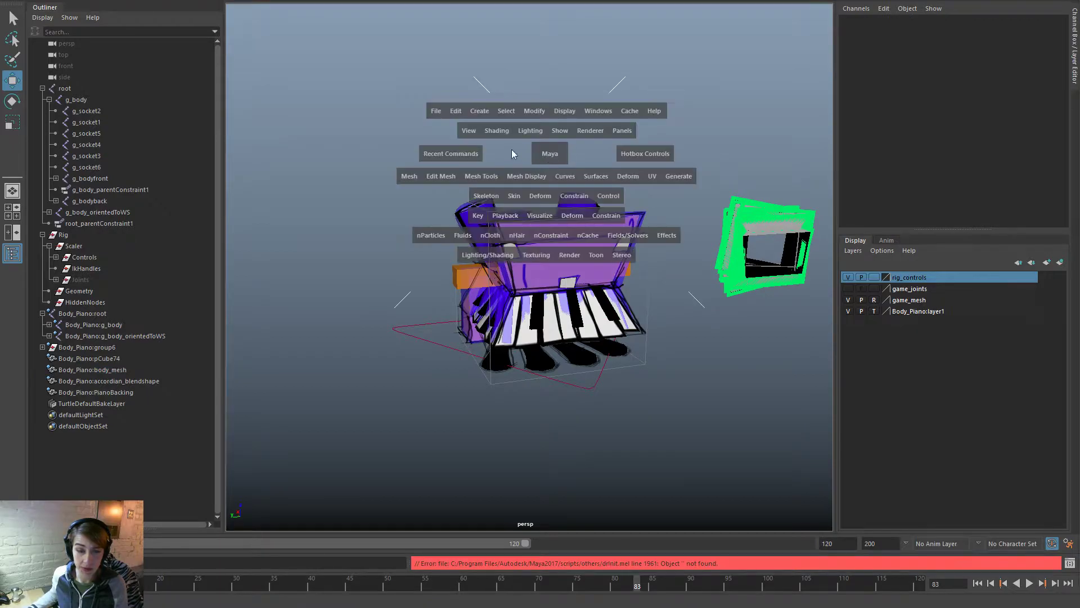
pyautogui.click(437, 112)
pyautogui.moveTo(551, 440)
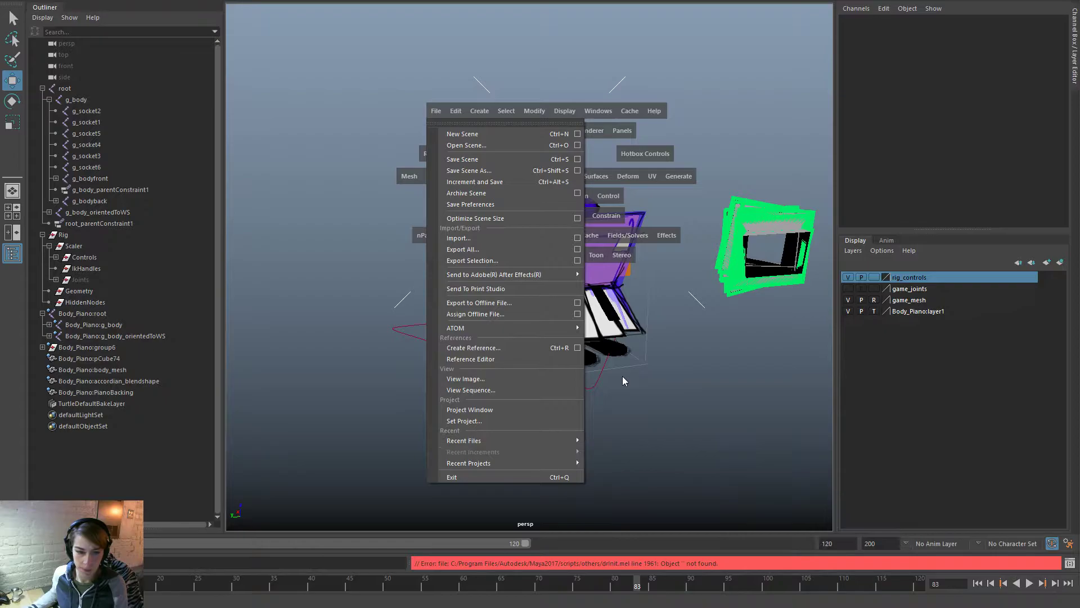
pyautogui.click(514, 145)
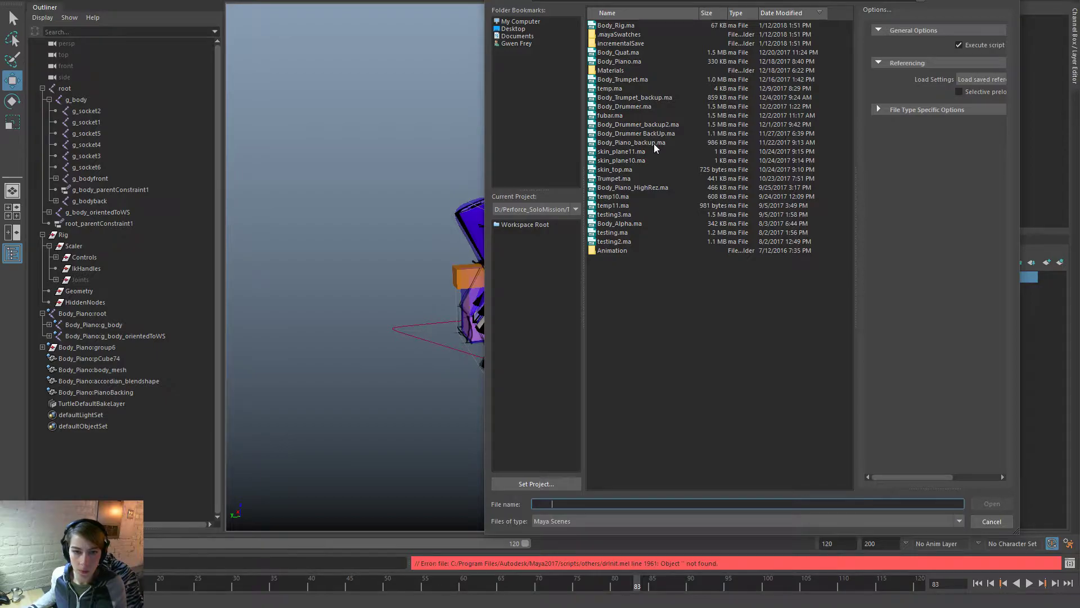
pyautogui.click(659, 99)
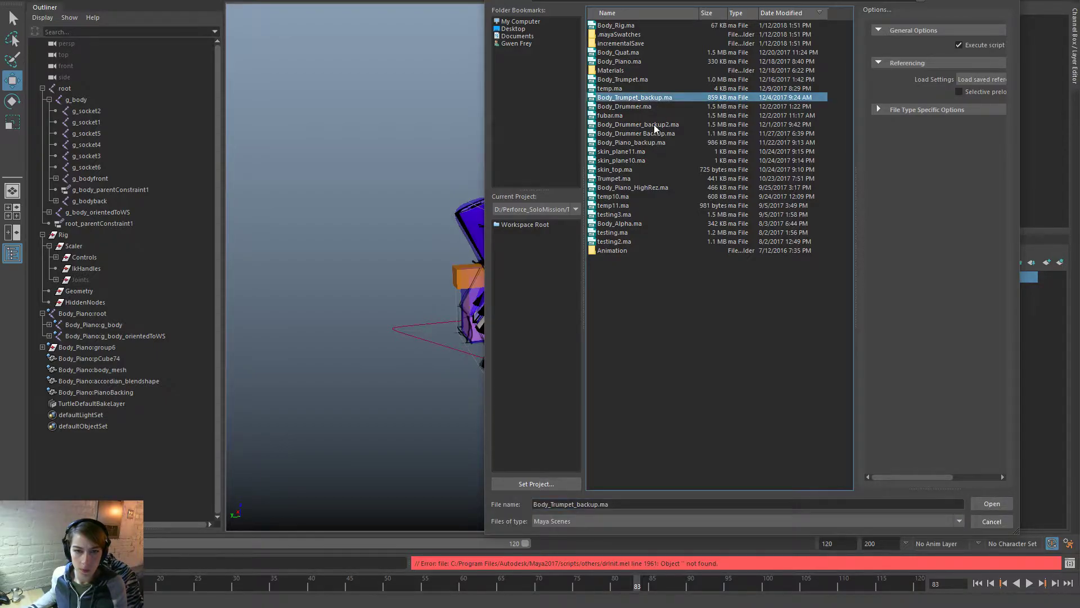
pyautogui.doubleClick(646, 188)
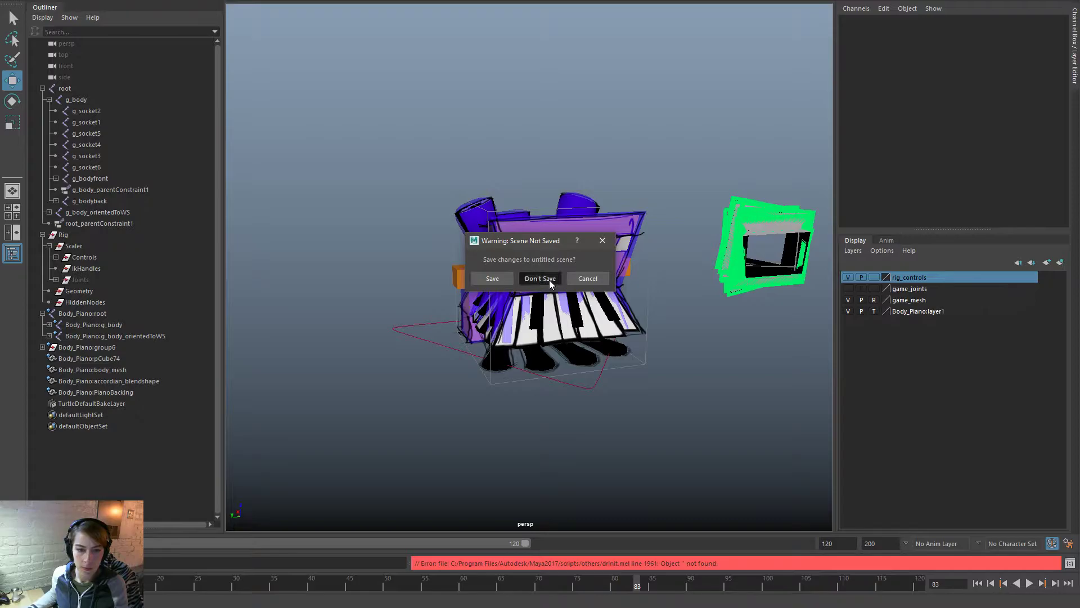
pyautogui.click(537, 279)
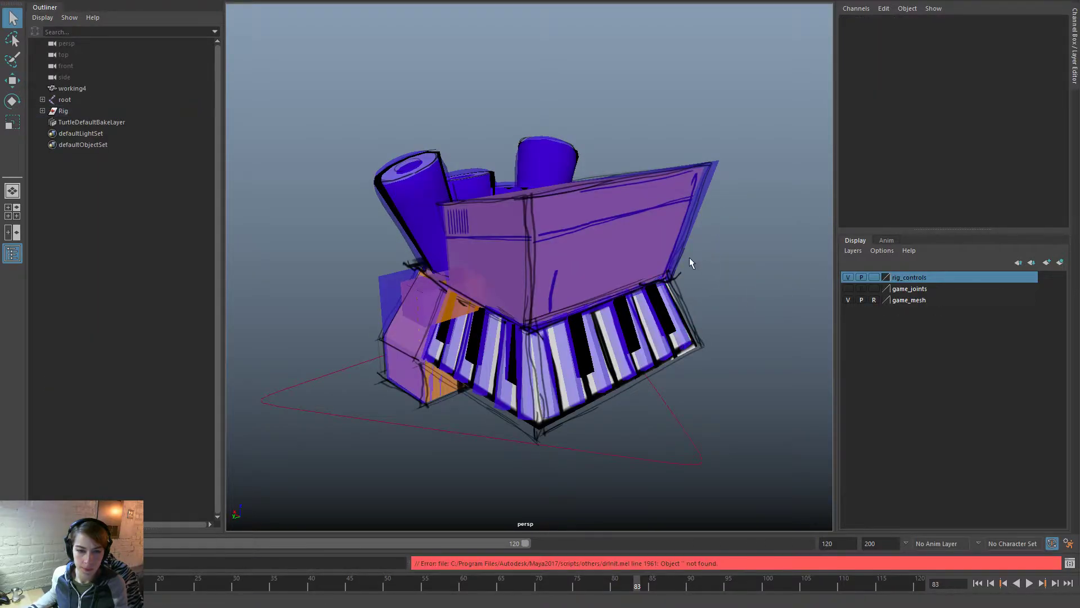
# Step: Reference Body_Piano.ma into the freshly opened high-res piano scene
pyautogui.press('space')
pyautogui.click(503, 90)
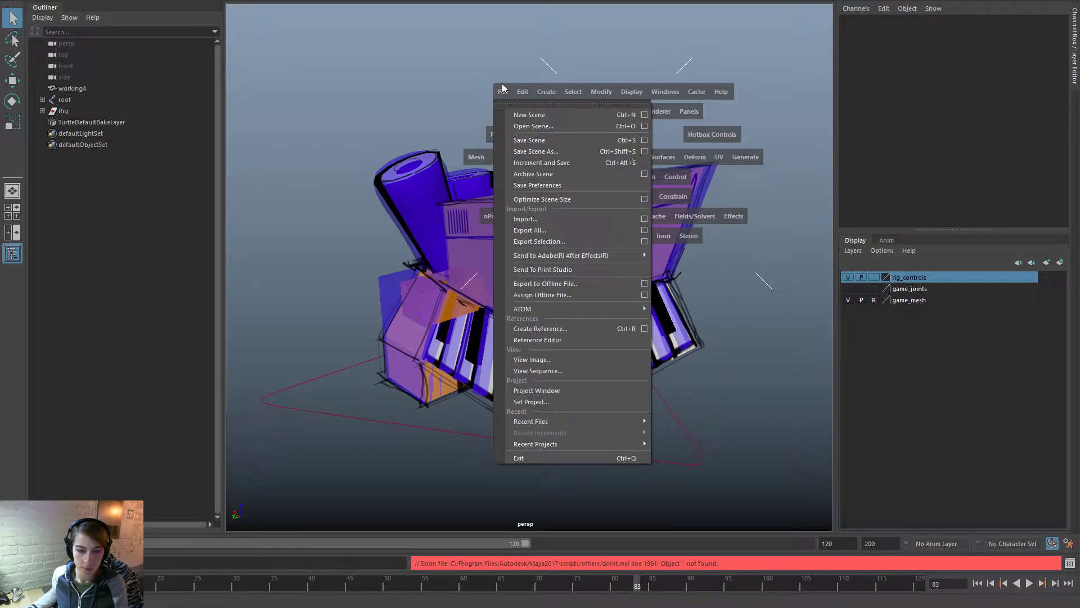
pyautogui.click(579, 328)
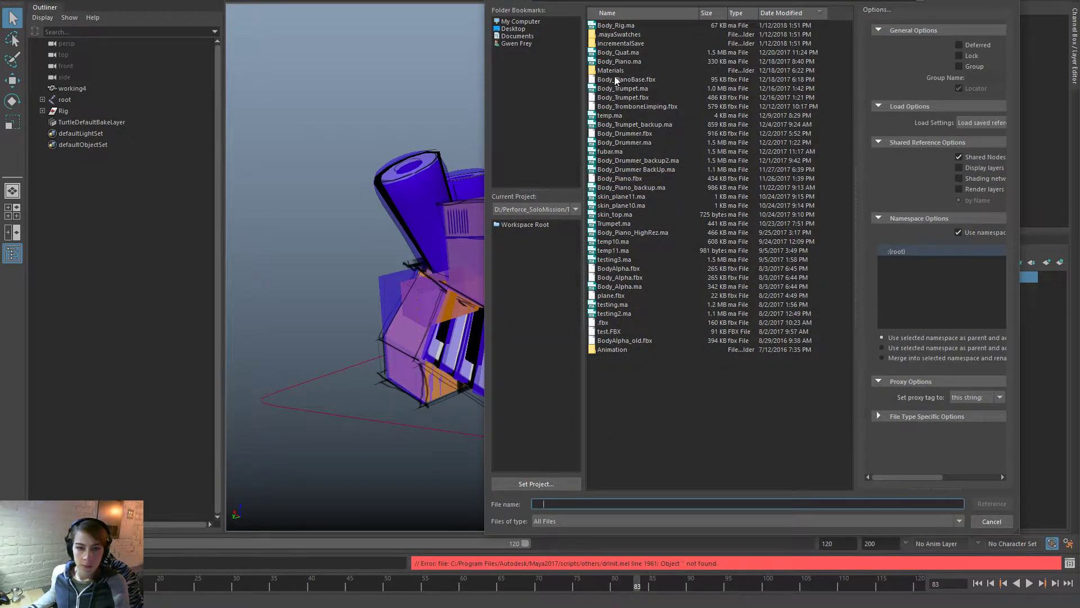
pyautogui.doubleClick(636, 63)
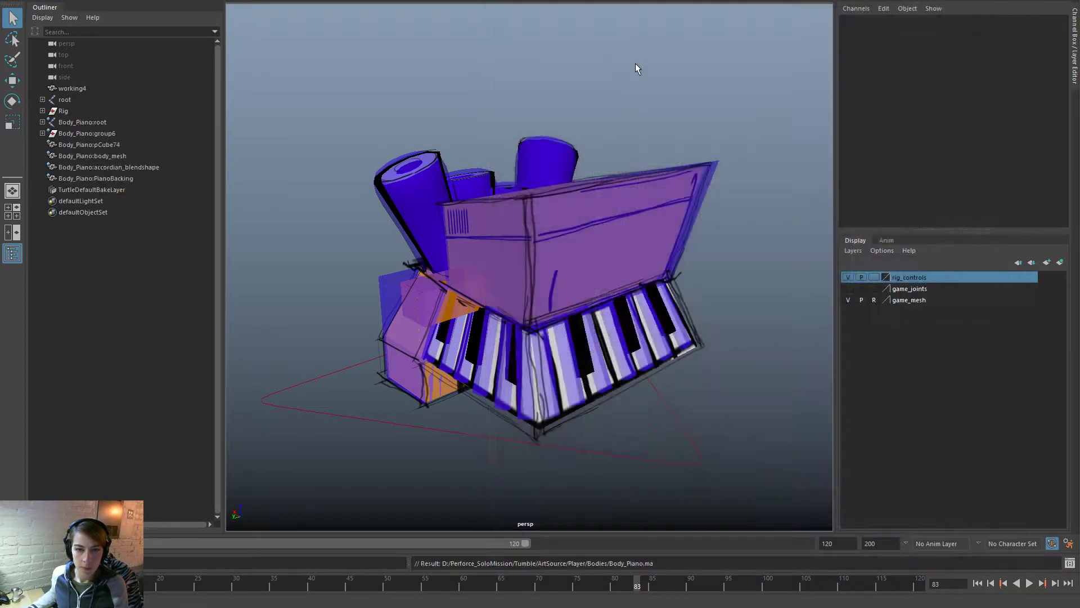
# Step: Select the referenced group6, pCube74, body_mesh, accordian_blendshape and PianoBacking objects to examine which piano part each one is
pyautogui.keyDown('alt'); pyautogui.moveTo(762, 270); pyautogui.dragTo(315, 225); pyautogui.keyUp('alt')
pyautogui.click(120, 164)
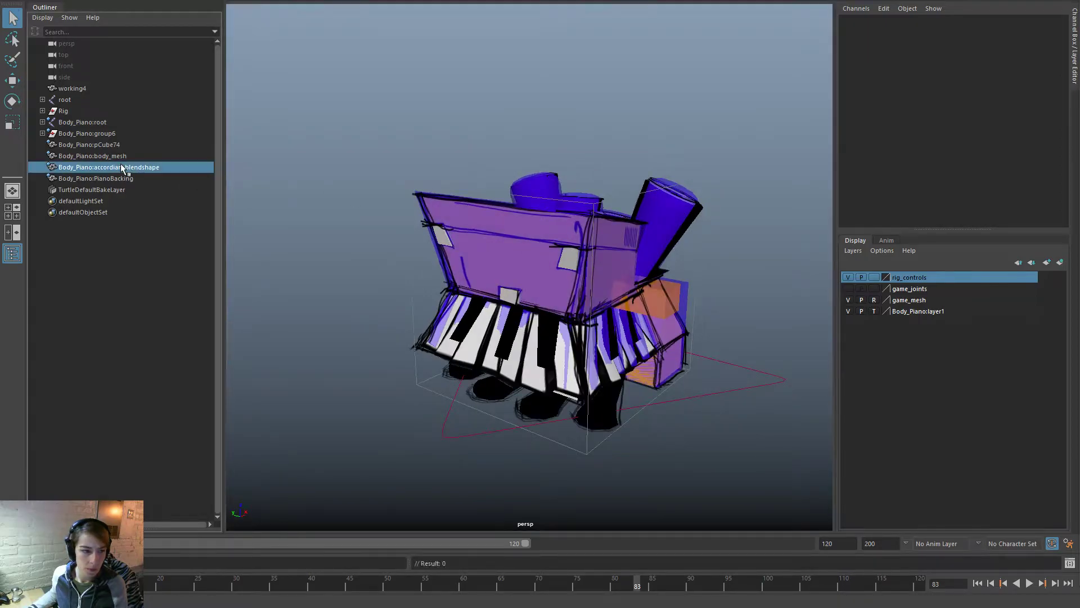
pyautogui.click(131, 132)
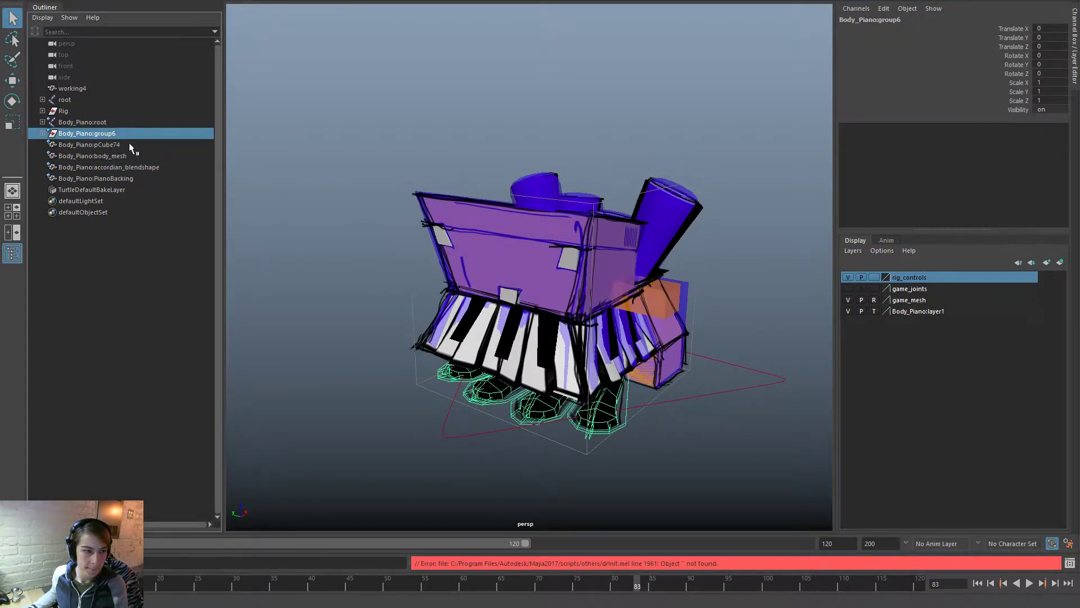
pyautogui.click(131, 145)
pyautogui.click(126, 153)
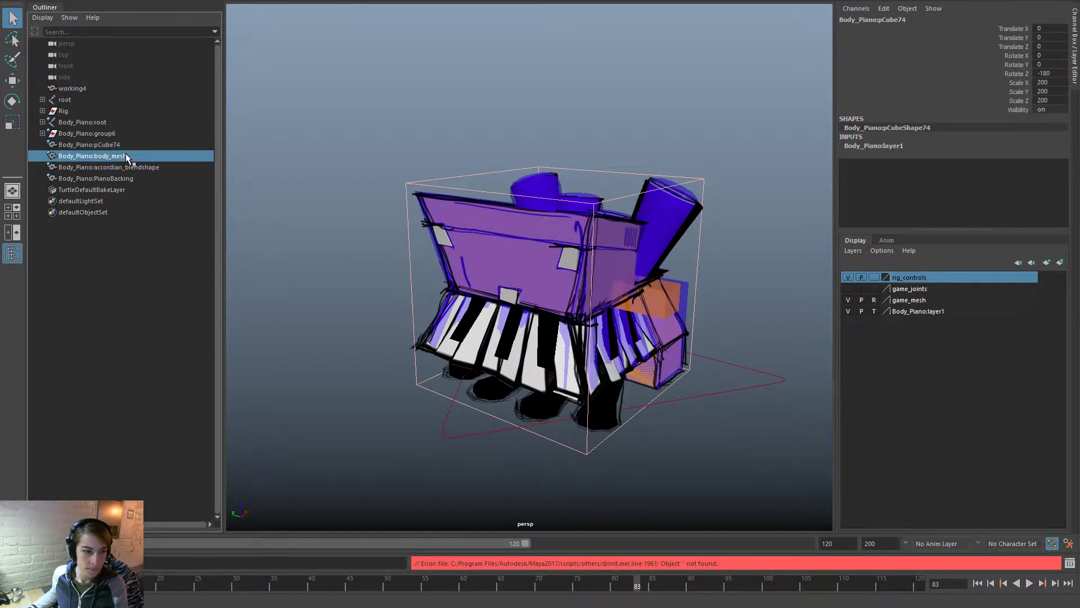
pyautogui.keyDown('ctrl'); pyautogui.click(152, 167); pyautogui.keyUp('ctrl')
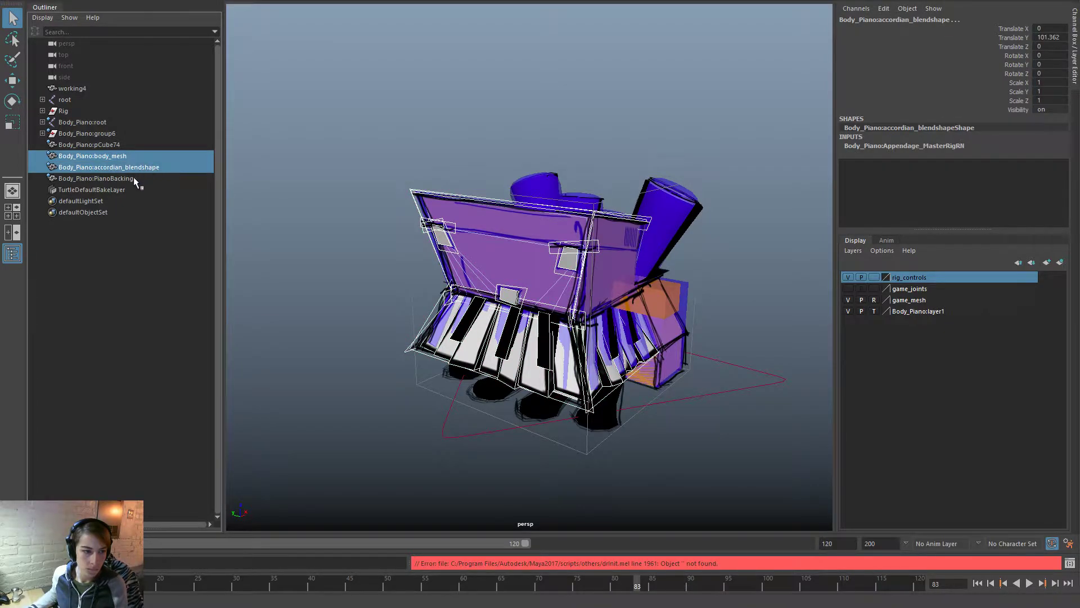
pyautogui.keyDown('ctrl'); pyautogui.click(130, 179); pyautogui.keyUp('ctrl')
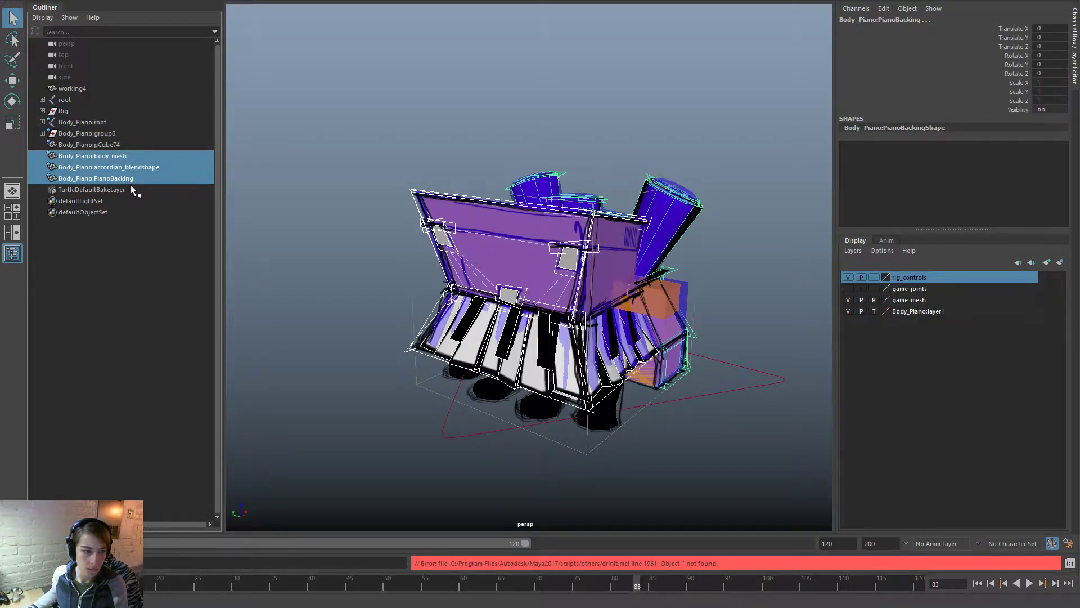
pyautogui.click(99, 134)
pyautogui.click(136, 155)
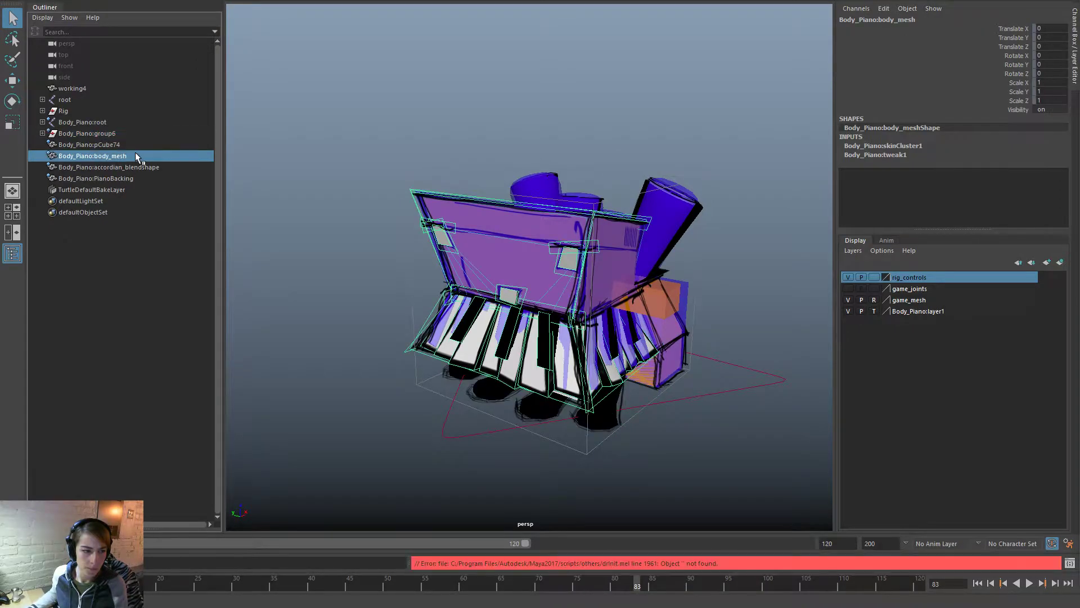
# Step: Duplicate the referenced body_mesh, accordian_blendshape and PianoBacking meshes and unparent the copies
pyautogui.keyDown('shift'); pyautogui.click(137, 188); pyautogui.keyUp('shift')
pyautogui.click(137, 179)
pyautogui.keyDown('shift'); pyautogui.click(137, 155); pyautogui.keyUp('shift')
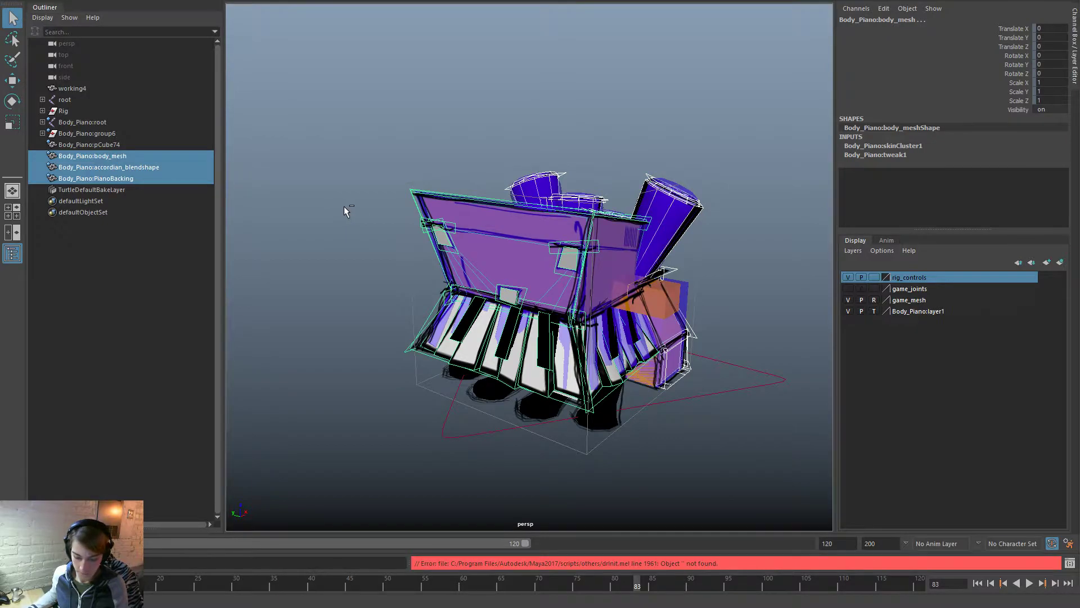
pyautogui.hotkey('ctrl', 'd')
pyautogui.hotkey('shift', 'p')
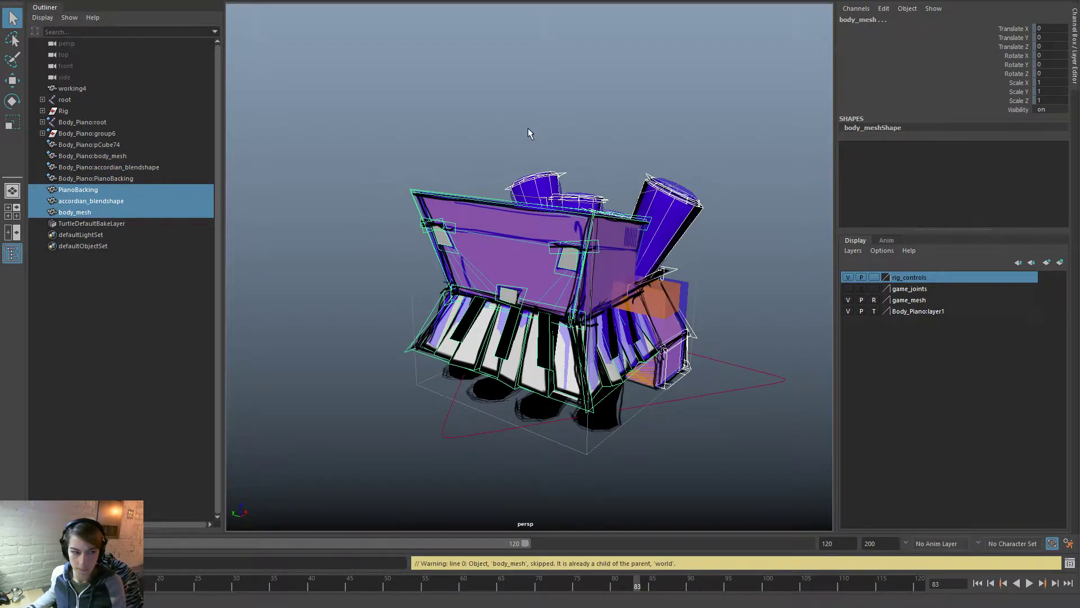
# Step: Remove the Body_Piano.ma reference from the scene through the Reference Editor and close the editor
pyautogui.press('space')
pyautogui.click(418, 86)
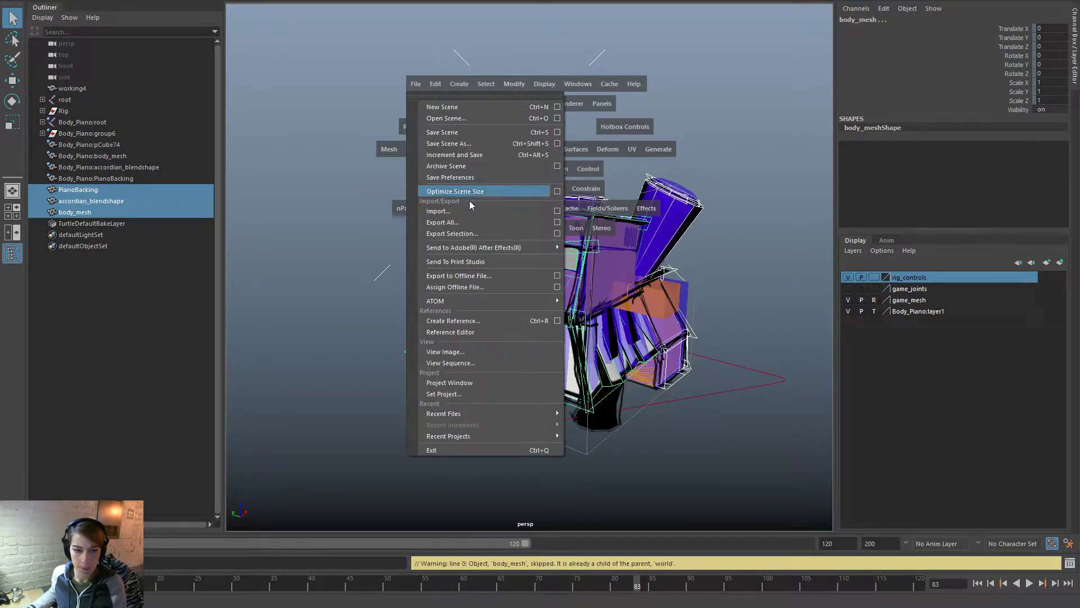
pyautogui.click(477, 326)
pyautogui.click(227, 181)
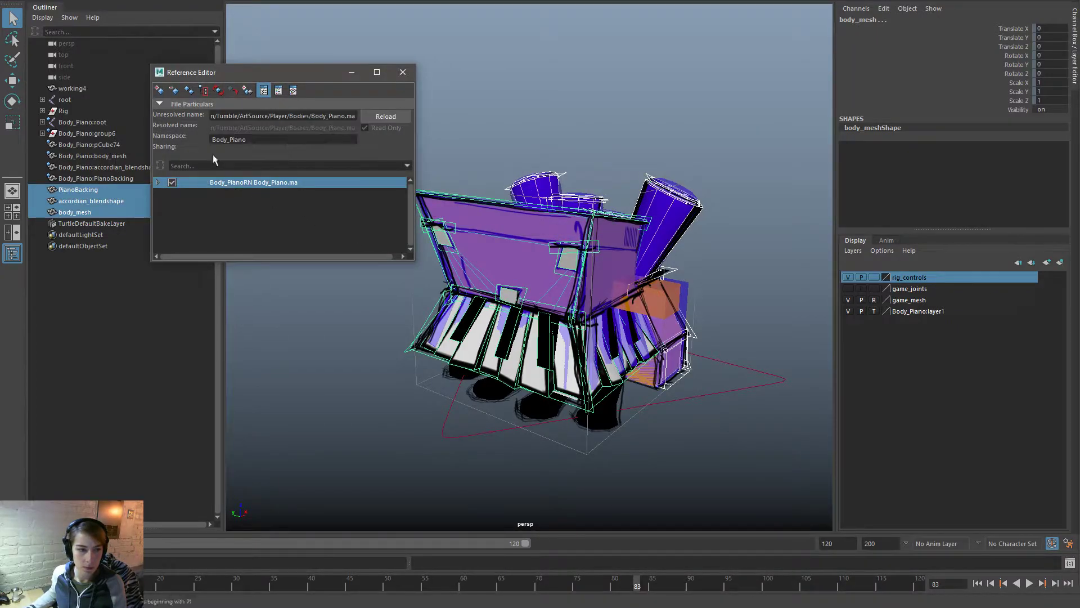
pyautogui.click(174, 90)
pyautogui.click(516, 278)
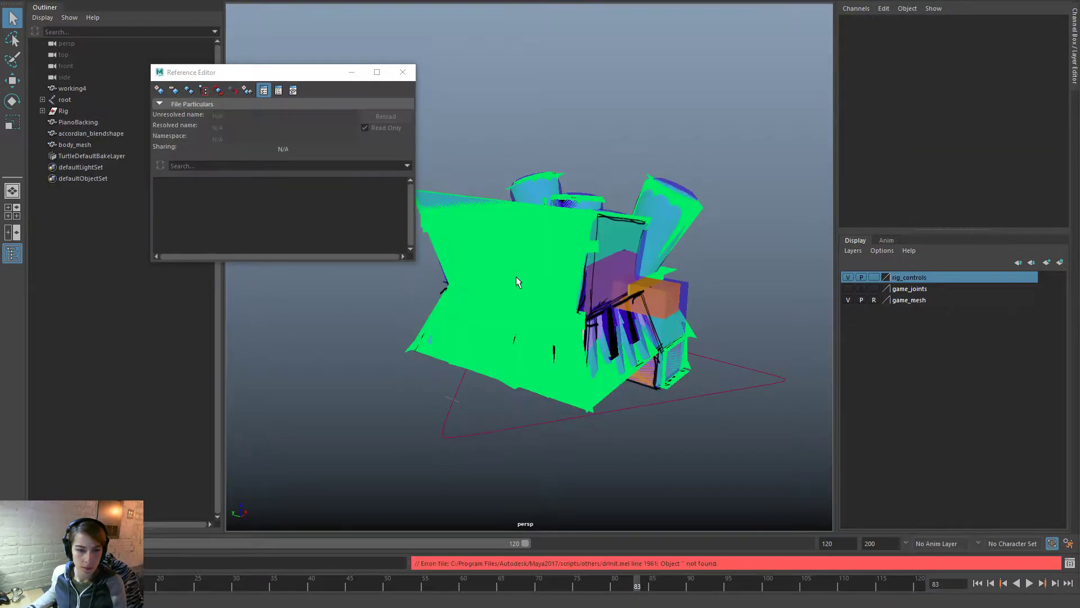
pyautogui.click(402, 72)
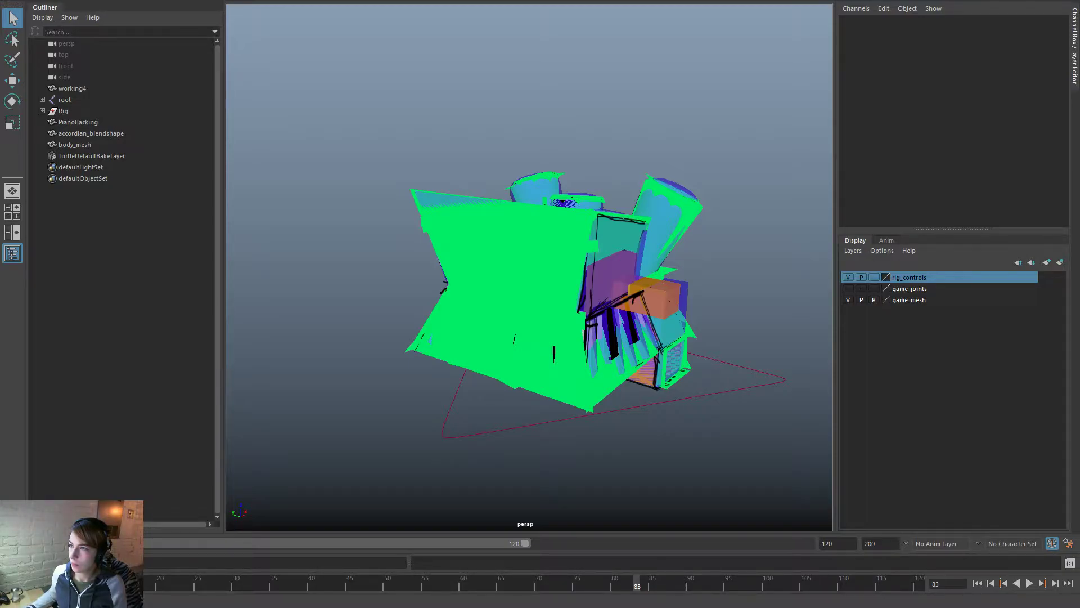
# Step: Select the body_mesh and PianoBacking copies and examine from the back of the piano which parts they cover
pyautogui.keyDown('alt'); pyautogui.moveTo(735, 372); pyautogui.dragTo(606, 425); pyautogui.keyUp('alt')
pyautogui.press('6')
pyautogui.click(569, 273)
pyautogui.moveTo(570, 272)
pyautogui.keyDown('alt'); pyautogui.mouseDown()
pyautogui.moveTo(697, 301)
pyautogui.moveTo(780, 301)
pyautogui.moveTo(628, 309)
pyautogui.mouseUp(); pyautogui.keyUp('alt')
pyautogui.keyDown('alt'); pyautogui.moveTo(619, 309); pyautogui.dragTo(599, 293); pyautogui.keyUp('alt')
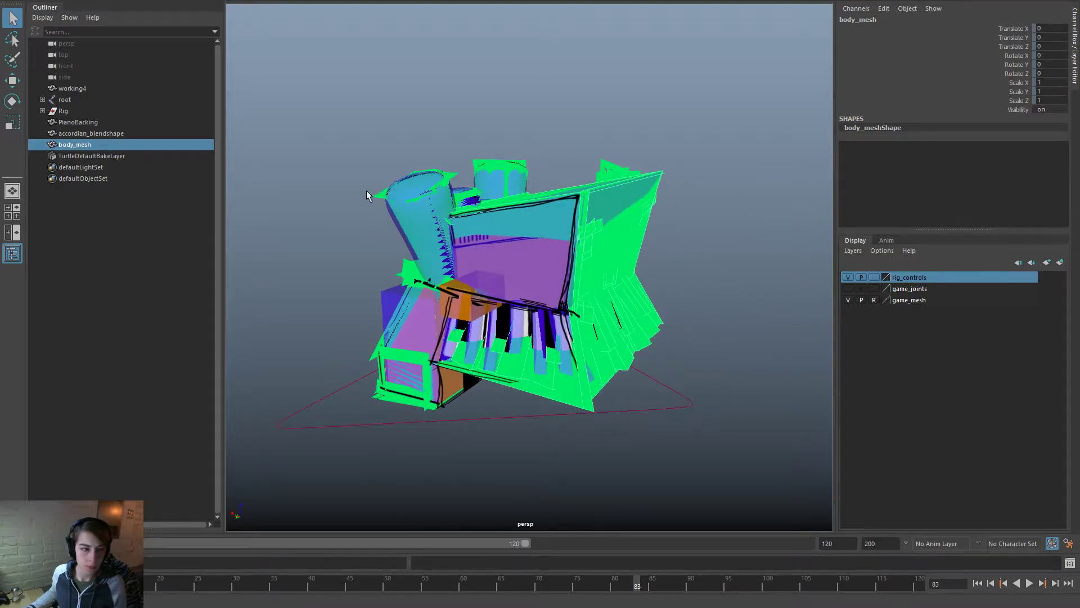
pyautogui.keyDown('ctrl'); pyautogui.click(127, 123); pyautogui.keyUp('ctrl')
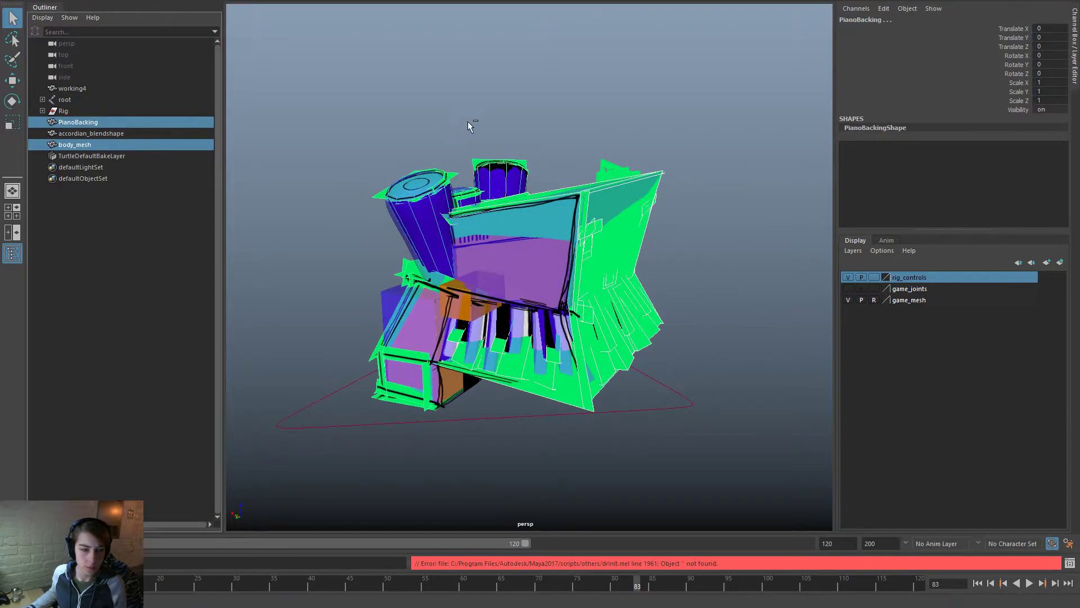
pyautogui.press('space')
pyautogui.click(643, 111)
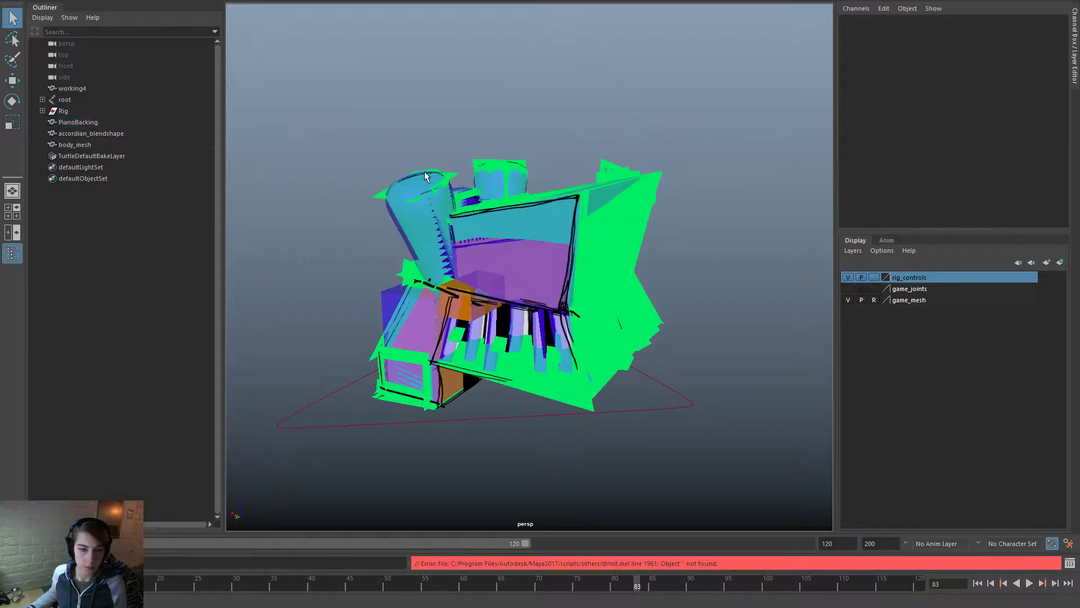
pyautogui.click(450, 174)
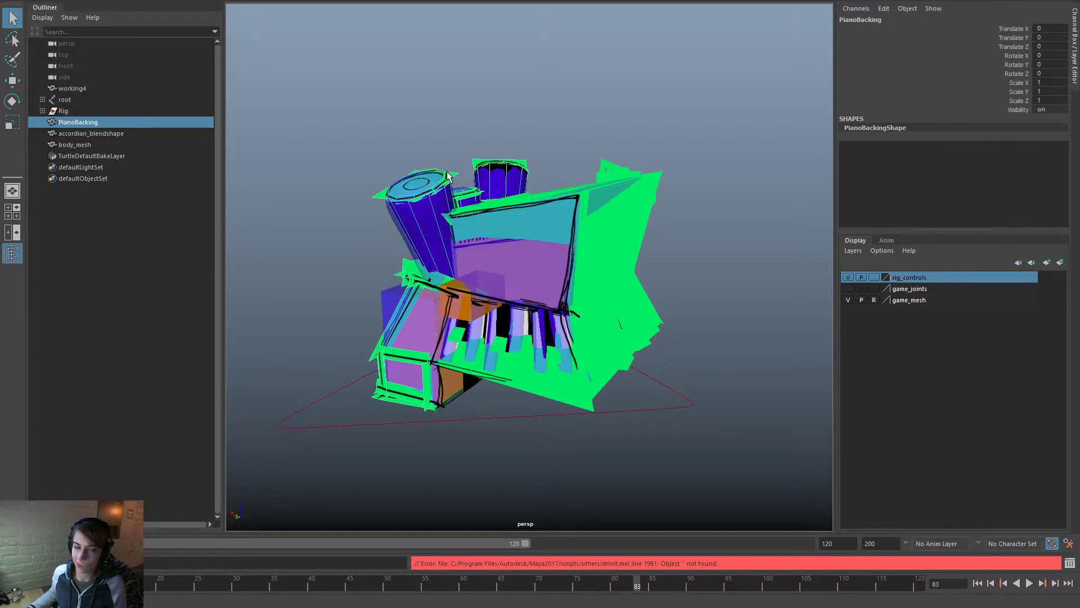
pyautogui.click(455, 129)
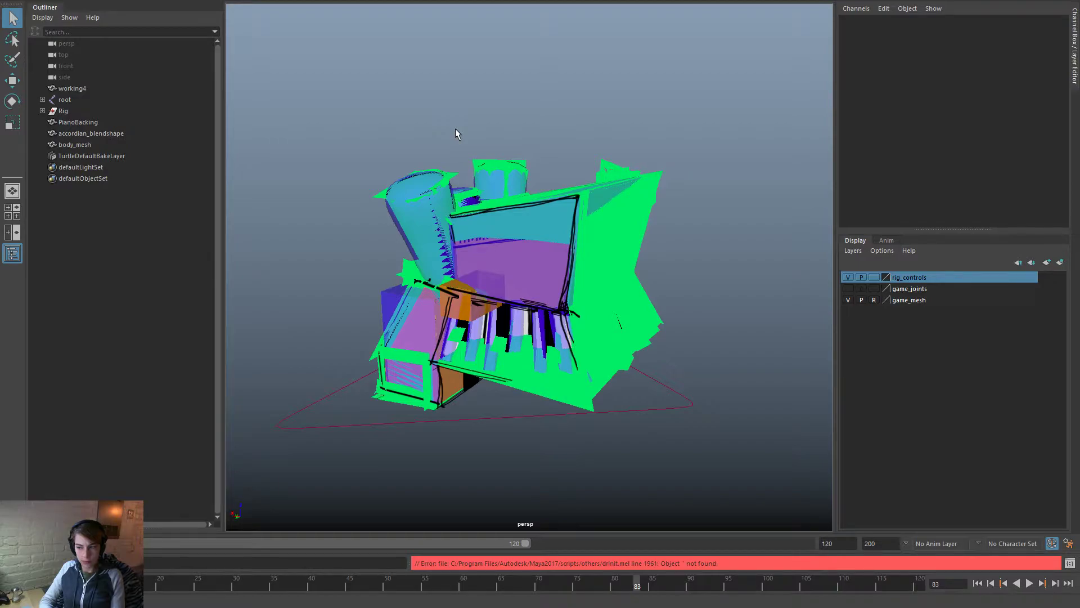
# Step: Bind the body_mesh and PianoBacking copies to the rig's joints as skinned meshes
pyautogui.click(633, 219)
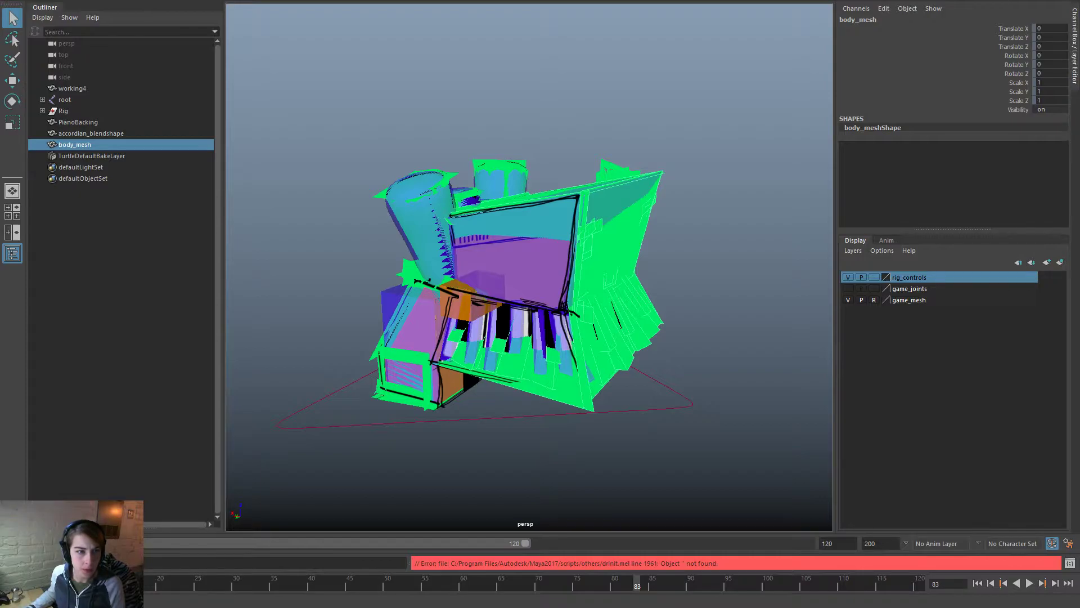
pyautogui.hotkey('ctrl', 'z')
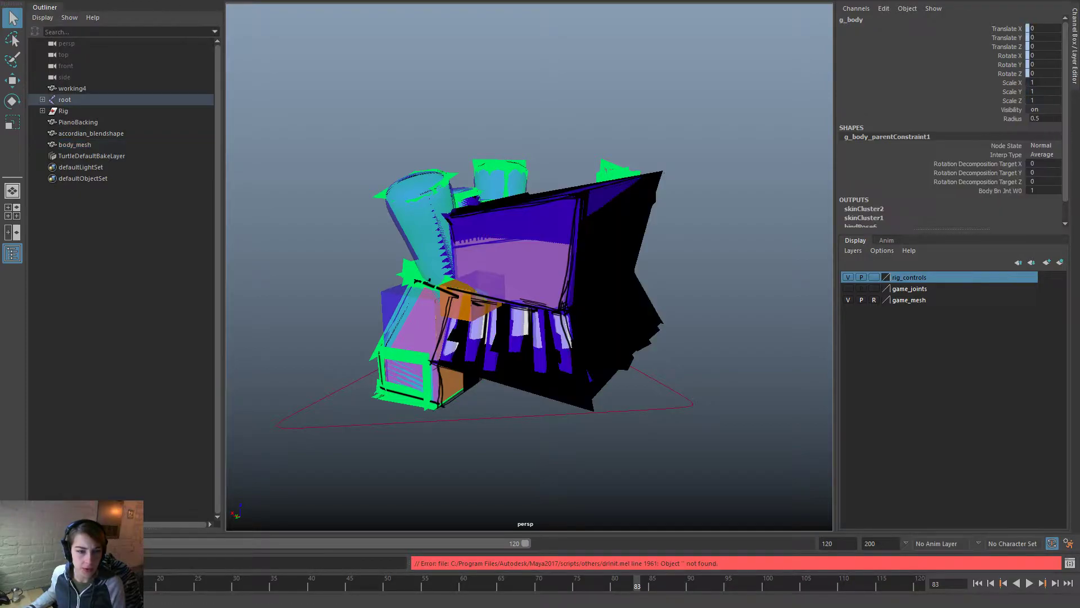
pyautogui.click(518, 259)
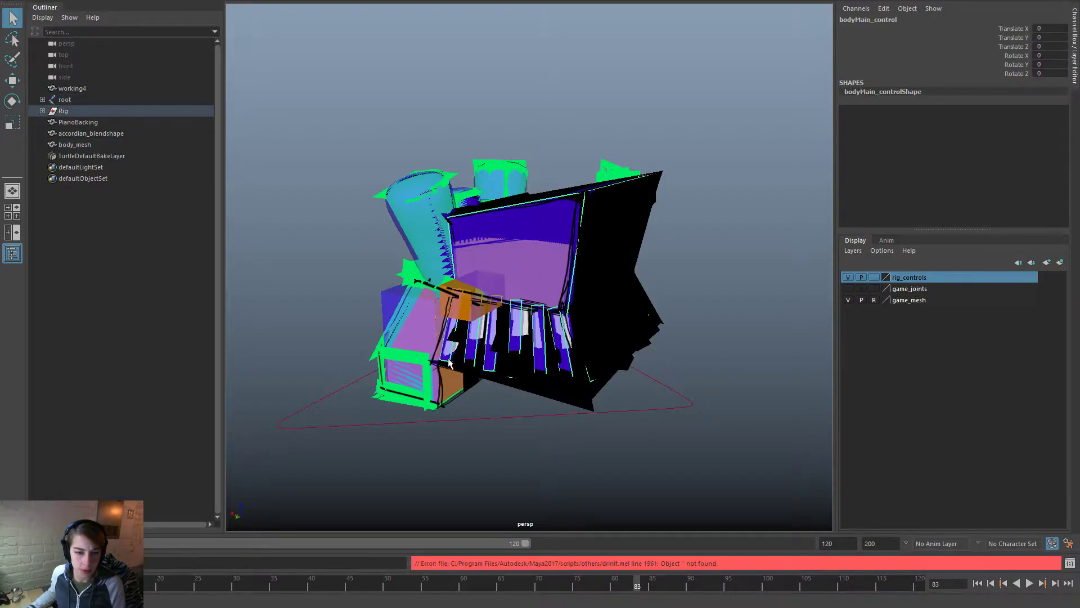
pyautogui.click(96, 89)
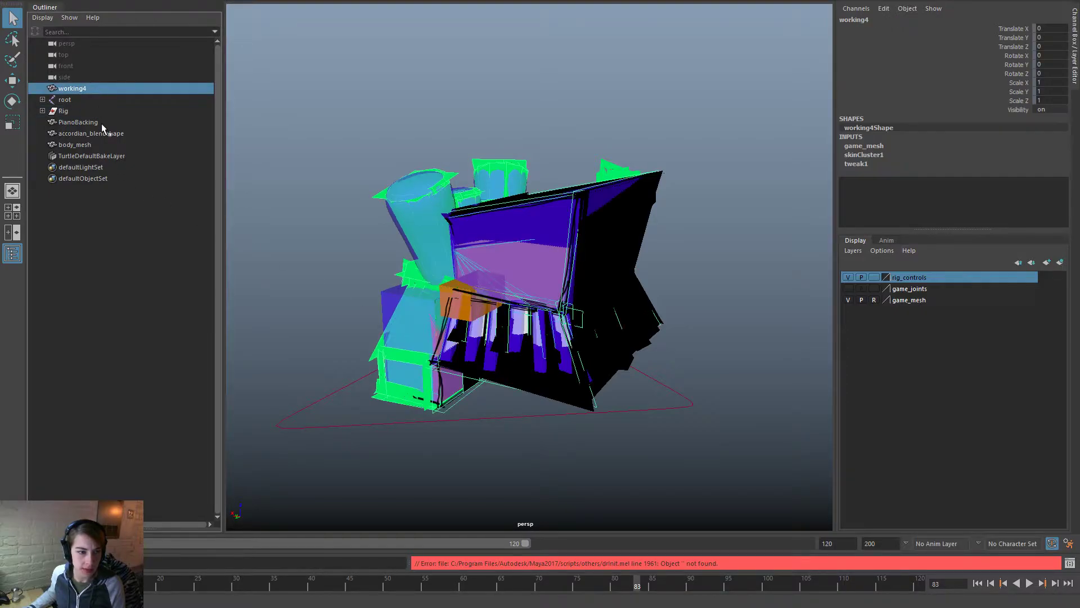
pyautogui.click(78, 122)
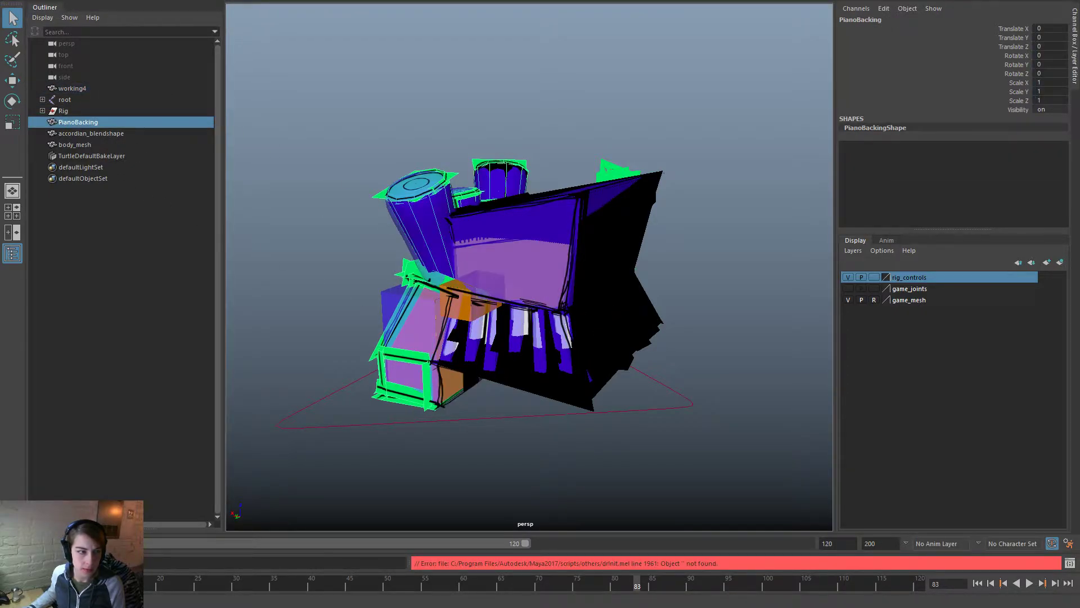
# Step: Copy the skin weights from the working4 mesh to body_mesh
pyautogui.click(85, 89)
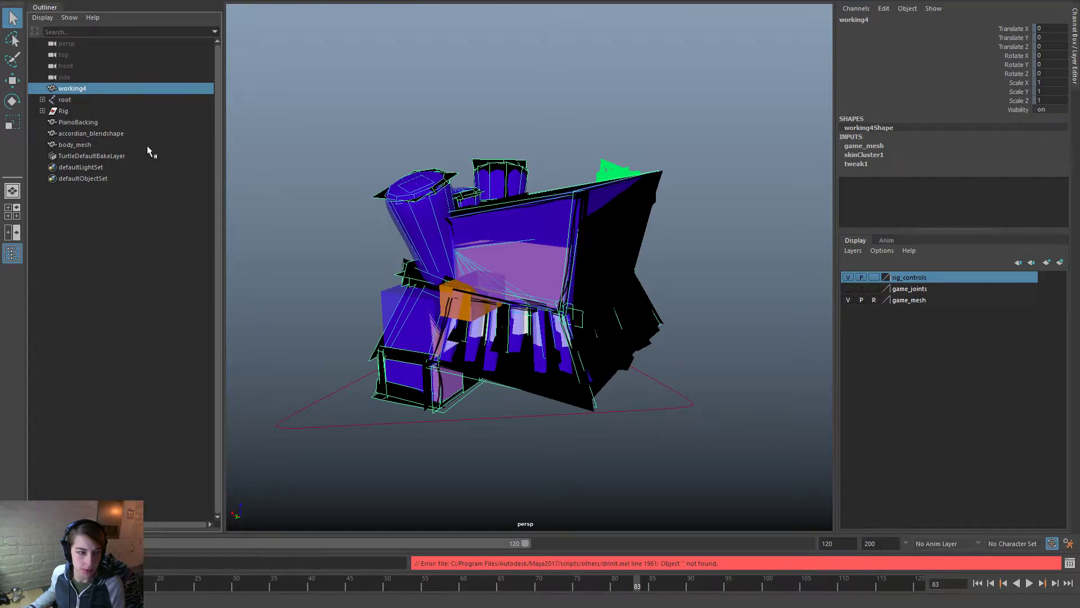
pyautogui.keyDown('ctrl'); pyautogui.click(97, 145); pyautogui.keyUp('ctrl')
pyautogui.press('space')
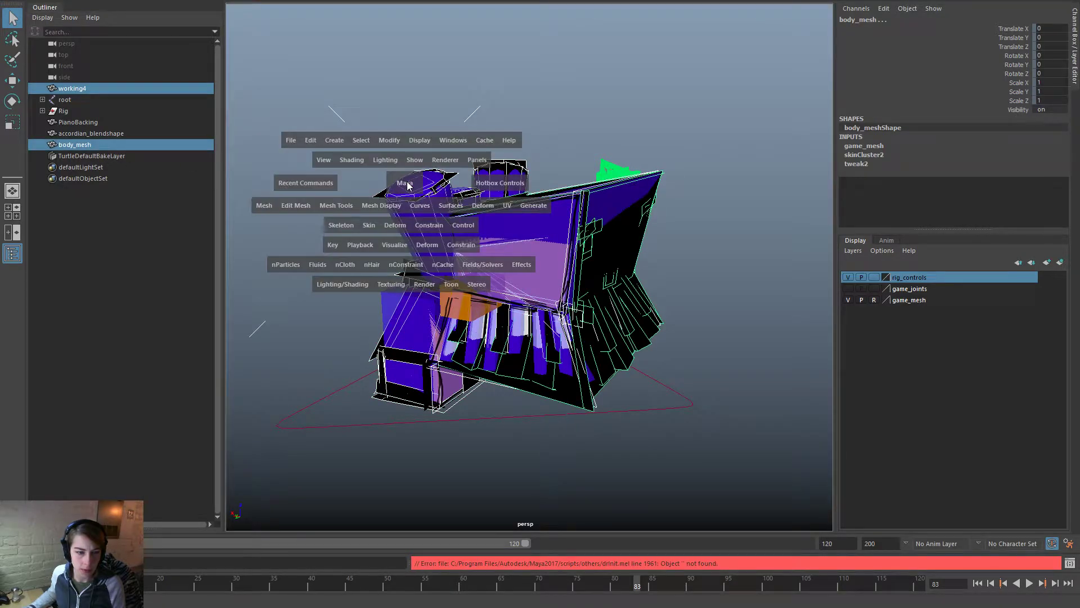
pyautogui.click(380, 225)
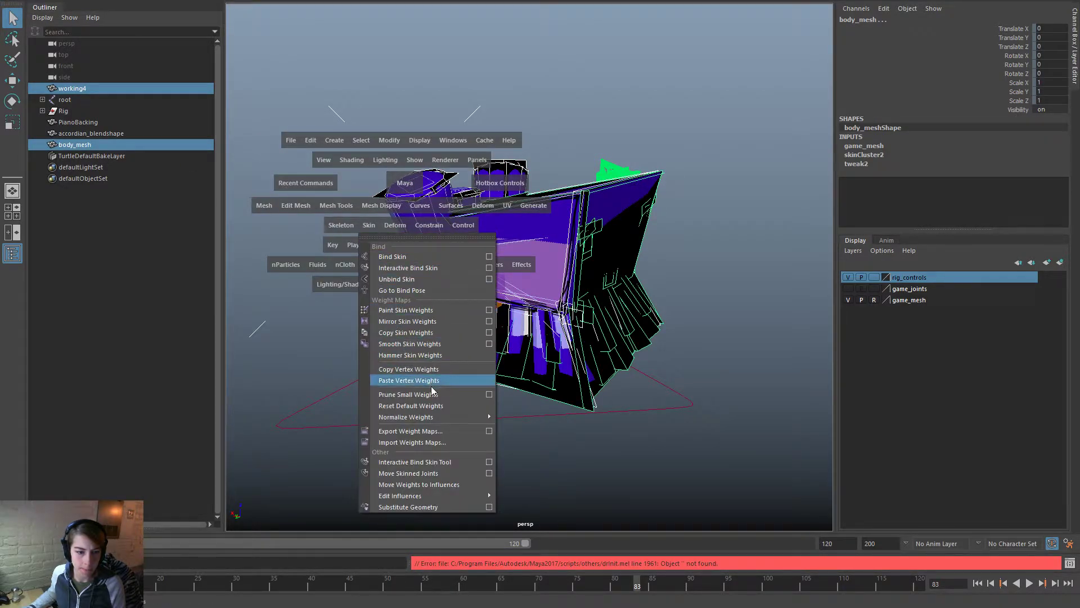
pyautogui.click(433, 333)
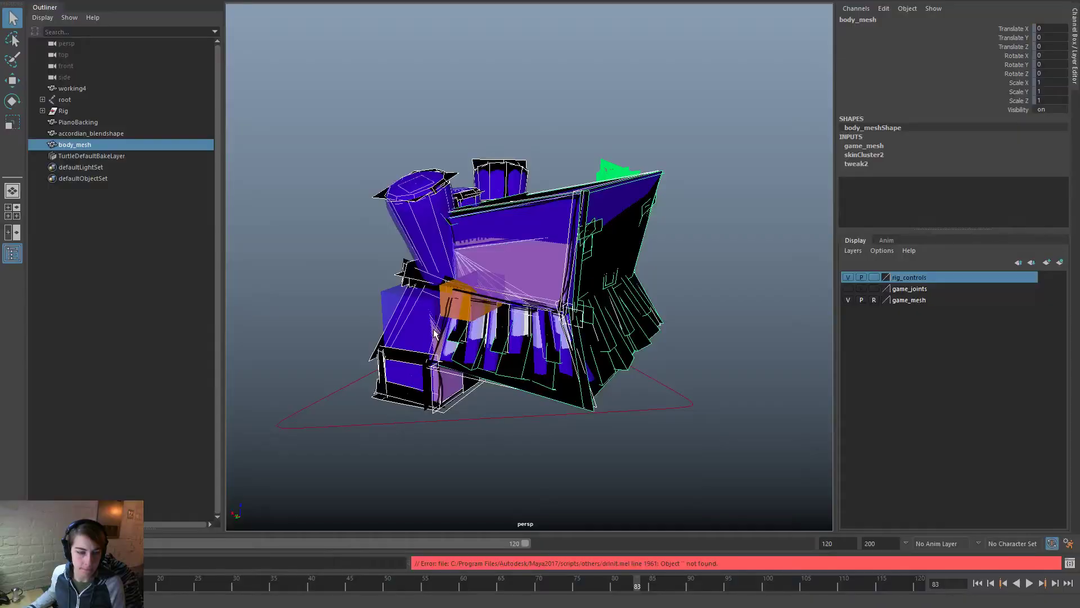
# Step: Copy the skin weights from the working4 mesh to PianoBacking
pyautogui.click(62, 89)
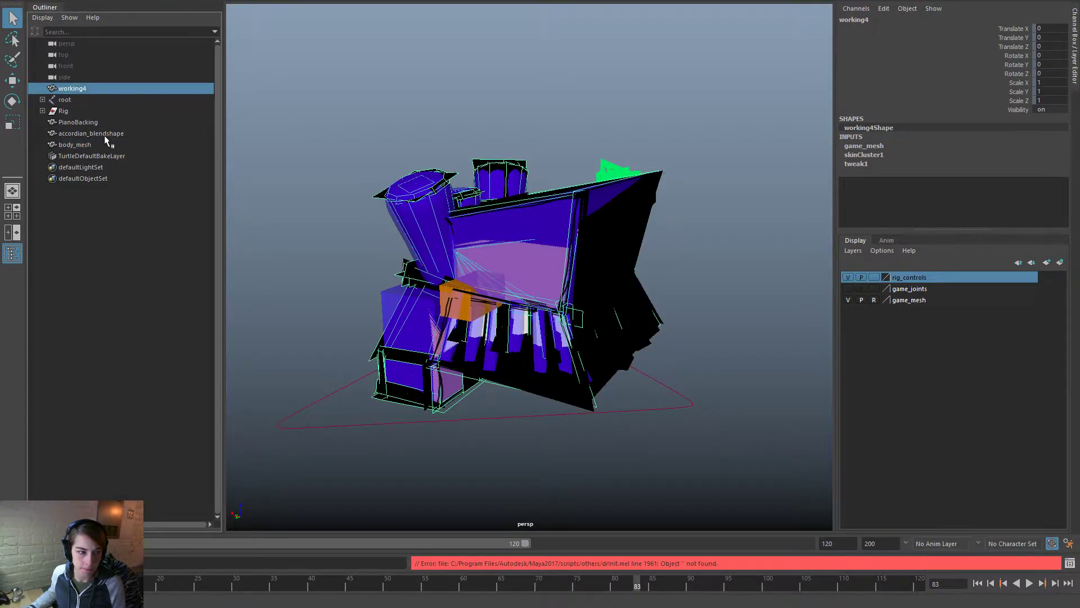
pyautogui.keyDown('ctrl'); pyautogui.click(105, 123); pyautogui.keyUp('ctrl')
pyautogui.press('space')
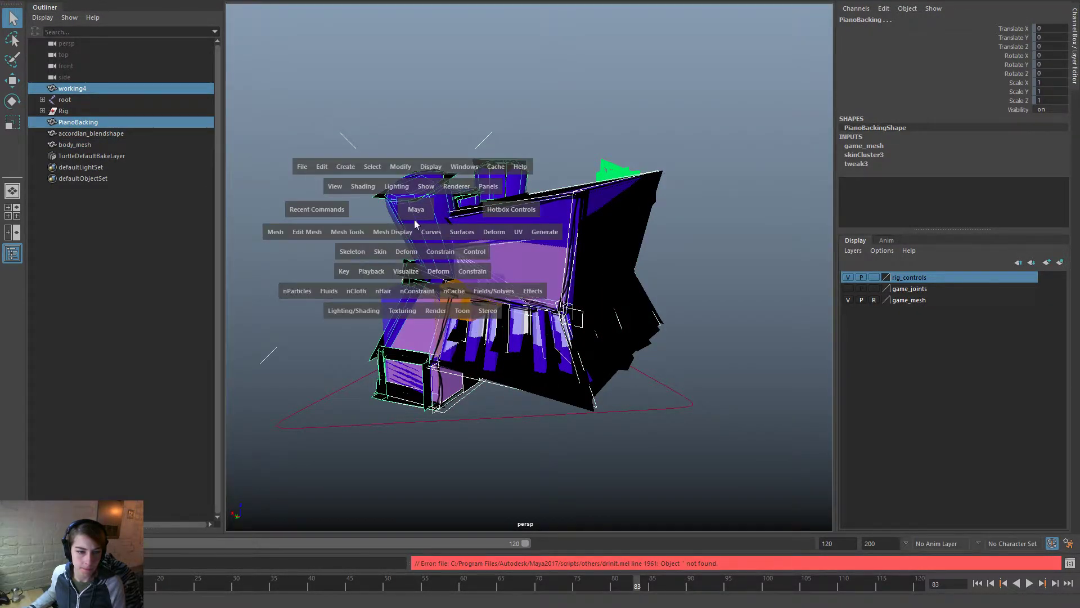
pyautogui.click(381, 252)
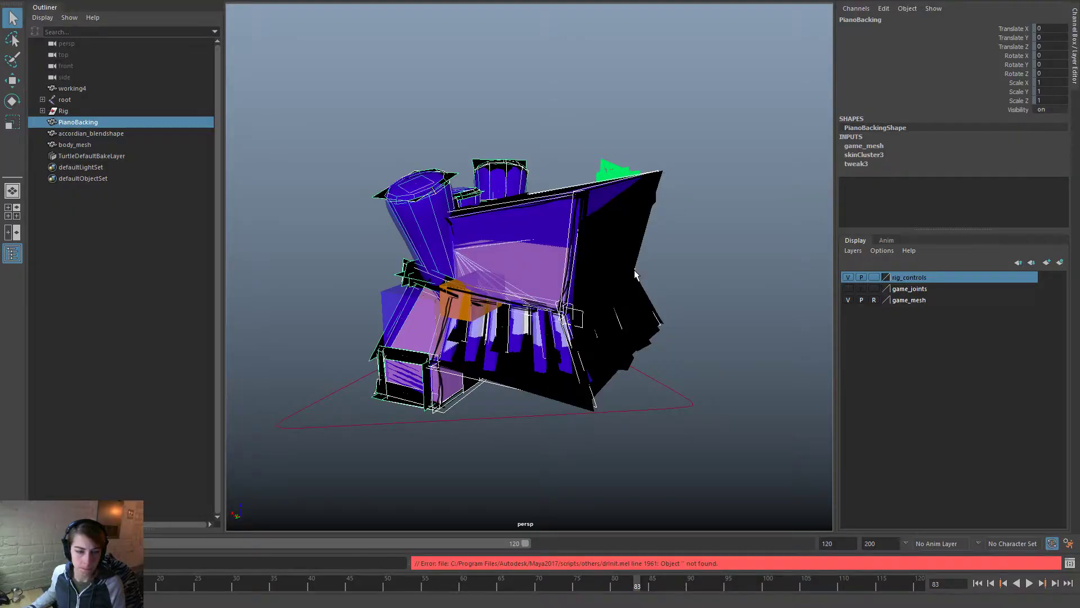
# Step: Rotate bodyMain_control to test the copied skin weights and undo the rotation
pyautogui.click(482, 265)
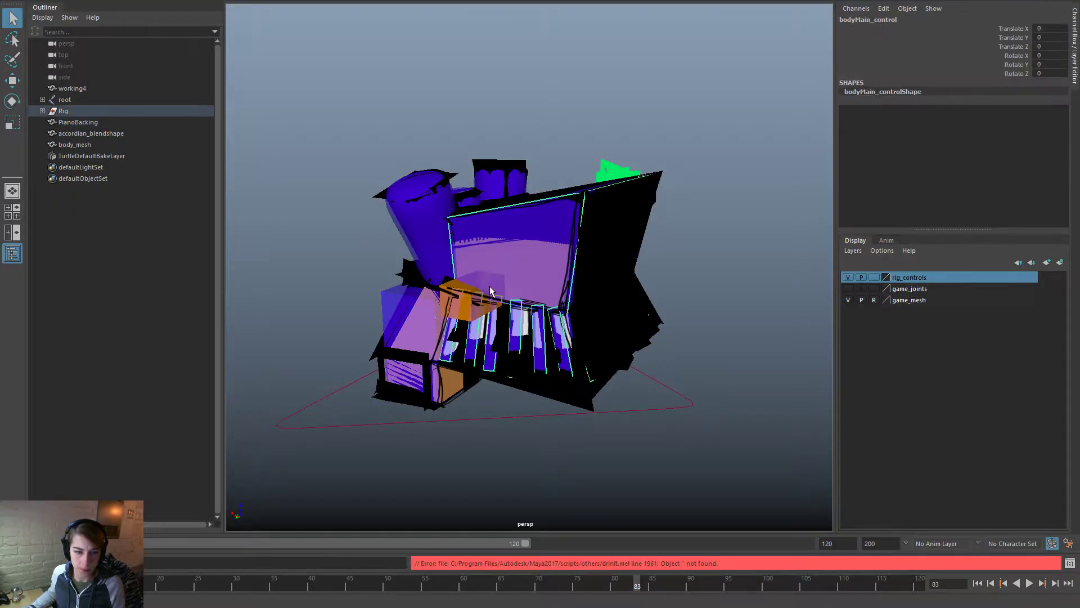
pyautogui.press('e')
pyautogui.moveTo(489, 287)
pyautogui.mouseDown()
pyautogui.moveTo(495, 249)
pyautogui.moveTo(543, 249)
pyautogui.moveTo(495, 304)
pyautogui.mouseUp()
pyautogui.hotkey('ctrl', 'z')
pyautogui.hotkey('ctrl', 'z')
pyautogui.hotkey('ctrl', 'z')
pyautogui.click(583, 262)
pyautogui.press('w')
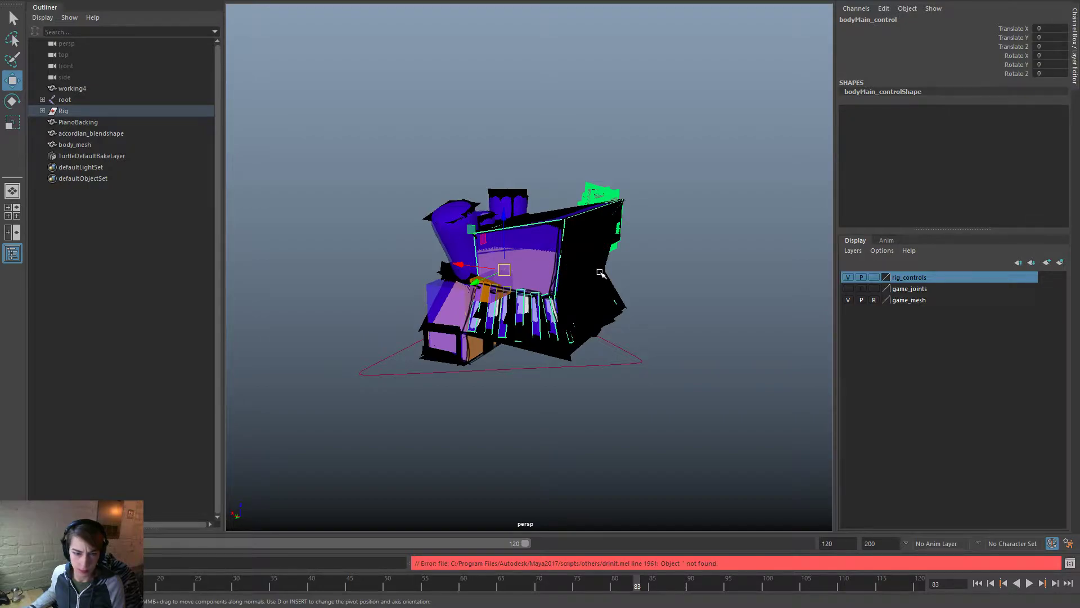
# Step: Pull the rig's body controls apart to test how the skinned piano meshes deform
pyautogui.click(103, 135)
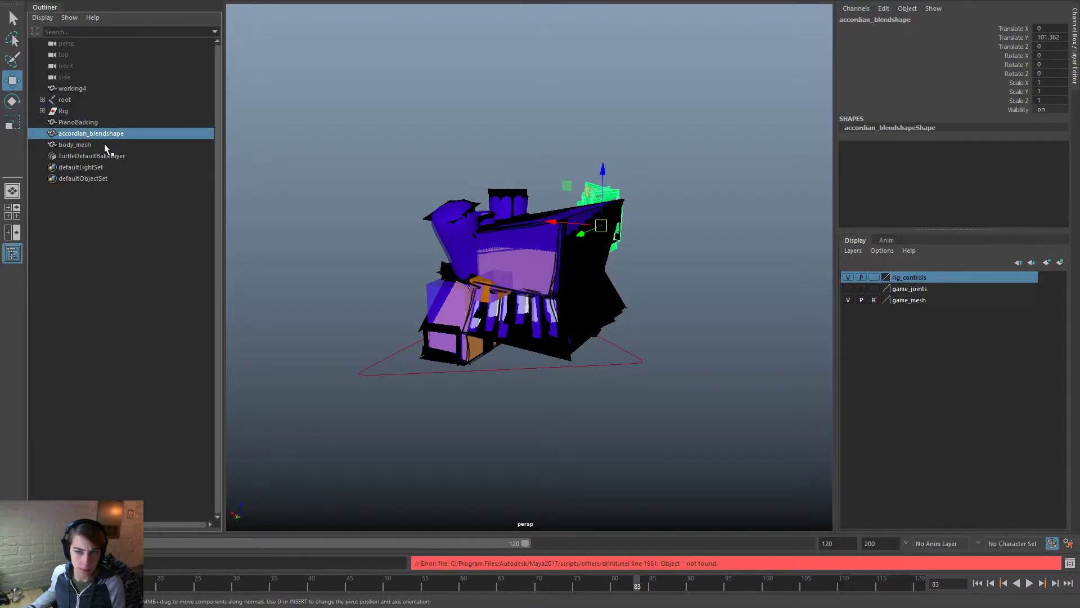
pyautogui.click(104, 144)
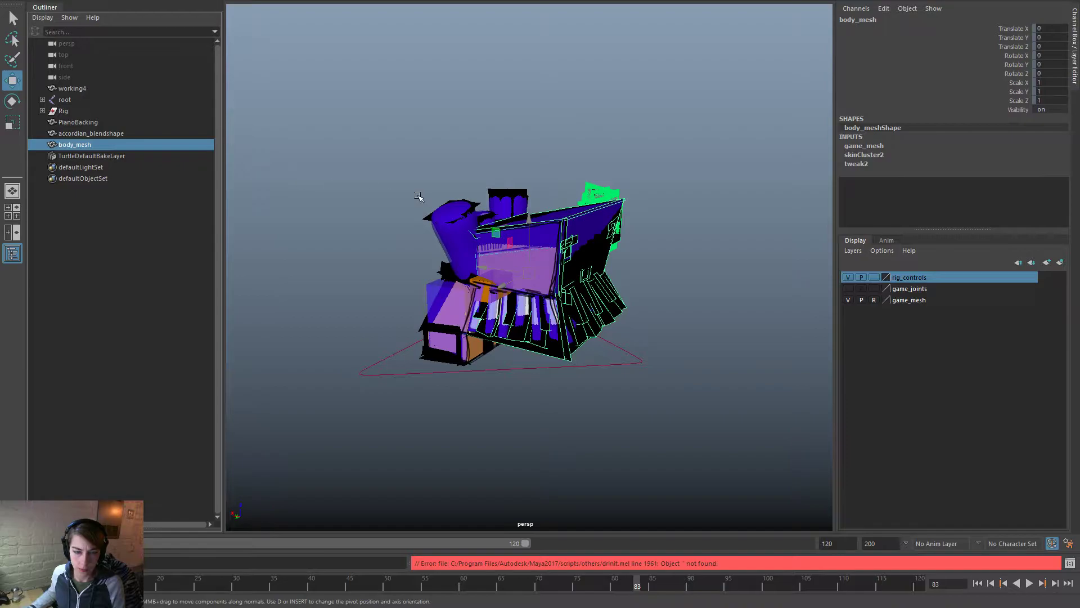
pyautogui.click(492, 272)
pyautogui.click(681, 336)
pyautogui.click(477, 290)
pyautogui.moveTo(529, 278); pyautogui.dragTo(498, 167)
pyautogui.click(409, 86)
pyautogui.moveTo(401, 142); pyautogui.dragTo(672, 148)
pyautogui.click(511, 119)
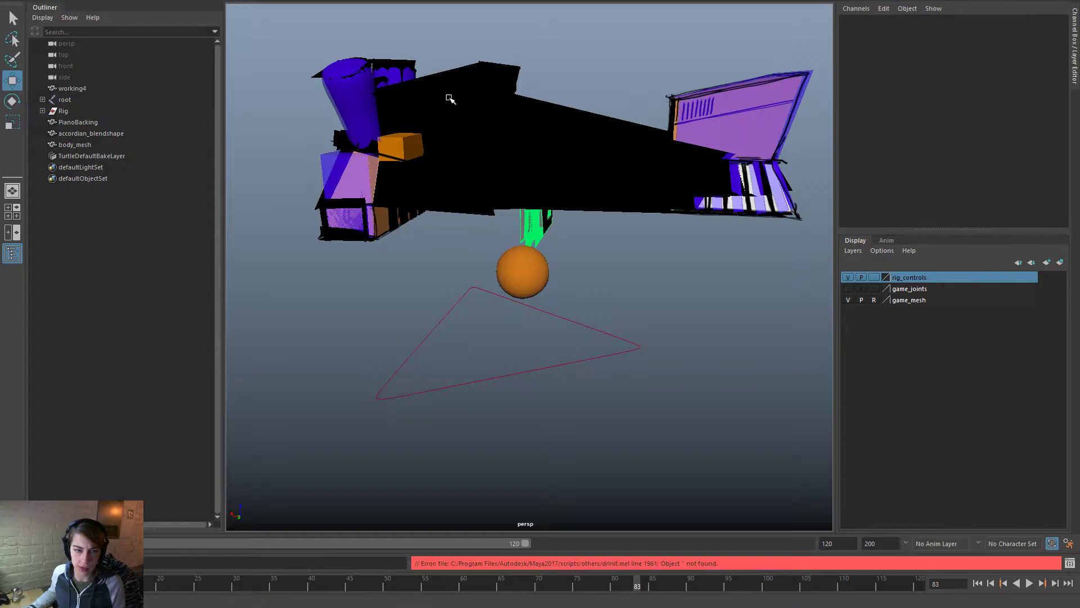
# Step: Turn on wireframe over the shaded view and lower bodyMain_control to reveal the stretched body_mesh geometry
pyautogui.moveTo(659, 181)
pyautogui.keyDown('alt'); pyautogui.mouseDown()
pyautogui.moveTo(433, 186)
pyautogui.moveTo(420, 171)
pyautogui.moveTo(415, 181)
pyautogui.mouseUp(); pyautogui.keyUp('alt')
pyautogui.press('space')
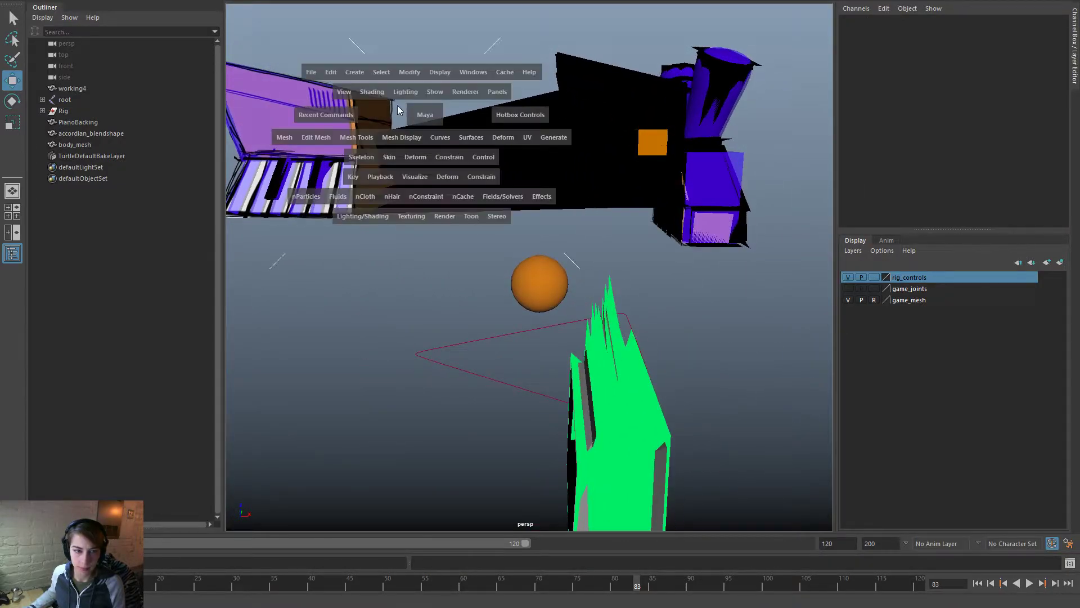
pyautogui.click(375, 94)
pyautogui.click(409, 206)
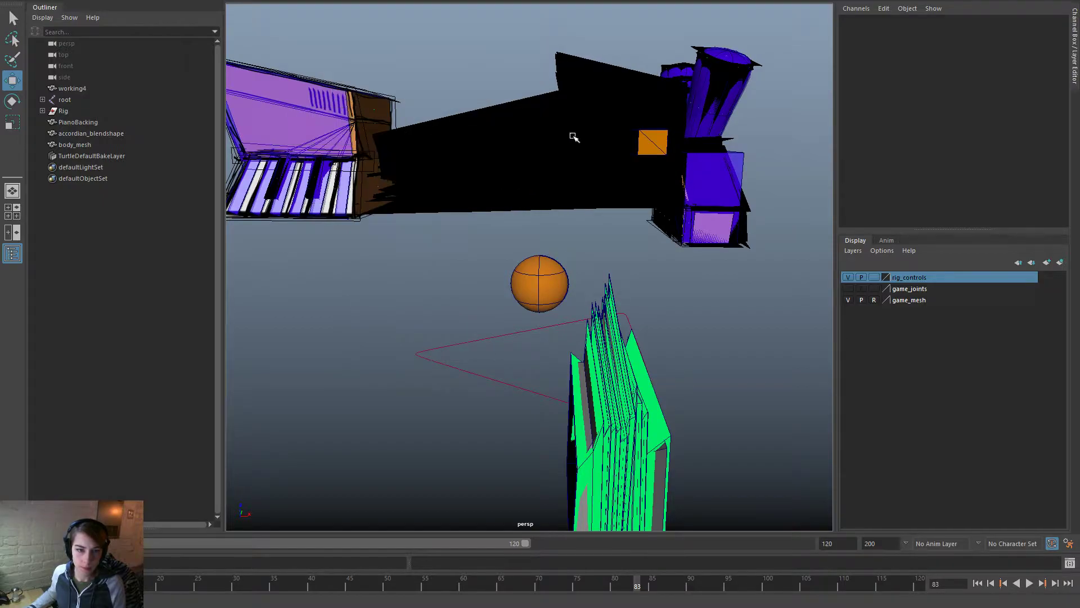
pyautogui.click(333, 120)
pyautogui.moveTo(369, 155); pyautogui.dragTo(380, 192)
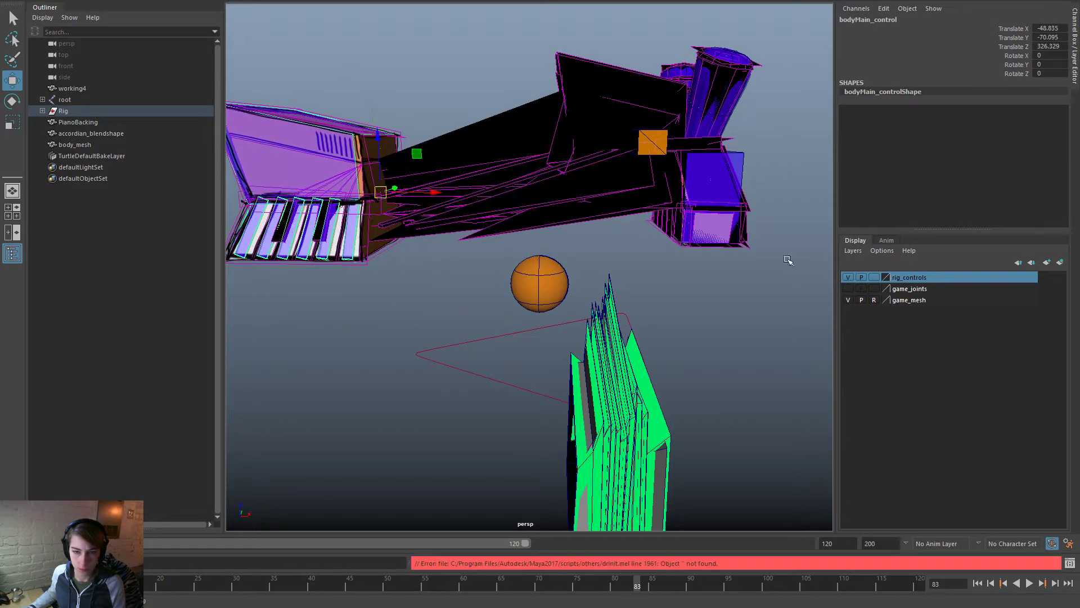
# Step: Make the game_mesh layer selectable and select the stretched faces of body_mesh
pyautogui.click(874, 299)
pyautogui.click(586, 100)
pyautogui.moveTo(578, 82); pyautogui.dragTo(576, 109, button='right')
pyautogui.click(586, 104)
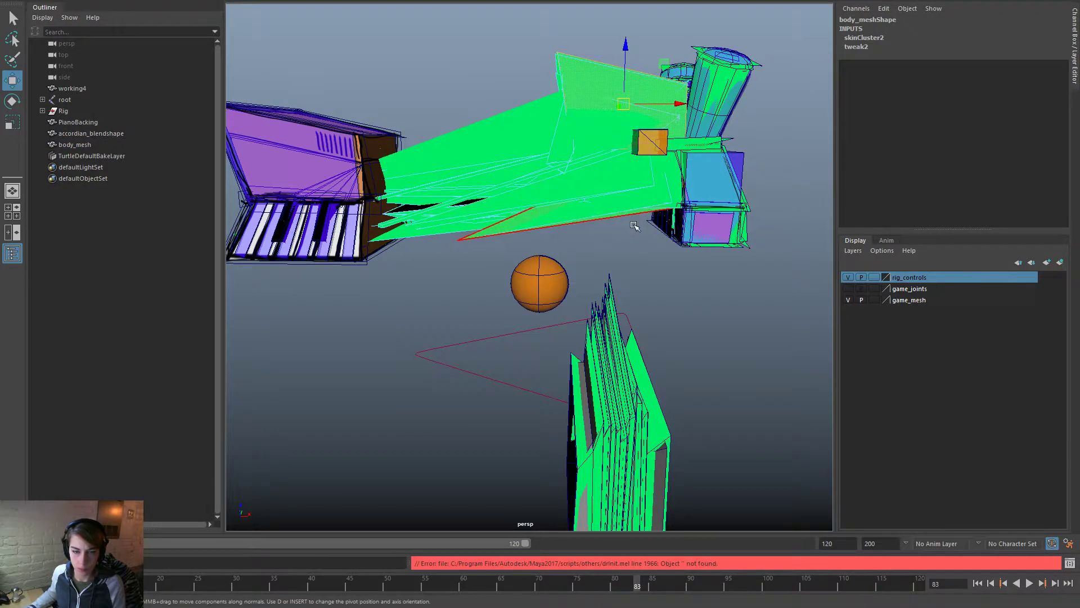
pyautogui.scroll(-3, 617, 176)
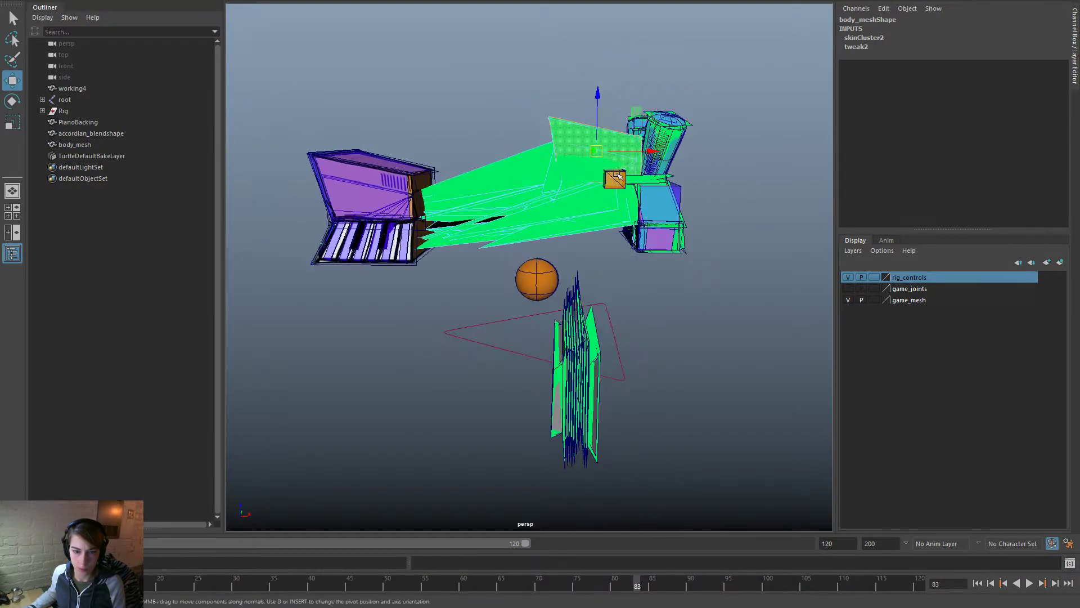
pyautogui.moveTo(710, 260); pyautogui.dragTo(351, 42)
# Step: Convert the stretched body_mesh selection to vertices and open the Paint Skin Weights tool settings for the mesh
pyautogui.press('space')
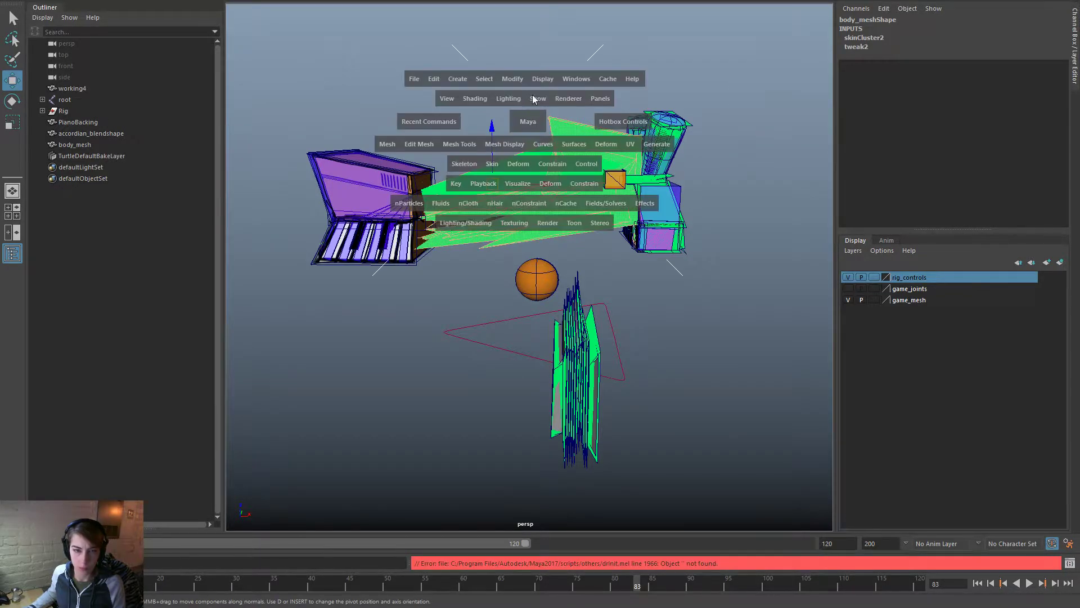
pyautogui.moveTo(483, 90); pyautogui.dragTo(419, 84, button='right')
pyautogui.moveTo(578, 139); pyautogui.dragTo(529, 121, button='right')
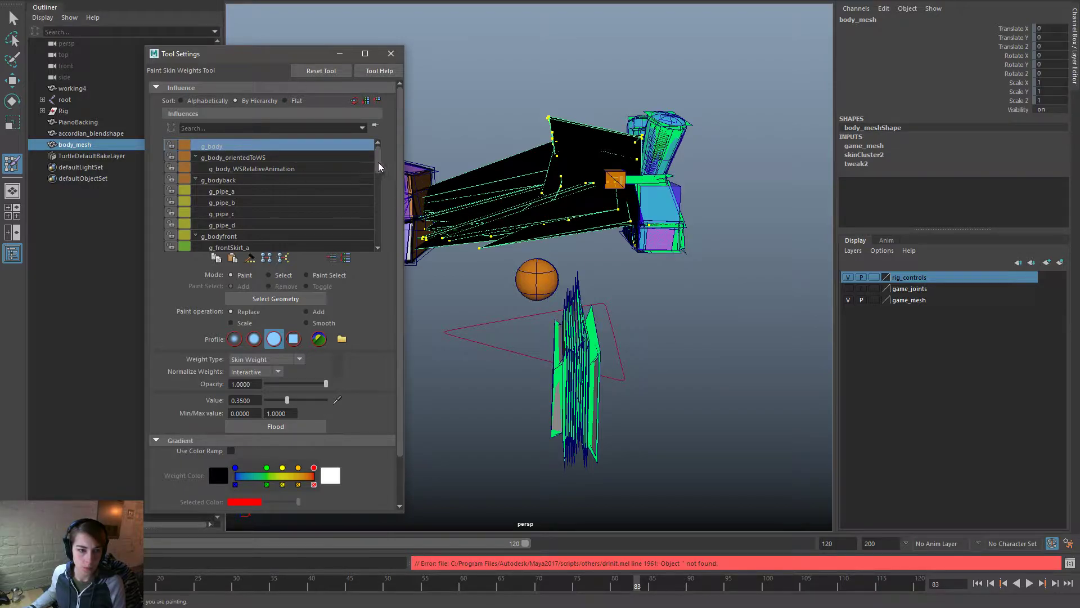
# Step: Lock the weights of all body_mesh influences from g_body through g_socket6
pyautogui.moveTo(379, 167); pyautogui.dragTo(380, 255)
pyautogui.click(341, 248)
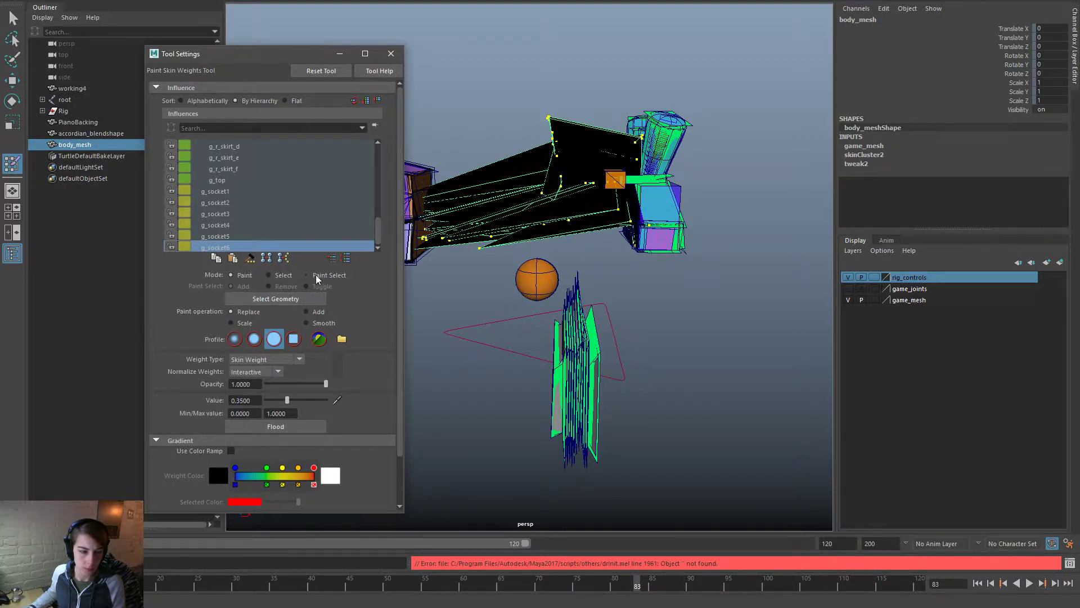
pyautogui.click(171, 247)
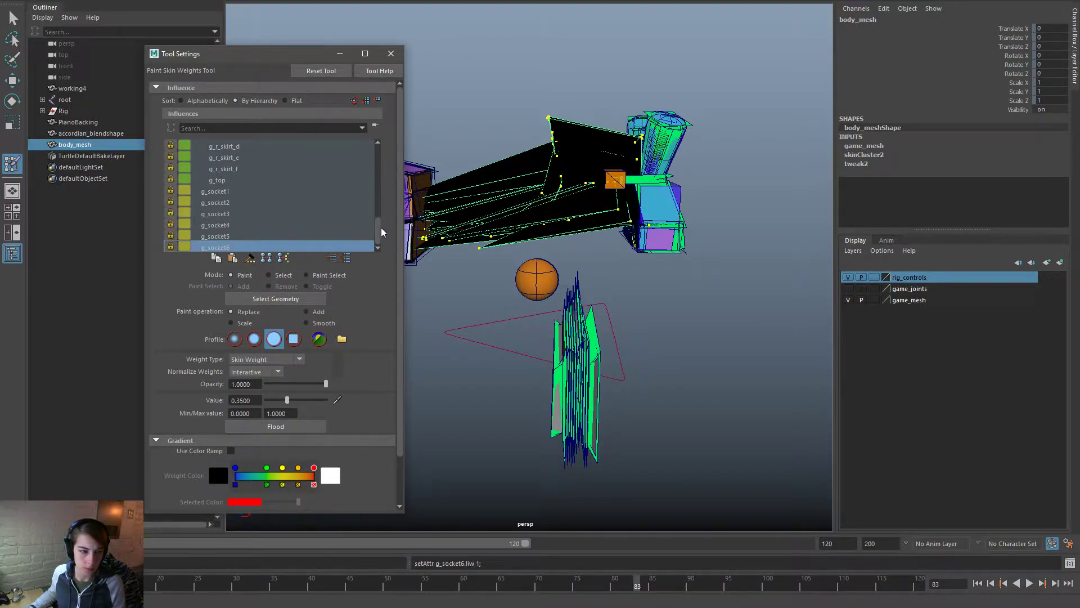
pyautogui.moveTo(380, 223); pyautogui.dragTo(380, 146)
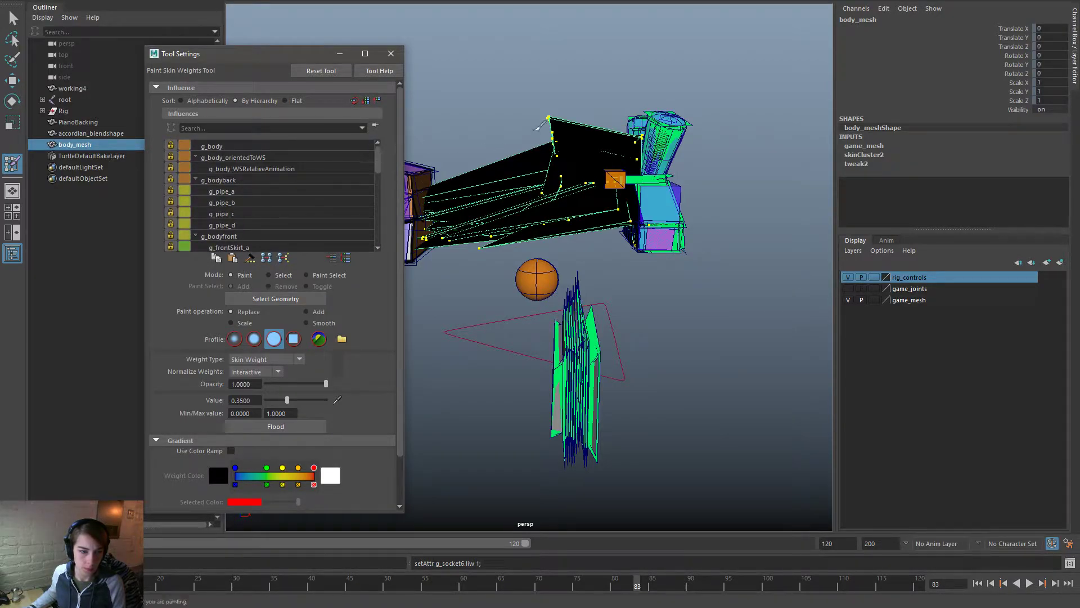
# Step: Set the paint value to 1.0 and try to flood the selected body_mesh vertices with the g_body influence
pyautogui.click(243, 147)
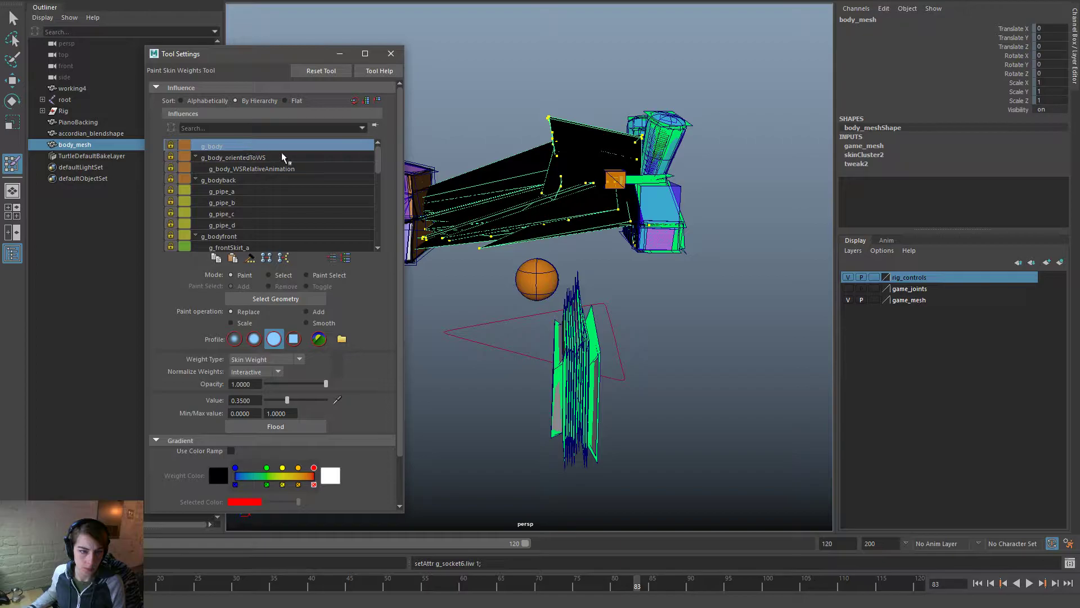
pyautogui.click(317, 184)
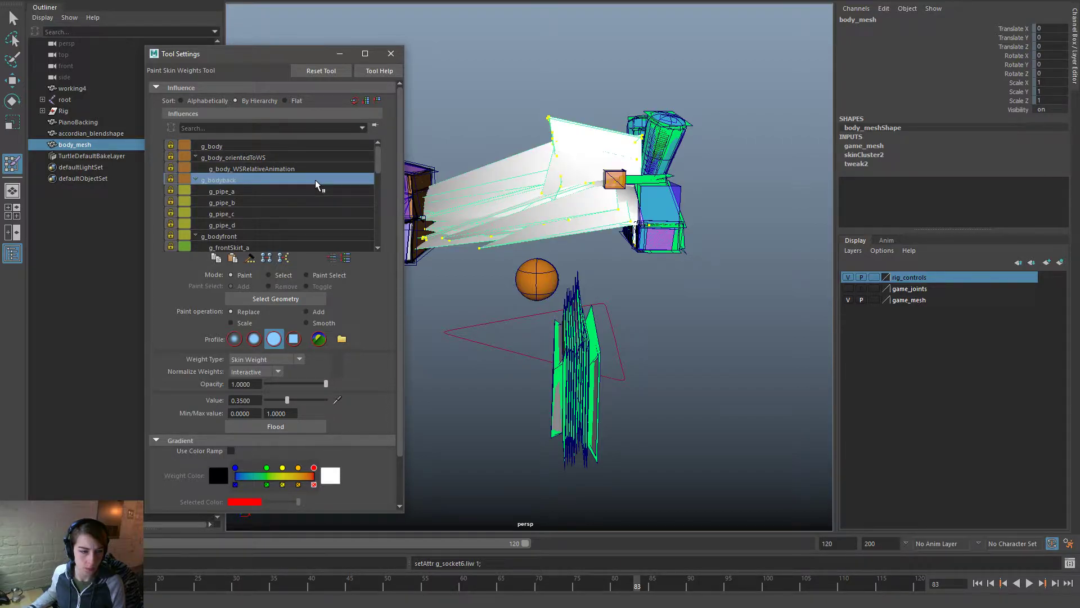
pyautogui.click(317, 148)
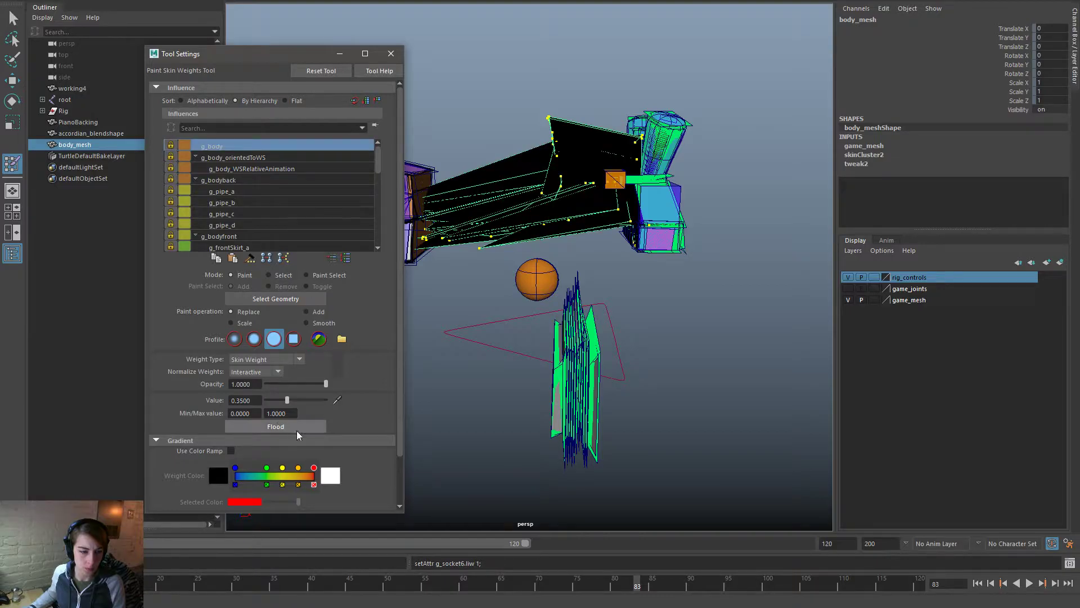
pyautogui.moveTo(287, 400); pyautogui.dragTo(374, 404)
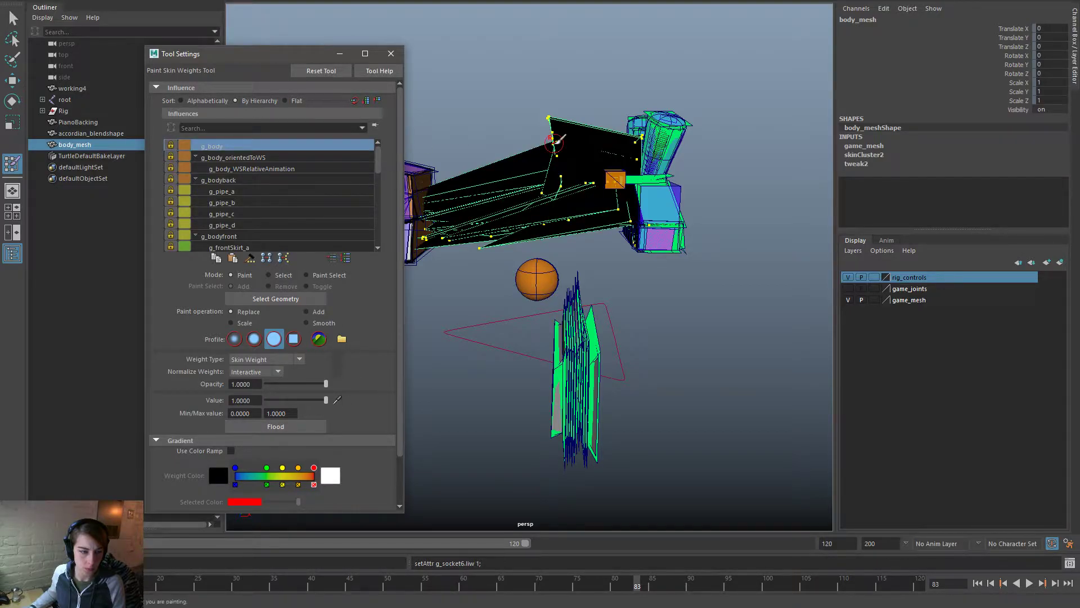
pyautogui.click(311, 432)
# Step: Unlock the g_bodyback, g_pipe_a, g_pipe_b, g_pipe_c and g_pipe_d influences
pyautogui.click(171, 179)
pyautogui.click(171, 191)
pyautogui.click(171, 202)
pyautogui.click(171, 213)
pyautogui.click(171, 225)
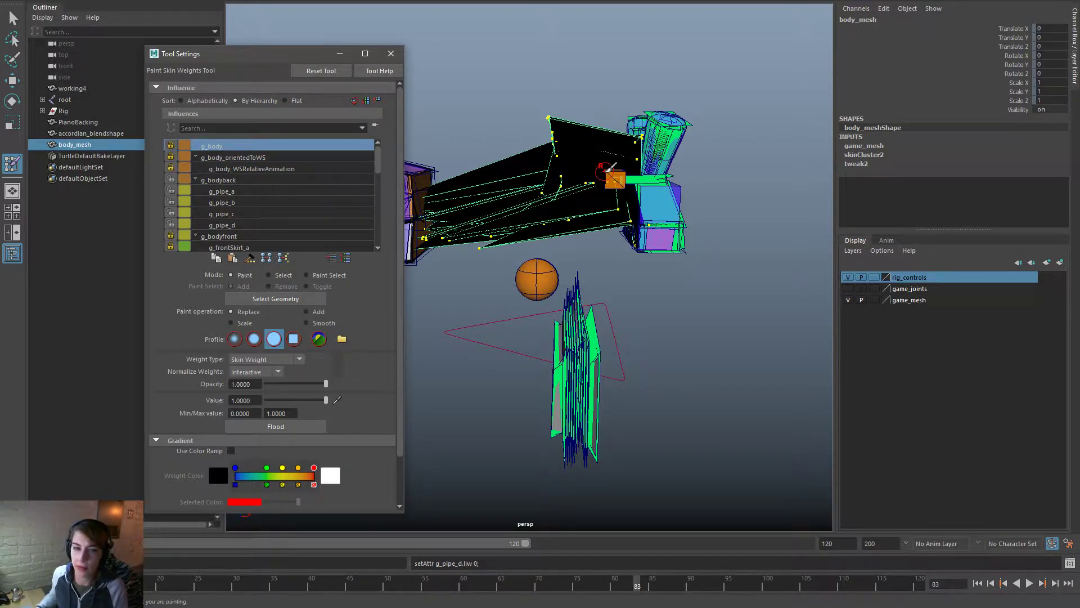
# Step: Flood the selected vertices with a g_body weight of 1.0 and compare the g_body and g_bodyback weights
pyautogui.click(228, 182)
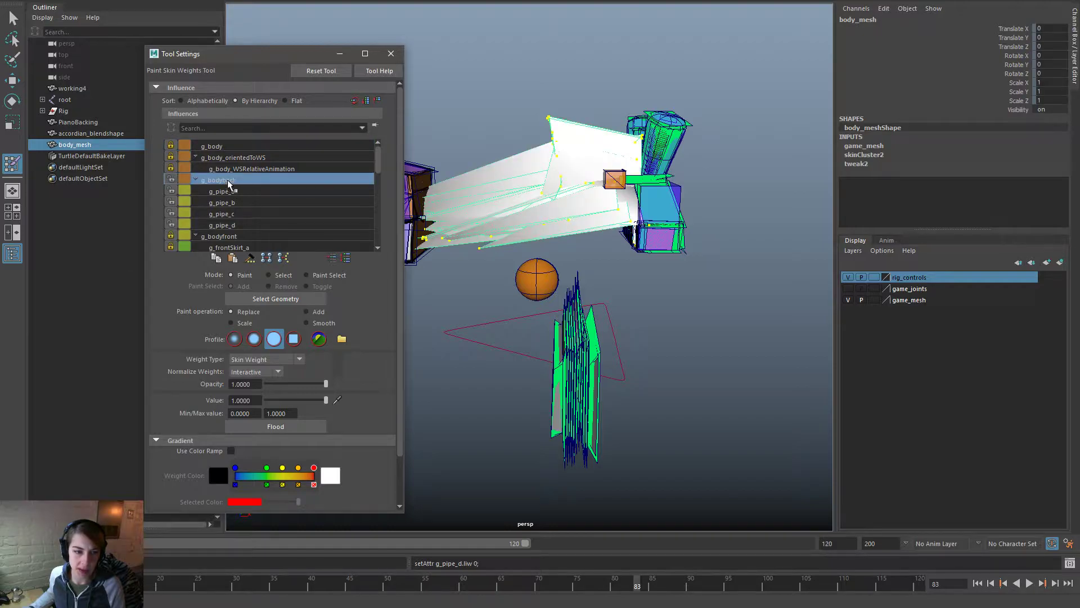
pyautogui.click(231, 147)
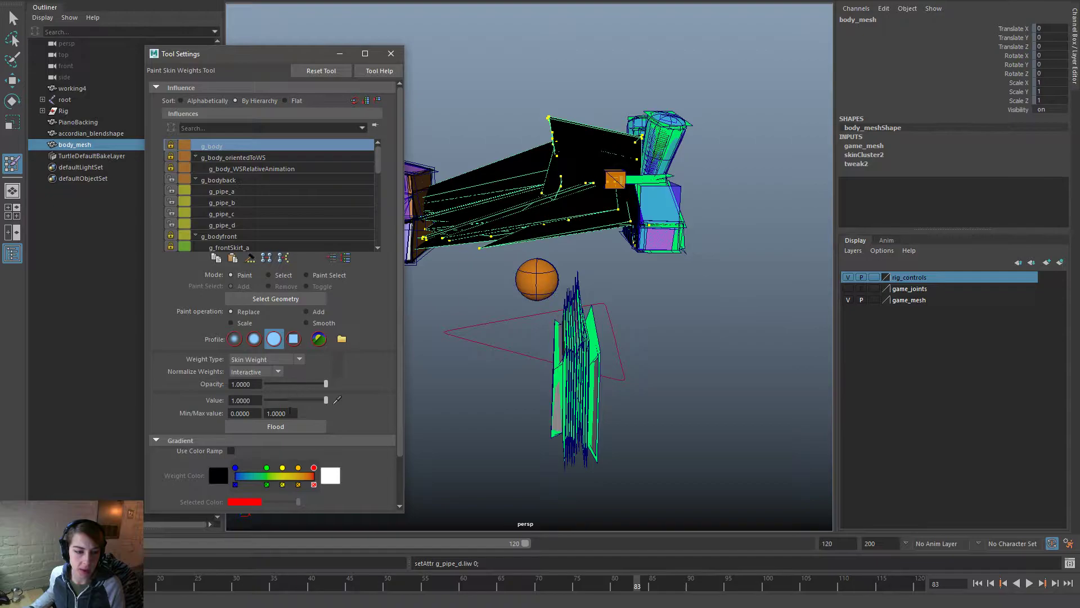
pyautogui.click(285, 427)
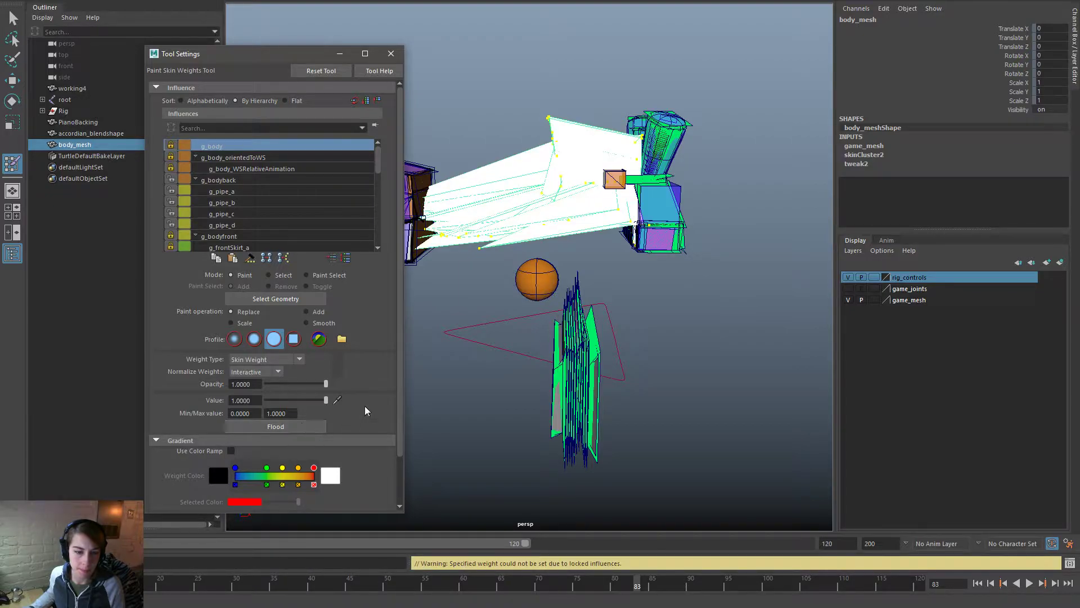
pyautogui.click(273, 203)
pyautogui.click(257, 160)
pyautogui.click(254, 149)
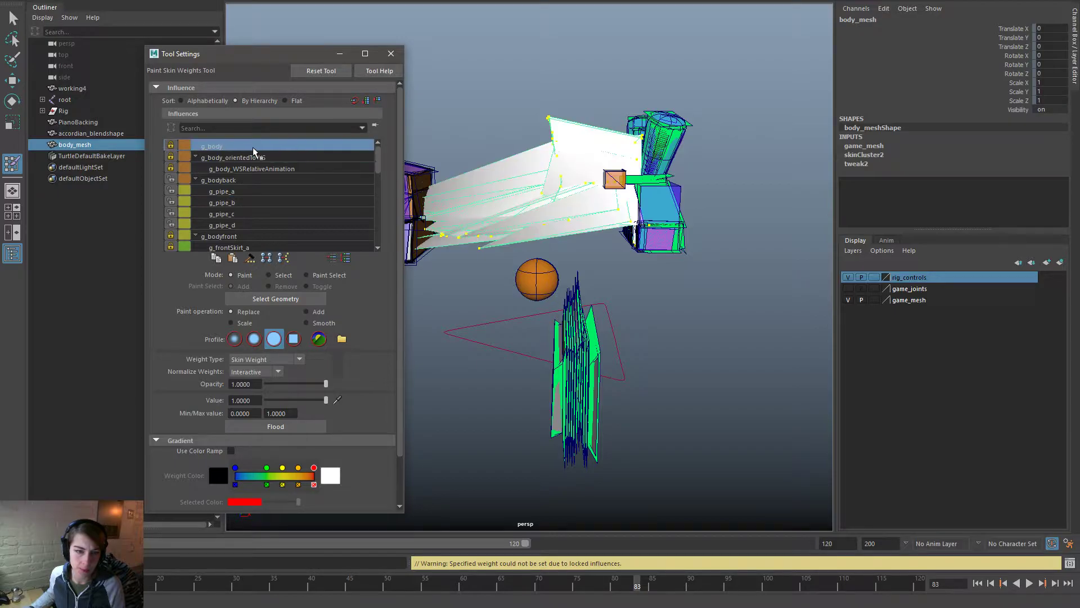
pyautogui.click(251, 180)
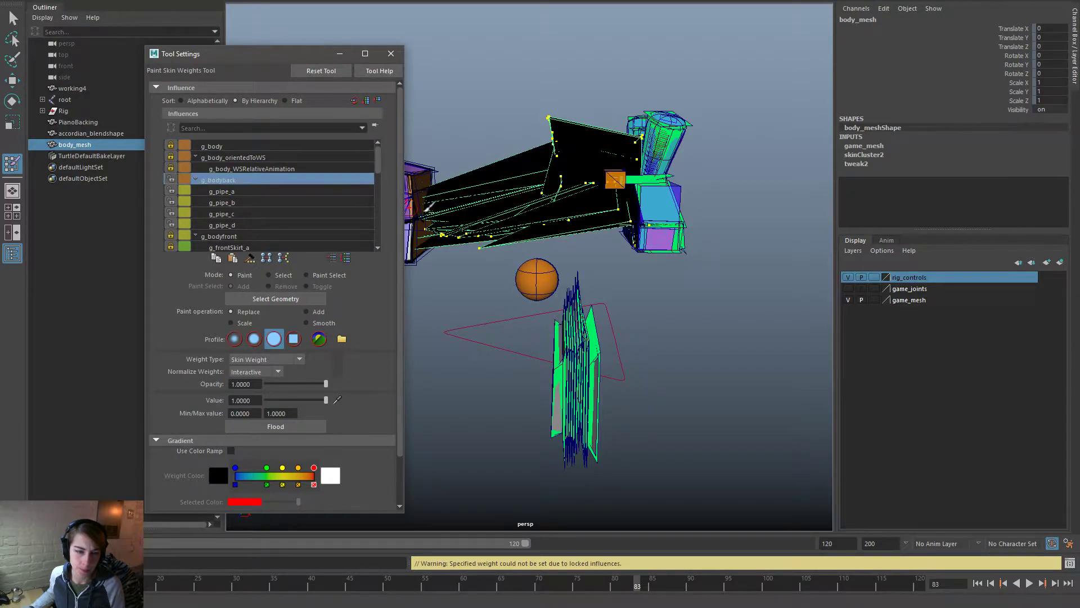
# Step: Expand the root and g_body joint hierarchies and inspect which joint sits at the pulled-away piano keyboard
pyautogui.keyDown('alt'); pyautogui.moveTo(404, 208); pyautogui.dragTo(554, 201); pyautogui.keyUp('alt')
pyautogui.press('w')
pyautogui.keyDown('alt'); pyautogui.moveTo(540, 186); pyautogui.dragTo(668, 273, button='right'); pyautogui.keyUp('alt')
pyautogui.keyDown('alt'); pyautogui.moveTo(668, 272); pyautogui.dragTo(550, 159); pyautogui.keyUp('alt')
pyautogui.click(547, 160)
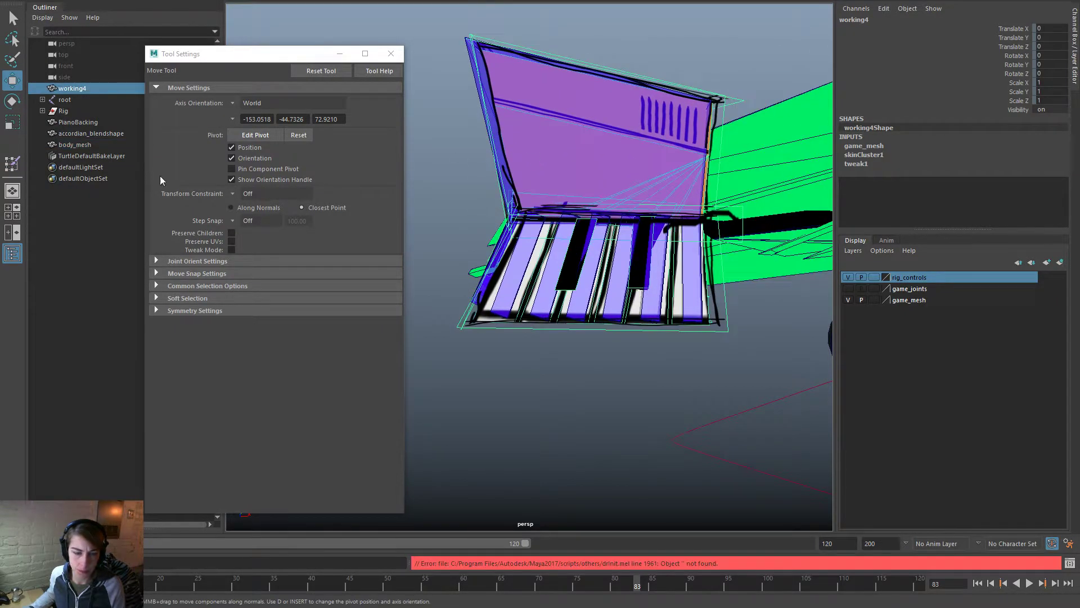
pyautogui.click(42, 99)
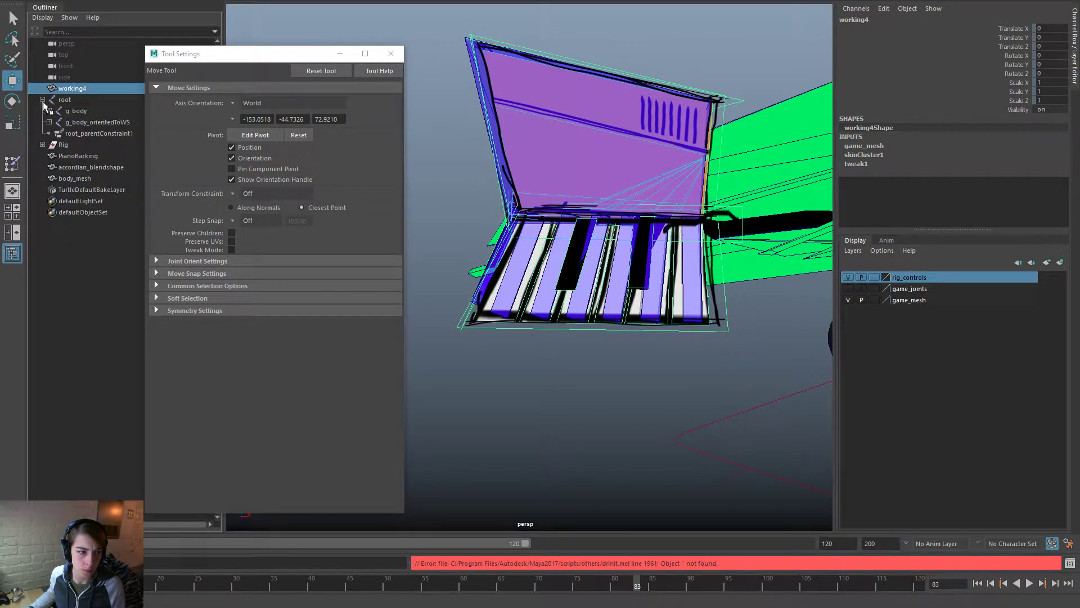
pyautogui.click(84, 121)
pyautogui.scroll(-5, 520, 183)
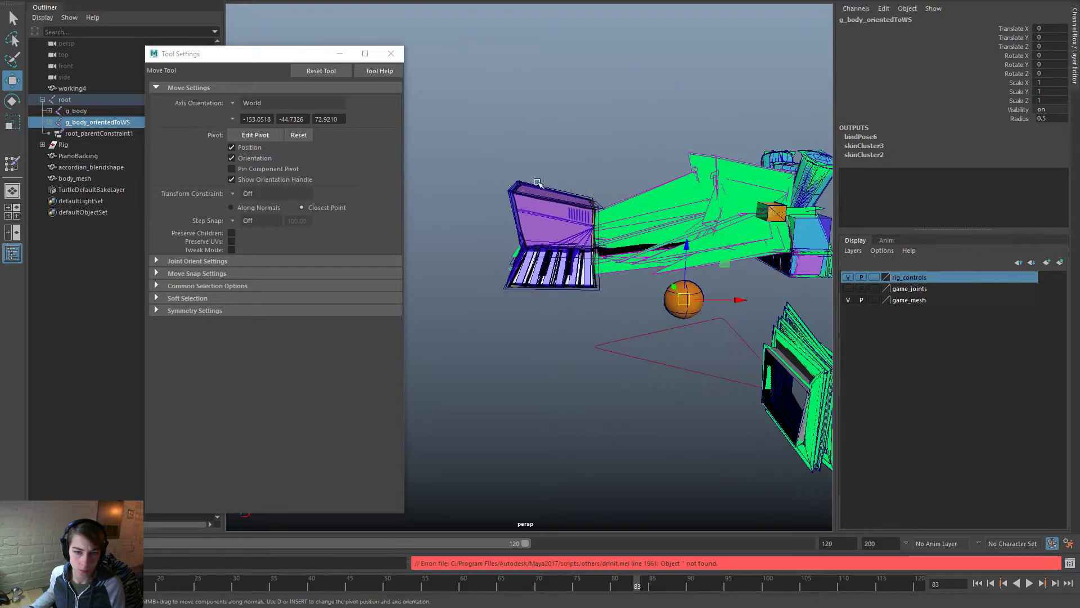
pyautogui.click(49, 111)
pyautogui.click(96, 111)
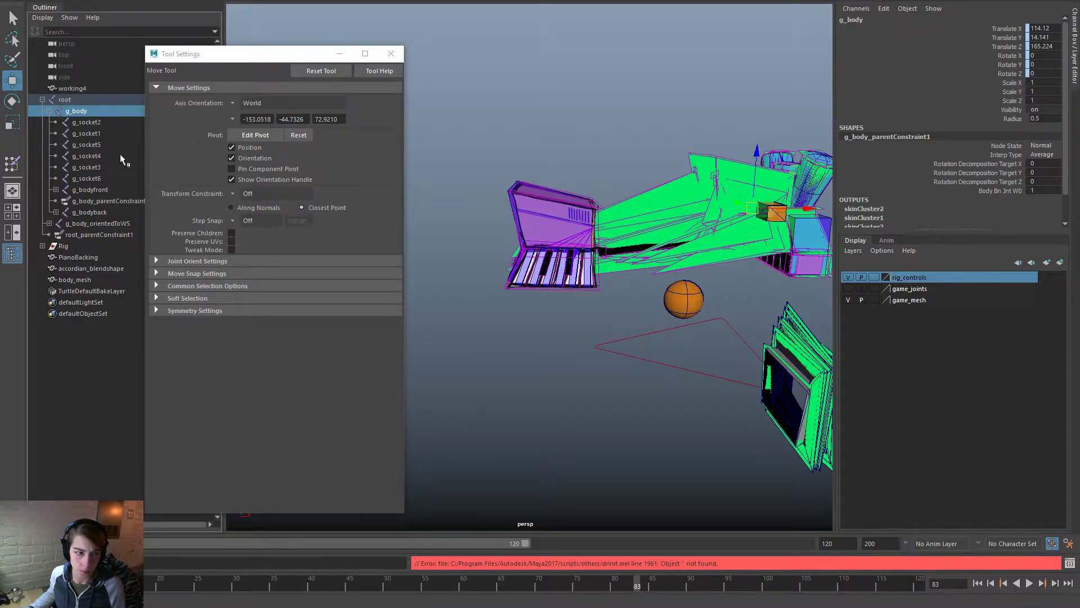
pyautogui.click(90, 189)
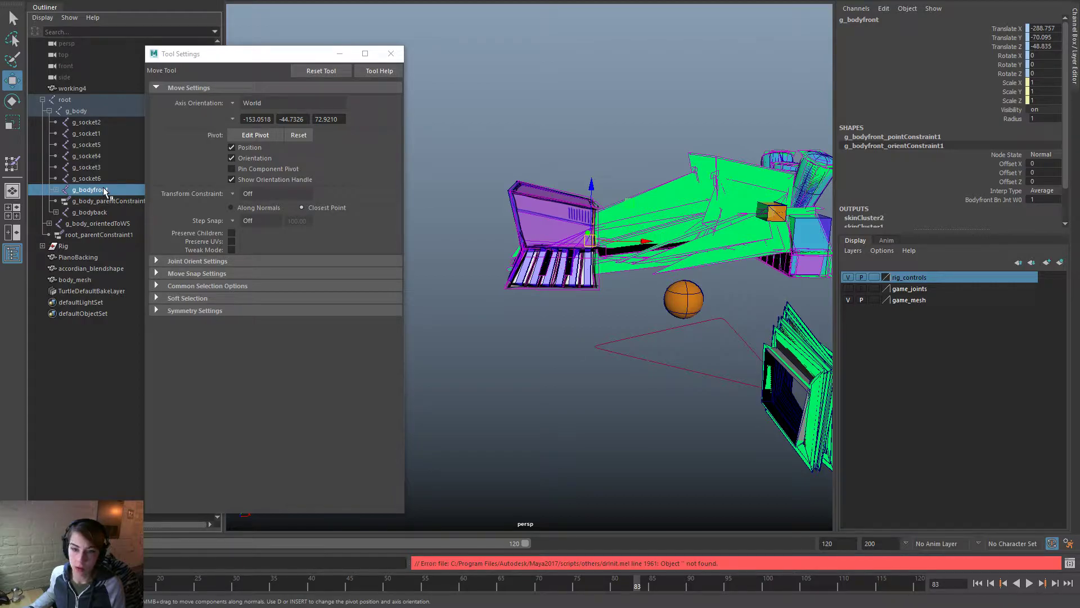
# Step: Return to painting body_mesh's skin weights, unlock g_body and flood the selected vertices with a g_bodyfront weight of 1.0
pyautogui.click(677, 196)
pyautogui.moveTo(676, 194); pyautogui.dragTo(587, 178, button='right')
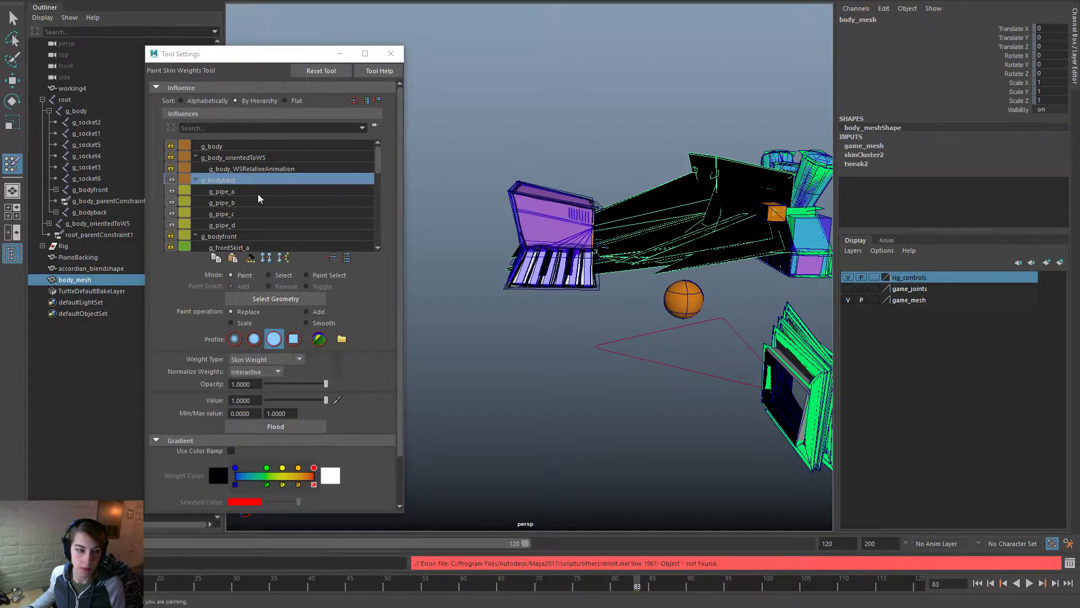
pyautogui.click(171, 146)
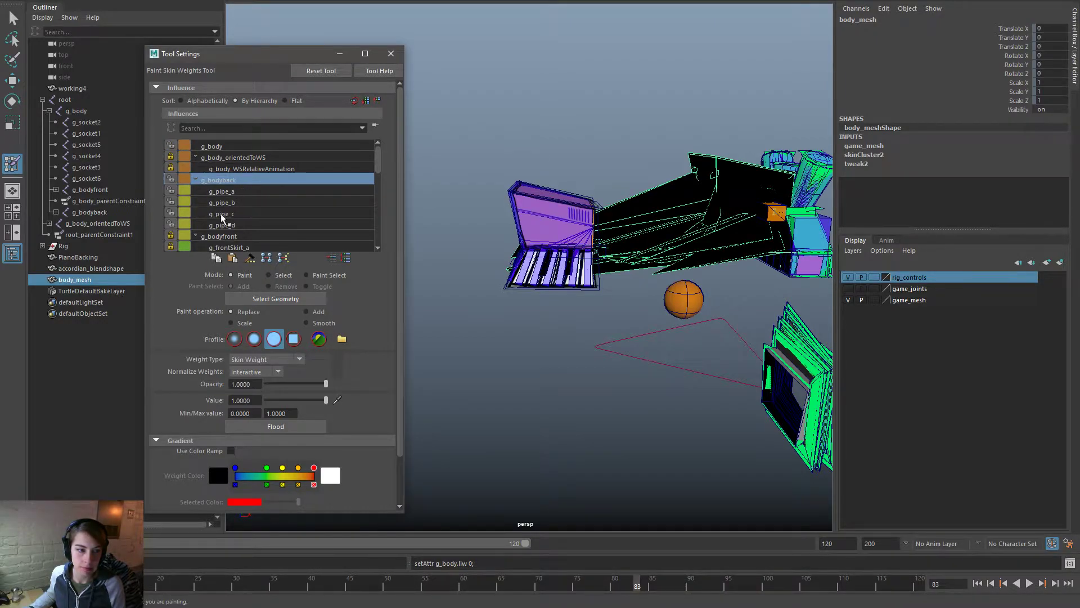
pyautogui.click(234, 236)
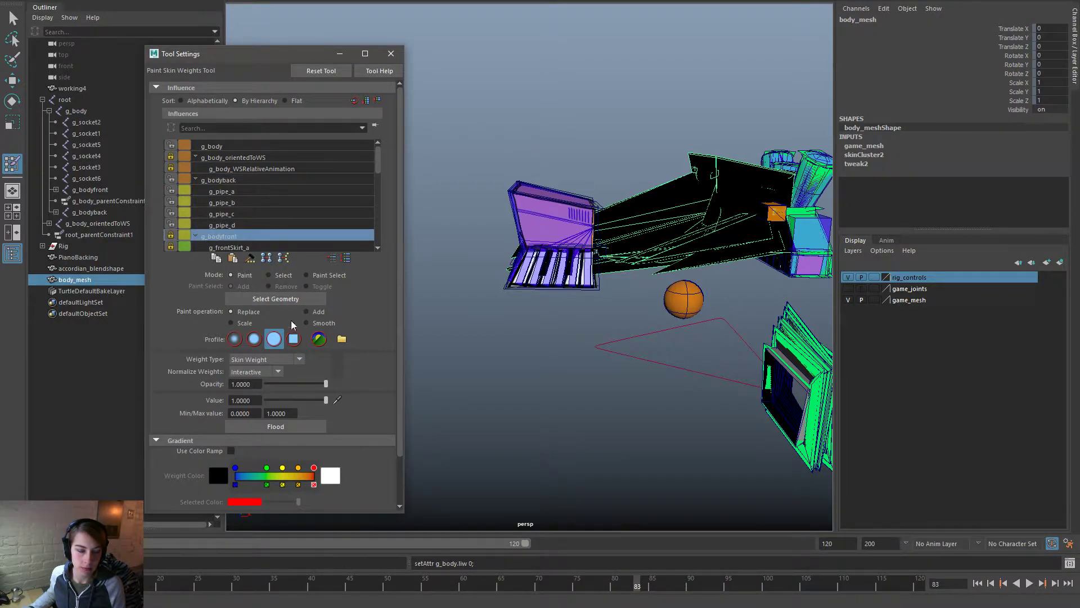
pyautogui.click(292, 428)
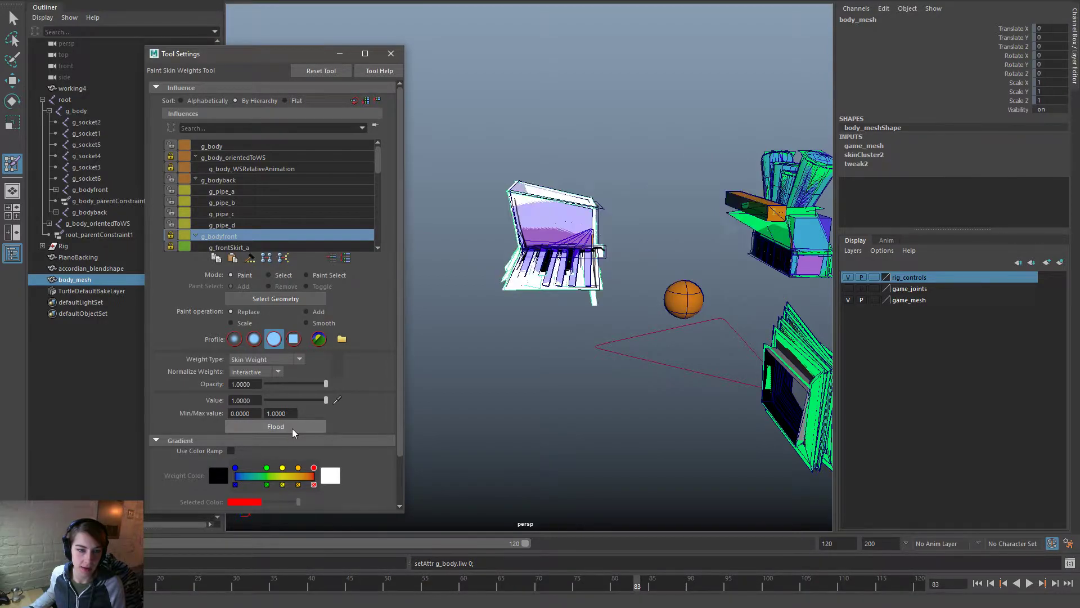
# Step: Select bodyMain_control on the separated piano front and reset its Translate X, Y and Z to 0
pyautogui.press('w')
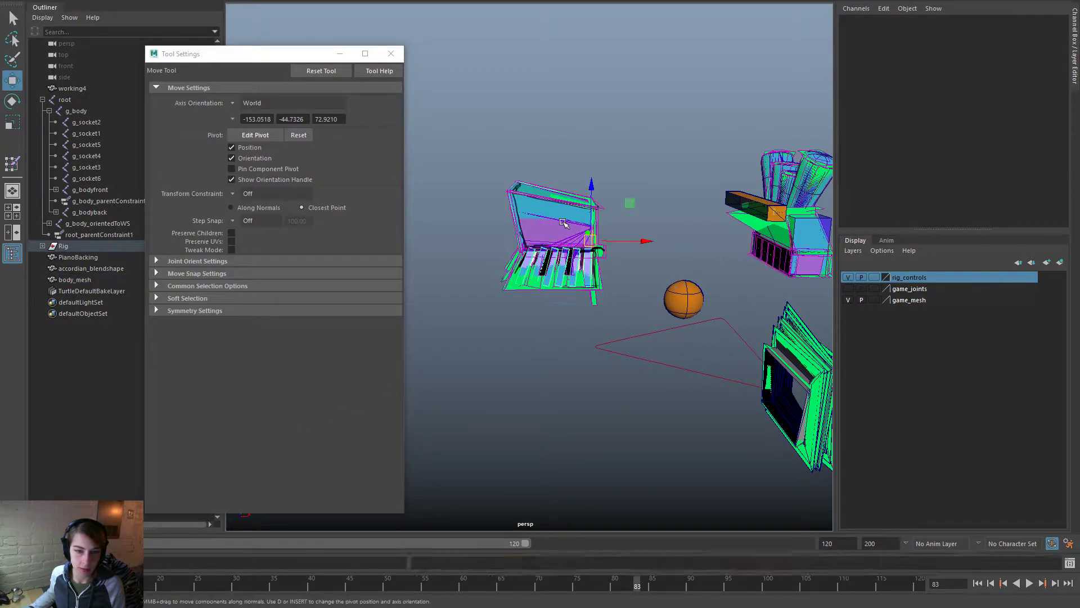
pyautogui.click(575, 237)
pyautogui.moveTo(575, 238); pyautogui.dragTo(673, 213)
pyautogui.moveTo(1047, 28); pyautogui.dragTo(1057, 46)
pyautogui.write('0')
pyautogui.press('Return')
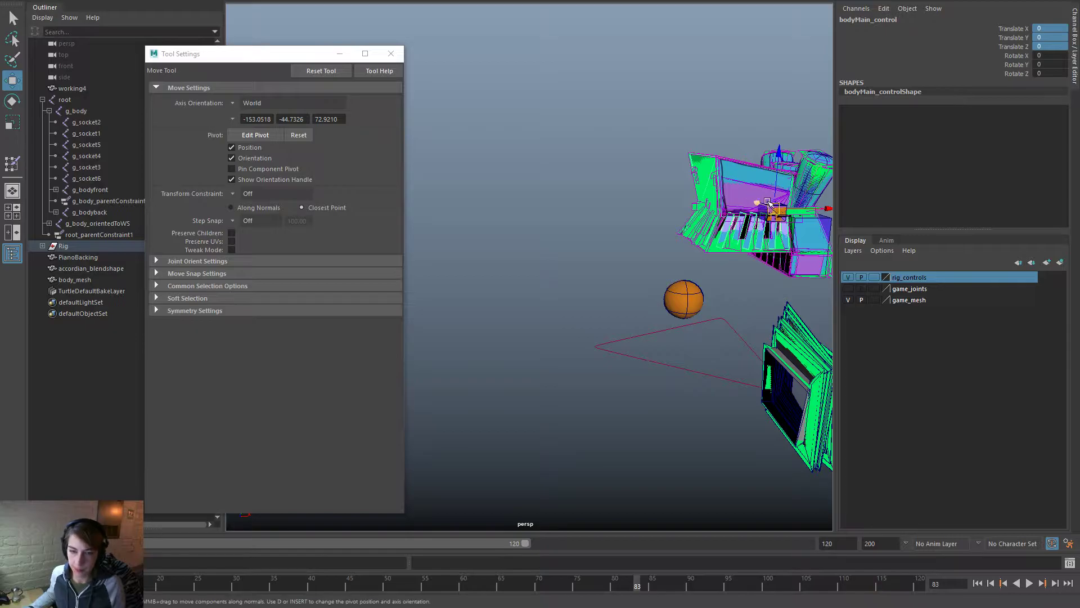
# Step: Try rotating the body controls to test the corrected piano deformation, undoing the test rotation
pyautogui.press('e')
pyautogui.moveTo(777, 160); pyautogui.dragTo(788, 132)
pyautogui.hotkey('ctrl', 'z')
pyautogui.click(785, 119)
pyautogui.click(774, 201)
pyautogui.moveTo(765, 192); pyautogui.dragTo(738, 172)
pyautogui.click(703, 106)
# Step: Close the Tool Settings window and select body_mesh on the reassembled piano
pyautogui.keyDown('alt'); pyautogui.moveTo(702, 106); pyautogui.dragTo(580, 233); pyautogui.keyUp('alt')
pyautogui.click(391, 54)
pyautogui.keyDown('alt'); pyautogui.moveTo(459, 96); pyautogui.dragTo(629, 301); pyautogui.keyUp('alt')
pyautogui.click(650, 297)
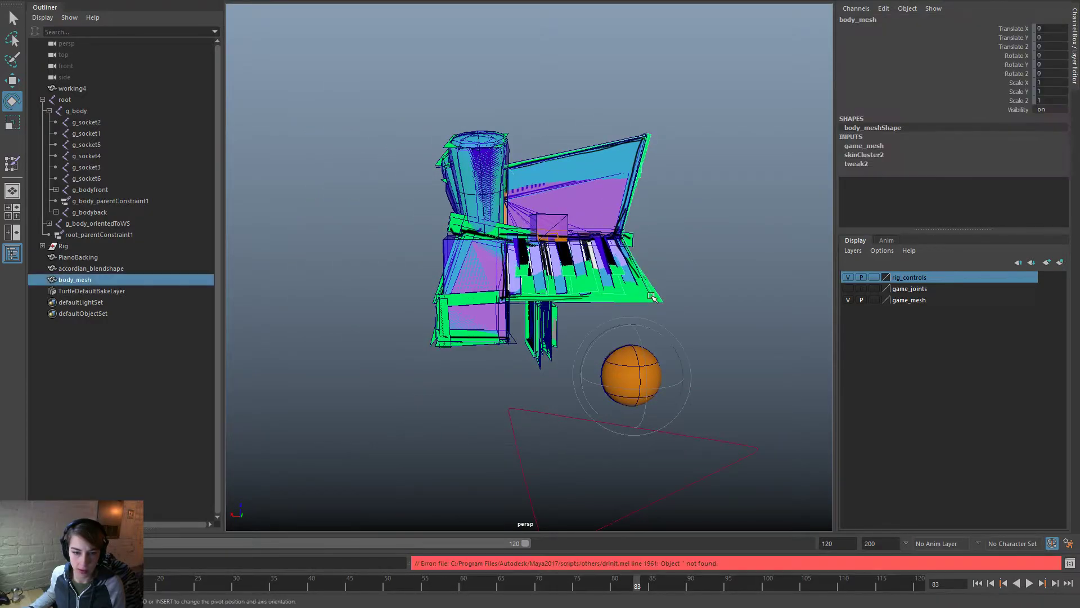
pyautogui.keyDown('alt'); pyautogui.moveTo(712, 286); pyautogui.dragTo(584, 292); pyautogui.keyUp('alt')
pyautogui.click(570, 327)
pyautogui.click(552, 327)
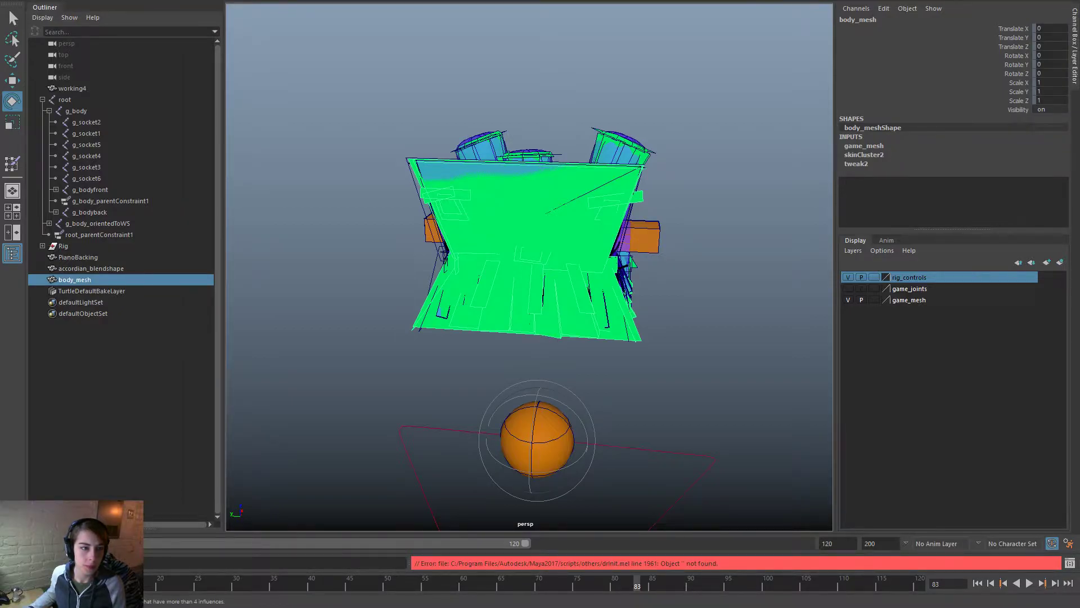
# Step: Write body_mesh's weights out to a mayaAscii file named Weights
pyautogui.hotkey('ctrl', 'shift', 's')
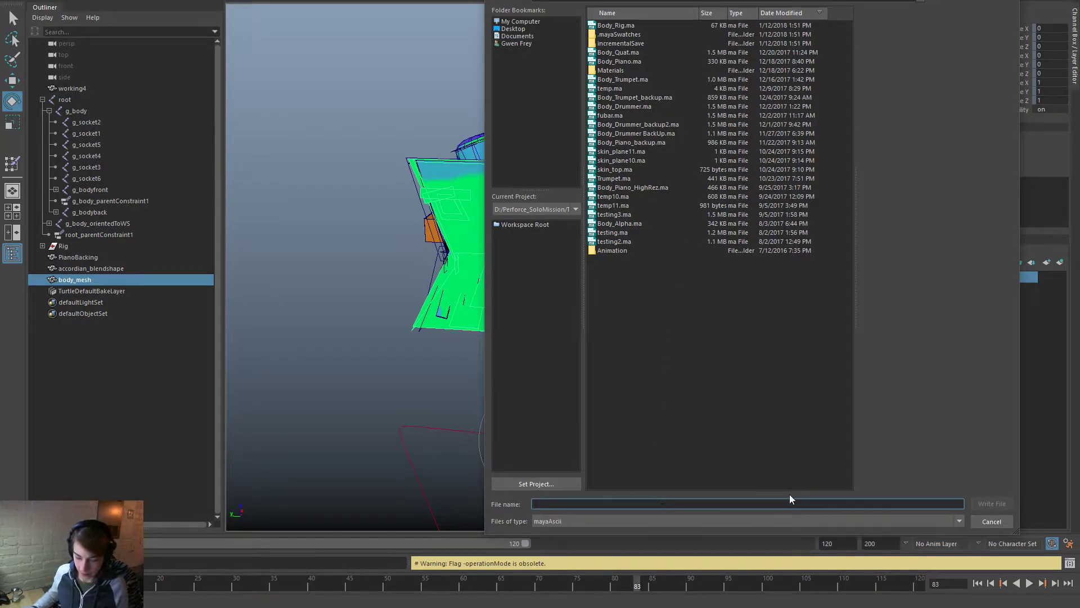
pyautogui.write('BodyAlpha')
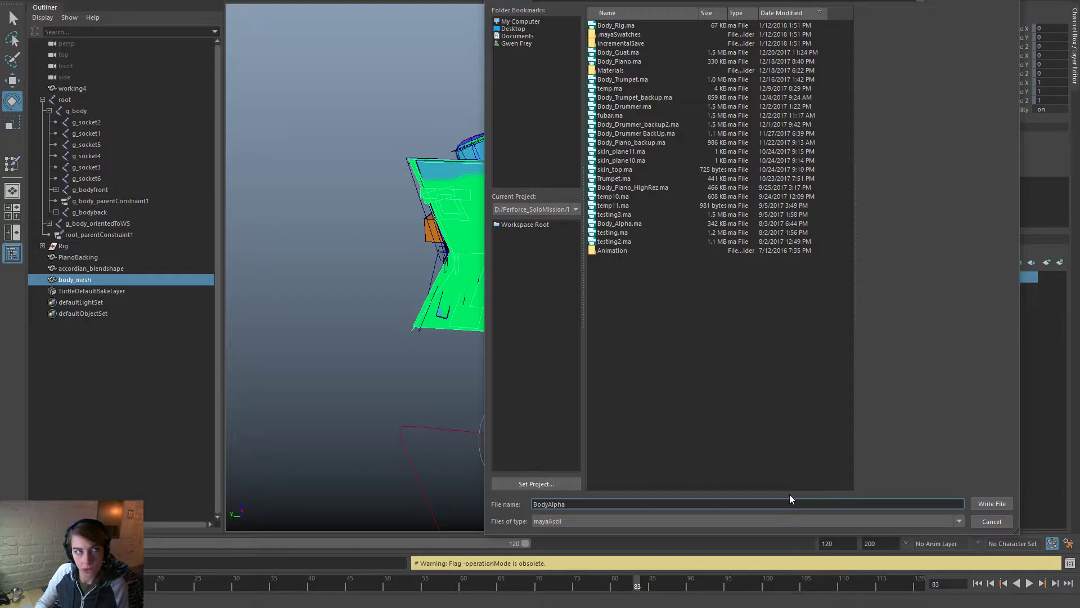
pyautogui.hotkey('ctrl', 'a')
pyautogui.press('BackSpace')
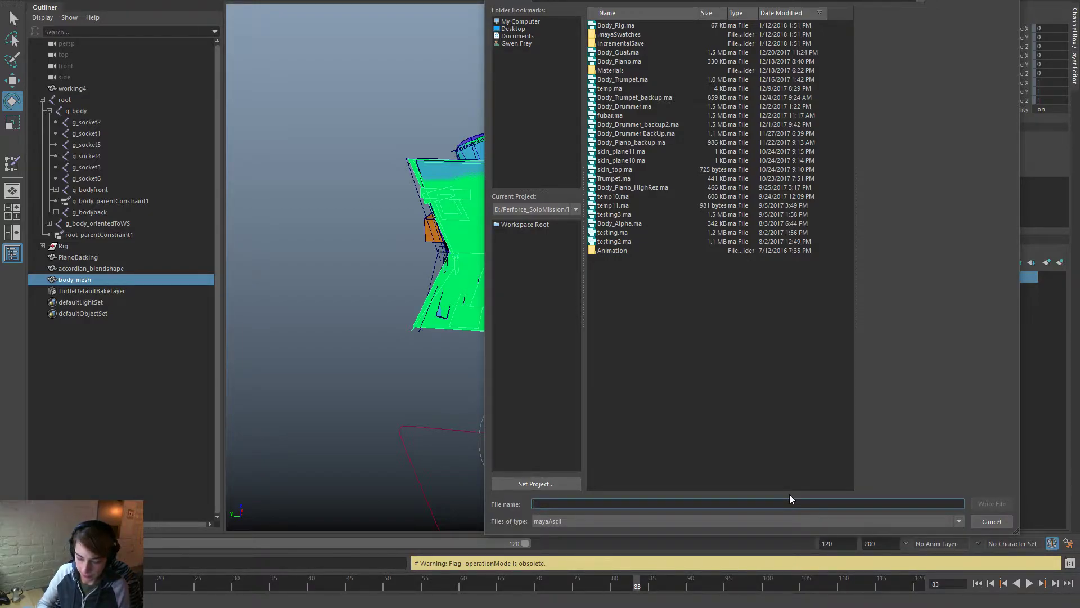
pyautogui.write('Pian')
pyautogui.hotkey('ctrl', 'a')
pyautogui.press('BackSpace')
pyautogui.write('Trumpet')
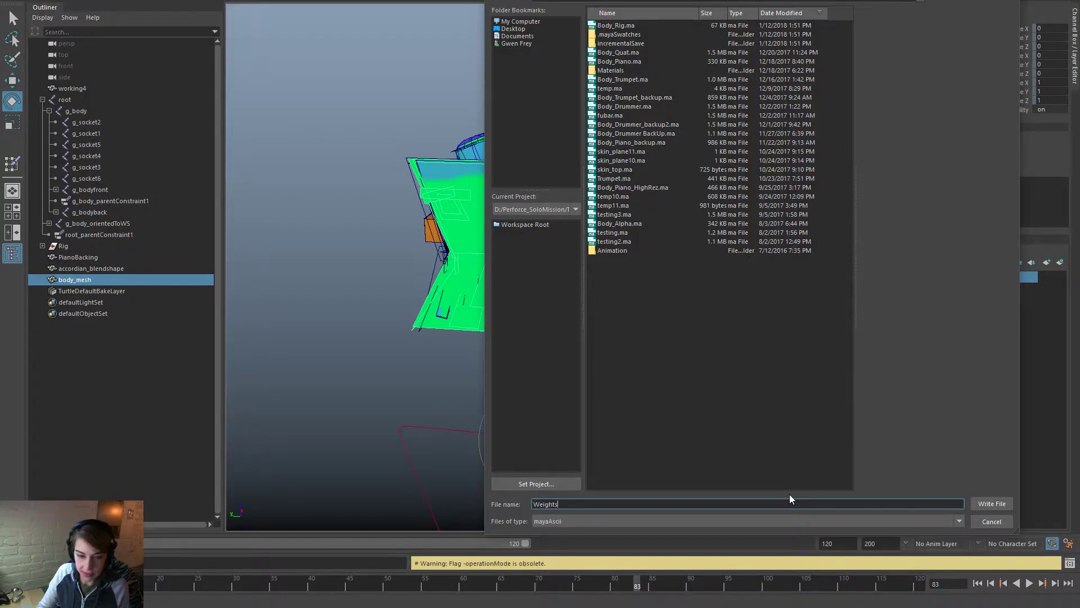
pyautogui.press('Return')
# Step: Clear the selection and open the Body_Piano.ma scene without saving the current one
pyautogui.click(662, 385)
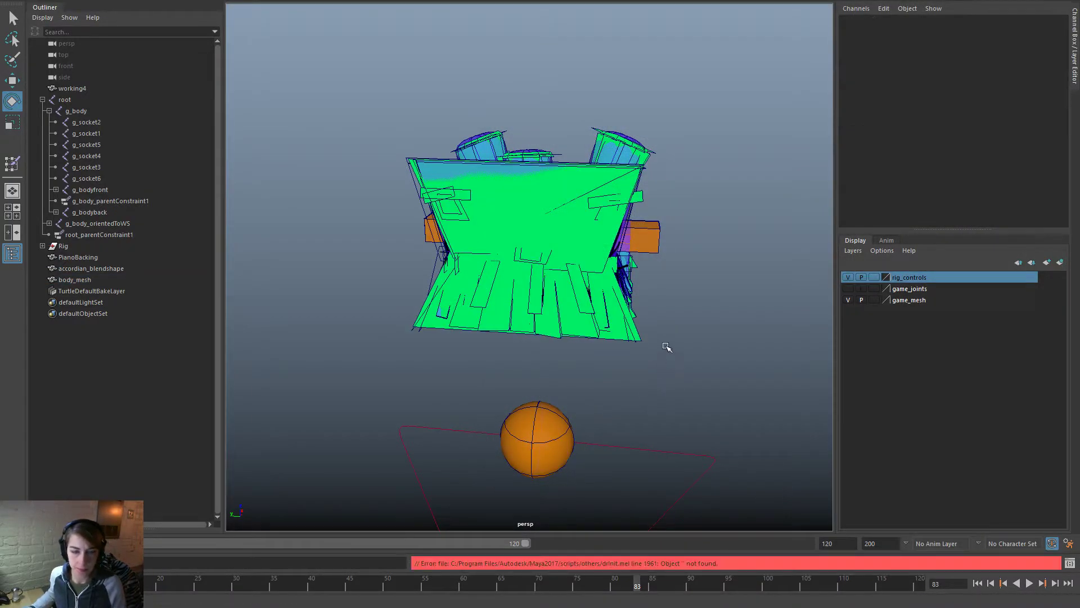
pyautogui.scroll(-3, 673, 346)
pyautogui.keyDown('alt'); pyautogui.moveTo(731, 339); pyautogui.dragTo(663, 342); pyautogui.keyUp('alt')
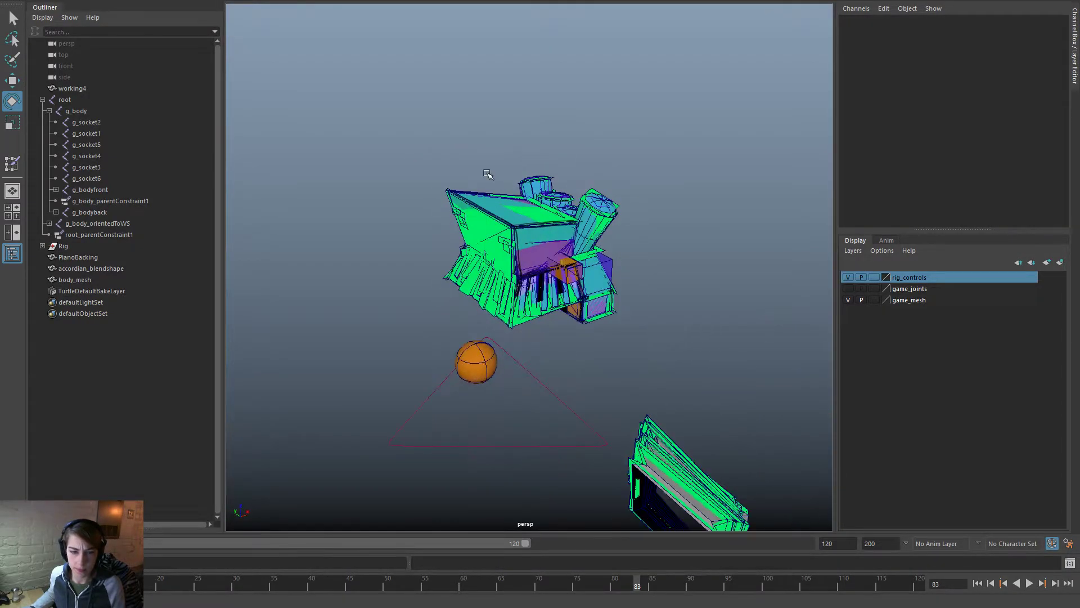
pyautogui.press('space')
pyautogui.click(369, 130)
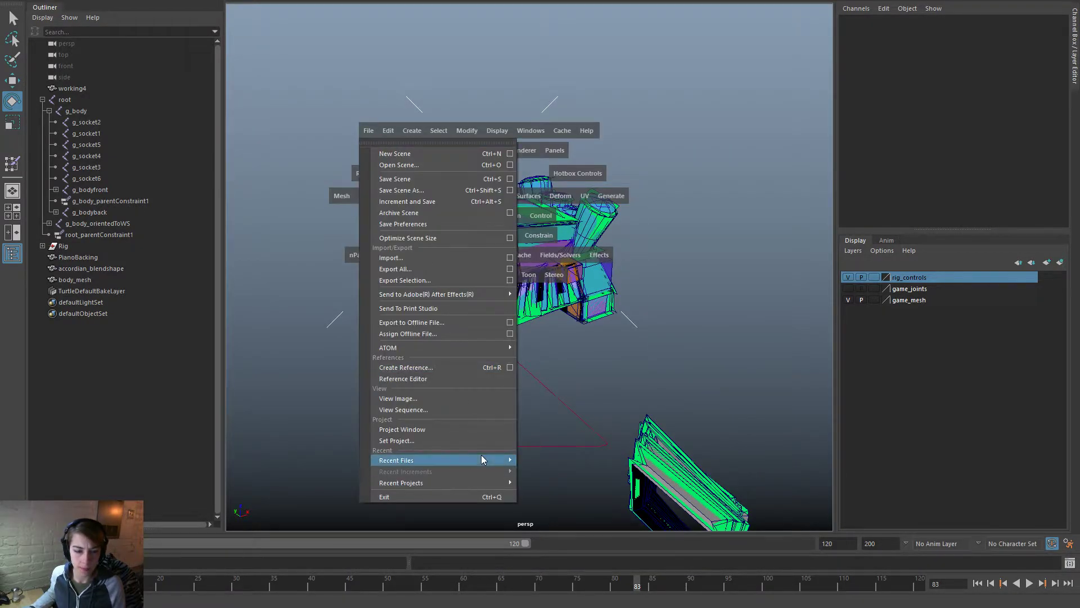
pyautogui.moveTo(484, 460)
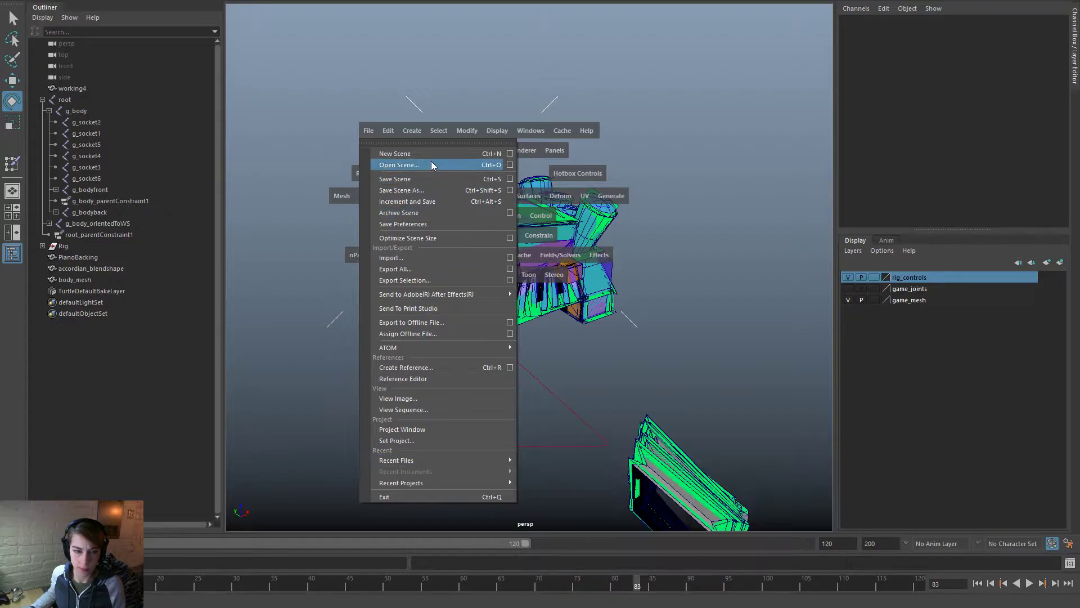
pyautogui.click(431, 163)
pyautogui.click(652, 115)
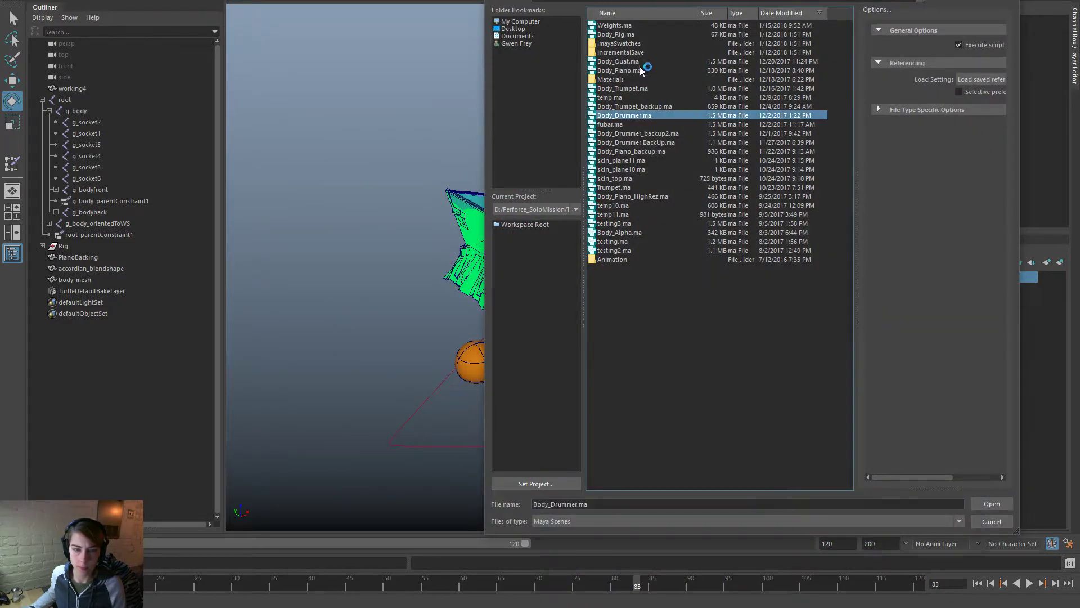
pyautogui.doubleClick(640, 72)
pyautogui.click(537, 278)
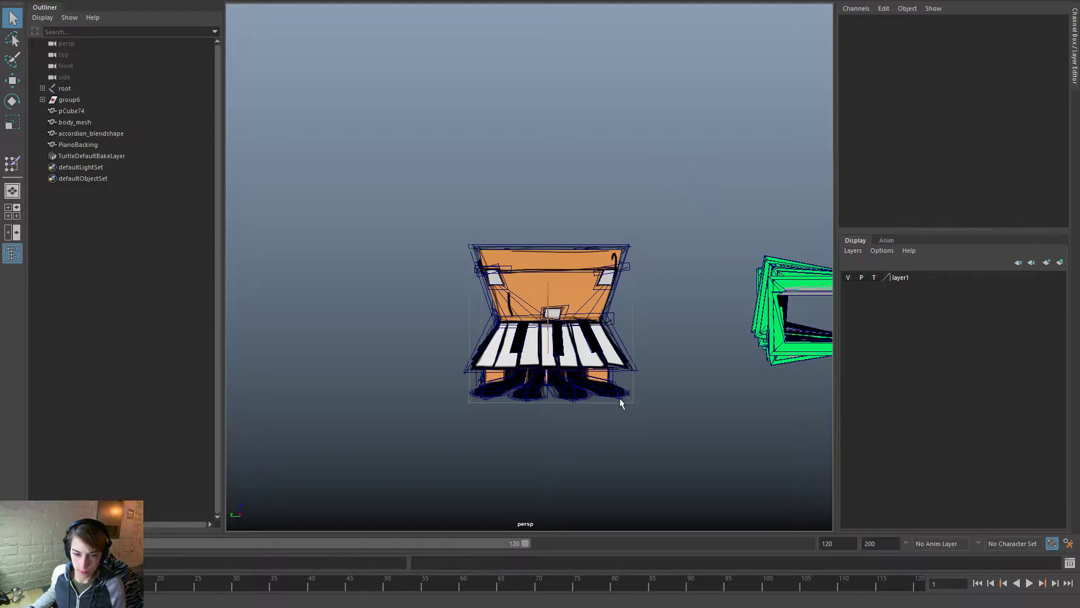
pyautogui.keyDown('alt'); pyautogui.moveTo(677, 409); pyautogui.dragTo(514, 209); pyautogui.keyUp('alt')
pyautogui.press('space')
pyautogui.click(395, 164)
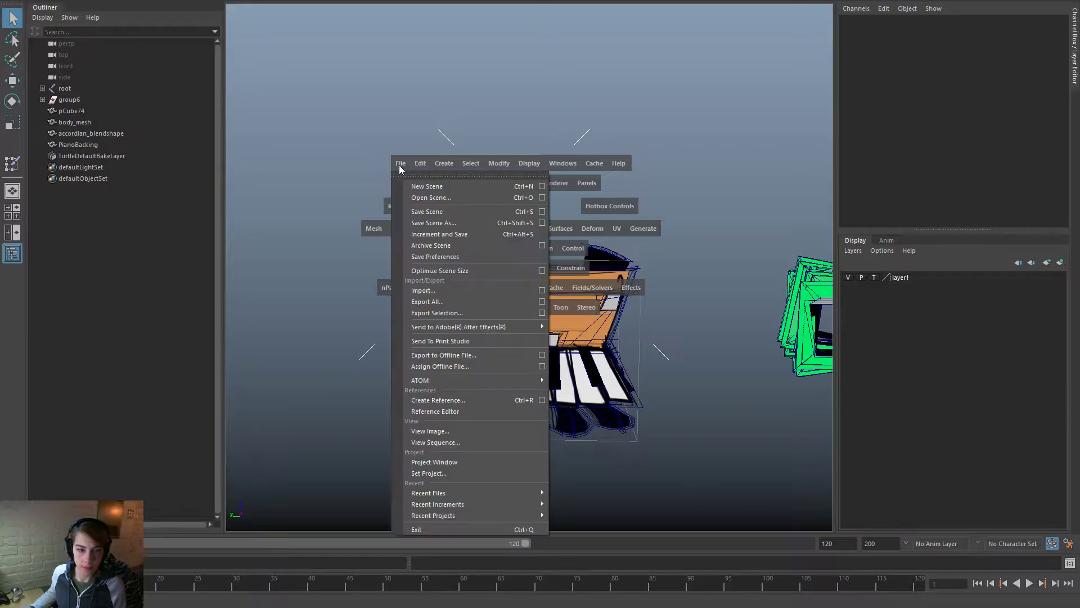
pyautogui.click(450, 399)
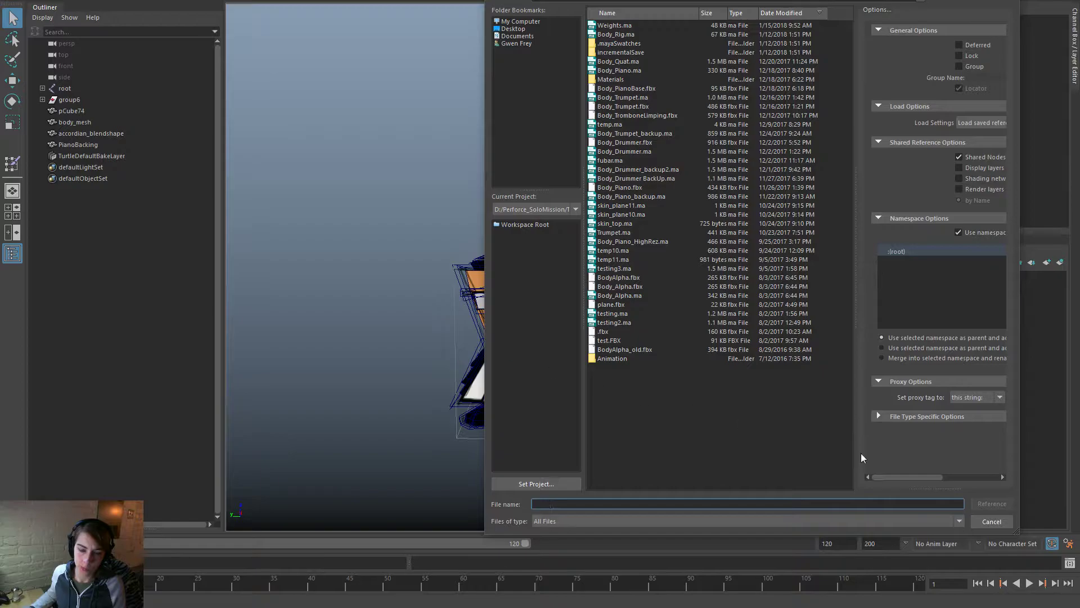
pyautogui.click(991, 521)
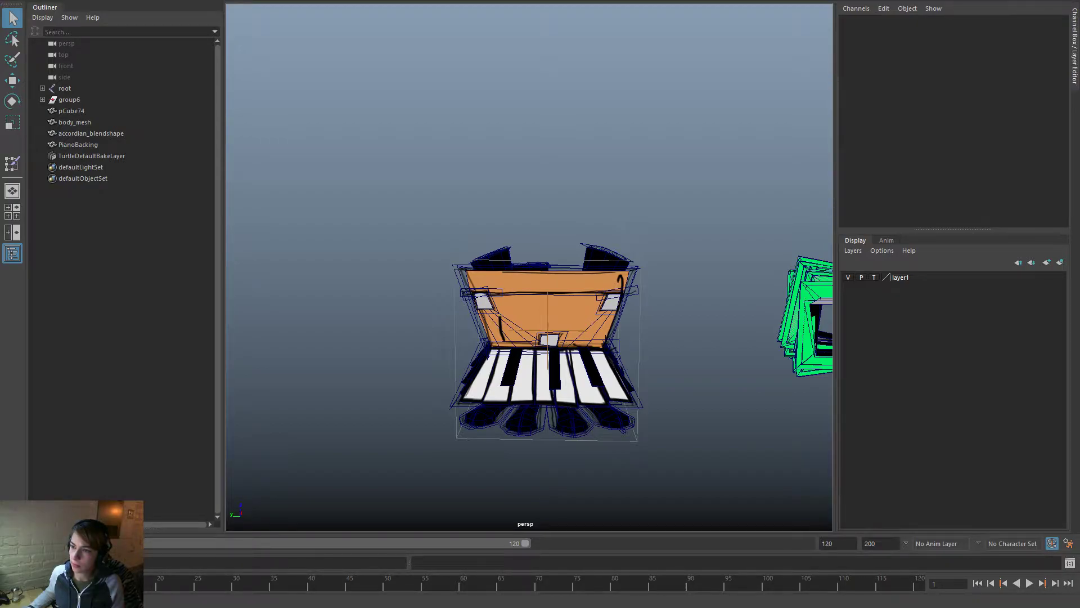
pyautogui.click(635, 486)
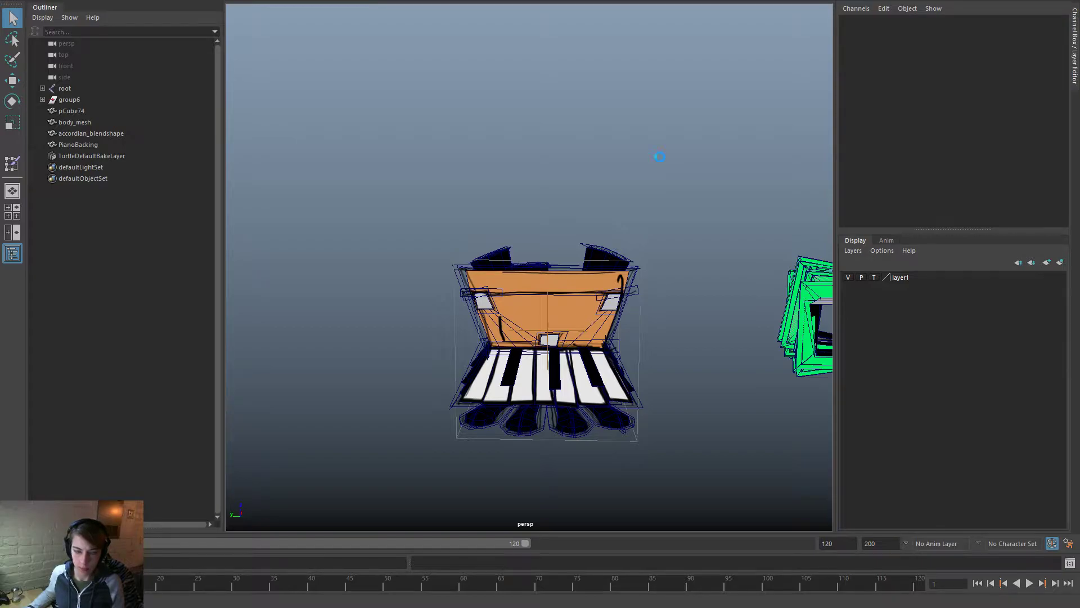
pyautogui.hotkey('alt', '5')
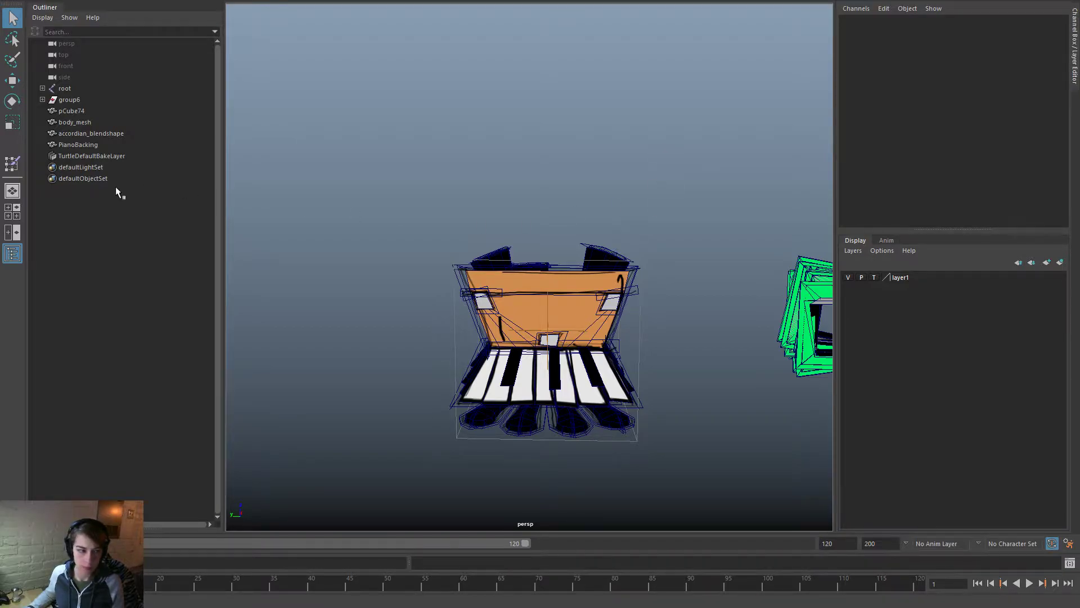
# Step: Delete pCube74 and group6 from the scene
pyautogui.click(87, 109)
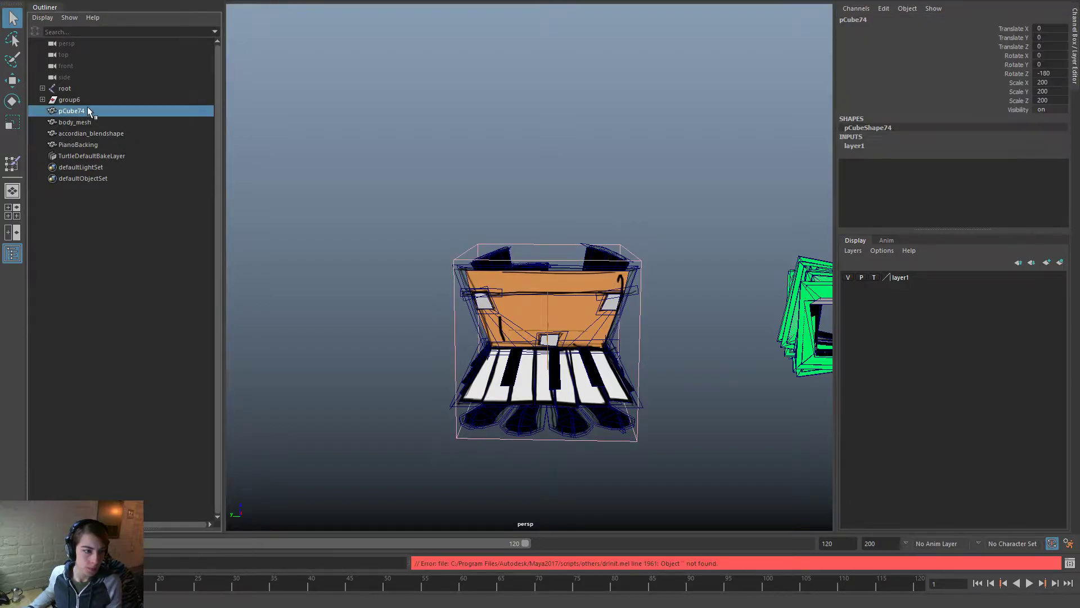
pyautogui.press('Delete')
pyautogui.click(75, 85)
pyautogui.click(82, 99)
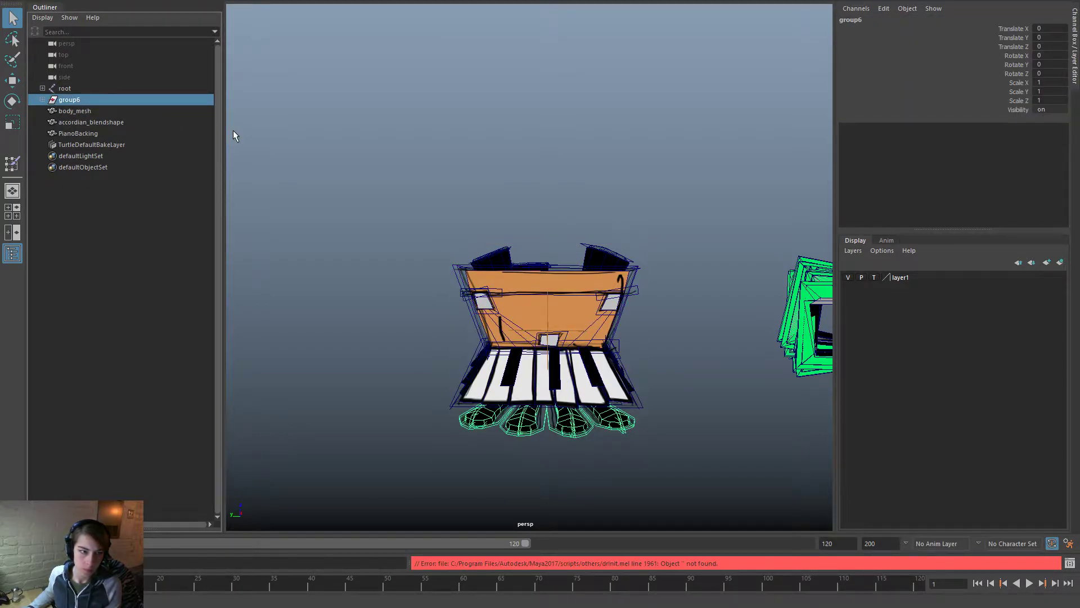
pyautogui.press('Delete')
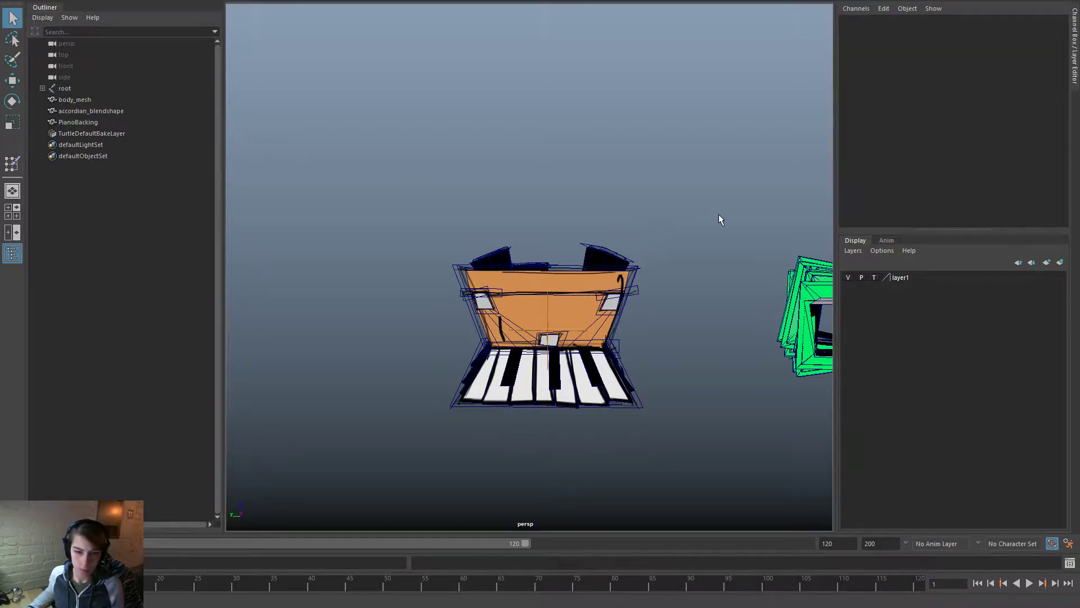
# Step: Hide the accordian_blendshape mesh beside the piano and turn off the visibility of layer1
pyautogui.scroll(-2, 709, 237)
pyautogui.keyDown('alt'); pyautogui.moveTo(696, 256); pyautogui.dragTo(583, 259, button='middle'); pyautogui.keyUp('alt')
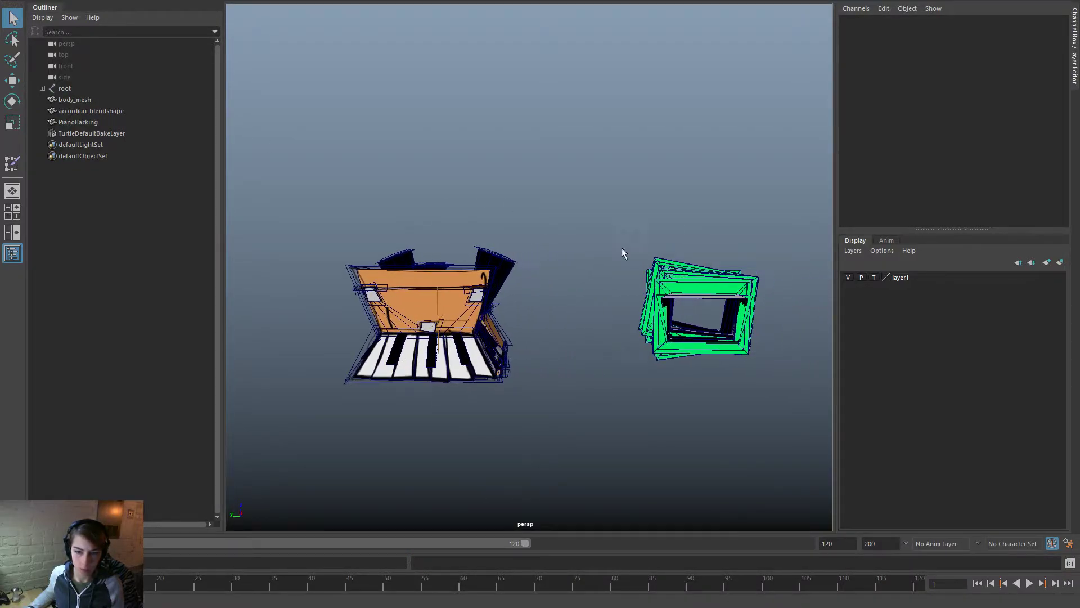
pyautogui.moveTo(614, 243); pyautogui.dragTo(799, 391)
pyautogui.hotkey('ctrl', 'h')
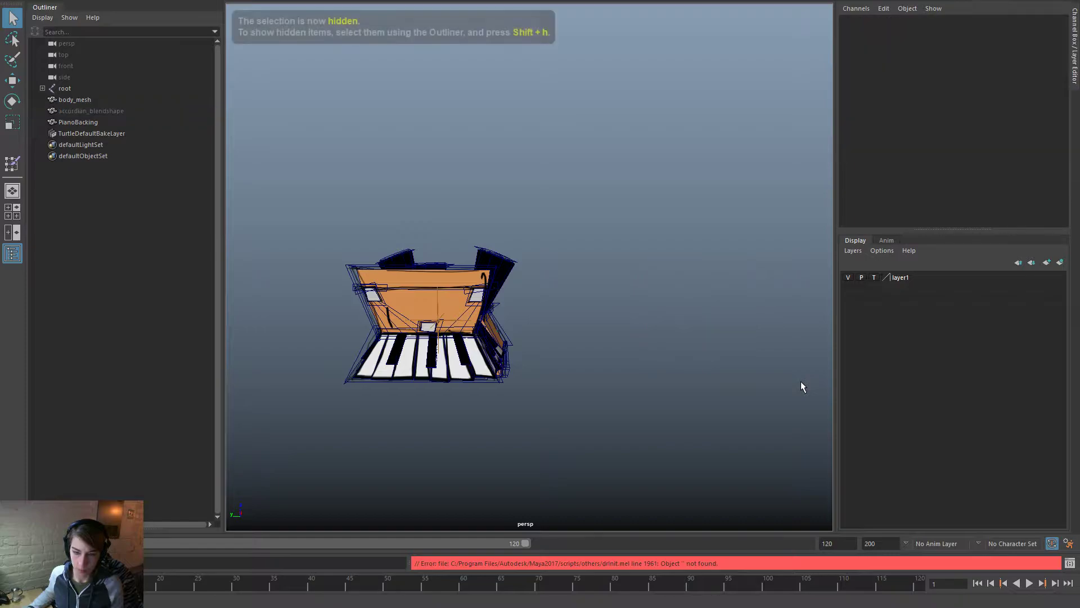
pyautogui.keyDown('alt'); pyautogui.moveTo(707, 285); pyautogui.dragTo(748, 310, button='middle'); pyautogui.keyUp('alt')
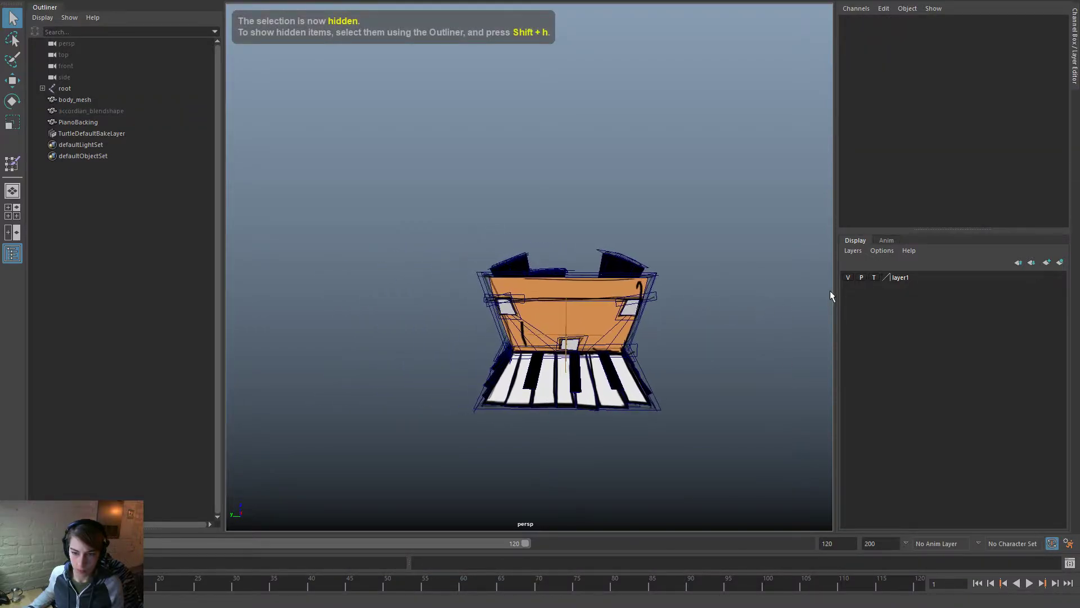
pyautogui.click(849, 277)
# Step: Delete the root joint together with its g_body and socket child joints
pyautogui.click(600, 283)
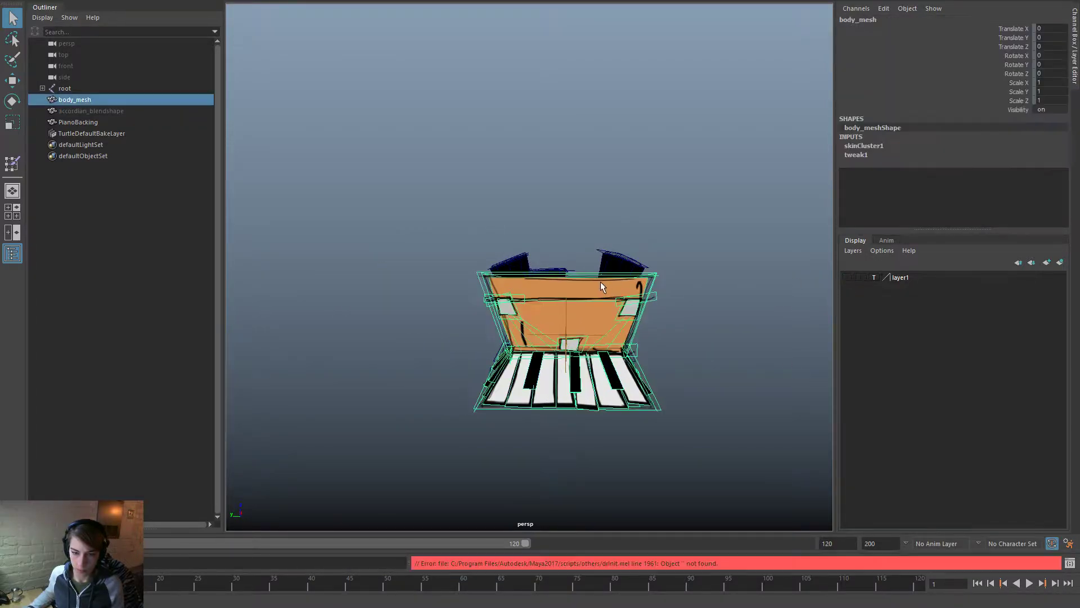
pyautogui.click(43, 89)
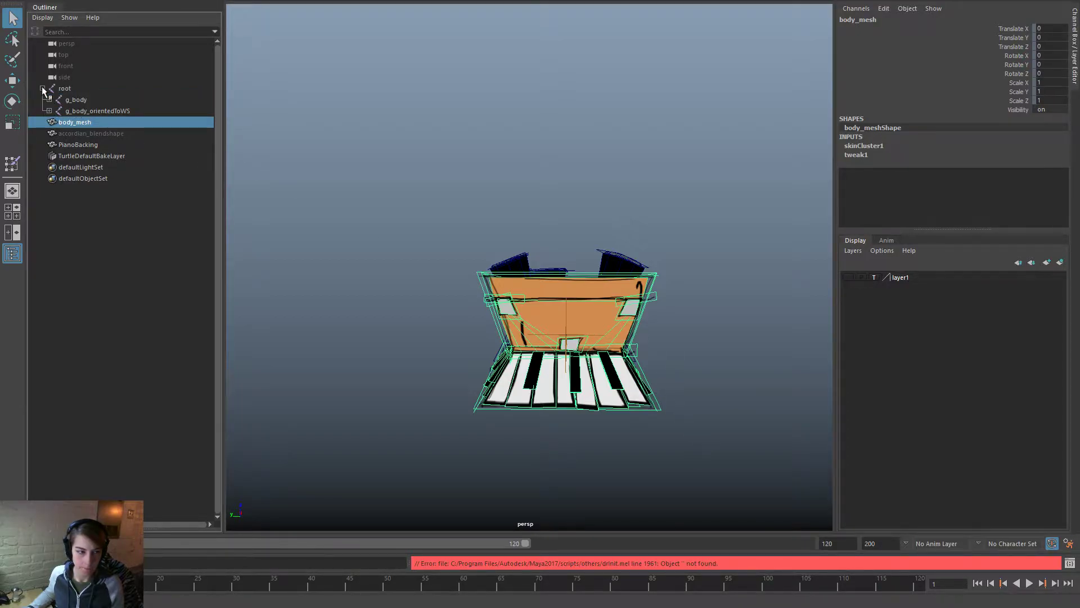
pyautogui.click(49, 99)
pyautogui.click(76, 90)
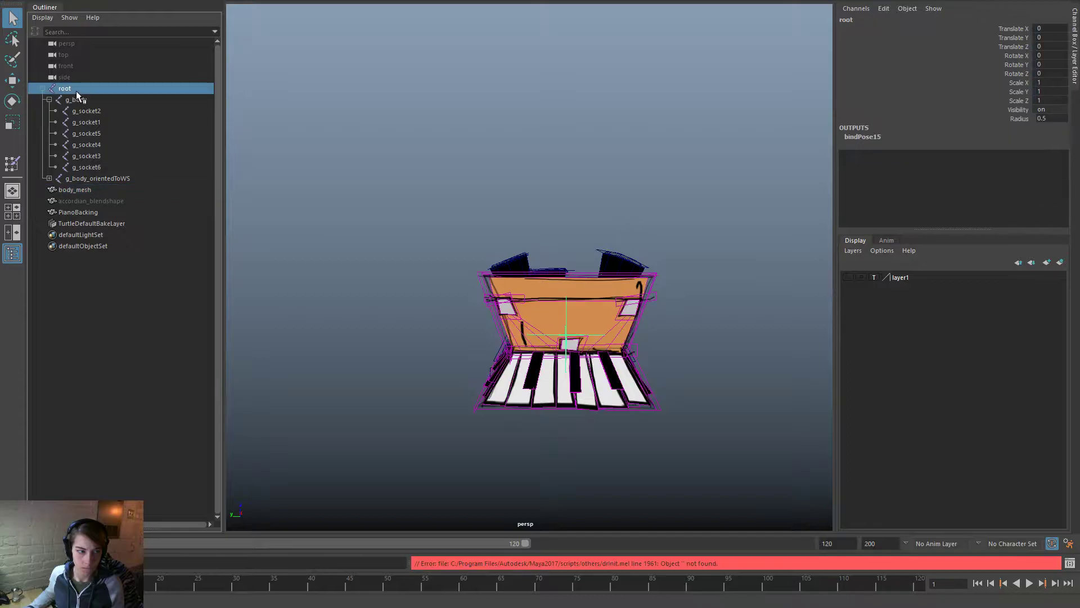
pyautogui.press('Delete')
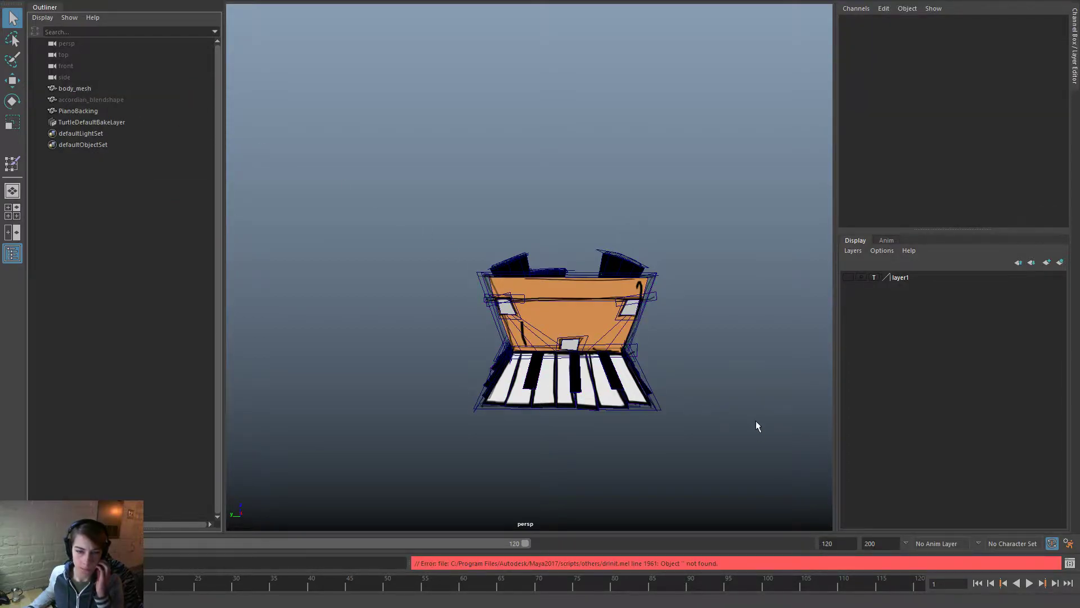
# Step: Delete the display layer layer1
pyautogui.rightClick(913, 278)
pyautogui.click(898, 277)
pyautogui.rightClick(907, 277)
pyautogui.click(937, 390)
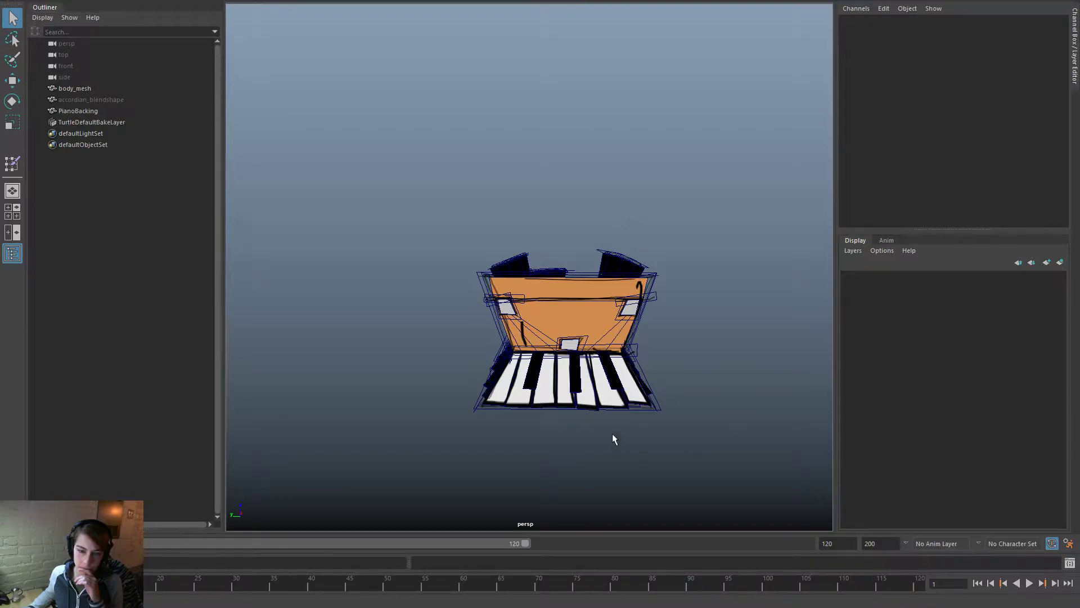
# Step: Delete the PianoBacking mesh behind the piano
pyautogui.click(566, 312)
pyautogui.click(716, 305)
pyautogui.keyDown('alt'); pyautogui.moveTo(717, 305); pyautogui.dragTo(419, 331); pyautogui.keyUp('alt')
pyautogui.click(520, 374)
pyautogui.press('w')
pyautogui.press('Delete')
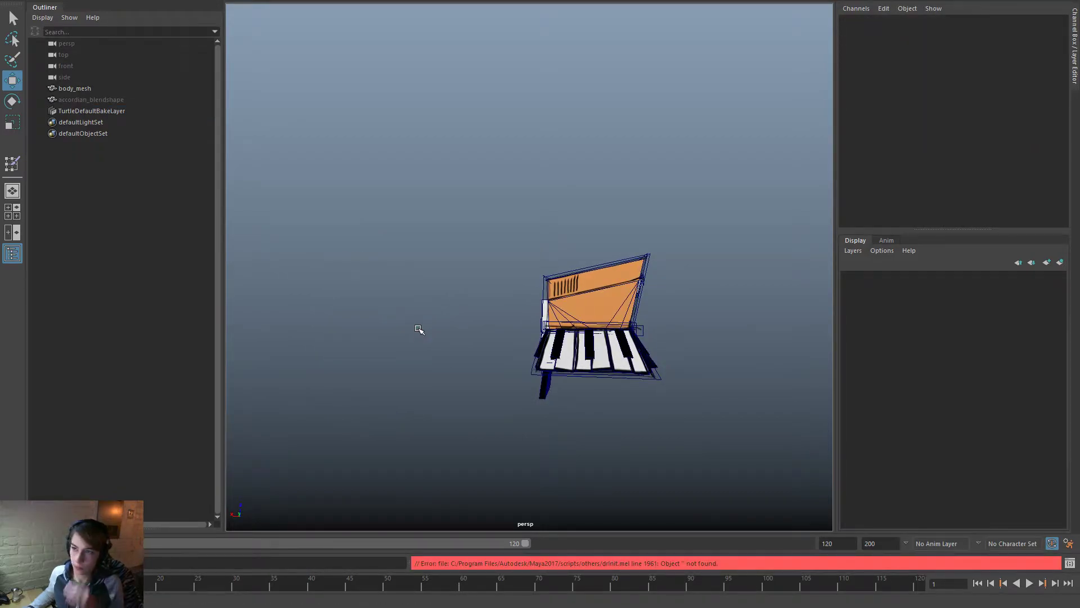
# Step: Inspect the remaining body_mesh from several sides and save the scene
pyautogui.keyDown('alt'); pyautogui.moveTo(505, 398); pyautogui.dragTo(578, 405); pyautogui.keyUp('alt')
pyautogui.keyDown('alt'); pyautogui.moveTo(499, 403); pyautogui.dragTo(844, 406); pyautogui.keyUp('alt')
pyautogui.keyDown('alt'); pyautogui.moveTo(914, 409); pyautogui.dragTo(979, 401); pyautogui.keyUp('alt')
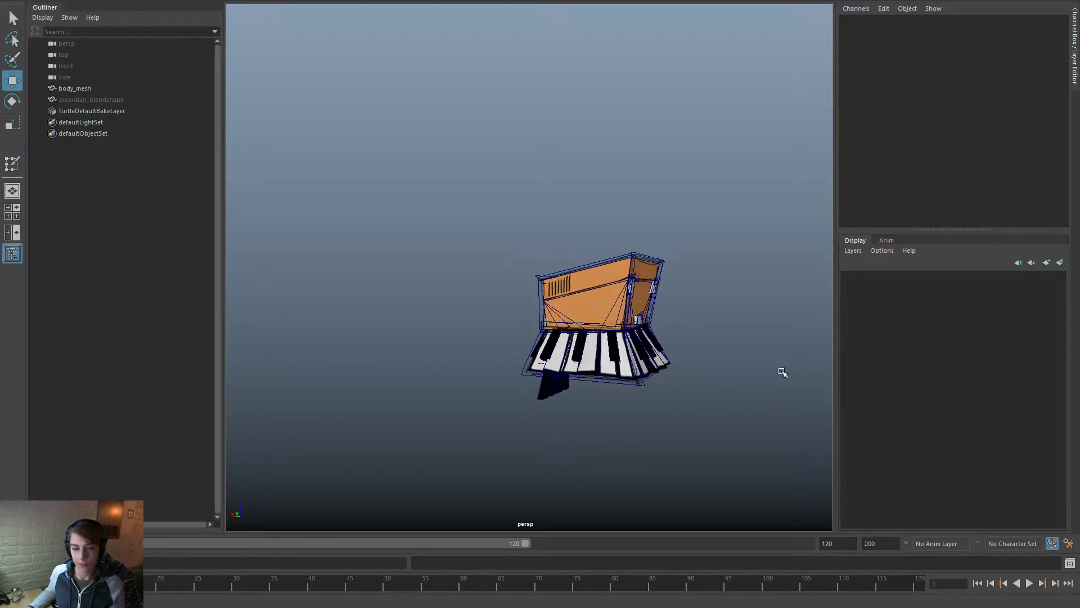
pyautogui.keyDown('alt'); pyautogui.moveTo(714, 381); pyautogui.dragTo(583, 246); pyautogui.keyUp('alt')
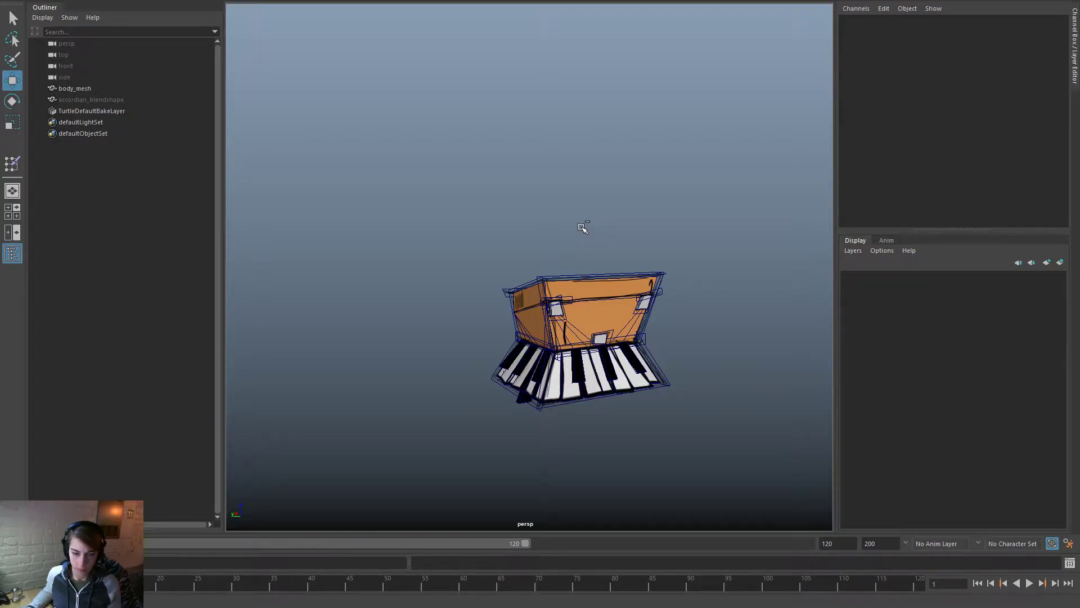
pyautogui.hotkey('ctrl', 's')
# Step: Open the high-res rig scene Body_Piano_HighRez.ma
pyautogui.press('space')
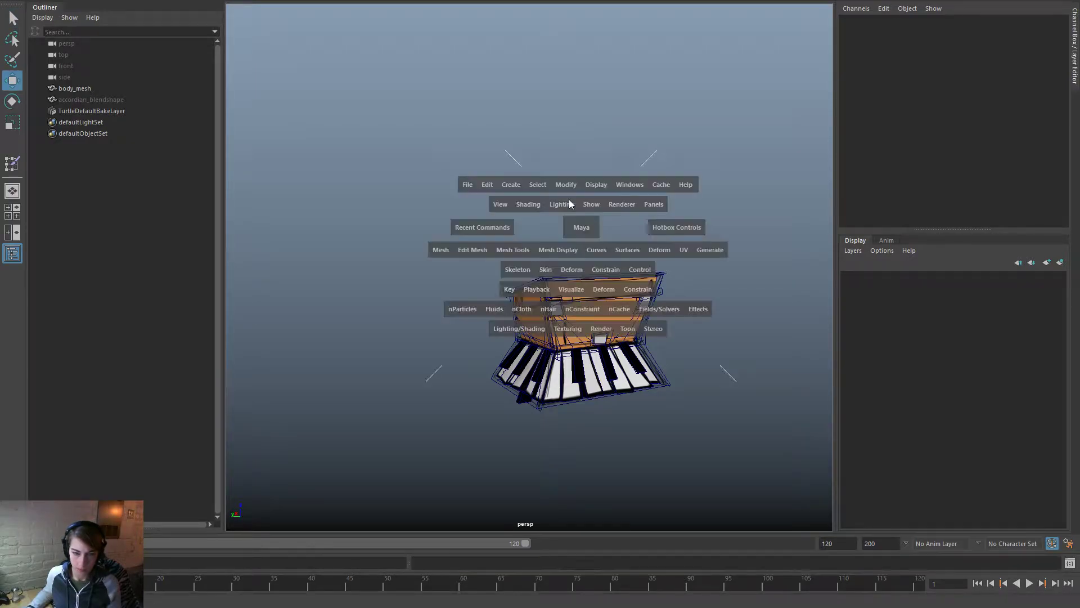
pyautogui.click(468, 184)
pyautogui.click(493, 223)
pyautogui.click(681, 170)
pyautogui.click(664, 205)
pyautogui.doubleClick(664, 195)
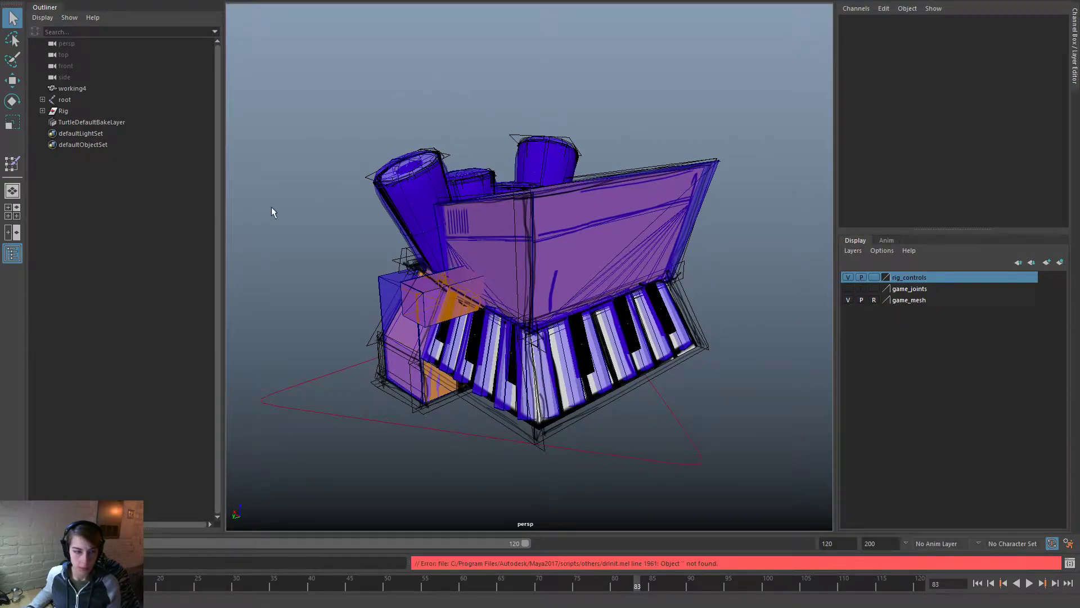
# Step: Delete the working4 mesh from the rig scene
pyautogui.click(63, 111)
pyautogui.click(75, 90)
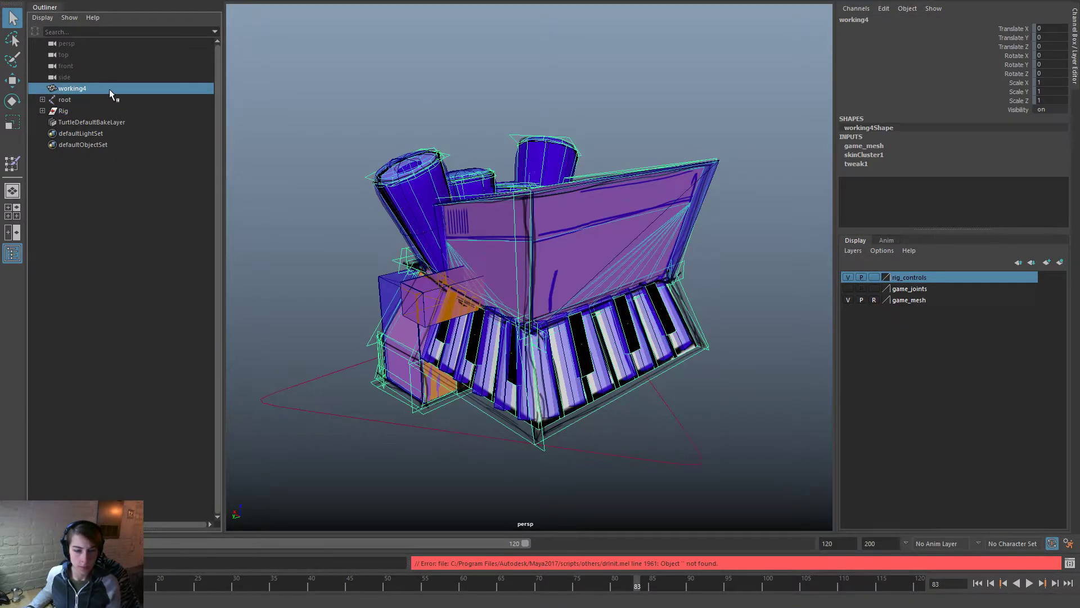
pyautogui.press('Delete')
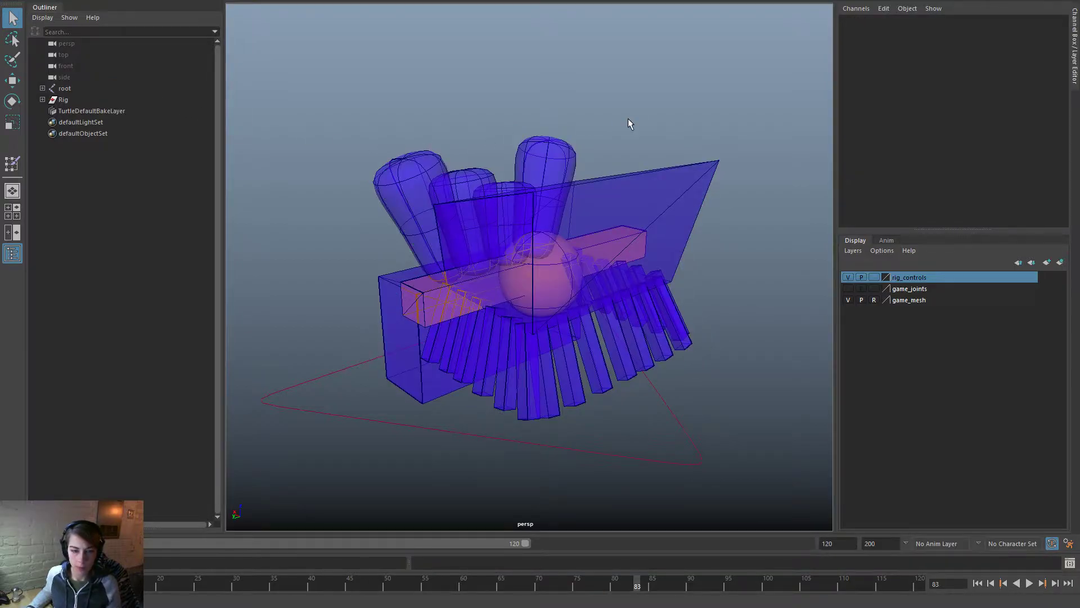
# Step: Open the Hypershade editor for the rig scene's materials
pyautogui.press('space')
pyautogui.click(628, 72)
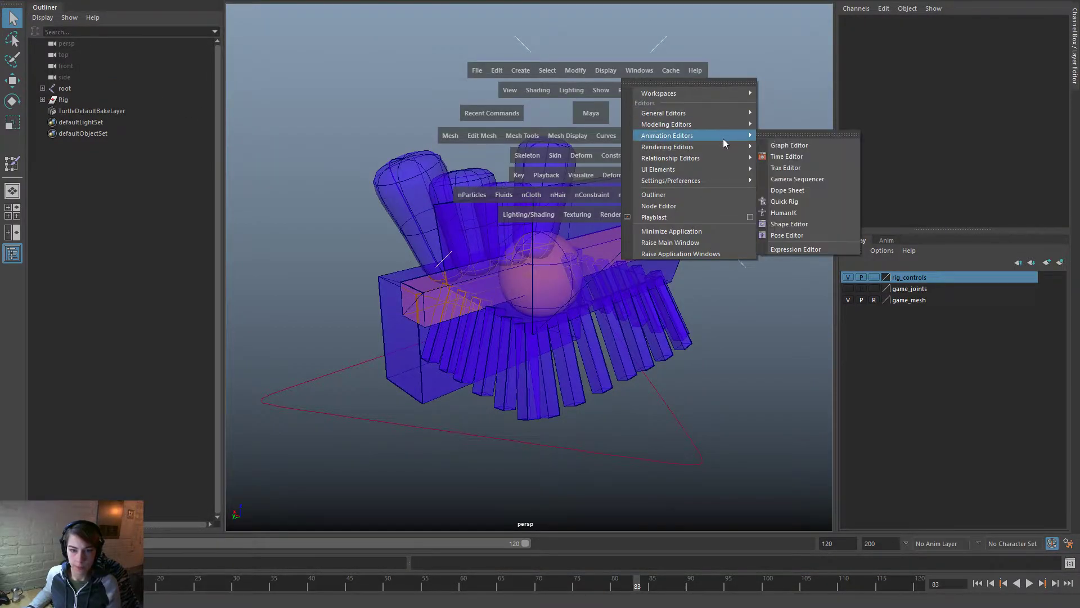
pyautogui.moveTo(728, 148)
pyautogui.click(815, 181)
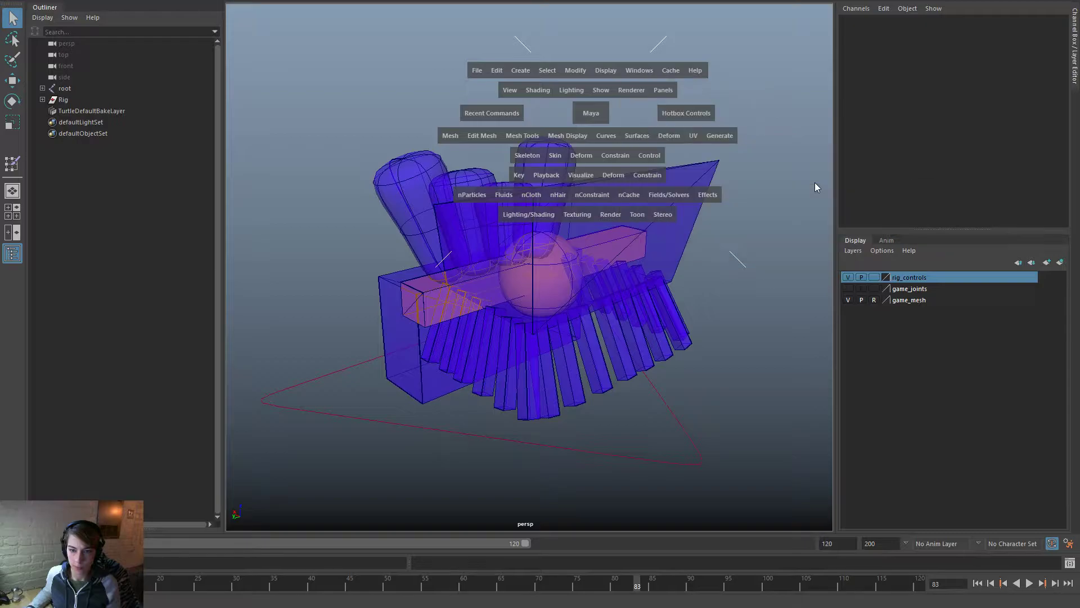
pyautogui.click(633, 71)
pyautogui.moveTo(710, 148)
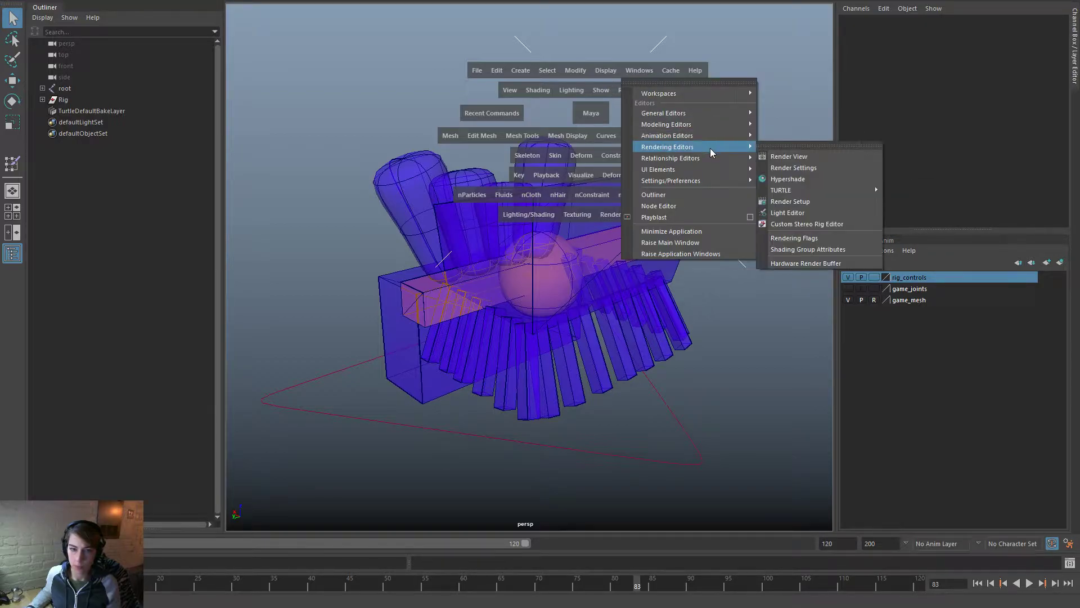
pyautogui.click(784, 178)
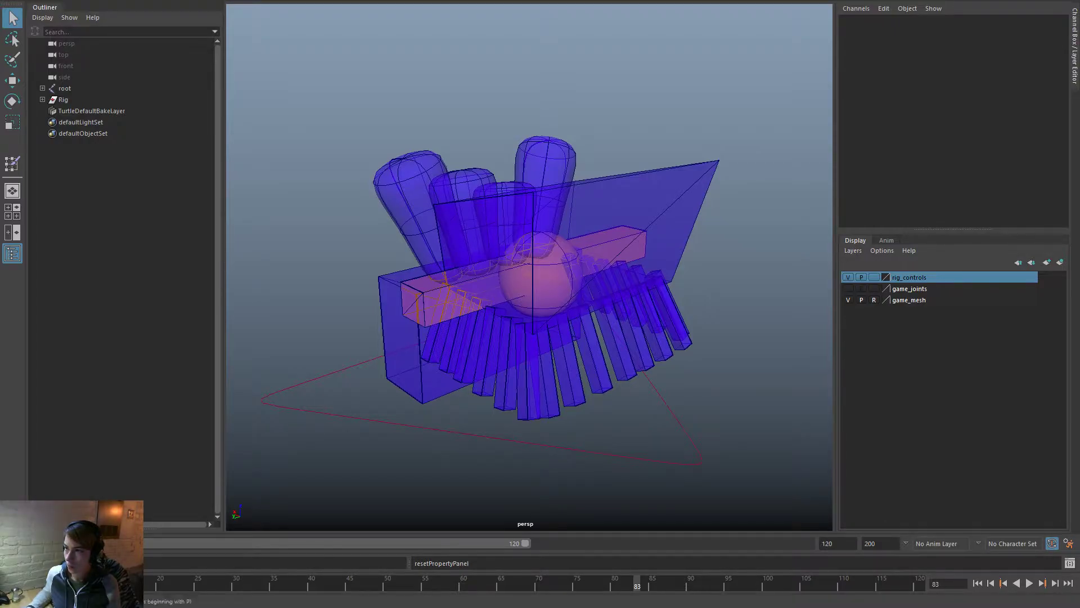
# Step: Graph the input and output connections of the selected lambert and mat materials in Hypershade and delete the graphed nodes
pyautogui.moveTo(1079, 1); pyautogui.dragTo(111, 6)
pyautogui.doubleClick(438, 83)
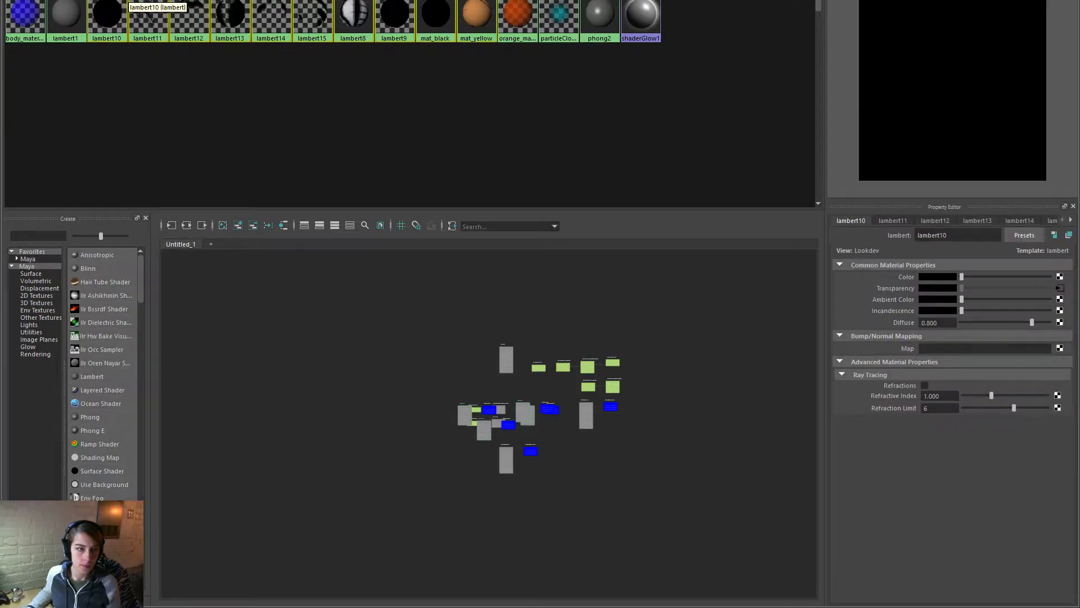
pyautogui.click(187, 225)
pyautogui.scroll(-4, 414, 332)
pyautogui.moveTo(406, 273); pyautogui.dragTo(578, 542)
pyautogui.press('Delete')
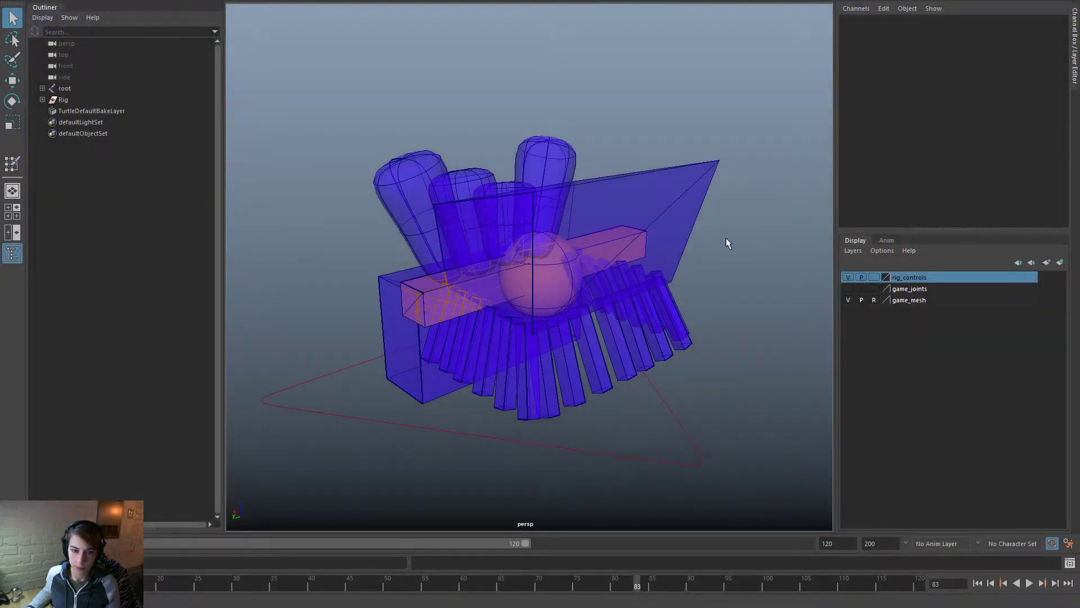
# Step: Try to import Body_Piano.ma into the cleaned rig scene, and dismiss the crash dialogs without sending an error report
pyautogui.keyDown('alt'); pyautogui.moveTo(726, 241); pyautogui.dragTo(521, 321); pyautogui.keyUp('alt')
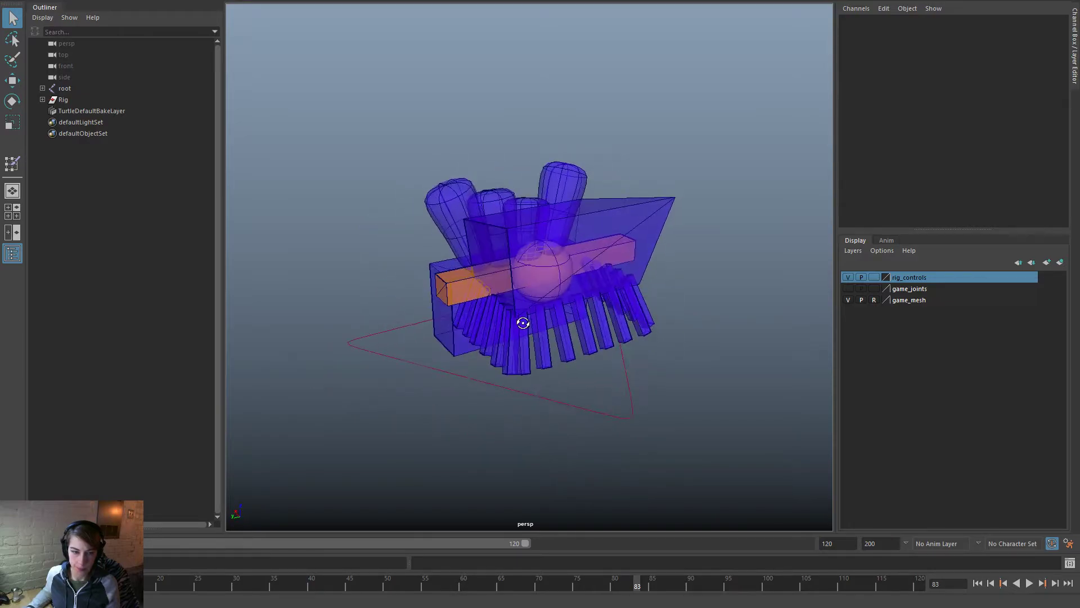
pyautogui.press('space')
pyautogui.click(265, 100)
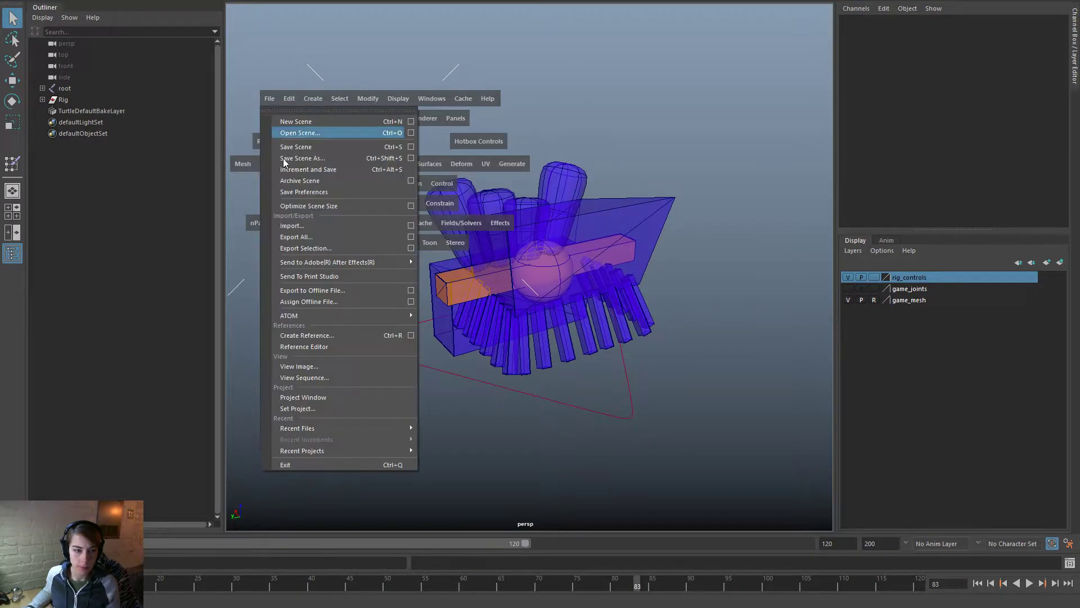
pyautogui.click(312, 225)
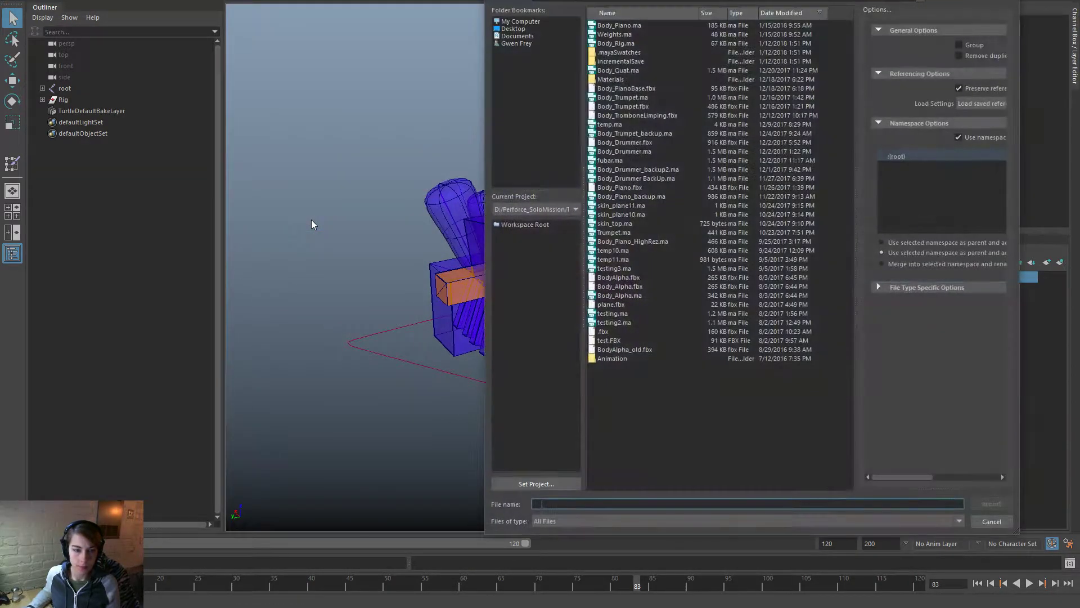
pyautogui.click(626, 26)
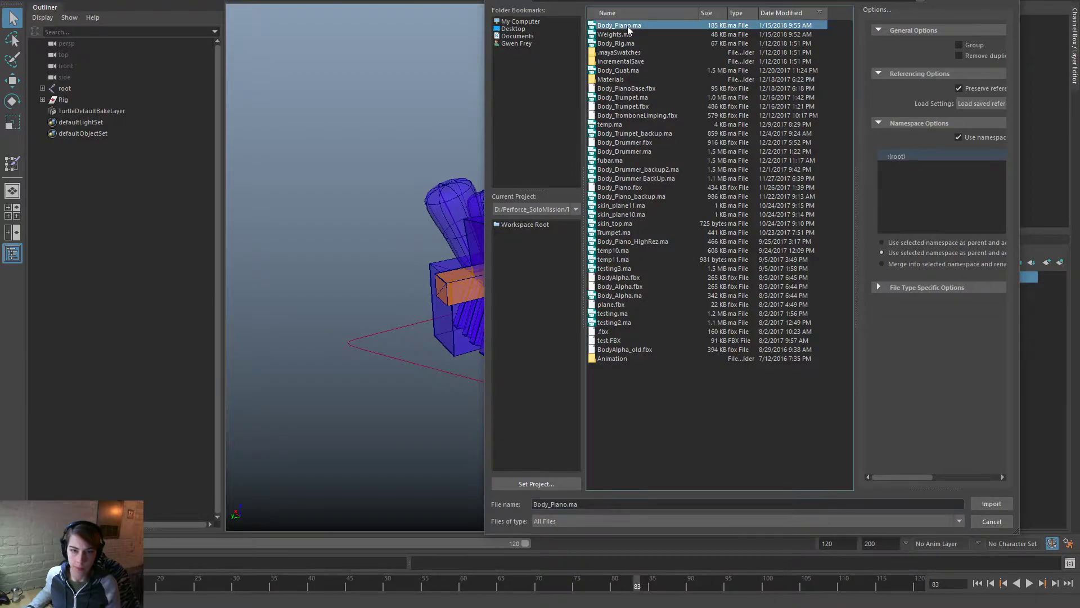
pyautogui.doubleClick(660, 26)
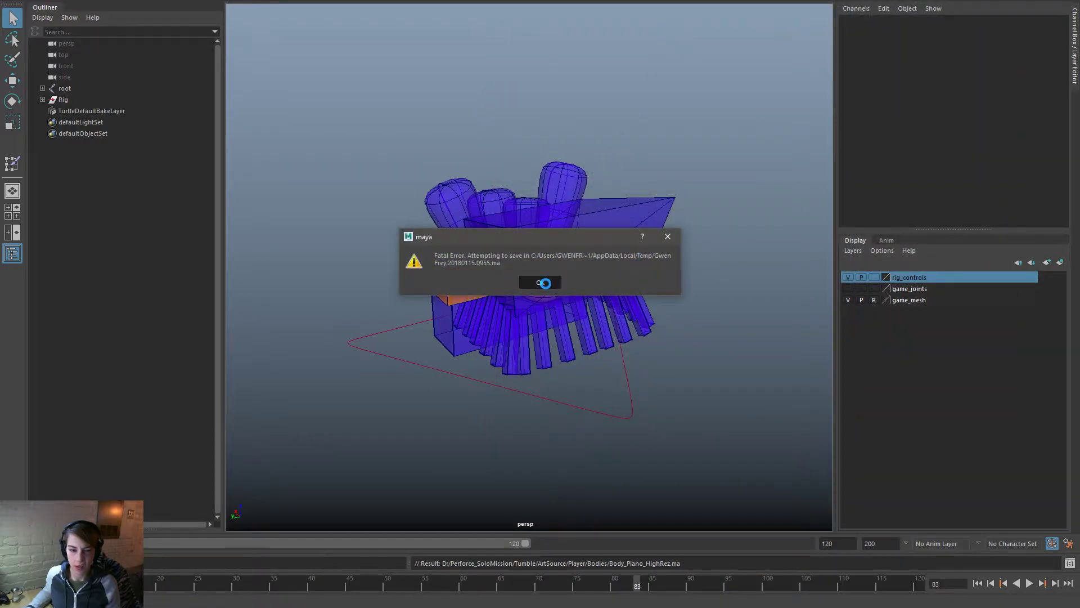
pyautogui.click(543, 283)
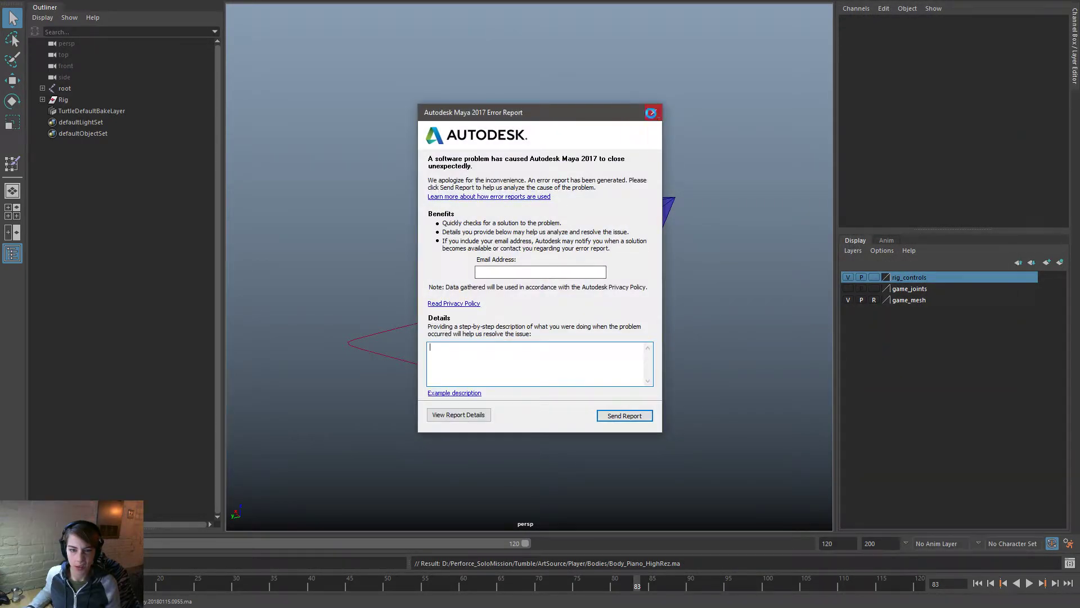
pyautogui.click(654, 112)
pyautogui.click(621, 299)
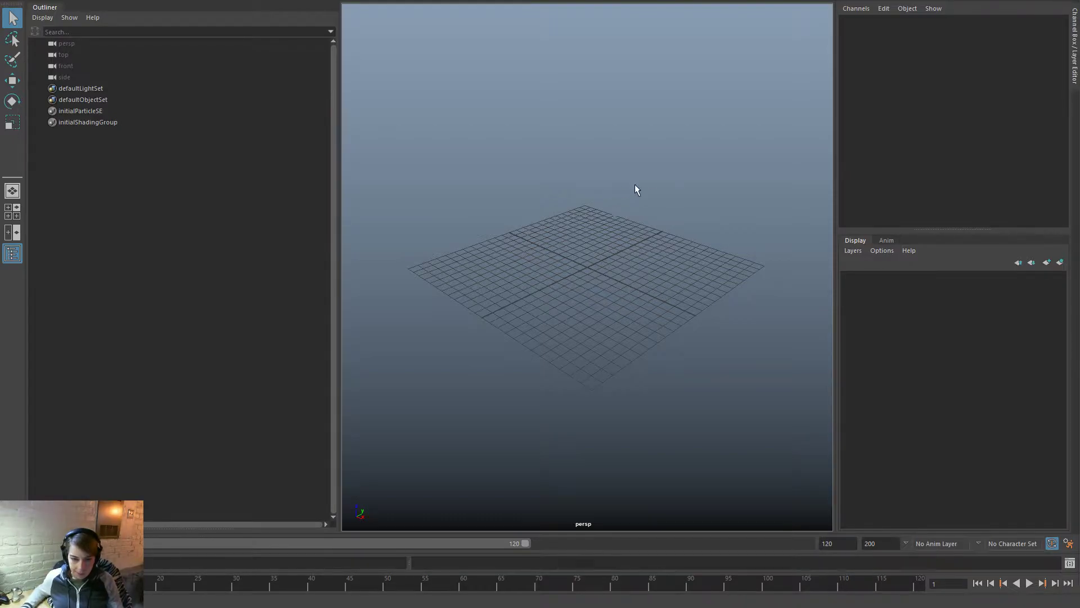
# Step: Open Body_Piano_HighRez.ma from the Player/Bodies folder without saving the untitled scene
pyautogui.hotkey('ctrl', 'o')
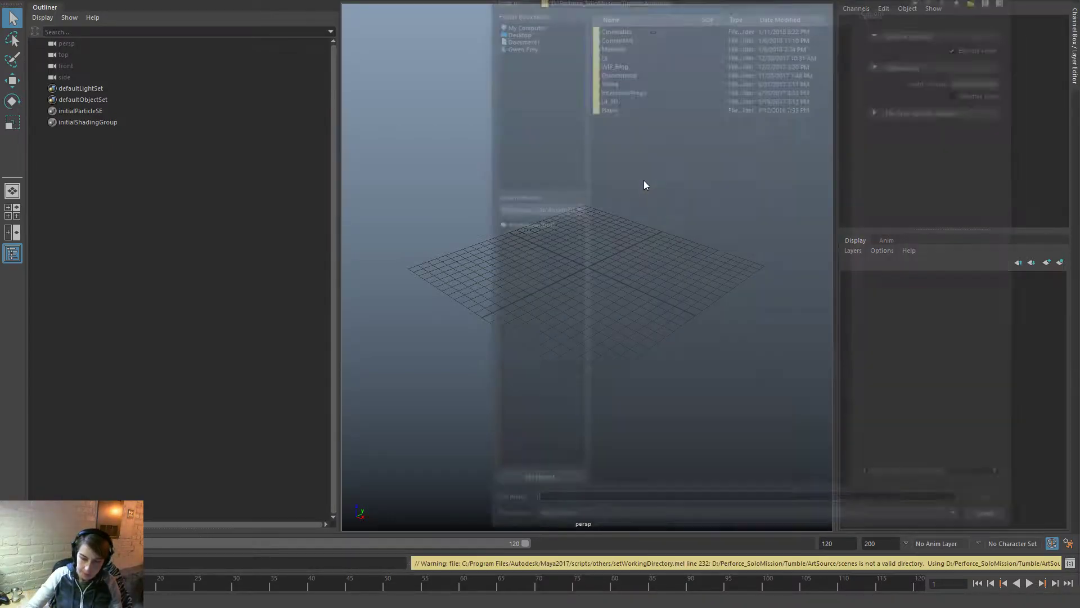
pyautogui.click(617, 90)
pyautogui.doubleClick(623, 105)
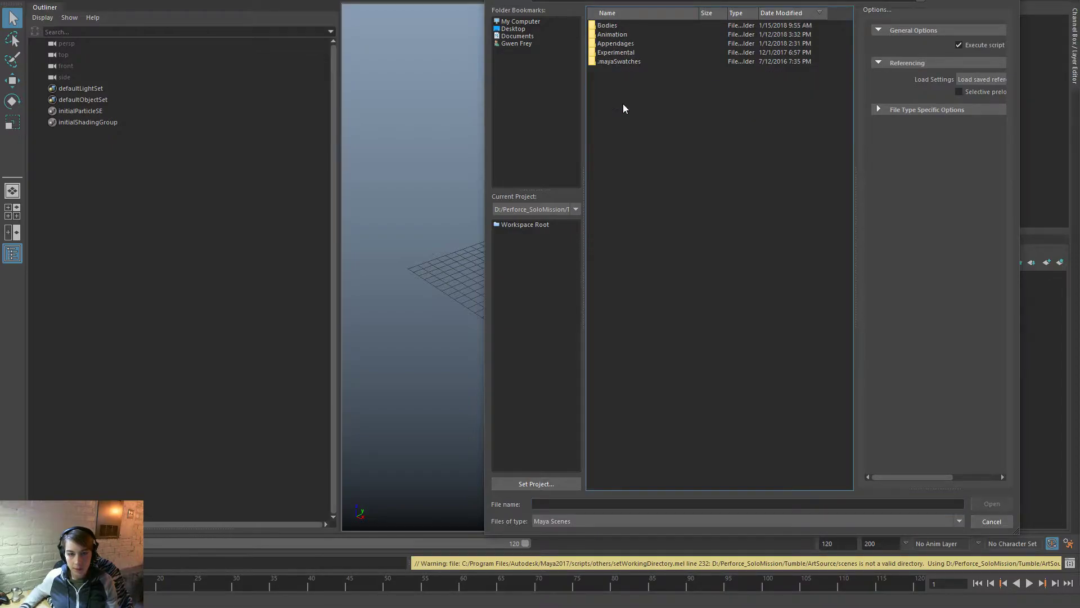
pyautogui.doubleClick(619, 25)
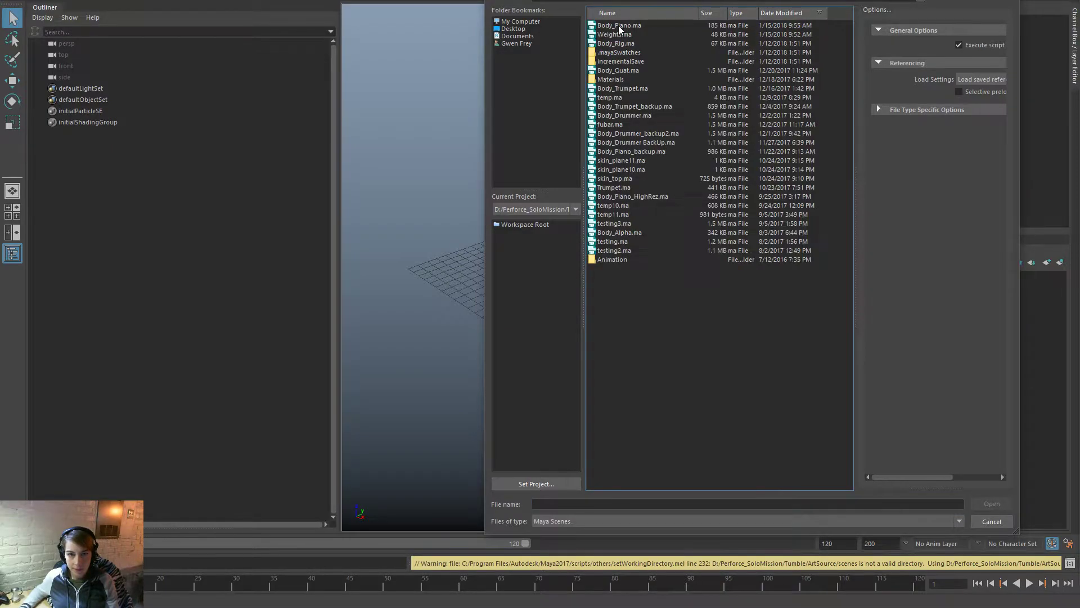
pyautogui.click(629, 25)
pyautogui.click(654, 152)
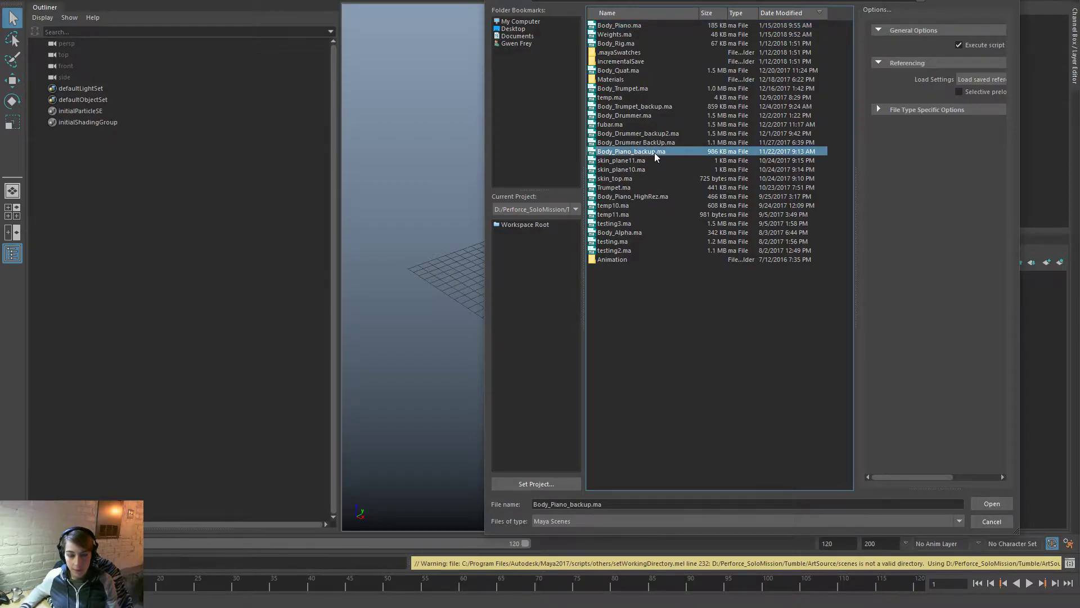
pyautogui.doubleClick(655, 197)
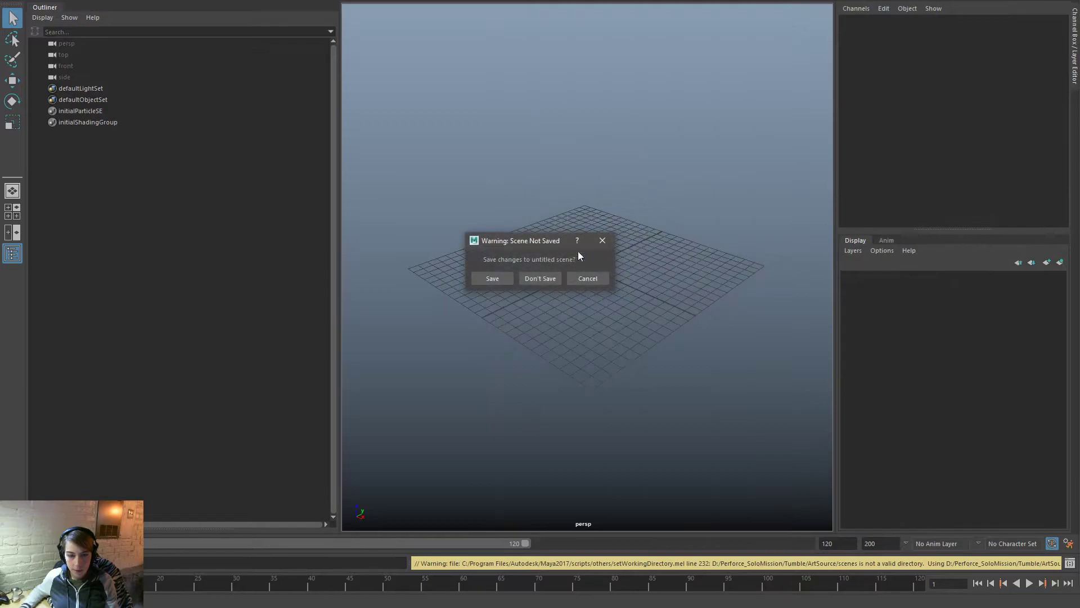
pyautogui.click(539, 278)
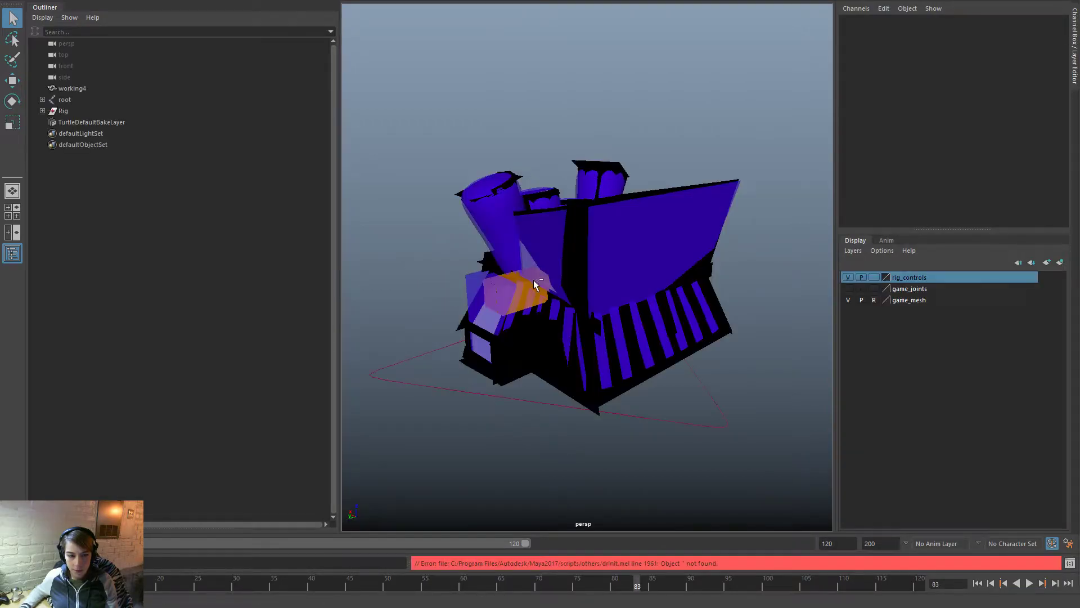
# Step: Delete the working4 mesh from the reopened rig scene and open the Hypershade editor
pyautogui.click(89, 88)
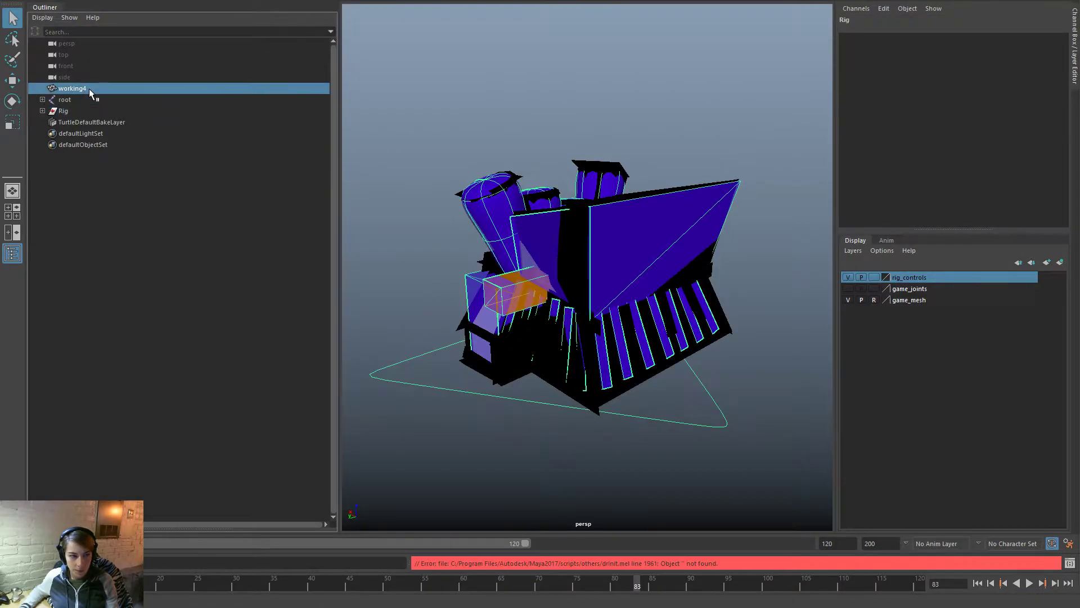
pyautogui.press('Delete')
pyautogui.press('space')
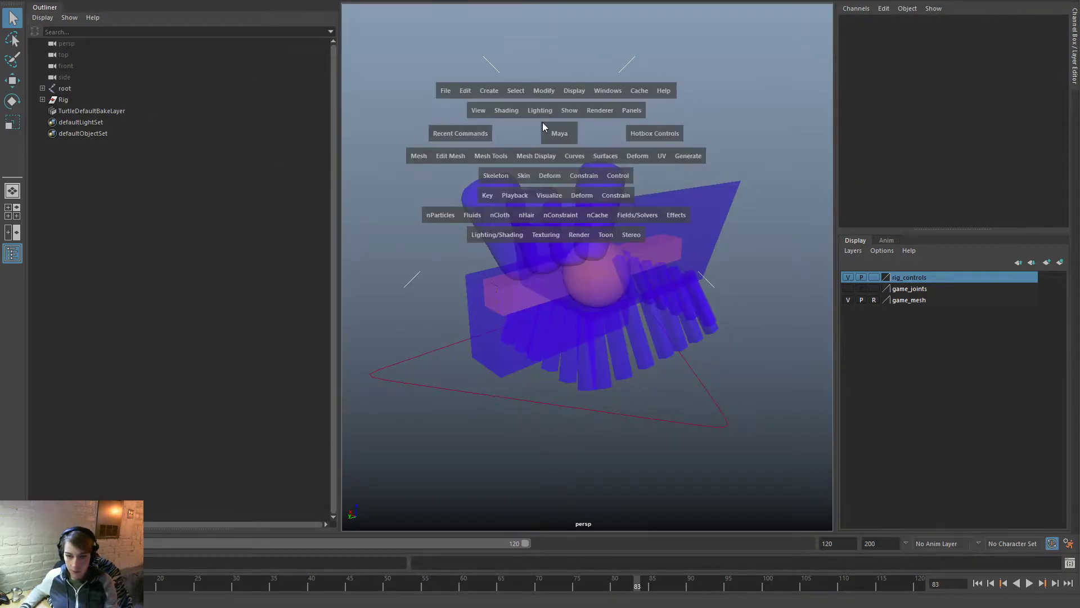
pyautogui.click(599, 91)
pyautogui.moveTo(684, 170)
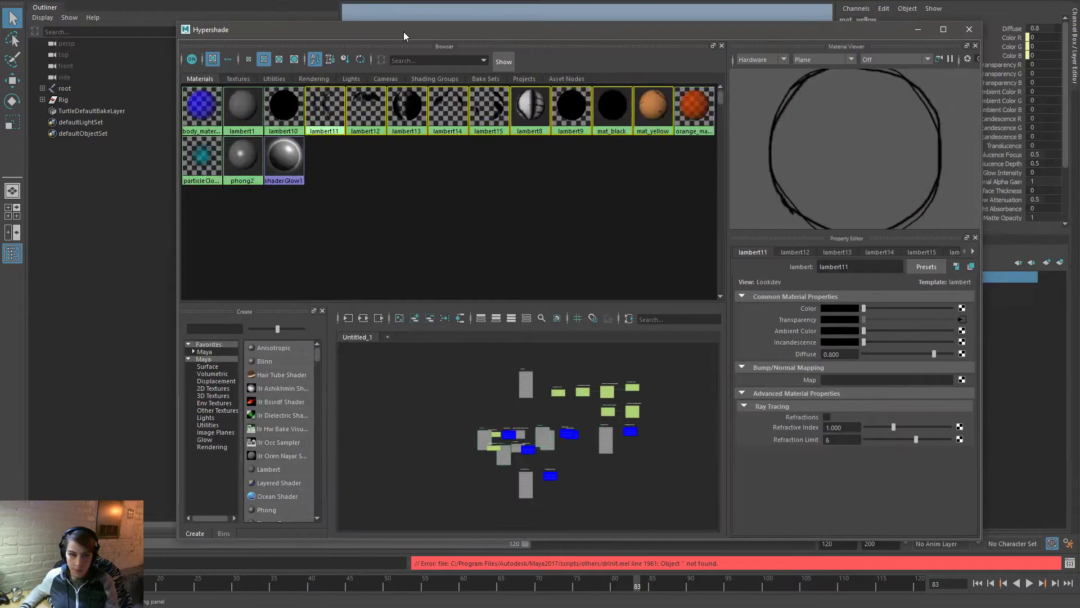
# Step: Graph the connections of the selected lambert materials, mat_black and mat_yellow, and delete all their graphed nodes
pyautogui.click(363, 319)
pyautogui.scroll(-3, 568, 439)
pyautogui.moveTo(493, 359); pyautogui.dragTo(641, 517)
pyautogui.press('Delete')
# Step: Graph the lambert10 material's connections, delete its whole node network, and close Hypershade
pyautogui.click(281, 111)
pyautogui.click(374, 318)
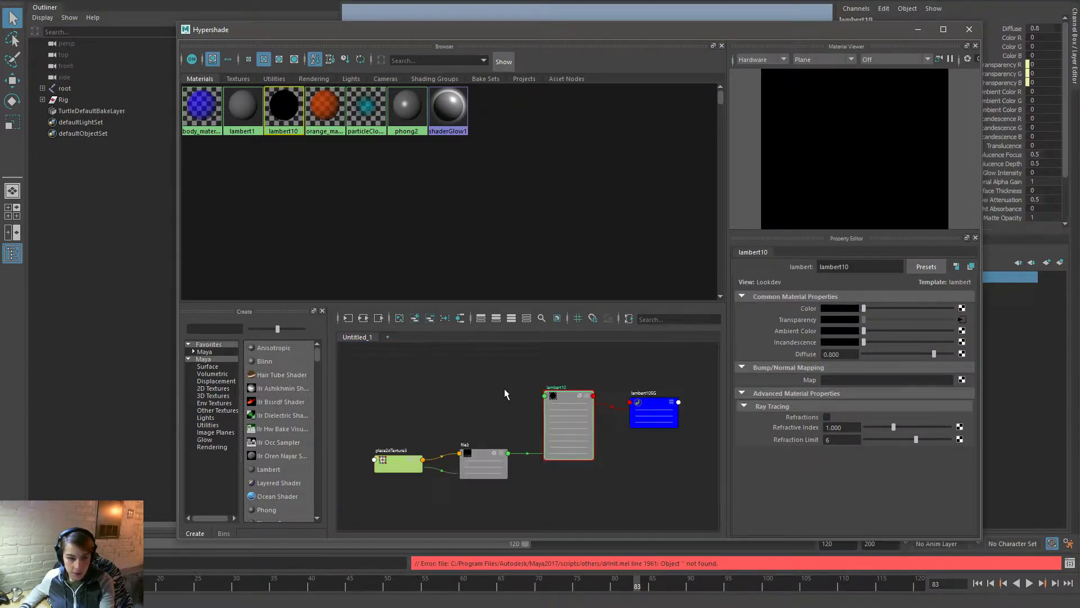
pyautogui.moveTo(376, 370); pyautogui.dragTo(668, 506)
pyautogui.press('Delete')
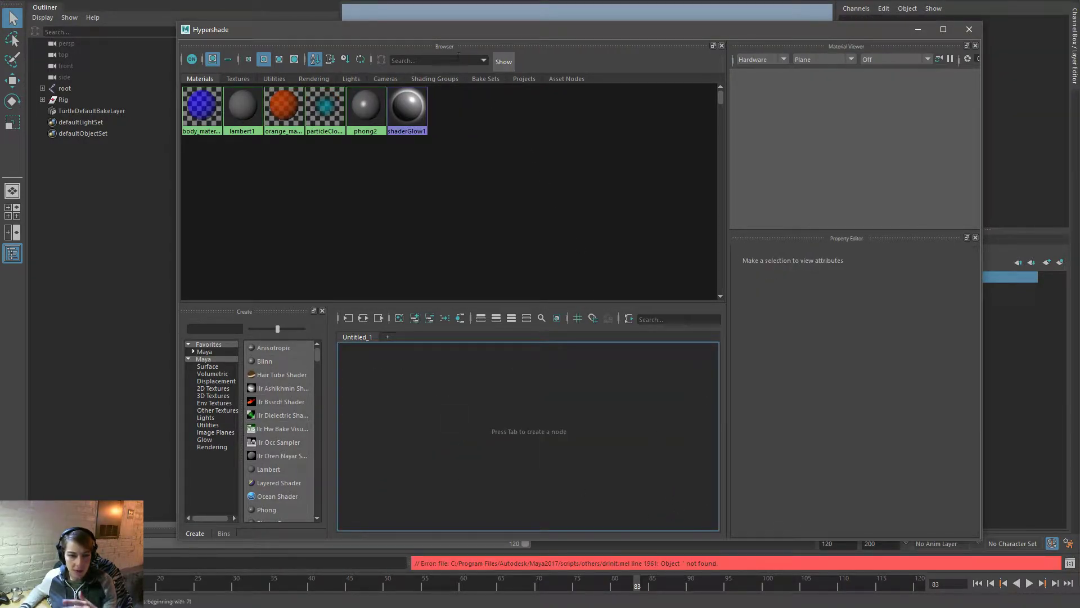
pyautogui.moveTo(471, 38); pyautogui.dragTo(484, 43)
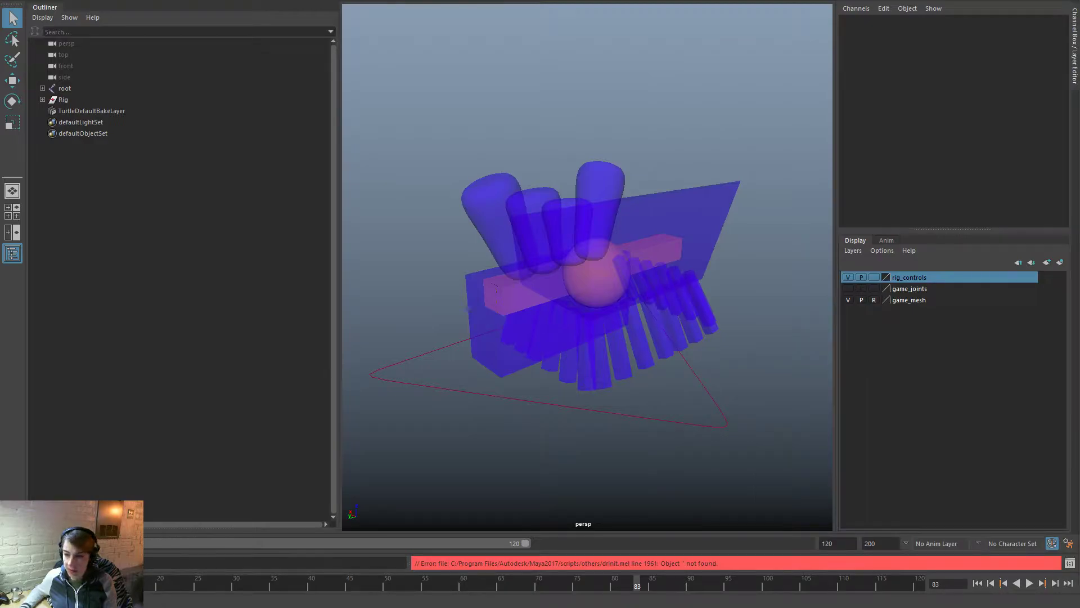
# Step: Save the cleaned rig scene under the new name temp2 in the Bodies folder as Maya ASCII
pyautogui.press('space')
pyautogui.moveTo(443, 67); pyautogui.dragTo(477, 126)
pyautogui.write('tempo')
pyautogui.press('BackSpace')
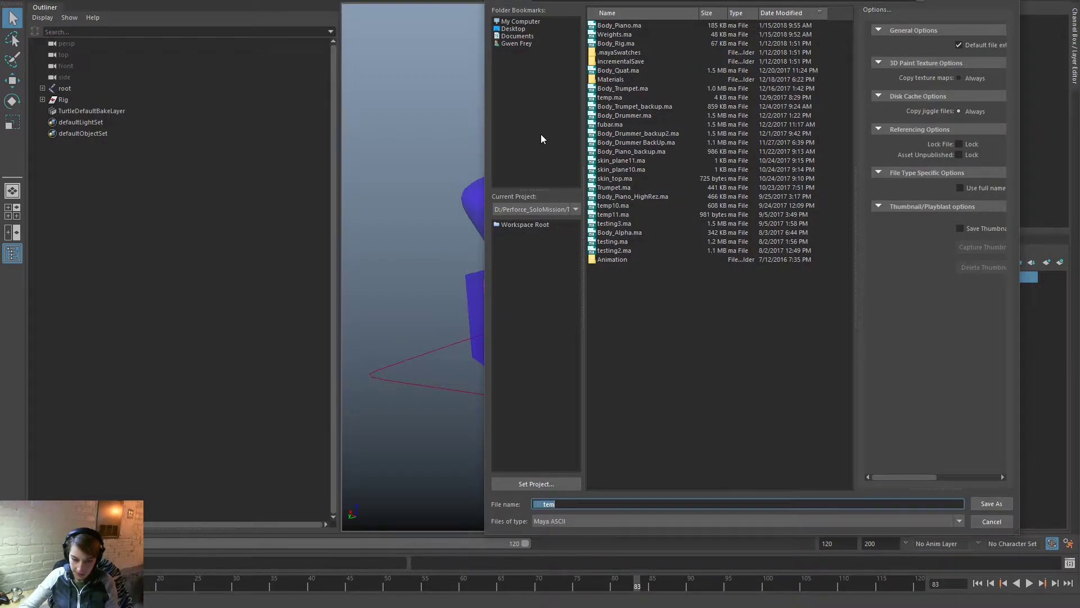
pyautogui.write('p')
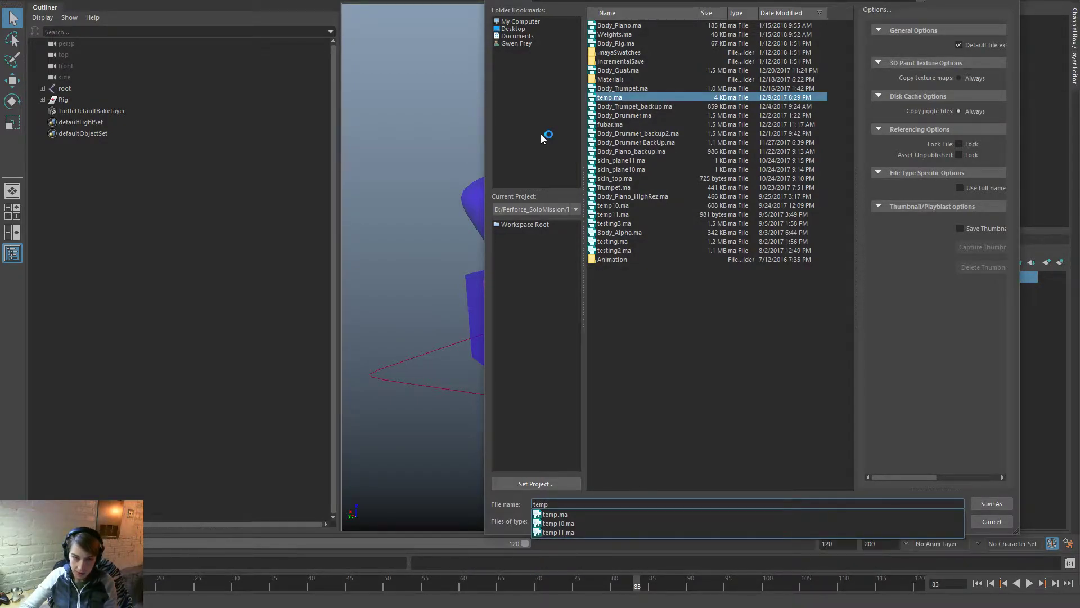
pyautogui.press('Return')
pyautogui.press('Return')
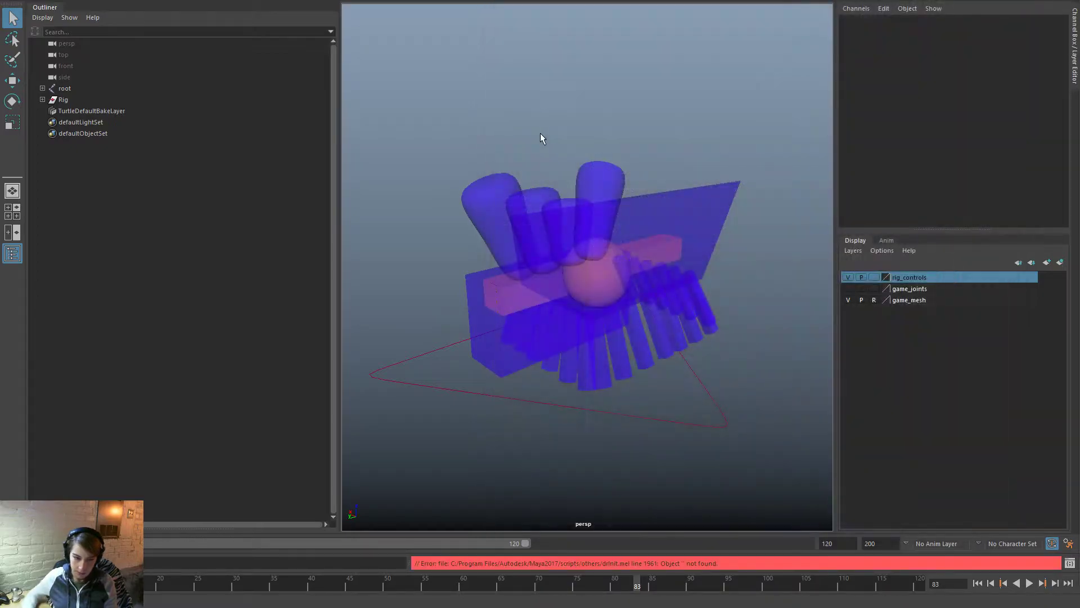
# Step: Try to import Body_Piano.ma into the temp2 scene, and dismiss the crash dialogs without sending a report
pyautogui.press('space')
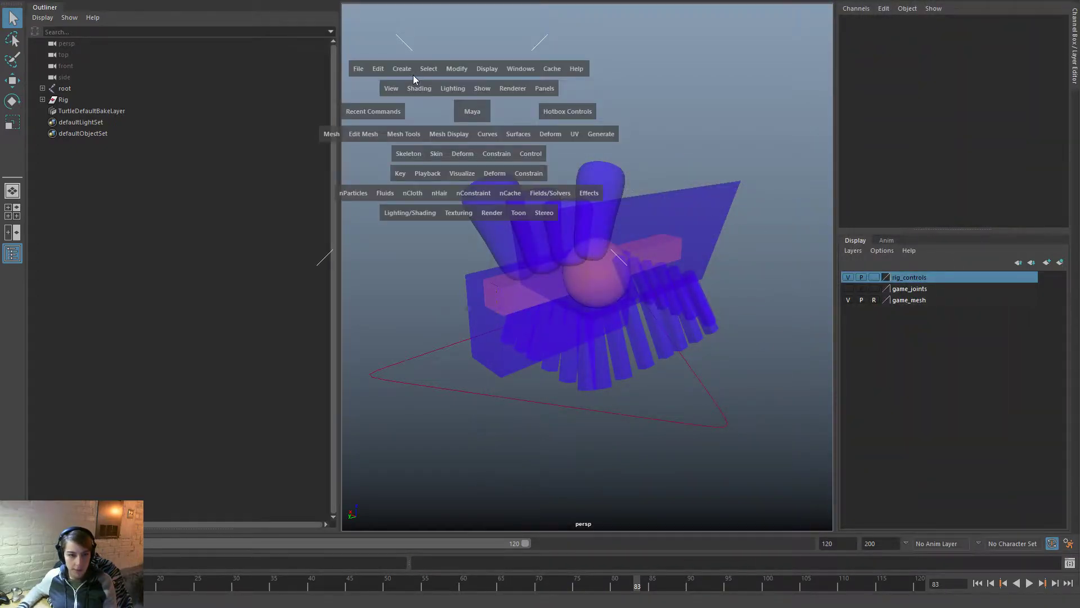
pyautogui.click(362, 68)
pyautogui.click(435, 191)
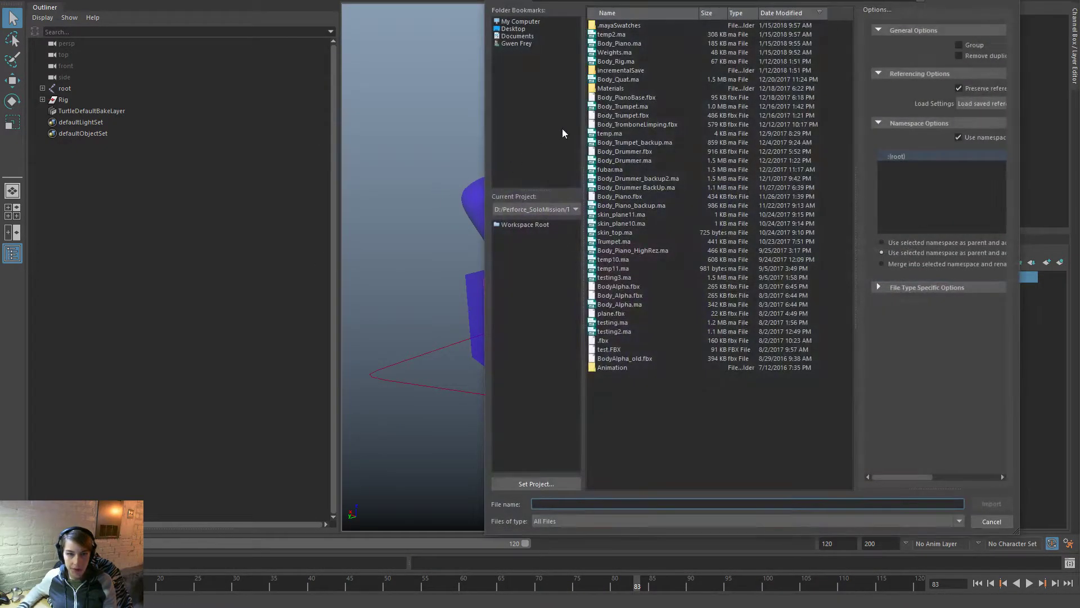
pyautogui.doubleClick(634, 44)
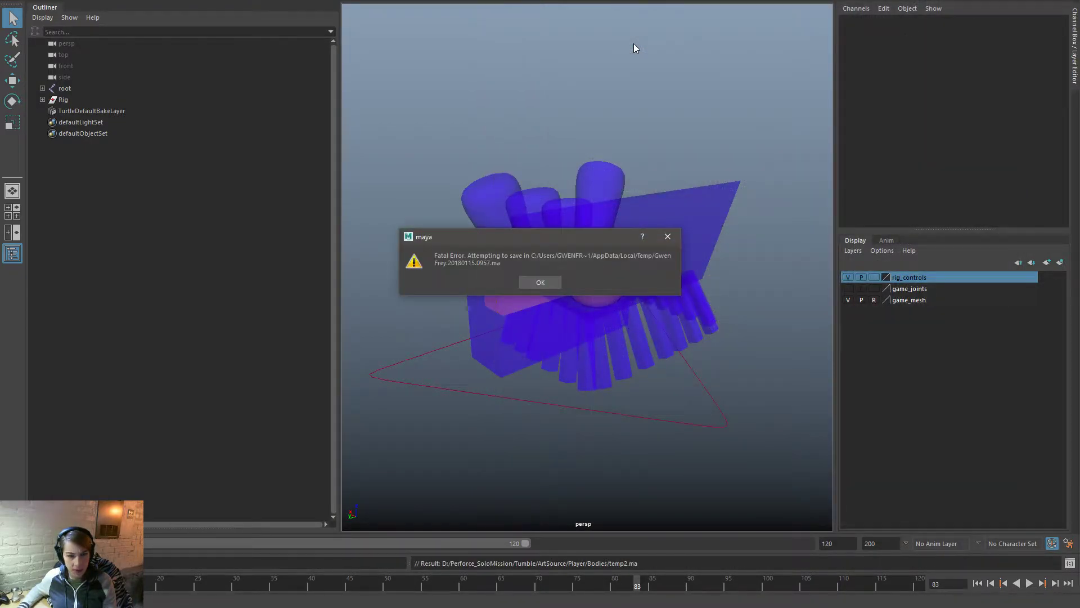
pyautogui.click(541, 282)
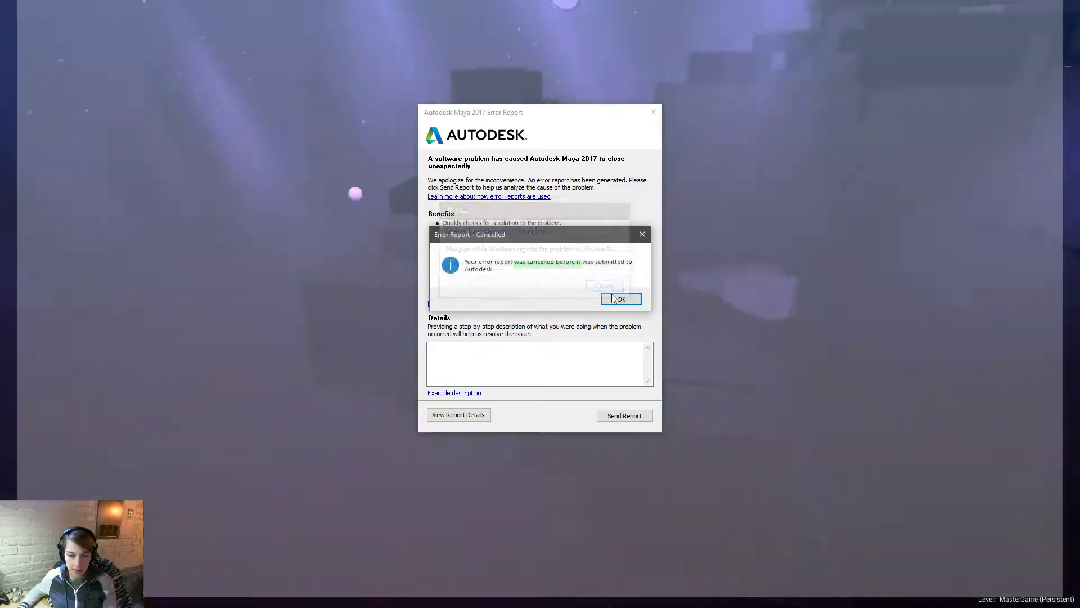
pyautogui.click(619, 297)
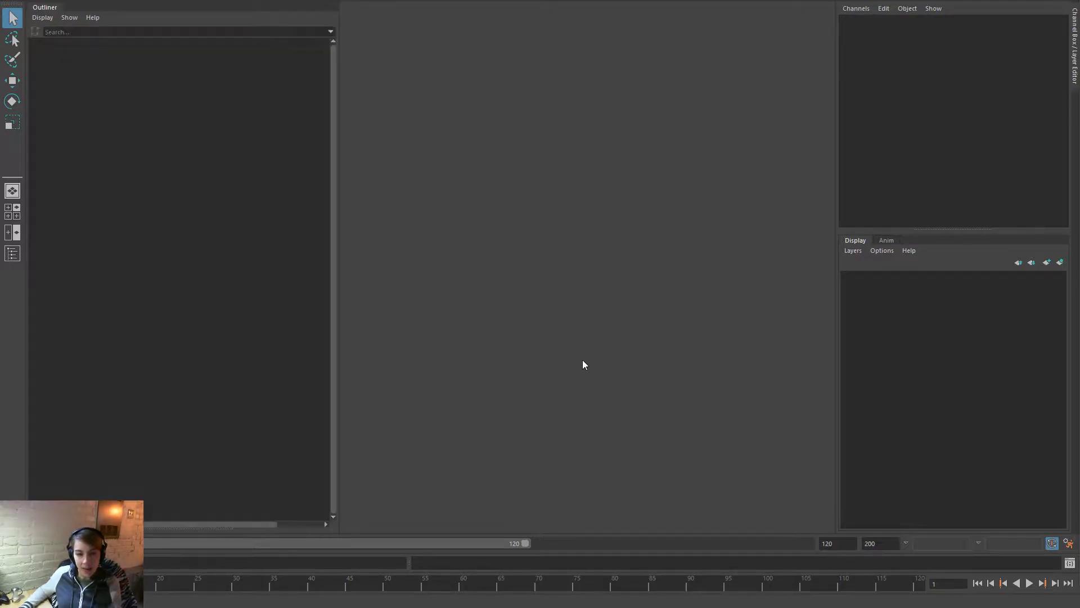
# Step: Open Body_Piano.ma from the Player/Bodies folder without saving the untitled scene
pyautogui.hotkey('ctrl', 'o')
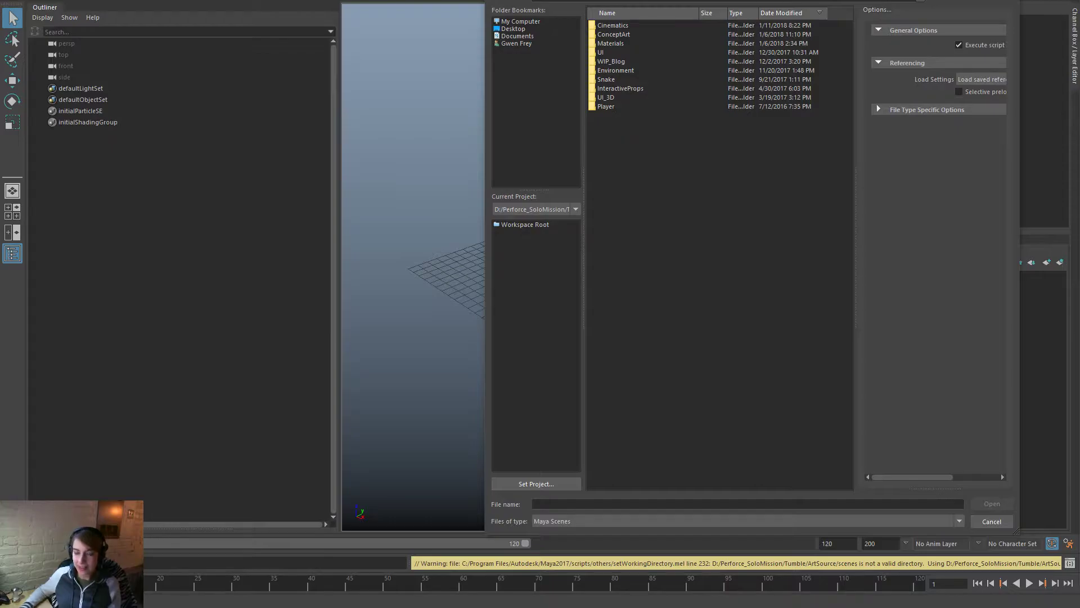
pyautogui.moveTo(639, 0); pyautogui.dragTo(581, 42)
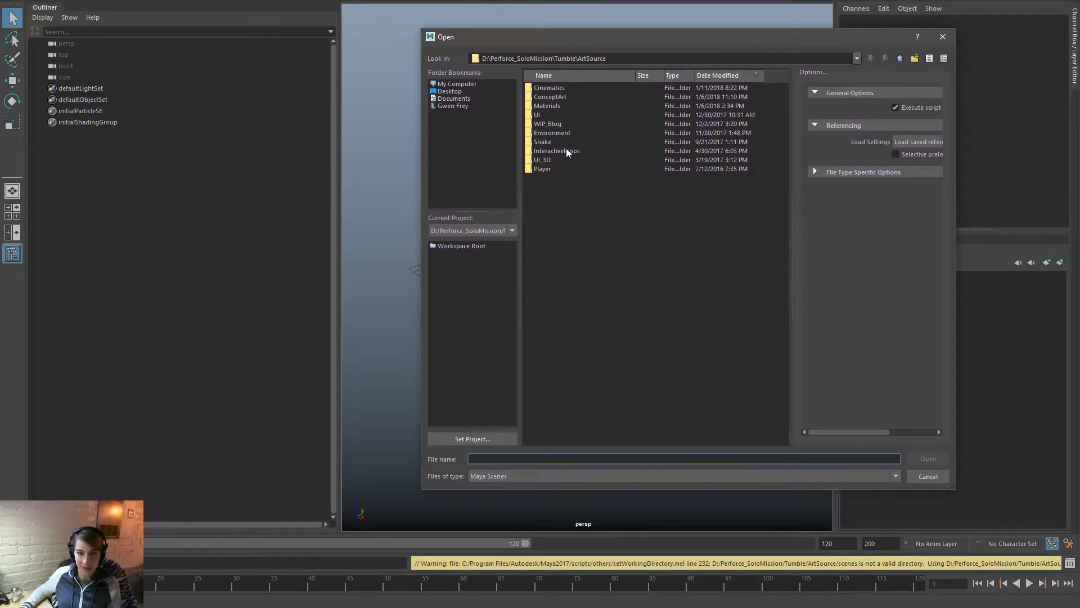
pyautogui.doubleClick(544, 169)
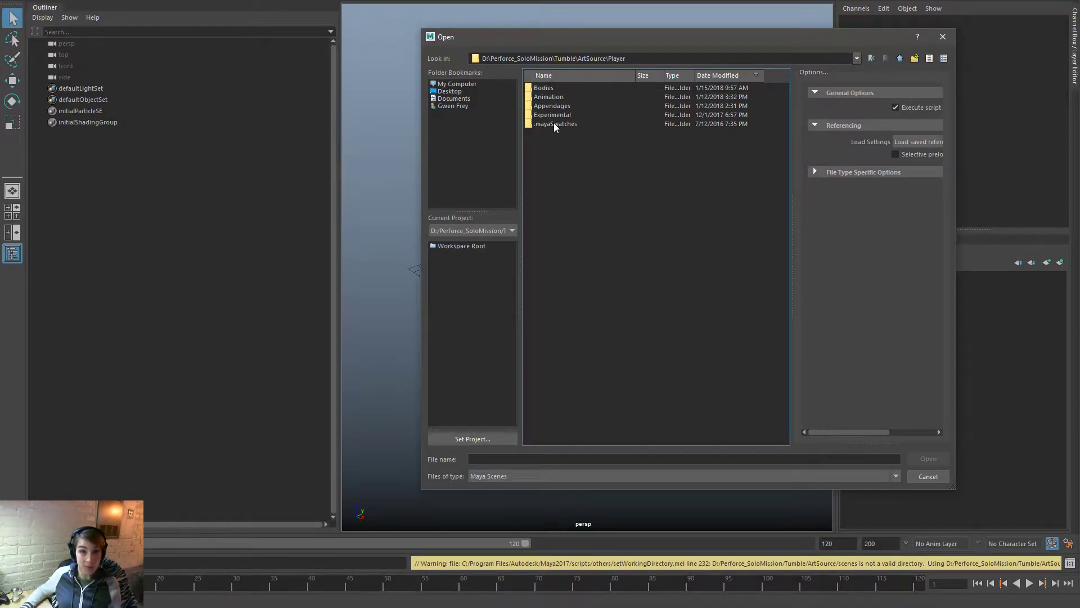
pyautogui.doubleClick(555, 89)
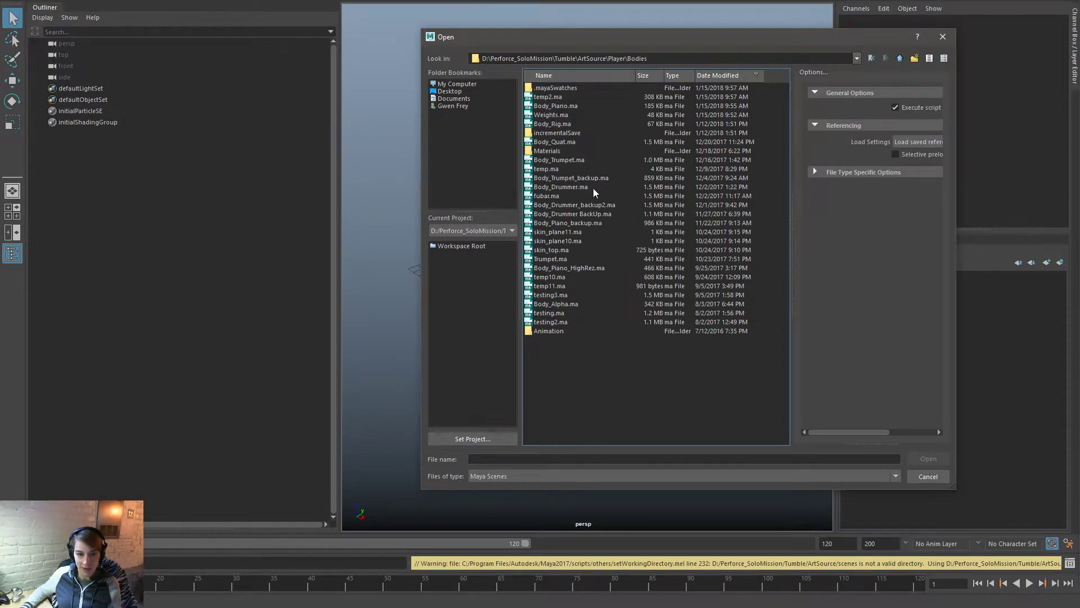
pyautogui.click(590, 222)
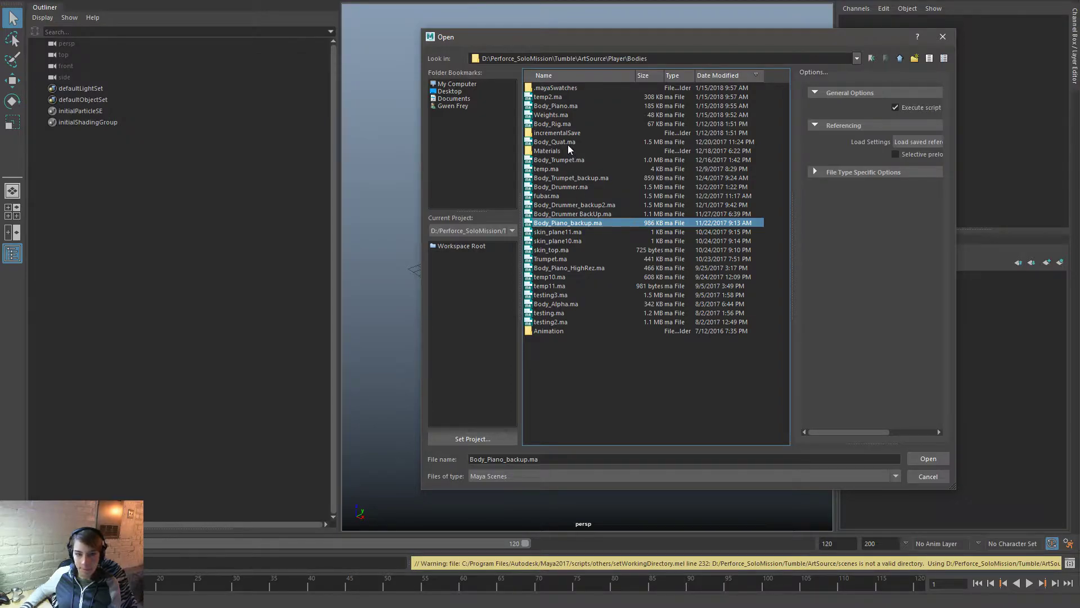
pyautogui.click(615, 205)
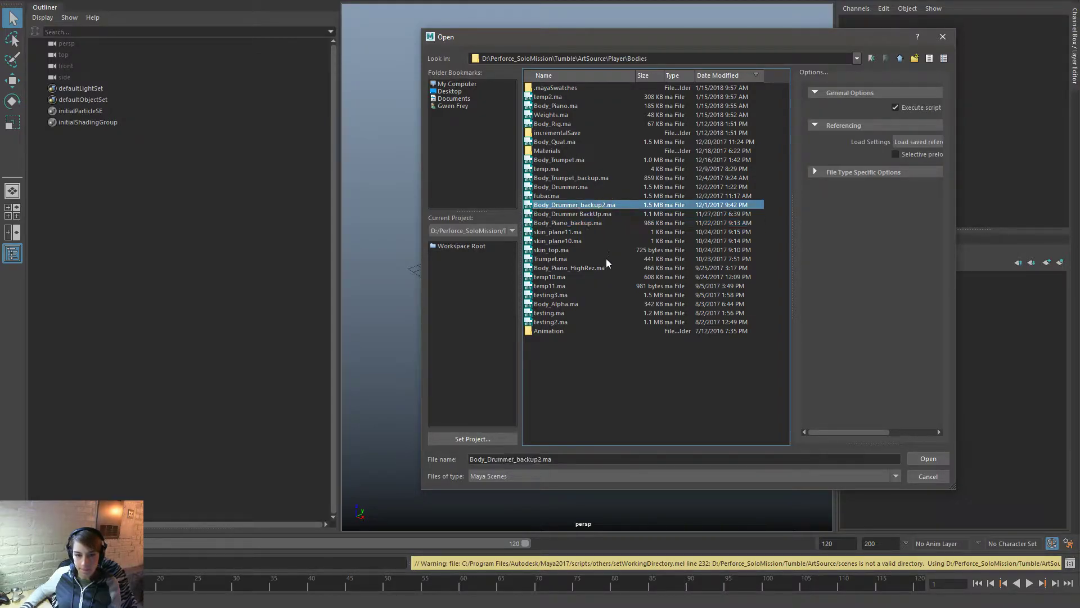
pyautogui.doubleClick(572, 106)
pyautogui.click(548, 279)
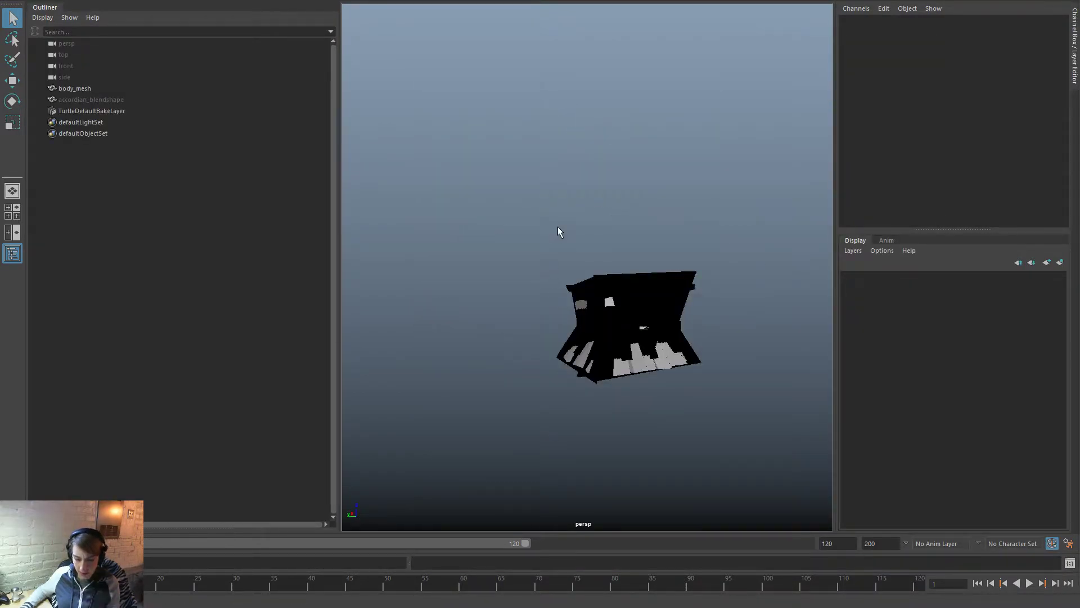
# Step: Turn on textured shading in the viewport and start a new empty scene
pyautogui.press('6')
pyautogui.hotkey('ctrl', 'n')
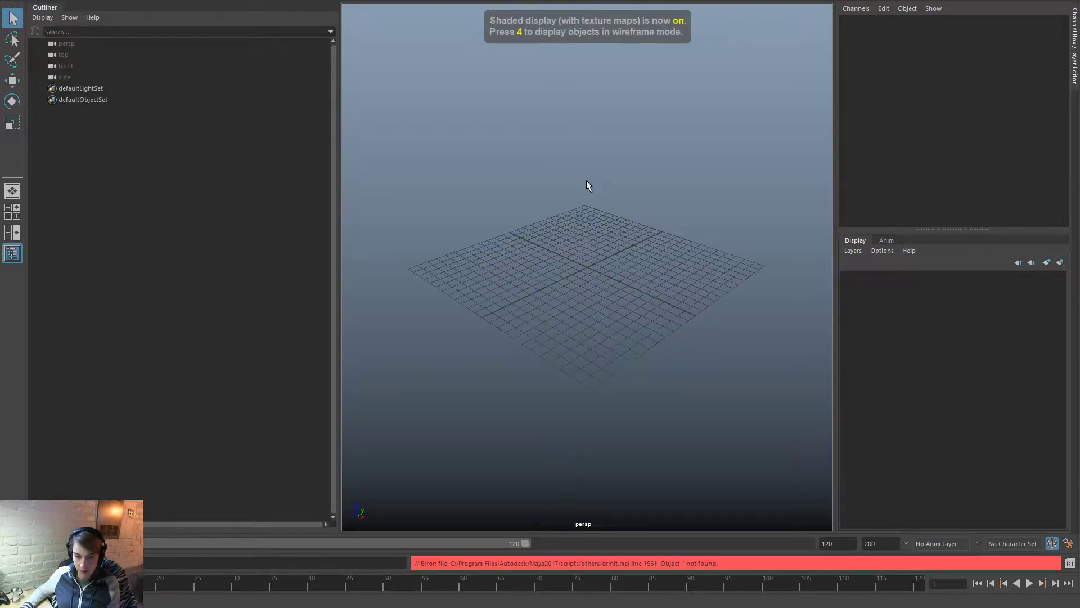
# Step: Import Body_Piano.ma into the empty scene, and display the piano with textured shading
pyautogui.press('space')
pyautogui.click(491, 127)
pyautogui.click(532, 209)
pyautogui.doubleClick(566, 107)
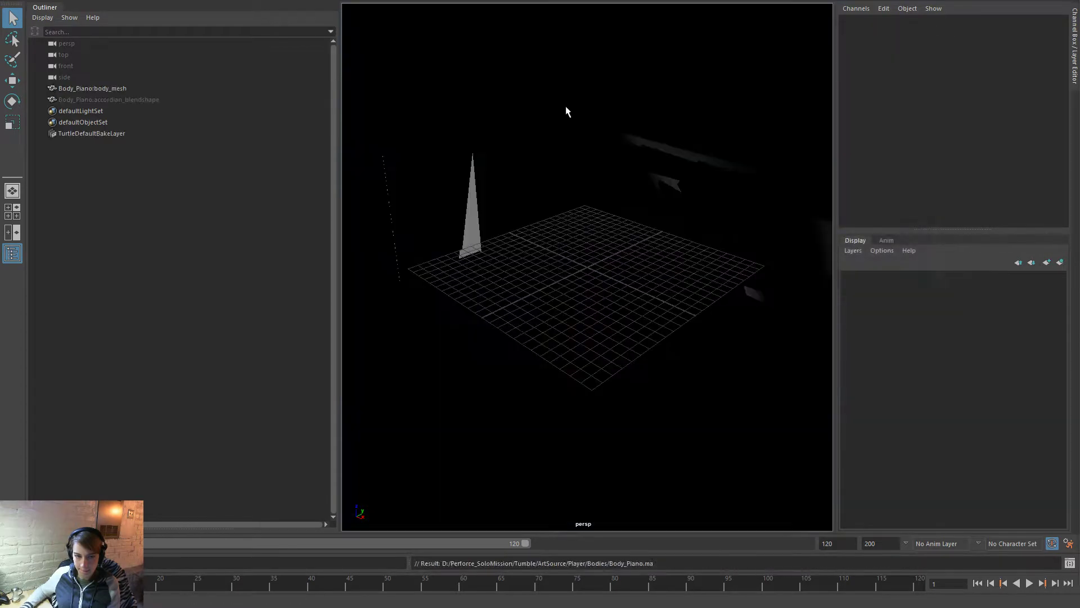
pyautogui.press('f')
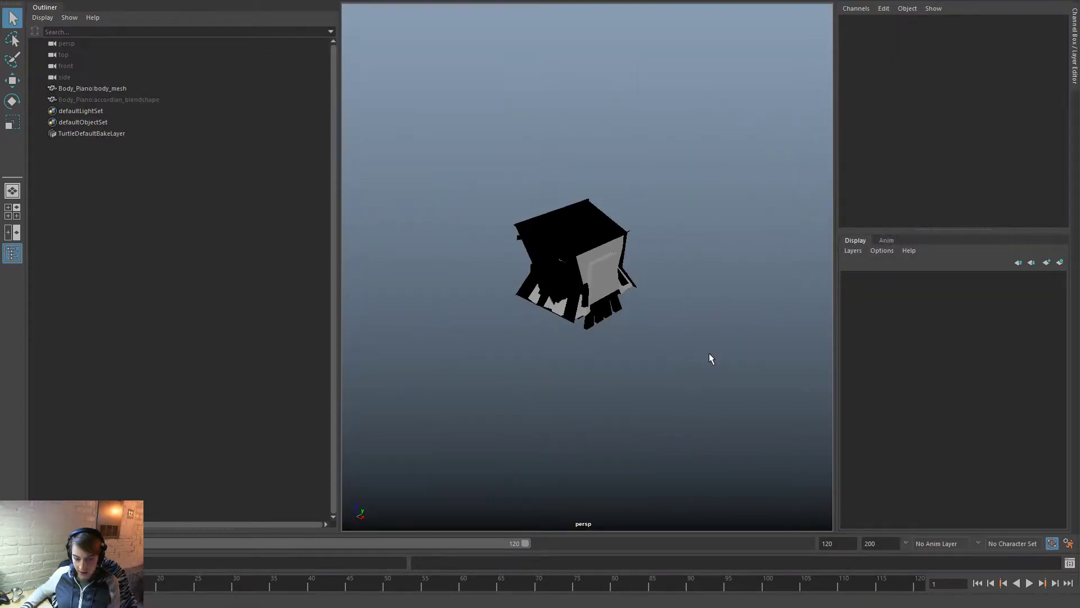
pyautogui.press('6')
# Step: Open temp2.ma from the Bodies folder without saving the untitled scene
pyautogui.hotkey('ctrl', 'o')
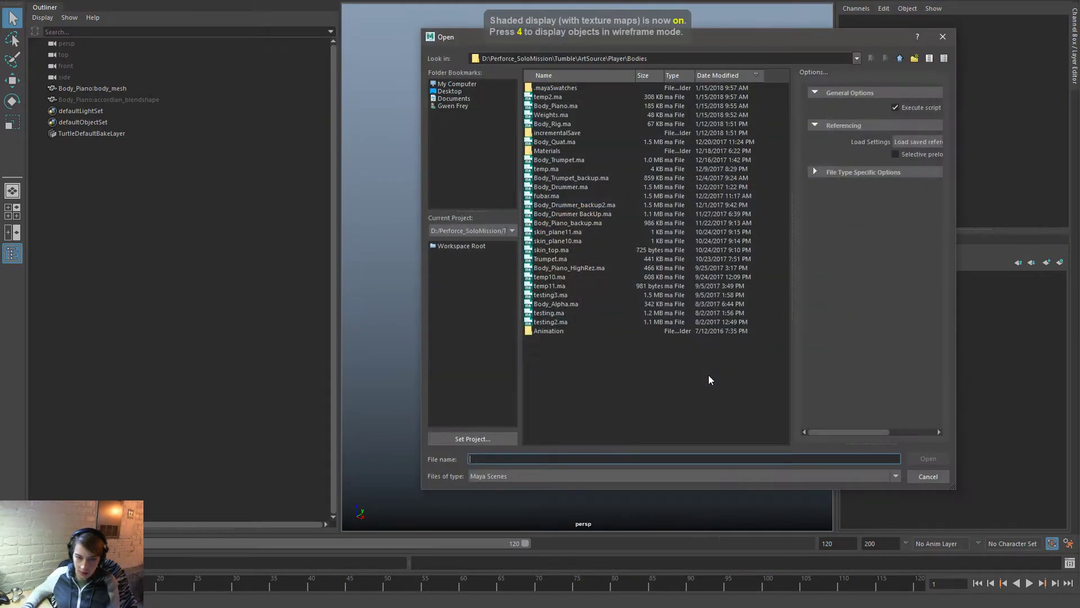
pyautogui.click(575, 250)
pyautogui.press('Down')
pyautogui.press('Down')
pyautogui.press('Down')
pyautogui.press('Down')
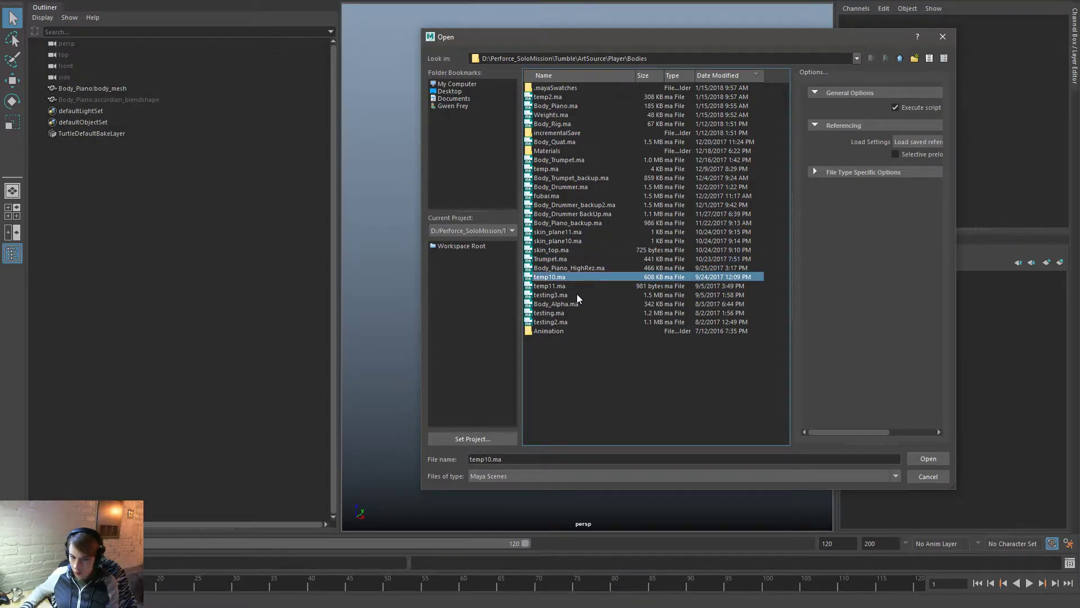
pyautogui.press('Down')
pyautogui.press('Down')
pyautogui.press('t')
pyautogui.press('t')
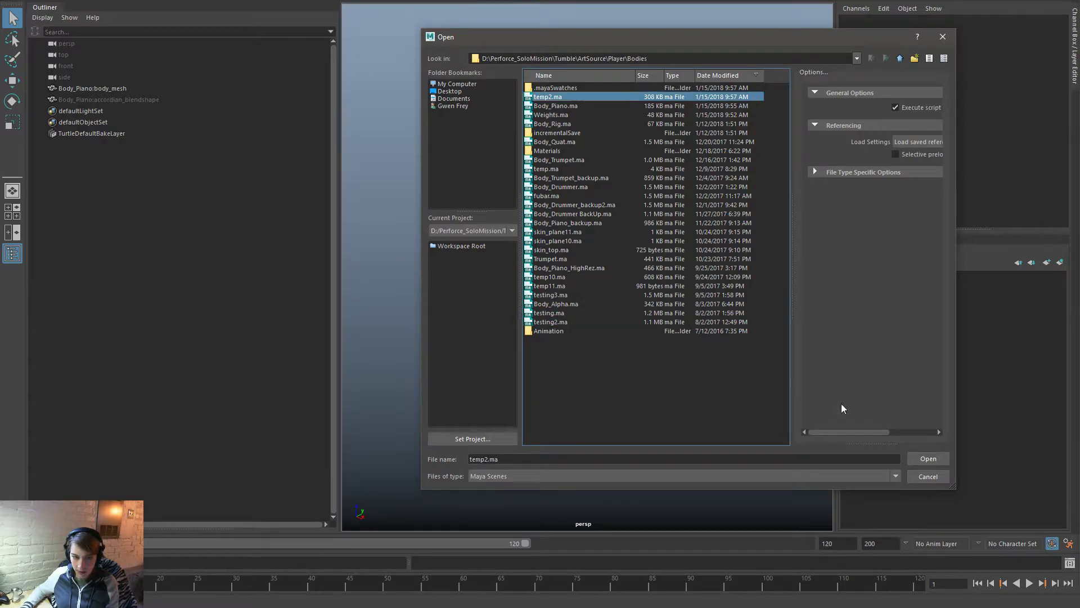
pyautogui.click(940, 463)
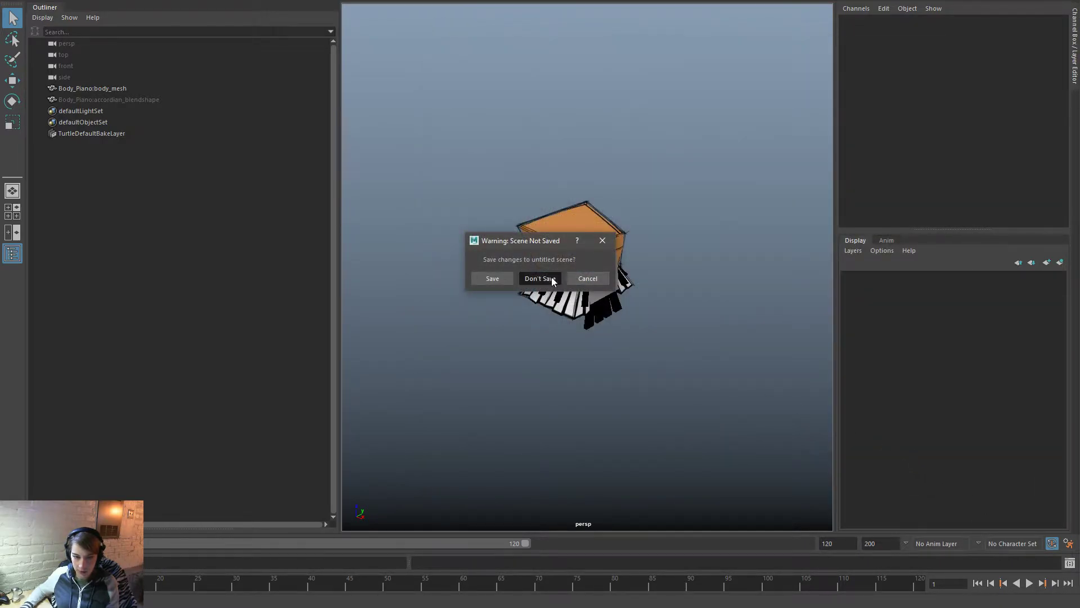
pyautogui.click(522, 277)
# Step: Try to import Body_Piano.ma into the open temp2 scene, and dismiss the crash dialogs without sending a report
pyautogui.press('space')
pyautogui.moveTo(457, 75); pyautogui.dragTo(528, 204)
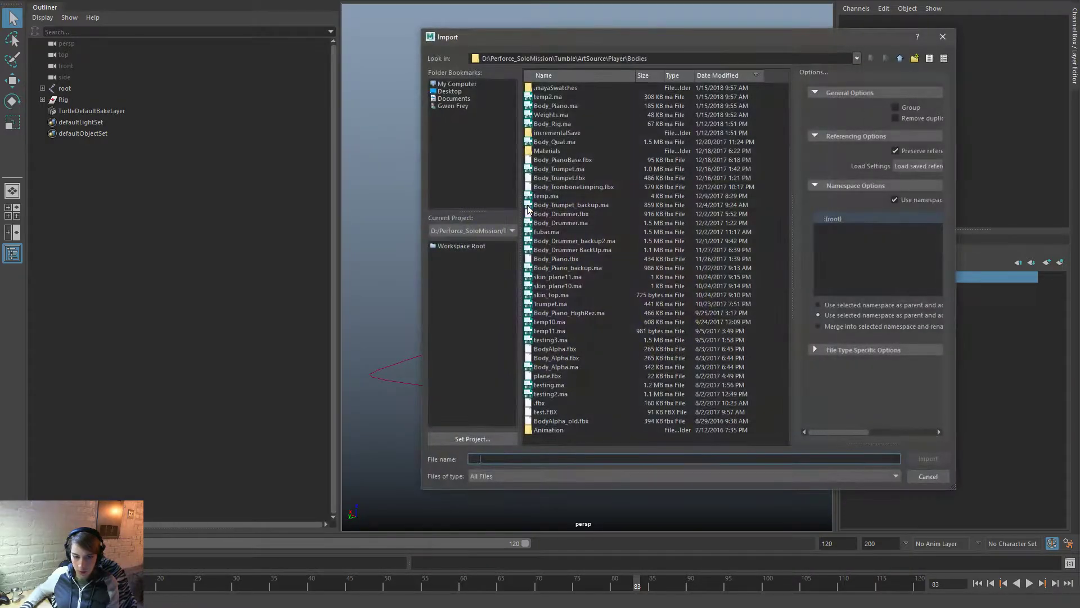
pyautogui.click(579, 106)
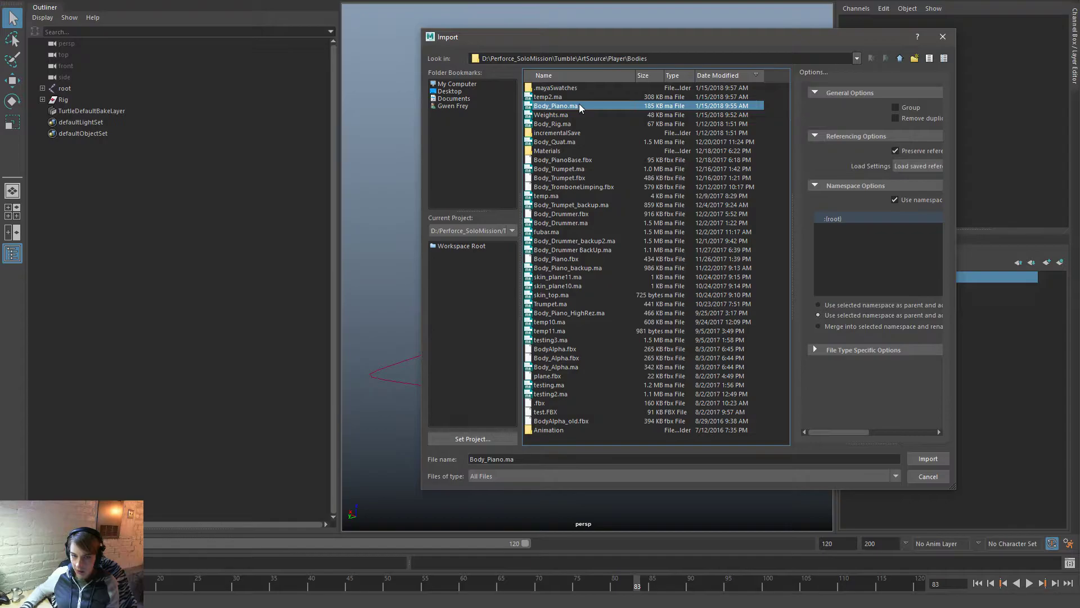
pyautogui.doubleClick(579, 106)
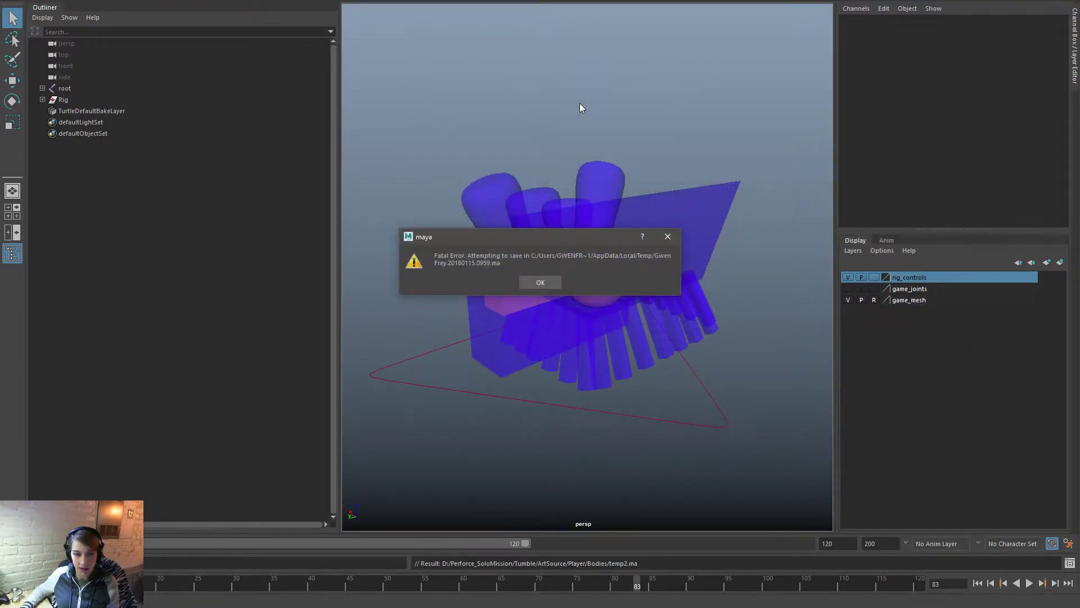
pyautogui.click(532, 282)
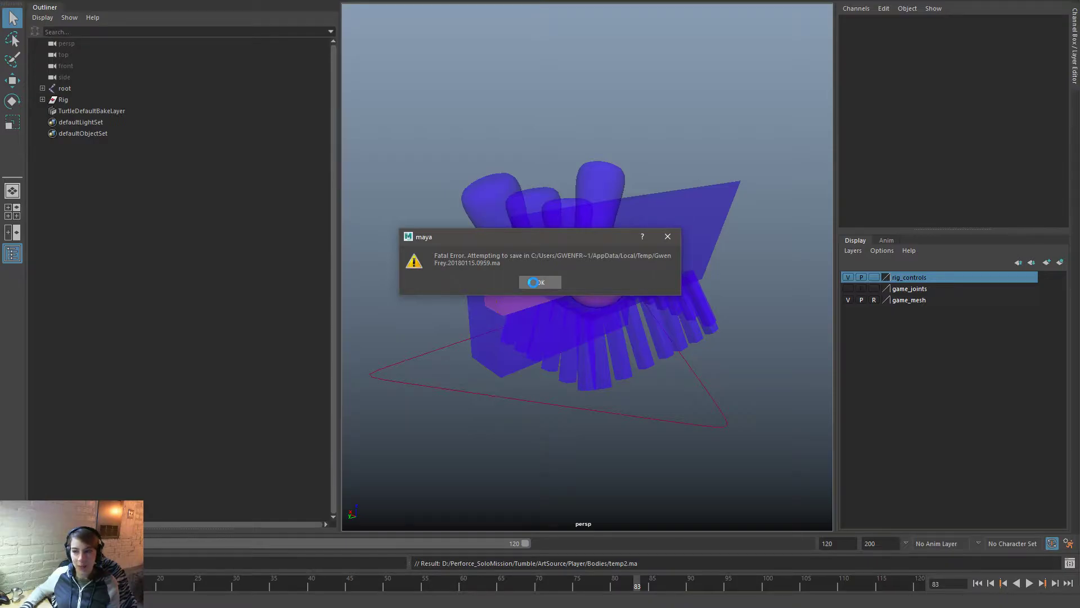
pyautogui.click(534, 282)
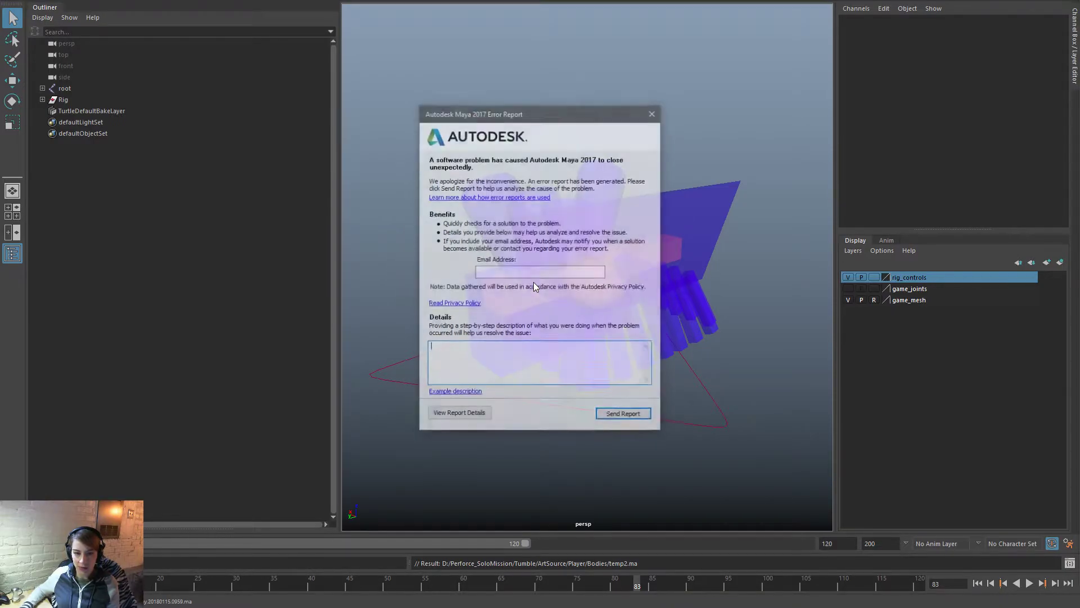
pyautogui.click(653, 112)
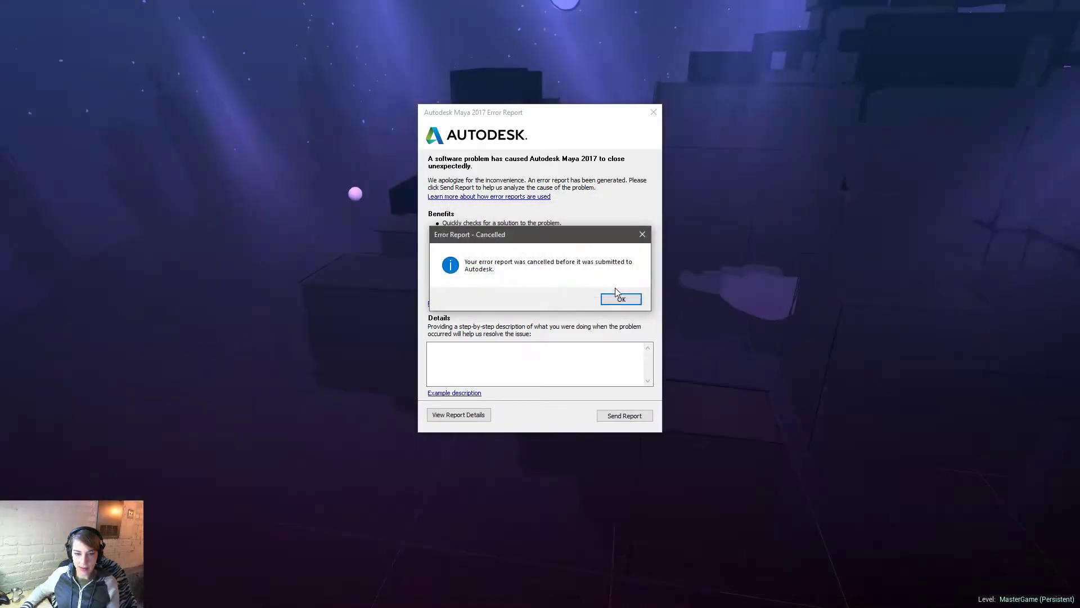
pyautogui.click(617, 294)
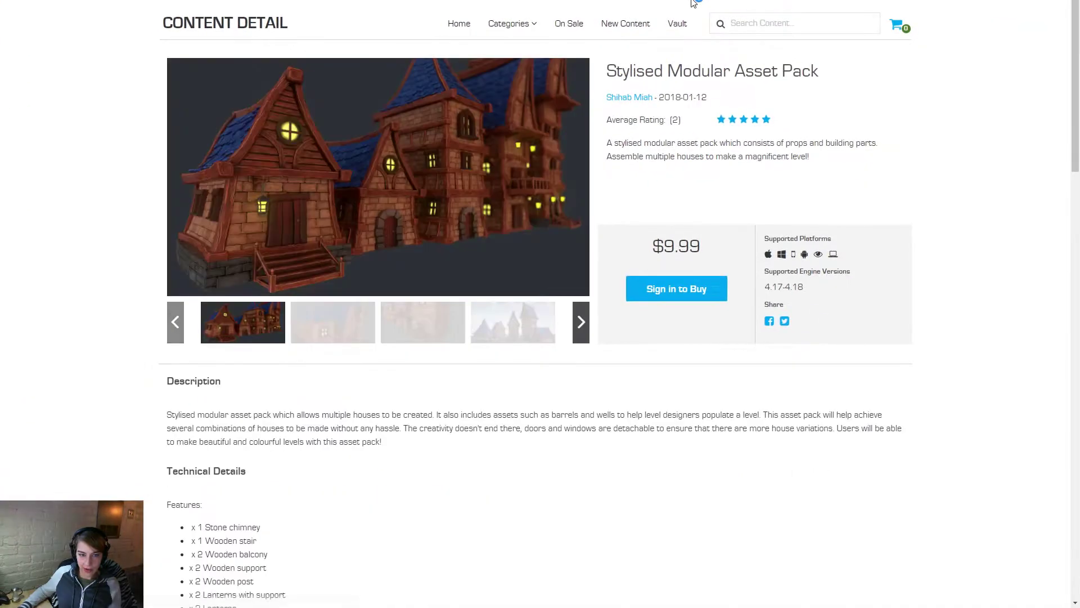
# Step: Look through the gallery images of the Stylised Modular Asset Pack, from the houses to the props and floor textures
pyautogui.click(332, 322)
pyautogui.click(423, 327)
pyautogui.click(518, 331)
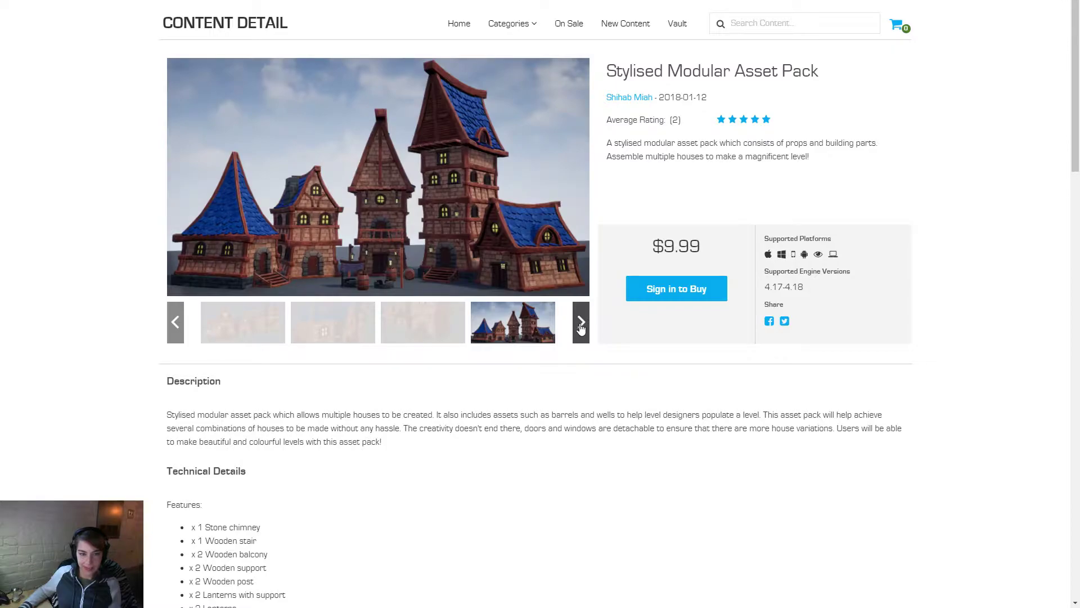
pyautogui.click(581, 323)
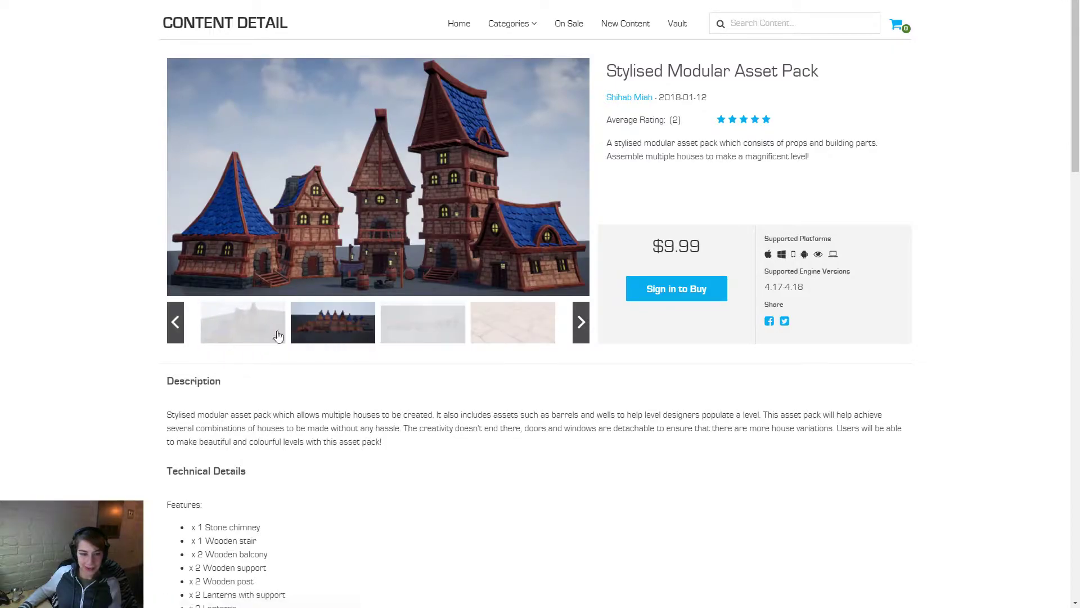
pyautogui.click(270, 330)
pyautogui.click(319, 328)
pyautogui.click(405, 329)
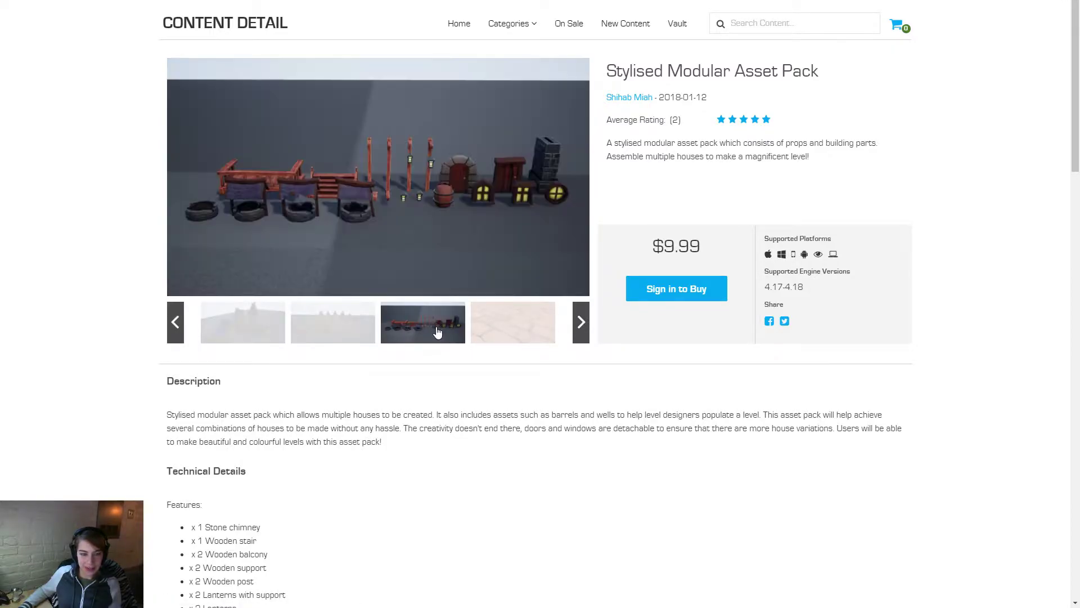
pyautogui.click(483, 332)
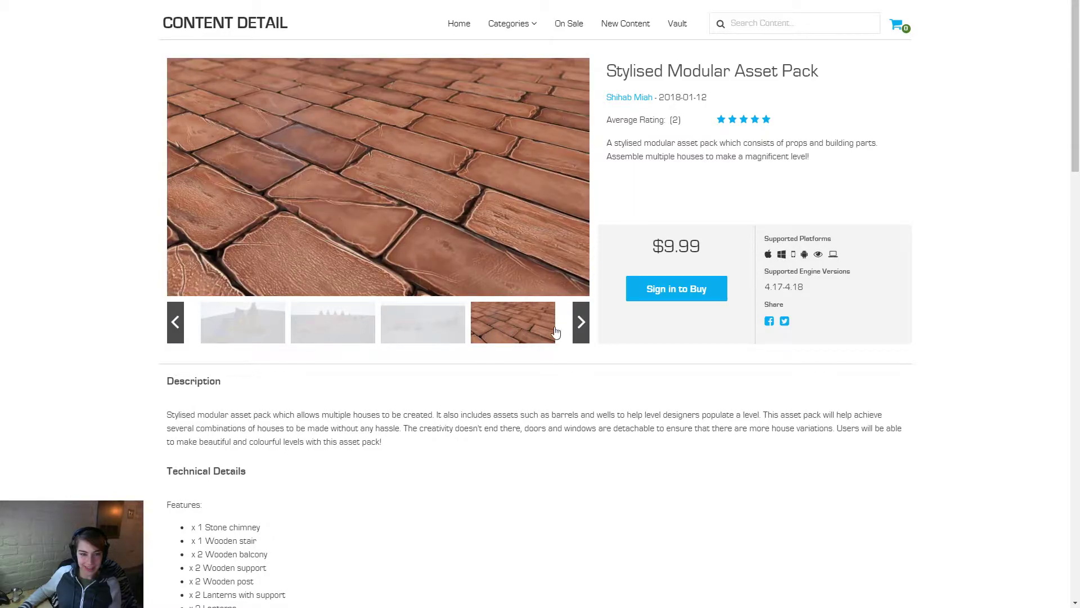
pyautogui.click(582, 333)
pyautogui.click(440, 332)
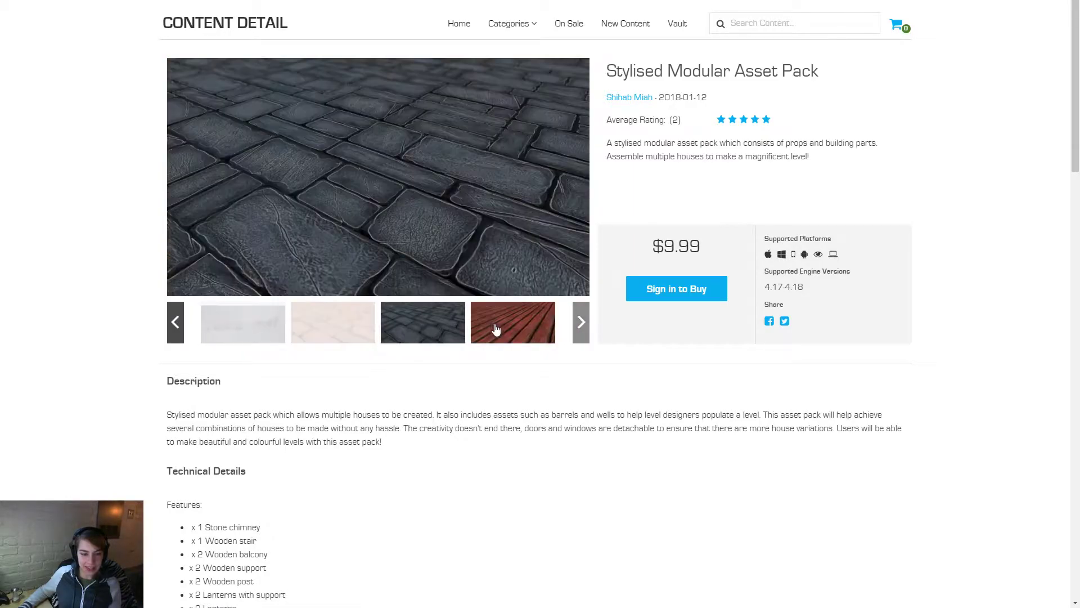
pyautogui.click(497, 331)
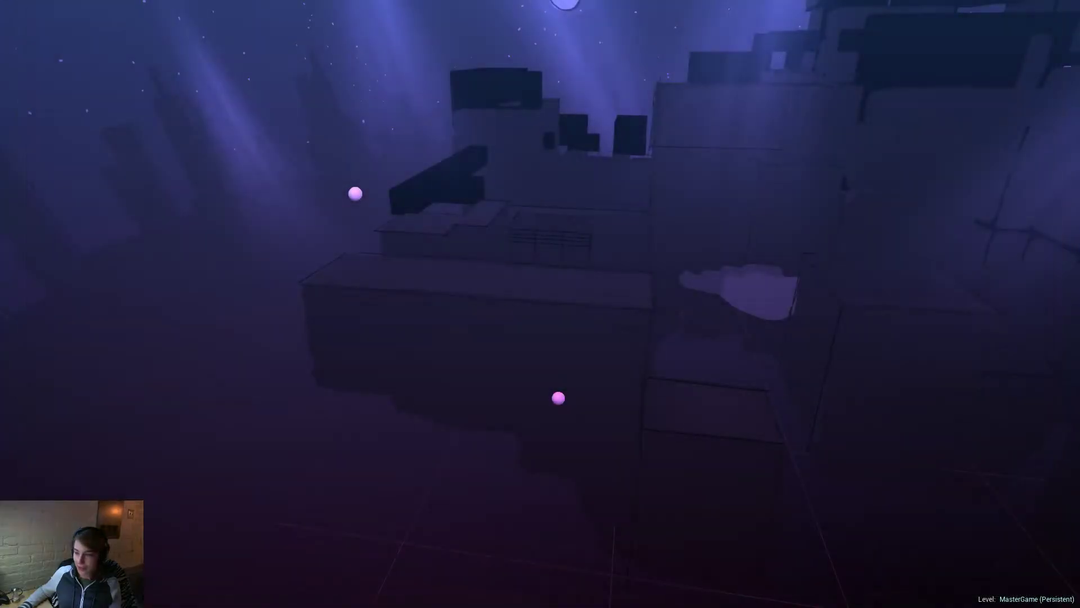
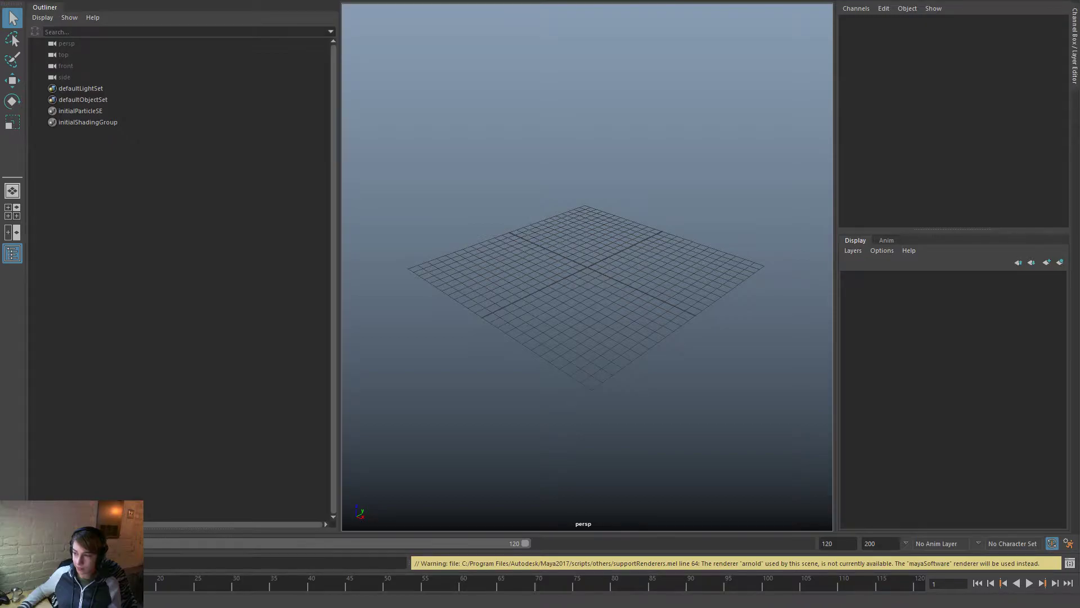
# Step: In Maya, widen the viewport between the side panels and open Body_Piano.ma from Player/Bodies without saving the untitled scene
pyautogui.moveTo(339, 369); pyautogui.dragTo(163, 349)
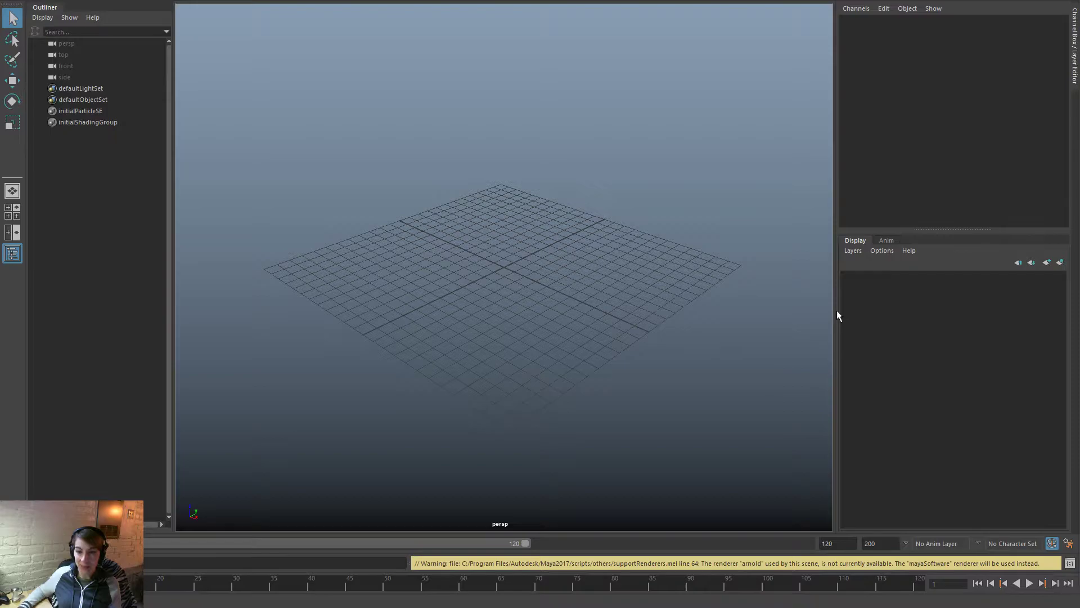
pyautogui.moveTo(833, 321); pyautogui.dragTo(896, 309)
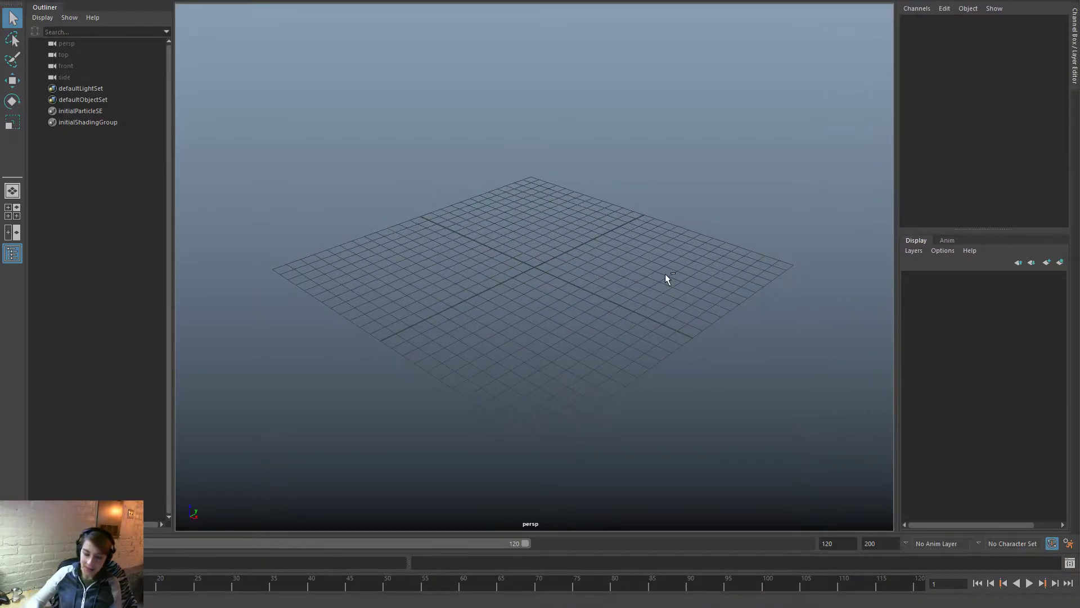
pyautogui.hotkey('ctrl', 'o')
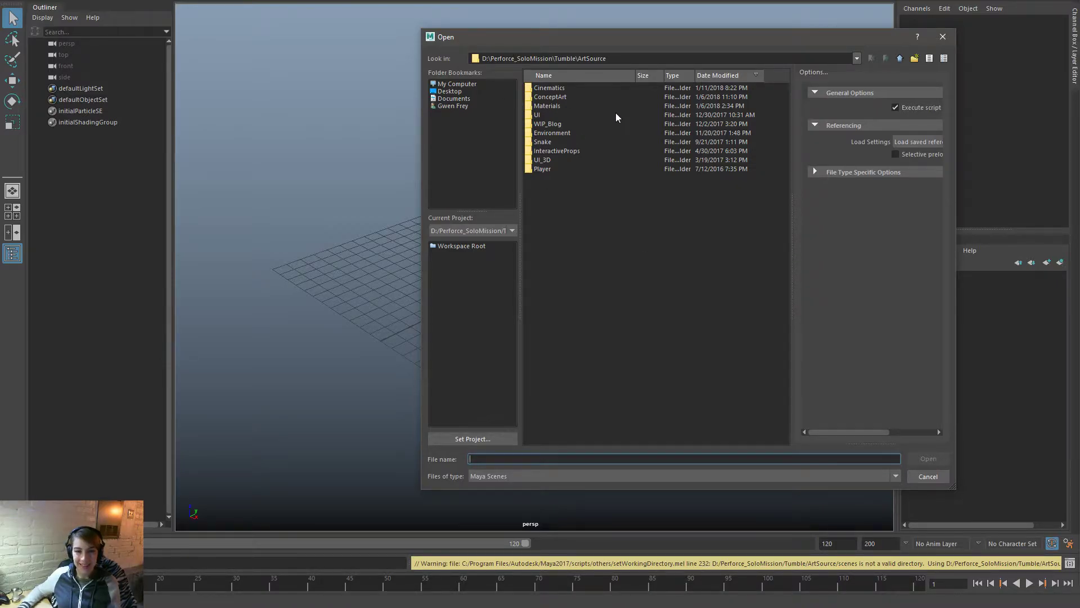
pyautogui.doubleClick(551, 169)
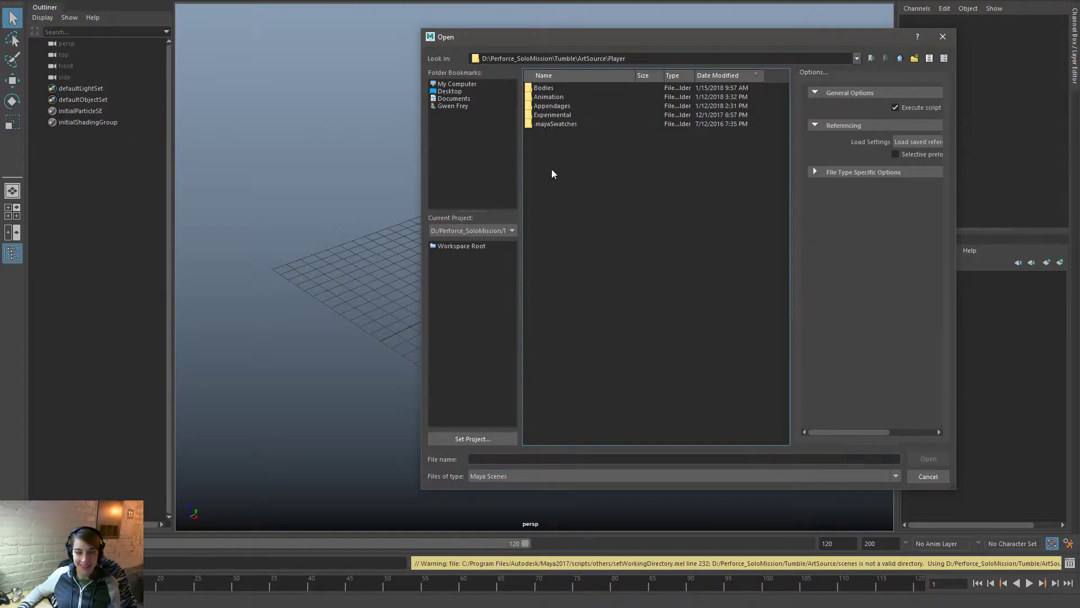
pyautogui.doubleClick(566, 87)
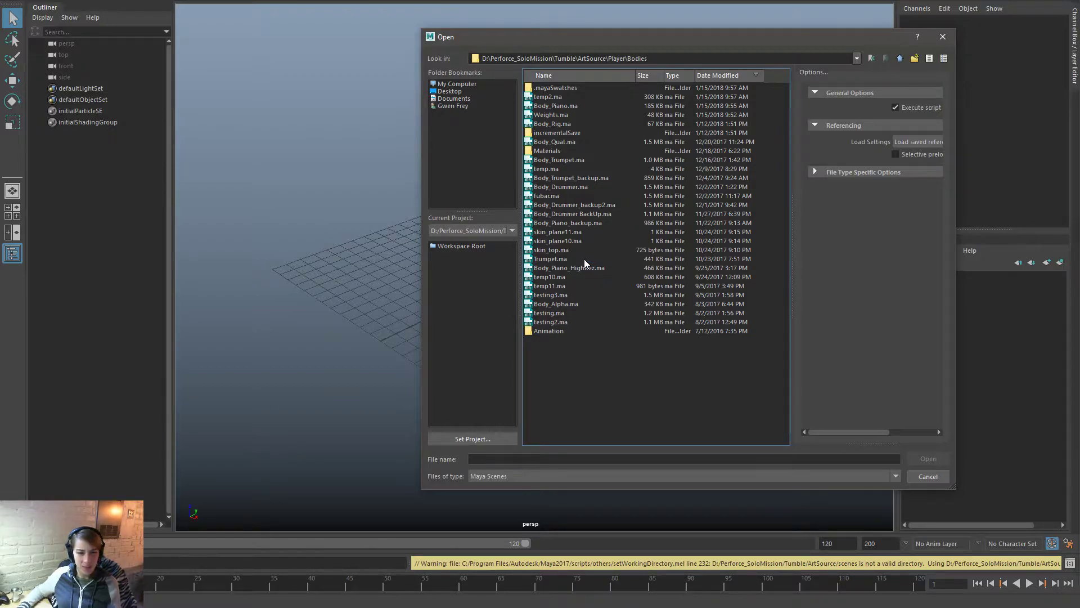
pyautogui.click(568, 106)
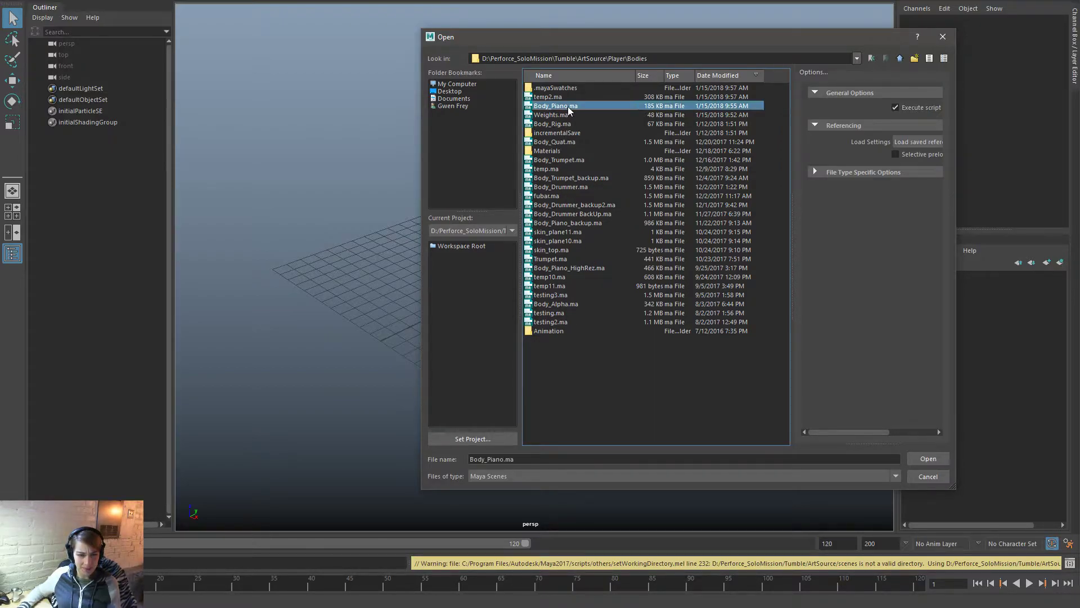
pyautogui.doubleClick(568, 106)
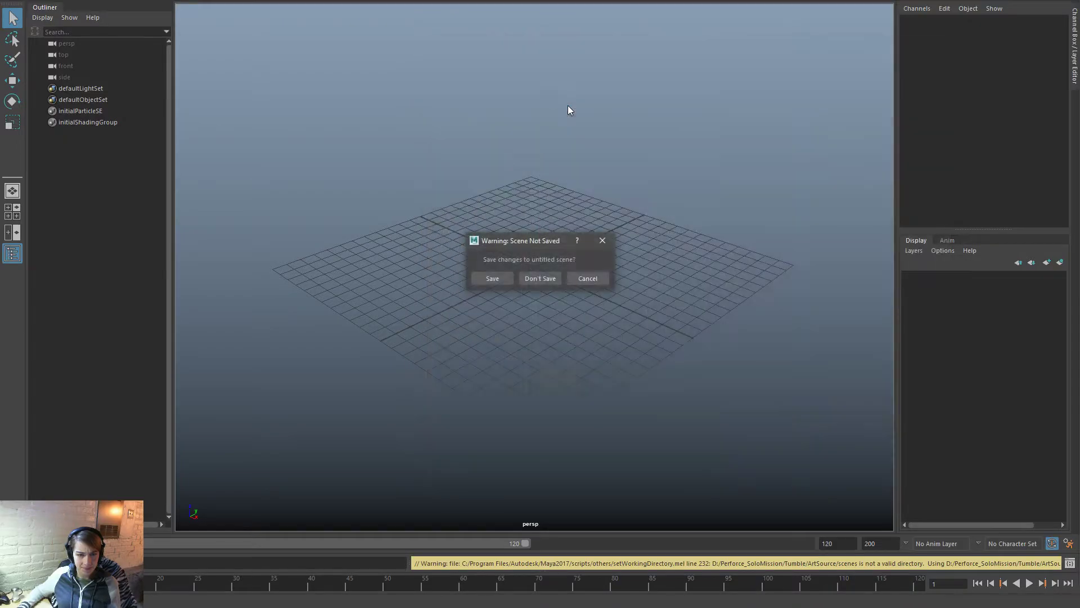
pyautogui.click(546, 276)
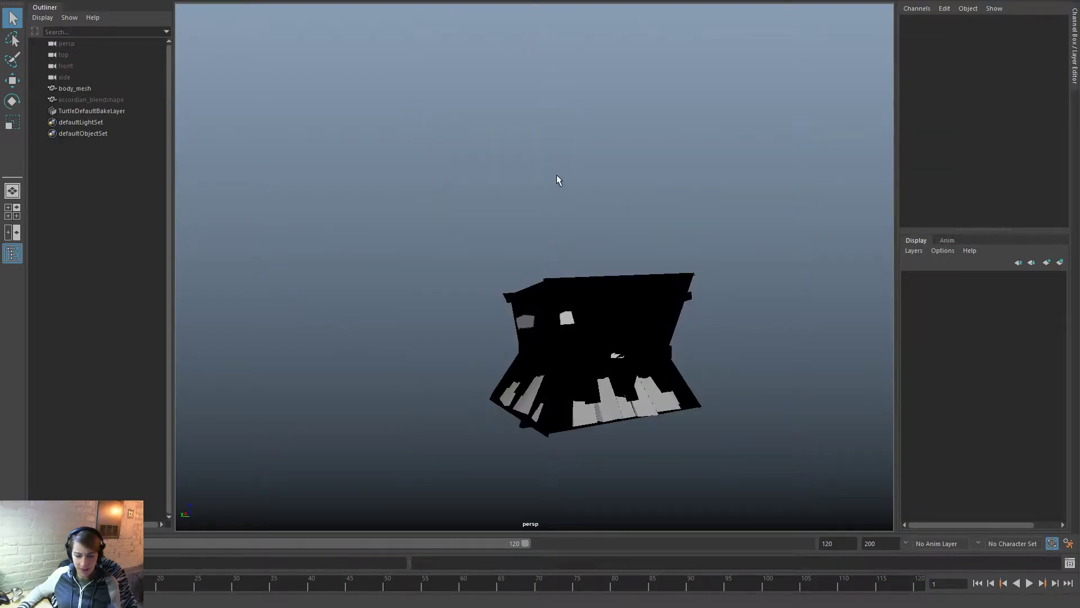
# Step: Turn on textured shading and import temp2.ma from the Bodies folder into the Body_Piano scene
pyautogui.press('6')
pyautogui.press('space')
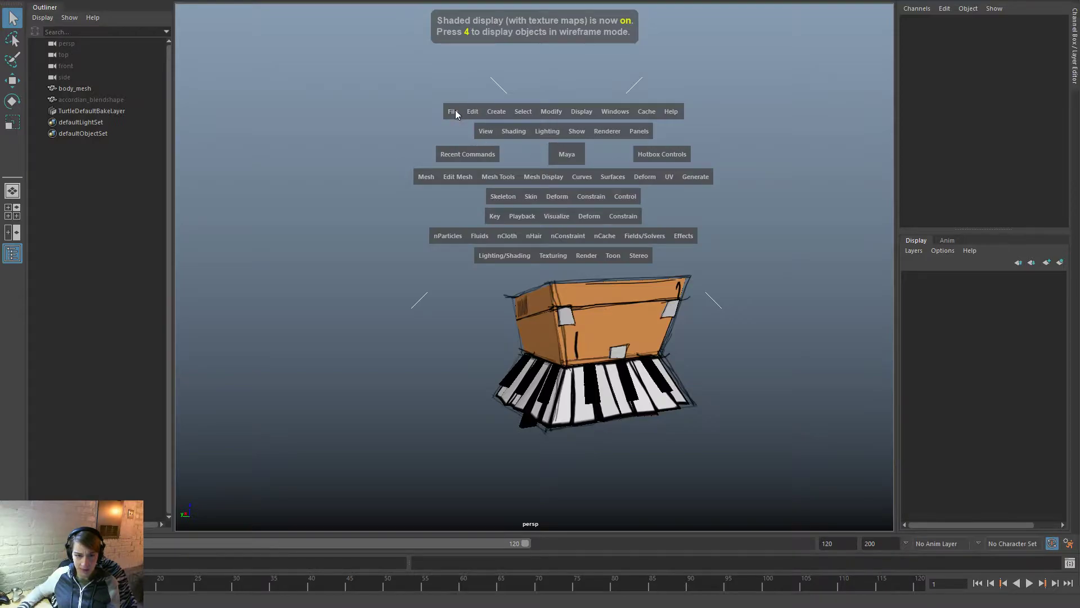
pyautogui.click(455, 112)
pyautogui.click(513, 239)
pyautogui.click(569, 178)
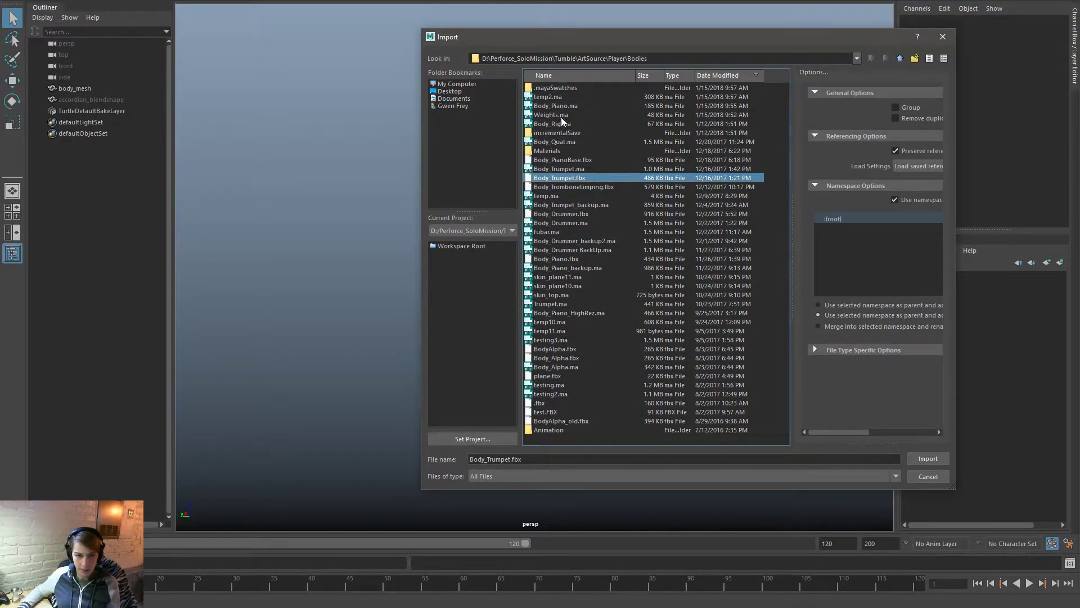
pyautogui.doubleClick(567, 96)
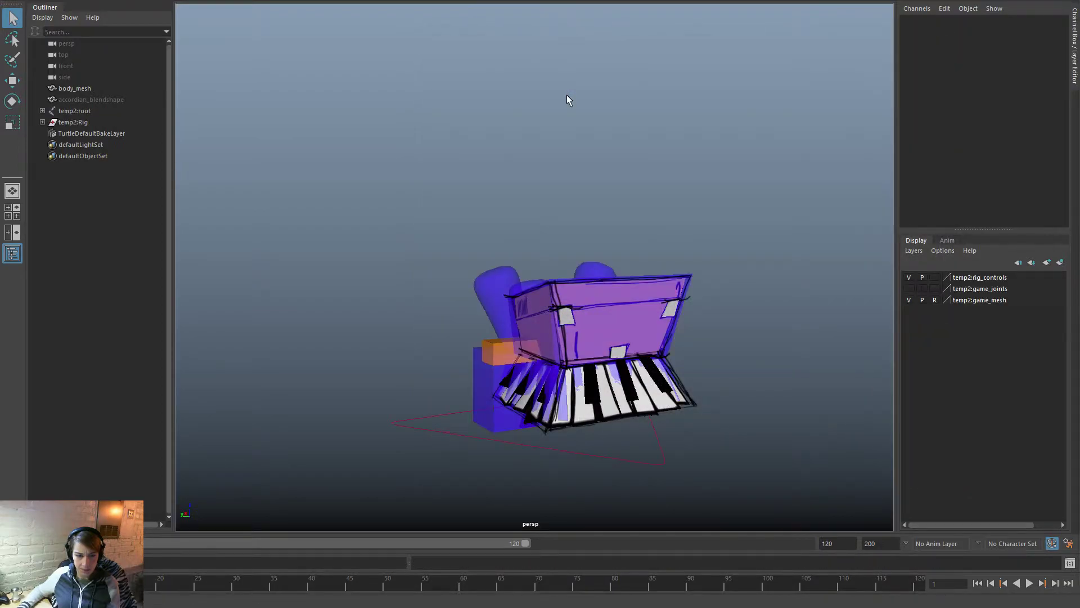
# Step: Expand temp2:root, show the temp2:game_joints layer, and move temp2:bodyMain_control away from the piano mesh to about X 302, Y 11, Z -24
pyautogui.click(42, 111)
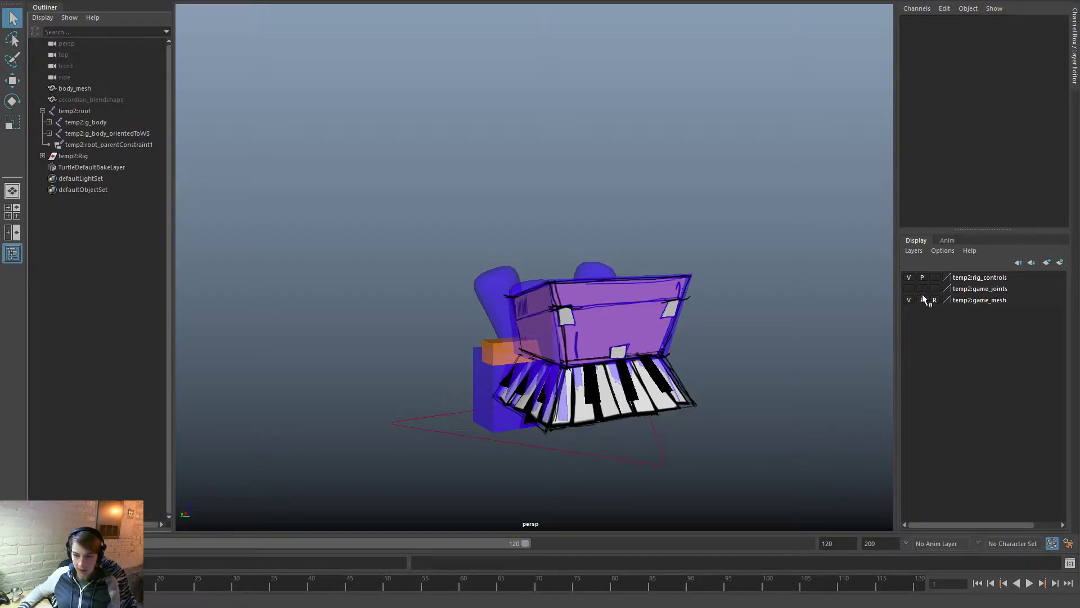
pyautogui.click(611, 339)
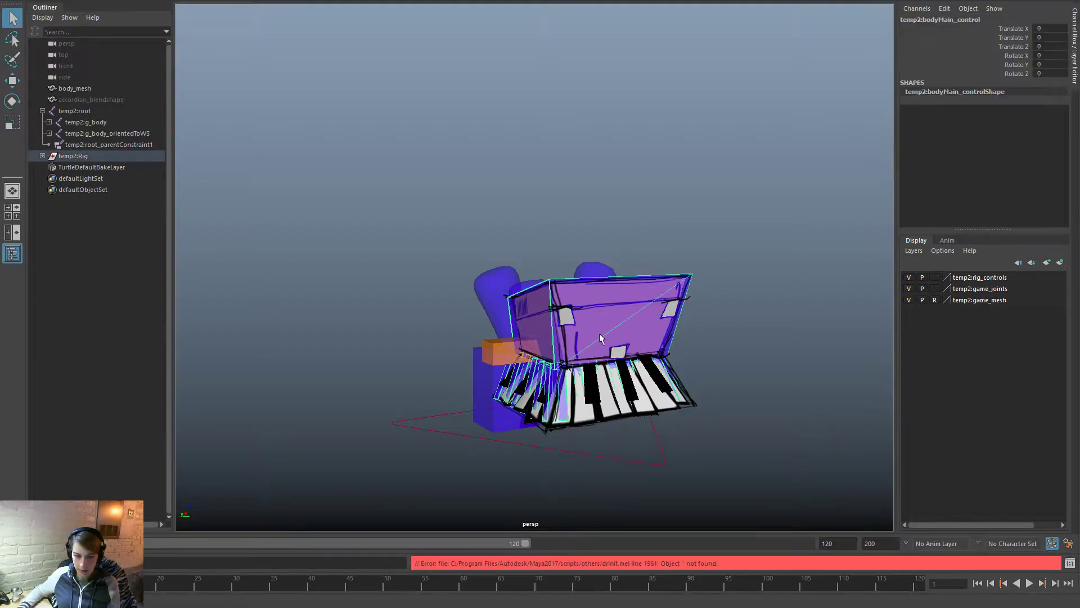
pyautogui.press('w')
pyautogui.moveTo(558, 340); pyautogui.dragTo(669, 237)
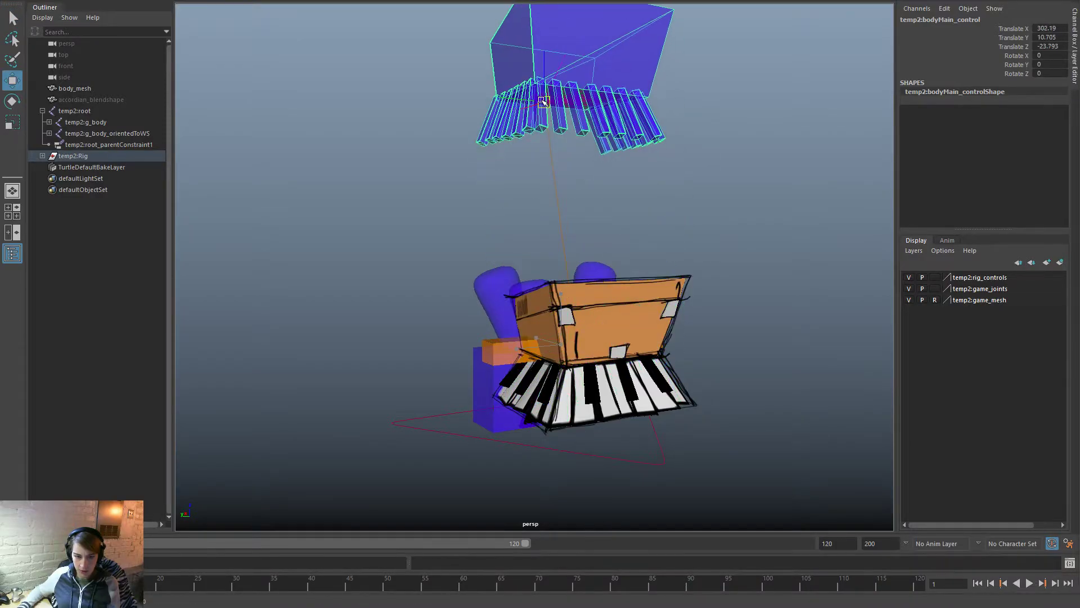
pyautogui.click(909, 300)
pyautogui.keyDown('alt'); pyautogui.moveTo(584, 200); pyautogui.dragTo(663, 234); pyautogui.keyUp('alt')
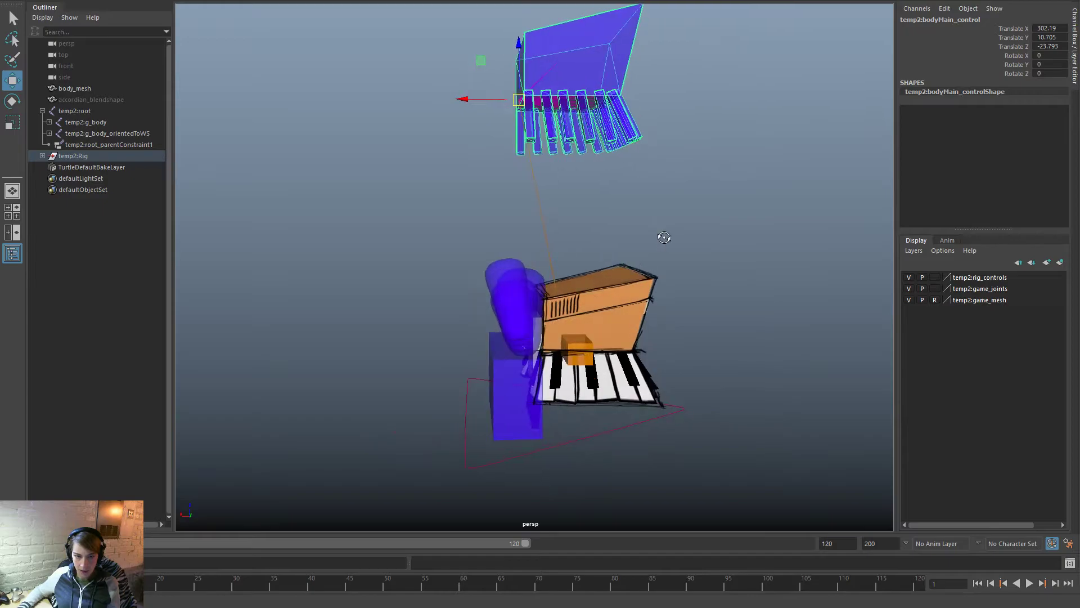
# Step: Move temp2:bodyMain_control beside the piano mesh to about X 2, Y 59, Z 236, and check the temp2:g_body joint
pyautogui.click(688, 220)
pyautogui.click(594, 81)
pyautogui.moveTo(521, 101); pyautogui.dragTo(728, 341)
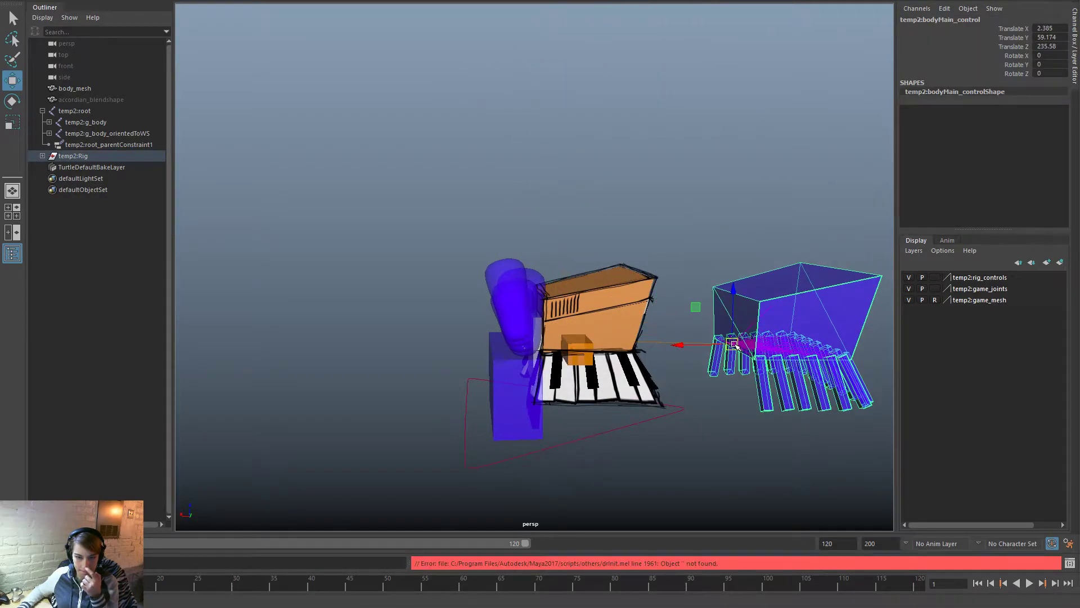
pyautogui.click(657, 343)
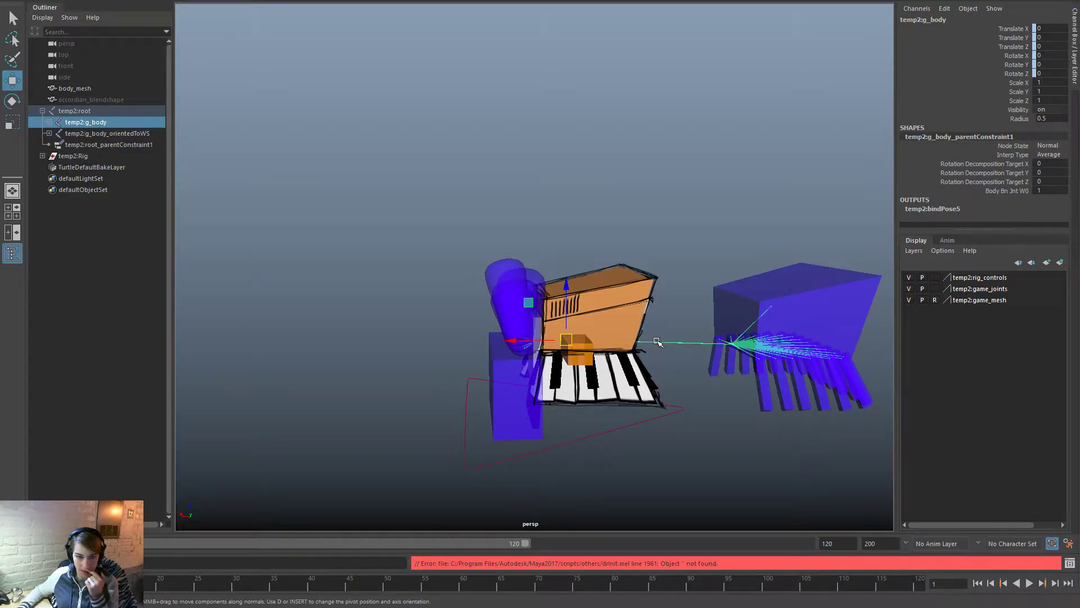
pyautogui.click(632, 193)
# Step: Reopen Body_Piano.ma from the recent files without saving the changes to the current scene
pyautogui.press('space')
pyautogui.click(517, 135)
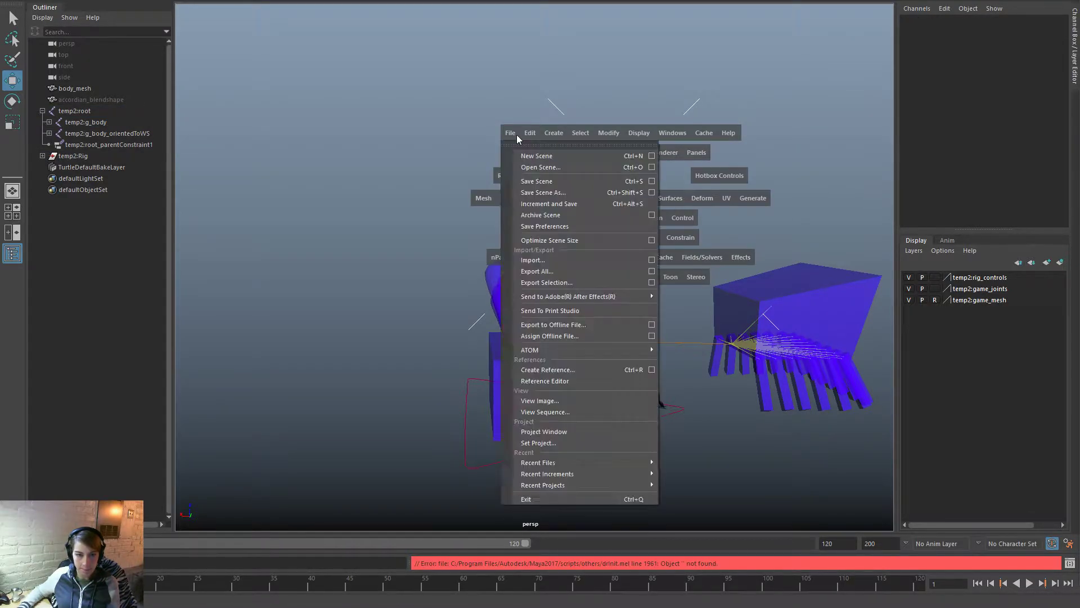
pyautogui.moveTo(646, 464)
pyautogui.click(692, 463)
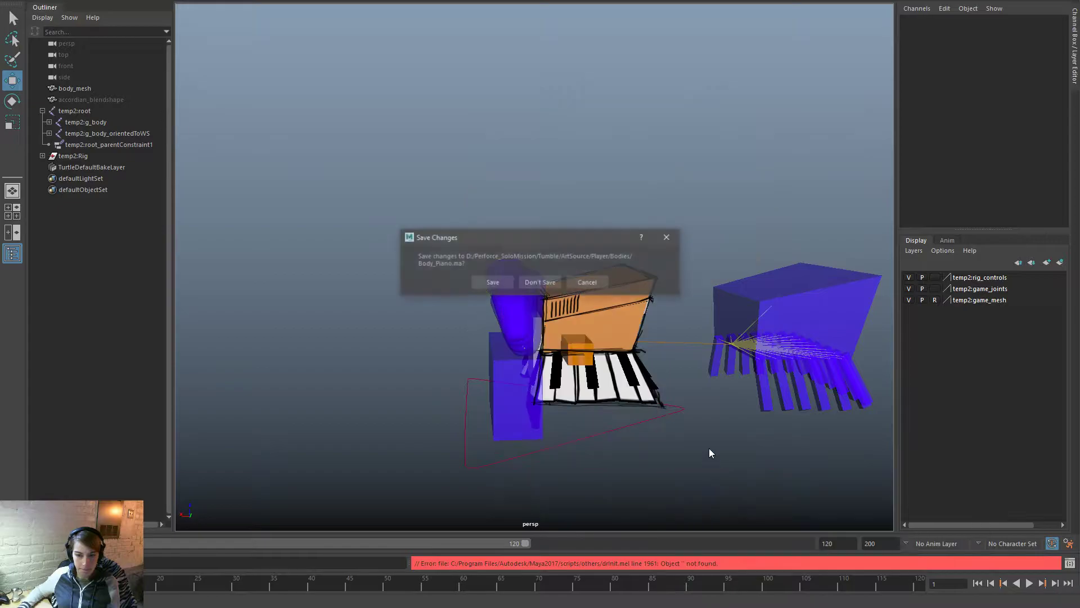
pyautogui.click(540, 282)
# Step: Import temp2.ma from the Bodies folder, merging it into the selected root namespace and renaming incoming objects that match
pyautogui.press('space')
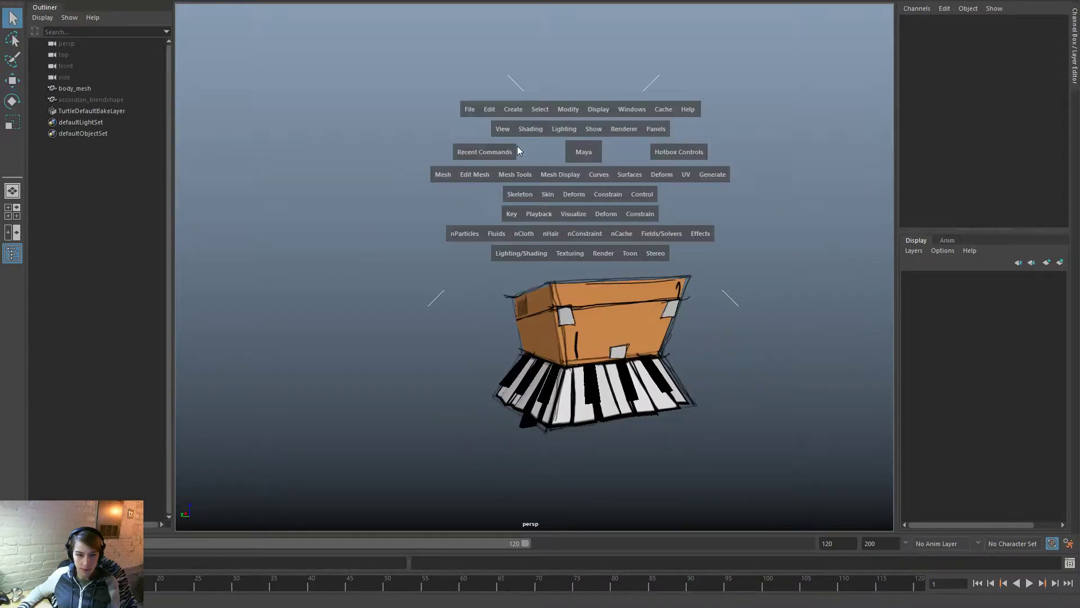
pyautogui.click(467, 107)
pyautogui.click(514, 238)
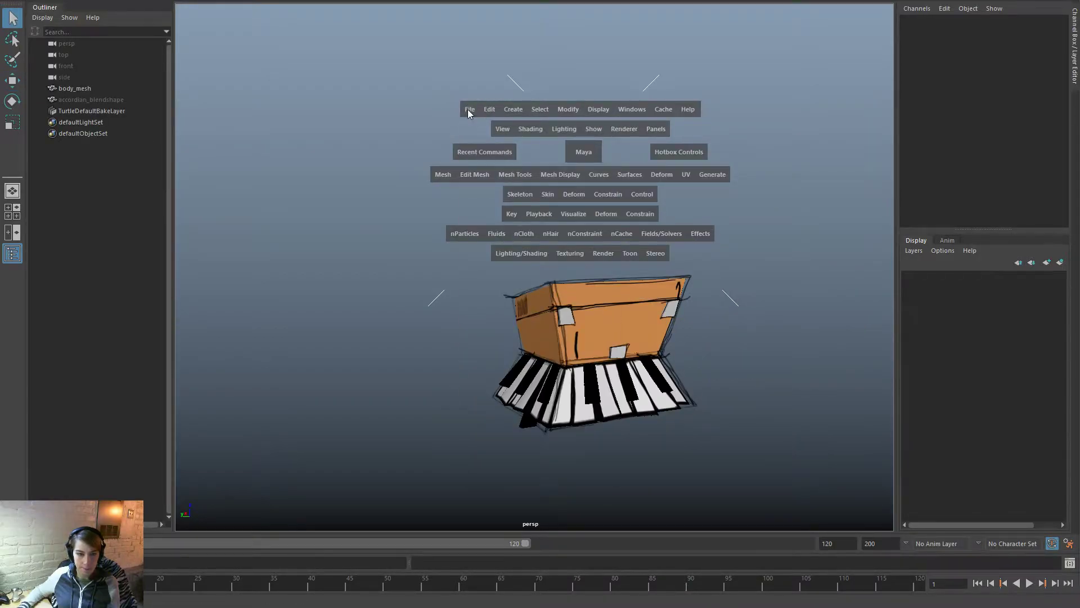
pyautogui.click(468, 109)
pyautogui.click(515, 238)
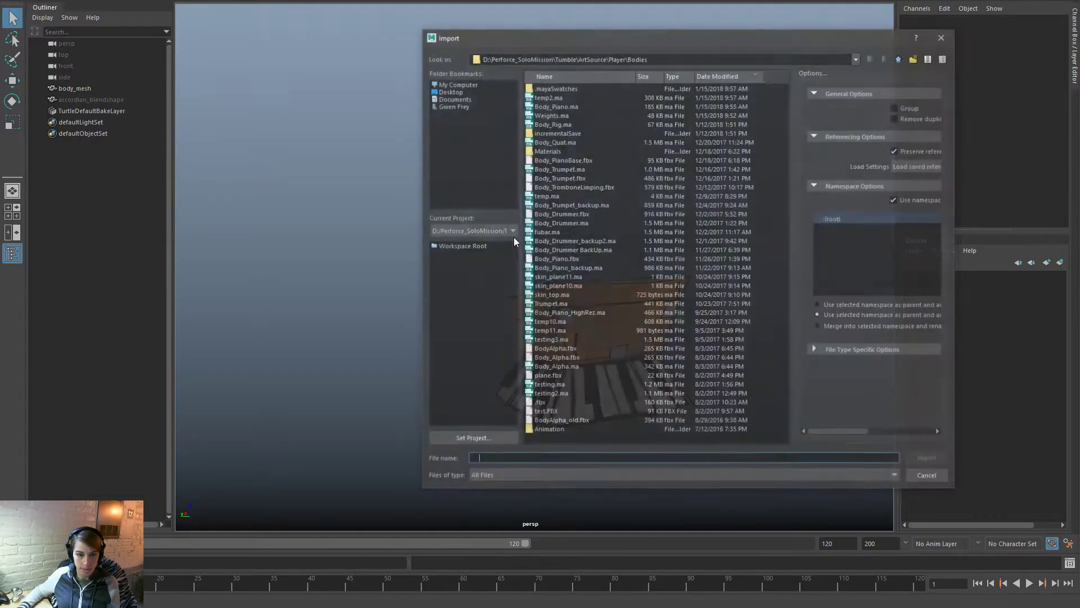
pyautogui.click(599, 97)
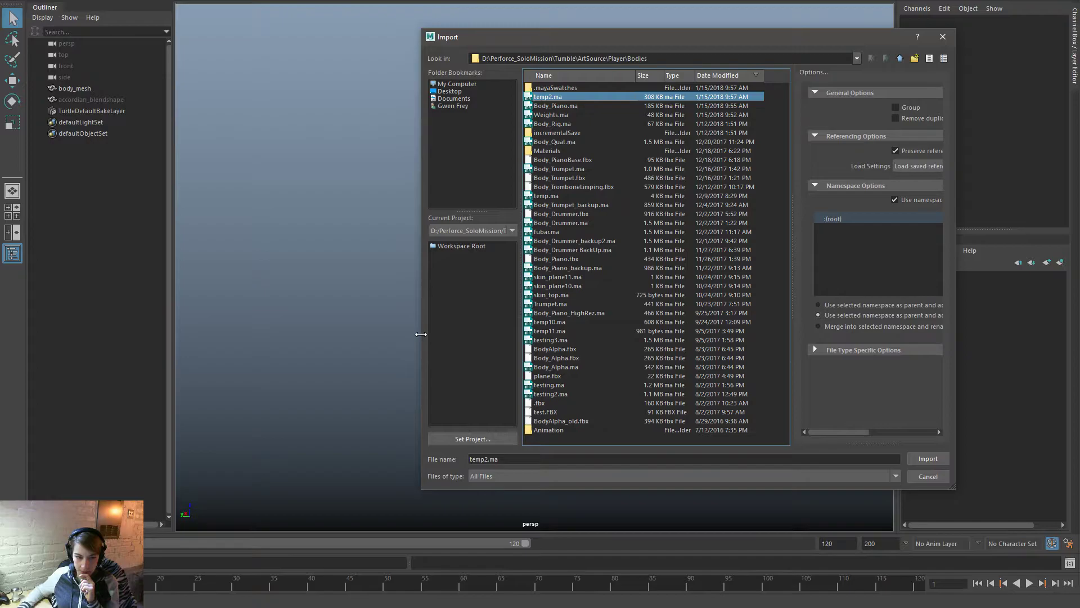
pyautogui.moveTo(421, 334); pyautogui.dragTo(289, 331)
pyautogui.moveTo(796, 343); pyautogui.dragTo(648, 339)
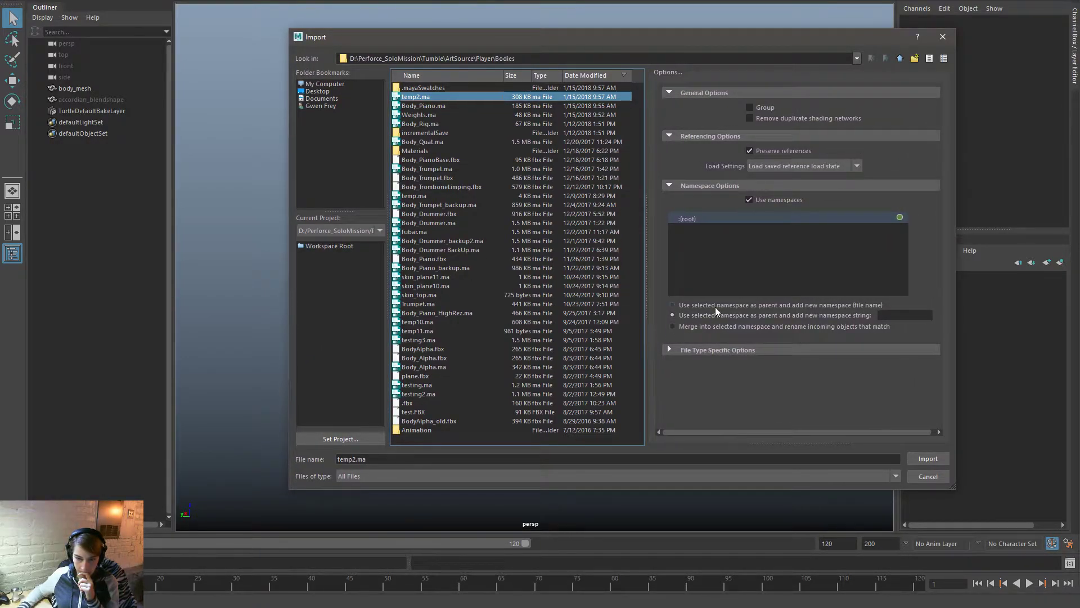
pyautogui.click(716, 327)
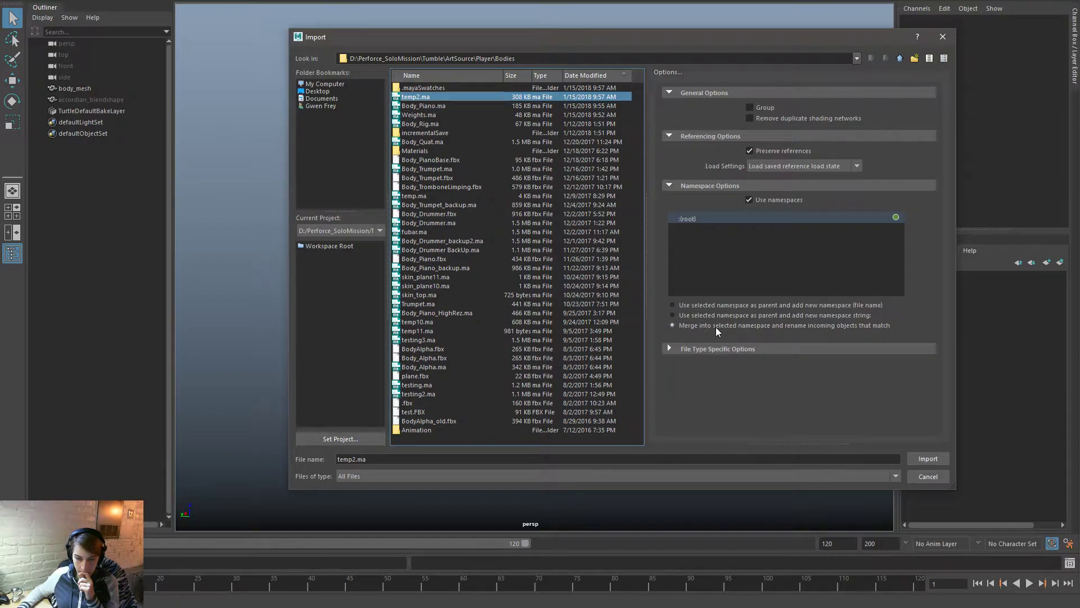
pyautogui.click(929, 459)
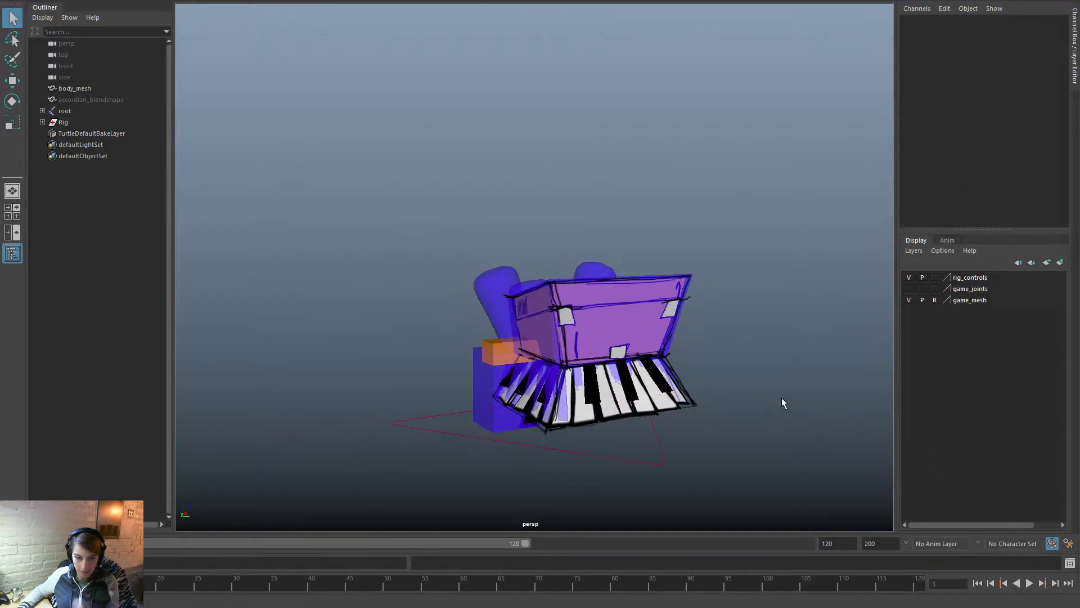
# Step: Locate bodyBack_control in a widened Outliner and hide its parent bodyBack_control_buffer by setting Visibility to 0
pyautogui.keyDown('alt'); pyautogui.moveTo(659, 400); pyautogui.dragTo(766, 431); pyautogui.keyUp('alt')
pyautogui.click(536, 428)
pyautogui.keyDown('alt'); pyautogui.moveTo(536, 428); pyautogui.dragTo(615, 438); pyautogui.keyUp('alt')
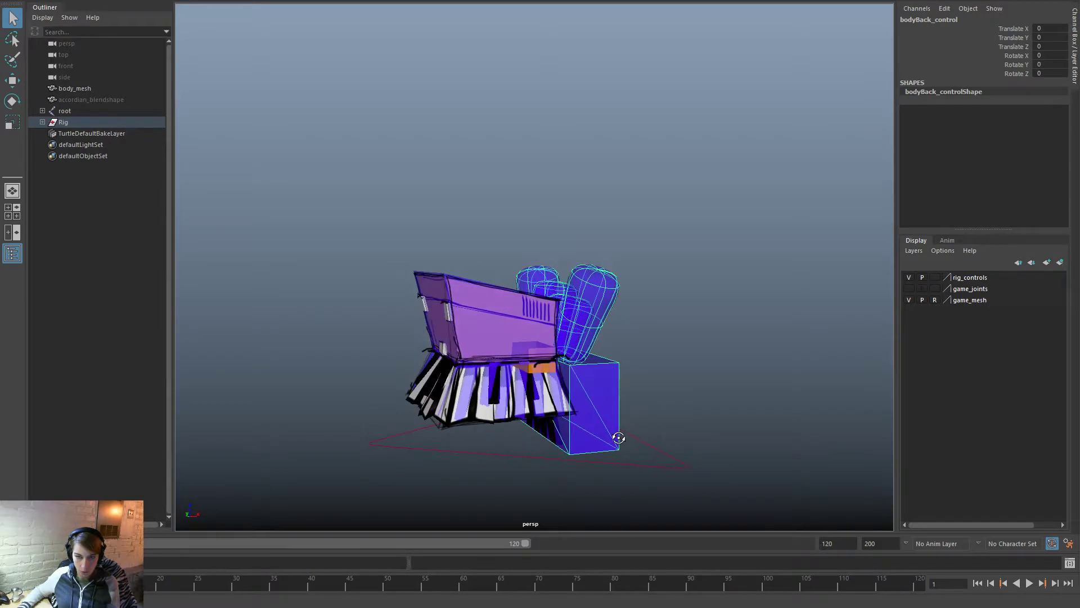
pyautogui.press('f')
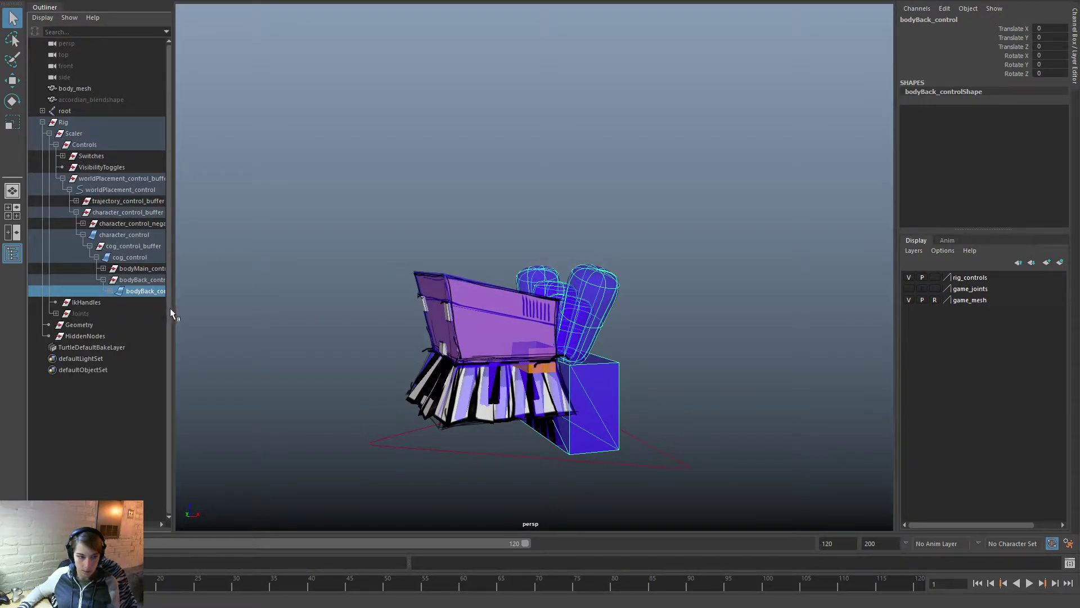
pyautogui.moveTo(178, 312); pyautogui.dragTo(257, 295)
pyautogui.click(214, 280)
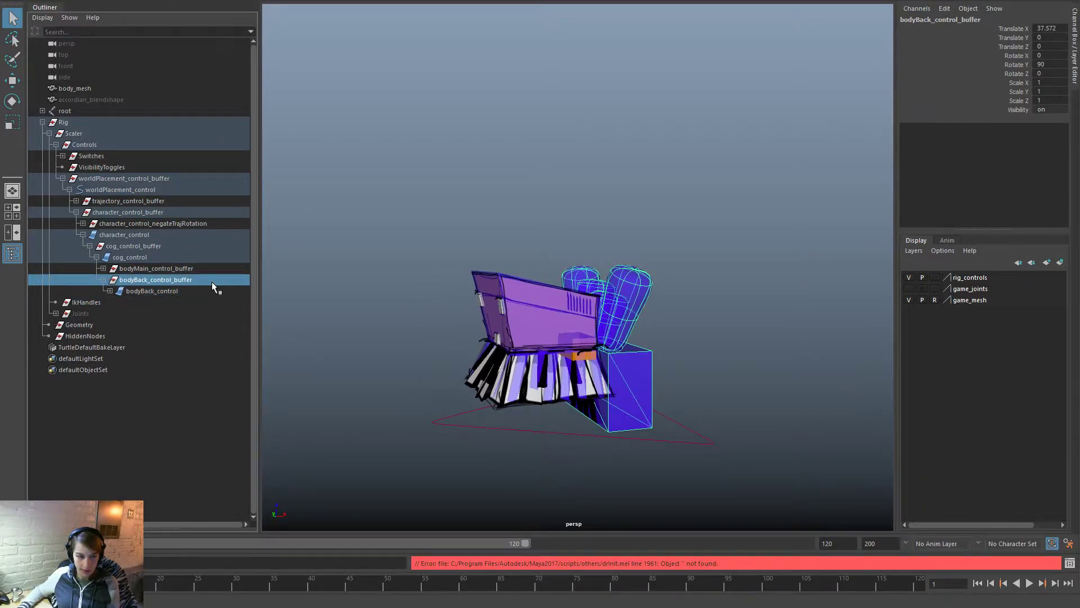
pyautogui.click(1050, 109)
pyautogui.write('0')
pyautogui.press('Return')
pyautogui.click(697, 342)
# Step: Inspect the piano mesh against bodyMain_control from several angles and expand the root joint hierarchy
pyautogui.keyDown('alt'); pyautogui.moveTo(712, 384); pyautogui.dragTo(822, 385); pyautogui.keyUp('alt')
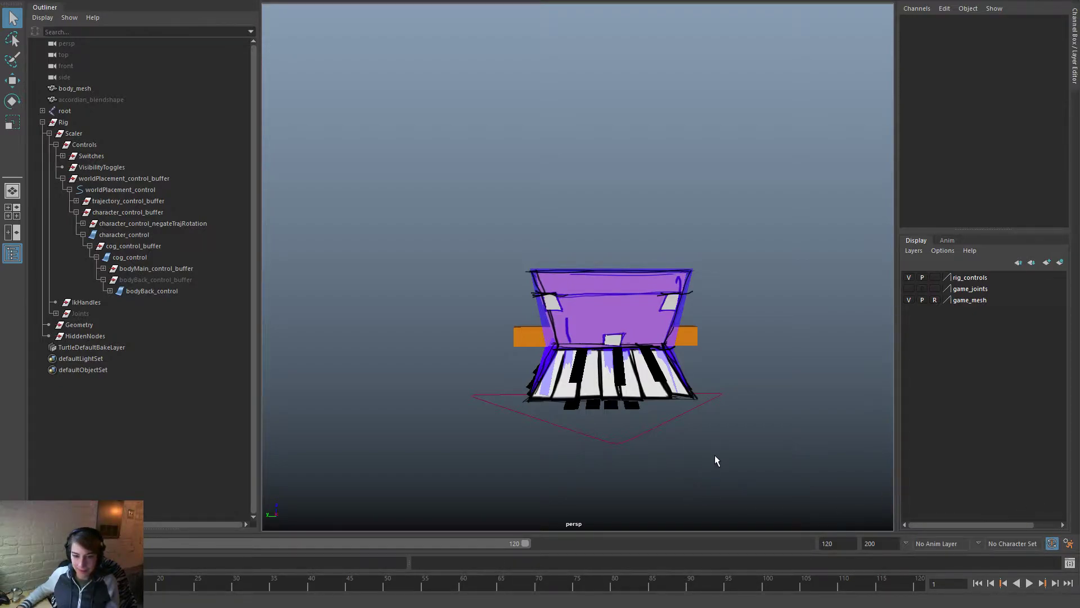
pyautogui.keyDown('alt'); pyautogui.moveTo(463, 388); pyautogui.dragTo(438, 419); pyautogui.keyUp('alt')
pyautogui.click(510, 254)
pyautogui.press('w')
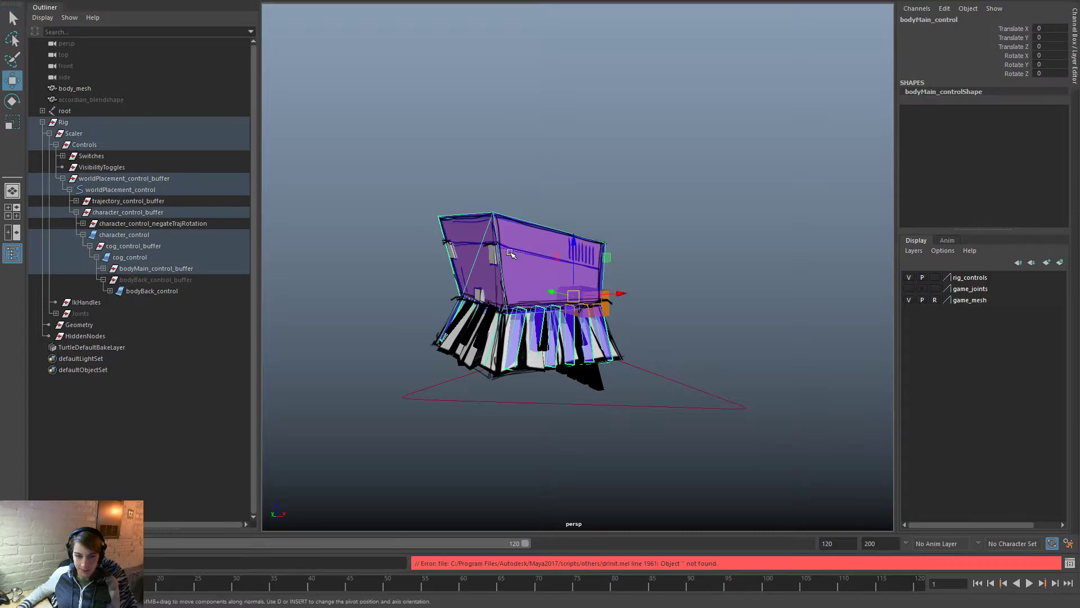
pyautogui.press('e')
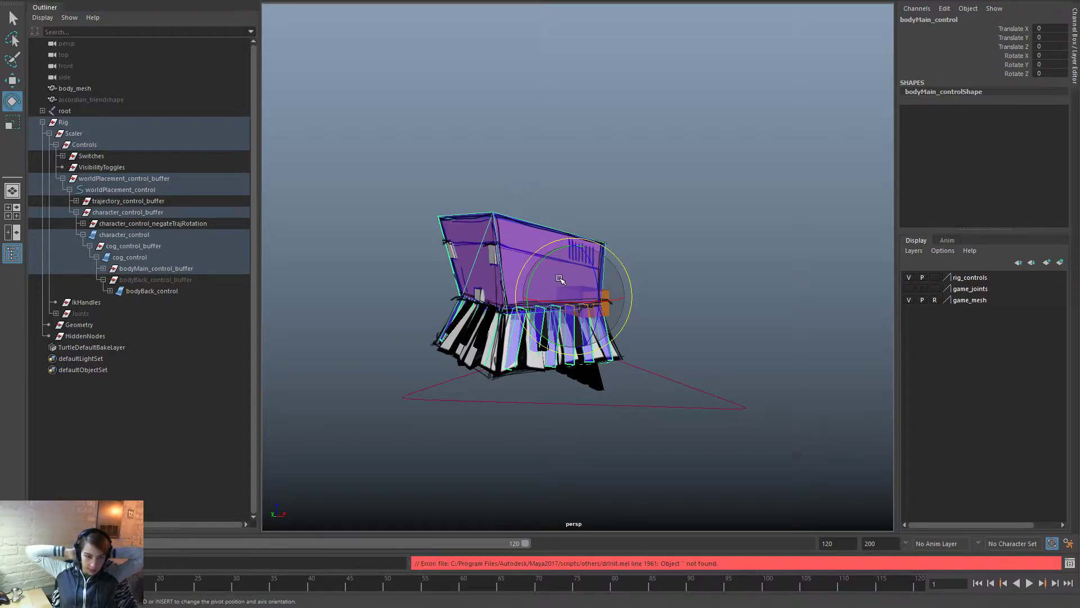
pyautogui.click(42, 111)
pyautogui.click(96, 134)
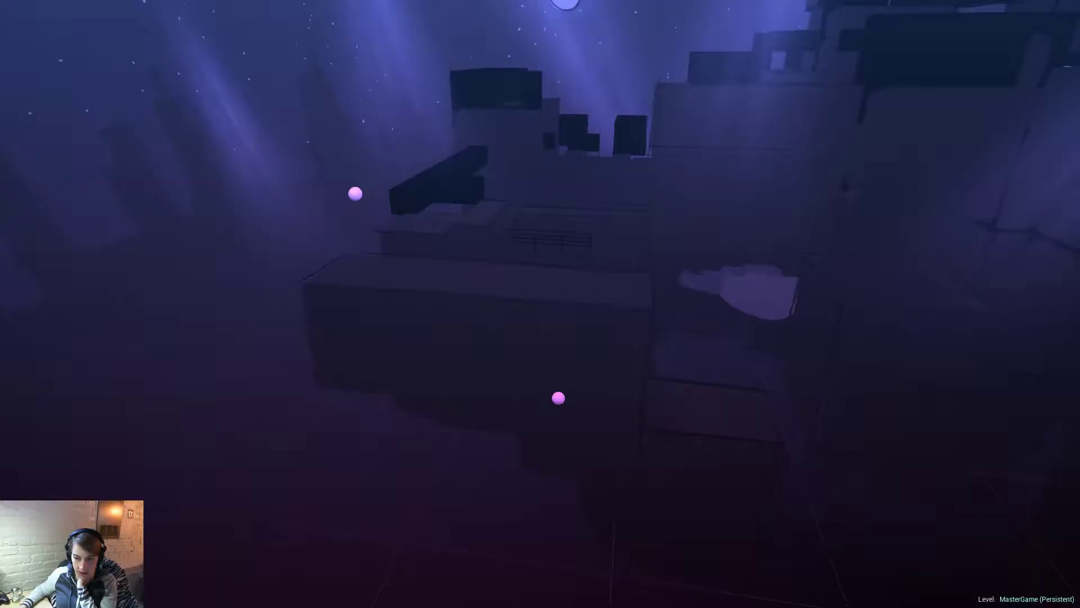
# Step: In Unreal Editor, leave the full-screen viewport and browse the Player folder down to its Animation subfolder
pyautogui.press('F11')
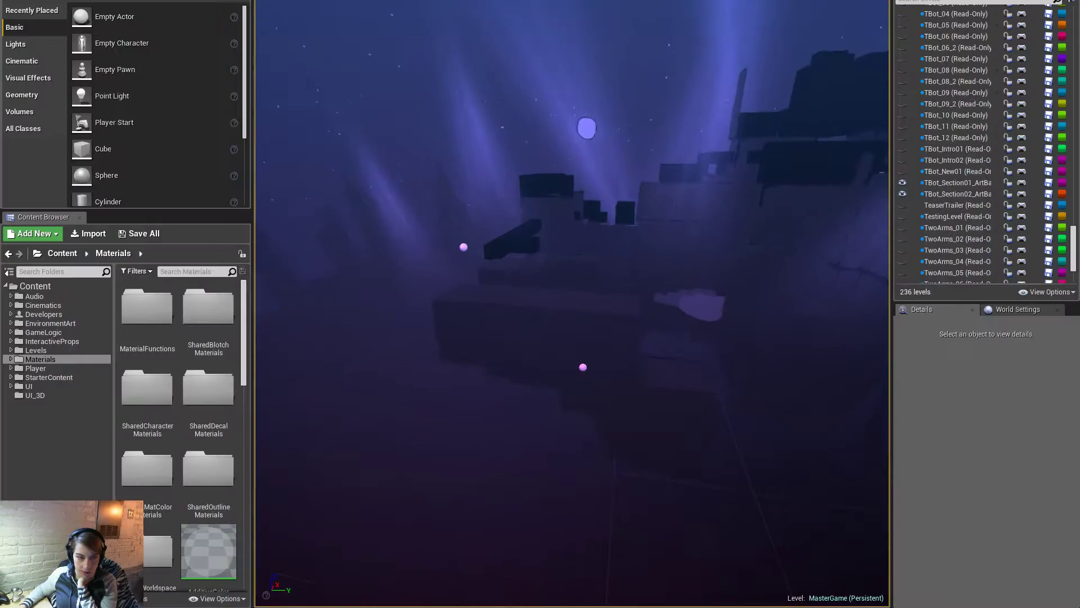
pyautogui.click(67, 395)
pyautogui.click(61, 369)
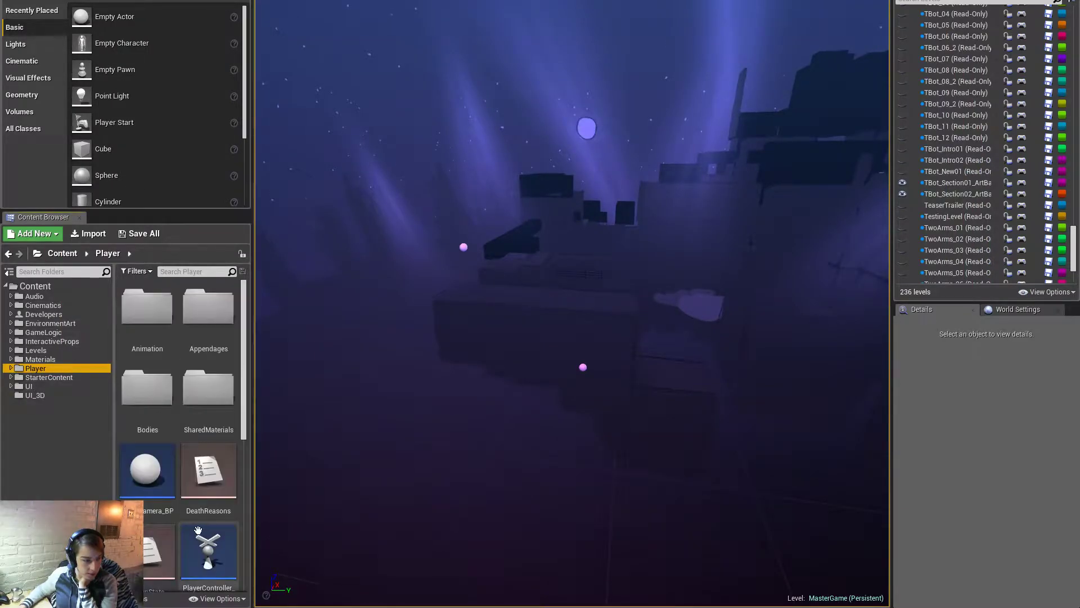
pyautogui.scroll(-2, 248, 436)
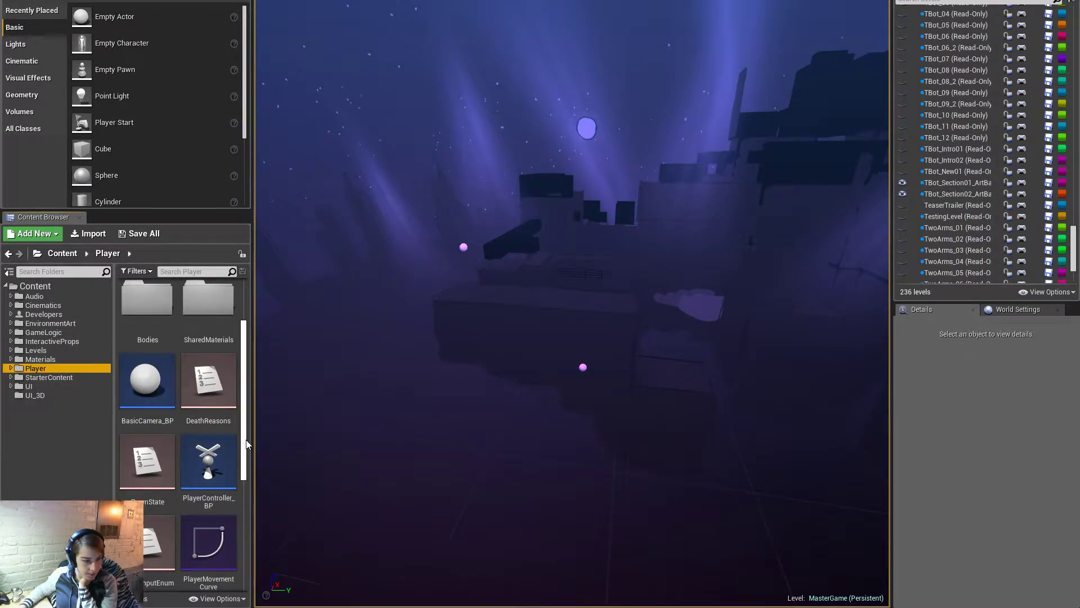
pyautogui.moveTo(246, 438); pyautogui.dragTo(244, 393)
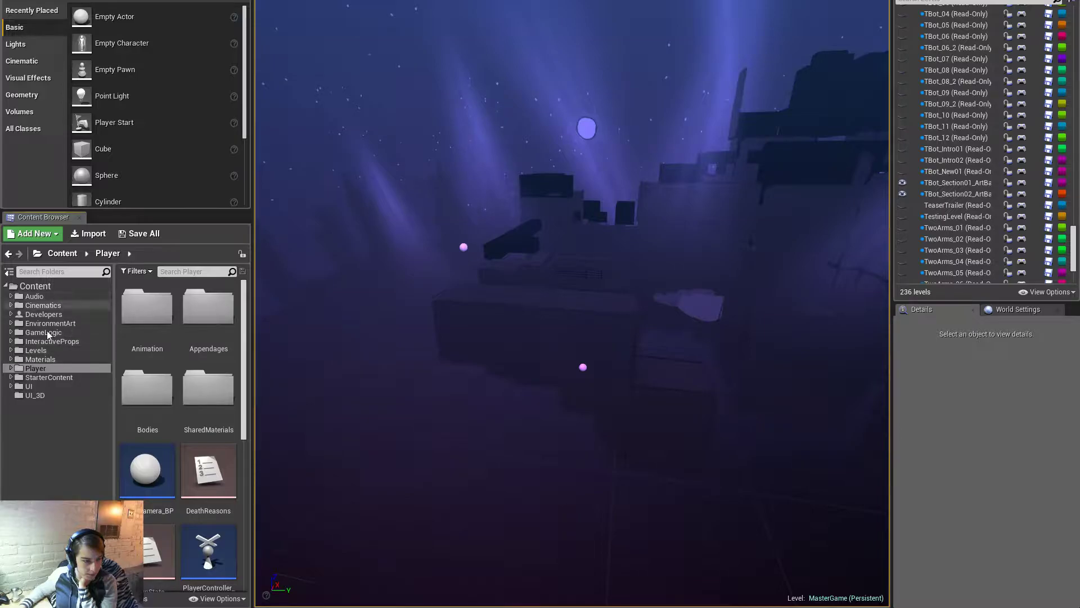
pyautogui.click(10, 368)
pyautogui.click(29, 377)
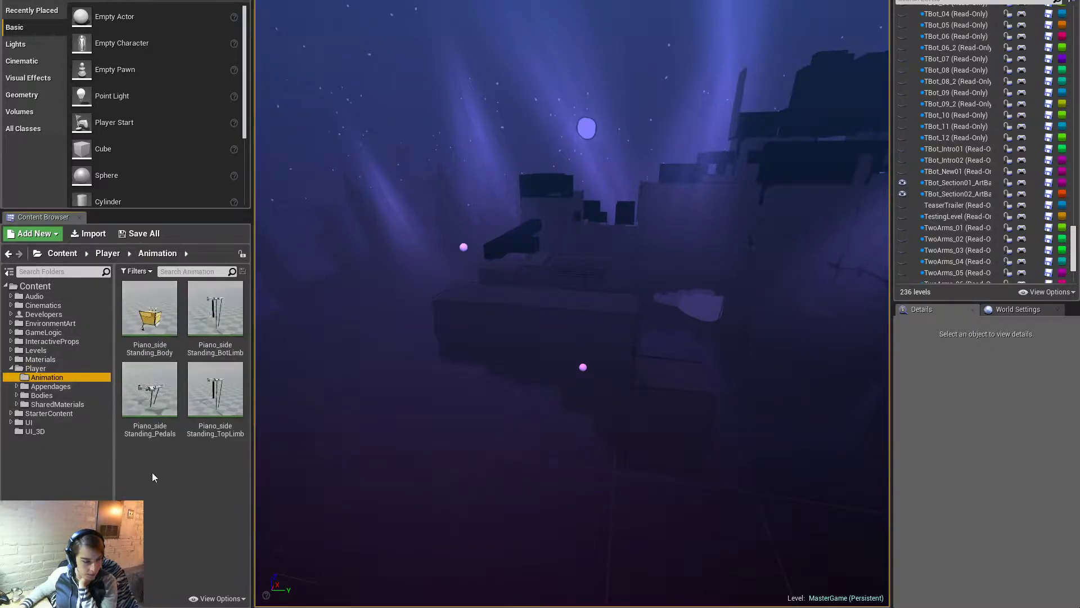
# Step: Return to the Player folder, widen the Content Browser and narrow its folder tree
pyautogui.click(107, 254)
pyautogui.scroll(-3, 185, 394)
pyautogui.moveTo(256, 452); pyautogui.dragTo(358, 452)
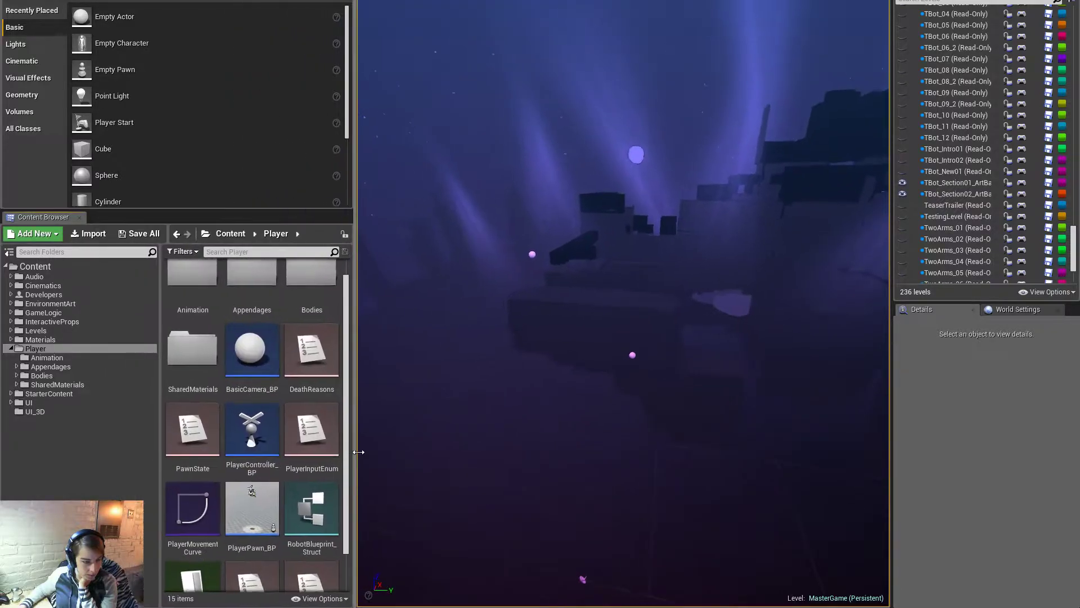
pyautogui.moveTo(163, 488); pyautogui.dragTo(119, 493)
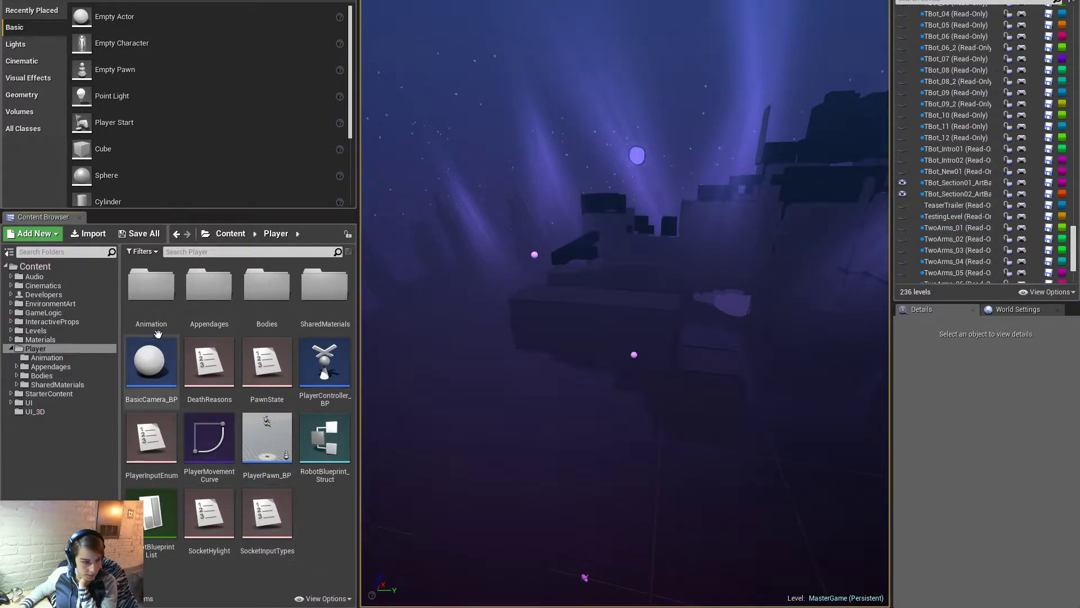
# Step: Check the Player/Animation folder again and open the Art folder inside Player/Bodies
pyautogui.doubleClick(151, 287)
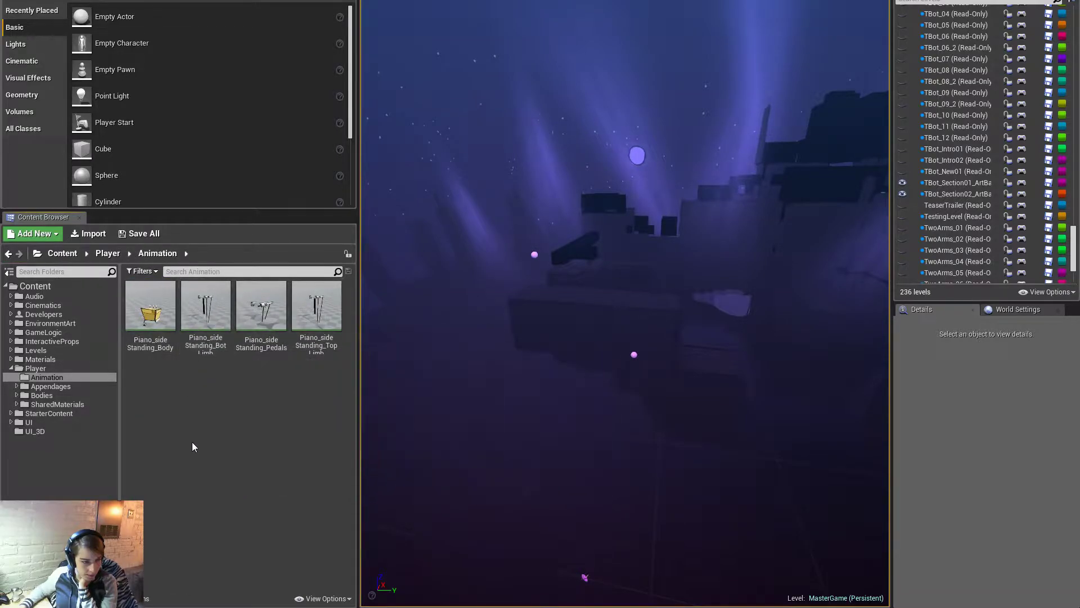
pyautogui.click(107, 254)
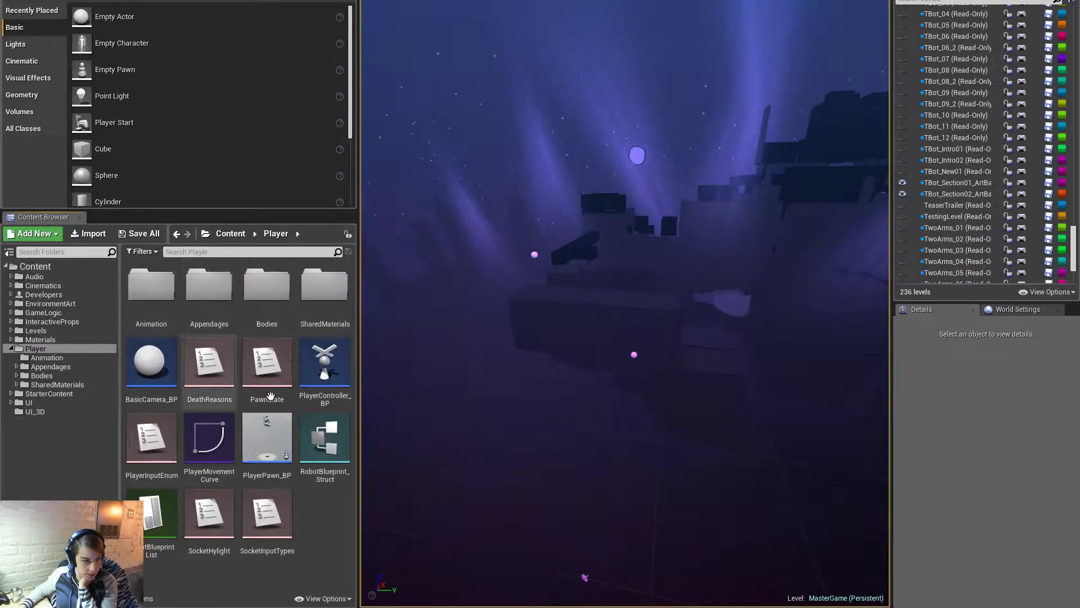
pyautogui.doubleClick(266, 293)
pyautogui.doubleClick(150, 306)
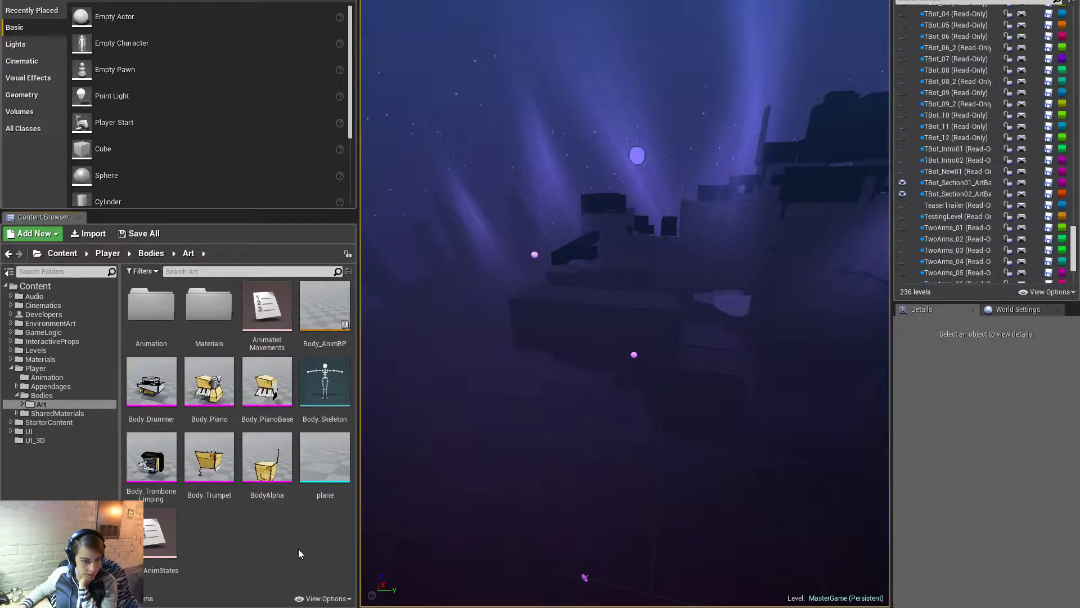
# Step: Open the Body_AnimBP animation blueprint and examine the node graphs of its Spawn, anticipationPulse and Idle states
pyautogui.doubleClick(322, 333)
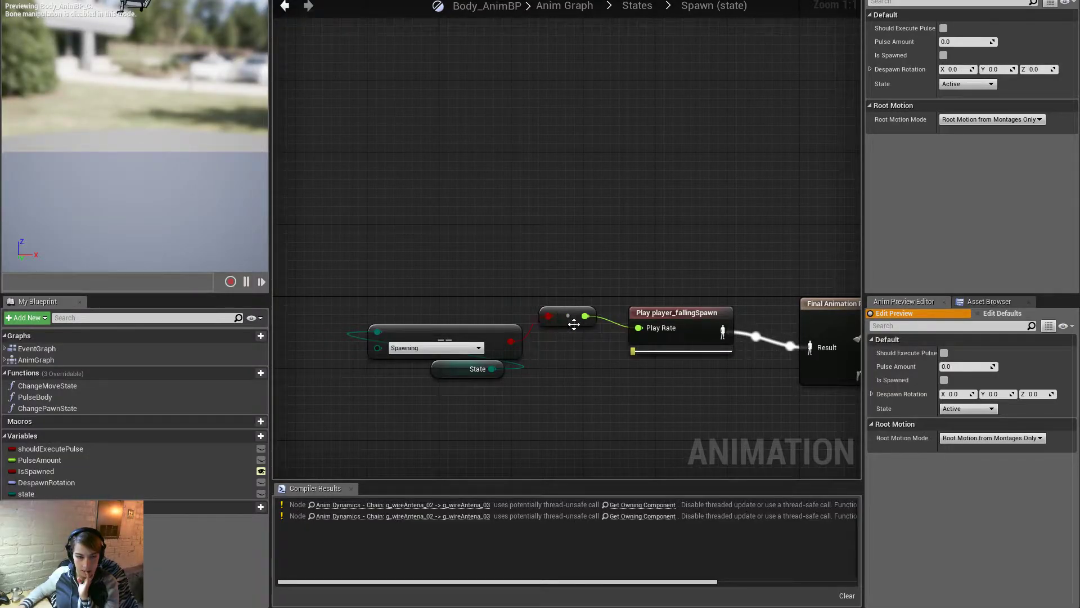
pyautogui.moveTo(659, 263); pyautogui.dragTo(522, 231, button='right')
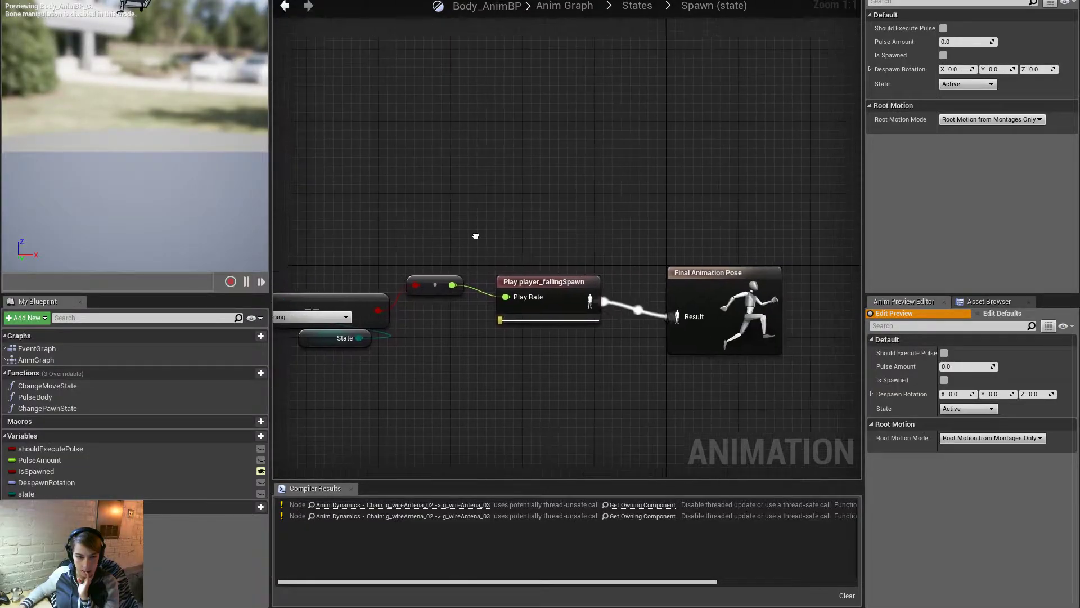
pyautogui.click(645, 6)
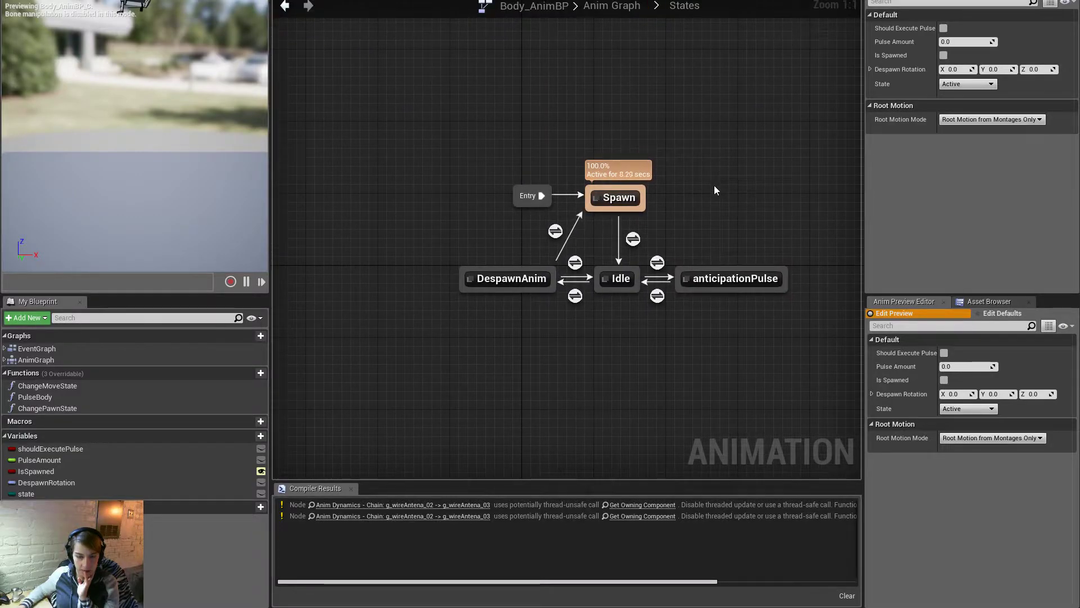
pyautogui.doubleClick(722, 275)
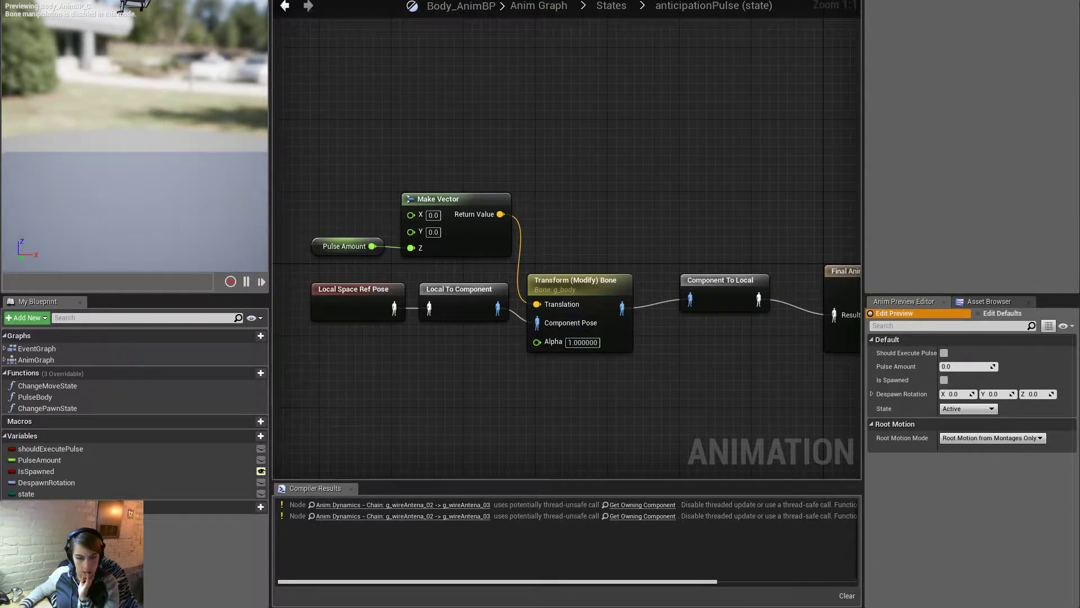
pyautogui.moveTo(697, 374); pyautogui.dragTo(672, 374, button='right')
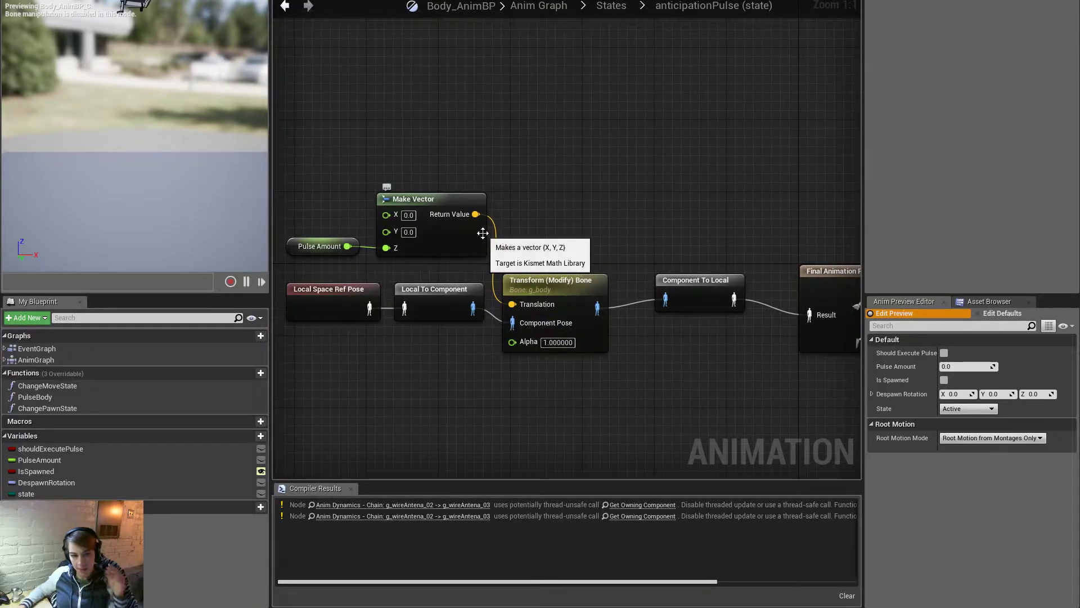
pyautogui.click(616, 9)
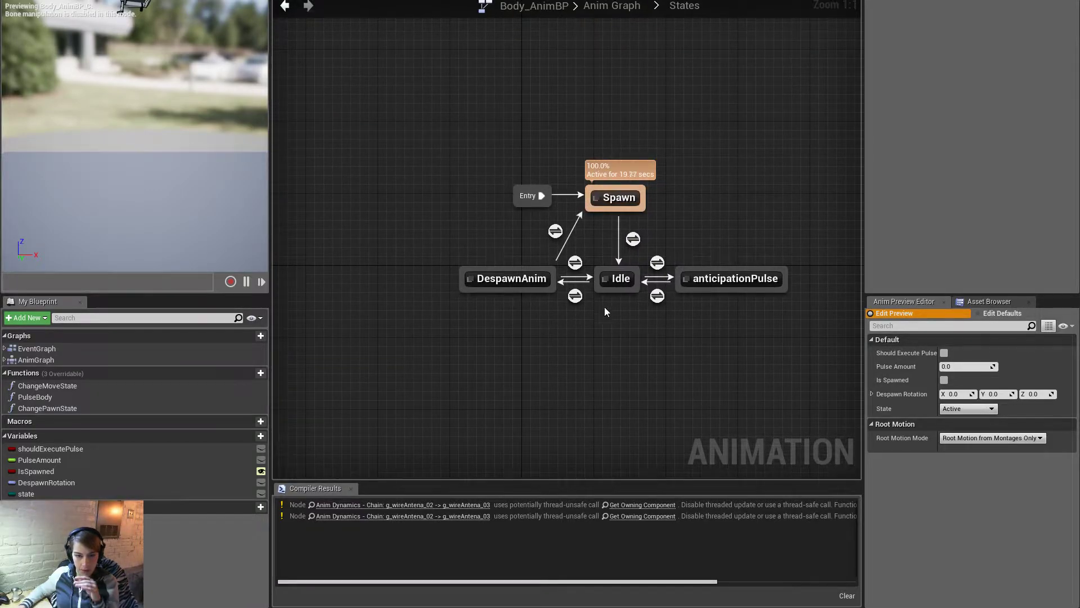
pyautogui.doubleClick(619, 280)
pyautogui.click(544, 267)
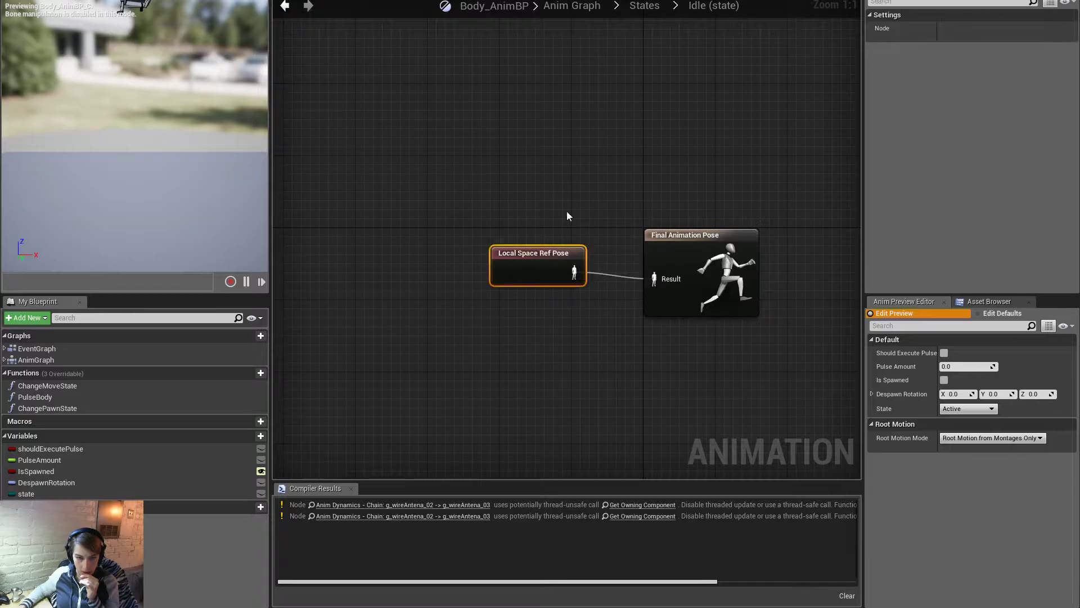
# Step: Return to the States machine, open the DespawnAnim state and examine its node chain up to the g_body constraint
pyautogui.click(644, 6)
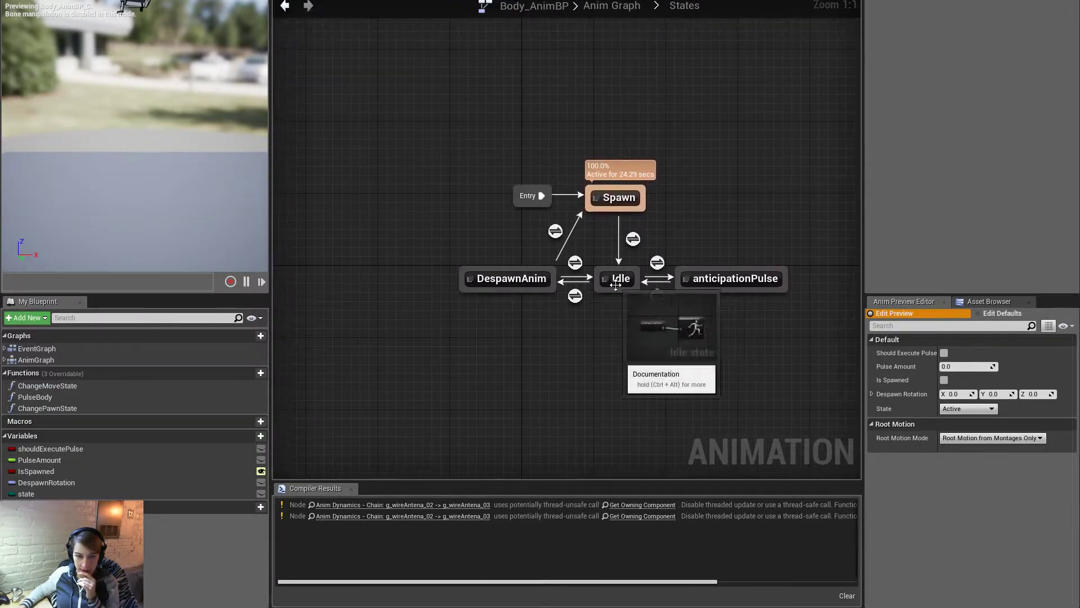
pyautogui.doubleClick(522, 275)
pyautogui.scroll(2, 370, 263)
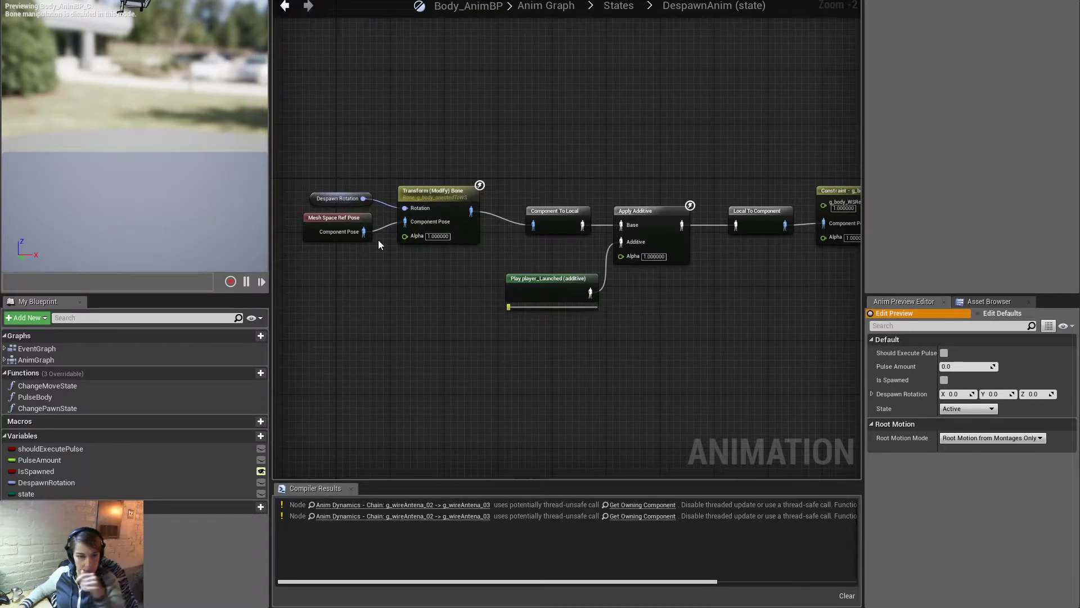
pyautogui.moveTo(583, 271); pyautogui.dragTo(406, 269, button='right')
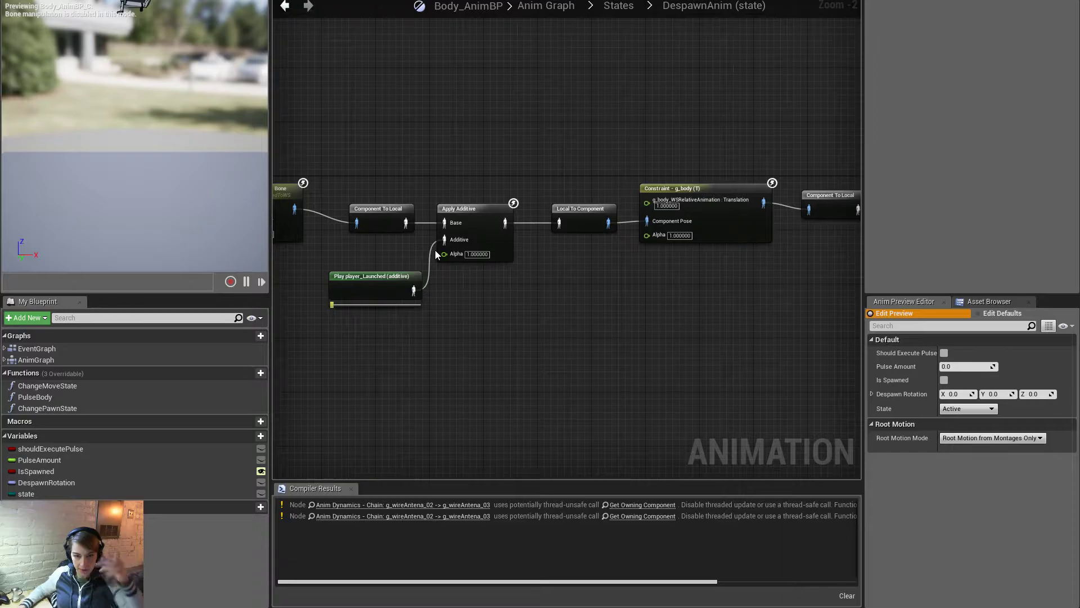
pyautogui.moveTo(664, 270); pyautogui.dragTo(663, 274, button='right')
pyautogui.scroll(2, 663, 274)
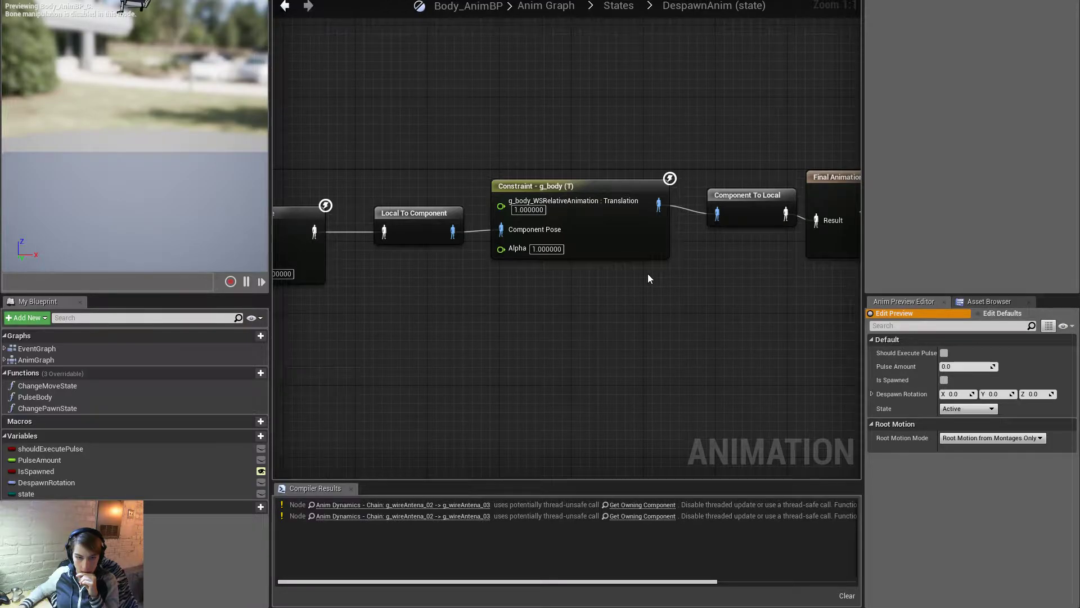
# Step: Examine the g_body Constraint node's settings, including its constraint target, transform type and per-axis options
pyautogui.click(649, 231)
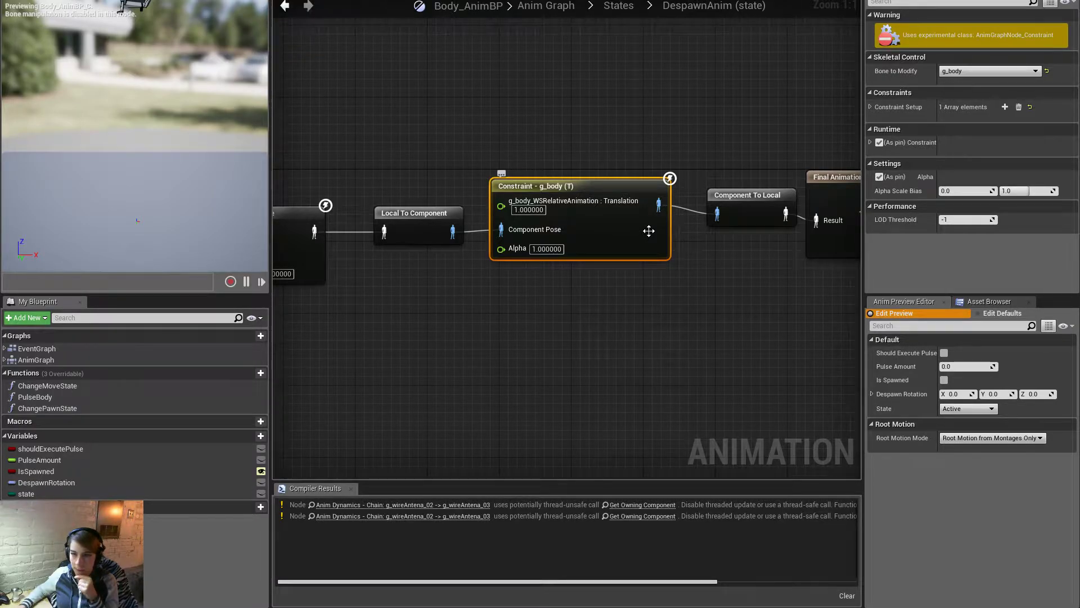
pyautogui.moveTo(322, 344); pyautogui.dragTo(264, 371, button='right')
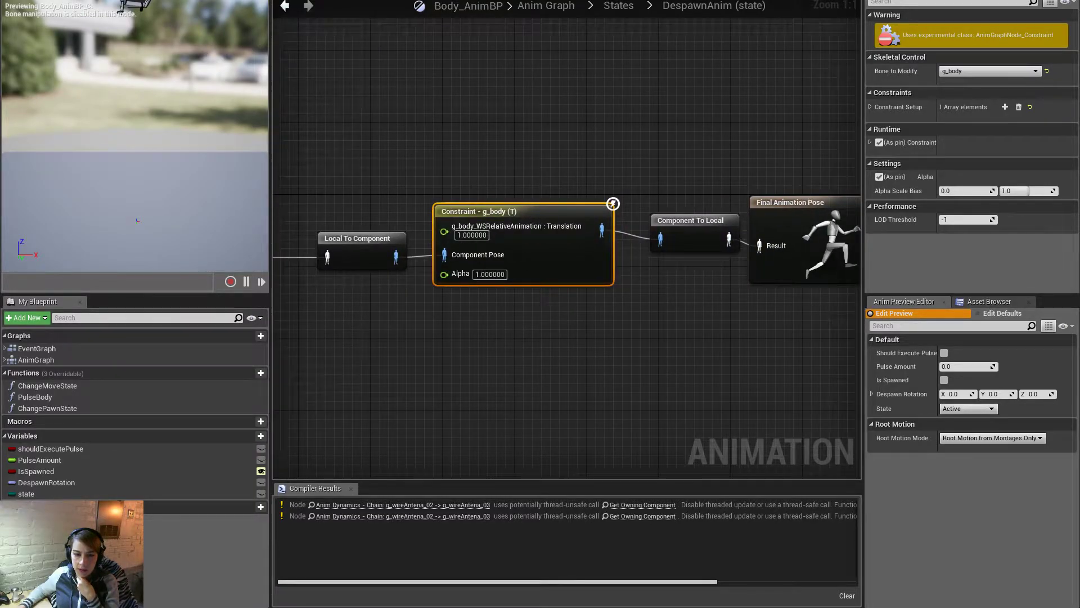
pyautogui.moveTo(563, 349); pyautogui.dragTo(553, 350, button='right')
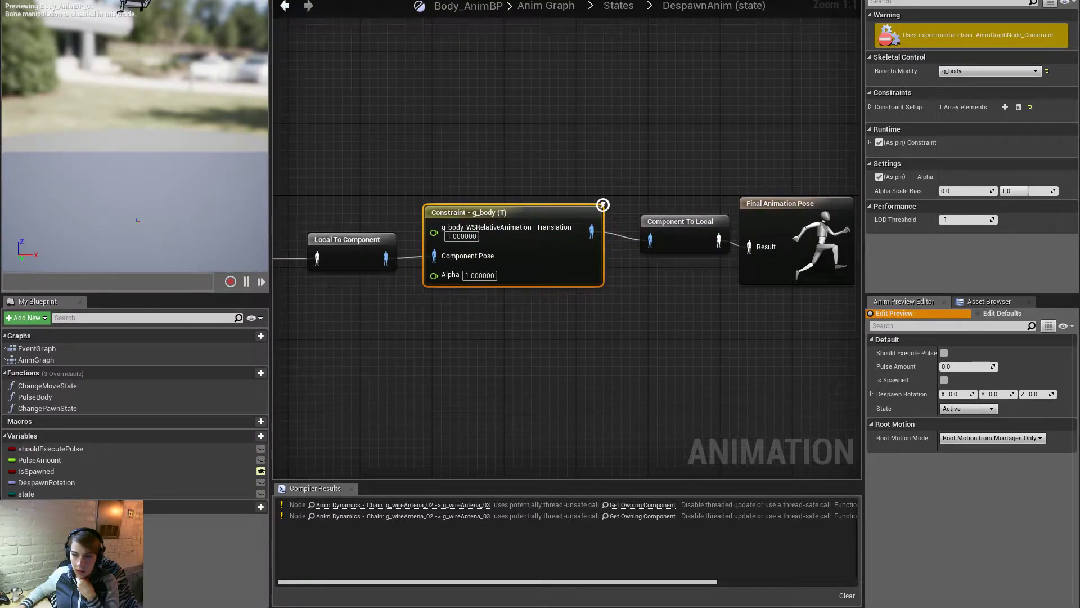
pyautogui.click(870, 106)
pyautogui.click(876, 121)
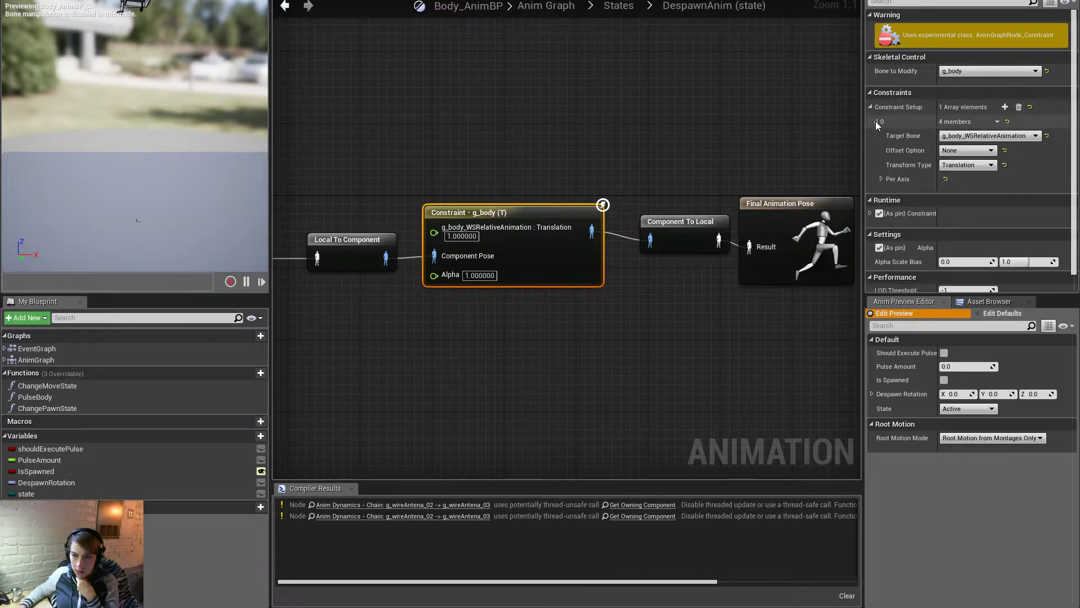
pyautogui.click(881, 179)
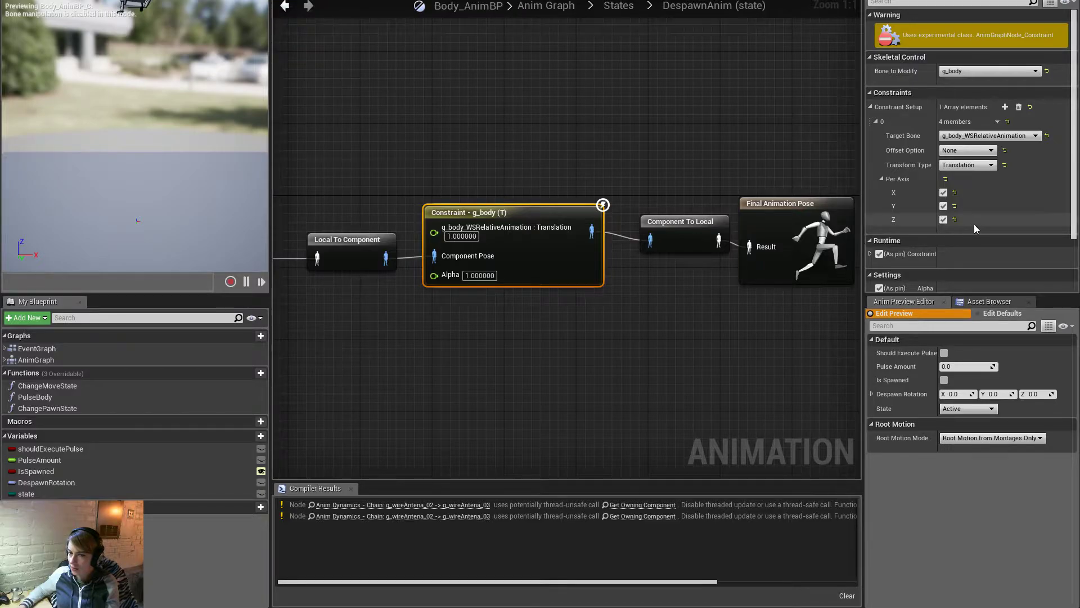
pyautogui.moveTo(1073, 222); pyautogui.dragTo(1072, 266)
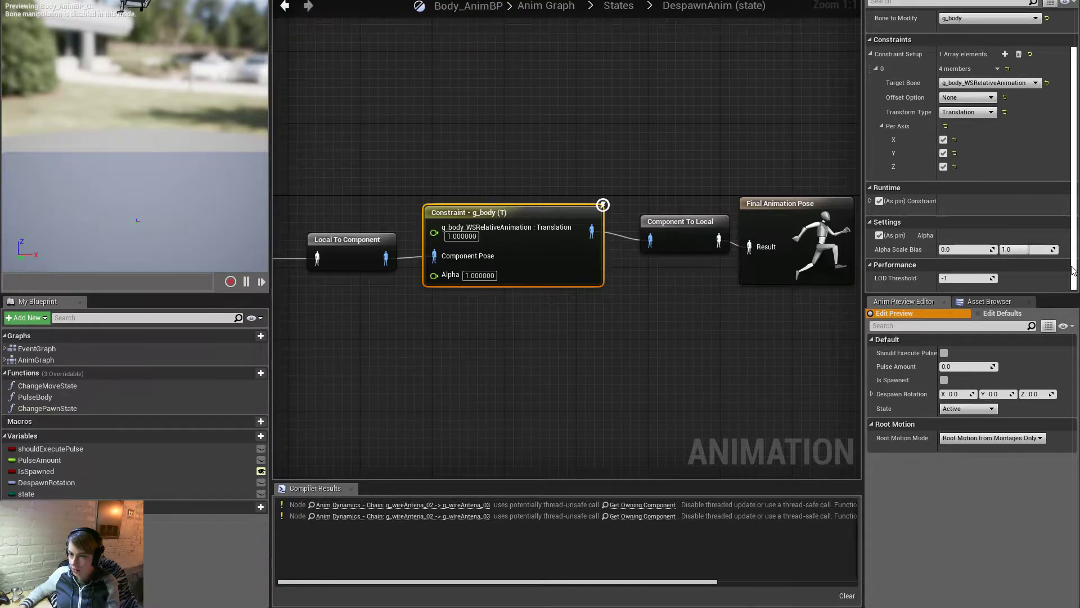
pyautogui.scroll(2, 1002, 141)
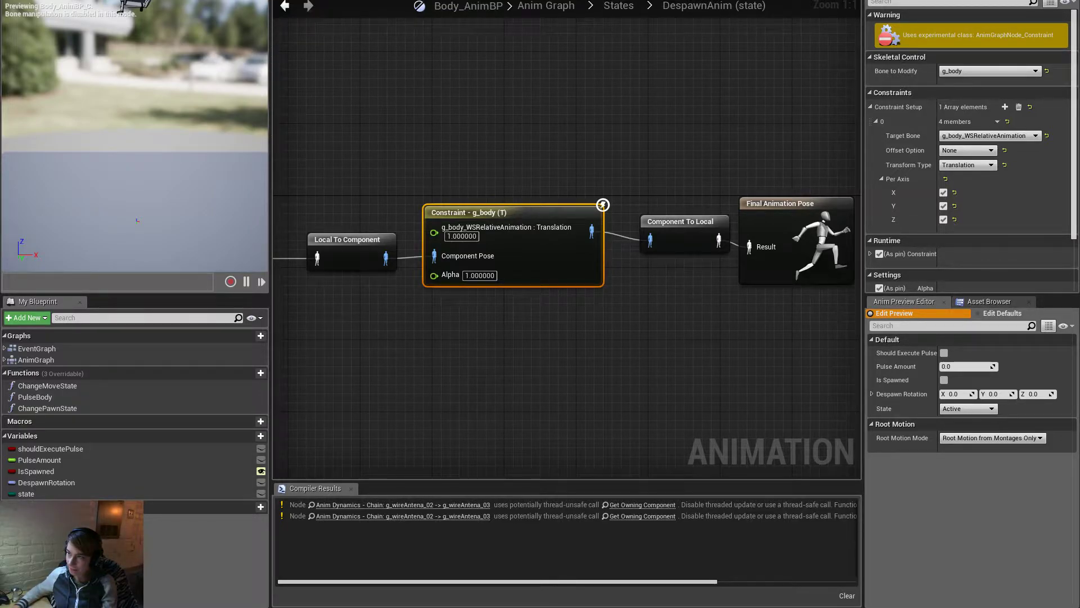
# Step: Switch to the web browser and view the character sculpt image enlarged, closing the enlarged view when done
pyautogui.moveTo(1079, 61); pyautogui.dragTo(387, 22)
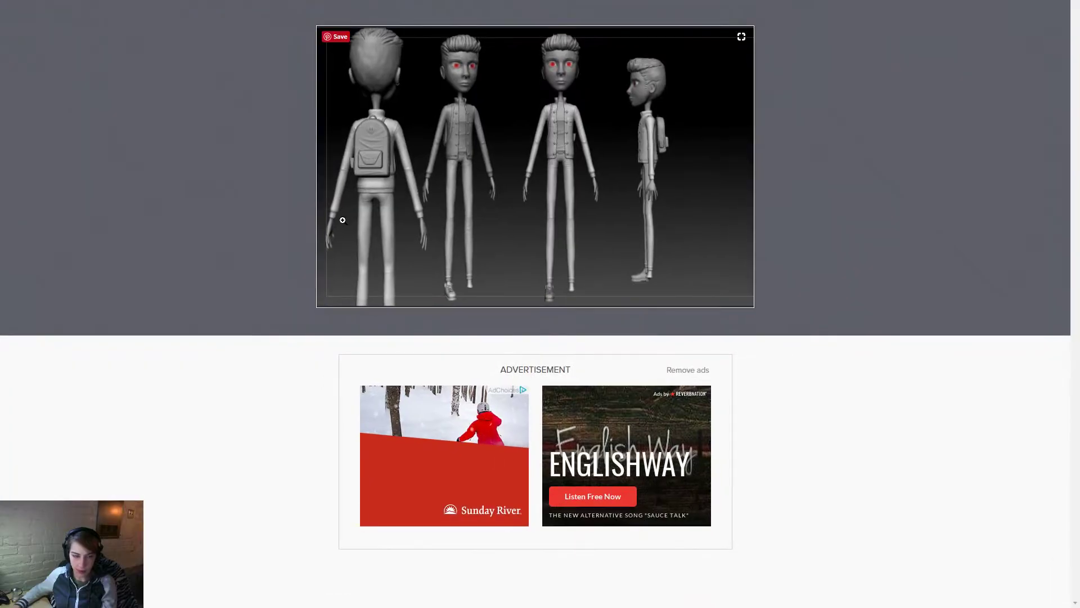
pyautogui.click(343, 254)
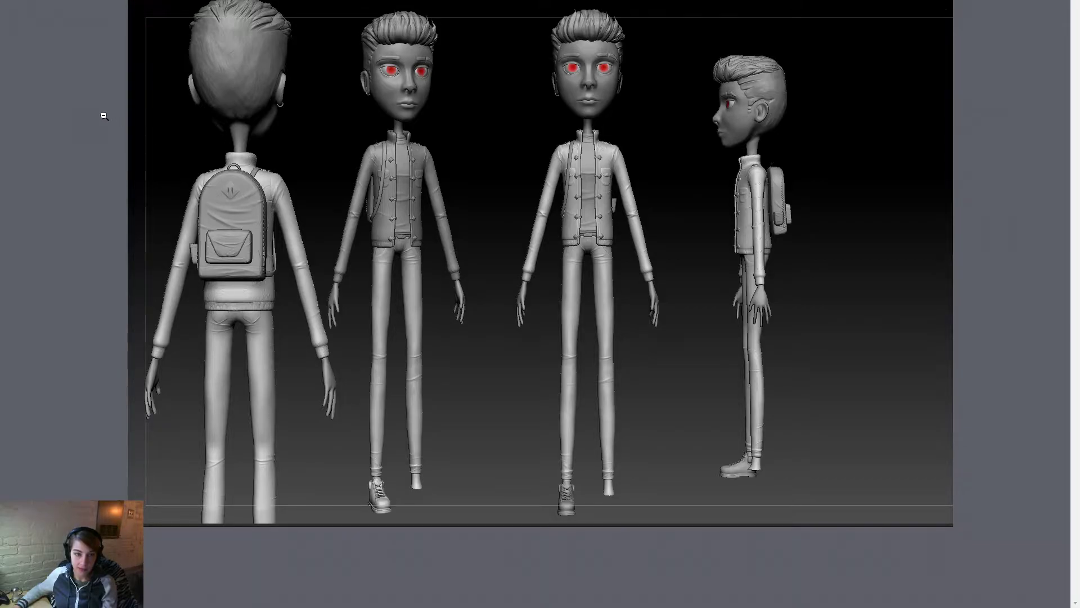
pyautogui.click(55, 123)
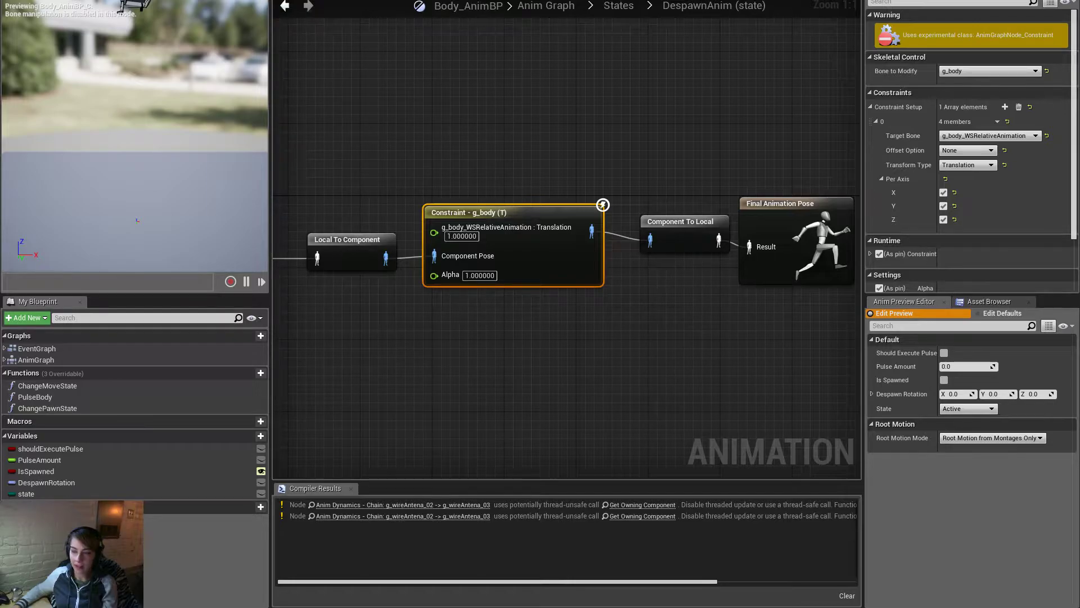
# Step: Delete the Anim Dynamics antenna node with its conversion and force nodes from the Anim Graph, and connect States directly to Final Animation Pose
pyautogui.click(461, 388)
pyautogui.scroll(-4, 505, 393)
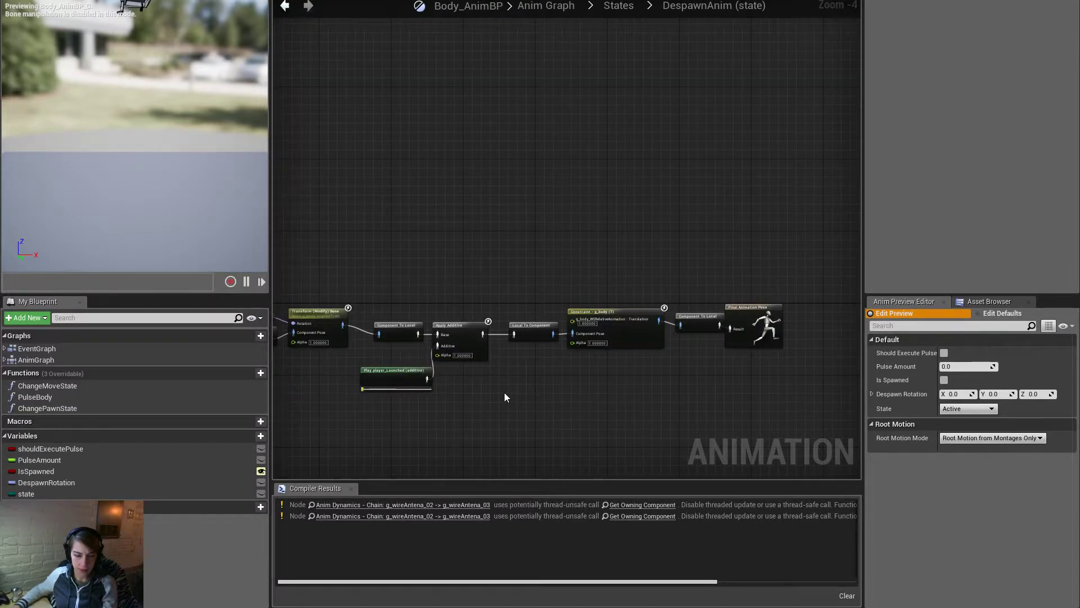
pyautogui.click(476, 506)
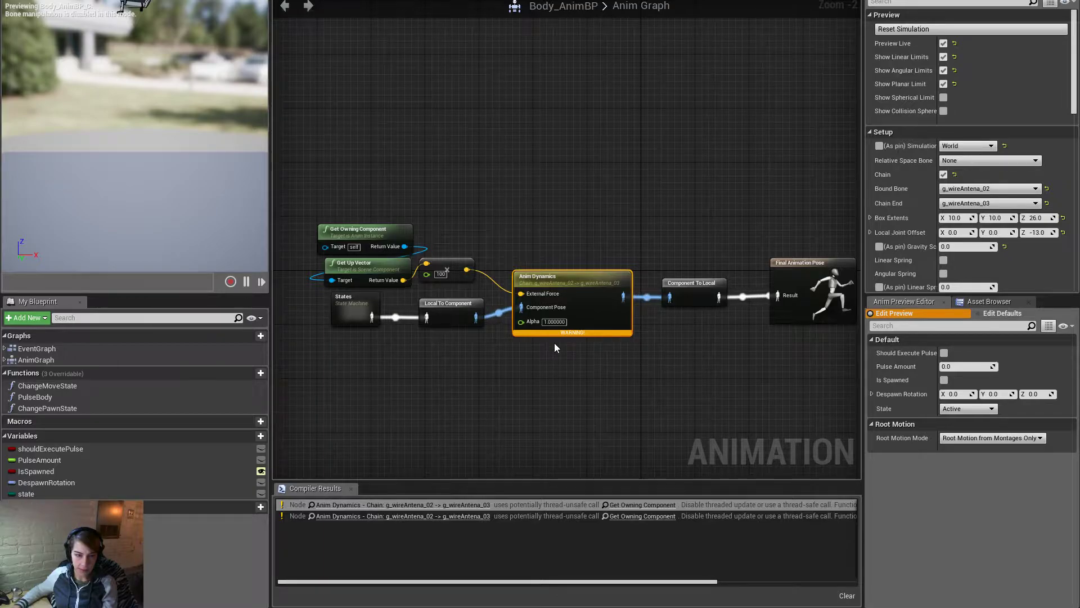
pyautogui.moveTo(697, 362); pyautogui.dragTo(439, 199)
pyautogui.press('Delete')
pyautogui.moveTo(345, 198); pyautogui.dragTo(416, 265)
pyautogui.press('Delete')
pyautogui.moveTo(357, 299); pyautogui.dragTo(777, 295)
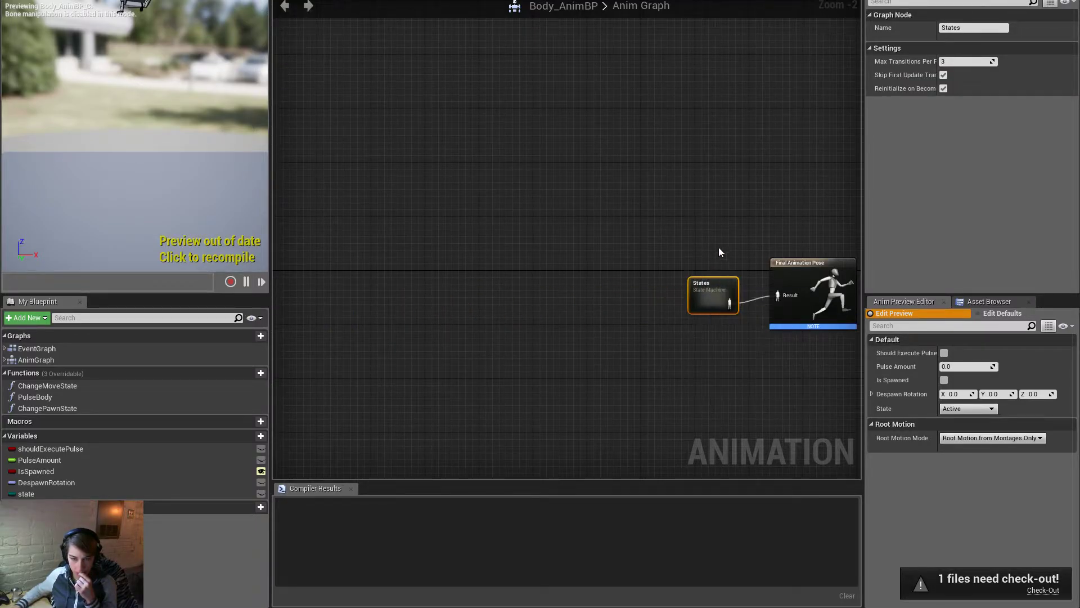
pyautogui.click(718, 251)
# Step: Reopen the DespawnAnim state inside the States machine and select its g_body Constraint node
pyautogui.doubleClick(708, 295)
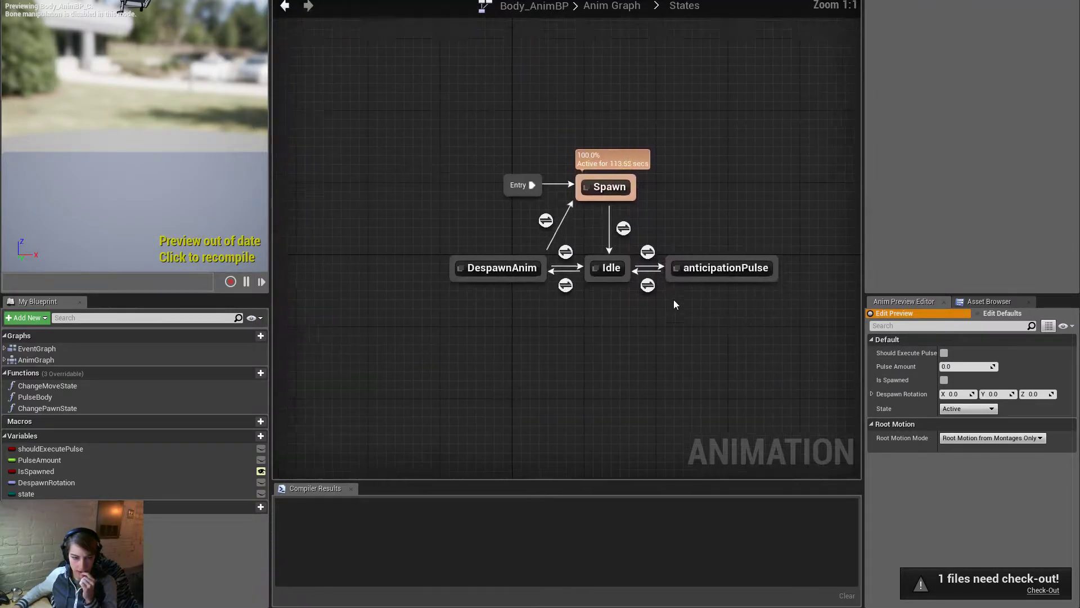
pyautogui.doubleClick(523, 279)
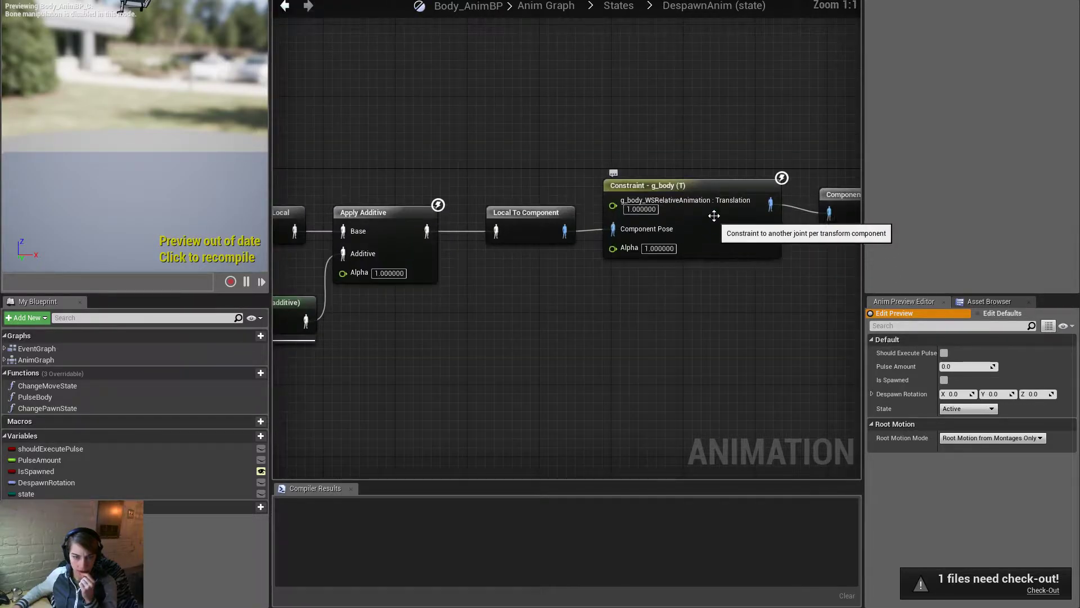
pyautogui.click(718, 191)
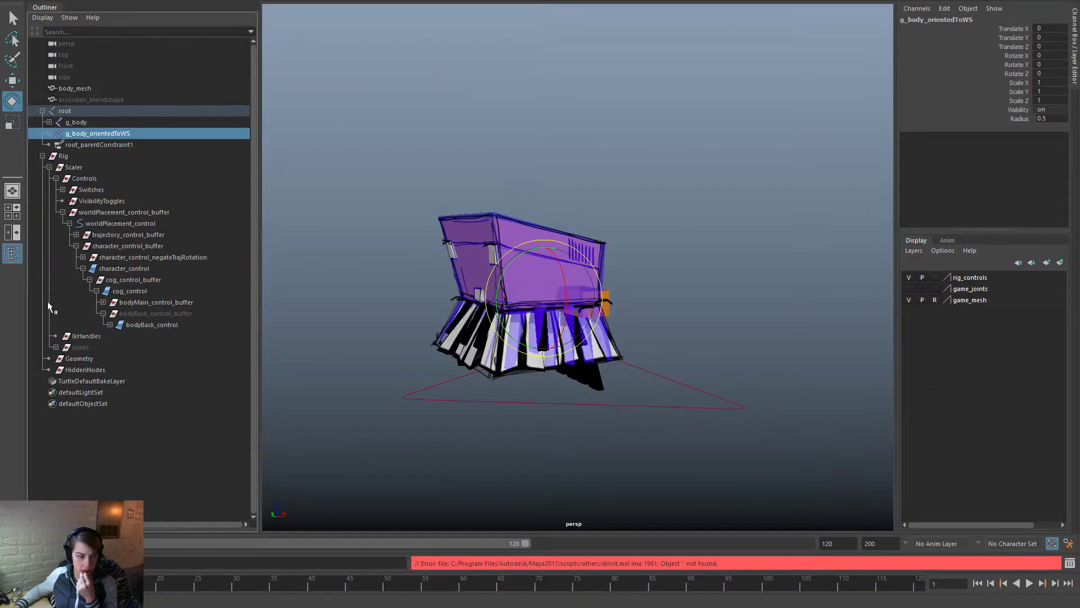
# Step: Switch to Maya, expand the g_body_orientedToWS joint and inspect it and its g_body_WSRelativeAnimation child
pyautogui.click(49, 133)
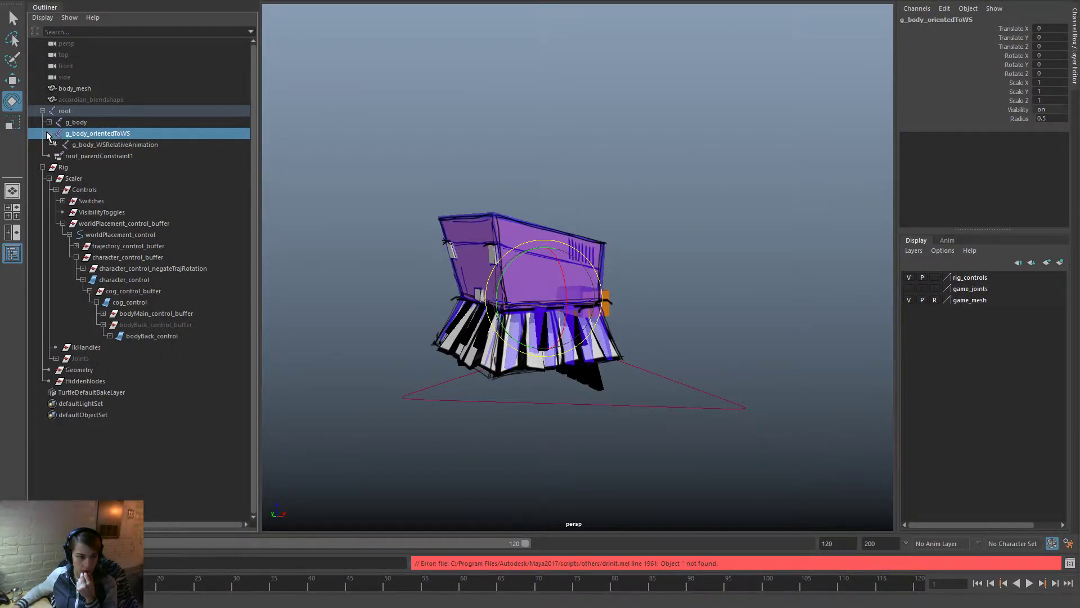
pyautogui.click(111, 147)
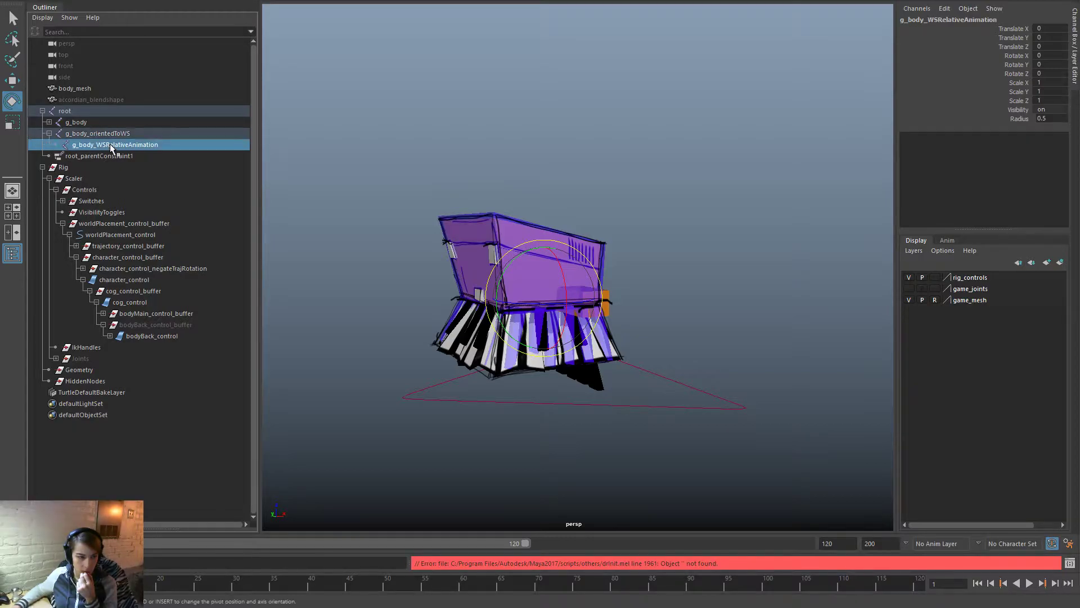
pyautogui.click(126, 135)
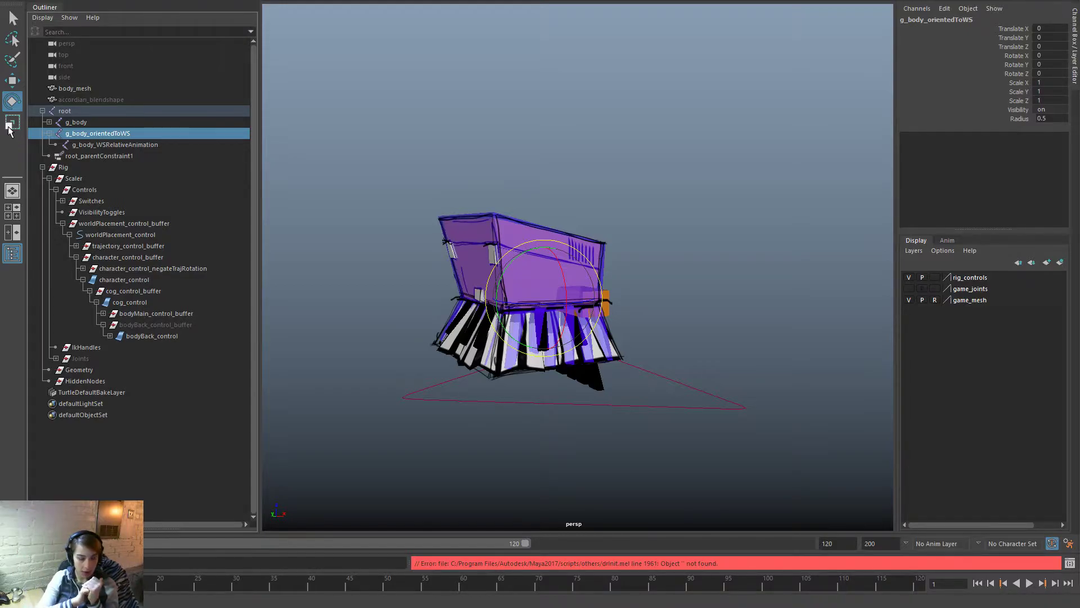
# Step: Expand the g_body joint and inspect its attributes, its socket joints and the g_bodyfront joint
pyautogui.click(49, 122)
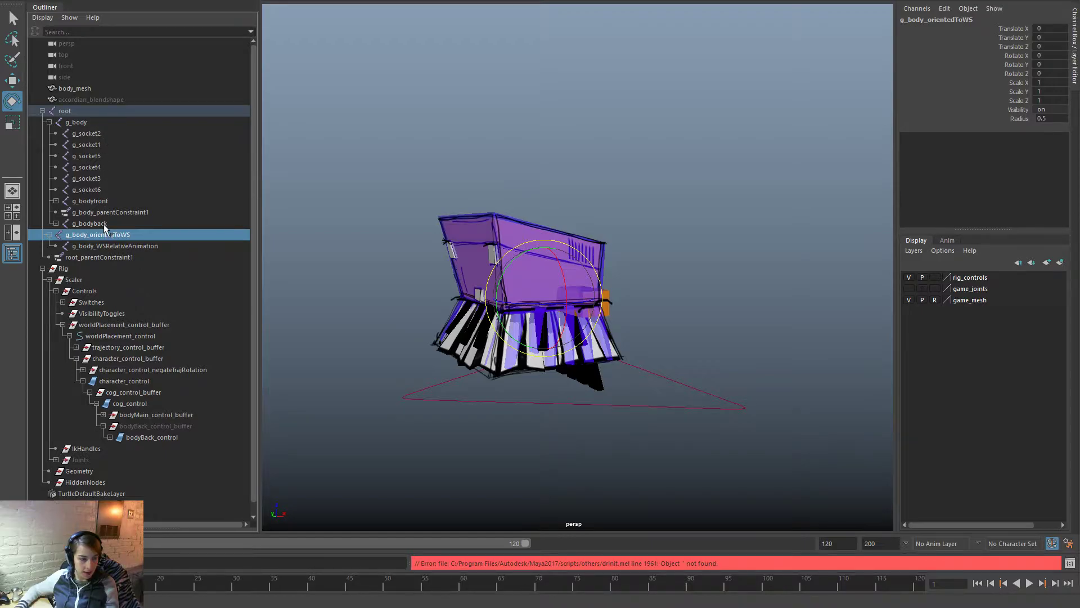
pyautogui.click(116, 202)
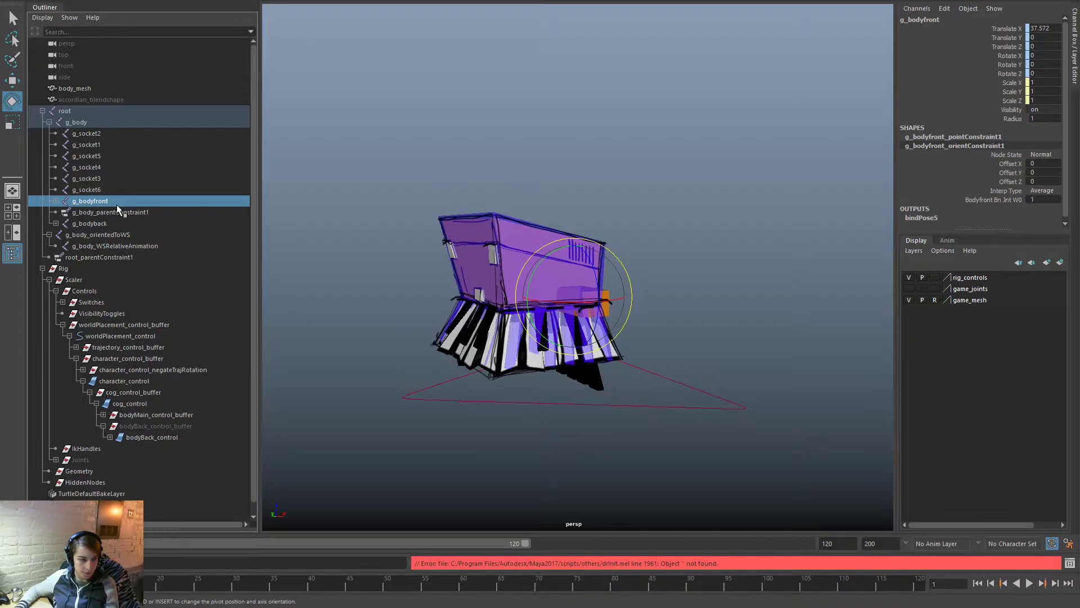
pyautogui.click(96, 123)
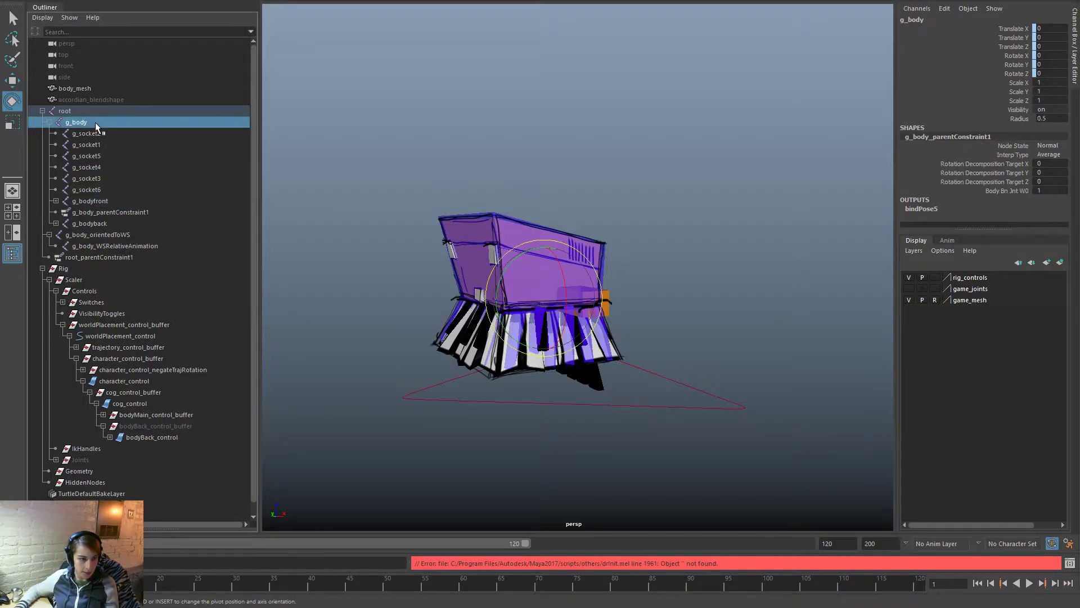
pyautogui.keyDown('shift'); pyautogui.click(104, 186); pyautogui.keyUp('shift')
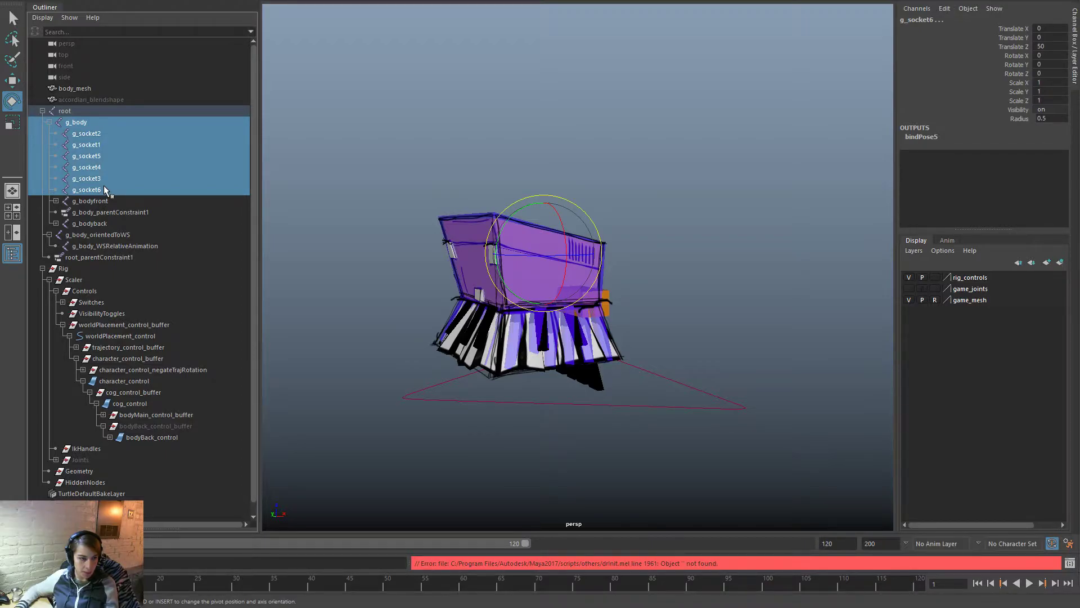
pyautogui.click(104, 202)
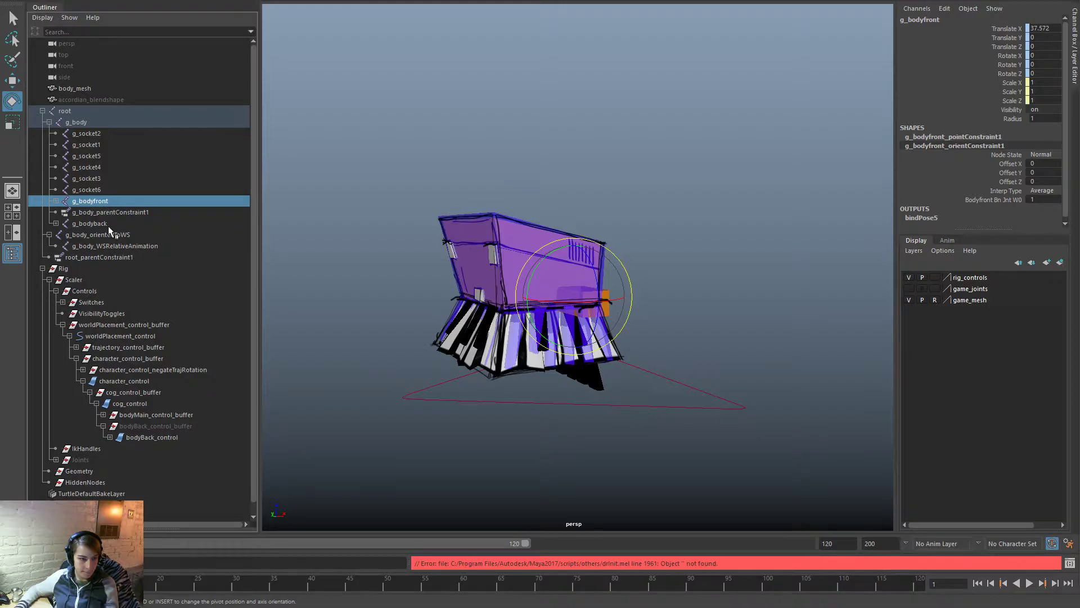
# Step: Rename the g_bodyfront joint to g_body_skinned
pyautogui.doubleClick(90, 204)
pyautogui.moveTo(95, 201); pyautogui.dragTo(167, 186)
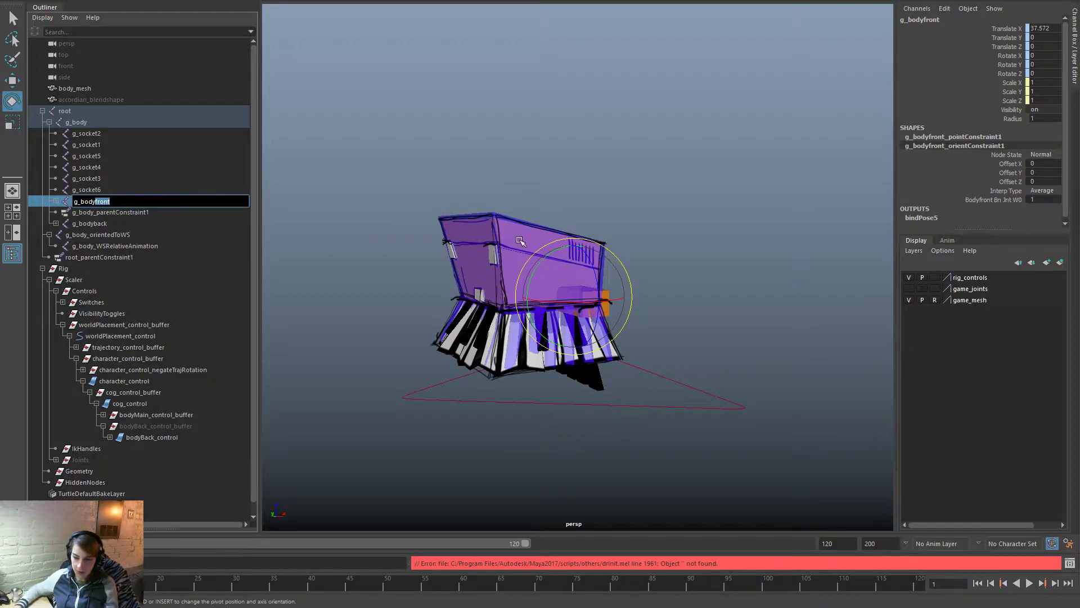
pyautogui.press('BackSpace')
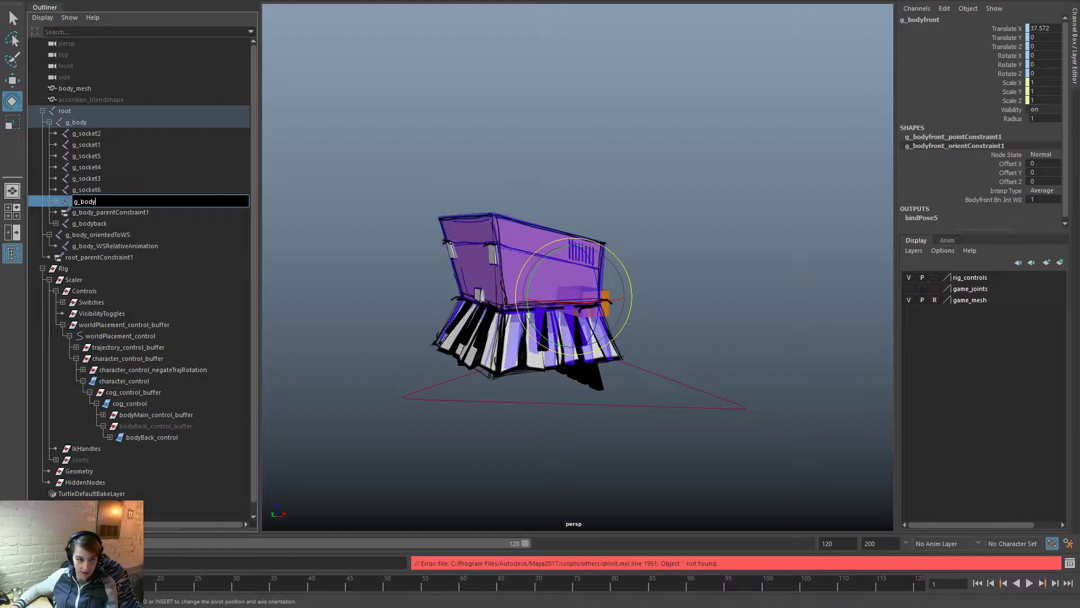
pyautogui.press('Return')
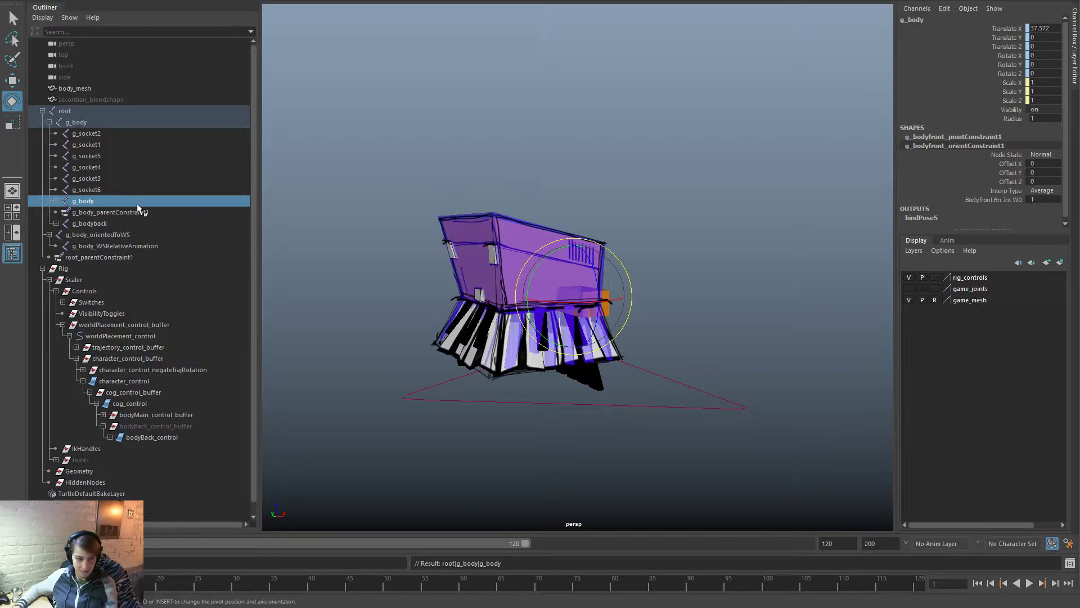
pyautogui.doubleClick(128, 200)
pyautogui.click(129, 200)
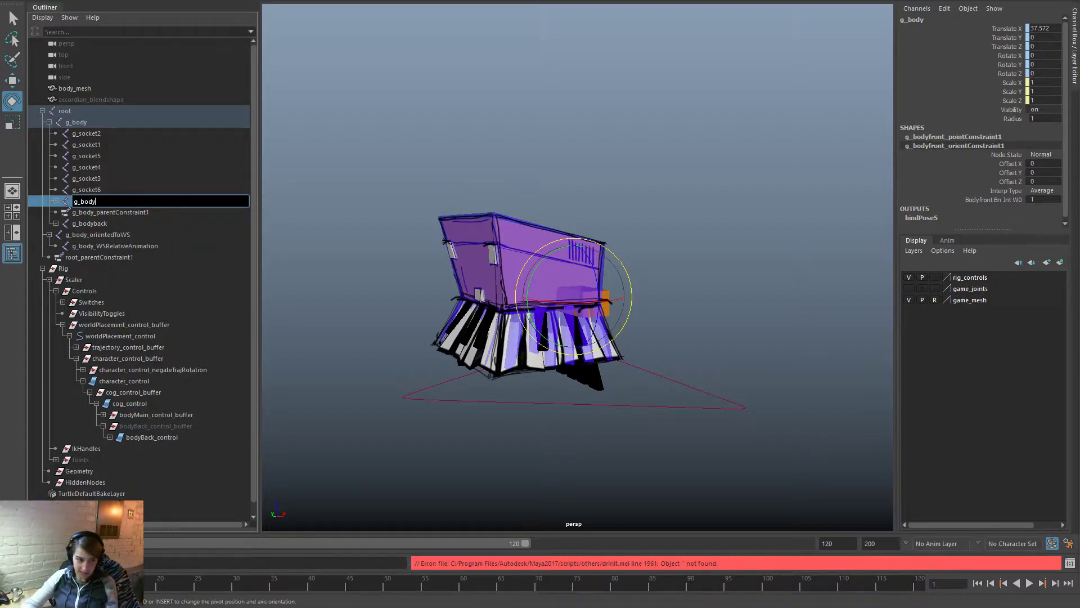
pyautogui.write('_skinned')
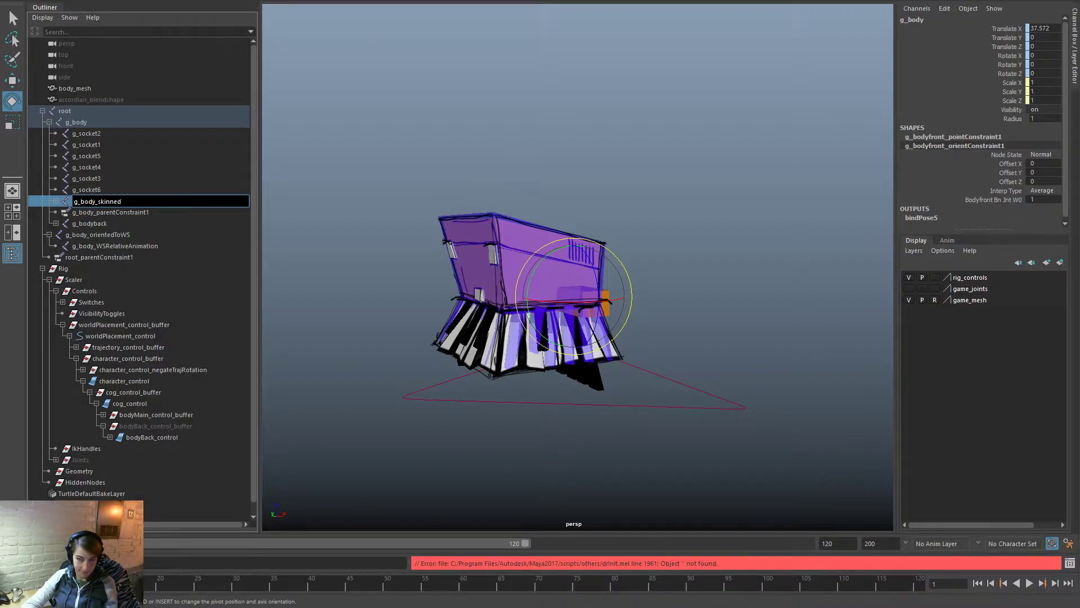
pyautogui.press('Return')
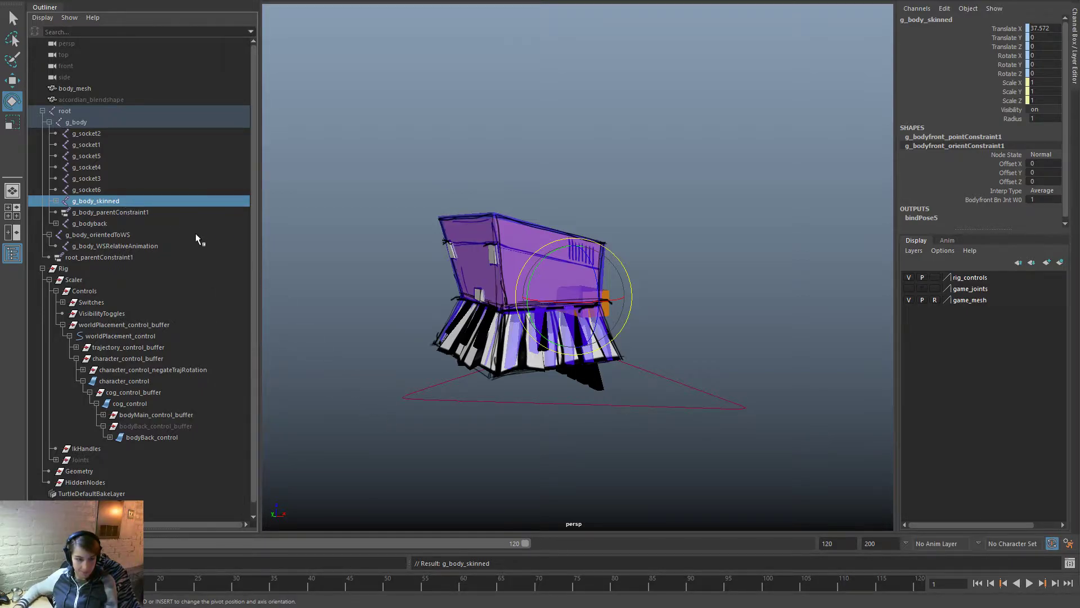
# Step: Try moving the g_body_skinned joint in the viewport, and undo the move
pyautogui.press('w')
pyautogui.moveTo(585, 327); pyautogui.dragTo(723, 241, button='middle')
pyautogui.moveTo(723, 241); pyautogui.dragTo(692, 251)
pyautogui.hotkey('ctrl', 'z')
# Step: Check the g_body joint and the body_mesh object in the scene
pyautogui.click(79, 123)
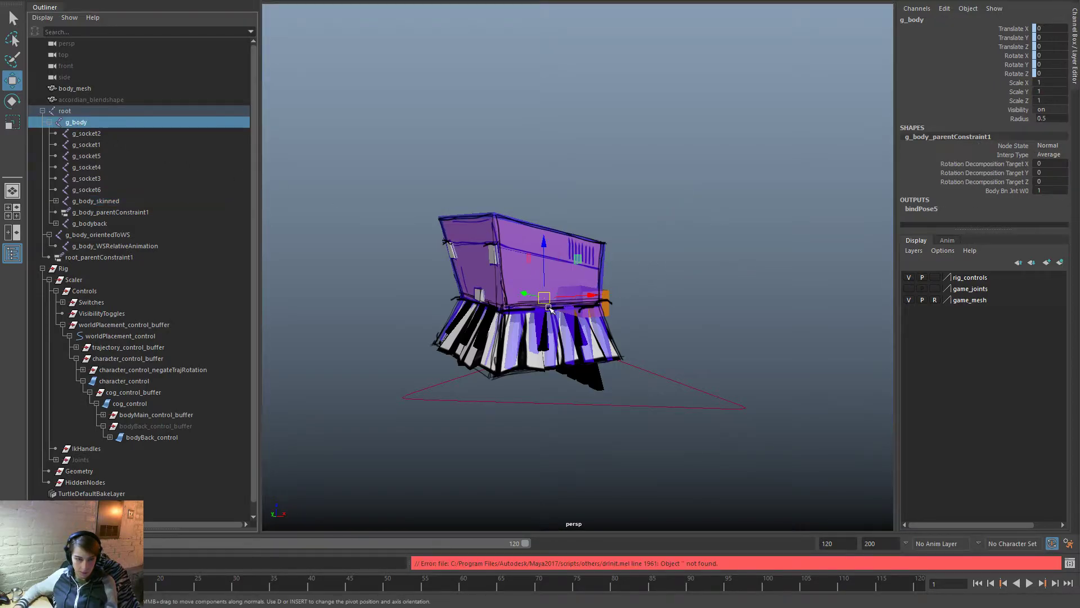
pyautogui.click(649, 299)
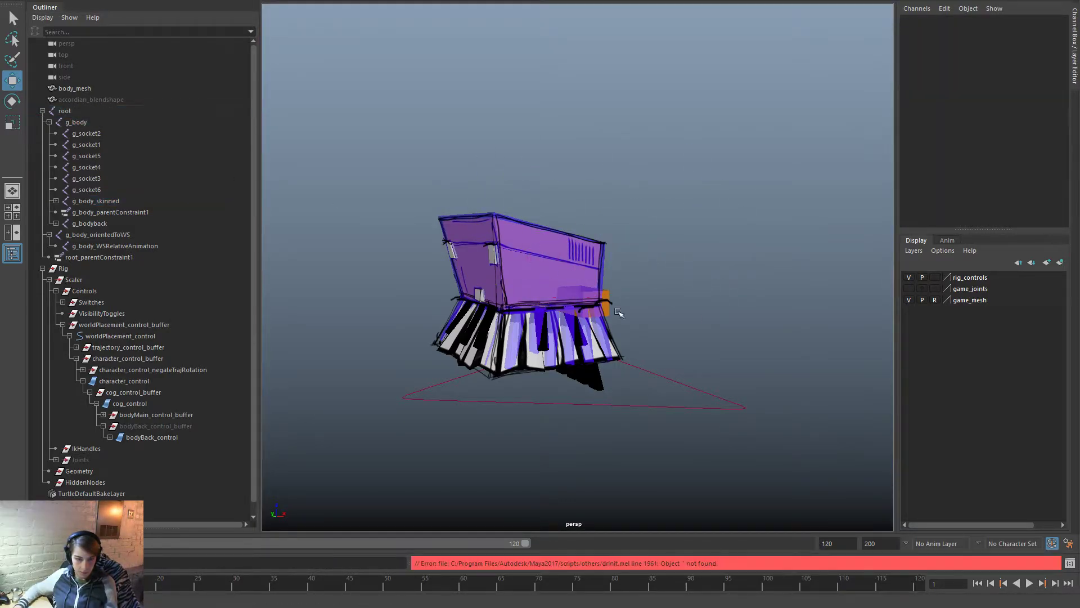
pyautogui.click(477, 372)
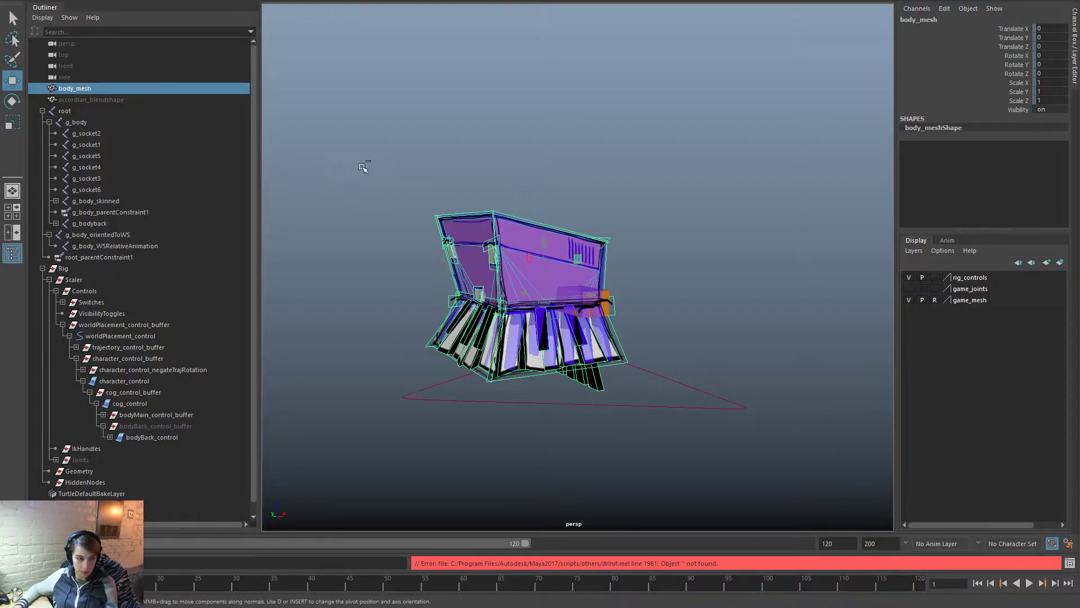
# Step: Undo the rename of the g_body_skinned joint and restore the selection of body_mesh
pyautogui.hotkey('ctrl', 'z')
pyautogui.hotkey('ctrl', 'z')
pyautogui.hotkey('ctrl', 'z')
pyautogui.hotkey('ctrl', 'z')
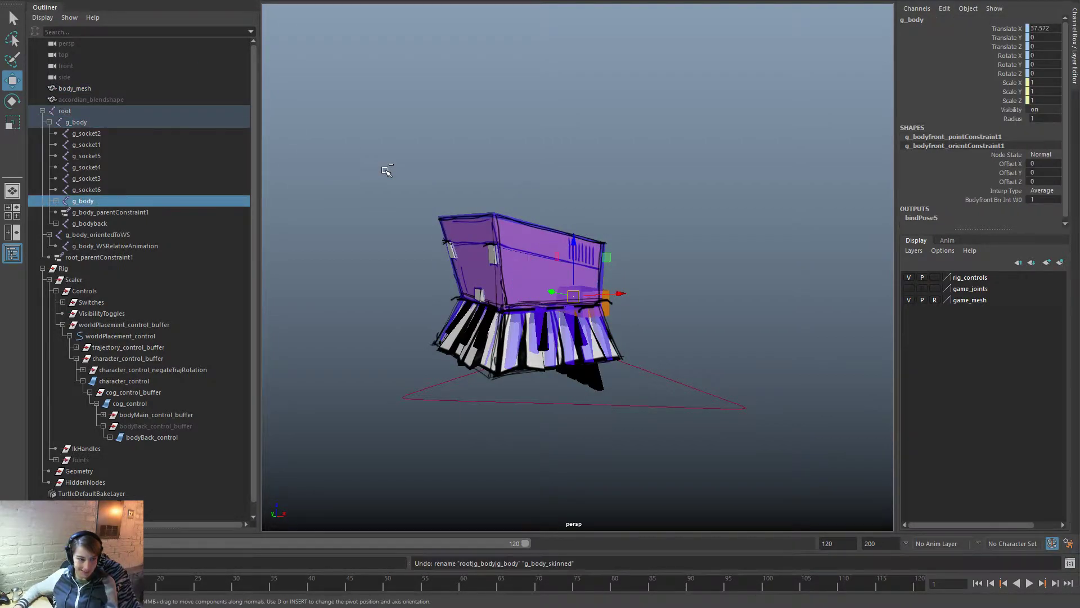
pyautogui.hotkey('ctrl', 'z')
pyautogui.hotkey('ctrl', 'z')
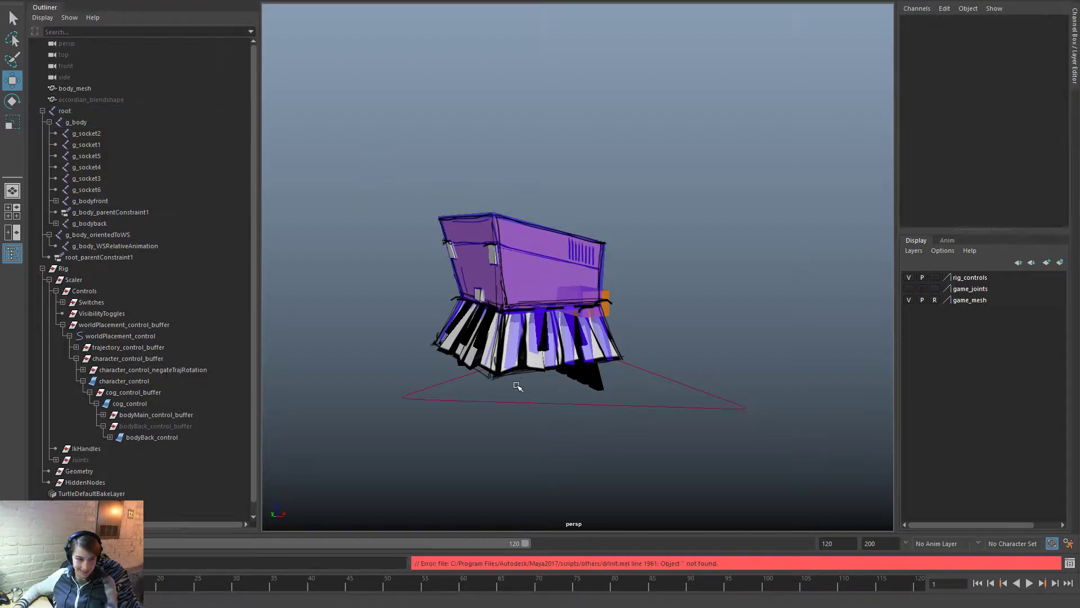
pyautogui.hotkey('ctrl', 'z')
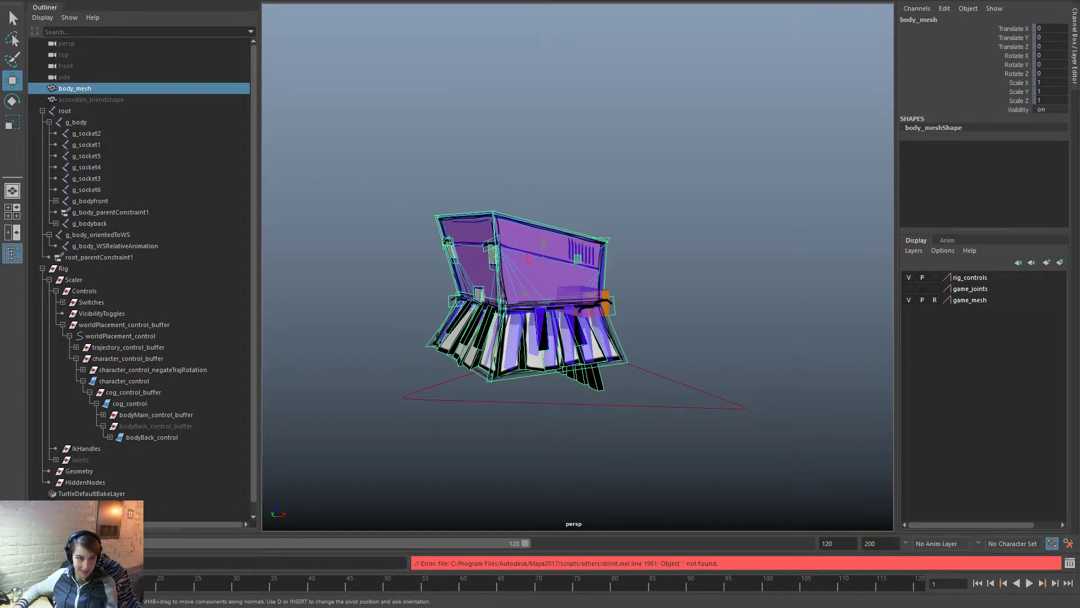
pyautogui.hotkey('ctrl', 'z')
pyautogui.click(113, 100)
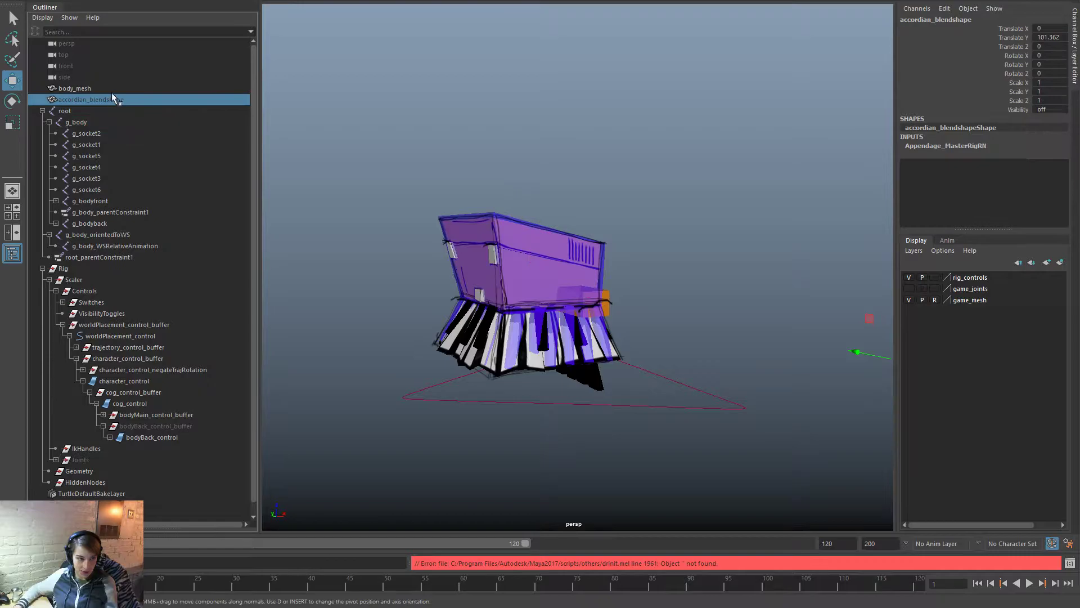
pyautogui.hotkey('ctrl', 'z')
# Step: Load the saved skin weights file Weights.ma from the Bodies folder onto body_mesh
pyautogui.hotkey('ctrl', 'o')
pyautogui.click(495, 277)
pyautogui.press('w')
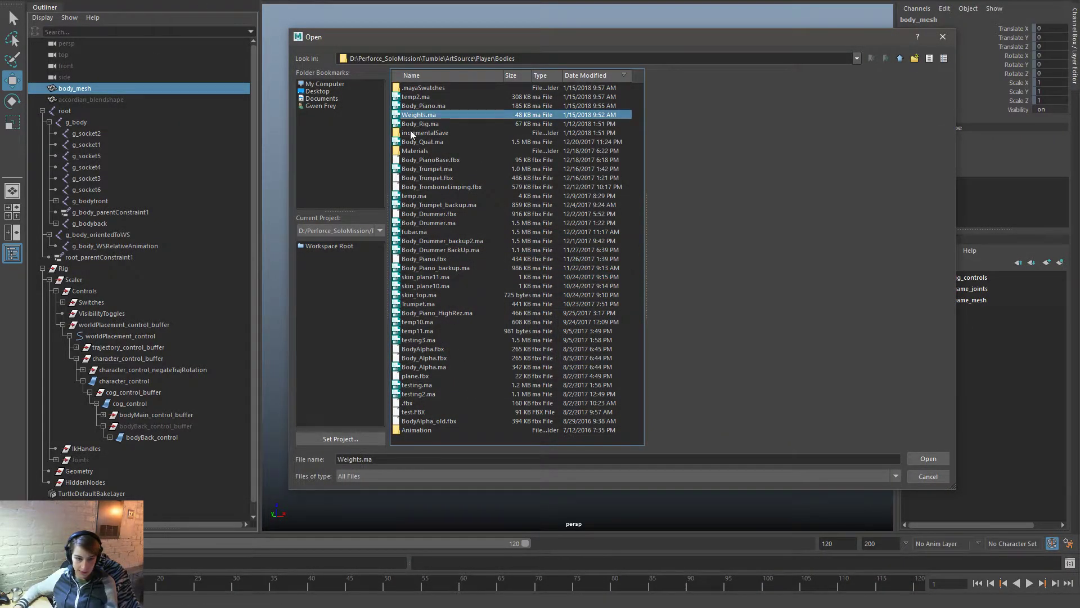
pyautogui.click(929, 459)
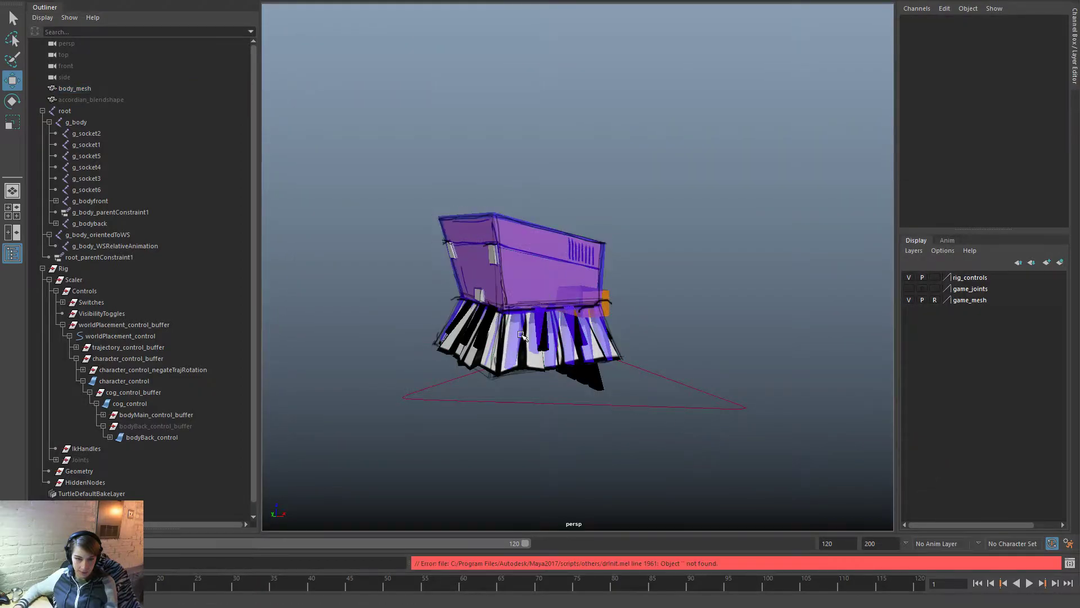
# Step: Try moving the g_bodyfront joint in the viewport to test the skinning, and undo the move
pyautogui.click(127, 201)
pyautogui.moveTo(570, 295); pyautogui.dragTo(653, 231)
pyautogui.hotkey('ctrl', 'z')
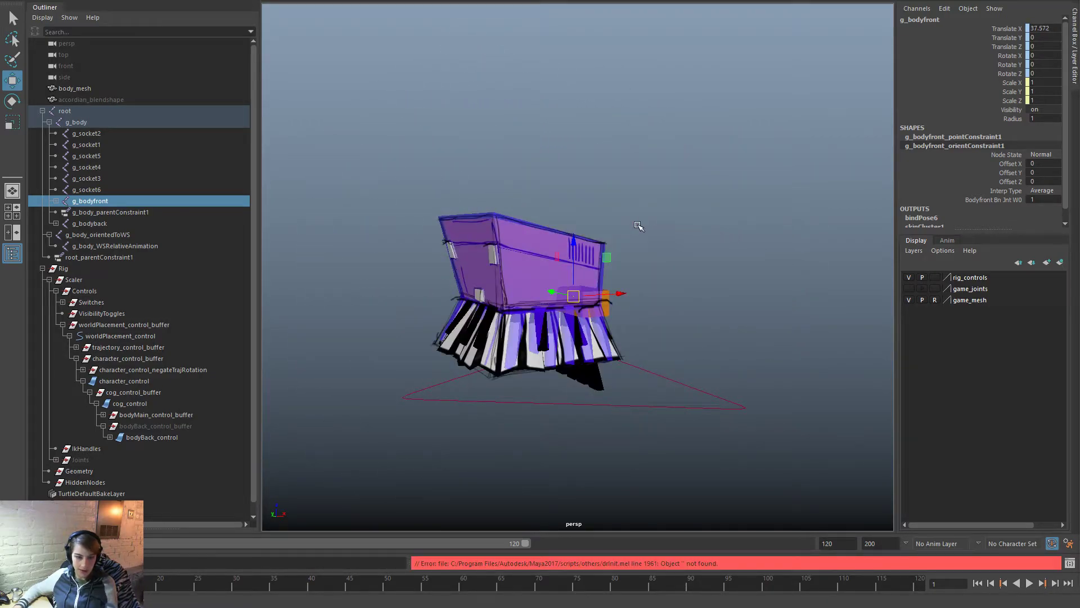
# Step: Rename the g_bodyfront joint to g_body_skinned
pyautogui.doubleClick(107, 203)
pyautogui.moveTo(94, 202); pyautogui.dragTo(218, 218)
pyautogui.write('_skik')
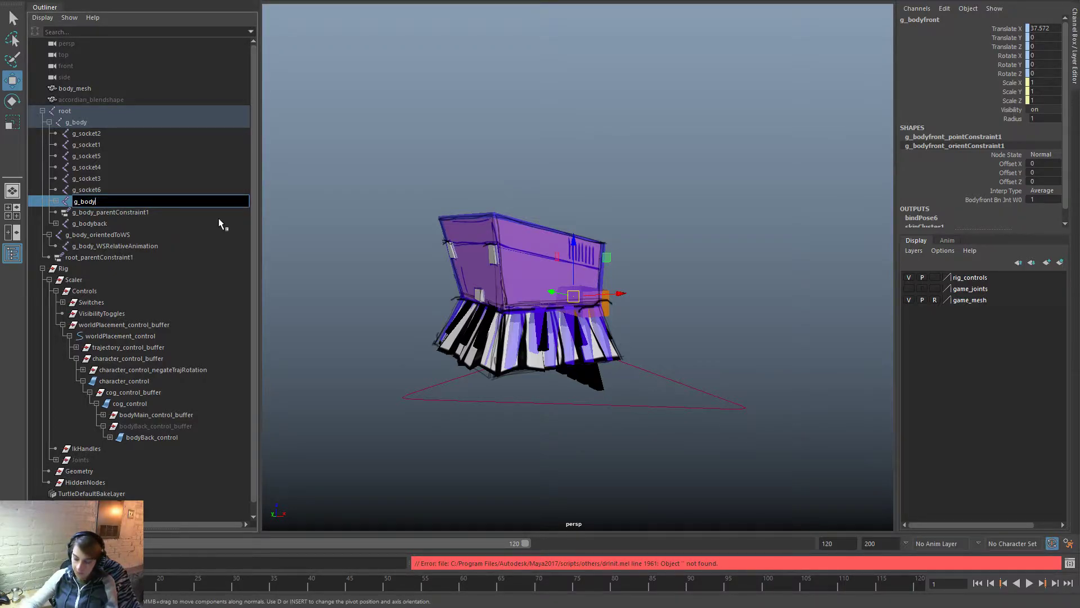
pyautogui.press('BackSpace')
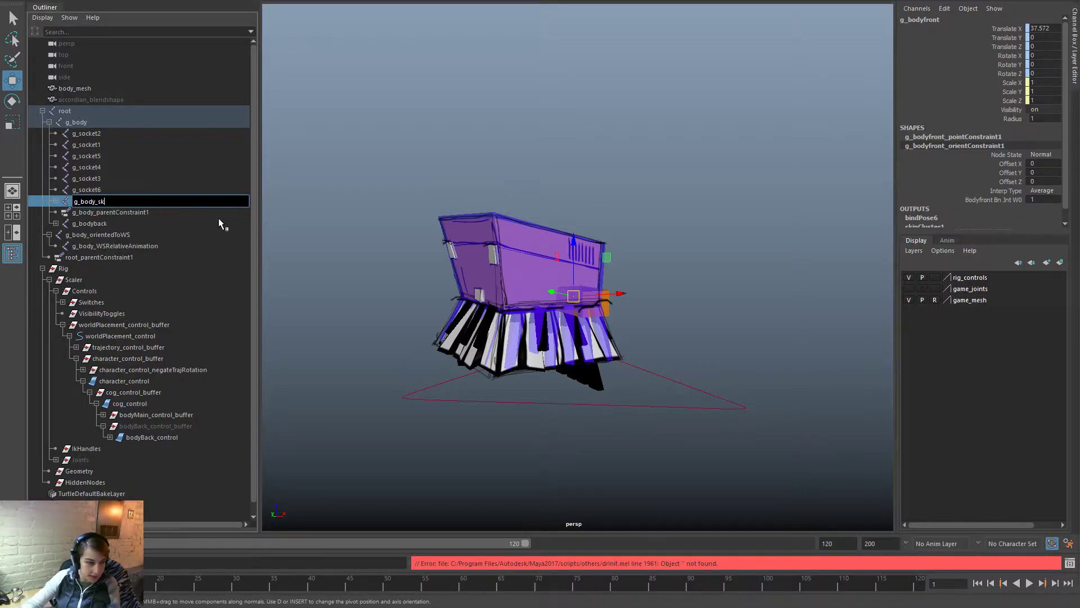
pyautogui.write('inned')
pyautogui.press('Return')
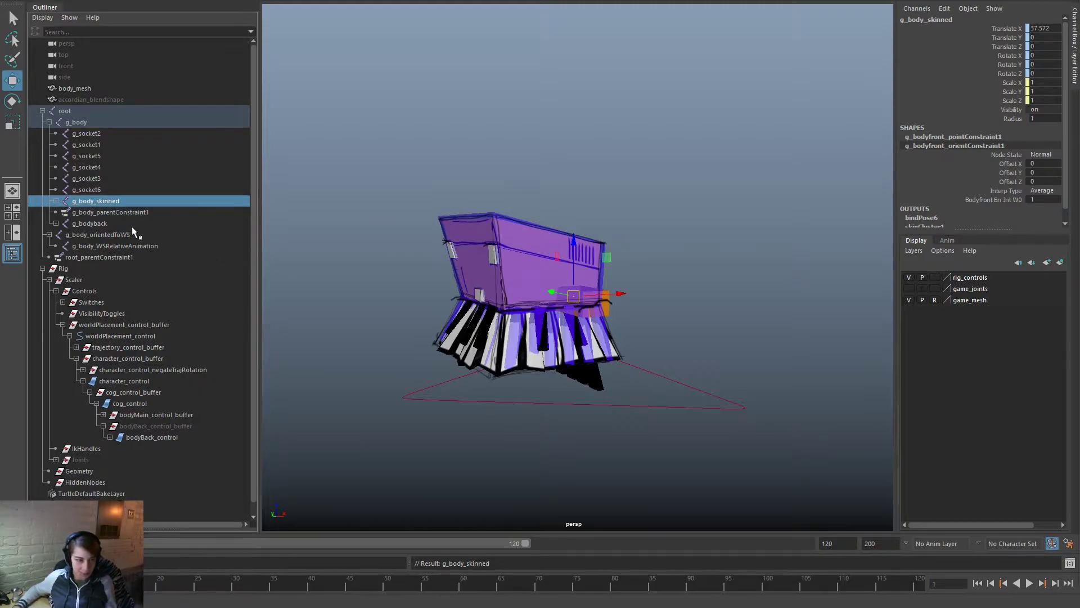
# Step: Examine the child joints of g_body_skinned and g_bodyback, including g_frontSkirt_a, and collapse both hierarchies again
pyautogui.click(54, 201)
pyautogui.click(120, 210)
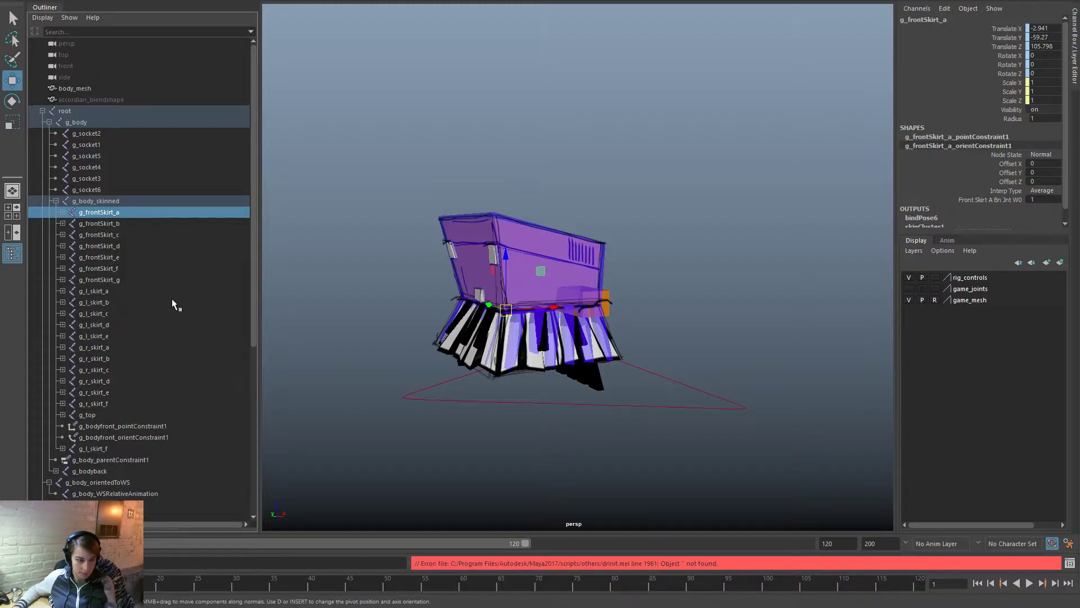
pyautogui.moveTo(494, 352)
pyautogui.keyDown('alt'); pyautogui.mouseDown()
pyautogui.moveTo(560, 358)
pyautogui.moveTo(507, 360)
pyautogui.mouseUp(); pyautogui.keyUp('alt')
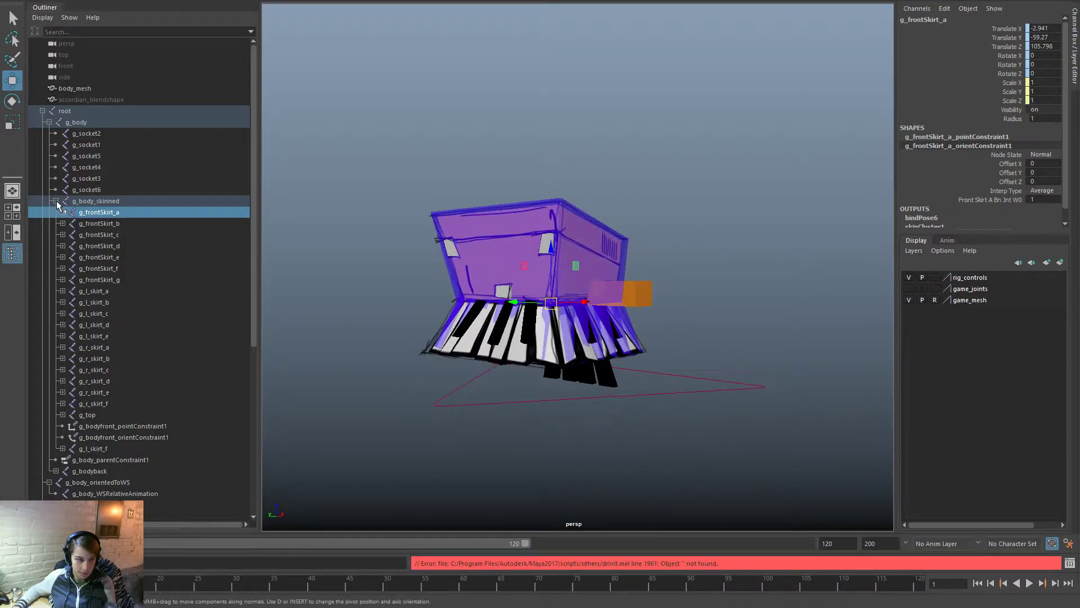
pyautogui.click(56, 201)
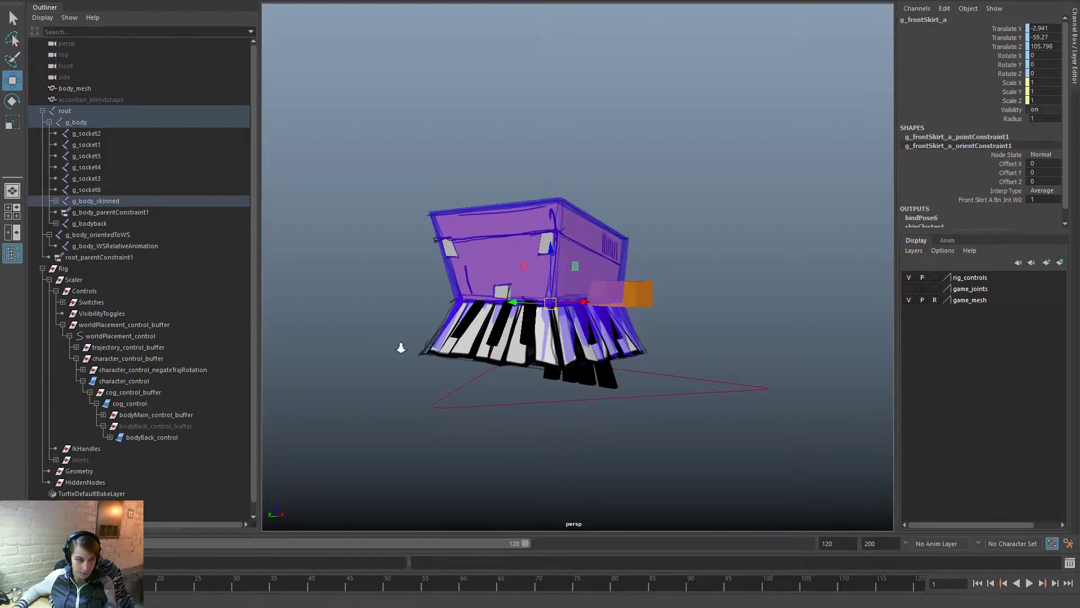
pyautogui.scroll(2, 401, 345)
pyautogui.click(55, 223)
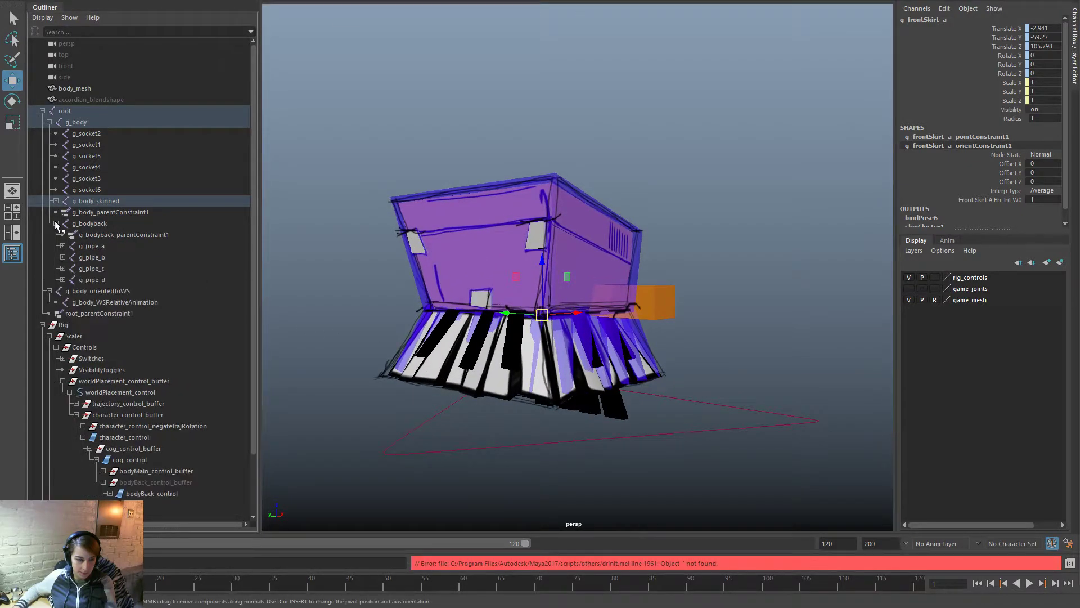
pyautogui.click(55, 224)
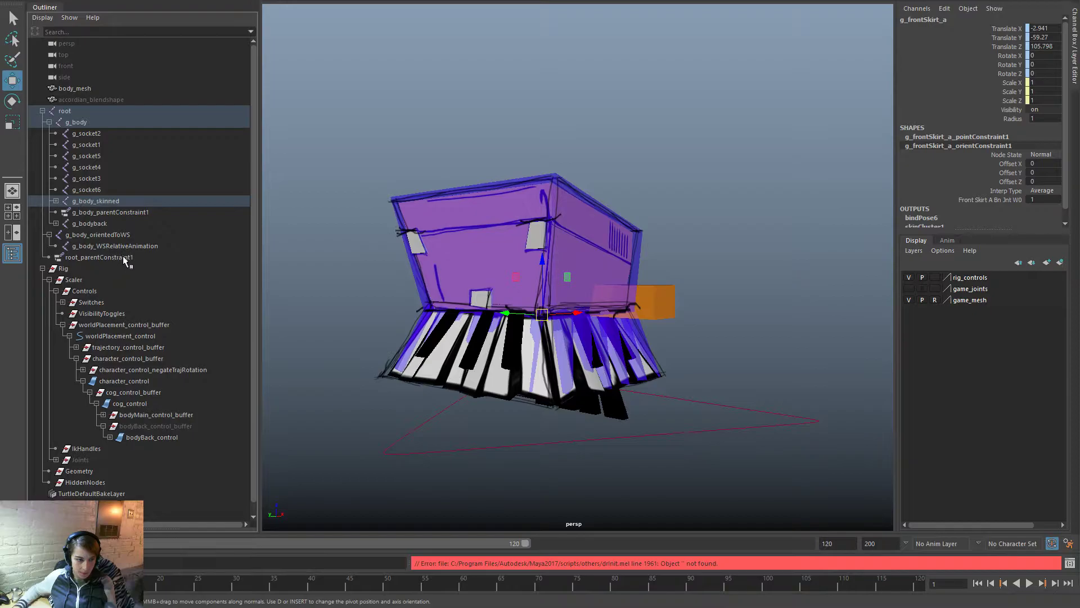
# Step: Try duplicating the six g_socket joints under g_body all at once, and undo the duplication
pyautogui.click(104, 192)
pyautogui.keyDown('shift'); pyautogui.click(109, 134); pyautogui.keyUp('shift')
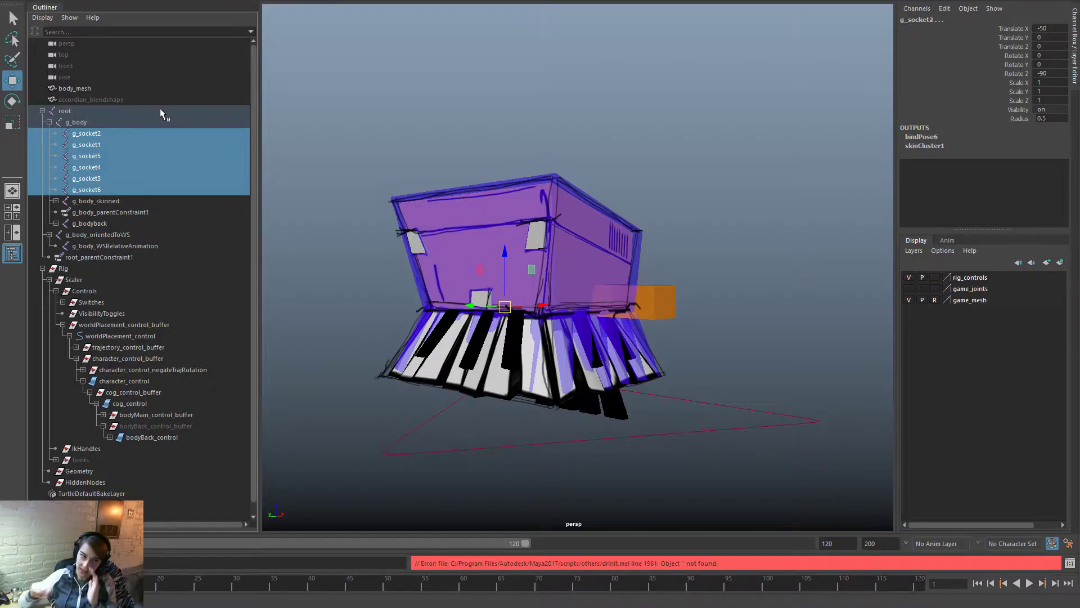
pyautogui.click(55, 201)
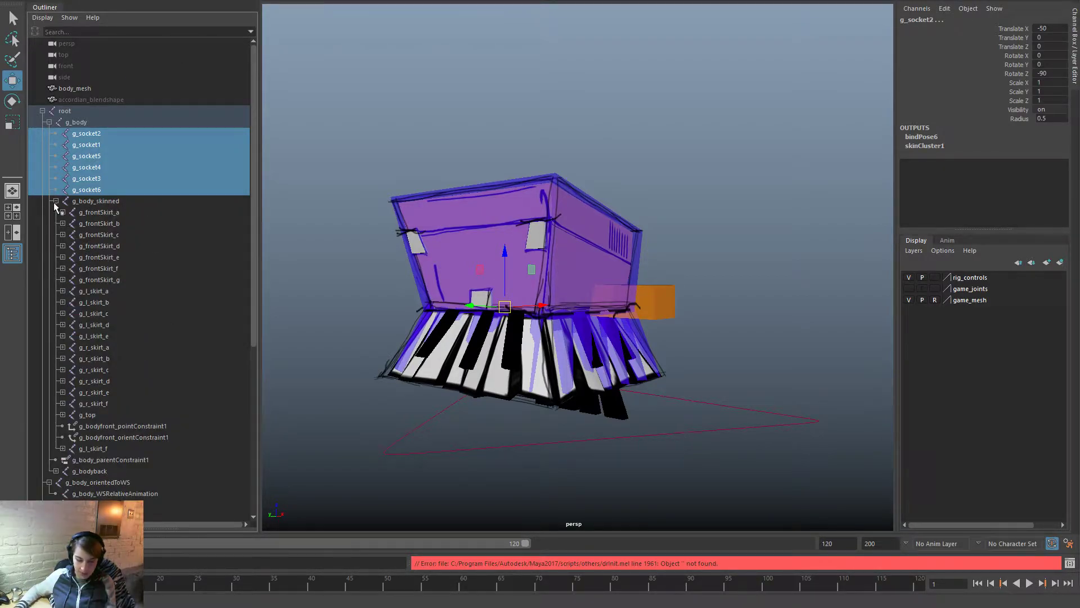
pyautogui.click(111, 137)
pyautogui.keyDown('shift'); pyautogui.click(114, 190); pyautogui.keyUp('shift')
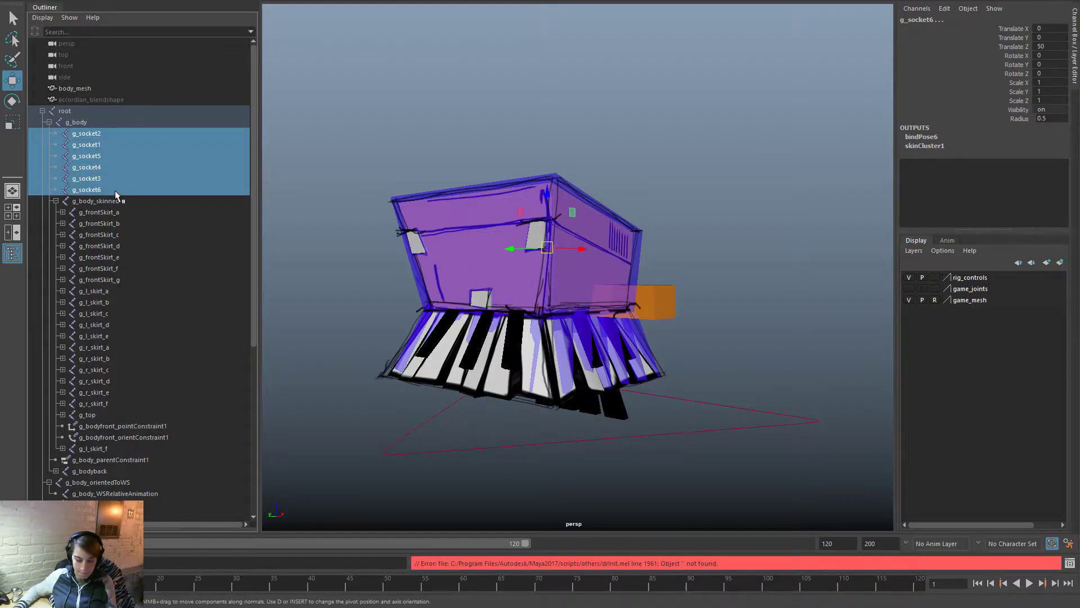
pyautogui.hotkey('ctrl', 'd')
pyautogui.scroll(-8, 123, 341)
pyautogui.scroll(5, 99, 307)
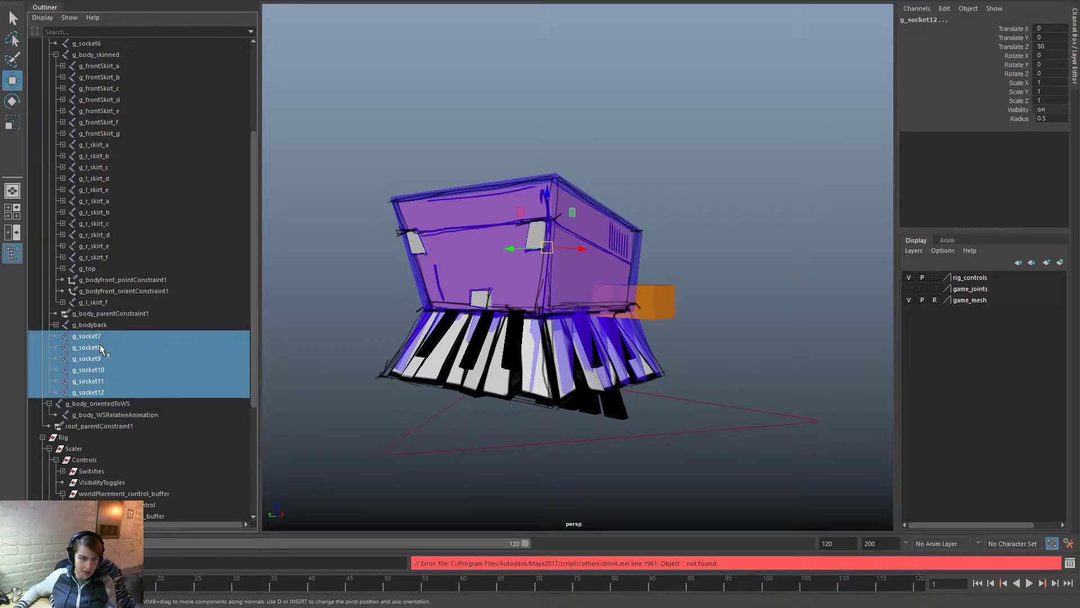
pyautogui.scroll(4, 100, 344)
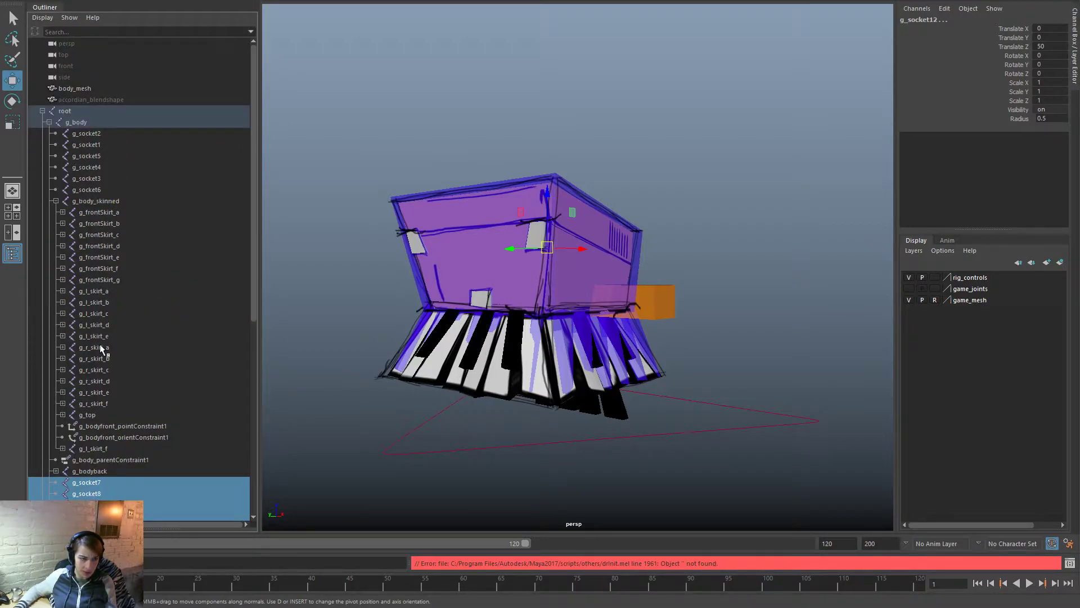
pyautogui.scroll(-3, 99, 343)
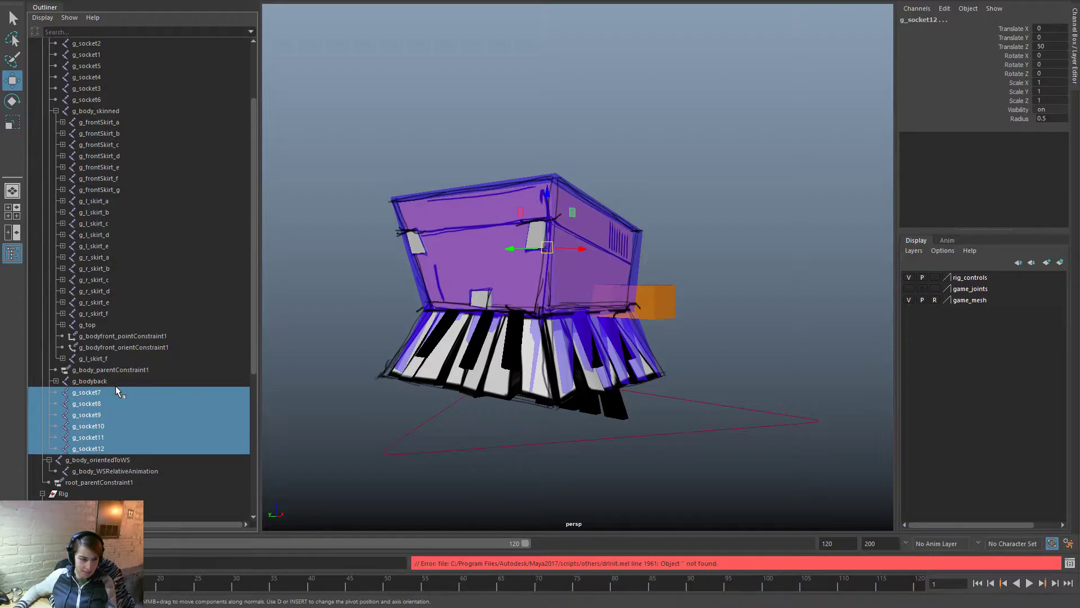
pyautogui.hotkey('ctrl', 'z')
pyautogui.scroll(3, 116, 264)
# Step: Duplicate the g_socket2 joint as g_socket2_skinned and parent the copy under g_body_skinned
pyautogui.click(116, 260)
pyautogui.click(117, 134)
pyautogui.hotkey('ctrl', 'd')
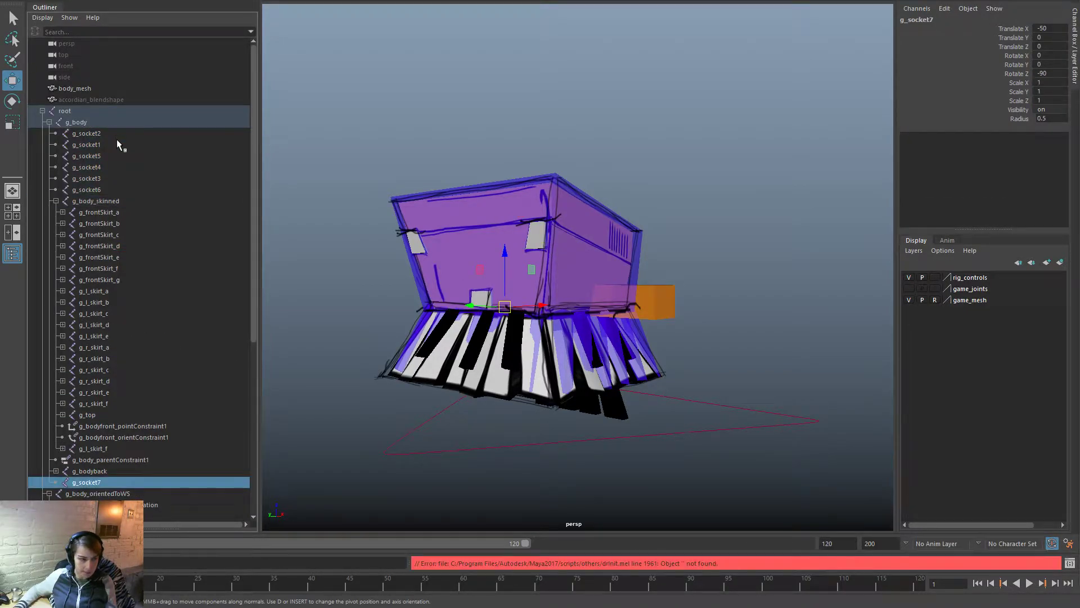
pyautogui.doubleClick(87, 481)
pyautogui.write('g_socket')
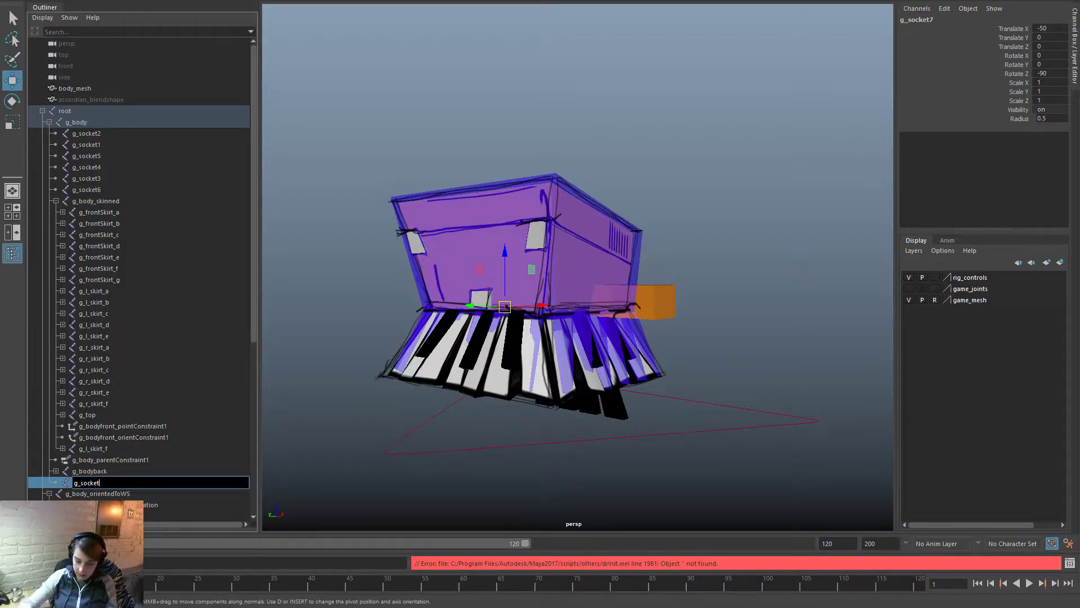
pyautogui.write('2_skinned')
pyautogui.press('Return')
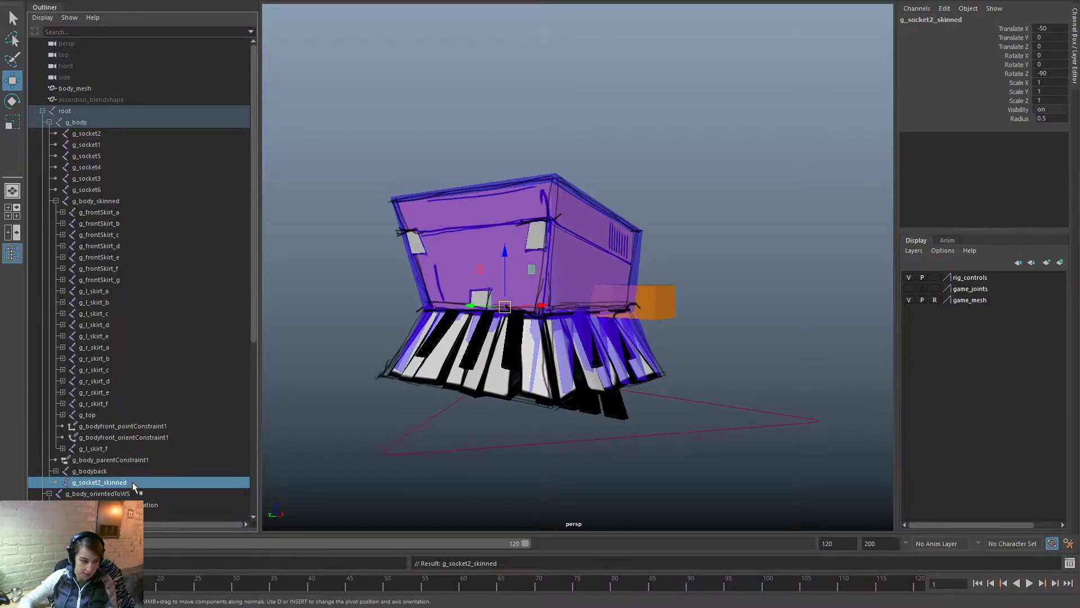
pyautogui.moveTo(113, 212); pyautogui.dragTo(112, 202, button='middle')
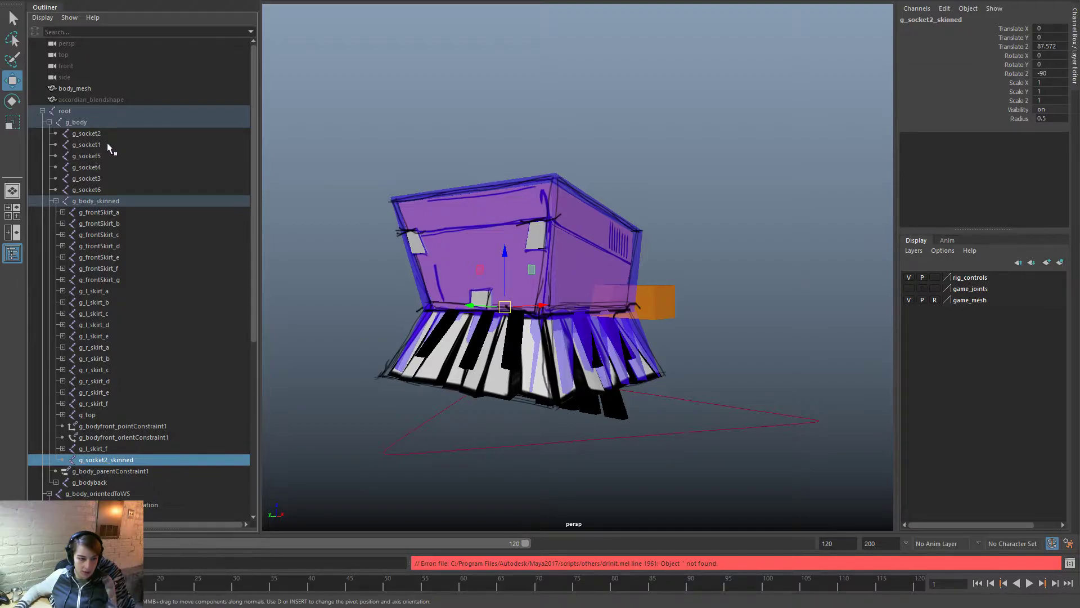
# Step: Duplicate the g_socket1 joint and rename the copy g_socket1_skinned
pyautogui.click(86, 145)
pyautogui.hotkey('ctrl', 'd')
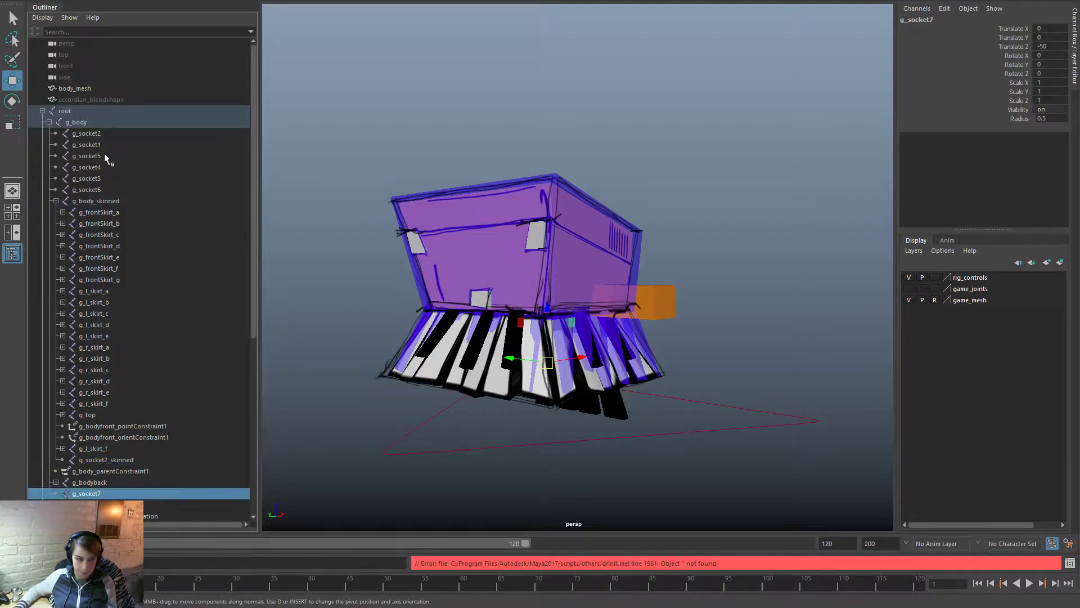
pyautogui.doubleClick(88, 494)
pyautogui.press('BackSpace')
pyautogui.write('_1')
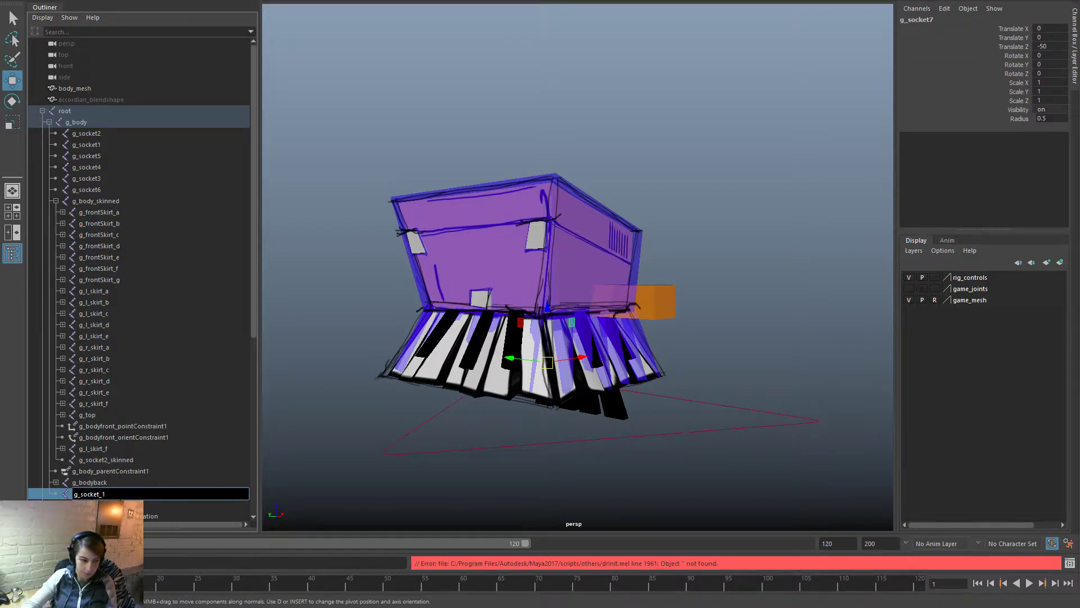
pyautogui.press('BackSpace')
pyautogui.press('BackSpace')
pyautogui.write('1_skinned')
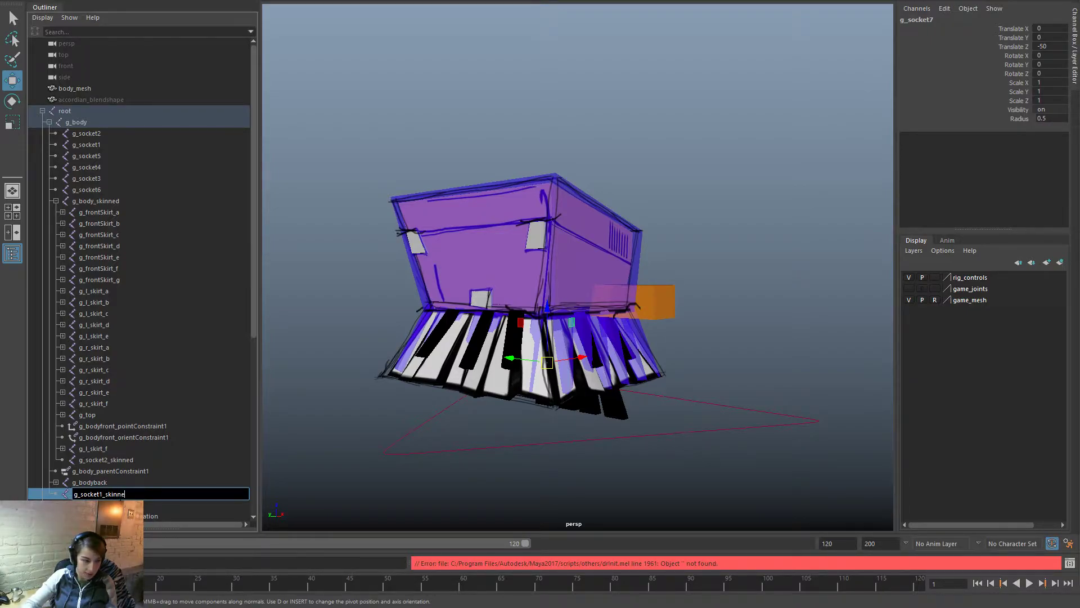
pyautogui.press('Return')
# Step: Duplicate the g_socket5 joint under g_body
pyautogui.click(92, 155)
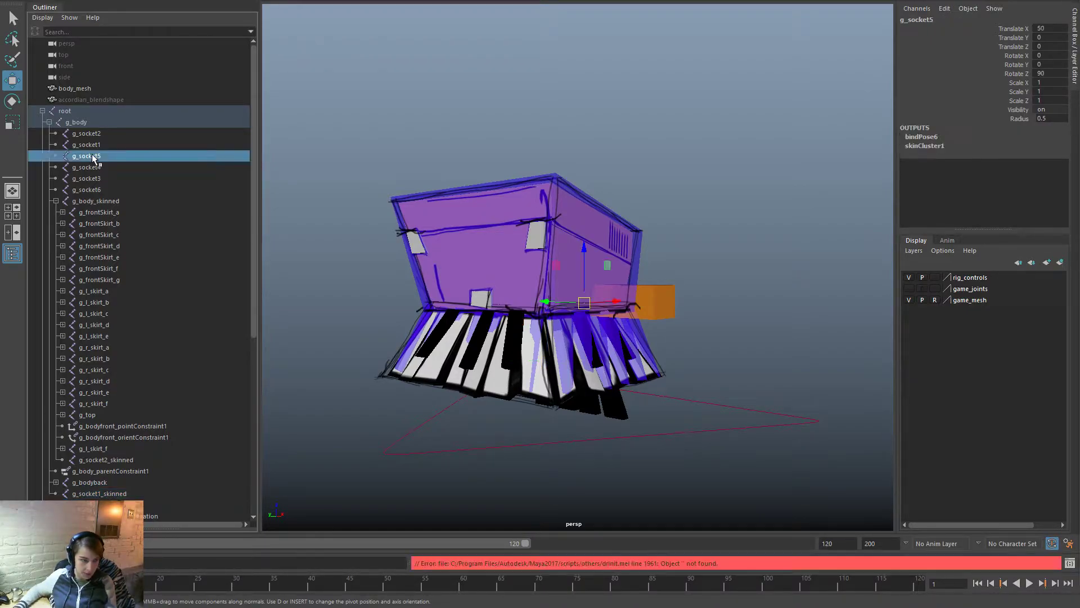
pyautogui.hotkey('ctrl', 'd')
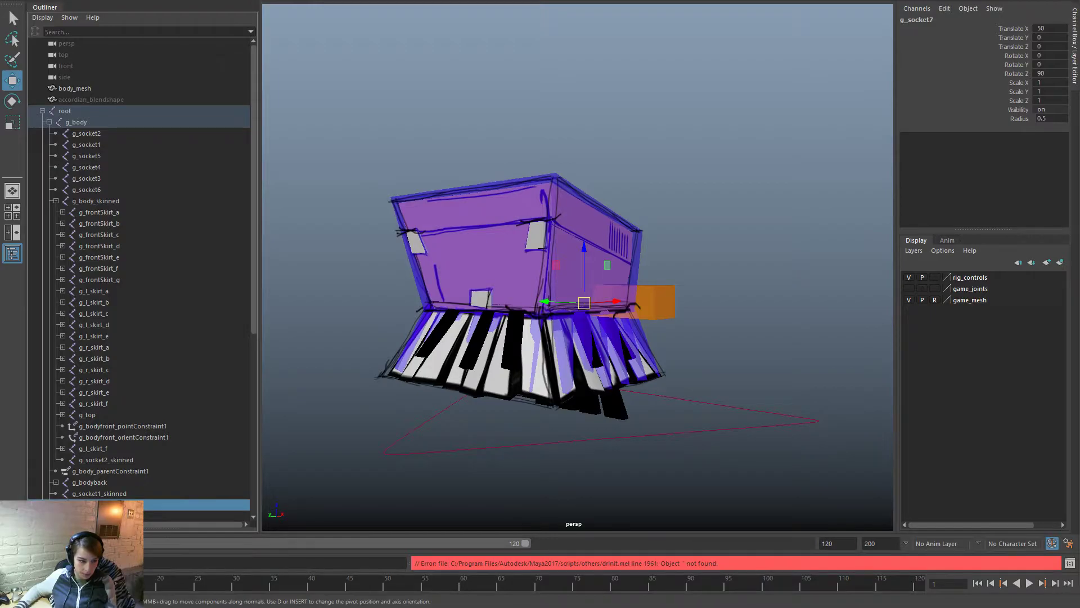
# Step: Rename the duplicated g_socket7 joint as g_socket5_skinned
pyautogui.doubleClick(87, 504)
pyautogui.write('g_socket5_skinned')
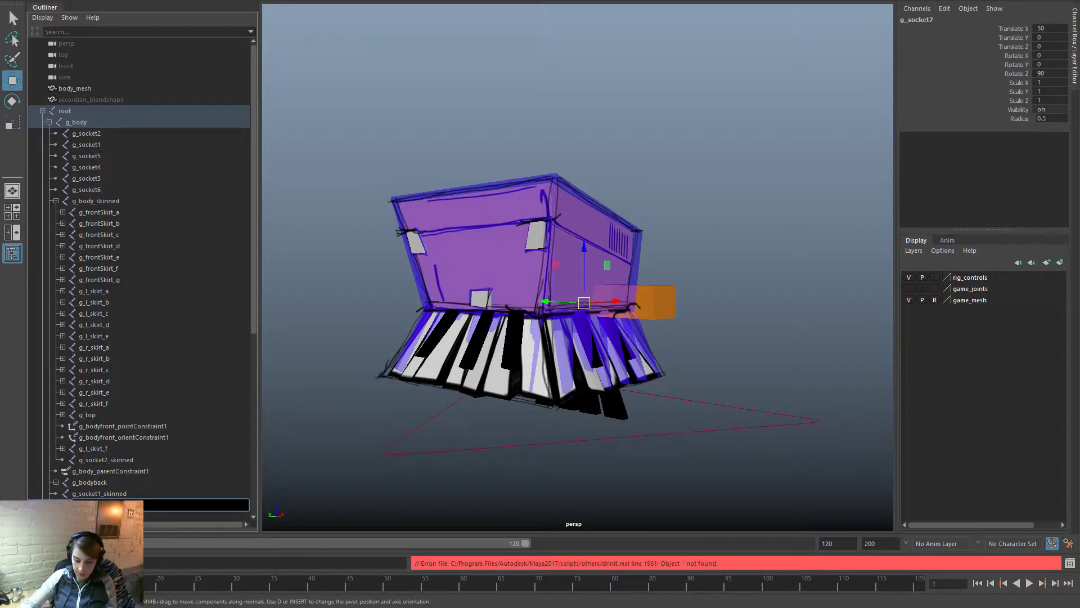
pyautogui.press('Return')
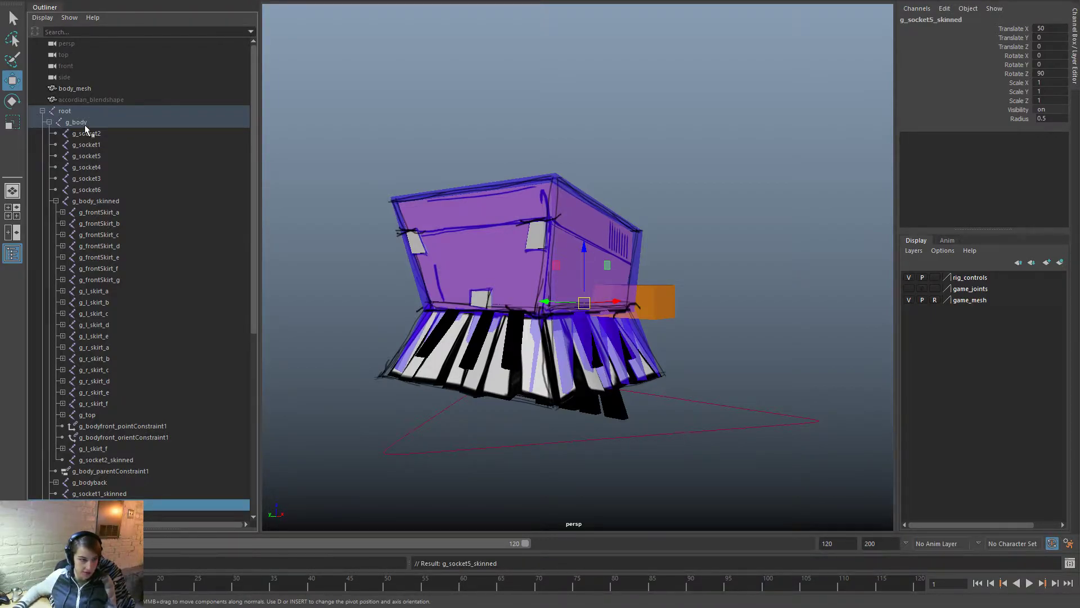
# Step: Reorder the g_socket joints under g_body into numerical order from g_socket1 to g_socket6
pyautogui.click(120, 145)
pyautogui.moveTo(99, 145); pyautogui.dragTo(100, 128, button='middle')
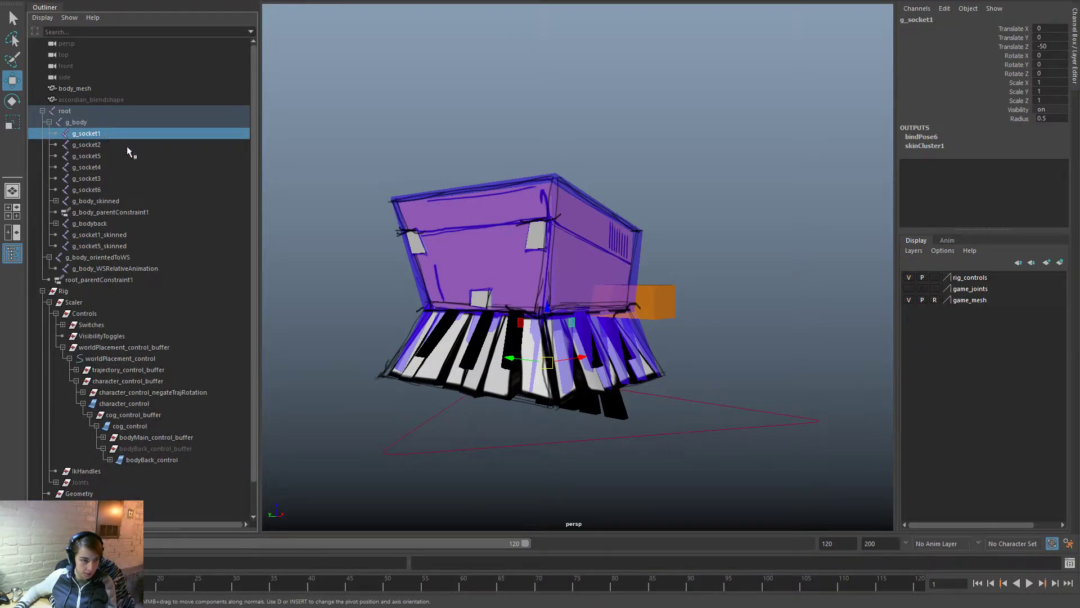
pyautogui.click(103, 180)
pyautogui.moveTo(110, 181)
pyautogui.mouseDown(button='middle')
pyautogui.moveTo(106, 143)
pyautogui.moveTo(107, 162)
pyautogui.mouseUp(button='middle')
pyautogui.hotkey('ctrl', 'z')
pyautogui.click(107, 178)
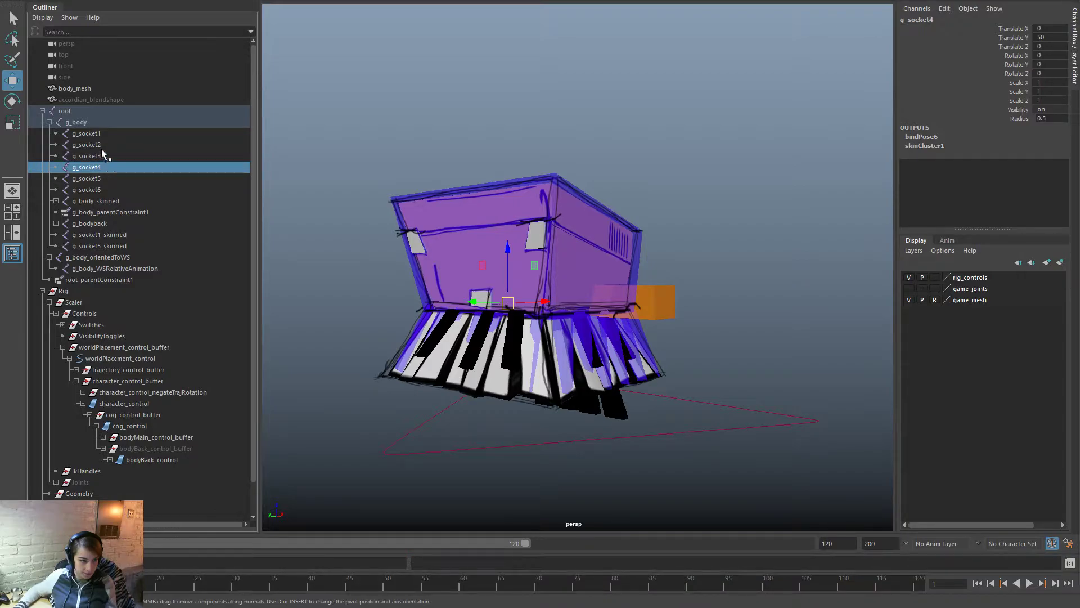
# Step: Duplicate the g_socket3 joint and rename the copy as g_socket3_skinned
pyautogui.click(102, 154)
pyautogui.scroll(-1, 137, 302)
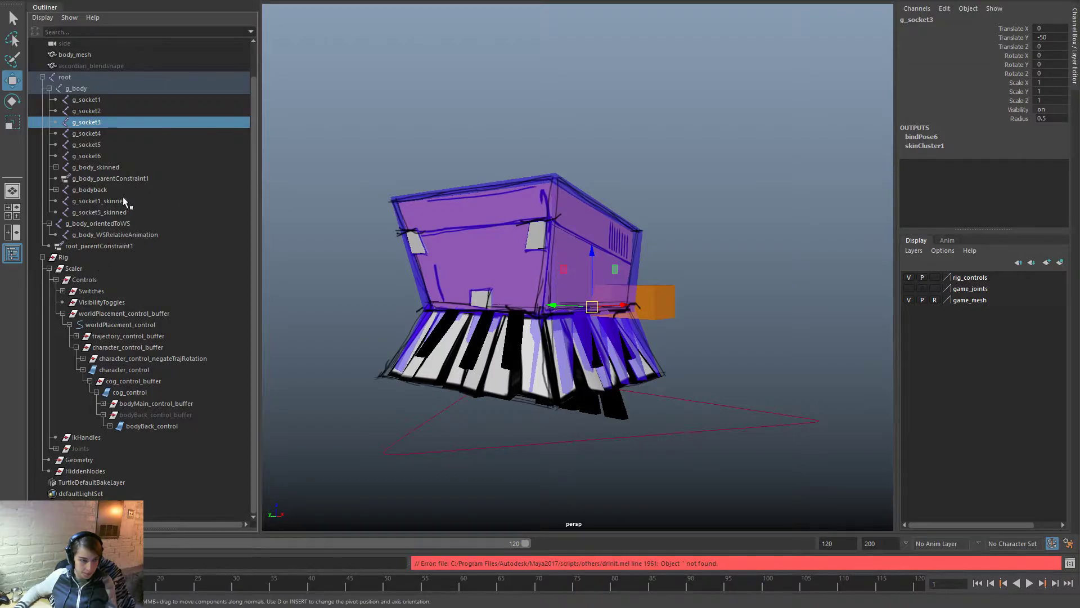
pyautogui.click(56, 167)
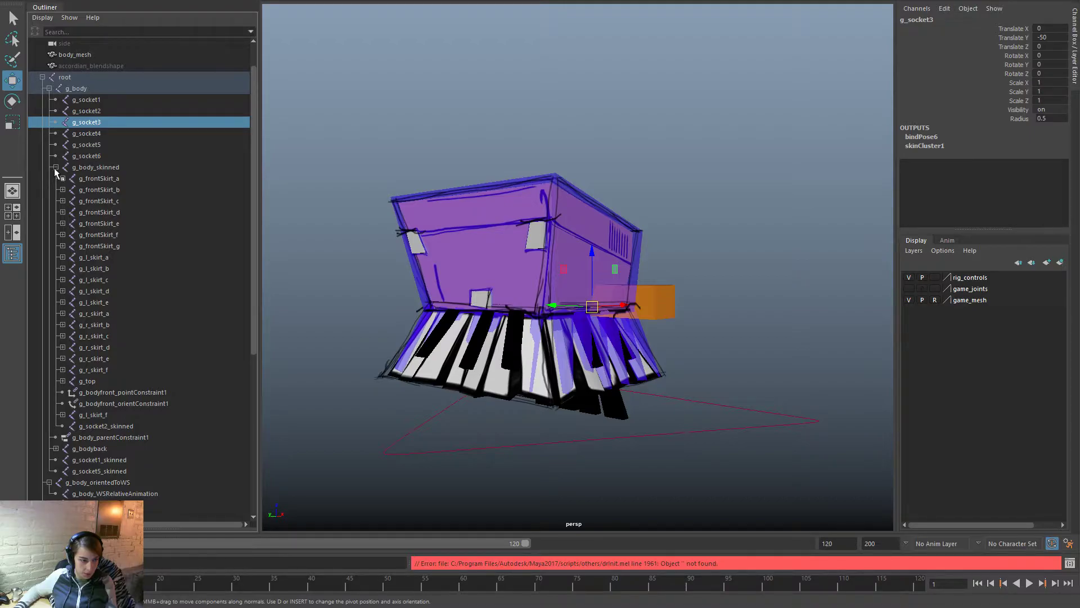
pyautogui.click(55, 167)
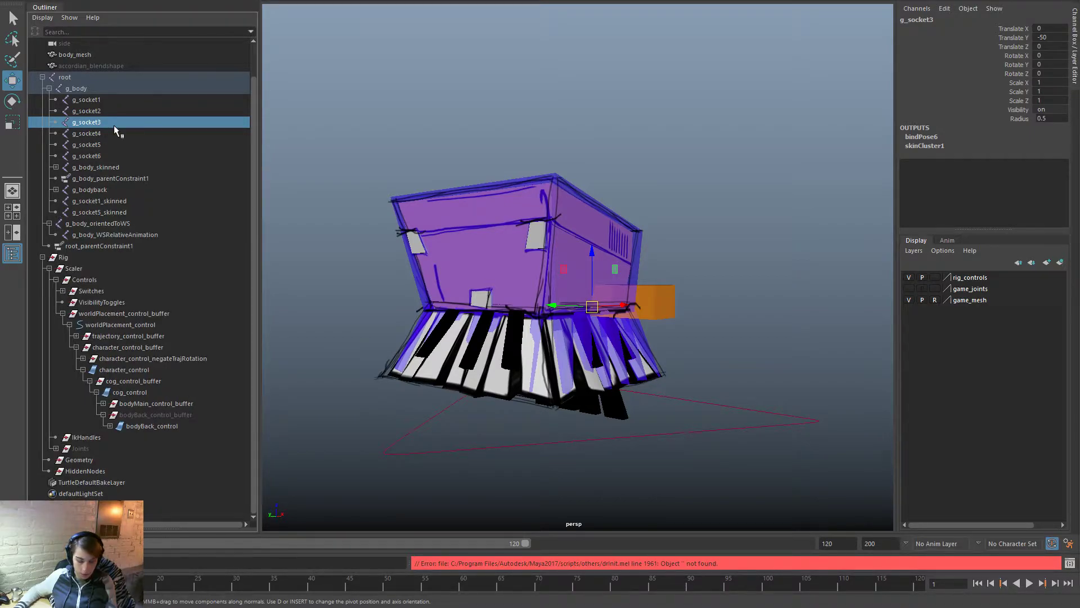
pyautogui.hotkey('ctrl', 'd')
pyautogui.doubleClick(99, 224)
pyautogui.write('g_socket3_ski')
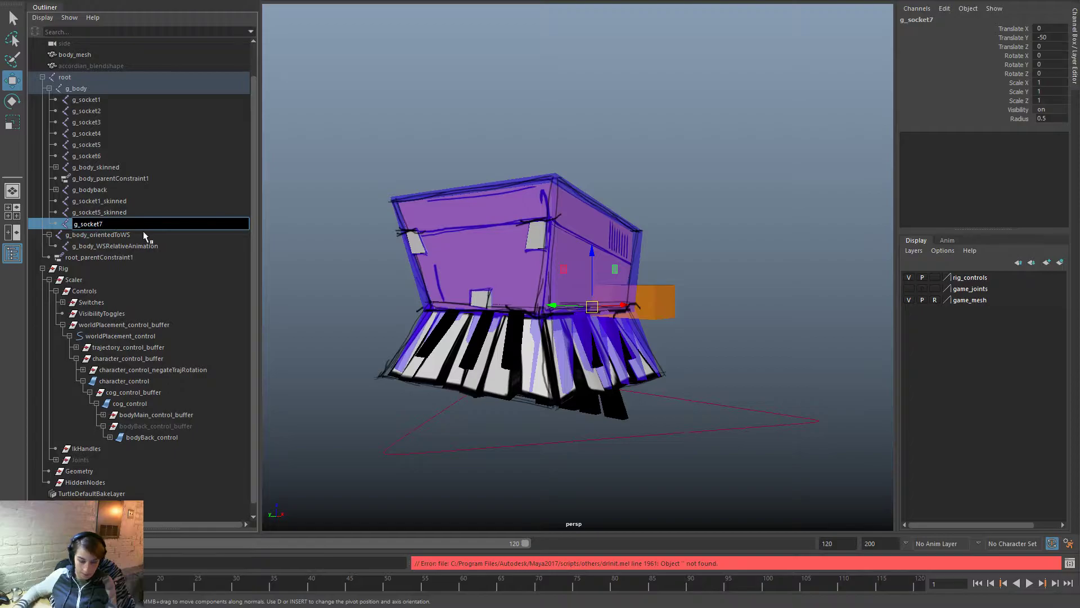
pyautogui.write('nned')
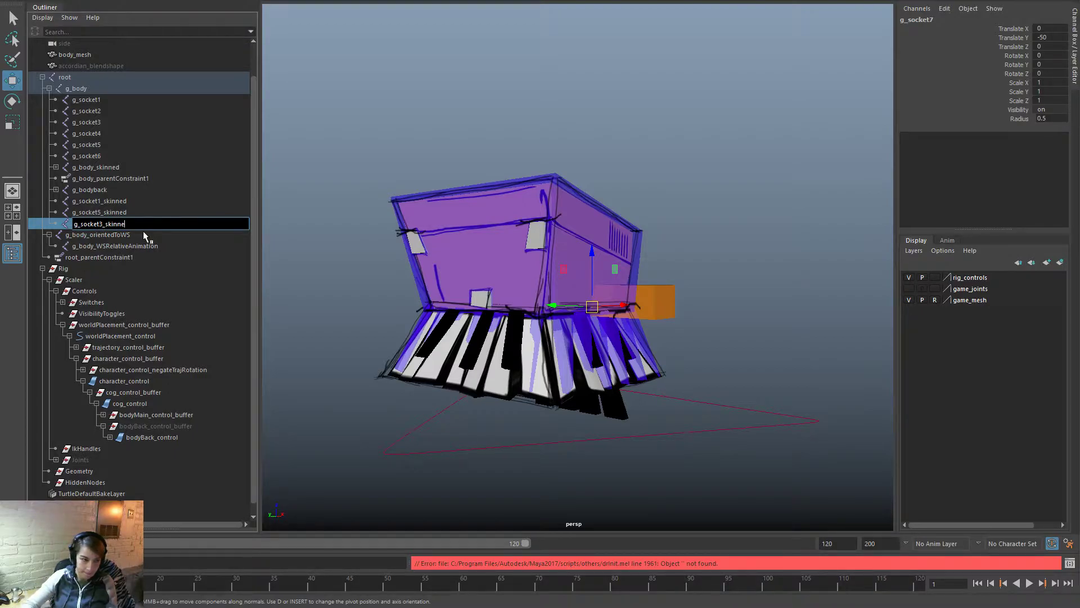
pyautogui.press('Return')
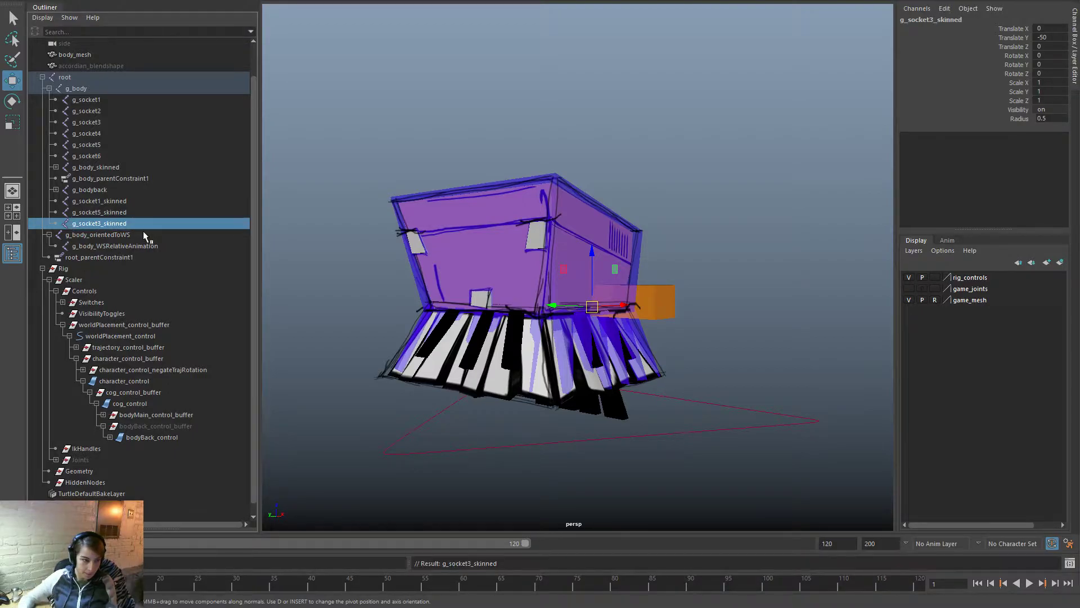
# Step: Duplicate the g_socket4 joint and rename the copy as g_socket4_skinned
pyautogui.click(101, 137)
pyautogui.hotkey('ctrl', 'd')
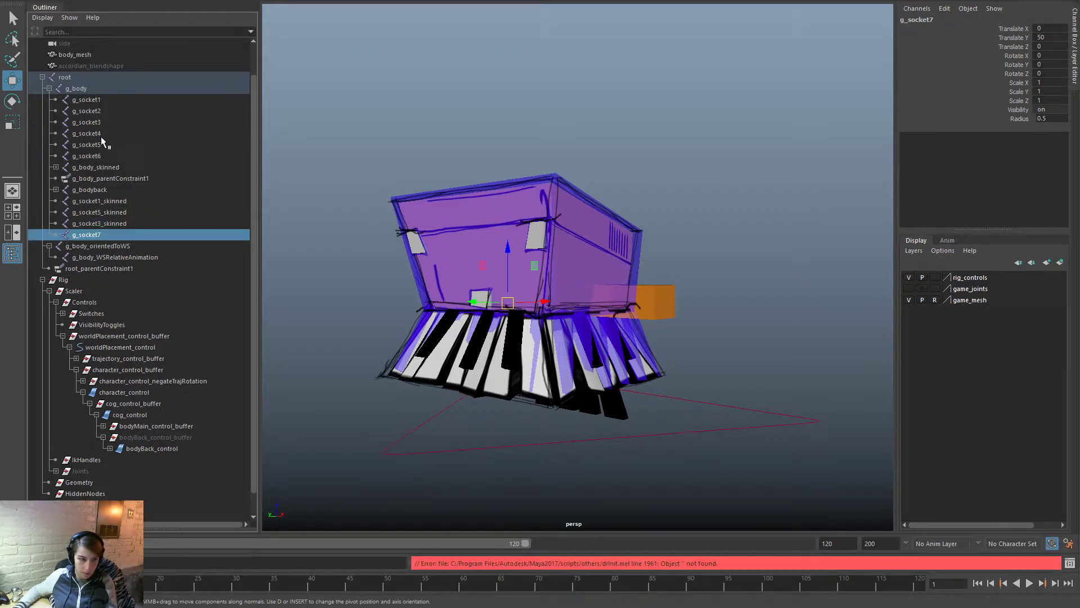
pyautogui.doubleClick(96, 240)
pyautogui.write('g_socket4_skinned')
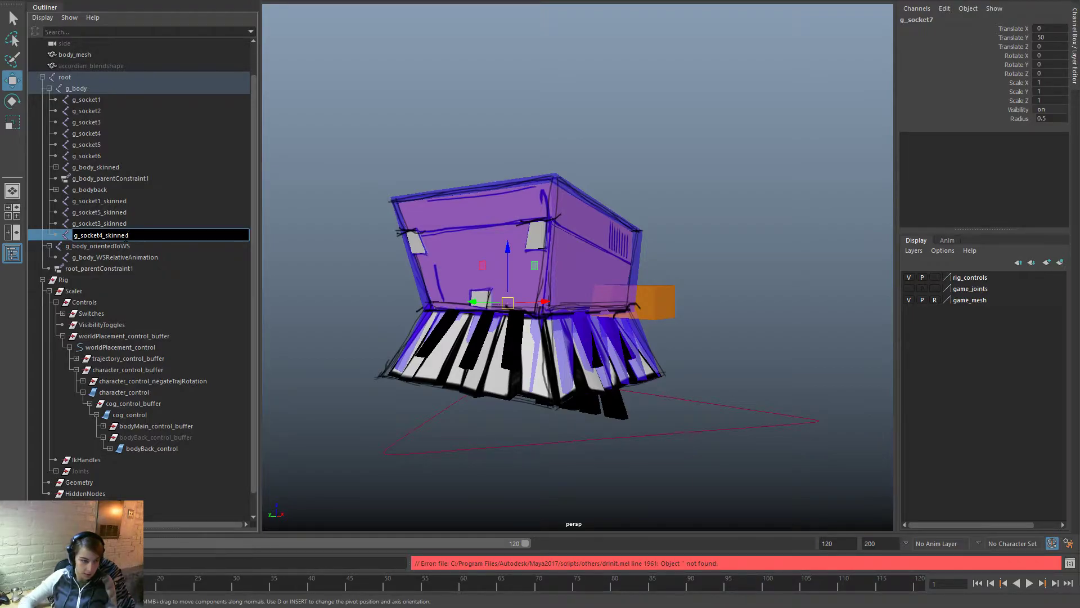
pyautogui.press('Return')
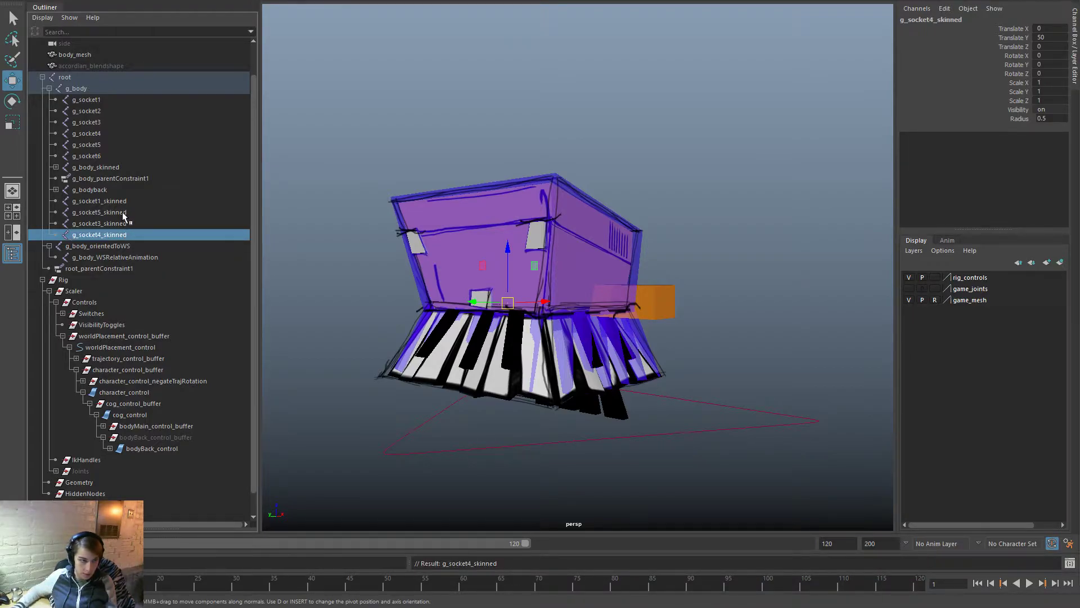
pyautogui.click(115, 146)
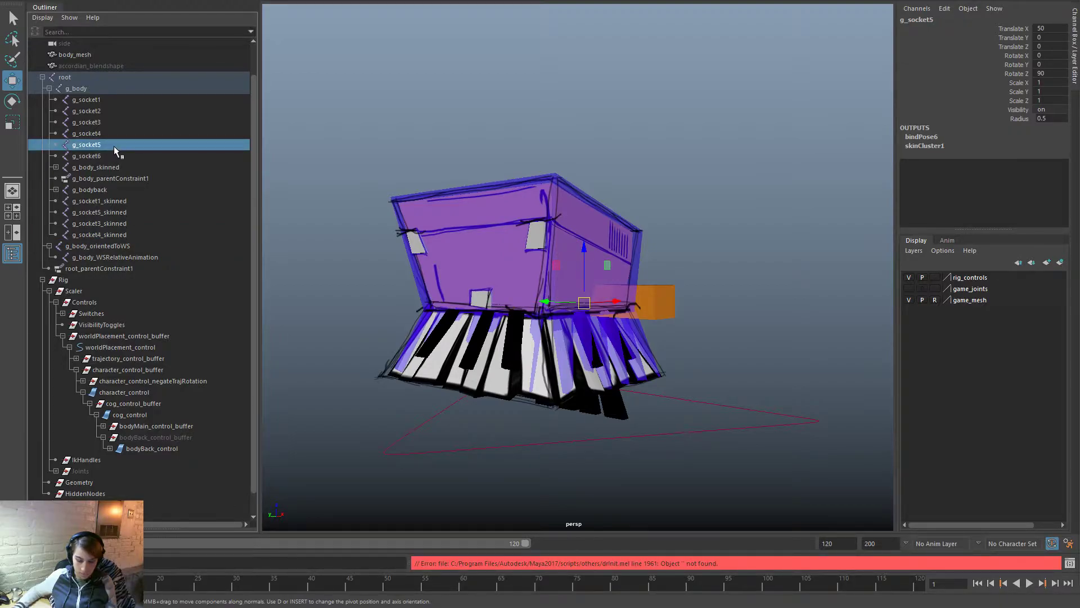
pyautogui.hotkey('ctrl', 'd')
pyautogui.doubleClick(101, 248)
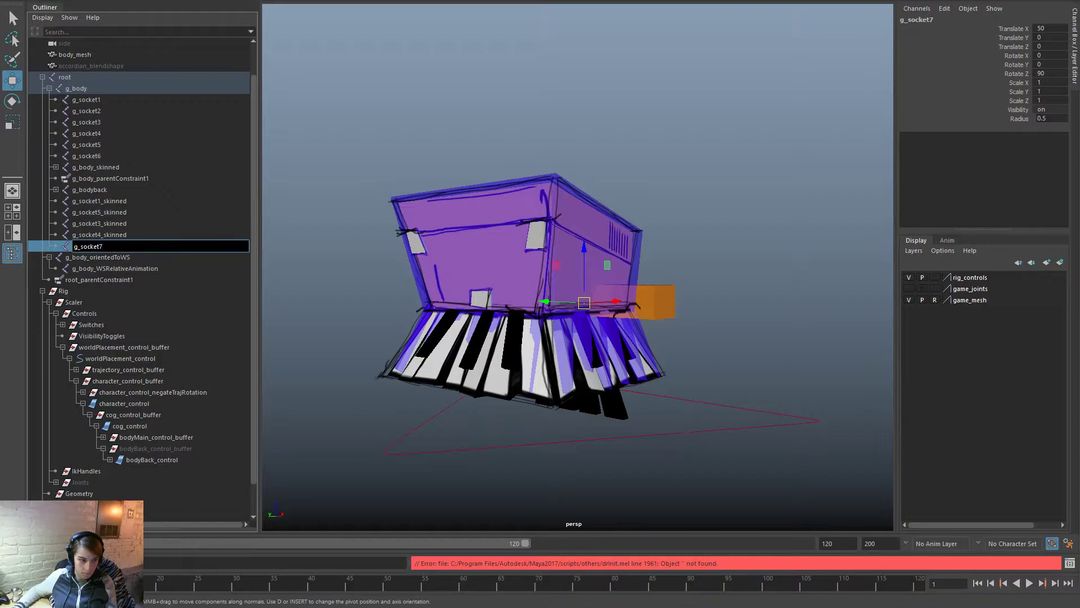
pyautogui.click(109, 241)
pyautogui.press('Delete')
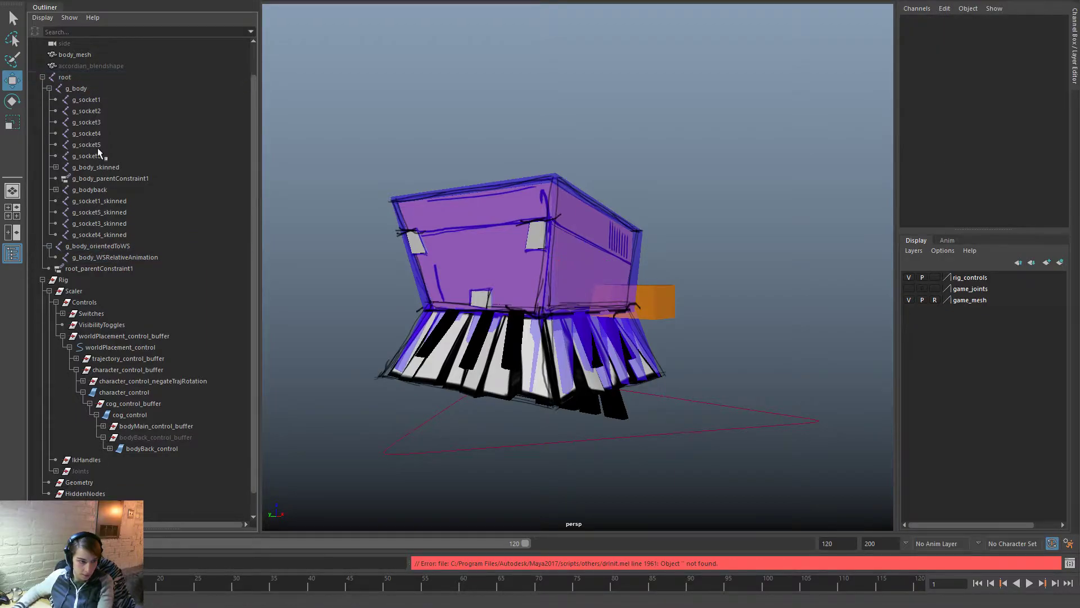
# Step: Duplicate the g_socket6 joint and rename the copy as g_socket6_skinned
pyautogui.hotkey('ctrl', 'z')
pyautogui.doubleClick(103, 247)
pyautogui.click(112, 247)
pyautogui.press('BackSpace')
pyautogui.write('6_skinned')
pyautogui.press('Return')
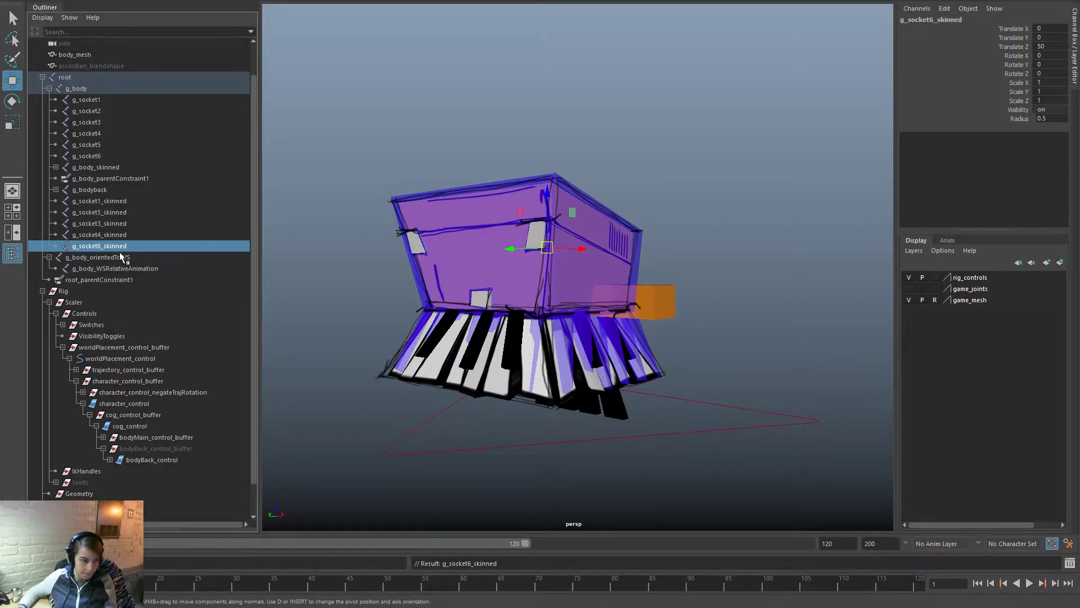
# Step: Parent the skinned copies of sockets 1, 3, 4, 5 and 6 under g_body_skinned
pyautogui.click(99, 212)
pyautogui.moveTo(131, 213); pyautogui.dragTo(119, 168)
pyautogui.click(122, 201)
pyautogui.keyDown('shift'); pyautogui.click(124, 246); pyautogui.keyUp('shift')
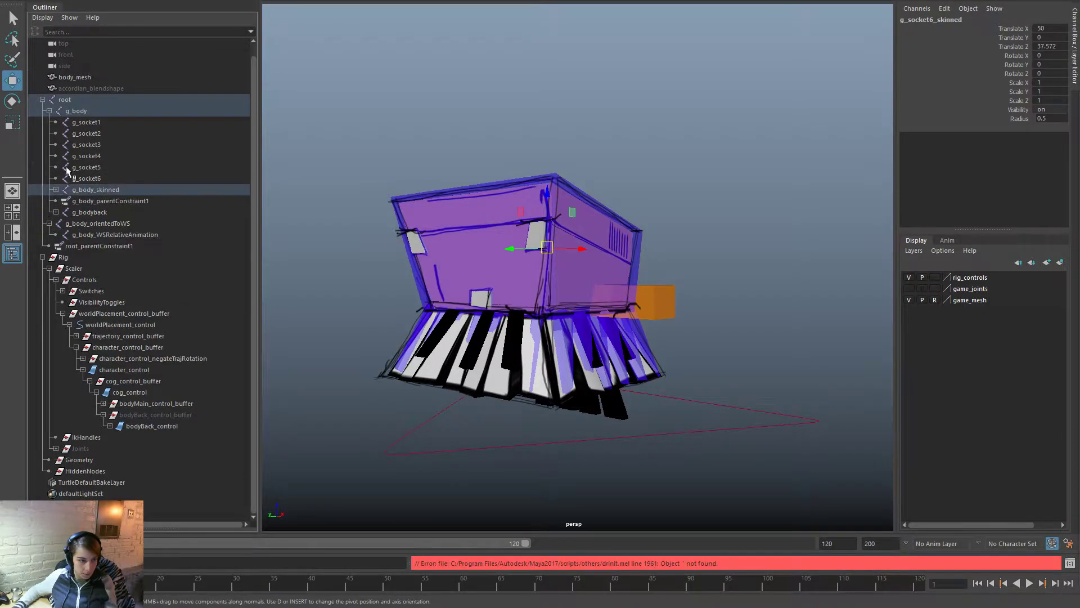
# Step: Expand g_body_skinned and place g_socket1_skinned before g_socket2_skinned so its skinned sockets run in numerical order
pyautogui.click(55, 190)
pyautogui.scroll(-6, 162, 308)
pyautogui.scroll(2, 162, 308)
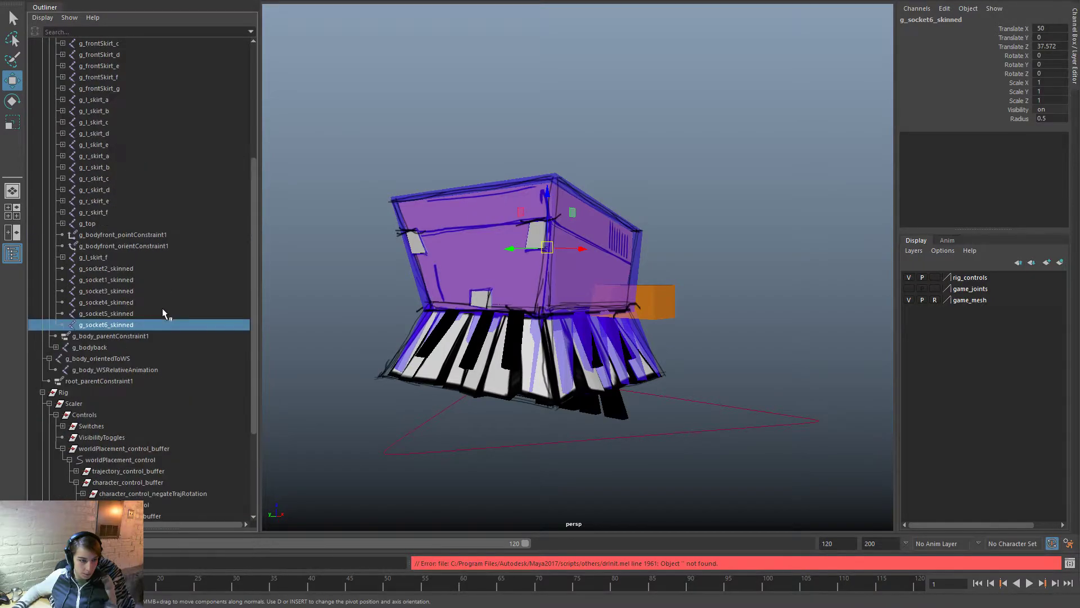
pyautogui.click(138, 279)
pyautogui.click(166, 269)
pyautogui.moveTo(167, 269); pyautogui.dragTo(163, 282)
pyautogui.click(164, 302)
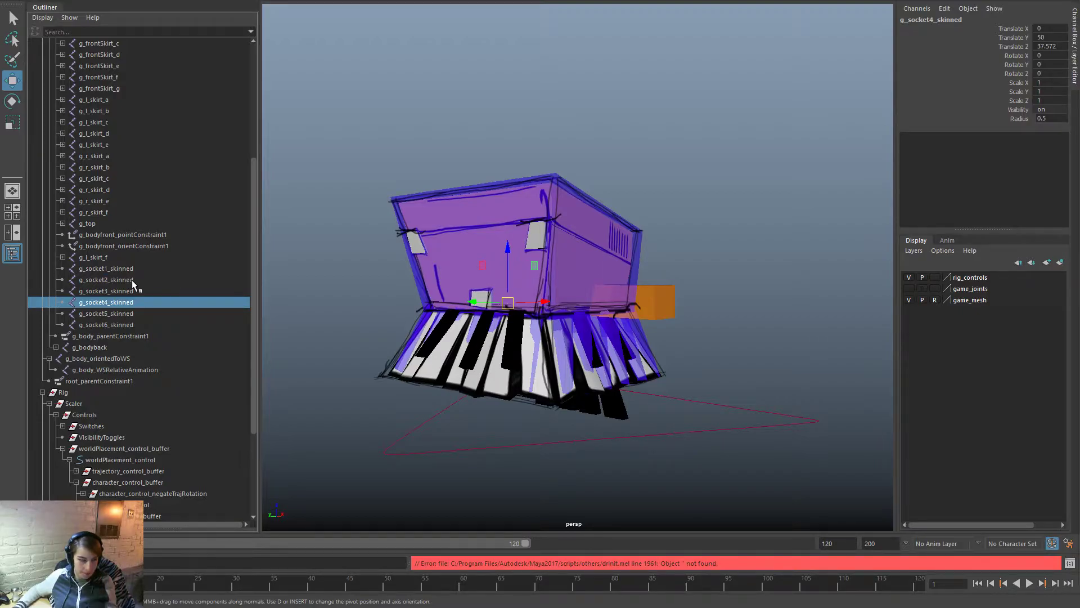
# Step: Collapse the root and Rig hierarchies in the scene list
pyautogui.scroll(5, 133, 284)
pyautogui.click(43, 111)
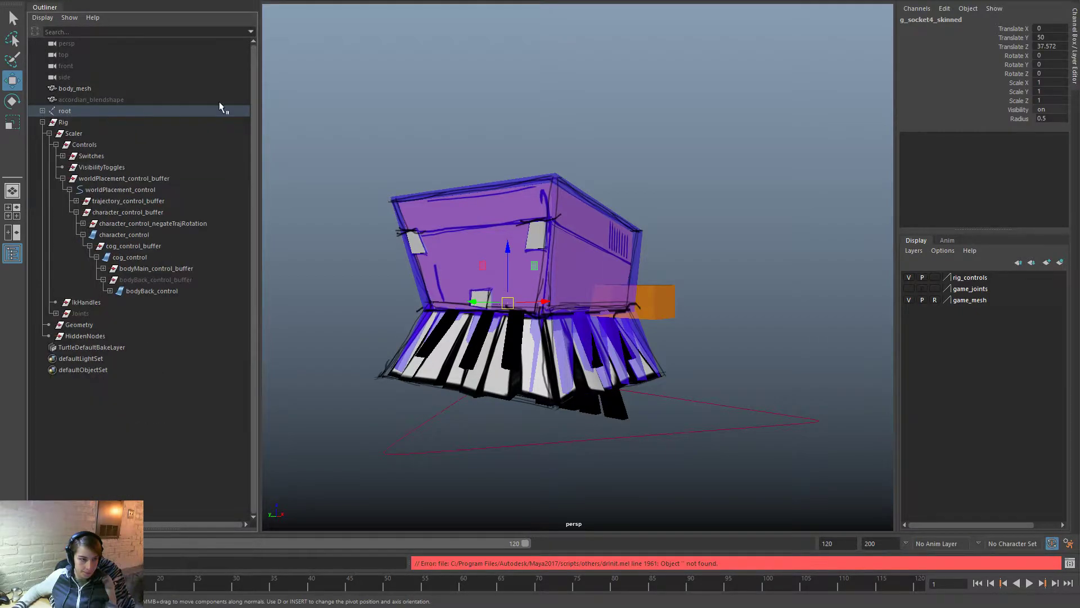
pyautogui.click(42, 122)
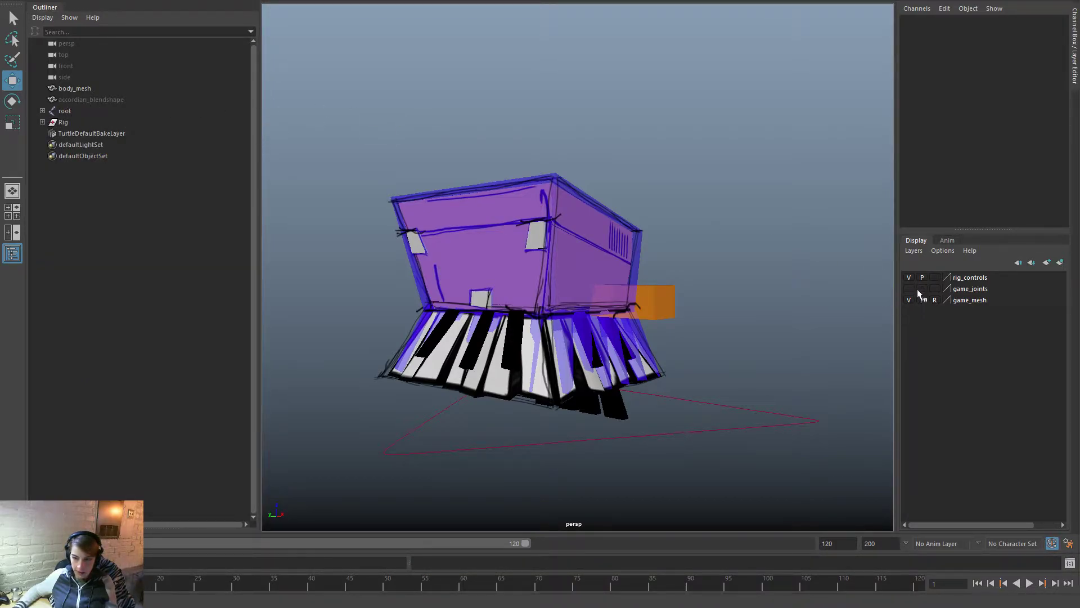
# Step: Make the game_joints layer visible and display the model in X-ray to expose the skeleton
pyautogui.press('space')
pyautogui.moveTo(406, 153); pyautogui.dragTo(444, 277)
pyautogui.keyDown('alt'); pyautogui.moveTo(658, 268); pyautogui.dragTo(570, 277); pyautogui.keyUp('alt')
pyautogui.keyDown('alt'); pyautogui.moveTo(570, 278); pyautogui.dragTo(673, 308, button='right'); pyautogui.keyUp('alt')
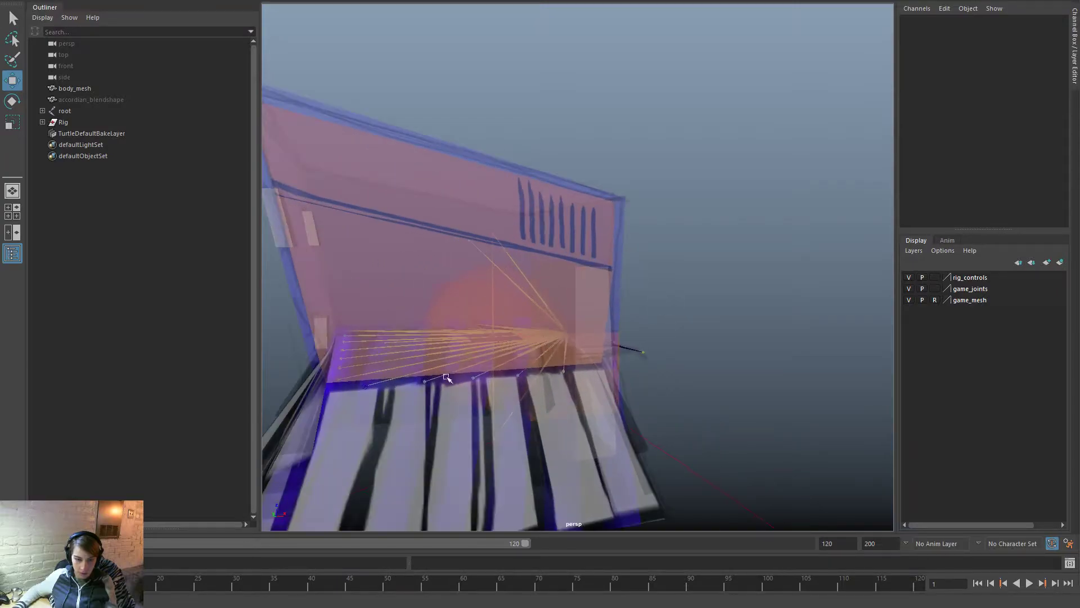
# Step: Examine the root joint hierarchy, checking g_body, g_body_skinned and g_frontSkirt_a with their constraints and child joints
pyautogui.click(42, 111)
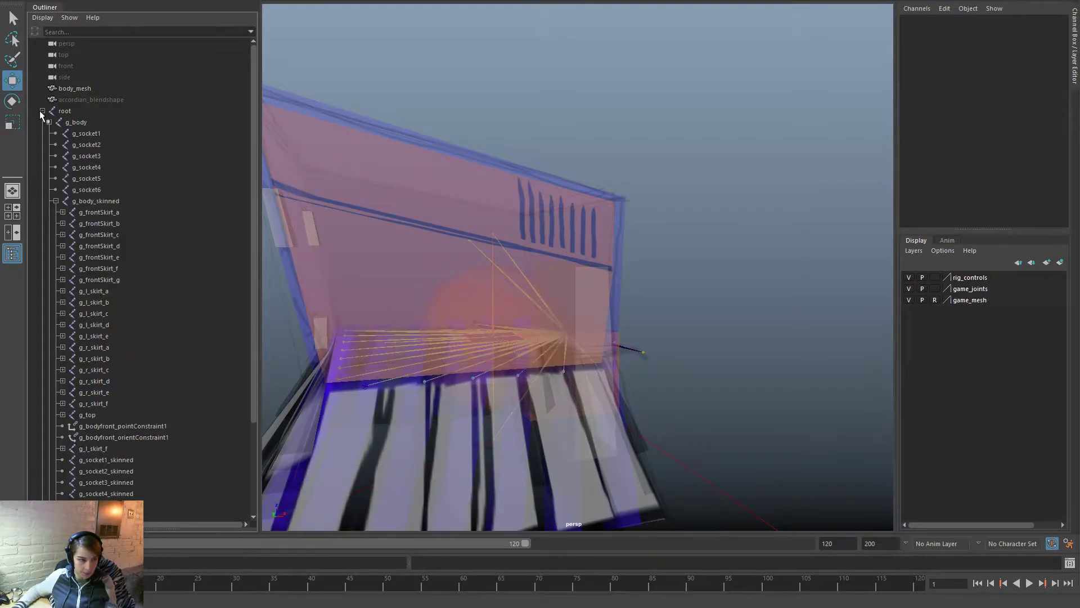
pyautogui.click(84, 124)
pyautogui.moveTo(493, 336); pyautogui.dragTo(517, 125)
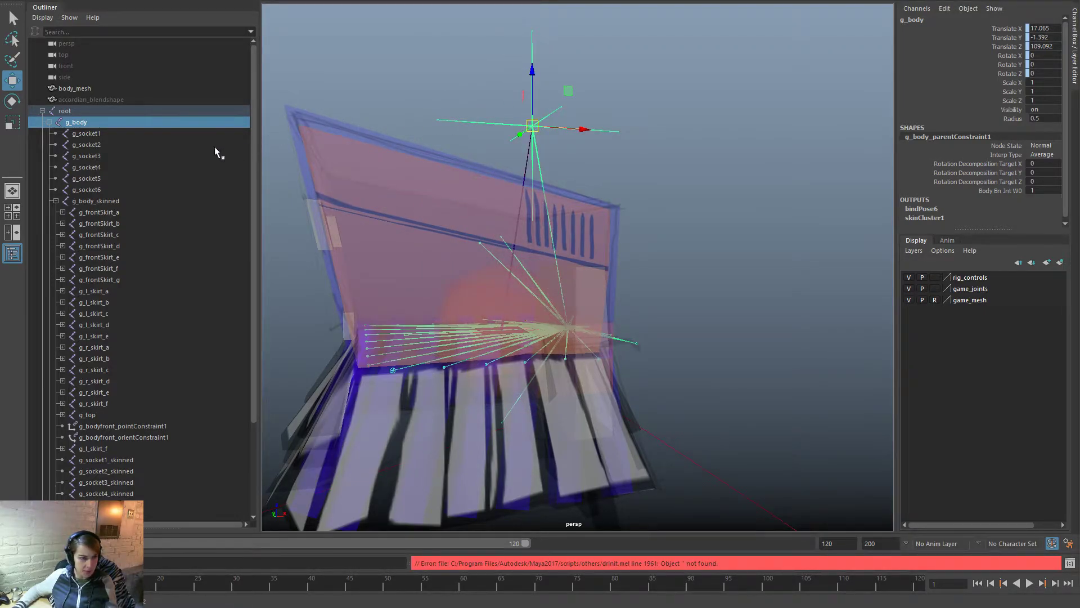
pyautogui.click(100, 199)
pyautogui.moveTo(574, 334)
pyautogui.mouseDown()
pyautogui.moveTo(533, 287)
pyautogui.moveTo(559, 186)
pyautogui.moveTo(615, 251)
pyautogui.moveTo(568, 327)
pyautogui.mouseUp()
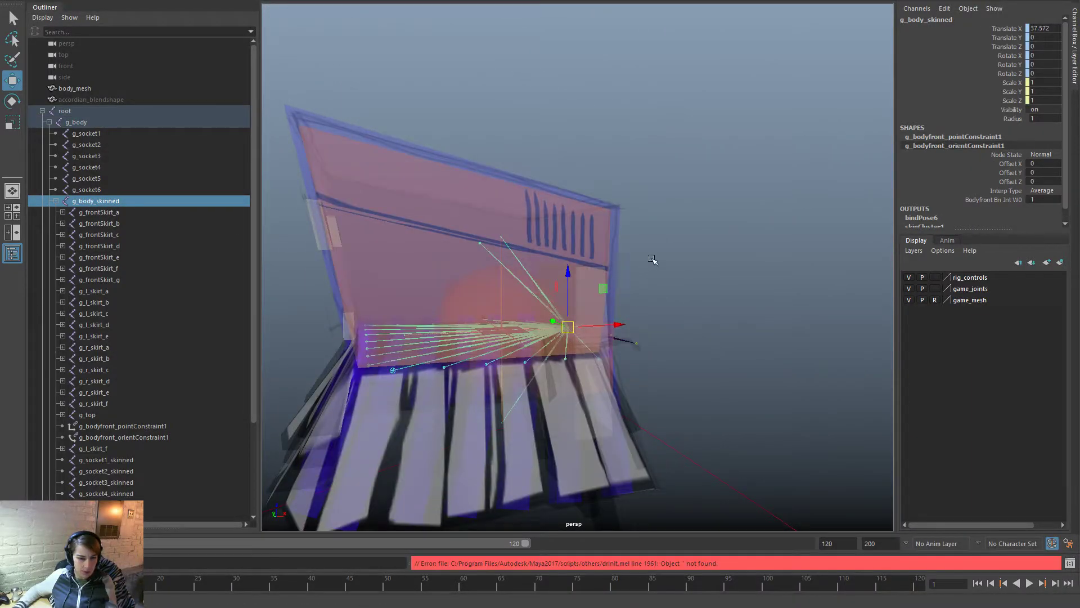
pyautogui.click(106, 213)
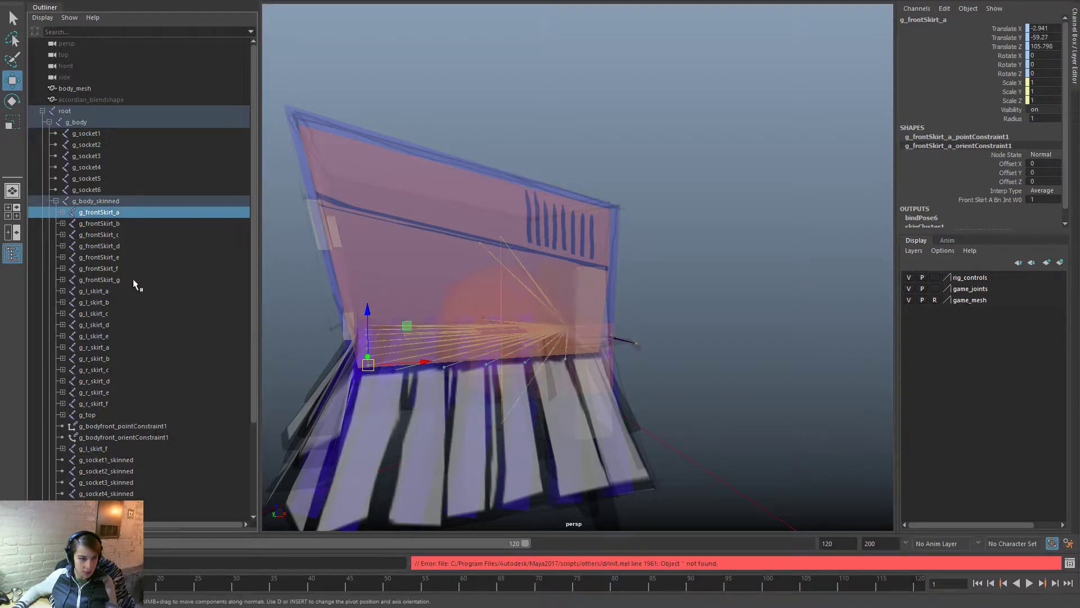
pyautogui.scroll(-3, 133, 283)
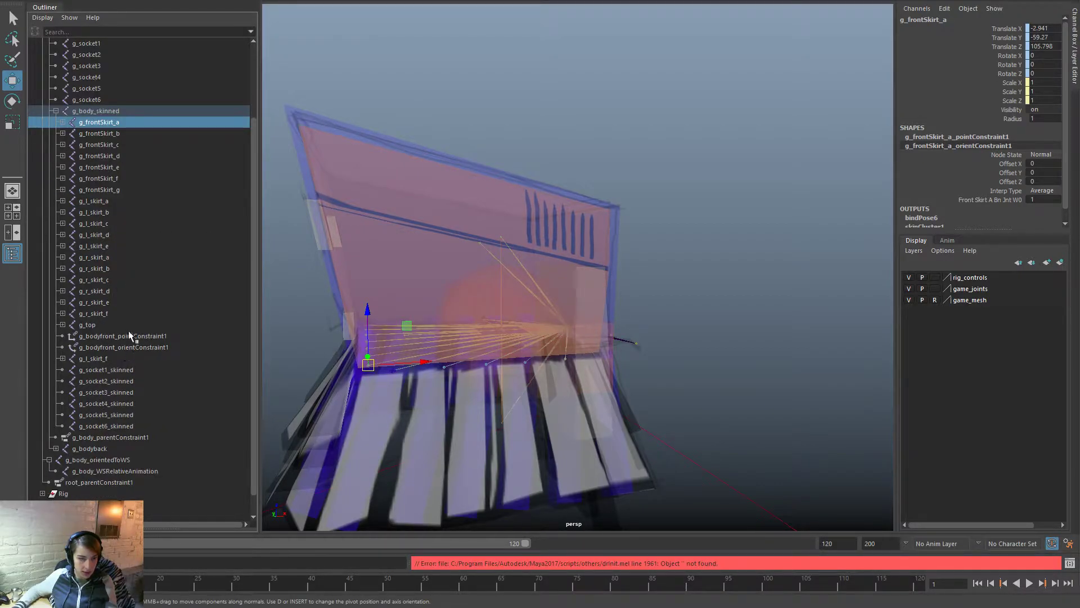
pyautogui.scroll(-1, 66, 194)
pyautogui.click(139, 88)
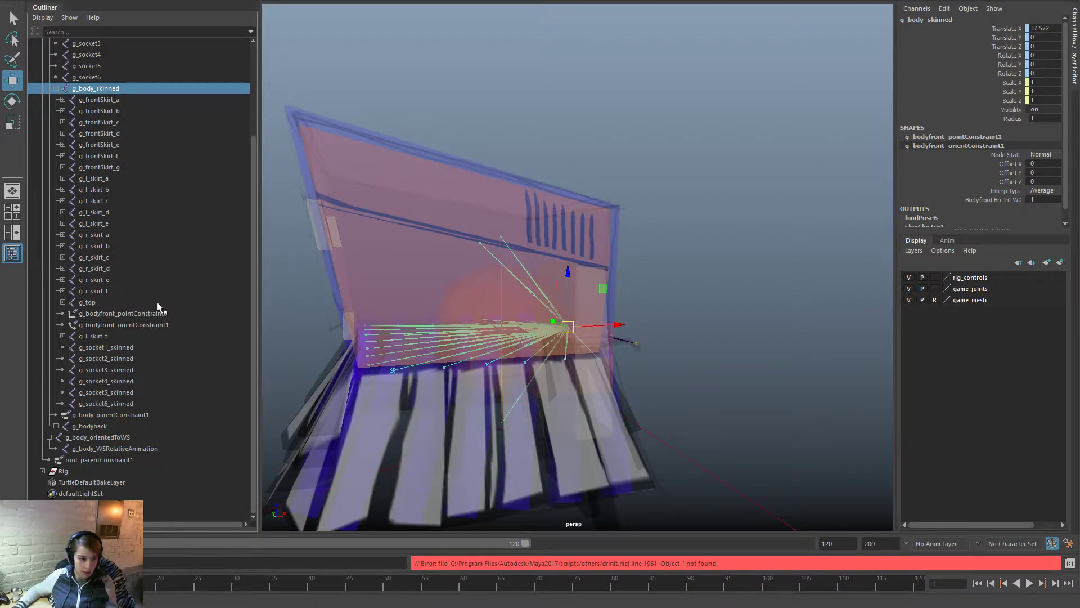
# Step: Unparent all six skinned socket joints, g_socket1_skinned to g_socket6_skinned, from g_body_skinned to the scene's top level
pyautogui.click(129, 347)
pyautogui.keyDown('shift'); pyautogui.click(140, 404); pyautogui.keyUp('shift')
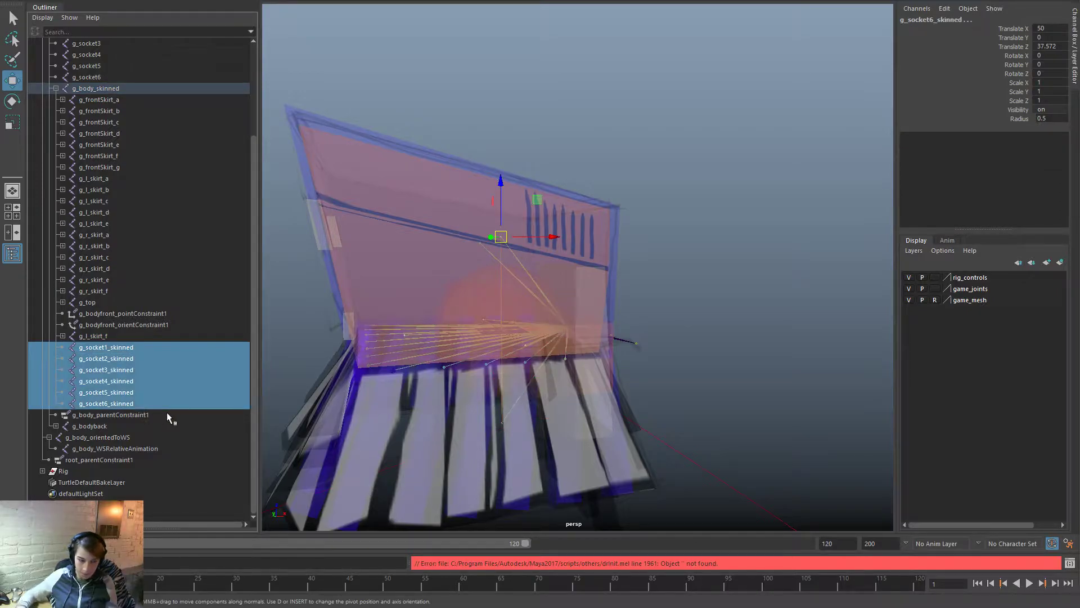
pyautogui.hotkey('shift', 'p')
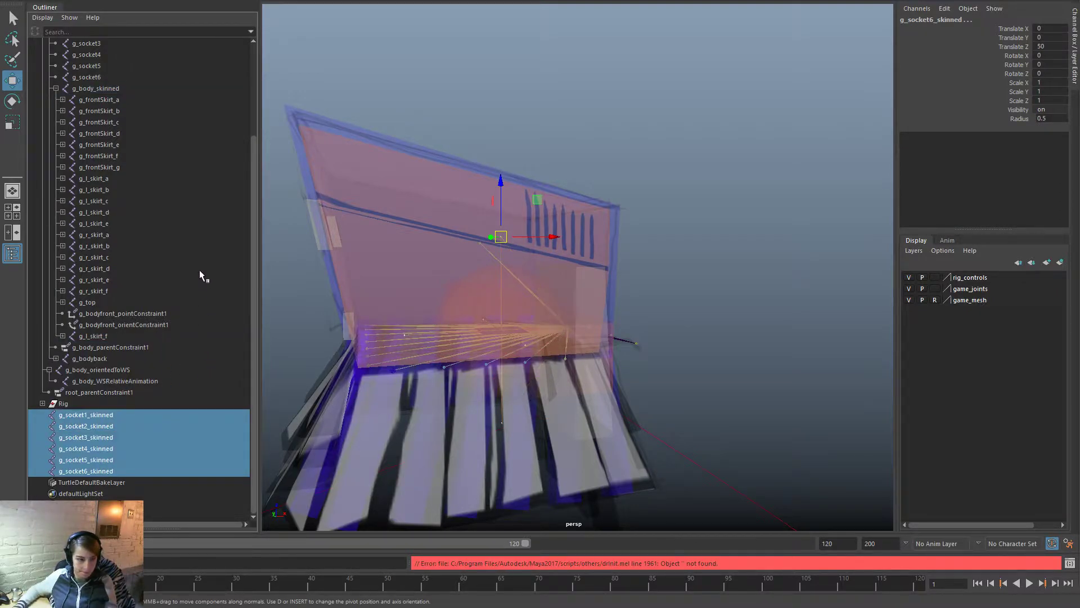
# Step: Examine g_body_skinned, the bodyfront_bnJnt joint in the rig's Joints group and the bodyMain_control that drives it
pyautogui.click(108, 88)
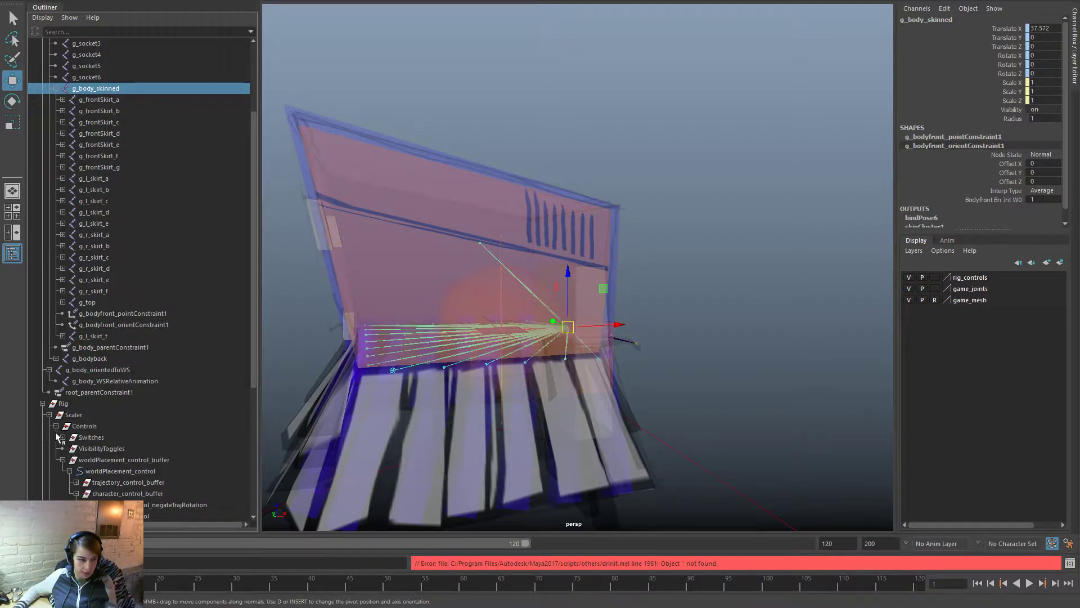
pyautogui.scroll(-5, 65, 443)
pyautogui.click(56, 380)
pyautogui.click(63, 392)
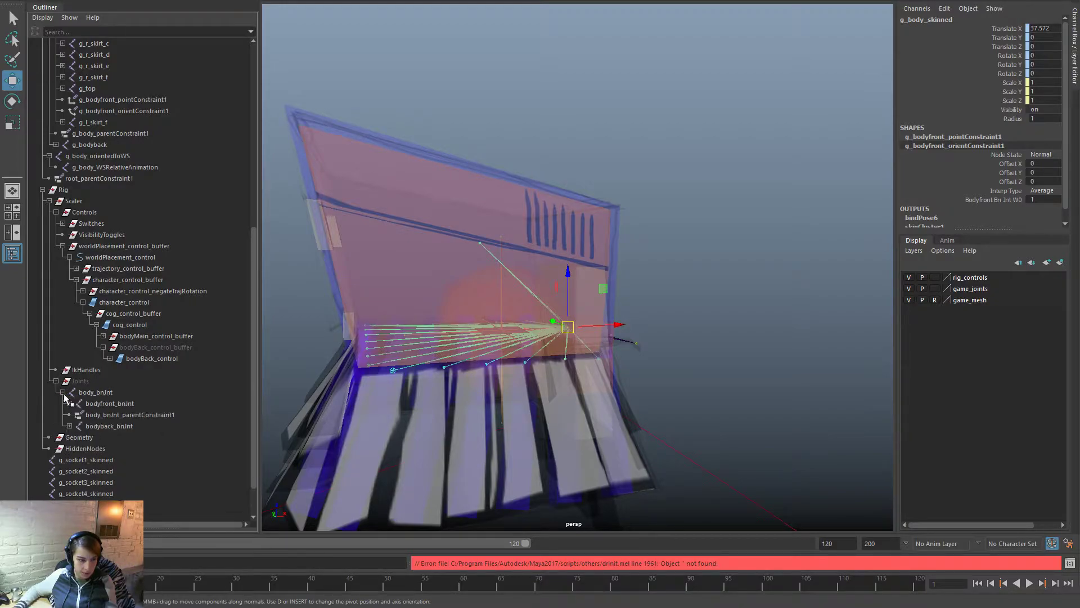
pyautogui.click(99, 403)
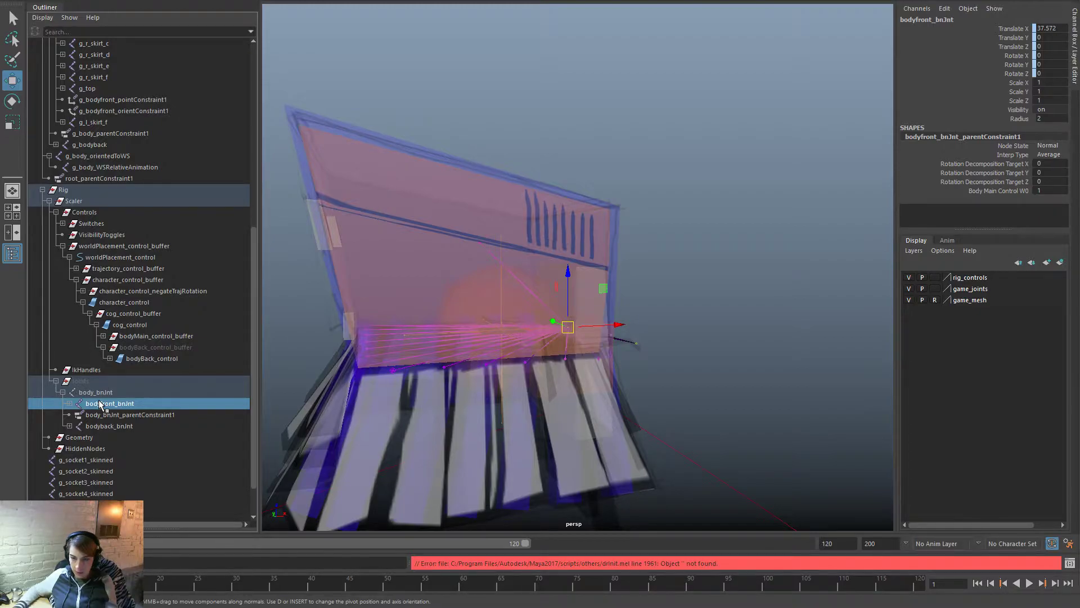
pyautogui.click(341, 232)
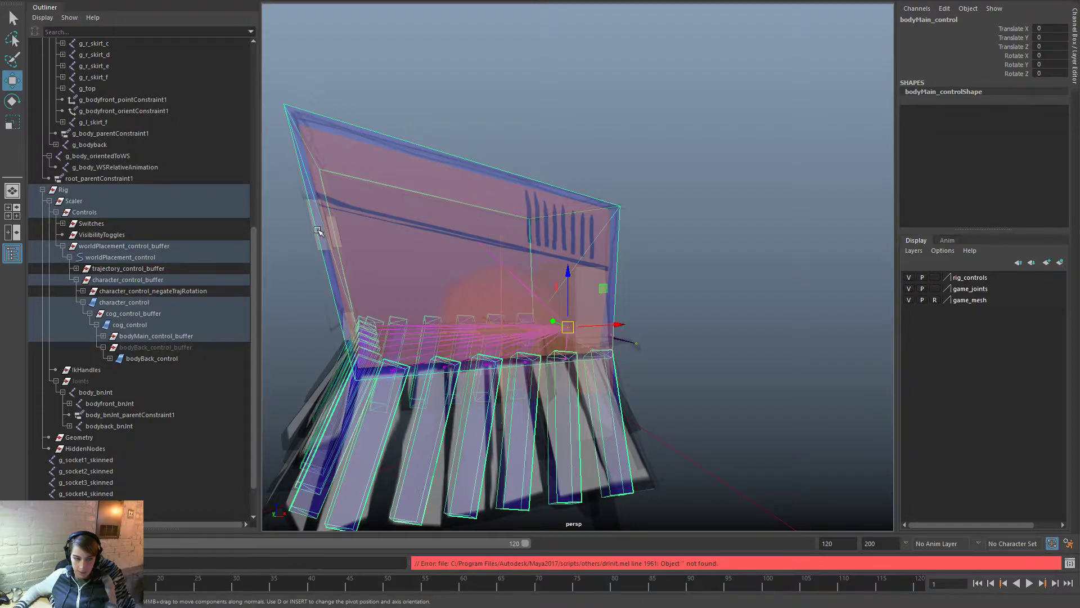
# Step: Try setting Translate X of bodyMain_control_buffer to 0 with the skirt control buffers still parented beneath bodyMain_control
pyautogui.scroll(10, 159, 312)
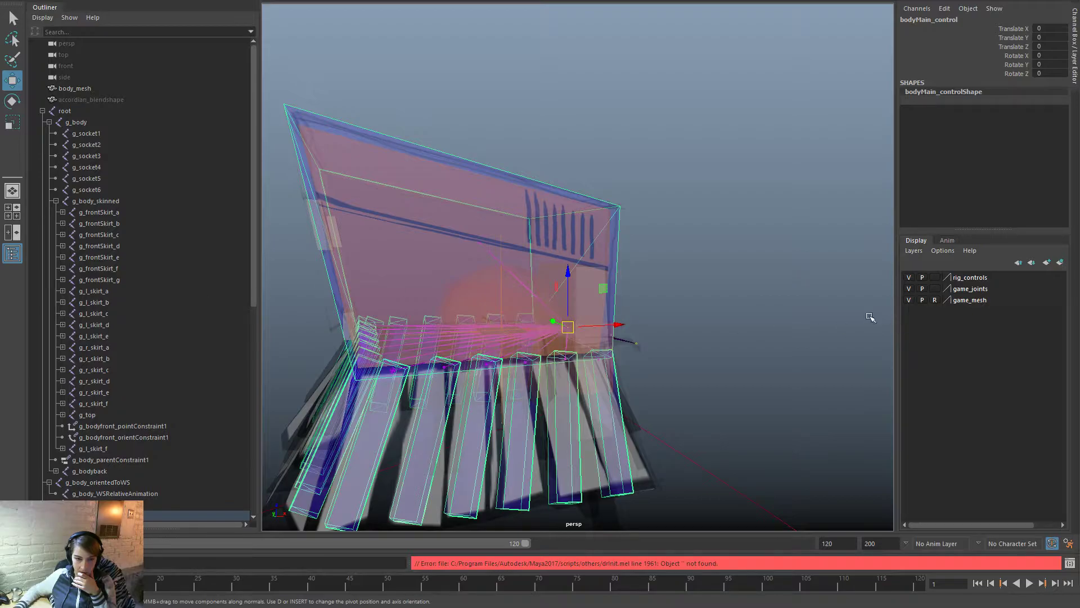
pyautogui.scroll(-10, 229, 437)
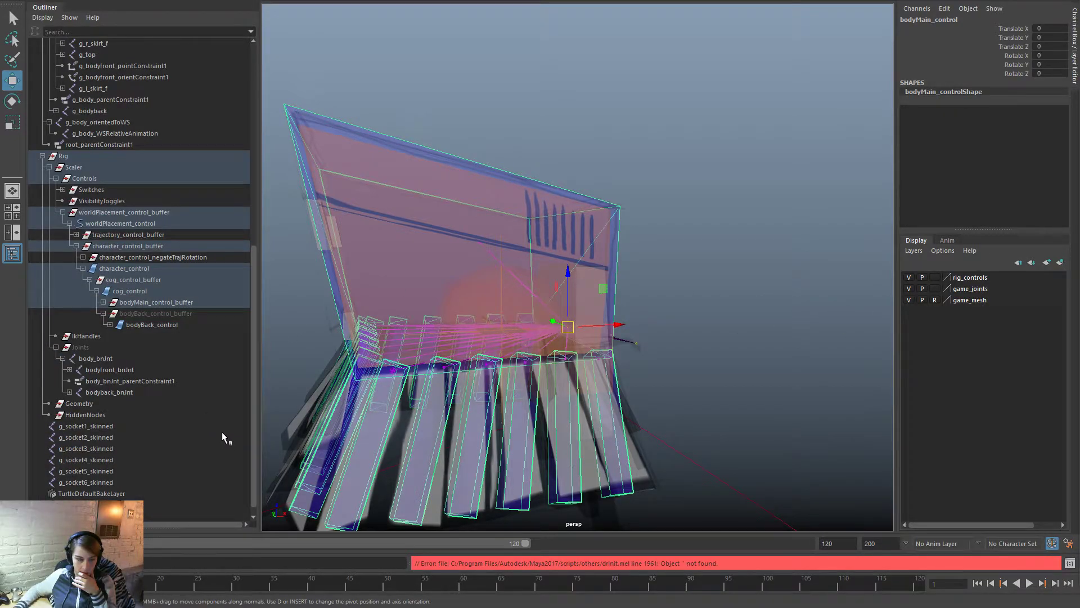
pyautogui.click(103, 302)
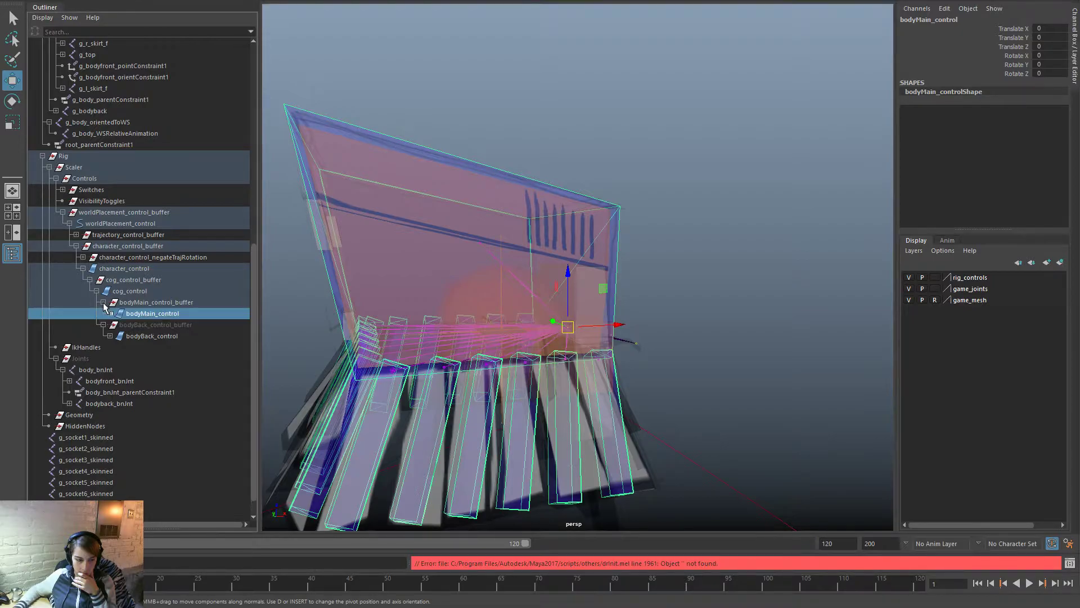
pyautogui.click(170, 303)
pyautogui.doubleClick(1045, 28)
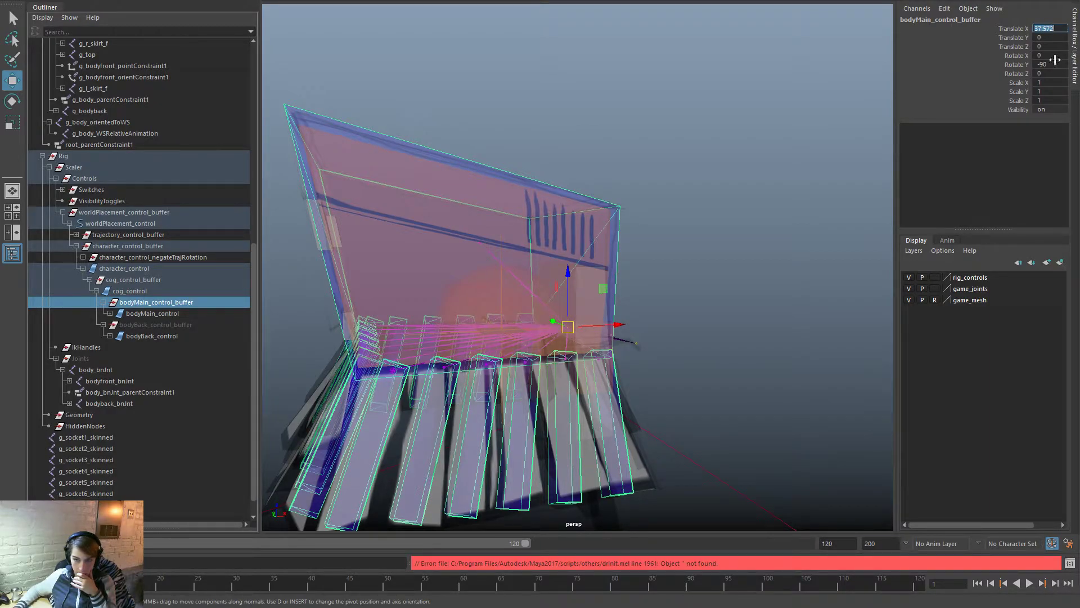
pyautogui.click(150, 292)
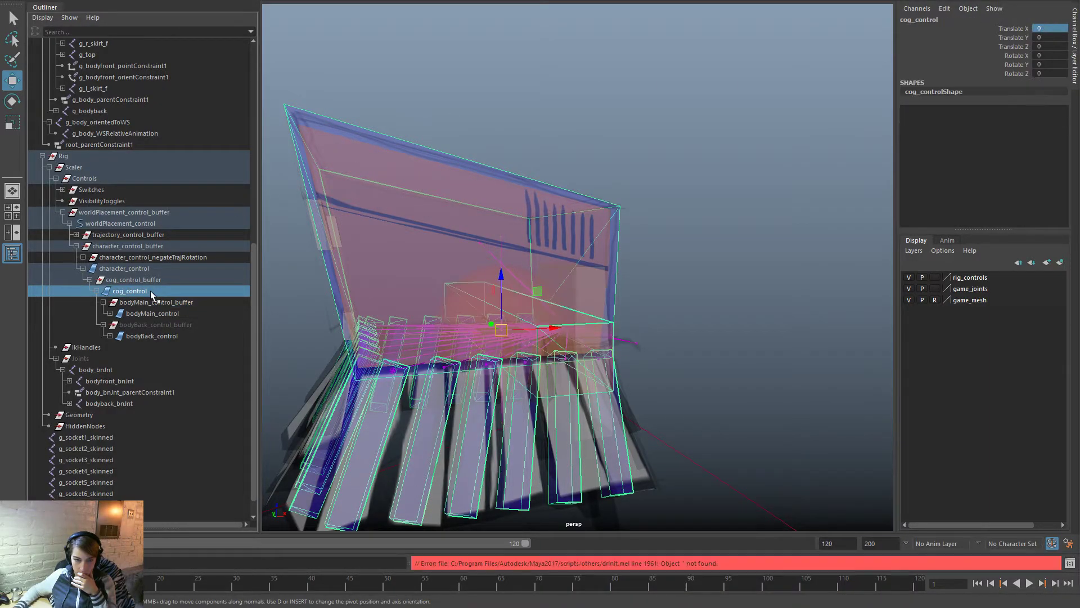
pyautogui.click(193, 312)
pyautogui.click(198, 303)
pyautogui.write('0')
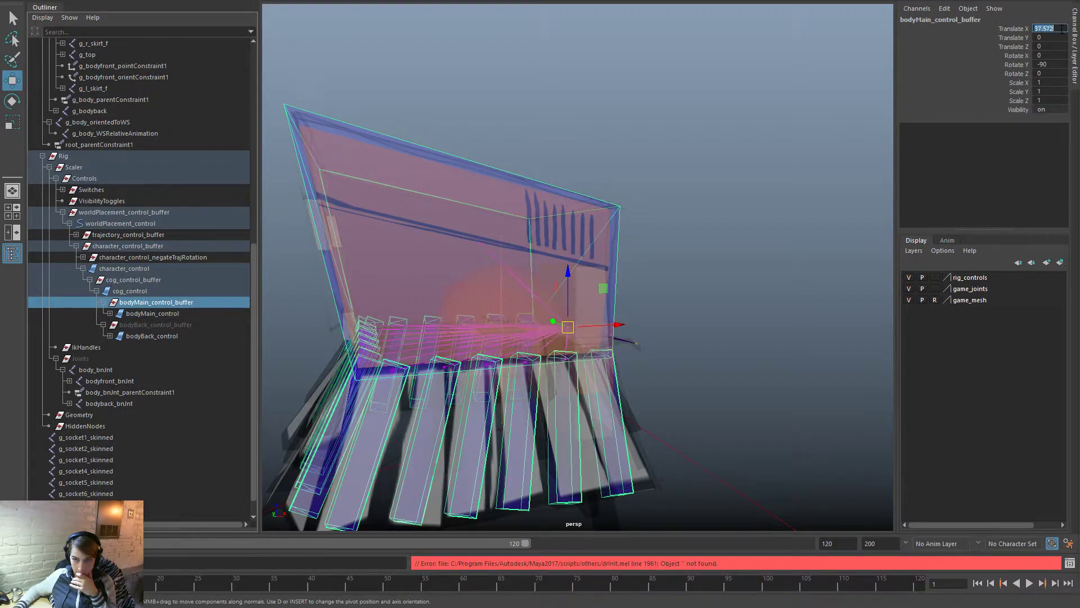
pyautogui.press('Return')
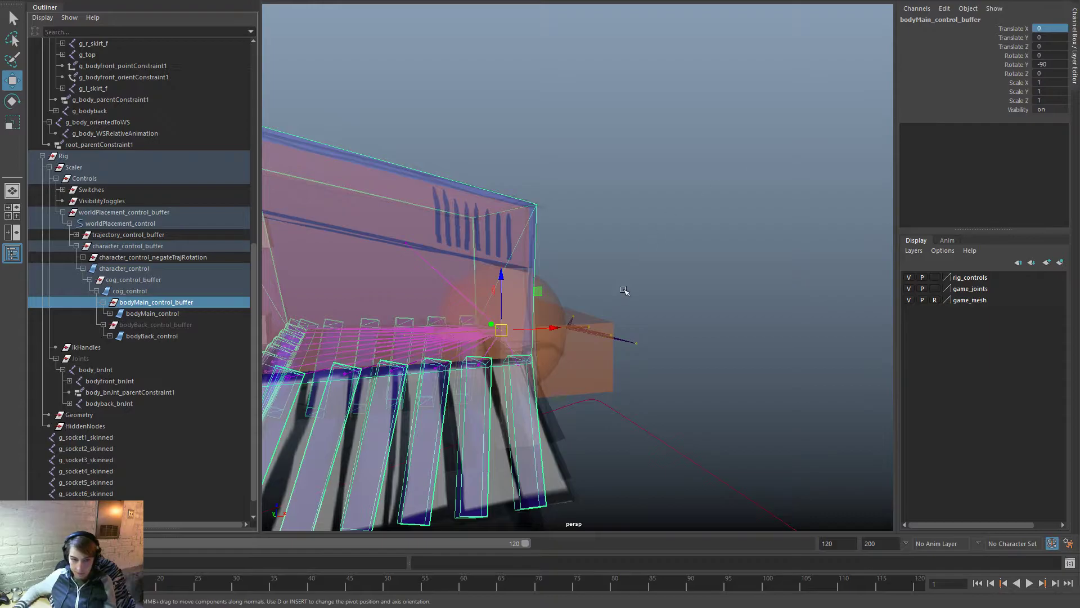
# Step: Save the skin weights of body_mesh to Weights.ma, overwriting the existing file
pyautogui.scroll(-3, 651, 284)
pyautogui.click(563, 467)
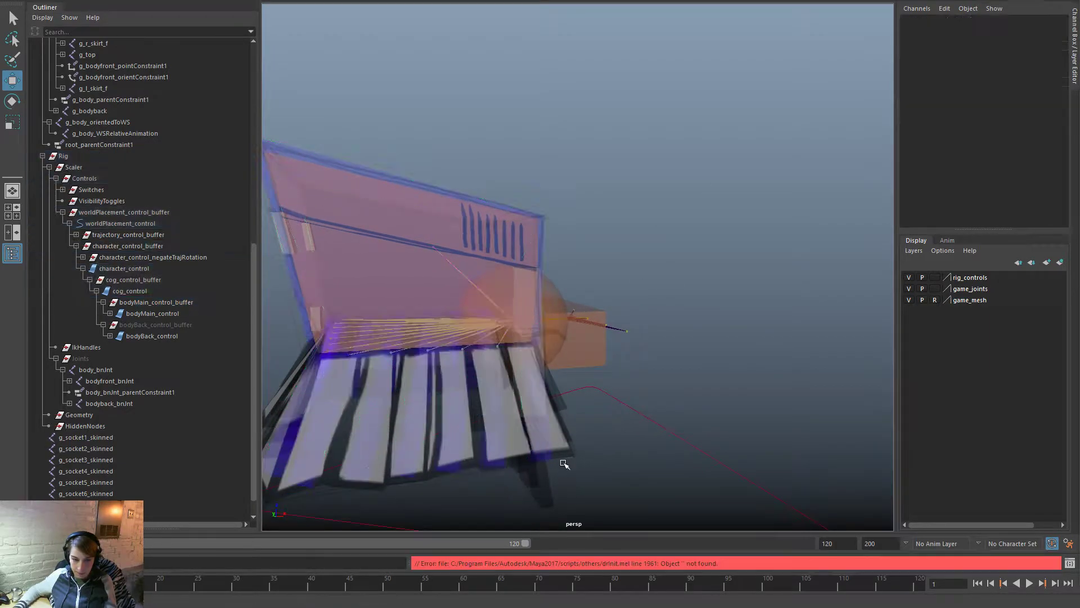
pyautogui.scroll(-2, 120, 445)
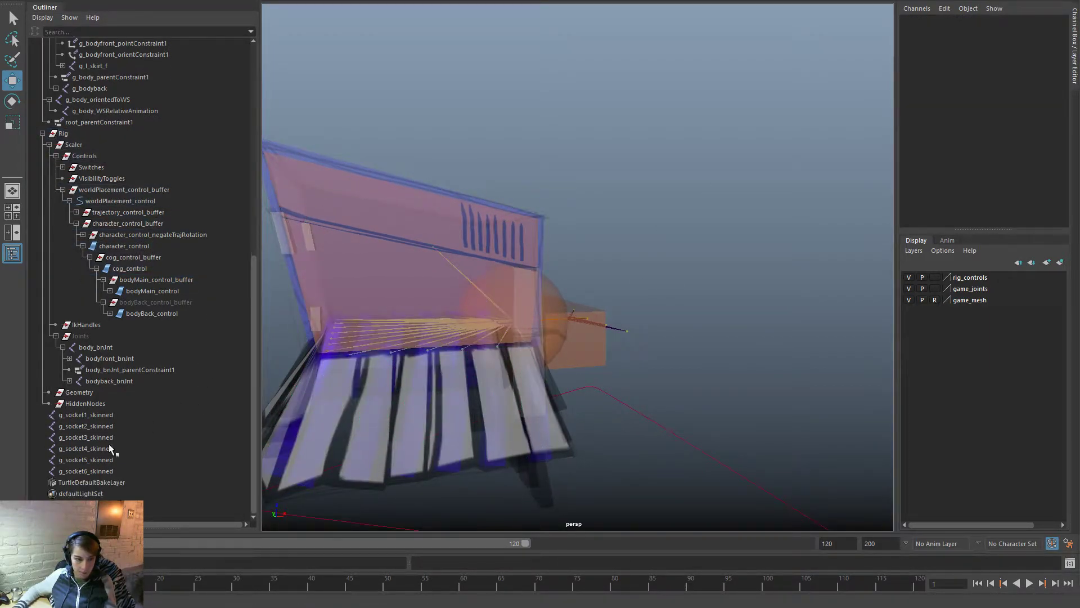
pyautogui.click(96, 403)
pyautogui.scroll(10, 97, 400)
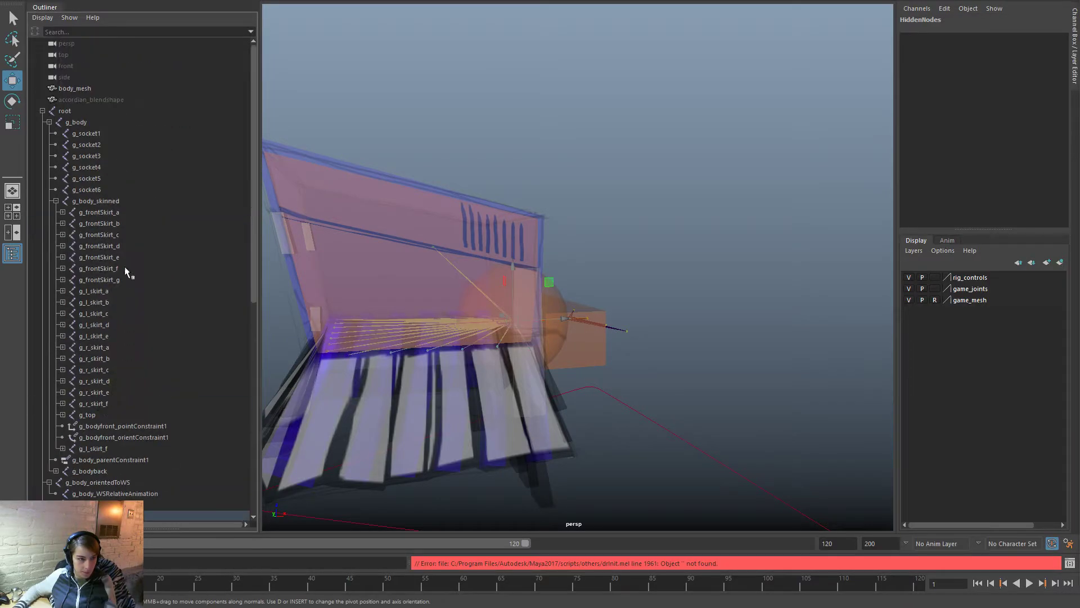
pyautogui.click(105, 99)
pyautogui.click(107, 88)
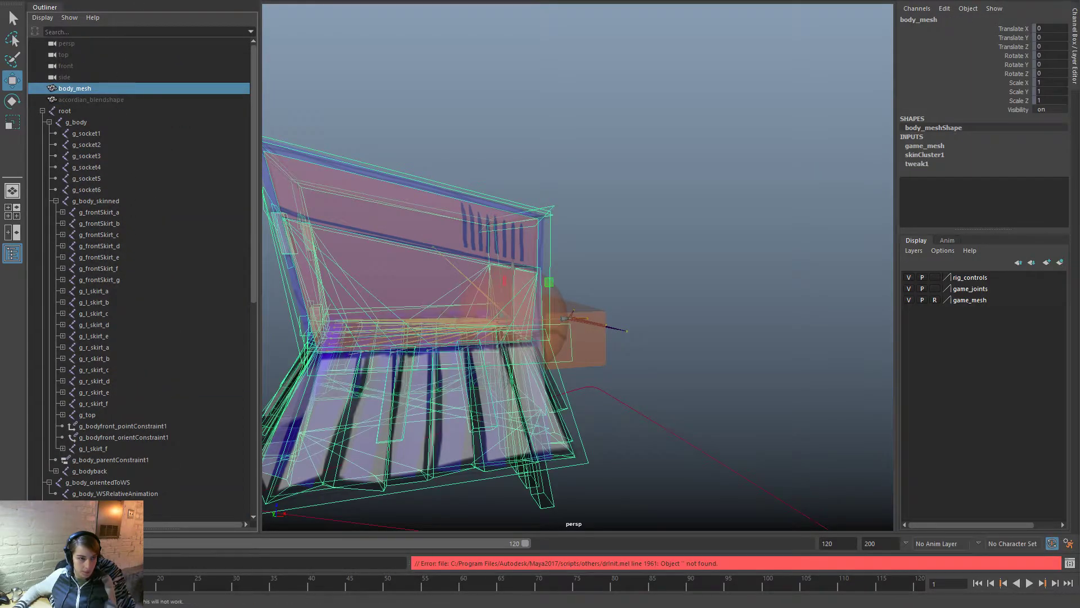
pyautogui.click(336, 1)
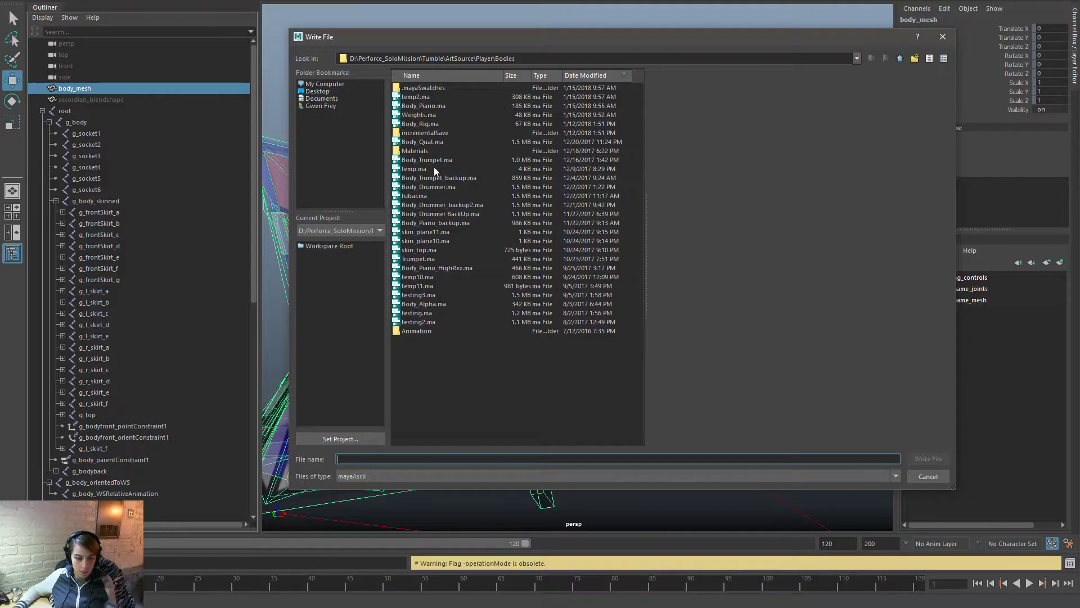
pyautogui.click(426, 314)
pyautogui.click(415, 115)
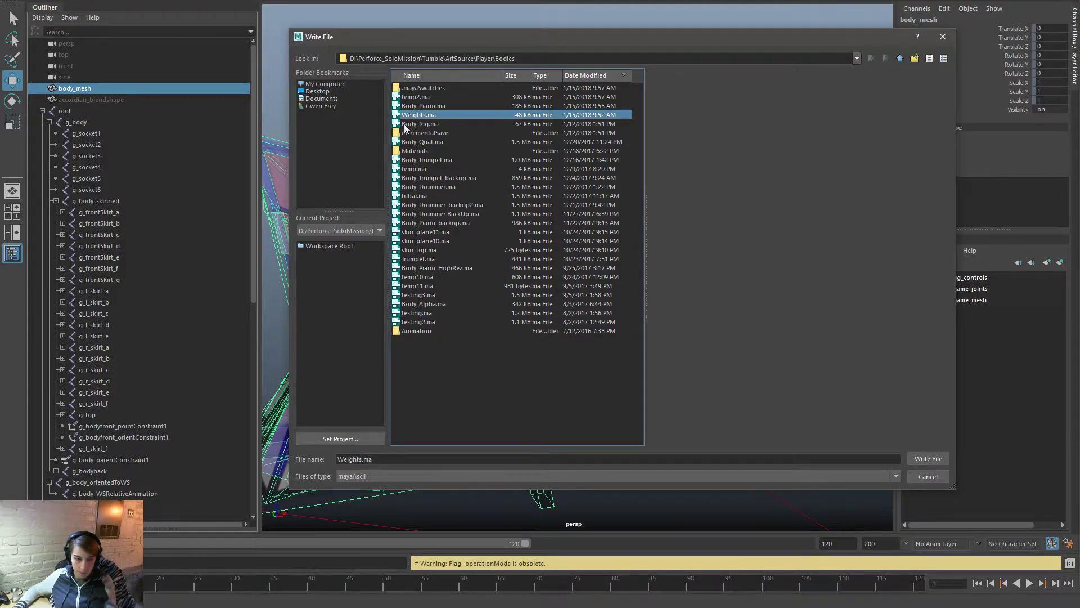
pyautogui.doubleClick(421, 116)
pyautogui.click(599, 280)
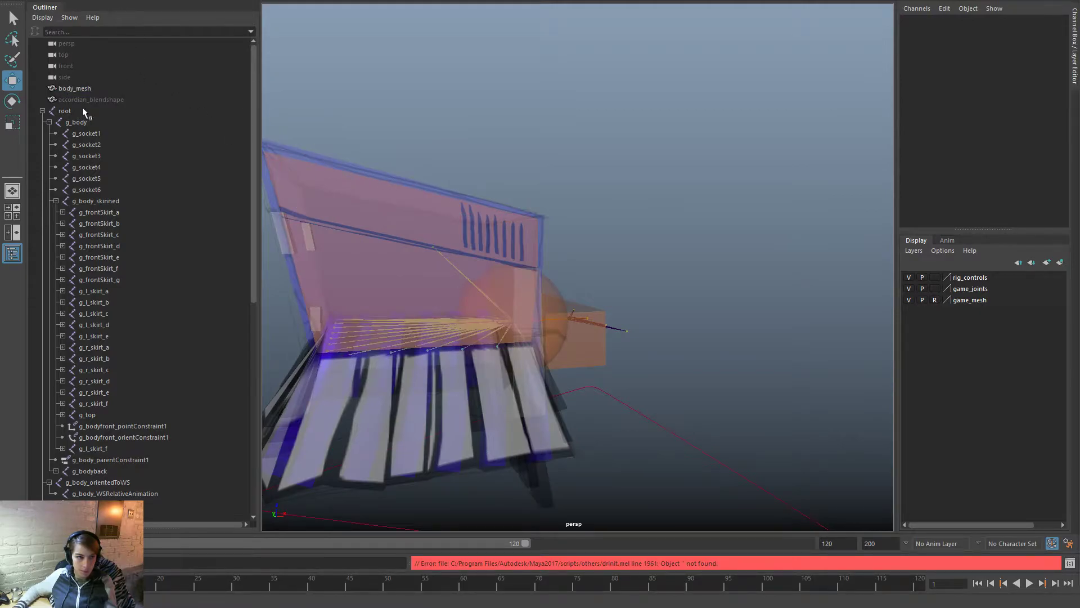
# Step: Try unbinding the skin from body_mesh
pyautogui.click(75, 89)
pyautogui.press('space')
pyautogui.click(548, 151)
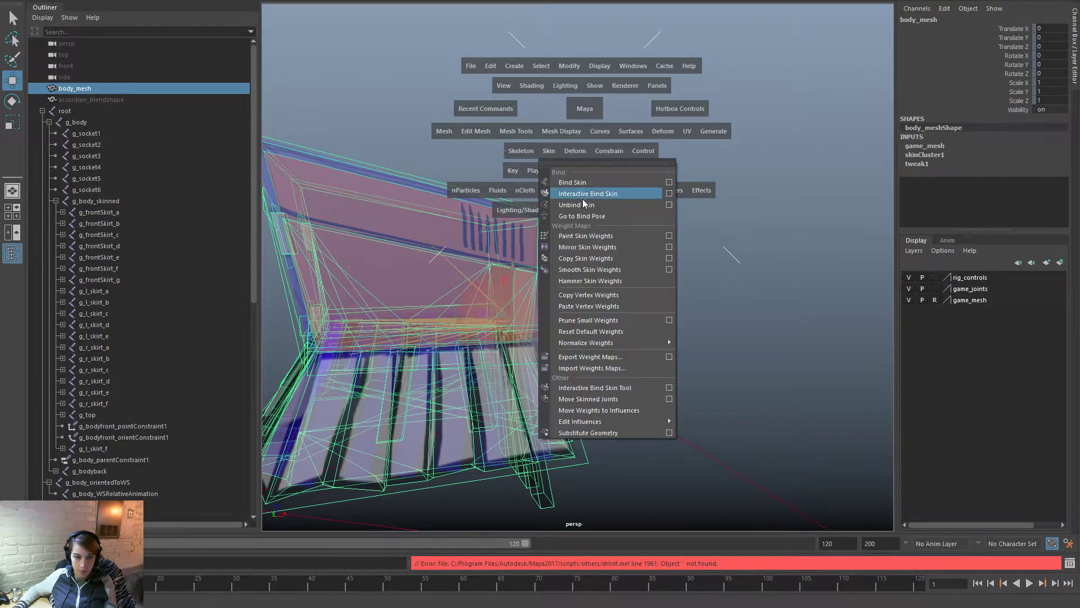
pyautogui.click(585, 203)
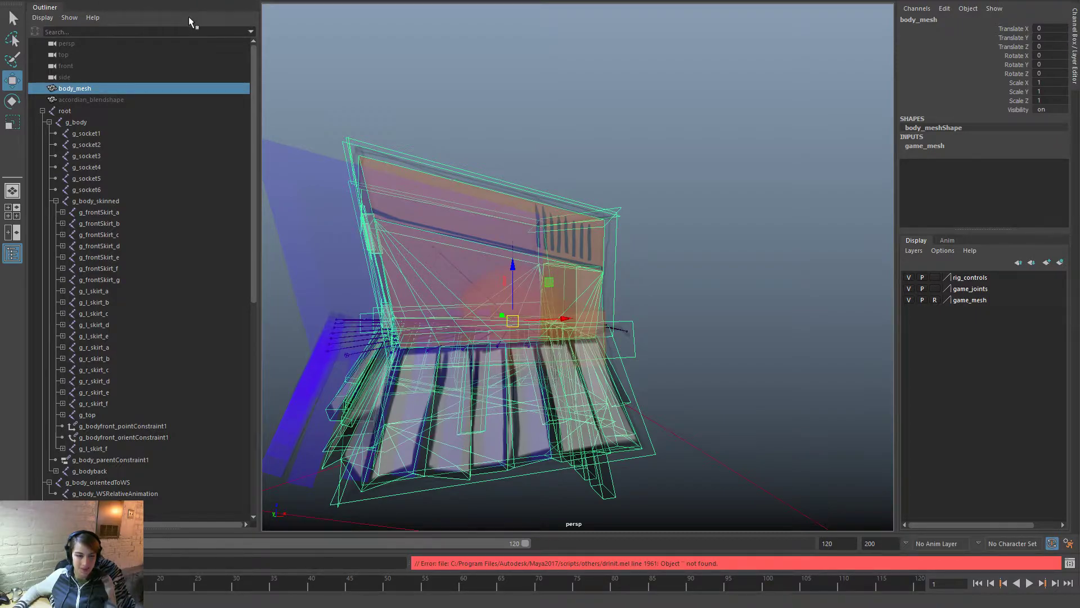
# Step: Undo the skin unbinding and the Translate X change on bodyMain_control_buffer
pyautogui.hotkey('ctrl', 'z')
pyautogui.hotkey('ctrl', 'z')
pyautogui.hotkey('ctrl', 'z')
pyautogui.hotkey('ctrl', 'z')
pyautogui.hotkey('ctrl', 'z')
pyautogui.hotkey('ctrl', 'z')
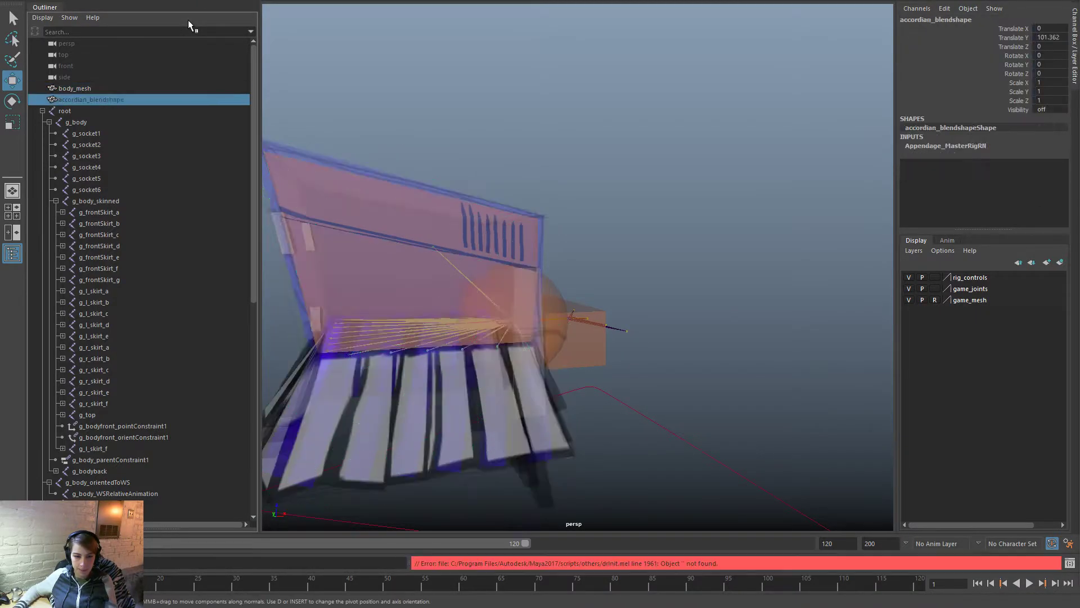
pyautogui.hotkey('ctrl', 'z')
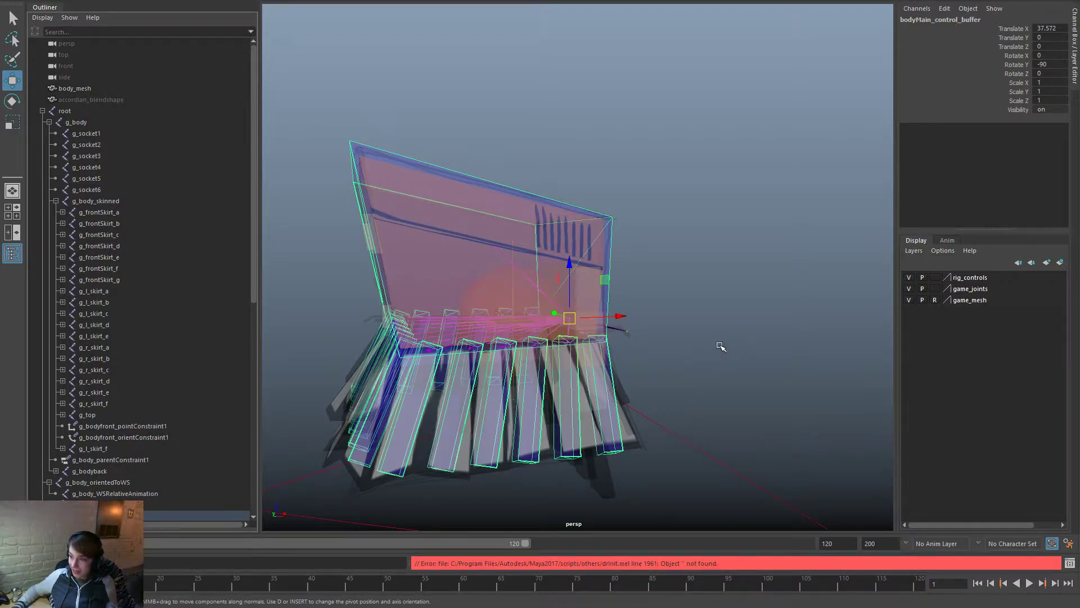
# Step: Unparent all skirt control buffers, r_skirt_c_control_buffer through frontSkirt_a_control_buffer, from bodyMain_control to the scene's top level
pyautogui.click(720, 346)
pyautogui.click(605, 213)
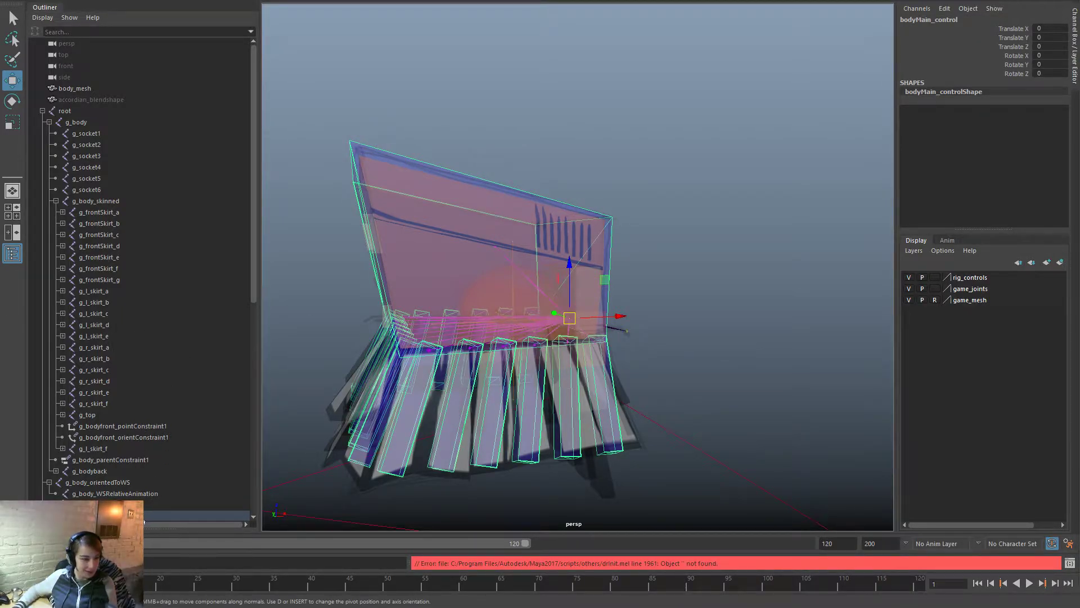
pyautogui.press('f')
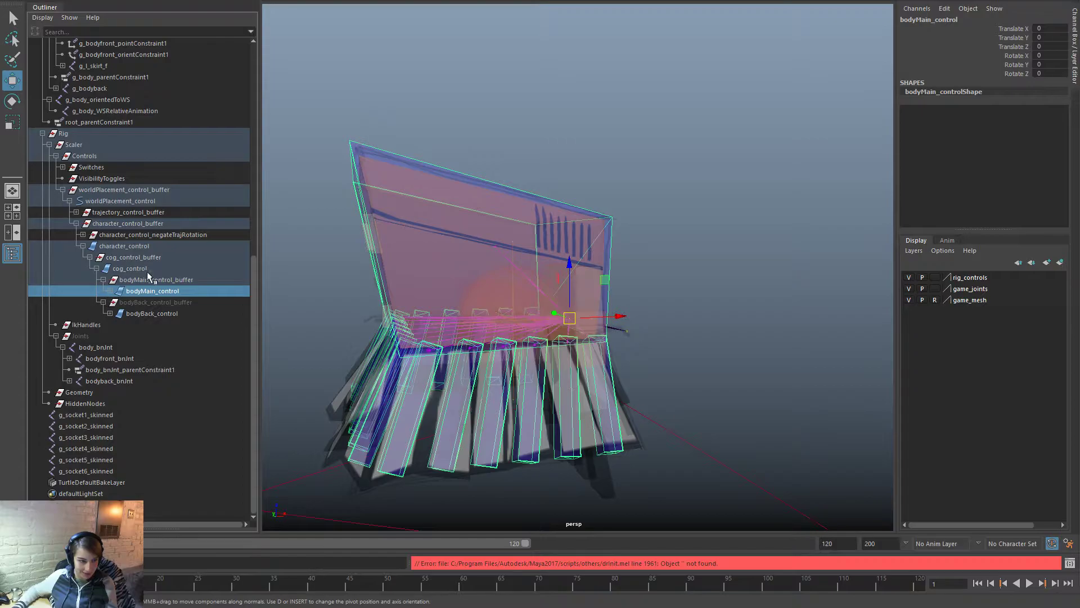
pyautogui.click(109, 292)
pyautogui.click(185, 302)
pyautogui.scroll(-3, 201, 366)
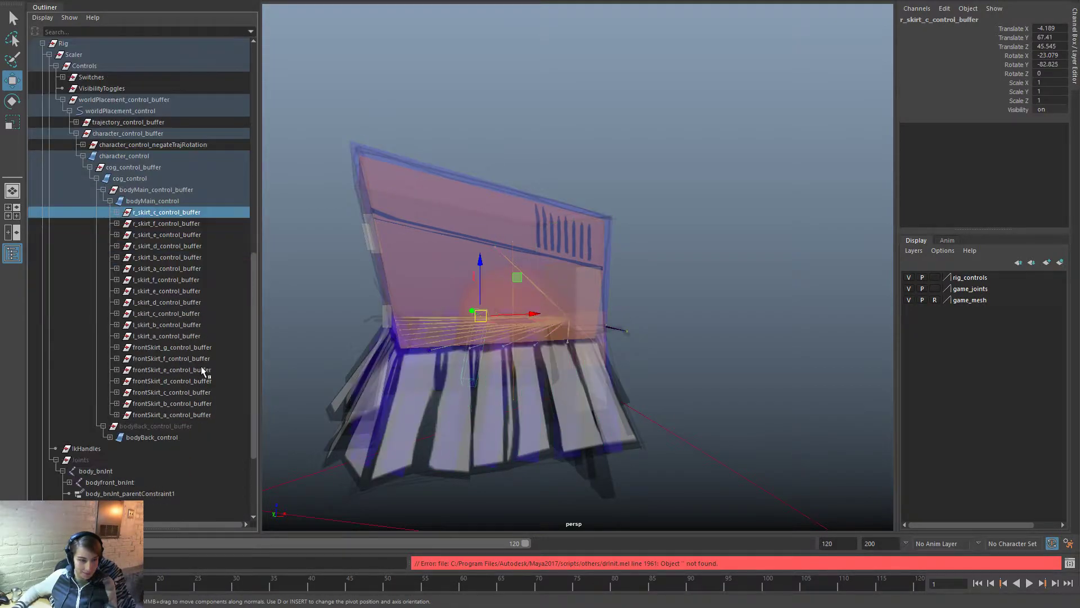
pyautogui.keyDown('shift'); pyautogui.click(206, 415); pyautogui.keyUp('shift')
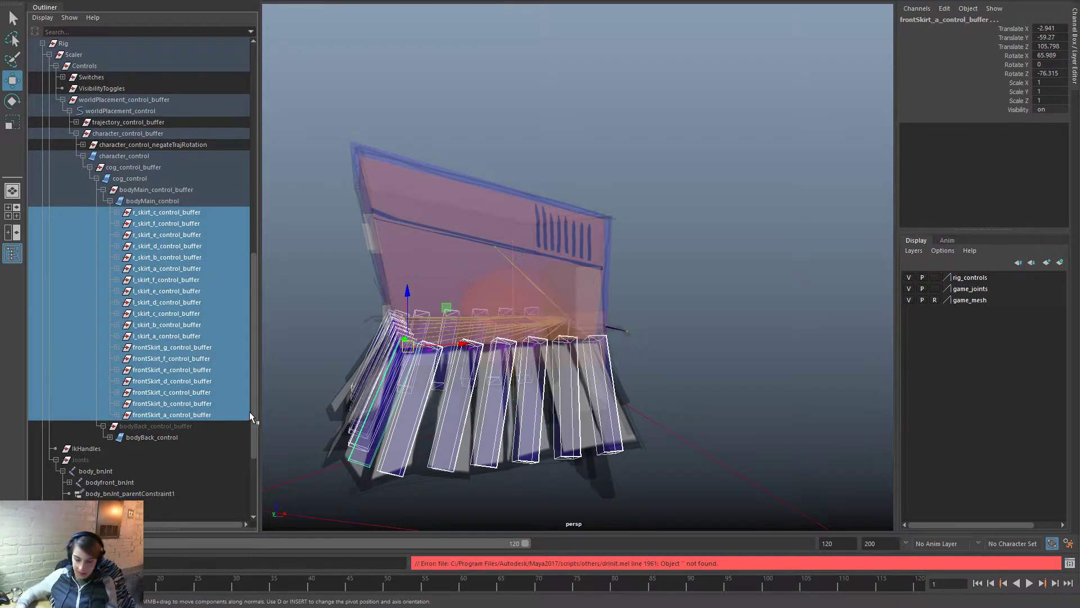
pyautogui.hotkey('shift', 'p')
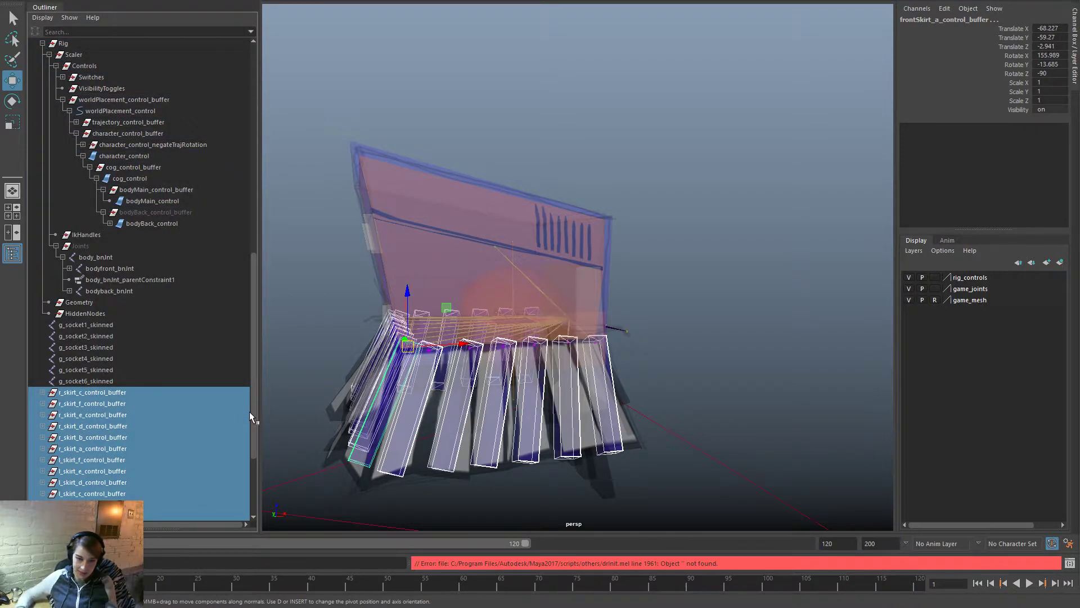
# Step: Set Translate X of bodyMain_control_buffer to 0 and check how the mesh and skirt controls respond
pyautogui.click(400, 156)
pyautogui.press('Up')
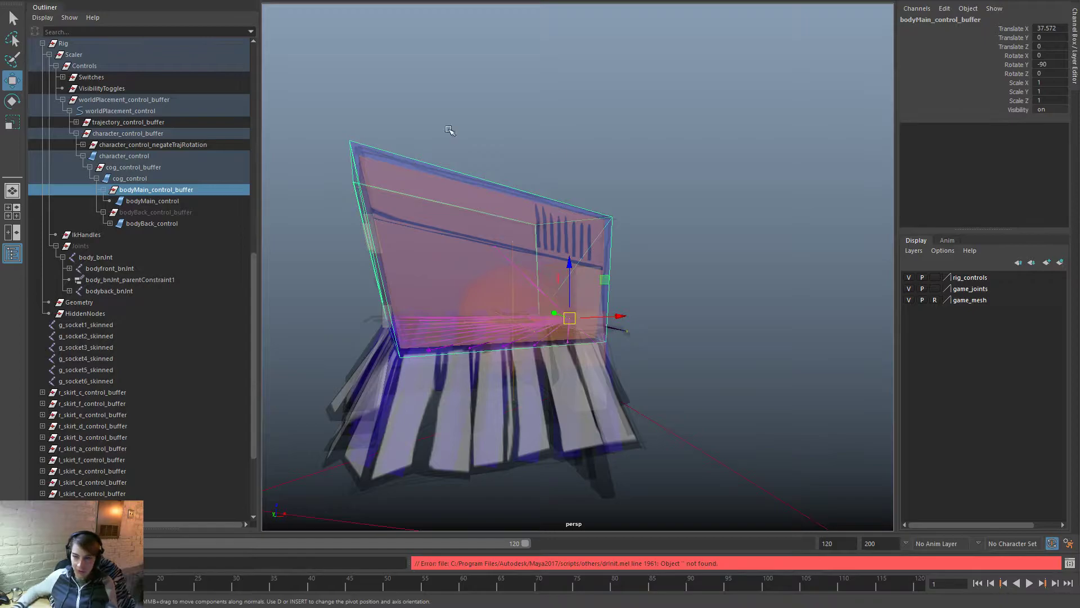
pyautogui.click(1058, 28)
pyautogui.write('0')
pyautogui.press('Return')
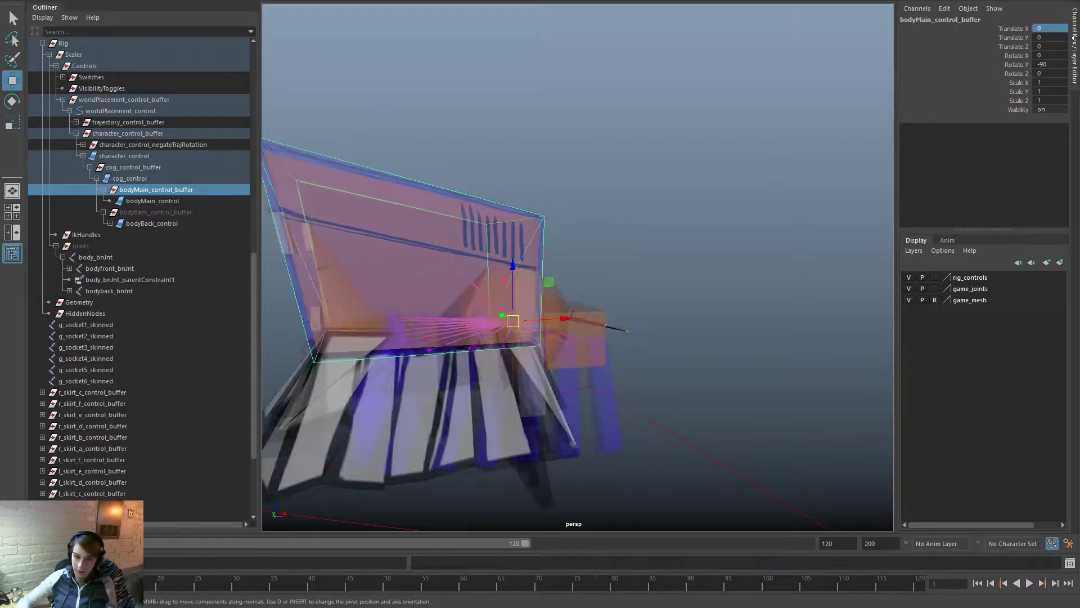
pyautogui.click(360, 441)
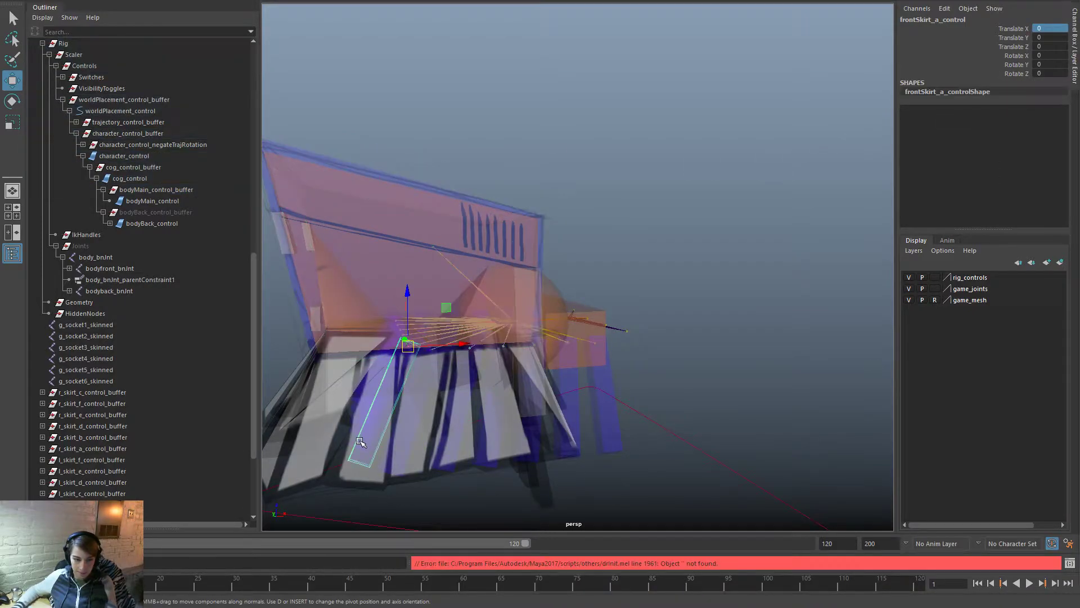
pyautogui.moveTo(634, 382)
pyautogui.keyDown('alt'); pyautogui.mouseDown()
pyautogui.moveTo(649, 381)
pyautogui.moveTo(632, 429)
pyautogui.moveTo(629, 384)
pyautogui.moveTo(634, 393)
pyautogui.mouseUp(); pyautogui.keyUp('alt')
pyautogui.click(345, 451)
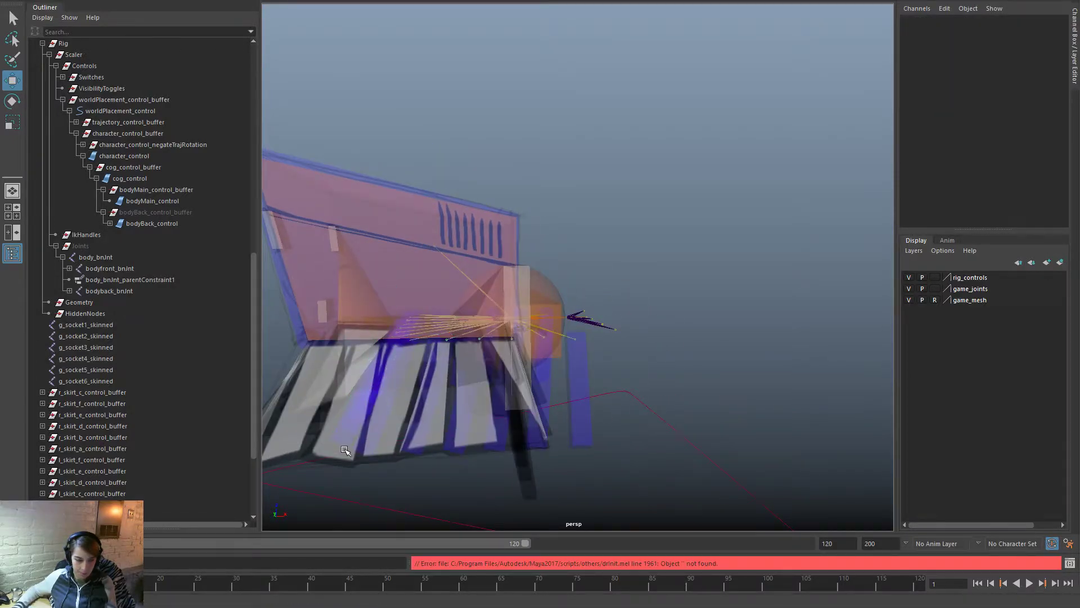
pyautogui.keyDown('alt'); pyautogui.moveTo(344, 451); pyautogui.dragTo(315, 359); pyautogui.keyUp('alt')
# Step: Unbind the skin from body_mesh so the mesh detaches from the shifted joints
pyautogui.scroll(15, 125, 319)
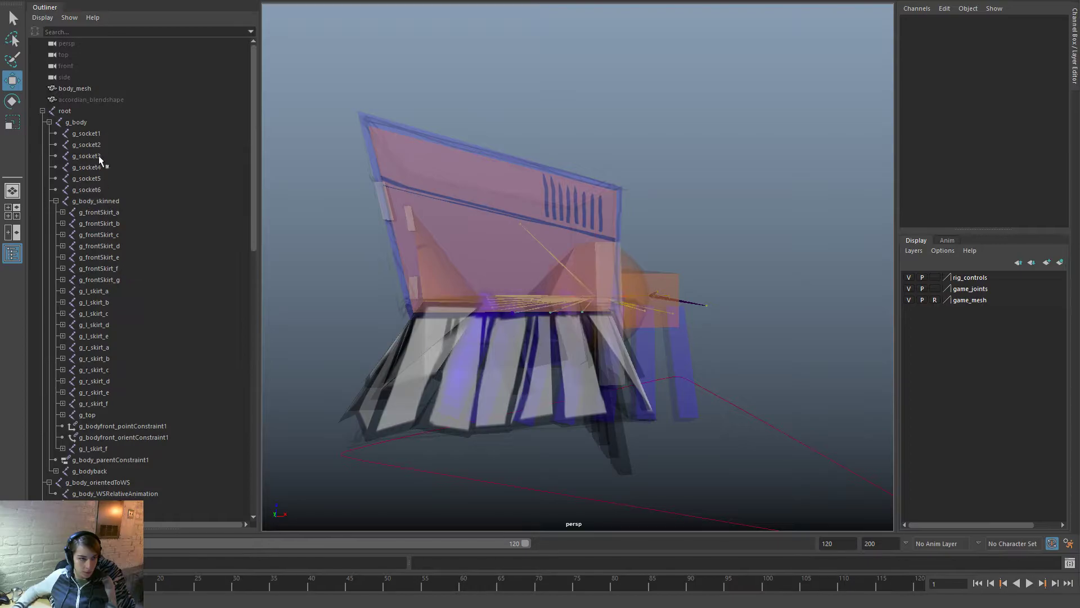
pyautogui.click(99, 89)
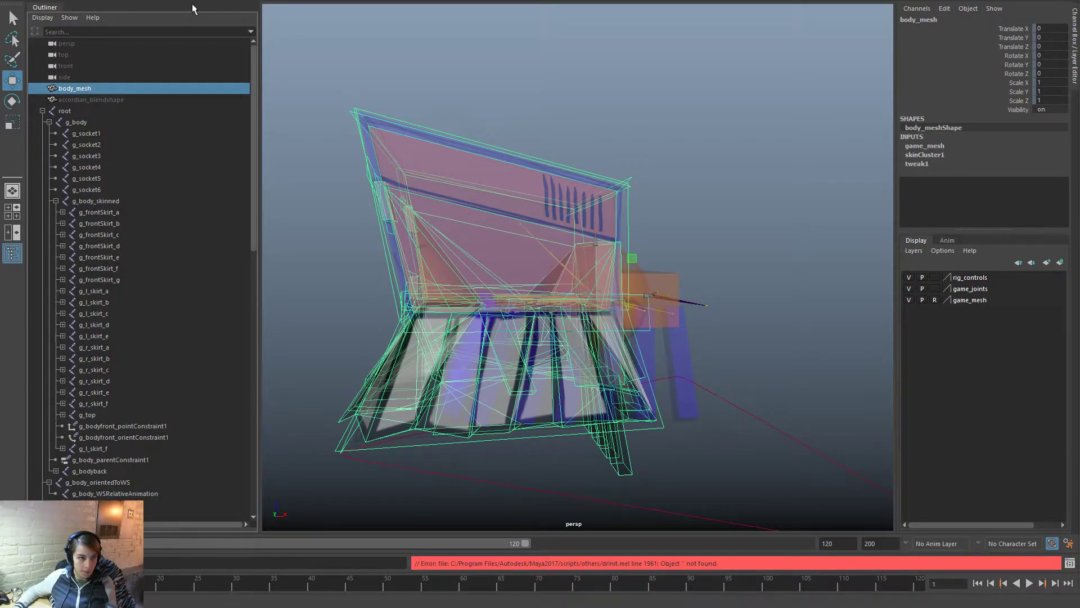
pyautogui.press('space')
pyautogui.moveTo(407, 123); pyautogui.dragTo(444, 179)
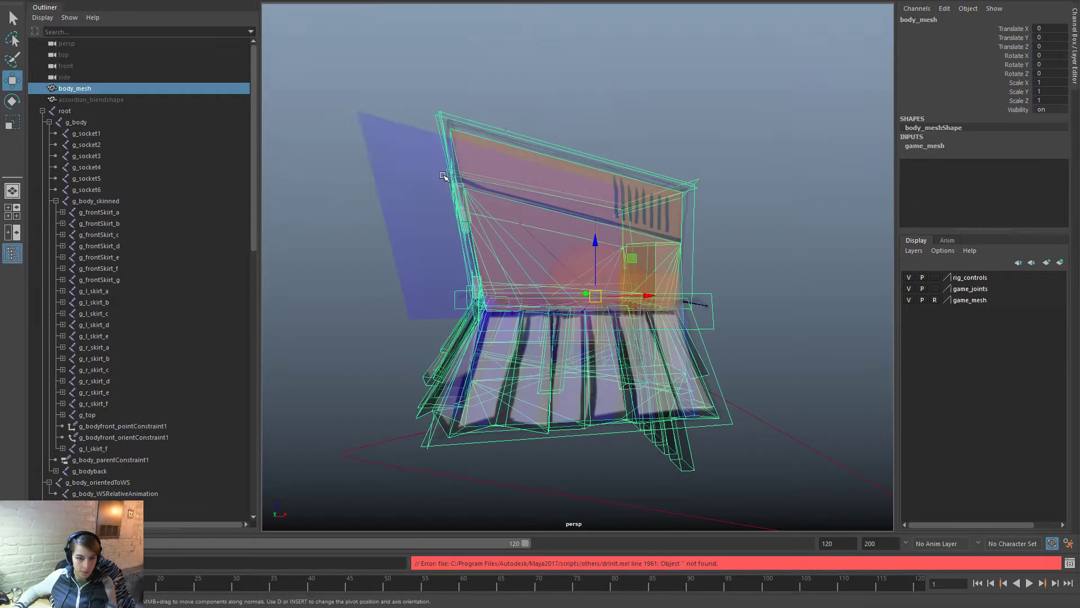
pyautogui.moveTo(728, 232)
pyautogui.keyDown('alt'); pyautogui.mouseDown()
pyautogui.moveTo(735, 257)
pyautogui.moveTo(720, 251)
pyautogui.mouseUp(); pyautogui.keyUp('alt')
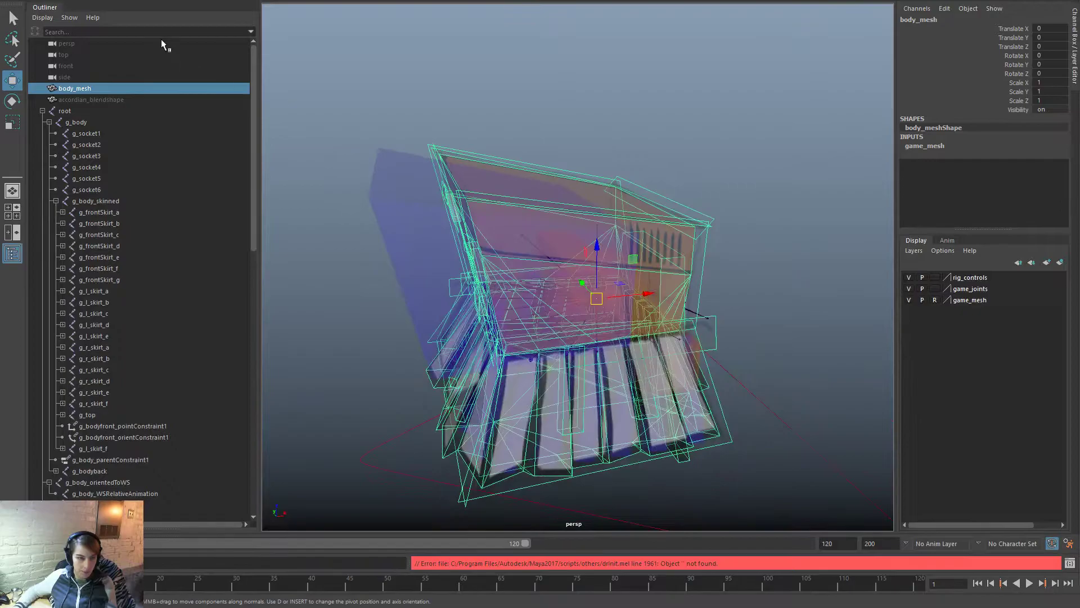
# Step: Load the saved skin weights from Weights.ma onto body_mesh
pyautogui.hotkey('ctrl', 'z')
pyautogui.hotkey('ctrl', 'z')
pyautogui.click(93, 88)
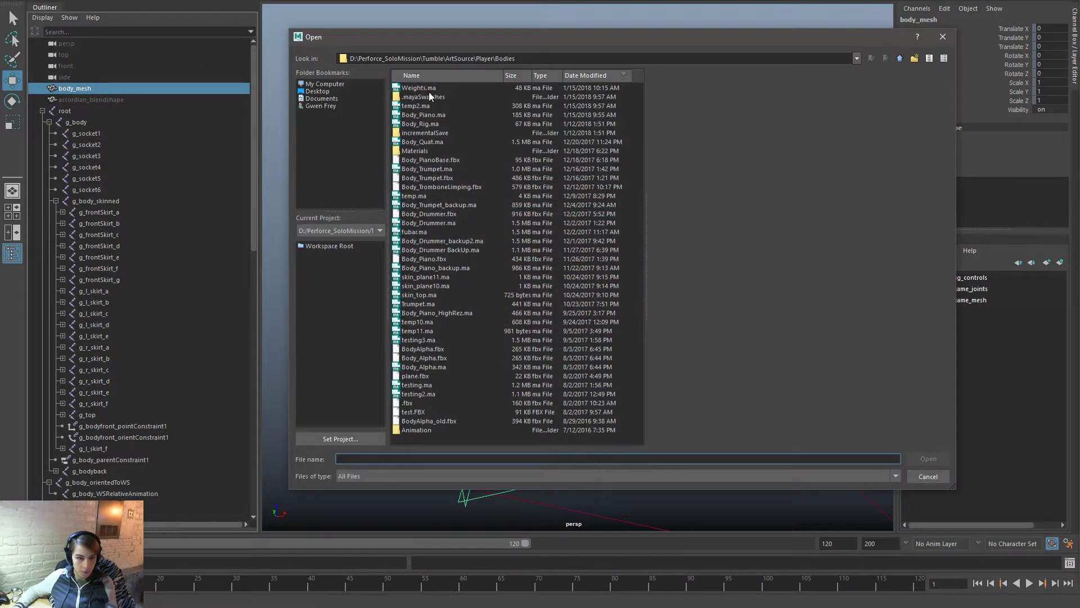
pyautogui.doubleClick(430, 88)
# Step: Move the control vertices of bodyMain_control's shape along X to line the outline up with the accordion body
pyautogui.keyDown('alt'); pyautogui.moveTo(479, 232); pyautogui.dragTo(622, 350); pyautogui.keyUp('alt')
pyautogui.click(278, 17)
pyautogui.moveTo(554, 232); pyautogui.dragTo(610, 236)
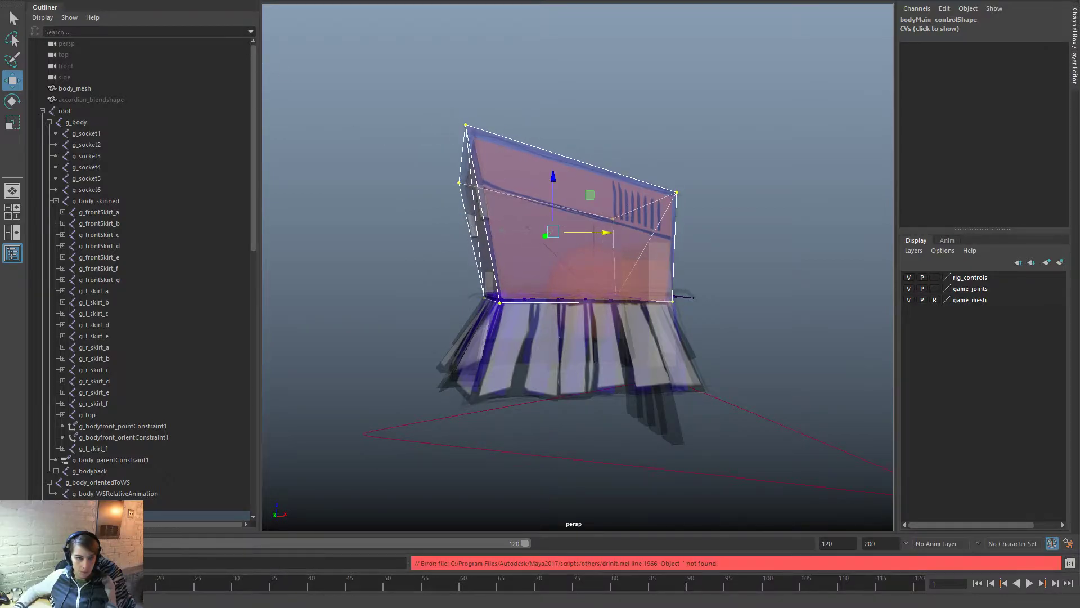
pyautogui.hotkey('ctrl', 'z')
# Step: Select bodyMain_control with the Rotate tool and examine its pivot relative to the body mesh
pyautogui.click(586, 176)
pyautogui.keyDown('alt'); pyautogui.moveTo(586, 176); pyautogui.dragTo(687, 249); pyautogui.keyUp('alt')
pyautogui.press('e')
pyautogui.keyDown('alt'); pyautogui.moveTo(662, 325); pyautogui.dragTo(632, 339); pyautogui.keyUp('alt')
pyautogui.moveTo(632, 339)
pyautogui.keyDown('alt'); pyautogui.mouseDown(button='right')
pyautogui.moveTo(812, 362)
pyautogui.moveTo(619, 348)
pyautogui.mouseUp(button='right'); pyautogui.keyUp('alt')
pyautogui.keyDown('alt'); pyautogui.moveTo(619, 349); pyautogui.dragTo(563, 337); pyautogui.keyUp('alt')
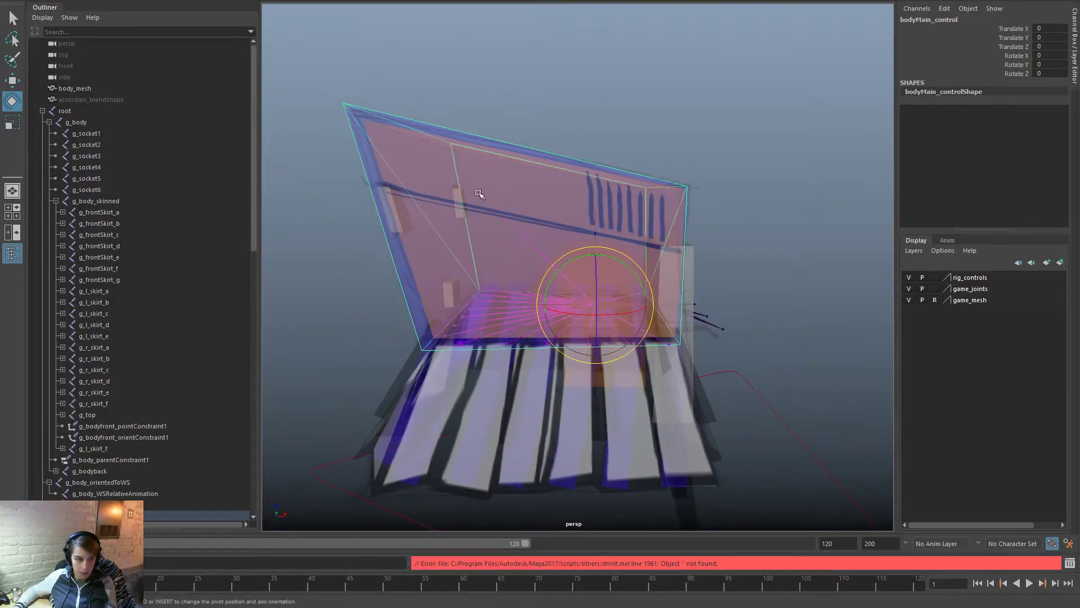
# Step: Select the g_body joint and examine its pivot and child joints inside the body mesh
pyautogui.click(90, 113)
pyautogui.click(92, 121)
pyautogui.press('w')
pyautogui.press('f')
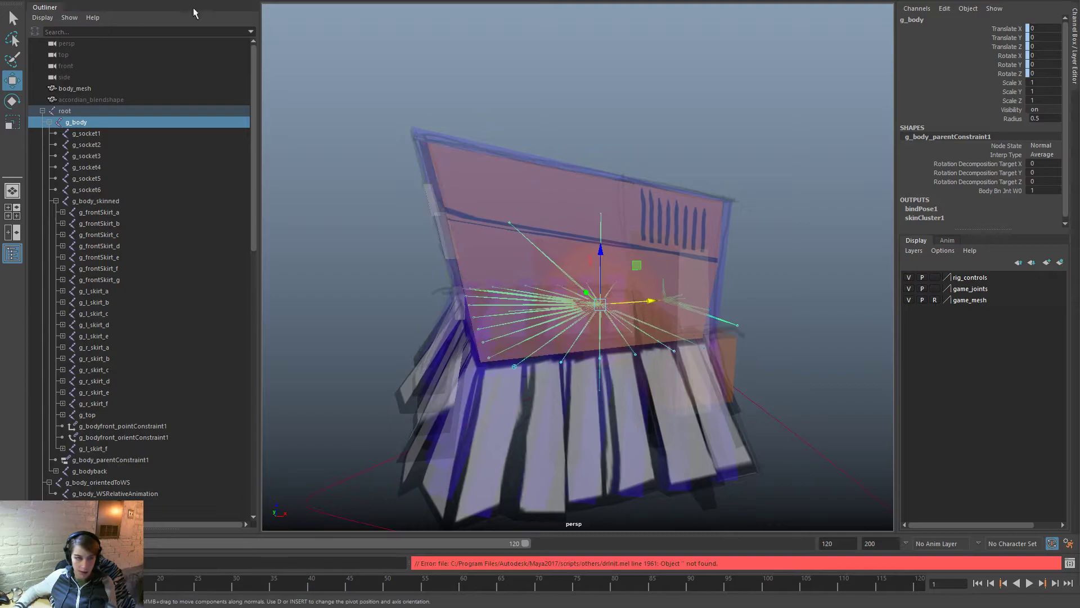
# Step: Set the Move tool's axis orientation to Object for inspecting the g_body joint
pyautogui.doubleClick(12, 82)
pyautogui.click(233, 103)
pyautogui.click(233, 103)
pyautogui.click(257, 119)
pyautogui.click(232, 103)
pyautogui.click(275, 110)
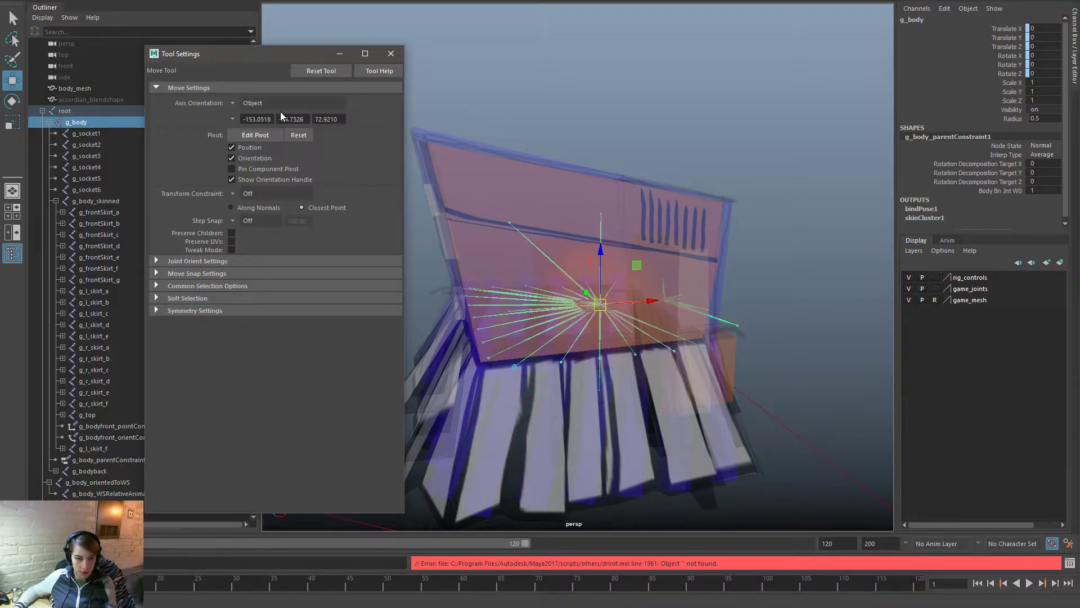
# Step: Compare the axis orientations of the g_body and g_body_skinned joints
pyautogui.click(540, 83)
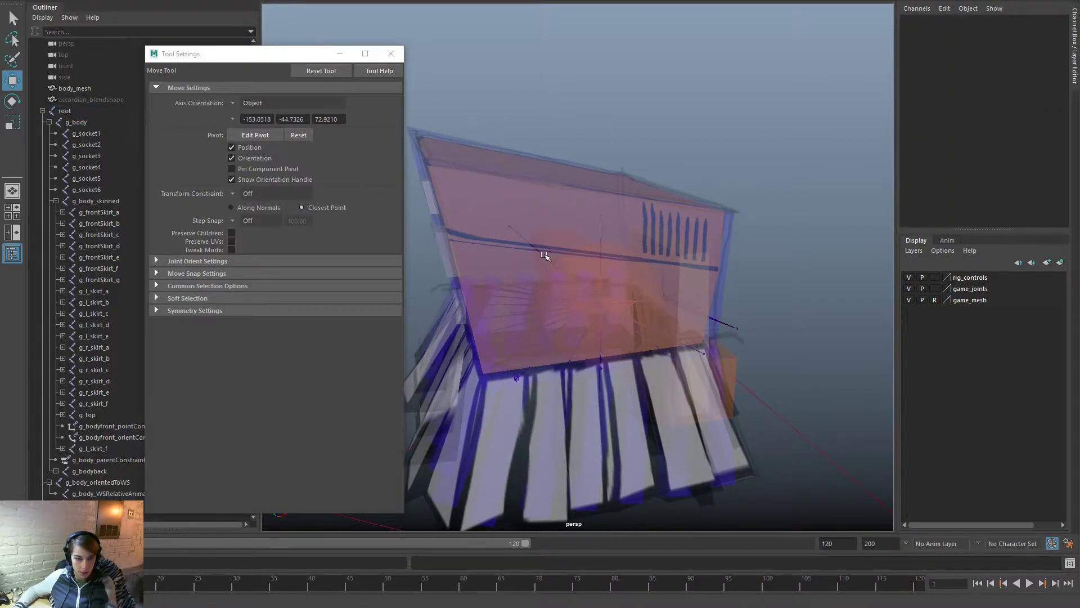
pyautogui.click(548, 253)
pyautogui.click(73, 122)
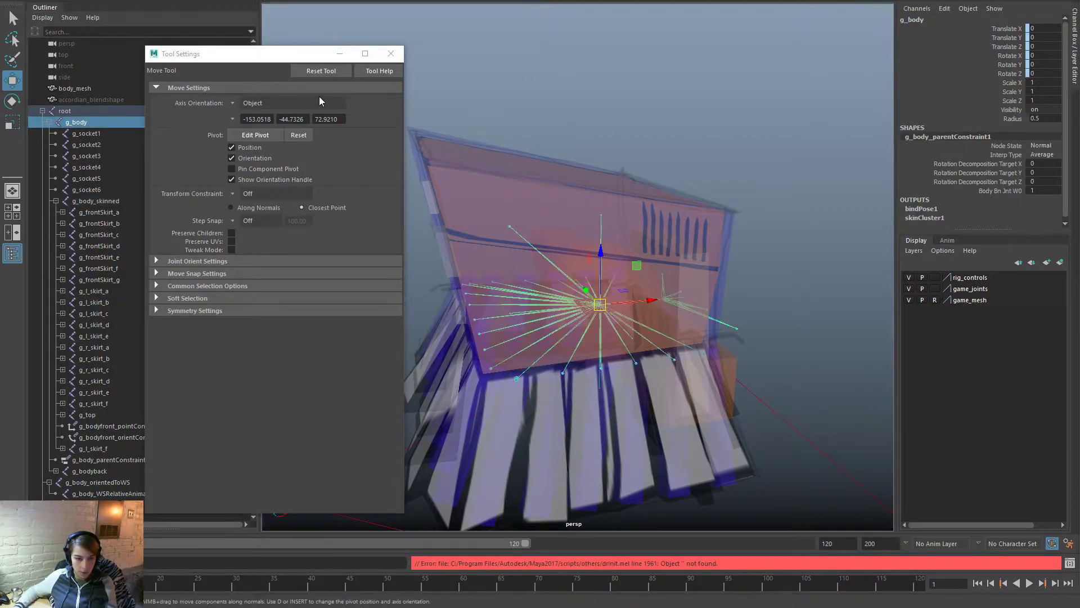
pyautogui.click(107, 201)
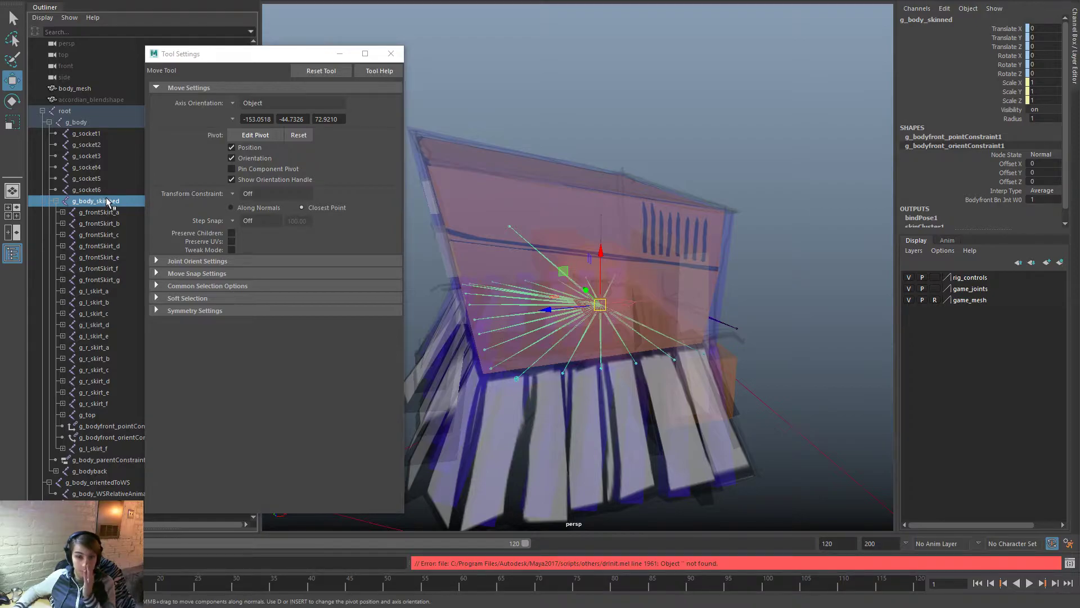
pyautogui.click(391, 53)
# Step: Set Rotate Y of bodyMain_control_buffer, the parent group of the main body control, to 0
pyautogui.click(545, 221)
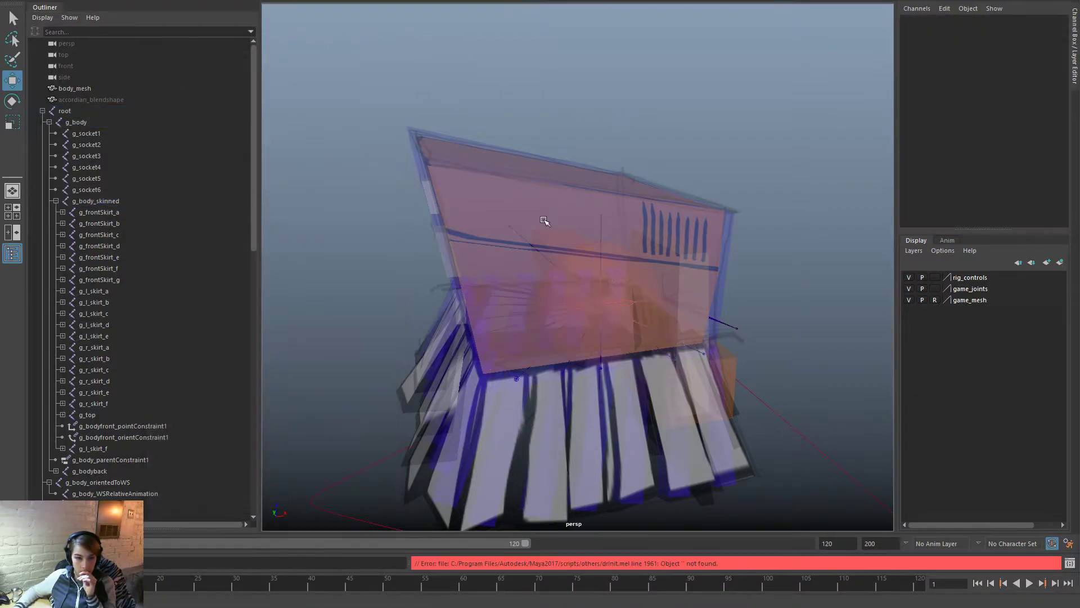
pyautogui.click(614, 234)
pyautogui.keyDown('alt'); pyautogui.moveTo(796, 286); pyautogui.dragTo(816, 308); pyautogui.keyUp('alt')
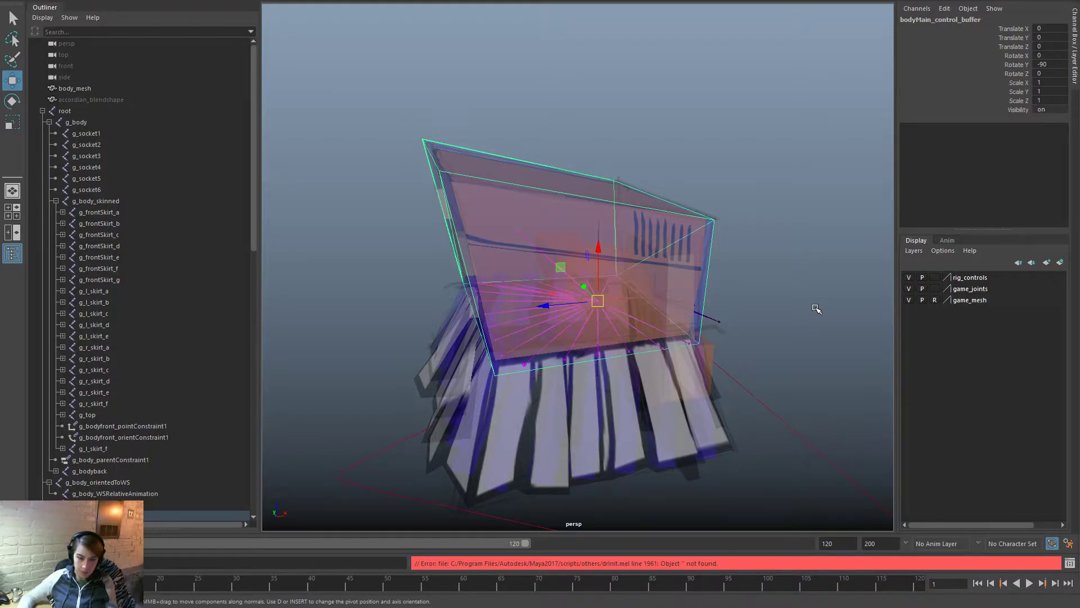
pyautogui.click(1059, 64)
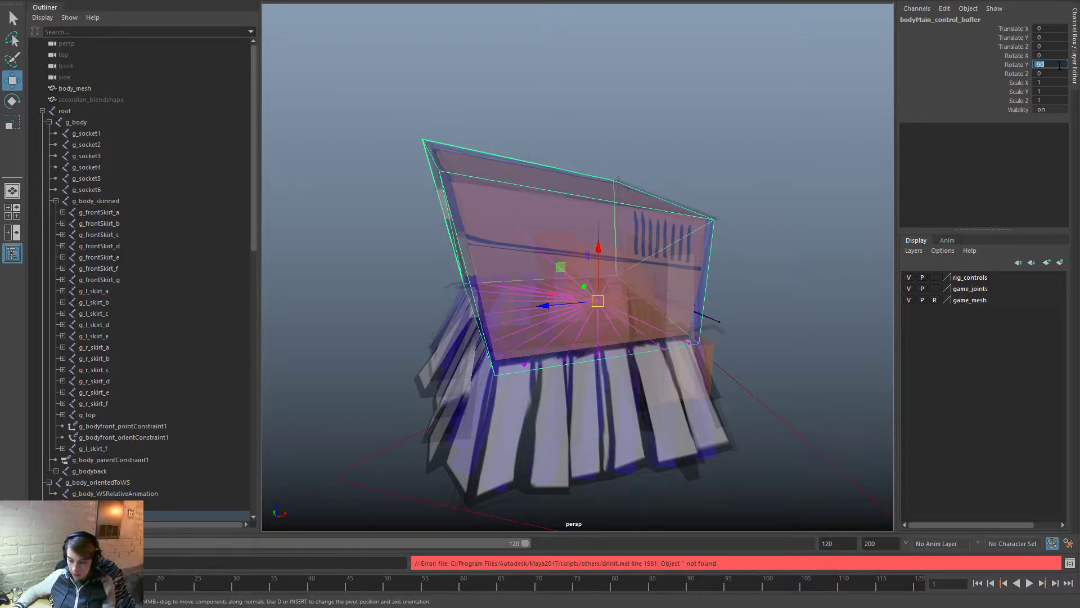
pyautogui.write('0')
pyautogui.press('Return')
# Step: Unbind the skin from body_mesh
pyautogui.click(526, 137)
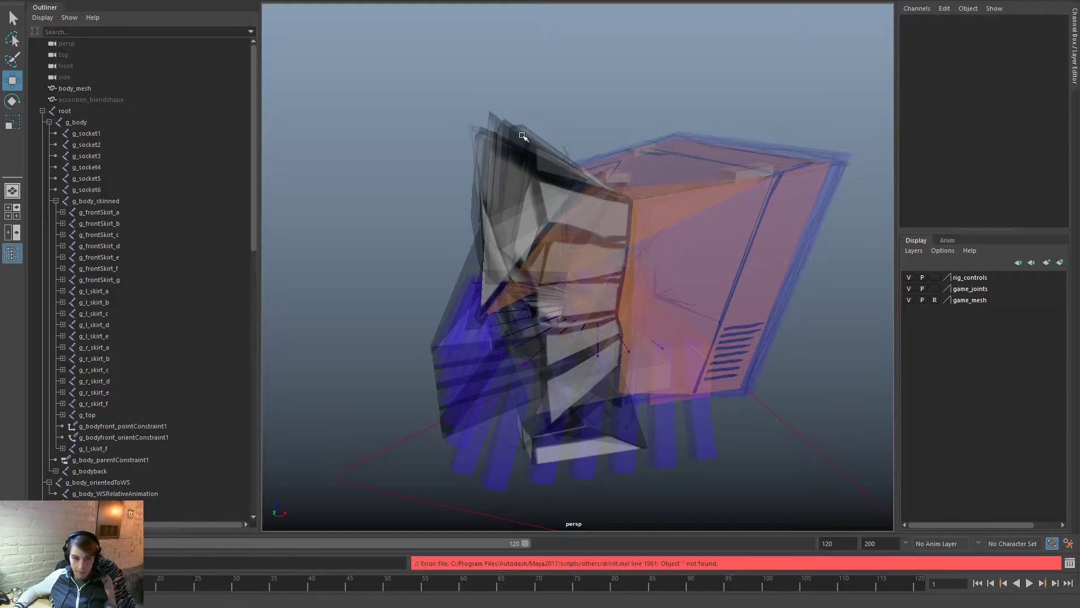
pyautogui.click(109, 102)
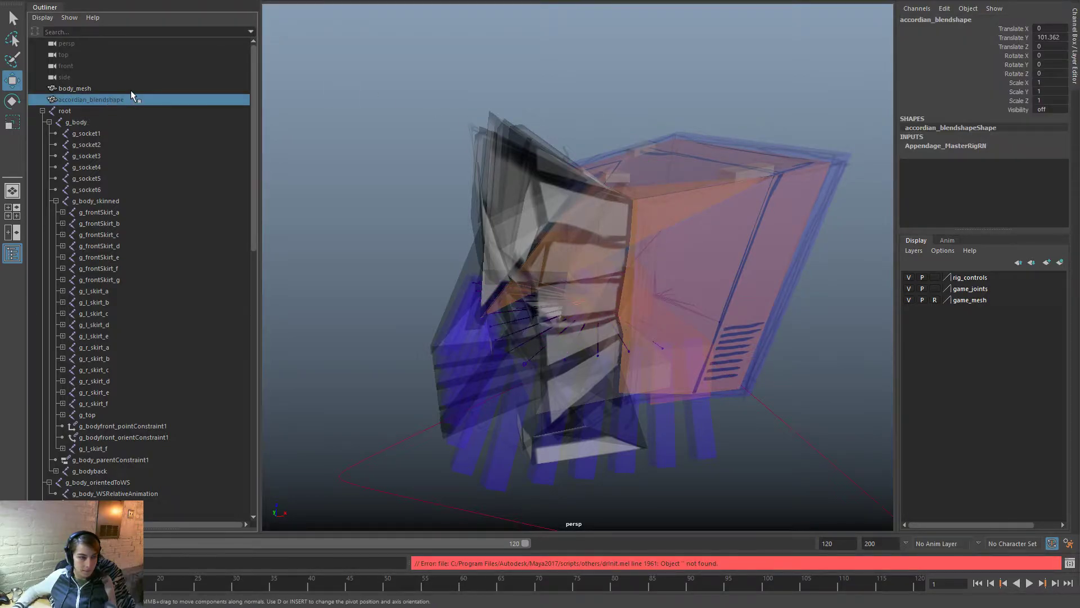
pyautogui.click(130, 89)
pyautogui.press('space')
pyautogui.moveTo(406, 170); pyautogui.dragTo(455, 219)
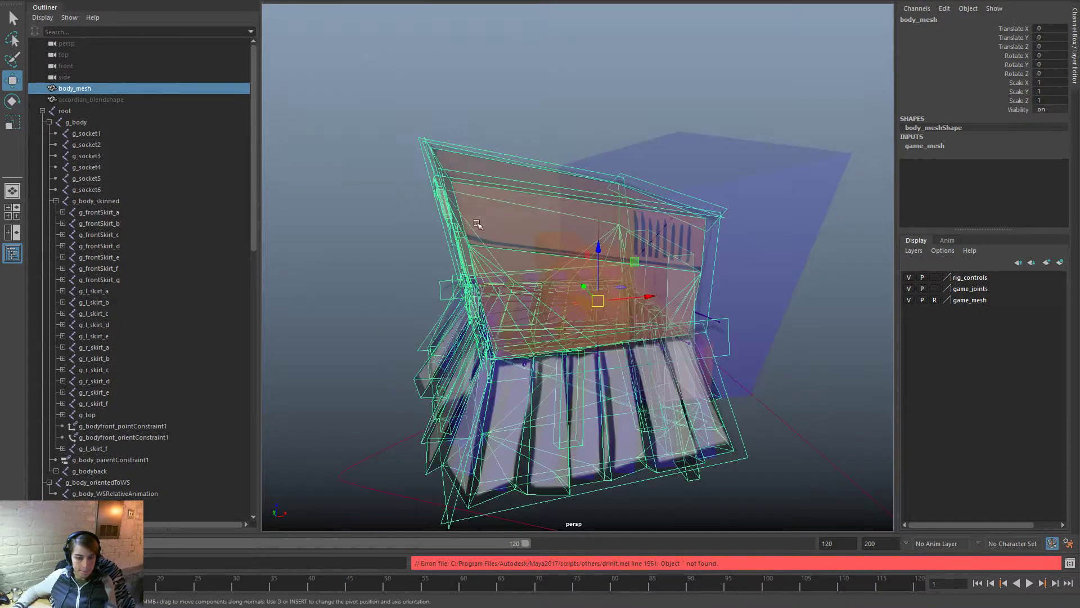
pyautogui.click(781, 249)
pyautogui.click(714, 212)
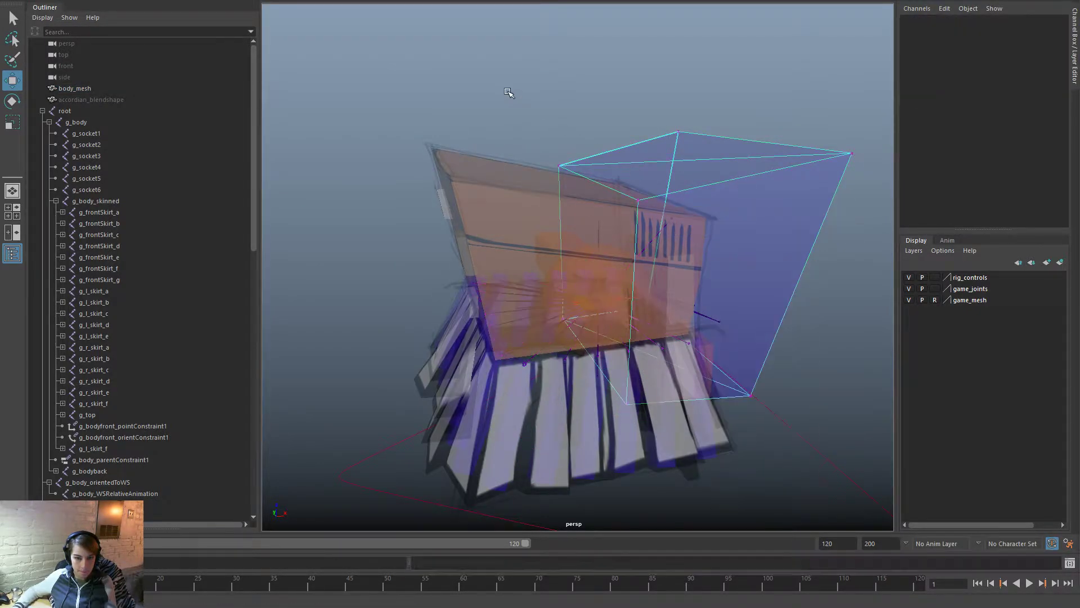
pyautogui.moveTo(506, 91); pyautogui.dragTo(960, 562)
pyautogui.press('e')
pyautogui.keyDown('alt'); pyautogui.moveTo(703, 394); pyautogui.dragTo(682, 379); pyautogui.keyUp('alt')
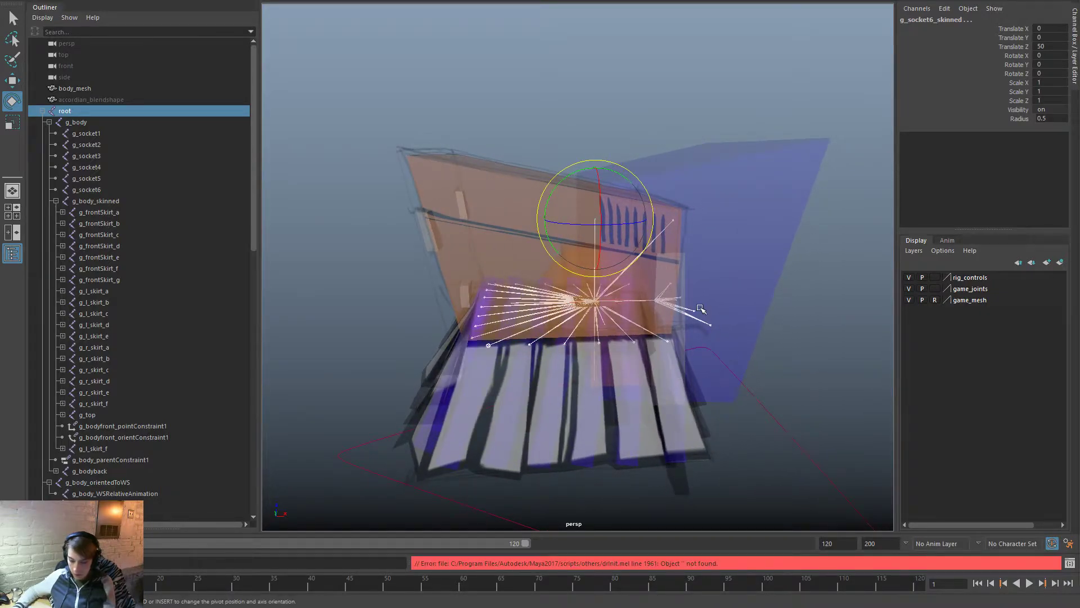
pyautogui.doubleClick(12, 102)
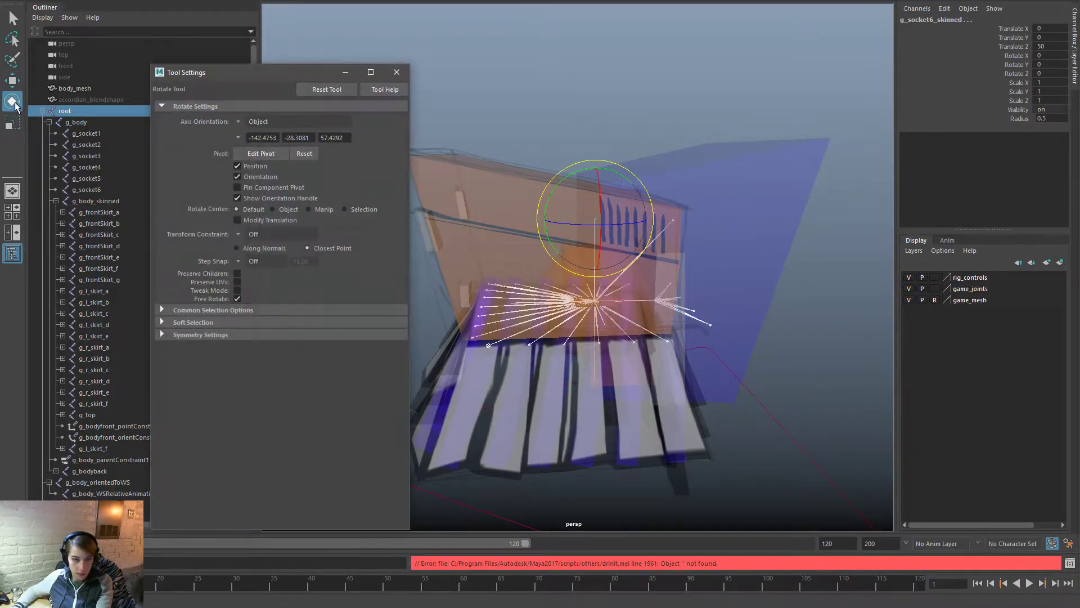
pyautogui.click(279, 209)
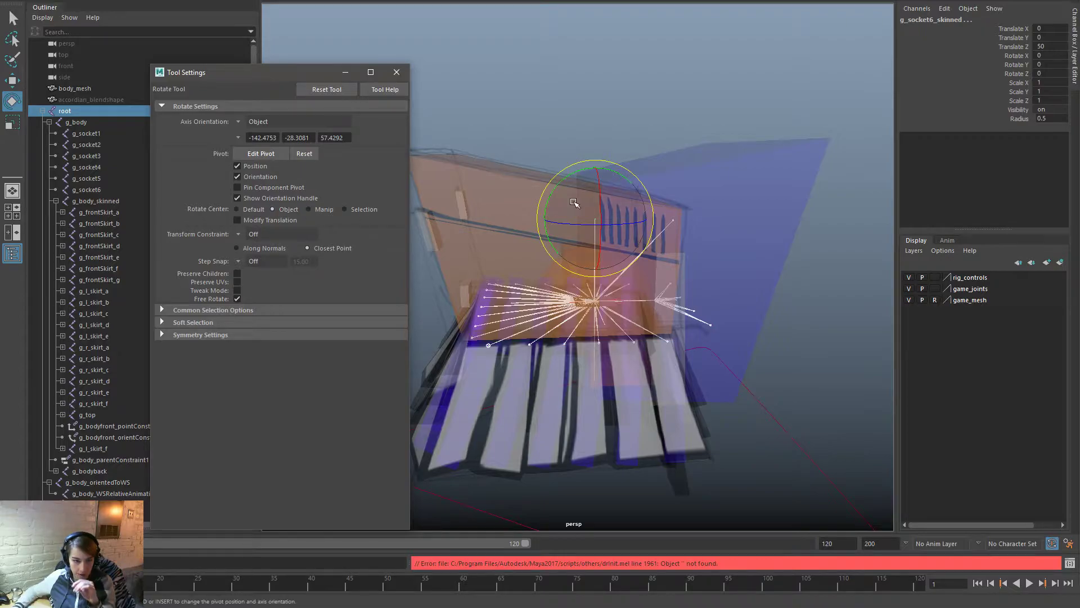
pyautogui.click(362, 209)
# Step: Select all control vertices of bodyMain_control's shape
pyautogui.click(743, 200)
pyautogui.moveTo(761, 202); pyautogui.dragTo(728, 203, button='right')
pyautogui.moveTo(522, 78); pyautogui.dragTo(923, 518)
pyautogui.click(753, 399)
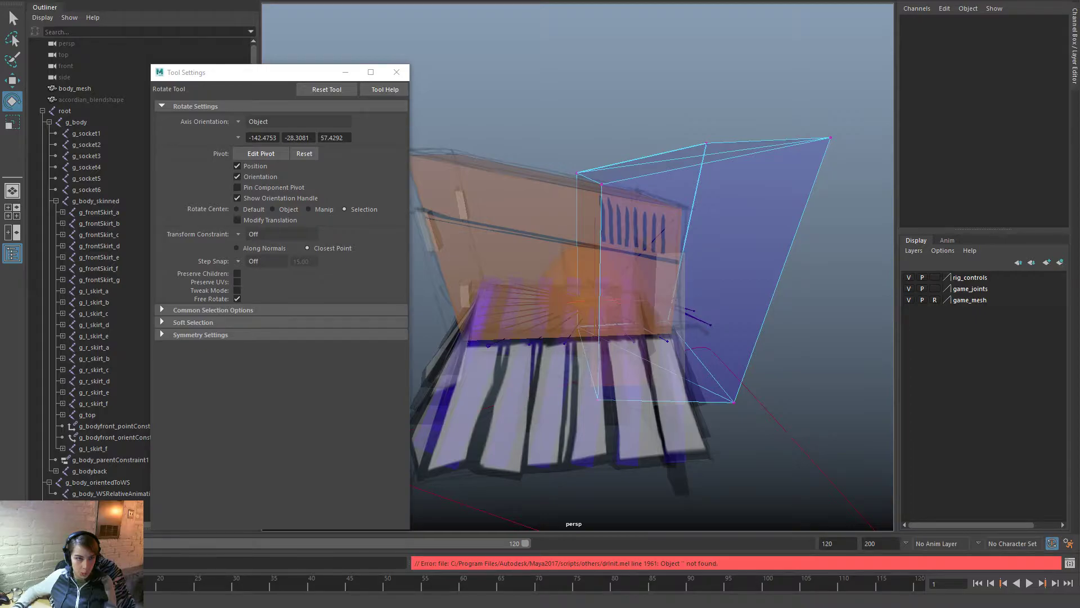
pyautogui.moveTo(542, 84); pyautogui.dragTo(892, 489)
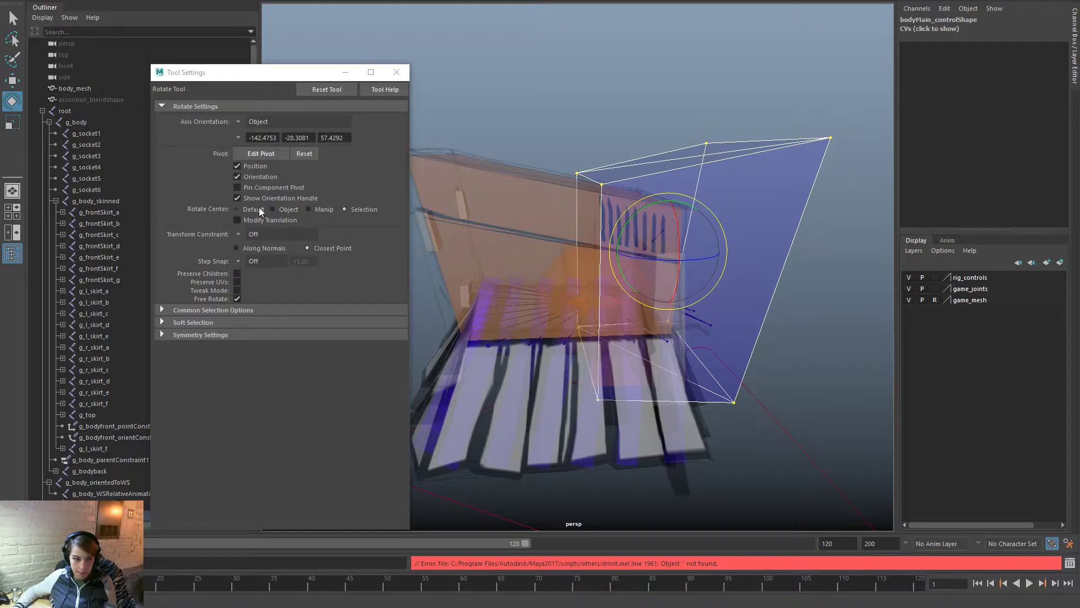
# Step: Rotate the selected control vertices about the object's centre in relative 15-degree steps to line the outline up with the accordion body
pyautogui.click(288, 209)
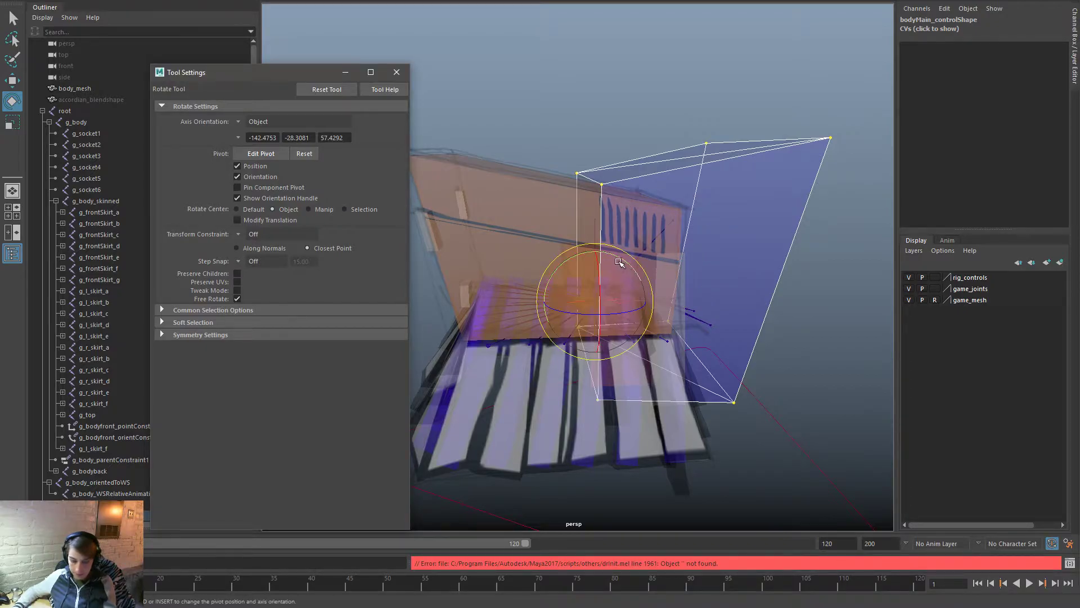
pyautogui.moveTo(619, 262); pyautogui.dragTo(514, 246)
pyautogui.press('j')
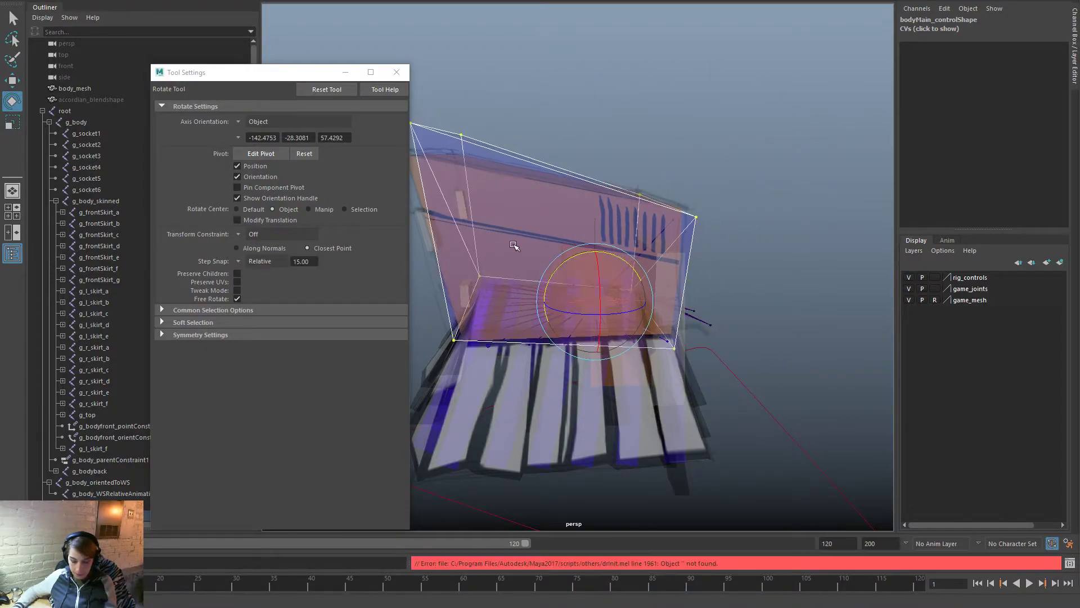
pyautogui.hotkey('ctrl', 'z')
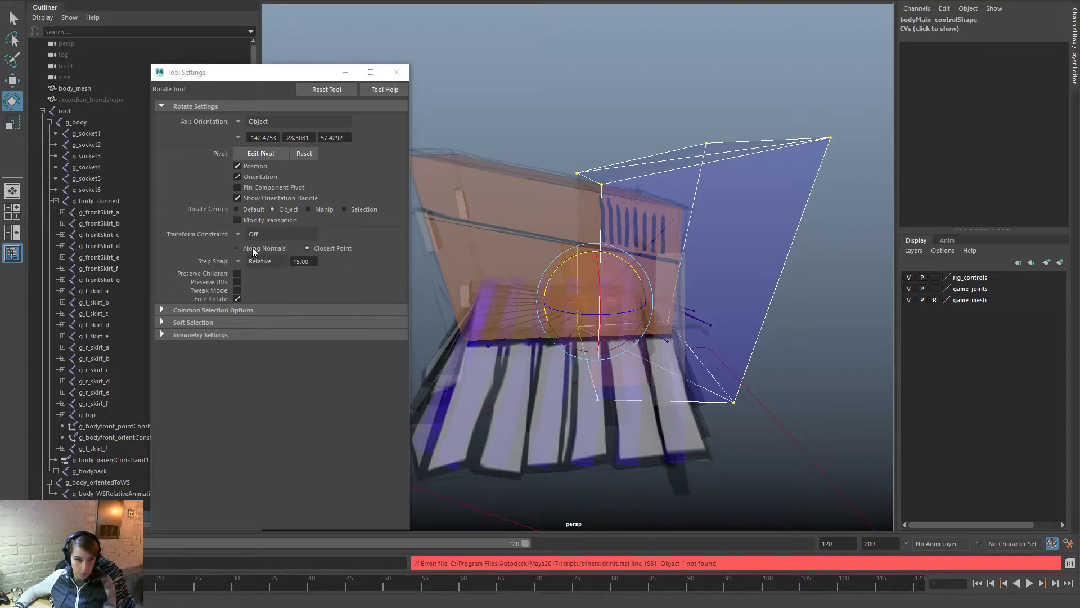
pyautogui.moveTo(580, 256); pyautogui.dragTo(507, 279)
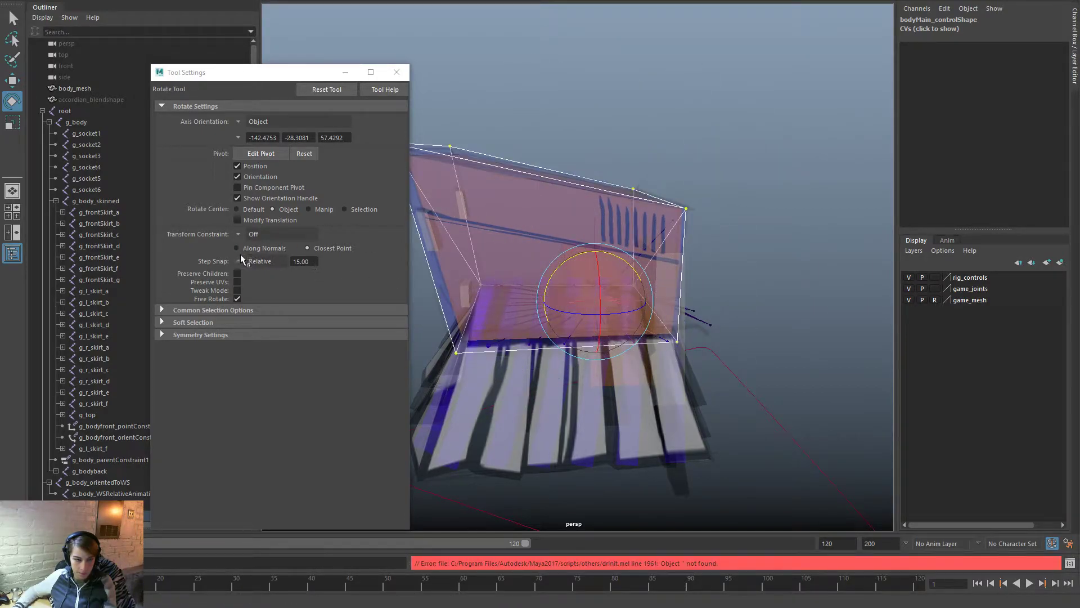
# Step: Restore the Rotate tool's step snap to Off and rotate centre to Default, and return bodyMain_control to object selection
pyautogui.click(239, 261)
pyautogui.click(258, 267)
pyautogui.click(253, 209)
pyautogui.click(396, 72)
pyautogui.click(594, 100)
pyautogui.moveTo(654, 227); pyautogui.dragTo(688, 211, button='right')
pyautogui.click(602, 341)
pyautogui.click(464, 433)
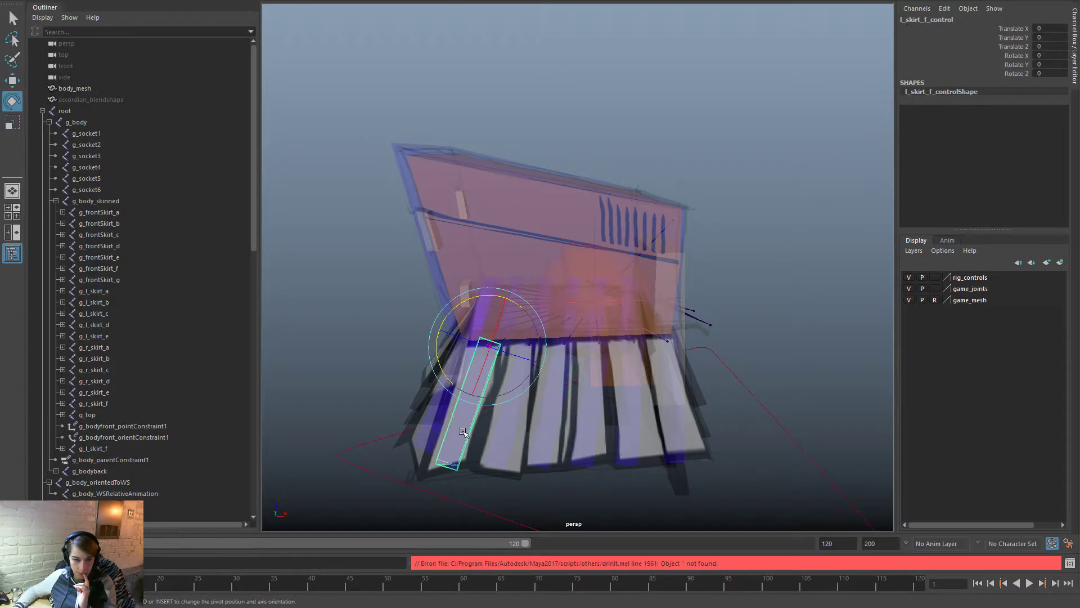
pyautogui.click(419, 463)
# Step: Rebind body_mesh to the skeleton with its saved skin weights
pyautogui.click(113, 88)
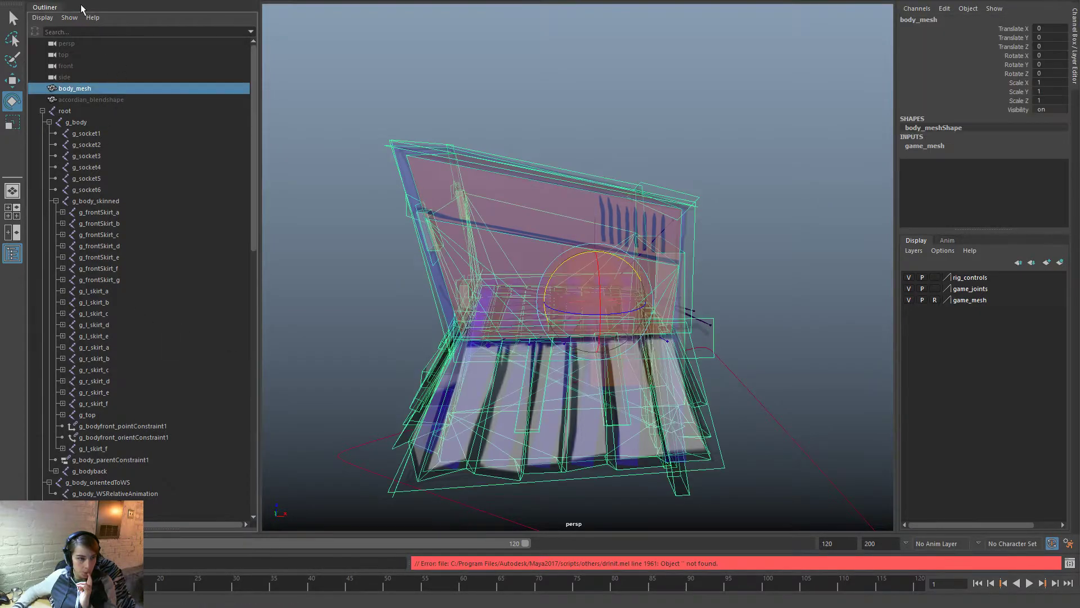
pyautogui.click(78, 89)
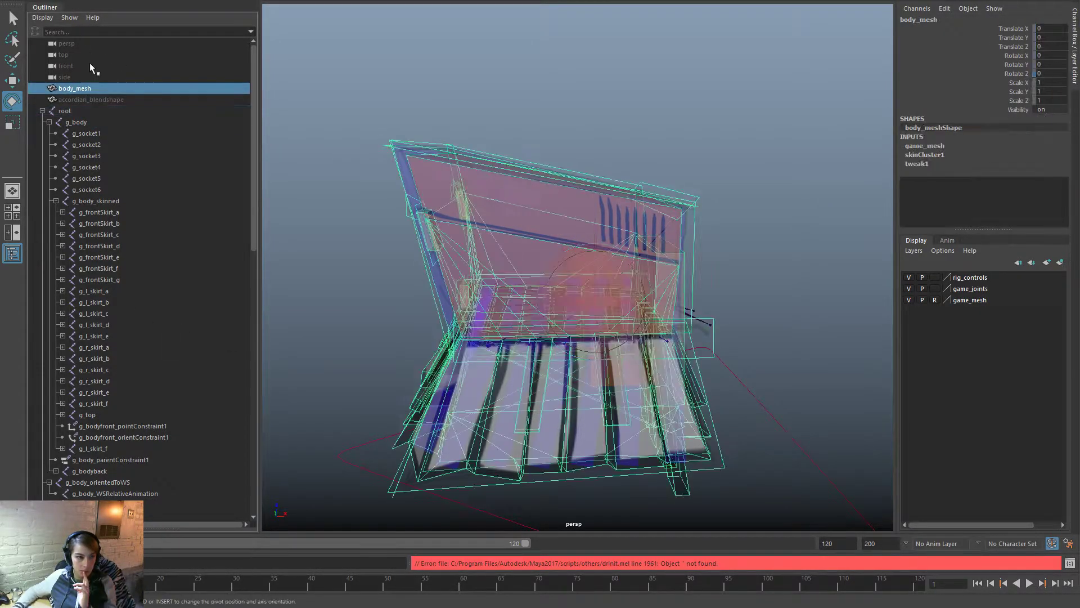
pyautogui.hotkey('ctrl', 'o')
pyautogui.press('Escape')
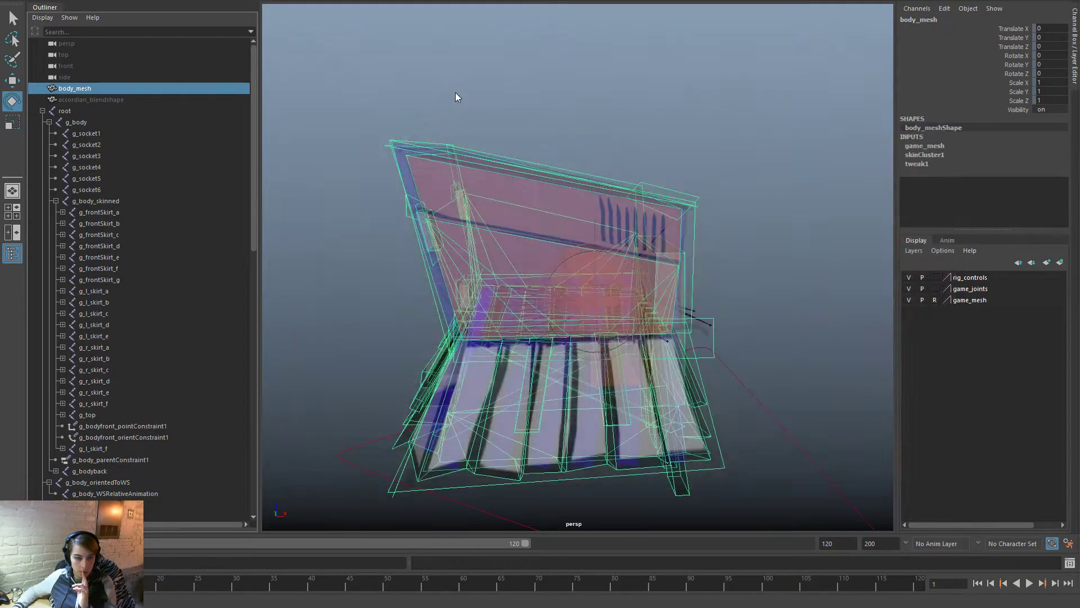
# Step: Test the rebound mesh by transforming bodyMain_control, and undo the test changes
pyautogui.click(606, 149)
pyautogui.click(473, 255)
pyautogui.moveTo(583, 301); pyautogui.dragTo(593, 140)
pyautogui.hotkey('ctrl', 'z')
pyautogui.press('w')
pyautogui.hotkey('ctrl', 'z')
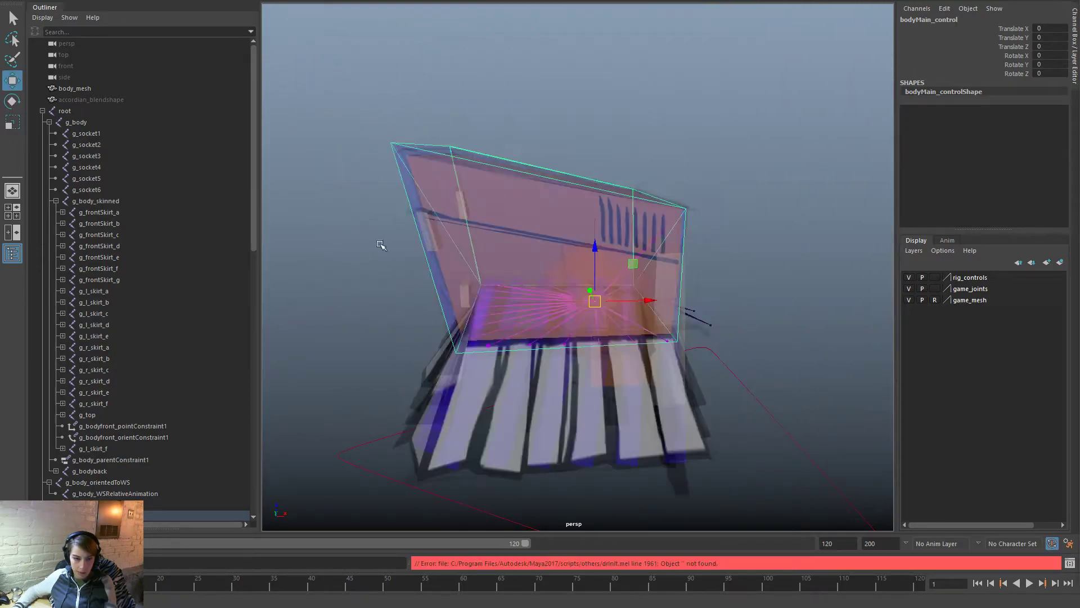
# Step: Parent all skirt control buffers, from r_skirt_c_control_buffer to frontSkirt_a_control_buffer, under bodyMain_control
pyautogui.scroll(-15, 101, 426)
pyautogui.click(110, 269)
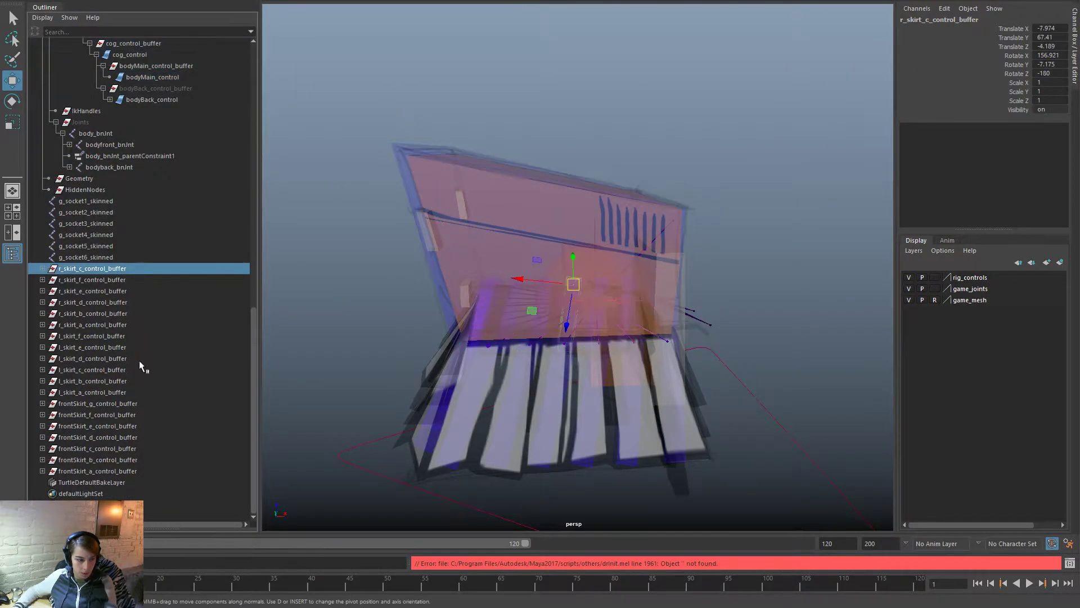
pyautogui.keyDown('shift'); pyautogui.click(136, 471); pyautogui.keyUp('shift')
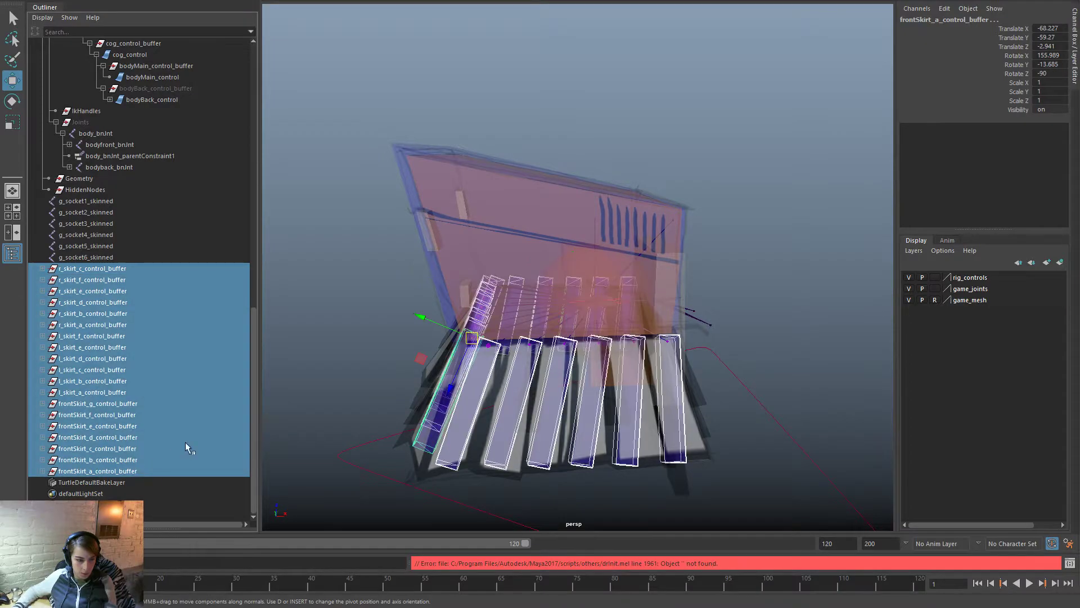
pyautogui.keyDown('shift'); pyautogui.click(409, 180); pyautogui.keyUp('shift')
pyautogui.press('p')
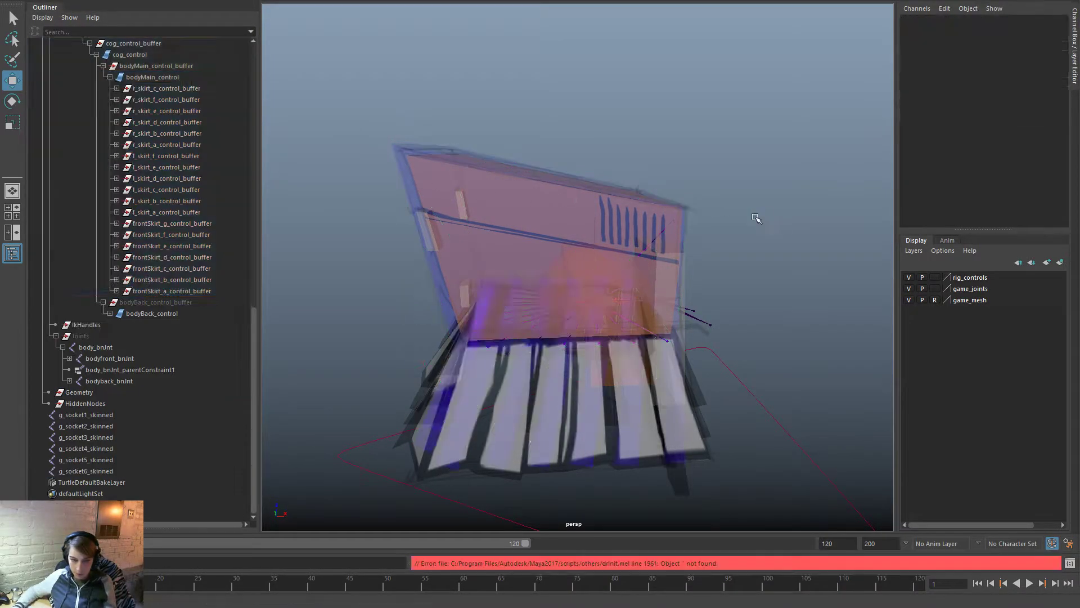
# Step: Test-move bodyMain_control together with its attached skirt controls, and undo the move
pyautogui.moveTo(599, 303); pyautogui.dragTo(809, 304)
pyautogui.hotkey('ctrl', 'z')
pyautogui.click(795, 306)
# Step: Select bodyMain_control and the g_socket2 joint in turn, and examine their pivots relative to the body mesh
pyautogui.scroll(5, 732, 348)
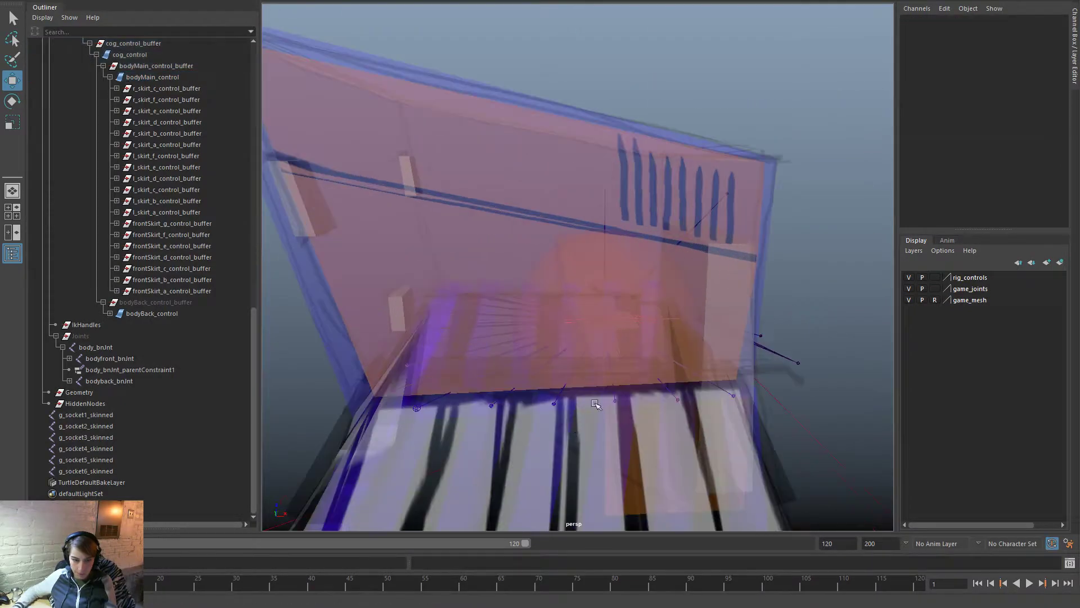
pyautogui.click(604, 255)
pyautogui.scroll(15, 130, 200)
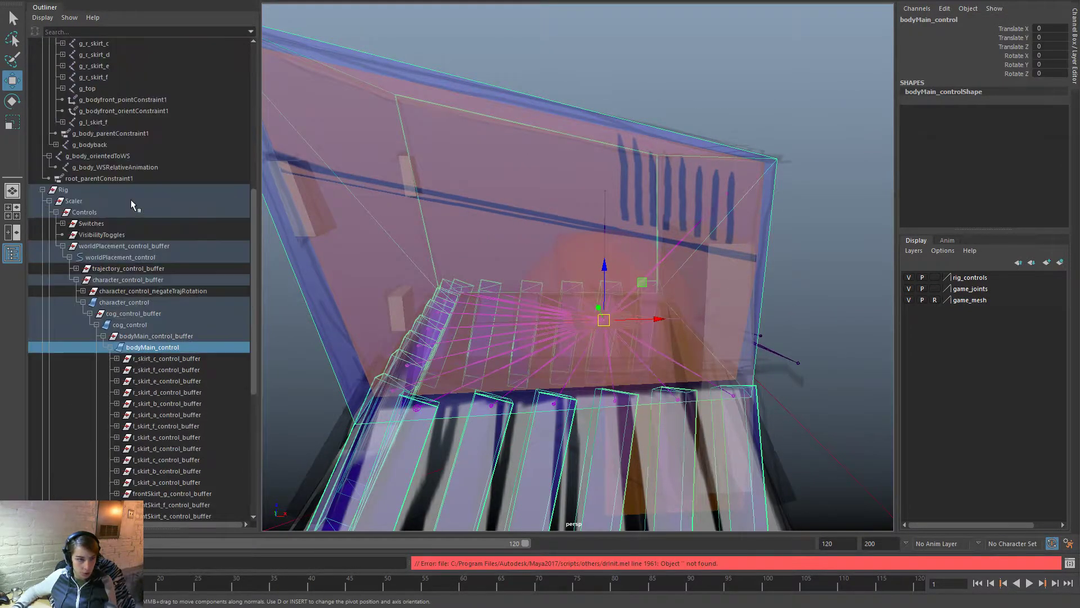
pyautogui.click(86, 145)
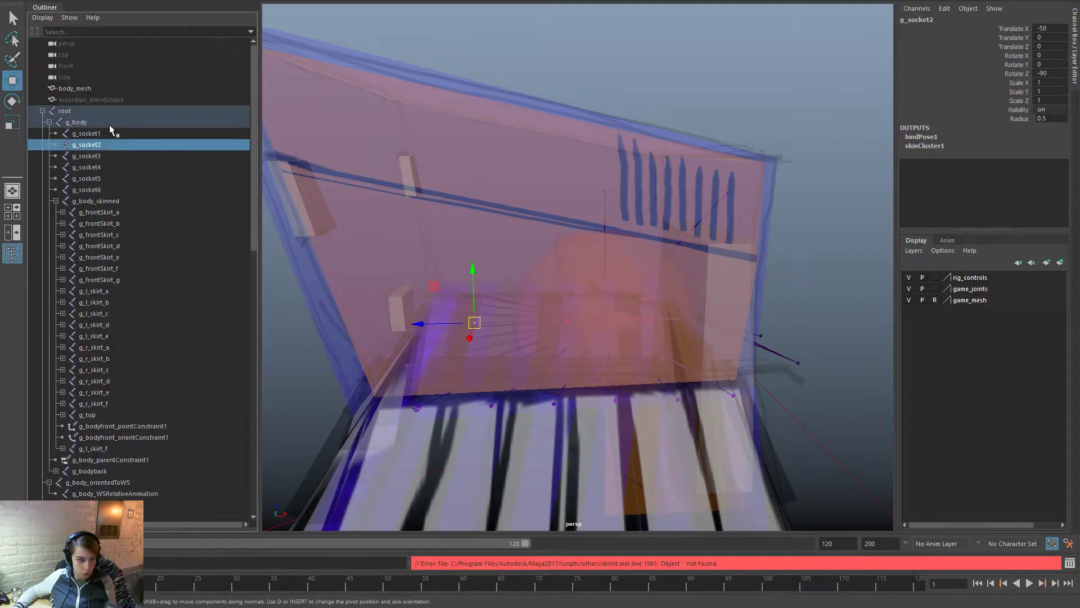
pyautogui.scroll(-5, 507, 355)
pyautogui.keyDown('alt'); pyautogui.moveTo(656, 397); pyautogui.dragTo(754, 389); pyautogui.keyUp('alt')
# Step: Test-rotate cog_control with the whole body hierarchy, and undo the rotation
pyautogui.click(753, 307)
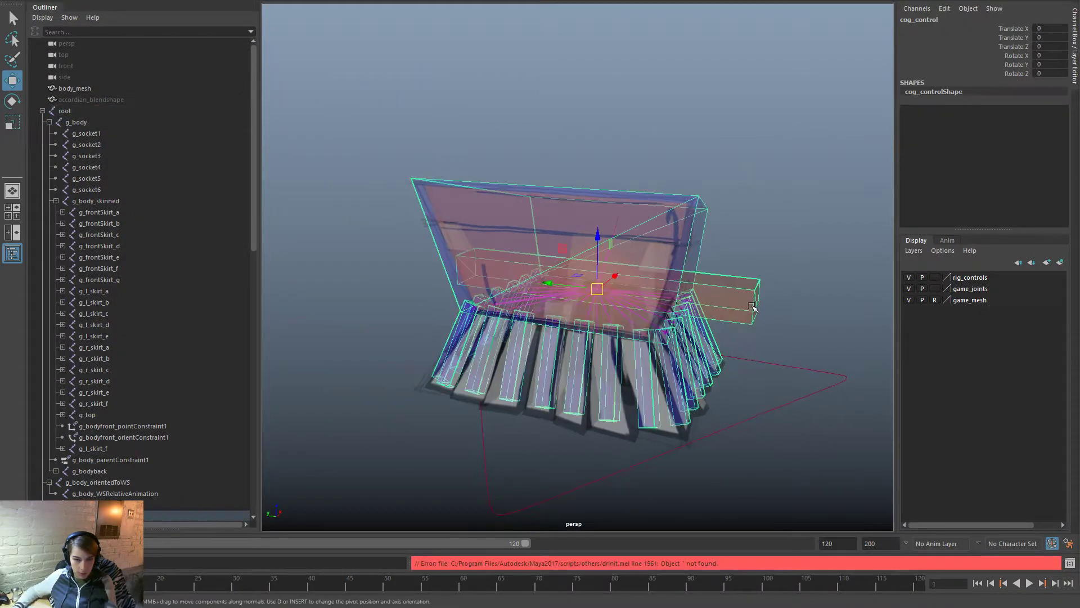
pyautogui.press('e')
pyautogui.moveTo(597, 301); pyautogui.dragTo(575, 277)
pyautogui.hotkey('ctrl', 'z')
# Step: Locate cog_control in the rig hierarchy and select the g_body joint to examine its constraint and child joints
pyautogui.click(823, 282)
pyautogui.click(763, 283)
pyautogui.press('f')
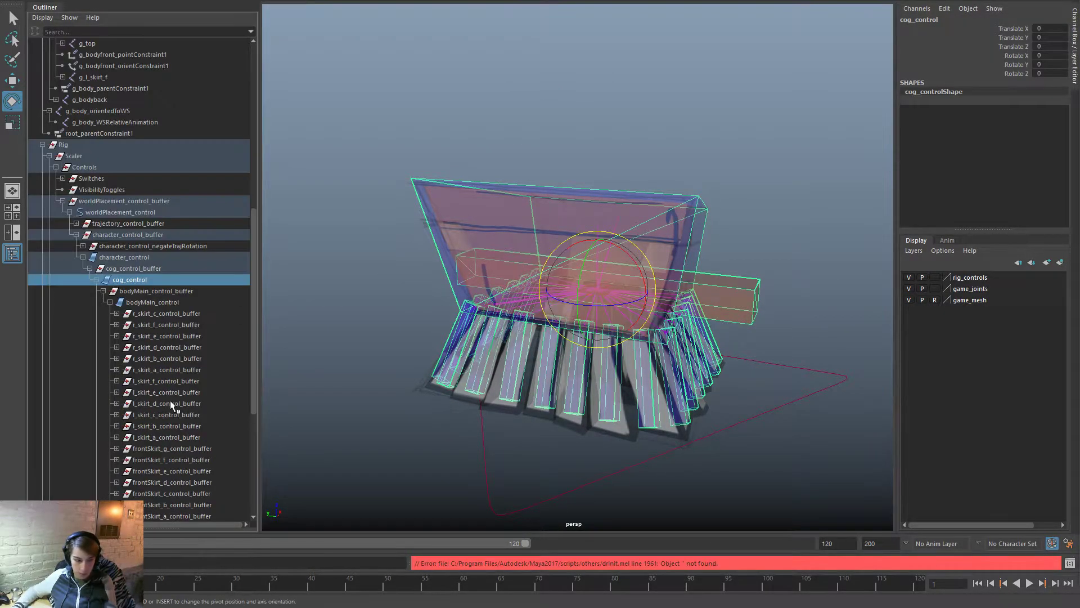
pyautogui.scroll(10, 169, 400)
pyautogui.click(75, 113)
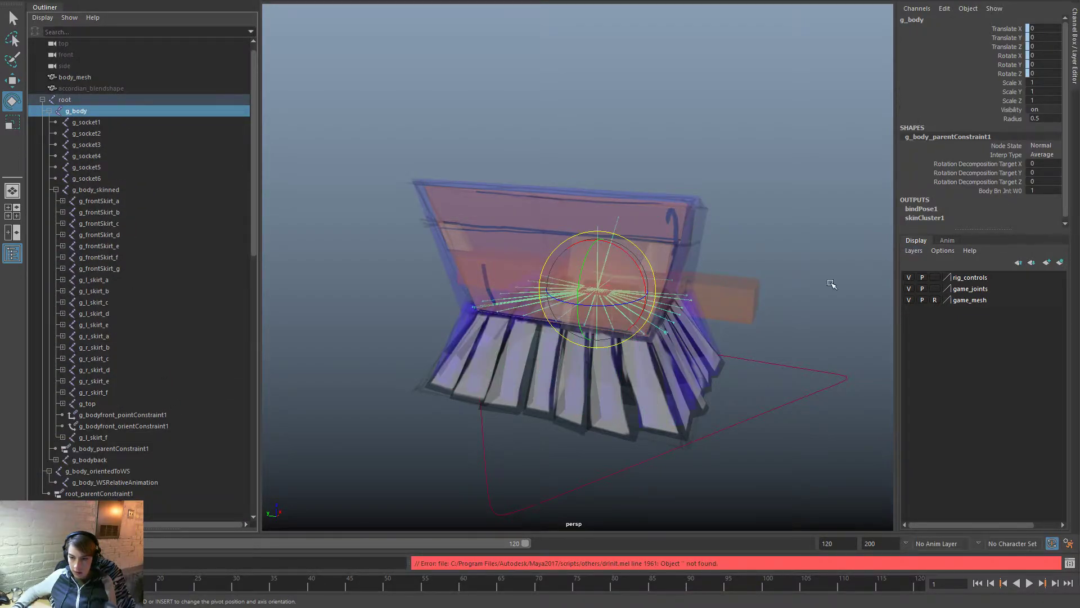
# Step: Move cog_control up about 173 units and select the g_body joint to examine how it follows
pyautogui.click(738, 302)
pyautogui.press('w')
pyautogui.moveTo(585, 271); pyautogui.dragTo(515, 57)
pyautogui.click(81, 111)
pyautogui.keyDown('alt'); pyautogui.moveTo(550, 261); pyautogui.dragTo(629, 310); pyautogui.keyUp('alt')
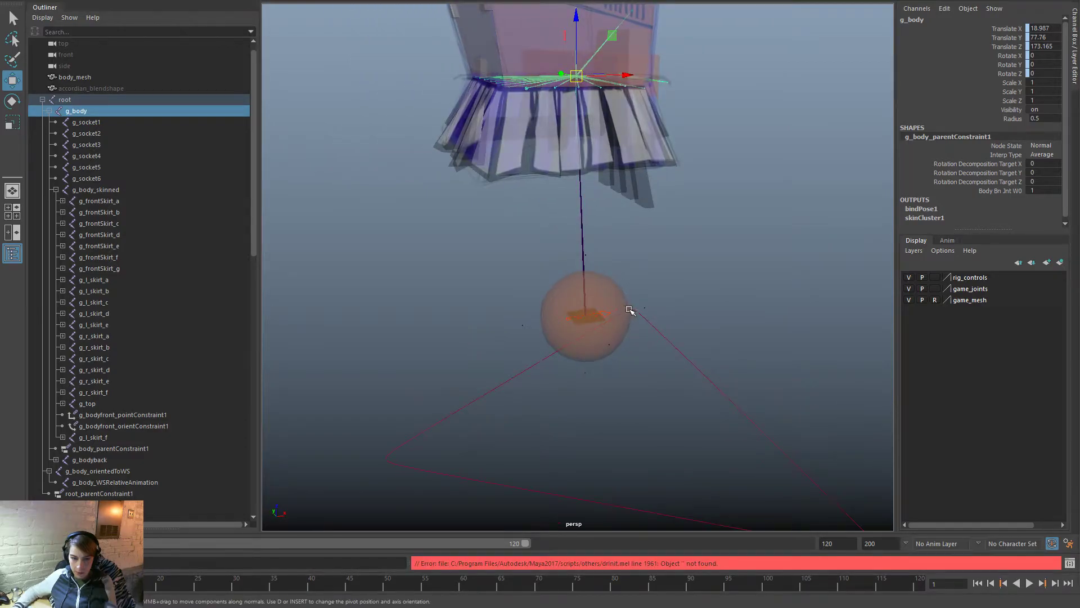
# Step: Test-rotate bodyMain_control to check how the body and skirt follow, and undo the rotation
pyautogui.click(649, 220)
pyautogui.keyDown('alt'); pyautogui.moveTo(727, 218); pyautogui.dragTo(626, 342); pyautogui.keyUp('alt')
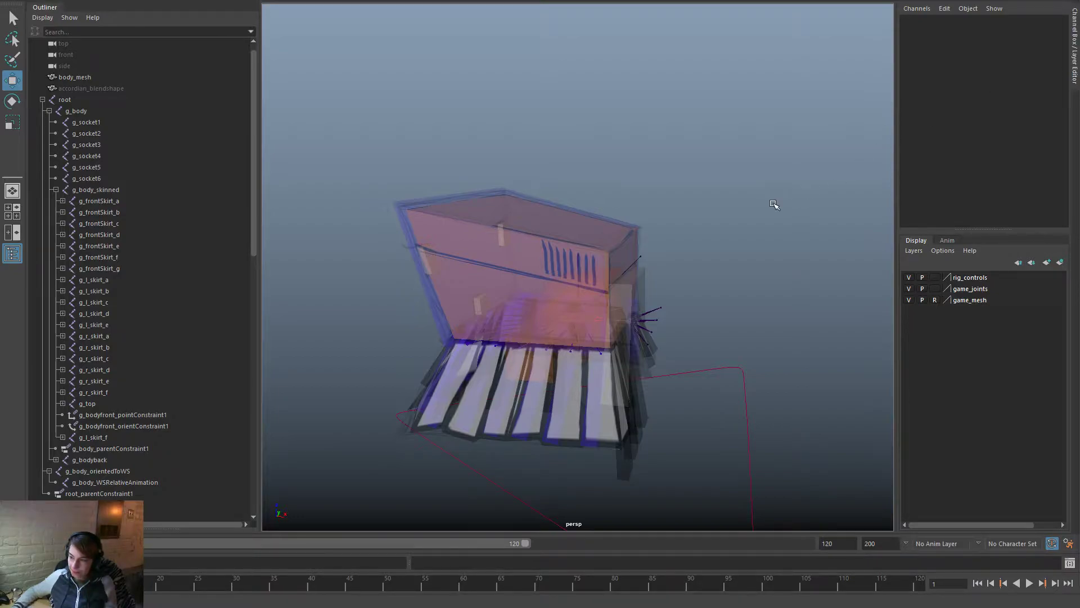
pyautogui.keyDown('alt'); pyautogui.moveTo(649, 293); pyautogui.dragTo(824, 308); pyautogui.keyUp('alt')
pyautogui.click(741, 278)
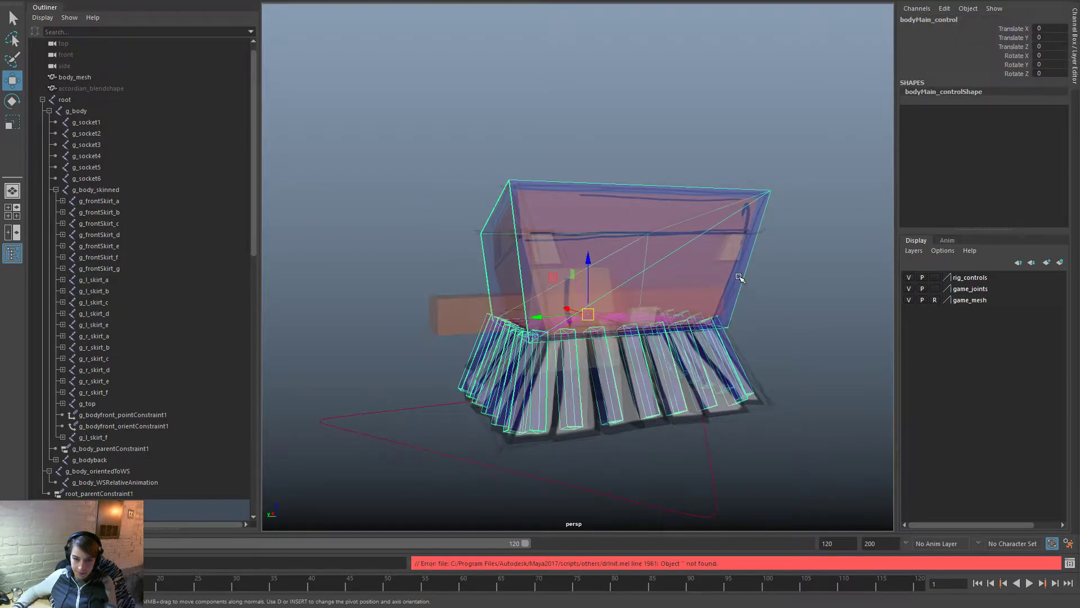
pyautogui.press('e')
pyautogui.moveTo(647, 282); pyautogui.dragTo(607, 284)
pyautogui.hotkey('ctrl', 'z')
pyautogui.click(747, 127)
pyautogui.scroll(-1, 692, 273)
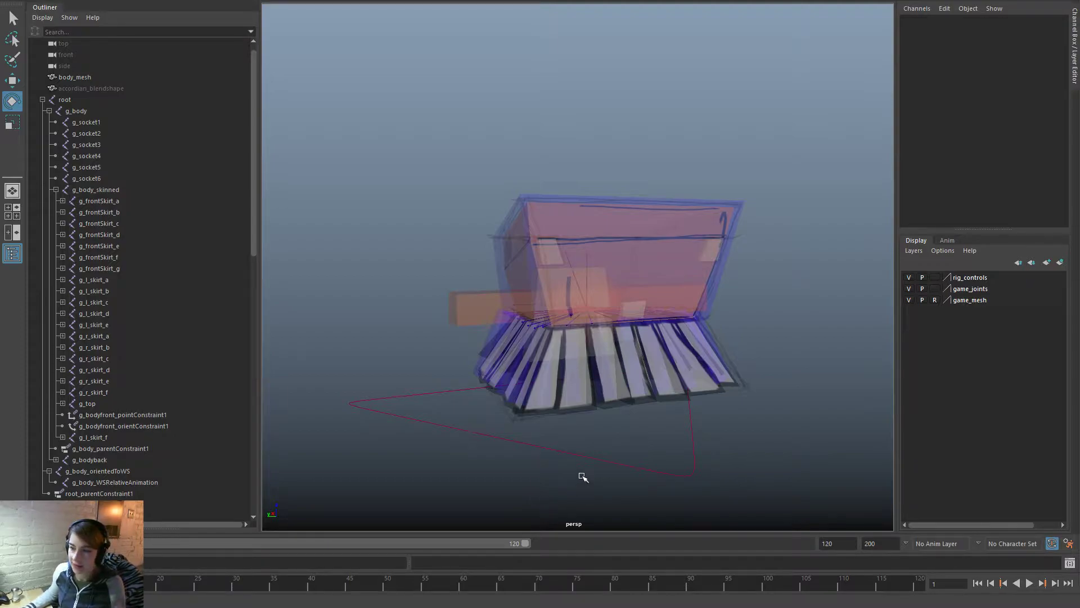
# Step: Locate character_control in the rig hierarchy, test-move it with the whole body, and undo the move
pyautogui.keyDown('alt'); pyautogui.moveTo(437, 355); pyautogui.dragTo(506, 362); pyautogui.keyUp('alt')
pyautogui.keyDown('alt'); pyautogui.moveTo(507, 362); pyautogui.dragTo(652, 300, button='right'); pyautogui.keyUp('alt')
pyautogui.moveTo(619, 298); pyautogui.dragTo(754, 316)
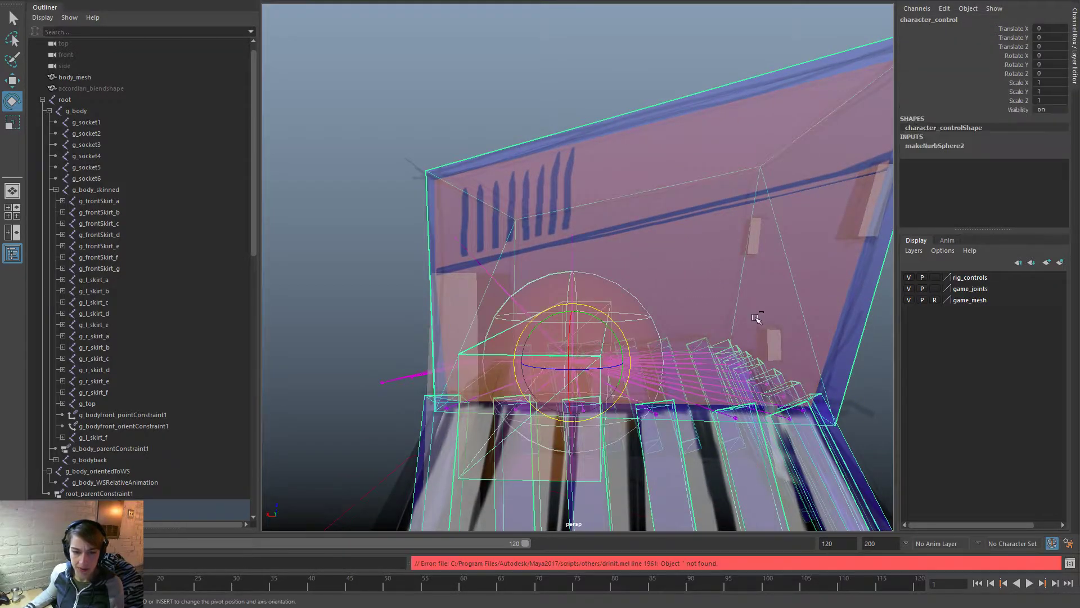
pyautogui.press('f')
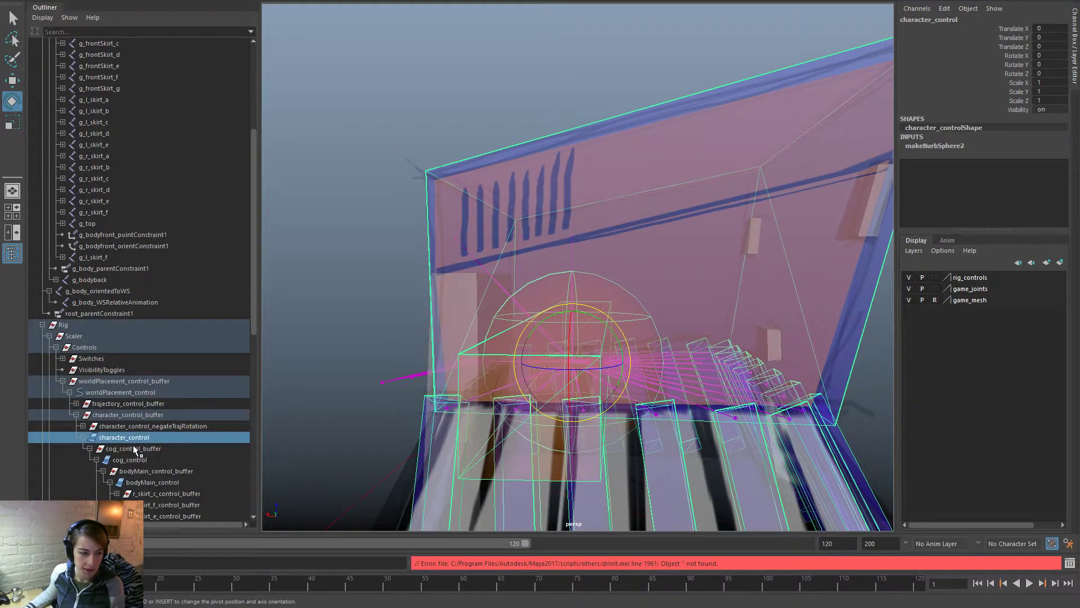
pyautogui.press('w')
pyautogui.press('f')
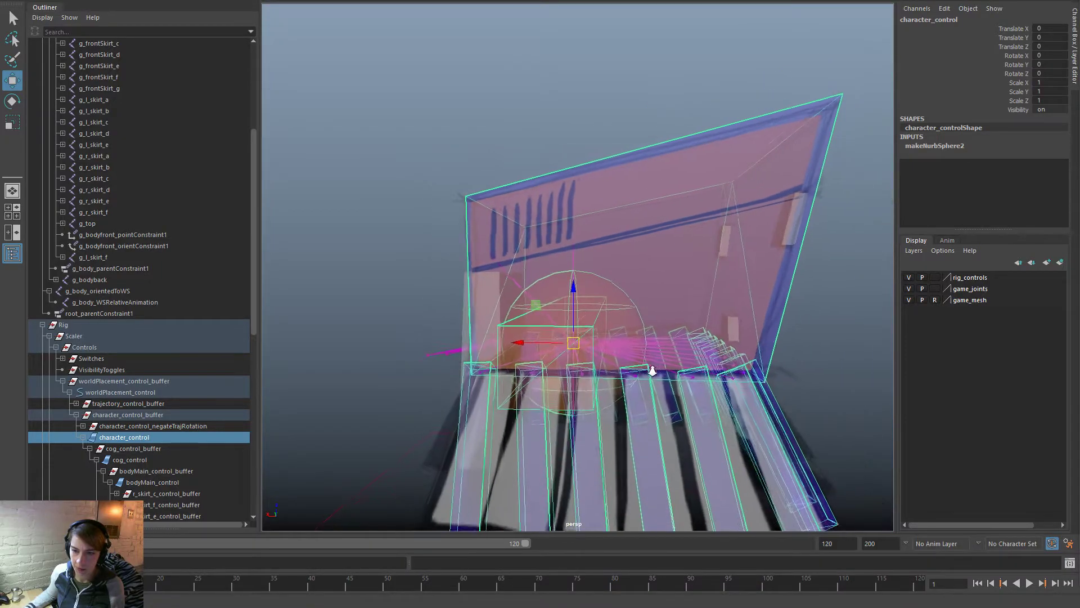
pyautogui.keyDown('alt'); pyautogui.moveTo(654, 371); pyautogui.dragTo(609, 356, button='right'); pyautogui.keyUp('alt')
pyautogui.moveTo(597, 337); pyautogui.dragTo(616, 308)
pyautogui.hotkey('ctrl', 'z')
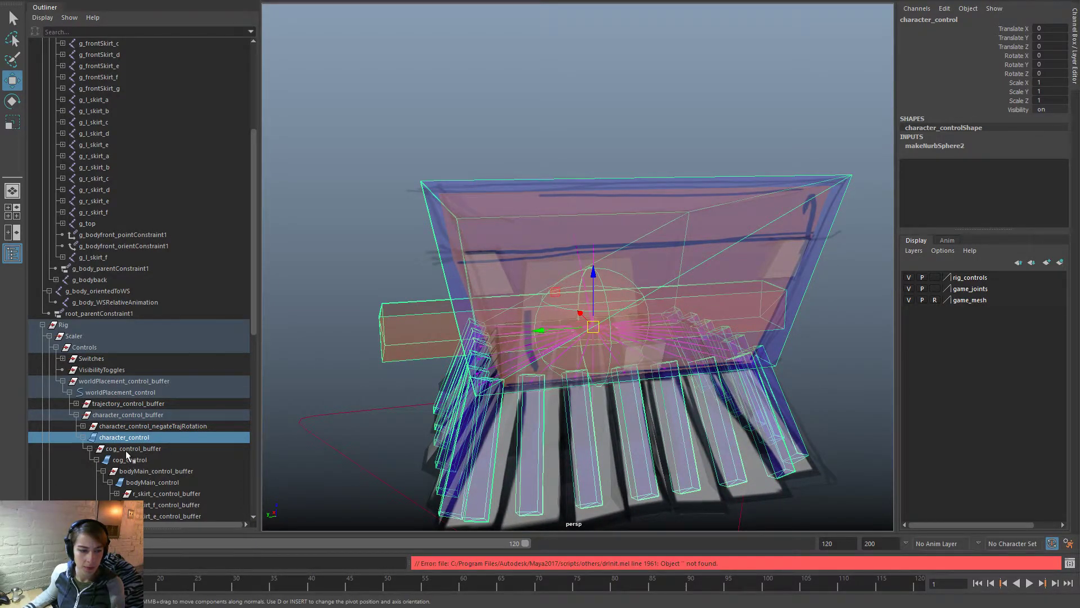
# Step: Select cog_control and bodyMain_control in turn in the rig hierarchy to compare their pivots
pyautogui.click(149, 460)
pyautogui.keyDown('alt'); pyautogui.moveTo(597, 338); pyautogui.dragTo(650, 342); pyautogui.keyUp('alt')
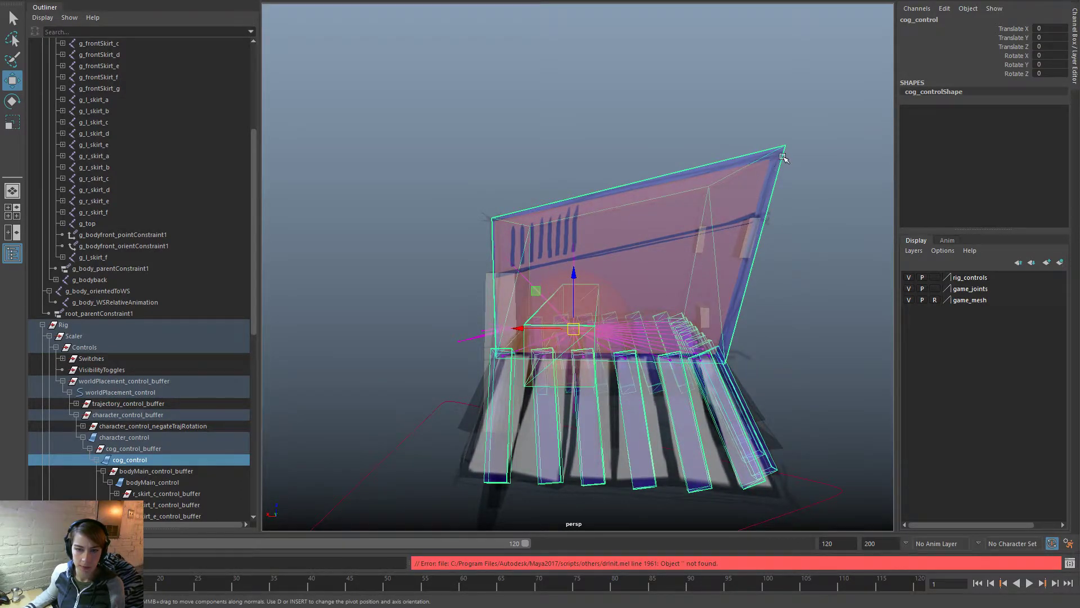
pyautogui.press('Down')
pyautogui.press('Down')
pyautogui.scroll(6, 172, 370)
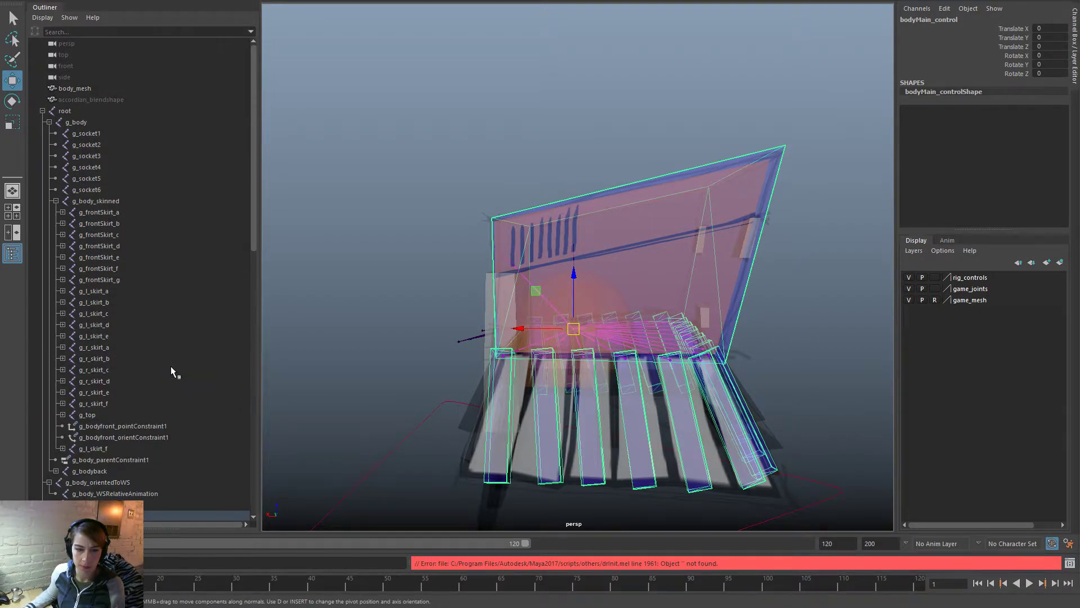
# Step: Test-move cog_control and bodyMain_control in turn, and undo both moves
pyautogui.keyDown('alt'); pyautogui.moveTo(315, 360); pyautogui.dragTo(394, 326); pyautogui.keyUp('alt')
pyautogui.click(394, 321)
pyautogui.moveTo(595, 330); pyautogui.dragTo(667, 314)
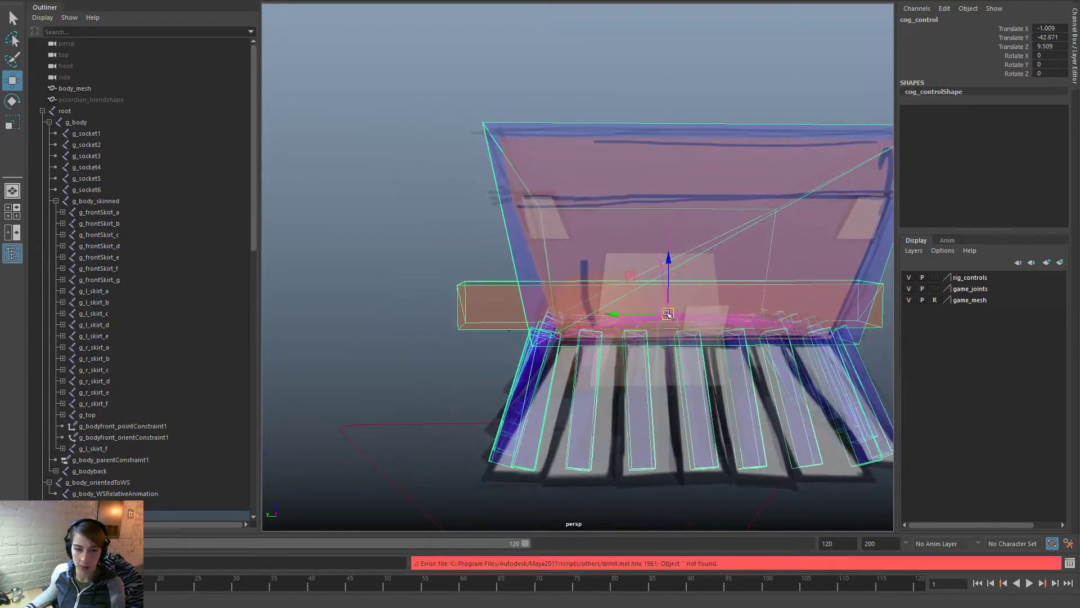
pyautogui.hotkey('ctrl', 'z')
pyautogui.hotkey('ctrl', 'z')
pyautogui.click(506, 150)
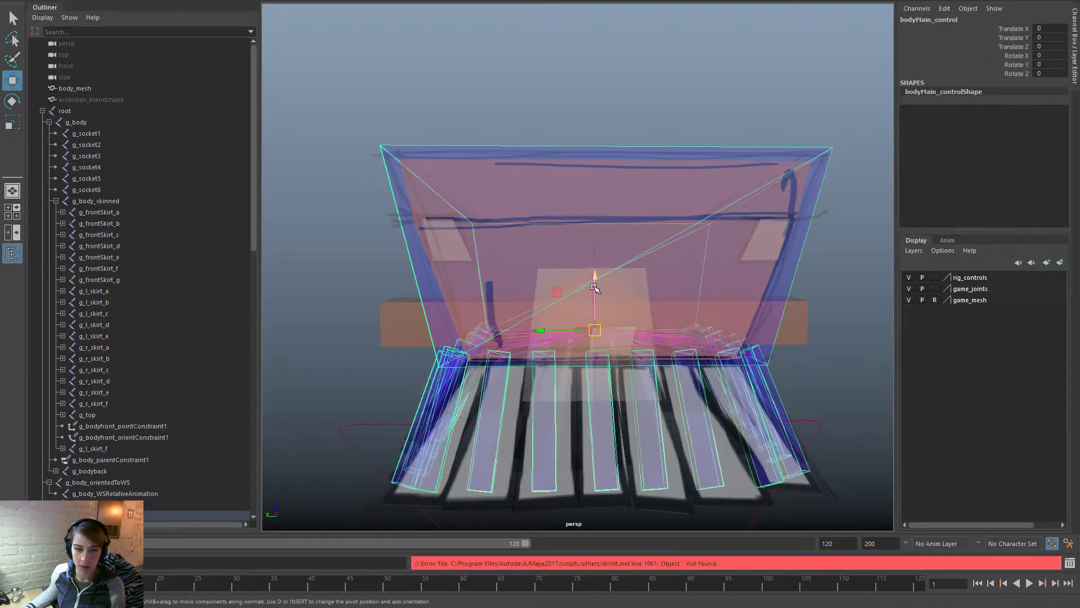
pyautogui.moveTo(596, 323); pyautogui.dragTo(563, 264)
pyautogui.hotkey('ctrl', 'z')
# Step: Select the spherical character_control inside the body, locate it in the rig hierarchy, and collapse its cog_control_buffer branch
pyautogui.keyDown('alt'); pyautogui.moveTo(639, 248); pyautogui.dragTo(642, 309); pyautogui.keyUp('alt')
pyautogui.scroll(6, 639, 312)
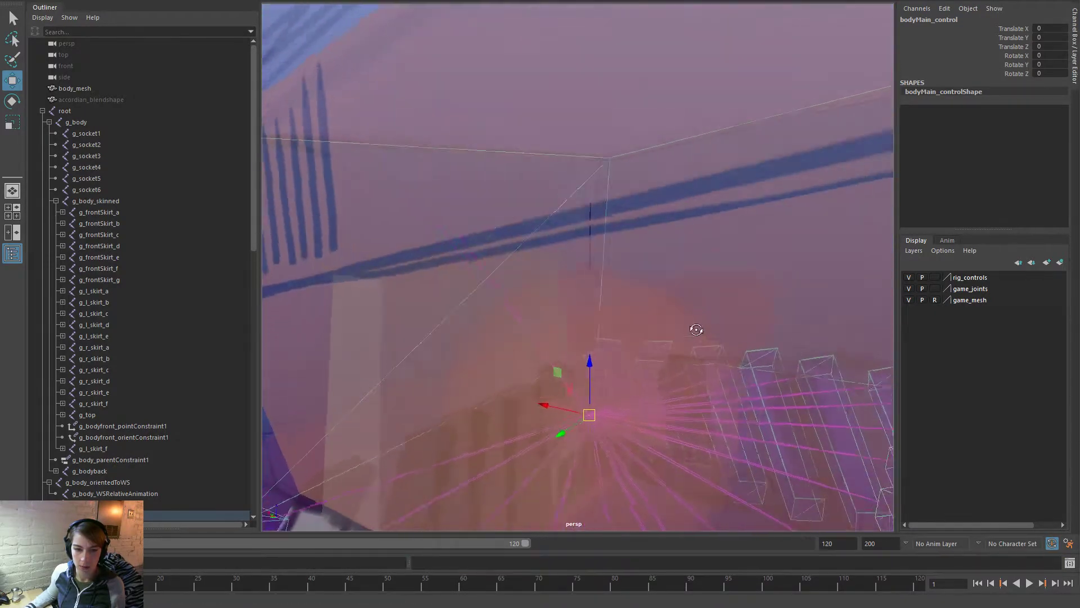
pyautogui.scroll(-5, 636, 316)
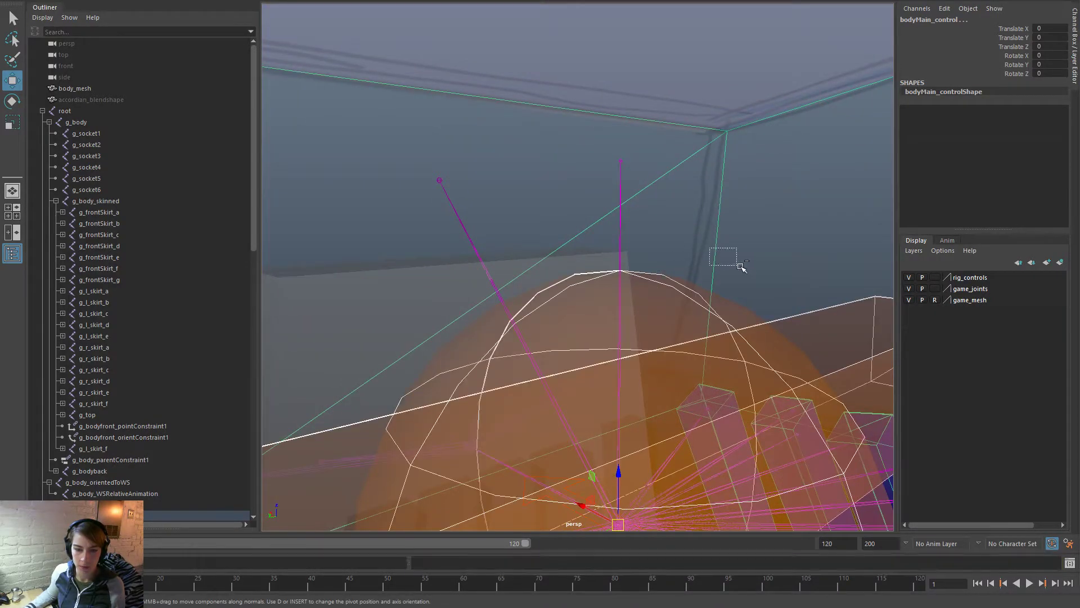
pyautogui.click(826, 322)
pyautogui.scroll(-10, 146, 374)
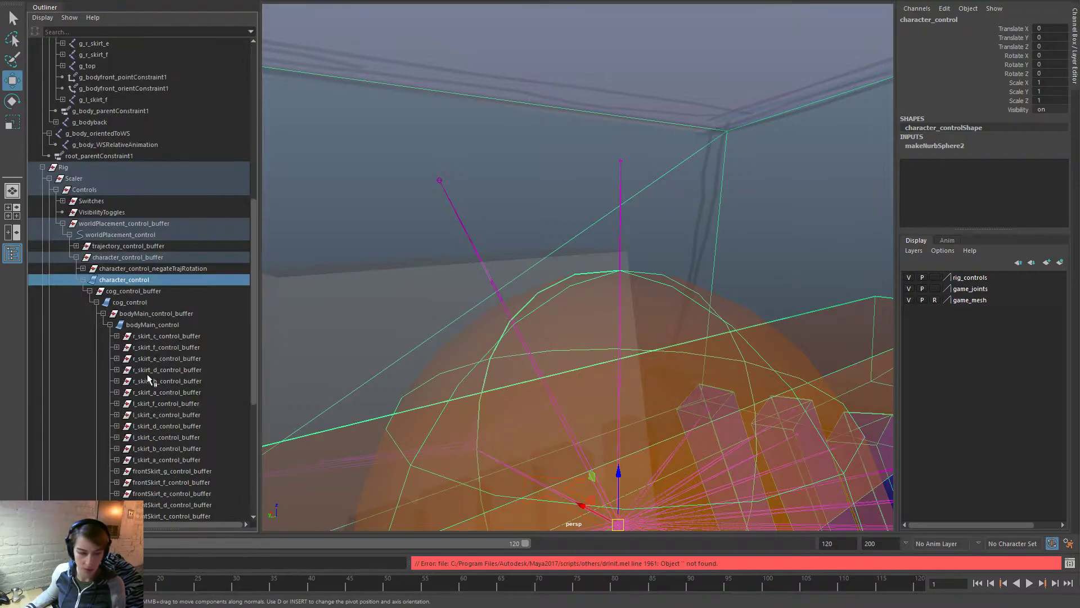
pyautogui.press('f')
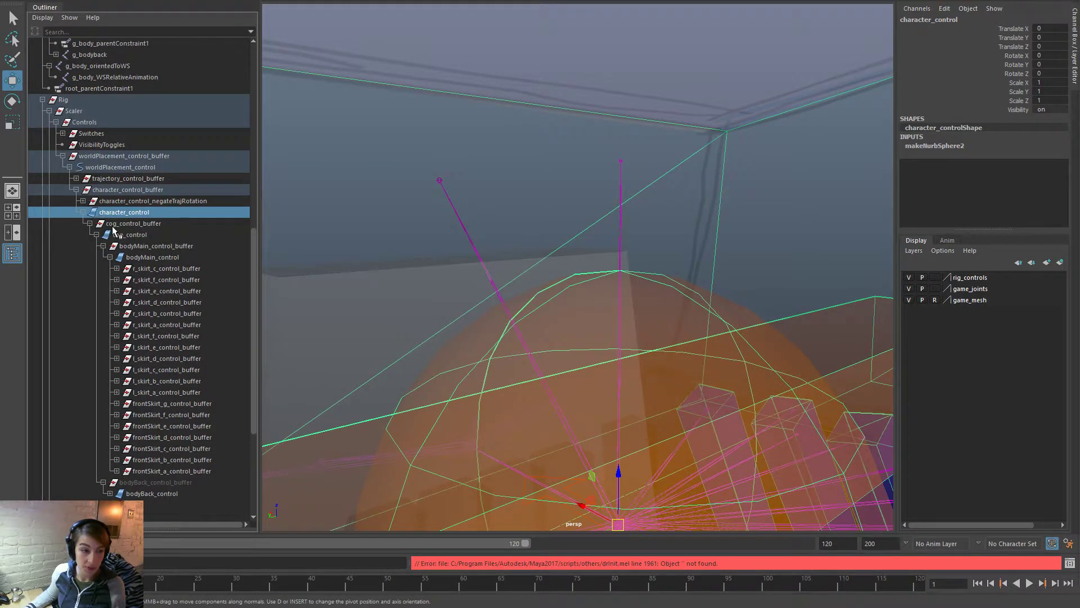
pyautogui.click(89, 223)
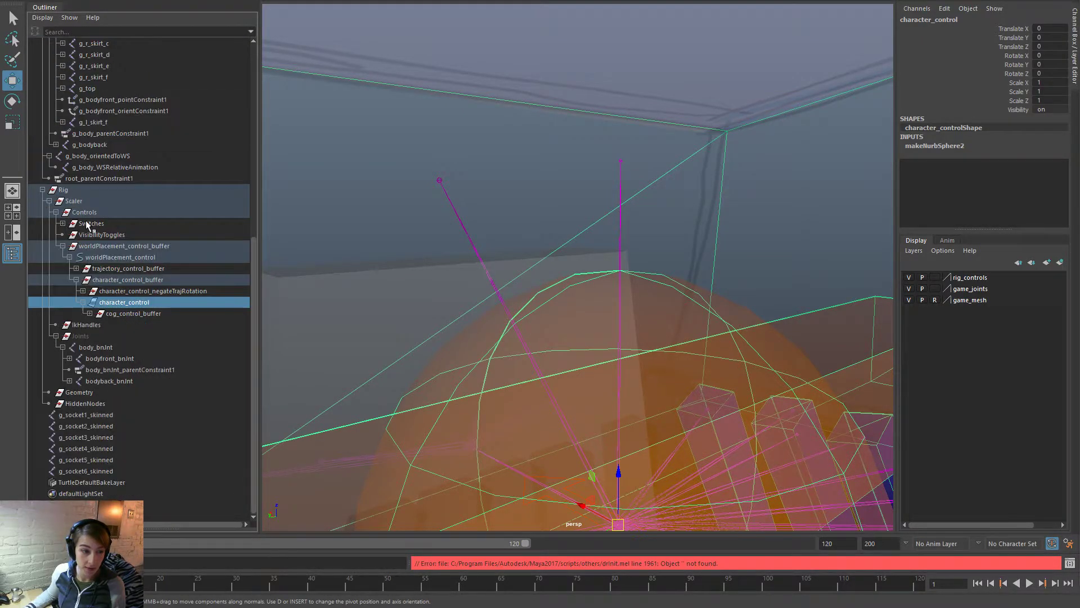
pyautogui.click(90, 314)
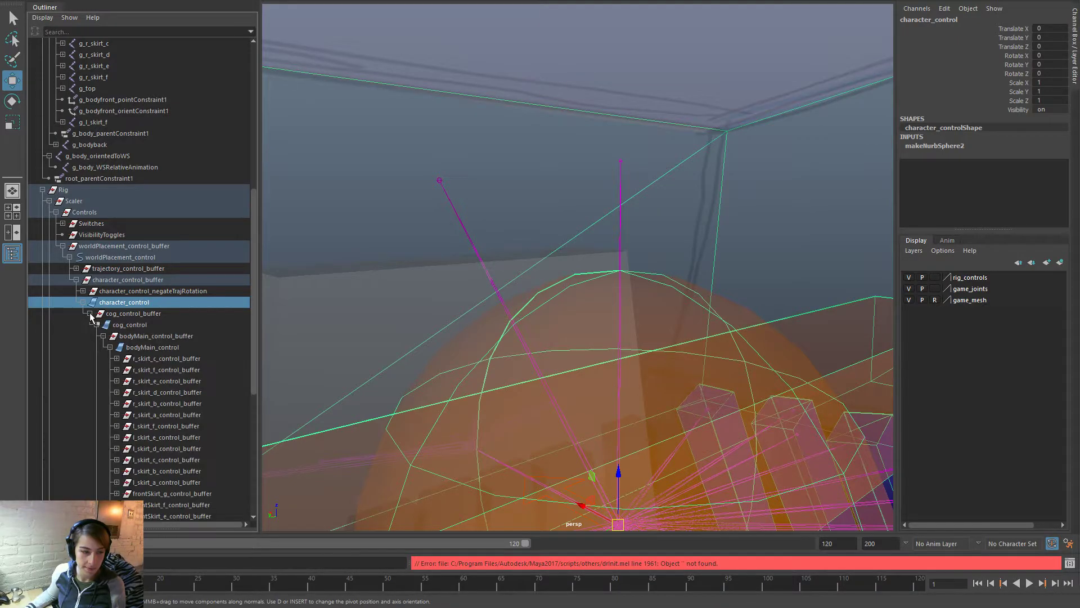
pyautogui.click(89, 314)
# Step: Show shape nodes in the Outliner and delete character_controlShape
pyautogui.click(42, 18)
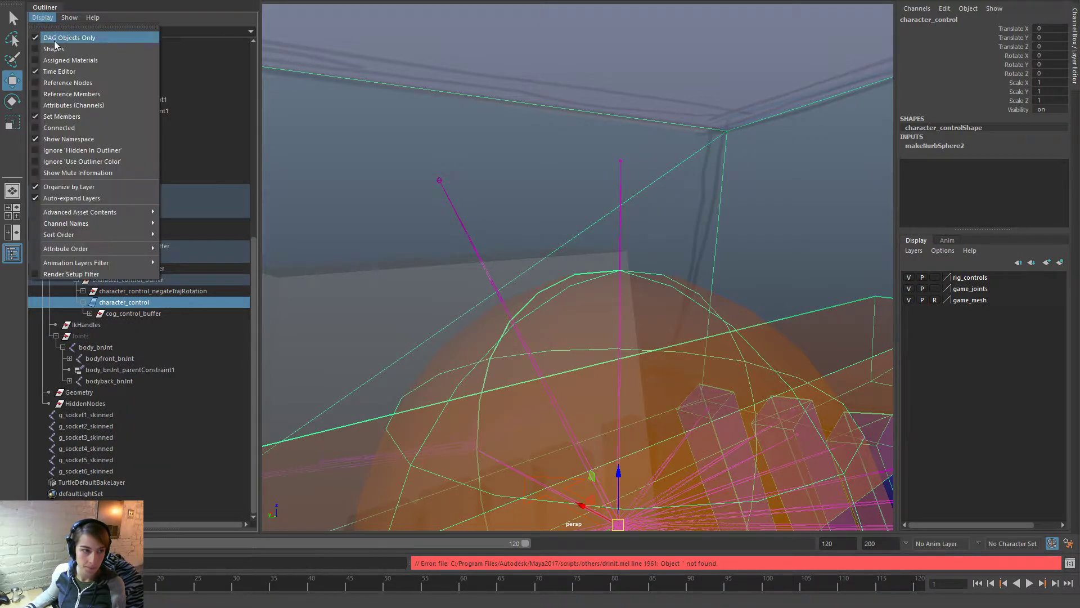
pyautogui.click(59, 53)
pyautogui.click(149, 336)
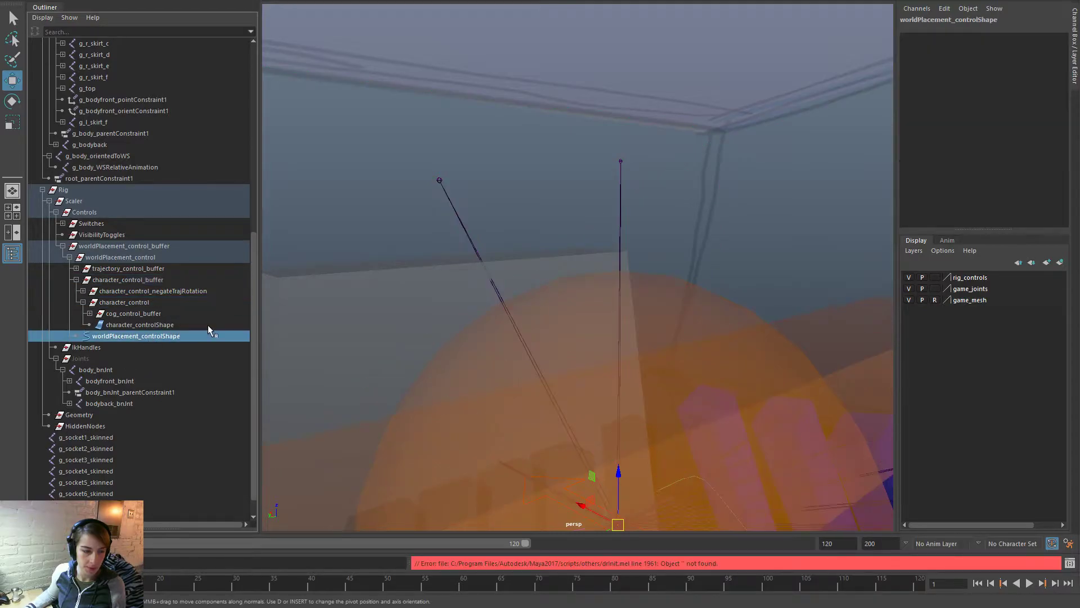
pyautogui.press('Delete')
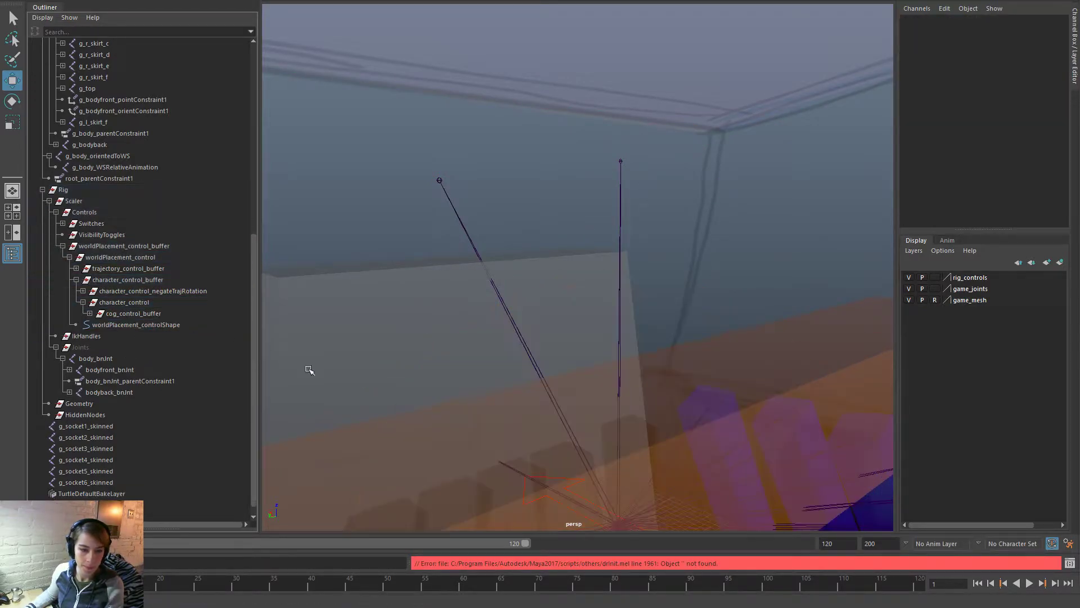
# Step: Examine the inside of the body around the joints, then frame and deselect bodyMain_control
pyautogui.keyDown('alt'); pyautogui.moveTo(285, 361); pyautogui.dragTo(516, 405); pyautogui.keyUp('alt')
pyautogui.keyDown('alt'); pyautogui.moveTo(516, 405); pyautogui.dragTo(473, 315, button='right'); pyautogui.keyUp('alt')
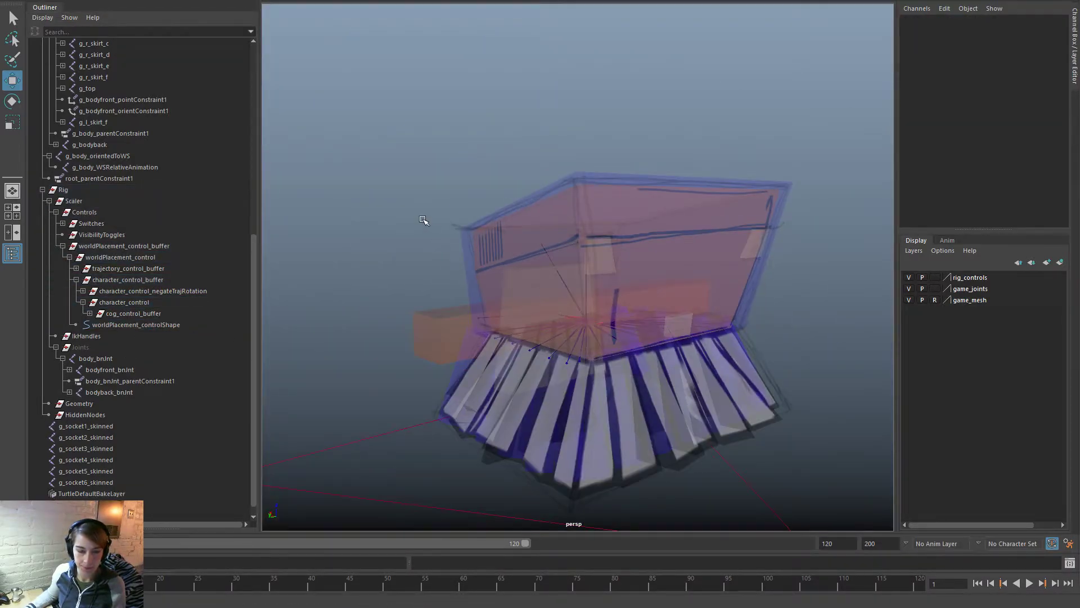
pyautogui.keyDown('alt'); pyautogui.moveTo(423, 220); pyautogui.dragTo(391, 234); pyautogui.keyUp('alt')
pyautogui.keyDown('alt'); pyautogui.moveTo(390, 234); pyautogui.dragTo(579, 275, button='right'); pyautogui.keyUp('alt')
pyautogui.keyDown('alt'); pyautogui.moveTo(579, 274); pyautogui.dragTo(542, 224); pyautogui.keyUp('alt')
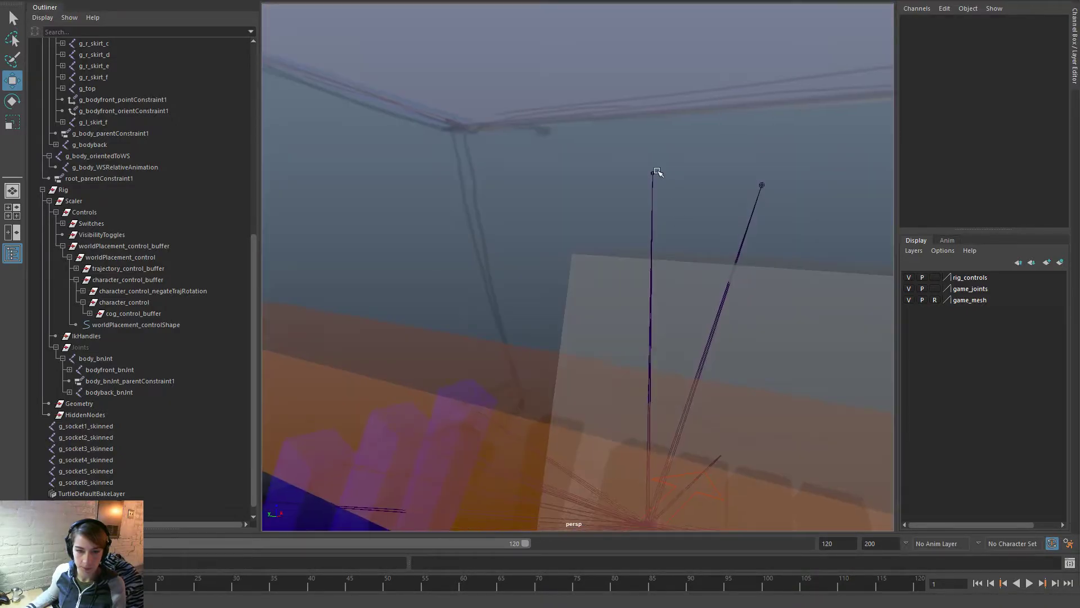
pyautogui.click(655, 173)
pyautogui.press('f')
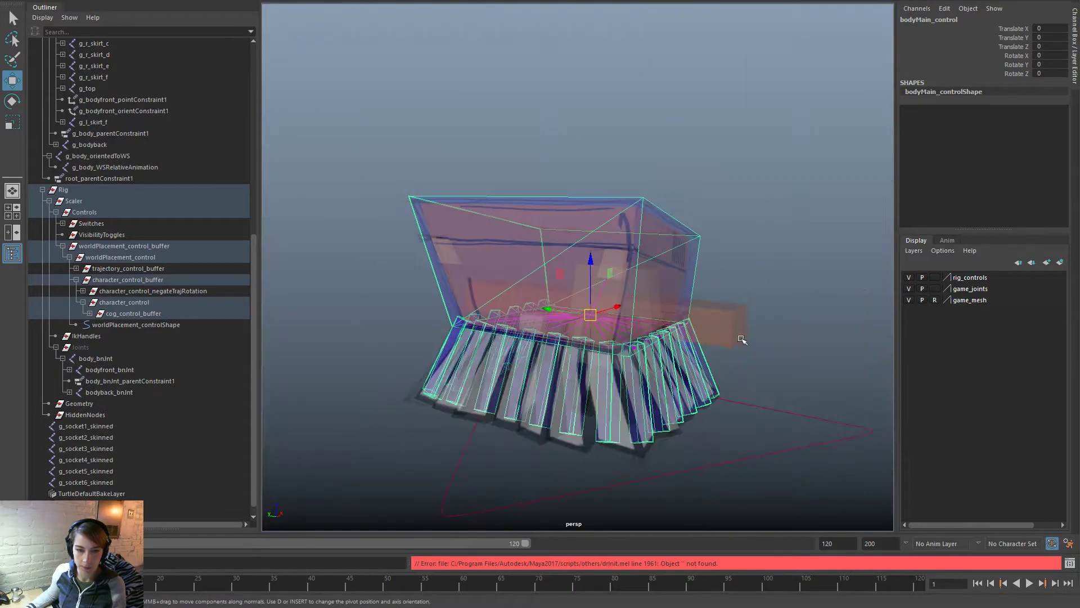
pyautogui.click(789, 308)
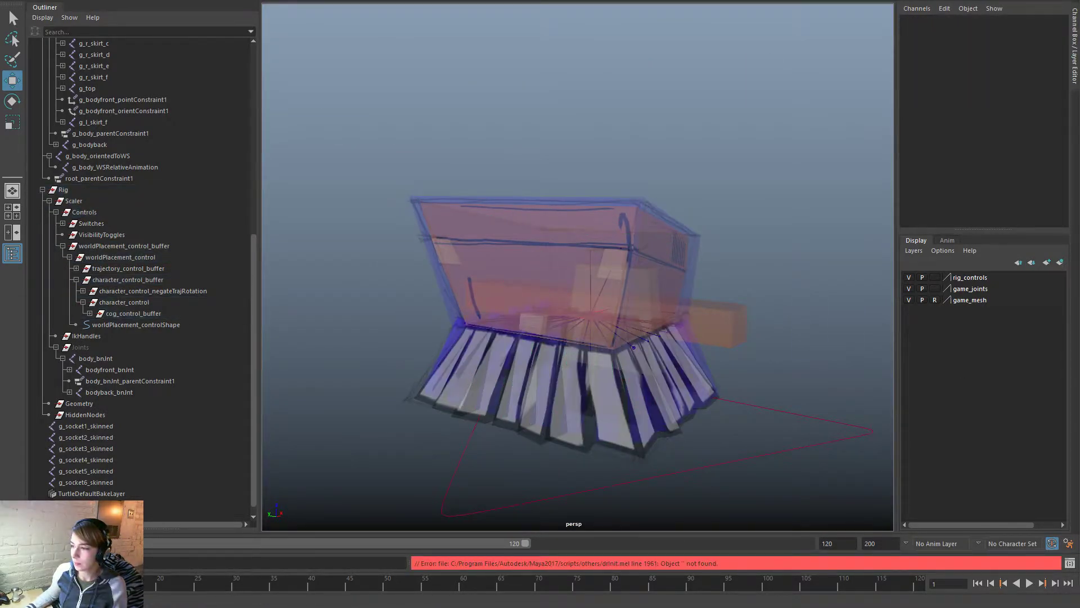
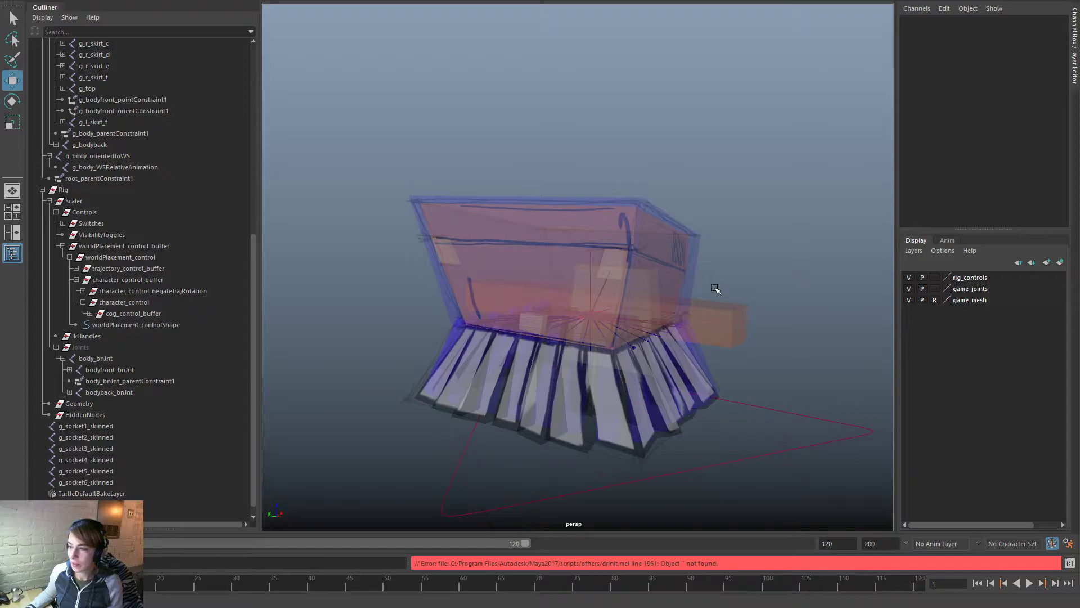
# Step: Rotate the CVs of the trajectory_control curve inside the body so its arrow points in the opposite direction
pyautogui.keyDown('alt'); pyautogui.moveTo(741, 316); pyautogui.dragTo(653, 321); pyautogui.keyUp('alt')
pyautogui.keyDown('alt'); pyautogui.moveTo(557, 307); pyautogui.dragTo(718, 344, button='right'); pyautogui.keyUp('alt')
pyautogui.keyDown('alt'); pyautogui.moveTo(719, 345); pyautogui.dragTo(570, 255, button='middle'); pyautogui.keyUp('alt')
pyautogui.keyDown('alt'); pyautogui.moveTo(571, 255); pyautogui.dragTo(868, 355, button='right'); pyautogui.keyUp('alt')
pyautogui.click(692, 296)
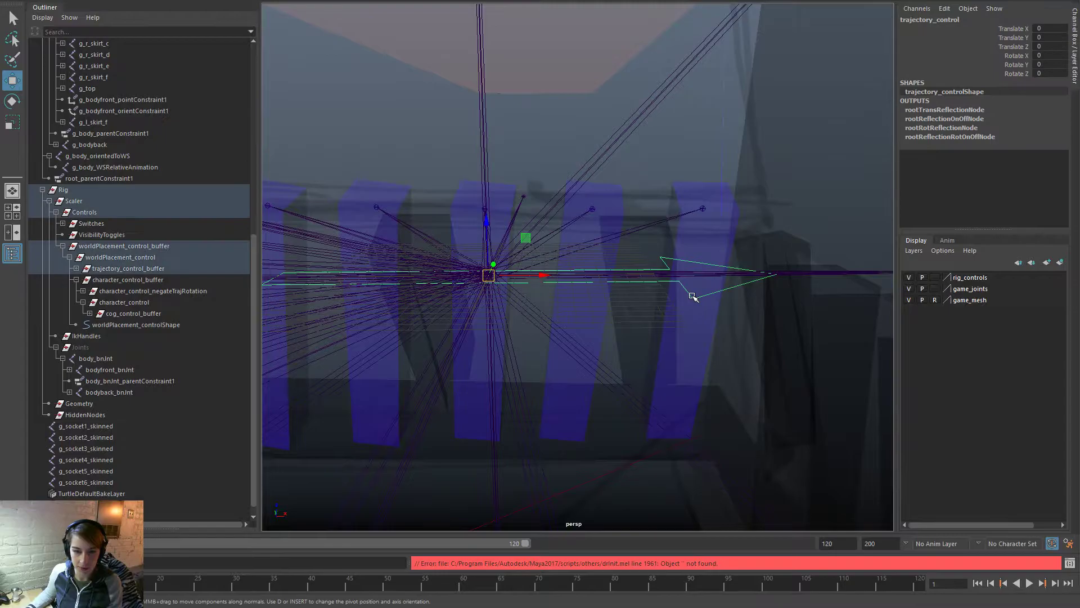
pyautogui.keyDown('alt'); pyautogui.moveTo(693, 298); pyautogui.dragTo(437, 246); pyautogui.keyUp('alt')
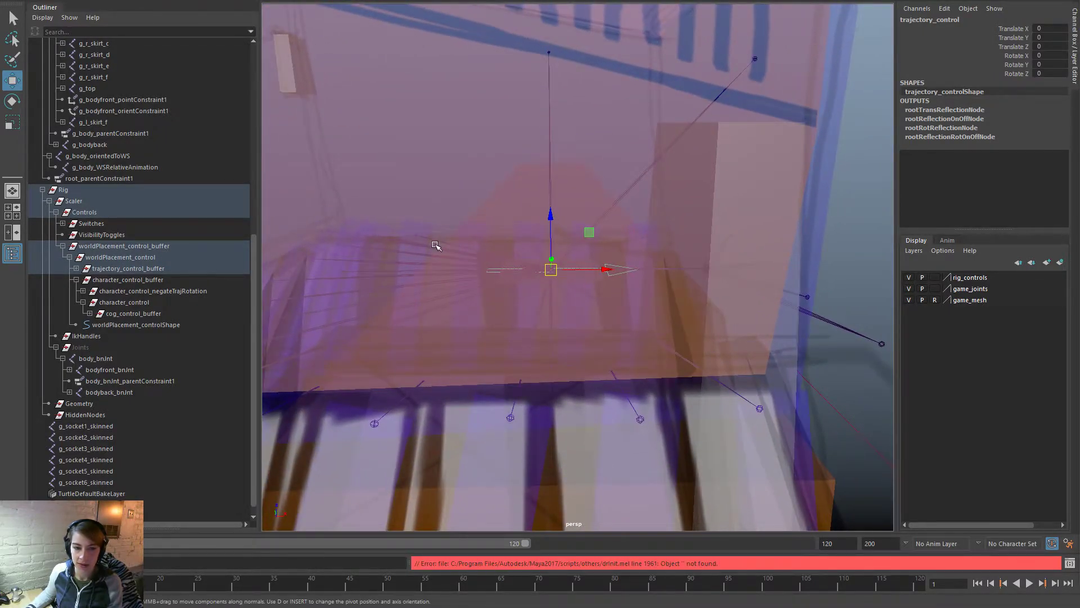
pyautogui.click(389, 17)
pyautogui.moveTo(695, 305); pyautogui.dragTo(664, 292)
pyautogui.press('e')
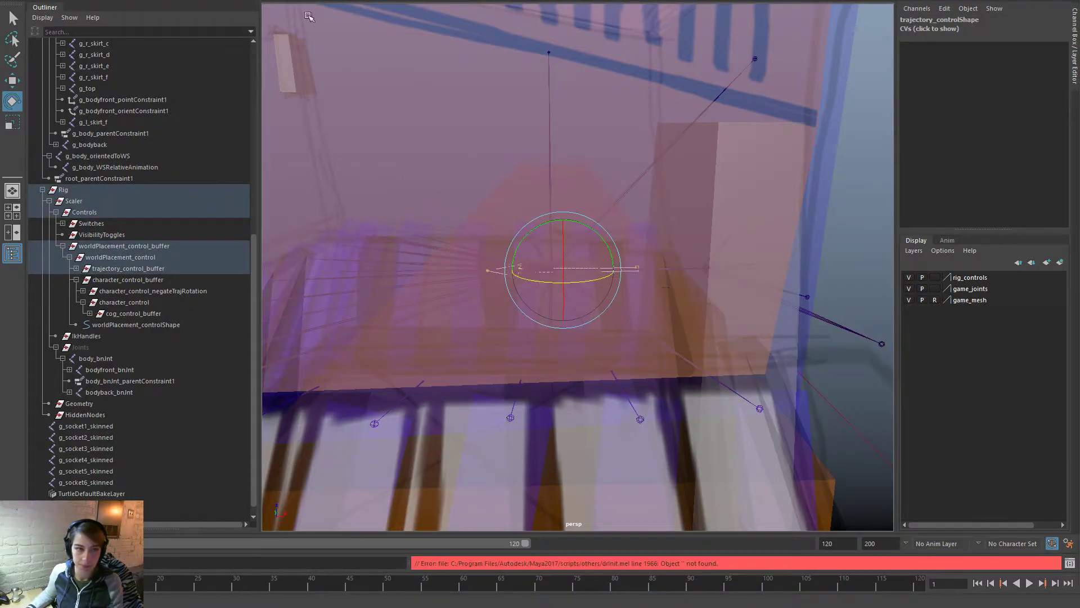
pyautogui.press('F8')
pyautogui.click(864, 259)
# Step: Examine the flipped trajectory arrow, then test-move bodyMain_control and undo the move
pyautogui.keyDown('alt'); pyautogui.moveTo(788, 267); pyautogui.dragTo(699, 297, button='right'); pyautogui.keyUp('alt')
pyautogui.keyDown('alt'); pyautogui.moveTo(699, 297); pyautogui.dragTo(716, 316); pyautogui.keyUp('alt')
pyautogui.keyDown('alt'); pyautogui.moveTo(494, 248); pyautogui.dragTo(787, 332, button='right'); pyautogui.keyUp('alt')
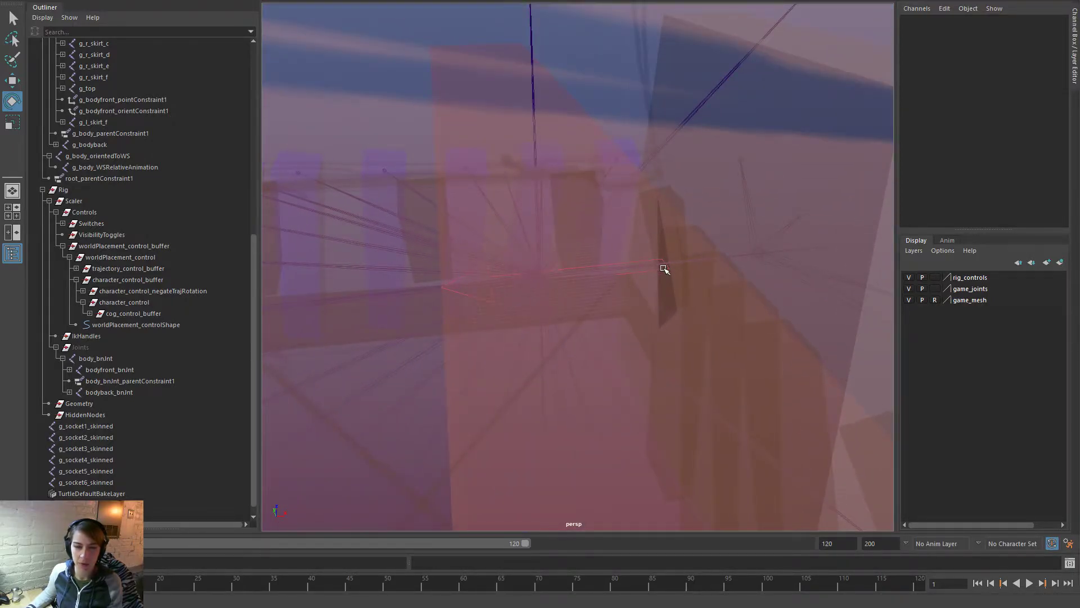
pyautogui.keyDown('alt'); pyautogui.moveTo(687, 273); pyautogui.dragTo(685, 249); pyautogui.keyUp('alt')
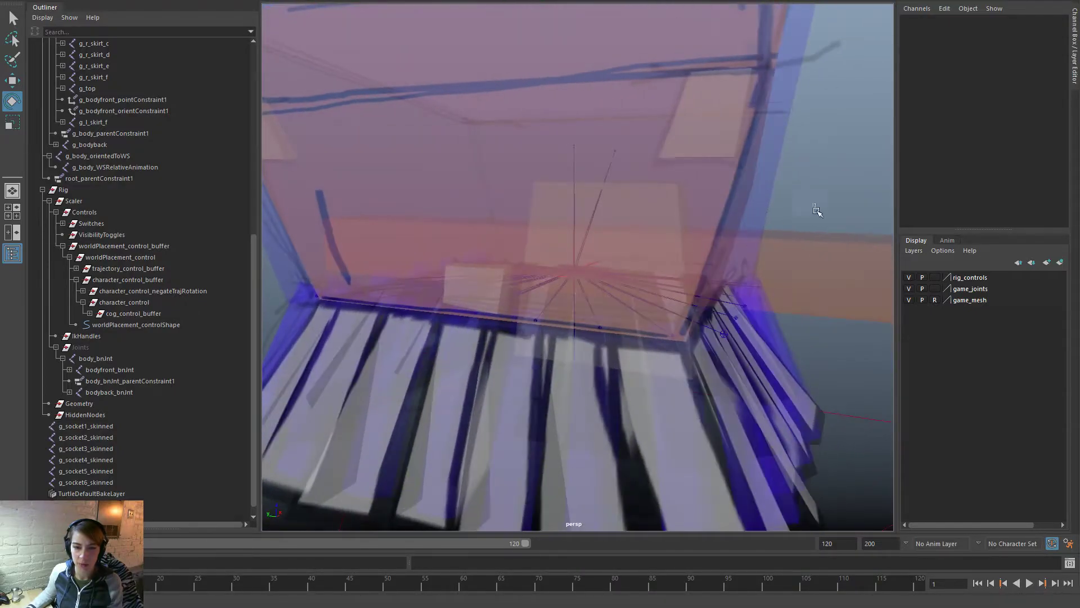
pyautogui.click(824, 286)
pyautogui.keyDown('alt'); pyautogui.moveTo(831, 320); pyautogui.dragTo(690, 270, button='right'); pyautogui.keyUp('alt')
pyautogui.click(683, 175)
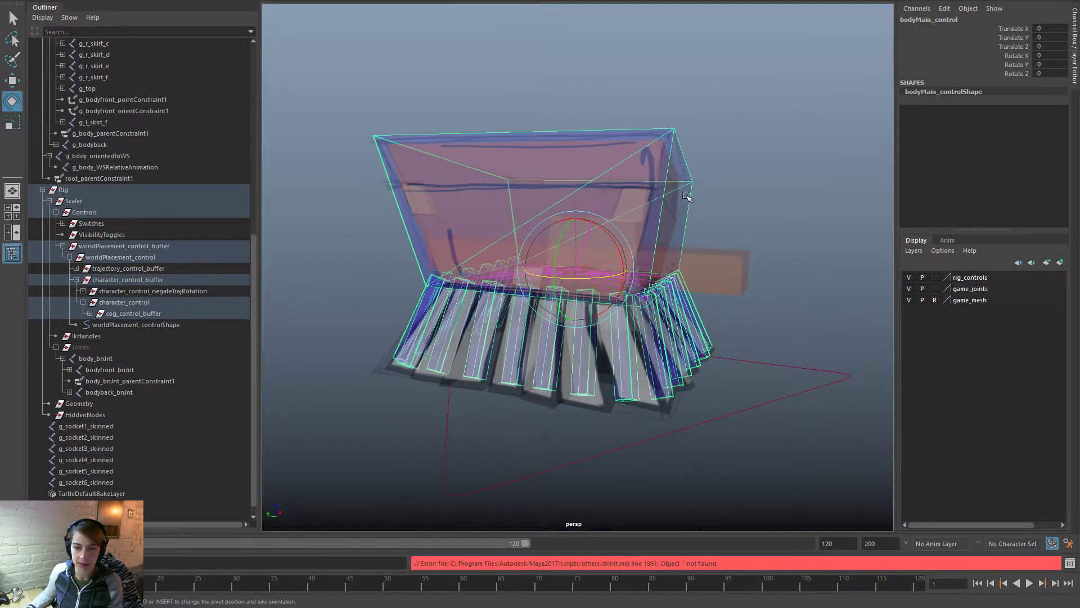
pyautogui.press('w')
pyautogui.moveTo(576, 265); pyautogui.dragTo(595, 194)
pyautogui.hotkey('ctrl', 'z')
# Step: Test-rotate frontSkirt_c_control on the front skirt and undo the rotation
pyautogui.click(831, 193)
pyautogui.keyDown('alt'); pyautogui.moveTo(826, 208); pyautogui.dragTo(653, 254); pyautogui.keyUp('alt')
pyautogui.click(662, 367)
pyautogui.press('e')
pyautogui.hotkey('ctrl', 'z')
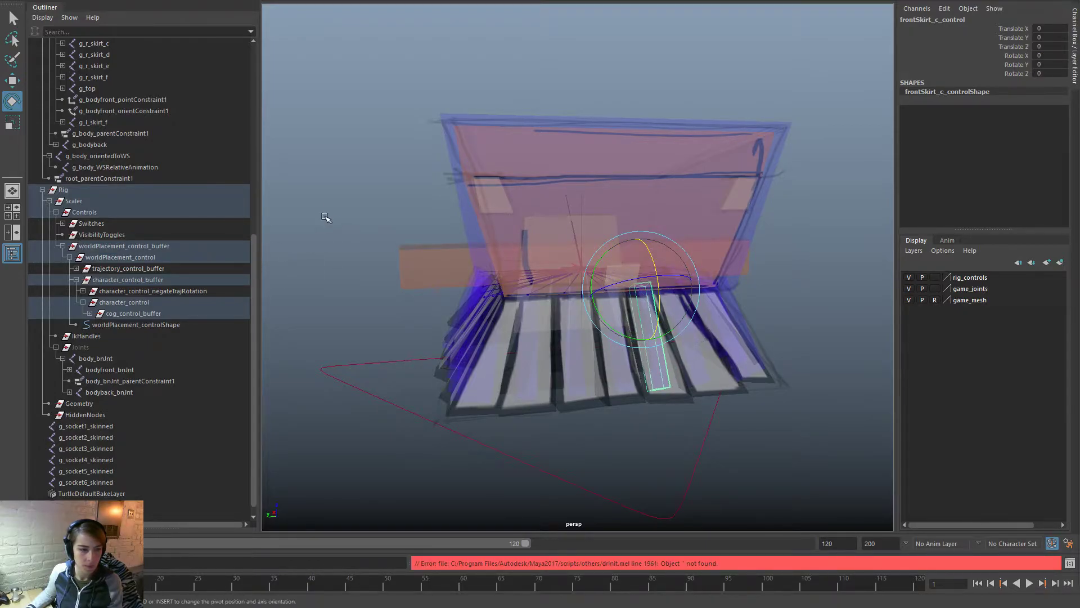
# Step: Select cog_control and the g_body_skinned joint in turn to examine the joint's constraints and children
pyautogui.scroll(10, 181, 228)
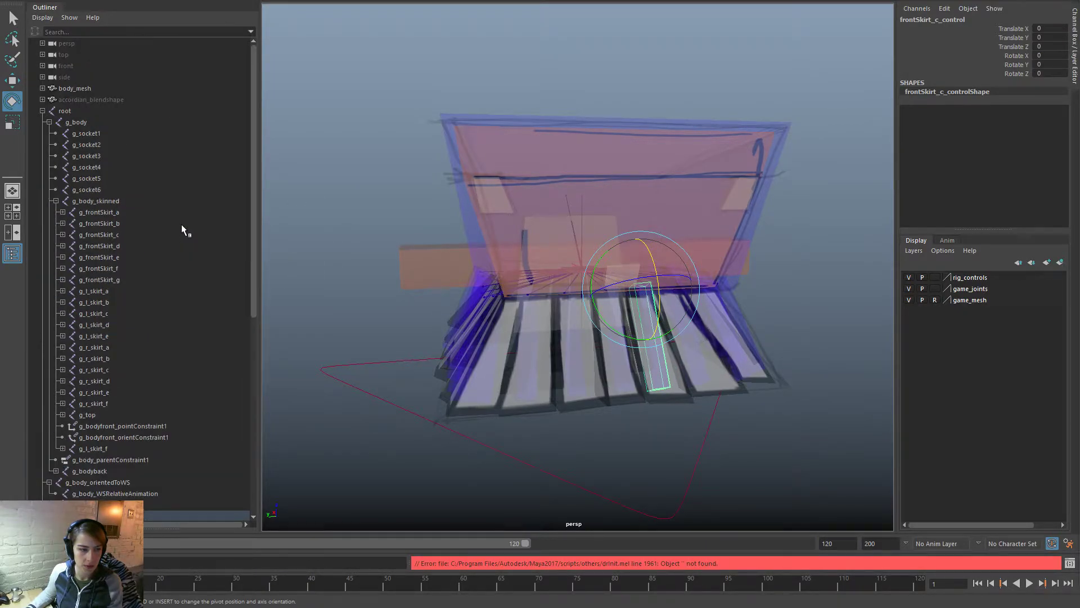
pyautogui.keyDown('alt'); pyautogui.moveTo(395, 193); pyautogui.dragTo(940, 346, button='right'); pyautogui.keyUp('alt')
pyautogui.click(403, 187)
pyautogui.click(759, 346)
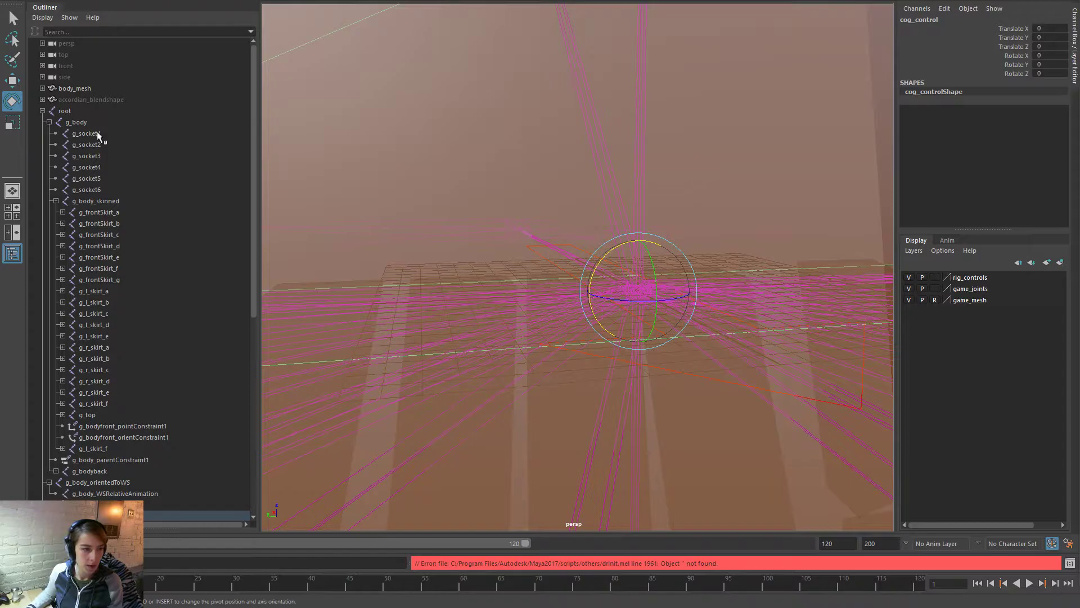
pyautogui.click(115, 201)
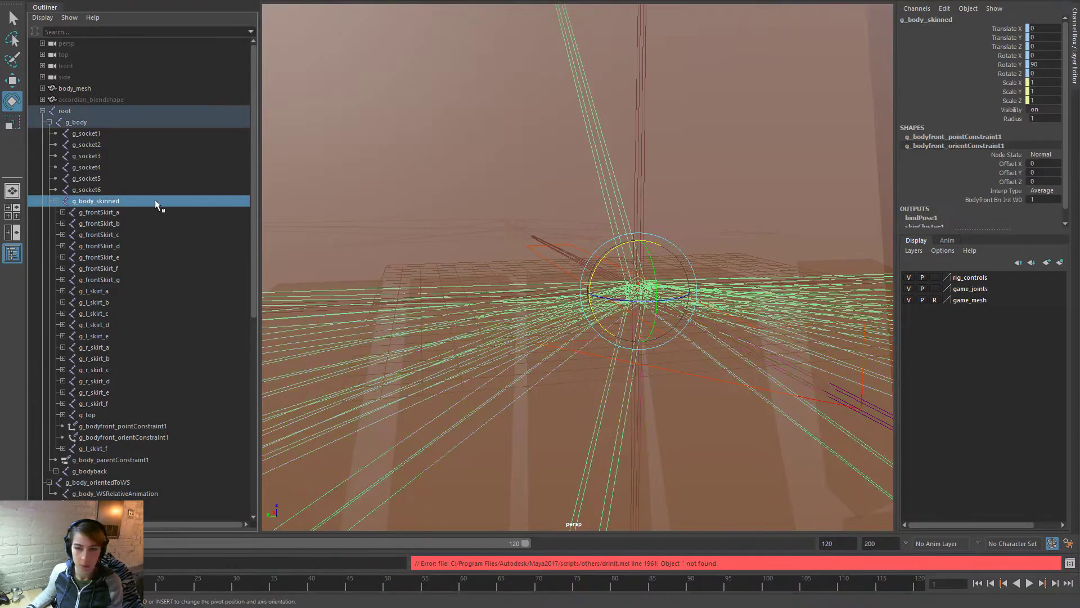
# Step: Compare the channels of g_body and g_body_skinned, and set g_body_skinned's Joint Orient Y to 0
pyautogui.press('w')
pyautogui.keyDown('alt'); pyautogui.moveTo(380, 215); pyautogui.dragTo(442, 260); pyautogui.keyUp('alt')
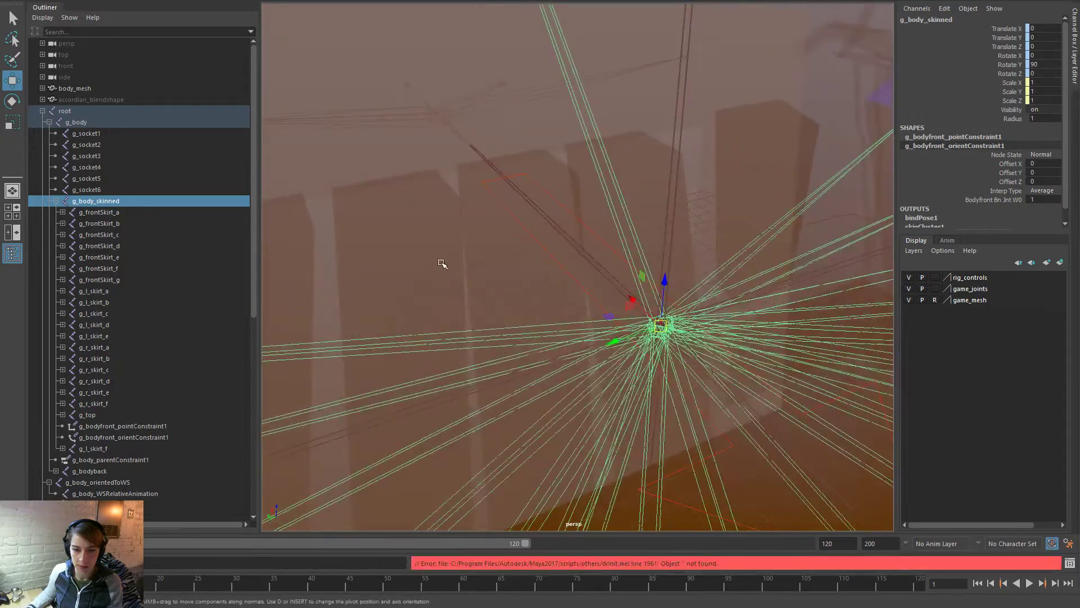
pyautogui.click(93, 122)
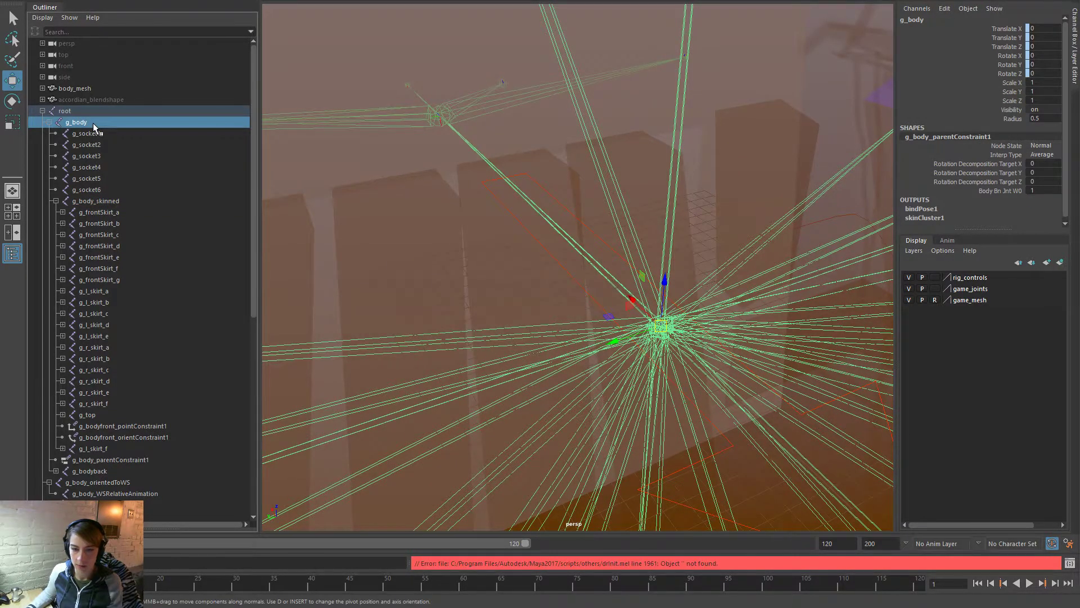
pyautogui.click(96, 201)
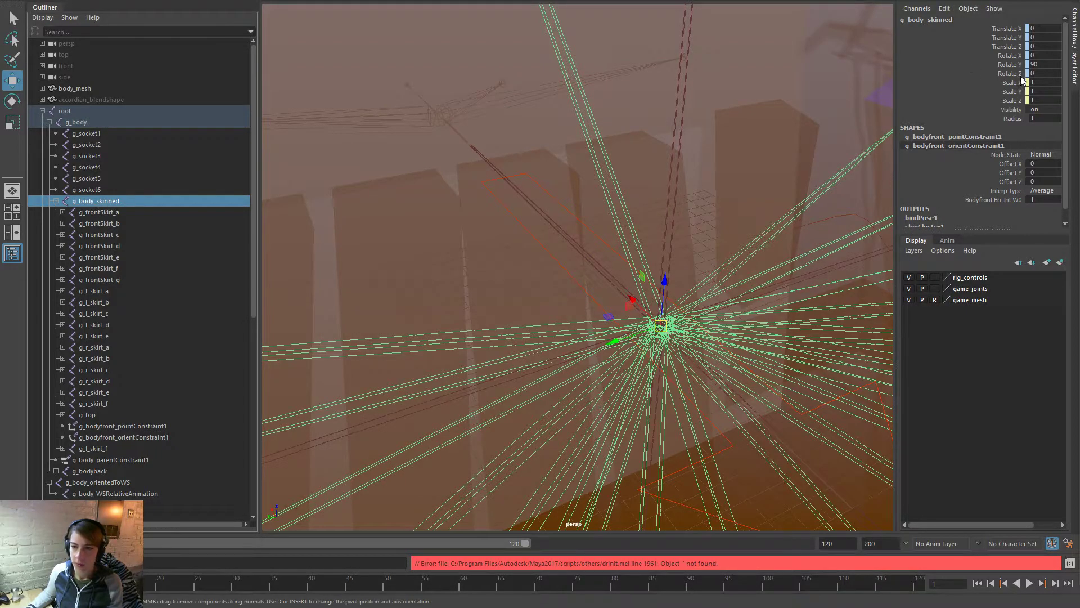
pyautogui.hotkey('ctrl', 'a')
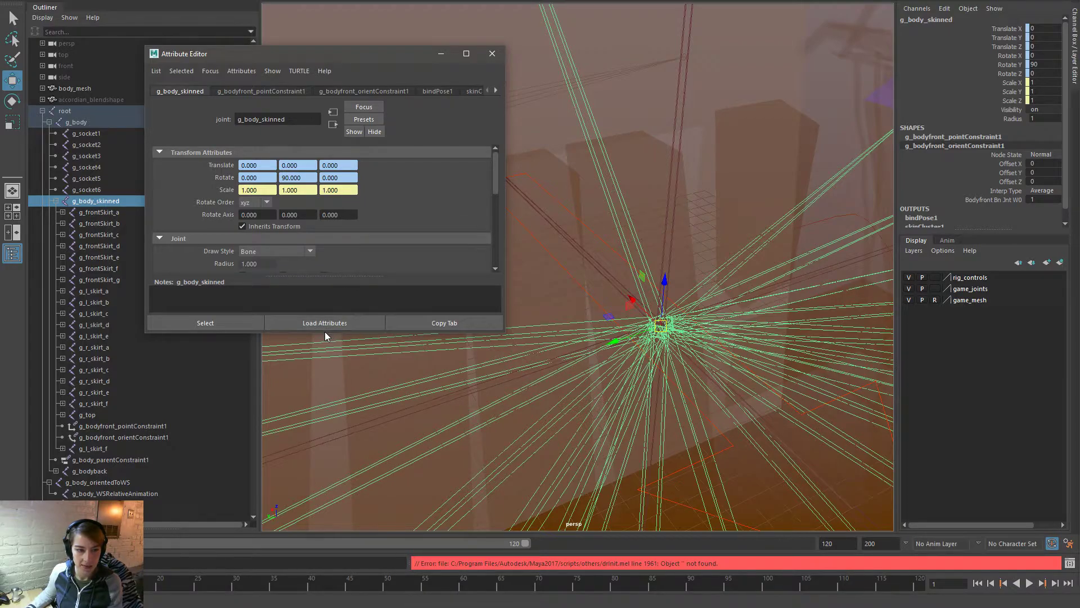
pyautogui.moveTo(325, 332); pyautogui.dragTo(352, 442)
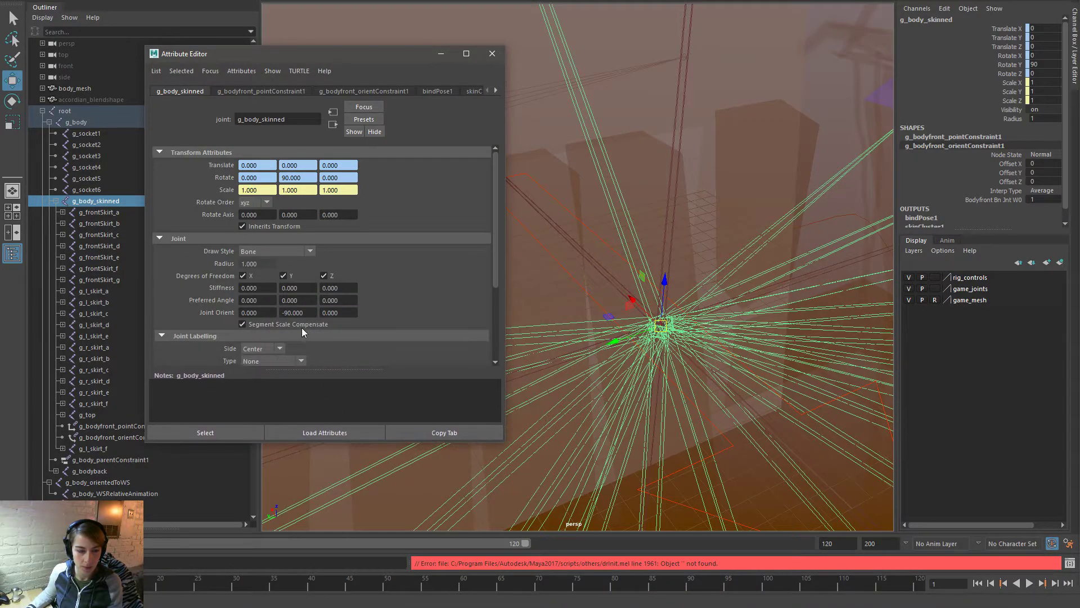
pyautogui.moveTo(304, 316); pyautogui.dragTo(281, 317)
pyautogui.write('0')
pyautogui.press('Return')
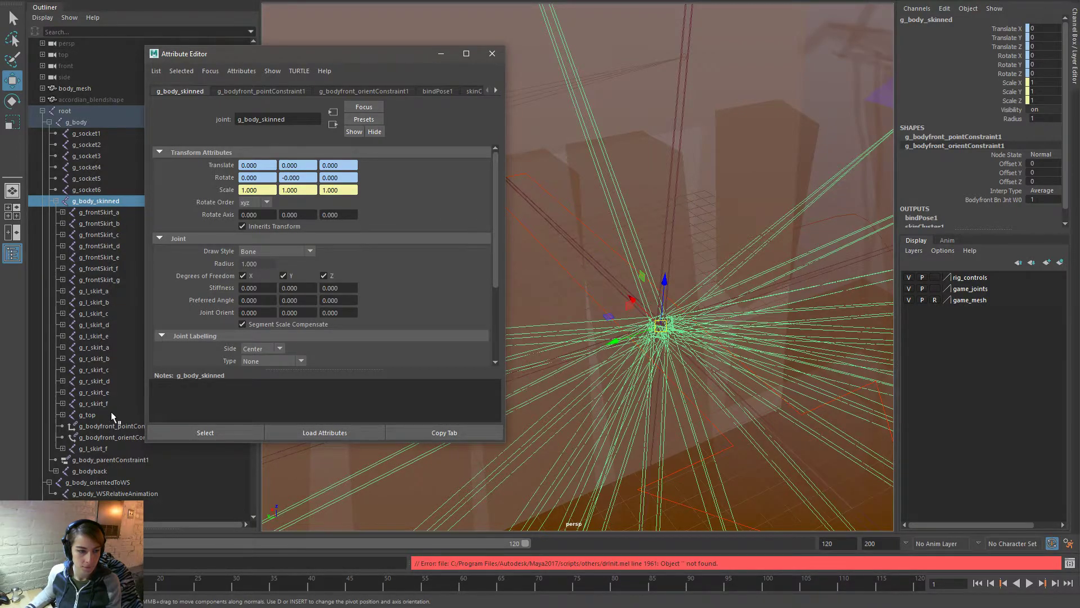
pyautogui.click(493, 53)
# Step: Parent the six joints g_socket1_skinned to g_socket6_skinned under g_body_skinned
pyautogui.scroll(-10, 120, 428)
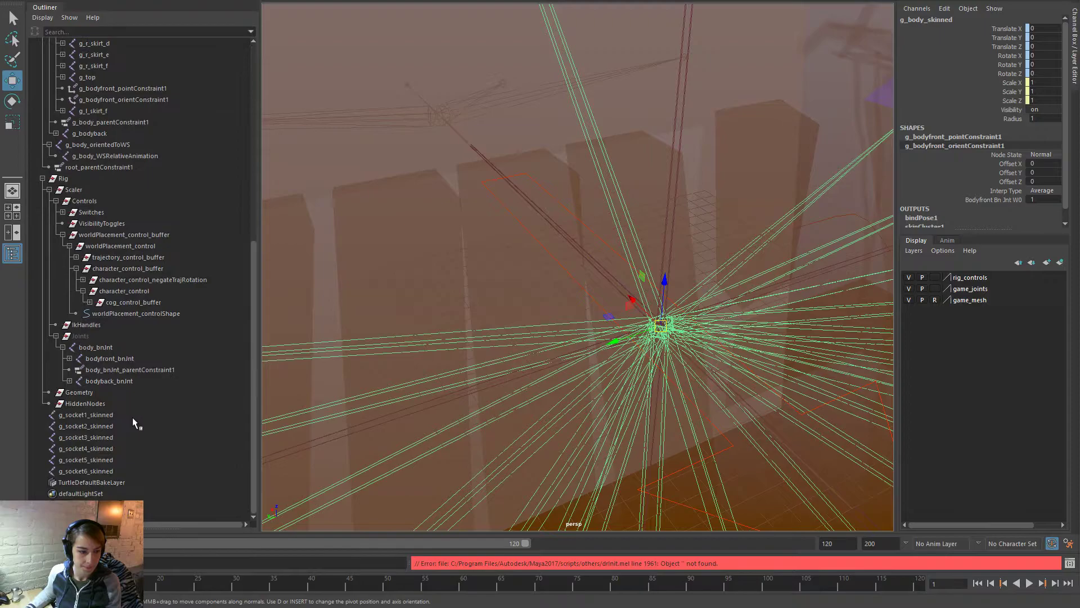
pyautogui.click(103, 416)
pyautogui.keyDown('shift'); pyautogui.click(107, 471); pyautogui.keyUp('shift')
pyautogui.scroll(10, 113, 449)
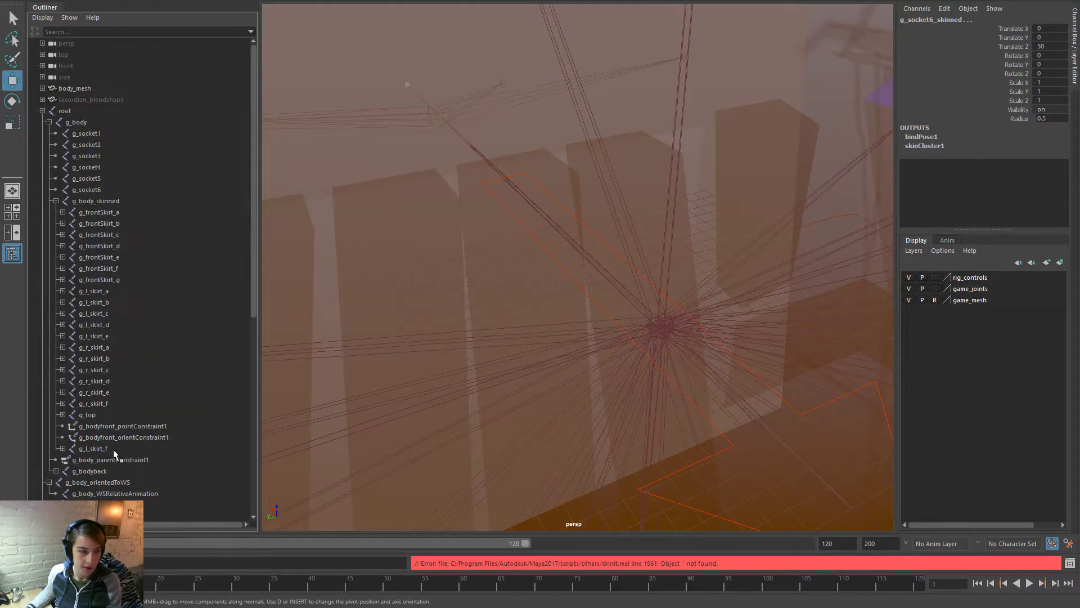
pyautogui.press('f')
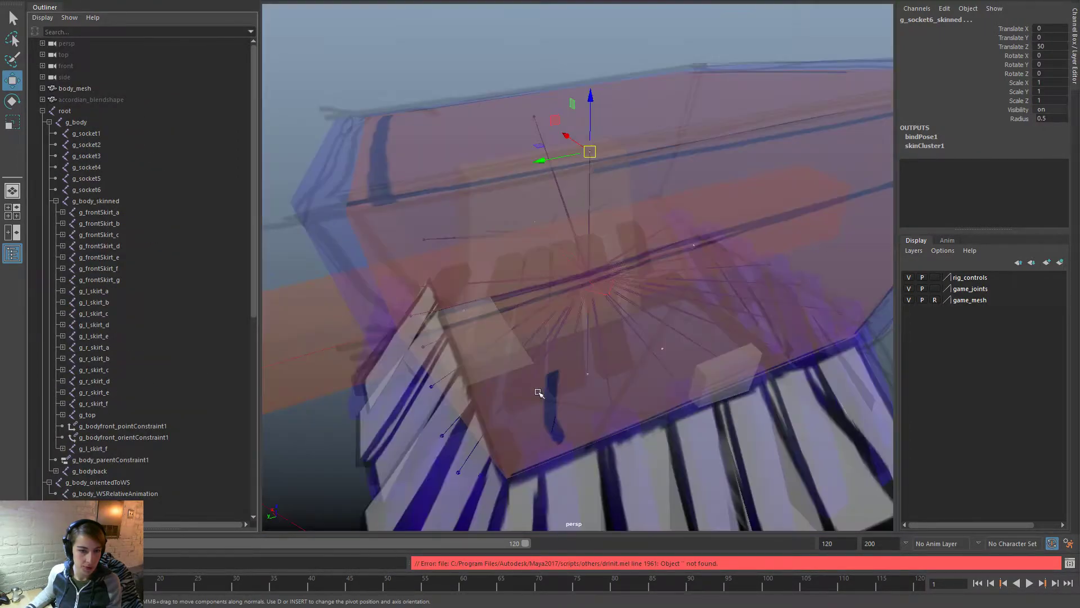
pyautogui.keyDown('alt'); pyautogui.moveTo(563, 391); pyautogui.dragTo(574, 368); pyautogui.keyUp('alt')
pyautogui.scroll(4, 465, 358)
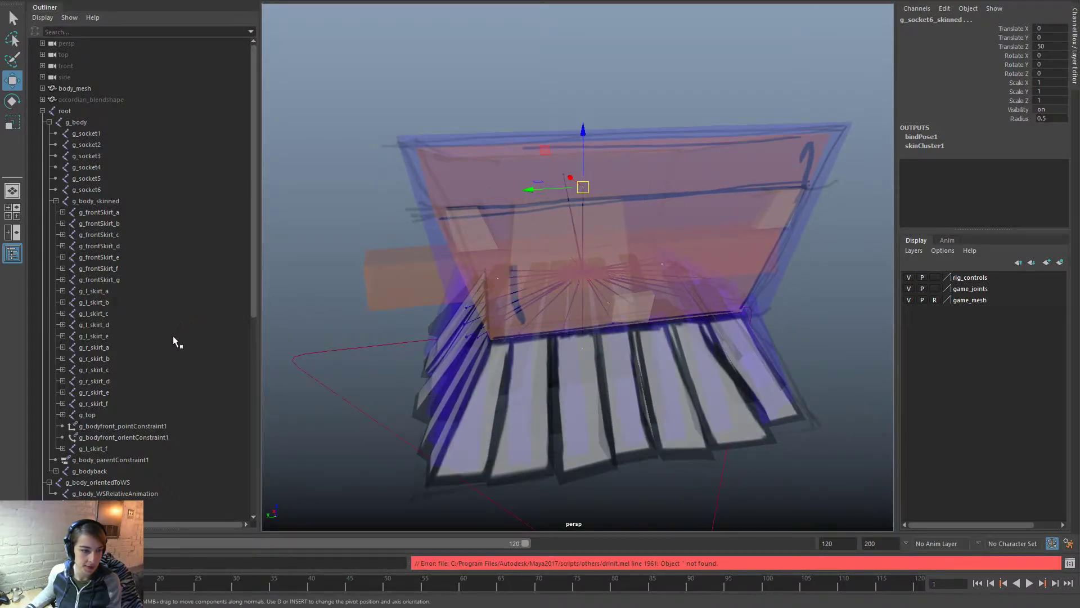
pyautogui.click(49, 122)
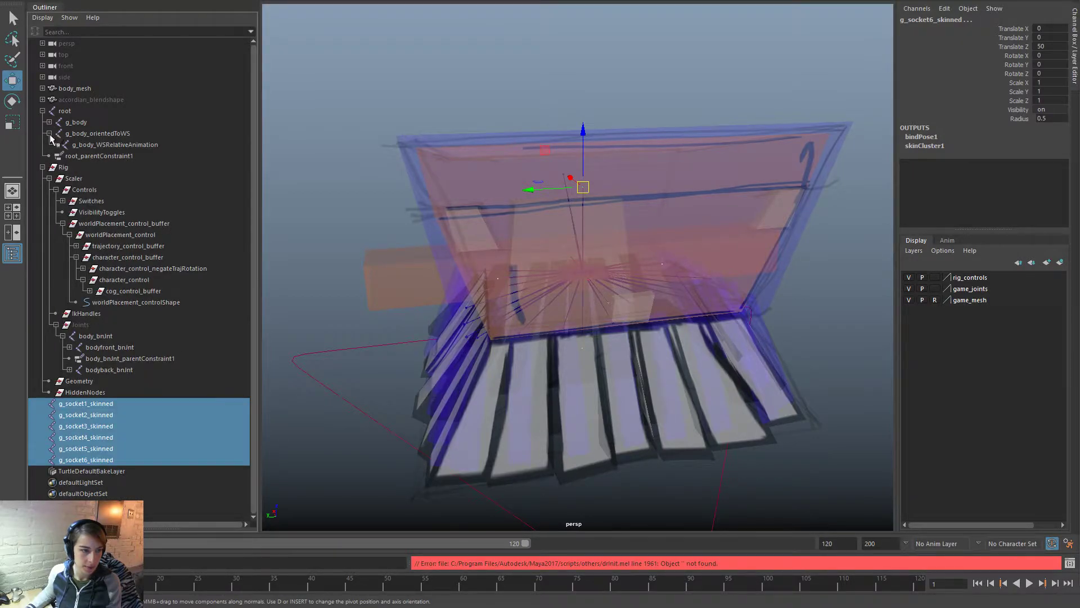
pyautogui.click(49, 133)
pyautogui.click(49, 122)
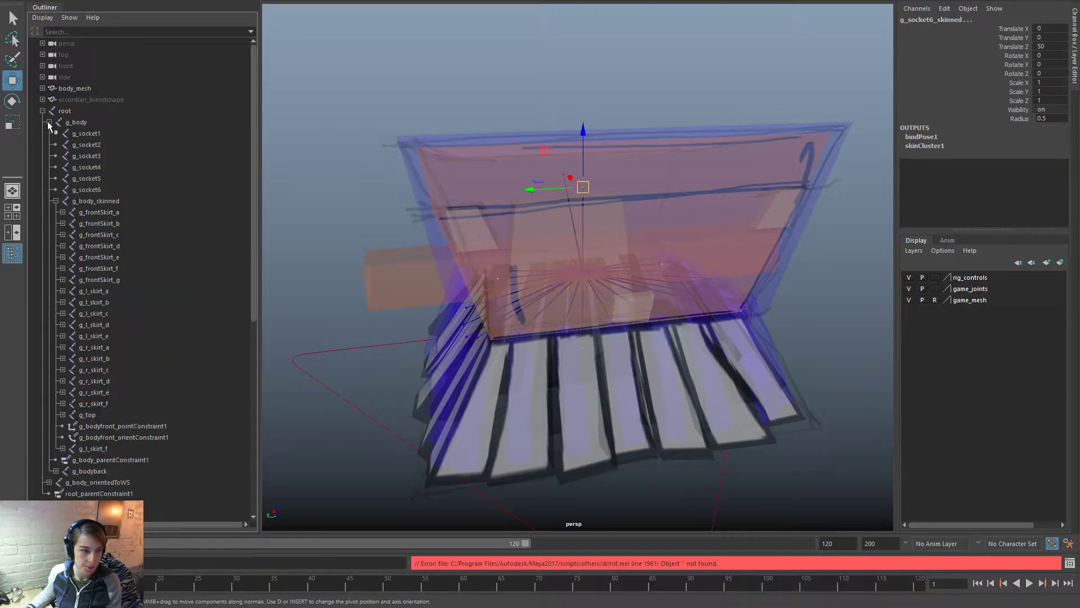
pyautogui.keyDown('ctrl'); pyautogui.click(130, 204); pyautogui.keyUp('ctrl')
pyautogui.press('p')
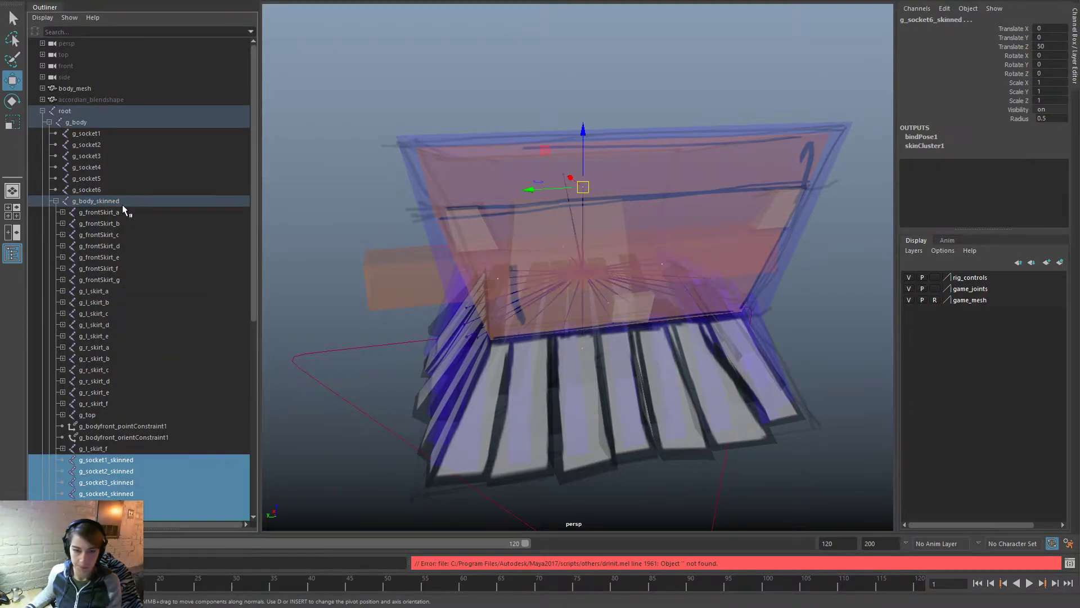
# Step: Hide shape nodes in the Outliner and collapse the root, Joints and Rig hierarchies
pyautogui.click(42, 111)
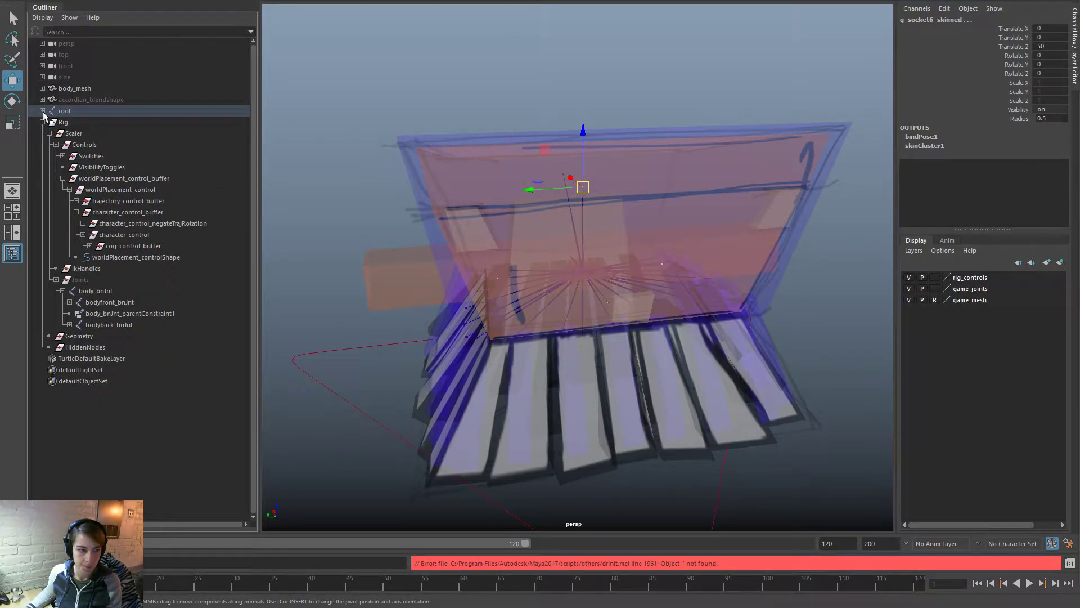
pyautogui.click(325, 78)
pyautogui.click(147, 257)
pyautogui.scroll(-5, 461, 289)
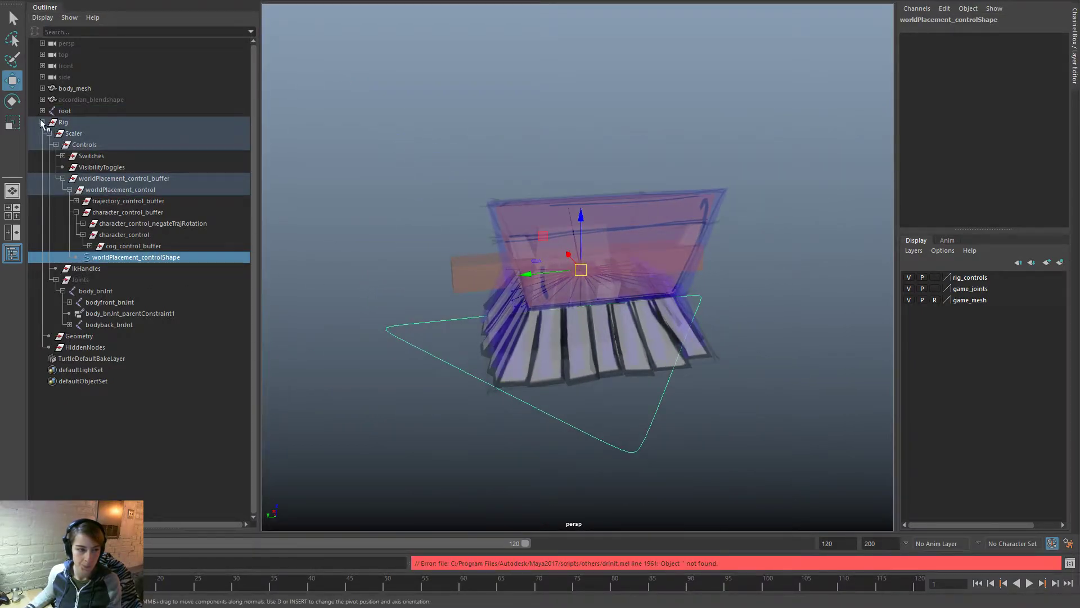
pyautogui.click(42, 18)
pyautogui.click(65, 52)
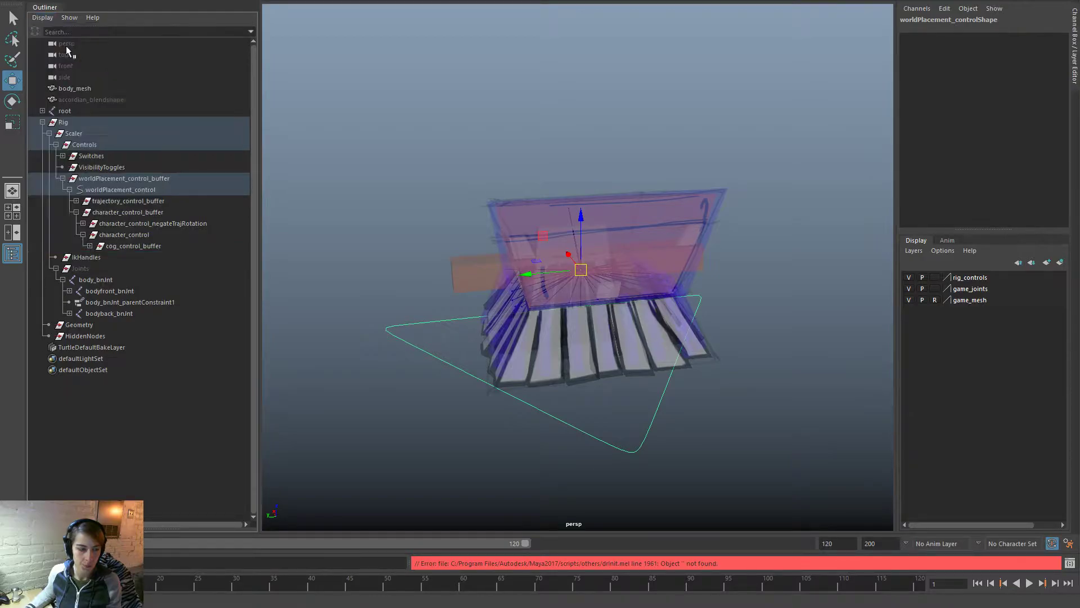
pyautogui.click(458, 234)
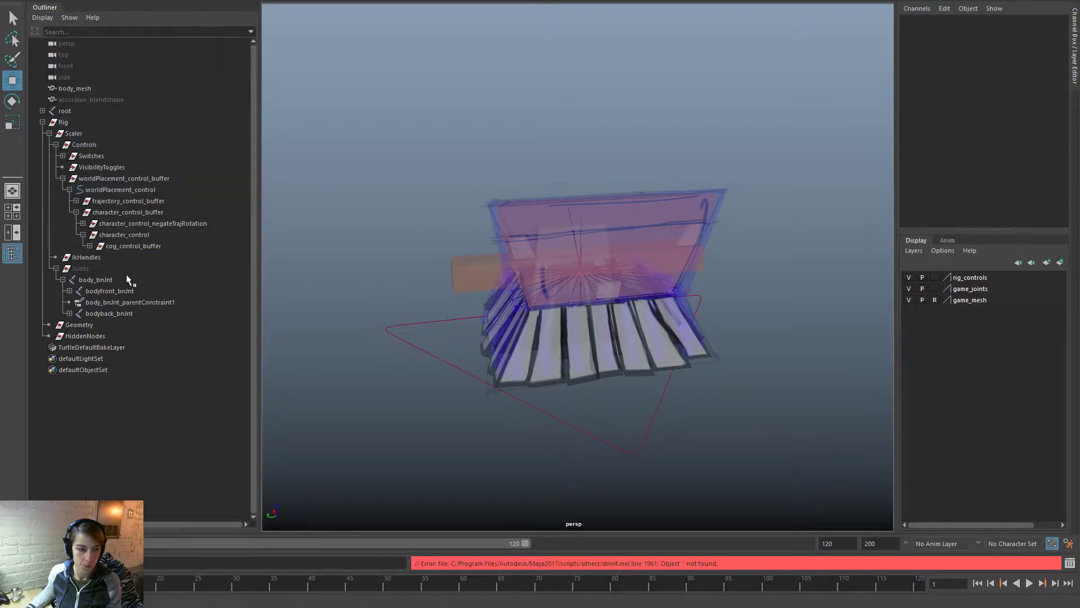
pyautogui.click(55, 269)
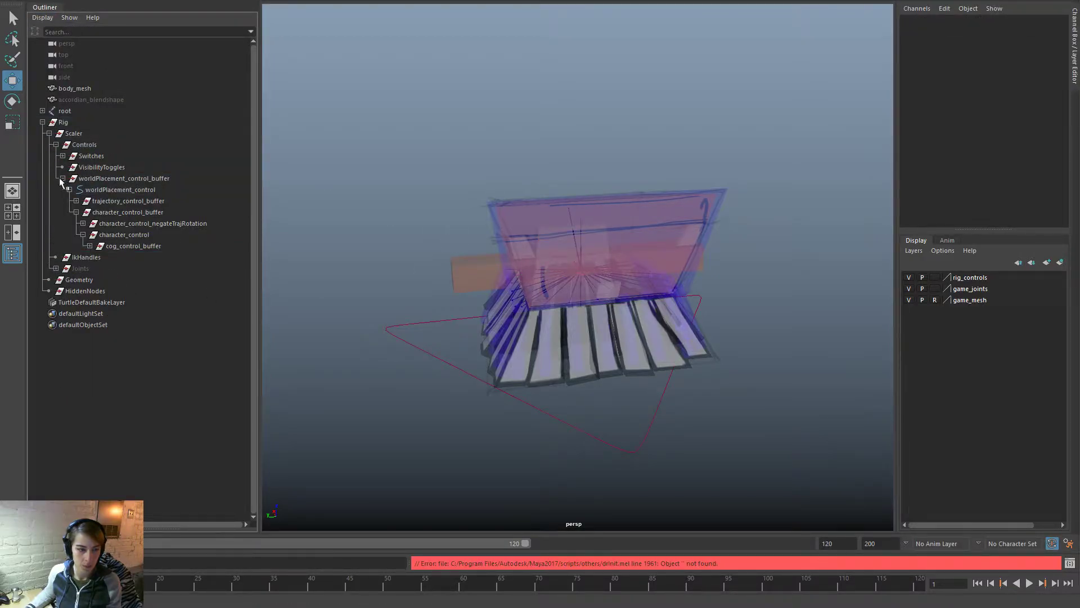
pyautogui.click(43, 122)
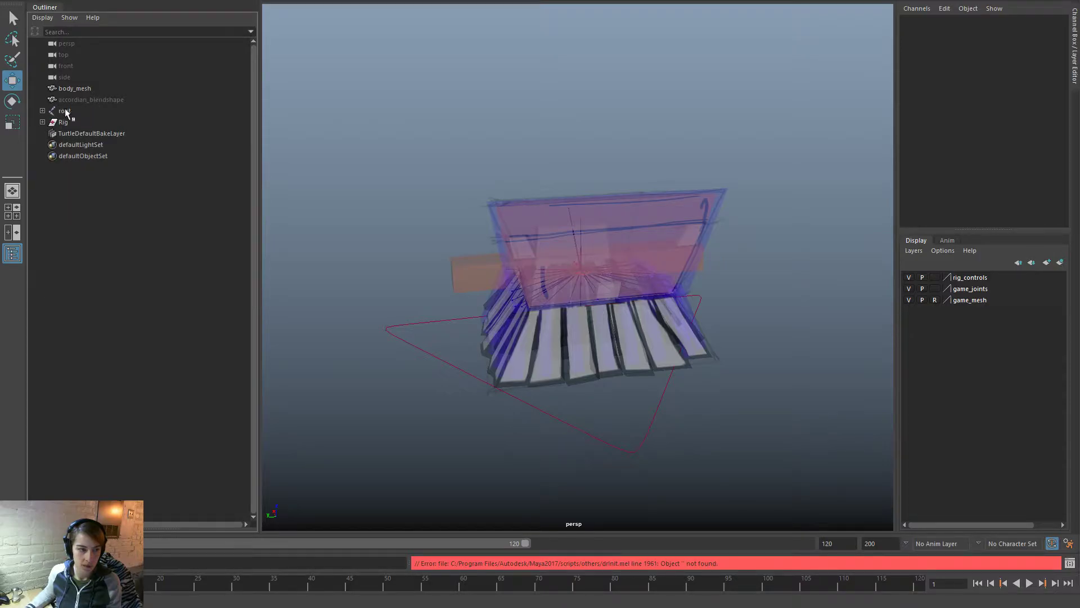
pyautogui.click(65, 112)
pyautogui.click(441, 167)
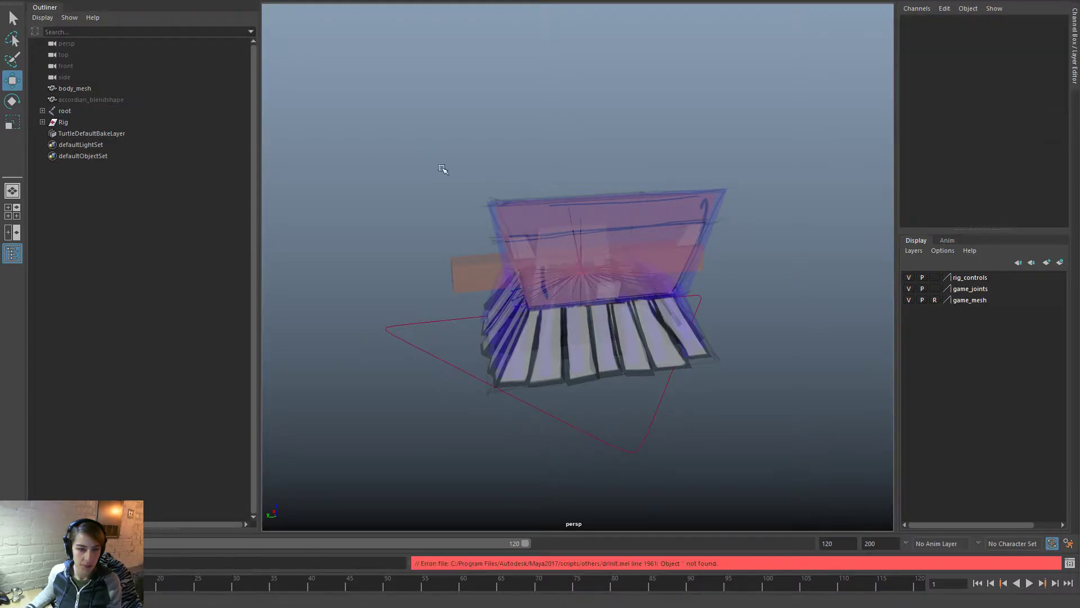
# Step: Save the scene file with nothing selected
pyautogui.click(489, 350)
pyautogui.keyDown('alt'); pyautogui.moveTo(498, 242); pyautogui.dragTo(525, 282); pyautogui.keyUp('alt')
pyautogui.hotkey('ctrl', 's')
pyautogui.press('q')
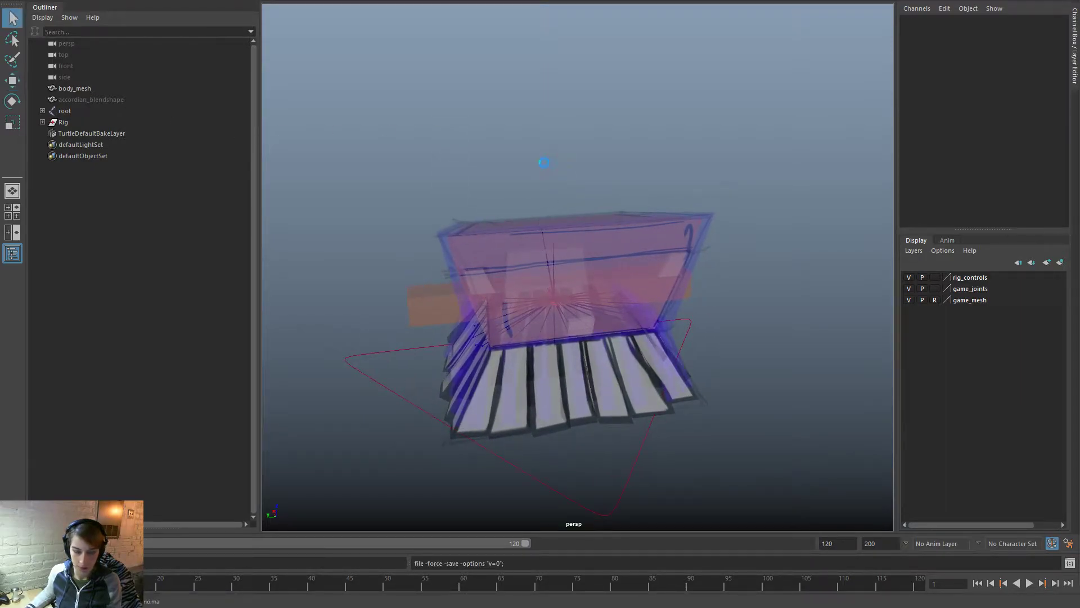
# Step: Turn off X-Ray shading in the perspective view
pyautogui.press('w')
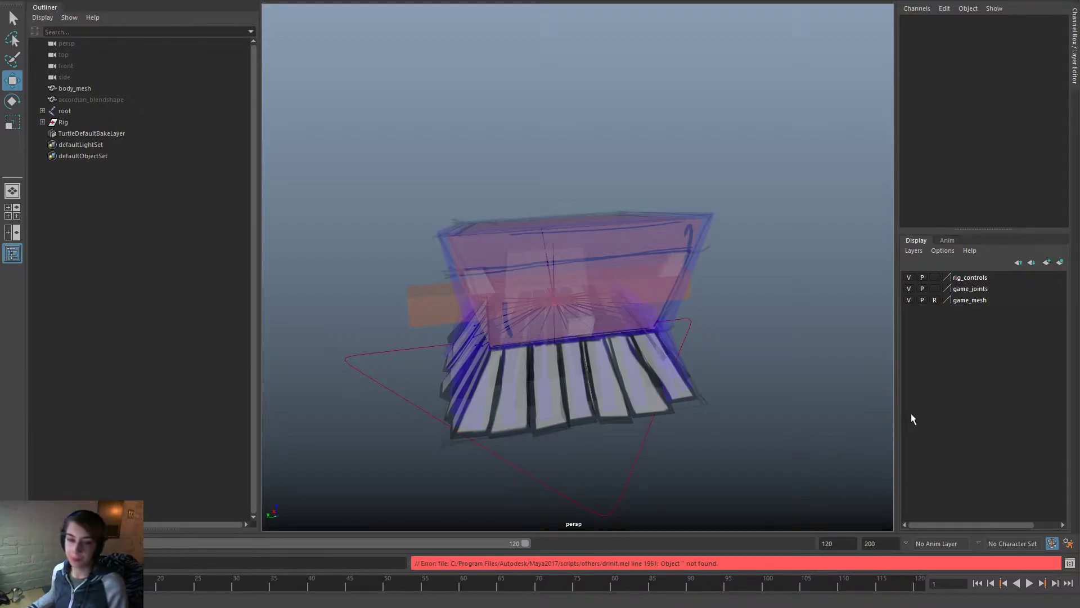
pyautogui.press('space')
pyautogui.click(549, 136)
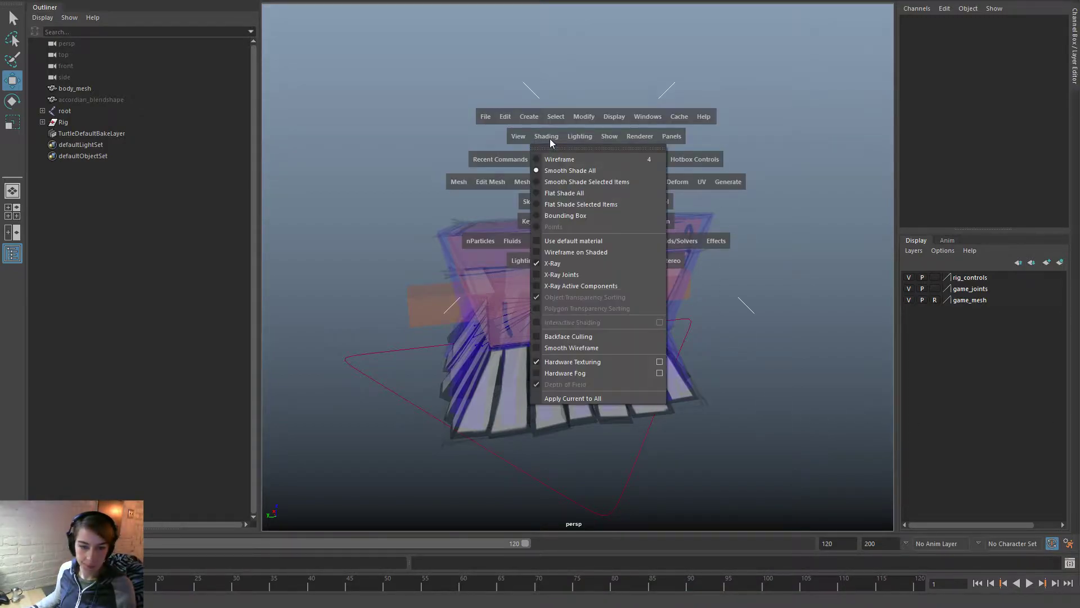
pyautogui.click(602, 262)
pyautogui.moveTo(725, 300)
pyautogui.keyDown('alt'); pyautogui.mouseDown()
pyautogui.moveTo(581, 291)
pyautogui.moveTo(549, 239)
pyautogui.moveTo(663, 238)
pyautogui.mouseUp(); pyautogui.keyUp('alt')
# Step: Select bodyMain_control, reveal it in the Outliner hierarchy, and show shape nodes in the Outliner
pyautogui.click(549, 237)
pyautogui.scroll(-3, 664, 239)
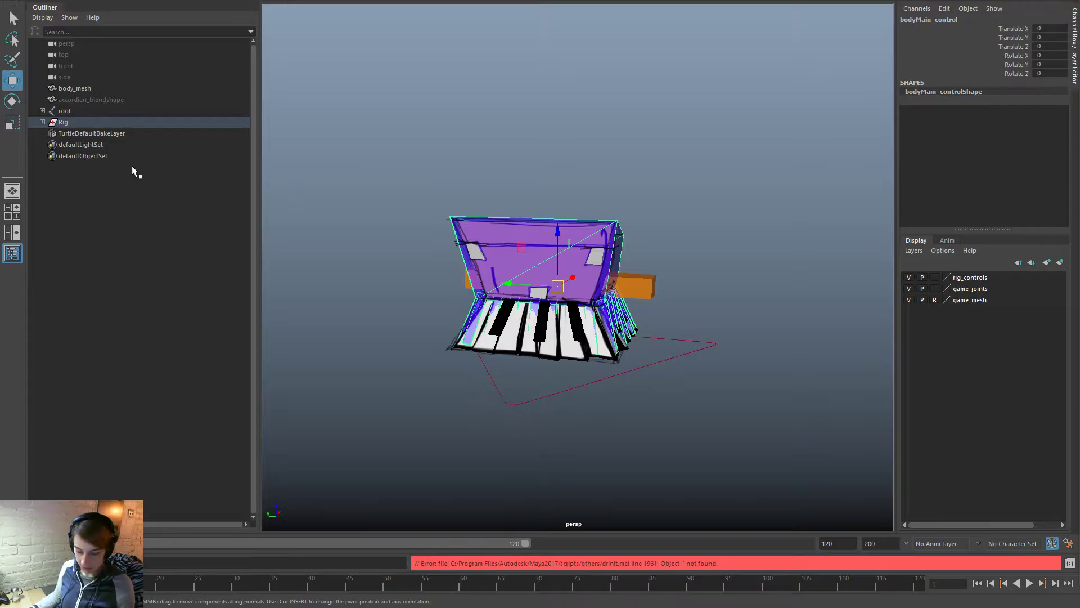
pyautogui.press('f')
pyautogui.click(111, 280)
pyautogui.scroll(-3, 164, 404)
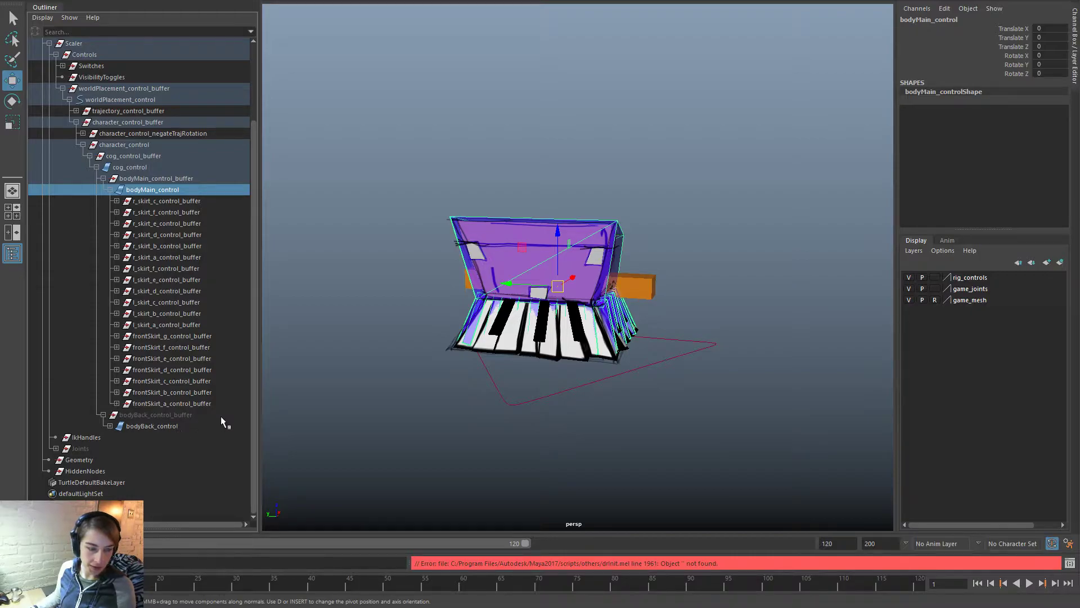
pyautogui.scroll(2, 419, 319)
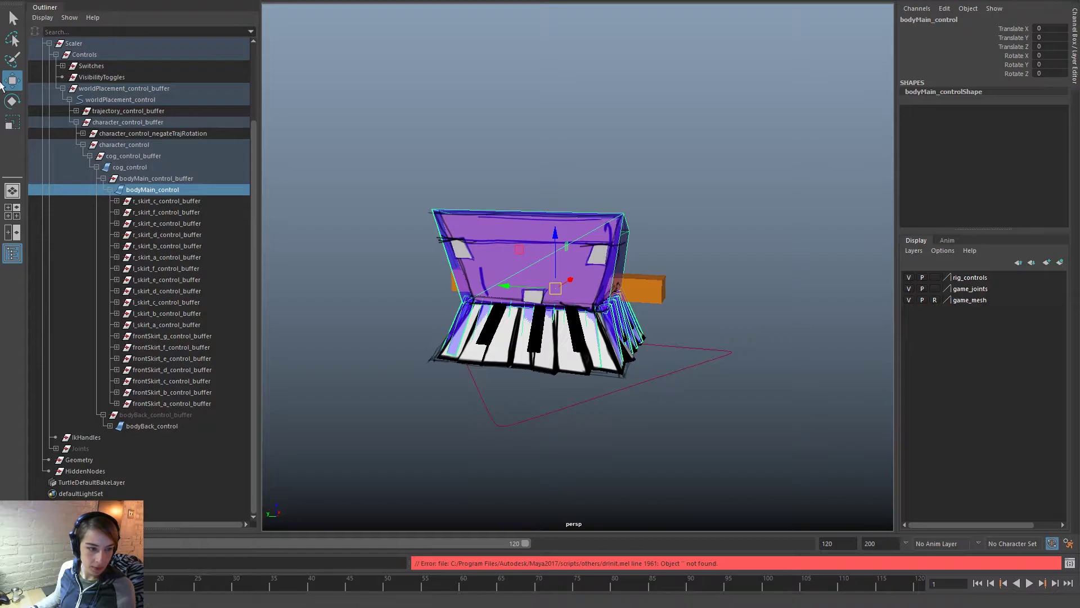
pyautogui.click(38, 18)
pyautogui.click(52, 49)
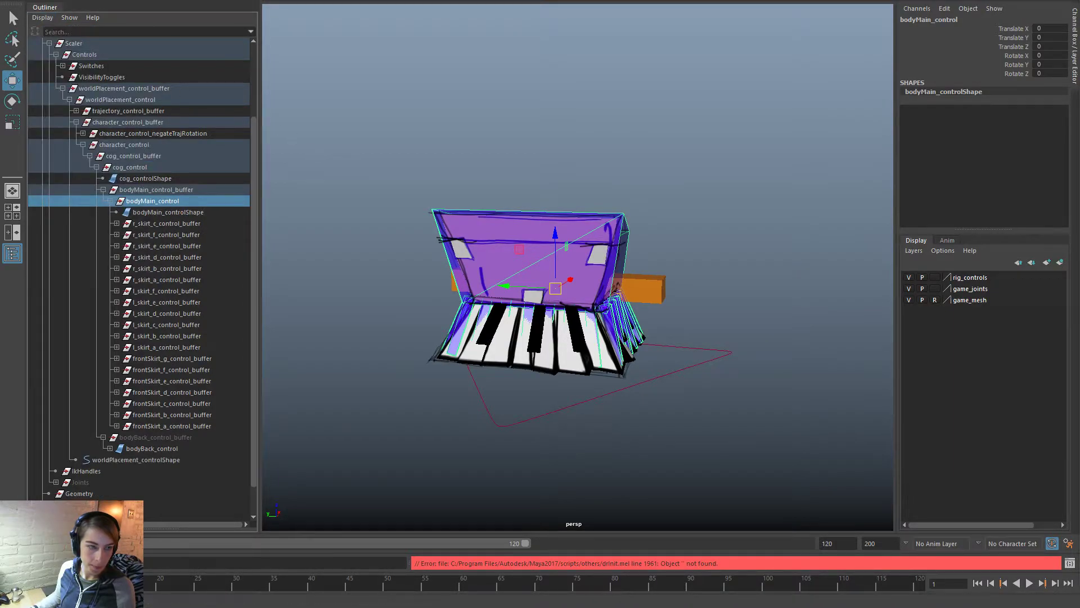
# Step: Test-move bodyMain_control upward to check how the character follows, and undo the move
pyautogui.keyDown('alt'); pyautogui.moveTo(384, 64); pyautogui.dragTo(743, 164); pyautogui.keyUp('alt')
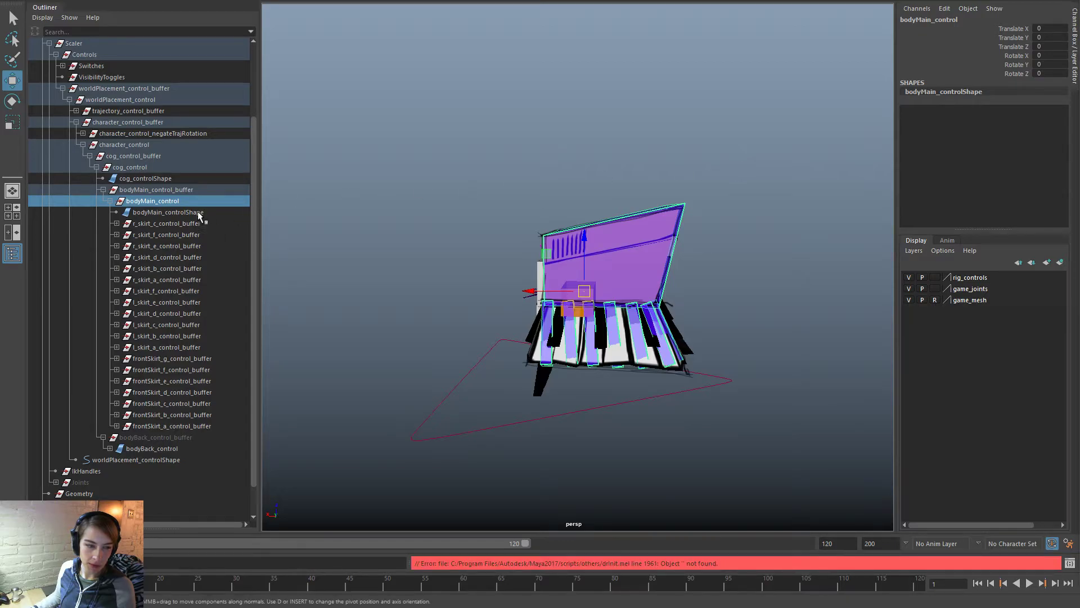
pyautogui.click(473, 260)
pyautogui.keyDown('alt'); pyautogui.moveTo(707, 258); pyautogui.dragTo(754, 228); pyautogui.keyUp('alt')
pyautogui.click(476, 268)
pyautogui.click(755, 228)
pyautogui.keyDown('alt'); pyautogui.moveTo(583, 280); pyautogui.dragTo(426, 335); pyautogui.keyUp('alt')
pyautogui.click(570, 271)
pyautogui.moveTo(557, 304); pyautogui.dragTo(550, 153)
pyautogui.hotkey('ctrl', 'z')
pyautogui.press('w')
pyautogui.keyDown('alt'); pyautogui.moveTo(555, 197); pyautogui.dragTo(415, 195, button='right'); pyautogui.keyUp('alt')
pyautogui.moveTo(596, 337)
pyautogui.keyDown('alt'); pyautogui.mouseDown()
pyautogui.moveTo(489, 378)
pyautogui.moveTo(611, 323)
pyautogui.mouseUp(); pyautogui.keyUp('alt')
pyautogui.keyDown('alt'); pyautogui.moveTo(516, 289); pyautogui.dragTo(664, 337, button='right'); pyautogui.keyUp('alt')
pyautogui.keyDown('alt'); pyautogui.moveTo(664, 338); pyautogui.dragTo(670, 363); pyautogui.keyUp('alt')
pyautogui.hotkey('ctrl', 'z')
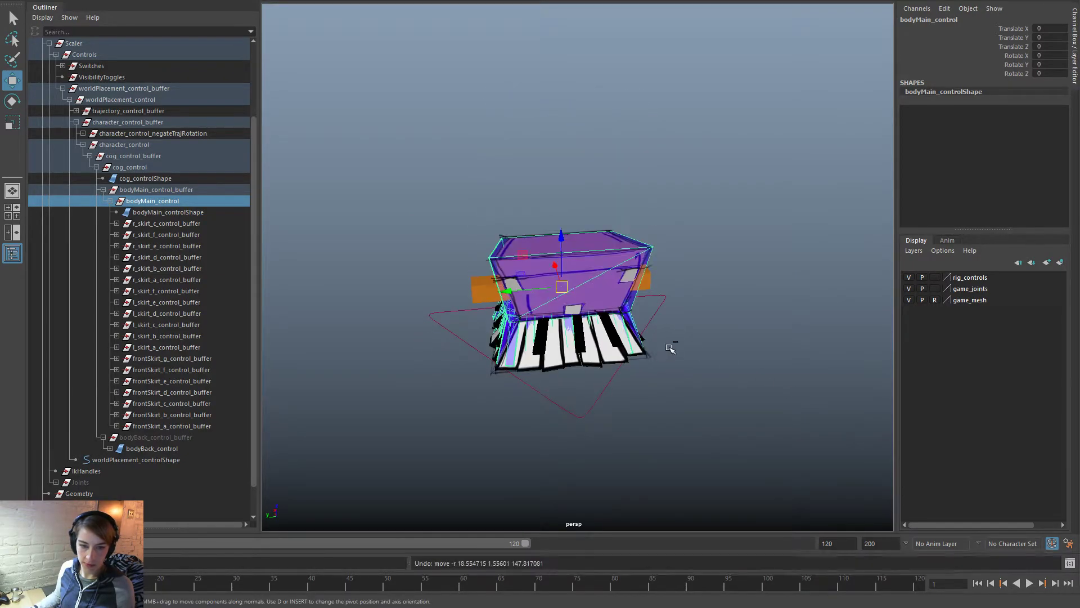
# Step: Rotate l_skirt_a_control to about X -52.7, Y 11.6, Z 2.2 to swing the side skirt panel outward
pyautogui.click(723, 347)
pyautogui.keyDown('alt'); pyautogui.moveTo(597, 338); pyautogui.dragTo(683, 352, button='right'); pyautogui.keyUp('alt')
pyautogui.keyDown('alt'); pyautogui.moveTo(683, 353); pyautogui.dragTo(629, 310); pyautogui.keyUp('alt')
pyautogui.click(631, 366)
pyautogui.press('e')
pyautogui.keyDown('alt'); pyautogui.moveTo(629, 310); pyautogui.dragTo(752, 396); pyautogui.keyUp('alt')
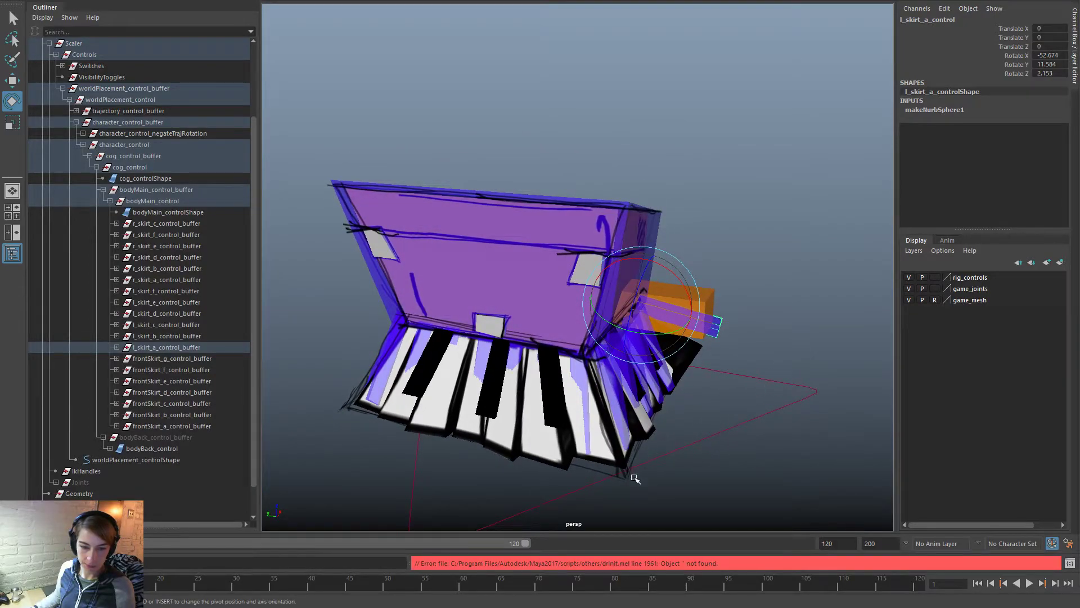
pyautogui.keyDown('alt'); pyautogui.moveTo(670, 461); pyautogui.dragTo(537, 406); pyautogui.keyUp('alt')
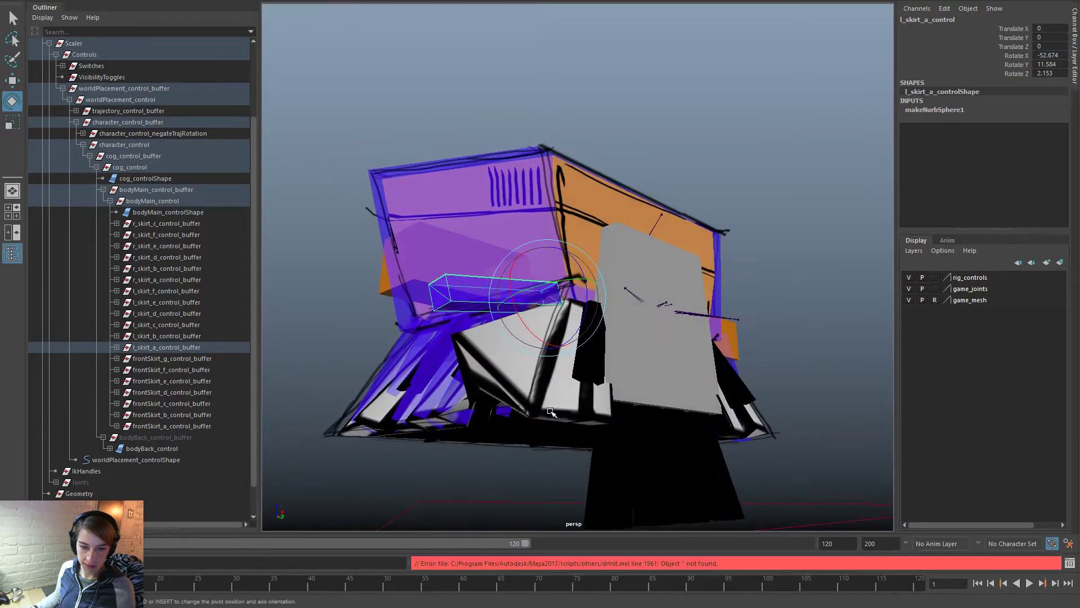
# Step: Turn off reference mode on the game_mesh layer and select vertices of the body mesh on the lifted skirt panel
pyautogui.click(534, 405)
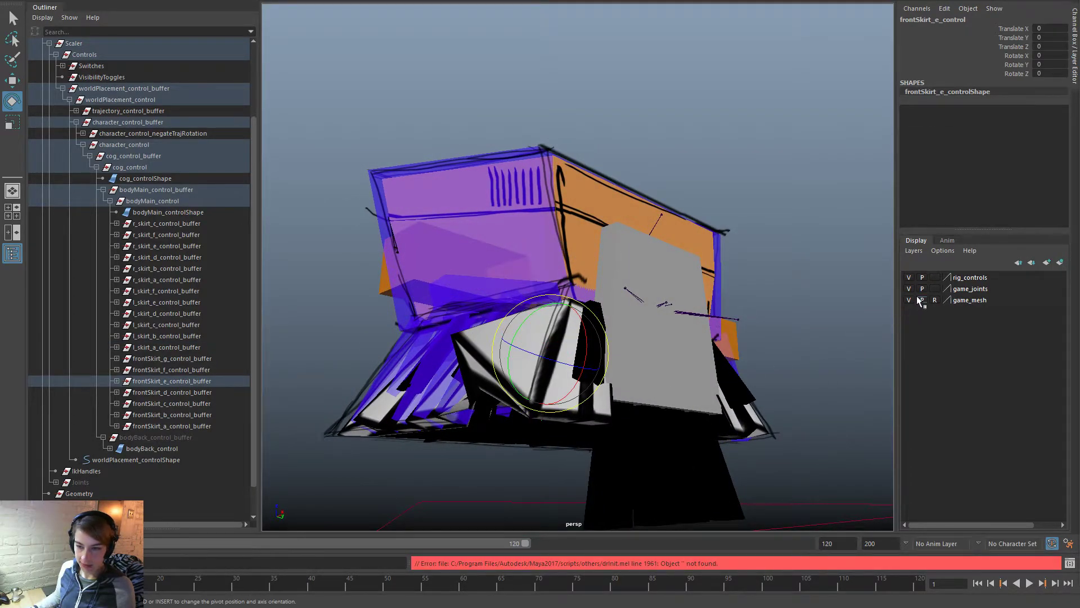
pyautogui.click(757, 384)
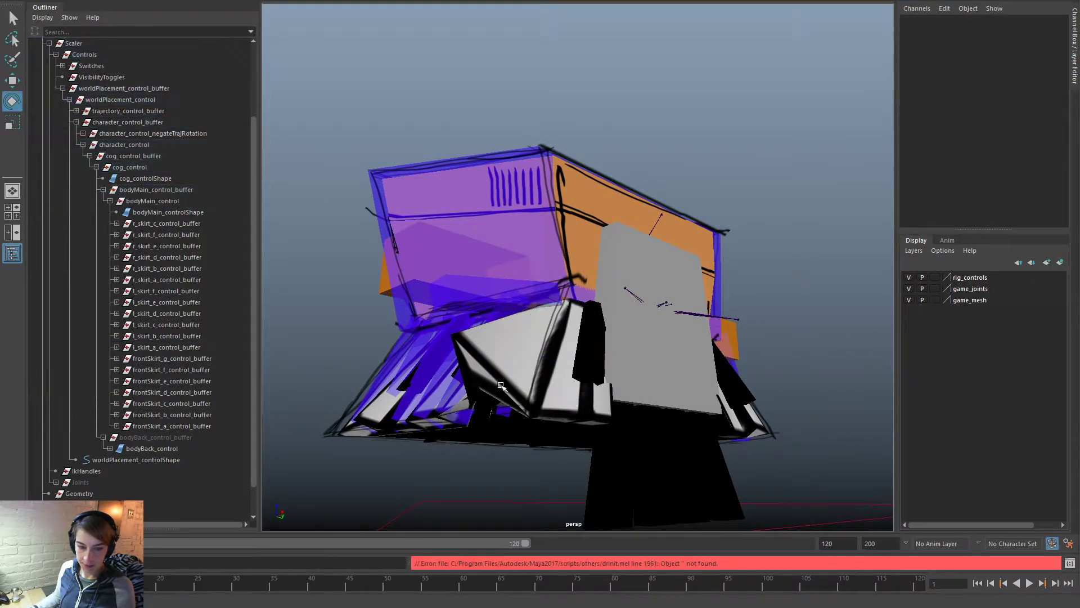
pyautogui.click(504, 387)
pyautogui.keyDown('alt'); pyautogui.moveTo(582, 383); pyautogui.dragTo(673, 336); pyautogui.keyUp('alt')
pyautogui.moveTo(668, 285); pyautogui.dragTo(669, 318, button='right')
pyautogui.click(669, 319)
pyautogui.keyDown('ctrl'); pyautogui.moveTo(798, 257); pyautogui.dragTo(751, 258, button='right'); pyautogui.keyUp('ctrl')
# Step: Open the Component Editor's smooth skin weights and set the g_l_skirt_a weight of vertices 197, 200, 307 and 312 to 1
pyautogui.press('space')
pyautogui.click(665, 85)
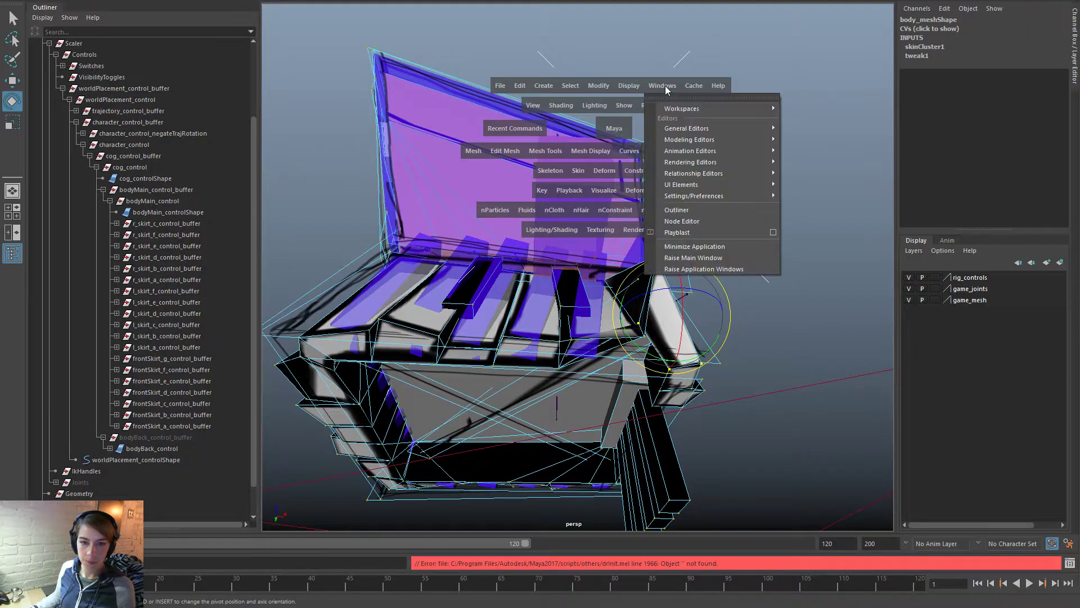
pyautogui.moveTo(739, 129)
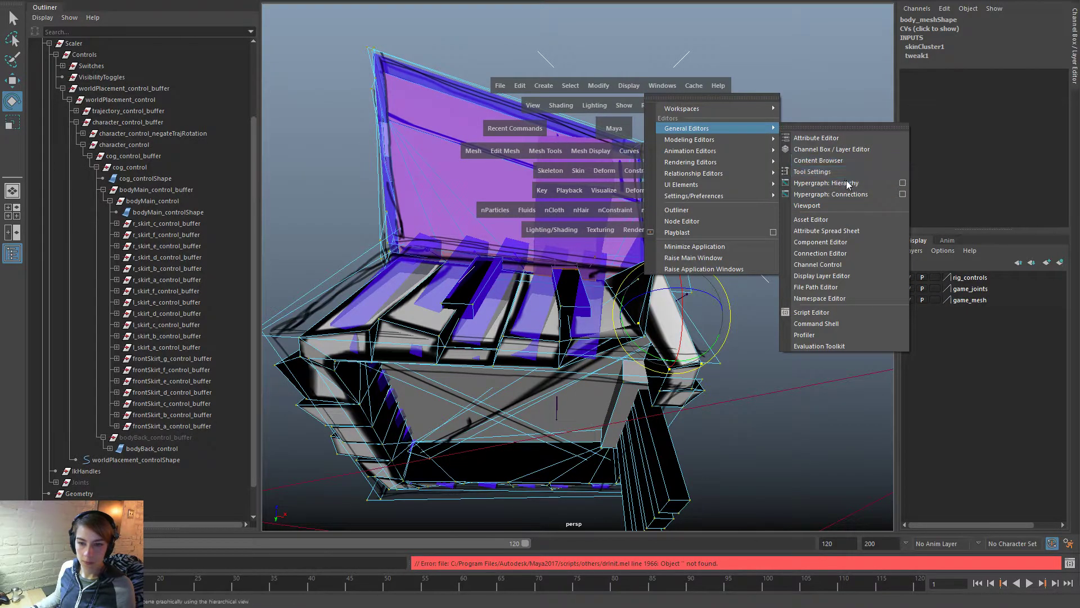
pyautogui.click(859, 241)
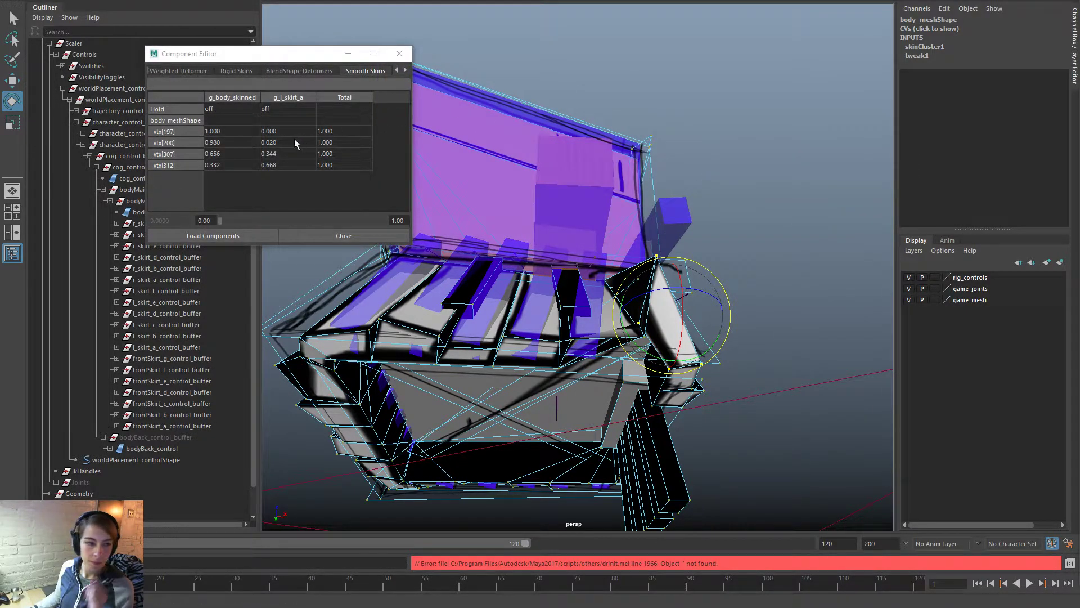
pyautogui.moveTo(263, 130); pyautogui.dragTo(282, 180)
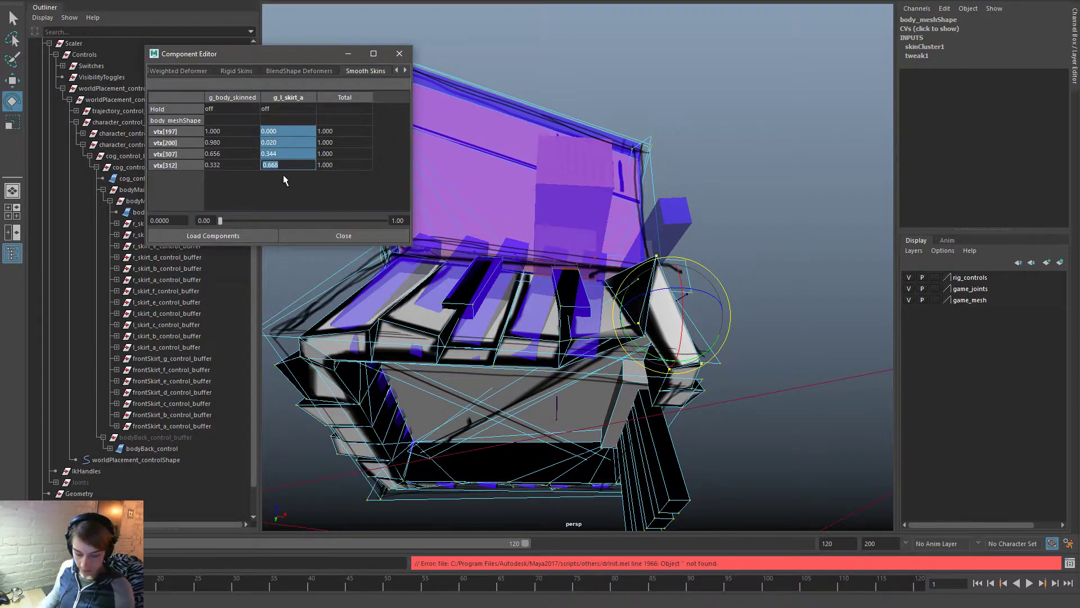
pyautogui.write('1')
pyautogui.press('Return')
# Step: Select faces of the skirt panel beside the lifted one, convert them to vertices, and set their g_l_skirt_b weights to 1
pyautogui.keyDown('alt'); pyautogui.moveTo(728, 317); pyautogui.dragTo(698, 365); pyautogui.keyUp('alt')
pyautogui.keyDown('alt'); pyautogui.moveTo(653, 357); pyautogui.dragTo(646, 286, button='middle'); pyautogui.keyUp('alt')
pyautogui.keyDown('alt'); pyautogui.moveTo(646, 286); pyautogui.dragTo(642, 322, button='right'); pyautogui.keyUp('alt')
pyautogui.moveTo(744, 248); pyautogui.dragTo(729, 273, button='right')
pyautogui.click(608, 381)
pyautogui.keyDown('alt'); pyautogui.moveTo(608, 381); pyautogui.dragTo(608, 301); pyautogui.keyUp('alt')
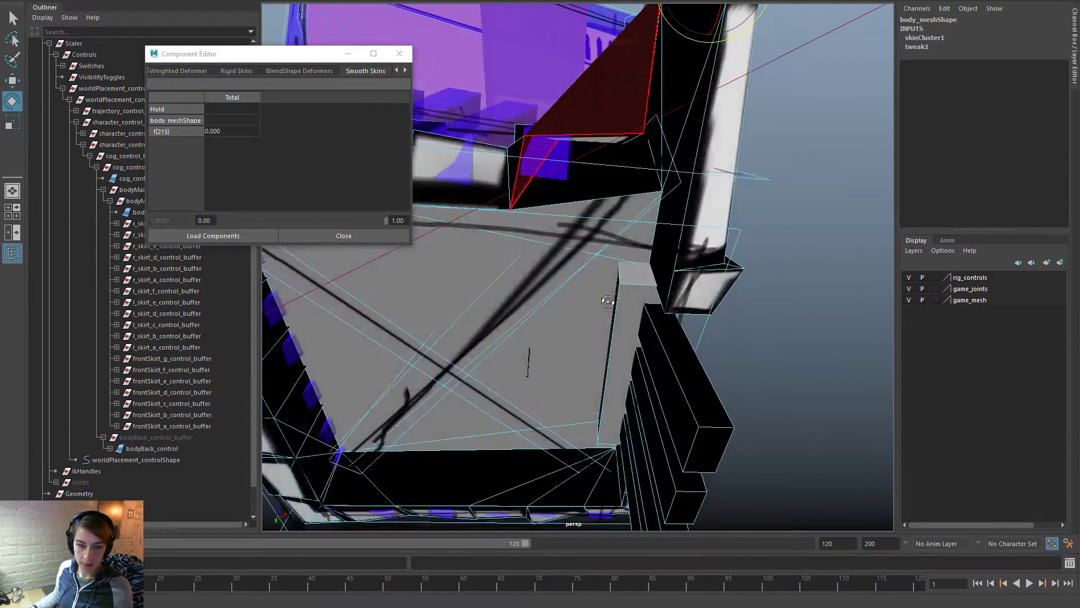
pyautogui.click(591, 189)
pyautogui.keyDown('alt'); pyautogui.moveTo(591, 189); pyautogui.dragTo(702, 284); pyautogui.keyUp('alt')
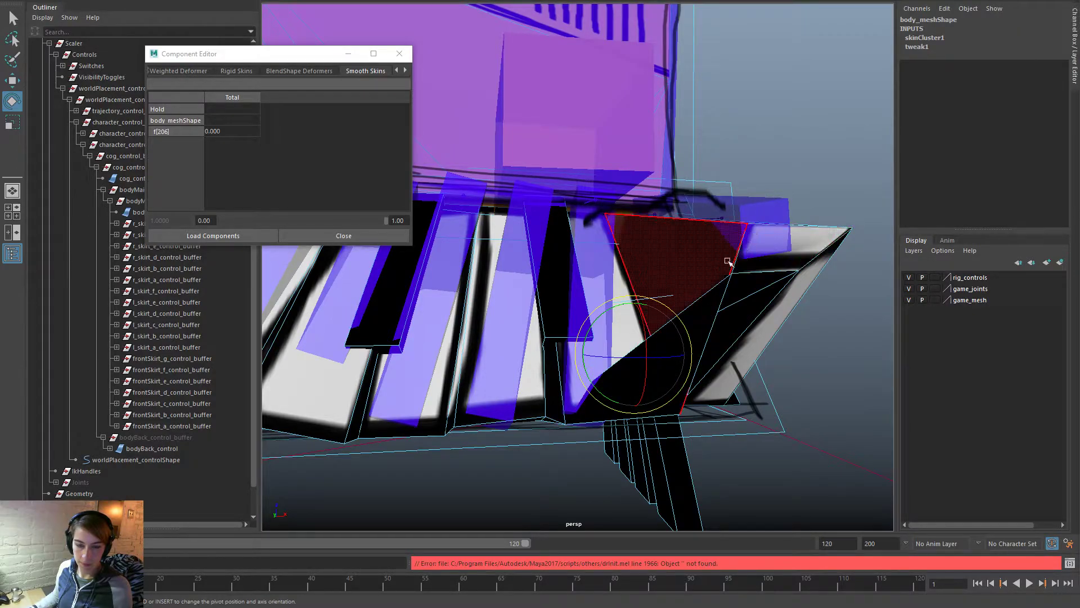
pyautogui.moveTo(714, 286); pyautogui.dragTo(715, 313, button='right')
pyautogui.keyDown('shift'); pyautogui.click(710, 314); pyautogui.keyUp('shift')
pyautogui.moveTo(723, 226)
pyautogui.keyDown('alt'); pyautogui.mouseDown()
pyautogui.moveTo(733, 188)
pyautogui.moveTo(733, 229)
pyautogui.mouseUp(); pyautogui.keyUp('alt')
pyautogui.keyDown('ctrl'); pyautogui.moveTo(794, 191); pyautogui.dragTo(670, 194, button='right'); pyautogui.keyUp('ctrl')
pyautogui.moveTo(343, 135); pyautogui.dragTo(347, 188)
pyautogui.write('1')
pyautogui.press('Return')
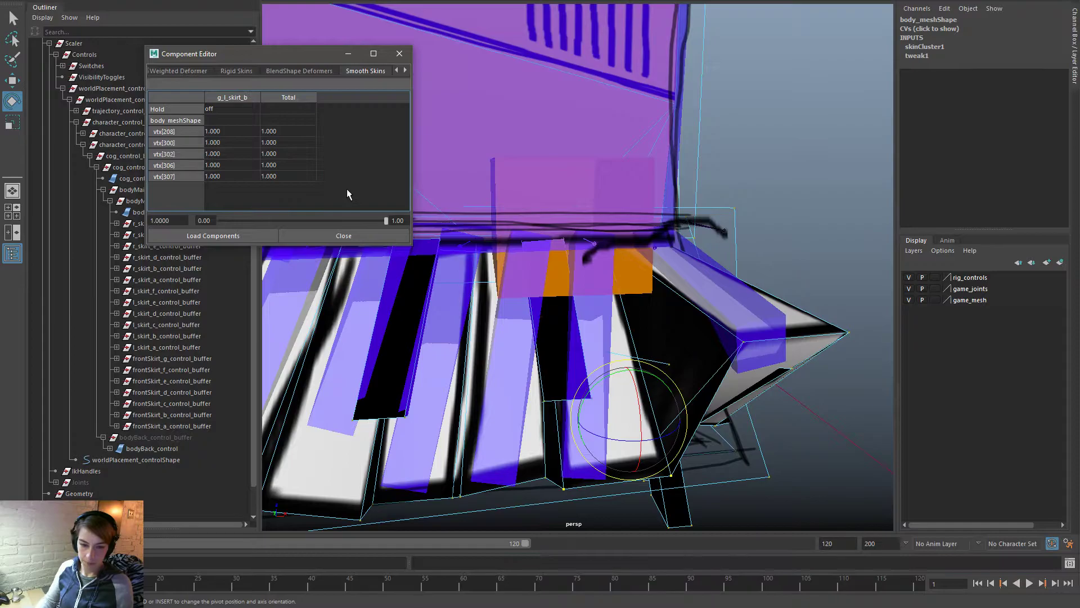
# Step: Examine the faces between the lifted side skirt panel and its neighbour
pyautogui.keyDown('alt'); pyautogui.moveTo(702, 255); pyautogui.dragTo(681, 242); pyautogui.keyUp('alt')
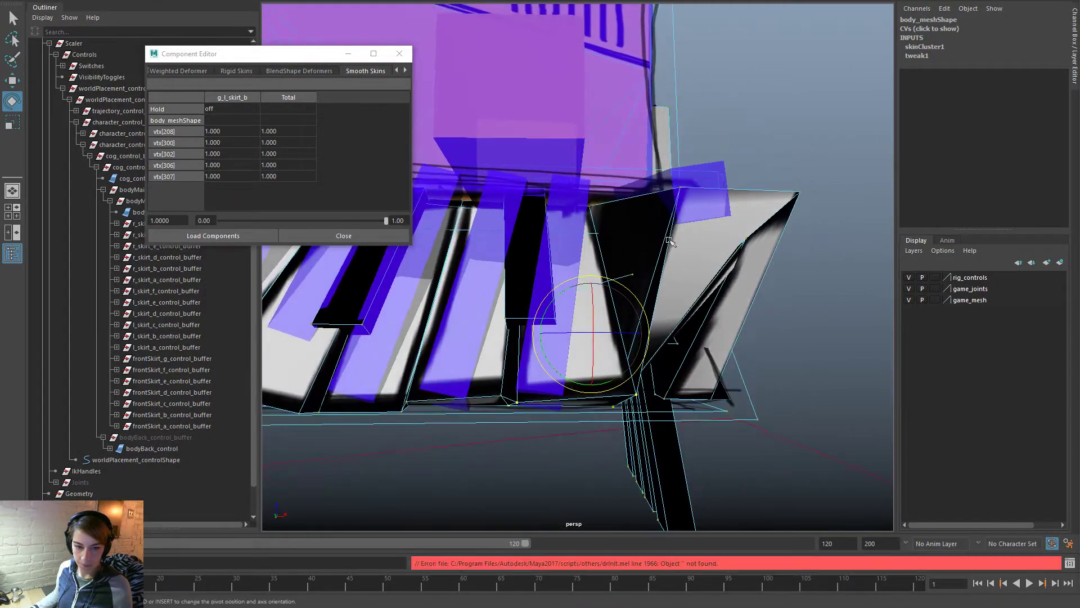
pyautogui.keyDown('alt'); pyautogui.moveTo(773, 218); pyautogui.dragTo(569, 256); pyautogui.keyUp('alt')
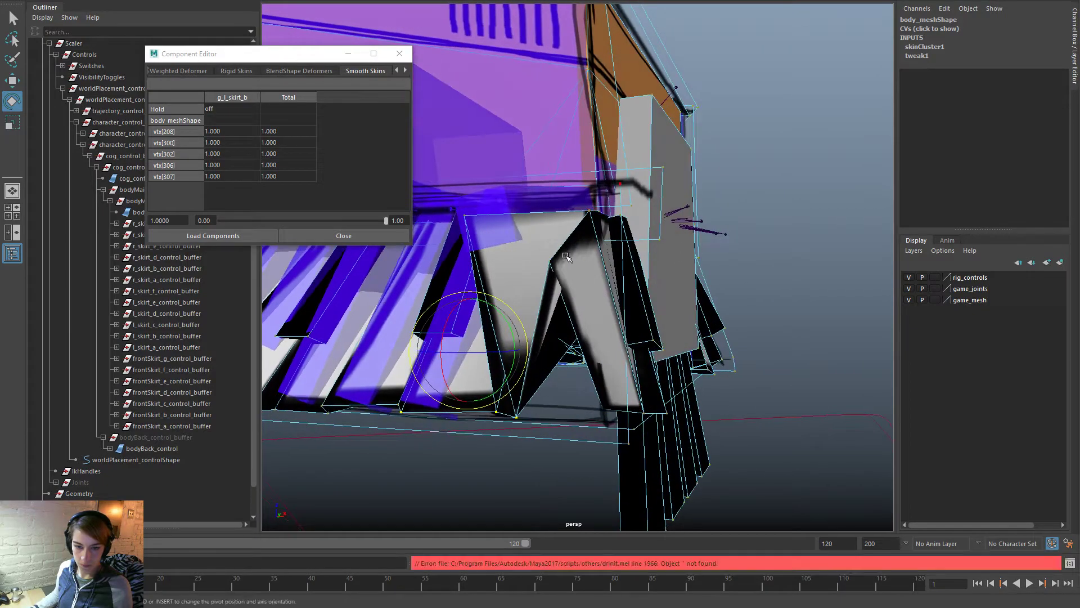
pyautogui.moveTo(581, 262); pyautogui.dragTo(580, 285, button='right')
pyautogui.click(580, 284)
pyautogui.keyDown('alt'); pyautogui.moveTo(579, 284); pyautogui.dragTo(556, 293); pyautogui.keyUp('alt')
pyautogui.click(586, 306)
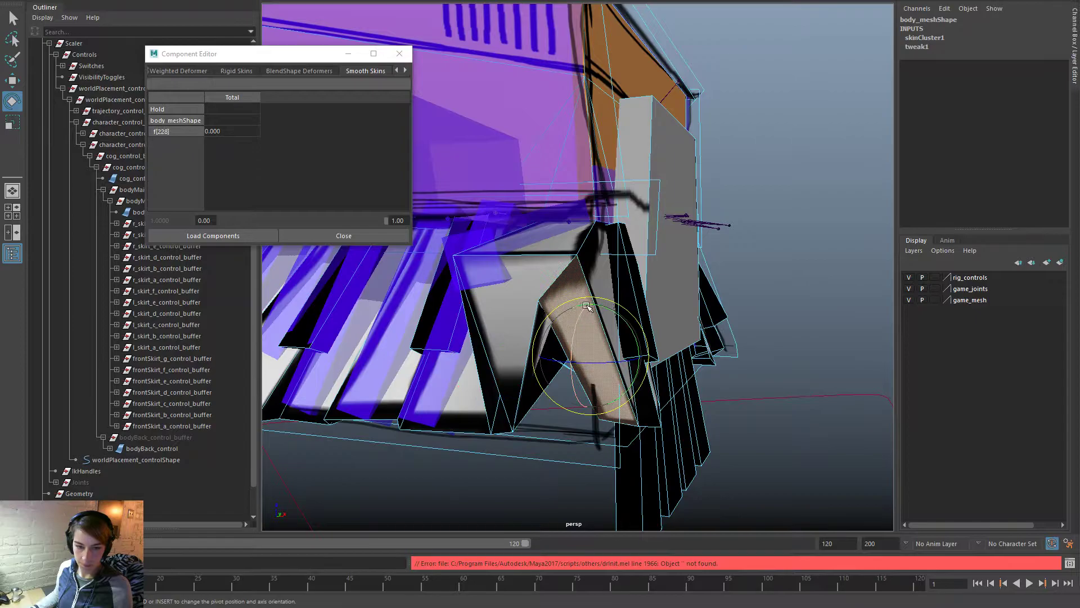
pyautogui.keyDown('ctrl'); pyautogui.moveTo(549, 272); pyautogui.dragTo(501, 270, button='right'); pyautogui.keyUp('ctrl')
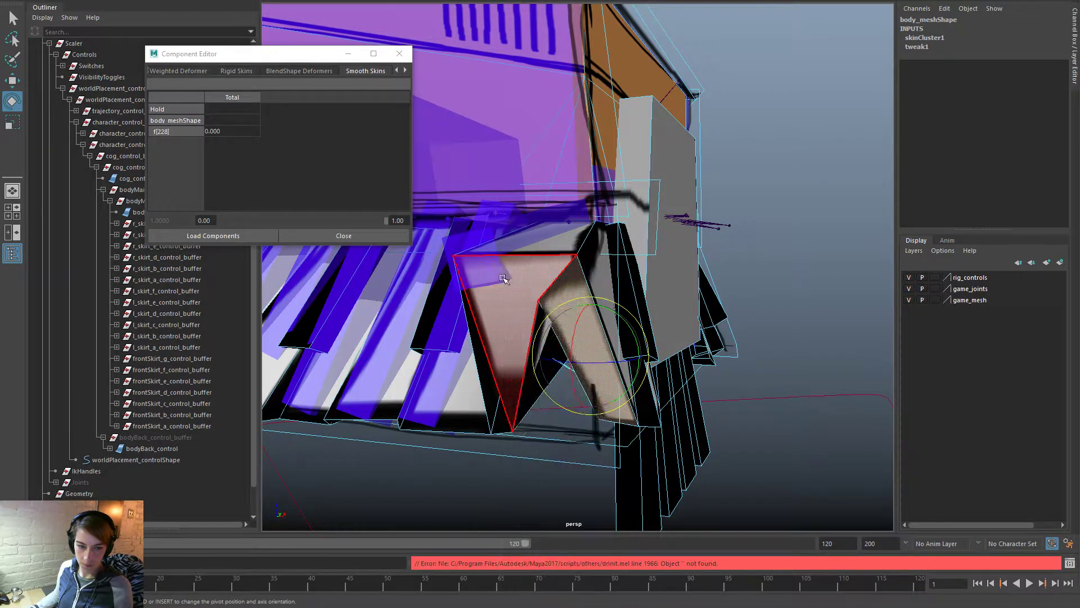
pyautogui.click(537, 301)
# Step: Convert the inner faces under the lifted skirt panel to vertices and set their g_body_skinned weights to 1
pyautogui.keyDown('alt'); pyautogui.moveTo(538, 301); pyautogui.dragTo(711, 289); pyautogui.keyUp('alt')
pyautogui.moveTo(703, 286); pyautogui.dragTo(702, 320, button='right')
pyautogui.click(711, 339)
pyautogui.moveTo(752, 358)
pyautogui.keyDown('alt'); pyautogui.mouseDown()
pyautogui.moveTo(724, 405)
pyautogui.moveTo(764, 347)
pyautogui.mouseUp(); pyautogui.keyUp('alt')
pyautogui.click(762, 315)
pyautogui.keyDown('ctrl'); pyautogui.moveTo(863, 284); pyautogui.dragTo(742, 289, button='right'); pyautogui.keyUp('ctrl')
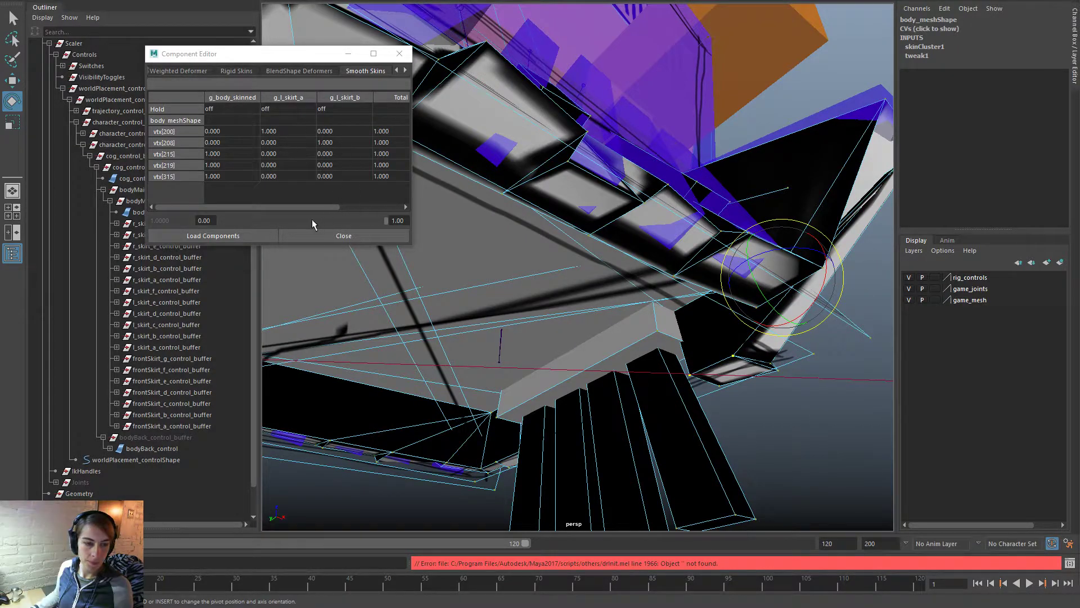
pyautogui.moveTo(238, 131); pyautogui.dragTo(238, 191)
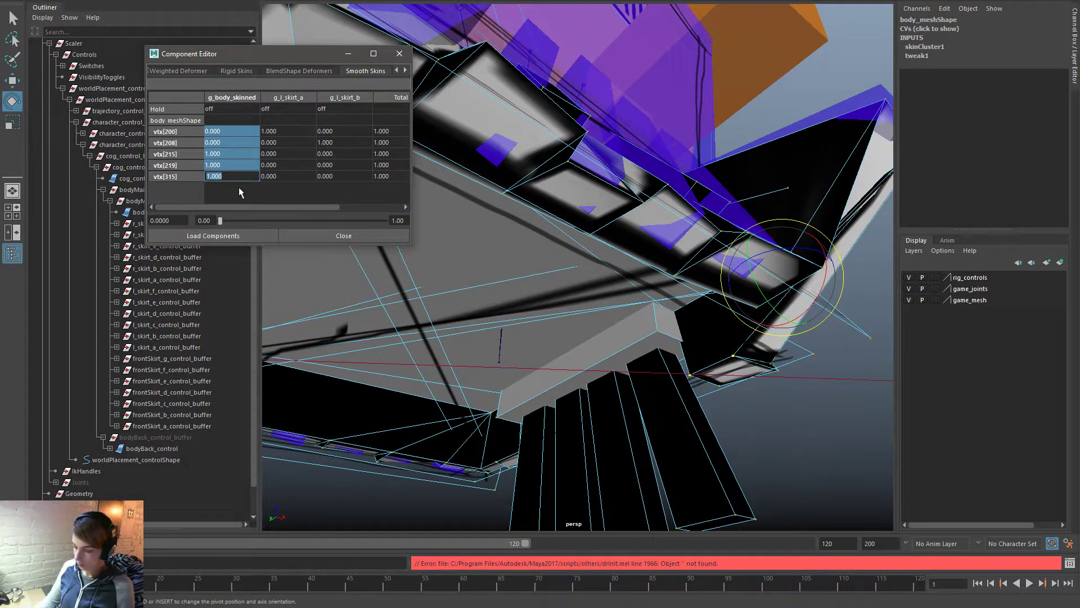
pyautogui.write('1')
pyautogui.press('Return')
# Step: Test-rotate l_skirt_a_control to check the corrected weights, and undo the rotation
pyautogui.keyDown('alt'); pyautogui.moveTo(763, 298); pyautogui.dragTo(626, 303, button='right'); pyautogui.keyUp('alt')
pyautogui.keyDown('alt'); pyautogui.moveTo(628, 304); pyautogui.dragTo(657, 348); pyautogui.keyUp('alt')
pyautogui.moveTo(786, 273); pyautogui.dragTo(827, 260, button='right')
pyautogui.click(811, 258)
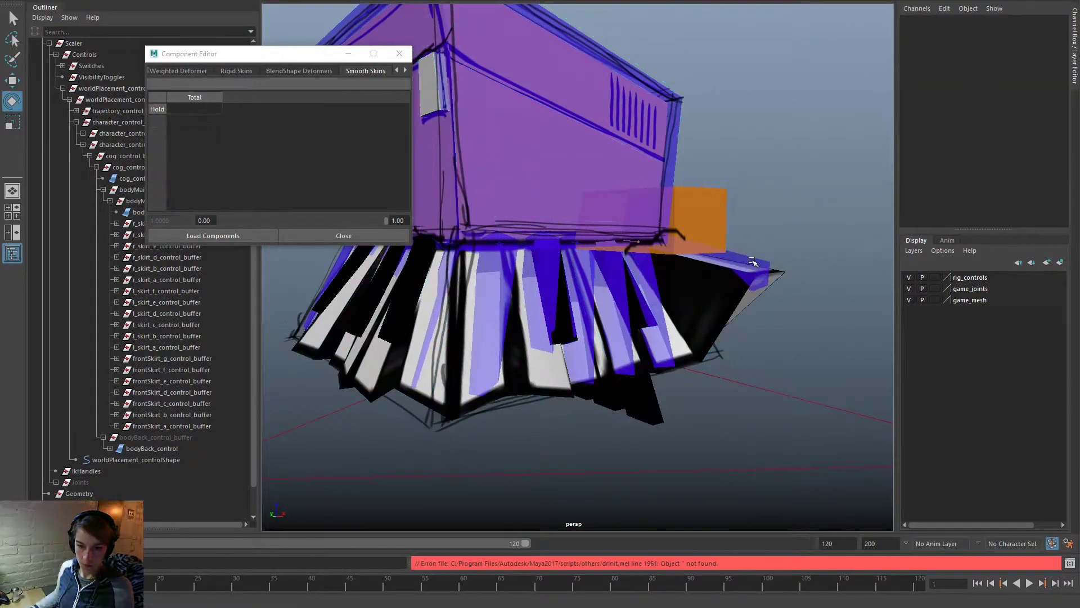
pyautogui.click(761, 262)
pyautogui.moveTo(692, 227); pyautogui.dragTo(686, 263)
pyautogui.keyDown('alt'); pyautogui.moveTo(686, 263); pyautogui.dragTo(557, 282); pyautogui.keyUp('alt')
pyautogui.hotkey('ctrl', 'z')
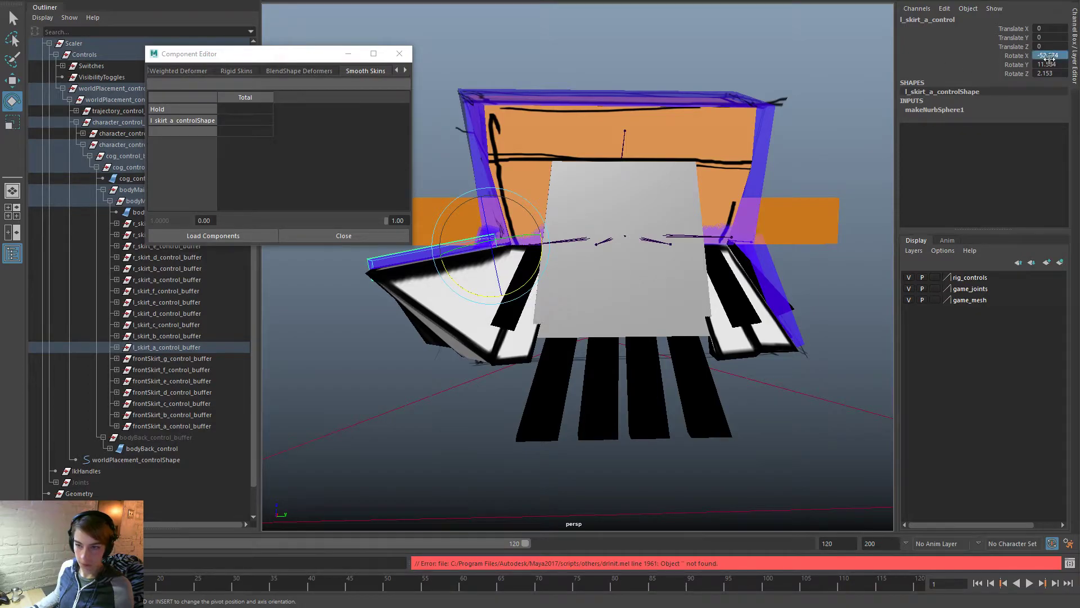
# Step: Reset l_skirt_a_control's X, Y and Z rotation to 0
pyautogui.moveTo(1048, 57); pyautogui.dragTo(1052, 88)
pyautogui.click(778, 403)
pyautogui.keyDown('alt'); pyautogui.moveTo(779, 402); pyautogui.dragTo(825, 393); pyautogui.keyUp('alt')
pyautogui.click(633, 342)
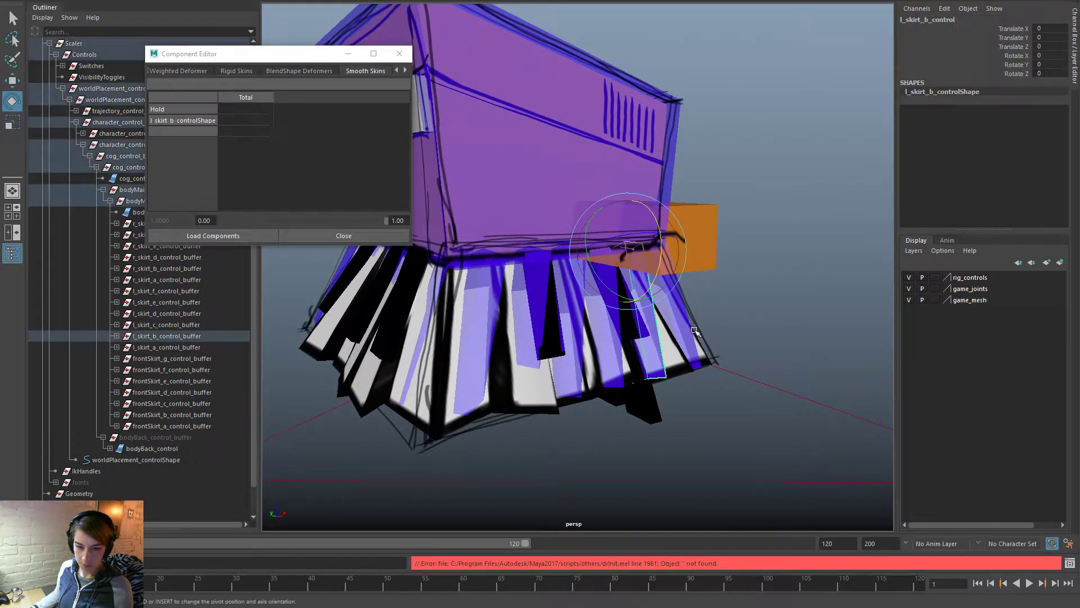
pyautogui.press('f')
pyautogui.click(598, 342)
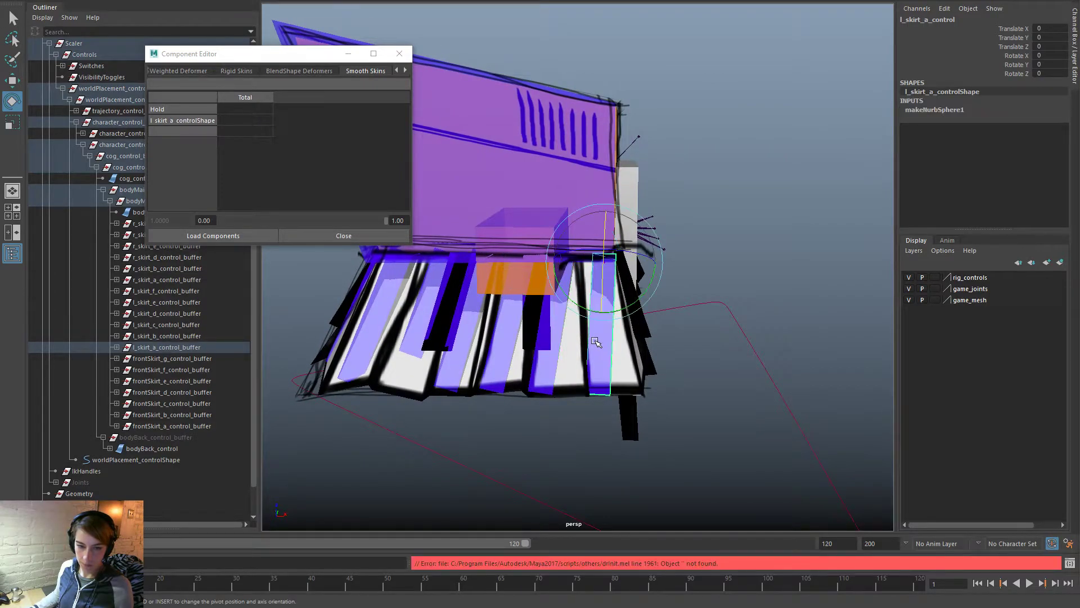
pyautogui.press('w')
pyautogui.keyDown('alt'); pyautogui.moveTo(653, 337); pyautogui.dragTo(844, 363); pyautogui.keyUp('alt')
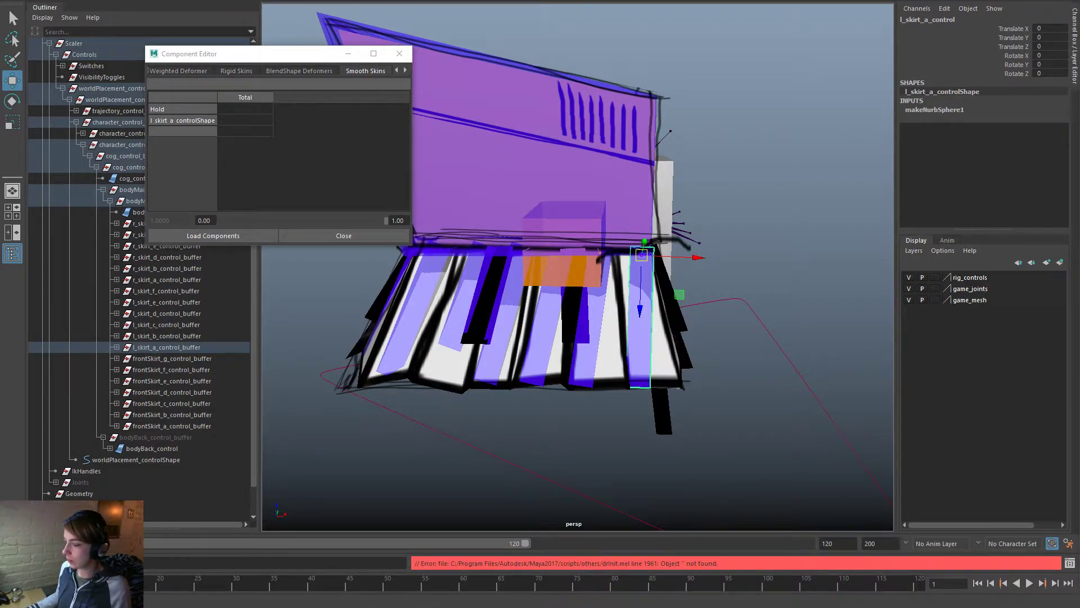
pyautogui.moveTo(1079, 23); pyautogui.dragTo(540, 1)
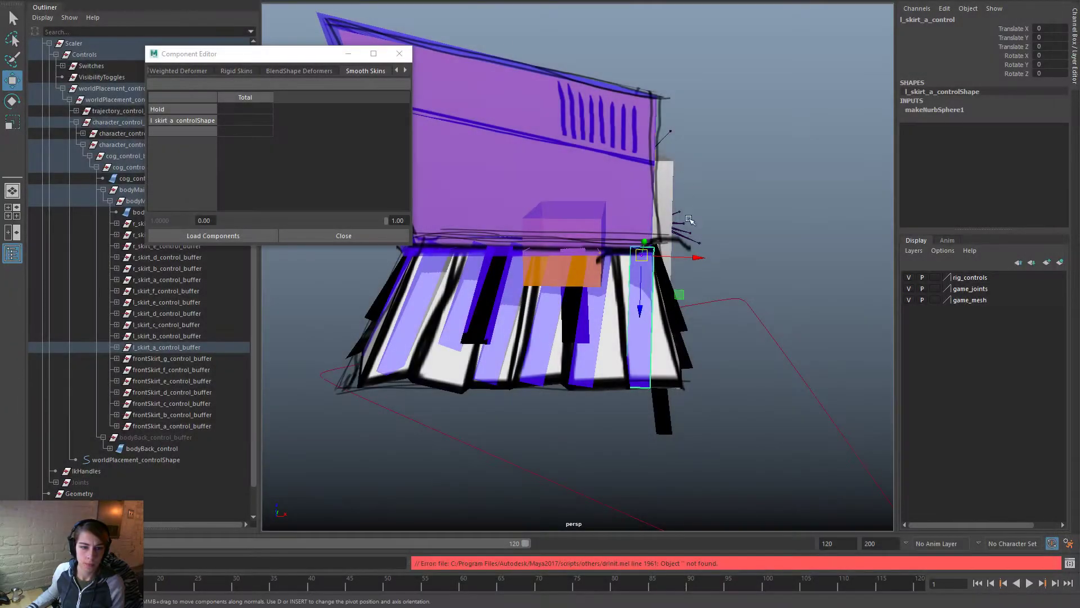
# Step: Rotate l_skirt_b_control to about X -47.7 to swing its side skirt panel outward
pyautogui.click(763, 273)
pyautogui.keyDown('alt'); pyautogui.moveTo(763, 274); pyautogui.dragTo(656, 247); pyautogui.keyUp('alt')
pyautogui.click(636, 347)
pyautogui.click(656, 324)
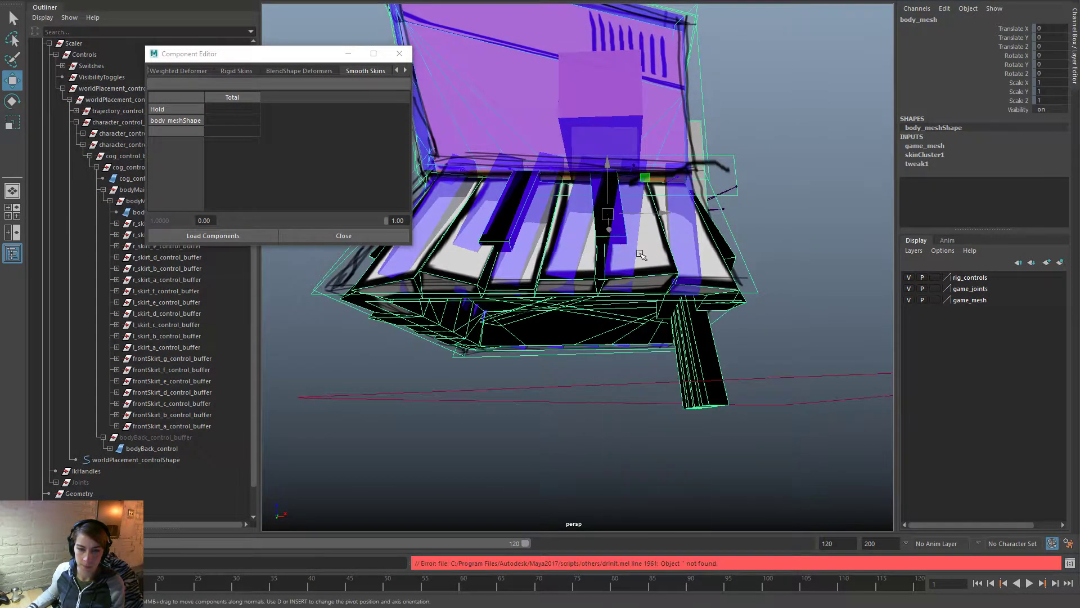
pyautogui.click(646, 252)
pyautogui.press('e')
pyautogui.moveTo(659, 169); pyautogui.dragTo(754, 260)
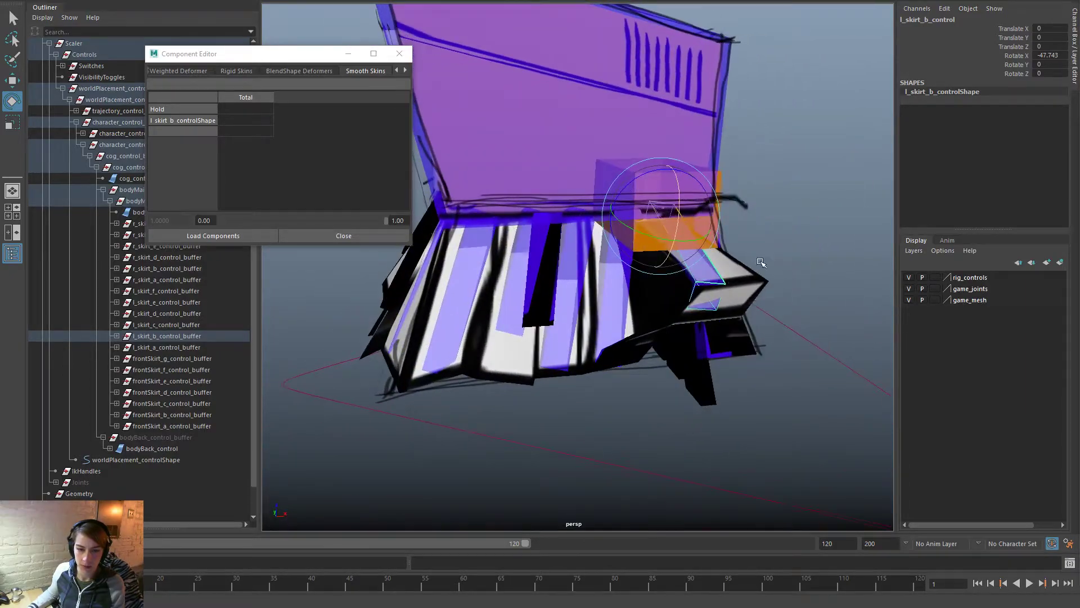
# Step: Try rotating the neighbouring skirt control, and undo the rotation
pyautogui.click(571, 354)
pyautogui.moveTo(588, 248); pyautogui.dragTo(701, 394)
pyautogui.hotkey('ctrl', 'z')
# Step: Select the inner faces around the body mesh's underside, convert them to vertices, and set their g_body_skinned weights to 1
pyautogui.click(704, 415)
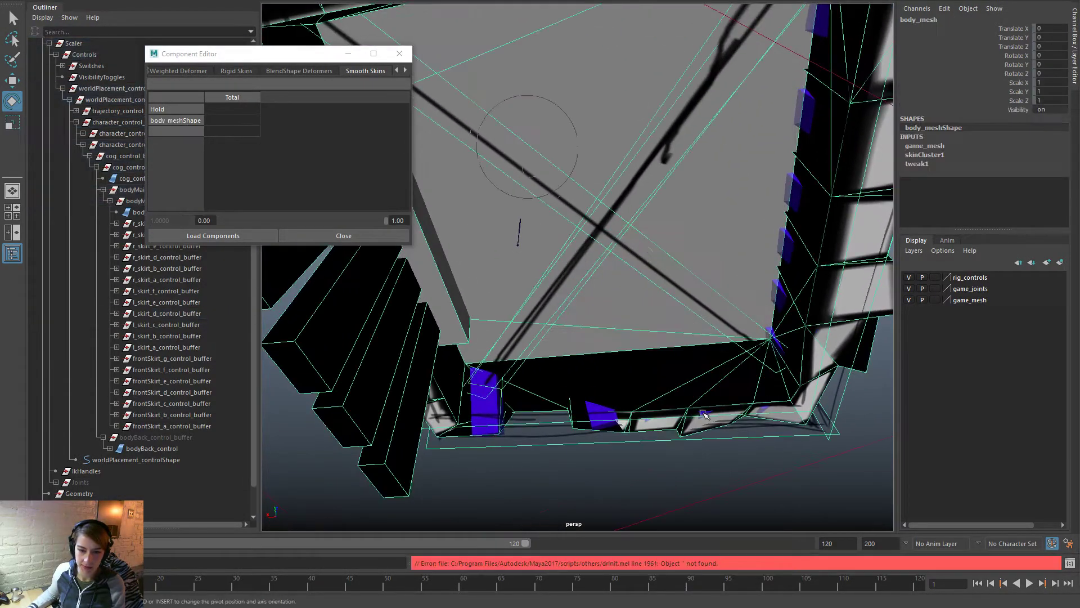
pyautogui.moveTo(665, 287); pyautogui.dragTo(665, 318, button='right')
pyautogui.click(613, 387)
pyautogui.keyDown('alt'); pyautogui.moveTo(613, 387); pyautogui.dragTo(547, 316); pyautogui.keyUp('alt')
pyautogui.click(610, 367)
pyautogui.keyDown('alt'); pyautogui.moveTo(610, 366); pyautogui.dragTo(428, 308); pyautogui.keyUp('alt')
pyautogui.keyDown('shift'); pyautogui.click(774, 309); pyautogui.keyUp('shift')
pyautogui.keyDown('shift'); pyautogui.click(774, 335); pyautogui.keyUp('shift')
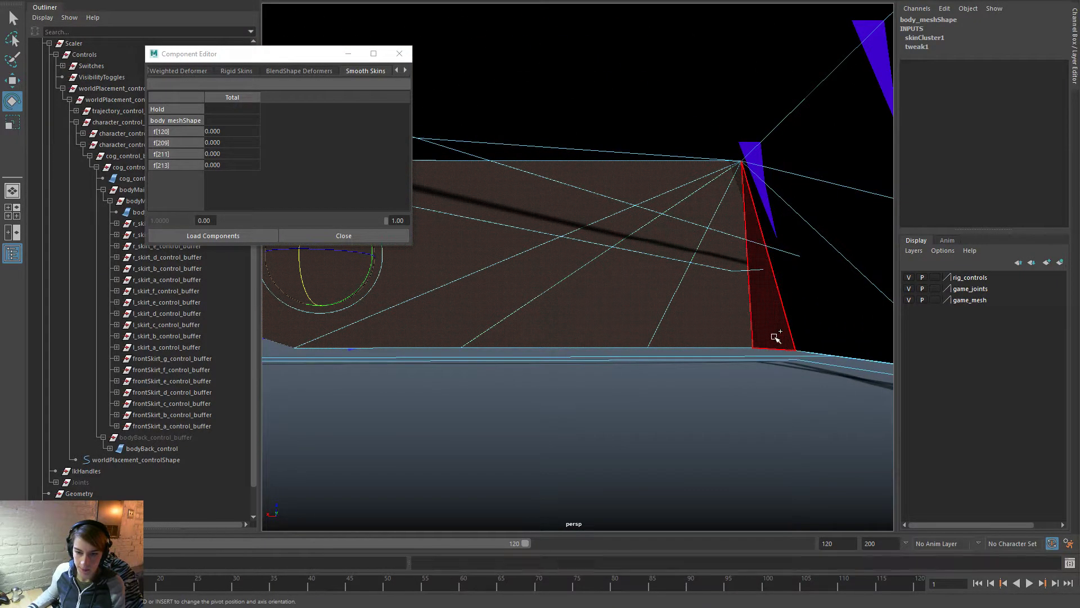
pyautogui.keyDown('shift'); pyautogui.click(824, 292); pyautogui.keyUp('shift')
pyautogui.keyDown('shift'); pyautogui.click(835, 216); pyautogui.keyUp('shift')
pyautogui.keyDown('shift'); pyautogui.click(835, 156); pyautogui.keyUp('shift')
pyautogui.keyDown('shift'); pyautogui.click(660, 152); pyautogui.keyUp('shift')
pyautogui.keyDown('alt'); pyautogui.moveTo(646, 162); pyautogui.dragTo(715, 316); pyautogui.keyUp('alt')
pyautogui.moveTo(715, 315); pyautogui.dragTo(608, 312, button='right')
pyautogui.moveTo(221, 120); pyautogui.dragTo(263, 215)
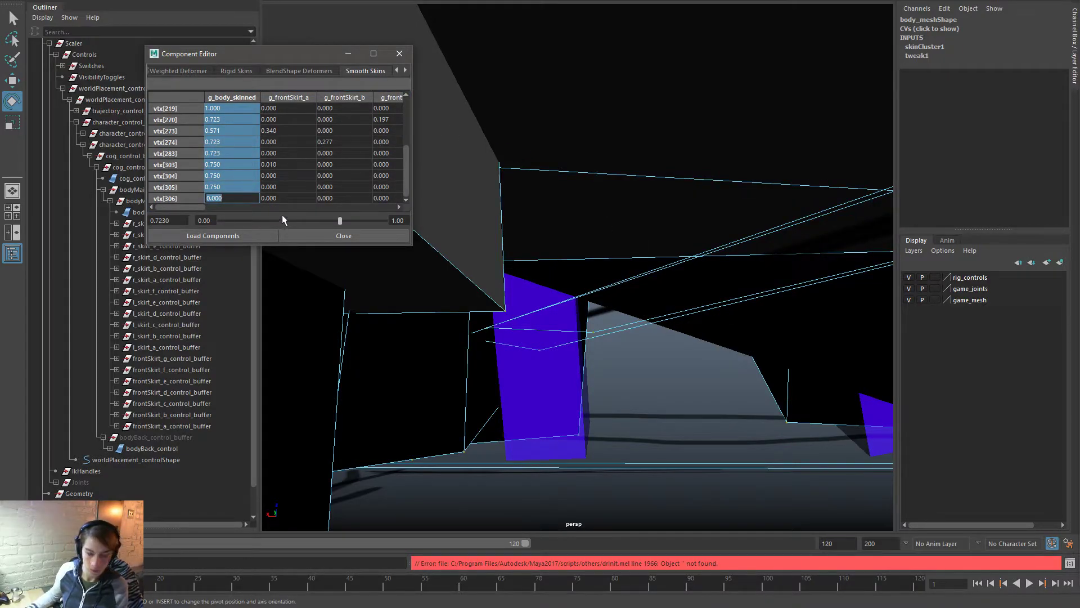
pyautogui.write('1')
pyautogui.press('Return')
# Step: Select the inner face at the base of the lifted panel and set its vertices' g_body_skinned weights to 1
pyautogui.keyDown('alt'); pyautogui.moveTo(530, 269); pyautogui.dragTo(621, 350); pyautogui.keyUp('alt')
pyautogui.moveTo(614, 111); pyautogui.dragTo(613, 131, button='right')
pyautogui.click(614, 129)
pyautogui.keyDown('ctrl'); pyautogui.moveTo(755, 108); pyautogui.dragTo(648, 108, button='right'); pyautogui.keyUp('ctrl')
pyautogui.moveTo(244, 134); pyautogui.dragTo(248, 155)
pyautogui.write('1')
pyautogui.press('Return')
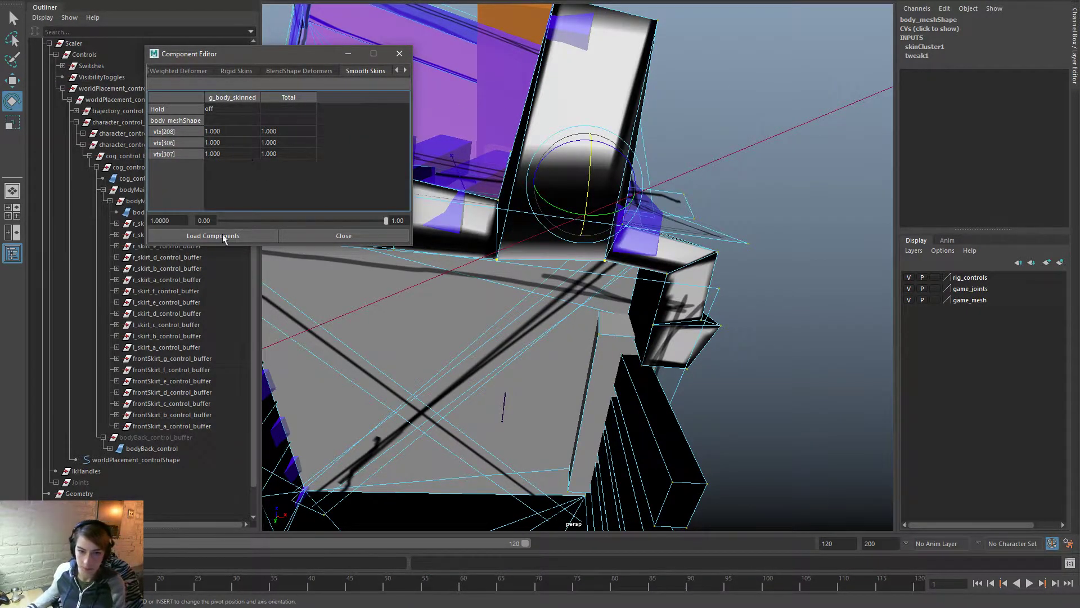
# Step: Return the body mesh to object mode and clear the selection
pyautogui.scroll(-5, 585, 225)
pyautogui.keyDown('alt'); pyautogui.moveTo(585, 214); pyautogui.dragTo(624, 313); pyautogui.keyUp('alt')
pyautogui.scroll(3, 502, 333)
pyautogui.rightClick(457, 345)
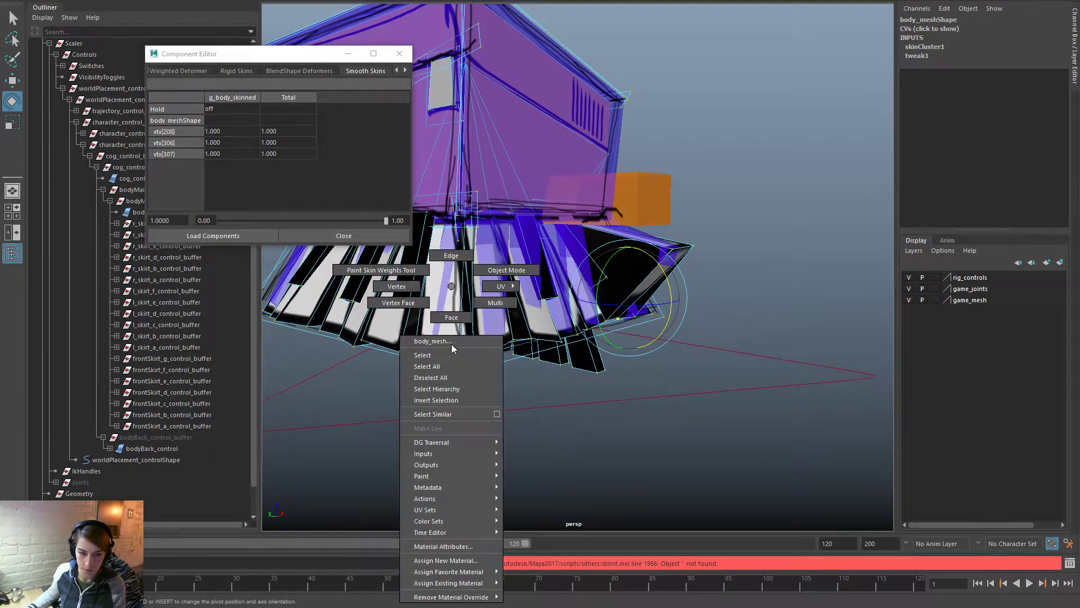
pyautogui.click(505, 270)
pyautogui.click(743, 413)
# Step: Test-rotate the lifted side skirt control and undo the rotations to return its panel to the rest pose
pyautogui.click(663, 246)
pyautogui.keyDown('alt'); pyautogui.moveTo(754, 261); pyautogui.dragTo(636, 257); pyautogui.keyUp('alt')
pyautogui.moveTo(566, 226); pyautogui.dragTo(615, 227)
pyautogui.click(606, 312)
pyautogui.keyDown('alt'); pyautogui.moveTo(753, 278); pyautogui.dragTo(698, 296); pyautogui.keyUp('alt')
pyautogui.hotkey('ctrl', 'z')
pyautogui.click(691, 398)
pyautogui.keyDown('alt'); pyautogui.moveTo(497, 388); pyautogui.dragTo(540, 344); pyautogui.keyUp('alt')
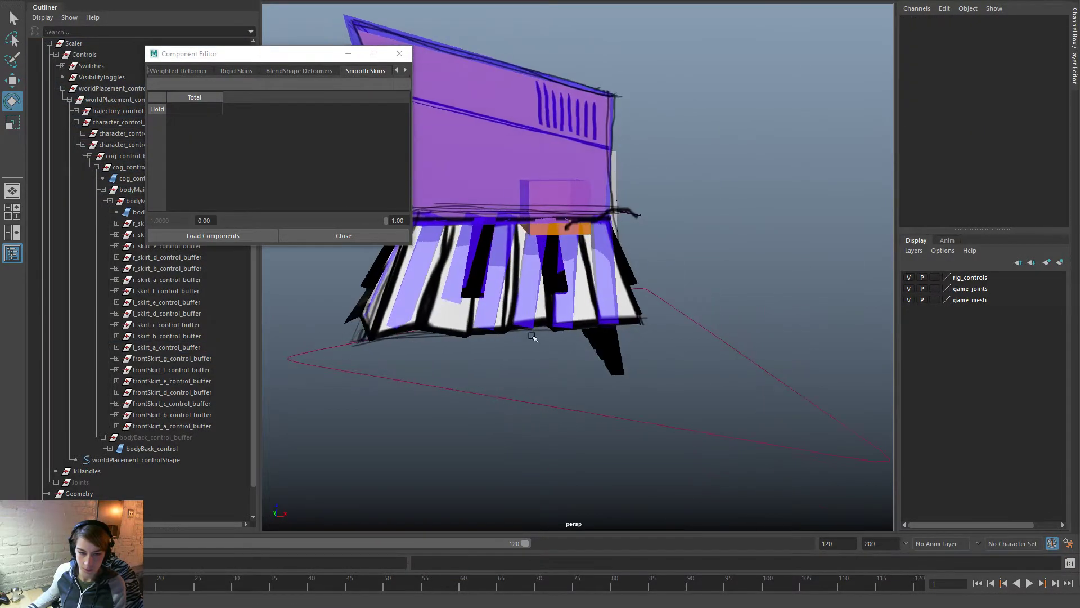
# Step: Rotate the next side skirt control outward to check whether its mesh panel follows
pyautogui.click(524, 313)
pyautogui.moveTo(535, 252); pyautogui.dragTo(551, 191)
pyautogui.keyDown('alt'); pyautogui.moveTo(529, 369); pyautogui.dragTo(550, 354); pyautogui.keyUp('alt')
# Step: Select the body mesh vertices along the lower edge of the side skirt panels and inspect their skin weights
pyautogui.click(518, 297)
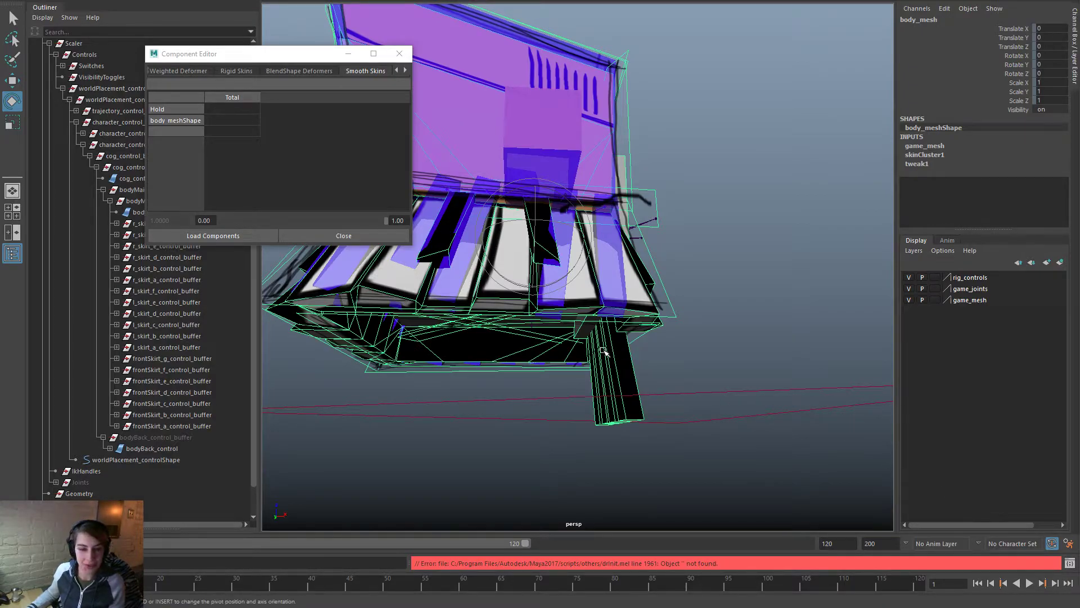
pyautogui.scroll(10, 620, 431)
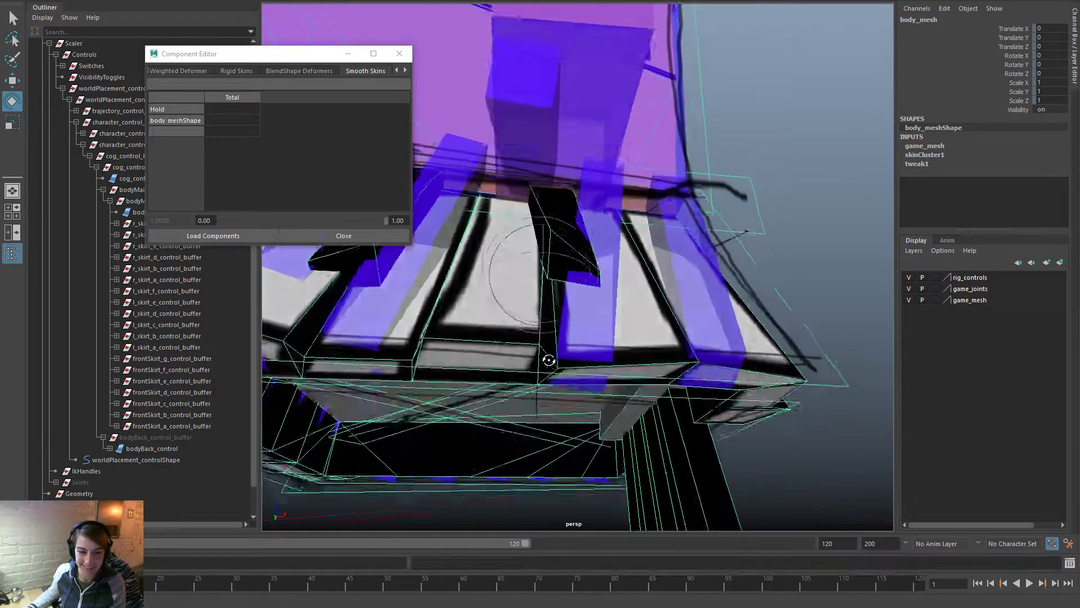
pyautogui.rightClick(451, 259)
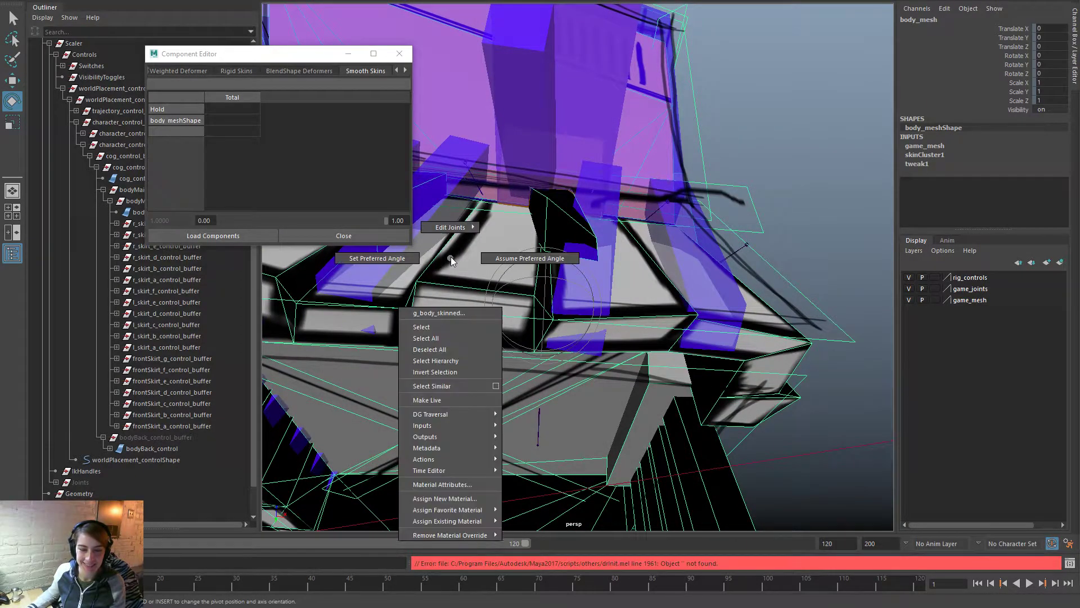
pyautogui.rightClick(444, 286)
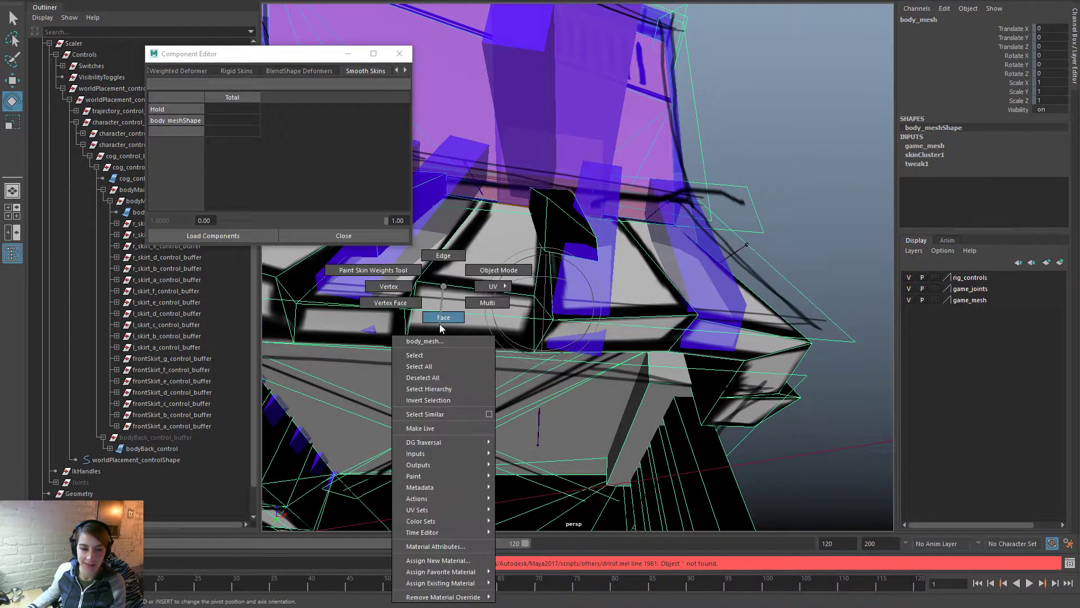
pyautogui.click(440, 324)
pyautogui.click(459, 304)
pyautogui.keyDown('alt'); pyautogui.moveTo(584, 386); pyautogui.dragTo(464, 283); pyautogui.keyUp('alt')
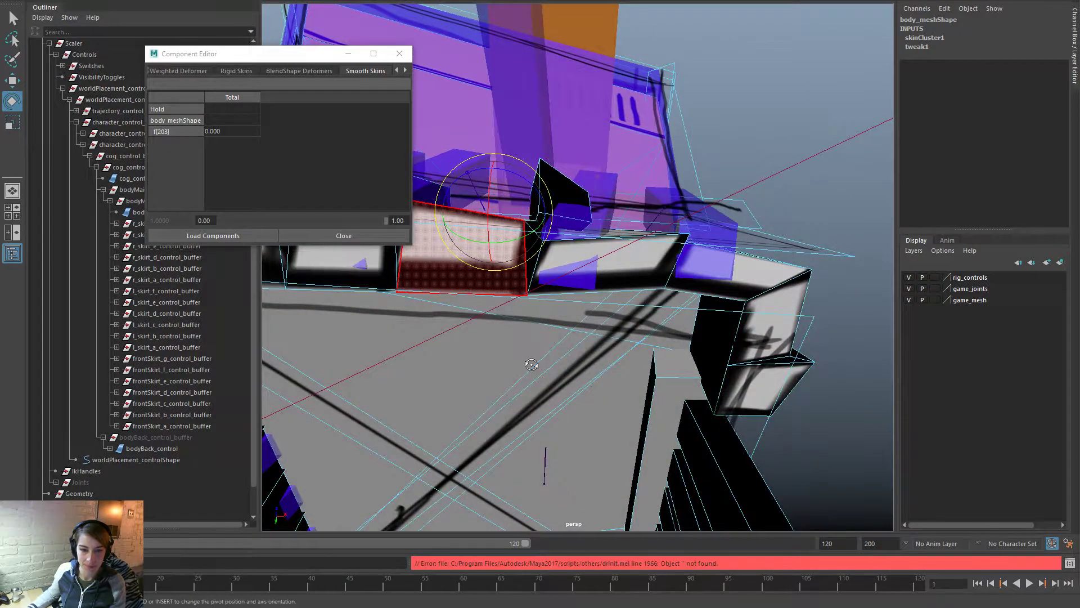
pyautogui.keyDown('alt'); pyautogui.moveTo(530, 363); pyautogui.dragTo(521, 286); pyautogui.keyUp('alt')
pyautogui.rightClick(521, 286)
pyautogui.click(521, 256)
pyautogui.click(548, 361)
pyautogui.keyDown('ctrl'); pyautogui.moveTo(729, 275); pyautogui.dragTo(618, 270, button='right'); pyautogui.keyUp('ctrl')
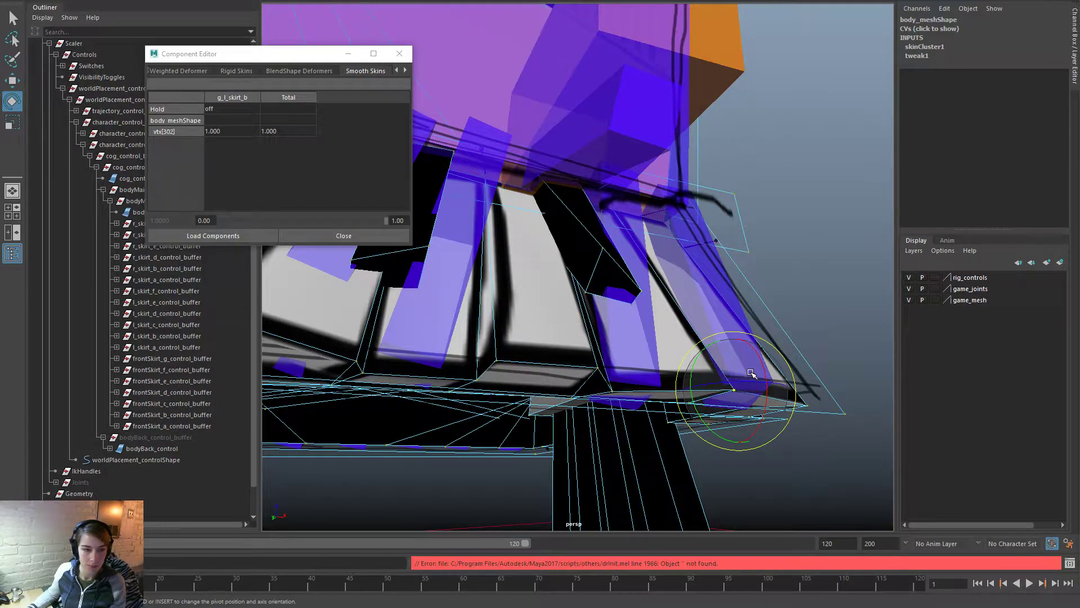
# Step: Flood the selected lower panel vertices of the body mesh with the g_l_skirt_c influence using Paint Skin Weights
pyautogui.moveTo(544, 274); pyautogui.dragTo(495, 256, button='right')
pyautogui.click(280, 252)
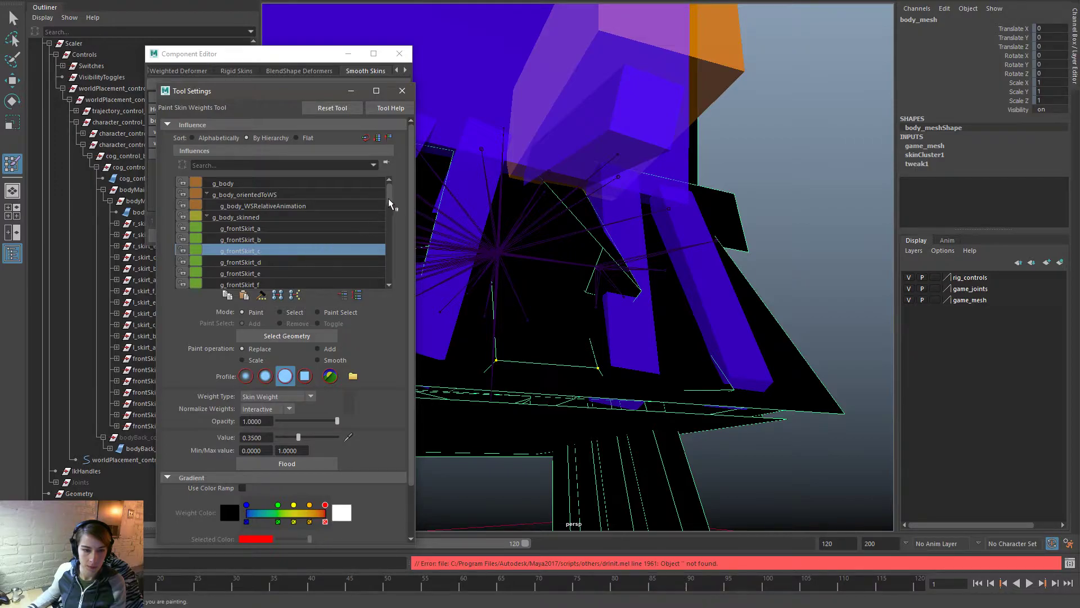
pyautogui.scroll(-7, 396, 241)
pyautogui.scroll(6, 400, 238)
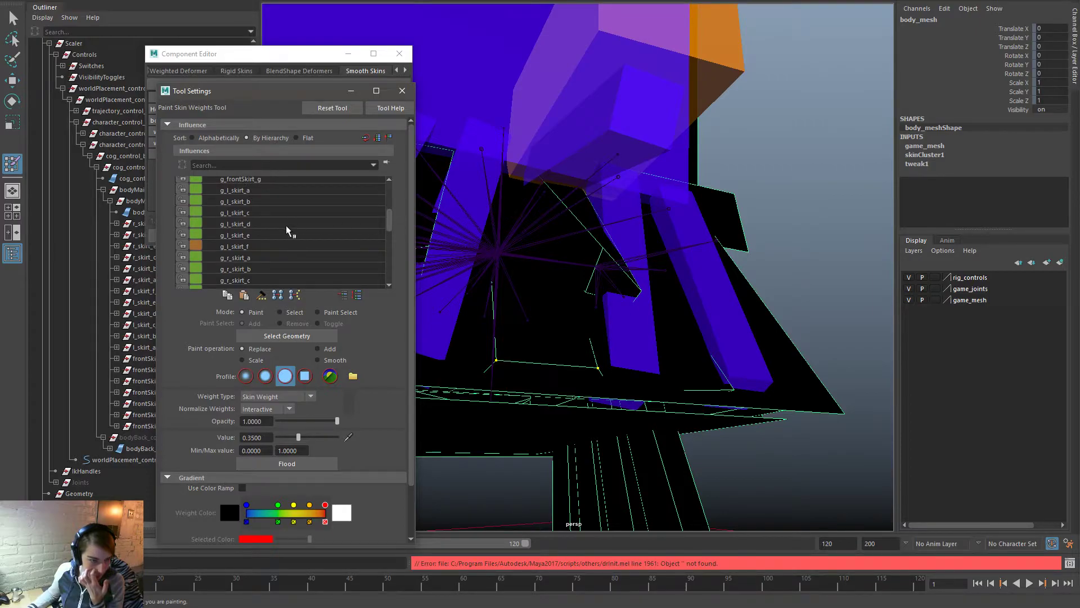
pyautogui.click(282, 213)
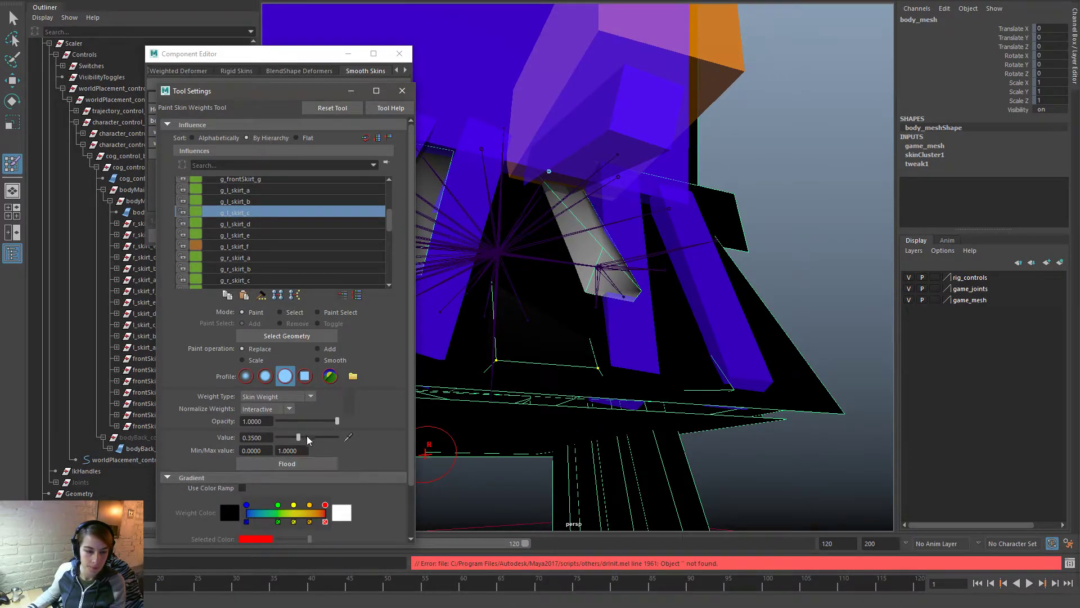
pyautogui.click(331, 463)
pyautogui.press('w')
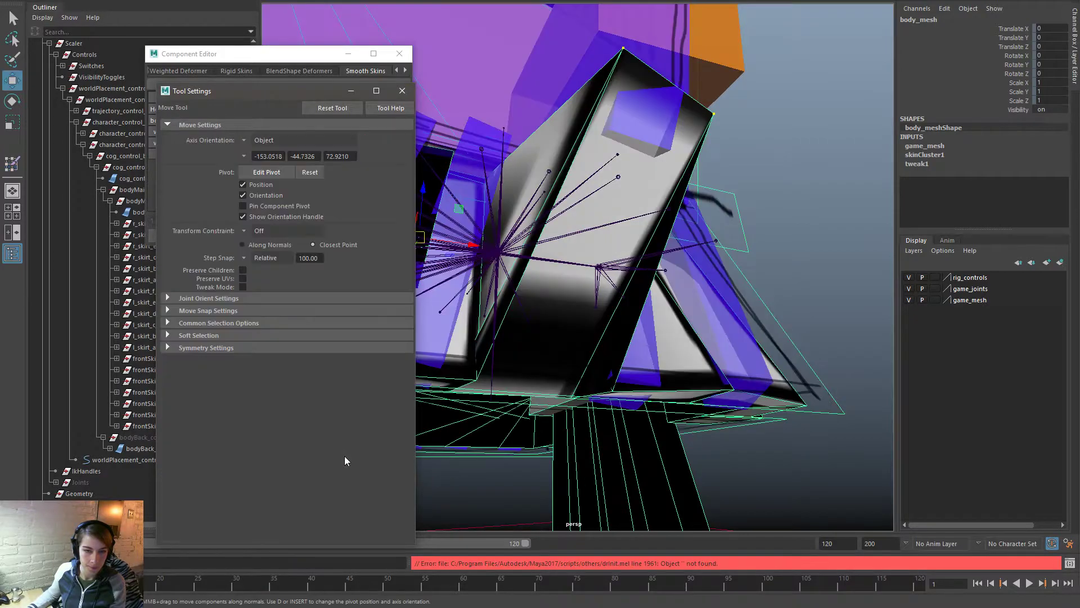
# Step: Select the four lower end vertices of the black side key and display their smooth skin weights
pyautogui.keyDown('alt'); pyautogui.moveTo(593, 361); pyautogui.dragTo(542, 379); pyautogui.keyUp('alt')
pyautogui.rightClick(525, 326)
pyautogui.click(525, 328)
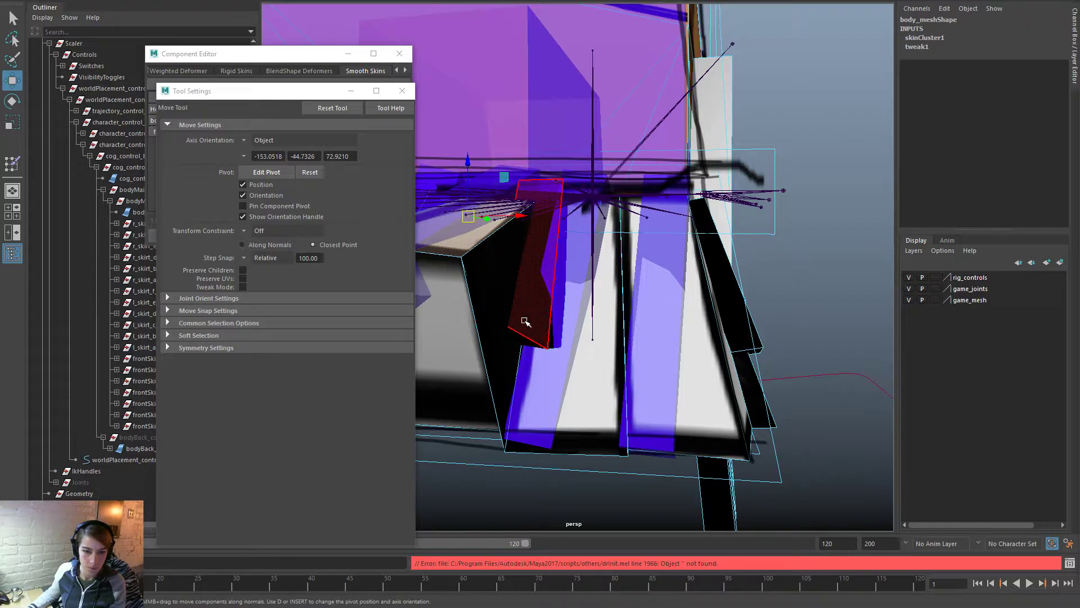
pyautogui.click(525, 322)
pyautogui.keyDown('ctrl'); pyautogui.moveTo(704, 304); pyautogui.dragTo(603, 295, button='right'); pyautogui.keyUp('ctrl')
pyautogui.keyDown('ctrl'); pyautogui.moveTo(729, 217); pyautogui.dragTo(466, 128); pyautogui.keyUp('ctrl')
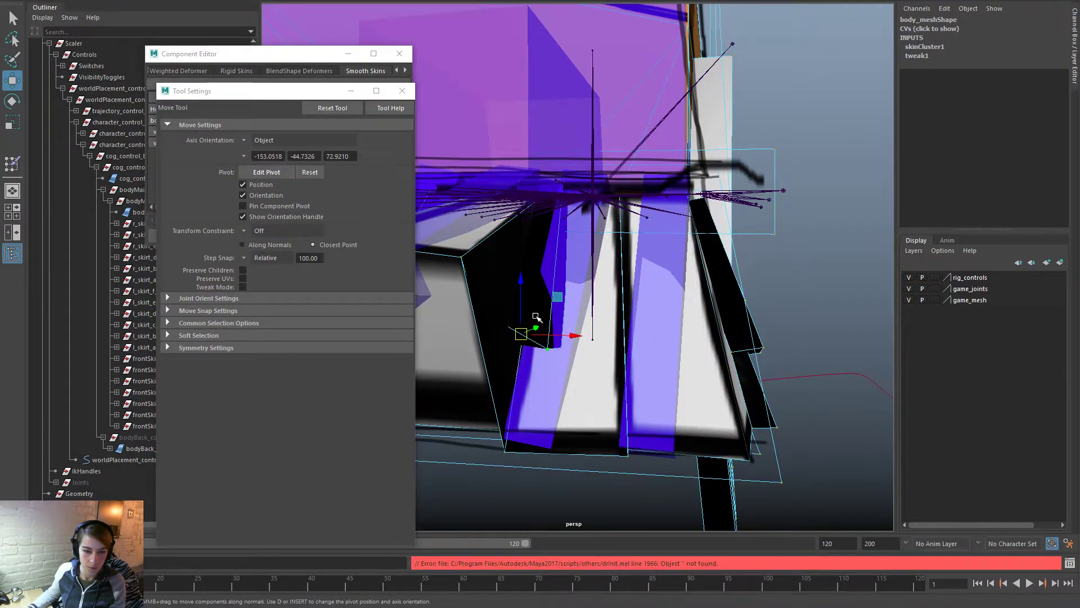
pyautogui.keyDown('alt'); pyautogui.moveTo(521, 326); pyautogui.dragTo(526, 273); pyautogui.keyUp('alt')
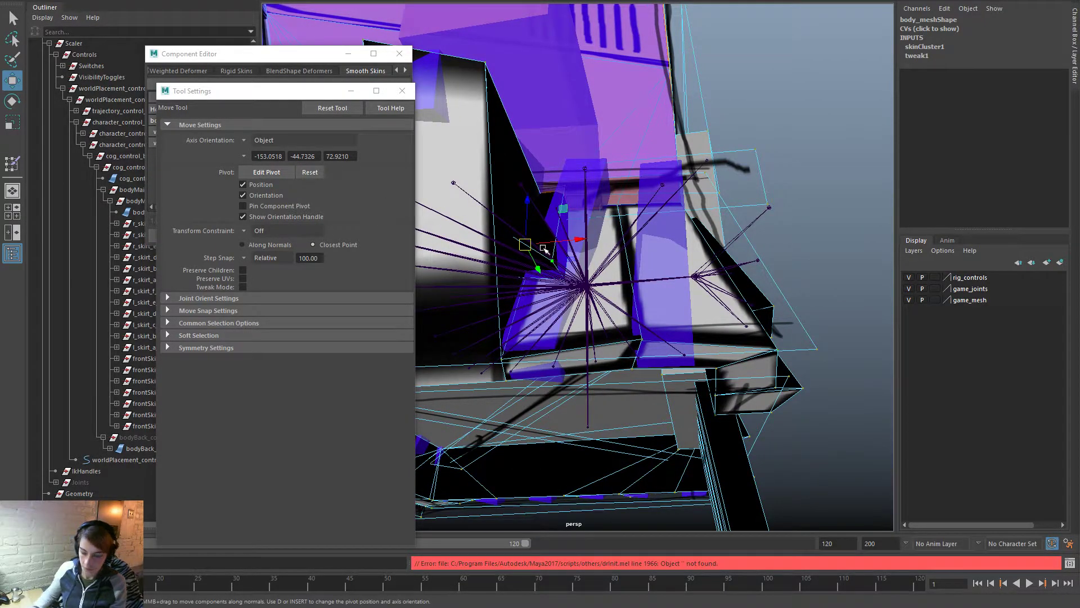
pyautogui.keyDown('alt'); pyautogui.moveTo(547, 248); pyautogui.dragTo(534, 301); pyautogui.keyUp('alt')
pyautogui.keyDown('ctrl'); pyautogui.moveTo(711, 250); pyautogui.dragTo(458, 148); pyautogui.keyUp('ctrl')
pyautogui.press('space')
pyautogui.moveTo(590, 64); pyautogui.dragTo(754, 204)
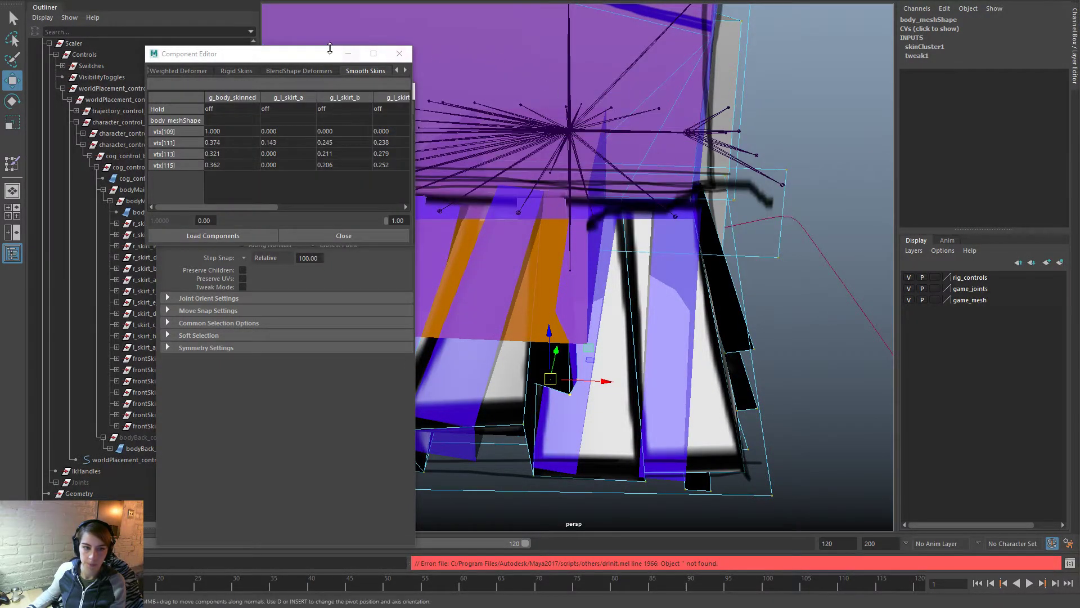
# Step: Move the Component Editor clear of the viewport and close the Tool Settings window
pyautogui.moveTo(336, 53); pyautogui.dragTo(463, 51)
pyautogui.click(554, 49)
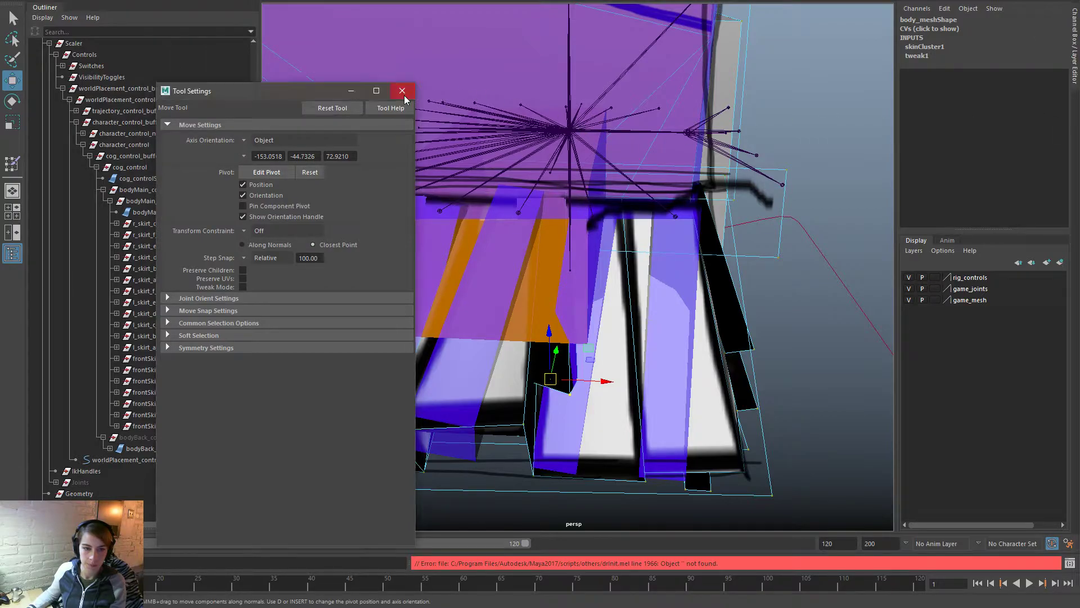
pyautogui.click(404, 96)
pyautogui.scroll(-5, 463, 161)
pyautogui.keyDown('alt'); pyautogui.moveTo(463, 162); pyautogui.dragTo(483, 194); pyautogui.keyUp('alt')
pyautogui.keyDown('alt'); pyautogui.moveTo(482, 194); pyautogui.dragTo(516, 222, button='middle'); pyautogui.keyUp('alt')
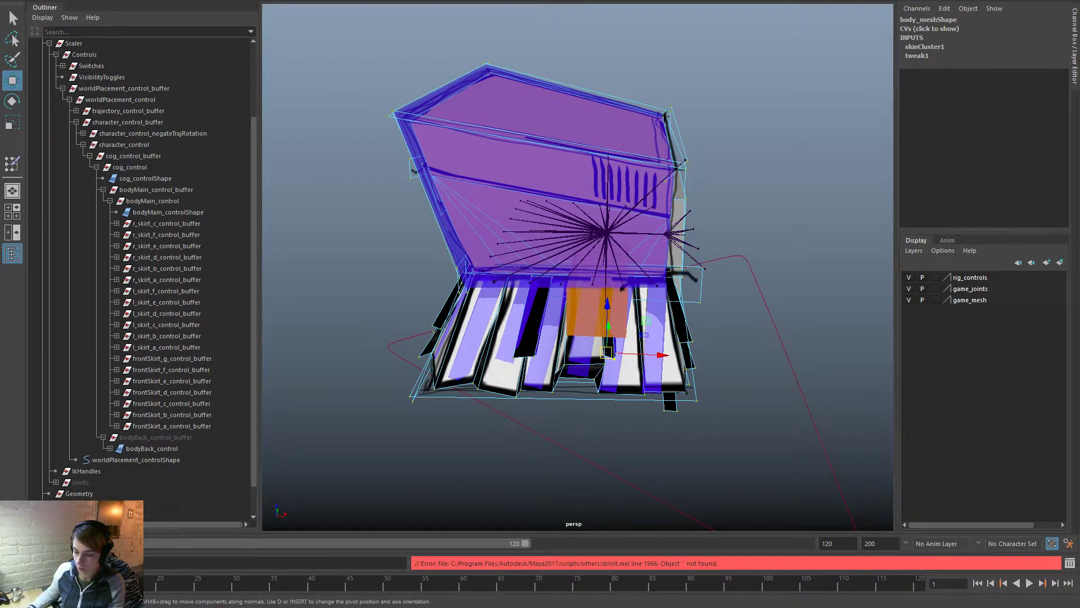
pyautogui.press('w')
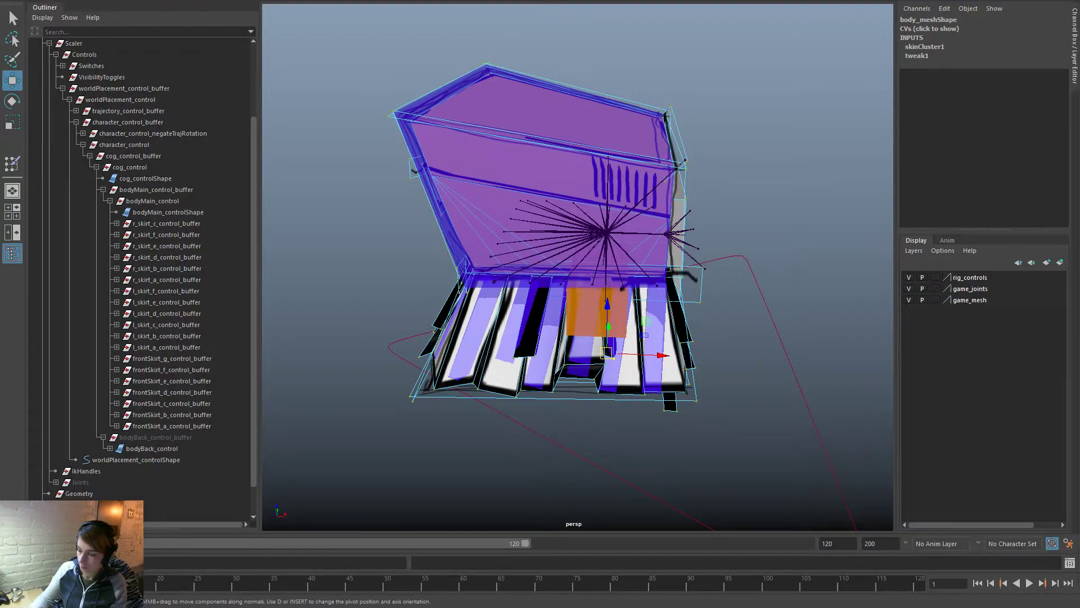
# Step: Return the body mesh to object mode and rotate l_skirt_c_control outward to test its panel's deformation
pyautogui.keyDown('alt'); pyautogui.moveTo(619, 405); pyautogui.dragTo(615, 379); pyautogui.keyUp('alt')
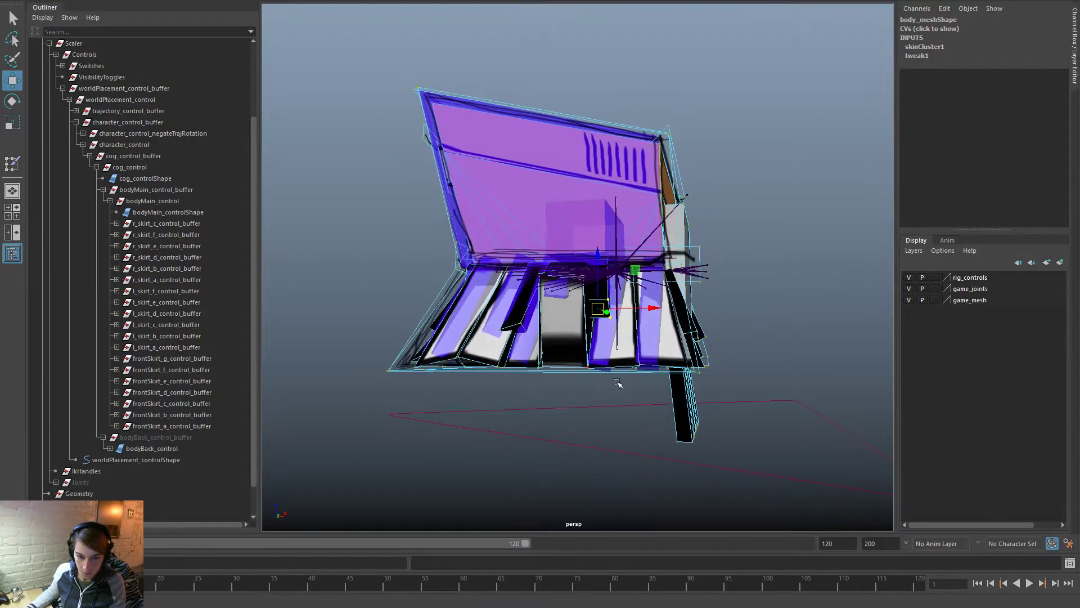
pyautogui.keyDown('alt'); pyautogui.moveTo(616, 378); pyautogui.dragTo(674, 405, button='right'); pyautogui.keyUp('alt')
pyautogui.keyDown('alt'); pyautogui.moveTo(674, 406); pyautogui.dragTo(495, 293); pyautogui.keyUp('alt')
pyautogui.moveTo(491, 287); pyautogui.dragTo(491, 348, button='right')
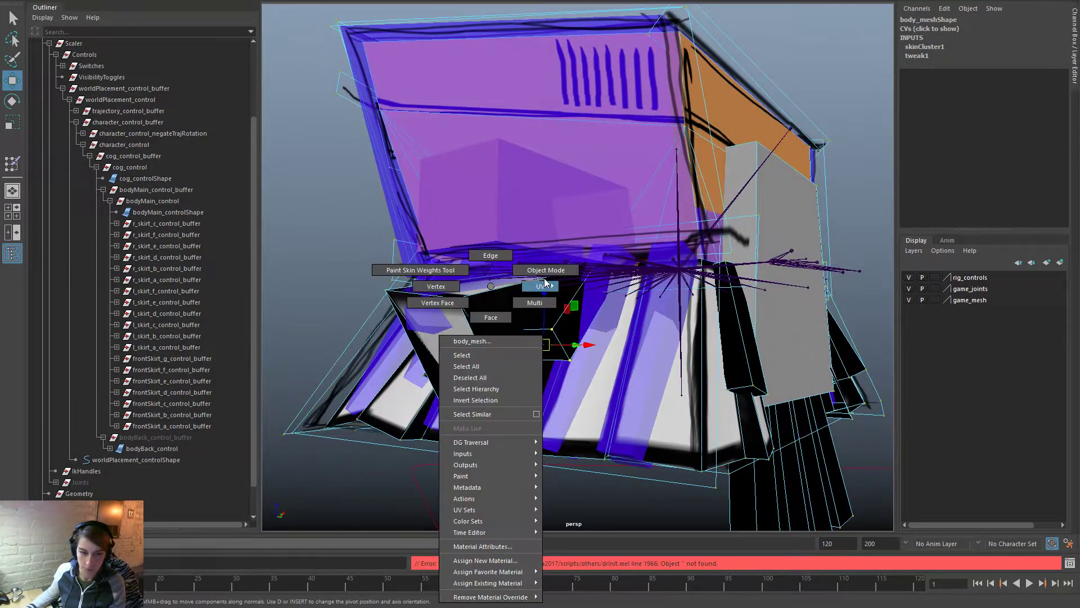
pyautogui.moveTo(544, 278); pyautogui.dragTo(544, 280, button='right')
pyautogui.moveTo(479, 285); pyautogui.dragTo(516, 274, button='right')
pyautogui.click(480, 315)
pyautogui.press('e')
pyautogui.moveTo(543, 225); pyautogui.dragTo(546, 285)
pyautogui.keyDown('alt'); pyautogui.moveTo(521, 324); pyautogui.dragTo(640, 371); pyautogui.keyUp('alt')
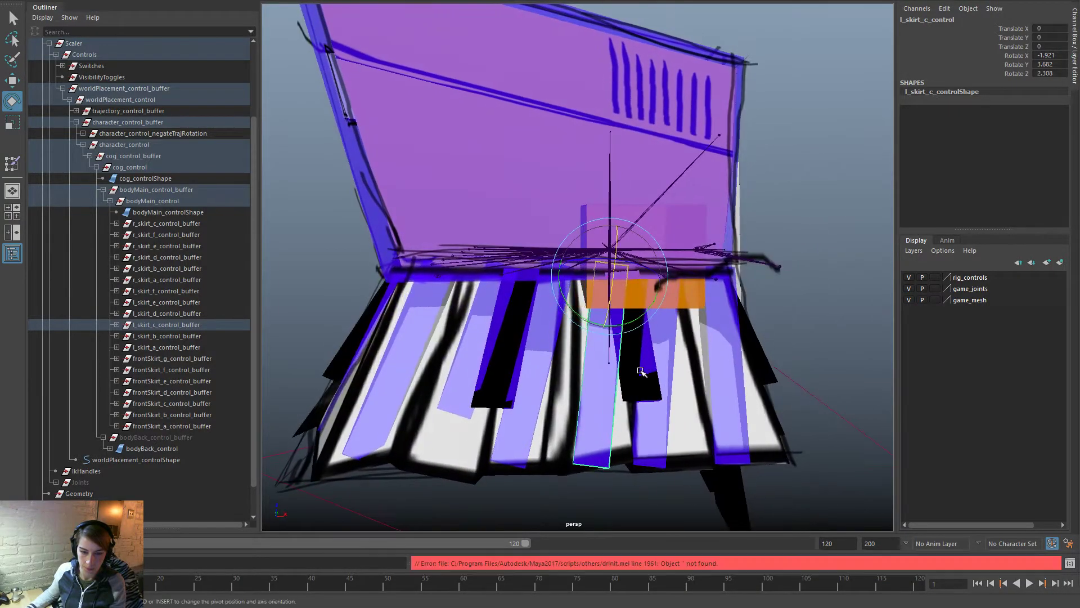
pyautogui.keyDown('alt'); pyautogui.moveTo(640, 371); pyautogui.dragTo(611, 349, button='right'); pyautogui.keyUp('alt')
pyautogui.moveTo(615, 307); pyautogui.dragTo(615, 284)
pyautogui.keyDown('alt'); pyautogui.moveTo(658, 392); pyautogui.dragTo(562, 352); pyautogui.keyUp('alt')
pyautogui.keyDown('alt'); pyautogui.moveTo(555, 361); pyautogui.dragTo(567, 391, button='right'); pyautogui.keyUp('alt')
# Step: Select the lower corner vertices of the lifted l_skirt_c panel with the adjoining rim vertex and reduce the skirt joint's influence on the panel vertices
pyautogui.click(550, 386)
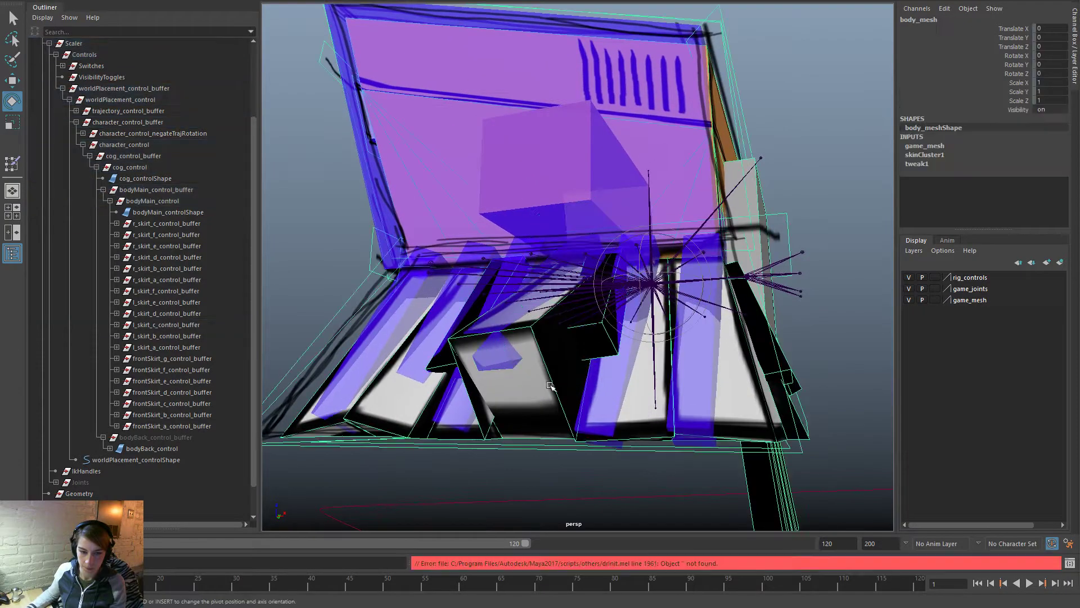
pyautogui.keyDown('alt'); pyautogui.moveTo(588, 416); pyautogui.dragTo(591, 394); pyautogui.keyUp('alt')
pyautogui.moveTo(588, 286); pyautogui.dragTo(587, 259, button='right')
pyautogui.moveTo(712, 311); pyautogui.dragTo(645, 310, button='right')
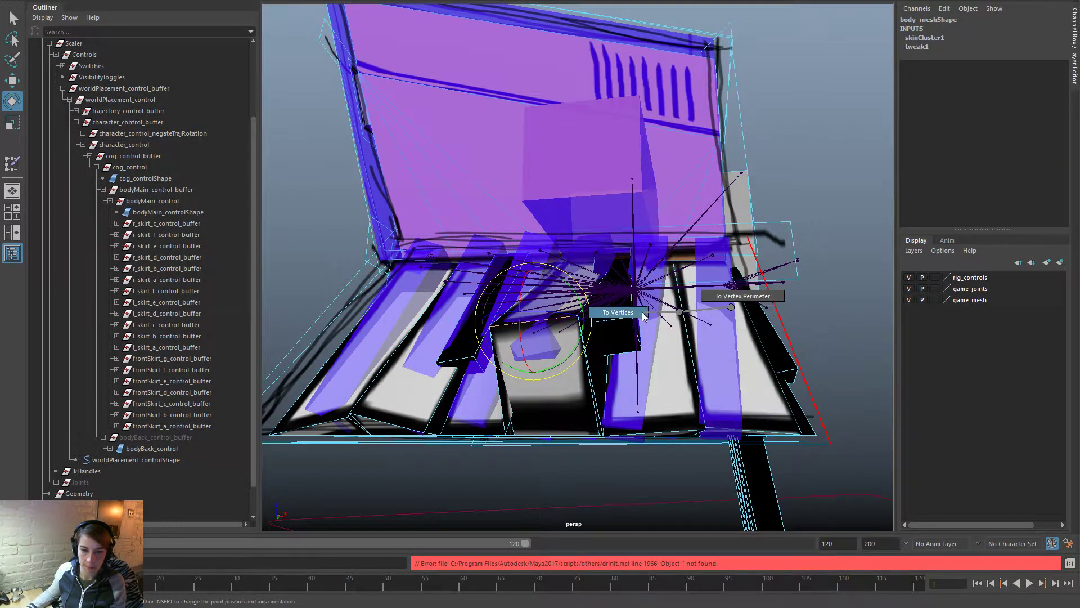
pyautogui.click(603, 438)
pyautogui.keyDown('alt'); pyautogui.moveTo(713, 437); pyautogui.dragTo(649, 292); pyautogui.keyUp('alt')
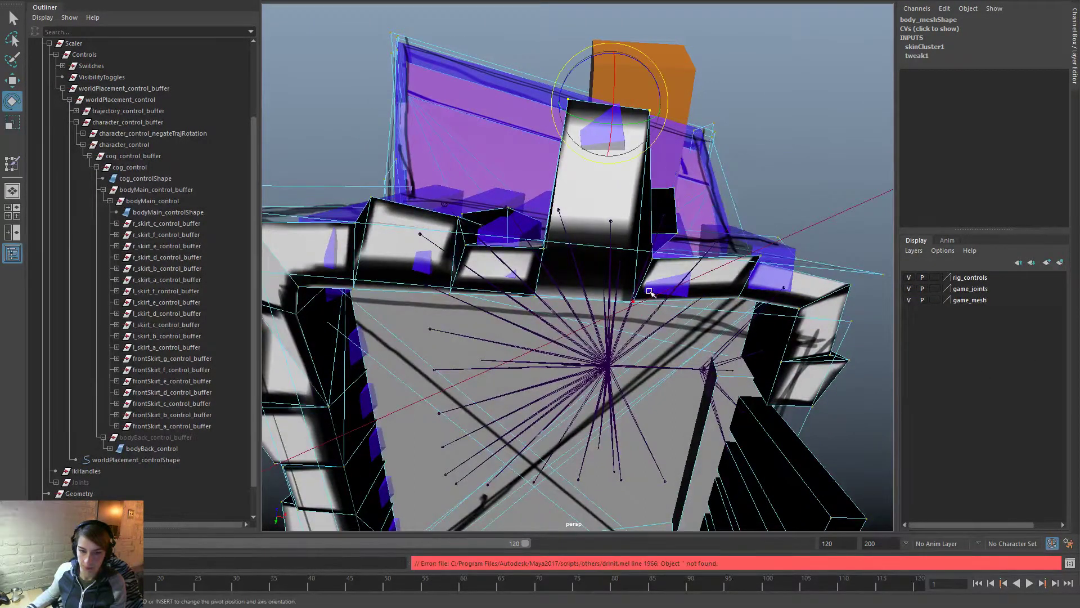
pyautogui.keyDown('shift'); pyautogui.click(653, 257); pyautogui.keyUp('shift')
pyautogui.keyDown('alt'); pyautogui.moveTo(755, 333); pyautogui.dragTo(759, 470); pyautogui.keyUp('alt')
pyautogui.keyDown('alt'); pyautogui.moveTo(736, 381); pyautogui.dragTo(631, 307); pyautogui.keyUp('alt')
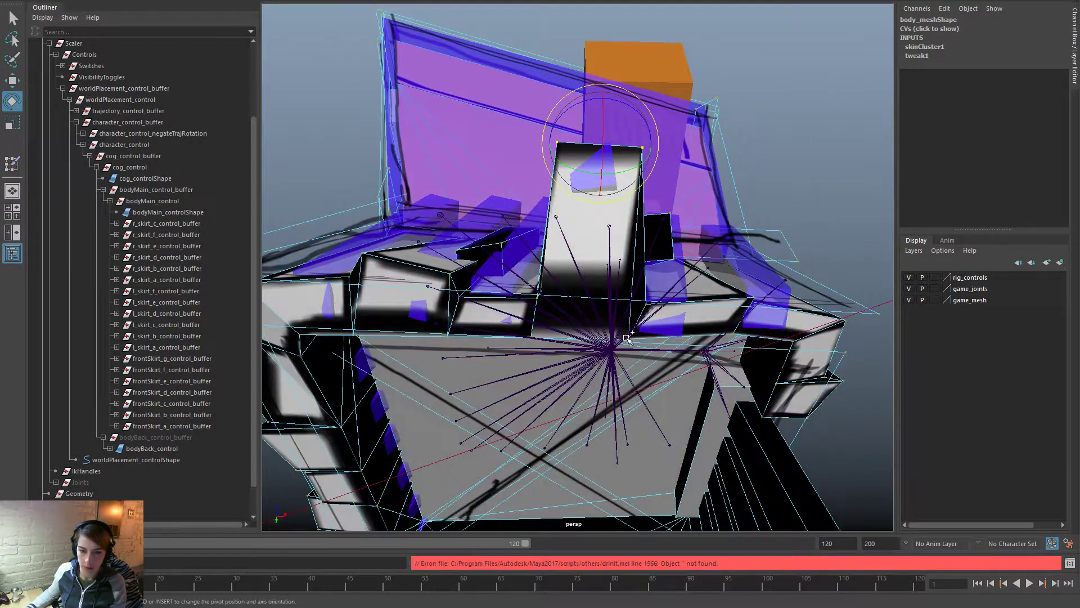
pyautogui.keyDown('alt'); pyautogui.moveTo(872, 302); pyautogui.dragTo(703, 427); pyautogui.keyUp('alt')
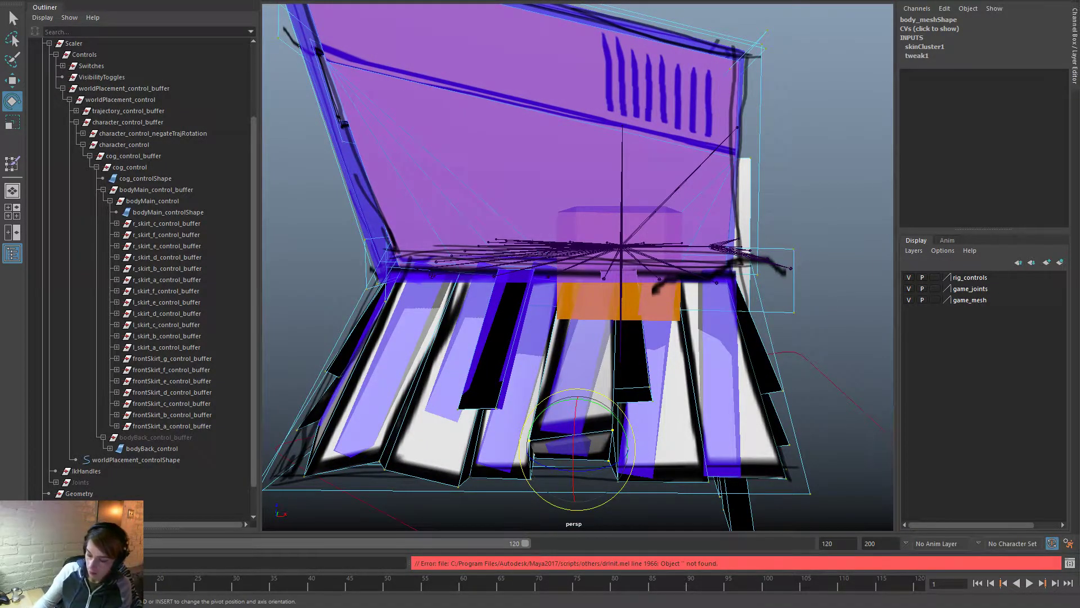
pyautogui.keyDown('alt'); pyautogui.moveTo(640, 421); pyautogui.dragTo(630, 342); pyautogui.keyUp('alt')
pyautogui.keyDown('alt'); pyautogui.moveTo(630, 342); pyautogui.dragTo(714, 336, button='right'); pyautogui.keyUp('alt')
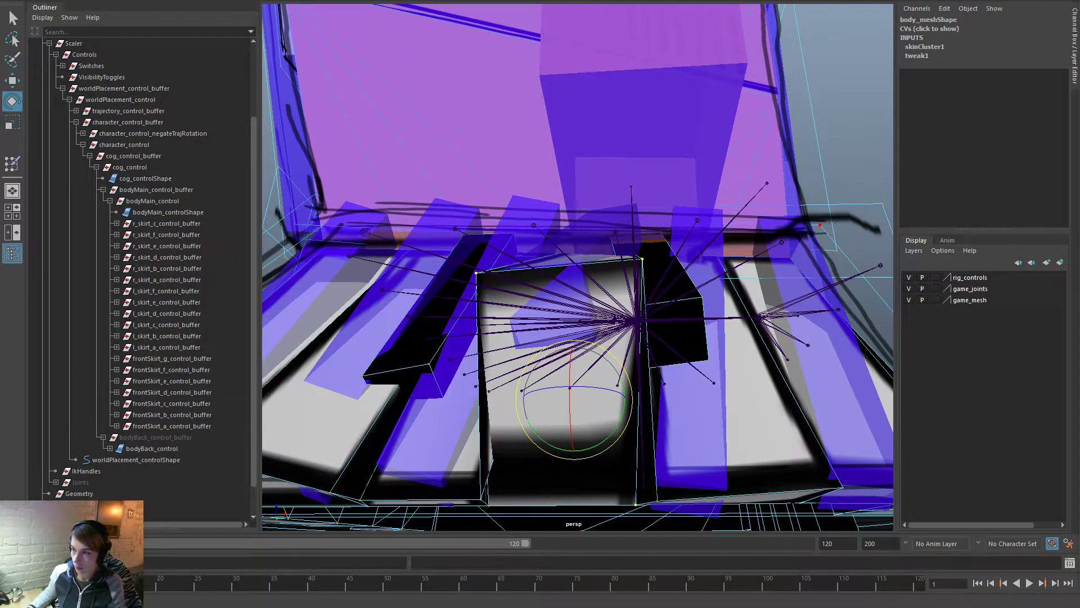
pyautogui.hotkey('ctrl', 'z')
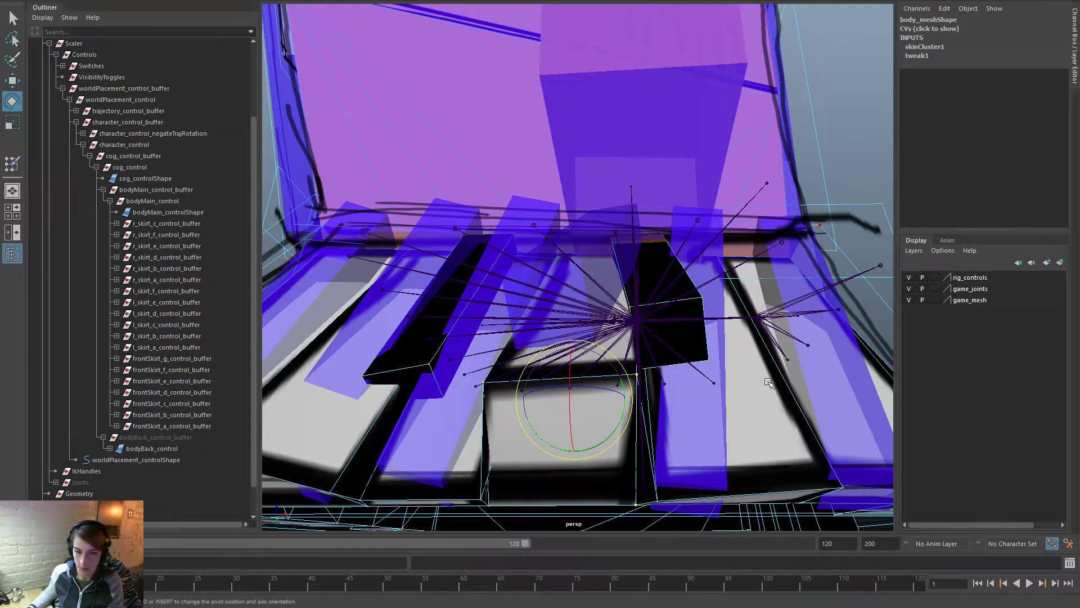
# Step: Set the g_body_skinned weight to 0.5 on vertices 300 and 302 of the neighbouring l_skirt_b panel
pyautogui.keyDown('alt'); pyautogui.moveTo(735, 382); pyautogui.dragTo(713, 364); pyautogui.keyUp('alt')
pyautogui.rightClick(821, 336)
pyautogui.click(739, 264)
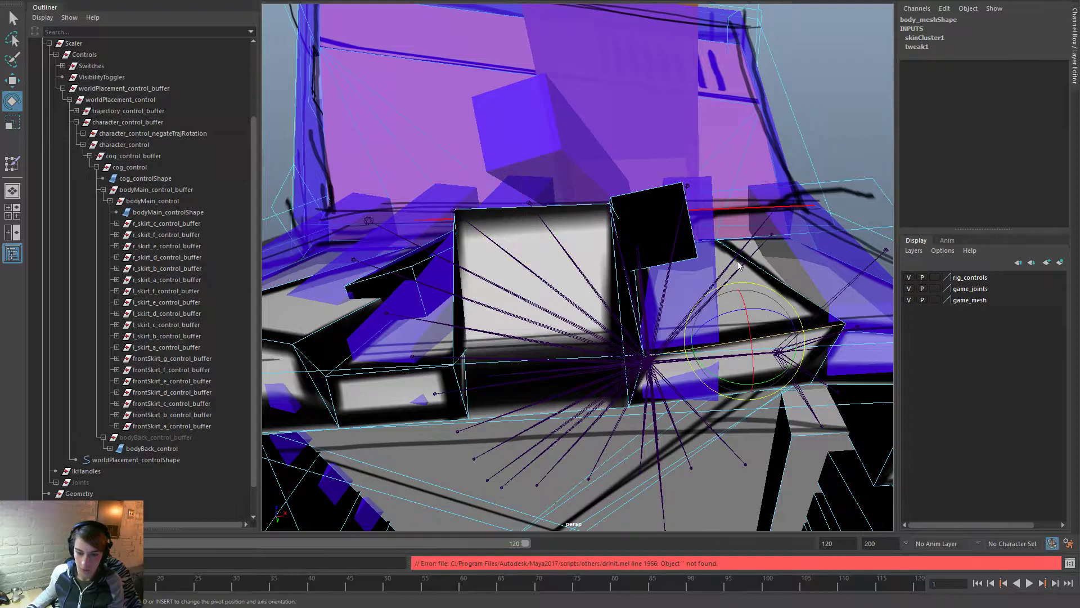
pyautogui.press('F8')
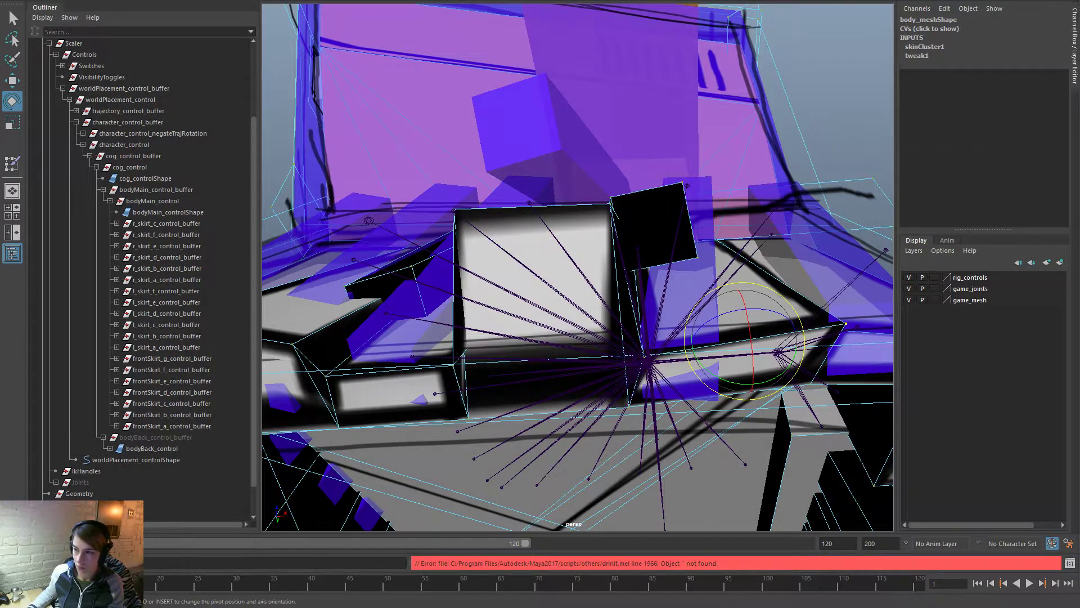
pyautogui.keyDown('alt'); pyautogui.moveTo(639, 386); pyautogui.dragTo(625, 384); pyautogui.keyUp('alt')
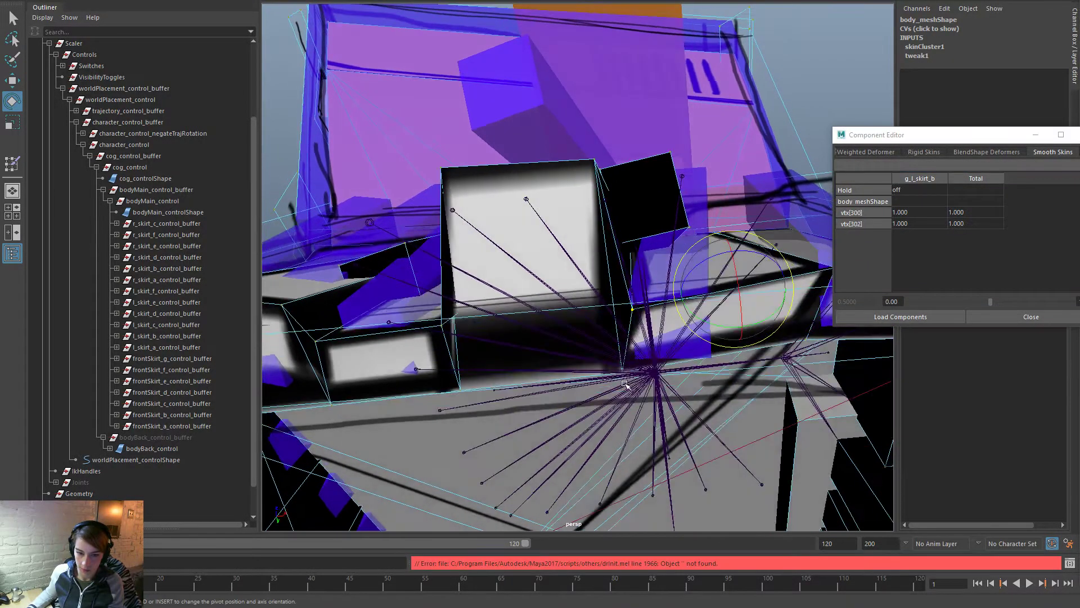
pyautogui.keyDown('shift'); pyautogui.click(624, 376); pyautogui.keyUp('shift')
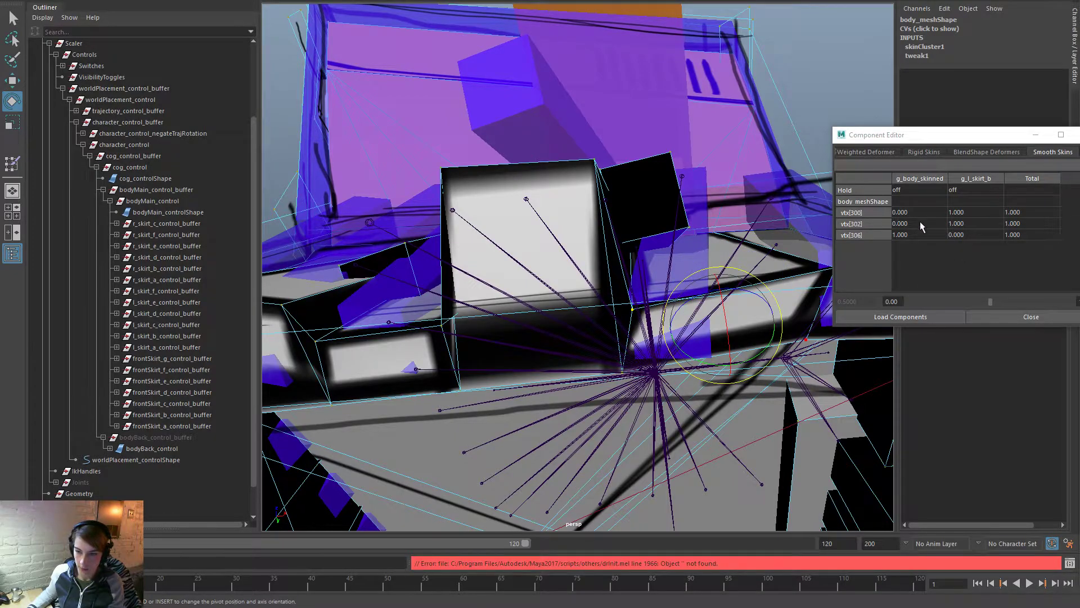
pyautogui.moveTo(922, 213); pyautogui.dragTo(922, 227)
pyautogui.write('0.5')
pyautogui.press('Return')
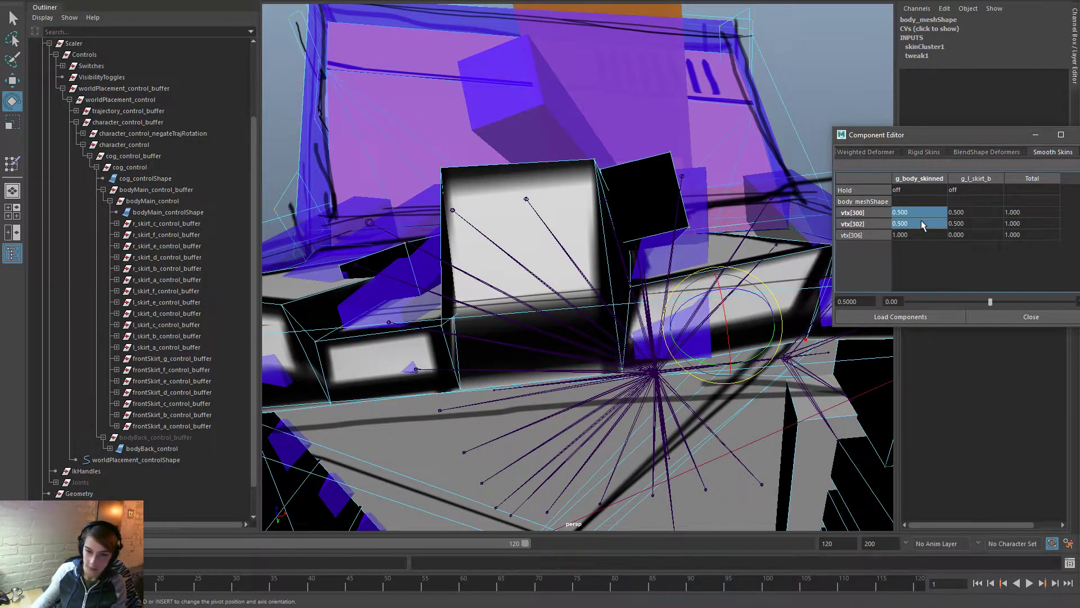
# Step: Select the black side key's end face as vertices and check their smooth skin weights
pyautogui.moveTo(633, 179); pyautogui.dragTo(633, 214, button='right')
pyautogui.click(639, 181)
pyautogui.press('w')
pyautogui.keyDown('alt'); pyautogui.moveTo(639, 181); pyautogui.dragTo(670, 260); pyautogui.keyUp('alt')
pyautogui.click(617, 291)
pyautogui.keyDown('ctrl'); pyautogui.moveTo(760, 176); pyautogui.dragTo(638, 184, button='right'); pyautogui.keyUp('ctrl')
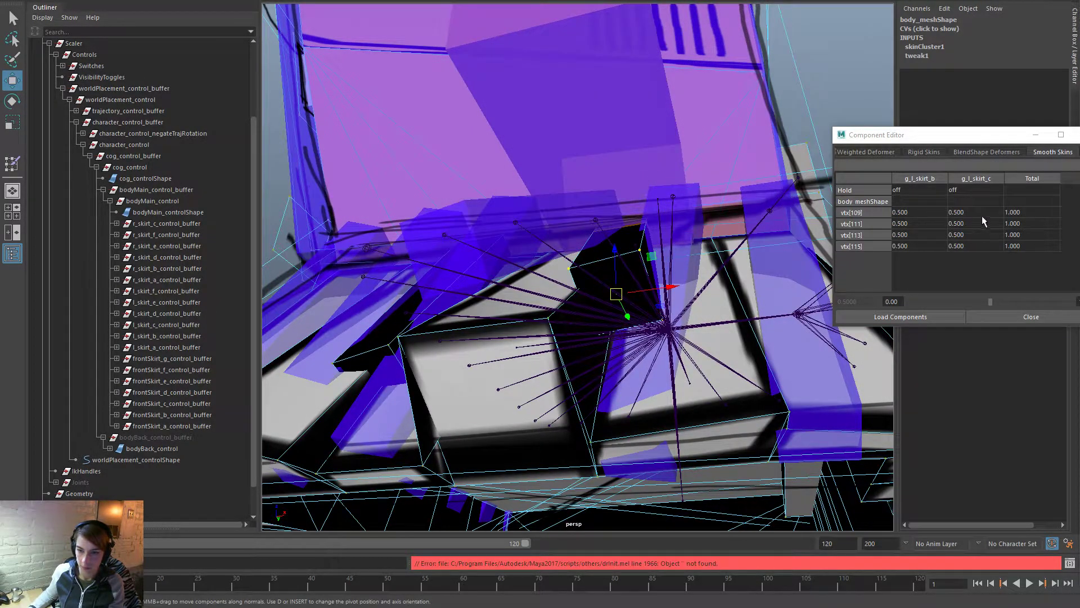
# Step: Return to object mode and rotate l_skirt_b_control outward to test the panels' deformation
pyautogui.moveTo(439, 284); pyautogui.dragTo(572, 216, button='right')
pyautogui.click(575, 215)
pyautogui.keyDown('alt'); pyautogui.moveTo(575, 215); pyautogui.dragTo(608, 304); pyautogui.keyUp('alt')
pyautogui.press('e')
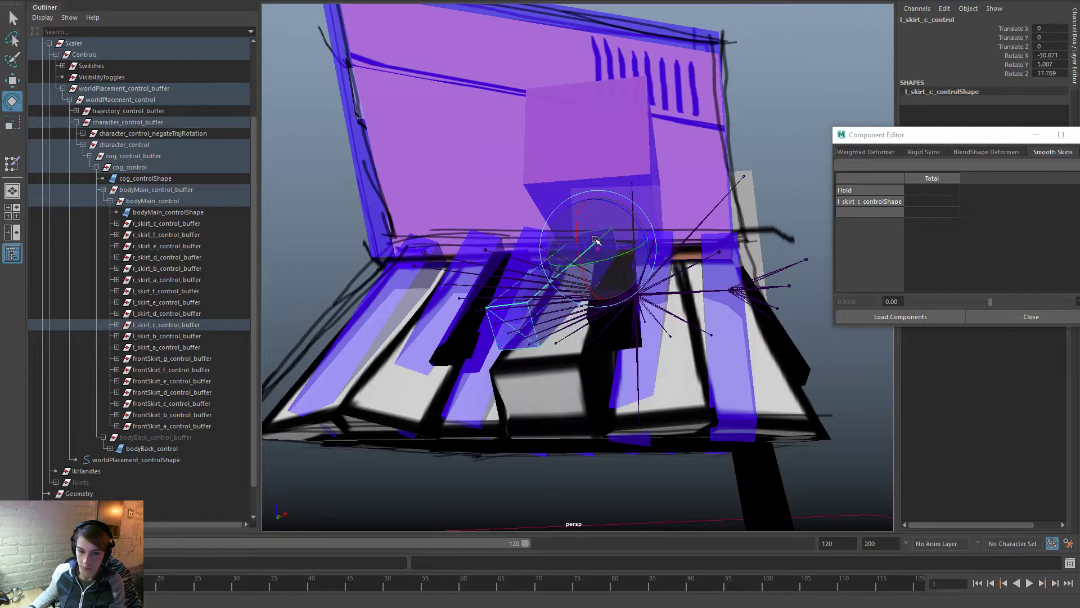
pyautogui.click(673, 256)
pyautogui.moveTo(673, 256)
pyautogui.mouseDown()
pyautogui.moveTo(679, 231)
pyautogui.moveTo(661, 294)
pyautogui.moveTo(672, 236)
pyautogui.mouseUp()
# Step: Reset the rotations of l_skirt_b_control and l_skirt_c_control to 0 together
pyautogui.keyDown('shift'); pyautogui.click(535, 336); pyautogui.keyUp('shift')
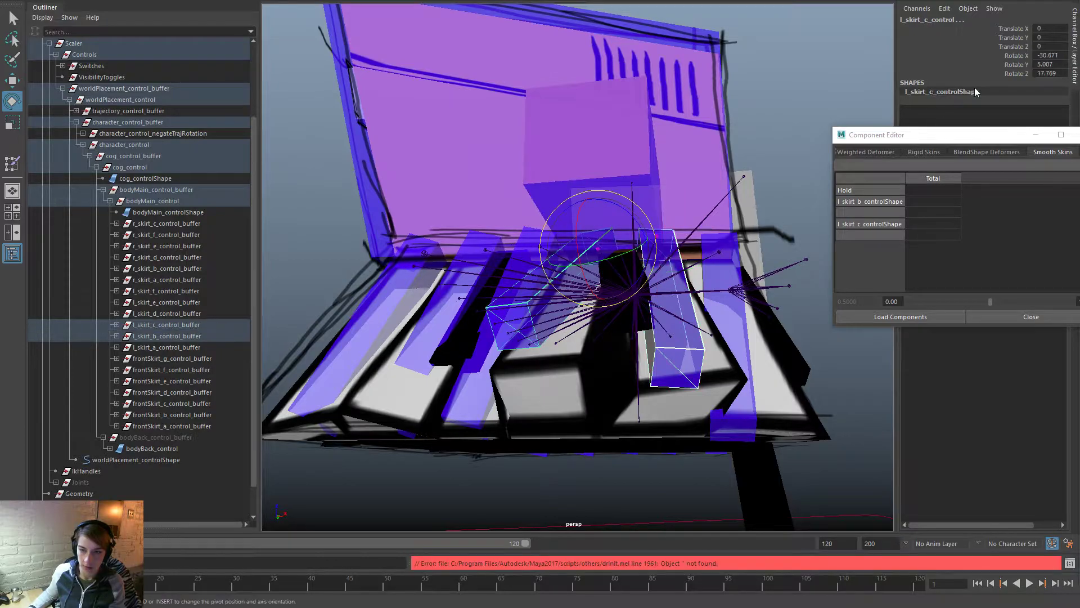
pyautogui.keyDown('shift'); pyautogui.click(1062, 74); pyautogui.keyUp('shift')
pyautogui.write('0')
pyautogui.press('Return')
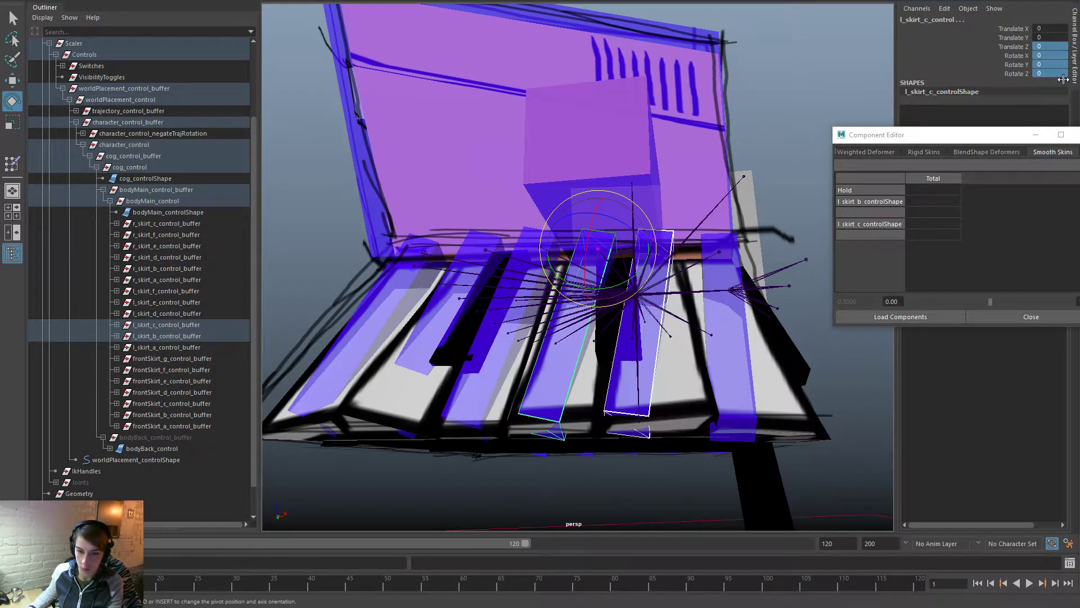
# Step: Inspect the lower rim faces around the skirt's front corner on the body mesh and clear the face selection
pyautogui.click(779, 429)
pyautogui.moveTo(777, 376); pyautogui.dragTo(770, 343, button='right')
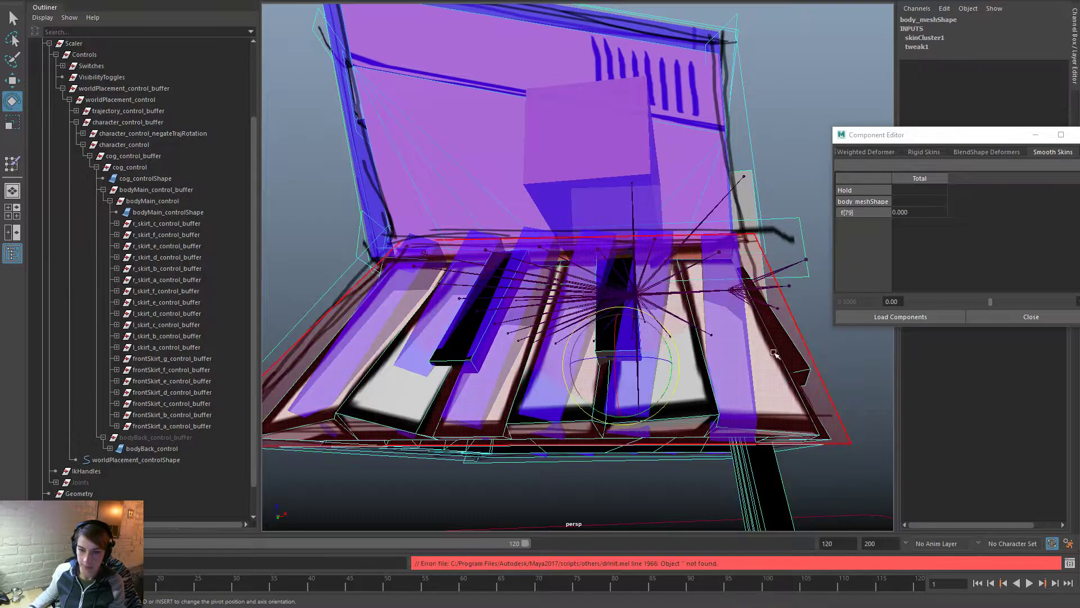
pyautogui.keyDown('alt'); pyautogui.moveTo(785, 411); pyautogui.dragTo(791, 386); pyautogui.keyUp('alt')
pyautogui.press('F8')
pyautogui.keyDown('alt'); pyautogui.moveTo(726, 404); pyautogui.dragTo(725, 364); pyautogui.keyUp('alt')
pyautogui.moveTo(714, 347); pyautogui.dragTo(713, 374, button='right')
pyautogui.click(555, 457)
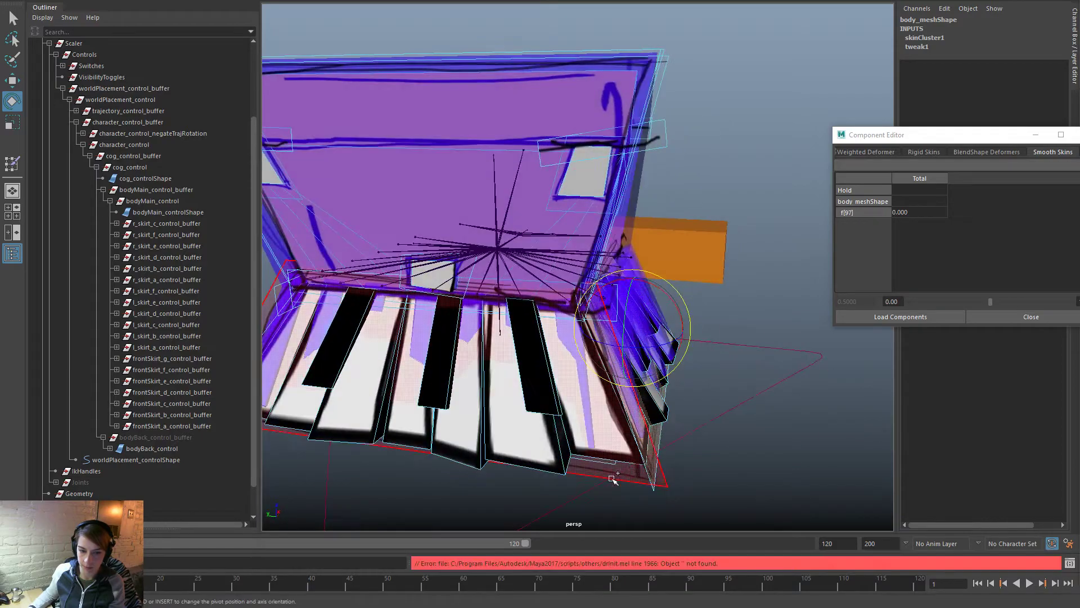
pyautogui.keyDown('shift'); pyautogui.click(614, 478); pyautogui.keyUp('shift')
pyautogui.keyDown('alt'); pyautogui.moveTo(614, 477); pyautogui.dragTo(695, 450); pyautogui.keyUp('alt')
pyautogui.keyDown('alt'); pyautogui.moveTo(696, 450); pyautogui.dragTo(666, 444, button='right'); pyautogui.keyUp('alt')
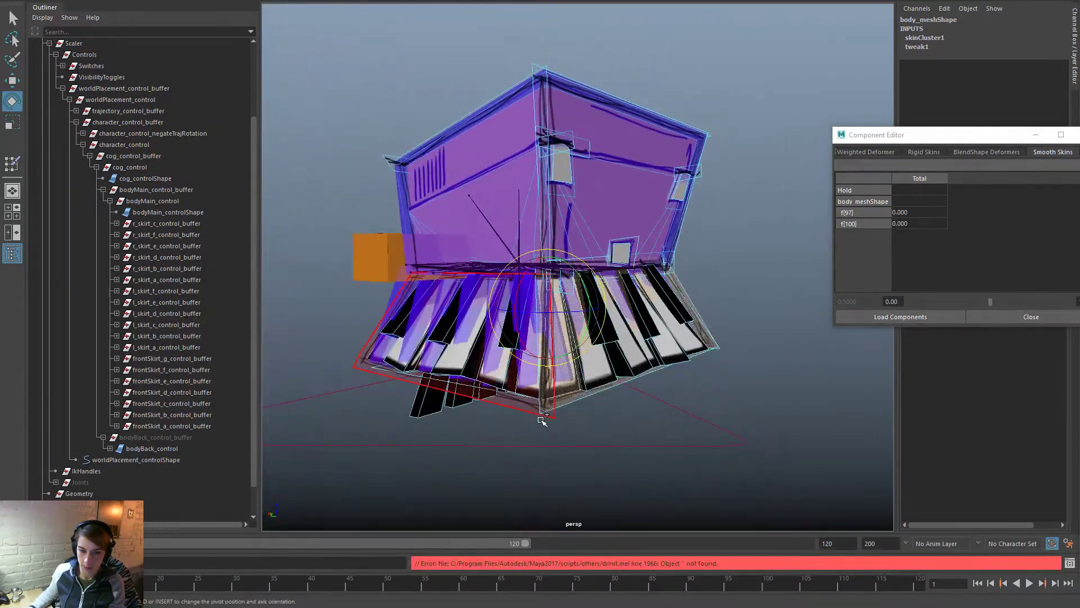
pyautogui.keyDown('shift'); pyautogui.click(545, 417); pyautogui.keyUp('shift')
pyautogui.click(725, 414)
pyautogui.keyDown('alt'); pyautogui.moveTo(783, 404); pyautogui.dragTo(554, 392); pyautogui.keyUp('alt')
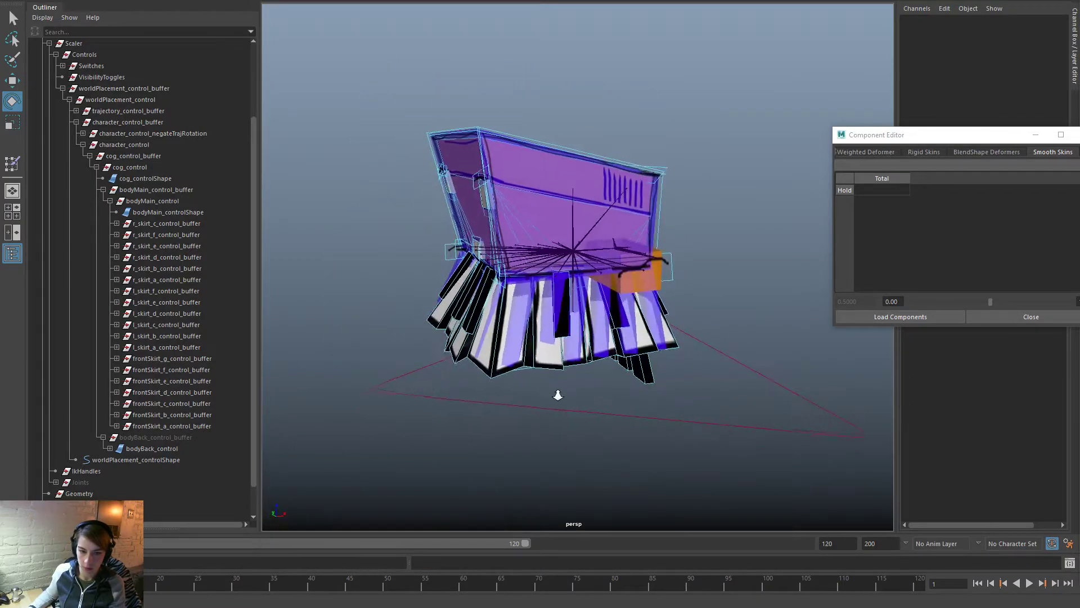
# Step: Return to object mode, test-rotate l_skirt_a_control, and undo the rotation
pyautogui.keyDown('alt'); pyautogui.moveTo(555, 393); pyautogui.dragTo(581, 413, button='right'); pyautogui.keyUp('alt')
pyautogui.moveTo(479, 374); pyautogui.dragTo(514, 259, button='right')
pyautogui.click(775, 215)
pyautogui.keyDown('alt'); pyautogui.moveTo(722, 348); pyautogui.dragTo(610, 337); pyautogui.keyUp('alt')
pyautogui.keyDown('alt'); pyautogui.moveTo(610, 336); pyautogui.dragTo(655, 348, button='right'); pyautogui.keyUp('alt')
pyautogui.click(656, 363)
pyautogui.moveTo(657, 308)
pyautogui.mouseDown()
pyautogui.moveTo(682, 297)
pyautogui.moveTo(660, 307)
pyautogui.mouseUp()
pyautogui.hotkey('ctrl', 'z')
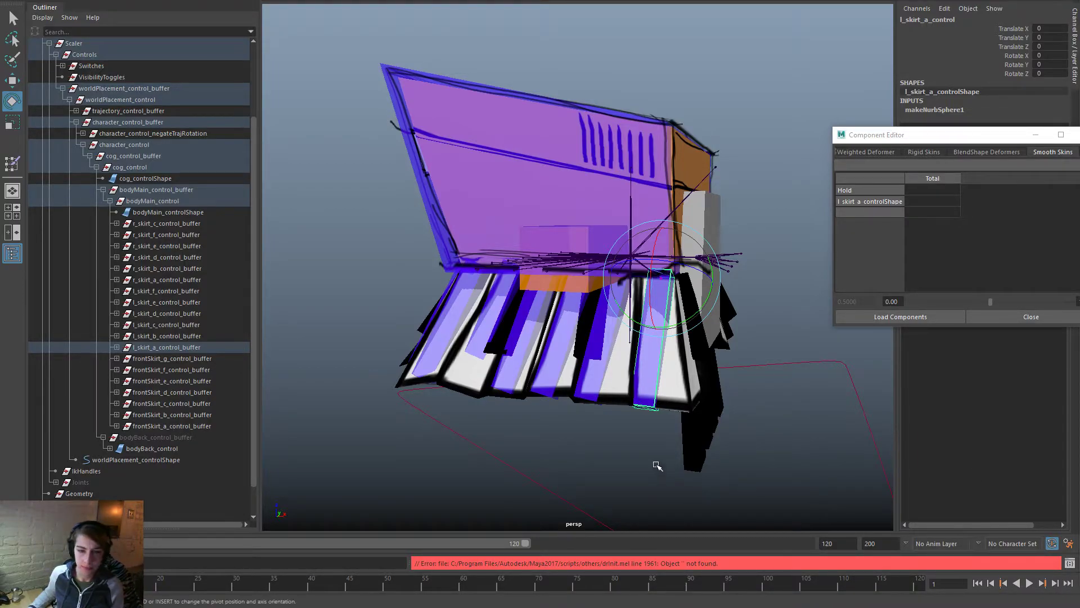
# Step: Test-rotate l_skirt_c_control and the adjacent left skirt control, undoing each rotation
pyautogui.keyDown('alt'); pyautogui.moveTo(563, 446); pyautogui.dragTo(574, 441); pyautogui.keyUp('alt')
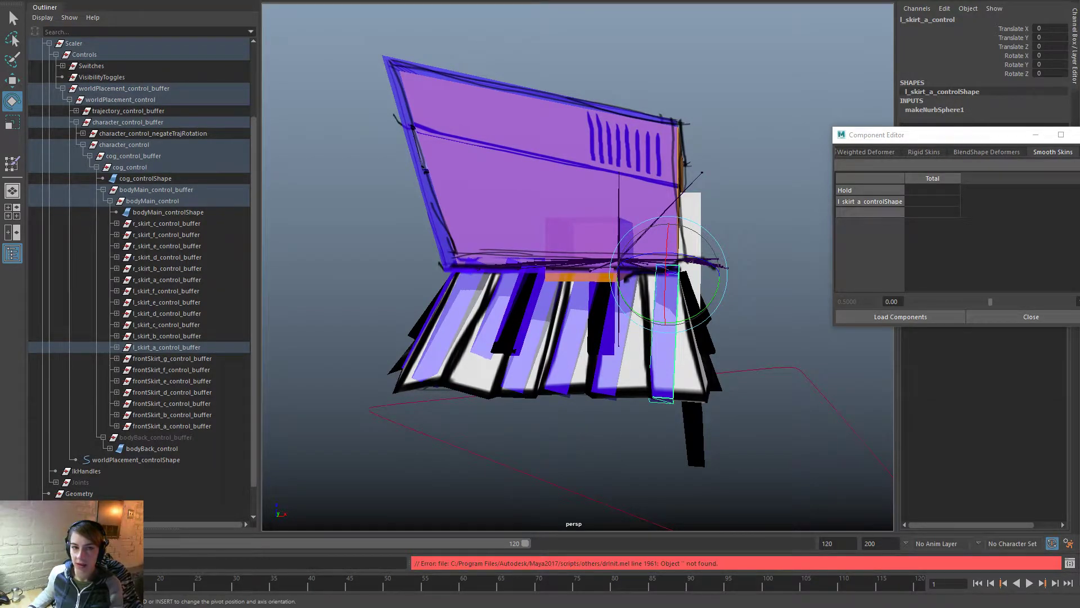
pyautogui.scroll(5, 567, 441)
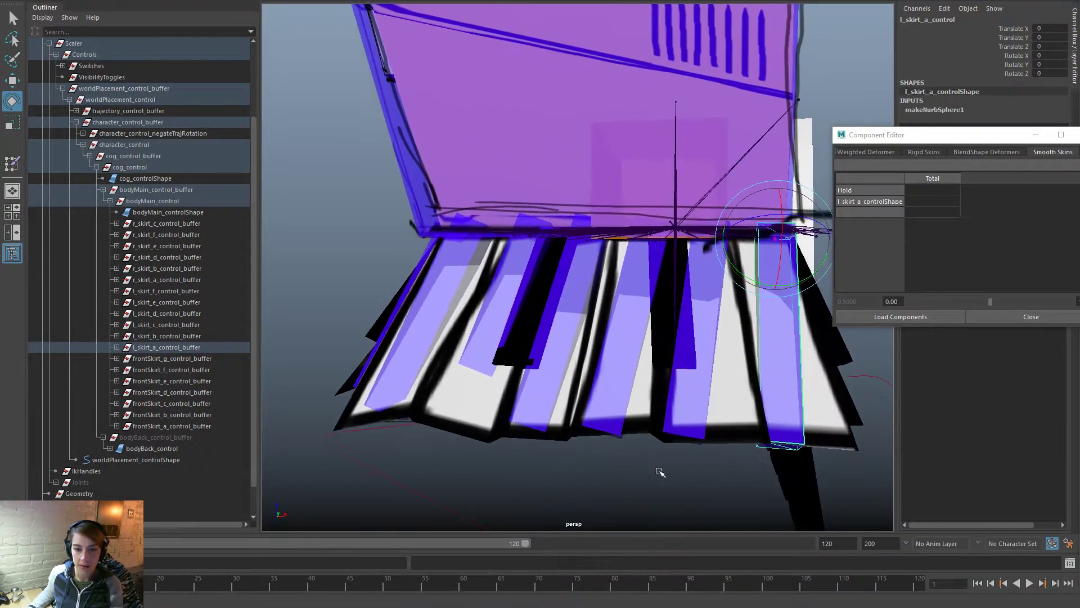
pyautogui.click(619, 415)
pyautogui.moveTo(641, 283); pyautogui.dragTo(679, 347)
pyautogui.hotkey('ctrl', 'z')
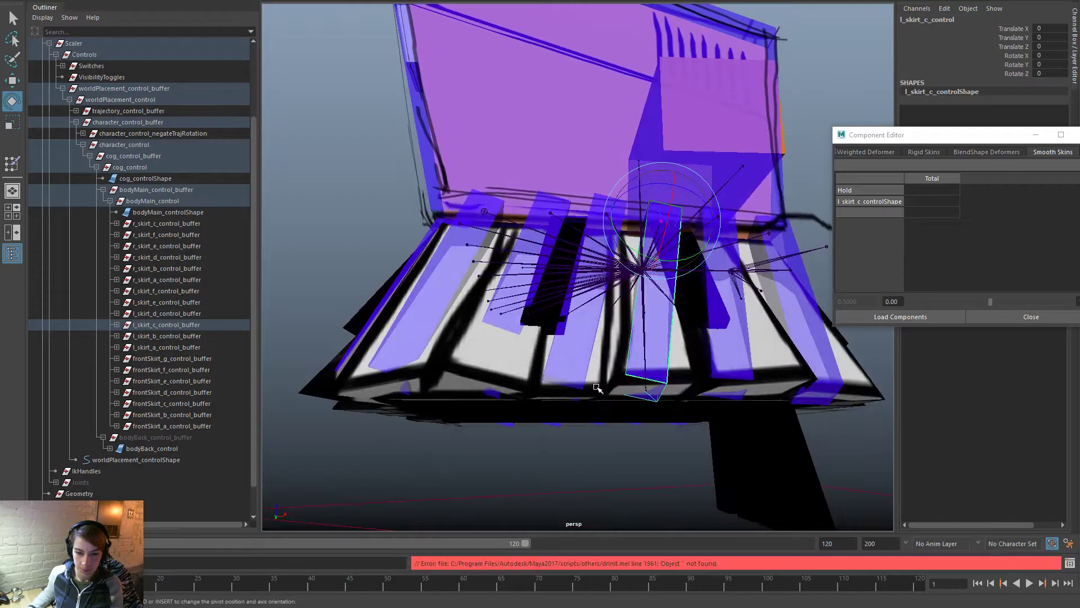
pyautogui.click(573, 353)
pyautogui.moveTo(600, 250); pyautogui.dragTo(619, 230)
pyautogui.hotkey('ctrl', 'z')
# Step: Select the two vertices of the edge below the black key on body_mesh and move the Component Editor out of the way
pyautogui.click(596, 357)
pyautogui.keyDown('alt'); pyautogui.moveTo(537, 438); pyautogui.dragTo(550, 408); pyautogui.keyUp('alt')
pyautogui.keyDown('alt'); pyautogui.moveTo(505, 410); pyautogui.dragTo(603, 448, button='right'); pyautogui.keyUp('alt')
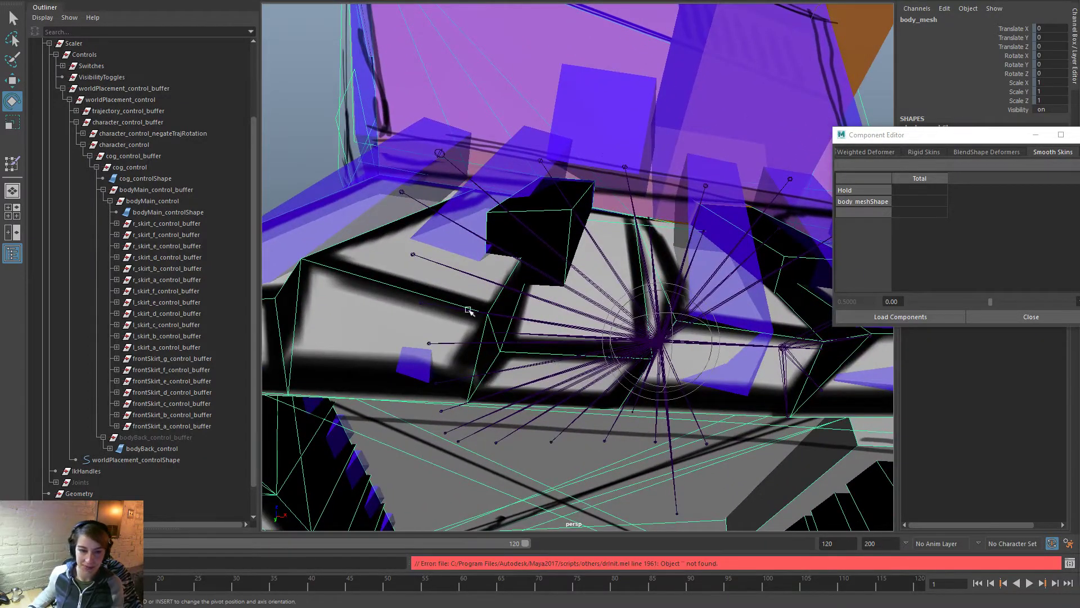
pyautogui.moveTo(372, 309); pyautogui.dragTo(365, 254, button='right')
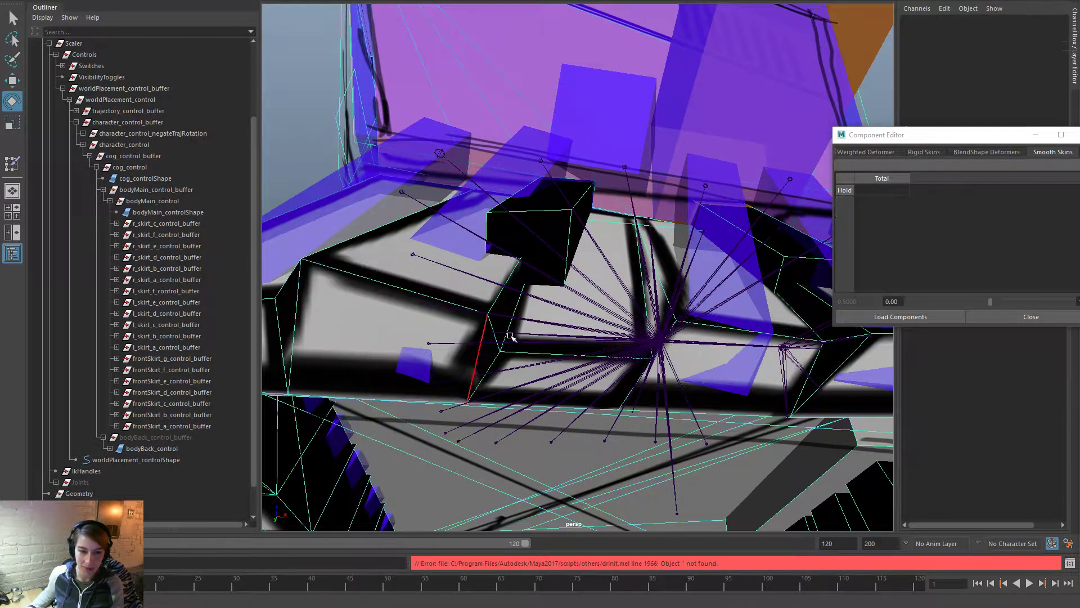
pyautogui.click(692, 276)
pyautogui.moveTo(700, 274); pyautogui.dragTo(596, 263, button='right')
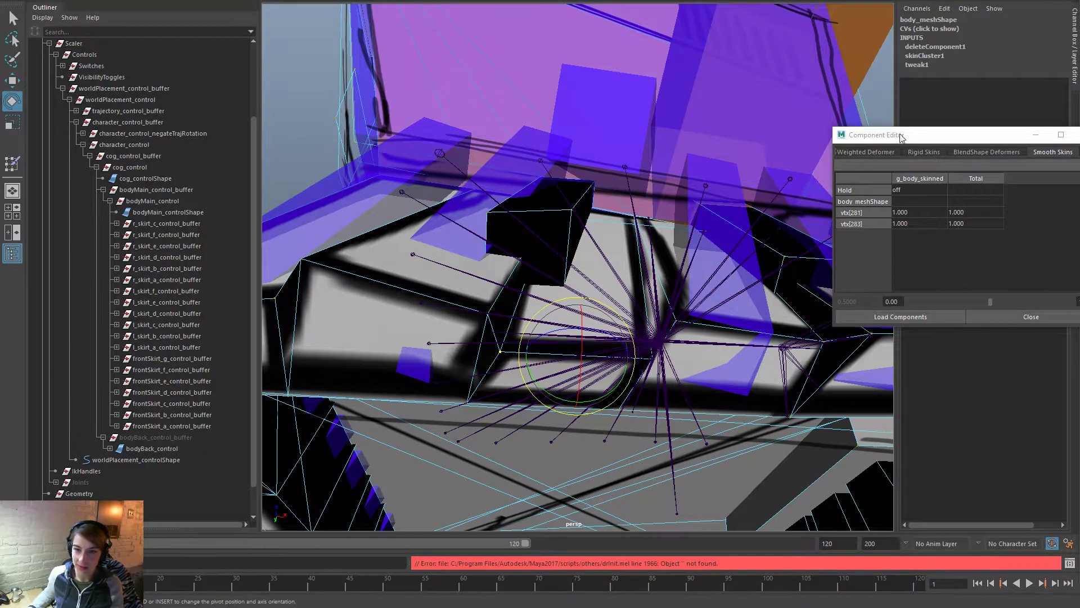
pyautogui.moveTo(898, 136); pyautogui.dragTo(1079, 137)
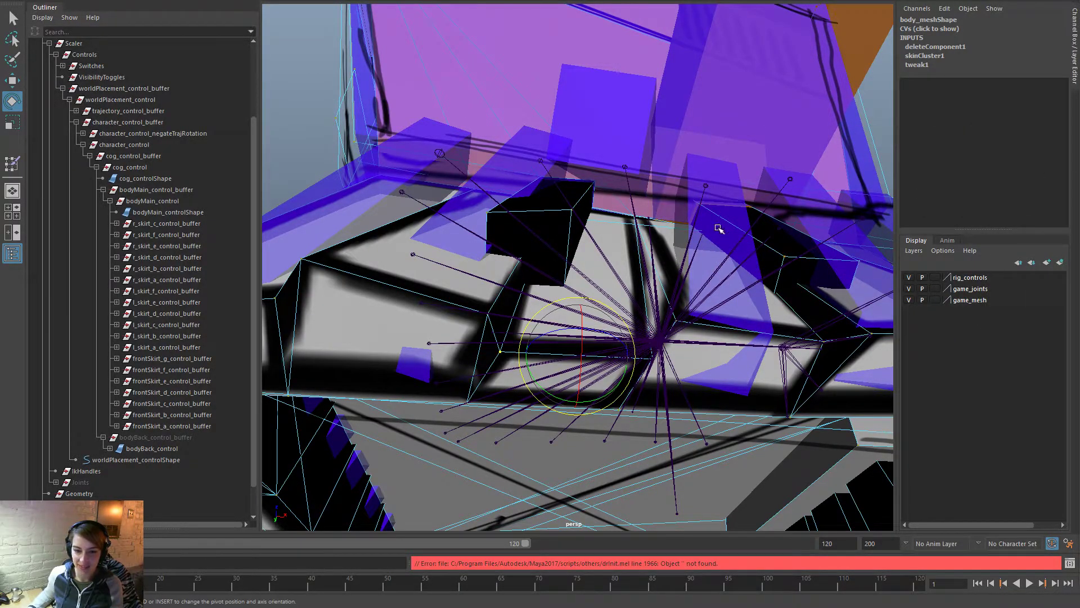
pyautogui.keyDown('alt'); pyautogui.moveTo(830, 263); pyautogui.dragTo(698, 246, button='right'); pyautogui.keyUp('alt')
pyautogui.press('space')
pyautogui.click(620, 84)
pyautogui.moveTo(711, 141)
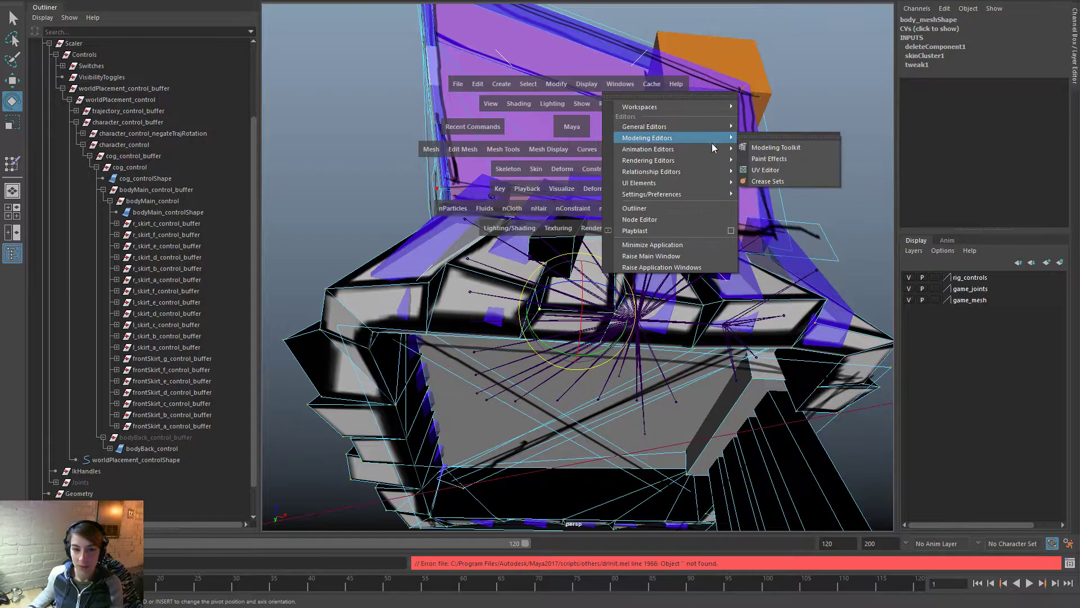
pyautogui.moveTo(712, 160)
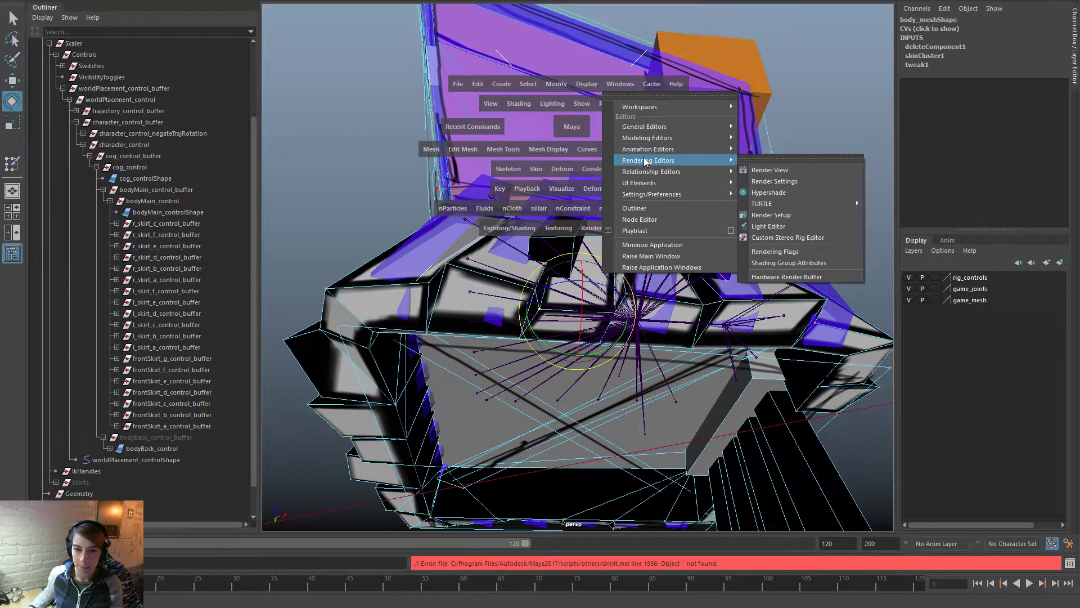
# Step: Activate the Paint Skin Weights tool on body_mesh, compare the left skirt influences and pick g_l_skirt_d
pyautogui.rightClick(477, 280)
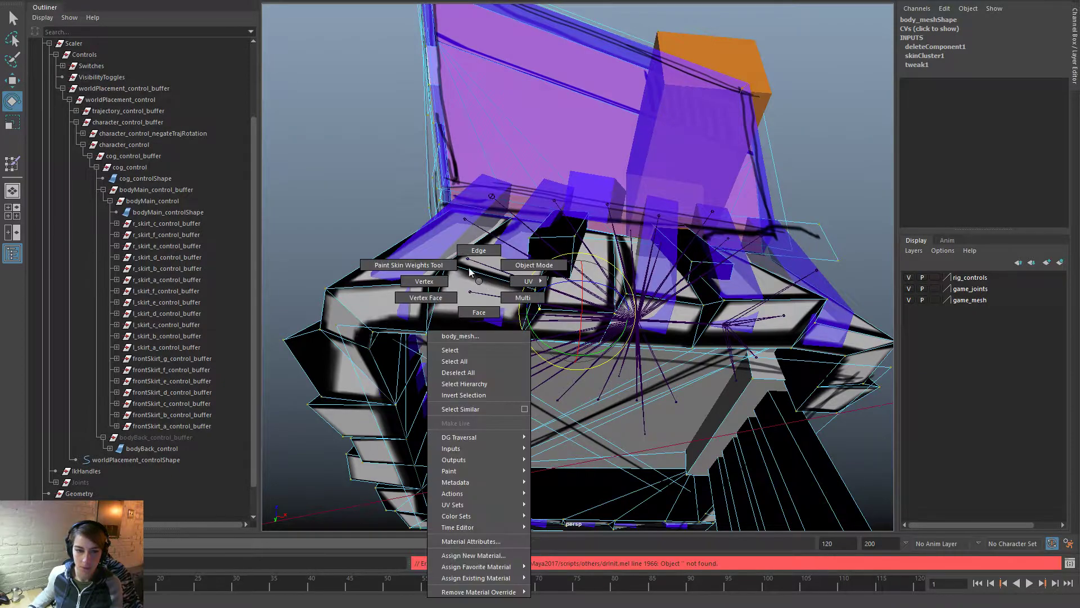
pyautogui.click(423, 269)
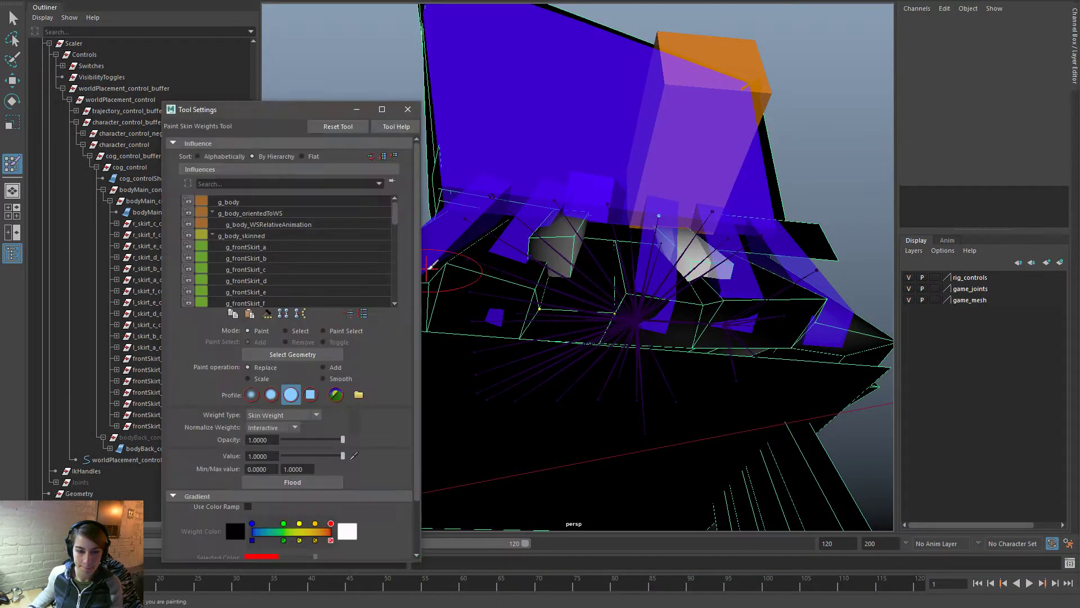
pyautogui.click(292, 256)
pyautogui.scroll(-2, 299, 273)
pyautogui.moveTo(392, 231); pyautogui.dragTo(397, 246)
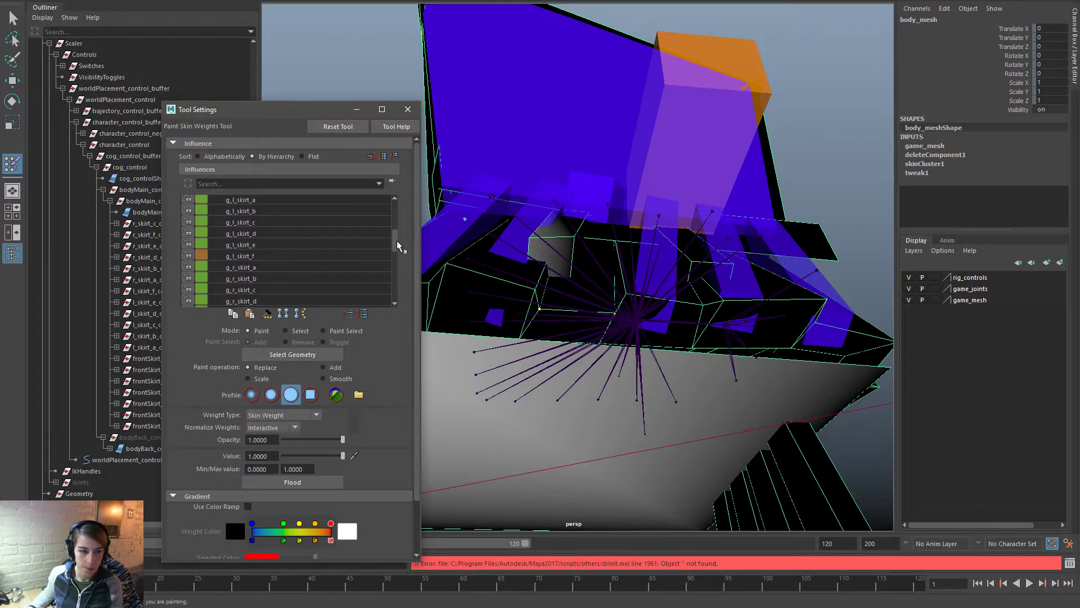
pyautogui.click(275, 223)
pyautogui.click(272, 234)
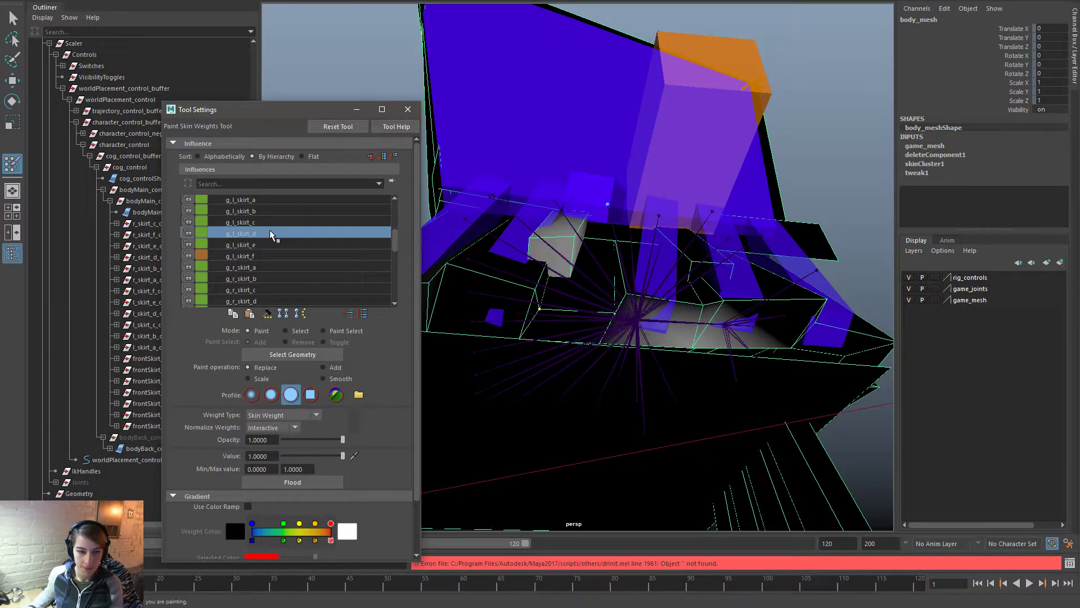
pyautogui.click(270, 246)
pyautogui.click(271, 234)
# Step: Set the paint value to 0, clear the vertex selection, and flood g_l_skirt_d across the whole body_mesh
pyautogui.moveTo(754, 371)
pyautogui.keyDown('alt'); pyautogui.mouseDown()
pyautogui.moveTo(682, 345)
pyautogui.moveTo(647, 304)
pyautogui.moveTo(653, 336)
pyautogui.mouseUp(); pyautogui.keyUp('alt')
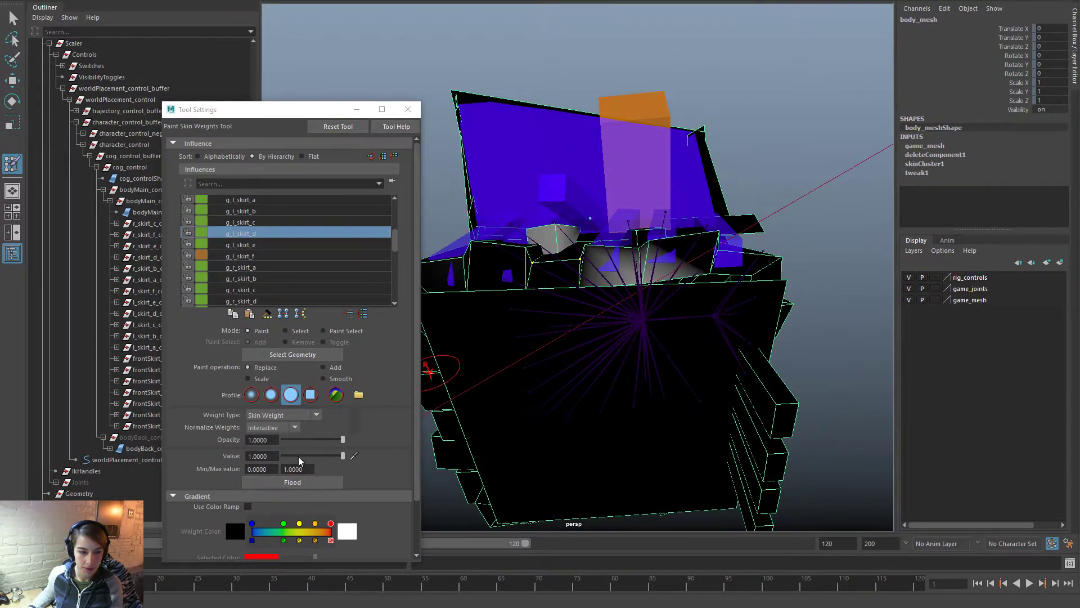
pyautogui.moveTo(299, 457); pyautogui.dragTo(244, 457)
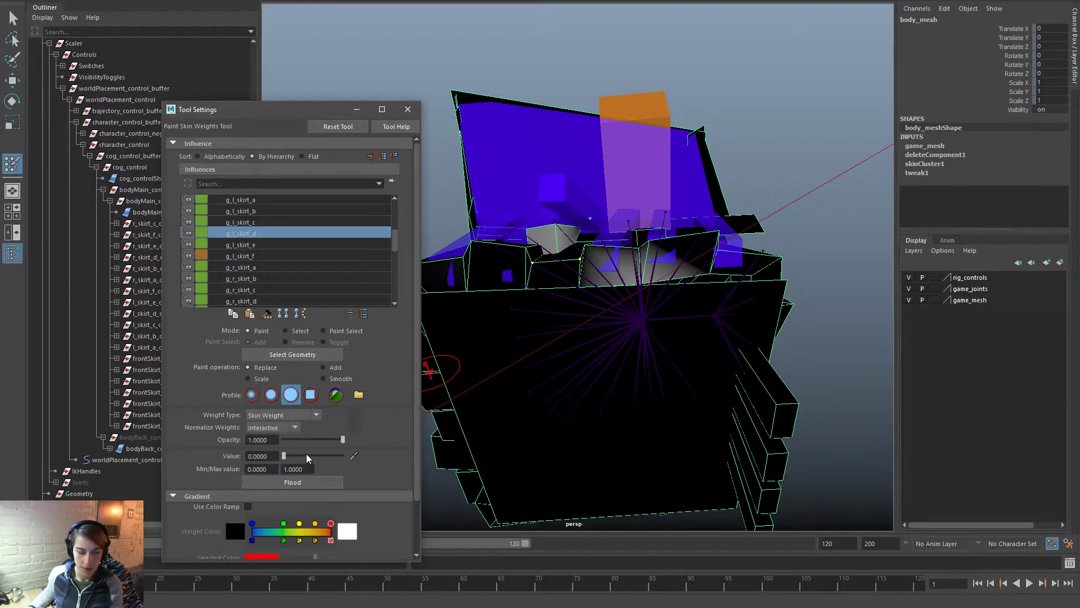
pyautogui.press('w')
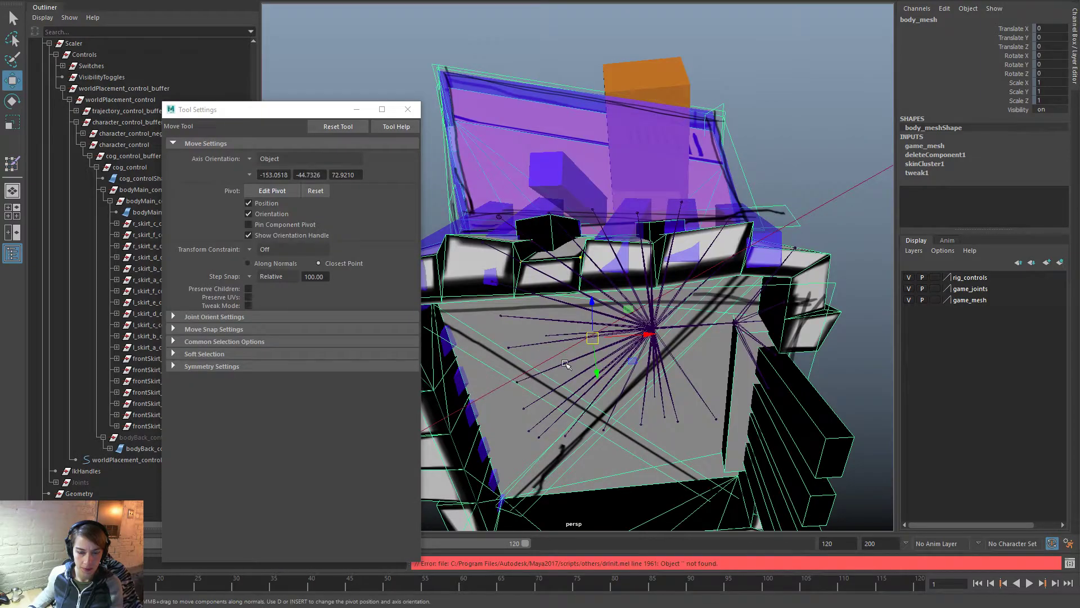
pyautogui.keyDown('alt'); pyautogui.moveTo(553, 366); pyautogui.dragTo(849, 333); pyautogui.keyUp('alt')
pyautogui.click(629, 346)
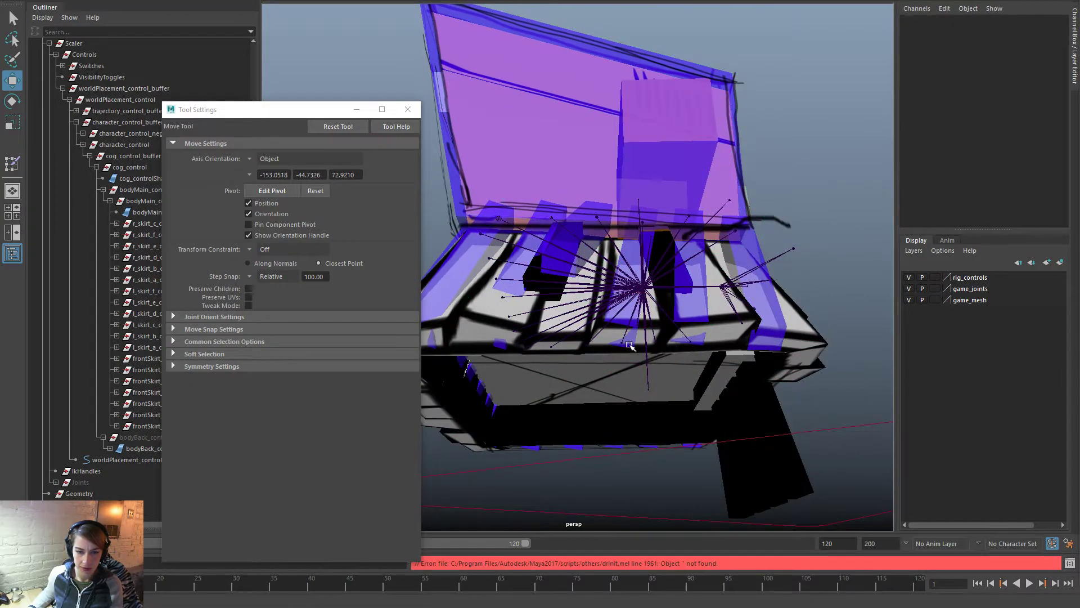
pyautogui.click(599, 332)
pyautogui.moveTo(740, 321)
pyautogui.mouseDown(button='right')
pyautogui.moveTo(687, 320)
pyautogui.moveTo(733, 320)
pyautogui.moveTo(681, 276)
pyautogui.mouseUp(button='right')
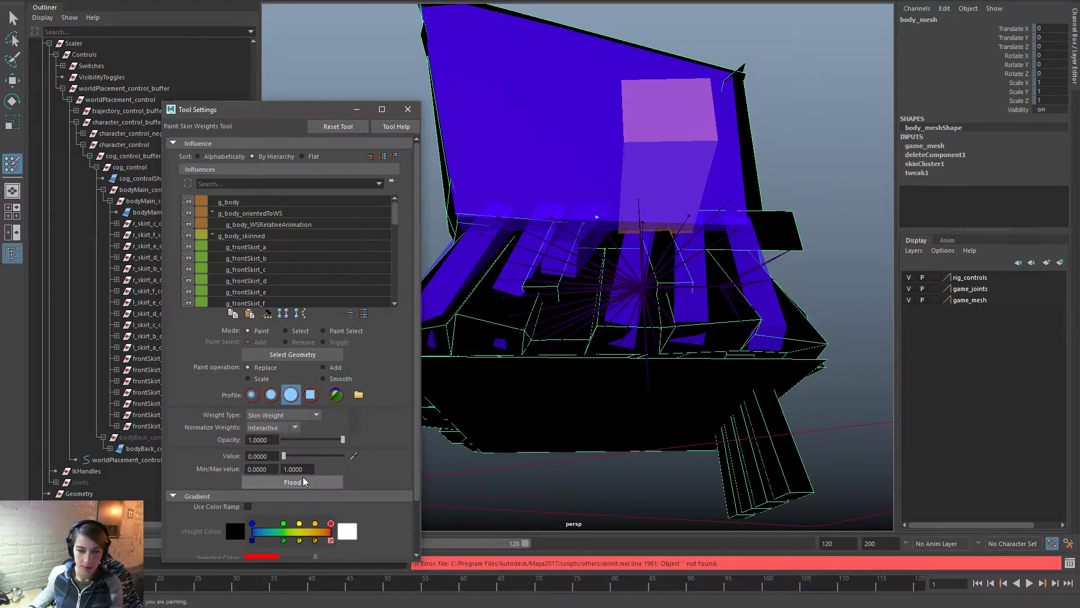
pyautogui.press('w')
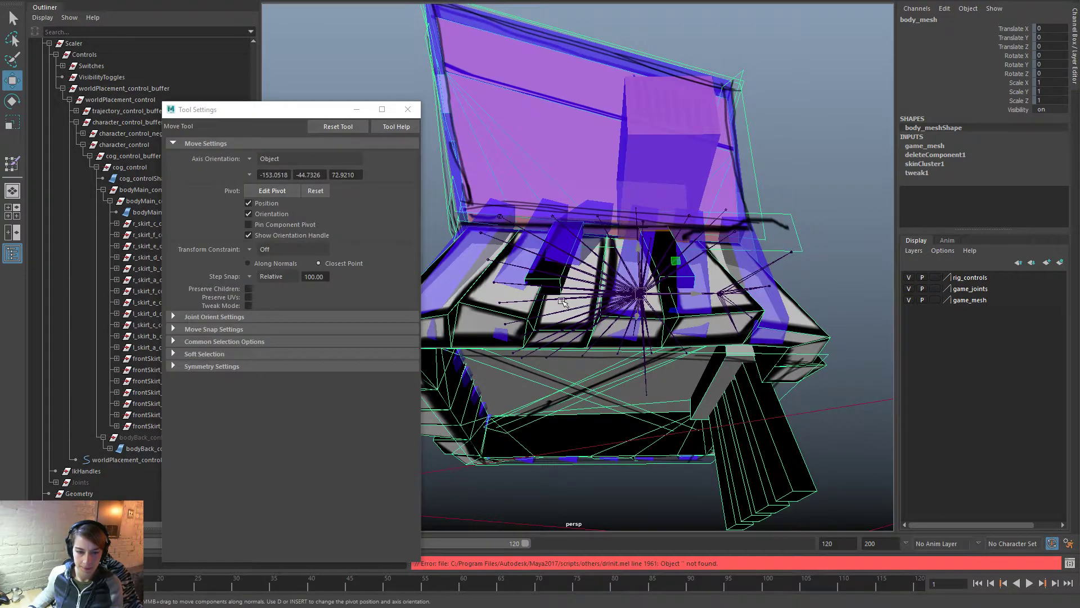
# Step: Select the panel edge below the black key on body_mesh and convert it to vertices
pyautogui.moveTo(473, 310); pyautogui.dragTo(474, 256, button='right')
pyautogui.click(552, 334)
pyautogui.keyDown('ctrl'); pyautogui.moveTo(716, 334); pyautogui.dragTo(672, 335, button='right'); pyautogui.keyUp('ctrl')
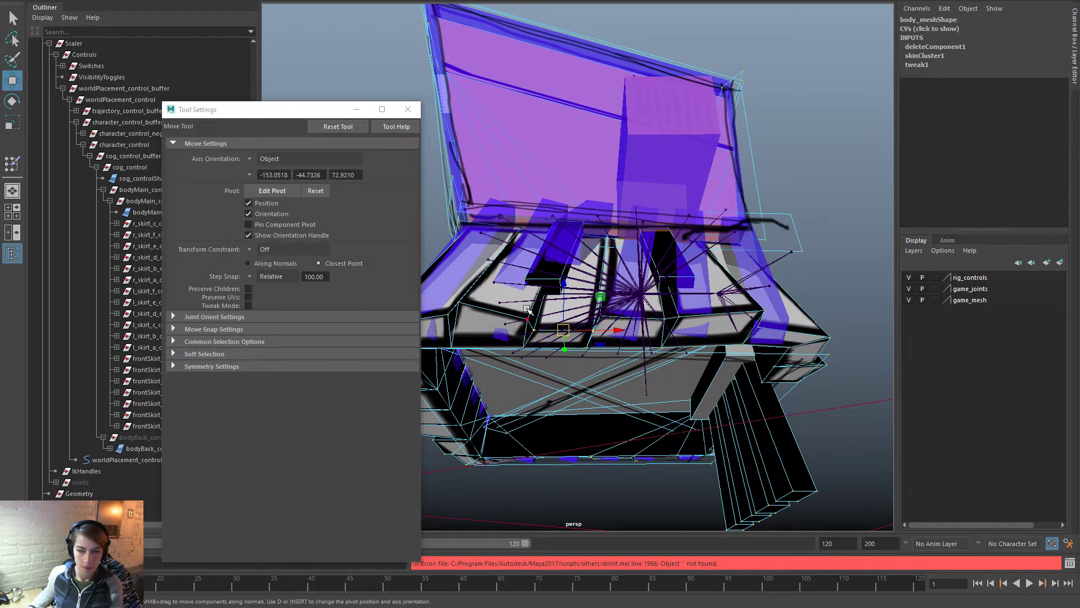
# Step: Flood the selected panel vertices with a Paint Skin Weights value of 0.5 for the g_l_skirt_d influence
pyautogui.moveTo(494, 313)
pyautogui.mouseDown(button='right')
pyautogui.moveTo(462, 273)
pyautogui.moveTo(428, 272)
pyautogui.mouseUp(button='right')
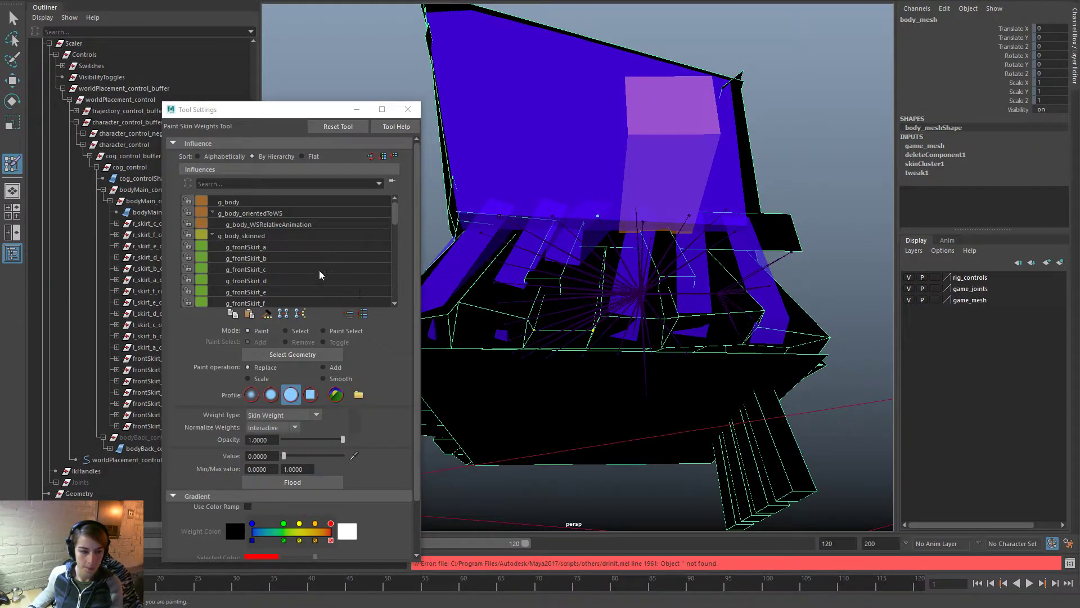
pyautogui.click(290, 283)
pyautogui.scroll(-3, 295, 286)
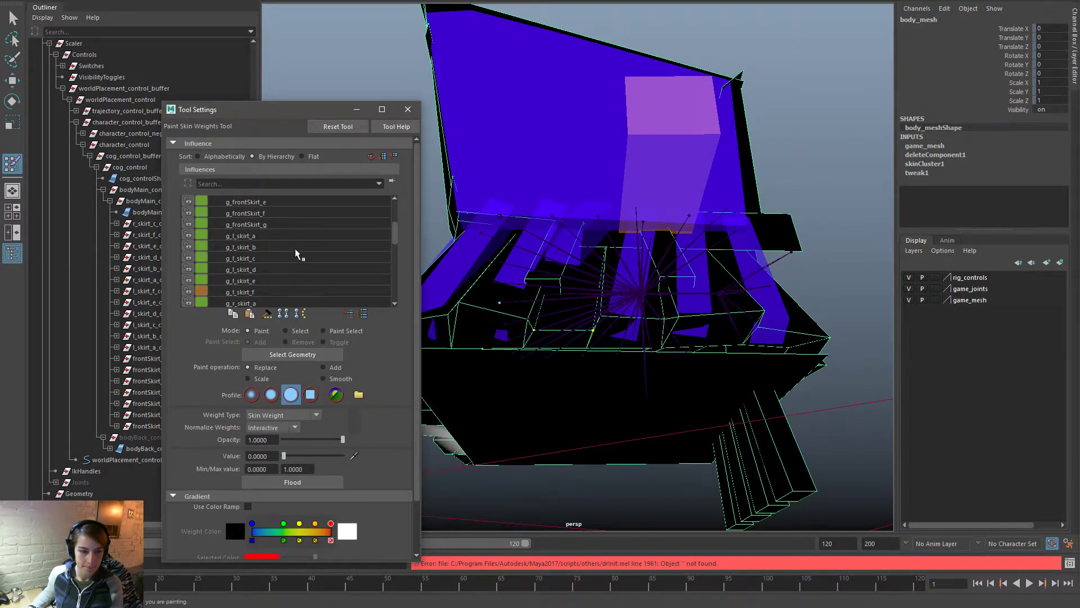
pyautogui.click(297, 249)
pyautogui.click(293, 270)
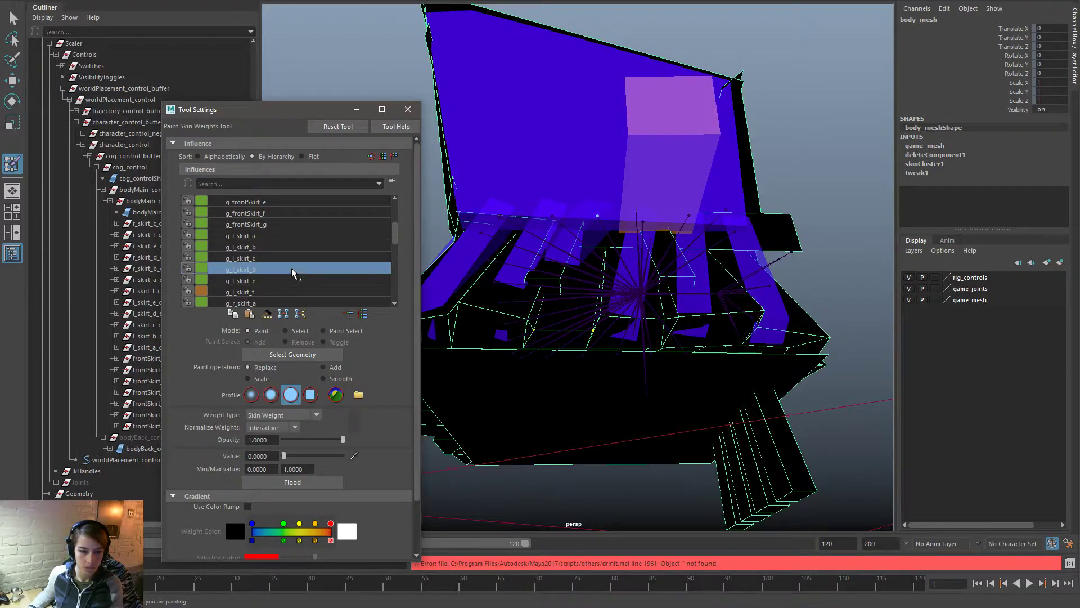
pyautogui.click(261, 281)
pyautogui.click(261, 270)
pyautogui.click(264, 456)
pyautogui.write('0.5')
pyautogui.press('Return')
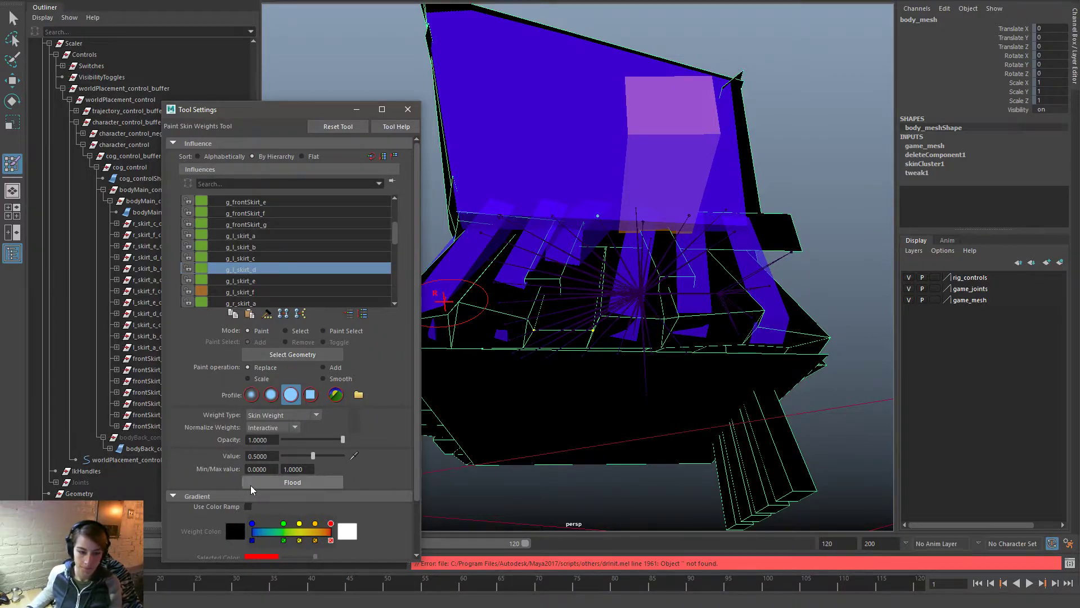
pyautogui.click(292, 482)
# Step: Convert the black key's end face to vertices and flood them with g_l_skirt_d at a value of 0.5
pyautogui.keyDown('alt'); pyautogui.moveTo(594, 404); pyautogui.dragTo(585, 379); pyautogui.keyUp('alt')
pyautogui.press('w')
pyautogui.rightClick(613, 250)
pyautogui.moveTo(612, 250); pyautogui.dragTo(614, 280, button='right')
pyautogui.click(626, 260)
pyautogui.keyDown('ctrl'); pyautogui.moveTo(730, 226); pyautogui.dragTo(671, 227, button='right'); pyautogui.keyUp('ctrl')
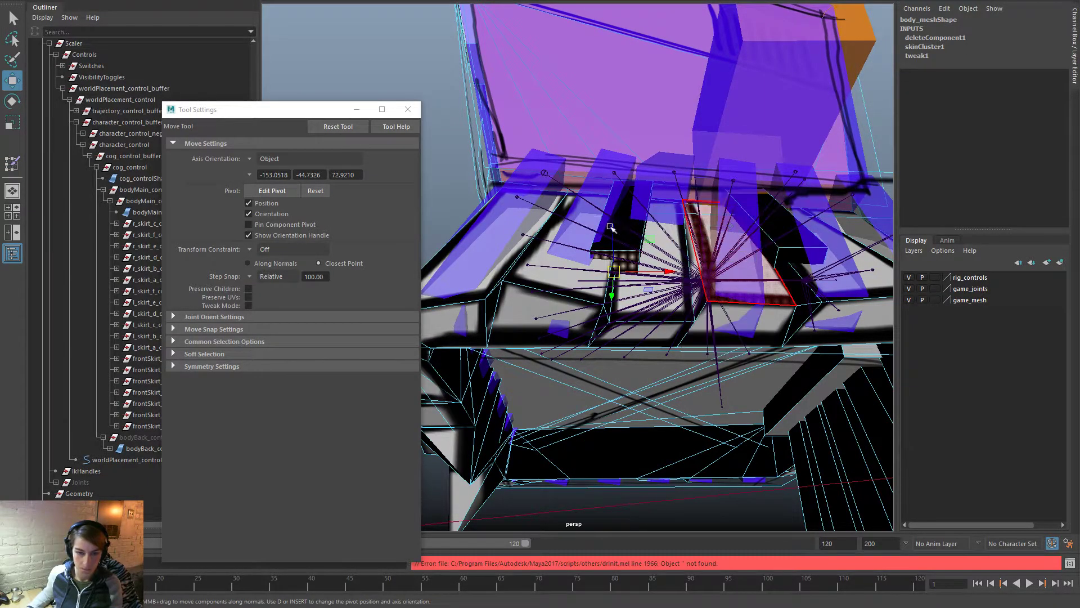
pyautogui.moveTo(537, 284); pyautogui.dragTo(522, 275, button='right')
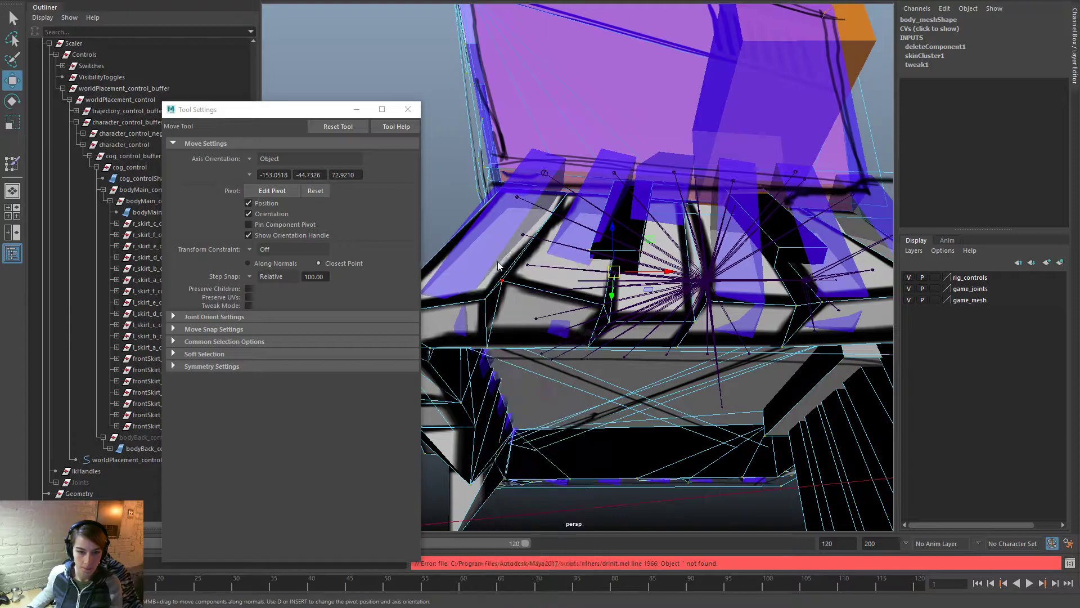
pyautogui.moveTo(396, 220)
pyautogui.mouseDown()
pyautogui.moveTo(395, 290)
pyautogui.moveTo(405, 237)
pyautogui.mouseUp()
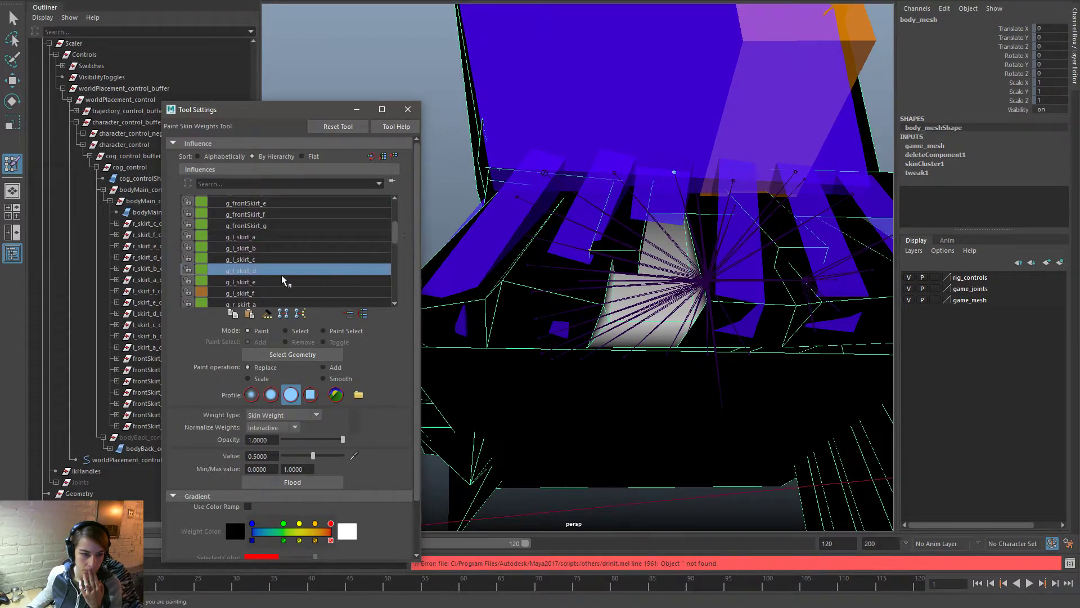
pyautogui.click(287, 485)
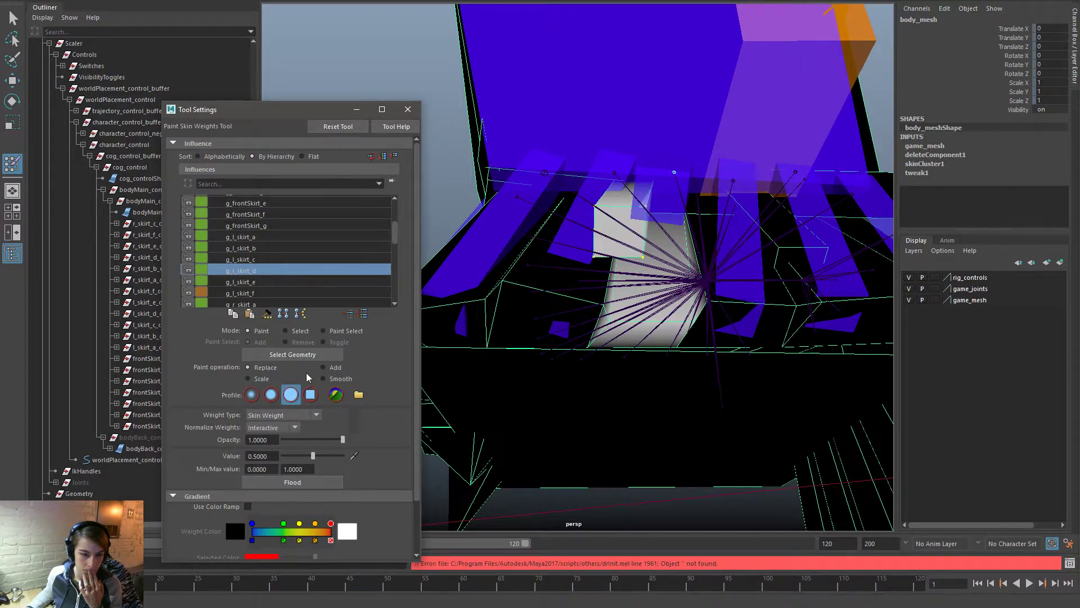
# Step: Lock the g_l_skirt_d influence and flood the black key's vertices with g_l_skirt_e at 0.5
pyautogui.click(188, 271)
pyautogui.click(274, 282)
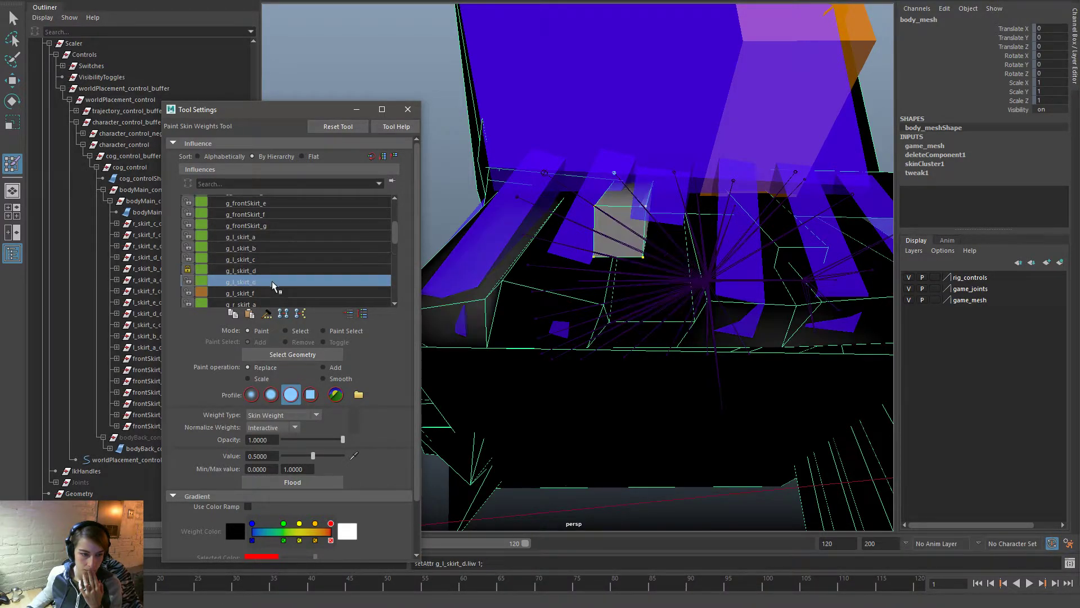
pyautogui.click(299, 482)
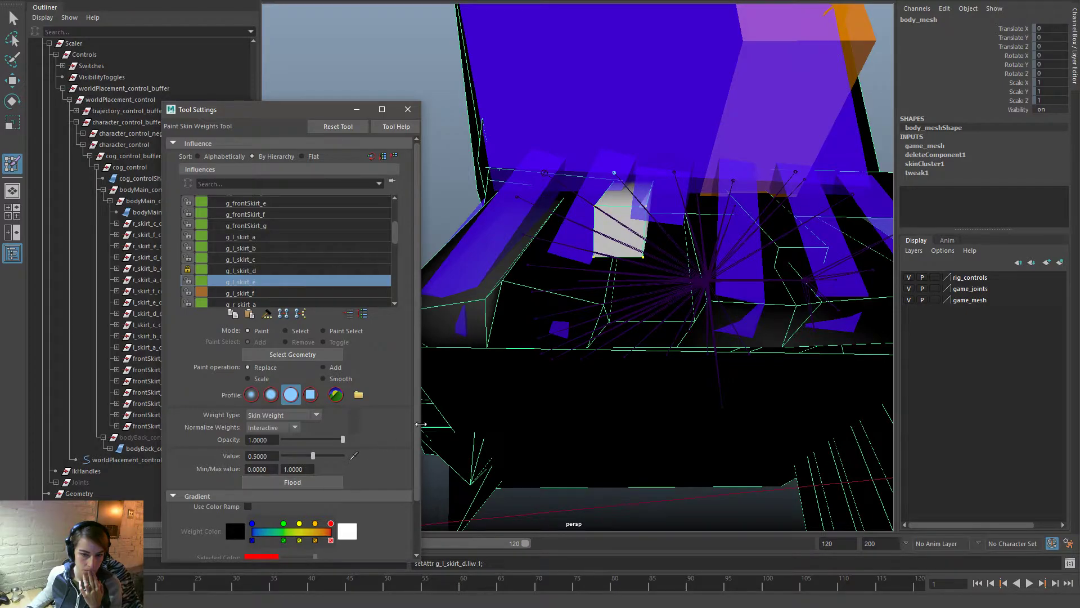
# Step: Leave the painting tool and box-select the skirt's vertices on body_mesh in vertex mode
pyautogui.keyDown('alt'); pyautogui.moveTo(735, 386); pyautogui.dragTo(639, 374); pyautogui.keyUp('alt')
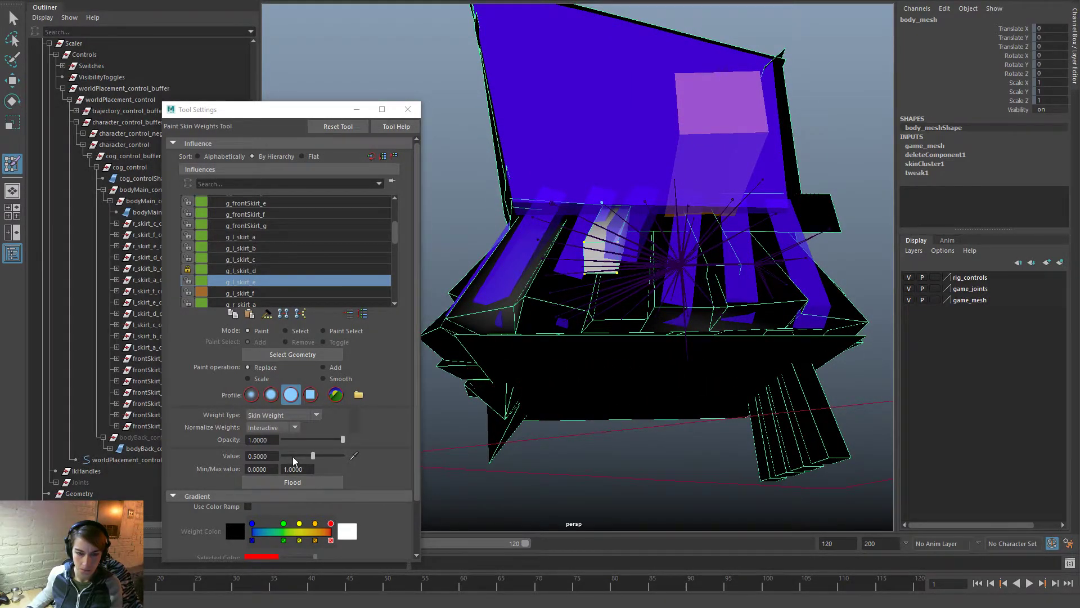
pyautogui.press('w')
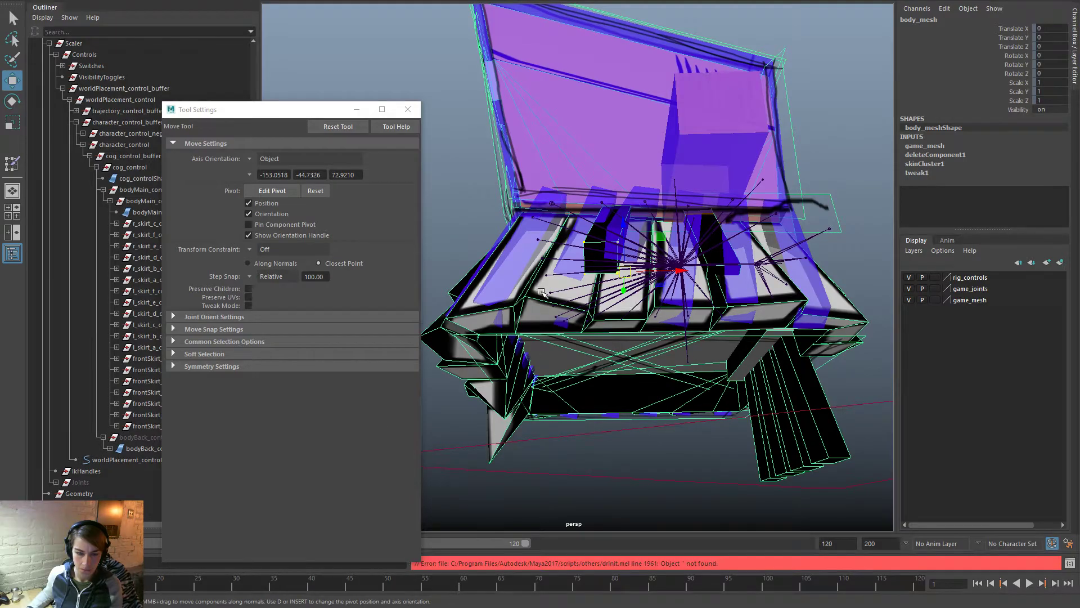
pyautogui.moveTo(534, 287); pyautogui.dragTo(495, 286, button='right')
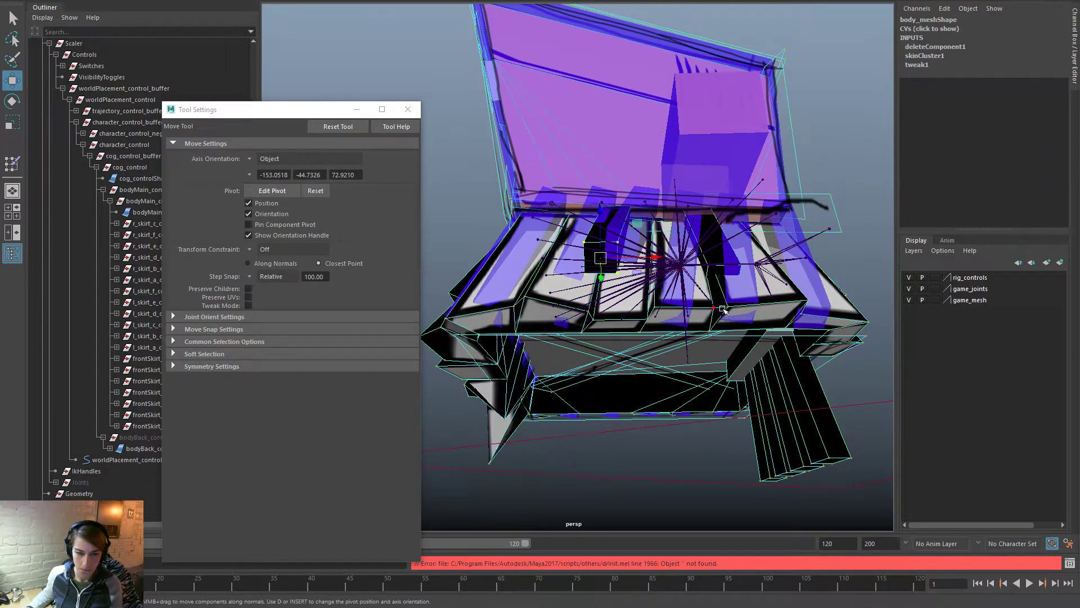
pyautogui.moveTo(875, 391); pyautogui.dragTo(438, 227)
pyautogui.keyDown('alt'); pyautogui.moveTo(583, 253); pyautogui.dragTo(577, 211); pyautogui.keyUp('alt')
pyautogui.moveTo(564, 166); pyautogui.dragTo(619, 224)
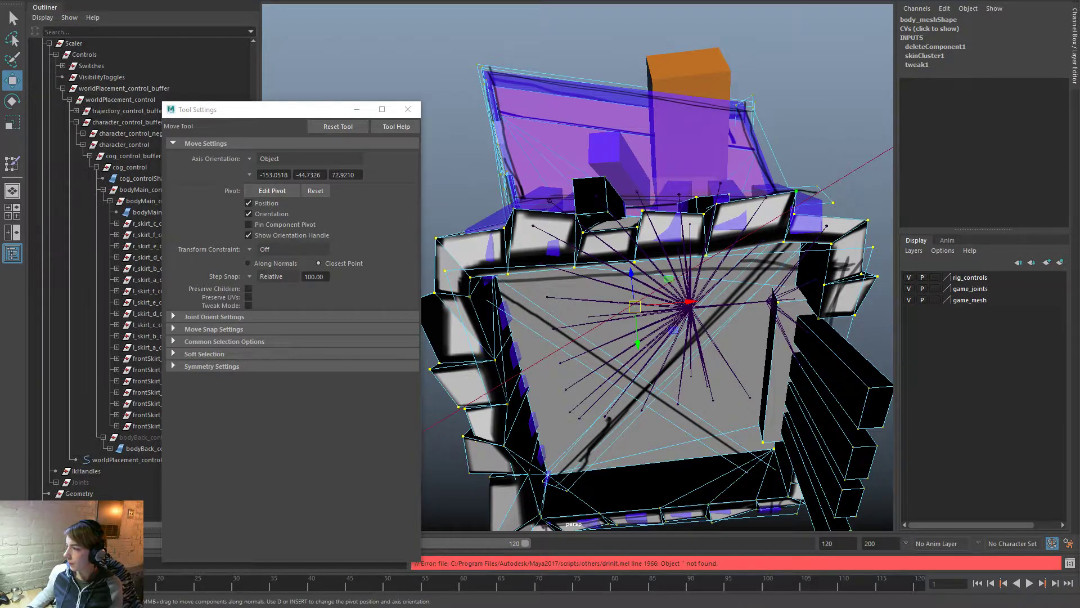
# Step: Select the end face of the skirt panel beside the raised black key on body_mesh and convert it to vertices
pyautogui.keyDown('alt'); pyautogui.moveTo(693, 308); pyautogui.dragTo(696, 336); pyautogui.keyUp('alt')
pyautogui.rightClick(530, 286)
pyautogui.click(588, 236)
pyautogui.keyDown('ctrl'); pyautogui.rightClick(588, 233); pyautogui.keyUp('ctrl')
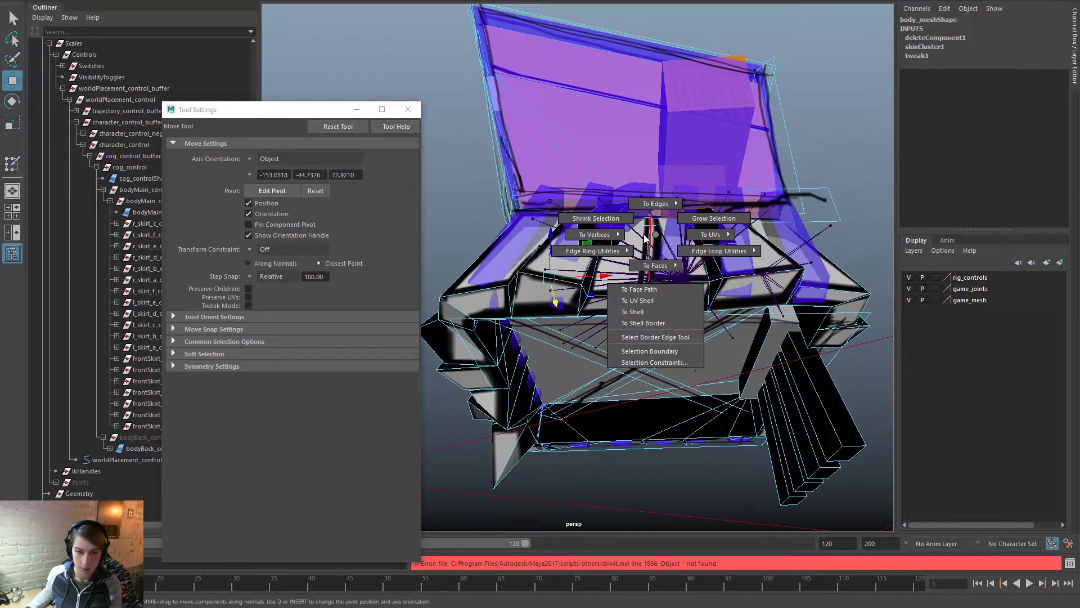
pyautogui.click(528, 234)
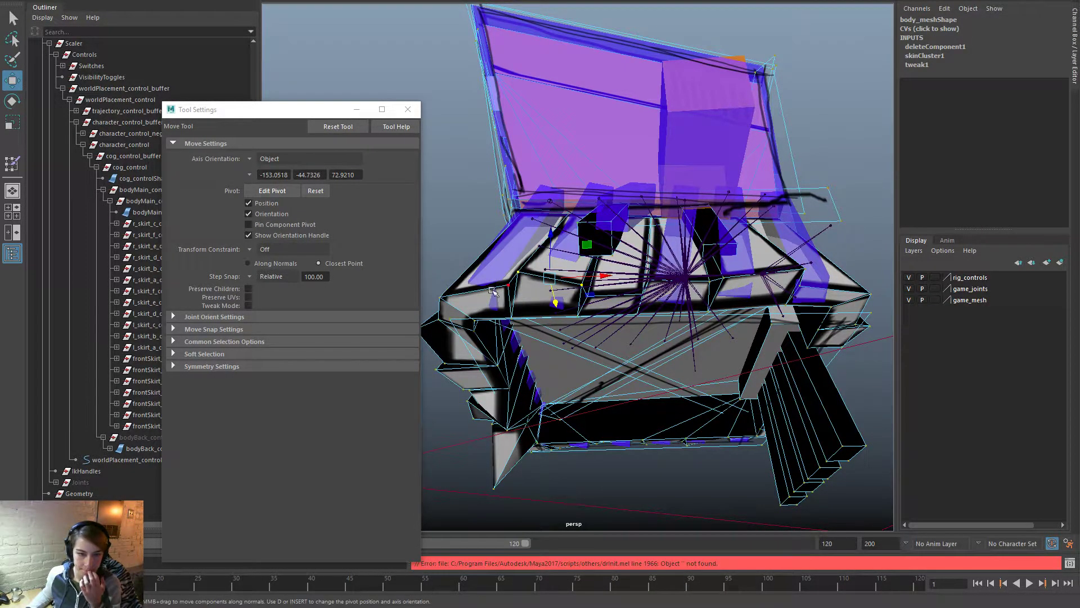
# Step: Flood the selected panel vertices with the g_l_skirt_e influence at a Paint Skin Weights value of 0.5
pyautogui.moveTo(460, 295)
pyautogui.mouseDown(button='right')
pyautogui.moveTo(459, 264)
pyautogui.moveTo(394, 271)
pyautogui.mouseUp(button='right')
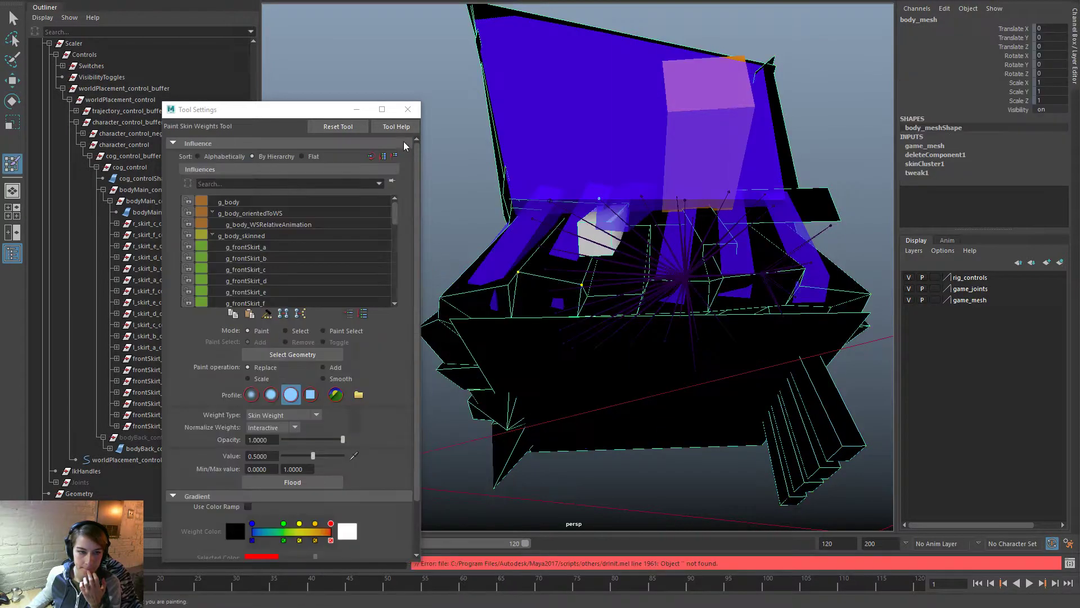
pyautogui.moveTo(306, 115); pyautogui.dragTo(211, 83)
pyautogui.scroll(-1, 181, 246)
pyautogui.moveTo(299, 186); pyautogui.dragTo(302, 204)
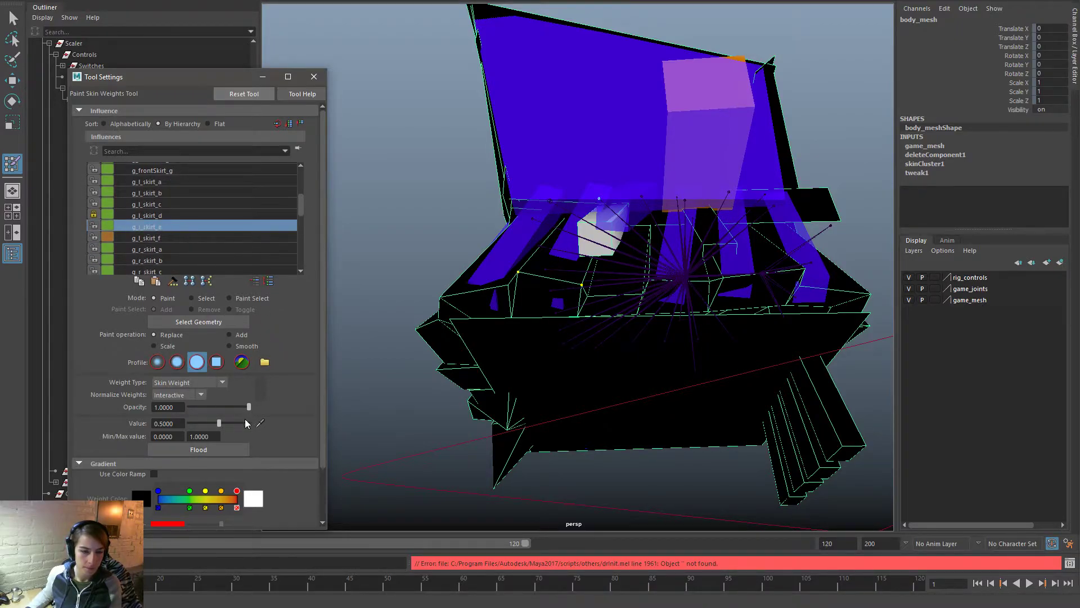
pyautogui.click(219, 449)
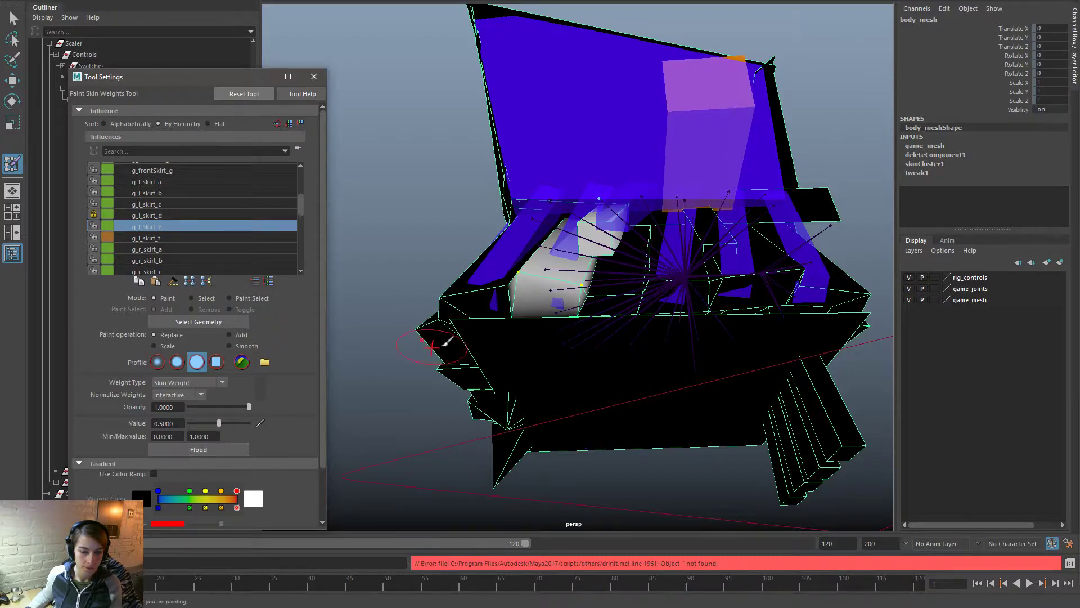
# Step: Display the weights of the g_body and g_body_skinned influences on the mesh, and leave the painting tool
pyautogui.scroll(4, 290, 198)
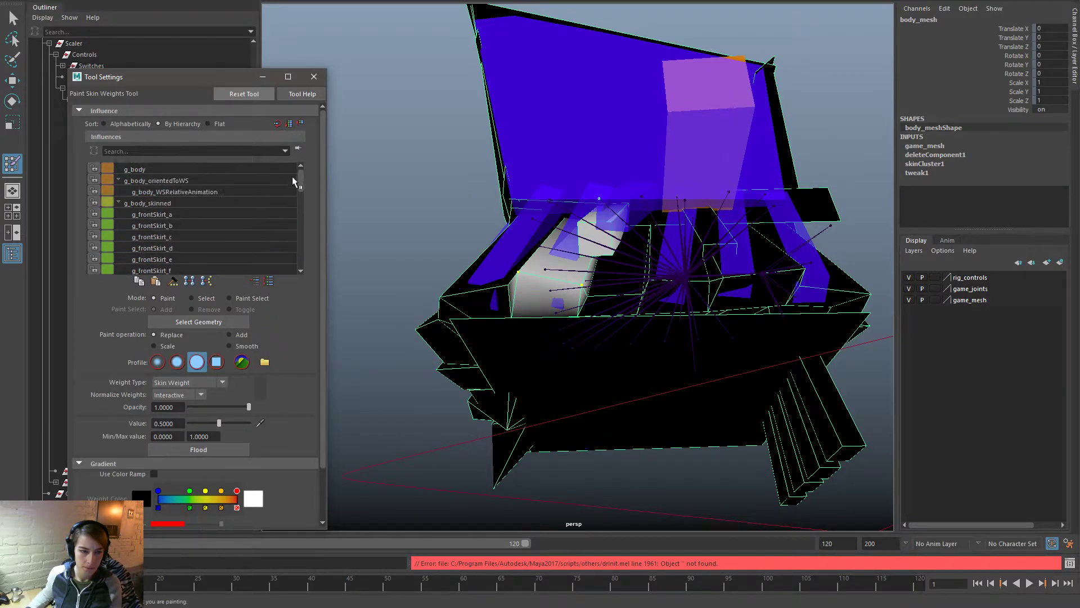
pyautogui.click(205, 178)
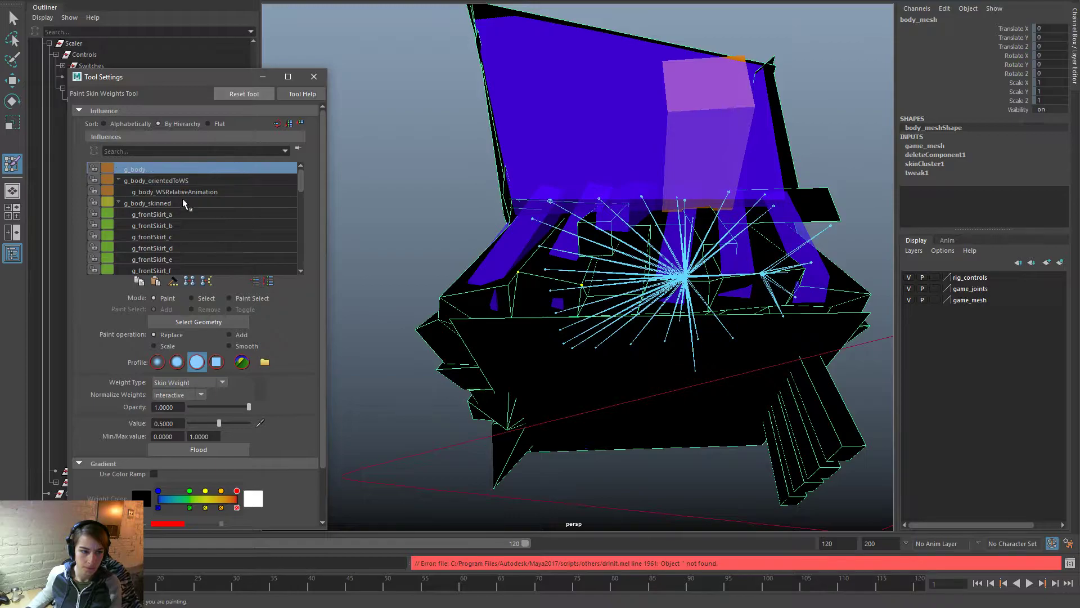
pyautogui.click(178, 202)
pyautogui.keyDown('alt'); pyautogui.moveTo(571, 289); pyautogui.dragTo(574, 324); pyautogui.keyUp('alt')
pyautogui.press('w')
pyautogui.keyDown('alt'); pyautogui.moveTo(569, 387); pyautogui.dragTo(587, 377); pyautogui.keyUp('alt')
pyautogui.keyDown('alt'); pyautogui.moveTo(601, 493); pyautogui.dragTo(554, 445); pyautogui.keyUp('alt')
pyautogui.click(554, 446)
pyautogui.click(531, 319)
pyautogui.moveTo(541, 287); pyautogui.dragTo(542, 322, button='right')
pyautogui.click(539, 336)
pyautogui.moveTo(653, 301); pyautogui.dragTo(651, 248, button='right')
pyautogui.keyDown('alt'); pyautogui.moveTo(703, 370); pyautogui.dragTo(638, 327); pyautogui.keyUp('alt')
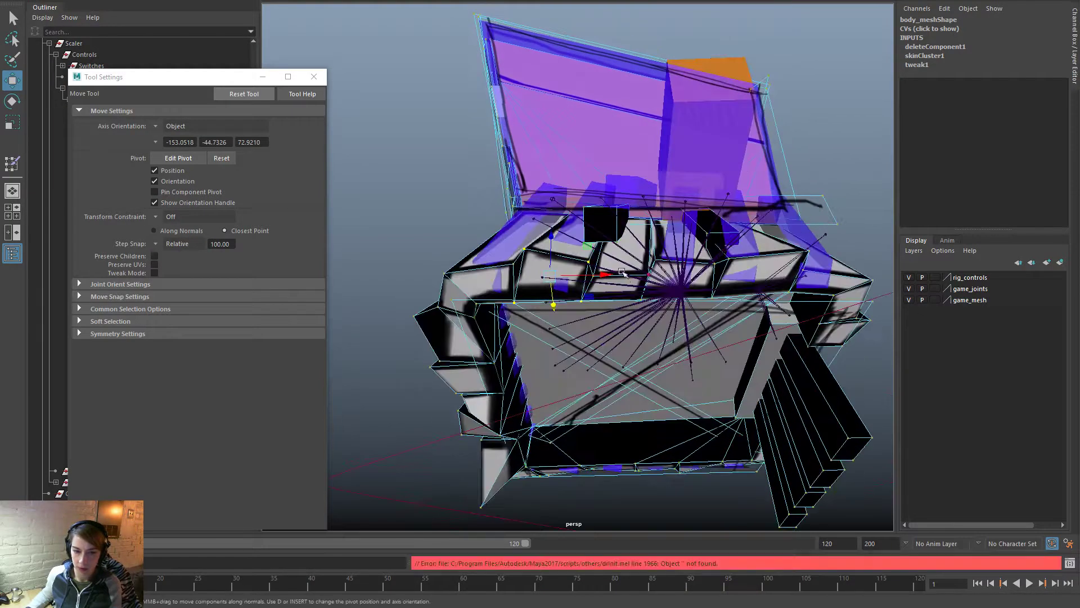
pyautogui.moveTo(633, 238); pyautogui.dragTo(612, 242, button='right')
pyautogui.moveTo(530, 251); pyautogui.dragTo(533, 284, button='right')
pyautogui.click(617, 286)
pyautogui.moveTo(720, 251); pyautogui.dragTo(625, 250, button='right')
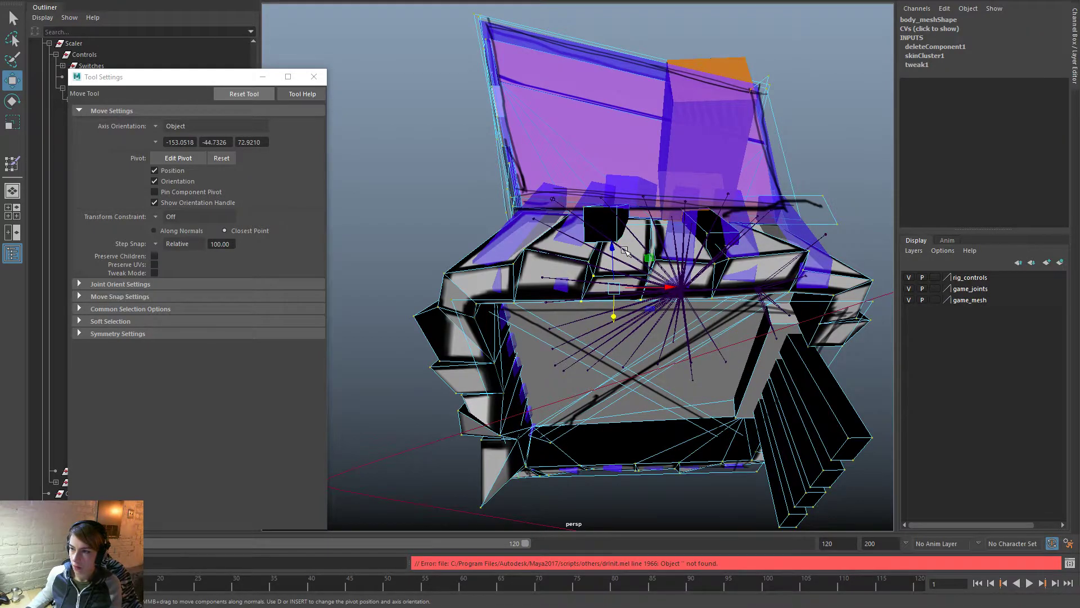
pyautogui.moveTo(773, 261); pyautogui.dragTo(791, 257, button='right')
pyautogui.click(861, 233)
pyautogui.keyDown('alt'); pyautogui.moveTo(864, 236); pyautogui.dragTo(588, 328); pyautogui.keyUp('alt')
pyautogui.keyDown('alt'); pyautogui.moveTo(528, 313); pyautogui.dragTo(531, 248); pyautogui.keyUp('alt')
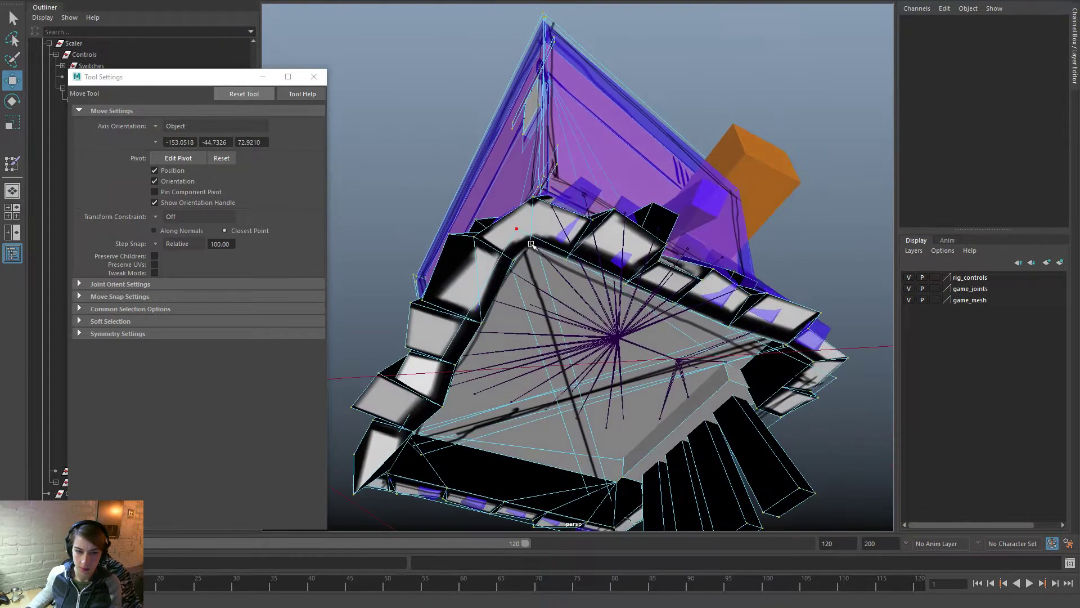
pyautogui.moveTo(540, 216); pyautogui.dragTo(544, 243, button='right')
pyautogui.doubleClick(570, 240)
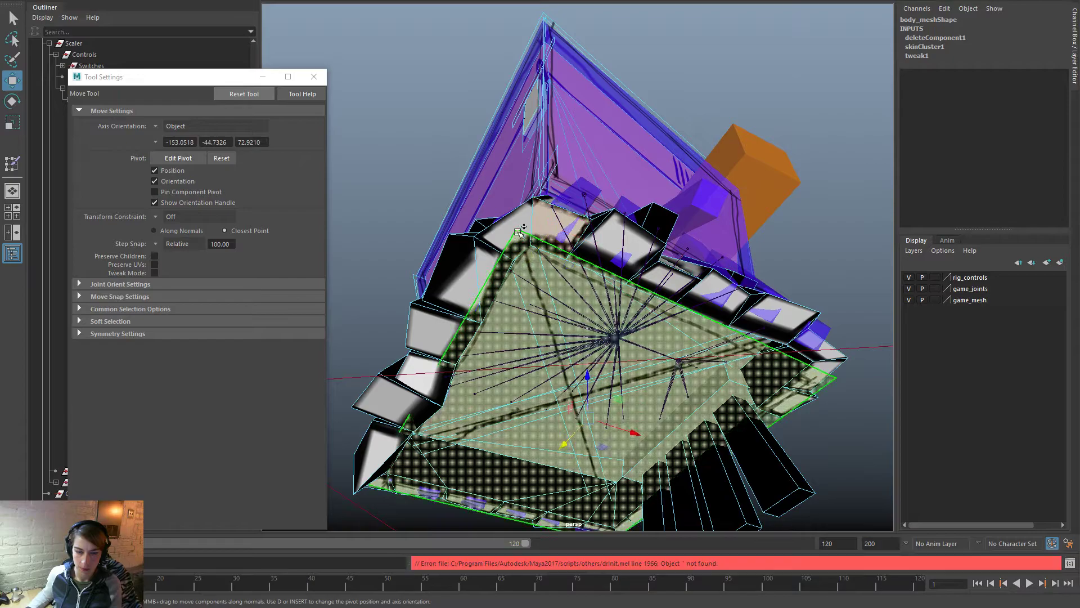
pyautogui.keyDown('alt'); pyautogui.moveTo(587, 244); pyautogui.dragTo(634, 365); pyautogui.keyUp('alt')
pyautogui.keyDown('shift'); pyautogui.click(508, 313); pyautogui.keyUp('shift')
pyautogui.keyDown('shift'); pyautogui.click(536, 321); pyautogui.keyUp('shift')
pyautogui.keyDown('ctrl'); pyautogui.moveTo(631, 259); pyautogui.dragTo(520, 260, button='right'); pyautogui.keyUp('ctrl')
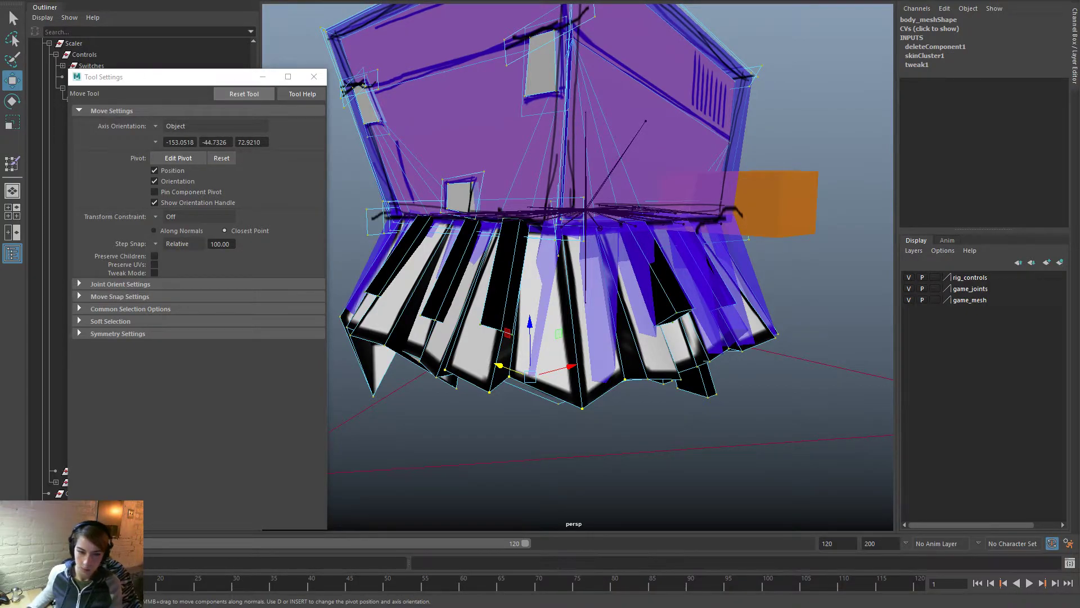
pyautogui.keyDown('alt'); pyautogui.moveTo(731, 337); pyautogui.dragTo(751, 312); pyautogui.keyUp('alt')
pyautogui.moveTo(506, 273); pyautogui.dragTo(538, 256, button='right')
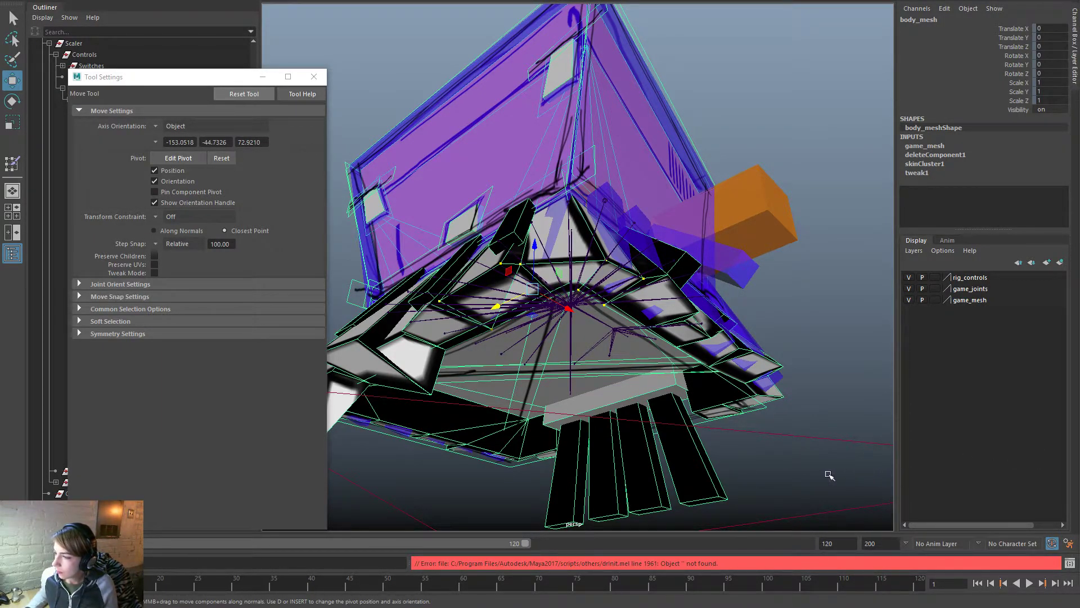
pyautogui.keyDown('alt'); pyautogui.moveTo(730, 441); pyautogui.dragTo(706, 287); pyautogui.keyUp('alt')
pyautogui.moveTo(730, 288); pyautogui.dragTo(799, 266, button='right')
pyautogui.click(878, 271)
# Step: Move cog_control away to test how the body and skirt follow it, and undo the move
pyautogui.click(699, 238)
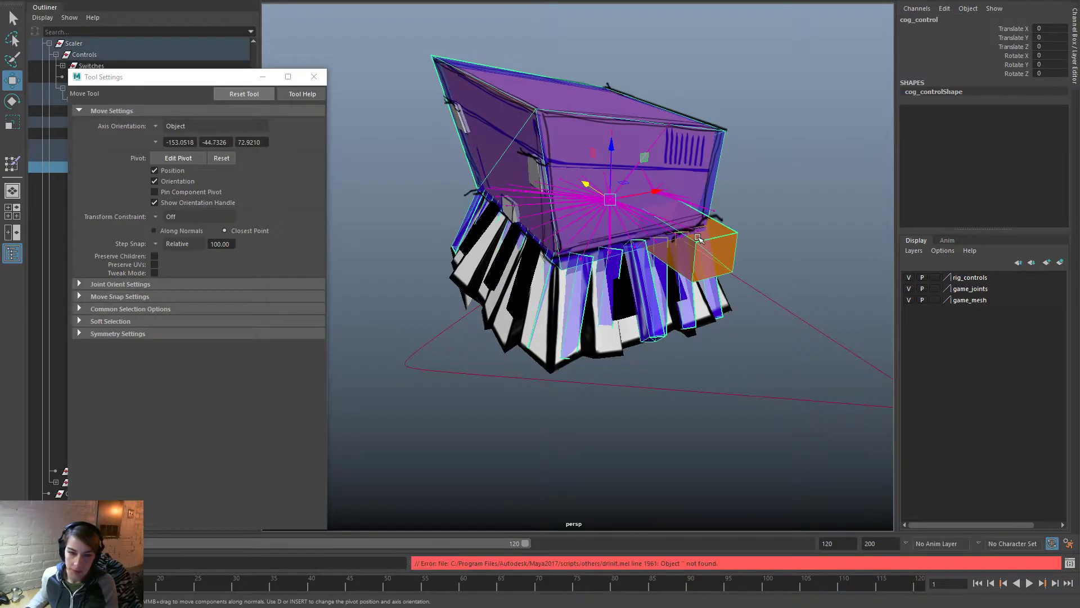
pyautogui.moveTo(616, 200); pyautogui.dragTo(673, 49)
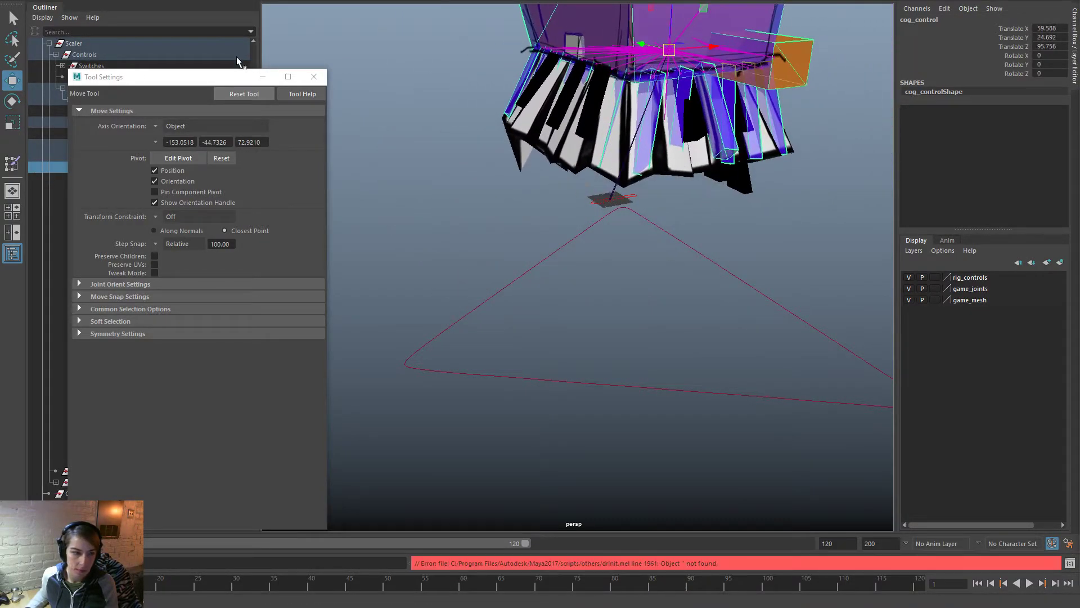
pyautogui.hotkey('ctrl', 'z')
# Step: Expand the root joint hierarchy in the Outliner and inspect g_body and bodyMain_control
pyautogui.moveTo(184, 83); pyautogui.dragTo(253, 198)
pyautogui.scroll(3, 121, 122)
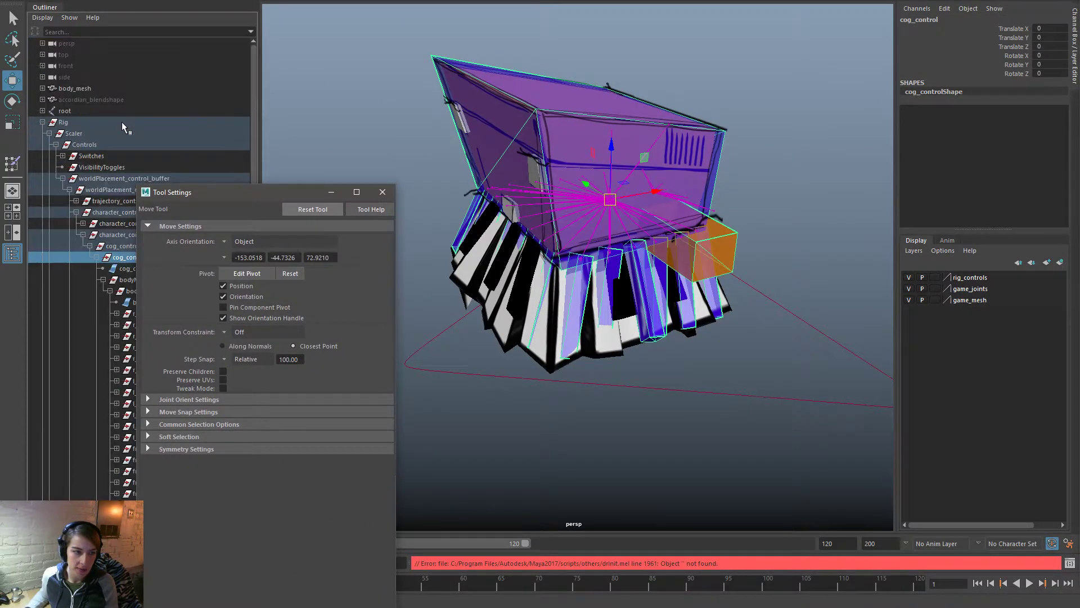
pyautogui.click(89, 112)
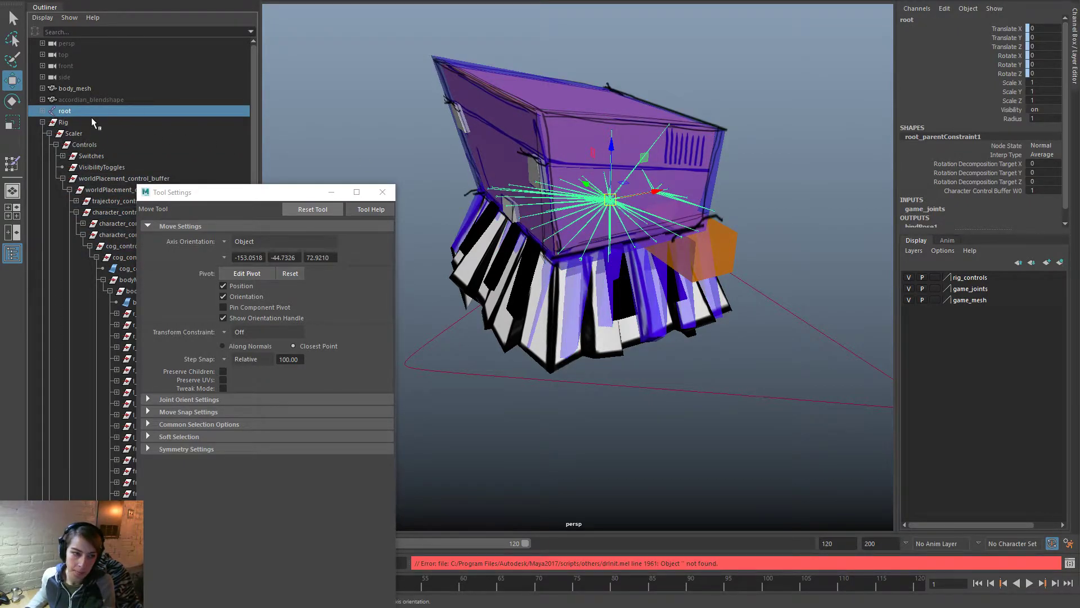
pyautogui.click(42, 111)
pyautogui.click(87, 124)
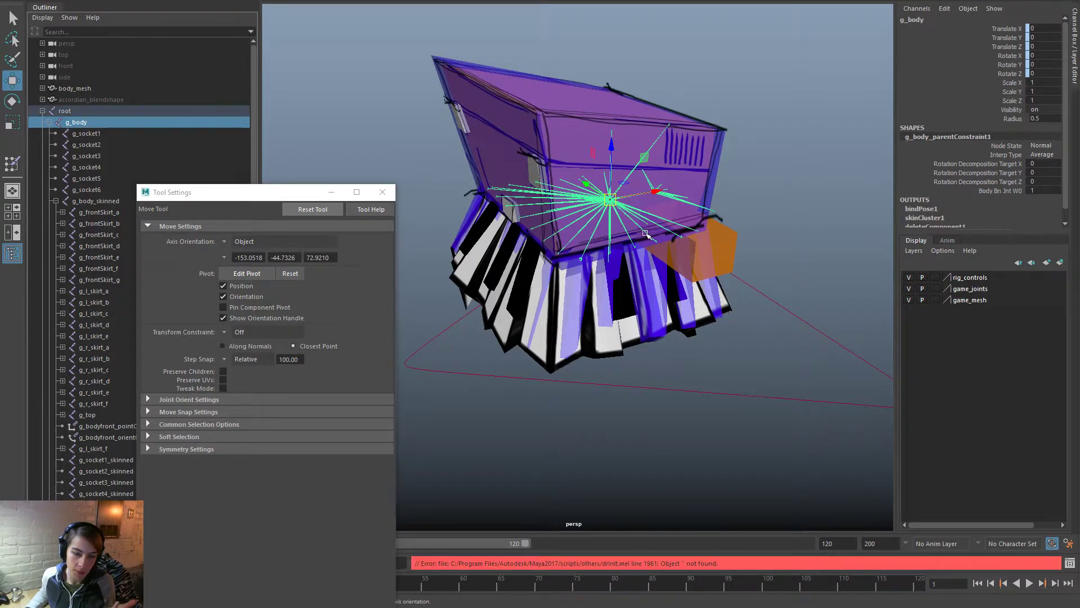
pyautogui.click(752, 232)
pyautogui.click(713, 186)
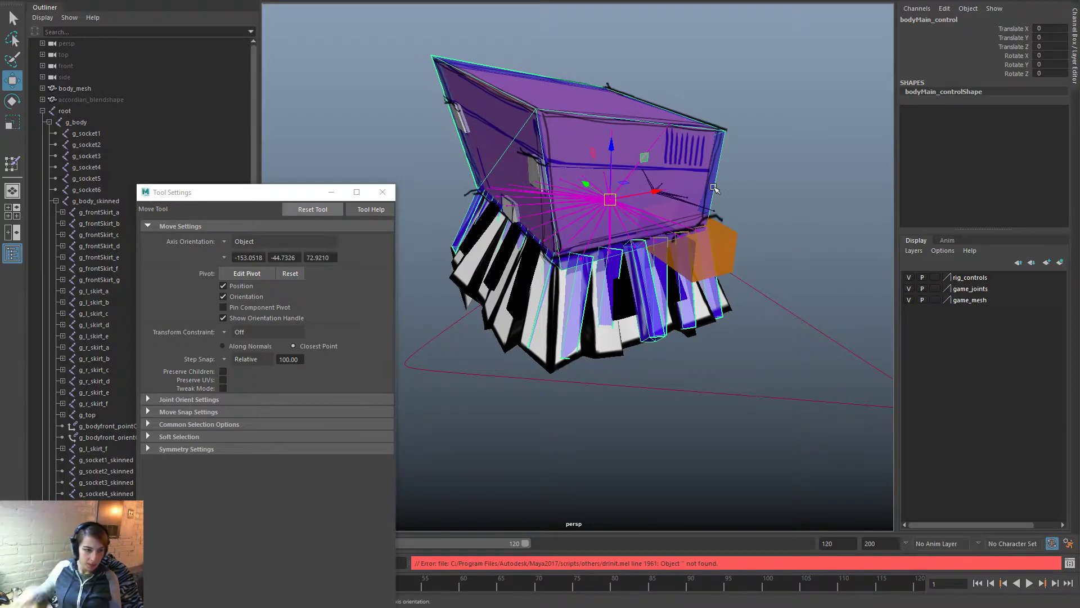
# Step: Inspect the g_body and g_body_skinned joints, try moving g_body_skinned, and undo it
pyautogui.click(77, 122)
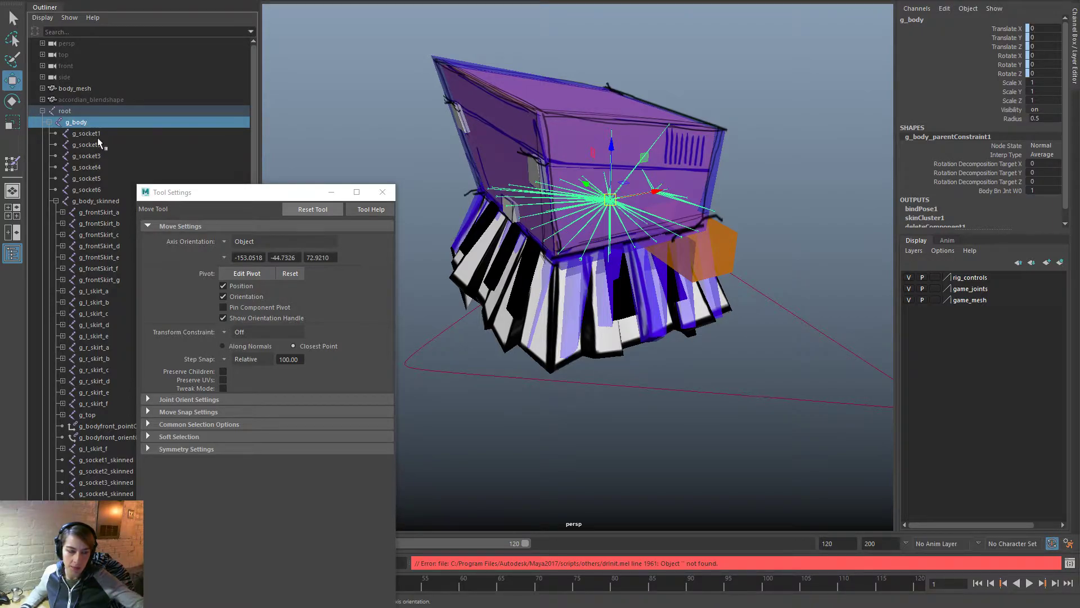
pyautogui.click(99, 201)
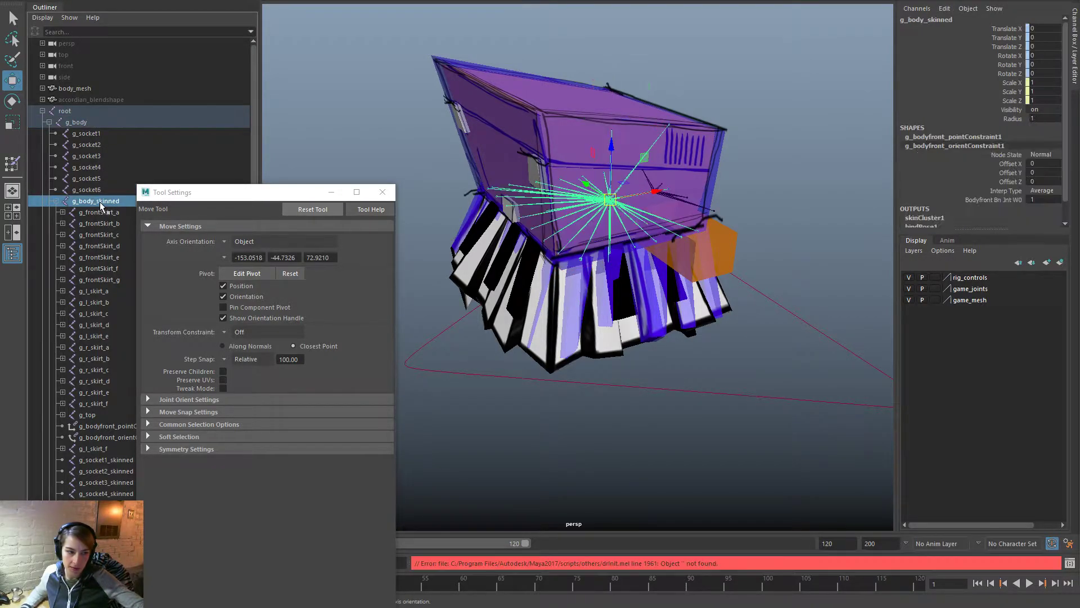
pyautogui.moveTo(618, 203)
pyautogui.mouseDown()
pyautogui.moveTo(598, 197)
pyautogui.moveTo(624, 183)
pyautogui.mouseUp()
pyautogui.hotkey('ctrl', 'z')
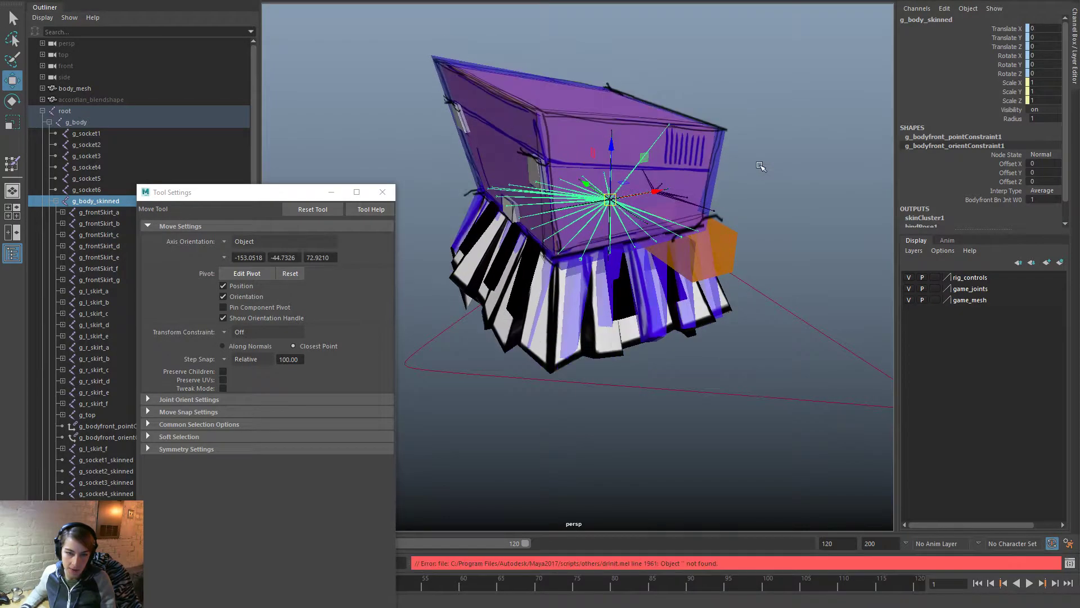
# Step: Test-move bodyMain_control to check how the skirt follows the body, undoing each move
pyautogui.click(762, 168)
pyautogui.click(715, 185)
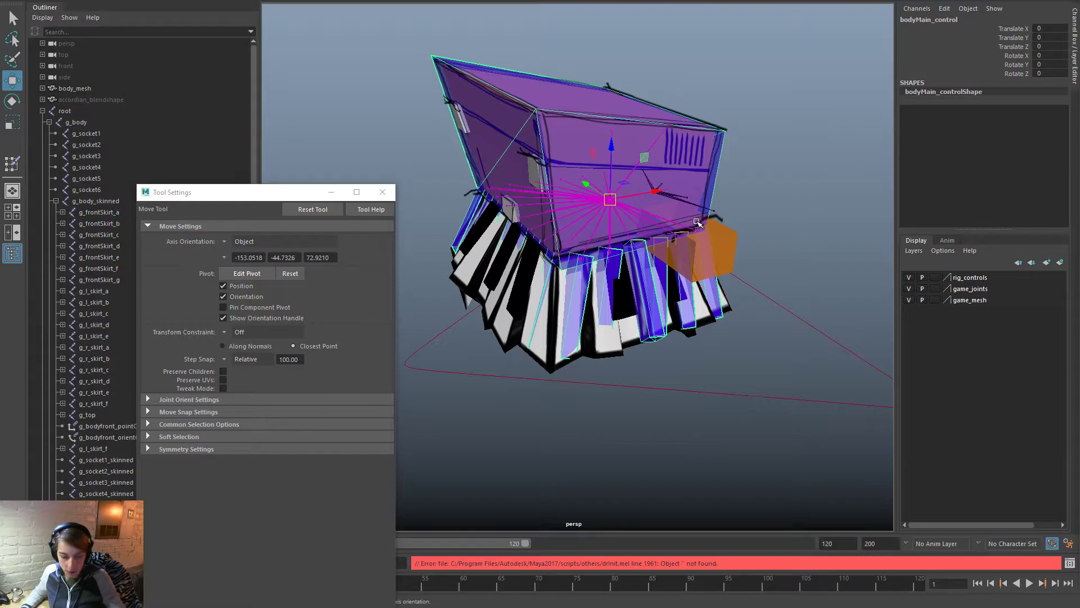
pyautogui.click(711, 177)
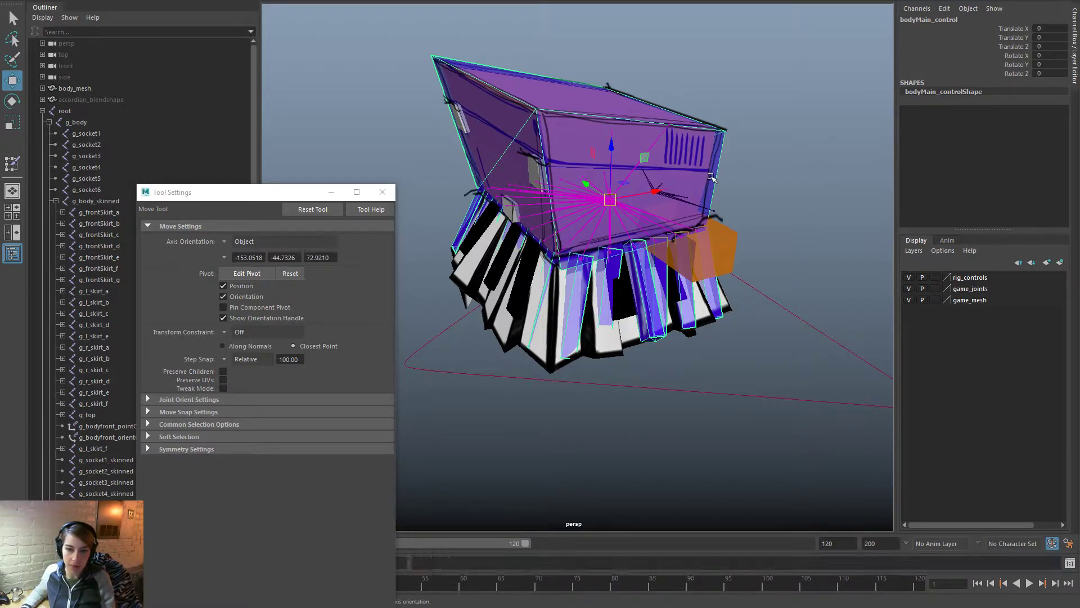
pyautogui.click(612, 134)
pyautogui.click(837, 258)
pyautogui.click(713, 174)
pyautogui.moveTo(610, 200)
pyautogui.mouseDown()
pyautogui.moveTo(633, 177)
pyautogui.moveTo(616, 190)
pyautogui.mouseUp()
pyautogui.hotkey('ctrl', 'z')
pyautogui.moveTo(612, 148); pyautogui.dragTo(567, 201)
pyautogui.hotkey('ctrl', 'z')
# Step: Test-rotate bodyMain_control to check the skirt deformation, and undo the rotation
pyautogui.keyDown('alt'); pyautogui.moveTo(752, 210); pyautogui.dragTo(695, 215); pyautogui.keyUp('alt')
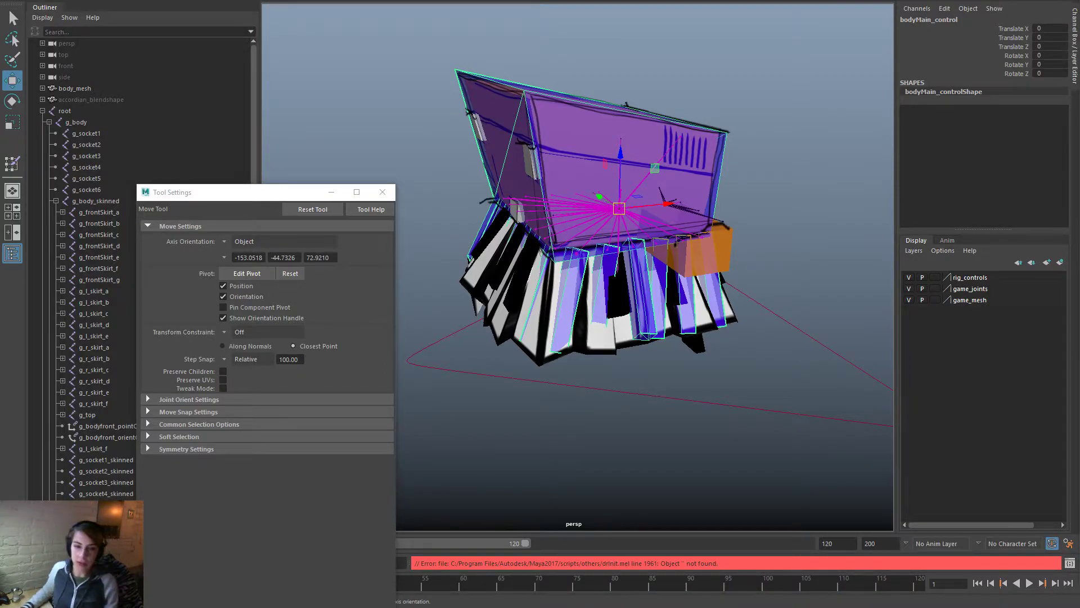
pyautogui.keyDown('alt'); pyautogui.moveTo(635, 375); pyautogui.dragTo(706, 366); pyautogui.keyUp('alt')
pyautogui.keyDown('alt'); pyautogui.moveTo(707, 366); pyautogui.dragTo(552, 269, button='right'); pyautogui.keyUp('alt')
pyautogui.press('e')
pyautogui.moveTo(551, 269); pyautogui.dragTo(415, 164)
pyautogui.hotkey('ctrl', 'z')
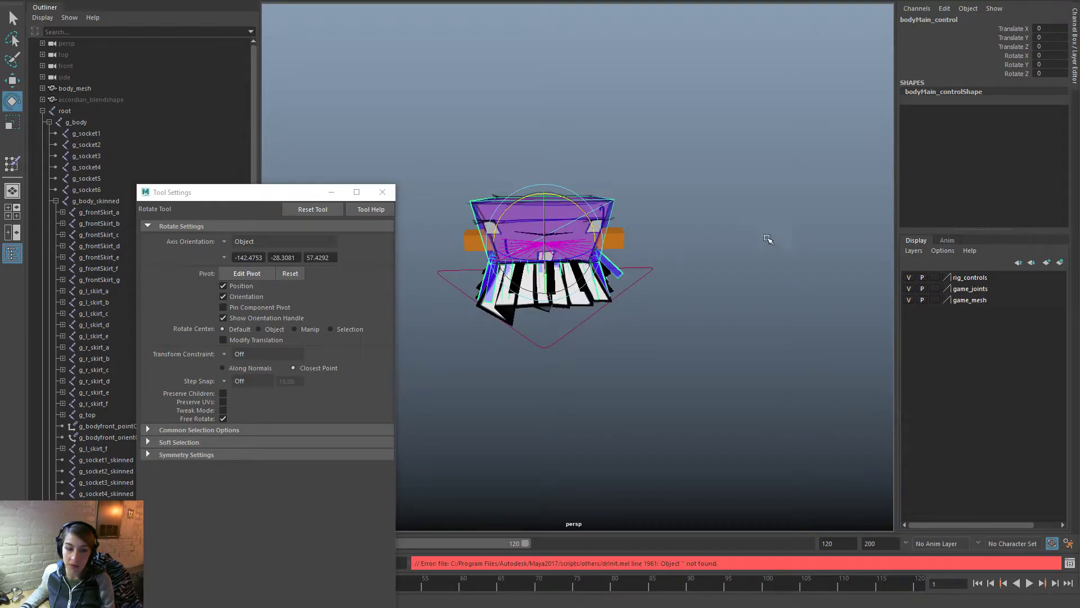
# Step: Select l_skirt_e_control together with the neighbouring skirt control and check their Translate Y through Rotate Z channels
pyautogui.click(856, 335)
pyautogui.keyDown('alt'); pyautogui.moveTo(656, 366); pyautogui.dragTo(631, 330); pyautogui.keyUp('alt')
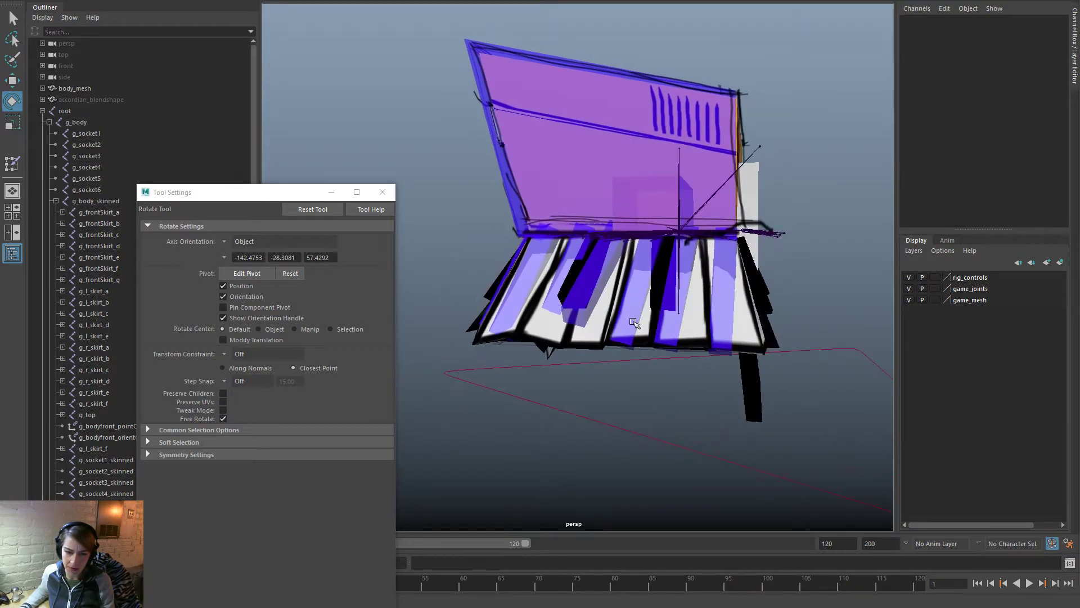
pyautogui.click(626, 328)
pyautogui.click(575, 293)
pyautogui.keyDown('alt'); pyautogui.moveTo(519, 340); pyautogui.dragTo(600, 354); pyautogui.keyUp('alt')
pyautogui.keyDown('shift'); pyautogui.click(586, 324); pyautogui.keyUp('shift')
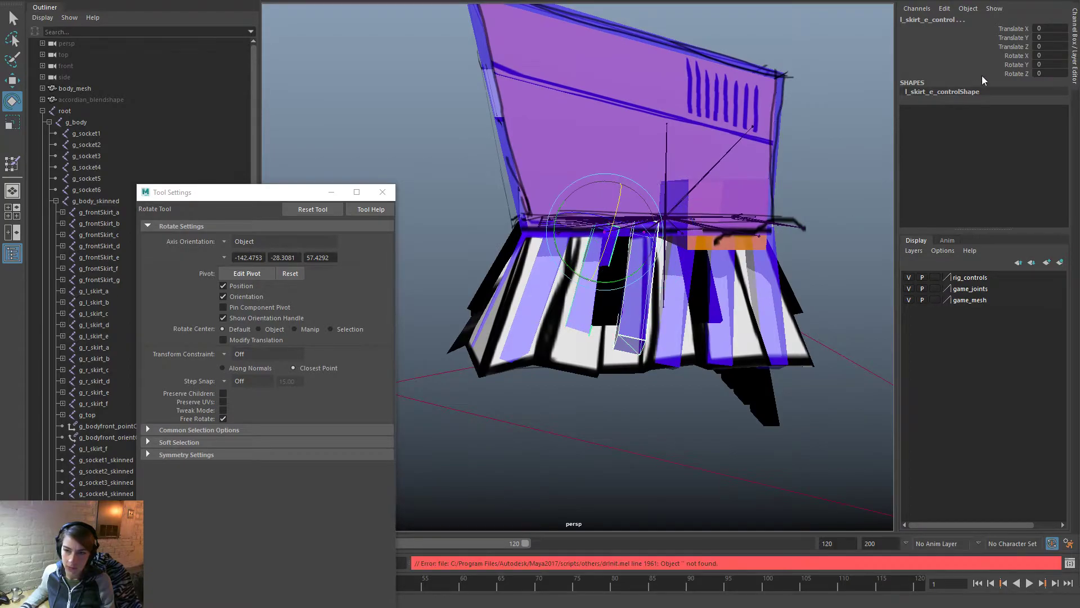
pyautogui.moveTo(1052, 38); pyautogui.dragTo(1053, 83)
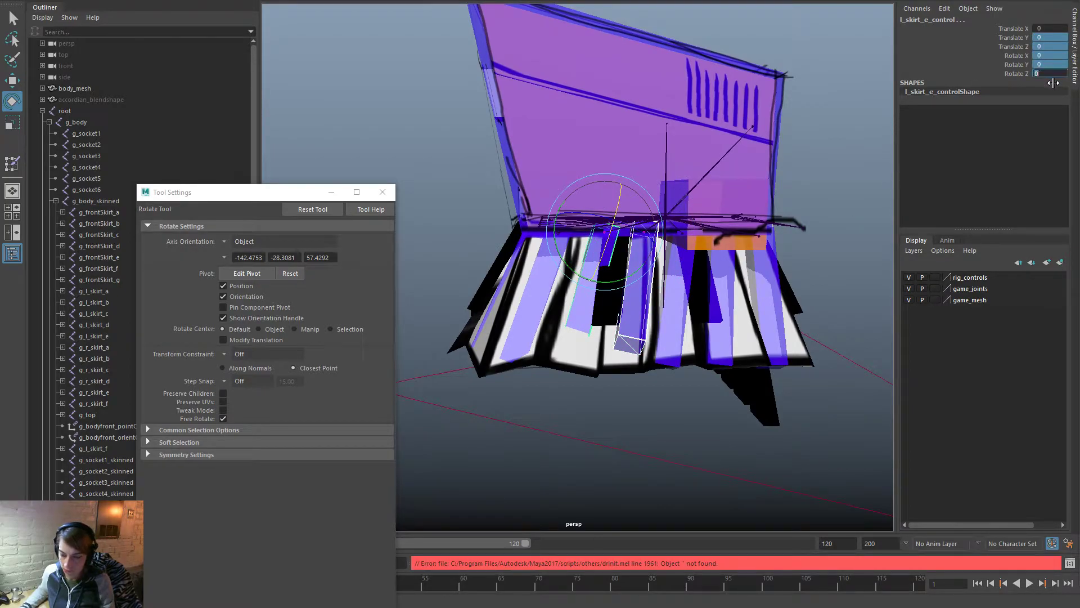
pyautogui.click(844, 325)
# Step: Rotate l_skirt_e_control about X to about -43.5 degrees and examine how the black key and panel deform
pyautogui.click(583, 298)
pyautogui.moveTo(601, 266); pyautogui.dragTo(687, 284)
pyautogui.keyDown('alt'); pyautogui.moveTo(675, 316); pyautogui.dragTo(702, 369, button='right'); pyautogui.keyUp('alt')
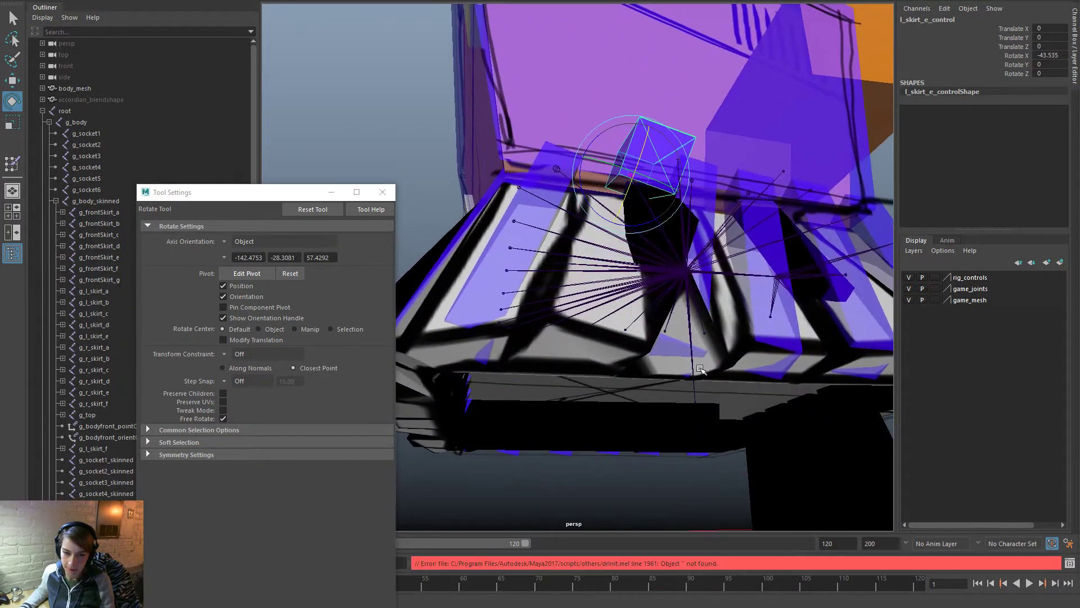
pyautogui.click(706, 329)
pyautogui.moveTo(714, 286); pyautogui.dragTo(710, 318, button='right')
pyautogui.click(691, 340)
pyautogui.keyDown('ctrl'); pyautogui.moveTo(784, 298); pyautogui.dragTo(700, 300, button='right'); pyautogui.keyUp('ctrl')
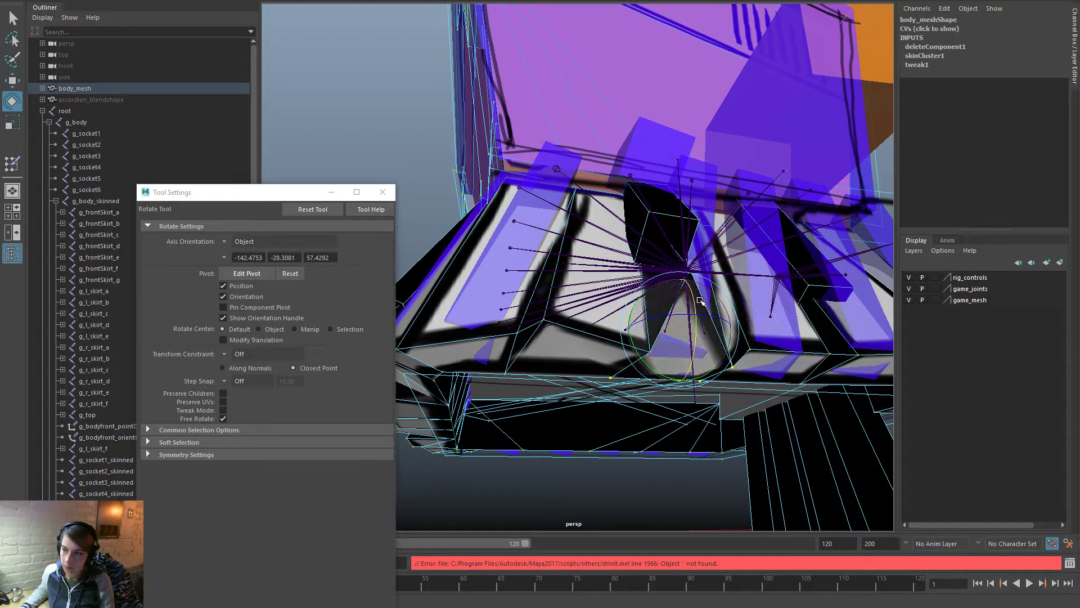
pyautogui.keyDown('alt'); pyautogui.moveTo(745, 369); pyautogui.dragTo(723, 361); pyautogui.keyUp('alt')
pyautogui.press('w')
pyautogui.moveTo(516, 319); pyautogui.dragTo(546, 273, button='right')
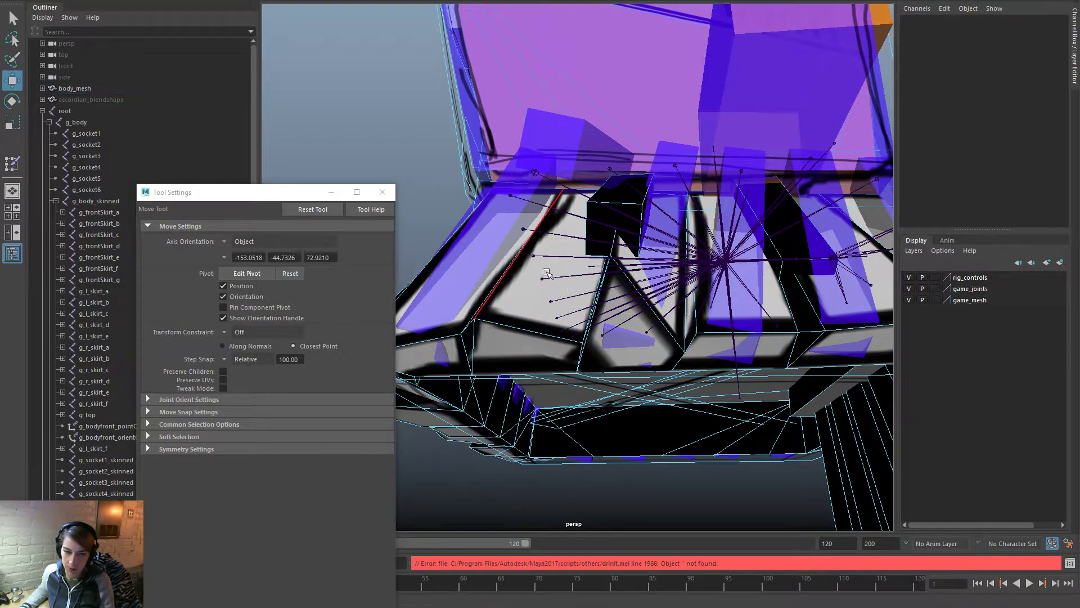
pyautogui.click(670, 334)
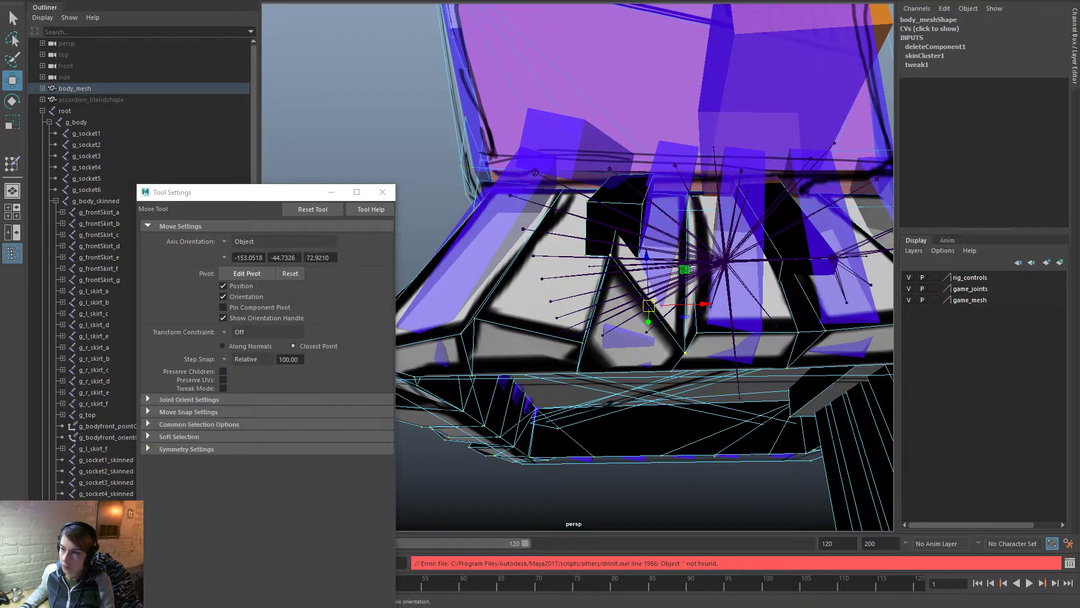
pyautogui.click(697, 332)
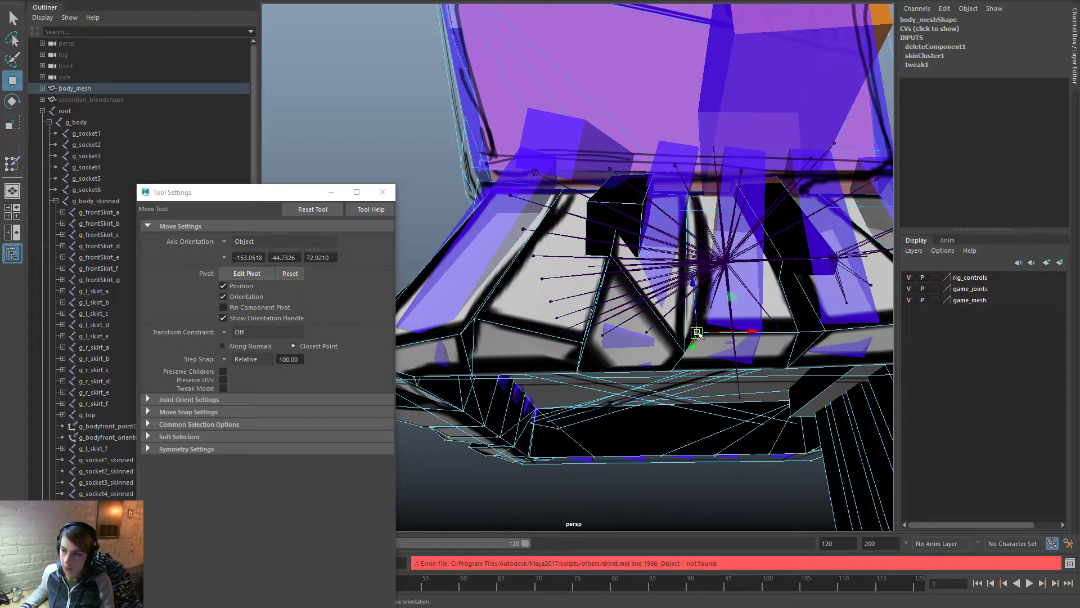
# Step: Rotate l_skirt_d_control about X to about -30.3 degrees and l_skirt_e_control to about -34.7 degrees to test the panel deformation
pyautogui.moveTo(737, 384)
pyautogui.keyDown('alt'); pyautogui.mouseDown(button='right')
pyautogui.moveTo(654, 355)
pyautogui.moveTo(735, 403)
pyautogui.mouseUp(button='right'); pyautogui.keyUp('alt')
pyautogui.moveTo(504, 286); pyautogui.dragTo(556, 269, button='right')
pyautogui.click(671, 175)
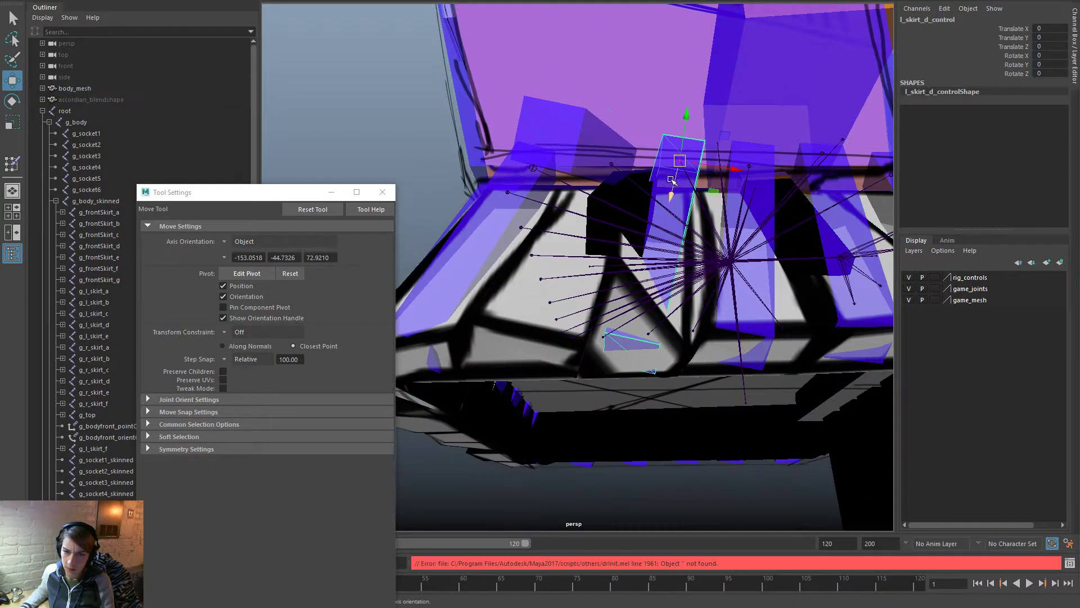
pyautogui.press('e')
pyautogui.moveTo(680, 187); pyautogui.dragTo(627, 168)
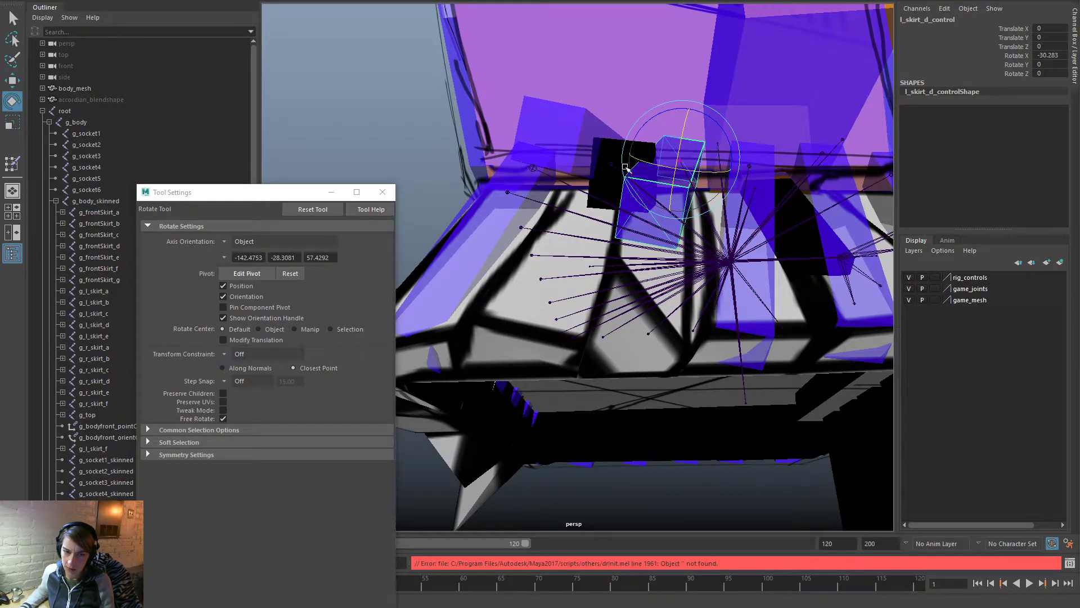
pyautogui.click(585, 150)
pyautogui.moveTo(601, 131); pyautogui.dragTo(627, 133)
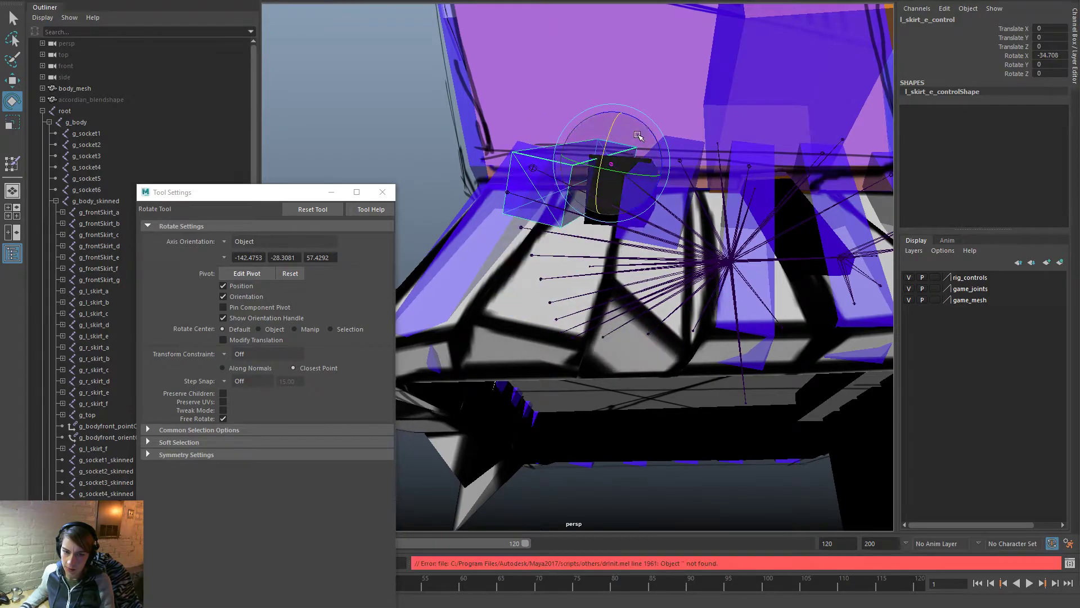
pyautogui.keyDown('alt'); pyautogui.moveTo(683, 221); pyautogui.dragTo(682, 230); pyautogui.keyUp('alt')
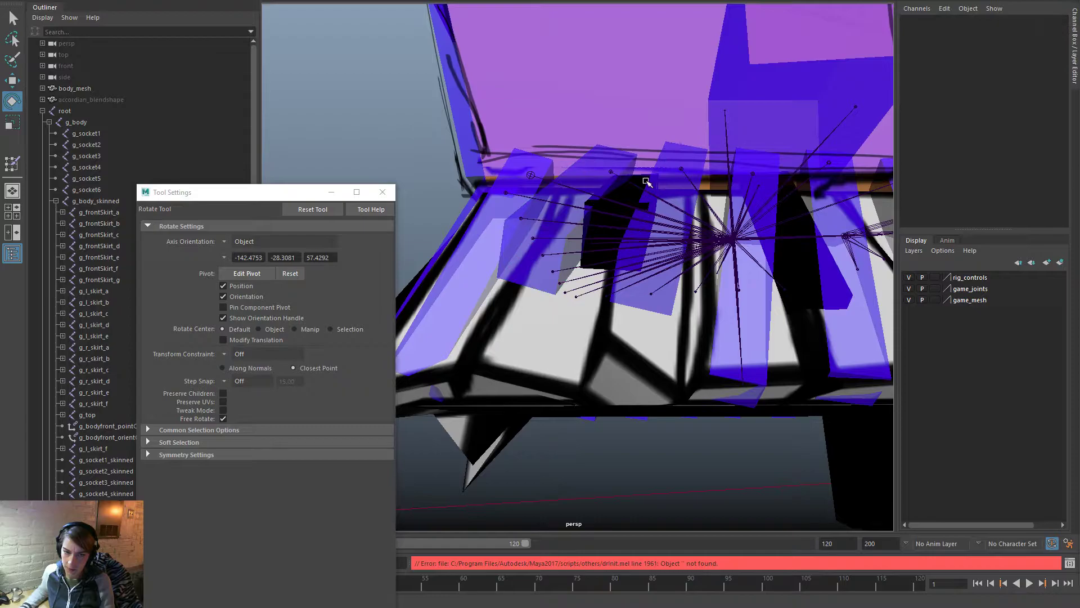
# Step: Select the g_l_skirt_e and g_l_skirt_d joints in turn and check their channels and constraints
pyautogui.press('w')
pyautogui.keyDown('alt'); pyautogui.moveTo(571, 172); pyautogui.dragTo(540, 169); pyautogui.keyUp('alt')
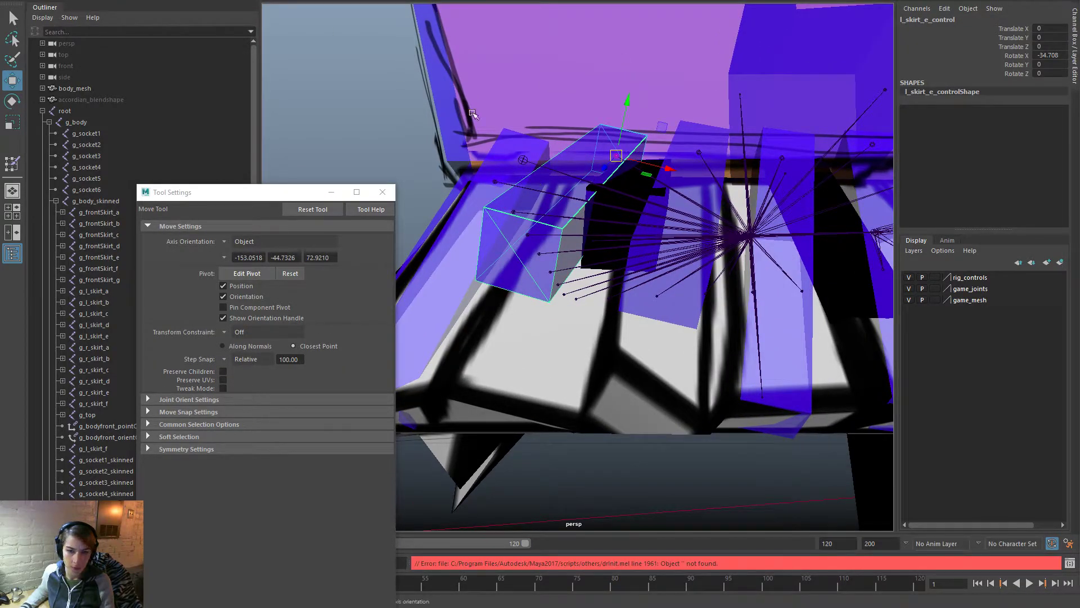
pyautogui.click(411, 93)
pyautogui.click(616, 155)
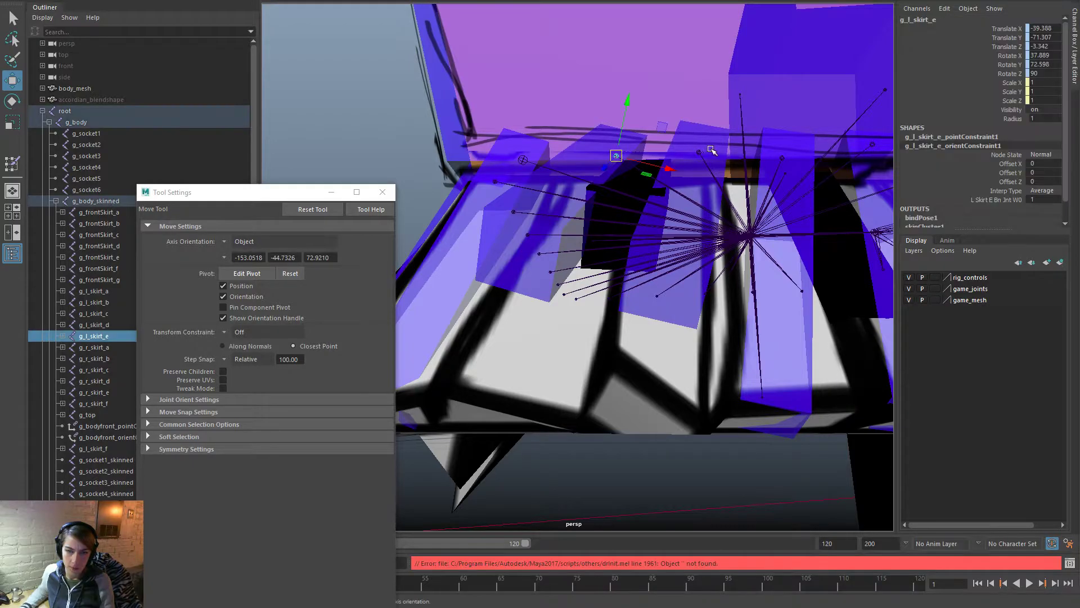
pyautogui.click(699, 152)
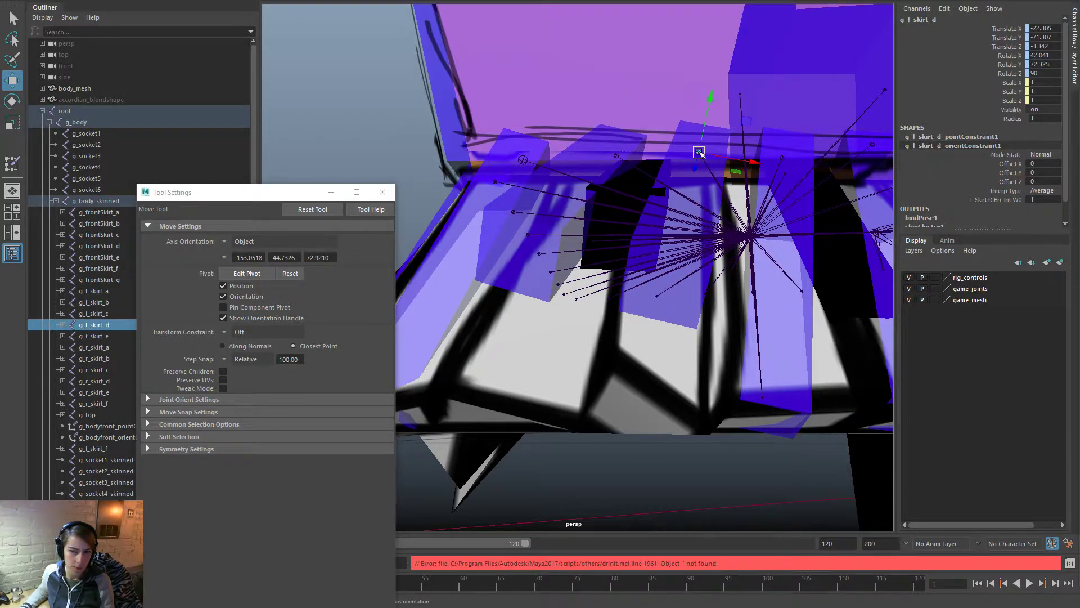
# Step: Load vertices vtx[281] and vtx[283] of body_mesh in the Component Editor and select their g_body_skinned skin weights
pyautogui.keyDown('alt'); pyautogui.moveTo(745, 250); pyautogui.dragTo(700, 316); pyautogui.keyUp('alt')
pyautogui.click(651, 349)
pyautogui.moveTo(652, 352); pyautogui.dragTo(649, 248, button='right')
pyautogui.click(657, 293)
pyautogui.keyDown('shift'); pyautogui.moveTo(729, 214); pyautogui.dragTo(712, 218, button='right'); pyautogui.keyUp('shift')
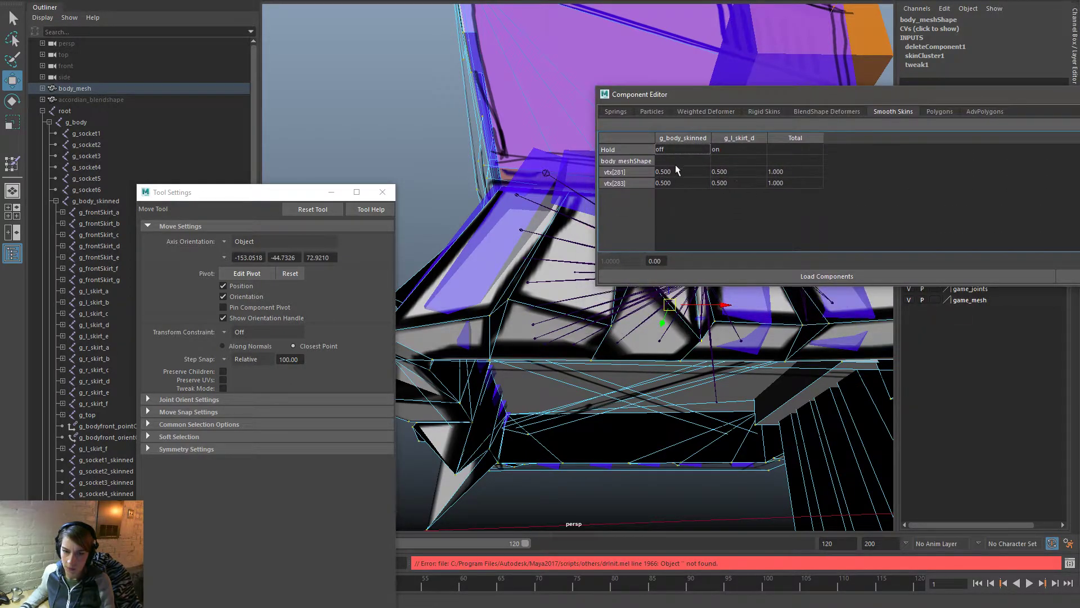
pyautogui.click(676, 164)
pyautogui.click(739, 150)
pyautogui.moveTo(687, 174); pyautogui.dragTo(687, 184)
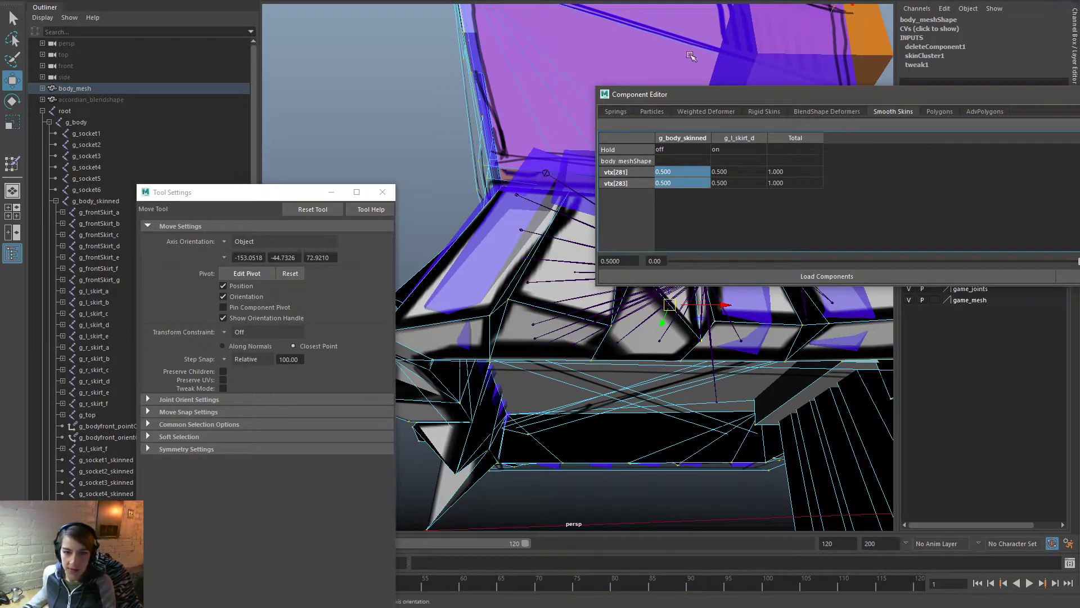
# Step: Reset Rotate X to 0 on both l_skirt_d_control and l_skirt_e_control
pyautogui.moveTo(592, 168); pyautogui.dragTo(613, 167)
pyautogui.keyDown('alt'); pyautogui.moveTo(846, 371); pyautogui.dragTo(766, 298); pyautogui.keyUp('alt')
pyautogui.click(765, 60)
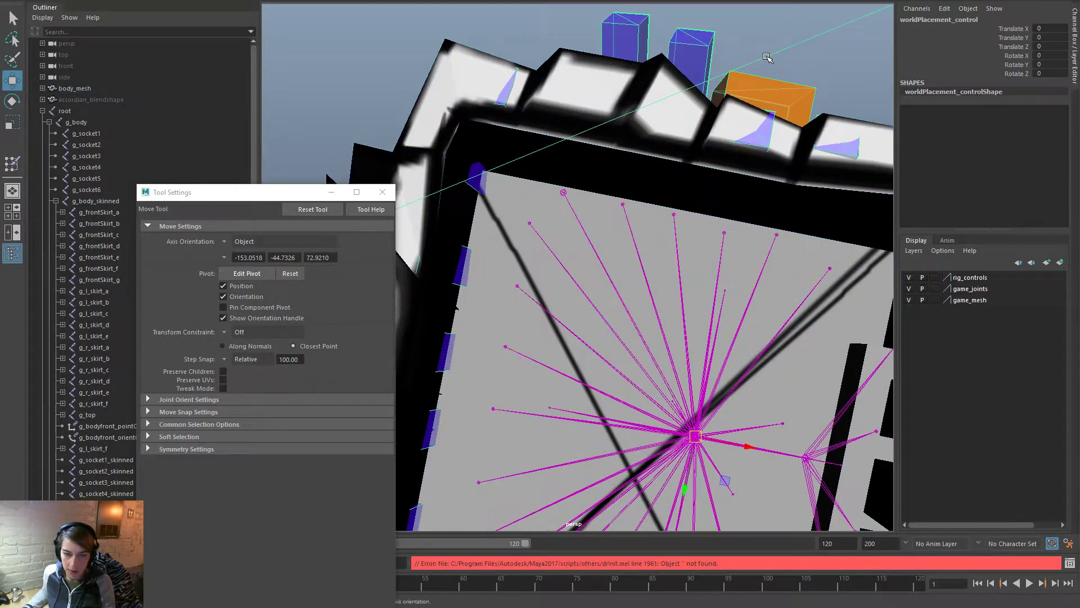
pyautogui.click(648, 41)
pyautogui.keyDown('shift'); pyautogui.click(683, 45); pyautogui.keyUp('shift')
pyautogui.keyDown('alt'); pyautogui.moveTo(685, 50); pyautogui.dragTo(668, 197); pyautogui.keyUp('alt')
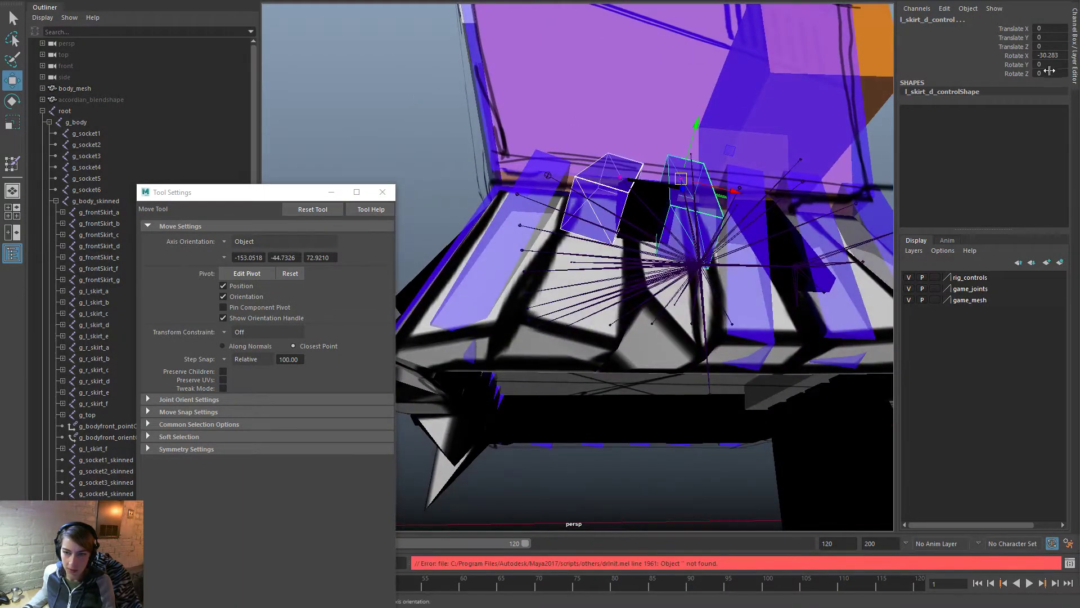
pyautogui.write('0')
pyautogui.press('Return')
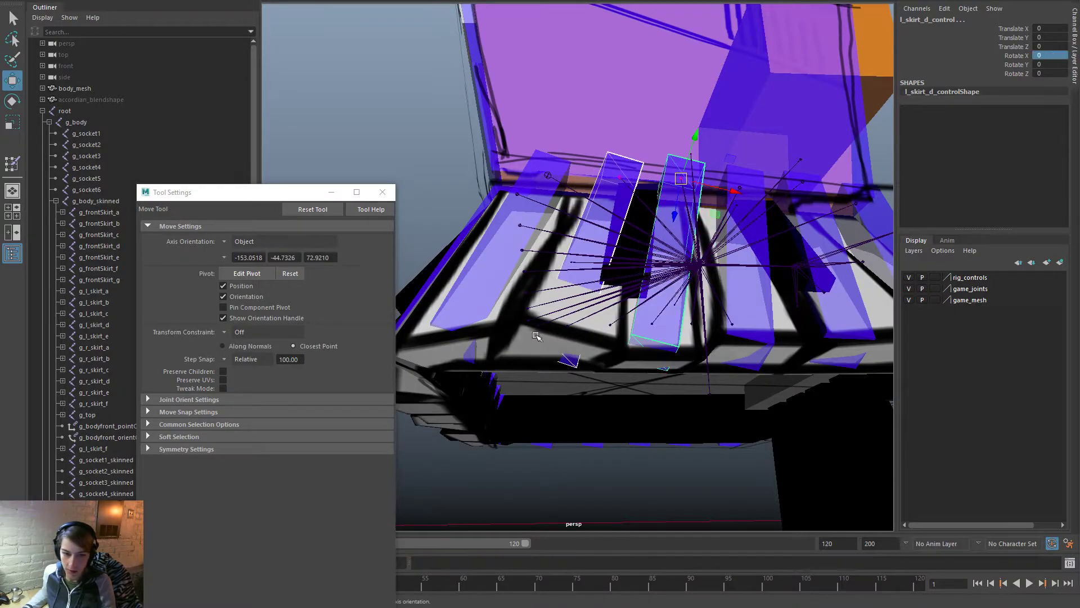
# Step: Export body_mesh's skin weights to Weights.ma, replacing the existing file
pyautogui.scroll(-5, 529, 329)
pyautogui.click(500, 310)
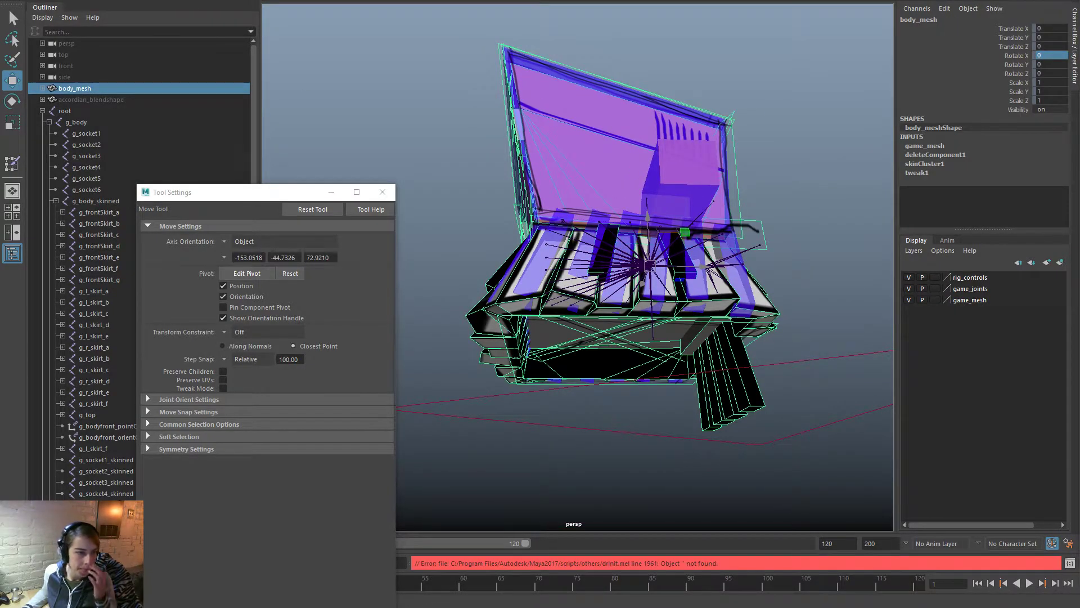
pyautogui.hotkey('ctrl', 'shift', 's')
pyautogui.doubleClick(447, 93)
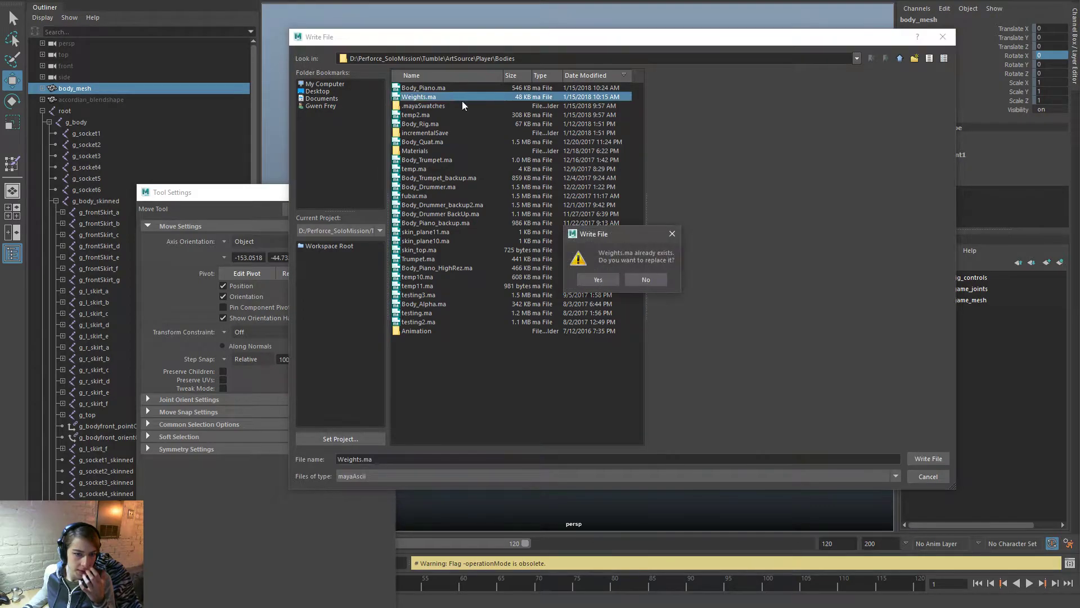
pyautogui.click(606, 278)
# Step: Rebind body_mesh to the g_body skeleton and load its skin weights from Weights.ma
pyautogui.press('space')
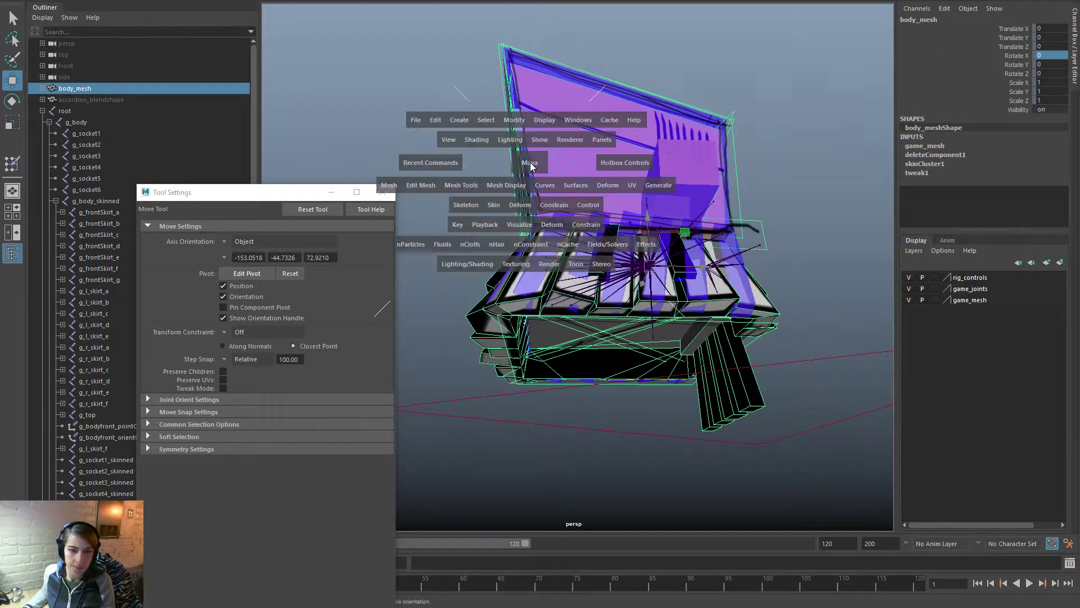
pyautogui.moveTo(494, 205); pyautogui.dragTo(527, 262)
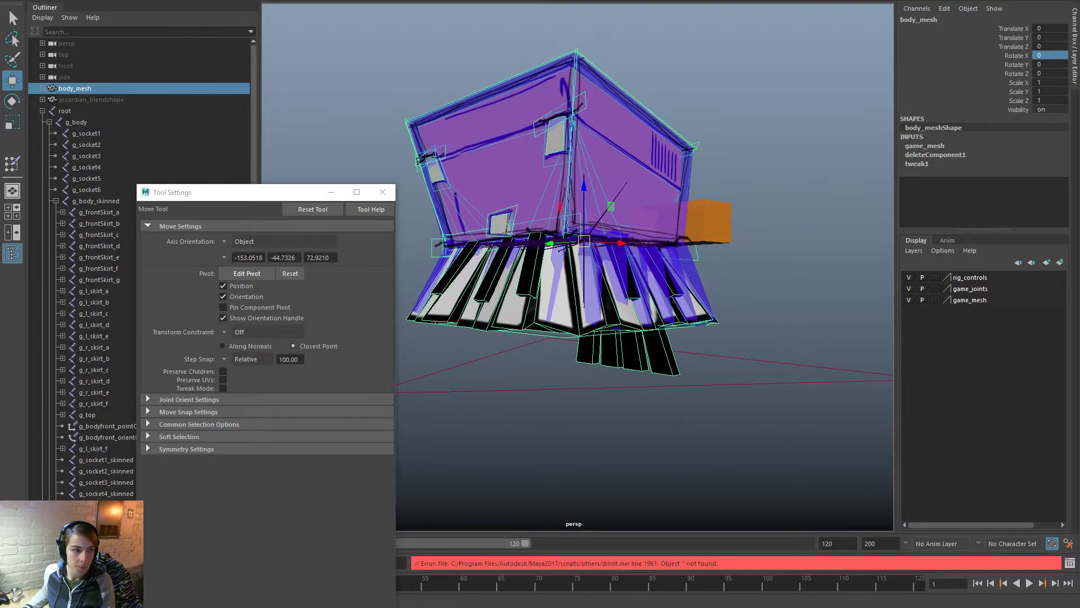
pyautogui.click(76, 122)
pyautogui.click(121, 89)
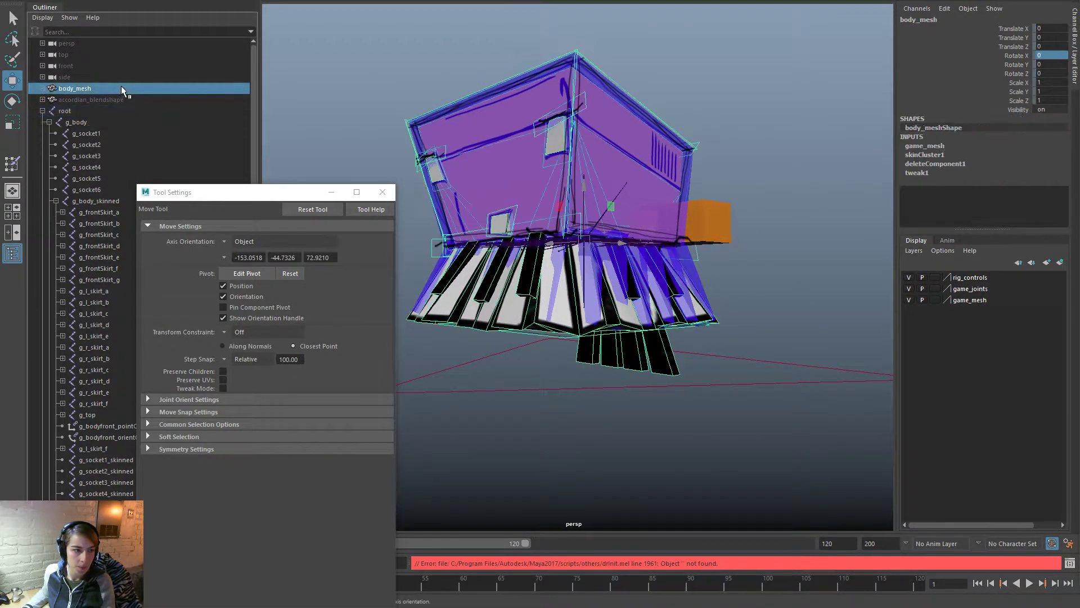
pyautogui.hotkey('ctrl', 'o')
pyautogui.doubleClick(401, 88)
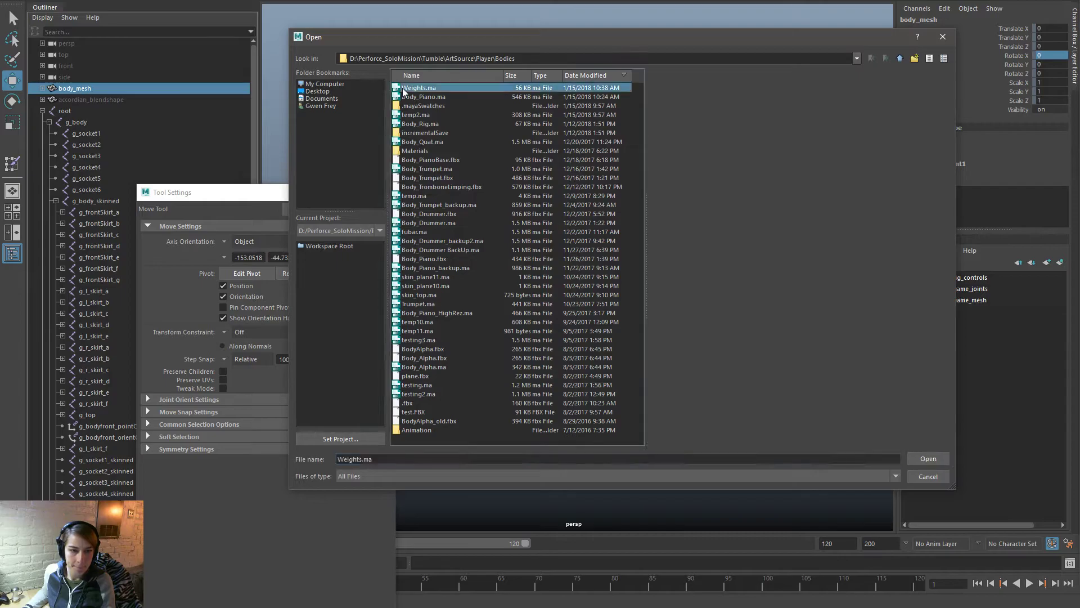
pyautogui.click(397, 119)
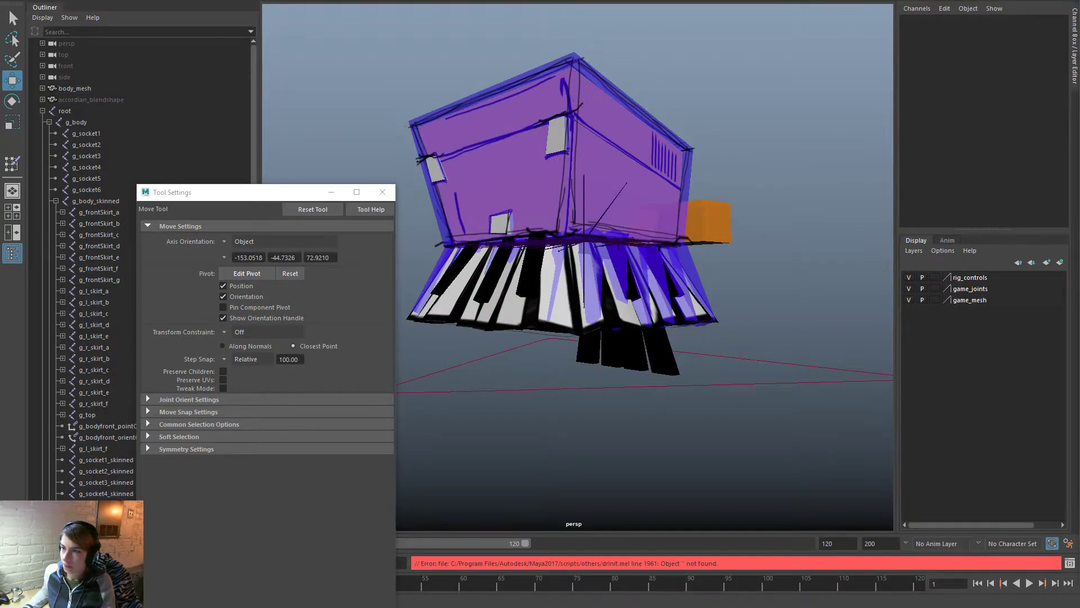
# Step: Test-rotate l_skirt_c_control about X to about -70 degrees, undo it, and select l_skirt_b_control
pyautogui.keyDown('alt'); pyautogui.moveTo(812, 310); pyautogui.dragTo(712, 340); pyautogui.keyUp('alt')
pyautogui.scroll(2, 711, 340)
pyautogui.click(631, 343)
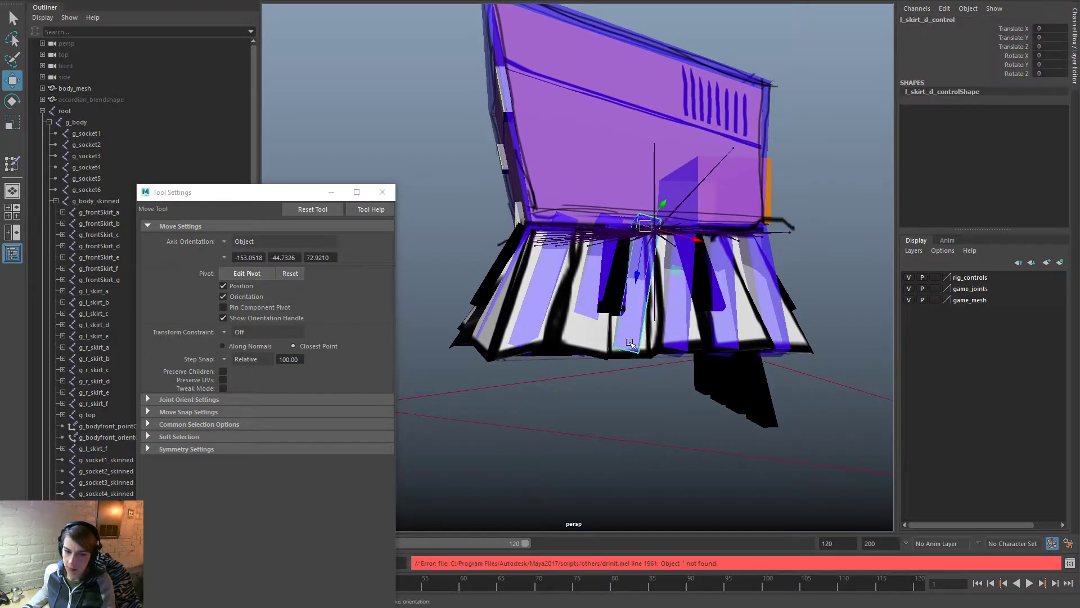
pyautogui.press('e')
pyautogui.moveTo(650, 258); pyautogui.dragTo(720, 279)
pyautogui.click(686, 337)
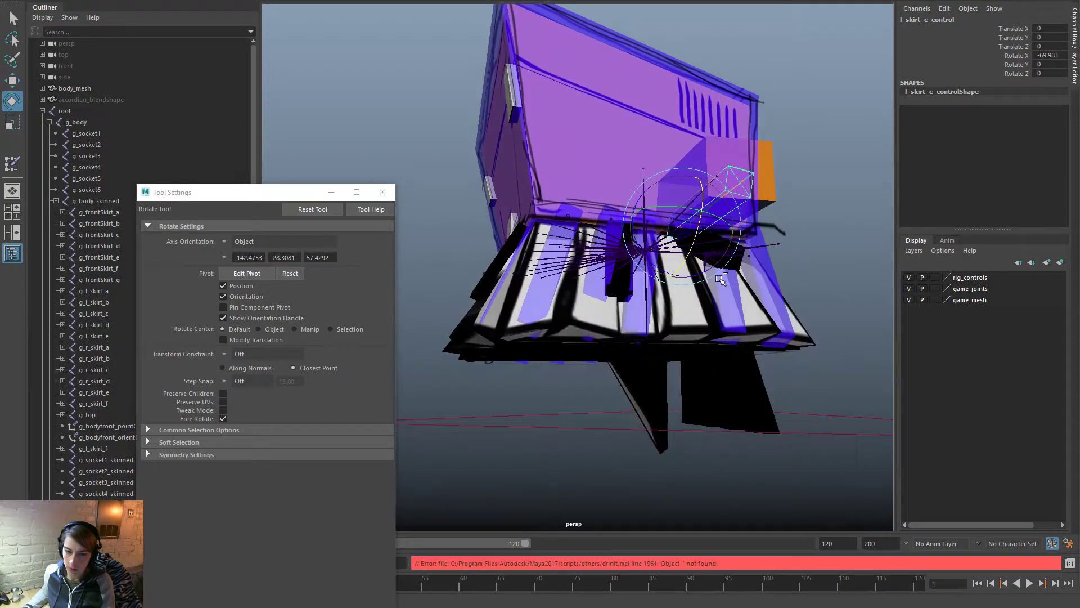
pyautogui.hotkey('ctrl', 'z')
pyautogui.click(743, 320)
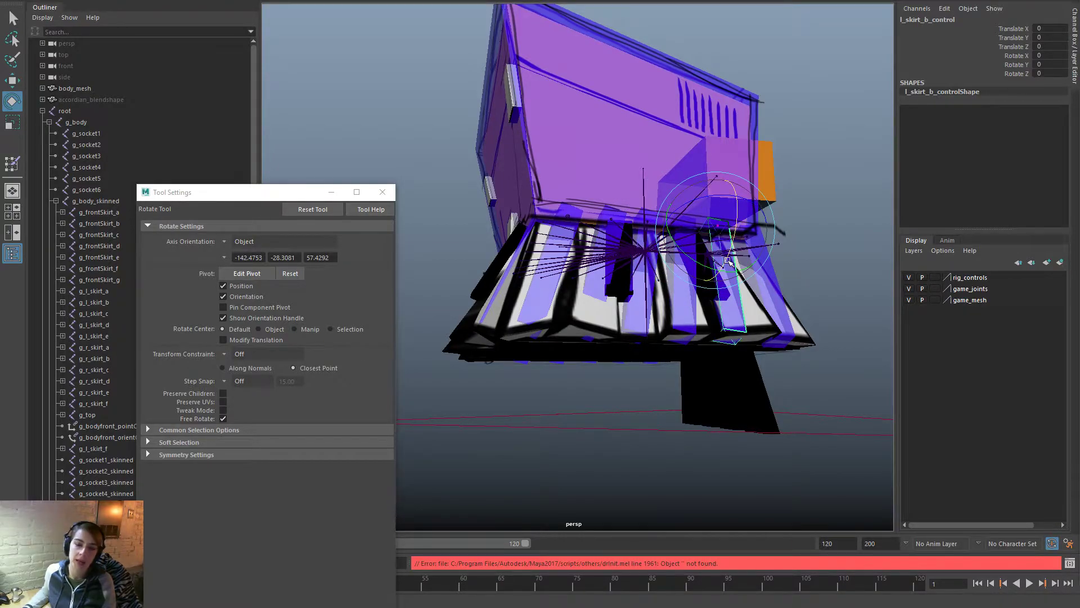
pyautogui.click(873, 252)
# Step: Undo the rebinding, weight import and skirt control tests back to before the first X rotation of l_skirt_e_control
pyautogui.hotkey('ctrl', 'z')
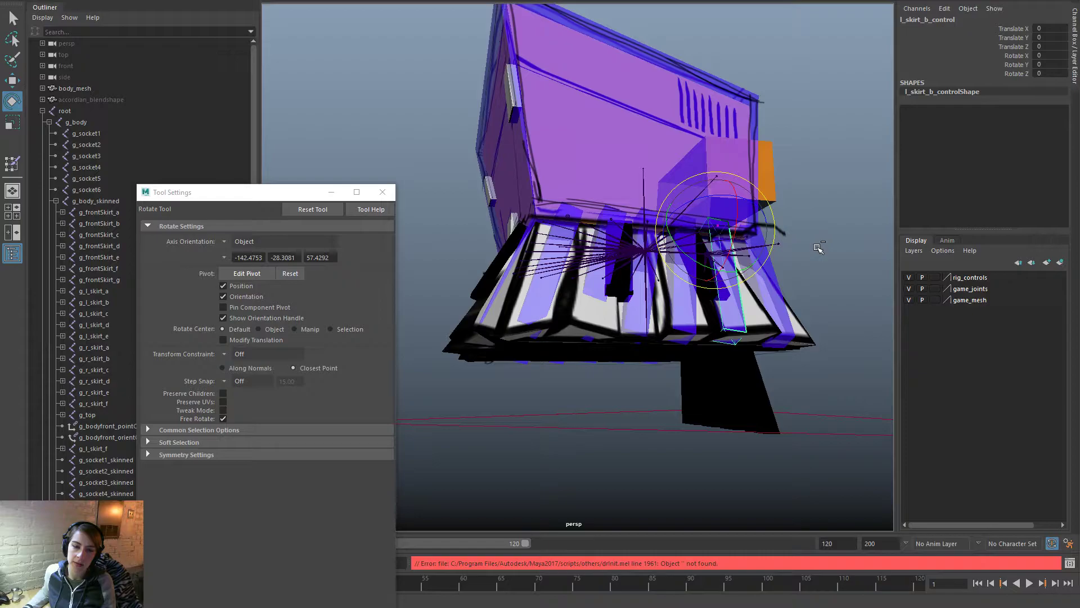
pyautogui.hotkey('ctrl', 'z')
pyautogui.hotkey('ctrl', 'z')
pyautogui.hotkey('ctrl', 'z')
pyautogui.hotkey('ctrl', 'z')
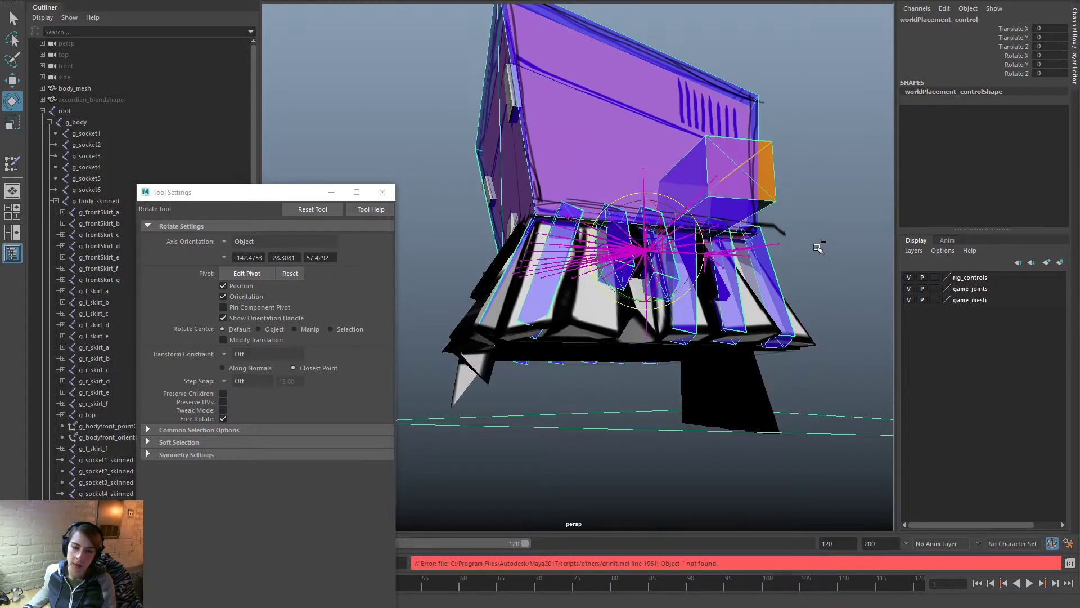
pyautogui.hotkey('ctrl', 'z')
pyautogui.hotkey('ctrl', 'z')
pyautogui.hotkey('ctrl', 'z')
pyautogui.hotkey('ctrl', 'z')
pyautogui.hotkey('ctrl', 'z')
pyautogui.hotkey('ctrl', 'z')
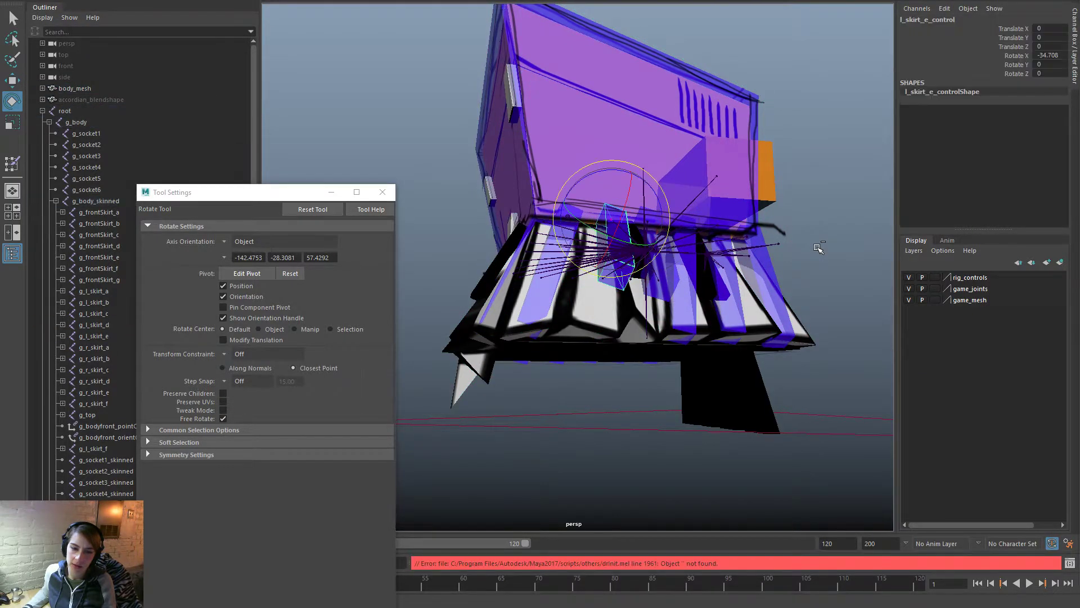
pyautogui.hotkey('ctrl', 'z')
pyautogui.hotkey('ctrl', 'z')
pyautogui.hotkey('ctrl', 'z')
pyautogui.hotkey('ctrl', 'z')
pyautogui.hotkey('ctrl', 'z')
pyautogui.hotkey('ctrl', 'z')
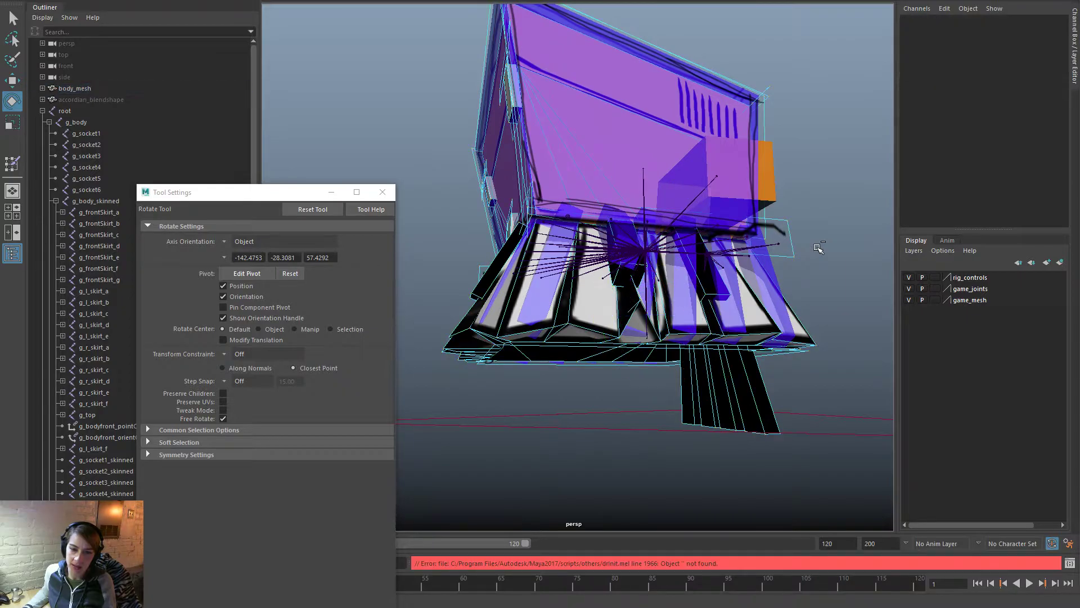
pyautogui.hotkey('ctrl', 'z')
pyautogui.hotkey('ctrl', 'z')
pyautogui.hotkey('ctrl', 'z')
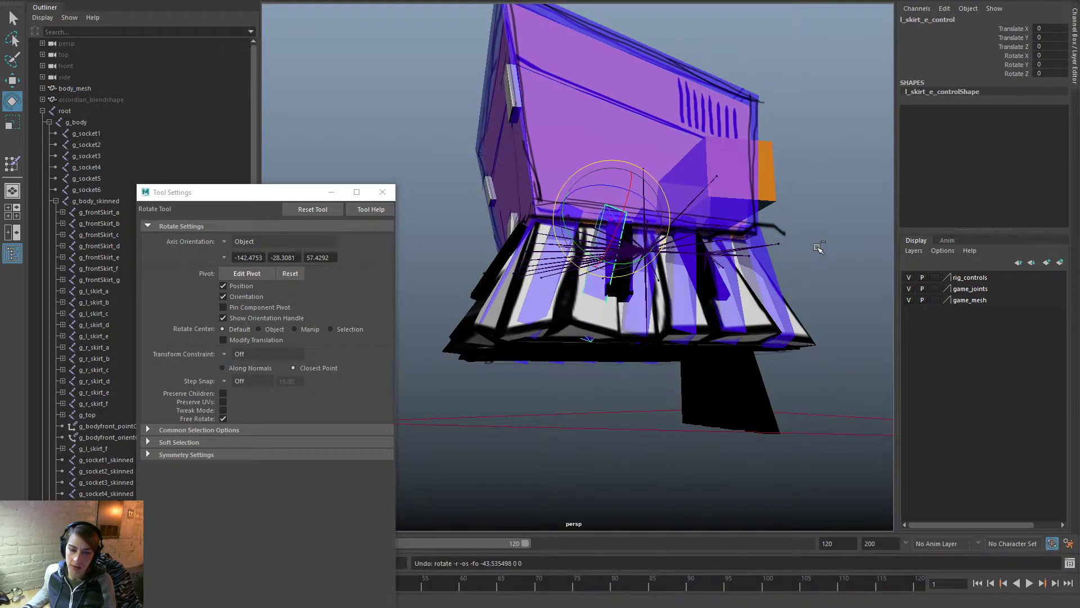
# Step: Test-rotate the two skirt controls at the end of the key row near the orange block, undoing each rotation
pyautogui.click(816, 262)
pyautogui.click(776, 285)
pyautogui.moveTo(765, 268); pyautogui.dragTo(791, 226)
pyautogui.hotkey('ctrl', 'z')
pyautogui.click(839, 241)
pyautogui.click(736, 303)
pyautogui.moveTo(732, 261)
pyautogui.mouseDown()
pyautogui.moveTo(727, 210)
pyautogui.moveTo(731, 263)
pyautogui.moveTo(730, 245)
pyautogui.mouseUp()
pyautogui.hotkey('ctrl', 'z')
pyautogui.click(442, 141)
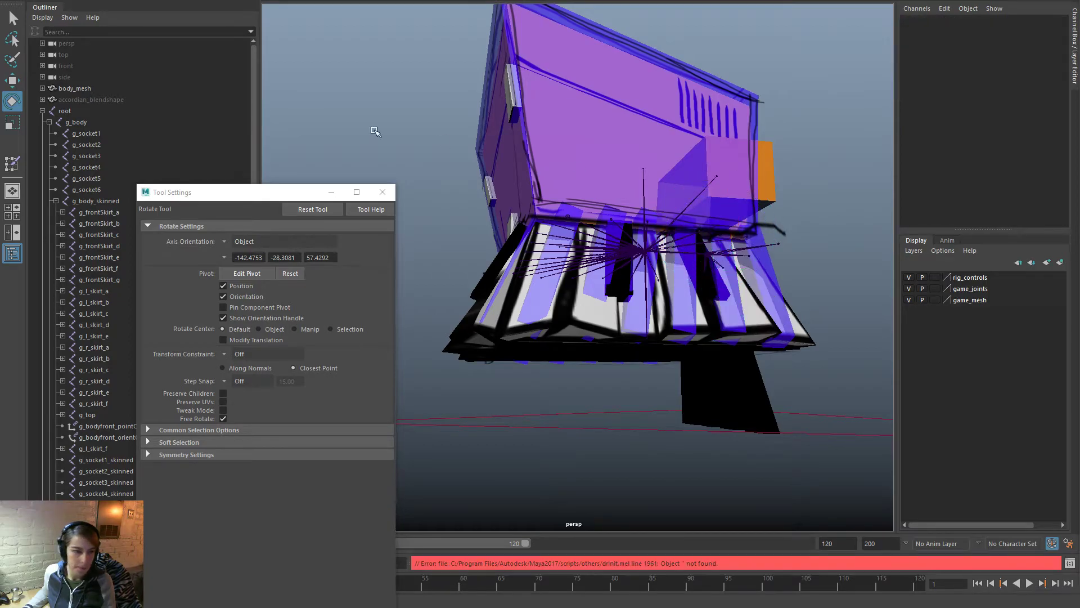
# Step: Duplicate body_mesh and unlock the duplicate's Translate, Rotate and Scale channels
pyautogui.click(88, 89)
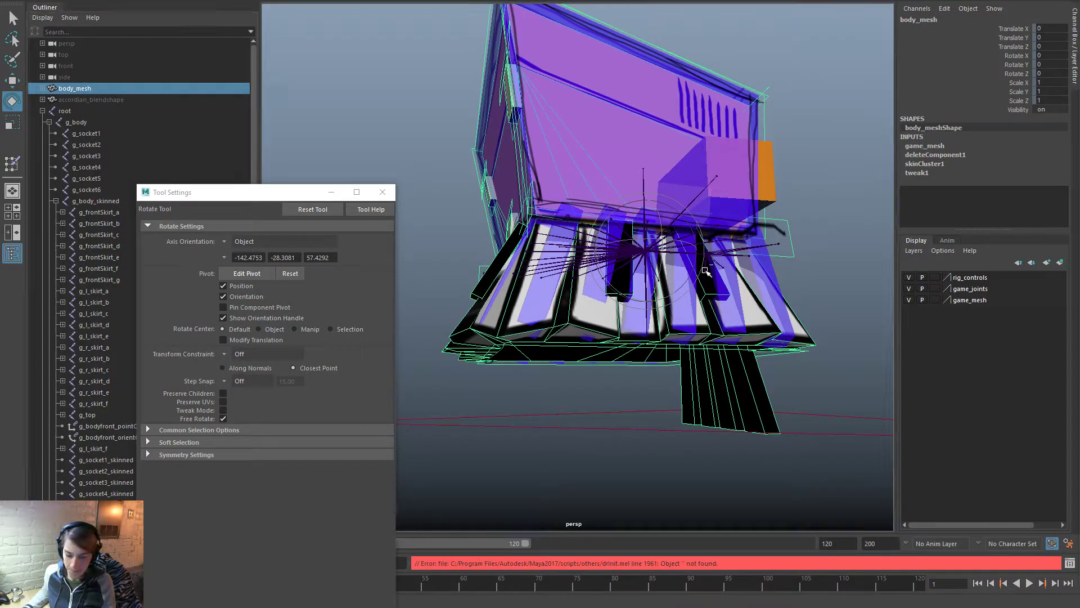
pyautogui.hotkey('ctrl', 'd')
pyautogui.keyDown('alt'); pyautogui.moveTo(622, 342); pyautogui.dragTo(669, 371); pyautogui.keyUp('alt')
pyautogui.keyDown('alt'); pyautogui.moveTo(669, 372); pyautogui.dragTo(523, 281, button='right'); pyautogui.keyUp('alt')
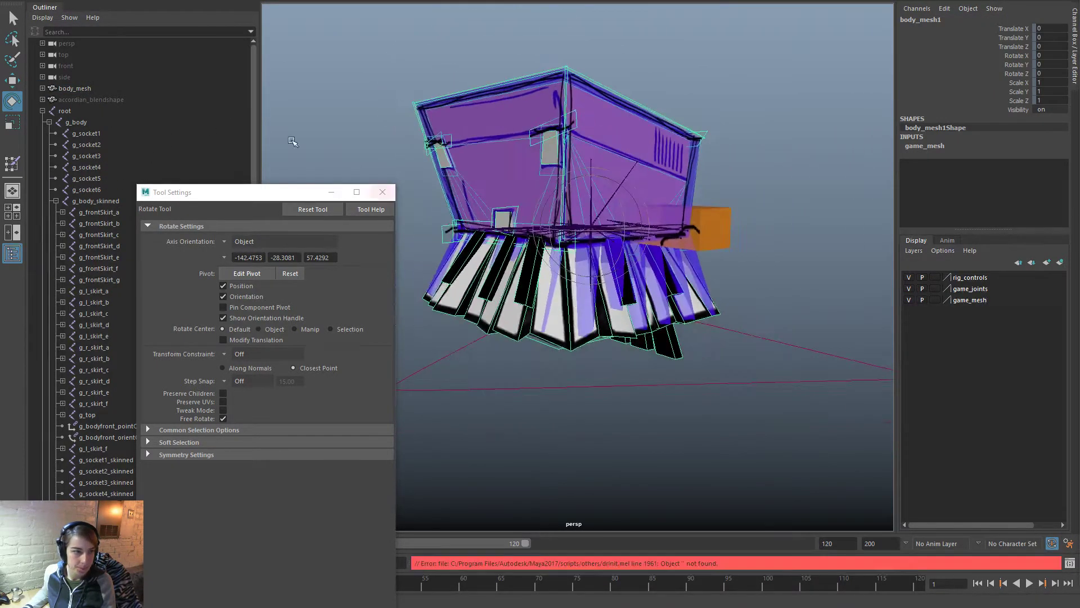
pyautogui.moveTo(1016, 99)
pyautogui.mouseDown()
pyautogui.moveTo(1013, 30)
pyautogui.moveTo(1014, 101)
pyautogui.mouseUp()
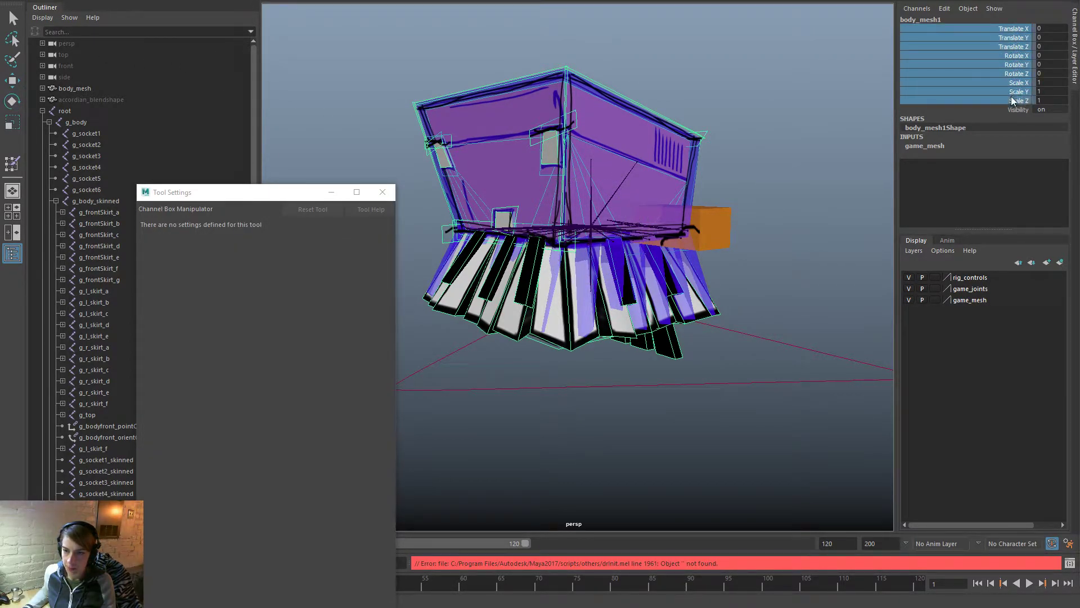
pyautogui.rightClick(1015, 102)
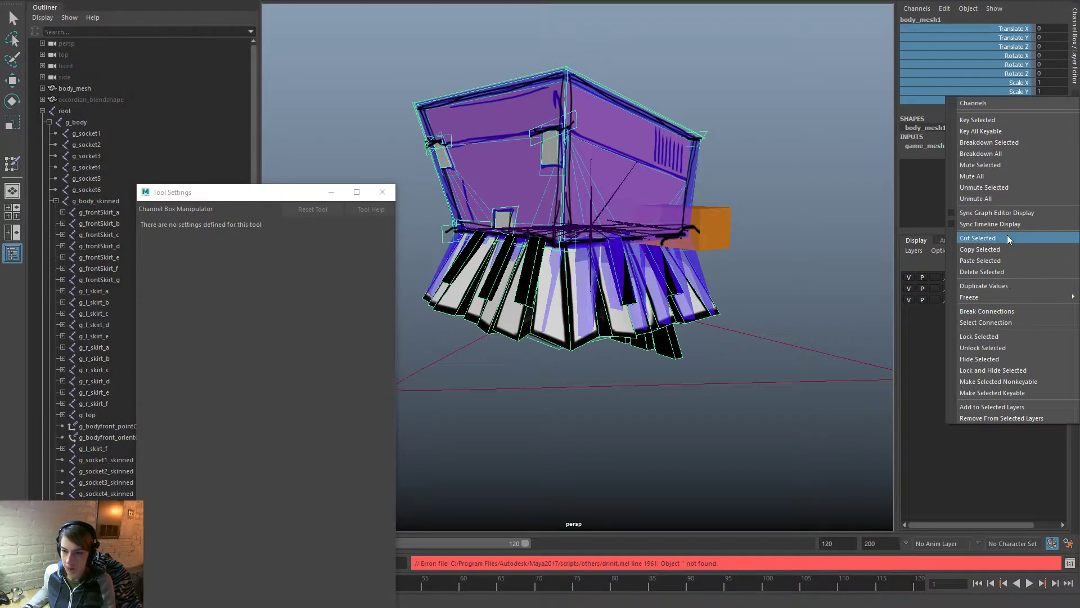
pyautogui.click(983, 348)
pyautogui.keyDown('alt'); pyautogui.moveTo(823, 286); pyautogui.dragTo(788, 281); pyautogui.keyUp('alt')
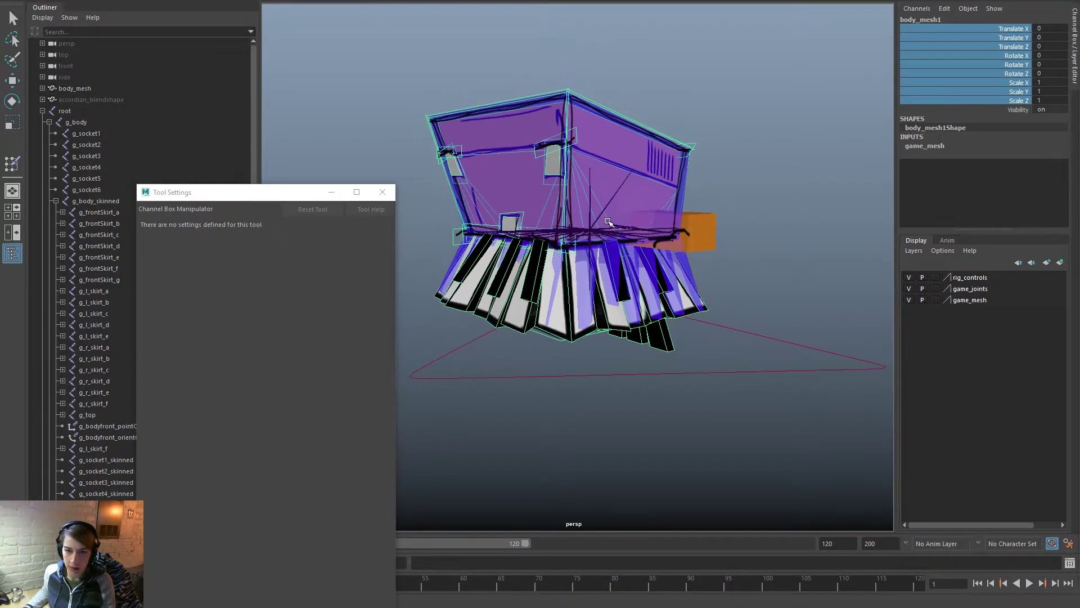
pyautogui.press('w')
pyautogui.keyDown('alt'); pyautogui.moveTo(715, 218); pyautogui.dragTo(681, 221); pyautogui.keyUp('alt')
pyautogui.press('space')
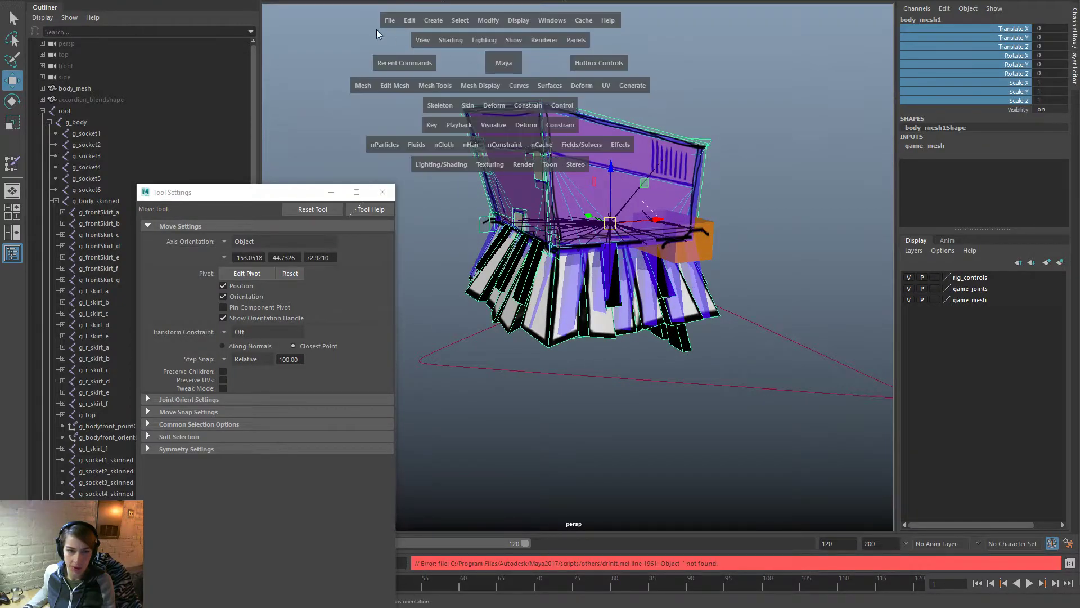
# Step: Delete the history of body_mesh1 and close the Move tool settings
pyautogui.click(409, 21)
pyautogui.moveTo(542, 155)
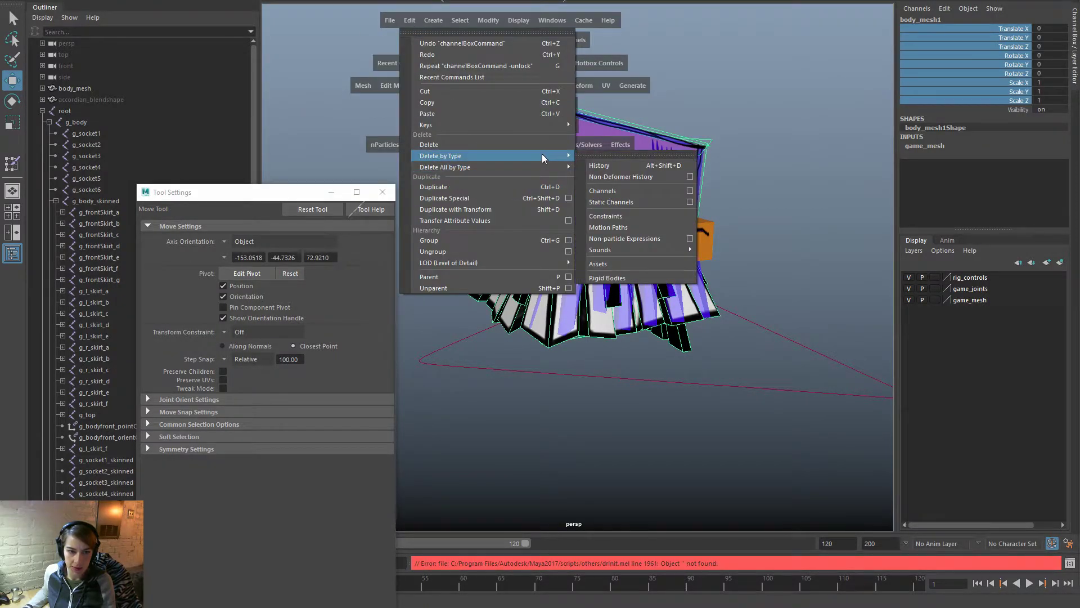
pyautogui.click(631, 167)
pyautogui.click(382, 192)
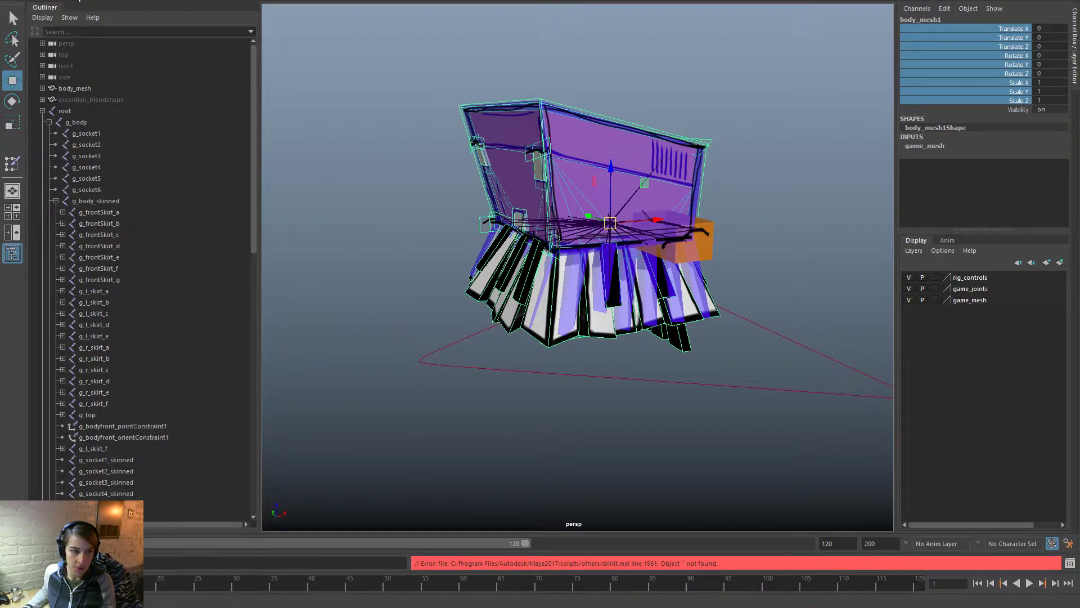
# Step: Select the g_body joint hierarchy together with body_mesh1 and bind the mesh to those joints
pyautogui.click(77, 0)
pyautogui.scroll(-10, 218, 278)
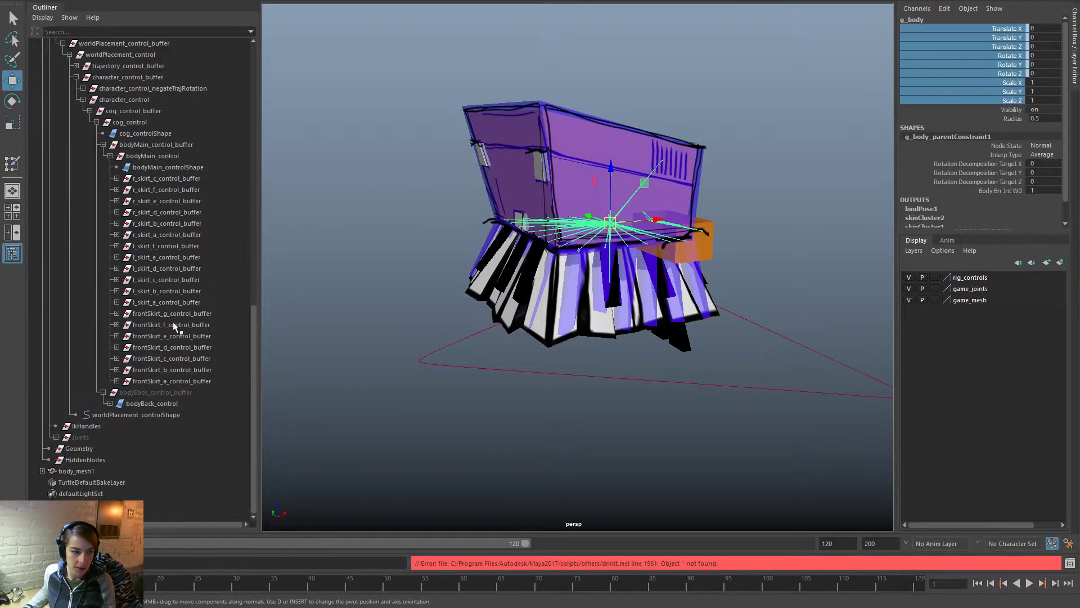
pyautogui.click(123, 489)
pyautogui.click(119, 470)
# Step: Collapse the root and Rig hierarchies and copy the skin weights from body_mesh to body_mesh1
pyautogui.scroll(10, 121, 459)
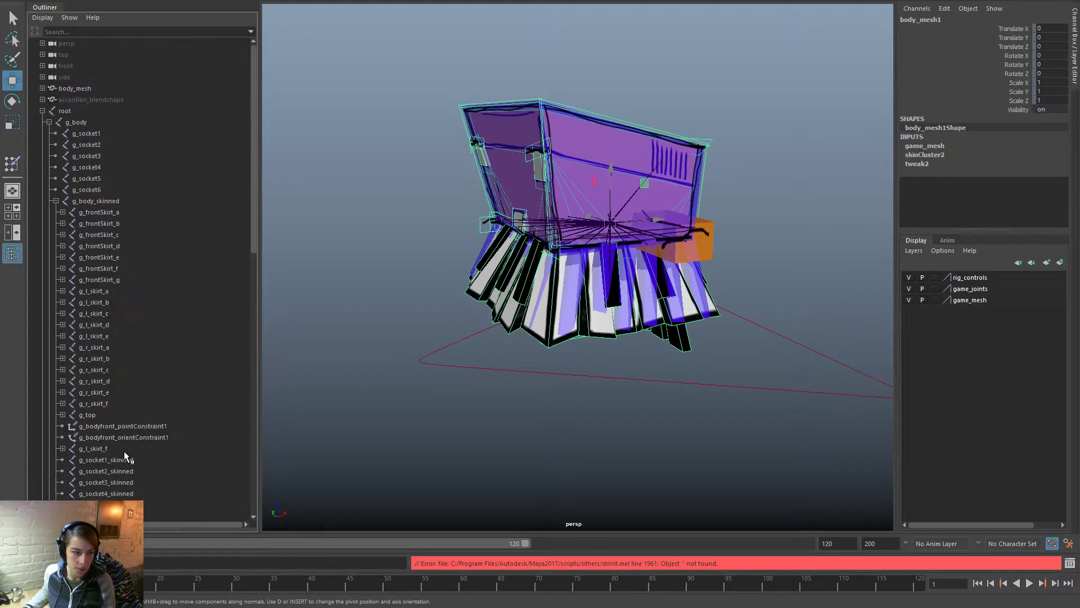
pyautogui.click(42, 111)
pyautogui.click(75, 89)
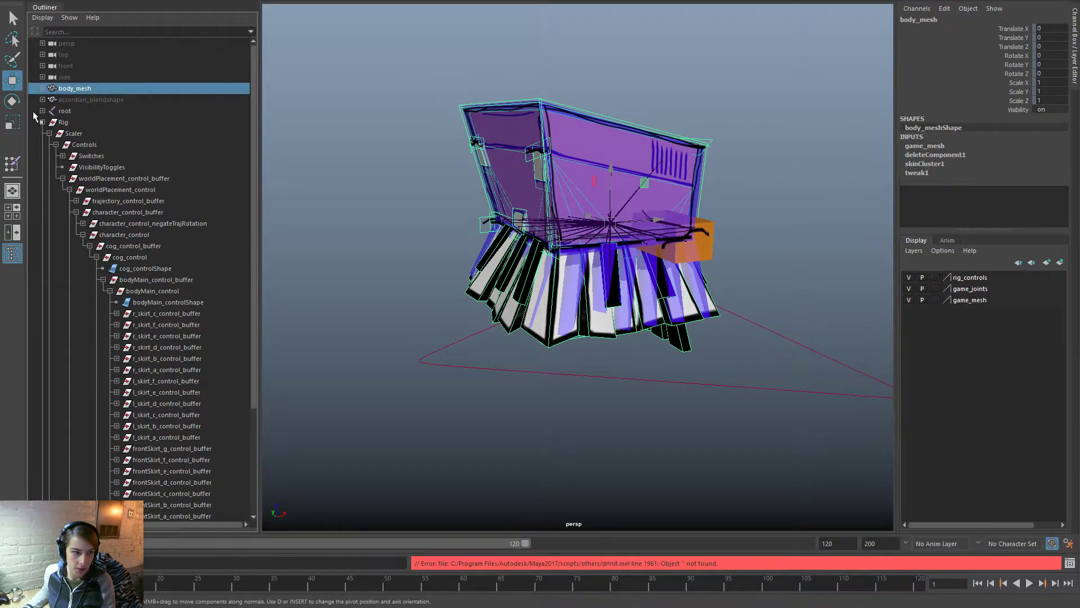
pyautogui.click(42, 122)
pyautogui.keyDown('ctrl'); pyautogui.click(94, 136); pyautogui.keyUp('ctrl')
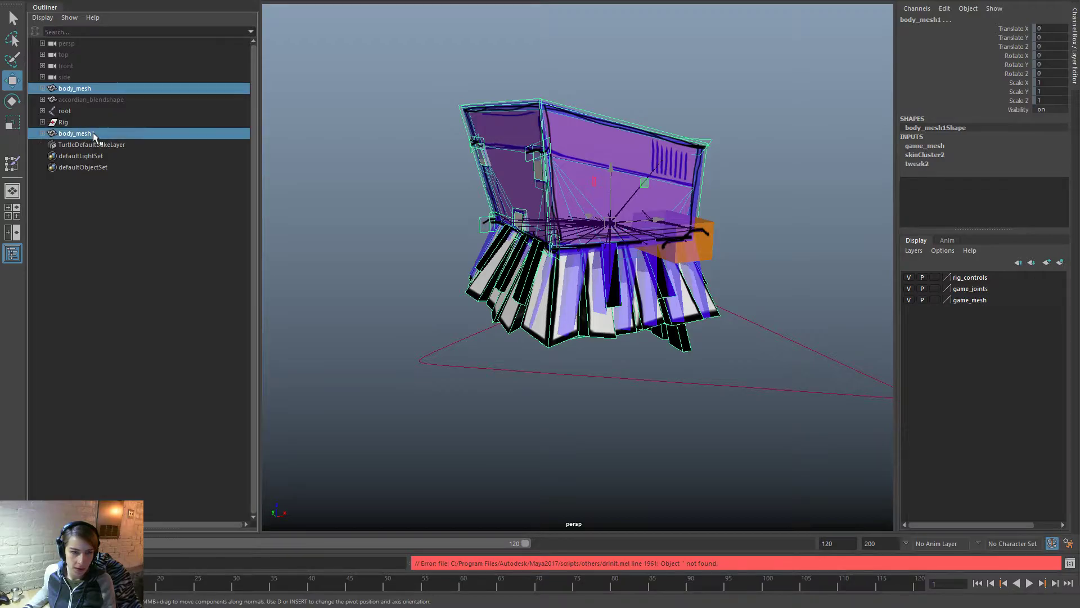
pyautogui.scroll(1, 506, 205)
pyautogui.press('space')
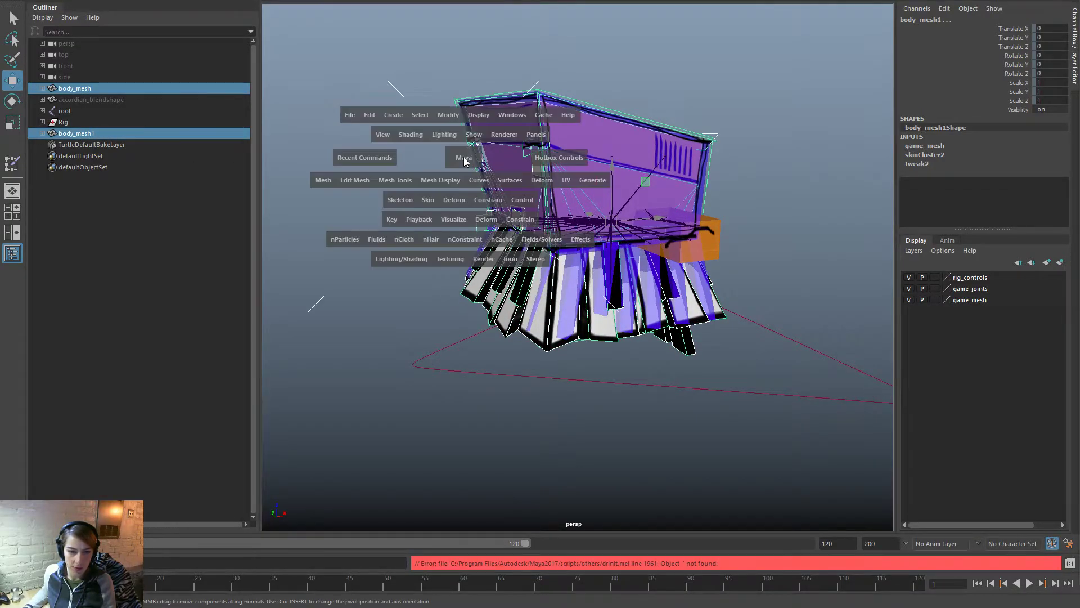
pyautogui.click(429, 203)
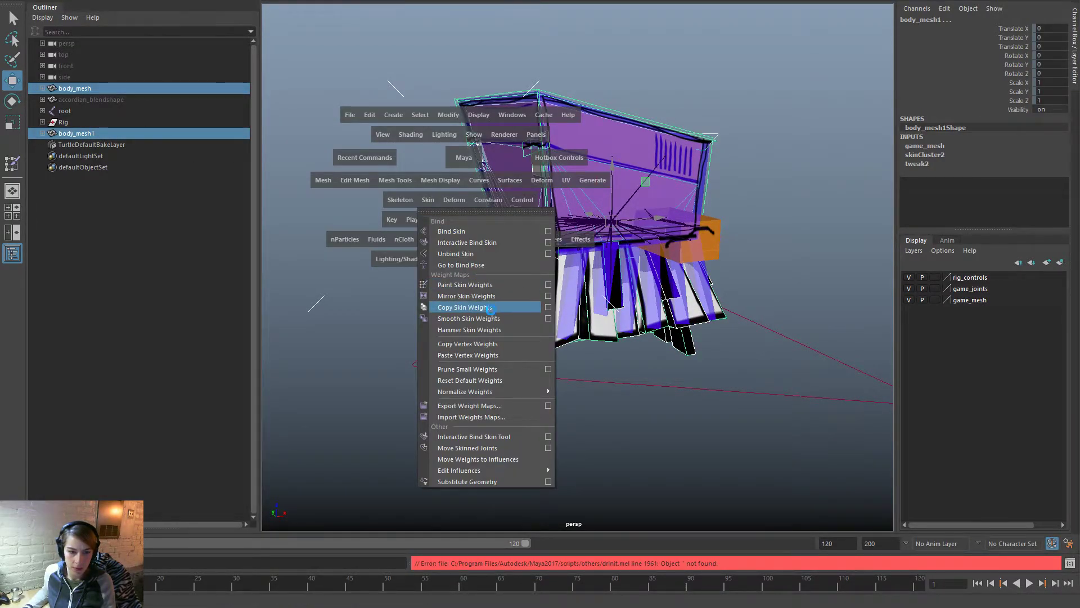
pyautogui.click(492, 309)
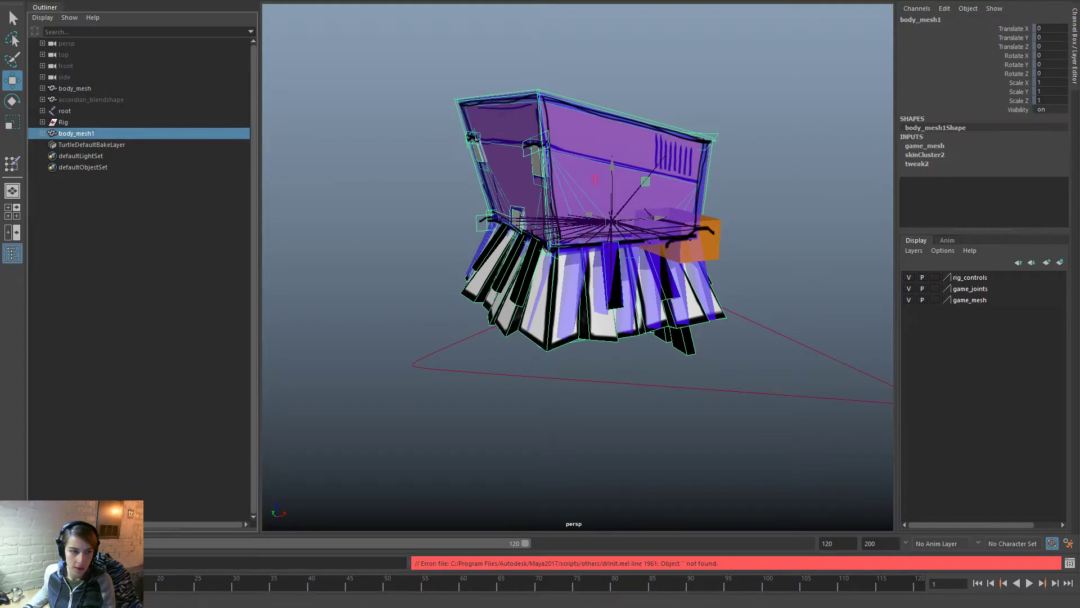
# Step: Export the skin weights of body_mesh1 to Weights.ma, replacing the existing file, and delete body_mesh1
pyautogui.click(125, 1)
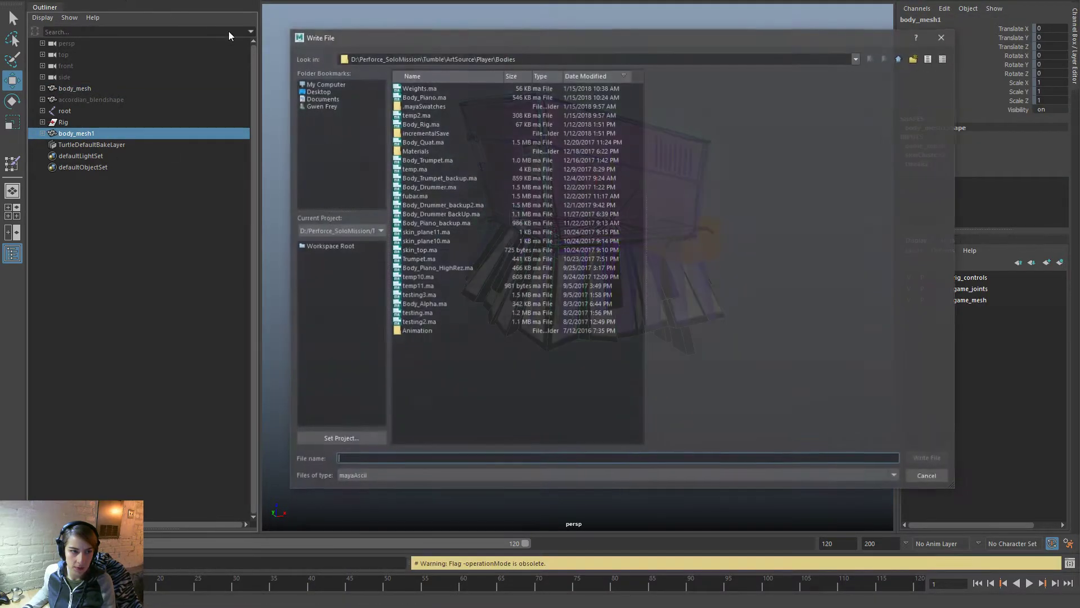
pyautogui.doubleClick(406, 88)
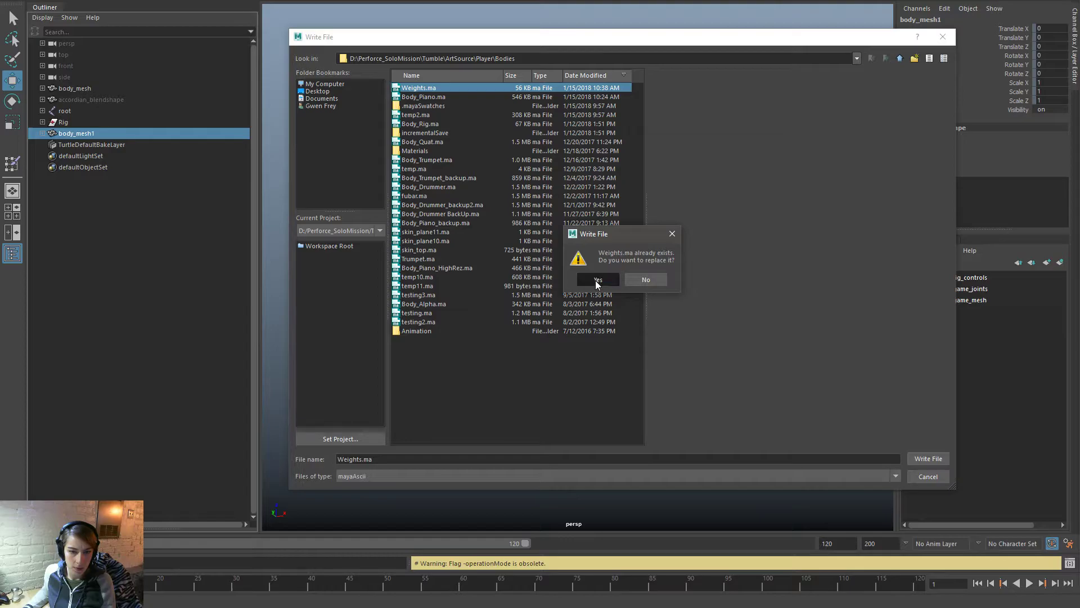
pyautogui.click(598, 280)
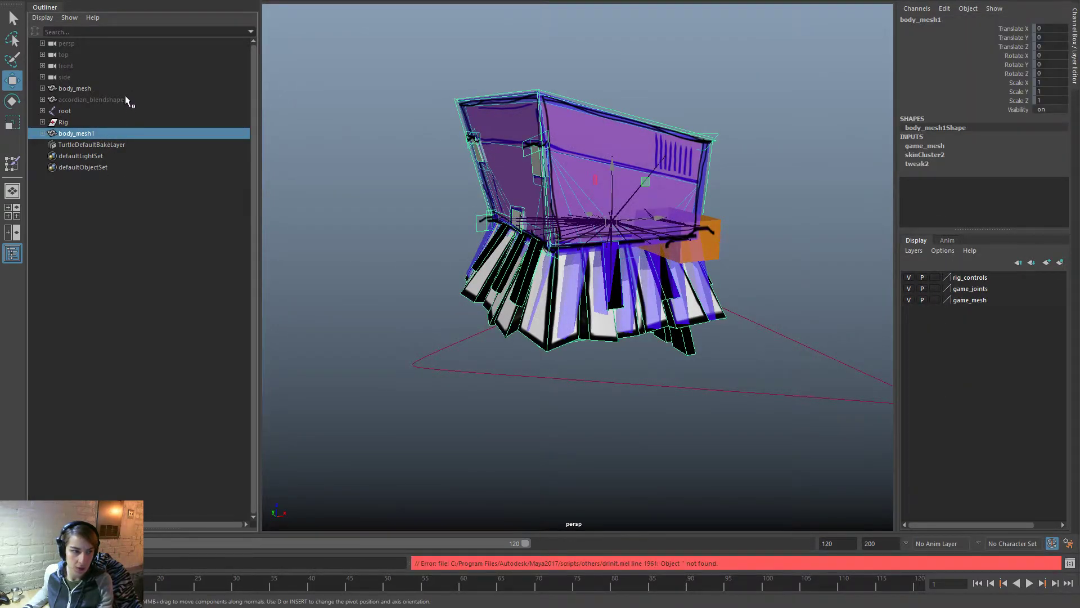
pyautogui.press('Delete')
# Step: Unbind the skin from body_mesh and delete the mesh's history
pyautogui.click(107, 88)
pyautogui.press('space')
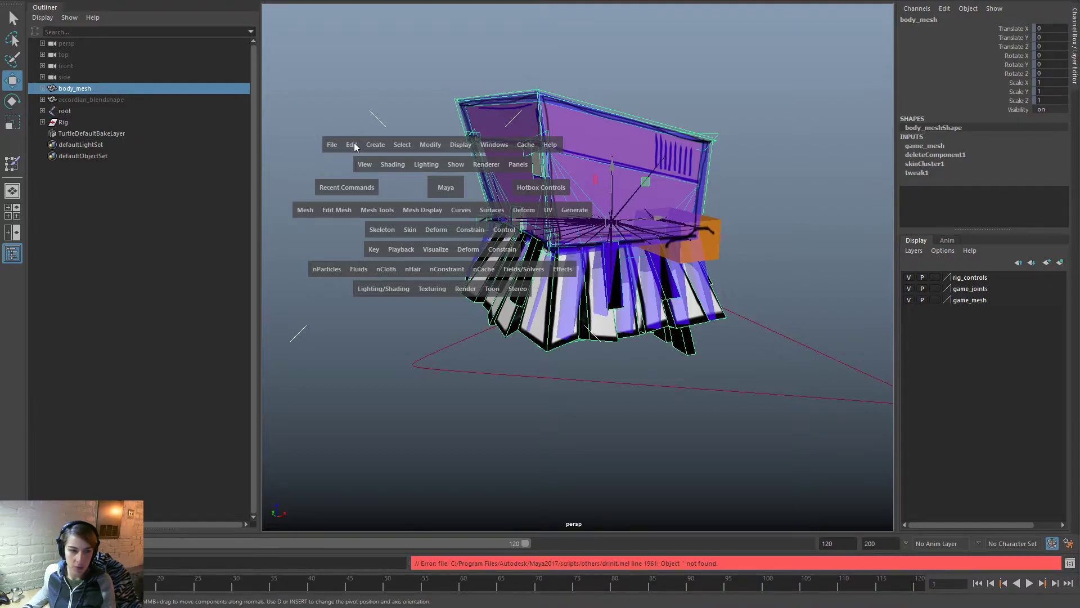
pyautogui.click(411, 230)
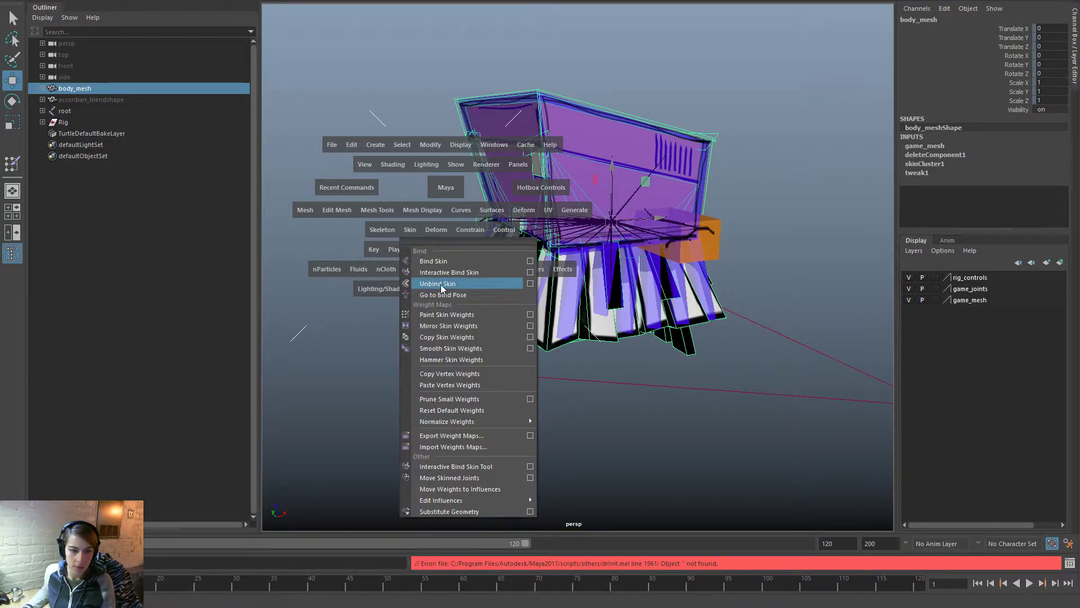
pyautogui.click(442, 287)
pyautogui.click(351, 145)
pyautogui.moveTo(451, 280)
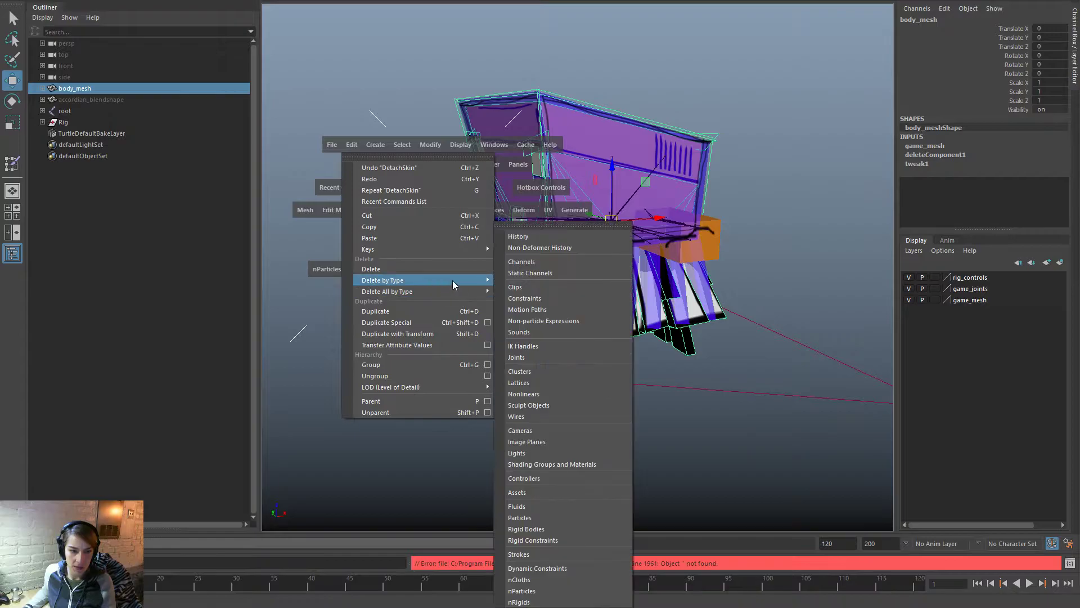
pyautogui.click(548, 291)
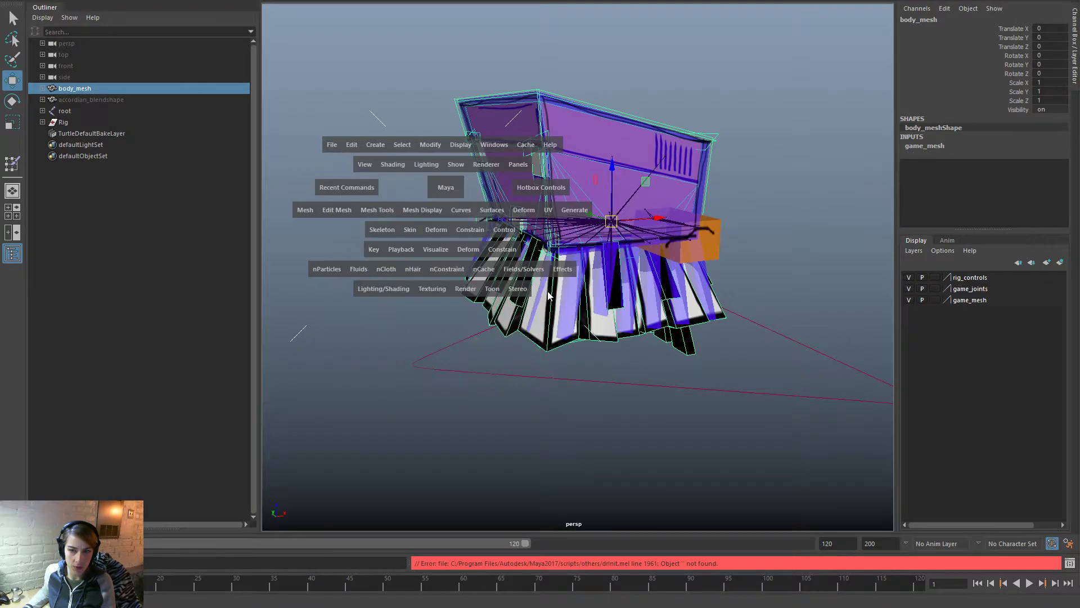
# Step: Load the saved skin weights from Weights.ma onto body_mesh and clear the selection
pyautogui.click(98, 87)
pyautogui.hotkey('ctrl', 'o')
pyautogui.doubleClick(413, 88)
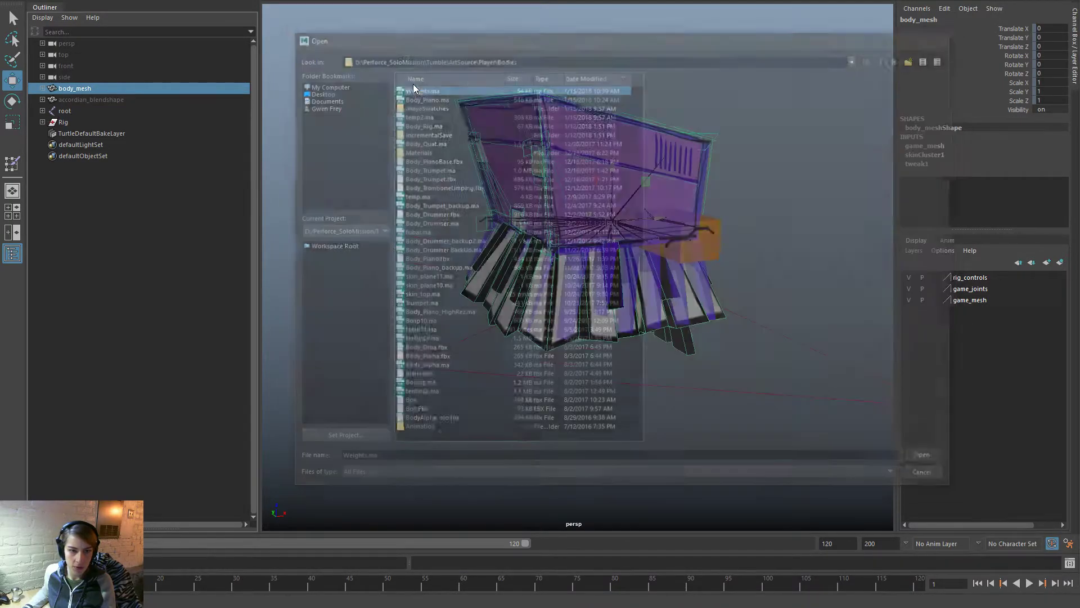
pyautogui.click(378, 171)
# Step: Test the skinning by rotating l_skirt_e_control and l_skirt_a_control, undoing each rotation
pyautogui.keyDown('alt'); pyautogui.moveTo(544, 304); pyautogui.dragTo(603, 282); pyautogui.keyUp('alt')
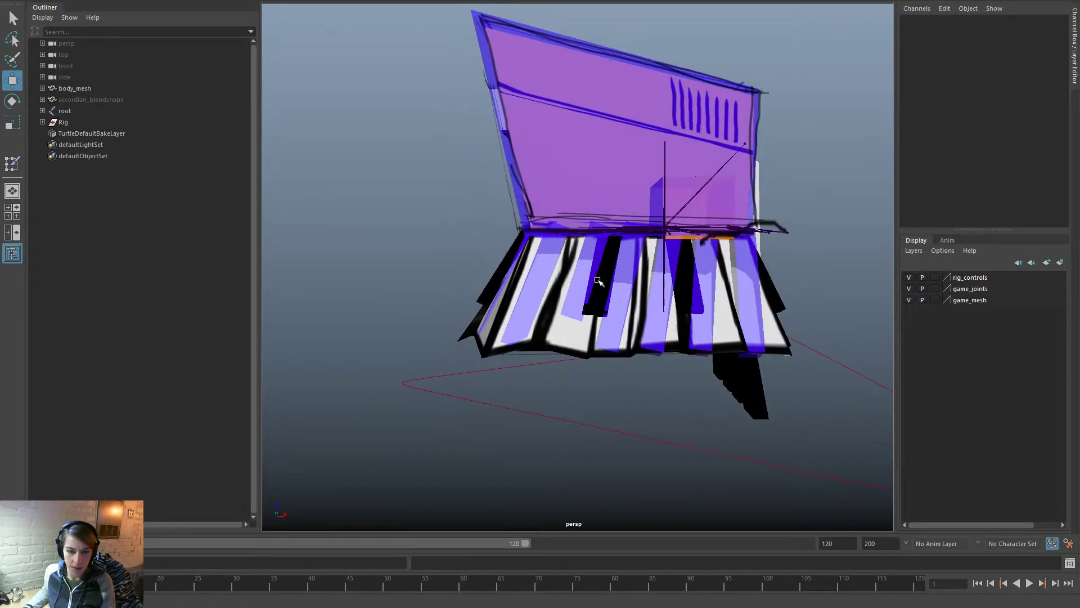
pyautogui.click(590, 272)
pyautogui.click(590, 296)
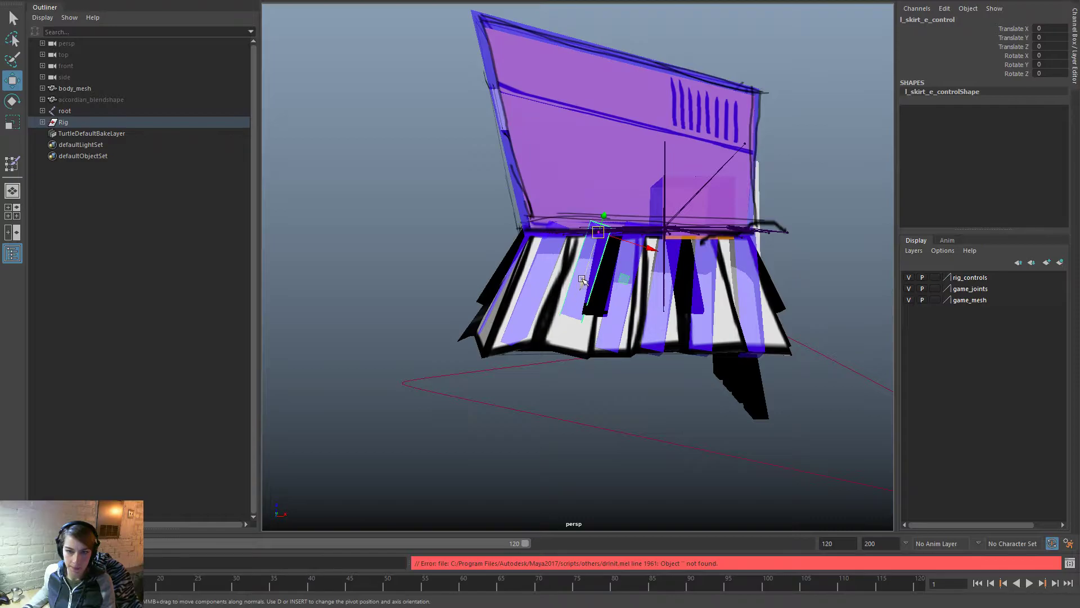
pyautogui.press('e')
pyautogui.moveTo(589, 269)
pyautogui.mouseDown()
pyautogui.moveTo(607, 223)
pyautogui.moveTo(599, 251)
pyautogui.mouseUp()
pyautogui.hotkey('ctrl', 'z')
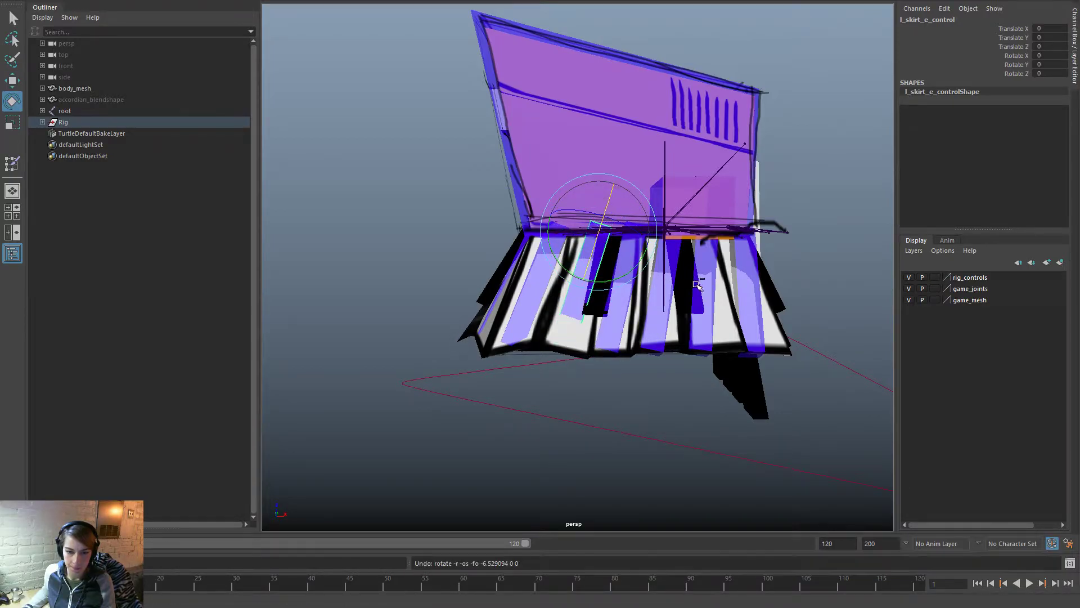
pyautogui.click(748, 307)
pyautogui.moveTo(762, 265)
pyautogui.mouseDown()
pyautogui.moveTo(768, 282)
pyautogui.moveTo(763, 258)
pyautogui.mouseUp()
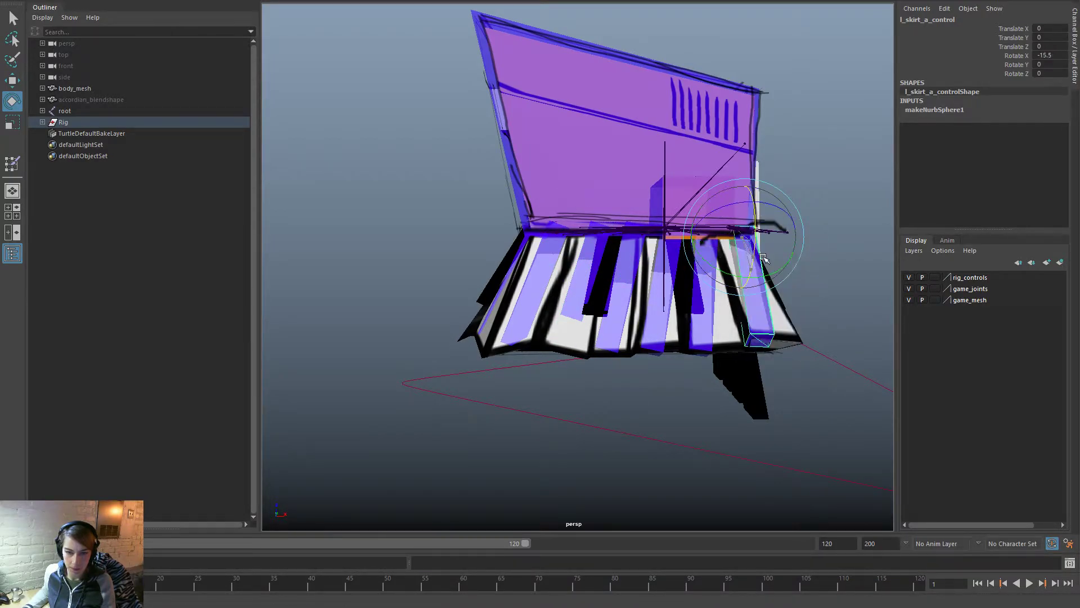
pyautogui.hotkey('ctrl', 'z')
pyautogui.hotkey('ctrl', 'z')
# Step: Rotate l_skirt_d_control to about -39 degrees in X to expose how its piano key deforms
pyautogui.click(669, 338)
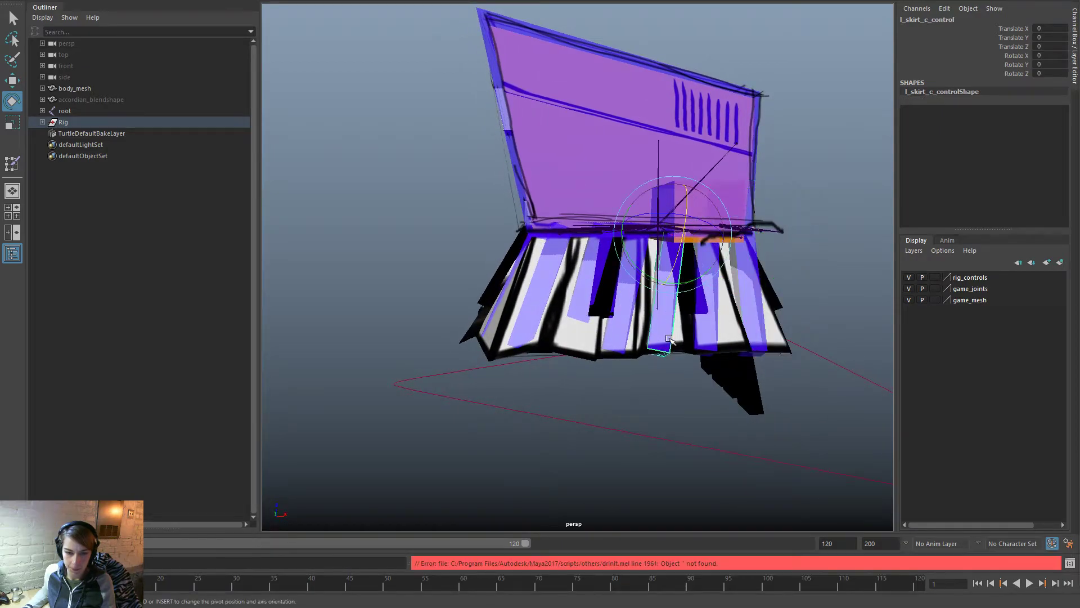
pyautogui.click(637, 273)
pyautogui.moveTo(638, 273); pyautogui.dragTo(647, 222)
pyautogui.moveTo(637, 364)
pyautogui.keyDown('alt'); pyautogui.mouseDown()
pyautogui.moveTo(602, 360)
pyautogui.moveTo(647, 355)
pyautogui.moveTo(637, 349)
pyautogui.mouseUp(); pyautogui.keyUp('alt')
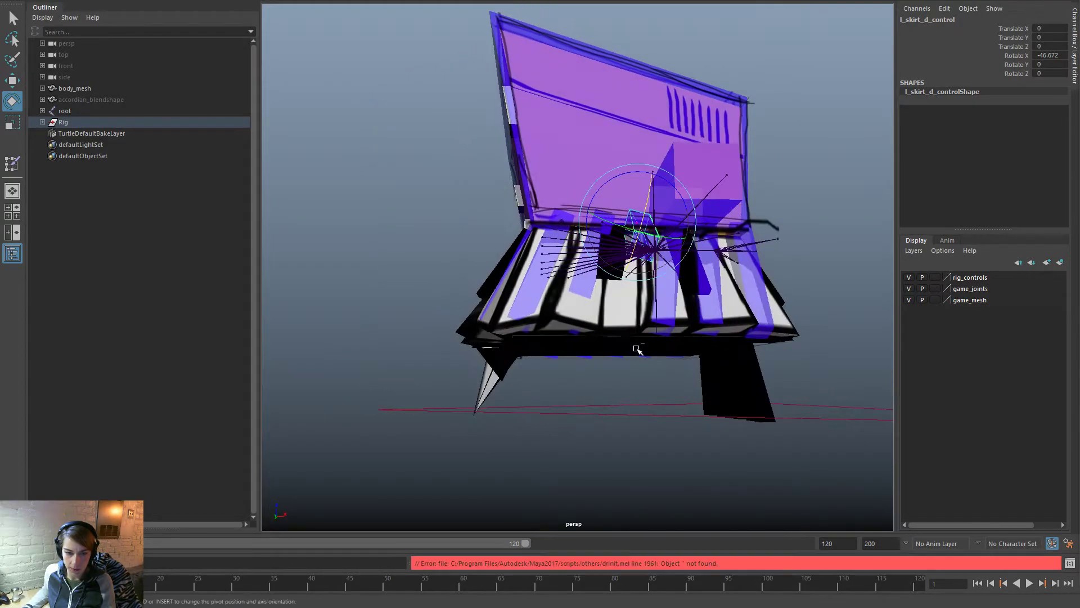
pyautogui.scroll(3, 625, 371)
pyautogui.moveTo(677, 215); pyautogui.dragTo(675, 201)
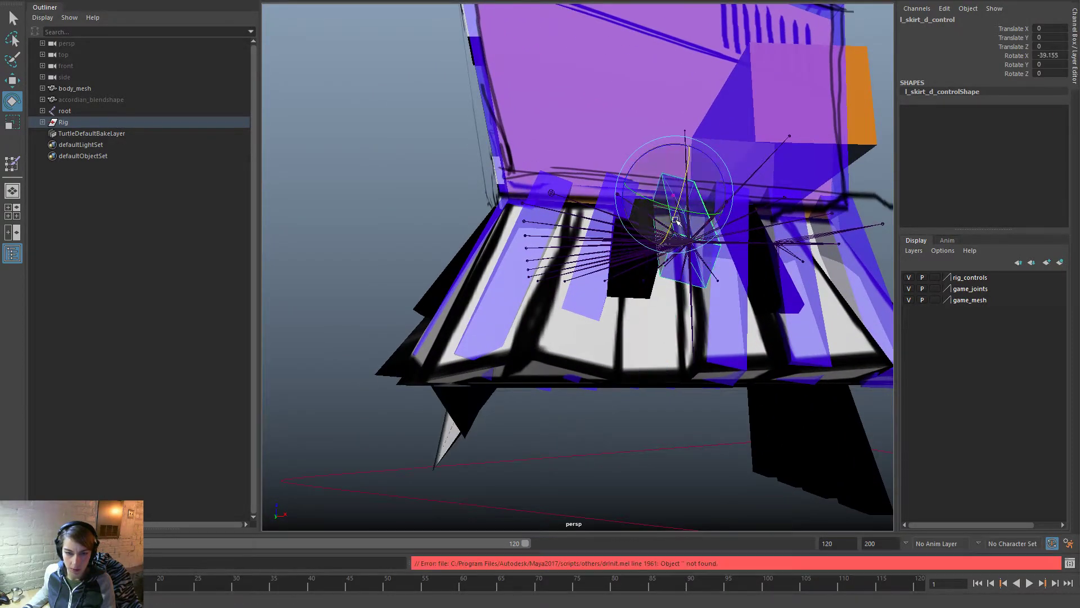
pyautogui.click(656, 337)
pyautogui.moveTo(647, 287); pyautogui.dragTo(649, 326, button='right')
pyautogui.moveTo(652, 269); pyautogui.dragTo(649, 261, button='right')
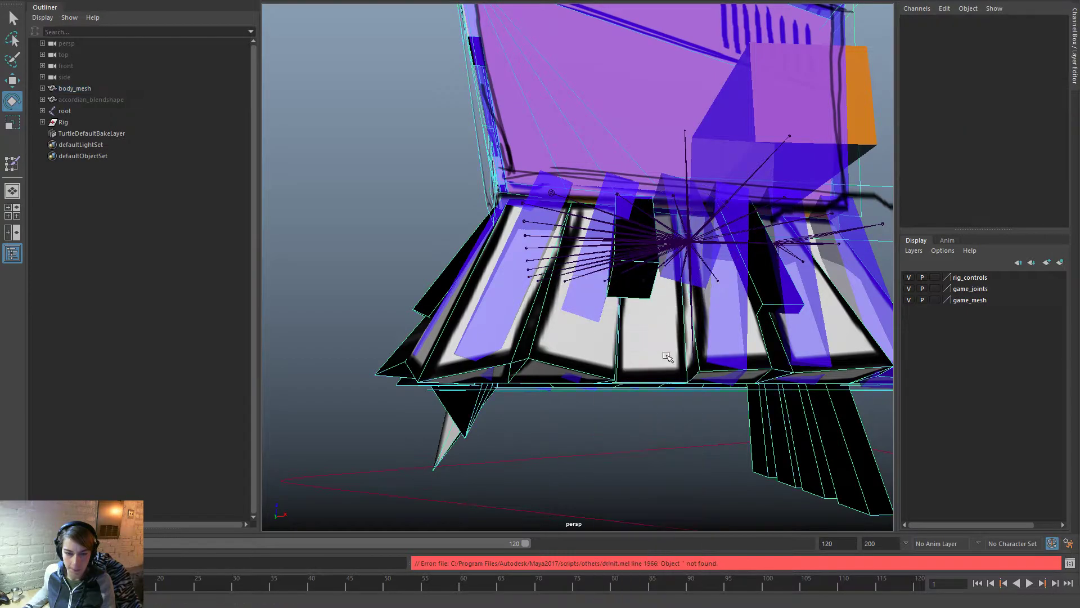
pyautogui.keyDown('alt'); pyautogui.moveTo(668, 357); pyautogui.dragTo(669, 343); pyautogui.keyUp('alt')
pyautogui.click(653, 342)
pyautogui.keyDown('ctrl'); pyautogui.moveTo(789, 309); pyautogui.dragTo(679, 299, button='right'); pyautogui.keyUp('ctrl')
pyautogui.press('space')
pyautogui.click(582, 173)
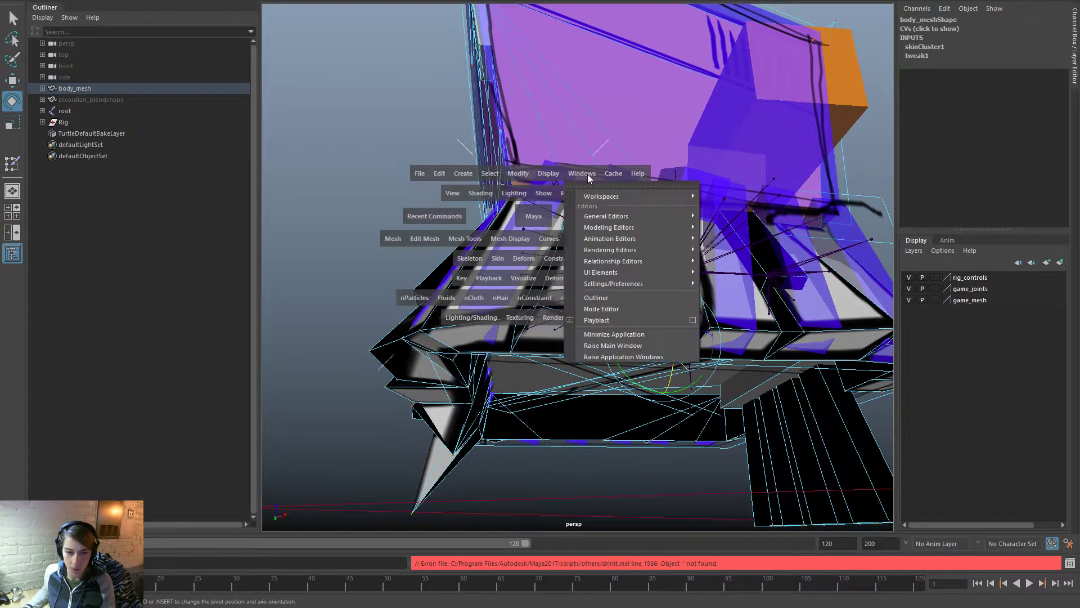
pyautogui.moveTo(675, 220)
pyautogui.click(402, 164)
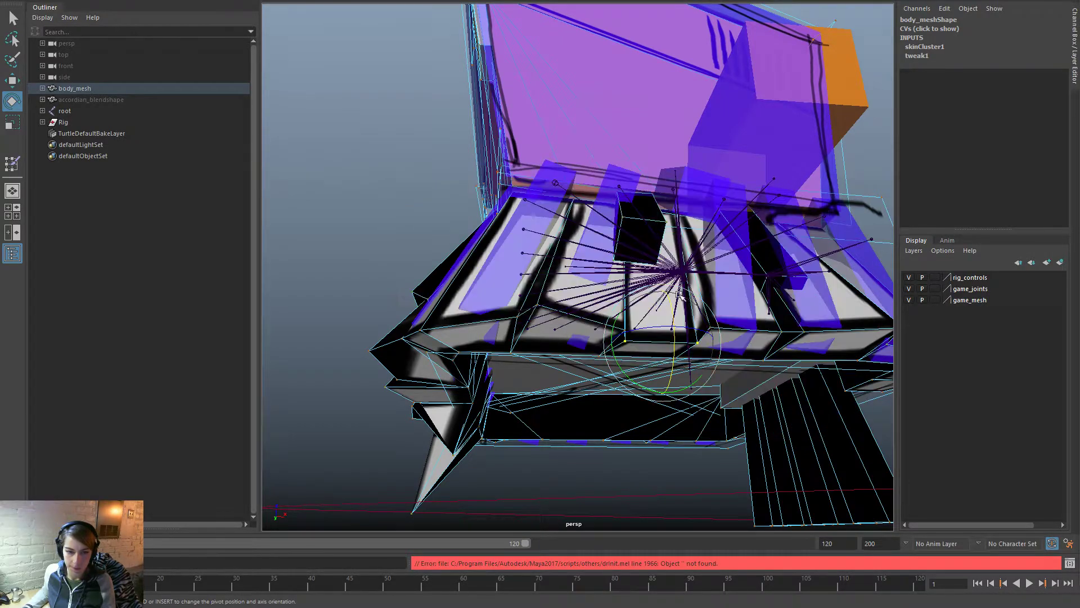
pyautogui.click(340, 280)
# Step: Start the Paint Skin Weights tool on body_mesh and pick the g_l_skirt_d influence
pyautogui.moveTo(517, 318); pyautogui.dragTo(470, 275, button='right')
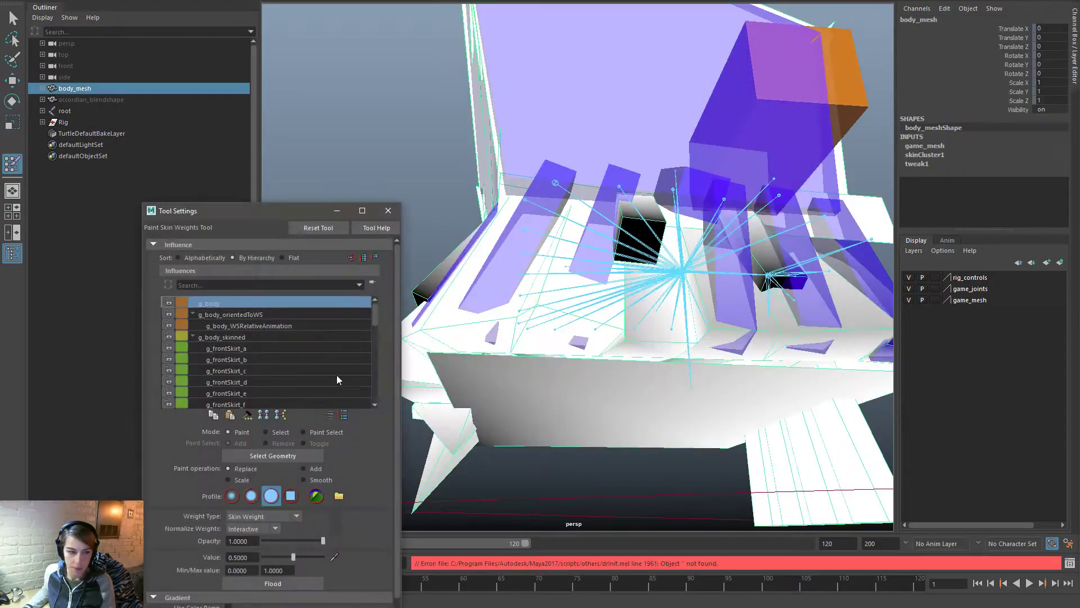
pyautogui.click(281, 357)
pyautogui.moveTo(368, 312); pyautogui.dragTo(387, 336)
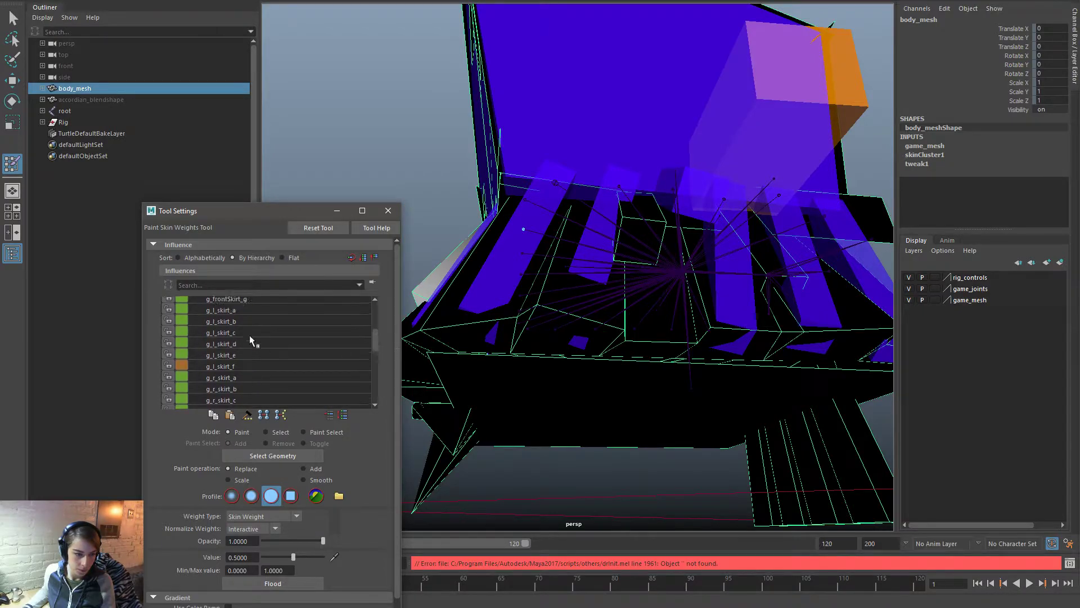
pyautogui.click(240, 322)
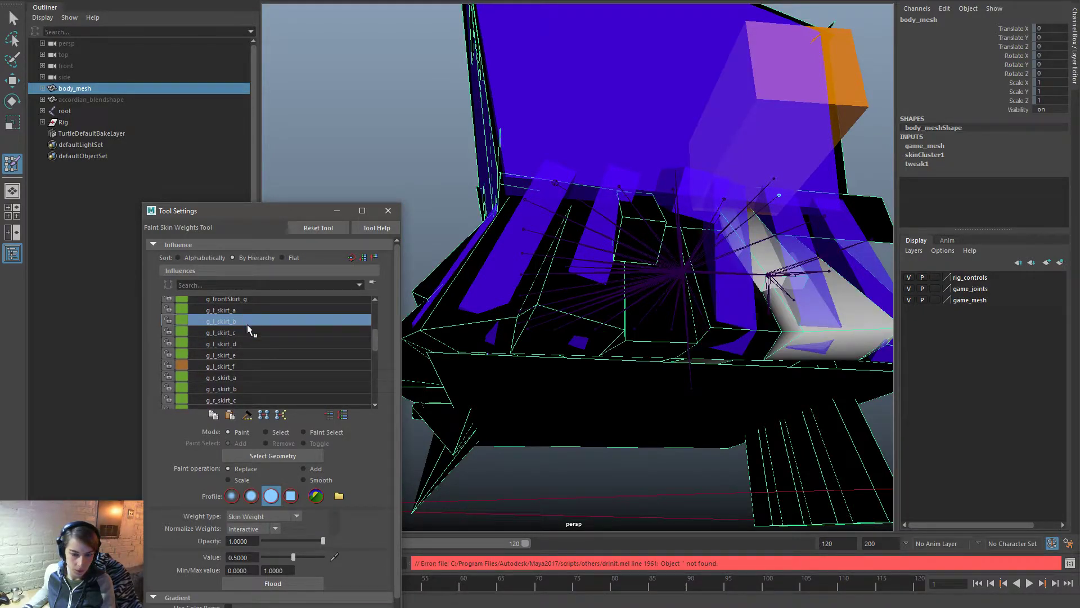
pyautogui.click(249, 330)
pyautogui.click(249, 341)
# Step: Flood the g_l_skirt_d influence with a weight value of 0
pyautogui.keyDown('alt'); pyautogui.moveTo(637, 341); pyautogui.dragTo(645, 278); pyautogui.keyUp('alt')
pyautogui.scroll(-5, 574, 412)
pyautogui.keyDown('alt'); pyautogui.moveTo(571, 413); pyautogui.dragTo(501, 416); pyautogui.keyUp('alt')
pyautogui.moveTo(293, 557); pyautogui.dragTo(337, 558)
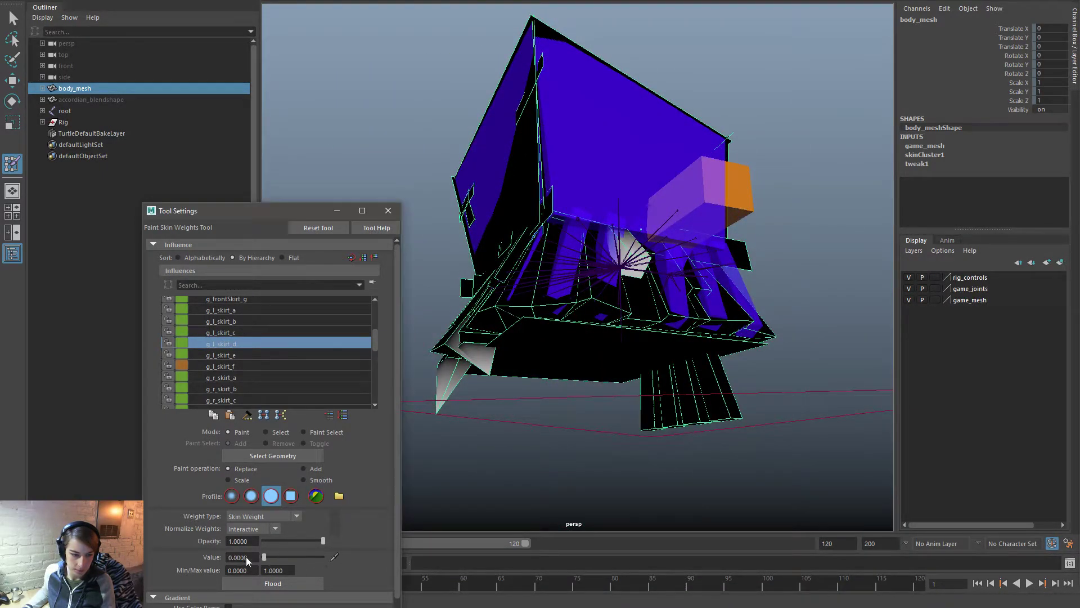
pyautogui.click(261, 583)
# Step: Set the paint value to 0.5 and paint g_l_skirt_d weights onto the piano key it should drive
pyautogui.doubleClick(239, 558)
pyautogui.write('.5')
pyautogui.press('Return')
pyautogui.keyDown('alt'); pyautogui.moveTo(518, 362); pyautogui.dragTo(705, 359); pyautogui.keyUp('alt')
pyautogui.keyDown('alt'); pyautogui.moveTo(555, 290); pyautogui.dragTo(598, 354, button='right'); pyautogui.keyUp('alt')
pyautogui.keyDown('alt'); pyautogui.moveTo(598, 354); pyautogui.dragTo(620, 355); pyautogui.keyUp('alt')
pyautogui.moveTo(652, 324)
pyautogui.mouseDown()
pyautogui.moveTo(640, 322)
pyautogui.moveTo(682, 337)
pyautogui.moveTo(625, 349)
pyautogui.moveTo(648, 338)
pyautogui.moveTo(624, 322)
pyautogui.mouseUp()
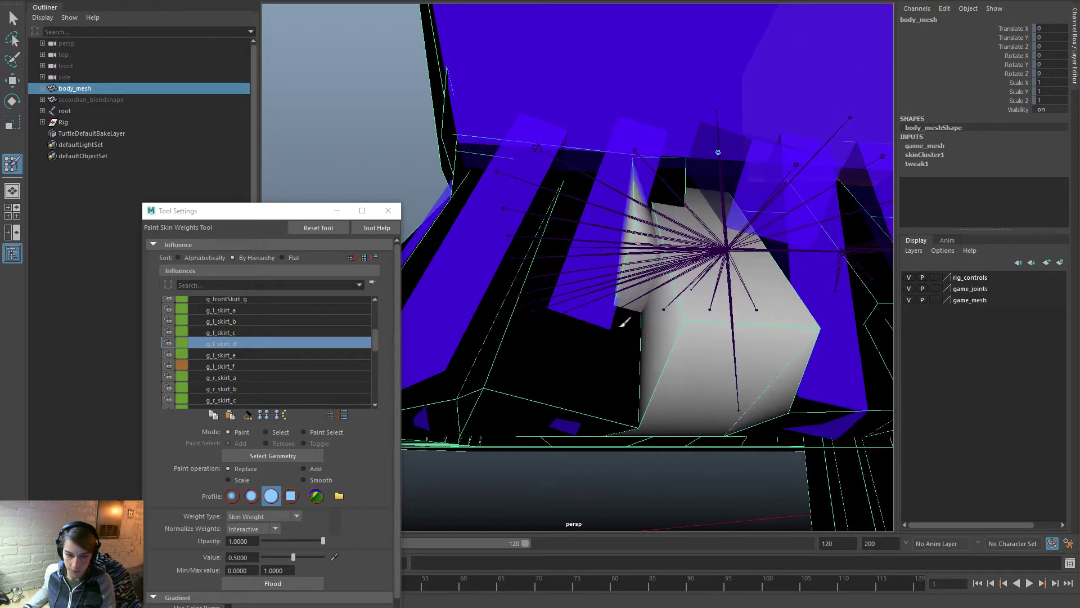
pyautogui.moveTo(649, 272)
pyautogui.mouseDown()
pyautogui.moveTo(684, 294)
pyautogui.moveTo(728, 284)
pyautogui.moveTo(707, 306)
pyautogui.moveTo(615, 249)
pyautogui.moveTo(668, 316)
pyautogui.moveTo(743, 340)
pyautogui.moveTo(720, 393)
pyautogui.mouseUp()
# Step: Compare the weights of the g_l_skirt_e and g_l_skirt_d influences on the neighbouring piano keys
pyautogui.keyDown('alt'); pyautogui.moveTo(734, 348); pyautogui.dragTo(408, 314); pyautogui.keyUp('alt')
pyautogui.click(241, 354)
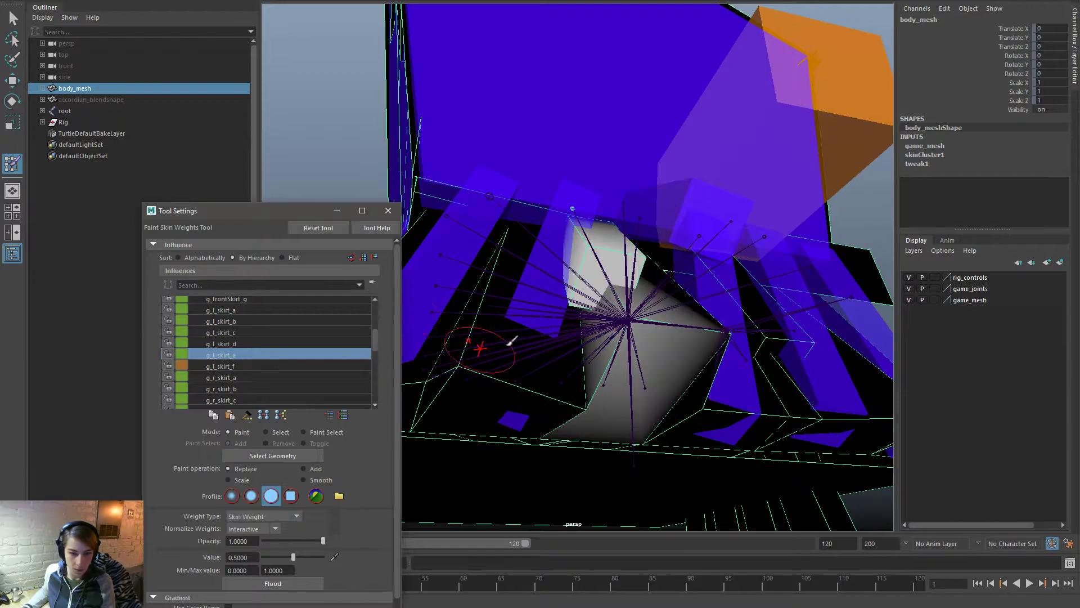
pyautogui.keyDown('alt'); pyautogui.moveTo(669, 369); pyautogui.dragTo(658, 389); pyautogui.keyUp('alt')
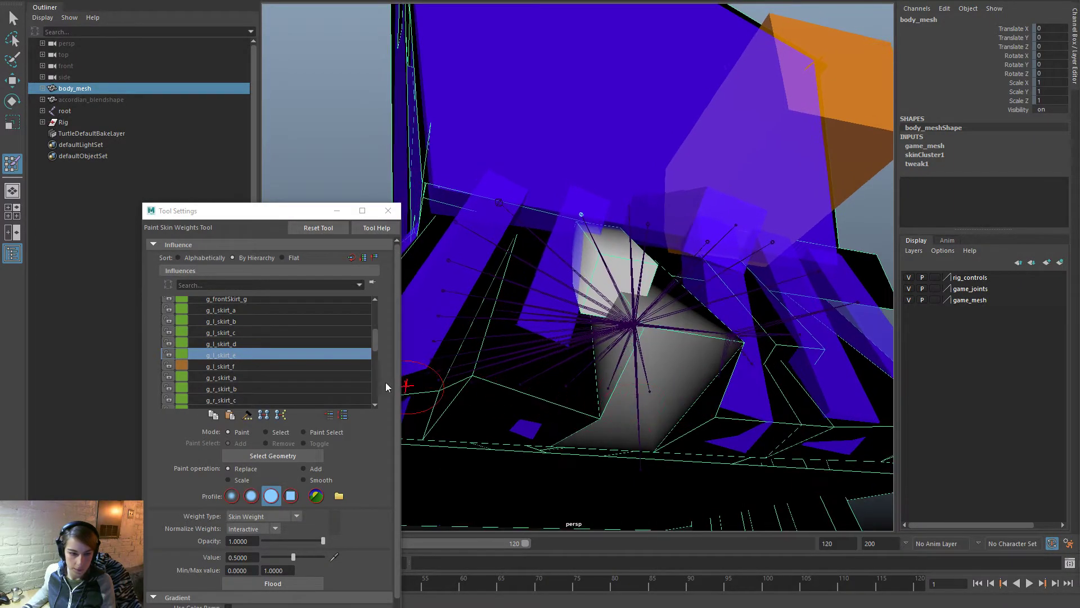
pyautogui.click(237, 345)
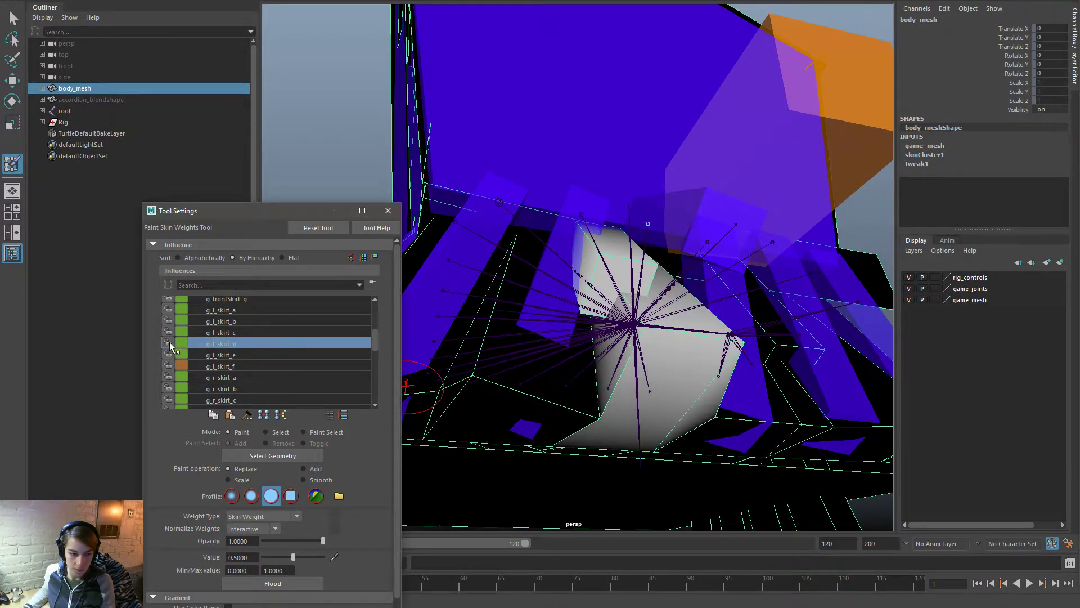
# Step: Lock the g_l_skirt_d influence and paint g_l_skirt_e weights of 0 over the inner faces behind its key
pyautogui.click(265, 355)
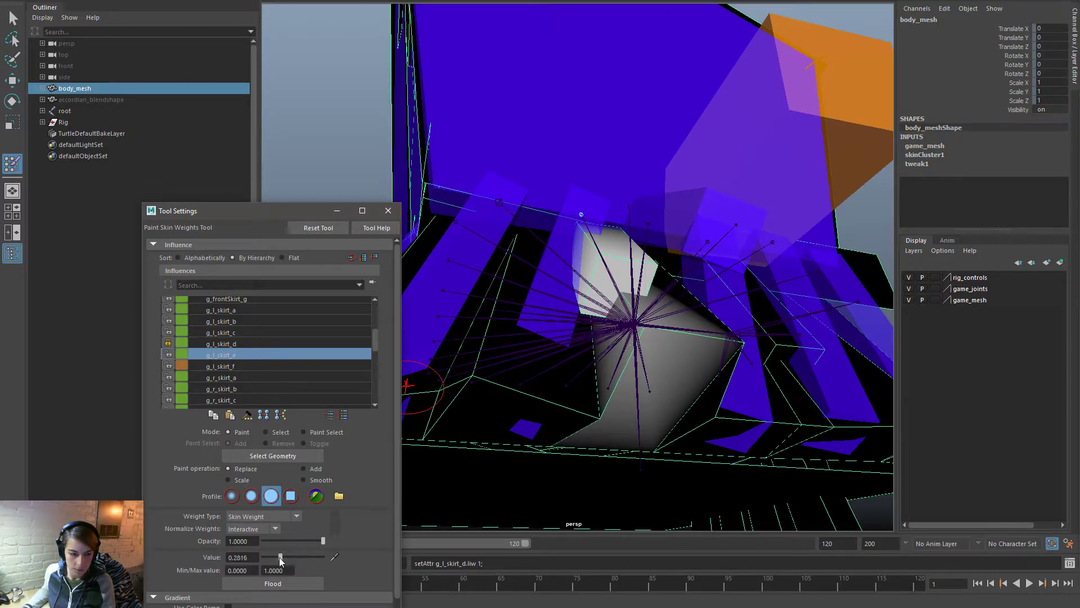
pyautogui.moveTo(647, 329); pyautogui.dragTo(732, 347)
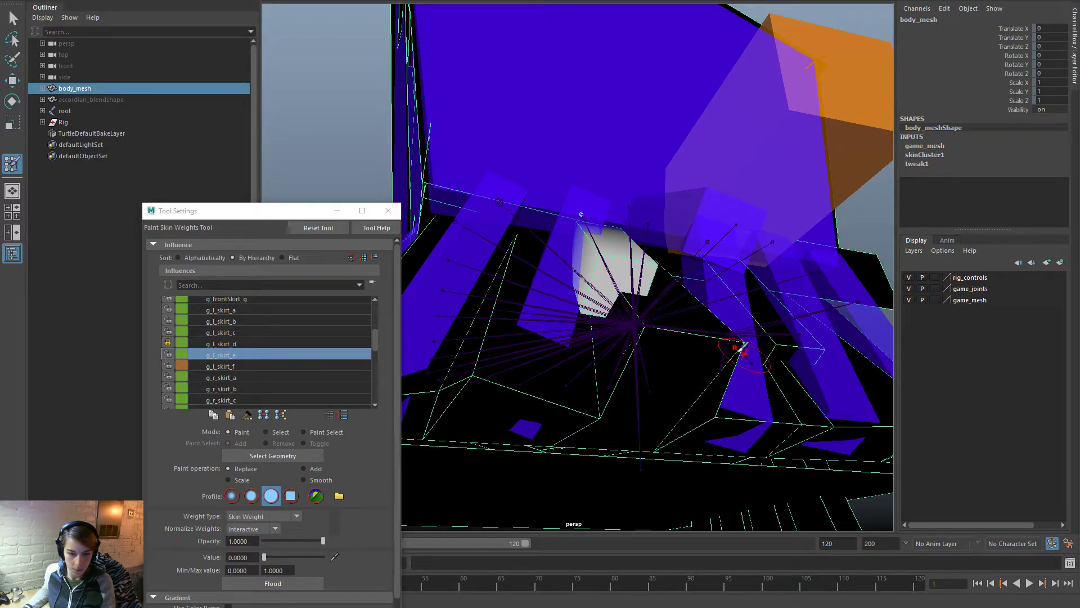
# Step: Paint the g_body_skinned influence with a value of 1 over the same inner faces behind the keys
pyautogui.scroll(3, 362, 349)
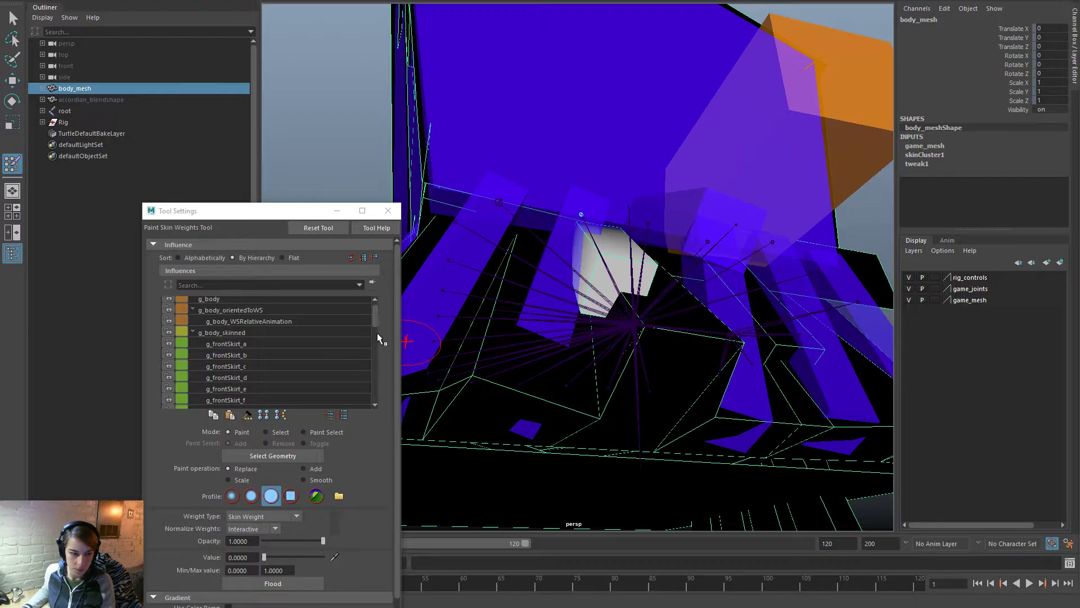
pyautogui.moveTo(378, 333); pyautogui.dragTo(374, 306)
pyautogui.click(295, 312)
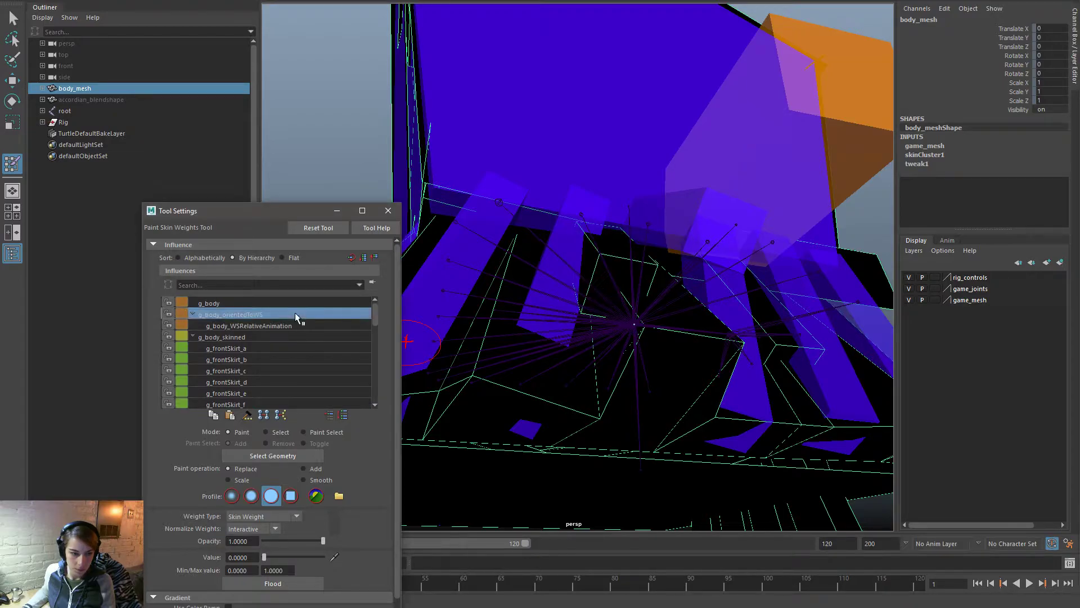
pyautogui.click(247, 336)
pyautogui.moveTo(317, 558); pyautogui.dragTo(326, 559)
pyautogui.moveTo(641, 360)
pyautogui.mouseDown()
pyautogui.moveTo(656, 339)
pyautogui.moveTo(734, 342)
pyautogui.mouseUp()
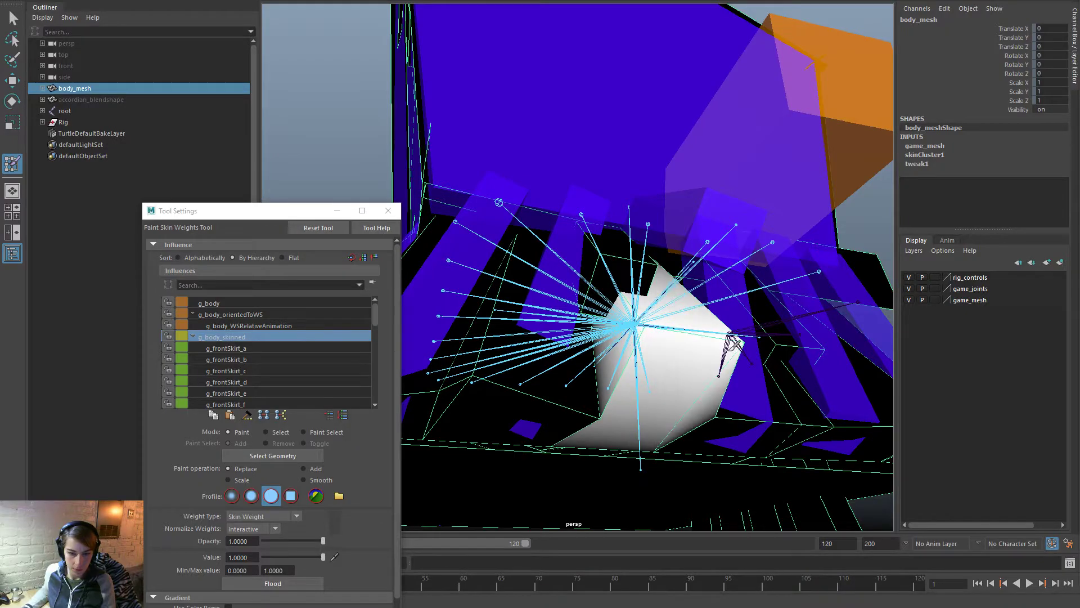
# Step: Compare g_body_skinned with g_l_skirt_e, and extend the g_body_skinned weights of 1 across the inner faces around the corner
pyautogui.click(232, 337)
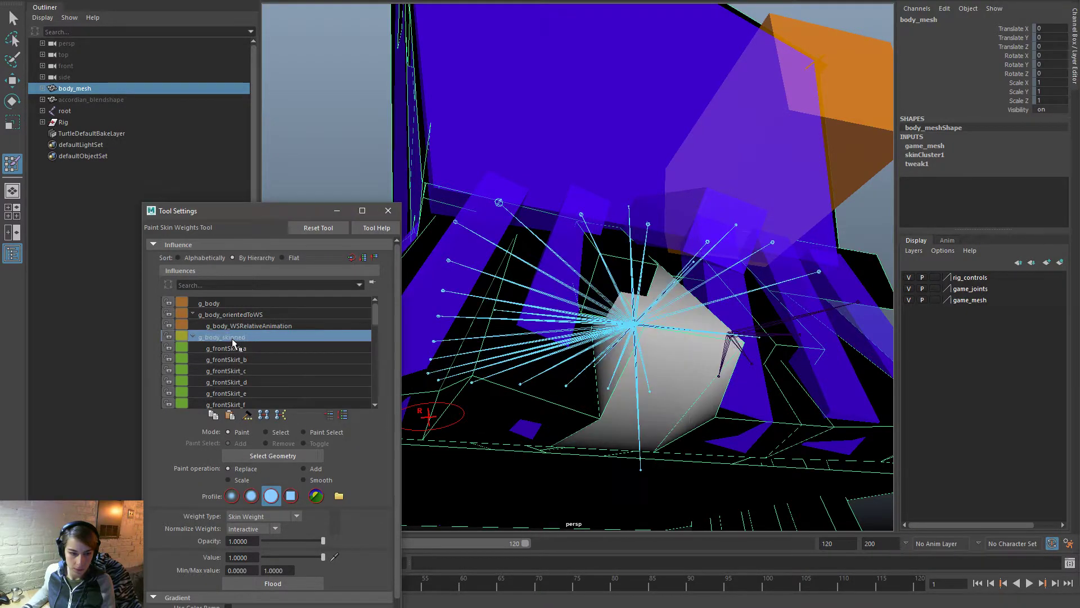
pyautogui.scroll(-4, 242, 369)
pyautogui.click(233, 359)
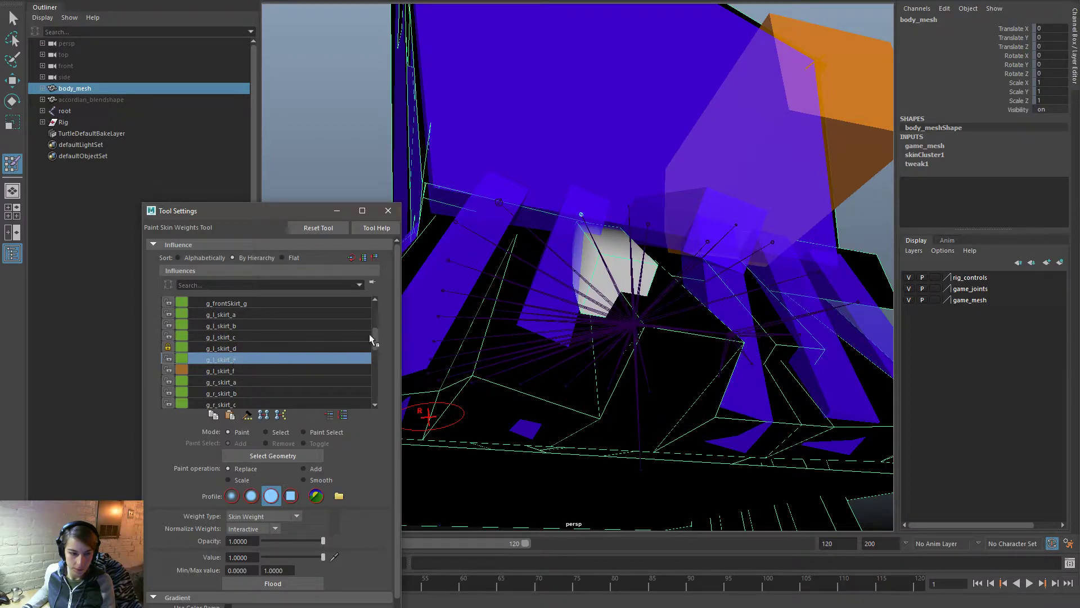
pyautogui.scroll(4, 367, 329)
pyautogui.click(282, 337)
pyautogui.keyDown('alt'); pyautogui.moveTo(569, 409); pyautogui.dragTo(655, 398); pyautogui.keyUp('alt')
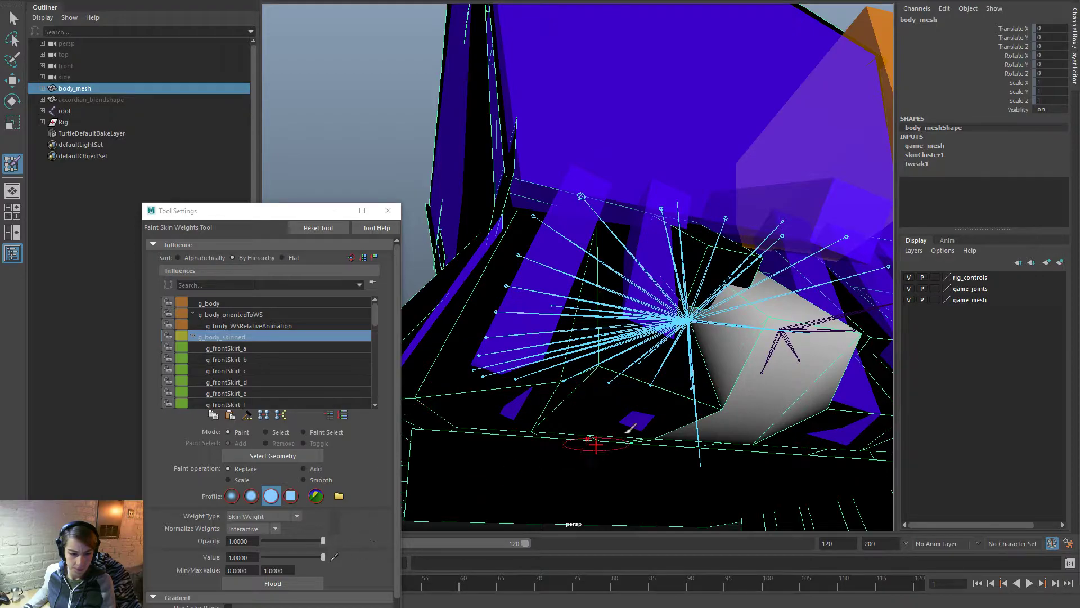
pyautogui.moveTo(607, 374)
pyautogui.mouseDown()
pyautogui.moveTo(715, 392)
pyautogui.moveTo(515, 366)
pyautogui.moveTo(451, 371)
pyautogui.mouseUp()
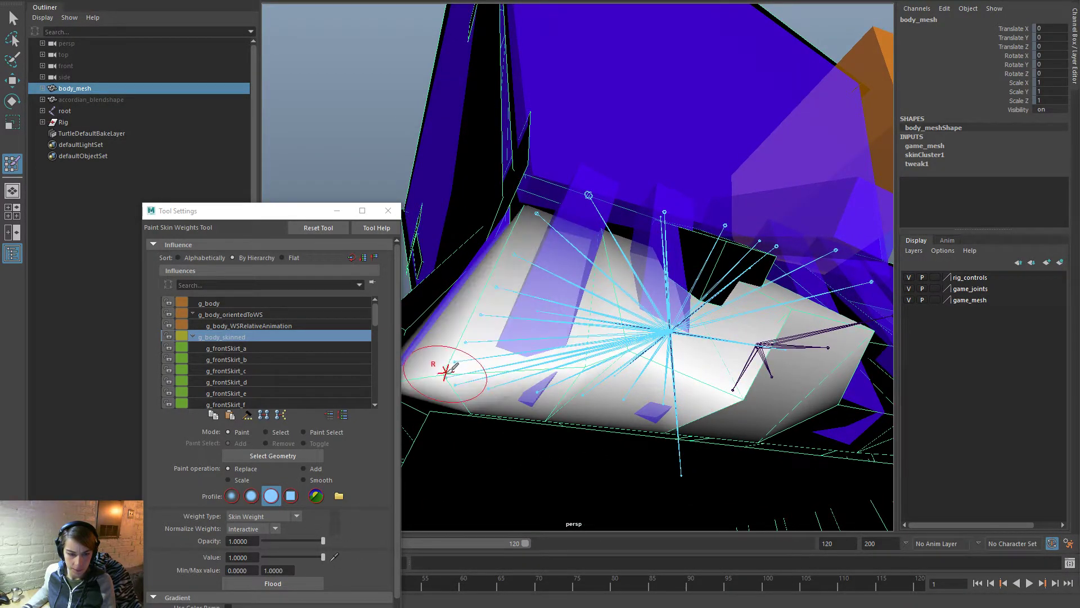
# Step: Check the g_frontSkirt_c and g_frontSkirt_e influences, and paint g_frontSkirt_f weights with a value of 0.5 onto the corner key
pyautogui.click(269, 372)
pyautogui.scroll(-1, 265, 383)
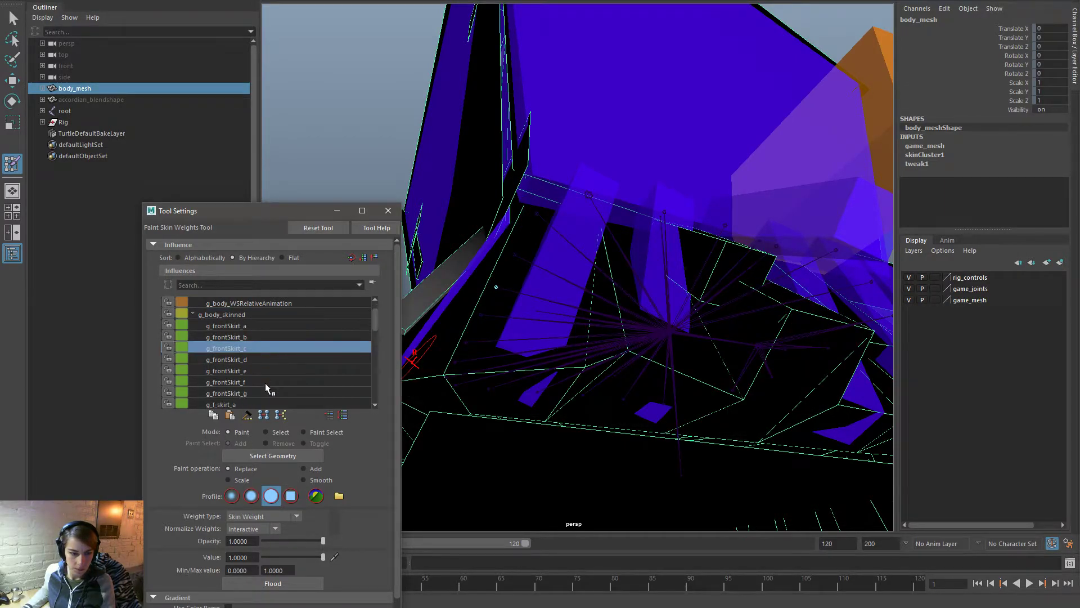
pyautogui.click(259, 369)
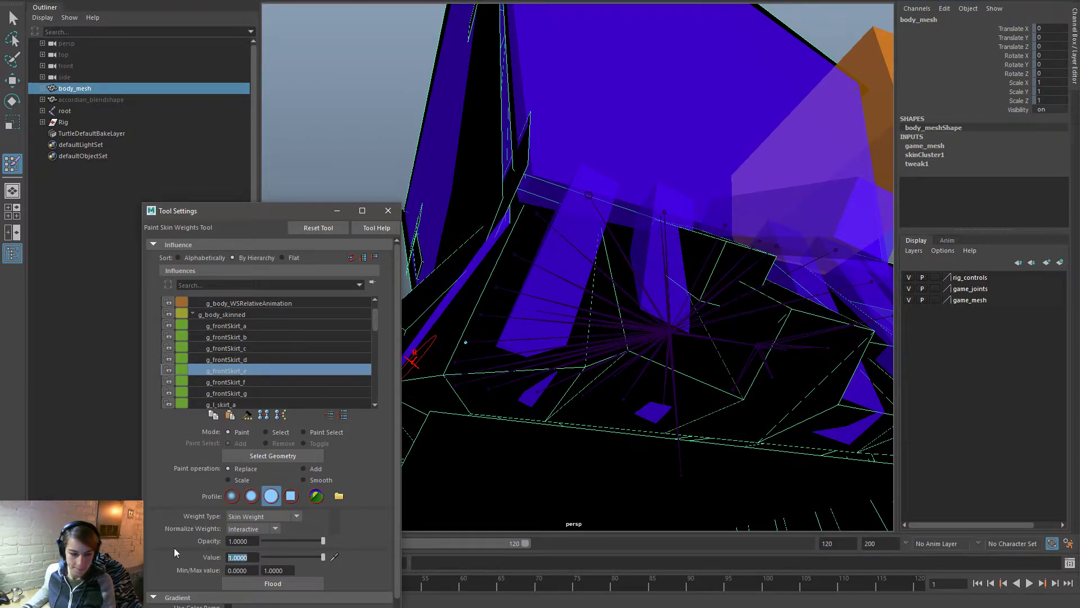
pyautogui.write('0.5')
pyautogui.press('Return')
pyautogui.moveTo(634, 439)
pyautogui.mouseDown()
pyautogui.moveTo(638, 358)
pyautogui.moveTo(664, 394)
pyautogui.moveTo(619, 382)
pyautogui.mouseUp()
pyautogui.click(292, 382)
pyautogui.moveTo(675, 341)
pyautogui.mouseDown()
pyautogui.moveTo(695, 341)
pyautogui.moveTo(595, 342)
pyautogui.moveTo(658, 241)
pyautogui.moveTo(668, 192)
pyautogui.mouseUp()
# Step: Test the corner key's deformation by rotating the l_skirt_f control, and undo the rotation
pyautogui.press('w')
pyautogui.click(661, 227)
pyautogui.press('e')
pyautogui.click(726, 216)
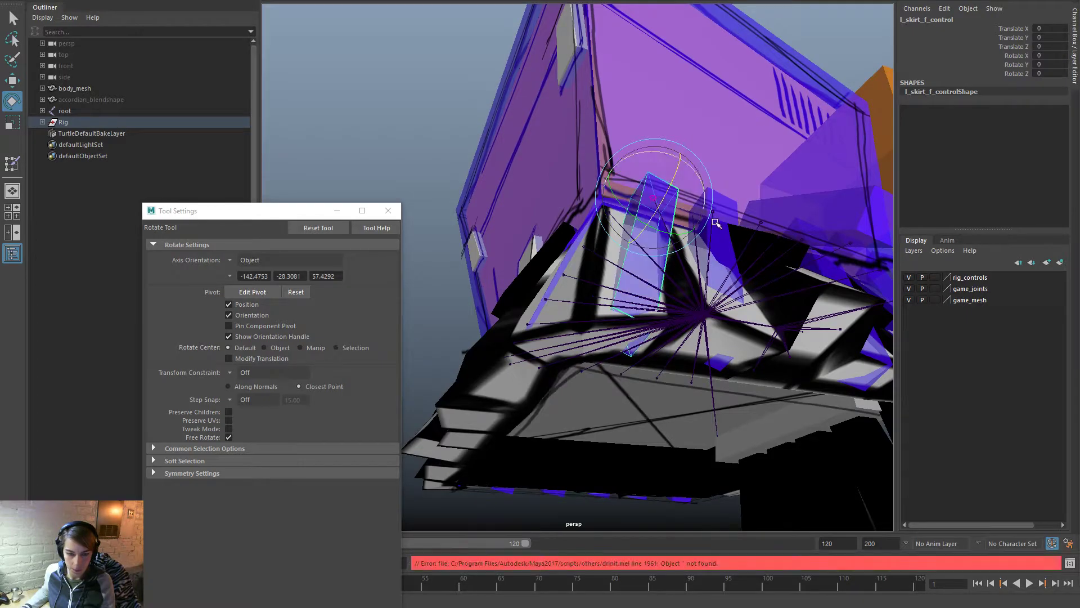
pyautogui.moveTo(725, 216); pyautogui.dragTo(735, 207)
pyautogui.hotkey('ctrl', 'z')
# Step: Reset the X rotation of the l_skirt_d control
pyautogui.keyDown('alt'); pyautogui.moveTo(740, 369); pyautogui.dragTo(543, 323, button='right'); pyautogui.keyUp('alt')
pyautogui.keyDown('alt'); pyautogui.moveTo(543, 323); pyautogui.dragTo(648, 439); pyautogui.keyUp('alt')
pyautogui.click(680, 468)
pyautogui.keyDown('alt'); pyautogui.moveTo(734, 435); pyautogui.dragTo(669, 398); pyautogui.keyUp('alt')
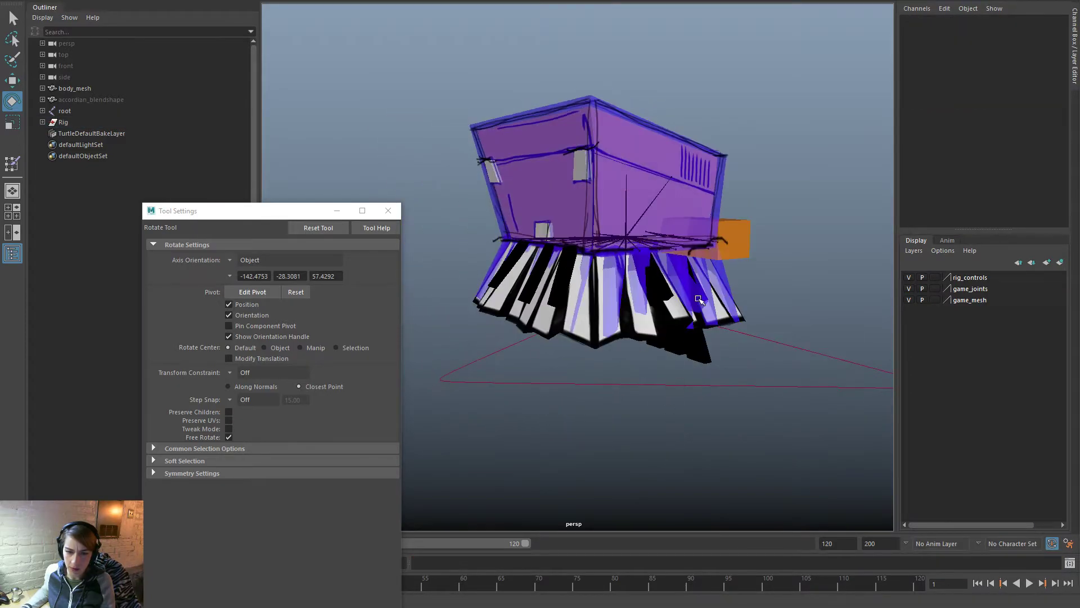
pyautogui.click(698, 299)
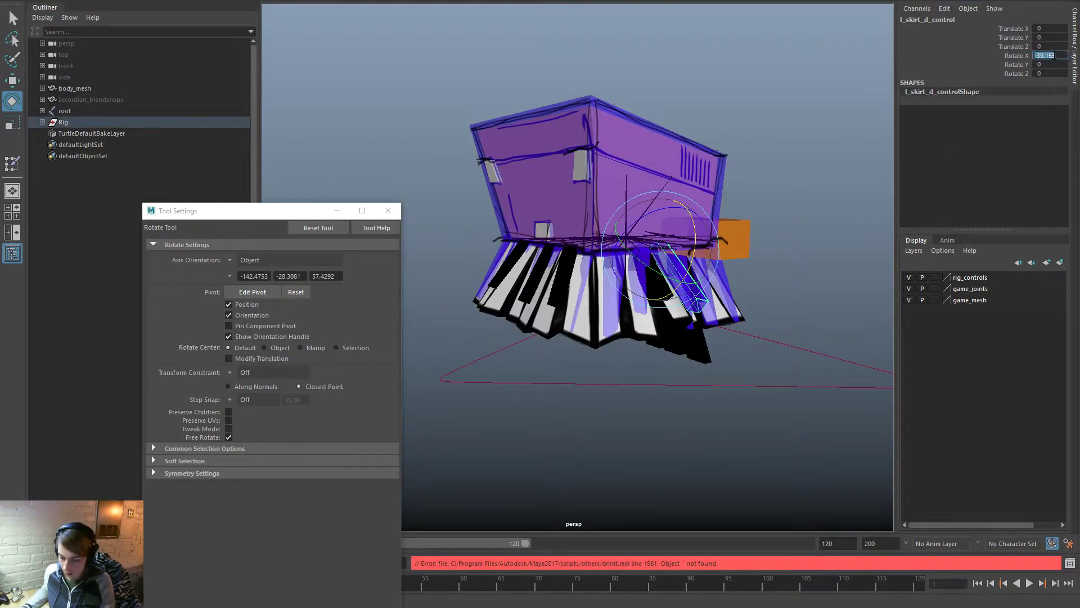
pyautogui.click(743, 405)
# Step: Test the left-side skirt controls, starting from l_skirt_a, by rotating them and undoing each rotation
pyautogui.keyDown('alt'); pyautogui.moveTo(742, 405); pyautogui.dragTo(738, 340); pyautogui.keyUp('alt')
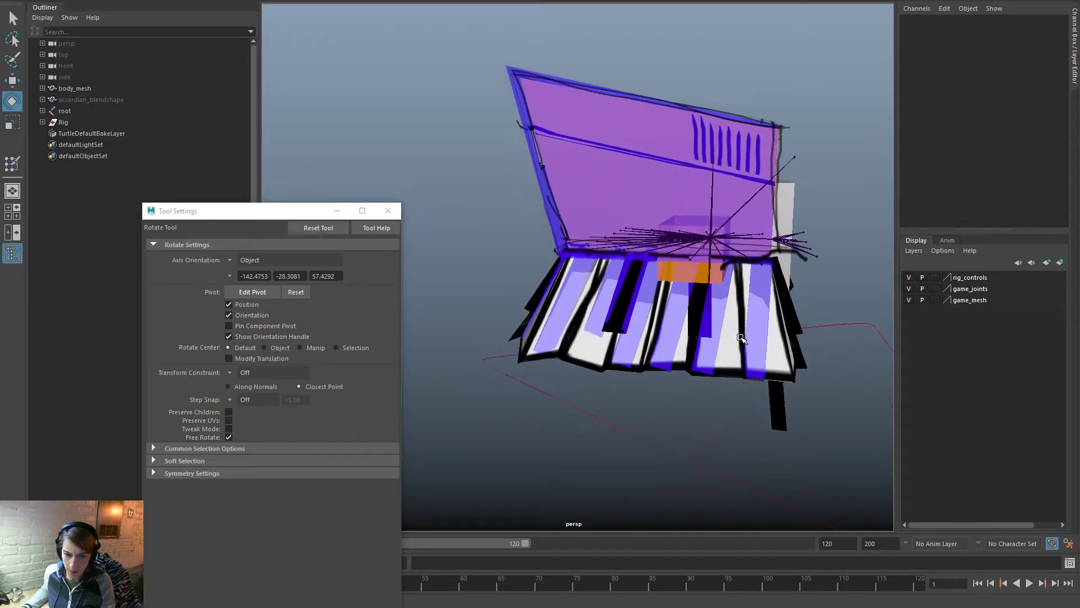
pyautogui.click(748, 337)
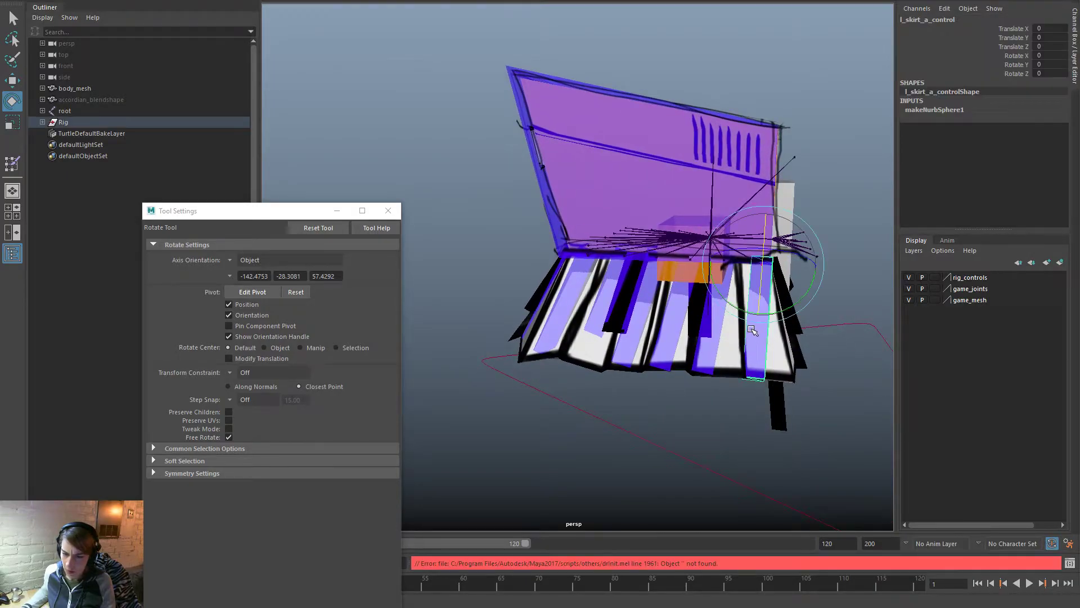
pyautogui.click(704, 358)
pyautogui.click(664, 347)
pyautogui.moveTo(693, 279); pyautogui.dragTo(648, 247)
pyautogui.hotkey('ctrl', 'z')
pyautogui.click(613, 361)
pyautogui.click(627, 336)
pyautogui.hotkey('ctrl', 'z')
# Step: Rotate the l_skirt_e control to about -61.3, 16.7, 10.7 so that it lifts its black key
pyautogui.click(596, 337)
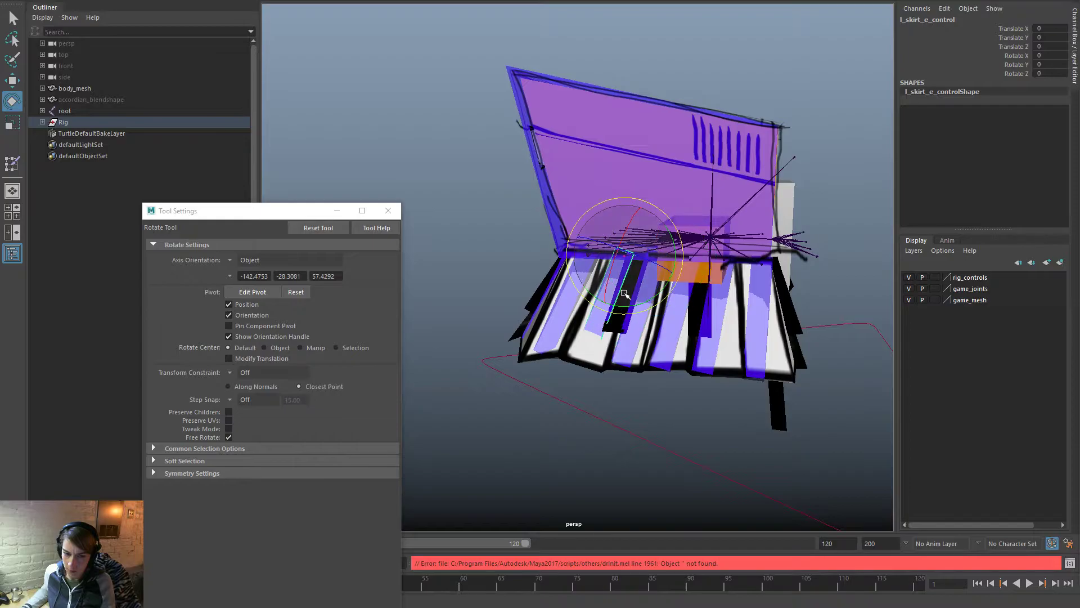
pyautogui.moveTo(625, 293); pyautogui.dragTo(630, 236)
pyautogui.hotkey('ctrl', 'z')
pyautogui.keyDown('alt'); pyautogui.moveTo(625, 393); pyautogui.dragTo(610, 379); pyautogui.keyUp('alt')
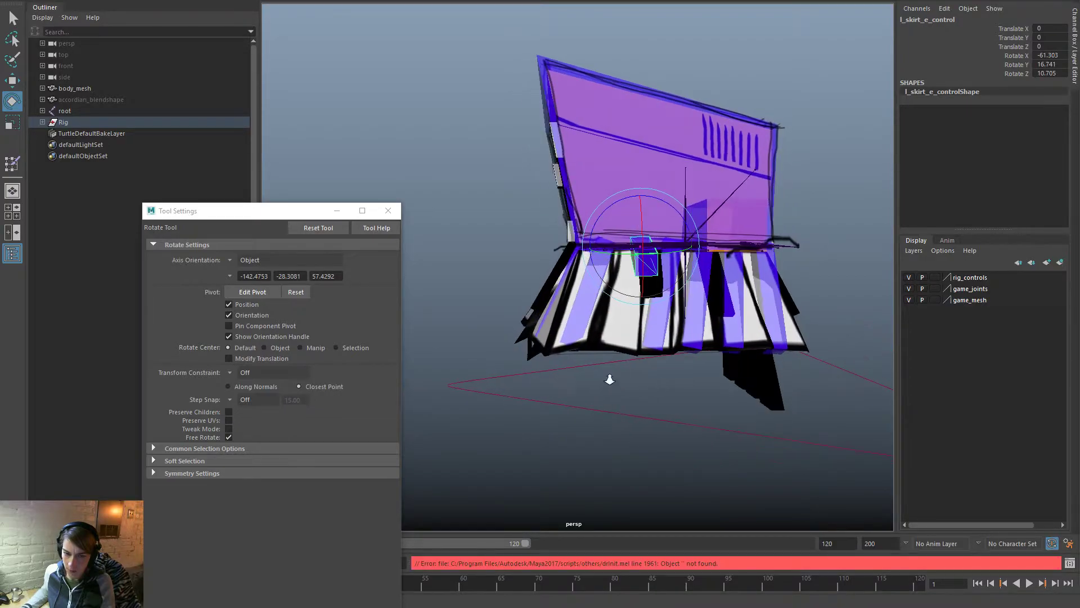
pyautogui.keyDown('alt'); pyautogui.moveTo(610, 378); pyautogui.dragTo(683, 432, button='right'); pyautogui.keyUp('alt')
pyautogui.click(628, 385)
pyautogui.keyDown('alt'); pyautogui.moveTo(628, 386); pyautogui.dragTo(671, 359); pyautogui.keyUp('alt')
# Step: Start the Paint Skin Weights tool on body_mesh and examine the g_frontSkirt_e, g_frontSkirt_f and g_frontSkirt_g influences around the corner
pyautogui.moveTo(660, 288); pyautogui.dragTo(592, 269, button='right')
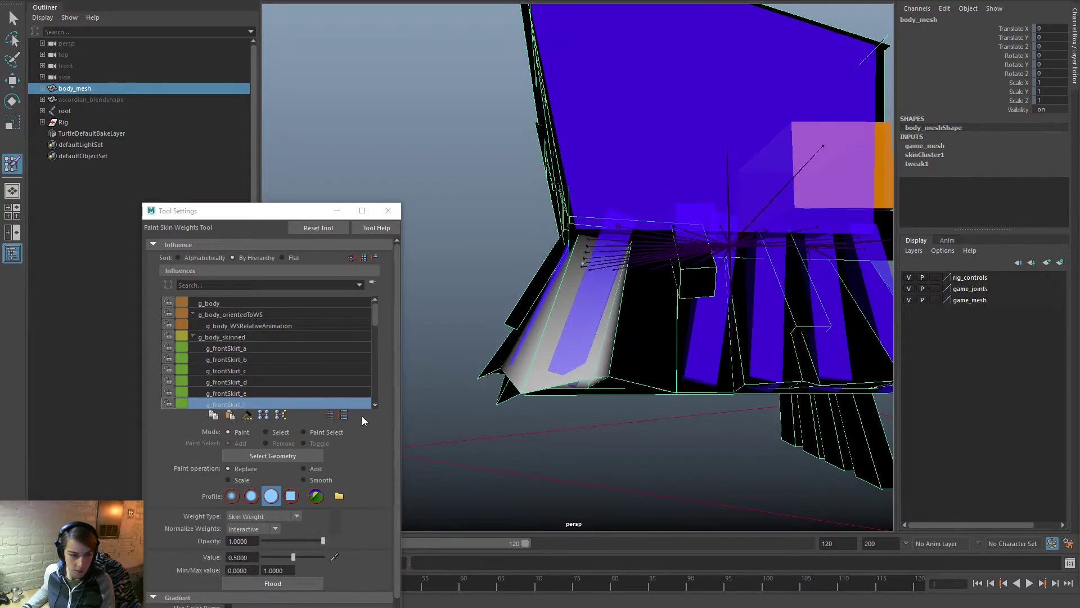
pyautogui.scroll(-1, 302, 371)
pyautogui.click(245, 381)
pyautogui.click(257, 389)
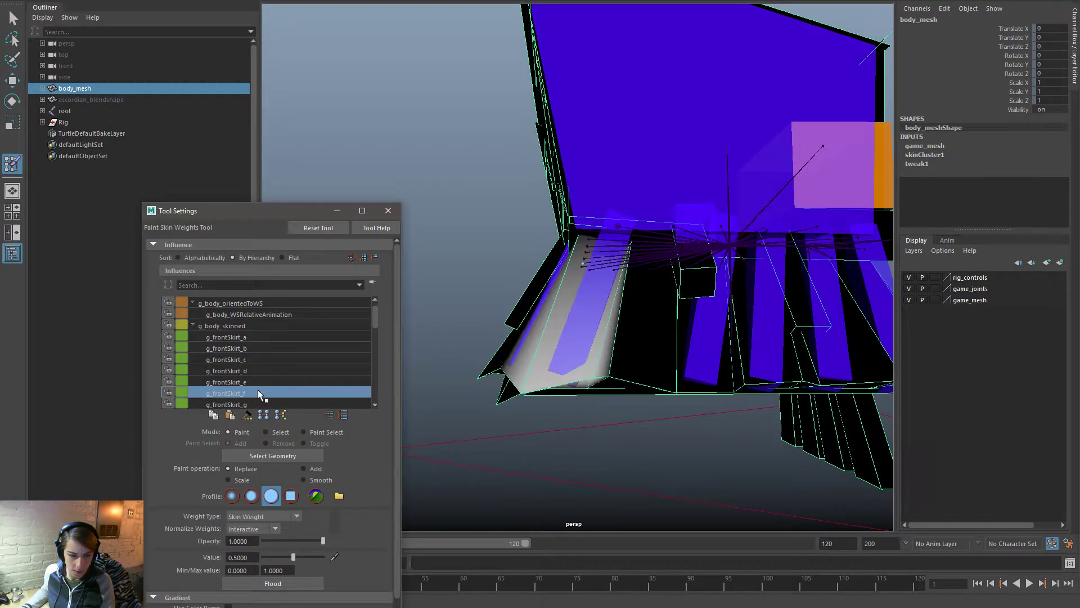
pyautogui.scroll(-1, 260, 386)
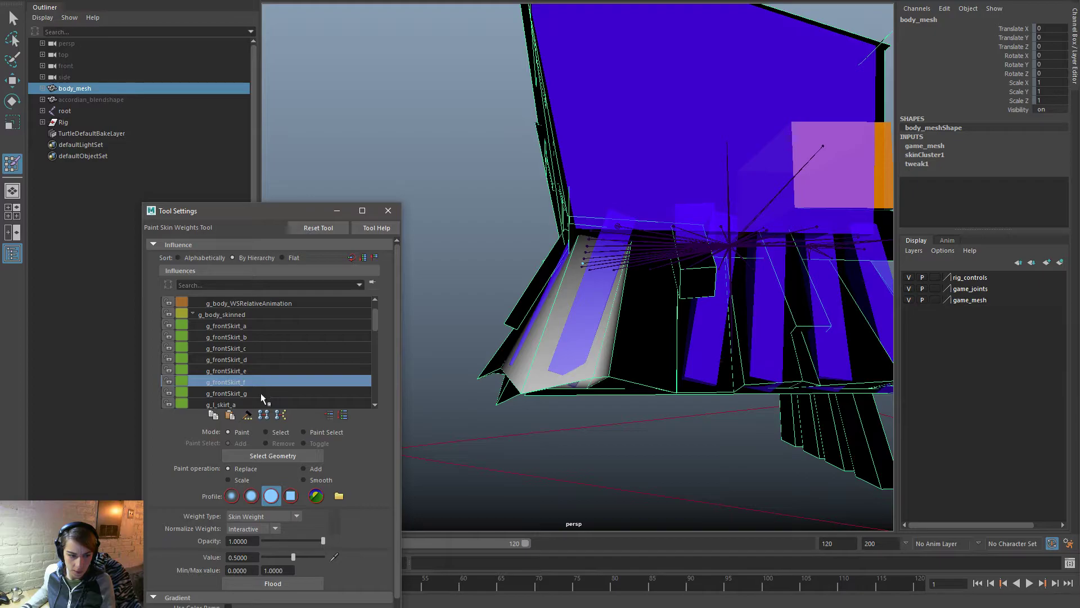
pyautogui.click(261, 393)
pyautogui.click(266, 383)
pyautogui.moveTo(687, 439)
pyautogui.keyDown('alt'); pyautogui.mouseDown()
pyautogui.moveTo(748, 441)
pyautogui.moveTo(745, 454)
pyautogui.moveTo(812, 451)
pyautogui.moveTo(788, 450)
pyautogui.mouseUp(); pyautogui.keyUp('alt')
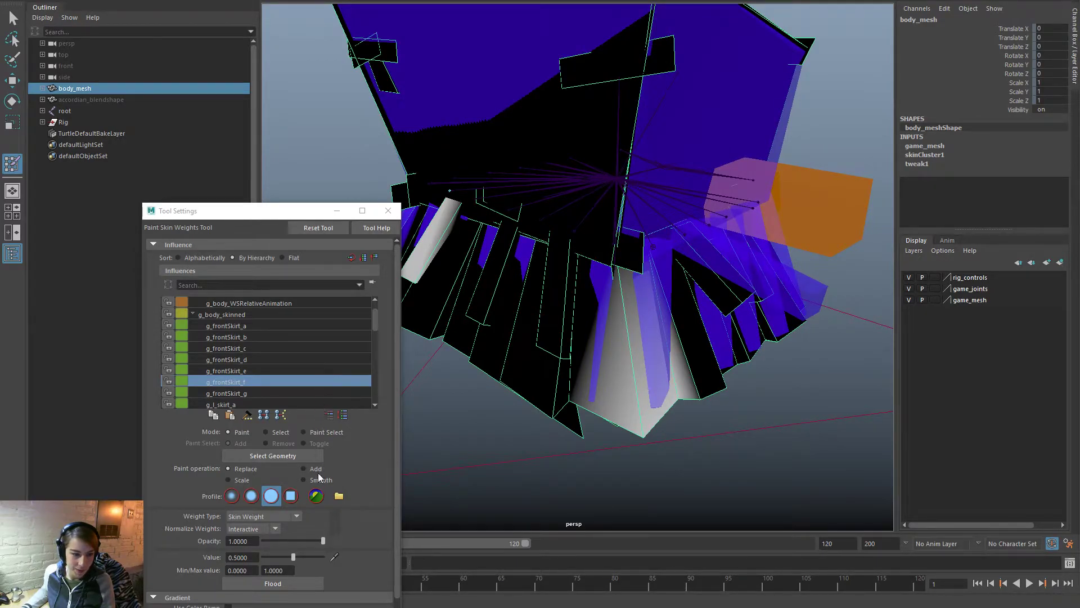
# Step: Try to flood the g_frontSkirt_f influence with a weight value of 0
pyautogui.click(283, 556)
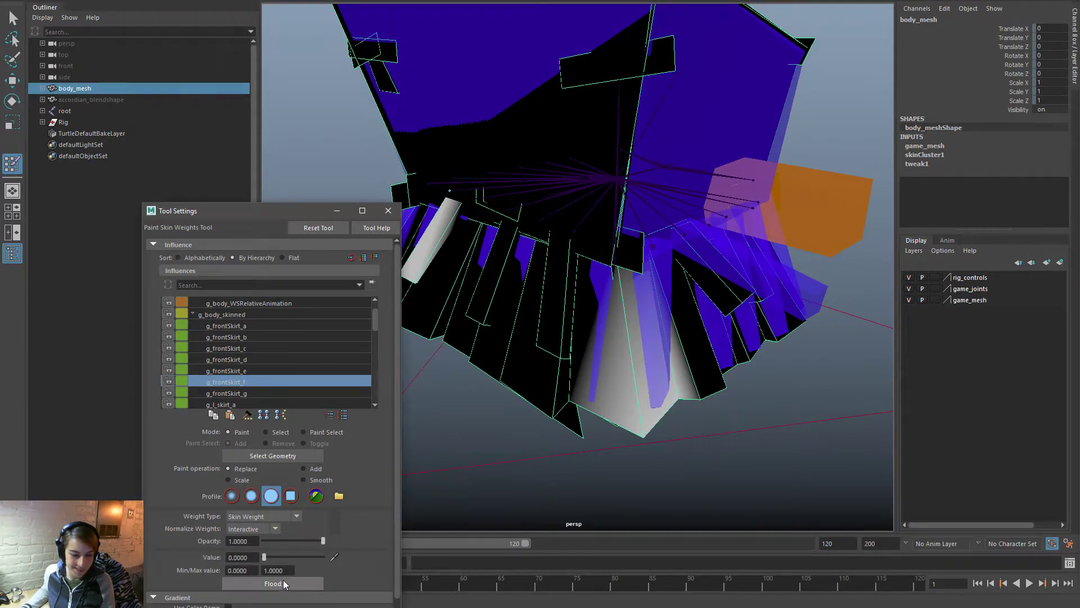
pyautogui.click(286, 583)
# Step: Set the paint value to 1 and paint g_body_skinned weights over the inner faces at the skirt corner
pyautogui.click(296, 555)
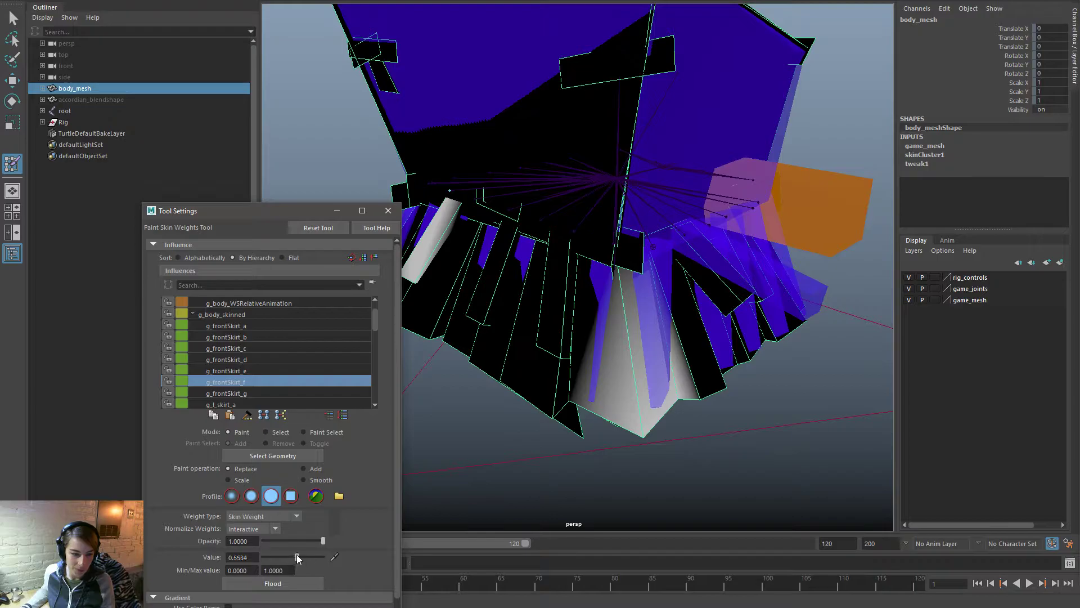
pyautogui.click(278, 316)
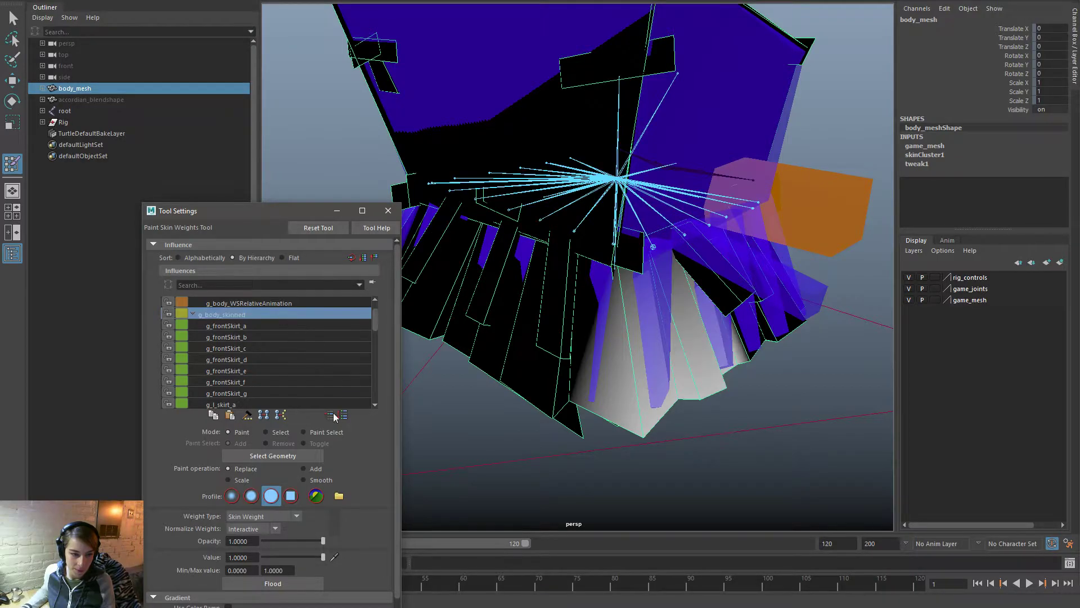
pyautogui.keyDown('alt'); pyautogui.moveTo(647, 399); pyautogui.dragTo(595, 402); pyautogui.keyUp('alt')
pyautogui.moveTo(564, 444)
pyautogui.mouseDown()
pyautogui.moveTo(623, 424)
pyautogui.moveTo(689, 428)
pyautogui.moveTo(687, 411)
pyautogui.moveTo(659, 405)
pyautogui.moveTo(705, 393)
pyautogui.moveTo(698, 364)
pyautogui.mouseUp()
pyautogui.moveTo(653, 293)
pyautogui.mouseDown()
pyautogui.moveTo(638, 308)
pyautogui.moveTo(672, 319)
pyautogui.mouseUp()
pyautogui.moveTo(585, 295); pyautogui.dragTo(544, 308)
pyautogui.keyDown('alt'); pyautogui.moveTo(614, 324); pyautogui.dragTo(606, 382); pyautogui.keyUp('alt')
# Step: Pick the g_l_skirt_e influence and flood it with a weight value of 0
pyautogui.moveTo(376, 320); pyautogui.dragTo(376, 340)
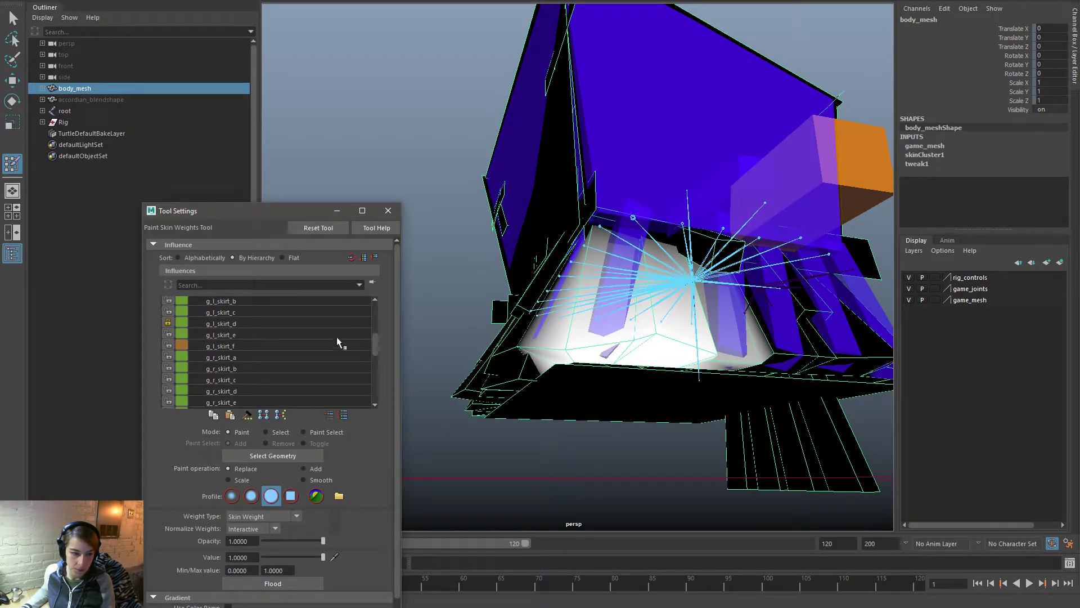
pyautogui.click(275, 322)
pyautogui.click(275, 334)
pyautogui.keyDown('alt'); pyautogui.moveTo(736, 330); pyautogui.dragTo(798, 321); pyautogui.keyUp('alt')
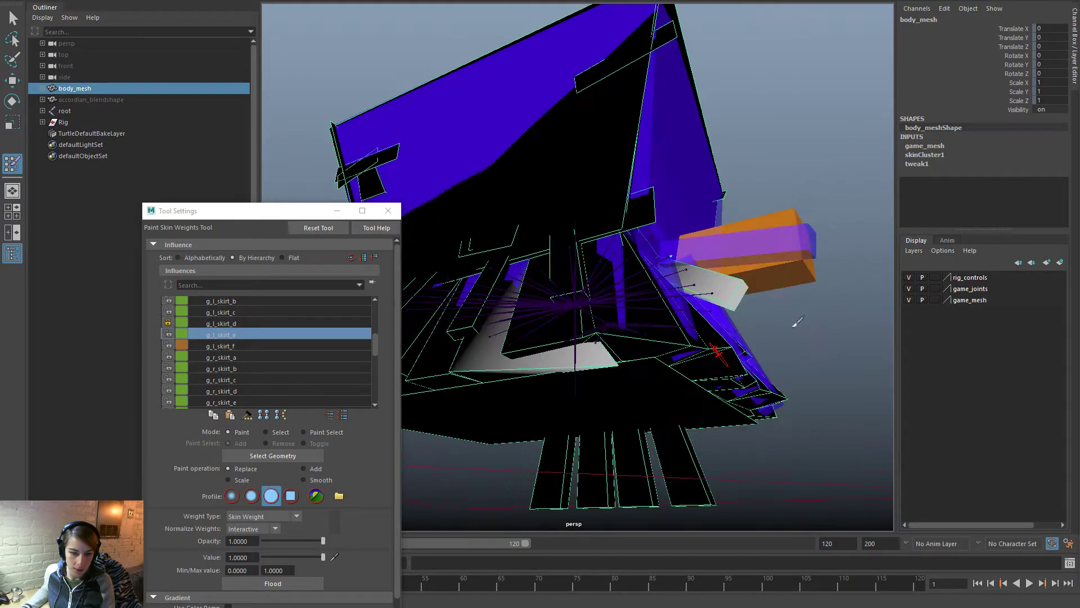
pyautogui.click(274, 557)
pyautogui.click(285, 584)
# Step: Set the paint value to 0.5 and paint g_l_skirt_e weights onto the key beside its control
pyautogui.keyDown('alt'); pyautogui.moveTo(664, 413); pyautogui.dragTo(630, 426); pyautogui.keyUp('alt')
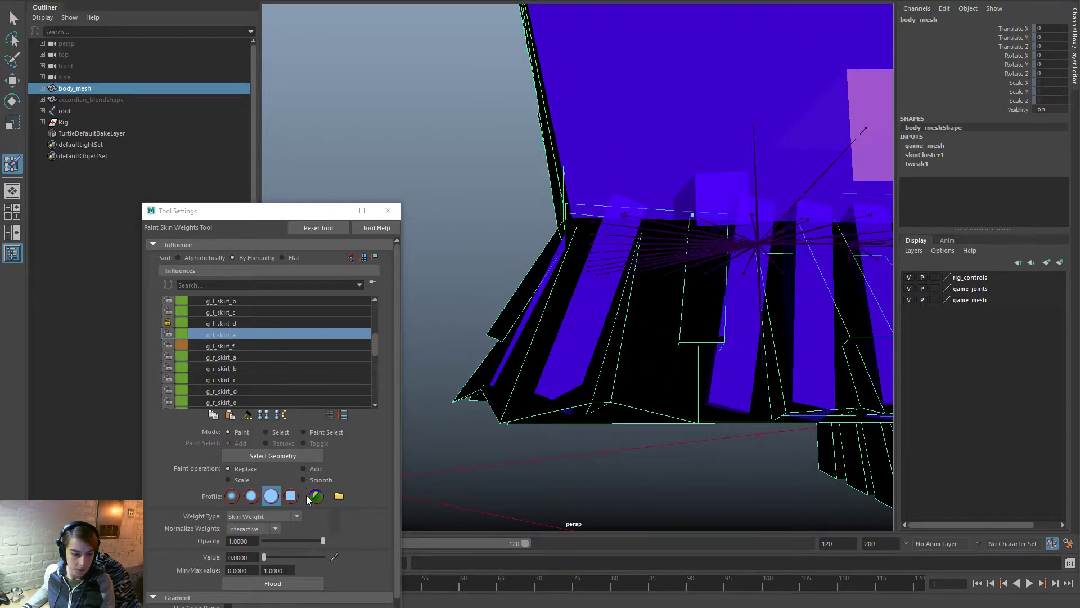
pyautogui.moveTo(263, 557); pyautogui.dragTo(293, 557)
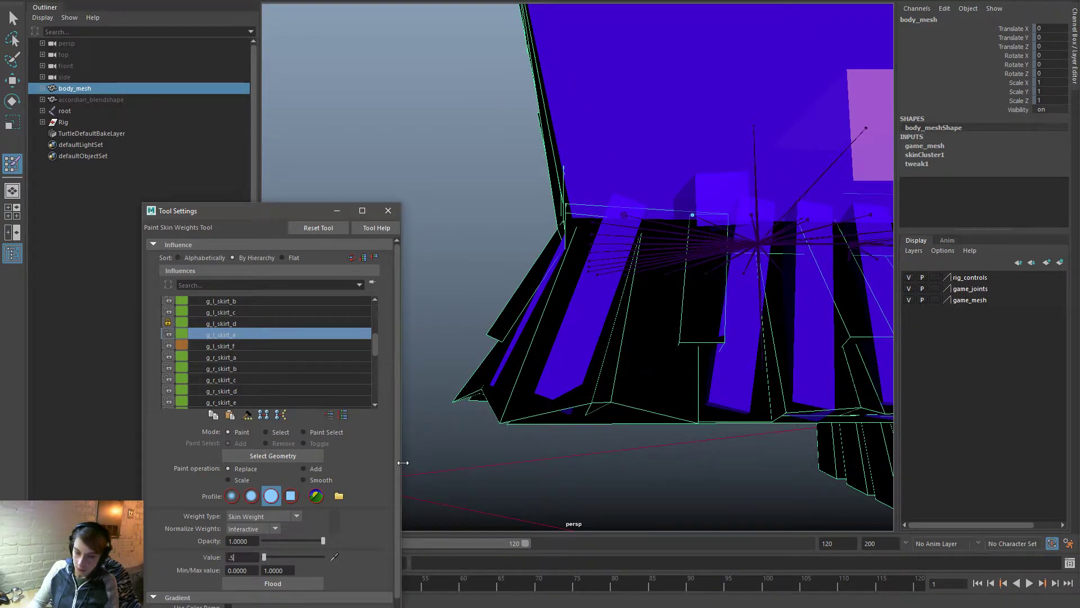
pyautogui.moveTo(767, 321)
pyautogui.keyDown('alt'); pyautogui.mouseDown()
pyautogui.moveTo(651, 313)
pyautogui.moveTo(692, 282)
pyautogui.moveTo(680, 289)
pyautogui.moveTo(703, 318)
pyautogui.mouseUp(); pyautogui.keyUp('alt')
pyautogui.click(646, 288)
pyautogui.click(688, 292)
pyautogui.click(682, 293)
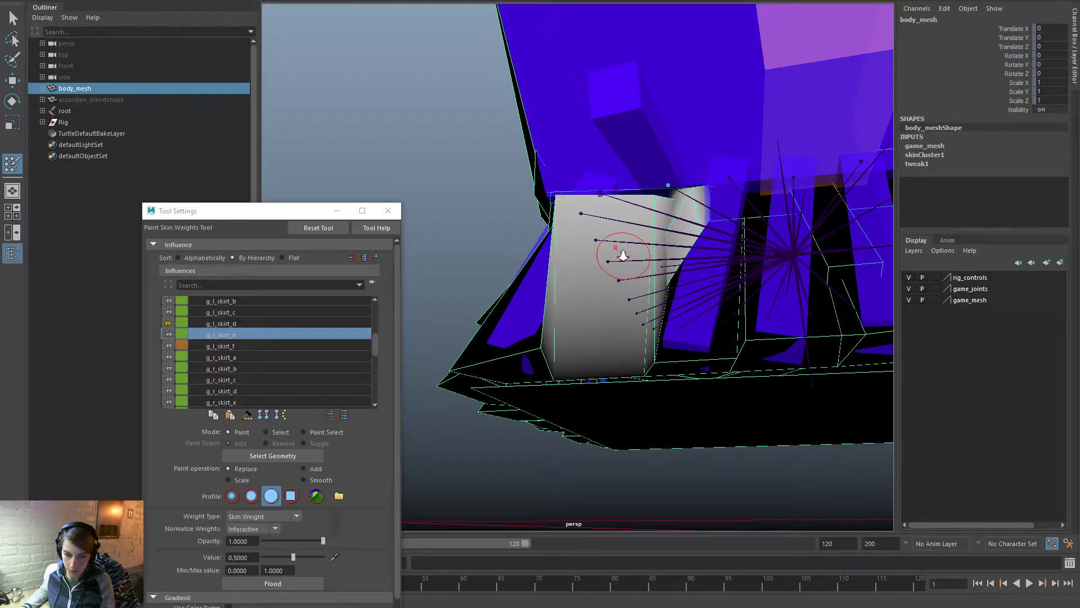
# Step: Inspect the painted g_l_skirt_e key and unlock the g_l_skirt_d influence
pyautogui.keyDown('alt'); pyautogui.moveTo(623, 256); pyautogui.dragTo(786, 343, button='right'); pyautogui.keyUp('alt')
pyautogui.keyDown('alt'); pyautogui.moveTo(786, 343); pyautogui.dragTo(594, 287); pyautogui.keyUp('alt')
pyautogui.keyDown('alt'); pyautogui.moveTo(593, 287); pyautogui.dragTo(653, 289, button='right'); pyautogui.keyUp('alt')
pyautogui.moveTo(653, 289)
pyautogui.keyDown('alt'); pyautogui.mouseDown()
pyautogui.moveTo(714, 301)
pyautogui.moveTo(664, 301)
pyautogui.moveTo(689, 307)
pyautogui.moveTo(619, 321)
pyautogui.mouseUp(); pyautogui.keyUp('alt')
pyautogui.moveTo(668, 408)
pyautogui.keyDown('alt'); pyautogui.mouseDown(button='right')
pyautogui.moveTo(694, 467)
pyautogui.moveTo(525, 246)
pyautogui.mouseUp(button='right'); pyautogui.keyUp('alt')
pyautogui.keyDown('alt'); pyautogui.moveTo(574, 256); pyautogui.dragTo(648, 313); pyautogui.keyUp('alt')
pyautogui.keyDown('alt'); pyautogui.moveTo(649, 313); pyautogui.dragTo(665, 322, button='right'); pyautogui.keyUp('alt')
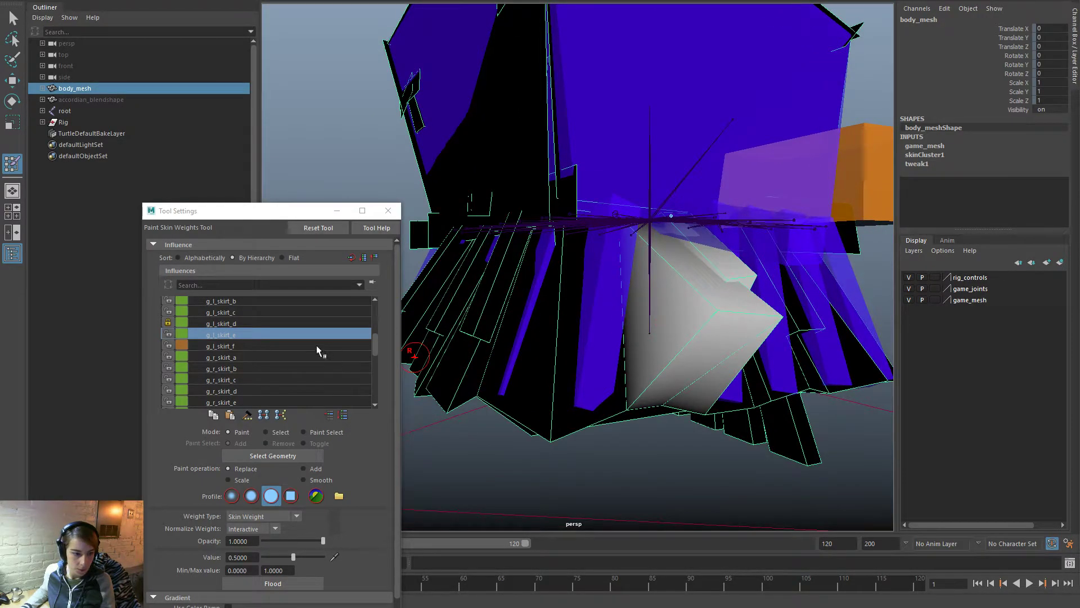
pyautogui.click(169, 323)
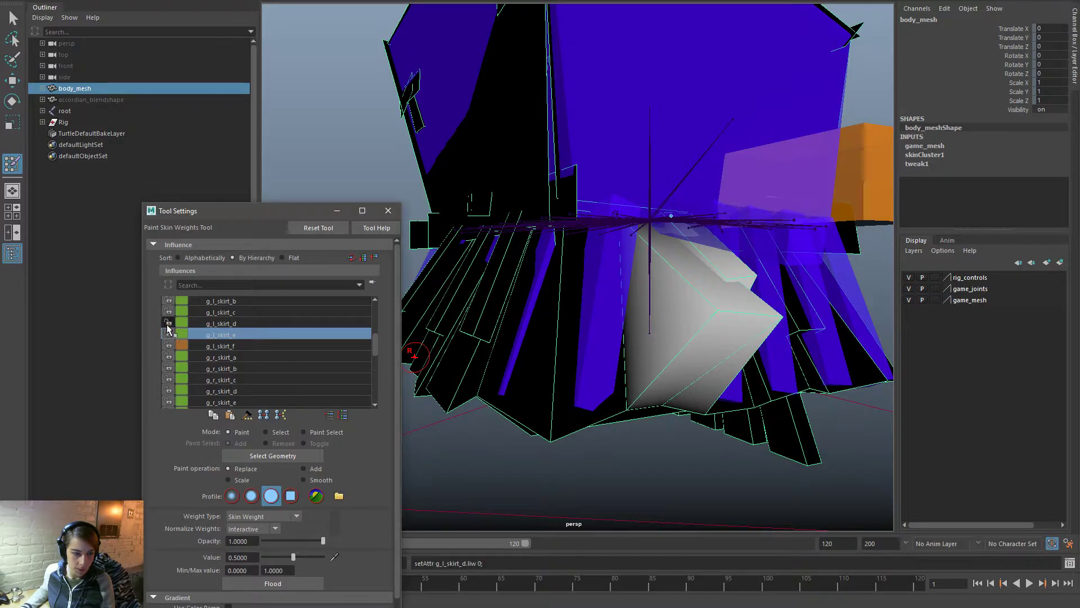
pyautogui.click(830, 356)
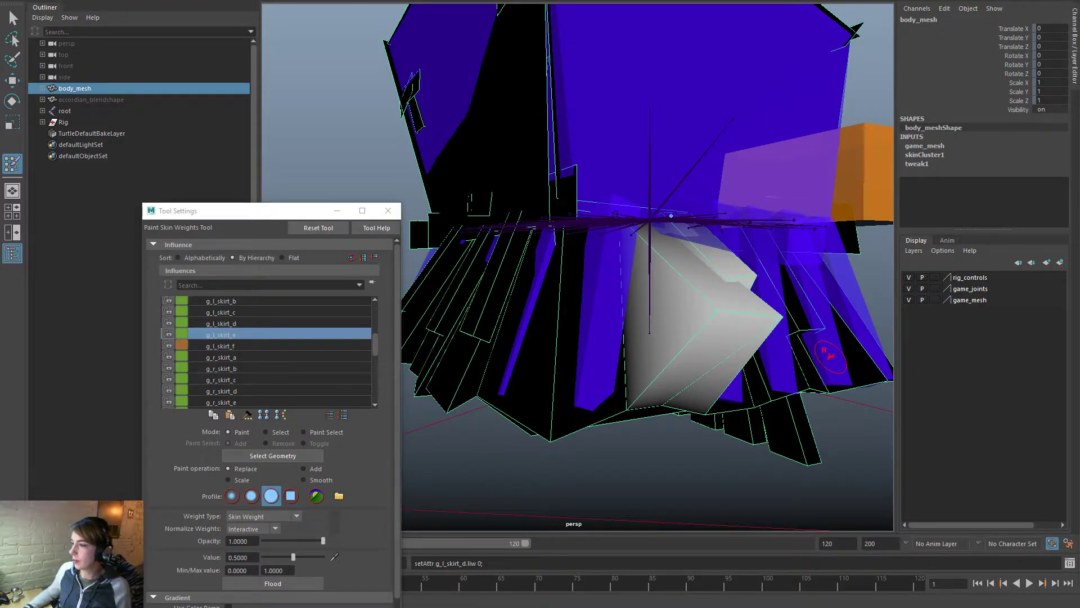
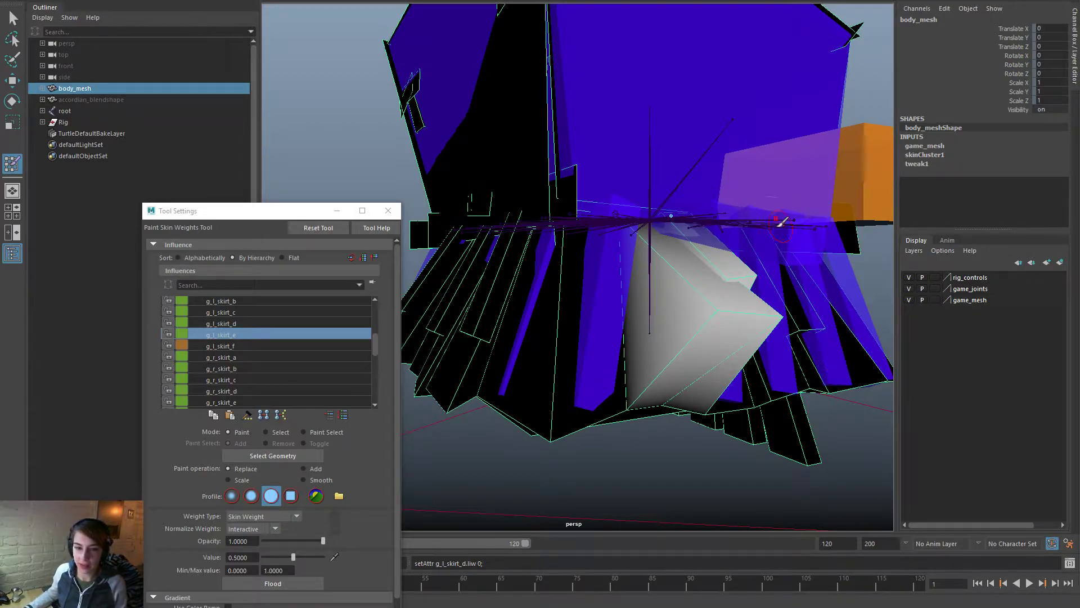
# Step: Examine the g_l_skirt_e weights on the corner keys and inner faces from several angles
pyautogui.keyDown('alt'); pyautogui.moveTo(657, 427); pyautogui.dragTo(608, 435); pyautogui.keyUp('alt')
pyautogui.keyDown('alt'); pyautogui.moveTo(607, 434); pyautogui.dragTo(524, 386, button='right'); pyautogui.keyUp('alt')
pyautogui.keyDown('alt'); pyautogui.moveTo(524, 387); pyautogui.dragTo(796, 410); pyautogui.keyUp('alt')
pyautogui.keyDown('alt'); pyautogui.moveTo(796, 410); pyautogui.dragTo(677, 386, button='right'); pyautogui.keyUp('alt')
pyautogui.moveTo(678, 386)
pyautogui.keyDown('alt'); pyautogui.mouseDown()
pyautogui.moveTo(733, 410)
pyautogui.moveTo(853, 403)
pyautogui.mouseUp(); pyautogui.keyUp('alt')
pyautogui.keyDown('alt'); pyautogui.moveTo(526, 354); pyautogui.dragTo(575, 363); pyautogui.keyUp('alt')
pyautogui.keyDown('alt'); pyautogui.moveTo(575, 363); pyautogui.dragTo(723, 391, button='right'); pyautogui.keyUp('alt')
pyautogui.keyDown('alt'); pyautogui.moveTo(644, 379); pyautogui.dragTo(613, 344); pyautogui.keyUp('alt')
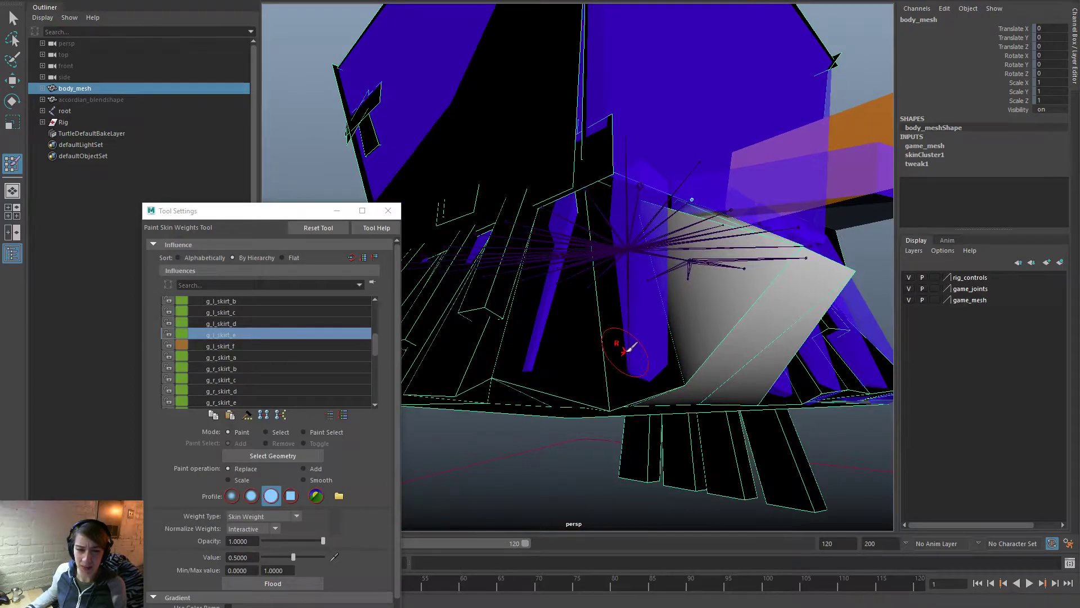
# Step: Rotate the l_skirt_e control to test its key deformation, and reset its Rotate X, Y and Z to 0
pyautogui.click(255, 346)
pyautogui.moveTo(619, 338)
pyautogui.keyDown('alt'); pyautogui.mouseDown()
pyautogui.moveTo(632, 301)
pyautogui.moveTo(695, 304)
pyautogui.moveTo(611, 302)
pyautogui.mouseUp(); pyautogui.keyUp('alt')
pyautogui.press('w')
pyautogui.click(667, 468)
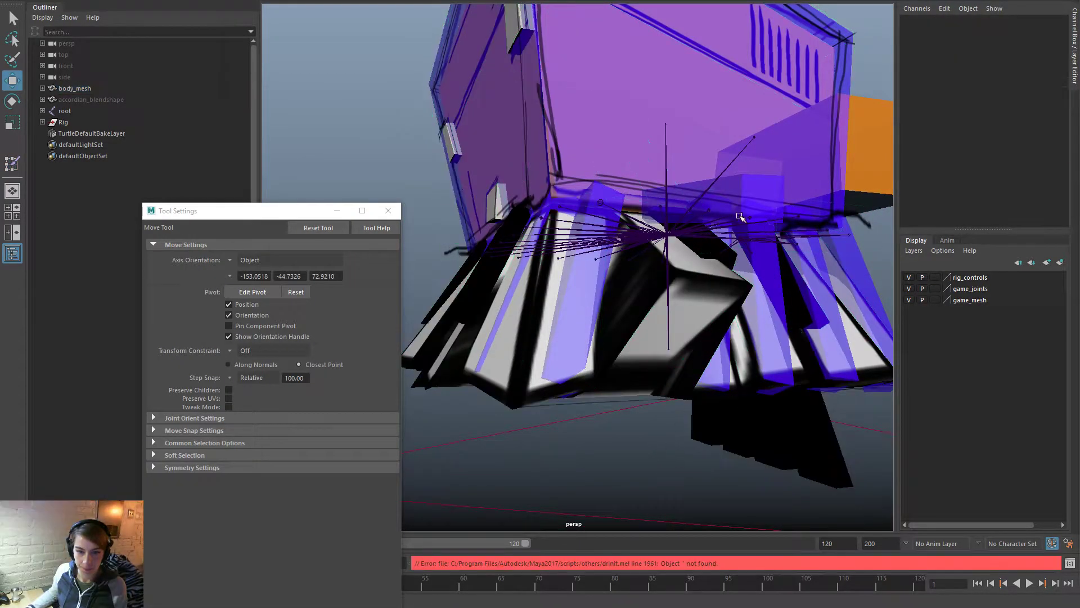
pyautogui.click(673, 206)
pyautogui.press('e')
pyautogui.moveTo(689, 190); pyautogui.dragTo(664, 264)
pyautogui.moveTo(1055, 55); pyautogui.dragTo(1053, 74)
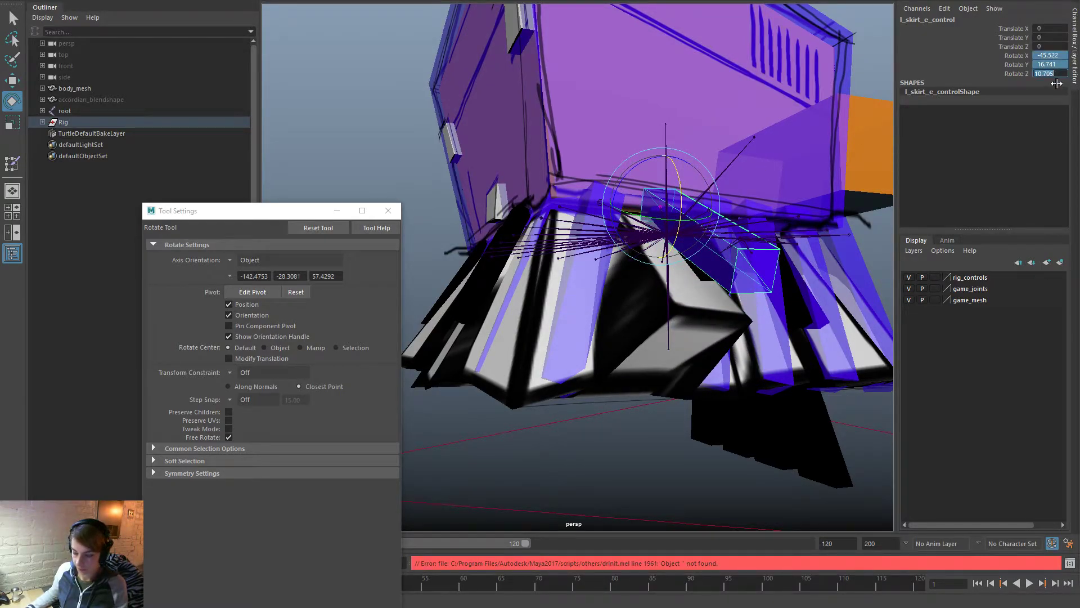
pyautogui.write('0')
pyautogui.press('Return')
# Step: Test-rotate a neighbouring skirt control to check how its key deforms, and undo the rotation
pyautogui.click(595, 300)
pyautogui.moveTo(602, 256); pyautogui.dragTo(572, 354)
pyautogui.press('z')
pyautogui.click(601, 358)
pyautogui.keyDown('alt'); pyautogui.moveTo(639, 370); pyautogui.dragTo(656, 253); pyautogui.keyUp('alt')
pyautogui.press('z')
# Step: Reopen skin weight painting on the body mesh and paint g_body_skinned weights at a value of 1 on the interior
pyautogui.click(639, 285)
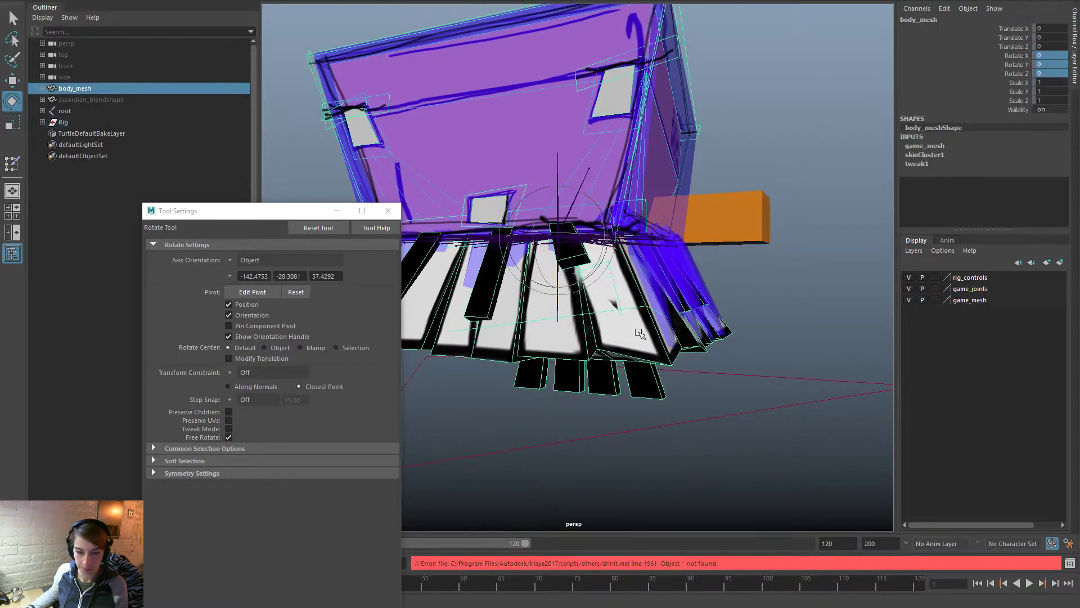
pyautogui.moveTo(639, 286); pyautogui.dragTo(629, 317, button='right')
pyautogui.moveTo(603, 272); pyautogui.dragTo(603, 271, button='right')
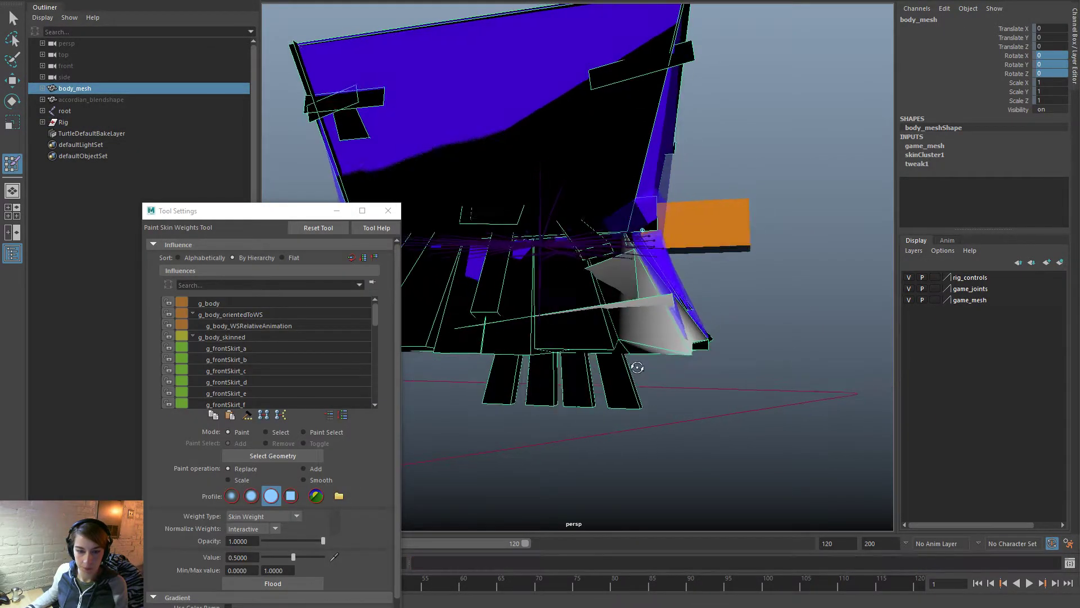
pyautogui.click(262, 336)
pyautogui.moveTo(439, 315)
pyautogui.keyDown('alt'); pyautogui.mouseDown()
pyautogui.moveTo(491, 288)
pyautogui.moveTo(547, 393)
pyautogui.mouseUp(); pyautogui.keyUp('alt')
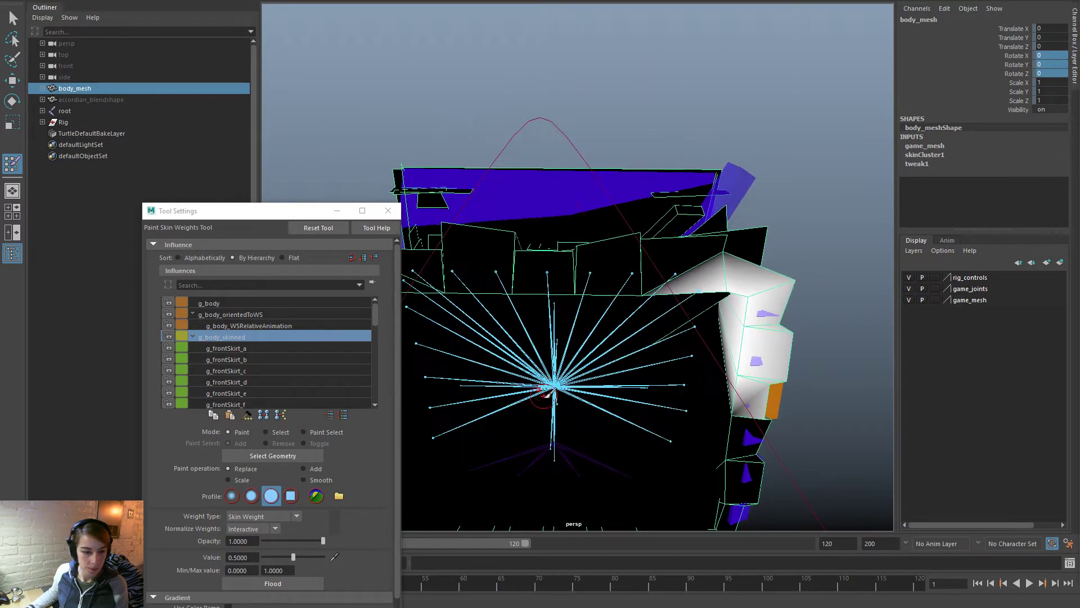
pyautogui.moveTo(311, 557); pyautogui.dragTo(314, 557)
pyautogui.moveTo(651, 297)
pyautogui.mouseDown()
pyautogui.moveTo(664, 290)
pyautogui.moveTo(501, 284)
pyautogui.moveTo(690, 281)
pyautogui.moveTo(419, 335)
pyautogui.moveTo(449, 349)
pyautogui.moveTo(407, 354)
pyautogui.mouseUp()
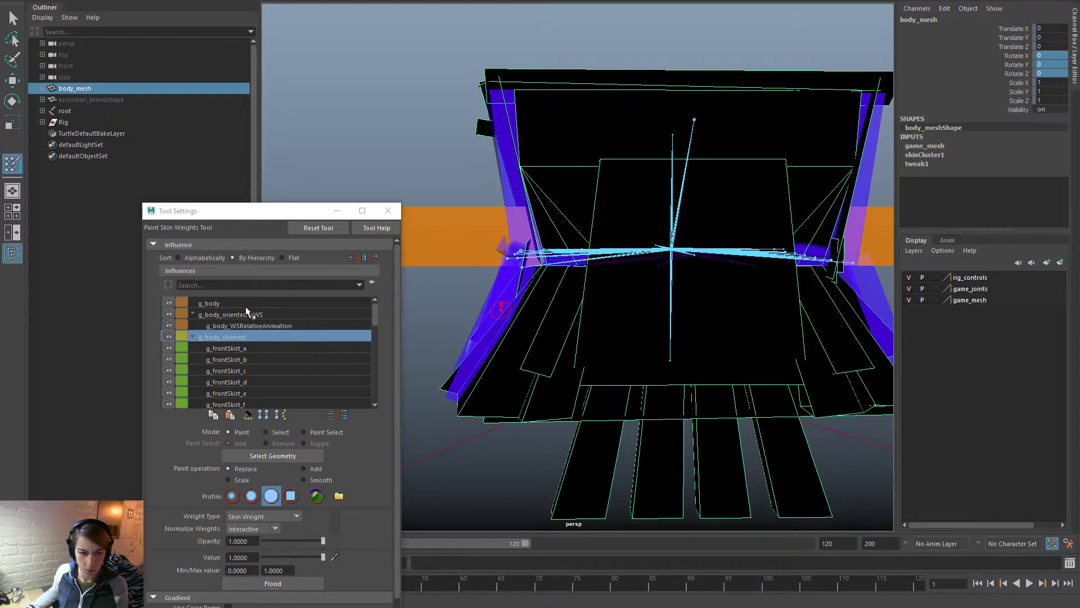
# Step: Check the g_body weights, lock all influences from g_body to g_socket6, and leave only g_body unlocked
pyautogui.click(246, 305)
pyautogui.keyDown('alt'); pyautogui.moveTo(619, 327); pyautogui.dragTo(764, 344); pyautogui.keyUp('alt')
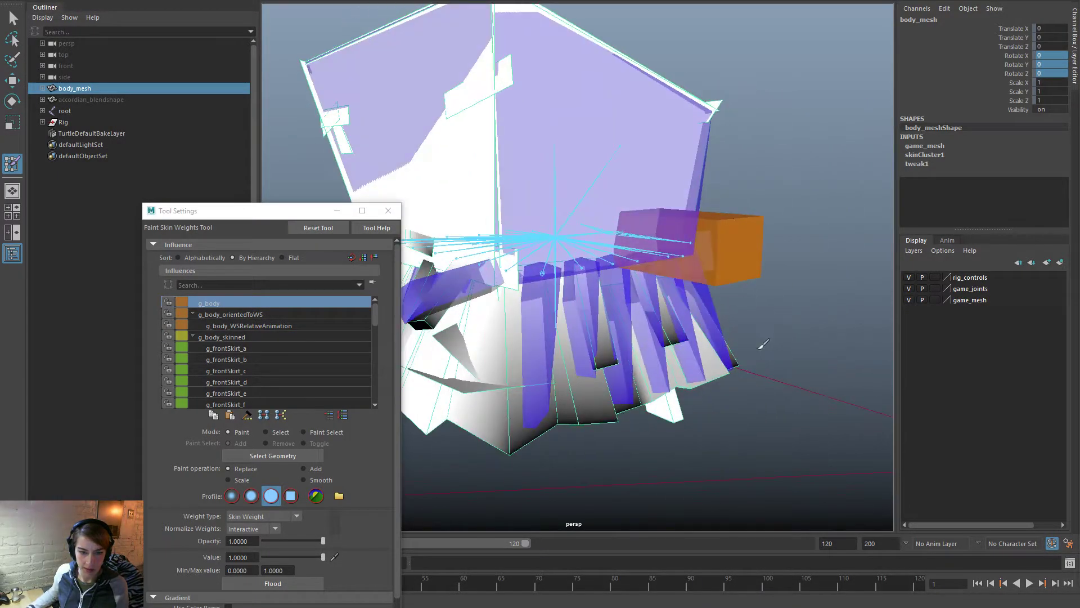
pyautogui.scroll(-3, 763, 345)
pyautogui.keyDown('alt'); pyautogui.moveTo(619, 372); pyautogui.dragTo(636, 367); pyautogui.keyUp('alt')
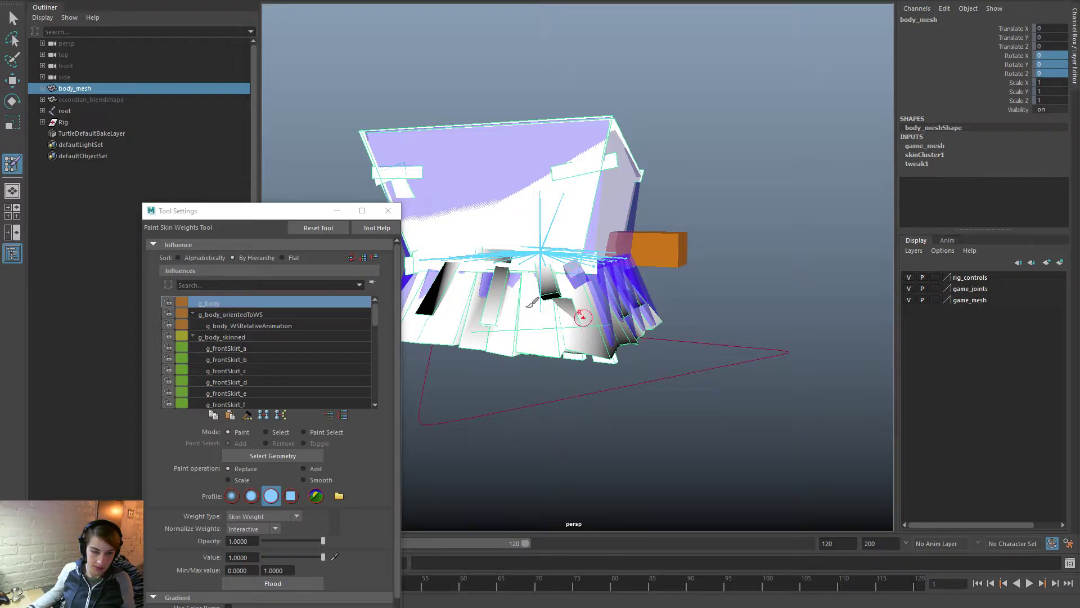
pyautogui.moveTo(373, 316); pyautogui.dragTo(386, 400)
pyautogui.click(309, 404)
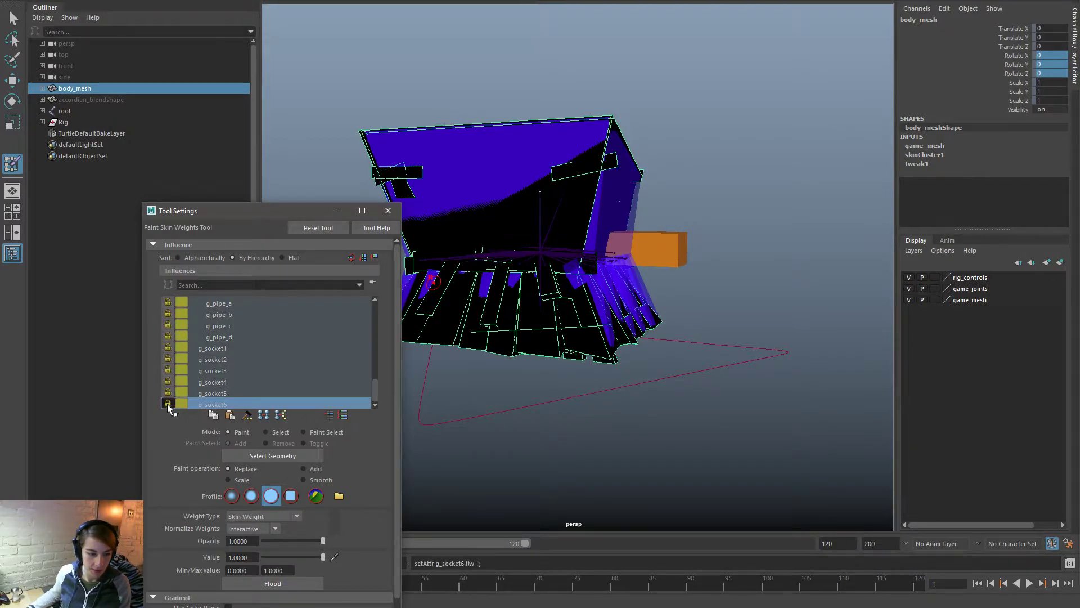
pyautogui.moveTo(375, 388); pyautogui.dragTo(360, 301)
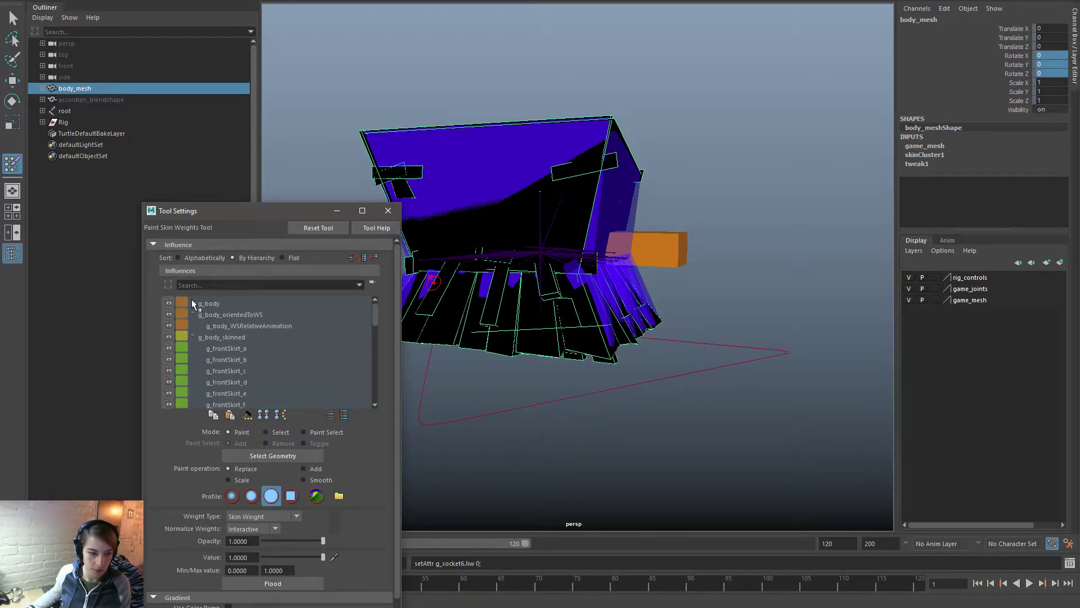
pyautogui.click(268, 349)
pyautogui.click(223, 304)
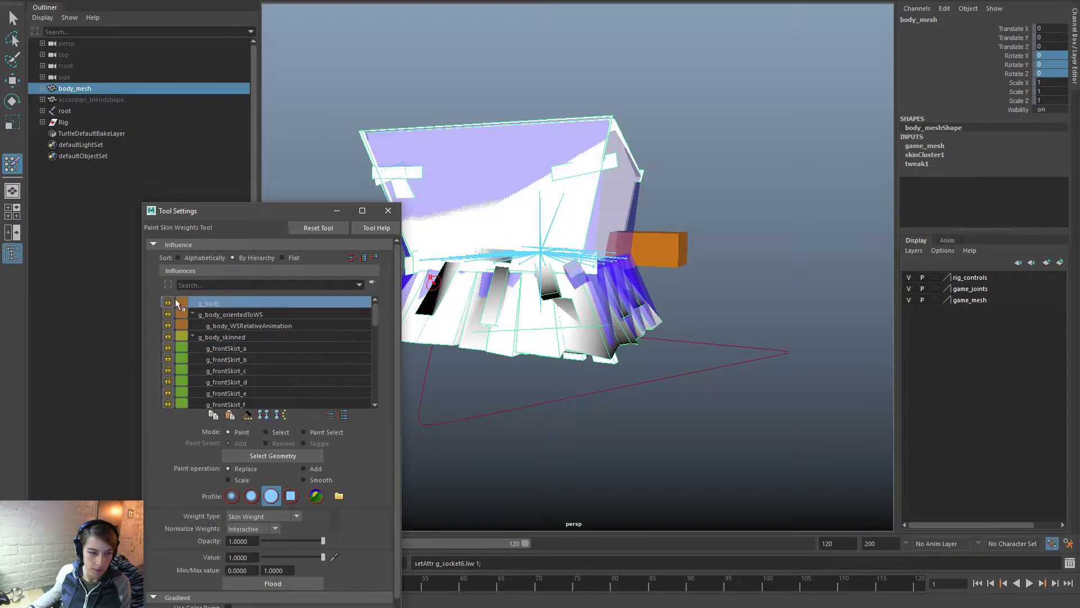
# Step: Flood the g_body_skinned influence with a weight value of 1
pyautogui.click(248, 336)
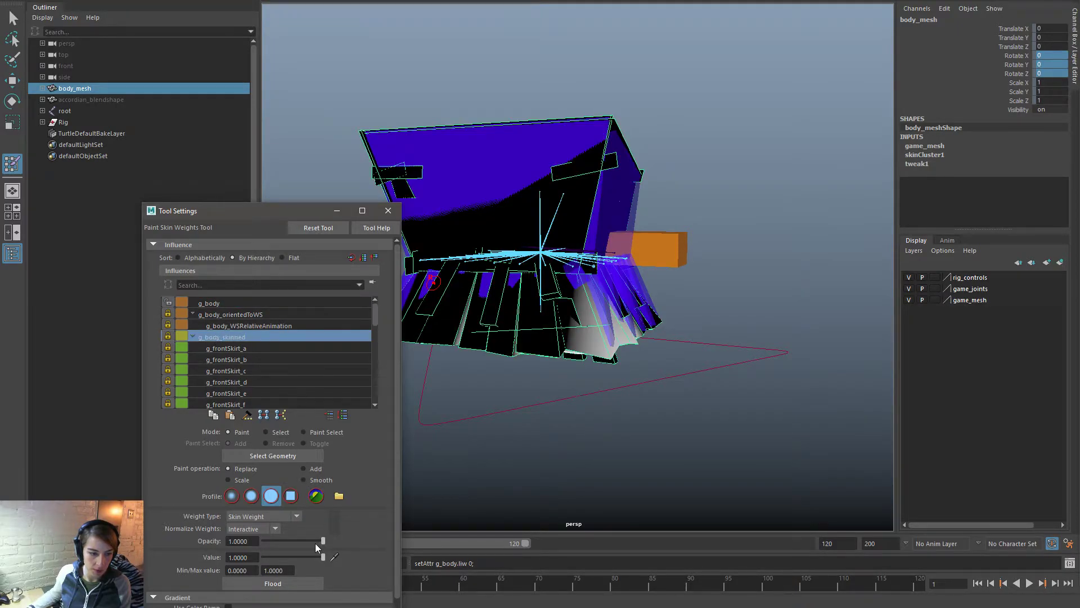
pyautogui.click(296, 583)
pyautogui.click(269, 369)
pyautogui.click(254, 338)
pyautogui.keyDown('alt'); pyautogui.moveTo(468, 312); pyautogui.dragTo(754, 322); pyautogui.keyUp('alt')
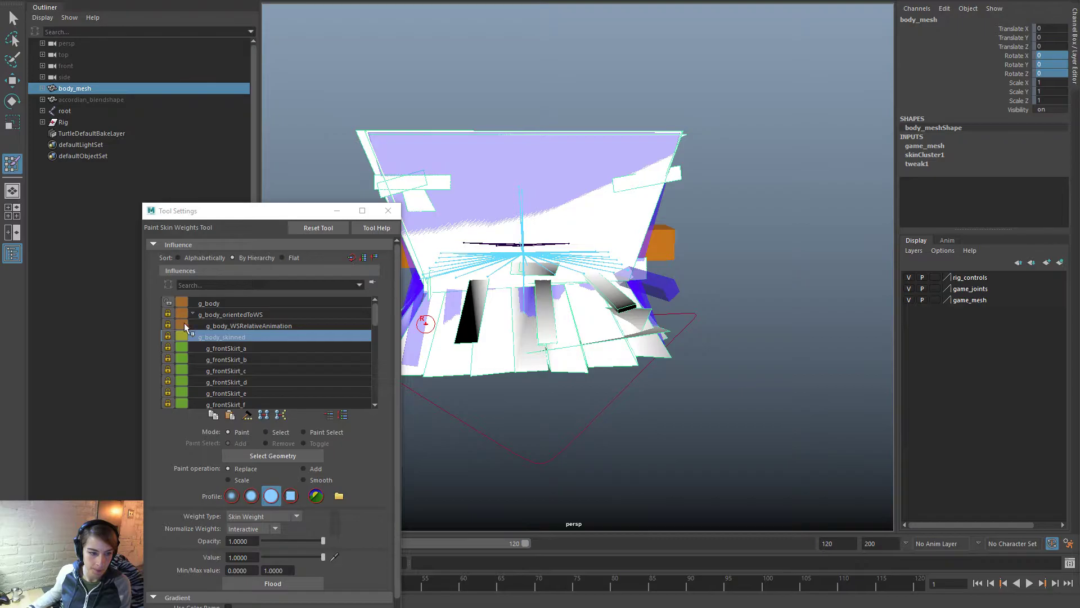
# Step: Unlock the front skirt influences from g_frontSkirt_a to g_frontSkirt_g
pyautogui.scroll(-2, 265, 359)
pyautogui.scroll(1, 260, 349)
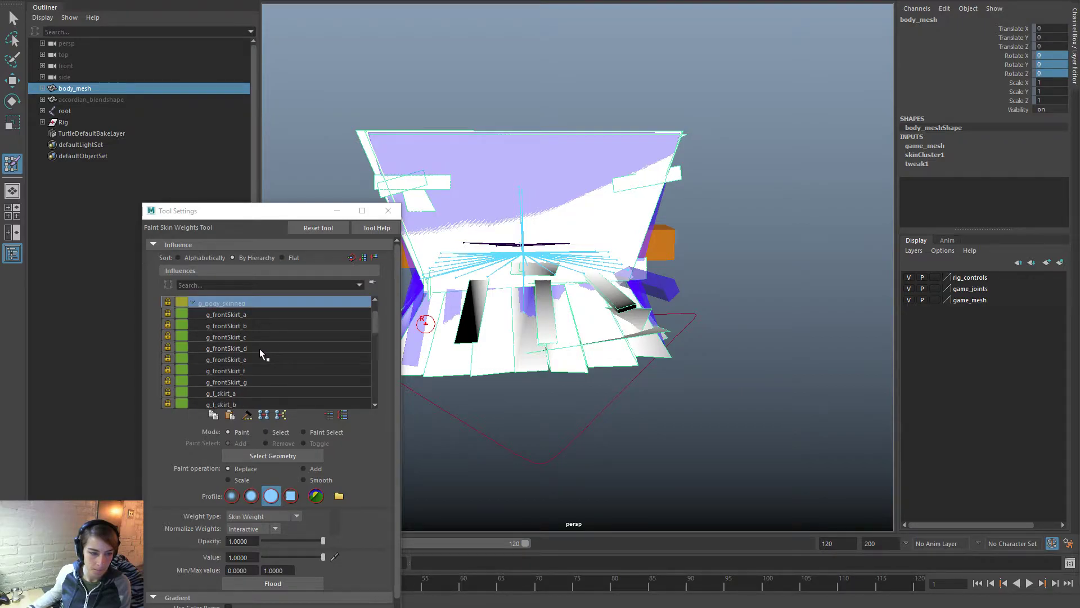
pyautogui.click(250, 315)
pyautogui.keyDown('shift'); pyautogui.click(258, 381); pyautogui.keyUp('shift')
pyautogui.click(167, 313)
# Step: Inspect the textured front keys, reselect the body mesh, move the Tool Settings window aside, and resume Paint Skin Weights
pyautogui.press('w')
pyautogui.click(638, 436)
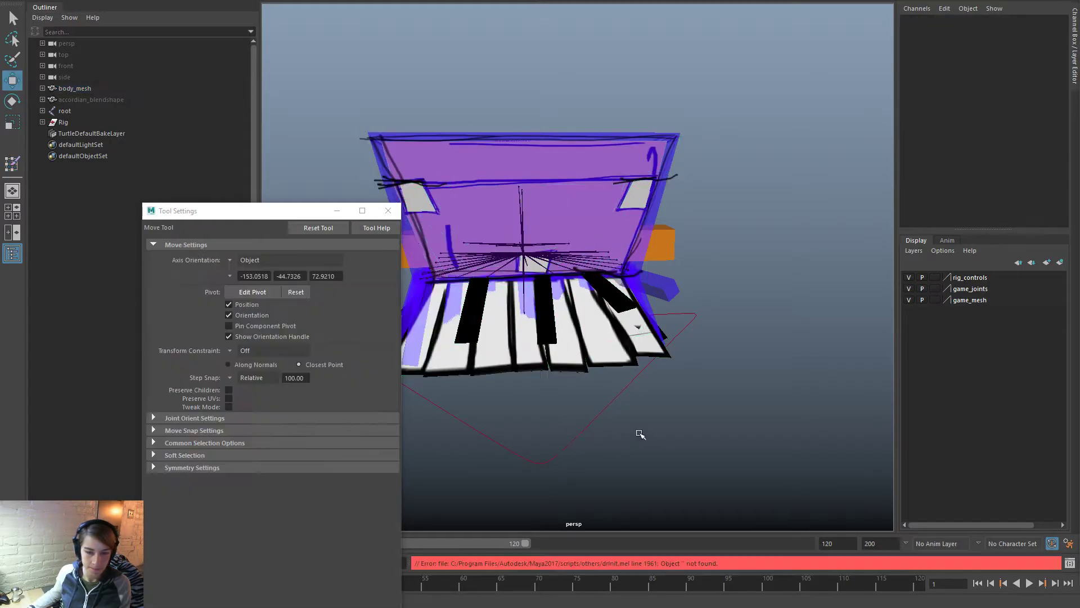
pyautogui.keyDown('alt'); pyautogui.moveTo(639, 436); pyautogui.dragTo(613, 400); pyautogui.keyUp('alt')
pyautogui.keyDown('alt'); pyautogui.moveTo(613, 400); pyautogui.dragTo(691, 415, button='right'); pyautogui.keyUp('alt')
pyautogui.keyDown('alt'); pyautogui.moveTo(691, 415); pyautogui.dragTo(625, 336); pyautogui.keyUp('alt')
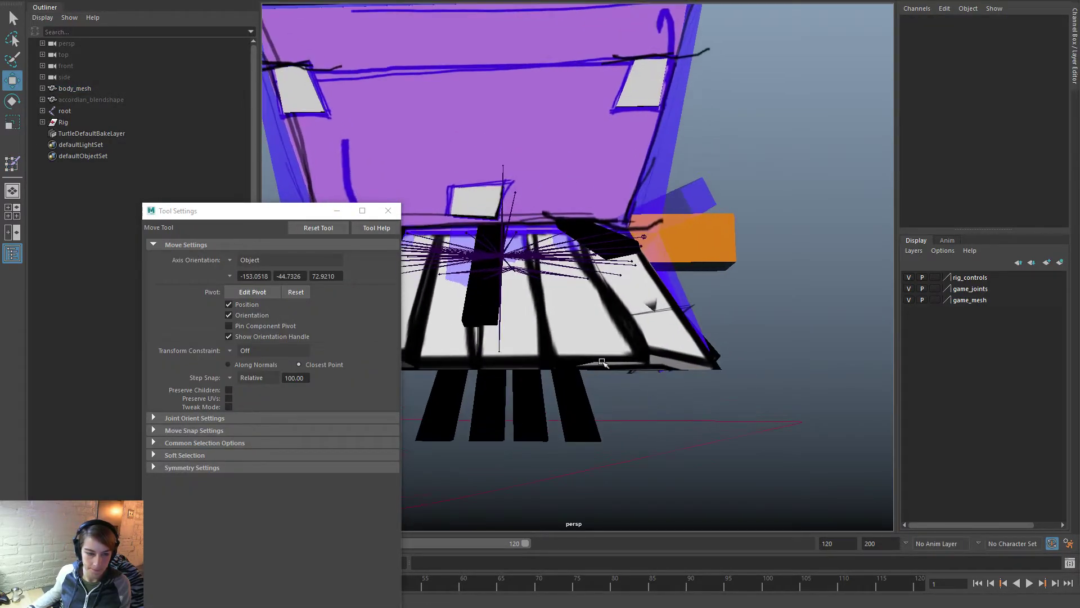
pyautogui.click(578, 323)
pyautogui.moveTo(286, 211); pyautogui.dragTo(165, 163)
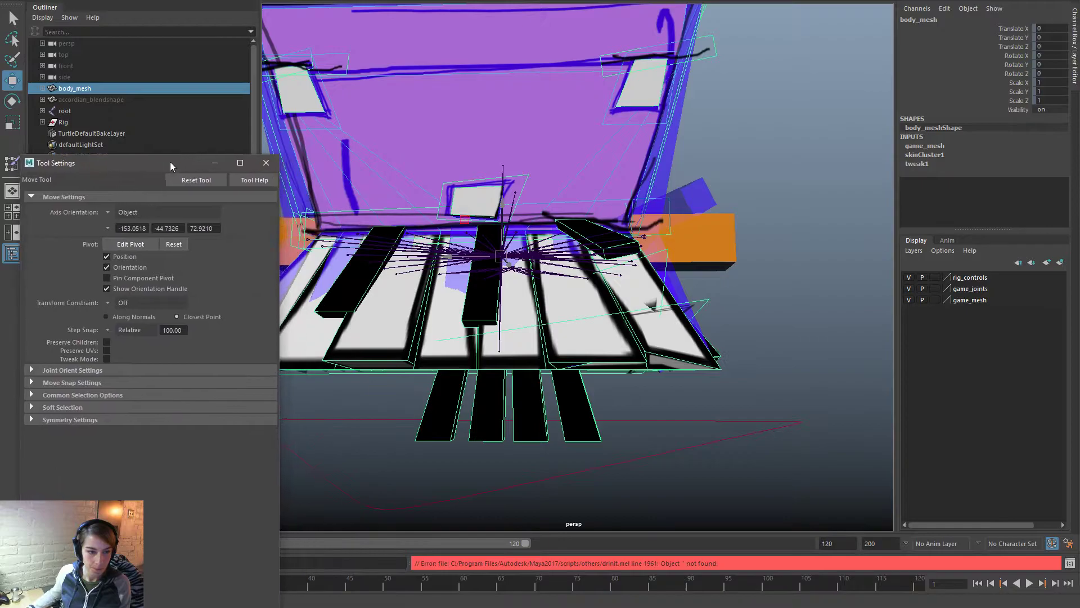
pyautogui.moveTo(378, 286)
pyautogui.mouseDown(button='right')
pyautogui.moveTo(339, 302)
pyautogui.moveTo(307, 270)
pyautogui.mouseUp(button='right')
pyautogui.moveTo(523, 316)
pyautogui.keyDown('alt'); pyautogui.mouseDown()
pyautogui.moveTo(535, 321)
pyautogui.moveTo(507, 302)
pyautogui.moveTo(514, 242)
pyautogui.moveTo(524, 332)
pyautogui.mouseUp(); pyautogui.keyUp('alt')
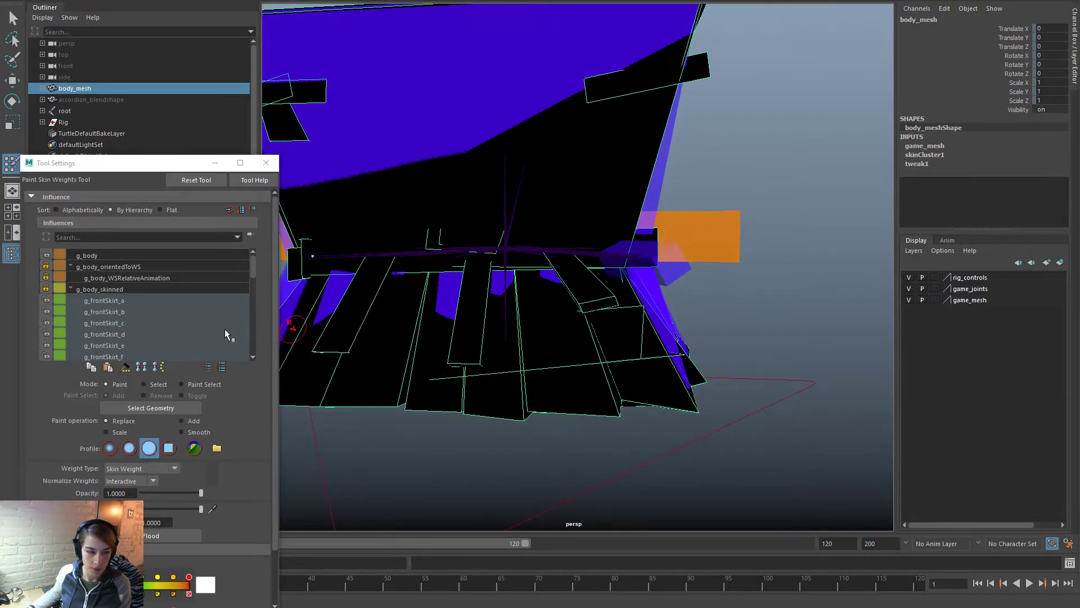
# Step: Paint g_body_skinned weights onto the white key at the front corner of the skirt
pyautogui.click(125, 288)
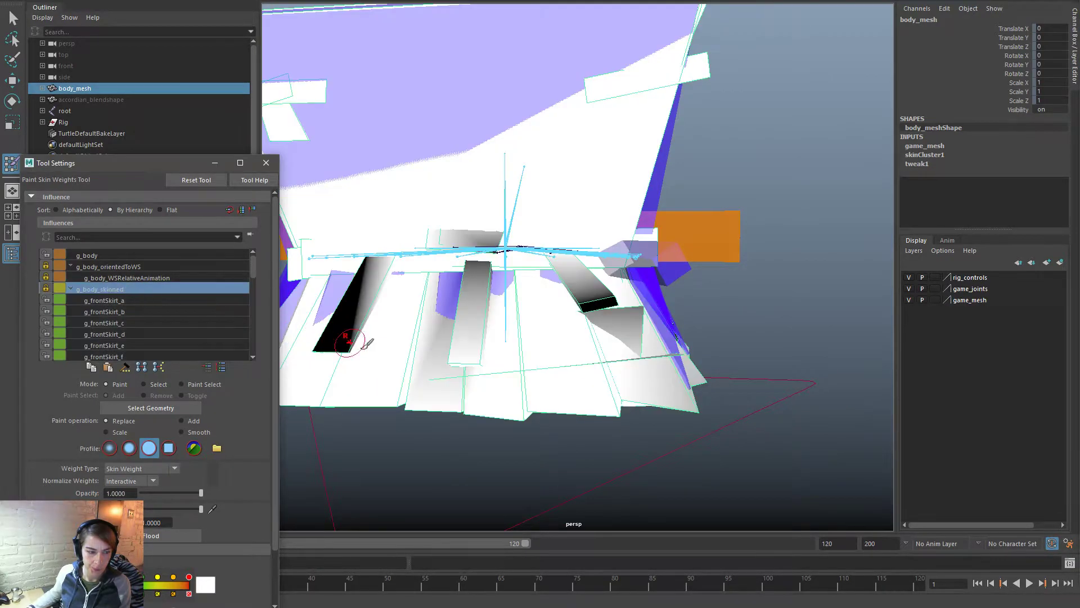
pyautogui.keyDown('alt'); pyautogui.moveTo(597, 307); pyautogui.dragTo(608, 310); pyautogui.keyUp('alt')
pyautogui.moveTo(626, 270); pyautogui.dragTo(670, 313)
pyautogui.moveTo(650, 354)
pyautogui.keyDown('alt'); pyautogui.mouseDown()
pyautogui.moveTo(668, 287)
pyautogui.moveTo(639, 268)
pyautogui.mouseUp(); pyautogui.keyUp('alt')
pyautogui.keyDown('alt'); pyautogui.moveTo(627, 202); pyautogui.dragTo(860, 224, button='middle'); pyautogui.keyUp('alt')
pyautogui.keyDown('alt'); pyautogui.moveTo(588, 203); pyautogui.dragTo(587, 331); pyautogui.keyUp('alt')
pyautogui.keyDown('alt'); pyautogui.moveTo(683, 319); pyautogui.dragTo(515, 318, button='middle'); pyautogui.keyUp('alt')
pyautogui.keyDown('alt'); pyautogui.moveTo(606, 347); pyautogui.dragTo(689, 362, button='right'); pyautogui.keyUp('alt')
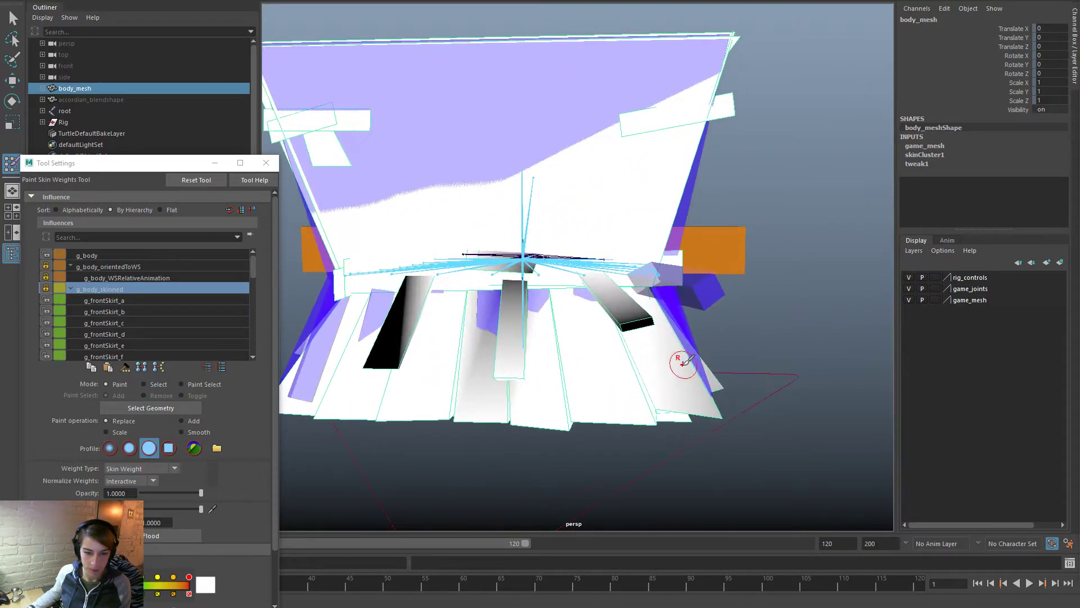
# Step: At a paint value of 0.5, paint g_frontSkirt_a weights onto the corner key and g_frontSkirt_b weights onto the white key beside it
pyautogui.click(135, 300)
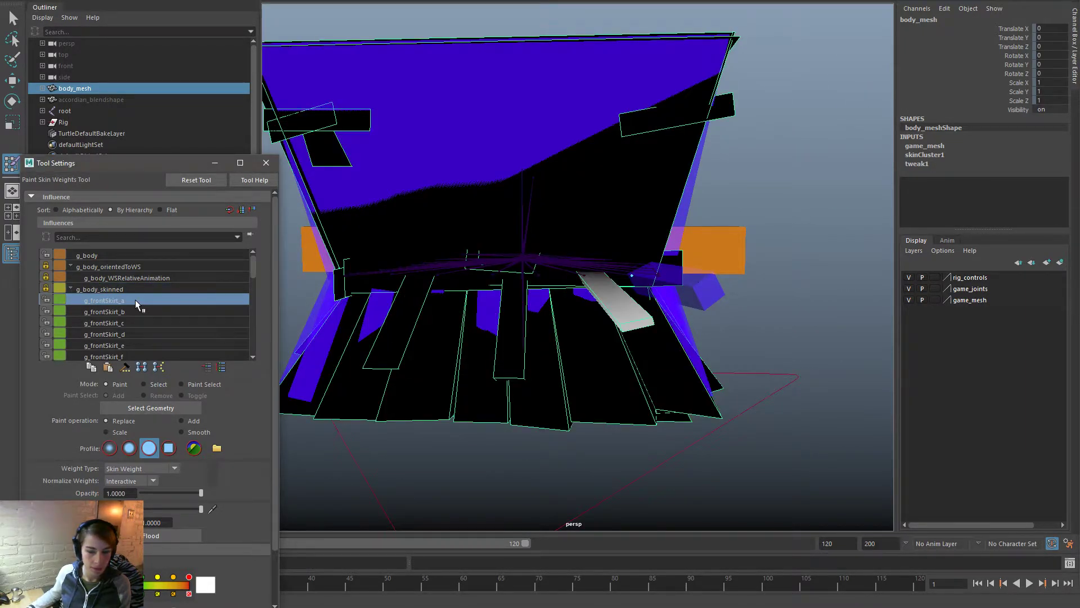
pyautogui.keyDown('alt'); pyautogui.moveTo(593, 391); pyautogui.dragTo(483, 357); pyautogui.keyUp('alt')
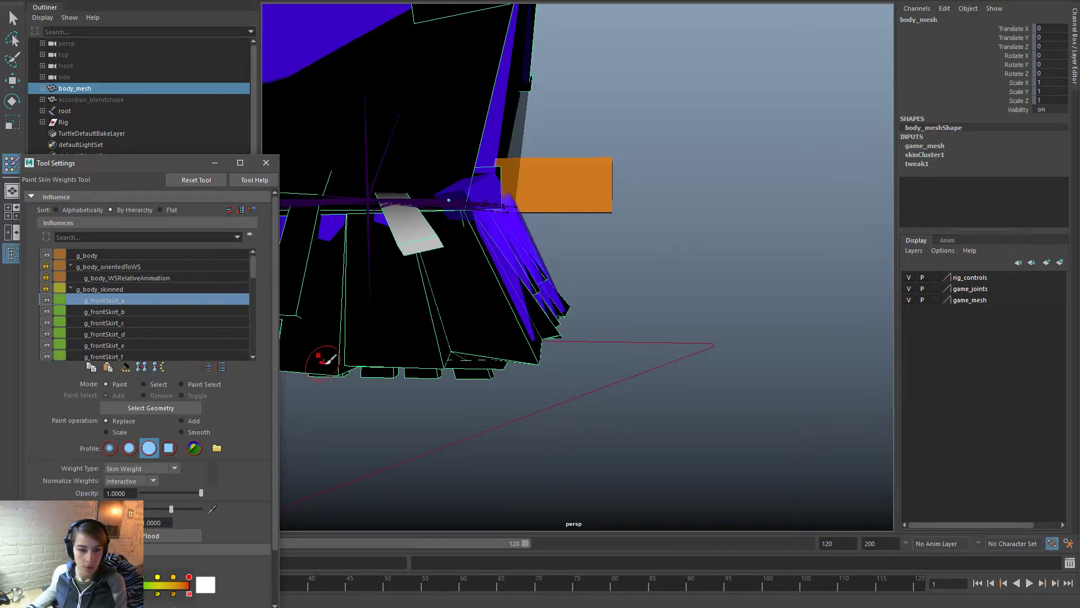
pyautogui.keyDown('alt'); pyautogui.moveTo(321, 357); pyautogui.dragTo(419, 355, button='right'); pyautogui.keyUp('alt')
pyautogui.moveTo(419, 356); pyautogui.dragTo(433, 358)
pyautogui.keyDown('alt'); pyautogui.moveTo(515, 388); pyautogui.dragTo(651, 386); pyautogui.keyUp('alt')
pyautogui.click(113, 311)
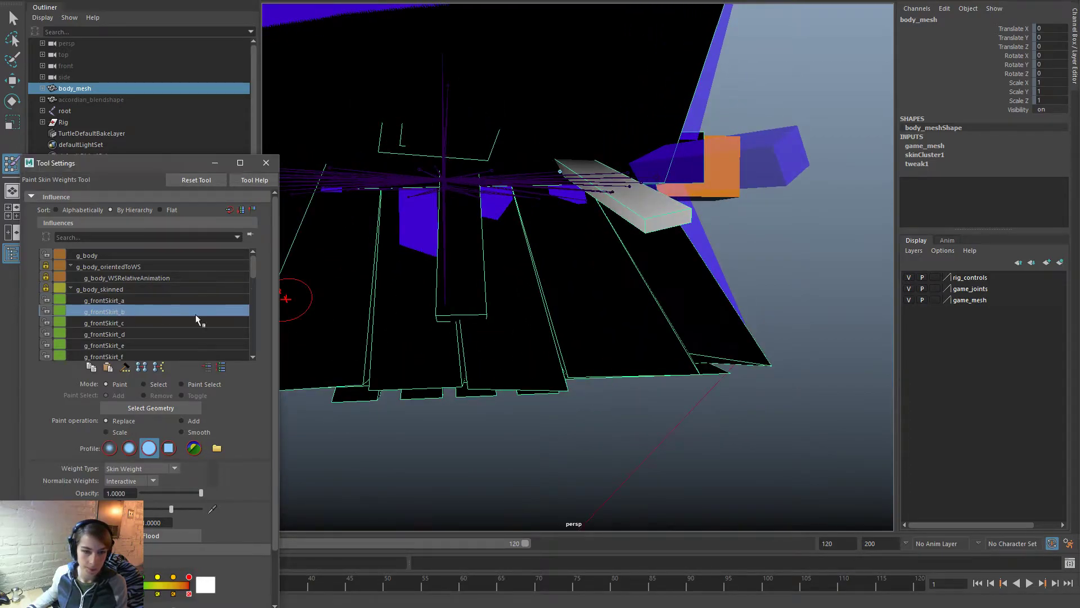
pyautogui.moveTo(586, 355); pyautogui.dragTo(587, 364)
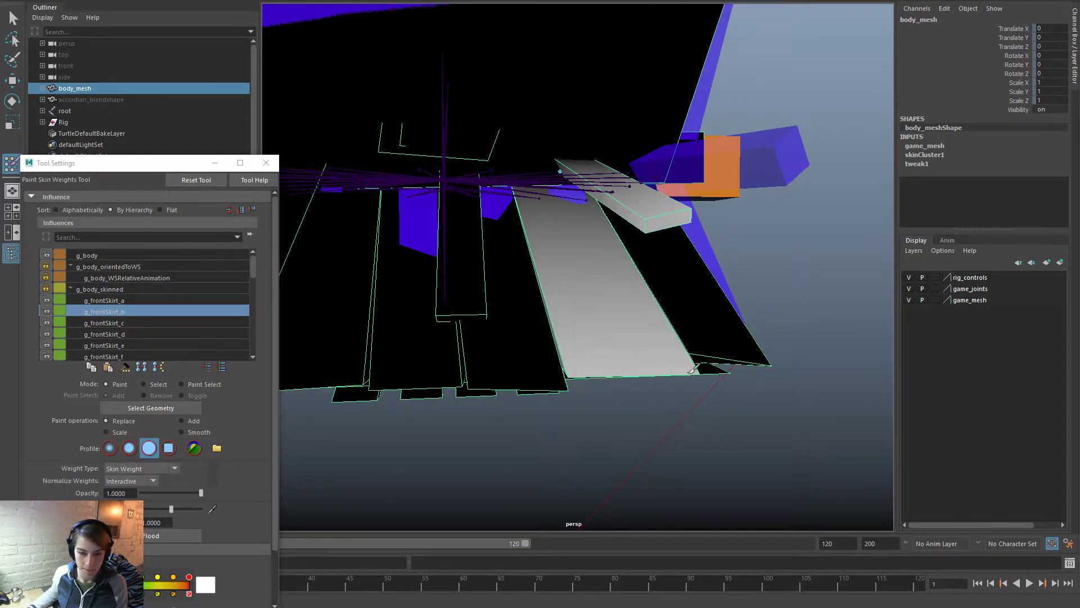
# Step: Lock g_body, unlock g_body_skinned, and flood the g_frontSkirt_c influence with a weight value of 0
pyautogui.click(112, 322)
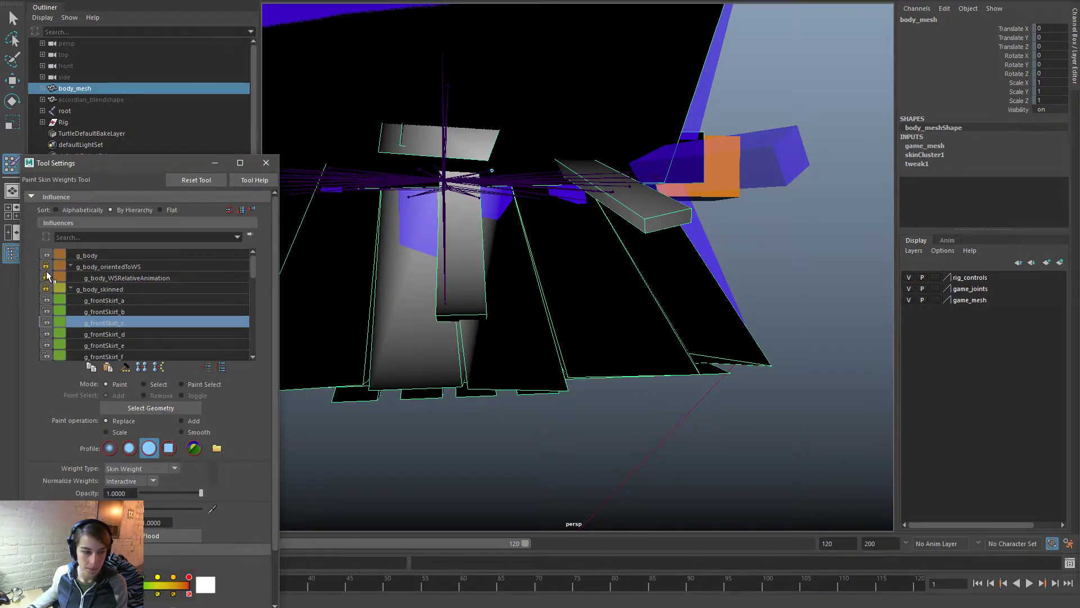
pyautogui.click(175, 534)
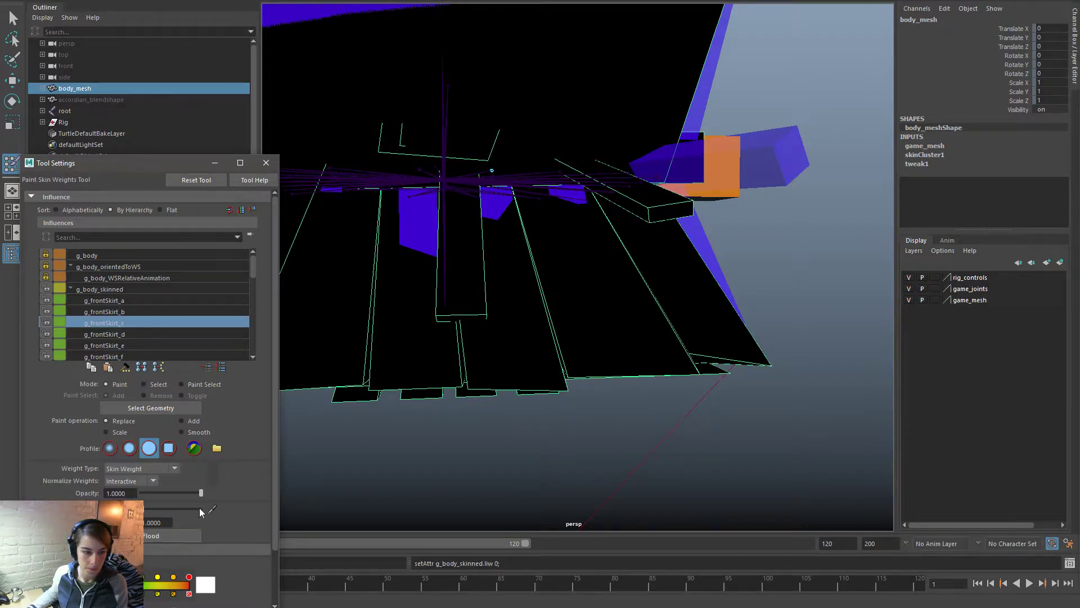
pyautogui.keyDown('alt'); pyautogui.moveTo(530, 313); pyautogui.dragTo(539, 304); pyautogui.keyUp('alt')
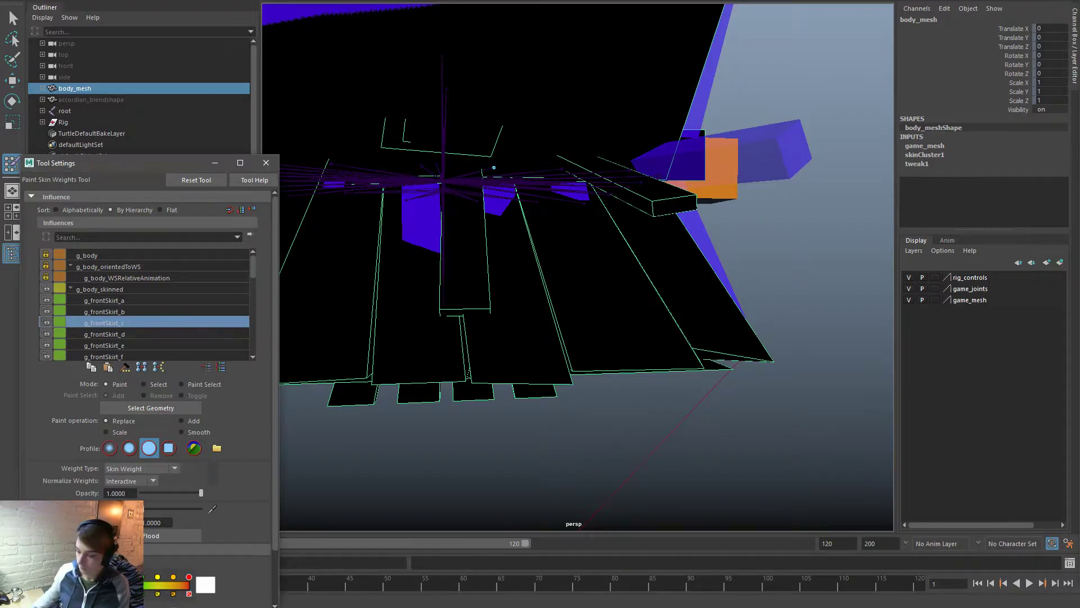
pyautogui.keyDown('alt'); pyautogui.moveTo(379, 460); pyautogui.dragTo(405, 405); pyautogui.keyUp('alt')
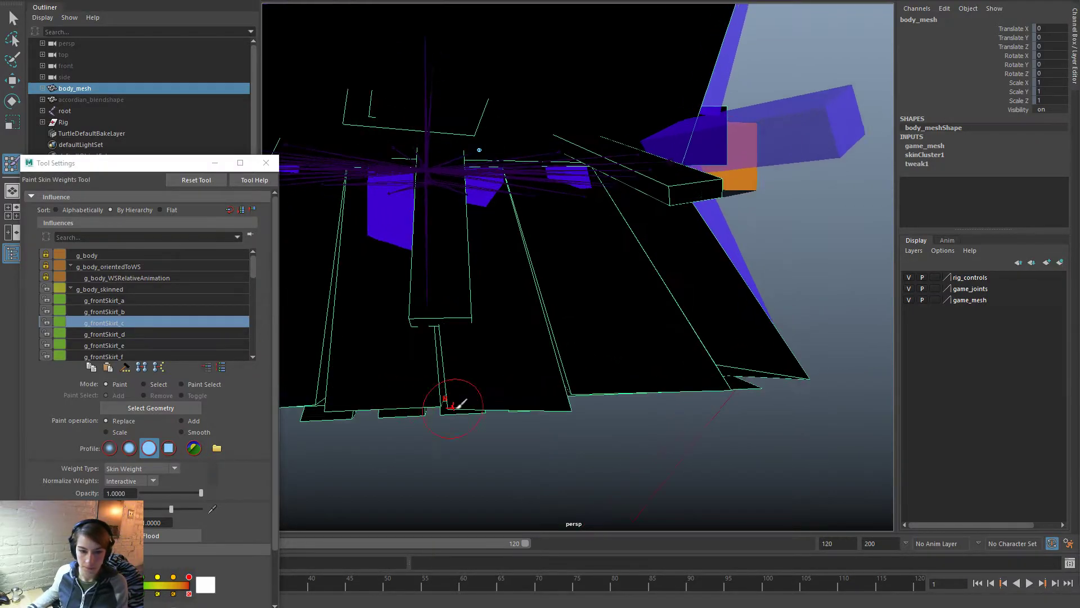
# Step: Paint g_frontSkirt_c weights at a value of 0.5 onto the white key beside the middle black key
pyautogui.moveTo(474, 379); pyautogui.dragTo(471, 393)
pyautogui.moveTo(549, 404); pyautogui.dragTo(558, 412)
pyautogui.keyDown('alt'); pyautogui.moveTo(448, 411); pyautogui.dragTo(564, 434, button='middle'); pyautogui.keyUp('alt')
pyautogui.moveTo(589, 369)
pyautogui.keyDown('alt'); pyautogui.mouseDown()
pyautogui.moveTo(564, 276)
pyautogui.moveTo(580, 185)
pyautogui.moveTo(636, 225)
pyautogui.mouseUp(); pyautogui.keyUp('alt')
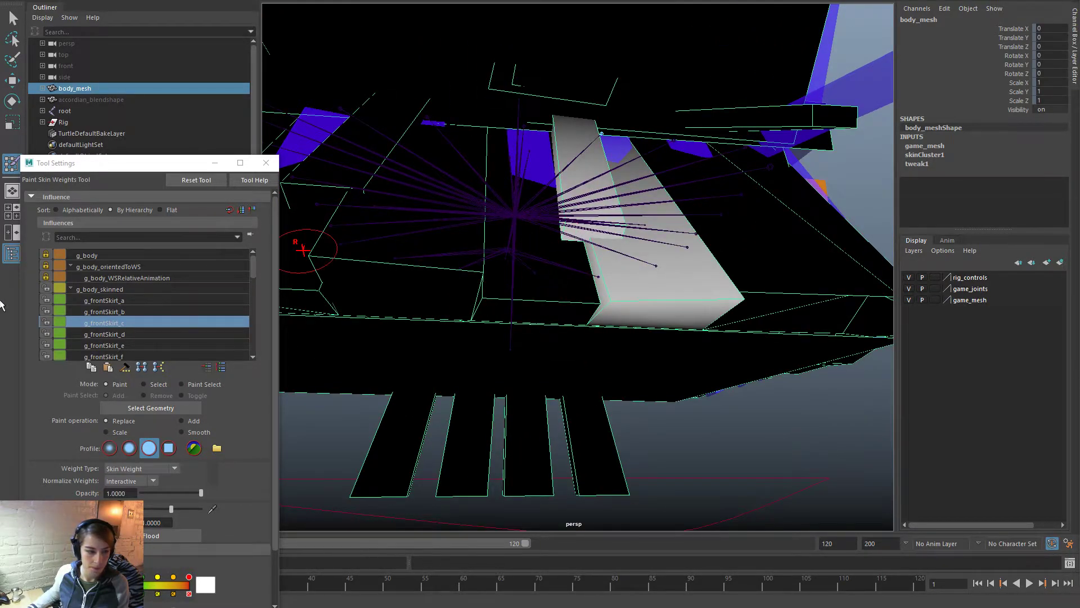
# Step: Lock g_frontSkirt_c and paint g_frontSkirt_d weights onto the middle black key, raising the paint value to 1
pyautogui.click(43, 324)
pyautogui.click(103, 334)
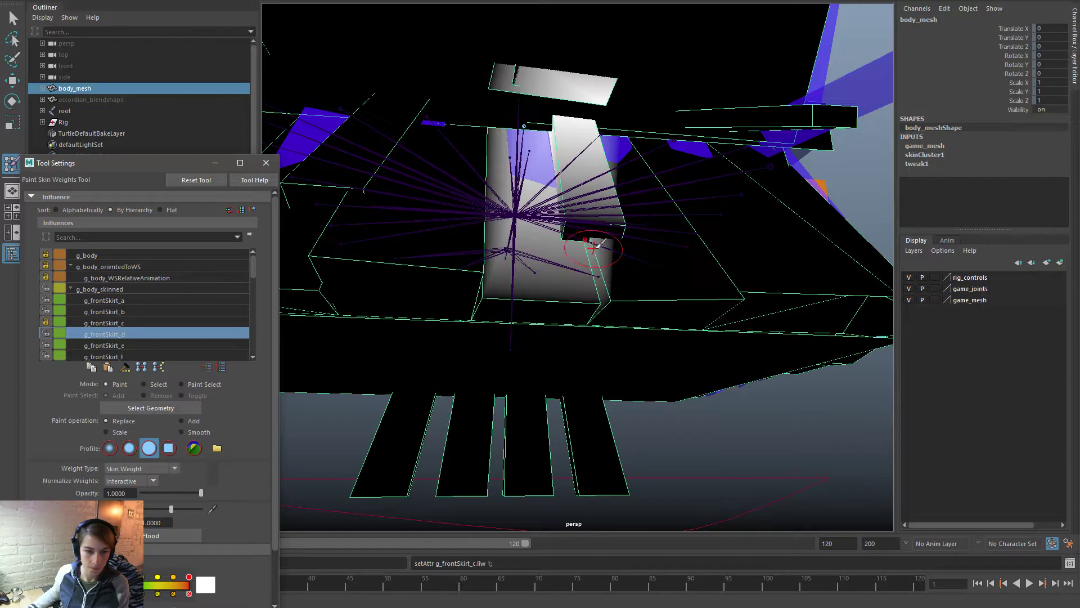
pyautogui.moveTo(618, 222); pyautogui.dragTo(561, 222)
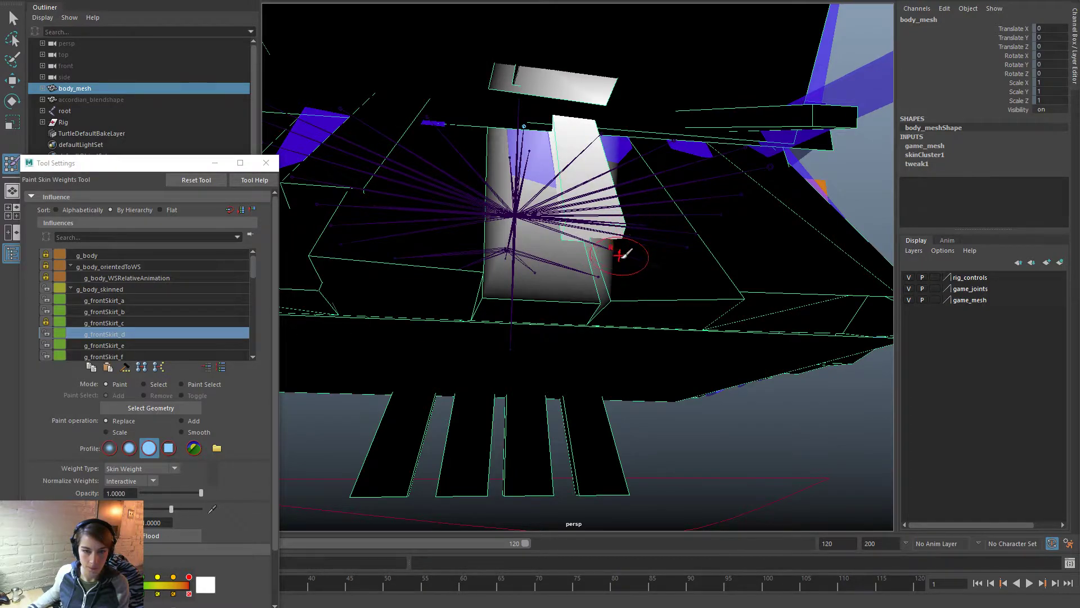
pyautogui.keyDown('alt'); pyautogui.moveTo(623, 251); pyautogui.dragTo(610, 275); pyautogui.keyUp('alt')
pyautogui.moveTo(171, 510); pyautogui.dragTo(231, 510)
pyautogui.moveTo(574, 120)
pyautogui.mouseDown()
pyautogui.moveTo(629, 125)
pyautogui.moveTo(525, 150)
pyautogui.moveTo(547, 188)
pyautogui.moveTo(511, 201)
pyautogui.moveTo(600, 226)
pyautogui.mouseUp()
# Step: Pick the g_body_skinned influence and blend its weights into the upper ends of the front black keys
pyautogui.click(128, 290)
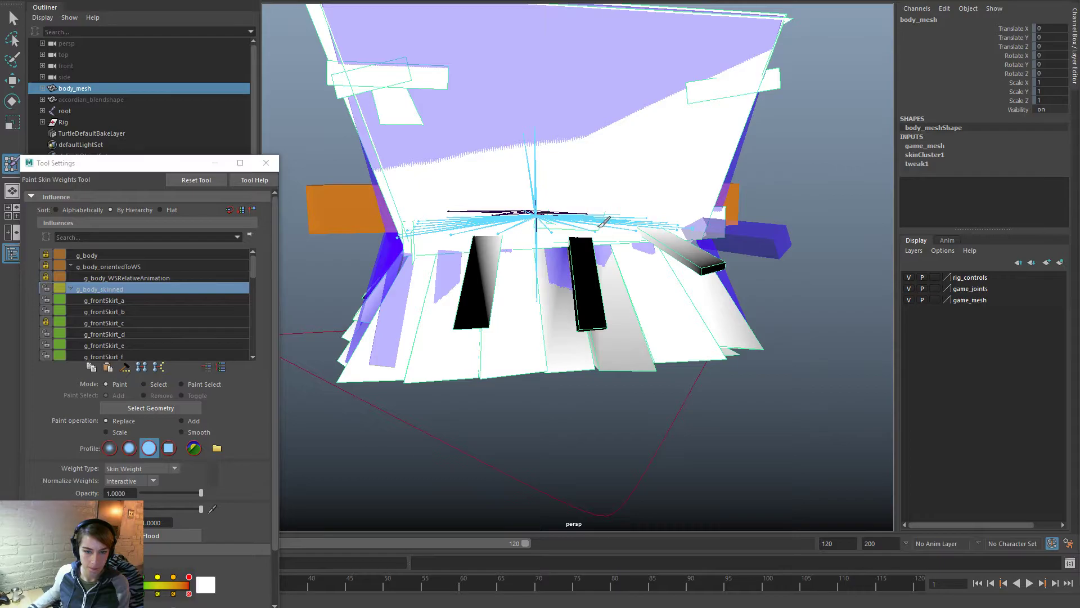
pyautogui.moveTo(581, 263)
pyautogui.keyDown('alt'); pyautogui.mouseDown()
pyautogui.moveTo(567, 248)
pyautogui.moveTo(555, 268)
pyautogui.moveTo(544, 253)
pyautogui.moveTo(616, 251)
pyautogui.moveTo(585, 259)
pyautogui.mouseUp(); pyautogui.keyUp('alt')
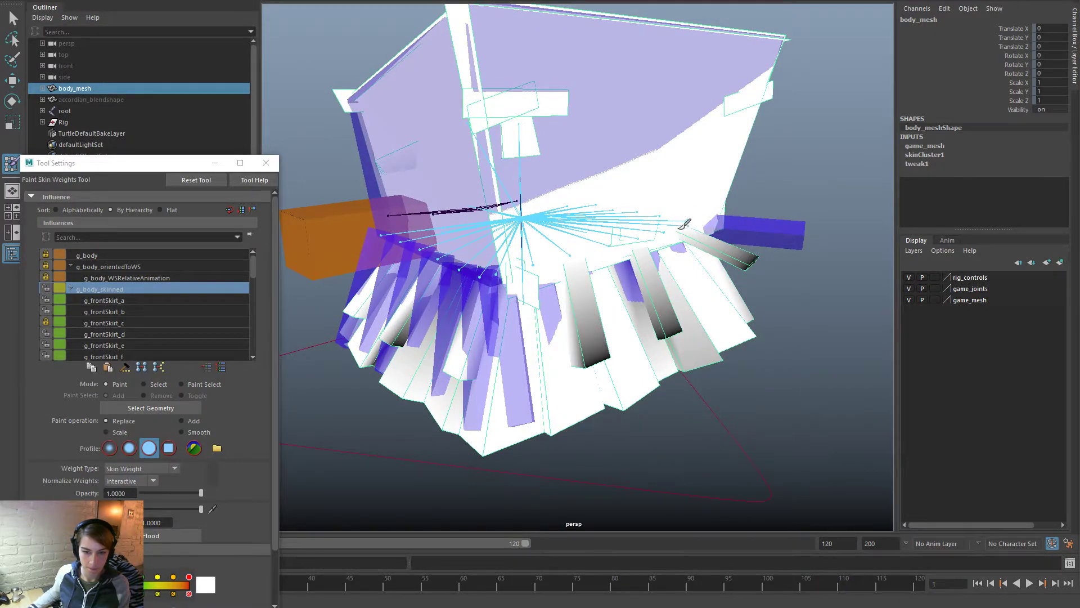
pyautogui.keyDown('alt'); pyautogui.moveTo(727, 260); pyautogui.dragTo(716, 297); pyautogui.keyUp('alt')
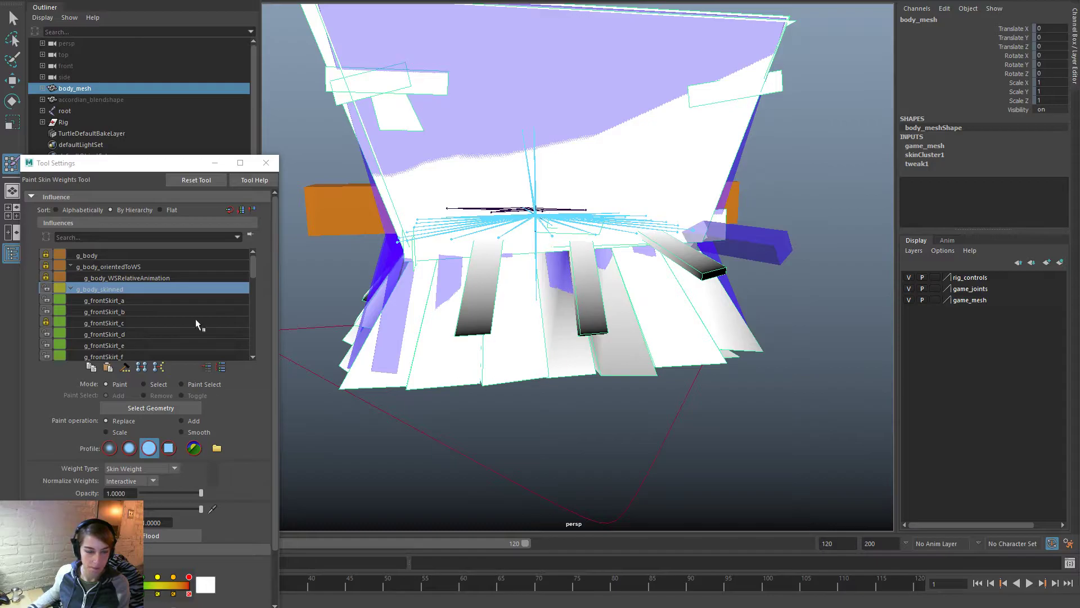
# Step: Paint g_frontSkirt_d weights onto the front end of the black key and restore g_body_skinned weights on the adjoining white key
pyautogui.click(126, 319)
pyautogui.click(132, 333)
pyautogui.keyDown('alt'); pyautogui.moveTo(522, 357); pyautogui.dragTo(528, 324); pyautogui.keyUp('alt')
pyautogui.keyDown('alt'); pyautogui.moveTo(528, 324); pyautogui.dragTo(613, 354, button='right'); pyautogui.keyUp('alt')
pyautogui.keyDown('alt'); pyautogui.moveTo(653, 360); pyautogui.dragTo(699, 390); pyautogui.keyUp('alt')
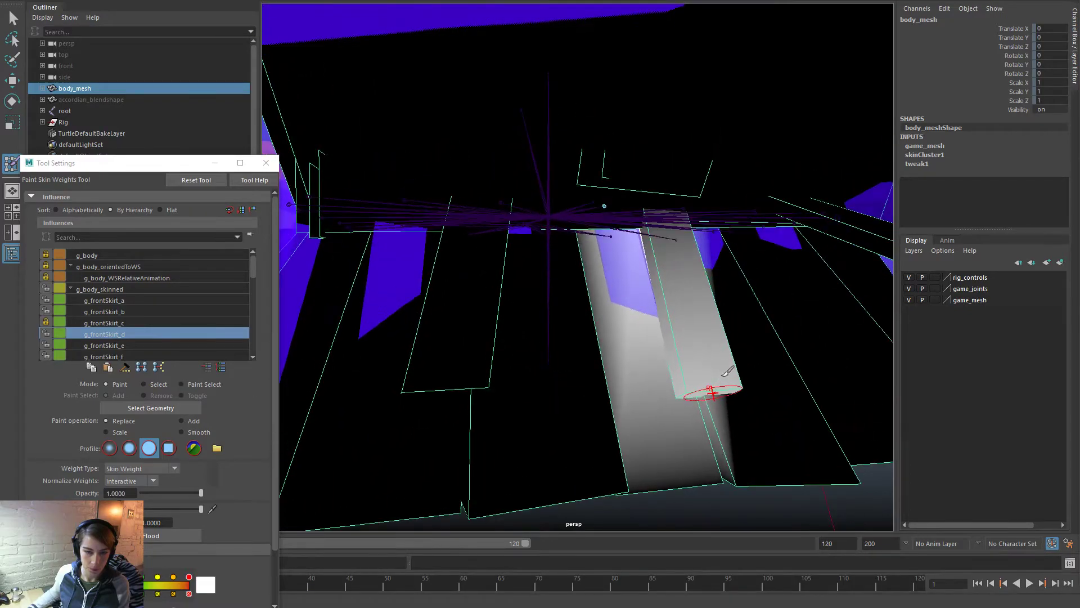
pyautogui.click(103, 289)
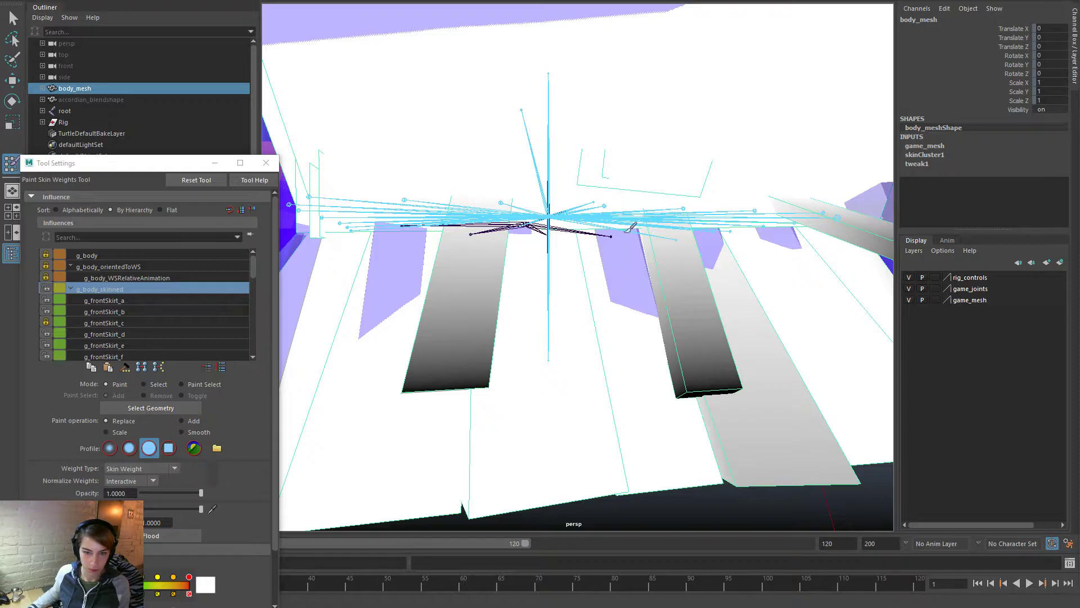
pyautogui.keyDown('alt'); pyautogui.moveTo(692, 254); pyautogui.dragTo(662, 273); pyautogui.keyUp('alt')
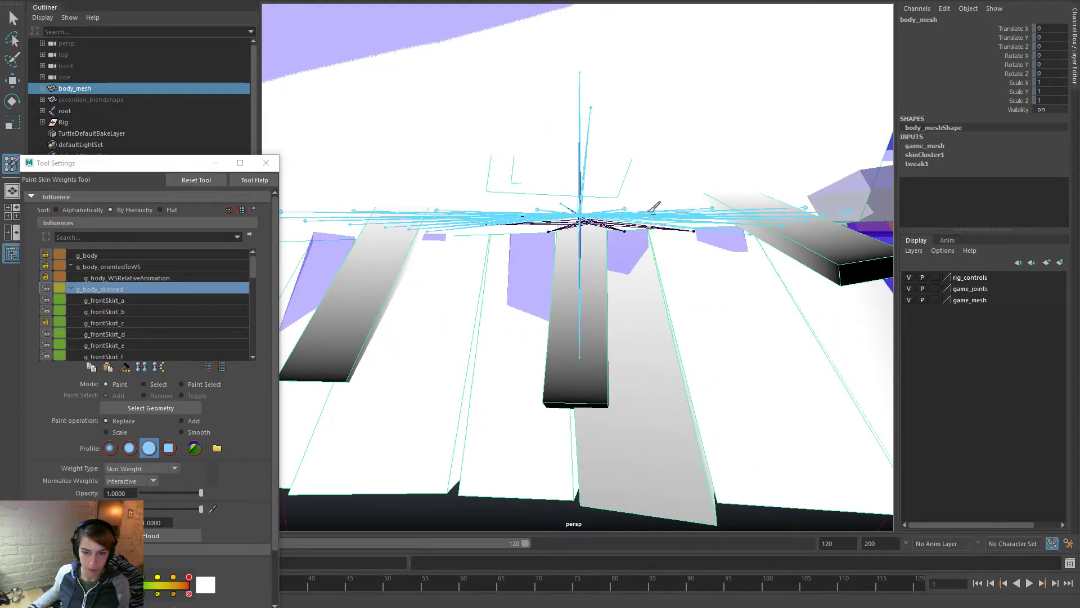
pyautogui.keyDown('alt'); pyautogui.moveTo(569, 214); pyautogui.dragTo(627, 253); pyautogui.keyUp('alt')
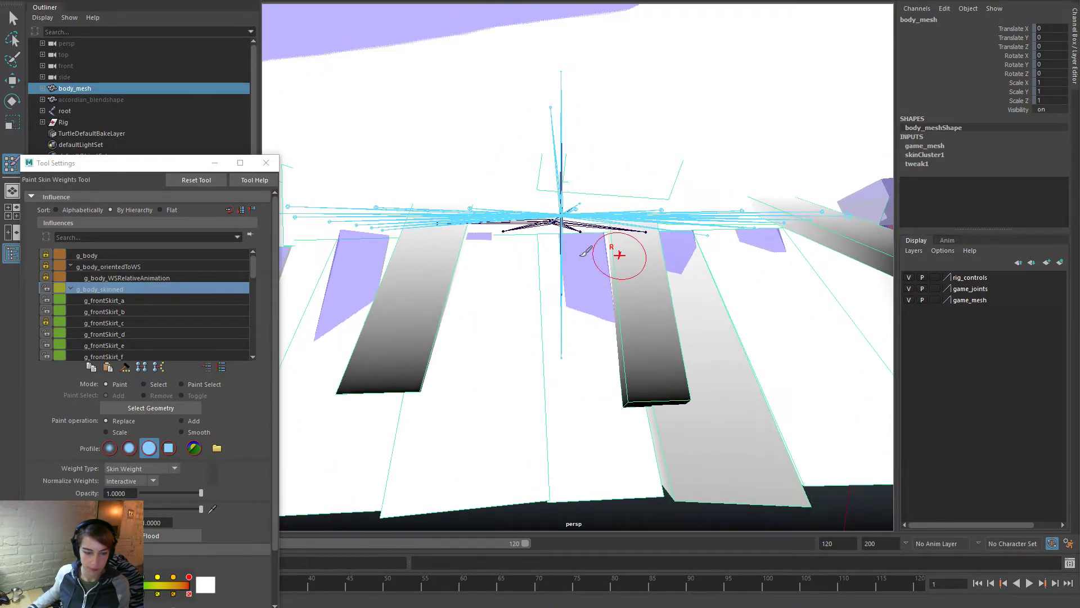
# Step: Paint g_frontSkirt_d weights at a value of 0.5 onto the white key beside its black key
pyautogui.click(123, 311)
pyautogui.click(136, 334)
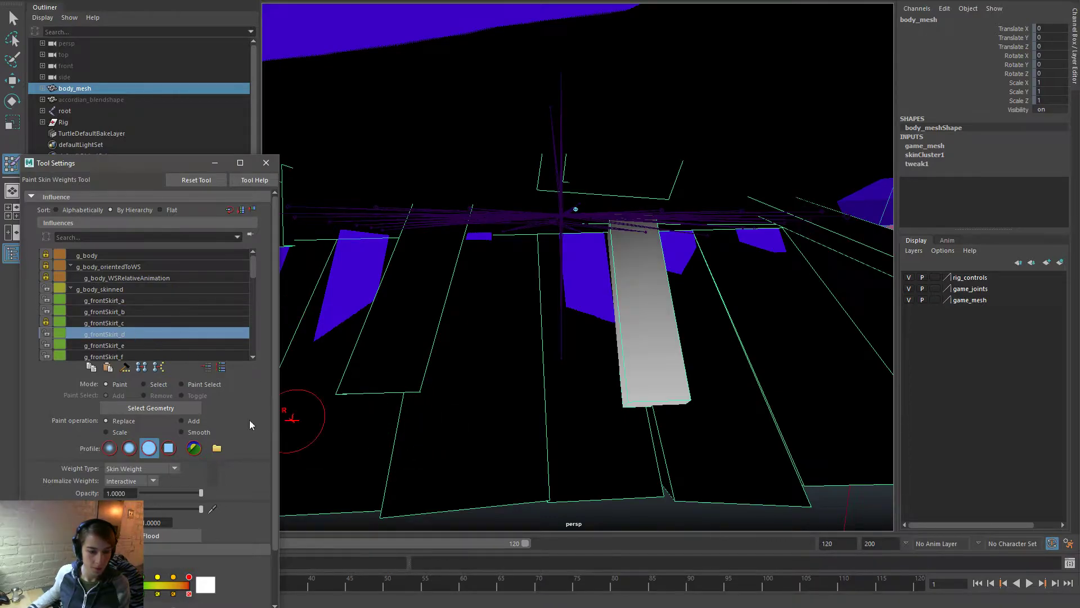
pyautogui.write('0.5')
pyautogui.press('Return')
pyautogui.keyDown('alt'); pyautogui.moveTo(556, 485); pyautogui.dragTo(538, 379, button='middle'); pyautogui.keyUp('alt')
pyautogui.moveTo(554, 363)
pyautogui.mouseDown()
pyautogui.moveTo(556, 378)
pyautogui.moveTo(631, 381)
pyautogui.mouseUp()
pyautogui.keyDown('alt'); pyautogui.moveTo(510, 382); pyautogui.dragTo(568, 384); pyautogui.keyUp('alt')
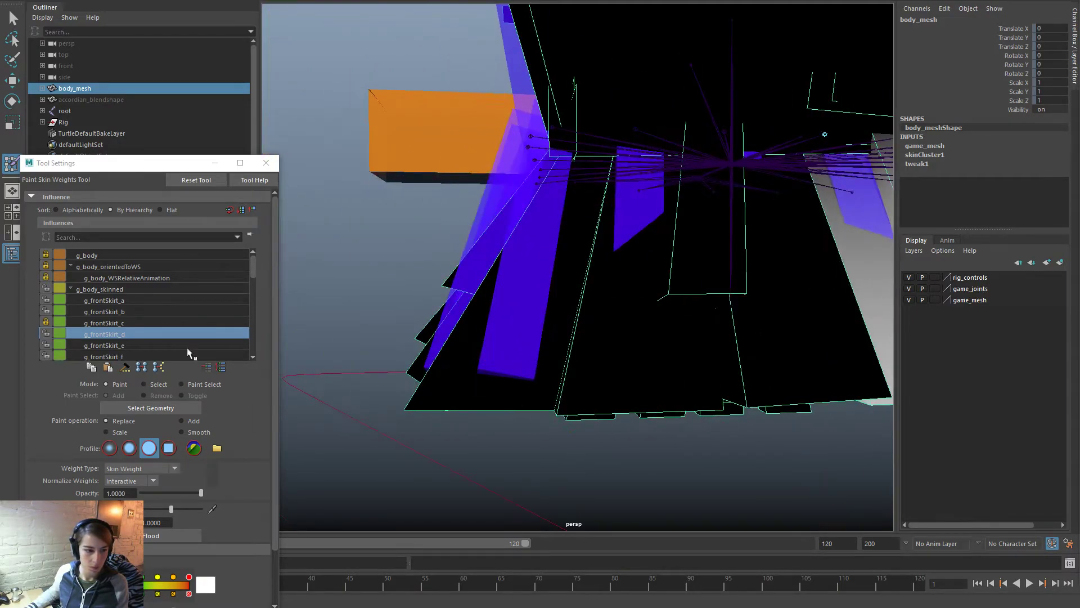
# Step: Paint g_frontSkirt_e and g_frontSkirt_f weights at 0.5 onto the white keys on either side of the next black key
pyautogui.click(106, 345)
pyautogui.moveTo(638, 387)
pyautogui.keyDown('alt'); pyautogui.mouseDown()
pyautogui.moveTo(444, 400)
pyautogui.moveTo(574, 393)
pyautogui.moveTo(639, 408)
pyautogui.mouseUp(); pyautogui.keyUp('alt')
pyautogui.moveTo(523, 414)
pyautogui.mouseDown()
pyautogui.moveTo(502, 431)
pyautogui.moveTo(634, 461)
pyautogui.moveTo(586, 454)
pyautogui.mouseUp()
pyautogui.click(115, 355)
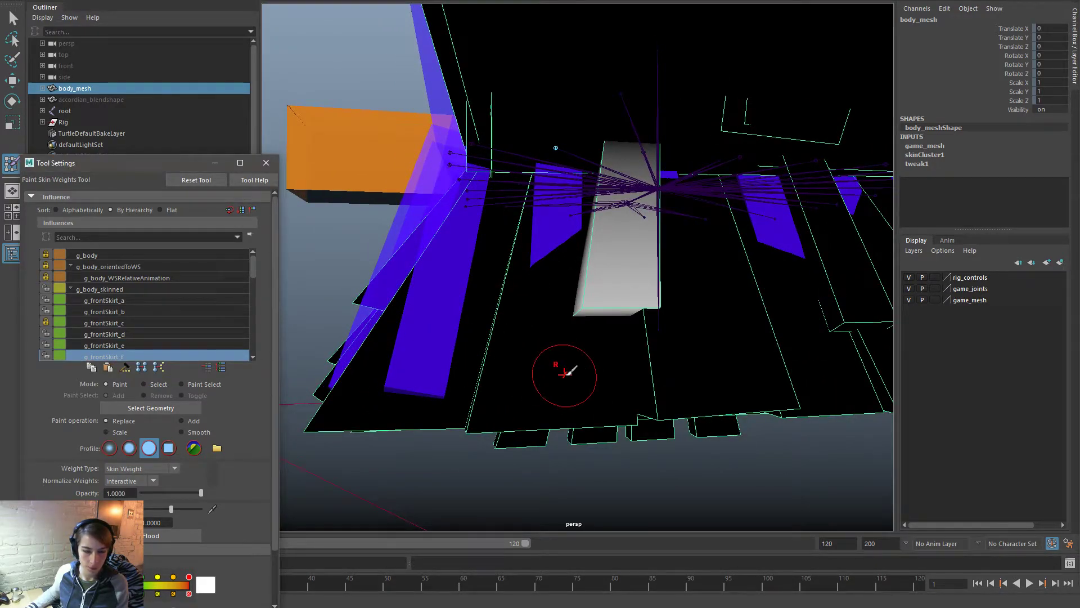
pyautogui.moveTo(559, 374); pyautogui.dragTo(630, 408)
pyautogui.moveTo(517, 400); pyautogui.dragTo(483, 422)
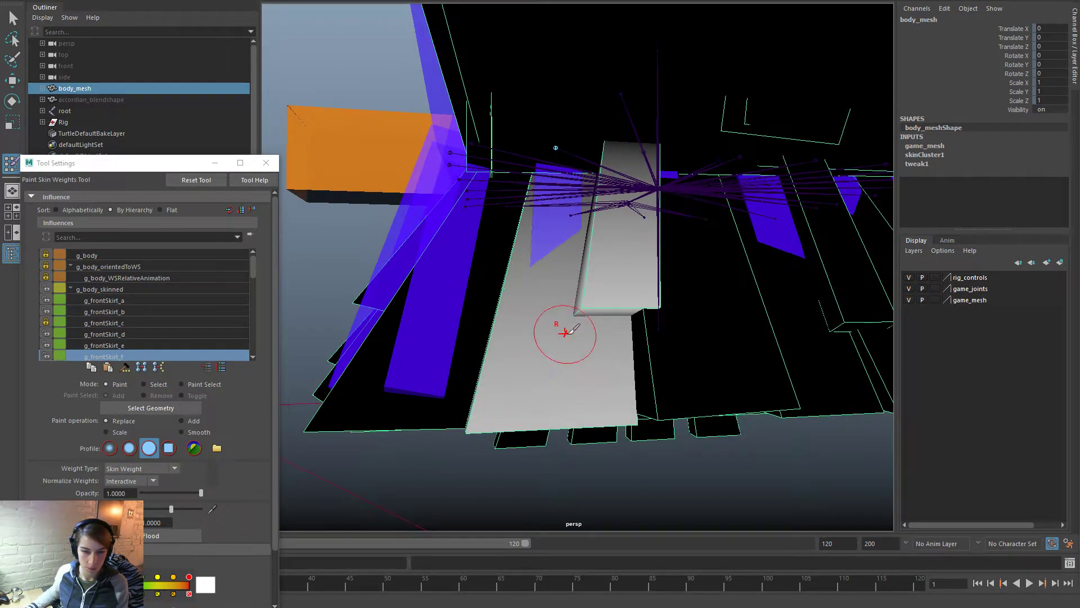
# Step: Touch up the g_body_skinned weights along the front edge of the black key
pyautogui.click(137, 290)
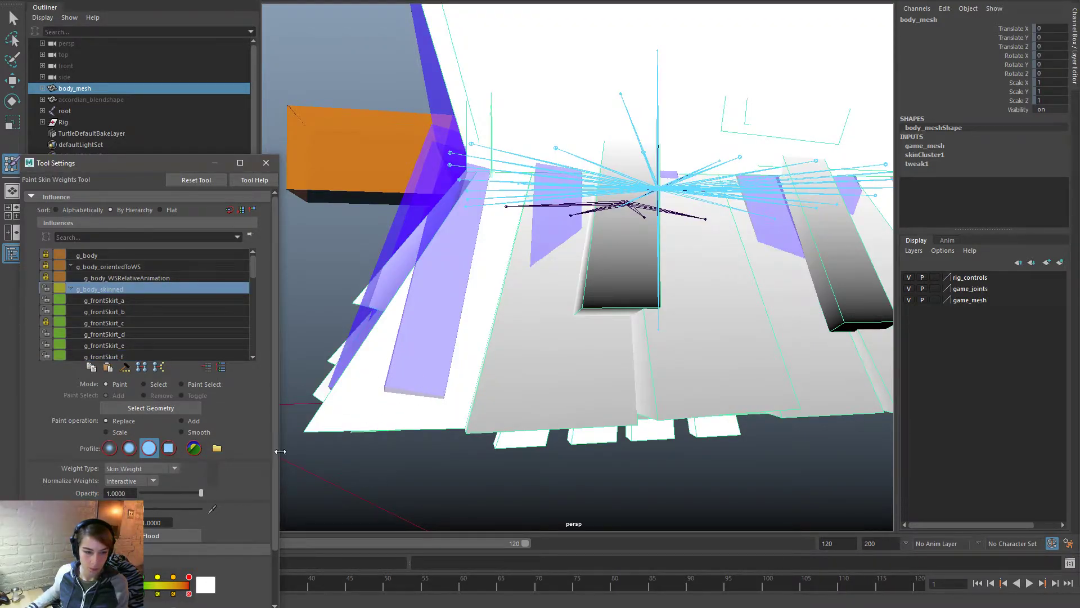
pyautogui.moveTo(586, 300); pyautogui.dragTo(582, 314)
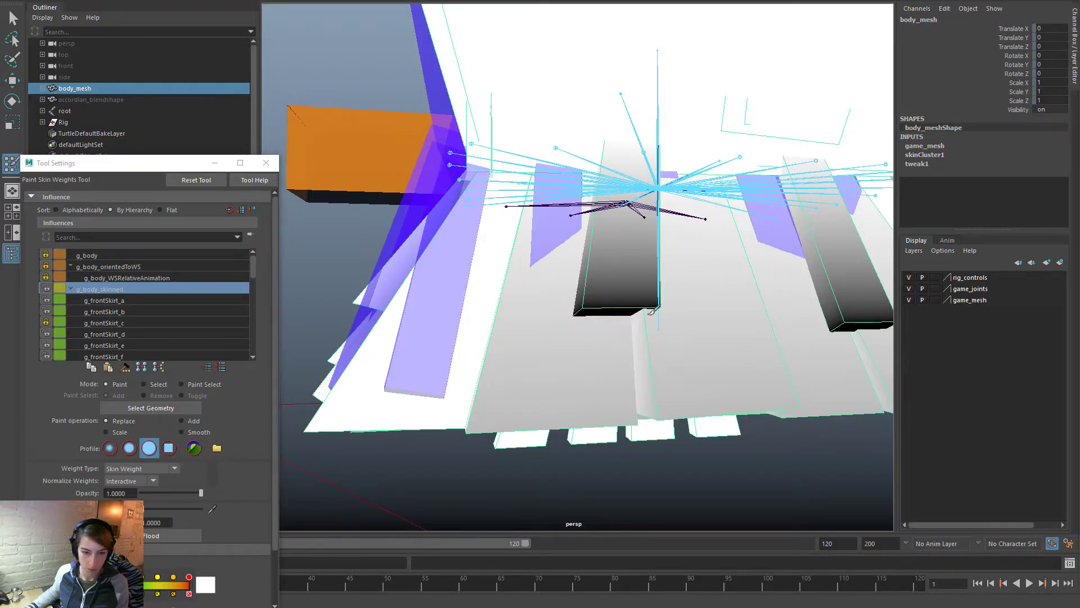
# Step: Check the front keys in normal shading and return to weight painting with the g_frontSkirt_d influence displayed
pyautogui.keyDown('alt'); pyautogui.moveTo(678, 322); pyautogui.dragTo(586, 343, button='right'); pyautogui.keyUp('alt')
pyautogui.press('w')
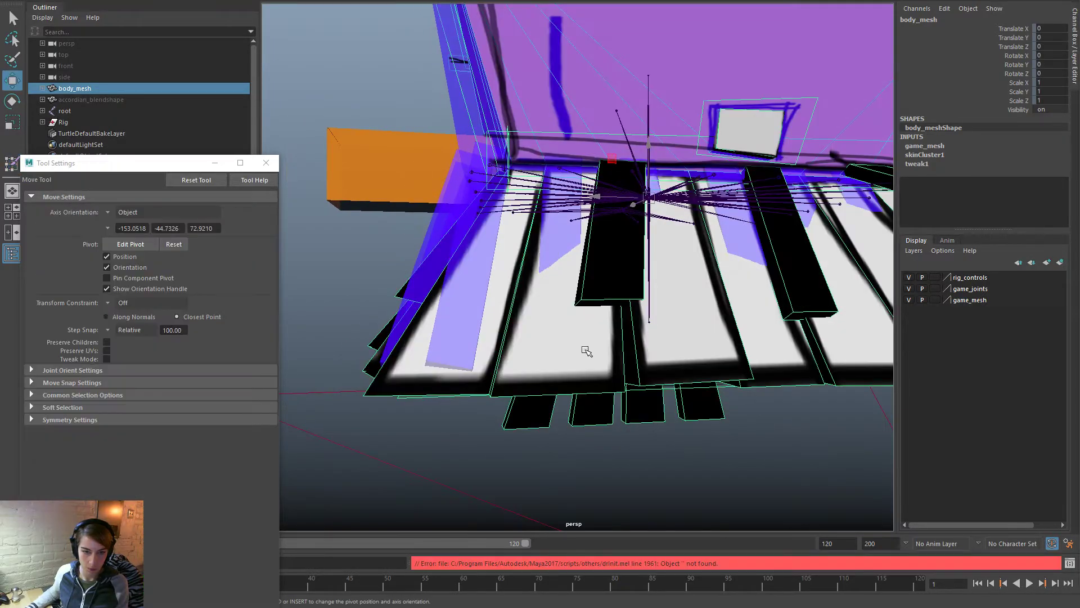
pyautogui.keyDown('alt'); pyautogui.moveTo(586, 345); pyautogui.dragTo(634, 390); pyautogui.keyUp('alt')
pyautogui.moveTo(502, 278); pyautogui.dragTo(496, 274, button='right')
pyautogui.click(163, 333)
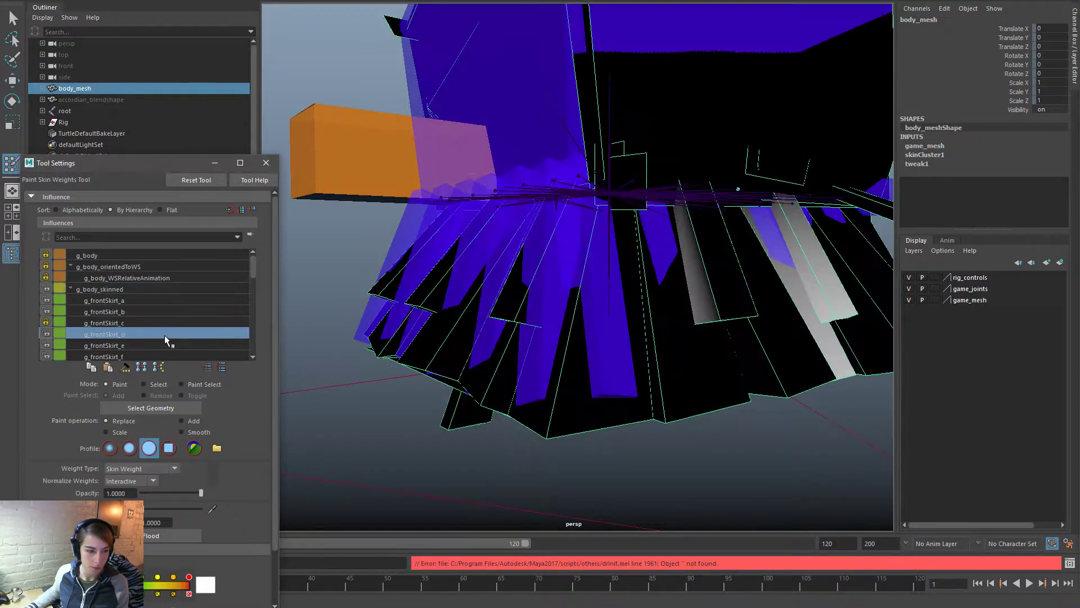
# Step: Select the g_frontSkirt_g influence and clear its stray weights from the side of the front black key
pyautogui.scroll(-1, 163, 334)
pyautogui.click(149, 343)
pyautogui.moveTo(590, 375)
pyautogui.keyDown('alt'); pyautogui.mouseDown()
pyautogui.moveTo(567, 377)
pyautogui.moveTo(584, 373)
pyautogui.mouseUp(); pyautogui.keyUp('alt')
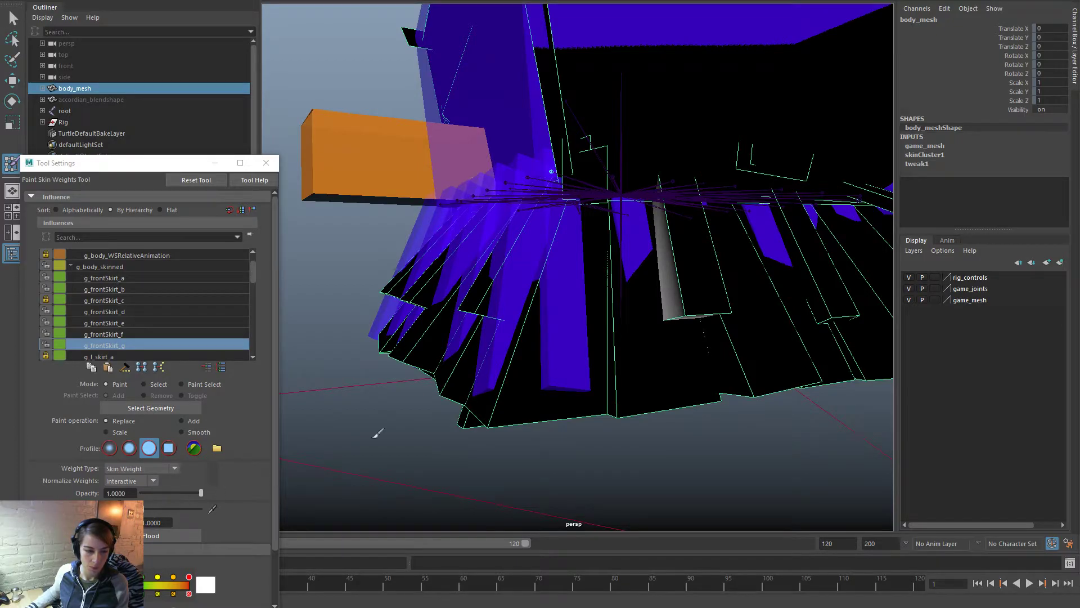
pyautogui.moveTo(711, 306)
pyautogui.keyDown('alt'); pyautogui.mouseDown()
pyautogui.moveTo(637, 213)
pyautogui.moveTo(668, 273)
pyautogui.moveTo(695, 292)
pyautogui.moveTo(631, 291)
pyautogui.mouseUp(); pyautogui.keyUp('alt')
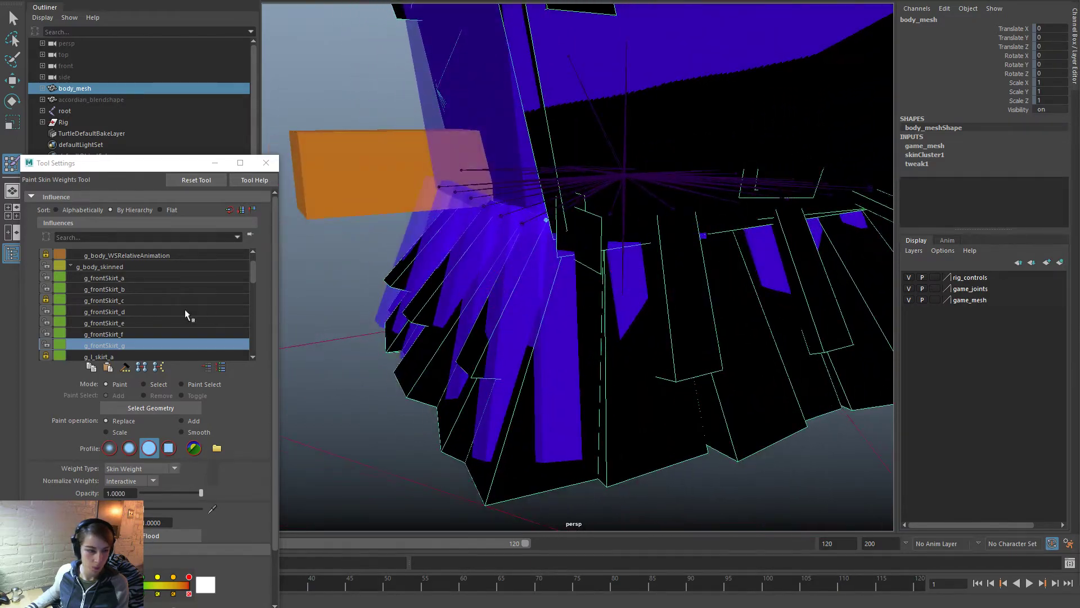
pyautogui.keyDown('alt'); pyautogui.moveTo(562, 349); pyautogui.dragTo(543, 338); pyautogui.keyUp('alt')
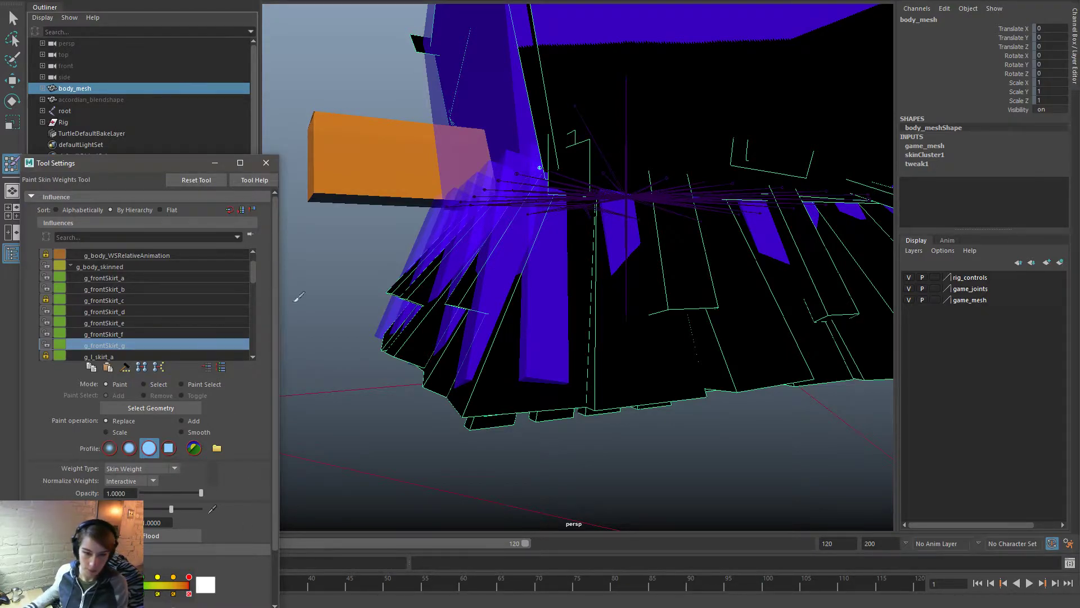
# Step: Paint g_frontSkirt_g weights at 0.5 onto the white keys meeting at the body's corner
pyautogui.scroll(2, 565, 335)
pyautogui.moveTo(565, 335)
pyautogui.keyDown('alt'); pyautogui.mouseDown()
pyautogui.moveTo(623, 337)
pyautogui.moveTo(599, 389)
pyautogui.mouseUp(); pyautogui.keyUp('alt')
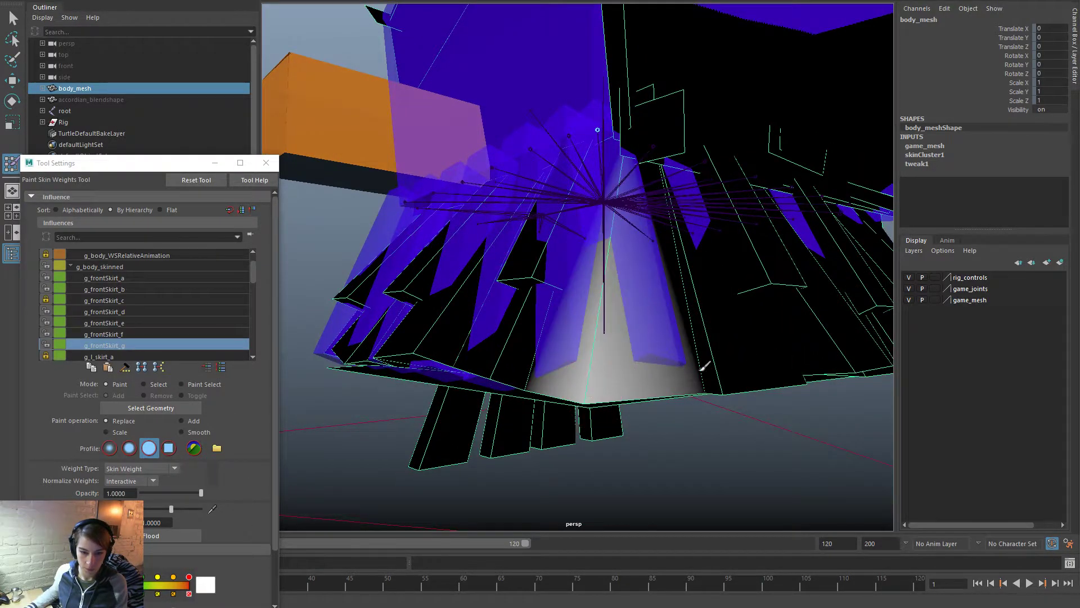
pyautogui.moveTo(711, 388)
pyautogui.keyDown('alt'); pyautogui.mouseDown()
pyautogui.moveTo(615, 362)
pyautogui.moveTo(637, 293)
pyautogui.moveTo(673, 237)
pyautogui.moveTo(711, 306)
pyautogui.moveTo(736, 313)
pyautogui.moveTo(720, 318)
pyautogui.mouseUp(); pyautogui.keyUp('alt')
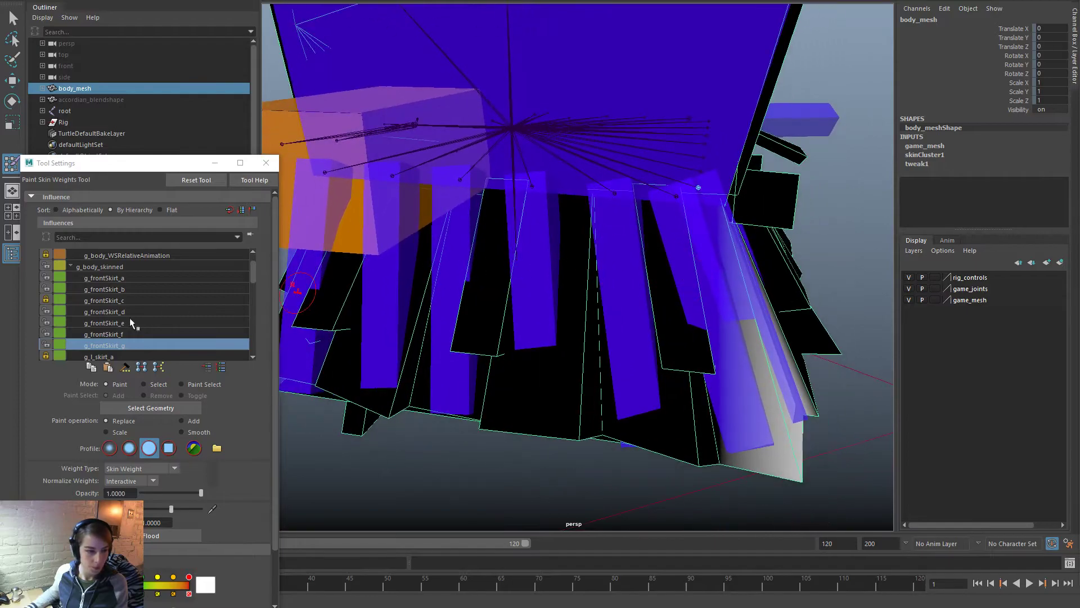
# Step: Lock the influences g_frontSkirt_a through g_frontSkirt_g and go to the g_r_skirt influences
pyautogui.scroll(-1, 120, 329)
pyautogui.scroll(1, 131, 312)
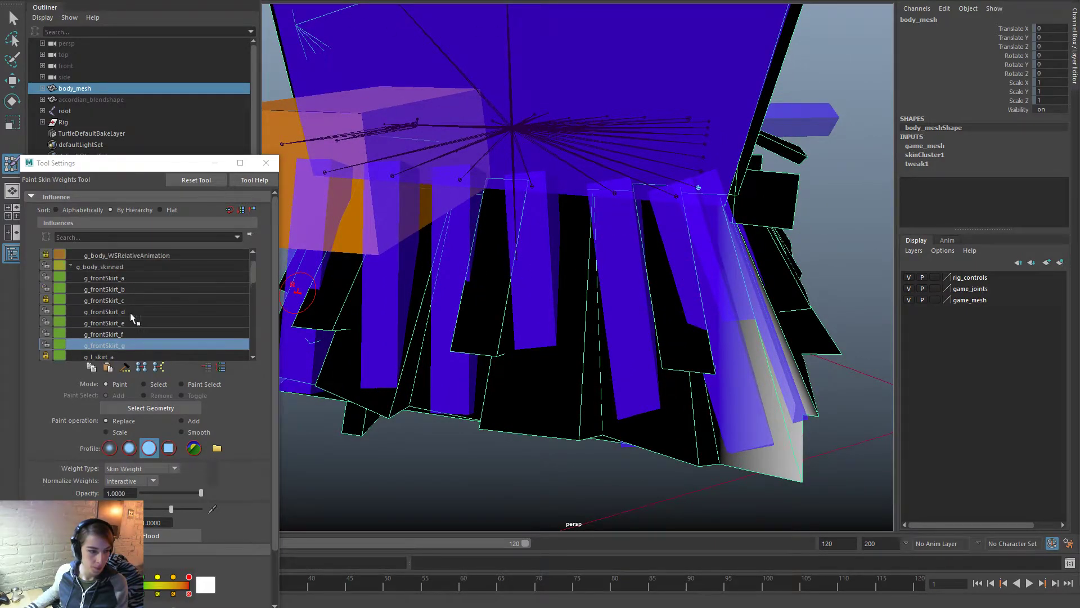
pyautogui.click(51, 278)
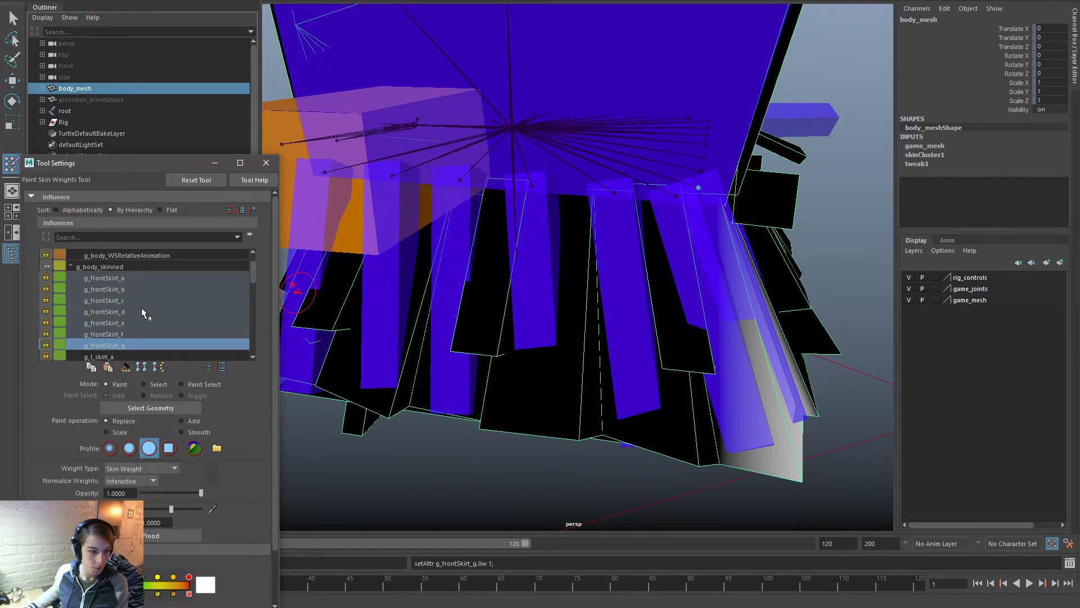
pyautogui.scroll(-1, 141, 306)
pyautogui.click(123, 333)
pyautogui.scroll(-5, 132, 332)
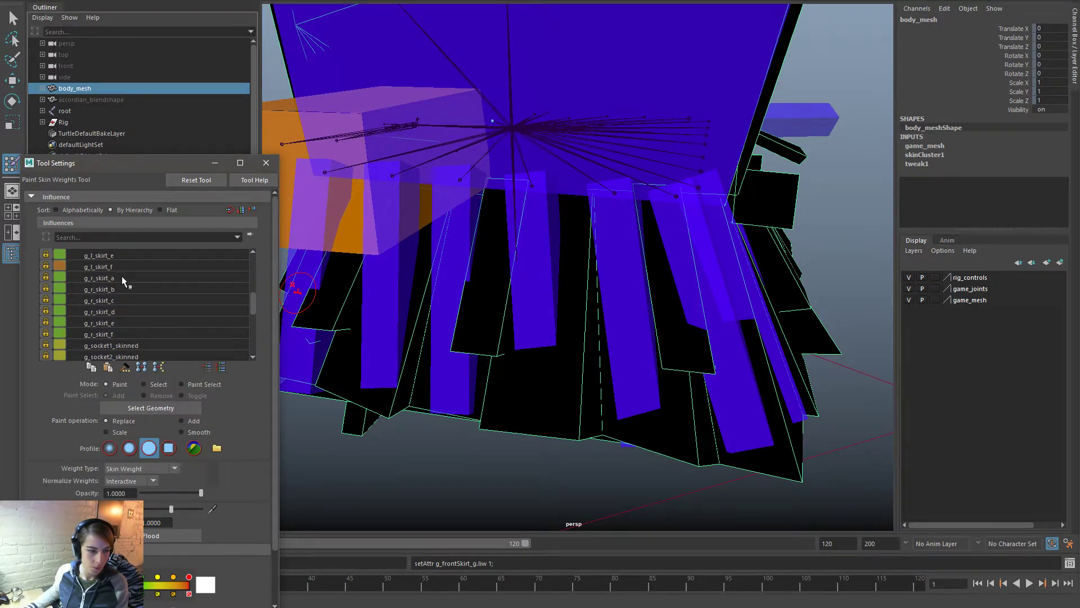
# Step: Paint g_r_skirt_a weights at 0.5 onto the first side black key next to its white key
pyautogui.click(121, 277)
pyautogui.keyDown('alt'); pyautogui.moveTo(470, 330); pyautogui.dragTo(482, 289); pyautogui.keyUp('alt')
pyautogui.scroll(2, 502, 229)
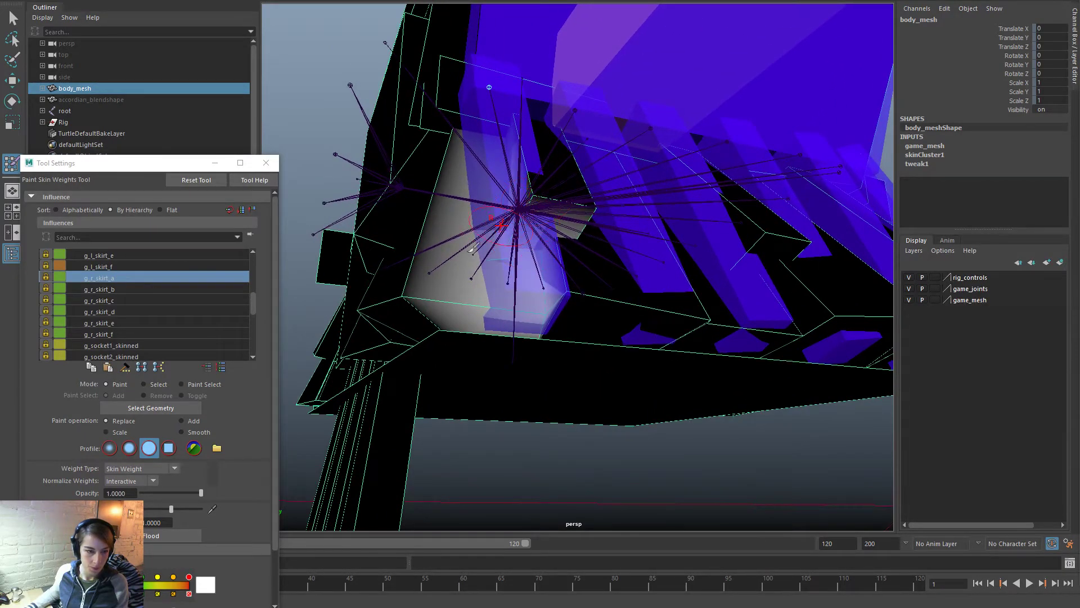
pyautogui.moveTo(568, 158); pyautogui.dragTo(501, 227)
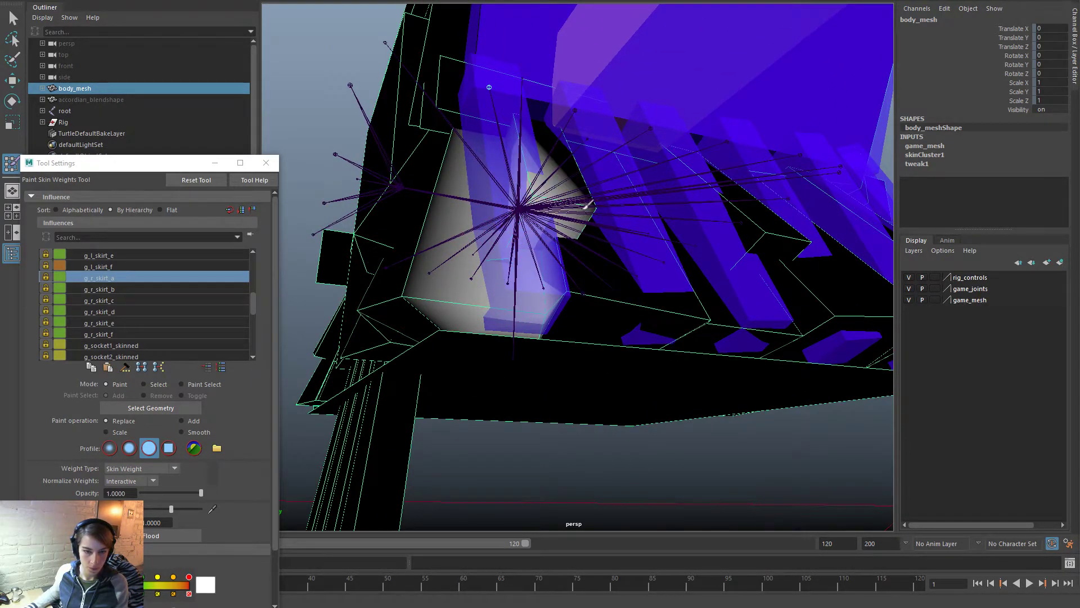
pyautogui.moveTo(586, 218)
pyautogui.mouseDown()
pyautogui.moveTo(590, 209)
pyautogui.moveTo(574, 246)
pyautogui.mouseUp()
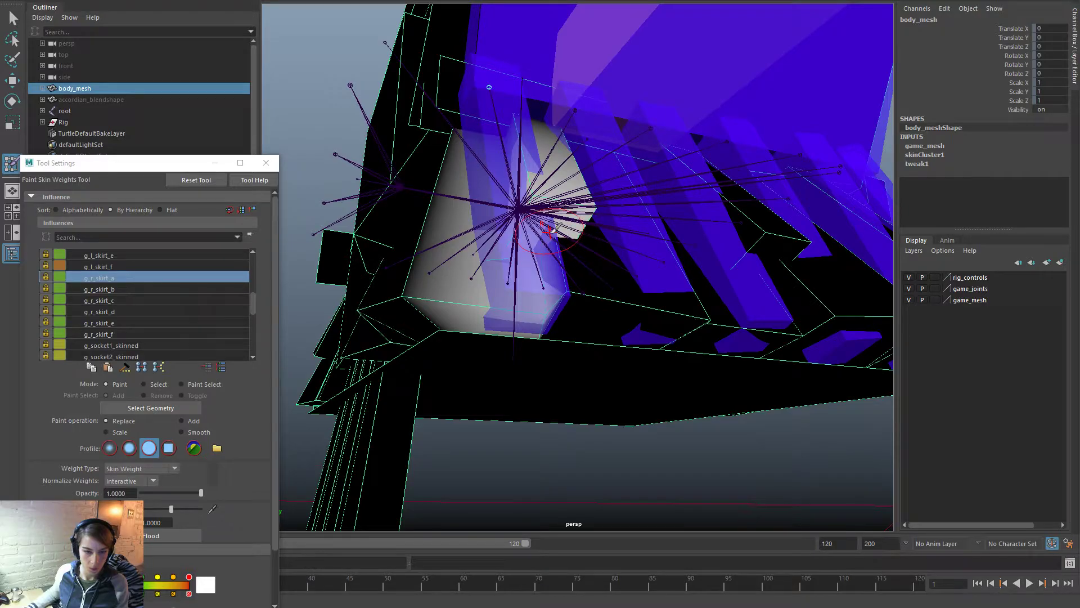
# Step: Lock g_r_skirt_a and paint g_r_skirt_b weights at 0.5 onto the side black key and the white key below it
pyautogui.click(121, 288)
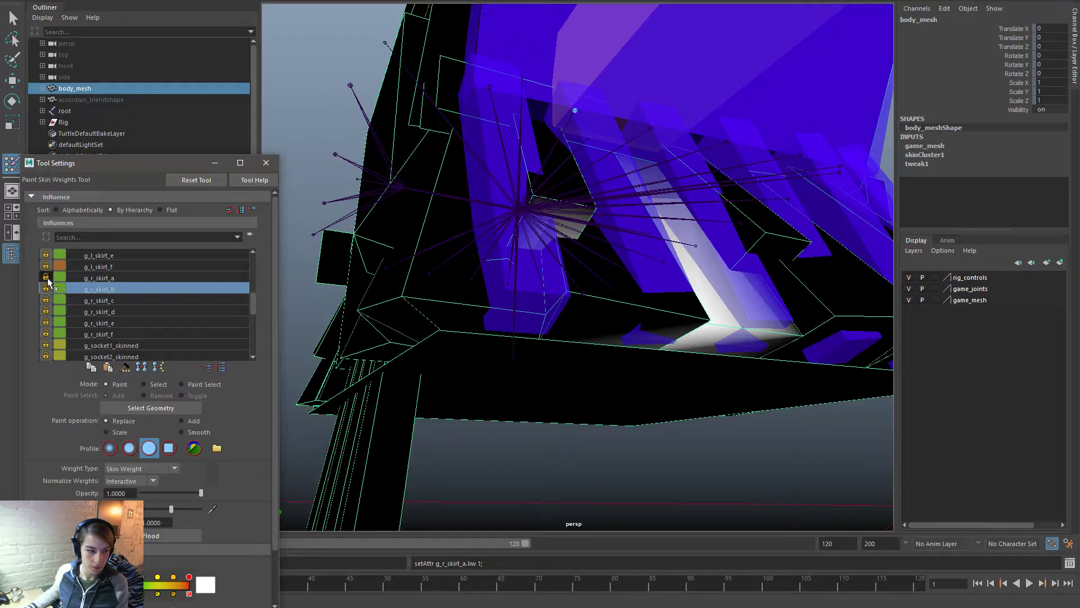
pyautogui.moveTo(543, 212)
pyautogui.mouseDown()
pyautogui.moveTo(562, 164)
pyautogui.moveTo(553, 241)
pyautogui.moveTo(508, 246)
pyautogui.mouseUp()
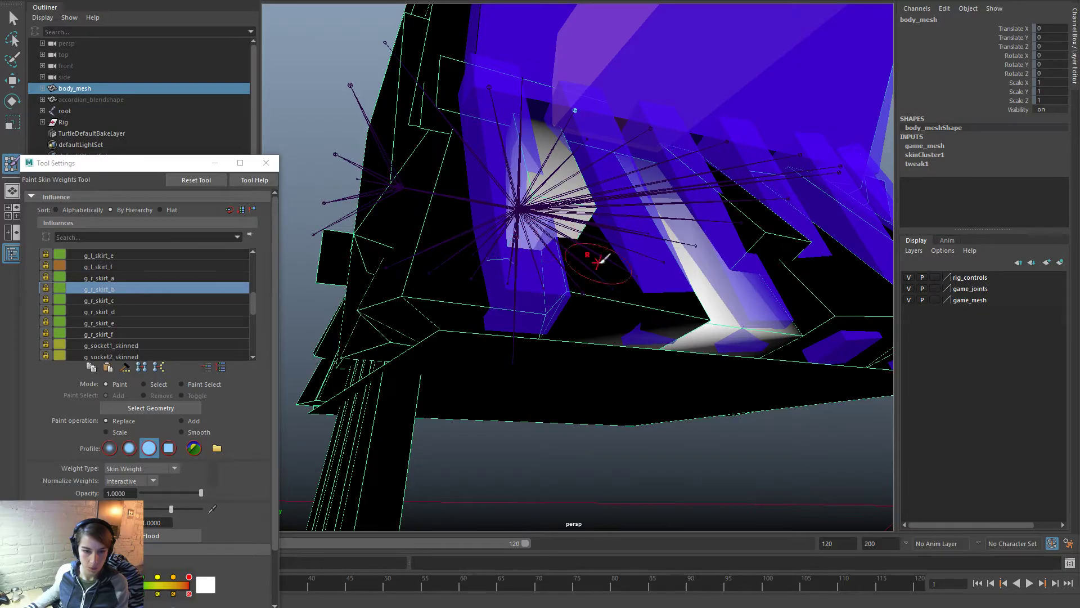
pyautogui.keyDown('alt'); pyautogui.moveTo(602, 259); pyautogui.dragTo(574, 254); pyautogui.keyUp('alt')
pyautogui.moveTo(552, 292); pyautogui.dragTo(460, 320)
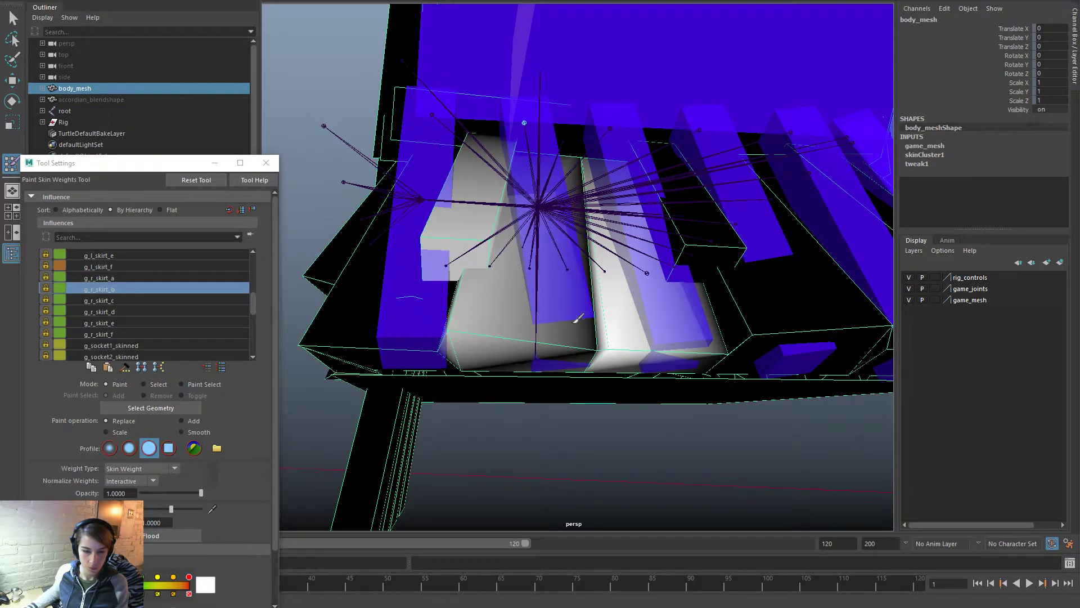
# Step: Lower the paint value and clear stray g_r_skirt_c weights from the black key on the far side
pyautogui.moveTo(591, 270)
pyautogui.keyDown('alt'); pyautogui.mouseDown()
pyautogui.moveTo(563, 289)
pyautogui.moveTo(482, 277)
pyautogui.mouseUp(); pyautogui.keyUp('alt')
pyautogui.moveTo(156, 509); pyautogui.dragTo(138, 509)
pyautogui.moveTo(617, 256)
pyautogui.mouseDown()
pyautogui.moveTo(575, 280)
pyautogui.moveTo(557, 317)
pyautogui.mouseUp()
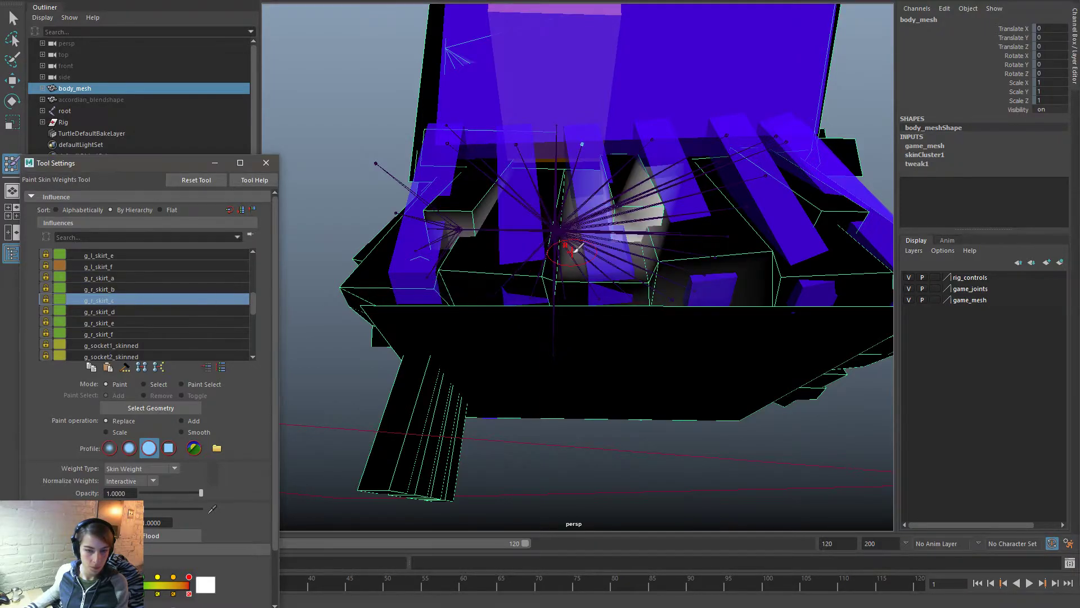
pyautogui.moveTo(476, 236); pyautogui.dragTo(462, 248)
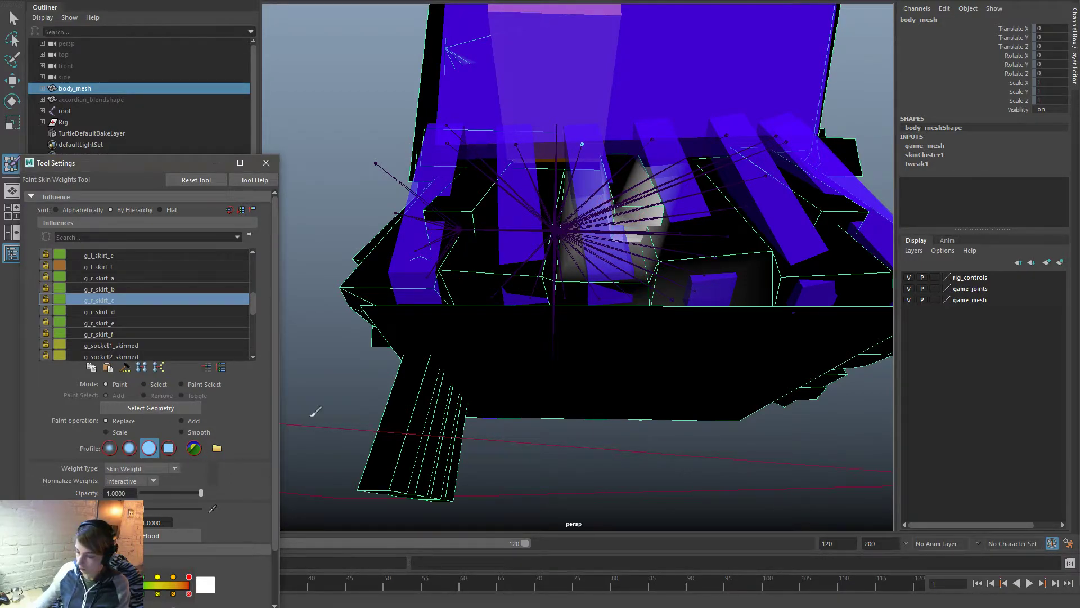
# Step: Paint g_r_skirt_c weights at 0.5 onto the middle side white key and the black key beside it
pyautogui.scroll(3, 632, 295)
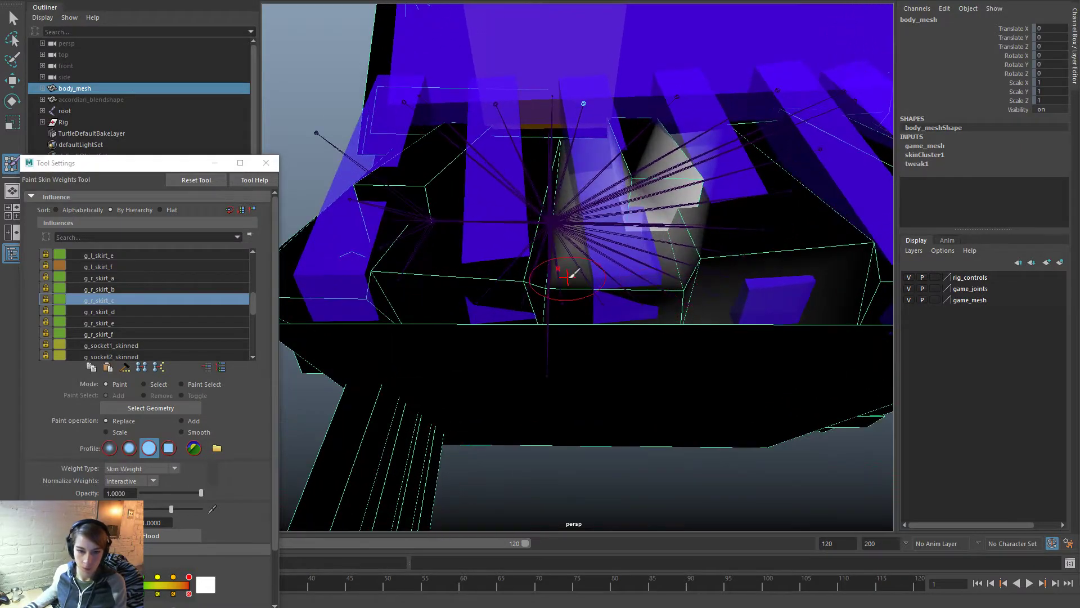
pyautogui.moveTo(633, 188); pyautogui.dragTo(691, 225)
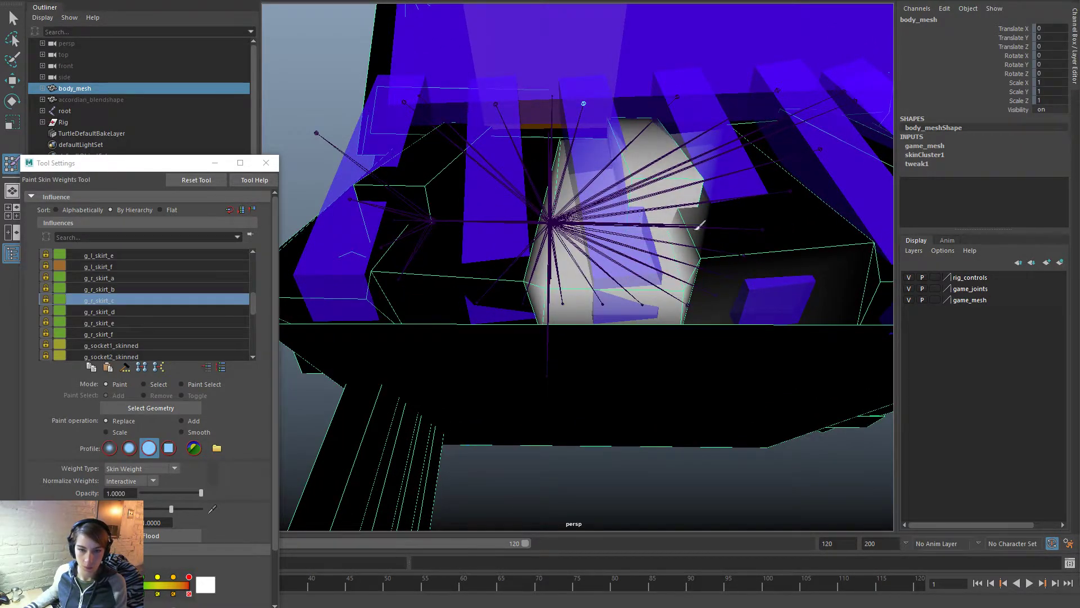
pyautogui.scroll(-3, 712, 202)
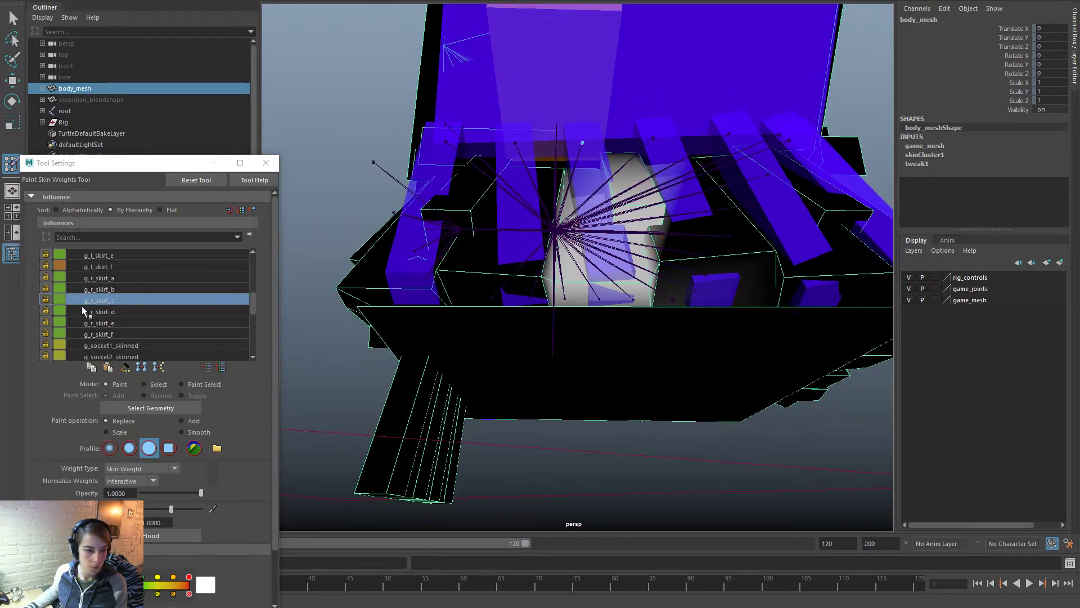
# Step: Clear stray g_r_skirt_d weights from the neighbouring white key and paint g_r_skirt_d onto its own white key and adjacent black key
pyautogui.click(119, 312)
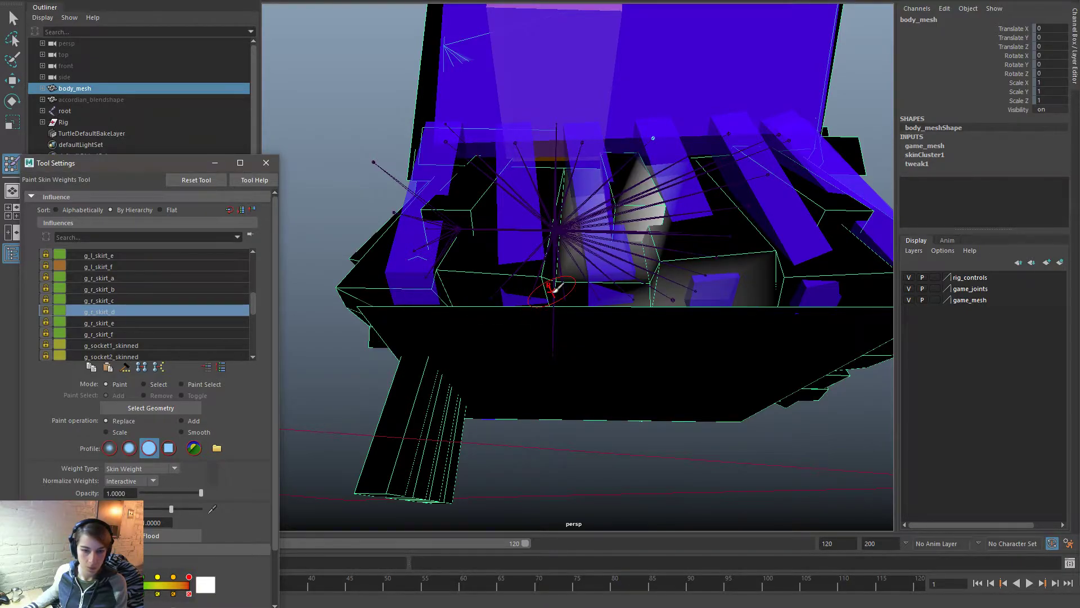
pyautogui.keyDown('alt'); pyautogui.moveTo(618, 287); pyautogui.dragTo(403, 398); pyautogui.keyUp('alt')
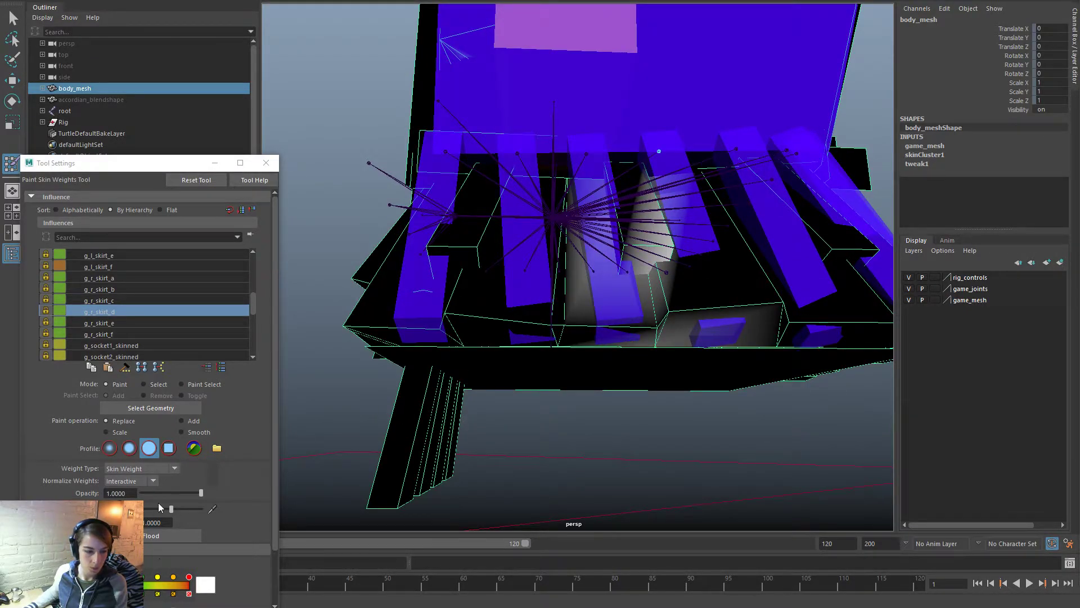
pyautogui.moveTo(642, 249)
pyautogui.mouseDown()
pyautogui.moveTo(636, 260)
pyautogui.moveTo(660, 268)
pyautogui.mouseUp()
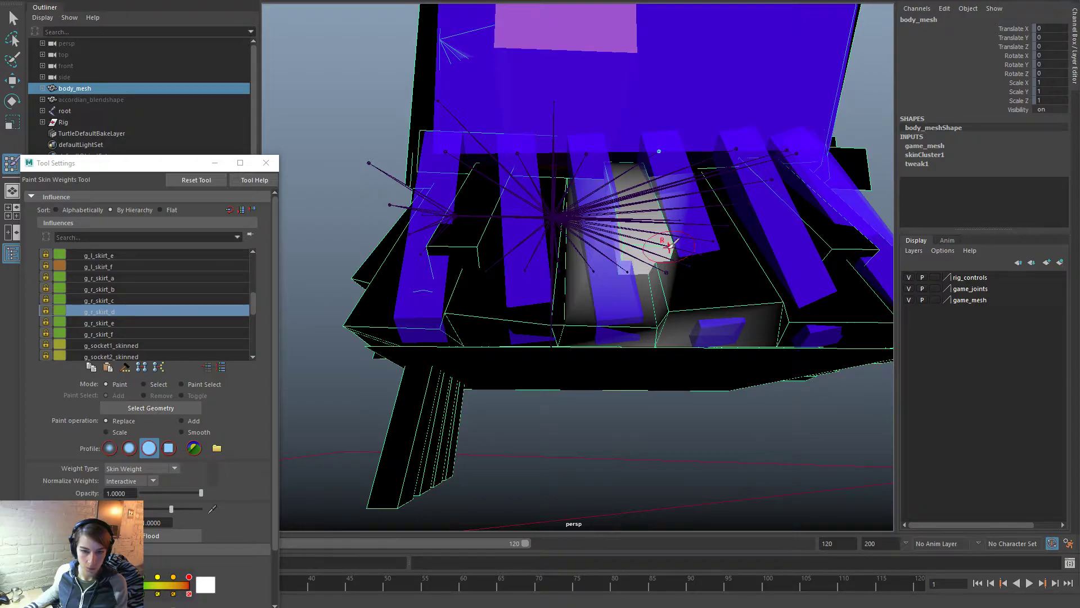
pyautogui.moveTo(152, 509); pyautogui.dragTo(141, 509)
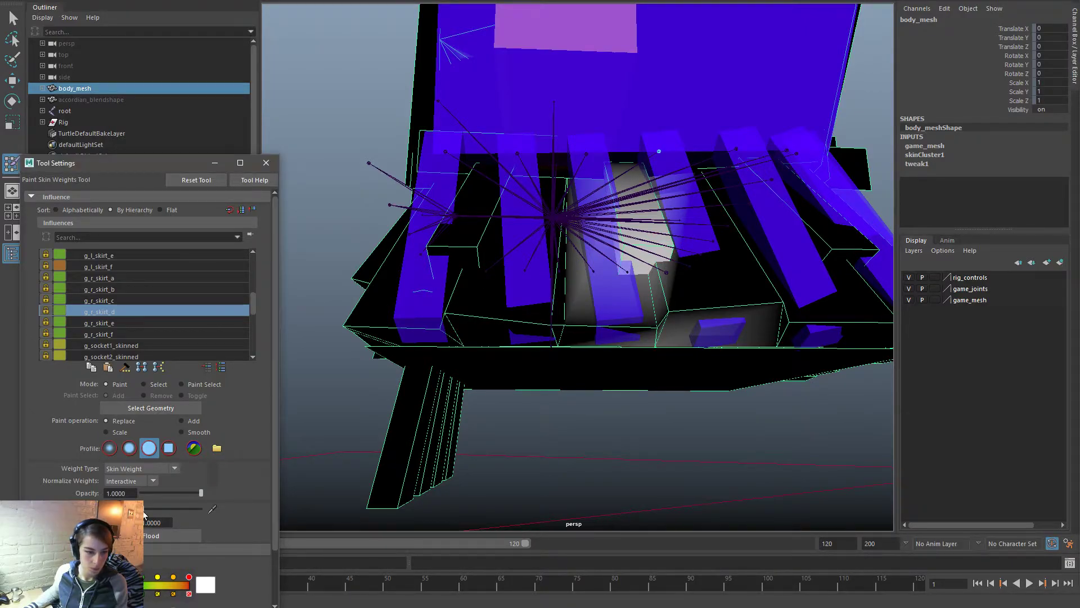
pyautogui.moveTo(575, 206)
pyautogui.mouseDown()
pyautogui.moveTo(577, 179)
pyautogui.moveTo(597, 265)
pyautogui.mouseUp()
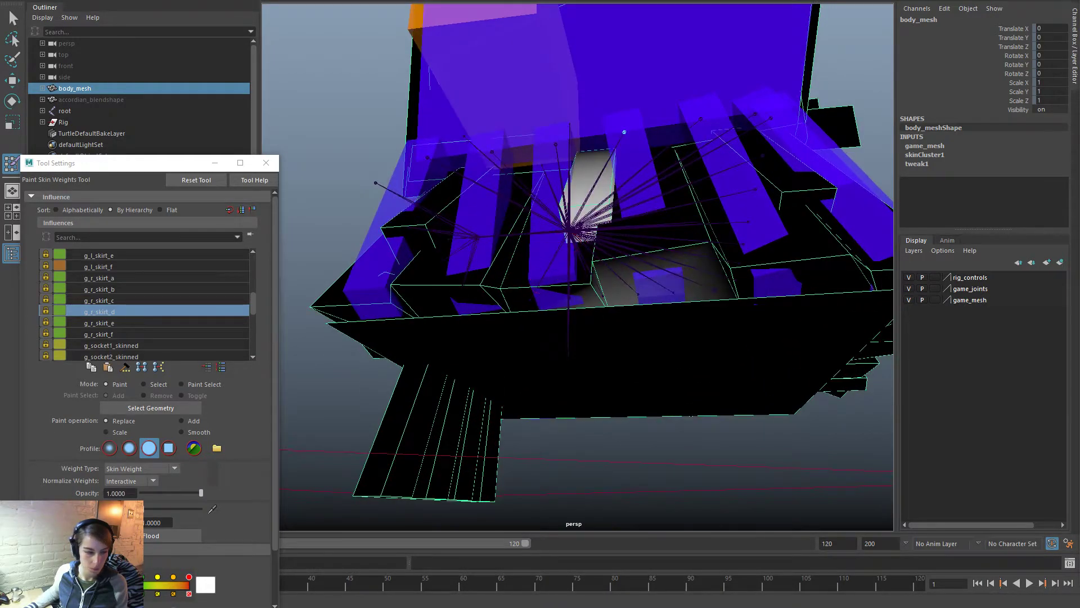
pyautogui.click(125, 509)
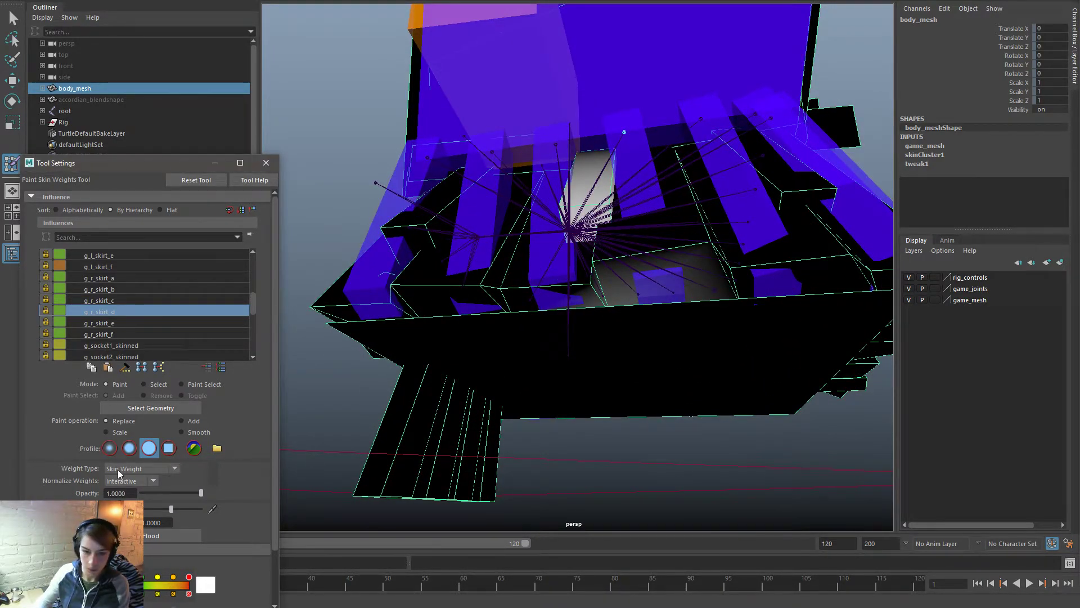
pyautogui.moveTo(589, 265); pyautogui.dragTo(706, 243)
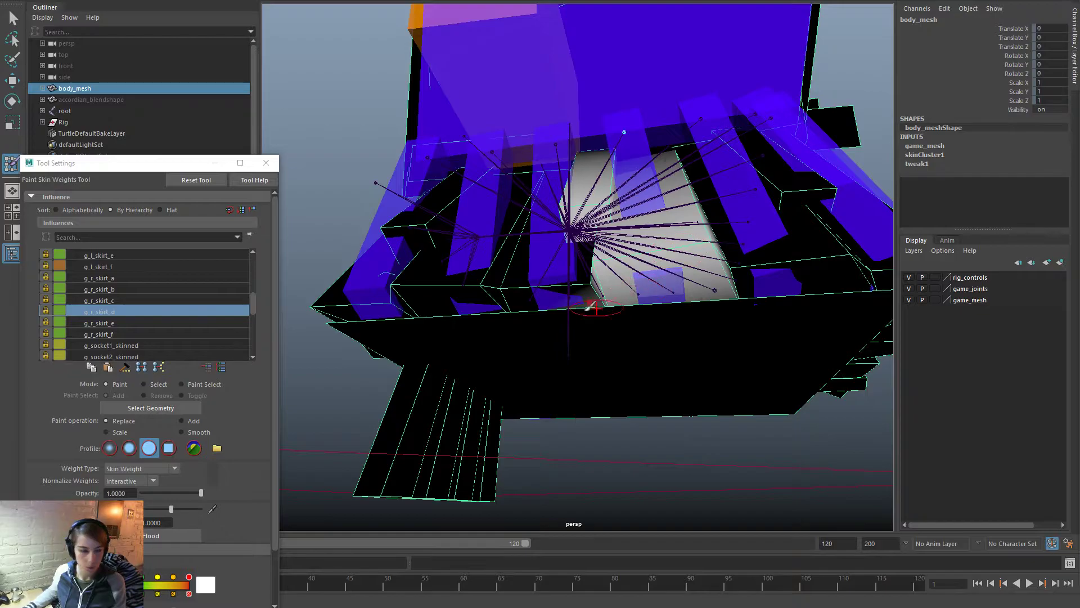
# Step: Clear stray g_r_skirt_e weights around the neighbouring keys and paint g_r_skirt_e onto its own side white key
pyautogui.keyDown('alt'); pyautogui.moveTo(615, 303); pyautogui.dragTo(538, 298); pyautogui.keyUp('alt')
pyautogui.click(136, 332)
pyautogui.click(137, 326)
pyautogui.keyDown('alt'); pyautogui.moveTo(613, 304); pyautogui.dragTo(448, 359); pyautogui.keyUp('alt')
pyautogui.moveTo(170, 510); pyautogui.dragTo(134, 511)
pyautogui.moveTo(554, 256); pyautogui.dragTo(573, 148)
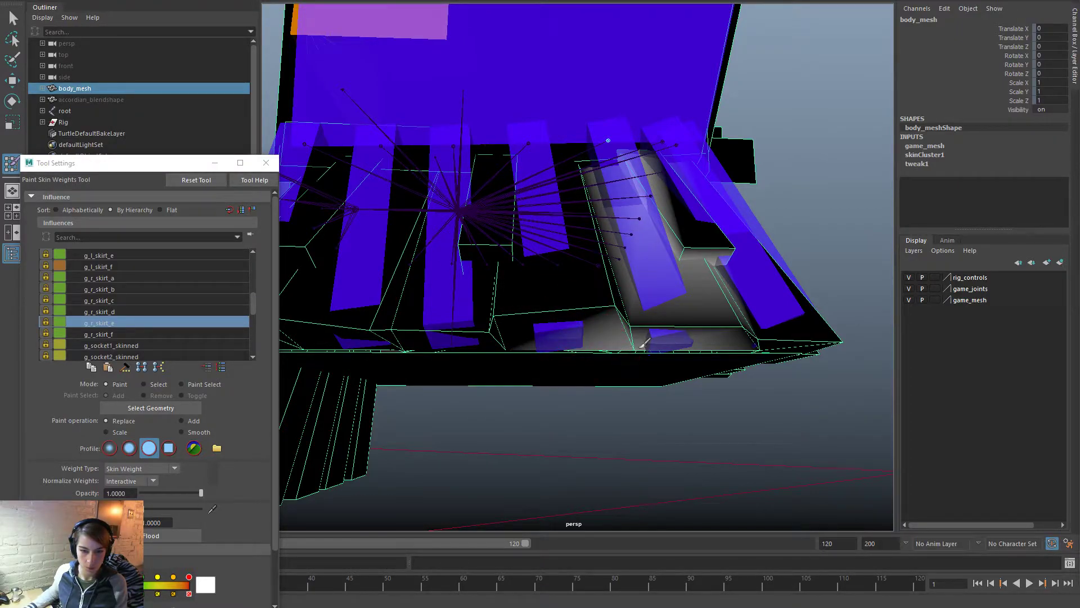
pyautogui.moveTo(633, 341); pyautogui.dragTo(704, 341)
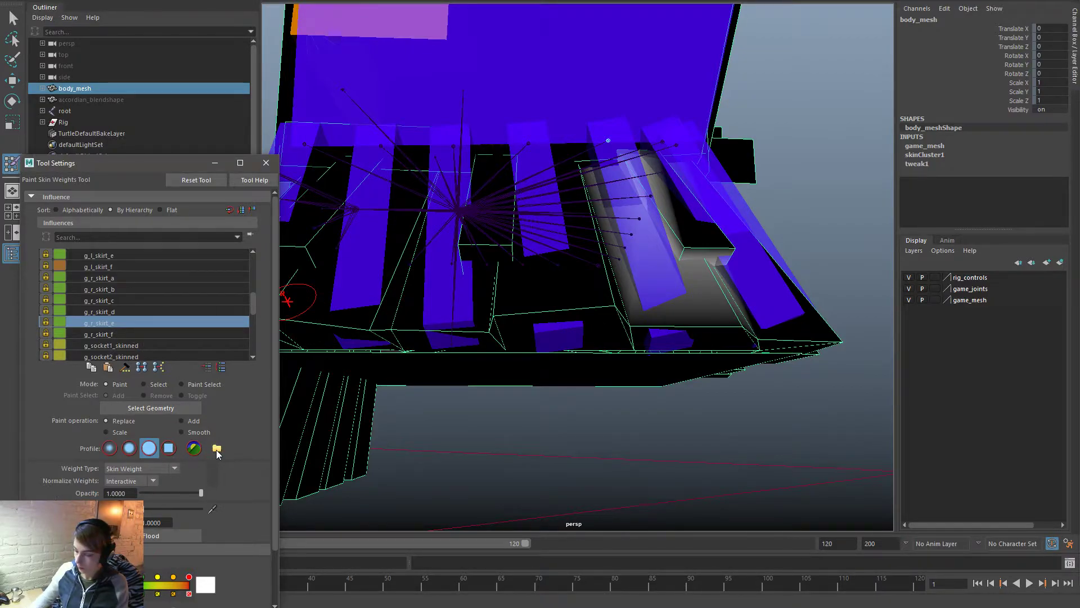
pyautogui.moveTo(643, 319)
pyautogui.mouseDown()
pyautogui.moveTo(718, 313)
pyautogui.moveTo(695, 248)
pyautogui.mouseUp()
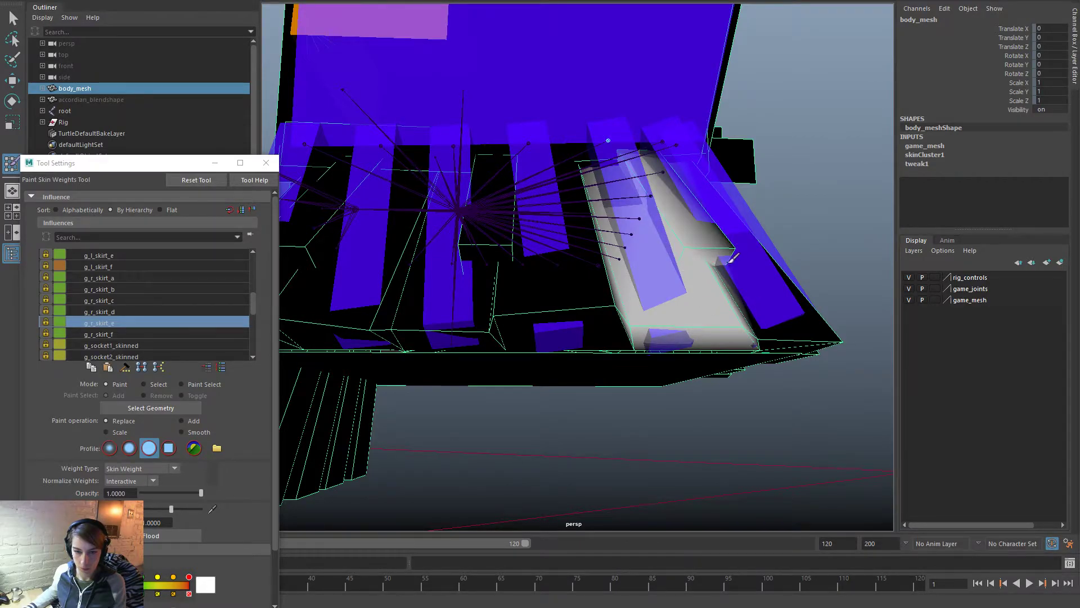
# Step: Paint g_r_skirt_f onto the last side black key and end white key, and clear its weights from the neighbouring white keys
pyautogui.click(101, 334)
pyautogui.moveTo(681, 259)
pyautogui.mouseDown()
pyautogui.moveTo(698, 197)
pyautogui.moveTo(728, 248)
pyautogui.mouseUp()
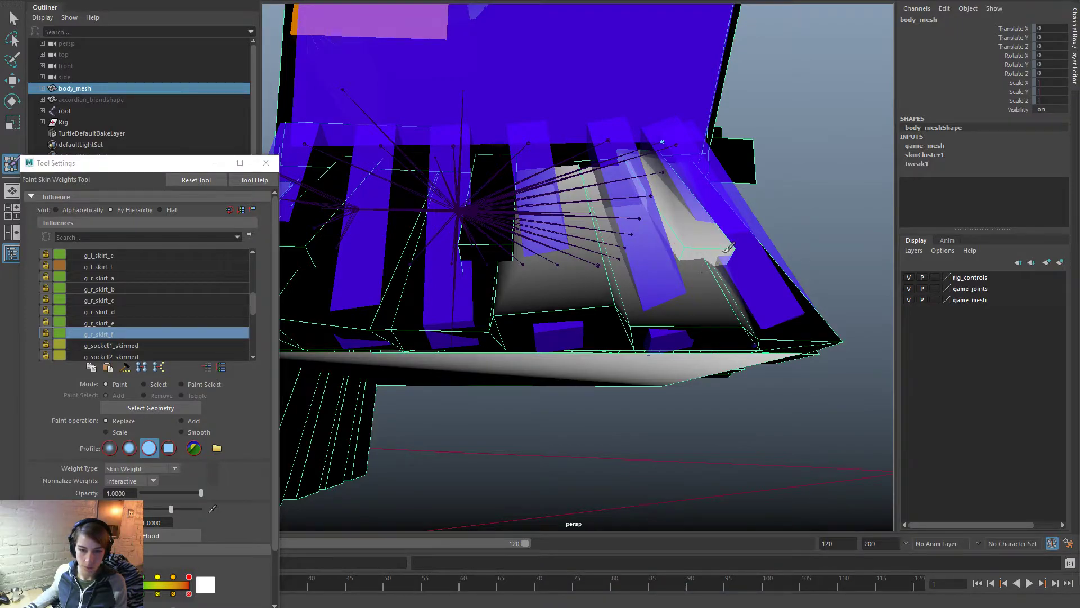
pyautogui.click(768, 316)
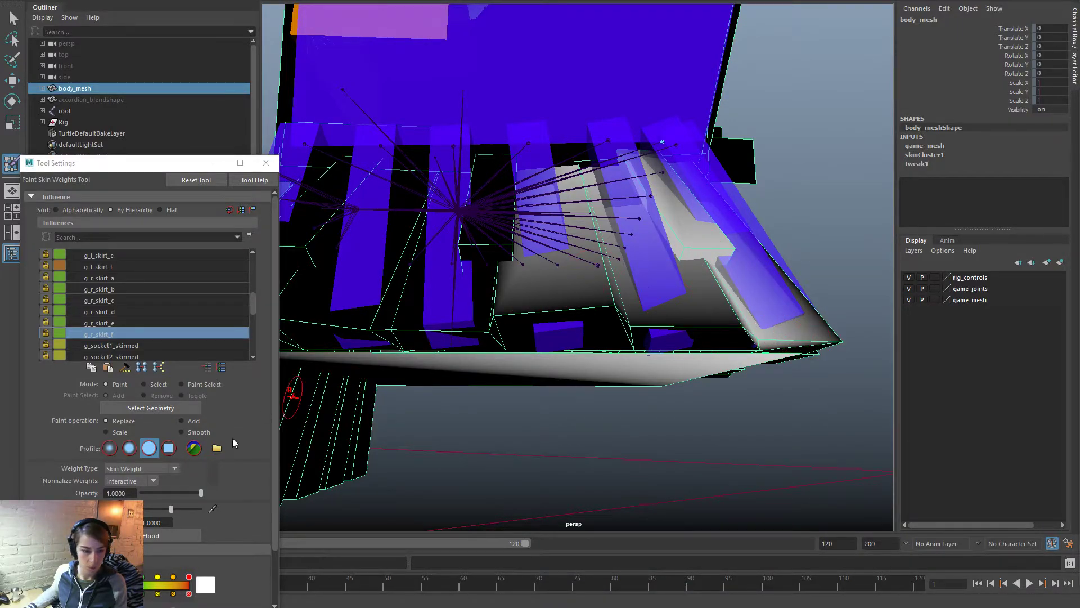
pyautogui.click(150, 510)
pyautogui.moveTo(523, 177); pyautogui.dragTo(585, 173)
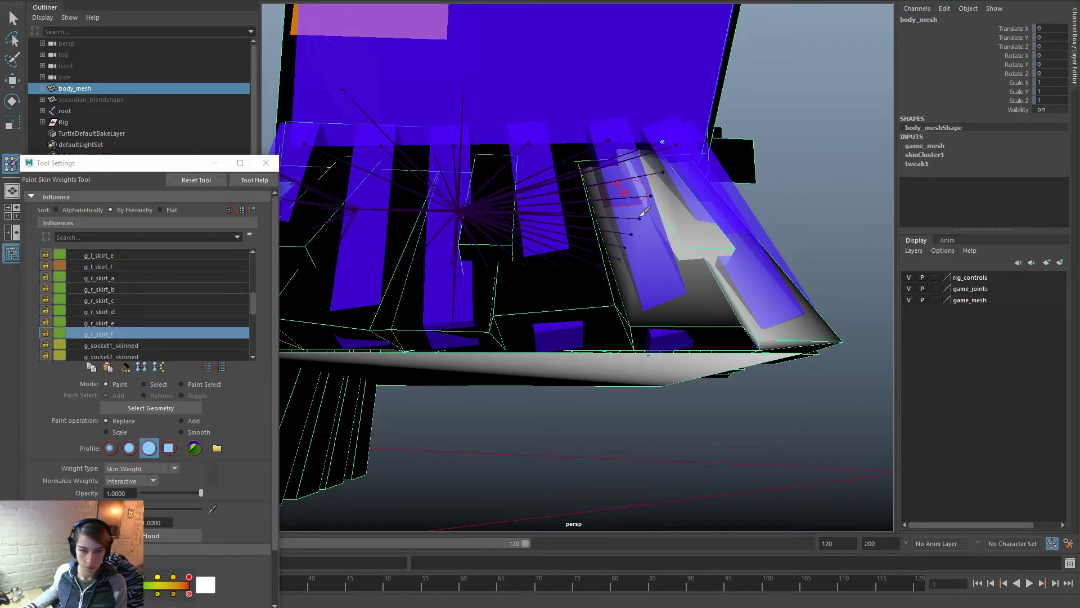
pyautogui.moveTo(633, 242); pyautogui.dragTo(654, 142)
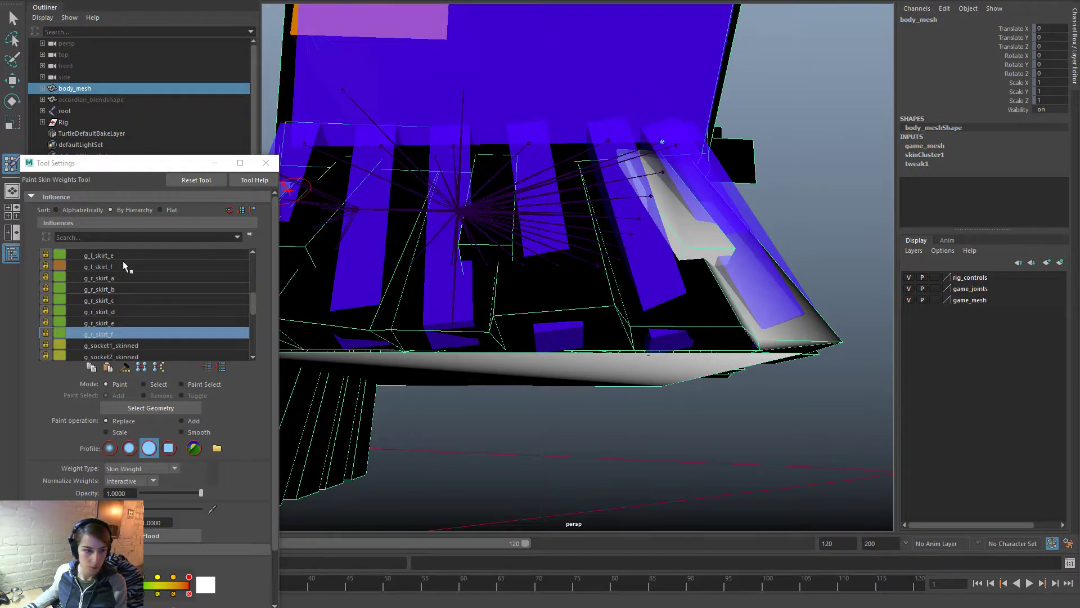
# Step: Raise the paint value to full and paint g_body_skinned weights over the underside of the body
pyautogui.scroll(5, 151, 290)
pyautogui.click(144, 288)
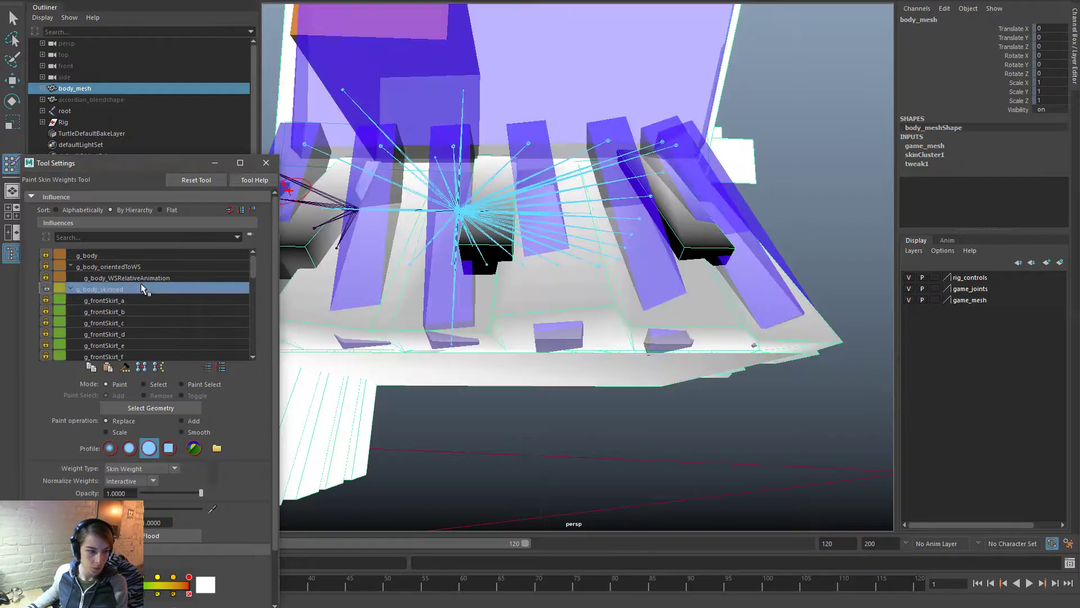
pyautogui.moveTo(592, 409)
pyautogui.keyDown('alt'); pyautogui.mouseDown()
pyautogui.moveTo(559, 436)
pyautogui.moveTo(562, 451)
pyautogui.moveTo(571, 374)
pyautogui.mouseUp(); pyautogui.keyUp('alt')
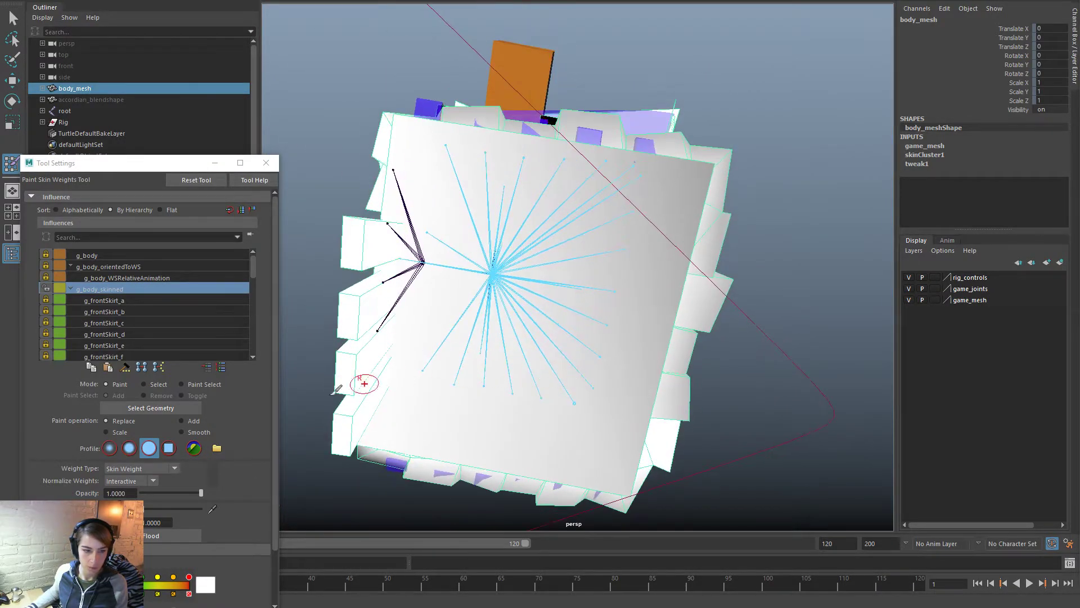
pyautogui.moveTo(674, 197)
pyautogui.mouseDown()
pyautogui.moveTo(707, 167)
pyautogui.moveTo(603, 253)
pyautogui.moveTo(620, 307)
pyautogui.moveTo(656, 338)
pyautogui.mouseUp()
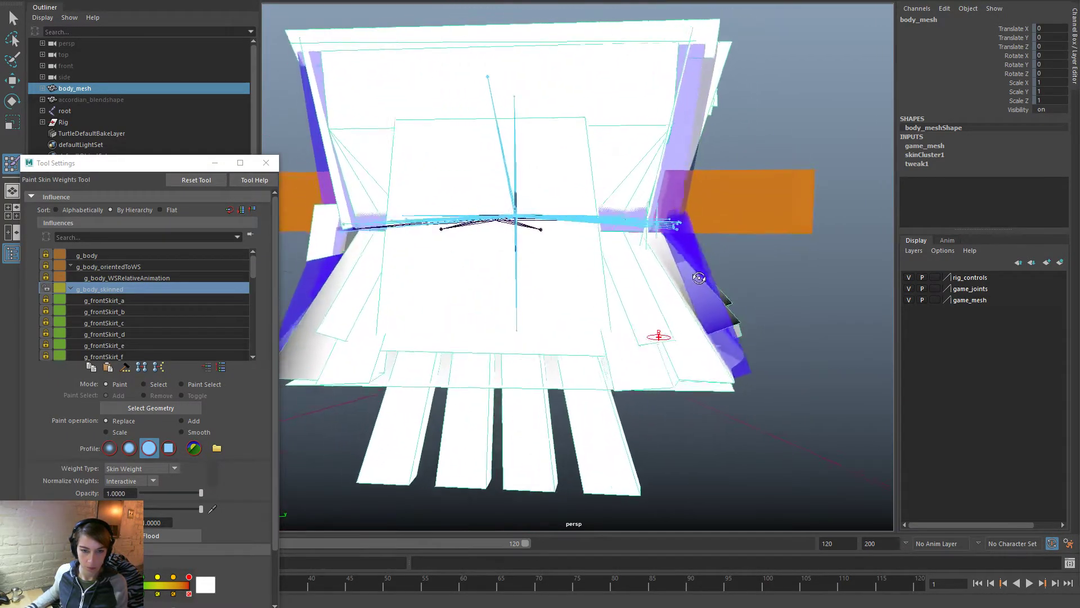
# Step: Leave weight painting and rotate frontSkirt_g_control in several directions to test how the corner key deforms
pyautogui.press('w')
pyautogui.click(756, 292)
pyautogui.keyDown('alt'); pyautogui.moveTo(815, 331); pyautogui.dragTo(527, 239); pyautogui.keyUp('alt')
pyautogui.click(537, 332)
pyautogui.press('e')
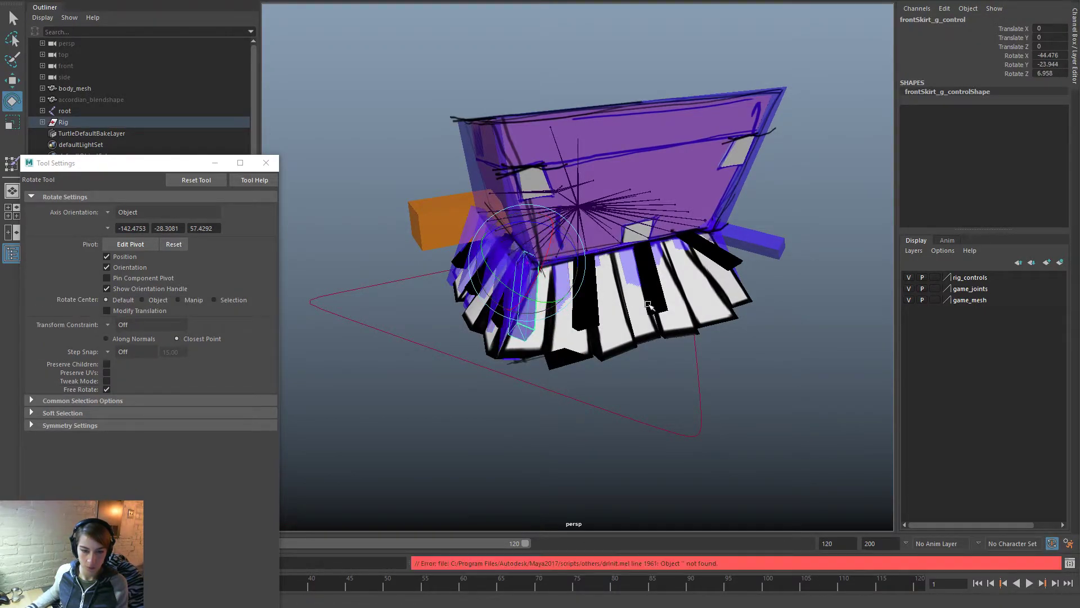
pyautogui.keyDown('alt'); pyautogui.moveTo(645, 304); pyautogui.dragTo(641, 242); pyautogui.keyUp('alt')
pyautogui.keyDown('alt'); pyautogui.moveTo(642, 247); pyautogui.dragTo(705, 376, button='right'); pyautogui.keyUp('alt')
pyautogui.moveTo(488, 142); pyautogui.dragTo(501, 217)
pyautogui.keyDown('alt'); pyautogui.moveTo(551, 303); pyautogui.dragTo(498, 233, button='right'); pyautogui.keyUp('alt')
pyautogui.keyDown('alt'); pyautogui.moveTo(738, 332); pyautogui.dragTo(721, 209); pyautogui.keyUp('alt')
pyautogui.moveTo(536, 174); pyautogui.dragTo(551, 157)
# Step: Examine the body mesh vertices at the corner between the front and side keys from below, then return to object mode
pyautogui.keyDown('alt'); pyautogui.moveTo(585, 191); pyautogui.dragTo(757, 203, button='right'); pyautogui.keyUp('alt')
pyautogui.keyDown('alt'); pyautogui.moveTo(619, 105); pyautogui.dragTo(623, 181, button='middle'); pyautogui.keyUp('alt')
pyautogui.keyDown('alt'); pyautogui.moveTo(623, 180); pyautogui.dragTo(588, 112, button='right'); pyautogui.keyUp('alt')
pyautogui.click(588, 113)
pyautogui.rightClick(606, 118)
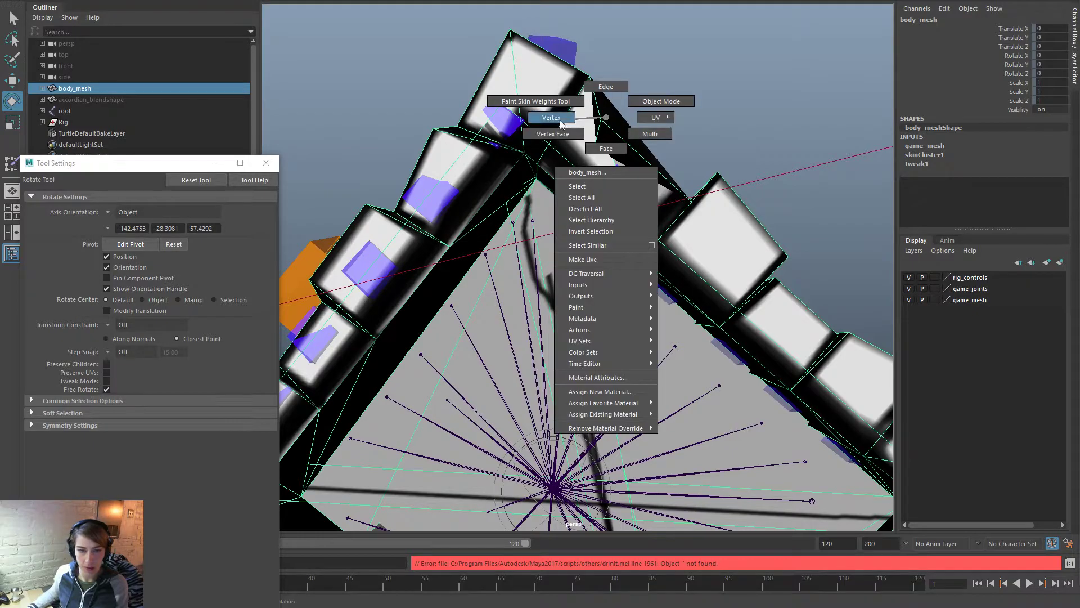
pyautogui.click(561, 122)
pyautogui.keyDown('alt'); pyautogui.moveTo(608, 141); pyautogui.dragTo(649, 179); pyautogui.keyUp('alt')
pyautogui.moveTo(601, 214)
pyautogui.keyDown('alt'); pyautogui.mouseDown()
pyautogui.moveTo(574, 231)
pyautogui.moveTo(603, 208)
pyautogui.mouseUp(); pyautogui.keyUp('alt')
pyautogui.moveTo(429, 126); pyautogui.dragTo(489, 106, button='right')
pyautogui.click(528, 78)
pyautogui.keyDown('alt'); pyautogui.moveTo(528, 78); pyautogui.dragTo(483, 188); pyautogui.keyUp('alt')
# Step: Reset frontSkirt_g_control by setting its translation and rotation values to 0
pyautogui.click(482, 187)
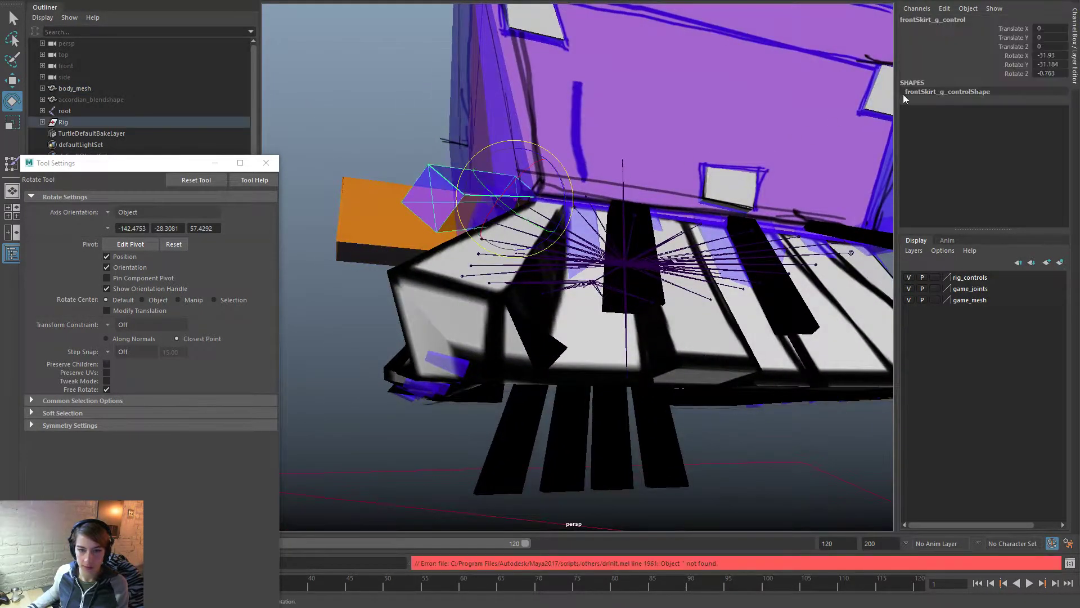
pyautogui.moveTo(1041, 33); pyautogui.dragTo(1045, 66)
pyautogui.write('0')
pyautogui.press('Return')
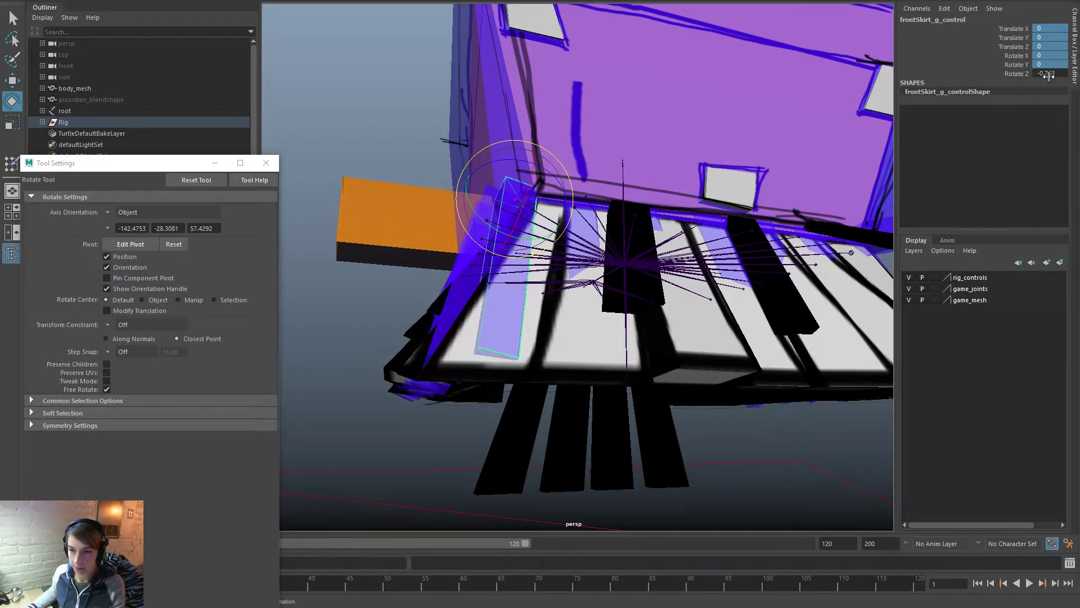
pyautogui.click(1053, 73)
pyautogui.write('0')
pyautogui.click(358, 123)
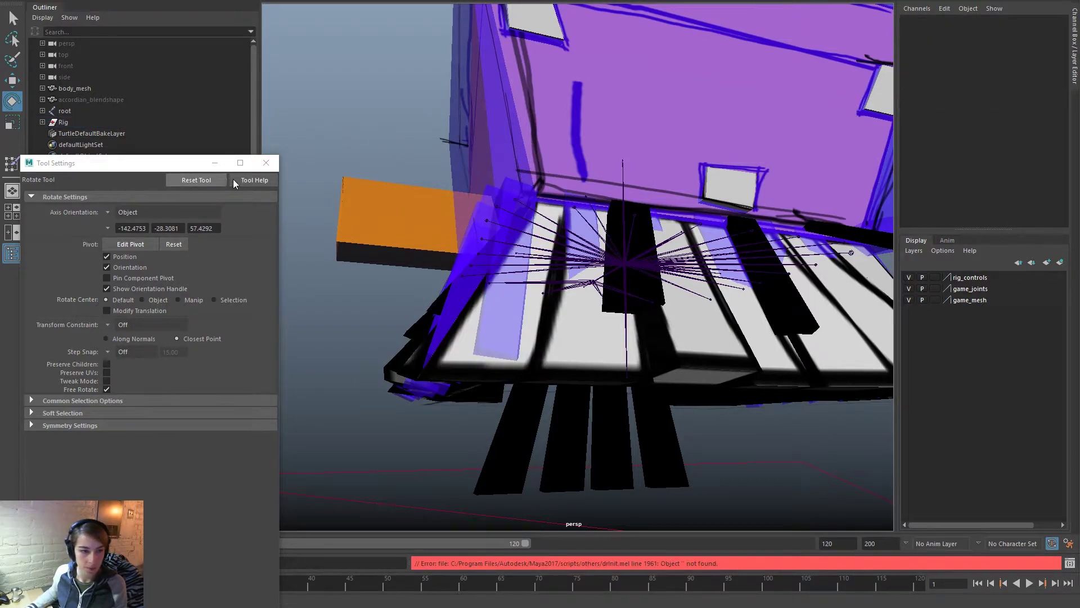
# Step: Close the tool settings and hide the game_joints layer
pyautogui.click(266, 163)
pyautogui.press('f')
pyautogui.keyDown('alt'); pyautogui.moveTo(347, 111); pyautogui.dragTo(859, 307); pyautogui.keyUp('alt')
pyautogui.click(909, 288)
pyautogui.keyDown('alt'); pyautogui.moveTo(547, 394); pyautogui.dragTo(548, 235); pyautogui.keyUp('alt')
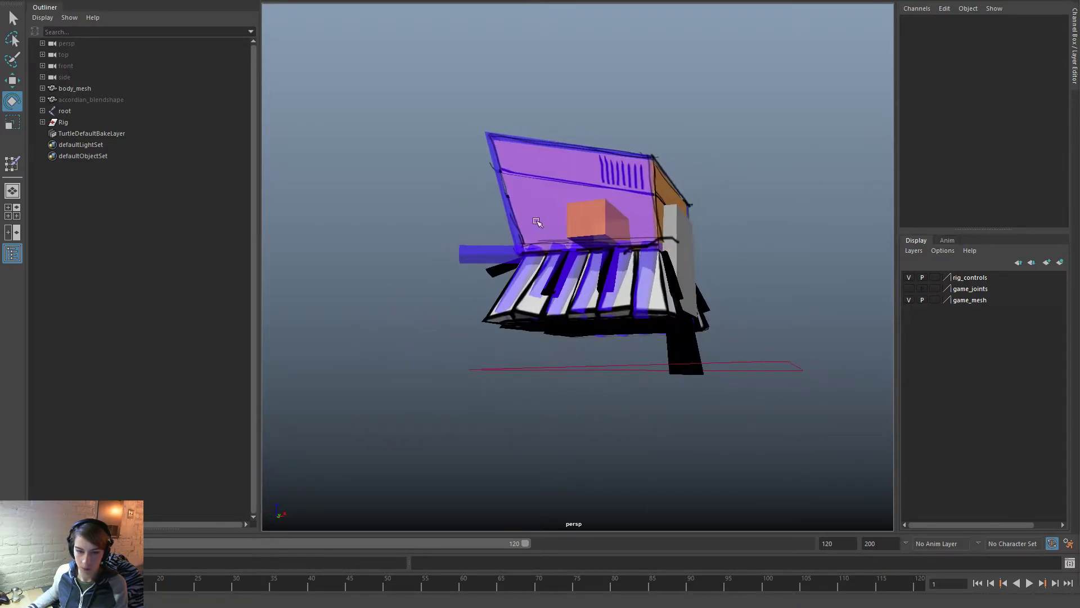
# Step: Set the translation and rotation of all the selected rig controls to 0 and save the scene
pyautogui.moveTo(442, 99); pyautogui.dragTo(766, 326)
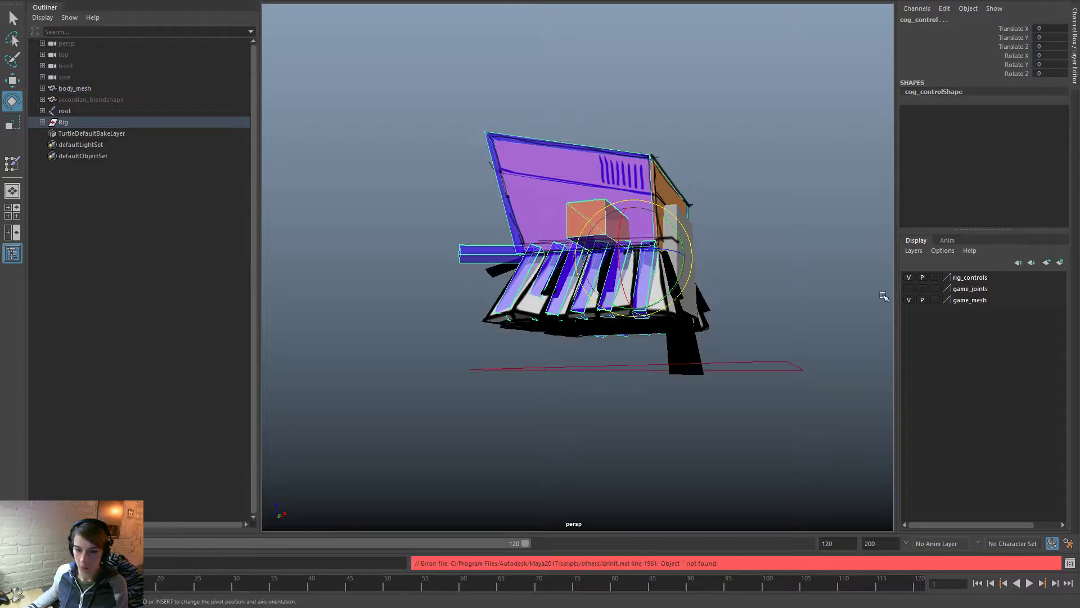
pyautogui.moveTo(1056, 28); pyautogui.dragTo(1066, 93)
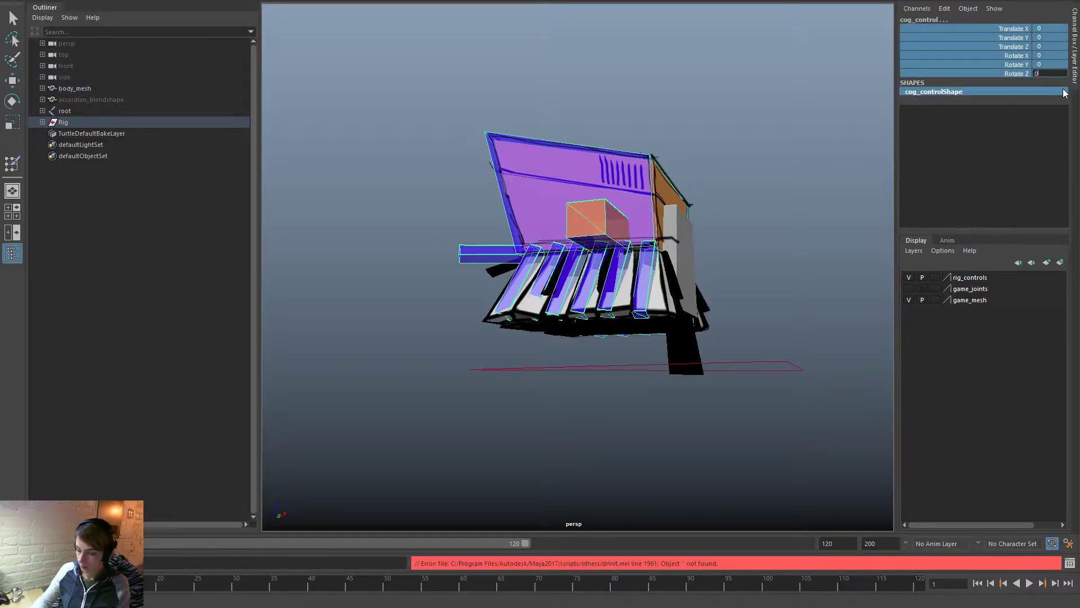
pyautogui.press('Return')
pyautogui.click(757, 229)
pyautogui.keyDown('alt'); pyautogui.moveTo(757, 230); pyautogui.dragTo(585, 287); pyautogui.keyUp('alt')
pyautogui.hotkey('ctrl', 's')
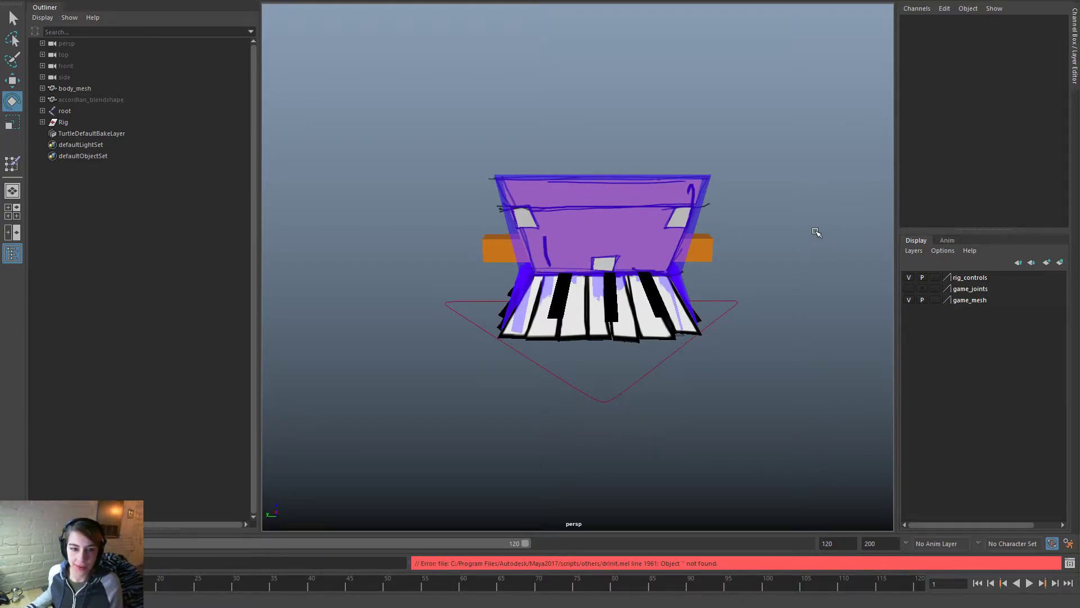
# Step: Export the skin weights of body_mesh to Weights.ma, replacing the existing file
pyautogui.keyDown('alt'); pyautogui.moveTo(730, 220); pyautogui.dragTo(589, 226); pyautogui.keyUp('alt')
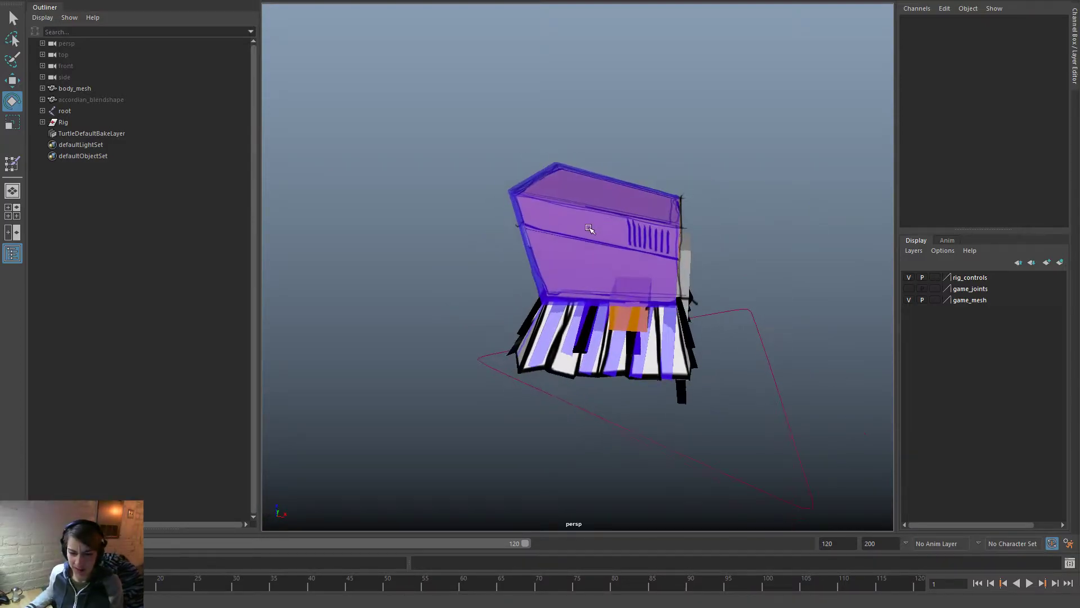
pyautogui.keyDown('alt'); pyautogui.moveTo(590, 227); pyautogui.dragTo(705, 326, button='right'); pyautogui.keyUp('alt')
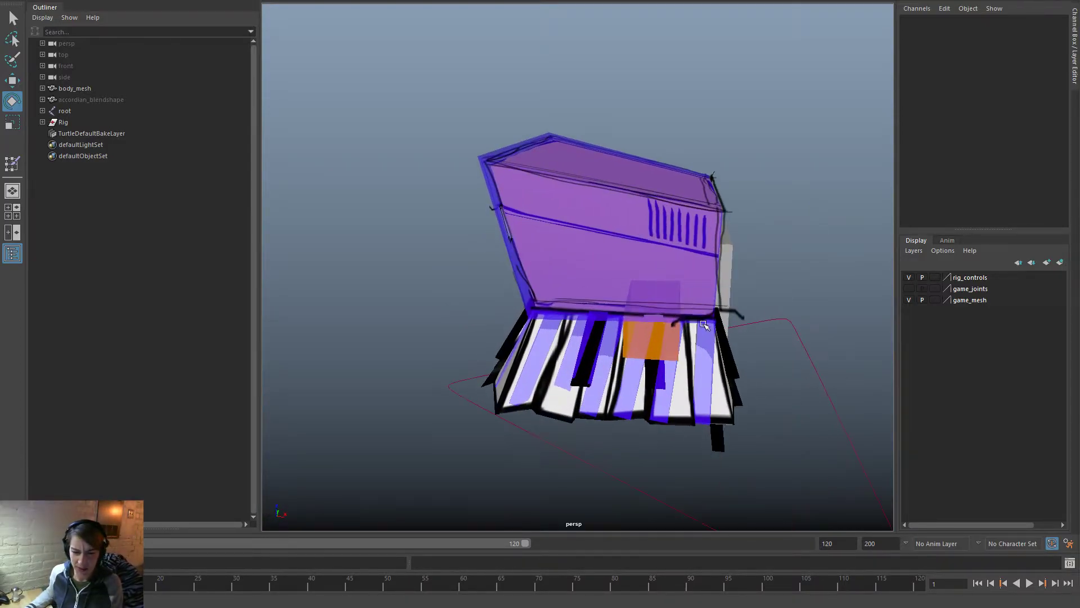
pyautogui.click(725, 416)
pyautogui.click(140, 0)
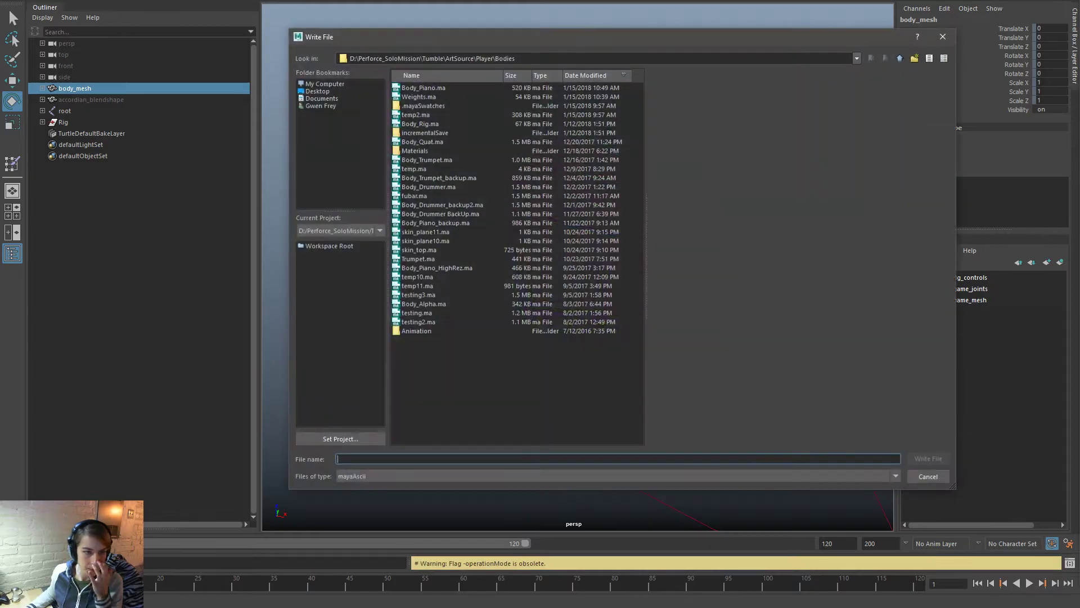
pyautogui.doubleClick(413, 97)
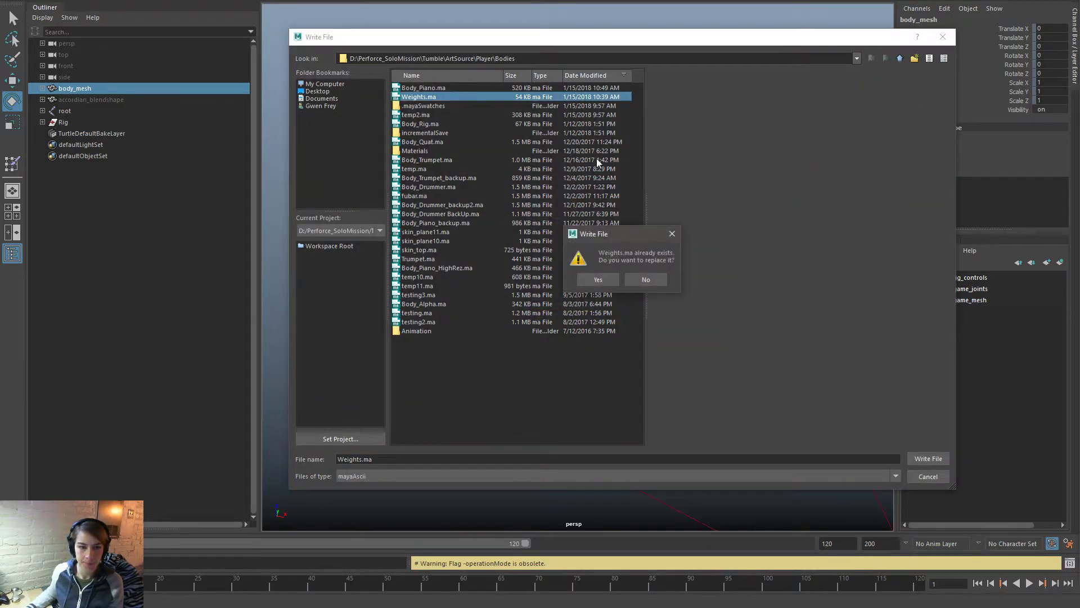
pyautogui.click(600, 280)
# Step: Unbind the skin from body_mesh
pyautogui.click(730, 189)
pyautogui.click(711, 416)
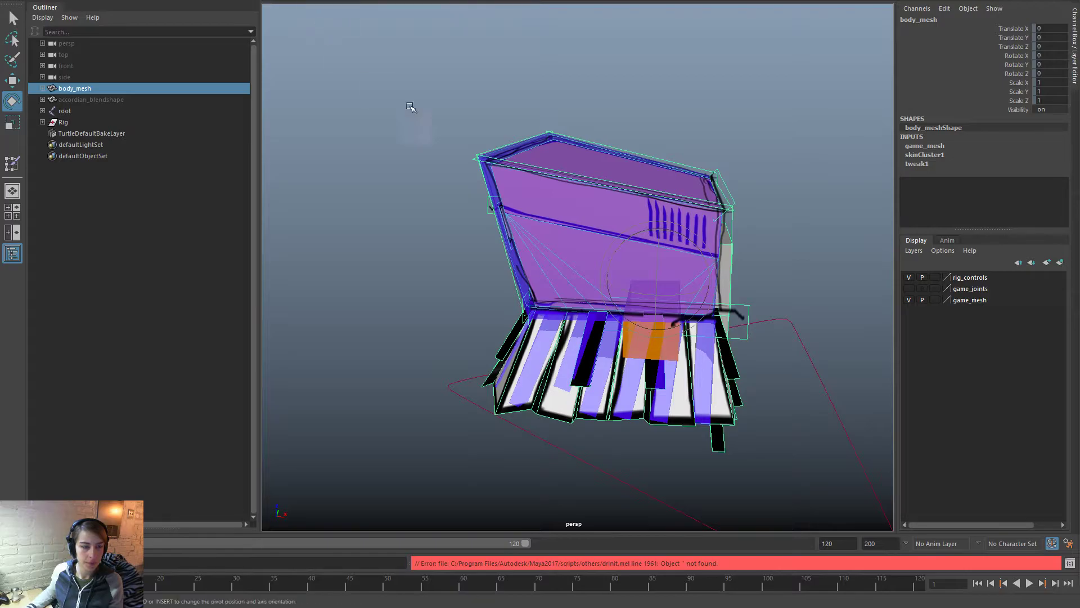
pyautogui.press('space')
pyautogui.click(407, 169)
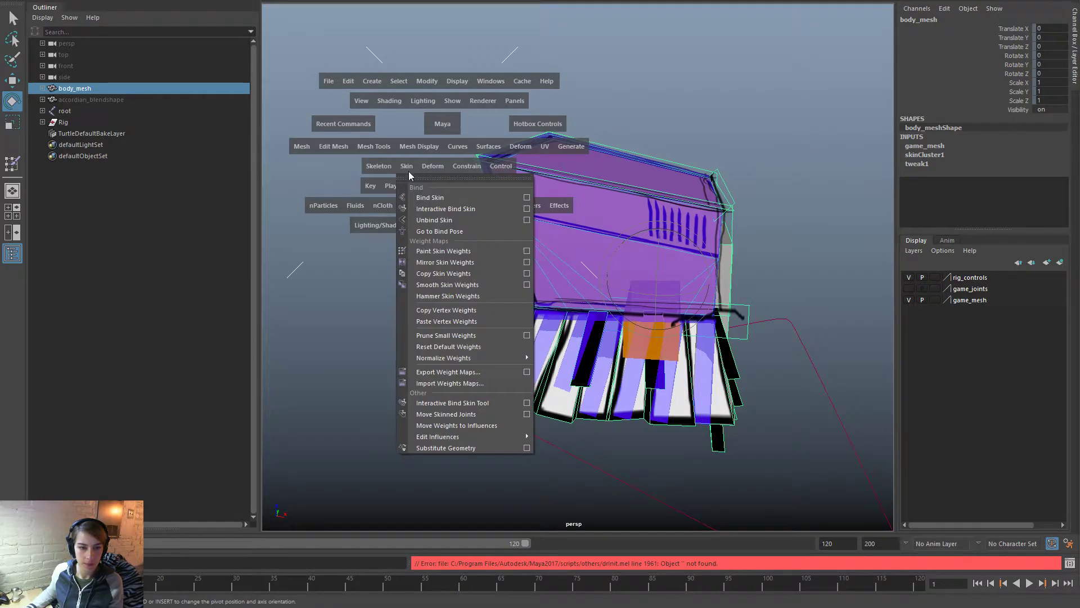
pyautogui.click(449, 221)
pyautogui.click(785, 220)
# Step: Rotate the parent buffer of l_skirt_a_control so the control follows the slanted outer edge of the last side key
pyautogui.click(706, 341)
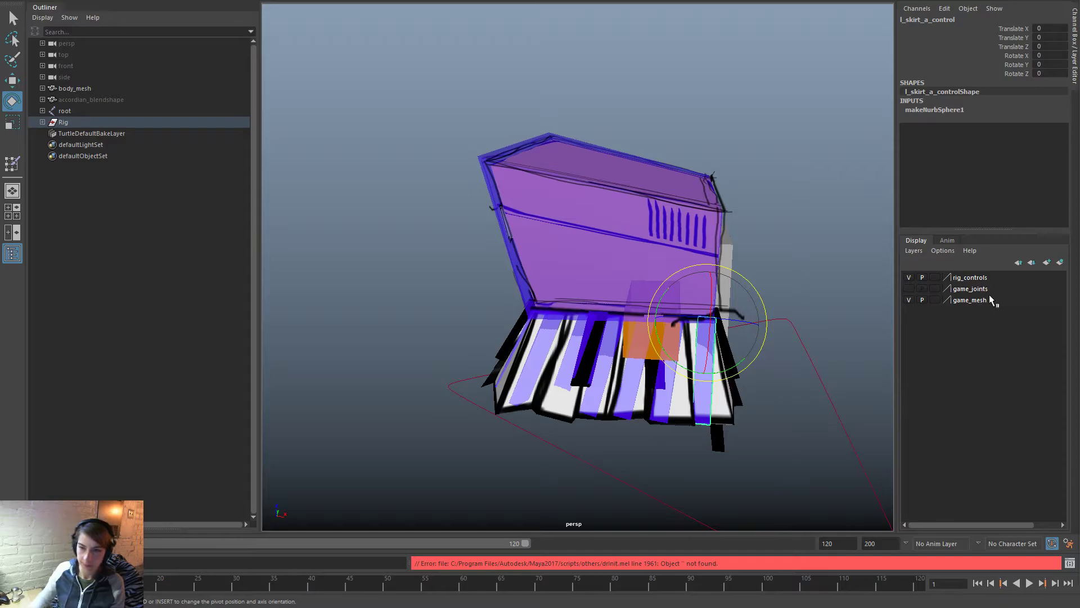
pyautogui.press('Up')
pyautogui.moveTo(673, 357); pyautogui.dragTo(685, 355)
# Step: Set the Move tool to world axes with step snap off, and shift l_skirt_a_control's parent buffer along X to about 27.4
pyautogui.press('w')
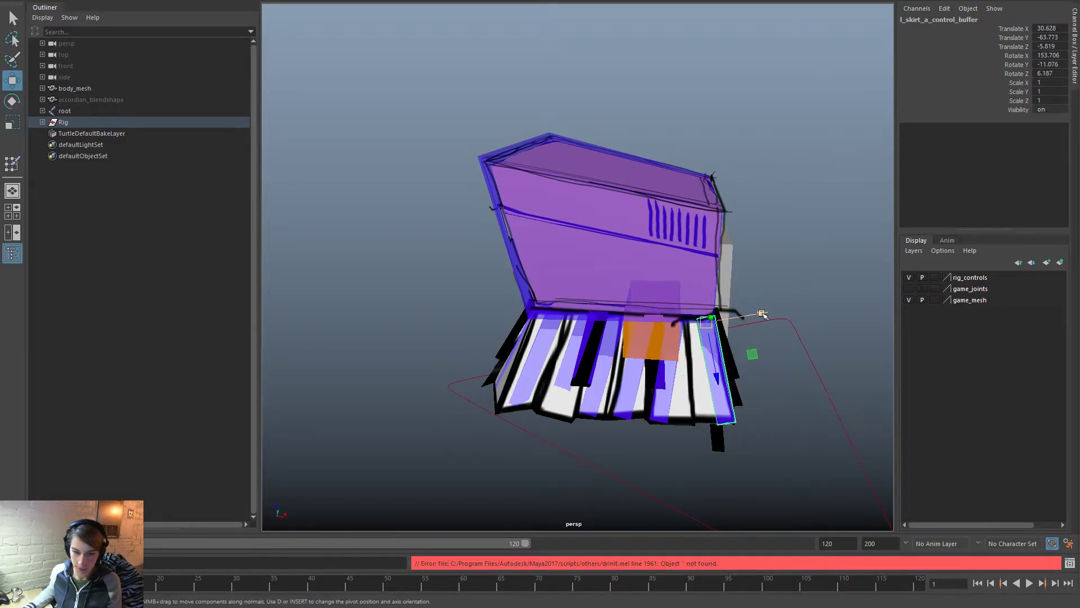
pyautogui.doubleClick(13, 80)
pyautogui.click(168, 231)
pyautogui.click(141, 243)
pyautogui.moveTo(756, 325)
pyautogui.mouseDown()
pyautogui.moveTo(741, 324)
pyautogui.moveTo(759, 326)
pyautogui.mouseUp()
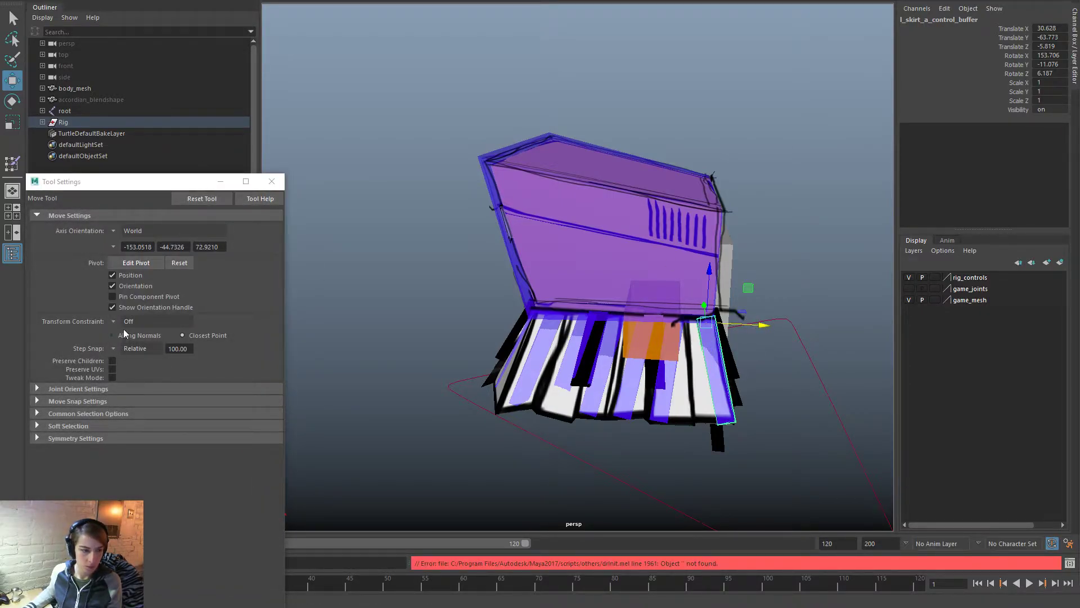
pyautogui.click(113, 348)
pyautogui.click(130, 356)
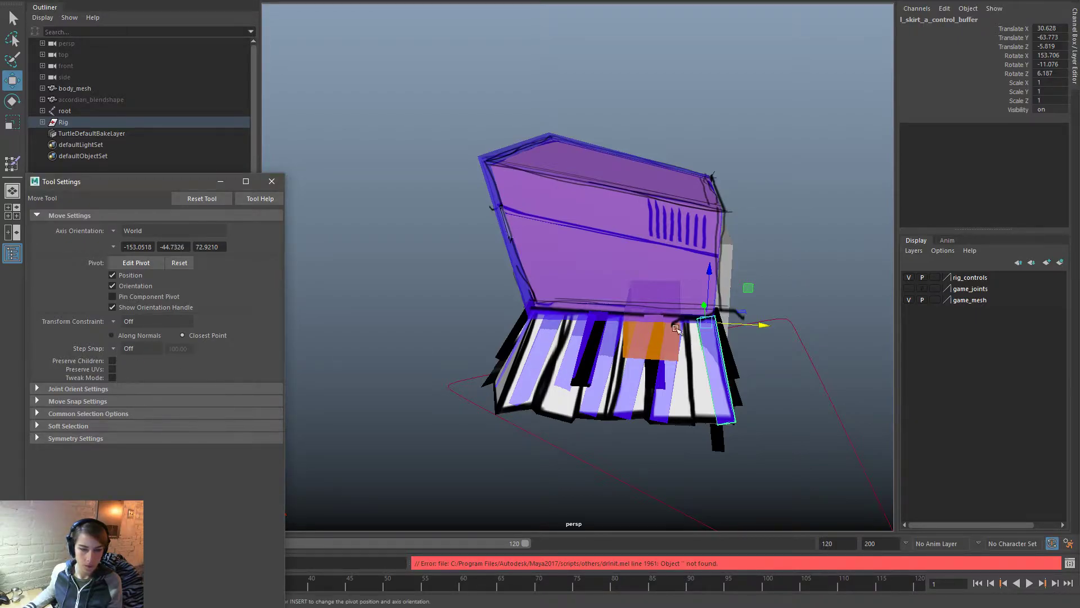
pyautogui.moveTo(768, 328); pyautogui.dragTo(708, 368)
# Step: Rotate the parent buffer of l_skirt_b_control and shift it sideways to line up with its side key
pyautogui.press('e')
pyautogui.click(663, 403)
pyautogui.press('Right')
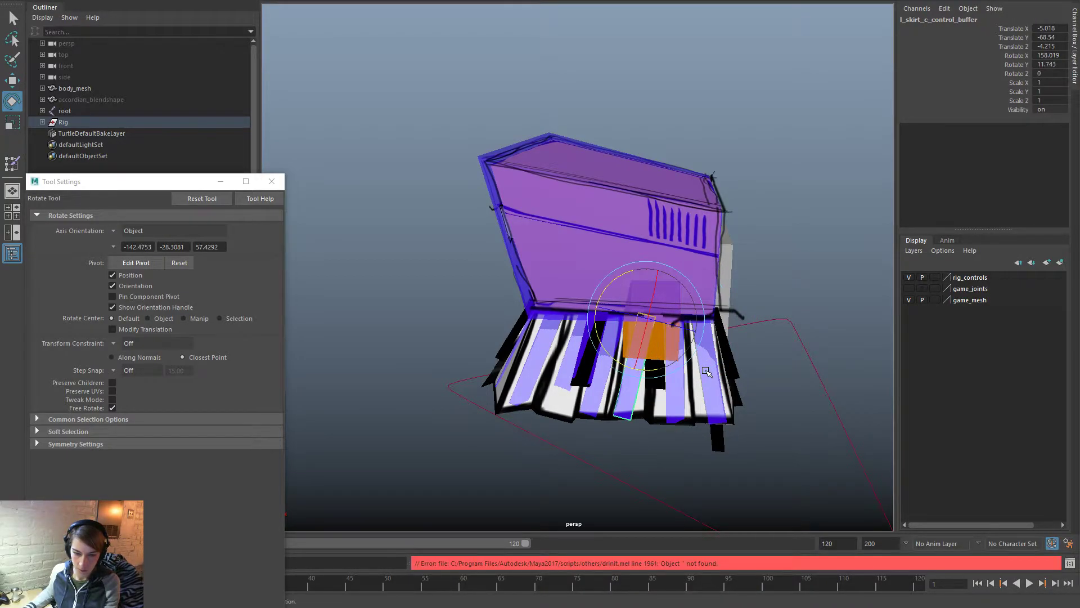
pyautogui.click(680, 385)
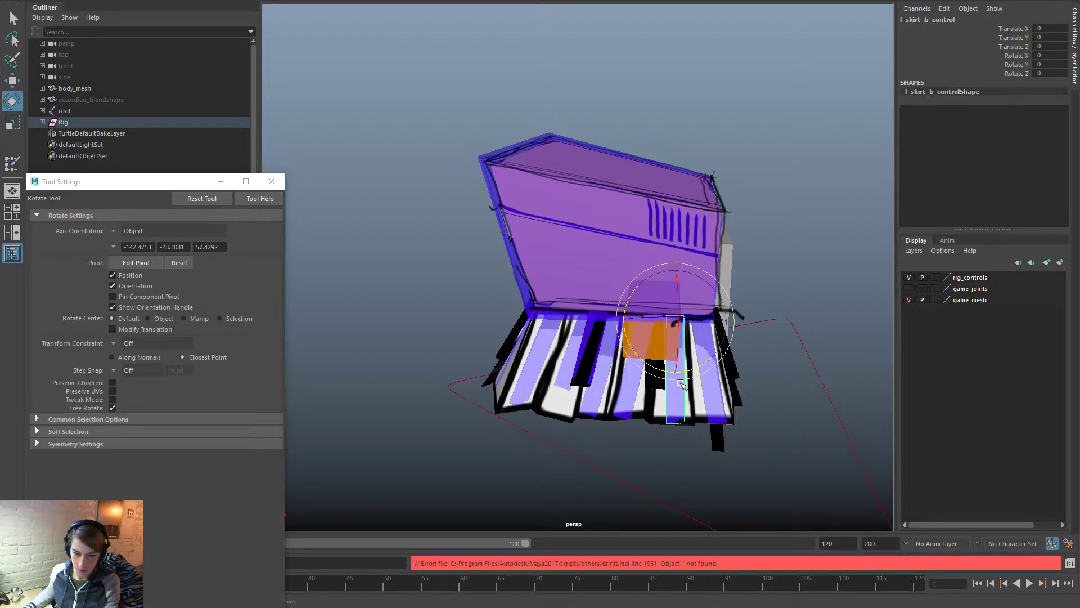
pyautogui.click(658, 368)
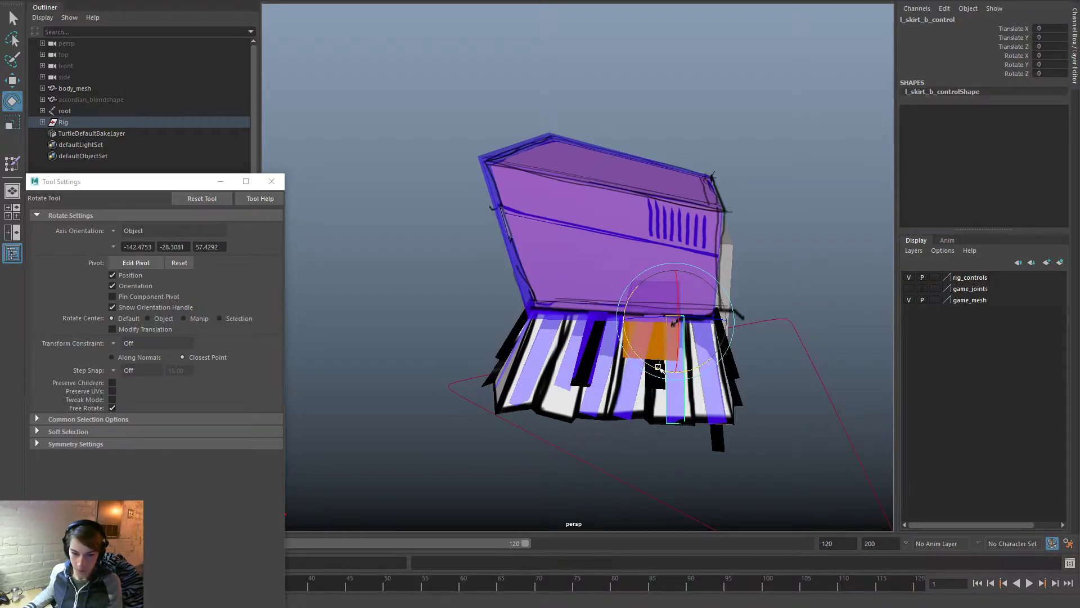
pyautogui.press('Up')
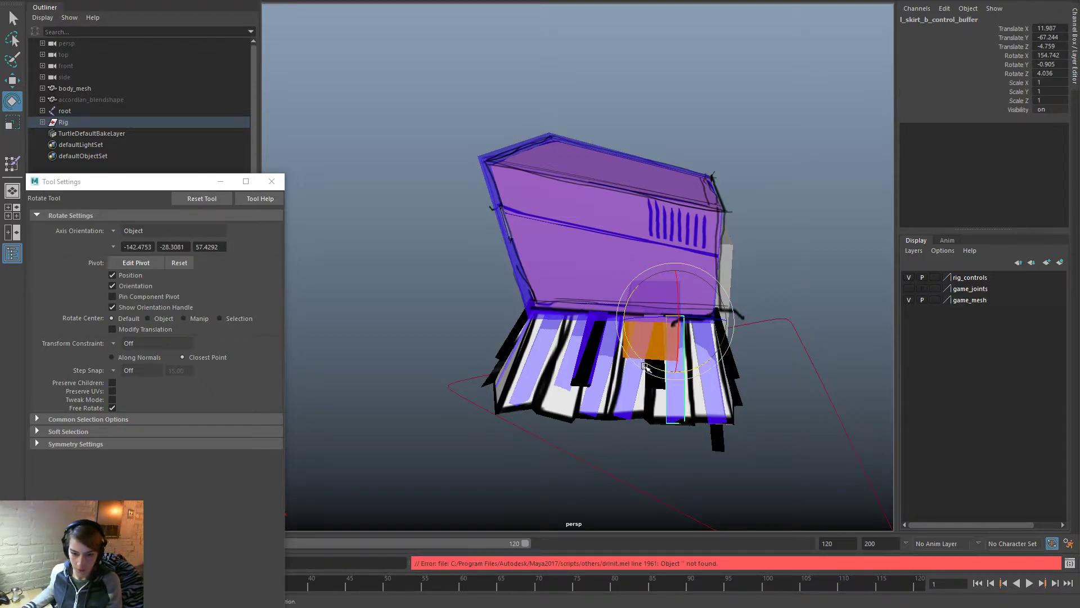
pyautogui.click(646, 366)
pyautogui.press('w')
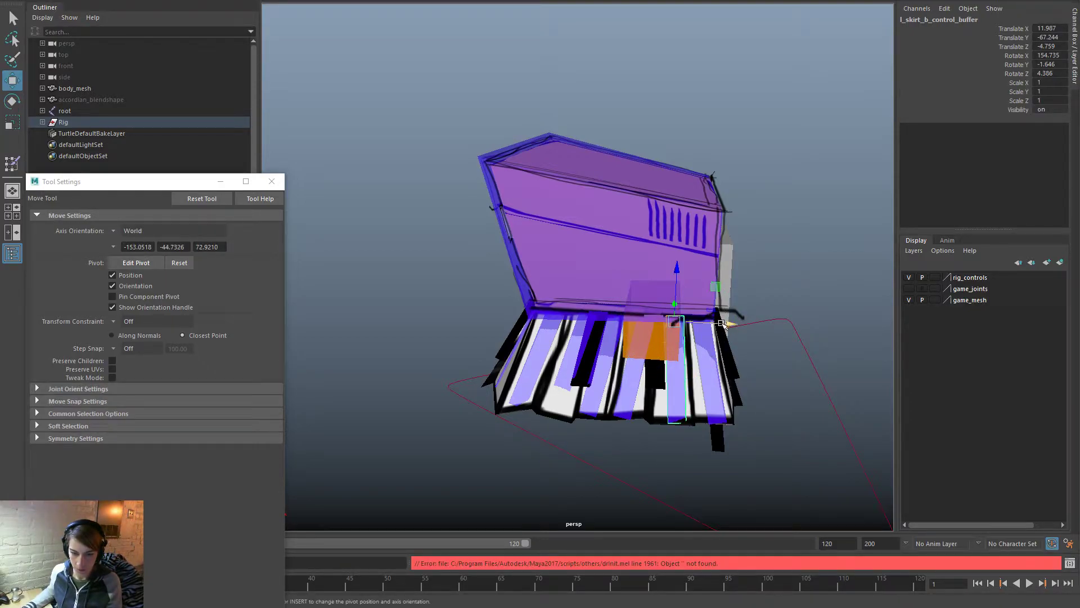
# Step: Rotate the parent buffer of l_skirt_c_control to follow the slant of its side key
pyautogui.click(621, 376)
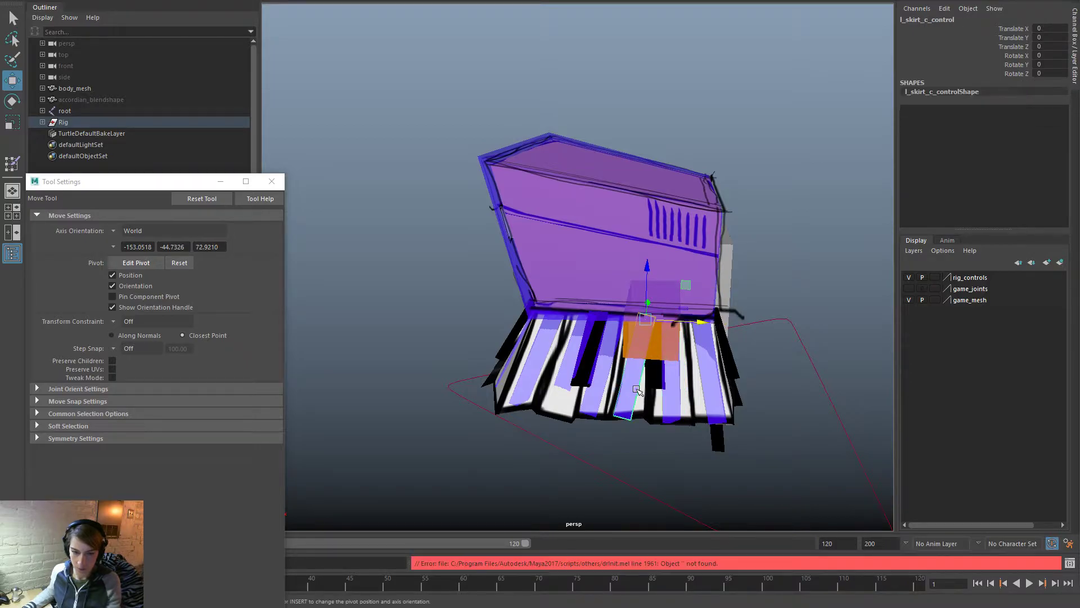
pyautogui.press('Up')
pyautogui.press('e')
pyautogui.moveTo(659, 371); pyautogui.dragTo(820, 244)
pyautogui.press('w')
pyautogui.press('e')
pyautogui.moveTo(779, 331); pyautogui.dragTo(755, 320)
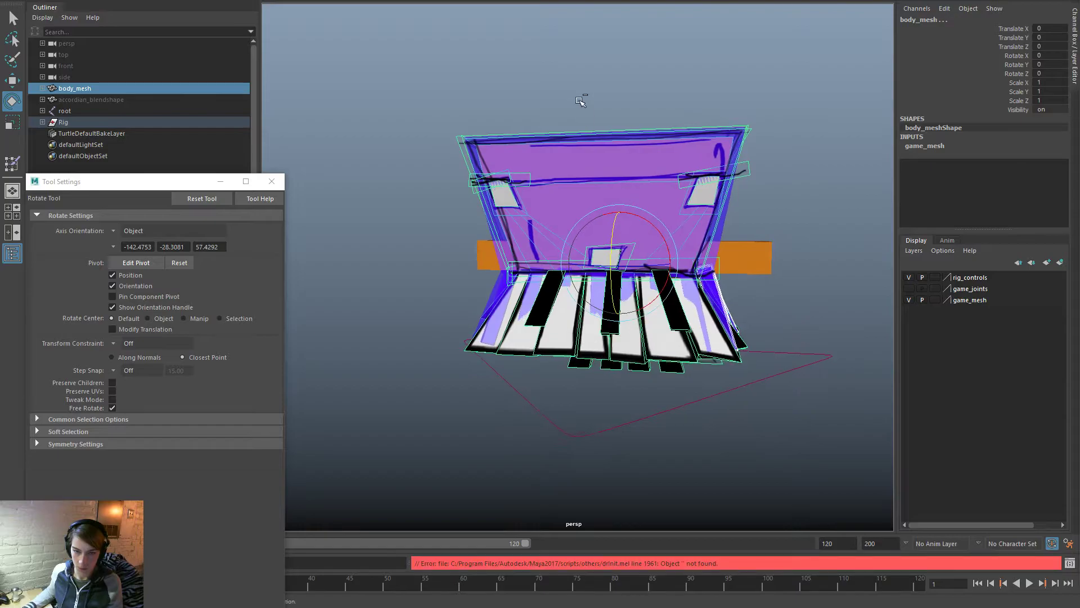
# Step: Rotate the parent buffers of all the left skirt controls together to match the slope of the side keys, l_skirt_a's Rotate X about 142
pyautogui.click(635, 246)
pyautogui.keyDown('alt'); pyautogui.moveTo(635, 246); pyautogui.dragTo(601, 263); pyautogui.keyUp('alt')
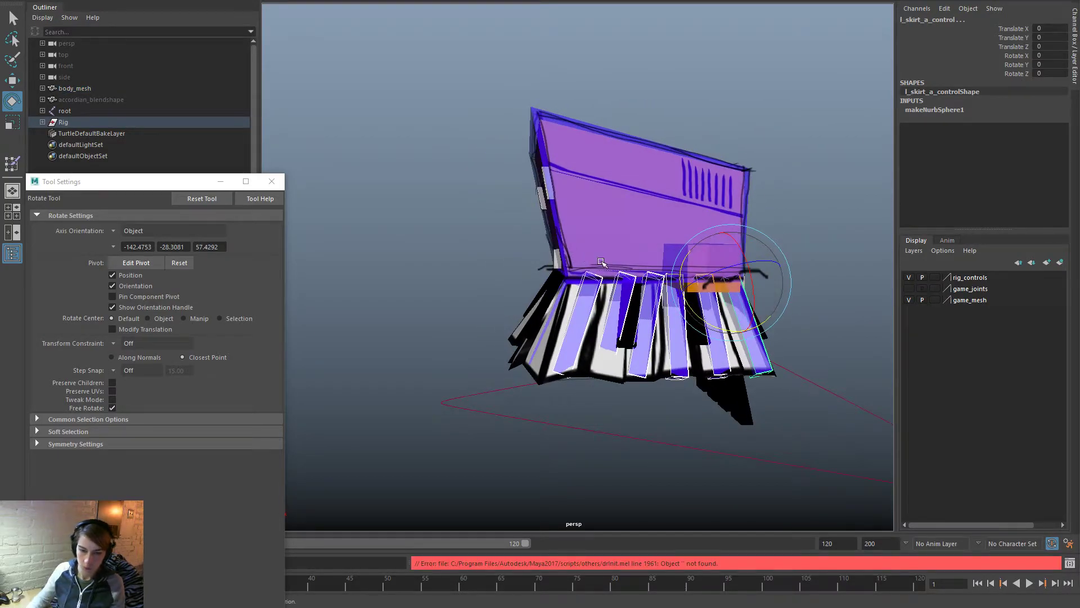
pyautogui.press('Up')
pyautogui.keyDown('alt'); pyautogui.moveTo(702, 90); pyautogui.dragTo(925, 240); pyautogui.keyUp('alt')
pyautogui.moveTo(766, 264); pyautogui.dragTo(734, 231)
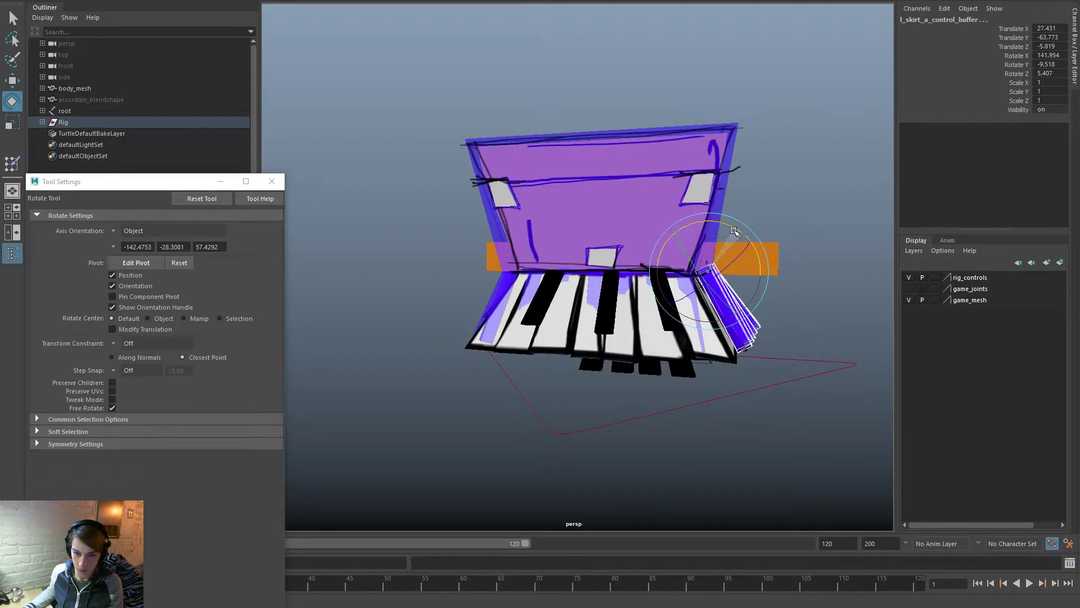
pyautogui.press('w')
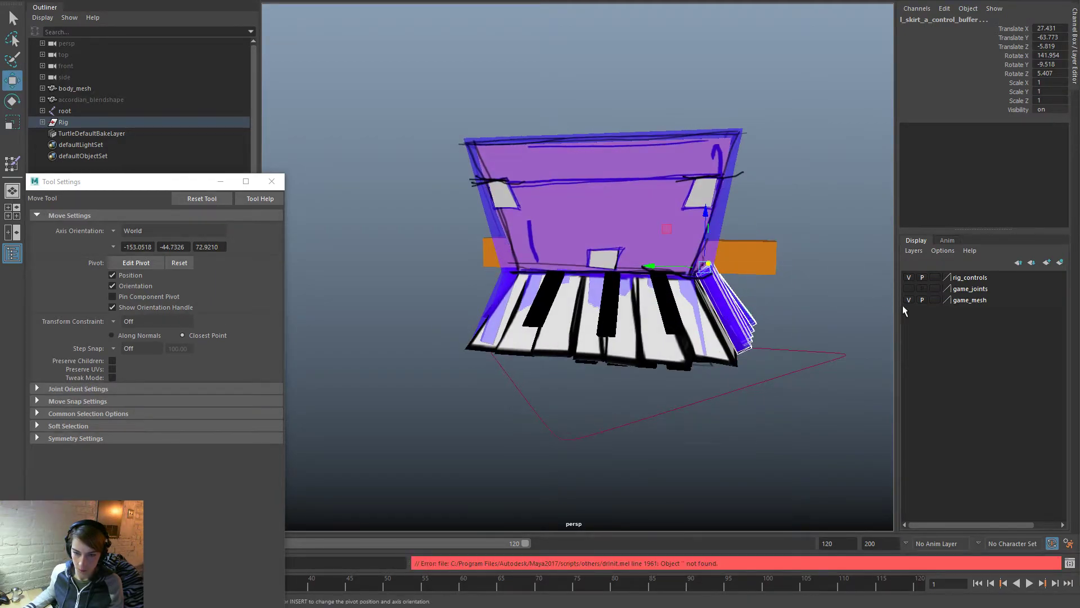
# Step: Show the game_joints layer and set Translate Y of the left skirt controls' parent buffers to -65
pyautogui.click(909, 288)
pyautogui.keyDown('alt'); pyautogui.moveTo(776, 298); pyautogui.dragTo(788, 338); pyautogui.keyUp('alt')
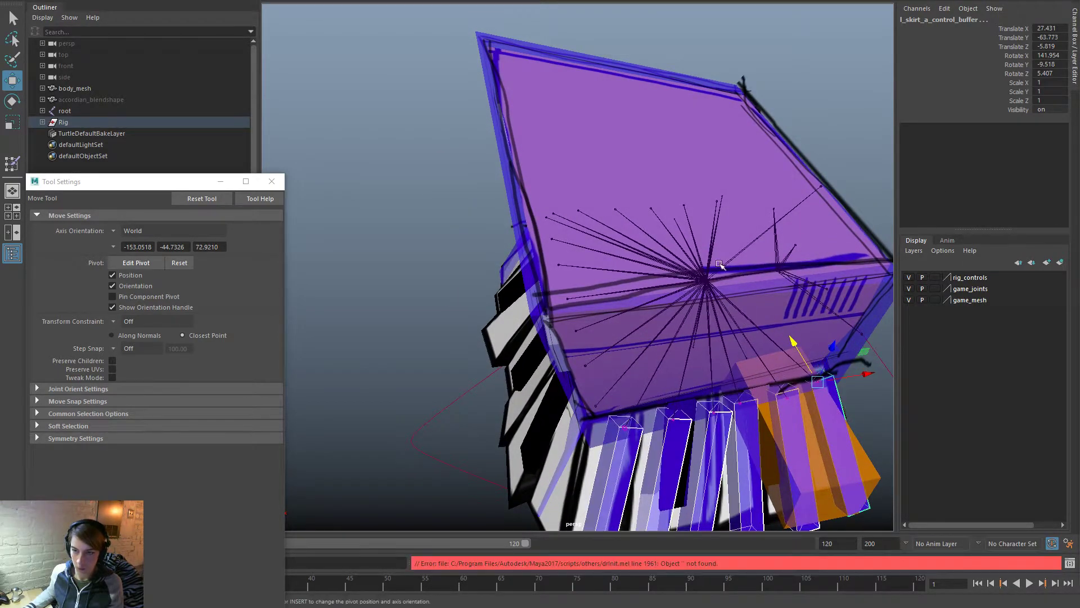
pyautogui.hotkey('ctrl', 'z')
pyautogui.hotkey('ctrl', 'z')
pyautogui.doubleClick(1047, 37)
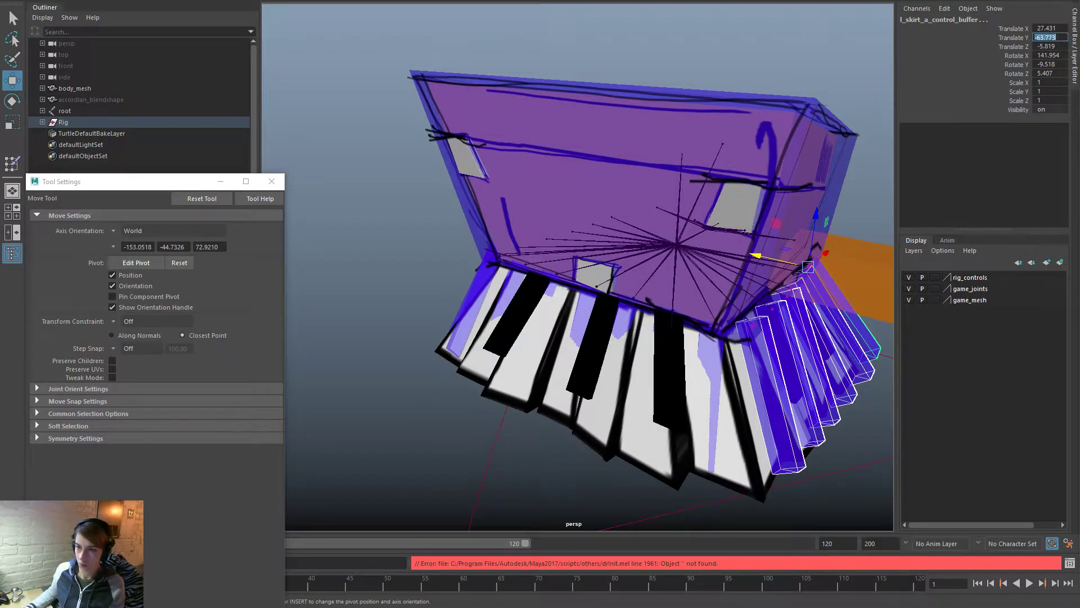
pyautogui.write('-65')
pyautogui.press('Return')
# Step: Move the parent buffers of individual left skirt controls inward along Y, bringing l_skirt_b_control's buffer to about -59.4
pyautogui.keyDown('alt'); pyautogui.moveTo(675, 327); pyautogui.dragTo(491, 302); pyautogui.keyUp('alt')
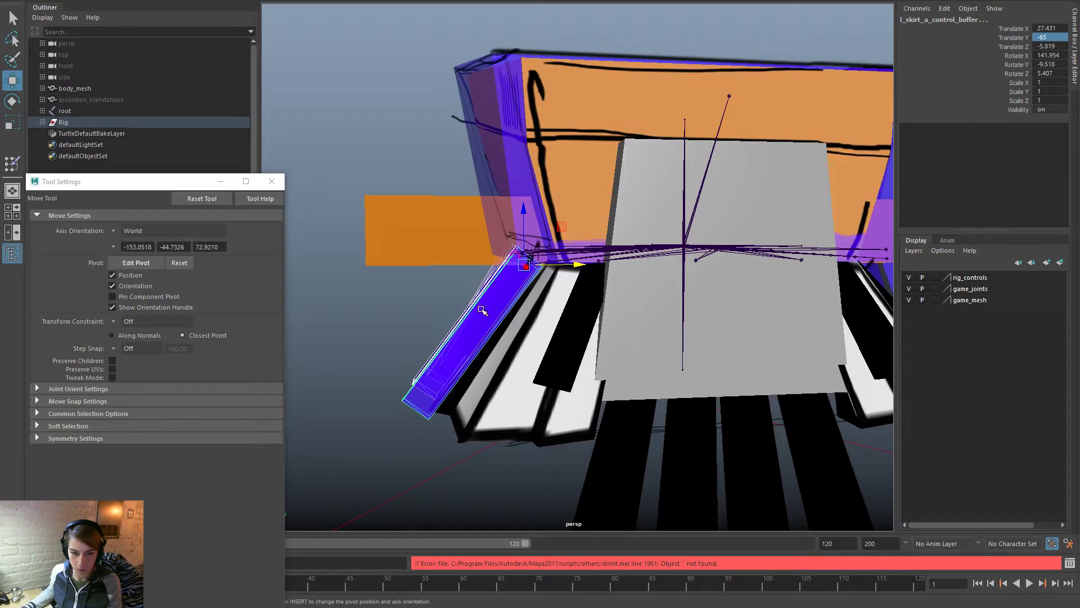
pyautogui.click(483, 310)
pyautogui.press('Up')
pyautogui.moveTo(585, 265)
pyautogui.mouseDown()
pyautogui.moveTo(606, 266)
pyautogui.moveTo(578, 258)
pyautogui.moveTo(594, 258)
pyautogui.mouseUp()
pyautogui.click(490, 292)
pyautogui.press('Up')
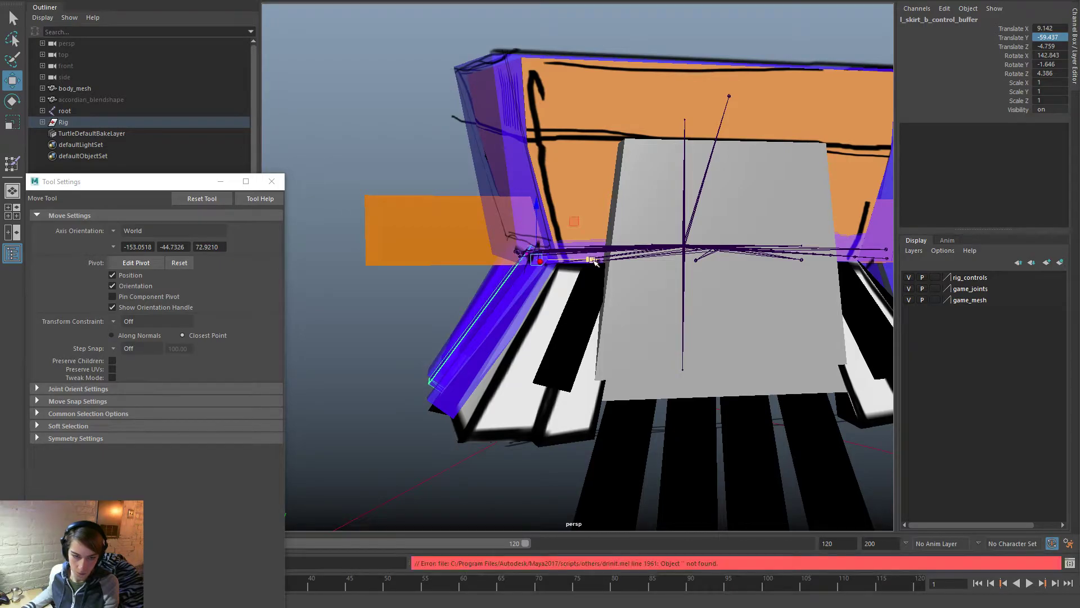
# Step: Rotate the parent buffer of l_skirt_a_control slightly so the control lies along its key, leaving the control itself at zero
pyautogui.keyDown('alt'); pyautogui.moveTo(614, 393); pyautogui.dragTo(785, 403); pyautogui.keyUp('alt')
pyautogui.keyDown('alt'); pyautogui.moveTo(659, 365); pyautogui.dragTo(540, 315); pyautogui.keyUp('alt')
pyautogui.click(419, 315)
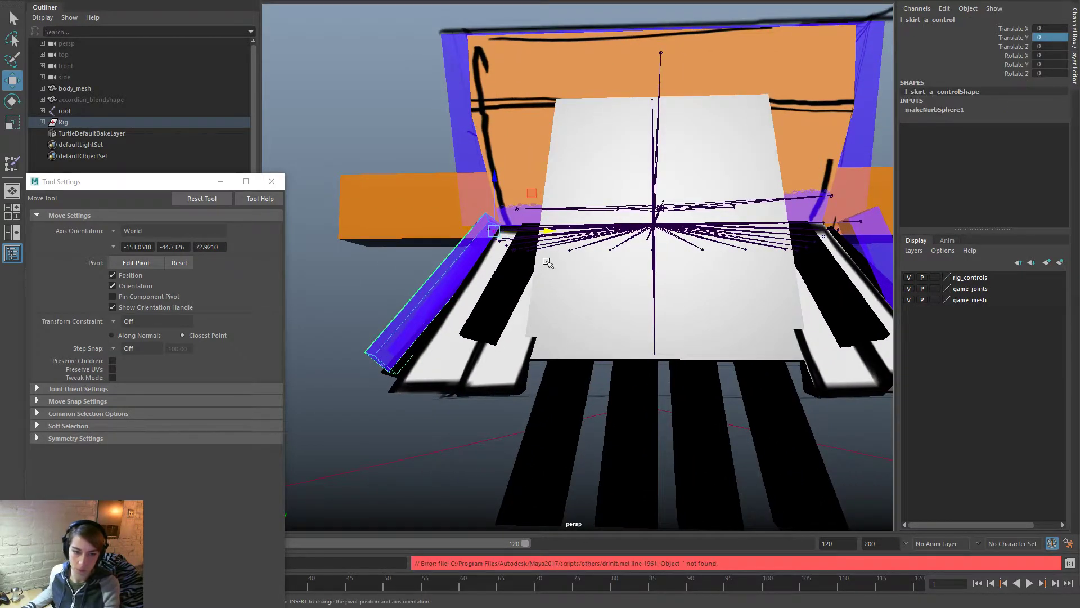
pyautogui.moveTo(545, 231); pyautogui.dragTo(550, 232)
pyautogui.press('e')
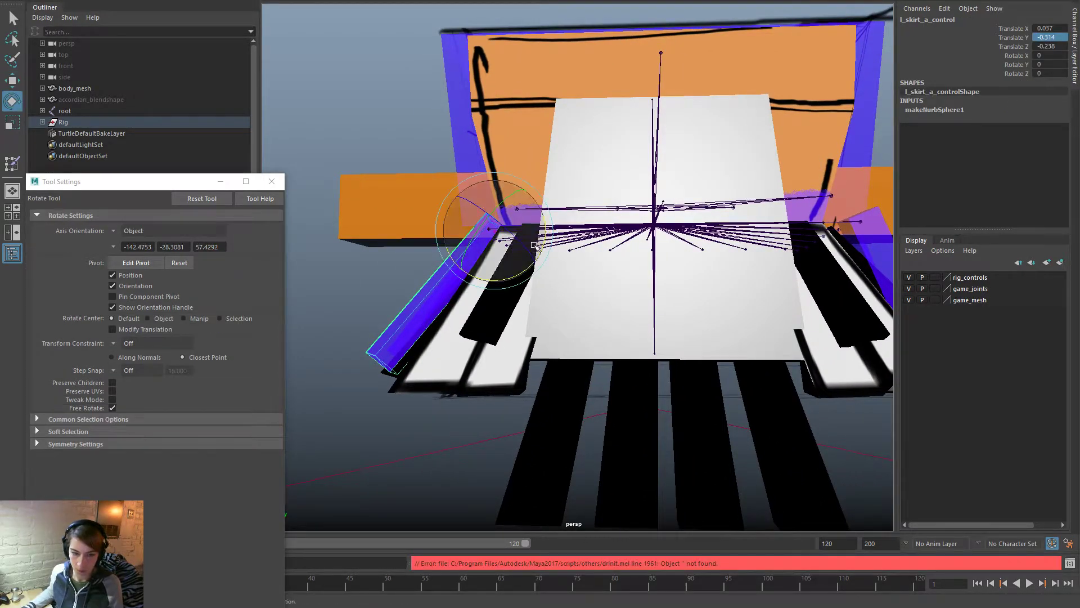
pyautogui.hotkey('ctrl', 'z')
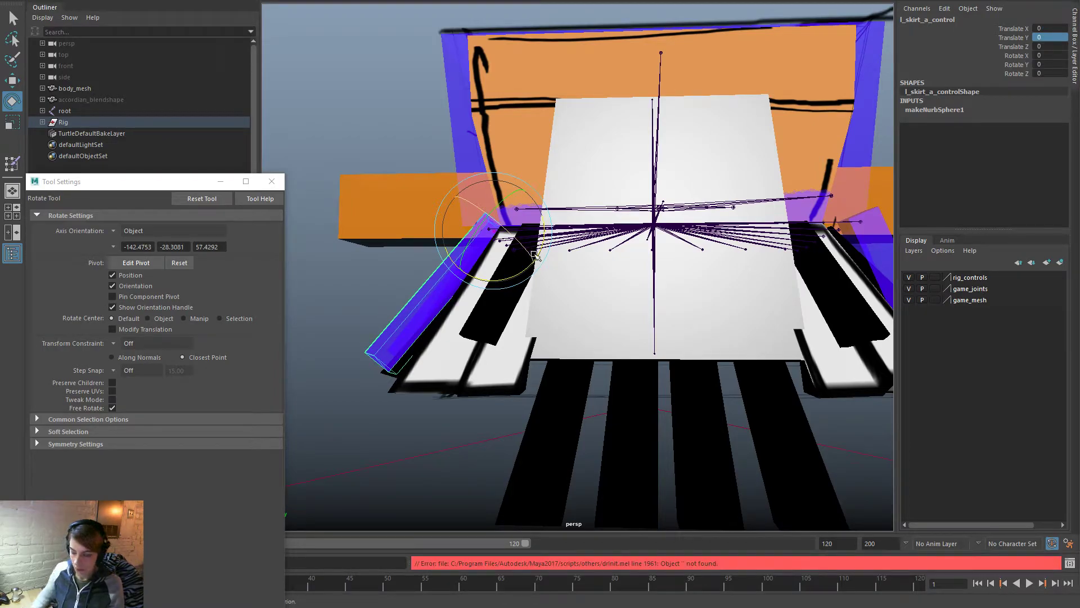
pyautogui.press('Up')
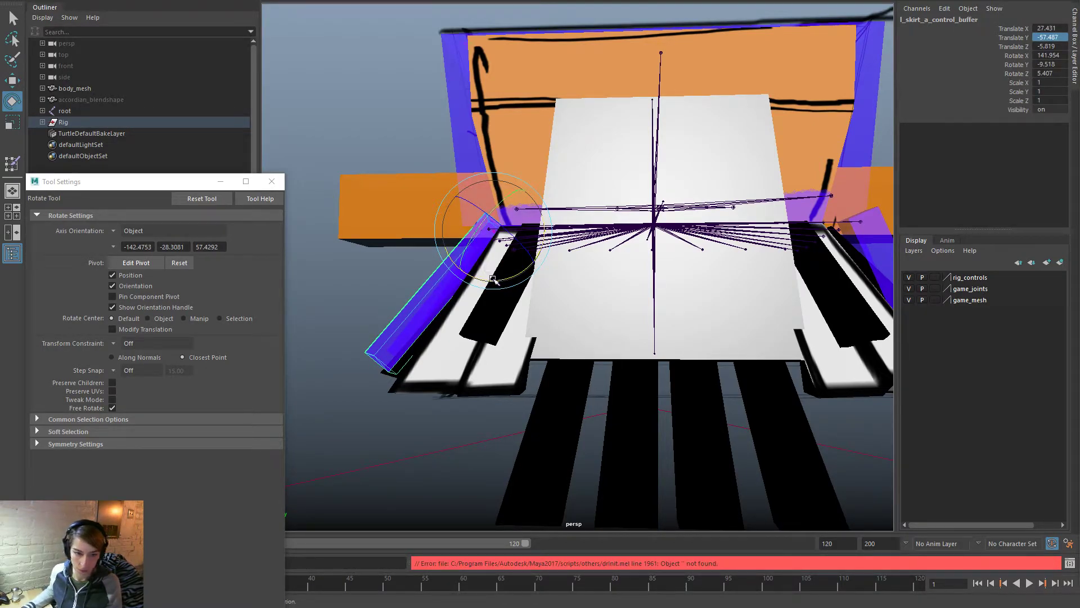
pyautogui.moveTo(492, 279); pyautogui.dragTo(498, 281)
# Step: Rotate the parent buffer of r_skirt_a_control on the opposite side and shift it along X to about 30
pyautogui.keyDown('alt'); pyautogui.moveTo(596, 348); pyautogui.dragTo(550, 374); pyautogui.keyUp('alt')
pyautogui.click(483, 395)
pyautogui.press('Up')
pyautogui.moveTo(460, 335); pyautogui.dragTo(433, 337)
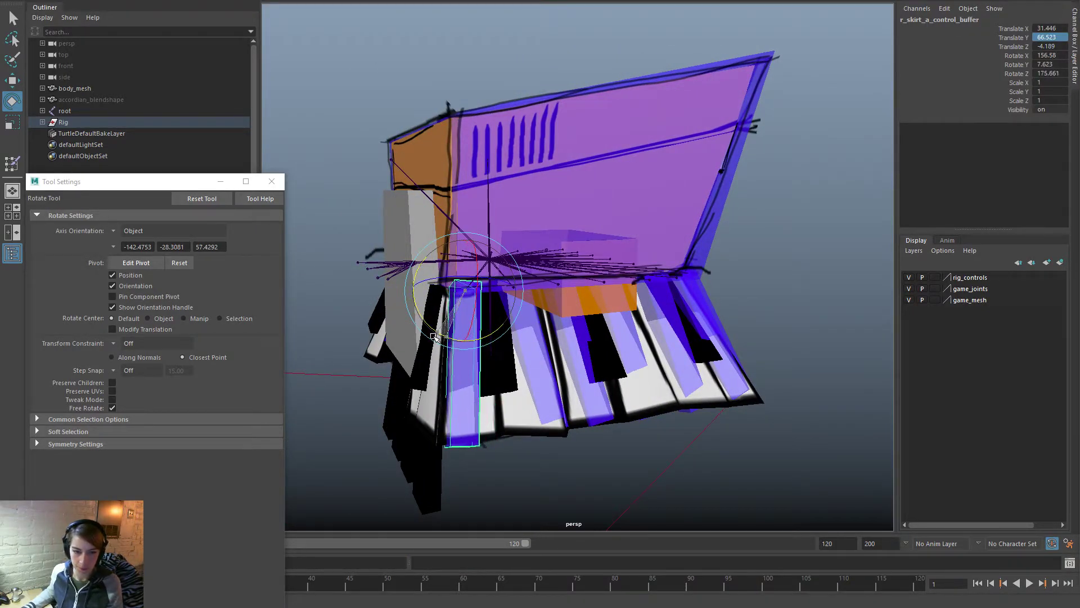
pyautogui.press('w')
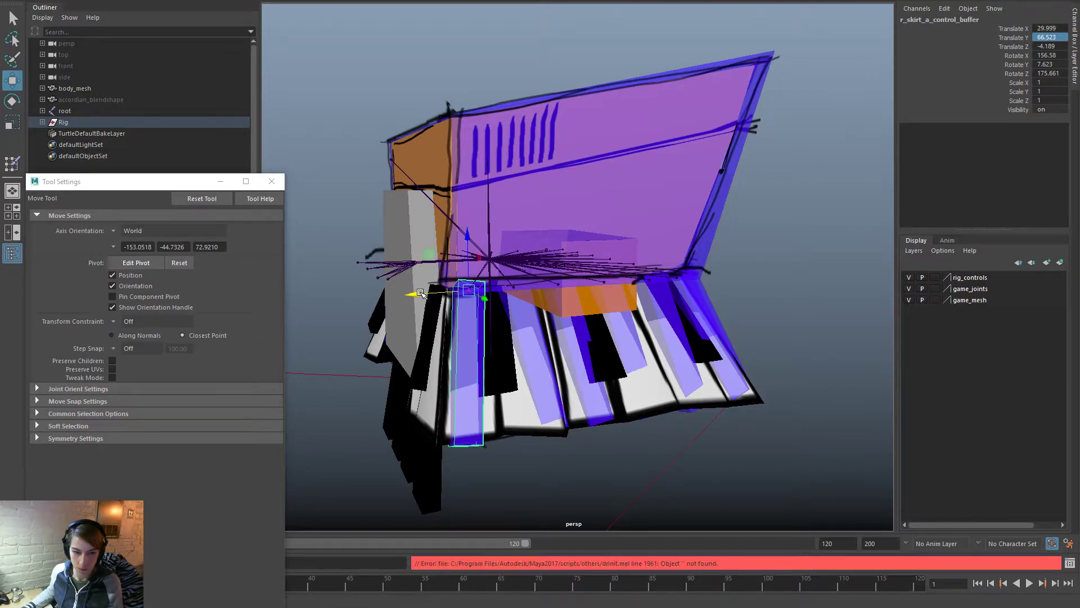
# Step: Rotate the parent buffer of r_skirt_b_control to follow the slant of its key, with Rotate Y about 2
pyautogui.click(554, 355)
pyautogui.press('Up')
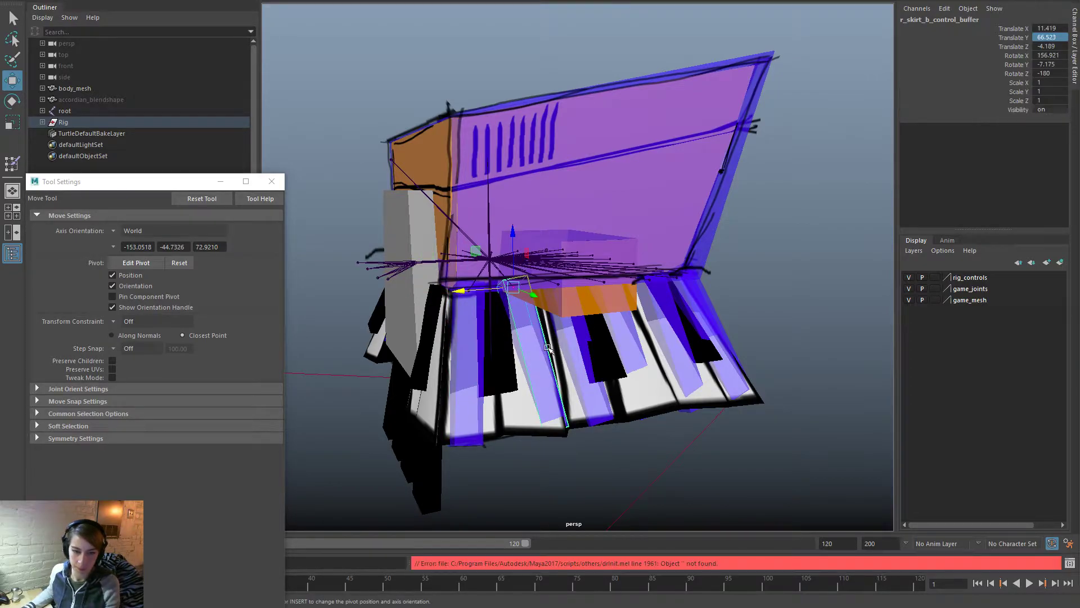
pyautogui.press('e')
pyautogui.moveTo(516, 340); pyautogui.dragTo(502, 336)
pyautogui.press('w')
# Step: Rotate the parent buffer of r_skirt_c_control along its key and shift it along X to about -15
pyautogui.moveTo(598, 364)
pyautogui.keyDown('alt'); pyautogui.mouseDown()
pyautogui.moveTo(632, 359)
pyautogui.moveTo(613, 364)
pyautogui.mouseUp(); pyautogui.keyUp('alt')
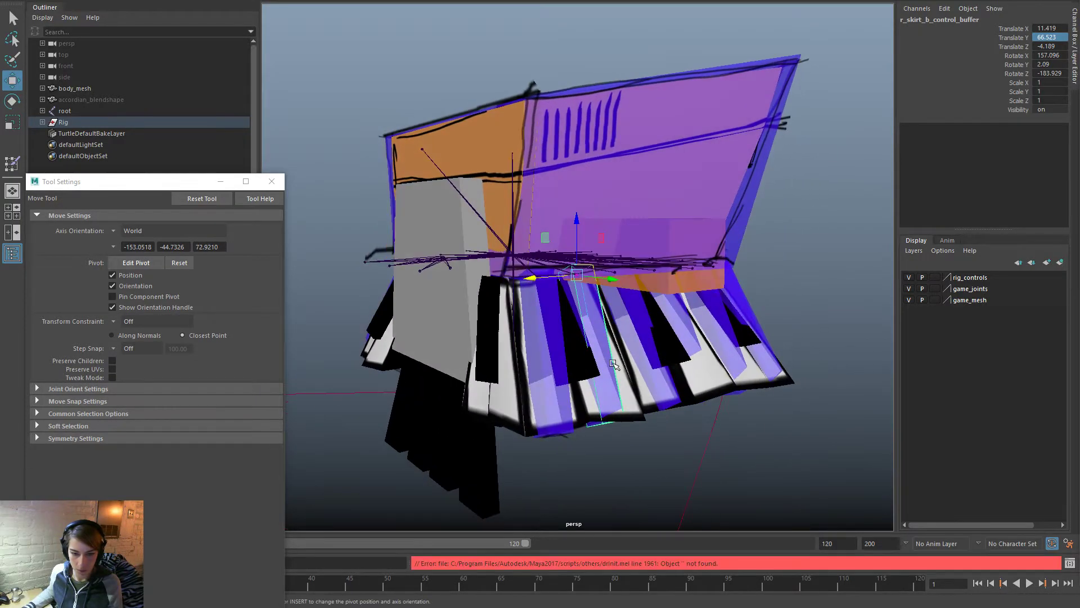
pyautogui.click(652, 376)
pyautogui.keyDown('alt'); pyautogui.moveTo(678, 370); pyautogui.dragTo(550, 339); pyautogui.keyUp('alt')
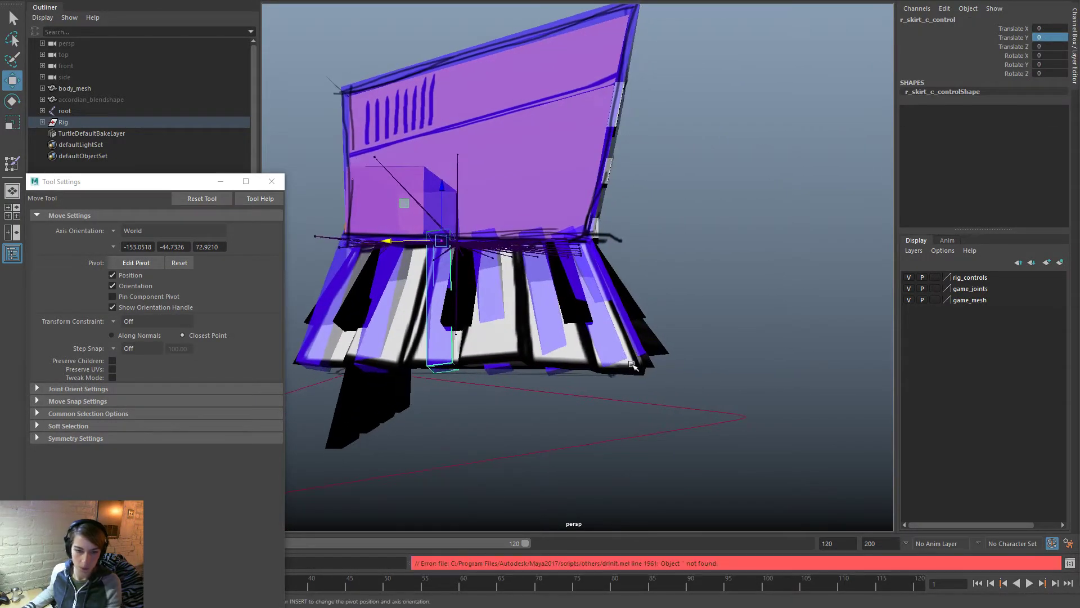
pyautogui.press('Up')
pyautogui.press('e')
pyautogui.moveTo(485, 262); pyautogui.dragTo(484, 264)
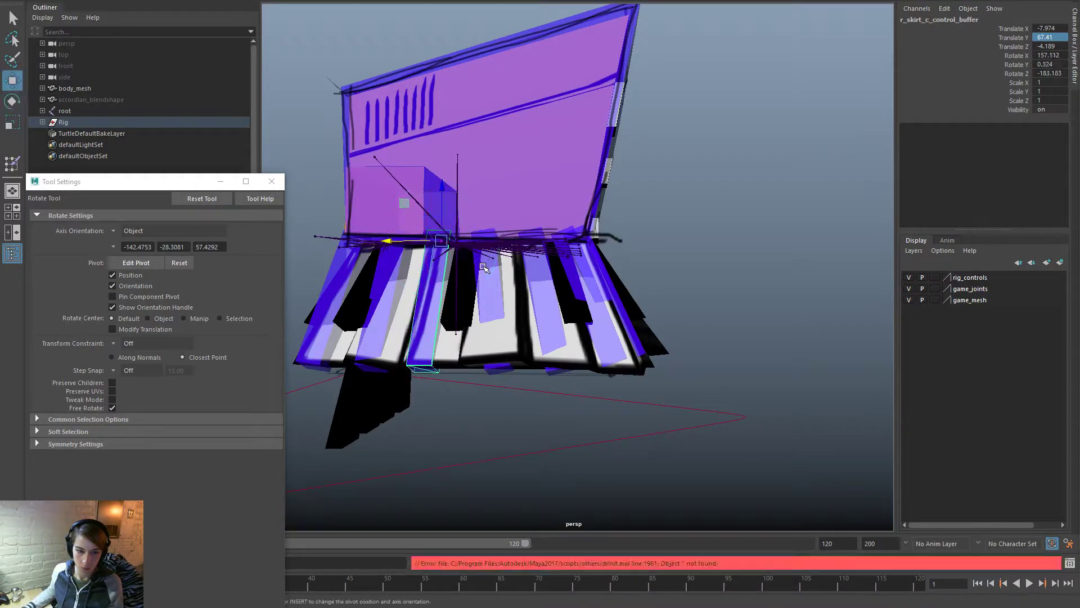
pyautogui.press('w')
pyautogui.moveTo(394, 241); pyautogui.dragTo(410, 248)
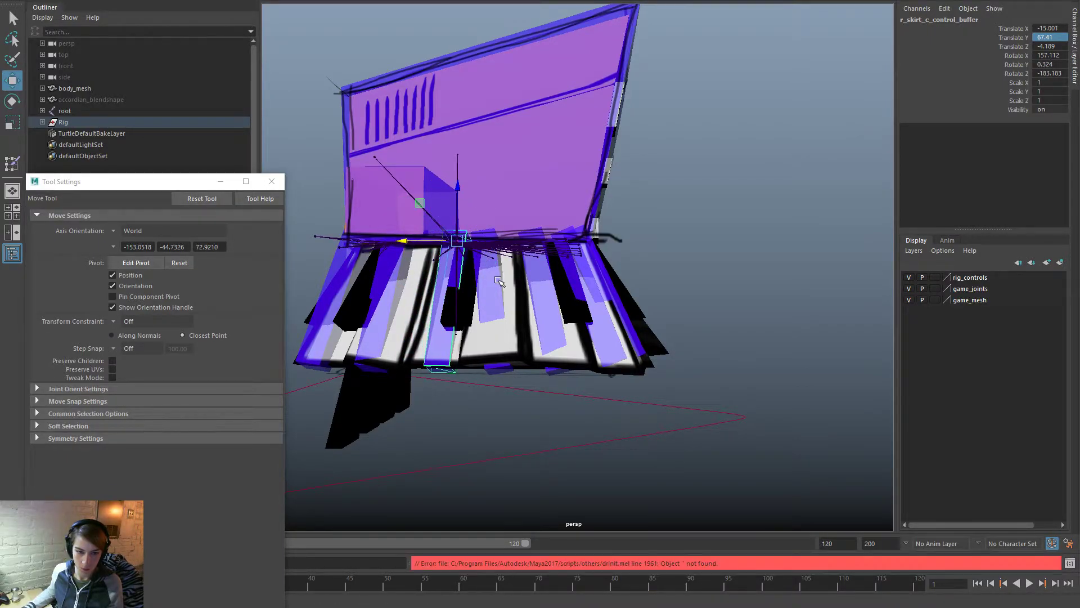
# Step: Rotate the parent buffer of r_skirt_d_control along its key and shift it along X to about -34.1
pyautogui.click(493, 296)
pyautogui.press('e')
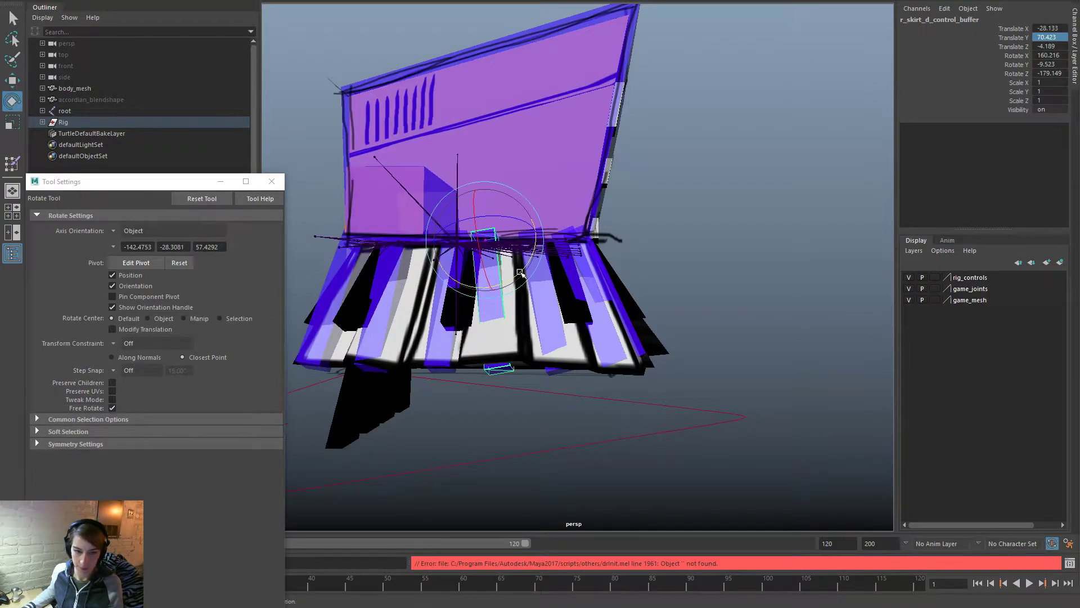
pyautogui.moveTo(529, 263); pyautogui.dragTo(519, 269)
pyautogui.press('w')
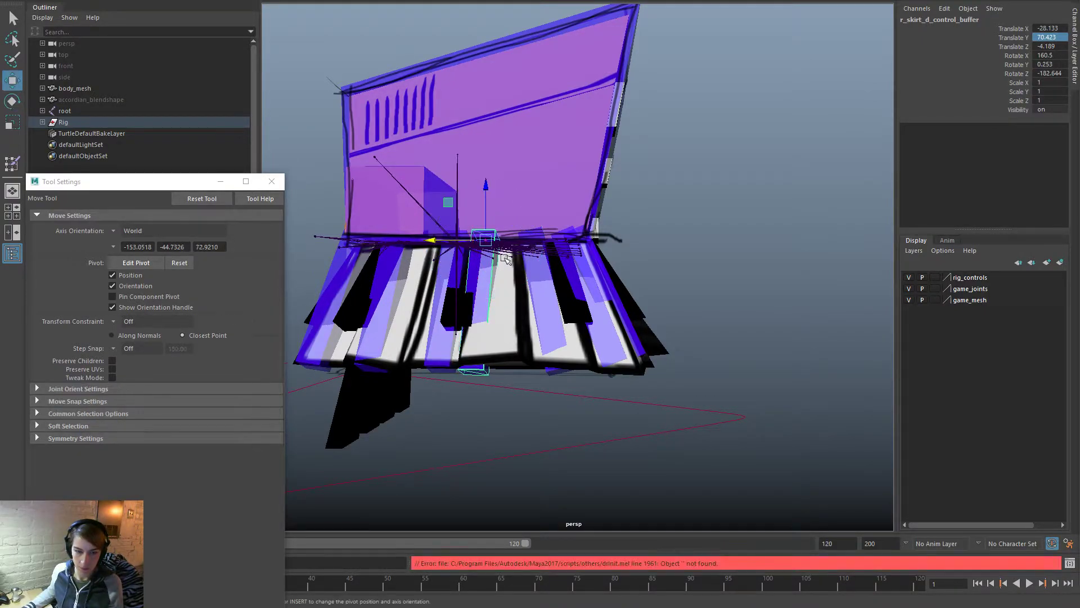
pyautogui.moveTo(440, 239); pyautogui.dragTo(455, 247)
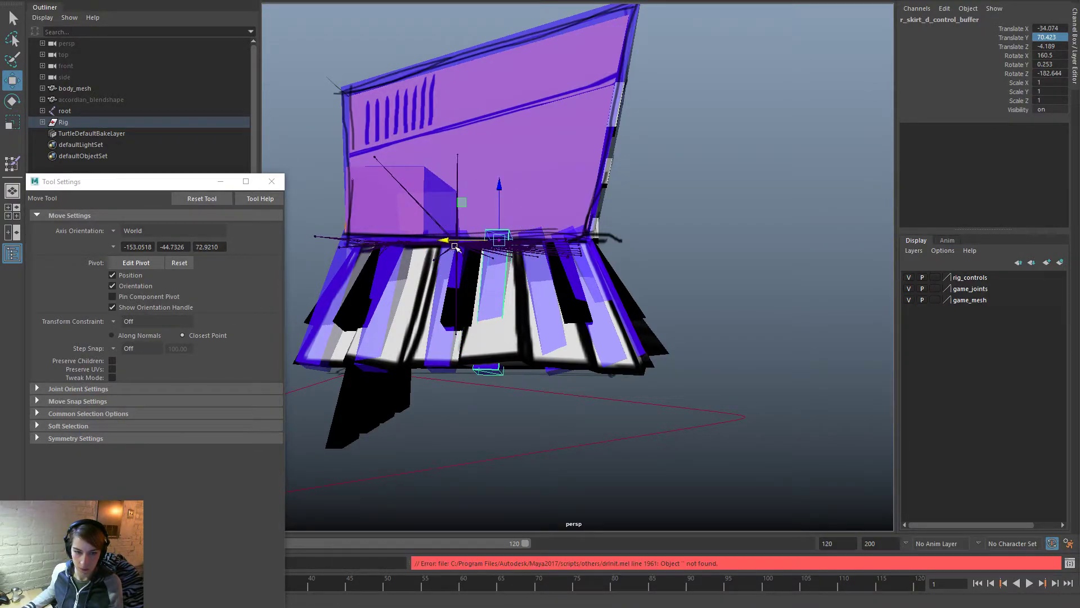
# Step: Refine the parent buffer of r_skirt_d_control to follow its key, with Translate X about -32.4 and Rotate X about 152.2
pyautogui.click(547, 277)
pyautogui.keyDown('alt'); pyautogui.moveTo(636, 319); pyautogui.dragTo(689, 316); pyautogui.keyUp('alt')
pyautogui.click(640, 306)
pyautogui.press('Up')
pyautogui.press('e')
pyautogui.moveTo(646, 276); pyautogui.dragTo(576, 289)
pyautogui.press('w')
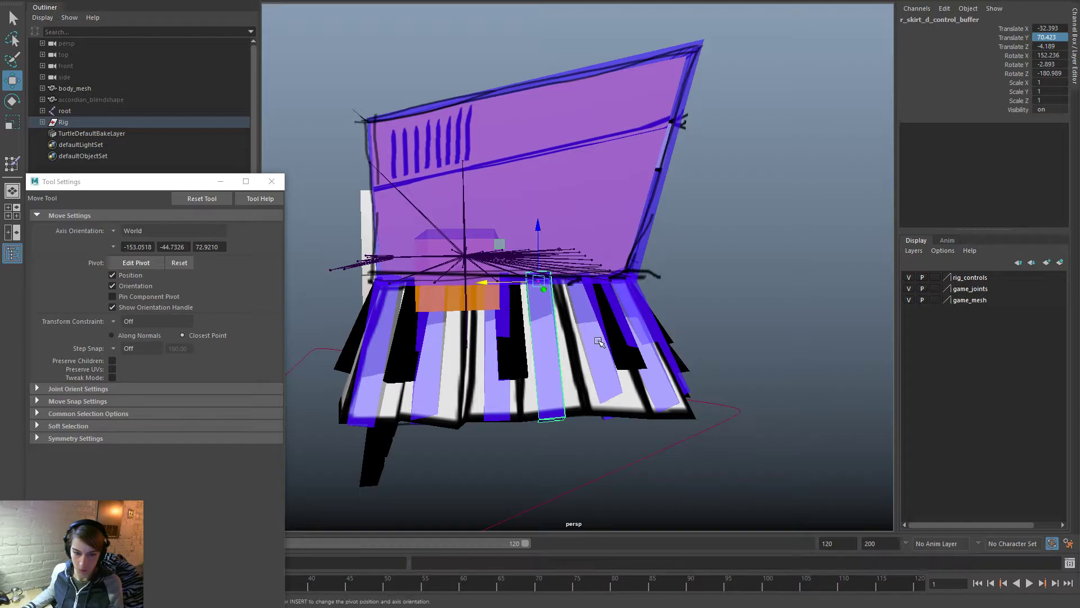
# Step: Rotate the parent buffer of r_skirt_e_control to match the side's slope and shift it into line with its key
pyautogui.click(601, 342)
pyautogui.press('Up')
pyautogui.press('e')
pyautogui.moveTo(594, 314); pyautogui.dragTo(417, 303)
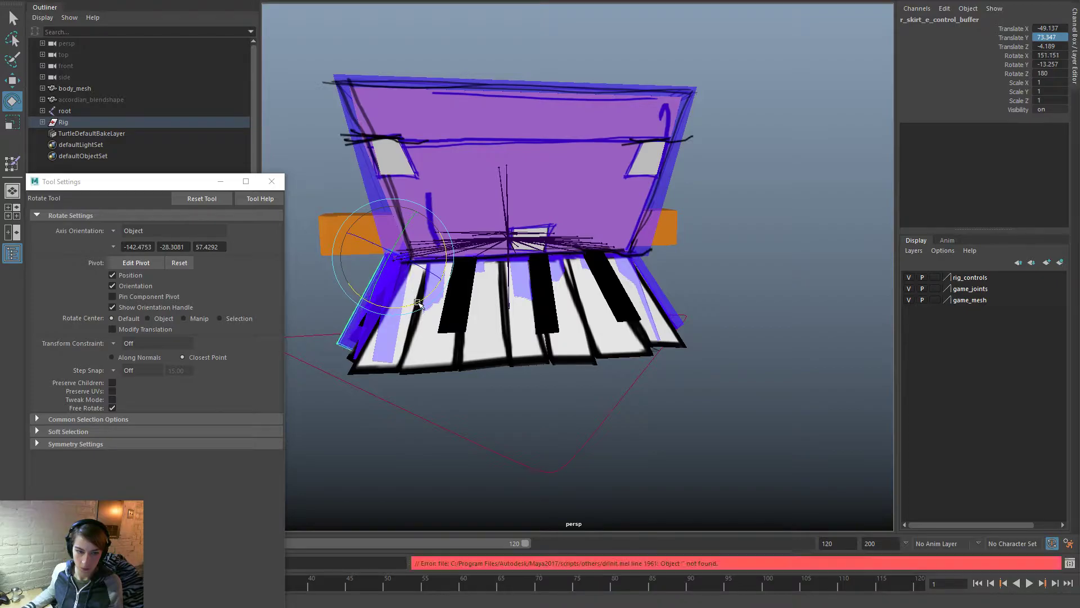
pyautogui.press('w')
pyautogui.moveTo(361, 262); pyautogui.dragTo(372, 266)
# Step: Set Translate Y to 65 on the parent buffers of all the right skirt controls
pyautogui.keyDown('alt'); pyautogui.moveTo(379, 303); pyautogui.dragTo(509, 311); pyautogui.keyUp('alt')
pyautogui.click(272, 182)
pyautogui.moveTo(331, 289); pyautogui.dragTo(380, 350)
pyautogui.keyDown('alt'); pyautogui.moveTo(394, 360); pyautogui.dragTo(515, 371); pyautogui.keyUp('alt')
pyautogui.keyDown('ctrl'); pyautogui.moveTo(704, 158); pyautogui.dragTo(633, 139); pyautogui.keyUp('ctrl')
pyautogui.keyDown('alt'); pyautogui.moveTo(406, 191); pyautogui.dragTo(591, 260); pyautogui.keyUp('alt')
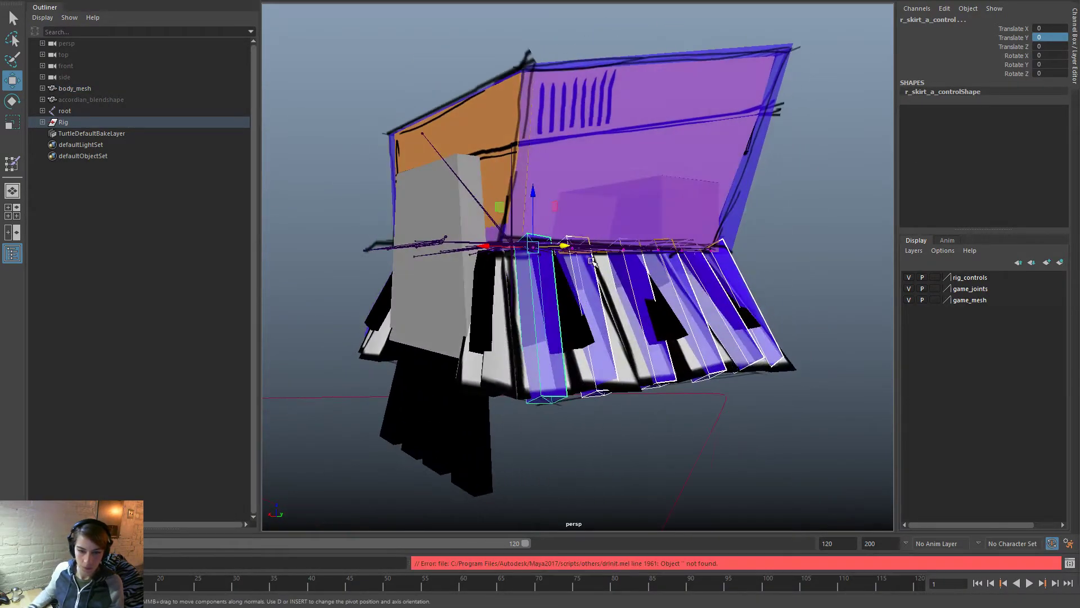
pyautogui.press('Up')
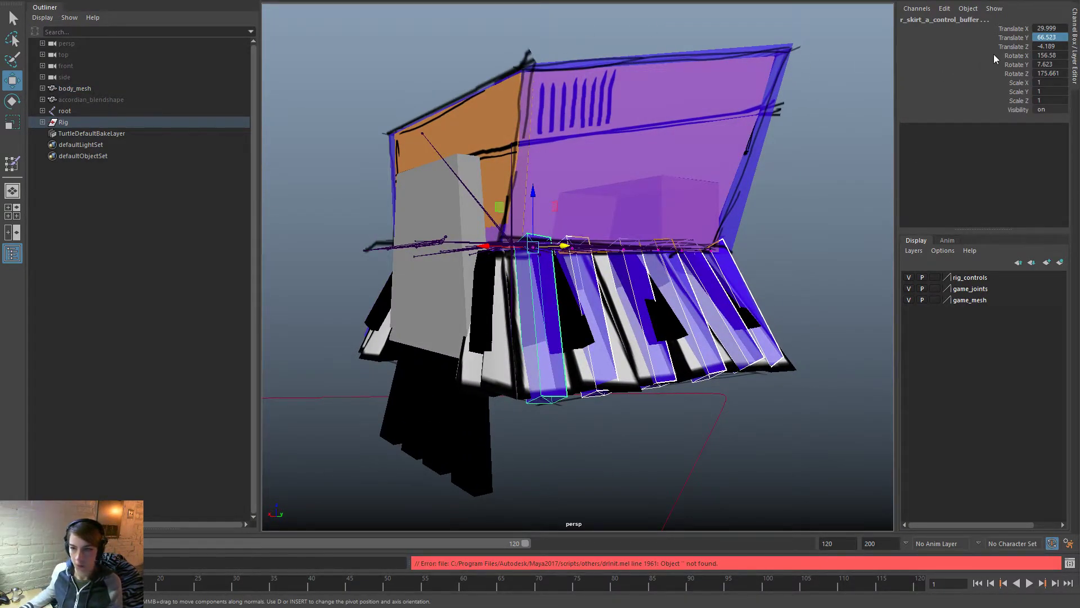
pyautogui.press('Return')
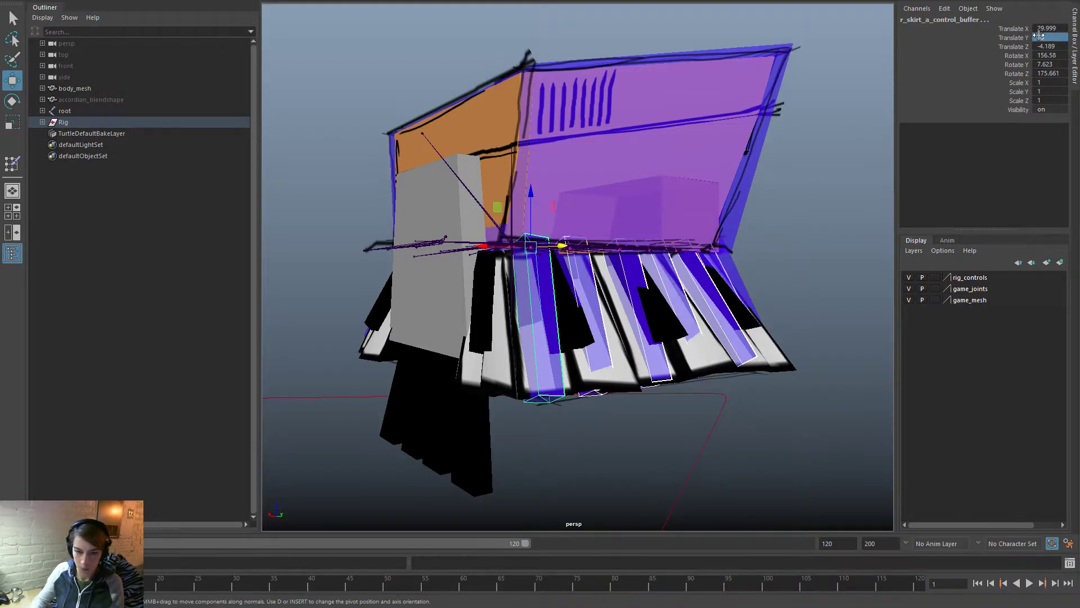
# Step: Tilt the parent buffers of the sunken right skirt controls so the controls sit over their keys
pyautogui.keyDown('alt'); pyautogui.moveTo(703, 248); pyautogui.dragTo(614, 276); pyautogui.keyUp('alt')
pyautogui.click(613, 321)
pyautogui.press('Up')
pyautogui.press('e')
pyautogui.click(569, 384)
pyautogui.keyDown('alt'); pyautogui.moveTo(687, 358); pyautogui.dragTo(598, 365); pyautogui.keyUp('alt')
pyautogui.keyDown('alt'); pyautogui.moveTo(529, 346); pyautogui.dragTo(666, 333); pyautogui.keyUp('alt')
pyautogui.click(562, 332)
pyautogui.click(544, 313)
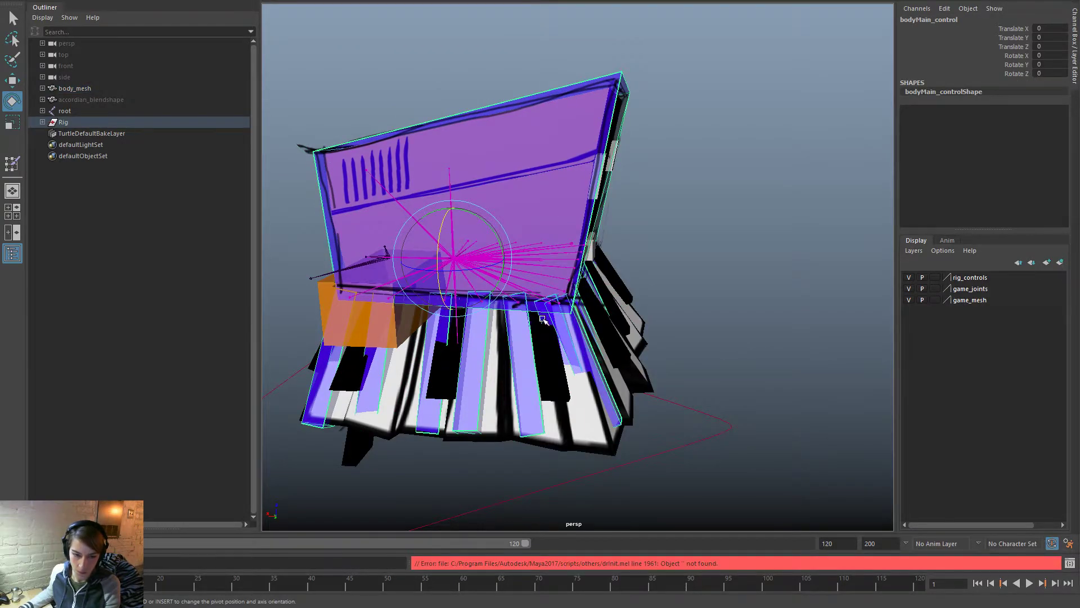
# Step: Tilt the parent buffer of r_skirt_f_control outward so the control lies fully on its corner key
pyautogui.keyDown('alt'); pyautogui.moveTo(506, 311); pyautogui.dragTo(548, 383, button='right'); pyautogui.keyUp('alt')
pyautogui.click(474, 428)
pyautogui.keyDown('alt'); pyautogui.moveTo(474, 432); pyautogui.dragTo(546, 353); pyautogui.keyUp('alt')
pyautogui.press('Up')
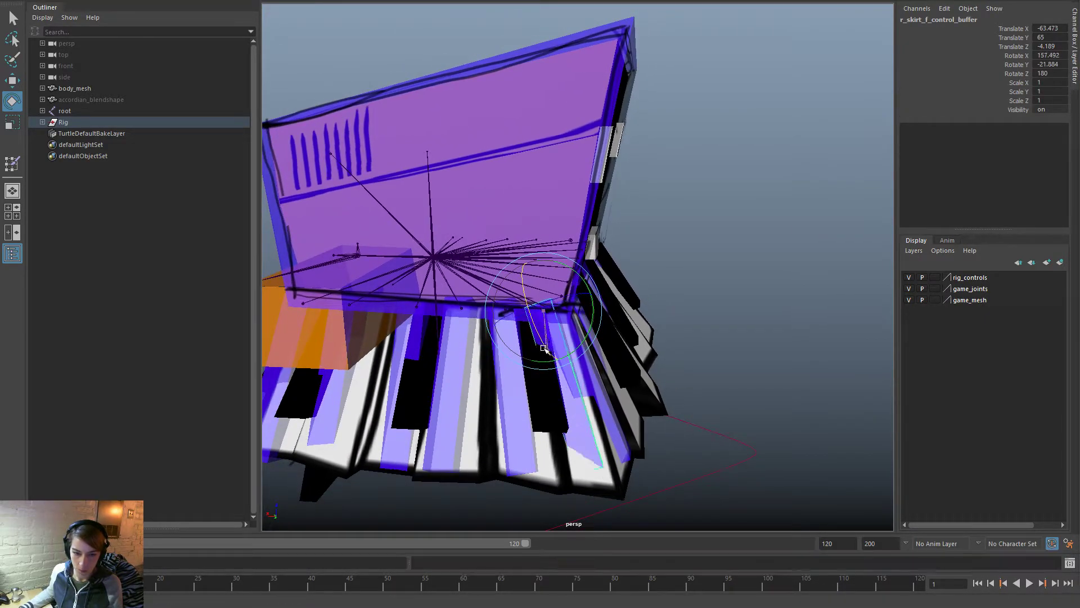
pyautogui.click(717, 364)
pyautogui.keyDown('alt'); pyautogui.moveTo(717, 364); pyautogui.dragTo(676, 376); pyautogui.keyUp('alt')
pyautogui.click(453, 353)
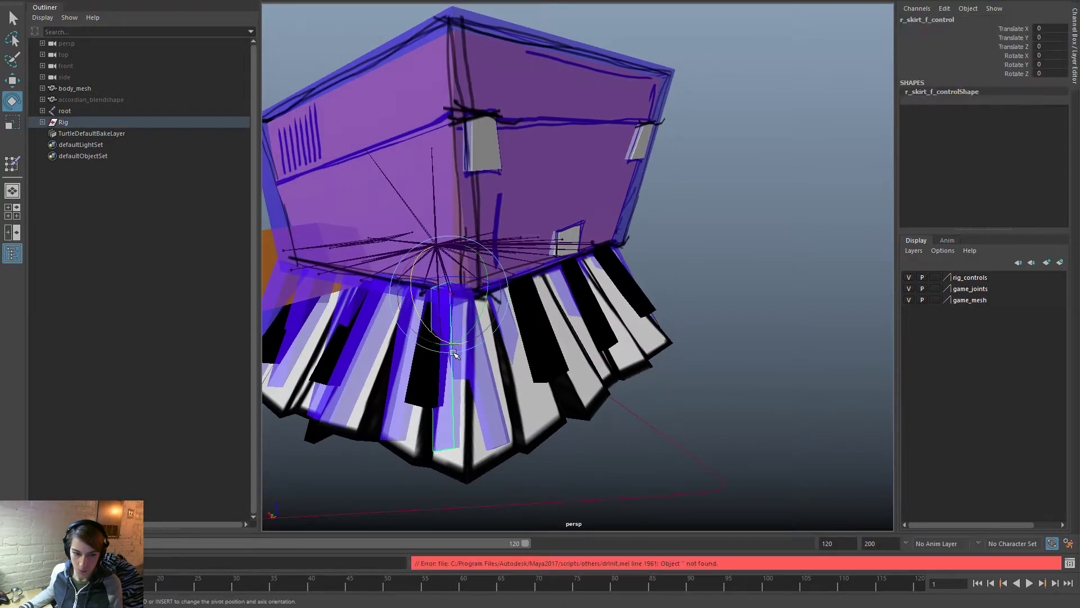
# Step: Shift the parent buffer of frontSkirt_g_control to Translate Y about 59.2 and rotate it along its key, with Rotate Y about 21.8
pyautogui.click(464, 377)
pyautogui.keyDown('alt'); pyautogui.moveTo(467, 377); pyautogui.dragTo(447, 367); pyautogui.keyUp('alt')
pyautogui.press('Up')
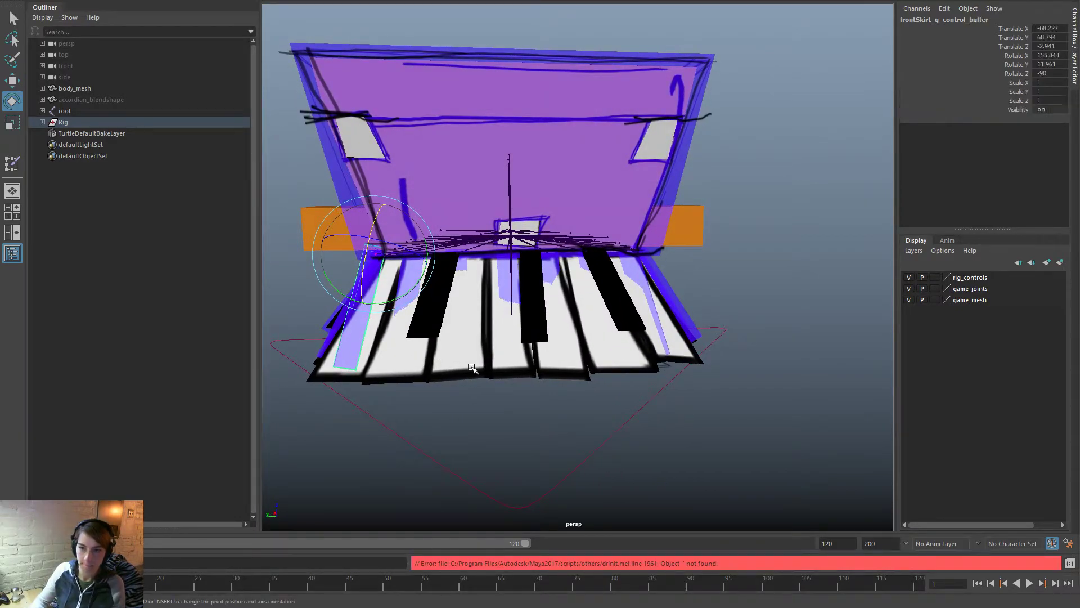
pyautogui.press('w')
pyautogui.moveTo(317, 256); pyautogui.dragTo(333, 255, button='middle')
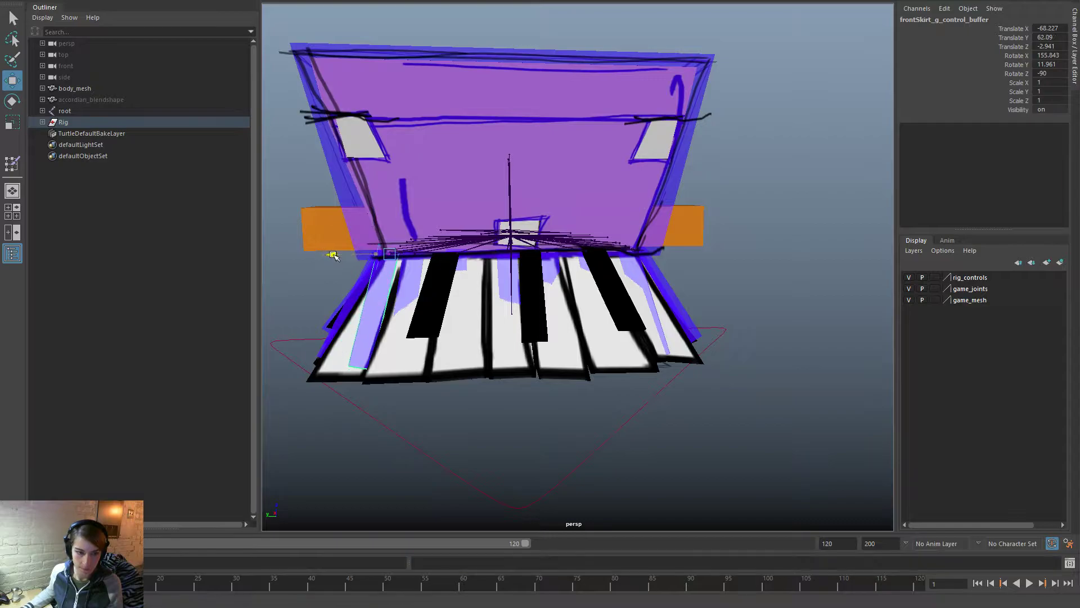
pyautogui.moveTo(337, 256); pyautogui.dragTo(340, 256)
pyautogui.press('e')
pyautogui.moveTo(434, 287); pyautogui.dragTo(435, 293)
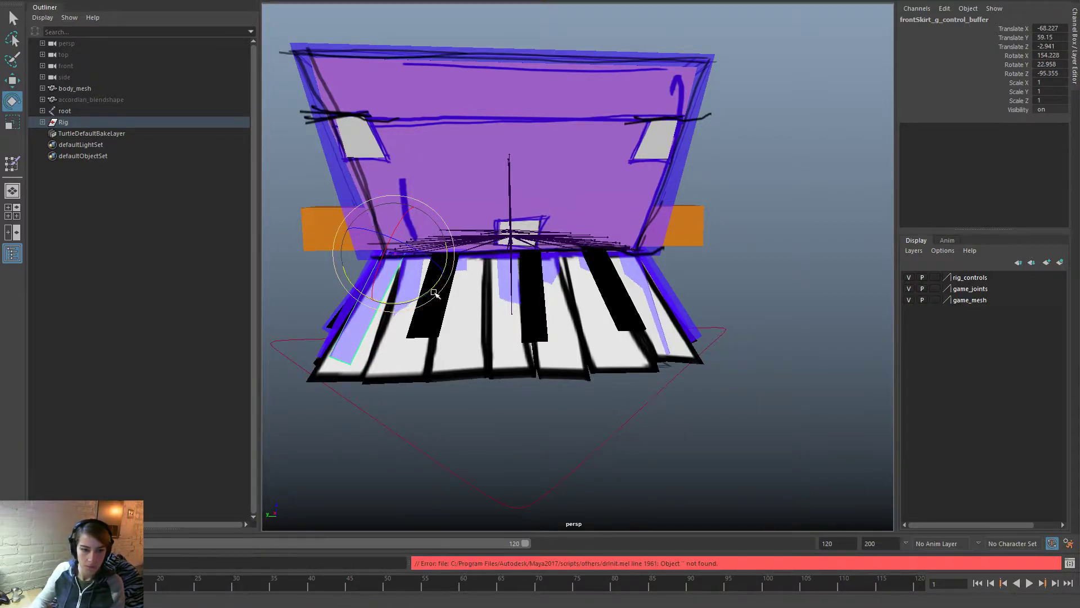
pyautogui.press('Up')
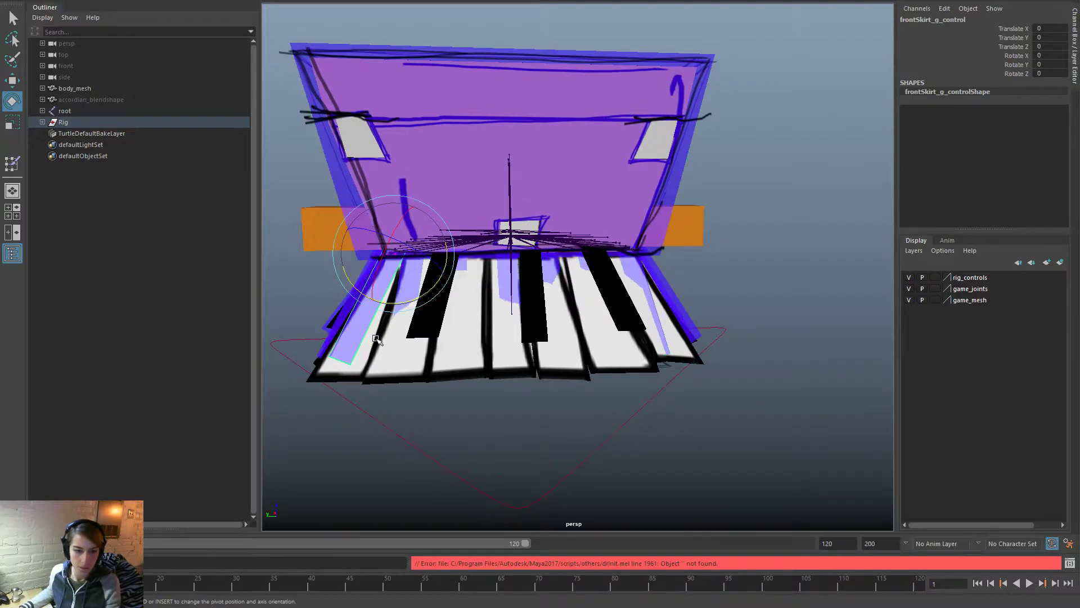
pyautogui.click(373, 319)
pyautogui.moveTo(384, 306); pyautogui.dragTo(388, 303)
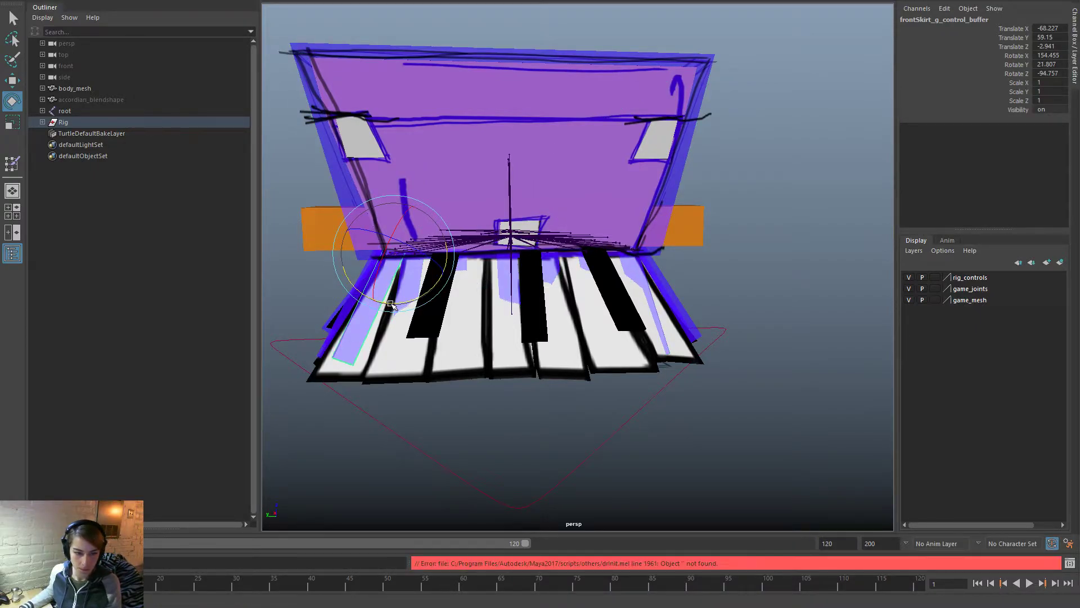
# Step: Move the parent buffer of frontSkirt_f_control to Translate Y about 42.2 and rotate it along its key, with Rotate Y about 16.2
pyautogui.press('w')
pyautogui.click(419, 286)
pyautogui.press('Up')
pyautogui.moveTo(369, 256)
pyautogui.mouseDown()
pyautogui.moveTo(412, 269)
pyautogui.moveTo(387, 256)
pyautogui.mouseUp()
pyautogui.press('e')
pyautogui.press('w')
pyautogui.keyDown('alt'); pyautogui.moveTo(479, 290); pyautogui.dragTo(501, 298); pyautogui.keyUp('alt')
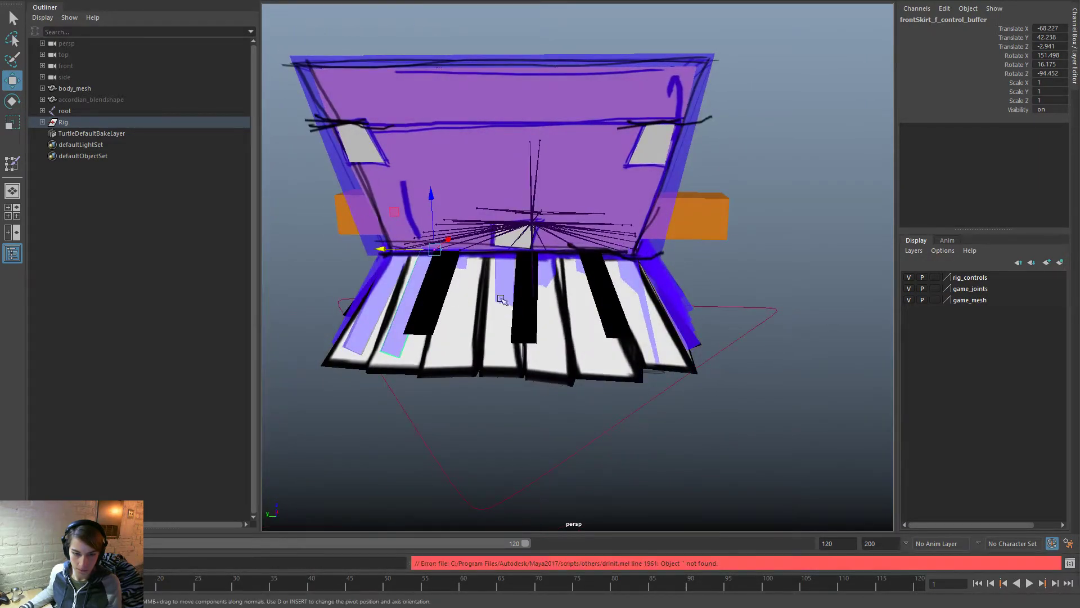
# Step: Move the parent buffer of frontSkirt_a_control to Translate Y about -53.1 and rotate it along its key, with Rotate Y about -25.5
pyautogui.click(630, 278)
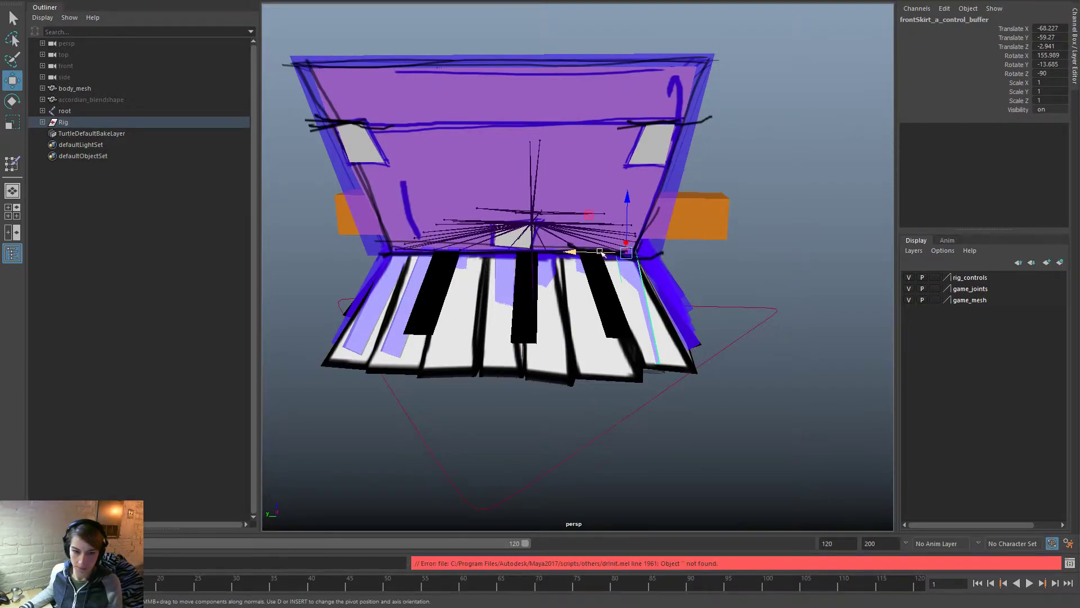
pyautogui.moveTo(602, 253); pyautogui.dragTo(593, 254)
pyautogui.press('e')
pyautogui.moveTo(663, 230); pyautogui.dragTo(609, 307)
# Step: Set Translate X to -70 on the parent buffers of all the front skirt controls, leaving body_mesh out of the selection
pyautogui.keyDown('alt'); pyautogui.moveTo(535, 279); pyautogui.dragTo(560, 332); pyautogui.keyUp('alt')
pyautogui.moveTo(650, 394); pyautogui.dragTo(445, 341)
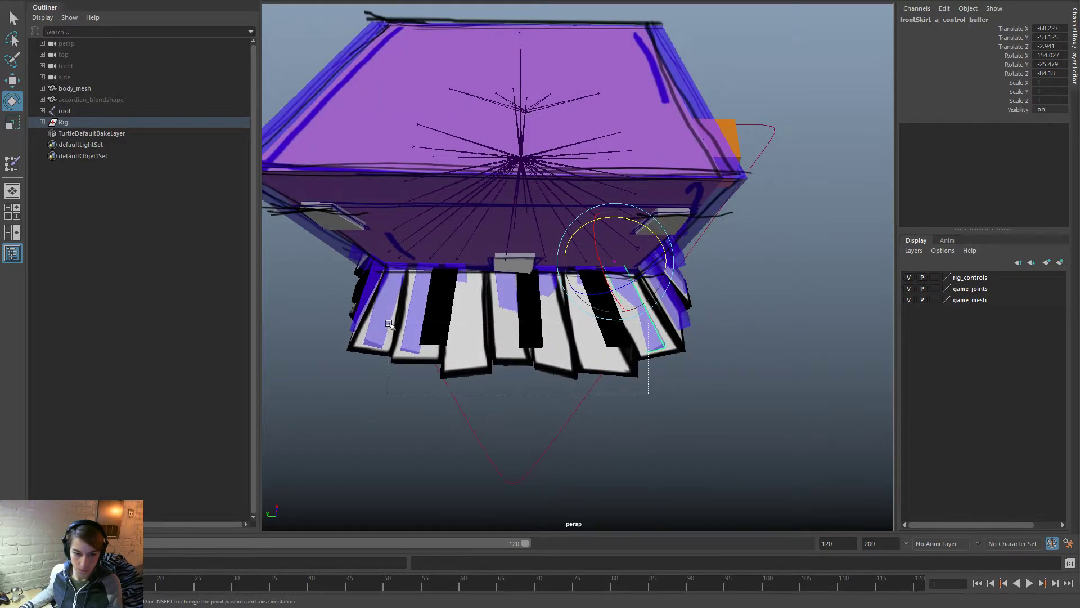
pyautogui.keyDown('alt'); pyautogui.moveTo(383, 324); pyautogui.dragTo(451, 415); pyautogui.keyUp('alt')
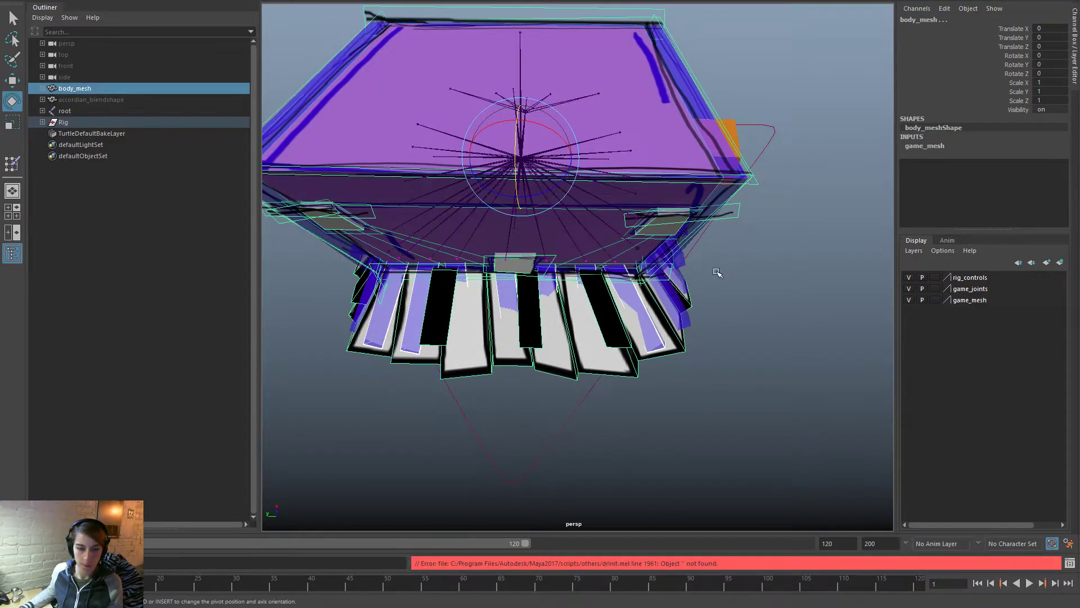
pyautogui.keyDown('alt'); pyautogui.moveTo(716, 270); pyautogui.dragTo(779, 171); pyautogui.keyUp('alt')
pyautogui.press('w')
pyautogui.keyDown('alt'); pyautogui.moveTo(541, 205); pyautogui.dragTo(590, 240); pyautogui.keyUp('alt')
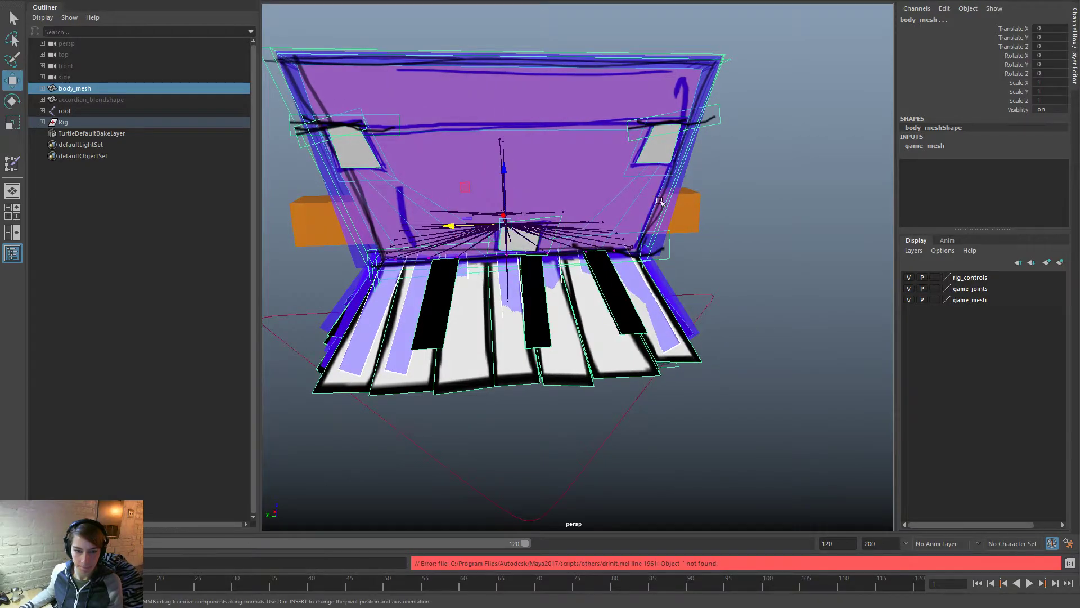
pyautogui.scroll(-5, 548, 212)
pyautogui.keyDown('alt'); pyautogui.moveTo(444, 198); pyautogui.dragTo(406, 193); pyautogui.keyUp('alt')
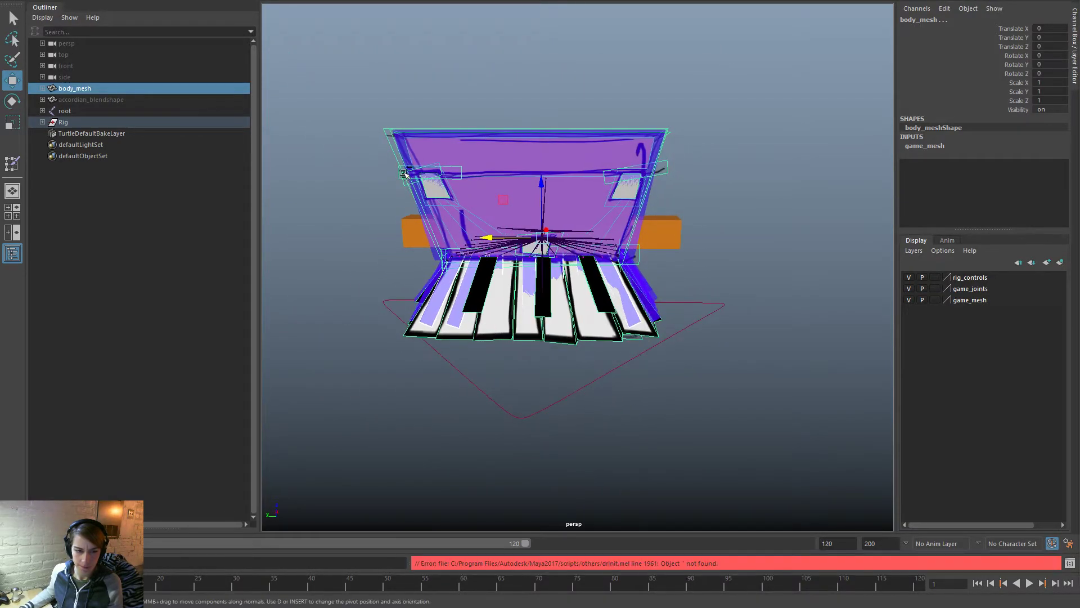
pyautogui.click(400, 174)
pyautogui.keyDown('alt'); pyautogui.moveTo(543, 271); pyautogui.dragTo(610, 280); pyautogui.keyUp('alt')
pyautogui.keyDown('alt'); pyautogui.moveTo(677, 281); pyautogui.dragTo(695, 274); pyautogui.keyUp('alt')
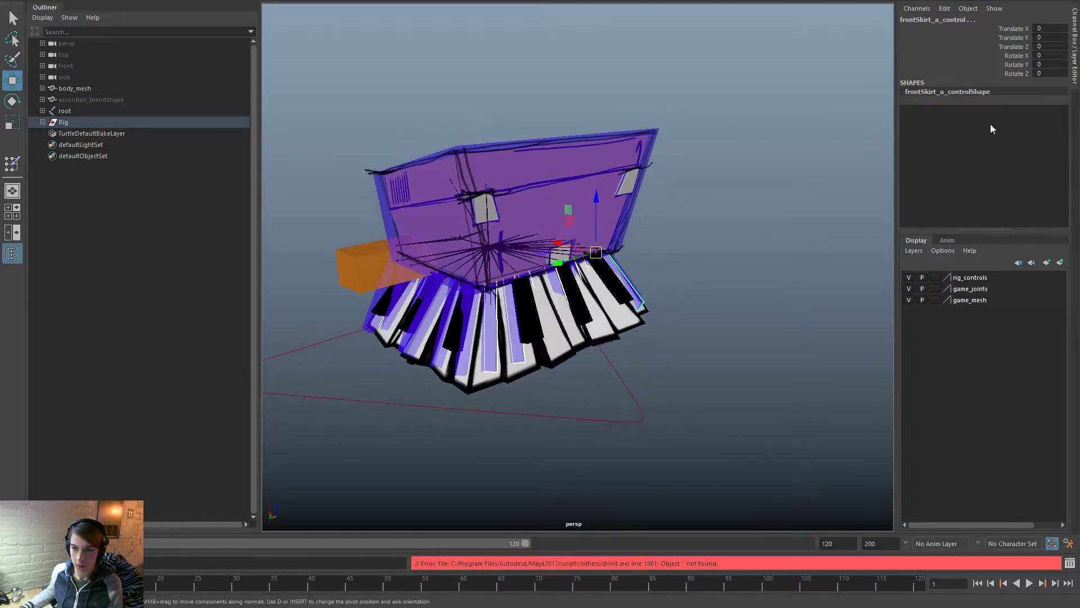
pyautogui.press('Up')
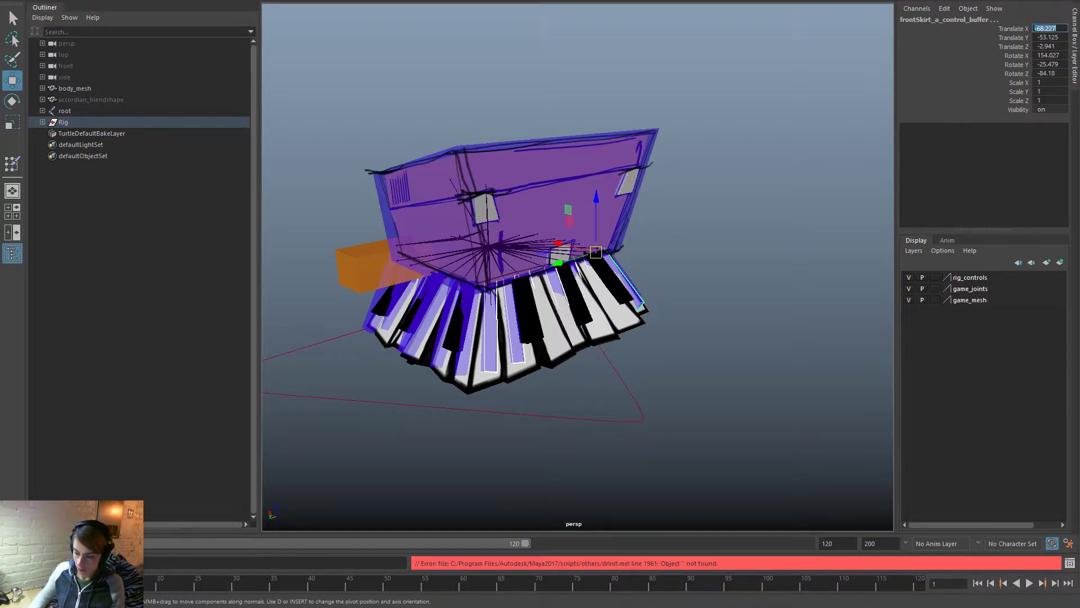
pyautogui.write('-68')
pyautogui.press('Return')
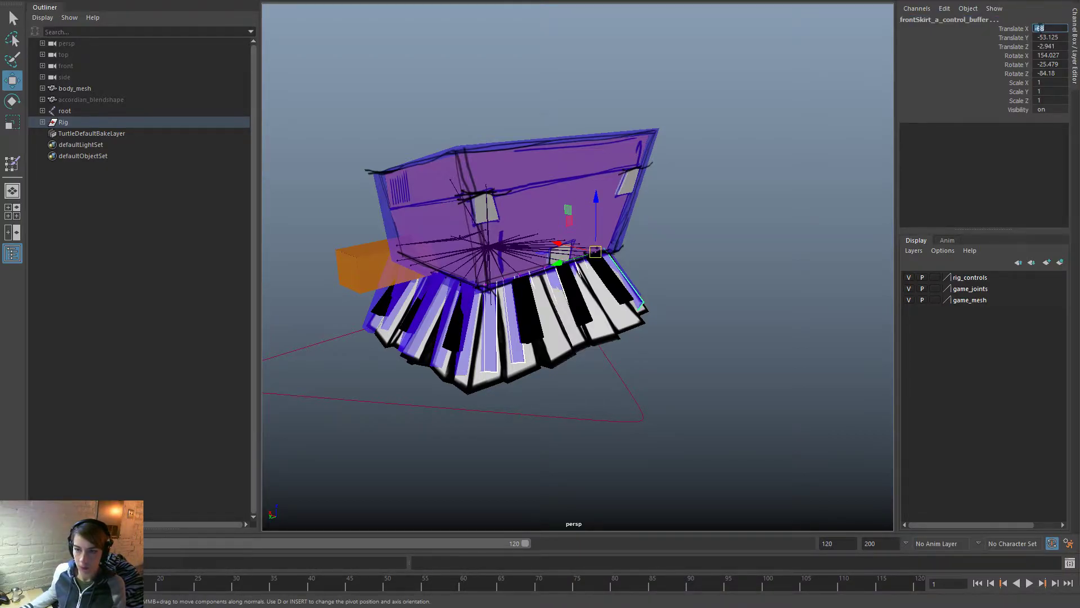
pyautogui.write('-70')
pyautogui.press('Return')
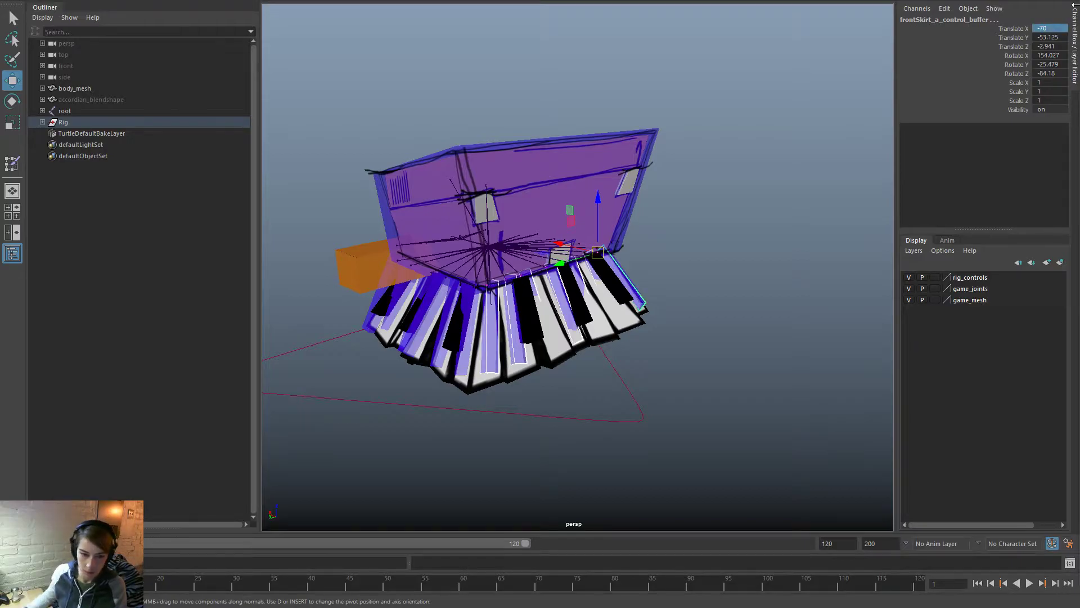
# Step: Rotate all the front skirt parent buffers together to lift the controls out of the front keys
pyautogui.keyDown('alt'); pyautogui.moveTo(622, 180); pyautogui.dragTo(586, 265); pyautogui.keyUp('alt')
pyautogui.keyDown('alt'); pyautogui.moveTo(585, 265); pyautogui.dragTo(618, 301, button='right'); pyautogui.keyUp('alt')
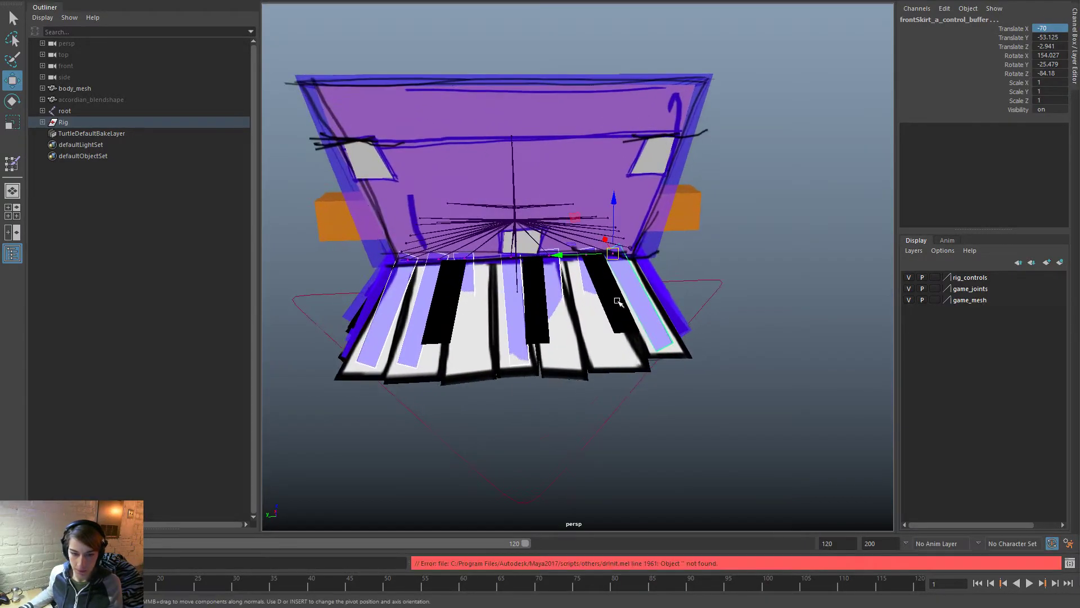
pyautogui.press('e')
pyautogui.moveTo(642, 303); pyautogui.dragTo(741, 328)
# Step: Refine the tilt of the parent buffers of frontSkirt_a_control, frontSkirt_g_control and frontSkirt_f_control individually so each control lies flush on its key
pyautogui.click(670, 321)
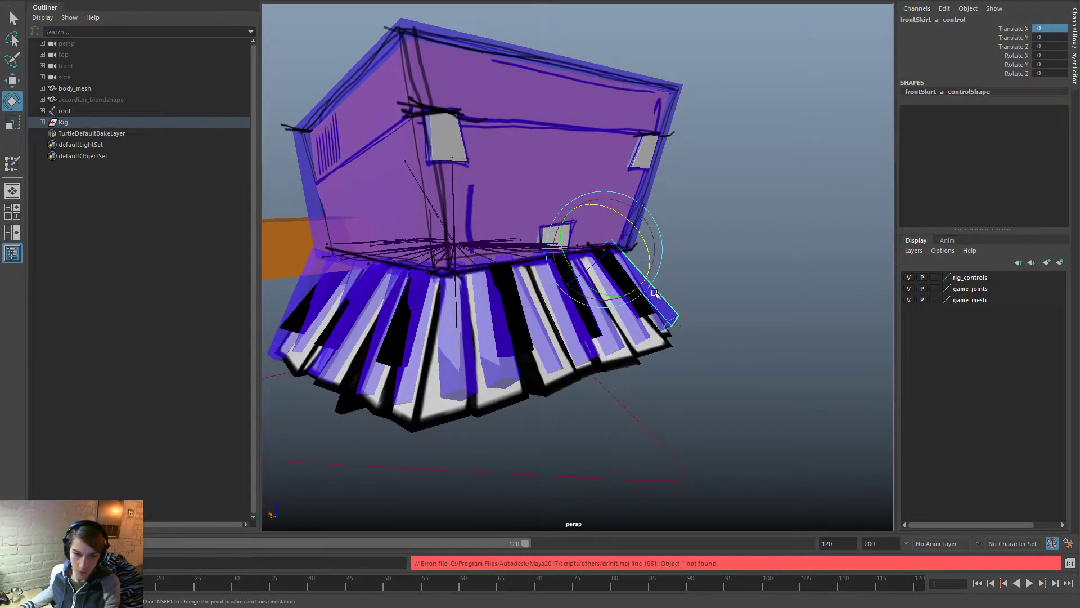
pyautogui.press('Up')
pyautogui.click(450, 393)
pyautogui.press('Up')
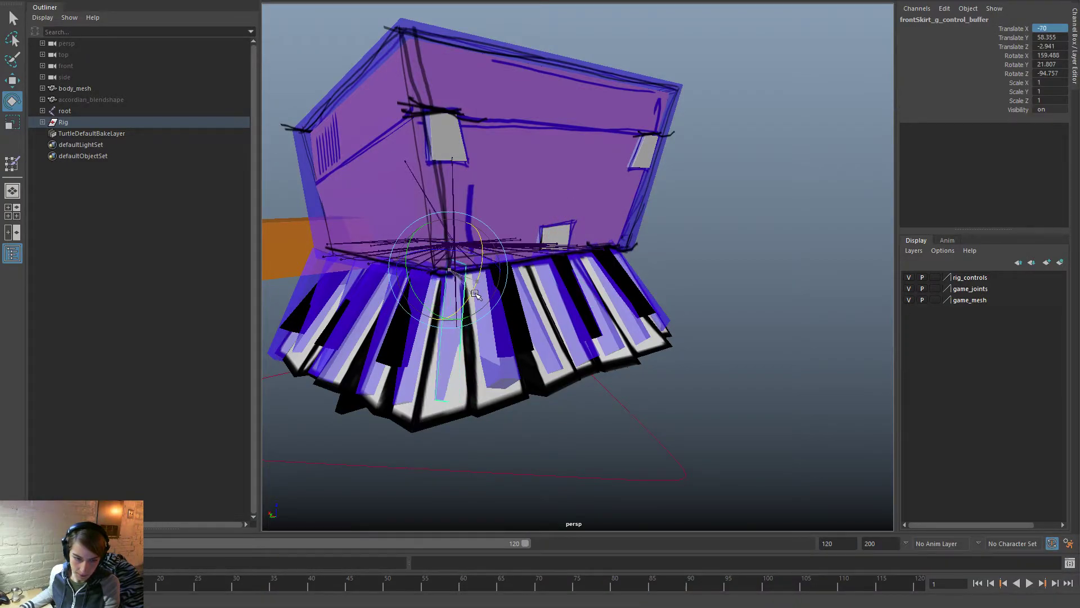
pyautogui.click(505, 284)
pyautogui.press('Up')
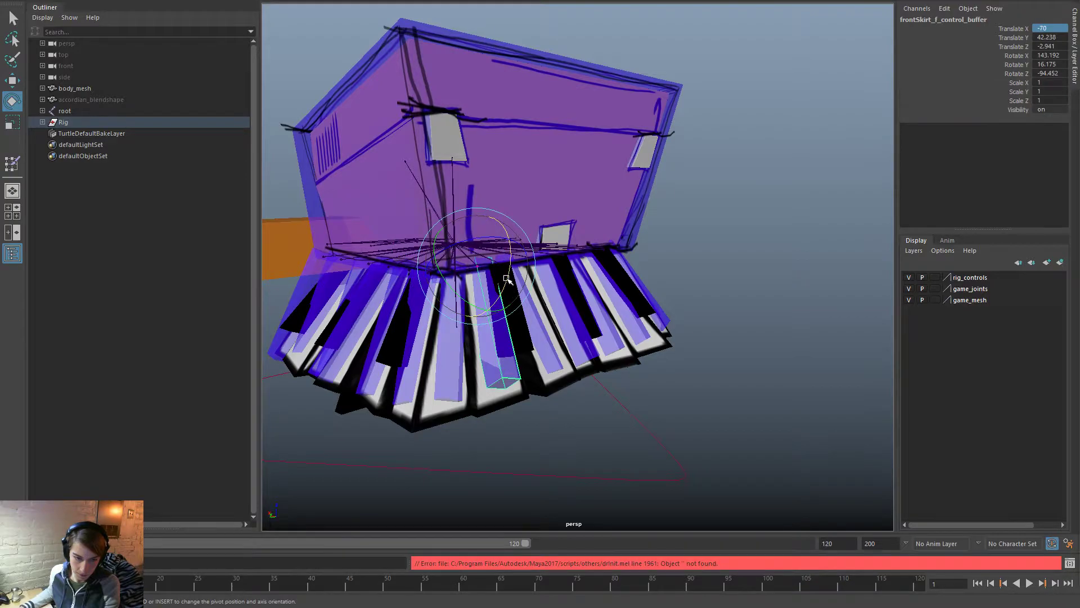
pyautogui.click(666, 354)
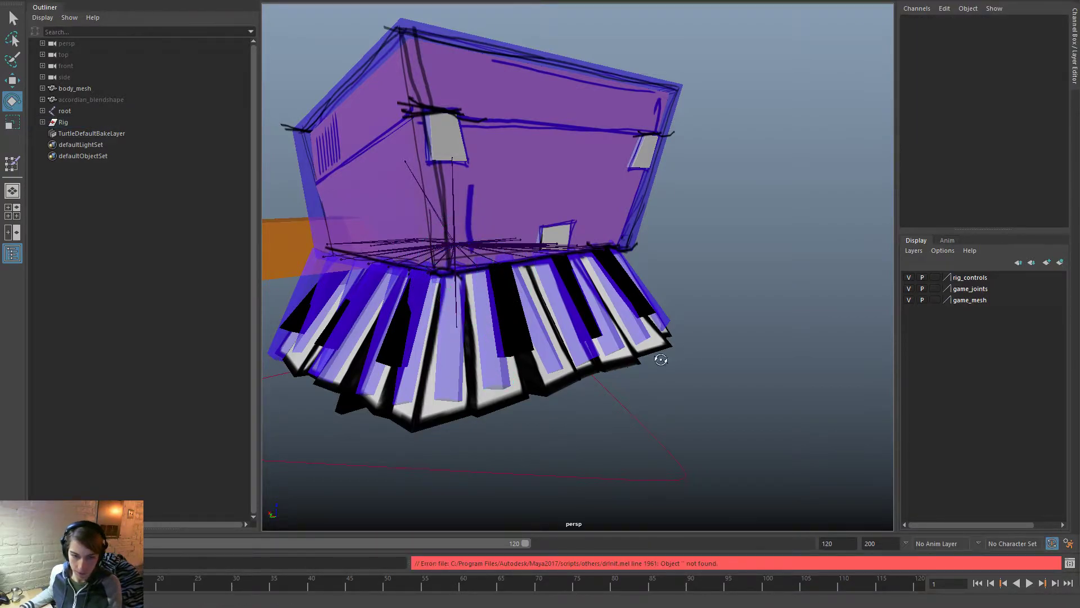
# Step: Move the parent buffer of frontSkirt_e_control to Translate Y about 21.6 and rotate it along its key, with Rotate Y about 3.2
pyautogui.keyDown('alt'); pyautogui.moveTo(667, 355); pyautogui.dragTo(506, 346); pyautogui.keyUp('alt')
pyautogui.click(478, 345)
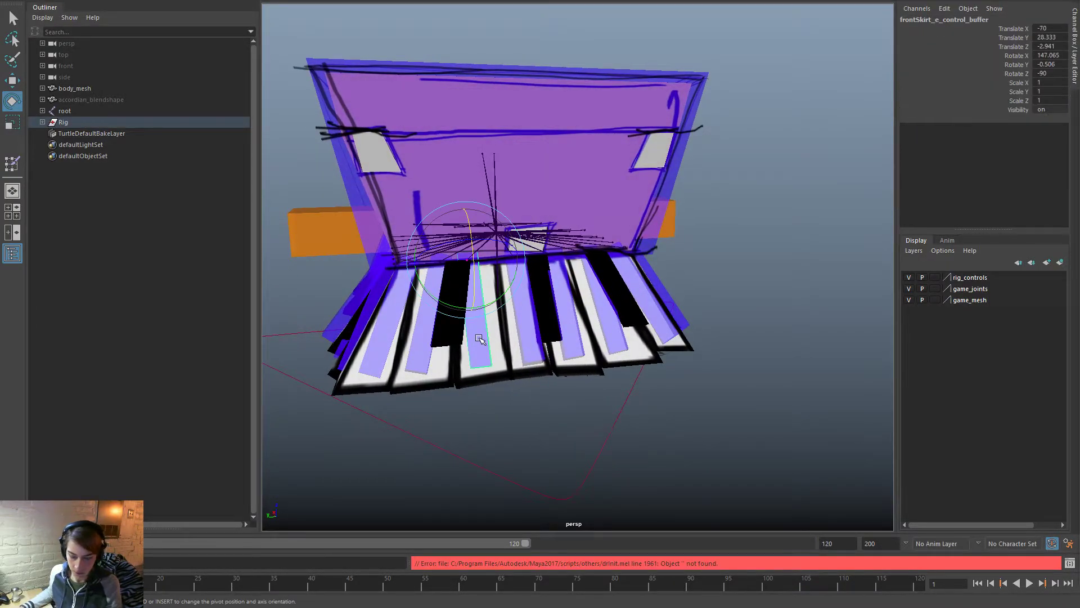
pyautogui.press('w')
pyautogui.moveTo(422, 268); pyautogui.dragTo(453, 270)
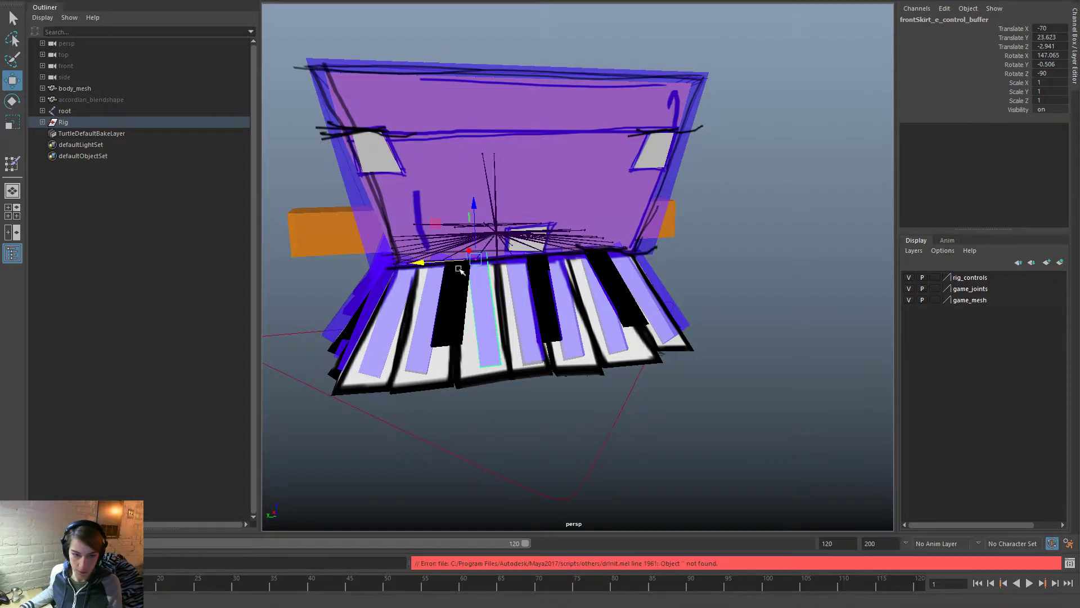
pyautogui.press('e')
pyautogui.moveTo(497, 303); pyautogui.dragTo(480, 270)
pyautogui.press('w')
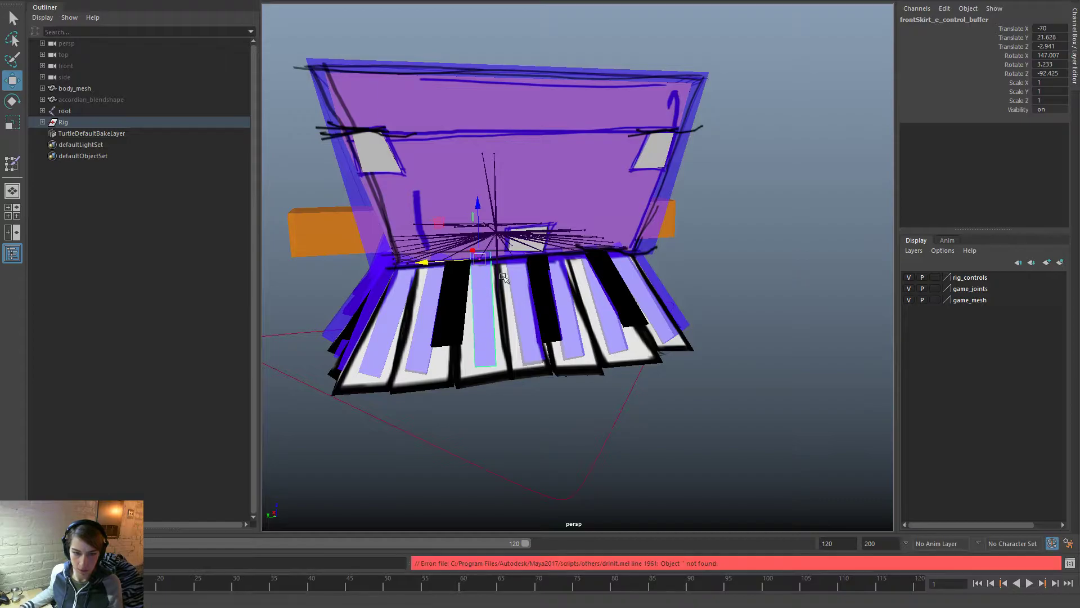
# Step: Shift the parent buffer of frontSkirt_b_control sideways along Y and rotate it to follow its key
pyautogui.click(592, 292)
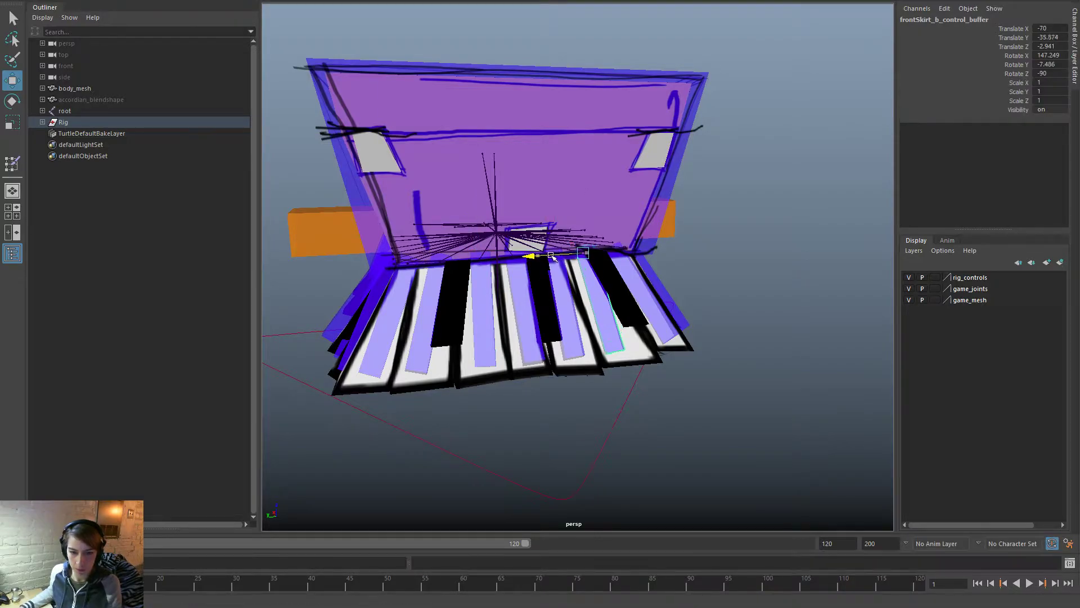
pyautogui.moveTo(549, 256); pyautogui.dragTo(545, 257)
pyautogui.press('e')
pyautogui.moveTo(554, 295); pyautogui.dragTo(561, 297)
pyautogui.click(735, 313)
# Step: Tilt the parent buffers of r_skirt_c_control and r_skirt_b_control to keep the controls from poking through beneath their keys
pyautogui.keyDown('alt'); pyautogui.moveTo(736, 314); pyautogui.dragTo(710, 355); pyautogui.keyUp('alt')
pyautogui.scroll(6, 710, 354)
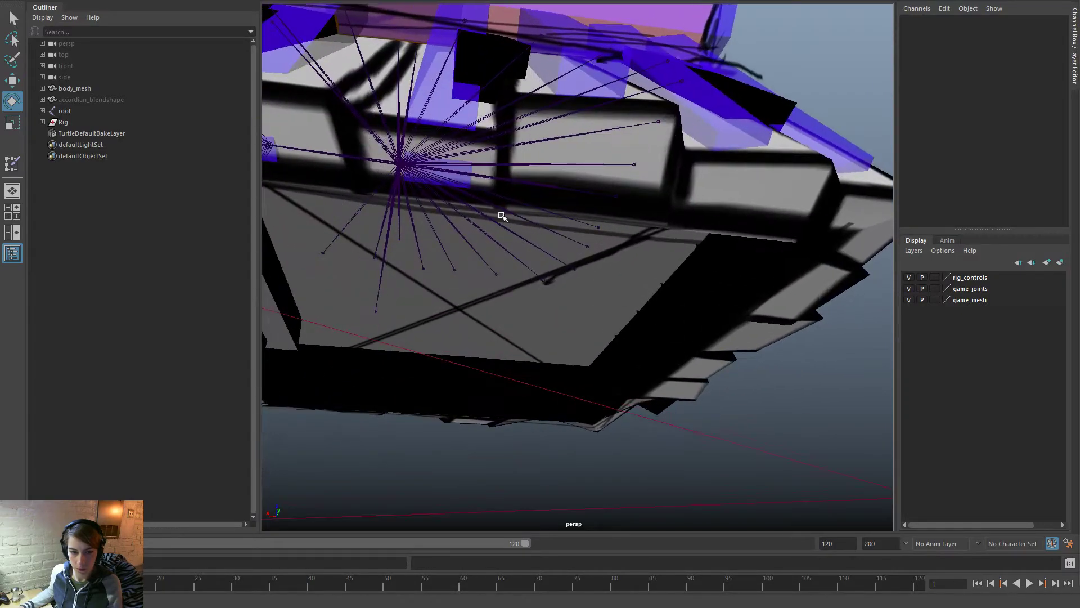
pyautogui.click(450, 128)
pyautogui.keyDown('alt'); pyautogui.moveTo(450, 128); pyautogui.dragTo(492, 276); pyautogui.keyUp('alt')
pyautogui.click(479, 185)
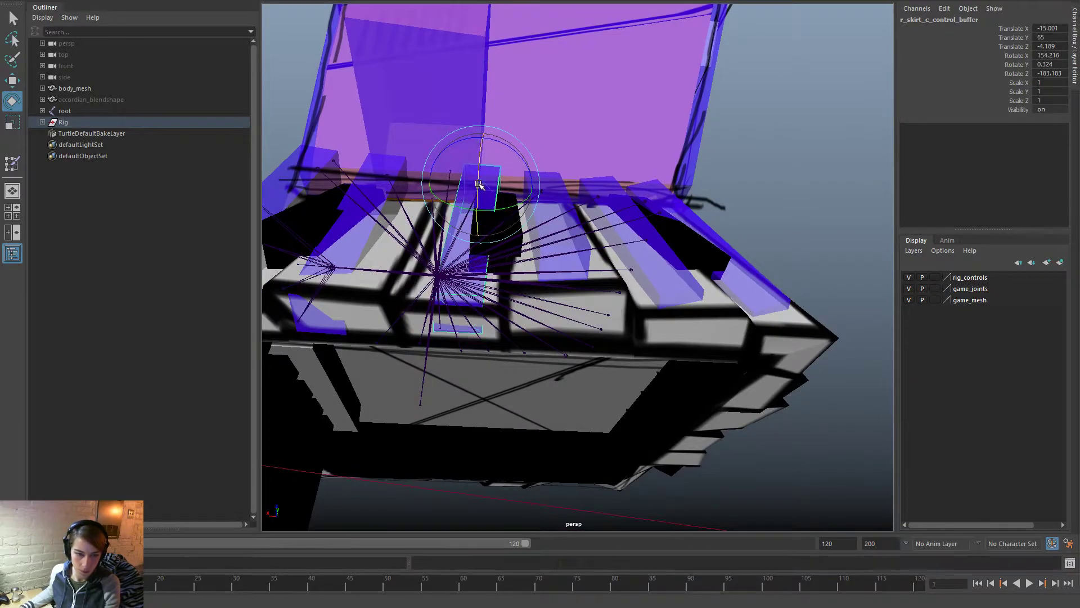
pyautogui.click(342, 209)
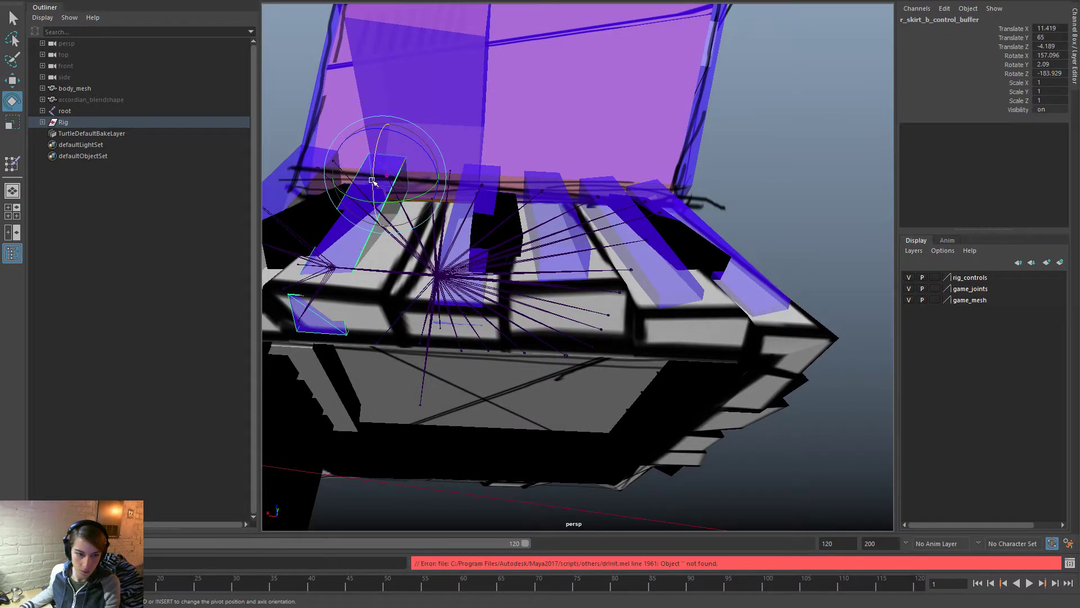
pyautogui.click(807, 304)
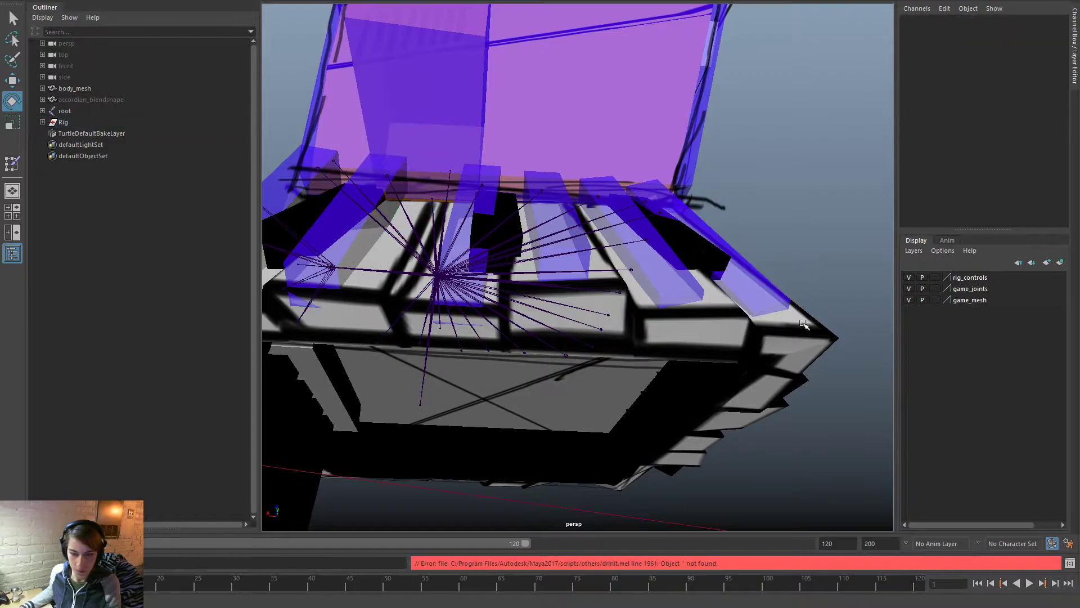
pyautogui.scroll(-6, 807, 304)
pyautogui.keyDown('alt'); pyautogui.moveTo(677, 341); pyautogui.dragTo(492, 340); pyautogui.keyUp('alt')
pyautogui.keyDown('alt'); pyautogui.moveTo(492, 340); pyautogui.dragTo(712, 379, button='right'); pyautogui.keyUp('alt')
pyautogui.keyDown('alt'); pyautogui.moveTo(712, 379); pyautogui.dragTo(719, 409); pyautogui.keyUp('alt')
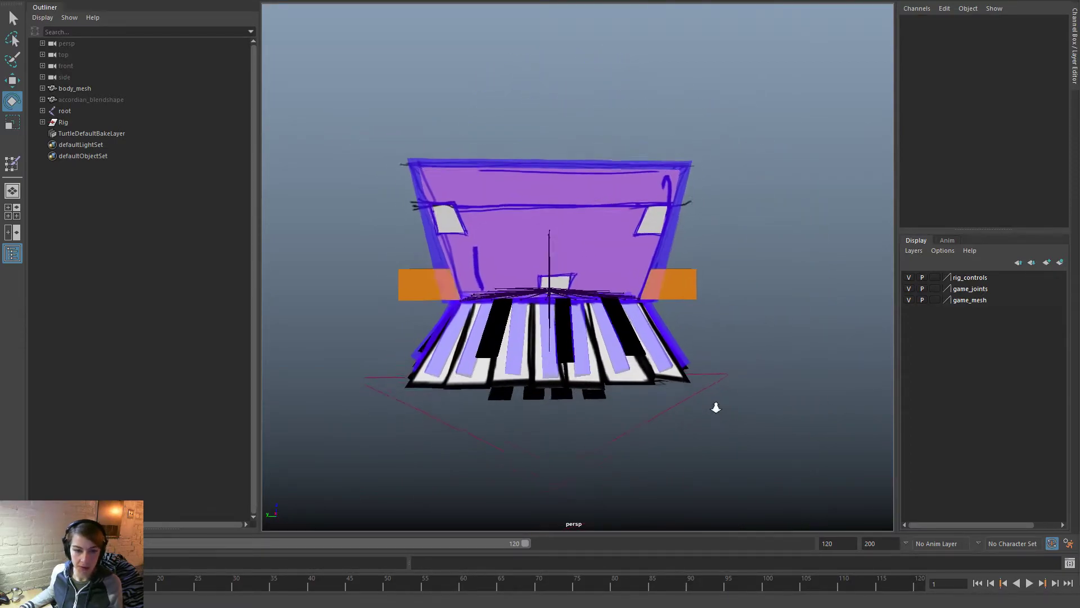
# Step: Select body_mesh and load its saved skin weights from Weights.ma
pyautogui.keyDown('alt'); pyautogui.moveTo(429, 386); pyautogui.dragTo(484, 389); pyautogui.keyUp('alt')
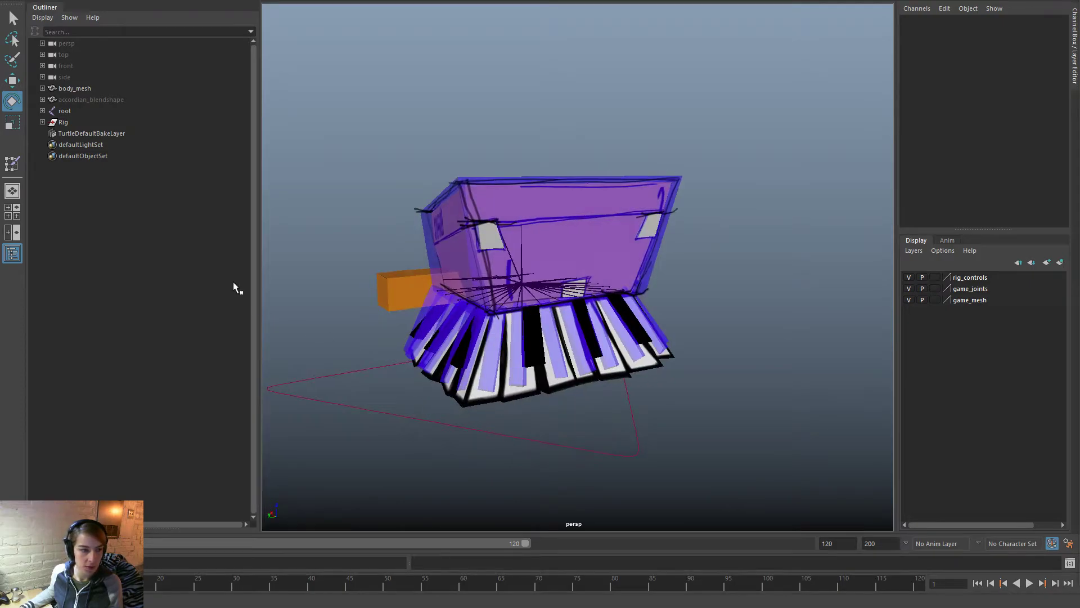
pyautogui.click(641, 373)
pyautogui.hotkey('ctrl', 'z')
pyautogui.click(113, 90)
pyautogui.hotkey('ctrl', 'o')
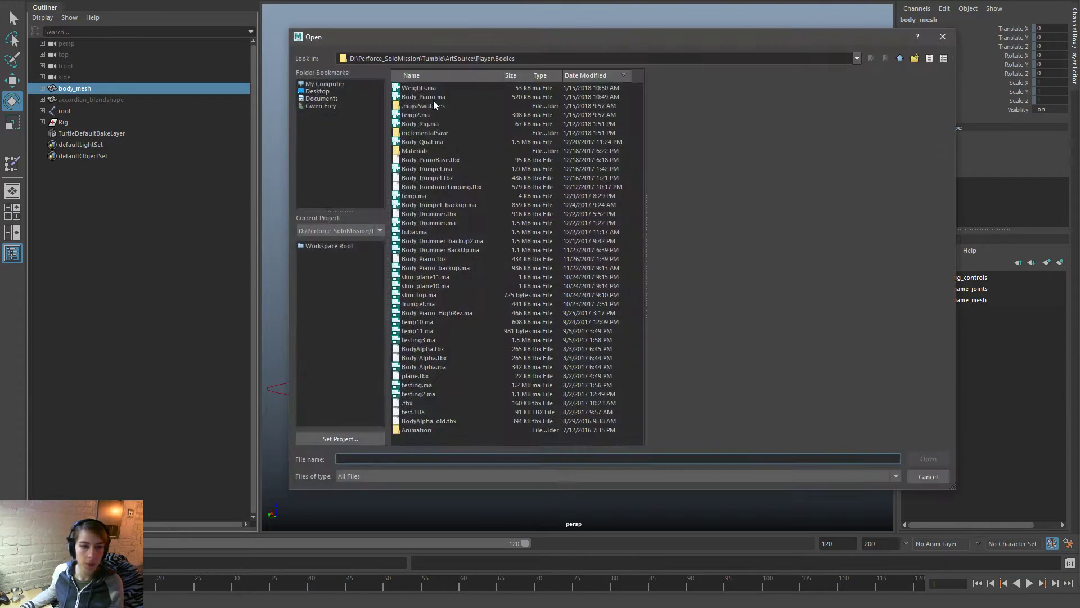
pyautogui.click(430, 89)
pyautogui.doubleClick(430, 89)
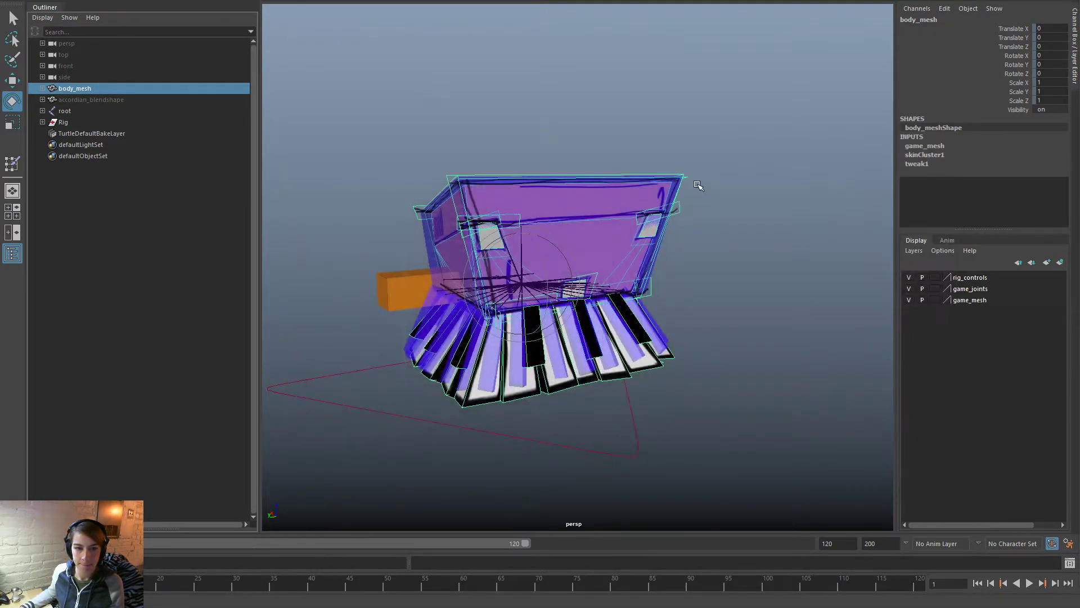
# Step: Rotate frontSkirt_d_control to about -45 in Rotate X to test how its key and the neighbouring black keys deform
pyautogui.moveTo(588, 365); pyautogui.dragTo(591, 312)
pyautogui.keyDown('alt'); pyautogui.moveTo(588, 321); pyautogui.dragTo(631, 332, button='right'); pyautogui.keyUp('alt')
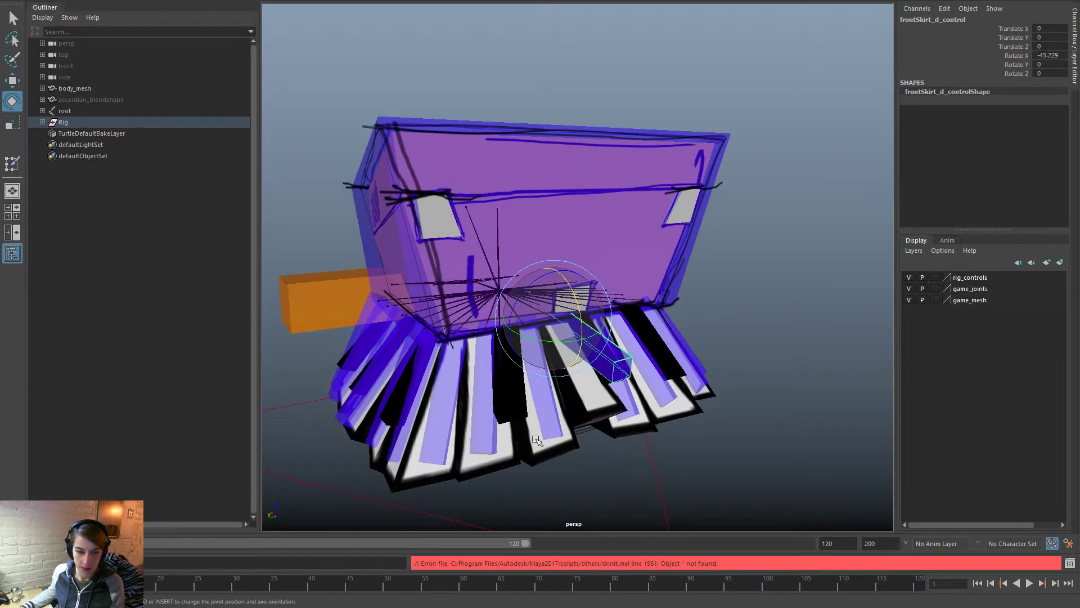
pyautogui.click(497, 401)
pyautogui.keyDown('alt'); pyautogui.moveTo(498, 404); pyautogui.dragTo(513, 373); pyautogui.keyUp('alt')
# Step: Select the stray end vertices of the black key beside the raised front key and change their joint weights in the Component Editor
pyautogui.moveTo(549, 394); pyautogui.dragTo(548, 319, button='right')
pyautogui.keyDown('alt'); pyautogui.moveTo(517, 337); pyautogui.dragTo(403, 201); pyautogui.keyUp('alt')
pyautogui.keyDown('alt'); pyautogui.moveTo(403, 201); pyautogui.dragTo(442, 209, button='right'); pyautogui.keyUp('alt')
pyautogui.click(482, 174)
pyautogui.keyDown('ctrl'); pyautogui.moveTo(734, 180); pyautogui.dragTo(588, 184, button='right'); pyautogui.keyUp('ctrl')
pyautogui.press('space')
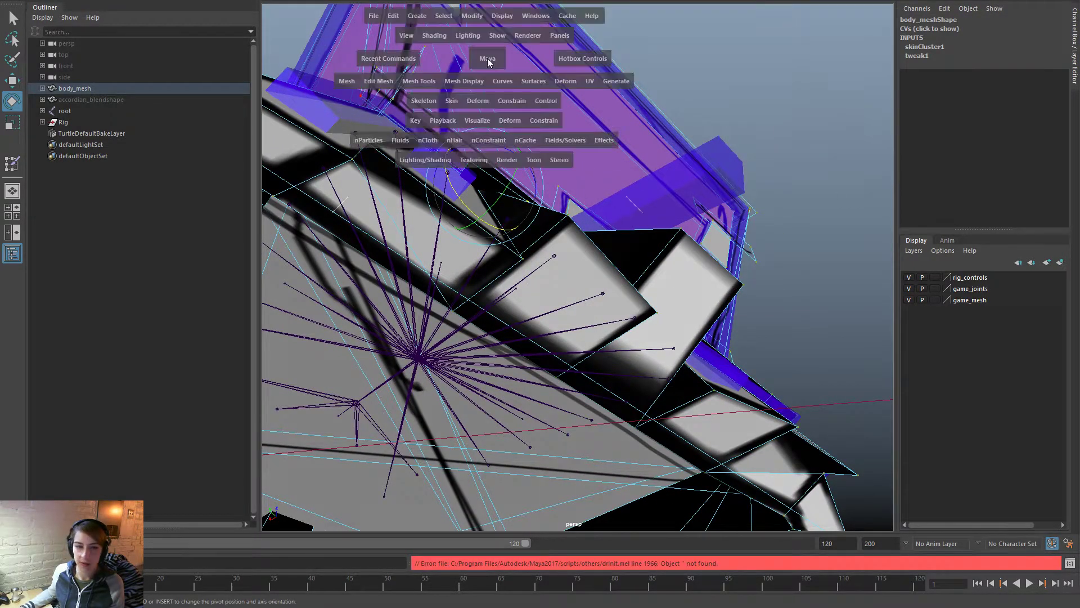
pyautogui.click(532, 15)
pyautogui.moveTo(613, 58)
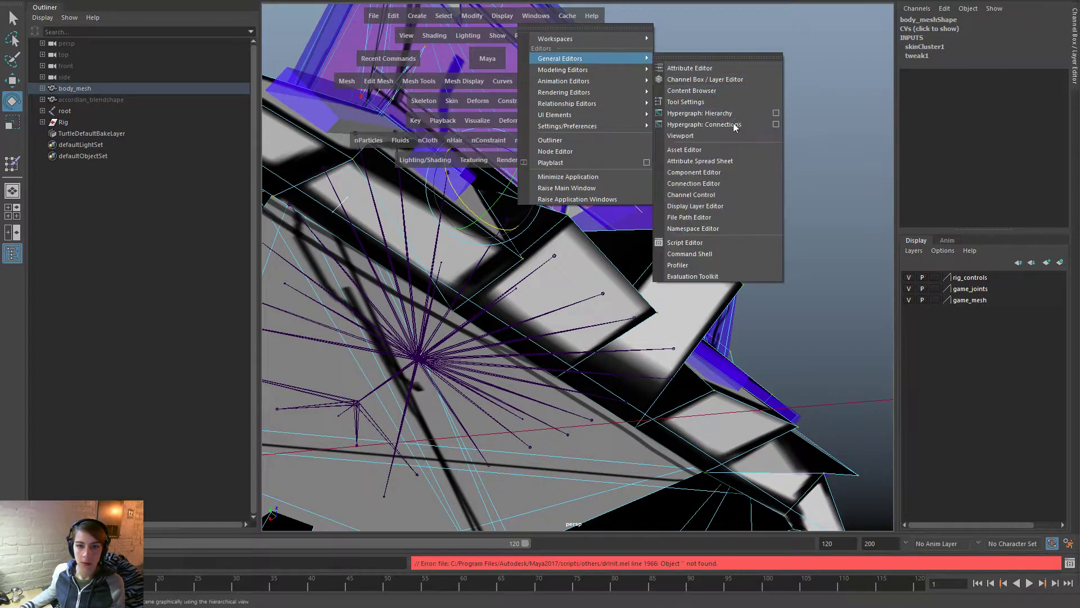
pyautogui.click(724, 175)
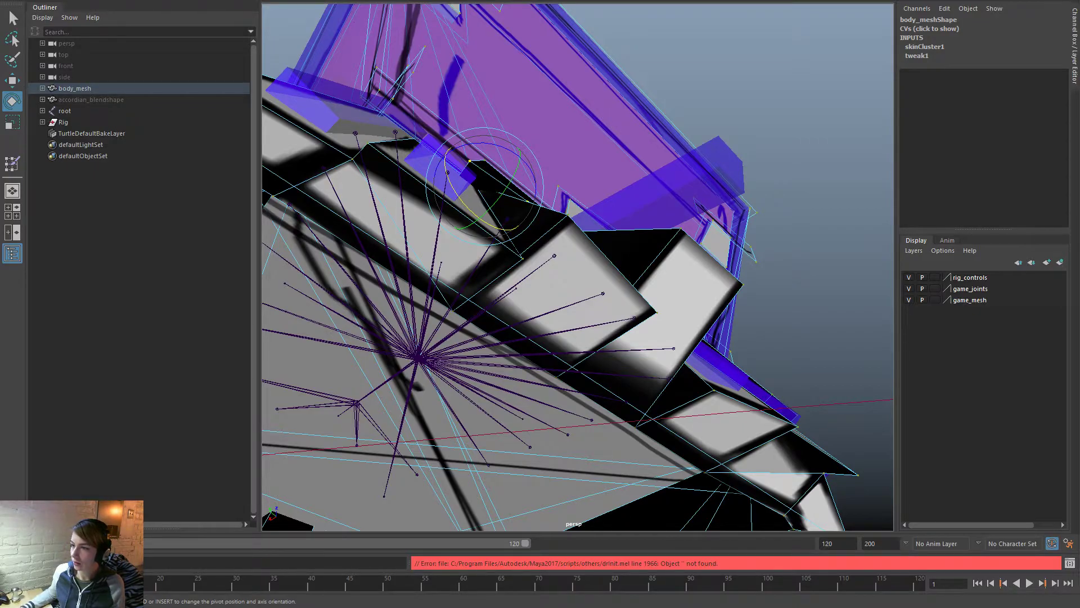
pyautogui.keyDown('alt'); pyautogui.moveTo(680, 380); pyautogui.dragTo(629, 425); pyautogui.keyUp('alt')
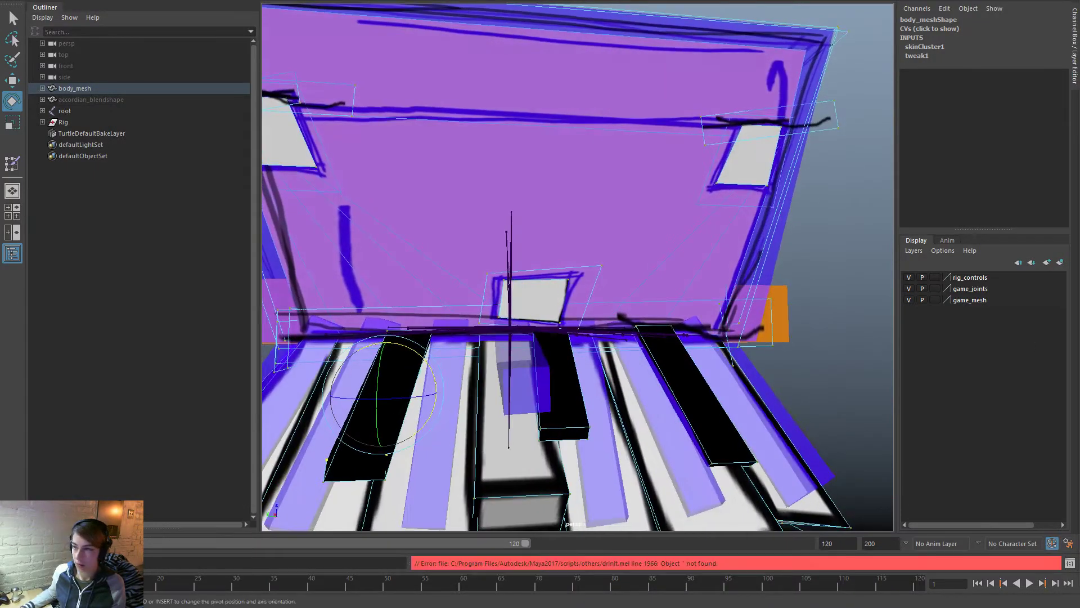
pyautogui.press('Return')
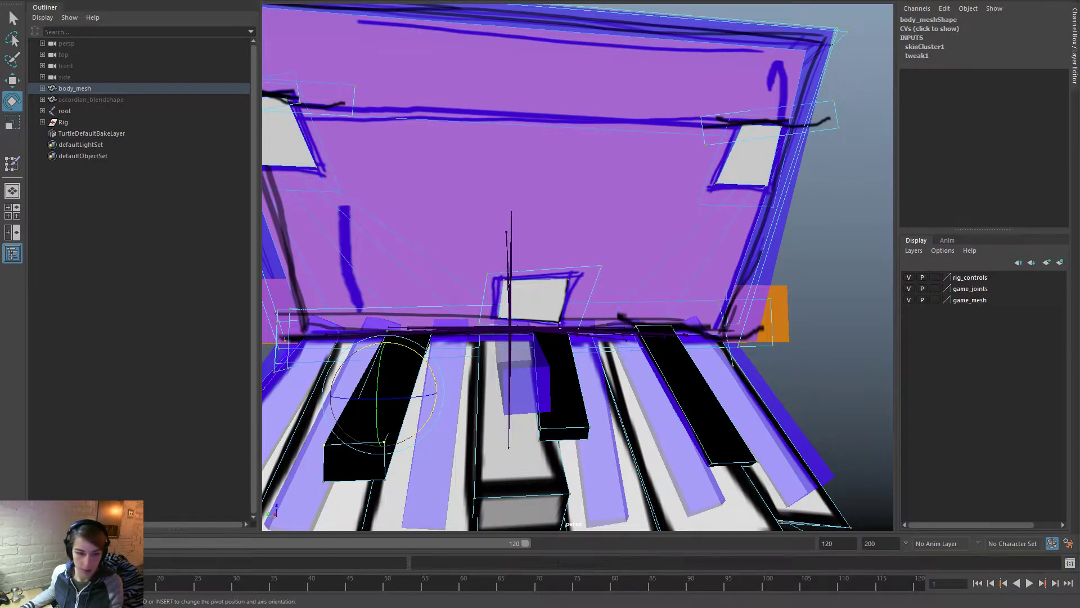
pyautogui.keyDown('alt'); pyautogui.moveTo(738, 366); pyautogui.dragTo(680, 353, button='right'); pyautogui.keyUp('alt')
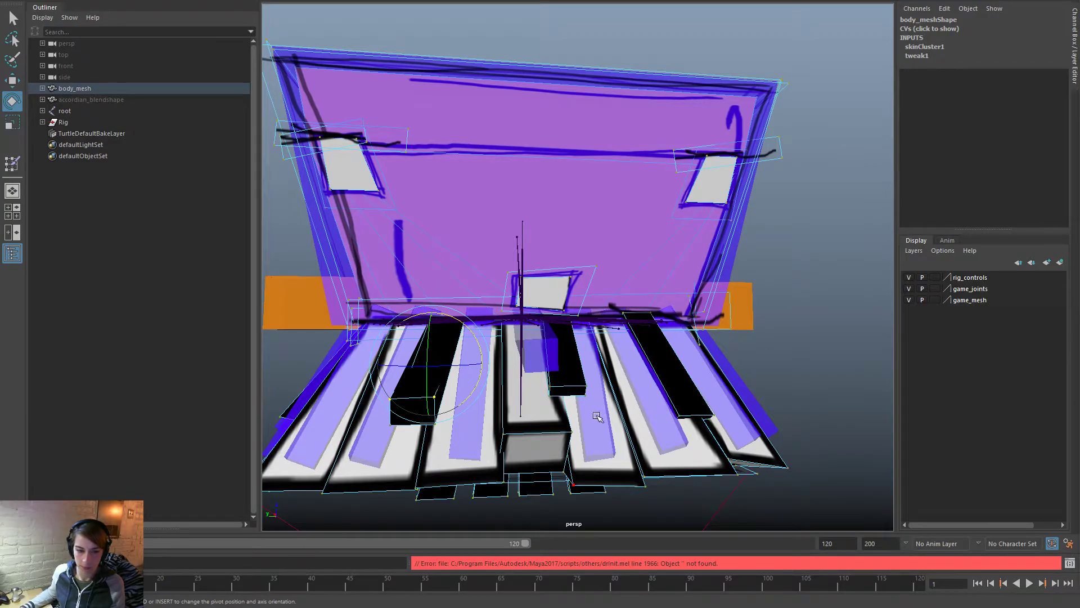
# Step: Undo the last weight edits and re-enter the weights of the black key's end vertices in the Component Editor
pyautogui.hotkey('ctrl', 'z')
pyautogui.hotkey('ctrl', 'z')
pyautogui.hotkey('ctrl', 'z')
pyautogui.hotkey('ctrl', 'z')
pyautogui.keyDown('alt'); pyautogui.moveTo(642, 358); pyautogui.dragTo(863, 351); pyautogui.keyUp('alt')
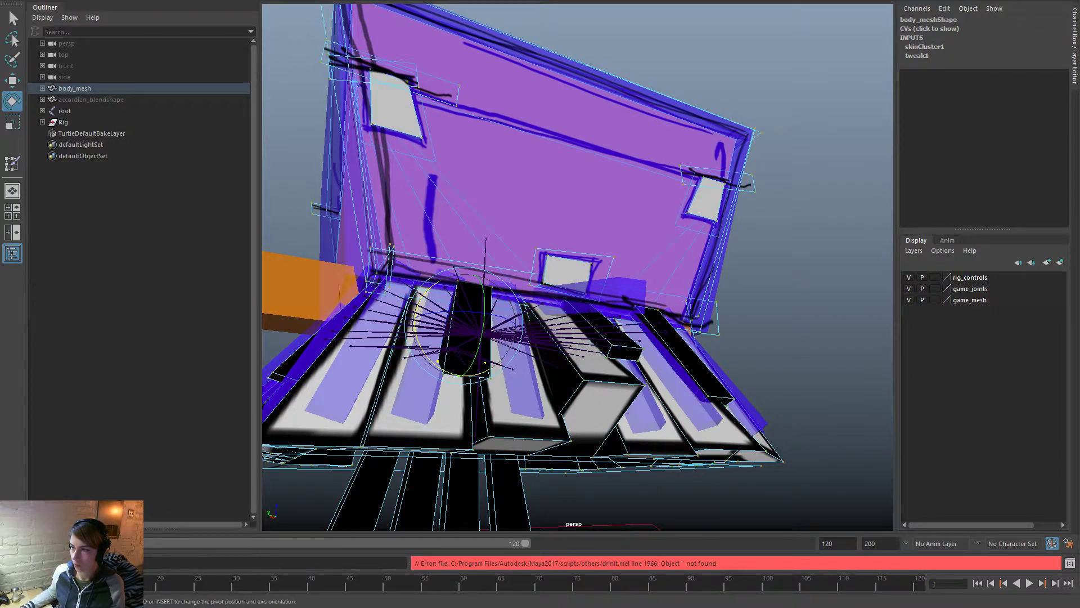
pyautogui.press('Return')
pyautogui.keyDown('alt'); pyautogui.moveTo(723, 398); pyautogui.dragTo(552, 286); pyautogui.keyUp('alt')
pyautogui.moveTo(552, 287); pyautogui.dragTo(484, 271, button='right')
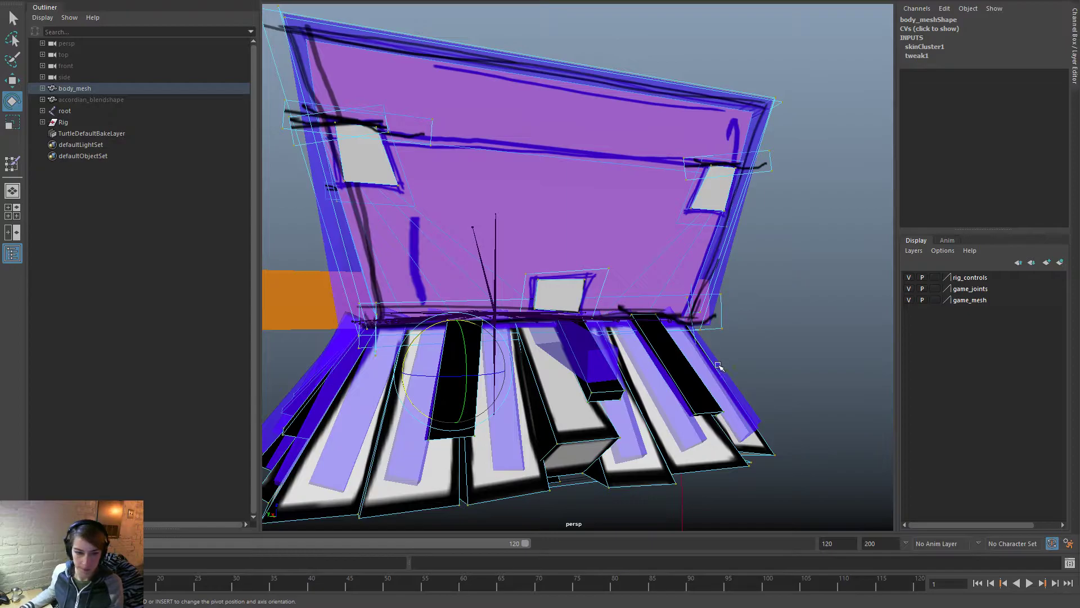
# Step: Return body_mesh to object mode and reset frontSkirt_d_control to Rotate X 0
pyautogui.moveTo(567, 420); pyautogui.dragTo(616, 270, button='right')
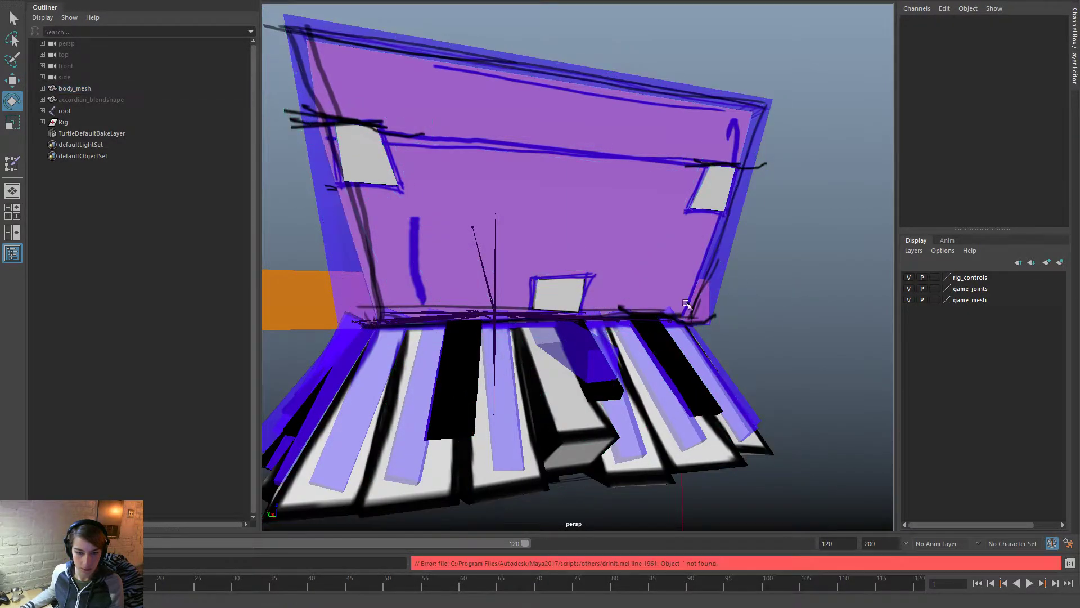
pyautogui.click(605, 363)
pyautogui.moveTo(569, 307); pyautogui.dragTo(562, 354)
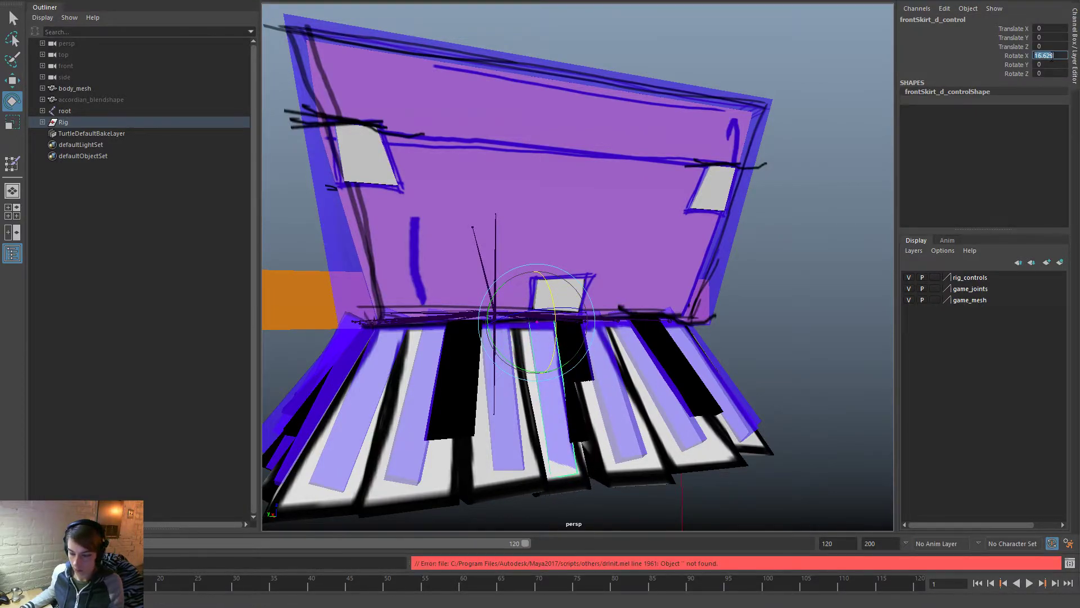
pyautogui.write('0')
pyautogui.press('Return')
pyautogui.click(863, 287)
# Step: Enter component mode on the rig controls and move the front upper corner CVs of bodyMain_control inward and down
pyautogui.scroll(-6, 820, 329)
pyautogui.keyDown('alt'); pyautogui.moveTo(820, 330); pyautogui.dragTo(806, 304); pyautogui.keyUp('alt')
pyautogui.click(633, 334)
pyautogui.click(594, 214)
pyautogui.click(394, 2)
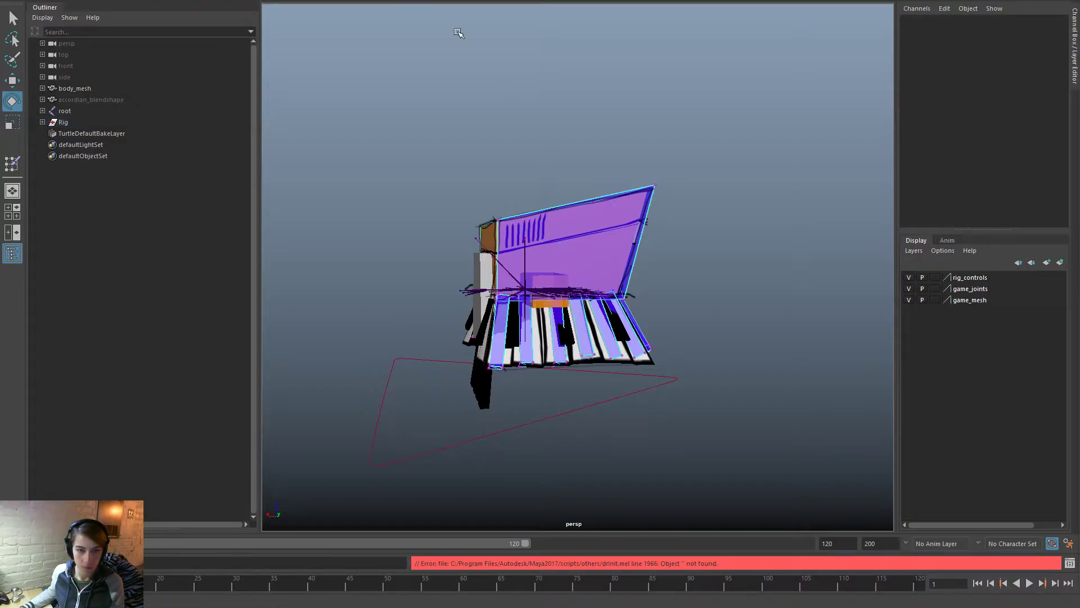
pyautogui.keyDown('alt'); pyautogui.moveTo(688, 196); pyautogui.dragTo(646, 186); pyautogui.keyUp('alt')
pyautogui.moveTo(691, 249); pyautogui.dragTo(452, 146)
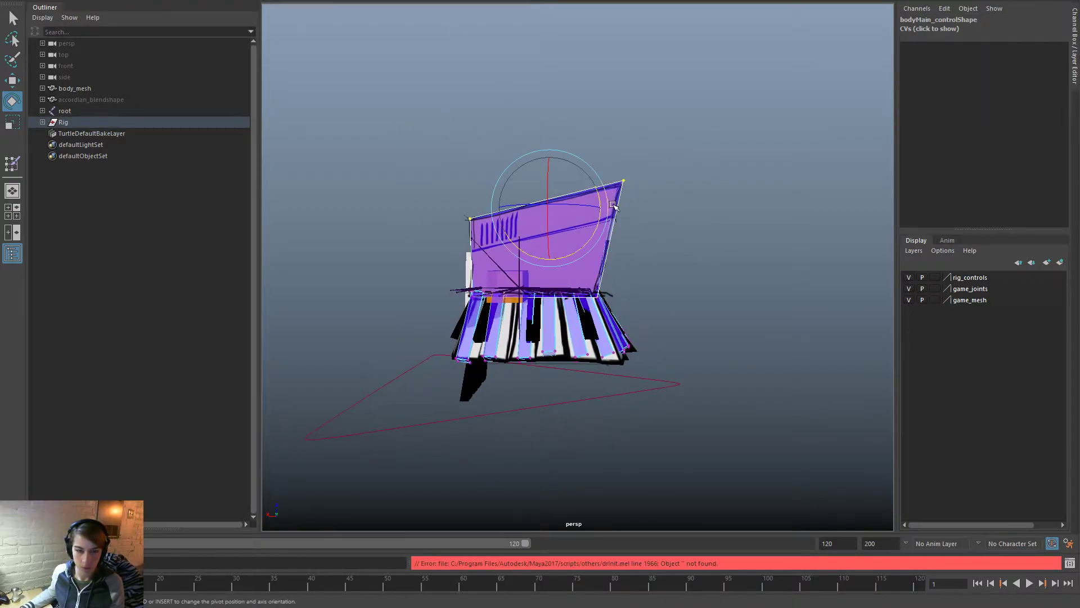
pyautogui.moveTo(680, 247); pyautogui.dragTo(568, 135)
pyautogui.press('w')
pyautogui.moveTo(581, 192); pyautogui.dragTo(551, 185)
pyautogui.moveTo(591, 152); pyautogui.dragTo(595, 172)
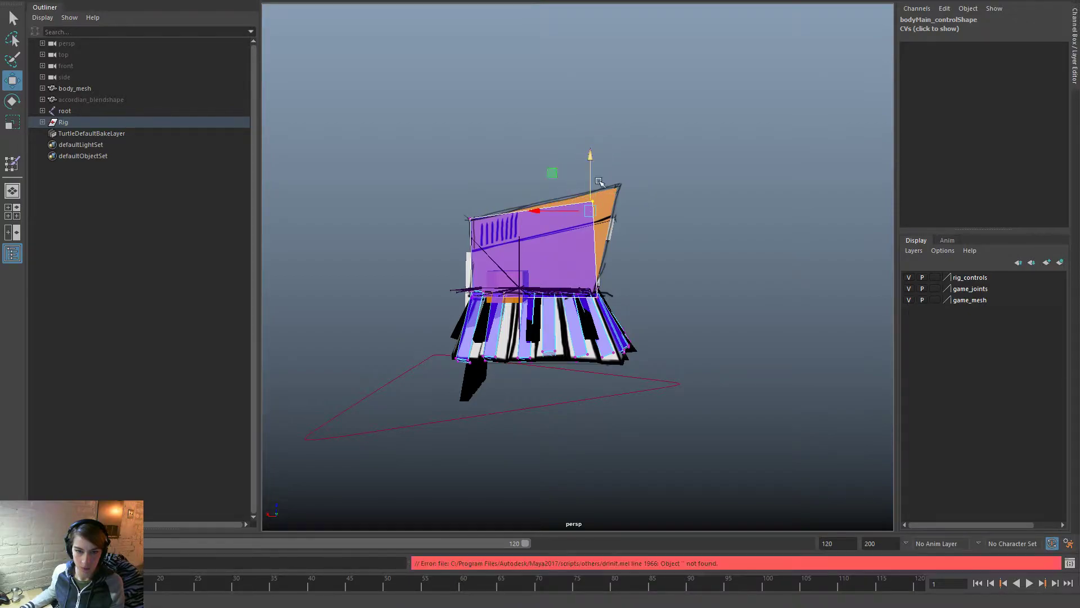
# Step: Level the rear upper corner CVs of bodyMain_control with the front ones to flatten the top of the box
pyautogui.moveTo(518, 248); pyautogui.dragTo(436, 174)
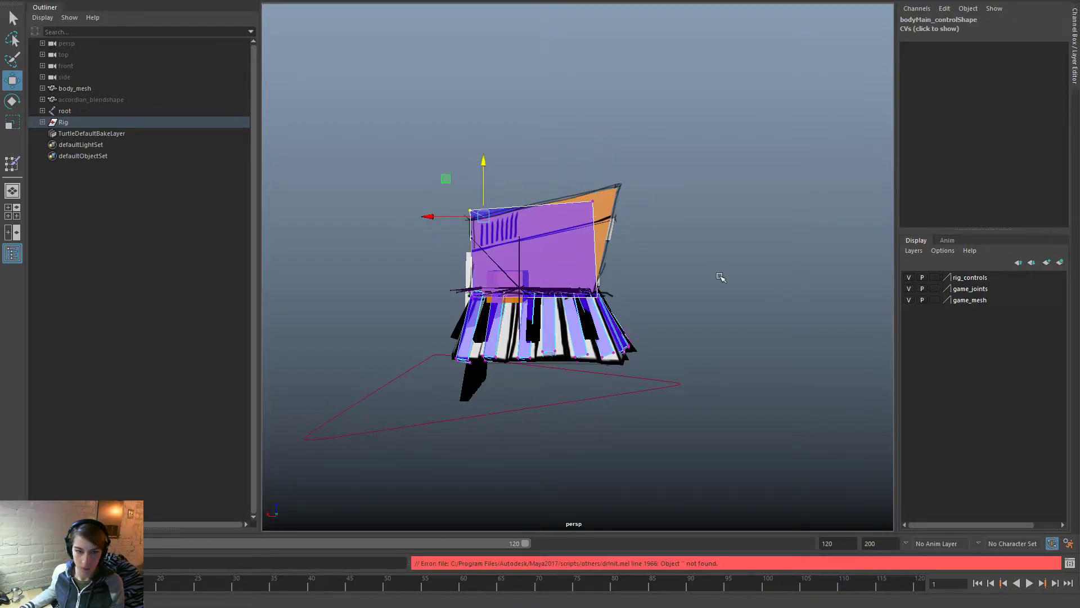
pyautogui.press('r')
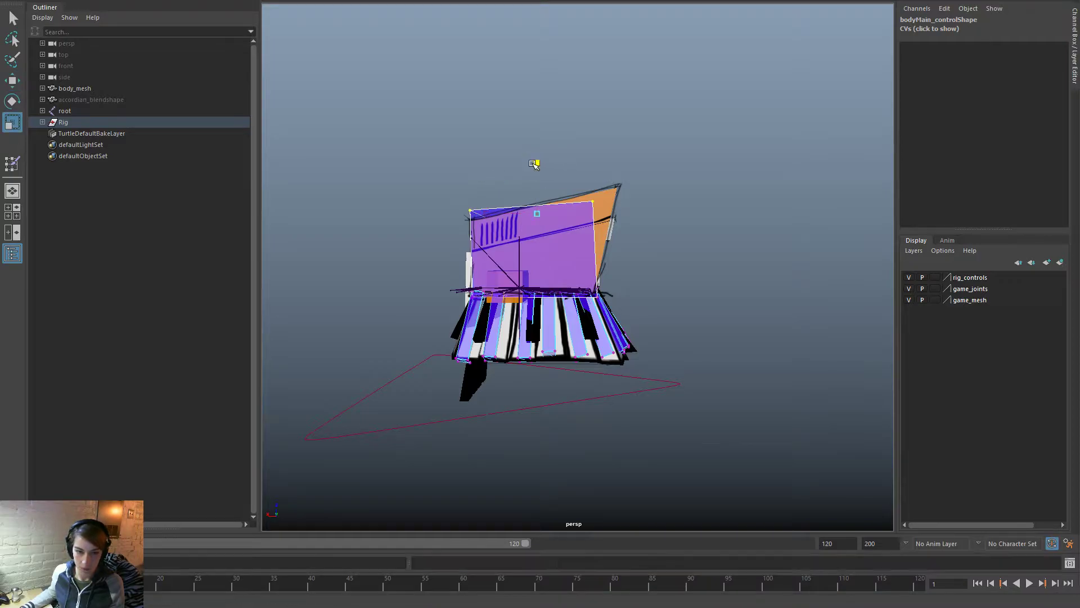
pyautogui.moveTo(537, 209); pyautogui.dragTo(537, 211)
# Step: Scale the front and rear upper corner CVs of bodyMain_control sideways, then select its upper CVs together
pyautogui.keyDown('alt'); pyautogui.moveTo(653, 213); pyautogui.dragTo(897, 184); pyautogui.keyUp('alt')
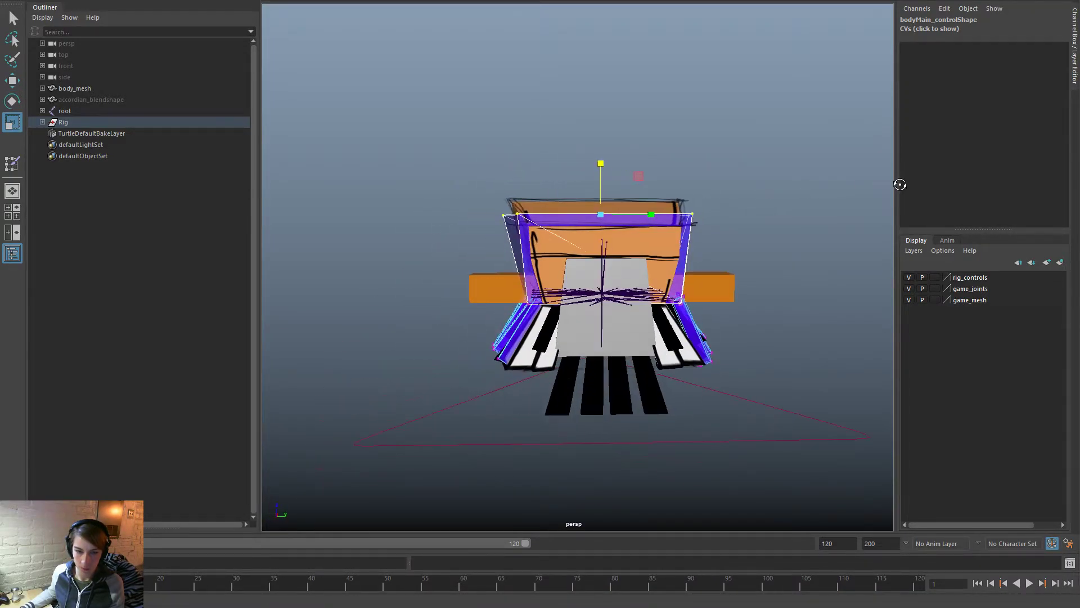
pyautogui.moveTo(724, 237); pyautogui.dragTo(604, 145)
pyautogui.moveTo(741, 216); pyautogui.dragTo(798, 214)
pyautogui.moveTo(530, 236); pyautogui.dragTo(425, 164)
pyautogui.moveTo(561, 215); pyautogui.dragTo(513, 218)
pyautogui.moveTo(757, 243); pyautogui.dragTo(344, 125)
# Step: Set the Scale tool's Step Snap to Off and narrow the top of bodyMain_control to straighten its sides
pyautogui.doubleClick(11, 122)
pyautogui.click(120, 376)
pyautogui.click(133, 382)
pyautogui.moveTo(649, 212); pyautogui.dragTo(854, 250)
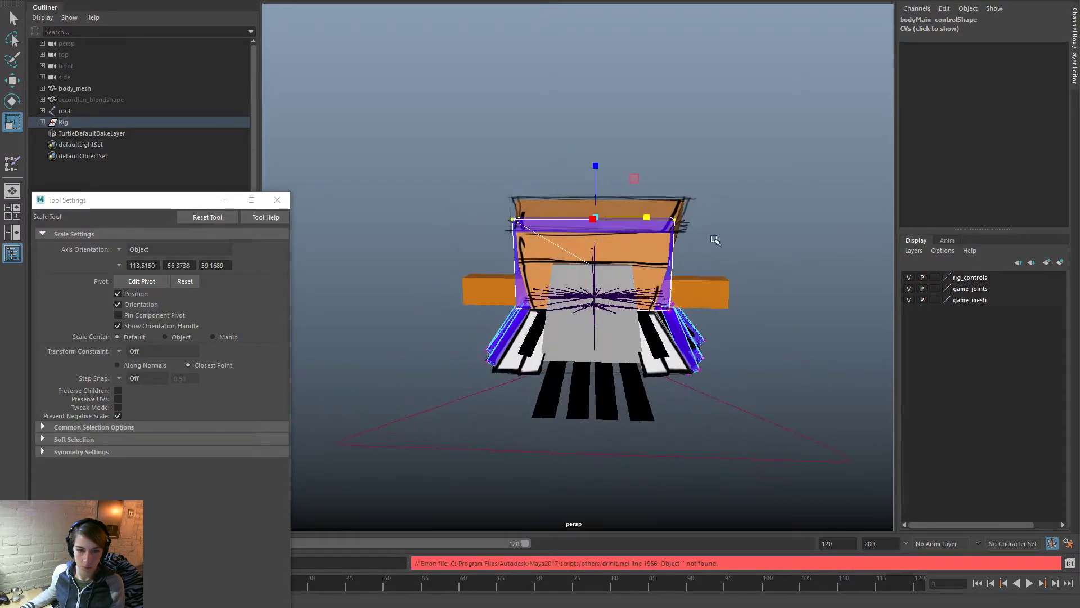
pyautogui.keyDown('alt'); pyautogui.moveTo(681, 258); pyautogui.dragTo(673, 241); pyautogui.keyUp('alt')
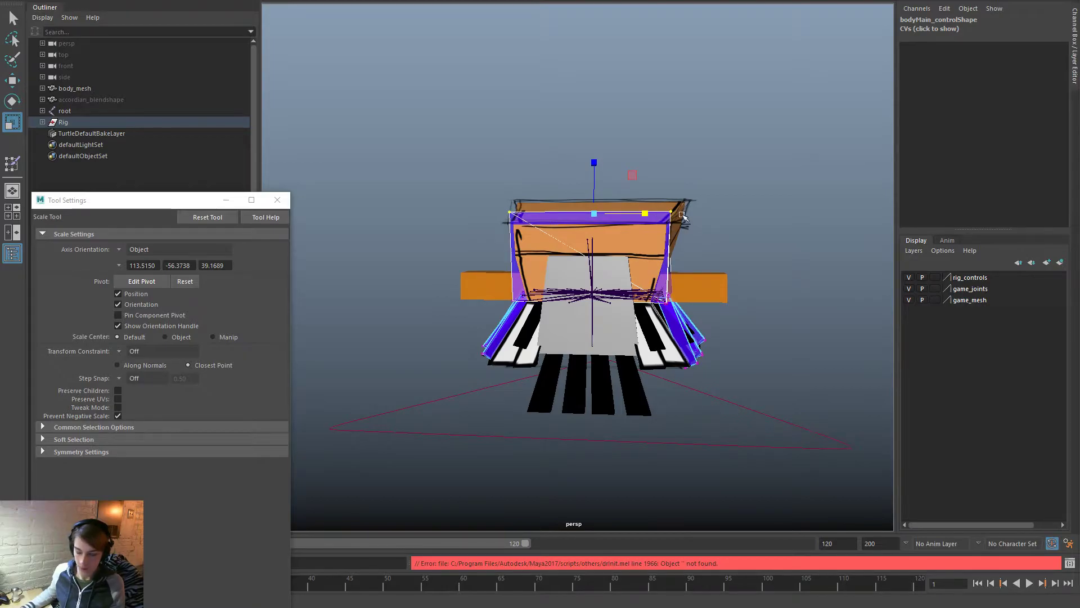
# Step: Raise and reshape the CVs of bodyMain_control into a box sitting clear above the skirt controls
pyautogui.press('w')
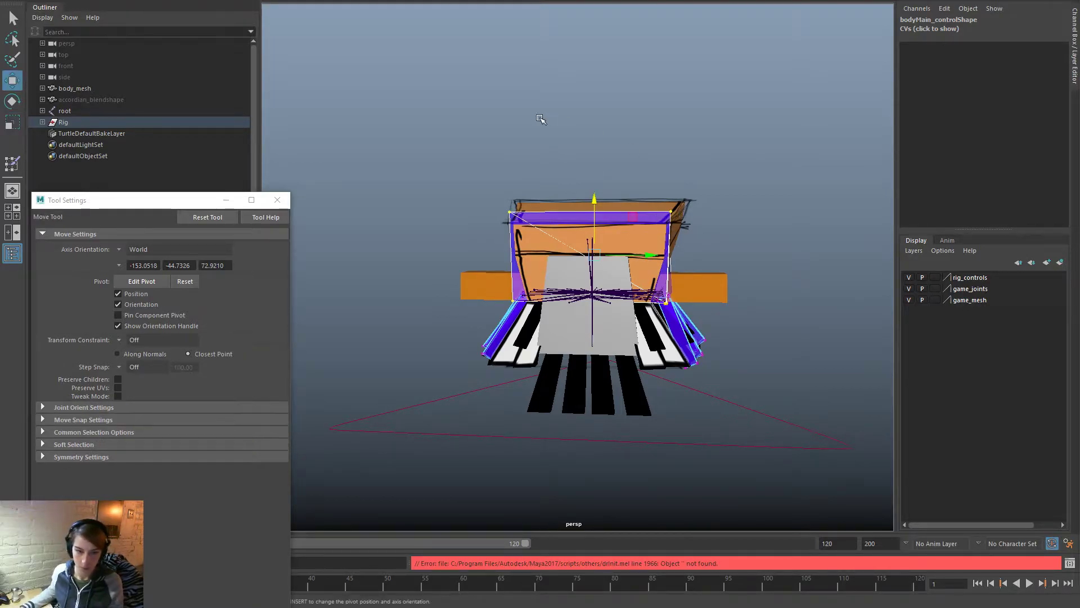
pyautogui.keyDown('alt'); pyautogui.moveTo(750, 231); pyautogui.dragTo(683, 235); pyautogui.keyUp('alt')
pyautogui.press('r')
pyautogui.moveTo(500, 174); pyautogui.dragTo(559, 286)
pyautogui.moveTo(726, 197); pyautogui.dragTo(743, 349)
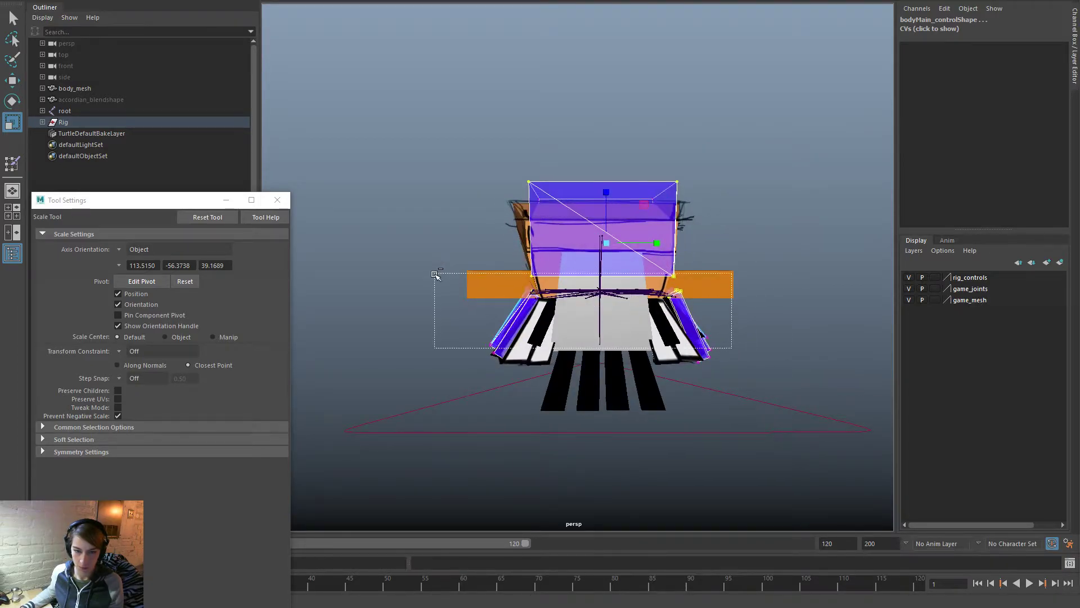
# Step: Shorten the bodyMain_control box slightly from front to back along X and return to object mode
pyautogui.keyDown('alt'); pyautogui.moveTo(442, 282); pyautogui.dragTo(759, 237); pyautogui.keyUp('alt')
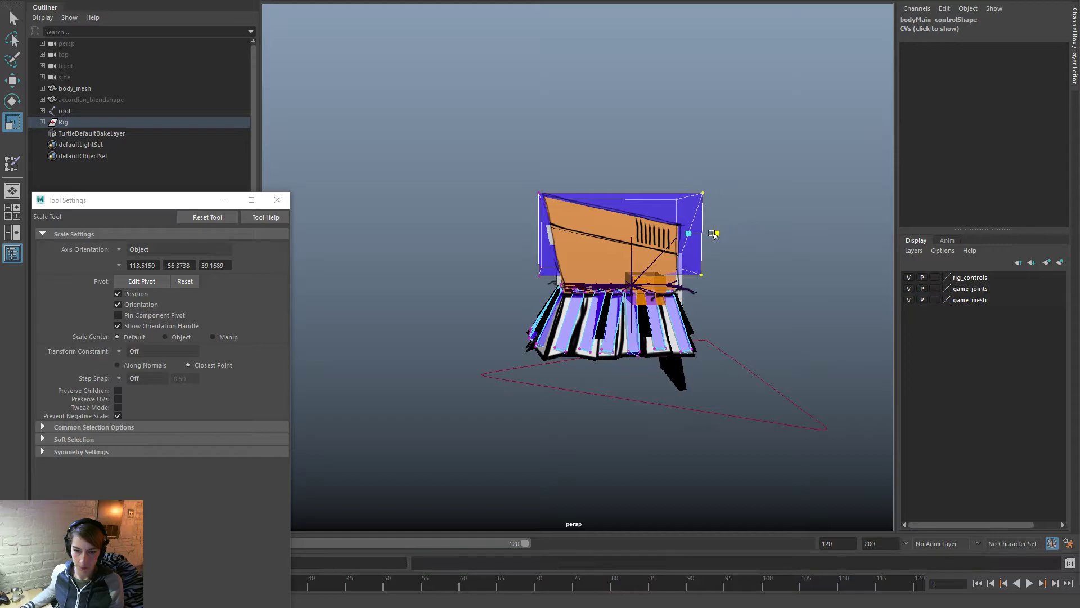
pyautogui.keyDown('alt'); pyautogui.moveTo(729, 273); pyautogui.dragTo(719, 266); pyautogui.keyUp('alt')
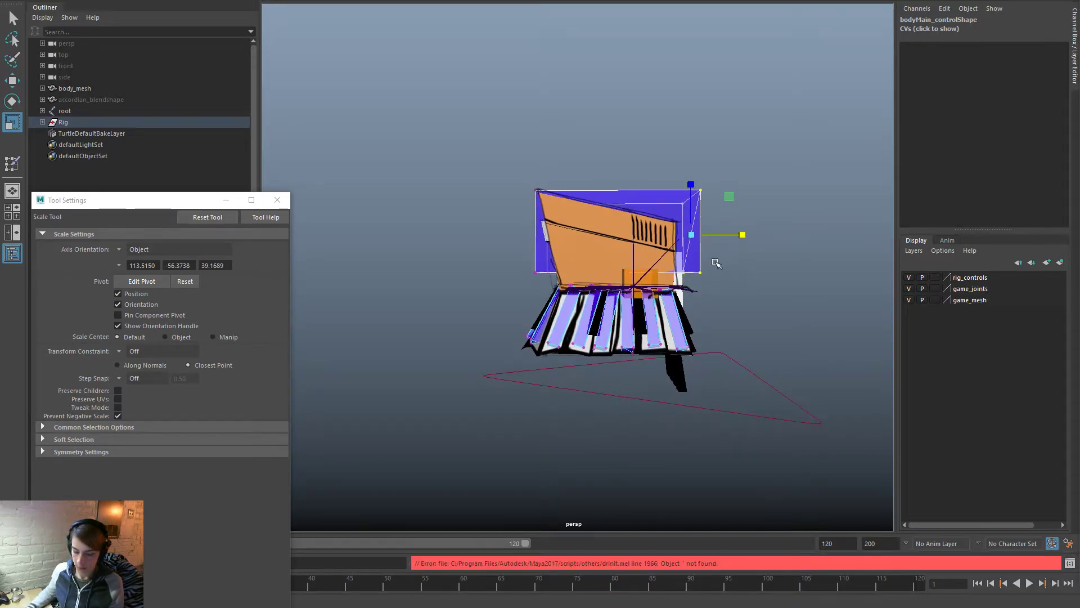
pyautogui.moveTo(666, 235); pyautogui.dragTo(657, 234)
pyautogui.press('w')
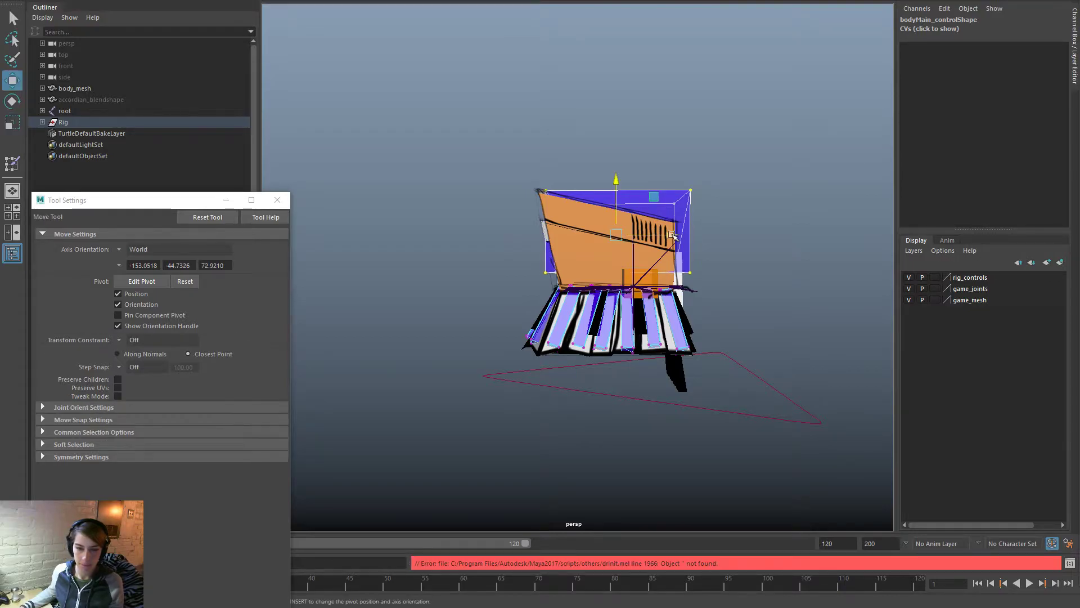
pyautogui.keyDown('alt'); pyautogui.moveTo(684, 270); pyautogui.dragTo(832, 274); pyautogui.keyUp('alt')
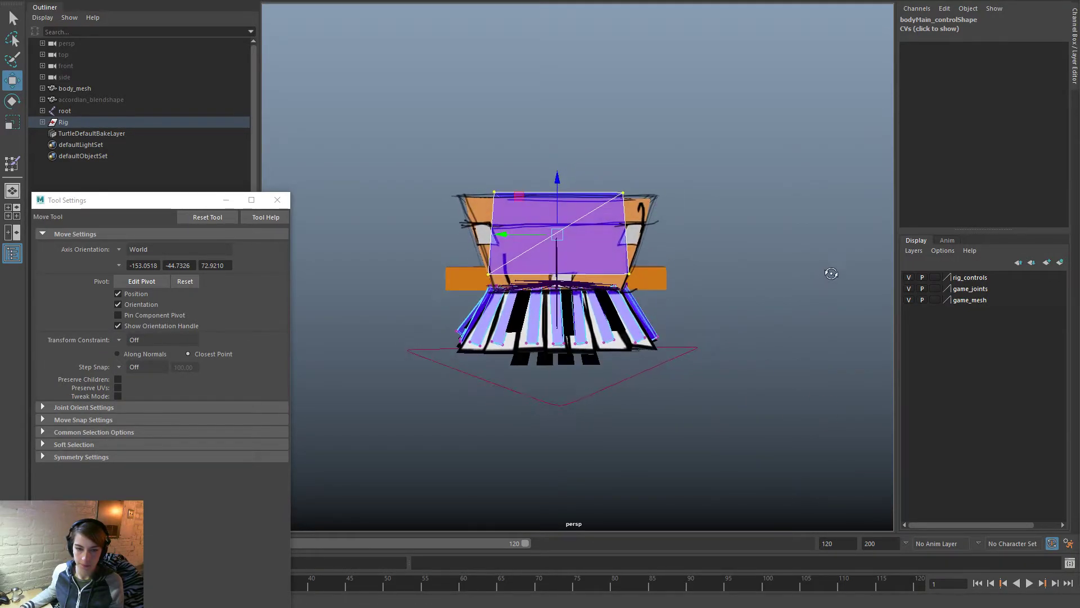
pyautogui.keyDown('alt'); pyautogui.moveTo(702, 248); pyautogui.dragTo(685, 278); pyautogui.keyUp('alt')
pyautogui.rightClick(585, 233)
pyautogui.click(688, 210)
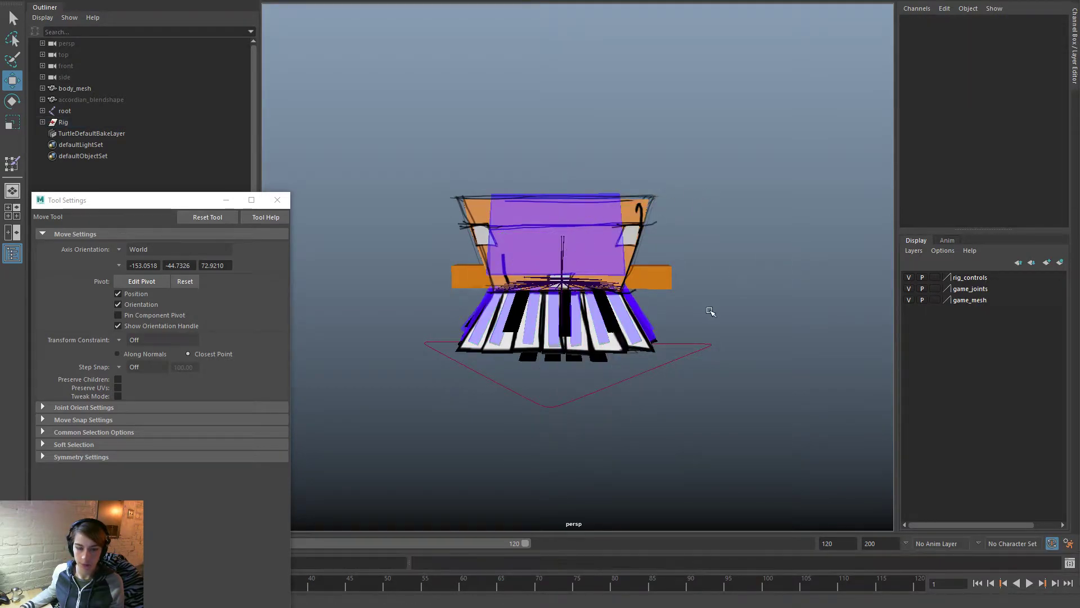
# Step: Hide the game_joints layer and close the tool settings window
pyautogui.click(909, 290)
pyautogui.keyDown('alt'); pyautogui.moveTo(748, 344); pyautogui.dragTo(760, 321); pyautogui.keyUp('alt')
pyautogui.click(277, 199)
pyautogui.keyDown('alt'); pyautogui.moveTo(555, 174); pyautogui.dragTo(413, 164); pyautogui.keyUp('alt')
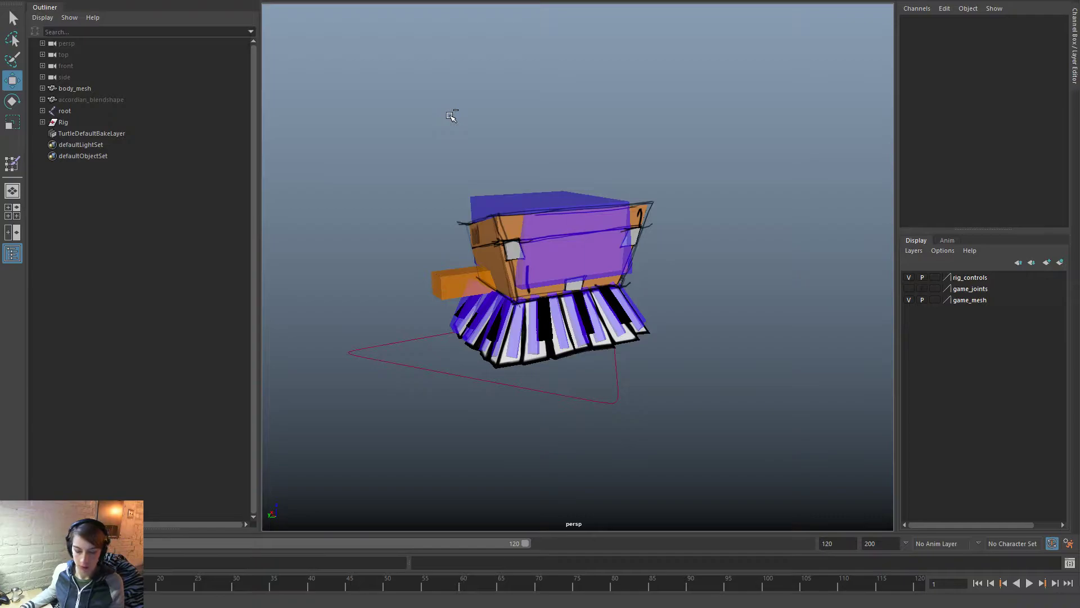
pyautogui.press('w')
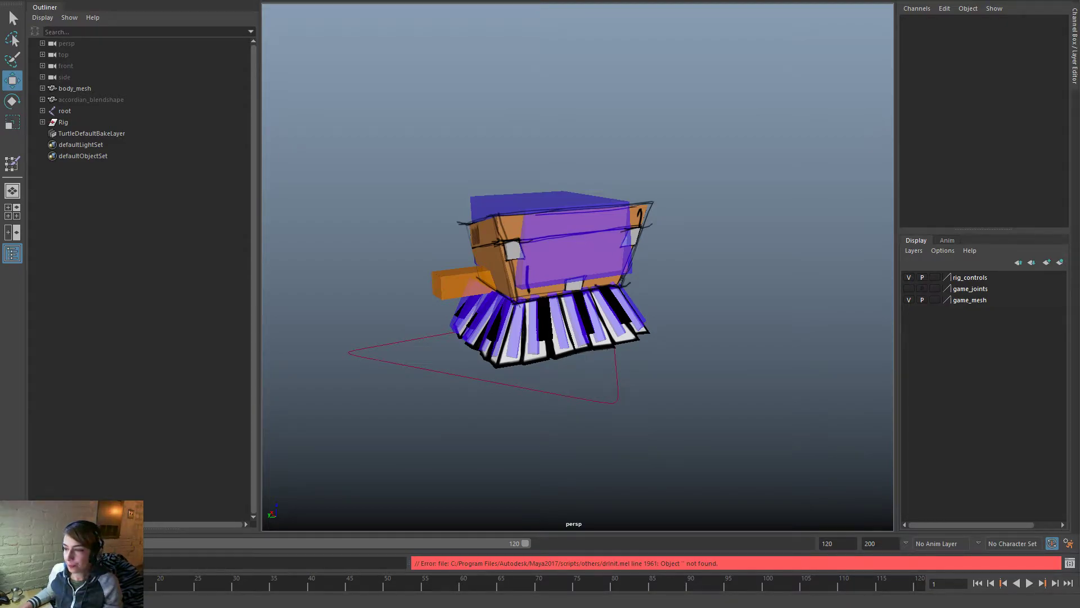
pyautogui.click(721, 220)
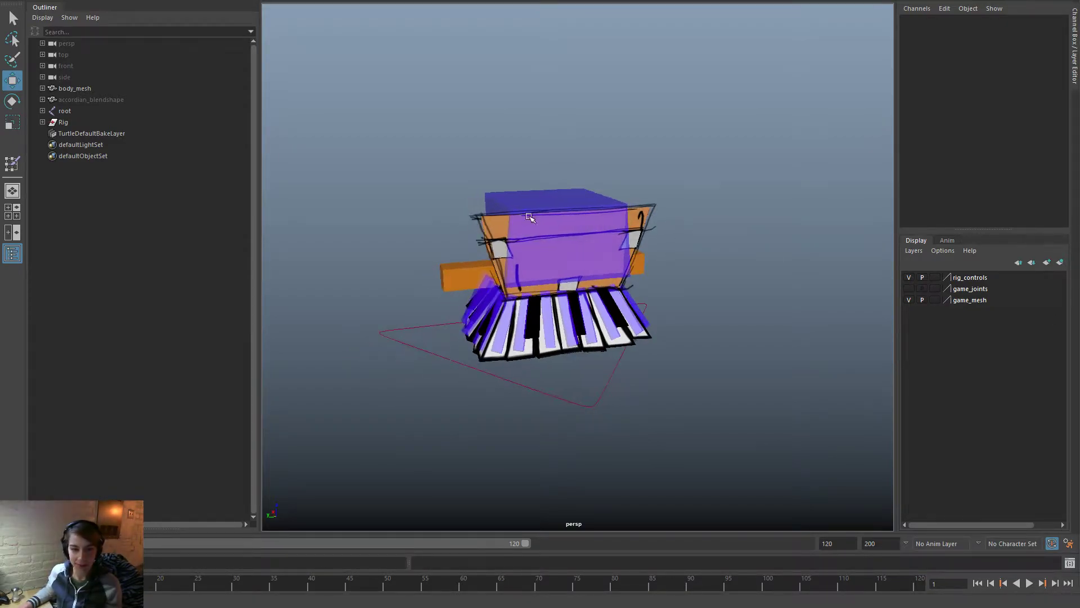
# Step: Try rotating bodyMain_control to test the reshaped control, and undo the rotation
pyautogui.click(543, 223)
pyautogui.press('e')
pyautogui.moveTo(545, 226); pyautogui.dragTo(554, 253)
pyautogui.hotkey('ctrl', 'z')
# Step: Save the piano body rig scene and start a new empty scene
pyautogui.click(781, 248)
pyautogui.keyDown('alt'); pyautogui.moveTo(790, 335); pyautogui.dragTo(760, 306); pyautogui.keyUp('alt')
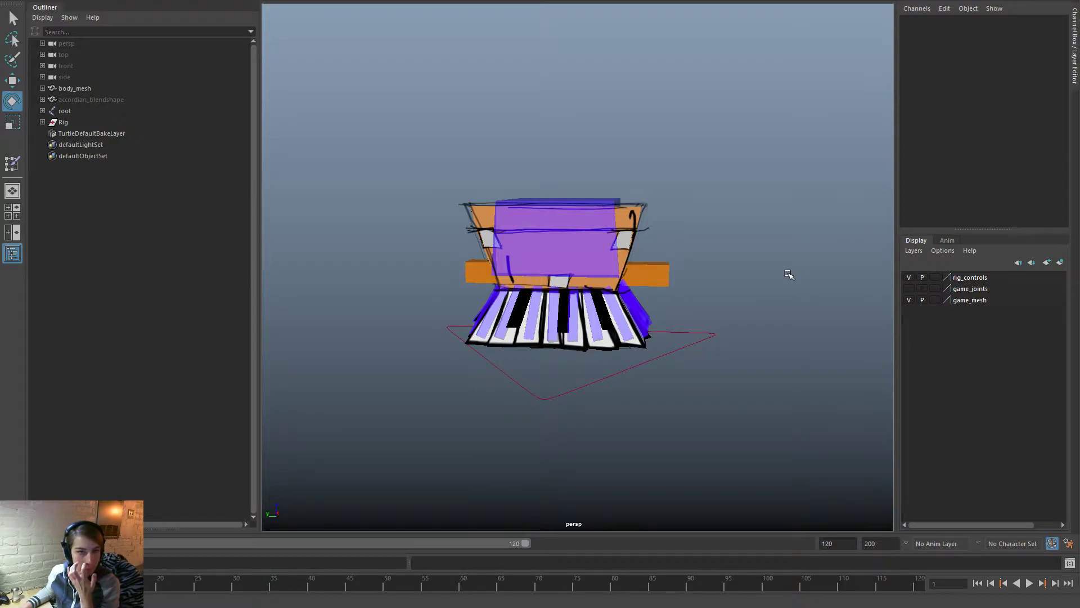
pyautogui.hotkey('ctrl', 's')
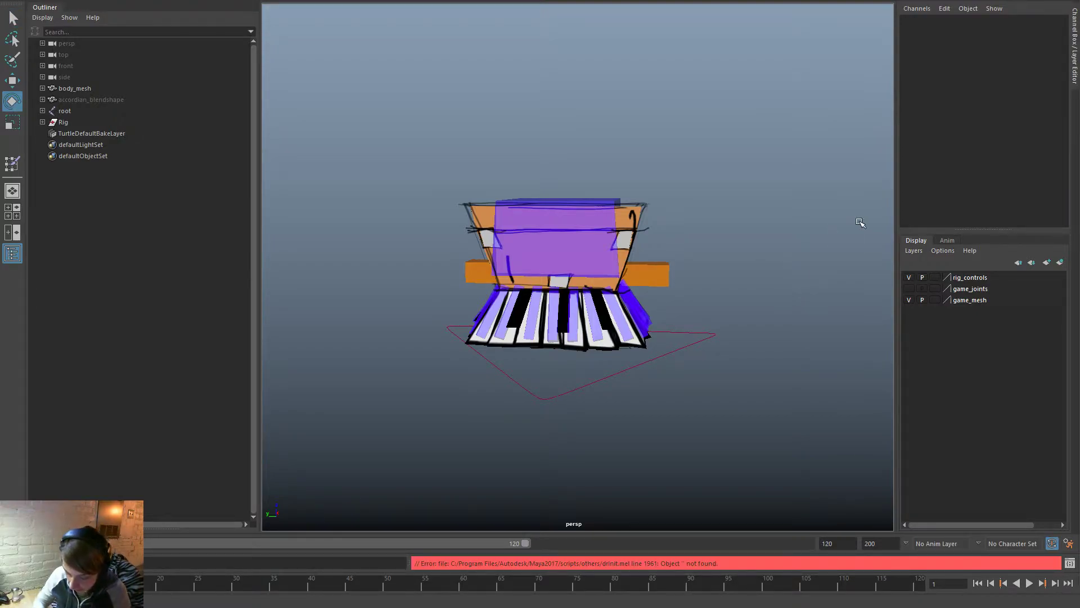
pyautogui.hotkey('ctrl', 'n')
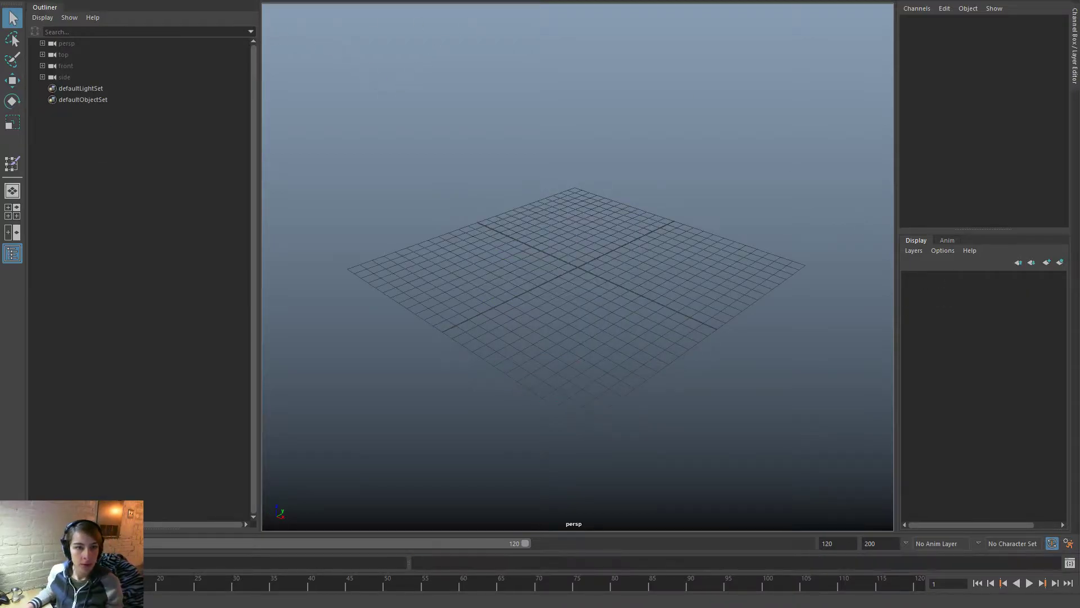
pyautogui.click(159, 0)
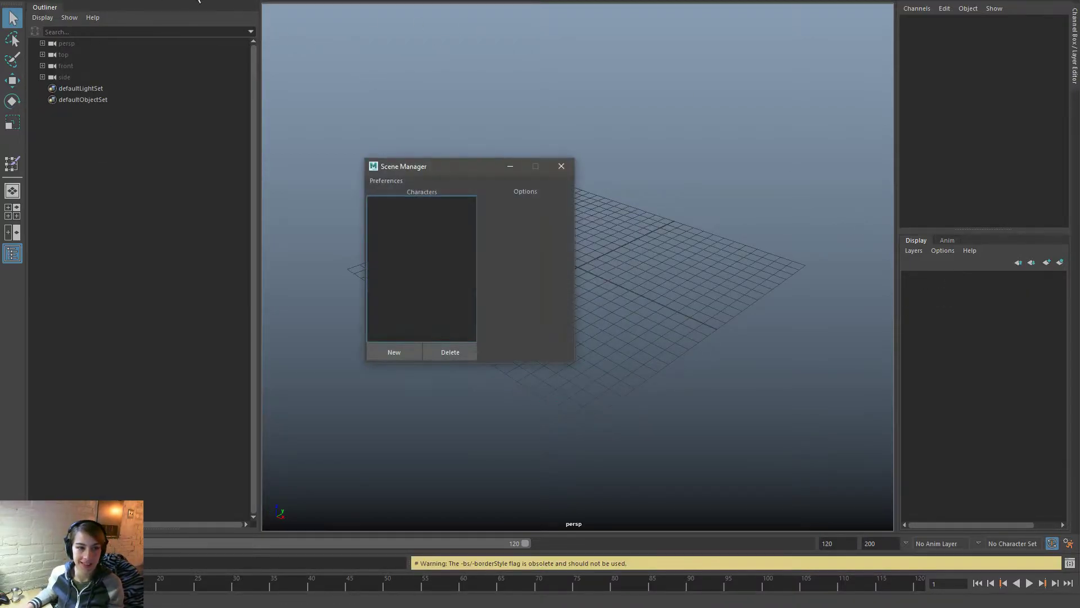
pyautogui.click(393, 351)
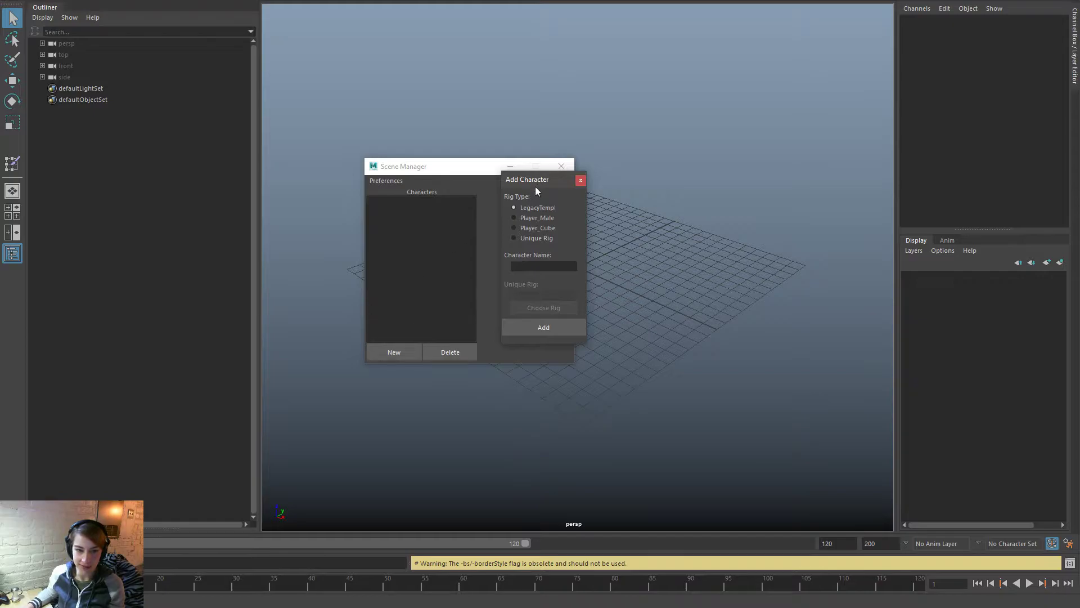
pyautogui.moveTo(536, 185); pyautogui.dragTo(259, 163)
pyautogui.click(250, 215)
pyautogui.click(272, 242)
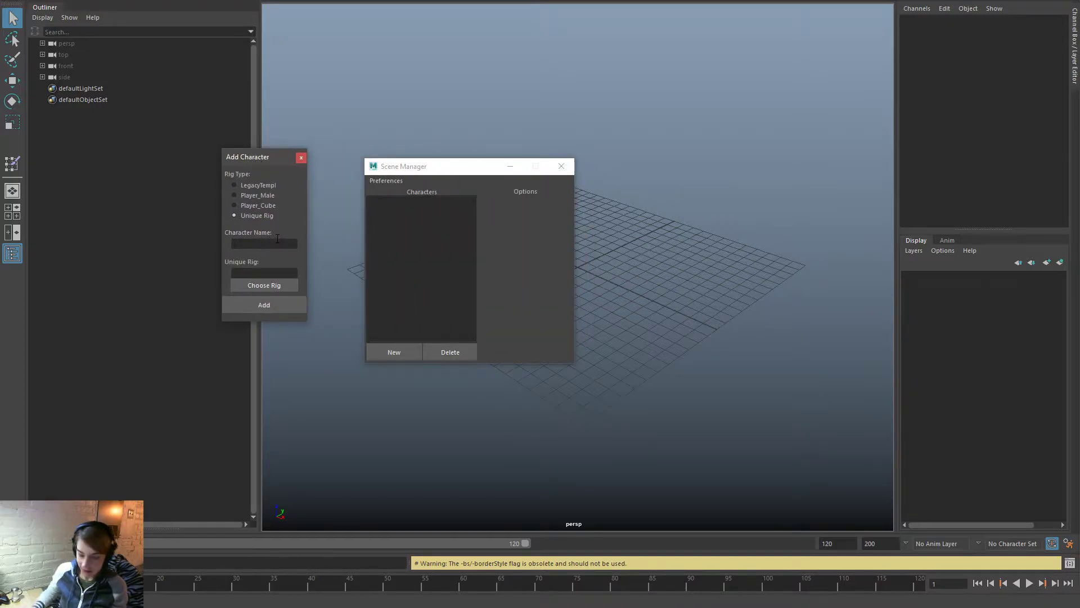
pyautogui.write('po')
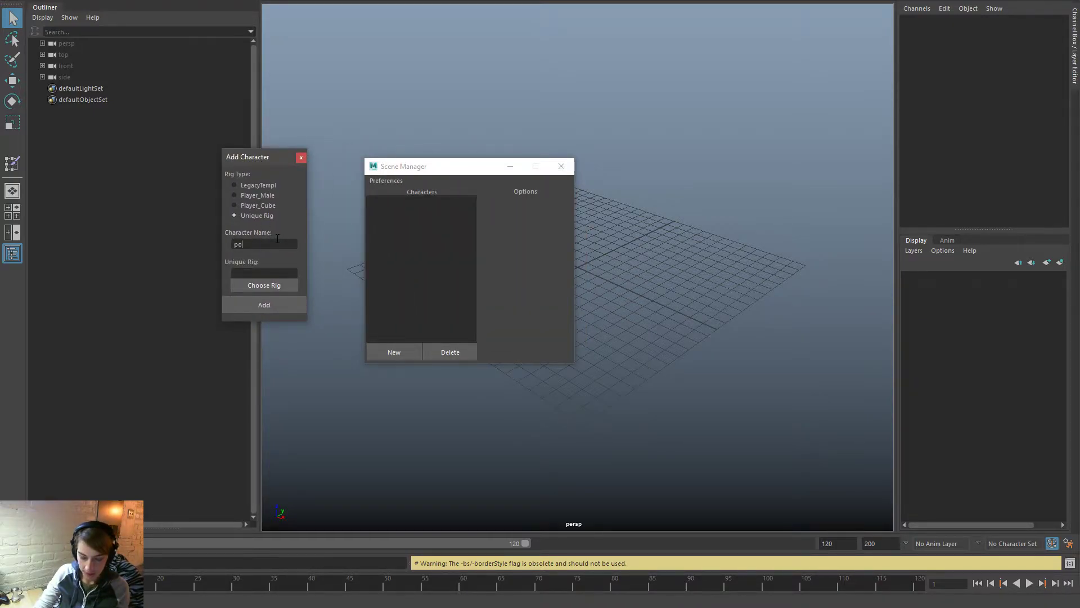
pyautogui.press('BackSpace')
pyautogui.press('BackSpace')
pyautogui.write('pian')
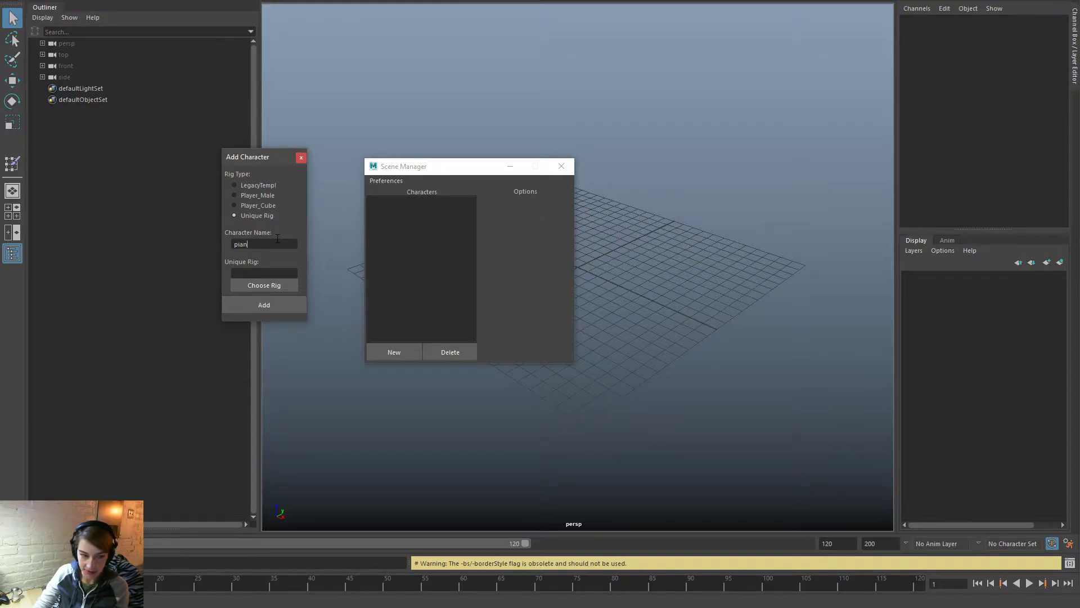
pyautogui.click(259, 287)
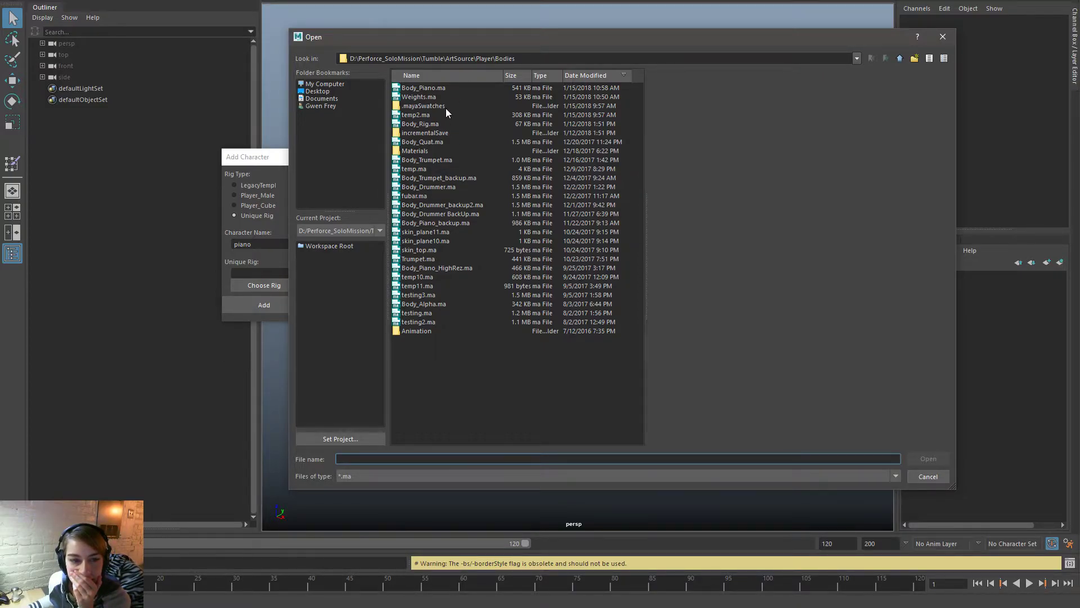
pyautogui.click(927, 476)
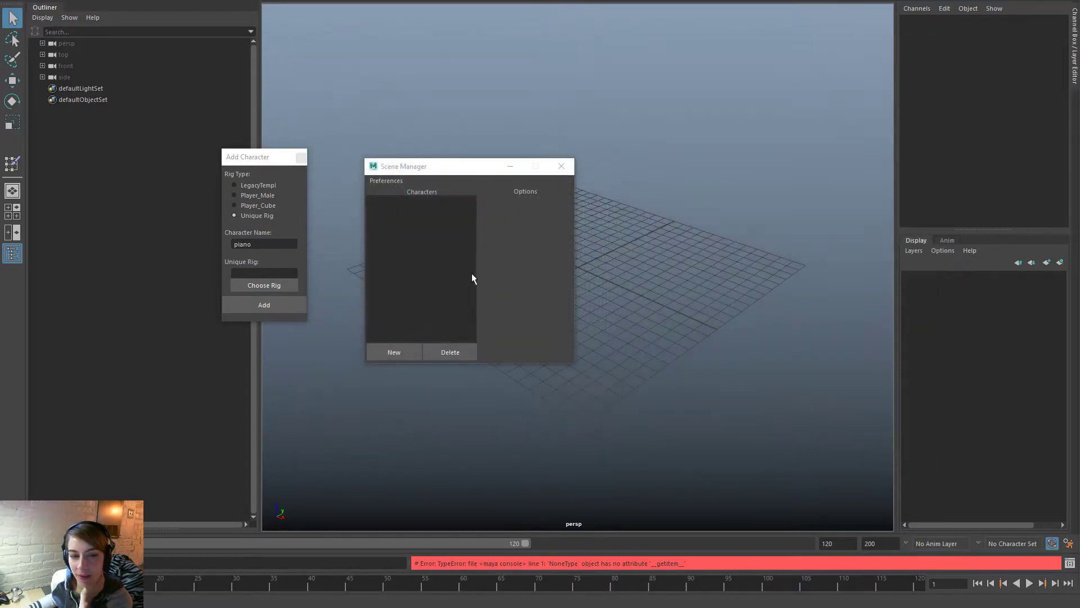
pyautogui.click(296, 158)
pyautogui.click(561, 167)
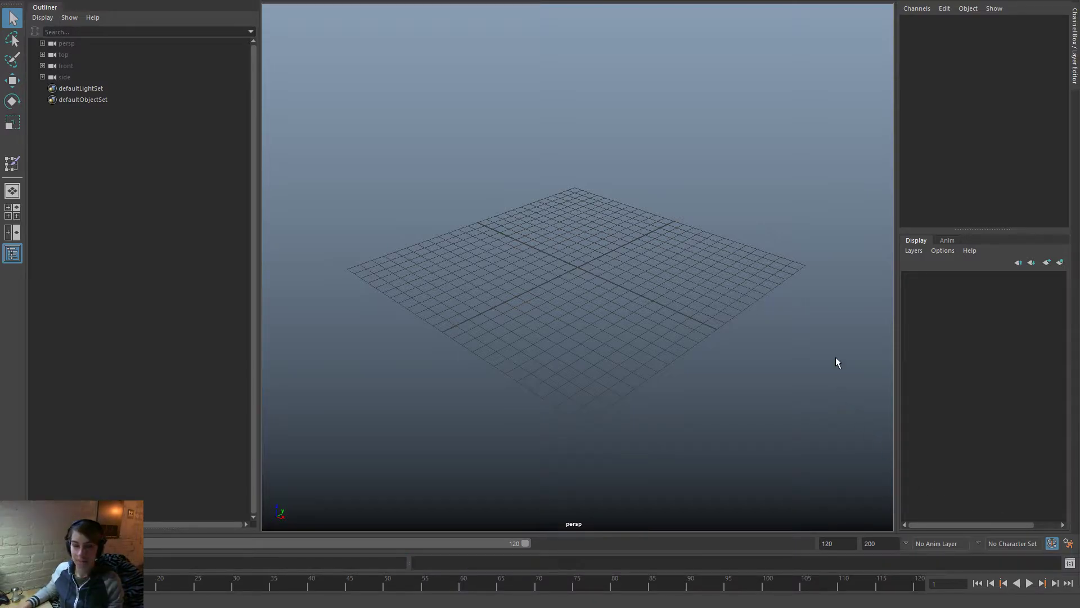
# Step: Open Body_Rig.ma from the Bodies folder, discarding the changes to the untitled scene
pyautogui.hotkey('ctrl', 'o')
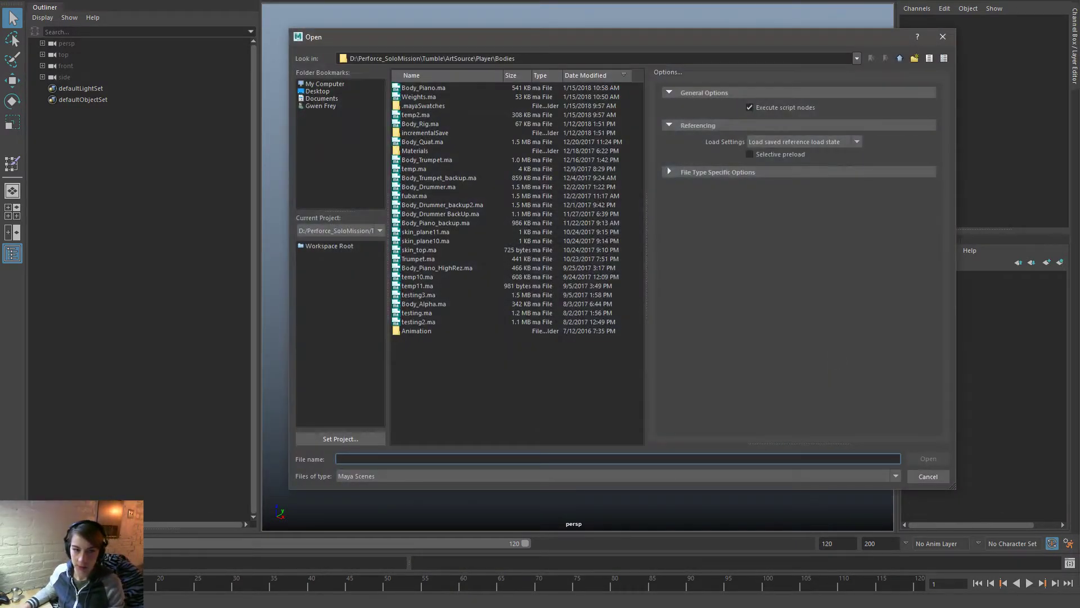
pyautogui.doubleClick(438, 124)
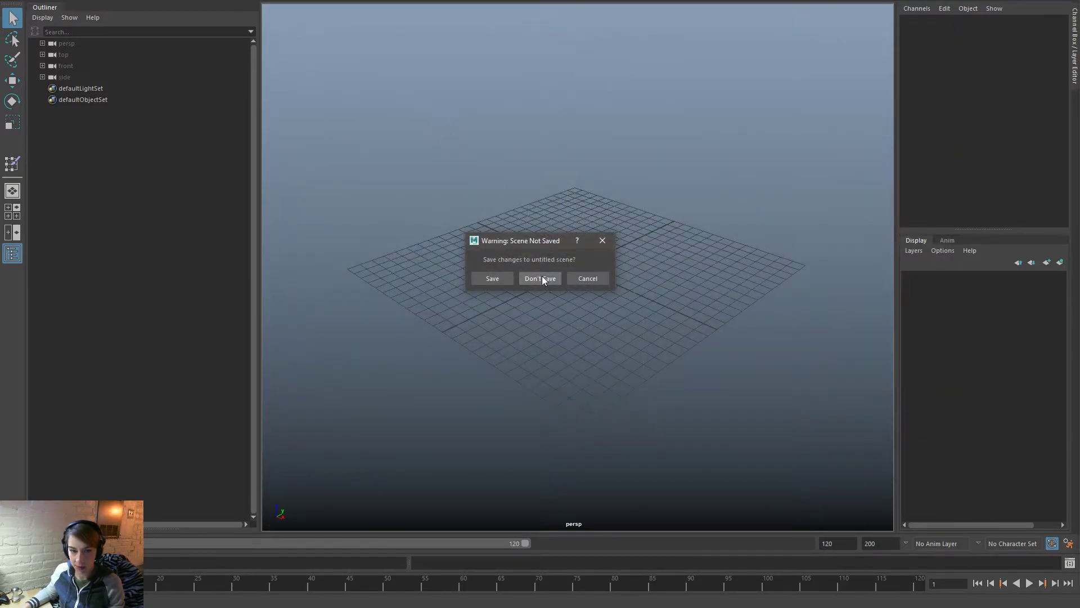
pyautogui.click(541, 275)
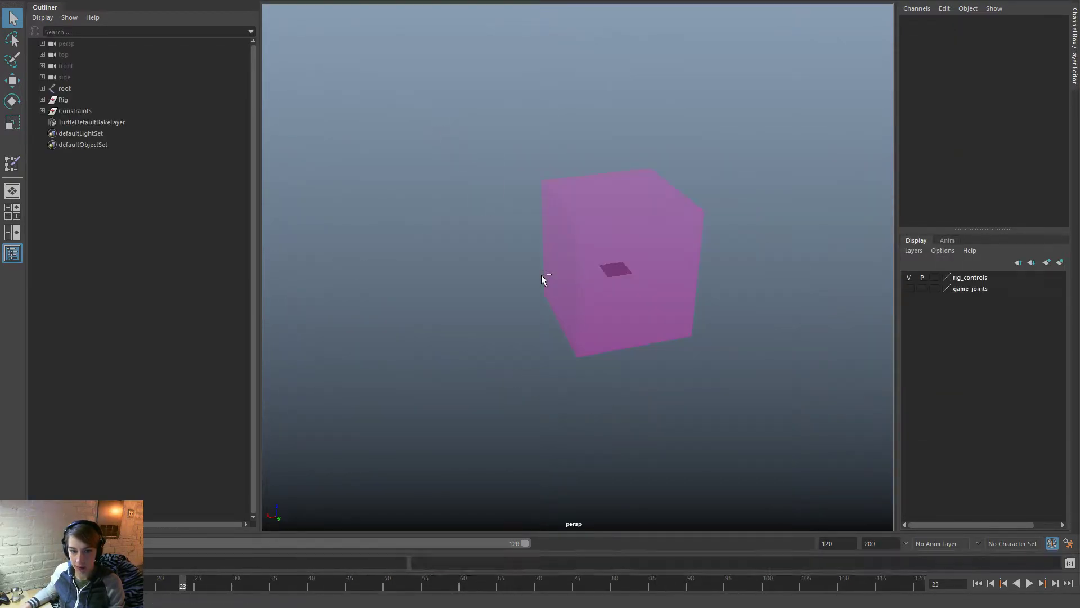
# Step: Expand the Rig hierarchy down to body_control and examine its control shape and socket buffers
pyautogui.click(42, 100)
pyautogui.click(49, 111)
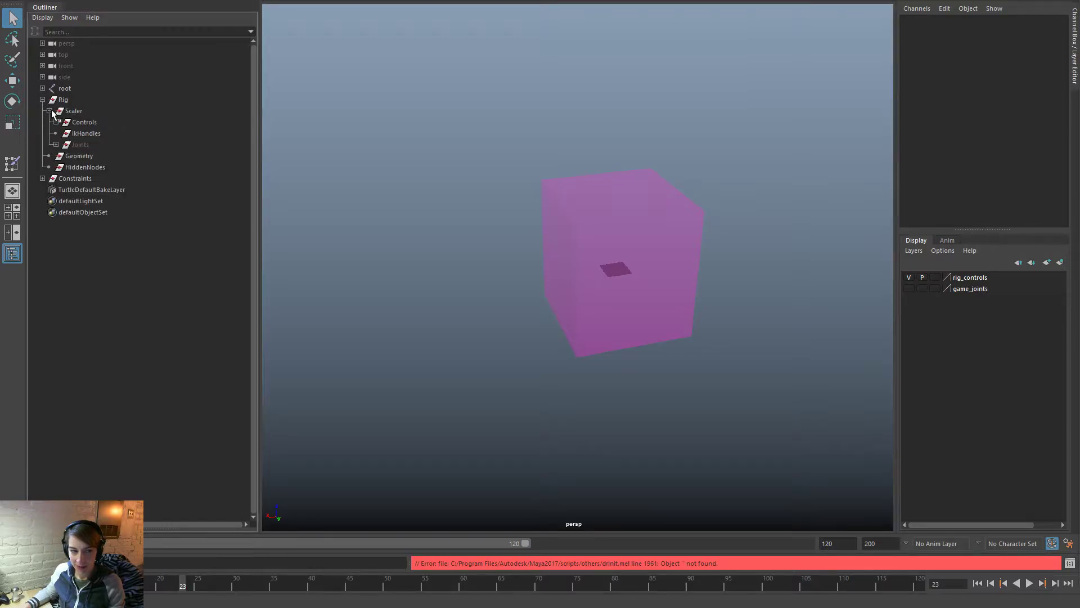
pyautogui.click(56, 122)
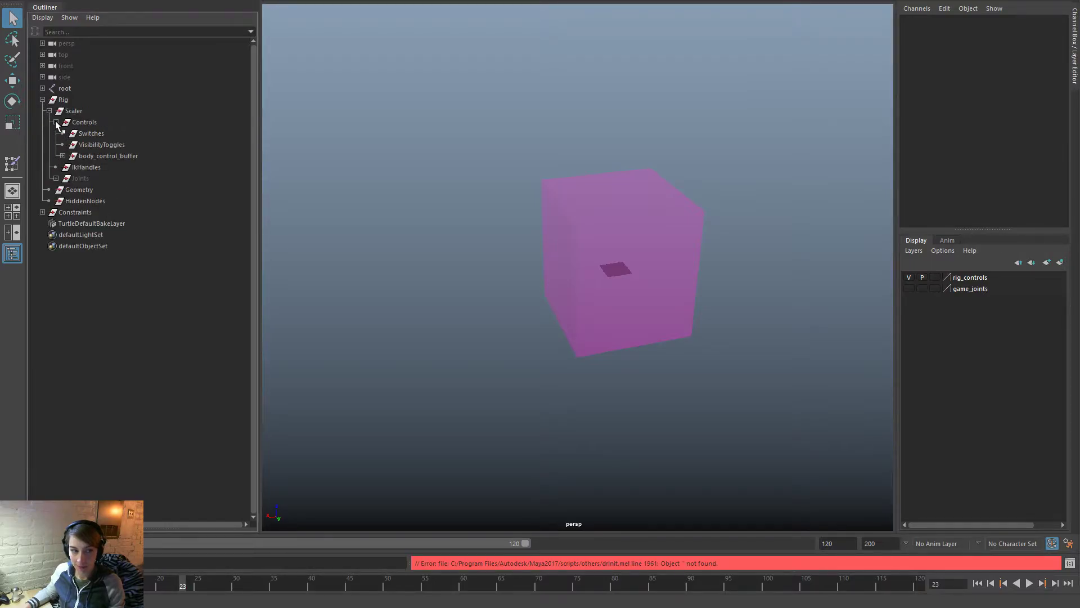
pyautogui.click(63, 156)
pyautogui.click(69, 167)
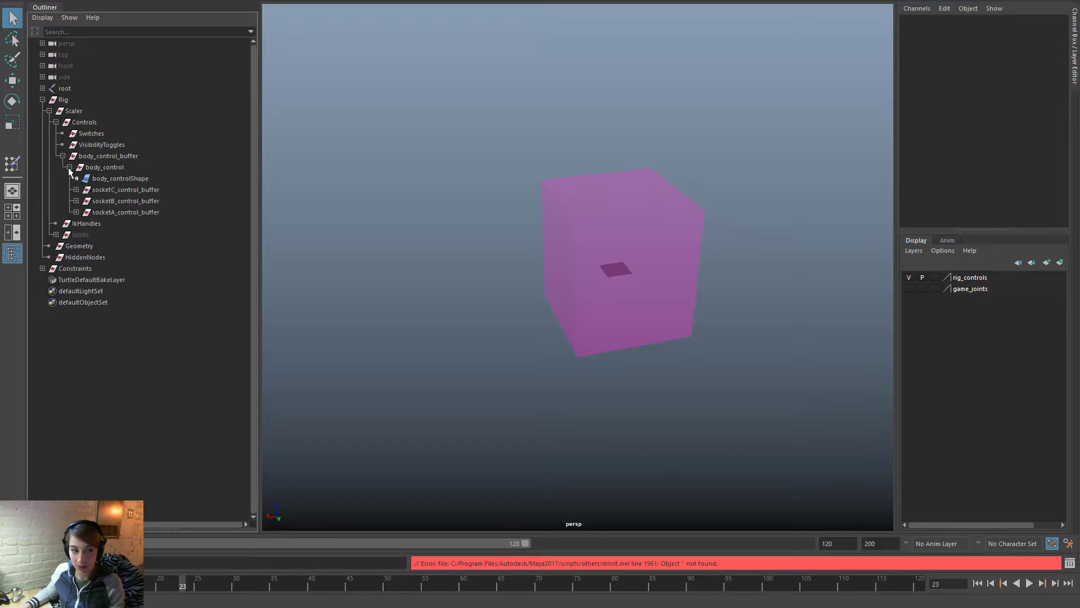
pyautogui.click(127, 168)
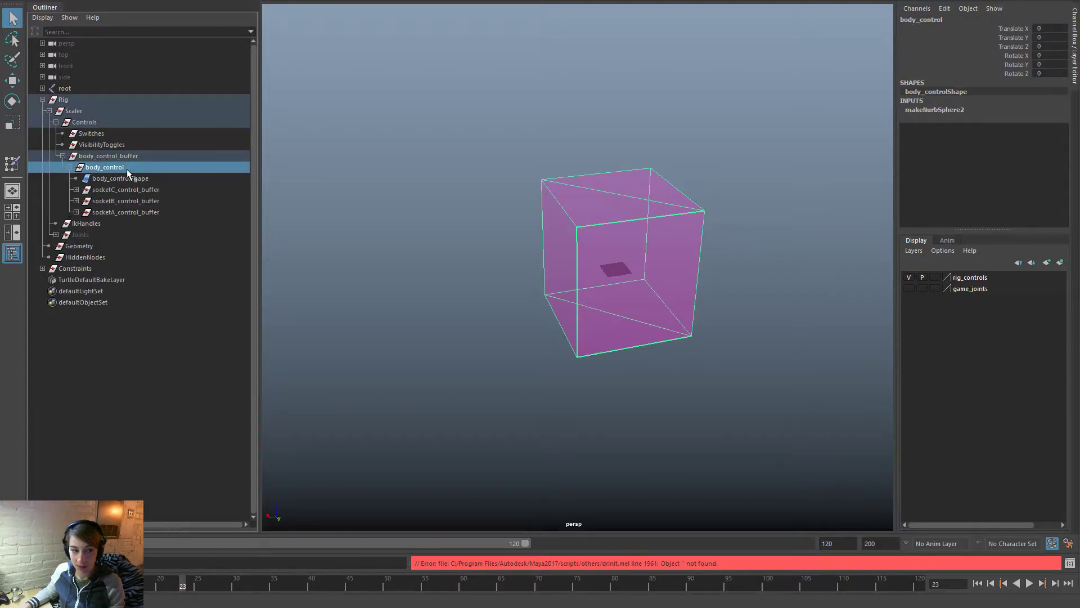
pyautogui.click(302, 167)
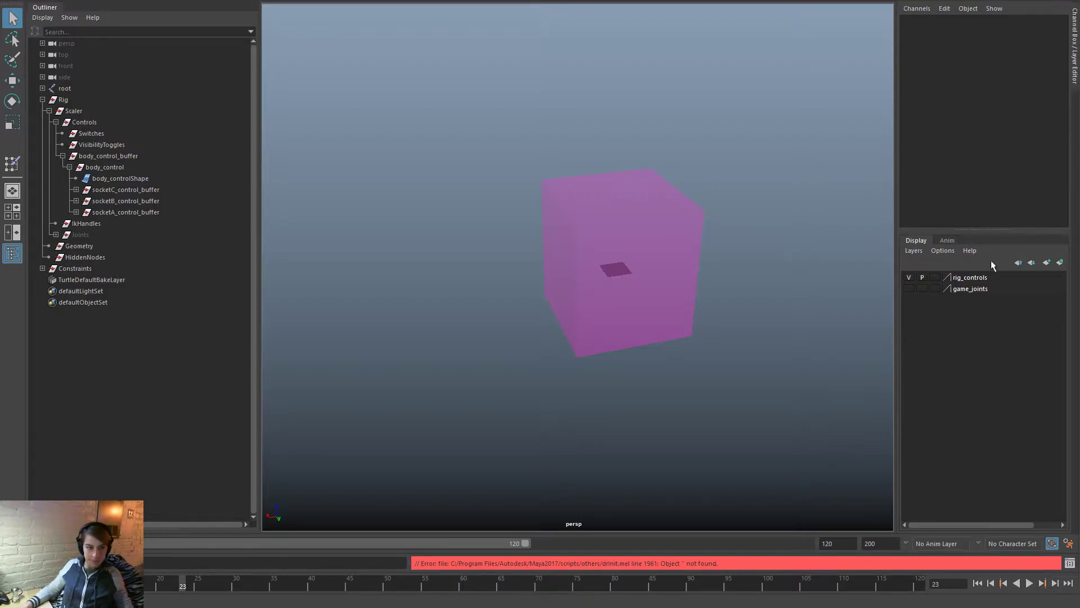
# Step: Examine the joints under body_bnJnt, and the game joints under root, including g_body and g_body_orientedToWS
pyautogui.click(56, 234)
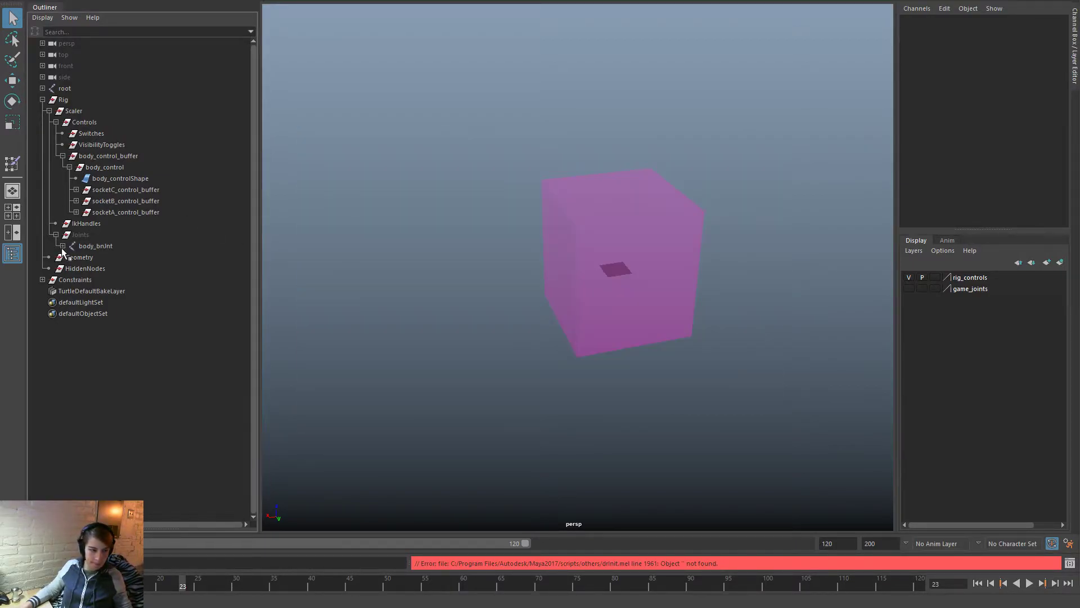
pyautogui.click(63, 246)
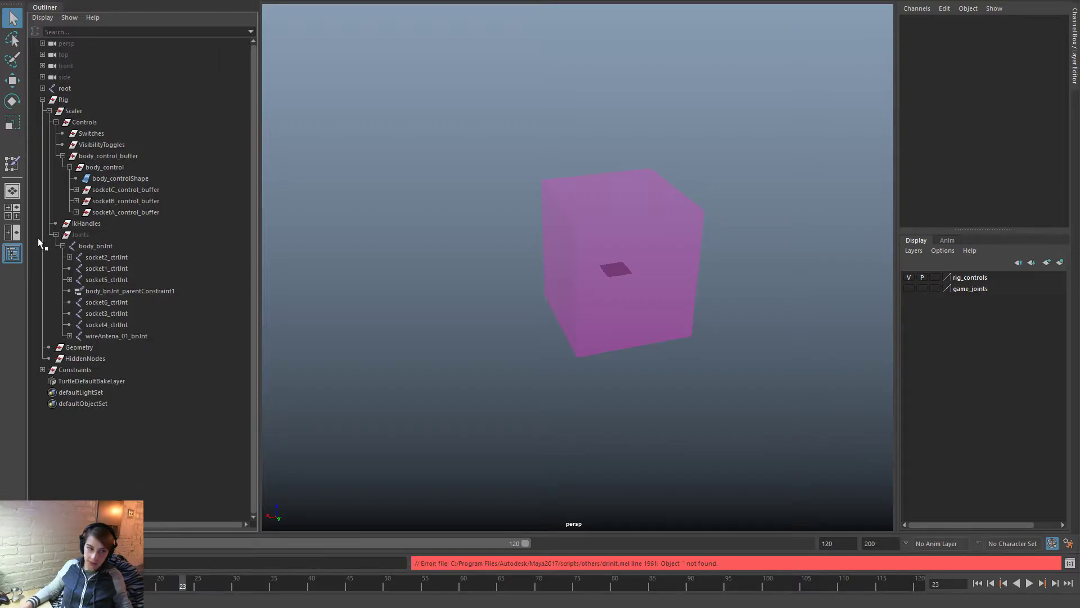
pyautogui.click(42, 99)
pyautogui.click(42, 88)
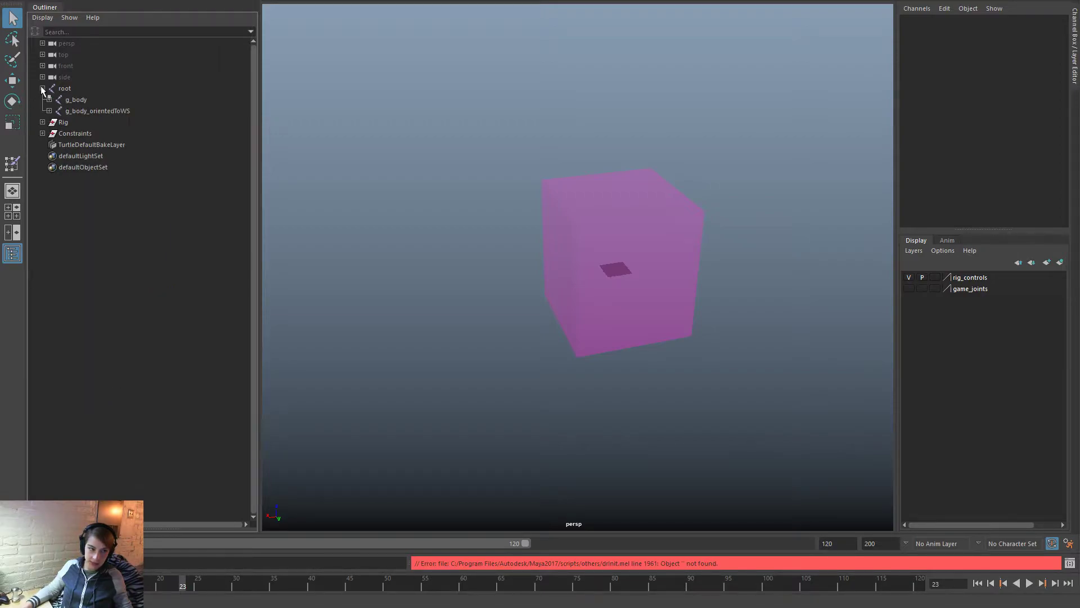
pyautogui.click(49, 111)
pyautogui.click(49, 99)
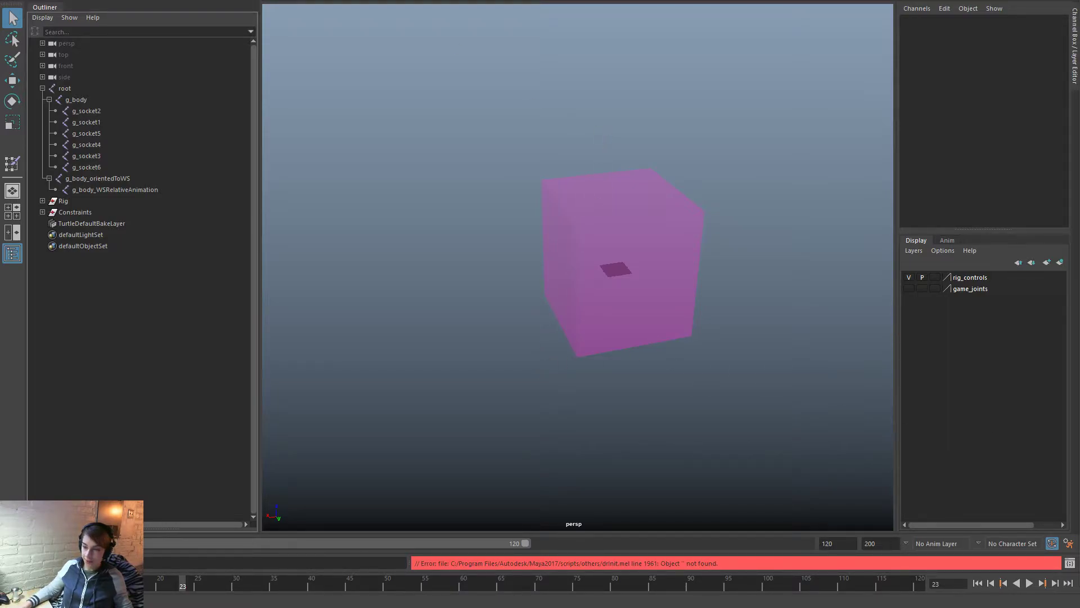
# Step: Open Body_Piano.ma from Player\Bodies in a second Maya window, discarding the untitled scene, and turn on textured shading
pyautogui.hotkey('ctrl', 'n')
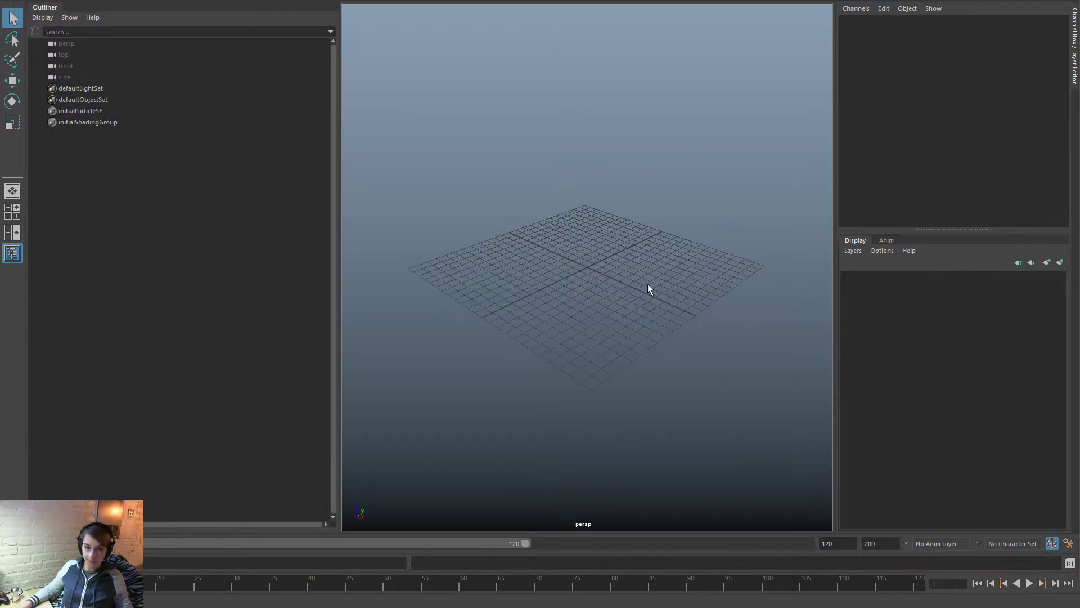
pyautogui.hotkey('ctrl', 'o')
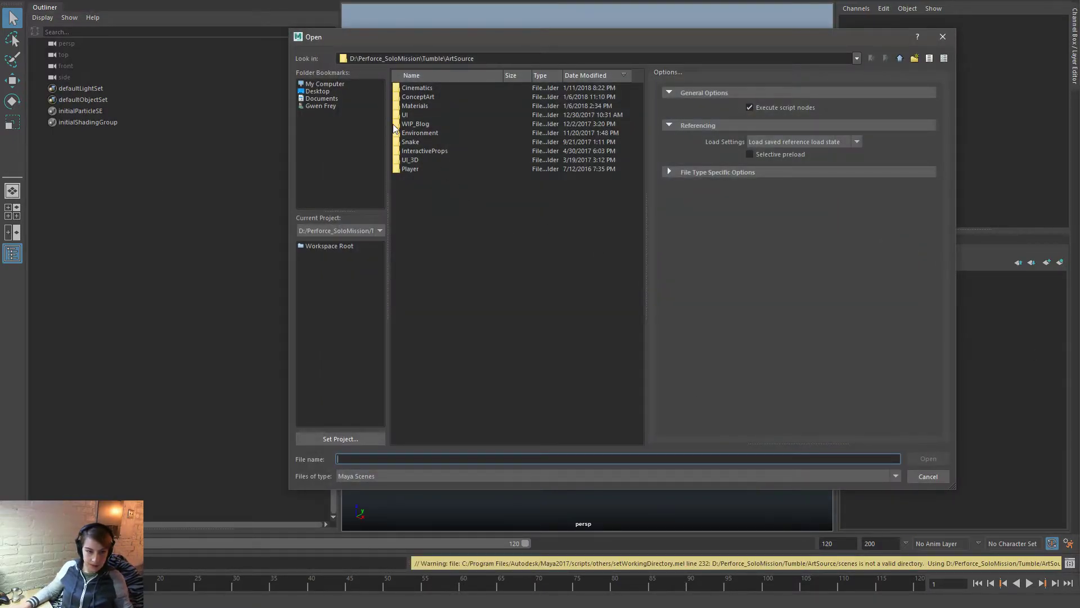
pyautogui.doubleClick(409, 169)
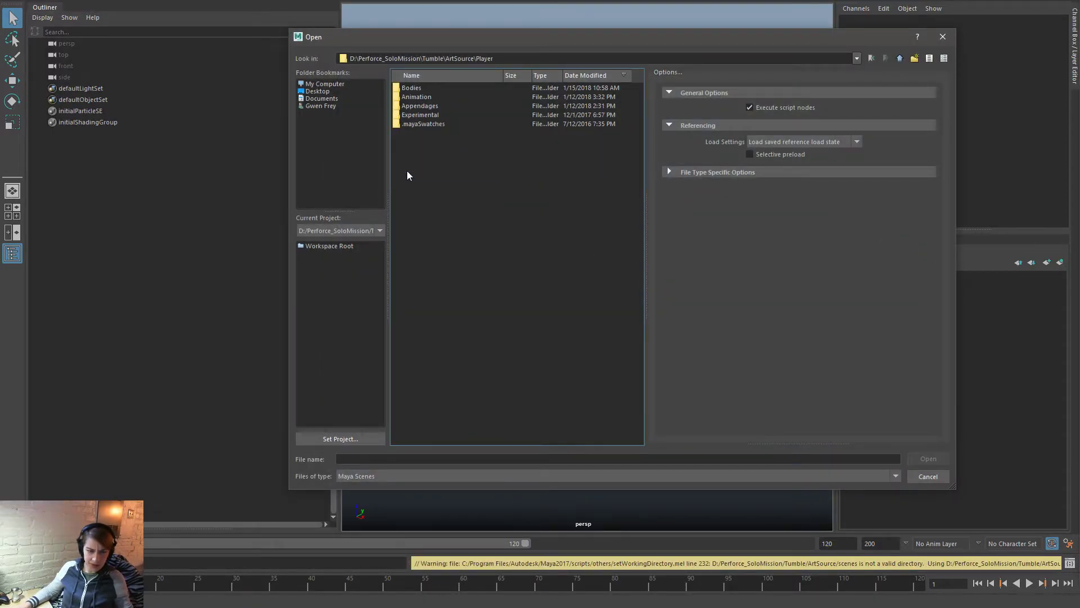
pyautogui.doubleClick(428, 88)
pyautogui.doubleClick(430, 88)
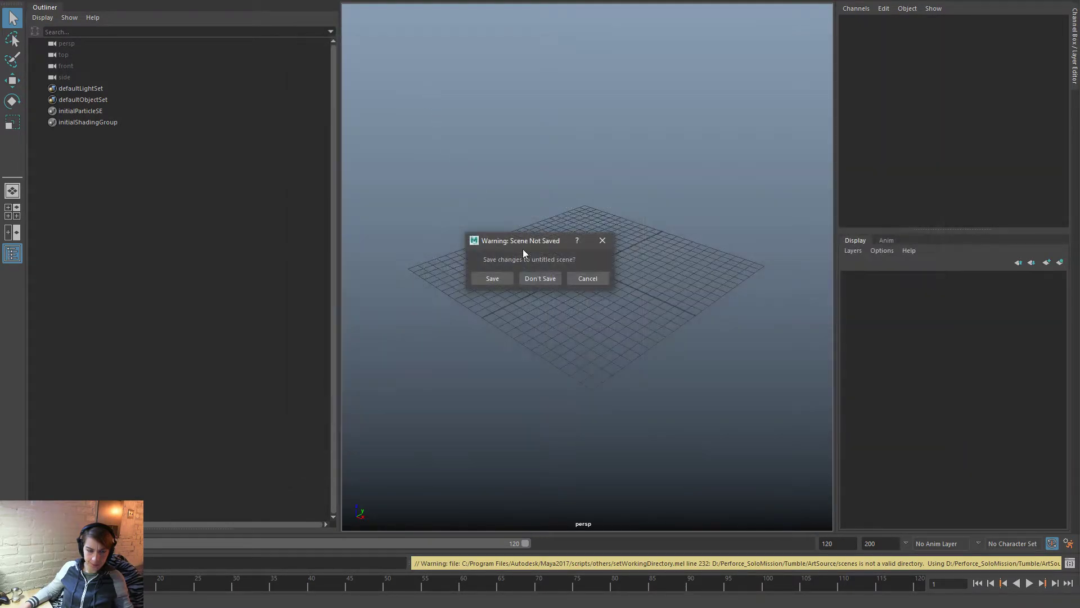
pyautogui.click(540, 278)
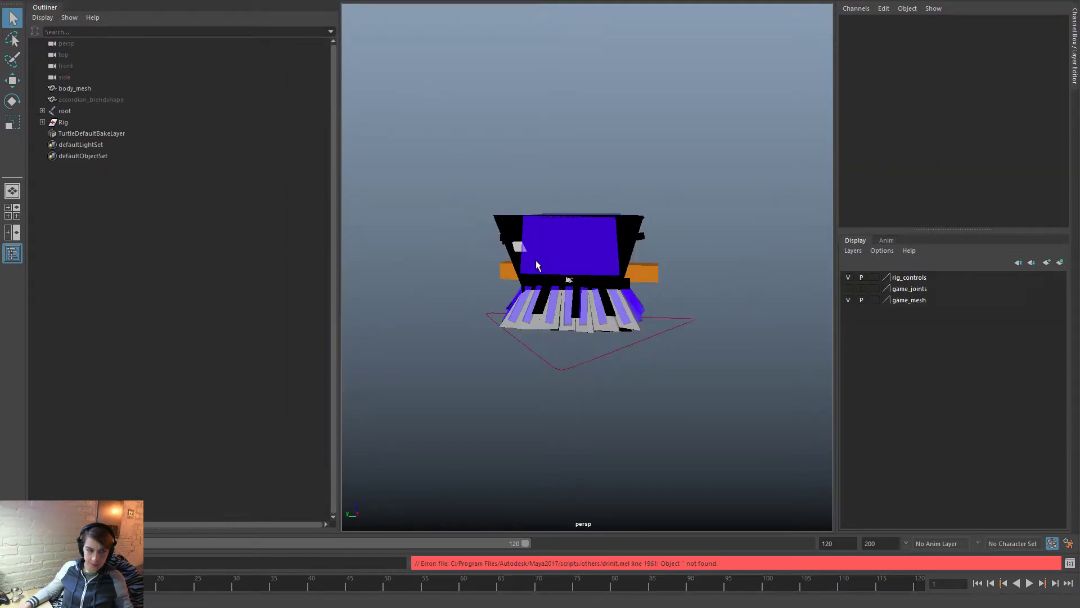
pyautogui.press('6')
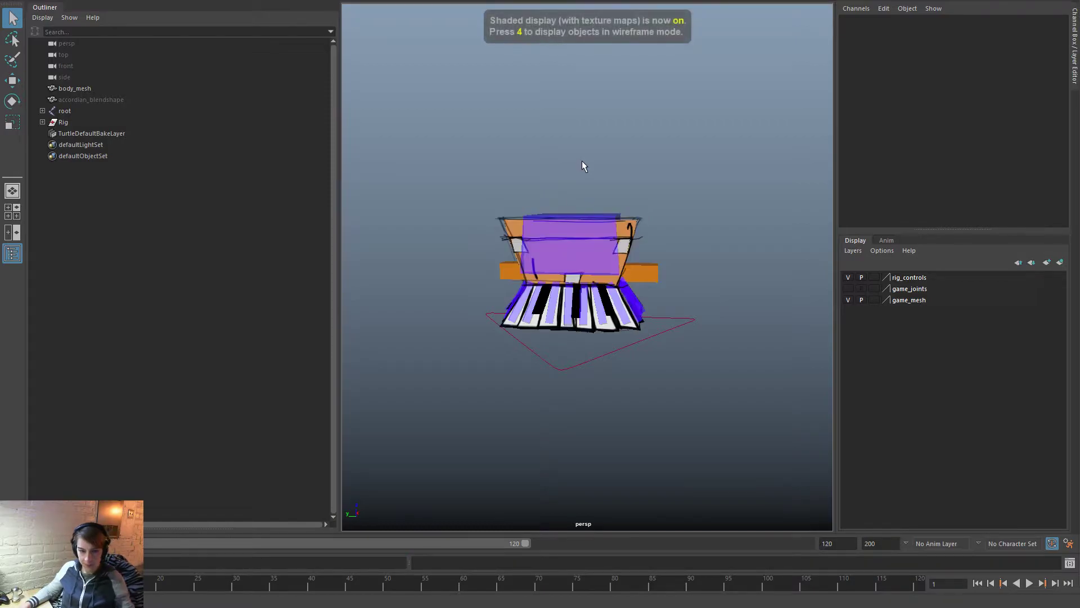
# Step: Place the piano rig window over the base rig window and compare their root joint hierarchies, including g_body and g_body_skinned
pyautogui.click(42, 122)
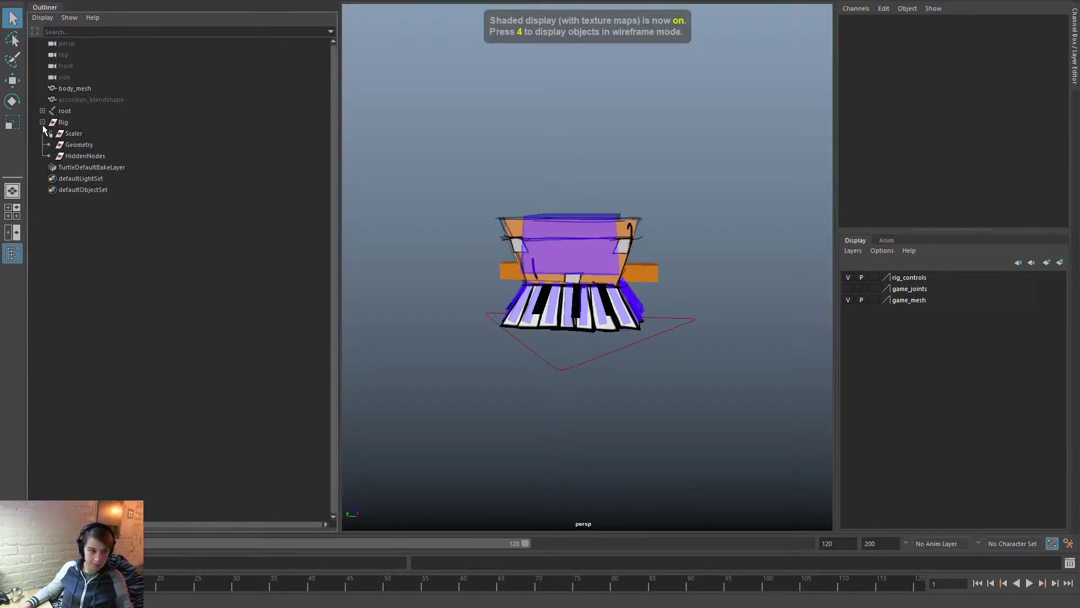
pyautogui.press('super+Down')
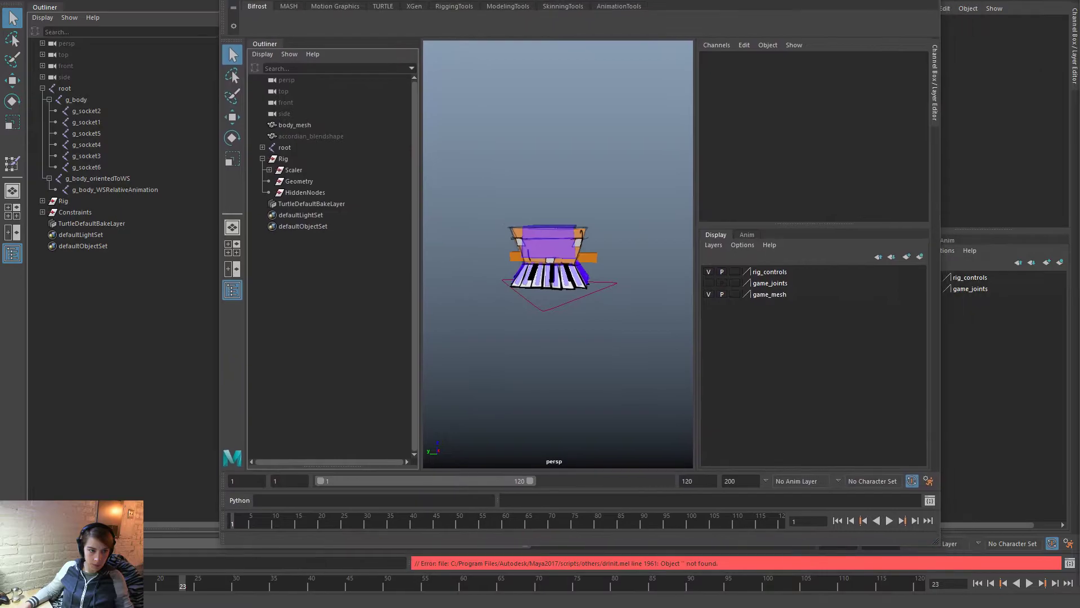
pyautogui.click(263, 148)
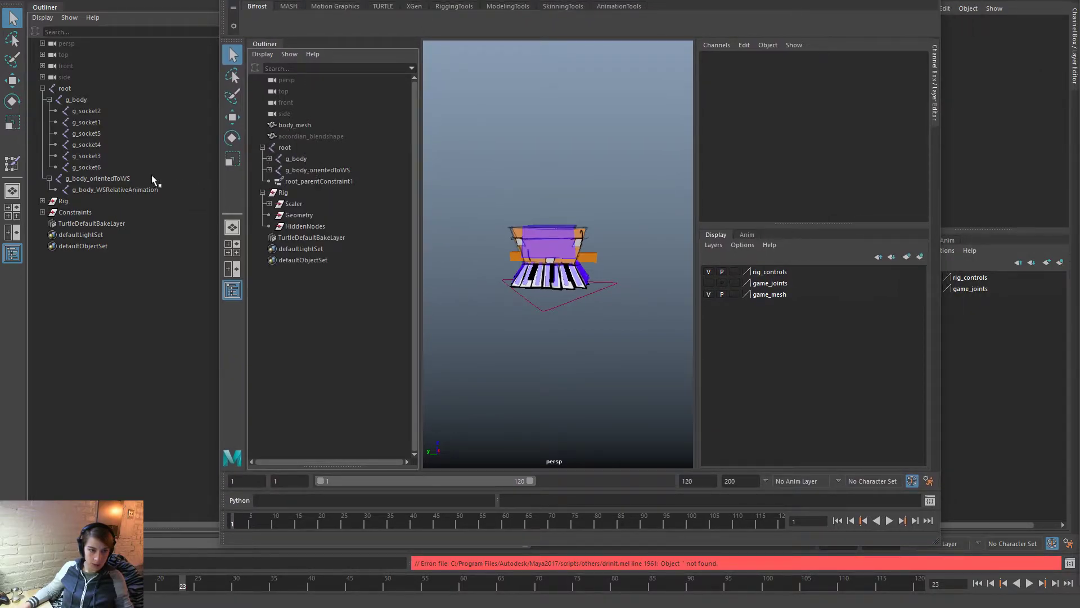
pyautogui.click(268, 170)
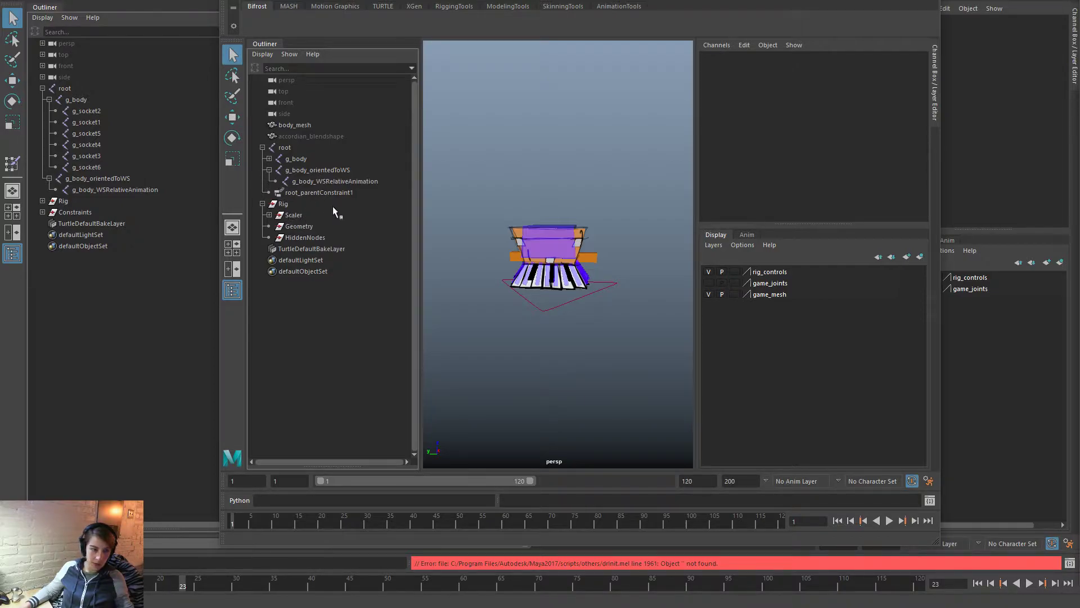
pyautogui.click(269, 159)
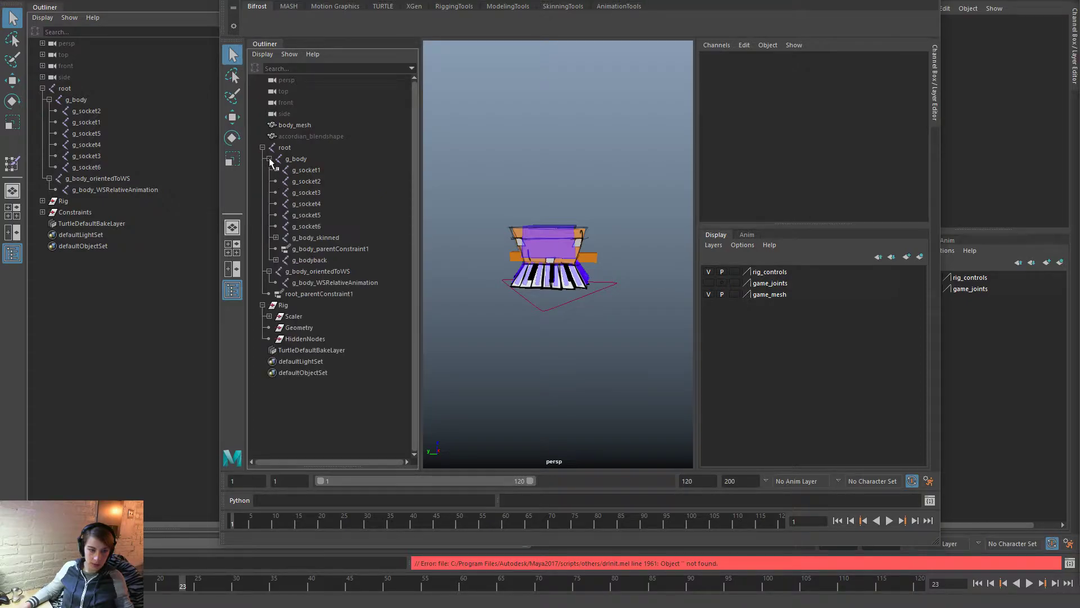
pyautogui.click(276, 237)
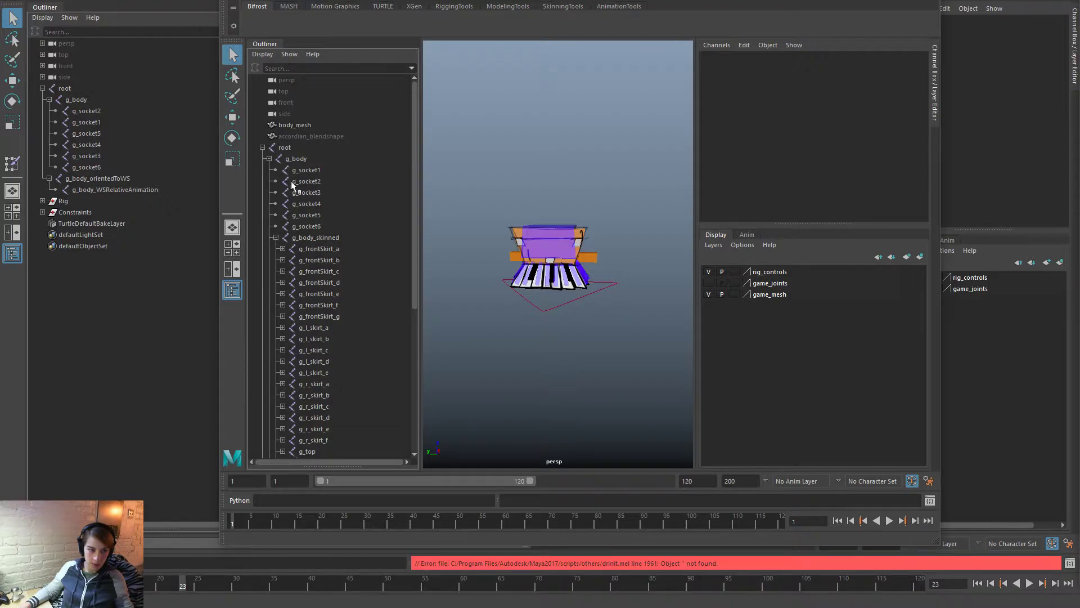
pyautogui.click(262, 147)
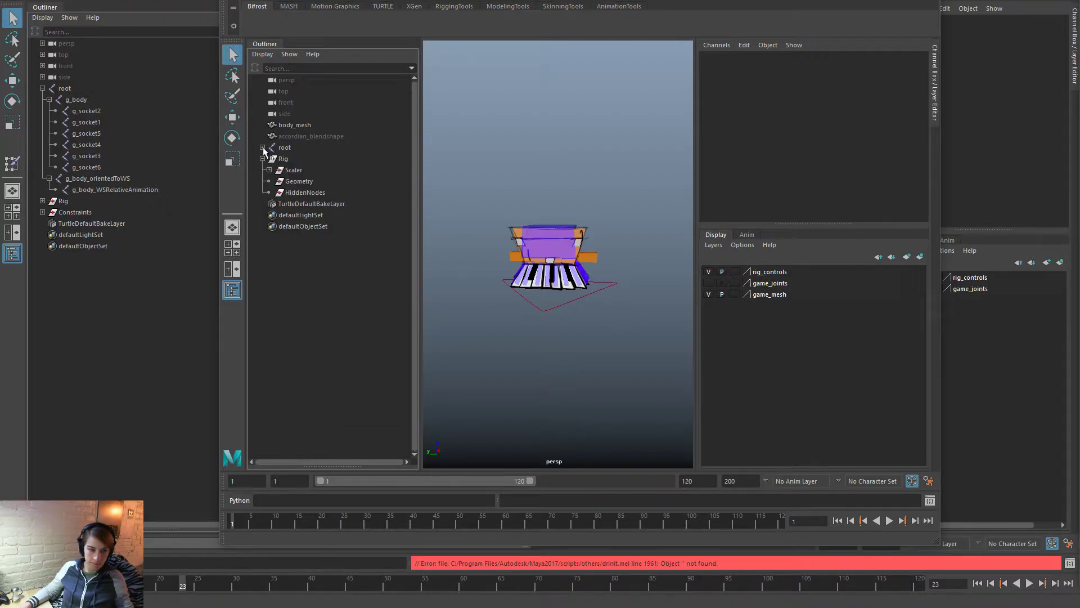
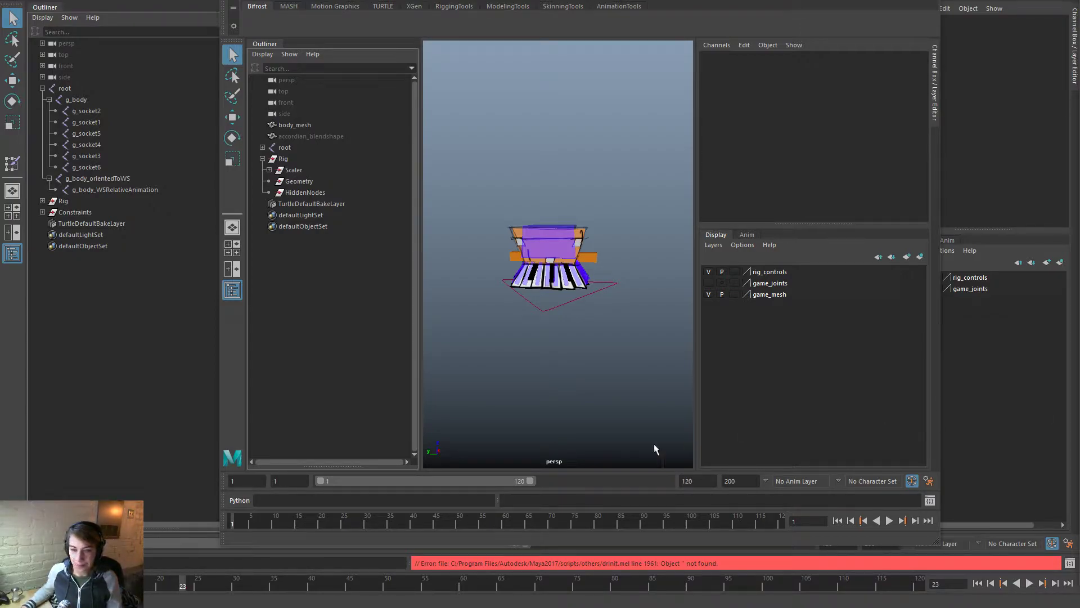
pyautogui.click(586, 461)
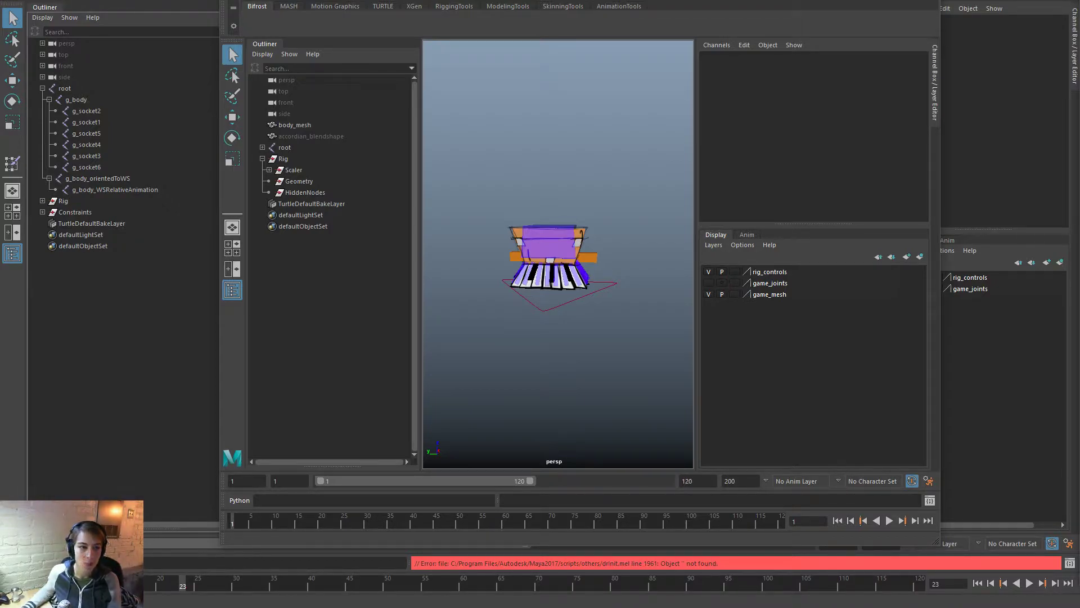
# Step: Minimize the Body_Piano.ma window and start a new empty scene in the base rig window
pyautogui.moveTo(490, 0); pyautogui.dragTo(464, 50)
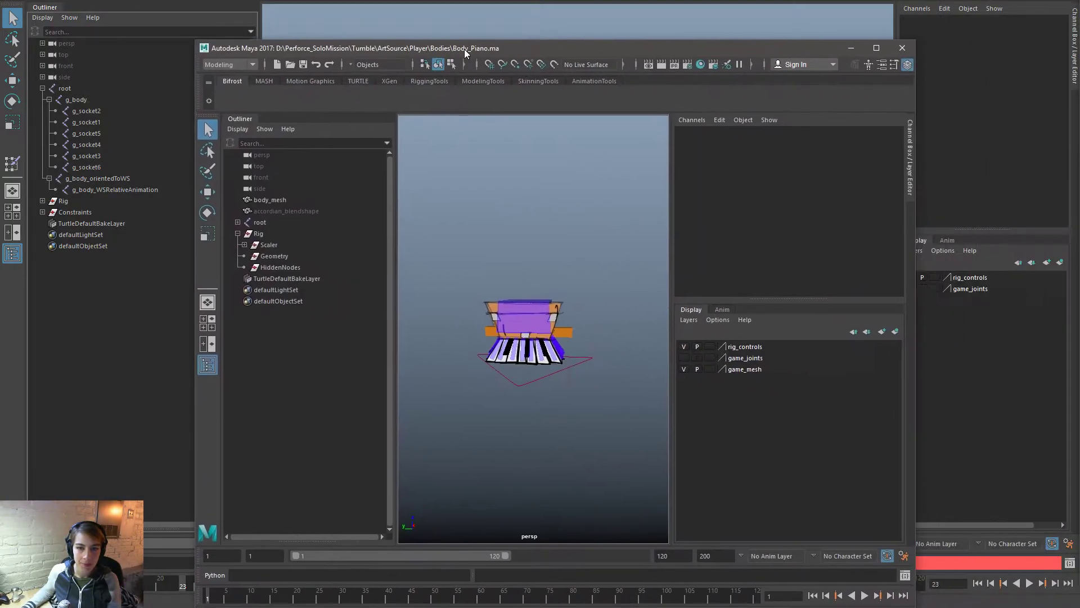
pyautogui.click(851, 47)
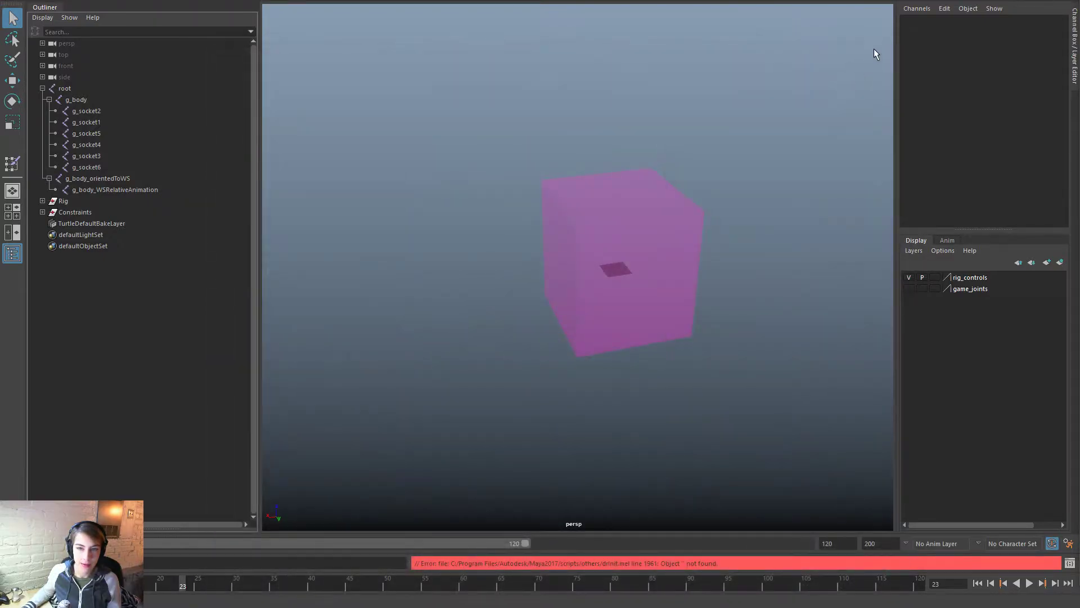
pyautogui.click(613, 130)
pyautogui.press('space')
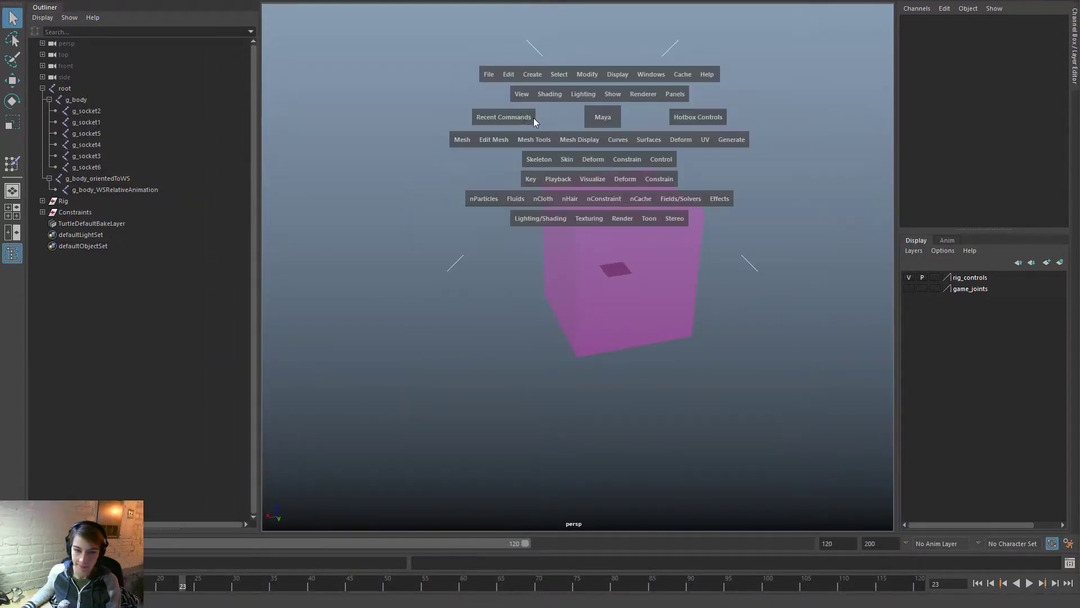
pyautogui.click(489, 73)
pyautogui.moveTo(599, 403)
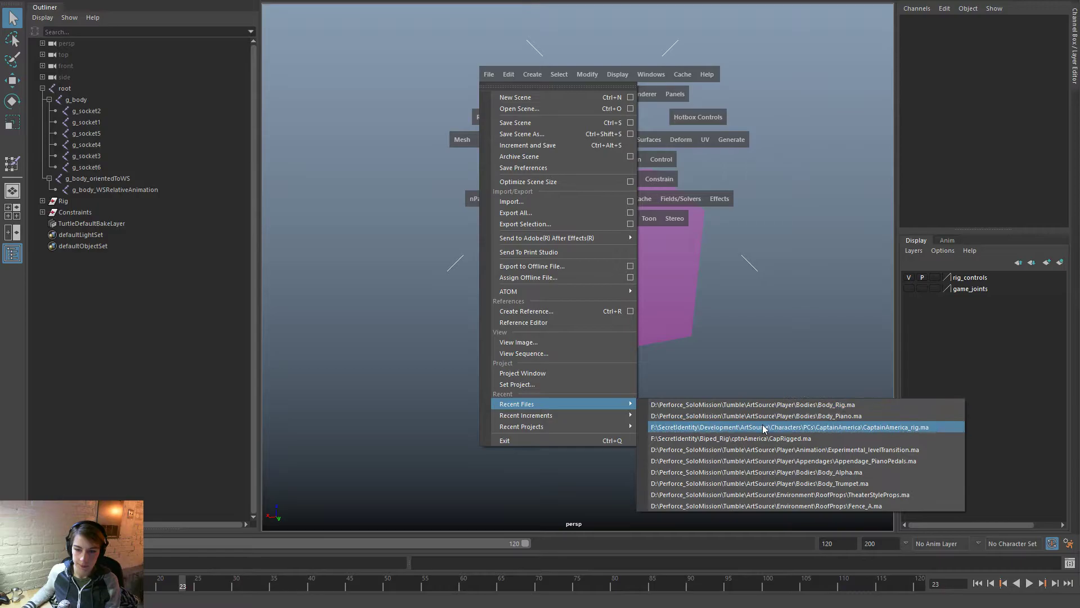
pyautogui.click(529, 98)
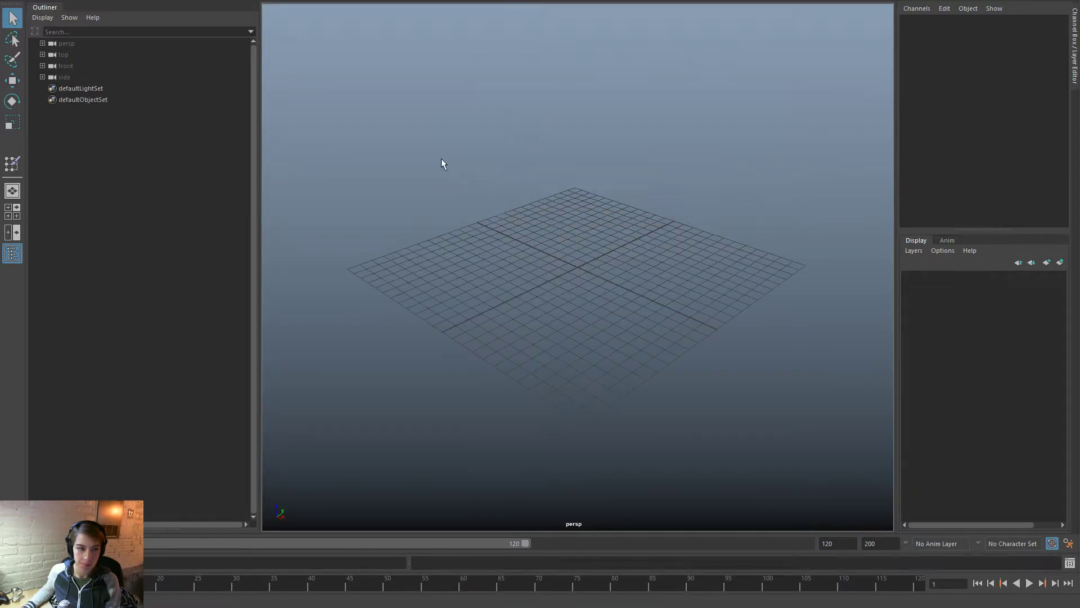
# Step: Set up a new Scene Manager character with the Unique Rig type and the name piano
pyautogui.click(418, 348)
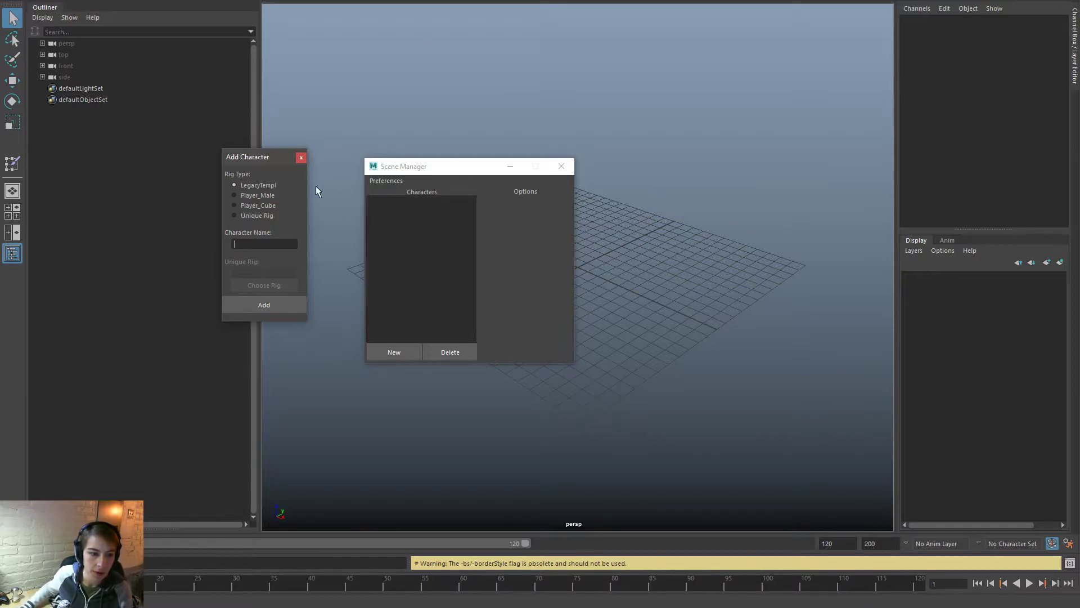
pyautogui.click(258, 216)
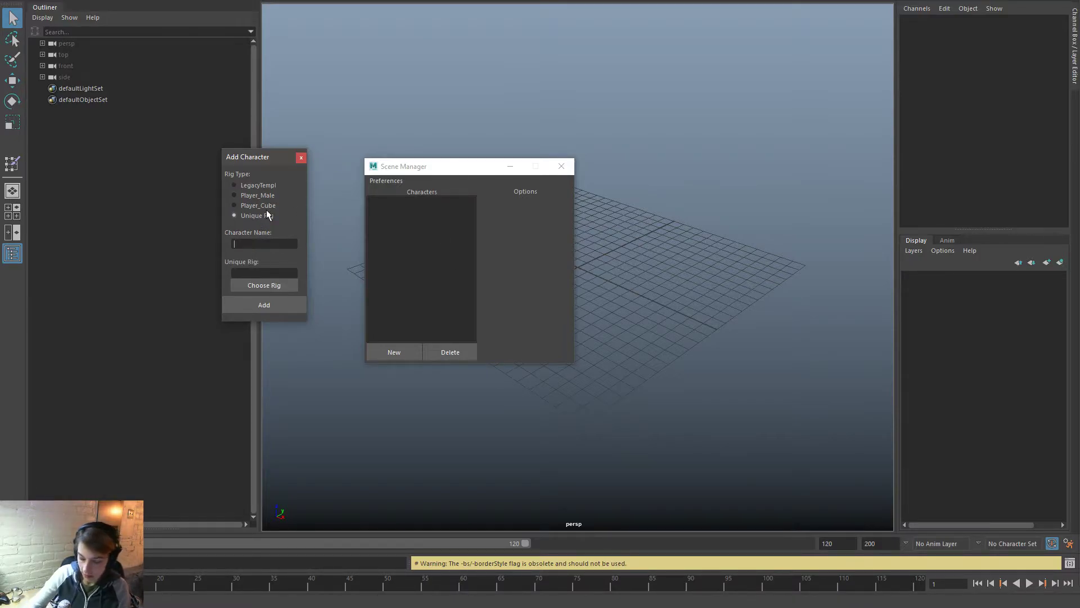
pyautogui.write('piano')
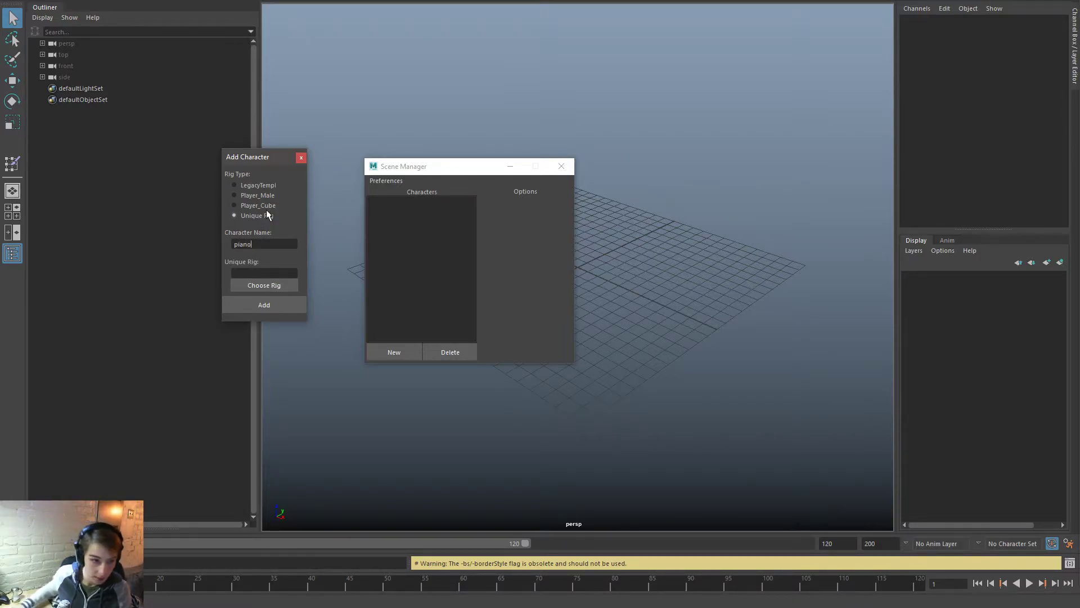
pyautogui.click(270, 304)
pyautogui.click(547, 278)
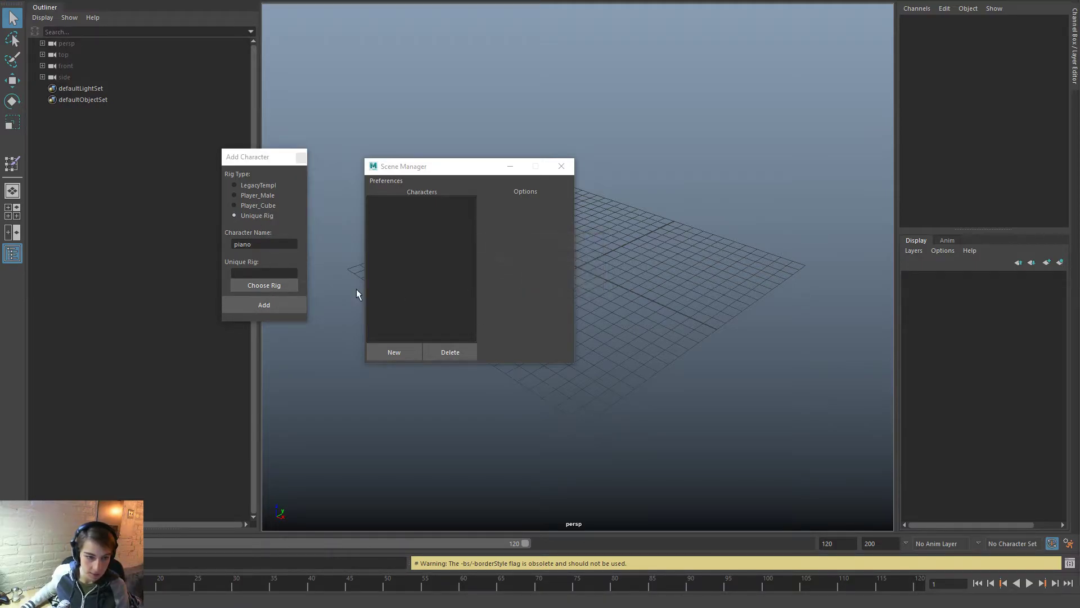
# Step: Browse for the unique rig file in Player\Bodies and rename Body_Piano.ma to Body_Piano_Rig.ma
pyautogui.click(236, 285)
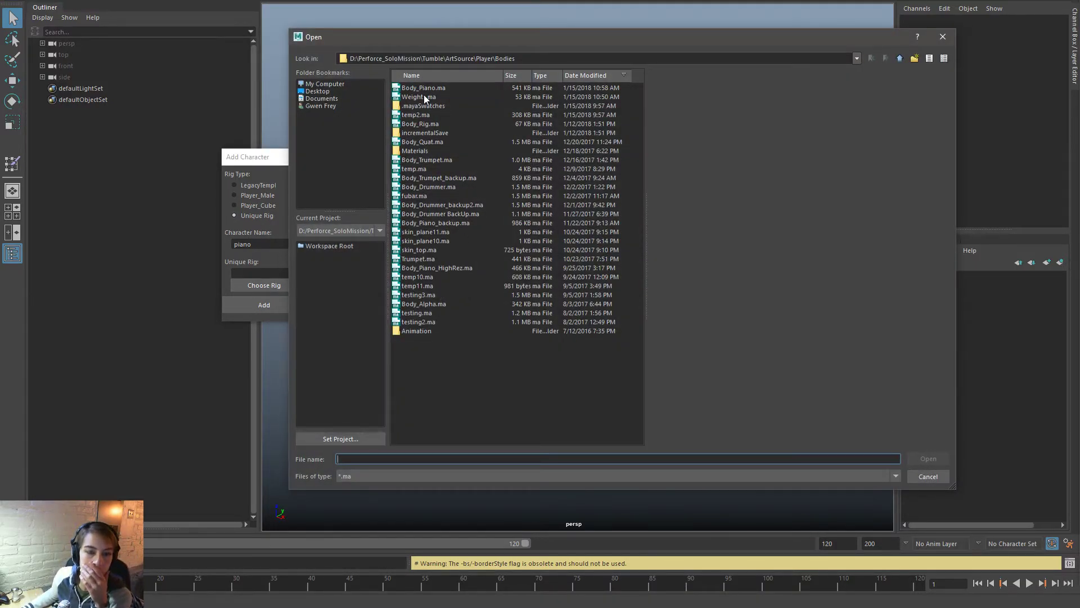
pyautogui.rightClick(438, 91)
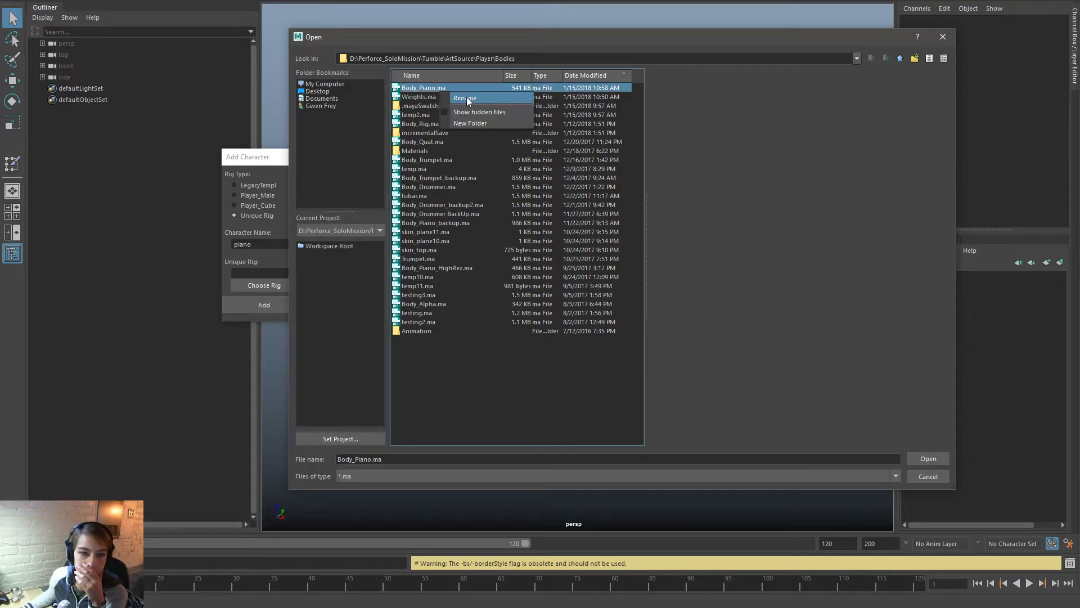
pyautogui.click(467, 97)
pyautogui.press('Right')
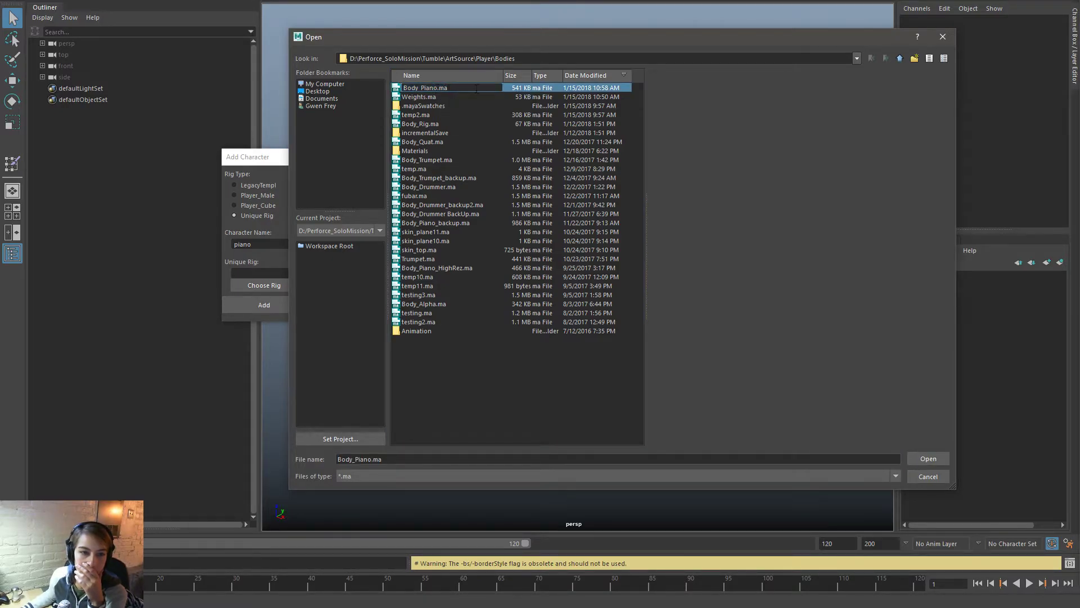
pyautogui.write('_Rig')
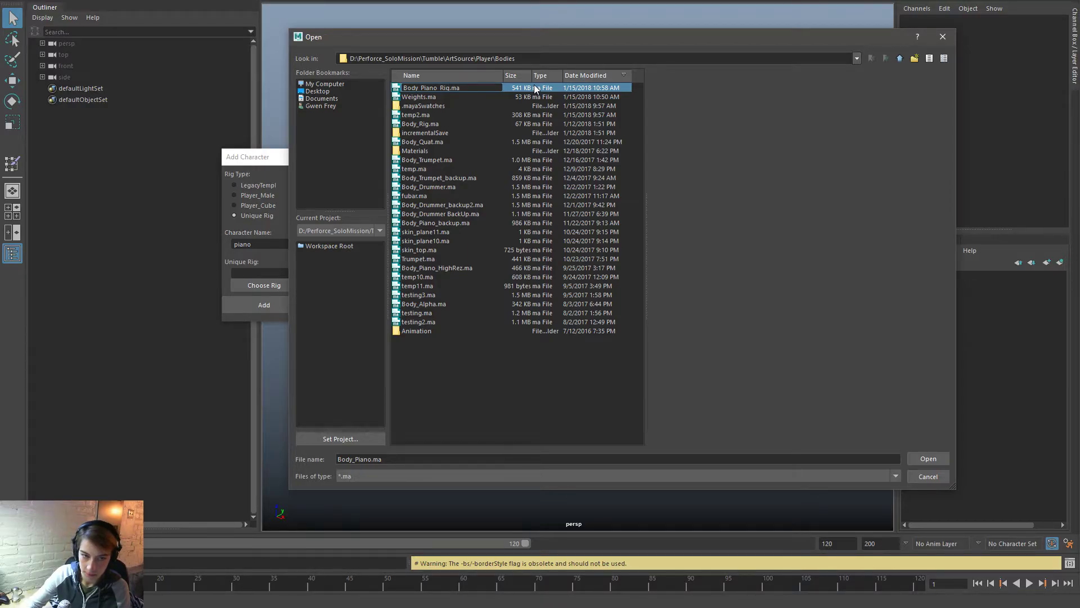
pyautogui.press('Return')
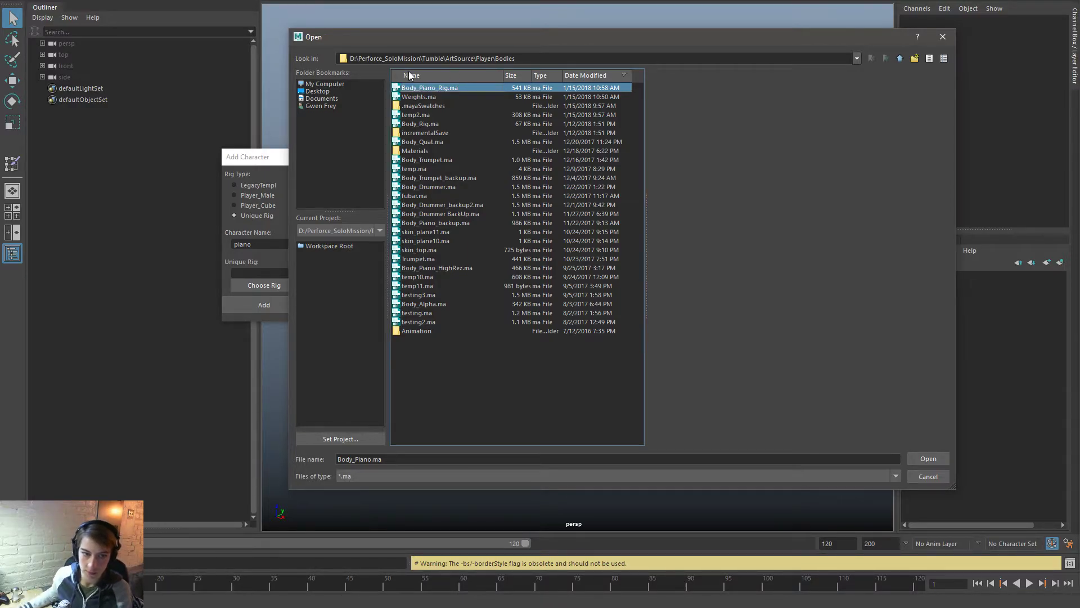
# Step: Add the piano character using Body_Piano_Rig.ma as its rig and show it with textured shading
pyautogui.doubleClick(427, 89)
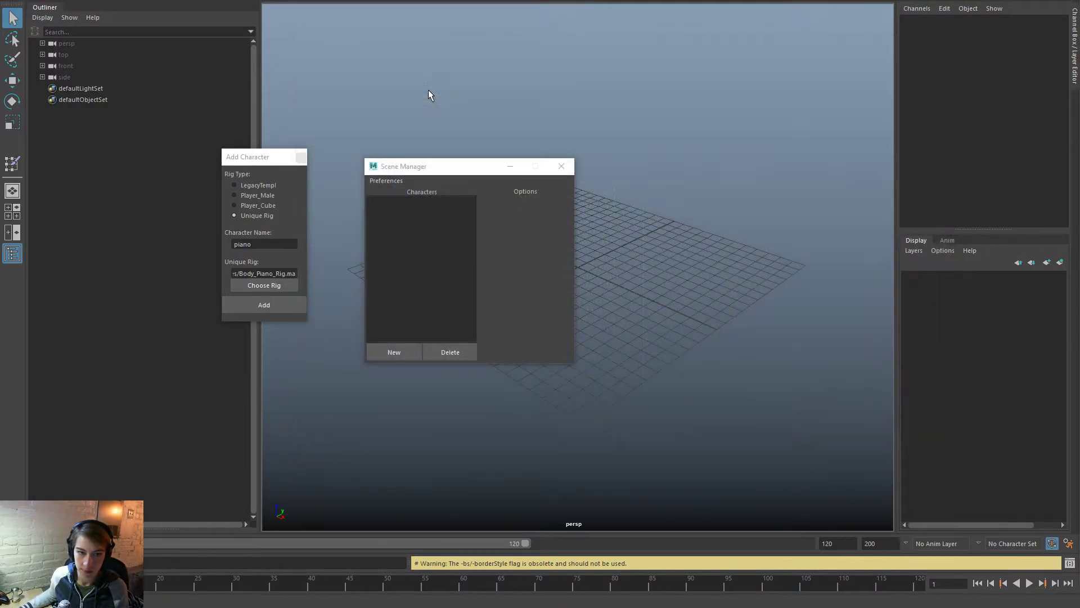
pyautogui.click(297, 304)
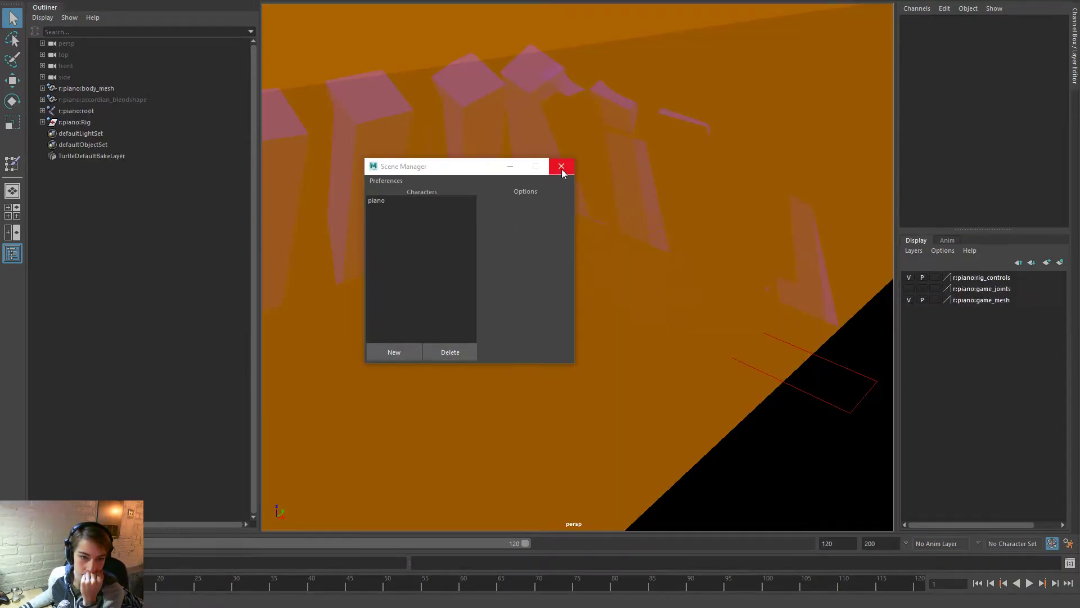
pyautogui.click(562, 166)
pyautogui.press('f')
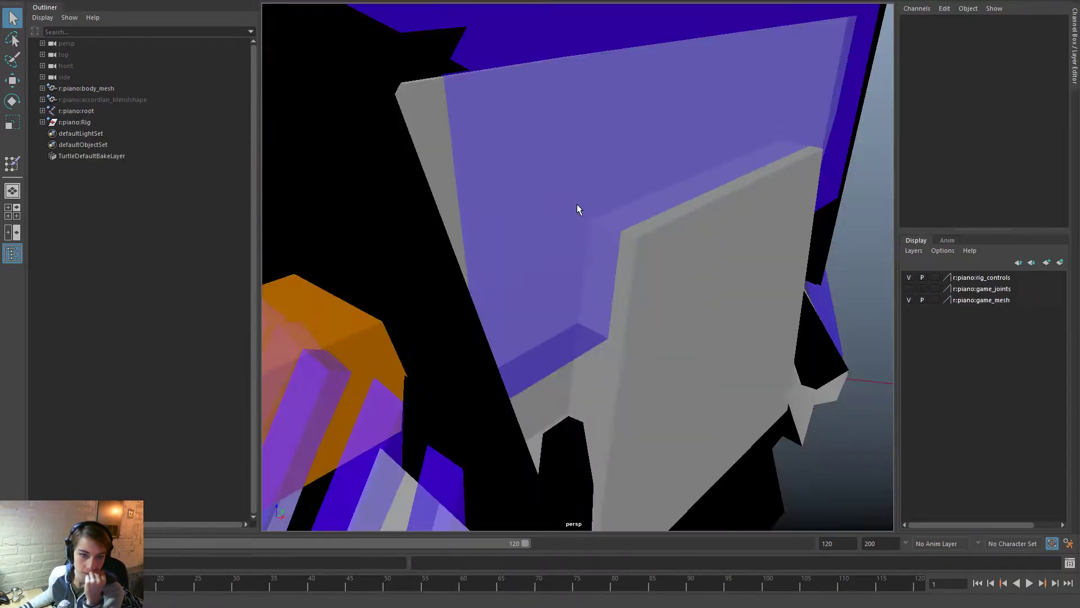
pyautogui.press('6')
pyautogui.moveTo(655, 147)
pyautogui.keyDown('alt'); pyautogui.mouseDown()
pyautogui.moveTo(745, 313)
pyautogui.moveTo(647, 315)
pyautogui.mouseUp(); pyautogui.keyUp('alt')
# Step: Attach the rigged prop Appendage_PianoPedals to Socket 1 of the piano character, filtering the props by piano, and close the Scene Manager
pyautogui.click(410, 200)
pyautogui.click(527, 330)
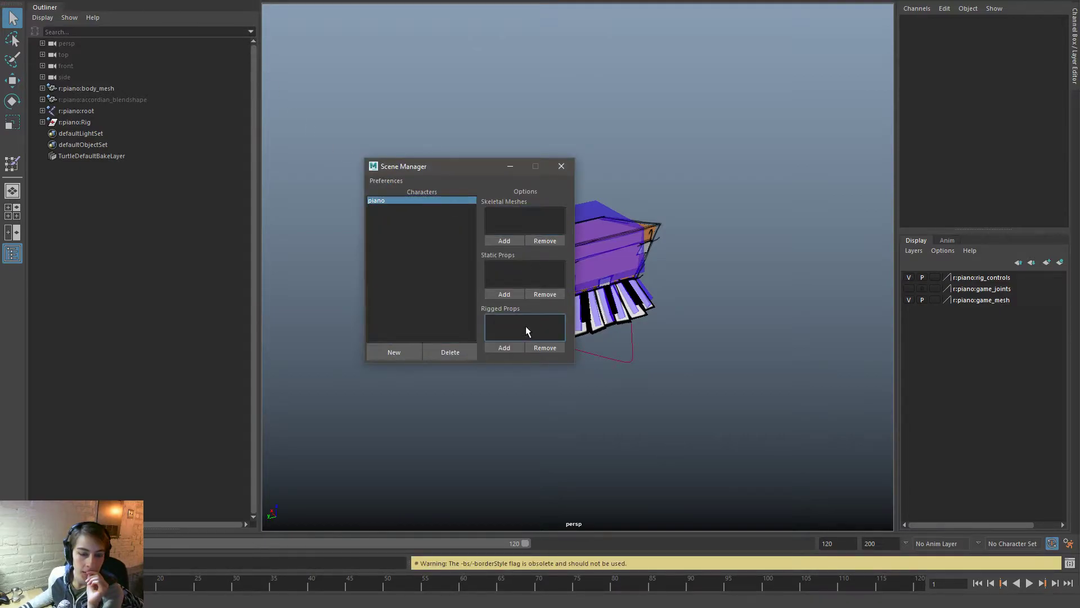
pyautogui.click(509, 348)
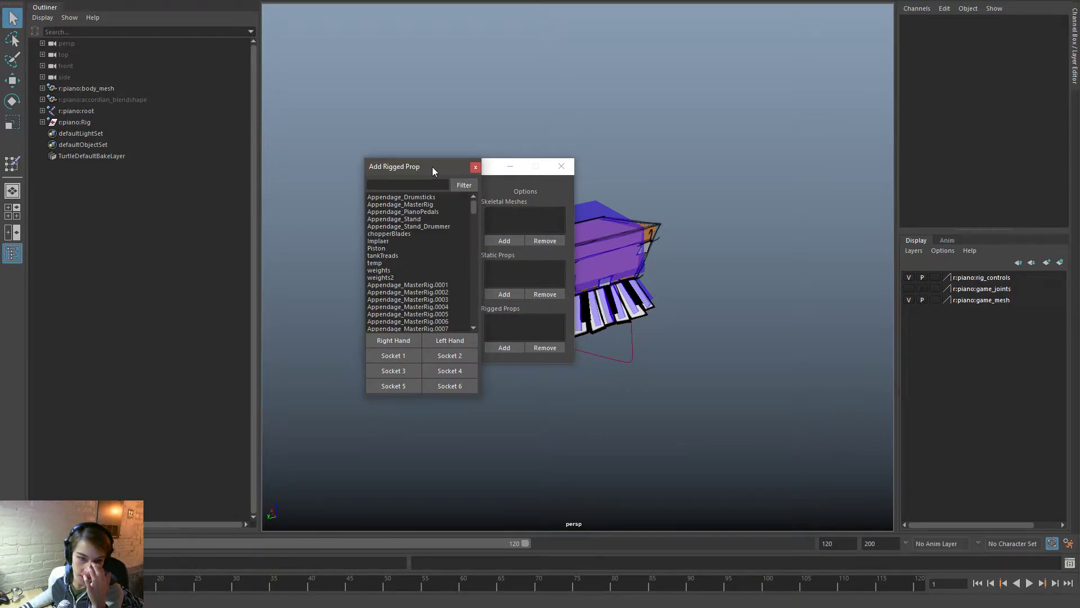
pyautogui.write('piano')
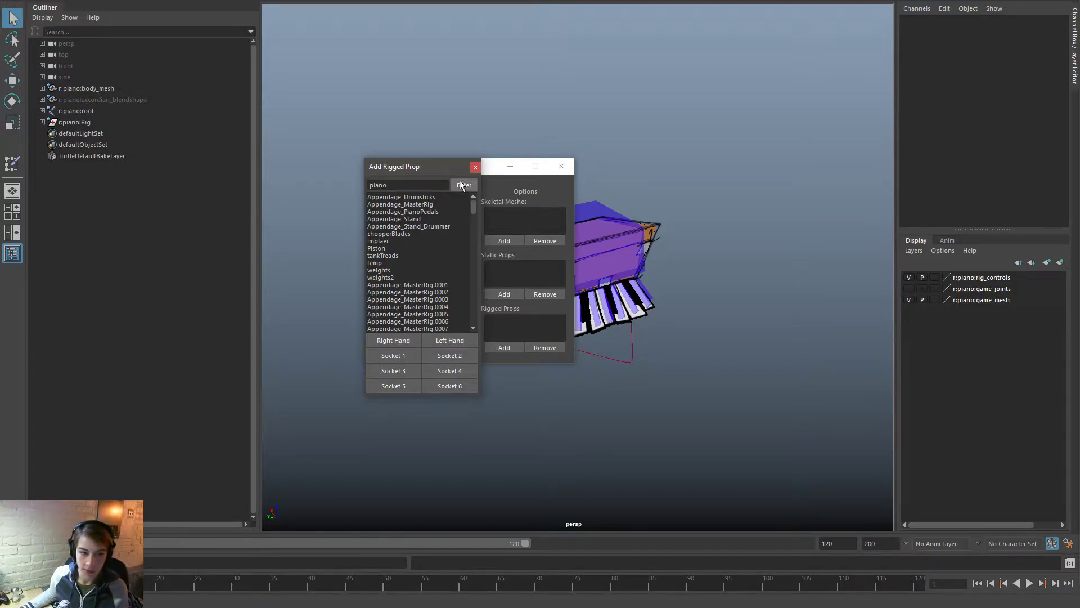
pyautogui.moveTo(438, 165); pyautogui.dragTo(638, 147)
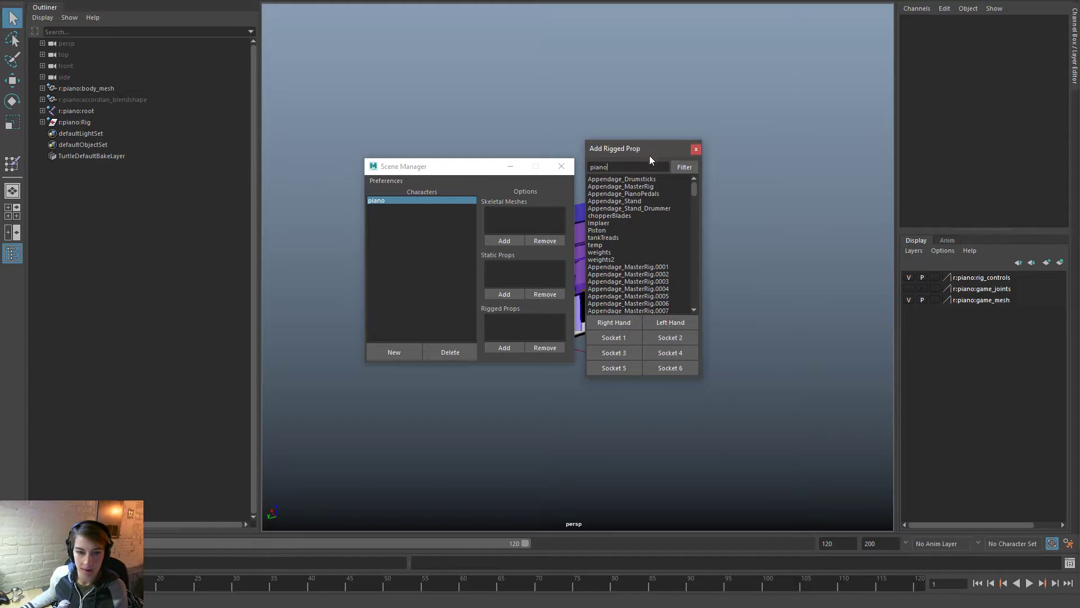
pyautogui.click(693, 168)
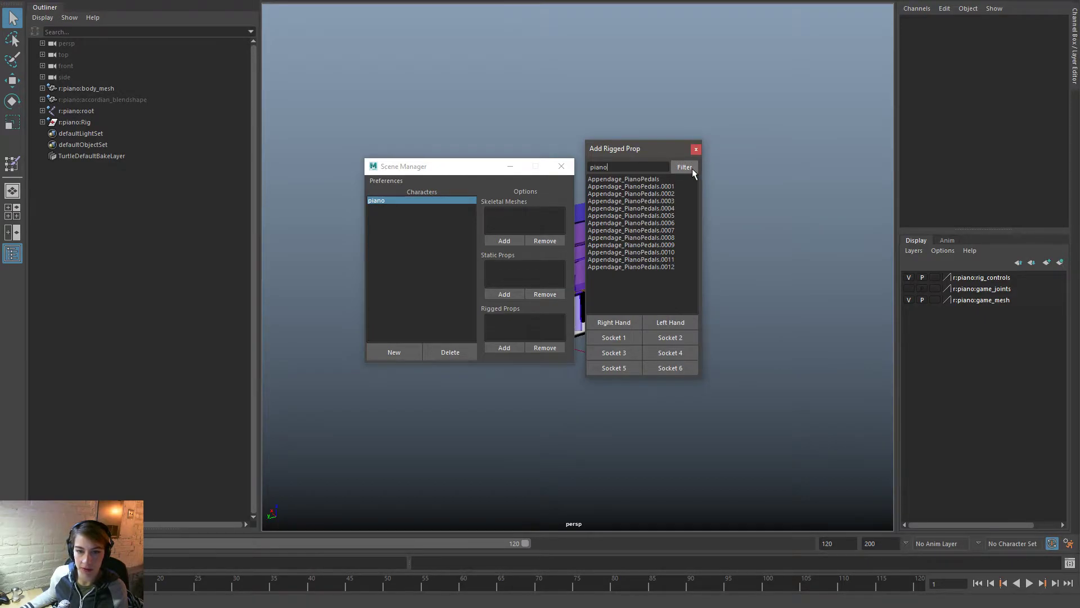
pyautogui.click(656, 180)
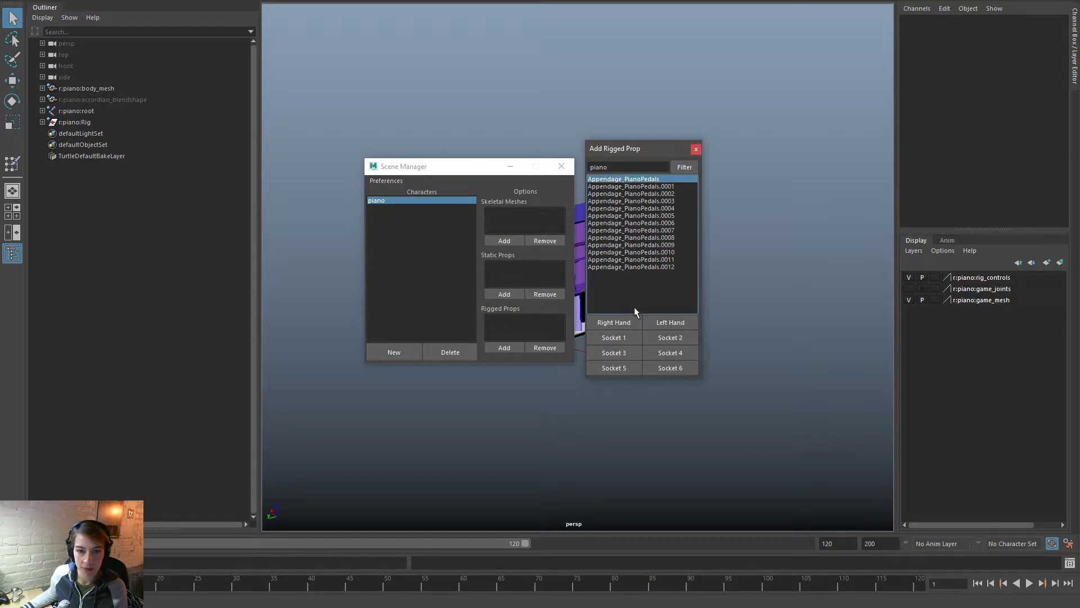
pyautogui.click(630, 336)
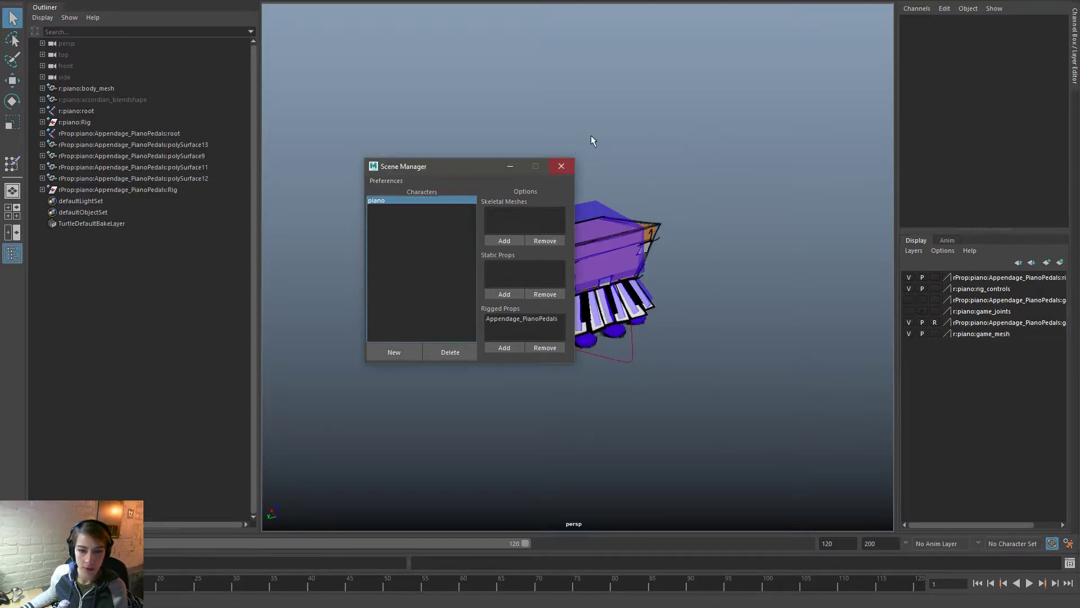
pyautogui.click(561, 166)
# Step: Test-move the piano's bodyMain_control with the pedals attached and undo the move
pyautogui.click(541, 213)
pyautogui.press('w')
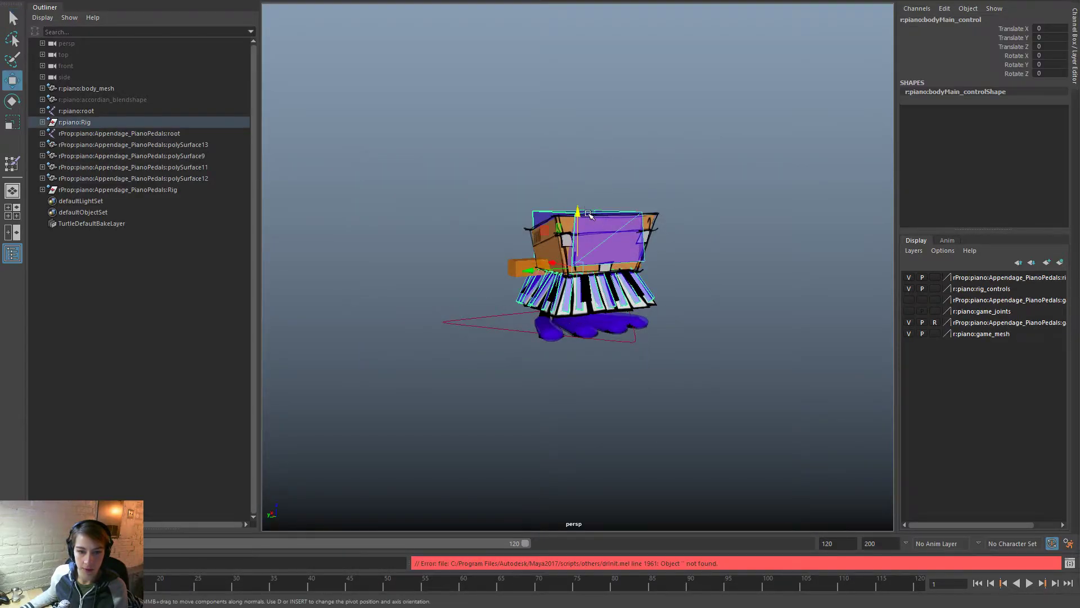
pyautogui.moveTo(542, 198); pyautogui.dragTo(638, 213)
pyautogui.hotkey('ctrl', 'z')
pyautogui.hotkey('ctrl', 'z')
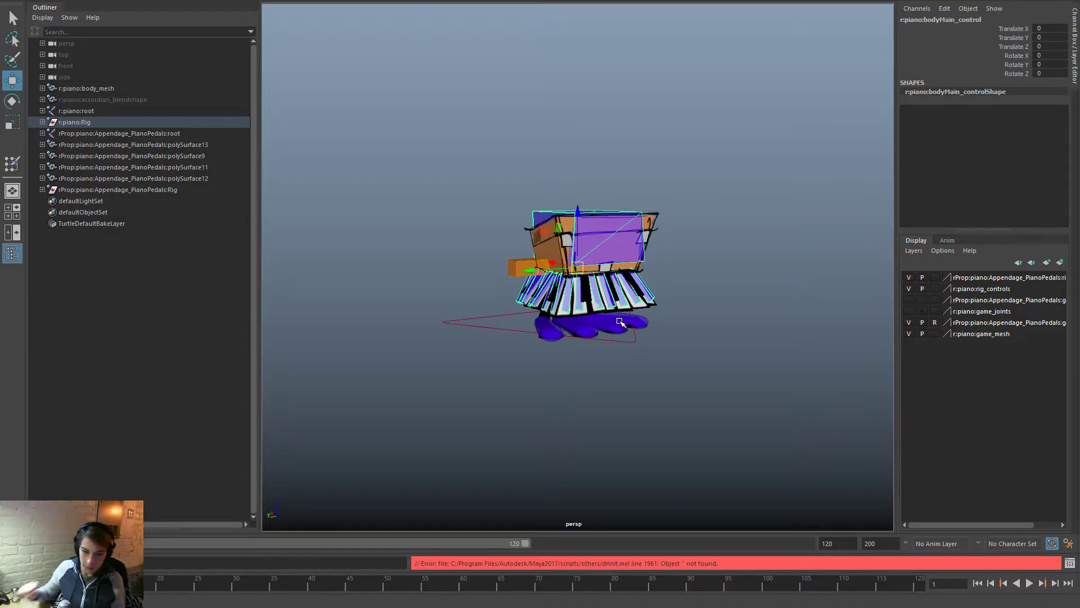
# Step: Test-move the piano's cog_control several times in different directions, undoing each move
pyautogui.hotkey('ctrl', 'z')
pyautogui.hotkey('ctrl', 'z')
pyautogui.hotkey('ctrl', 'z')
pyautogui.hotkey('ctrl', 'z')
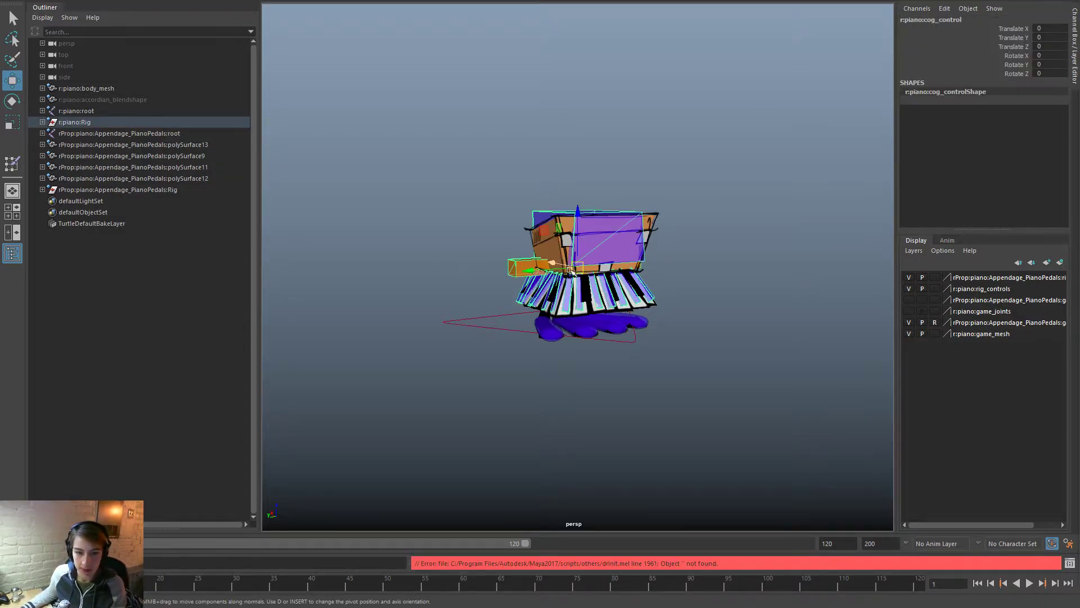
pyautogui.hotkey('ctrl', 'z')
pyautogui.hotkey('ctrl', 'z')
pyautogui.hotkey('ctrl', 'z')
pyautogui.hotkey('ctrl', 'z')
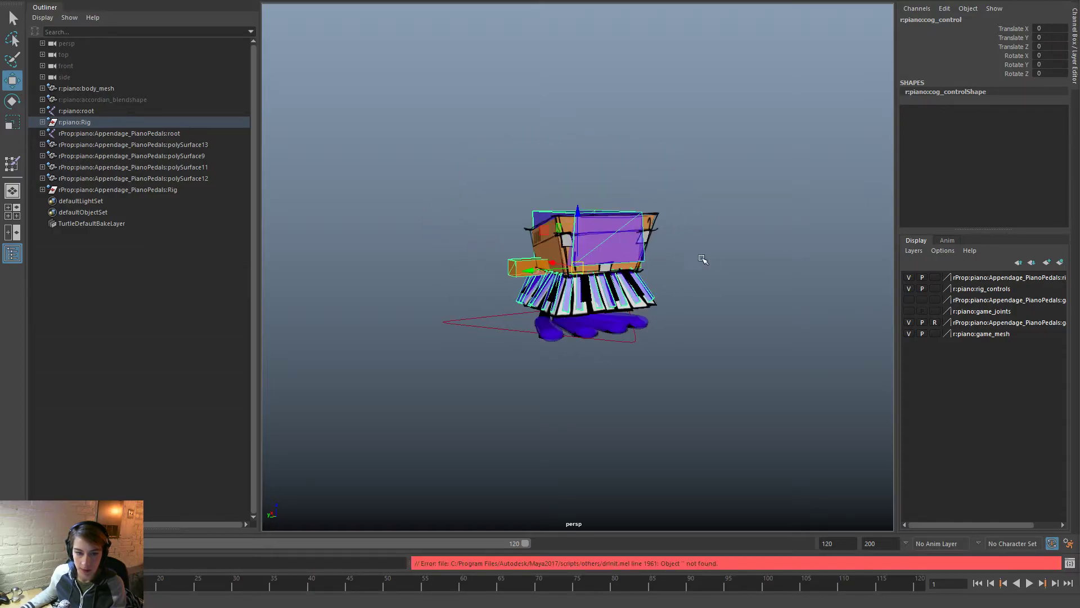
pyautogui.hotkey('ctrl', 'z')
pyautogui.hotkey('ctrl', 'z')
pyautogui.hotkey('ctrl', 'z')
pyautogui.hotkey('ctrl', 'z')
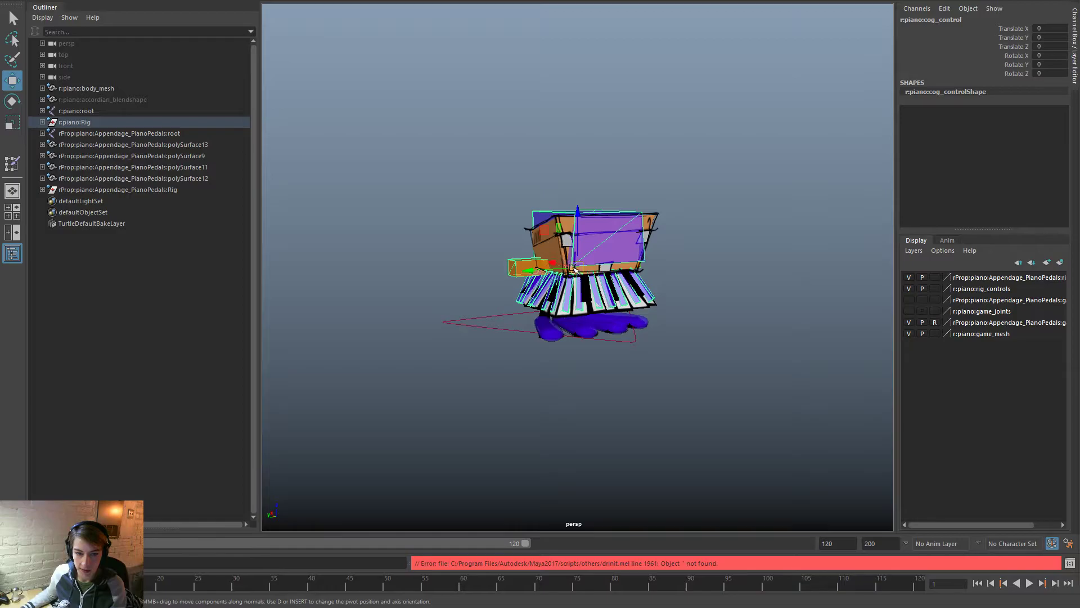
pyautogui.hotkey('ctrl', 'z')
pyautogui.hotkey('ctrl', 'z')
# Step: Try moving bodyMain_control again, undo it, and check a stand control on the piano pedals
pyautogui.moveTo(503, 150); pyautogui.dragTo(563, 226)
pyautogui.hotkey('ctrl', 'z')
pyautogui.click(614, 239)
pyautogui.hotkey('ctrl', 'z')
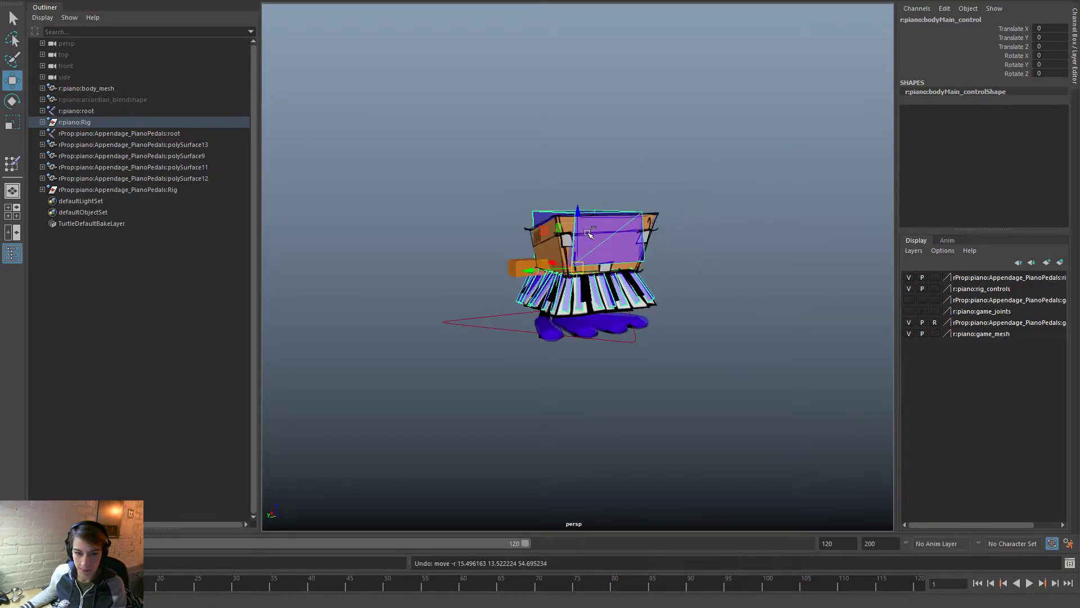
pyautogui.click(602, 337)
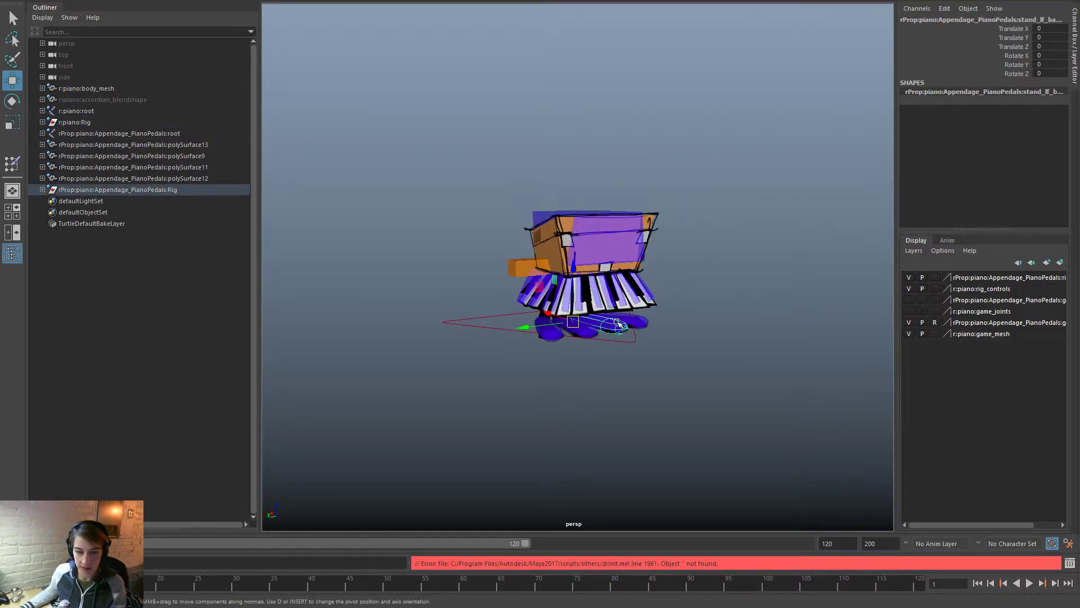
pyautogui.click(547, 352)
pyautogui.moveTo(548, 352)
pyautogui.keyDown('alt'); pyautogui.mouseDown()
pyautogui.moveTo(531, 340)
pyautogui.moveTo(579, 345)
pyautogui.moveTo(534, 349)
pyautogui.mouseUp(); pyautogui.keyUp('alt')
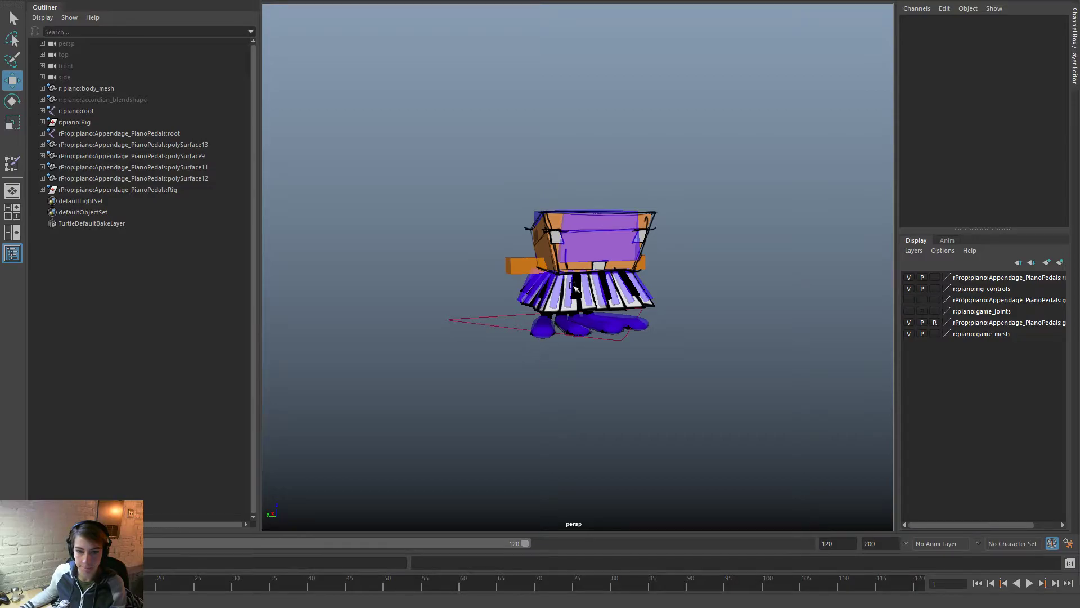
# Step: Try raising cog_control to about 84 in Translate Z, undo it, and repeat with another undone control move
pyautogui.click(581, 254)
pyautogui.moveTo(591, 258); pyautogui.dragTo(586, 202, button='middle')
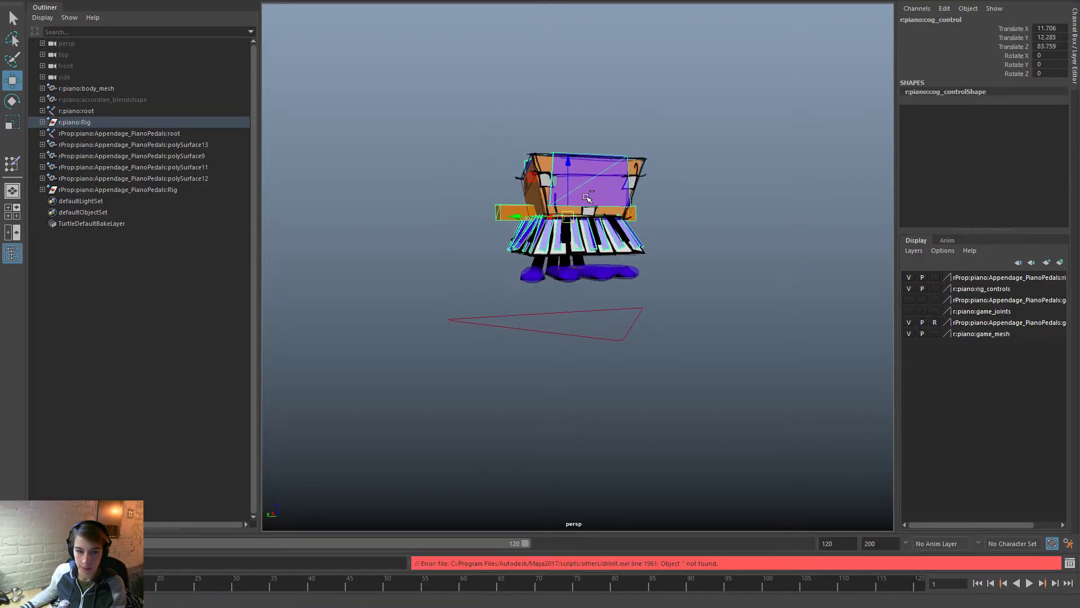
pyautogui.hotkey('ctrl', 'z')
pyautogui.click(619, 228)
pyautogui.moveTo(594, 253); pyautogui.dragTo(619, 237, button='middle')
pyautogui.hotkey('ctrl', 'z')
pyautogui.click(447, 291)
pyautogui.keyDown('alt'); pyautogui.moveTo(447, 291); pyautogui.dragTo(869, 306); pyautogui.keyUp('alt')
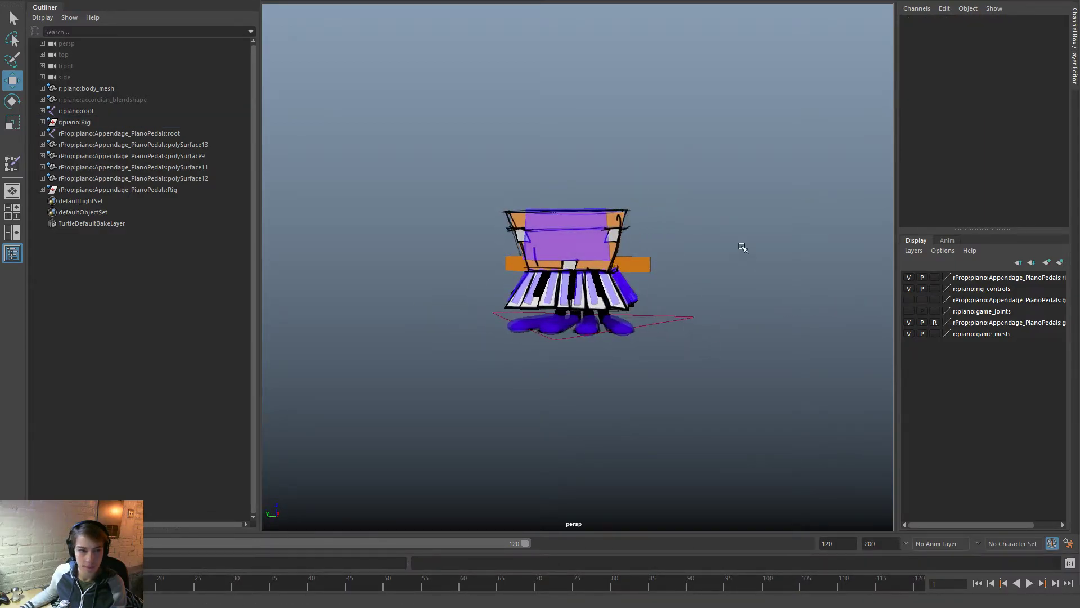
# Step: Reopen the Scene Manager and start adding another rigged prop to the piano character
pyautogui.click(85, 1)
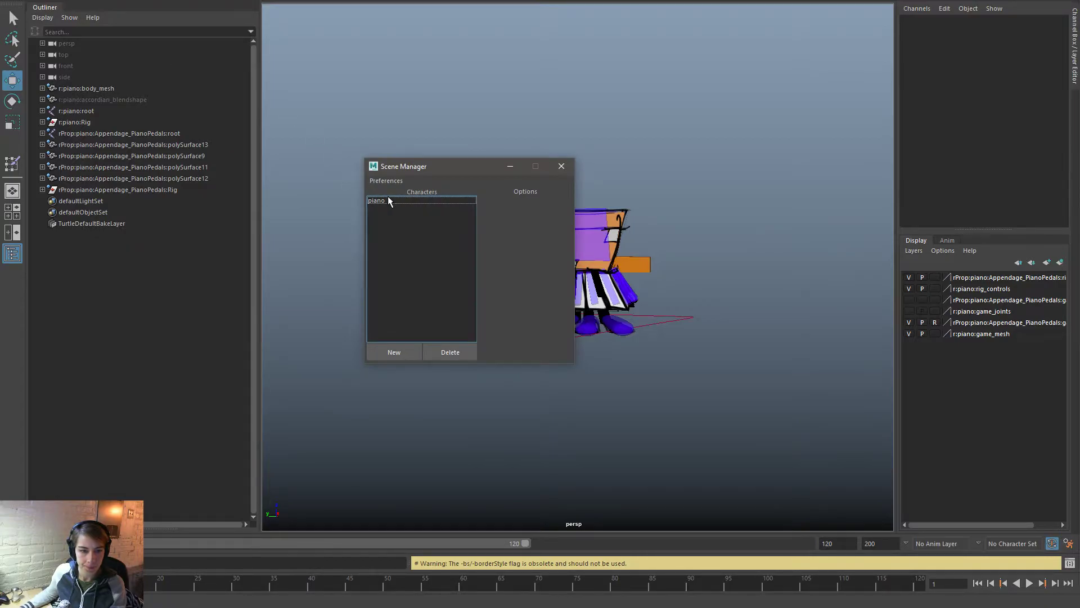
pyautogui.click(424, 200)
pyautogui.click(512, 347)
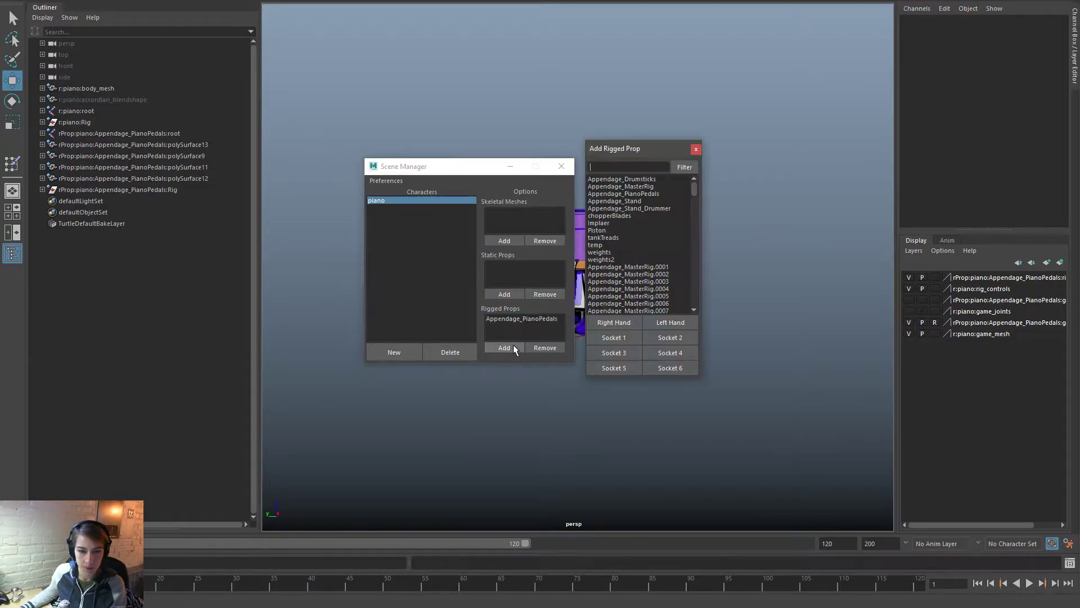
# Step: Close the Add Rigged Prop and Scene Manager windows and frame the piano character in the viewport
pyautogui.moveTo(431, 168); pyautogui.dragTo(822, 140)
pyautogui.click(696, 148)
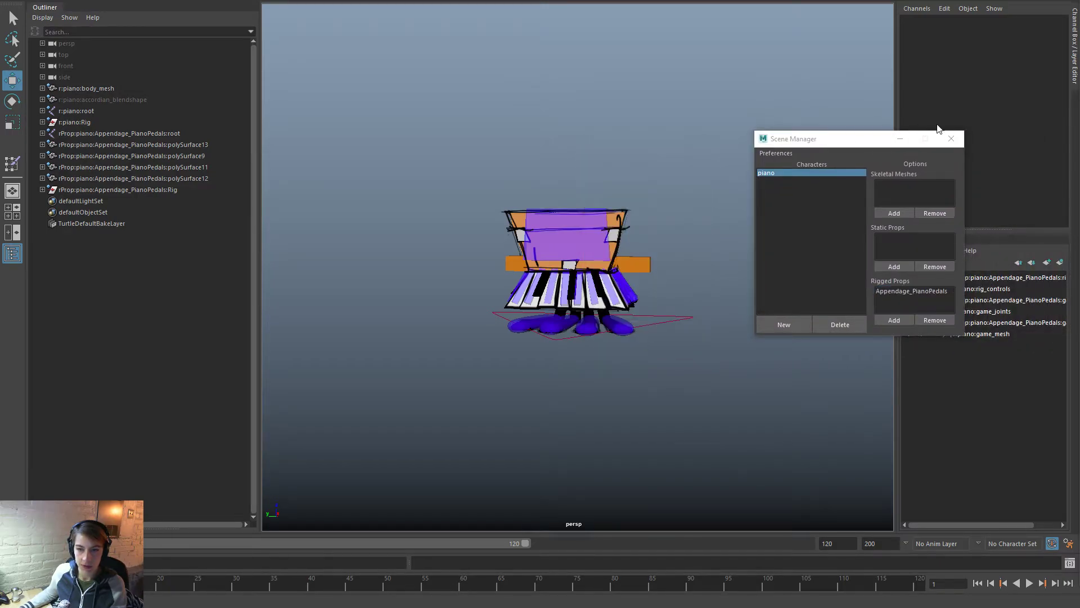
pyautogui.click(951, 139)
pyautogui.press('f')
pyautogui.keyDown('alt'); pyautogui.moveTo(607, 343); pyautogui.dragTo(684, 339); pyautogui.keyUp('alt')
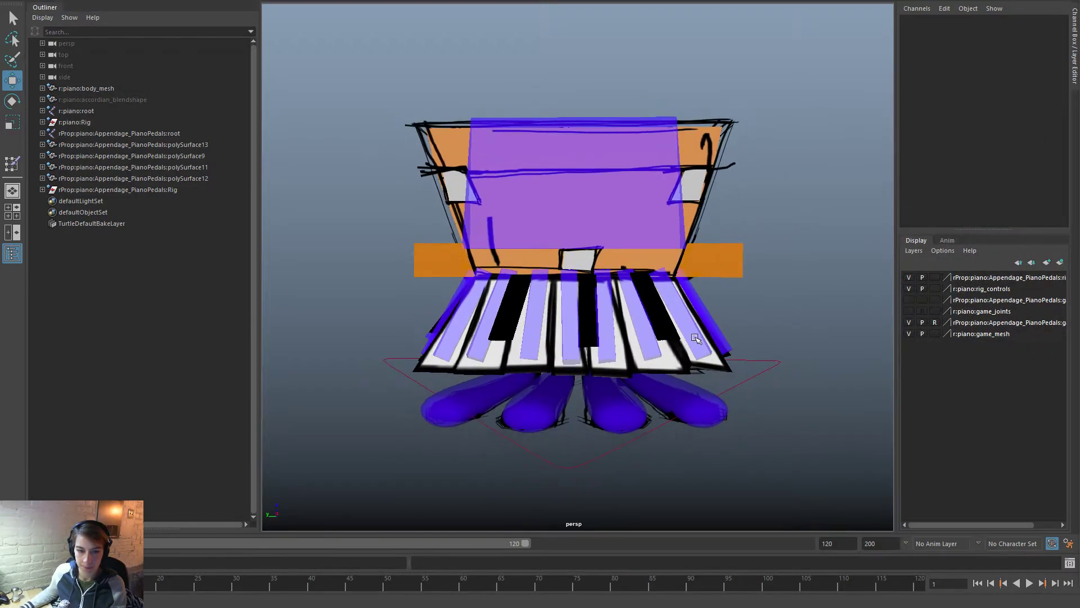
# Step: Try to select the piano's skirt controls together and bring up the Rig Control Box
pyautogui.click(717, 336)
pyautogui.keyDown('alt'); pyautogui.moveTo(757, 337); pyautogui.dragTo(609, 333); pyautogui.keyUp('alt')
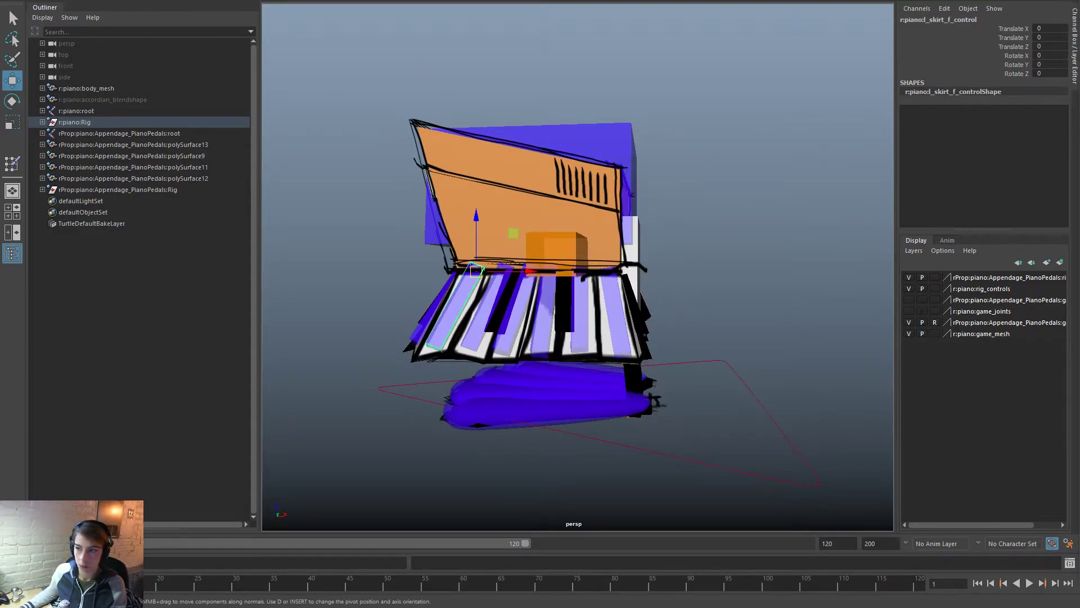
pyautogui.moveTo(880, 100); pyautogui.dragTo(794, 100)
pyautogui.keyDown('alt'); pyautogui.moveTo(651, 310); pyautogui.dragTo(585, 338); pyautogui.keyUp('alt')
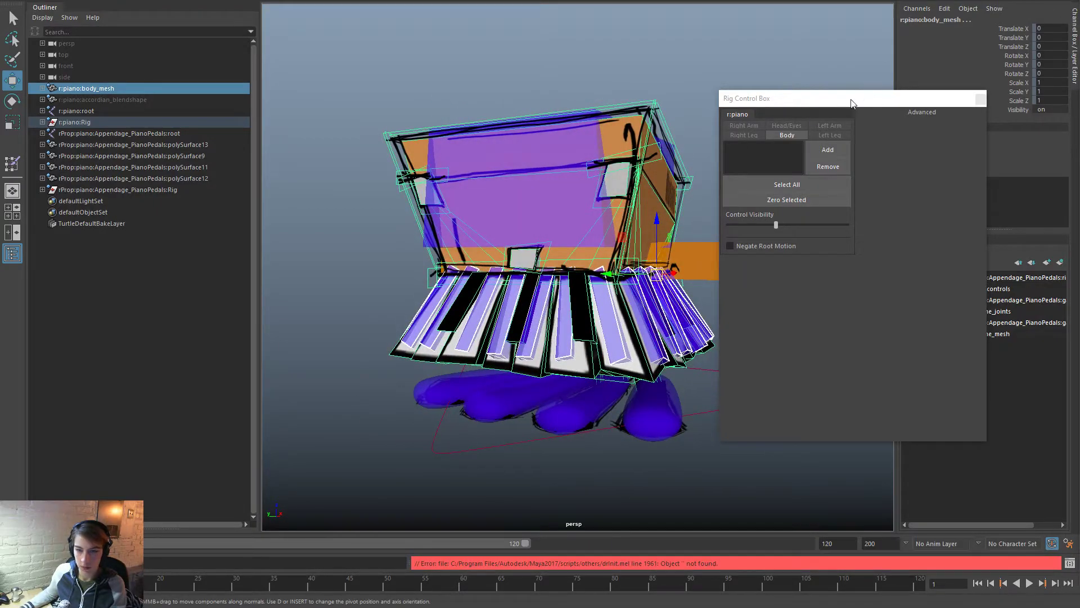
# Step: Close the Rig Control Box and set the r:piano:game_mesh display layer to reference mode
pyautogui.click(981, 99)
pyautogui.click(882, 375)
pyautogui.click(935, 334)
pyautogui.click(934, 333)
# Step: Select the piano's skirt controls and bring the Rig Control Box back beside the character
pyautogui.moveTo(712, 315); pyautogui.dragTo(361, 316)
pyautogui.keyDown('alt'); pyautogui.moveTo(799, 265); pyautogui.dragTo(815, 273); pyautogui.keyUp('alt')
pyautogui.moveTo(1079, 108); pyautogui.dragTo(807, 108)
# Step: Test whether the Rig Control Box's Body and Select All options pick the piano and pedal controls
pyautogui.click(788, 160)
pyautogui.click(632, 164)
pyautogui.click(797, 197)
pyautogui.click(798, 148)
pyautogui.click(685, 247)
pyautogui.click(686, 247)
pyautogui.click(794, 148)
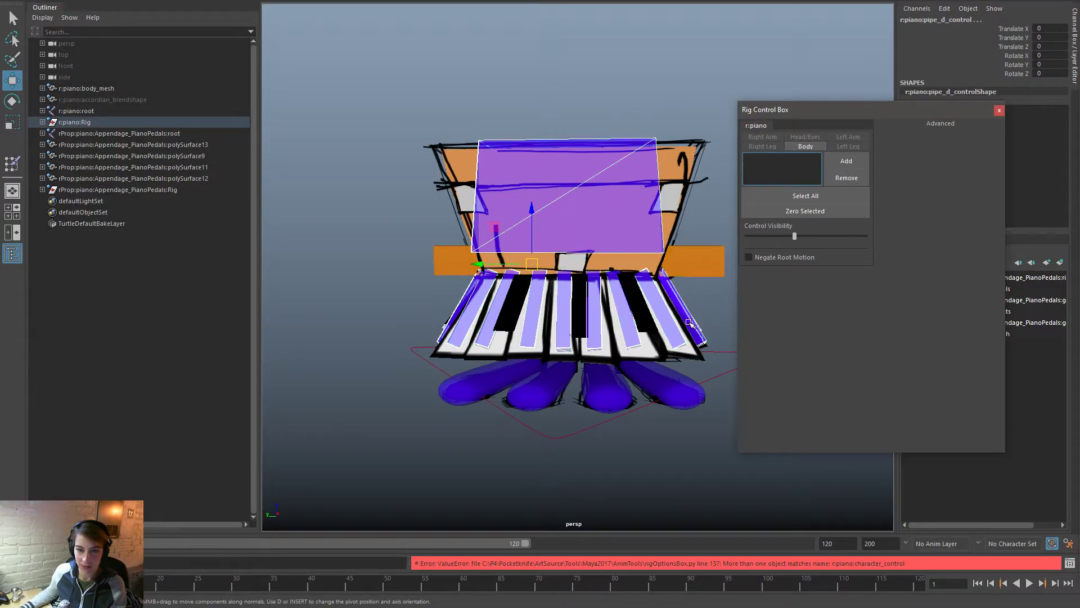
pyautogui.click(691, 322)
pyautogui.click(674, 392)
pyautogui.click(797, 146)
pyautogui.click(639, 79)
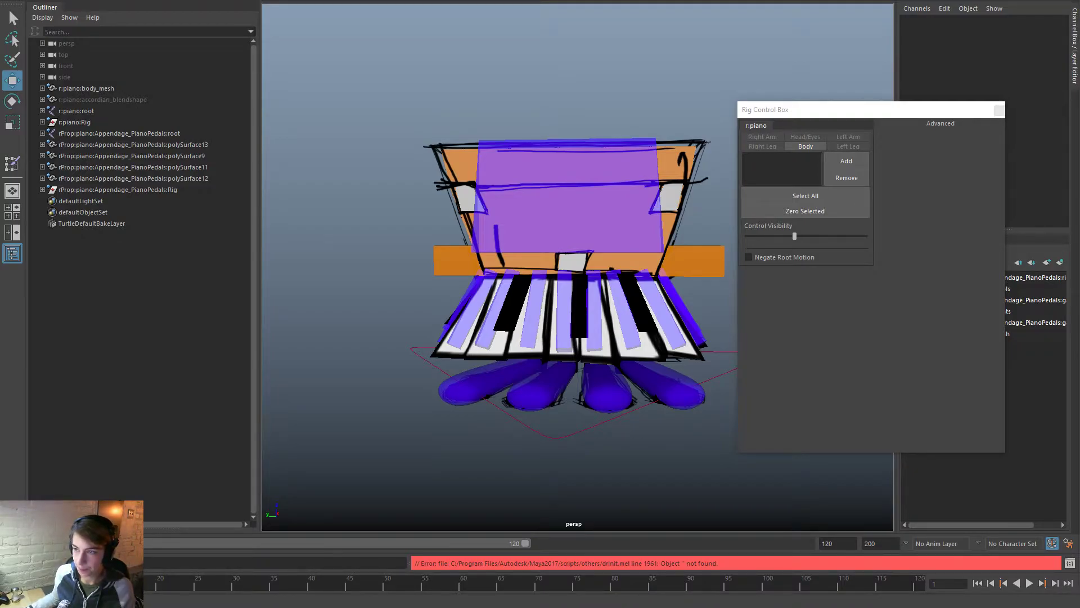
# Step: Switch to Notepad2, write the note "Rigged prop selection from rig control box", and minimize it to return to Maya
pyautogui.moveTo(1079, 28); pyautogui.dragTo(334, 88)
pyautogui.write('Rigged prop sec')
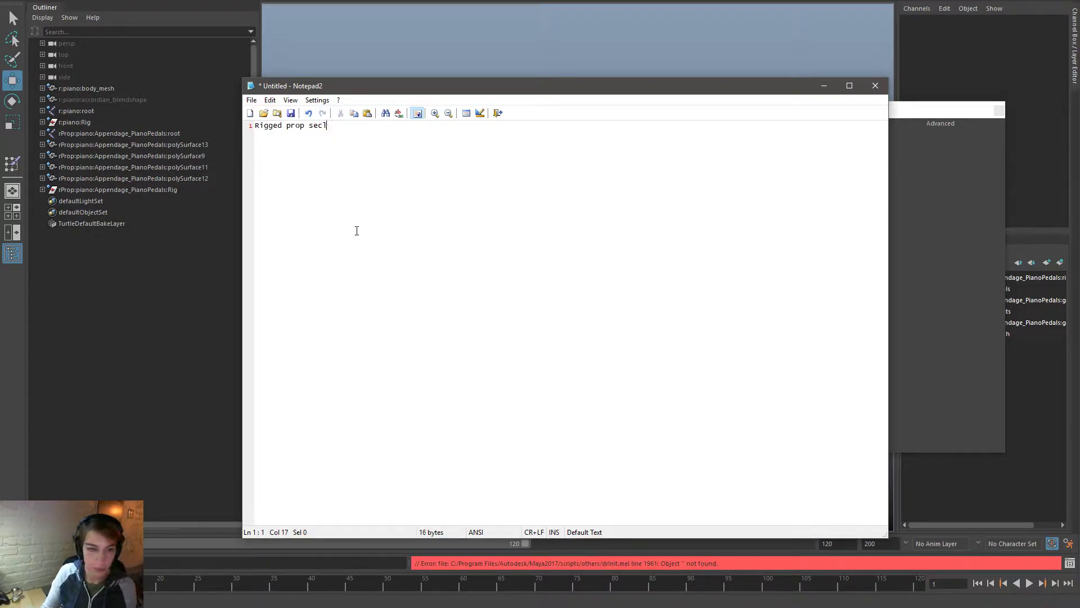
pyautogui.write('tion from')
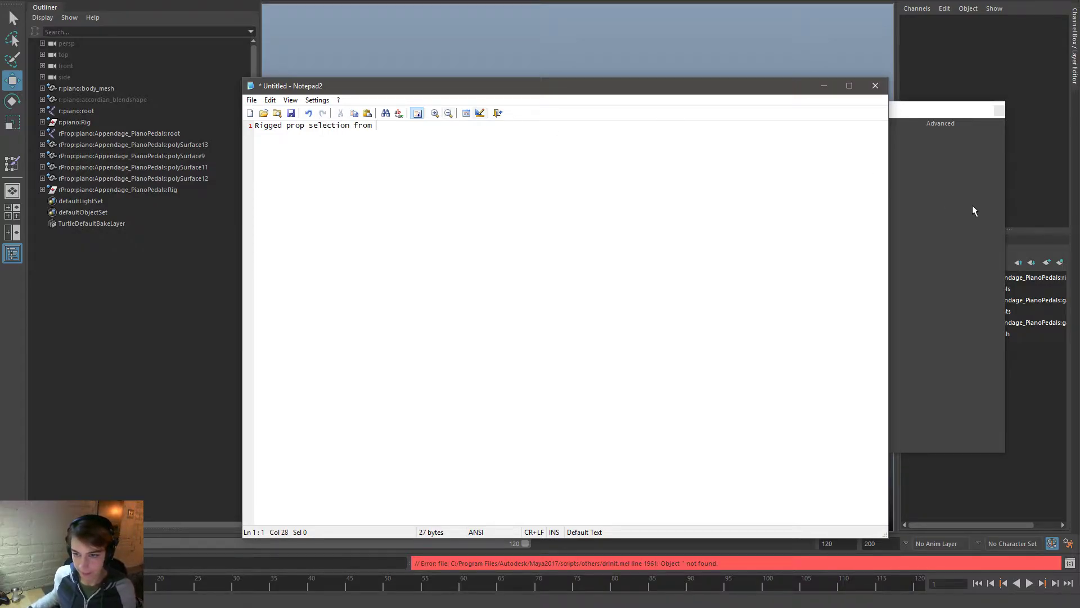
pyautogui.click(957, 218)
pyautogui.hotkey('alt', 'Tab')
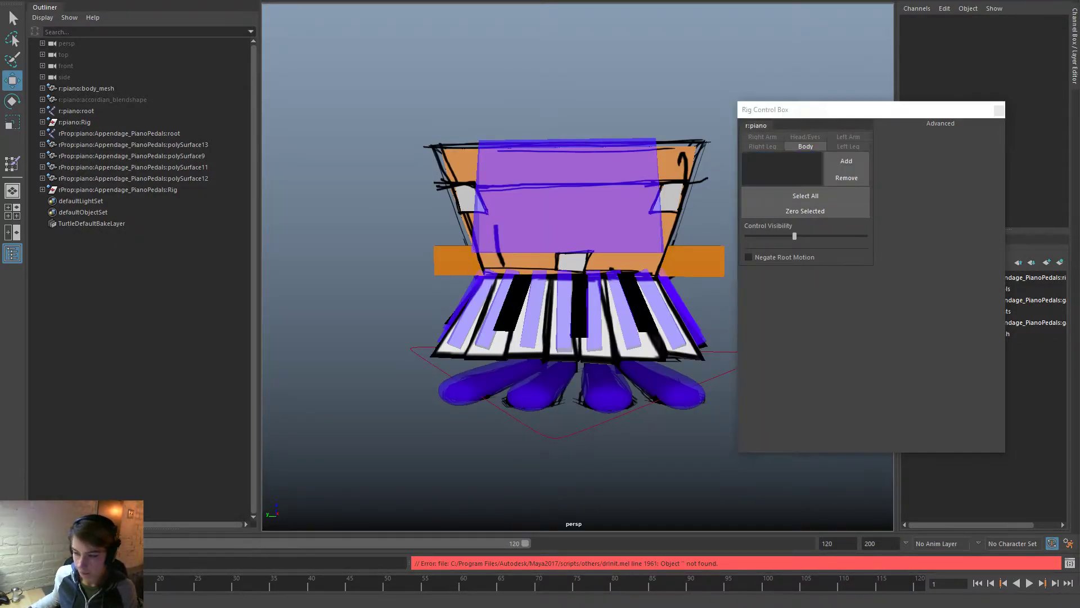
pyautogui.write('from rig control box')
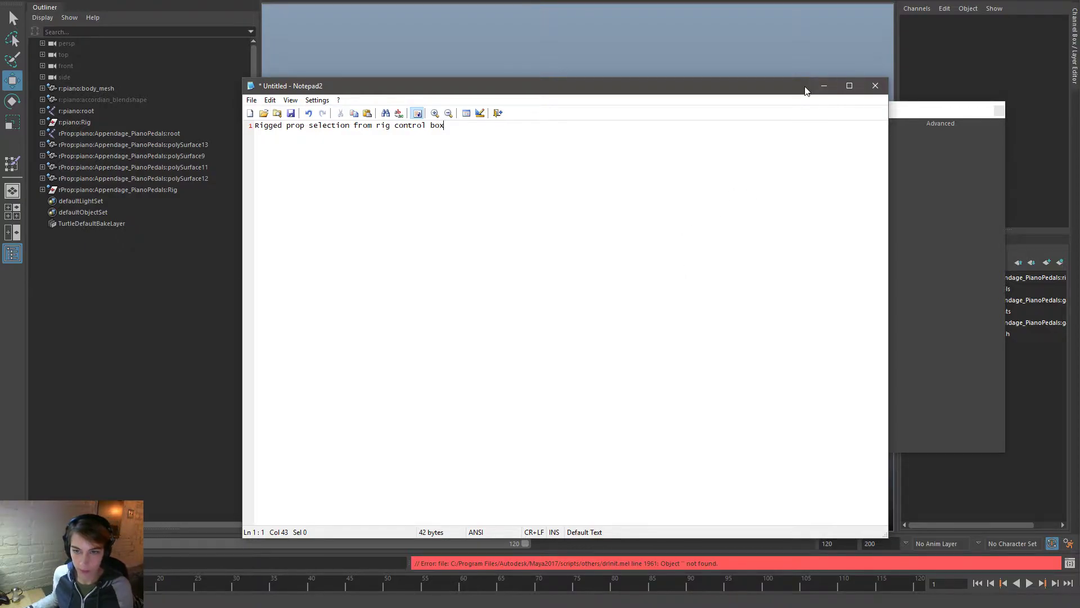
pyautogui.click(825, 86)
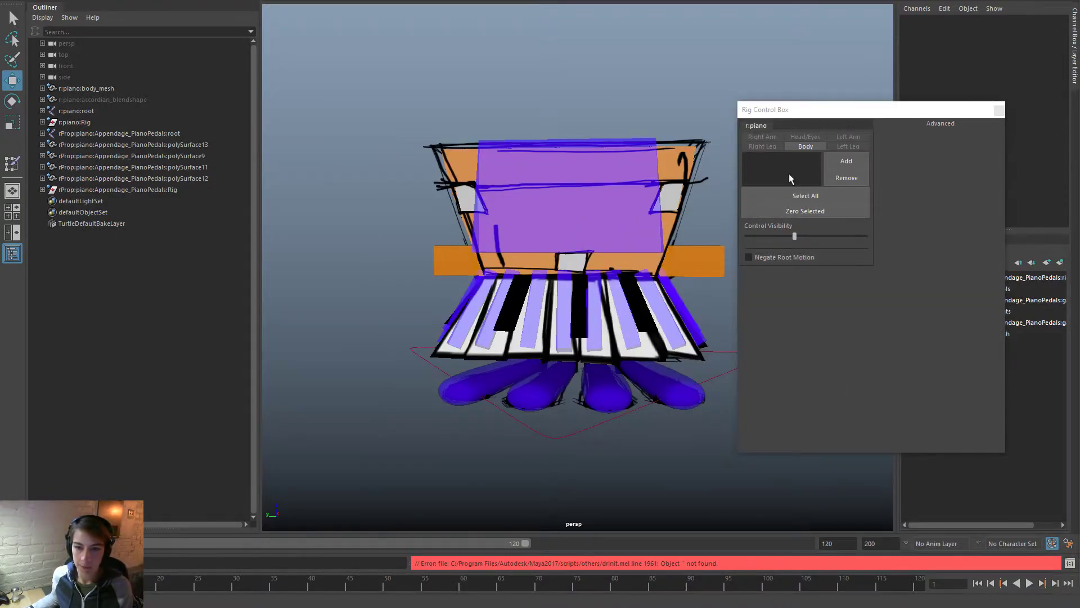
# Step: Select the four pedal controls and save them as a body selection set named "pedals"
pyautogui.moveTo(686, 283)
pyautogui.mouseDown(button='right')
pyautogui.moveTo(664, 308)
pyautogui.moveTo(687, 285)
pyautogui.mouseUp(button='right')
pyautogui.keyDown('alt'); pyautogui.moveTo(692, 372); pyautogui.dragTo(565, 348, button='right'); pyautogui.keyUp('alt')
pyautogui.keyDown('alt'); pyautogui.moveTo(565, 348); pyautogui.dragTo(597, 324); pyautogui.keyUp('alt')
pyautogui.click(701, 333)
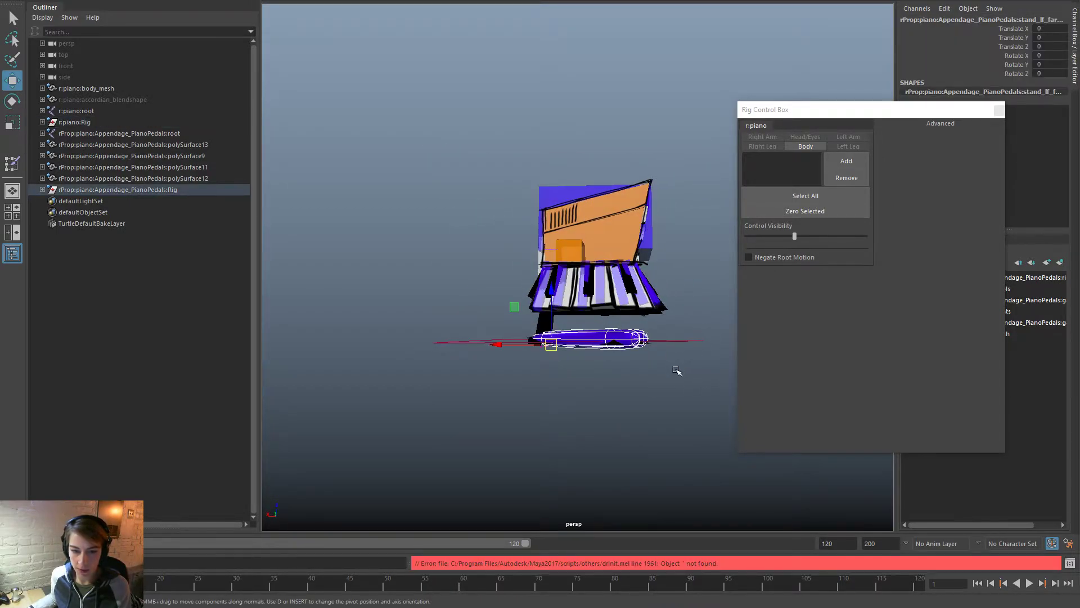
pyautogui.keyDown('alt'); pyautogui.moveTo(677, 369); pyautogui.dragTo(758, 315); pyautogui.keyUp('alt')
pyautogui.click(852, 161)
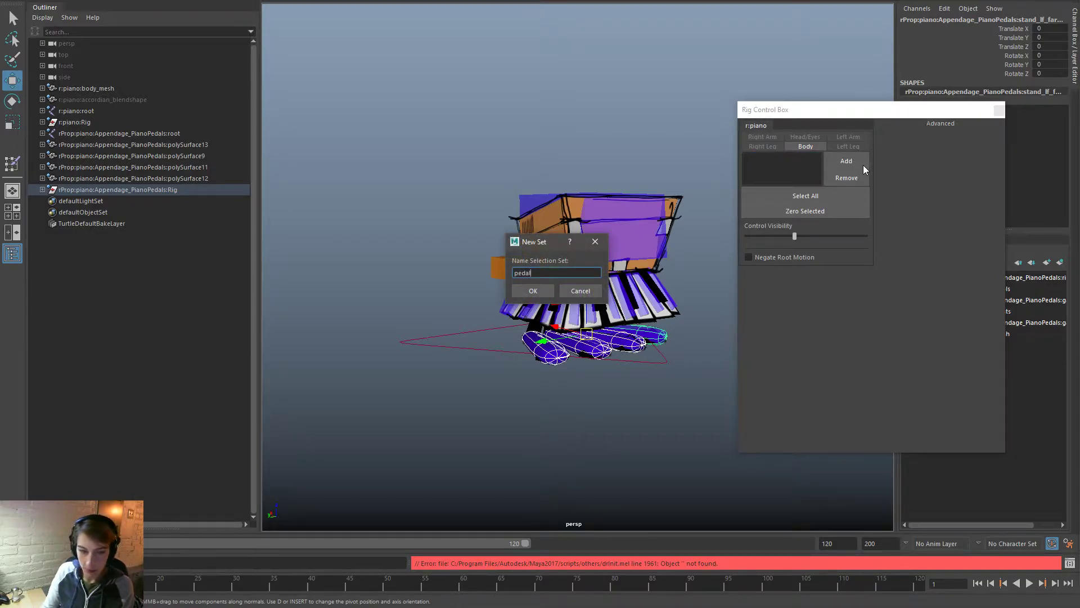
pyautogui.click(534, 291)
# Step: Select all the controls around the keyboard skirt and save them as a selection set named "skirt"
pyautogui.keyDown('alt'); pyautogui.moveTo(538, 292); pyautogui.dragTo(662, 289); pyautogui.keyUp('alt')
pyautogui.click(447, 294)
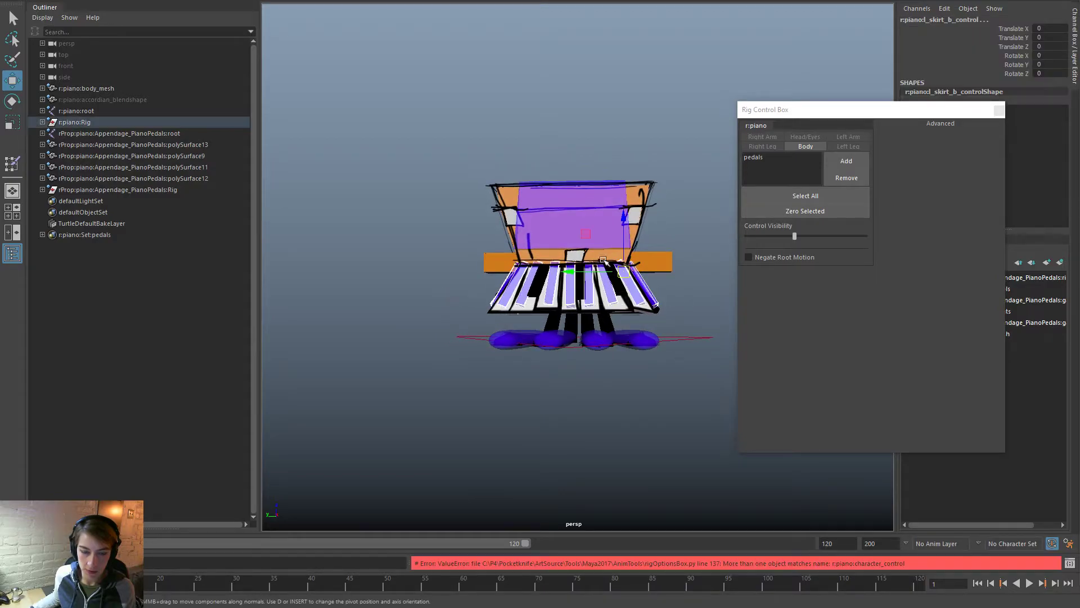
pyautogui.keyDown('alt'); pyautogui.moveTo(448, 294); pyautogui.dragTo(658, 267); pyautogui.keyUp('alt')
pyautogui.click(839, 162)
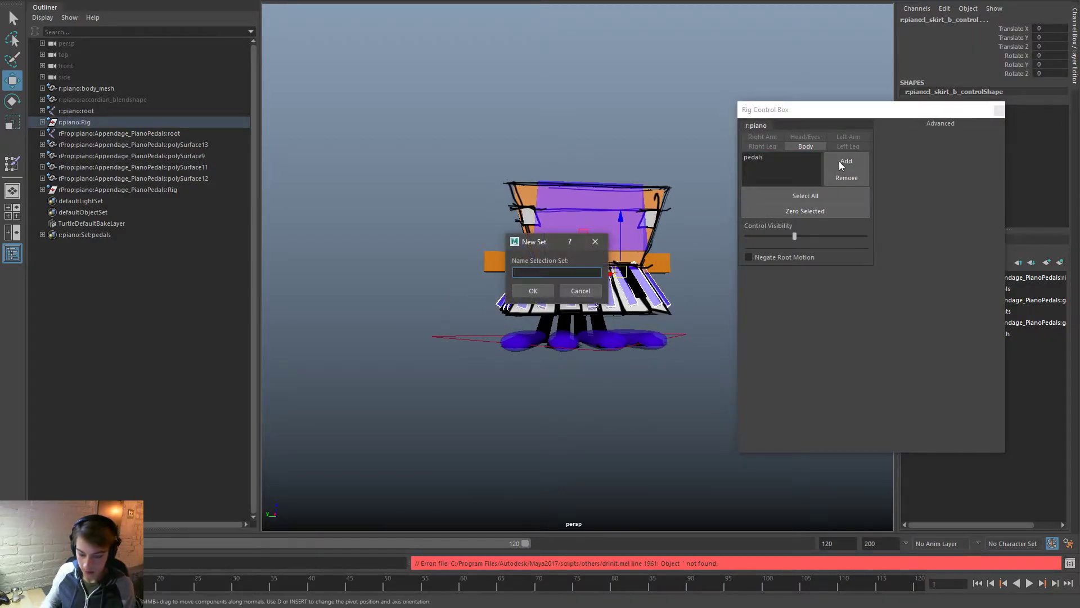
pyautogui.click(533, 291)
# Step: Reopen the Rig Control Box and check the skirt and pedals selection sets on the piano
pyautogui.click(999, 110)
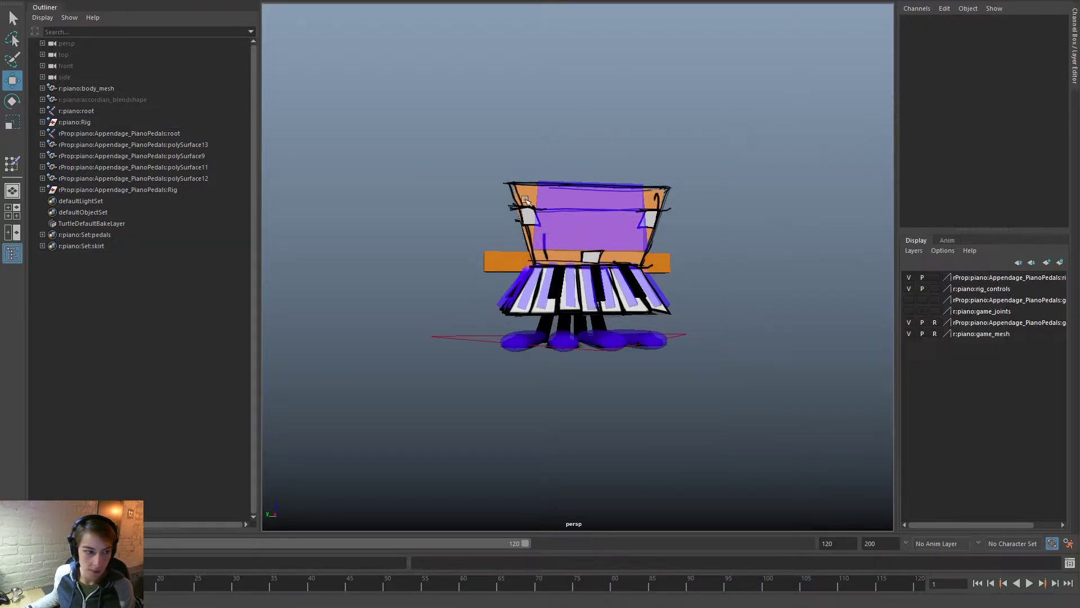
pyautogui.keyDown('alt'); pyautogui.moveTo(523, 195); pyautogui.dragTo(570, 225); pyautogui.keyUp('alt')
pyautogui.click(70, 2)
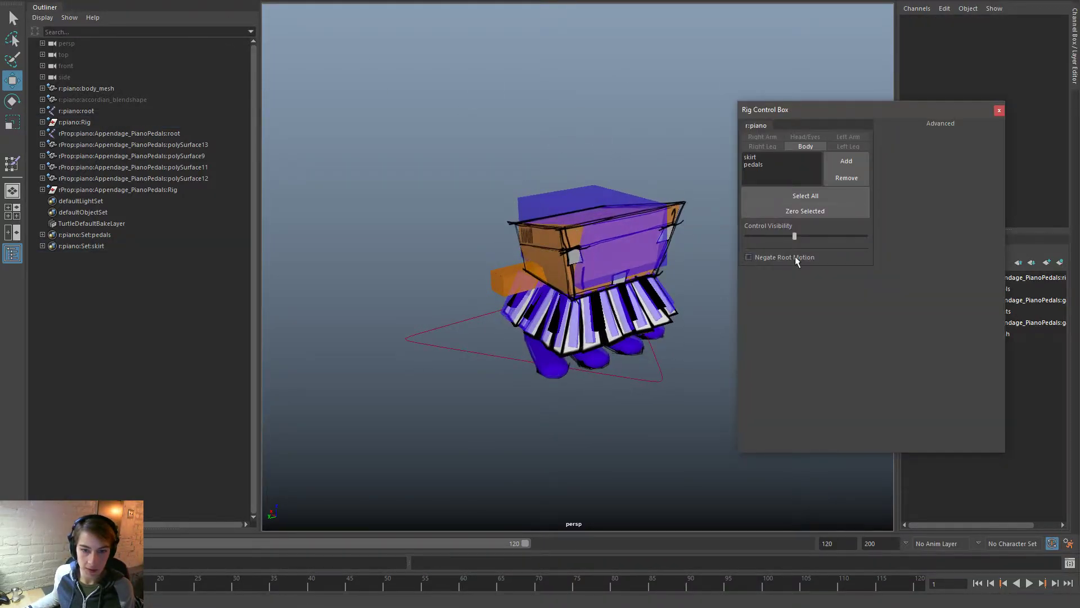
pyautogui.click(752, 158)
pyautogui.keyDown('alt'); pyautogui.moveTo(643, 410); pyautogui.dragTo(569, 402); pyautogui.keyUp('alt')
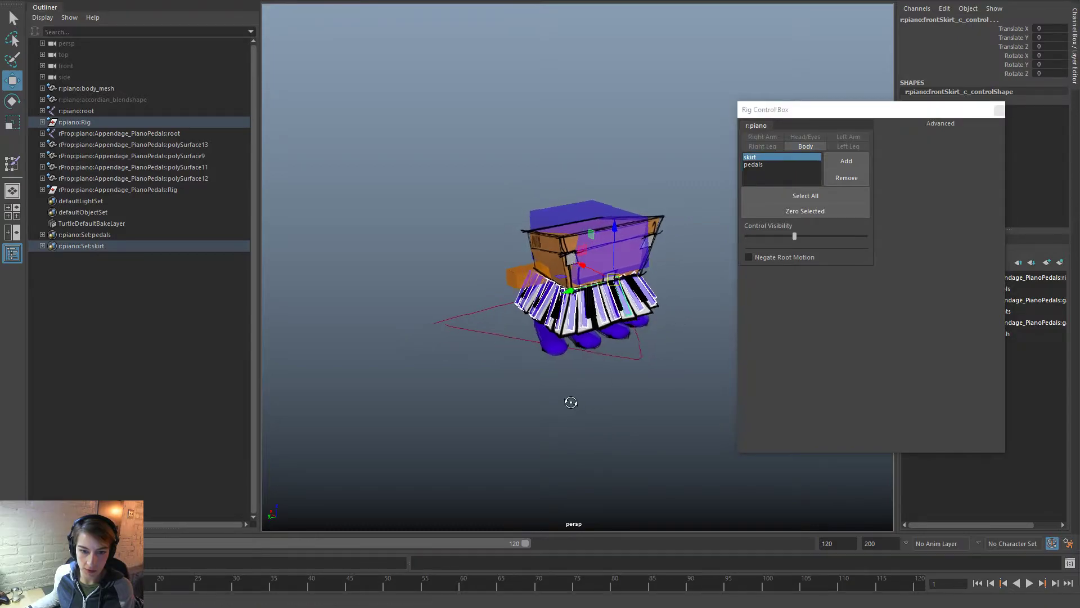
pyautogui.click(762, 165)
pyautogui.click(761, 158)
pyautogui.click(657, 433)
pyautogui.keyDown('alt'); pyautogui.moveTo(636, 425); pyautogui.dragTo(506, 396); pyautogui.keyUp('alt')
pyautogui.keyDown('alt'); pyautogui.moveTo(507, 395); pyautogui.dragTo(592, 392, button='right'); pyautogui.keyUp('alt')
pyautogui.keyDown('alt'); pyautogui.moveTo(591, 392); pyautogui.dragTo(534, 419); pyautogui.keyUp('alt')
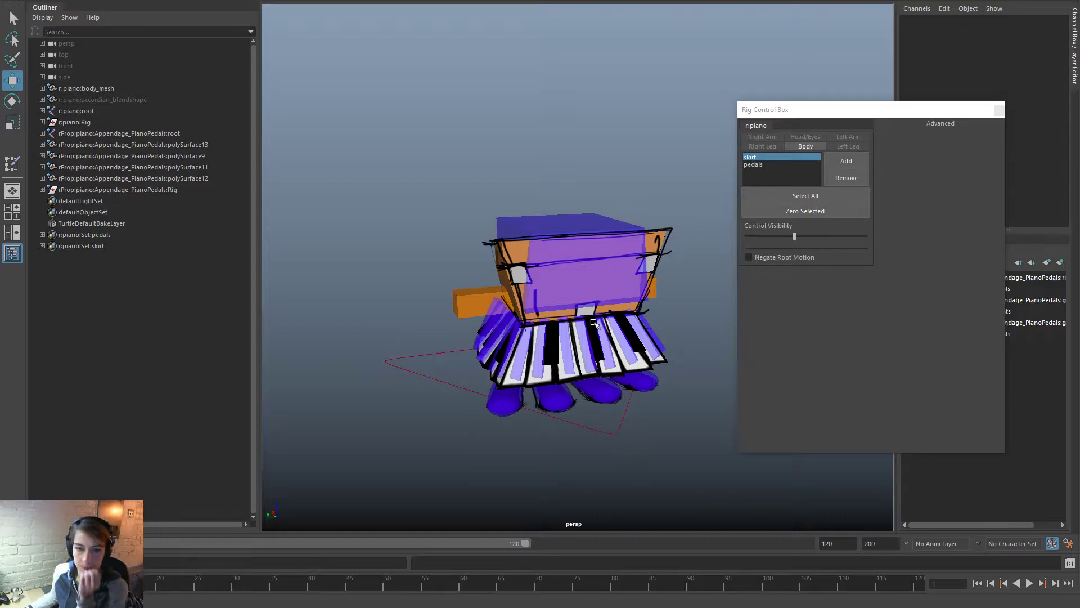
# Step: Select the skirt set and rotate its controls together so the piano keys flare outward and up
pyautogui.click(781, 158)
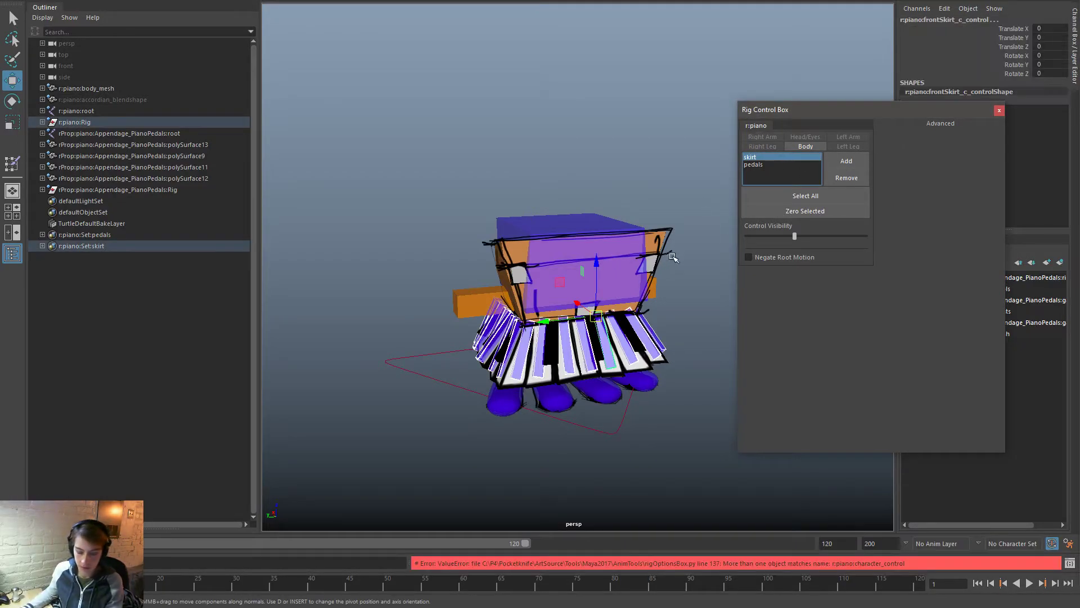
pyautogui.press('e')
pyautogui.moveTo(611, 338)
pyautogui.mouseDown()
pyautogui.moveTo(611, 291)
pyautogui.moveTo(609, 342)
pyautogui.moveTo(608, 299)
pyautogui.moveTo(560, 370)
pyautogui.moveTo(484, 371)
pyautogui.moveTo(560, 345)
pyautogui.moveTo(618, 356)
pyautogui.mouseUp()
pyautogui.hotkey('ctrl', 'z')
pyautogui.moveTo(565, 295); pyautogui.dragTo(565, 234)
# Step: Examine the flared keyboard skirt from several angles, including below, for how the mesh deforms
pyautogui.keyDown('alt'); pyautogui.moveTo(641, 281); pyautogui.dragTo(644, 249); pyautogui.keyUp('alt')
pyautogui.scroll(5, 645, 249)
pyautogui.click(653, 280)
pyautogui.click(713, 183)
pyautogui.scroll(-4, 479, 270)
pyautogui.keyDown('alt'); pyautogui.moveTo(471, 272); pyautogui.dragTo(550, 332); pyautogui.keyUp('alt')
pyautogui.click(550, 332)
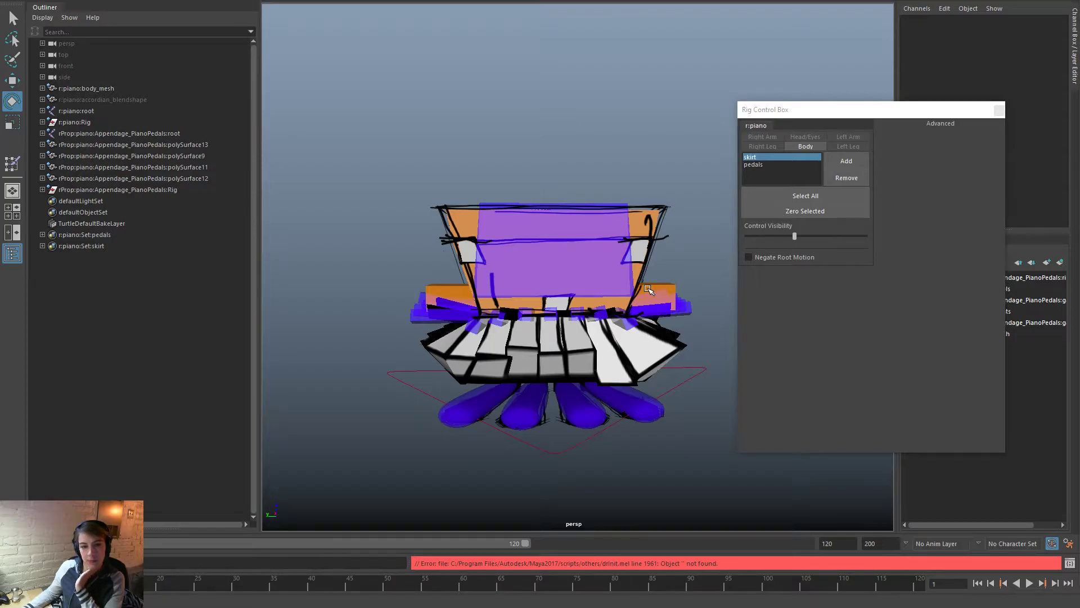
pyautogui.keyDown('alt'); pyautogui.moveTo(664, 413); pyautogui.dragTo(601, 377); pyautogui.keyUp('alt')
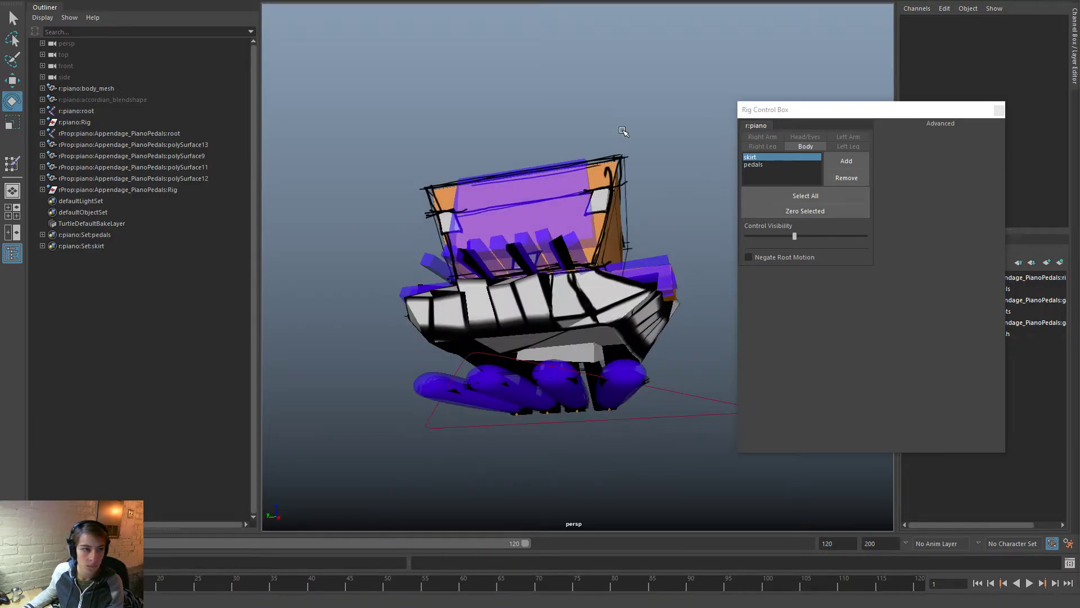
# Step: Save the scene as Piano_Idle in the Animation folder under Bodies
pyautogui.press('space')
pyautogui.click(501, 74)
pyautogui.click(545, 137)
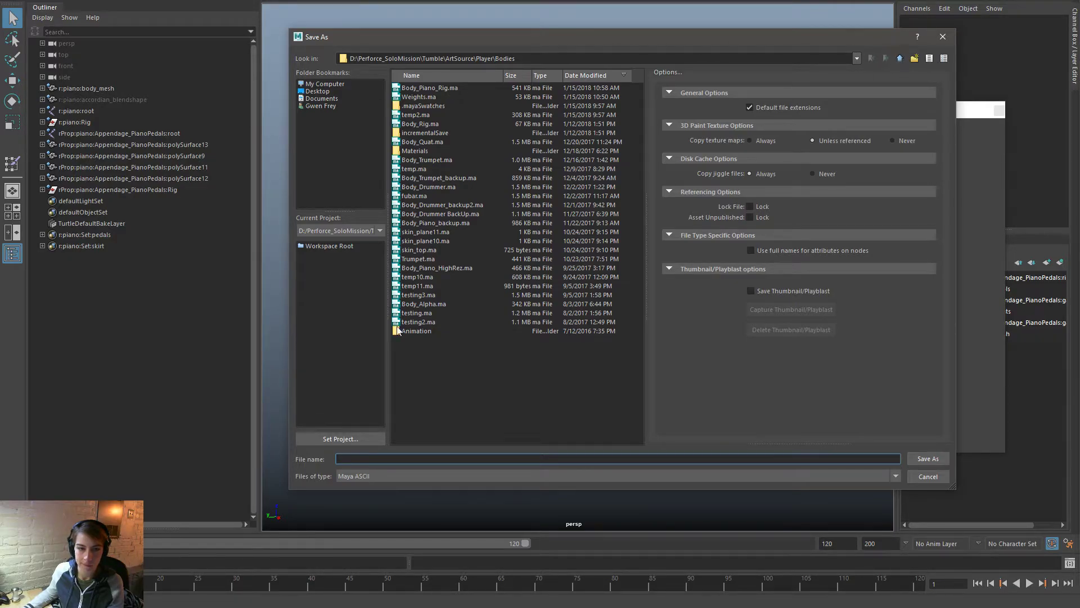
pyautogui.doubleClick(419, 332)
pyautogui.click(406, 459)
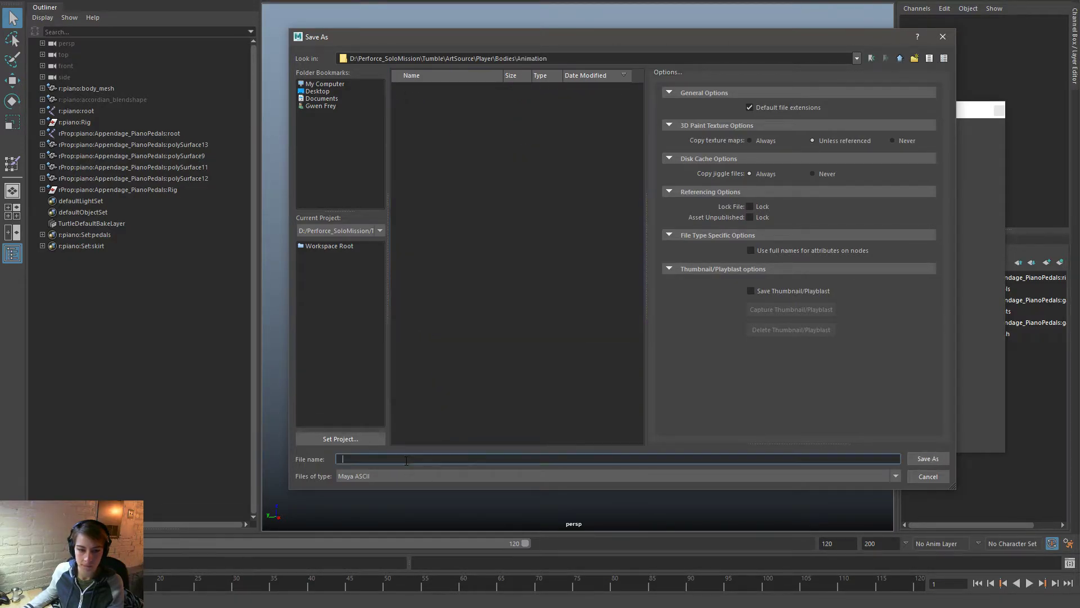
pyautogui.write('Piano')
pyautogui.hotkey('ctrl', 'a')
pyautogui.write('Piano_')
pyautogui.press('Return')
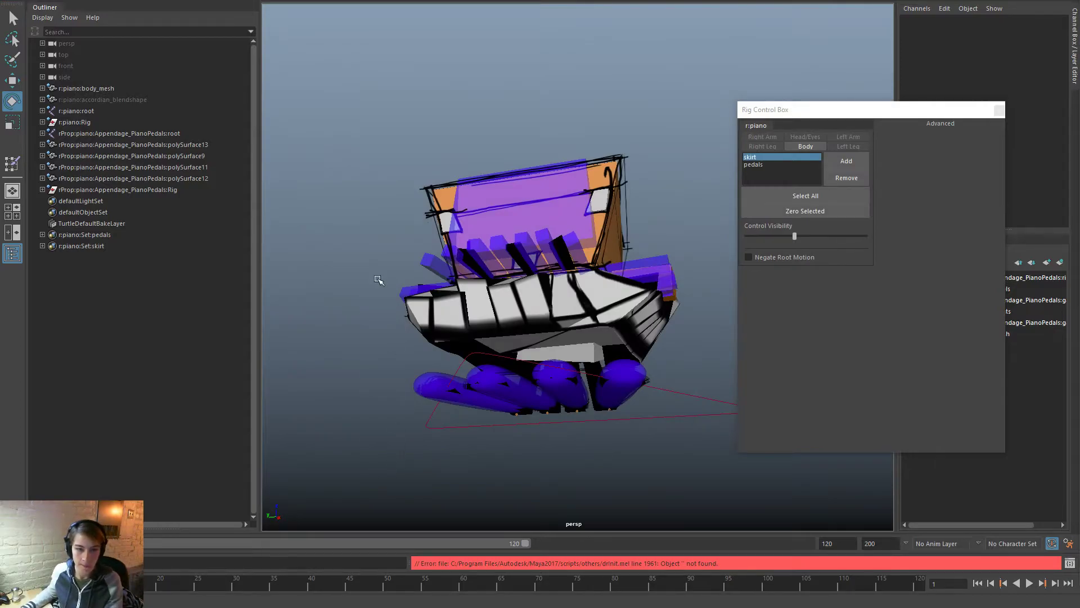
# Step: Try to open Body_Piano.ma from the recent files
pyautogui.press('space')
pyautogui.click(333, 145)
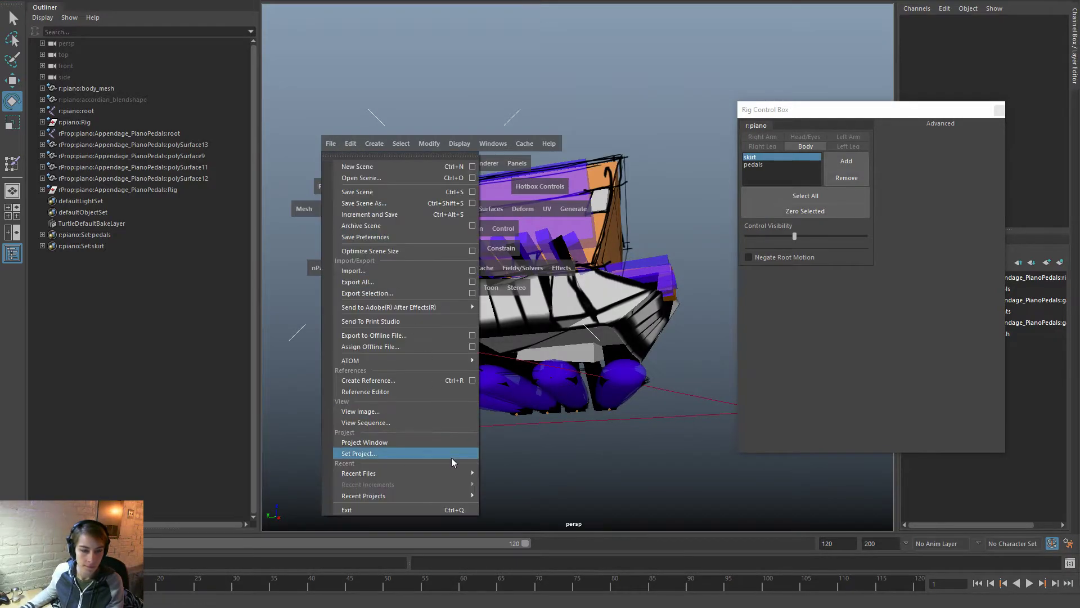
pyautogui.moveTo(405, 473)
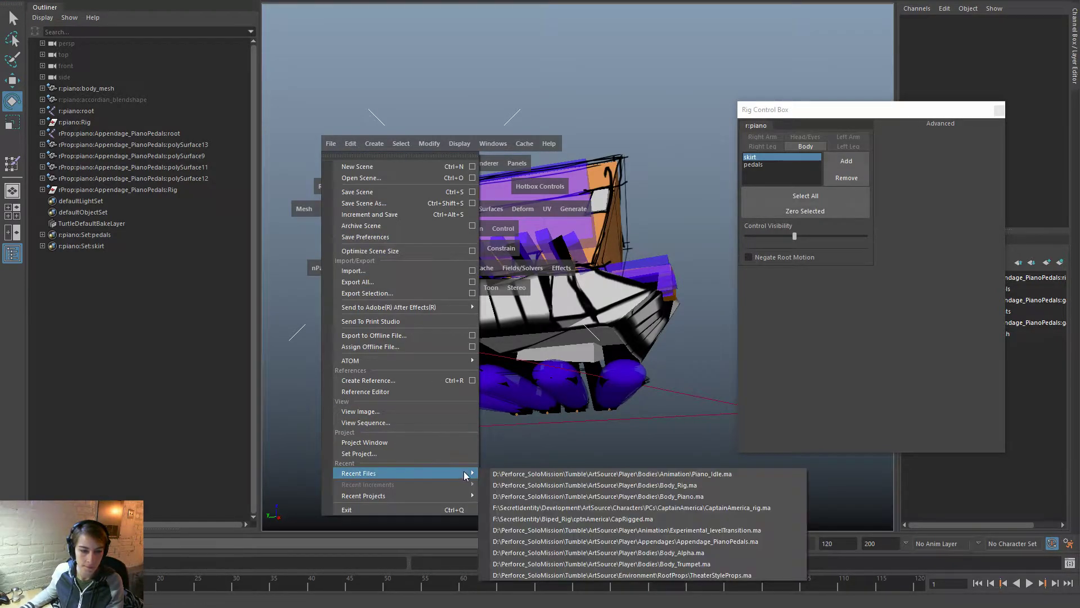
pyautogui.click(562, 496)
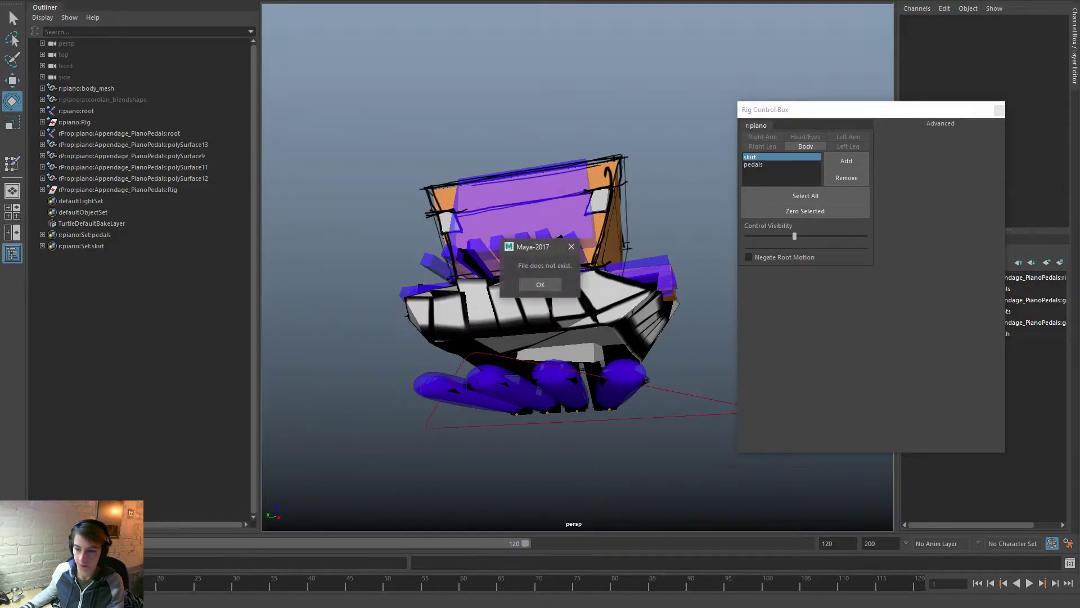
pyautogui.click(540, 284)
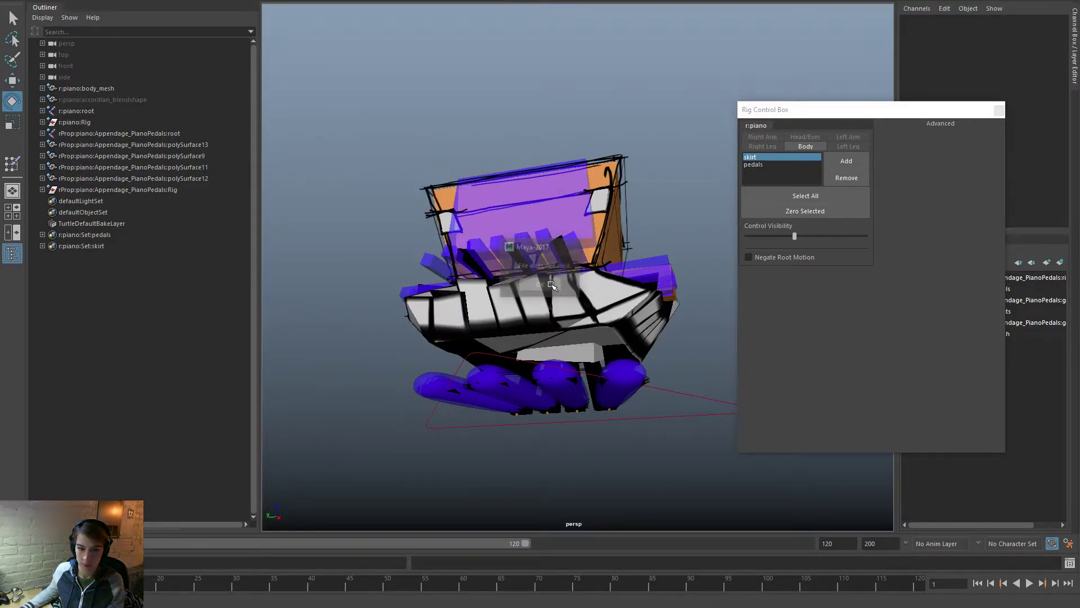
# Step: Open the Body_Piano_Rig.ma scene from the Bodies folder
pyautogui.hotkey('ctrl', 'o')
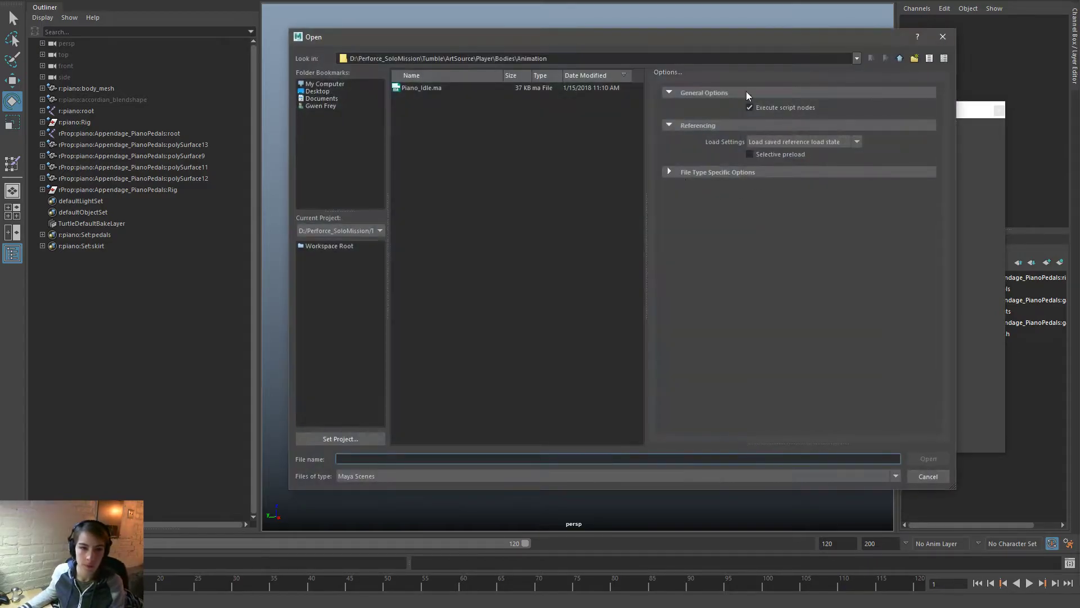
pyautogui.click(899, 59)
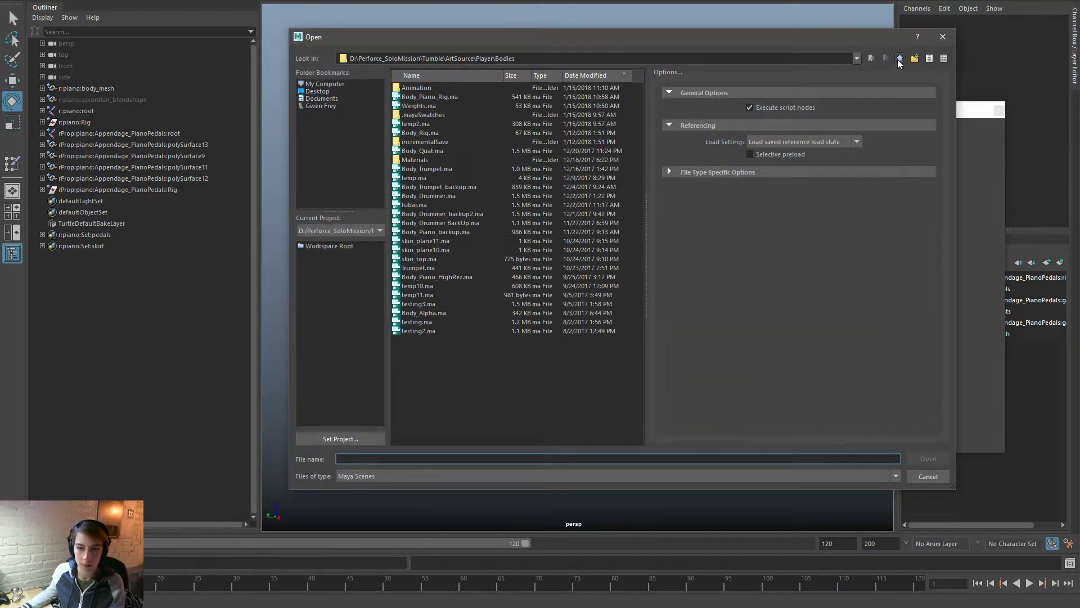
pyautogui.doubleClick(445, 97)
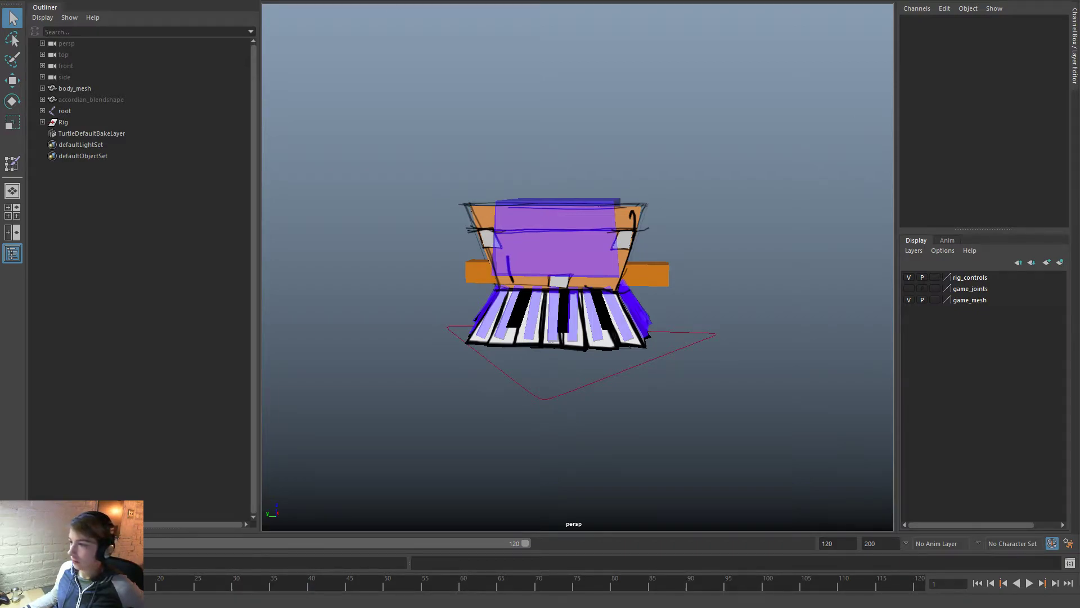
# Step: Look through the custom rigging, skinning, modeling and animation tool sets
pyautogui.press('q')
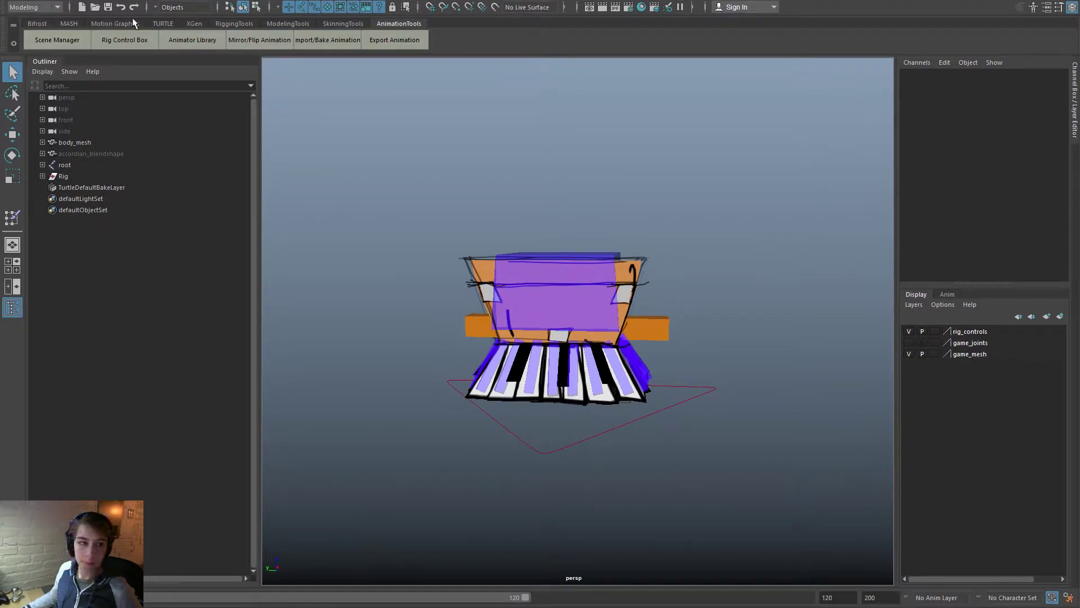
pyautogui.click(232, 23)
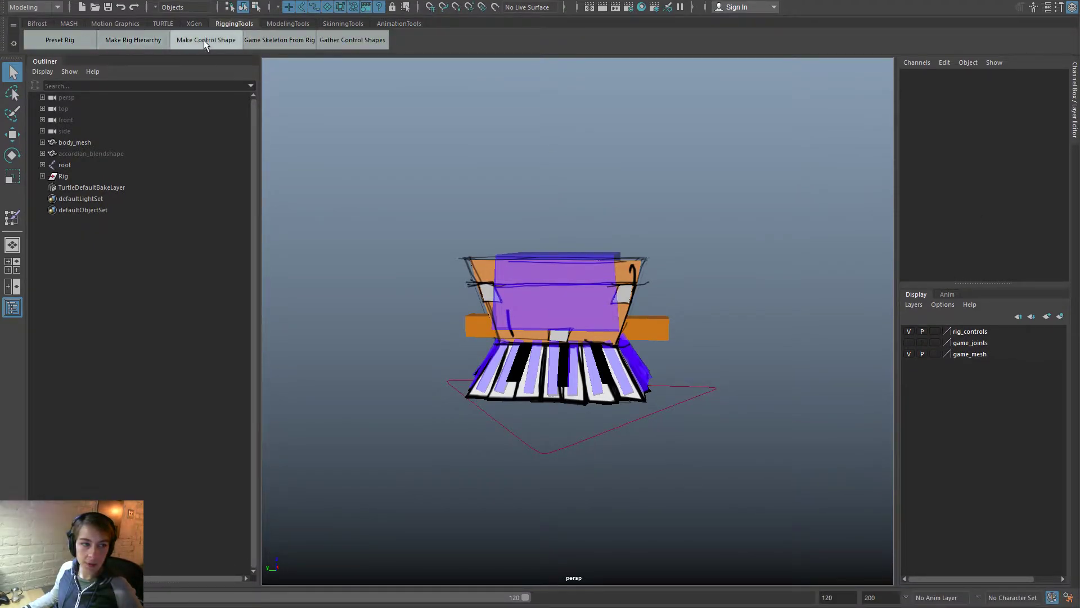
pyautogui.click(344, 22)
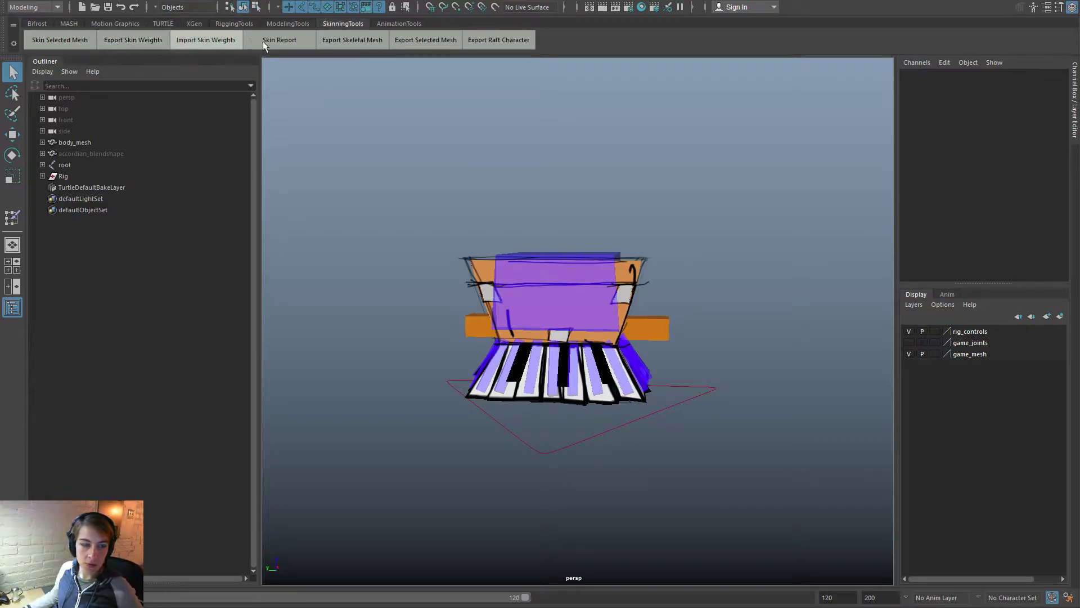
pyautogui.click(292, 23)
pyautogui.click(406, 23)
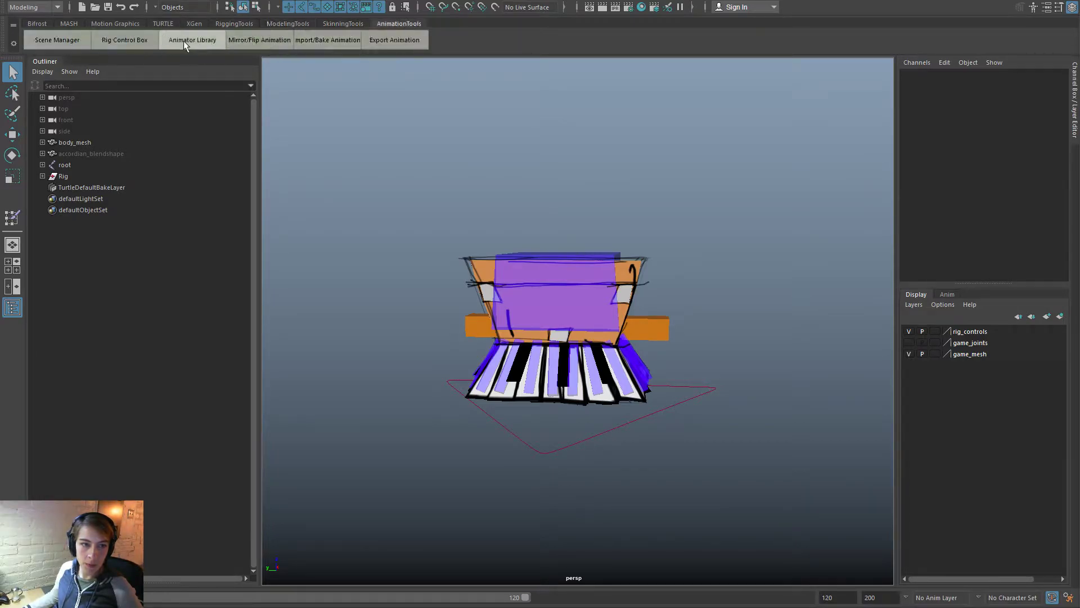
pyautogui.click(222, 23)
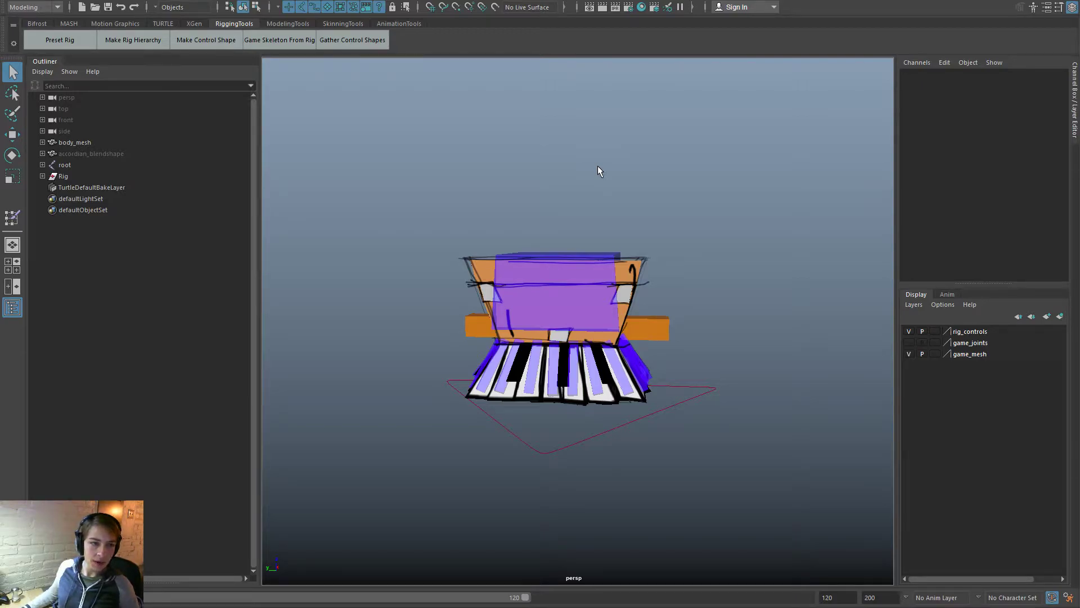
pyautogui.click(399, 23)
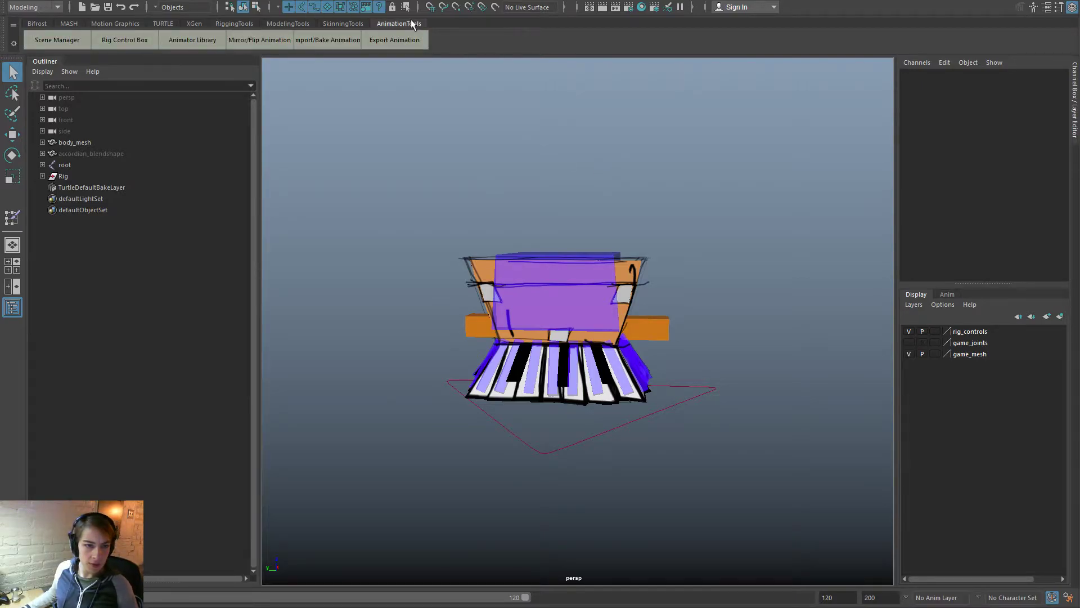
# Step: Open the Scene Manager, look over its character list and options, and close it
pyautogui.click(79, 42)
pyautogui.moveTo(416, 220); pyautogui.dragTo(324, 160)
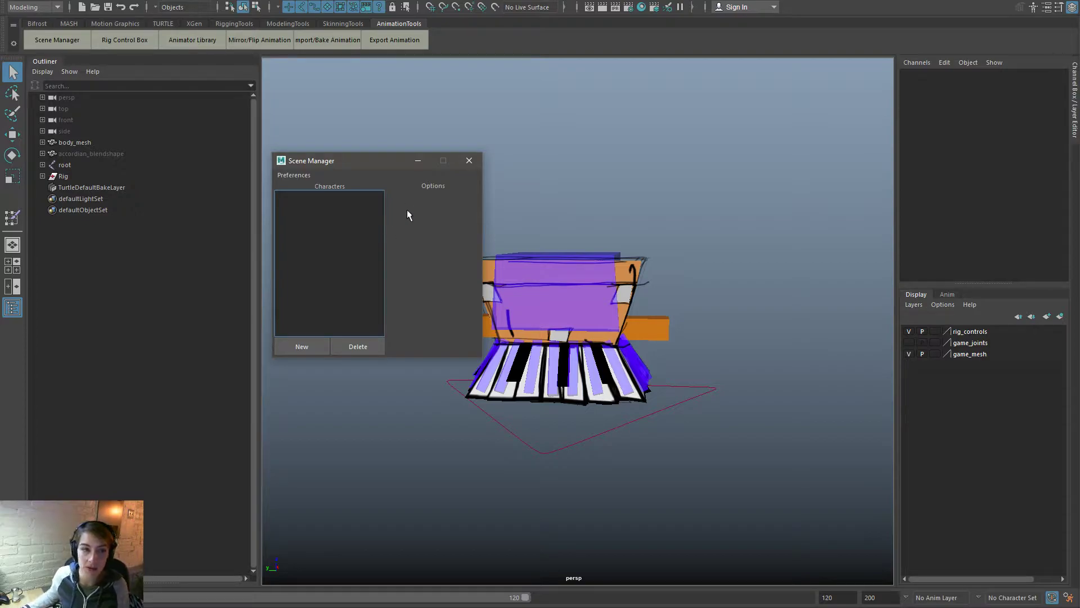
pyautogui.click(469, 160)
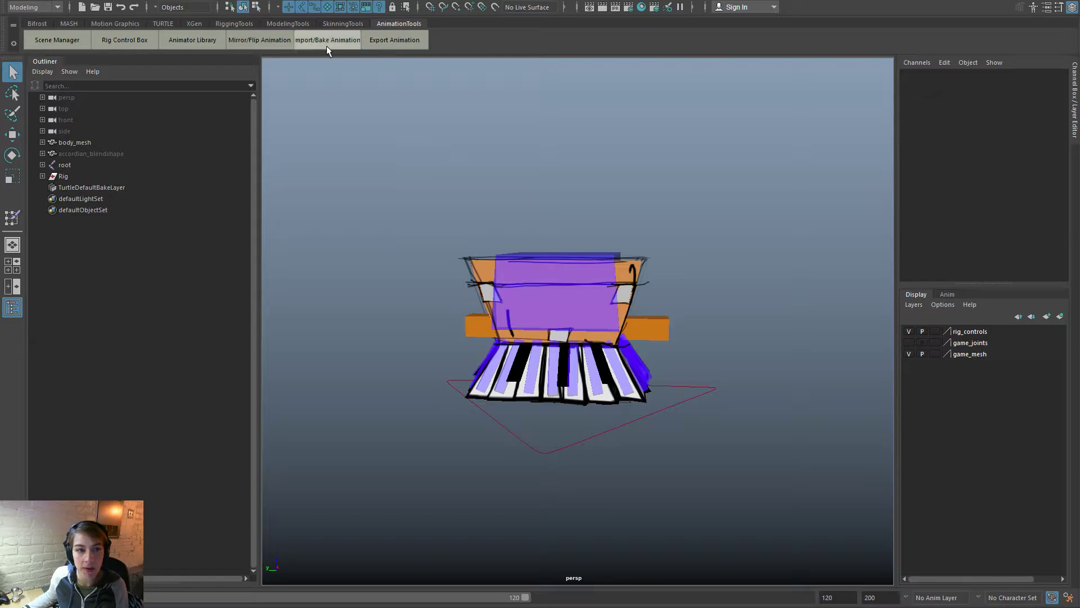
# Step: Open the Clip Exporter, check which rigs it offers for export, and close it
pyautogui.click(397, 38)
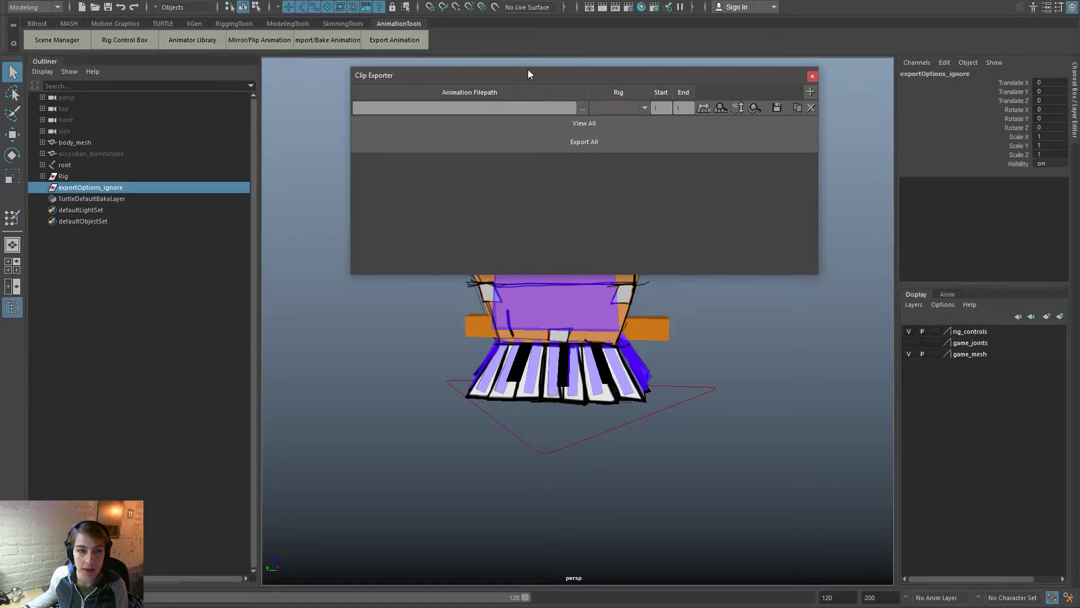
pyautogui.click(613, 108)
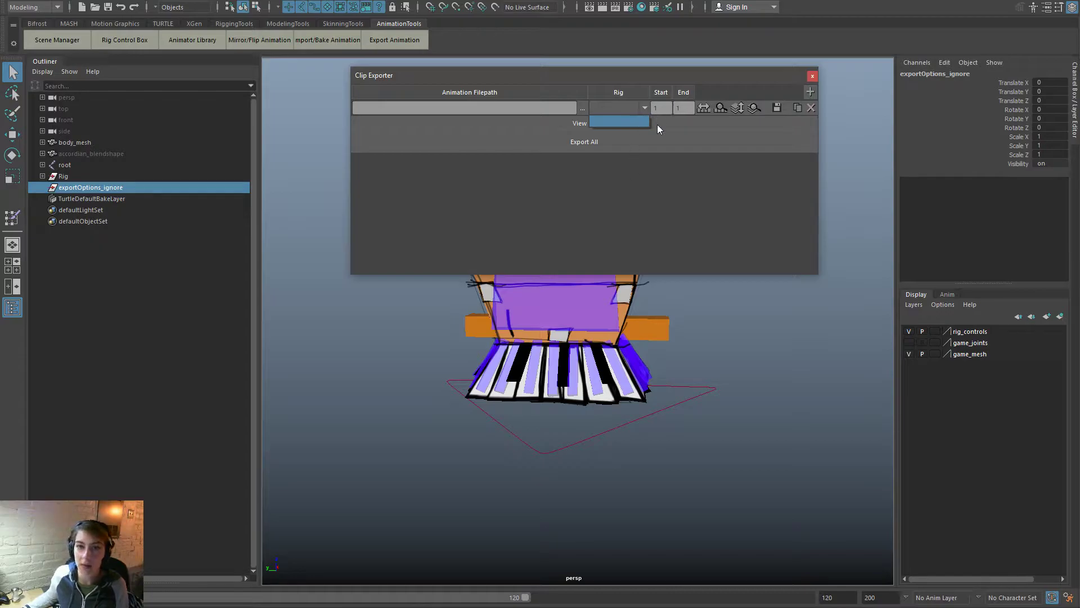
pyautogui.click(812, 76)
pyautogui.click(812, 77)
# Step: Delete the exportOptions_ignore node from the scene
pyautogui.click(145, 198)
pyautogui.click(161, 185)
pyautogui.press('Delete')
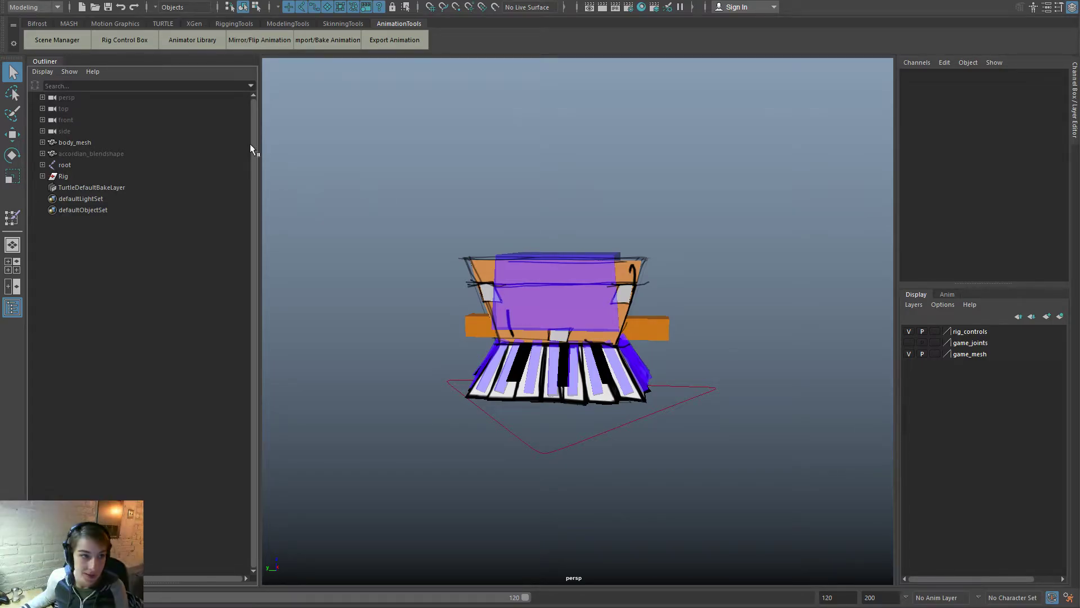
pyautogui.click(97, 39)
pyautogui.click(540, 332)
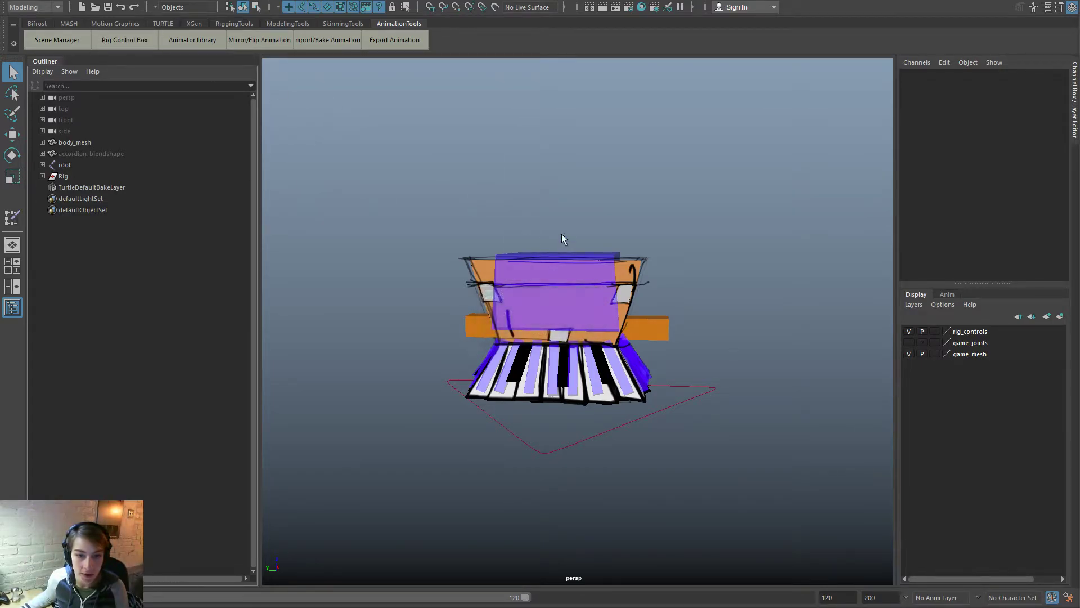
pyautogui.click(549, 288)
pyautogui.click(482, 188)
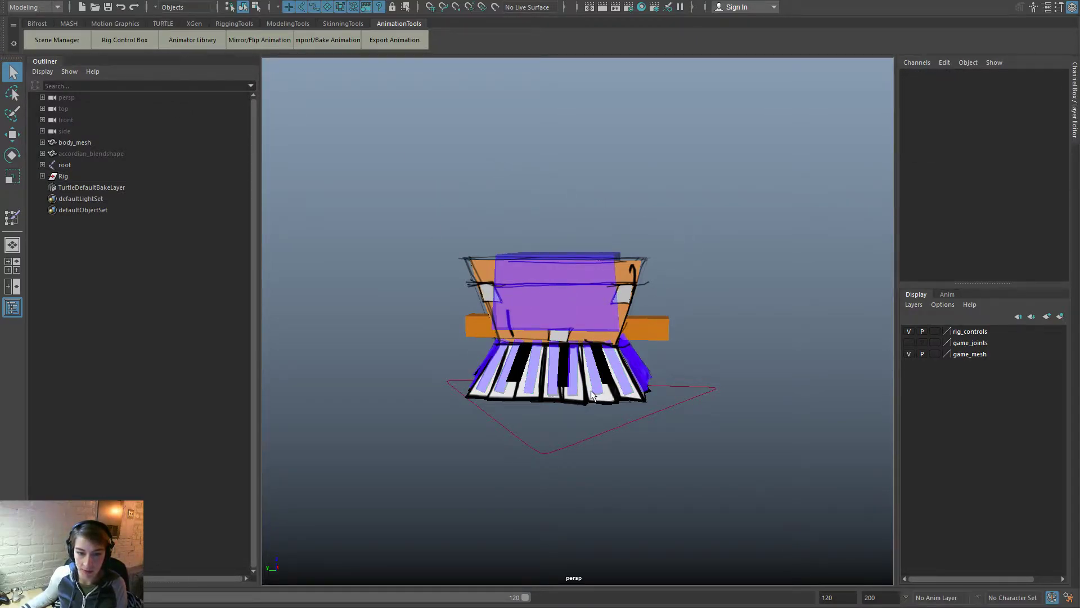
# Step: Start opening another scene and go up from the Bodies folder to the list of drives
pyautogui.press('space')
pyautogui.moveTo(446, 145); pyautogui.dragTo(675, 489)
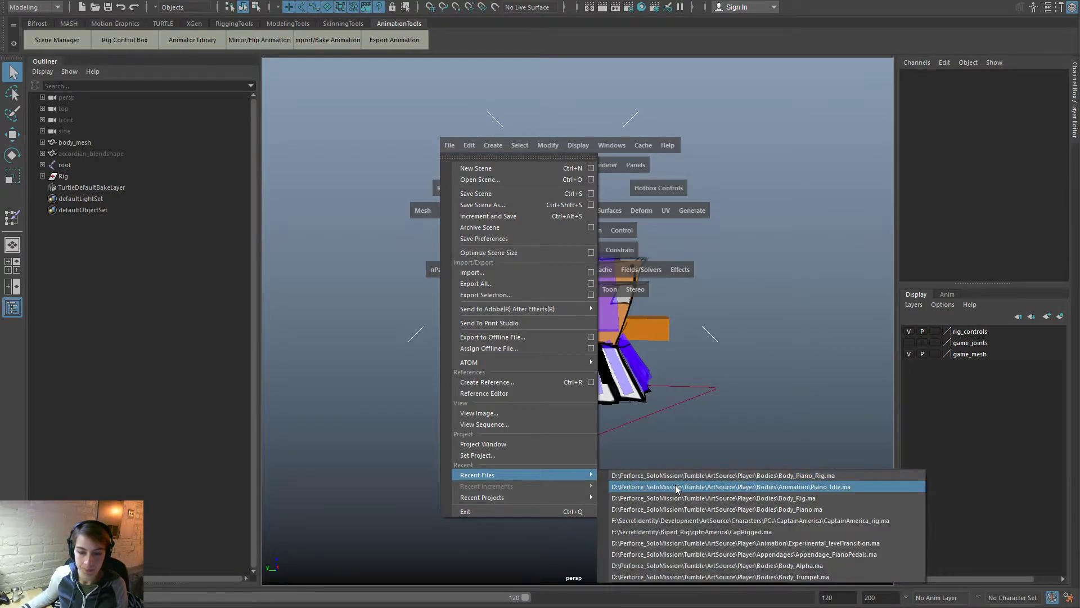
pyautogui.moveTo(675, 485); pyautogui.dragTo(498, 183)
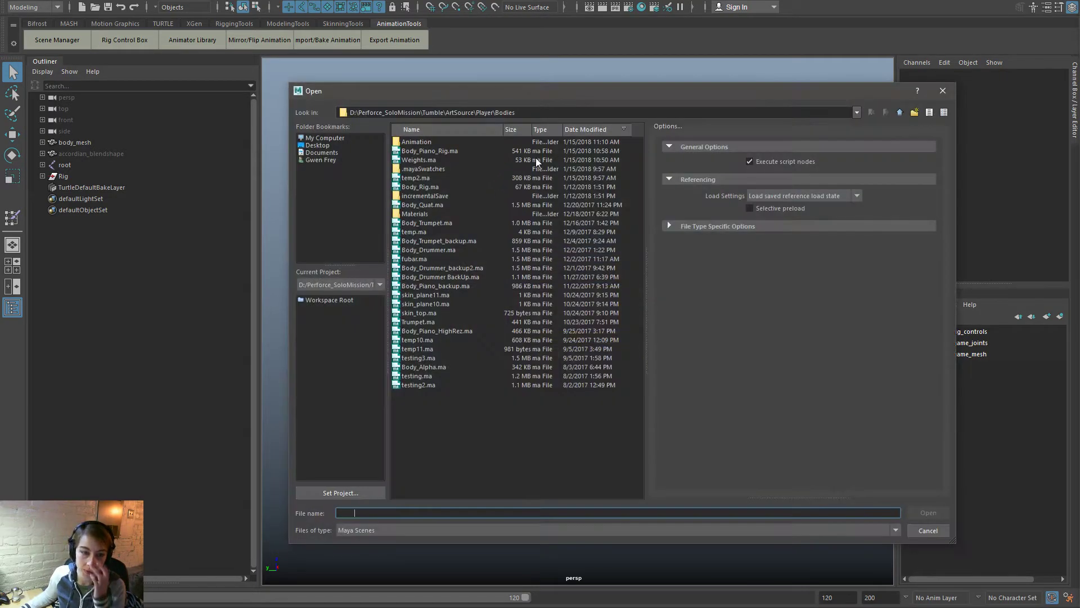
pyautogui.click(900, 112)
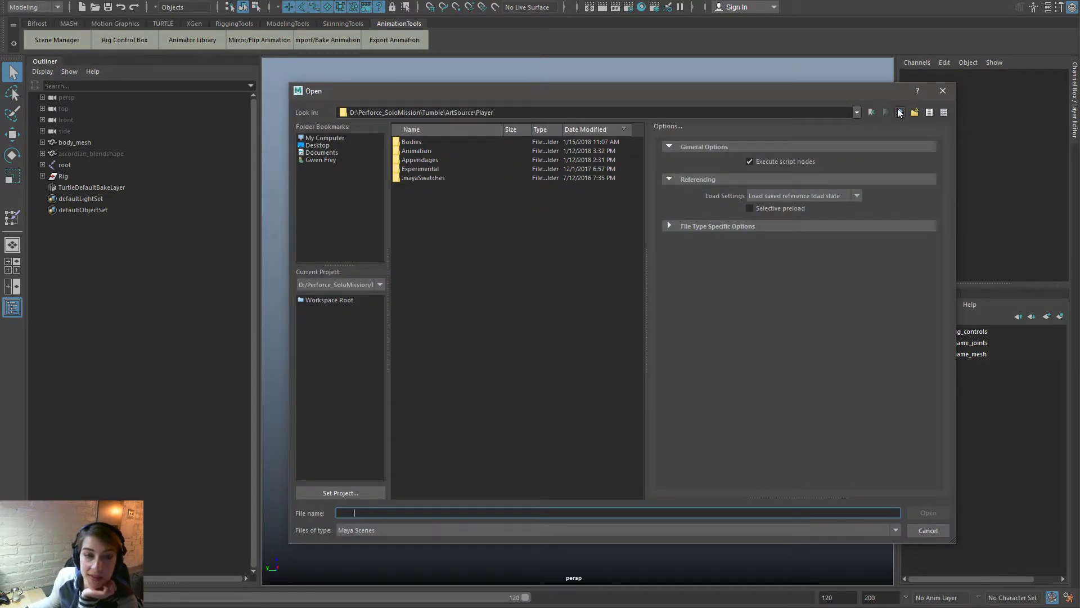
pyautogui.click(900, 113)
pyautogui.click(899, 112)
pyautogui.click(899, 112)
pyautogui.click(900, 112)
pyautogui.click(900, 112)
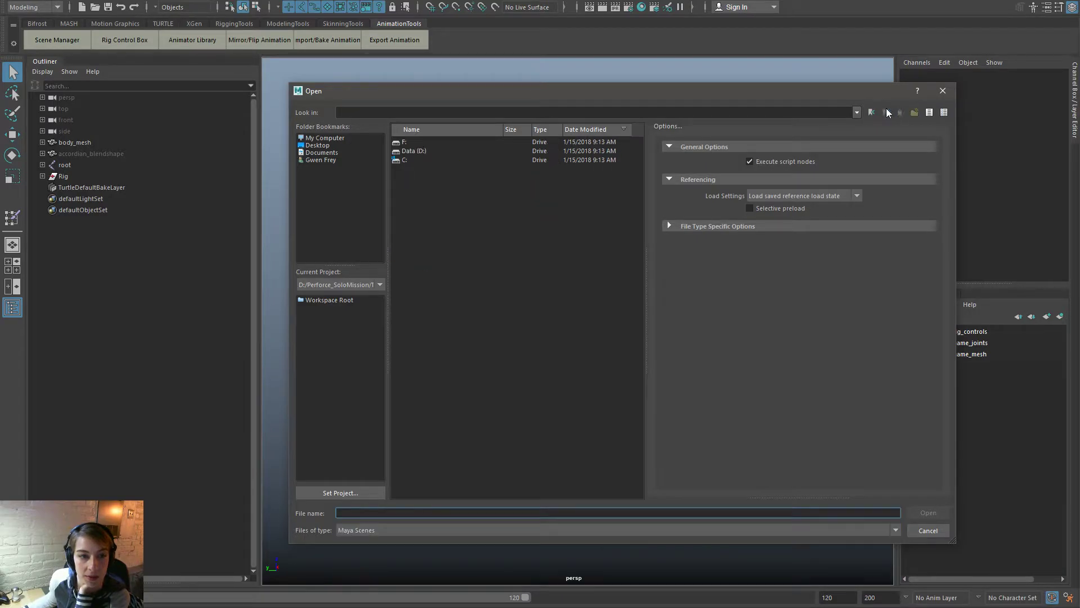
# Step: Browse to the C:\P4\Ginger\ArtSource\proxyHumans folder in the file dialog
pyautogui.doubleClick(409, 157)
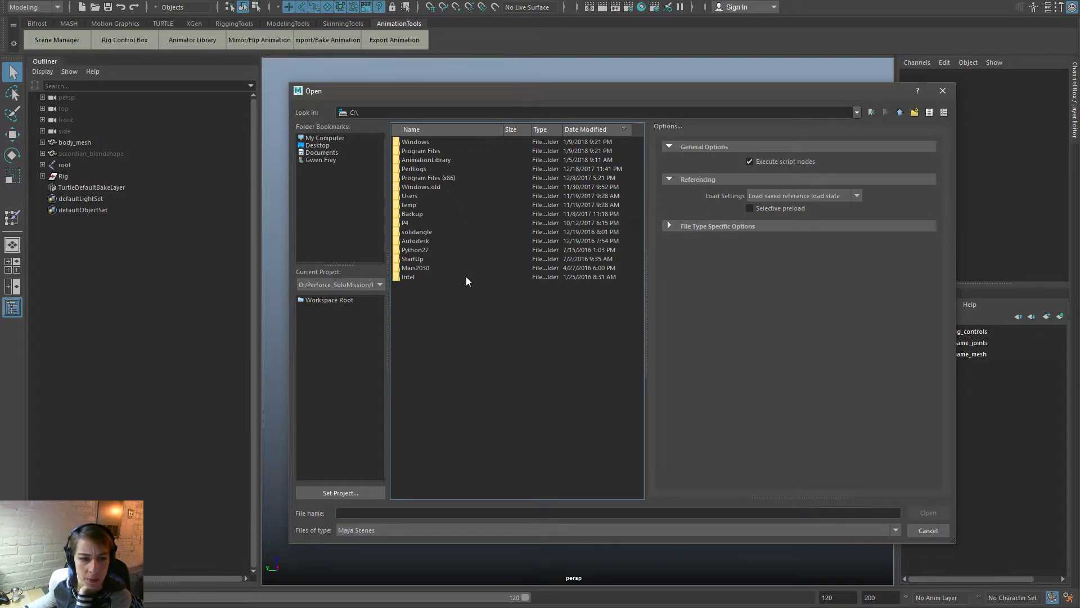
pyautogui.click(442, 270)
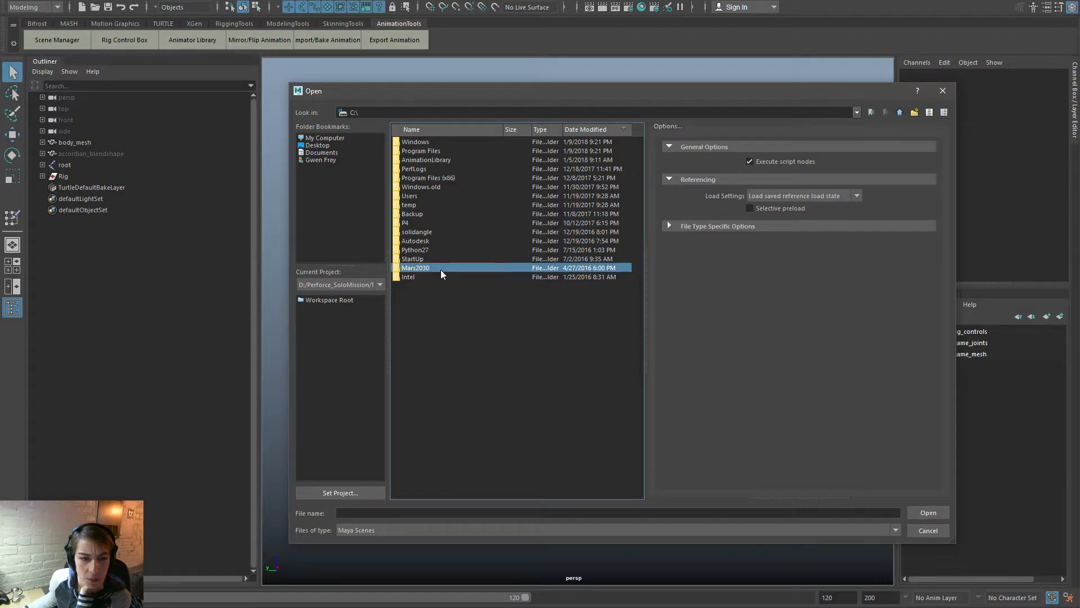
pyautogui.click(447, 196)
pyautogui.doubleClick(448, 223)
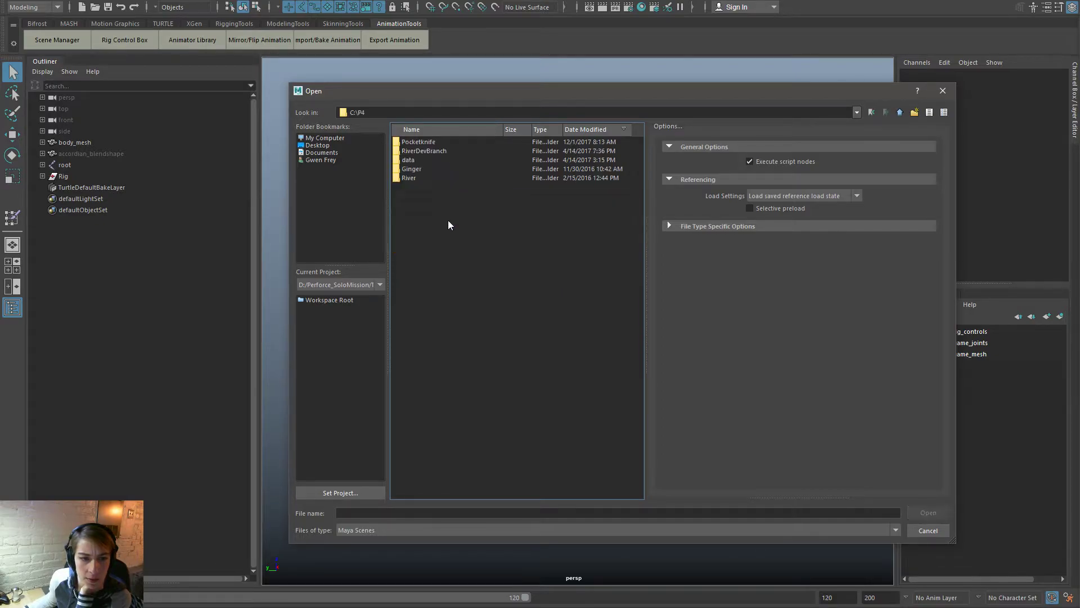
pyautogui.doubleClick(413, 169)
pyautogui.click(420, 142)
pyautogui.doubleClick(420, 142)
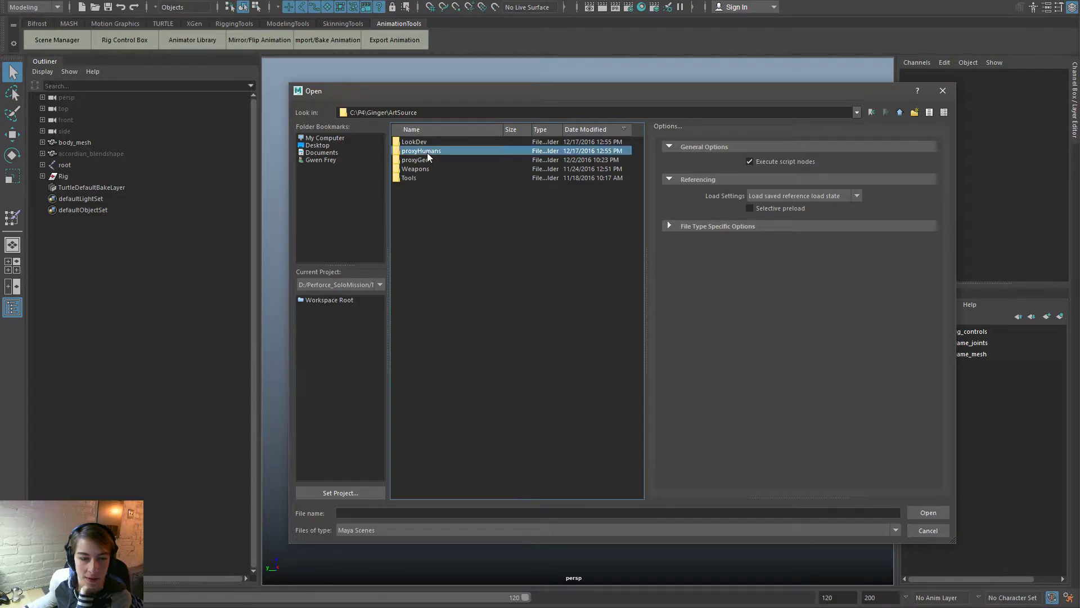
pyautogui.doubleClick(427, 152)
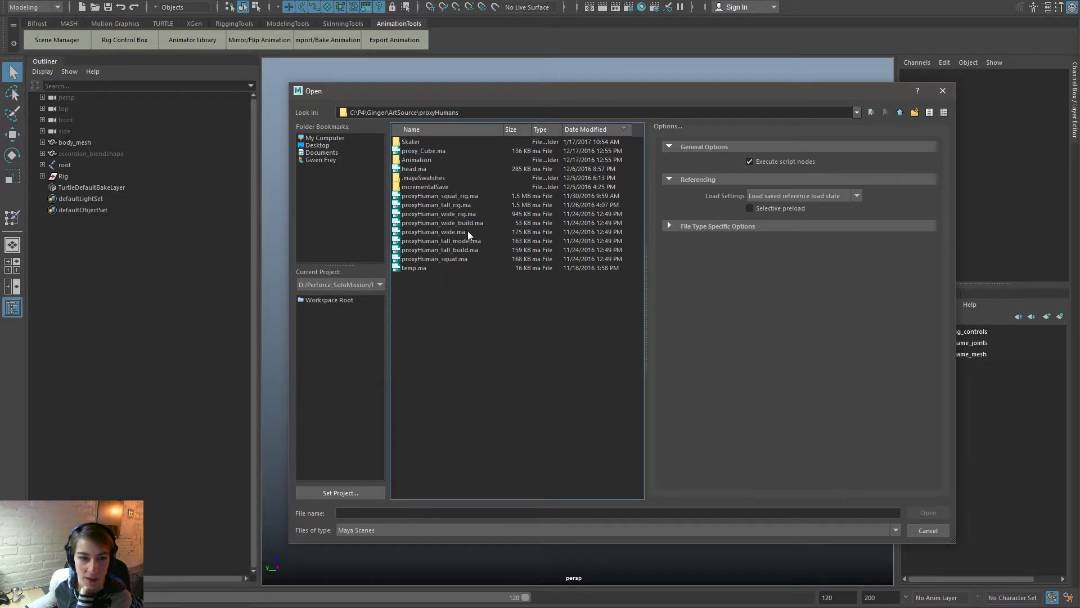
# Step: Open tall_standing_idle_dodgeball_SmoothCriminal.ma from the proxyHumans Animation folder, discarding changes to the current scene
pyautogui.click(460, 259)
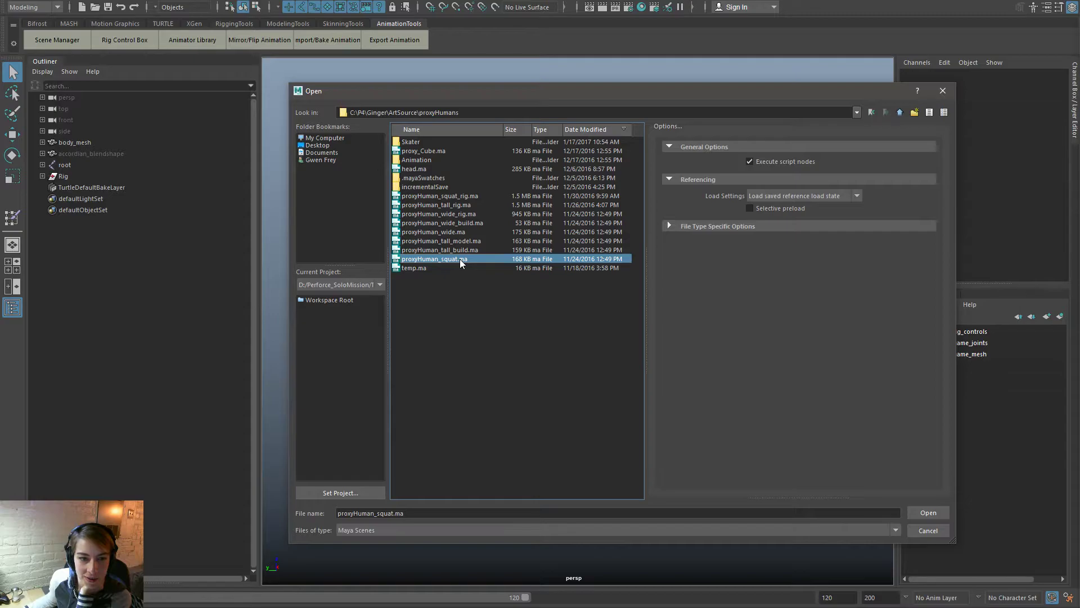
pyautogui.click(474, 231)
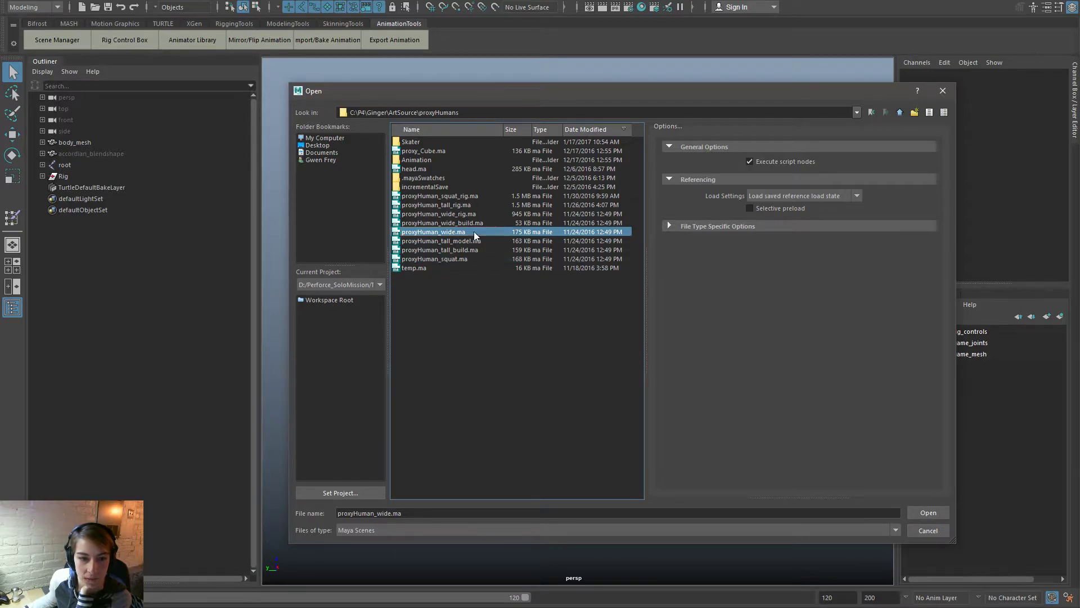
pyautogui.doubleClick(416, 161)
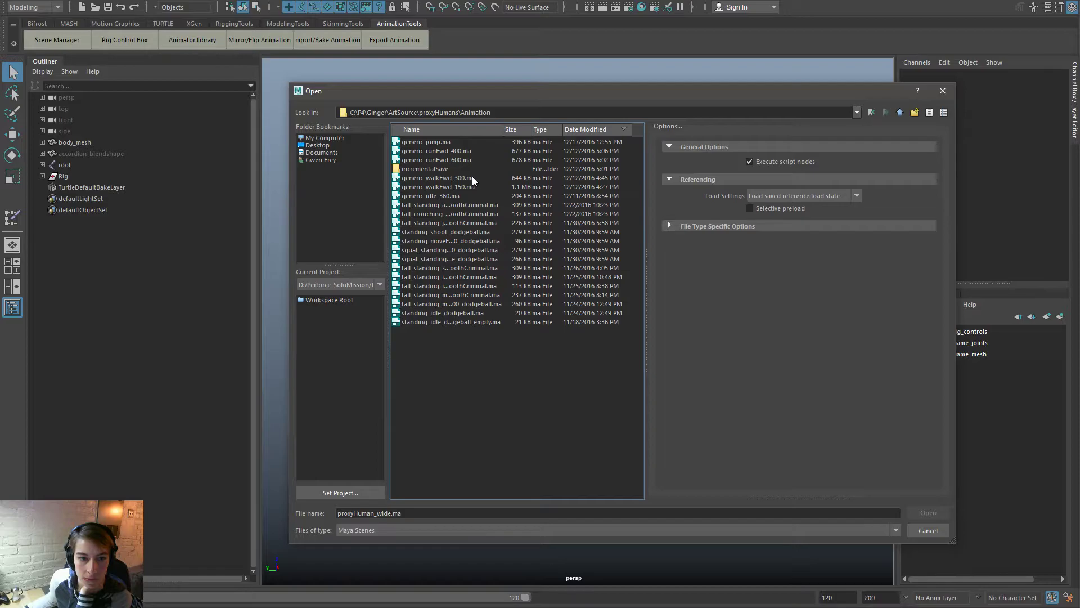
pyautogui.click(467, 193)
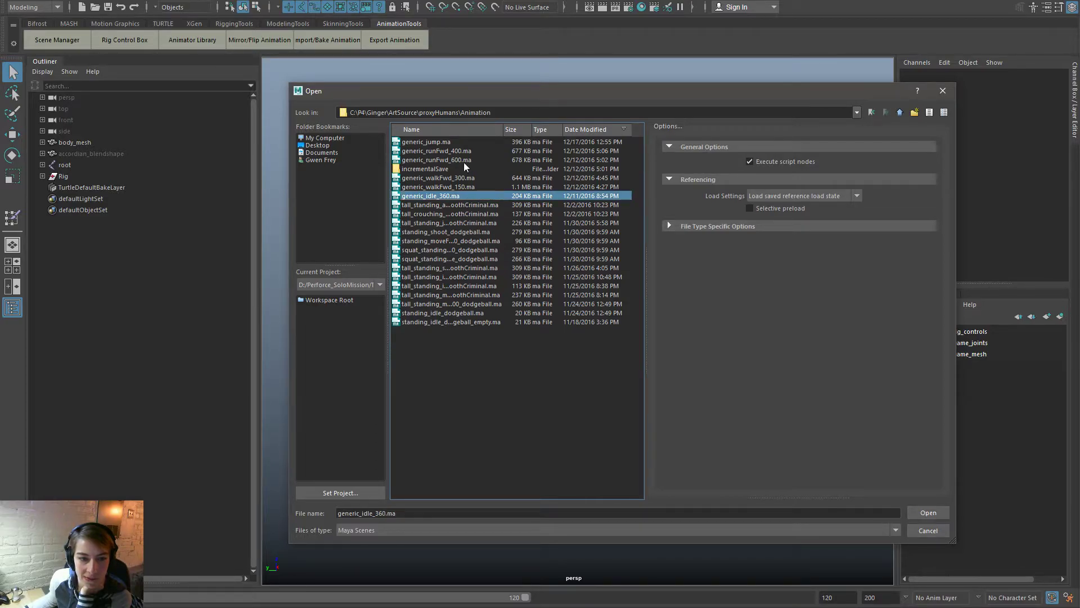
pyautogui.moveTo(504, 130); pyautogui.dragTo(620, 133)
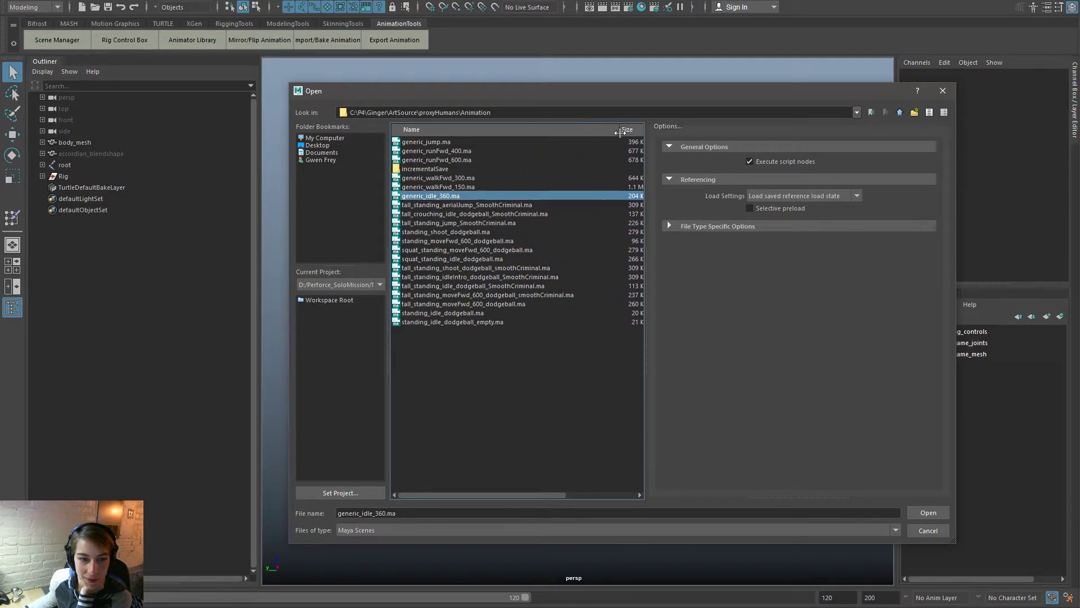
pyautogui.click(525, 270)
pyautogui.click(529, 285)
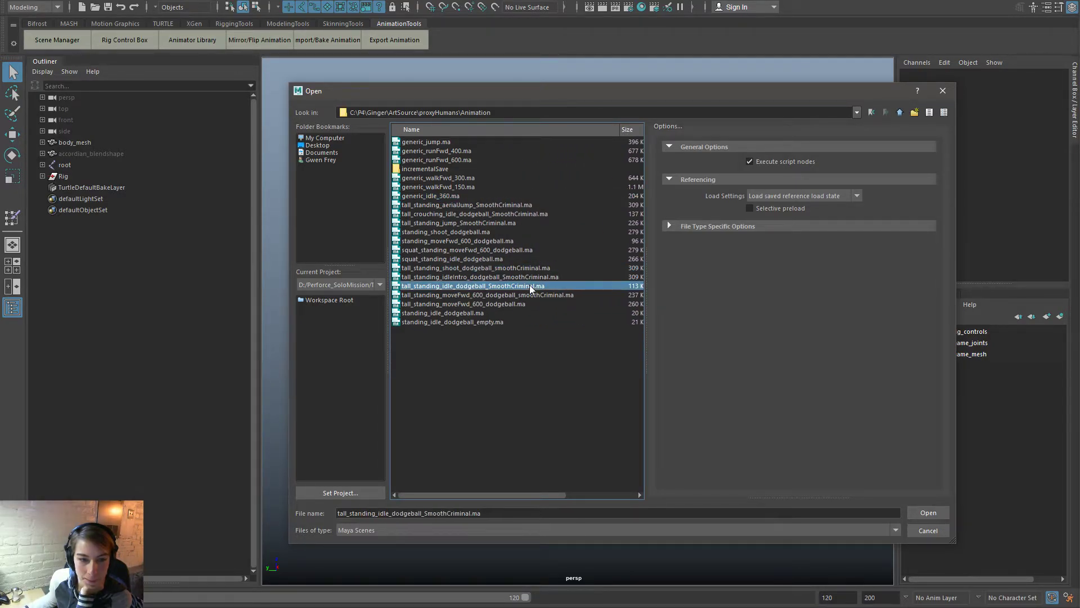
pyautogui.doubleClick(529, 285)
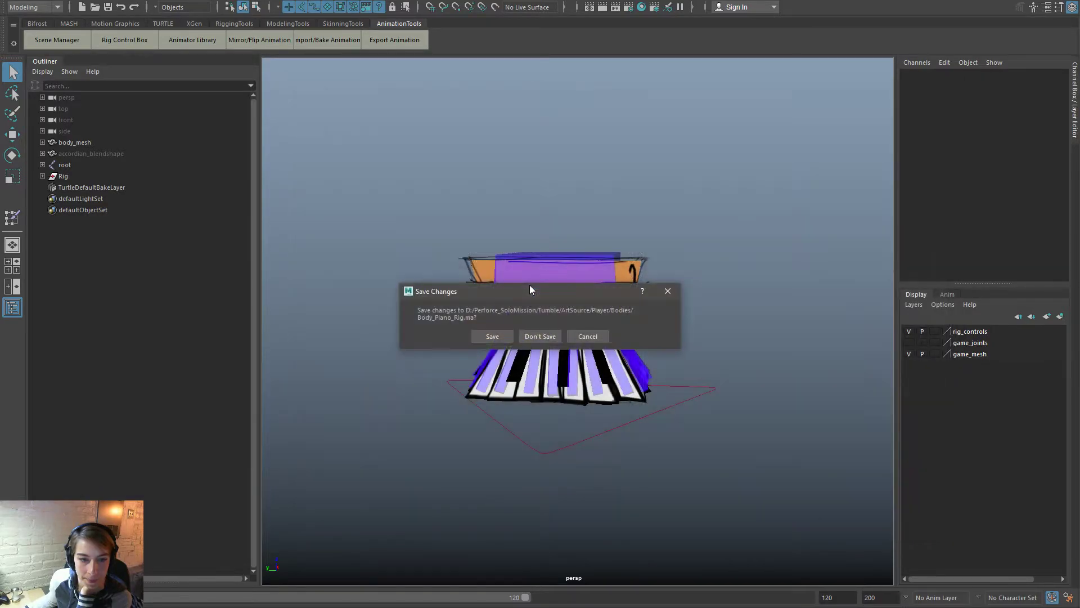
pyautogui.click(535, 337)
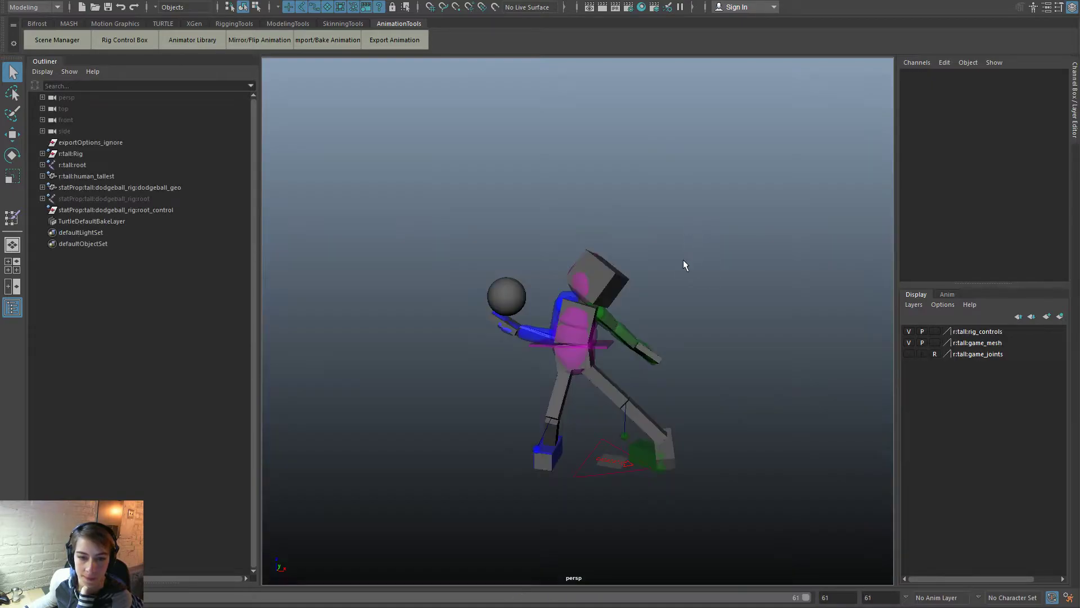
# Step: Play the dodgeball idle animation and examine the tall character's motion from different angles
pyautogui.hotkey('alt', 'v')
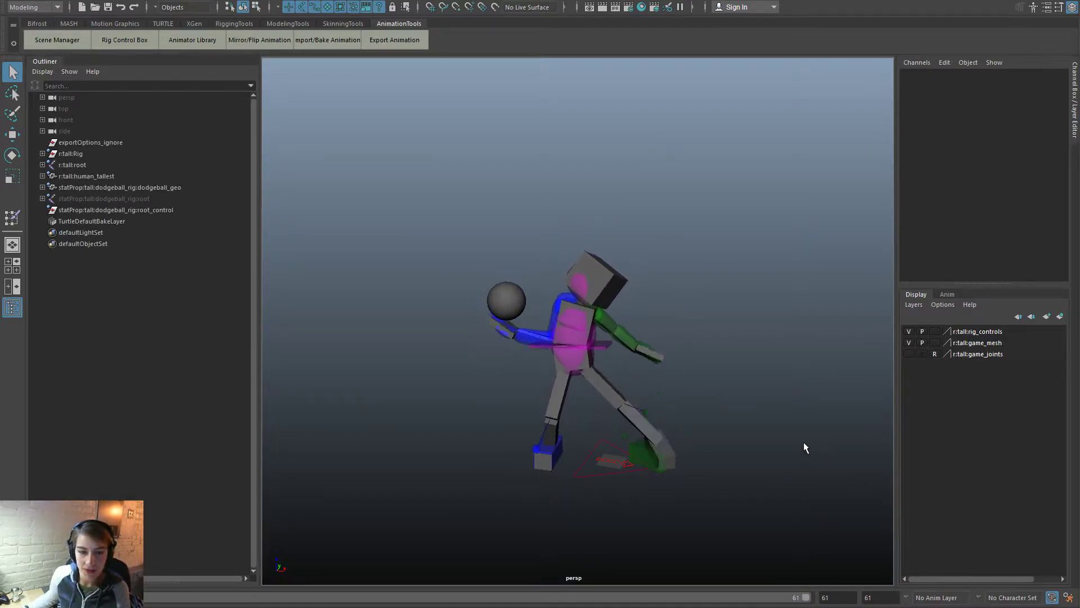
pyautogui.keyDown('alt'); pyautogui.moveTo(738, 441); pyautogui.dragTo(708, 453); pyautogui.keyUp('alt')
pyautogui.keyDown('alt'); pyautogui.moveTo(551, 429); pyautogui.dragTo(822, 420); pyautogui.keyUp('alt')
pyautogui.scroll(4, 511, 422)
pyautogui.keyDown('alt'); pyautogui.moveTo(524, 450); pyautogui.dragTo(554, 429); pyautogui.keyUp('alt')
# Step: Open the Rig Control Box and try its picker on the body and right shoulder FK controls, then clear the selection
pyautogui.click(120, 45)
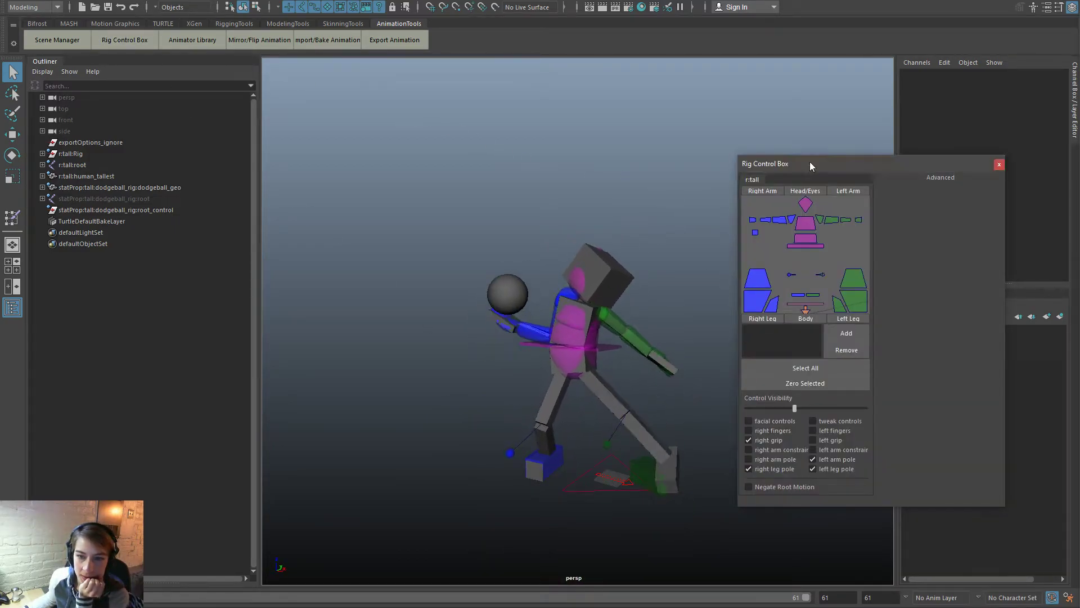
pyautogui.moveTo(808, 163); pyautogui.dragTo(824, 143)
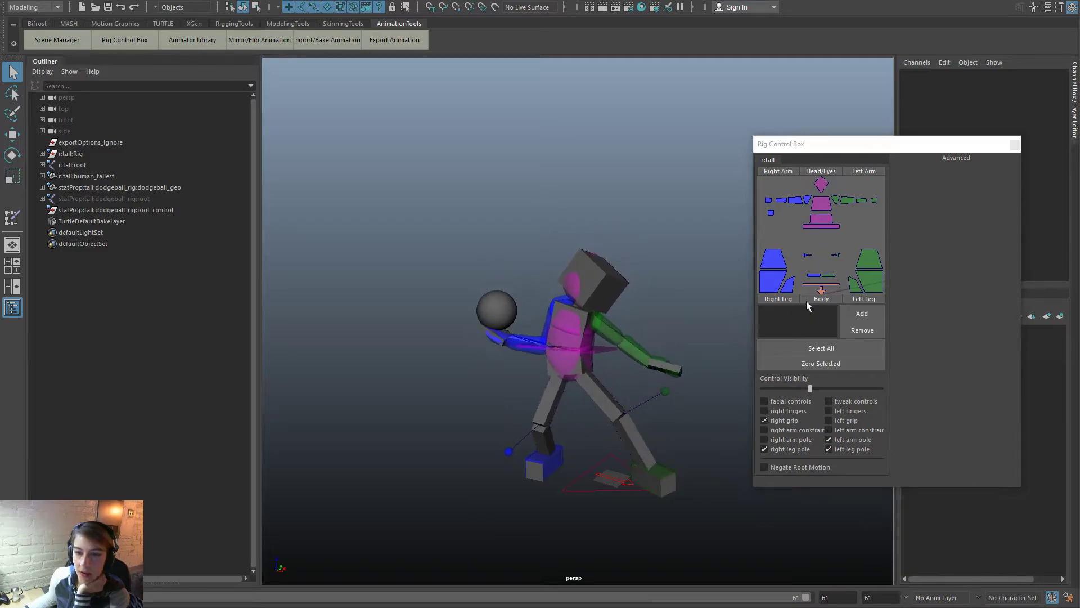
pyautogui.click(817, 224)
pyautogui.click(794, 202)
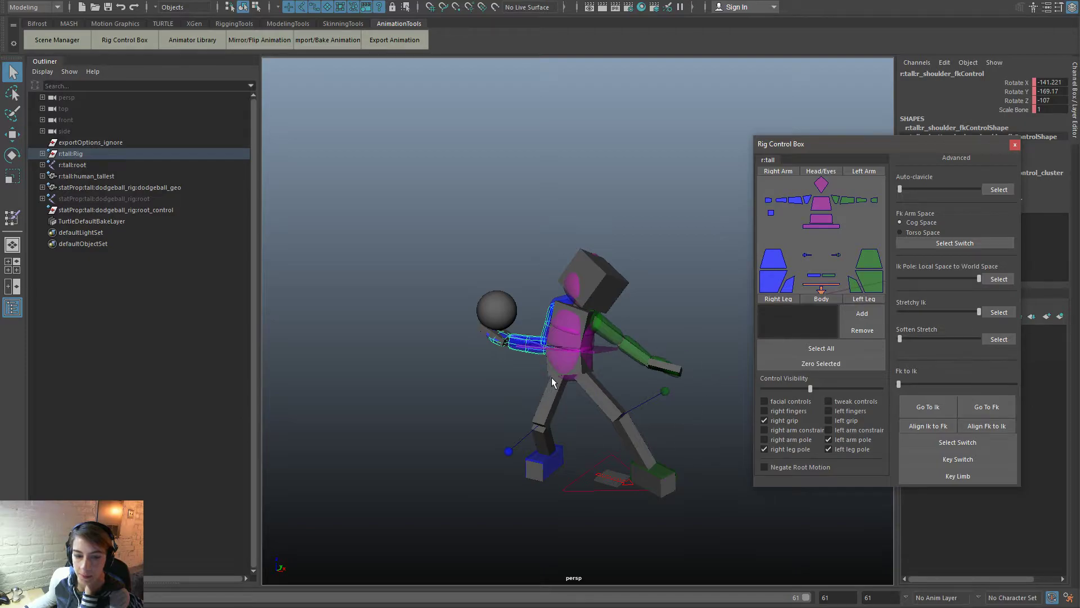
pyautogui.click(792, 220)
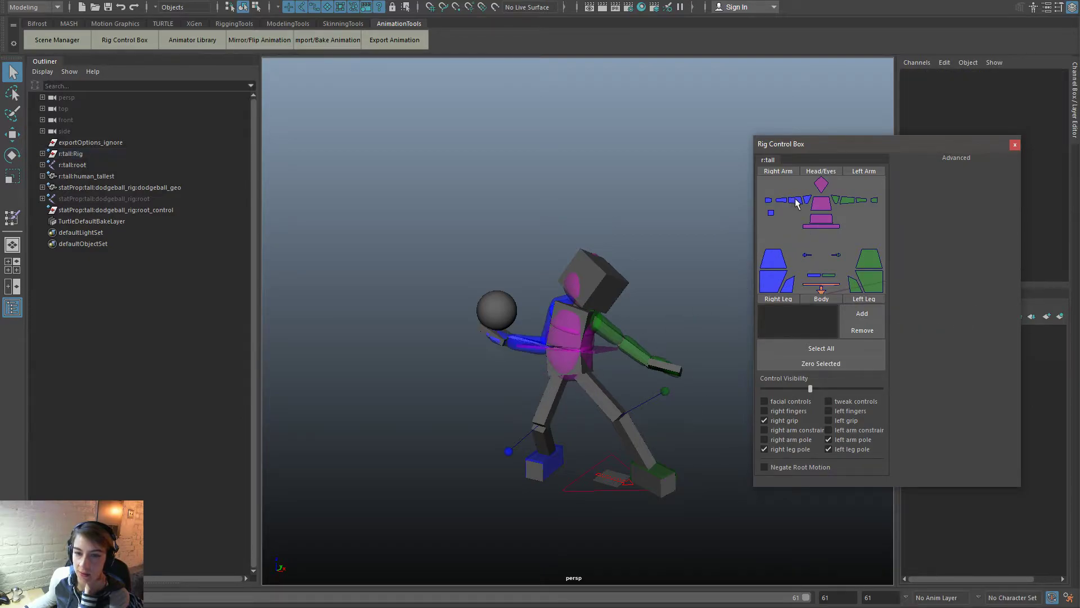
# Step: Try selecting the head, right arm, right elbow FK and left shoulder FK controls with the picker and in the viewport
pyautogui.click(808, 201)
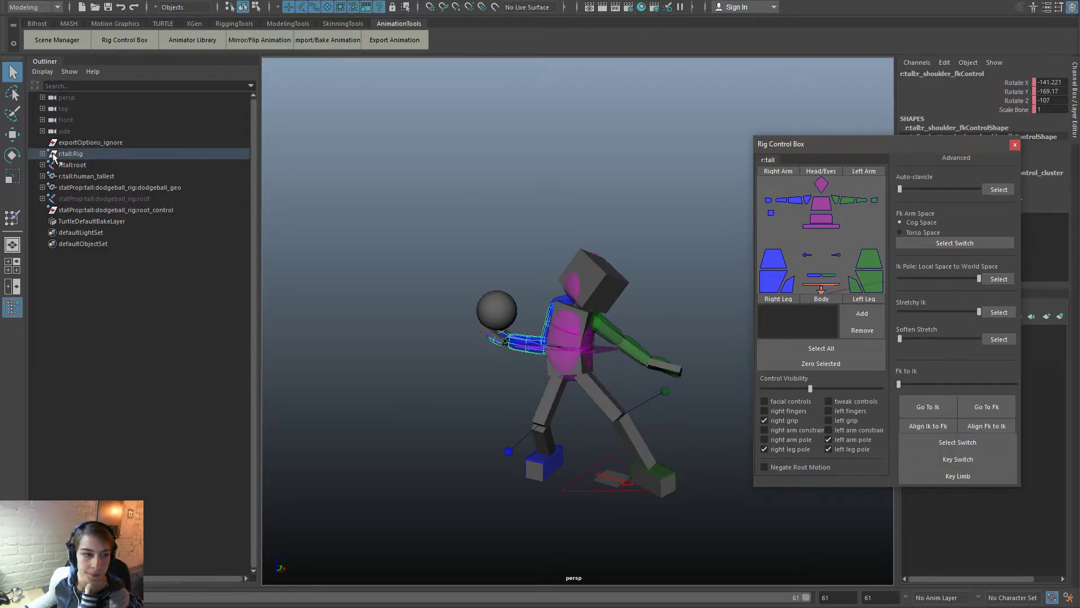
pyautogui.click(776, 228)
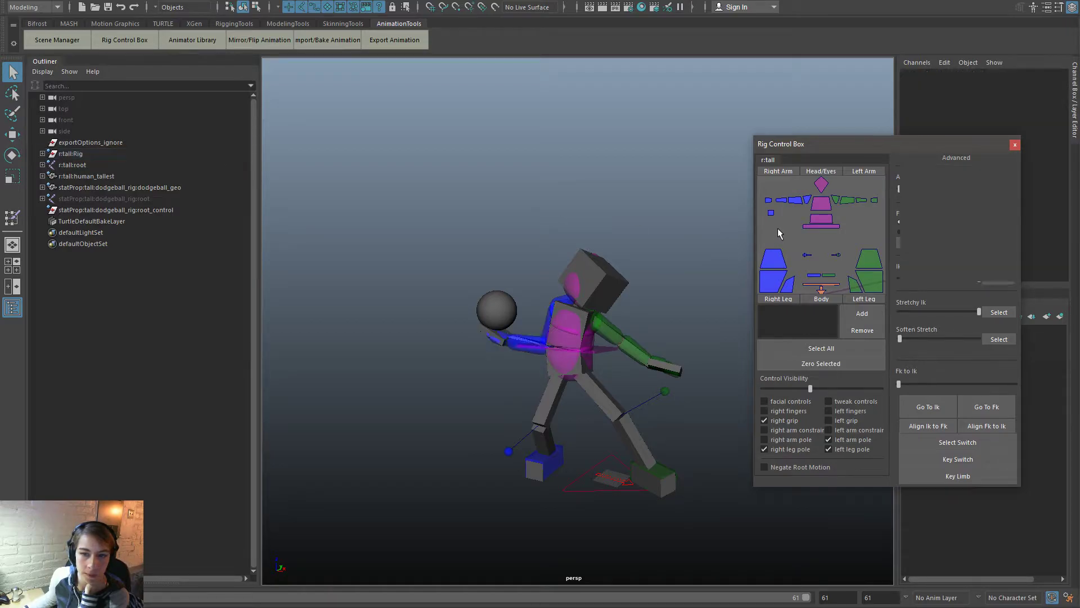
pyautogui.moveTo(838, 147); pyautogui.dragTo(744, 77)
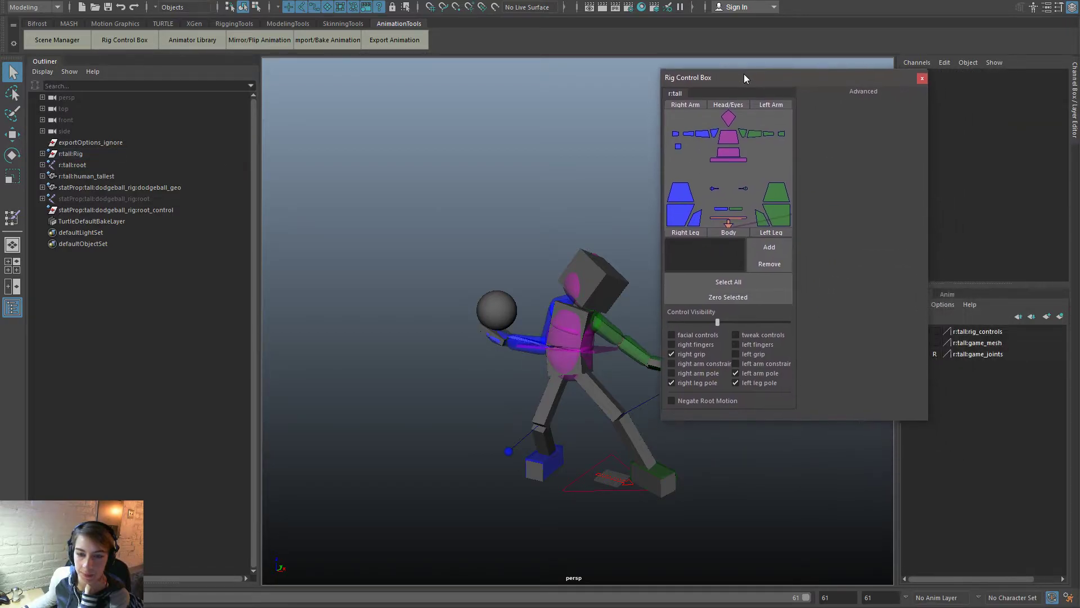
pyautogui.click(762, 103)
pyautogui.click(679, 104)
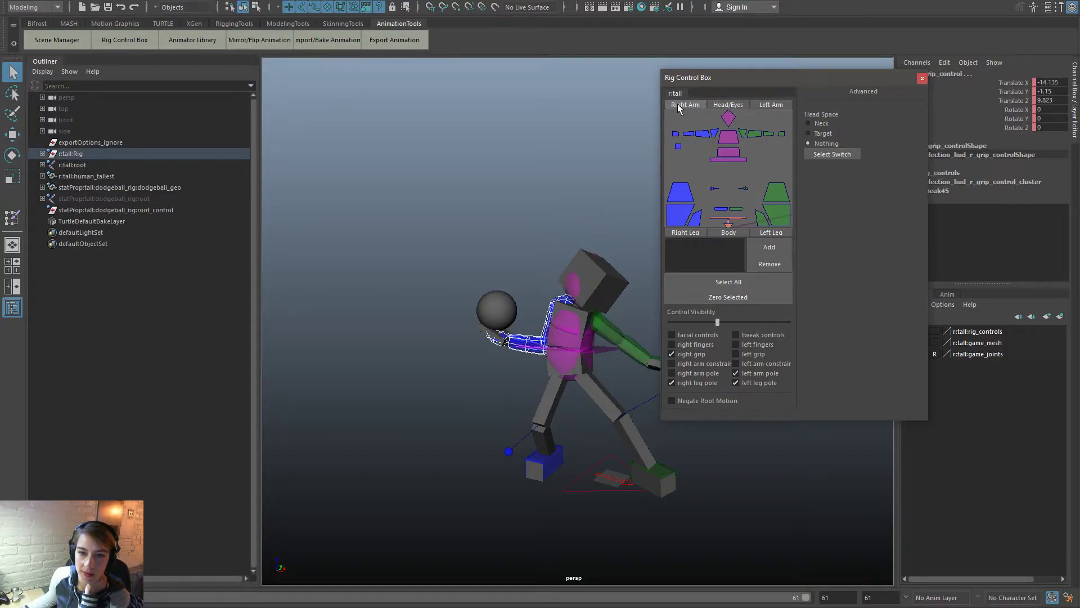
pyautogui.click(505, 346)
pyautogui.click(531, 338)
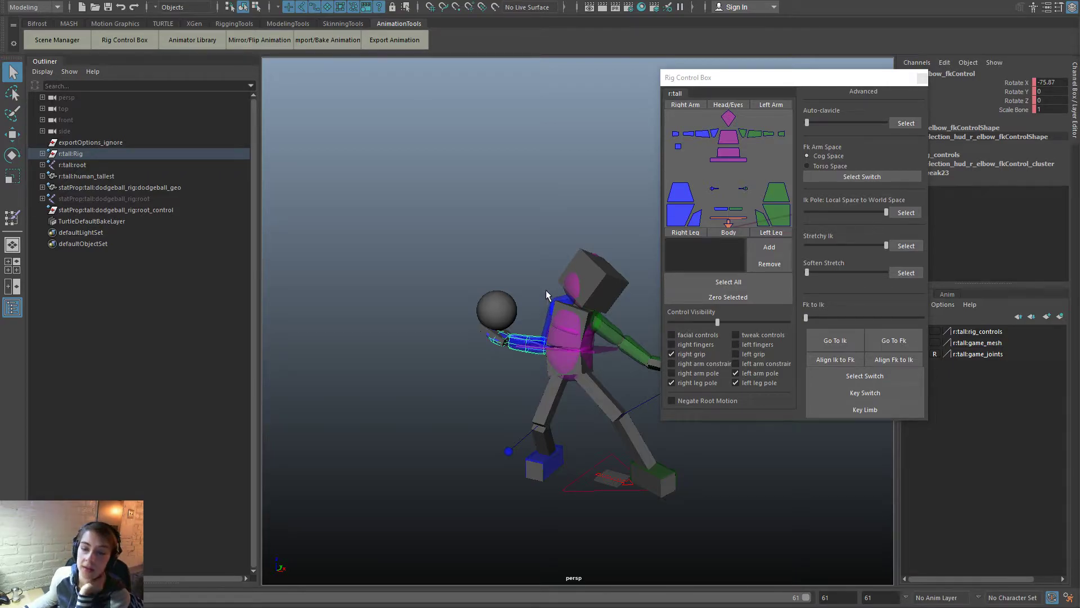
pyautogui.click(629, 344)
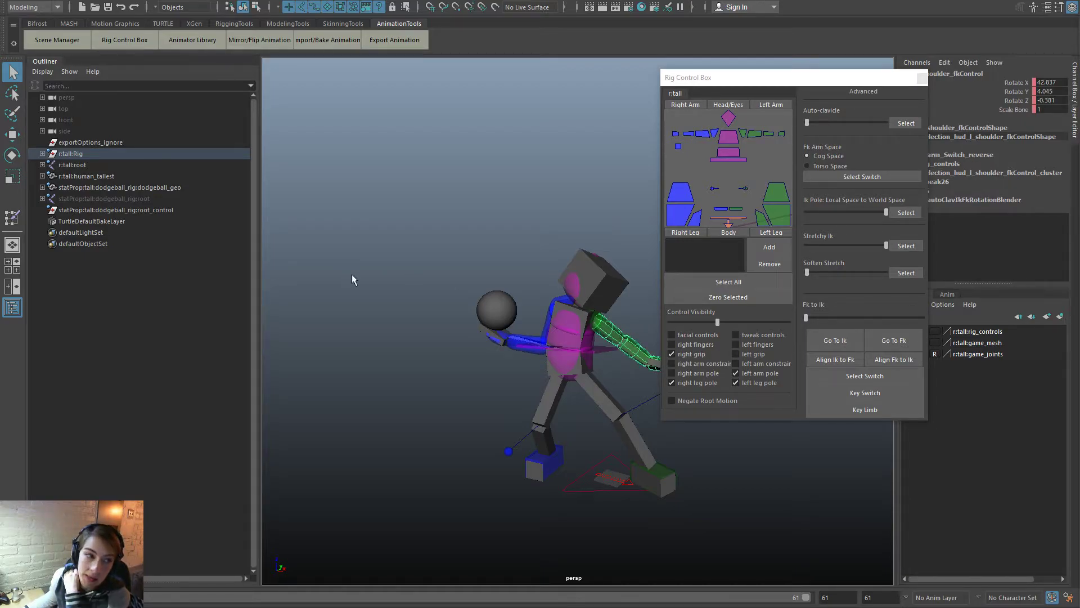
# Step: Examine the rig's Scaler, Controls and Switches groups in the hierarchy, select r_arm_ik_Stretch, and collapse the Controls group
pyautogui.click(42, 153)
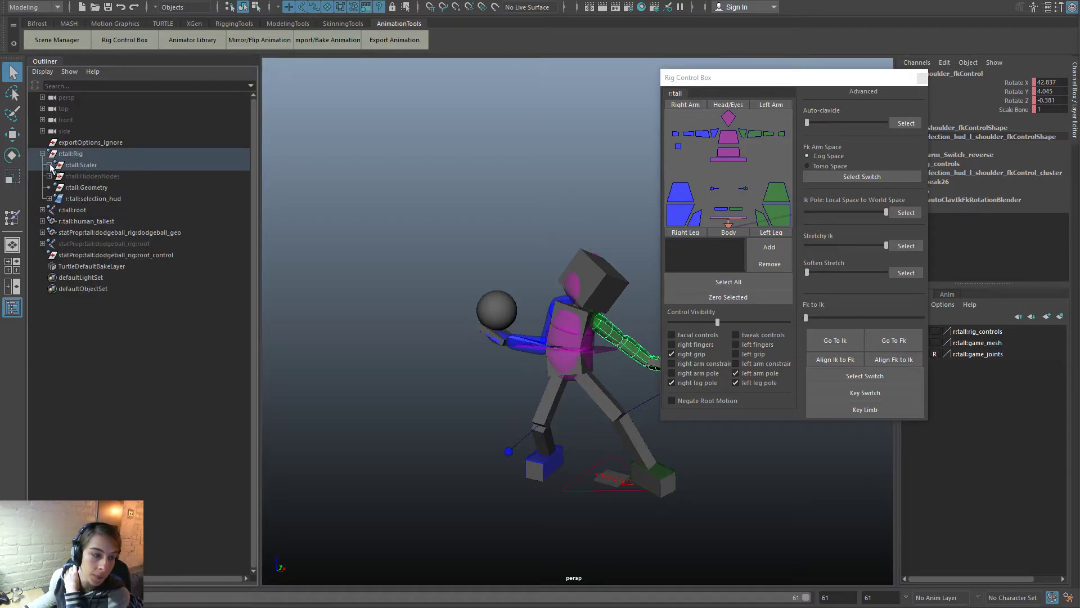
pyautogui.click(48, 165)
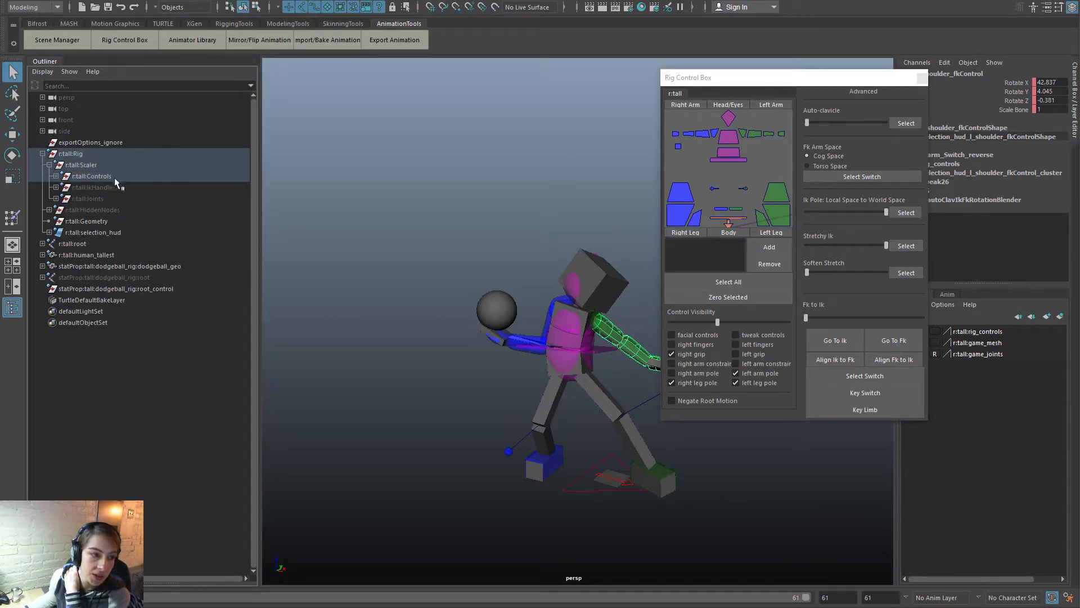
pyautogui.click(55, 175)
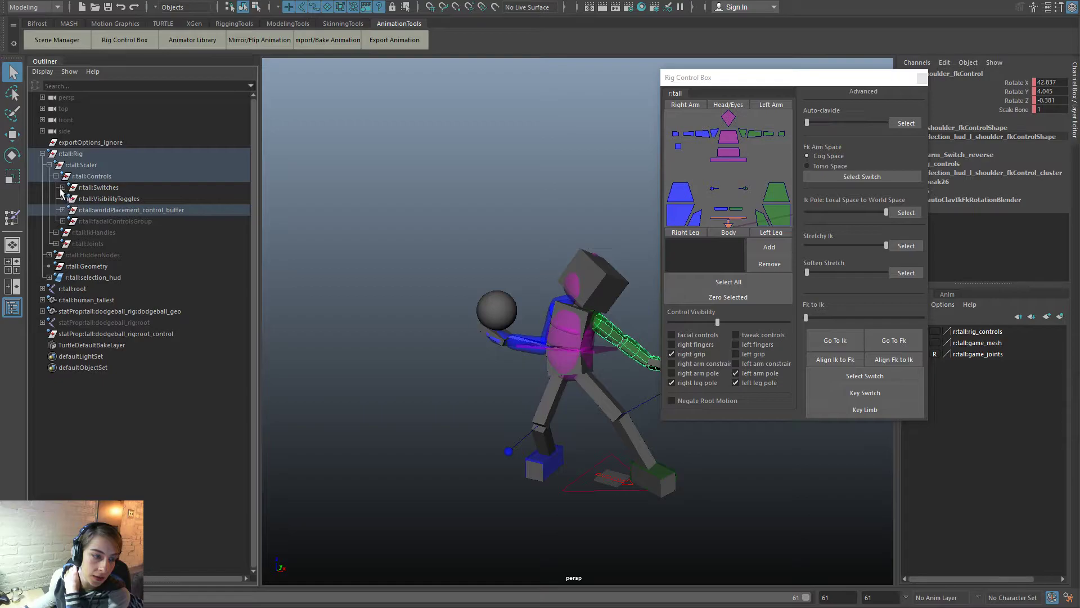
pyautogui.click(132, 175)
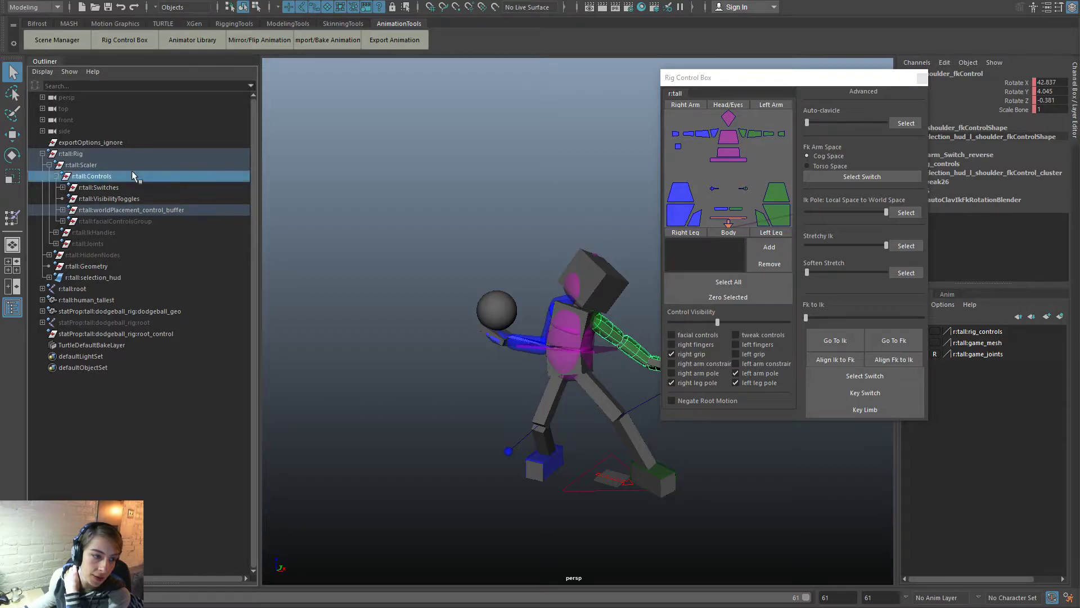
pyautogui.click(63, 187)
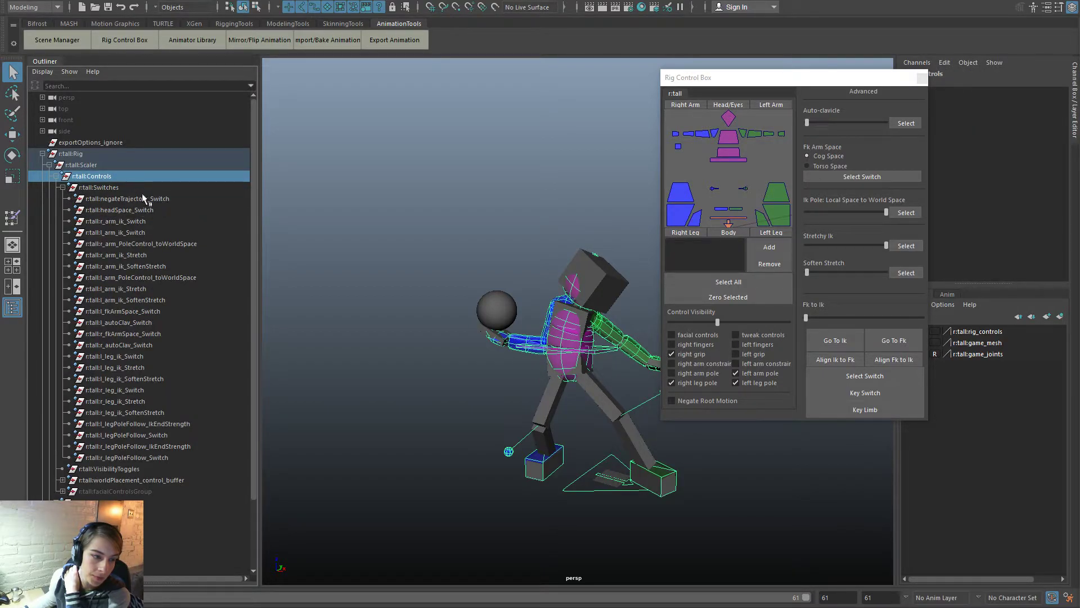
pyautogui.click(162, 254)
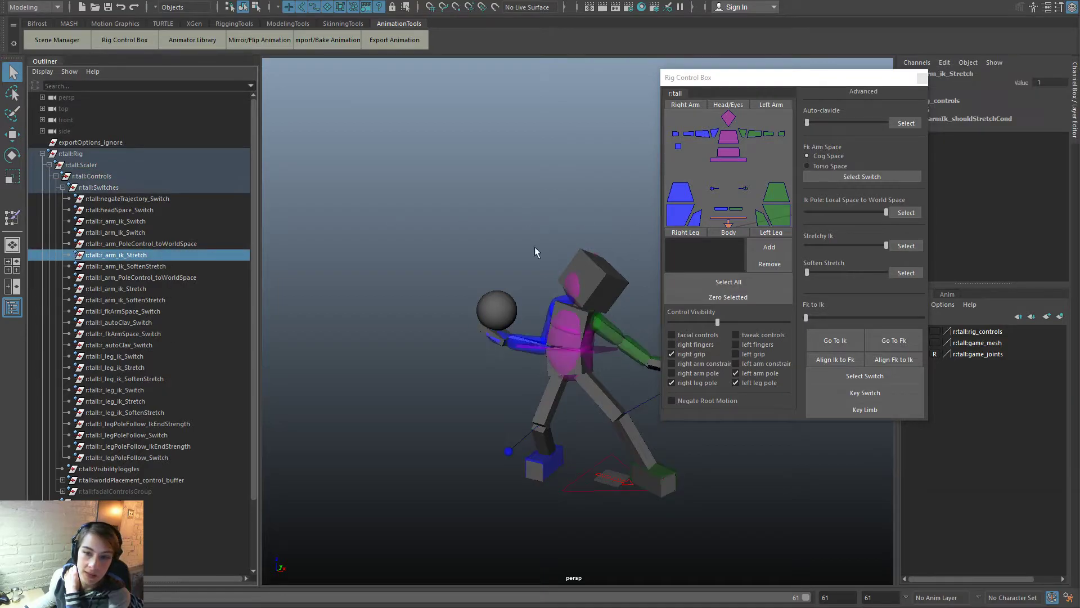
pyautogui.click(63, 187)
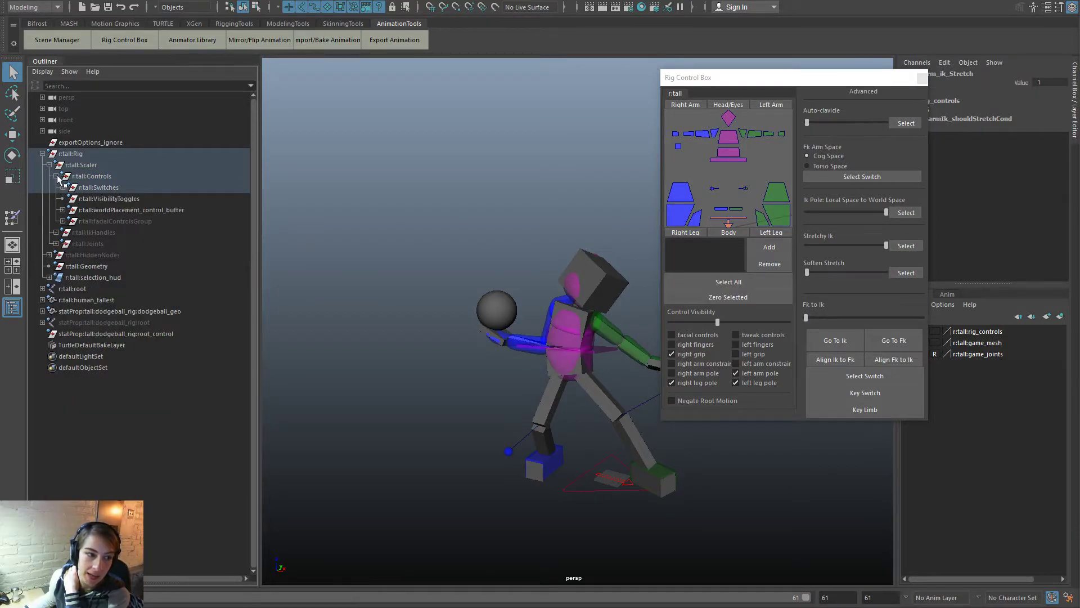
pyautogui.click(55, 176)
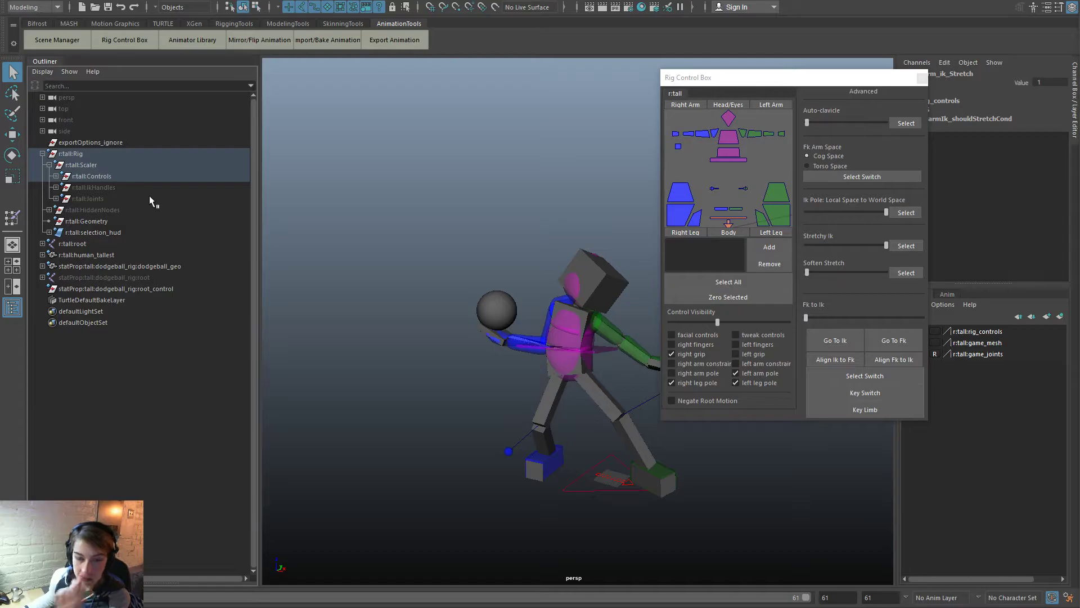
# Step: Check the left shoulder FK control's space settings and test-rotate the torso with the arm in Cog Space
pyautogui.click(600, 332)
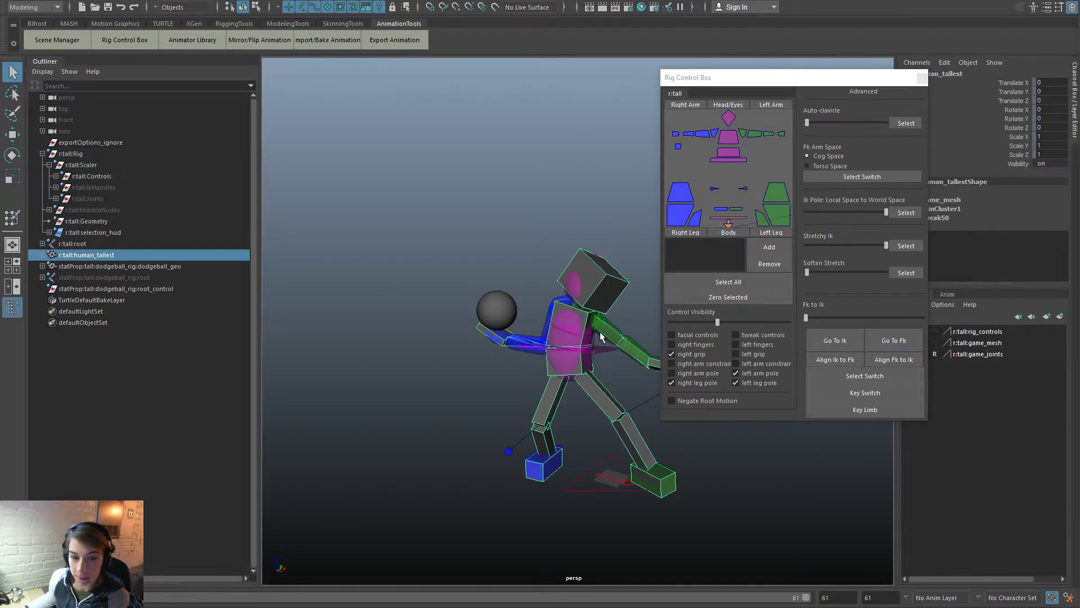
pyautogui.click(613, 323)
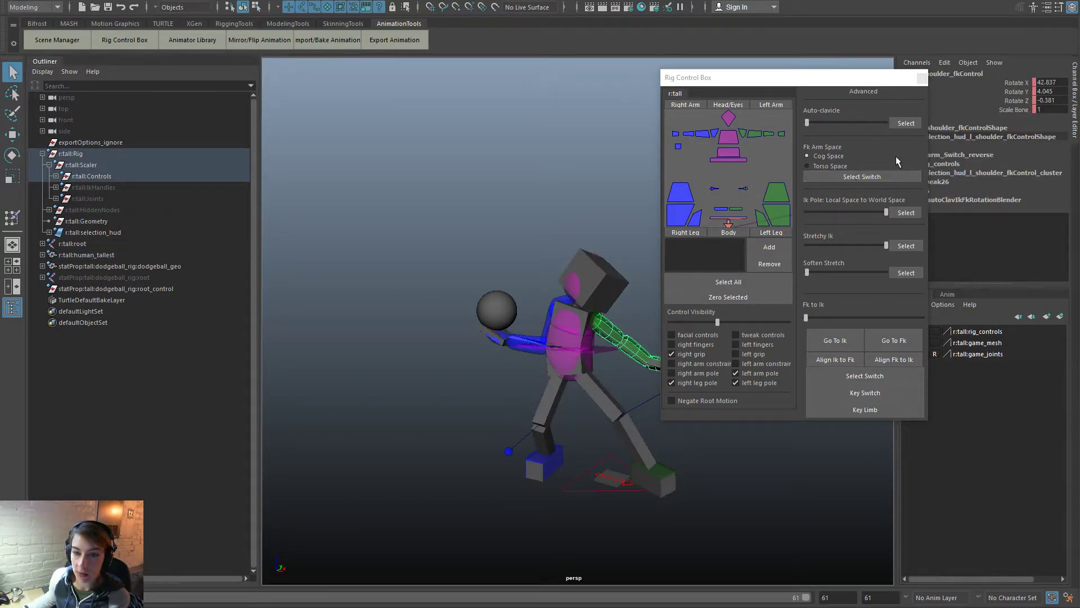
pyautogui.moveTo(886, 212); pyautogui.dragTo(941, 214)
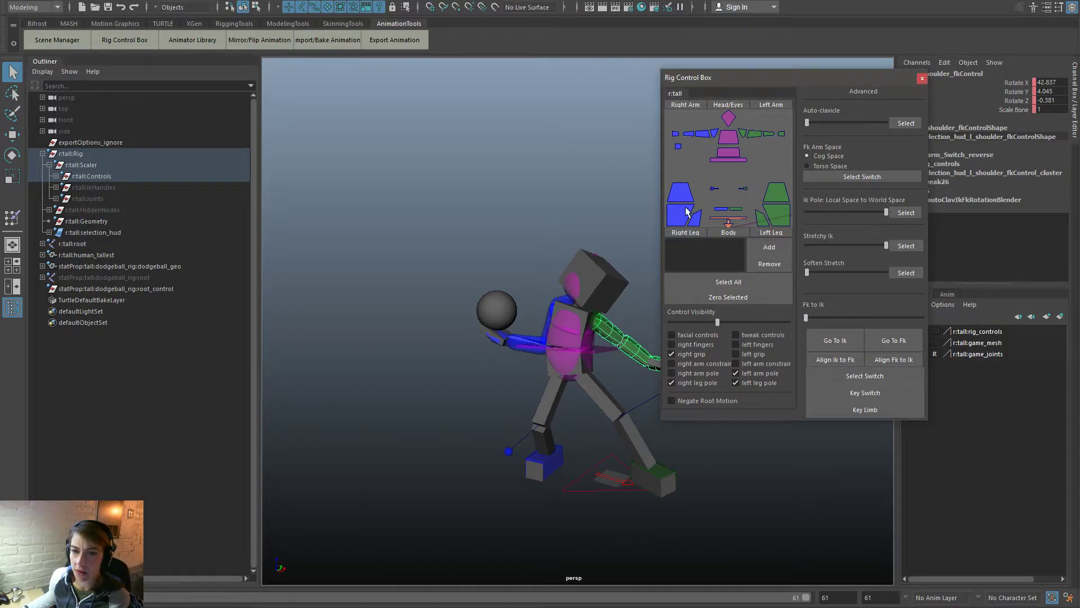
pyautogui.click(559, 314)
pyautogui.press('e')
pyautogui.moveTo(608, 310)
pyautogui.mouseDown()
pyautogui.moveTo(608, 332)
pyautogui.moveTo(601, 326)
pyautogui.mouseUp()
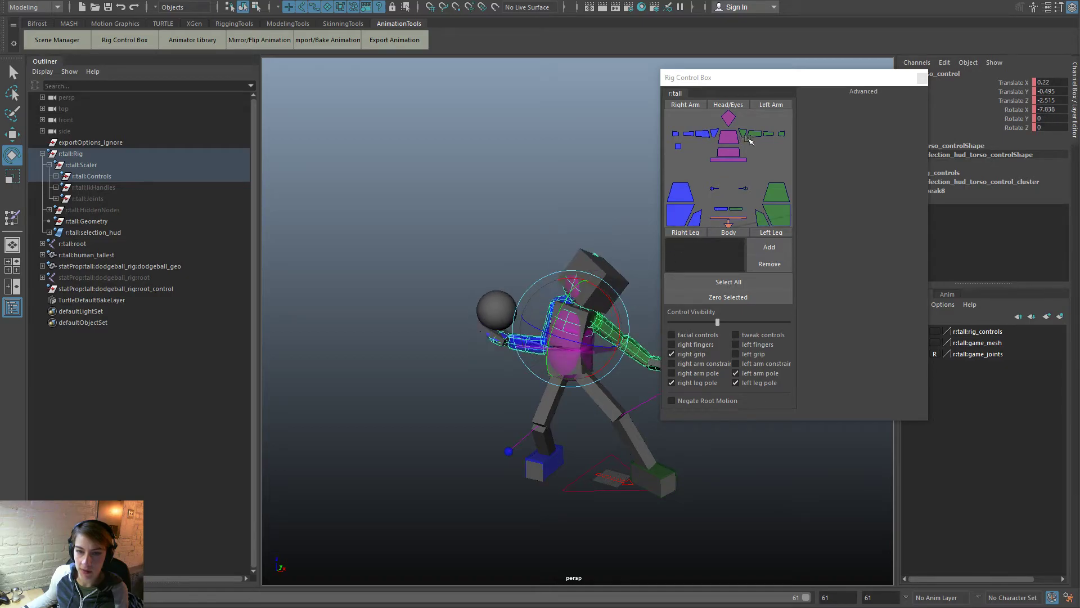
# Step: Set the left arm's FK Arm Space to Torso Space, test it by rotating the torso, and clear the selection
pyautogui.click(754, 134)
pyautogui.click(830, 166)
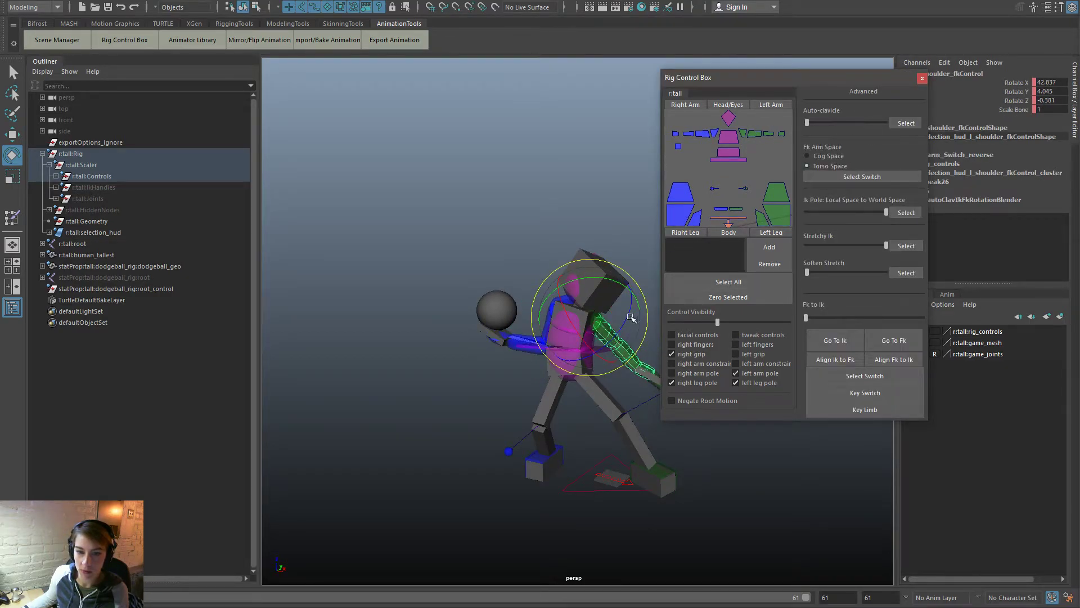
pyautogui.click(630, 226)
pyautogui.click(571, 325)
pyautogui.moveTo(597, 315); pyautogui.dragTo(599, 321)
pyautogui.click(812, 453)
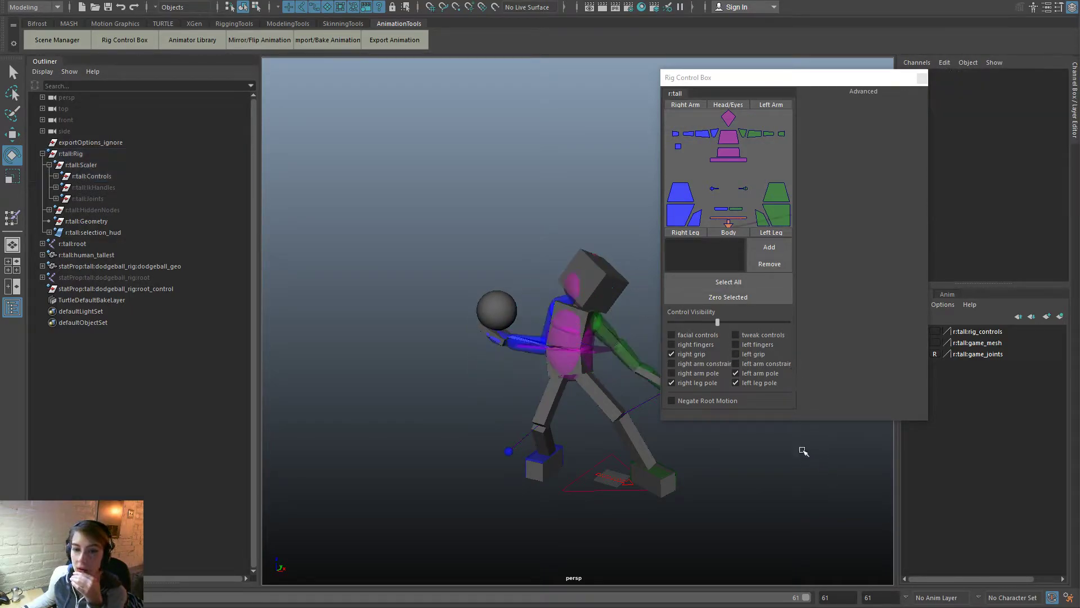
# Step: Fade the rig controls almost completely with Control Visibility and test selecting them in the viewport and the picker
pyautogui.click(736, 140)
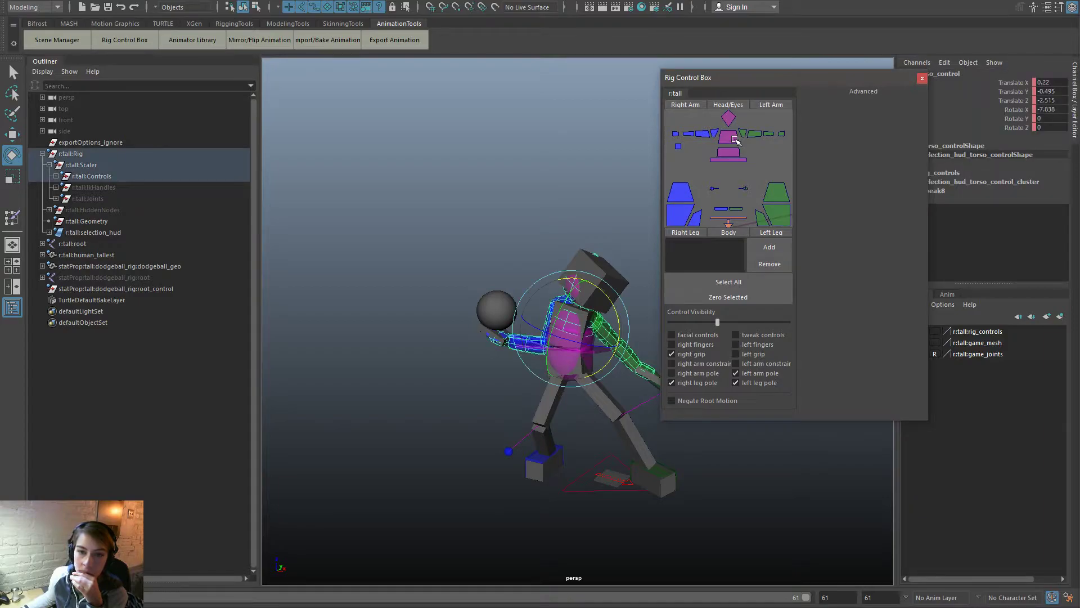
pyautogui.moveTo(816, 86); pyautogui.dragTo(774, 83)
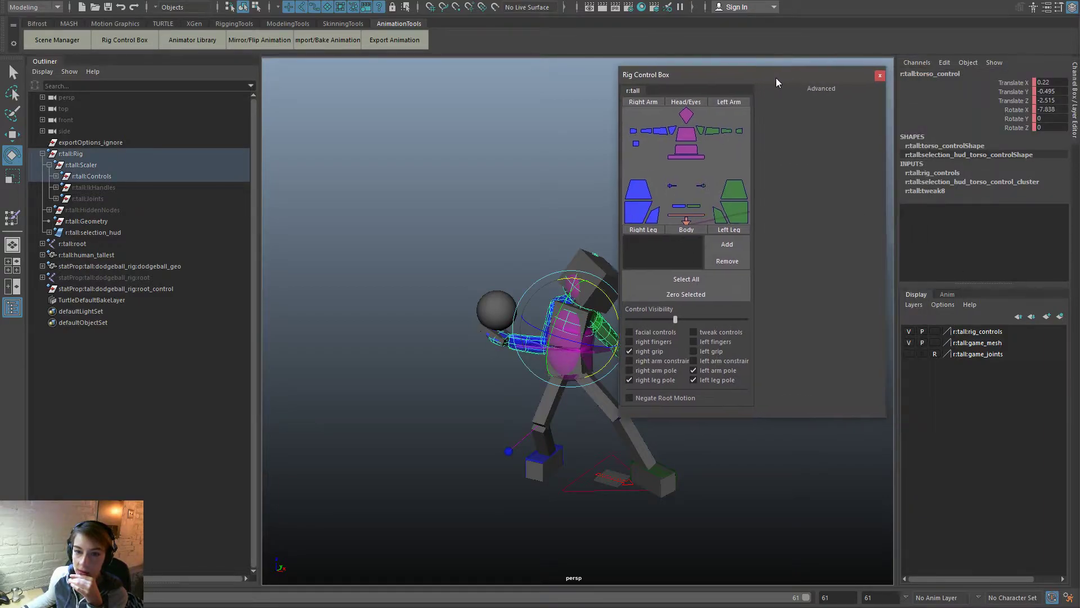
pyautogui.moveTo(674, 319); pyautogui.dragTo(770, 320)
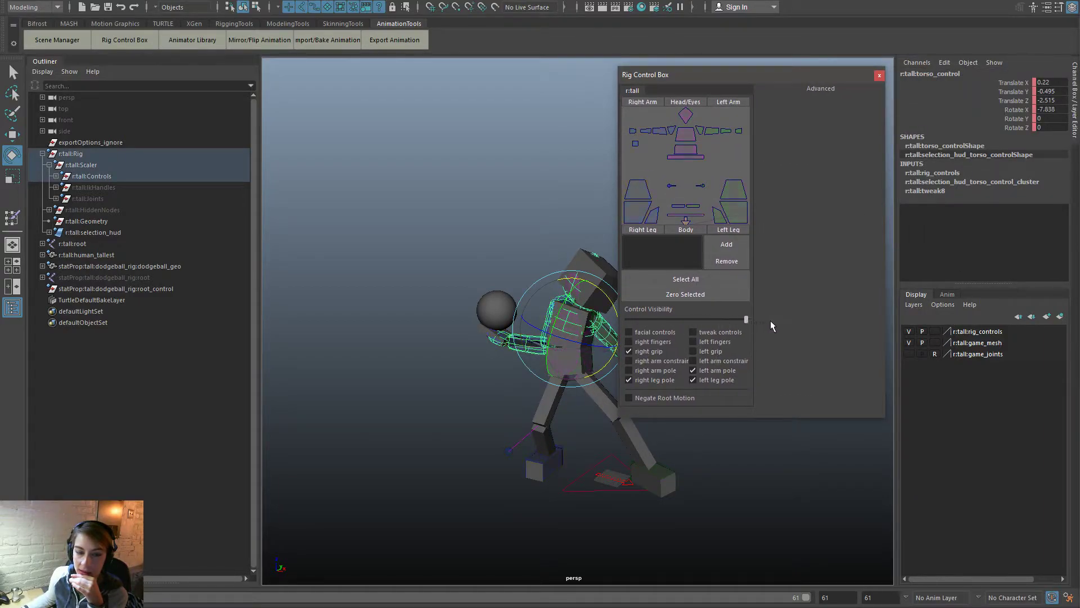
pyautogui.click(548, 242)
pyautogui.click(523, 342)
pyautogui.click(530, 265)
pyautogui.click(581, 272)
pyautogui.click(654, 180)
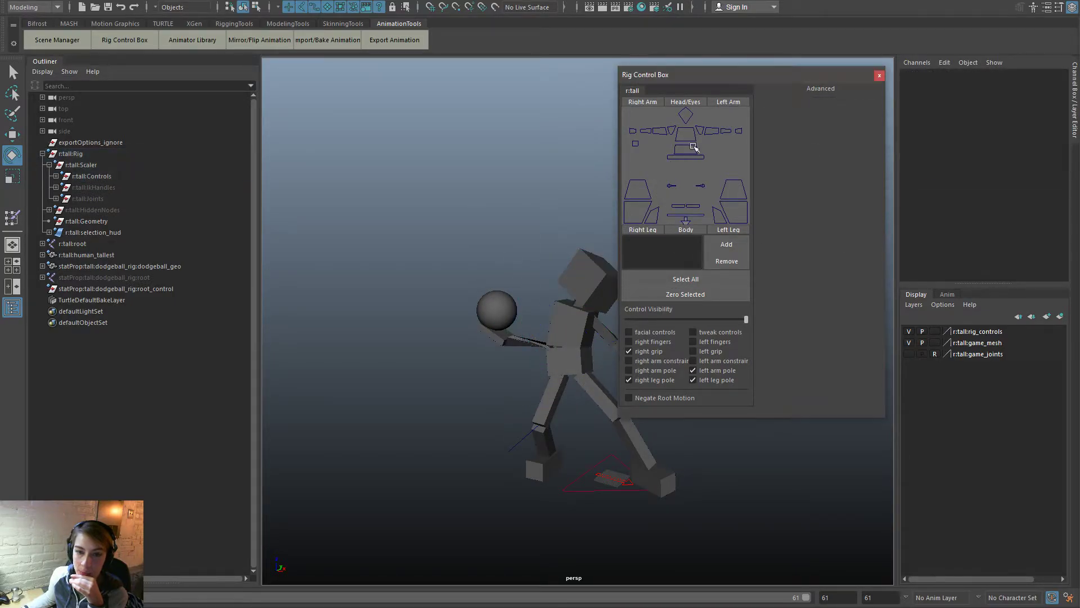
pyautogui.click(690, 137)
pyautogui.moveTo(746, 319)
pyautogui.mouseDown()
pyautogui.moveTo(625, 319)
pyautogui.moveTo(735, 319)
pyautogui.mouseUp()
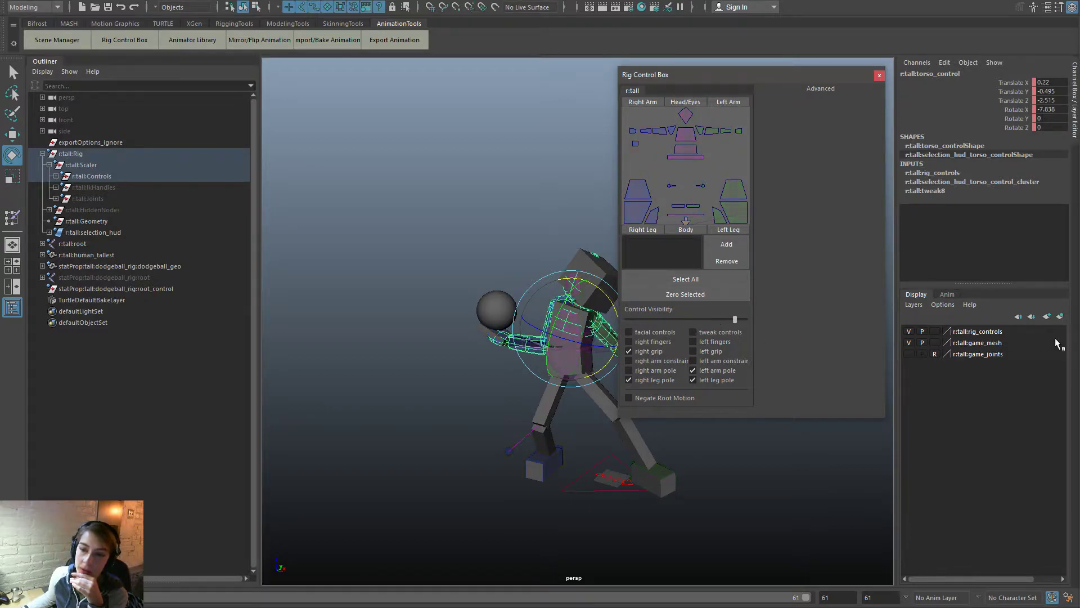
# Step: Hide the r:tall:rig_controls display layer and show it again
pyautogui.click(904, 327)
pyautogui.click(906, 328)
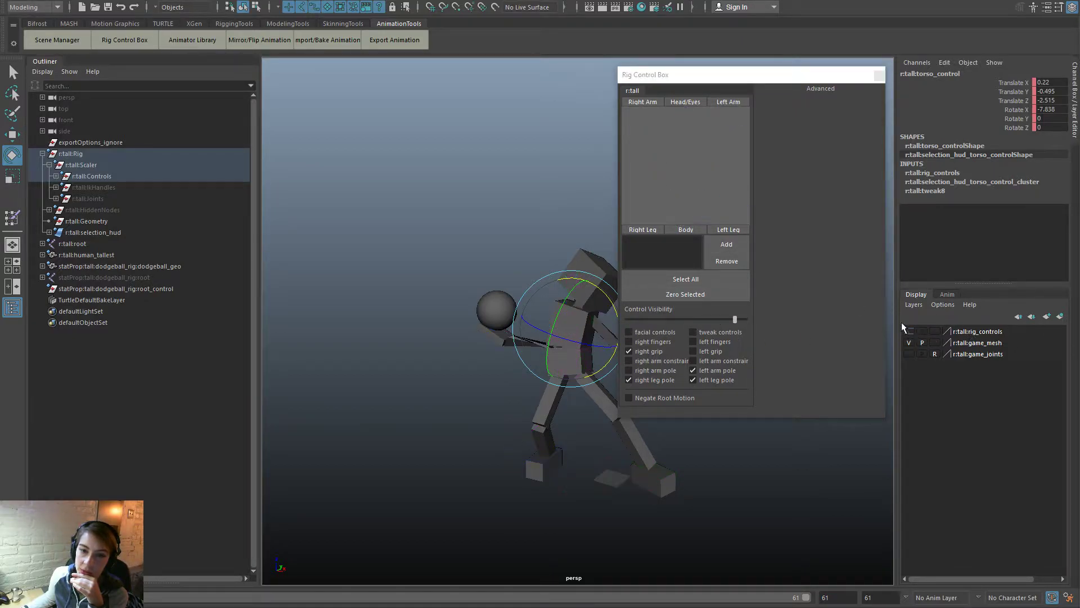
pyautogui.click(909, 327)
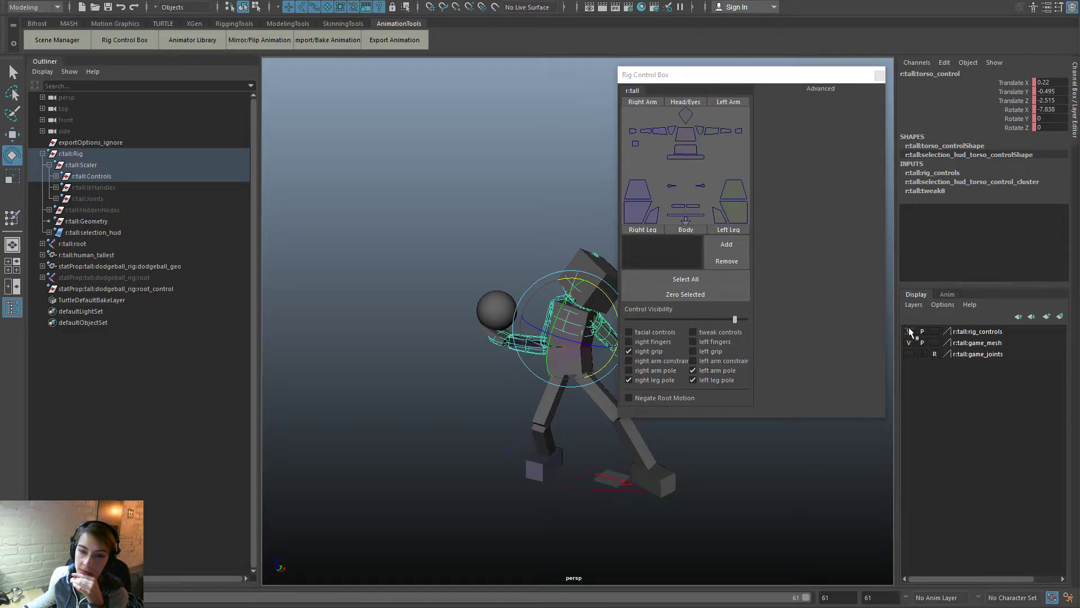
# Step: Switch the left arm fully from FK to IK, return it to FK, and clear the selection
pyautogui.click(702, 129)
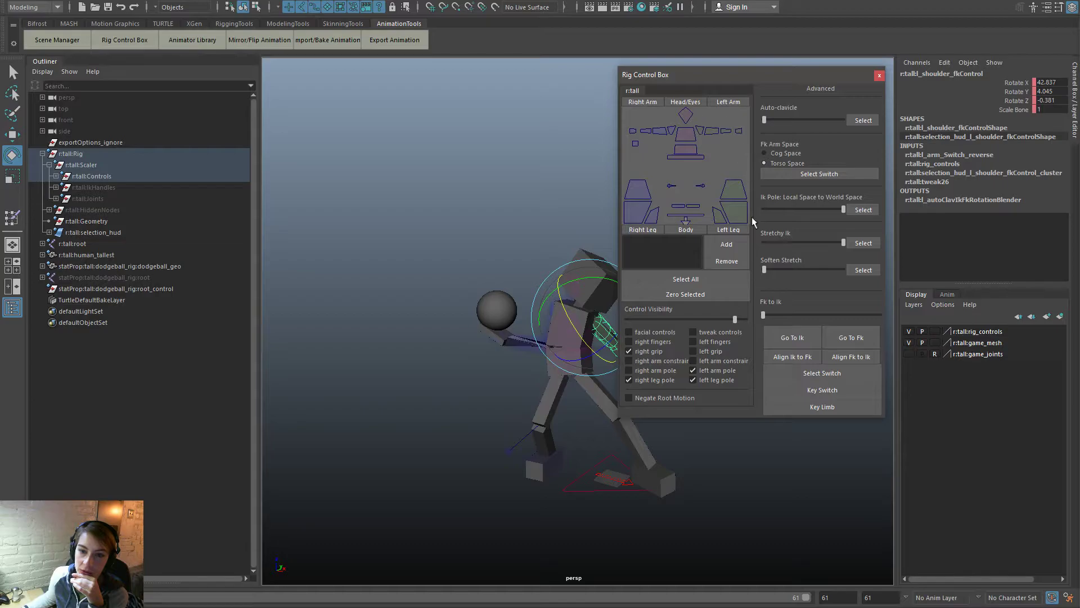
pyautogui.click(778, 316)
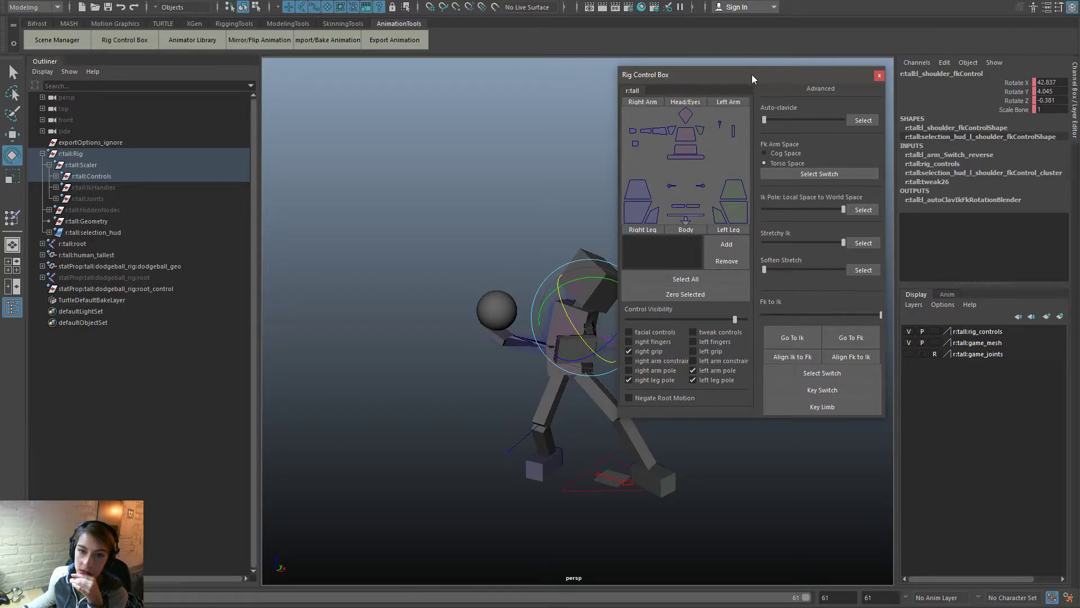
pyautogui.moveTo(752, 73); pyautogui.dragTo(854, 79)
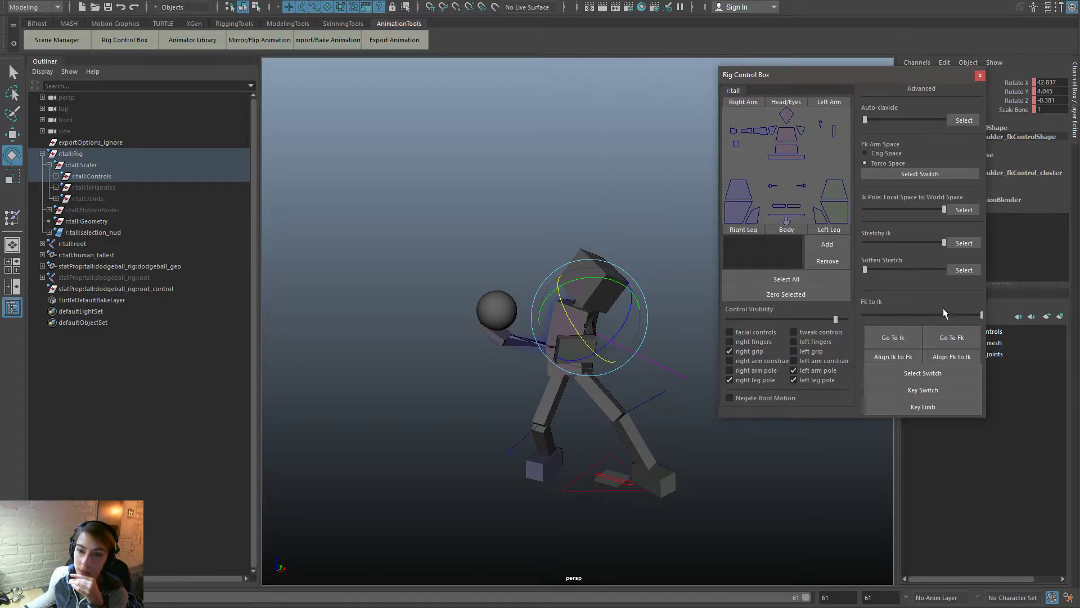
pyautogui.click(909, 312)
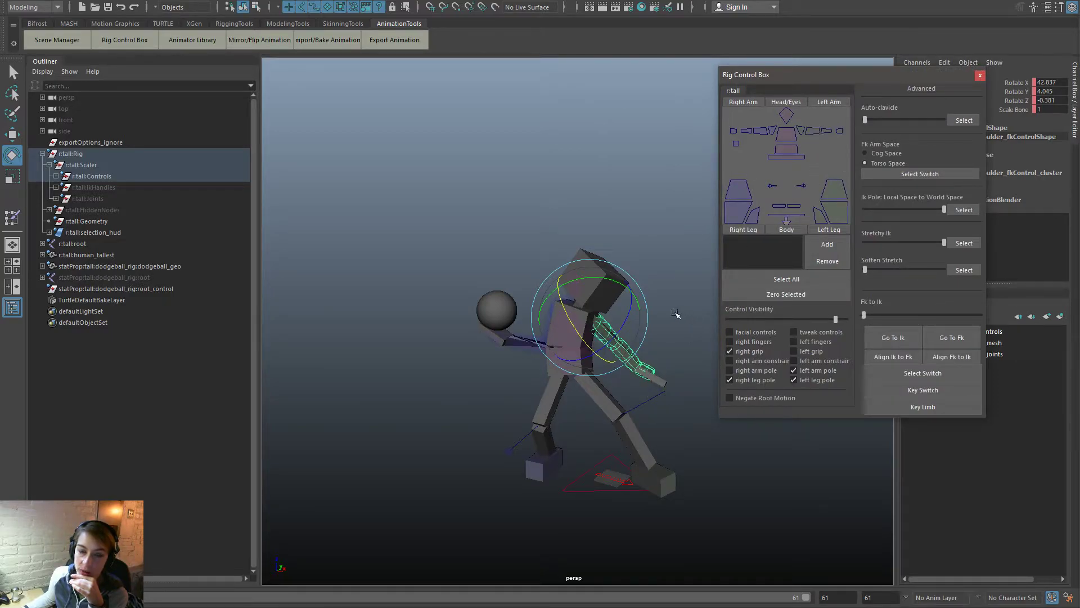
pyautogui.click(603, 282)
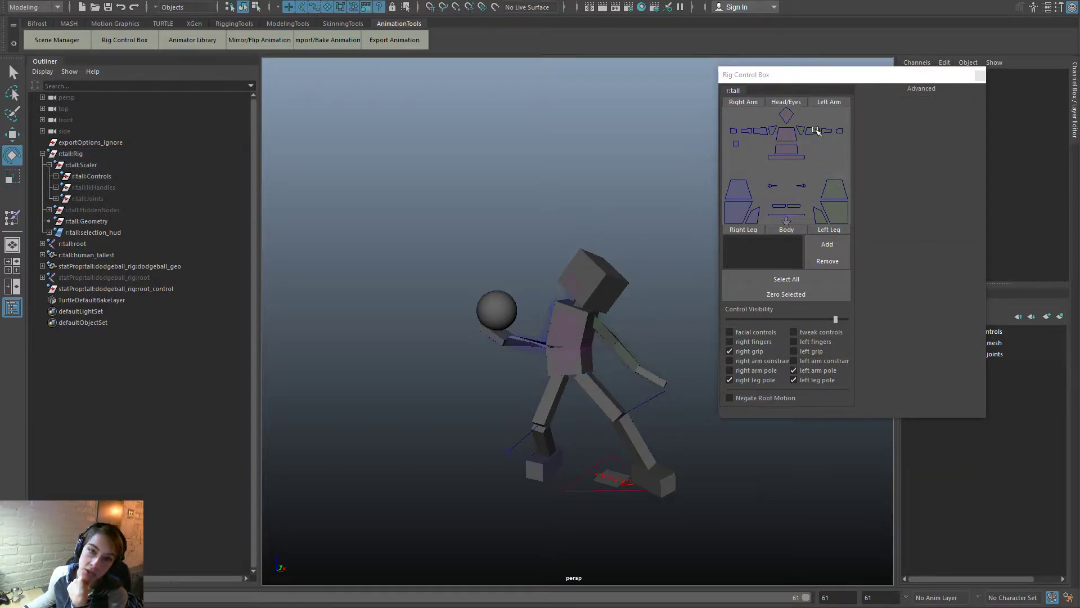
pyautogui.click(816, 159)
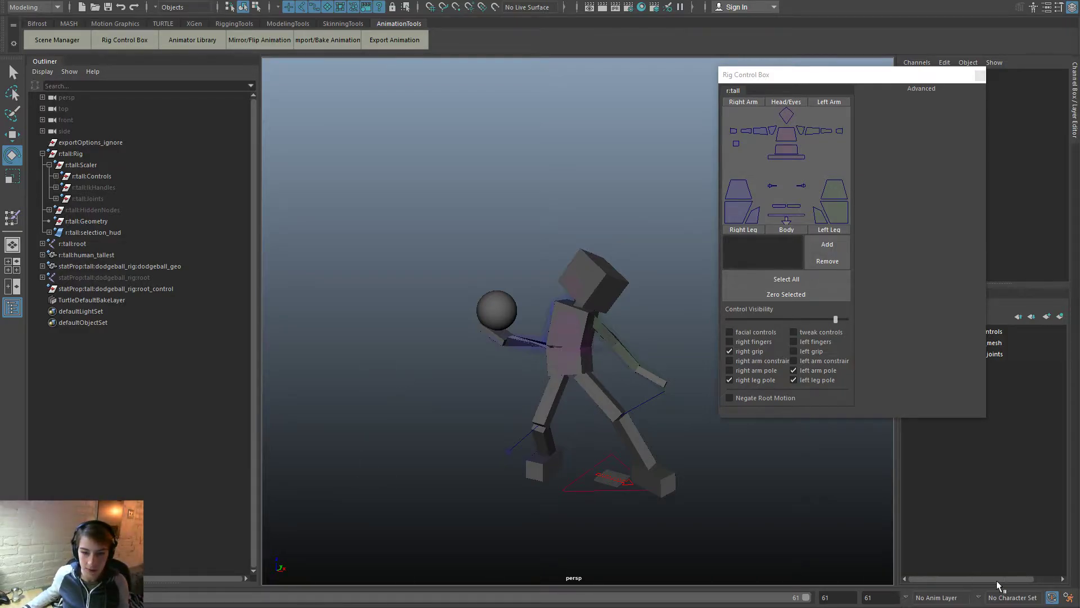
pyautogui.hotkey('alt', 'v')
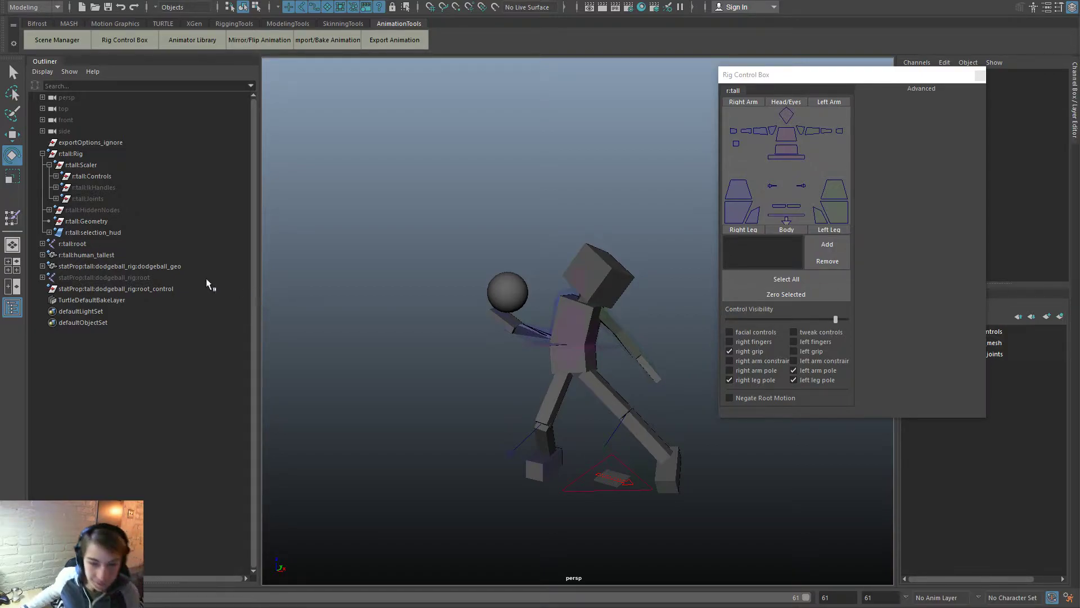
pyautogui.hotkey('ctrl', 'o')
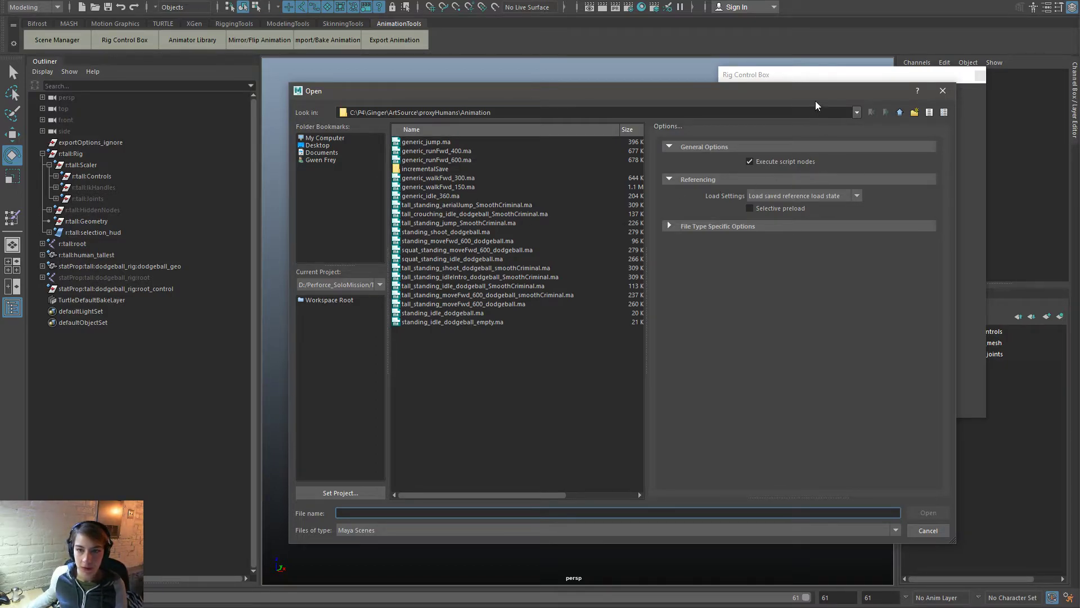
pyautogui.click(858, 113)
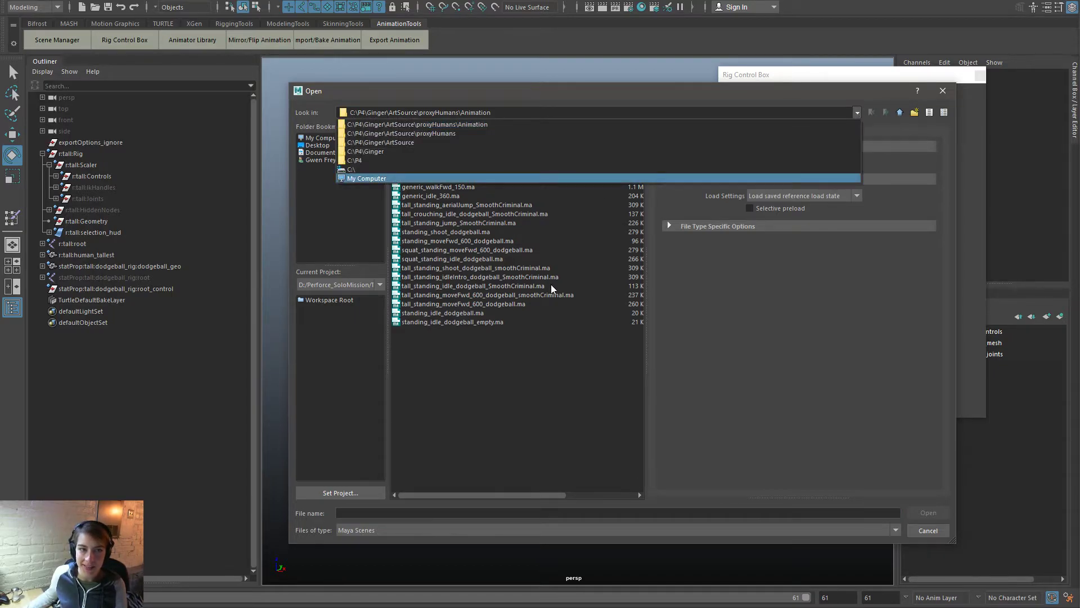
pyautogui.click(926, 539)
pyautogui.click(934, 530)
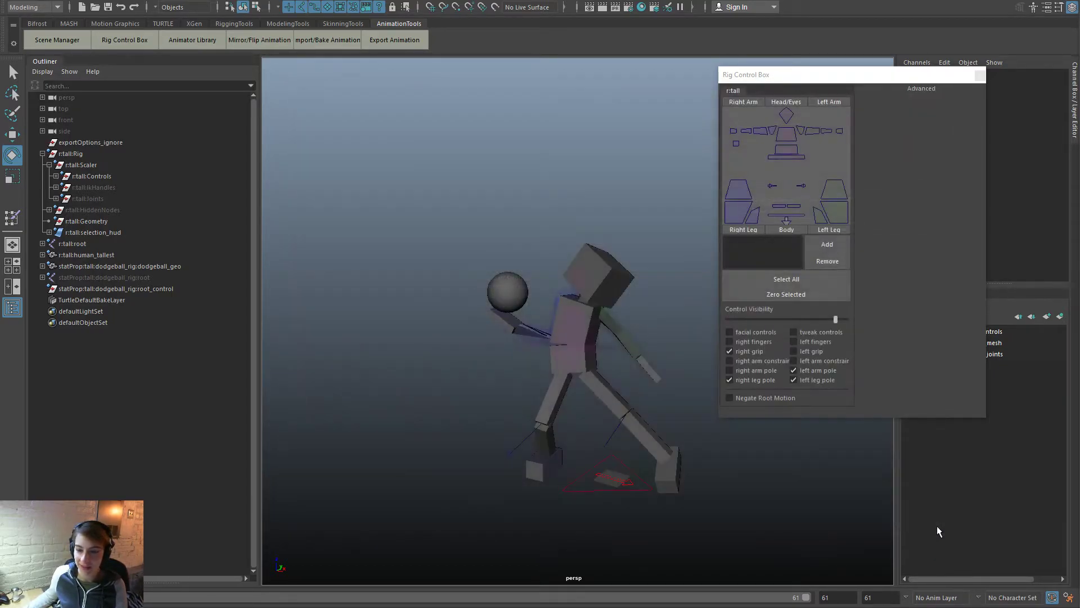
# Step: Open the recent scene Body_Piano_Rig.ma without saving the current scene, and dismiss the Rig Option Box message
pyautogui.press('space')
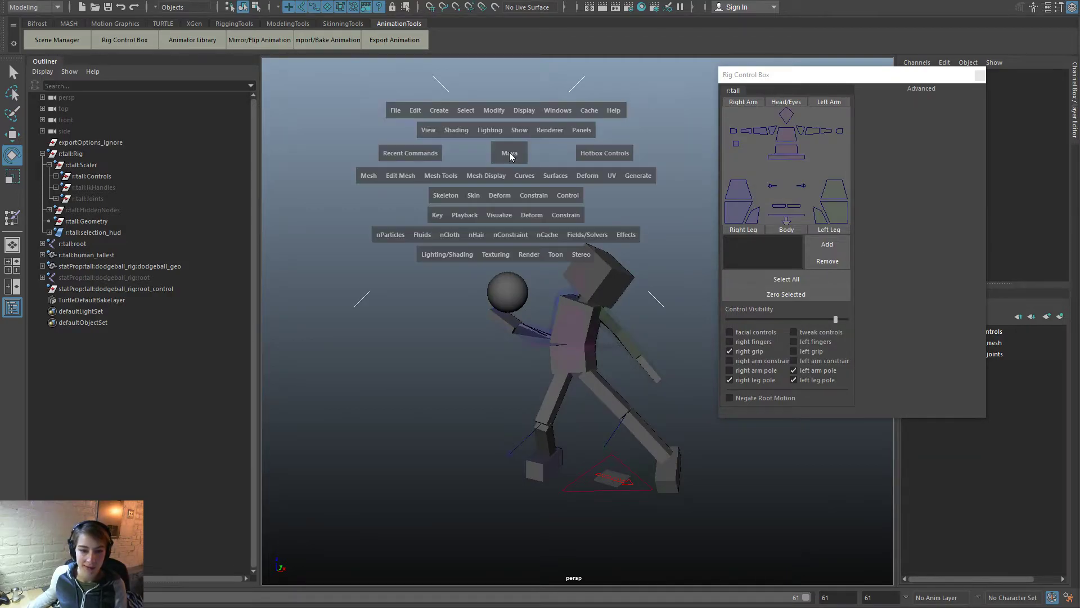
pyautogui.click(393, 111)
pyautogui.moveTo(501, 439)
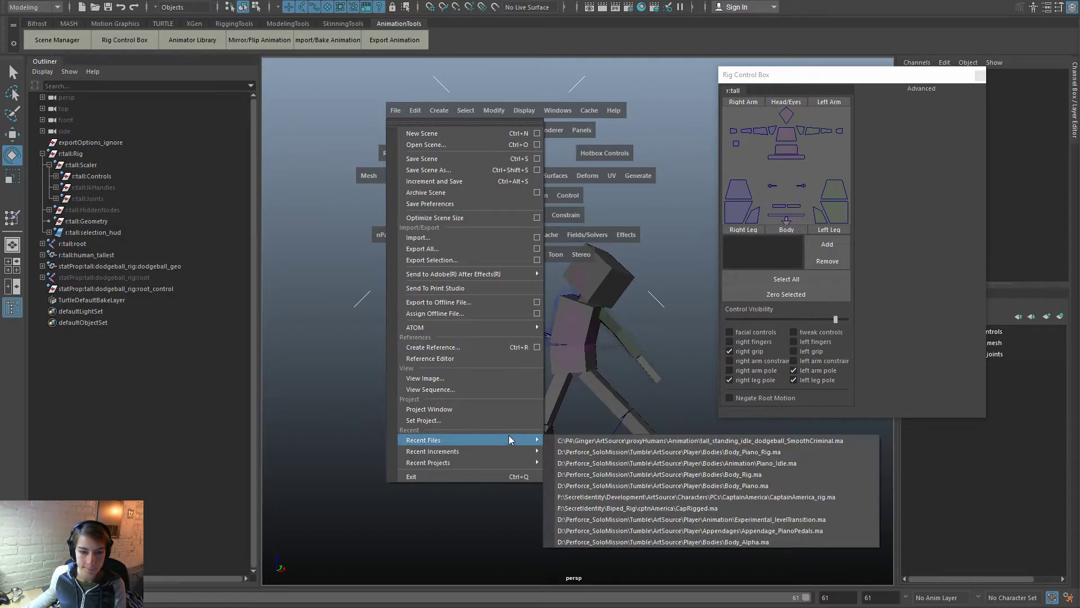
pyautogui.click(613, 443)
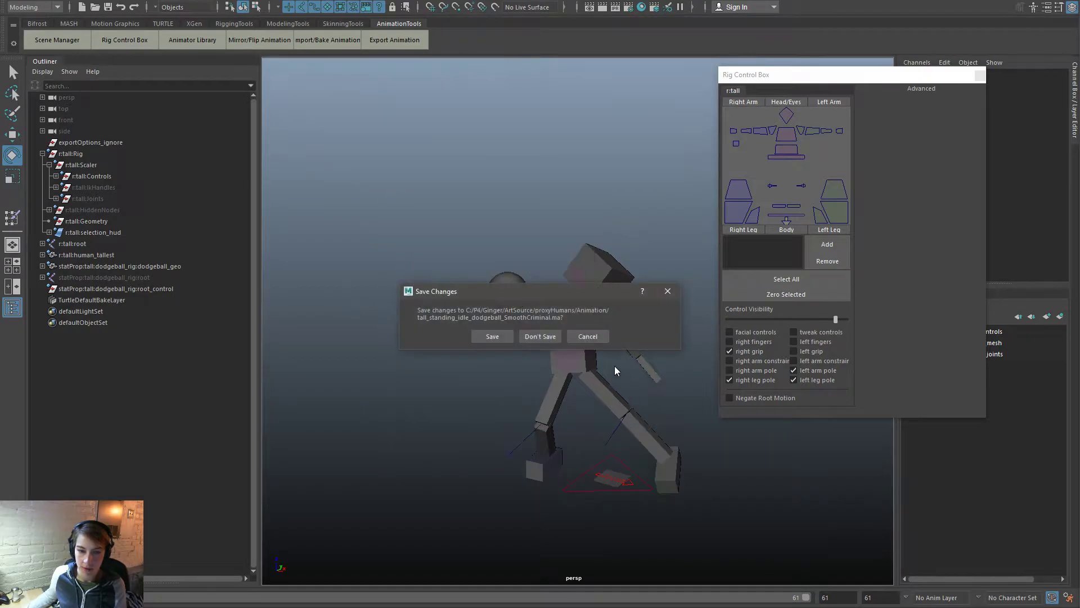
pyautogui.click(540, 335)
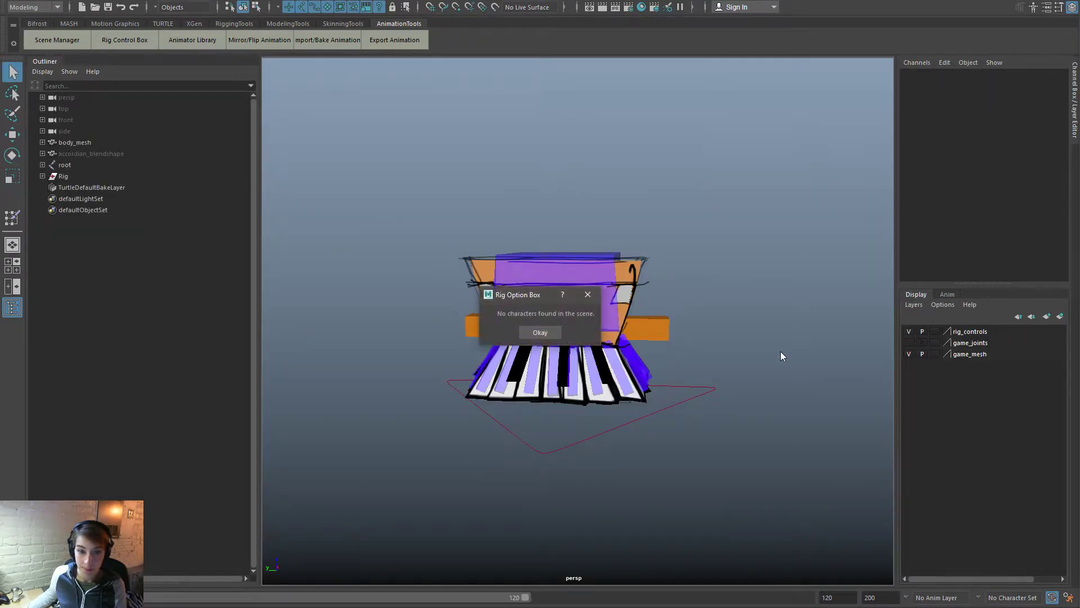
pyautogui.click(537, 332)
# Step: Rotate the frontSkirt_b control of the piano upward to test how its key deforms
pyautogui.scroll(3, 570, 421)
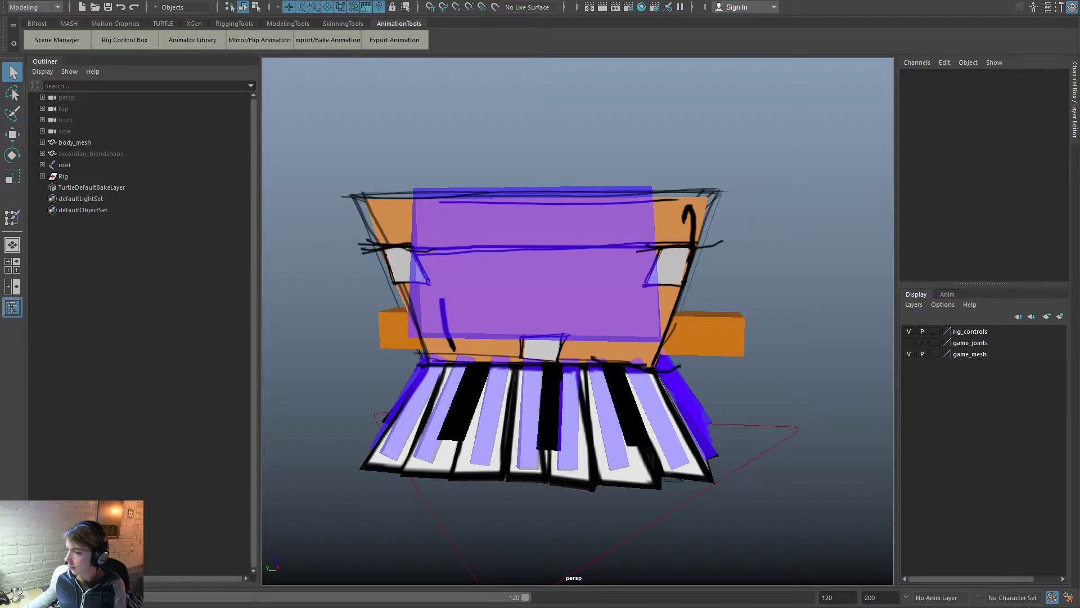
pyautogui.click(639, 431)
pyautogui.press('e')
pyautogui.moveTo(611, 410)
pyautogui.mouseDown()
pyautogui.moveTo(613, 465)
pyautogui.moveTo(650, 411)
pyautogui.mouseUp()
# Step: Select front key vertices on body_mesh and inspect the g_frontSkirt_e and g_frontSkirt_a influences with the Paint Skin Weights tool
pyautogui.click(612, 466)
pyautogui.moveTo(648, 412)
pyautogui.mouseDown(button='right')
pyautogui.moveTo(633, 334)
pyautogui.moveTo(646, 311)
pyautogui.mouseUp(button='right')
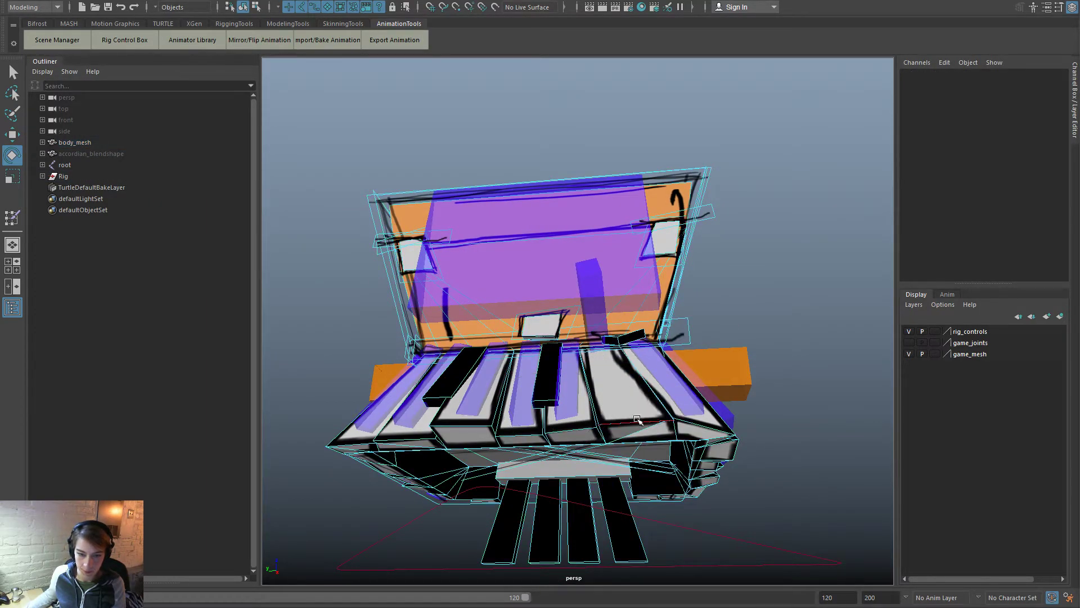
pyautogui.keyDown('shift'); pyautogui.moveTo(759, 362); pyautogui.dragTo(725, 366, button='right'); pyautogui.keyUp('shift')
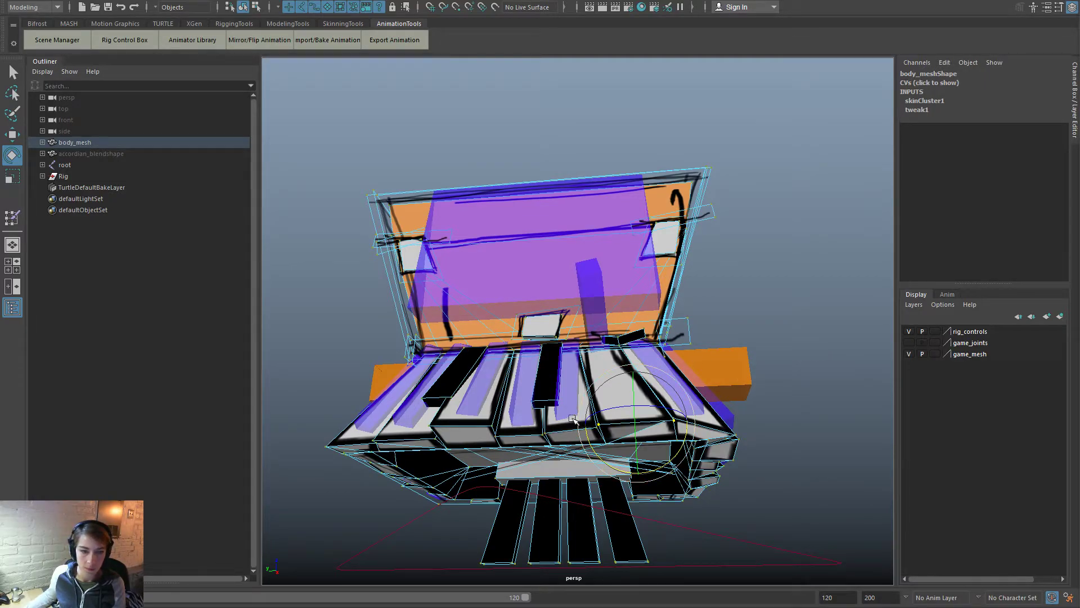
pyautogui.moveTo(461, 340)
pyautogui.mouseDown(button='right')
pyautogui.moveTo(461, 436)
pyautogui.moveTo(402, 322)
pyautogui.mouseUp(button='right')
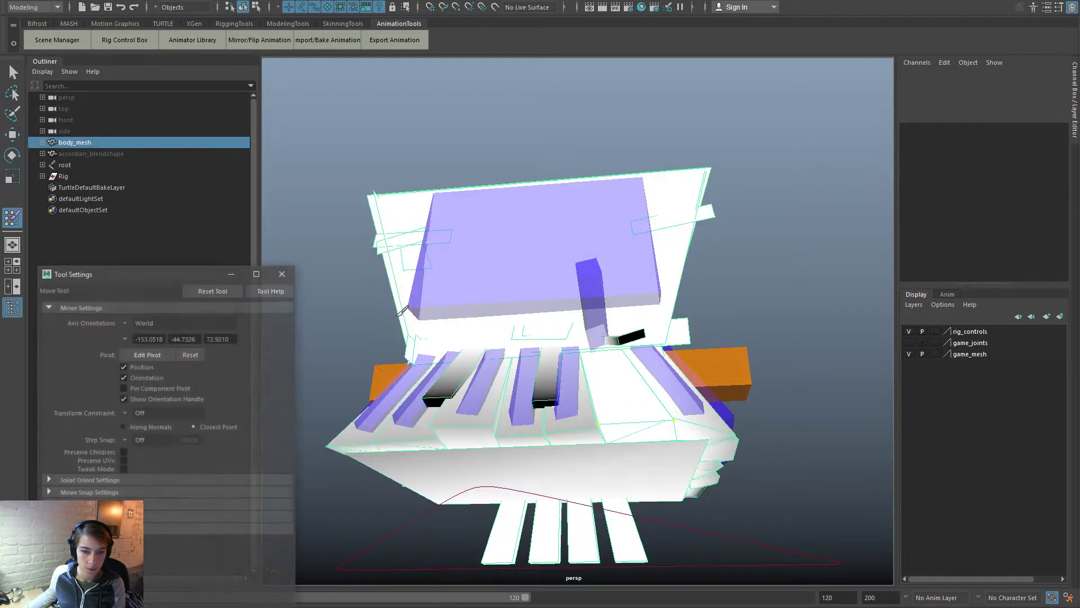
pyautogui.click(178, 410)
pyautogui.click(161, 454)
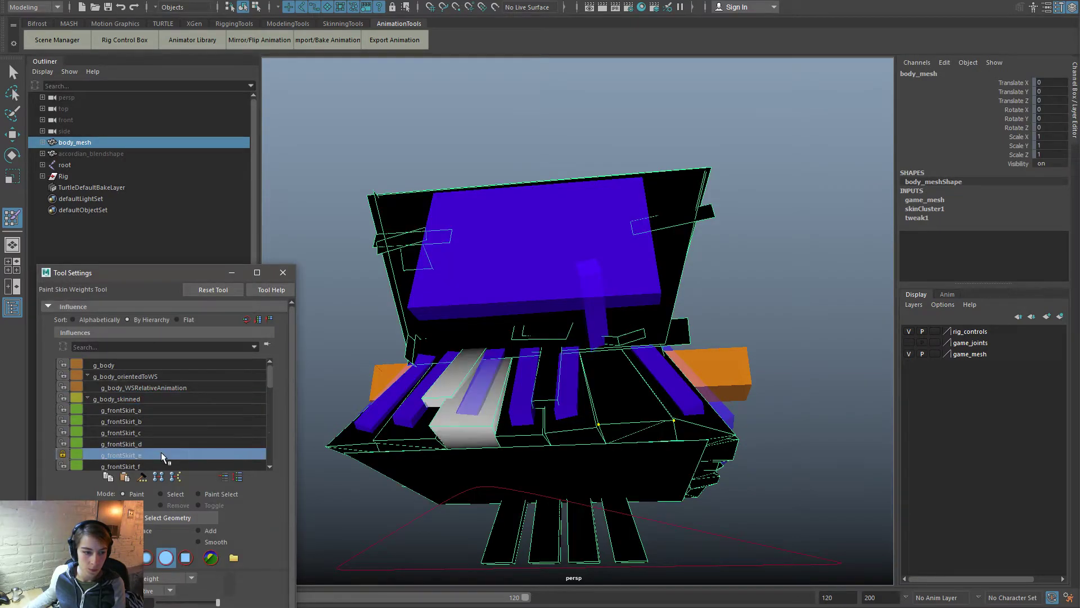
pyautogui.click(163, 410)
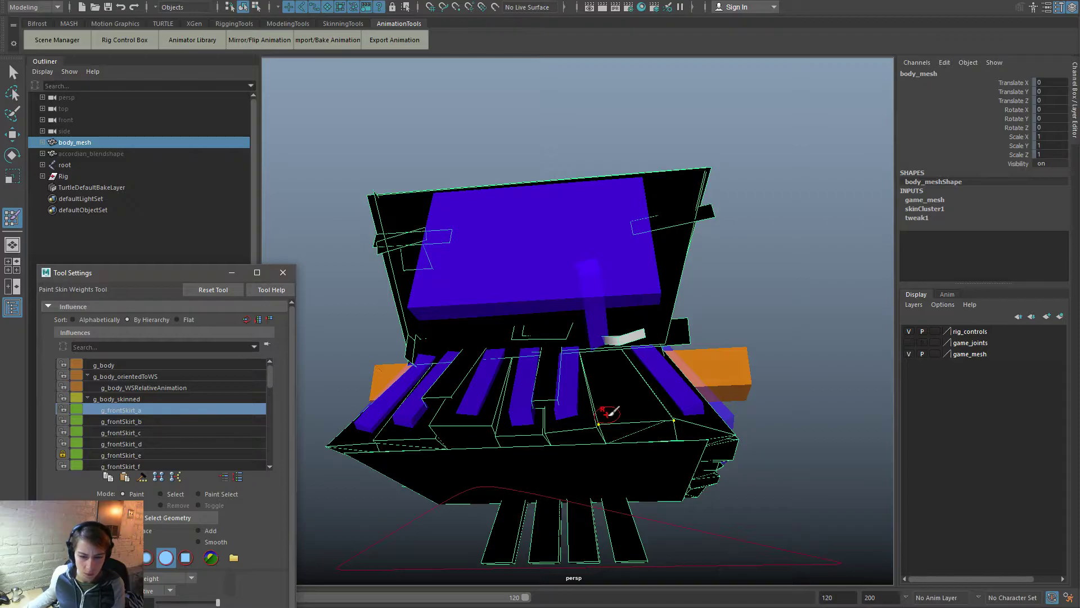
# Step: Show the game_joints layer and inspect the g_frontSkirt_b skin weights on the piano keys
pyautogui.keyDown('alt'); pyautogui.moveTo(608, 415); pyautogui.dragTo(585, 445); pyautogui.keyUp('alt')
pyautogui.click(909, 342)
pyautogui.keyDown('alt'); pyautogui.moveTo(753, 383); pyautogui.dragTo(659, 450); pyautogui.keyUp('alt')
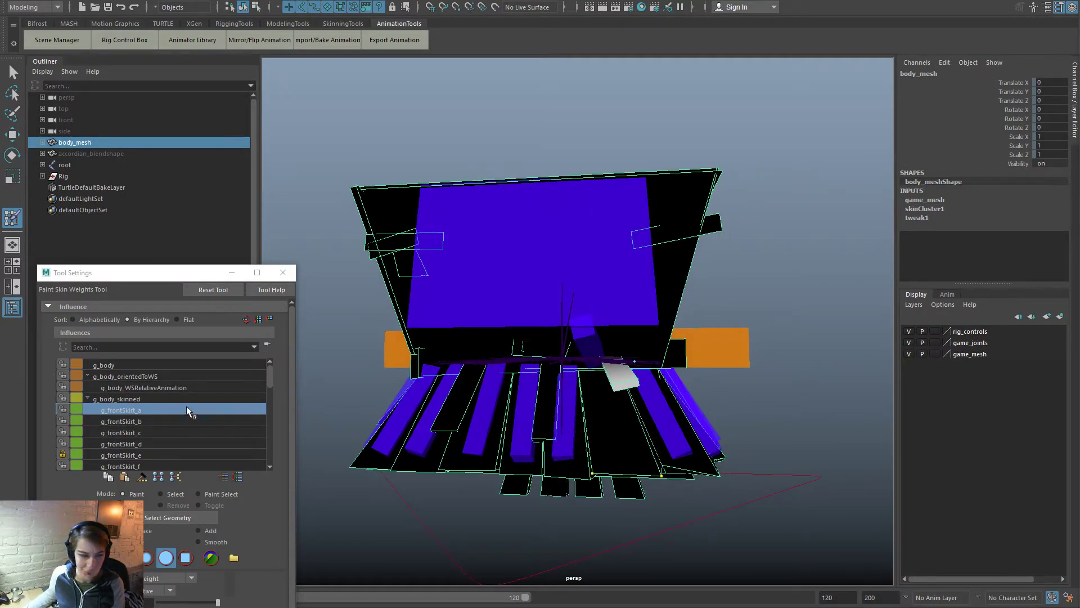
pyautogui.click(147, 421)
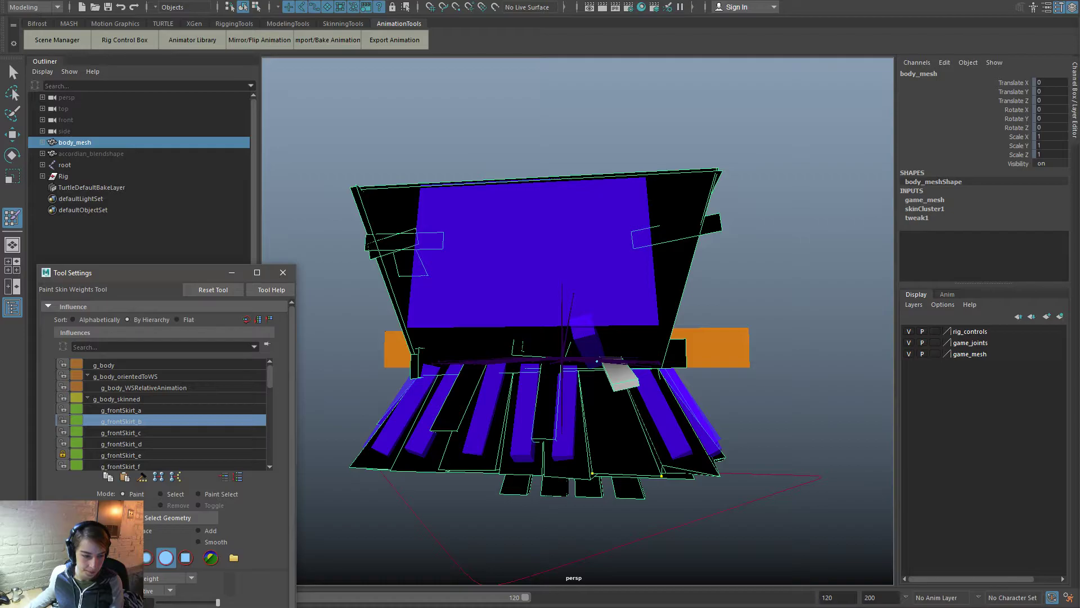
pyautogui.moveTo(619, 376); pyautogui.dragTo(647, 450)
# Step: Select the vertices at the neighbouring key's front corner and check their g_frontSkirt_a influence with the Paint Skin Weights tool
pyautogui.press('w')
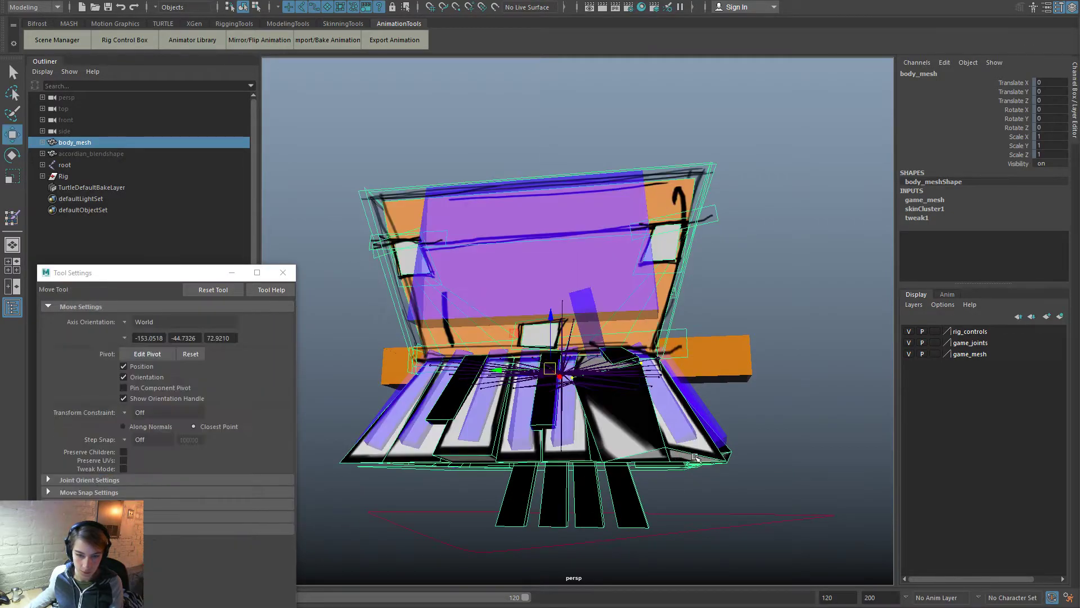
pyautogui.moveTo(705, 451); pyautogui.dragTo(700, 313, button='right')
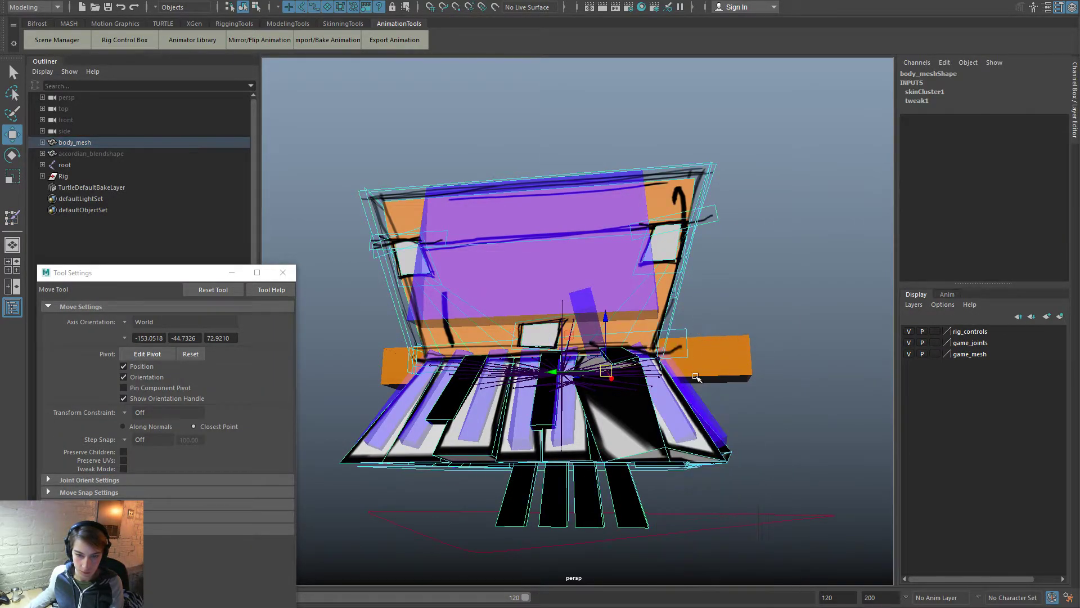
pyautogui.click(681, 449)
pyautogui.keyDown('ctrl'); pyautogui.moveTo(802, 397); pyautogui.dragTo(679, 398, button='right'); pyautogui.keyUp('ctrl')
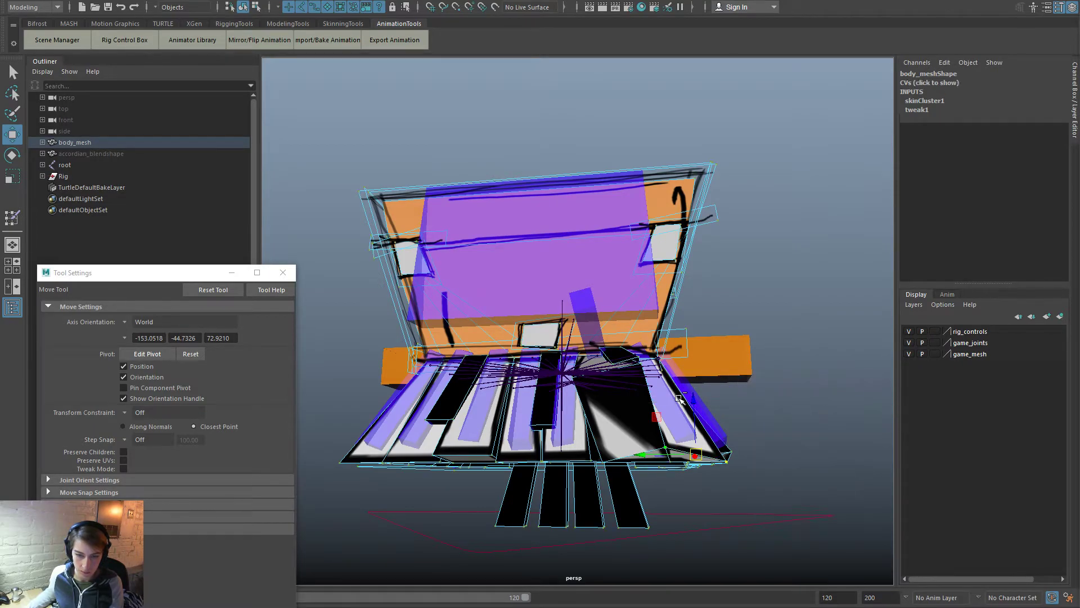
pyautogui.moveTo(794, 390); pyautogui.dragTo(732, 318, button='right')
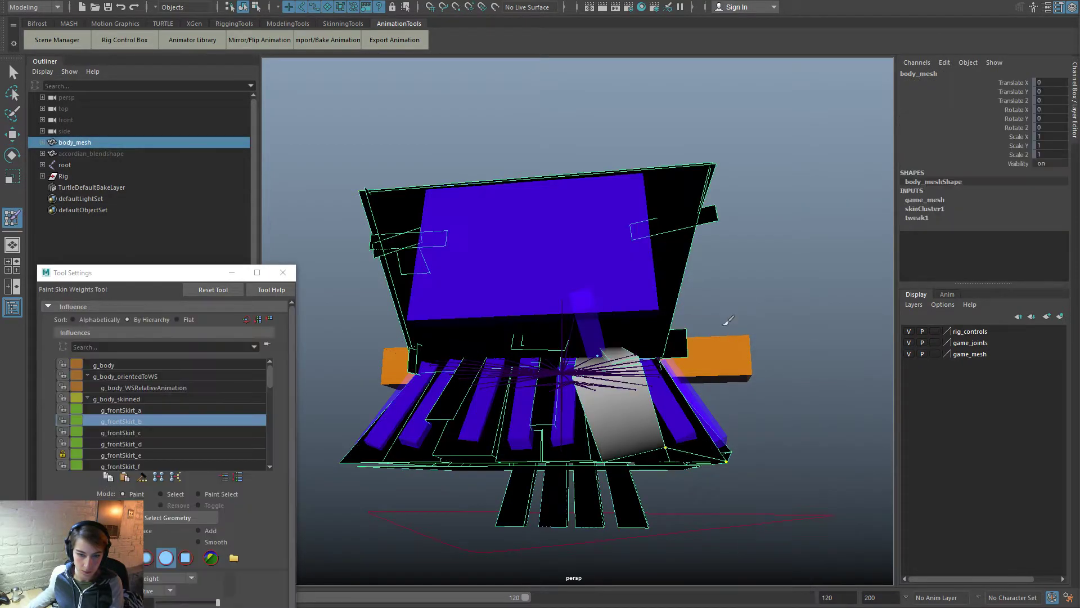
pyautogui.click(178, 410)
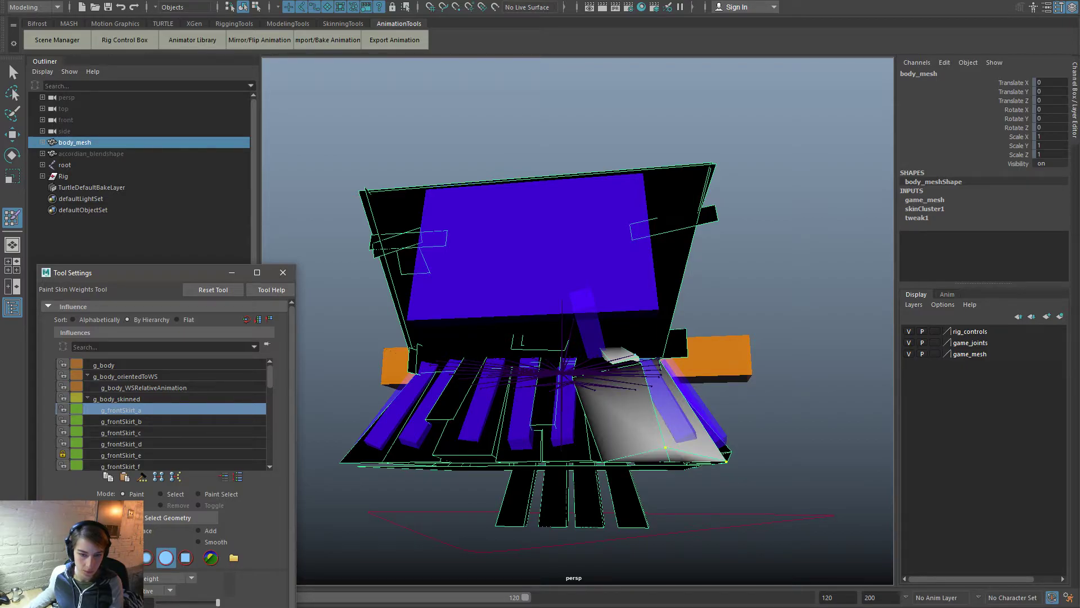
# Step: Try rotating the frontSkirt_a control upward, then undo the recent rotation changes
pyautogui.moveTo(624, 449)
pyautogui.keyDown('alt'); pyautogui.mouseDown()
pyautogui.moveTo(552, 478)
pyautogui.moveTo(585, 450)
pyautogui.mouseUp(); pyautogui.keyUp('alt')
pyautogui.press('w')
pyautogui.click(548, 485)
pyautogui.click(596, 431)
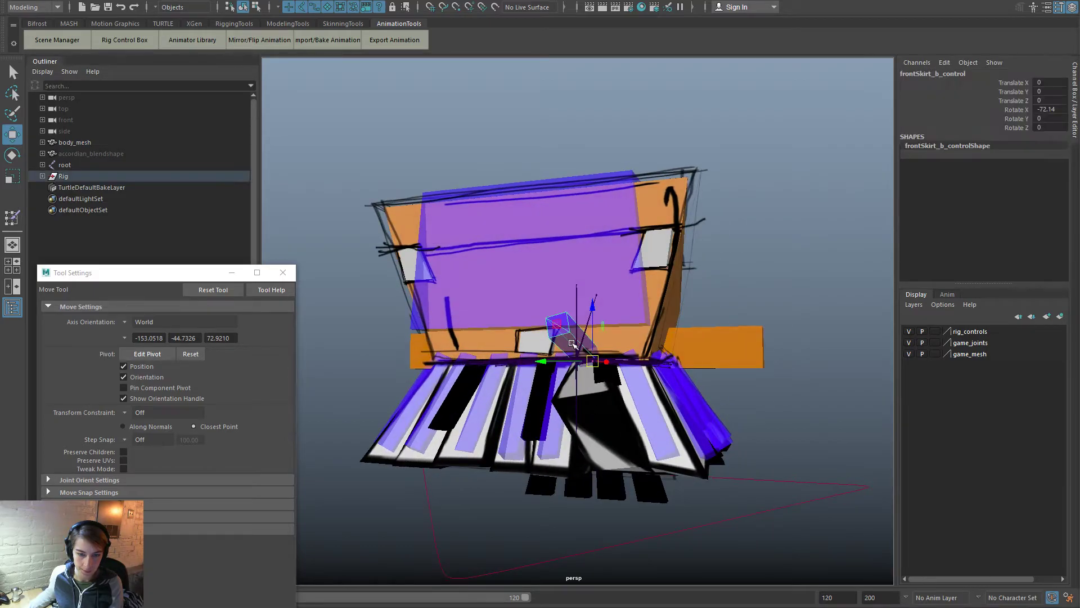
pyautogui.press('e')
pyautogui.click(658, 437)
pyautogui.moveTo(630, 397); pyautogui.dragTo(629, 320)
pyautogui.hotkey('ctrl', 'z')
pyautogui.hotkey('ctrl', 'z')
pyautogui.hotkey('ctrl', 'z')
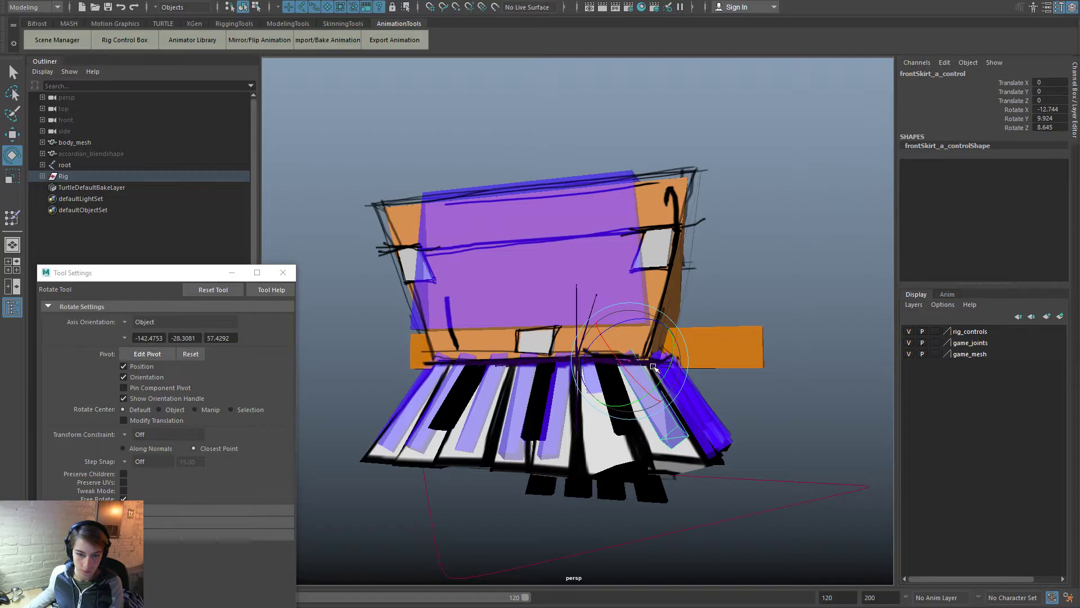
# Step: Reset the rotations of the frontSkirt_a and frontSkirt_b controls together and clear the selection
pyautogui.press('w')
pyautogui.keyDown('shift'); pyautogui.click(586, 383); pyautogui.keyUp('shift')
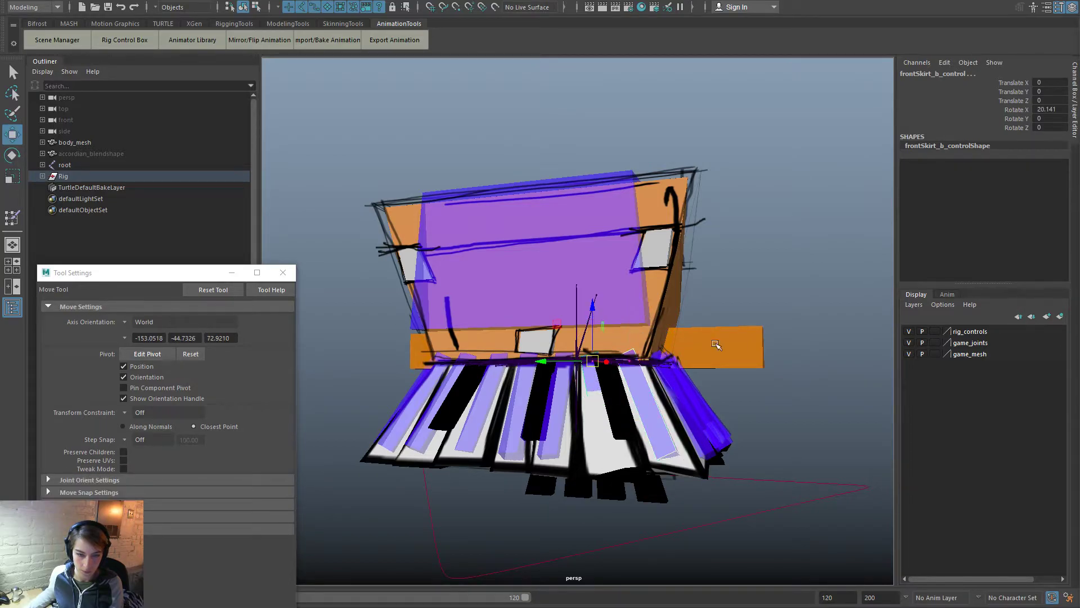
pyautogui.click(1064, 111)
pyautogui.click(685, 461)
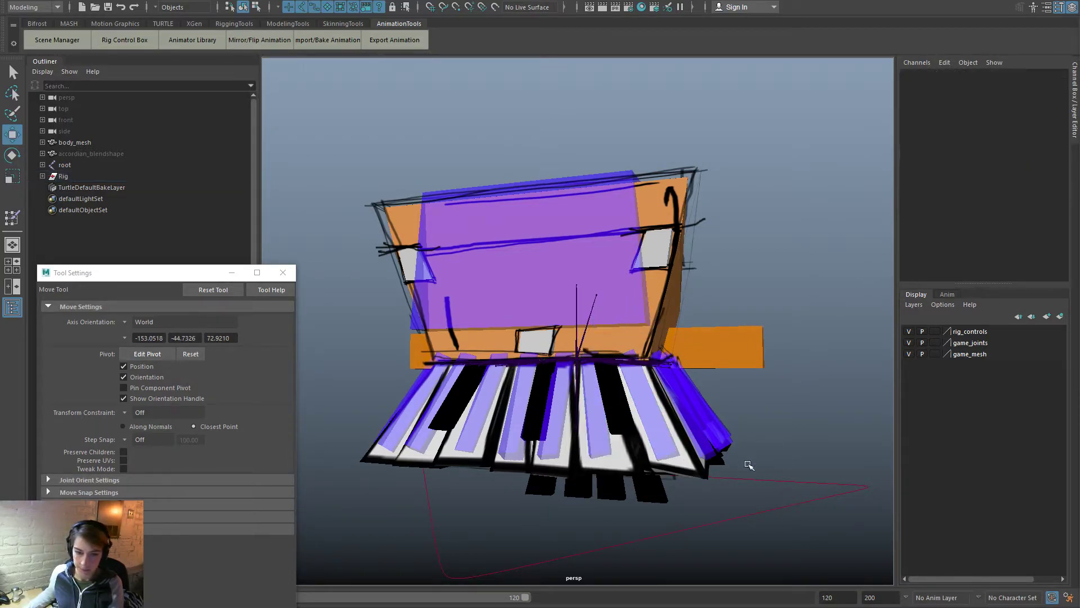
# Step: Set the game_mesh display layer to Reference, hide the game_joints layer, and close the tool settings
pyautogui.scroll(-6, 545, 448)
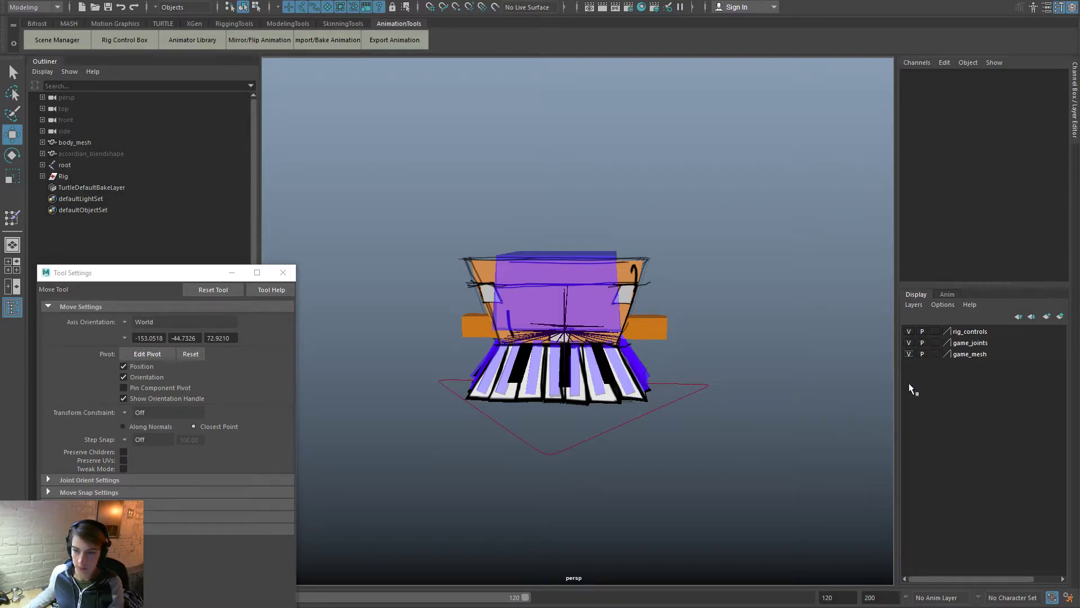
pyautogui.click(936, 353)
pyautogui.click(936, 354)
pyautogui.click(910, 342)
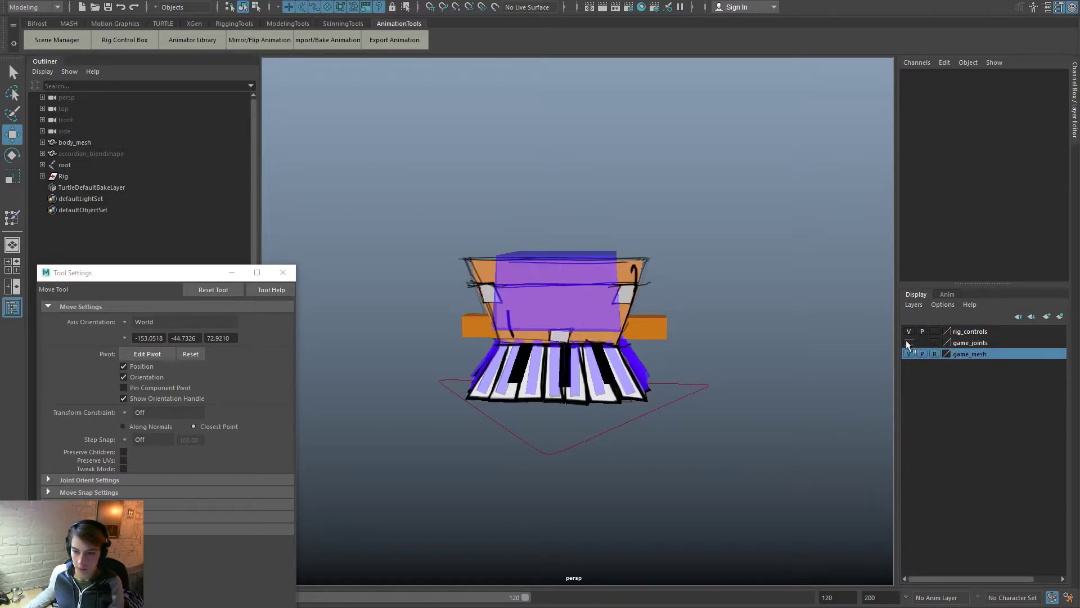
pyautogui.keyDown('alt'); pyautogui.moveTo(582, 451); pyautogui.dragTo(612, 472); pyautogui.keyUp('alt')
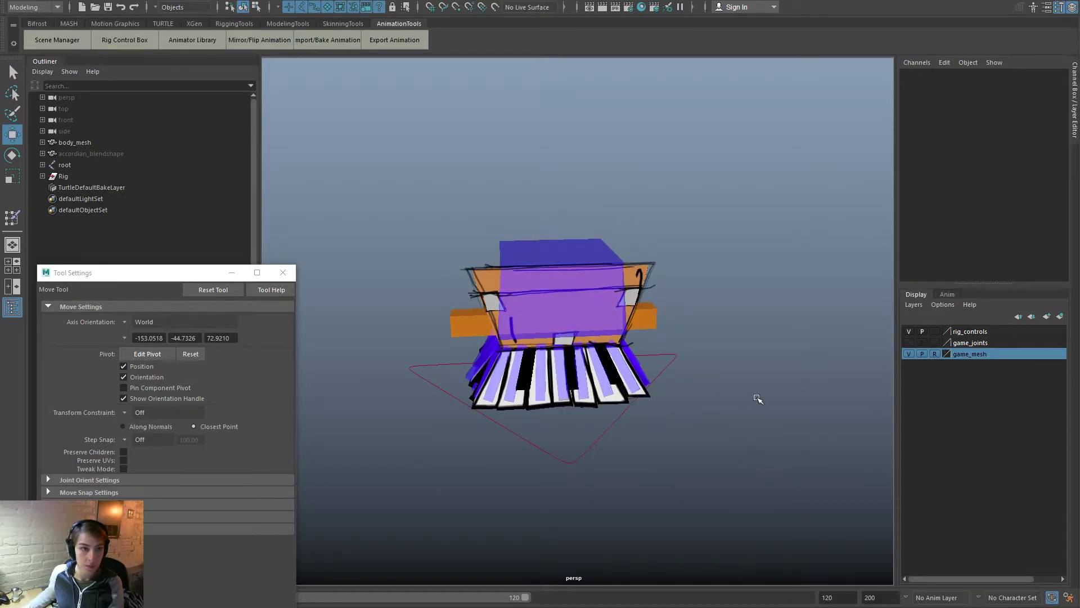
pyautogui.click(283, 273)
# Step: Open the recent animation scene Piano_Idle.ma and view the piano from the front
pyautogui.press('space')
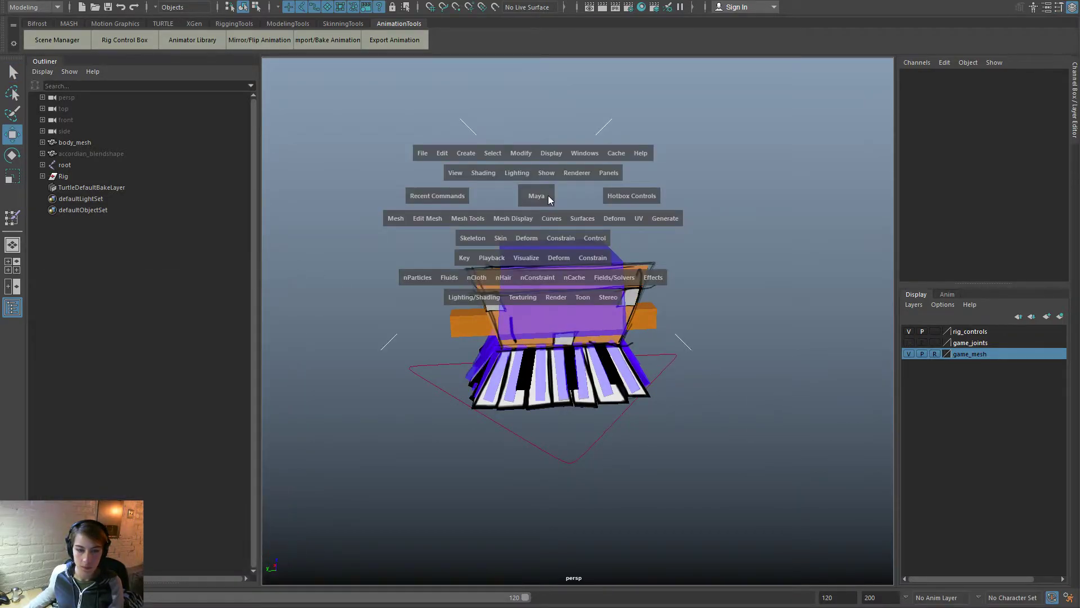
pyautogui.click(423, 159)
pyautogui.moveTo(498, 489)
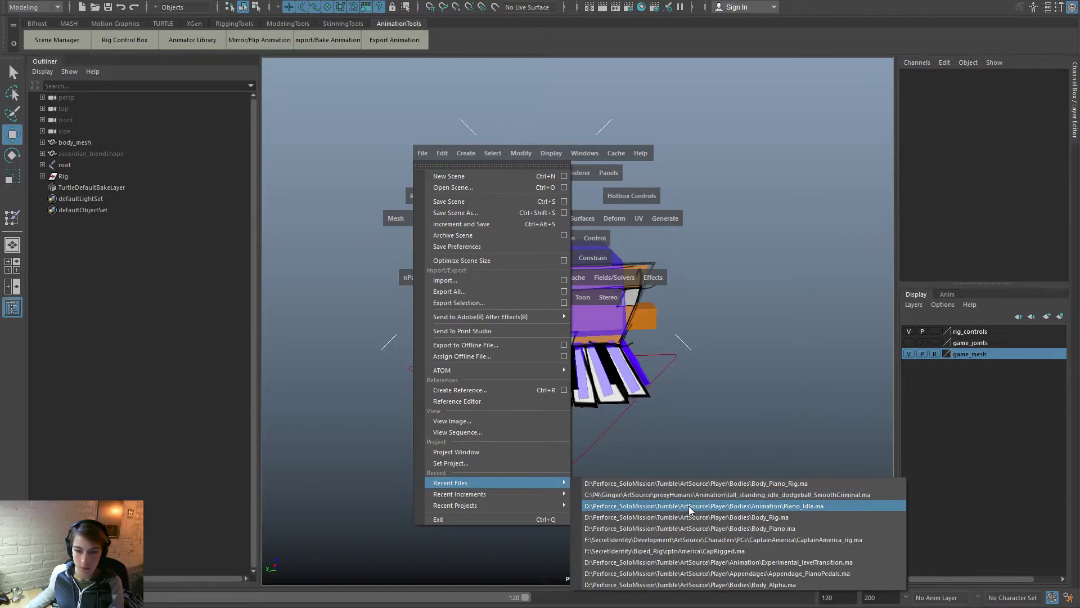
pyautogui.click(729, 505)
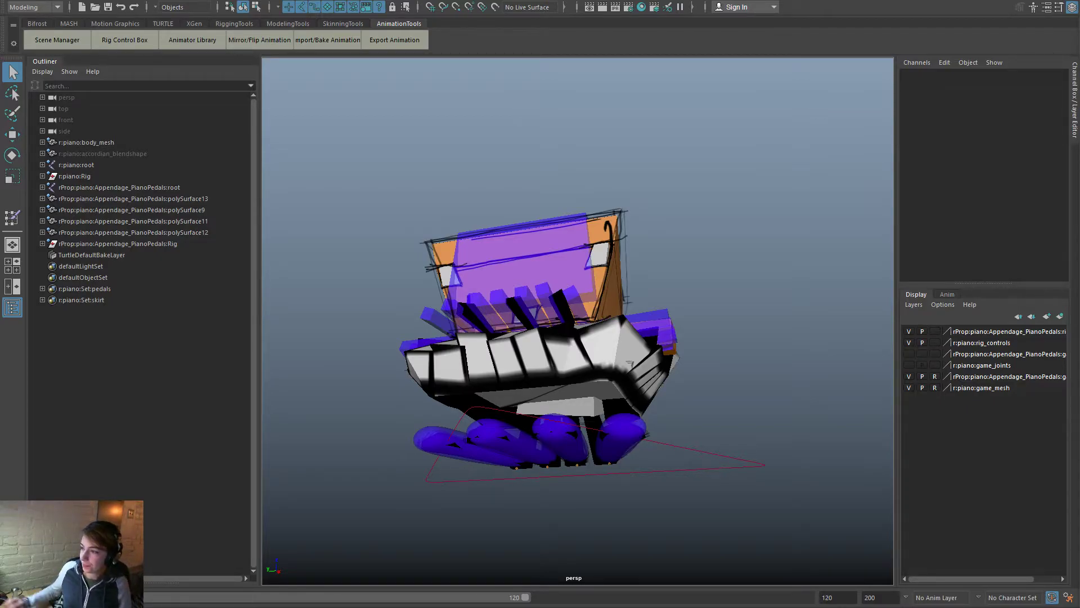
pyautogui.keyDown('alt'); pyautogui.moveTo(830, 525); pyautogui.dragTo(731, 503); pyautogui.keyUp('alt')
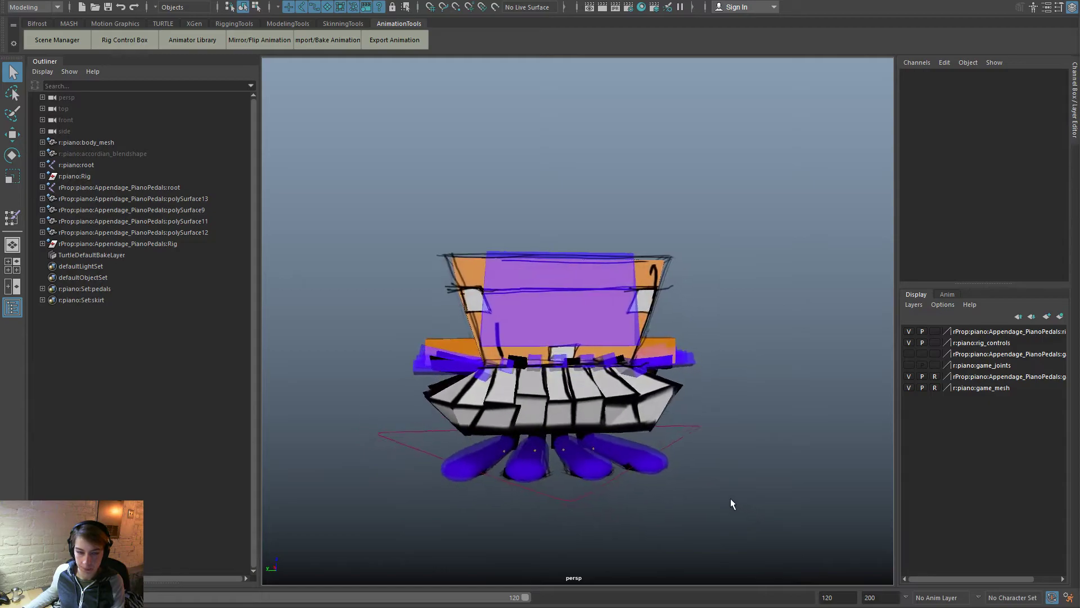
# Step: Open the Rig Control Box and select all controls of the skirt set, ready for rotating
pyautogui.click(125, 39)
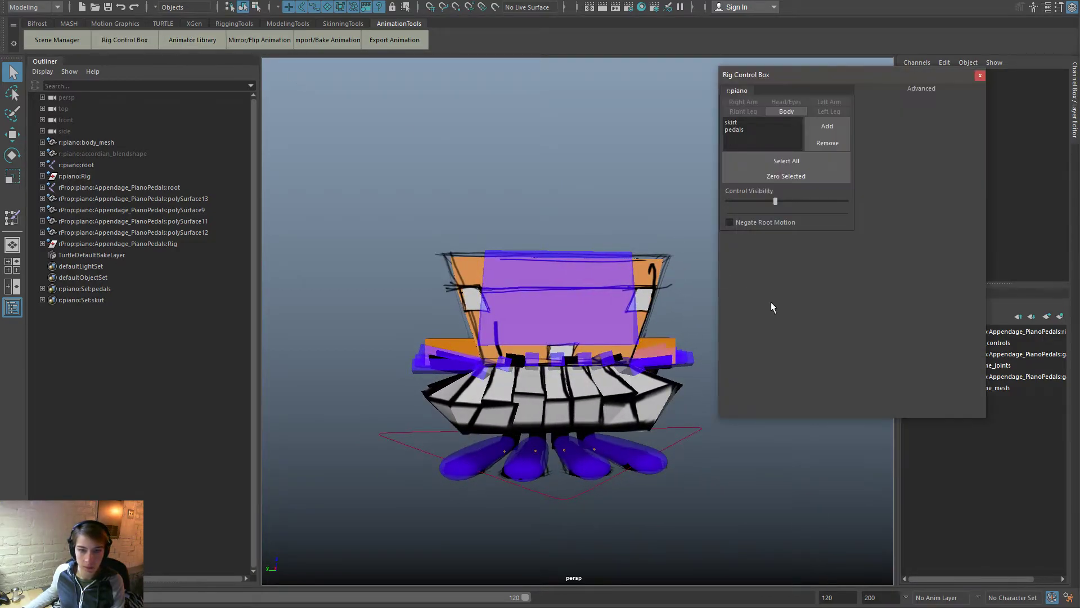
pyautogui.click(737, 129)
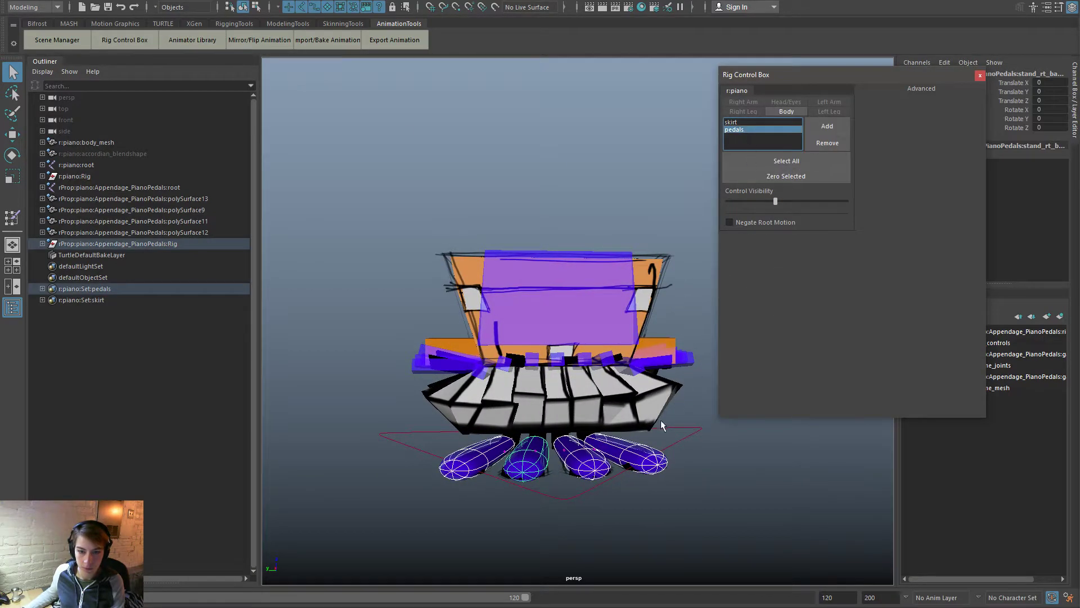
pyautogui.click(741, 122)
pyautogui.press('e')
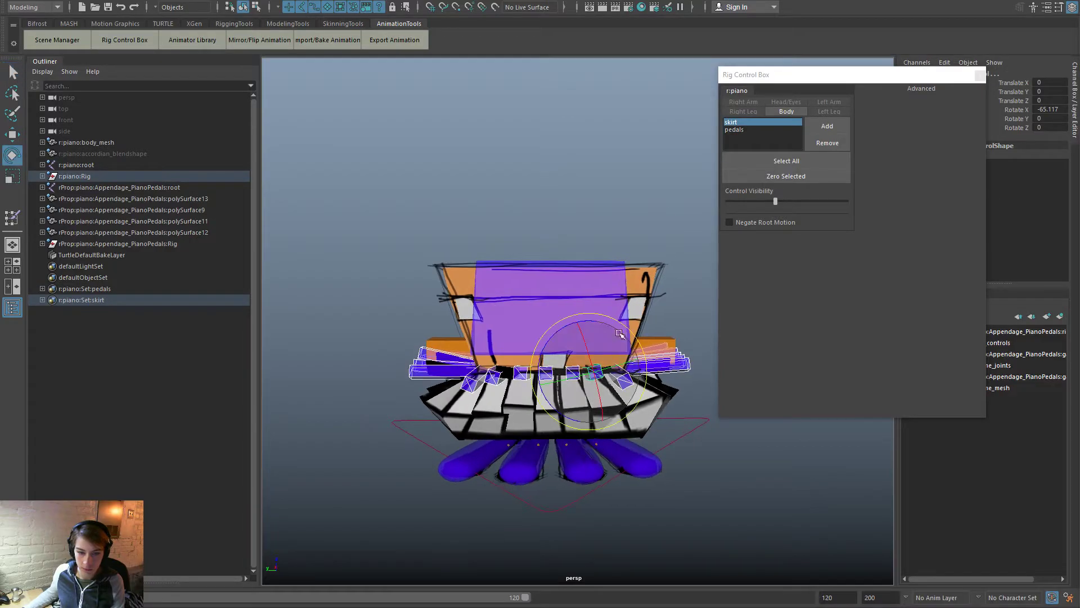
# Step: Try rotating all the selected skirt controls together, and undo that rotation
pyautogui.click(1016, 109)
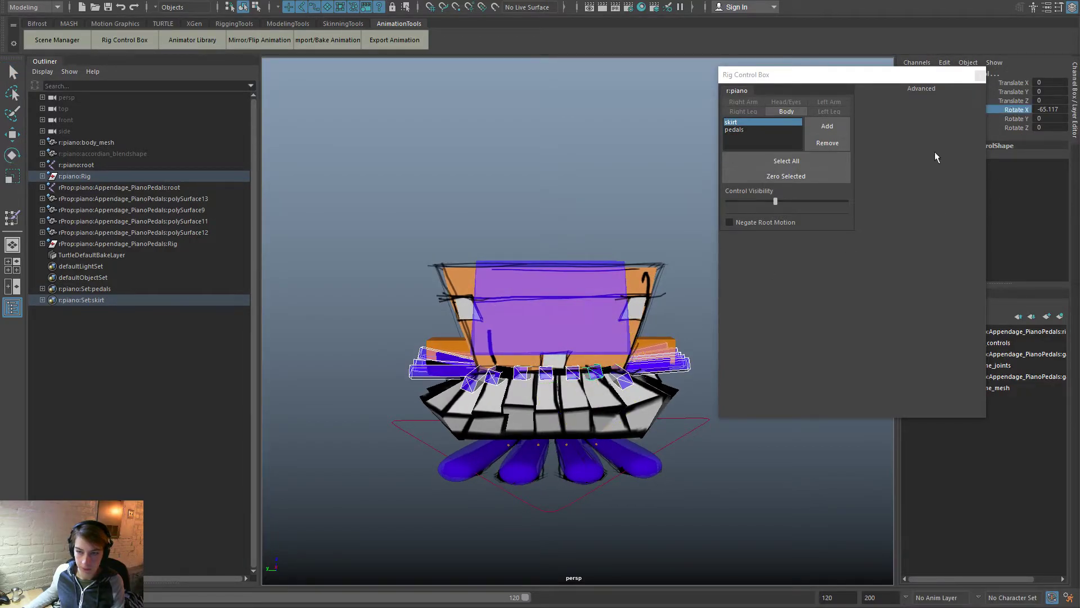
pyautogui.moveTo(568, 447)
pyautogui.mouseDown(button='middle')
pyautogui.moveTo(522, 447)
pyautogui.moveTo(578, 451)
pyautogui.moveTo(541, 444)
pyautogui.moveTo(568, 450)
pyautogui.mouseUp(button='middle')
pyautogui.press('e')
pyautogui.moveTo(606, 402); pyautogui.dragTo(570, 419)
pyautogui.hotkey('ctrl', 'z')
# Step: Set Rotate X of all the skirt controls to 0
pyautogui.click(1058, 110)
pyautogui.write('0')
pyautogui.press('Return')
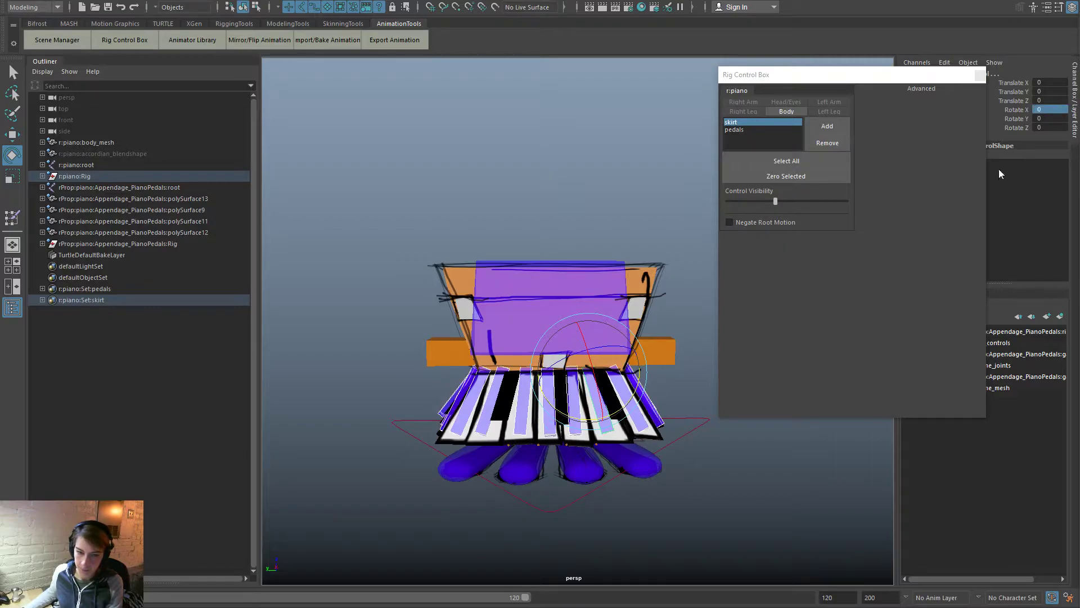
# Step: Replace the current selection with the skirt key controls on the piano's side, beneath the orange block
pyautogui.click(698, 481)
pyautogui.keyDown('alt'); pyautogui.moveTo(698, 481); pyautogui.dragTo(670, 469, button='middle'); pyautogui.keyUp('alt')
pyautogui.keyDown('alt'); pyautogui.moveTo(669, 470); pyautogui.dragTo(554, 387); pyautogui.keyUp('alt')
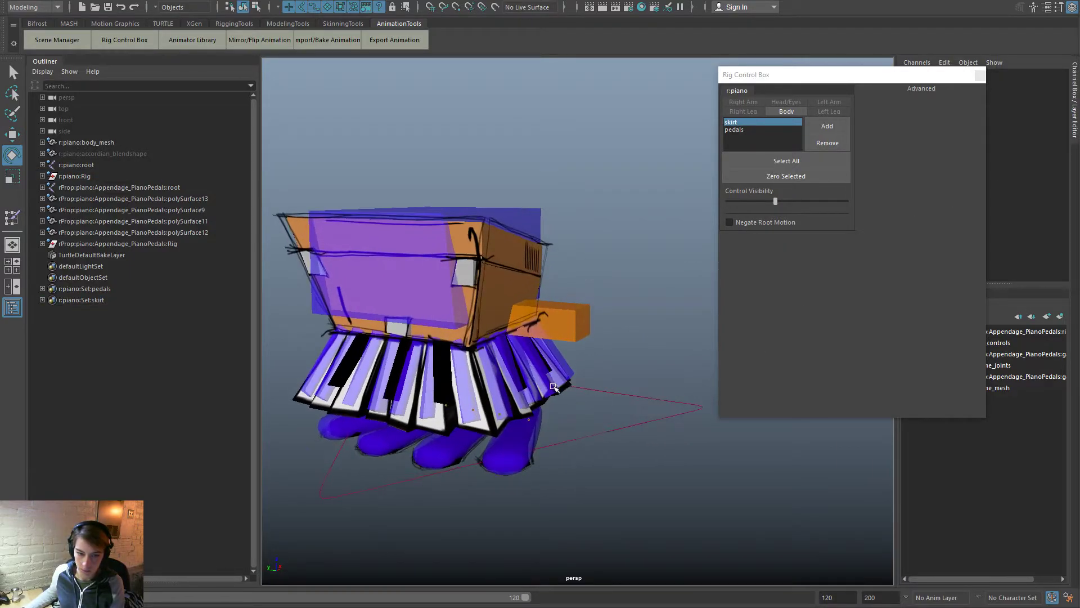
pyautogui.click(555, 387)
pyautogui.press('w')
pyautogui.scroll(4, 562, 422)
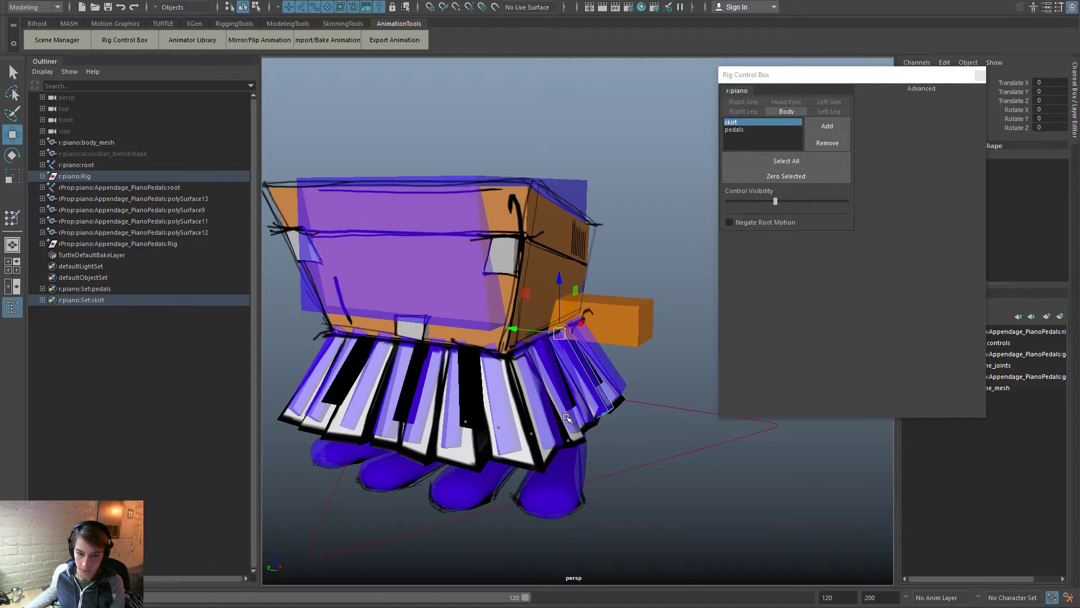
pyautogui.moveTo(584, 415); pyautogui.dragTo(574, 419, button='middle')
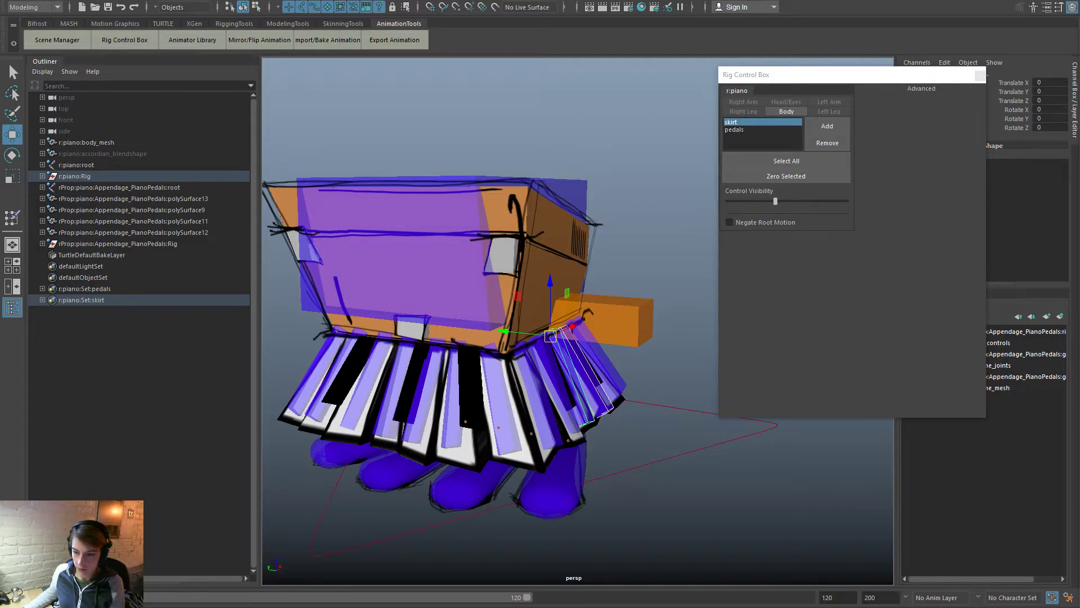
# Step: Check the time slider and general settings in the preferences, closing them without saving
pyautogui.click(1068, 597)
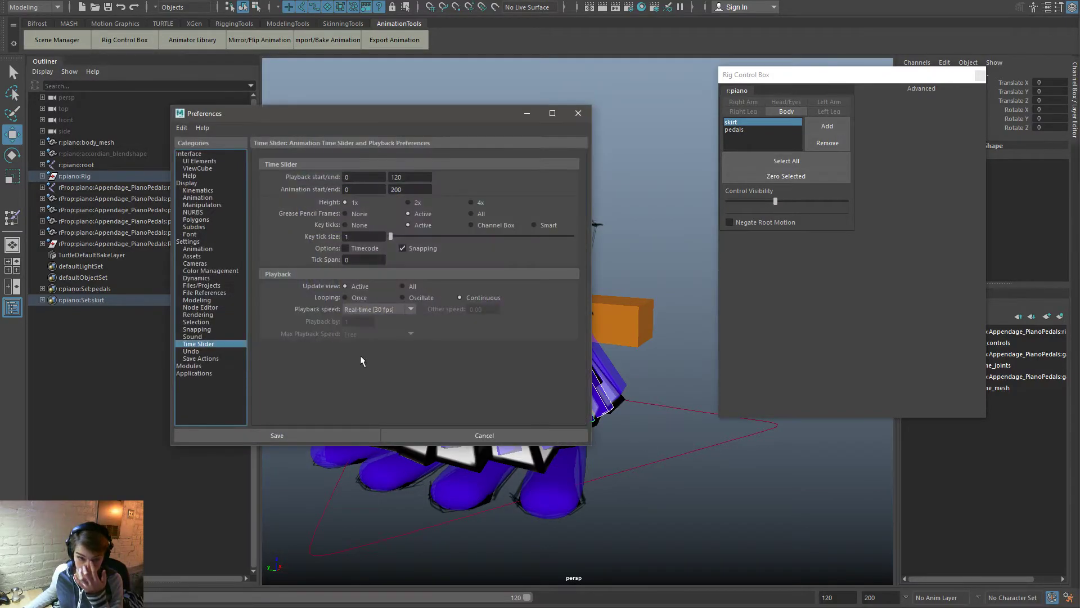
pyautogui.click(220, 242)
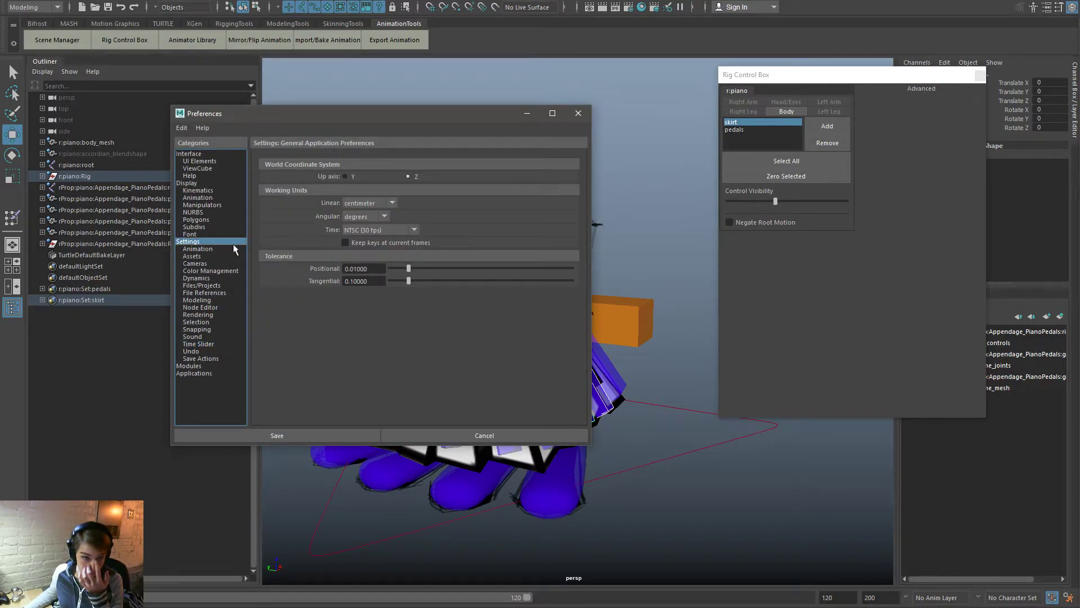
pyautogui.click(345, 176)
pyautogui.click(578, 113)
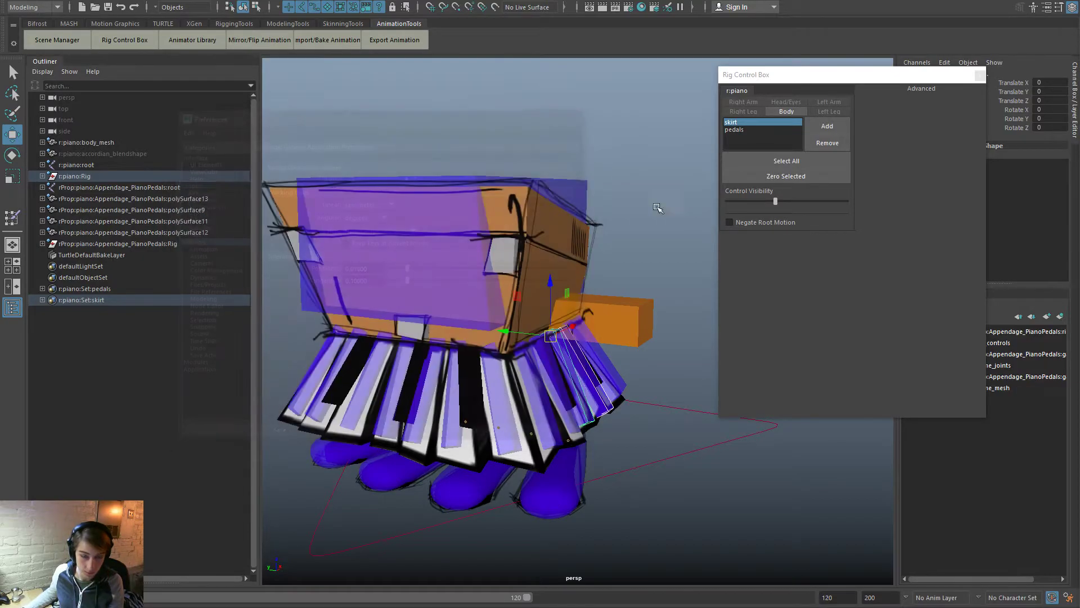
# Step: Set the playback end to frame 60 and key the selected side skirt controls
pyautogui.keyDown('alt'); pyautogui.moveTo(555, 522); pyautogui.dragTo(595, 518); pyautogui.keyUp('alt')
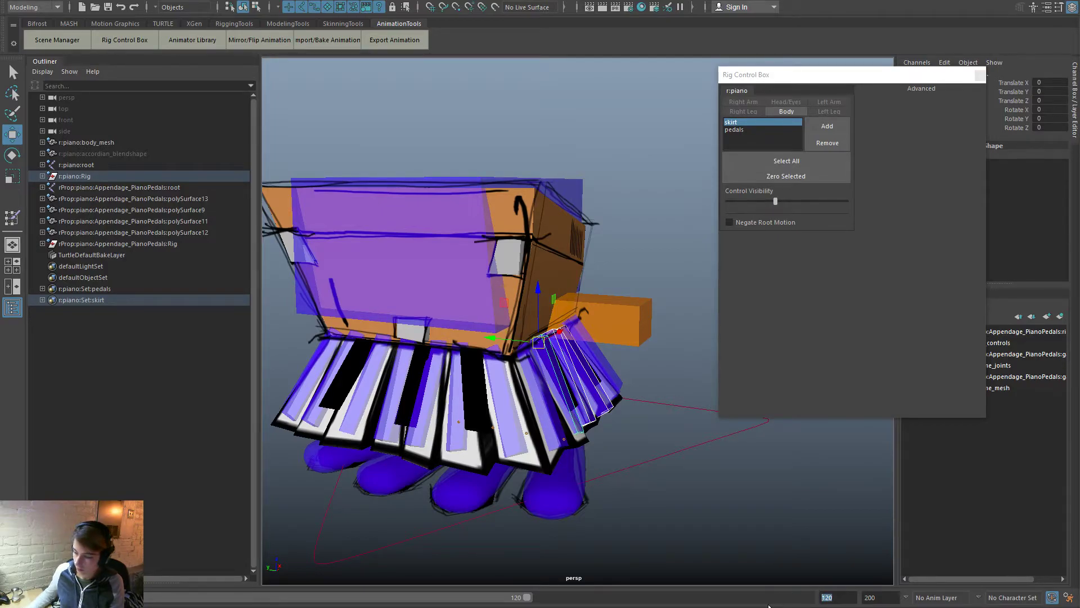
pyautogui.write('60')
pyautogui.press('Return')
pyautogui.press('s')
# Step: Rotate the selected side skirt control outward to about -38.6 degrees on Rotate X
pyautogui.keyDown('alt'); pyautogui.moveTo(595, 484); pyautogui.dragTo(589, 430, button='right'); pyautogui.keyUp('alt')
pyautogui.press('e')
pyautogui.moveTo(588, 353)
pyautogui.mouseDown()
pyautogui.moveTo(598, 367)
pyautogui.moveTo(605, 360)
pyautogui.moveTo(585, 339)
pyautogui.mouseUp()
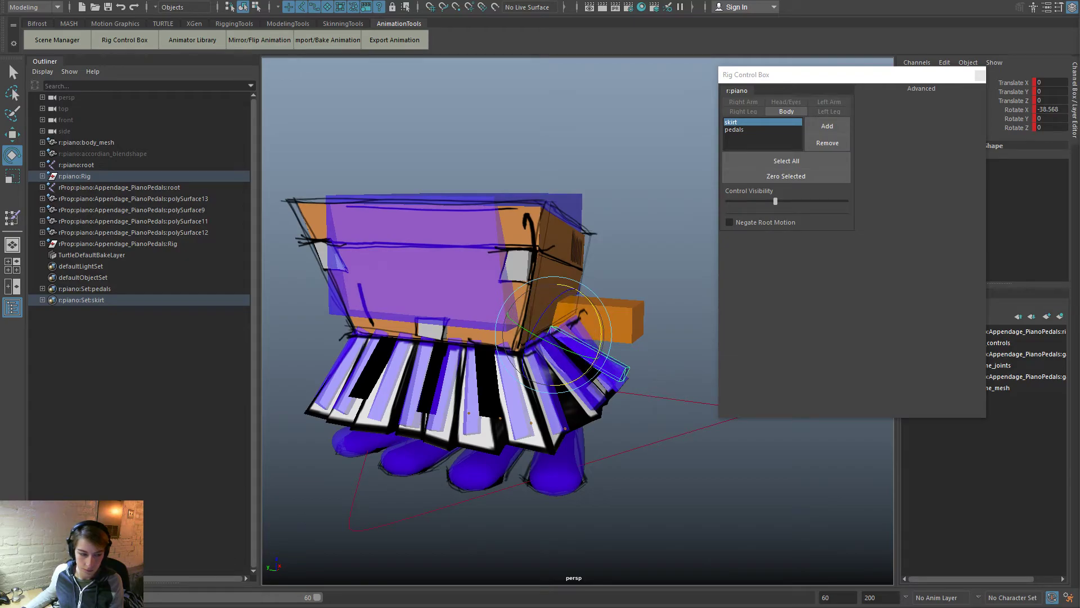
# Step: Select the side skirt controls together, set Rotate X to 0 mid-cycle, and key their outward pose at frame 30
pyautogui.keyDown('alt'); pyautogui.moveTo(559, 454); pyautogui.dragTo(524, 442); pyautogui.keyUp('alt')
pyautogui.press('w')
pyautogui.keyDown('shift'); pyautogui.click(568, 399); pyautogui.keyUp('shift')
pyautogui.keyDown('shift'); pyautogui.click(613, 389); pyautogui.keyUp('shift')
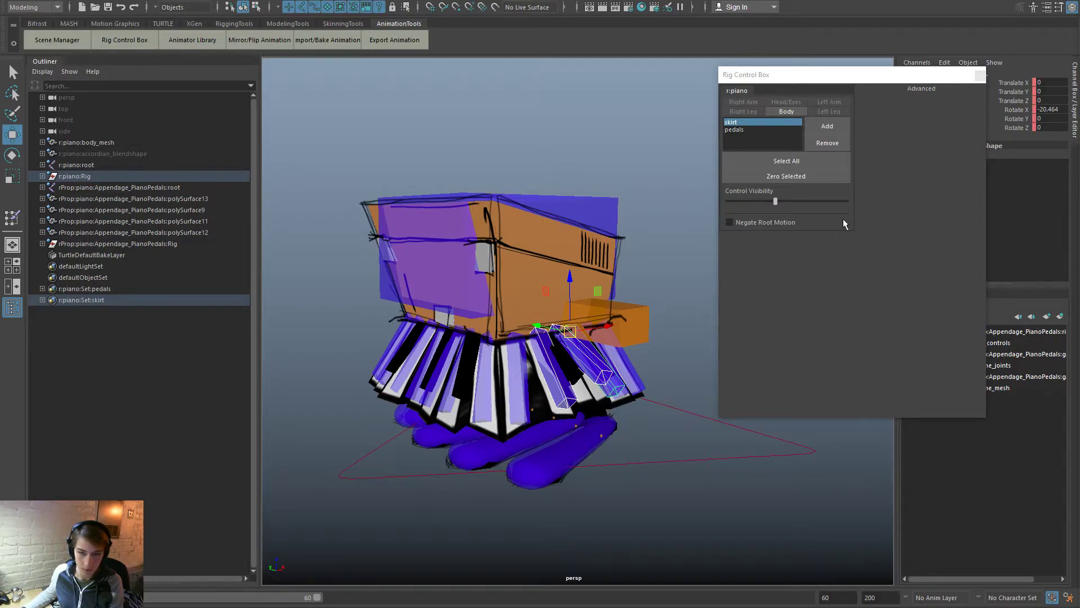
pyautogui.click(1050, 110)
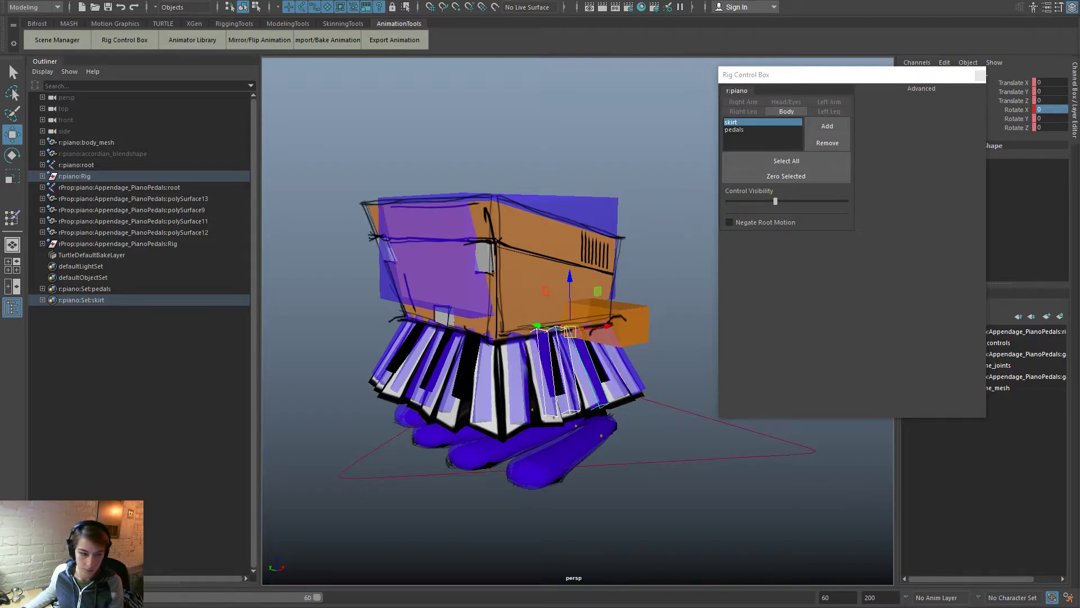
pyautogui.moveTo(580, 349)
pyautogui.mouseDown(button='middle')
pyautogui.moveTo(608, 349)
pyautogui.moveTo(552, 349)
pyautogui.moveTo(597, 349)
pyautogui.moveTo(579, 349)
pyautogui.mouseUp(button='middle')
pyautogui.press('s')
pyautogui.press('w')
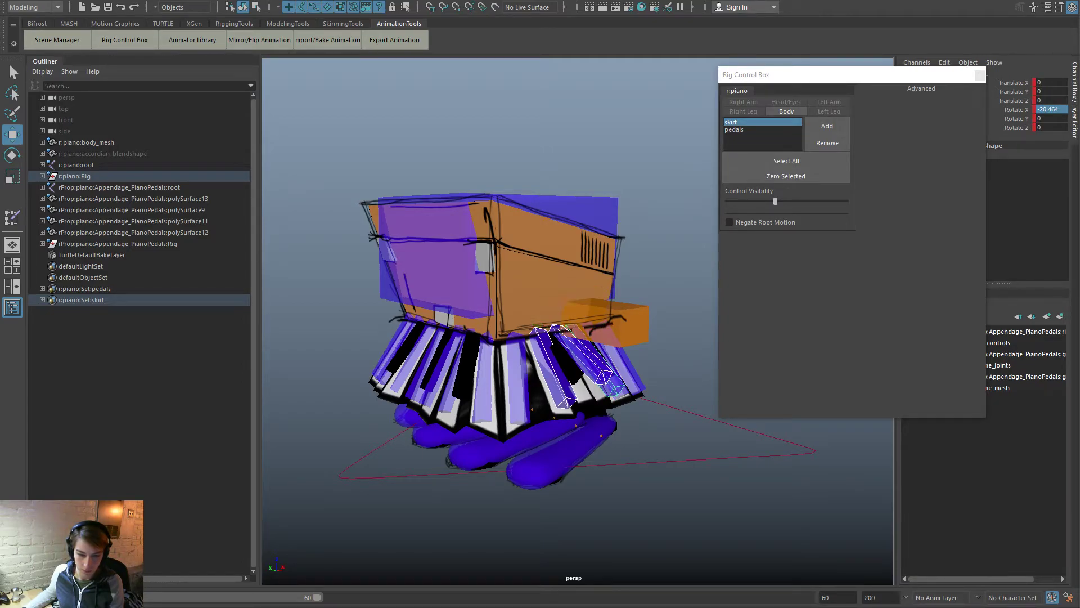
# Step: Select the whole skirt set and open its animation curves in the Graph Editor
pyautogui.click(608, 546)
pyautogui.keyDown('alt'); pyautogui.moveTo(608, 545); pyautogui.dragTo(591, 526); pyautogui.keyUp('alt')
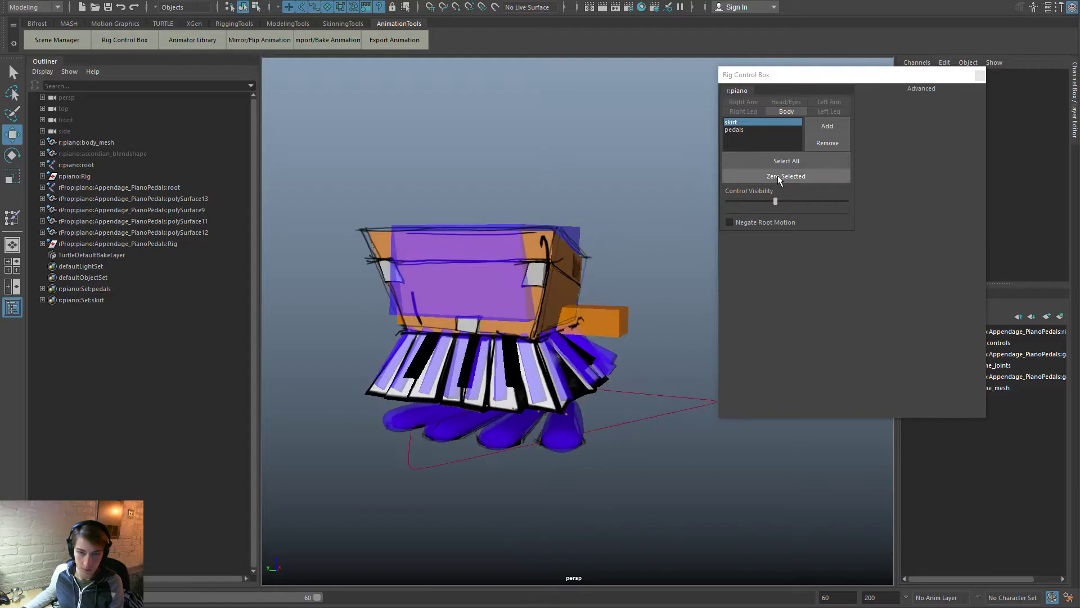
pyautogui.click(746, 127)
pyautogui.click(746, 121)
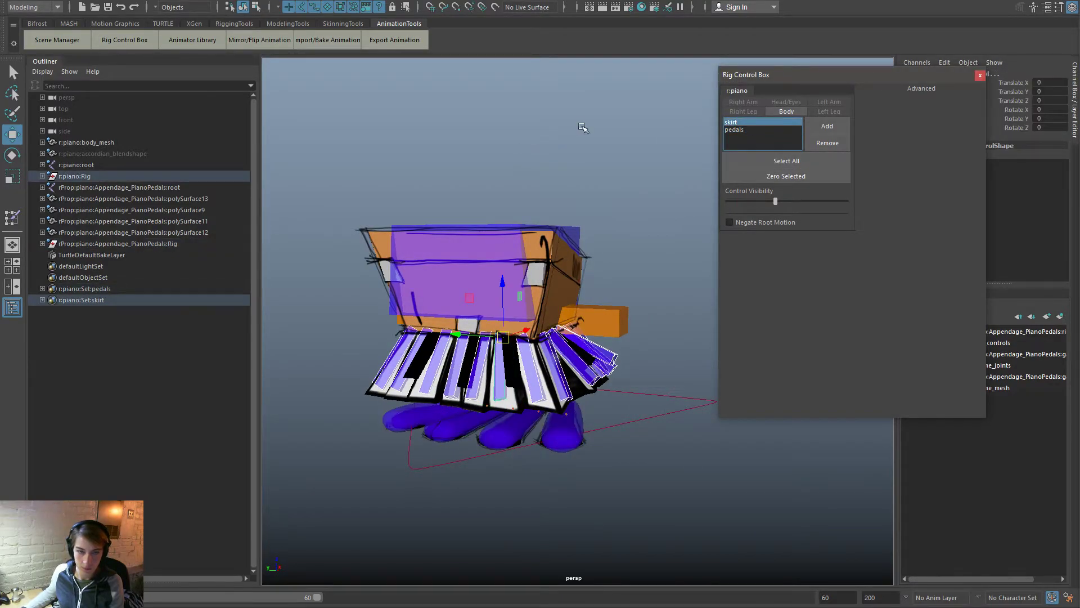
pyautogui.press('space')
pyautogui.click(541, 139)
pyautogui.moveTo(624, 206)
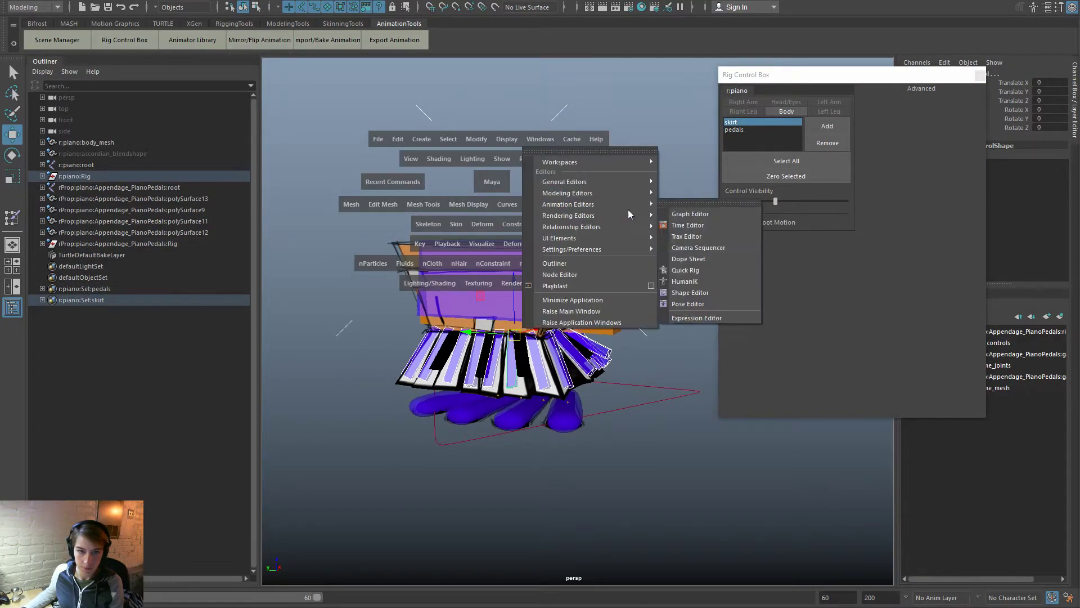
pyautogui.click(697, 212)
# Step: Set both the pre-infinity and post-infinity of the skirt curves to Cycle and close the Graph Editor
pyautogui.press('space')
pyautogui.press('space')
pyautogui.click(305, 168)
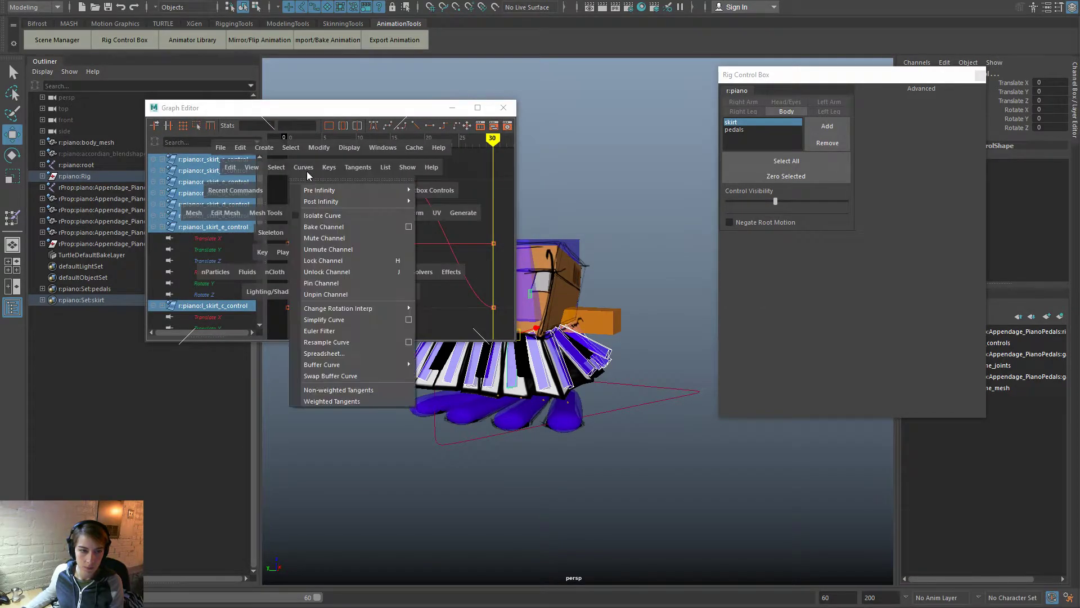
pyautogui.moveTo(370, 190)
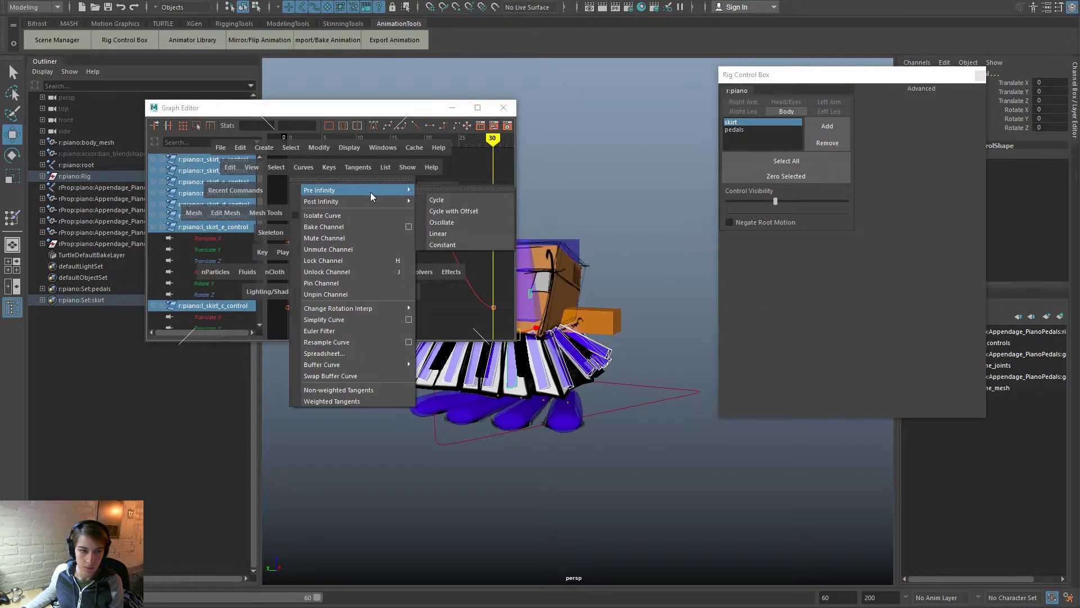
pyautogui.click(463, 201)
pyautogui.press('space')
pyautogui.click(325, 160)
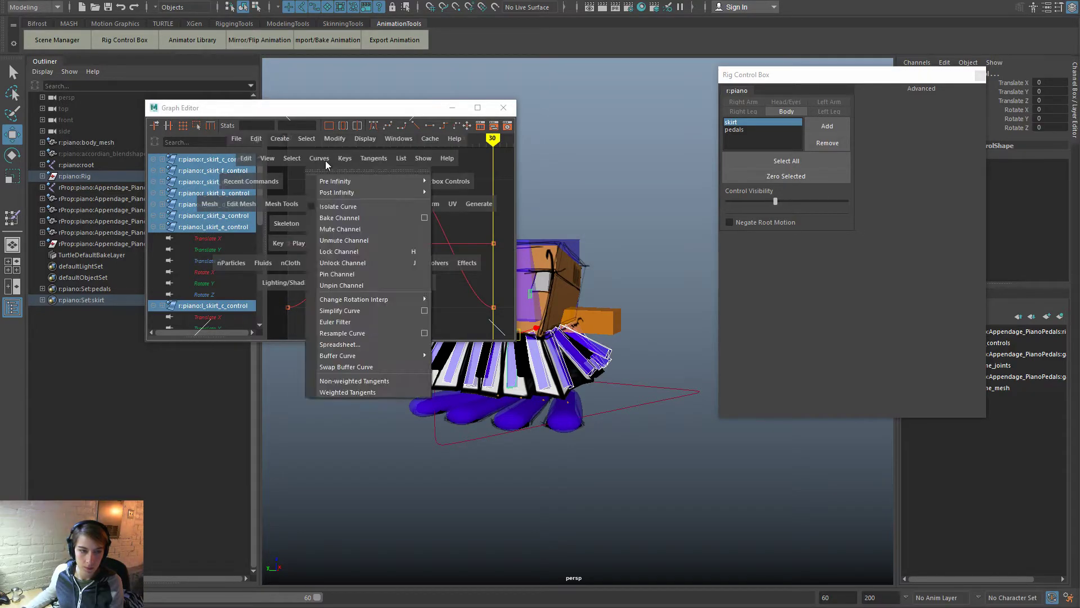
pyautogui.moveTo(380, 197)
pyautogui.click(474, 200)
pyautogui.click(514, 107)
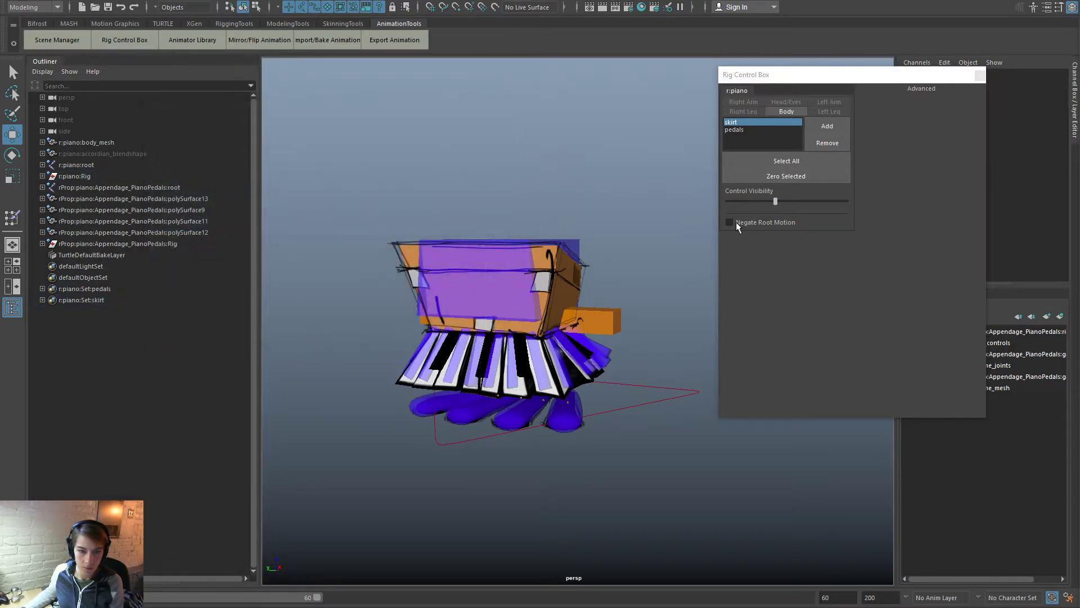
# Step: Play back the looping skirt animation, and select and key two neighbouring front skirt controls in their neutral pose
pyautogui.hotkey('alt', 'v')
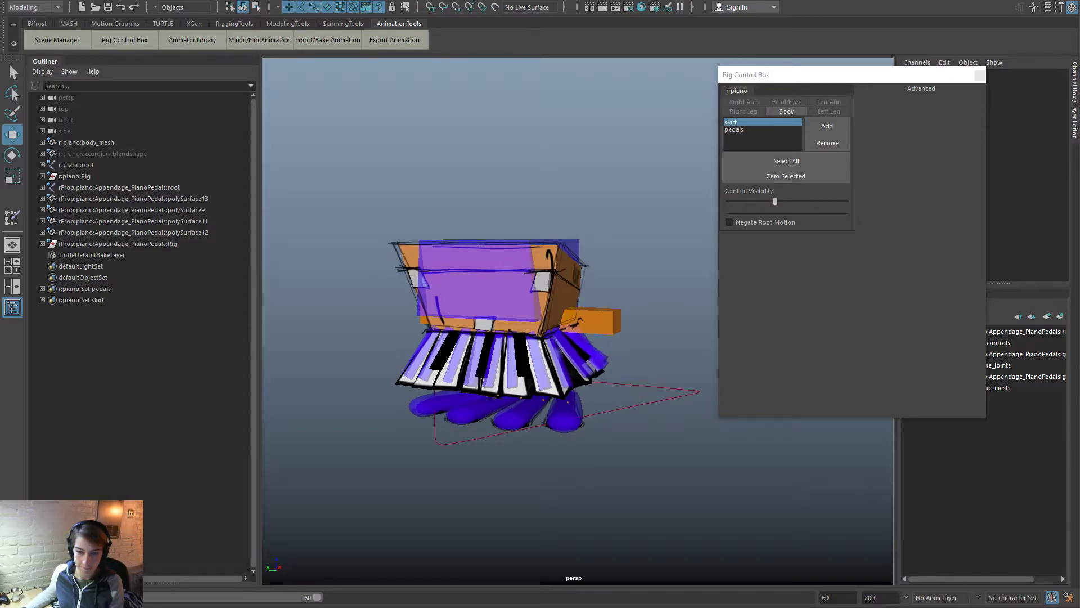
pyautogui.keyDown('alt'); pyautogui.moveTo(557, 486); pyautogui.dragTo(595, 478); pyautogui.keyUp('alt')
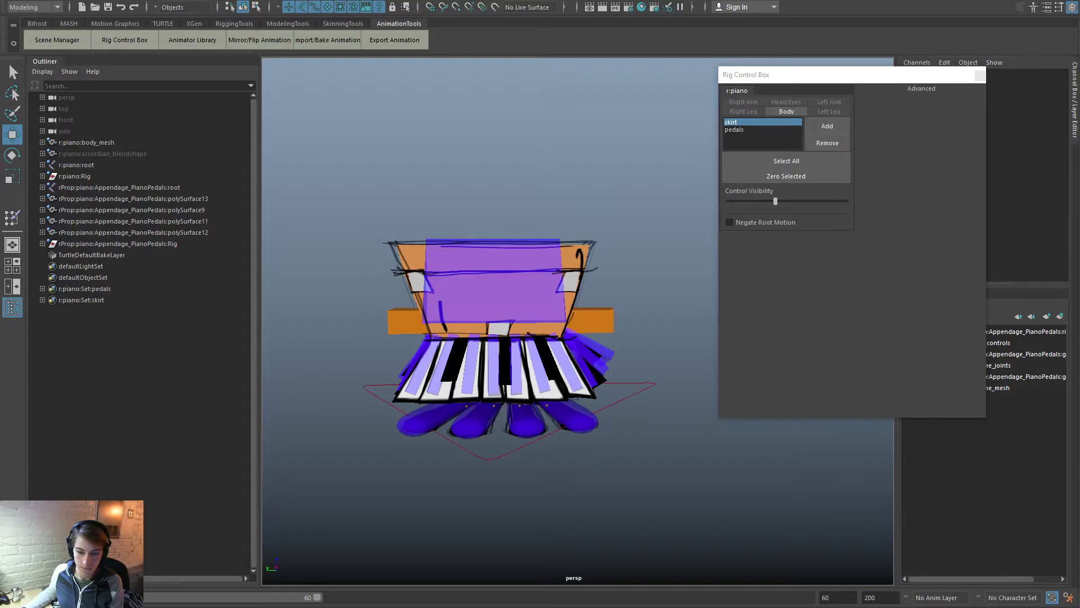
pyautogui.click(545, 377)
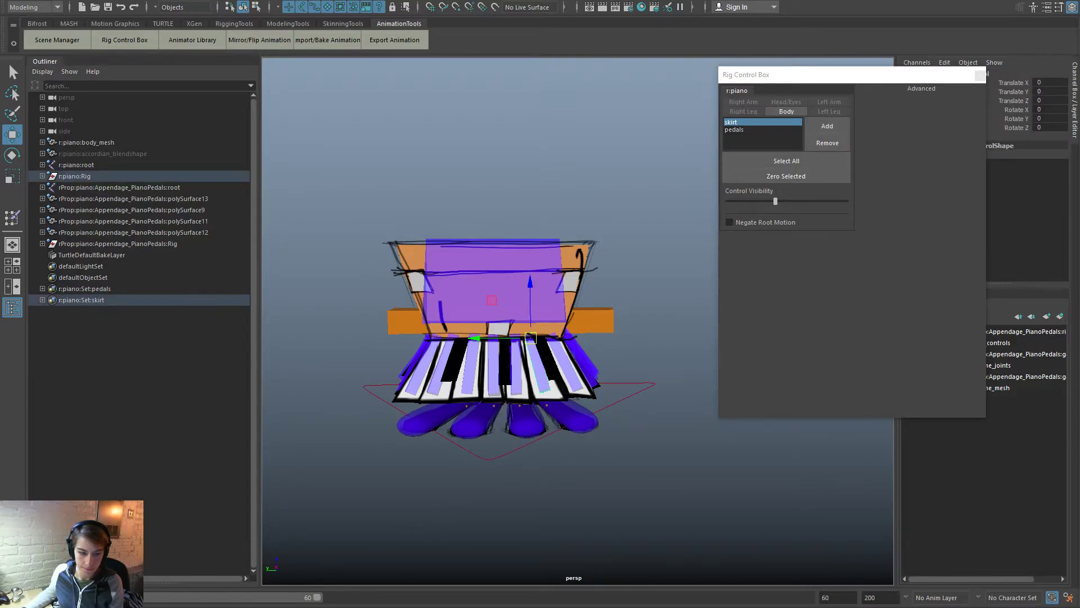
pyautogui.keyDown('alt'); pyautogui.moveTo(525, 421); pyautogui.dragTo(565, 428); pyautogui.keyUp('alt')
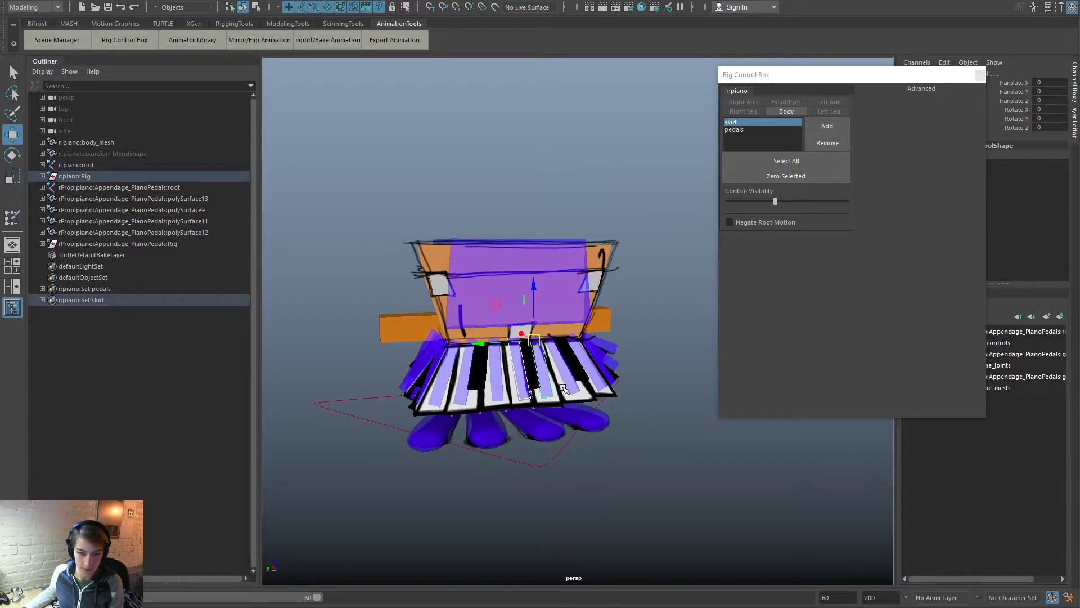
pyautogui.press('s')
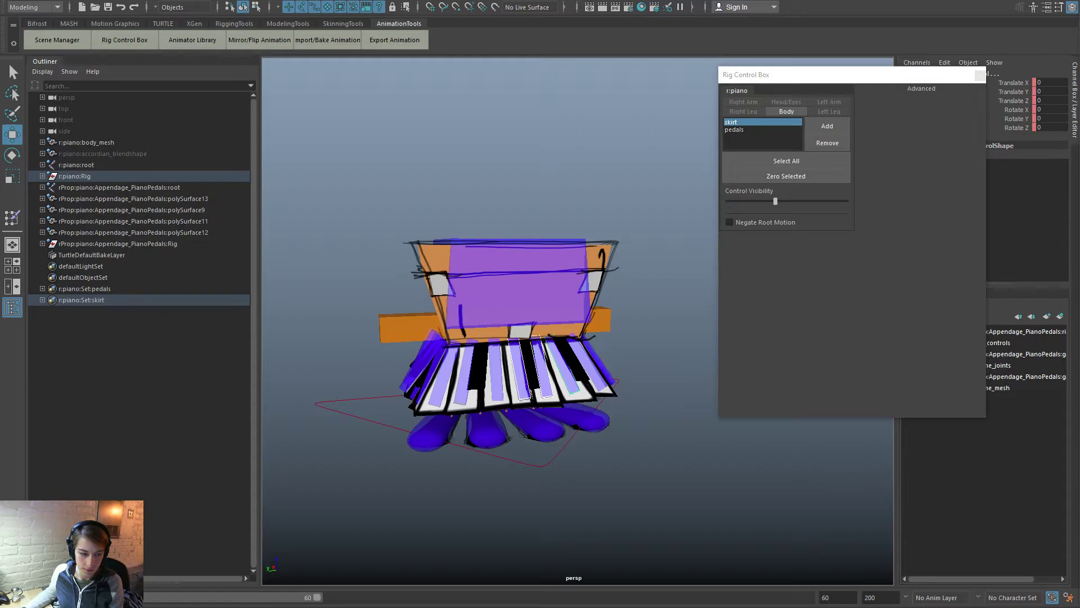
# Step: Rotate a front skirt control to about X -16.9, Y 29.3, Z -5.4, undoing the stray selections
pyautogui.press('e')
pyautogui.moveTo(541, 388); pyautogui.dragTo(572, 348)
pyautogui.click(571, 386)
pyautogui.click(589, 386)
pyautogui.hotkey('ctrl', 'z')
pyautogui.hotkey('ctrl', 'z')
pyautogui.hotkey('ctrl', 'z')
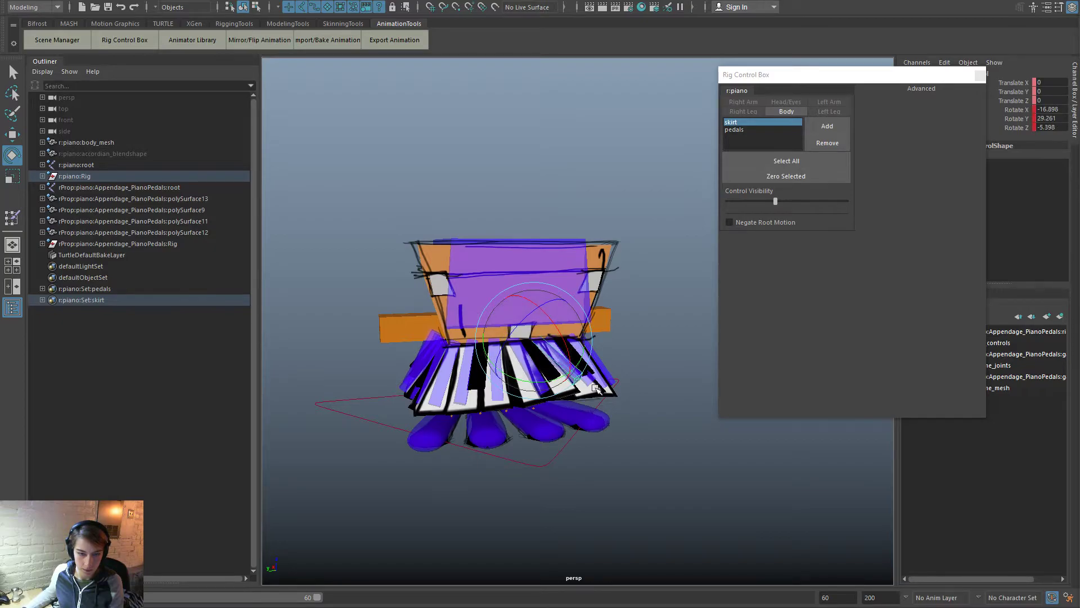
# Step: Select the two front skirt controls together and key them, including at the previous keyframe
pyautogui.press('w')
pyautogui.keyDown('shift'); pyautogui.click(538, 387); pyautogui.keyUp('shift')
pyautogui.press('s')
pyautogui.press(',')
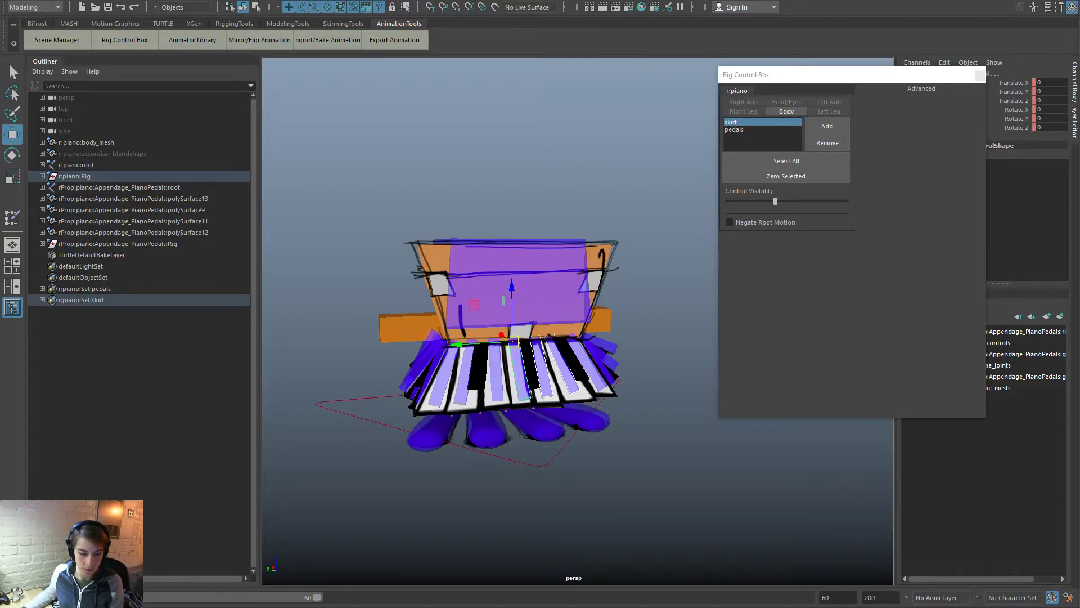
pyautogui.press('s')
# Step: Play back the skirt animation repeatedly and check the front and side keys' motion from different angles
pyautogui.hotkey('alt', 'v')
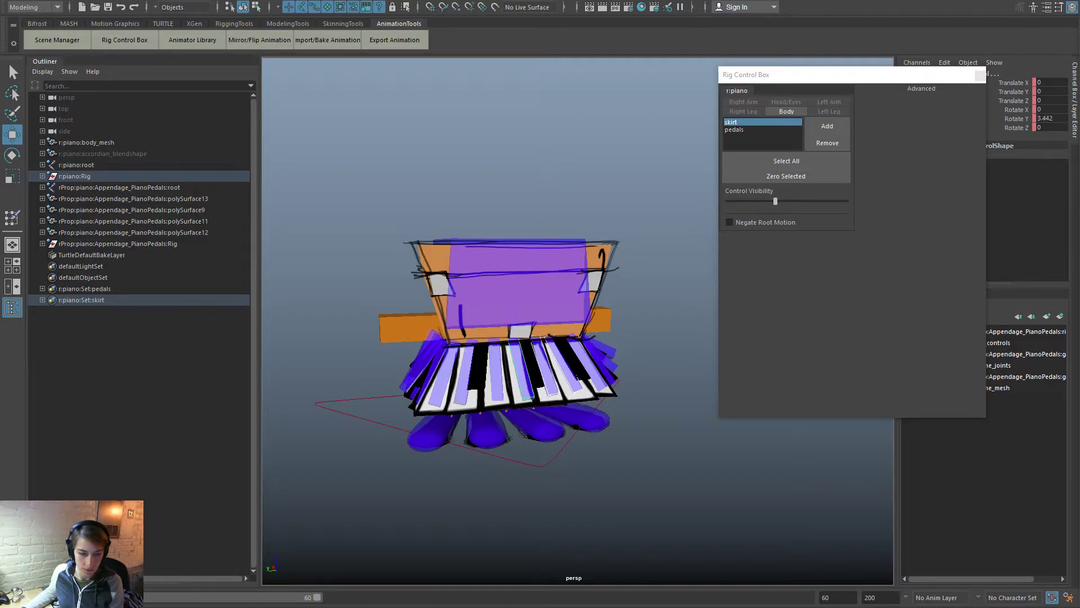
pyautogui.hotkey('alt', 'v')
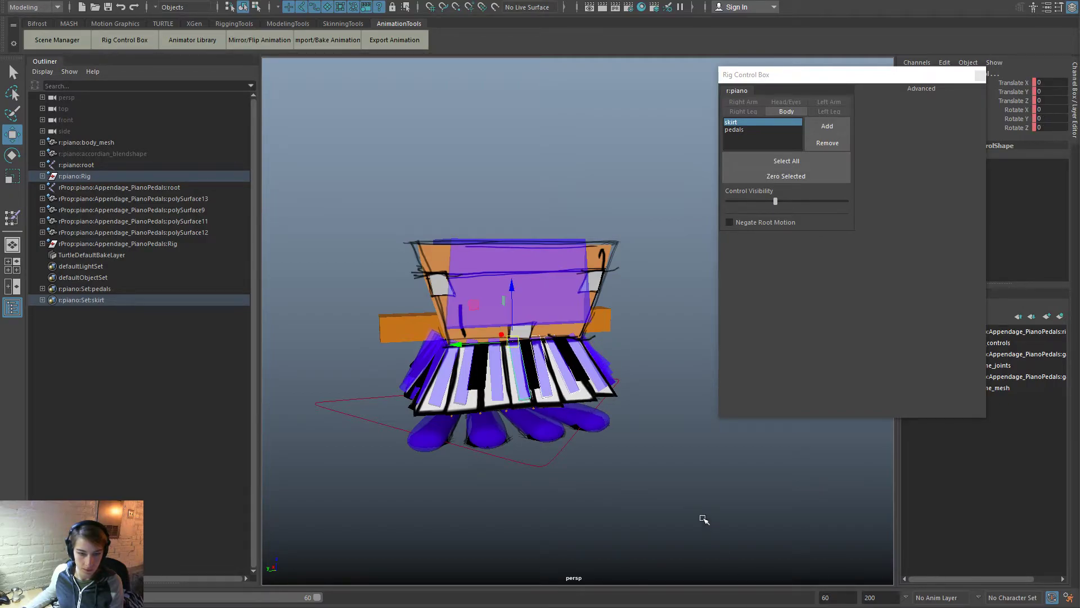
pyautogui.keyDown('alt'); pyautogui.moveTo(703, 583); pyautogui.dragTo(535, 458); pyautogui.keyUp('alt')
pyautogui.hotkey('alt', 'v')
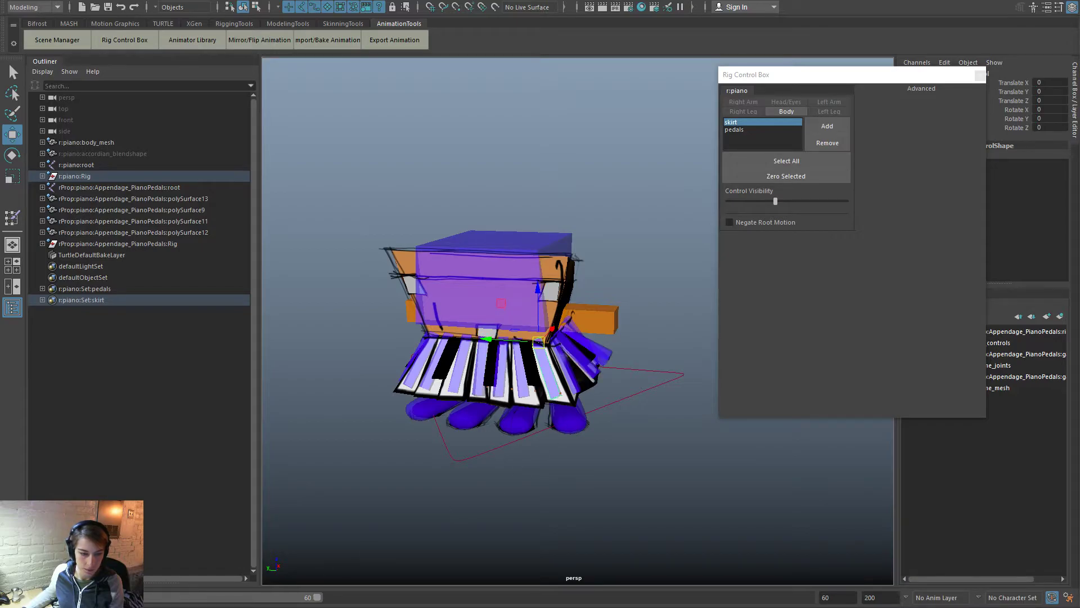
pyautogui.hotkey('alt', 'v')
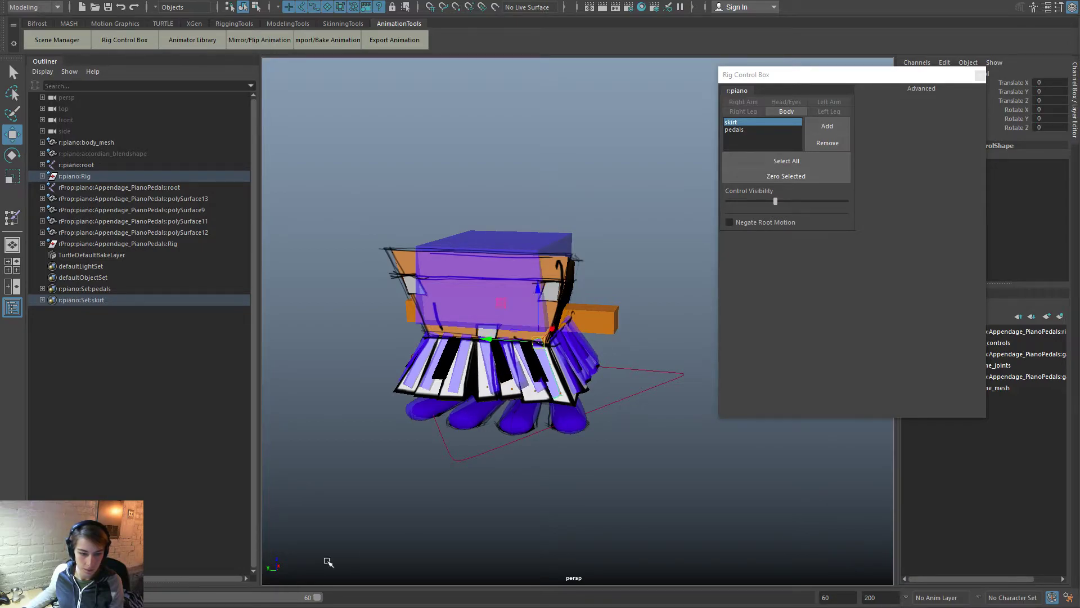
# Step: Rotate the skirt control near the front corner to about X -10.9, Y 12.7, Z -17.3 and key it
pyautogui.press('e')
pyautogui.moveTo(536, 361); pyautogui.dragTo(557, 389)
pyautogui.press('s')
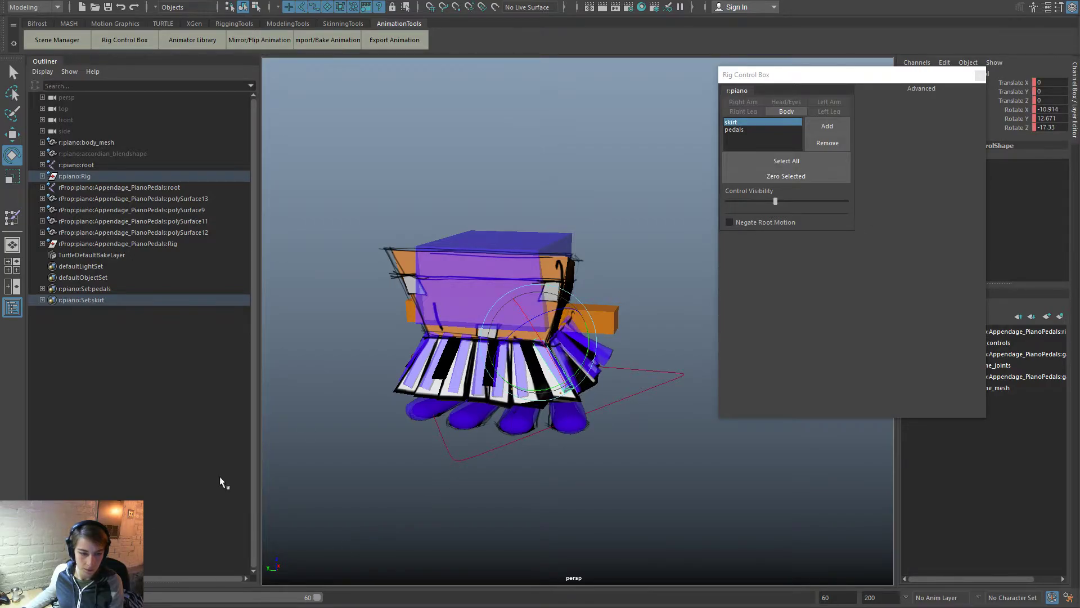
pyautogui.moveTo(1053, 109); pyautogui.dragTo(1052, 127)
pyautogui.write('0')
pyautogui.press('Return')
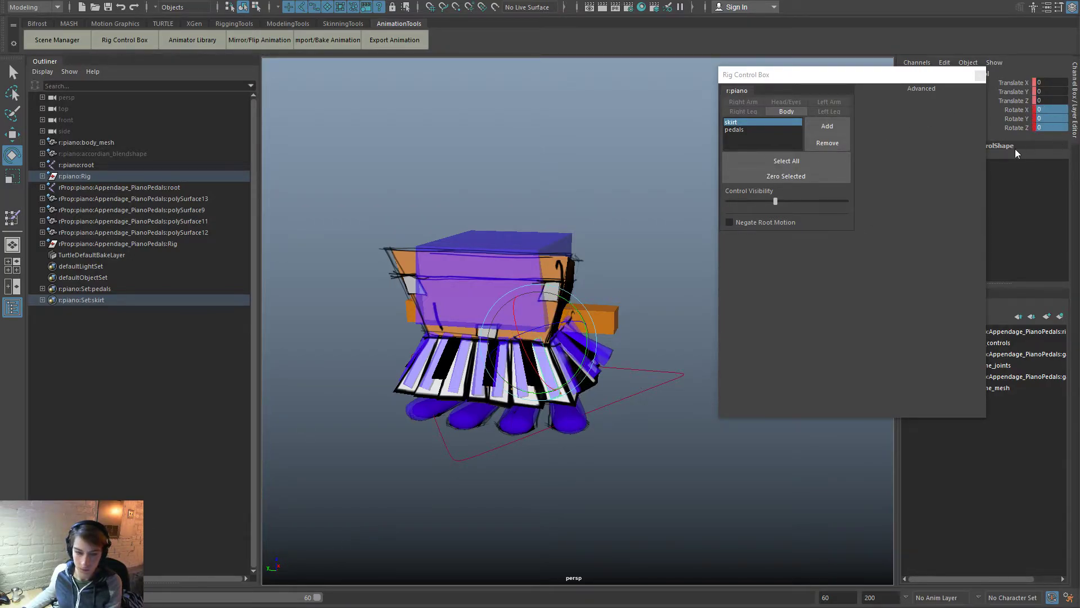
pyautogui.hotkey('ctrl', 'z')
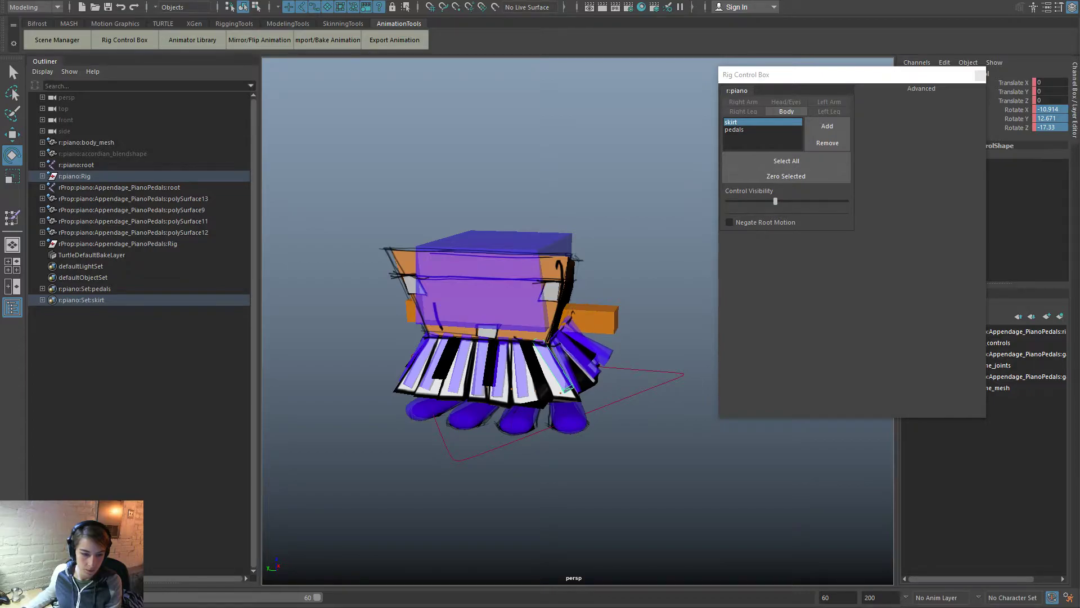
# Step: Set all translate and rotate values of the skirt control near the front corner to 0
pyautogui.moveTo(1051, 82); pyautogui.dragTo(1052, 128)
pyautogui.write('0')
pyautogui.press('Return')
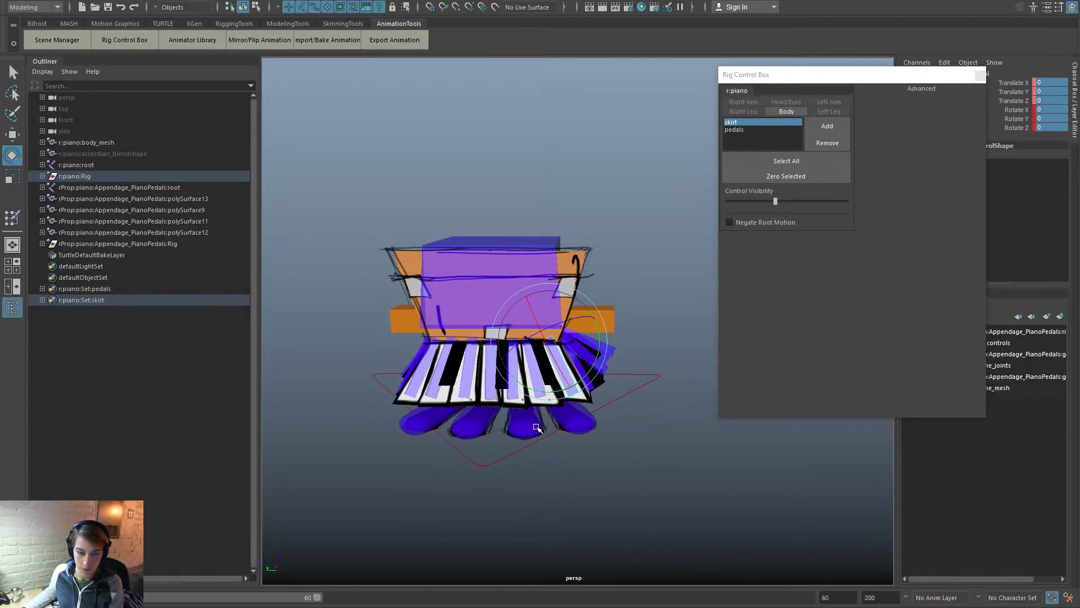
# Step: Key the pair of side skirt controls near the rear corner and rotate them to about Y -16.4
pyautogui.moveTo(254, 607); pyautogui.dragTo(965, 572)
pyautogui.keyDown('alt'); pyautogui.moveTo(445, 518); pyautogui.dragTo(511, 494); pyautogui.keyUp('alt')
pyautogui.keyDown('alt'); pyautogui.moveTo(425, 384); pyautogui.dragTo(610, 432); pyautogui.keyUp('alt')
pyautogui.press('w')
pyautogui.press('s')
pyautogui.press('e')
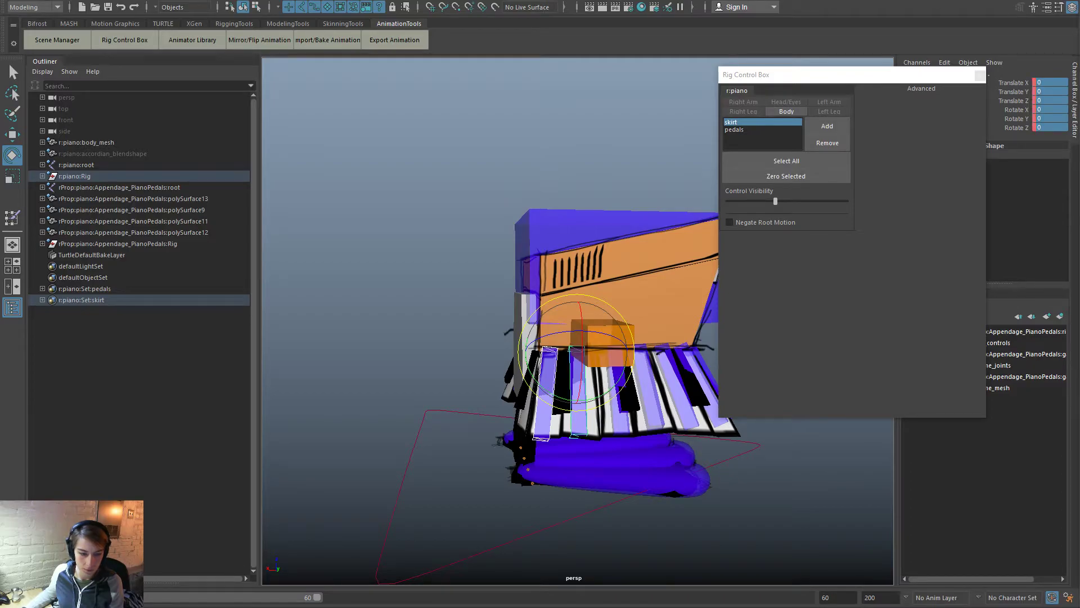
pyautogui.moveTo(623, 364); pyautogui.dragTo(607, 416)
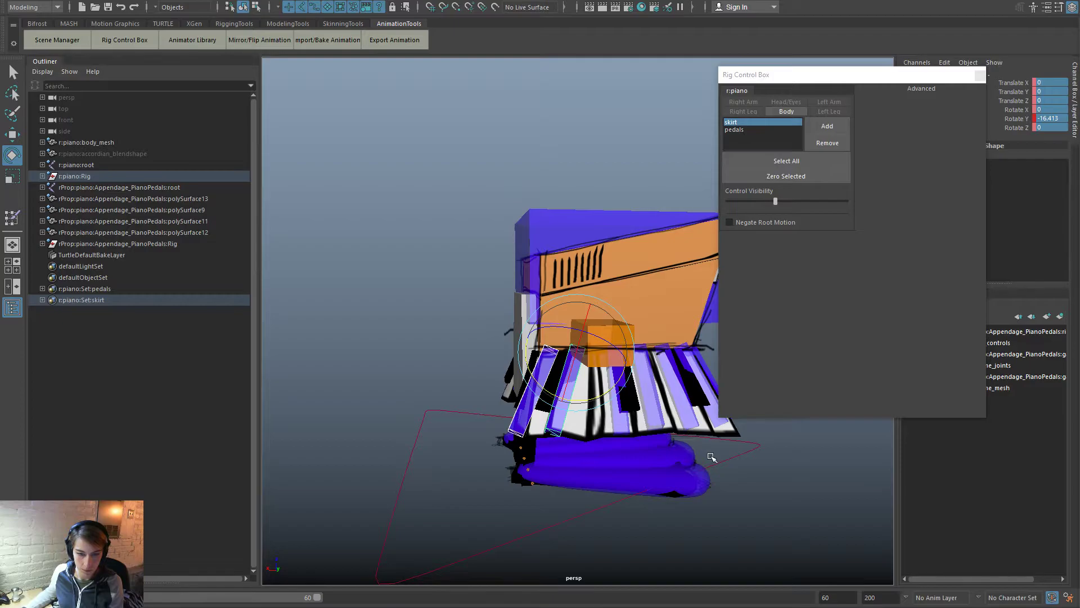
# Step: Select the side skirt controls toward the front and rotate them, the middle one to about X -7.2, Y -23.6, Z -11.2
pyautogui.keyDown('alt'); pyautogui.moveTo(712, 457); pyautogui.dragTo(659, 492, button='middle'); pyautogui.keyUp('alt')
pyautogui.click(612, 456)
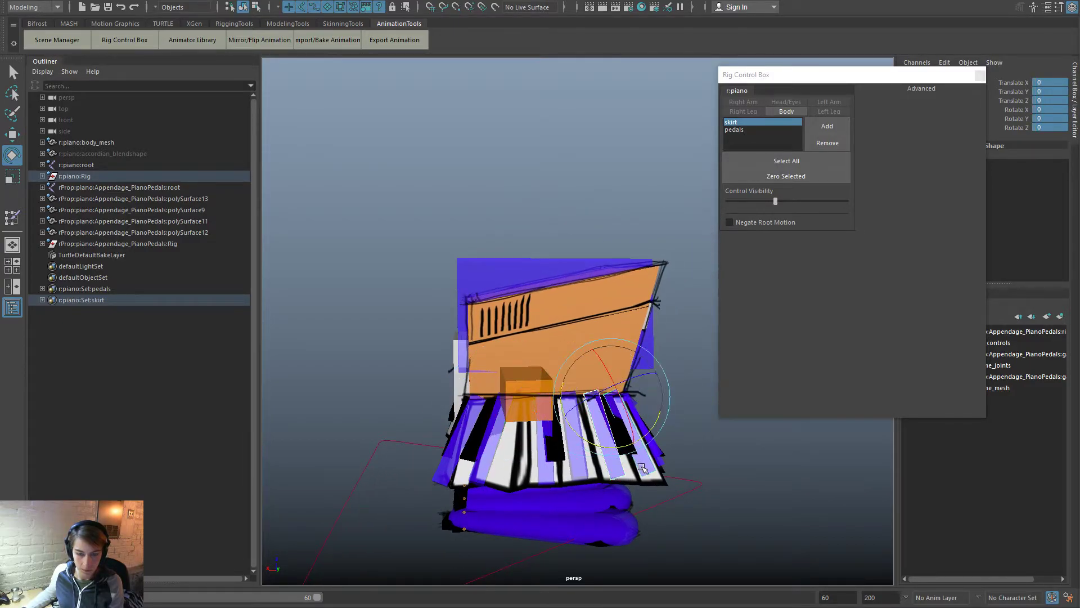
pyautogui.click(548, 478)
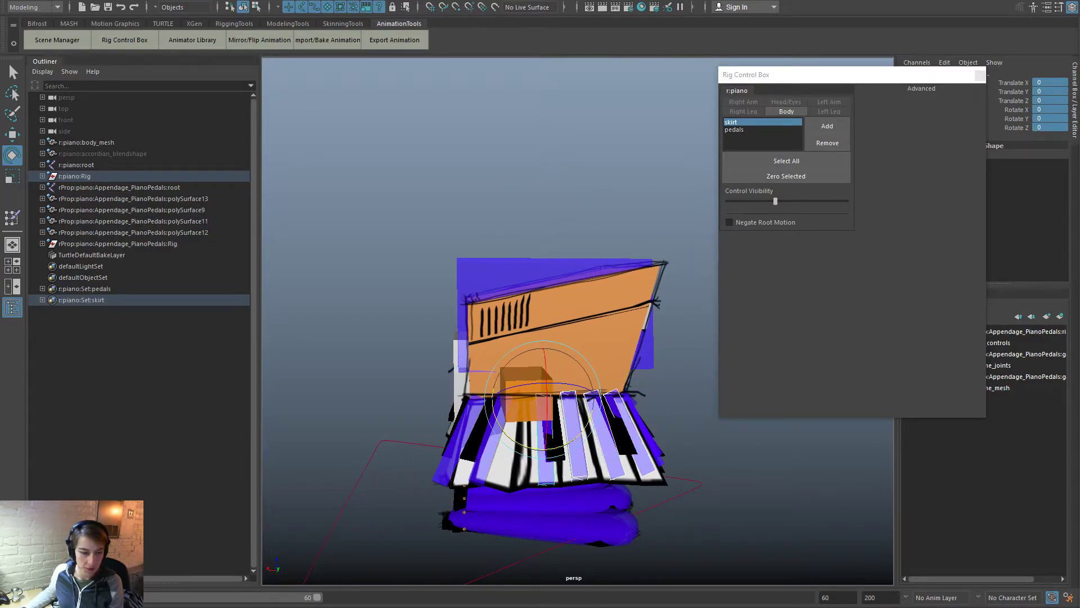
pyautogui.moveTo(524, 453); pyautogui.dragTo(531, 407)
pyautogui.click(566, 434)
pyautogui.click(531, 436)
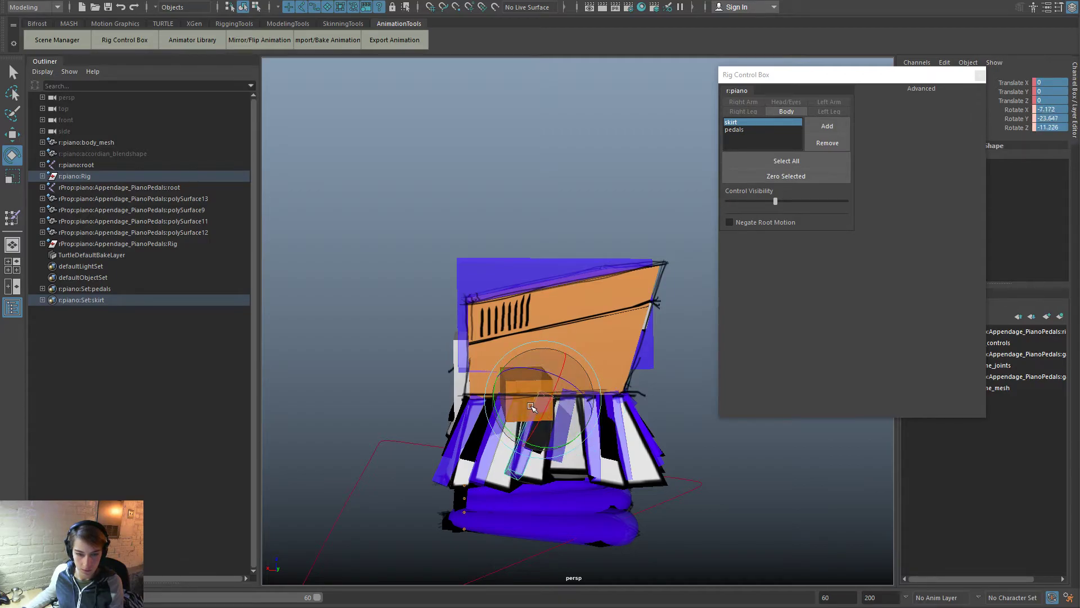
# Step: Rotate the side skirt control near the front corner to about Y 4.5
pyautogui.click(606, 453)
pyautogui.click(621, 455)
pyautogui.moveTo(605, 444); pyautogui.dragTo(580, 519)
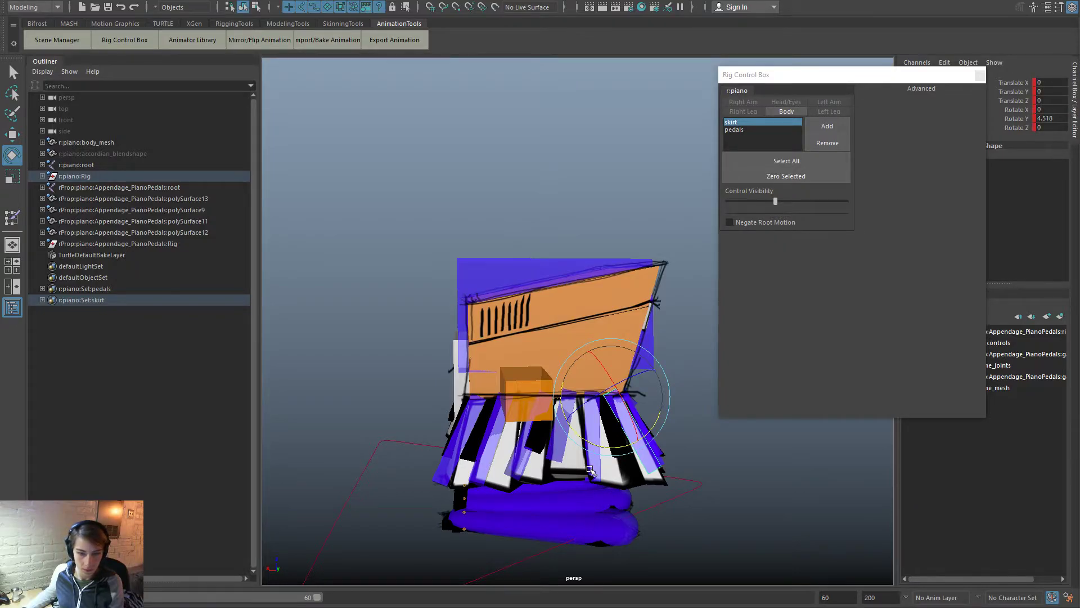
# Step: Tilt the side skirt control near the rear corner to about X 7.5
pyautogui.keyDown('alt'); pyautogui.moveTo(585, 429); pyautogui.dragTo(492, 488); pyautogui.keyUp('alt')
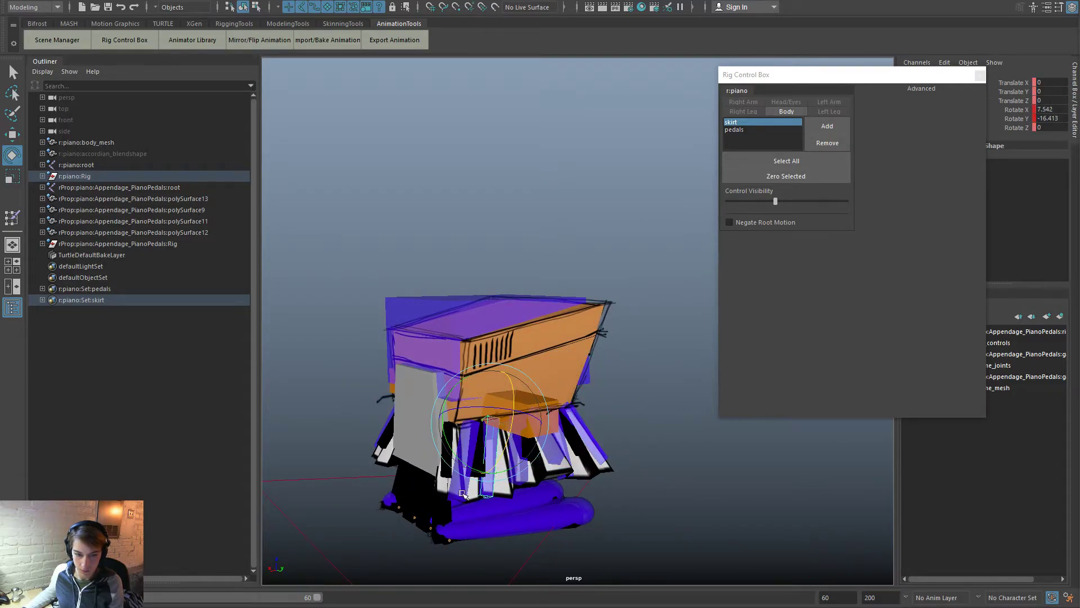
pyautogui.click(466, 447)
pyautogui.moveTo(466, 447); pyautogui.dragTo(488, 429)
pyautogui.keyDown('alt'); pyautogui.moveTo(488, 429); pyautogui.dragTo(633, 478); pyautogui.keyUp('alt')
# Step: Zero the selected side skirt controls and select all their translate and rotate channels, undoing the stray change
pyautogui.click(786, 176)
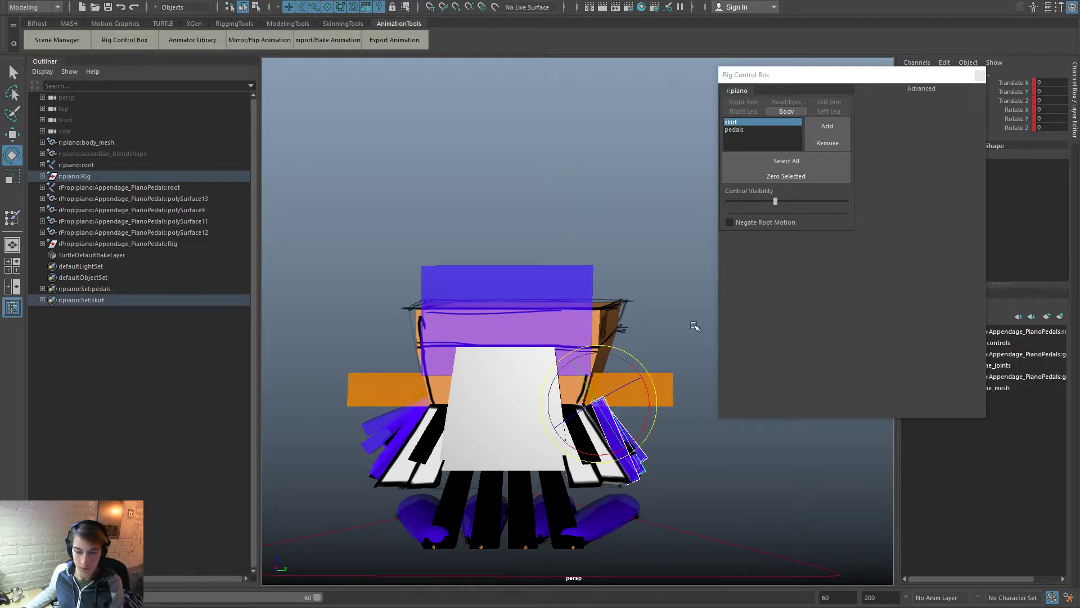
pyautogui.moveTo(1046, 82); pyautogui.dragTo(1049, 127)
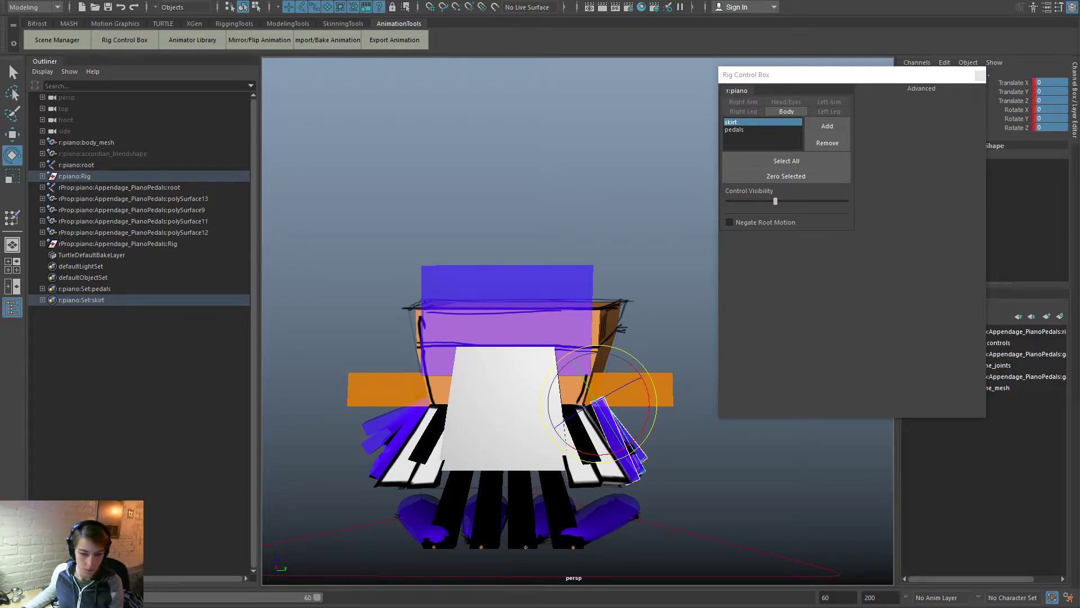
pyautogui.moveTo(598, 403); pyautogui.dragTo(357, 552)
pyautogui.hotkey('ctrl', 'z')
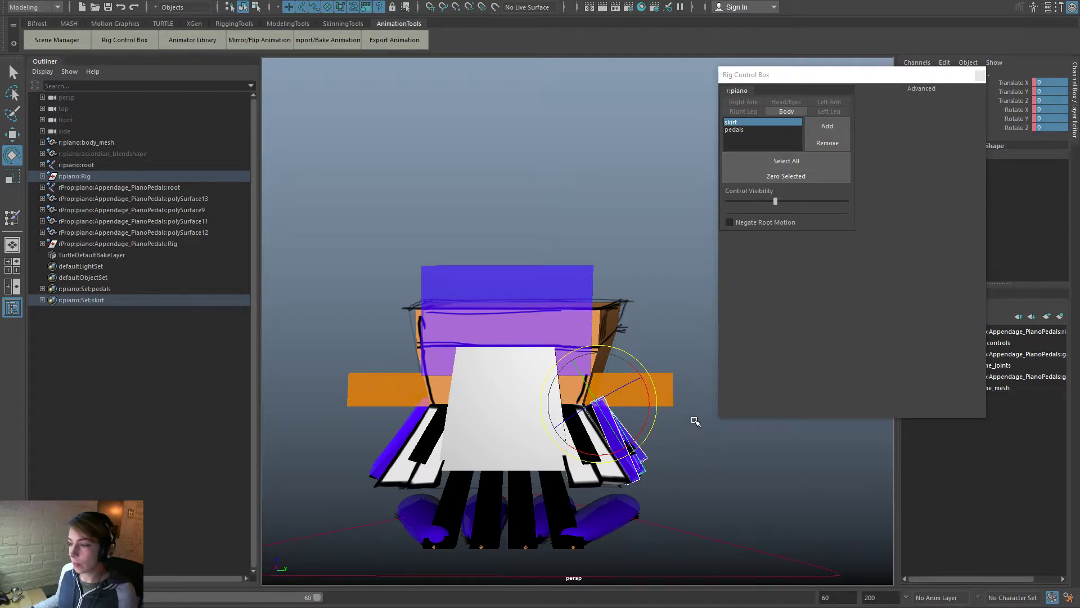
# Step: Select the front skirt control nearest the corner and key it at two keyframes in its zero pose
pyautogui.keyDown('alt'); pyautogui.moveTo(726, 448); pyautogui.dragTo(731, 483); pyautogui.keyUp('alt')
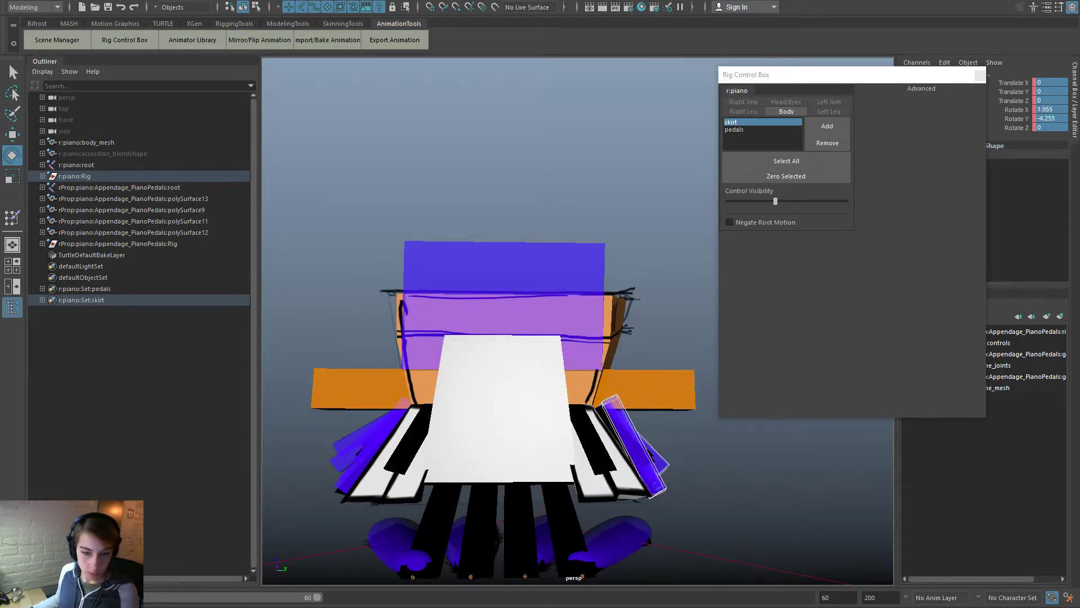
pyautogui.keyDown('alt'); pyautogui.moveTo(666, 498); pyautogui.dragTo(482, 515); pyautogui.keyUp('alt')
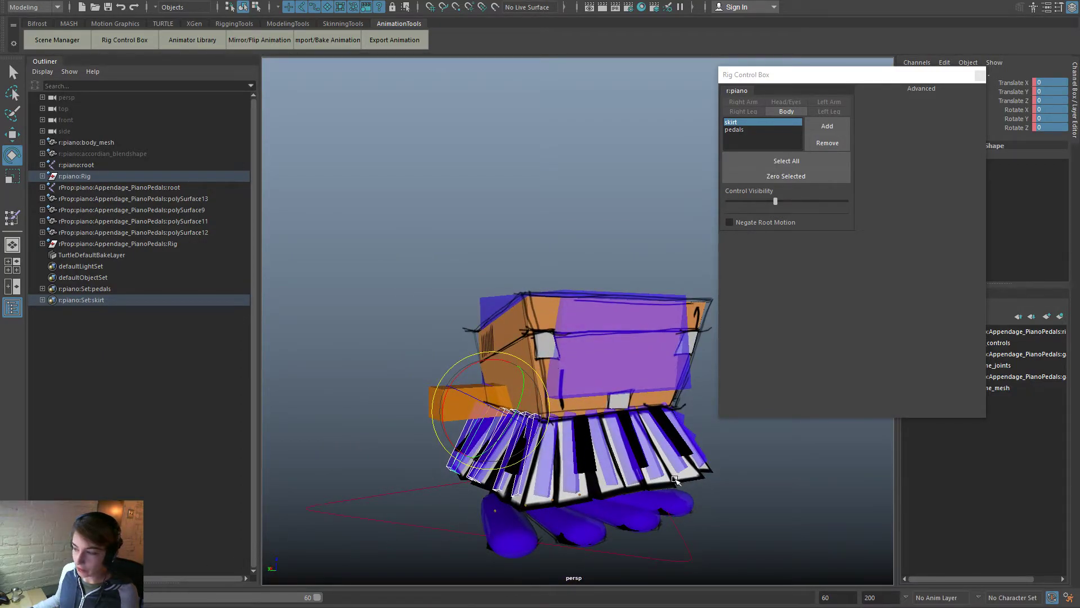
pyautogui.keyDown('alt'); pyautogui.moveTo(607, 485); pyautogui.dragTo(437, 514); pyautogui.keyUp('alt')
pyautogui.moveTo(596, 577); pyautogui.dragTo(318, 601, button='middle')
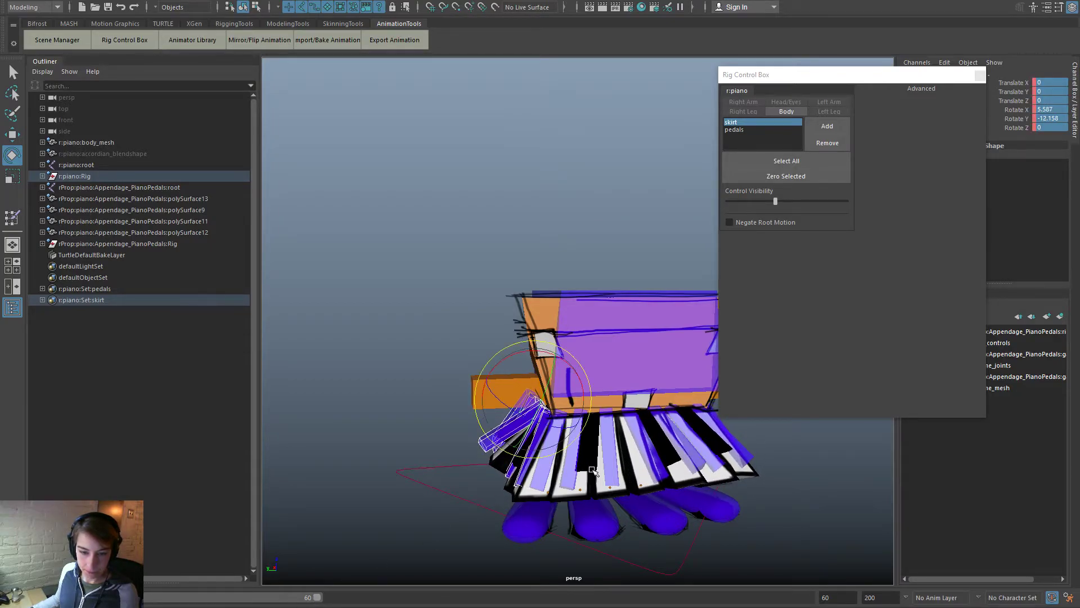
pyautogui.click(546, 486)
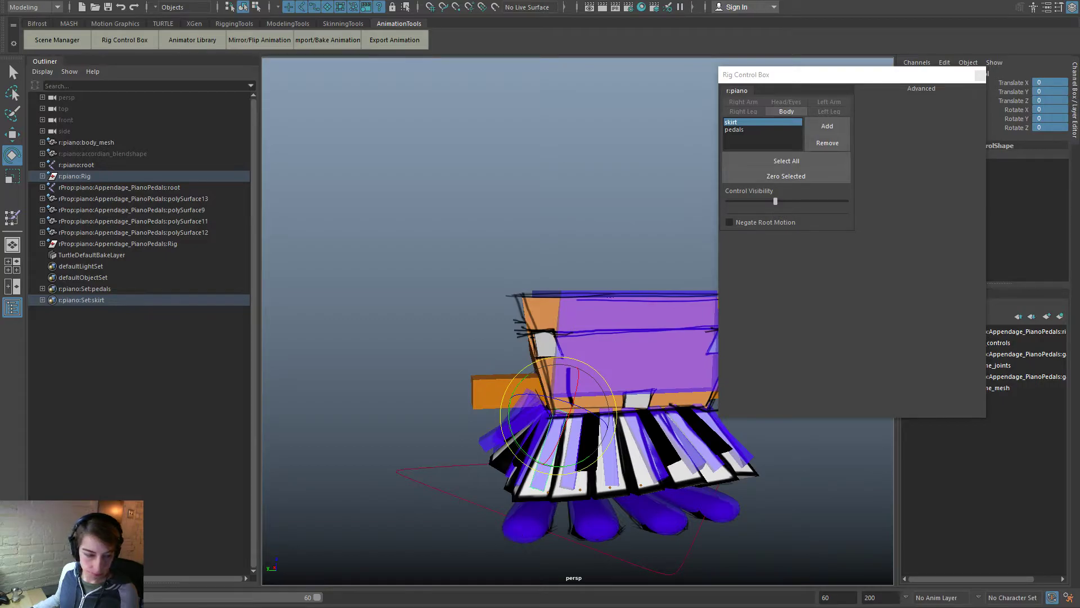
pyautogui.press('s')
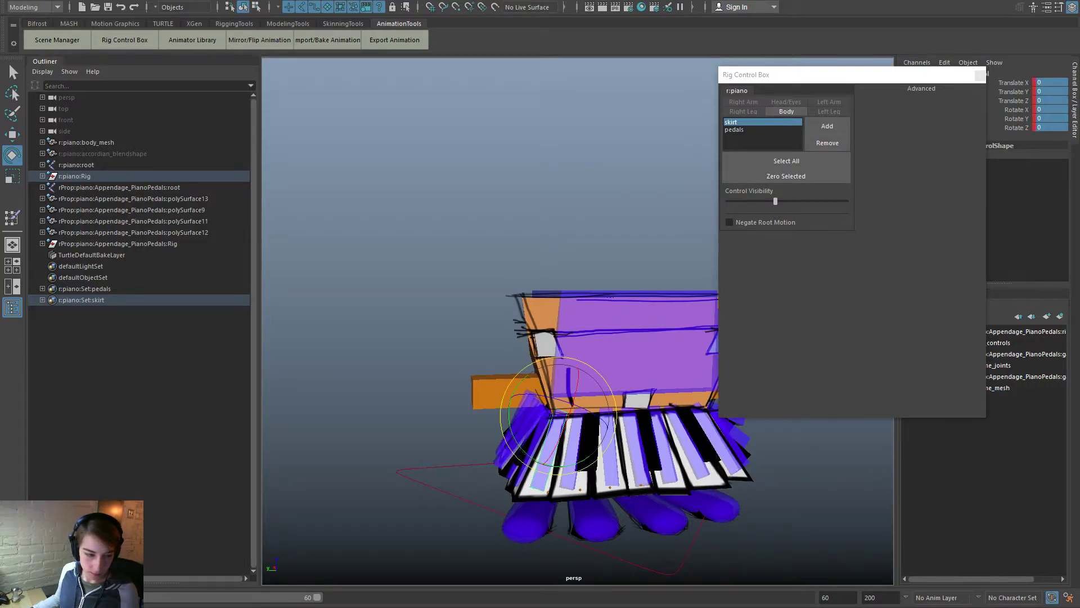
pyautogui.press('s')
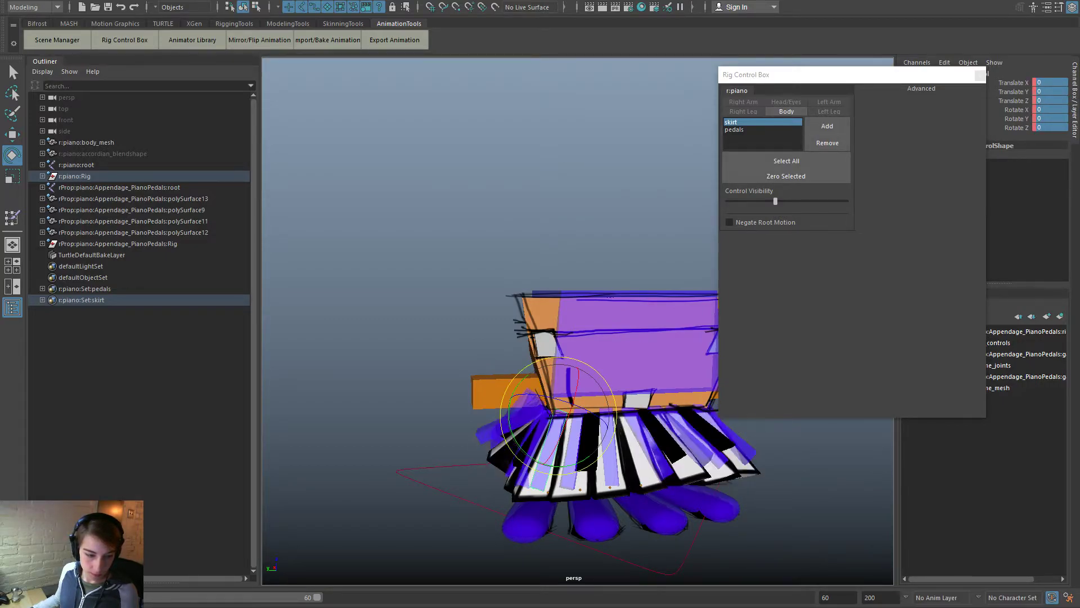
# Step: Select the next two front skirt controls and clear the Rig Control Box away from the channel values
pyautogui.click(570, 491)
pyautogui.click(612, 481)
pyautogui.moveTo(881, 82); pyautogui.dragTo(1079, 158)
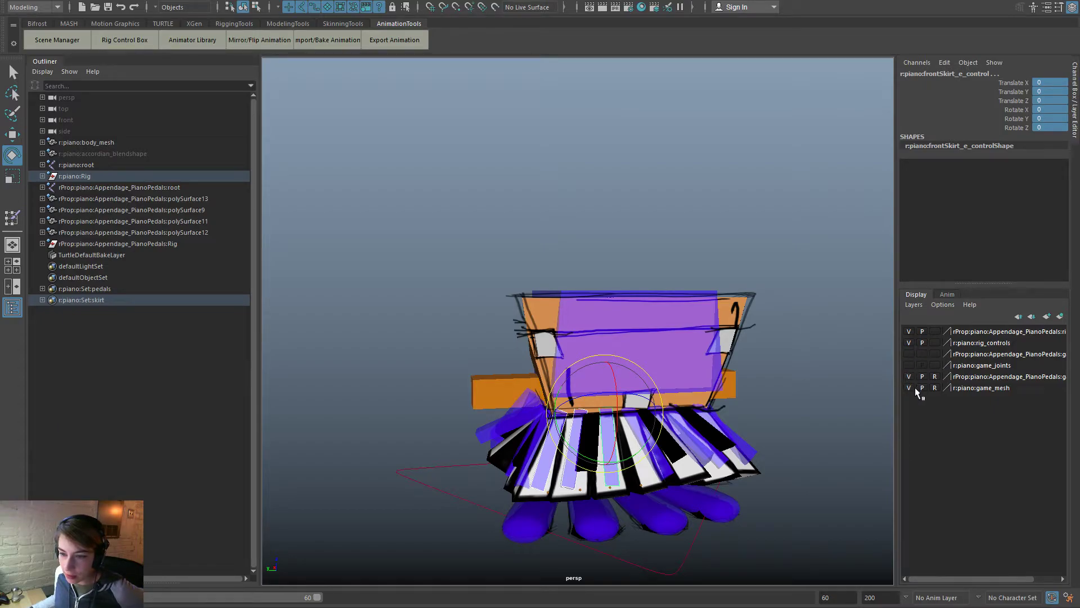
# Step: Toggle the visibility of the pedals' mesh and rig control layers off and back on, and clear the selection
pyautogui.click(612, 489)
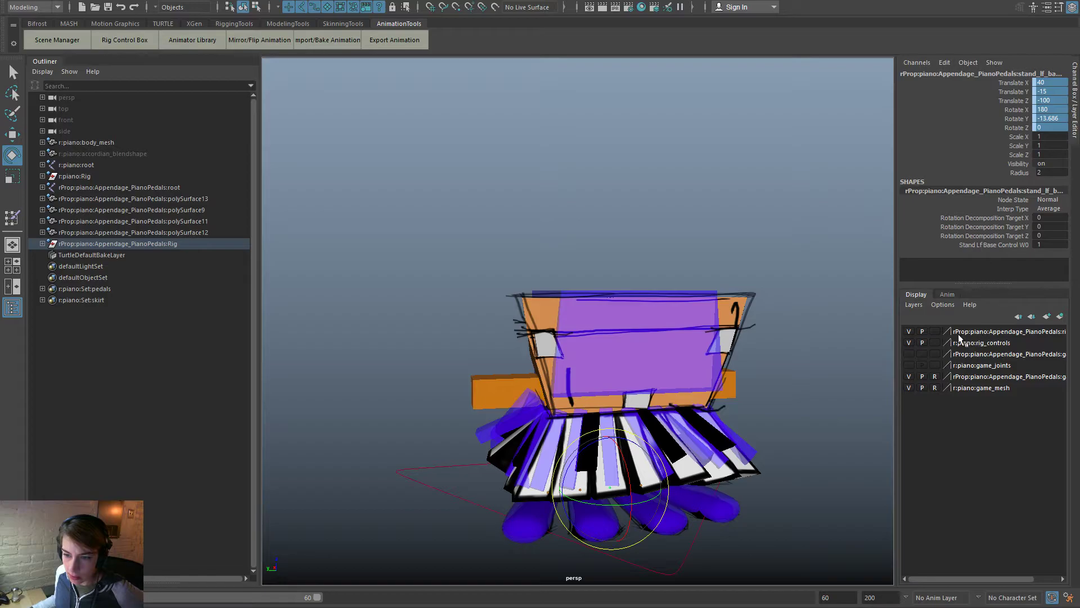
pyautogui.click(908, 377)
pyautogui.click(908, 376)
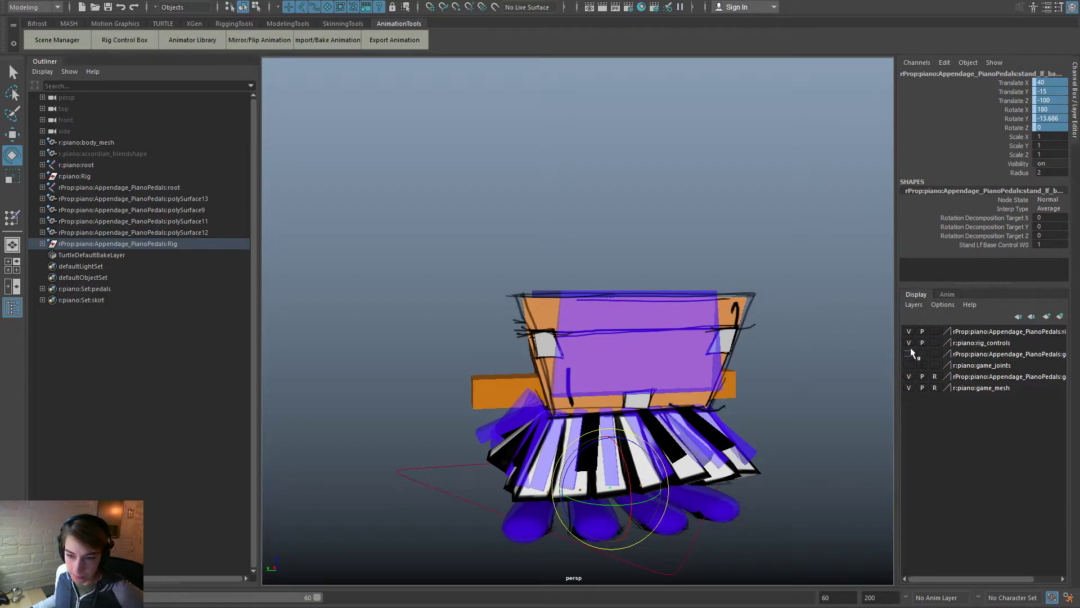
pyautogui.click(909, 333)
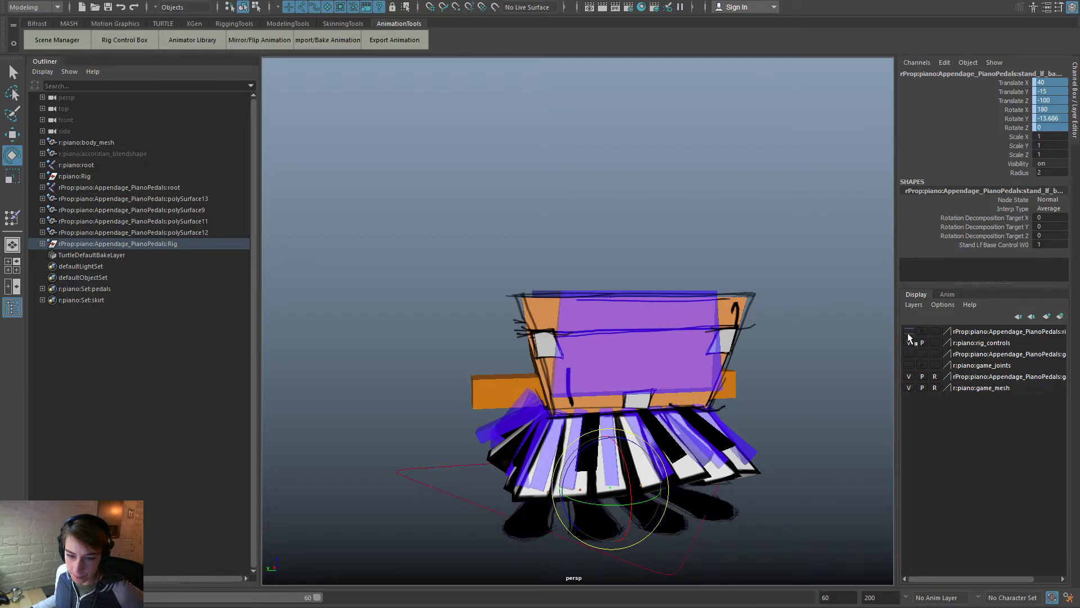
pyautogui.click(909, 333)
pyautogui.click(791, 487)
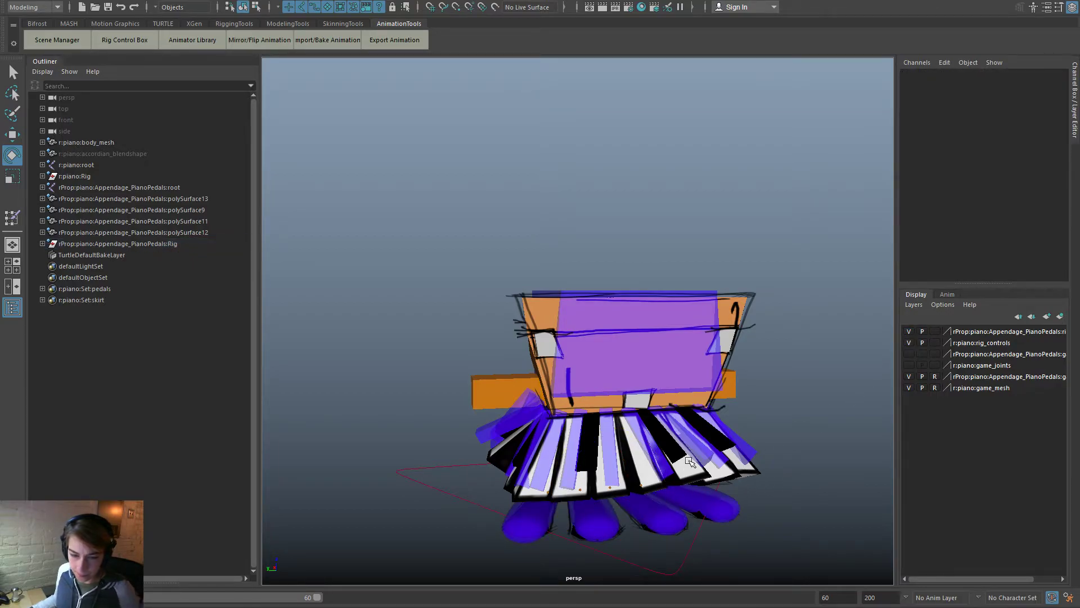
# Step: Select the frontSkirt_g control and play back the skirt animation, checking the front keys from several angles and distances
pyautogui.moveTo(693, 449)
pyautogui.keyDown('alt'); pyautogui.mouseDown()
pyautogui.moveTo(683, 454)
pyautogui.moveTo(698, 455)
pyautogui.mouseUp(); pyautogui.keyUp('alt')
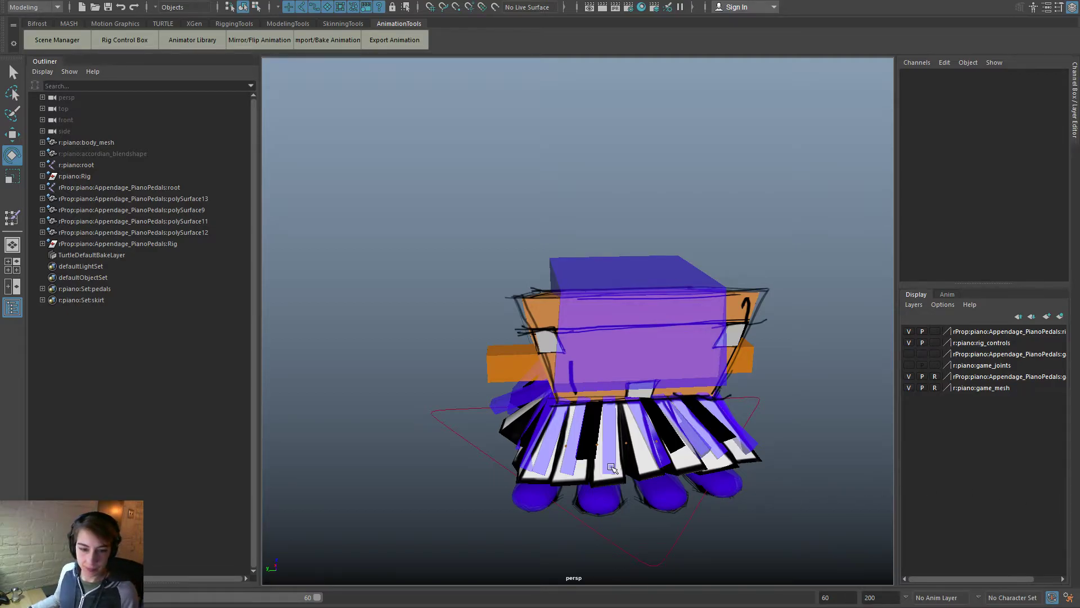
pyautogui.click(542, 463)
pyautogui.keyDown('alt'); pyautogui.moveTo(584, 475); pyautogui.dragTo(665, 485); pyautogui.keyUp('alt')
pyautogui.moveTo(274, 586); pyautogui.dragTo(574, 473)
pyautogui.scroll(-3, 574, 473)
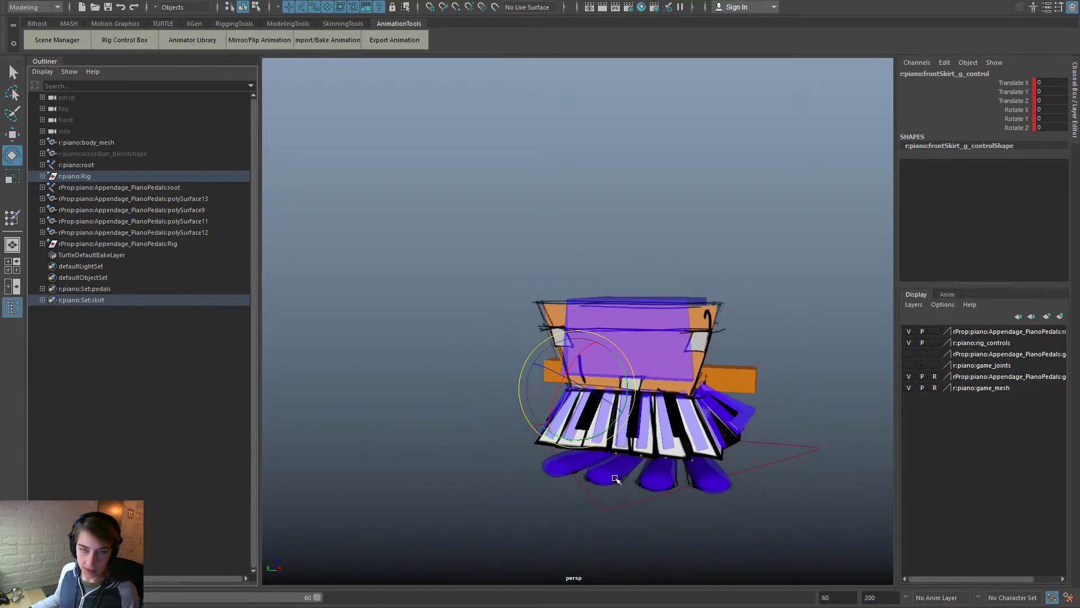
pyautogui.keyDown('alt'); pyautogui.moveTo(616, 520); pyautogui.dragTo(633, 521); pyautogui.keyUp('alt')
pyautogui.hotkey('alt', 'v')
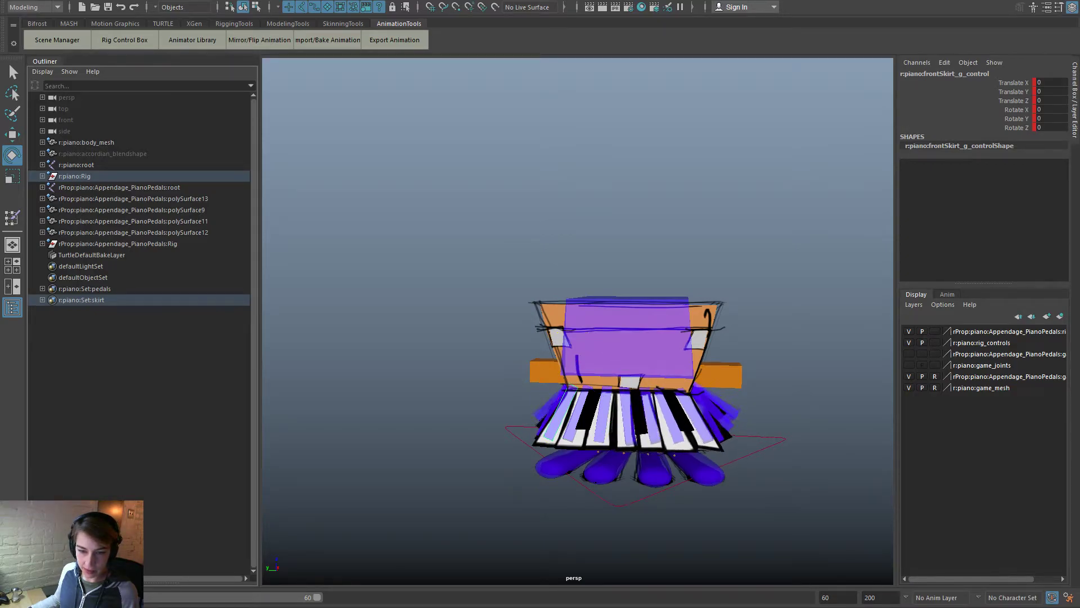
pyautogui.hotkey('alt', 'v')
pyautogui.scroll(2, 558, 513)
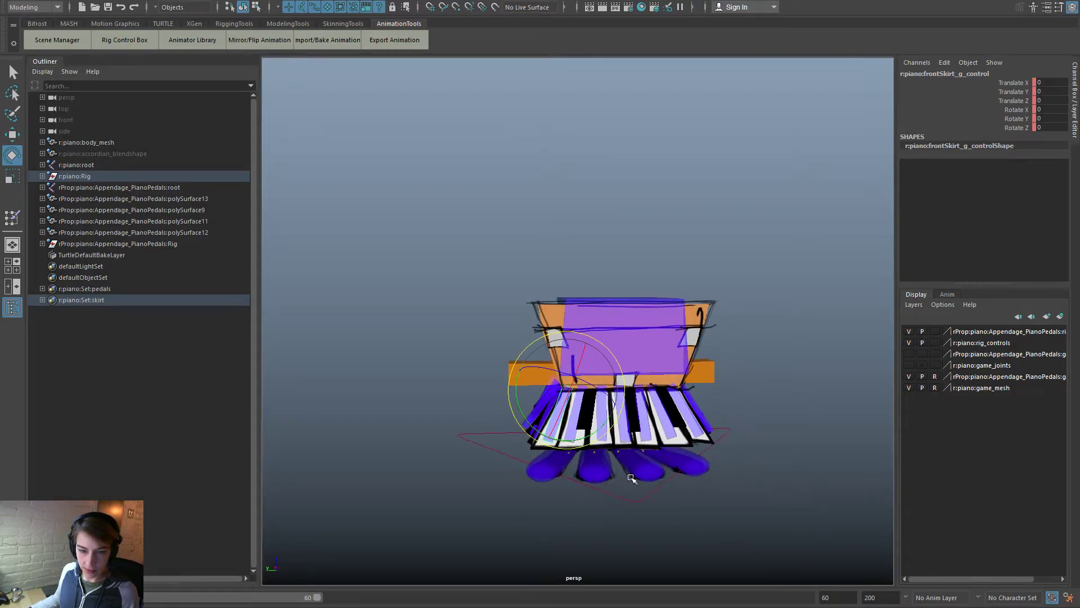
pyautogui.keyDown('alt'); pyautogui.moveTo(558, 504); pyautogui.dragTo(557, 512); pyautogui.keyUp('alt')
pyautogui.scroll(1, 557, 513)
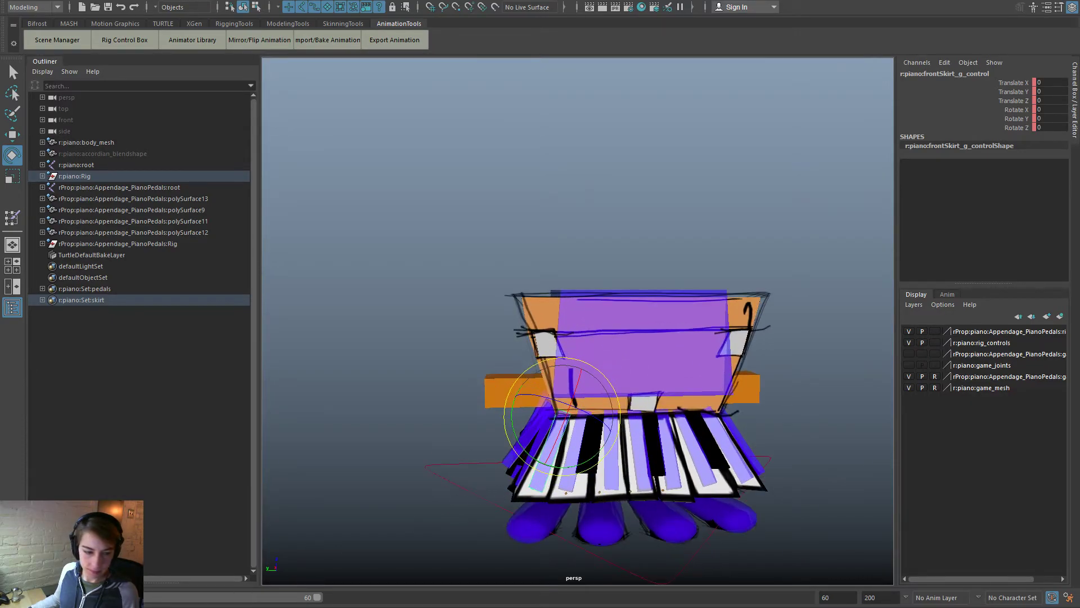
pyautogui.hotkey('alt', 'v')
pyautogui.hotkey('alt', 'v')
pyautogui.keyDown('alt'); pyautogui.moveTo(428, 495); pyautogui.dragTo(491, 496); pyautogui.keyUp('alt')
# Step: At the next keyframe, rotate the r_skirt_f control at the front corner to about X -2.9, Y 0.4, Z -30.6
pyautogui.click(491, 497)
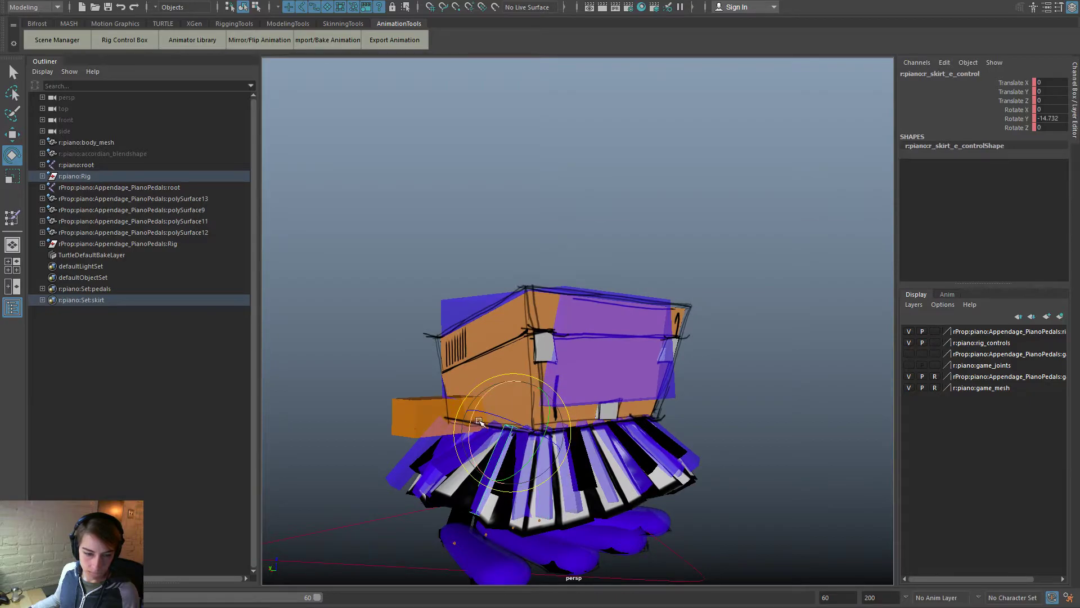
pyautogui.press('.')
pyautogui.moveTo(454, 419); pyautogui.dragTo(518, 491)
pyautogui.click(524, 510)
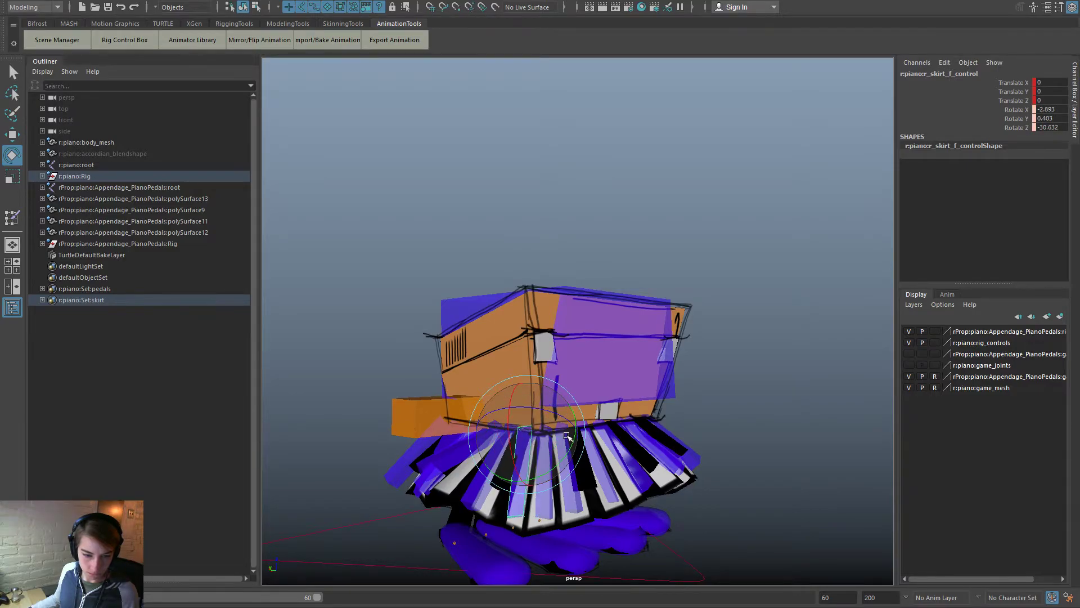
# Step: Rotate the frontSkirt_f control to about X -30.3, Y -13.7, Z 9.7
pyautogui.click(545, 509)
pyautogui.keyDown('alt'); pyautogui.moveTo(545, 509); pyautogui.dragTo(592, 441); pyautogui.keyUp('alt')
pyautogui.click(593, 459)
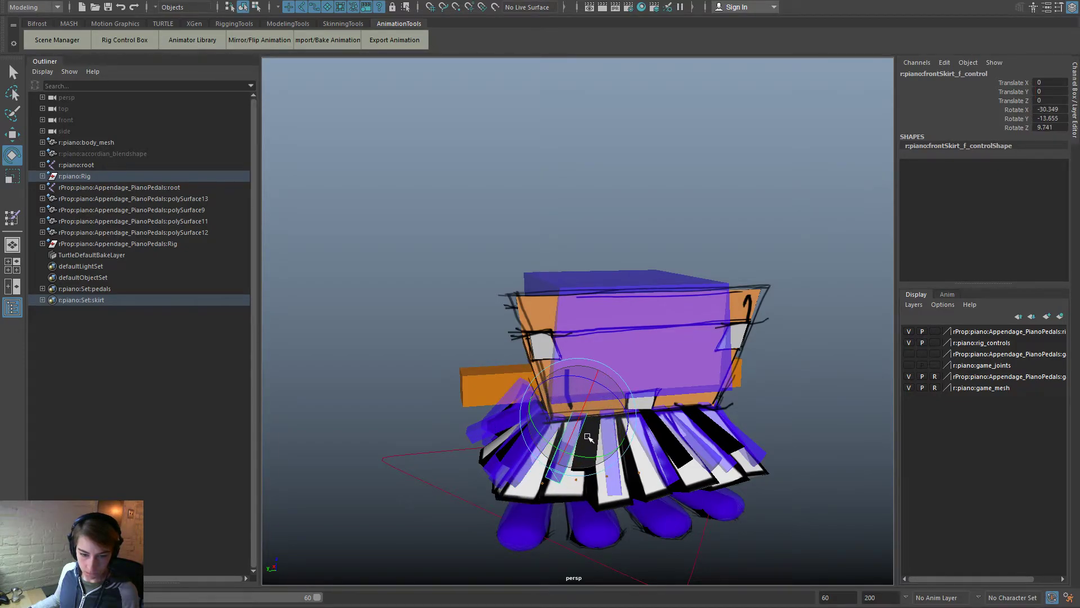
# Step: Rotate the next two front skirt controls toward the middle of the row to continue the swing
pyautogui.click(611, 450)
pyautogui.moveTo(611, 450); pyautogui.dragTo(659, 453)
pyautogui.click(663, 477)
pyautogui.moveTo(650, 444)
pyautogui.mouseDown()
pyautogui.moveTo(637, 442)
pyautogui.moveTo(647, 442)
pyautogui.mouseUp()
# Step: Rotate the frontSkirt_c control to about X -14.7, Y 4.8, Z 1.8
pyautogui.keyDown('alt'); pyautogui.moveTo(737, 441); pyautogui.dragTo(626, 415); pyautogui.keyUp('alt')
pyautogui.click(711, 472)
pyautogui.moveTo(681, 462); pyautogui.dragTo(658, 465)
# Step: Play back the animation with the adjusted front skirt controls and examine the motion around the front corner
pyautogui.keyDown('alt'); pyautogui.moveTo(747, 474); pyautogui.dragTo(673, 467, button='right'); pyautogui.keyUp('alt')
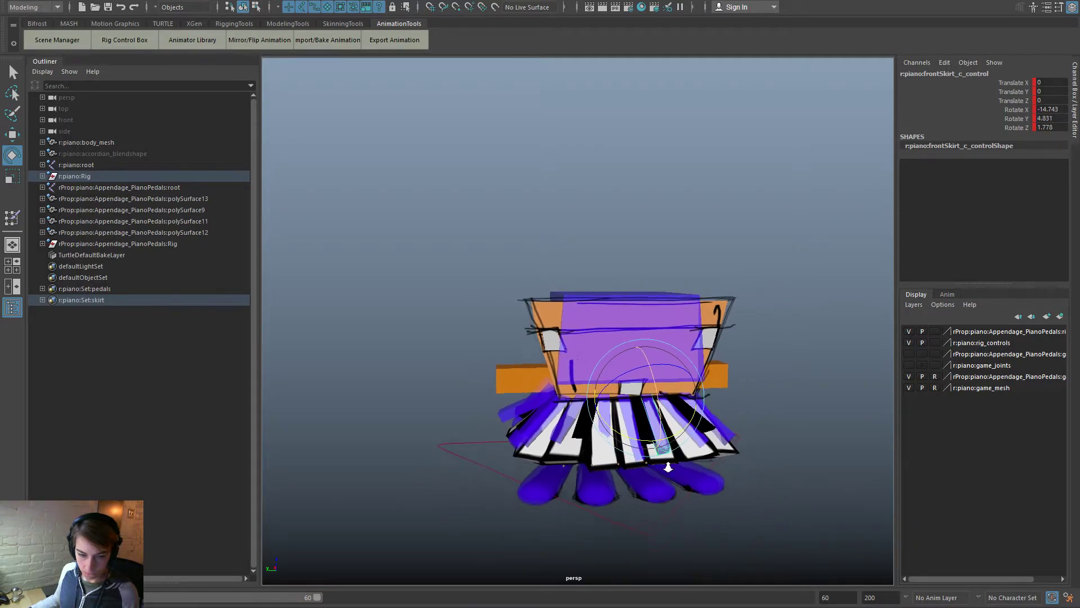
pyautogui.keyDown('alt'); pyautogui.moveTo(422, 531); pyautogui.dragTo(581, 475); pyautogui.keyUp('alt')
pyautogui.hotkey('alt', 'v')
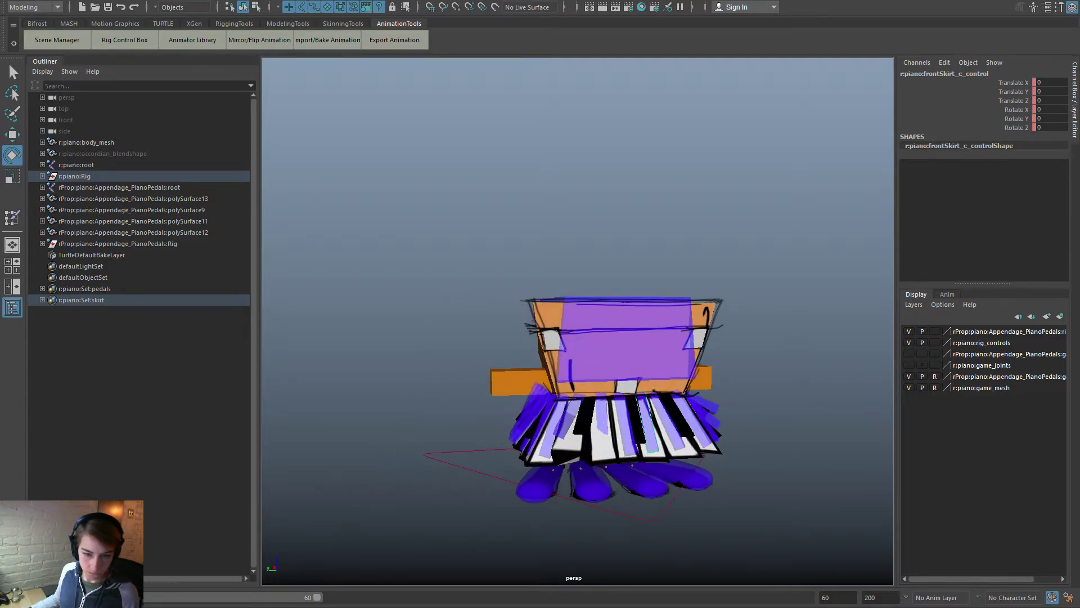
pyautogui.hotkey('alt', 'v')
pyautogui.keyDown('alt'); pyautogui.moveTo(472, 445); pyautogui.dragTo(512, 451); pyautogui.keyUp('alt')
pyautogui.keyDown('alt'); pyautogui.moveTo(512, 451); pyautogui.dragTo(605, 501, button='right'); pyautogui.keyUp('alt')
pyautogui.press('w')
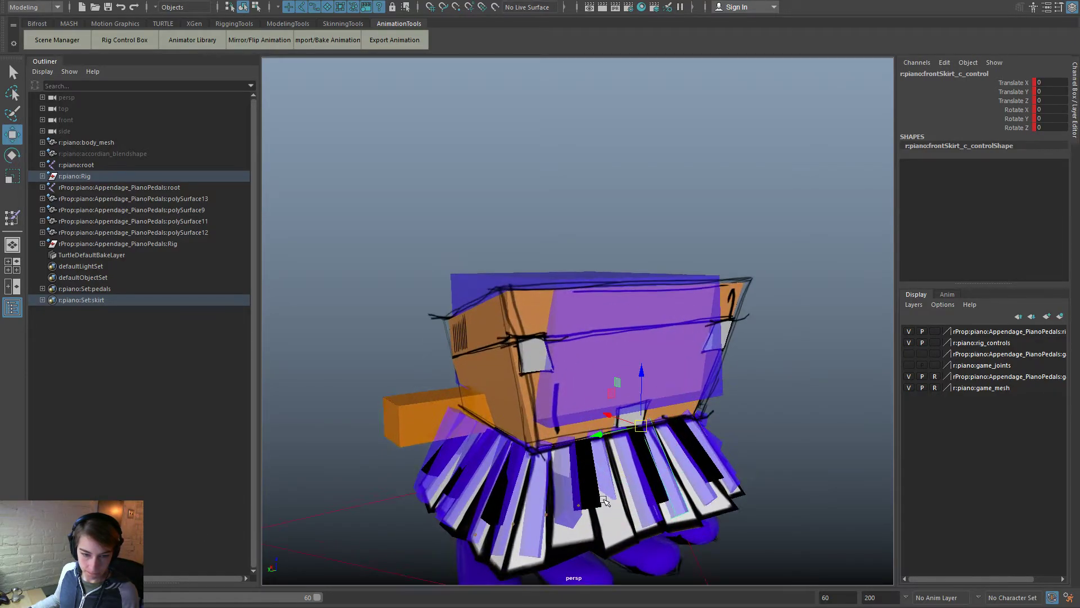
# Step: Set the translate and rotate channels of the selected front skirt controls, including frontSkirt_e, to 0 and key them
pyautogui.click(569, 495)
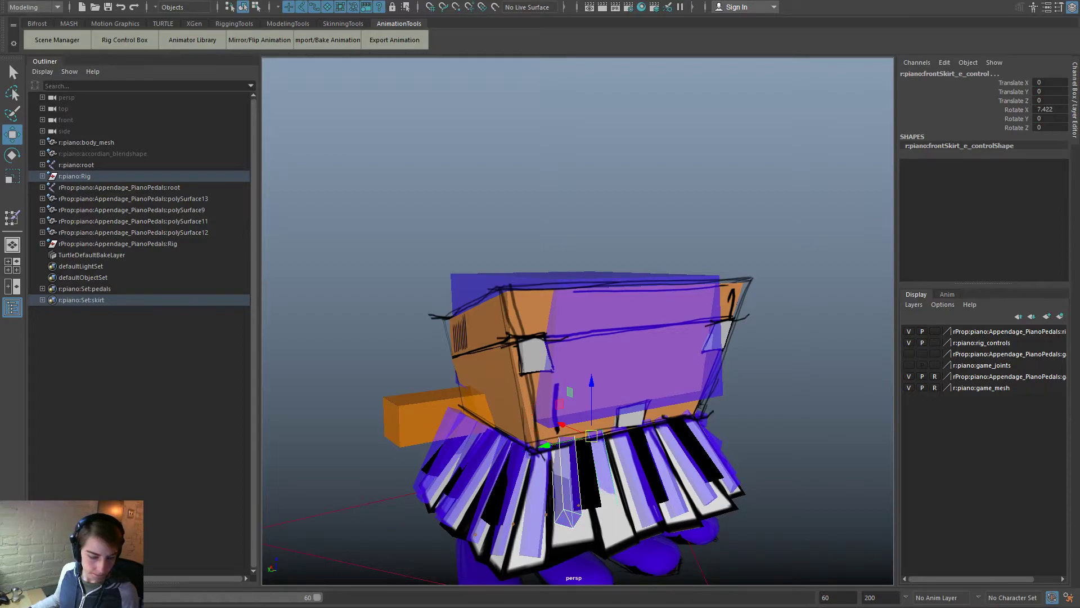
pyautogui.press('s')
pyautogui.moveTo(1063, 91); pyautogui.dragTo(1052, 129)
pyautogui.write('0')
pyautogui.press('Return')
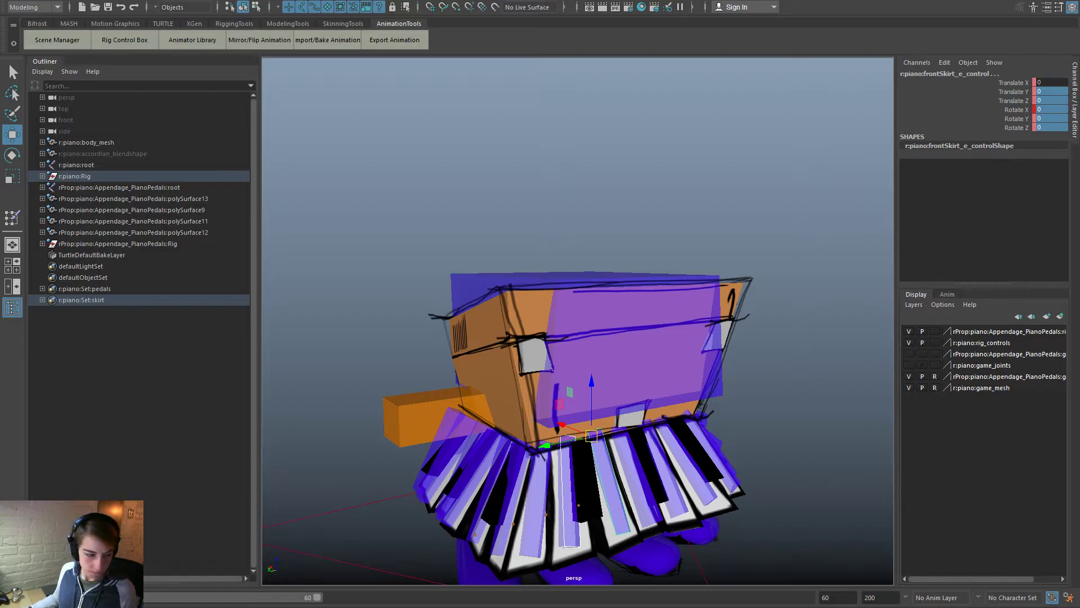
pyautogui.press('s')
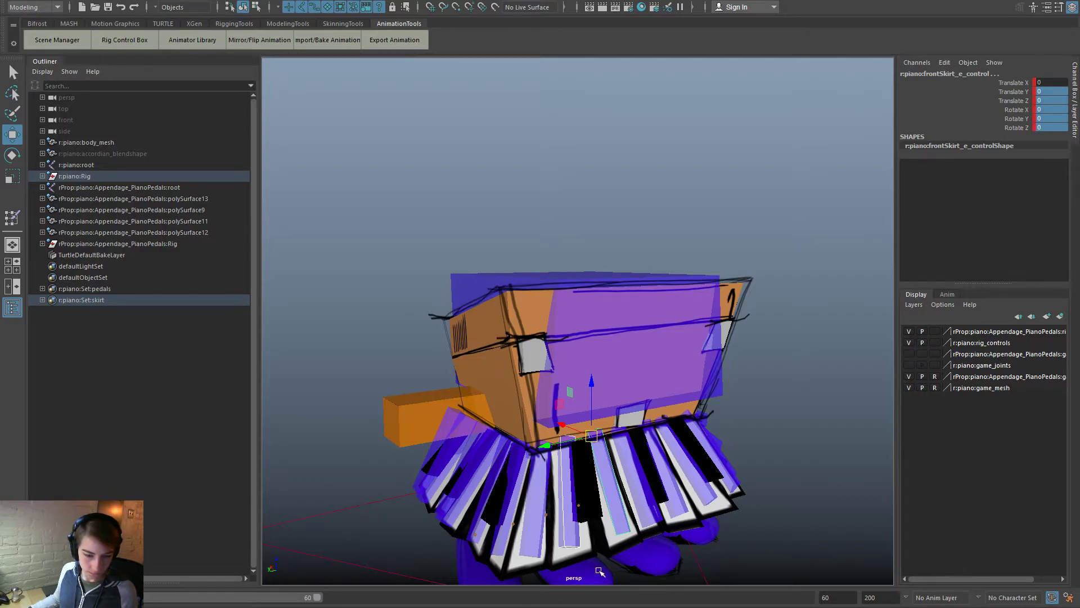
# Step: Select all the skirt controls around the piano and open their animation curves in the Graph Editor
pyautogui.keyDown('alt'); pyautogui.moveTo(589, 577); pyautogui.dragTo(506, 498, button='right'); pyautogui.keyUp('alt')
pyautogui.keyDown('alt'); pyautogui.moveTo(506, 498); pyautogui.dragTo(453, 519); pyautogui.keyUp('alt')
pyautogui.moveTo(169, 607); pyautogui.dragTo(900, 606)
pyautogui.hotkey('ctrl', 'z')
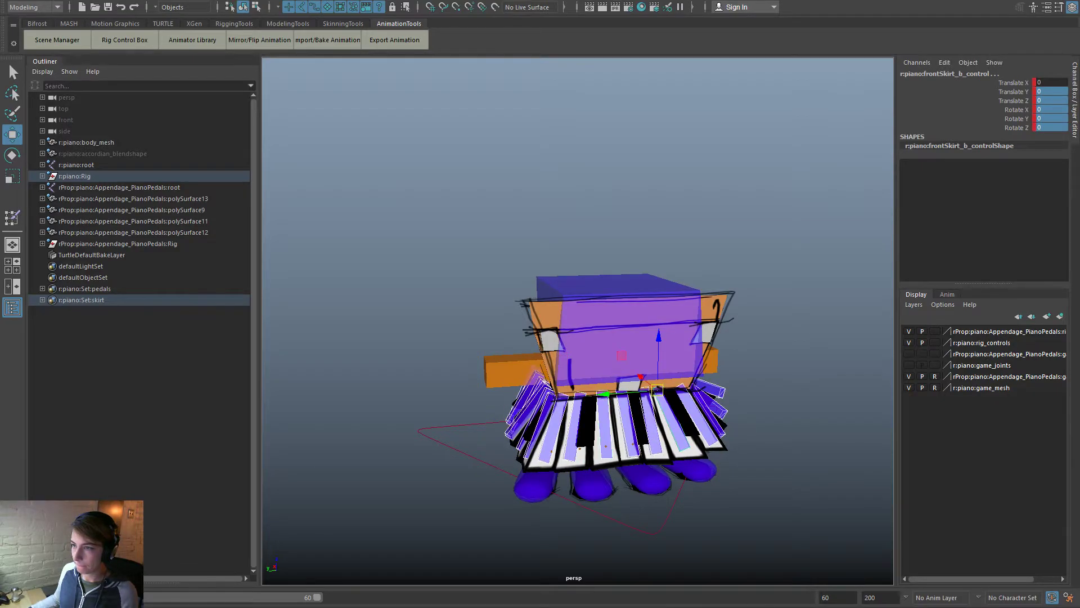
pyautogui.press('space')
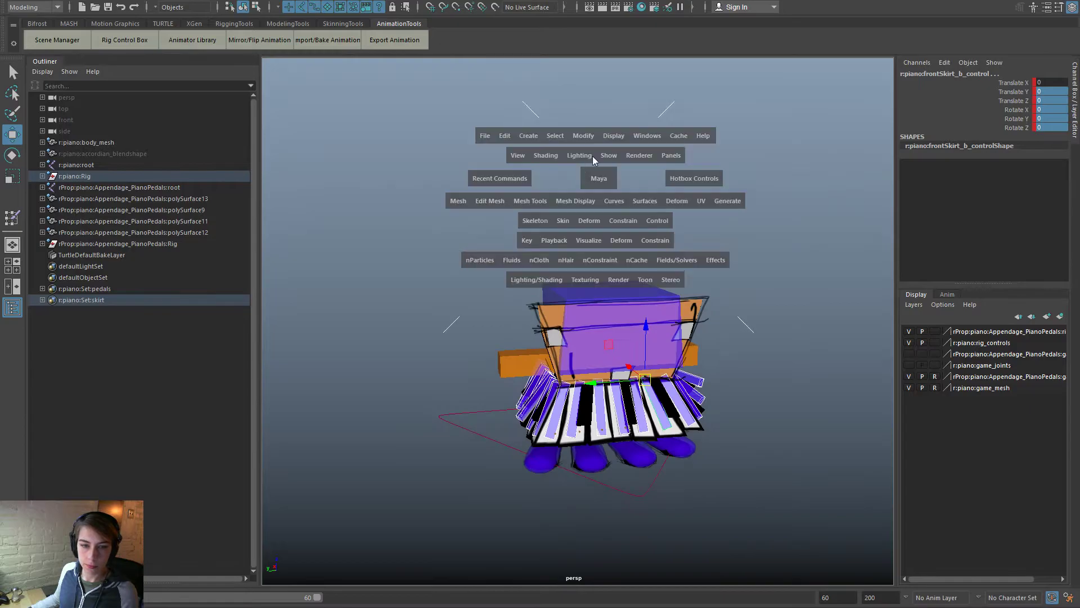
pyautogui.click(648, 135)
pyautogui.moveTo(726, 201)
pyautogui.click(815, 207)
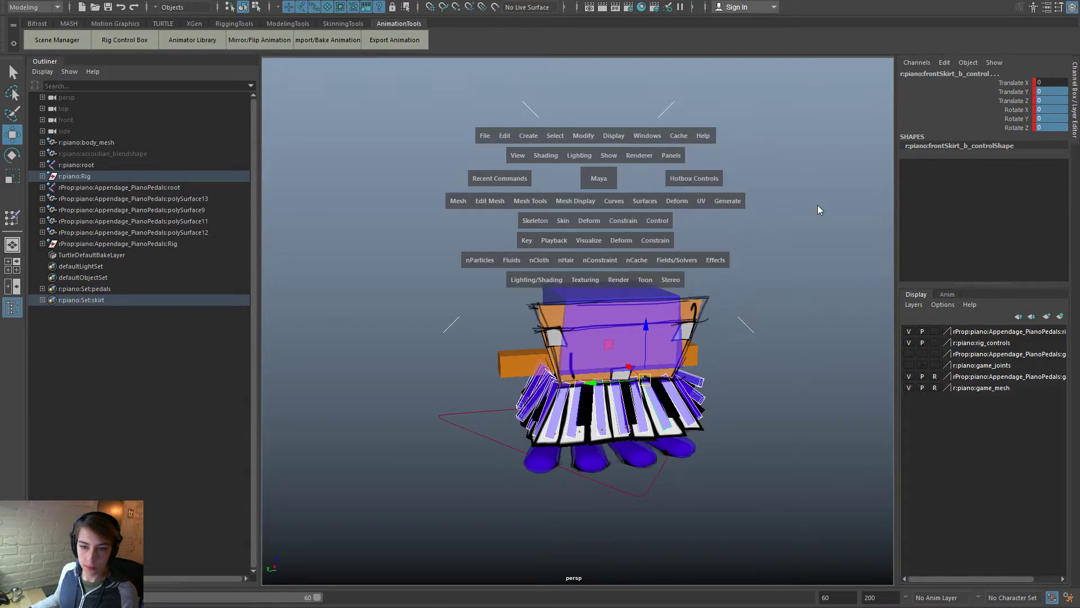
# Step: Set the pre-infinity and post-infinity behaviour of the skirt curves for looping motion, close the Graph Editor and clear the selection
pyautogui.press('space')
pyautogui.press('space')
pyautogui.click(424, 185)
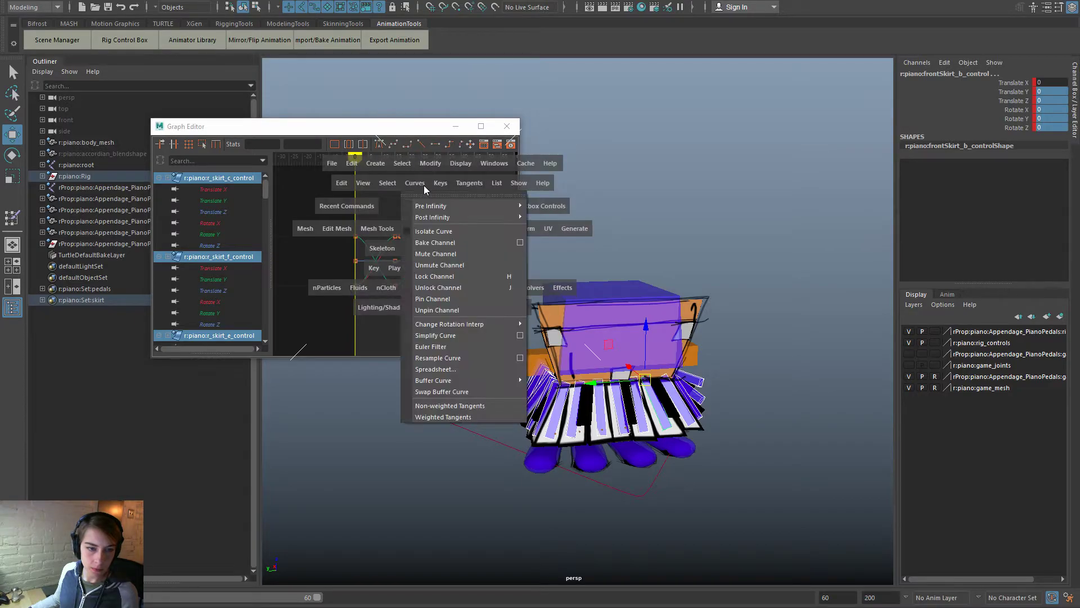
pyautogui.moveTo(464, 207)
pyautogui.click(570, 216)
pyautogui.press('space')
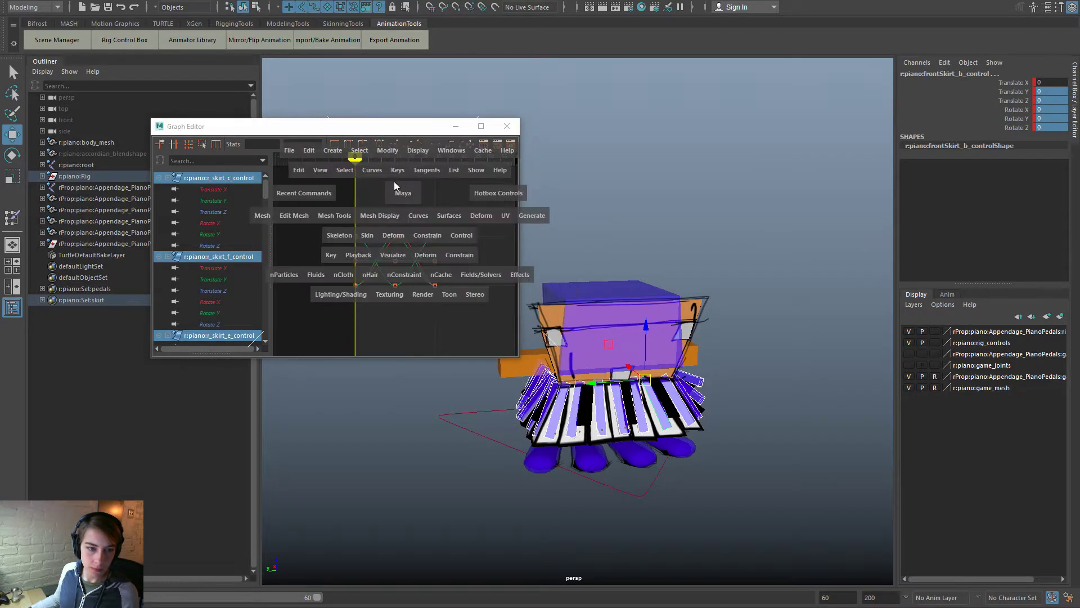
pyautogui.click(372, 169)
pyautogui.moveTo(425, 204)
pyautogui.click(534, 211)
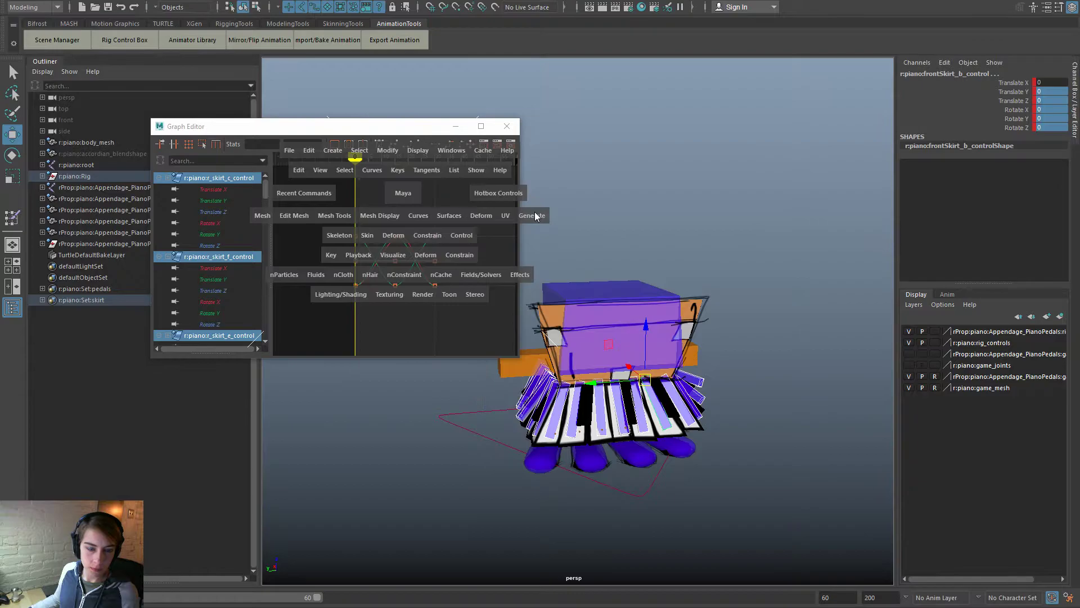
pyautogui.click(507, 126)
pyautogui.click(557, 173)
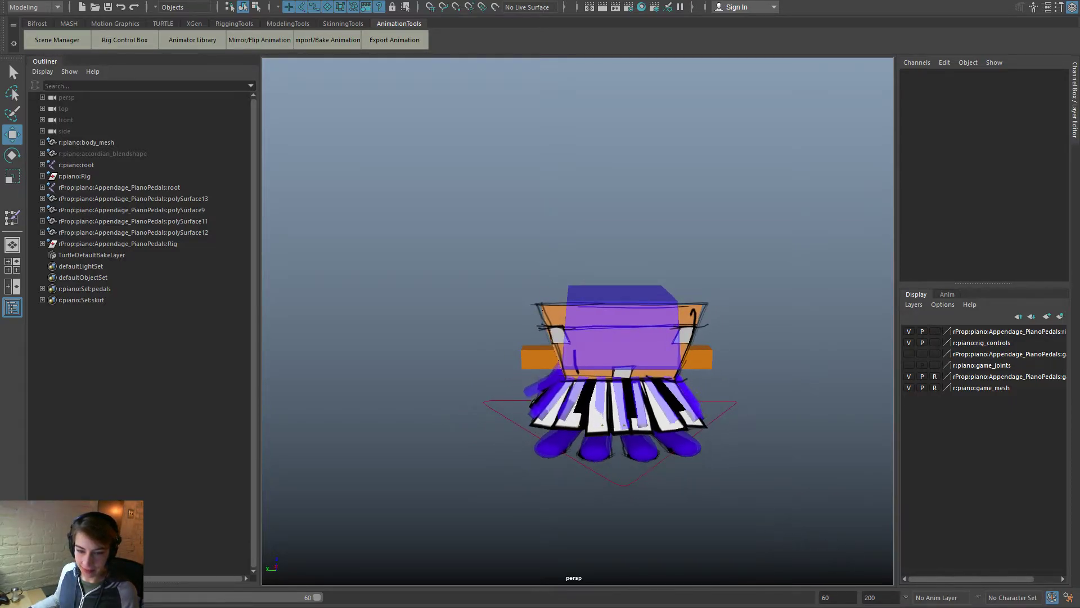
# Step: Select the l_skirt controls along the piano's side, reset their translate and rotate channels to 0 and key them
pyautogui.keyDown('alt'); pyautogui.moveTo(771, 511); pyautogui.dragTo(717, 512); pyautogui.keyUp('alt')
pyautogui.click(725, 437)
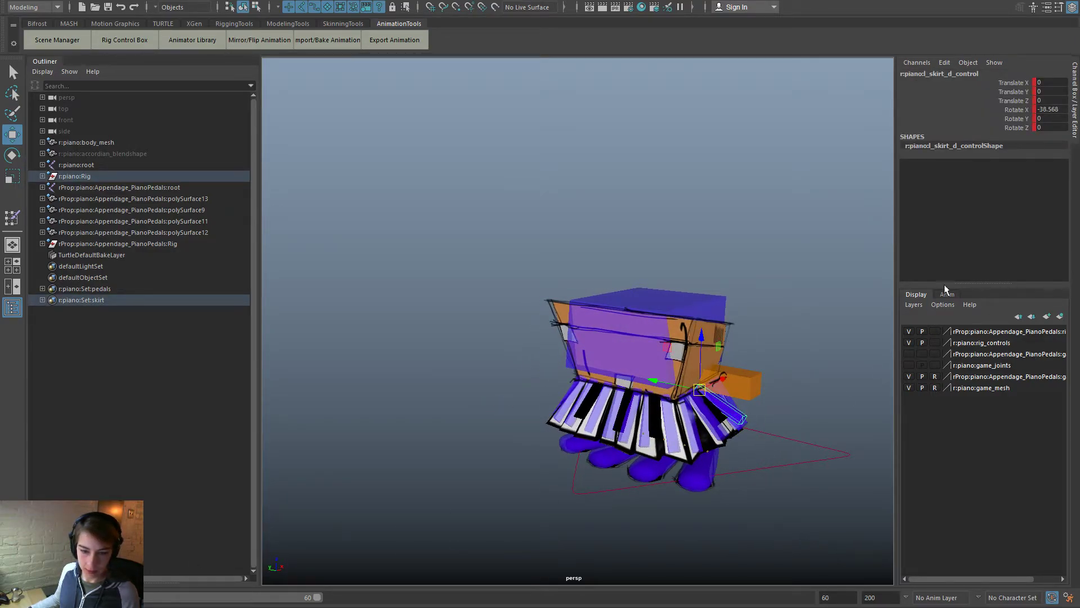
pyautogui.keyDown('alt'); pyautogui.moveTo(683, 444); pyautogui.dragTo(634, 435); pyautogui.keyUp('alt')
pyautogui.keyDown('alt'); pyautogui.moveTo(634, 436); pyautogui.dragTo(672, 455, button='right'); pyautogui.keyUp('alt')
pyautogui.keyDown('shift'); pyautogui.click(705, 459); pyautogui.keyUp('shift')
pyautogui.click(782, 476)
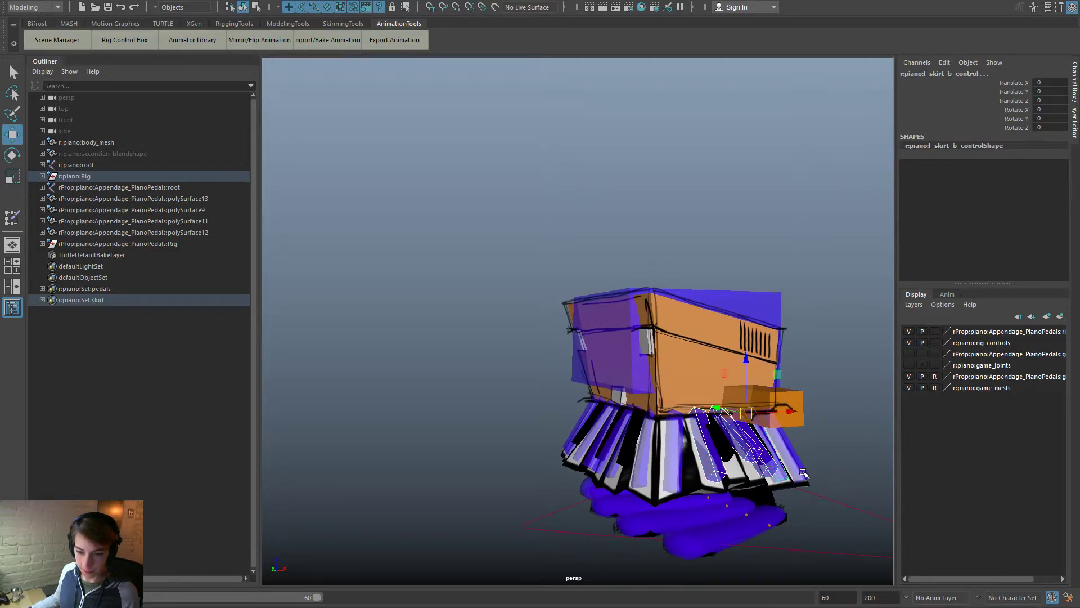
pyautogui.press('s')
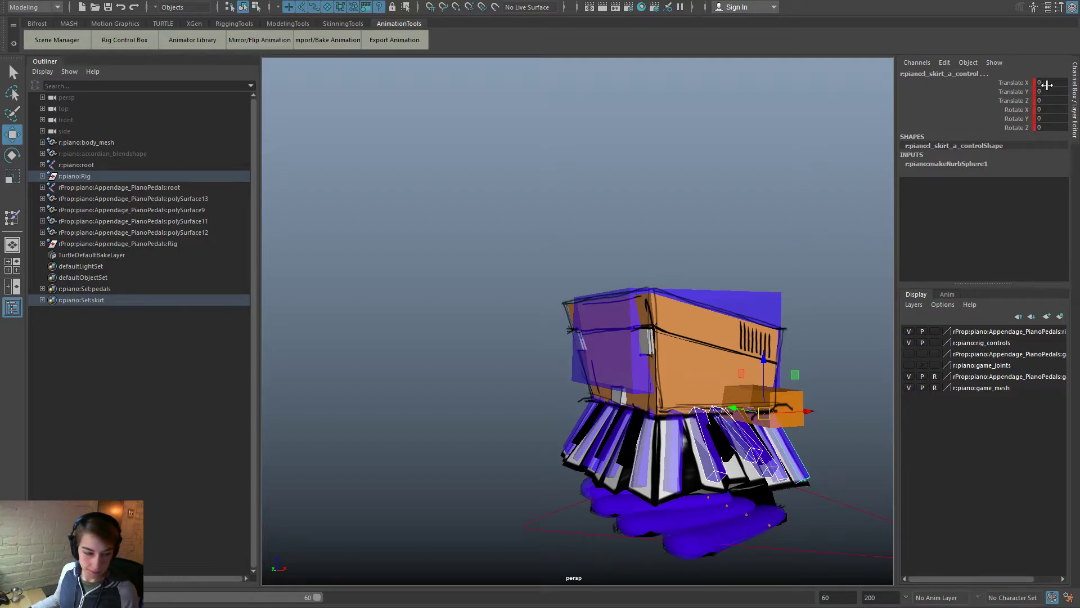
pyautogui.moveTo(1048, 83); pyautogui.dragTo(1047, 127)
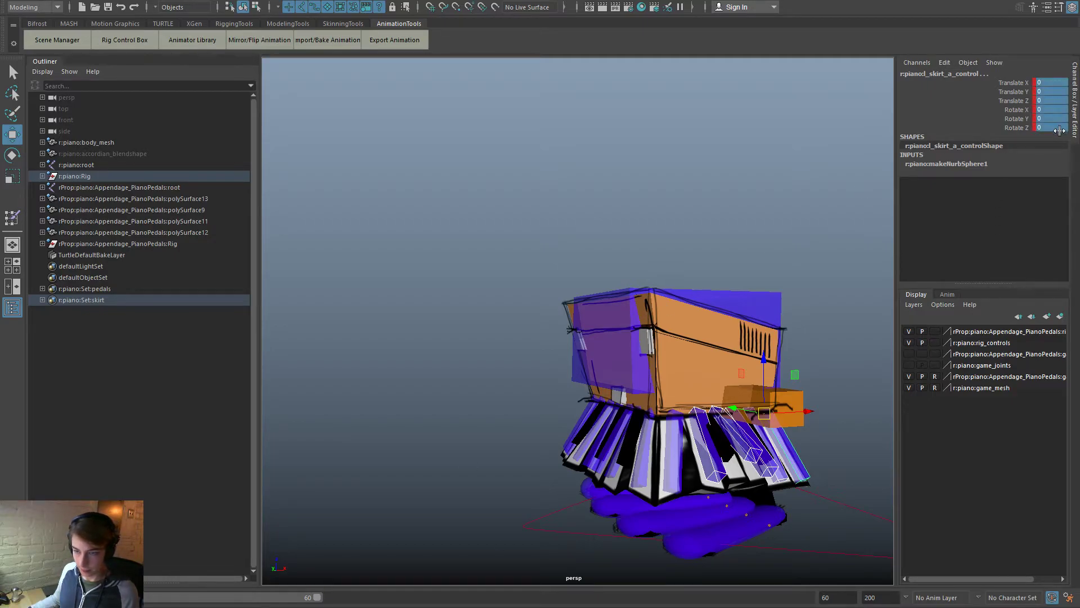
pyautogui.press('Return')
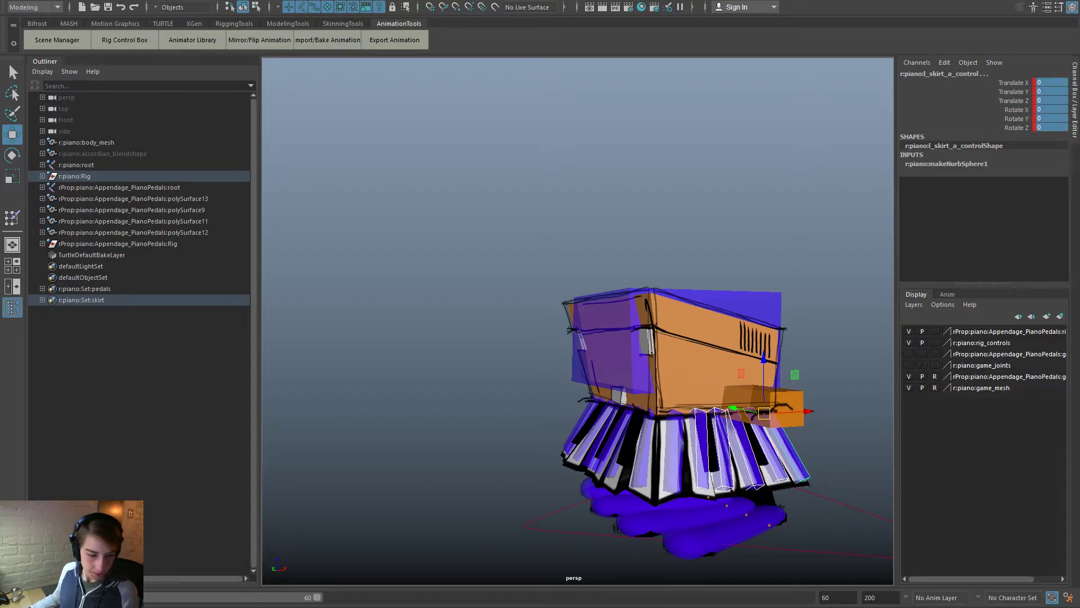
# Step: Examine the looping skirt motion from the front and side of the piano with nothing selected
pyautogui.click(415, 490)
pyautogui.keyDown('alt'); pyautogui.moveTo(415, 490); pyautogui.dragTo(714, 502); pyautogui.keyUp('alt')
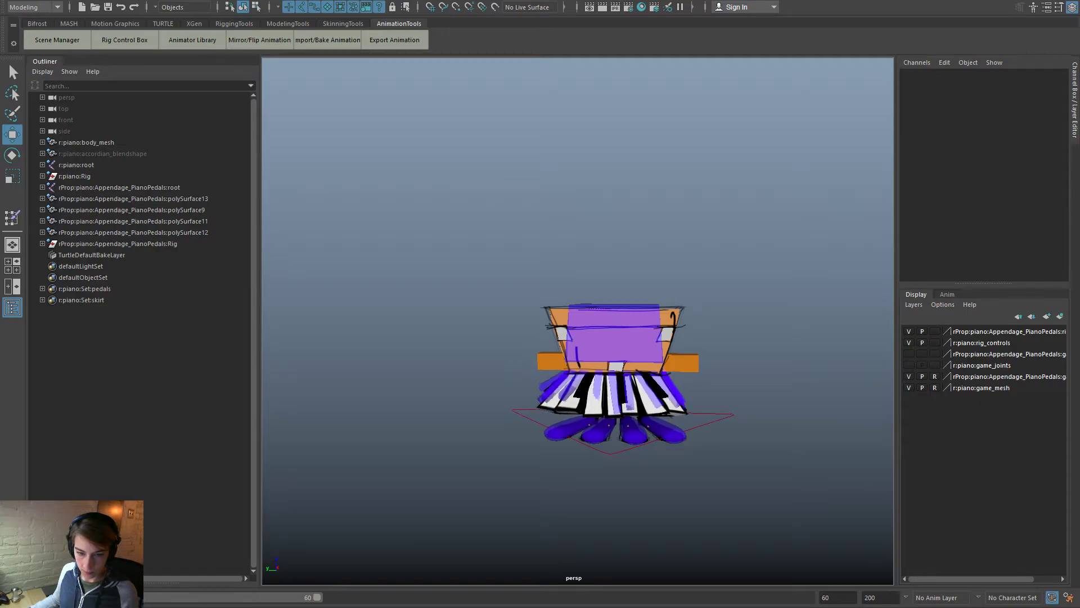
pyautogui.keyDown('alt'); pyautogui.moveTo(467, 493); pyautogui.dragTo(528, 518, button='right'); pyautogui.keyUp('alt')
pyautogui.keyDown('alt'); pyautogui.moveTo(528, 519); pyautogui.dragTo(574, 528); pyautogui.keyUp('alt')
pyautogui.keyDown('alt'); pyautogui.moveTo(508, 533); pyautogui.dragTo(564, 527); pyautogui.keyUp('alt')
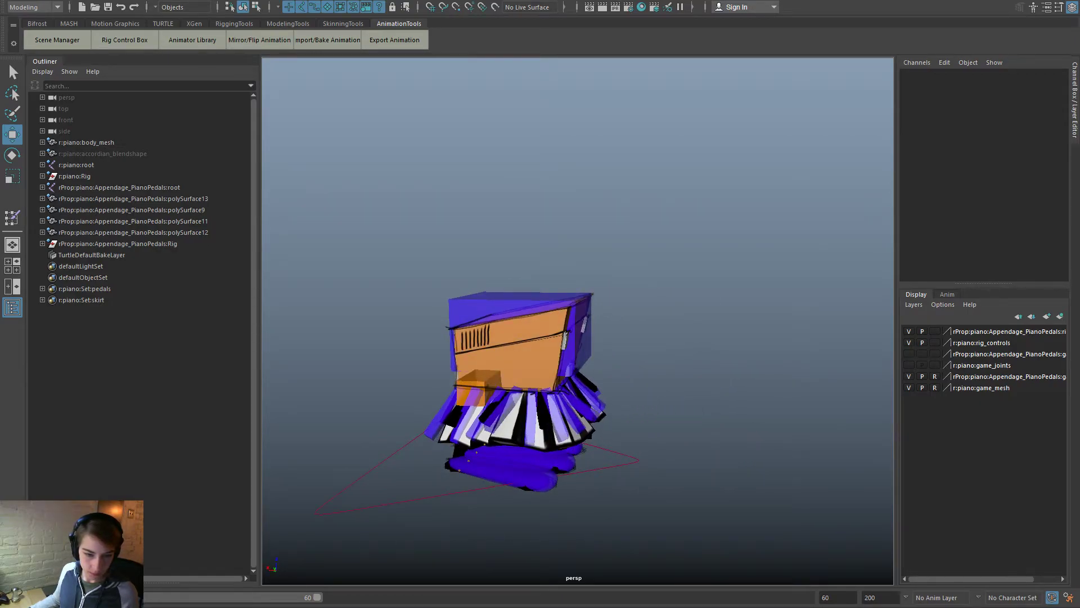
pyautogui.keyDown('alt'); pyautogui.moveTo(703, 495); pyautogui.dragTo(217, 592); pyautogui.keyUp('alt')
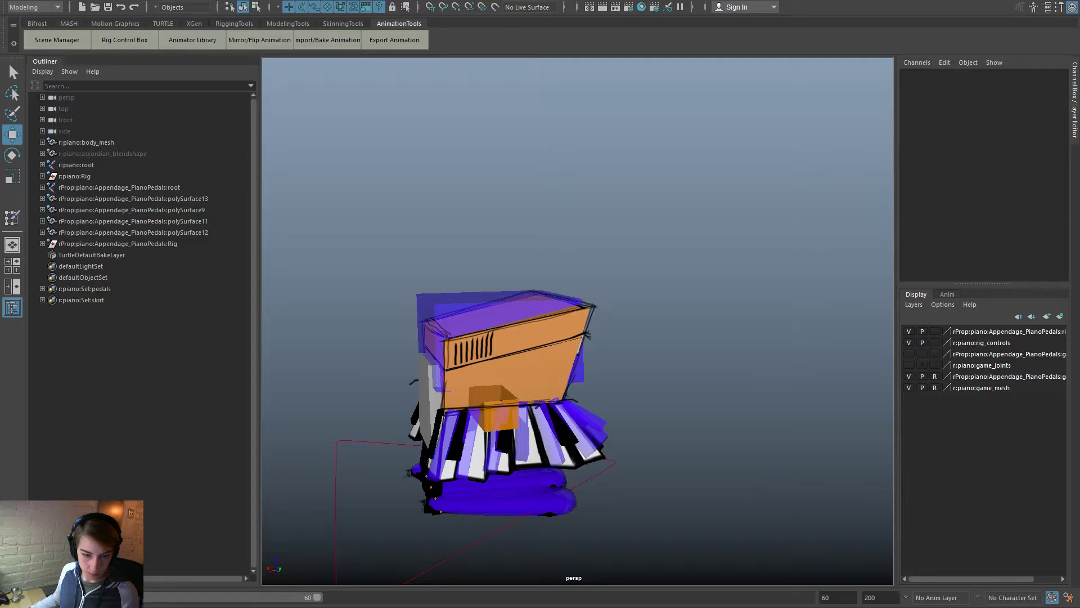
pyautogui.keyDown('alt'); pyautogui.moveTo(577, 498); pyautogui.dragTo(574, 442); pyautogui.keyUp('alt')
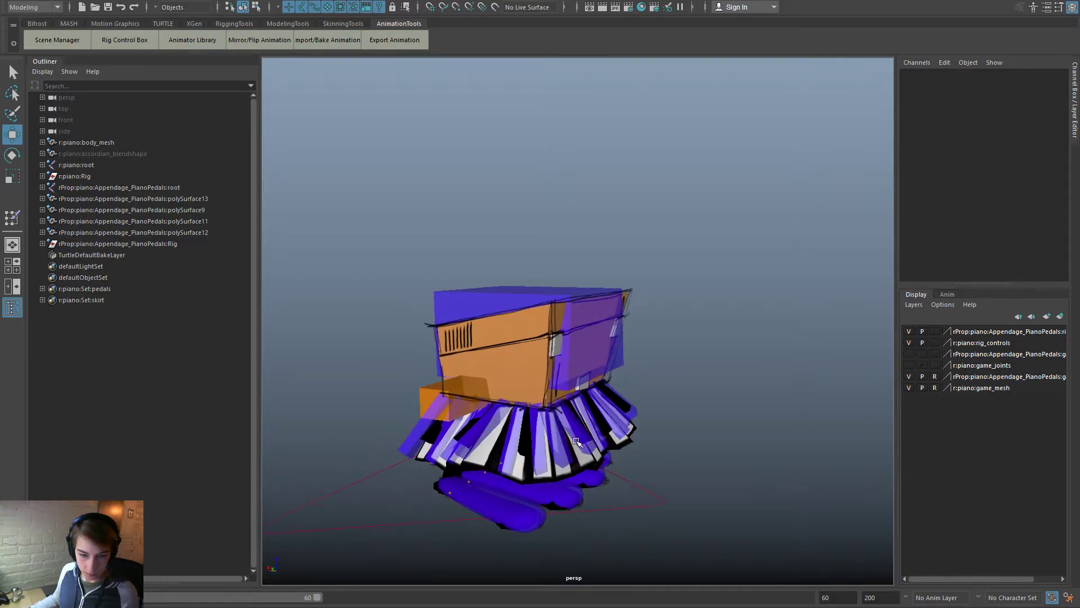
# Step: Play back the animation with the frontSkirt_f, frontSkirt_g and frontSkirt_e controls selected and examine the motion at the front corner
pyautogui.click(575, 452)
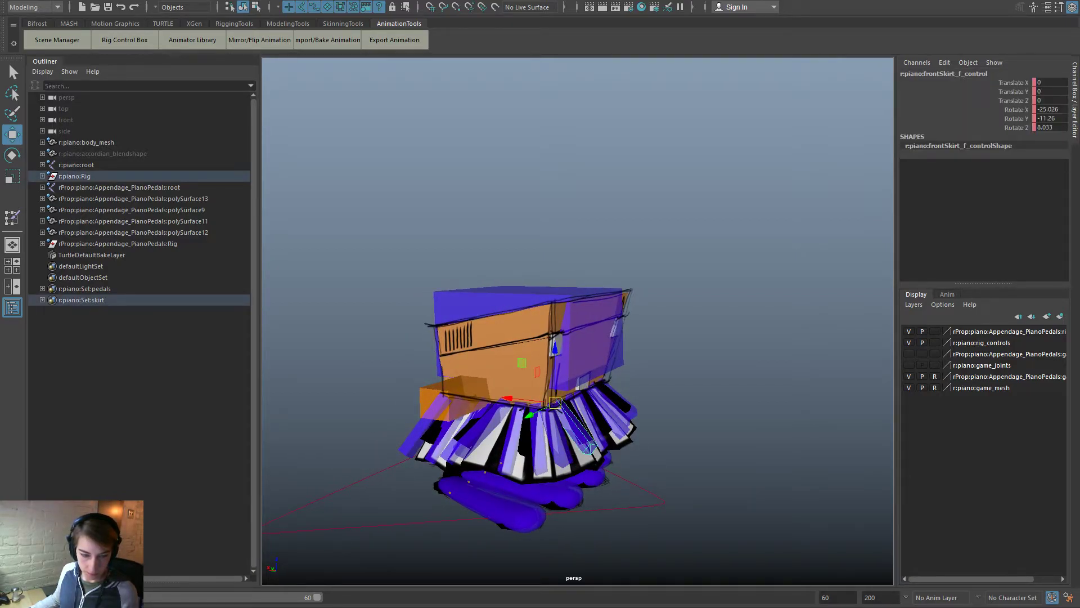
pyautogui.keyDown('shift'); pyautogui.click(569, 453); pyautogui.keyUp('shift')
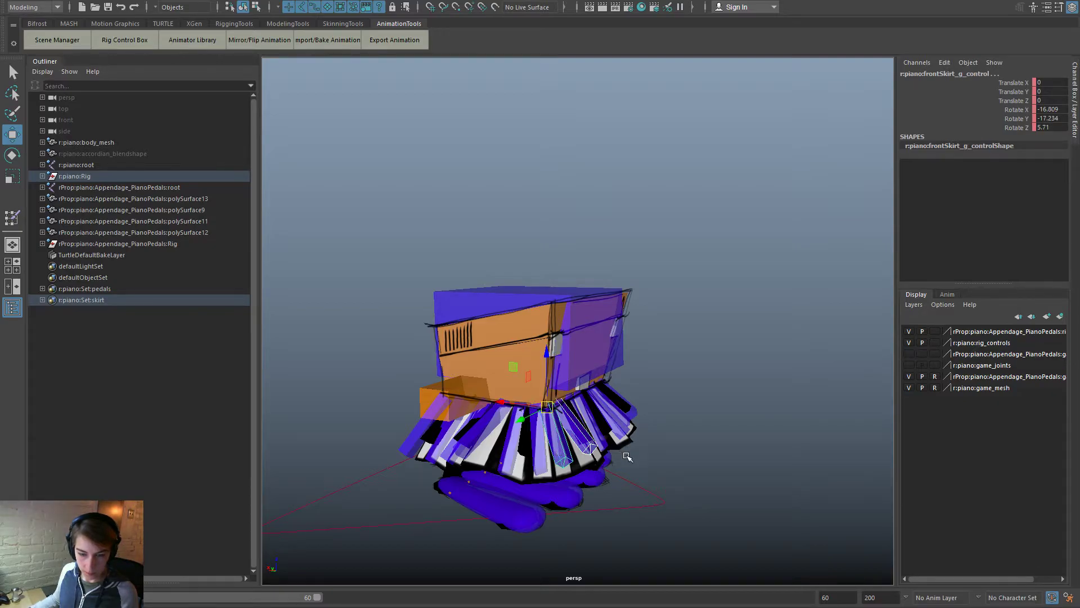
pyautogui.keyDown('alt'); pyautogui.moveTo(628, 455); pyautogui.dragTo(610, 459); pyautogui.keyUp('alt')
pyautogui.keyDown('shift'); pyautogui.click(596, 421); pyautogui.keyUp('shift')
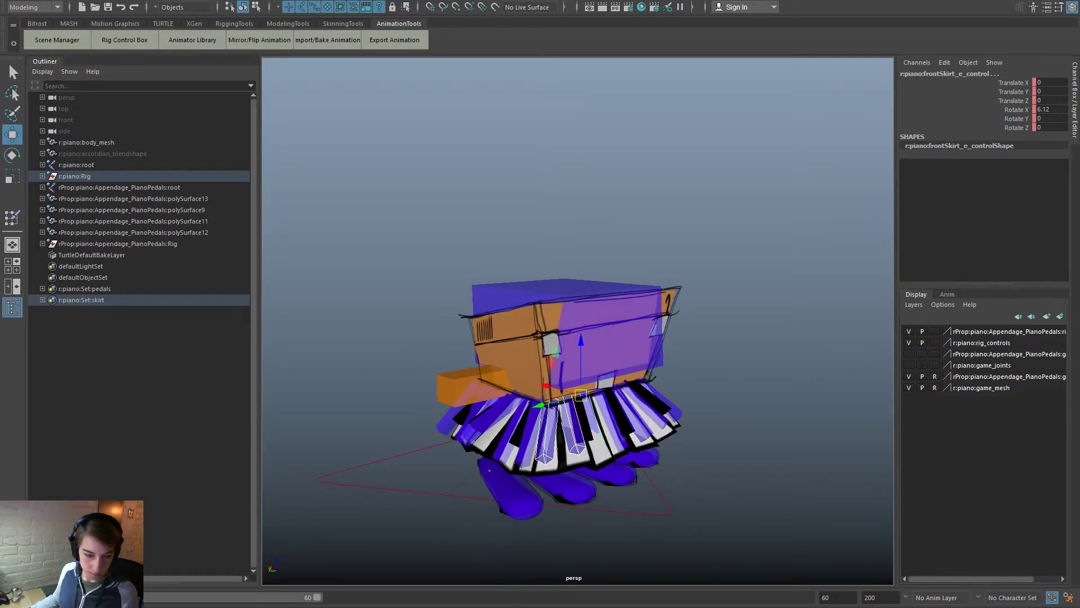
pyautogui.hotkey('alt', 'v')
pyautogui.hotkey('alt', 'v')
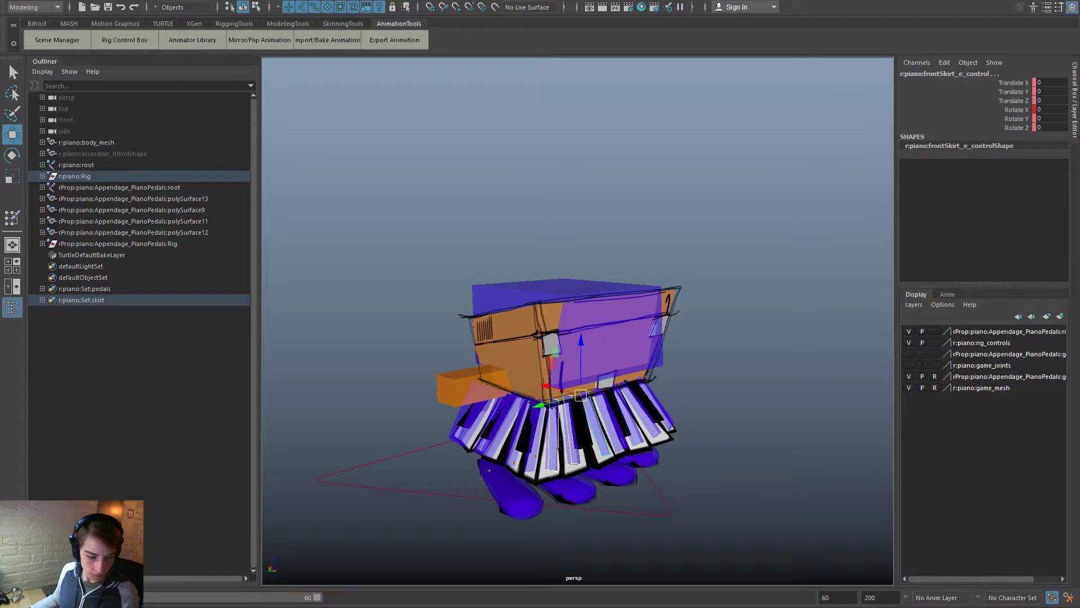
pyautogui.hotkey('alt', 'v')
pyautogui.hotkey('alt', 'v')
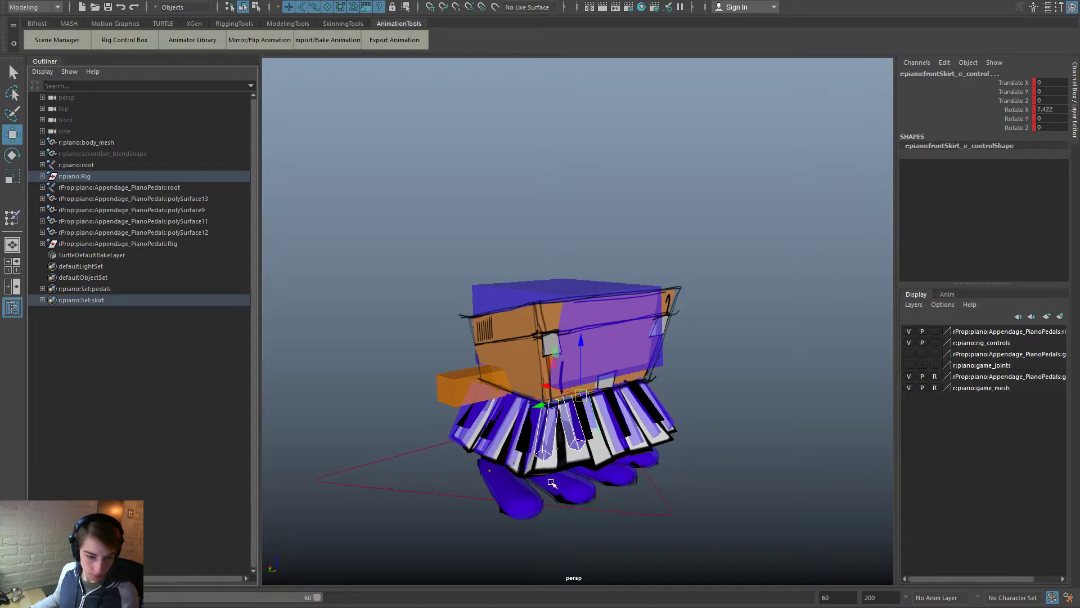
pyautogui.keyDown('alt'); pyautogui.moveTo(544, 484); pyautogui.dragTo(583, 469); pyautogui.keyUp('alt')
pyautogui.hotkey('alt', 'v')
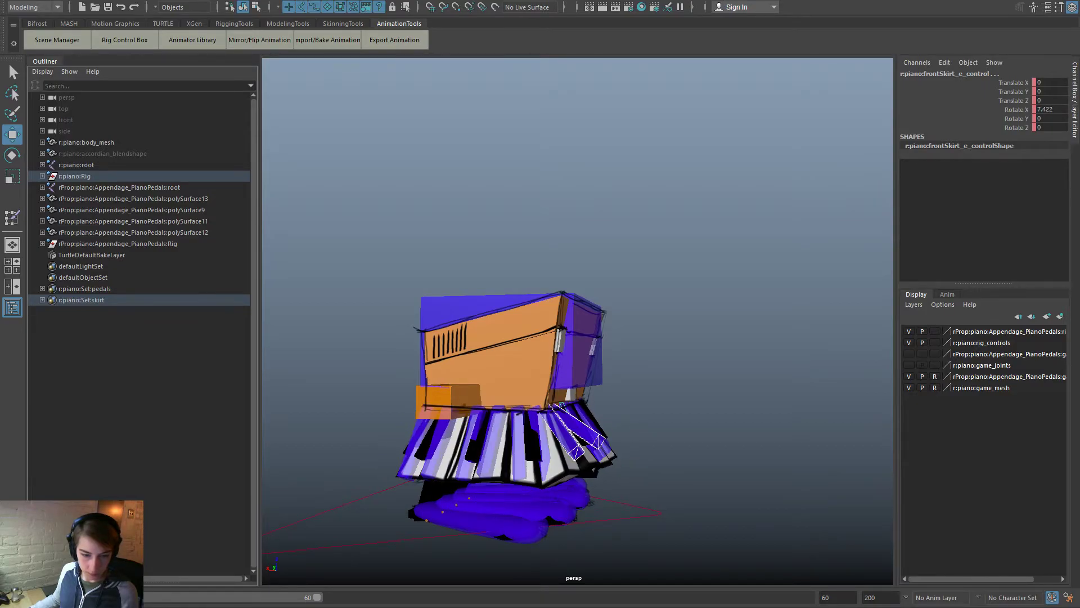
pyautogui.hotkey('alt', 'v')
# Step: Rotate frontSkirt_f to about X 8.8, Y 14.3, Z 7.5 and frontSkirt_g to X 5.1, Y 4.6, Z 2.2, then key both
pyautogui.moveTo(556, 406)
pyautogui.keyDown('alt'); pyautogui.mouseDown()
pyautogui.moveTo(580, 444)
pyautogui.moveTo(556, 420)
pyautogui.mouseUp(); pyautogui.keyUp('alt')
pyautogui.click(580, 445)
pyautogui.press('e')
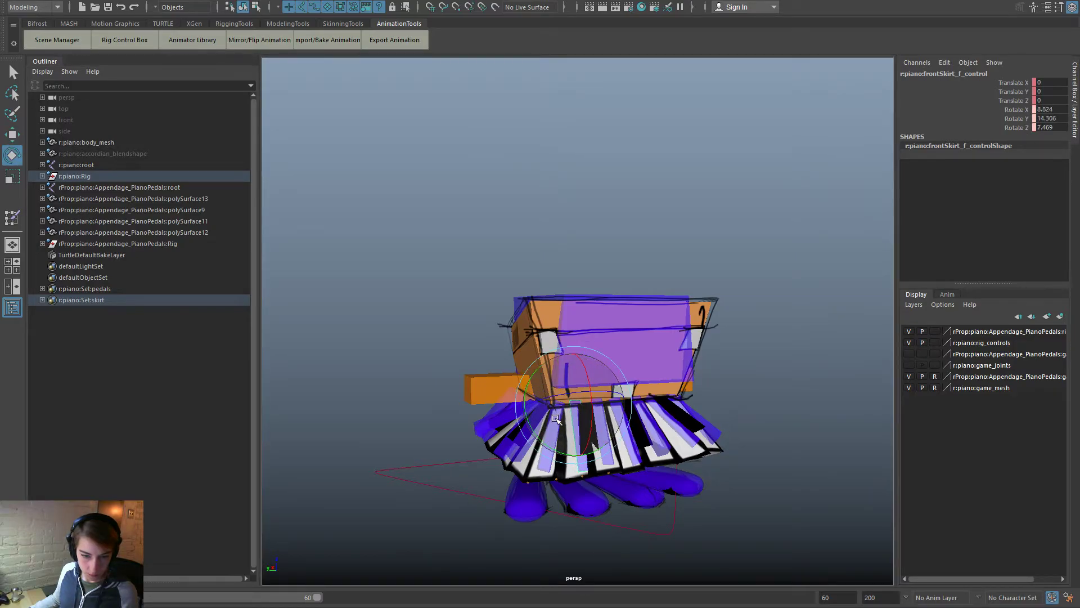
pyautogui.click(529, 434)
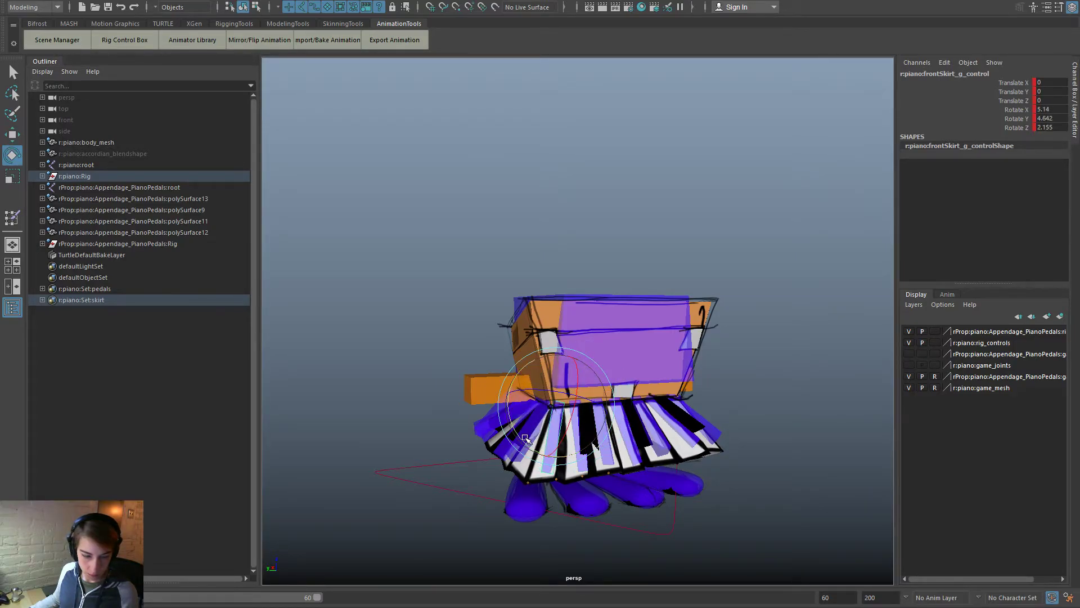
pyautogui.click(591, 469)
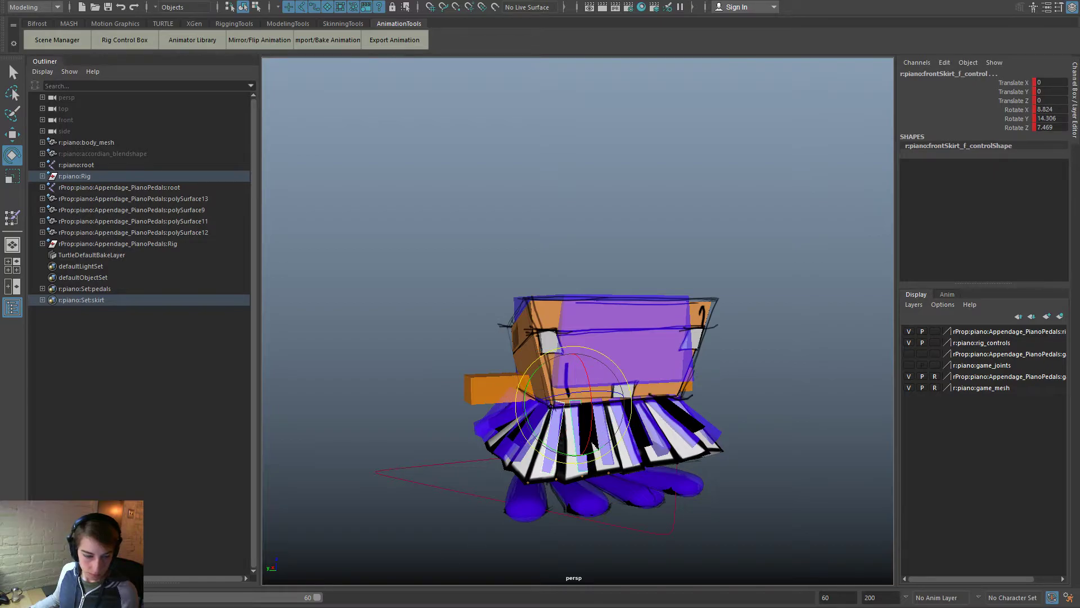
pyautogui.press('s')
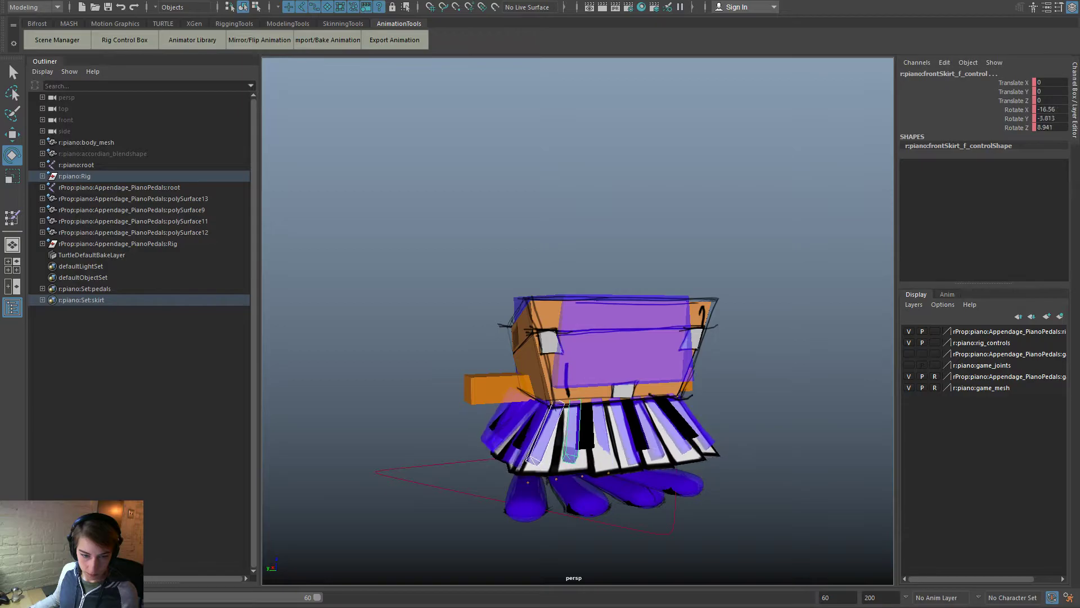
# Step: Examine the front skirt corner motion from the side and front, checking the neighbouring r_skirt_f control
pyautogui.keyDown('alt'); pyautogui.moveTo(562, 450); pyautogui.dragTo(629, 563); pyautogui.keyUp('alt')
pyautogui.click(629, 563)
pyautogui.click(557, 468)
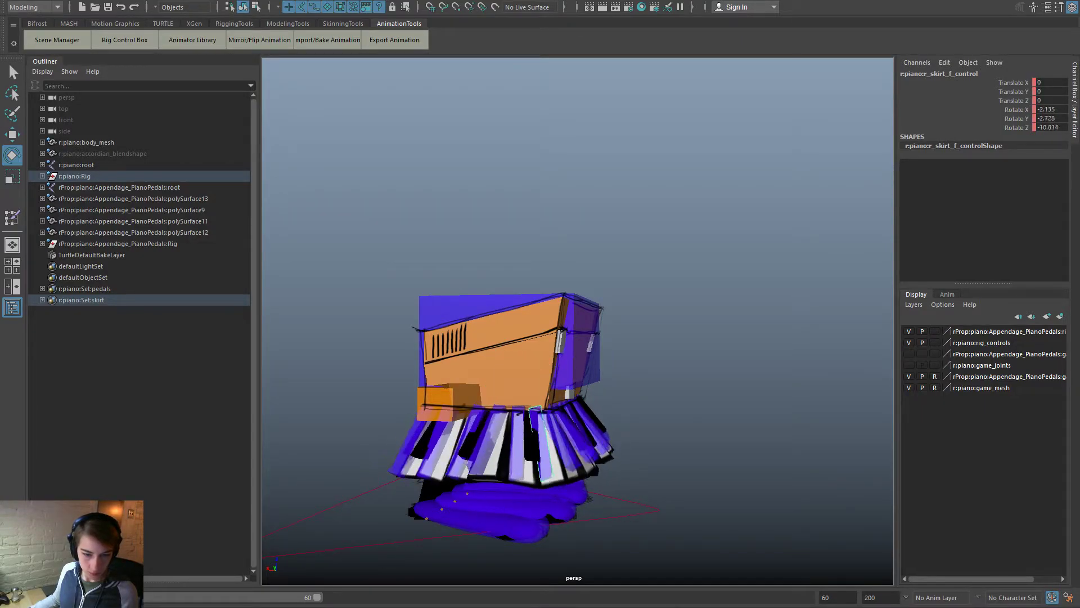
pyautogui.click(616, 559)
pyautogui.keyDown('alt'); pyautogui.moveTo(616, 558); pyautogui.dragTo(613, 525); pyautogui.keyUp('alt')
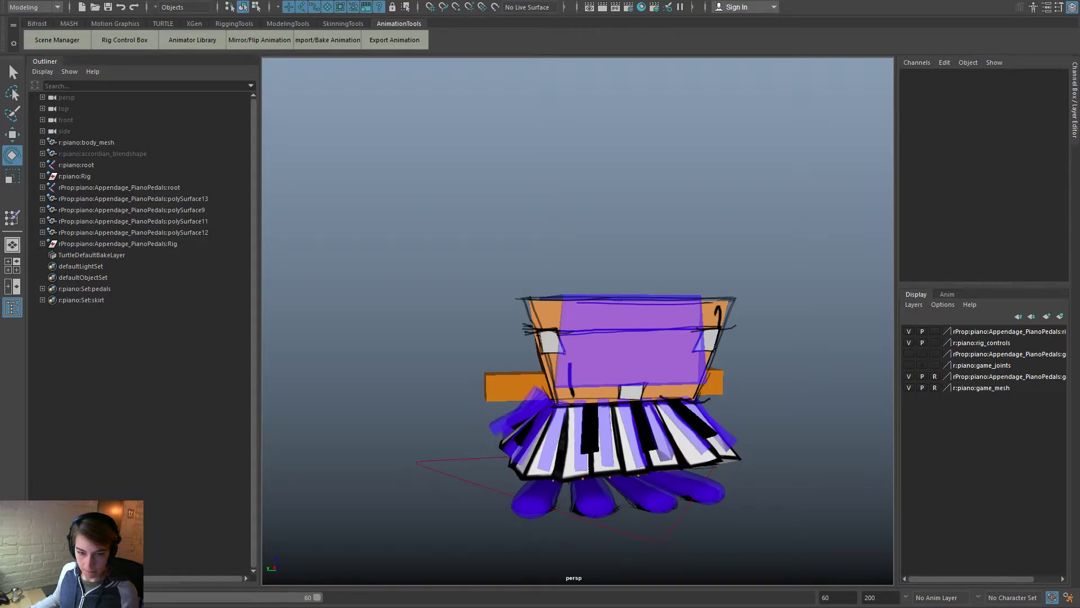
pyautogui.click(564, 455)
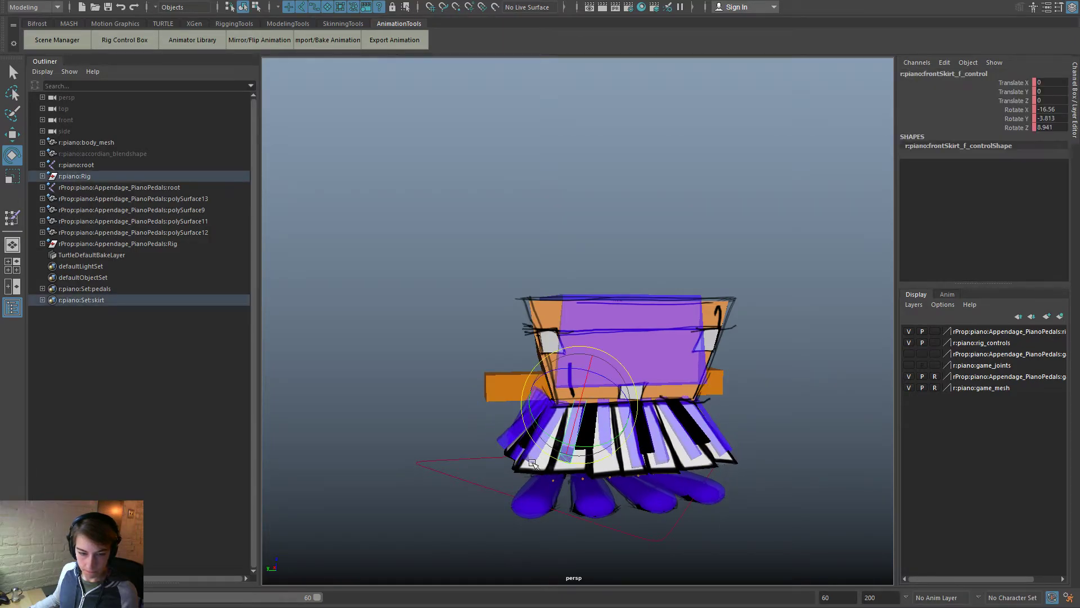
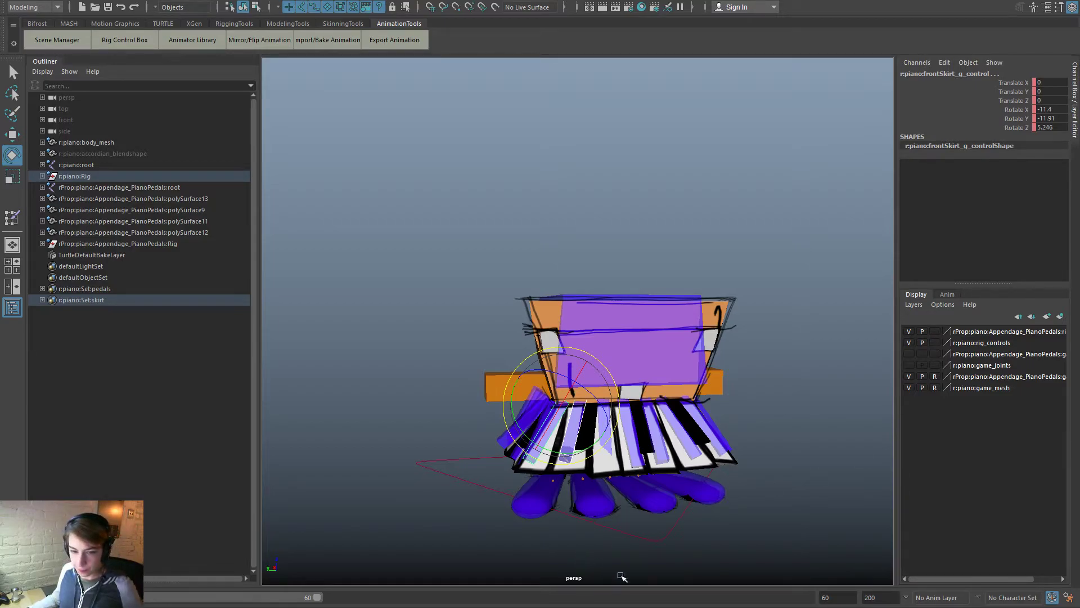
pyautogui.click(748, 543)
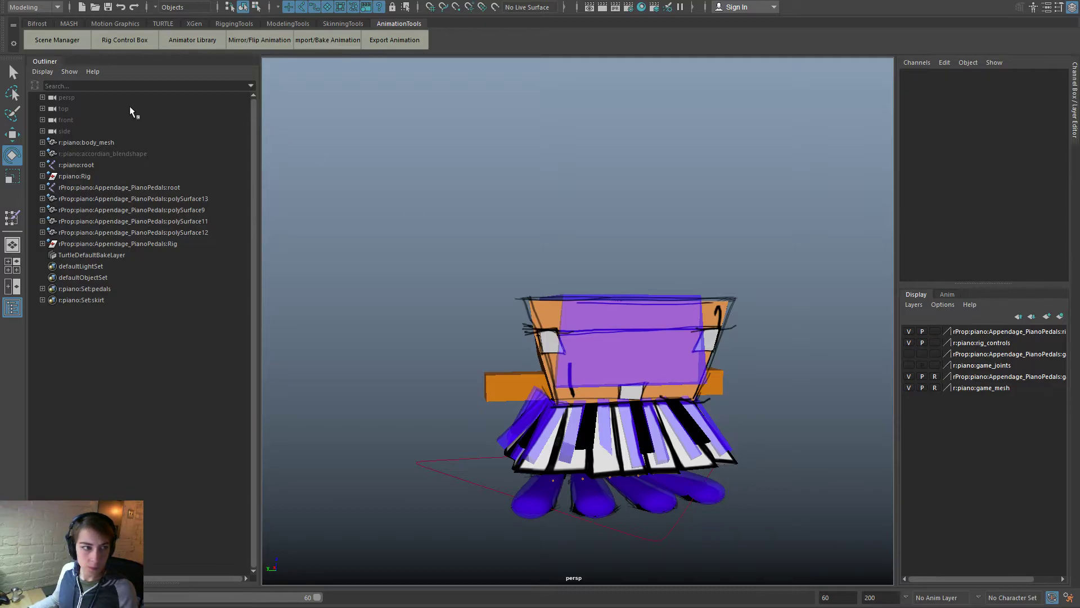
pyautogui.hotkey('ctrl', 'z')
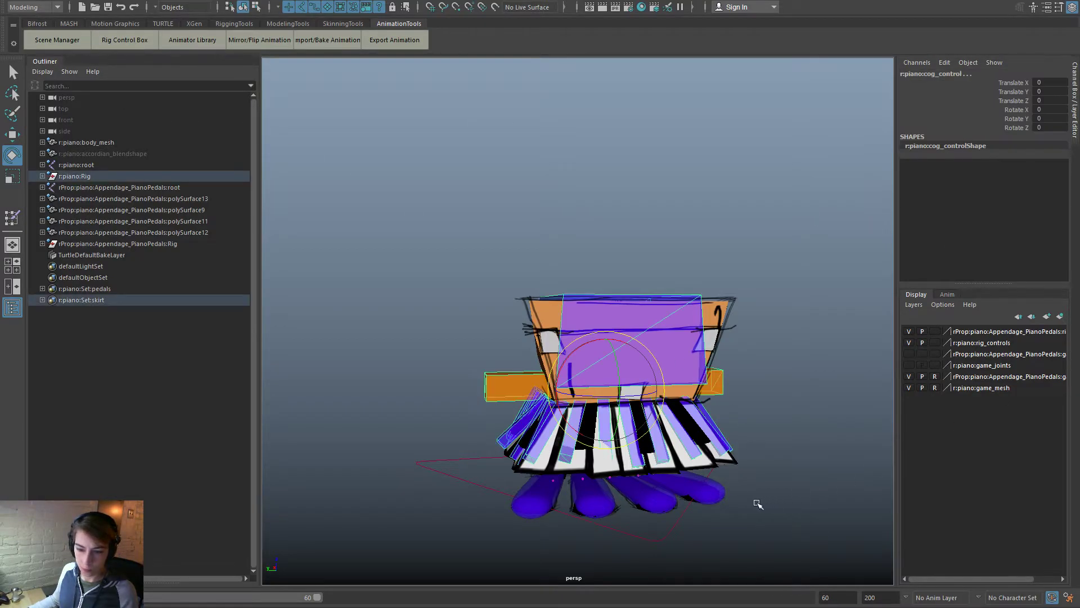
pyautogui.scroll(-1, 737, 503)
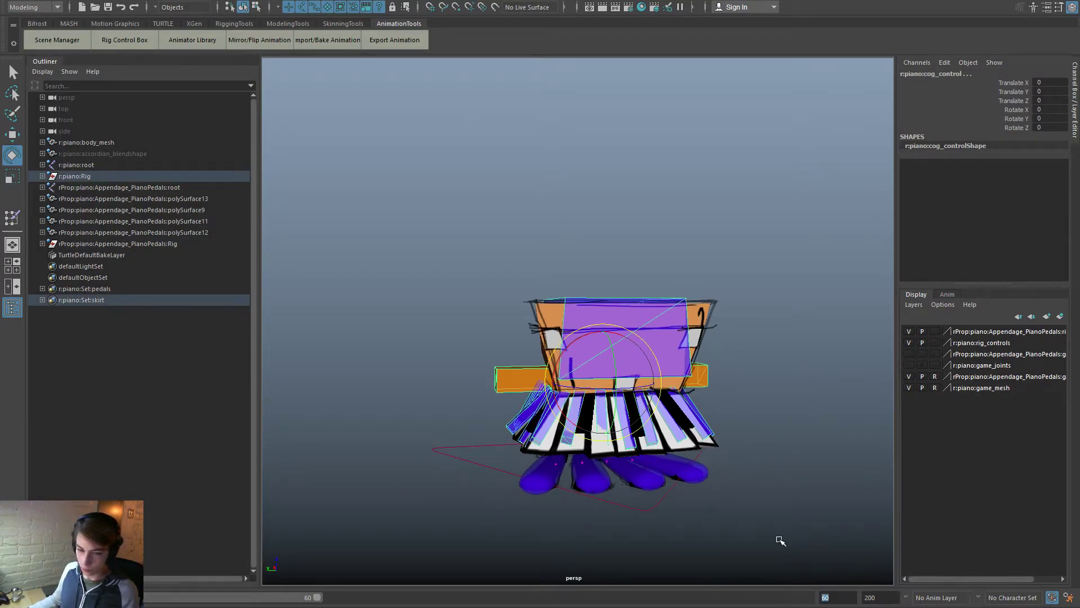
pyautogui.click(799, 525)
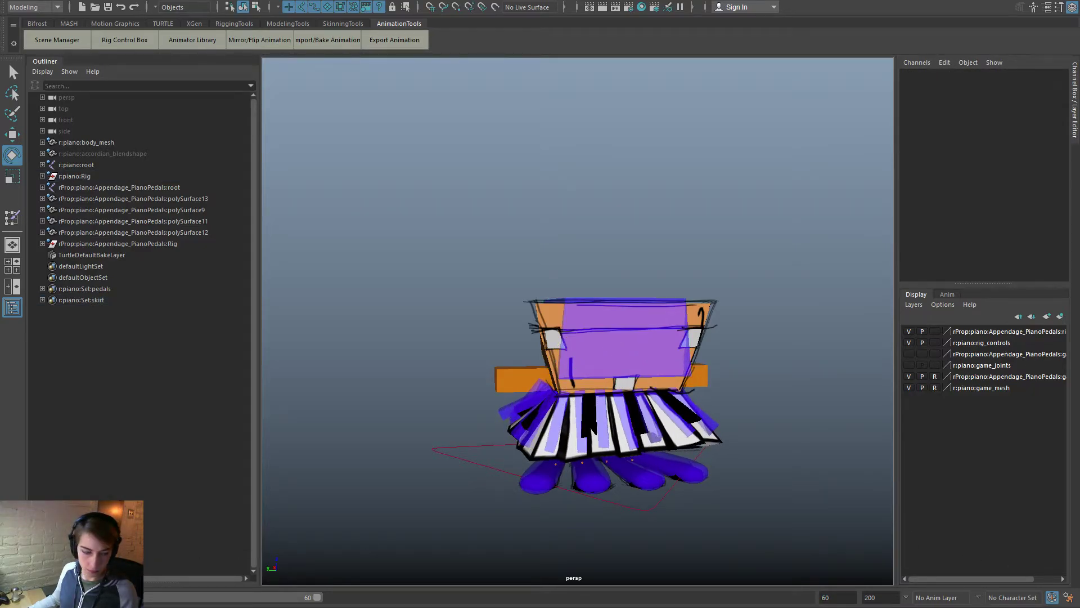
# Step: Play through the frontSkirt_f and frontSkirt_g motion and rotate frontSkirt_f to about X 15.0, Y -6.6, Z 11.7
pyautogui.click(547, 451)
pyautogui.press('w')
pyautogui.click(529, 431)
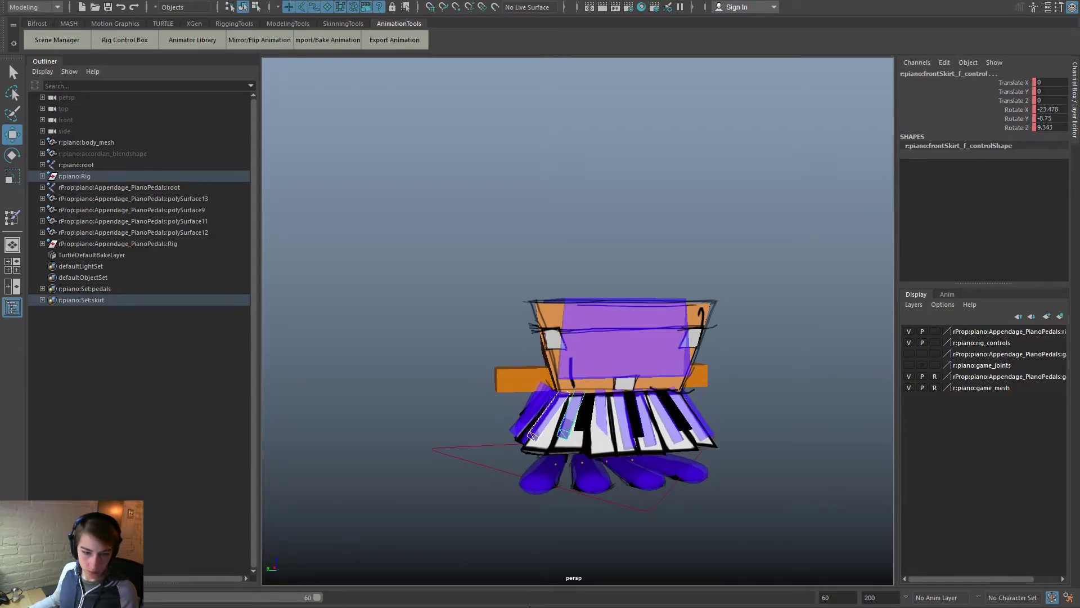
pyautogui.hotkey('alt', 'v')
pyautogui.press('e')
pyautogui.moveTo(565, 431); pyautogui.dragTo(585, 421)
pyautogui.hotkey('alt', 'v')
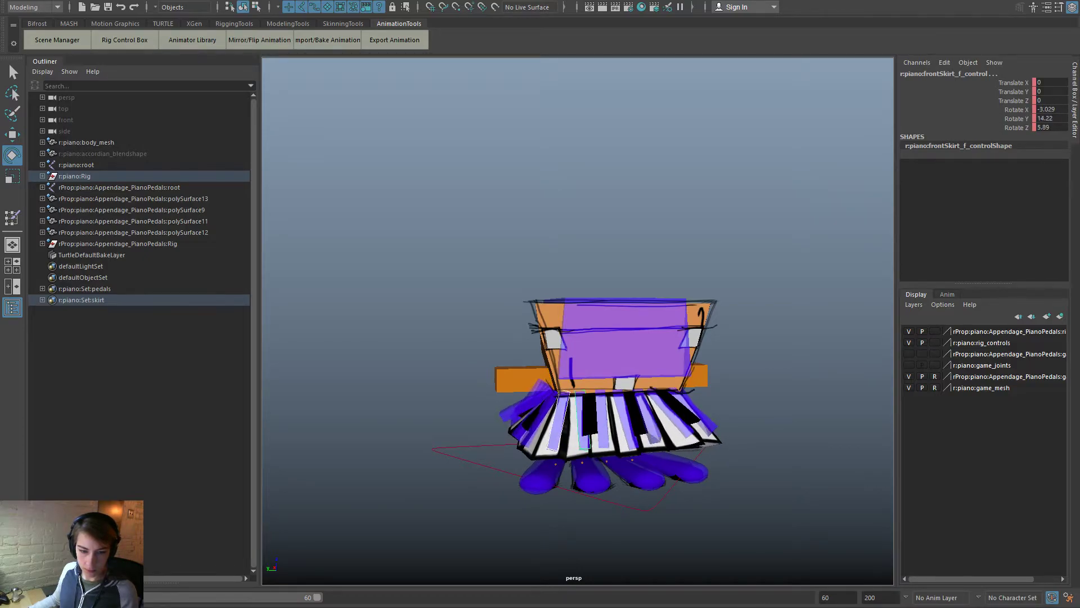
pyautogui.hotkey('alt', 'v')
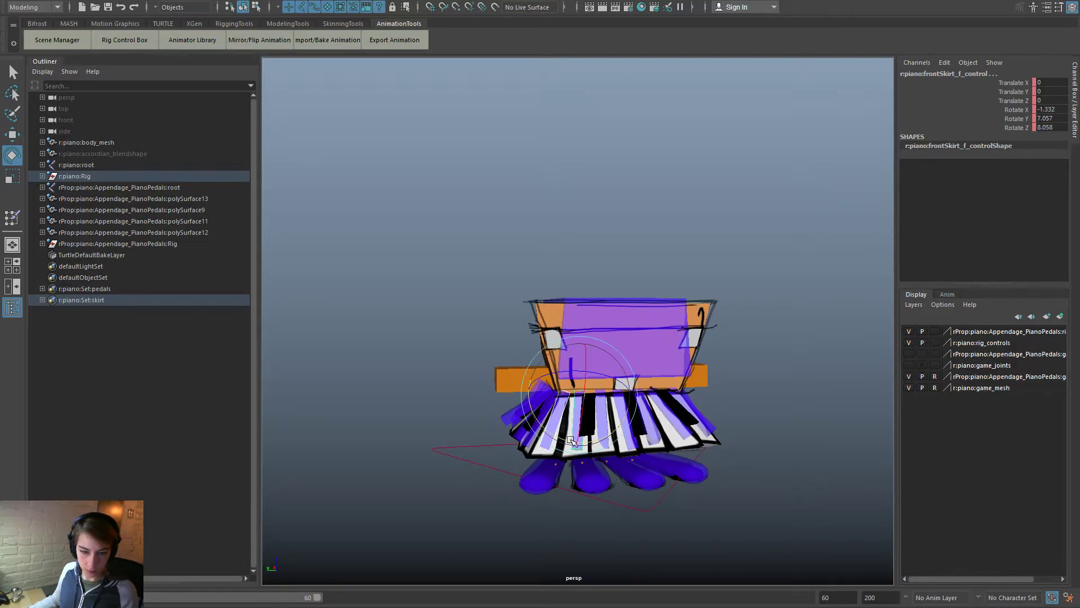
pyautogui.moveTo(571, 443); pyautogui.dragTo(581, 432)
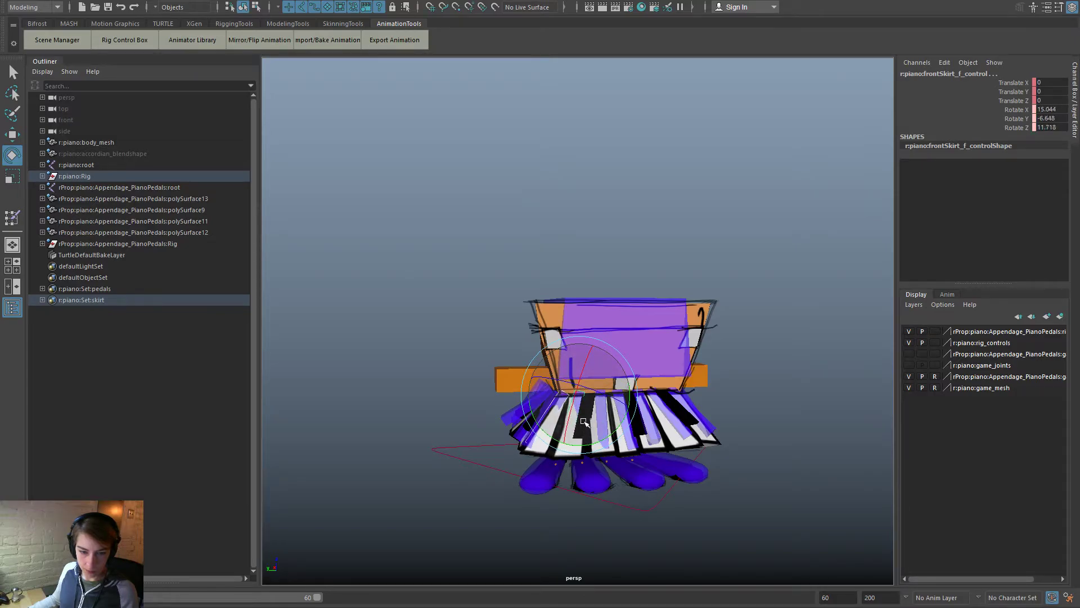
# Step: Rotate the frontSkirt_g control to about X -6.3, Y -5.1, Z 14.3 and play back the result
pyautogui.click(569, 429)
pyautogui.click(556, 517)
pyautogui.click(556, 422)
pyautogui.moveTo(564, 426); pyautogui.dragTo(578, 420)
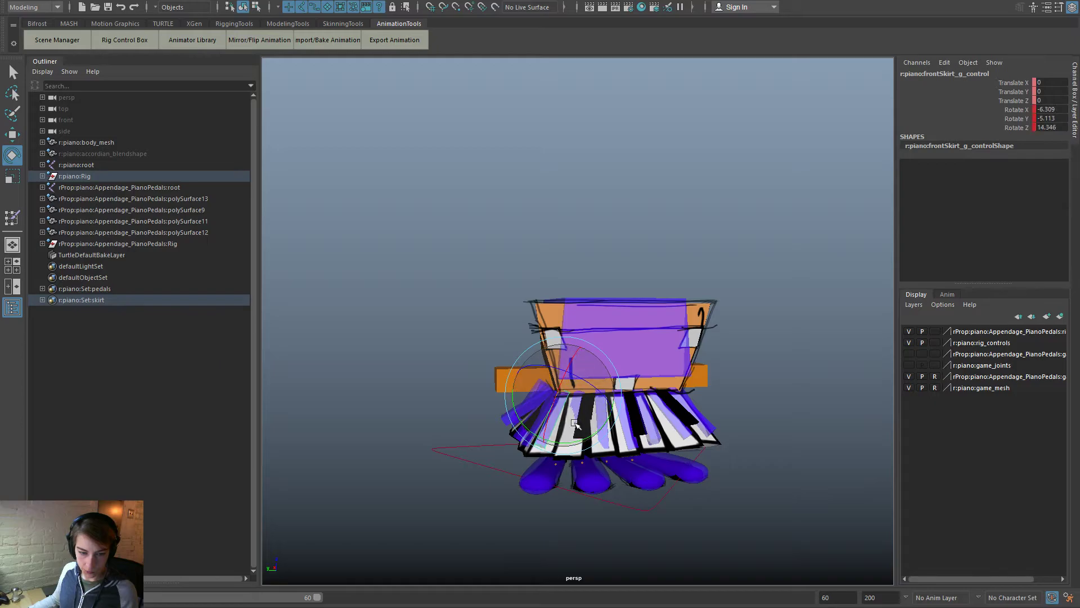
pyautogui.hotkey('alt', 'v')
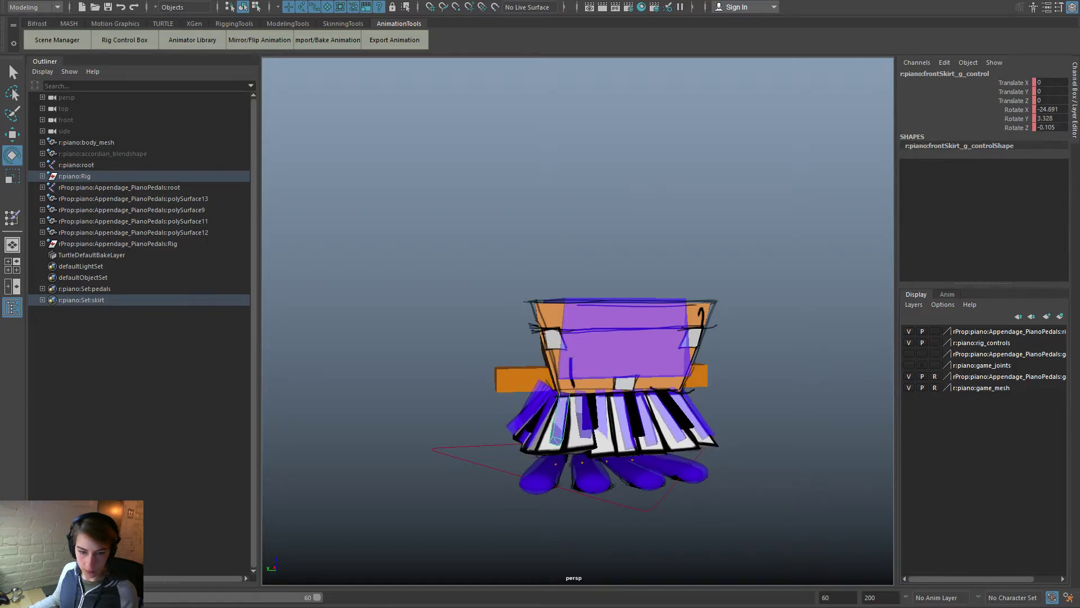
pyautogui.hotkey('alt', 'v')
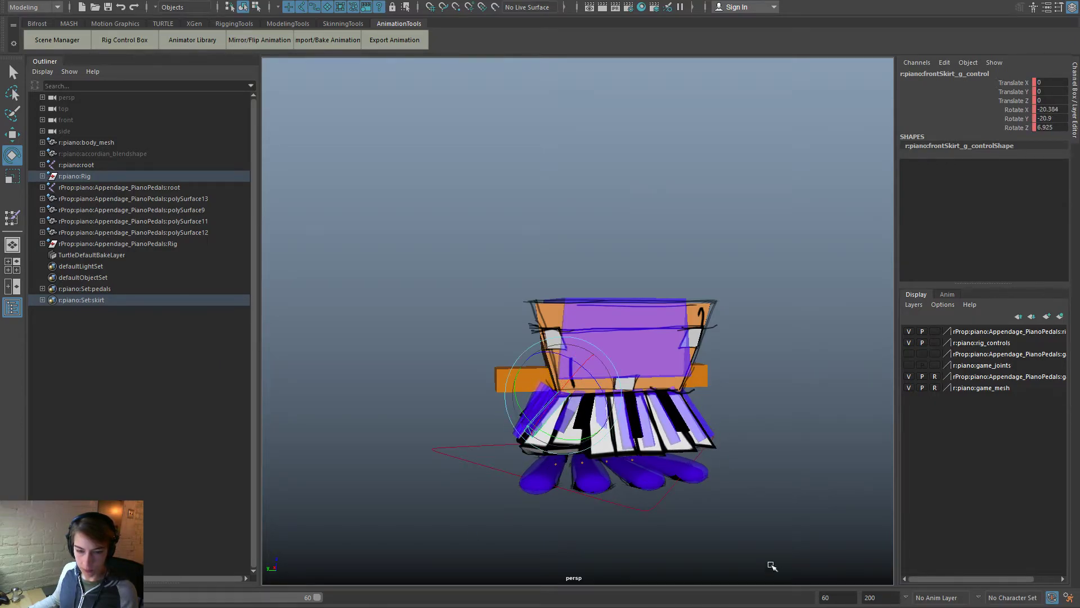
# Step: Examine the skirt motion from the left side of the piano, playing it back with l_skirt_d selected
pyautogui.click(760, 547)
pyautogui.keyDown('alt'); pyautogui.moveTo(603, 555); pyautogui.dragTo(649, 524); pyautogui.keyUp('alt')
pyautogui.keyDown('alt'); pyautogui.moveTo(744, 527); pyautogui.dragTo(887, 529); pyautogui.keyUp('alt')
pyautogui.keyDown('alt'); pyautogui.moveTo(662, 540); pyautogui.dragTo(574, 535); pyautogui.keyUp('alt')
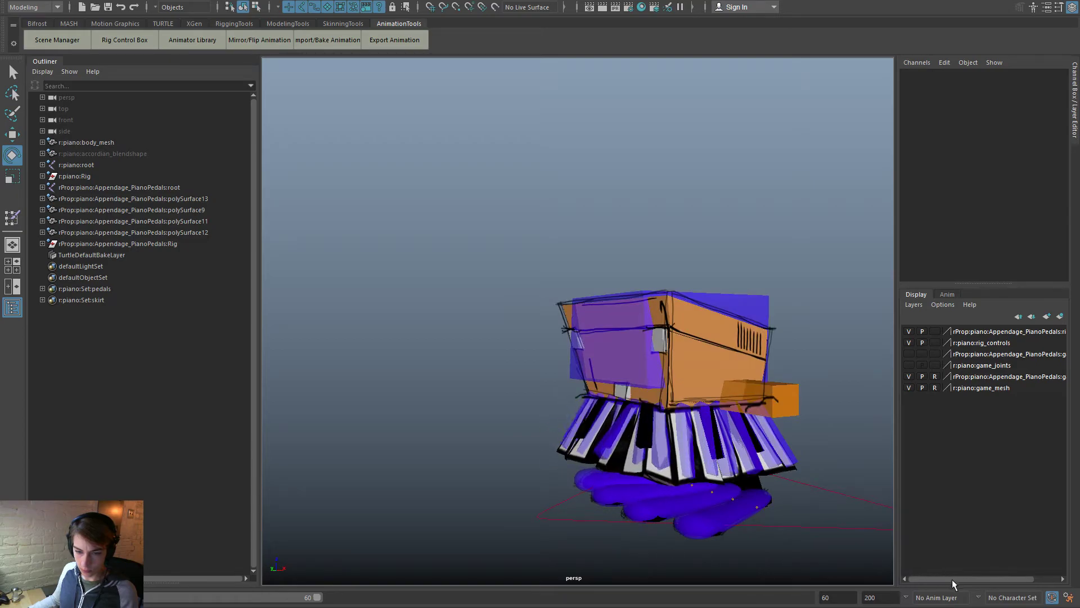
pyautogui.click(719, 476)
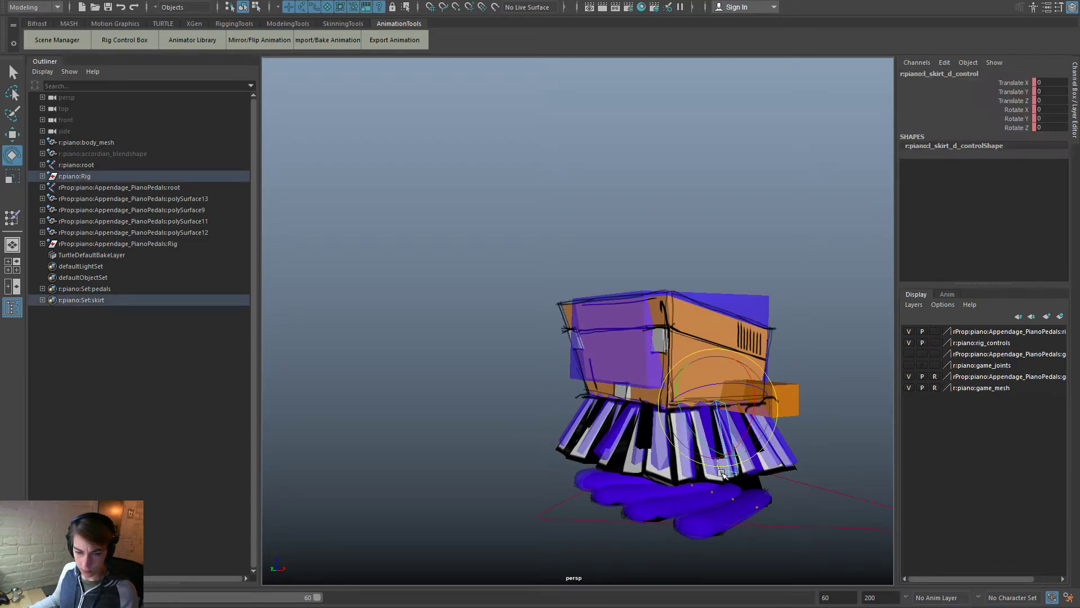
pyautogui.hotkey('alt', 'v')
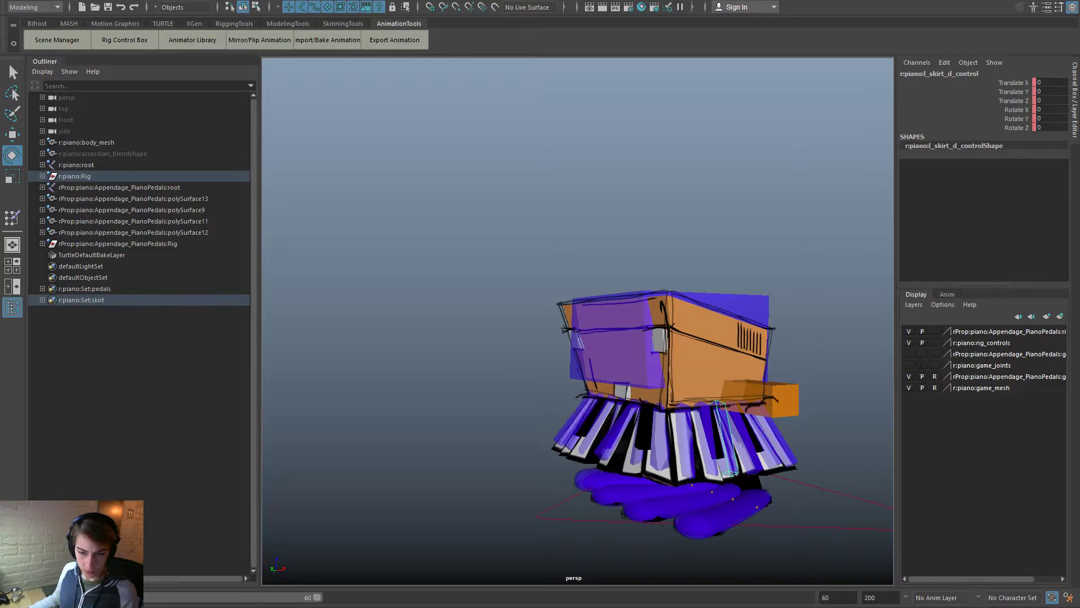
pyautogui.hotkey('alt', 'v')
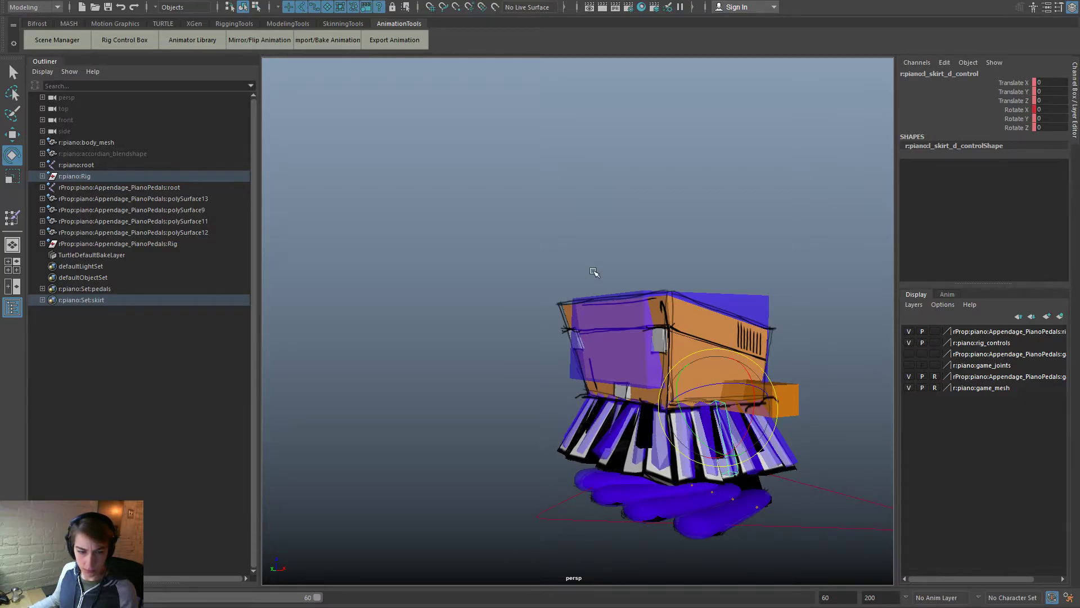
# Step: Rotate l_skirt_d and l_skirt_c together to about X -22.2 and examine their motion from the front and side
pyautogui.keyDown('alt'); pyautogui.moveTo(545, 413); pyautogui.dragTo(605, 447); pyautogui.keyUp('alt')
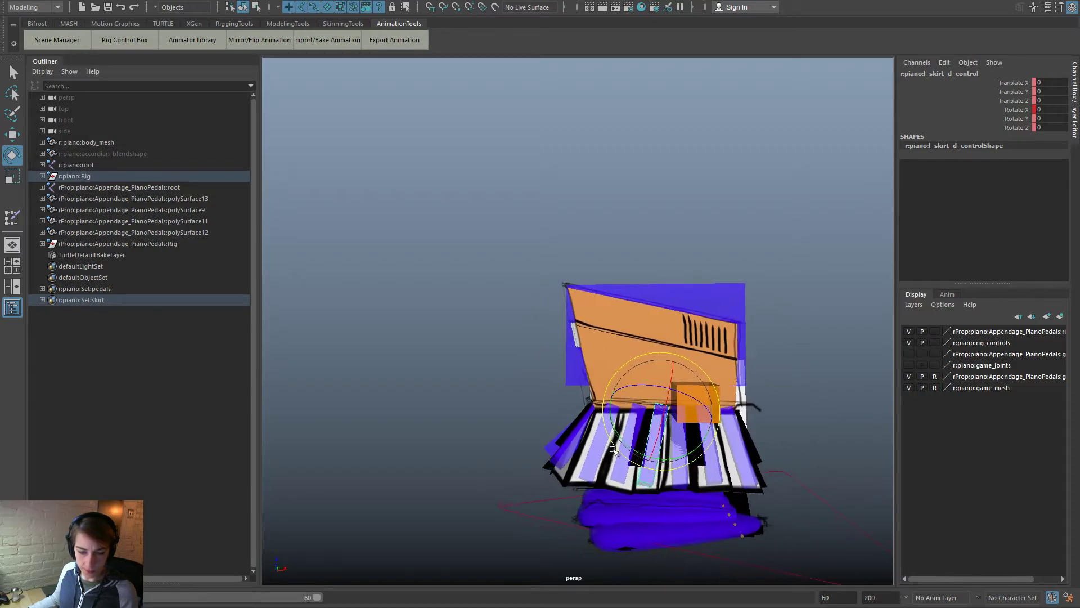
pyautogui.click(686, 485)
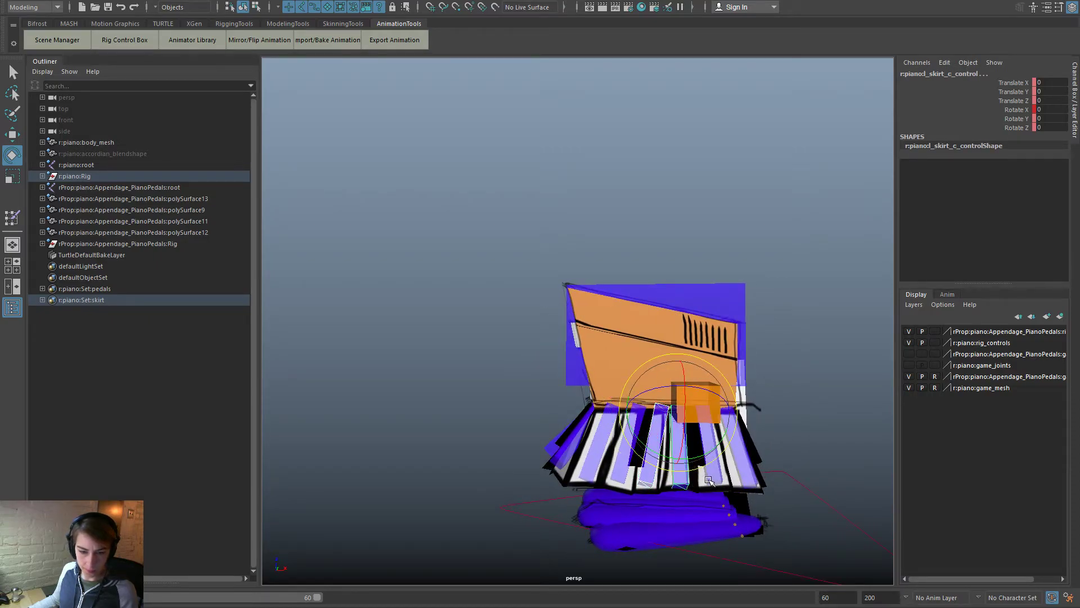
pyautogui.moveTo(683, 434); pyautogui.dragTo(681, 415)
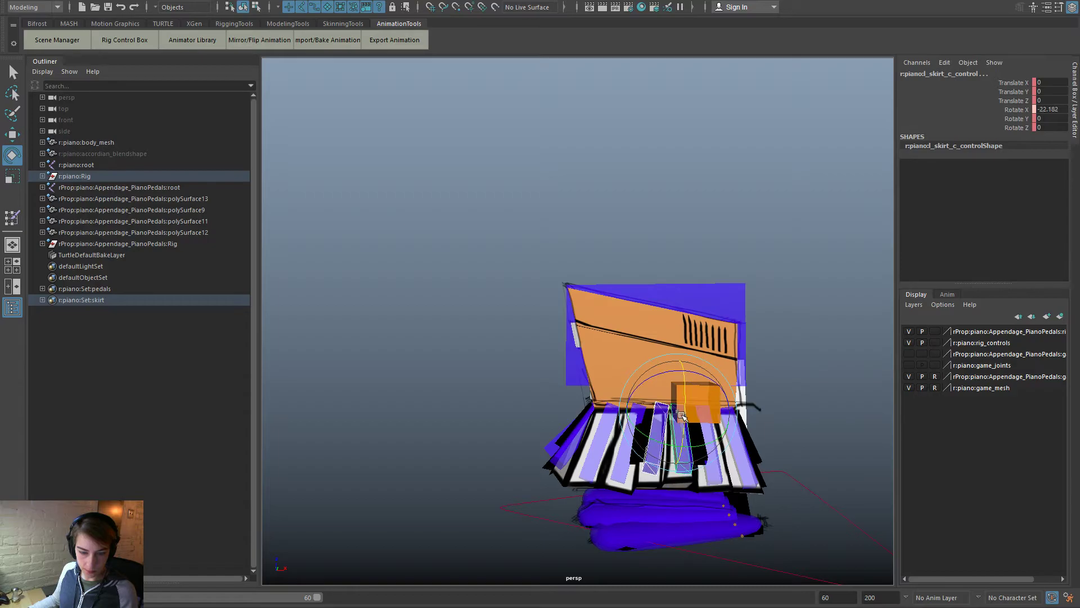
pyautogui.keyDown('alt'); pyautogui.moveTo(532, 515); pyautogui.dragTo(672, 520); pyautogui.keyUp('alt')
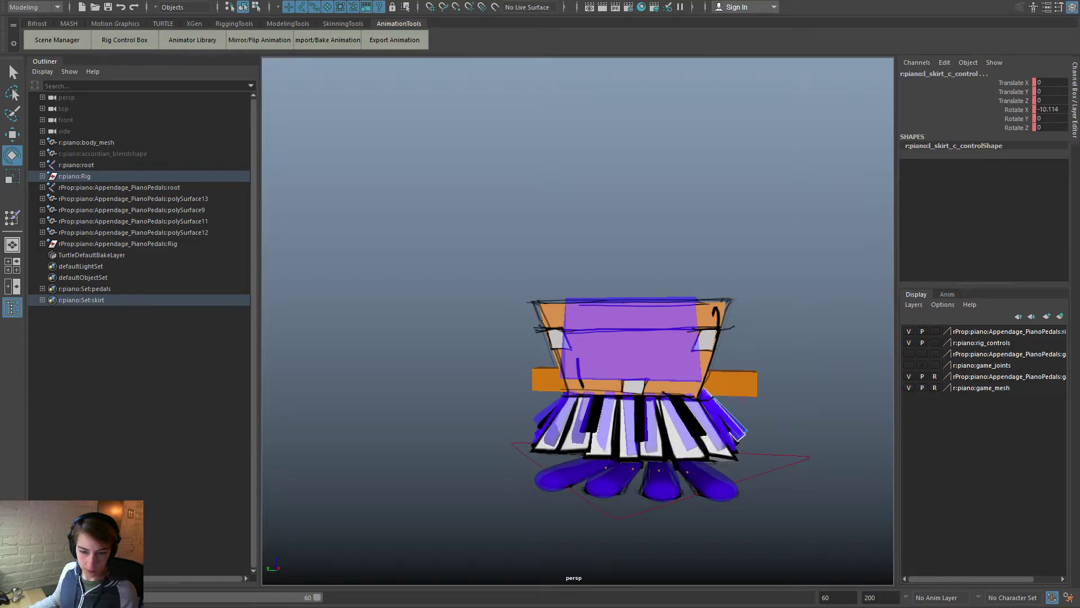
pyautogui.keyDown('alt'); pyautogui.moveTo(561, 572); pyautogui.dragTo(521, 572); pyautogui.keyUp('alt')
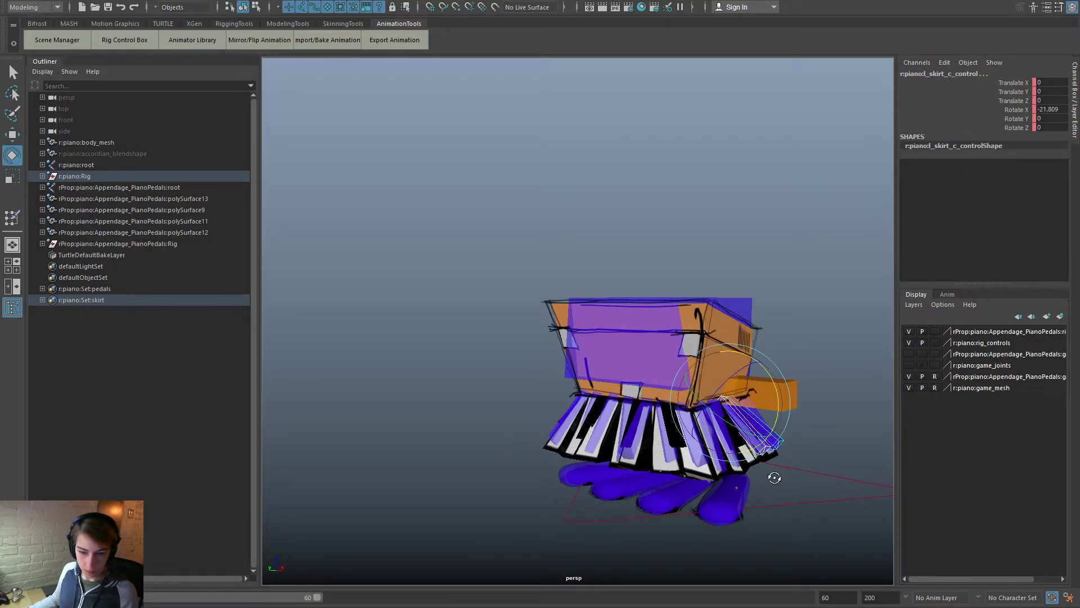
pyautogui.keyDown('alt'); pyautogui.moveTo(778, 478); pyautogui.dragTo(730, 482); pyautogui.keyUp('alt')
# Step: Check the l_skirt_e control and rotate the neighbouring l_skirt_f control at the front corner of the side skirt
pyautogui.click(713, 476)
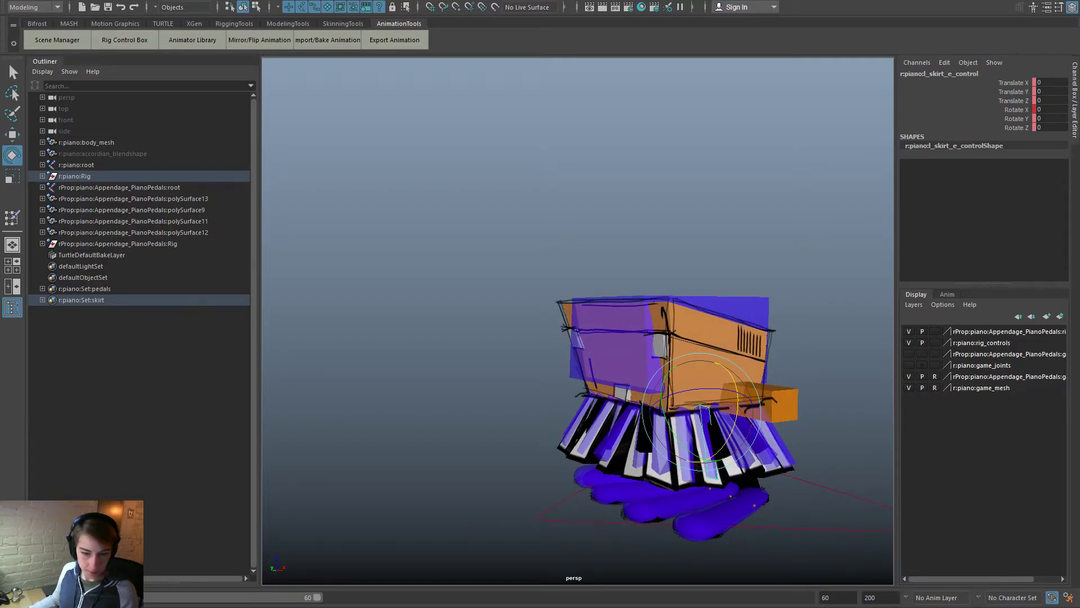
pyautogui.click(701, 456)
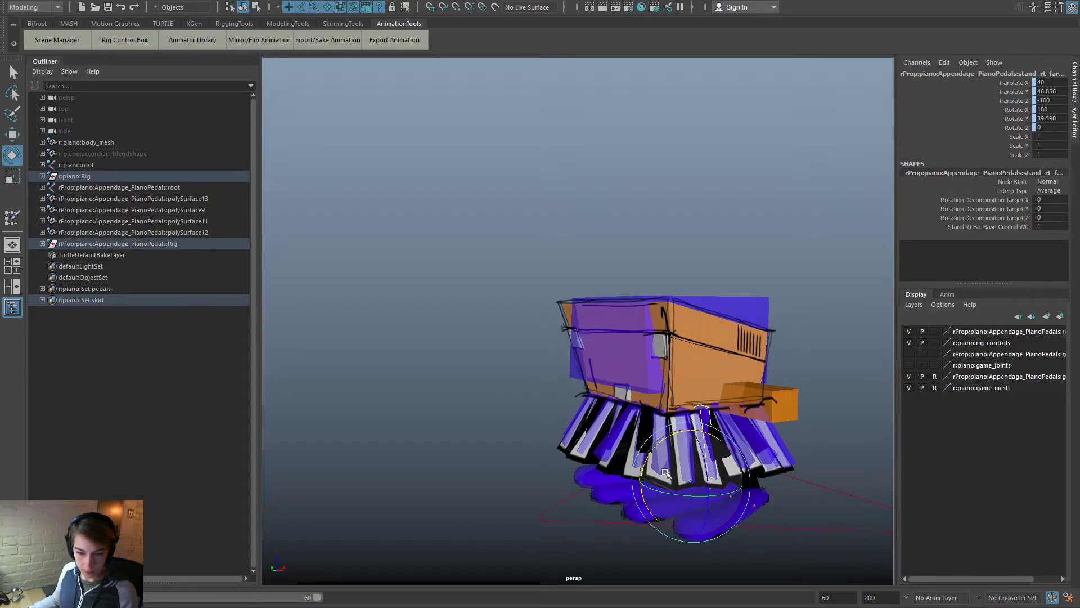
pyautogui.click(708, 443)
pyautogui.click(683, 482)
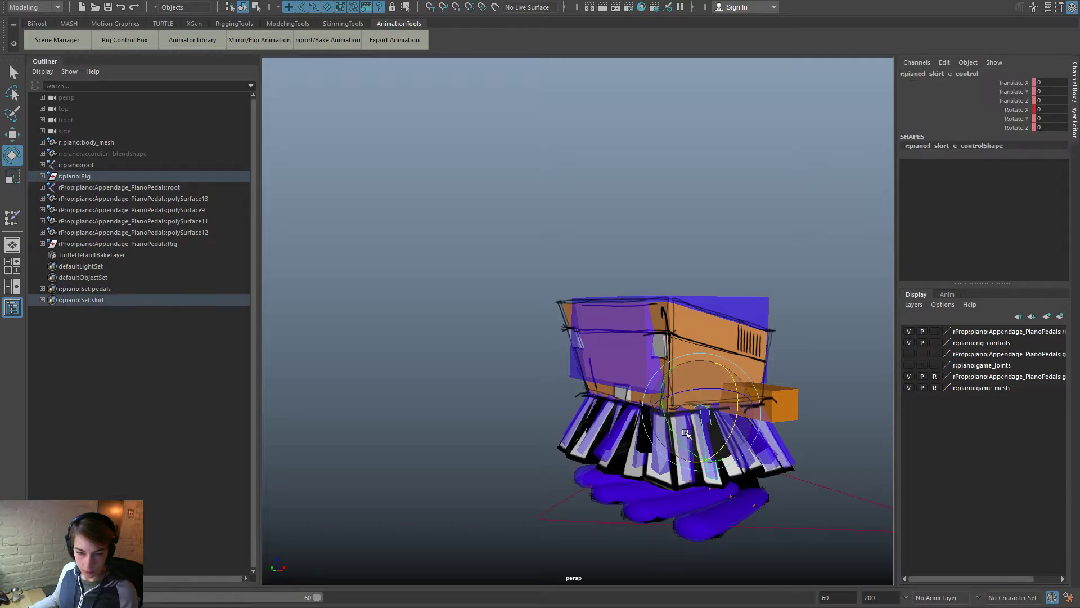
pyautogui.click(654, 423)
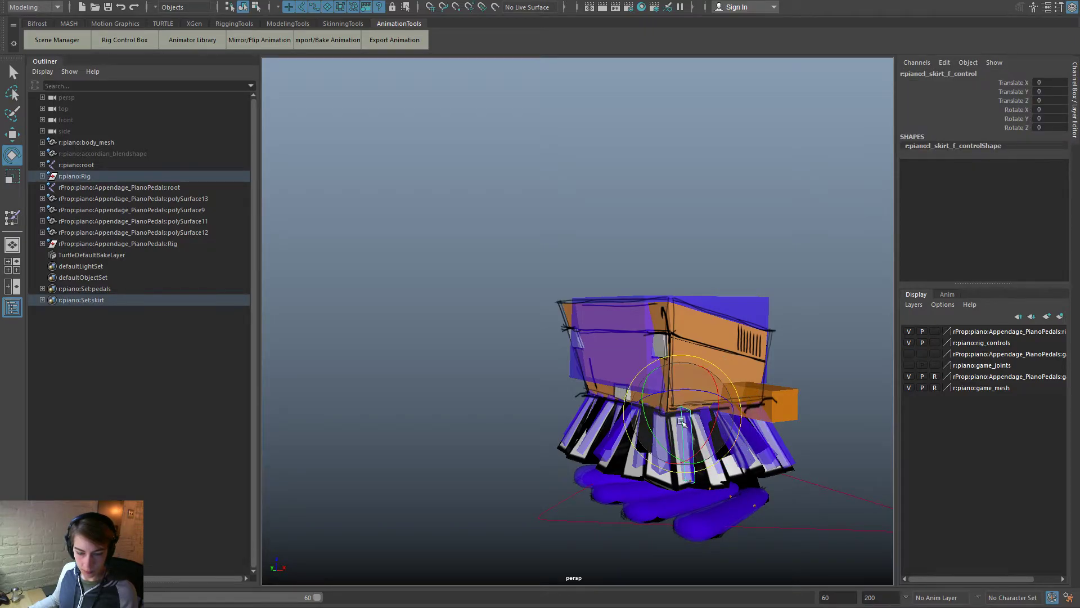
pyautogui.moveTo(713, 434); pyautogui.dragTo(722, 428)
pyautogui.keyDown('alt'); pyautogui.moveTo(797, 448); pyautogui.dragTo(737, 449); pyautogui.keyUp('alt')
# Step: Rotate l_skirt_b to about X -4.9, Y 4.6, Z 0.7, adjust it again at another frame, and play back the motion
pyautogui.click(697, 474)
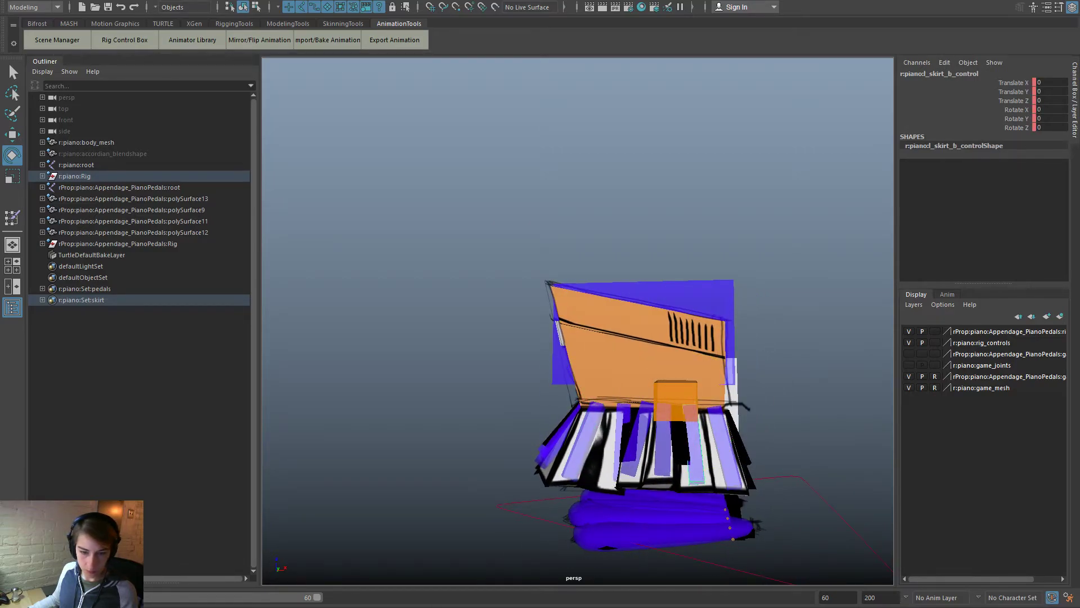
pyautogui.moveTo(687, 490); pyautogui.dragTo(704, 471)
pyautogui.hotkey('alt', '.')
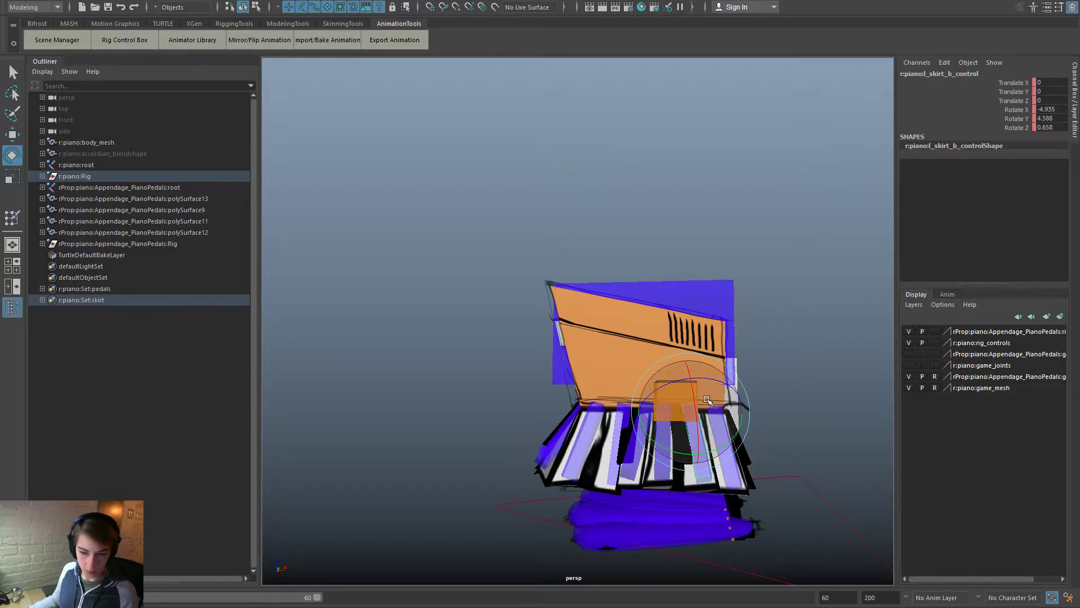
pyautogui.moveTo(708, 398); pyautogui.dragTo(700, 413)
pyautogui.hotkey('alt', 'v')
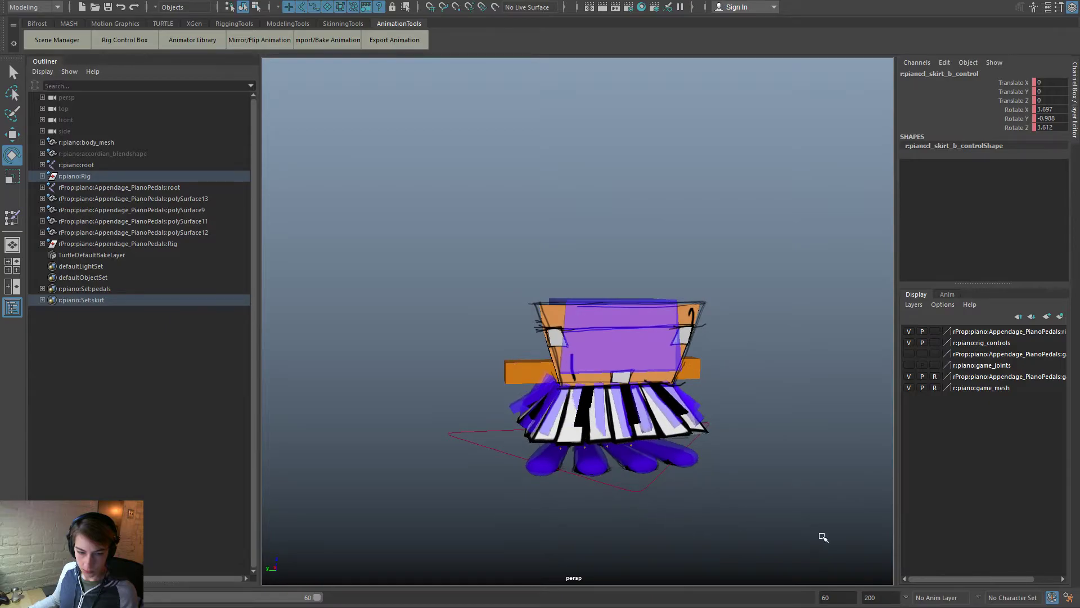
pyautogui.hotkey('alt', 'v')
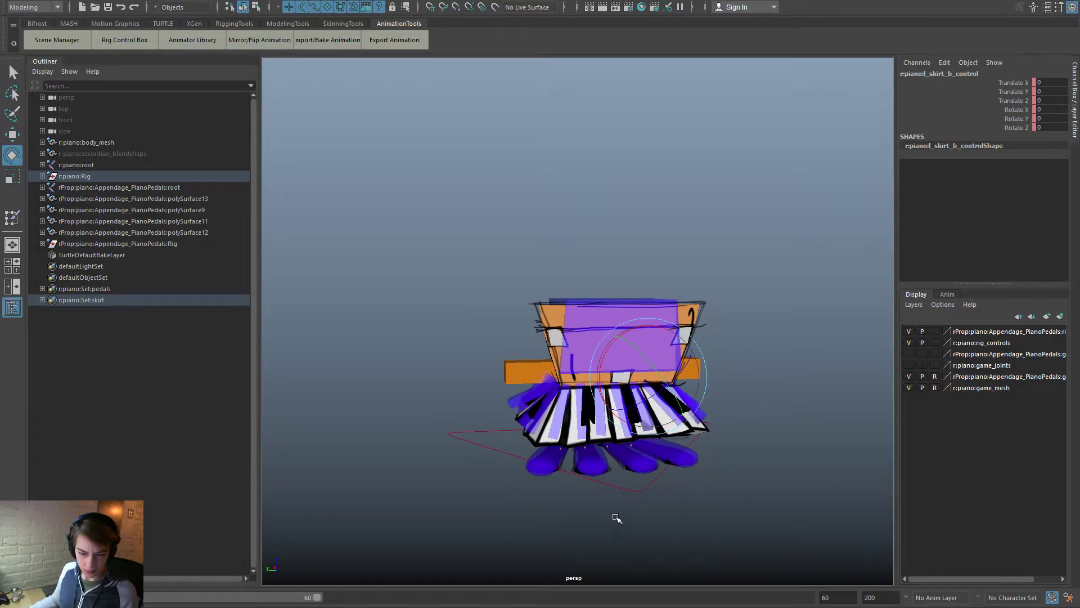
# Step: Rotate the frontSkirt_e control to about X 3.4, Y -9.8, Z -0.6 and play back the front skirt
pyautogui.click(597, 438)
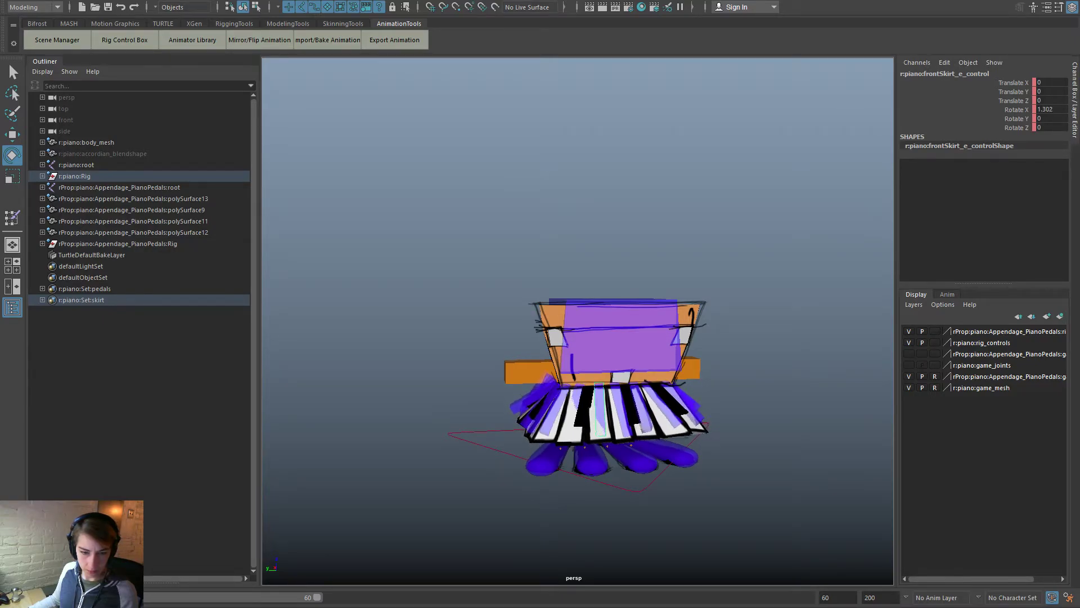
pyautogui.hotkey('alt', 'v')
pyautogui.moveTo(627, 429); pyautogui.dragTo(610, 439)
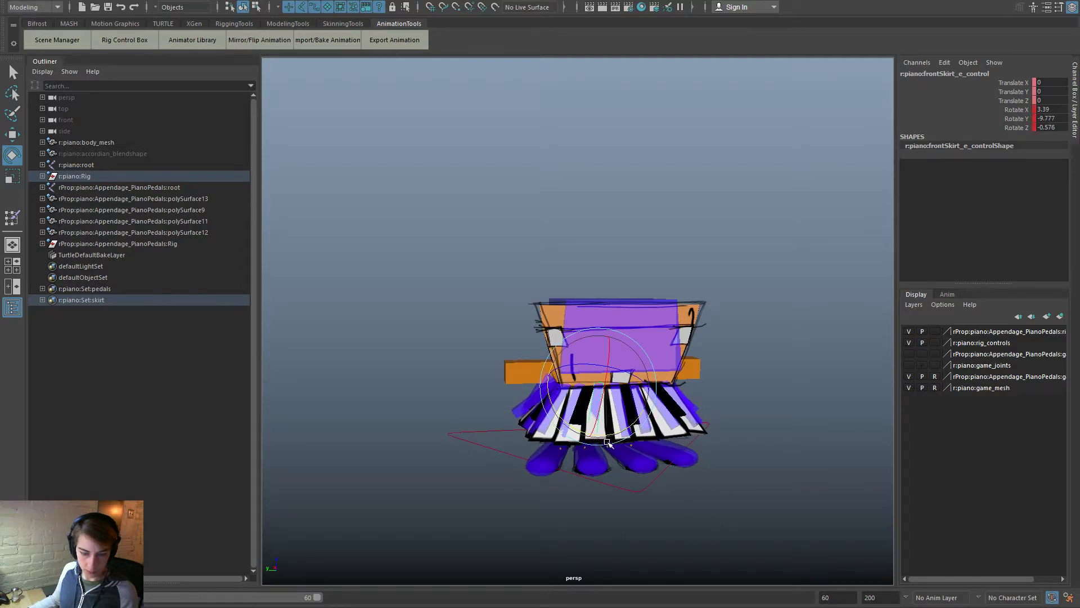
pyautogui.hotkey('alt', 'v')
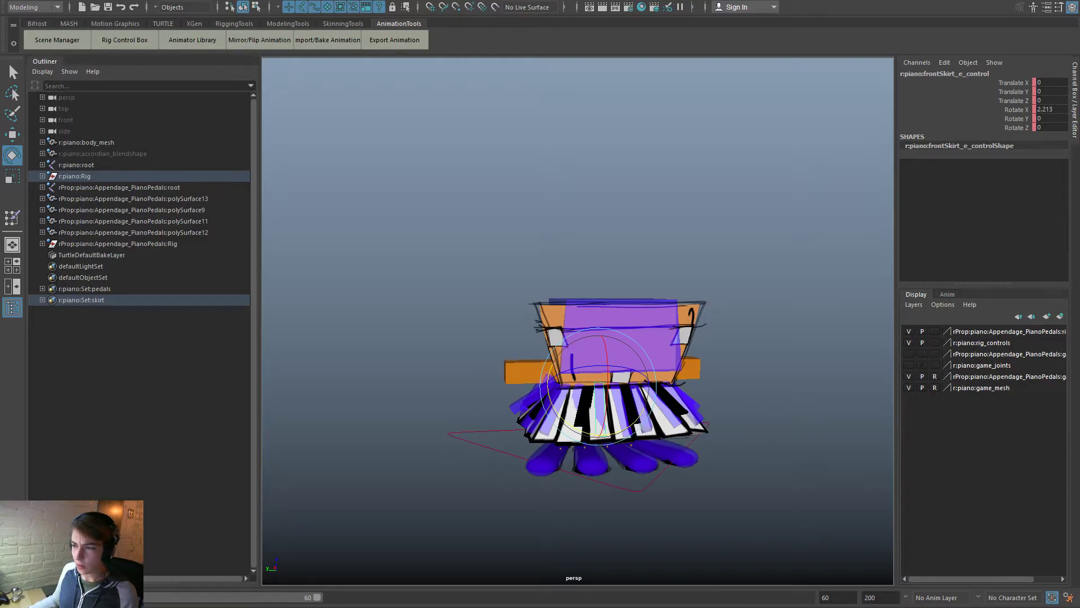
# Step: Select all the skirt controls and give every key on their curves flat tangents in the maximized Graph Editor
pyautogui.keyDown('alt'); pyautogui.moveTo(789, 334); pyautogui.dragTo(740, 298, button='right'); pyautogui.keyUp('alt')
pyautogui.press('space')
pyautogui.moveTo(708, 161); pyautogui.dragTo(894, 236)
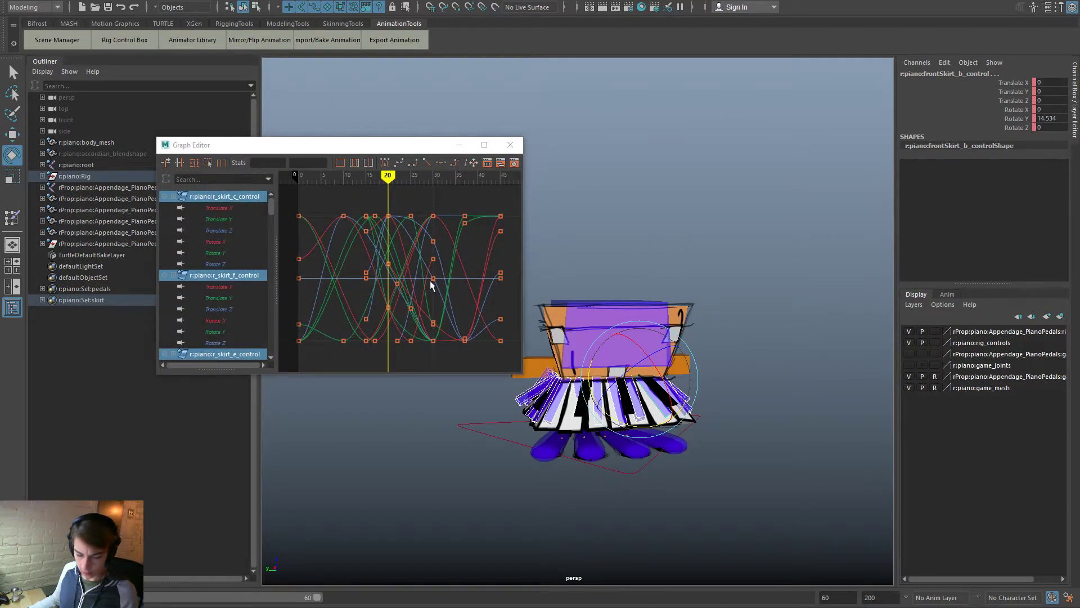
pyautogui.click(485, 145)
pyautogui.keyDown('alt'); pyautogui.moveTo(475, 263); pyautogui.dragTo(408, 250, button='right'); pyautogui.keyUp('alt')
pyautogui.moveTo(377, 179); pyautogui.dragTo(938, 590)
pyautogui.click(285, 9)
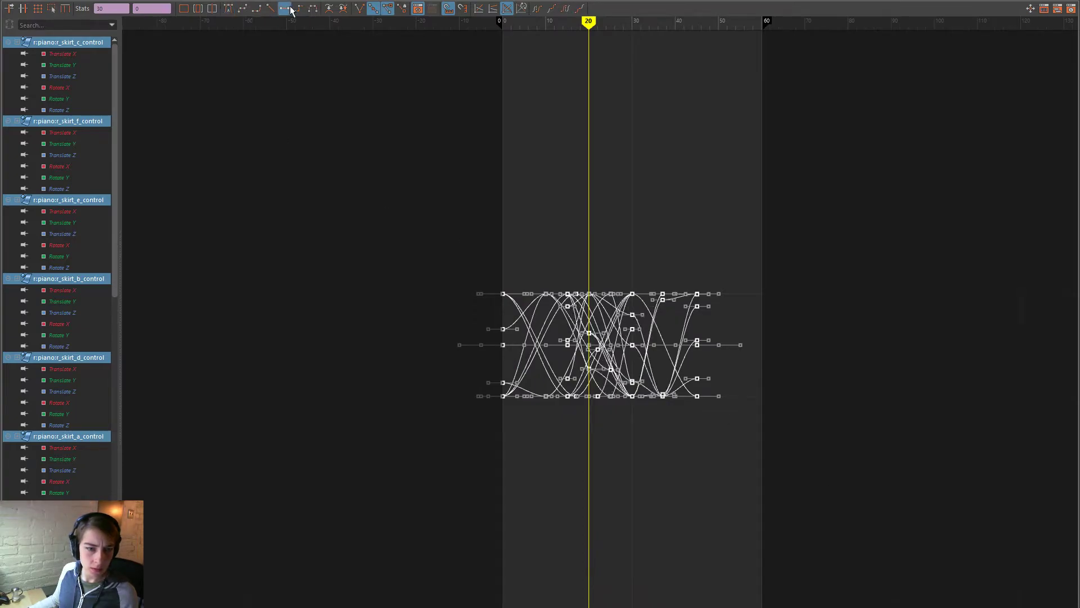
# Step: Give the keys in the middle of the skirt curves auto tangents and the highest and lowest keys flat tangents
pyautogui.moveTo(560, 368)
pyautogui.keyDown('alt'); pyautogui.mouseDown(button='right')
pyautogui.moveTo(585, 373)
pyautogui.moveTo(561, 369)
pyautogui.mouseUp(button='right'); pyautogui.keyUp('alt')
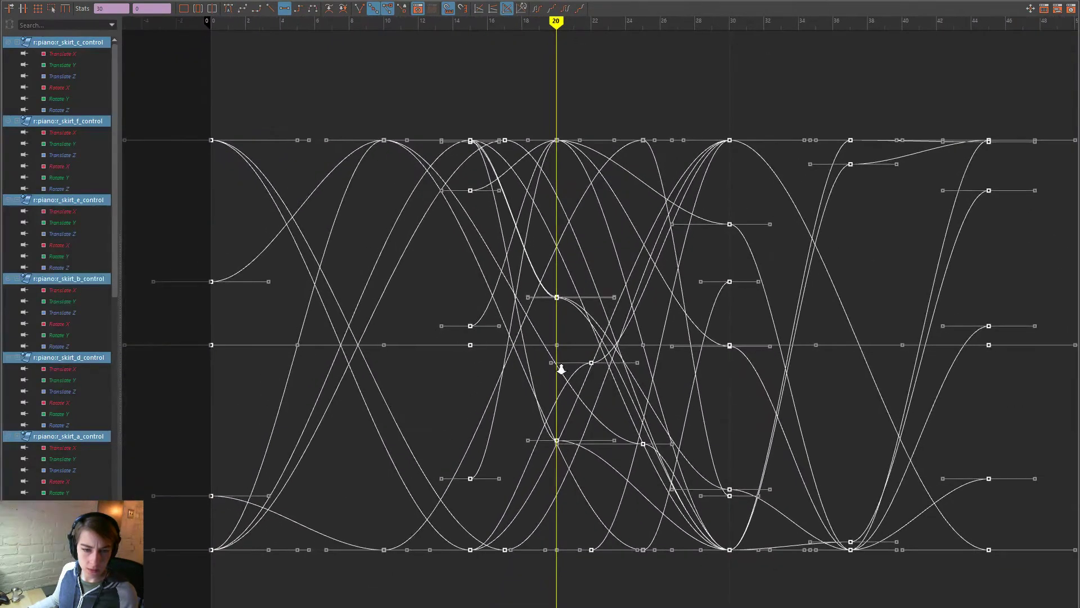
pyautogui.keyDown('alt'); pyautogui.moveTo(653, 377); pyautogui.dragTo(754, 425, button='right'); pyautogui.keyUp('alt')
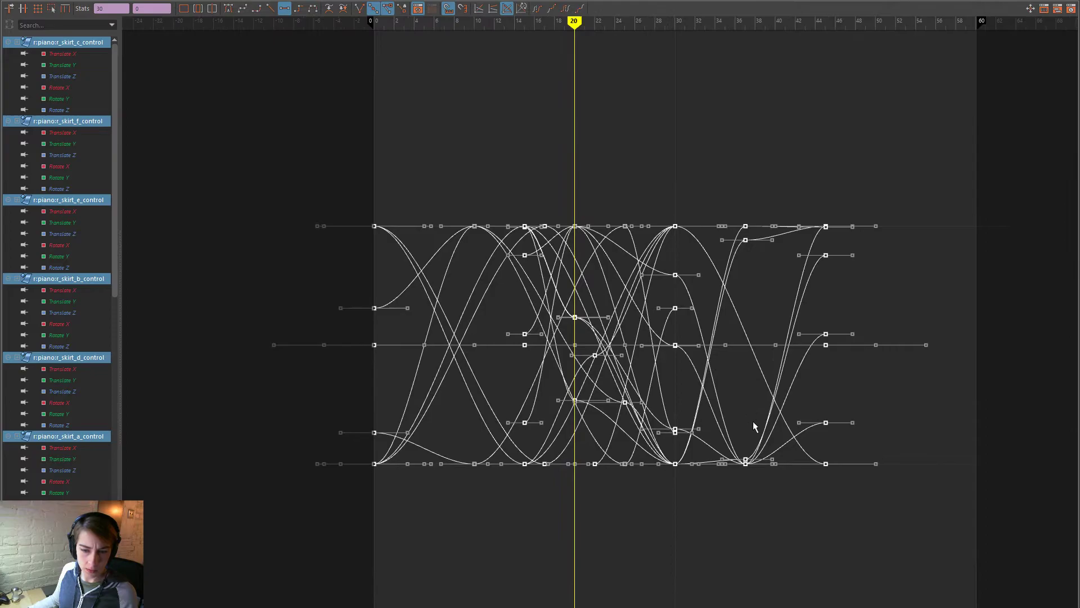
pyautogui.moveTo(562, 352); pyautogui.dragTo(729, 323)
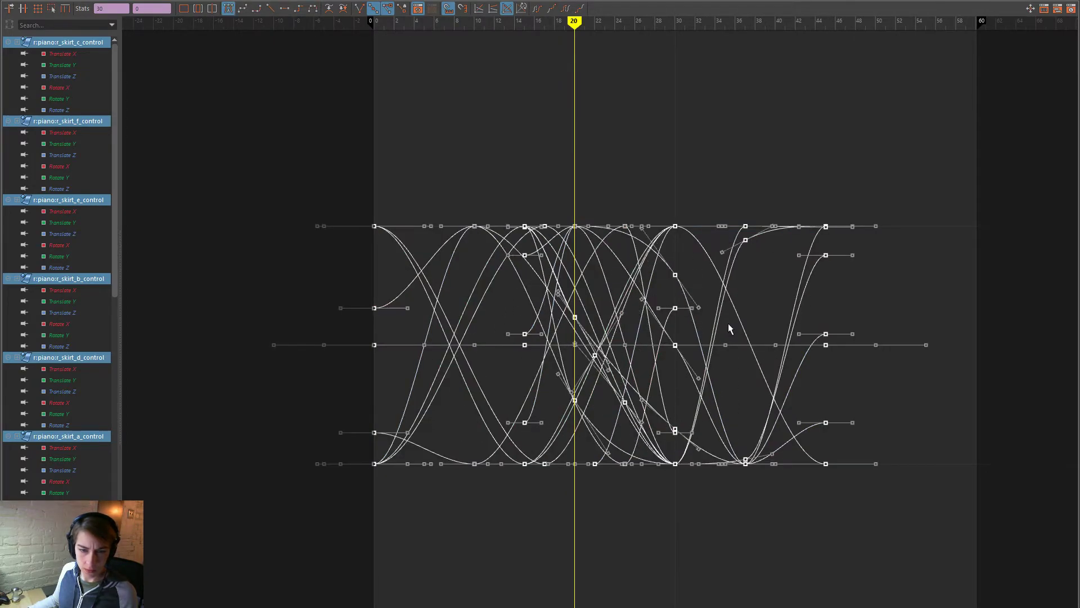
pyautogui.click(954, 516)
pyautogui.moveTo(957, 521); pyautogui.dragTo(310, 451)
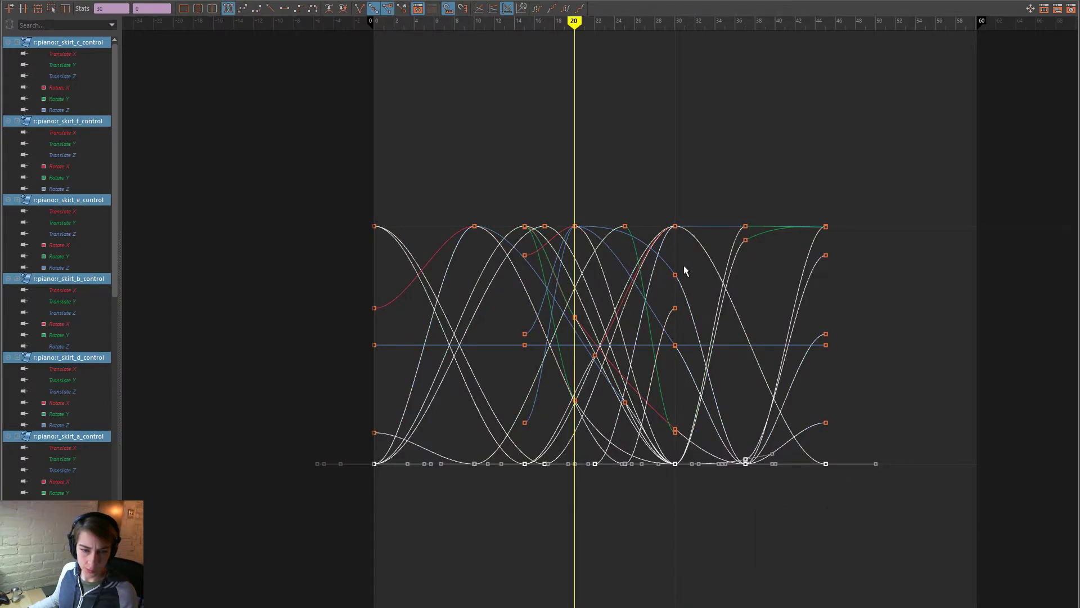
pyautogui.keyDown('shift'); pyautogui.moveTo(864, 233); pyautogui.dragTo(262, 156); pyautogui.keyUp('shift')
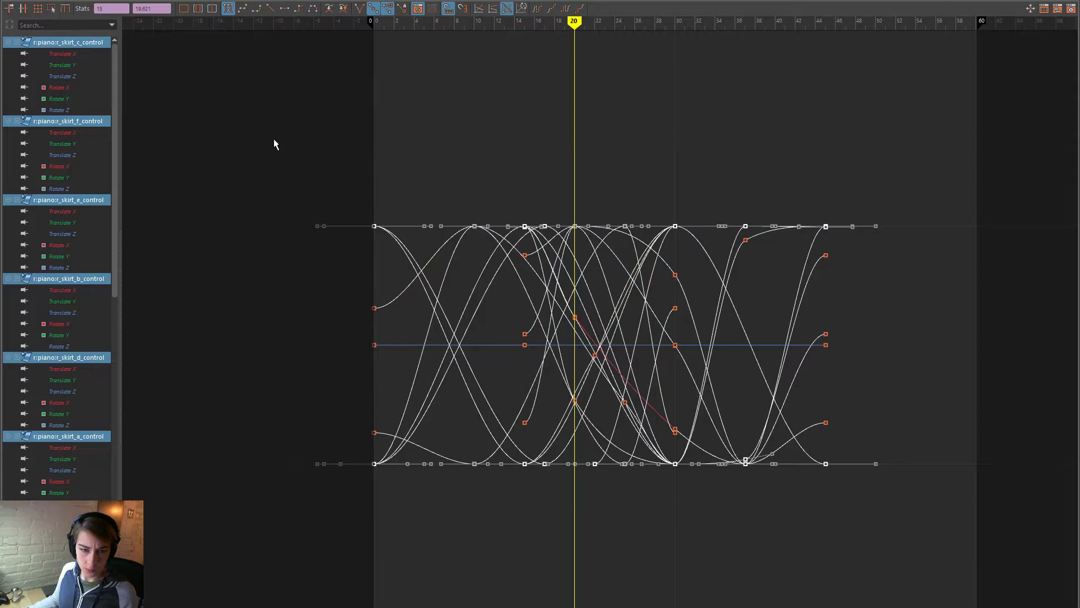
pyautogui.click(287, 9)
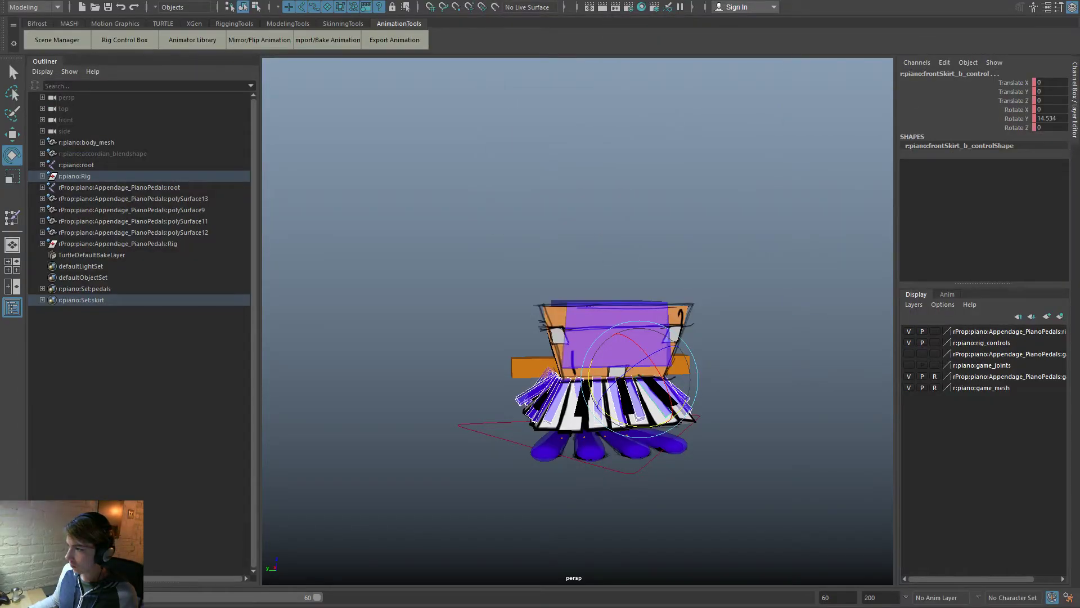
# Step: Delete the frontSkirt_e control's key at the current frame and play back the skirt motion
pyautogui.click(770, 502)
pyautogui.click(600, 414)
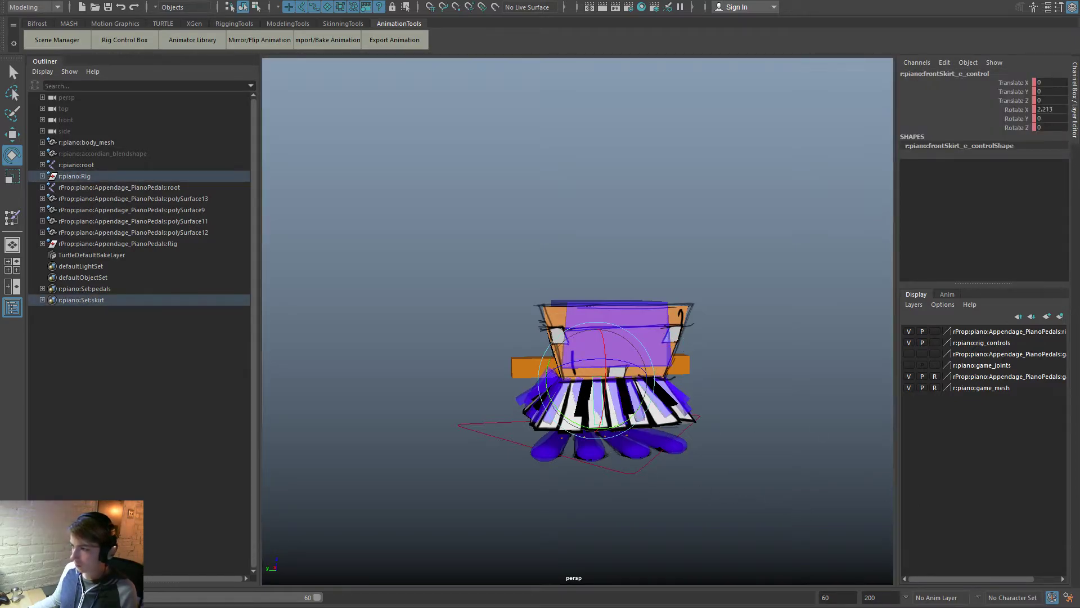
pyautogui.moveTo(576, 423); pyautogui.dragTo(571, 421)
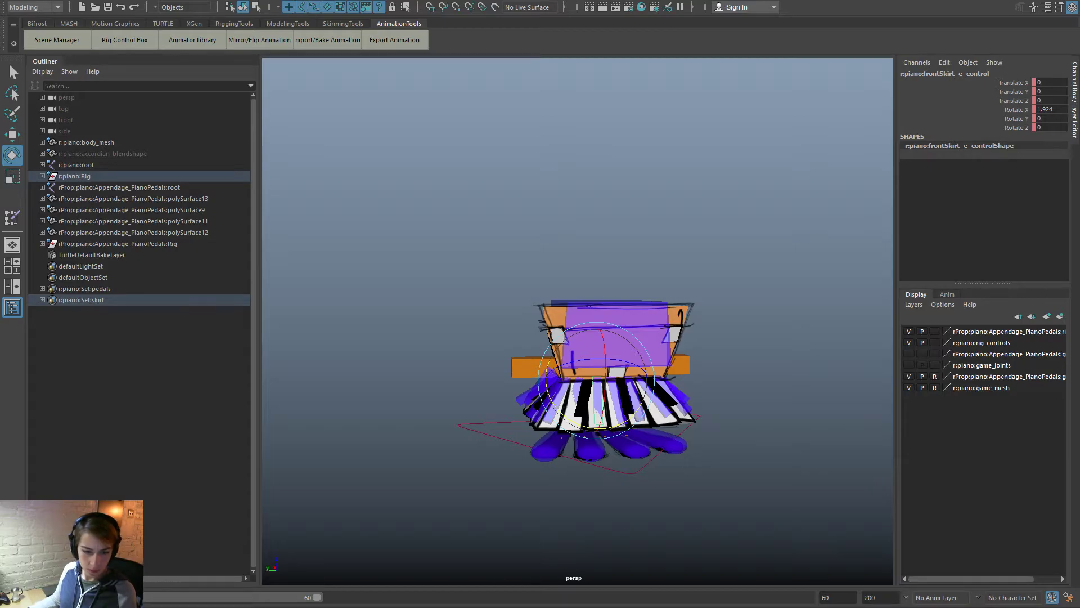
pyautogui.hotkey('ctrl', 'z')
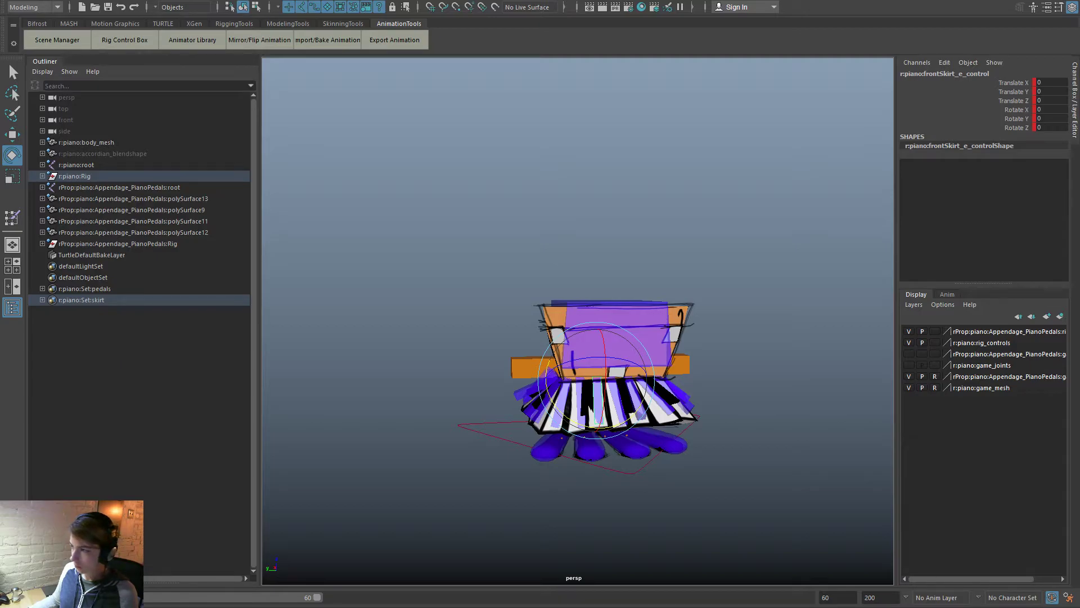
pyautogui.rightClick(690, 467)
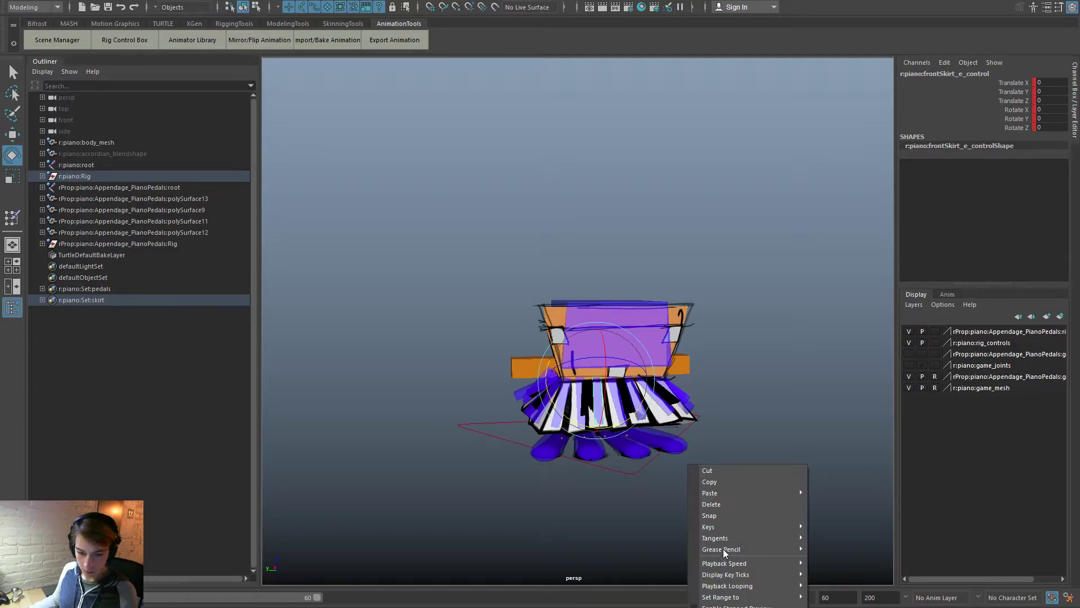
pyautogui.click(738, 503)
pyautogui.hotkey('alt', 'v')
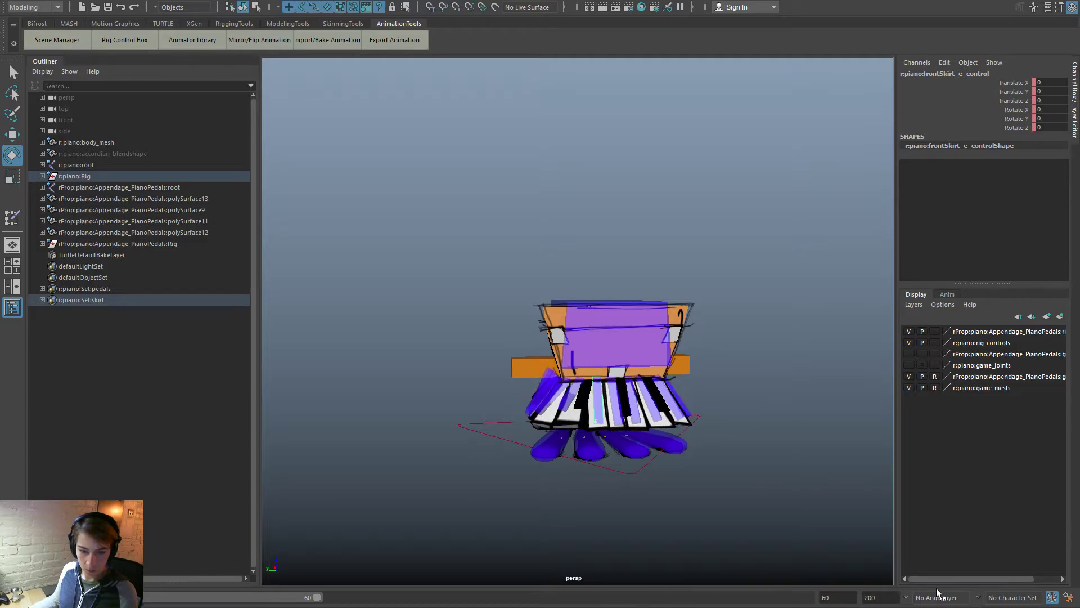
pyautogui.hotkey('alt', 'v')
pyautogui.hotkey('alt', 'v')
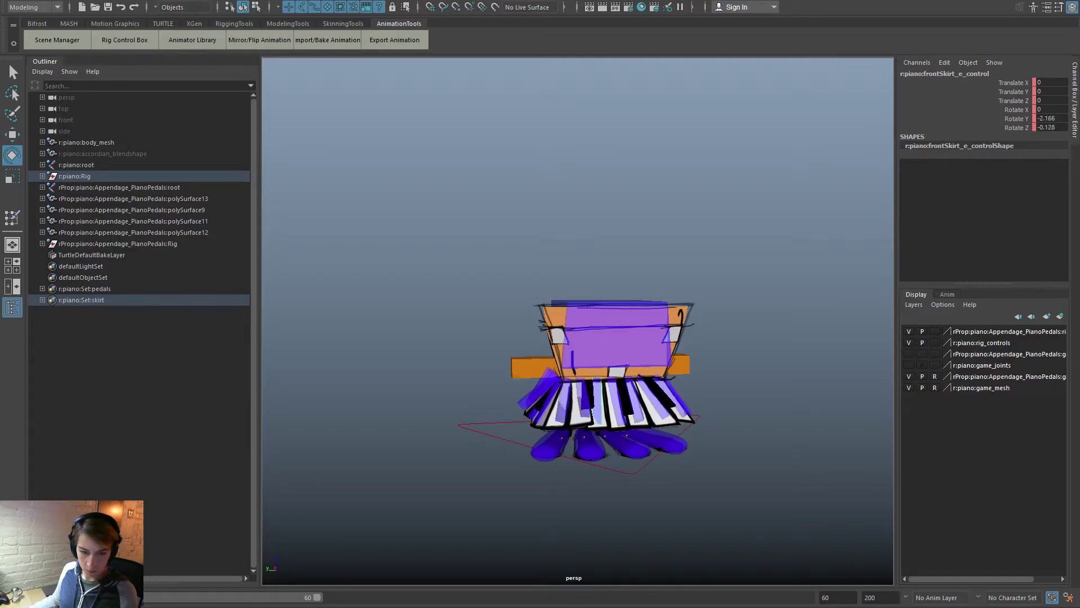
# Step: Stop the playback, adjust the frontSkirt_e control's rotation to line it up with the neighbouring keys, and deselect it
pyautogui.hotkey('alt', 'v')
pyautogui.moveTo(580, 431); pyautogui.dragTo(586, 430)
pyautogui.moveTo(605, 383); pyautogui.dragTo(600, 363)
pyautogui.moveTo(405, 529); pyautogui.dragTo(413, 525, button='middle')
pyautogui.click(414, 525)
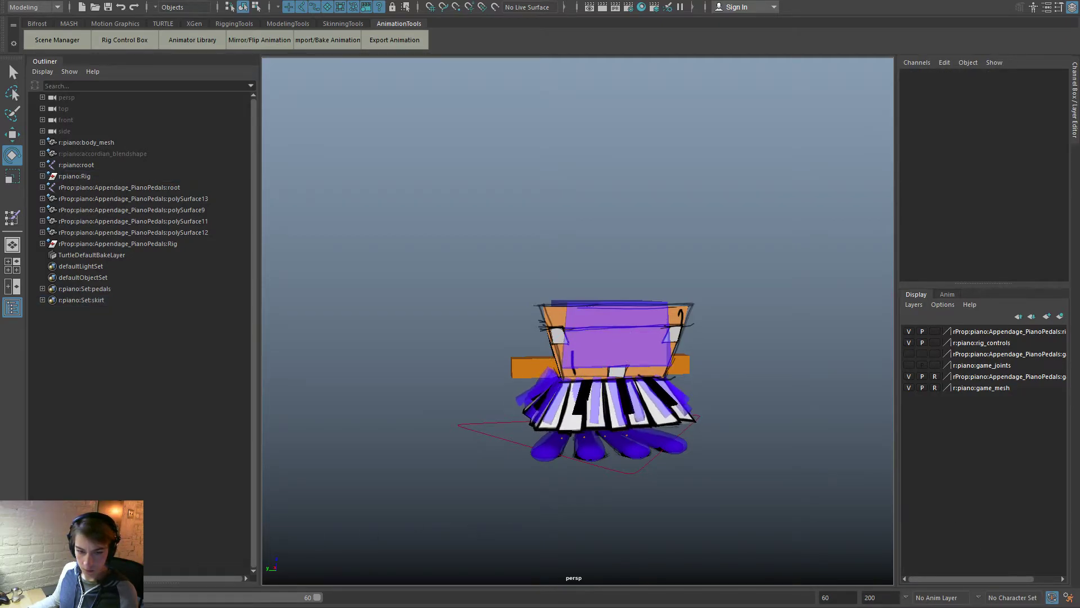
# Step: Show the frontSkirt_g control's curves in an enlarged Graph Editor and give the first and last Rotate Z keys linear tangents
pyautogui.click(575, 421)
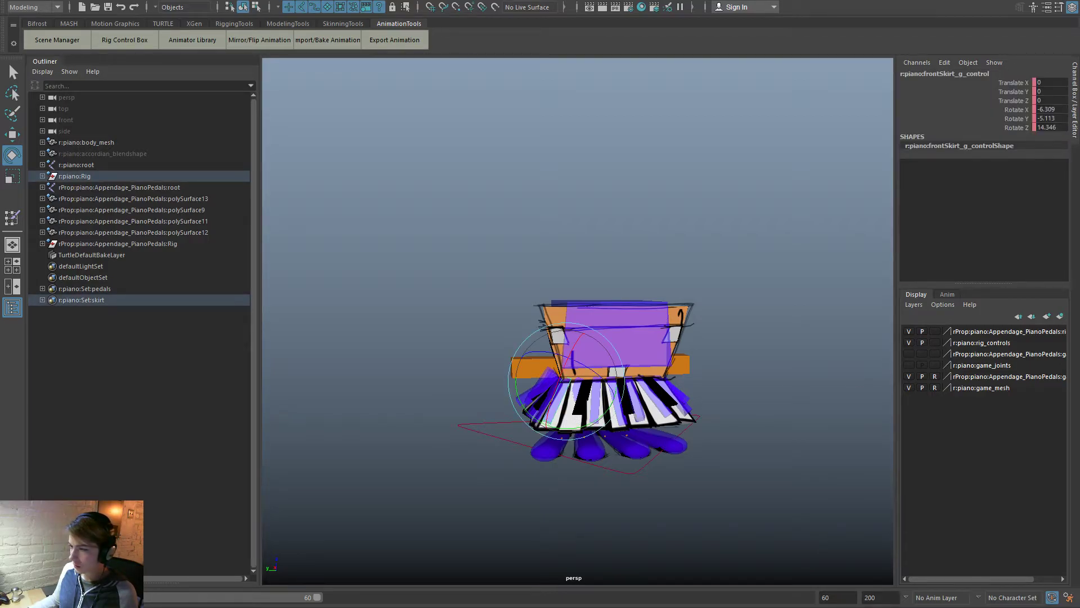
pyautogui.moveTo(1079, 118); pyautogui.dragTo(608, 130)
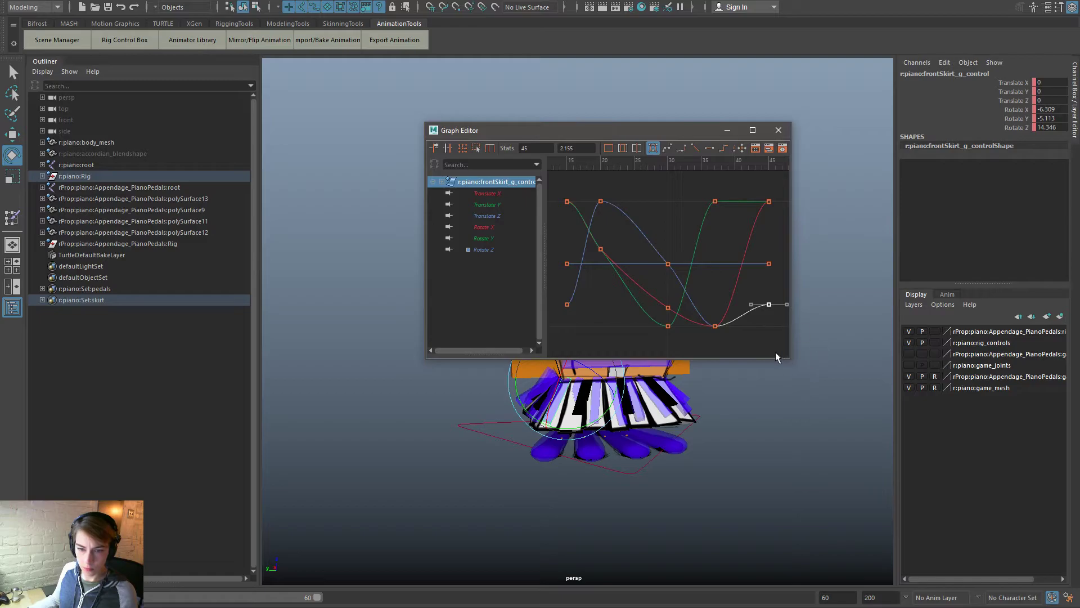
pyautogui.moveTo(791, 358); pyautogui.dragTo(970, 490)
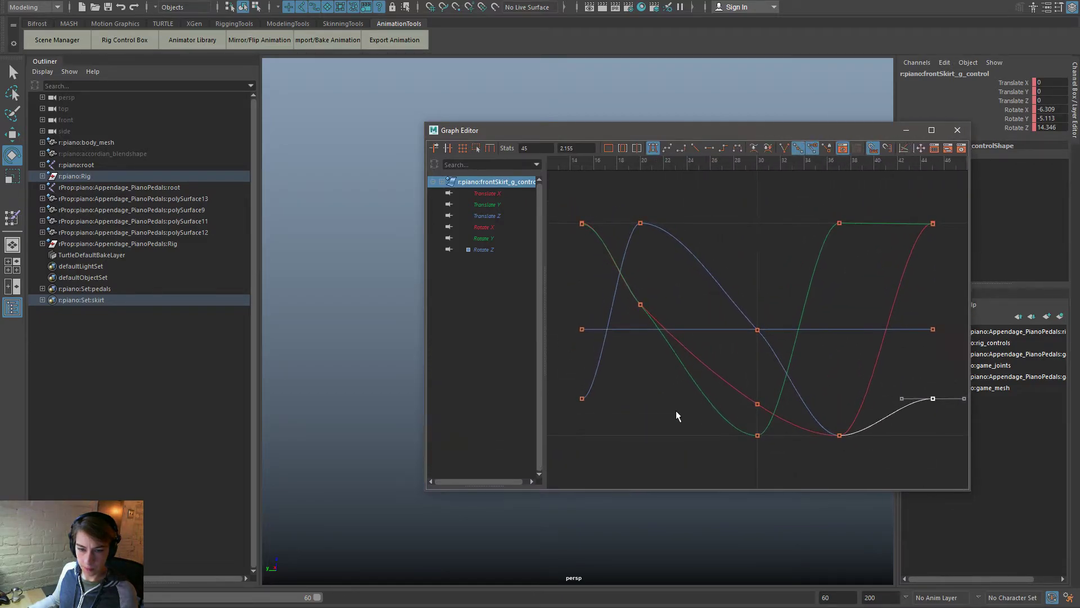
pyautogui.click(582, 399)
pyautogui.click(693, 151)
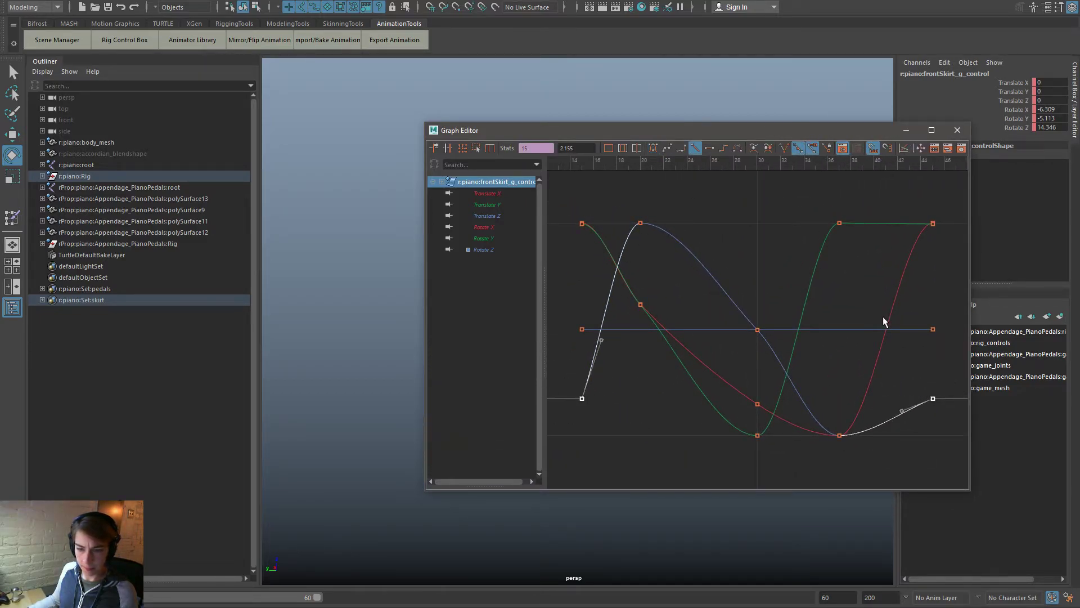
# Step: Display the infinity curves and raise the first and last Rotate Z keys of frontSkirt_g together for a smoother loop
pyautogui.press('space')
pyautogui.click(599, 193)
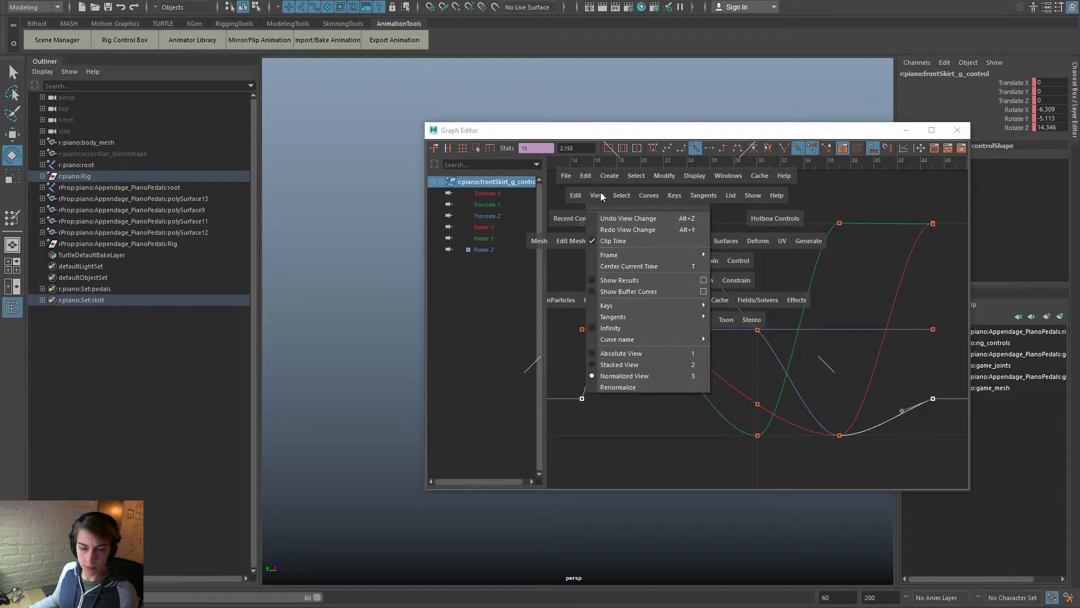
pyautogui.click(643, 322)
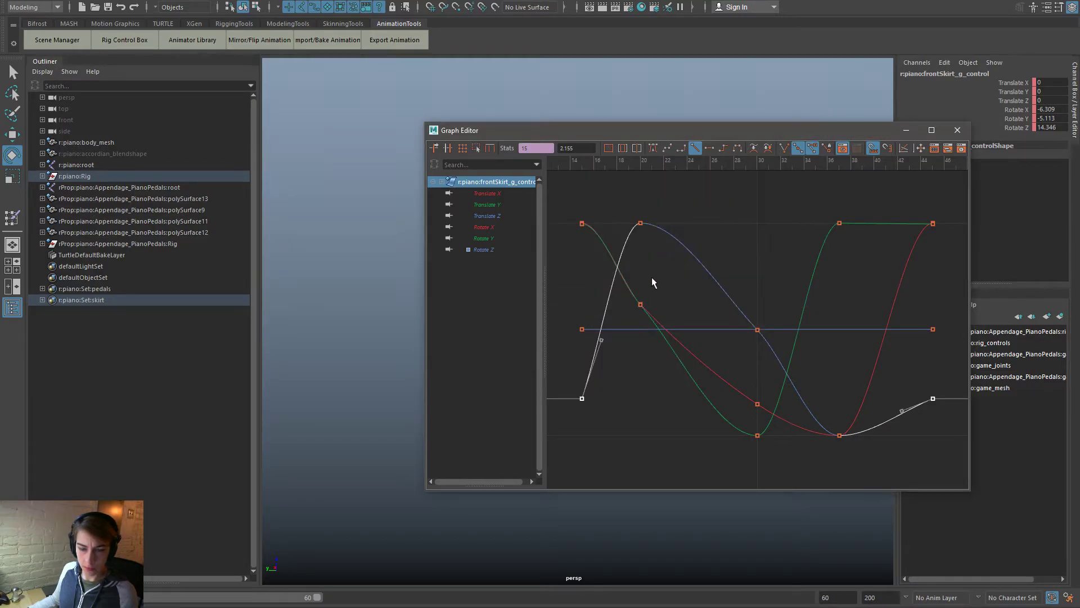
pyautogui.press('space')
pyautogui.click(631, 221)
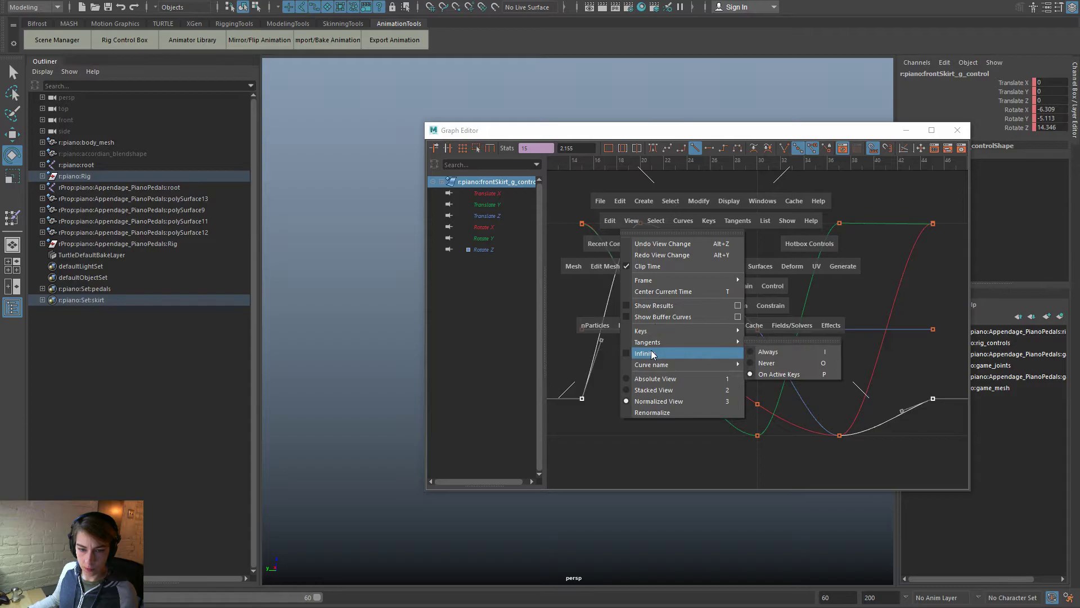
pyautogui.click(627, 354)
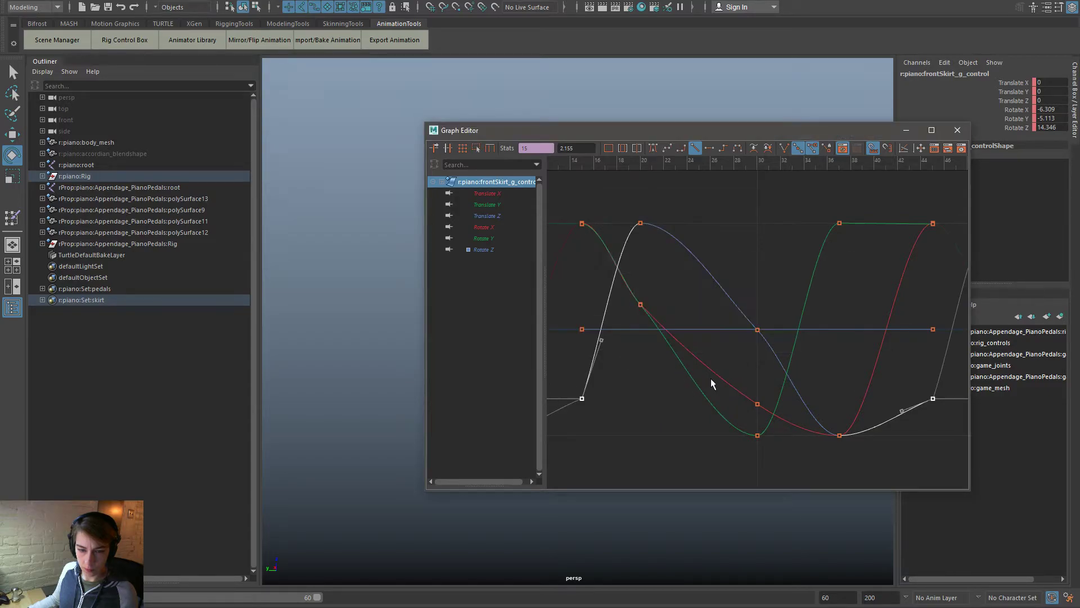
pyautogui.keyDown('shift'); pyautogui.moveTo(865, 380); pyautogui.dragTo(864, 318, button='middle'); pyautogui.keyUp('shift')
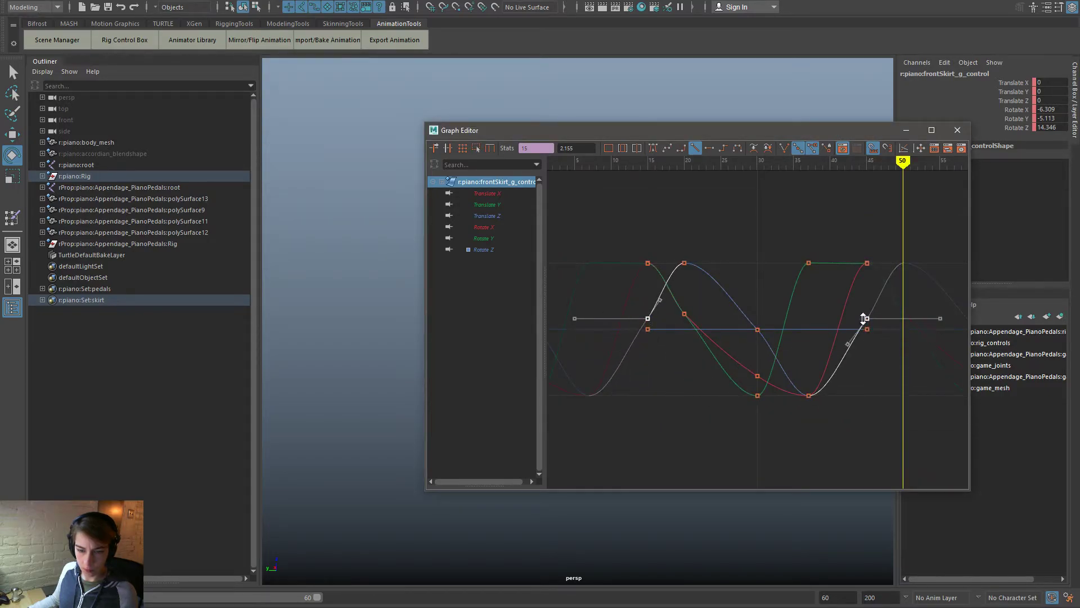
pyautogui.click(841, 441)
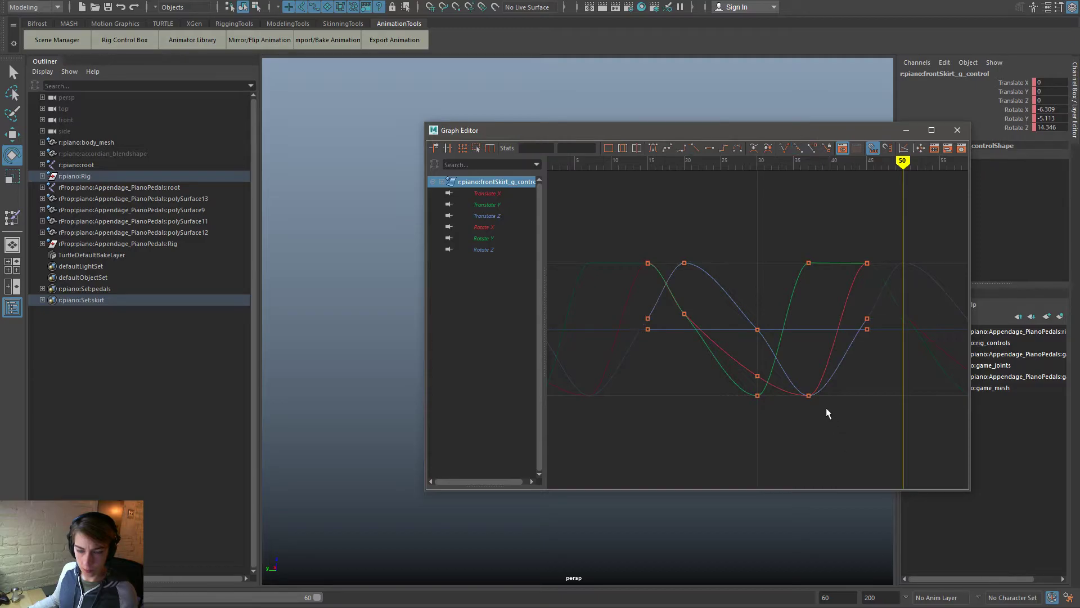
# Step: Compare frontSkirt_g's individual rotation curves and delete the Rotate Y key at frame 20
pyautogui.click(494, 251)
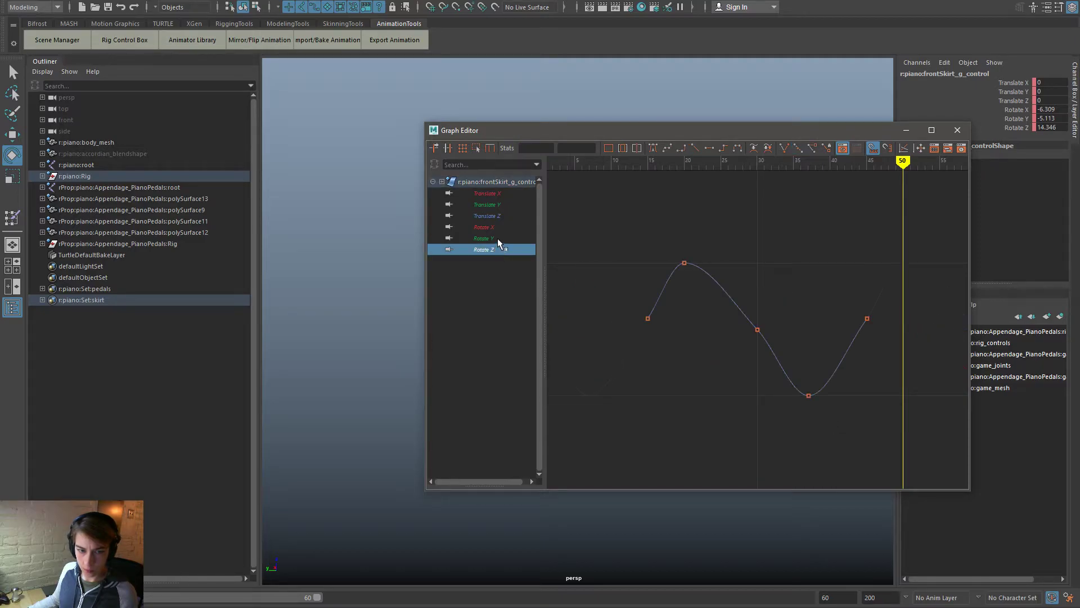
pyautogui.click(504, 227)
pyautogui.click(505, 240)
pyautogui.click(504, 250)
pyautogui.click(498, 237)
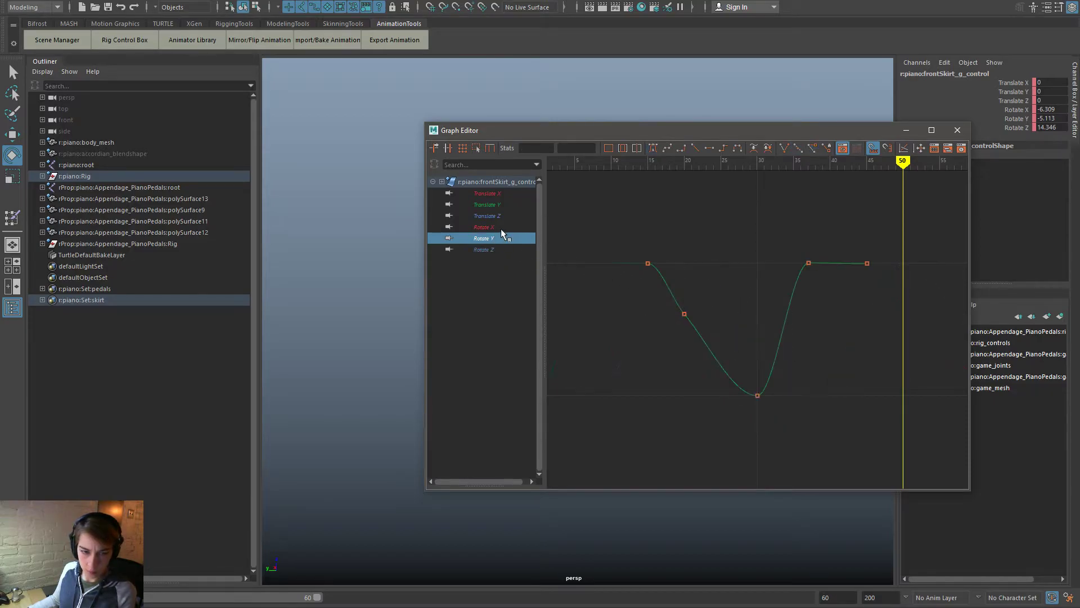
pyautogui.moveTo(739, 338); pyautogui.dragTo(668, 304)
pyautogui.press('Delete')
# Step: Lower frontSkirt_g's Rotate Y key at frame 37 to about -0.579 and give it auto tangents
pyautogui.click(809, 263)
pyautogui.moveTo(810, 264); pyautogui.dragTo(810, 291, button='middle')
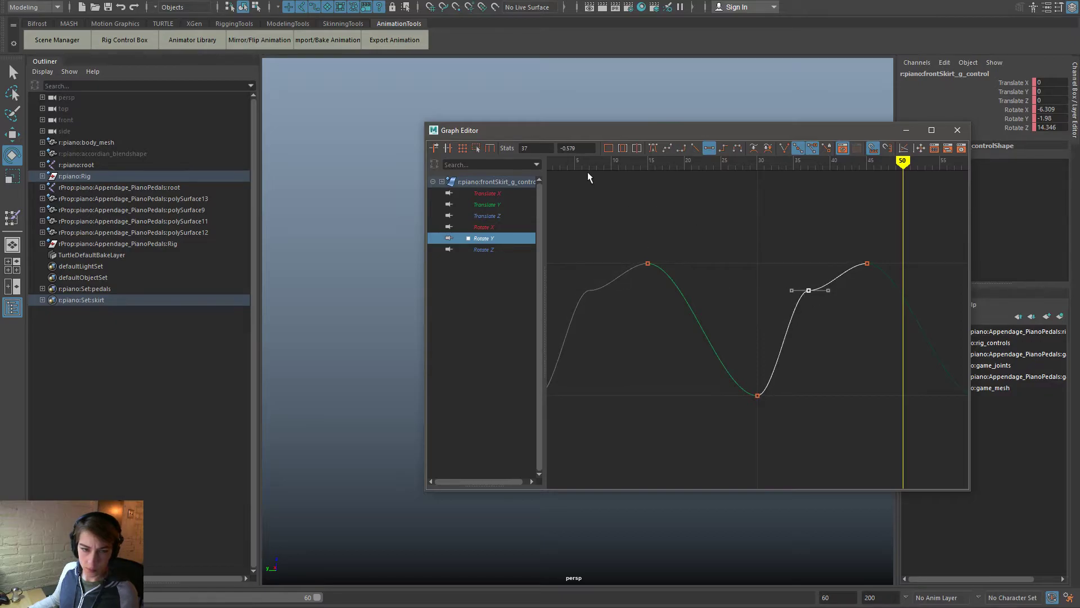
pyautogui.click(653, 148)
# Step: Check frontSkirt_g's Rotate X and Translate X curves, move the Graph Editor aside and deselect the control
pyautogui.click(497, 226)
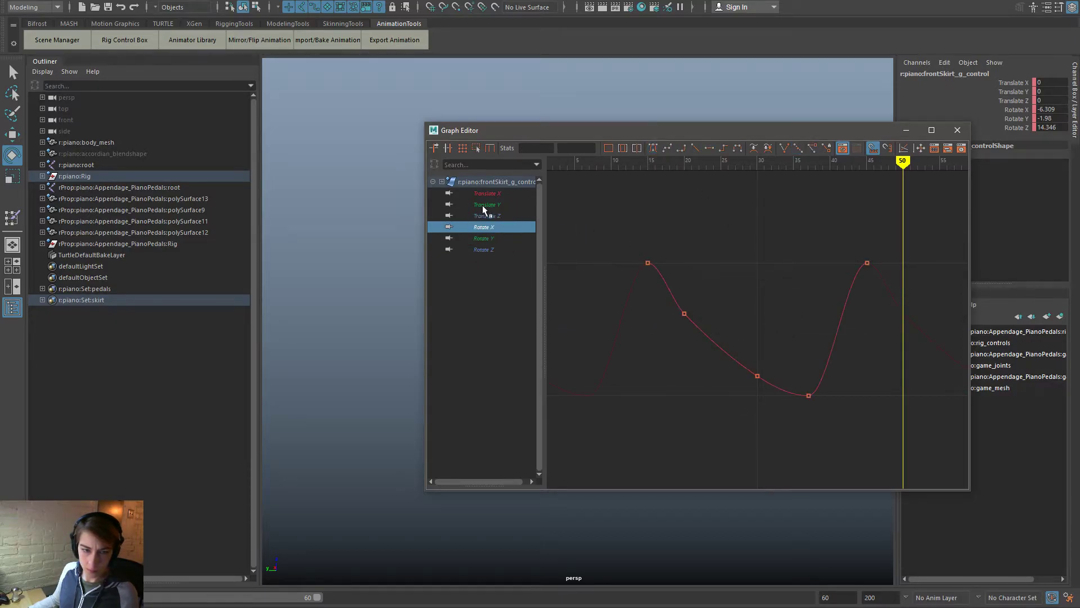
pyautogui.click(492, 193)
pyautogui.moveTo(599, 134); pyautogui.dragTo(1079, 199)
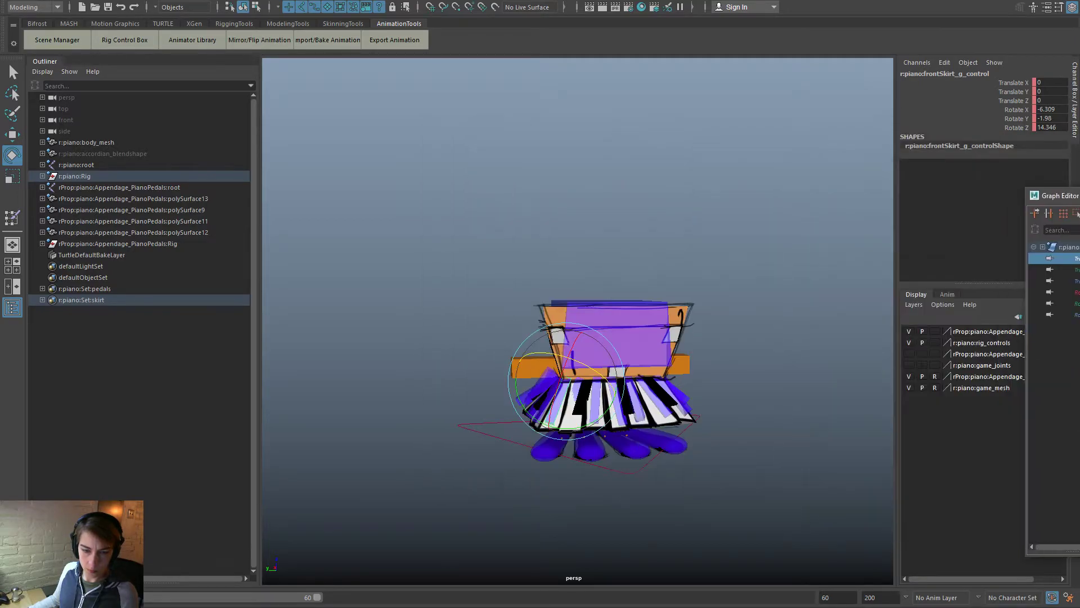
pyautogui.click(716, 497)
# Step: Check the rotations of the frontSkirt_f and frontSkirt_g controls at different frames of the skirt motion
pyautogui.click(591, 388)
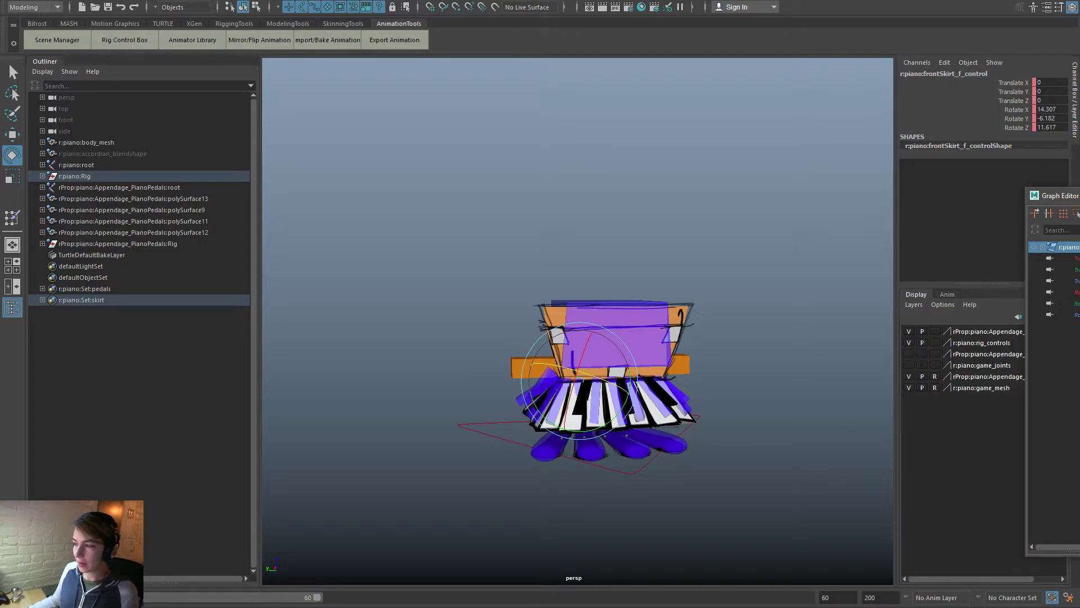
pyautogui.click(679, 554)
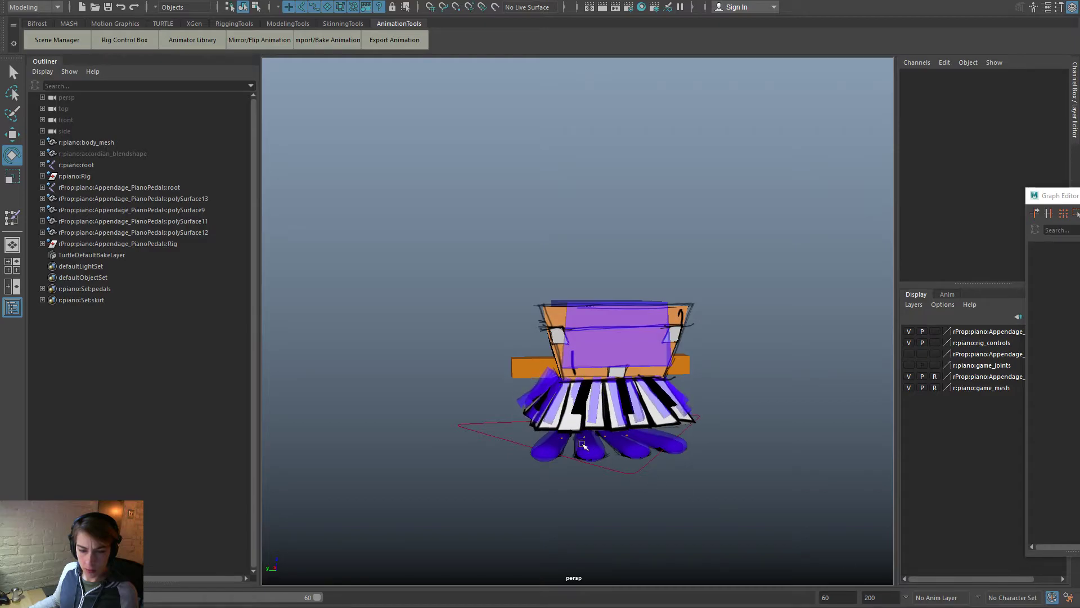
pyautogui.click(578, 391)
pyautogui.press('w')
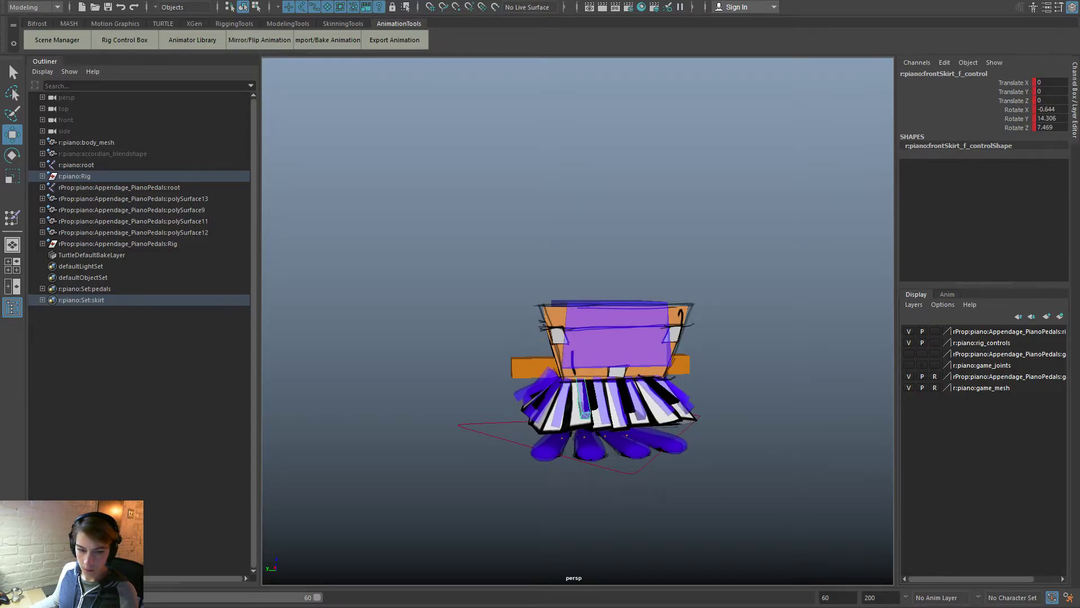
pyautogui.press('e')
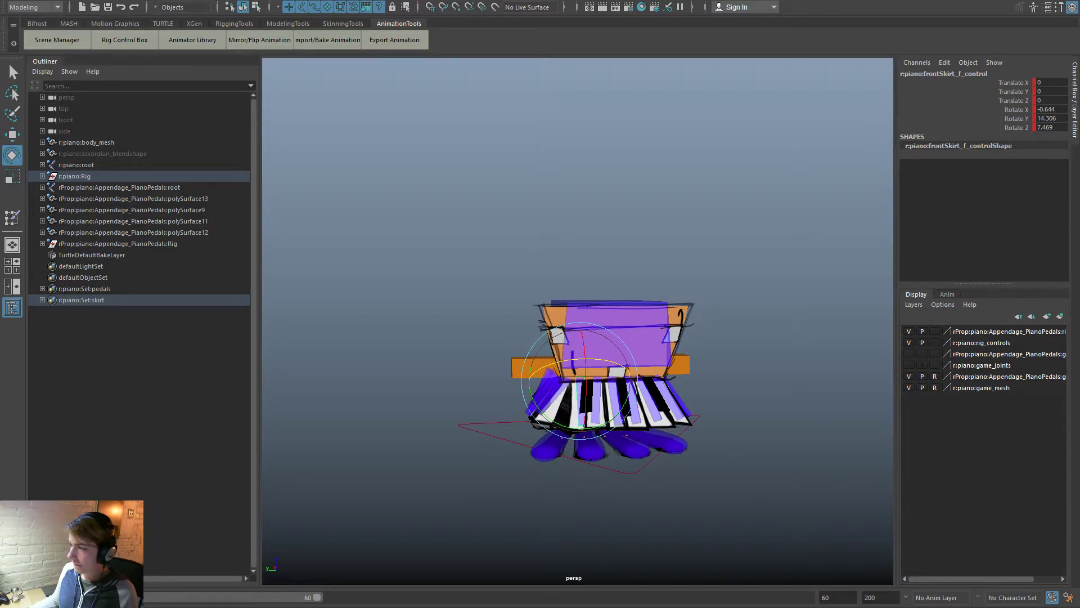
pyautogui.click(690, 515)
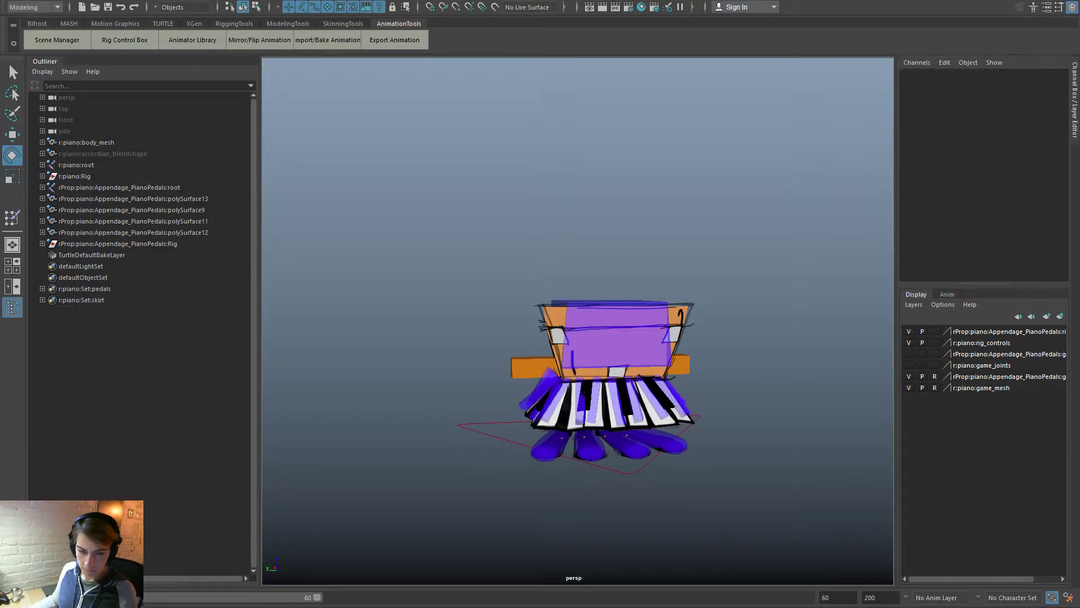
pyautogui.click(565, 426)
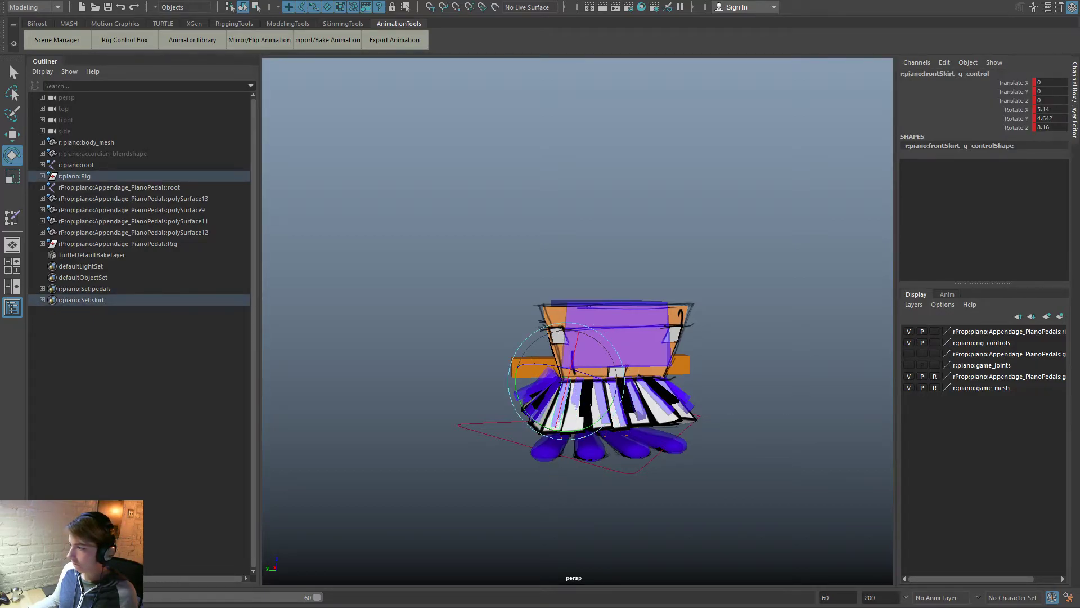
pyautogui.click(806, 358)
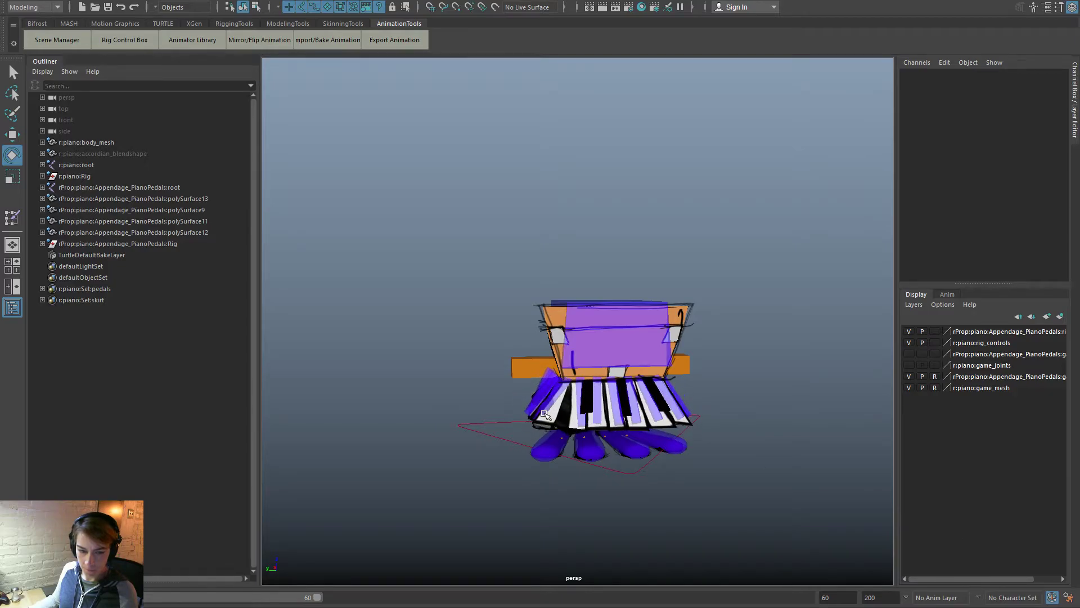
# Step: Check the frontSkirt_g control's rotation, deselect it and view the whole character from the front
pyautogui.click(597, 430)
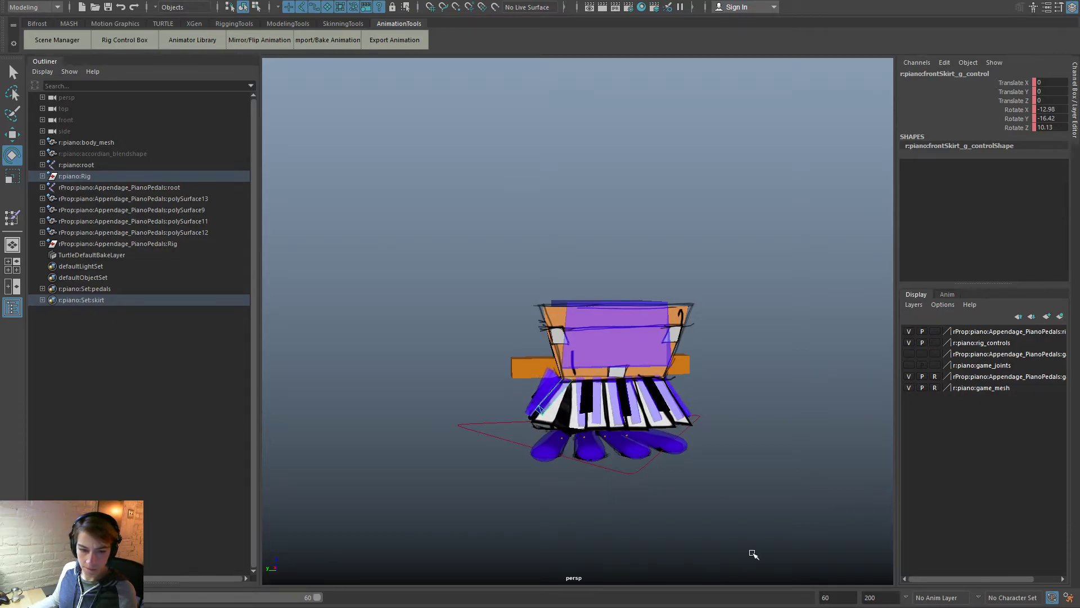
pyautogui.click(762, 535)
pyautogui.scroll(-4, 774, 529)
pyautogui.keyDown('alt'); pyautogui.moveTo(765, 523); pyautogui.dragTo(642, 502); pyautogui.keyUp('alt')
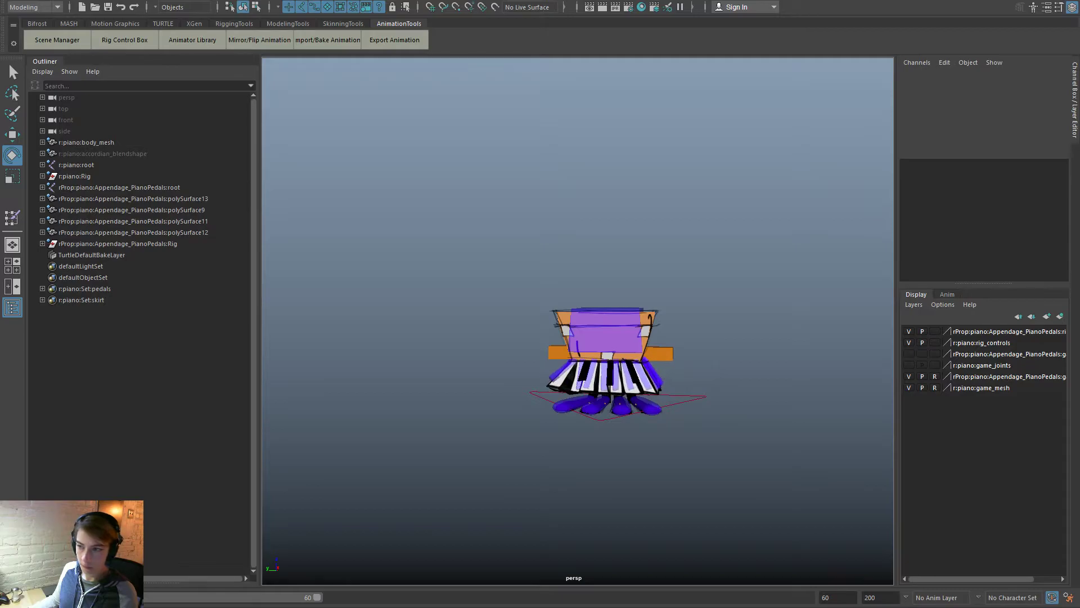
pyautogui.moveTo(919, 167); pyautogui.dragTo(751, 169)
pyautogui.moveTo(664, 295); pyautogui.dragTo(622, 305)
pyautogui.click(915, 170)
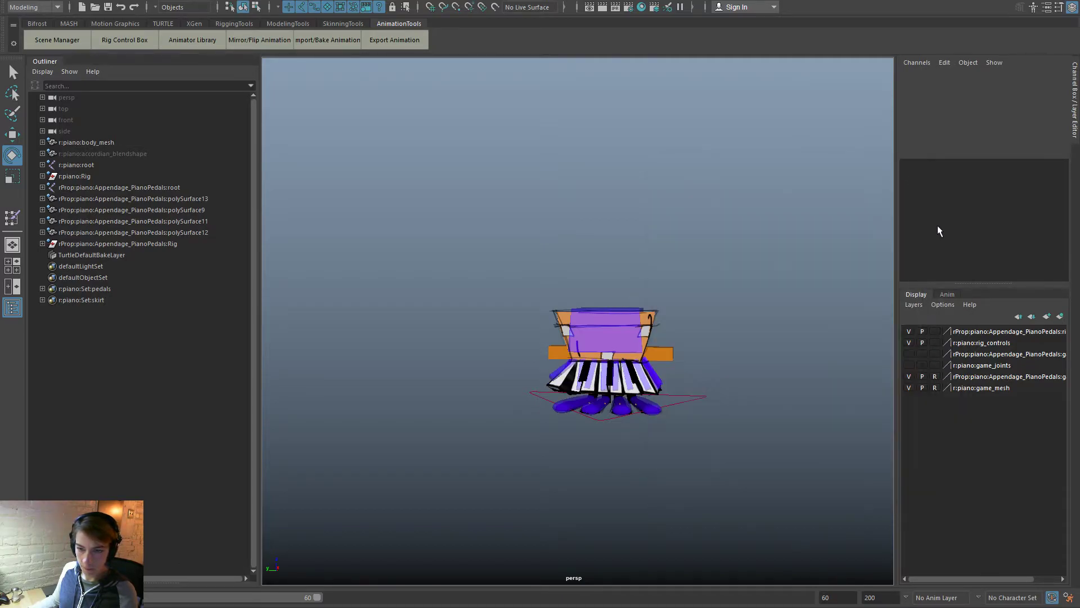
# Step: Hide the r:piano:rig_controls layer and examine the bare skirt motion from the front and the side
pyautogui.click(908, 342)
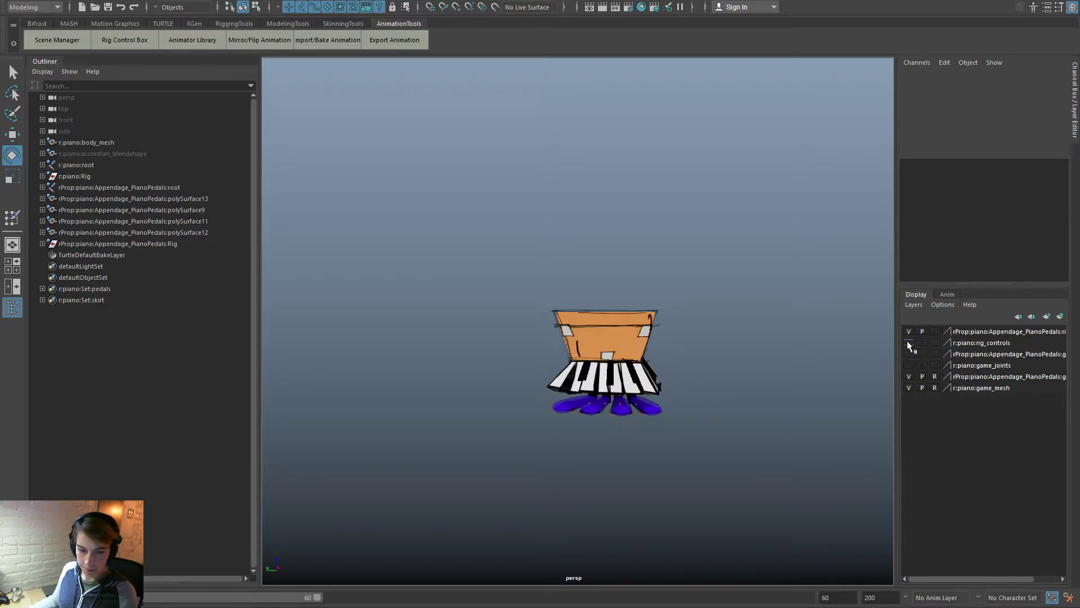
pyautogui.keyDown('alt'); pyautogui.moveTo(819, 378); pyautogui.dragTo(479, 455); pyautogui.keyUp('alt')
pyautogui.keyDown('alt'); pyautogui.moveTo(581, 438); pyautogui.dragTo(742, 441); pyautogui.keyUp('alt')
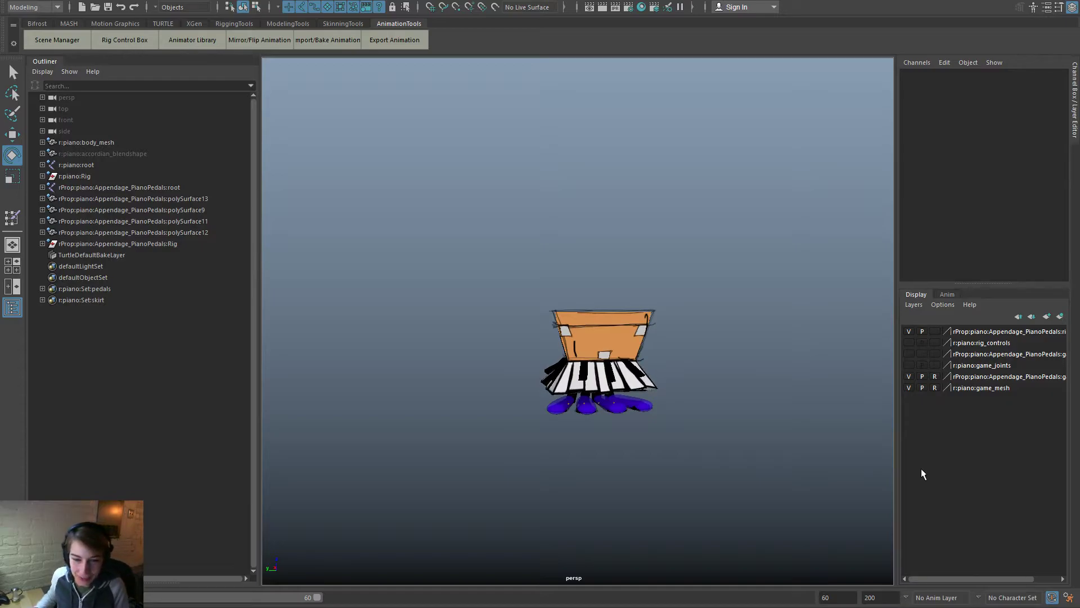
pyautogui.keyDown('alt'); pyautogui.moveTo(674, 437); pyautogui.dragTo(492, 429); pyautogui.keyUp('alt')
pyautogui.keyDown('alt'); pyautogui.moveTo(492, 430); pyautogui.dragTo(624, 379, button='right'); pyautogui.keyUp('alt')
pyautogui.keyDown('alt'); pyautogui.moveTo(624, 380); pyautogui.dragTo(719, 437); pyautogui.keyUp('alt')
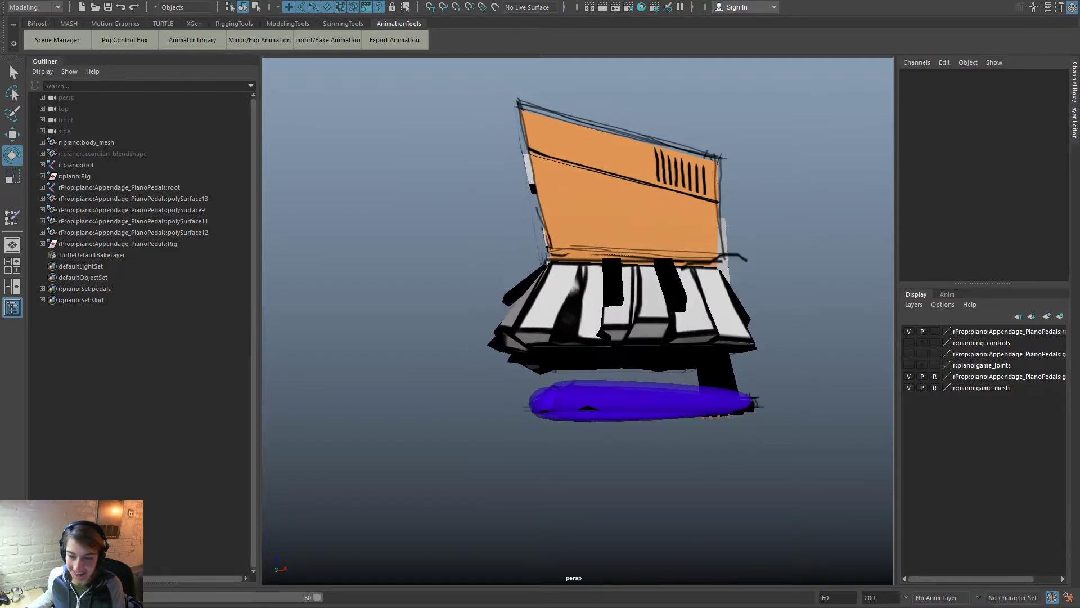
# Step: Show the r:piano:rig_controls layer and check the rotations of the l_skirt_b and l_skirt_c controls
pyautogui.click(909, 343)
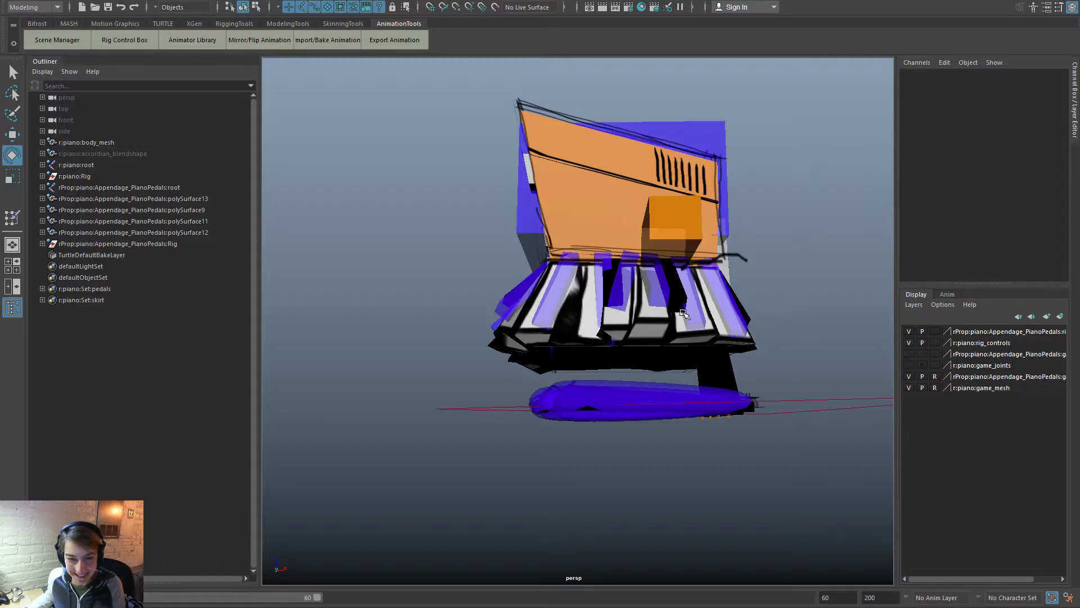
pyautogui.click(685, 331)
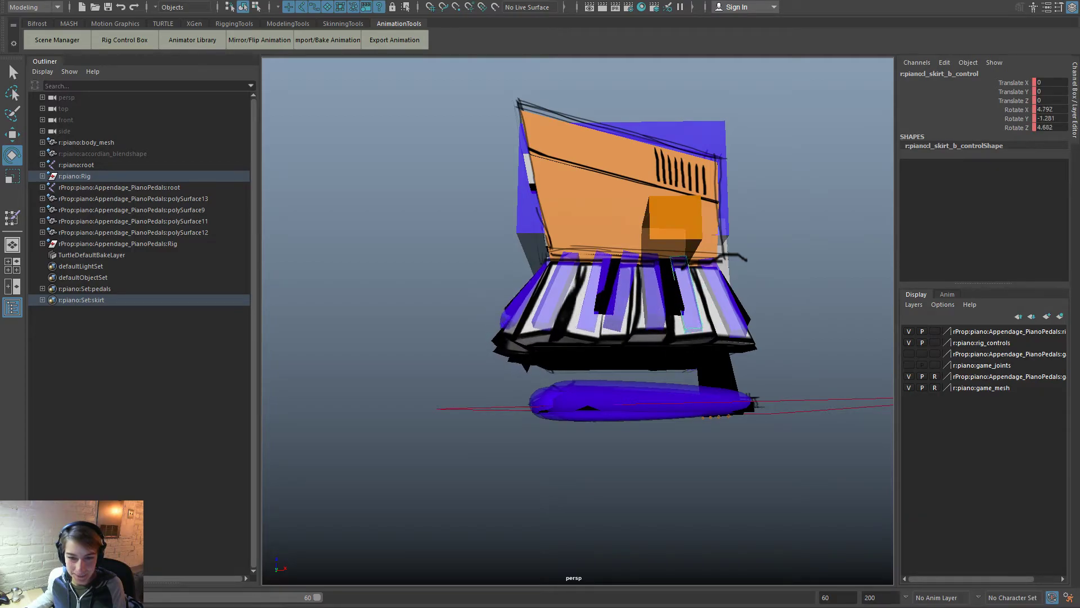
pyautogui.click(725, 460)
pyautogui.click(699, 410)
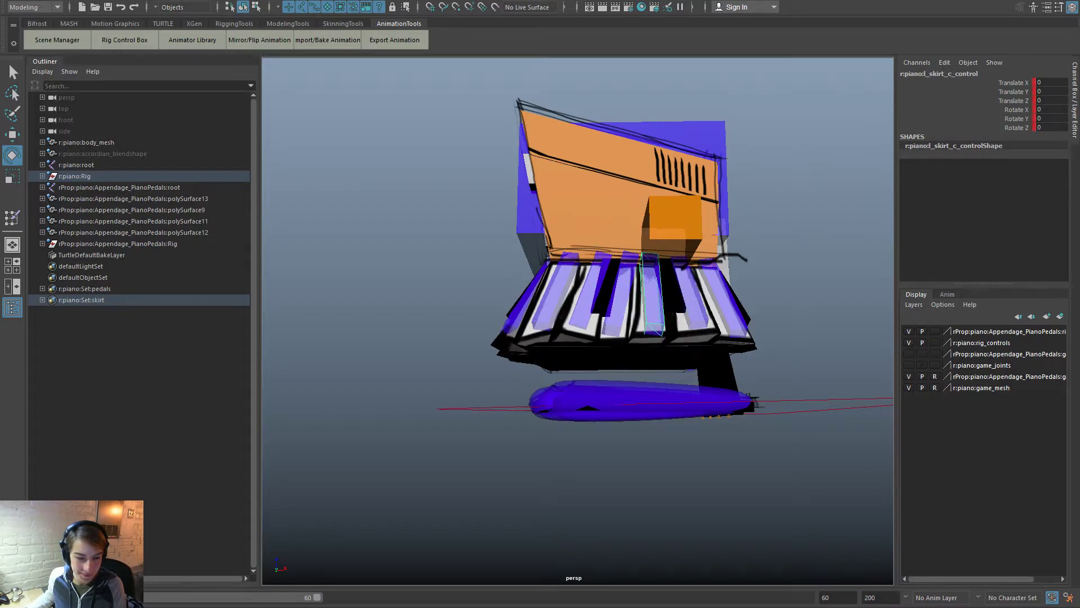
pyautogui.click(470, 531)
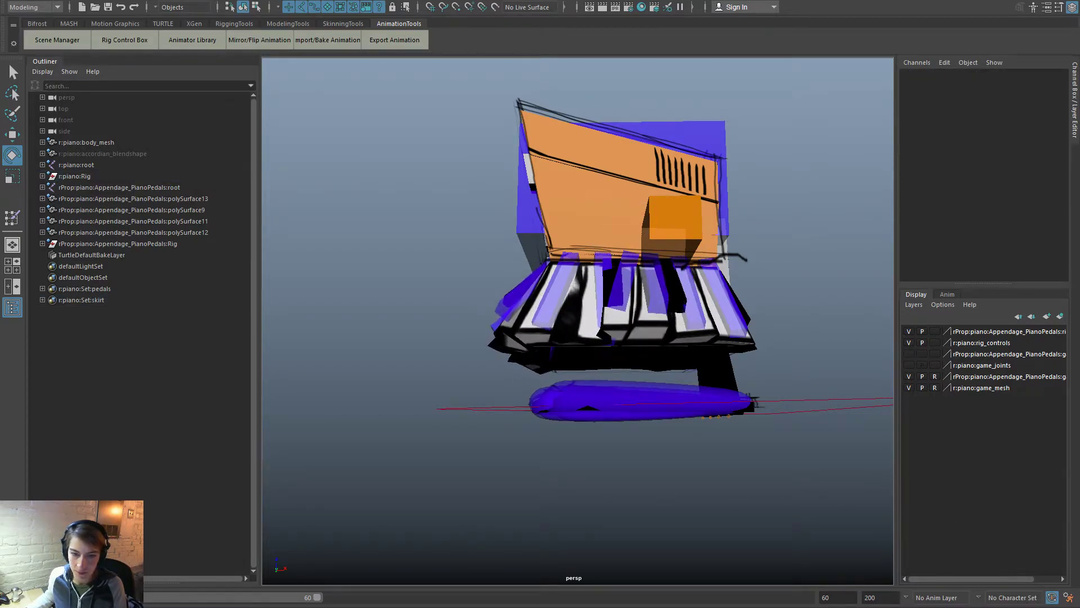
# Step: Inspect the skirt around the character's left side and check the l_skirt_a control's rotation
pyautogui.keyDown('alt'); pyautogui.moveTo(879, 514); pyautogui.dragTo(646, 450, button='right'); pyautogui.keyUp('alt')
pyautogui.keyDown('alt'); pyautogui.moveTo(647, 451); pyautogui.dragTo(697, 520); pyautogui.keyUp('alt')
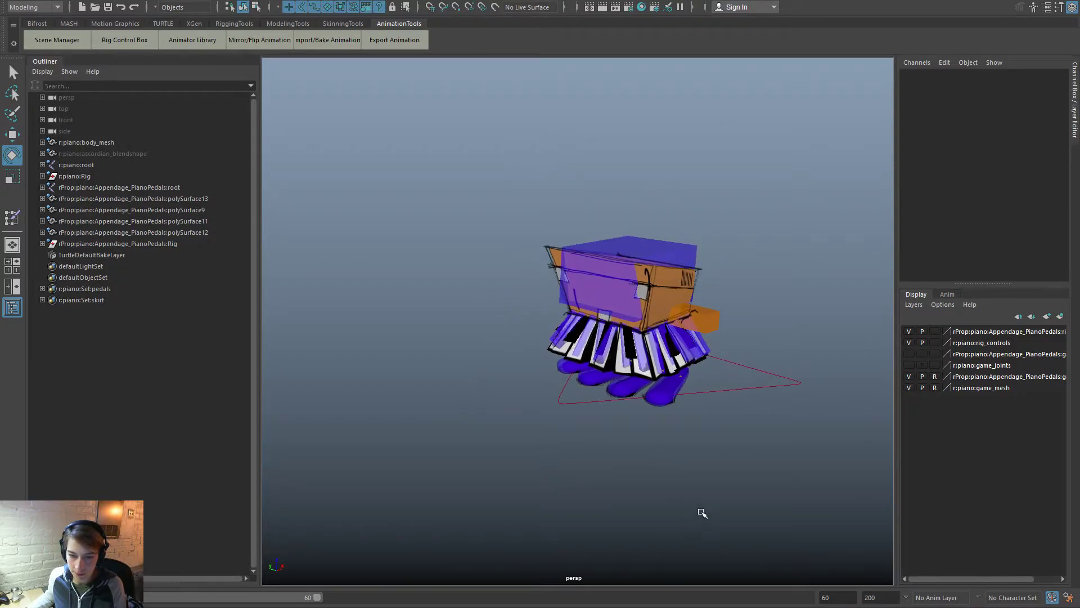
pyautogui.keyDown('alt'); pyautogui.moveTo(771, 461); pyautogui.dragTo(722, 455); pyautogui.keyUp('alt')
pyautogui.moveTo(681, 457)
pyautogui.keyDown('alt'); pyautogui.mouseDown()
pyautogui.moveTo(545, 458)
pyautogui.moveTo(684, 448)
pyautogui.moveTo(687, 470)
pyautogui.mouseUp(); pyautogui.keyUp('alt')
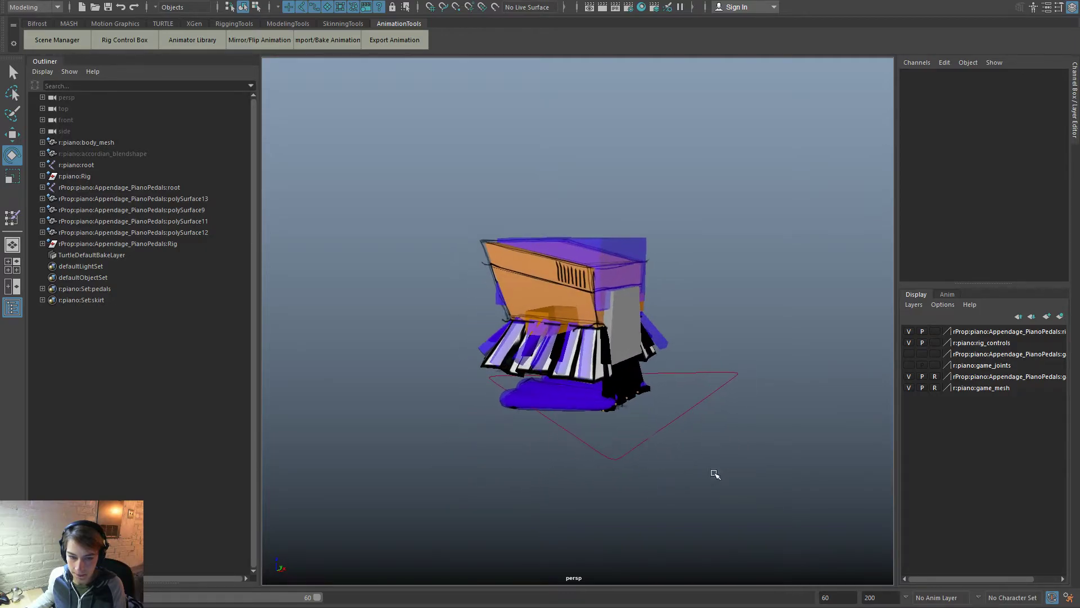
pyautogui.click(585, 374)
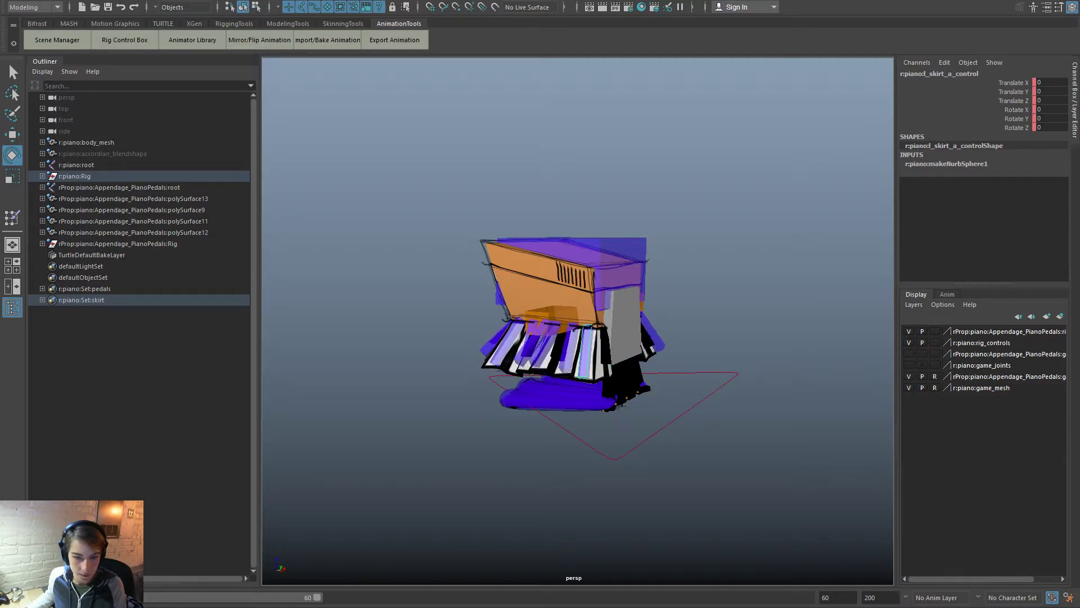
pyautogui.keyDown('alt'); pyautogui.moveTo(576, 495); pyautogui.dragTo(562, 437); pyautogui.keyUp('alt')
pyautogui.keyDown('alt'); pyautogui.moveTo(563, 437); pyautogui.dragTo(614, 453, button='right'); pyautogui.keyUp('alt')
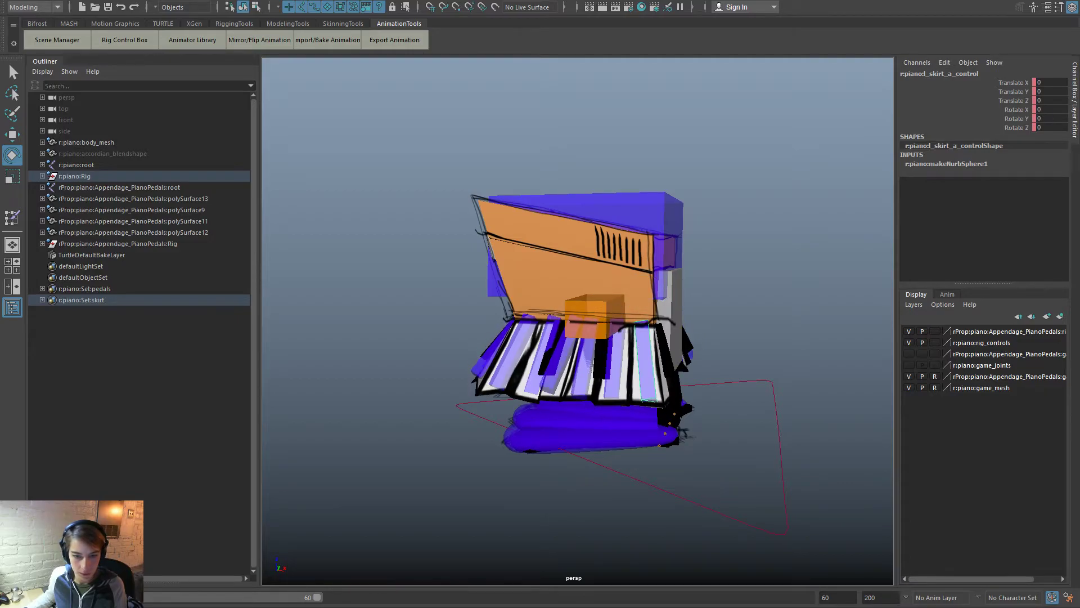
# Step: Check the l_skirt_b control's rotation in the skirt motion and clear the selection
pyautogui.click(647, 483)
pyautogui.click(621, 386)
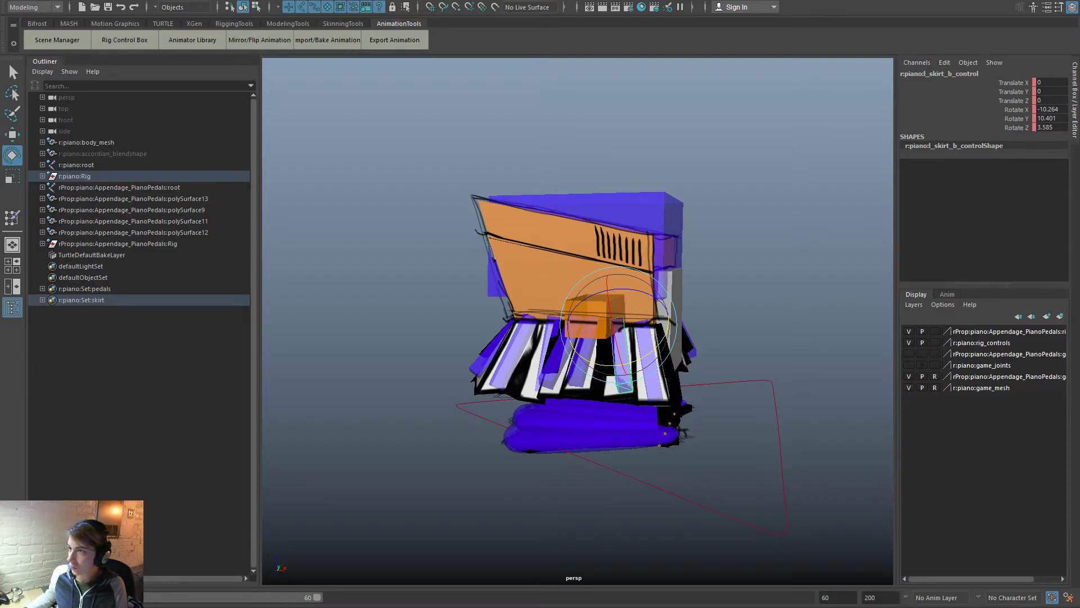
pyautogui.click(679, 527)
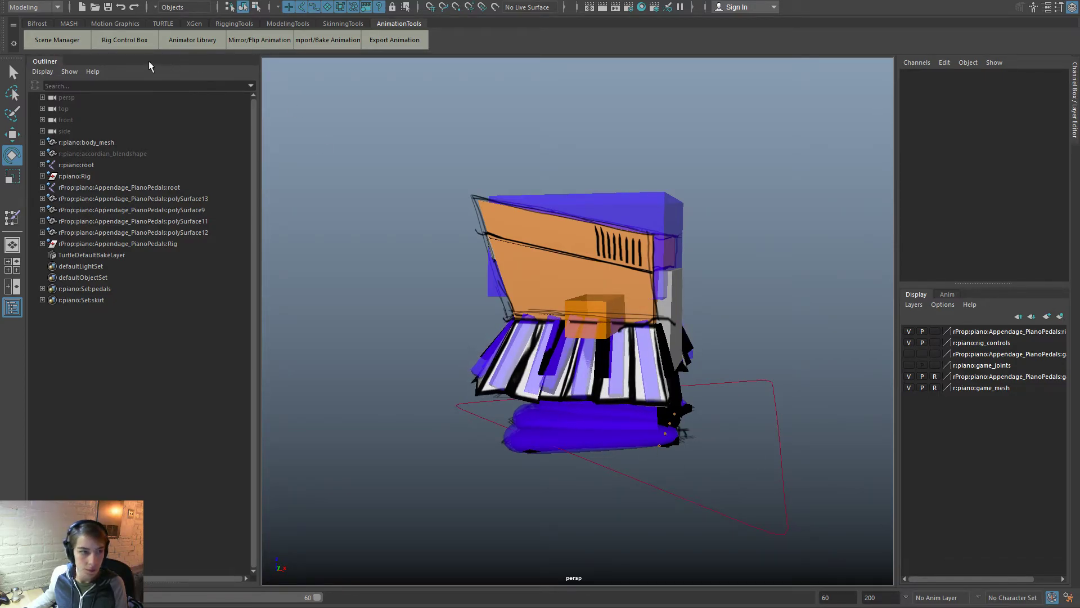
# Step: Select the skirt group through the Rig Control Box, clear the selection and close the box
pyautogui.click(133, 35)
pyautogui.click(668, 216)
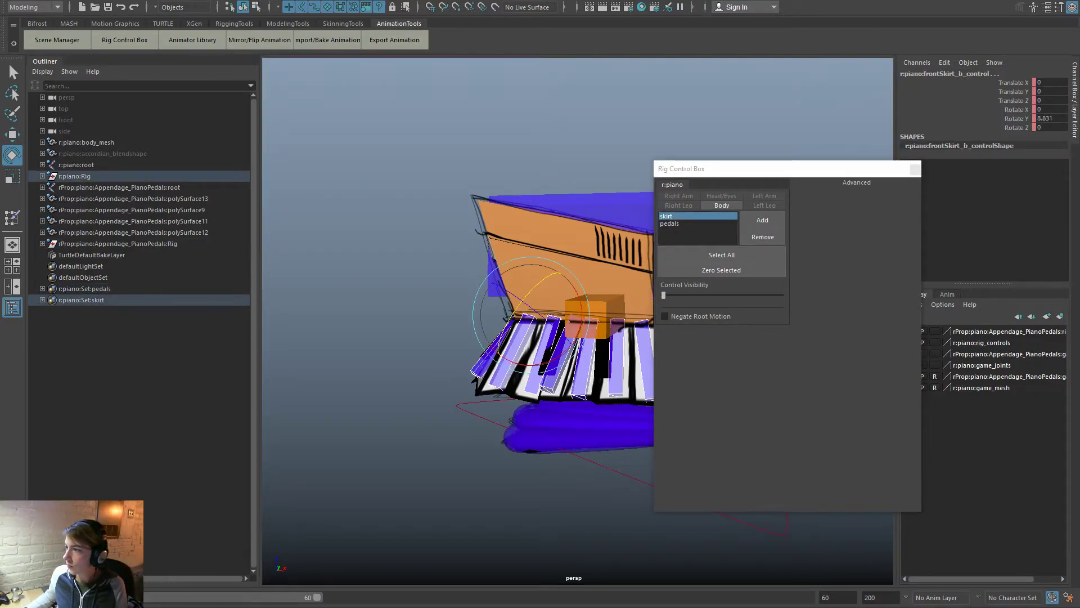
pyautogui.click(650, 438)
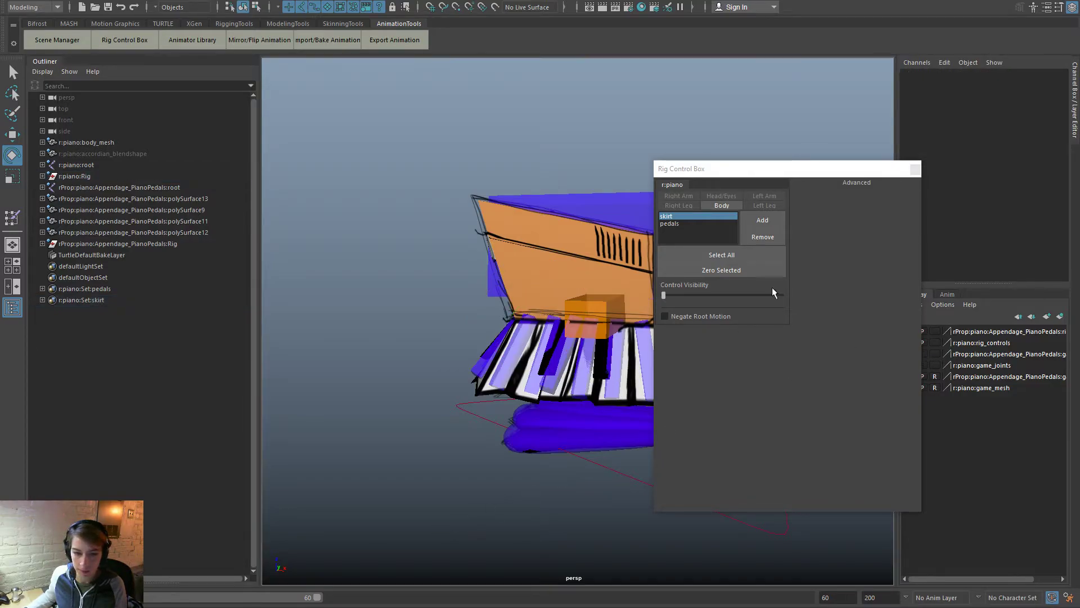
pyautogui.click(915, 168)
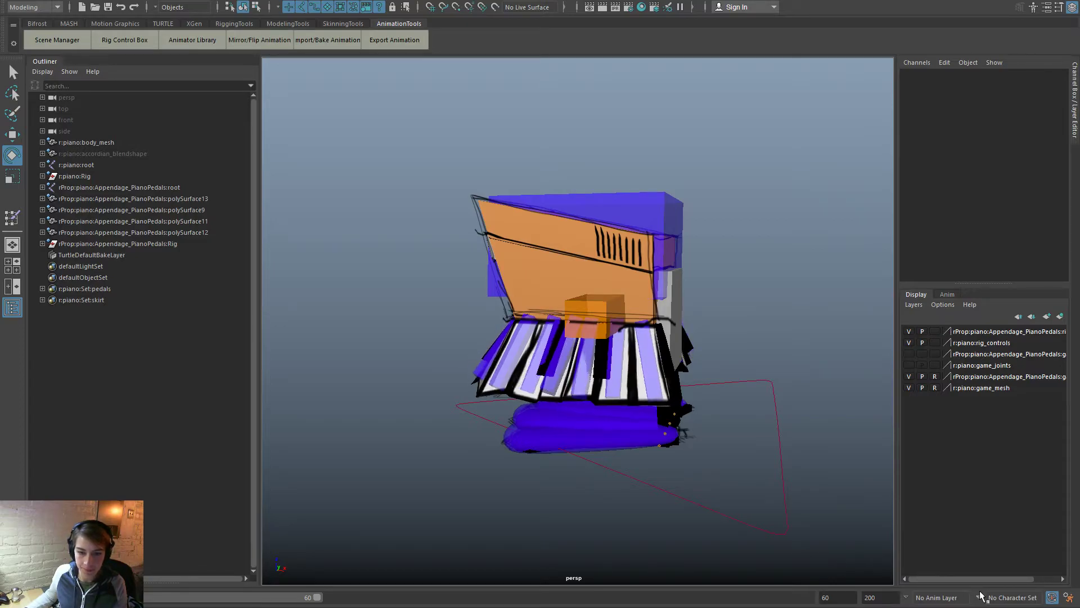
# Step: Check the l_skirt_a control's rotation up close against the neighbouring side keys and deselect it
pyautogui.scroll(-3, 761, 525)
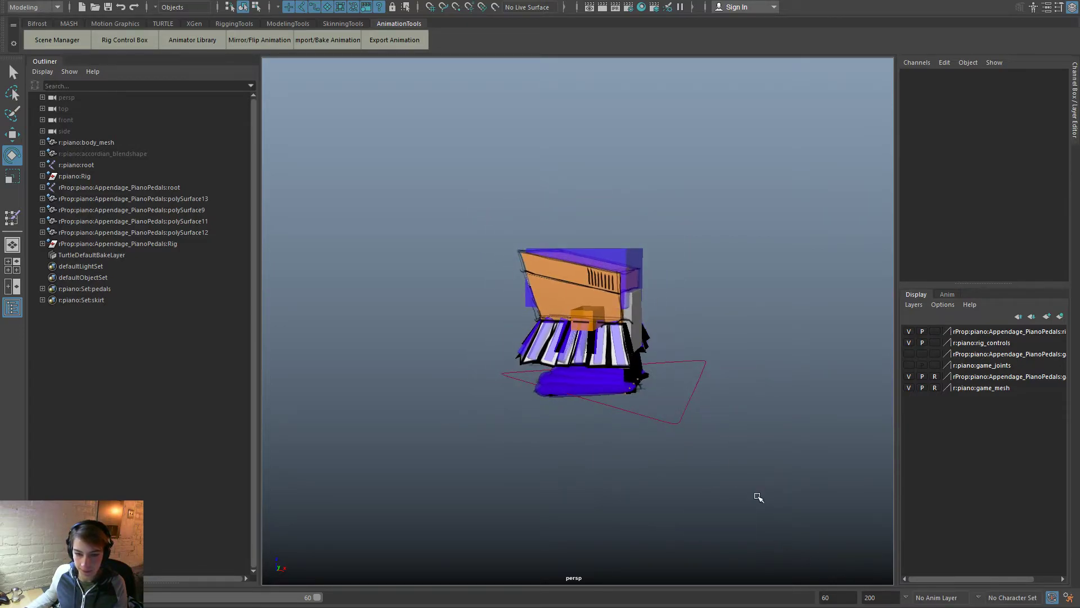
pyautogui.scroll(5, 619, 456)
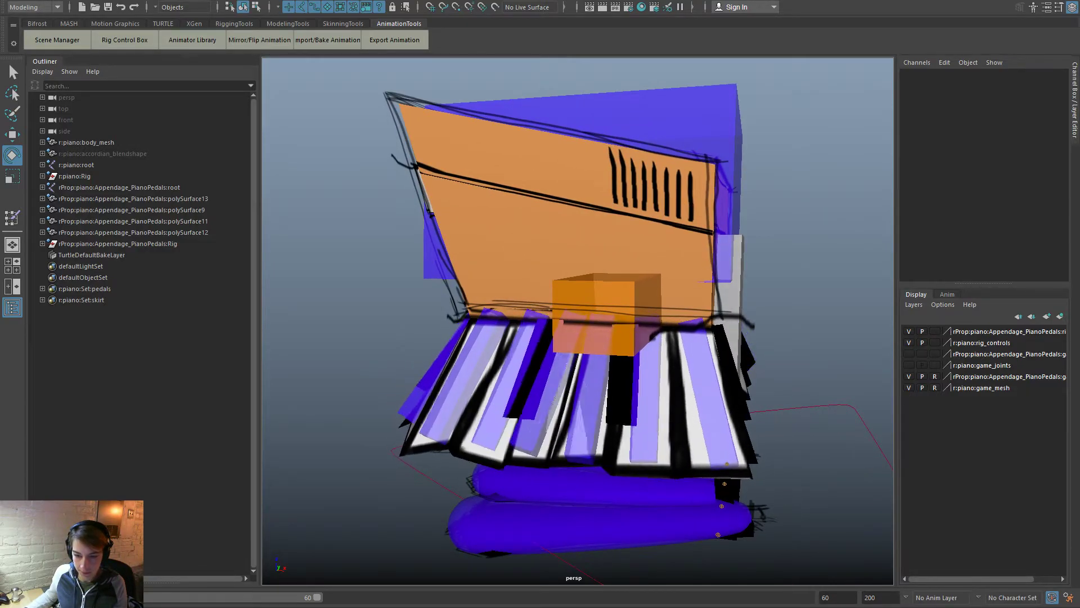
pyautogui.click(722, 461)
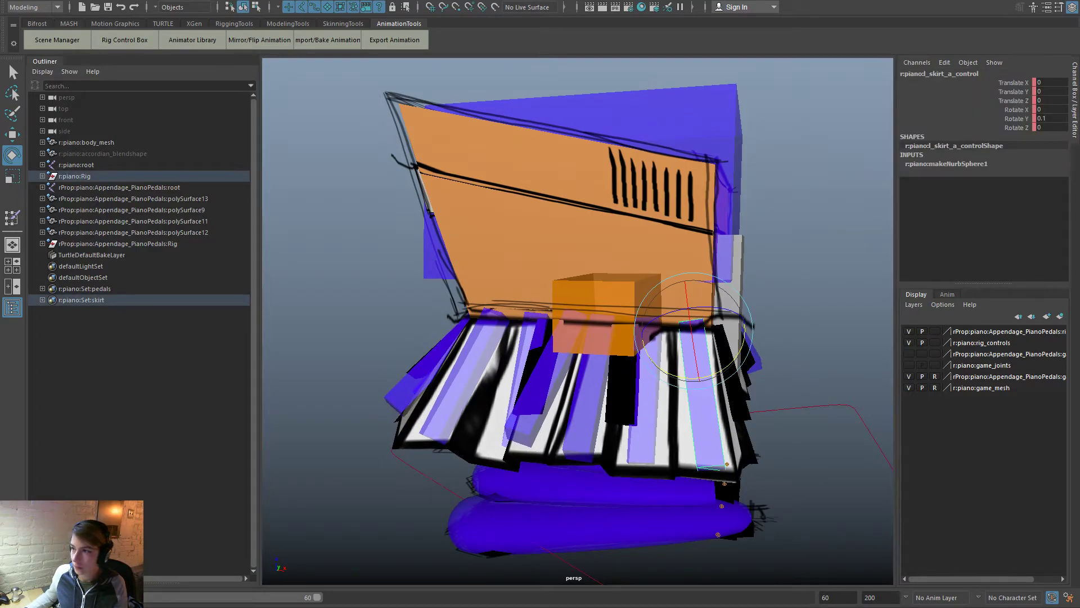
pyautogui.click(873, 381)
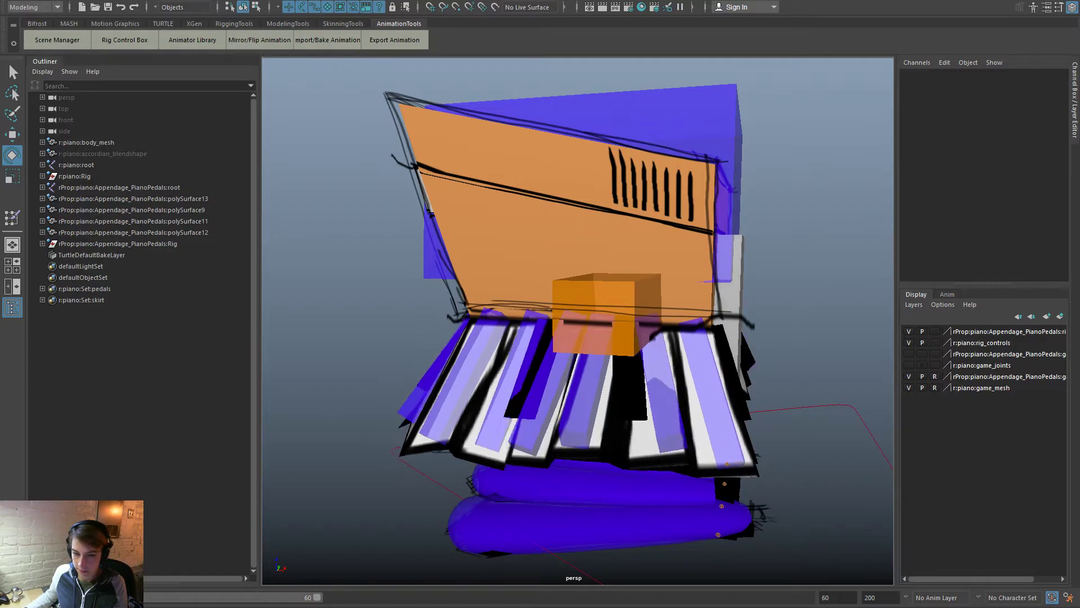
# Step: Hide the r:piano:rig_controls layer and examine the skirt from the front round to the character's right side
pyautogui.scroll(-3, 621, 514)
pyautogui.keyDown('alt'); pyautogui.moveTo(622, 514); pyautogui.dragTo(645, 463); pyautogui.keyUp('alt')
pyautogui.scroll(-2, 673, 434)
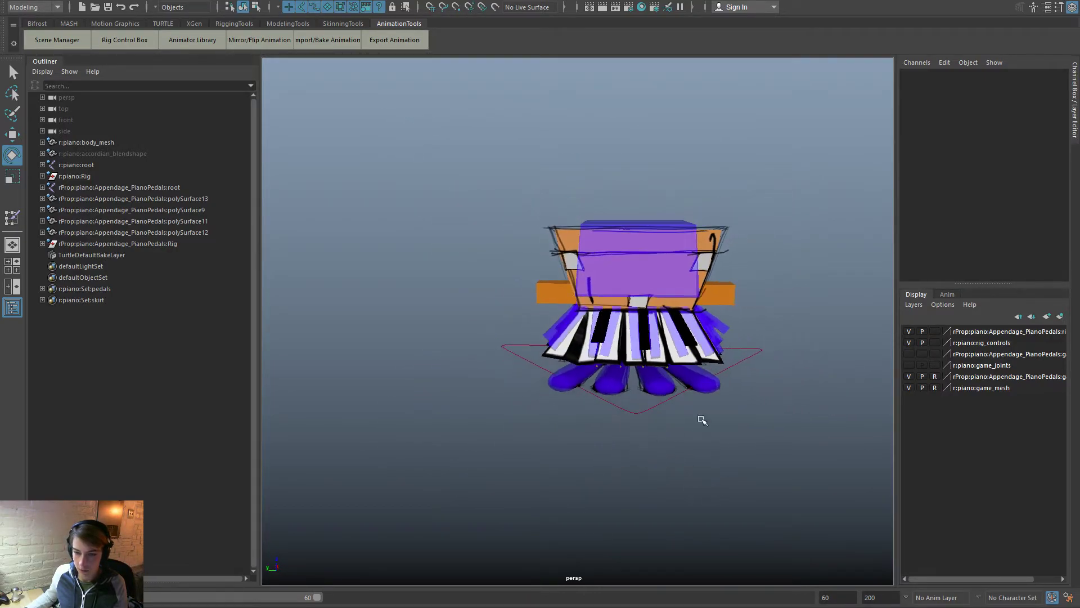
pyautogui.click(909, 343)
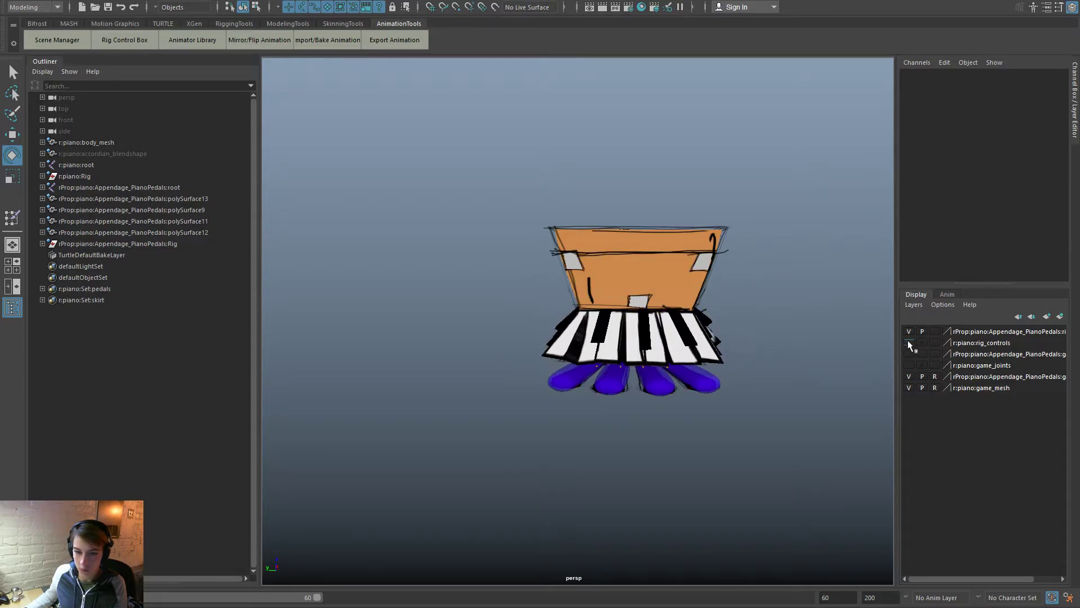
pyautogui.keyDown('alt'); pyautogui.moveTo(767, 414); pyautogui.dragTo(714, 403); pyautogui.keyUp('alt')
pyautogui.keyDown('alt'); pyautogui.moveTo(784, 404); pyautogui.dragTo(913, 420); pyautogui.keyUp('alt')
pyautogui.keyDown('alt'); pyautogui.moveTo(577, 361); pyautogui.dragTo(725, 389); pyautogui.keyUp('alt')
pyautogui.keyDown('alt'); pyautogui.moveTo(599, 378); pyautogui.dragTo(675, 391, button='right'); pyautogui.keyUp('alt')
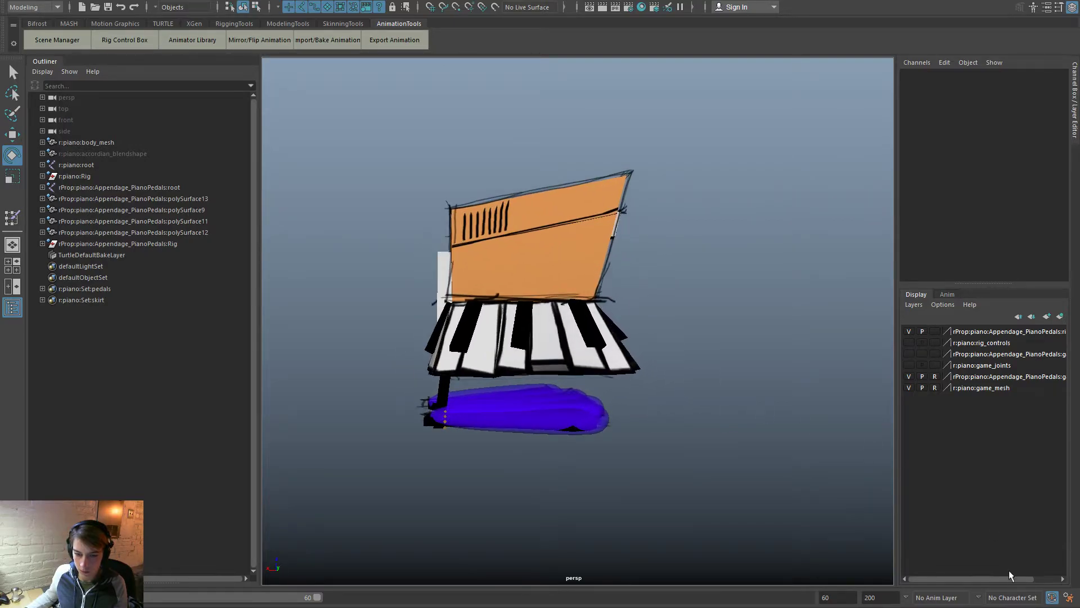
# Step: Hide the Appendage_PianoPedals rig layer and show the r:piano:rig_controls layer
pyautogui.click(910, 330)
pyautogui.click(909, 330)
pyautogui.click(909, 331)
pyautogui.click(909, 343)
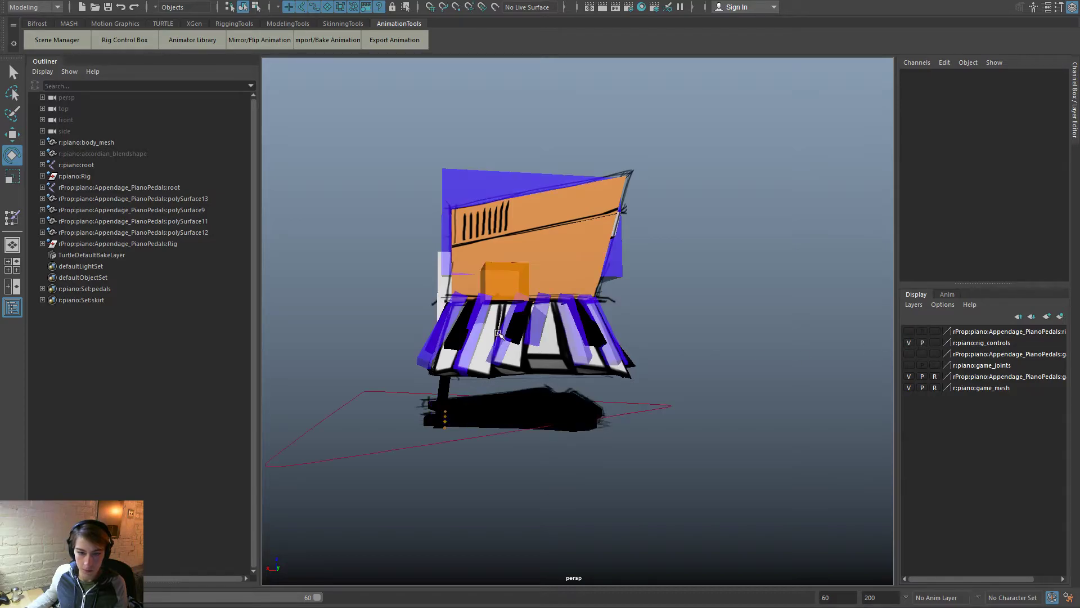
# Step: Check how the r_skirt_b and r_skirt_c controls rotate in the skirt motion, undoing the accidental change
pyautogui.click(536, 333)
pyautogui.moveTo(536, 333); pyautogui.dragTo(514, 370)
pyautogui.hotkey('ctrl', 'z')
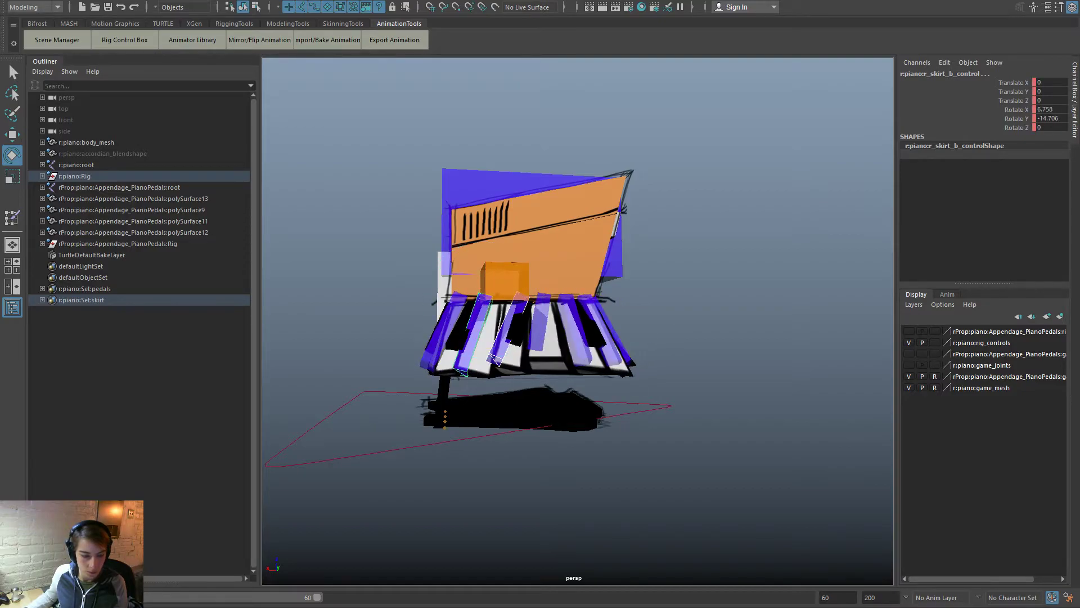
pyautogui.click(672, 486)
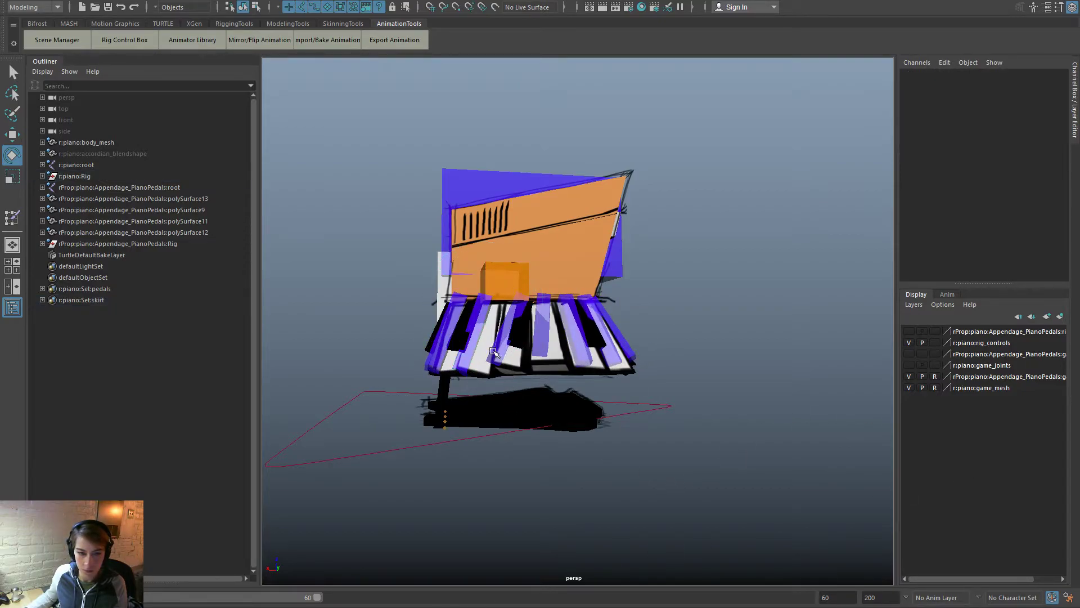
pyautogui.click(521, 362)
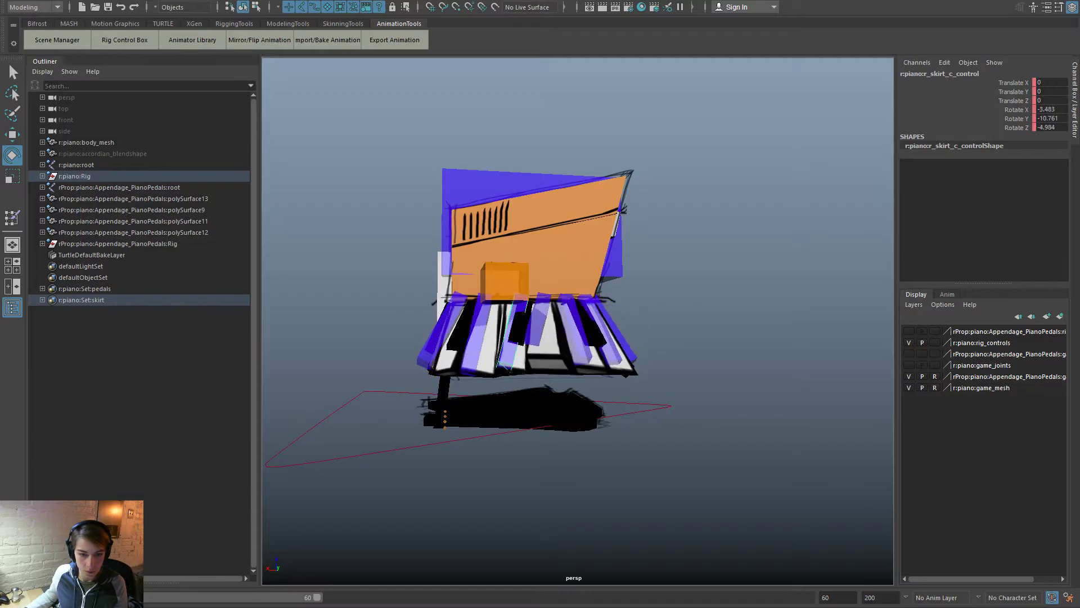
pyautogui.click(656, 468)
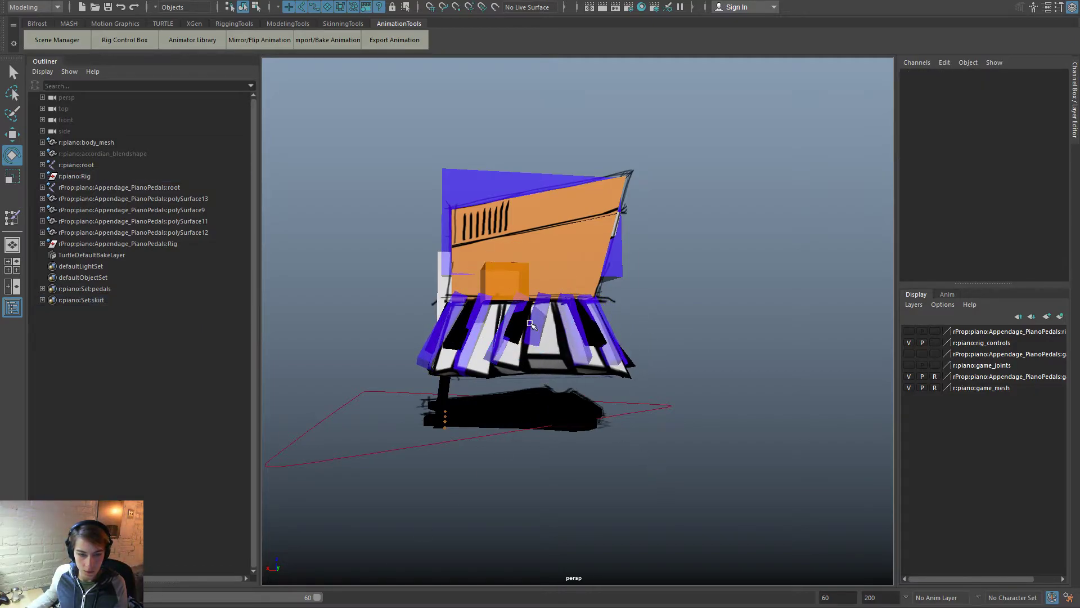
# Step: Adjust the r_skirt_d control's rotation, play the skirt loop to check it and deselect the control
pyautogui.click(549, 332)
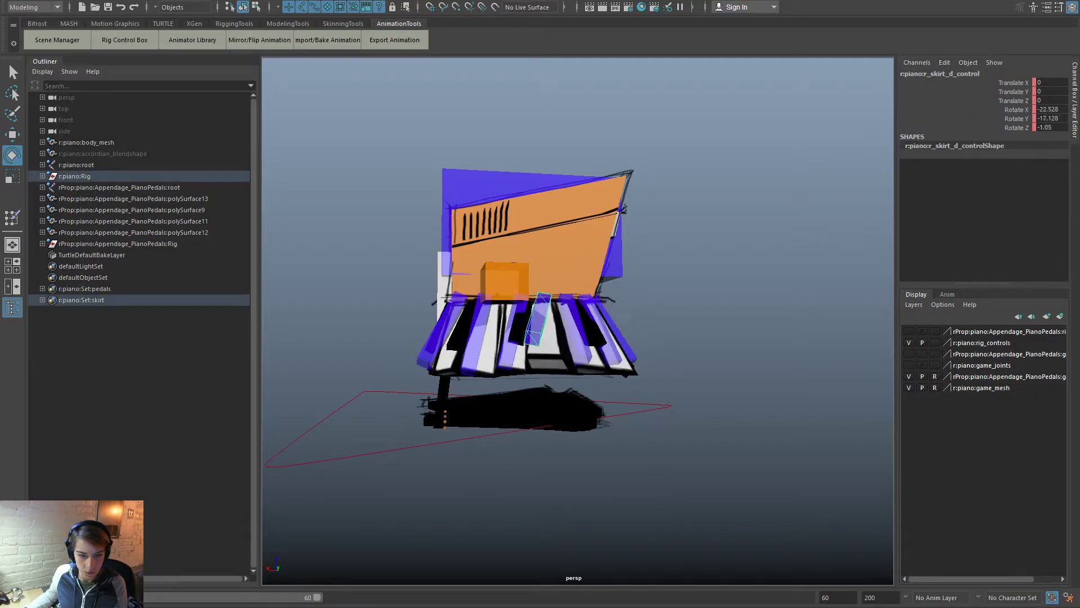
pyautogui.press('Escape')
pyautogui.moveTo(567, 322); pyautogui.dragTo(540, 344)
pyautogui.hotkey('alt', 'v')
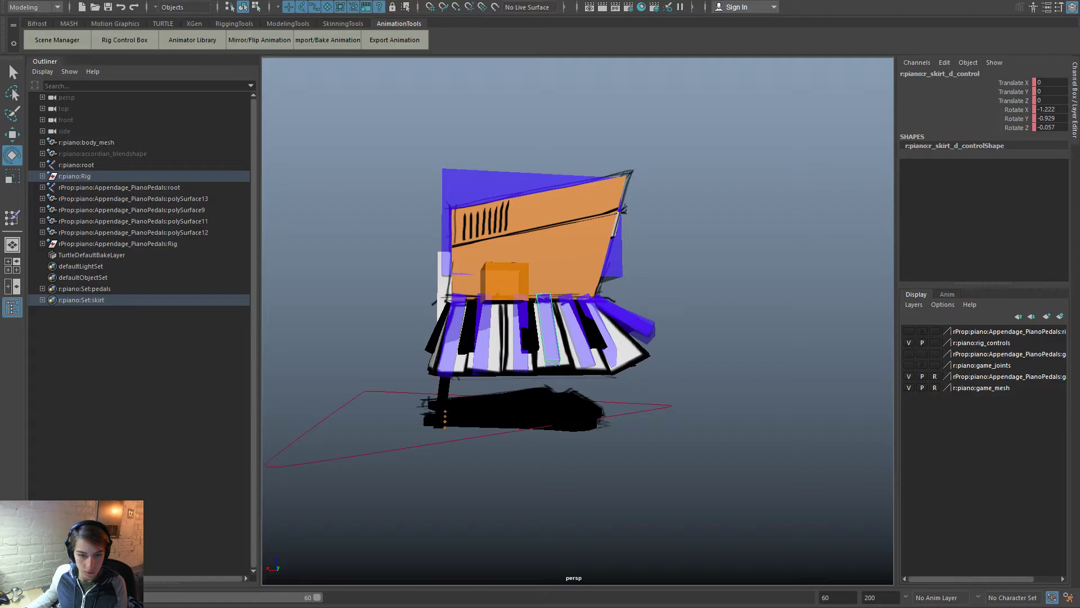
pyautogui.hotkey('alt', 'v')
pyautogui.moveTo(520, 272); pyautogui.dragTo(540, 259)
pyautogui.hotkey('alt', 'v')
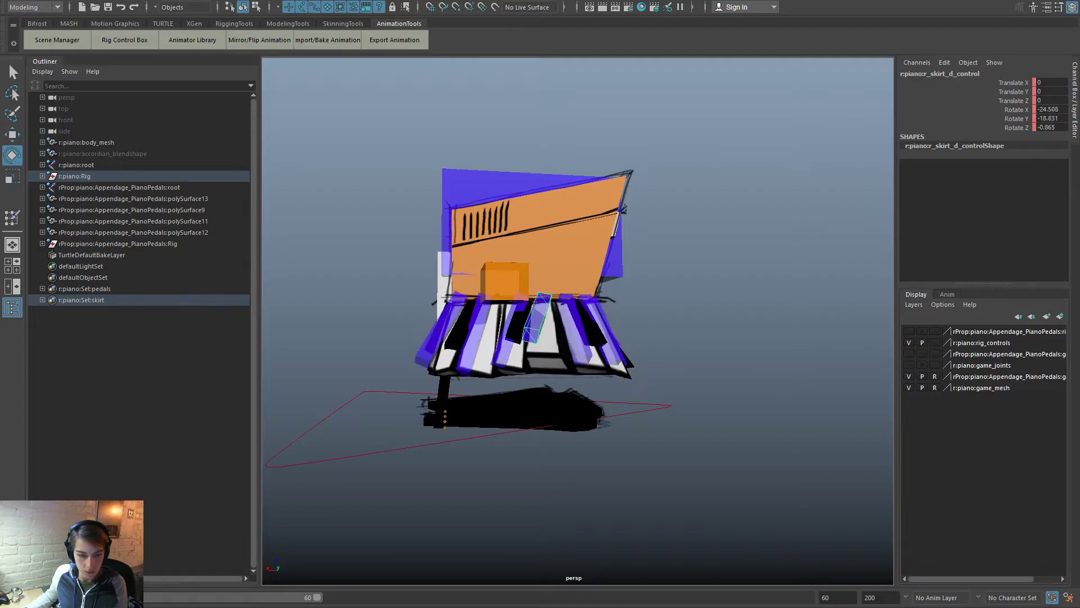
pyautogui.hotkey('alt', 'v')
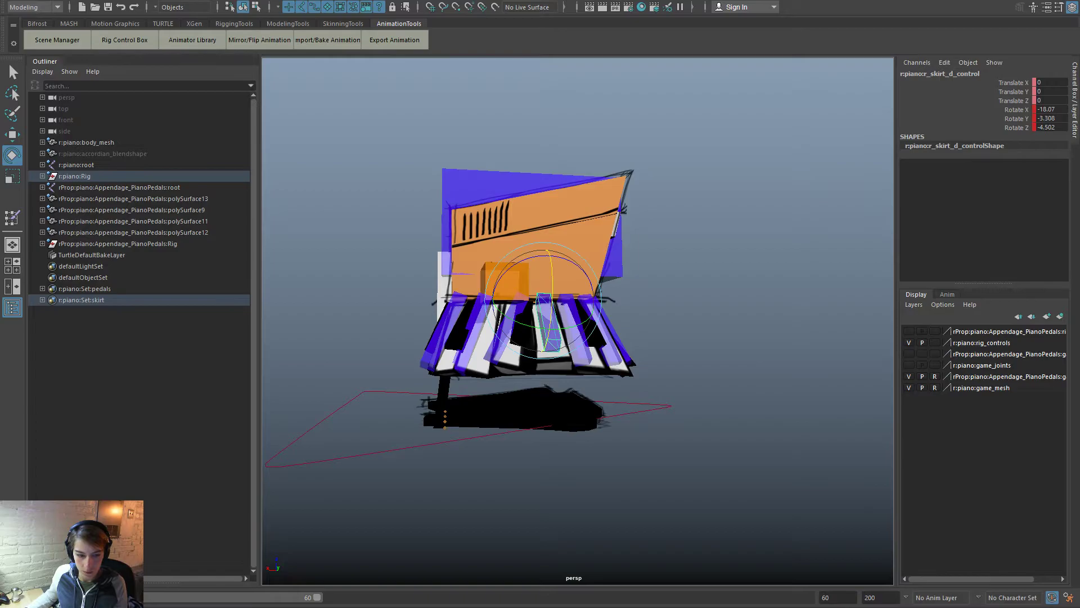
pyautogui.hotkey('alt', 'v')
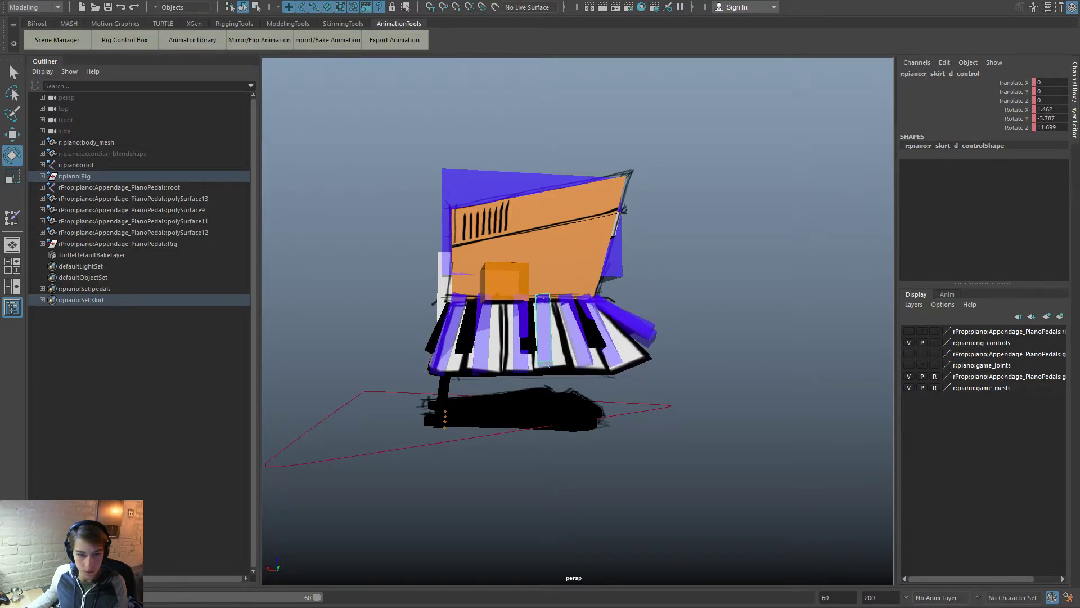
pyautogui.click(836, 513)
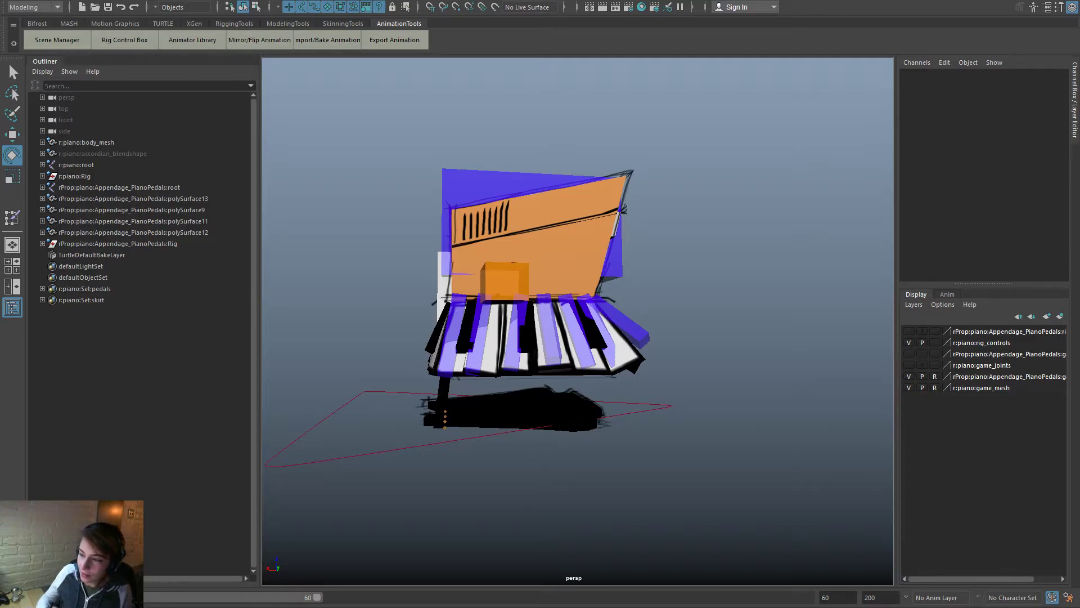
# Step: Select the frontSkirt_g control at the skirt's front corner
pyautogui.keyDown('alt'); pyautogui.moveTo(740, 449); pyautogui.dragTo(610, 490); pyautogui.keyUp('alt')
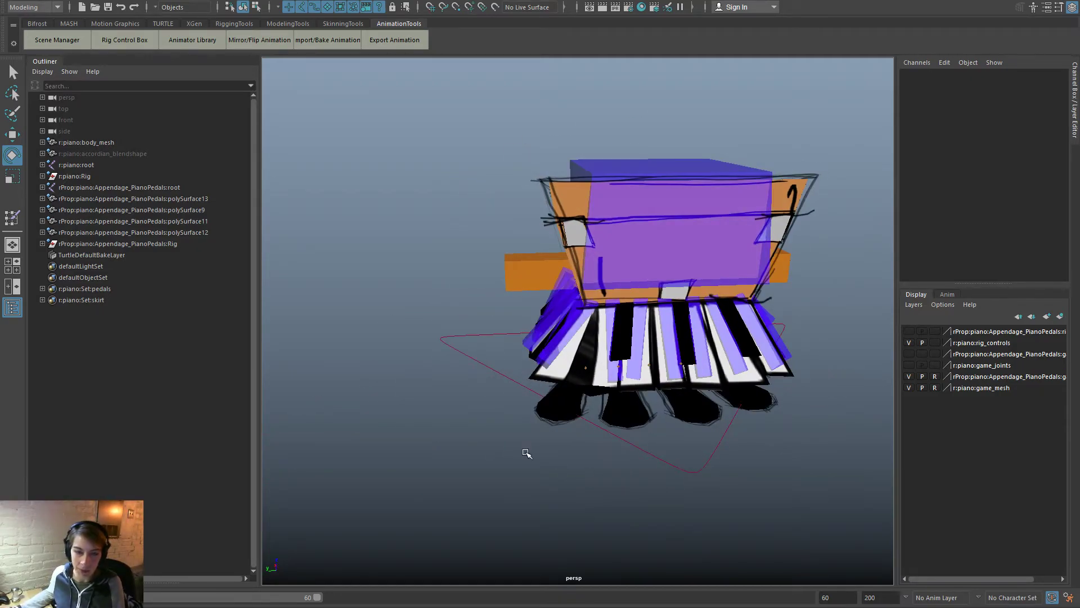
pyautogui.keyDown('alt'); pyautogui.moveTo(538, 480); pyautogui.dragTo(441, 469); pyautogui.keyUp('alt')
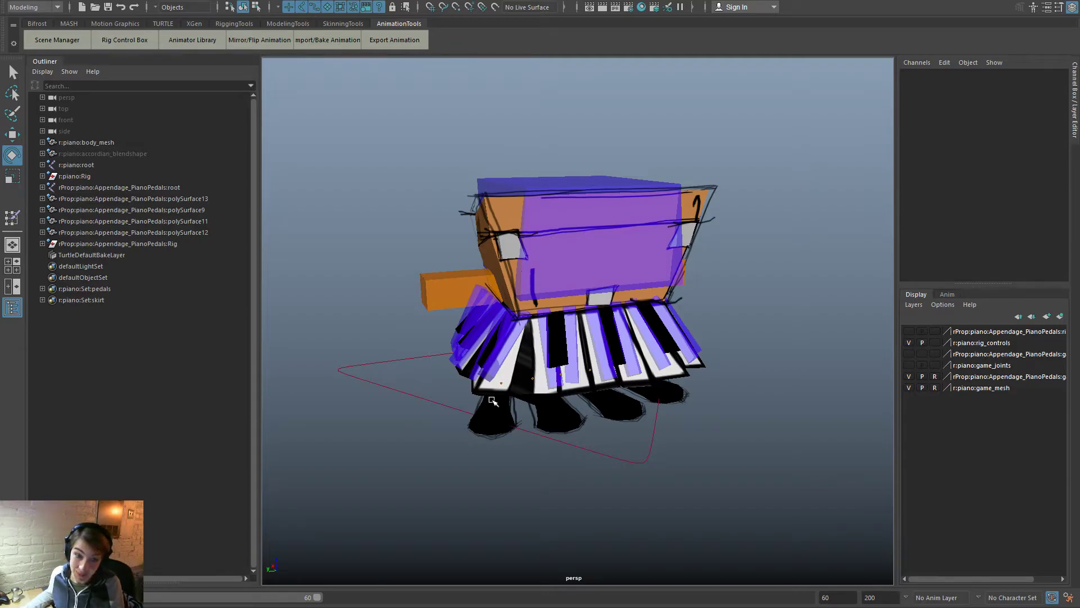
pyautogui.click(499, 353)
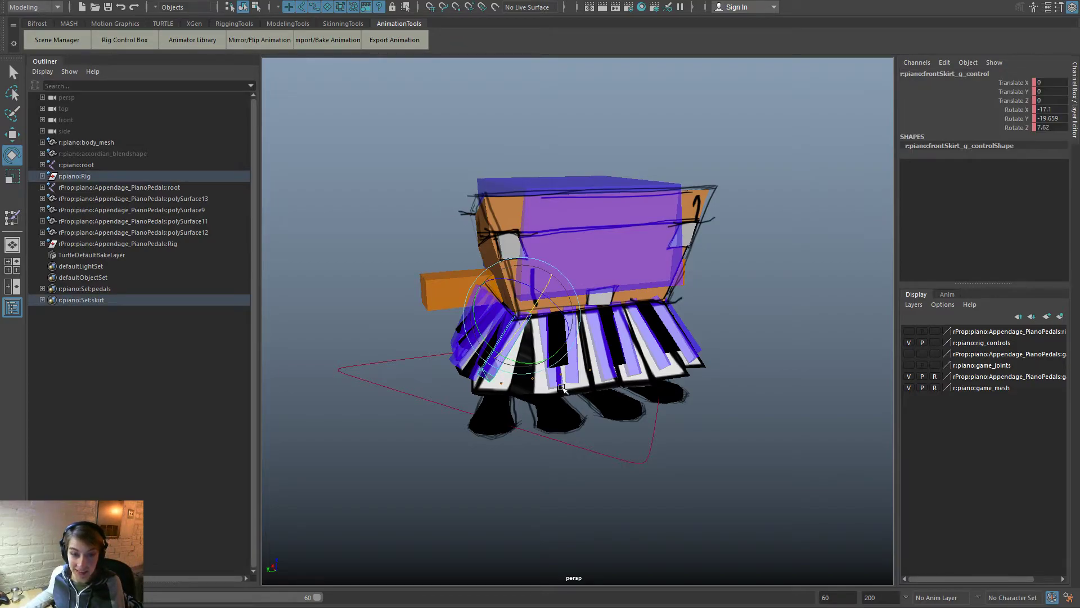
# Step: Play back the piano animation and examine the swinging skirt keys from the front and both sides
pyautogui.hotkey('alt', 'v')
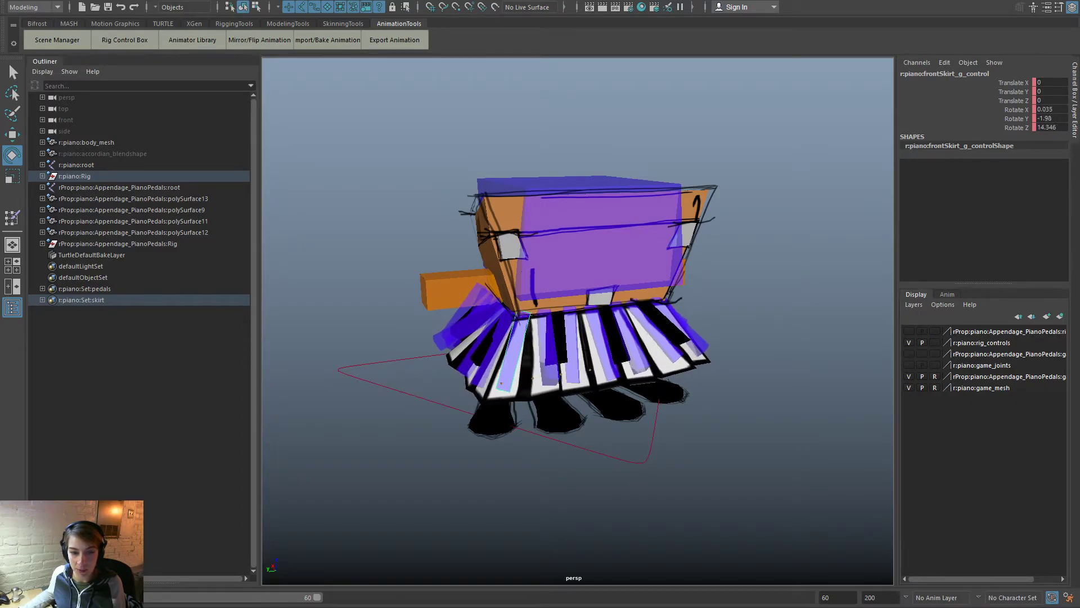
pyautogui.hotkey('alt', 'v')
pyautogui.hotkey('alt', 'v')
pyautogui.hotkey('alt', 'v')
pyautogui.keyDown('alt'); pyautogui.moveTo(371, 544); pyautogui.dragTo(492, 538); pyautogui.keyUp('alt')
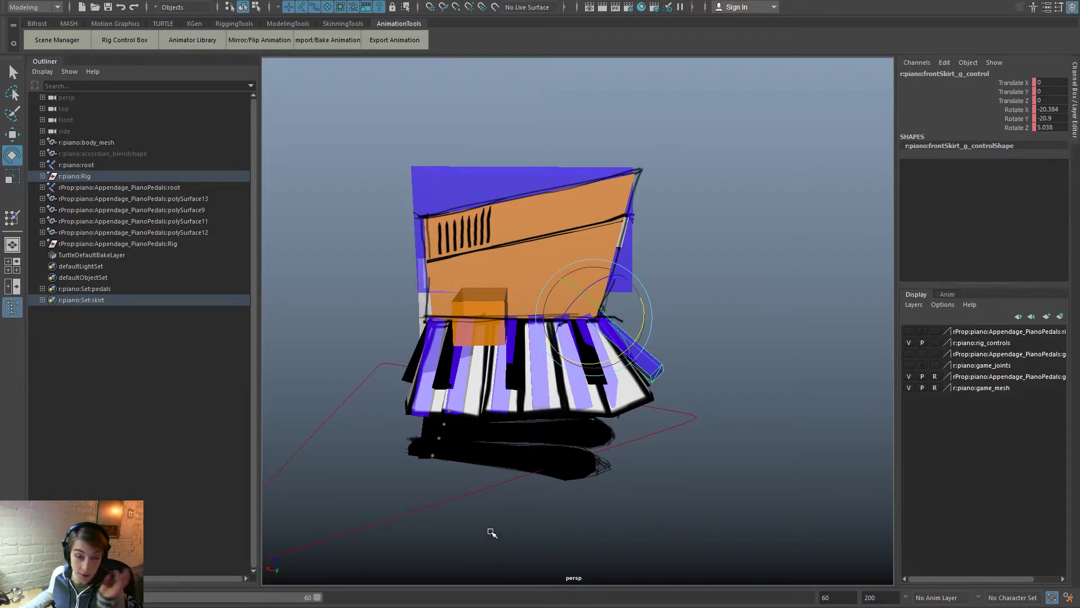
pyautogui.keyDown('alt'); pyautogui.moveTo(603, 507); pyautogui.dragTo(670, 562); pyautogui.keyUp('alt')
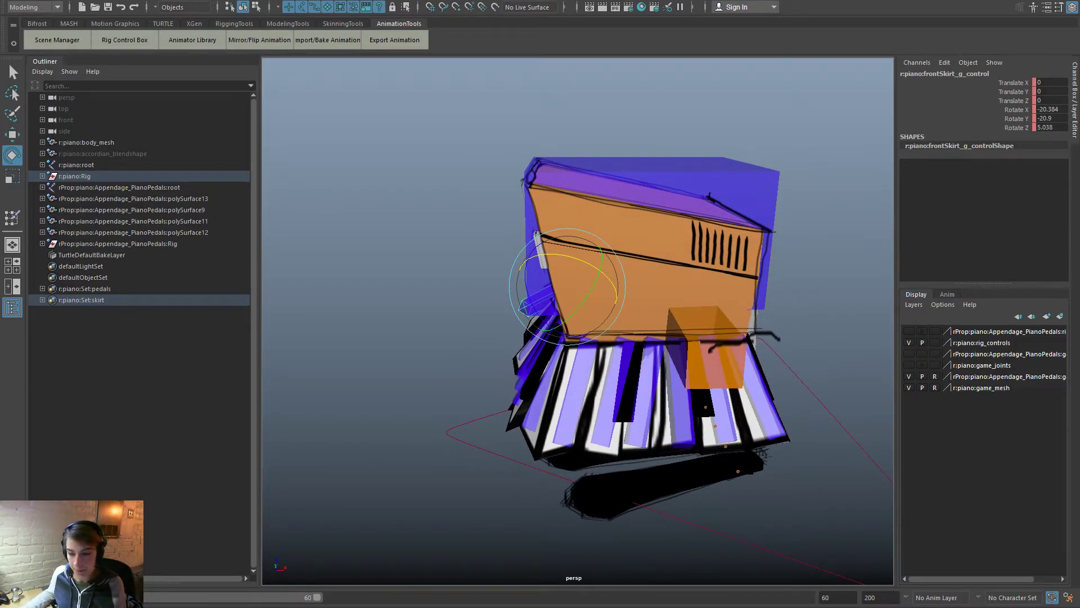
pyautogui.hotkey('alt', 'v')
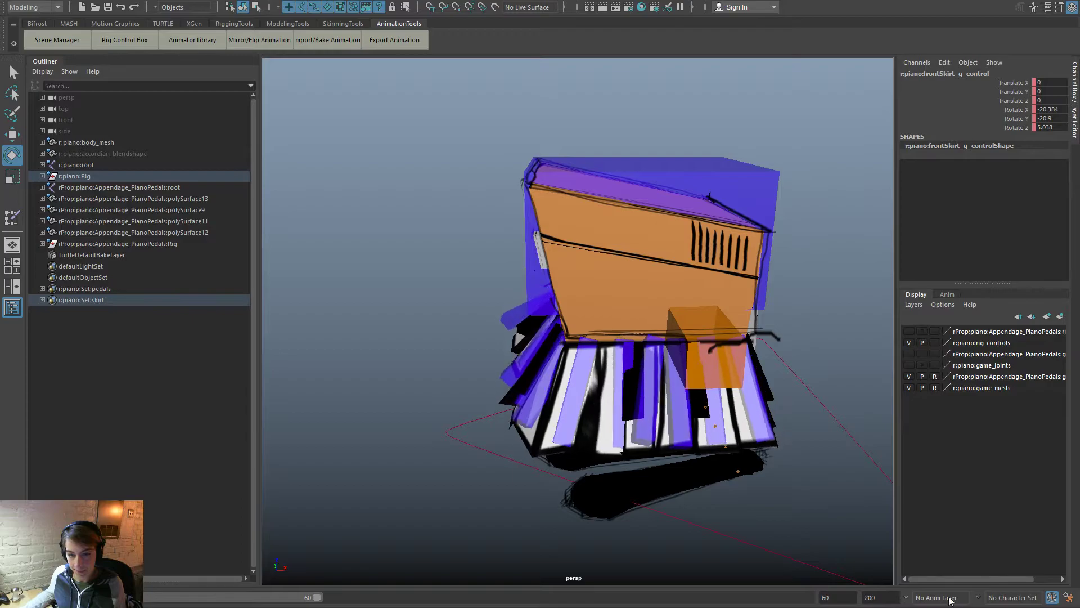
pyautogui.scroll(-5, 732, 524)
pyautogui.click(548, 554)
pyautogui.keyDown('alt'); pyautogui.moveTo(523, 557); pyautogui.dragTo(622, 513); pyautogui.keyUp('alt')
pyautogui.scroll(3, 622, 513)
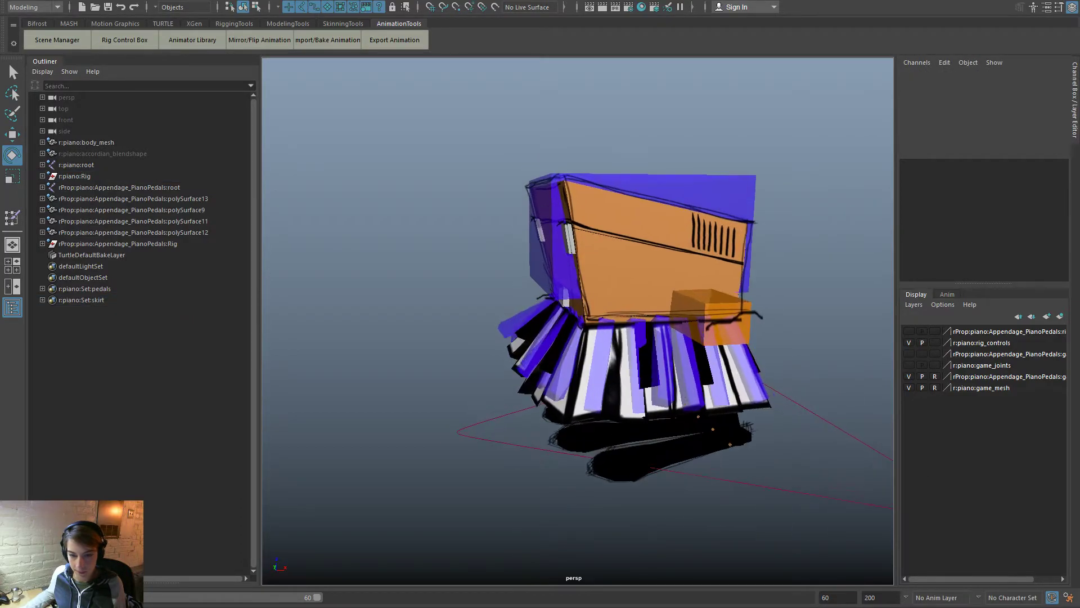
# Step: Stop the playback with the front-left skirt control (l_skirt_f_control) selected and set a keyframe on it
pyautogui.hotkey('alt', 'v')
pyautogui.click(598, 372)
pyautogui.hotkey('alt', 'v')
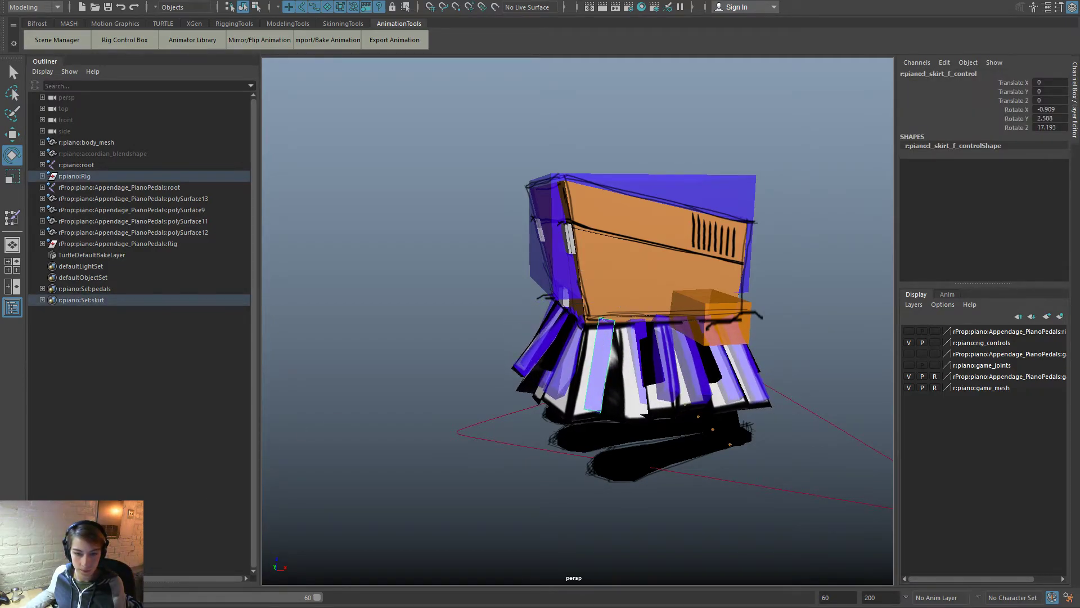
pyautogui.press('s')
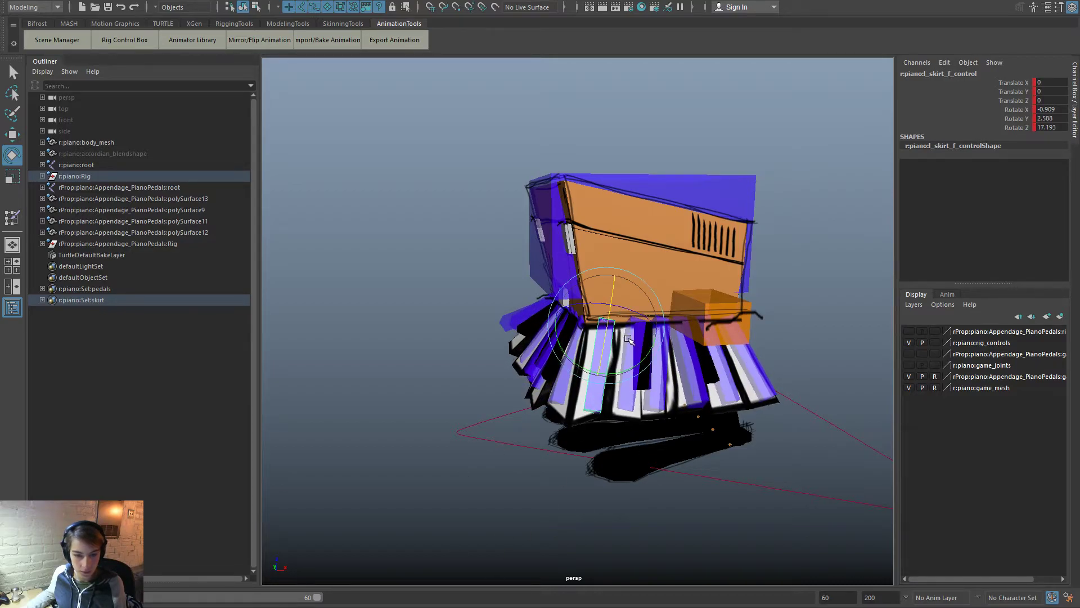
# Step: Try rotating the front-left skirt control to about 10.7 on Y and check it in playback
pyautogui.moveTo(577, 364); pyautogui.dragTo(584, 369)
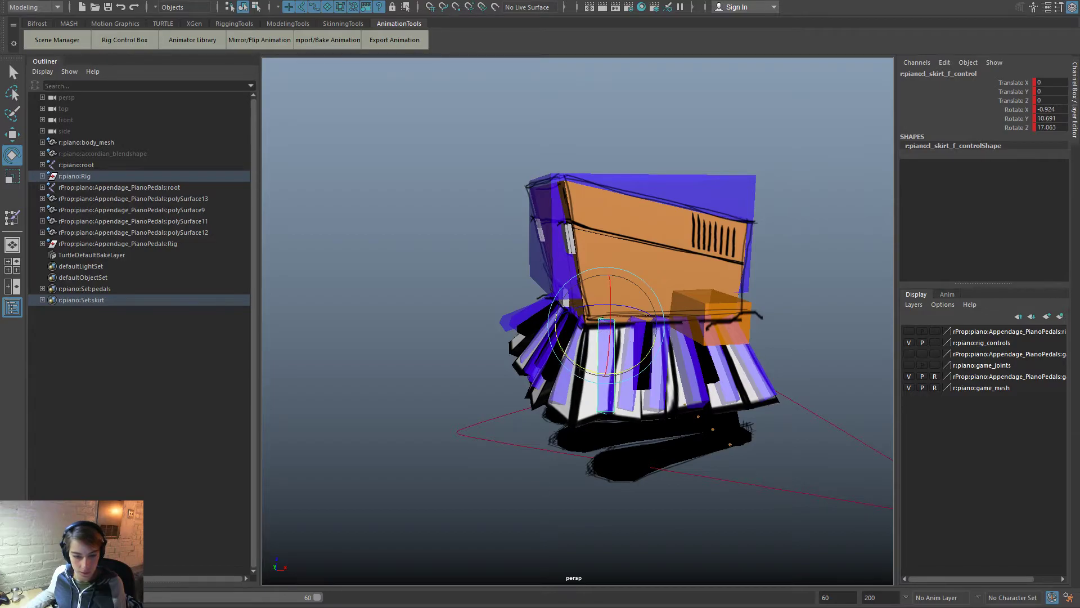
pyautogui.hotkey('alt', 'v')
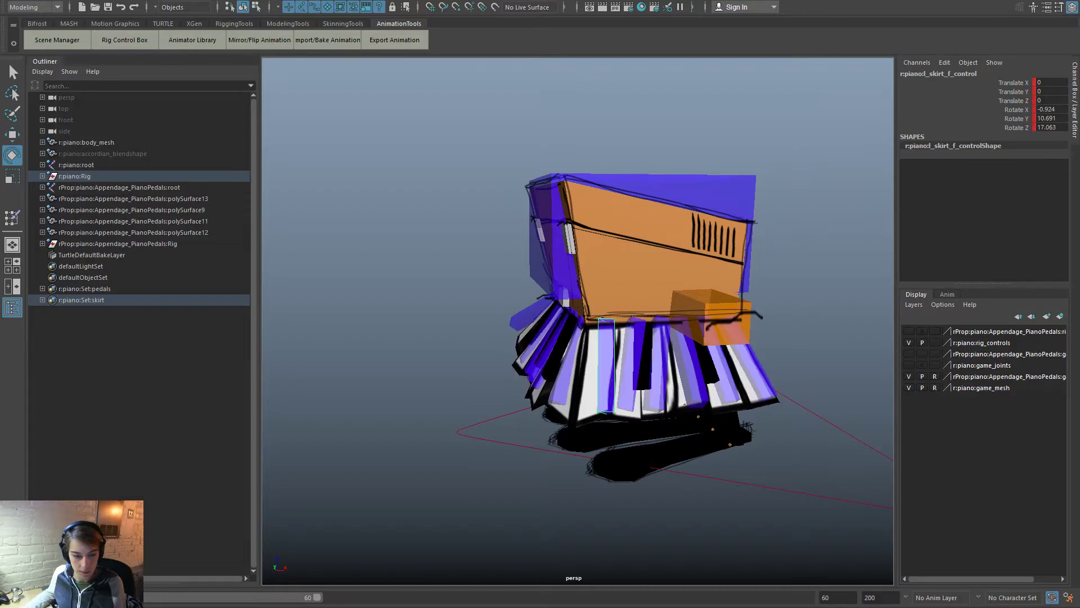
pyautogui.hotkey('alt', 'v')
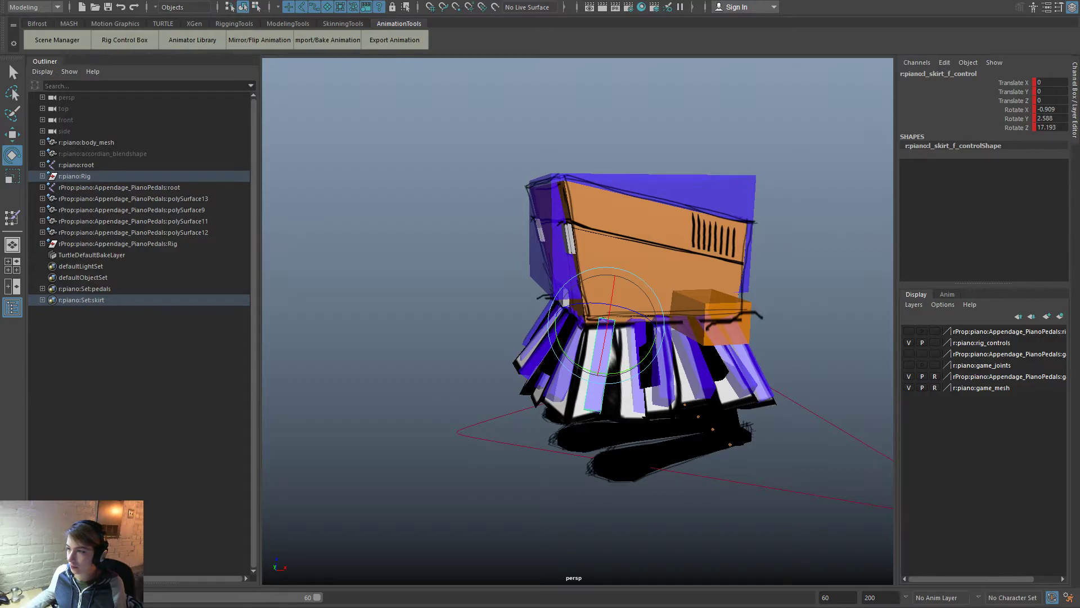
pyautogui.click(866, 499)
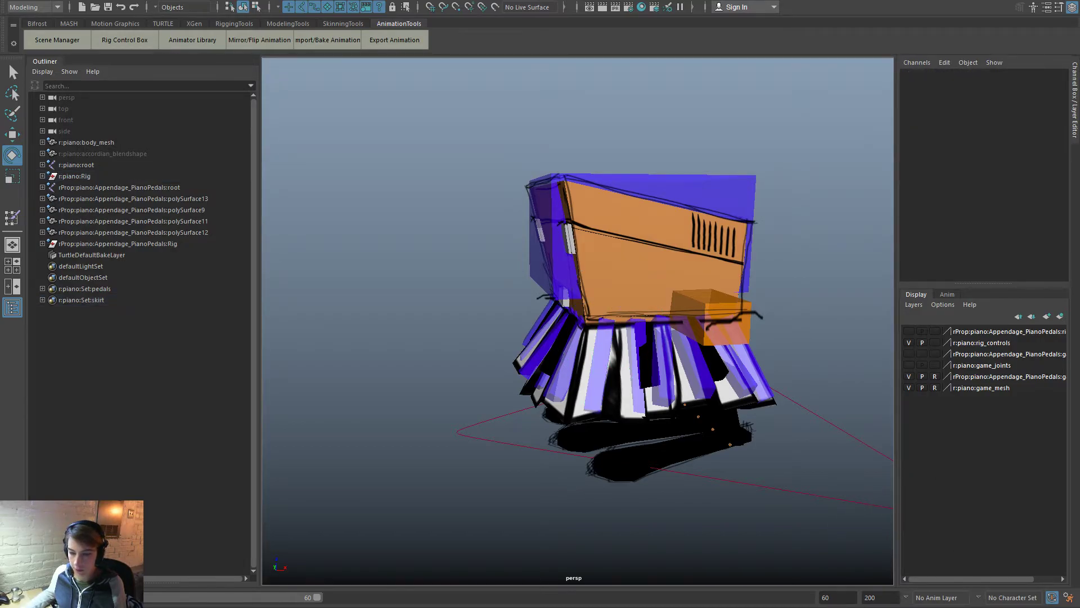
# Step: Hide the r:piano:rig_controls layer and examine the playing piano mesh from the front and side
pyautogui.hotkey('alt', 'v')
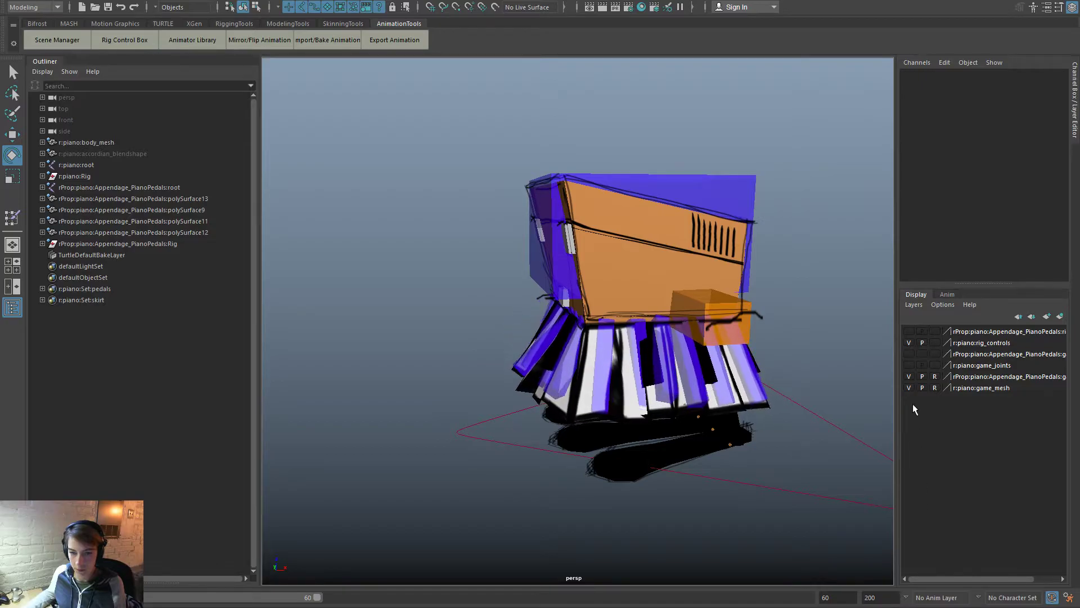
pyautogui.click(909, 343)
pyautogui.keyDown('alt'); pyautogui.moveTo(694, 446); pyautogui.dragTo(613, 509, button='right'); pyautogui.keyUp('alt')
pyautogui.keyDown('alt'); pyautogui.moveTo(613, 509); pyautogui.dragTo(697, 514); pyautogui.keyUp('alt')
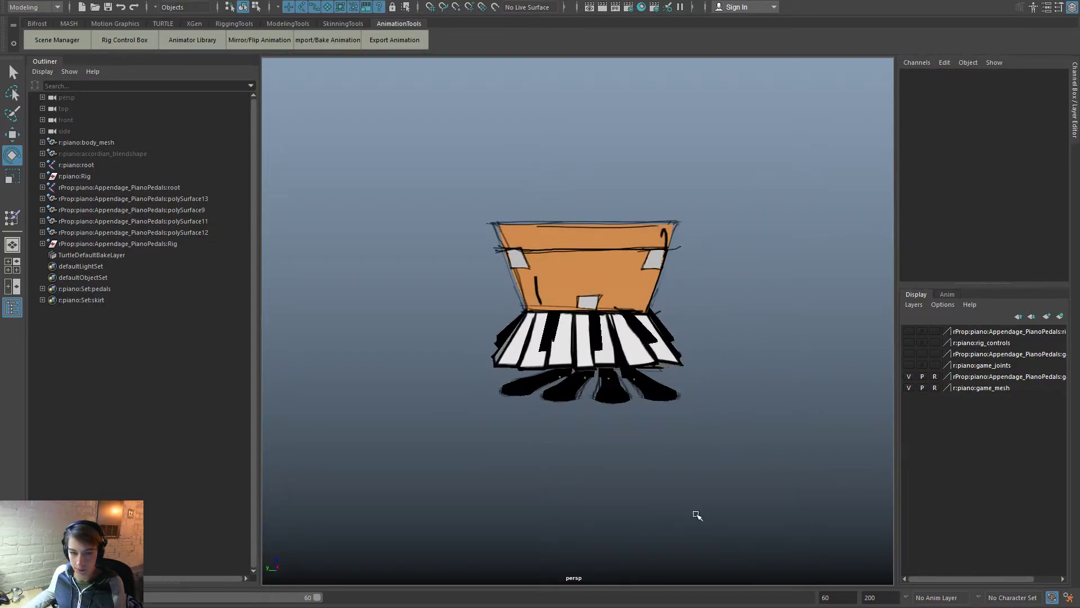
pyautogui.keyDown('alt'); pyautogui.moveTo(698, 516); pyautogui.dragTo(627, 514); pyautogui.keyUp('alt')
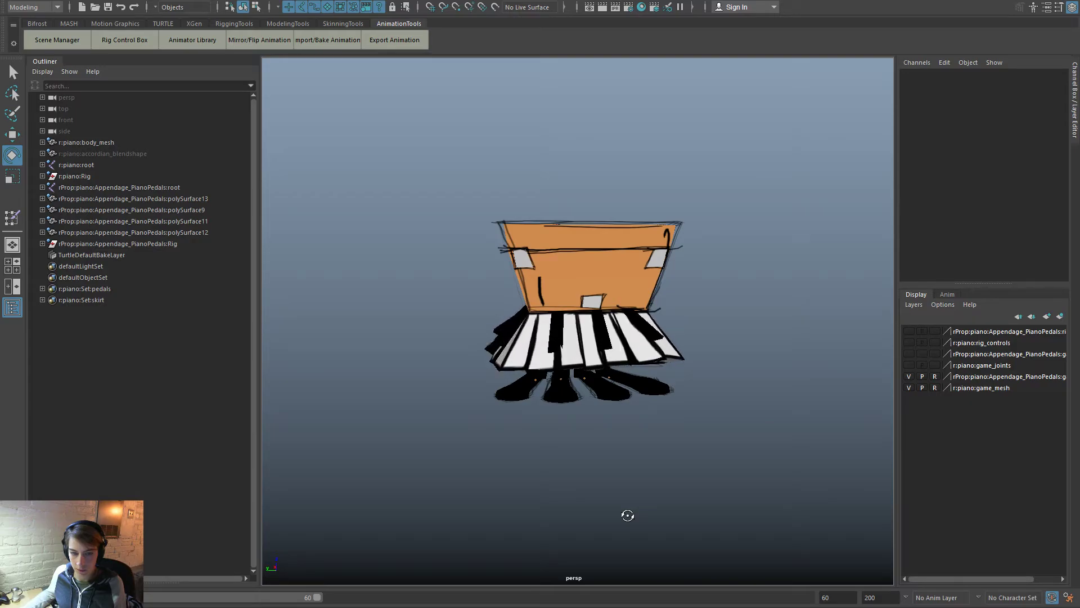
pyautogui.moveTo(627, 516)
pyautogui.keyDown('alt'); pyautogui.mouseDown()
pyautogui.moveTo(466, 528)
pyautogui.moveTo(671, 514)
pyautogui.moveTo(625, 514)
pyautogui.mouseUp(); pyautogui.keyUp('alt')
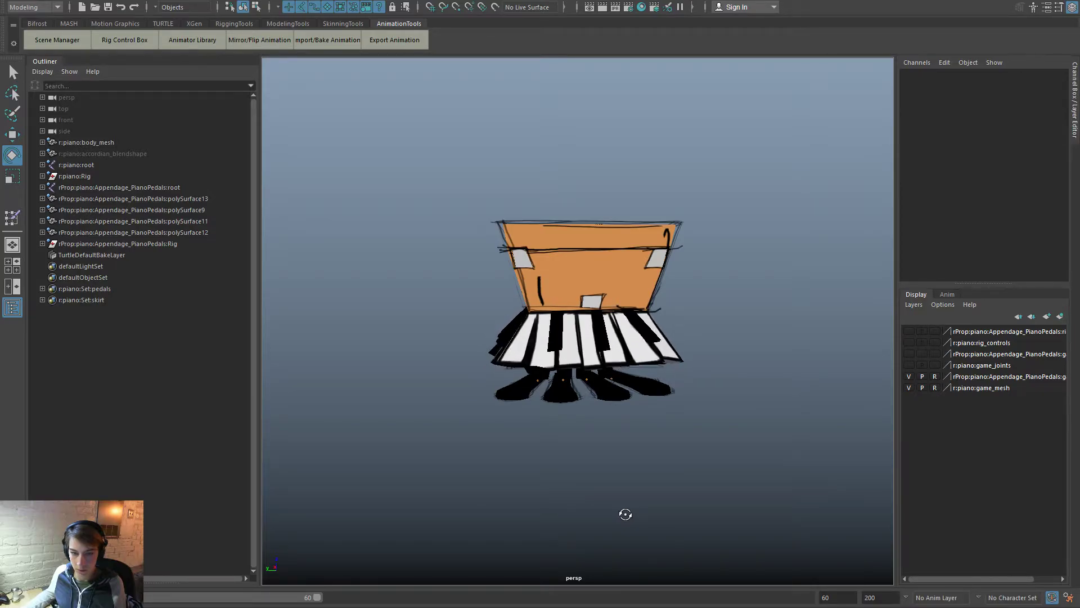
pyautogui.keyDown('alt'); pyautogui.moveTo(626, 514); pyautogui.dragTo(491, 515); pyautogui.keyUp('alt')
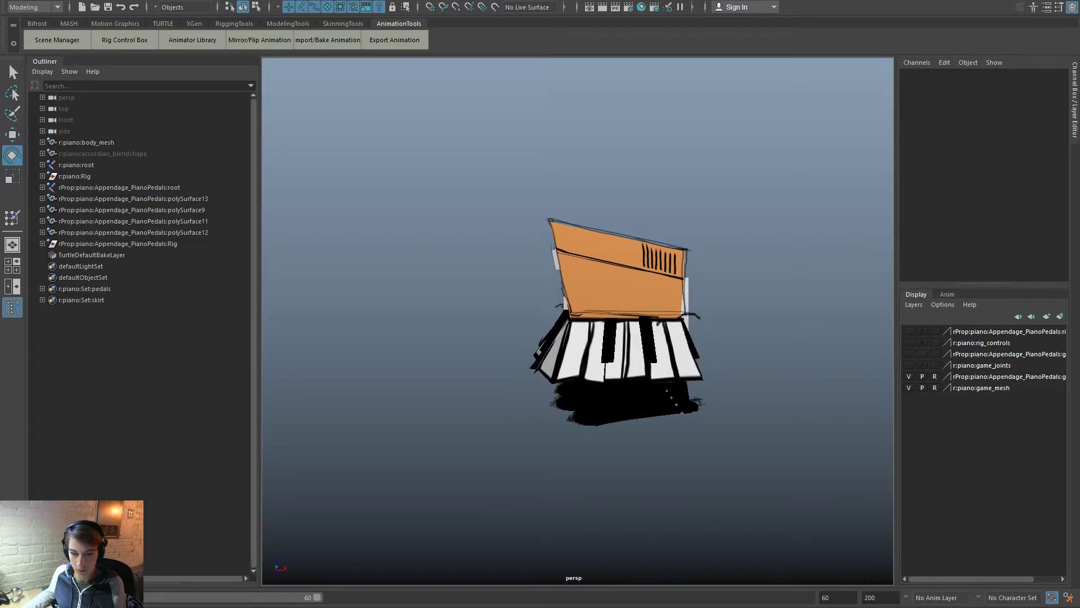
# Step: Show the r:piano:rig_controls layer again and inspect the skirt controls from the front and side
pyautogui.click(909, 342)
pyautogui.click(664, 360)
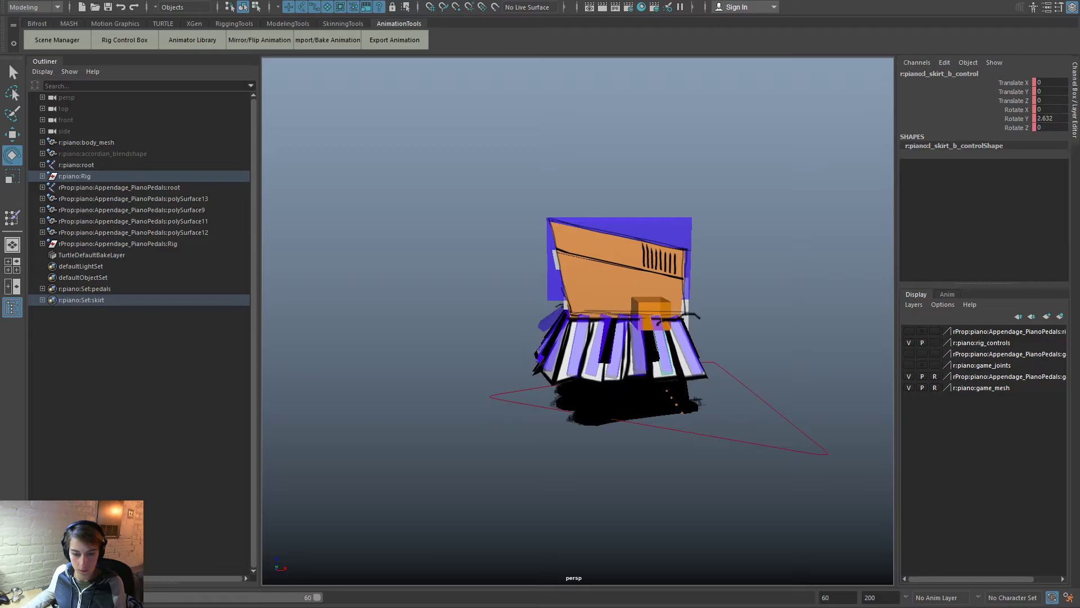
pyautogui.keyDown('alt'); pyautogui.moveTo(541, 523); pyautogui.dragTo(647, 519); pyautogui.keyUp('alt')
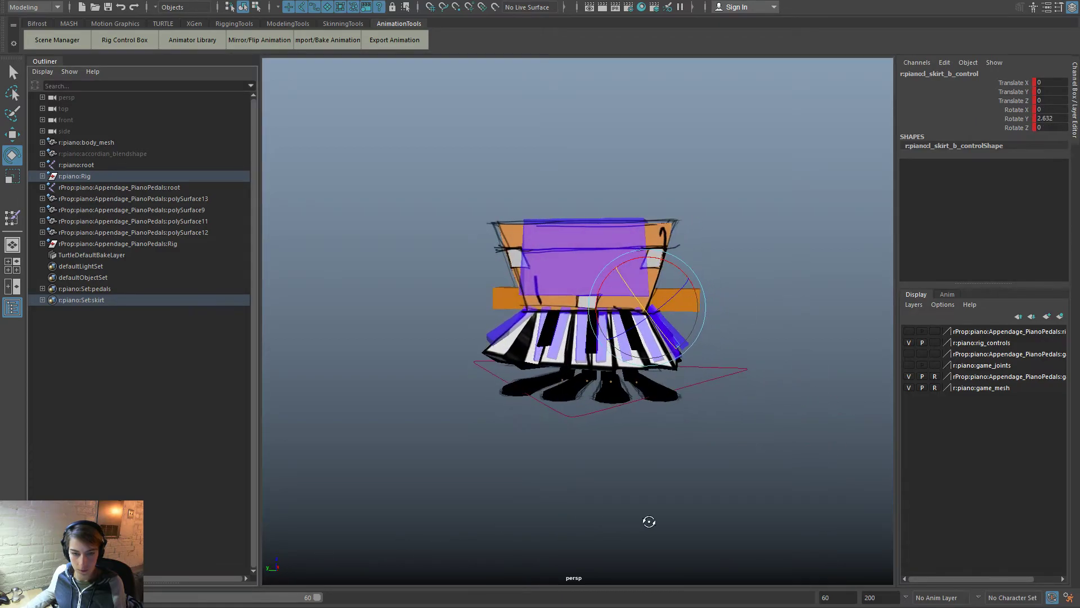
pyautogui.click(511, 540)
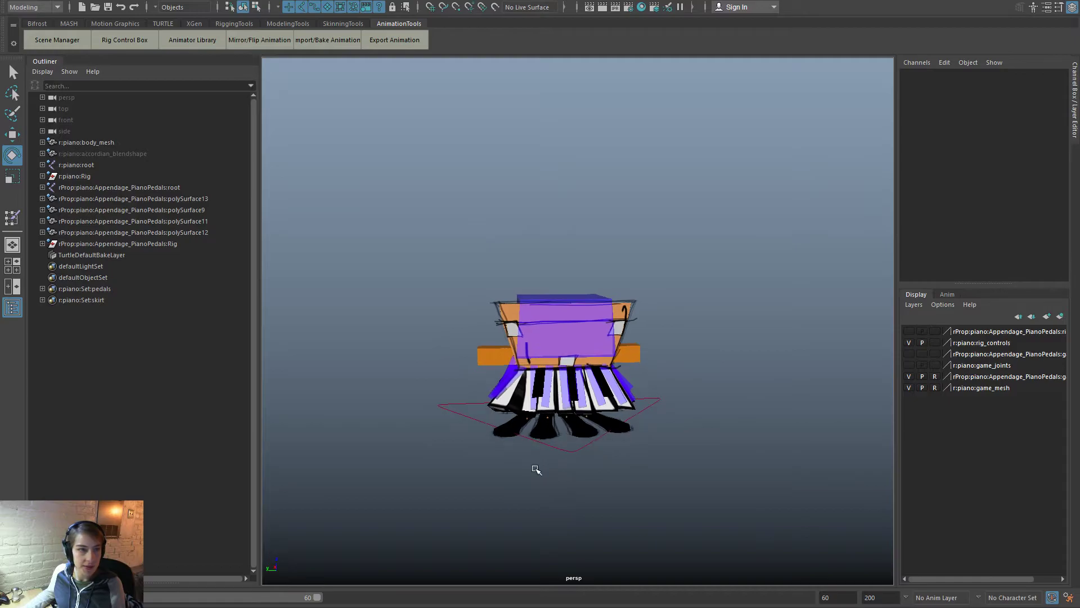
pyautogui.press('Escape')
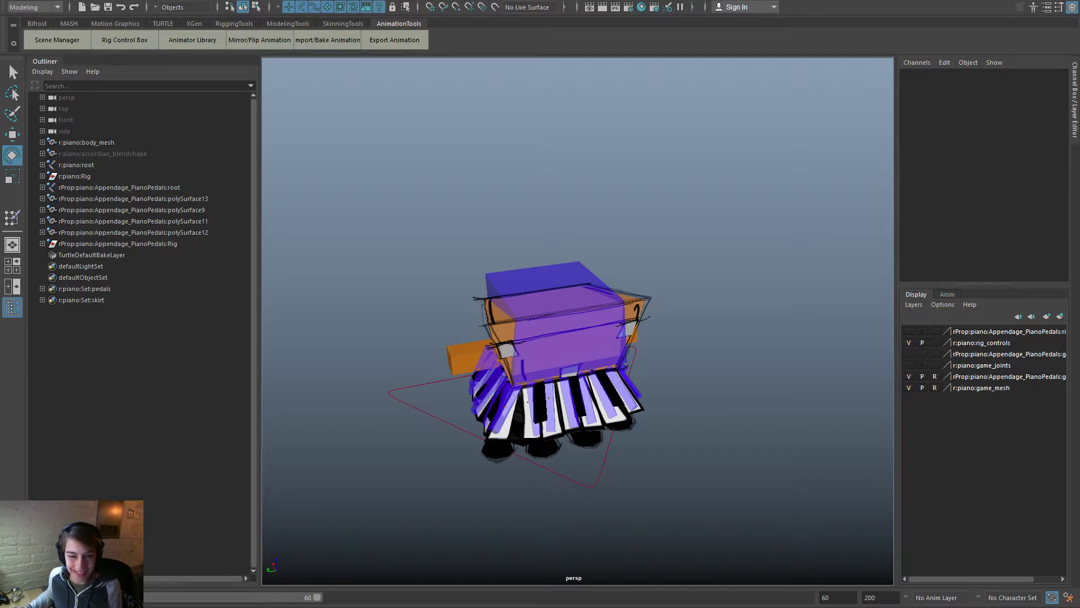
pyautogui.moveTo(663, 339); pyautogui.dragTo(644, 297)
pyautogui.keyDown('alt'); pyautogui.moveTo(714, 410); pyautogui.dragTo(557, 388); pyautogui.keyUp('alt')
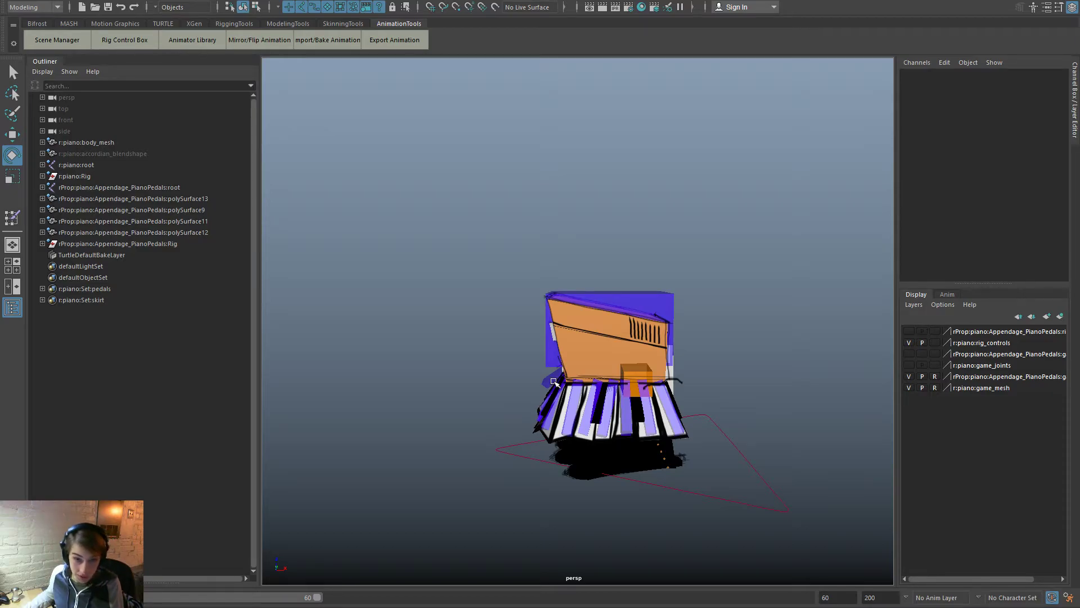
pyautogui.keyDown('alt'); pyautogui.moveTo(444, 349); pyautogui.dragTo(668, 215); pyautogui.keyUp('alt')
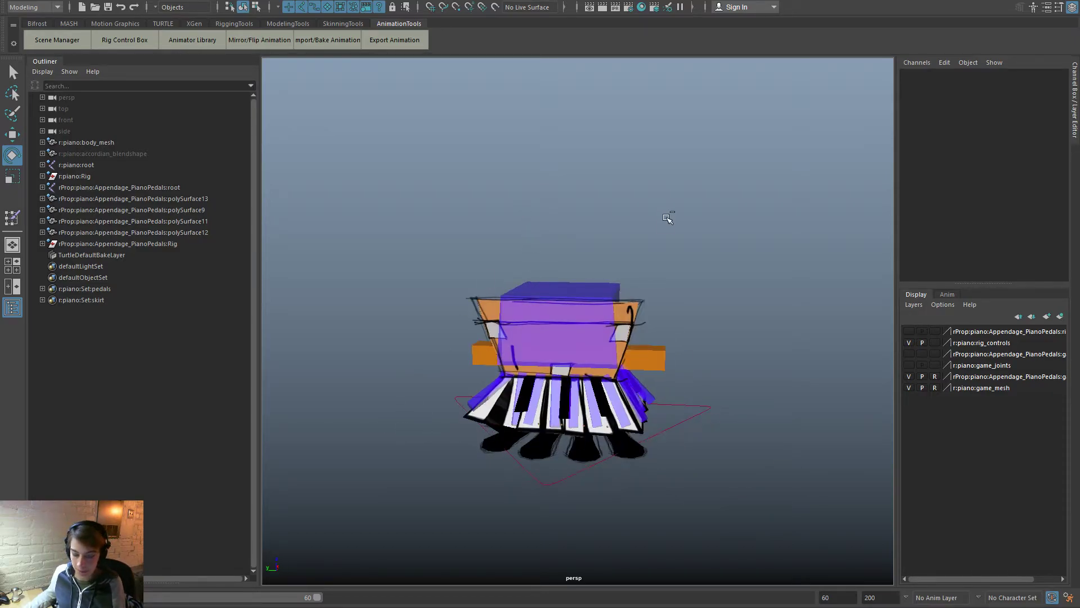
# Step: Open the animation Clip Exporter and set its clip to the piano rig with frames 0 to 60
pyautogui.click(408, 40)
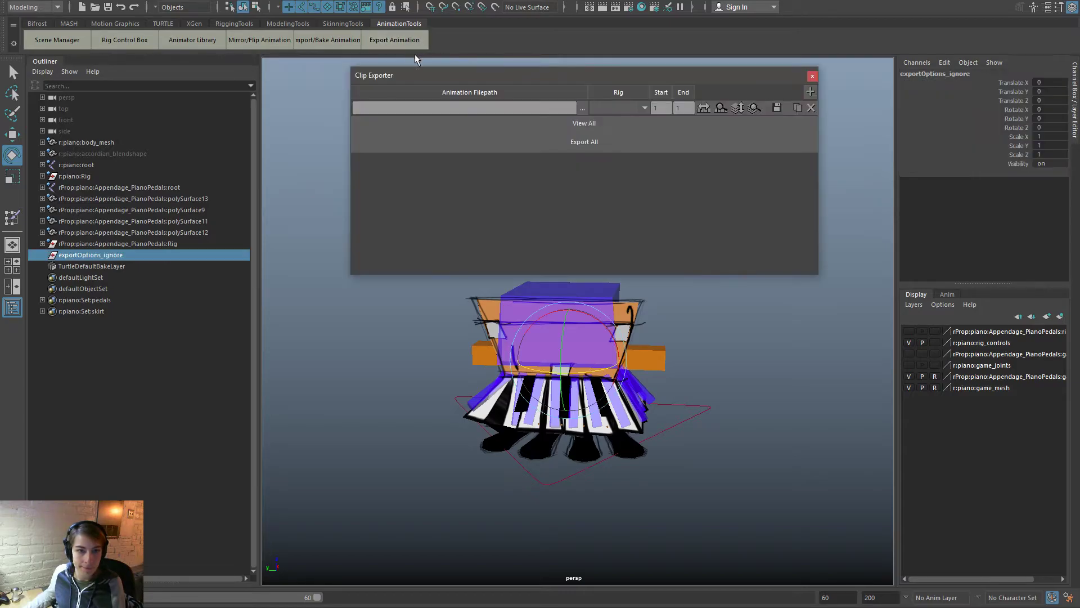
pyautogui.click(616, 108)
pyautogui.click(616, 121)
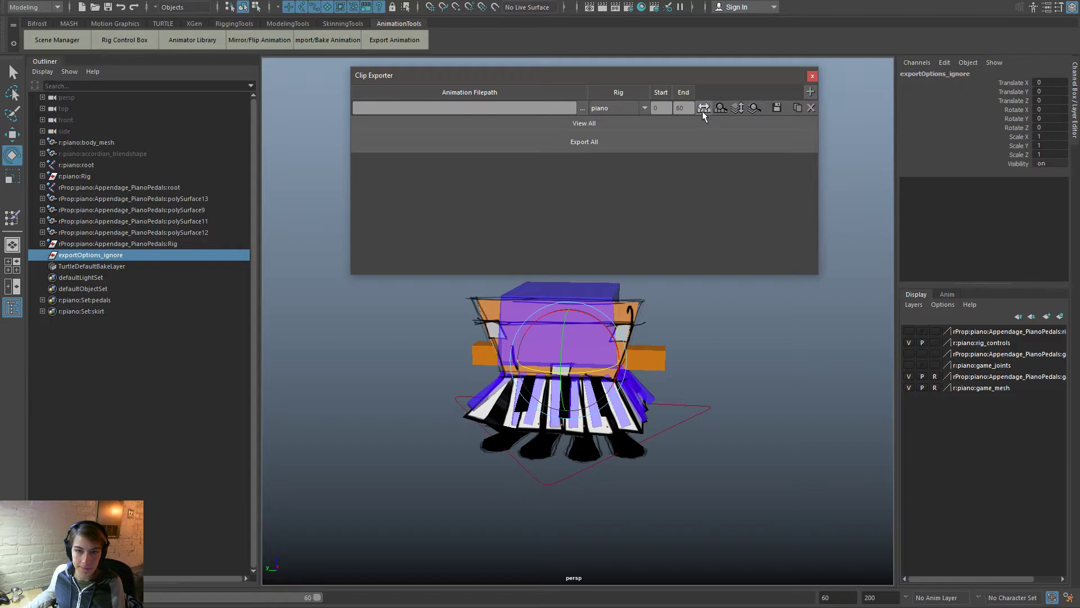
pyautogui.click(583, 107)
pyautogui.moveTo(517, 96); pyautogui.dragTo(590, 220)
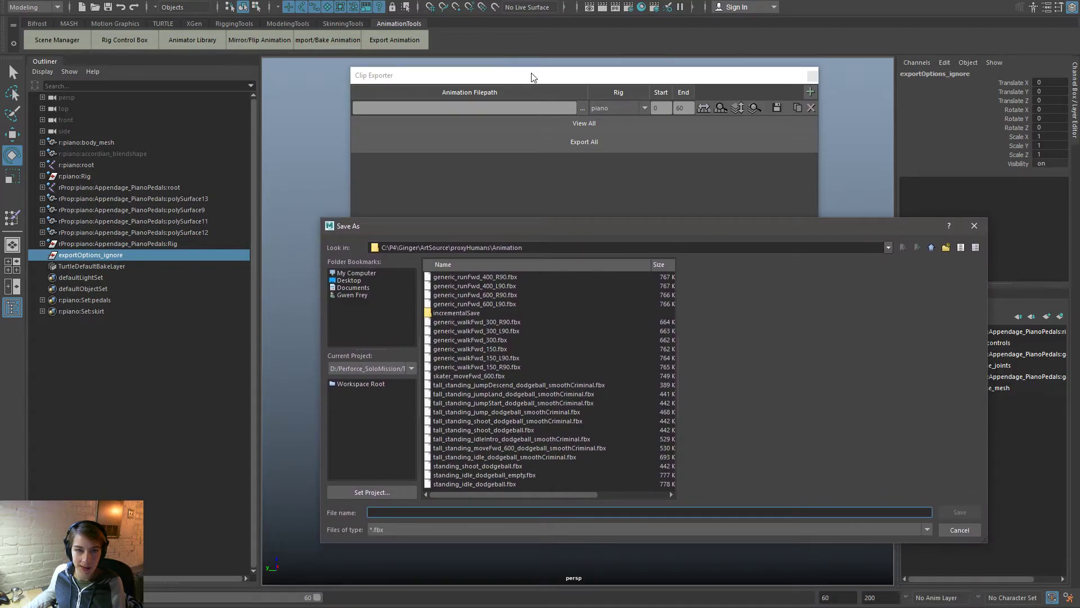
pyautogui.click(959, 529)
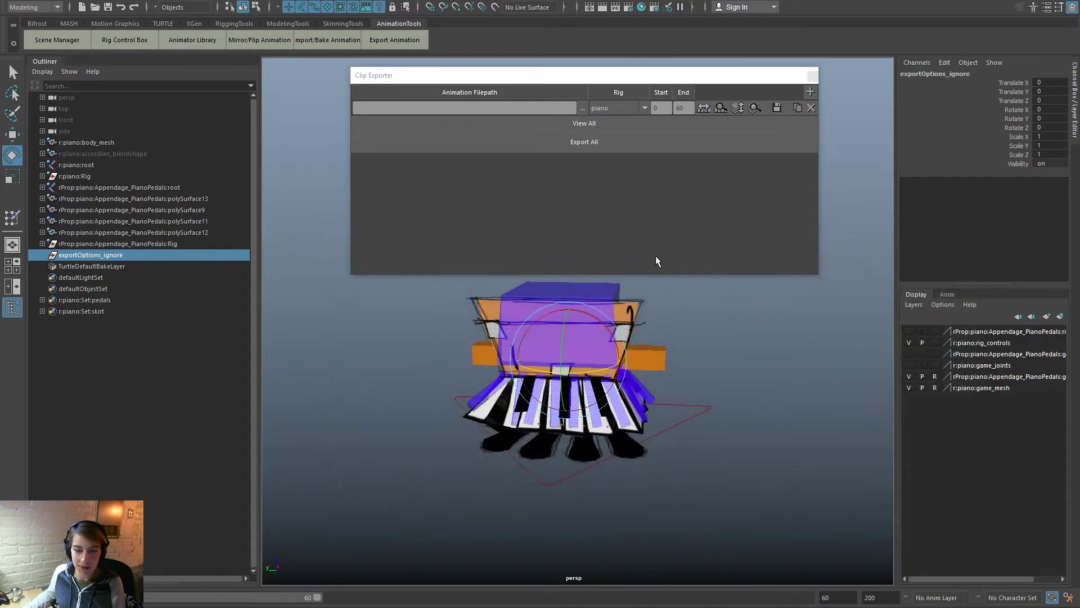
# Step: Shorten the Clip Exporter window and move it clear of the piano model
pyautogui.moveTo(631, 275); pyautogui.dragTo(631, 146)
pyautogui.moveTo(624, 85); pyautogui.dragTo(555, 124)
pyautogui.moveTo(563, 202)
pyautogui.mouseDown()
pyautogui.moveTo(565, 231)
pyautogui.moveTo(569, 207)
pyautogui.mouseUp()
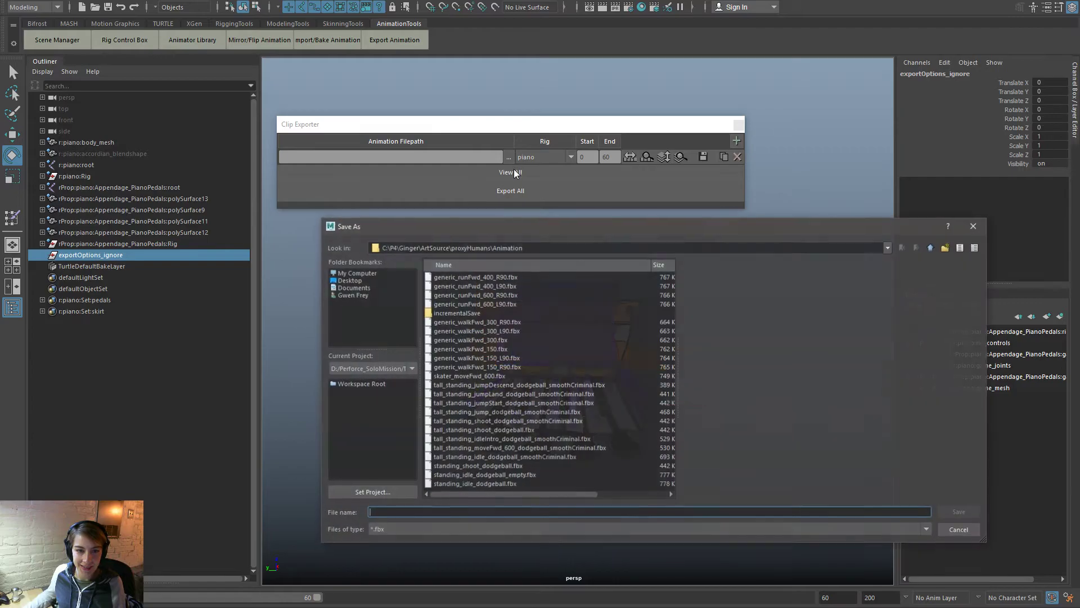
# Step: Browse for the clip's save location and go up from the proxyHumans Animation folder to My Computer
pyautogui.click(509, 157)
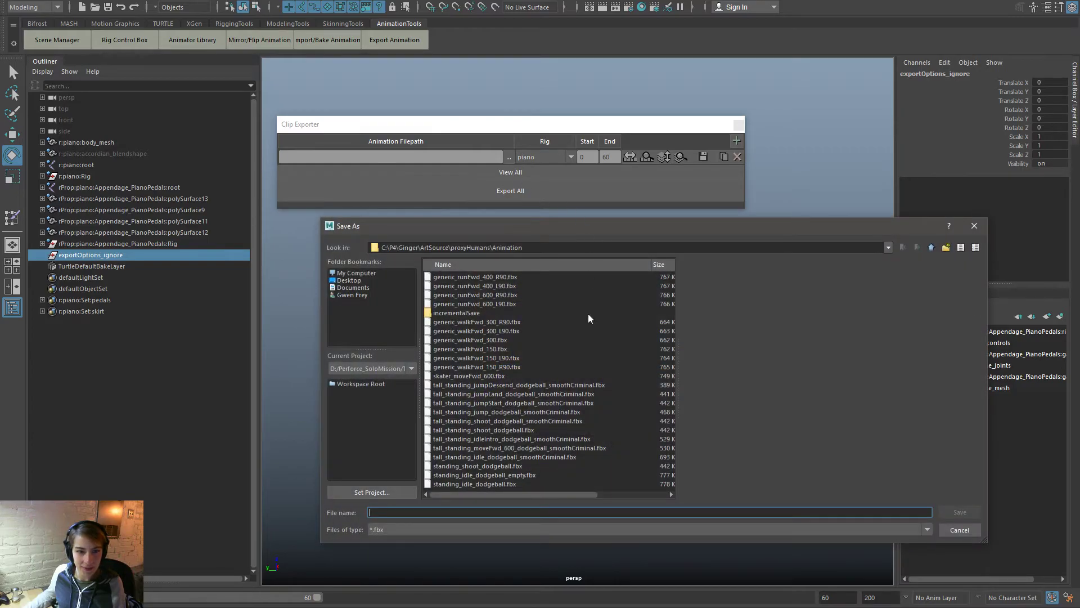
pyautogui.moveTo(583, 494); pyautogui.dragTo(384, 501)
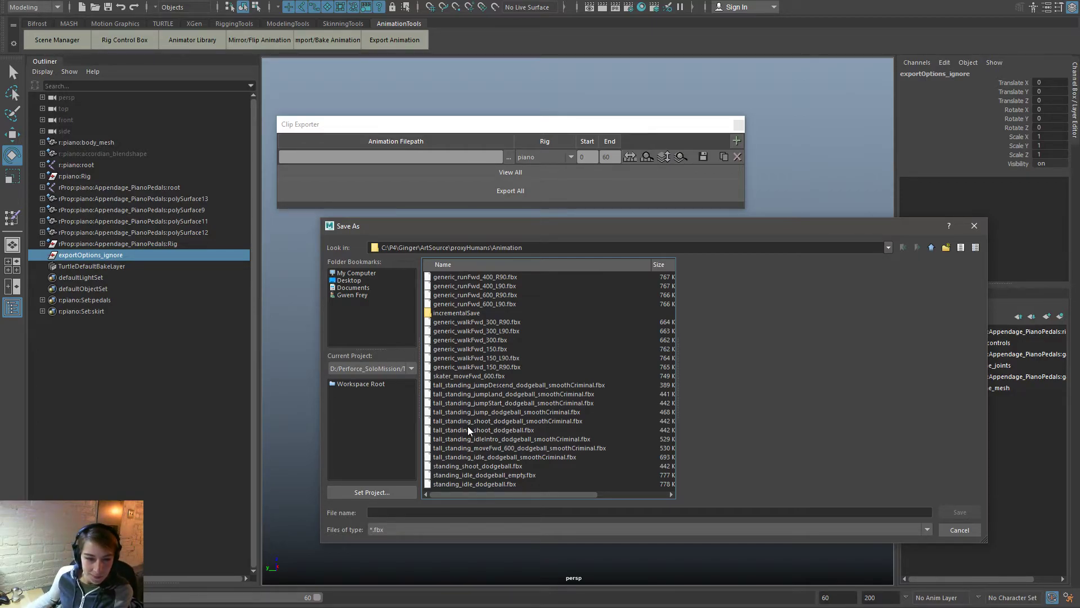
pyautogui.moveTo(591, 495); pyautogui.dragTo(551, 499)
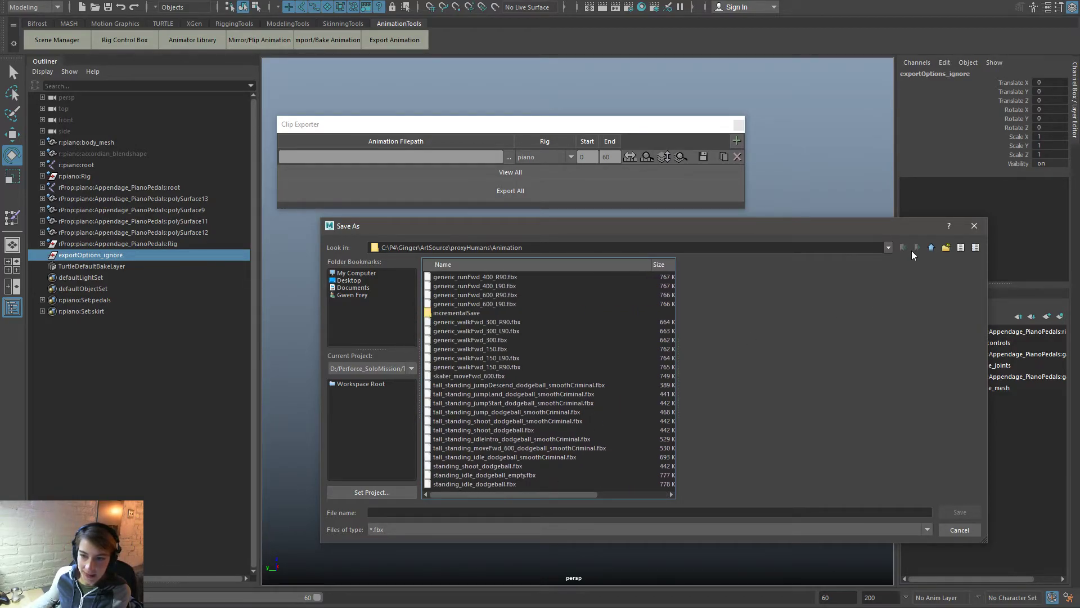
pyautogui.click(932, 248)
pyautogui.click(932, 248)
pyautogui.click(932, 246)
pyautogui.click(932, 247)
pyautogui.click(933, 246)
pyautogui.click(933, 246)
pyautogui.click(888, 248)
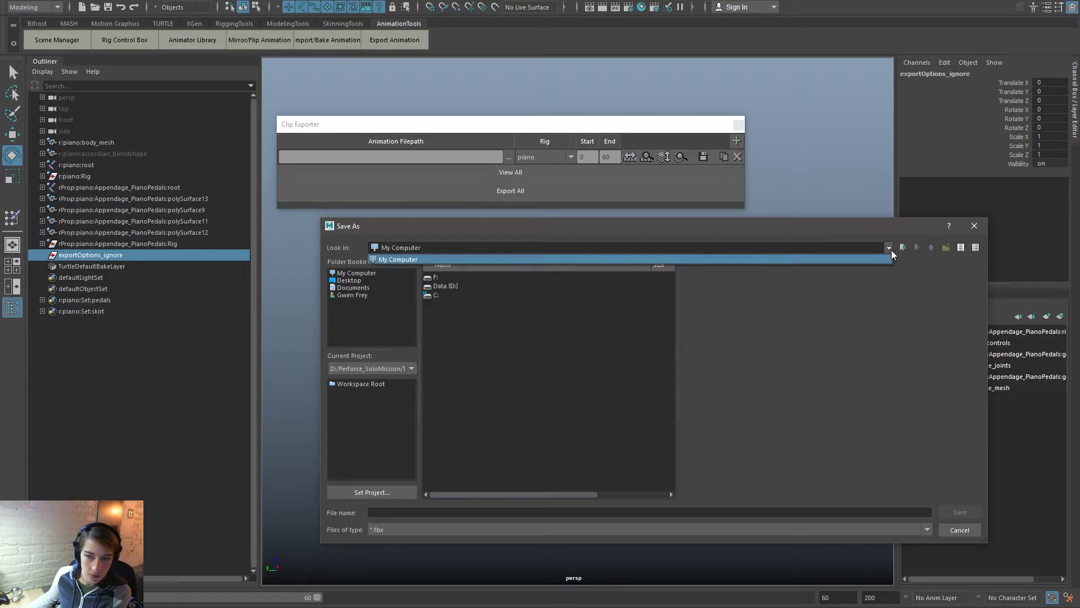
pyautogui.click(763, 256)
# Step: Open the Perforce_SoloMission folder on the Data (D:) drive as the save location
pyautogui.click(455, 285)
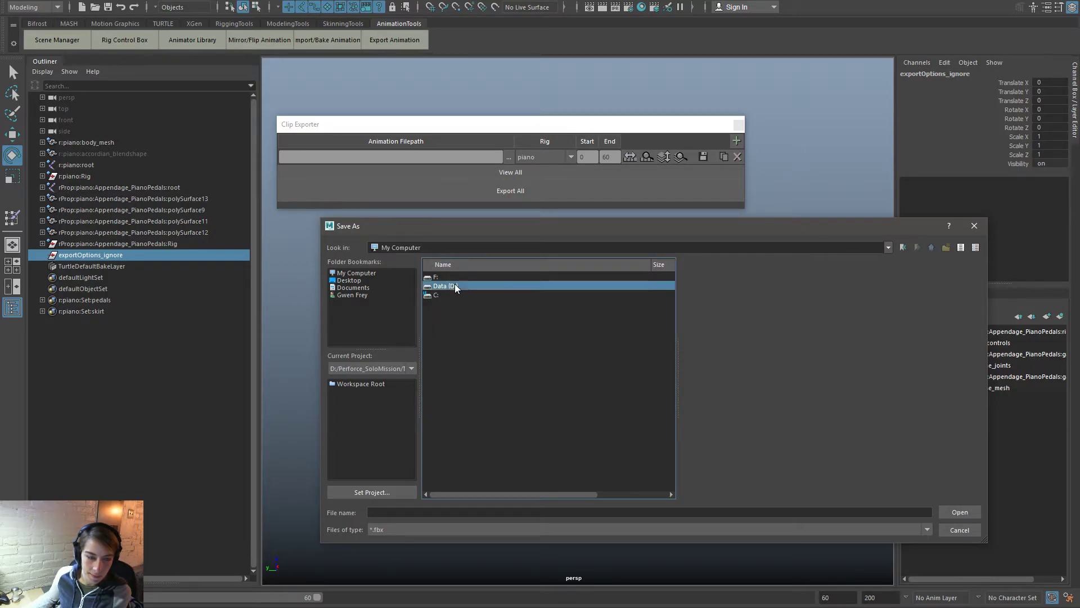
pyautogui.doubleClick(473, 286)
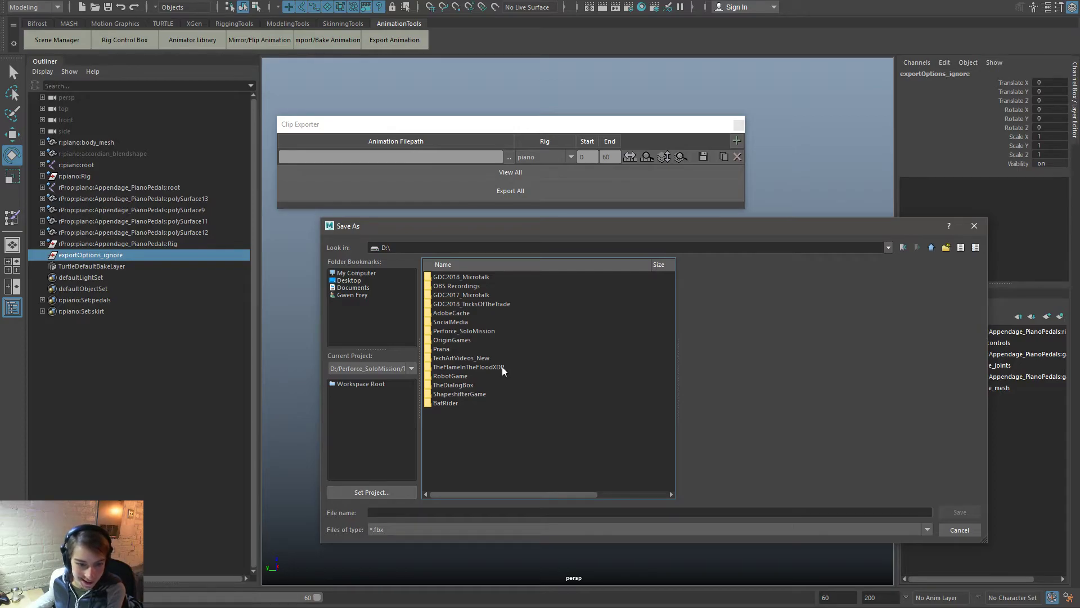
pyautogui.click(491, 351)
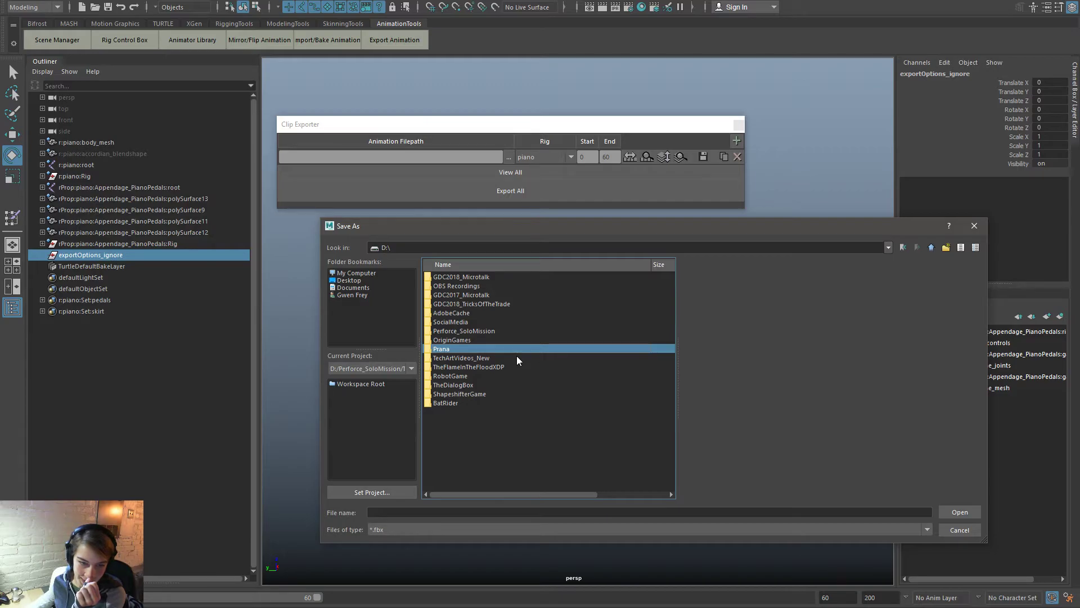
pyautogui.doubleClick(515, 331)
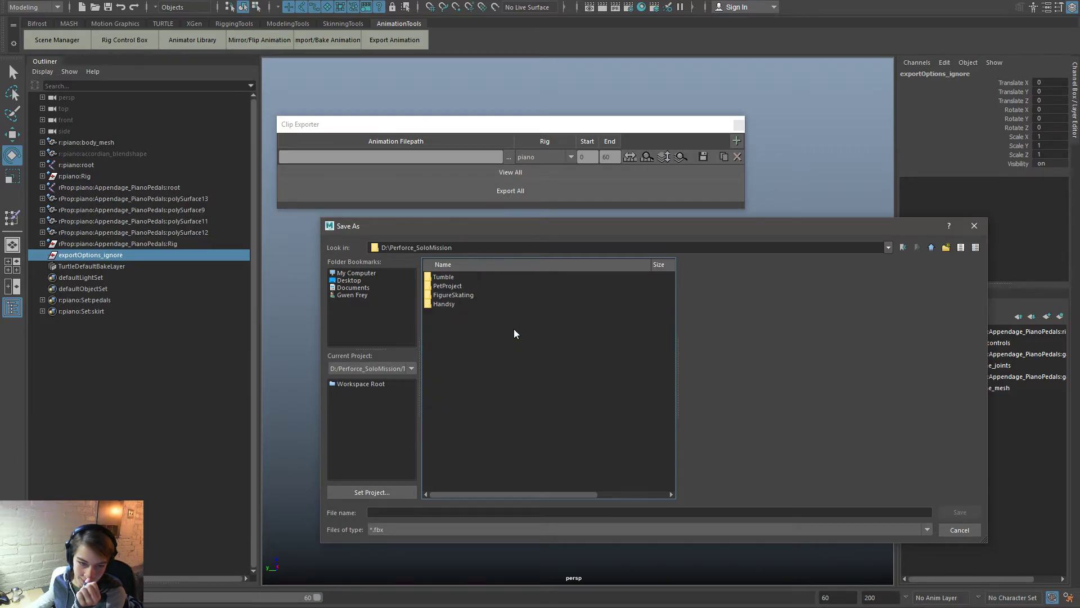
# Step: Set the save location to the Piano animation folder under Tumble\ArtSource\Player\Animation
pyautogui.doubleClick(461, 304)
pyautogui.doubleClick(456, 286)
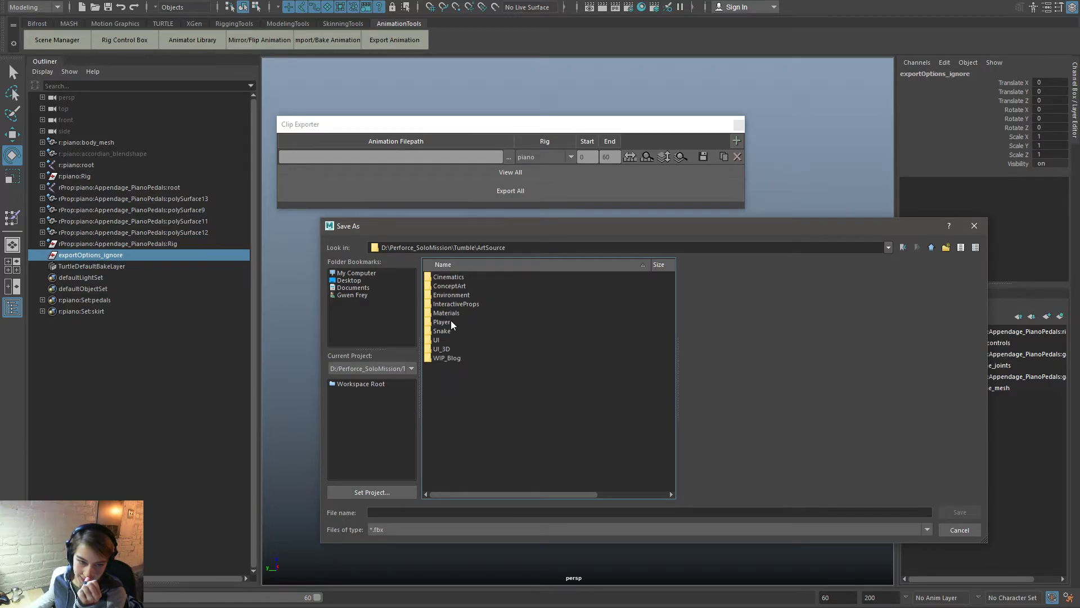
pyautogui.doubleClick(441, 322)
pyautogui.doubleClick(468, 284)
pyautogui.doubleClick(467, 286)
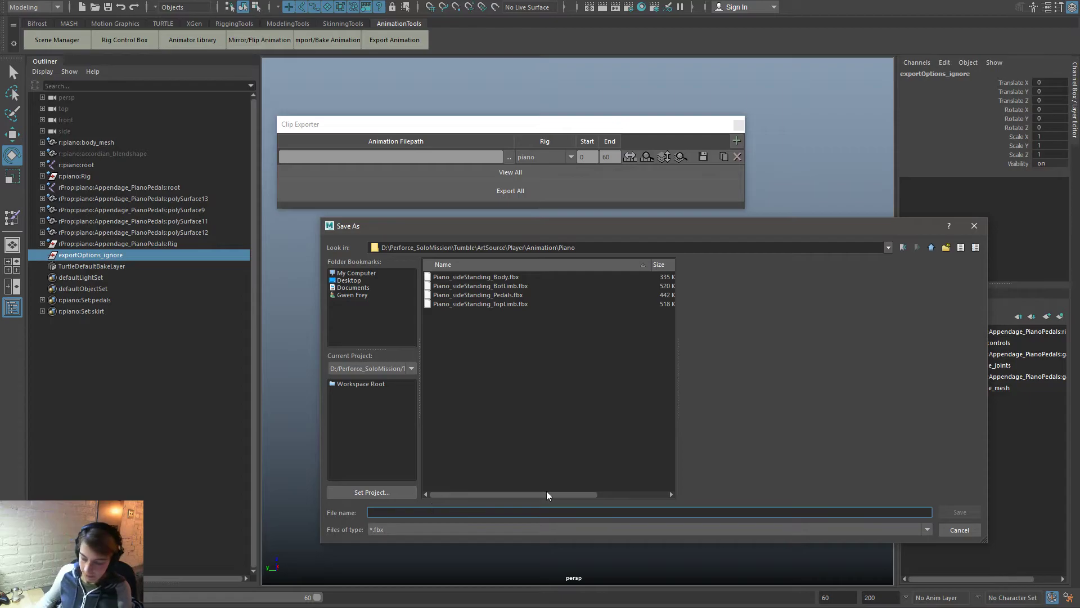
# Step: Save the clip's file path under the name Piano_Idle as an FBX file
pyautogui.write('Piano_')
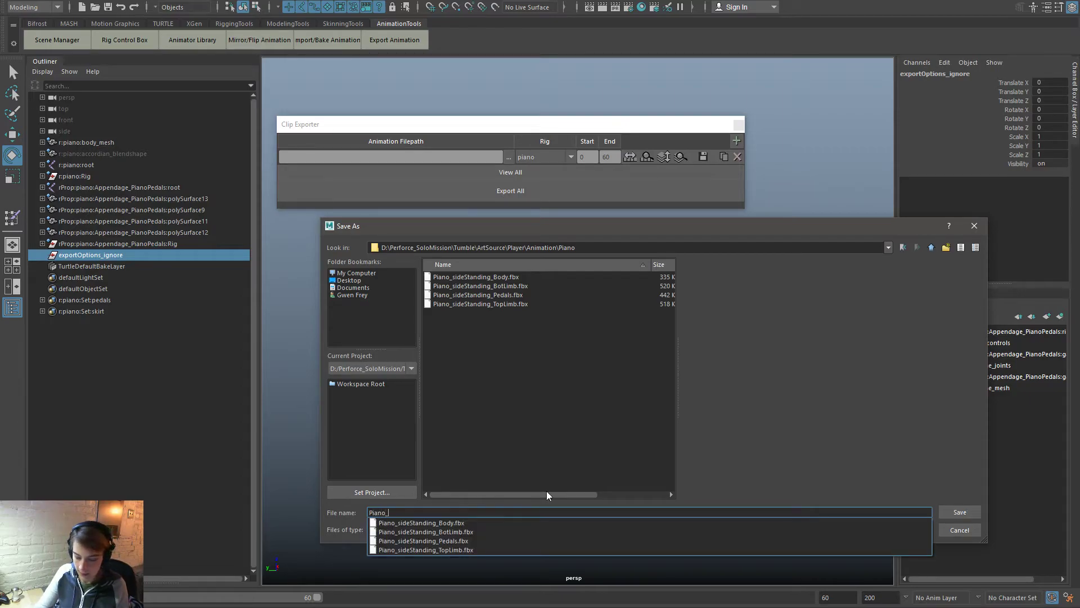
pyautogui.write('Idle')
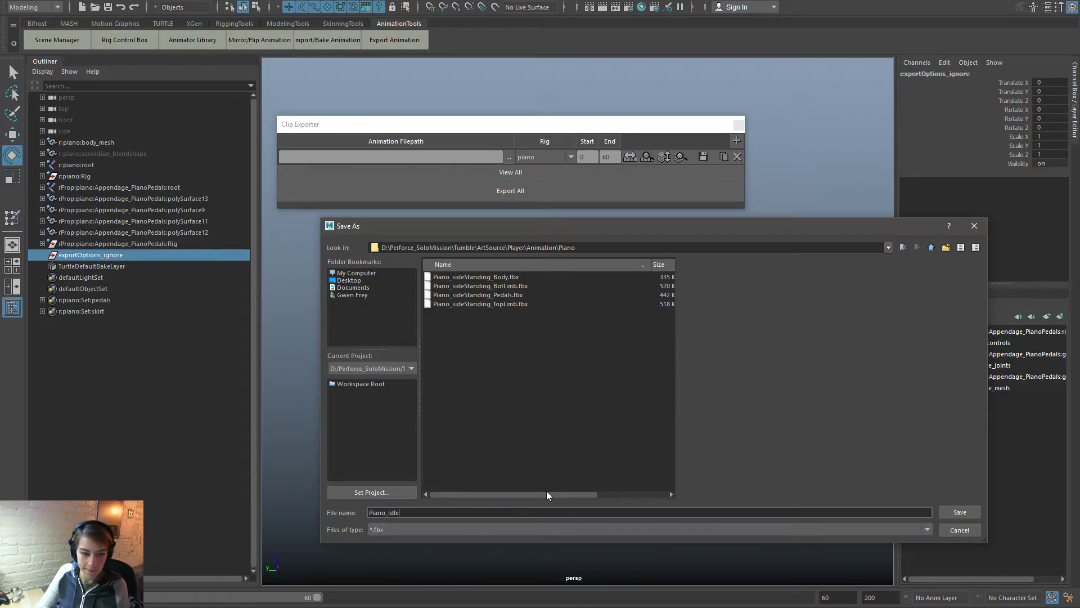
pyautogui.press('Return')
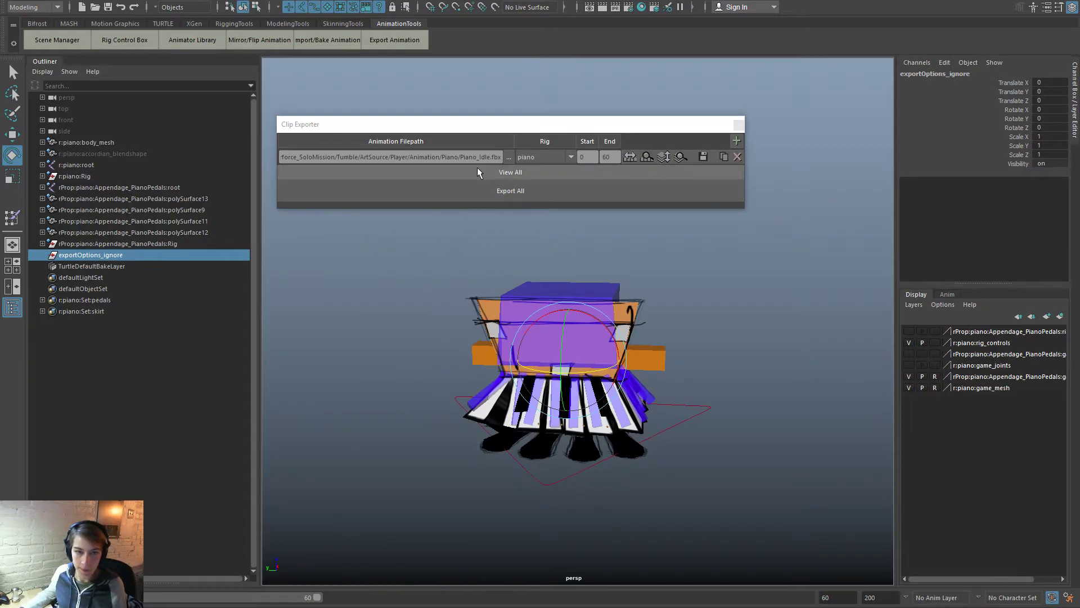
# Step: Add the suffix _Body to the clip's file name so it reads Piano_Idle_Body
pyautogui.click(509, 157)
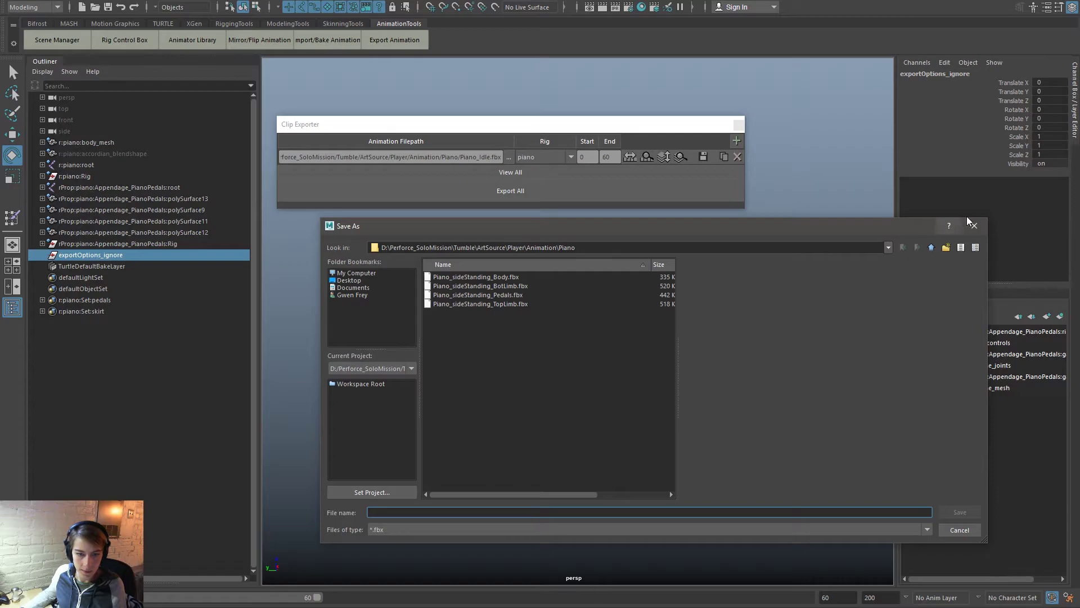
pyautogui.click(979, 226)
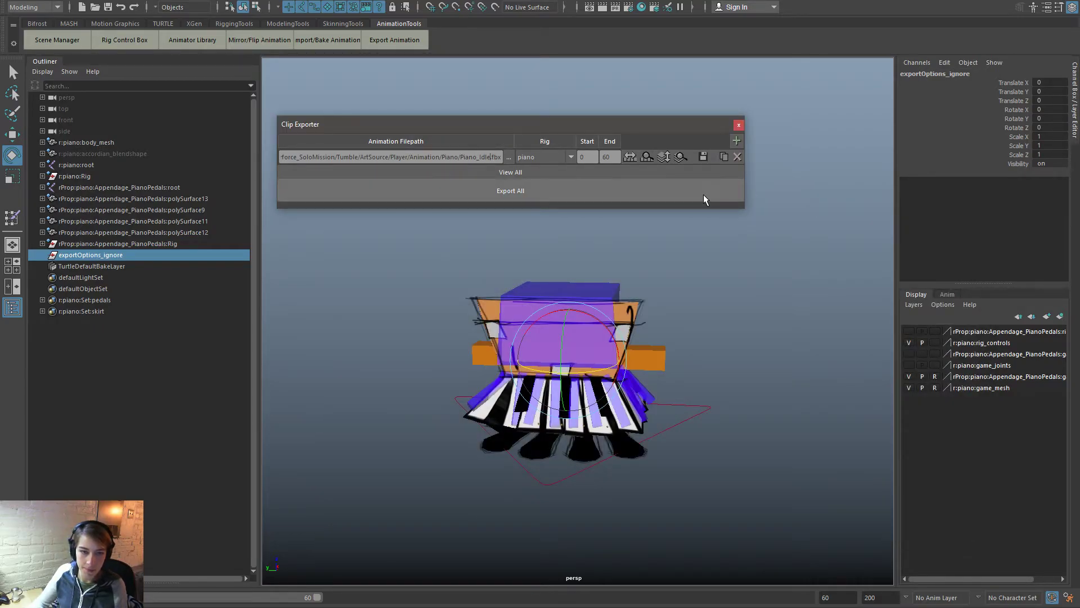
pyautogui.write('_BOdy')
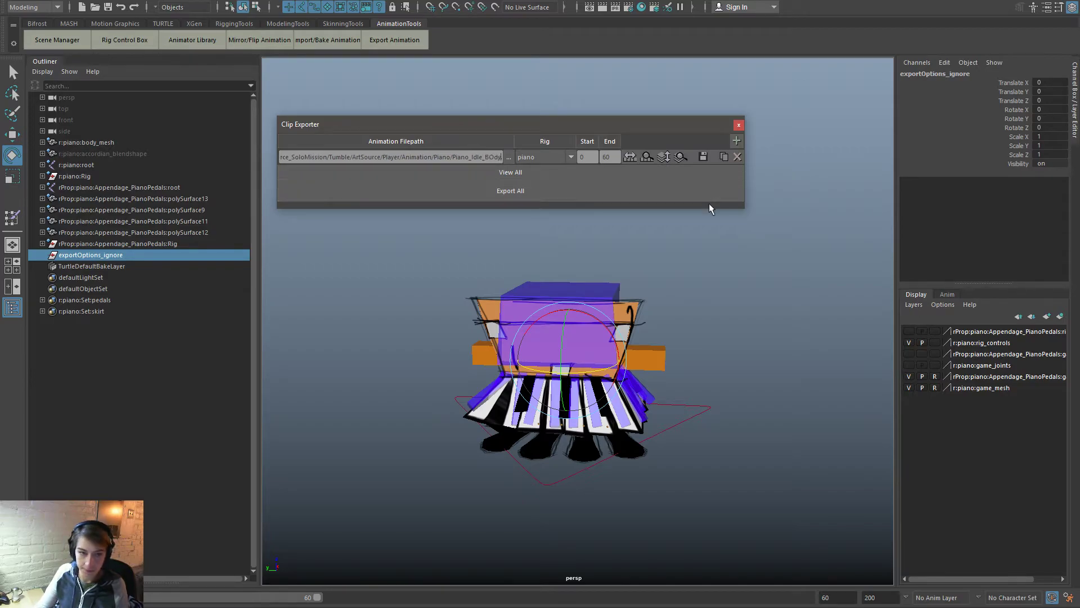
pyautogui.press('BackSpace')
pyautogui.press('BackSpace')
pyautogui.press('BackSpace')
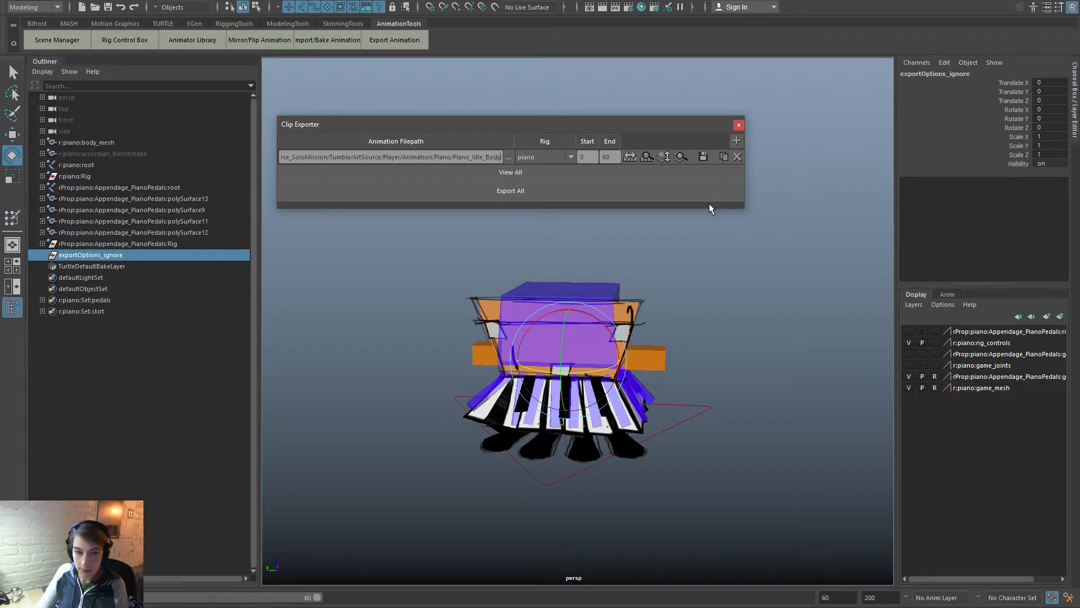
# Step: Export the Piano_Idle_Body clip, dismiss the export warnings and close the Clip Exporter
pyautogui.click(703, 157)
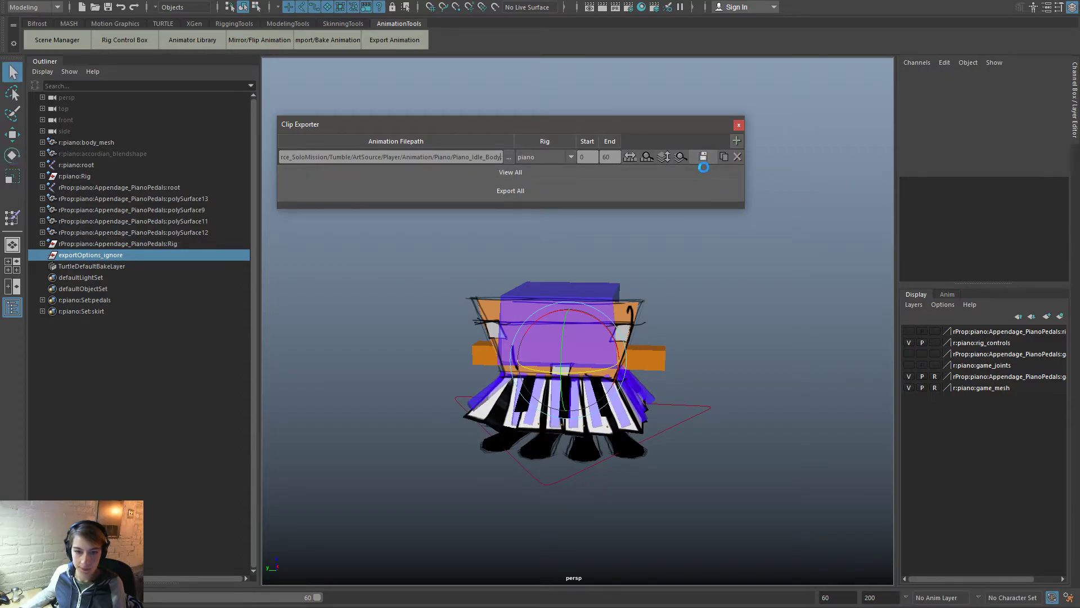
pyautogui.click(262, 3)
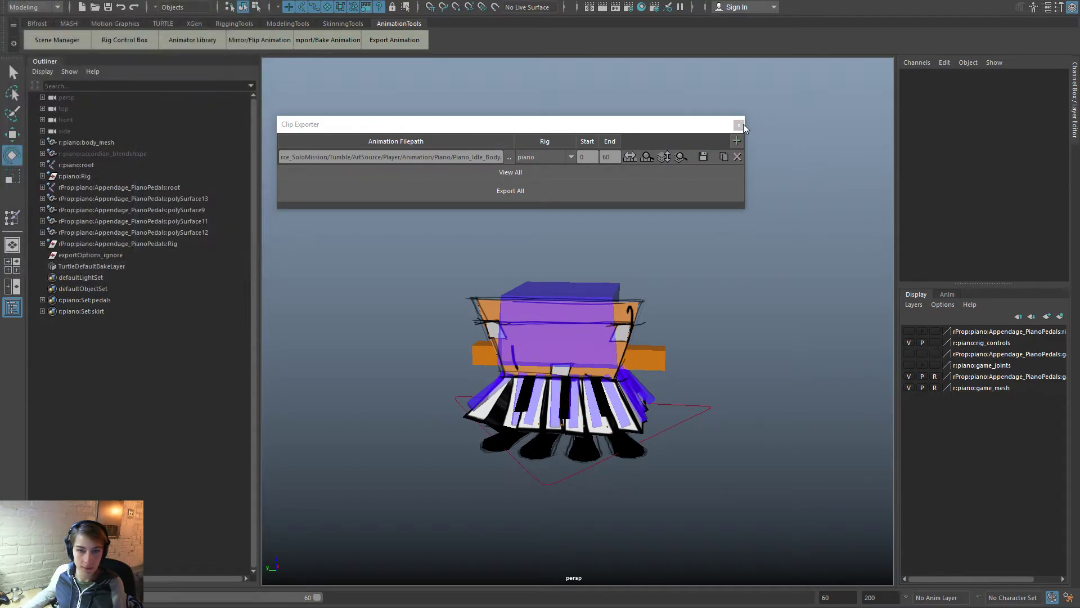
pyautogui.click(739, 124)
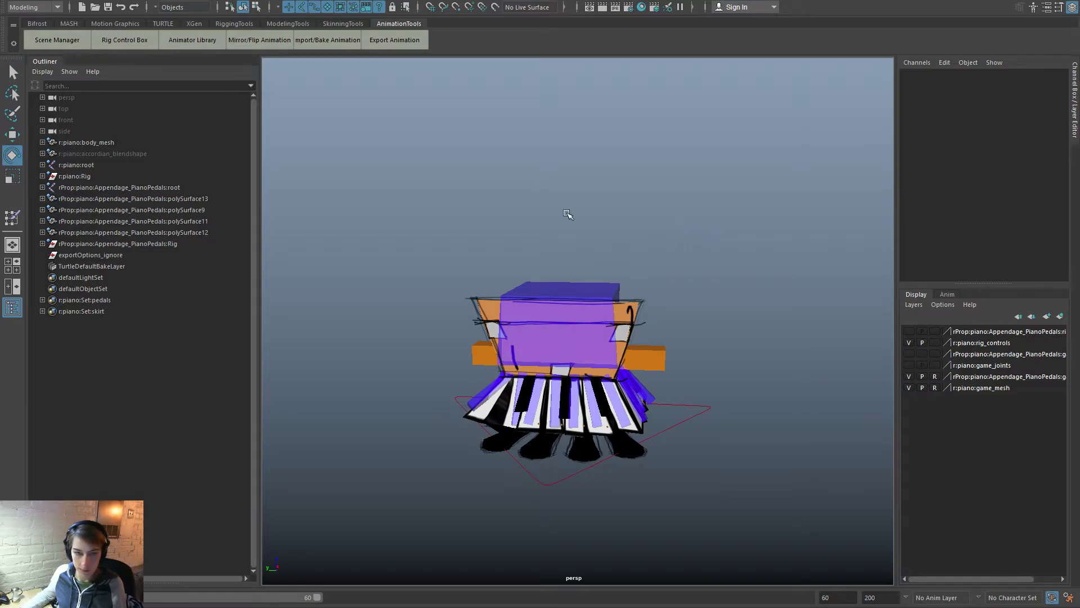
# Step: Open the Body_Piano_Rig.ma scene and export its skeletal mesh, dismissing the export warnings
pyautogui.press('space')
pyautogui.moveTo(428, 151); pyautogui.dragTo(700, 495)
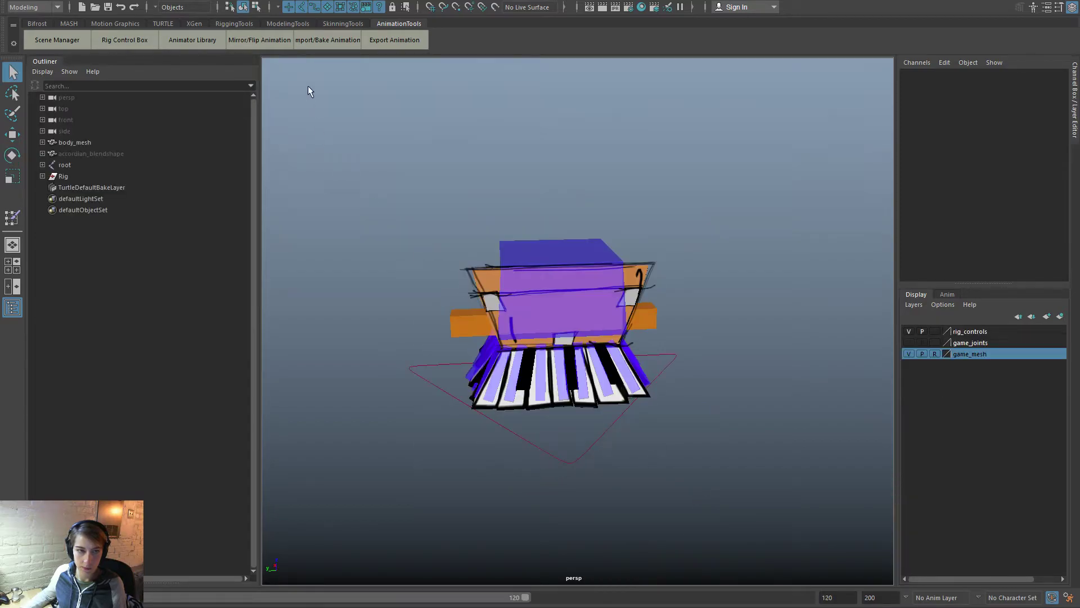
pyautogui.click(348, 25)
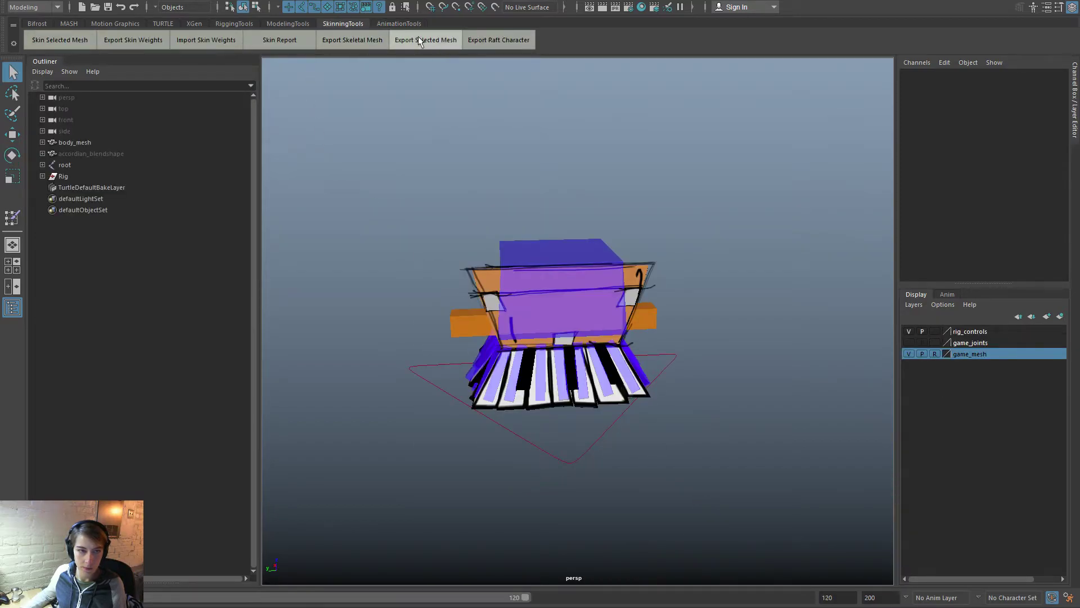
pyautogui.click(352, 39)
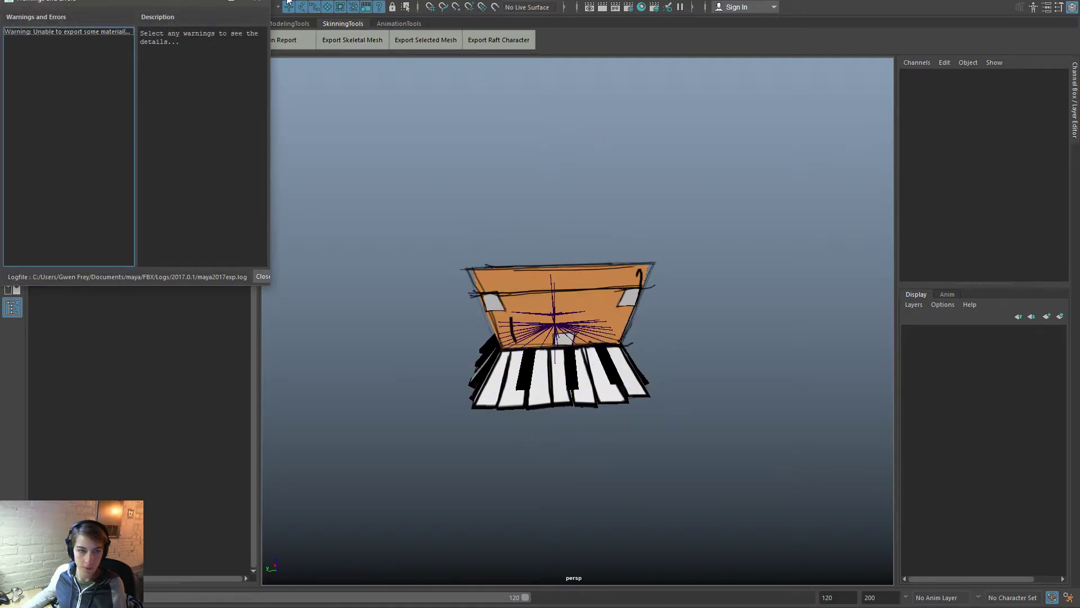
pyautogui.click(258, 3)
# Step: Reopen the recent Piano_Idle.ma scene without saving the changes to Body_Piano_Rig.ma
pyautogui.press('space')
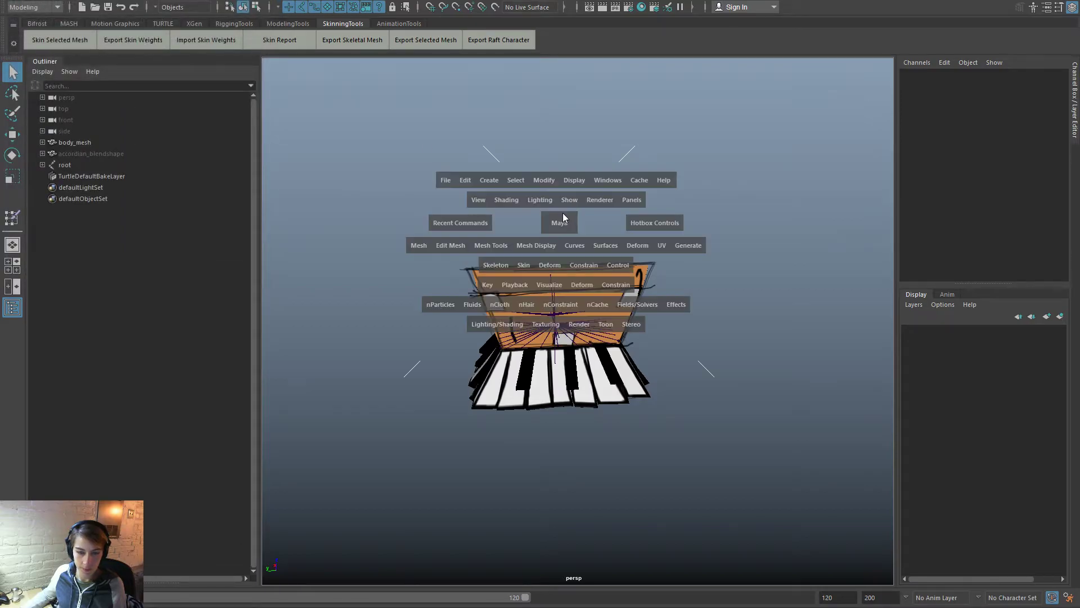
pyautogui.click(446, 180)
pyautogui.moveTo(558, 509)
pyautogui.click(686, 521)
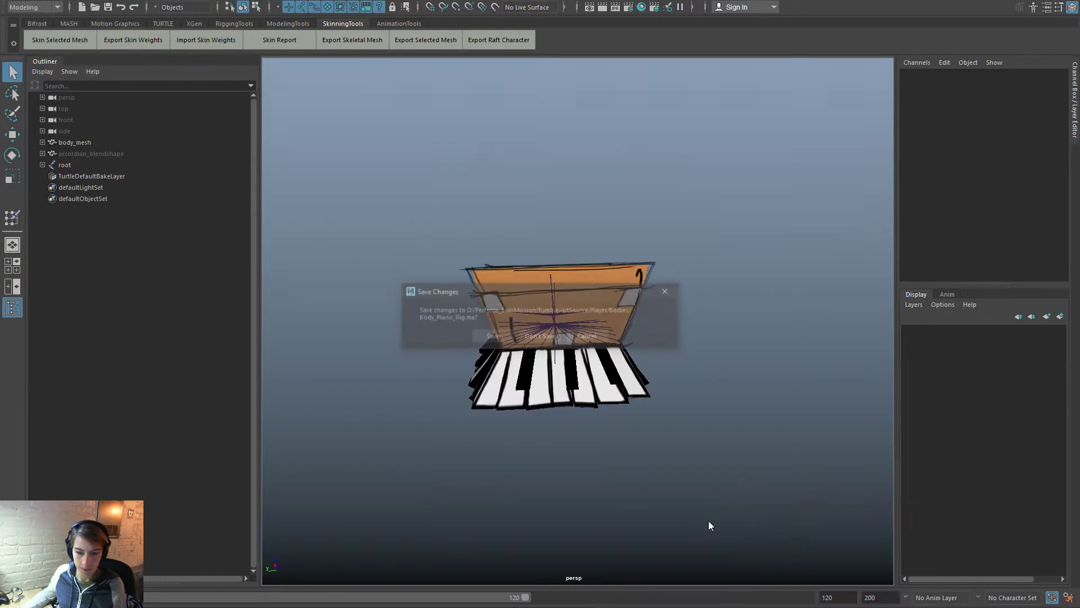
pyautogui.click(557, 338)
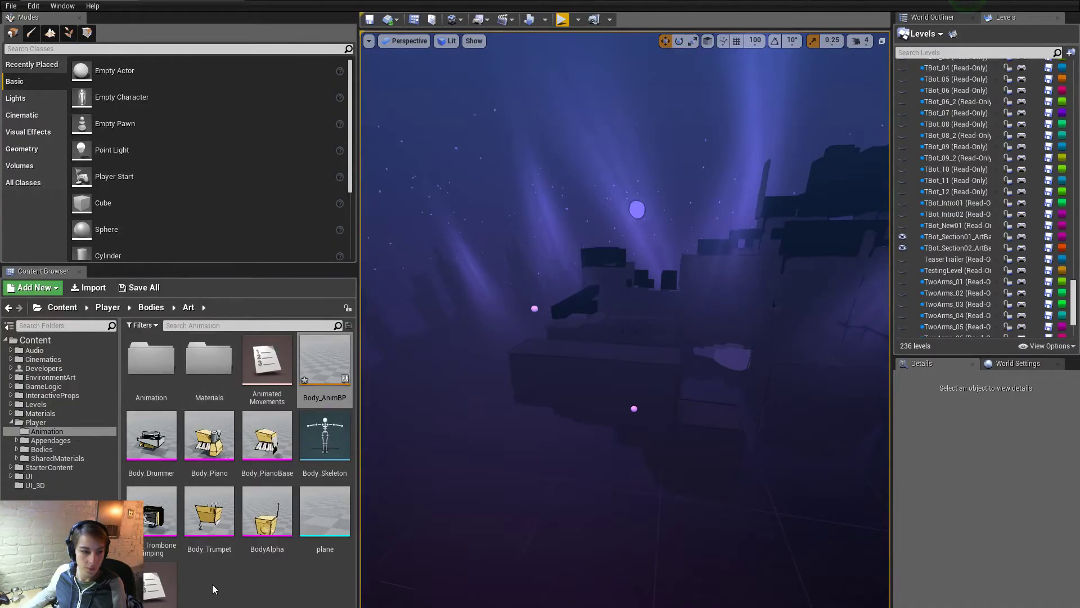
# Step: In Unreal Editor, reimport the Body_PianoBase skeletal mesh and open it to inspect the piano body
pyautogui.rightClick(285, 407)
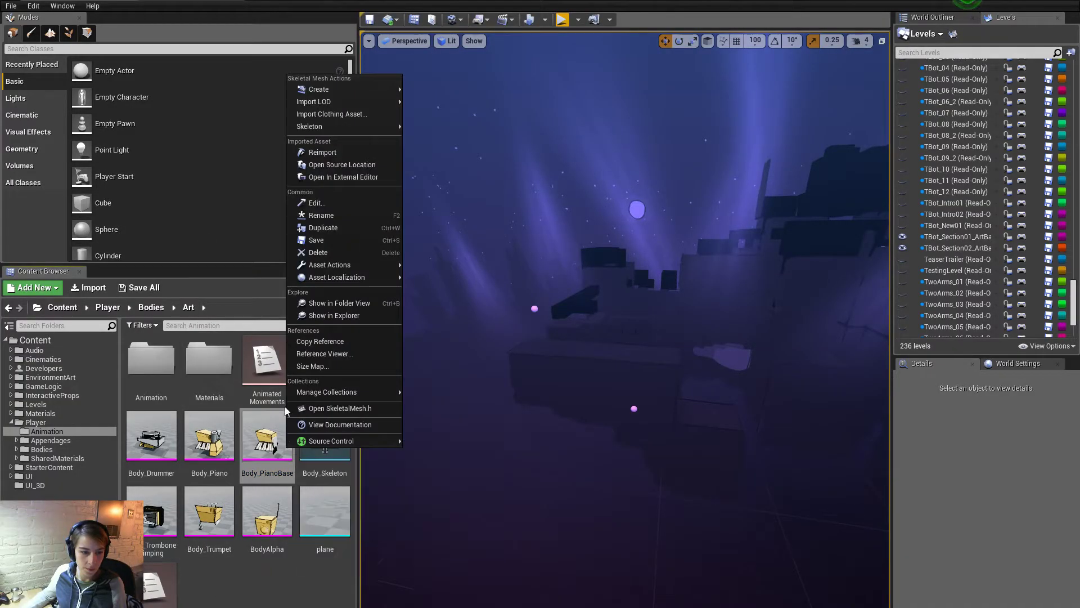
pyautogui.click(323, 152)
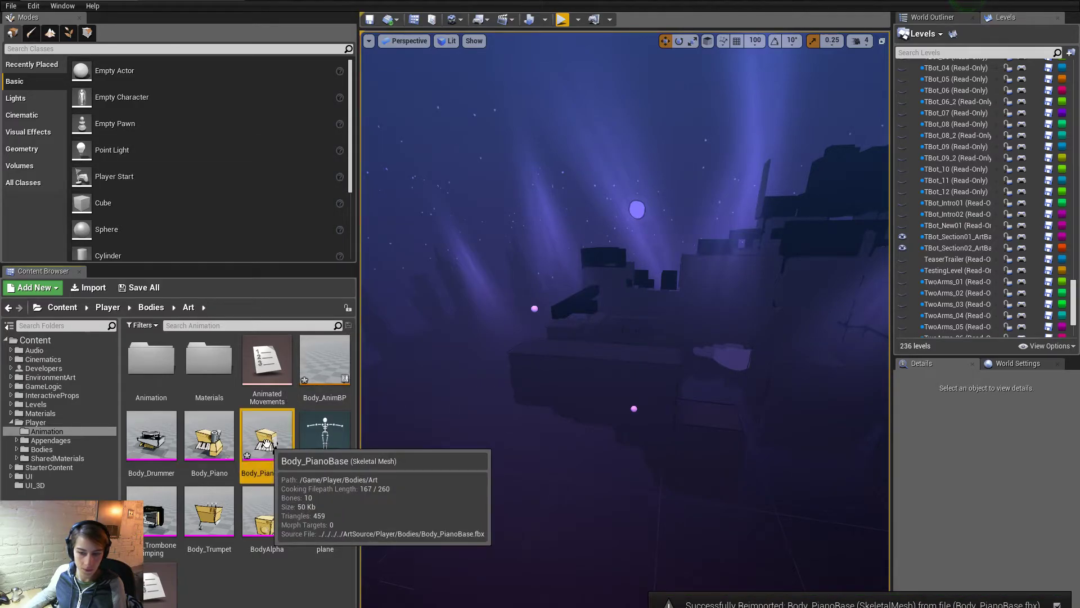
pyautogui.doubleClick(267, 444)
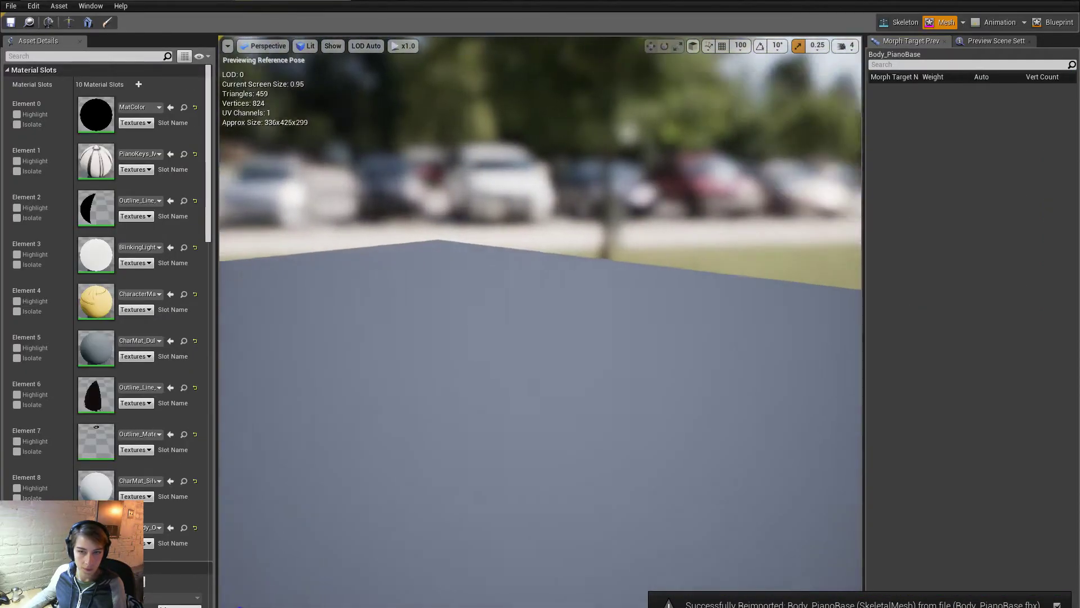
pyautogui.moveTo(361, 283)
pyautogui.mouseDown()
pyautogui.moveTo(394, 283)
pyautogui.moveTo(345, 276)
pyautogui.moveTo(372, 270)
pyautogui.moveTo(362, 282)
pyautogui.mouseUp()
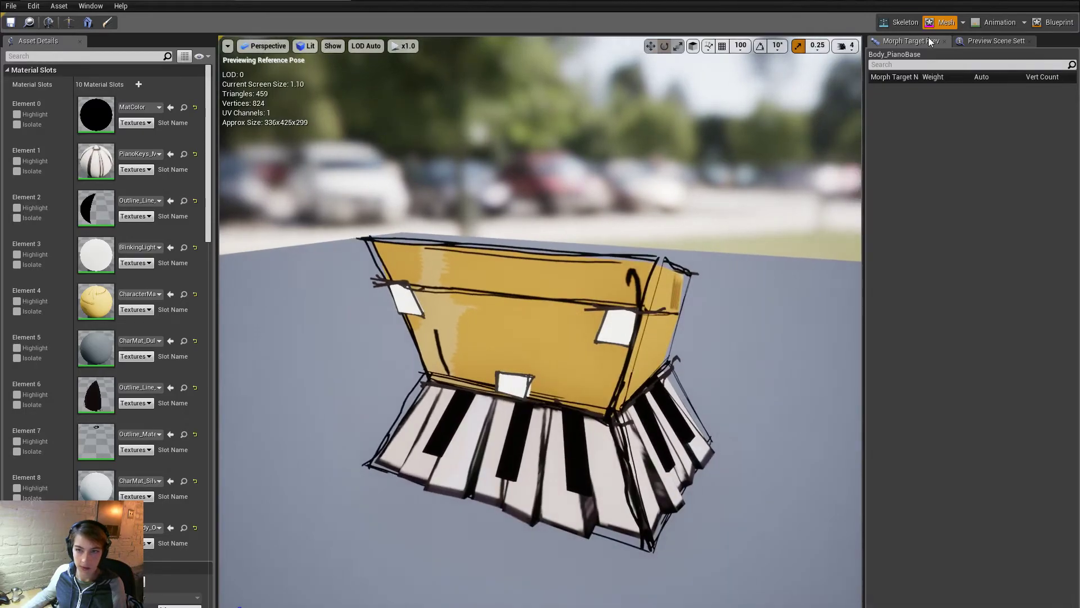
# Step: Open the body mesh's skeleton and inspect its g_body_skinned, g_socket3_skinned and g_wireAntena_01 bones
pyautogui.click(913, 22)
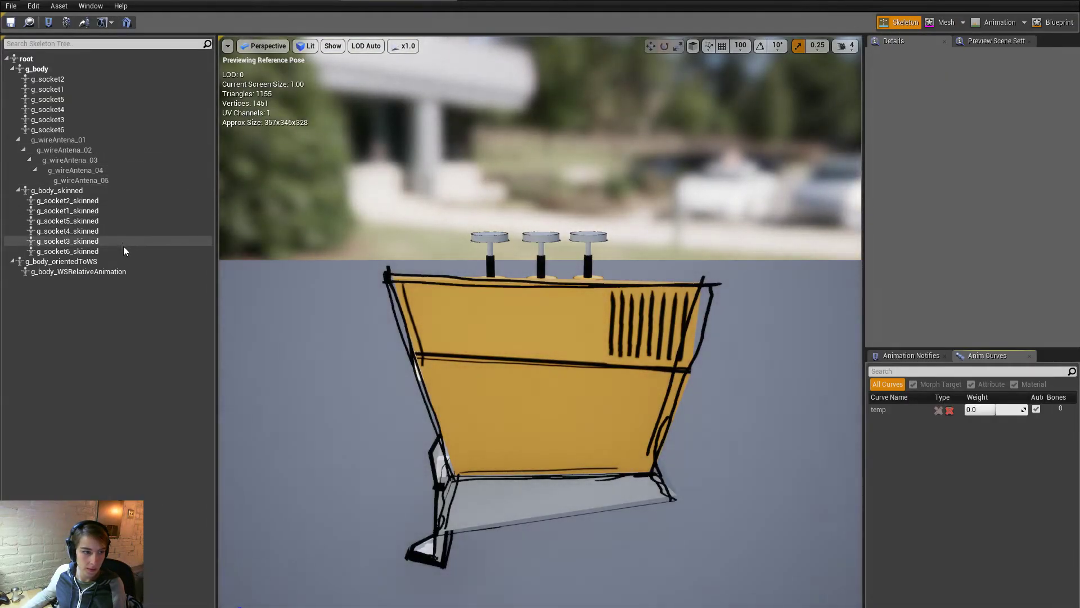
pyautogui.click(113, 191)
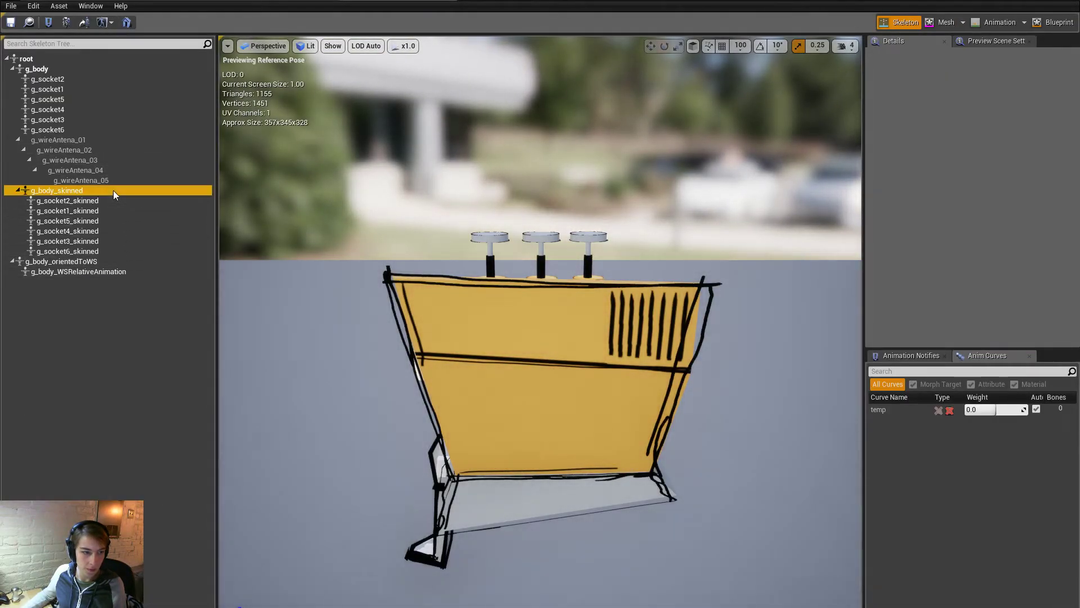
pyautogui.click(101, 141)
pyautogui.click(99, 240)
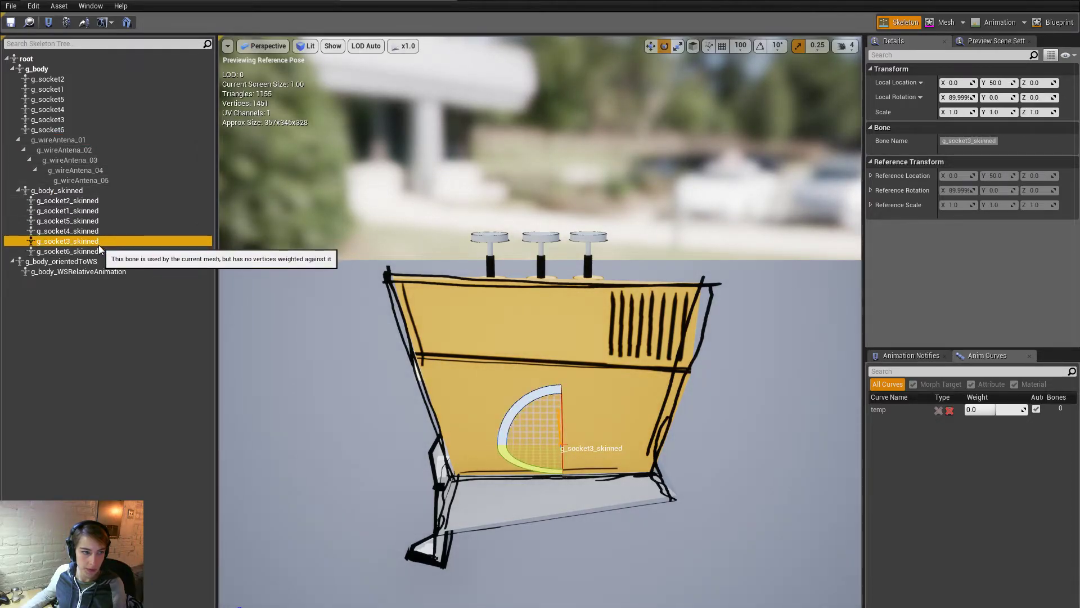
pyautogui.click(83, 141)
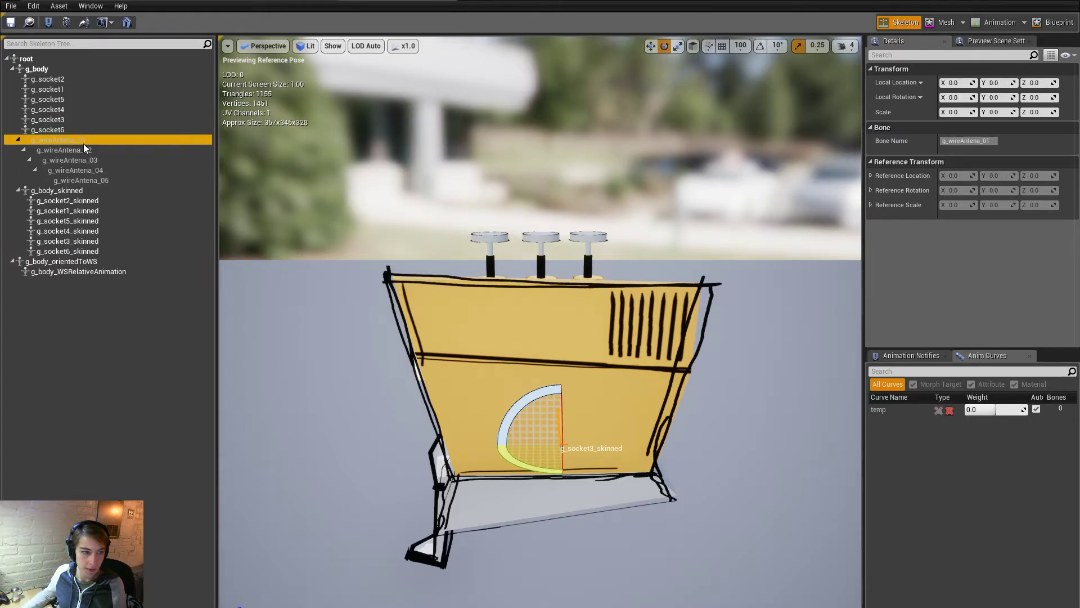
pyautogui.rightClick(84, 143)
# Step: Run Remove Unused Bones from Skeleton on the body skeleton and agree to load all meshes that use it
pyautogui.click(77, 8)
pyautogui.moveTo(59, 6)
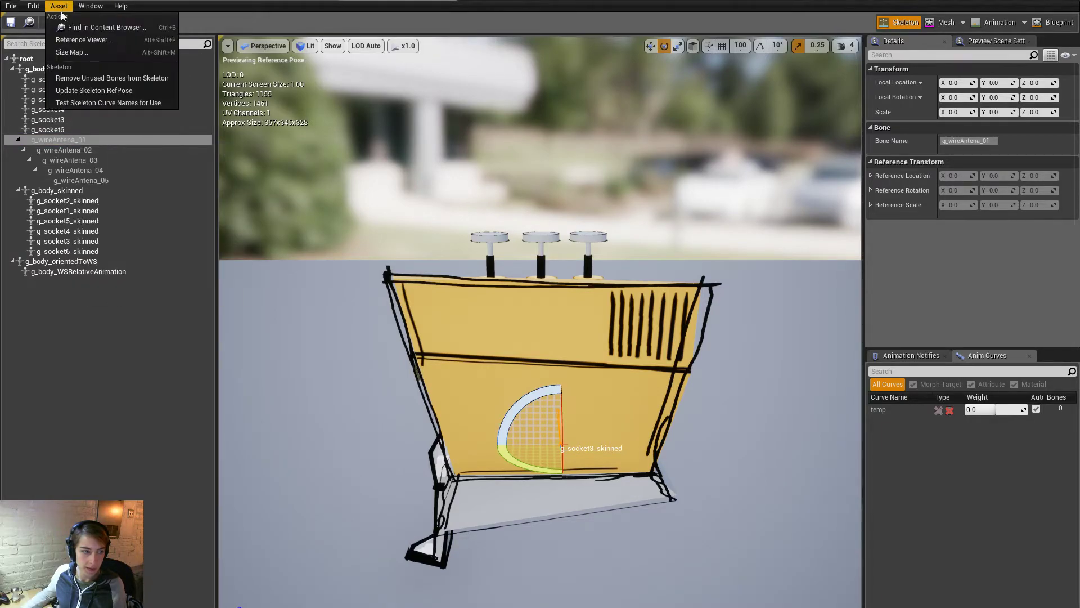
pyautogui.click(93, 78)
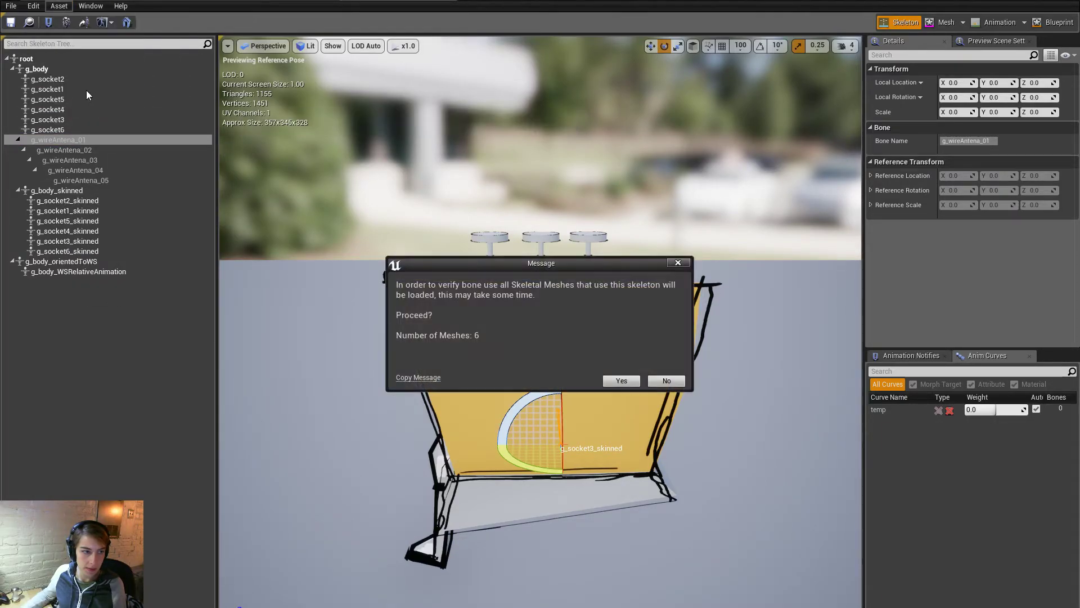
pyautogui.click(620, 381)
pyautogui.click(584, 355)
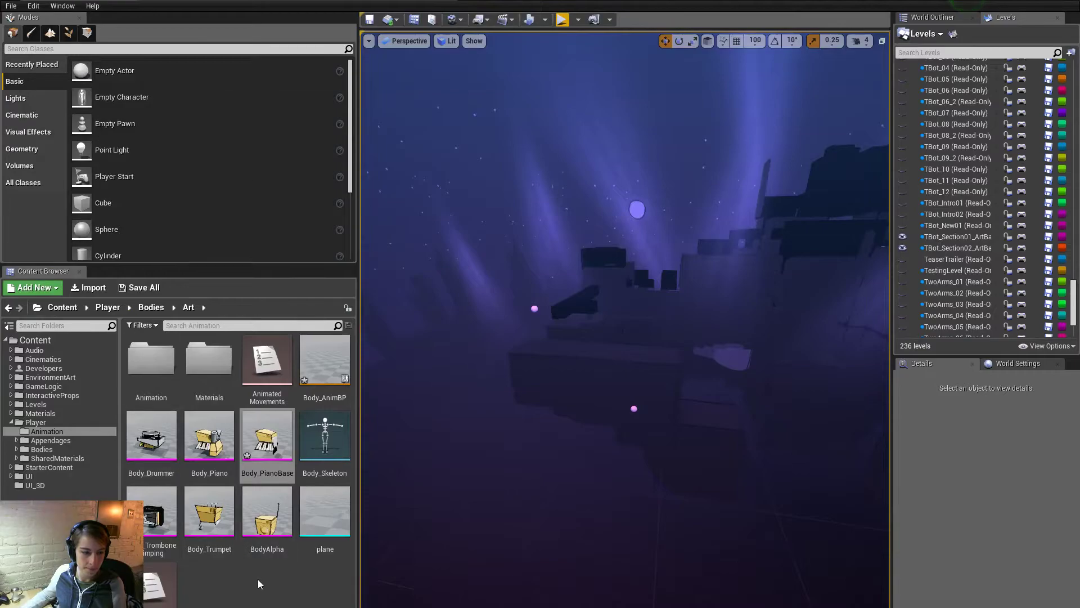
pyautogui.rightClick(277, 543)
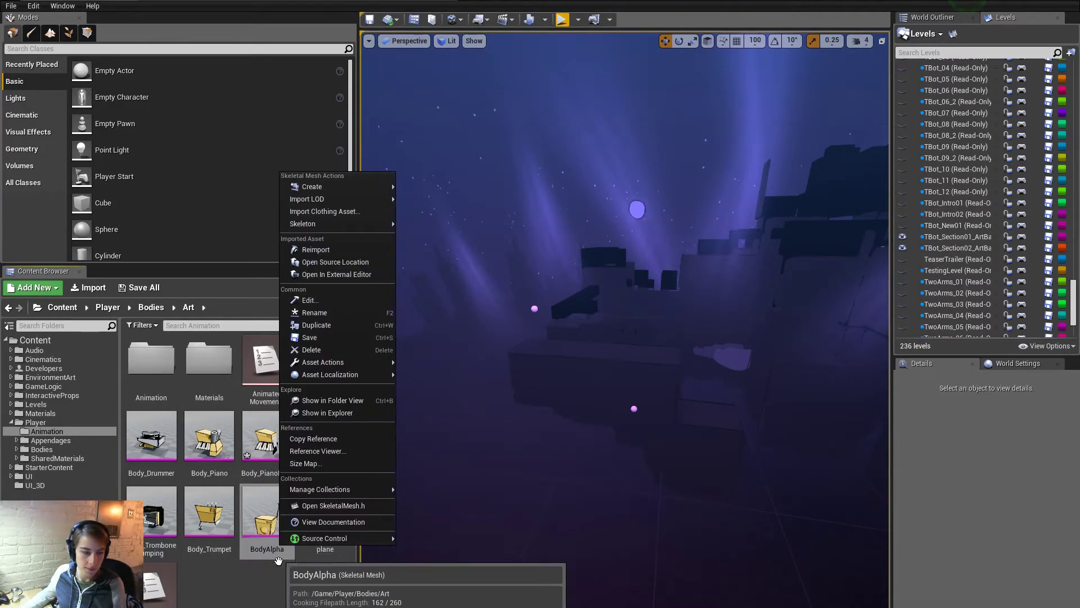
pyautogui.click(269, 583)
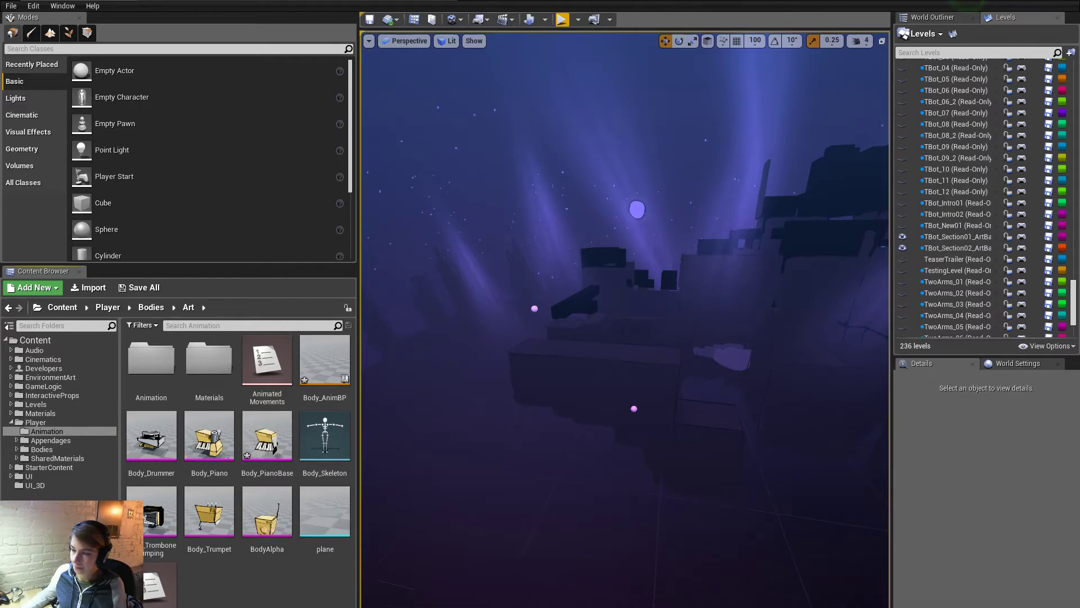
# Step: Switch back to Maya and open the recent Body_Piano_Rig.ma scene
pyautogui.hotkey('alt', 'Tab')
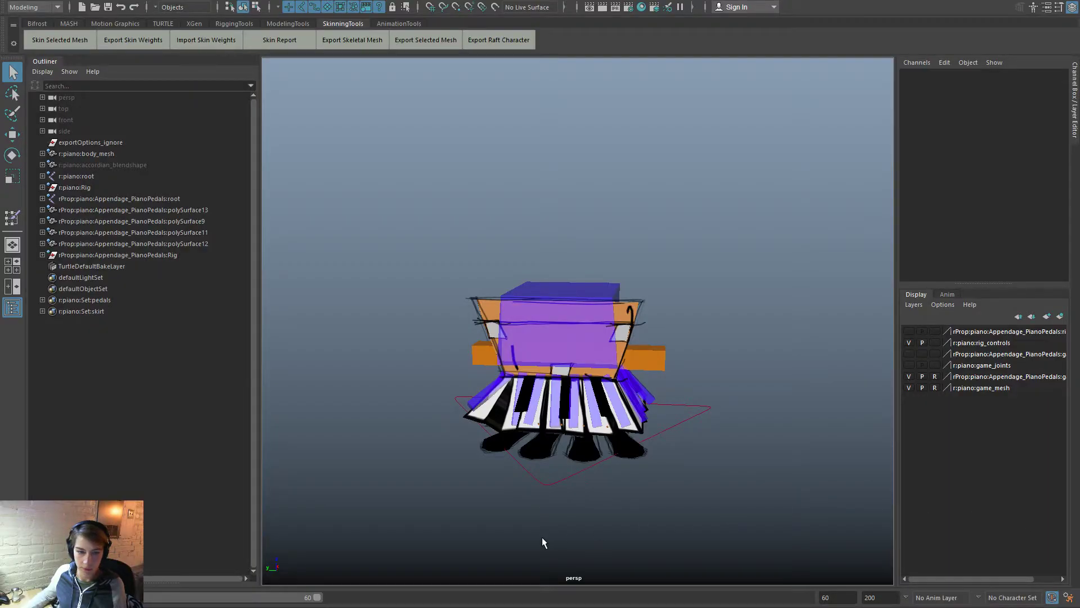
pyautogui.press('space')
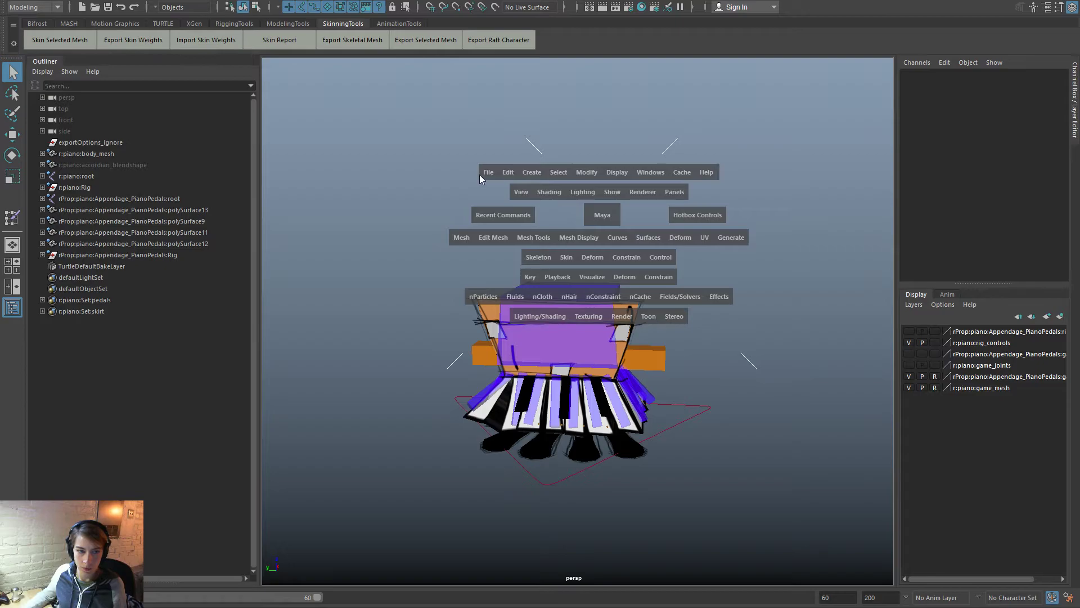
pyautogui.click(486, 171)
pyautogui.moveTo(578, 503)
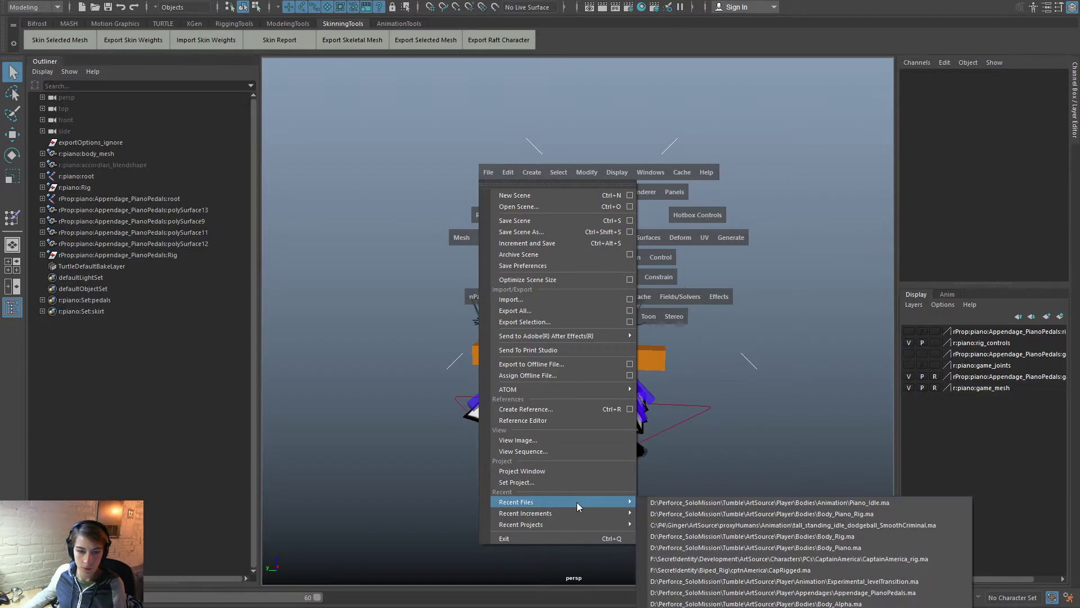
pyautogui.click(724, 510)
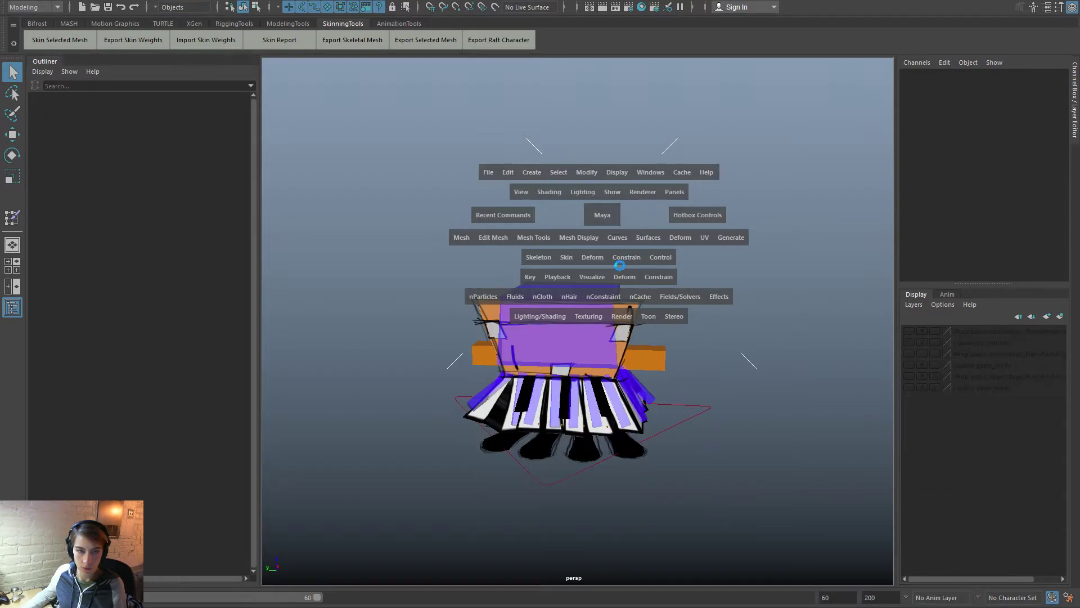
# Step: Run Export Skeletal Mesh on the piano rig scene and dismiss the FBX export warnings window
pyautogui.click(365, 42)
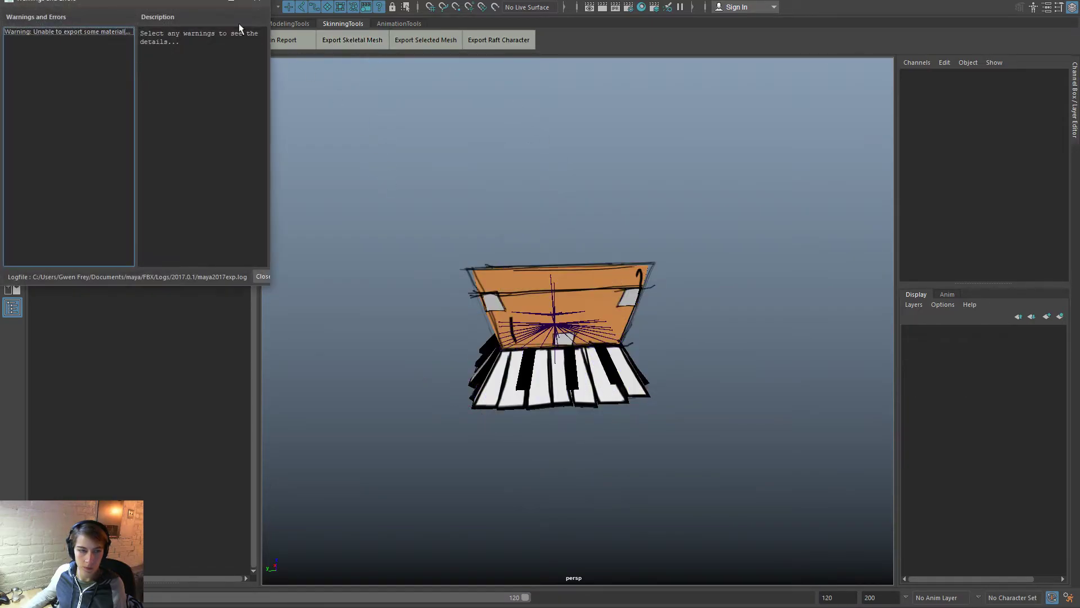
pyautogui.click(256, 2)
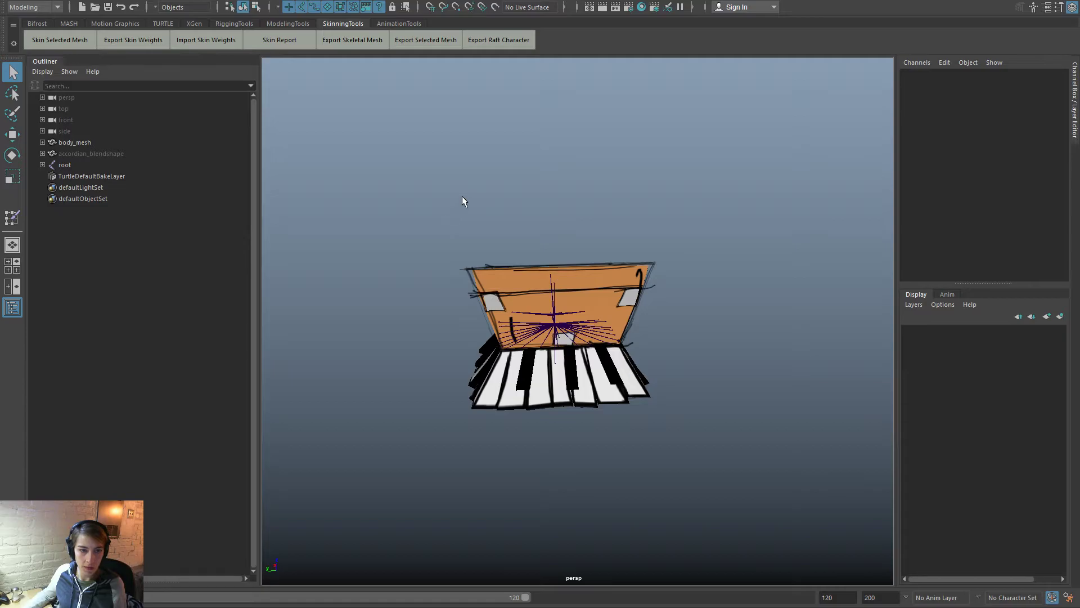
# Step: Start an FBX export of the whole scene and set the destination to the Player\Bodies folder
pyautogui.press('space')
pyautogui.click(349, 155)
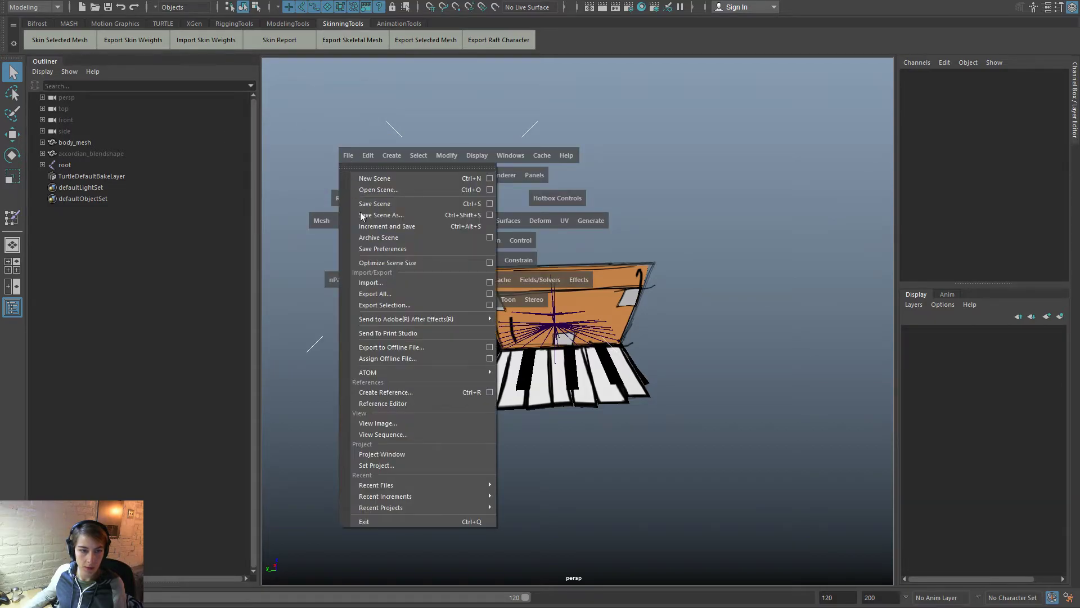
pyautogui.click(376, 294)
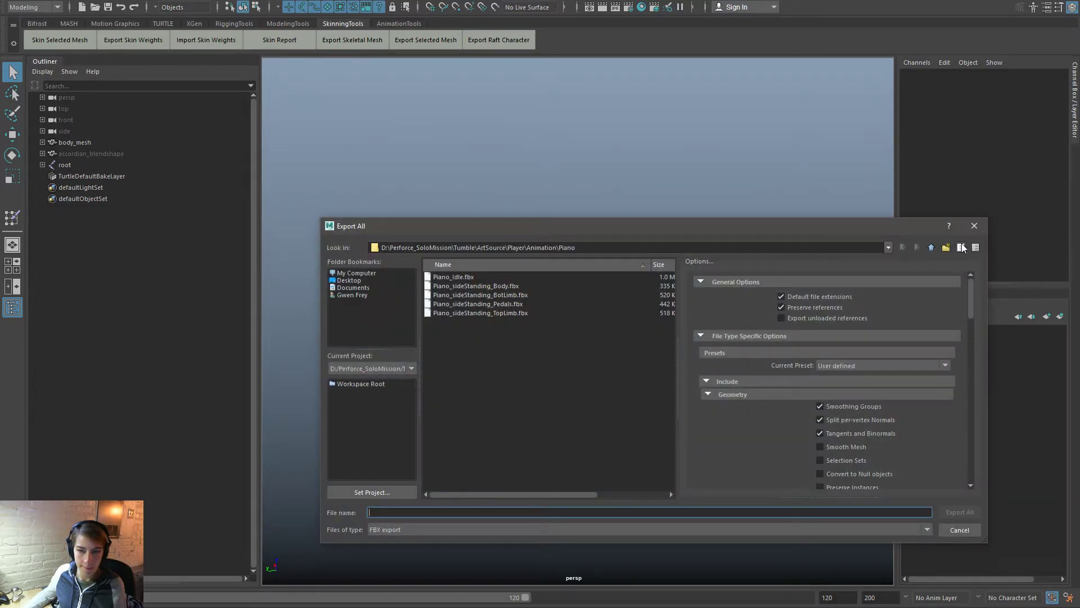
pyautogui.click(932, 248)
pyautogui.click(932, 248)
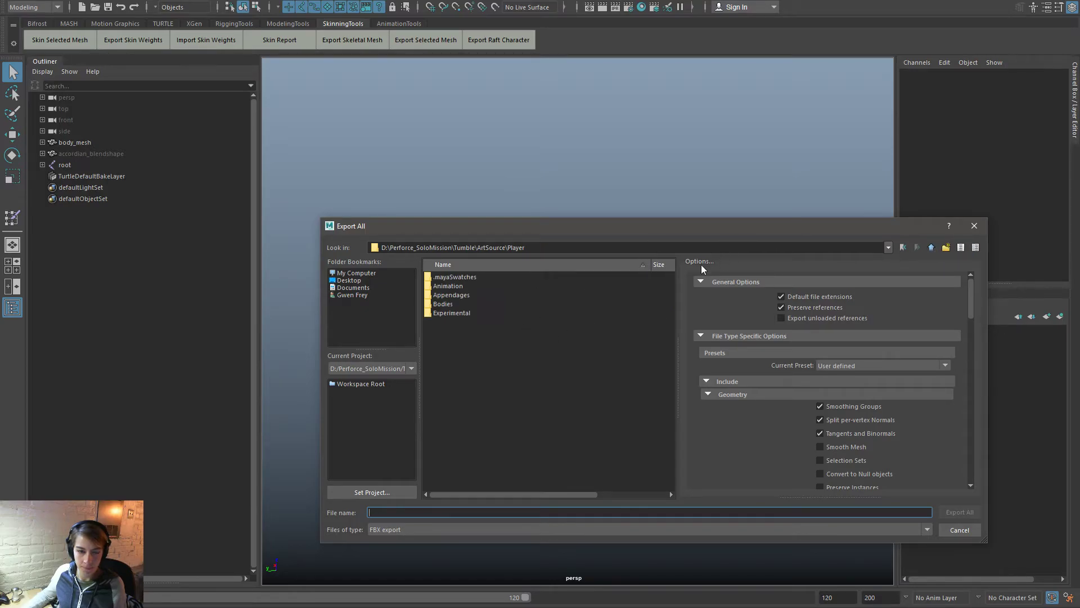
pyautogui.doubleClick(464, 303)
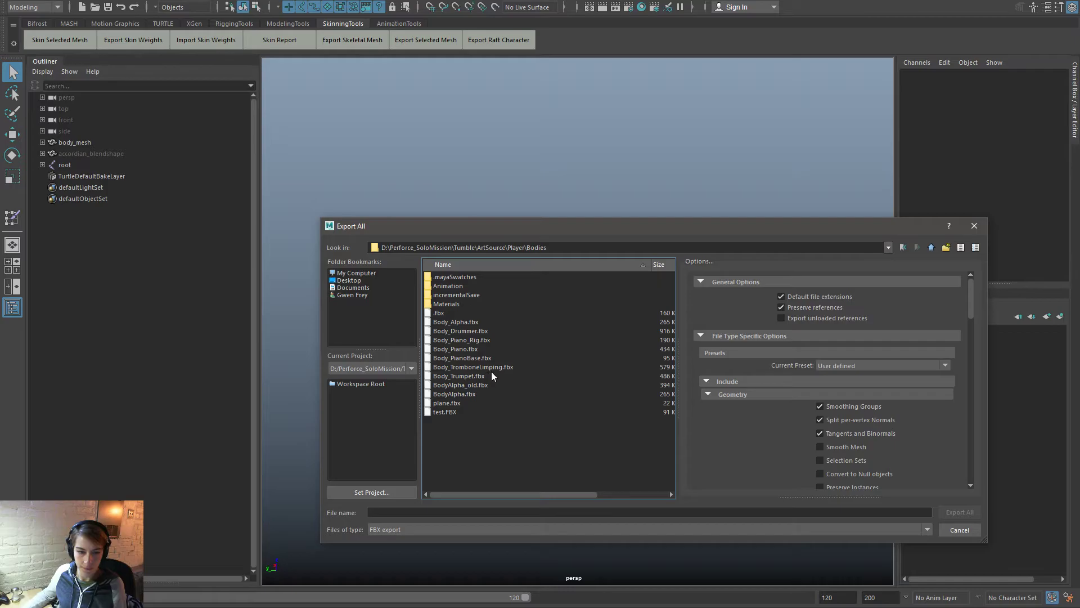
pyautogui.doubleClick(462, 284)
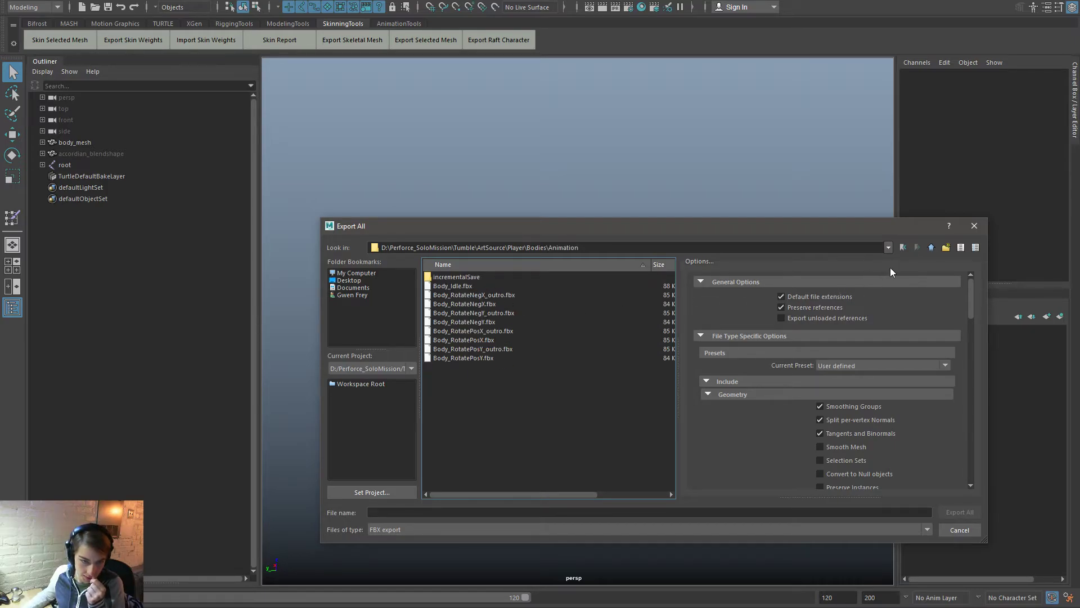
pyautogui.click(932, 249)
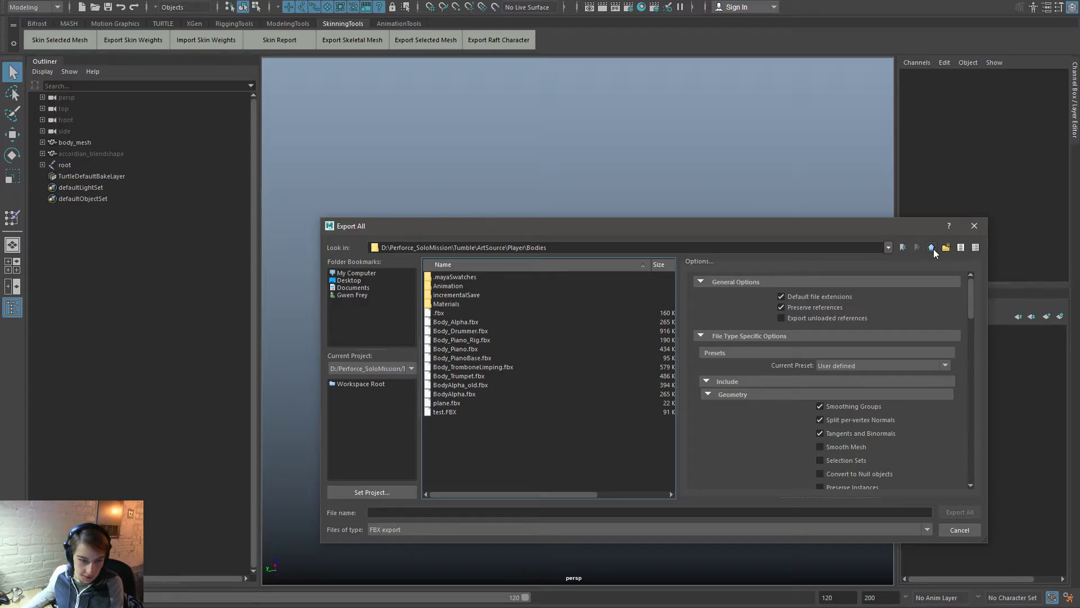
pyautogui.click(471, 349)
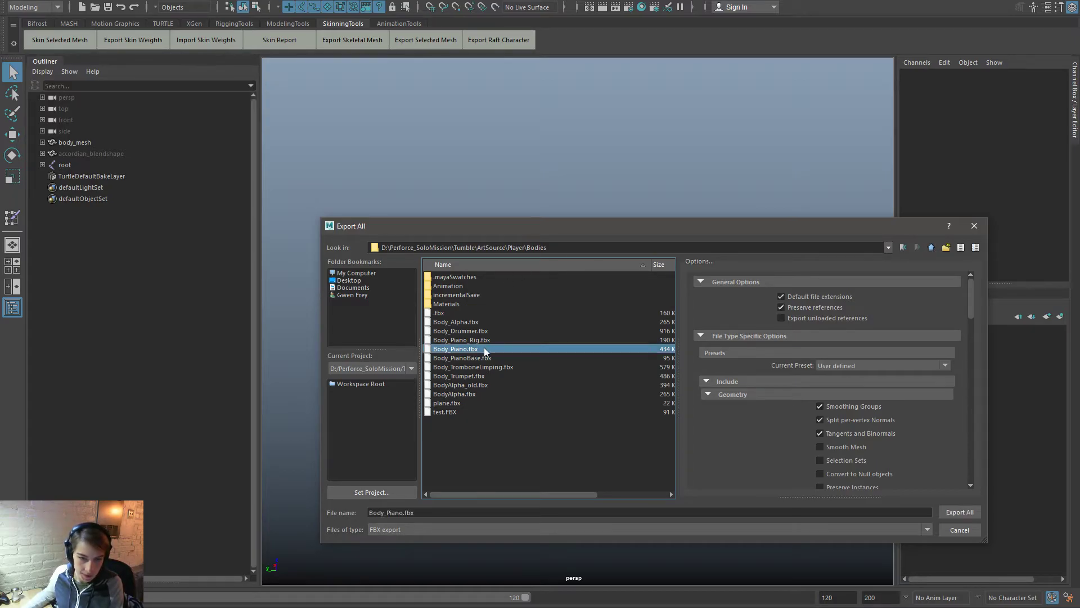
pyautogui.doubleClick(484, 349)
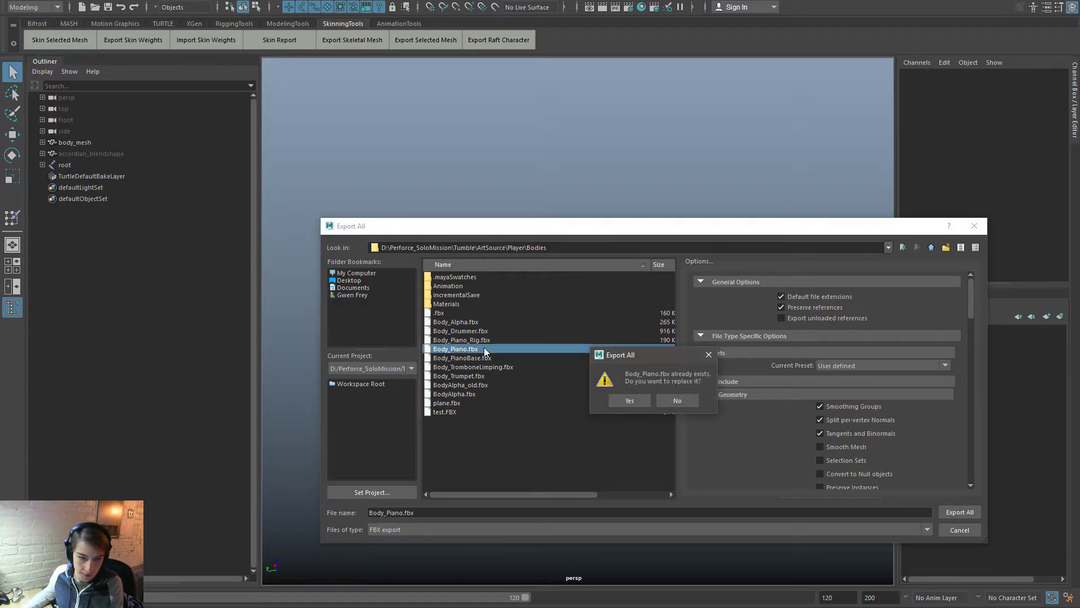
pyautogui.click(630, 401)
# Step: Export the scene as Body_PianoBase.fbx, replacing the existing file
pyautogui.click(457, 359)
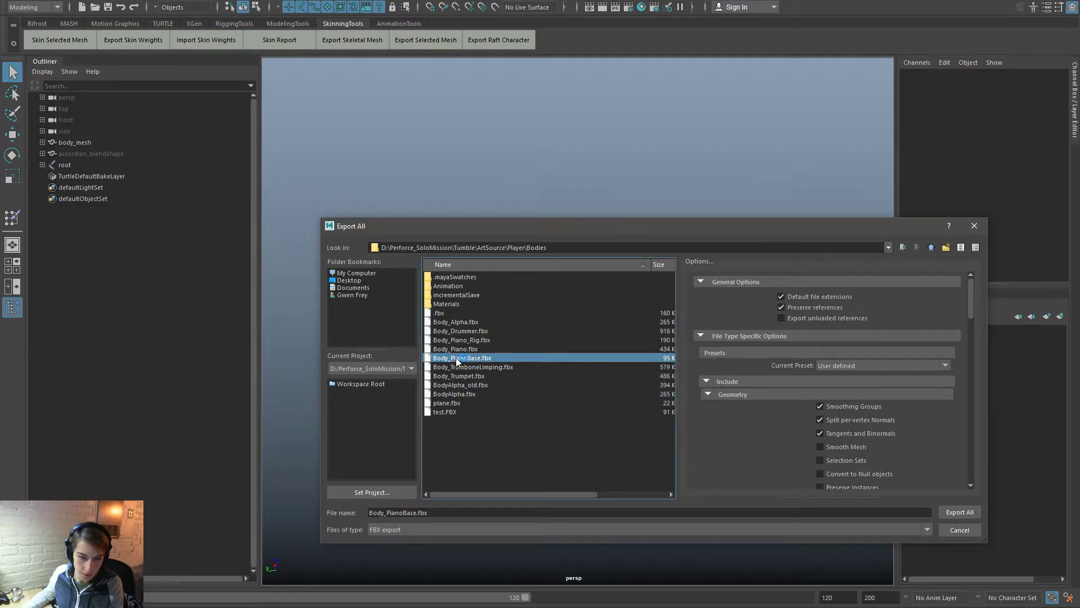
pyautogui.doubleClick(533, 359)
pyautogui.click(629, 400)
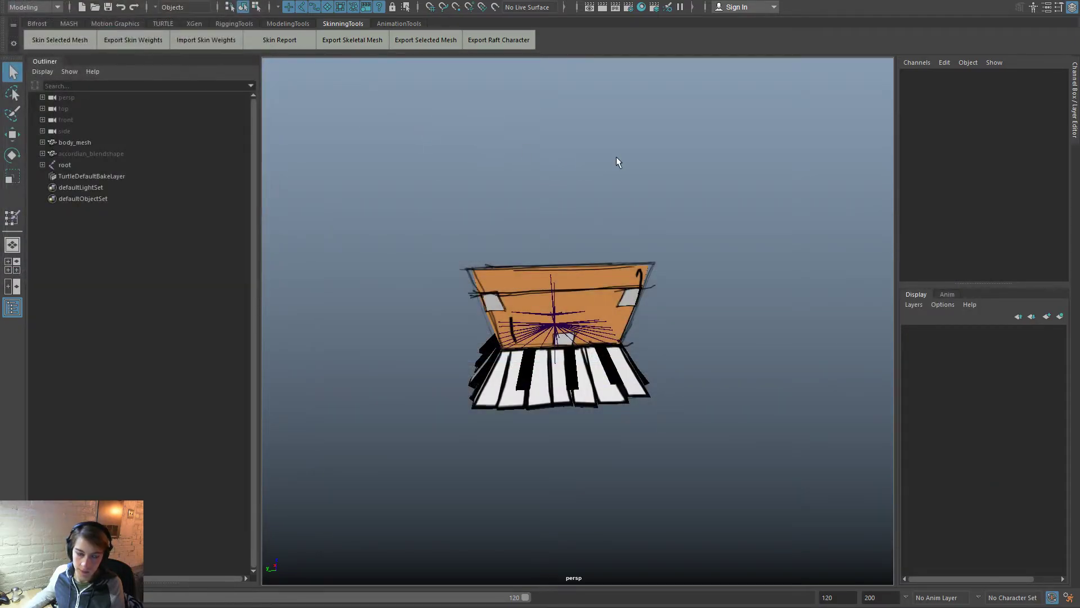
# Step: Start opening a scene and look through the Player\Animation folder for the piano idle scene
pyautogui.press('space')
pyautogui.click(479, 107)
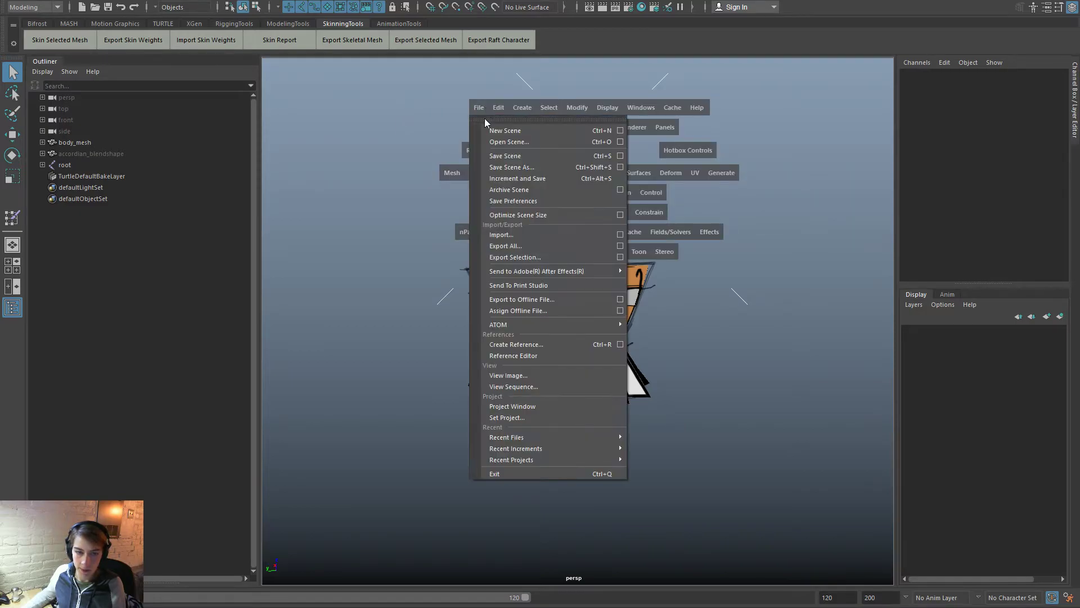
pyautogui.moveTo(586, 438)
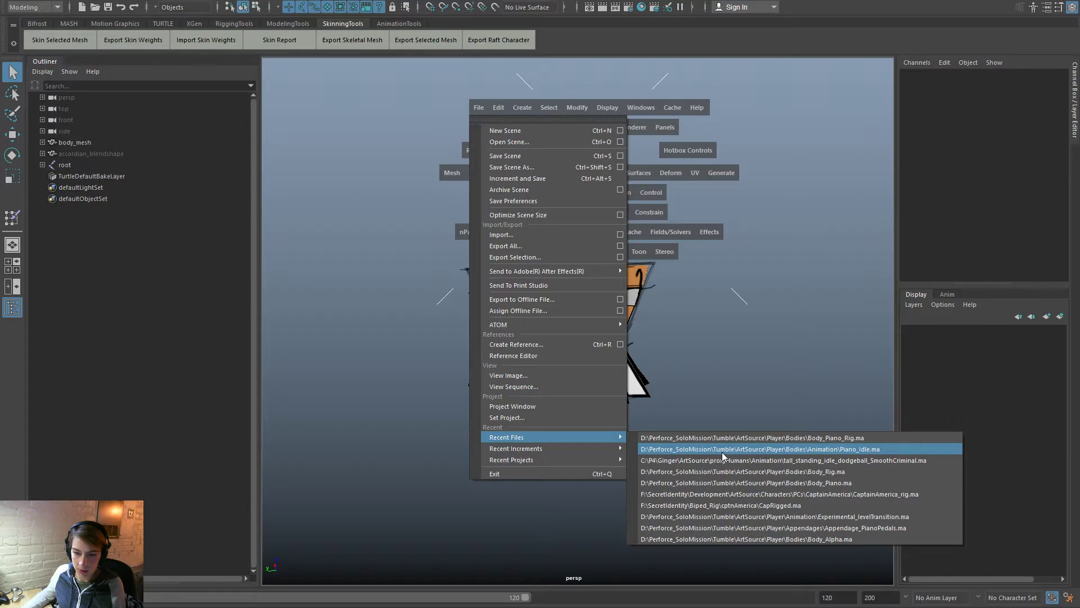
pyautogui.click(559, 144)
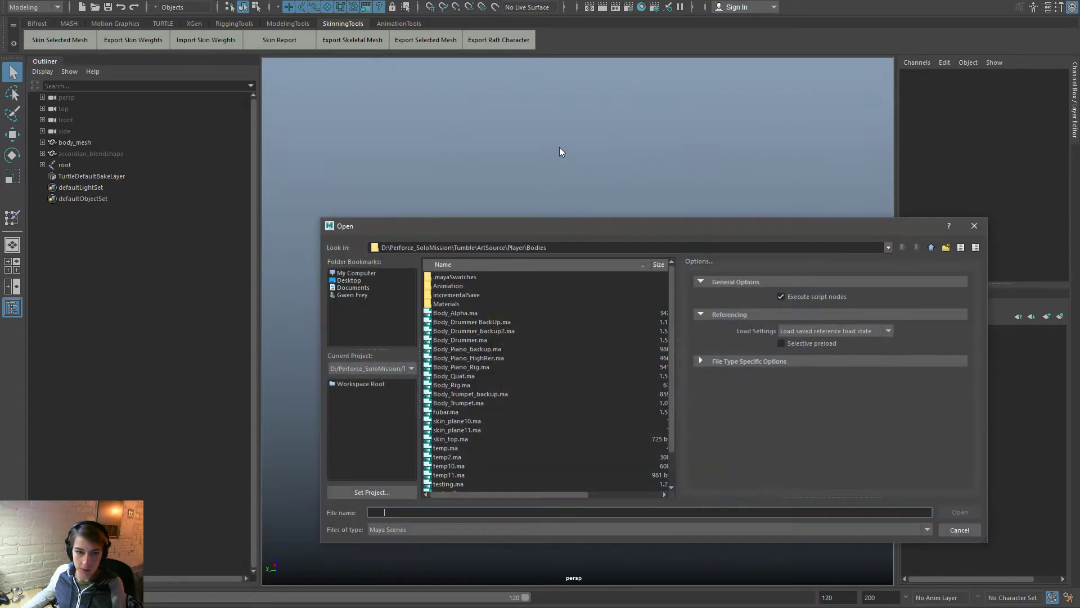
pyautogui.click(932, 248)
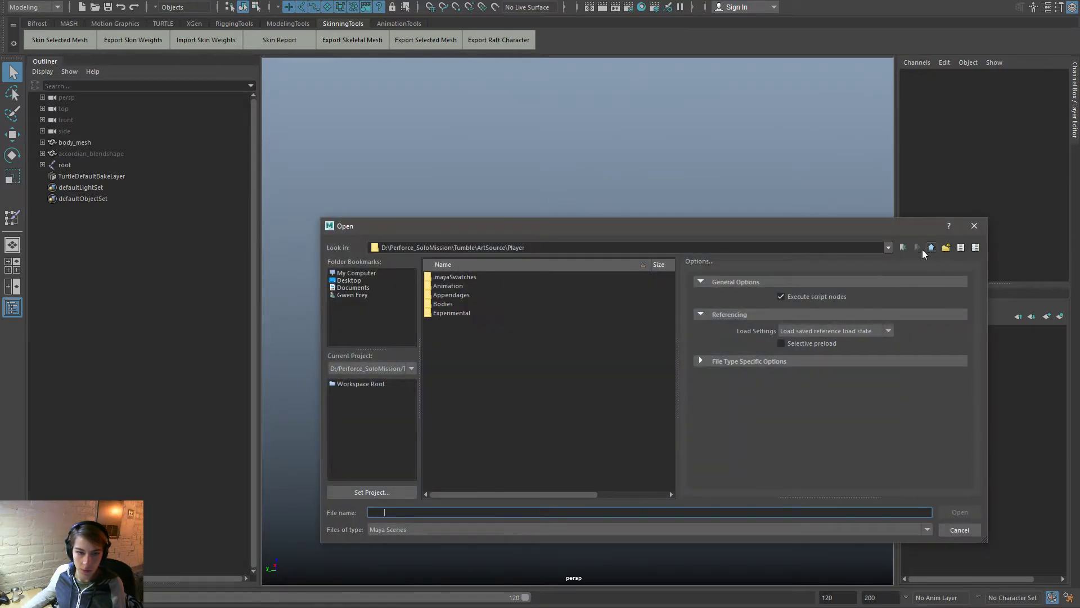
pyautogui.doubleClick(441, 286)
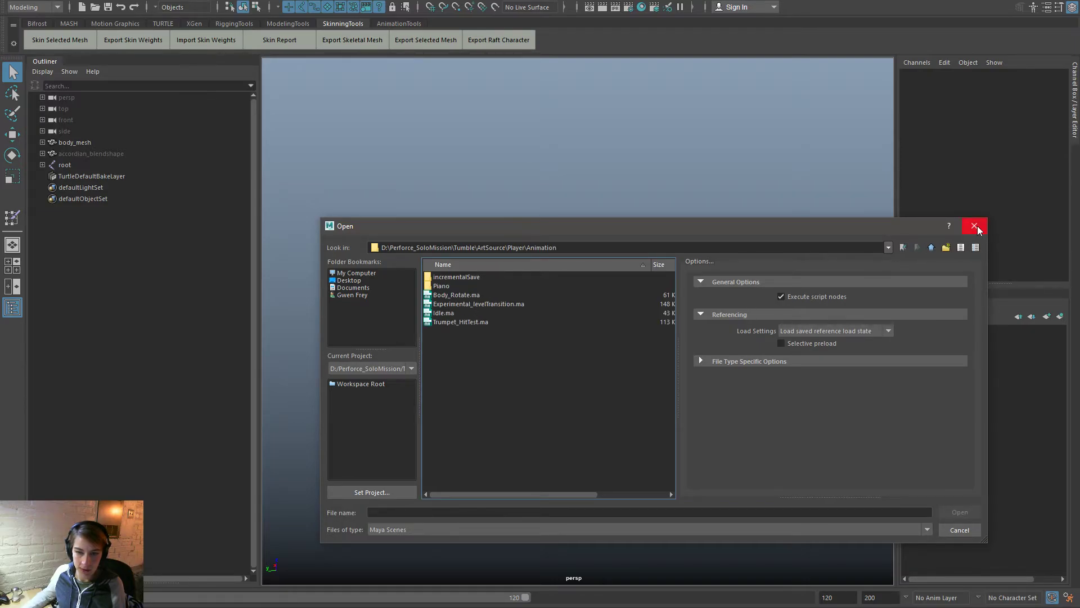
# Step: Find Piano_Idle.ma in the Player\Bodies\Animation folder and copy that folder's path
pyautogui.click(932, 247)
pyautogui.doubleClick(454, 300)
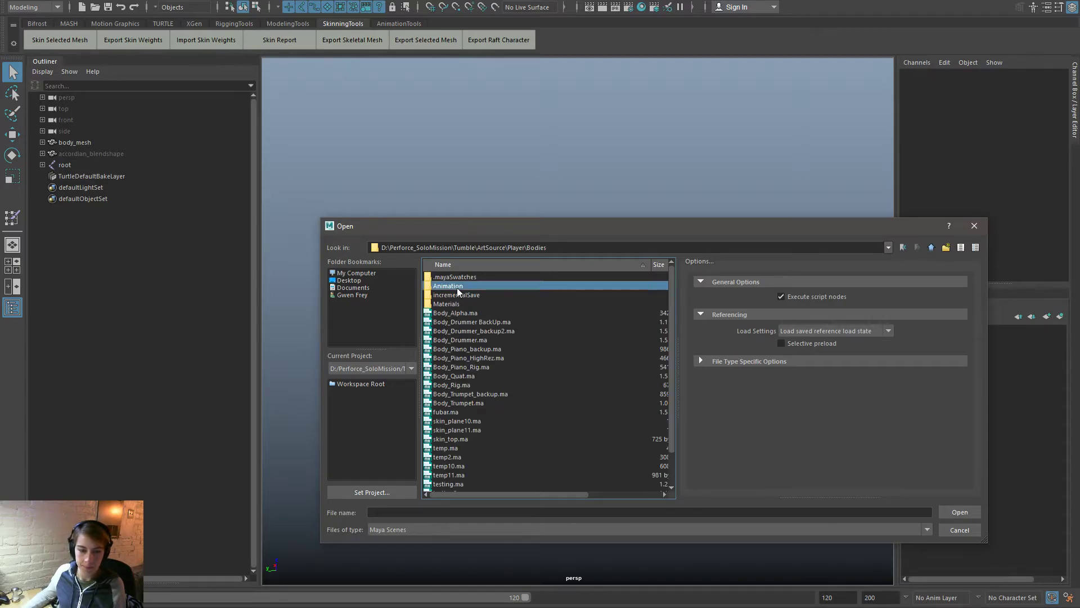
pyautogui.doubleClick(456, 288)
pyautogui.click(482, 285)
pyautogui.tripleClick(647, 248)
pyautogui.hotkey('ctrl', 'c')
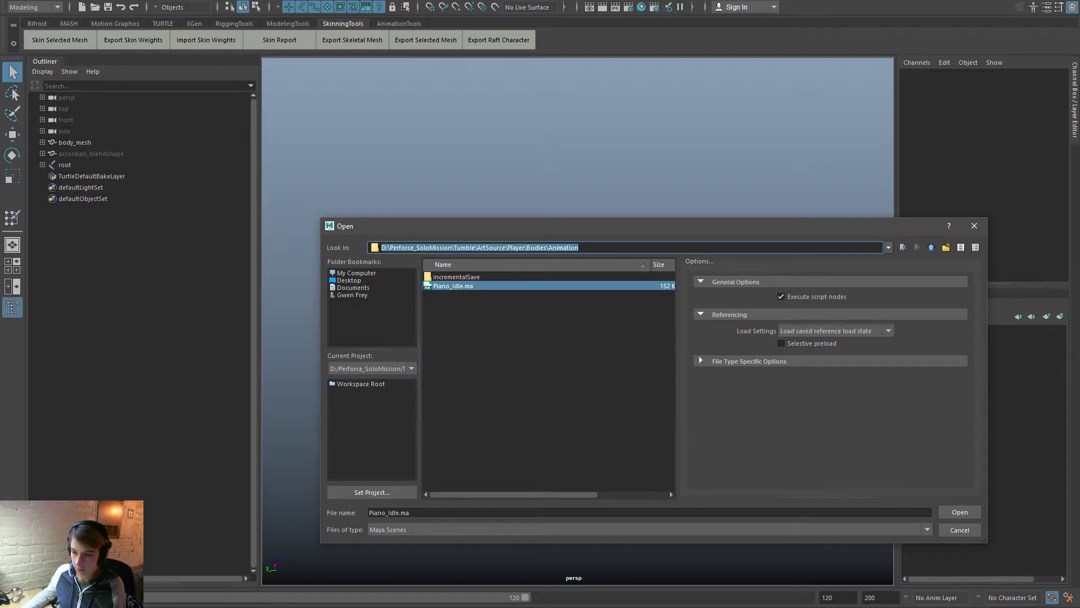
# Step: Open a File Explorer window at the copied Player\Bodies\Animation path
pyautogui.press('super+e')
pyautogui.moveTo(981, 160); pyautogui.dragTo(594, 136)
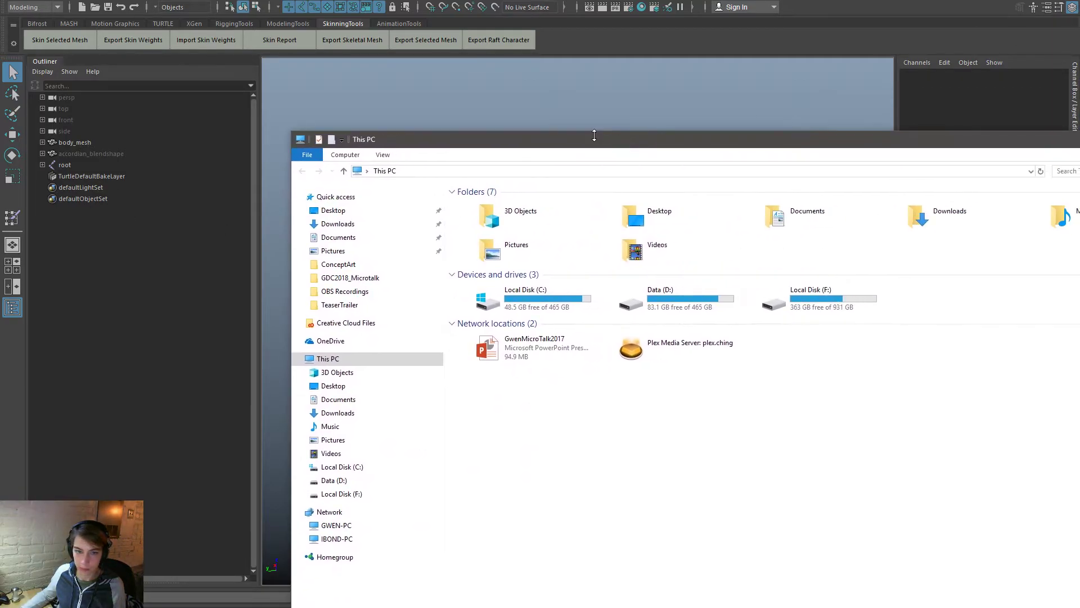
pyautogui.click(584, 171)
pyautogui.hotkey('ctrl', 'v')
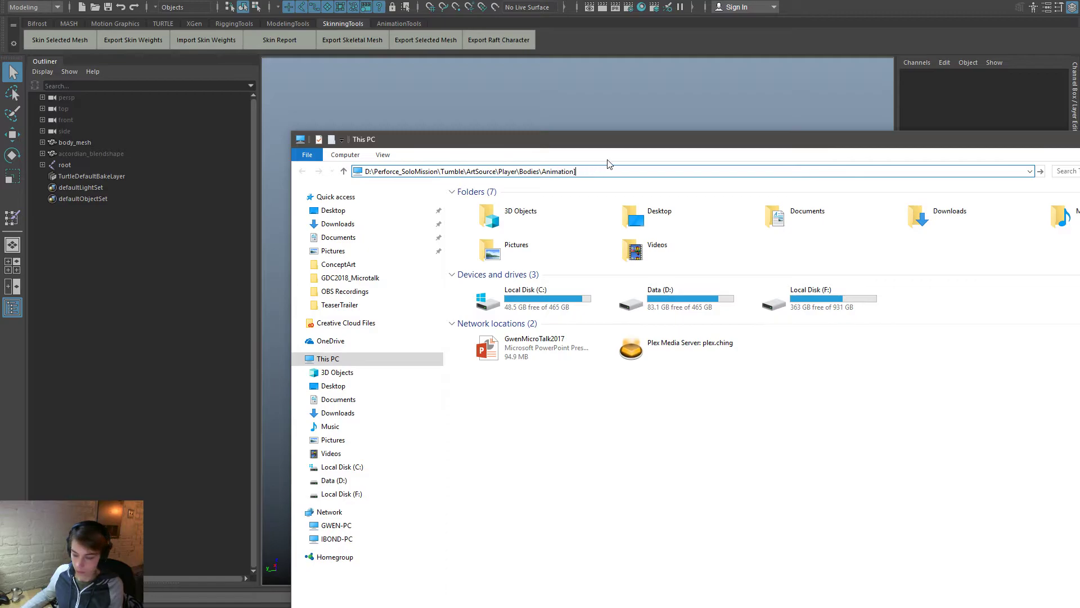
pyautogui.press('Return')
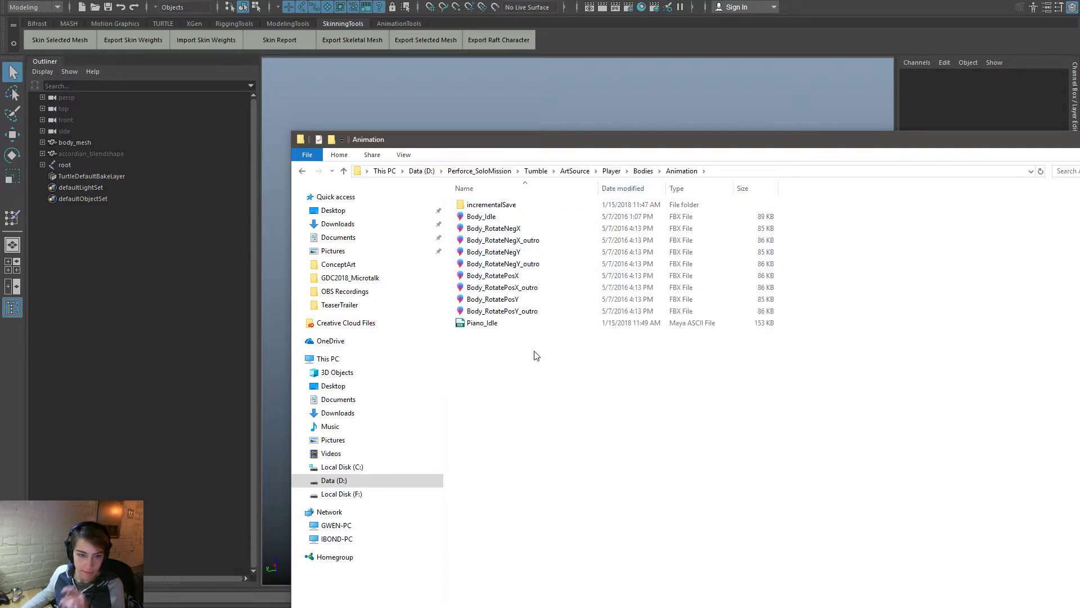
# Step: Move the Piano_Idle Maya scene from Bodies\Animation into the Player\Animation\Piano folder
pyautogui.moveTo(538, 349); pyautogui.dragTo(520, 328)
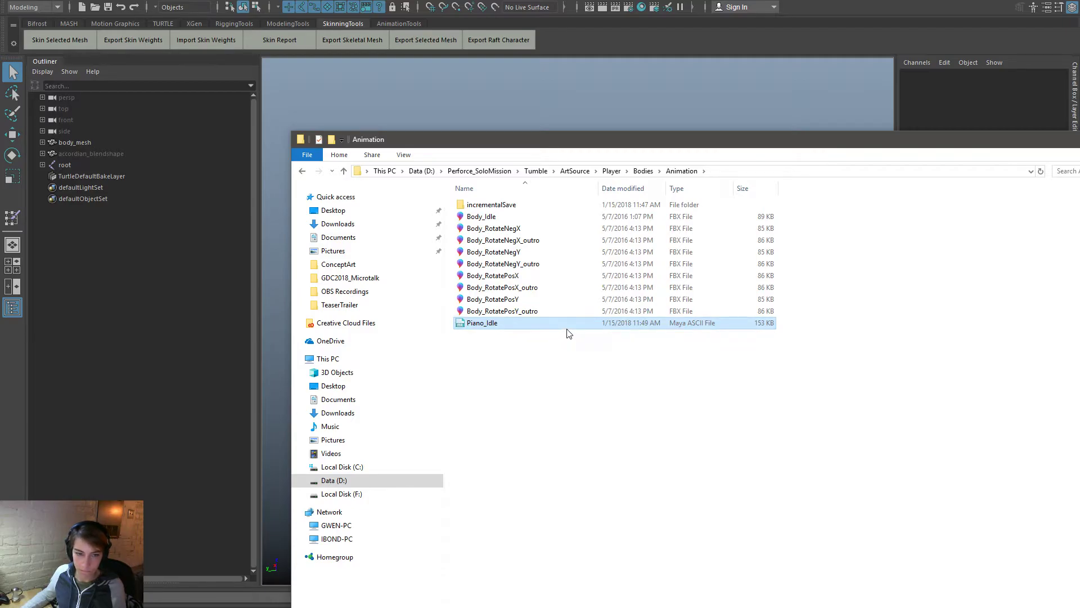
pyautogui.click(575, 171)
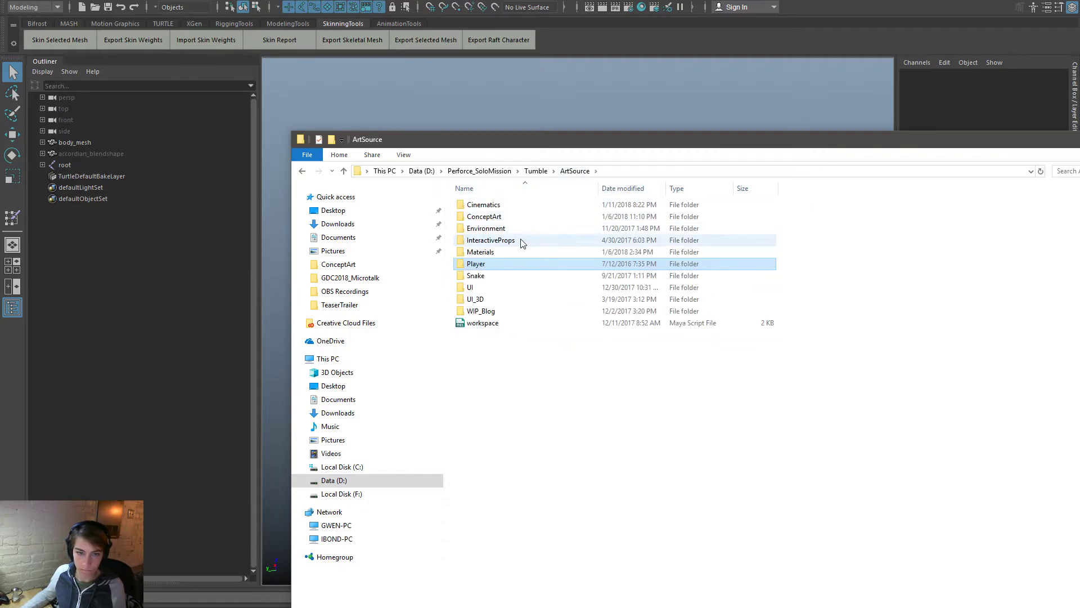
pyautogui.doubleClick(490, 264)
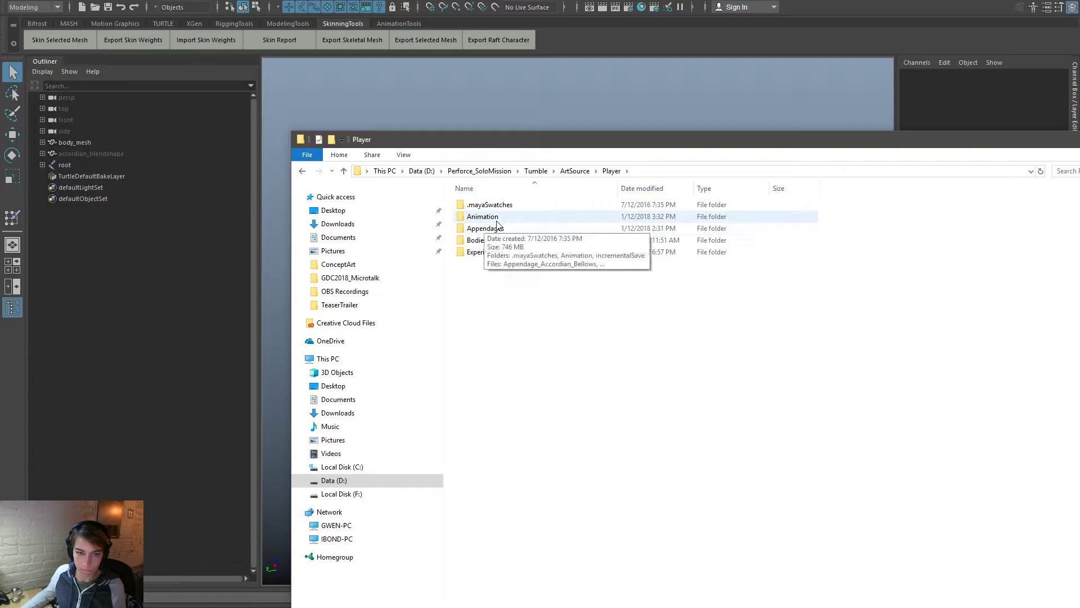
pyautogui.doubleClick(494, 217)
pyautogui.doubleClick(489, 217)
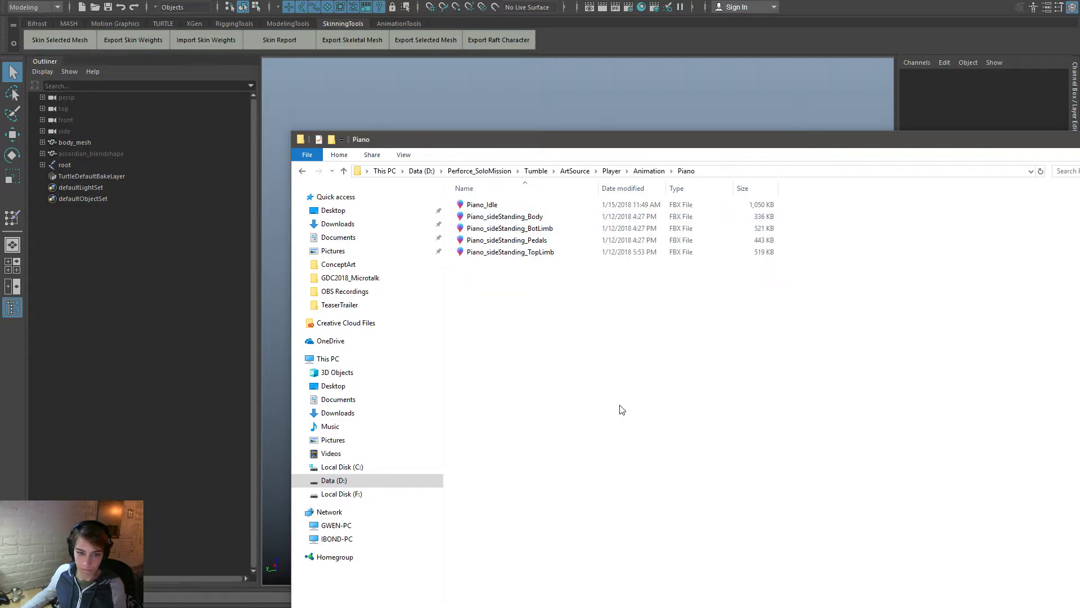
pyautogui.click(649, 171)
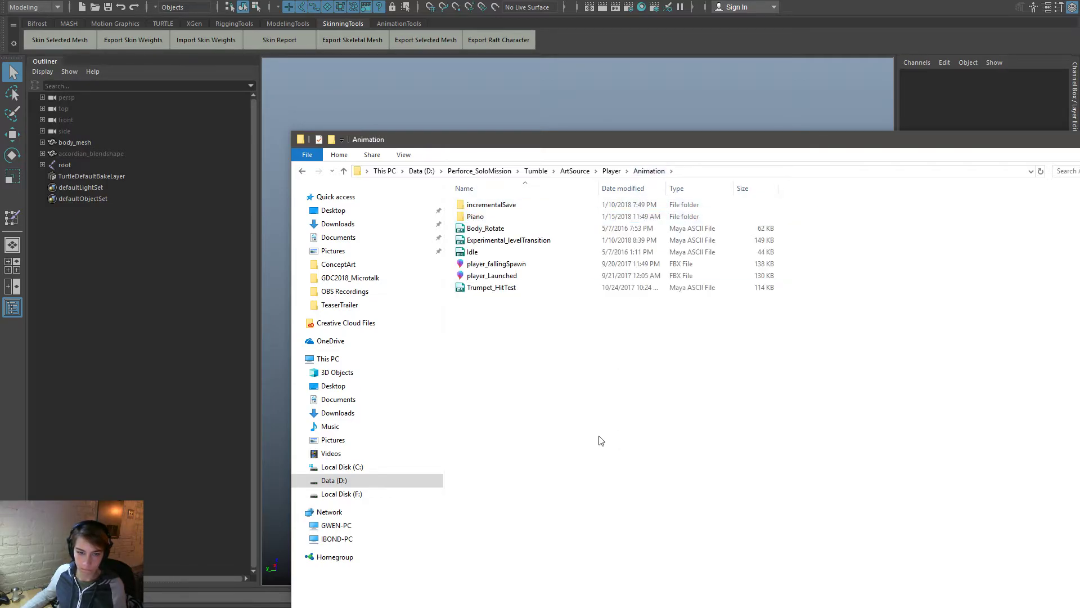
pyautogui.doubleClick(476, 217)
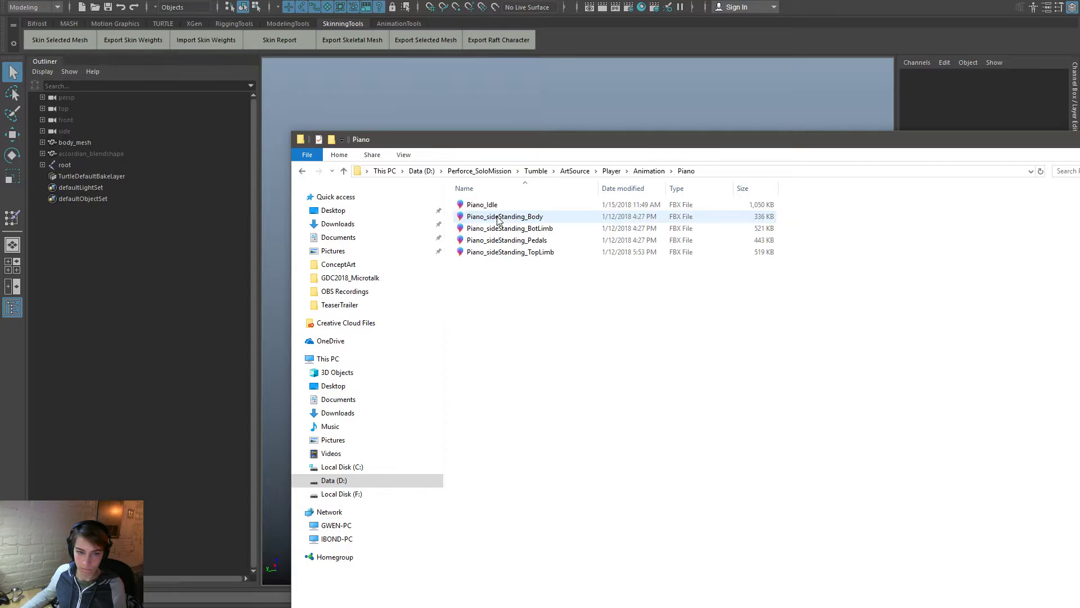
pyautogui.click(579, 363)
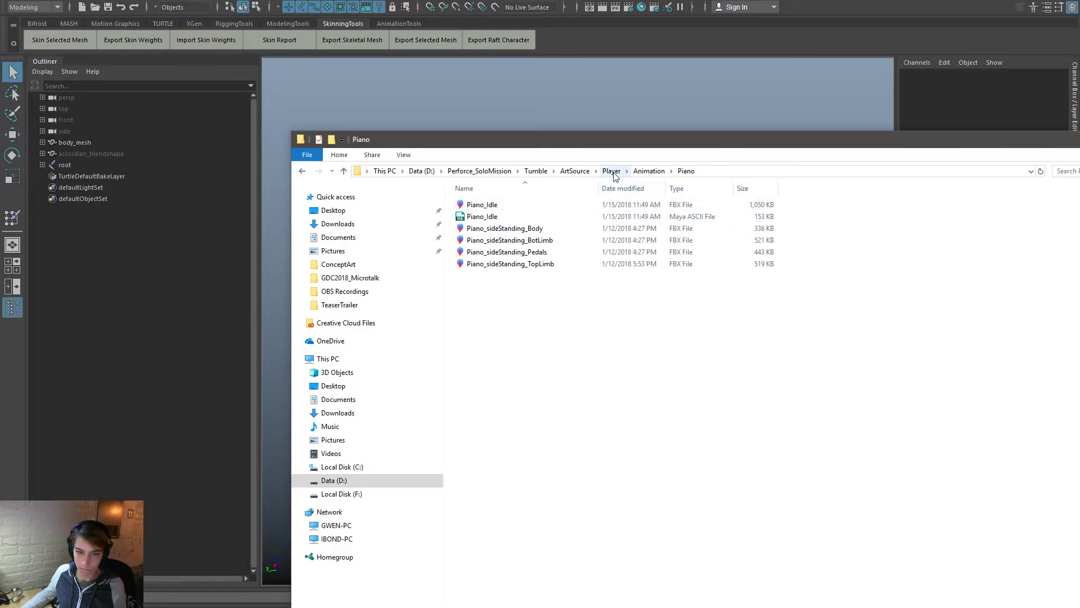
# Step: Move the incrementalSave folder from Bodies\Animation into Player\Animation\Piano, and return to the Player folder
pyautogui.click(612, 171)
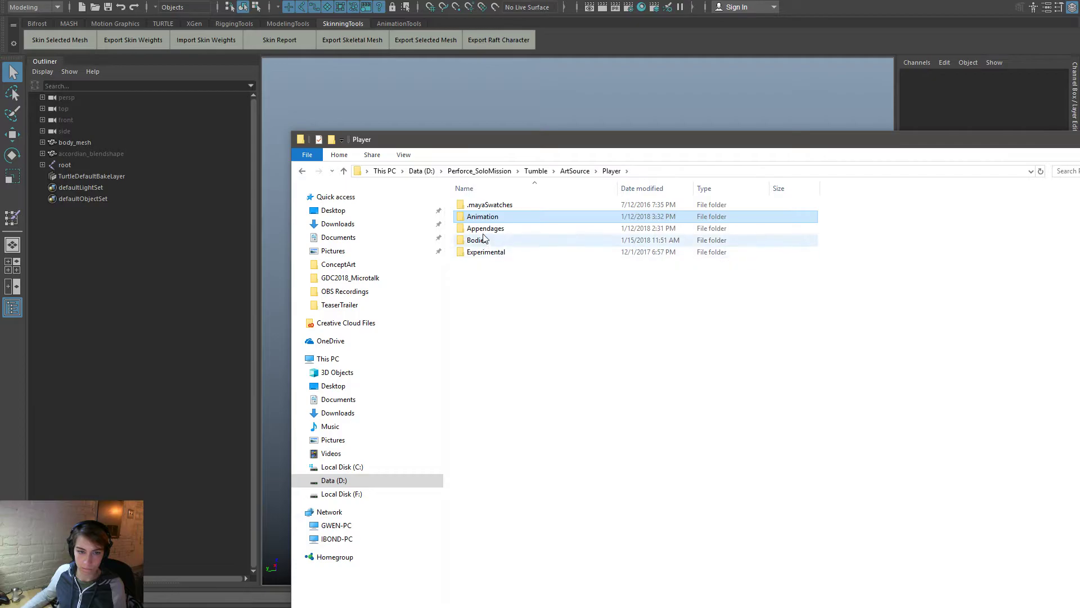
pyautogui.doubleClick(494, 242)
pyautogui.doubleClick(485, 217)
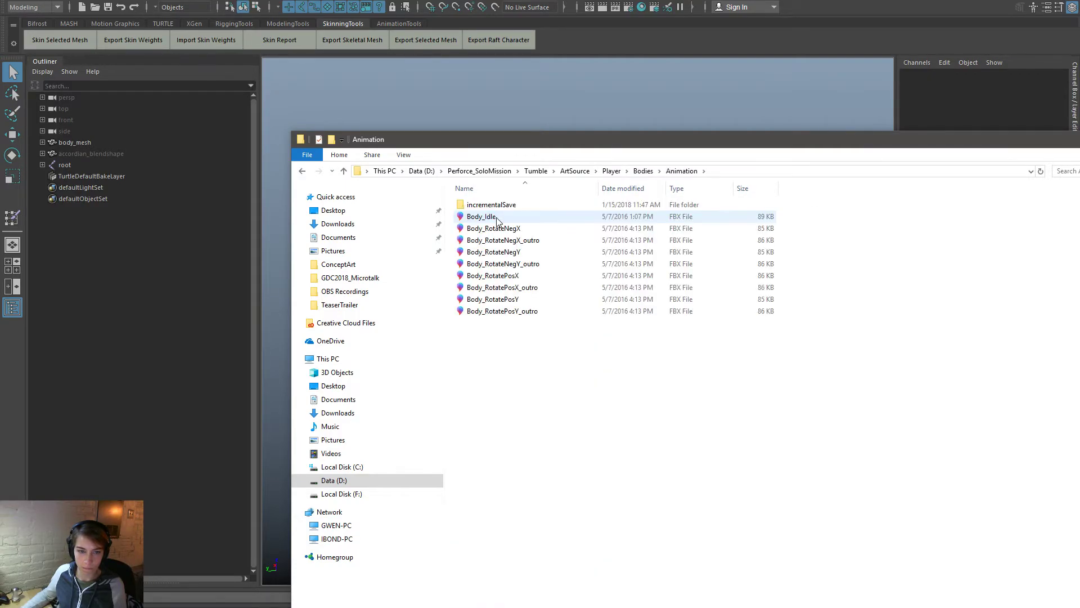
pyautogui.click(529, 206)
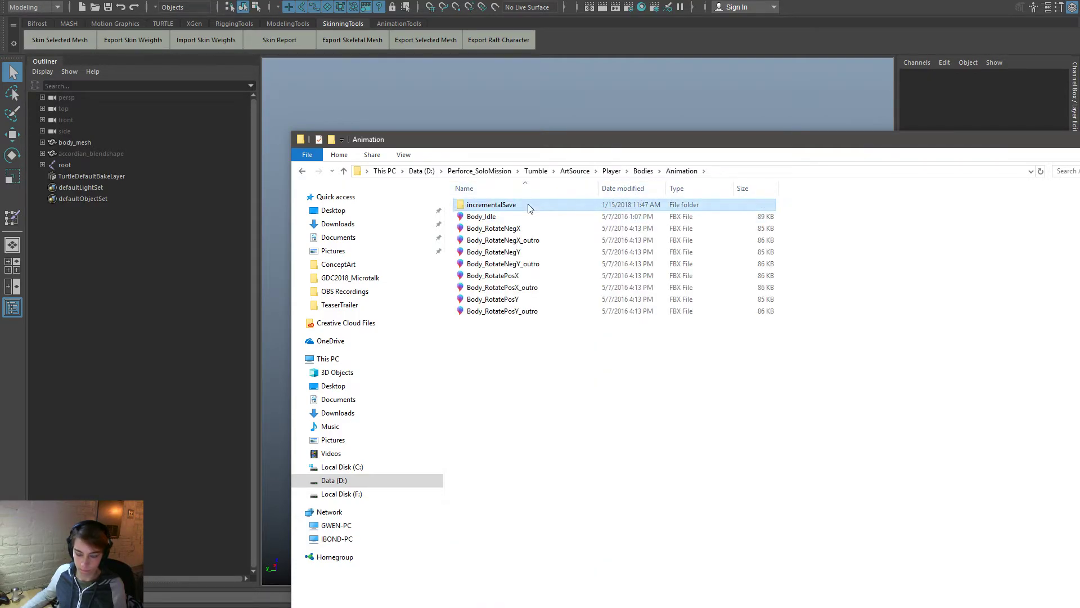
pyautogui.click(304, 171)
pyautogui.click(304, 171)
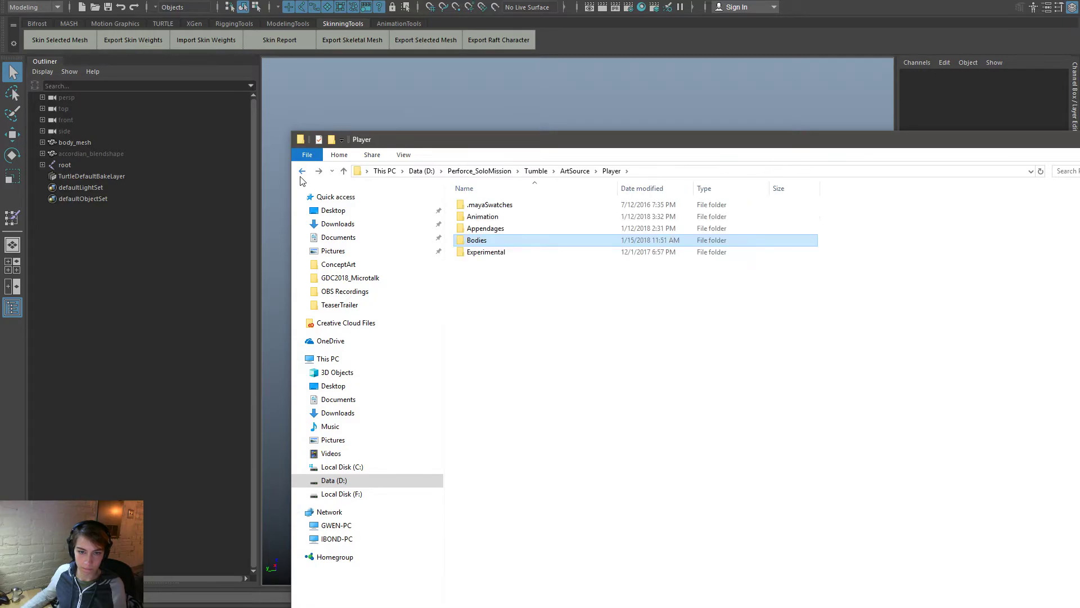
pyautogui.click(303, 172)
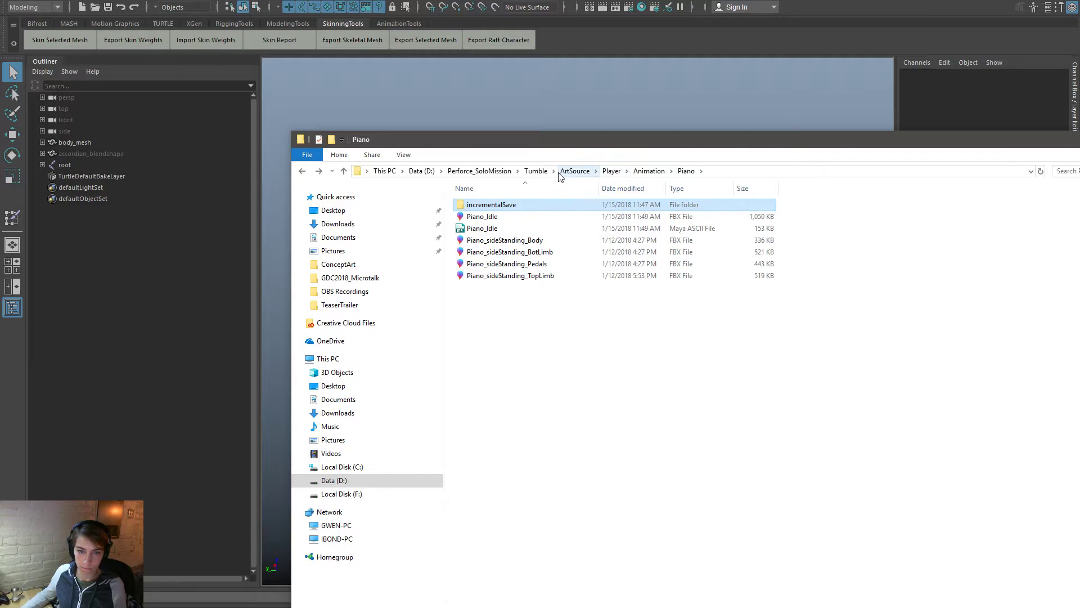
pyautogui.click(611, 171)
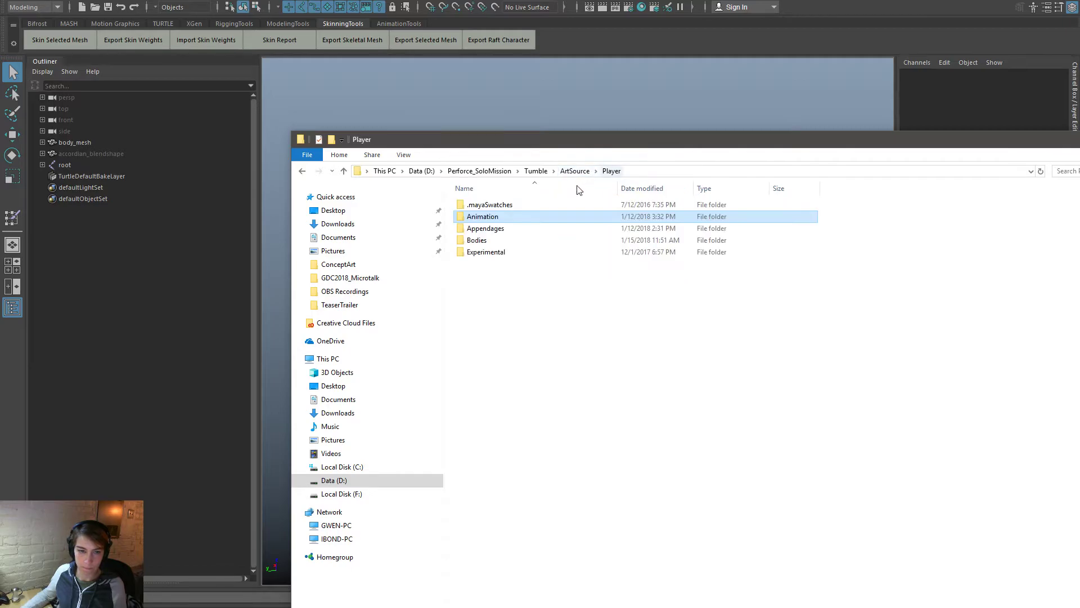
# Step: Open the Player\Bodies folder, then return to Maya and cancel opening a scene
pyautogui.doubleClick(475, 240)
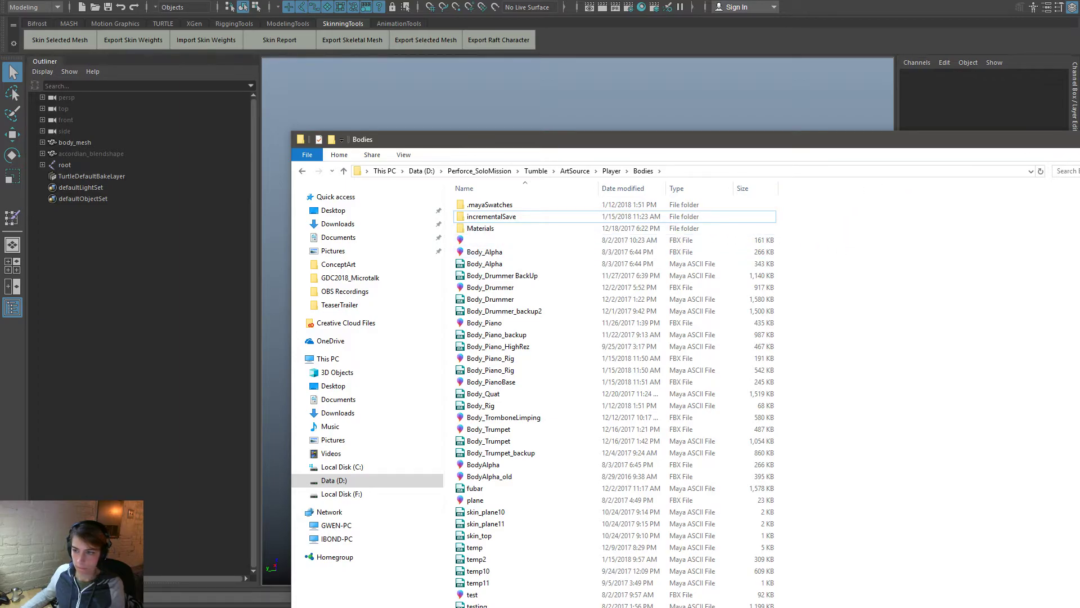
pyautogui.hotkey('alt', 'Tab')
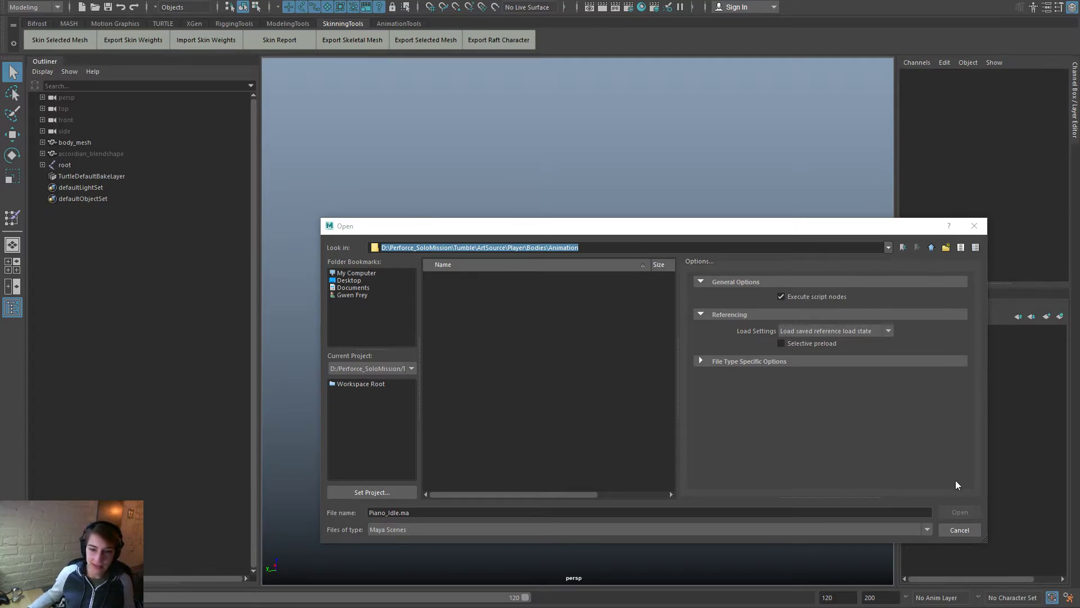
pyautogui.click(955, 524)
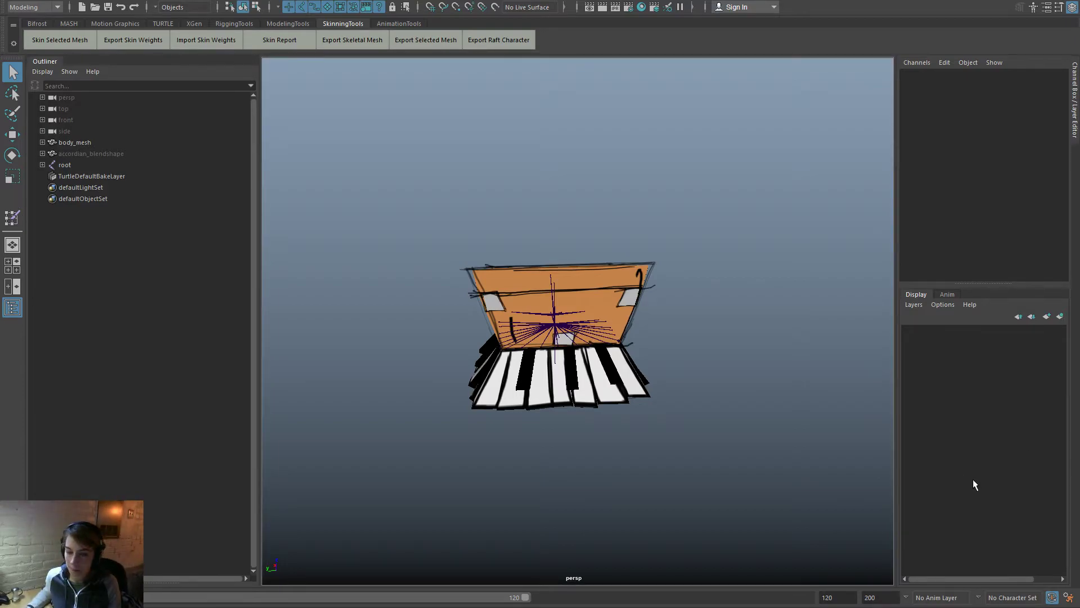
# Step: Switch to Unreal Editor, open Body_Skeleton and examine its bone hierarchy, including g_bodyback and the g_pipe bones
pyautogui.hotkey('alt', 'Tab')
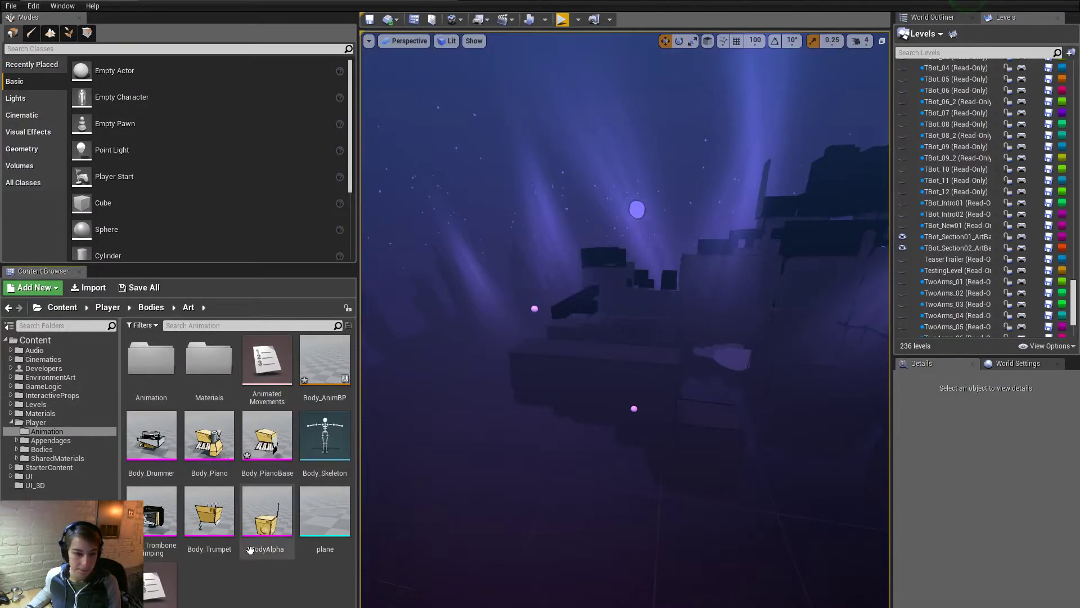
pyautogui.rightClick(274, 462)
pyautogui.click(309, 169)
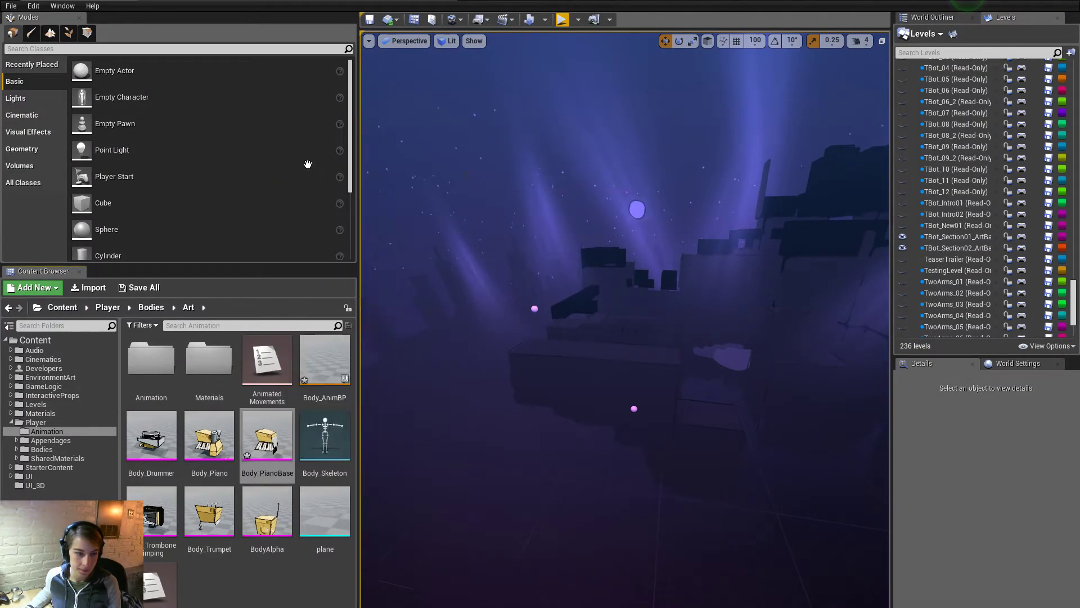
pyautogui.doubleClick(304, 441)
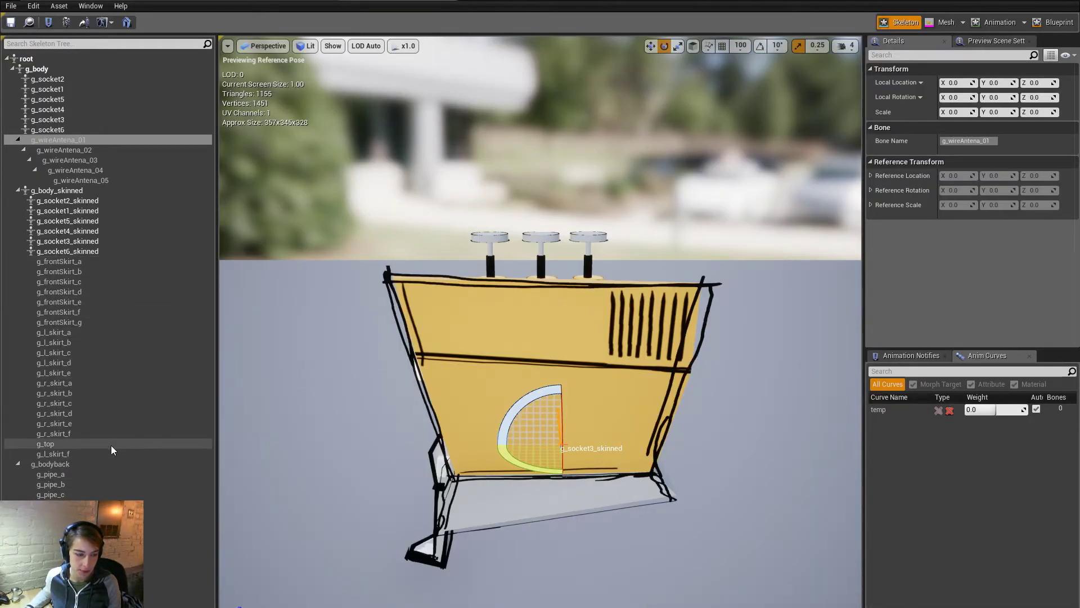
pyautogui.click(116, 464)
pyautogui.click(112, 504)
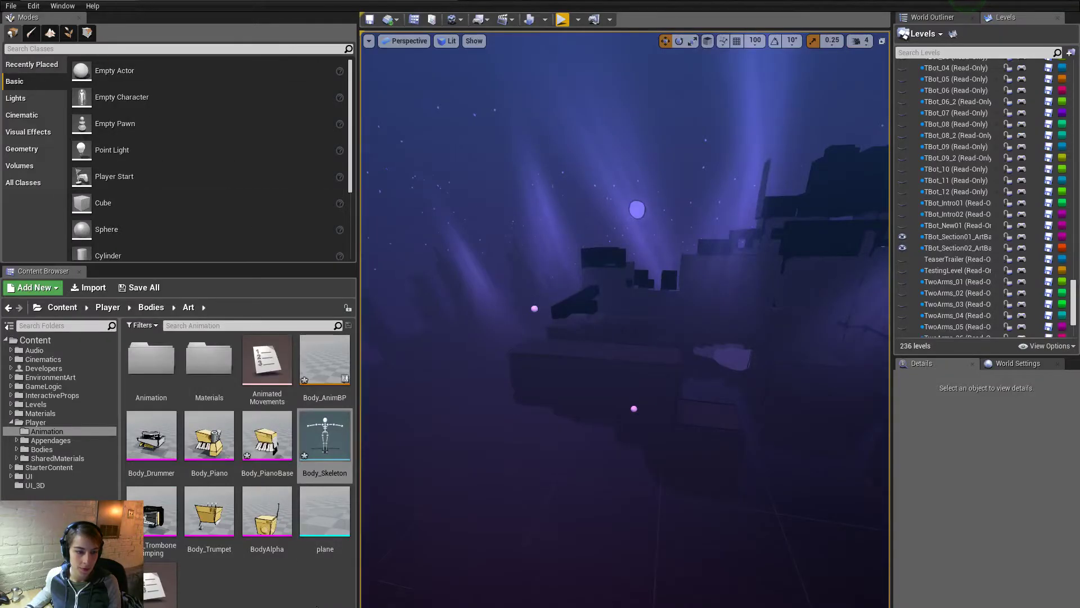
# Step: Save the Body_PianoBase mesh and Body_Skeleton together, checking both out of source control
pyautogui.rightClick(273, 445)
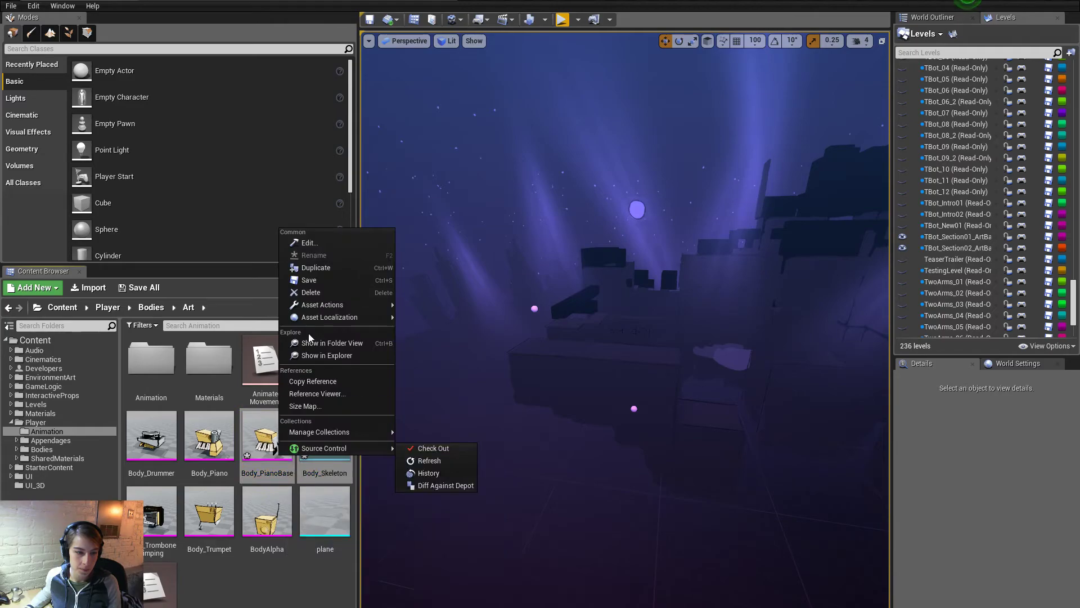
pyautogui.click(321, 282)
pyautogui.click(635, 438)
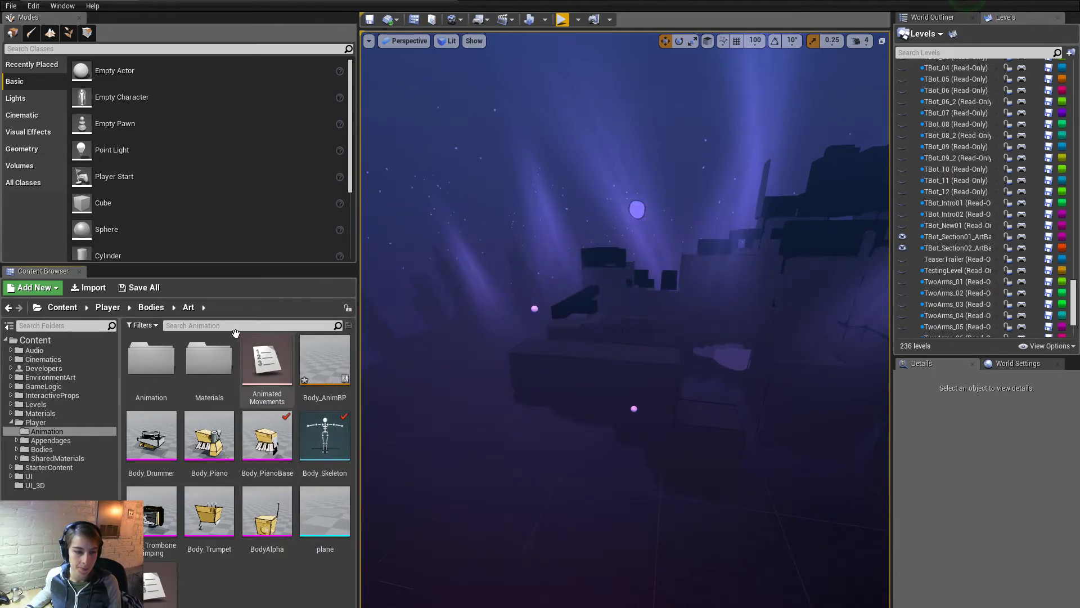
# Step: Open Body_AnimBP from Player/Bodies/Art, recompile it, and open the Idle state of its state machine
pyautogui.click(151, 307)
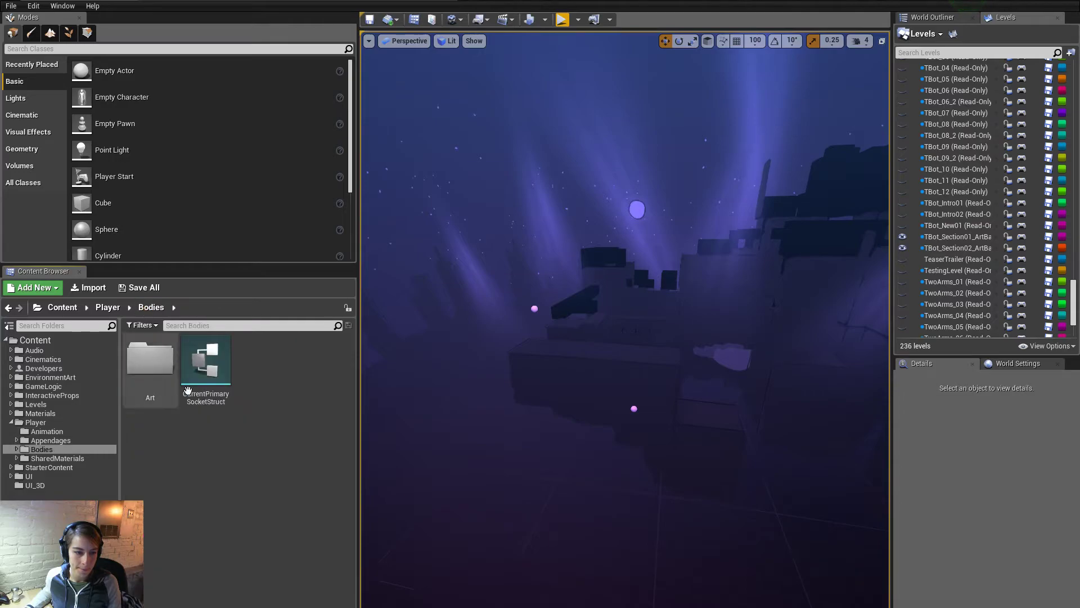
pyautogui.doubleClick(162, 367)
pyautogui.doubleClick(342, 394)
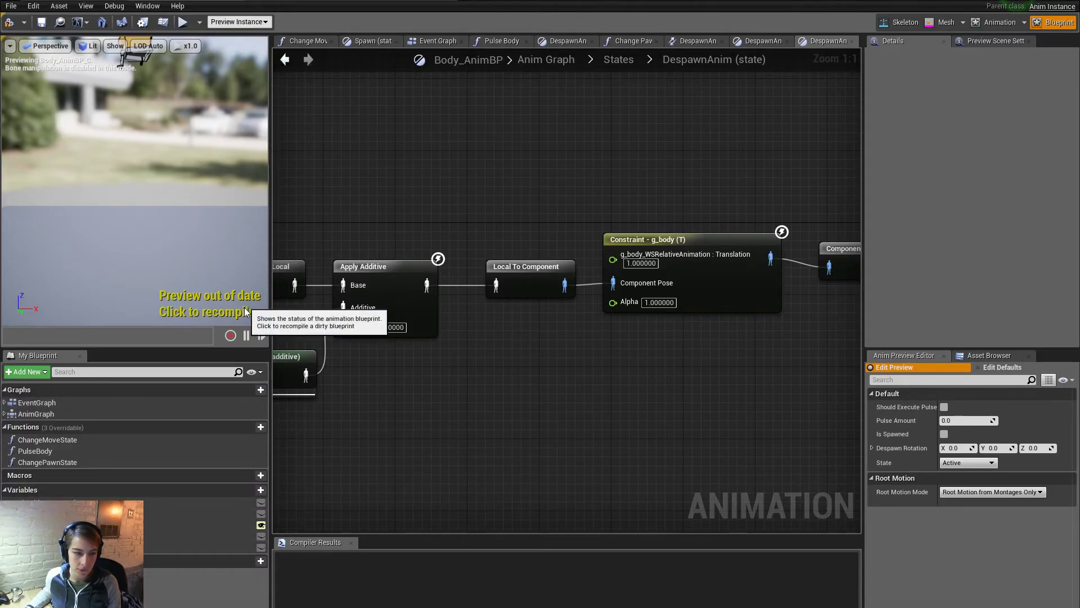
pyautogui.moveTo(326, 449); pyautogui.dragTo(608, 455, button='right')
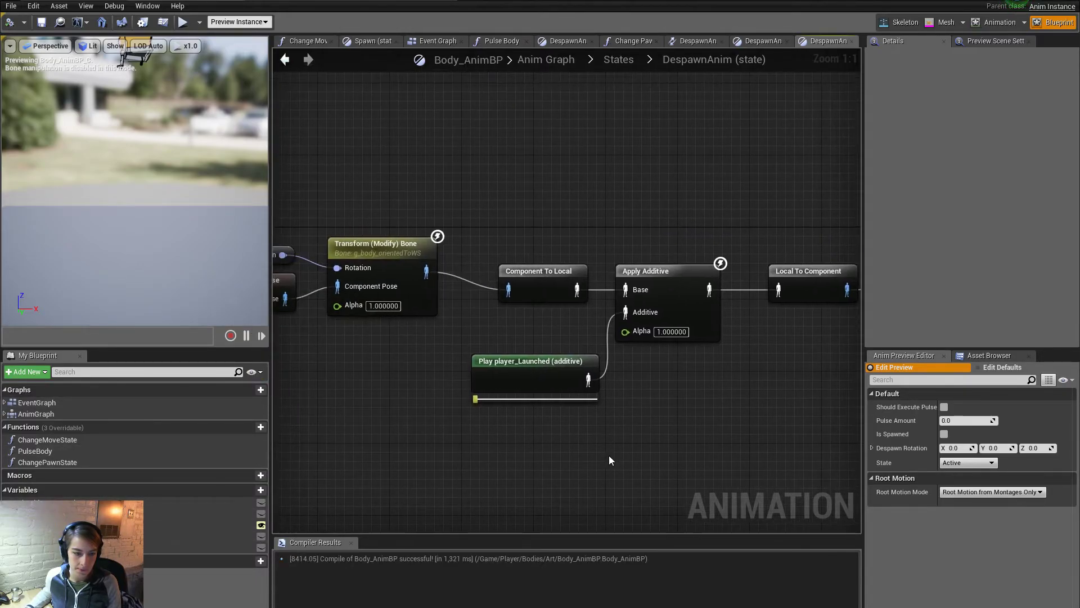
pyautogui.scroll(-2, 507, 472)
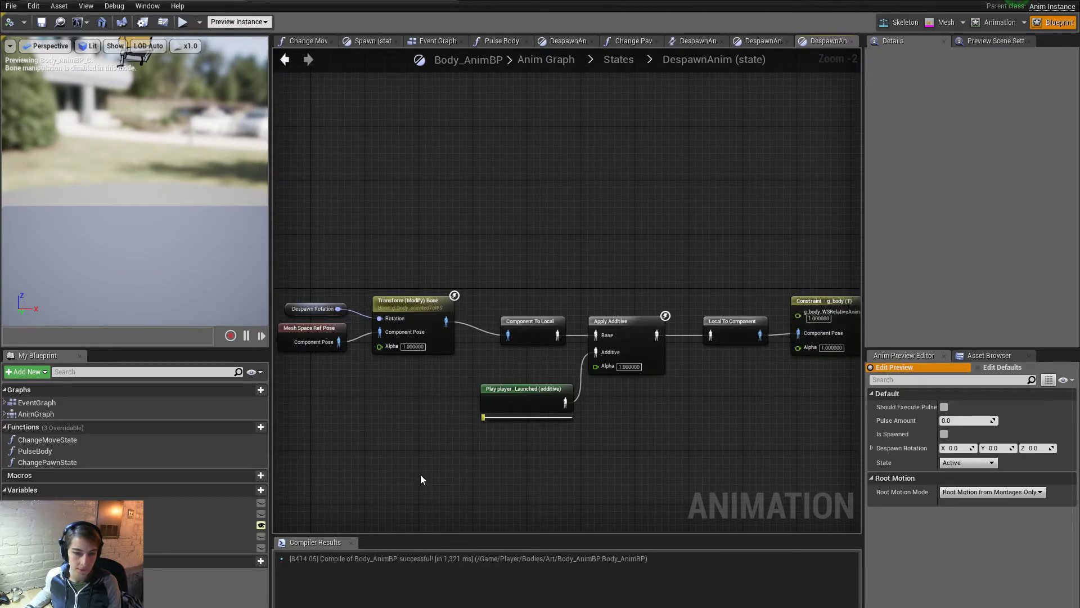
pyautogui.click(619, 60)
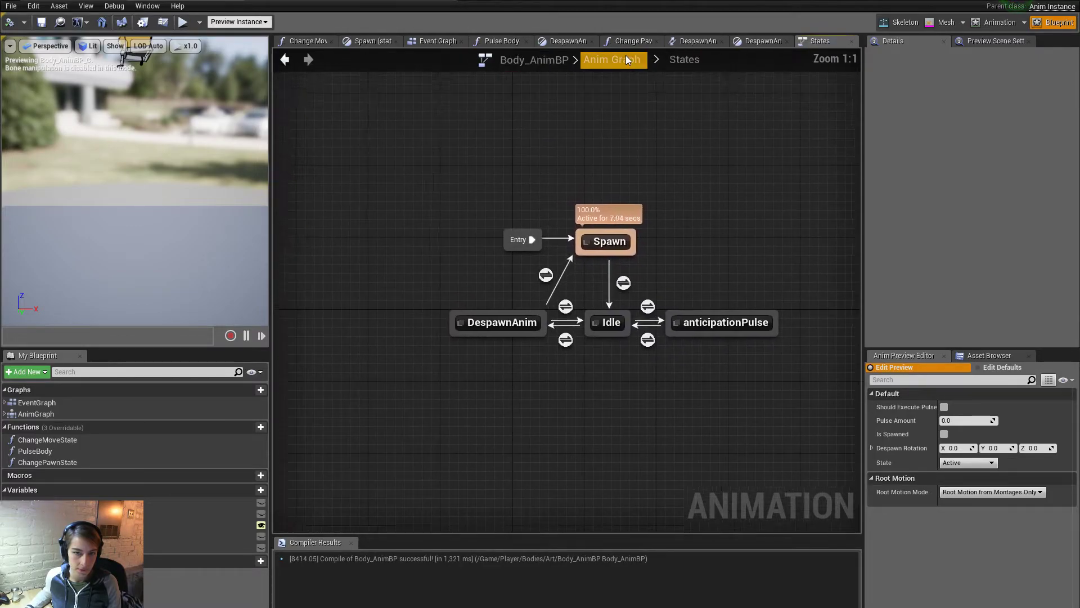
pyautogui.doubleClick(621, 333)
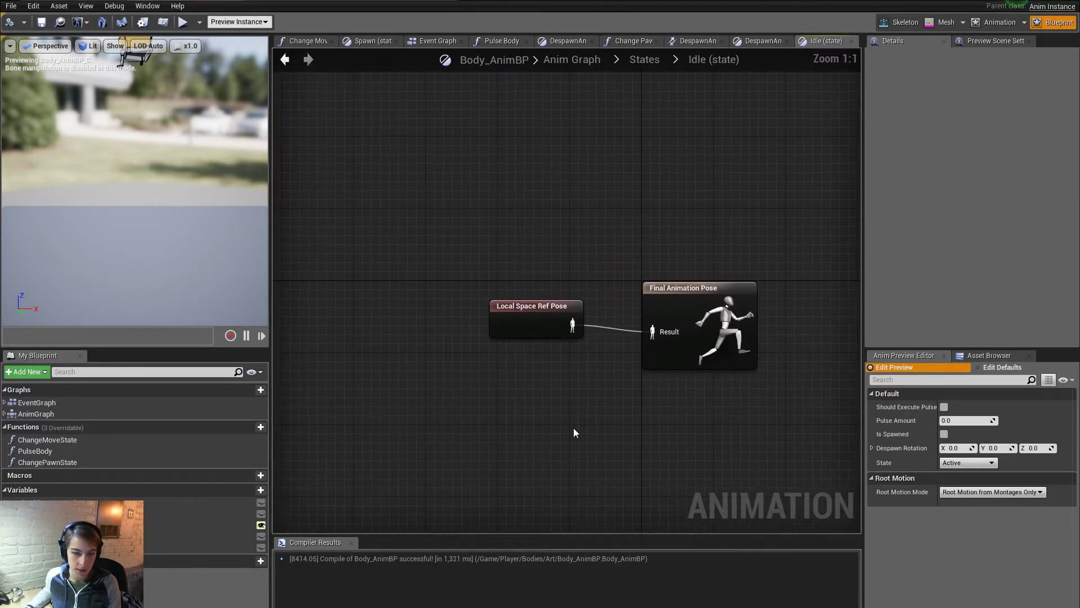
# Step: Move the Local Space Ref Pose node aside and connect a new Play Body_Idle node to the Final Animation Pose
pyautogui.moveTo(549, 419); pyautogui.dragTo(638, 405, button='right')
pyautogui.moveTo(639, 287); pyautogui.dragTo(512, 197)
pyautogui.moveTo(763, 310); pyautogui.dragTo(599, 340)
pyautogui.write('idle')
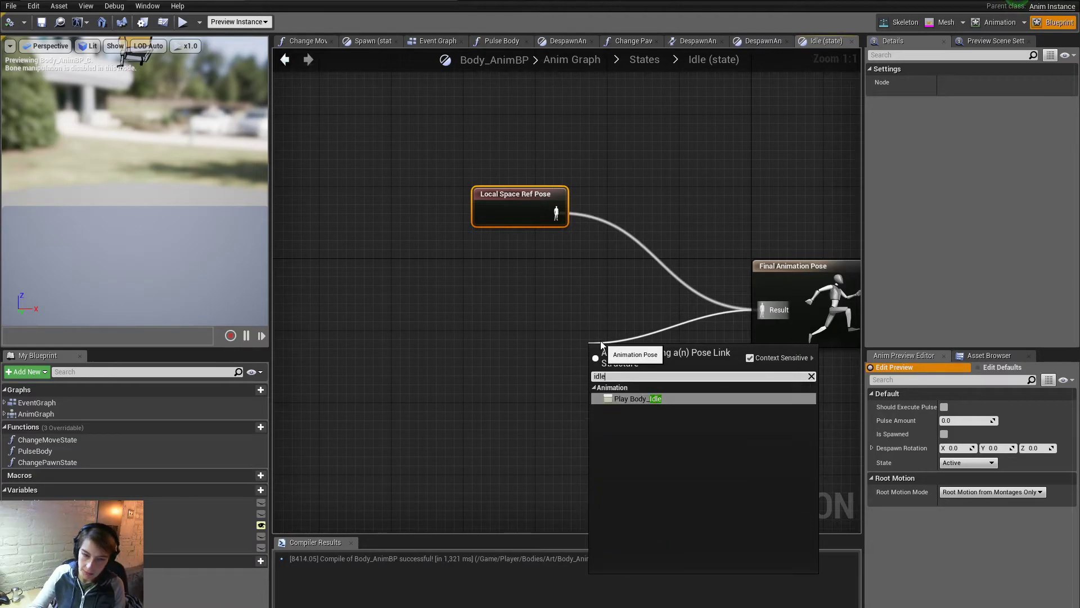
pyautogui.click(627, 397)
pyautogui.moveTo(633, 349); pyautogui.dragTo(596, 284)
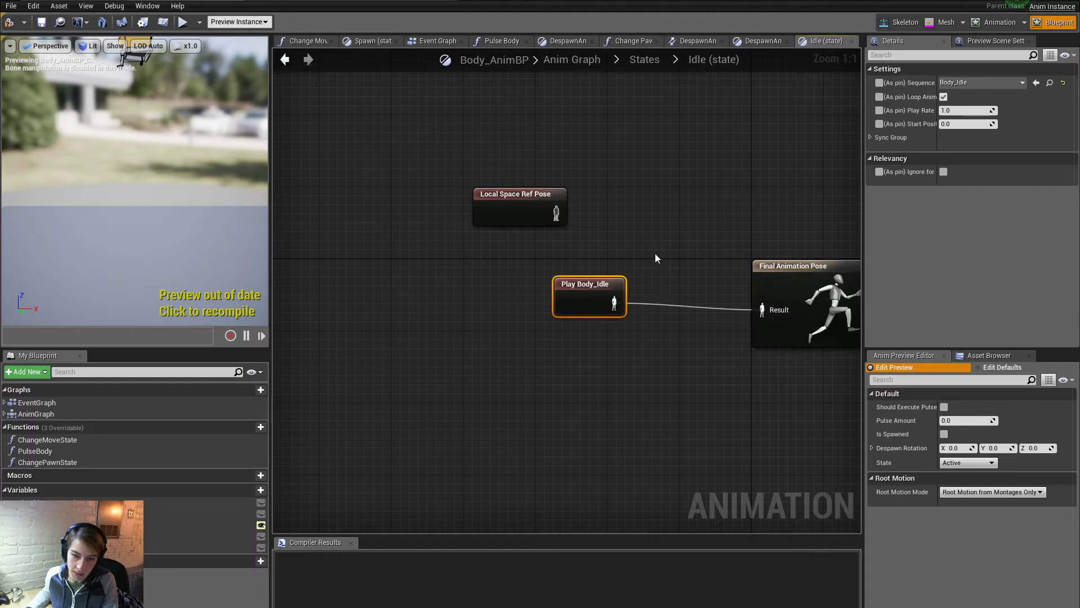
# Step: Open the Body_Idle animation from its node and set the preview mesh to Body_PianoBase
pyautogui.doubleClick(570, 303)
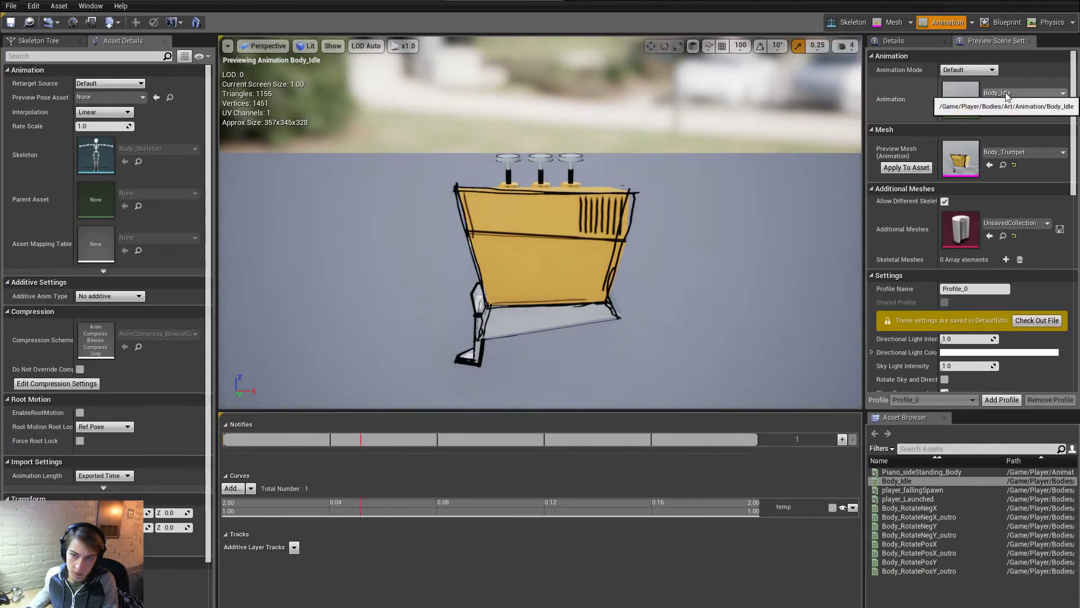
pyautogui.click(985, 153)
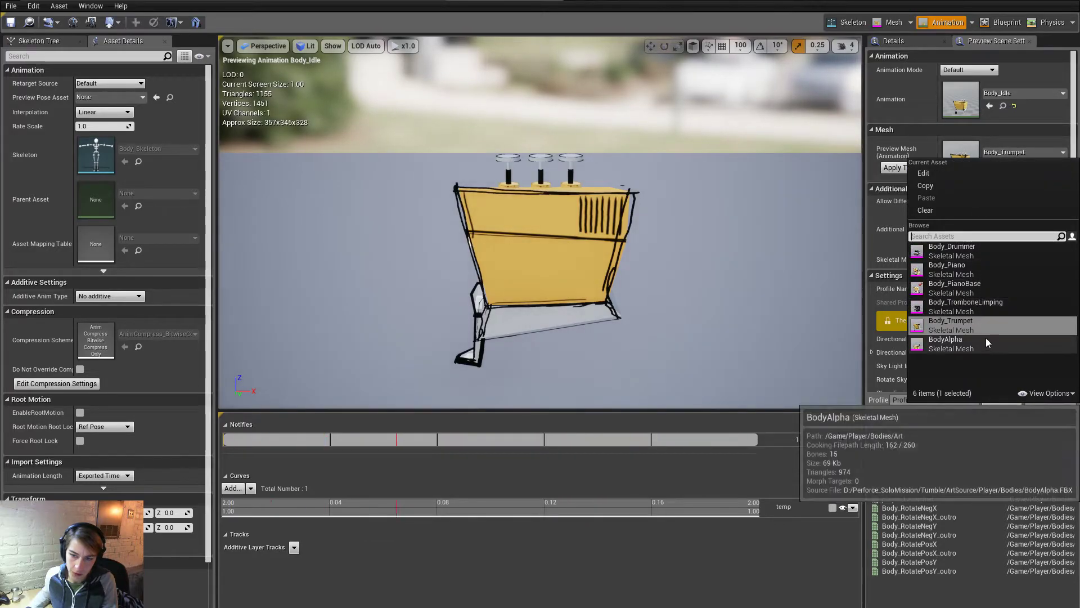
pyautogui.click(1000, 294)
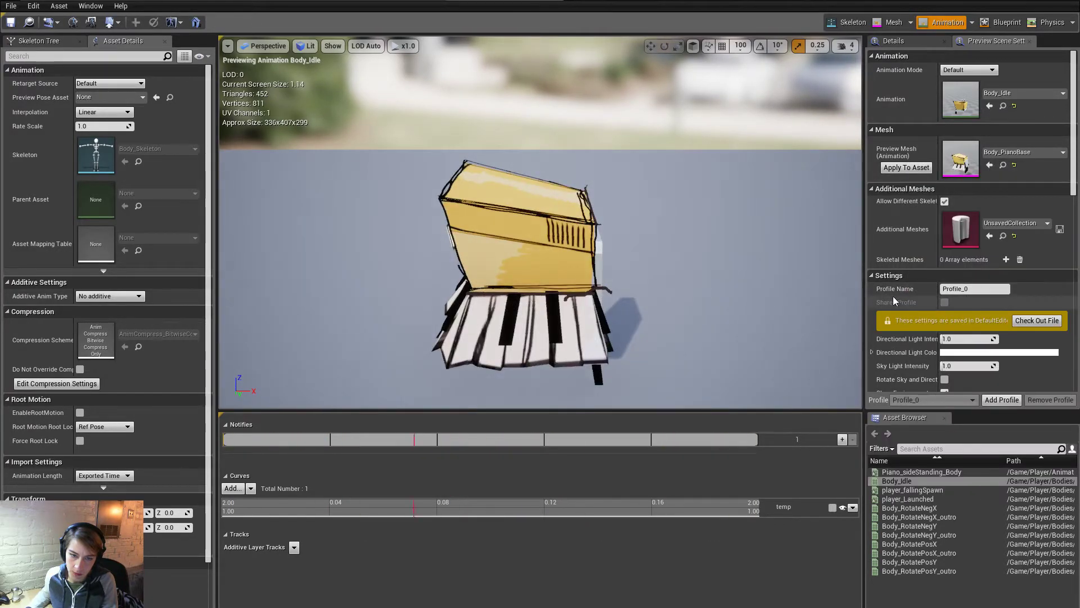
# Step: Return to the level editor and show the Player/Animation folder in the Content Browser
pyautogui.click(383, 2)
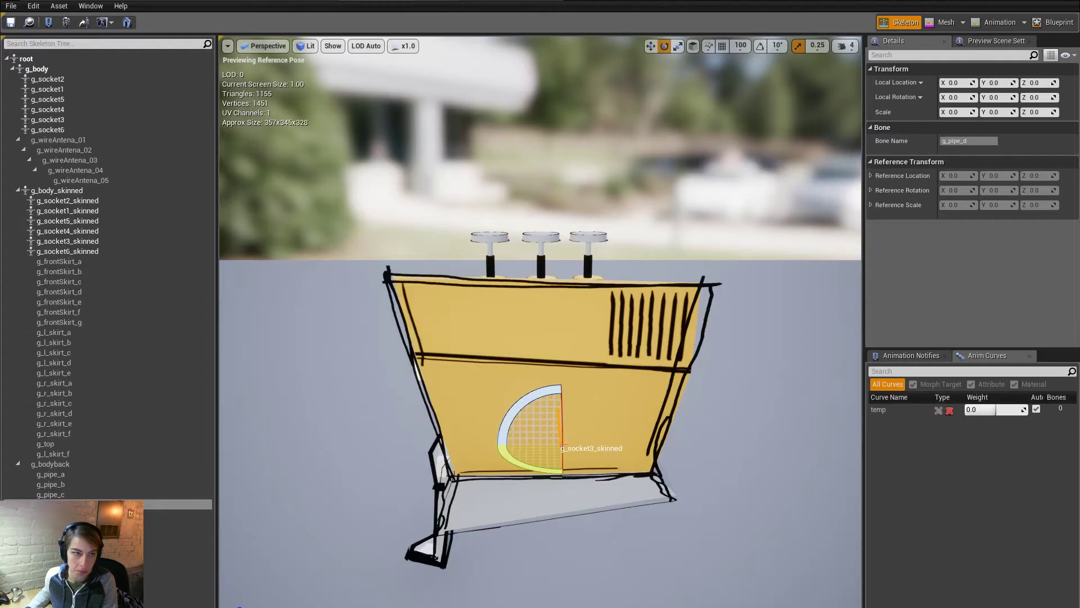
pyautogui.click(96, 1)
pyautogui.doubleClick(144, 354)
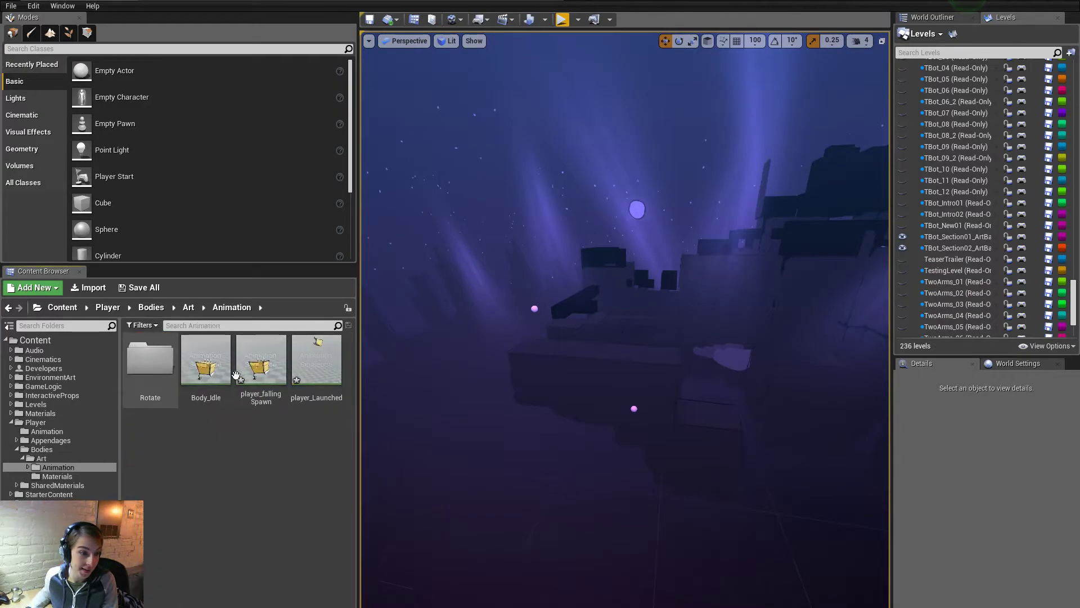
pyautogui.rightClick(202, 489)
pyautogui.press('Escape')
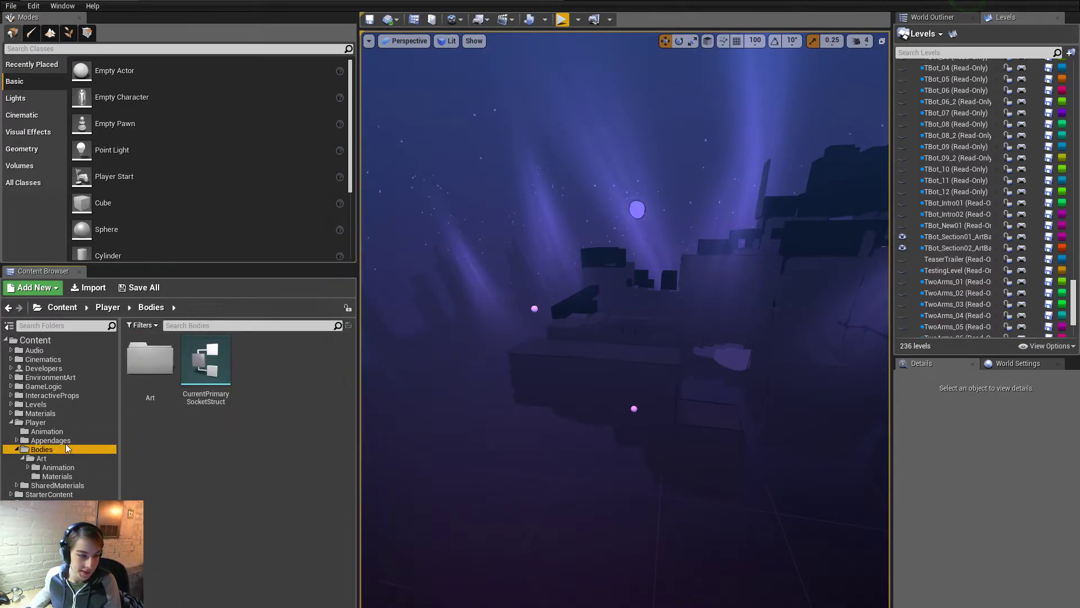
pyautogui.click(65, 431)
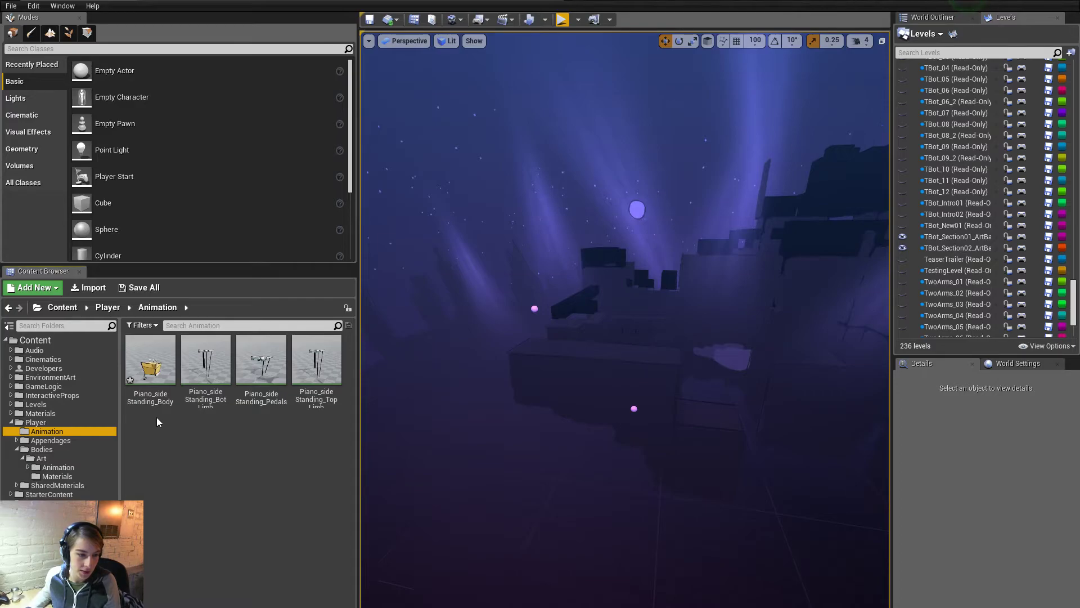
# Step: Start importing the Piano_Idle FBX from the ArtSource\Player\Animation\Piano folder
pyautogui.click(85, 288)
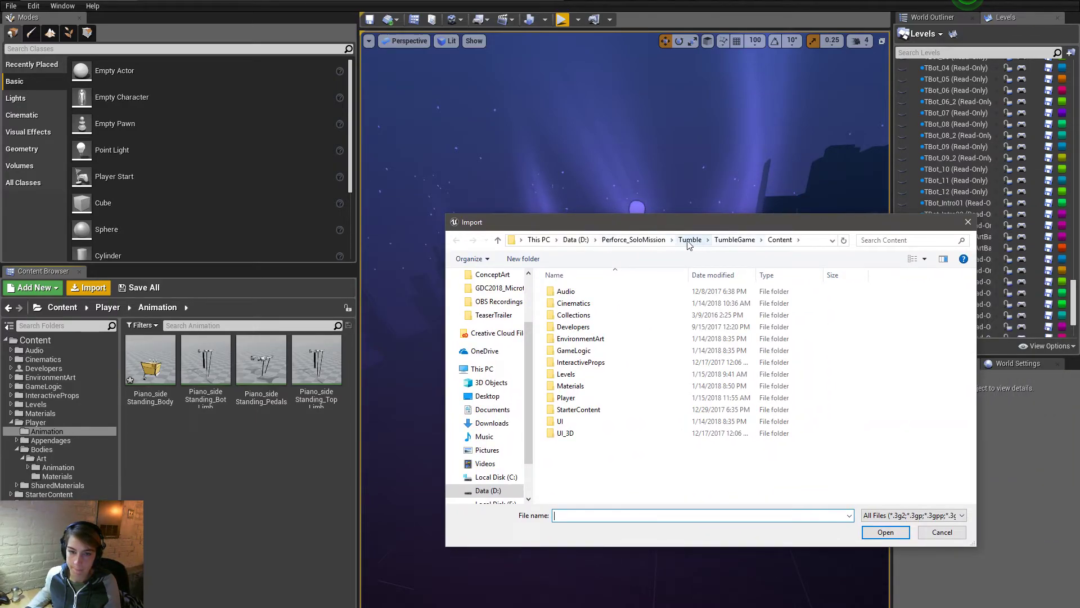
pyautogui.click(689, 240)
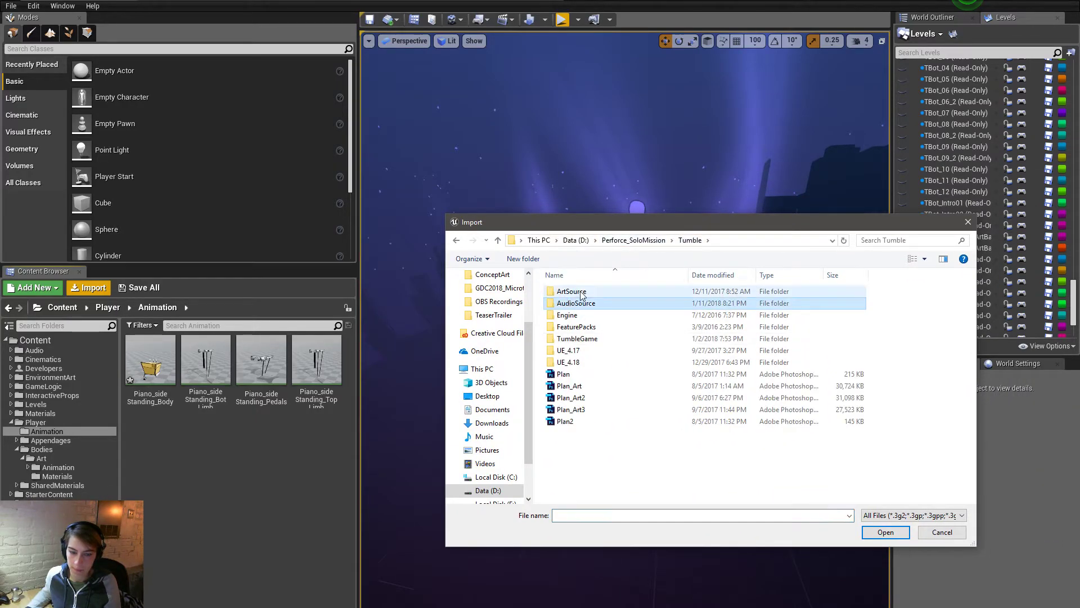
pyautogui.doubleClick(582, 294)
pyautogui.click(597, 352)
pyautogui.doubleClick(597, 353)
pyautogui.doubleClick(591, 327)
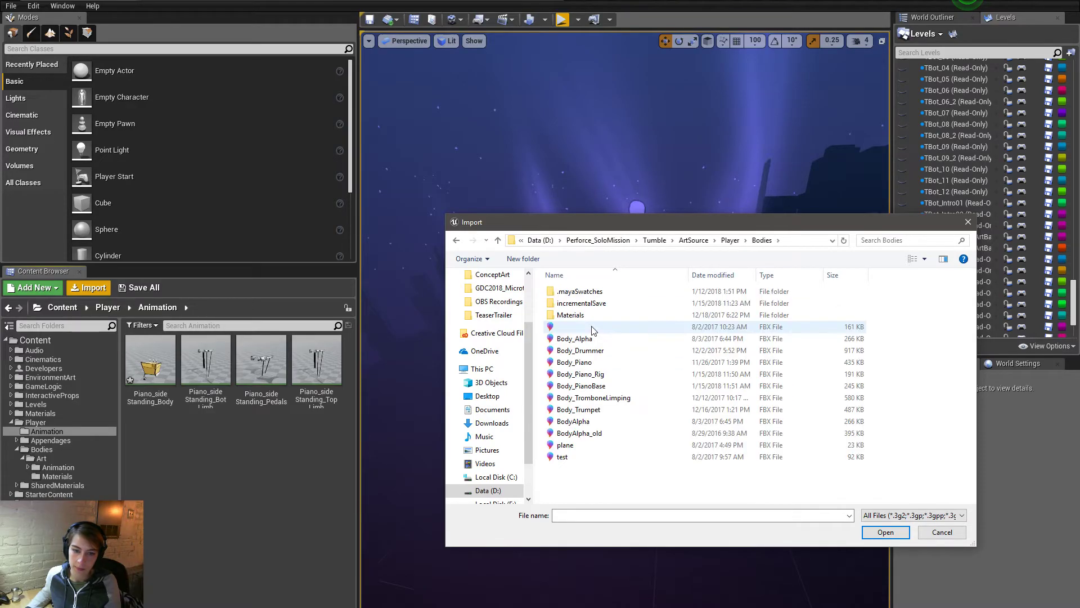
pyautogui.click(730, 240)
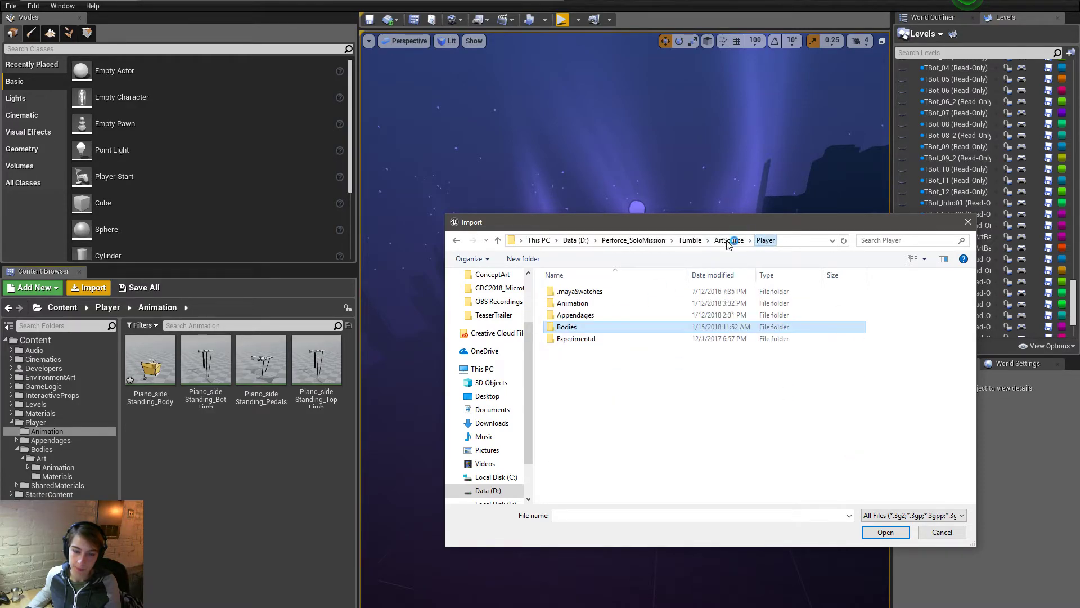
pyautogui.doubleClick(612, 304)
pyautogui.doubleClick(611, 304)
pyautogui.doubleClick(608, 304)
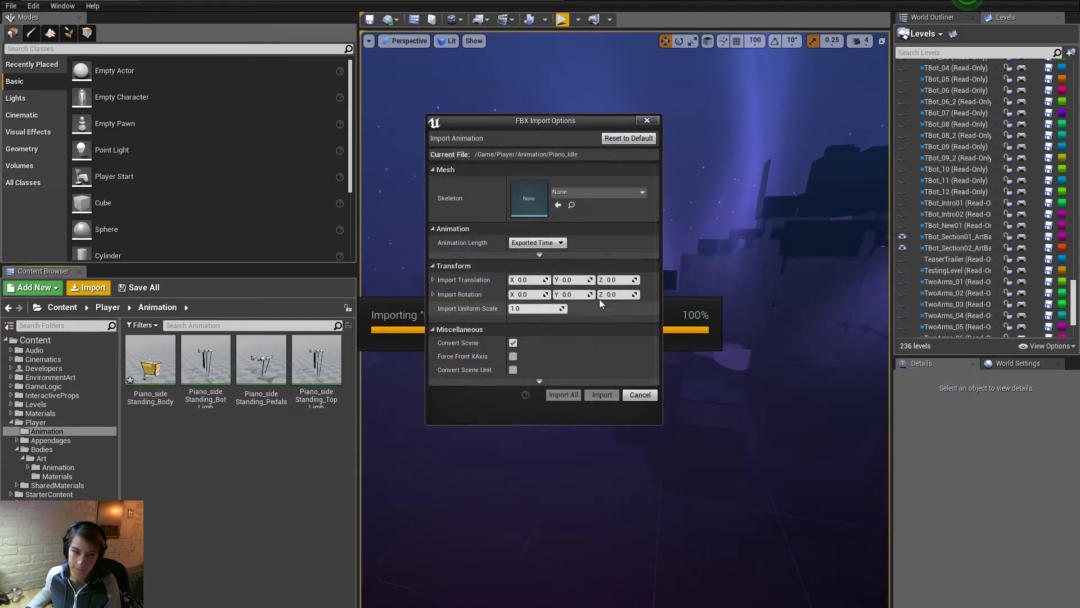
# Step: Import Piano_Idle with Body_Skeleton as its skeleton and save the new animation asset
pyautogui.click(574, 193)
pyautogui.click(600, 305)
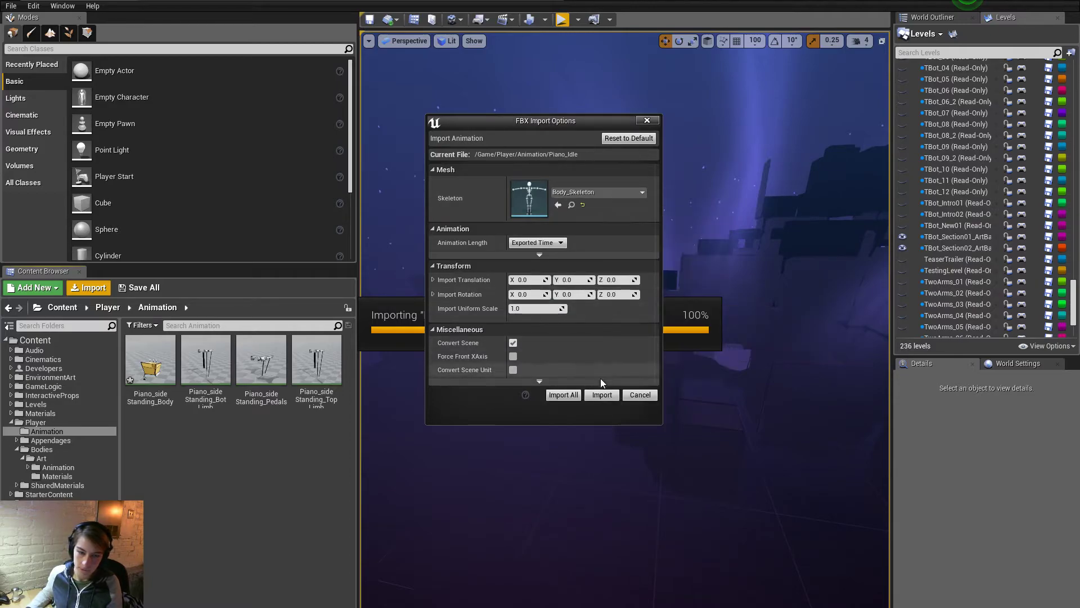
pyautogui.click(597, 395)
pyautogui.rightClick(164, 346)
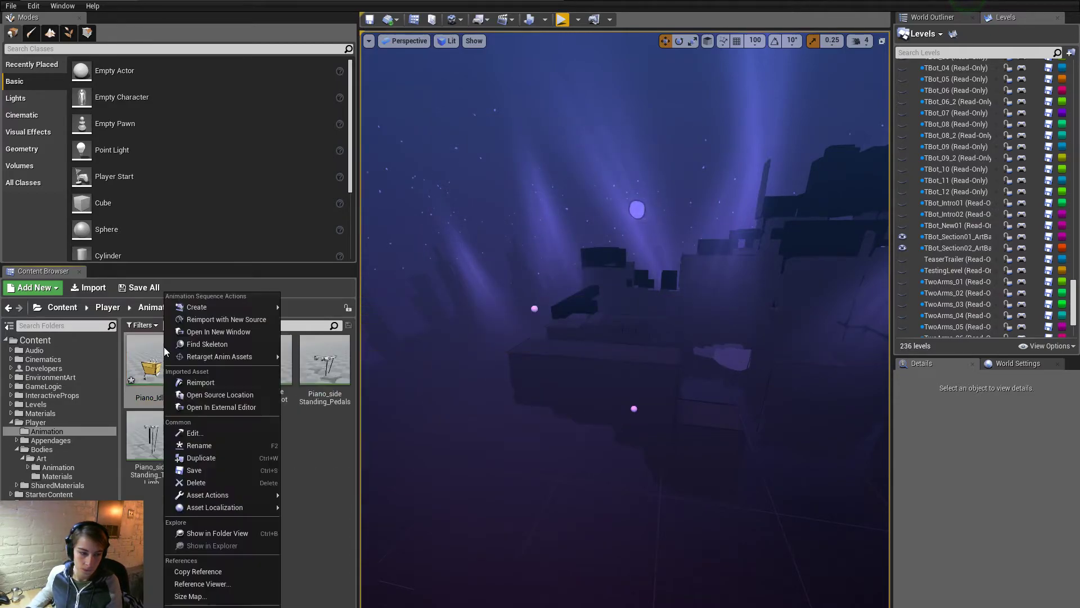
pyautogui.click(211, 472)
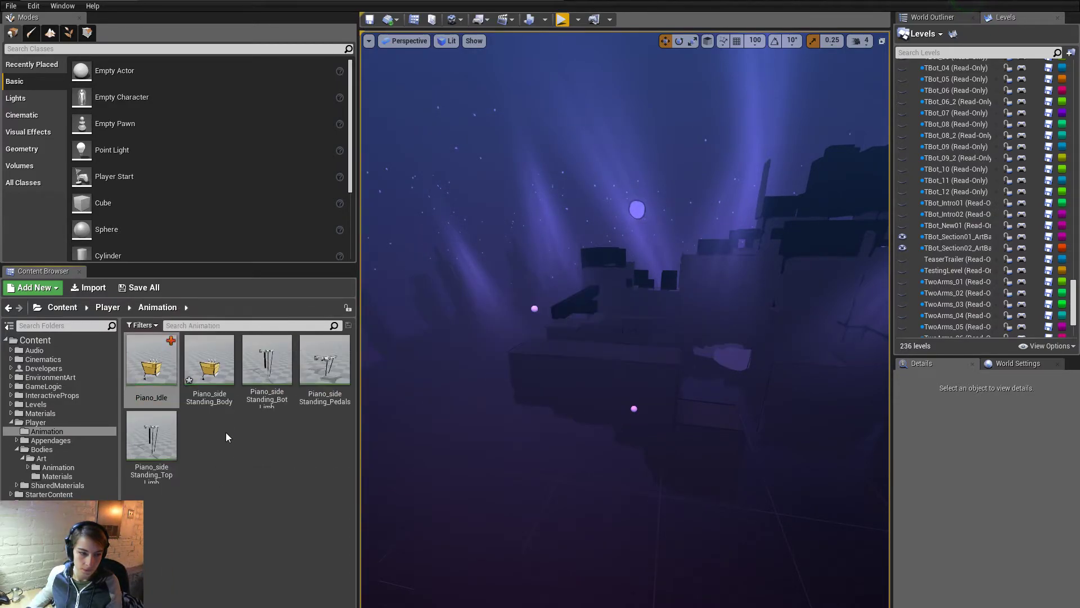
# Step: Return to the Idle state graph of Body_AnimBP and delete the Play Body_Idle node
pyautogui.click(472, 3)
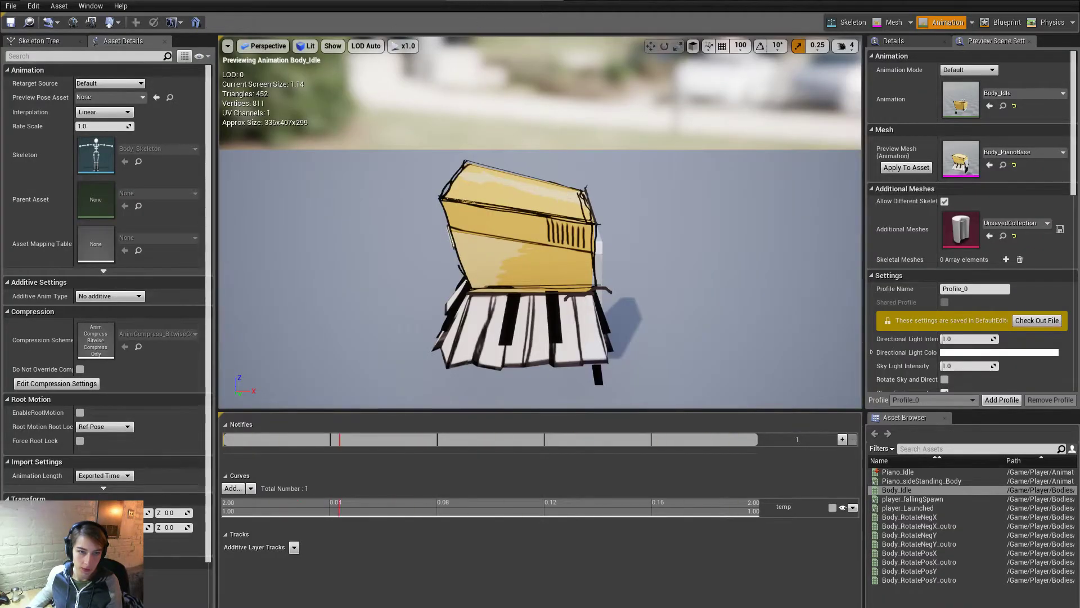
pyautogui.click(366, 3)
pyautogui.click(248, 3)
pyautogui.click(518, 460)
pyautogui.moveTo(518, 460); pyautogui.dragTo(499, 433, button='right')
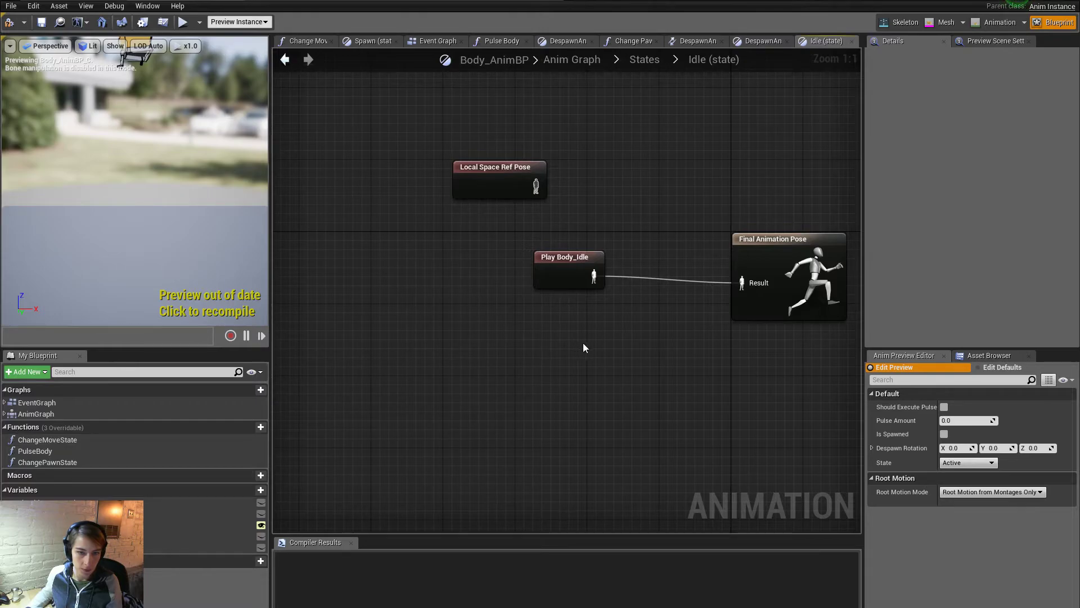
pyautogui.moveTo(580, 343); pyautogui.dragTo(502, 232)
pyautogui.press('Delete')
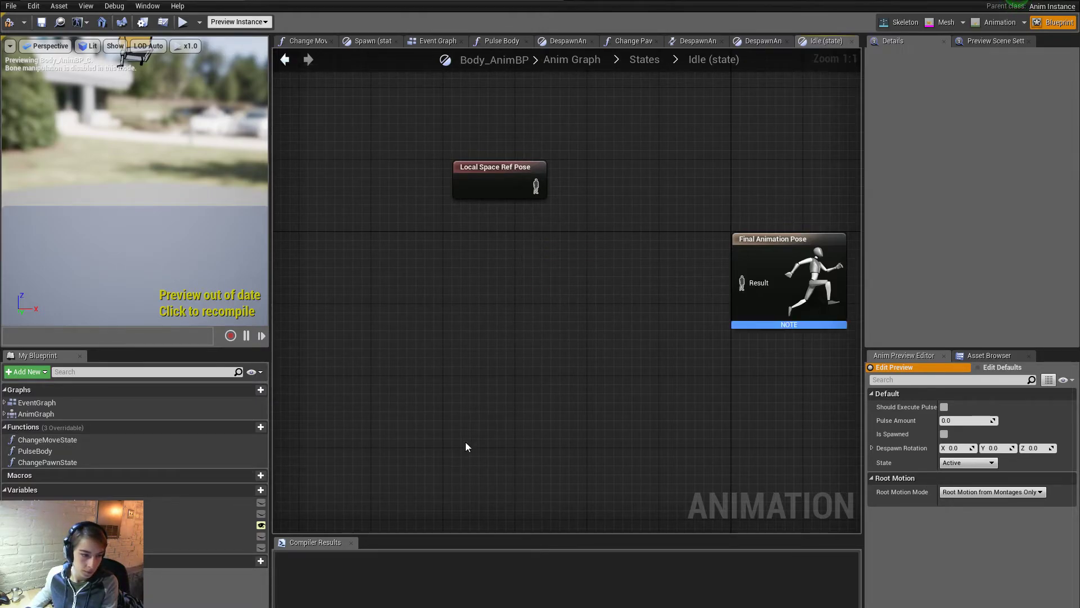
# Step: Add a new variable named bodyType to the animation blueprint
pyautogui.click(260, 490)
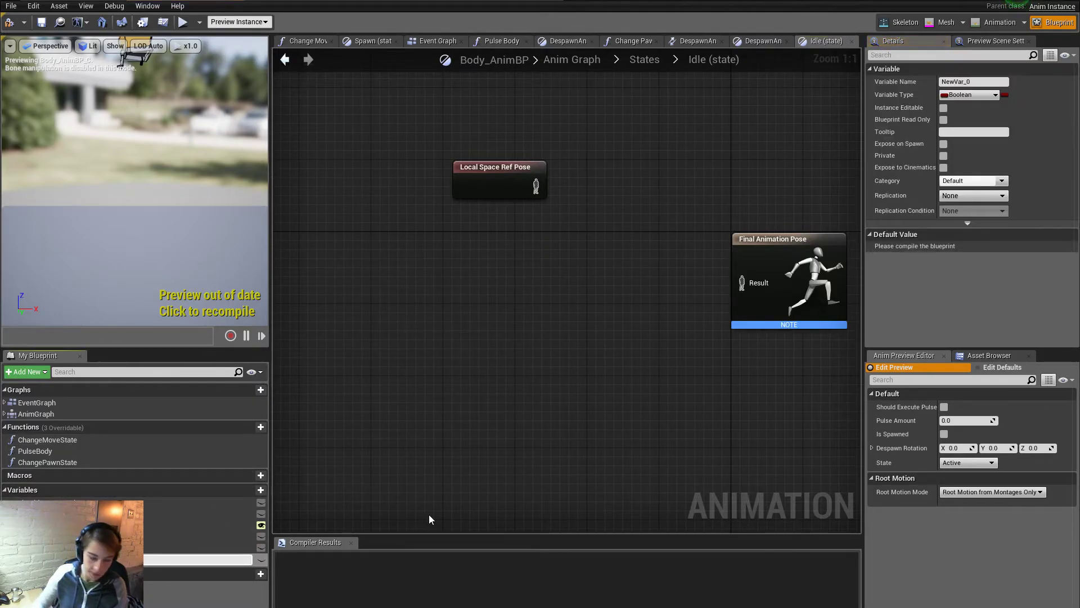
pyautogui.press('BackSpace')
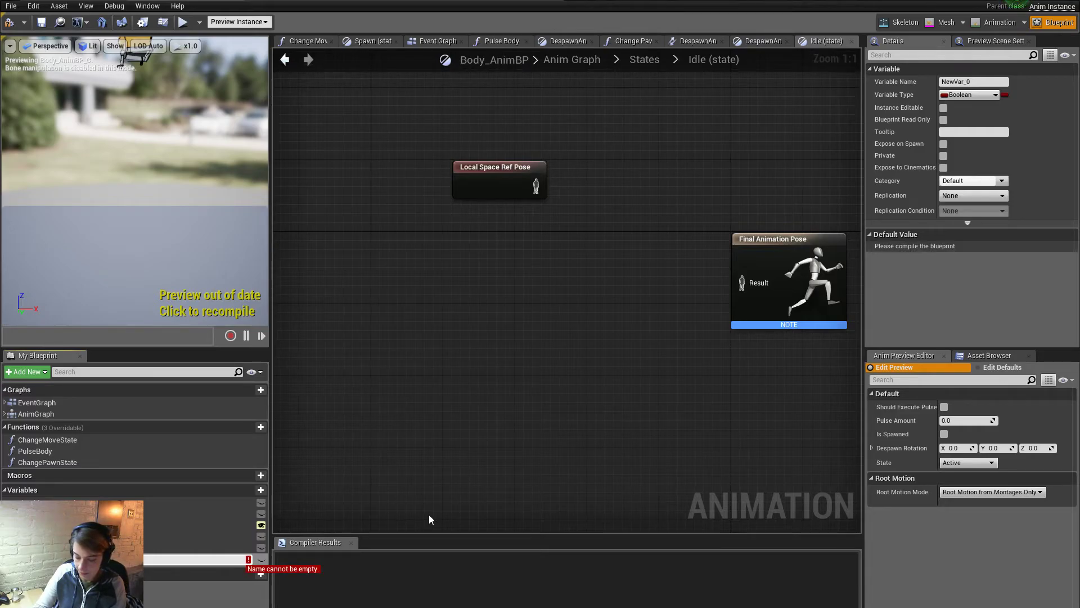
pyautogui.write('I')
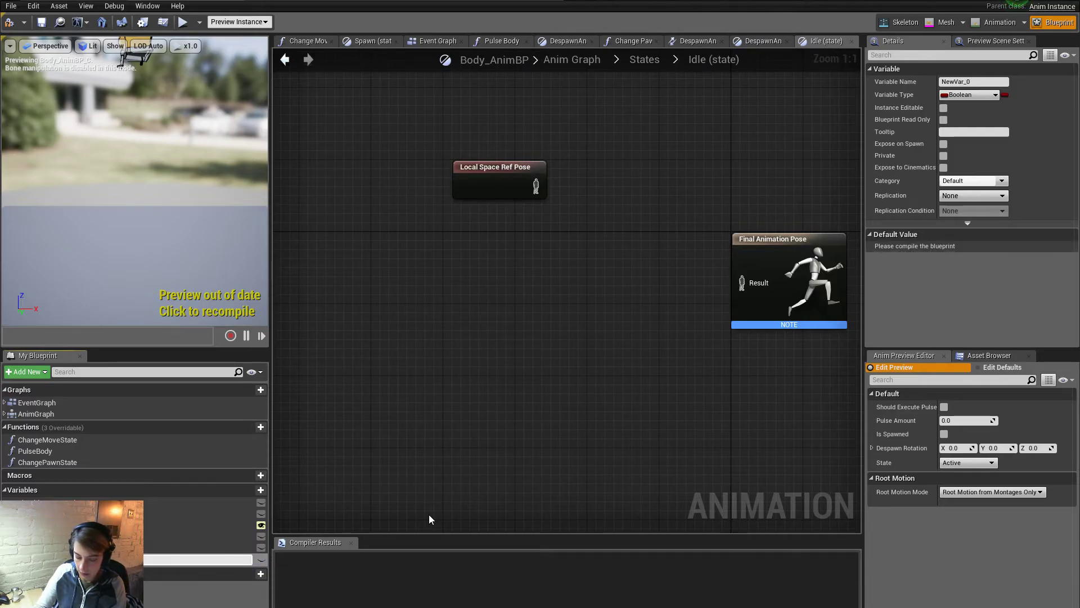
pyautogui.press('BackSpace')
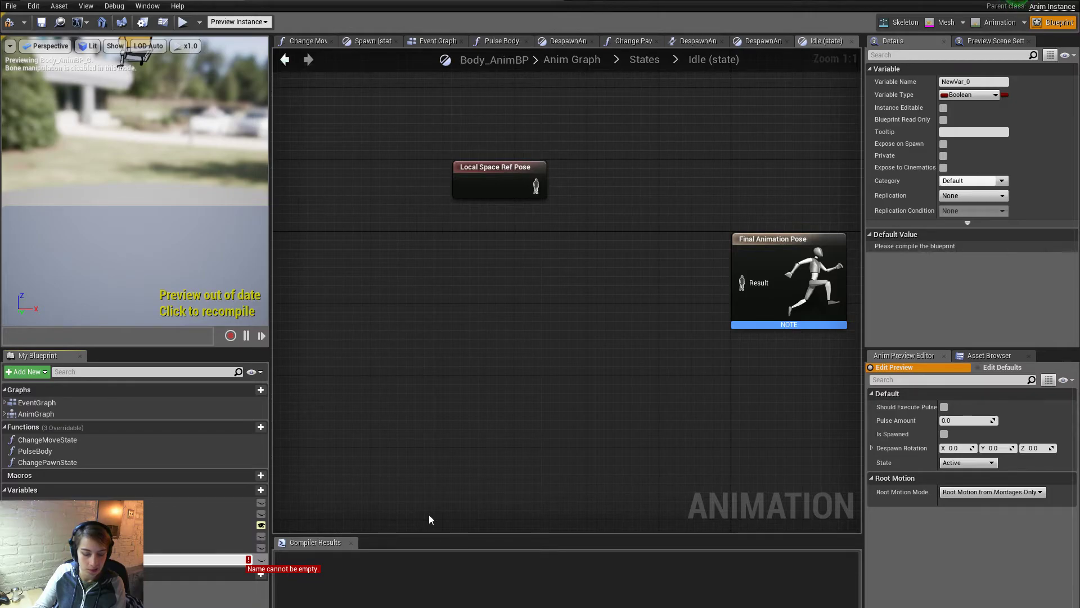
pyautogui.write('I')
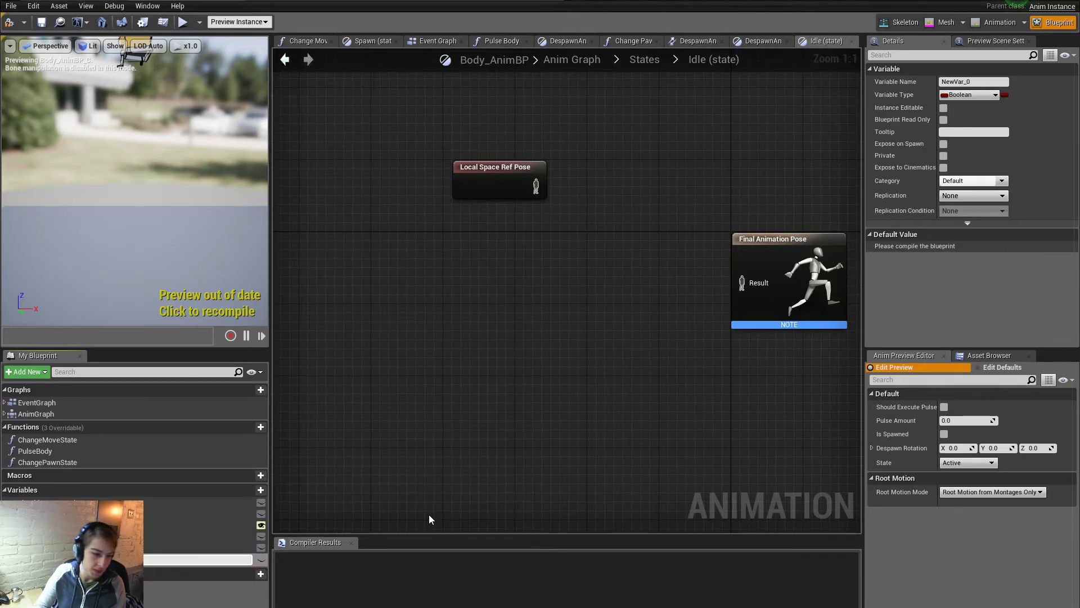
pyautogui.press('Return')
# Step: Look through the Enum entries available as the variable type for bodyType
pyautogui.click(971, 94)
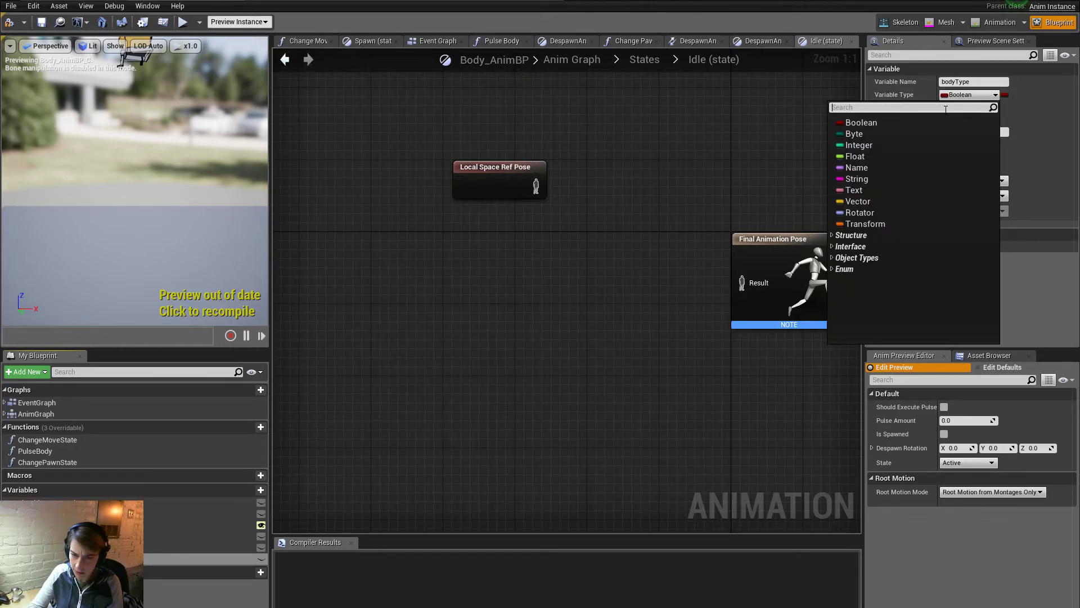
pyautogui.click(847, 269)
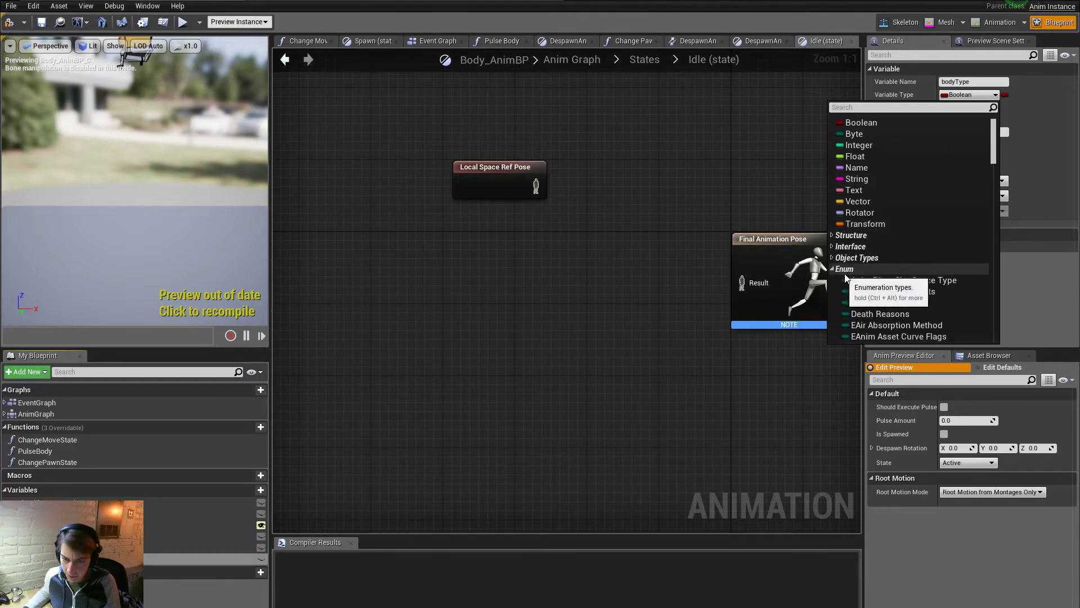
pyautogui.scroll(-1, 994, 151)
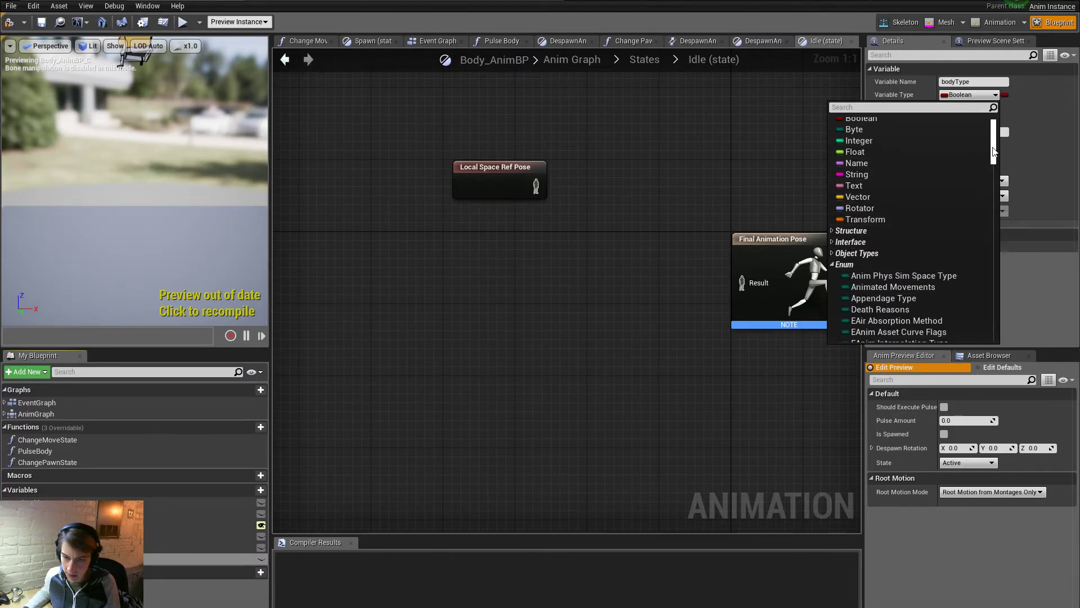
pyautogui.moveTo(993, 151); pyautogui.dragTo(994, 171)
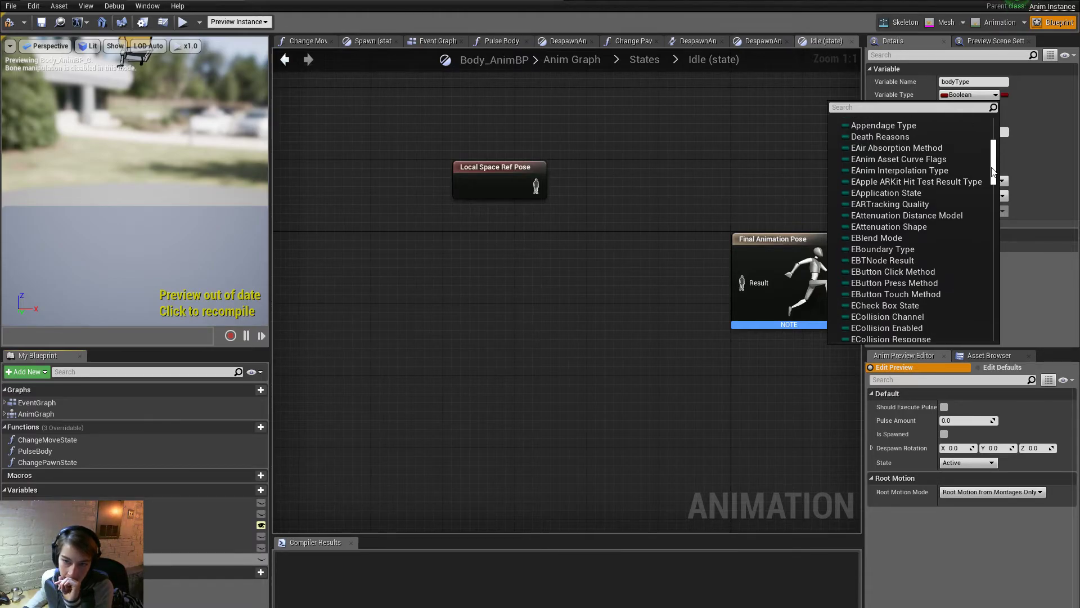
pyautogui.moveTo(994, 175); pyautogui.dragTo(975, 333)
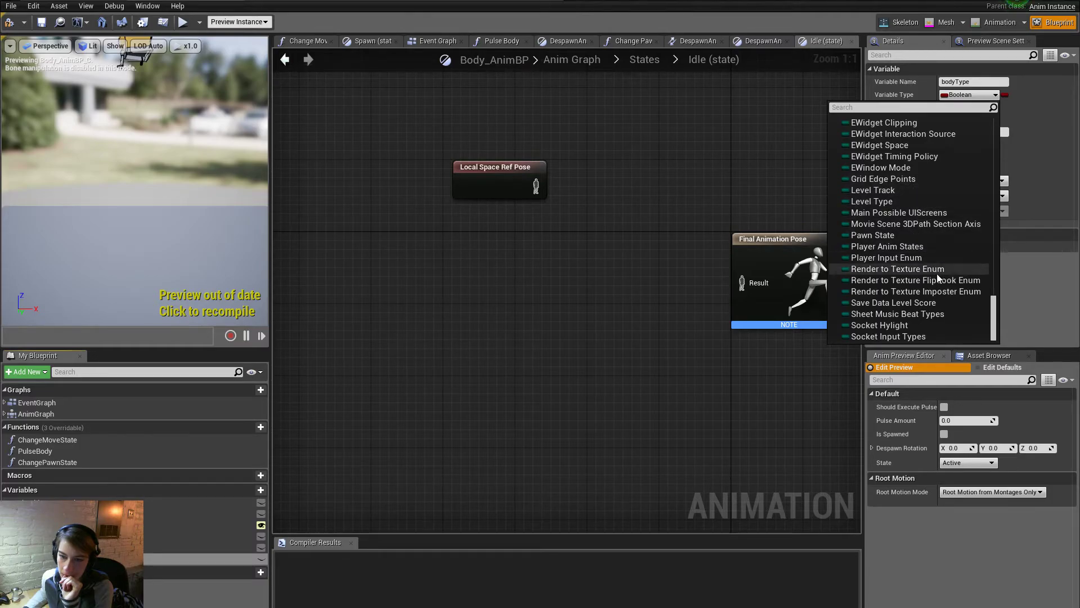
pyautogui.click(727, 397)
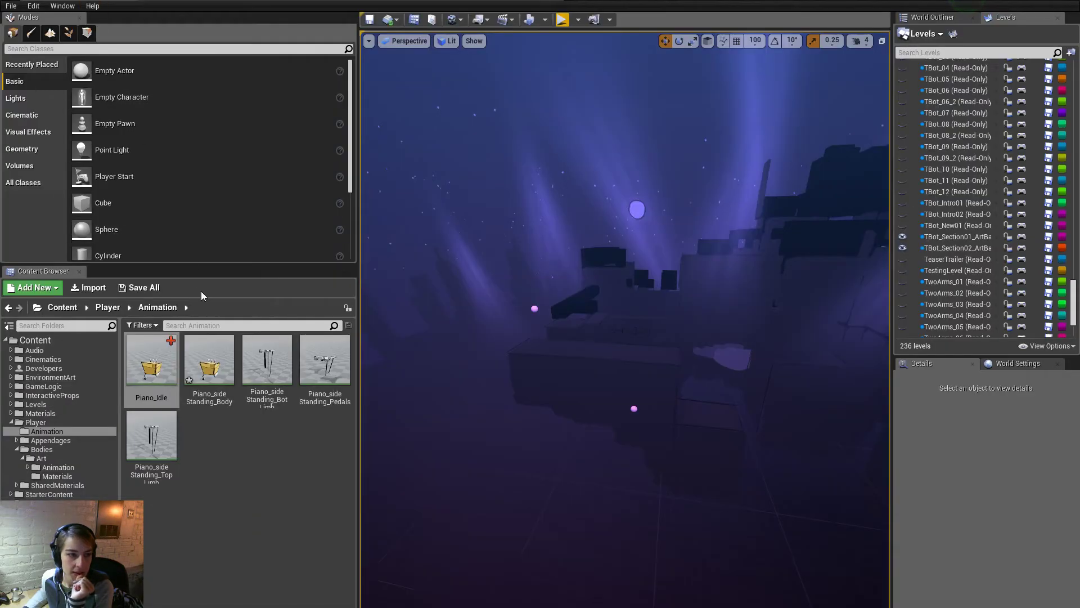
# Step: Open GameMode_BP from the GameLogic folder and enlarge its list of functions
pyautogui.click(83, 373)
pyautogui.click(79, 369)
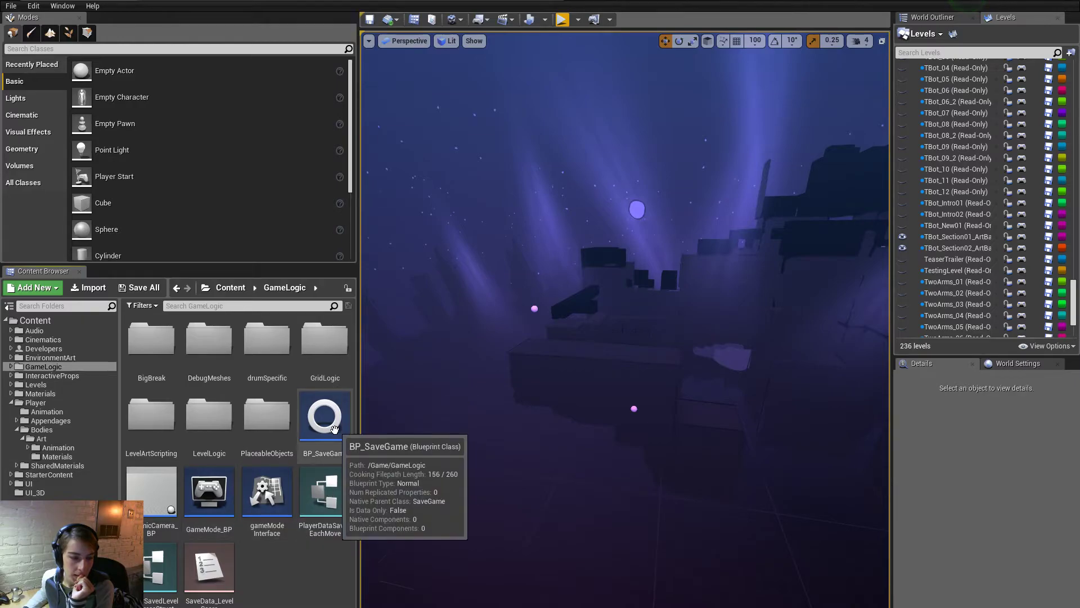
pyautogui.click(186, 514)
pyautogui.doubleClick(209, 494)
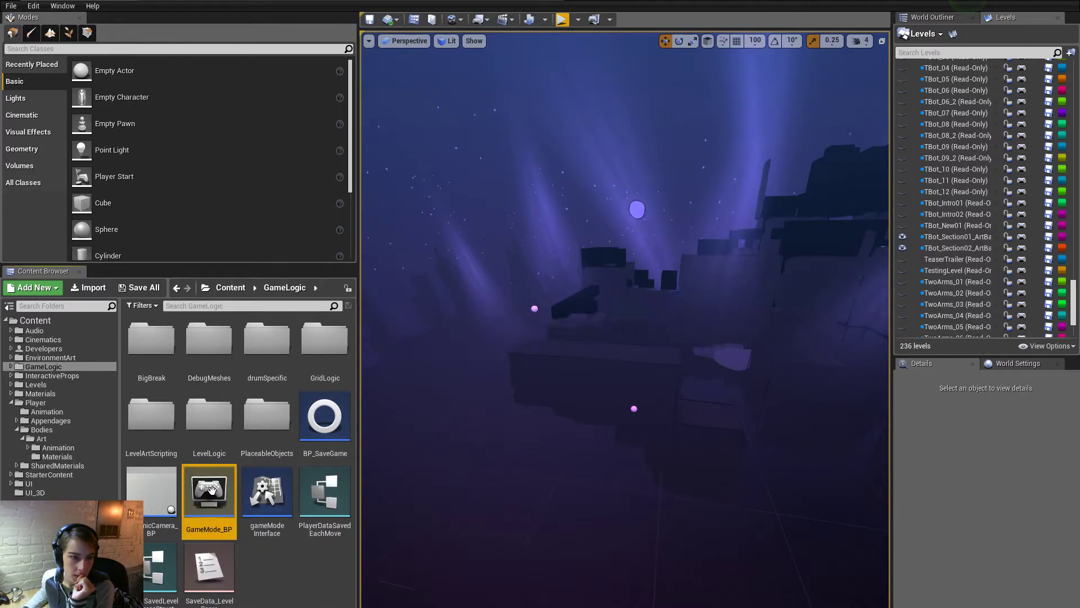
pyautogui.scroll(-8, 389, 274)
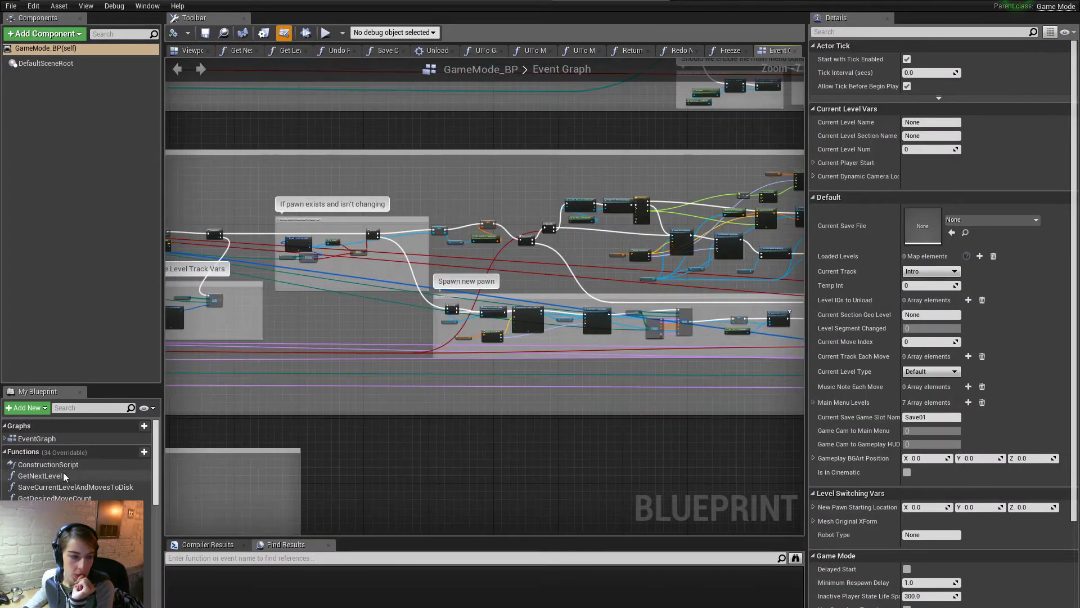
pyautogui.moveTo(141, 387); pyautogui.dragTo(140, 185)
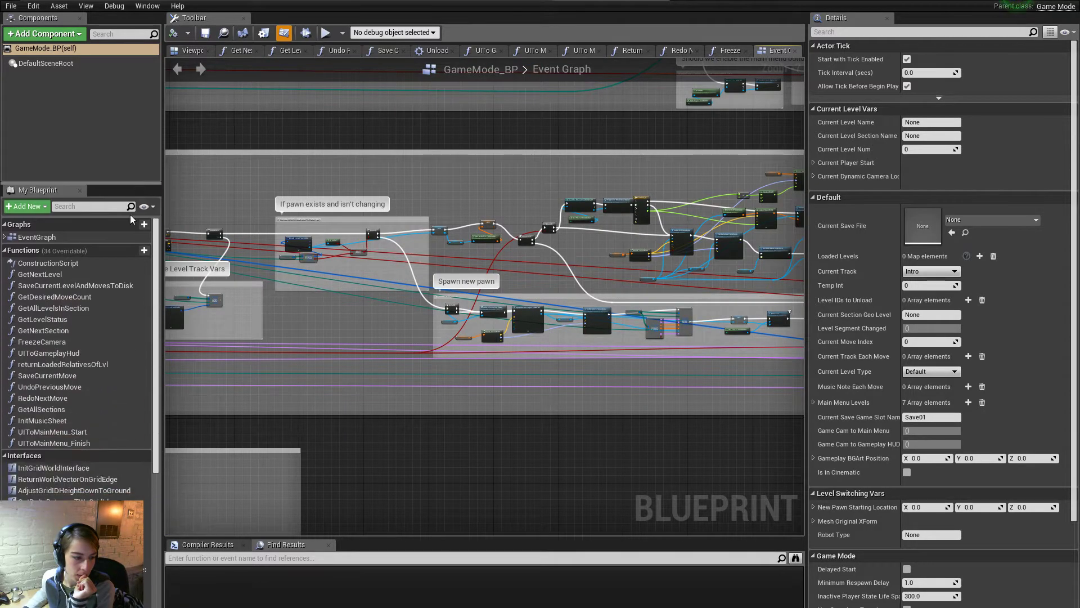
# Step: Examine the SaveCurrentMove function graph, including the section where each pawn saves its move
pyautogui.doubleClick(78, 372)
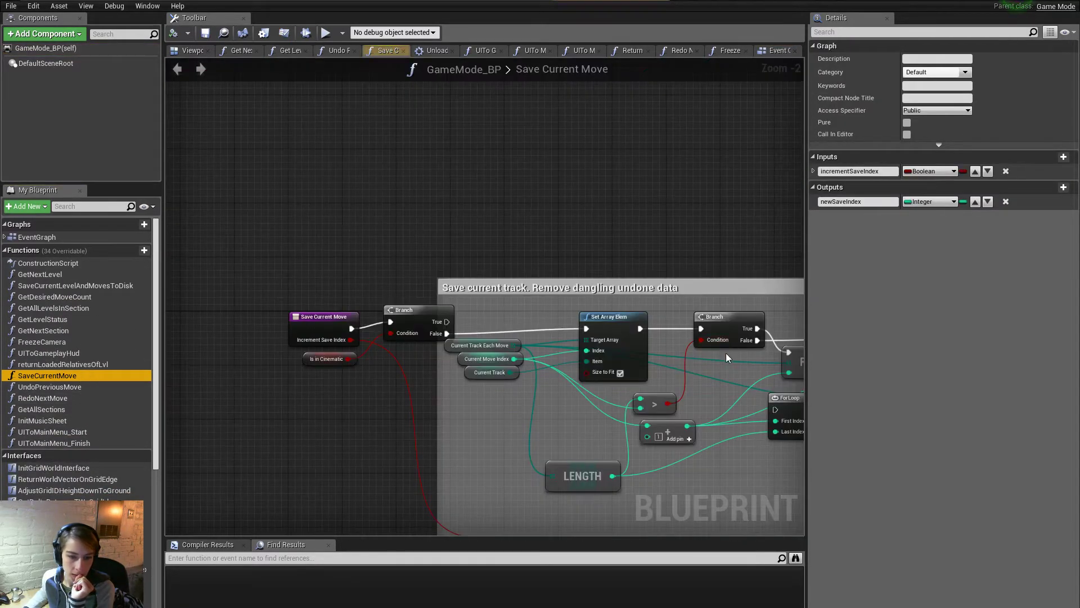
pyautogui.scroll(-4, 429, 372)
pyautogui.scroll(5, 445, 349)
pyautogui.moveTo(599, 258); pyautogui.dragTo(514, 427, button='right')
pyautogui.scroll(-3, 299, 282)
pyautogui.scroll(-4, 410, 447)
pyautogui.scroll(2, 515, 427)
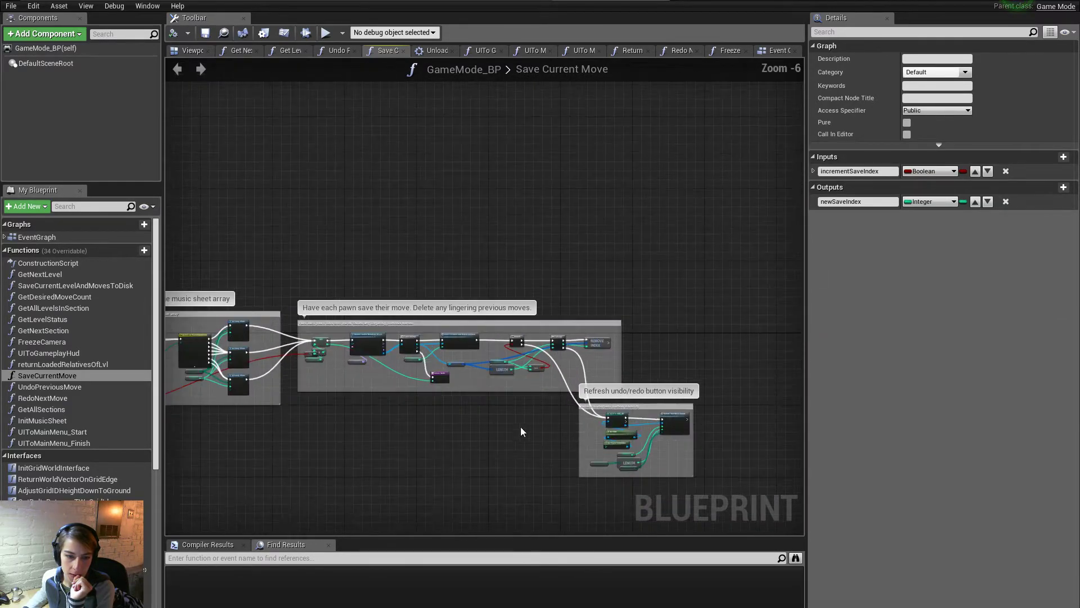
pyautogui.scroll(2, 496, 410)
pyautogui.moveTo(470, 390); pyautogui.dragTo(496, 315, button='right')
pyautogui.scroll(2, 497, 316)
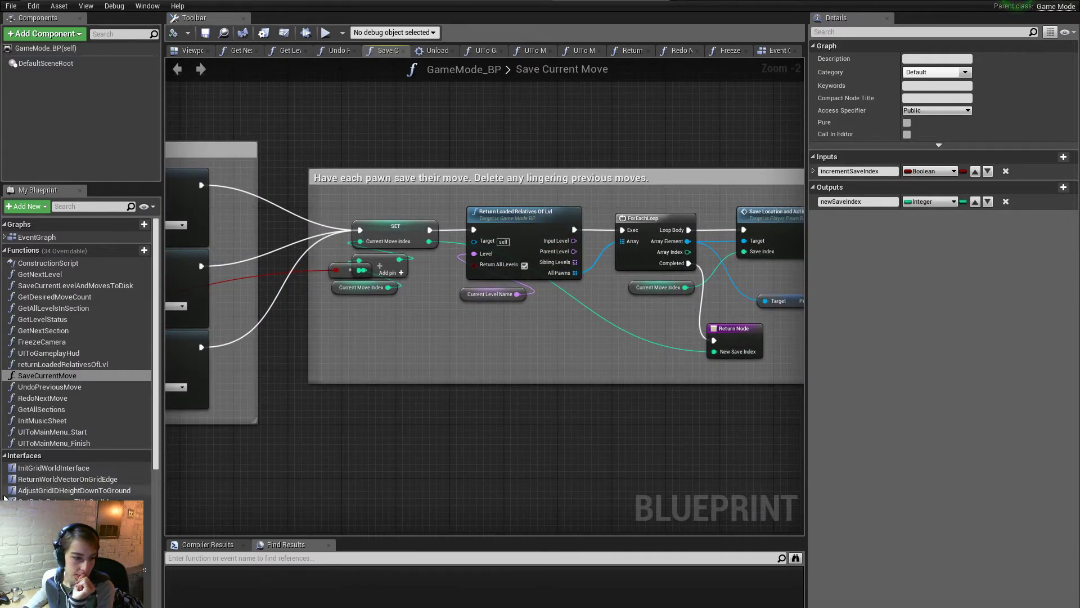
# Step: Examine the RedoNextMove function graph, focusing on how Current Level Type is used in the track-switching section
pyautogui.doubleClick(72, 397)
pyautogui.scroll(-5, 595, 415)
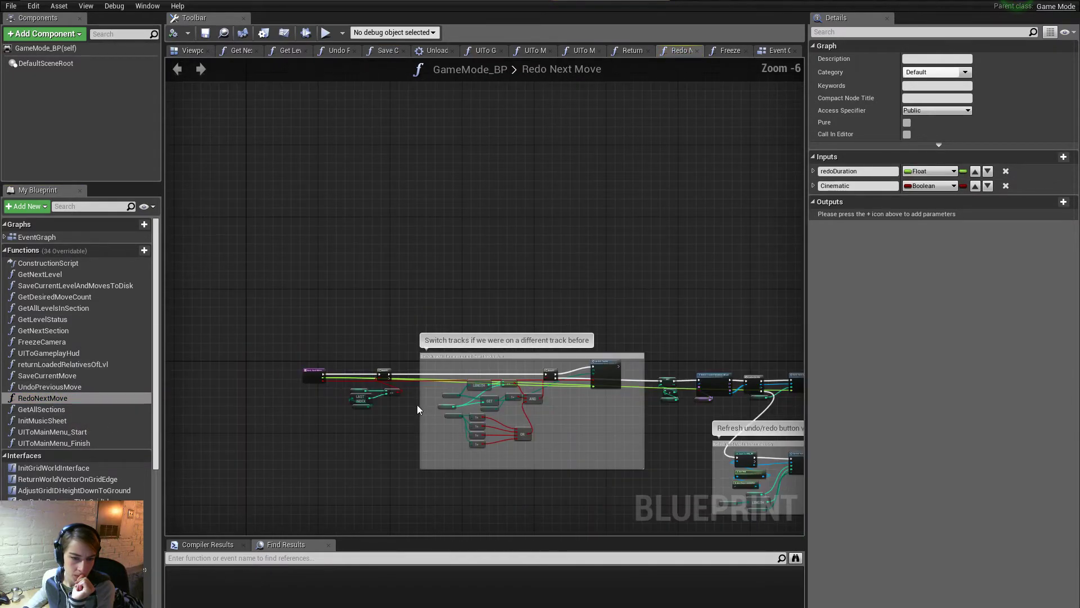
pyautogui.scroll(5, 387, 424)
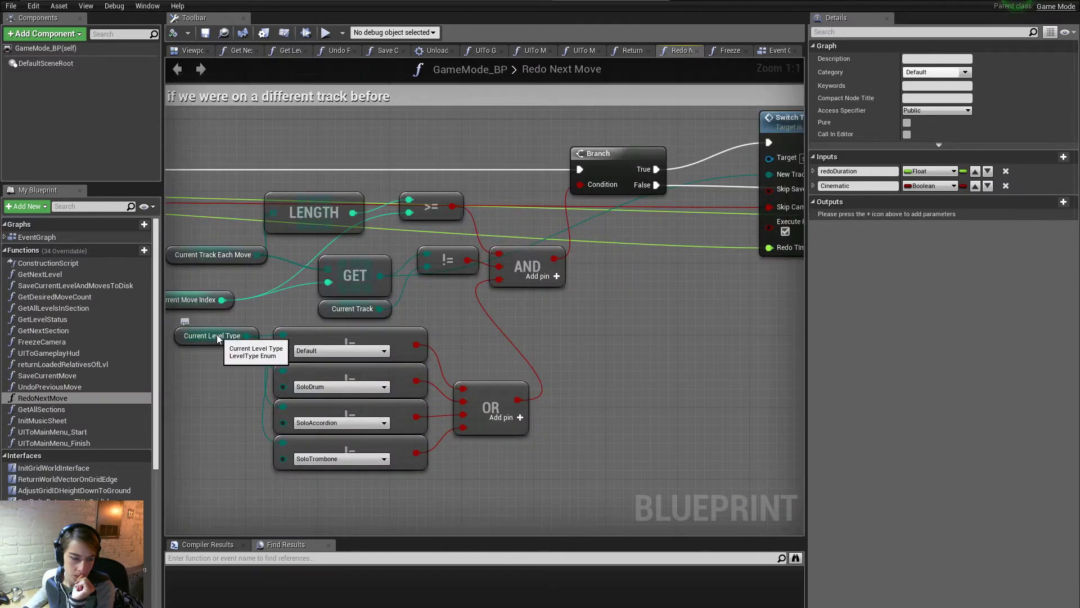
pyautogui.scroll(-6, 594, 478)
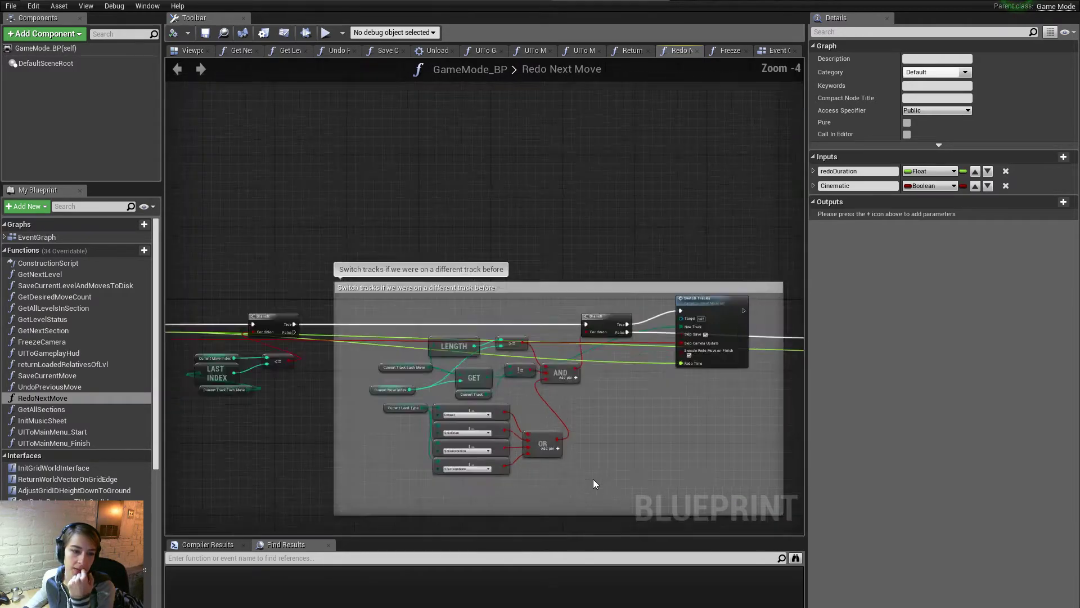
pyautogui.scroll(1, 643, 469)
pyautogui.moveTo(565, 365); pyautogui.dragTo(637, 395, button='right')
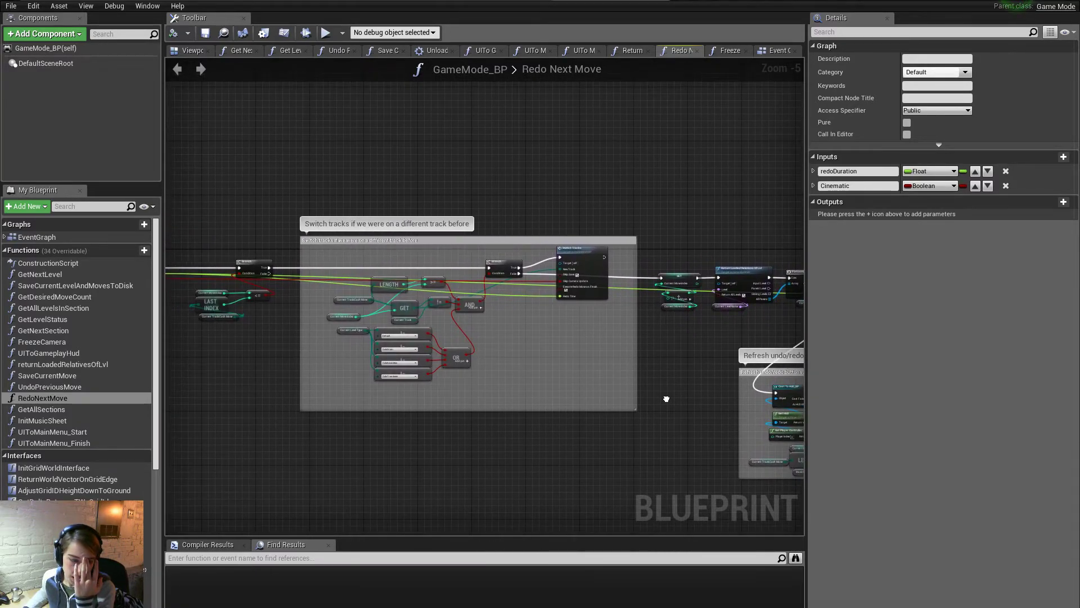
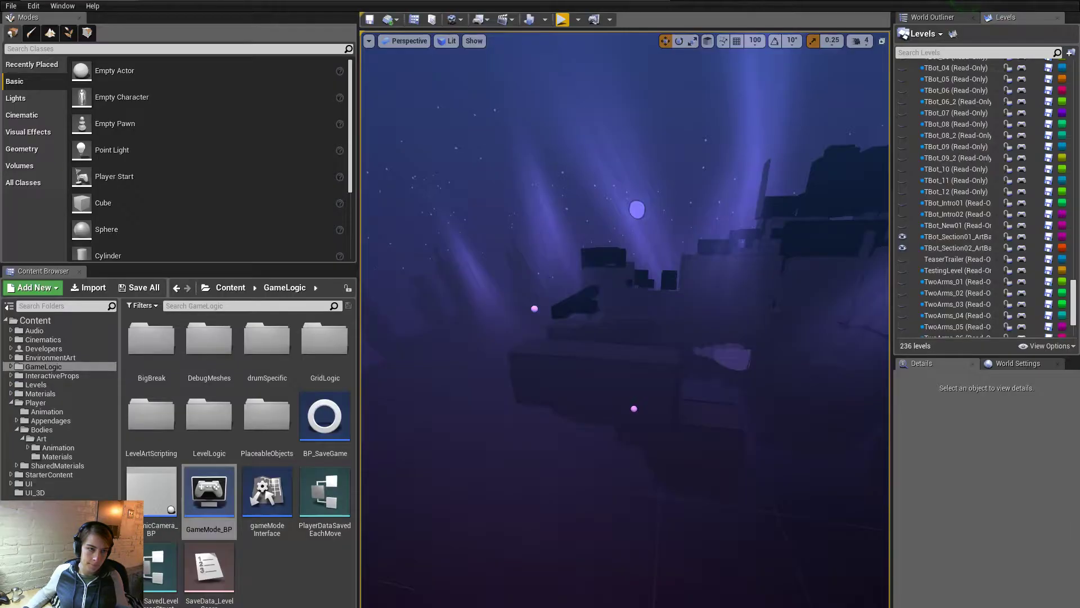
# Step: Open PlayerPawn_BP from the Player folder and show its Event Graph
pyautogui.click(56, 403)
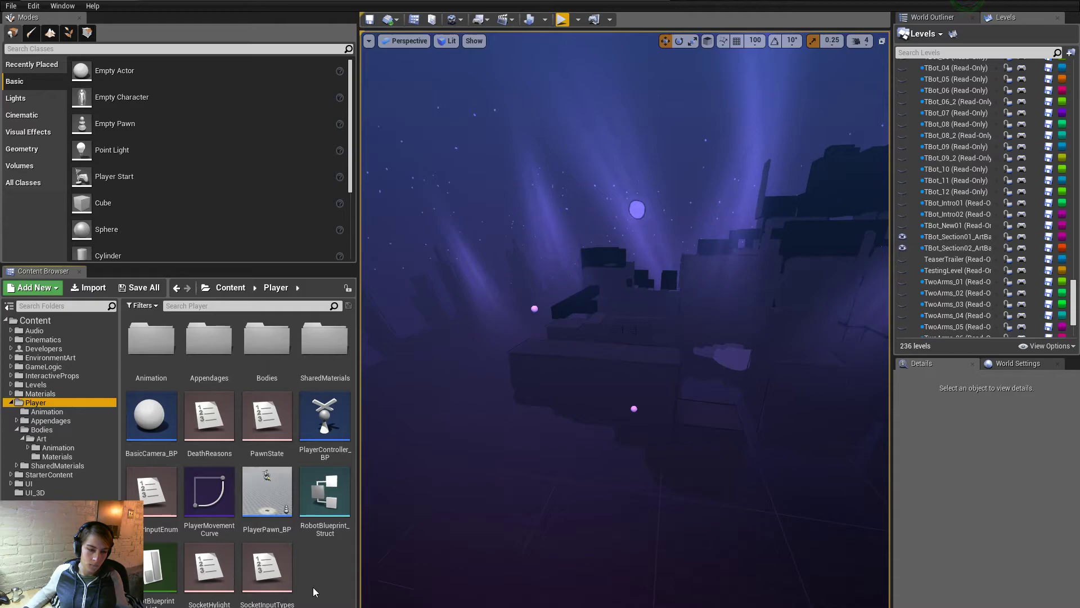
pyautogui.doubleClick(267, 492)
pyautogui.scroll(-12, 363, 360)
pyautogui.scroll(4, 337, 298)
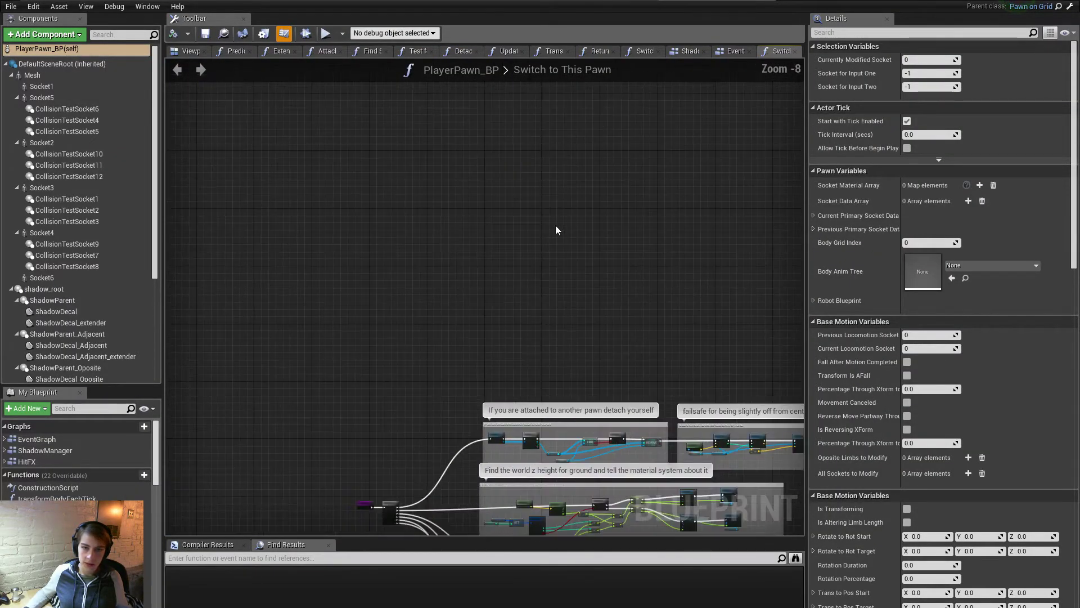
pyautogui.click(732, 53)
# Step: Examine the pawn's one-time setup section, following the robot blueprint data row through the body art and socket initialization nodes
pyautogui.scroll(12, 439, 223)
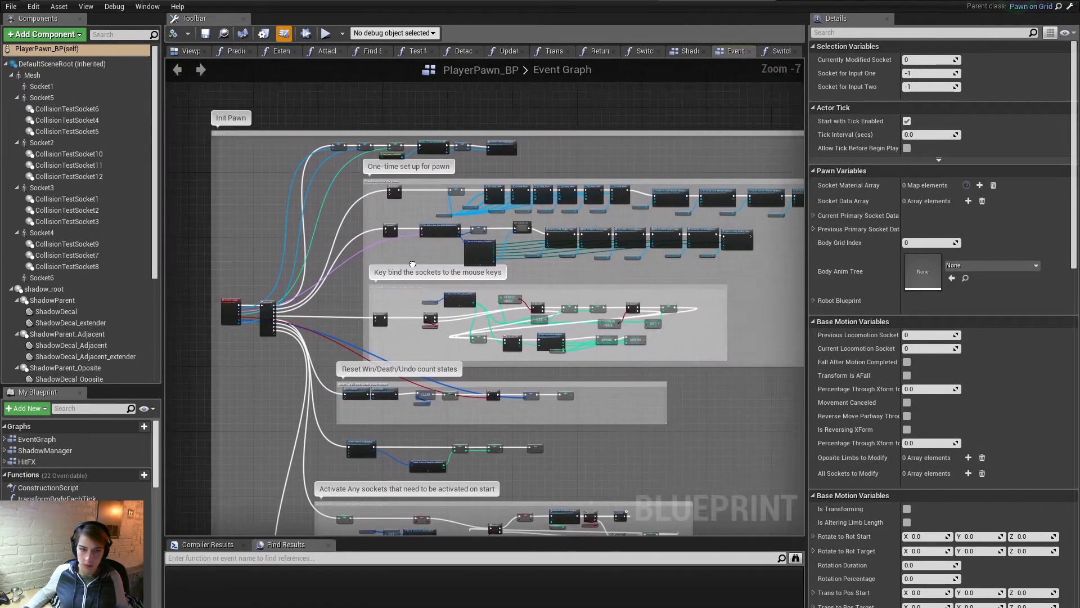
pyautogui.scroll(-3, 439, 222)
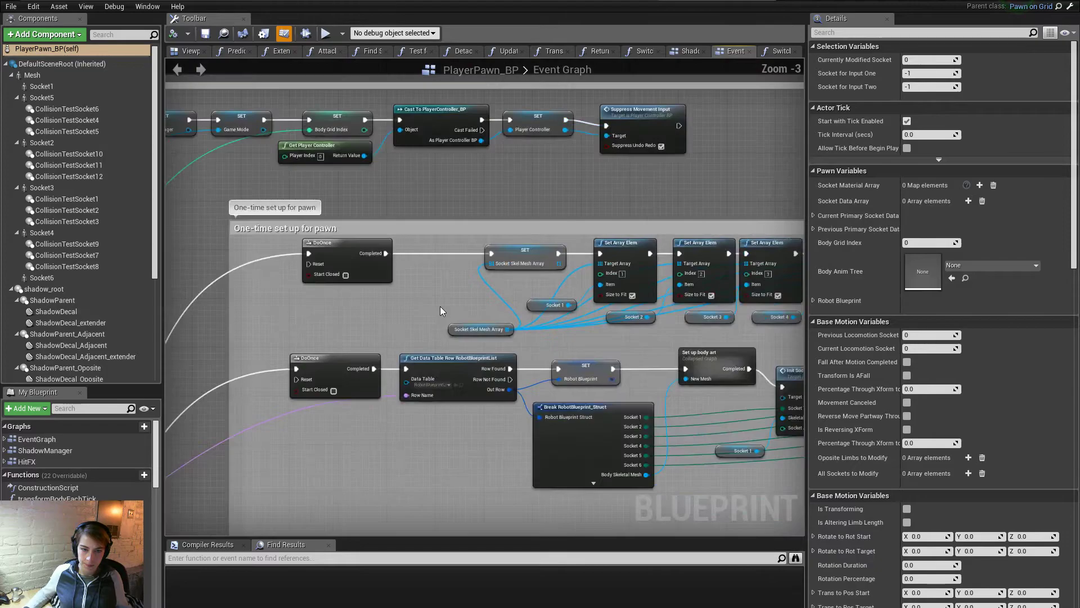
pyautogui.moveTo(607, 363); pyautogui.dragTo(548, 312, button='right')
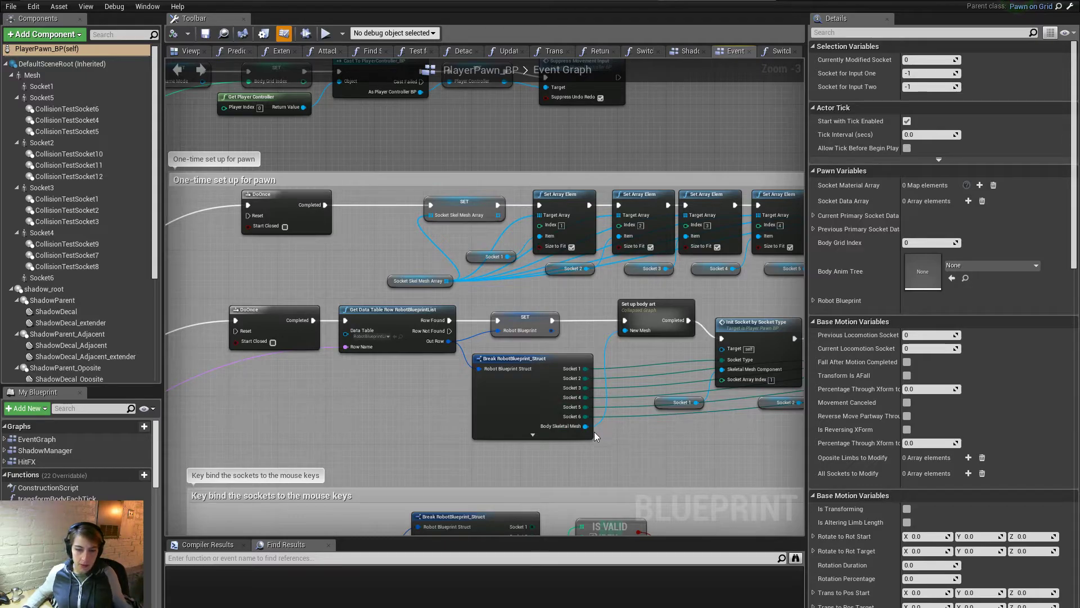
pyautogui.moveTo(617, 451); pyautogui.dragTo(661, 510, button='right')
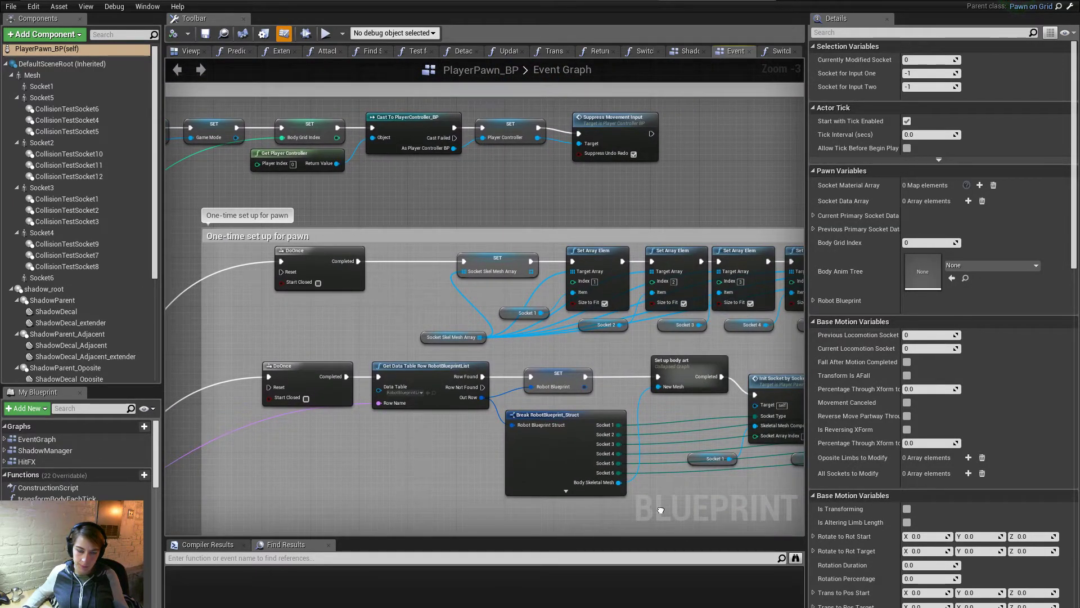
pyautogui.moveTo(661, 510); pyautogui.dragTo(325, 460, button='right')
pyautogui.scroll(-2, 325, 461)
pyautogui.scroll(3, 406, 455)
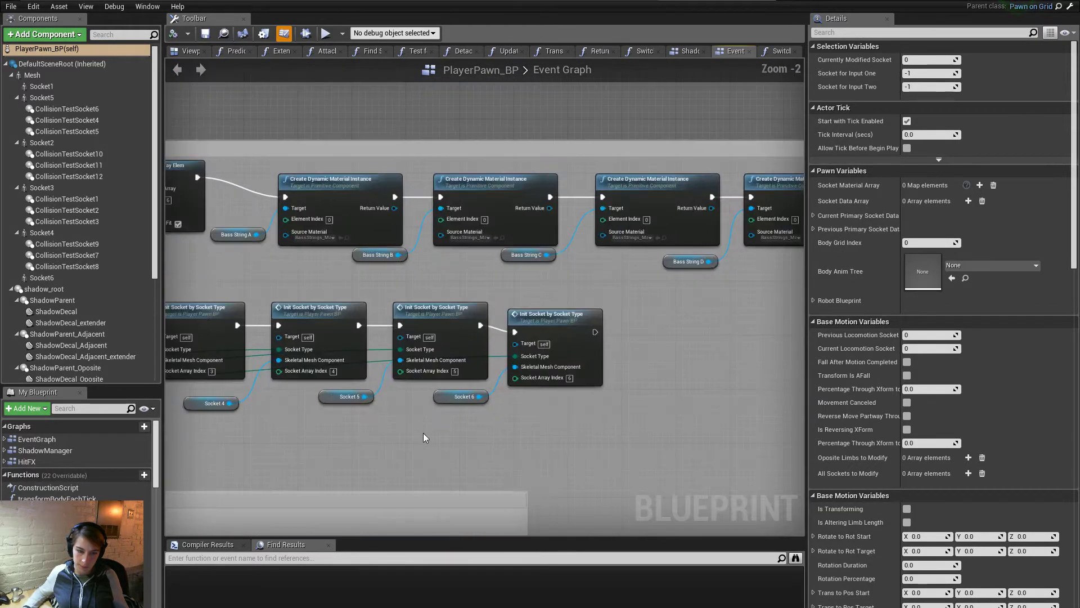
pyautogui.moveTo(418, 434); pyautogui.dragTo(1017, 306, button='right')
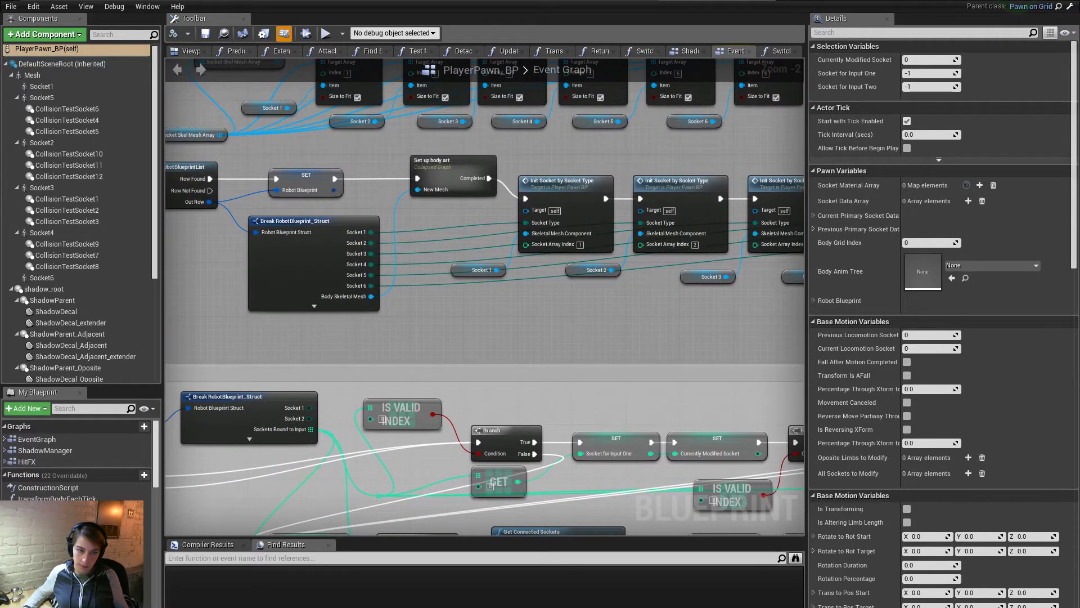
# Step: Check all output pins of the Break RobotBlueprint_Struct node in the one-time setup, then collapse it again
pyautogui.click(314, 307)
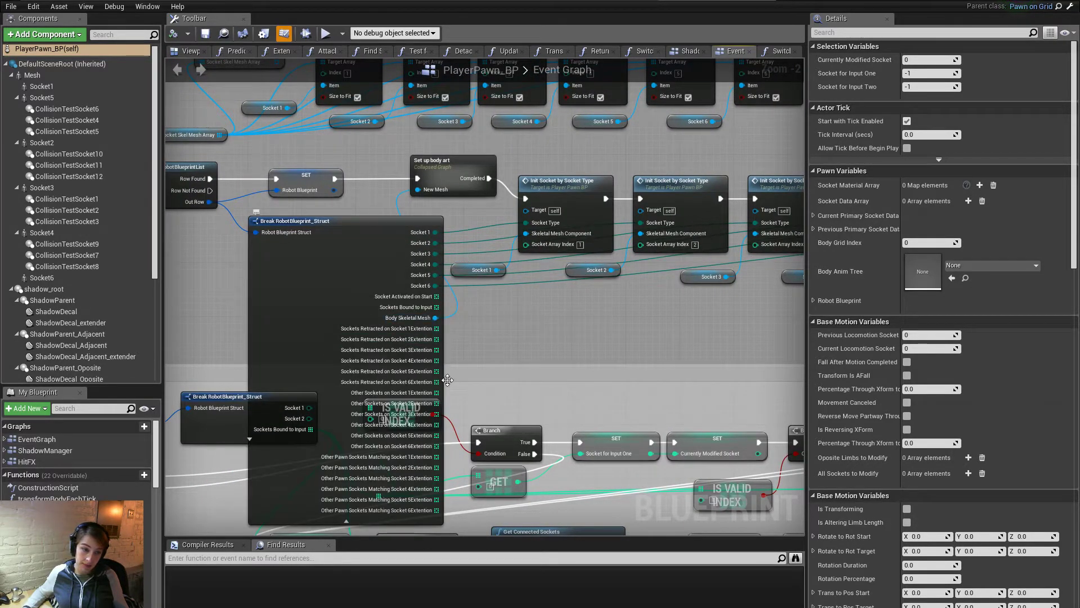
pyautogui.click(389, 520)
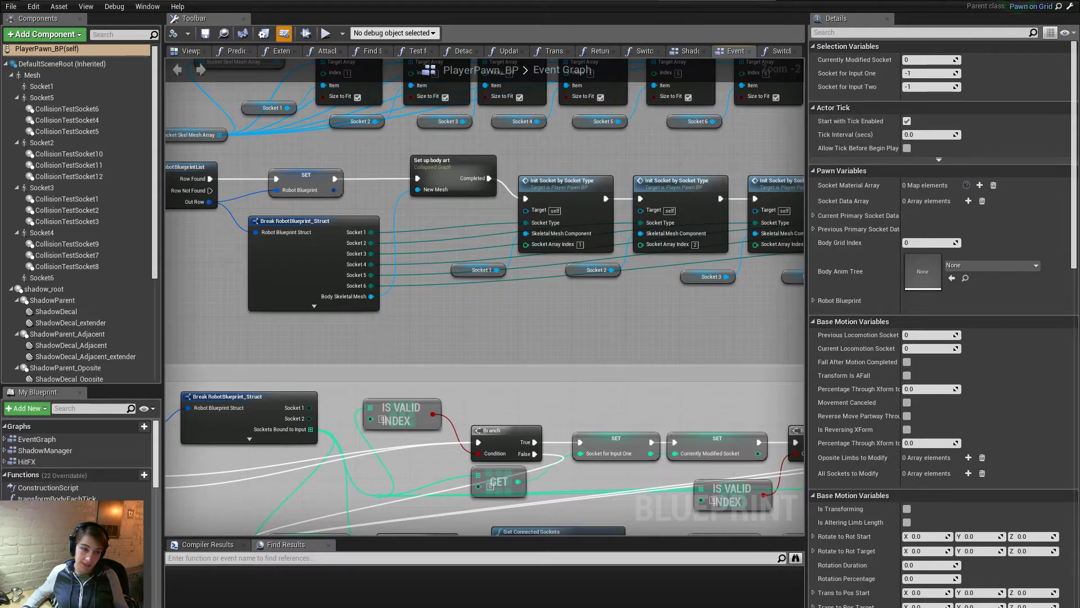
pyautogui.moveTo(380, 350); pyautogui.dragTo(516, 343, button='right')
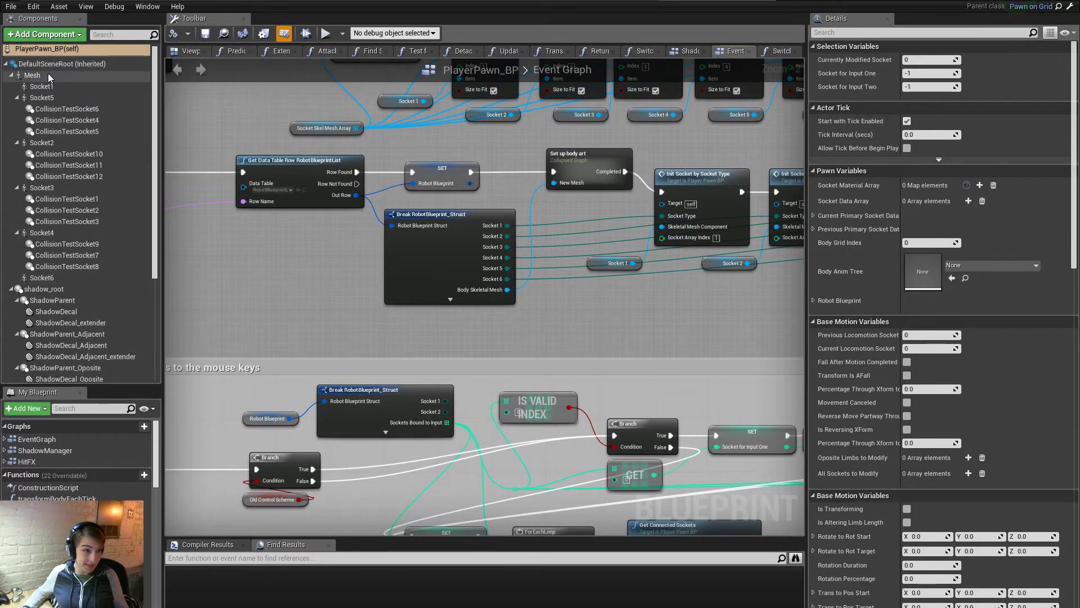
# Step: Add a Mesh reference with a Get Anim Instance node below the socket initialization nodes in PlayerPawn_BP's Event Graph
pyautogui.moveTo(593, 247); pyautogui.dragTo(356, 281, button='right')
pyautogui.moveTo(32, 75); pyautogui.dragTo(430, 356)
pyautogui.click(318, 349)
pyautogui.write('get anim')
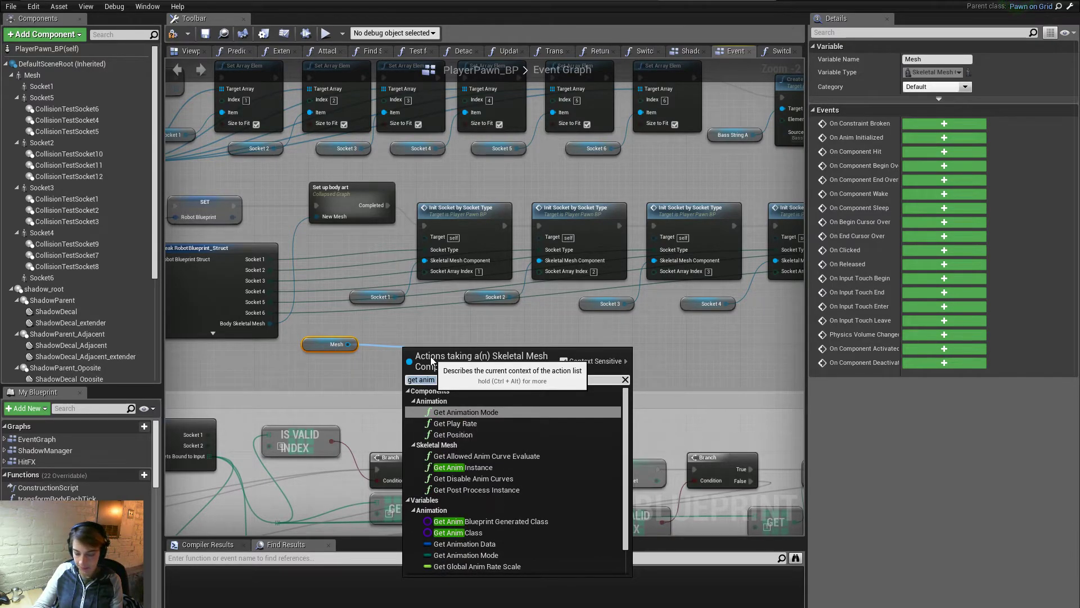
pyautogui.write('get anim')
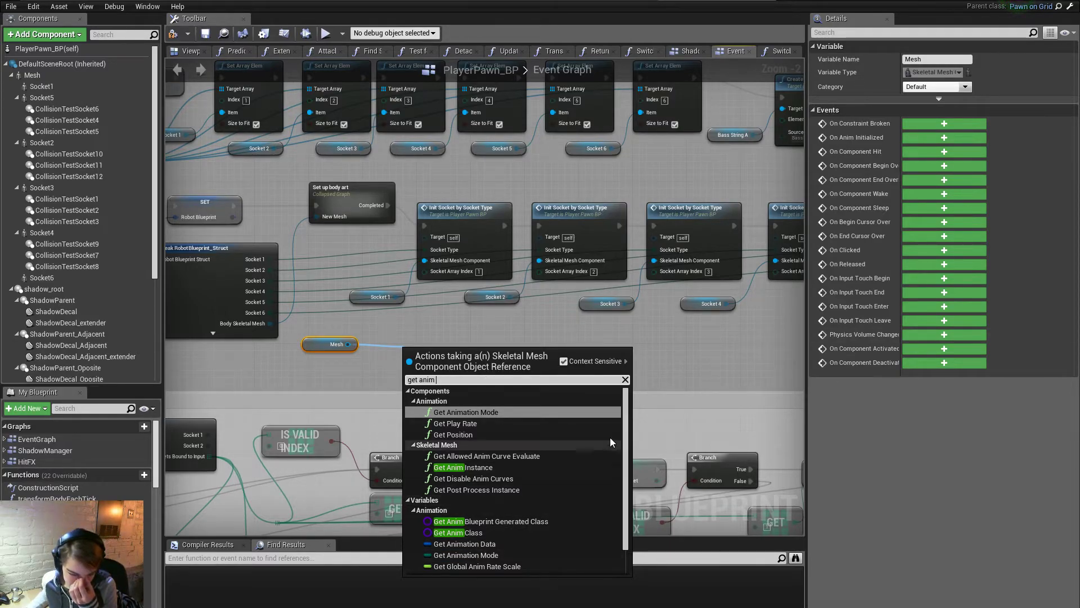
pyautogui.scroll(-1, 574, 478)
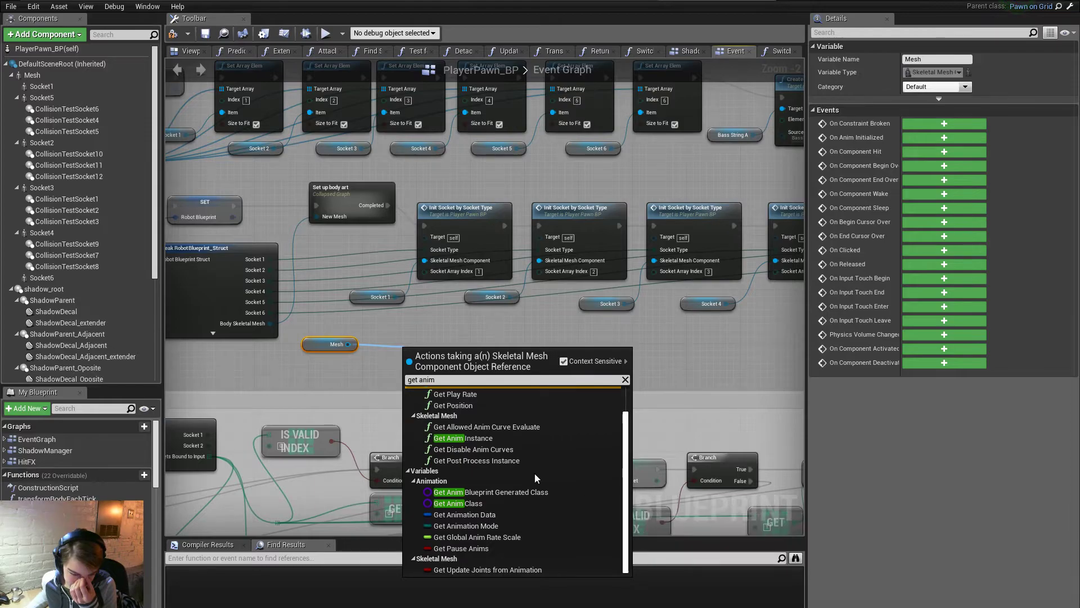
pyautogui.click(465, 438)
# Step: Cast the Get Anim Instance return value to Body_AnimBP and list the actions available on the cast result
pyautogui.moveTo(500, 366); pyautogui.dragTo(568, 355)
pyautogui.write('cast body')
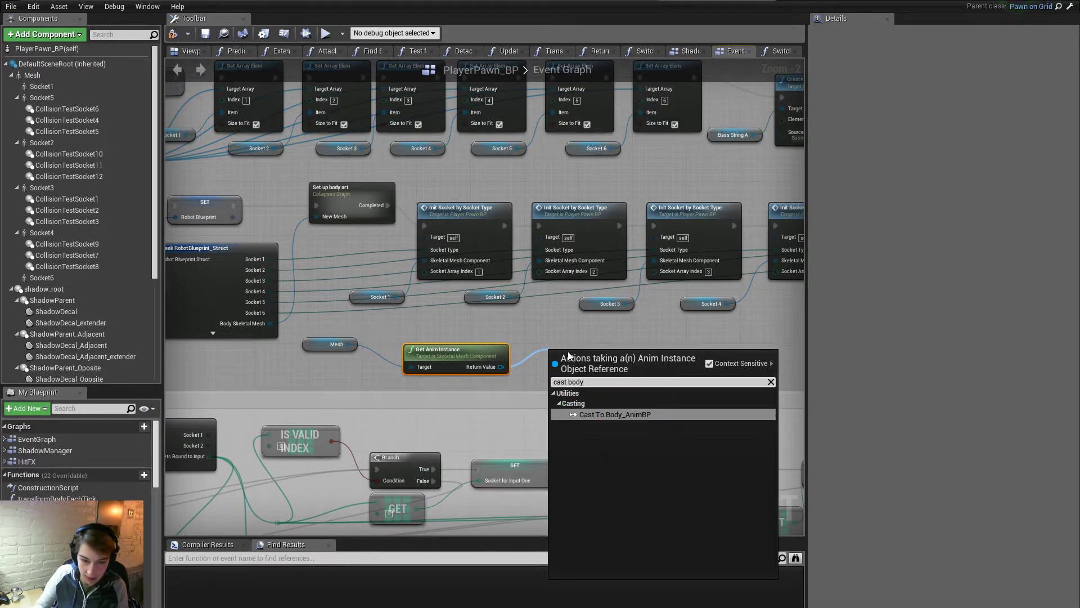
pyautogui.press('Return')
pyautogui.moveTo(629, 390); pyautogui.dragTo(674, 349)
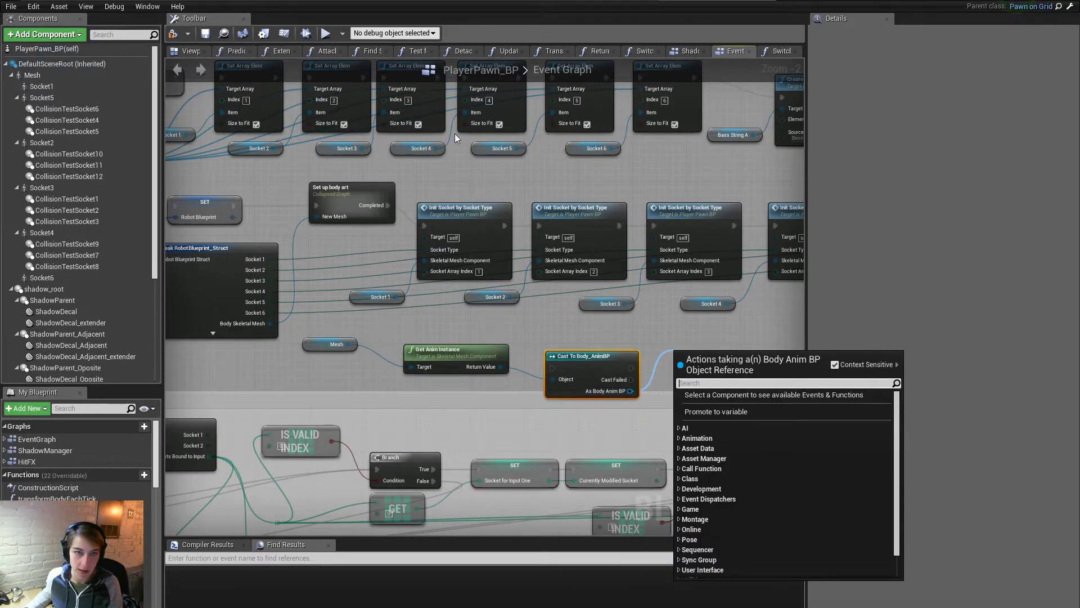
# Step: Switch to Body_AnimBP, open the ChangePawnState function and select the bodyType variable
pyautogui.click(185, 2)
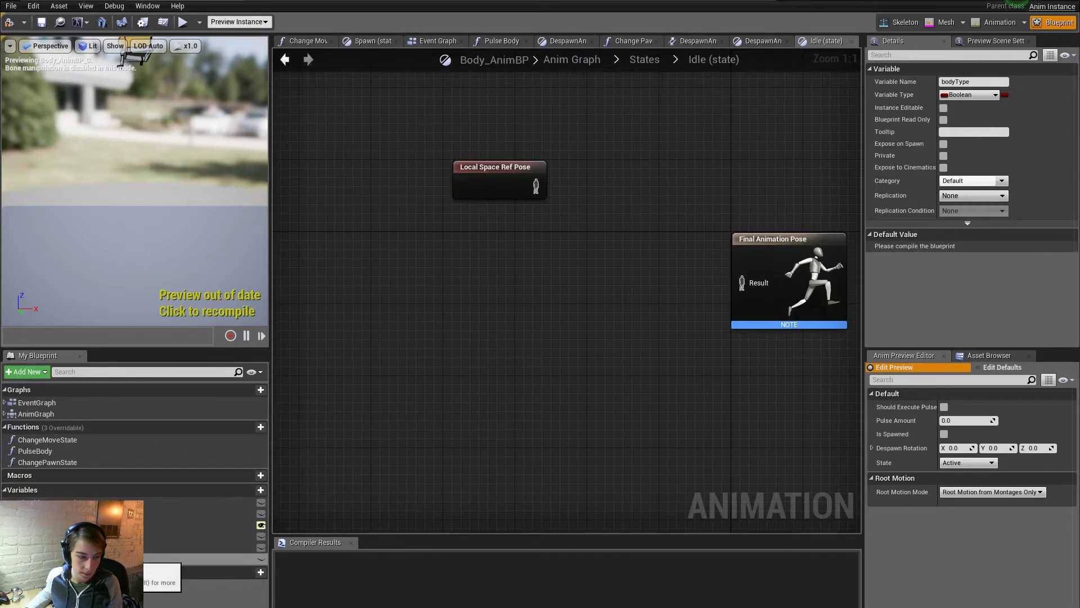
pyautogui.click(77, 465)
pyautogui.doubleClick(78, 466)
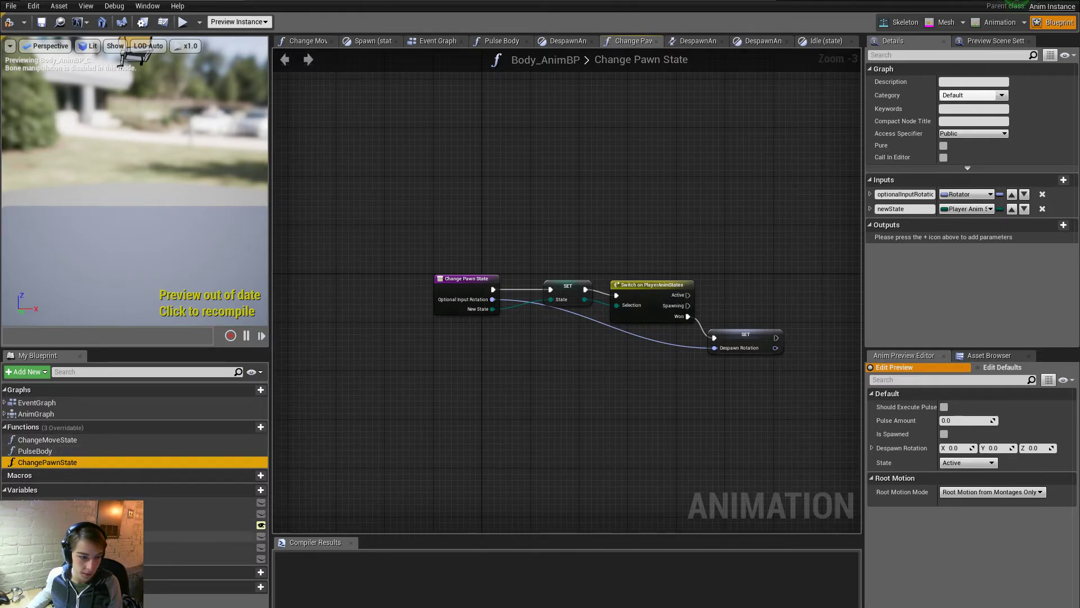
pyautogui.click(84, 559)
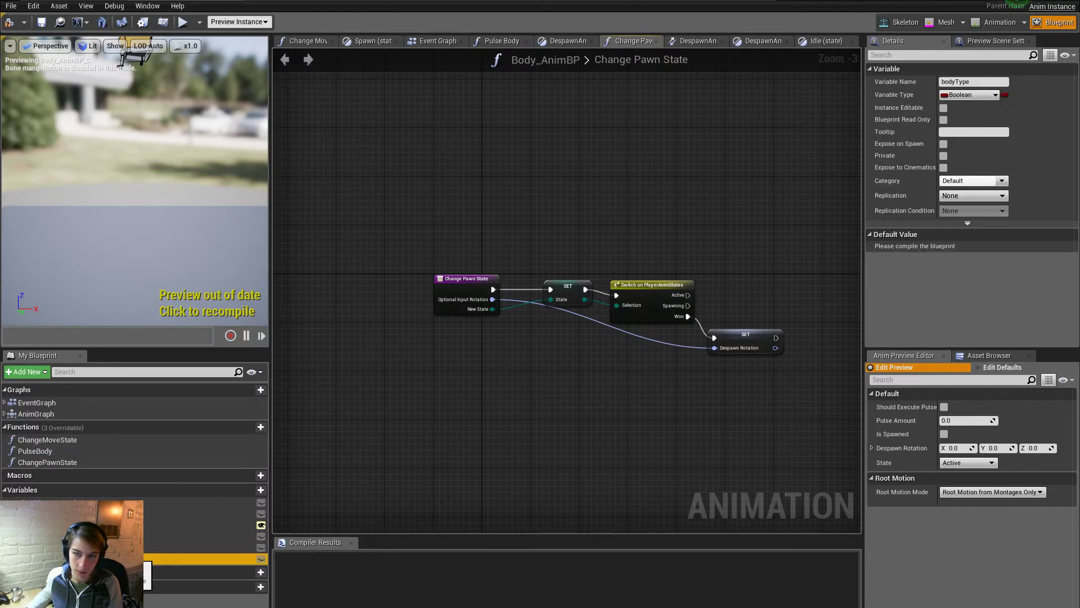
pyautogui.click(977, 97)
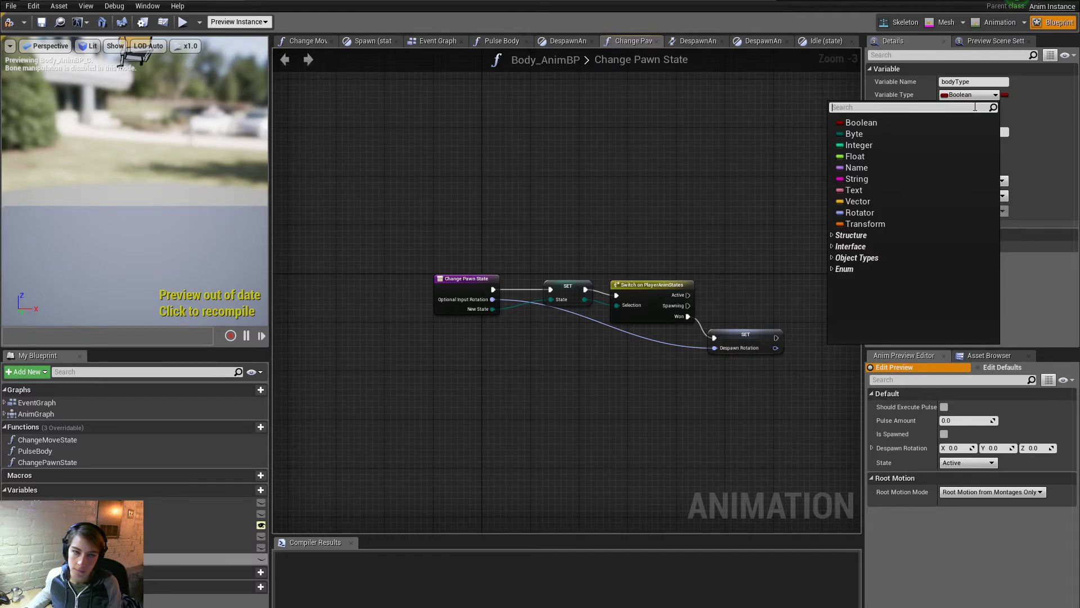
pyautogui.write('skelMes')
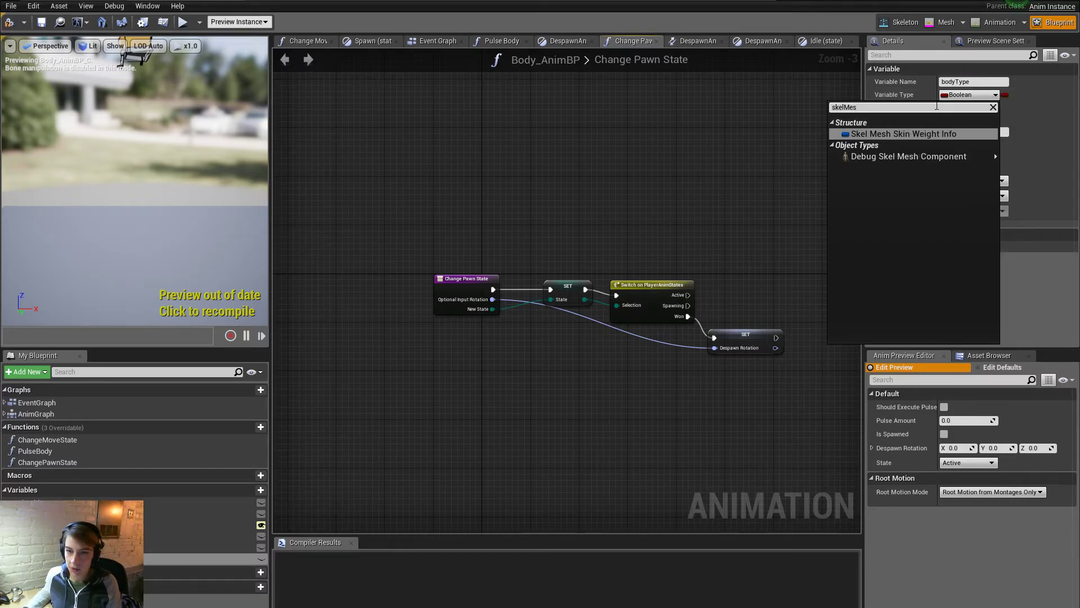
pyautogui.click(590, 197)
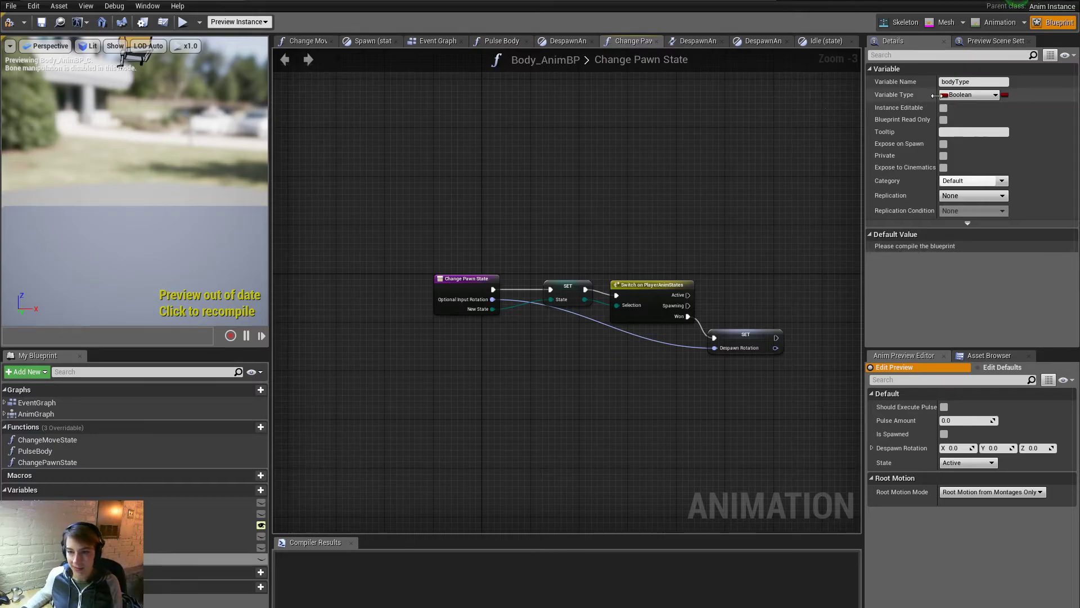
# Step: Set the bodyType variable's type to a Skeletal Mesh object reference and rename it PawnSkelMesh
pyautogui.click(984, 95)
pyautogui.write('skeletalmesh')
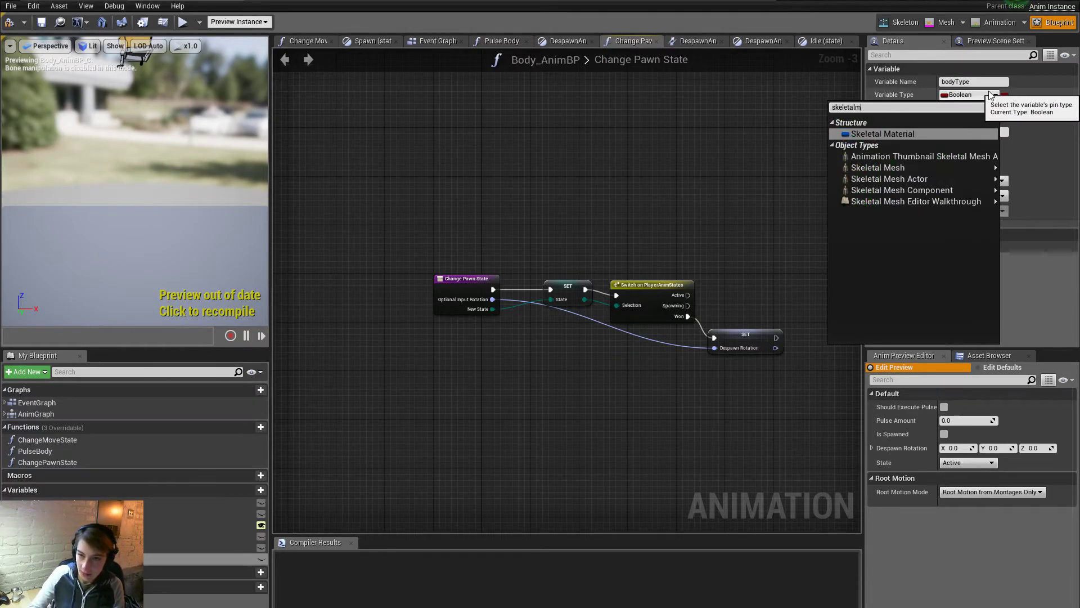
pyautogui.moveTo(902, 145)
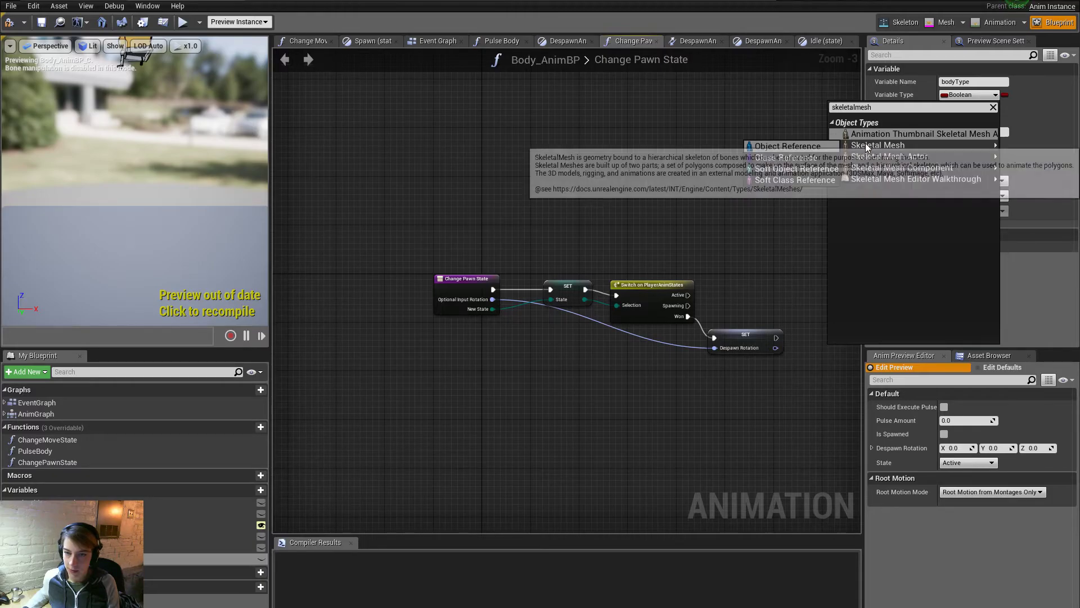
pyautogui.click(834, 145)
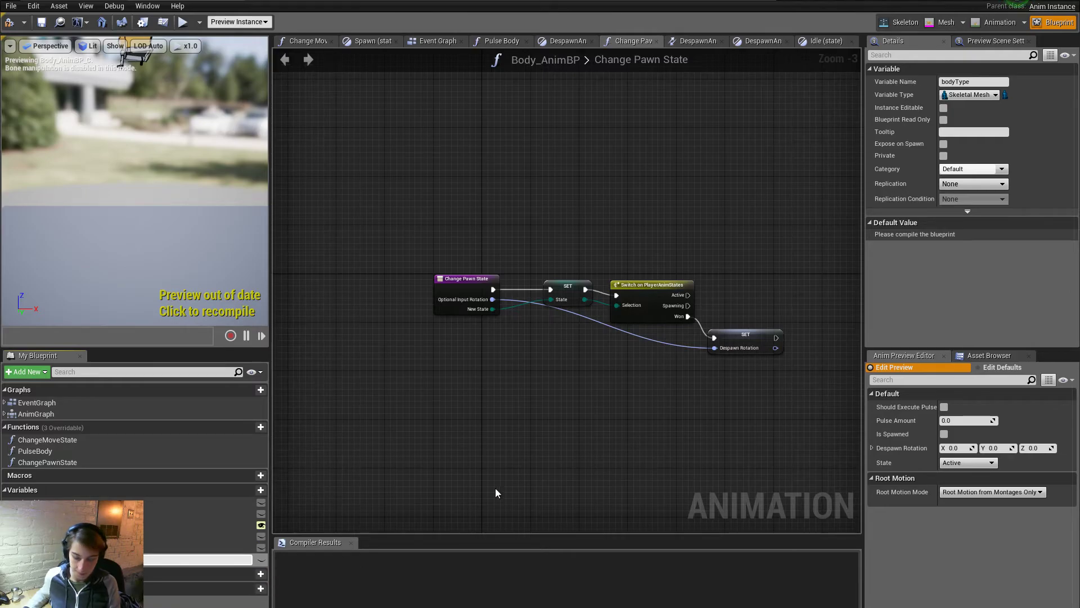
pyautogui.press('BackSpace')
pyautogui.write('b')
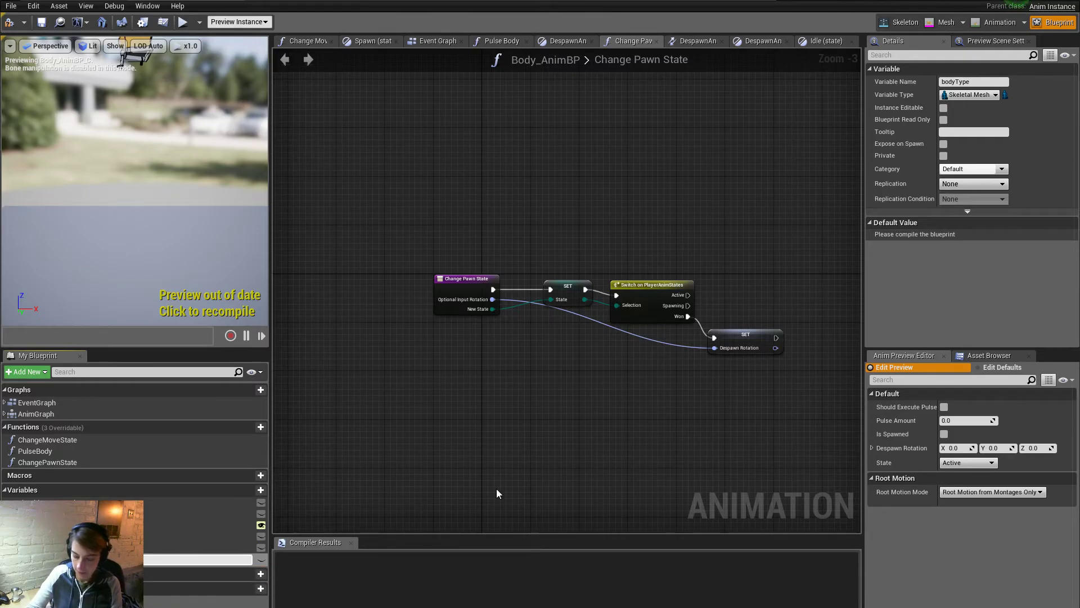
pyautogui.press('Return')
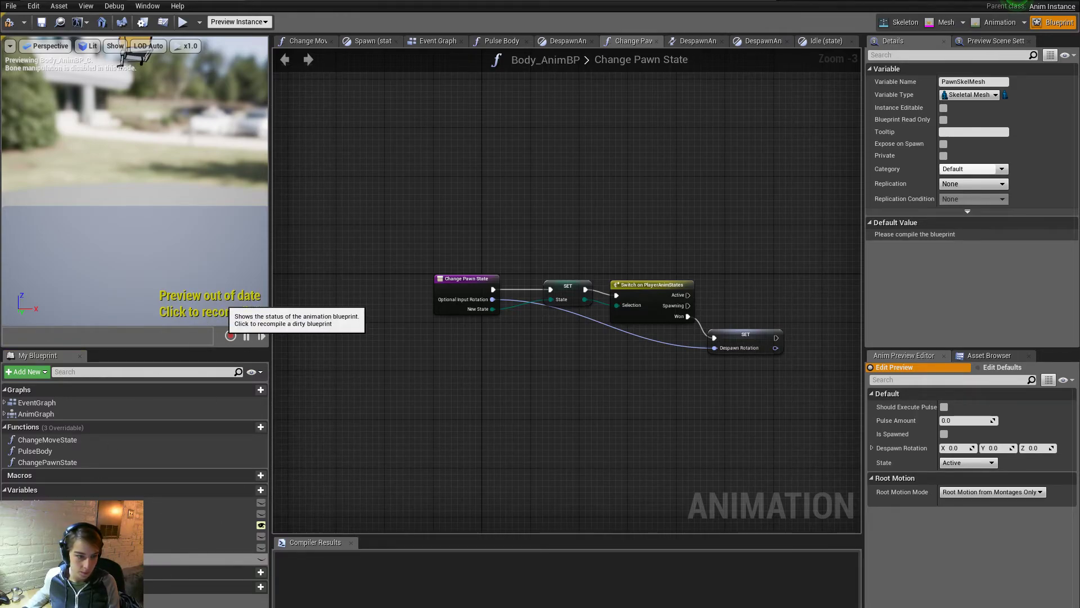
# Step: Compile Body_AnimBP, try to add a switch node from a PawnSkelMesh getter, and delete the getter
pyautogui.click(224, 306)
pyautogui.moveTo(169, 559); pyautogui.dragTo(518, 369)
pyautogui.click(456, 403)
pyautogui.write('switch')
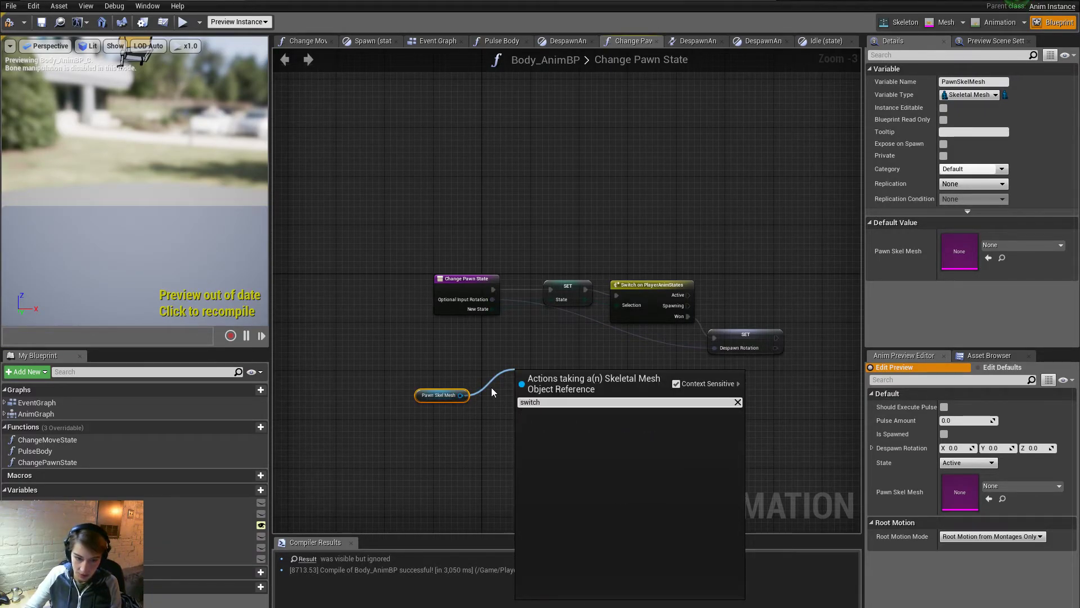
pyautogui.press('BackSpace')
pyautogui.press('BackSpace')
pyautogui.press('BackSpace')
pyautogui.press('BackSpace')
pyautogui.press('BackSpace')
pyautogui.press('BackSpace')
pyautogui.press('Escape')
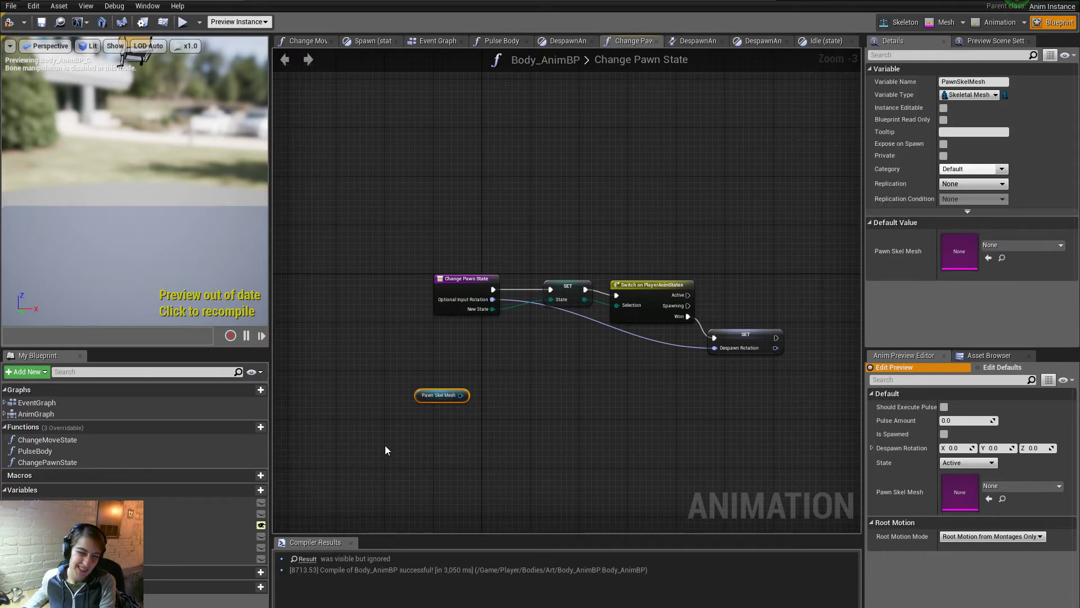
pyautogui.press('Delete')
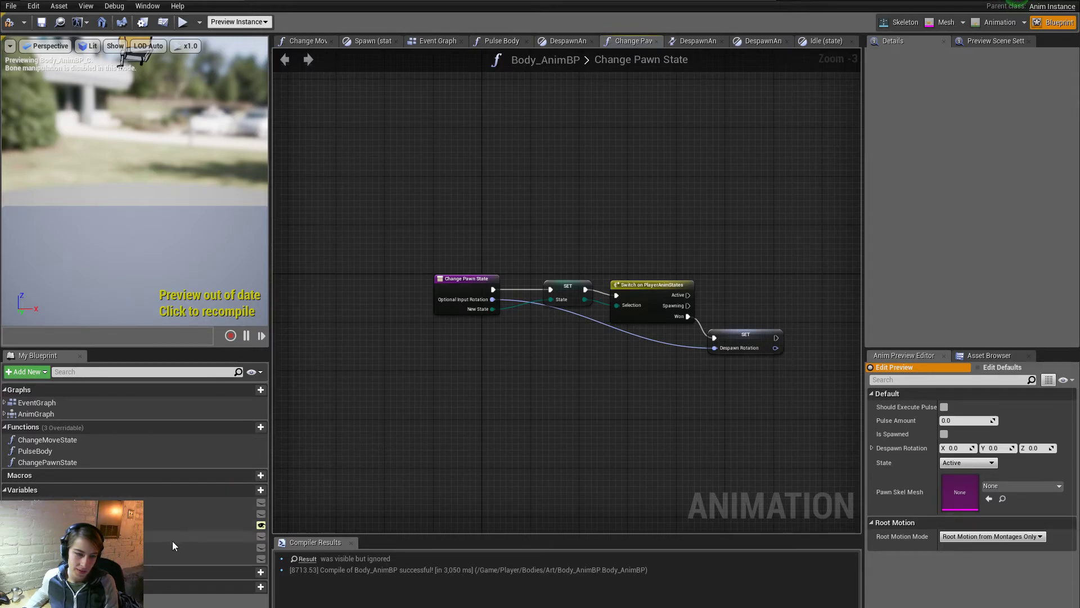
# Step: Replace the PawnSkelMesh variable with one named PawnTrack that uses the Level Track enum type
pyautogui.rightClick(161, 557)
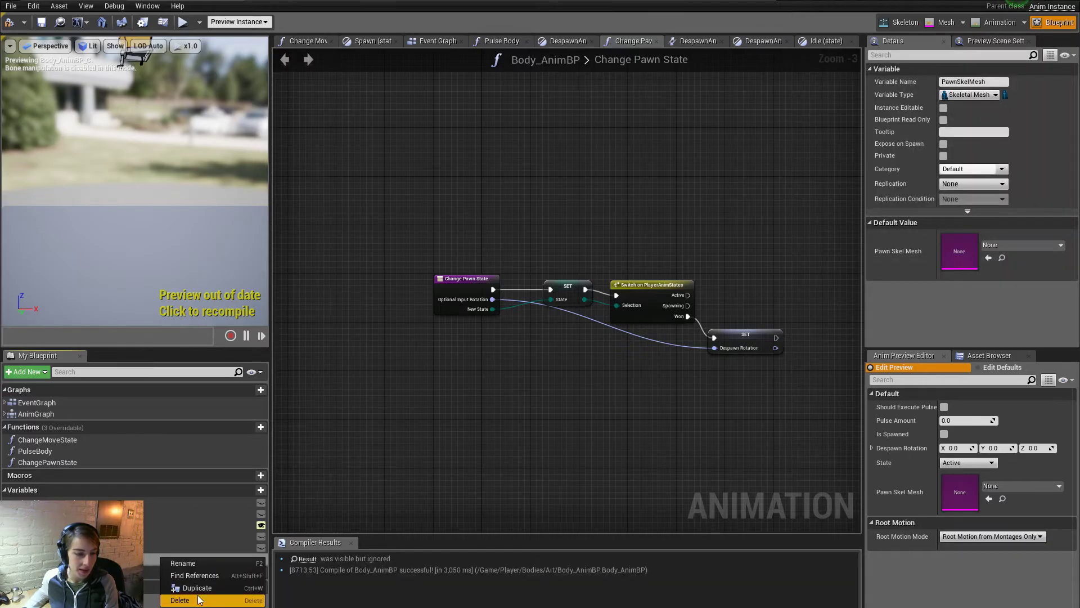
pyautogui.click(198, 600)
pyautogui.click(168, 563)
pyautogui.write('PawnTrack')
pyautogui.press('Return')
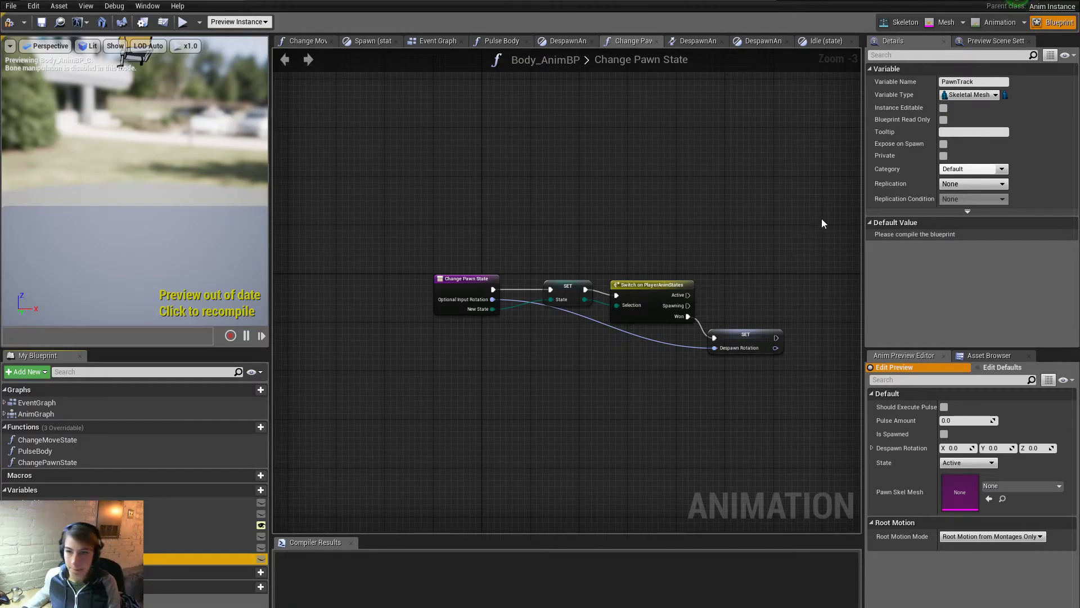
pyautogui.click(970, 96)
pyautogui.write('tra')
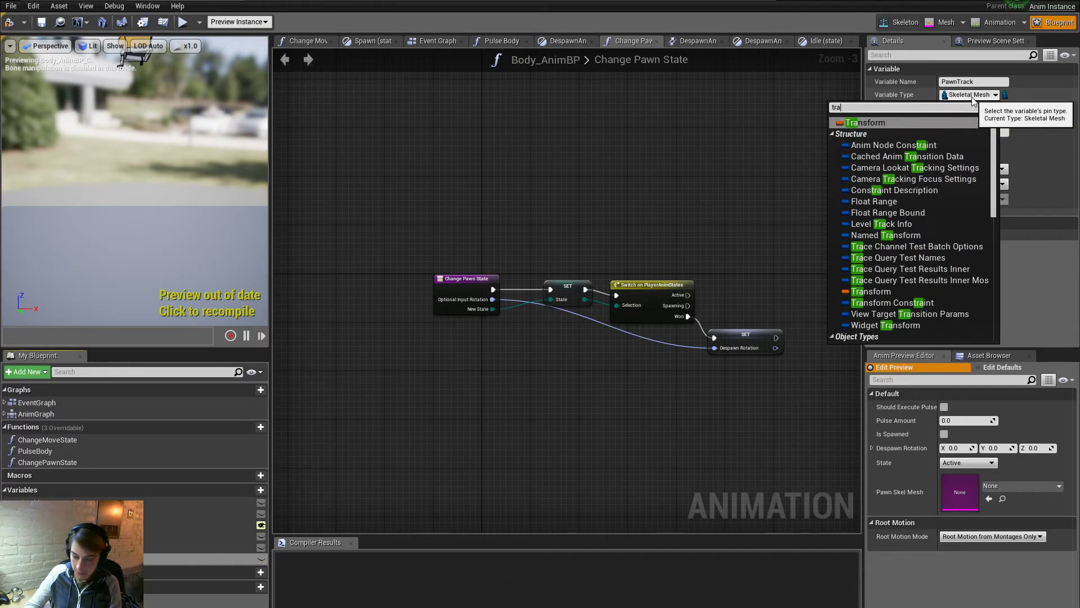
pyautogui.write('ck')
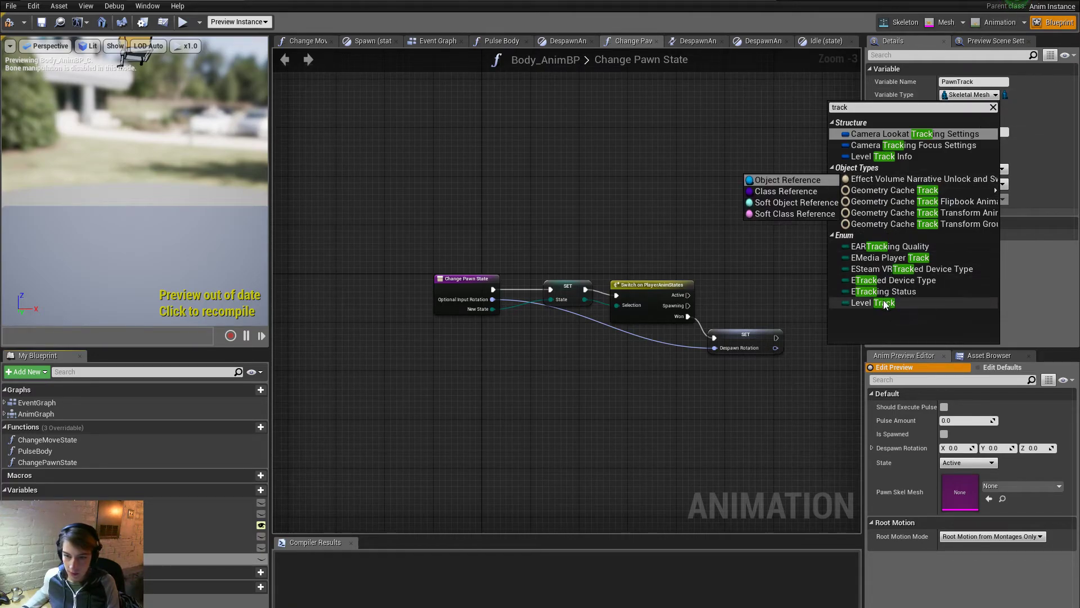
pyautogui.click(885, 304)
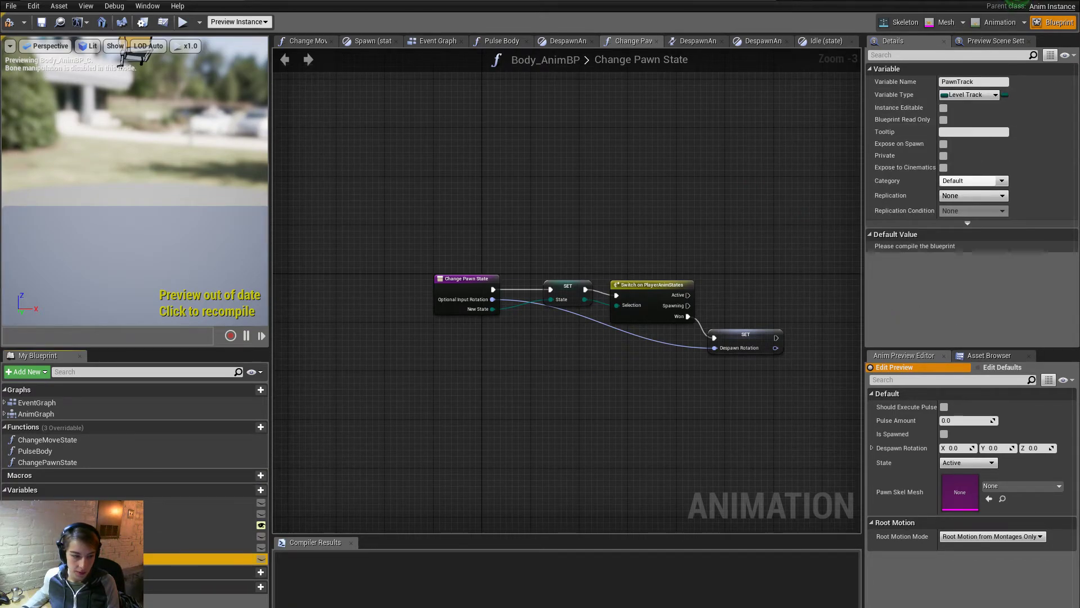
# Step: Place a PawnTrack getter in the Change Pawn State graph and try a Switch on LevelTrack node on it, deleting the switch
pyautogui.moveTo(203, 559); pyautogui.dragTo(540, 387)
pyautogui.click(458, 389)
pyautogui.write('switch')
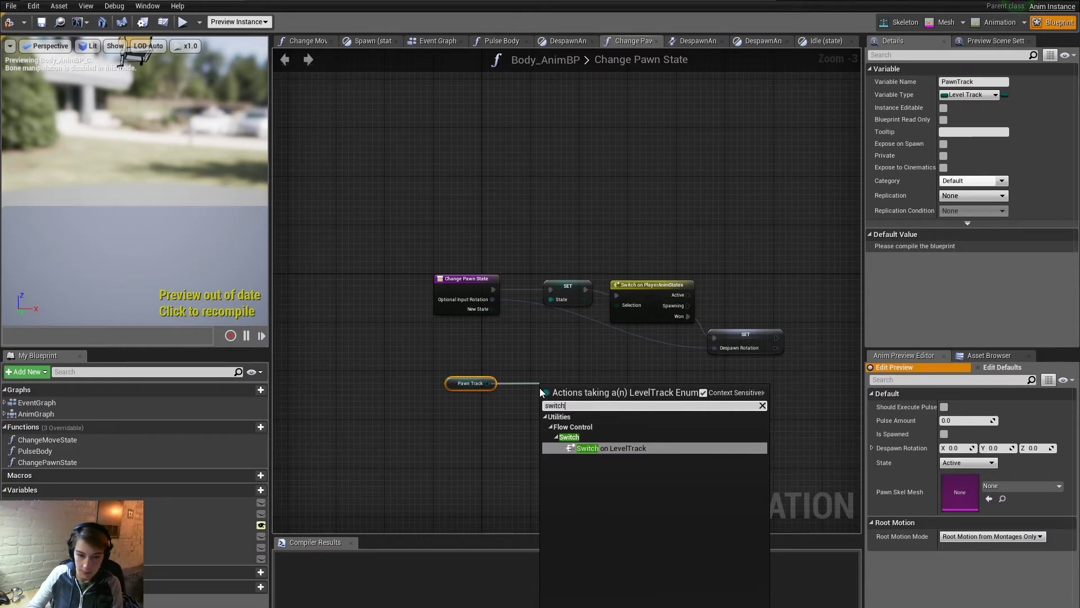
pyautogui.press('Return')
pyautogui.scroll(3, 551, 407)
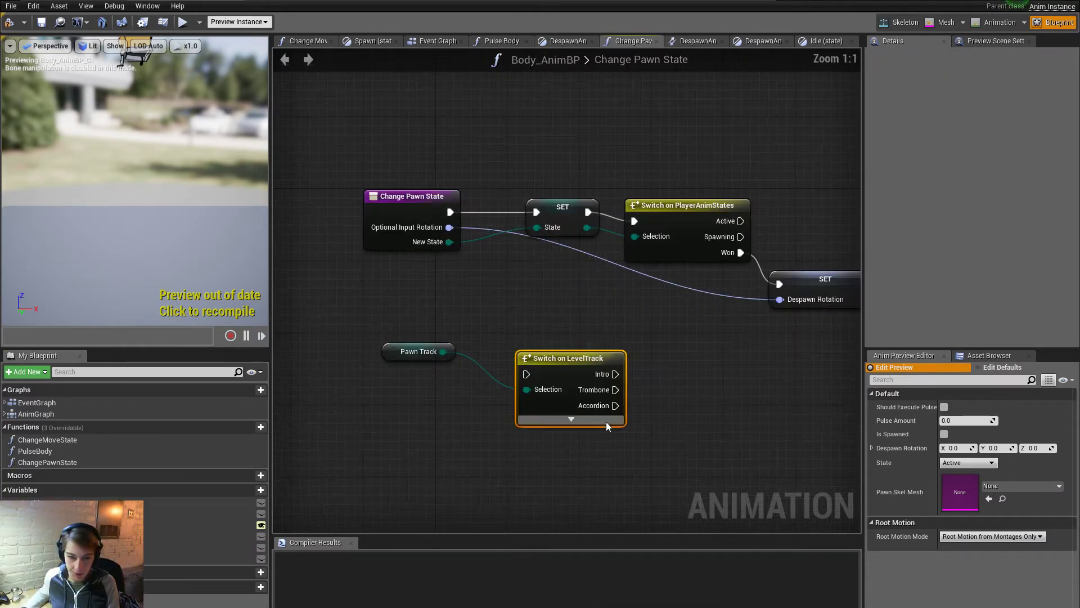
pyautogui.moveTo(694, 418); pyautogui.dragTo(660, 412, button='right')
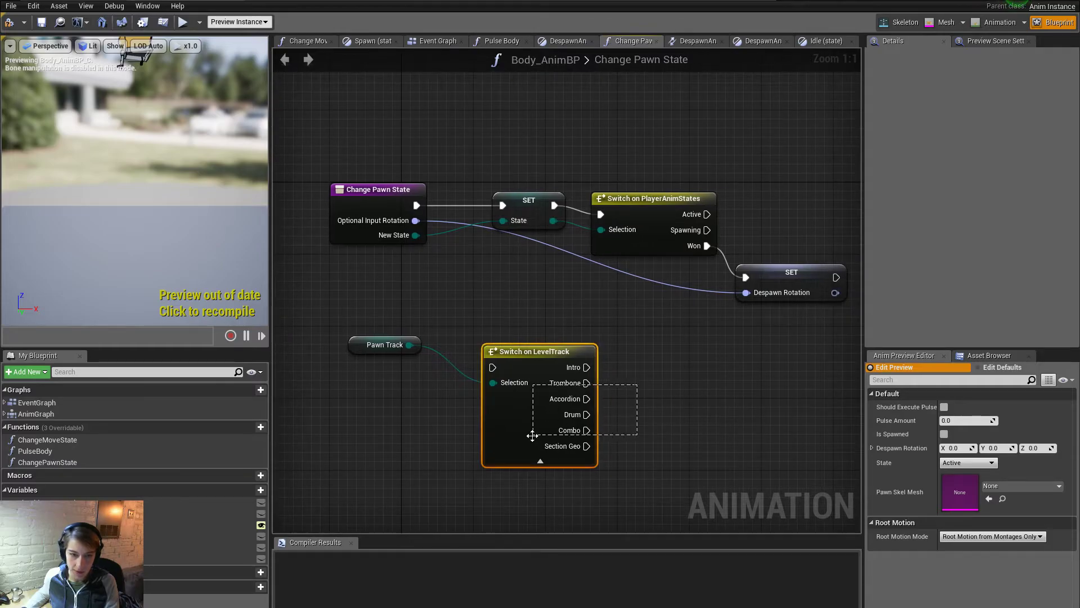
pyautogui.press('Delete')
# Step: Try a Select node indexed by the Pawn Track getter and delete it again
pyautogui.moveTo(409, 344); pyautogui.dragTo(501, 356)
pyautogui.write('se')
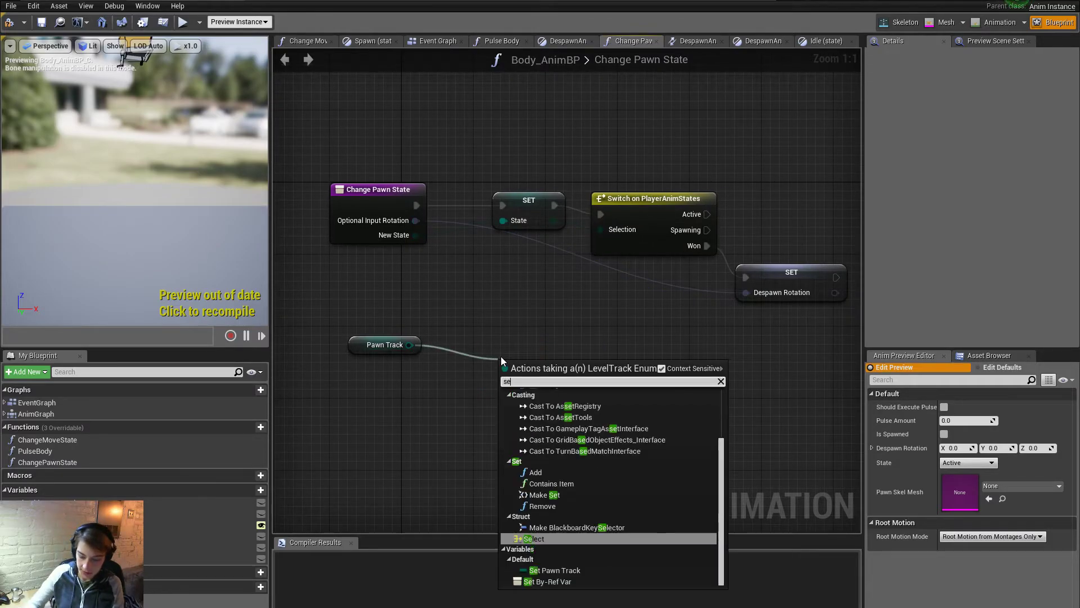
pyautogui.write('lect')
pyautogui.press('Return')
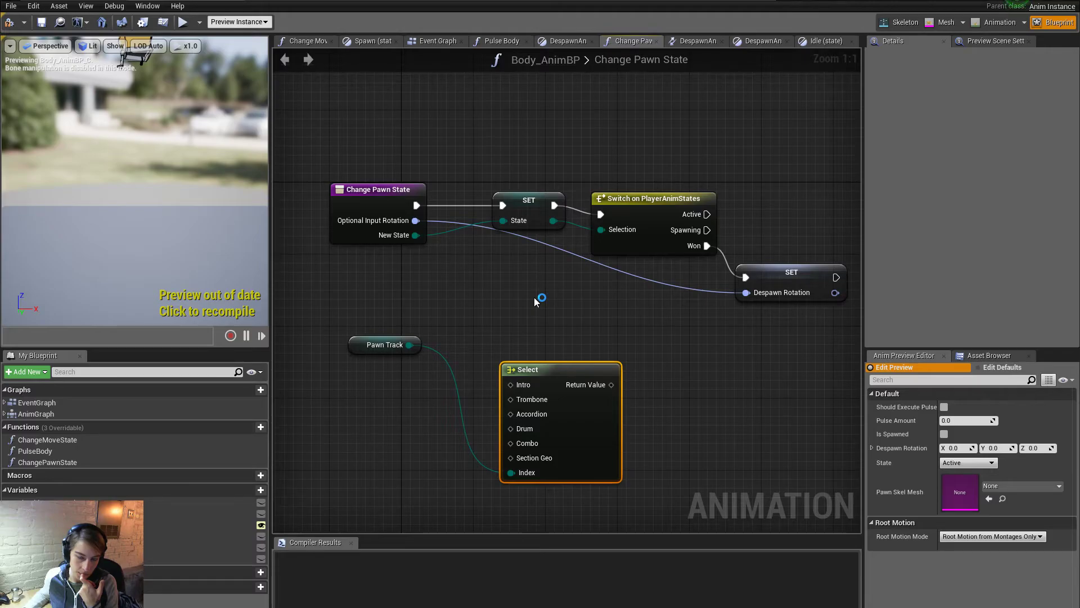
pyautogui.press('Delete')
# Step: Search for "blendby" nodes from the Pawn Track output, including with context sensitivity turned off
pyautogui.moveTo(412, 344); pyautogui.dragTo(508, 370)
pyautogui.write('blendbyu')
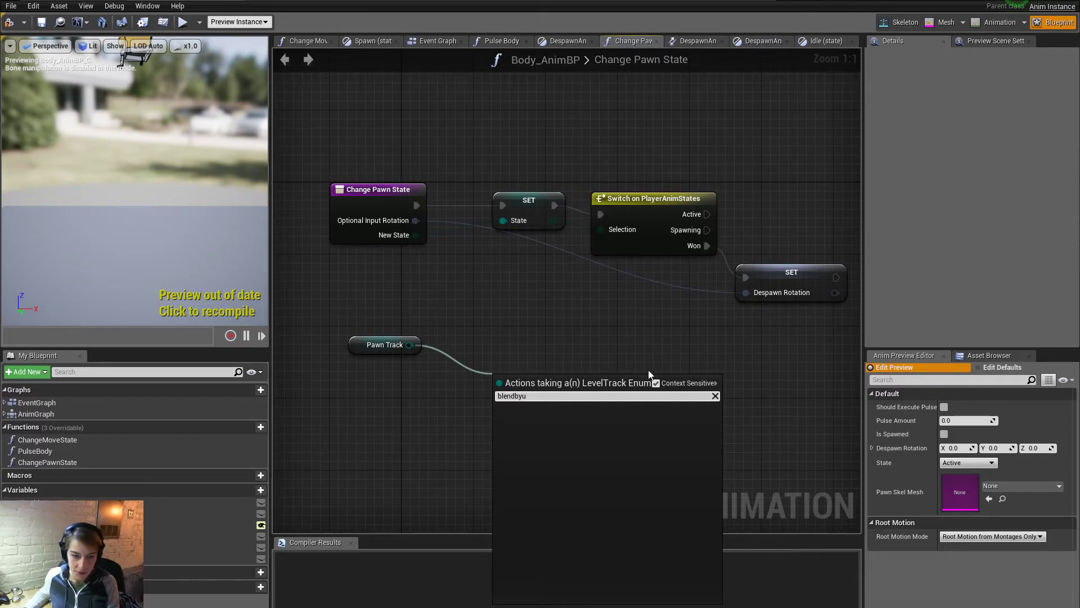
pyautogui.press('BackSpace')
pyautogui.click(655, 383)
pyautogui.click(605, 397)
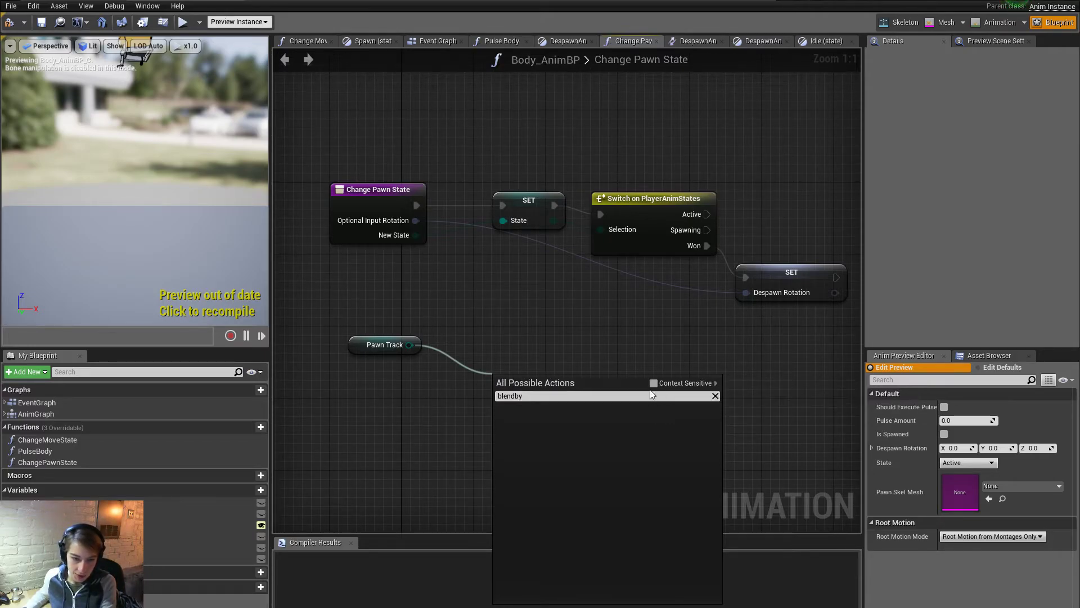
pyautogui.press('BackSpace')
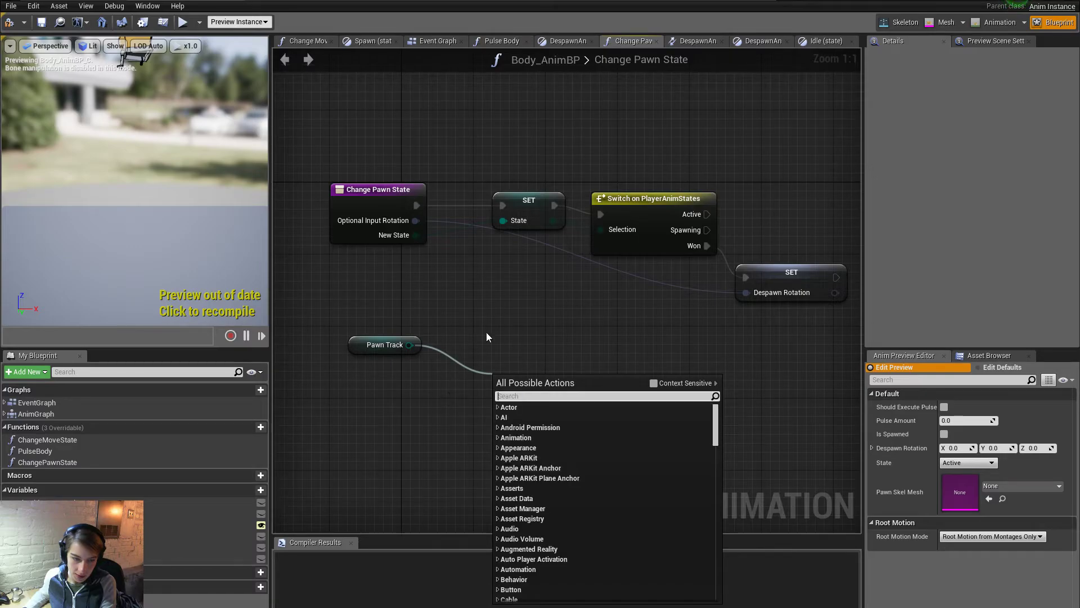
# Step: Search all possible actions in the Change Pawn State graph for blend nodes
pyautogui.click(579, 337)
pyautogui.rightClick(579, 337)
pyautogui.write('blenc')
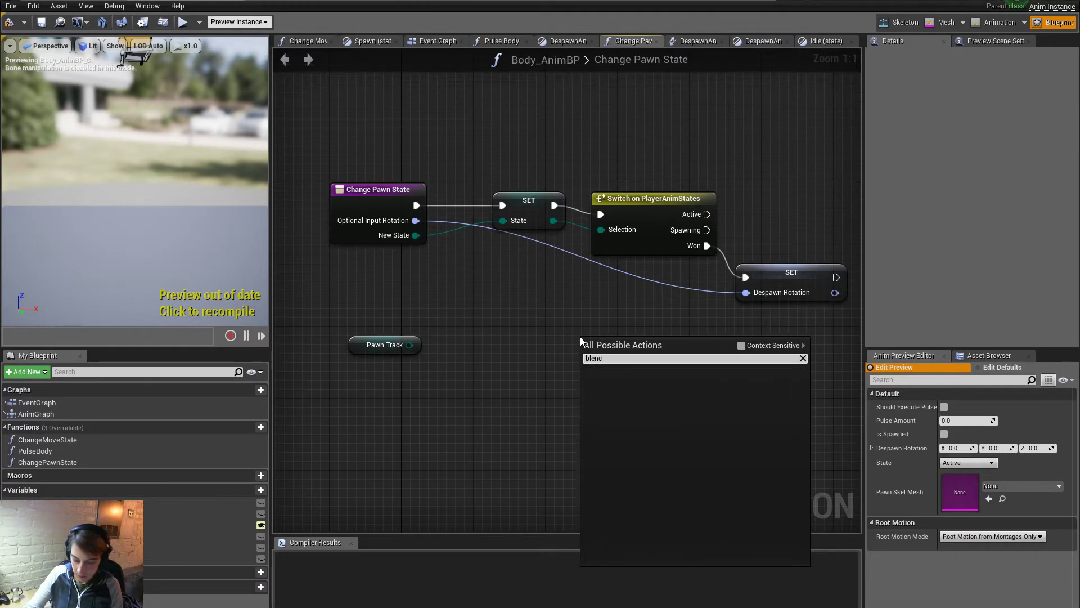
pyautogui.write('blendb')
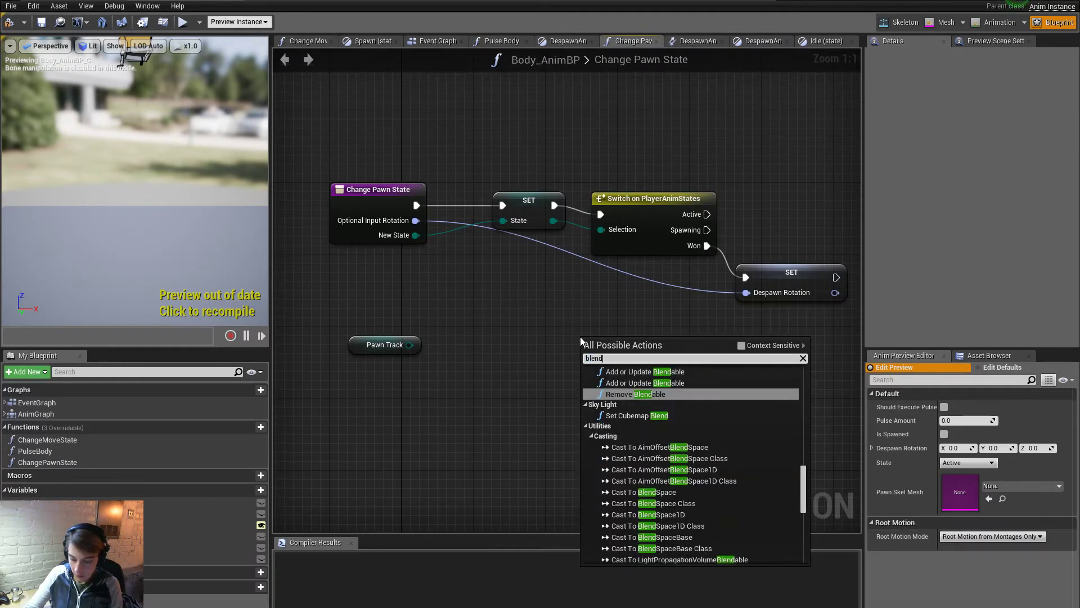
pyautogui.press('BackSpace')
pyautogui.press('BackSpace')
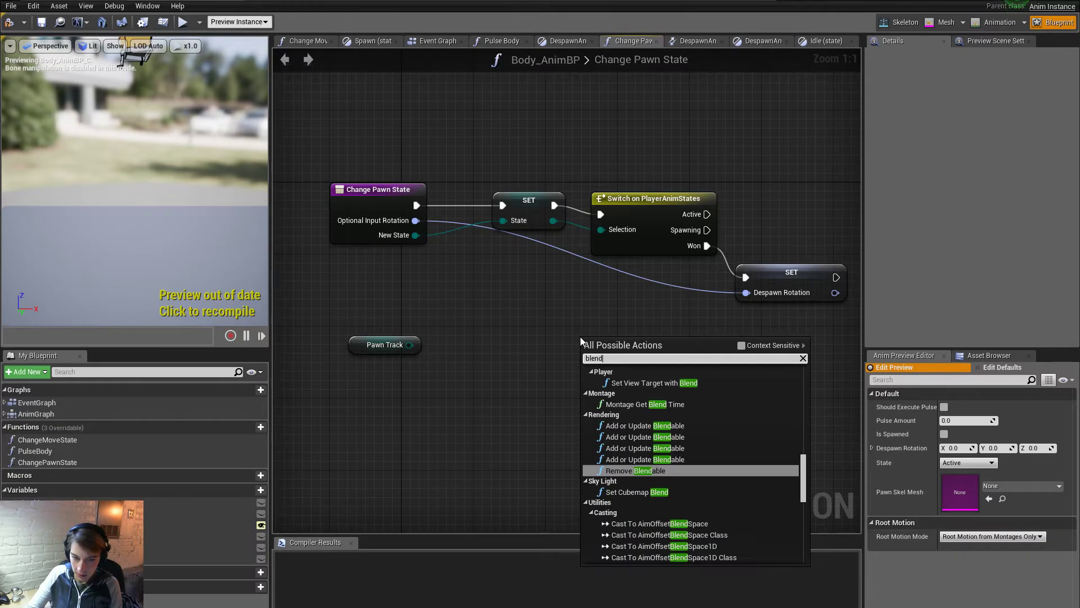
pyautogui.press('BackSpace')
pyautogui.press('BackSpace')
pyautogui.press('BackSpace')
pyautogui.press('BackSpace')
pyautogui.press('BackSpace')
pyautogui.press('BackSpace')
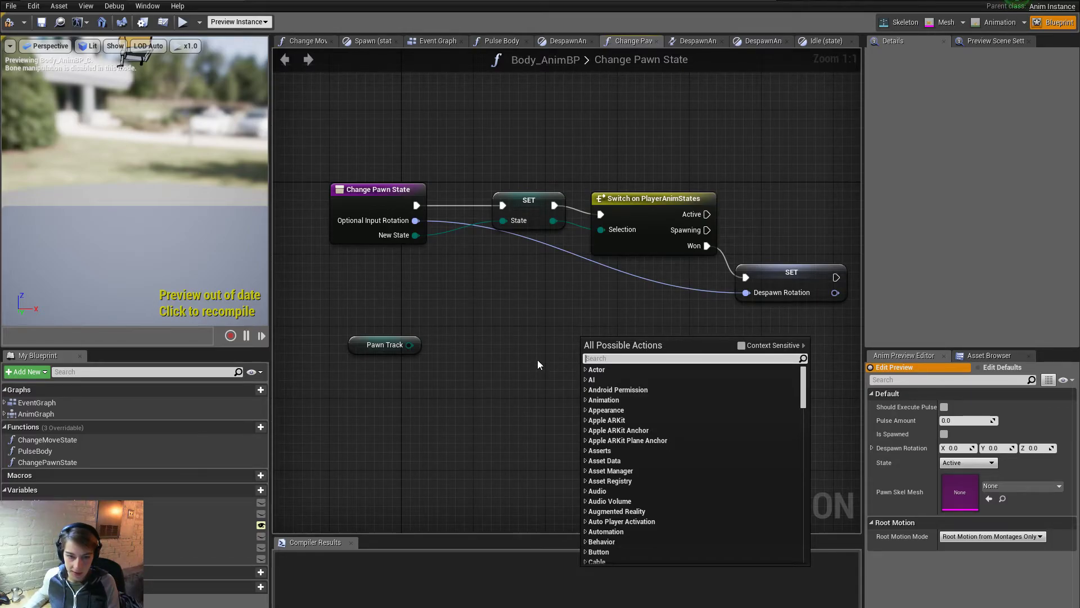
pyautogui.press('Escape')
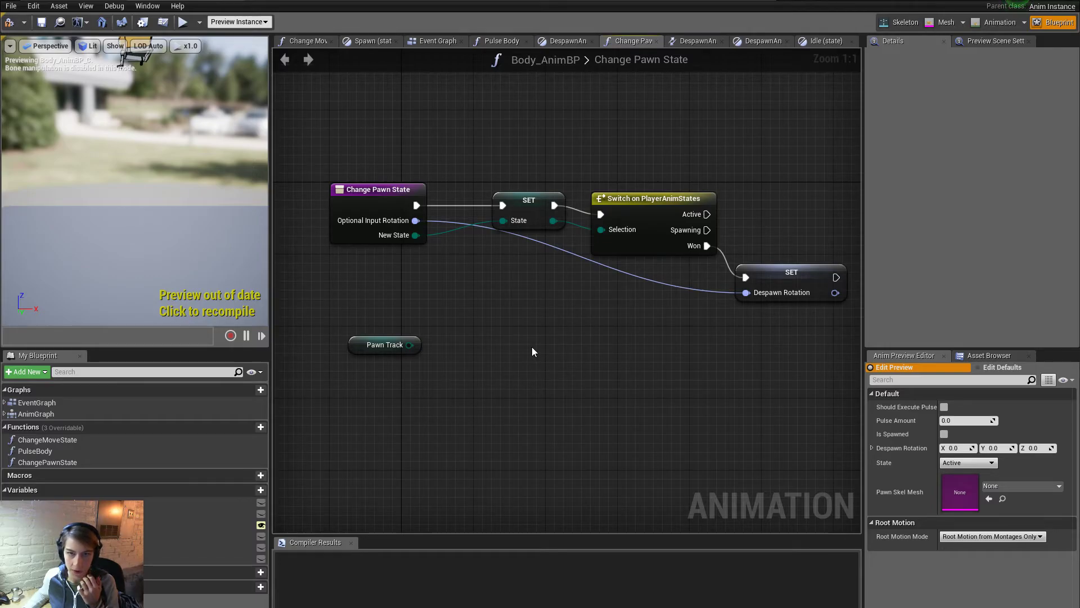
# Step: Delete the Pawn Track getter from the Change Pawn State graph
pyautogui.moveTo(474, 326); pyautogui.dragTo(346, 384)
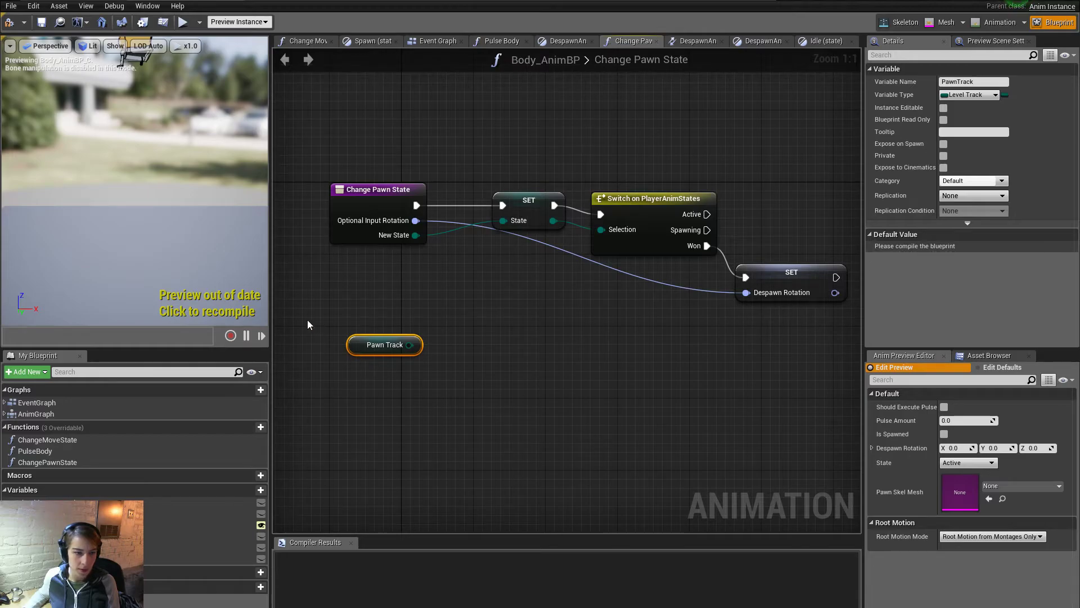
pyautogui.scroll(-7, 529, 366)
pyautogui.scroll(5, 529, 366)
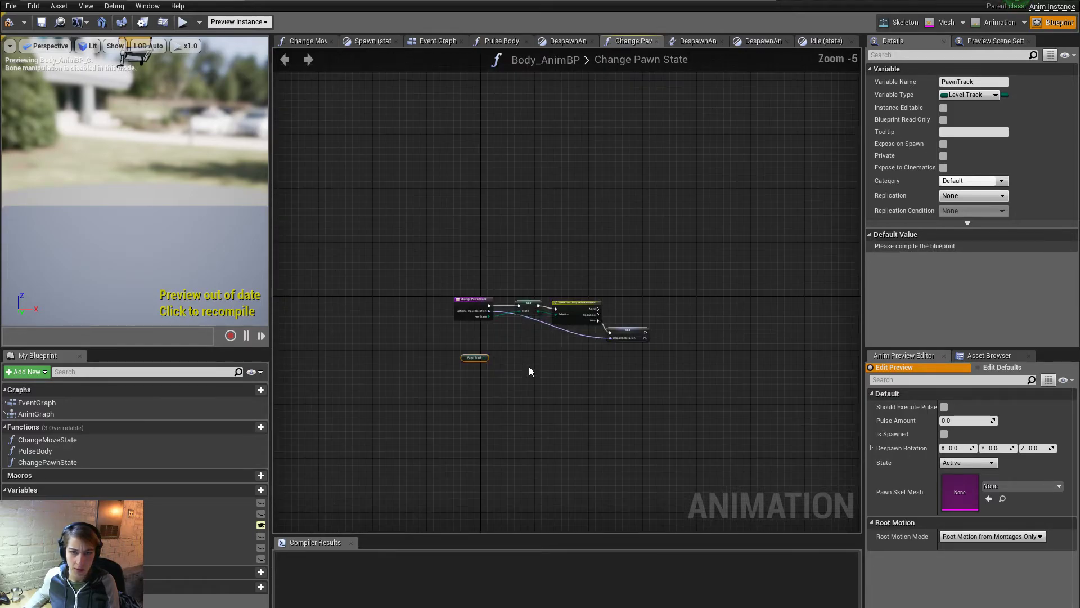
pyautogui.scroll(1, 529, 371)
pyautogui.press('Delete')
# Step: Add a Blend Poses (LevelTrack) node to the Idle state graph and give it a pin for the Accordion element
pyautogui.click(818, 41)
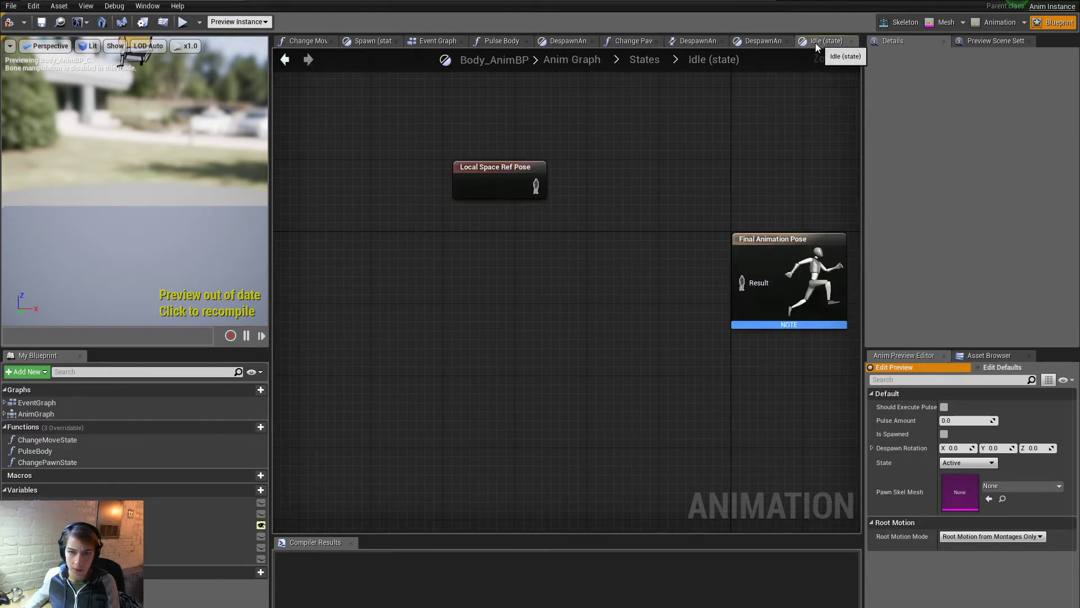
pyautogui.rightClick(505, 313)
pyautogui.write('blend by ')
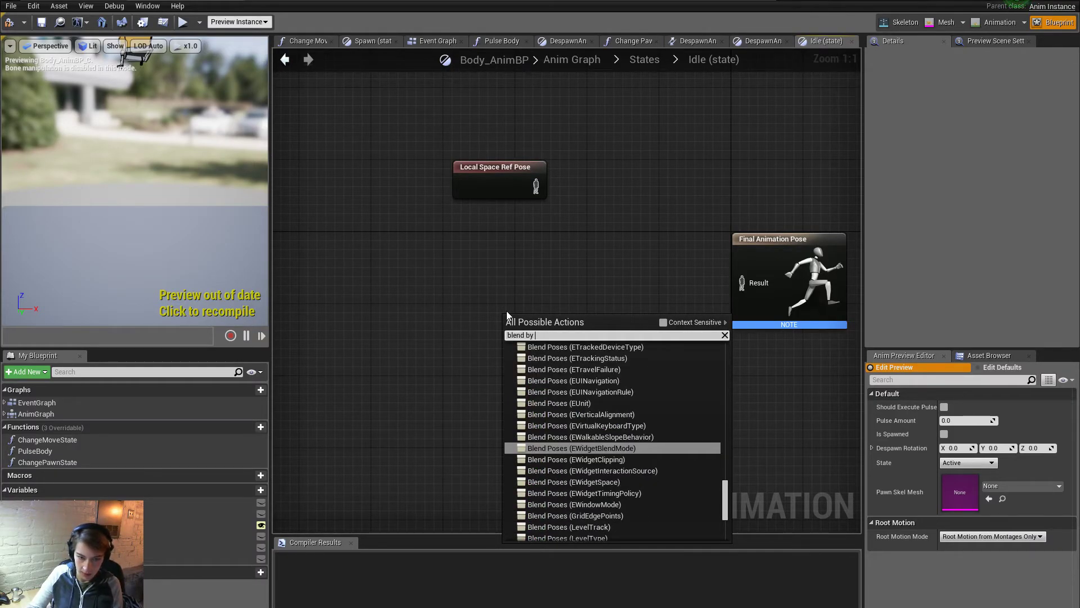
pyautogui.write('track')
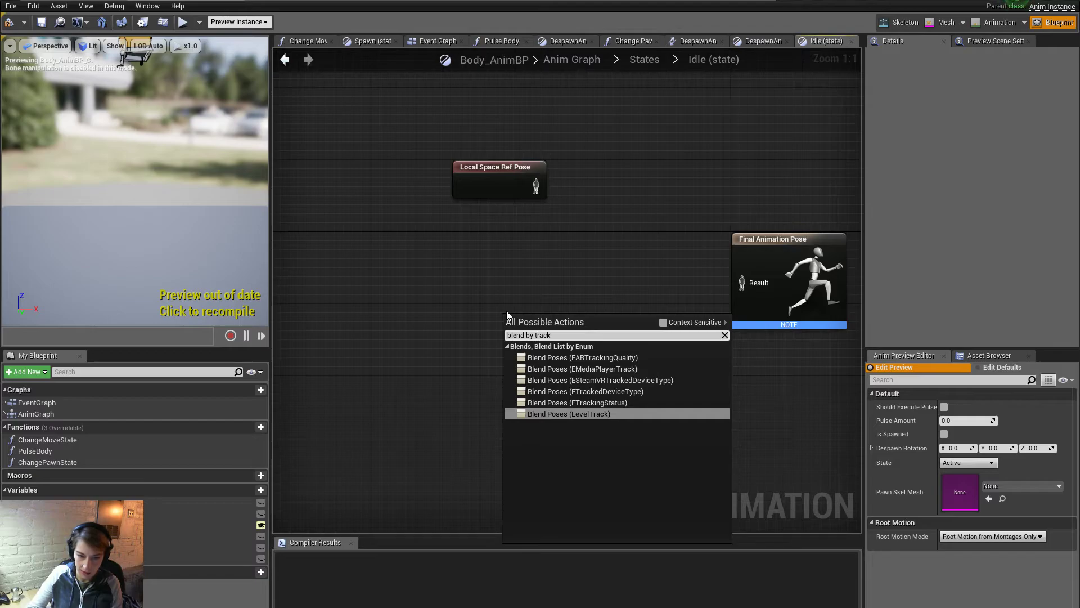
pyautogui.click(576, 414)
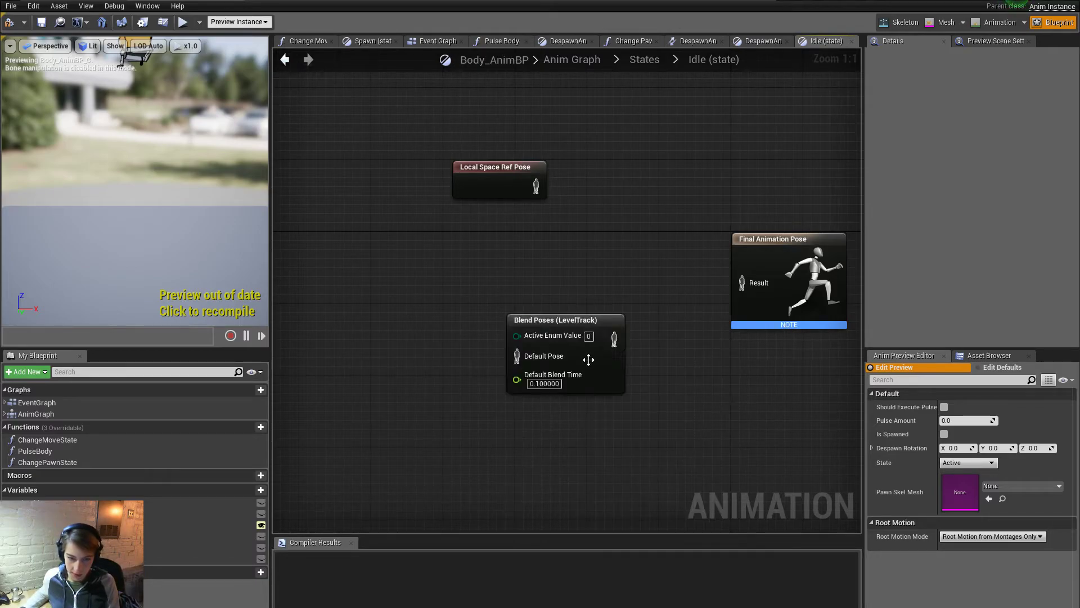
pyautogui.rightClick(584, 318)
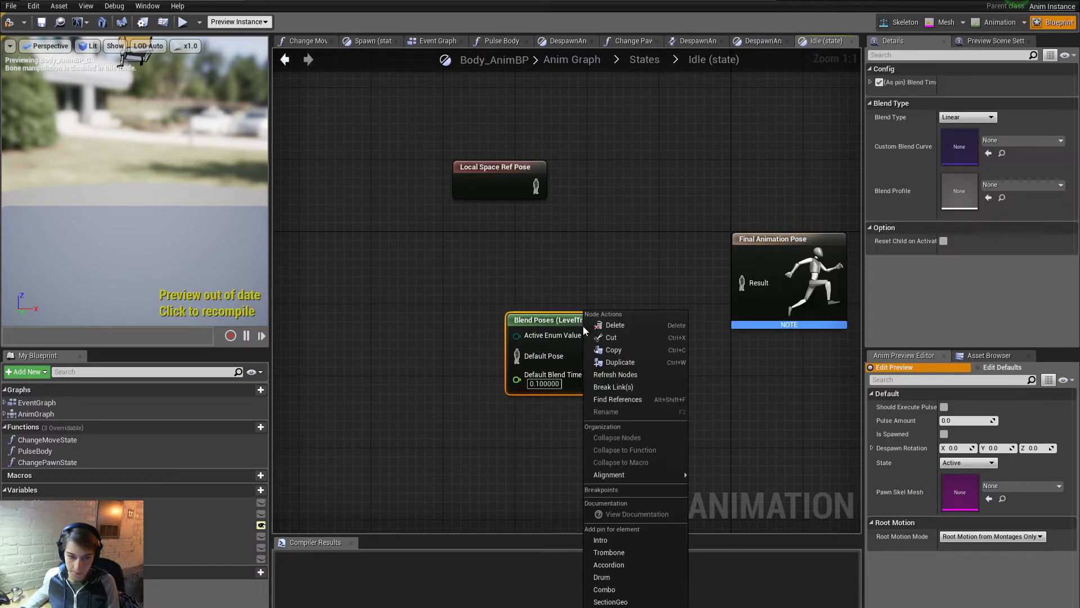
pyautogui.click(601, 565)
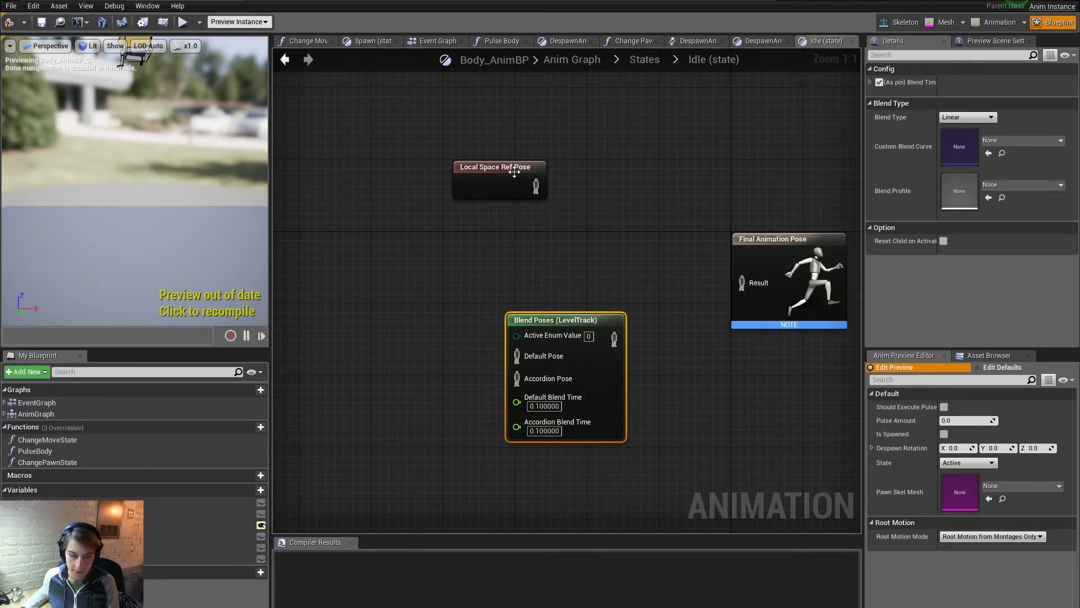
# Step: Connect Local Space Ref Pose to the blend node's Default Pose and the blend output to Final Animation Pose, aligning the nodes
pyautogui.click(487, 181)
pyautogui.moveTo(487, 182); pyautogui.dragTo(410, 352)
pyautogui.moveTo(516, 356); pyautogui.dragTo(465, 365)
pyautogui.moveTo(742, 283); pyautogui.dragTo(615, 341)
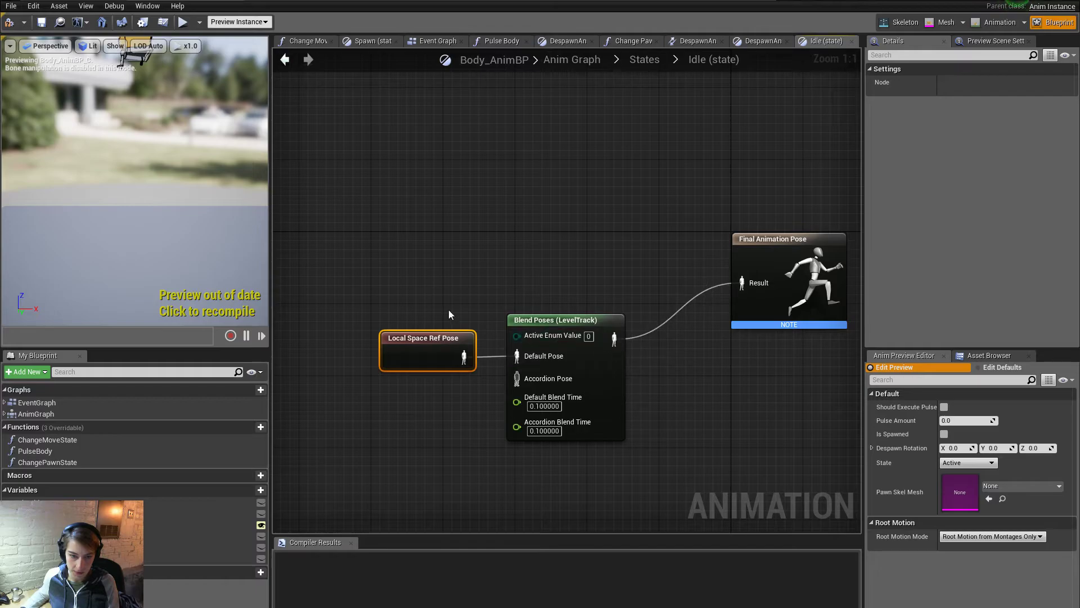
pyautogui.moveTo(369, 307); pyautogui.dragTo(638, 460)
pyautogui.moveTo(516, 336); pyautogui.dragTo(651, 243)
pyautogui.click(470, 227)
pyautogui.moveTo(433, 253); pyautogui.dragTo(595, 296)
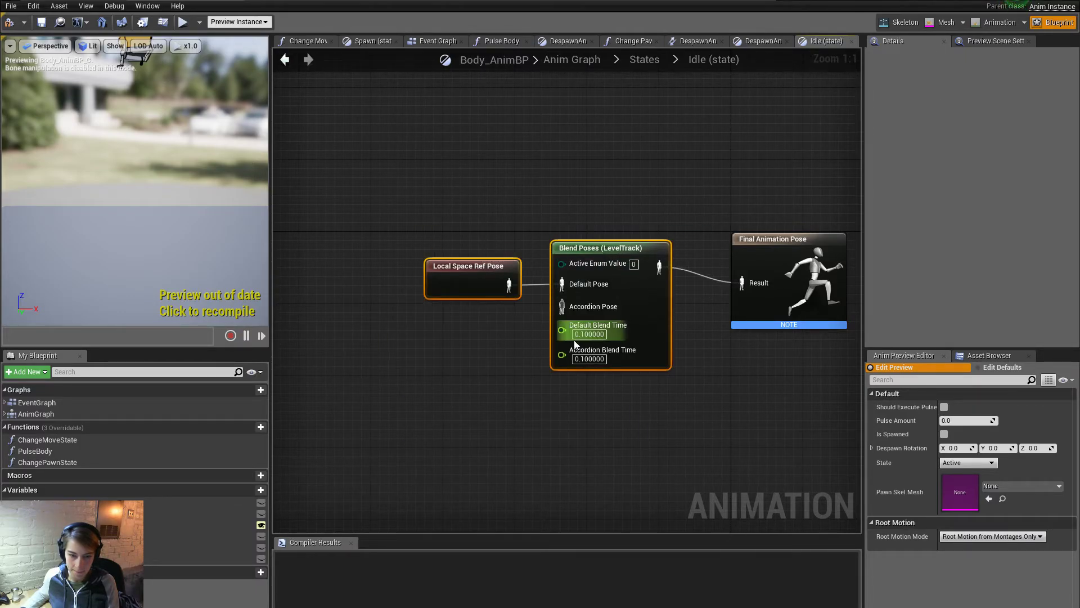
# Step: Set both the Default Blend Time and the Accordion Blend Time to 0
pyautogui.click(585, 334)
pyautogui.write('0')
pyautogui.press('Return')
pyautogui.click(588, 353)
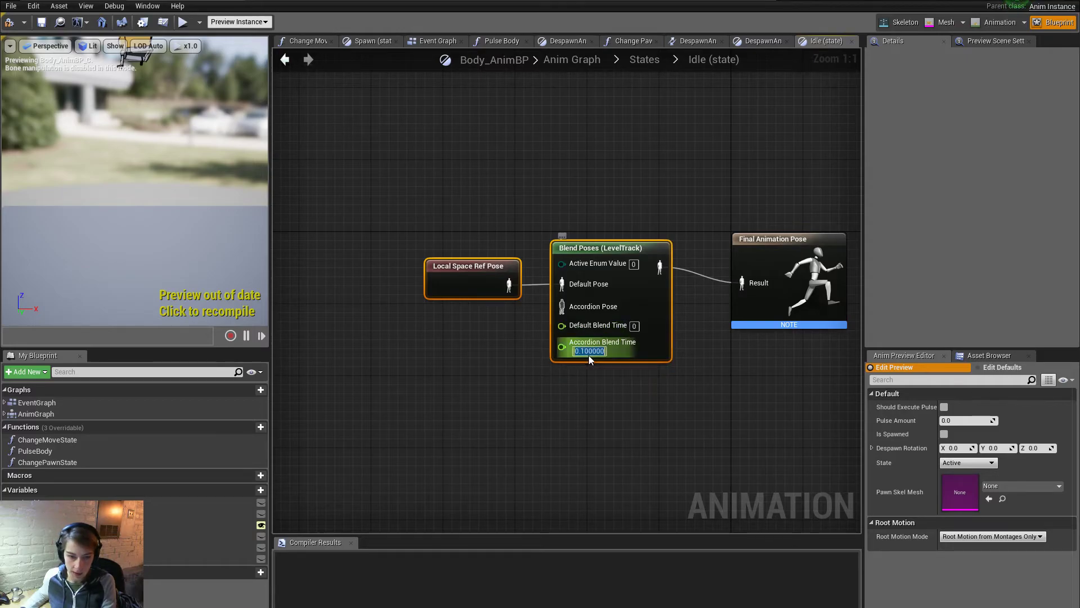
pyautogui.write('0')
pyautogui.press('Return')
# Step: Feed the blend node's Accordion Pose with a Play Piano_Idle node placed below Local Space Ref Pose
pyautogui.moveTo(561, 307); pyautogui.dragTo(493, 343)
pyautogui.write('idle')
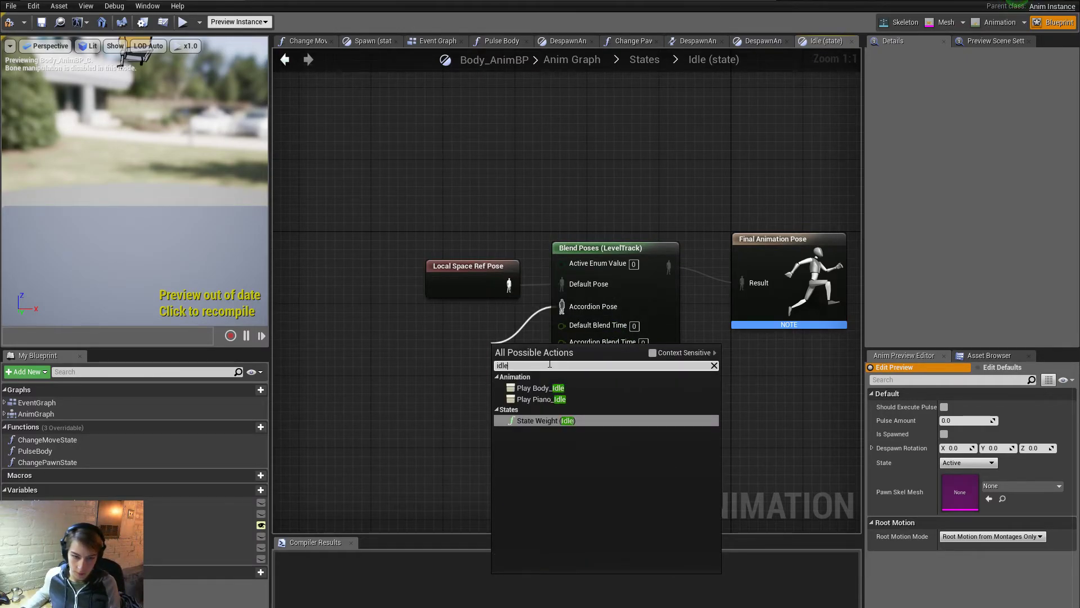
pyautogui.click(538, 399)
pyautogui.moveTo(537, 362); pyautogui.dragTo(494, 327)
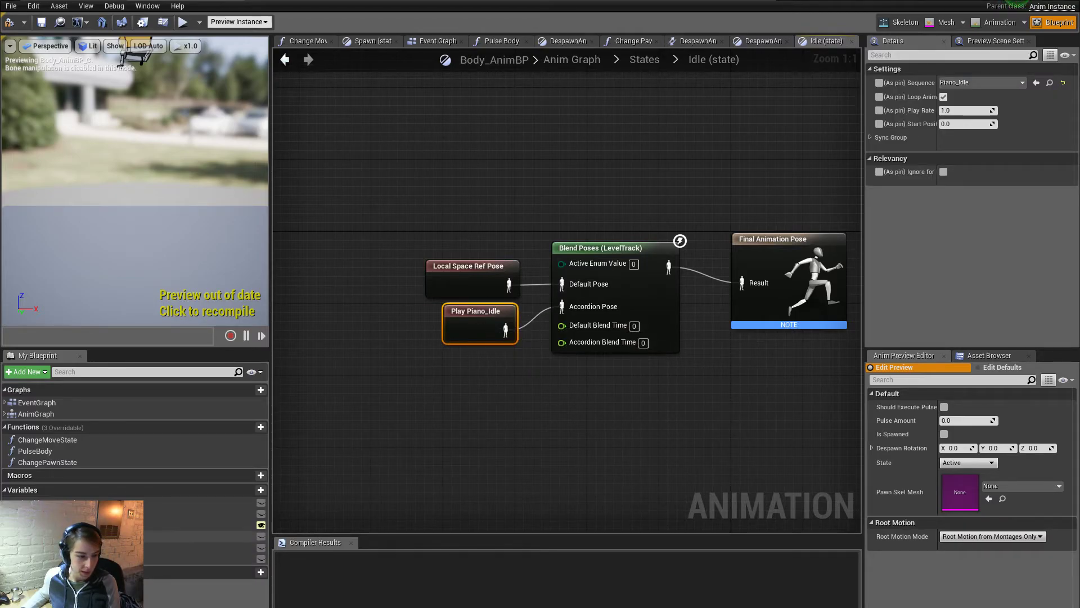
# Step: Place a PawnTrack getter above Local Space Ref Pose and connect it to the blend node's Active Enum Value
pyautogui.moveTo(197, 558); pyautogui.dragTo(488, 278)
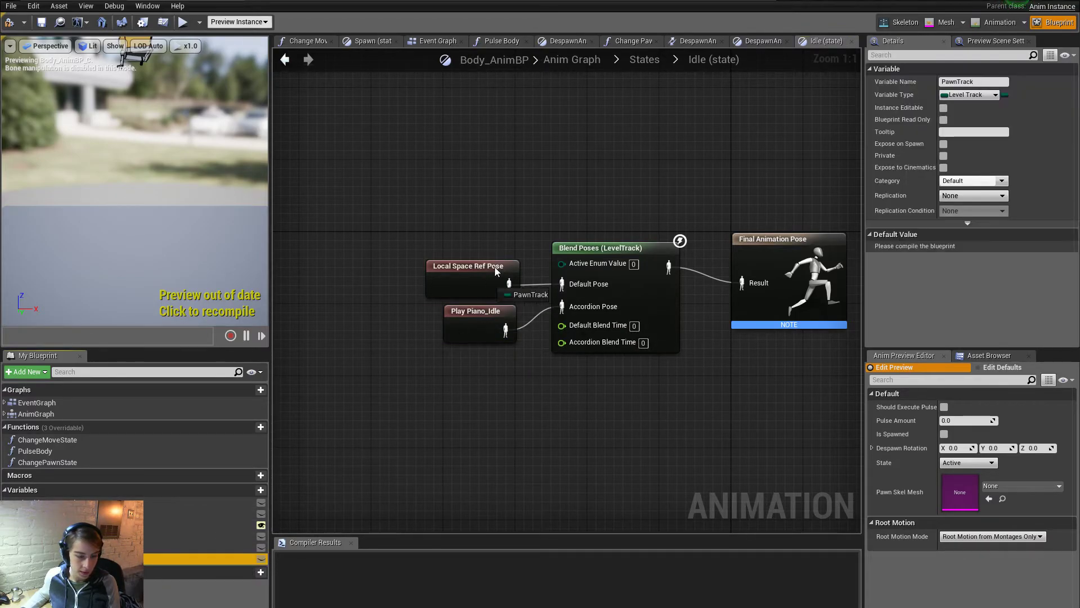
pyautogui.moveTo(463, 225); pyautogui.dragTo(453, 224)
pyautogui.click(488, 239)
pyautogui.moveTo(561, 264); pyautogui.dragTo(501, 237)
pyautogui.click(531, 210)
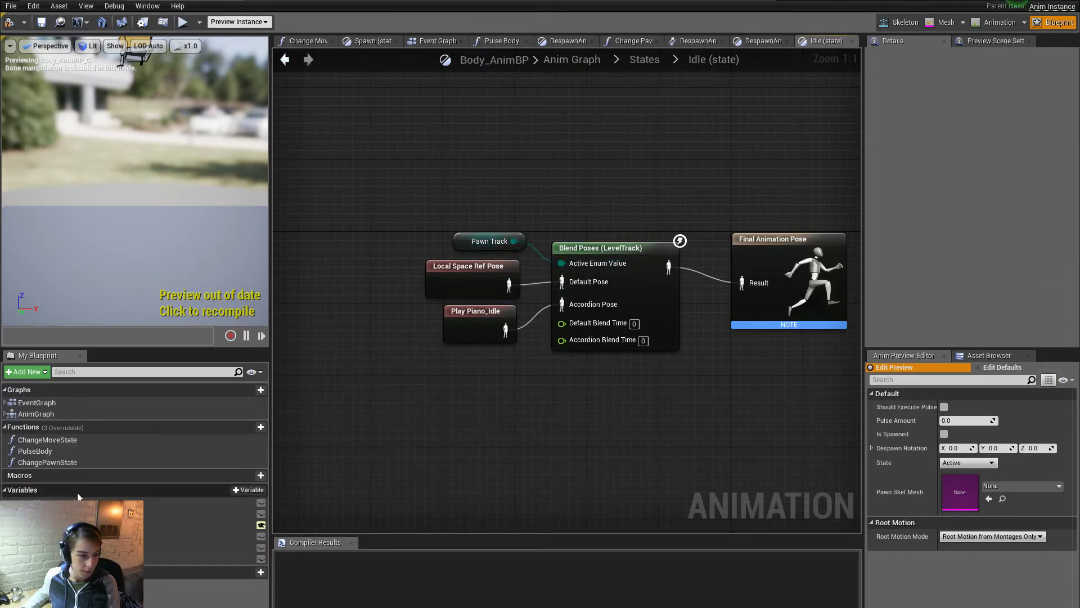
# Step: Find the references to the state variable in the blueprint
pyautogui.click(101, 547)
pyautogui.press('Delete')
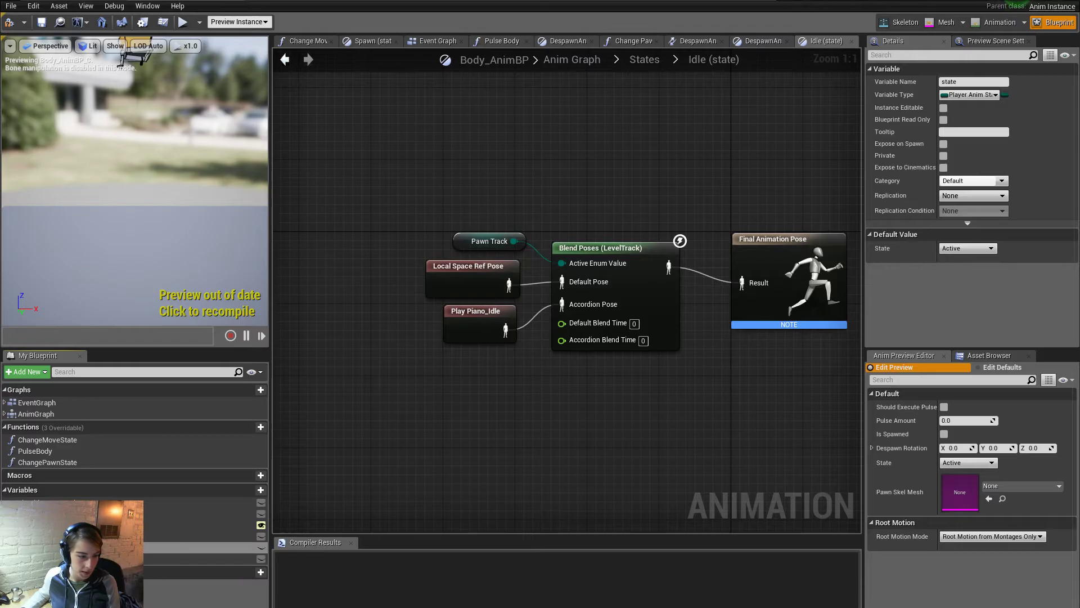
pyautogui.click(644, 355)
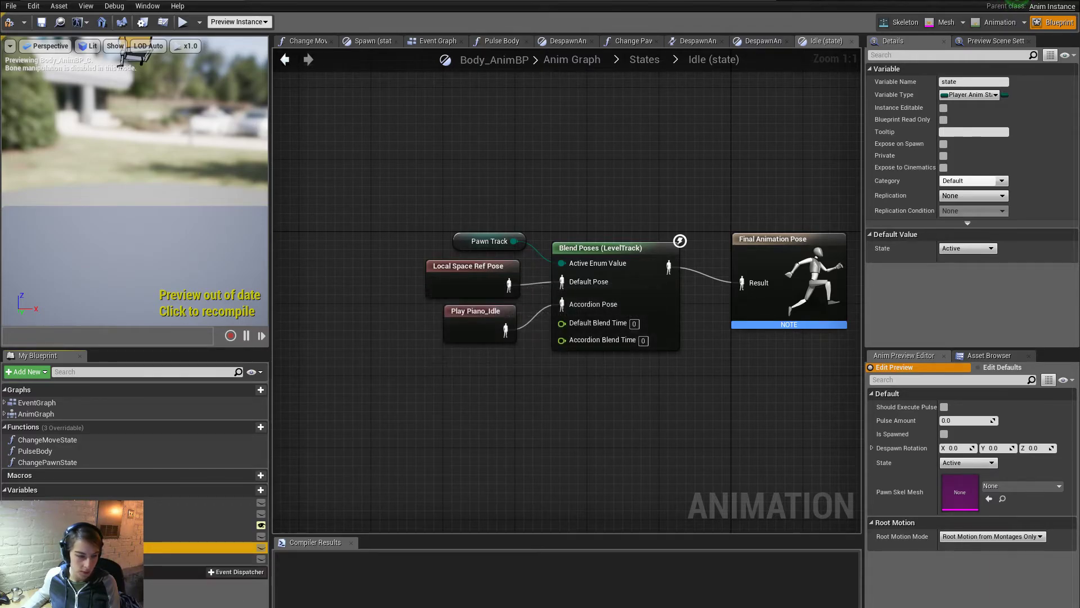
pyautogui.rightClick(84, 546)
pyautogui.click(113, 562)
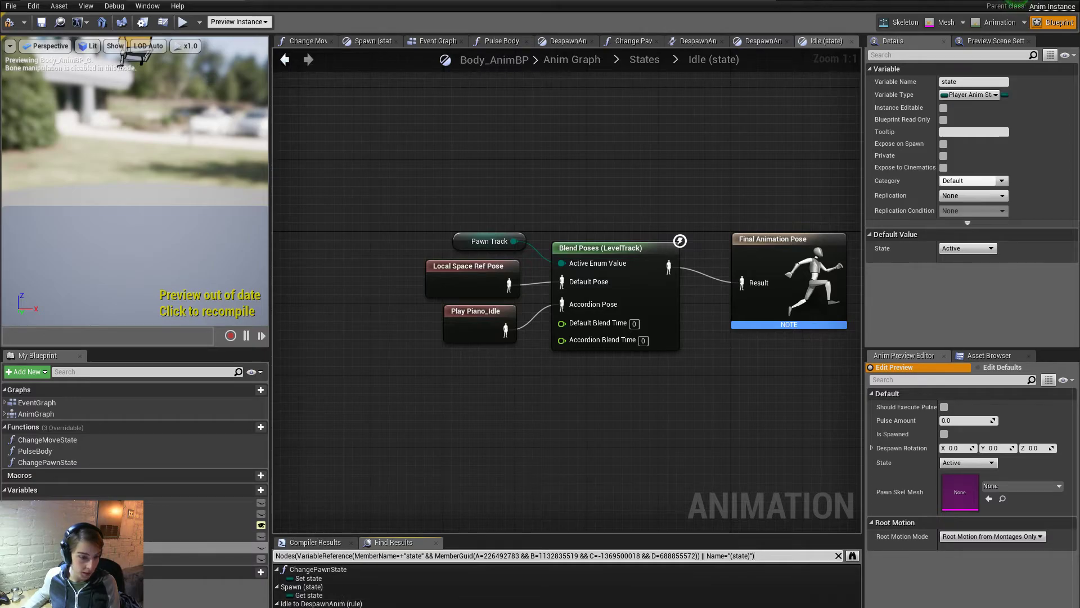
# Step: Compile and save the Body_AnimBP blueprint
pyautogui.click(369, 462)
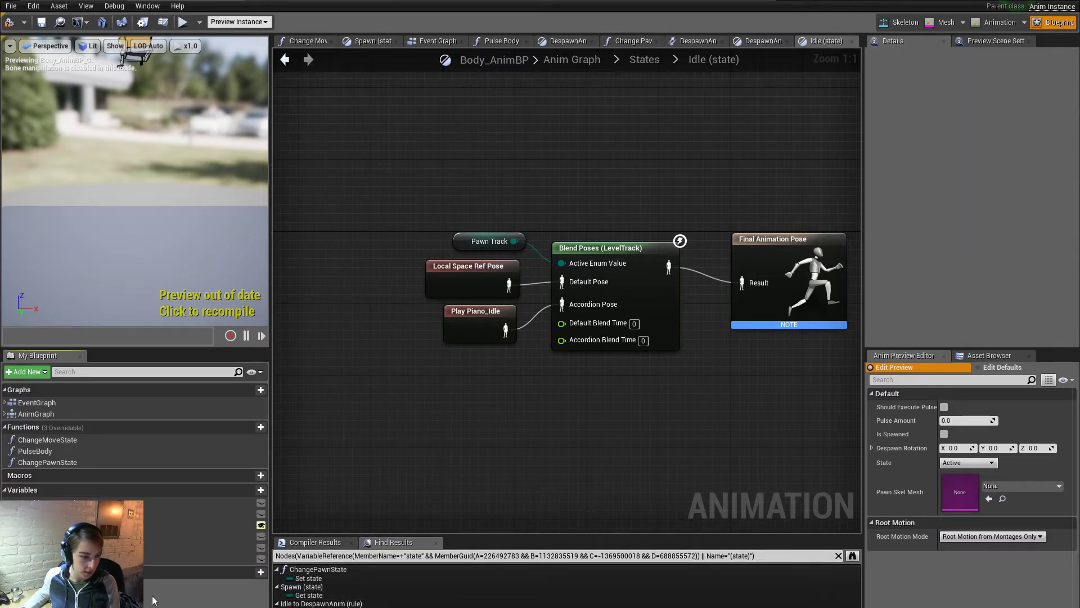
pyautogui.click(41, 25)
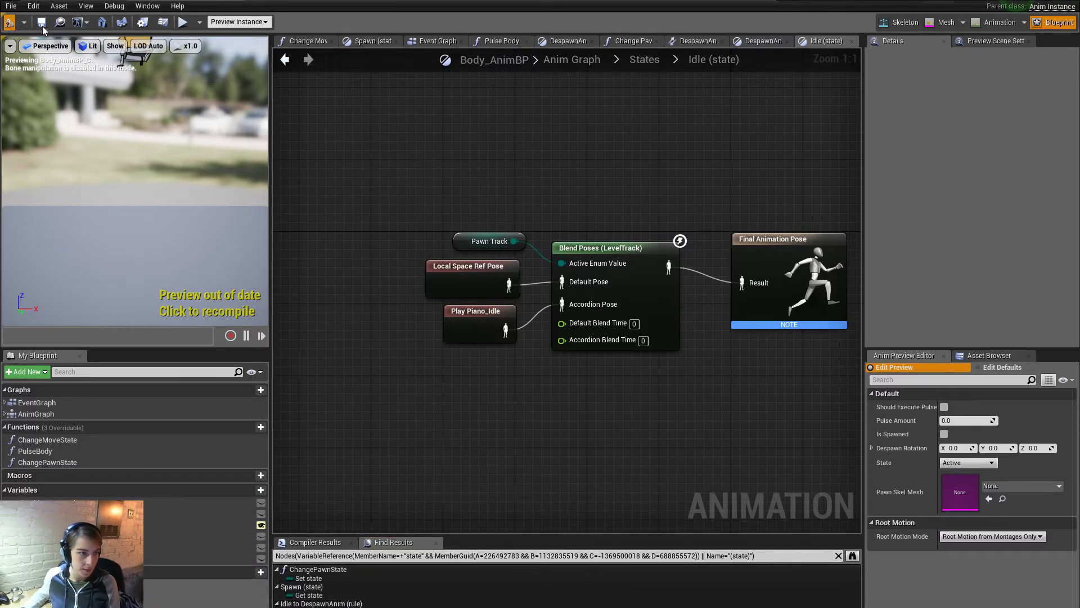
pyautogui.click(617, 432)
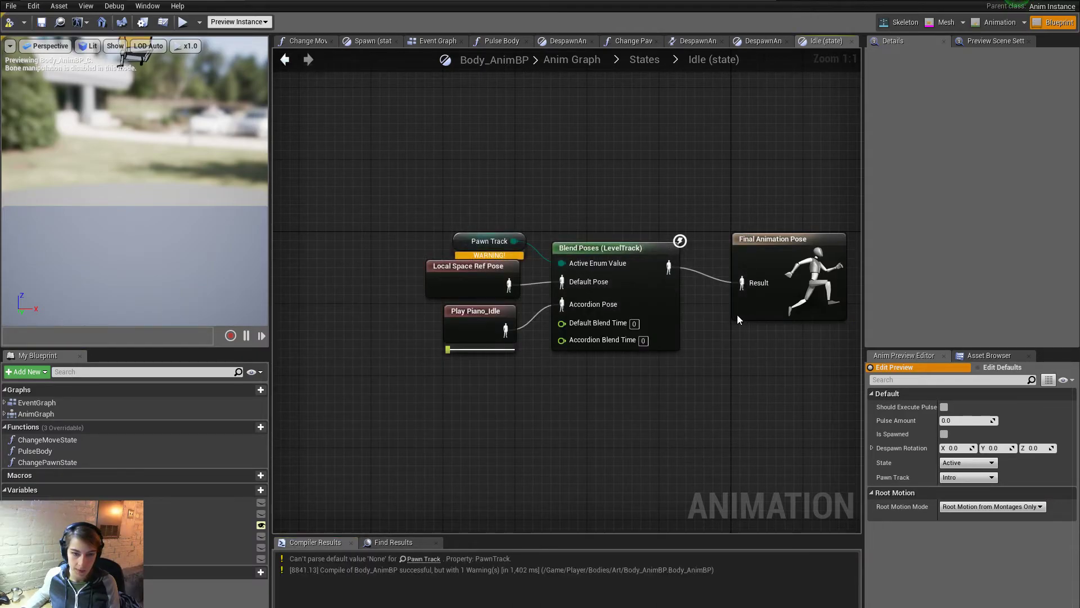
# Step: In PlayerPawn_BP's Event Graph, add a Set Pawn Track node targeting the As Body Anim BP output of the Body_AnimBP cast
pyautogui.click(698, 20)
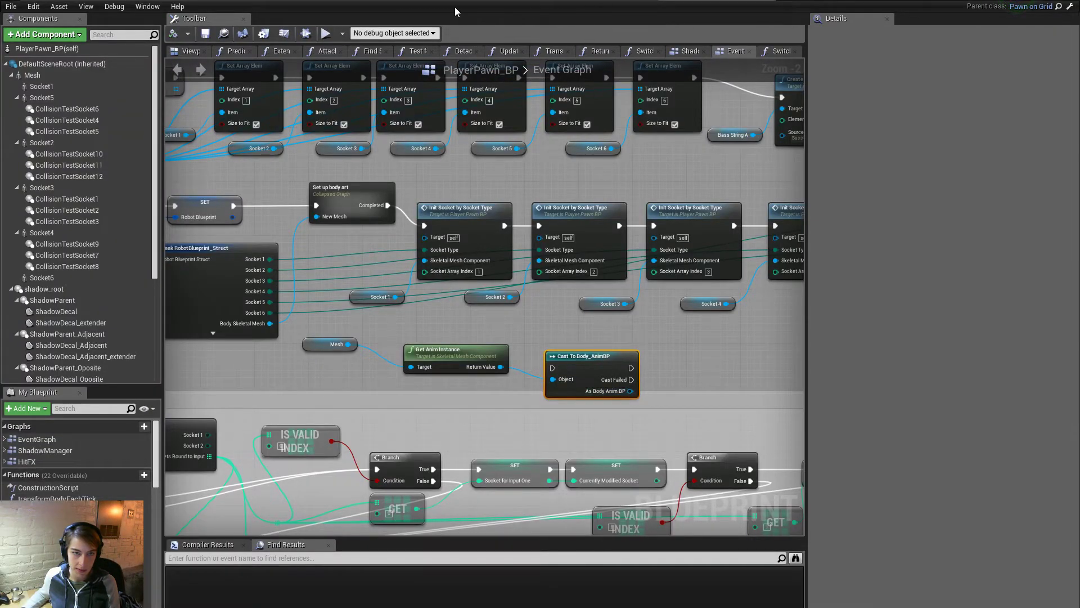
pyautogui.moveTo(628, 391); pyautogui.dragTo(689, 355)
pyautogui.write('set')
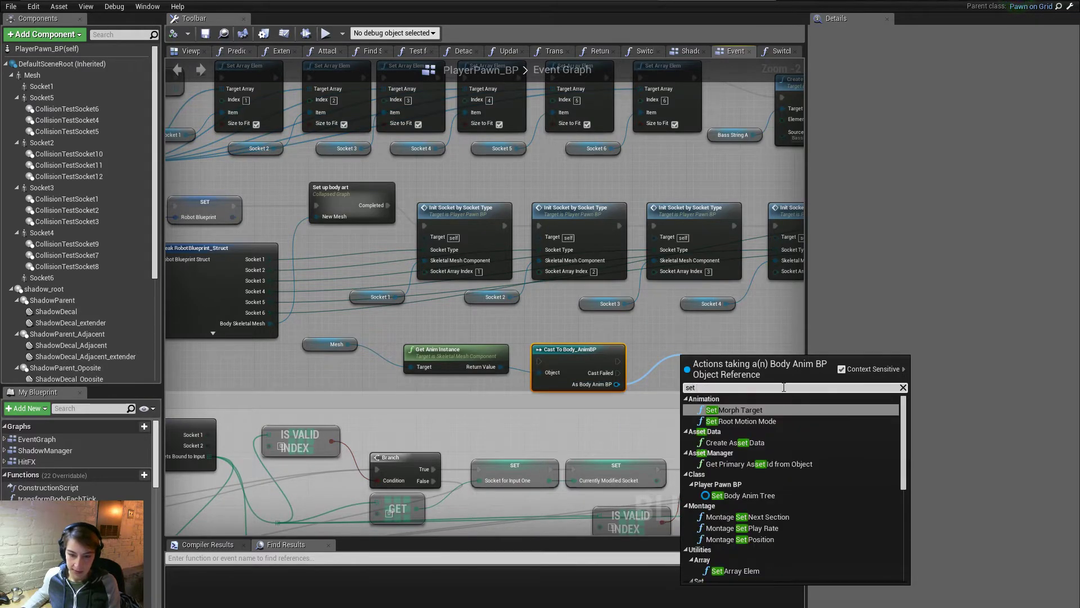
pyautogui.moveTo(904, 460); pyautogui.dragTo(907, 564)
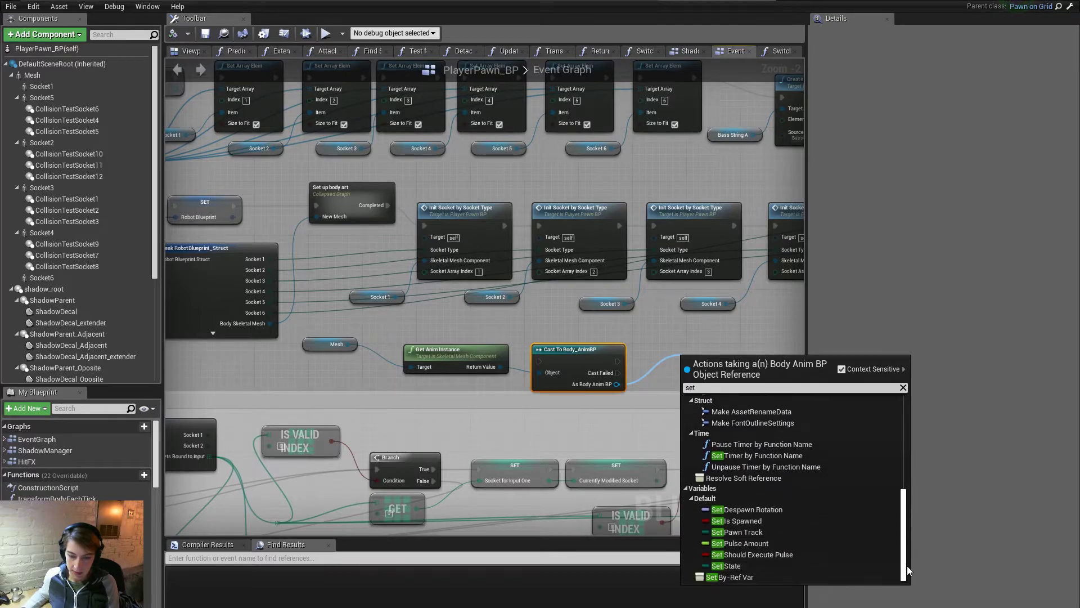
pyautogui.click(781, 532)
pyautogui.click(719, 387)
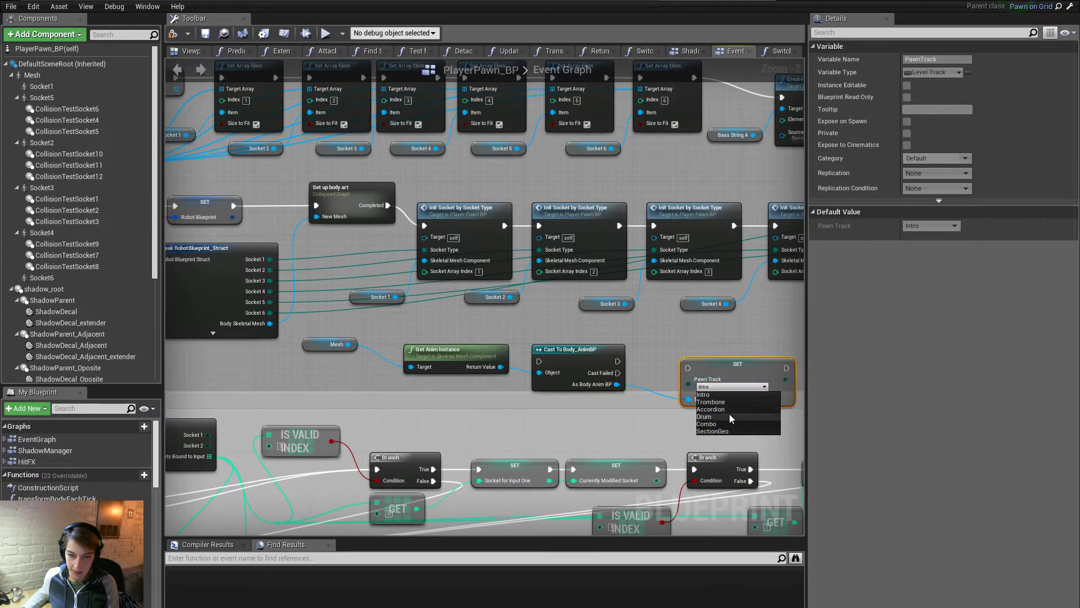
pyautogui.click(730, 413)
# Step: Examine the InitializePawn event's Robot Type input and where it leads in the socket and body art setup
pyautogui.click(315, 298)
pyautogui.moveTo(315, 298); pyautogui.dragTo(1079, 213, button='right')
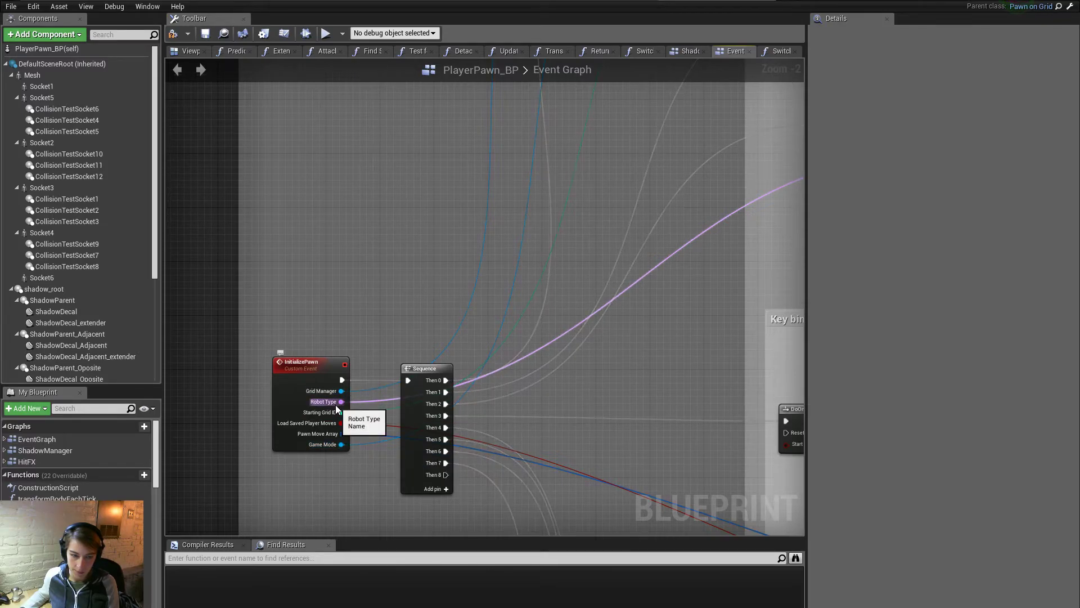
pyautogui.moveTo(736, 270); pyautogui.dragTo(700, 252, button='right')
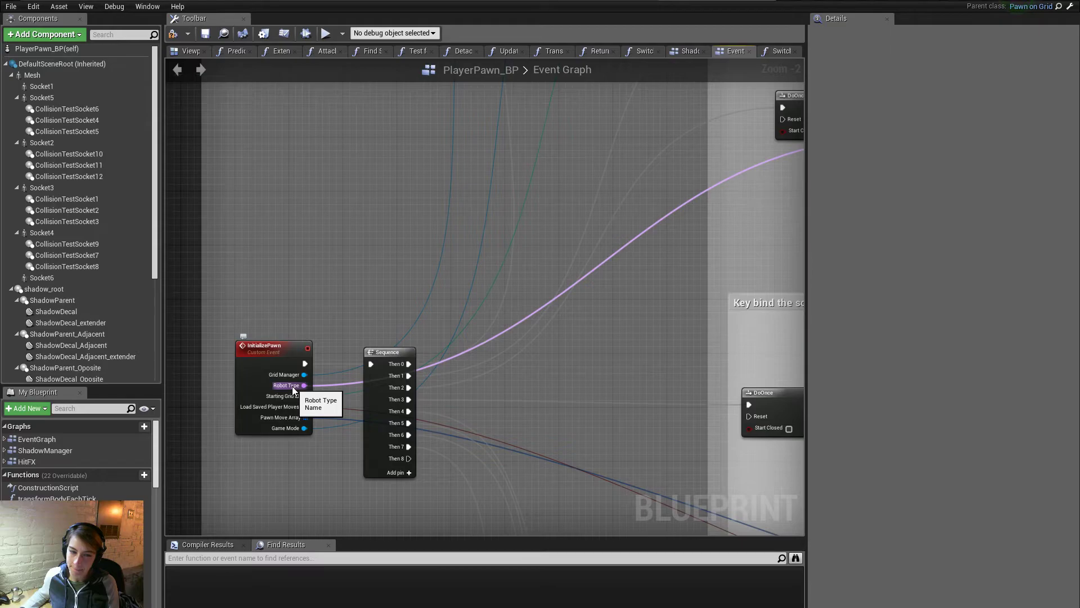
pyautogui.moveTo(676, 381); pyautogui.dragTo(167, 458, button='right')
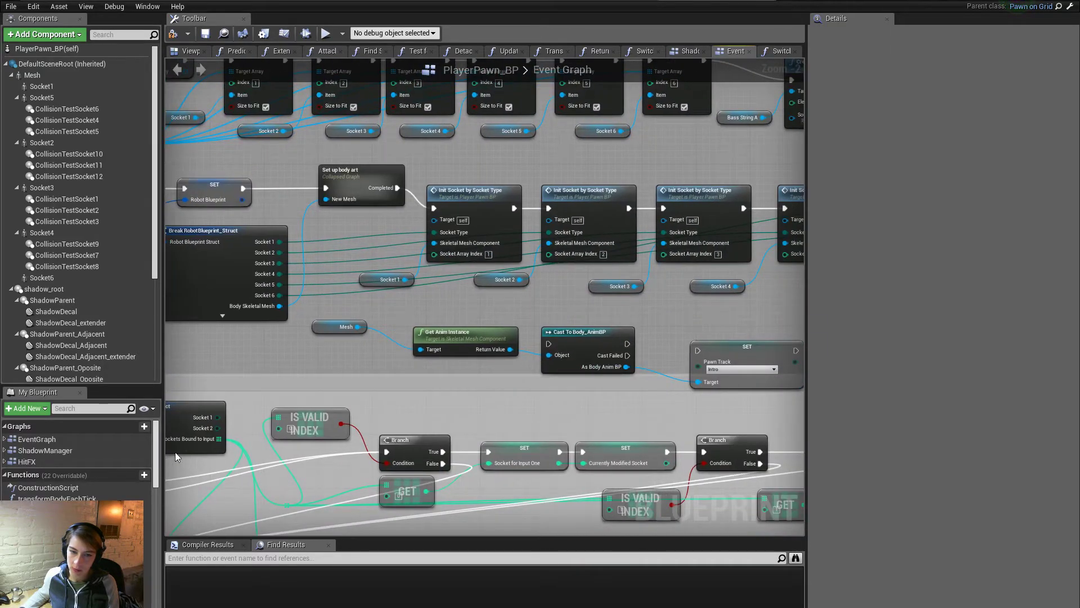
pyautogui.scroll(-4, 459, 323)
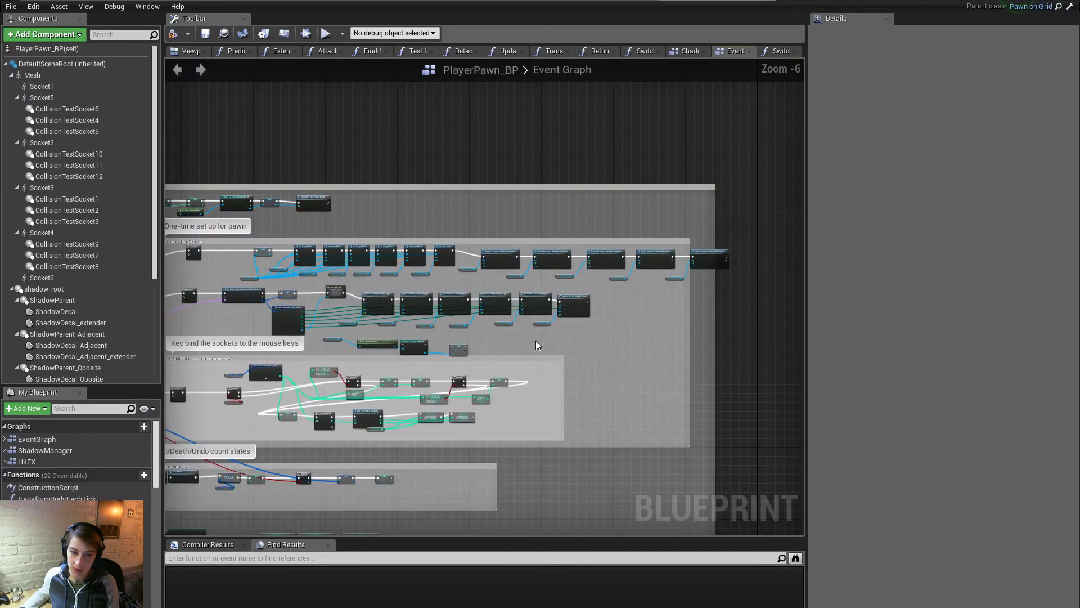
pyautogui.scroll(2, 539, 343)
pyautogui.moveTo(308, 334); pyautogui.dragTo(518, 337, button='right')
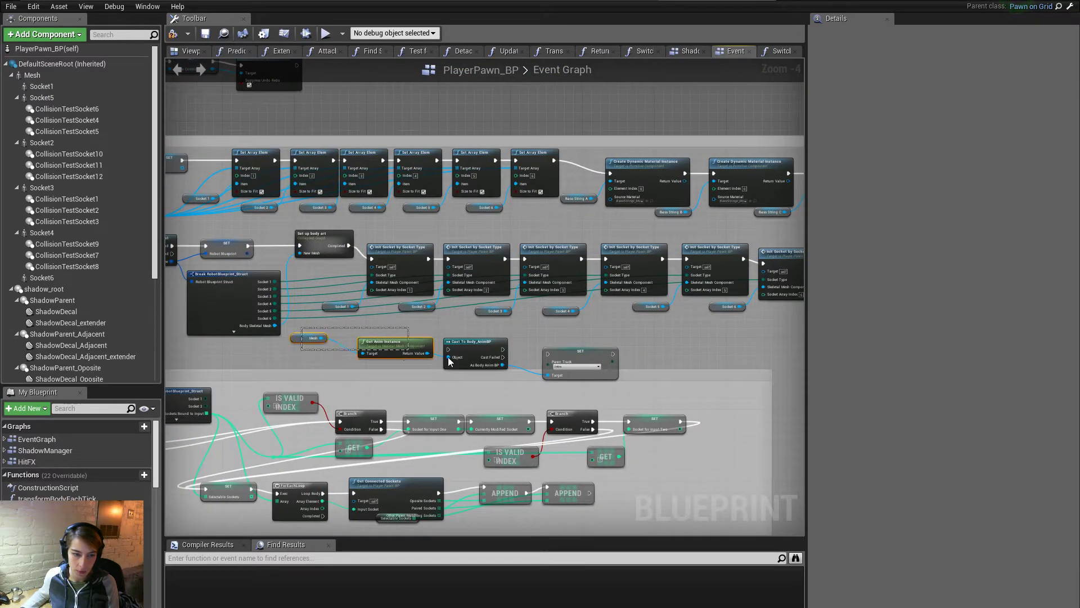
# Step: Open the Set Up Body Art collapsed graph and examine its mesh and material node flow from Inputs to Outputs
pyautogui.scroll(1, 313, 273)
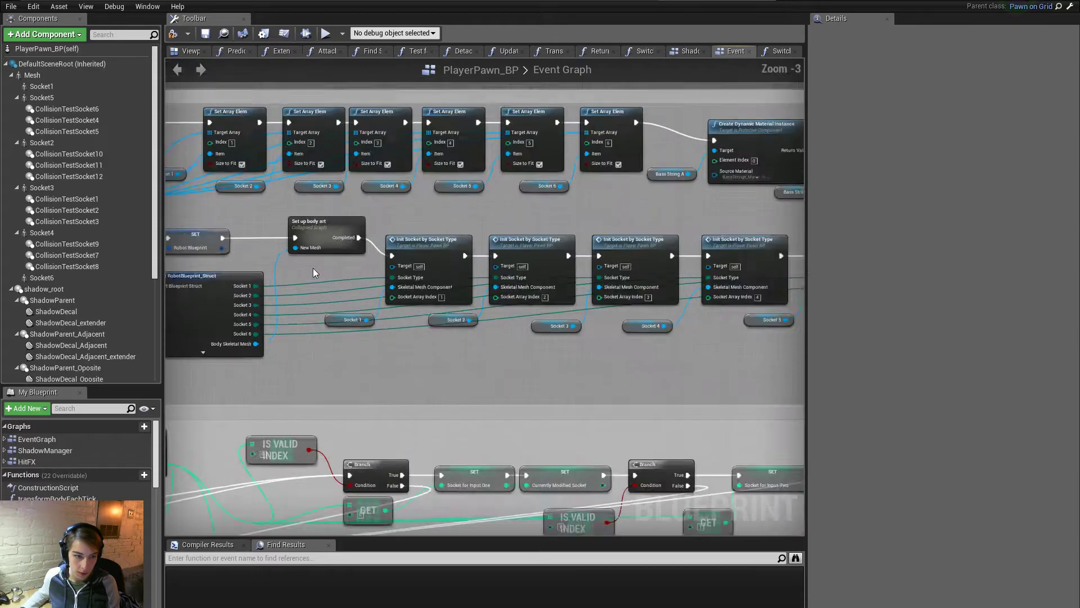
pyautogui.doubleClick(335, 225)
pyautogui.scroll(1, 338, 232)
pyautogui.moveTo(339, 231); pyautogui.dragTo(433, 342, button='right')
pyautogui.scroll(4, 285, 233)
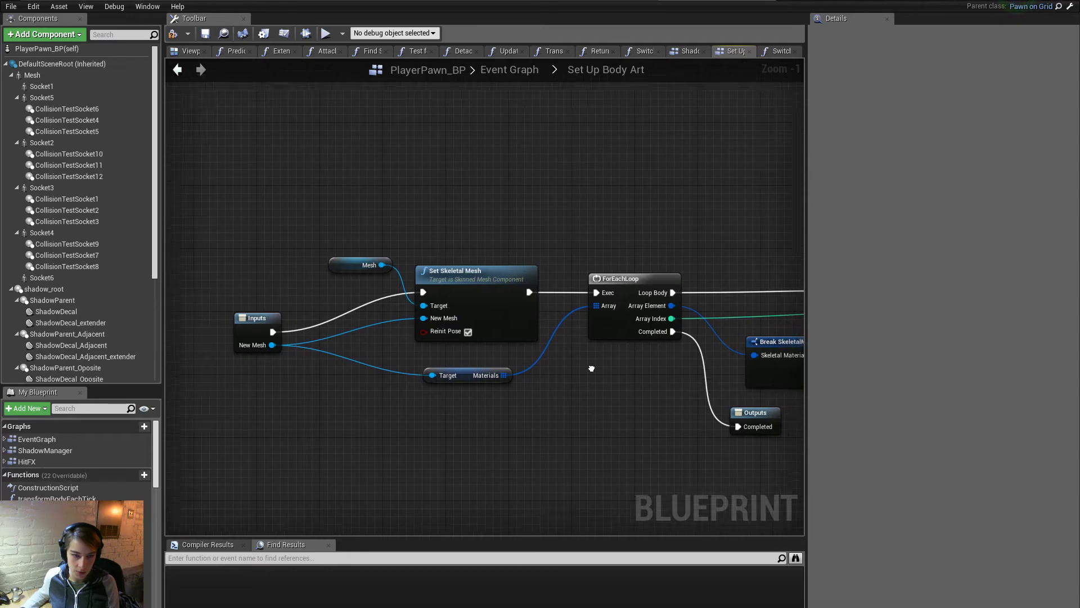
pyautogui.moveTo(596, 367); pyautogui.dragTo(332, 380, button='right')
pyautogui.moveTo(562, 428); pyautogui.dragTo(265, 410, button='right')
pyautogui.scroll(-3, 415, 434)
pyautogui.scroll(4, 414, 434)
pyautogui.moveTo(350, 397); pyautogui.dragTo(337, 392)
pyautogui.click(308, 389)
pyautogui.moveTo(533, 412); pyautogui.dragTo(323, 446, button='right')
pyautogui.scroll(-2, 324, 448)
pyautogui.moveTo(439, 415); pyautogui.dragTo(623, 393, button='right')
pyautogui.scroll(-2, 623, 393)
pyautogui.moveTo(441, 396); pyautogui.dragTo(521, 363, button='right')
pyautogui.scroll(1, 304, 316)
# Step: Move the Outputs node clear and paste the Mesh, Get Anim Instance, Cast To Body_AnimBP and Set Pawn Track nodes below the loop
pyautogui.moveTo(483, 351); pyautogui.dragTo(657, 507)
pyautogui.moveTo(501, 467); pyautogui.dragTo(492, 378, button='right')
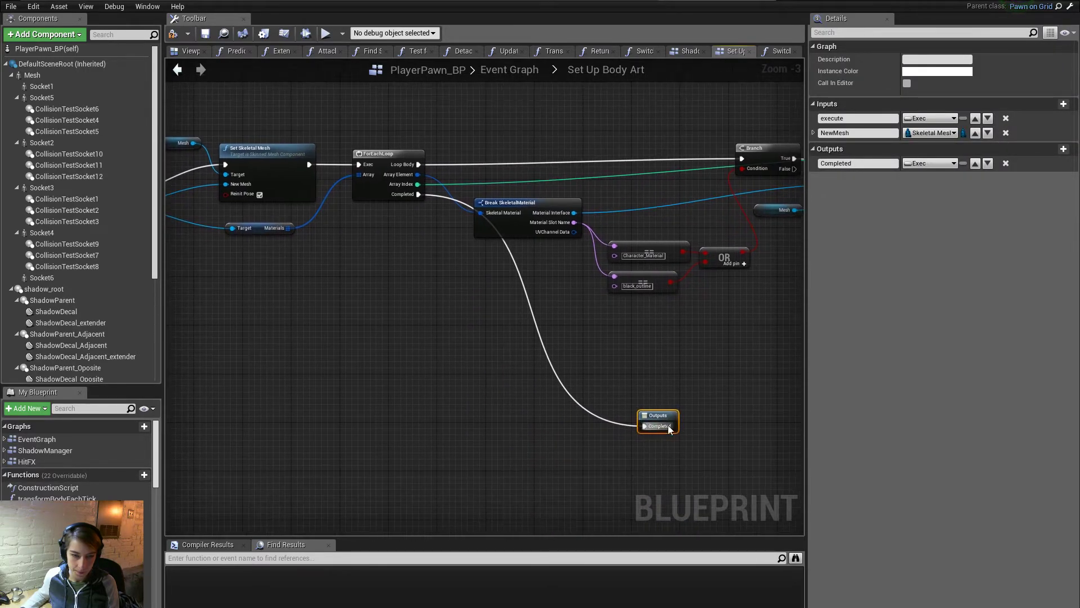
pyautogui.moveTo(671, 430); pyautogui.dragTo(773, 448)
pyautogui.click(565, 473)
pyautogui.hotkey('ctrl', 'v')
pyautogui.moveTo(657, 477); pyautogui.dragTo(523, 428)
# Step: Wire the ForEachLoop's Completed output through the Body_AnimBP cast and the Set Pawn Track node to the graph's Outputs
pyautogui.moveTo(417, 194); pyautogui.dragTo(486, 437)
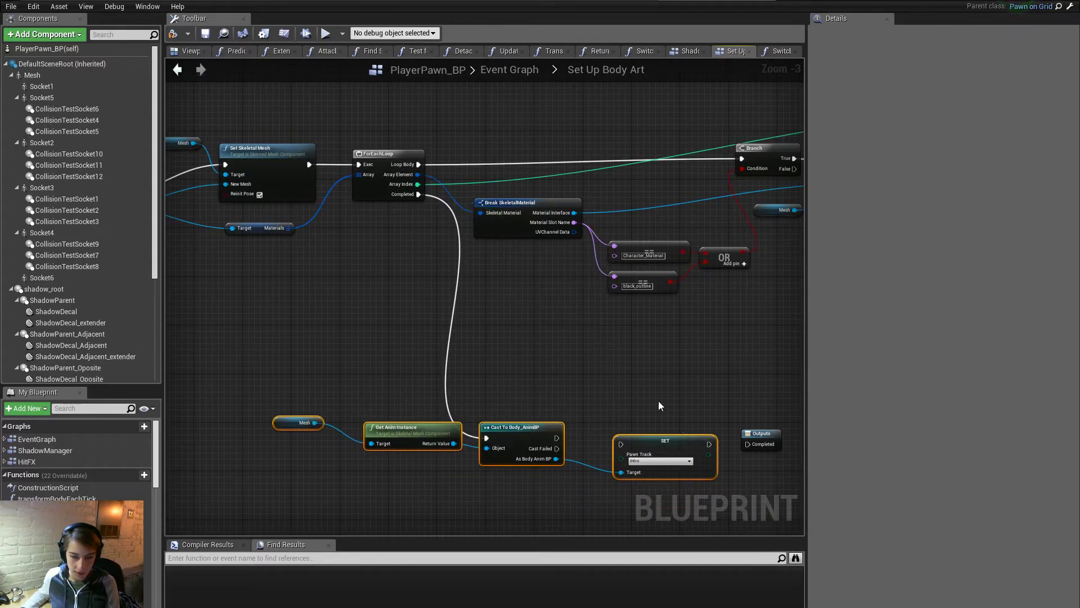
pyautogui.click(640, 444)
pyautogui.moveTo(641, 444); pyautogui.dragTo(557, 438)
pyautogui.moveTo(689, 433); pyautogui.dragTo(748, 444)
# Step: Add an Equal (Object) node comparing the New Mesh input with the Body_PianoBase skeletal mesh
pyautogui.moveTo(507, 393); pyautogui.dragTo(813, 401, button='right')
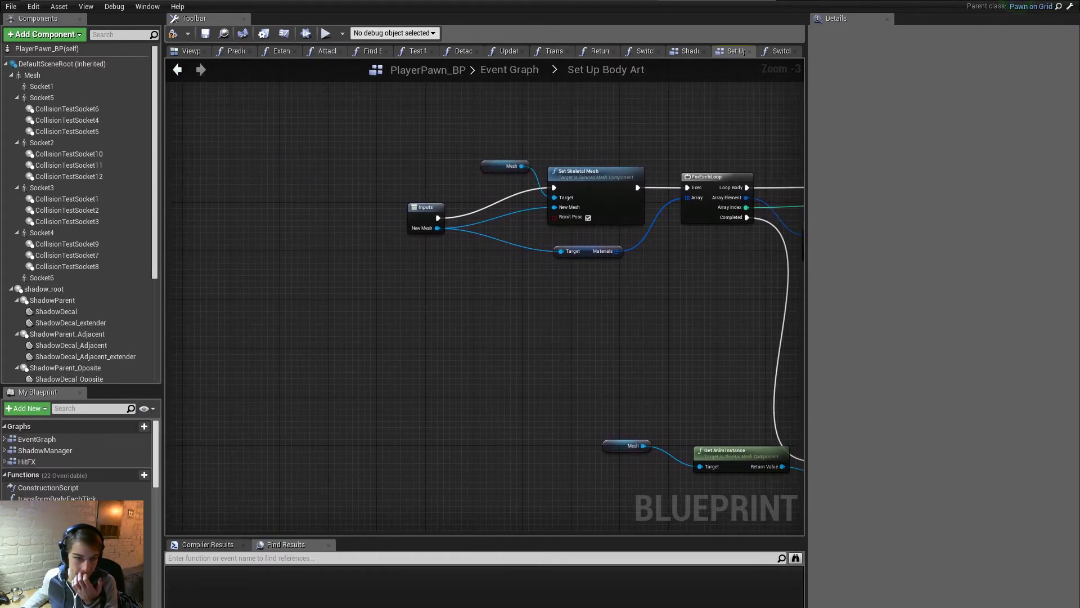
pyautogui.moveTo(437, 228); pyautogui.dragTo(515, 485)
pyautogui.write('==')
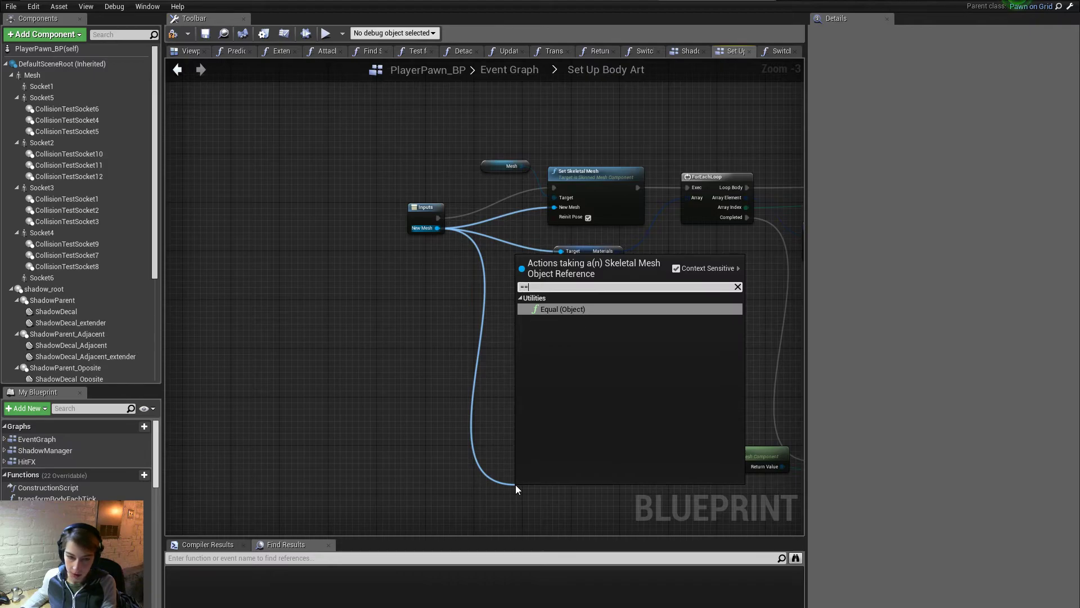
pyautogui.click(562, 309)
pyautogui.click(542, 498)
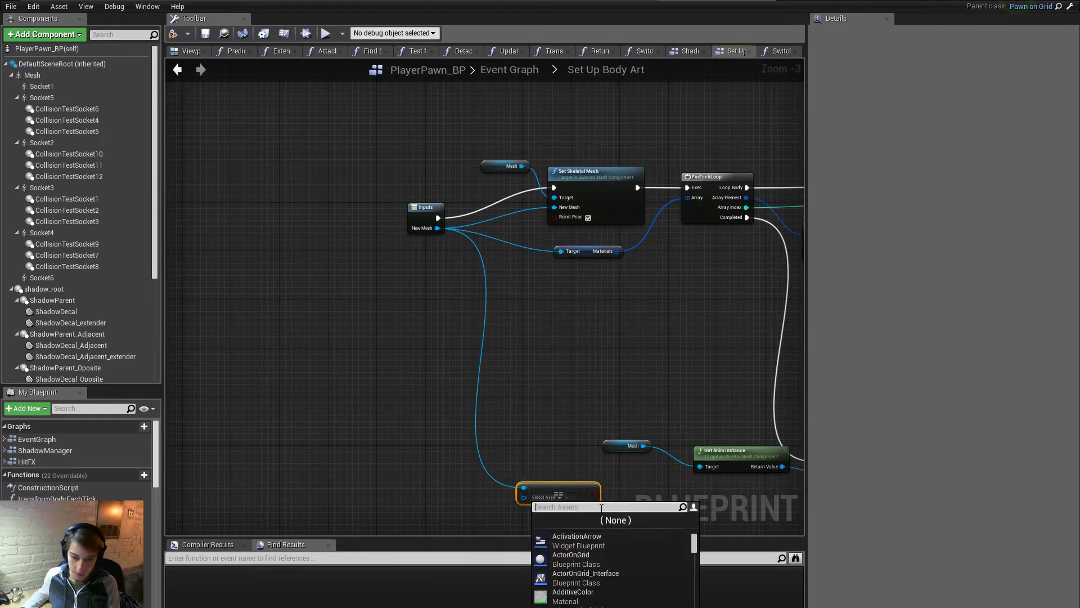
pyautogui.write('piano')
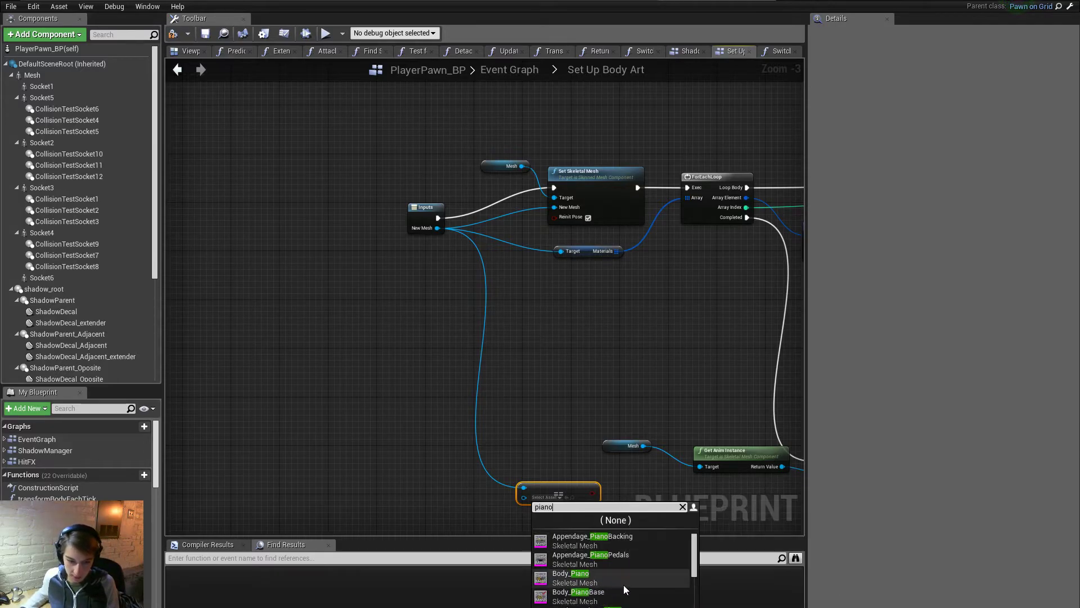
pyautogui.click(580, 597)
# Step: Add a Branch node that takes the mesh comparison's result as its condition
pyautogui.moveTo(580, 423); pyautogui.dragTo(390, 348, button='right')
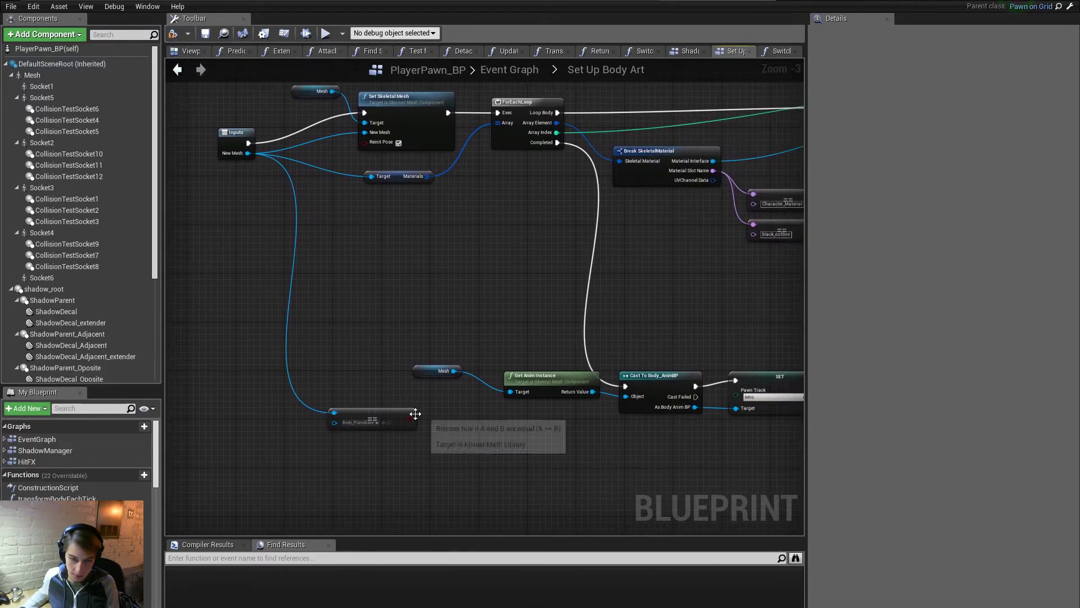
pyautogui.moveTo(430, 417); pyautogui.dragTo(571, 461)
pyautogui.write('branch')
pyautogui.press('Return')
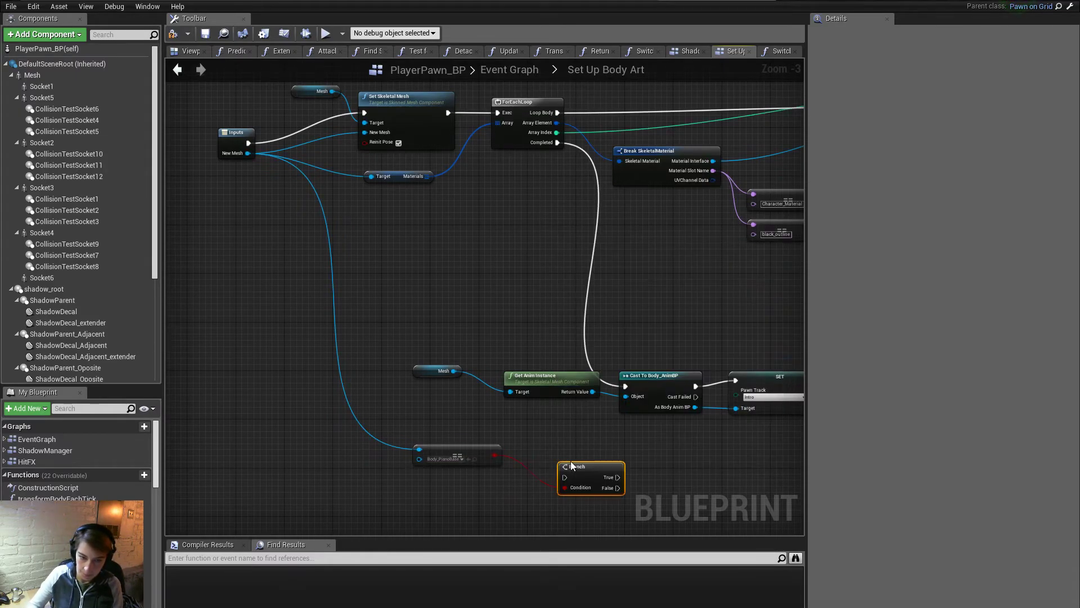
# Step: Duplicate the Set Pawn Track node beside the Branch and set the copy's Pawn Track to Accordion
pyautogui.click(753, 383)
pyautogui.hotkey('ctrl', 'c')
pyautogui.hotkey('ctrl', 'v')
pyautogui.moveTo(701, 487); pyautogui.dragTo(620, 446, button='right')
pyautogui.click(656, 472)
pyautogui.click(656, 493)
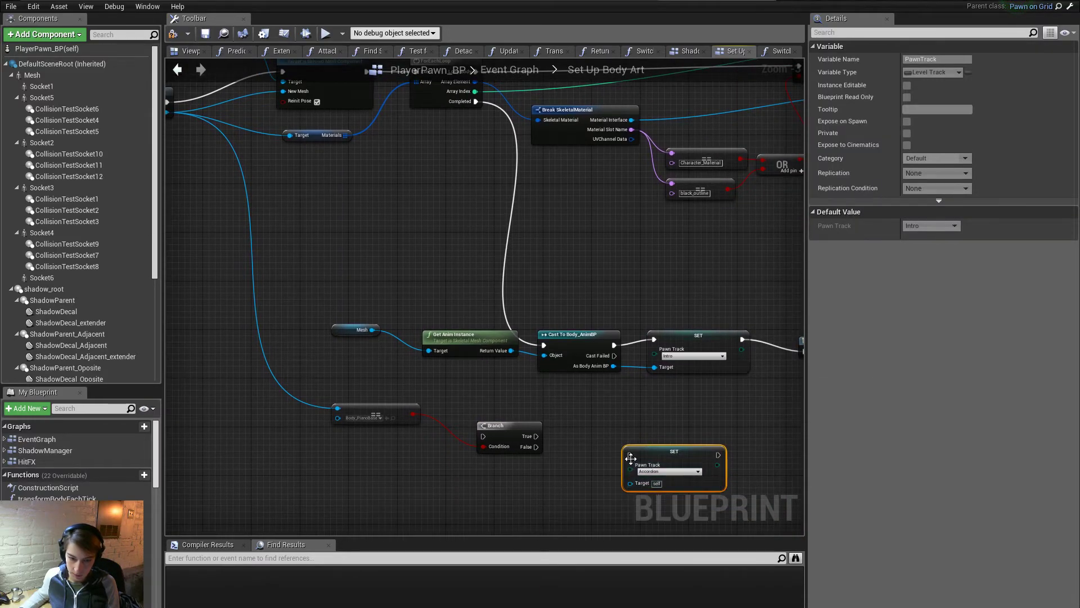
pyautogui.moveTo(666, 453); pyautogui.dragTo(696, 444)
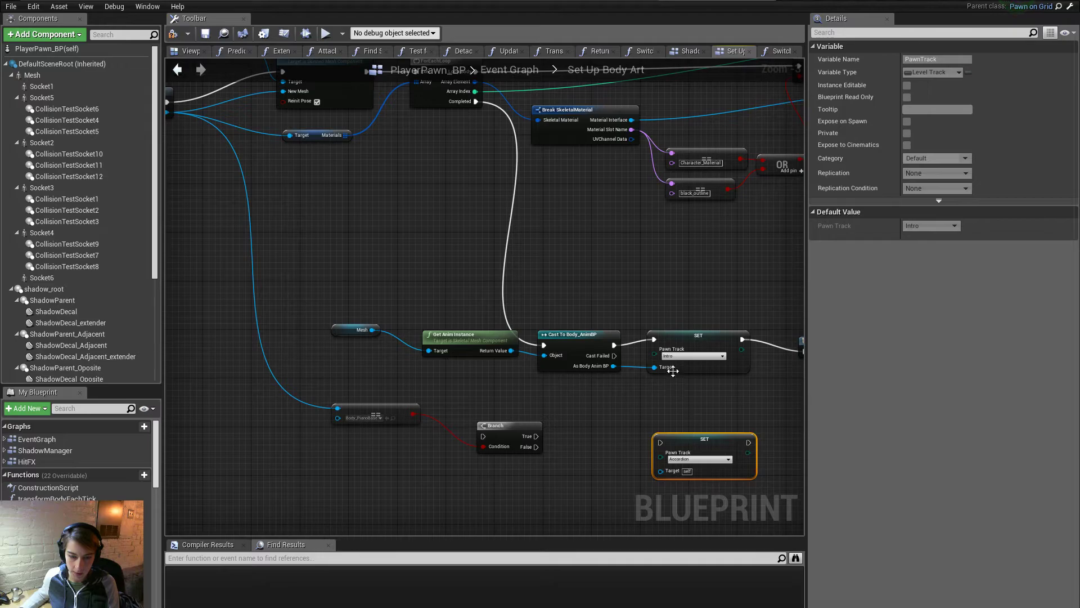
# Step: Target the Accordion Set node with the cast's output, then wire Branch True to it and False to the Intro Set node
pyautogui.moveTo(613, 366); pyautogui.dragTo(716, 385)
pyautogui.moveTo(562, 391); pyautogui.dragTo(454, 336)
pyautogui.moveTo(563, 338); pyautogui.dragTo(386, 258)
pyautogui.click(482, 303)
pyautogui.moveTo(684, 337); pyautogui.dragTo(679, 448)
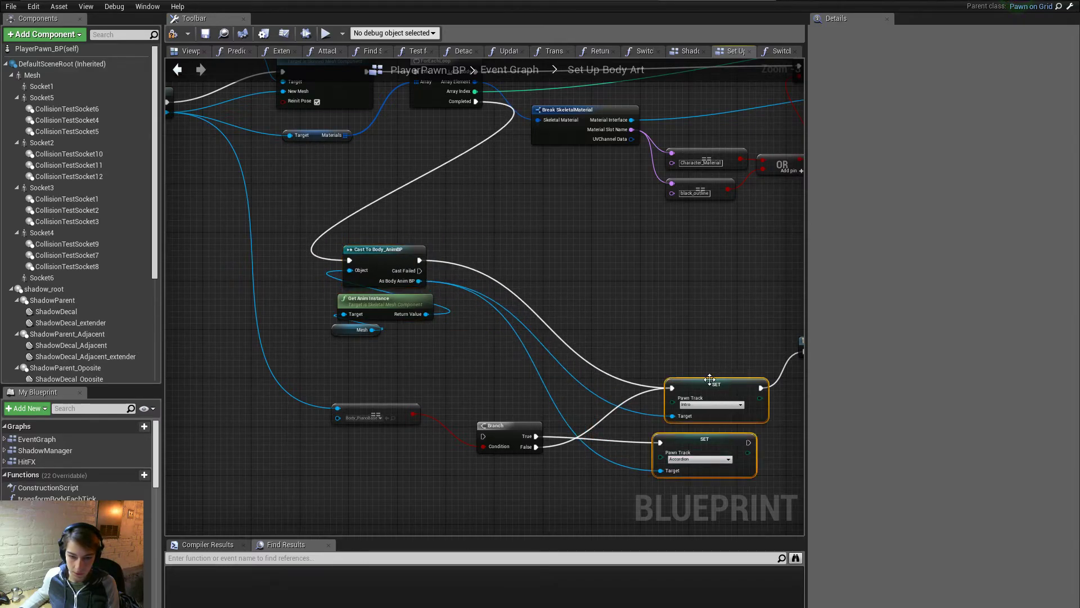
# Step: Route the Body_AnimBP cast's execution into the Branch and line up the cast, Branch and Set nodes
pyautogui.moveTo(709, 391); pyautogui.dragTo(661, 312)
pyautogui.moveTo(516, 433); pyautogui.dragTo(427, 260)
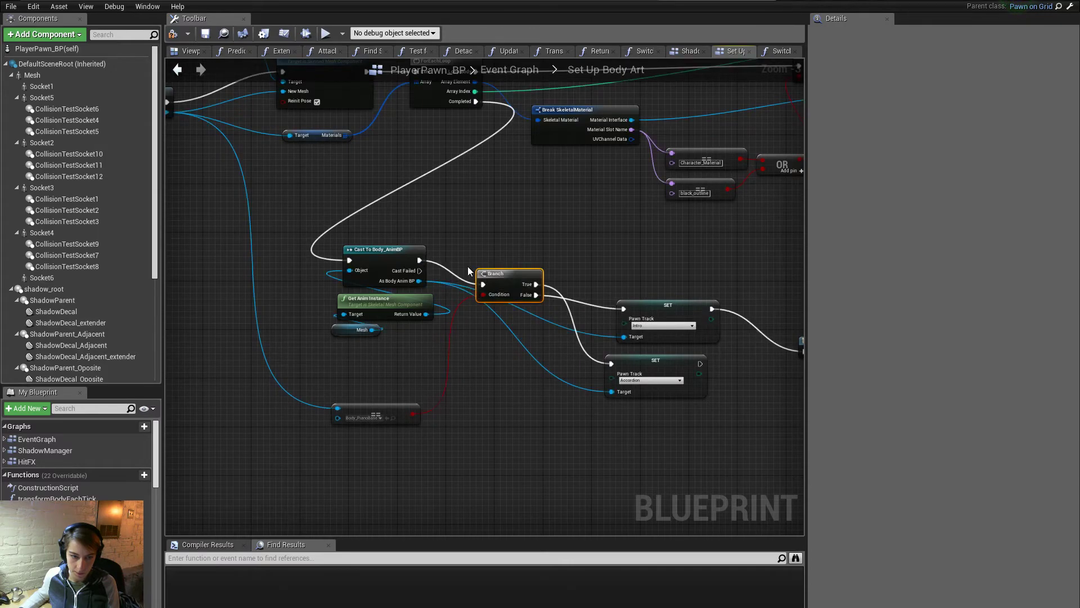
pyautogui.moveTo(441, 386); pyautogui.dragTo(346, 234)
pyautogui.moveTo(404, 250); pyautogui.dragTo(399, 286)
# Step: Place the Accordion Set node above the Intro one, bring the Outputs and Equal nodes closer, and compile the blueprint
pyautogui.moveTo(704, 454); pyautogui.dragTo(510, 480, button='right')
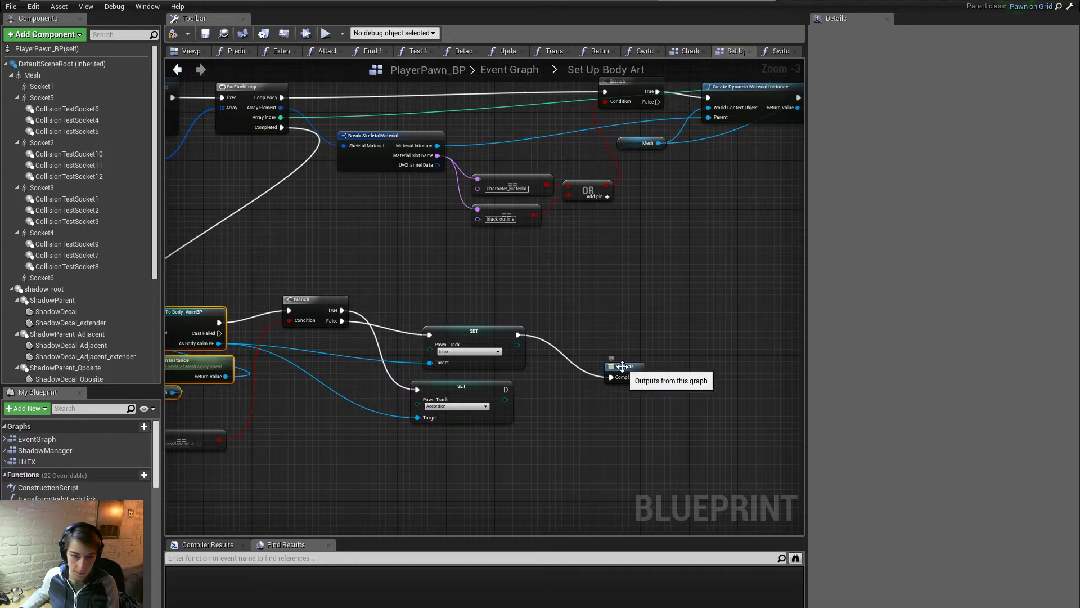
pyautogui.moveTo(619, 369); pyautogui.dragTo(582, 339)
pyautogui.moveTo(687, 357); pyautogui.dragTo(449, 338)
pyautogui.keyDown('shift'); pyautogui.click(465, 401); pyautogui.keyUp('shift')
pyautogui.moveTo(411, 297); pyautogui.dragTo(582, 529)
pyautogui.moveTo(501, 362); pyautogui.dragTo(537, 454, button='right')
pyautogui.moveTo(504, 356); pyautogui.dragTo(511, 270)
pyautogui.click(461, 434)
pyautogui.moveTo(461, 434); pyautogui.dragTo(577, 448, button='right')
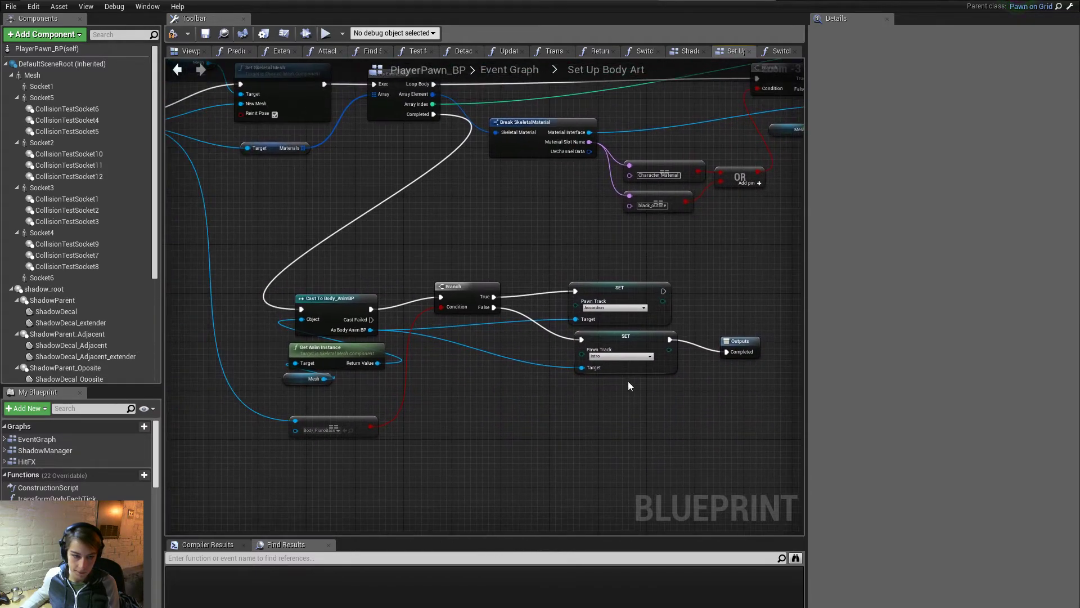
pyautogui.moveTo(748, 342); pyautogui.dragTo(726, 323)
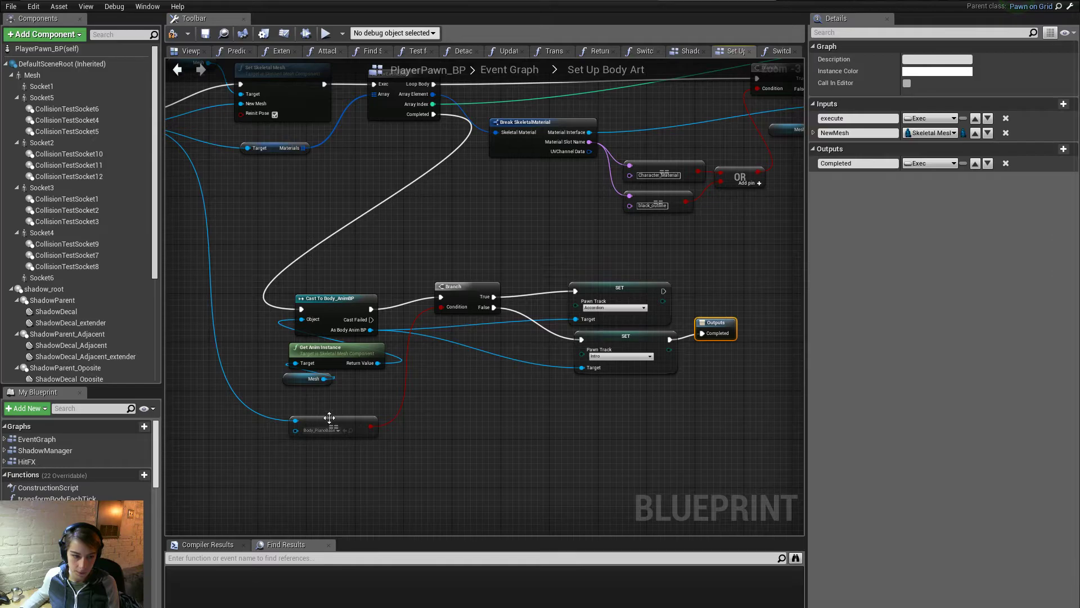
pyautogui.moveTo(329, 419); pyautogui.dragTo(329, 400)
pyautogui.click(399, 444)
pyautogui.click(172, 32)
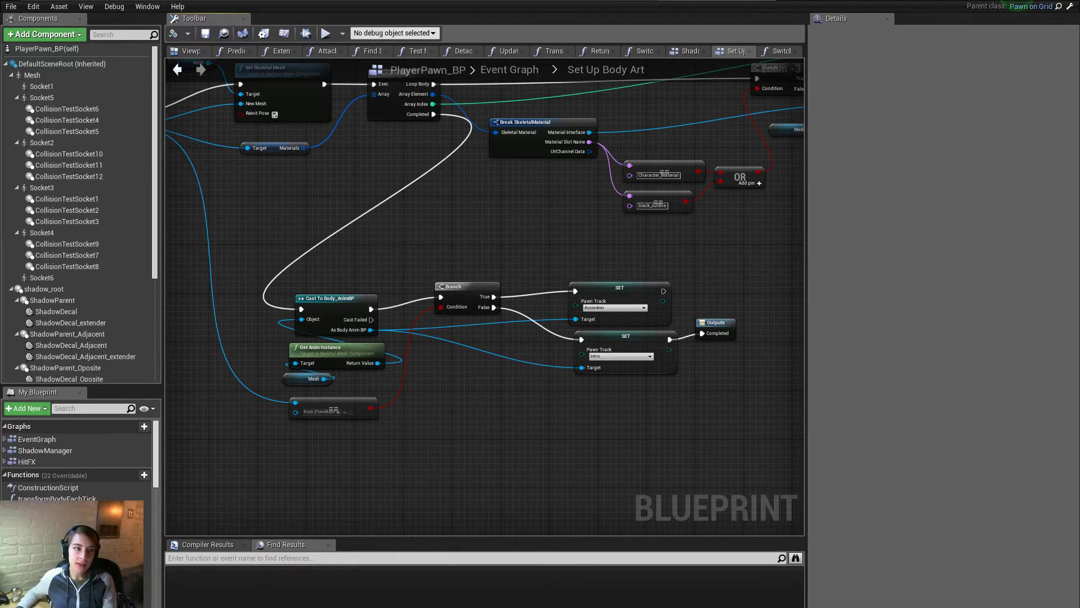
# Step: Open the LevelList data table from the GameLogic/LevelLogic content folder
pyautogui.click(107, 2)
pyautogui.click(305, 568)
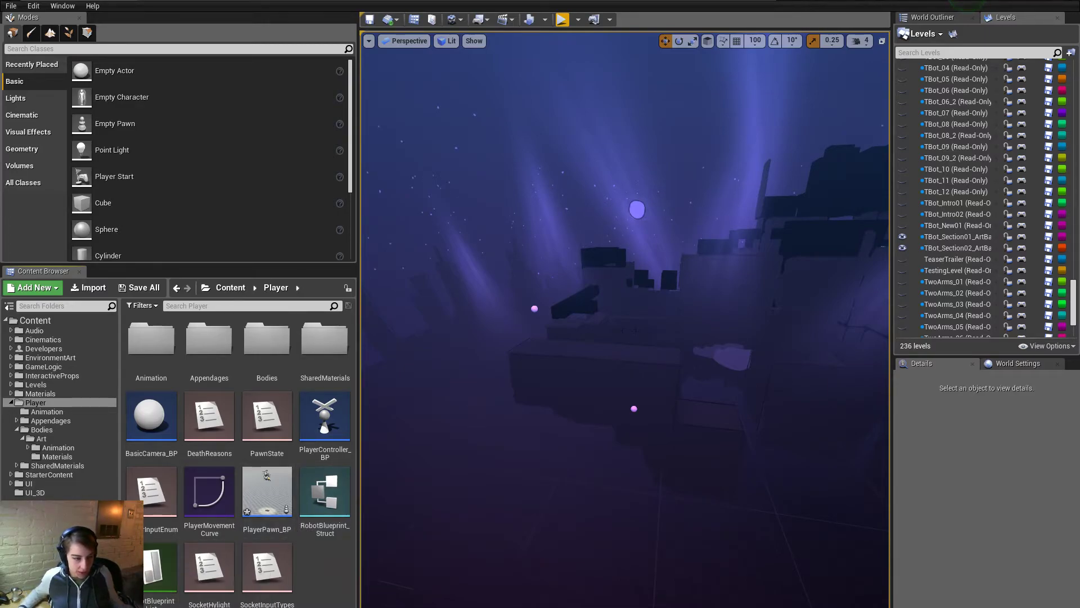
pyautogui.click(56, 365)
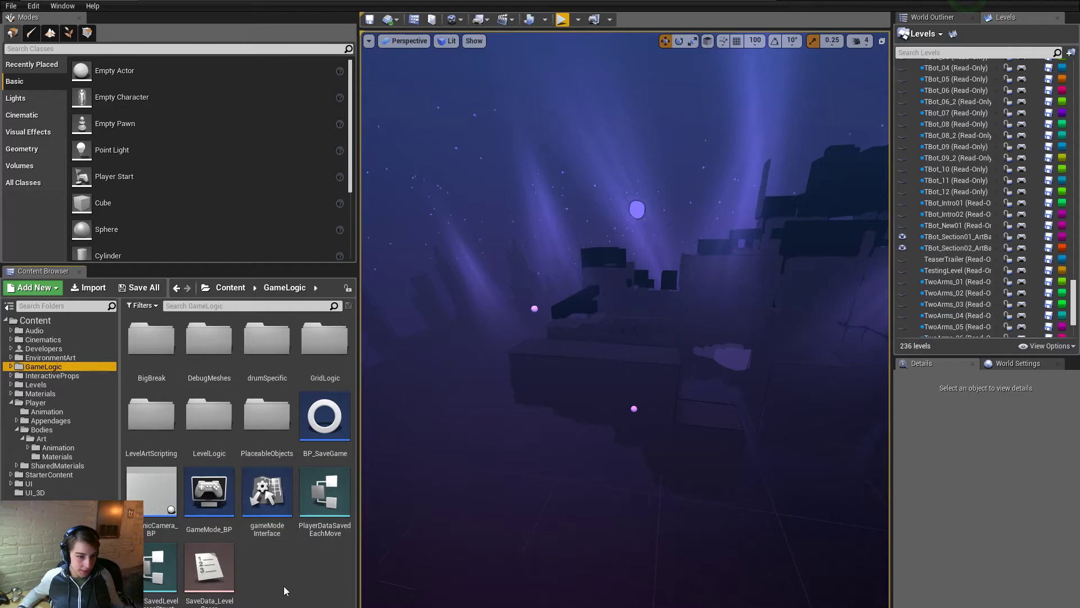
pyautogui.doubleClick(209, 416)
pyautogui.click(266, 391)
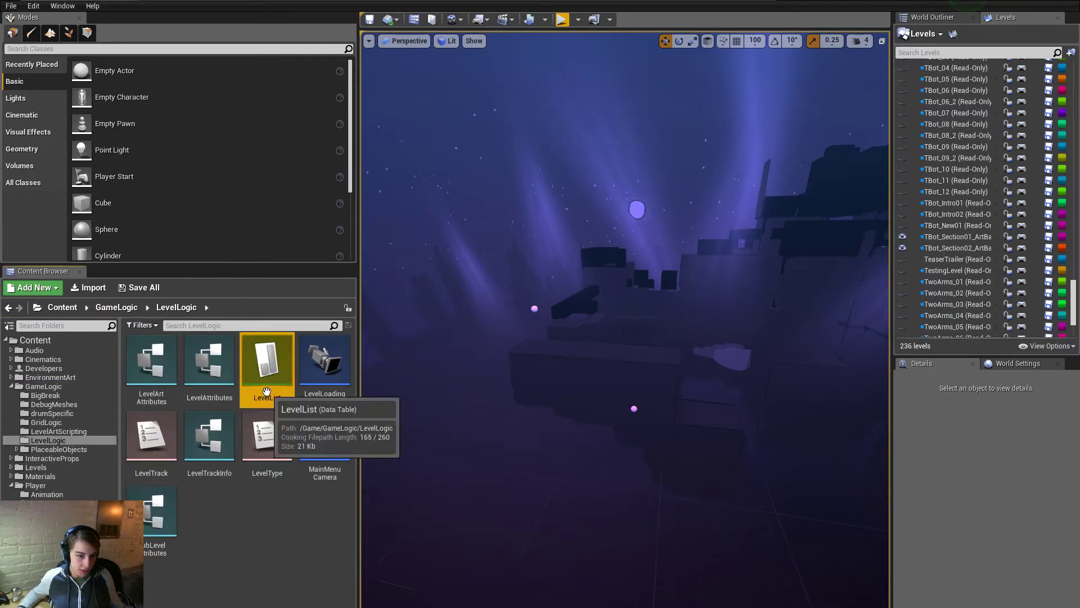
pyautogui.doubleClick(267, 391)
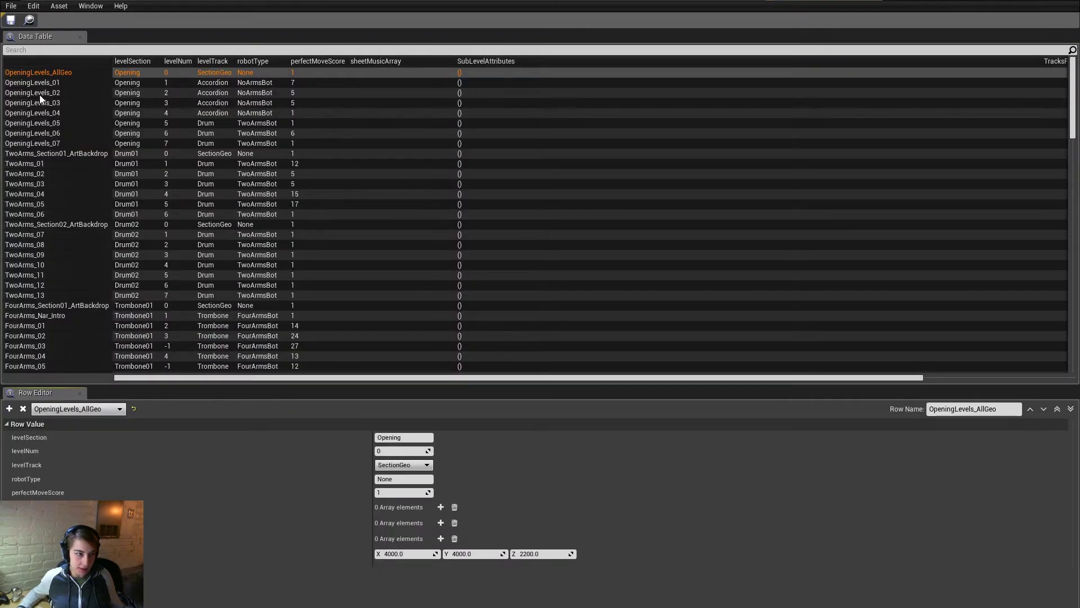
# Step: Examine the levelTrack, robotType and SubLevelAttributes values across all rows of the LevelList table
pyautogui.click(394, 61)
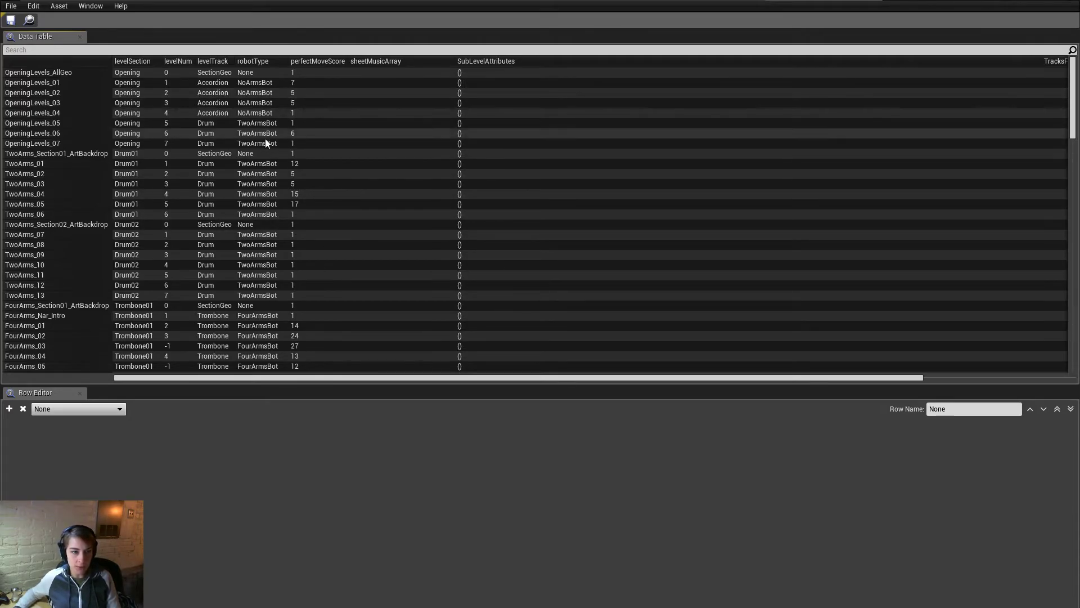
pyautogui.scroll(-3, 307, 311)
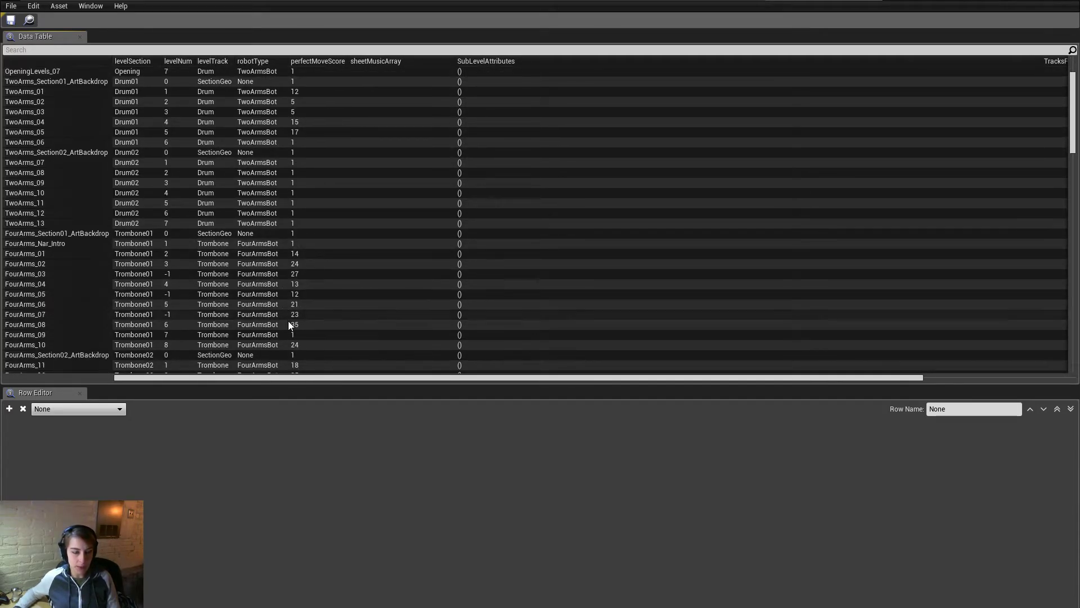
pyautogui.scroll(-9, 284, 315)
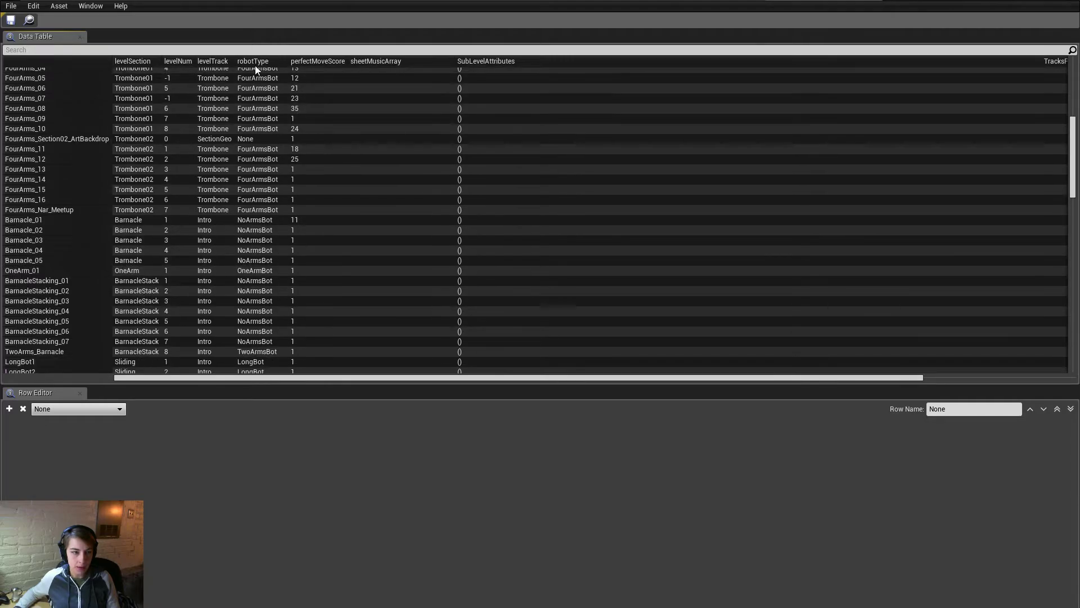
pyautogui.scroll(-4, 273, 295)
pyautogui.scroll(-4, 274, 296)
pyautogui.scroll(-6, 274, 280)
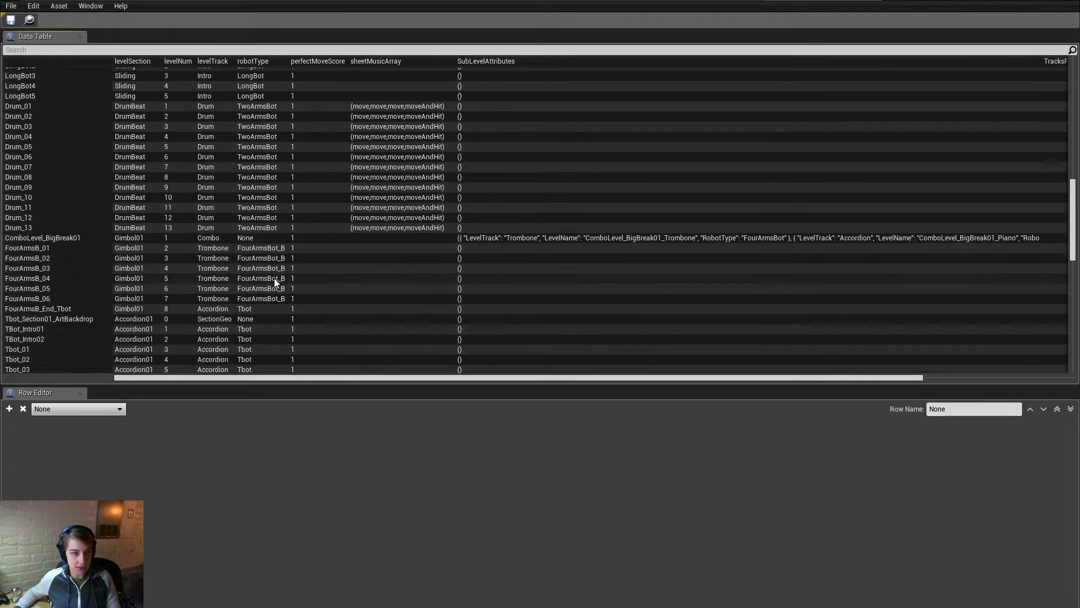
pyautogui.moveTo(1075, 239); pyautogui.dragTo(1061, 388)
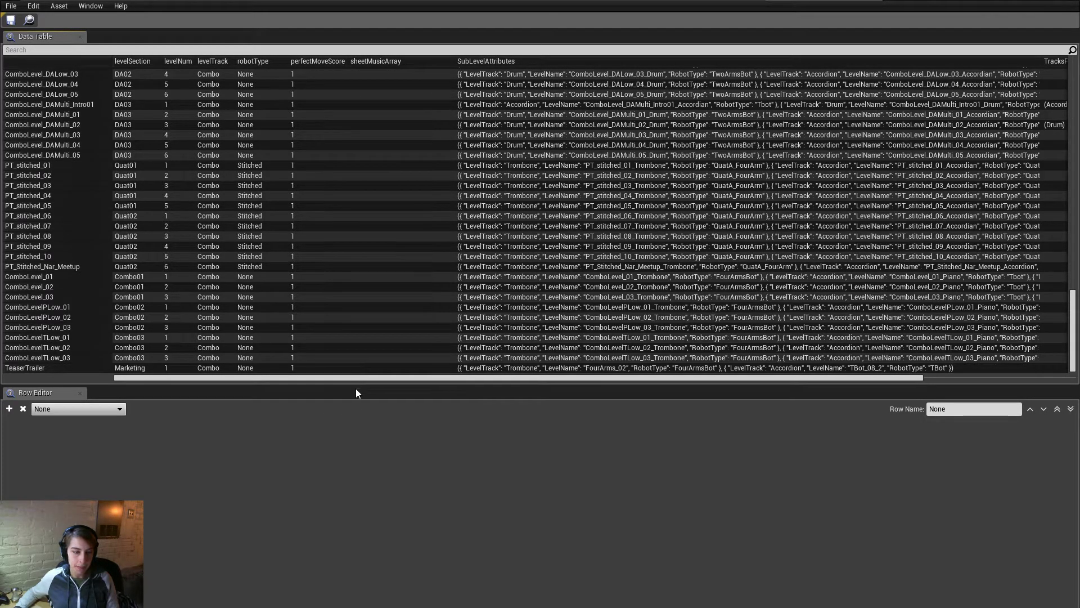
pyautogui.moveTo(357, 386); pyautogui.dragTo(365, 539)
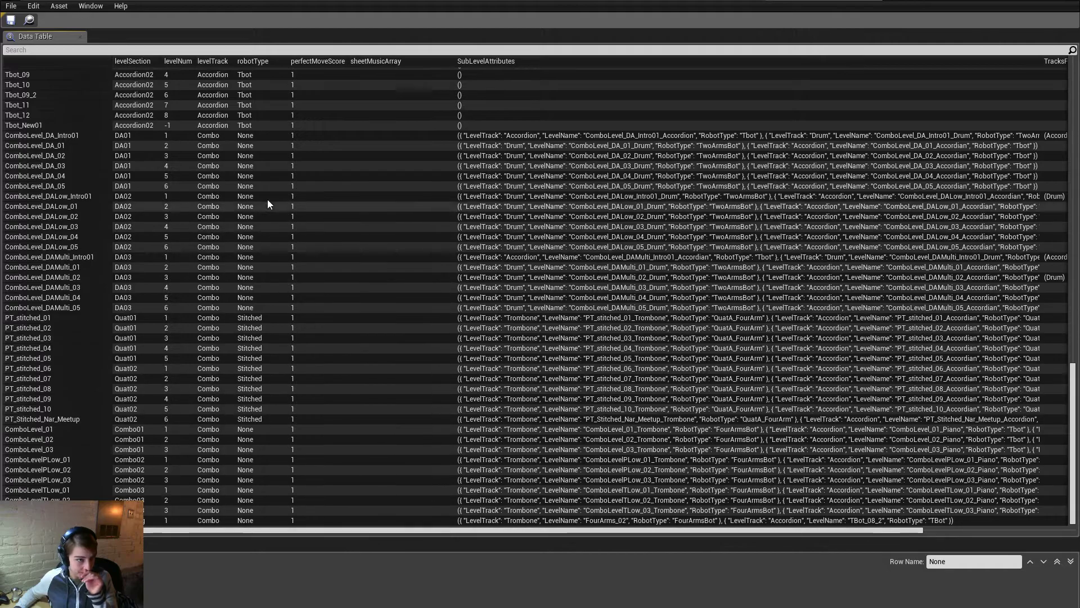
pyautogui.scroll(3, 215, 178)
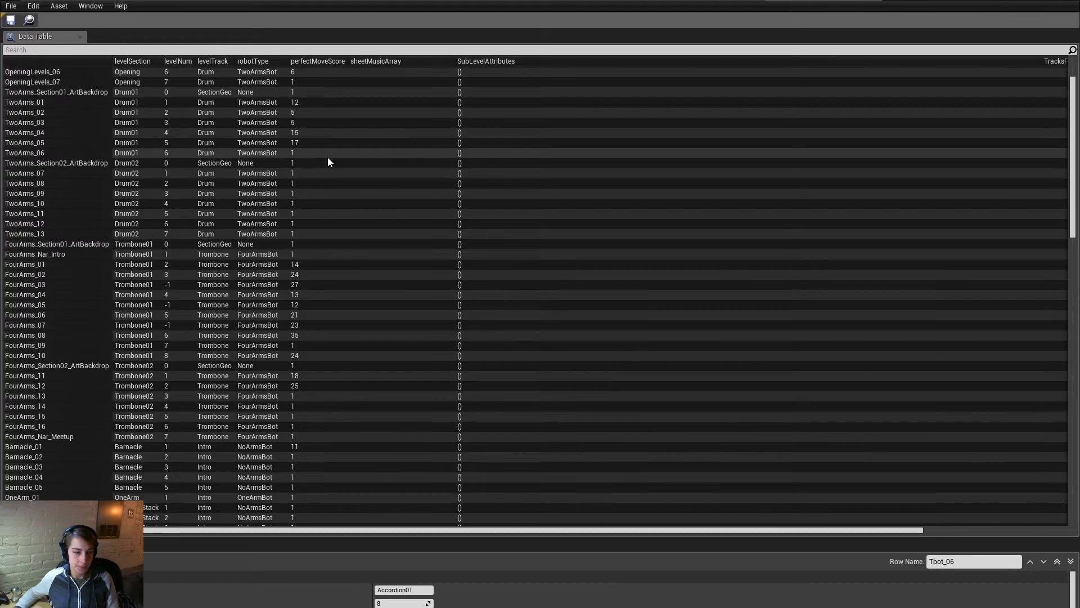
pyautogui.click(871, 2)
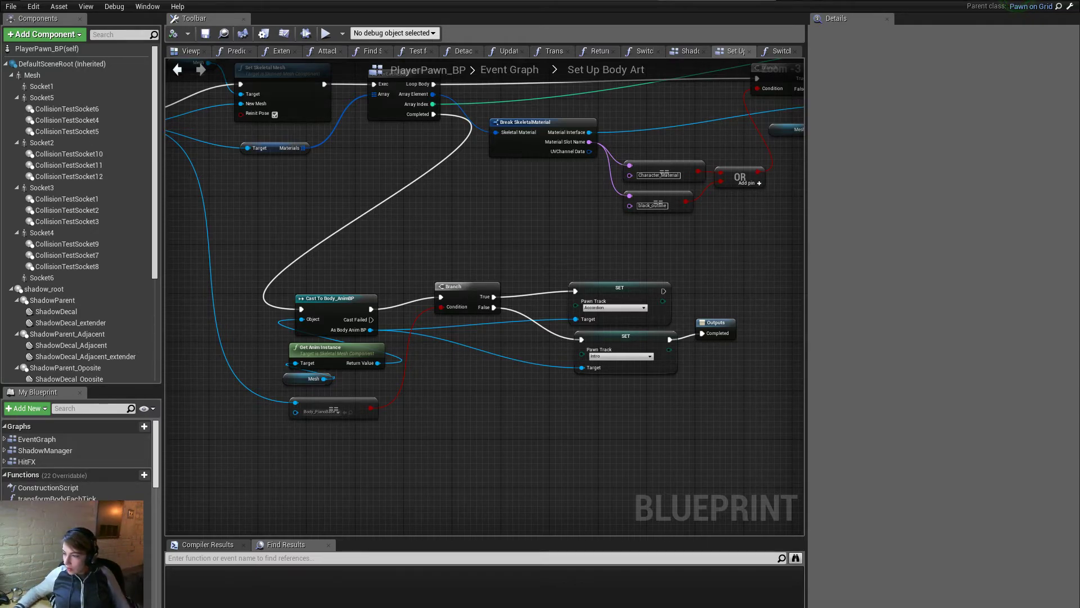
# Step: Switch to the Twitter page, watch the #gARden hackathon project video, and return to the PlayerPawn_BP blueprint
pyautogui.moveTo(1079, 69); pyautogui.dragTo(587, 1)
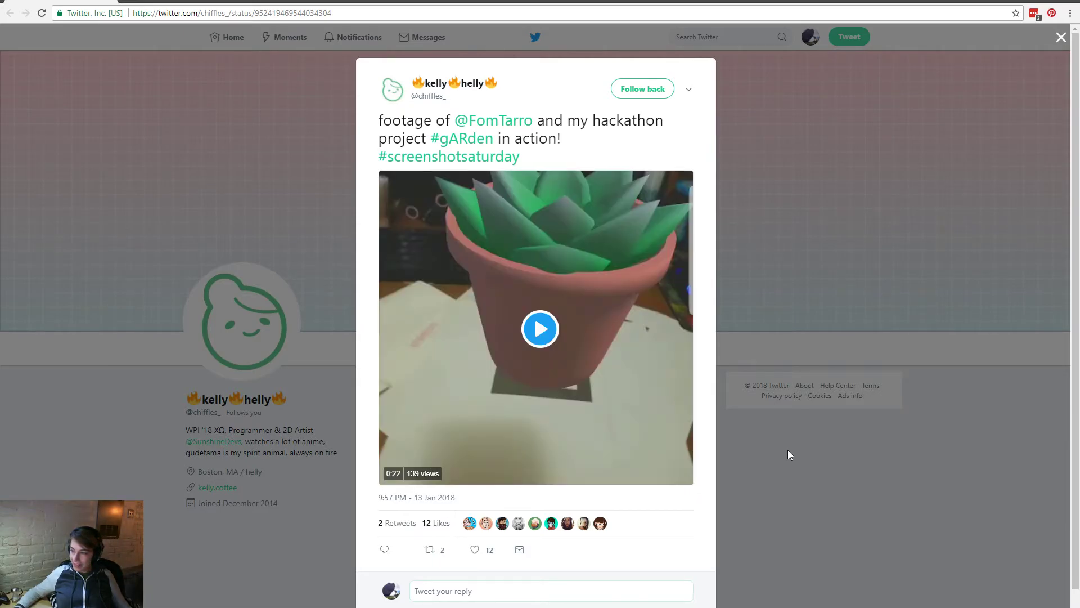
pyautogui.click(574, 337)
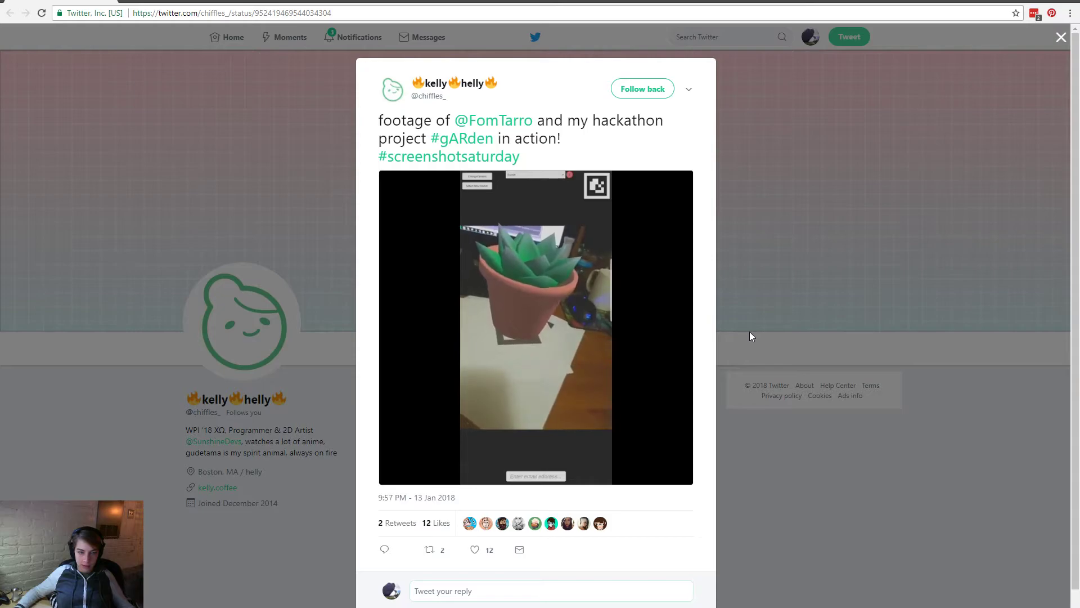
pyautogui.scroll(-1, 703, 394)
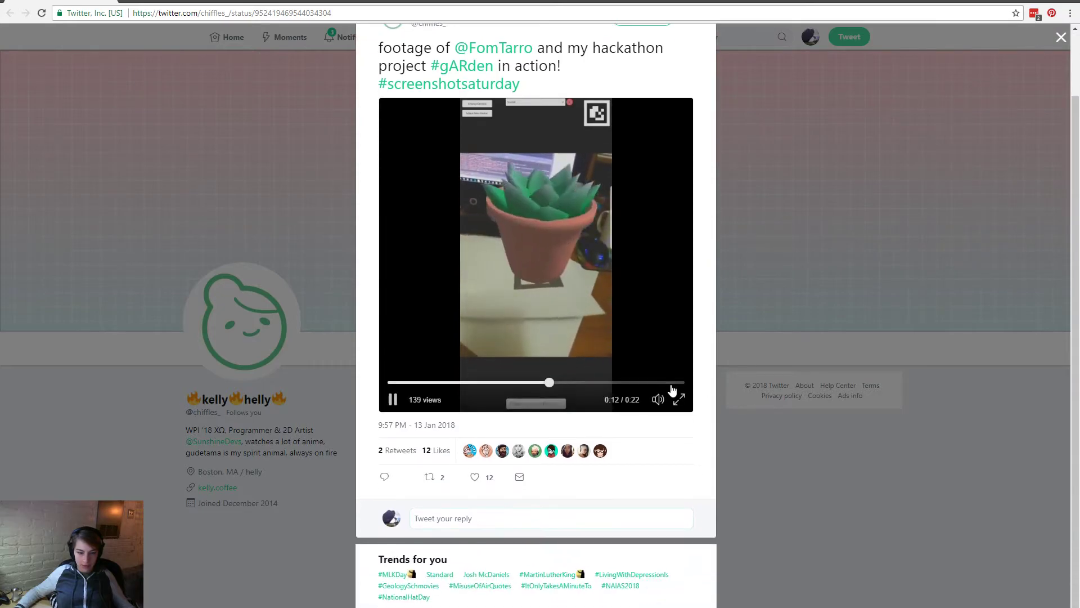
pyautogui.scroll(1, 666, 390)
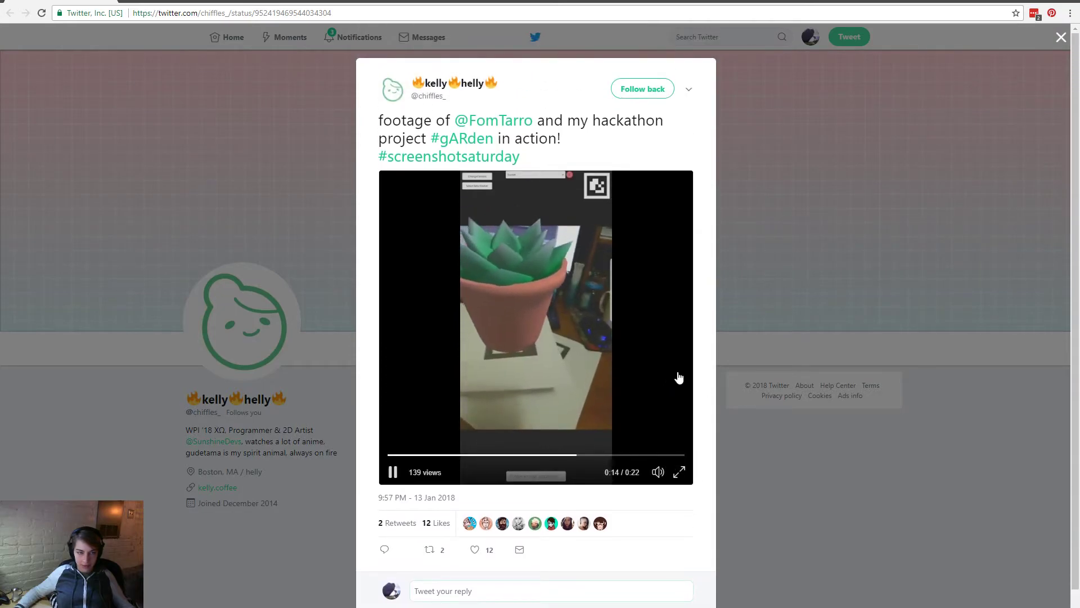
pyautogui.click(846, 426)
pyautogui.press('super+Down')
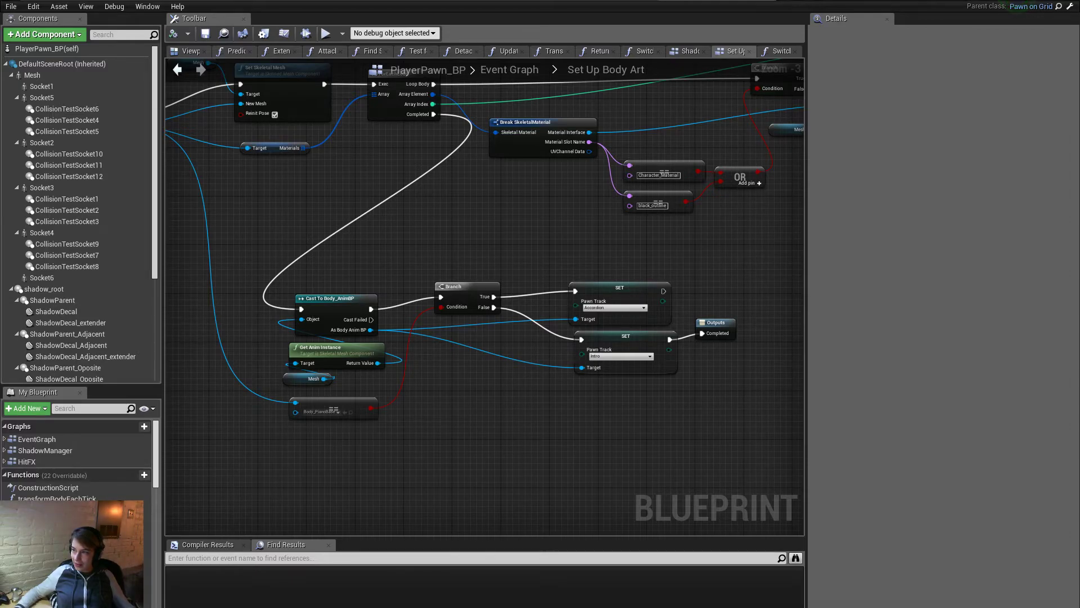
# Step: Look at the Twitter post comparing engine axis conventions, move its browser window aside, glance at the Maya scene and return to PlayerPawn_BP
pyautogui.hotkey('alt', 'Tab')
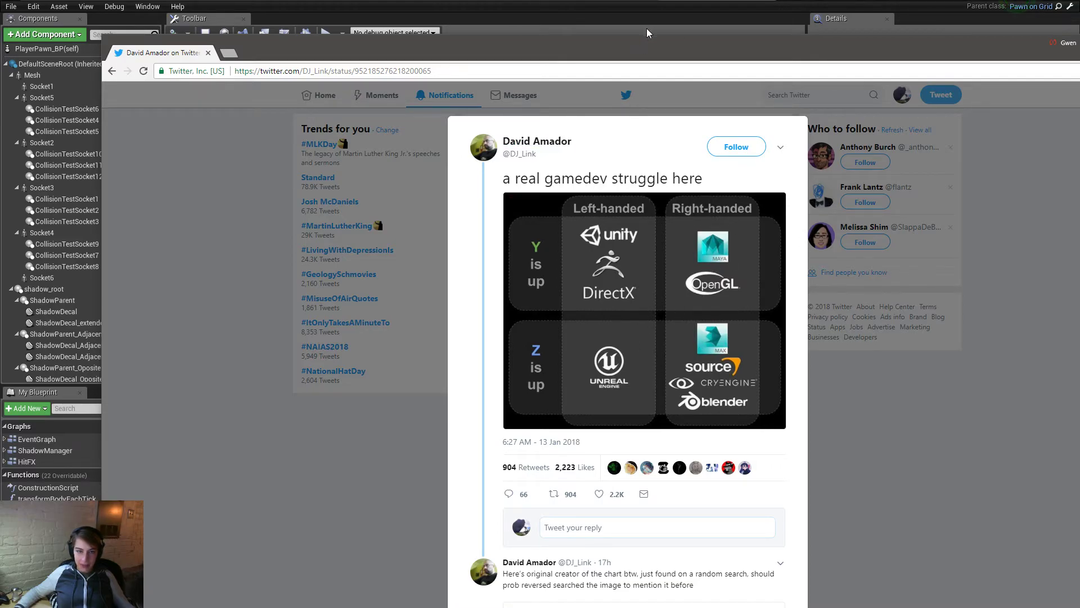
pyautogui.moveTo(646, 40); pyautogui.dragTo(1079, 122)
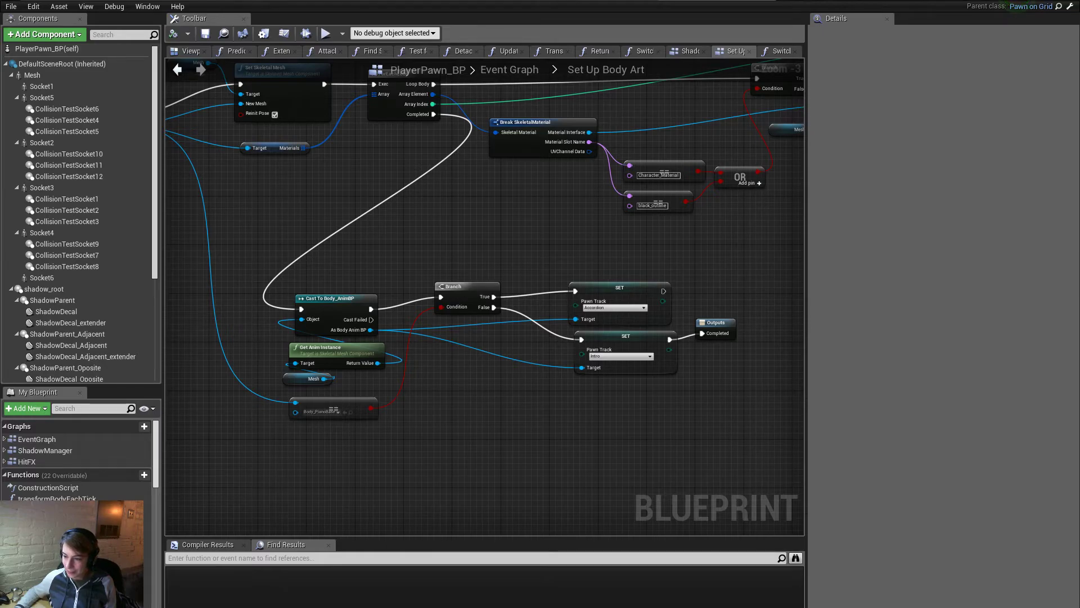
pyautogui.hotkey('alt', 'Tab')
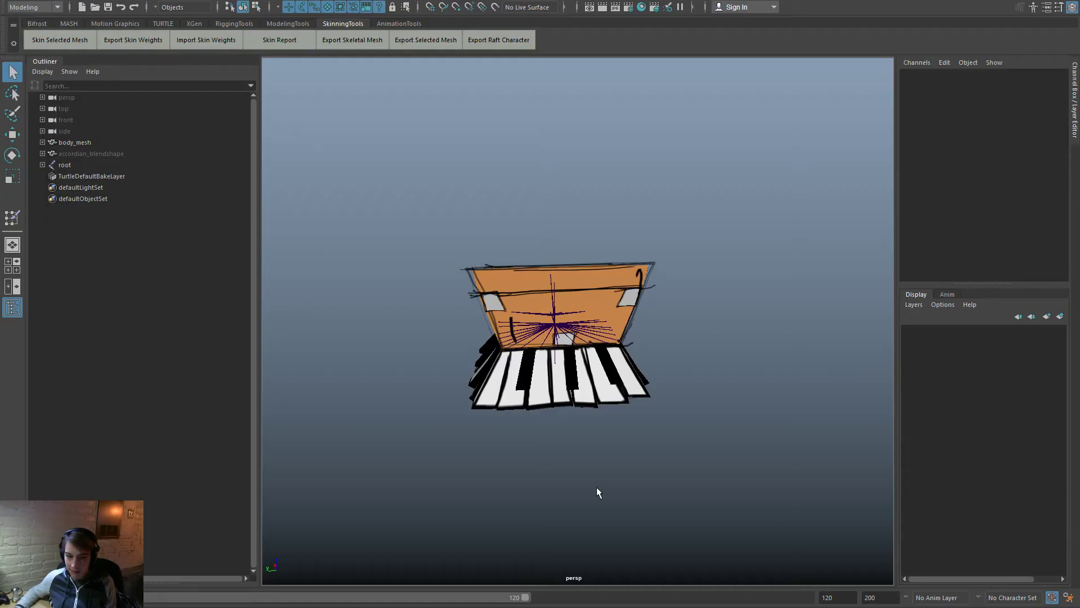
pyautogui.hotkey('alt', 'Tab')
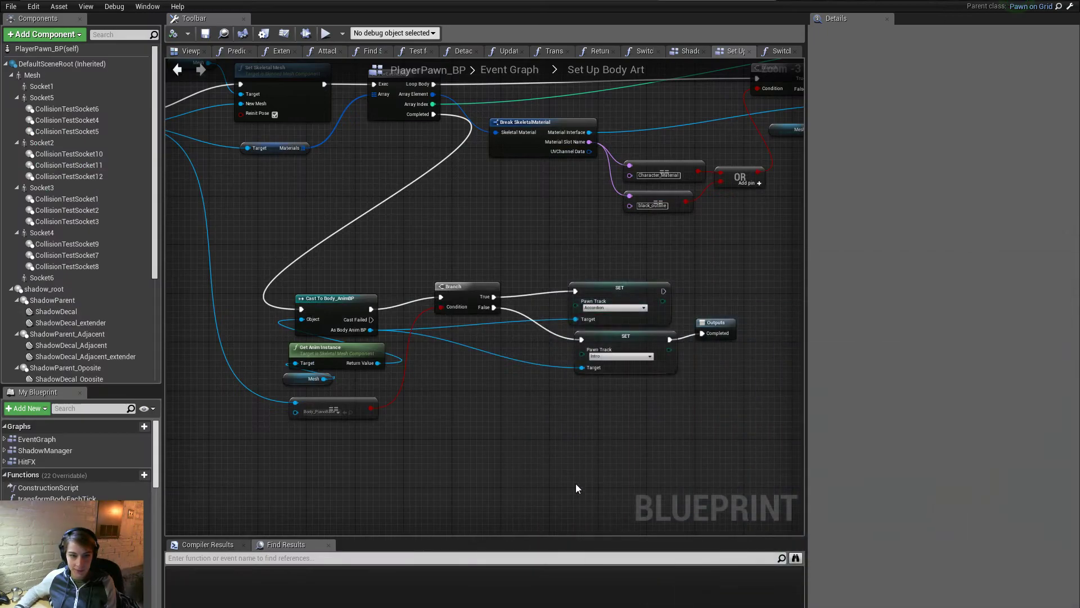
# Step: Save PlayerPawn_BP, play the Opening level full screen to check the robot's body animation, and end the play session
pyautogui.click(206, 35)
pyautogui.click(644, 432)
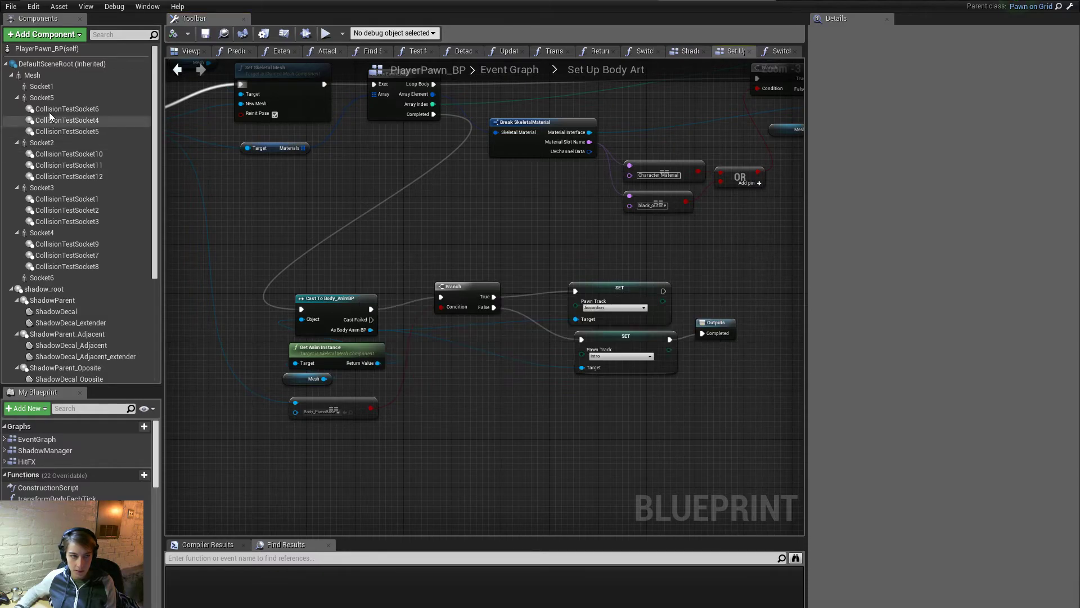
pyautogui.click(45, 1)
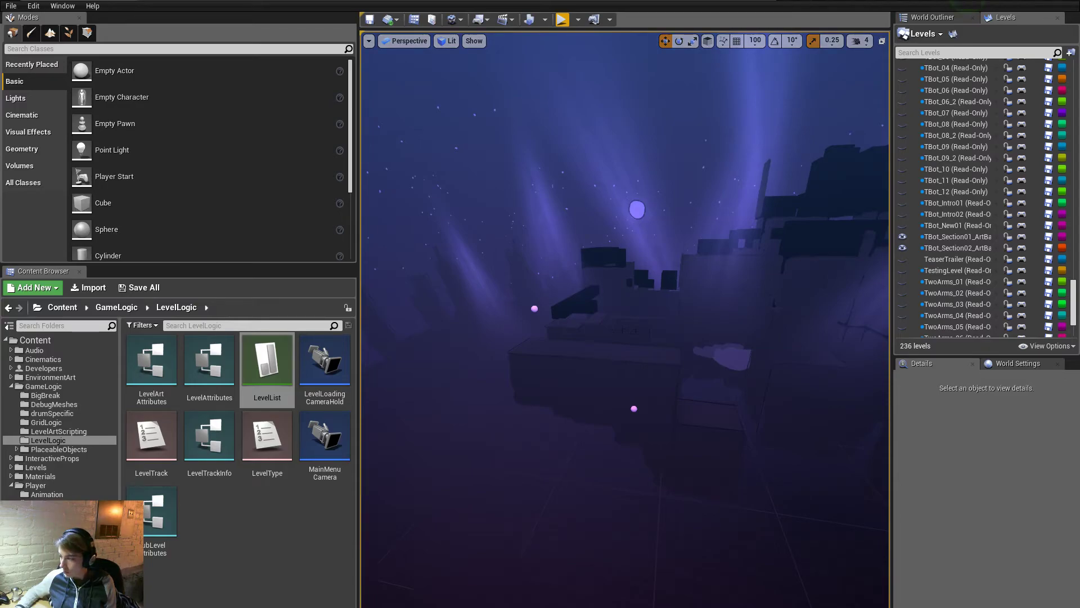
pyautogui.click(562, 21)
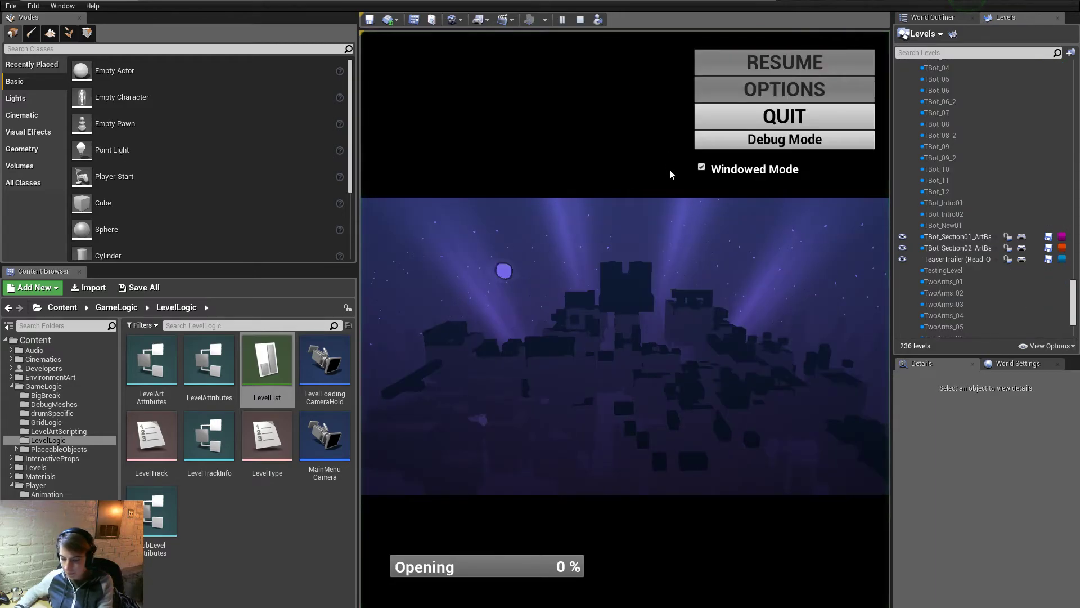
pyautogui.press('F11')
pyautogui.click(147, 550)
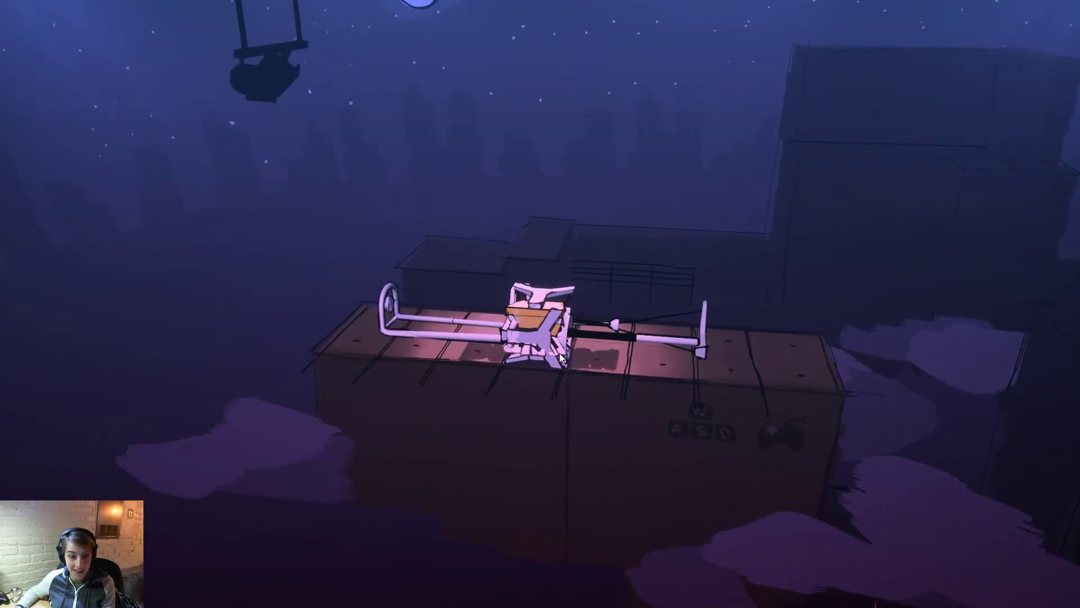
pyautogui.press('Escape')
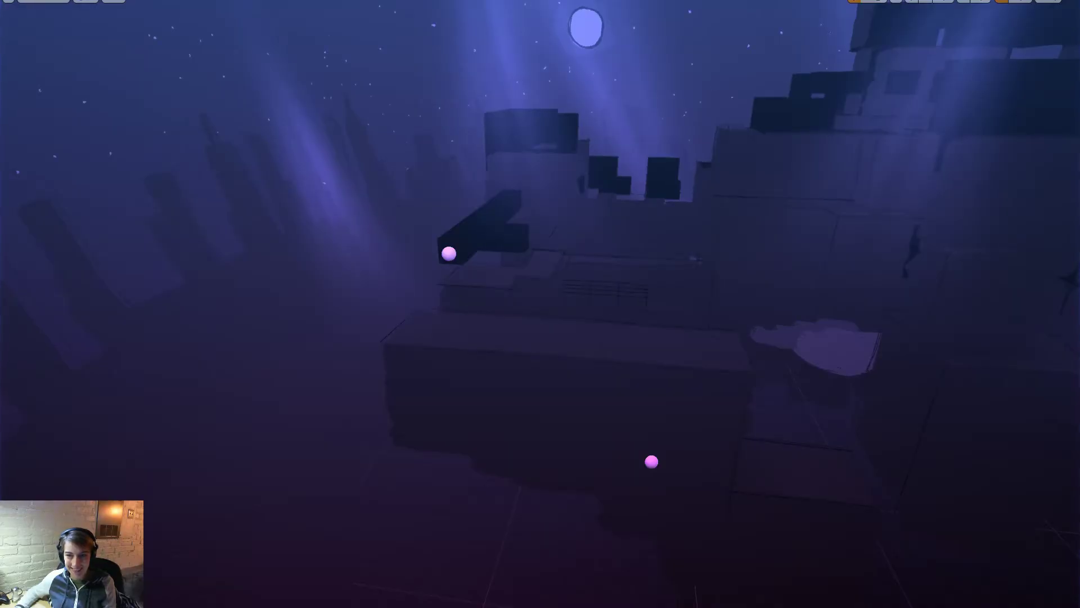
pyautogui.press('F11')
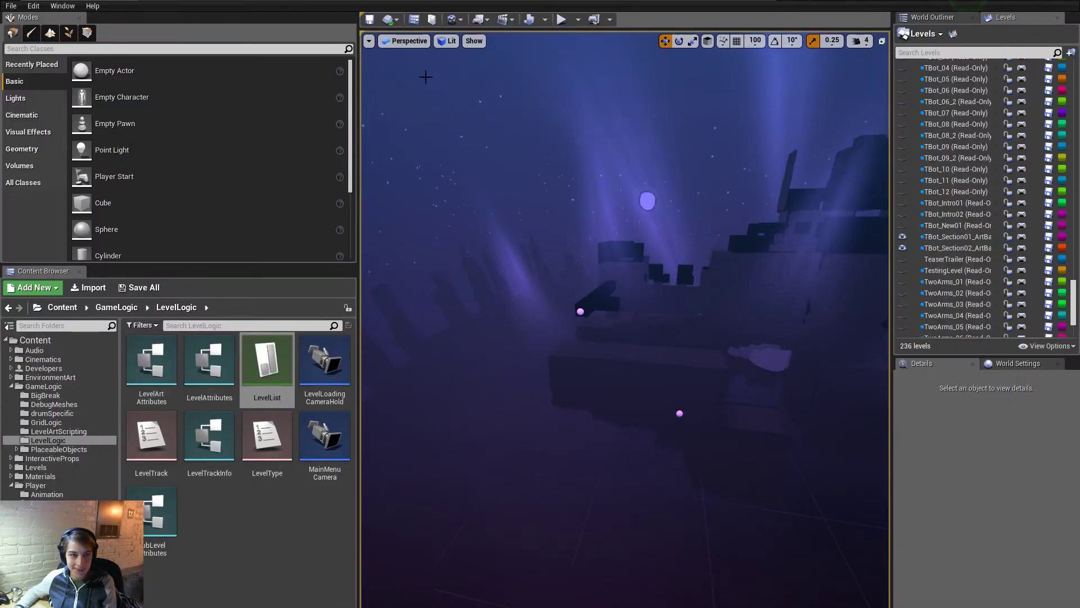
# Step: In Set Up Body Art, connect the Accordion Set node's execution output to Completed on the Outputs node and save PlayerPawn_BP
pyautogui.click(698, 1)
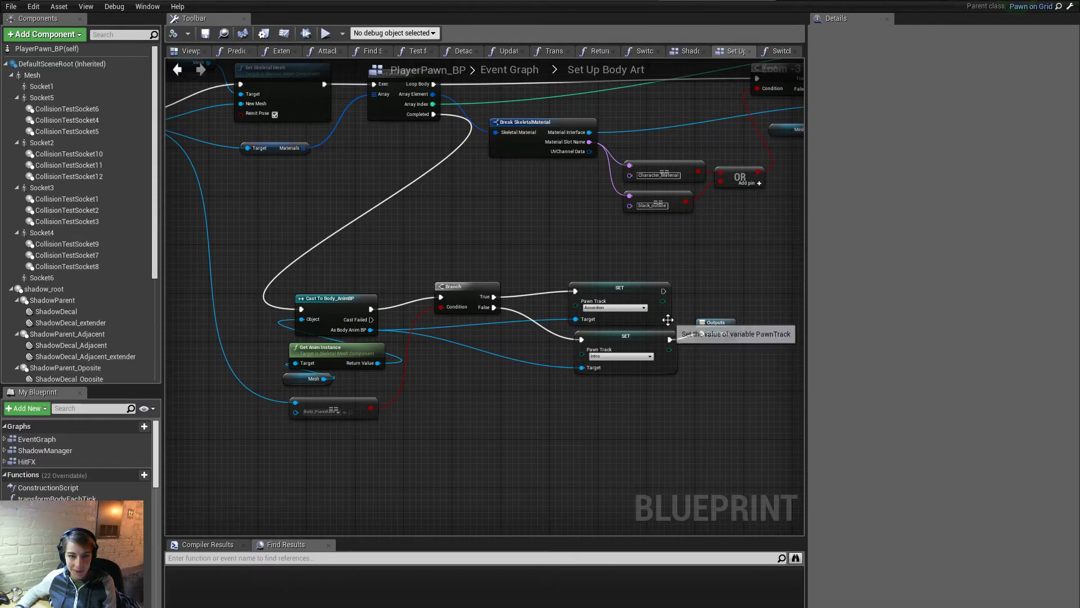
pyautogui.moveTo(678, 300); pyautogui.dragTo(630, 299, button='right')
pyautogui.moveTo(618, 290); pyautogui.dragTo(666, 336)
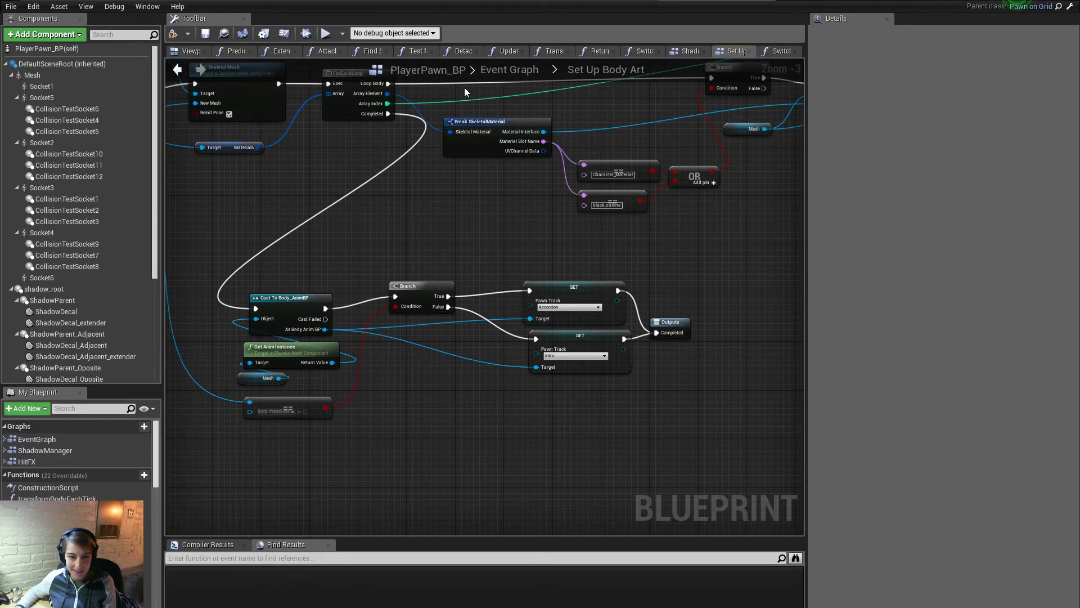
pyautogui.click(206, 35)
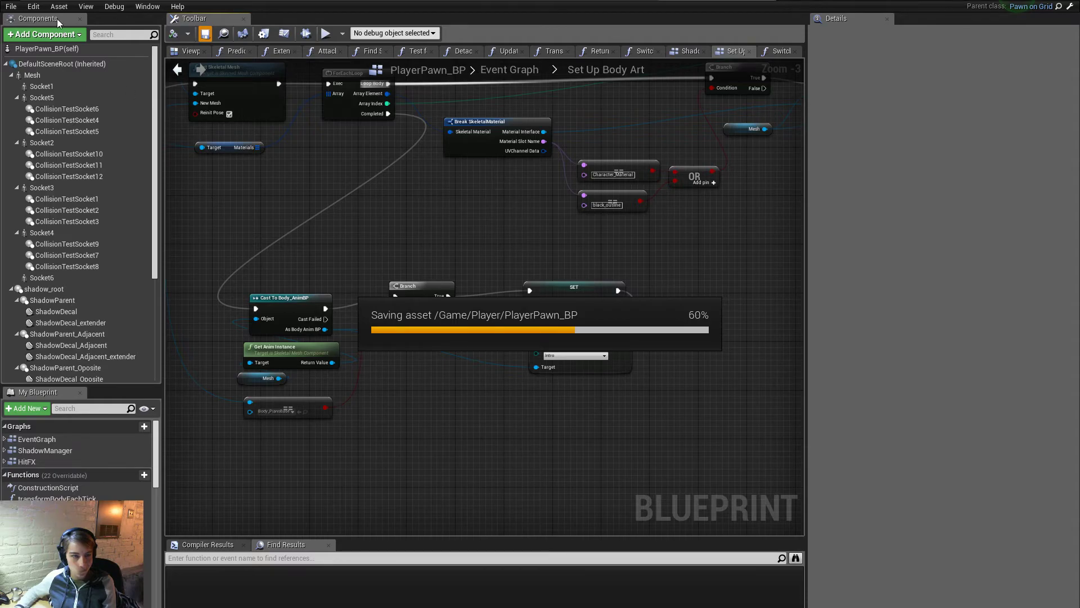
# Step: Play the Opening level full screen and examine the piano robot's idle animation from several camera angles
pyautogui.hotkey('alt', 'Tab')
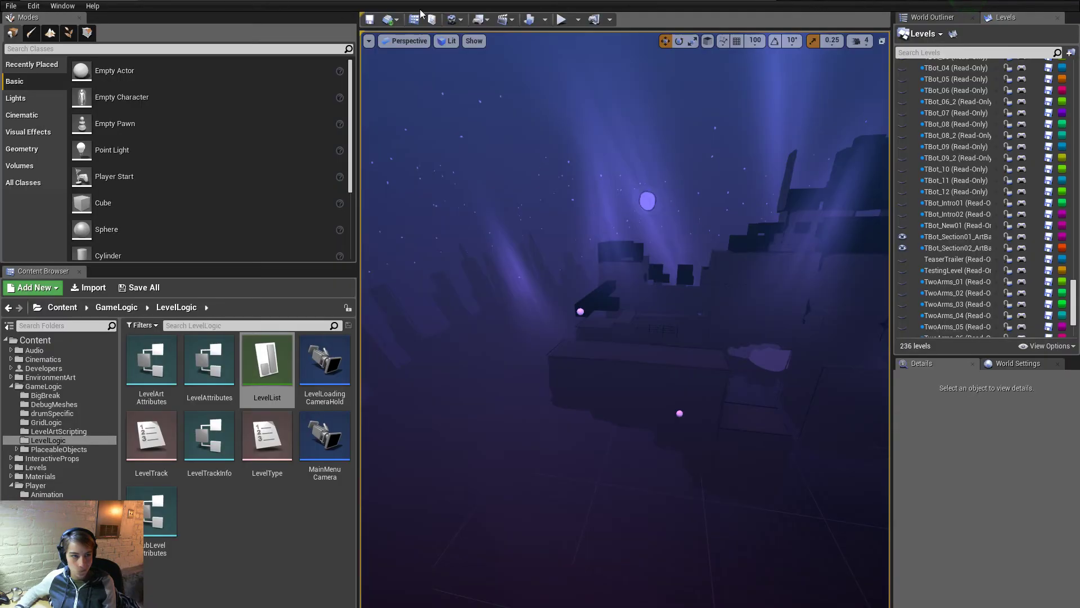
pyautogui.click(569, 22)
pyautogui.press('F11')
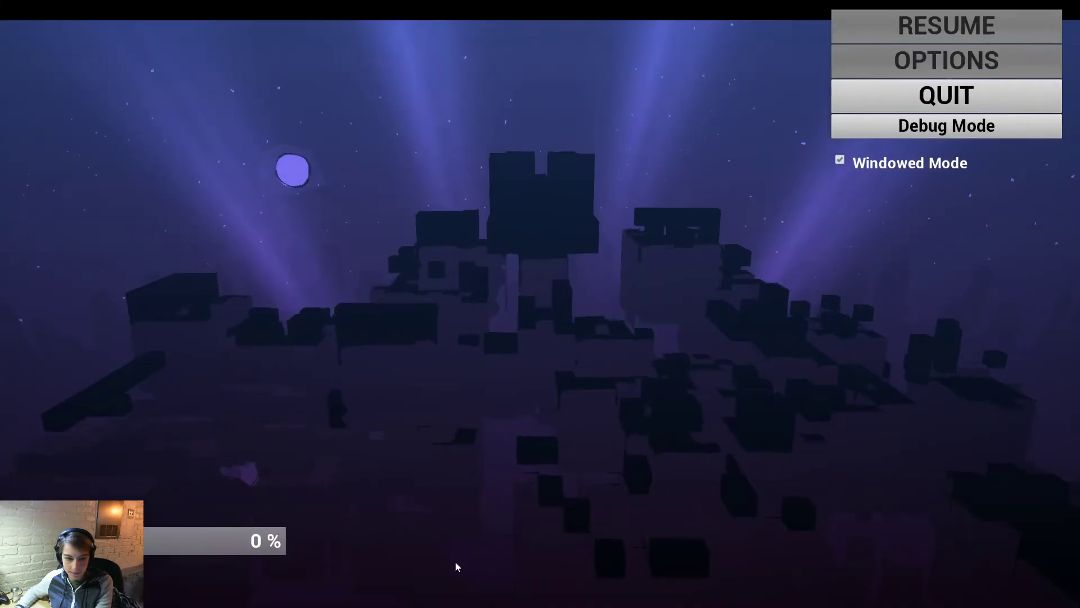
pyautogui.click(258, 539)
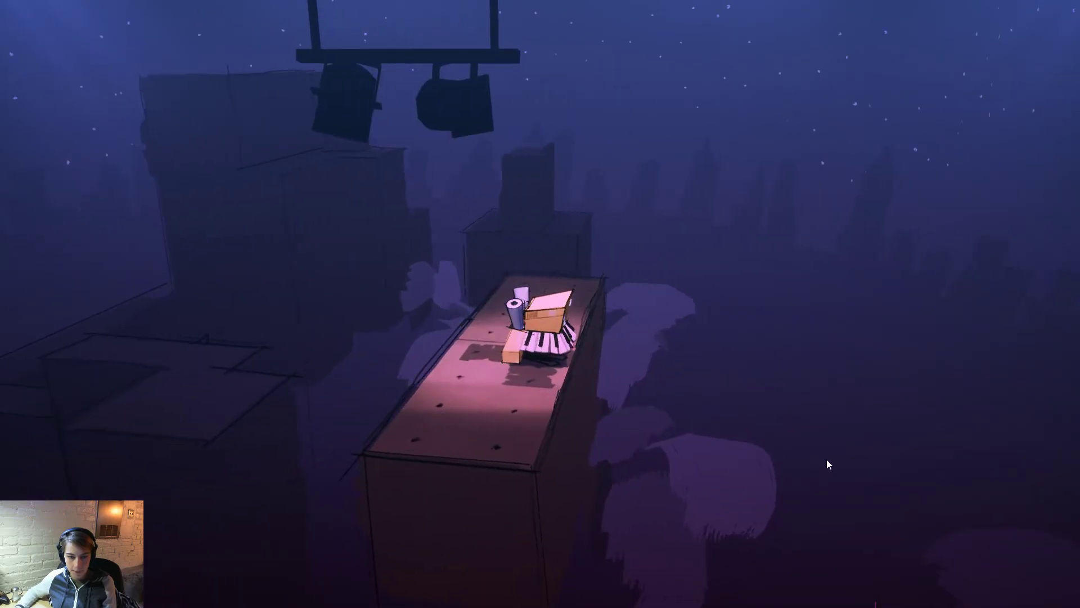
pyautogui.moveTo(912, 473); pyautogui.dragTo(599, 465, button='right')
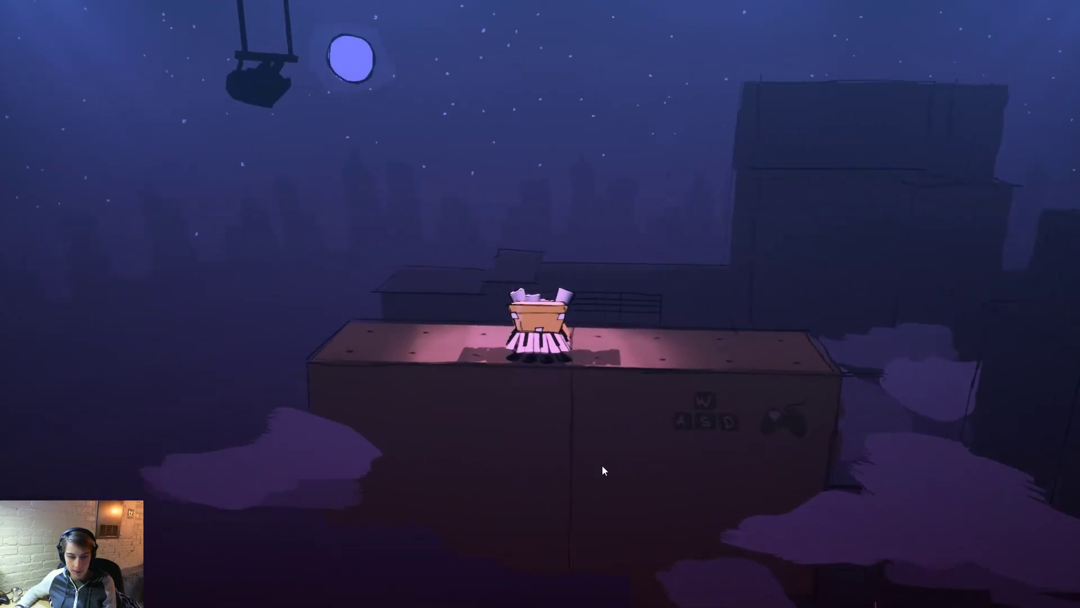
pyautogui.moveTo(887, 470); pyautogui.dragTo(529, 501, button='right')
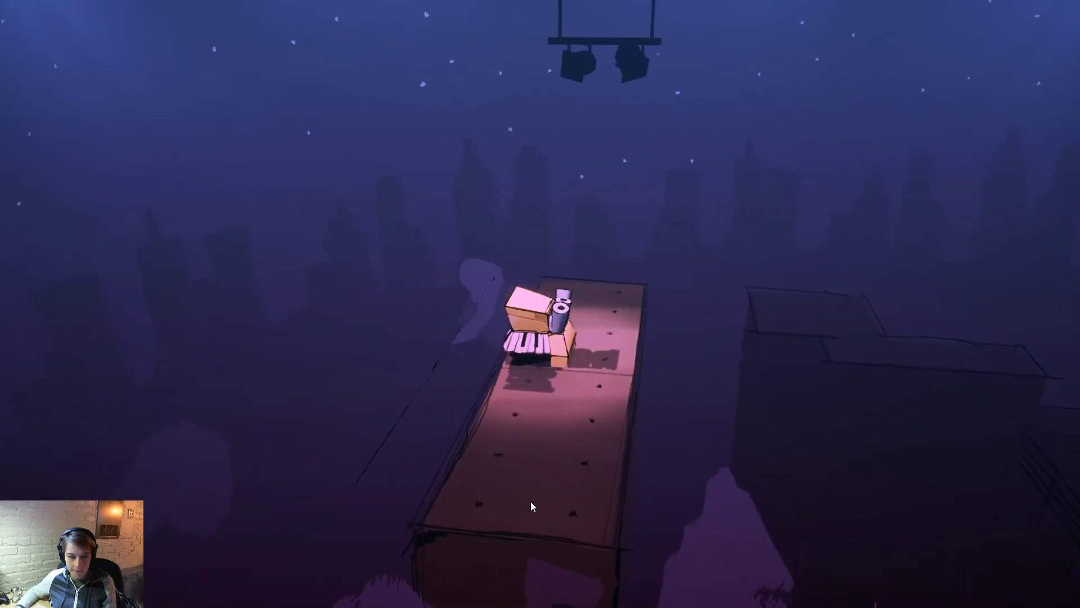
pyautogui.moveTo(347, 508); pyautogui.dragTo(788, 453, button='right')
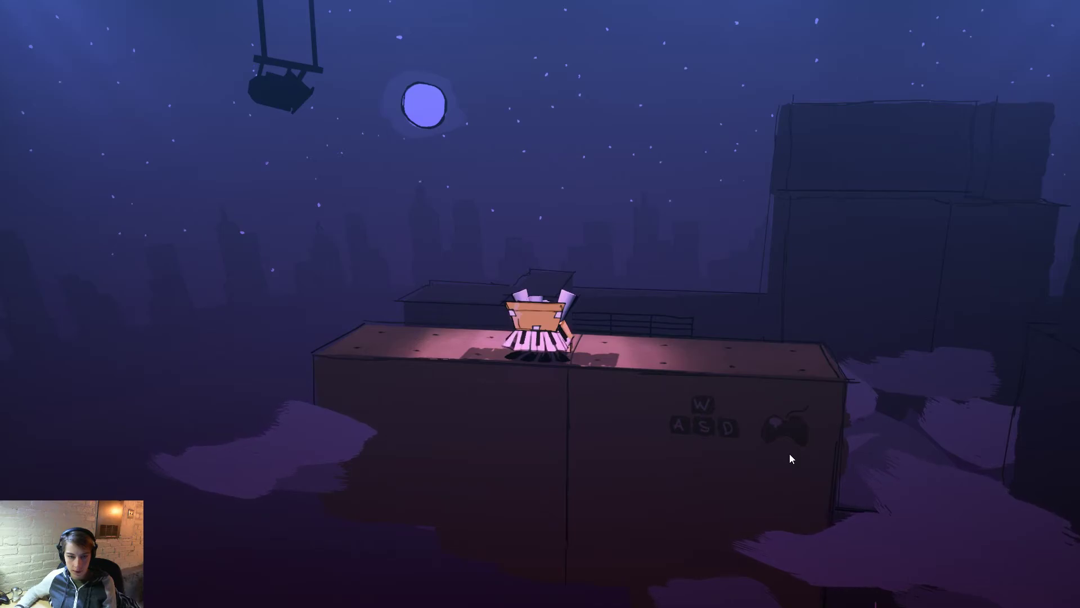
pyautogui.moveTo(789, 454); pyautogui.dragTo(626, 450, button='right')
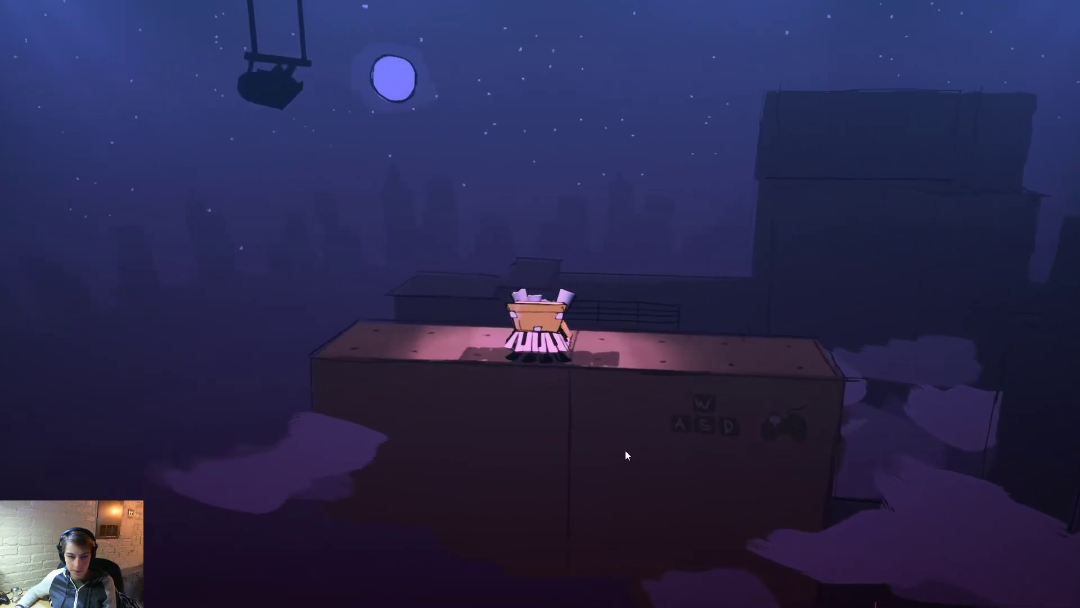
pyautogui.moveTo(391, 453); pyautogui.dragTo(542, 454, button='right')
# Step: Roll the robot in different directions on the starting platform to check its animation, and end the play session
pyautogui.press('d')
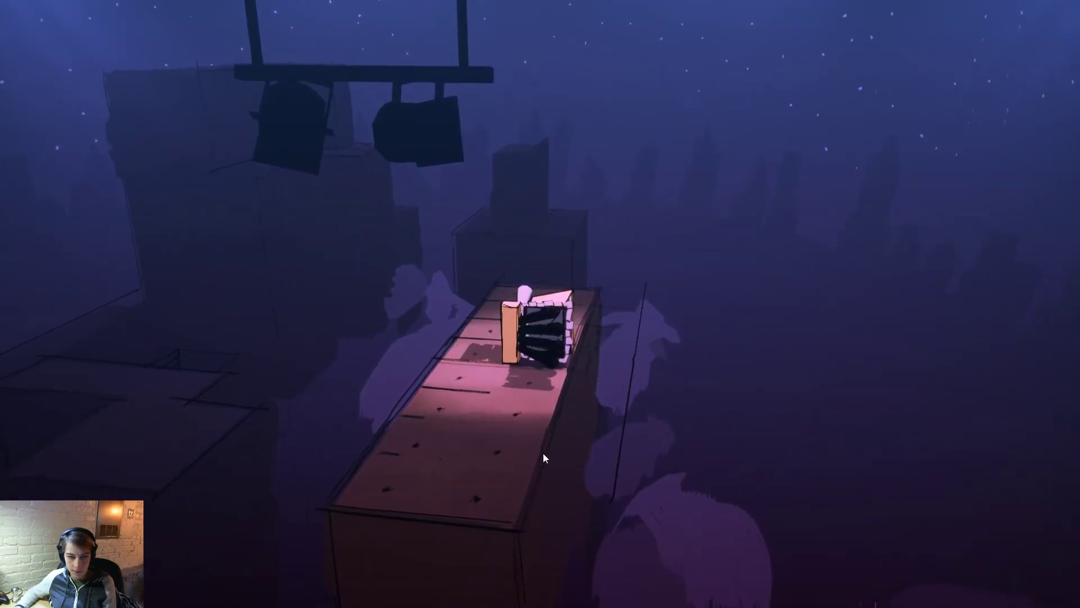
pyautogui.press('a')
pyautogui.press('s')
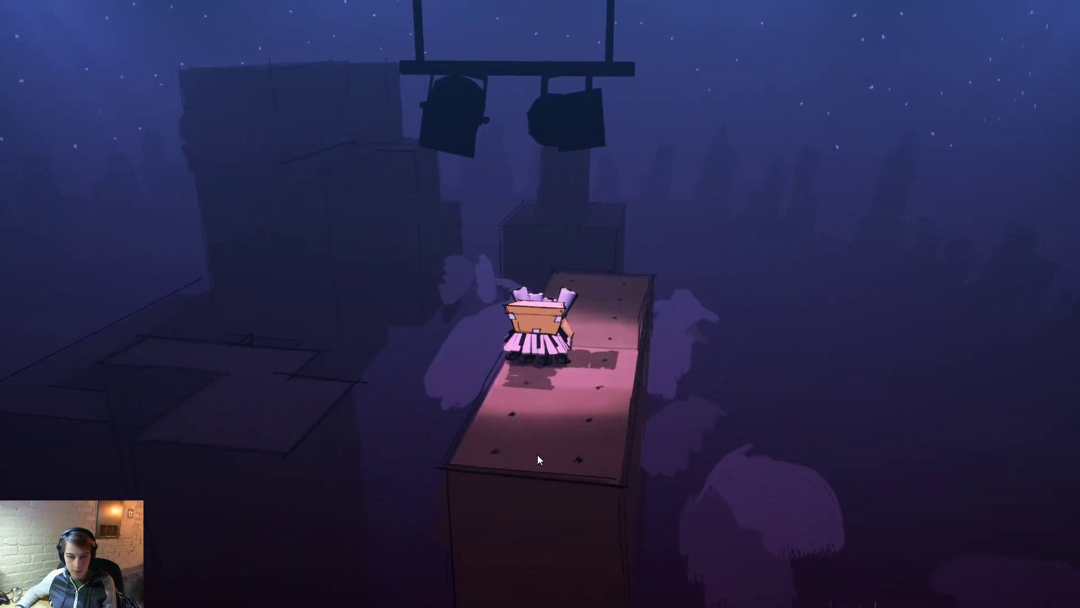
pyautogui.moveTo(538, 454); pyautogui.dragTo(726, 454, button='right')
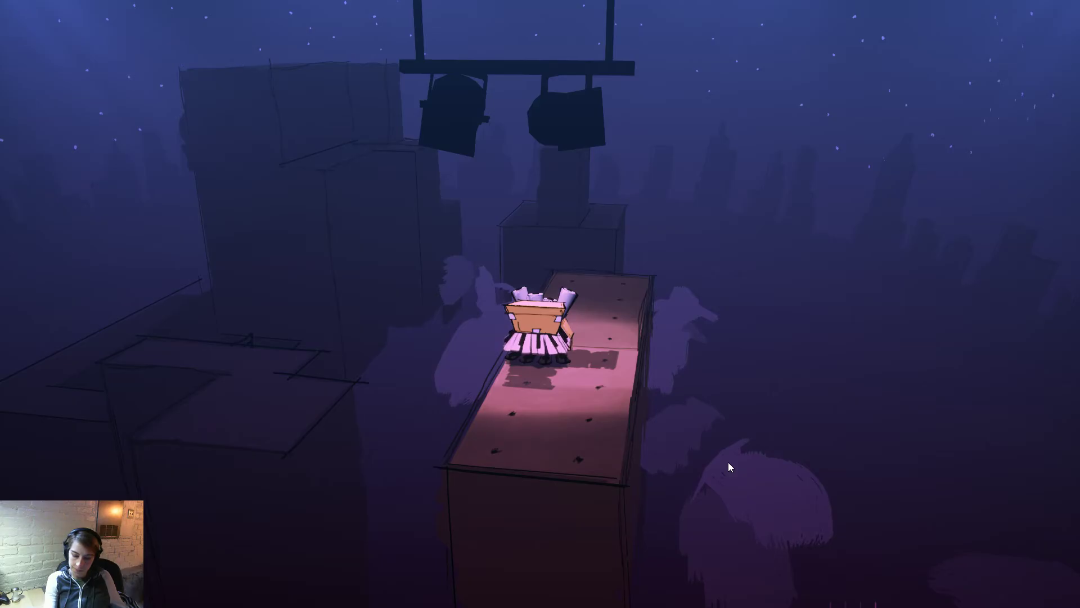
pyautogui.press('Escape')
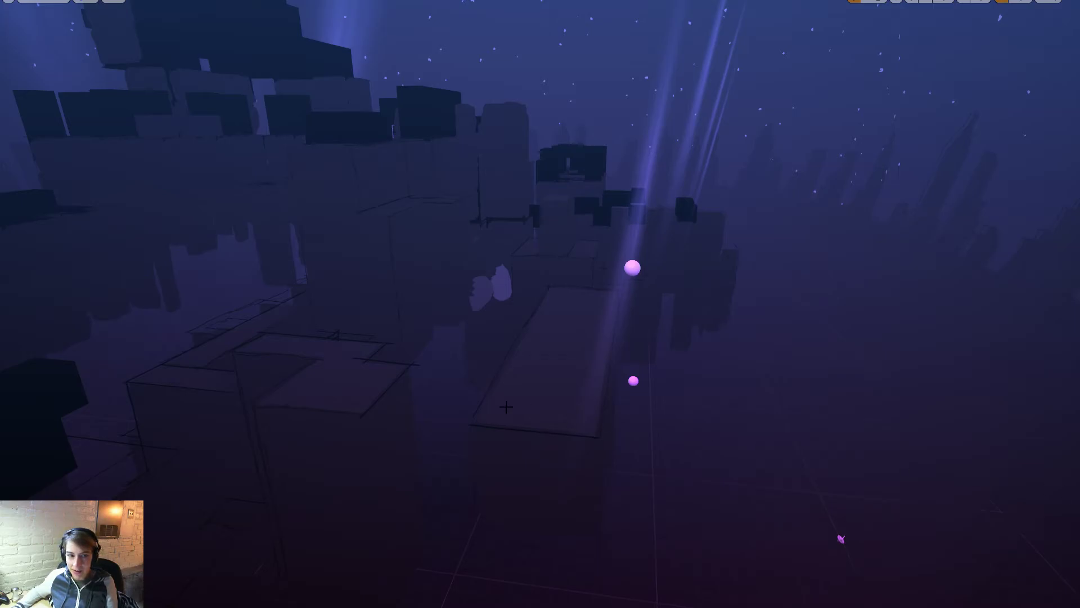
pyautogui.moveTo(507, 407); pyautogui.dragTo(581, 399, button='middle')
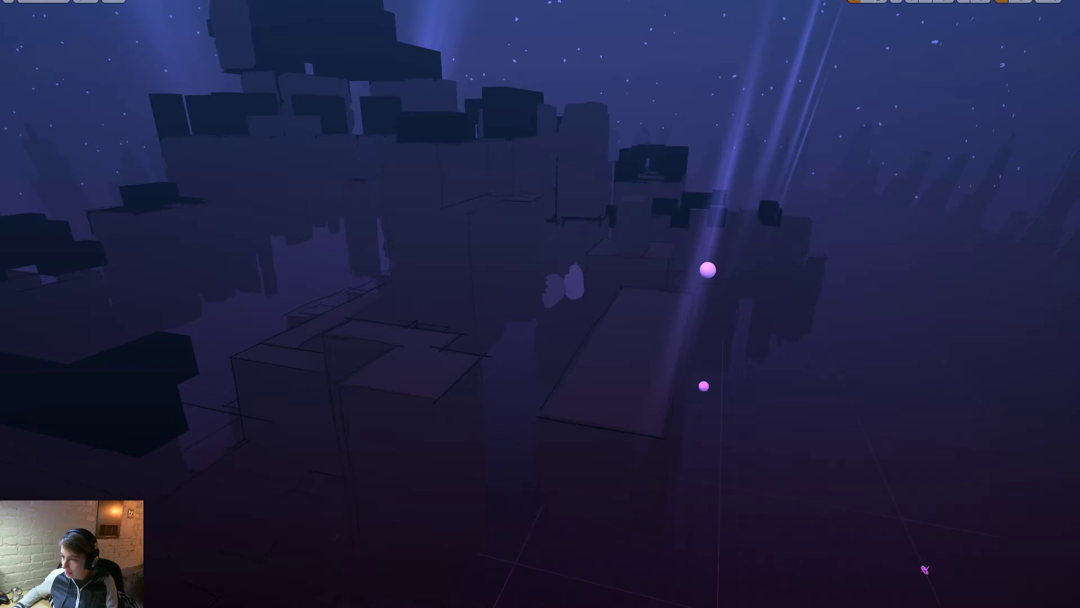
pyautogui.moveTo(659, 324); pyautogui.dragTo(657, 323, button='middle')
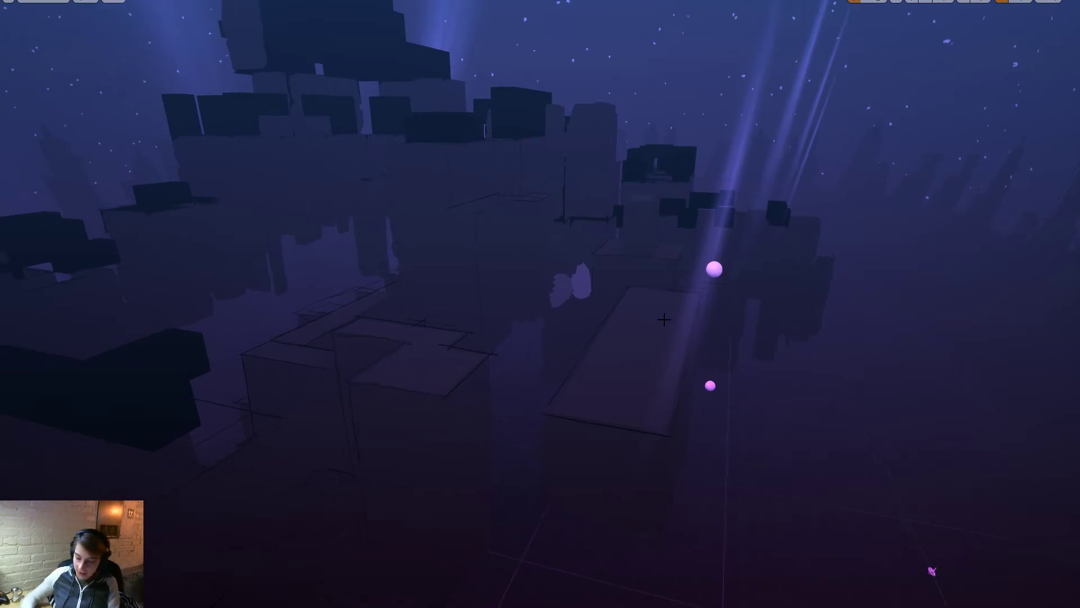
# Step: Play the Opening level again and move the robot across the starting platform and onward to the block marked Q and E
pyautogui.press('Escape')
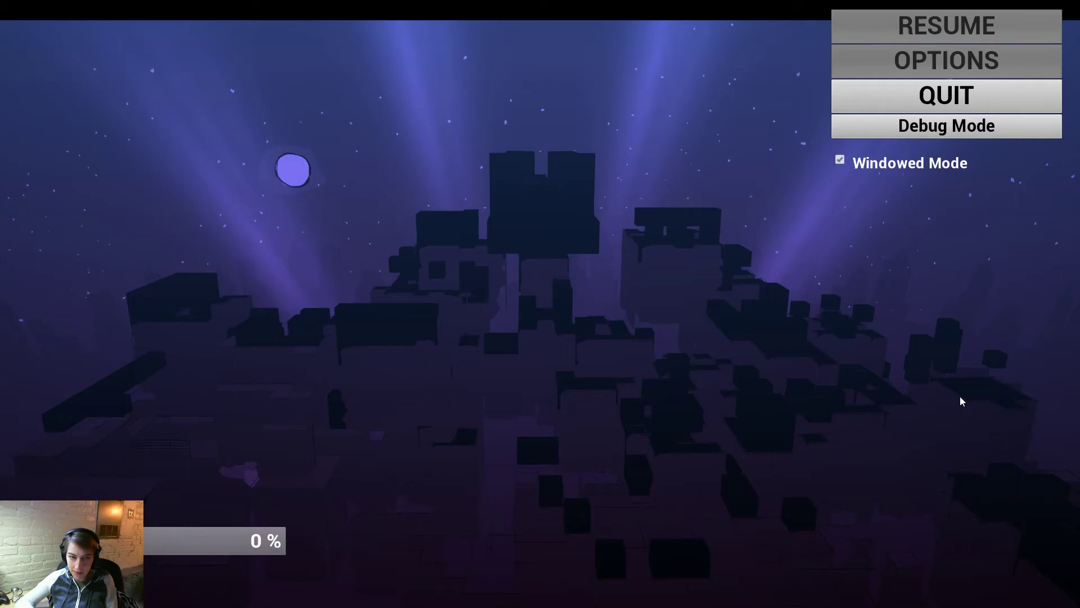
pyautogui.moveTo(180, 544)
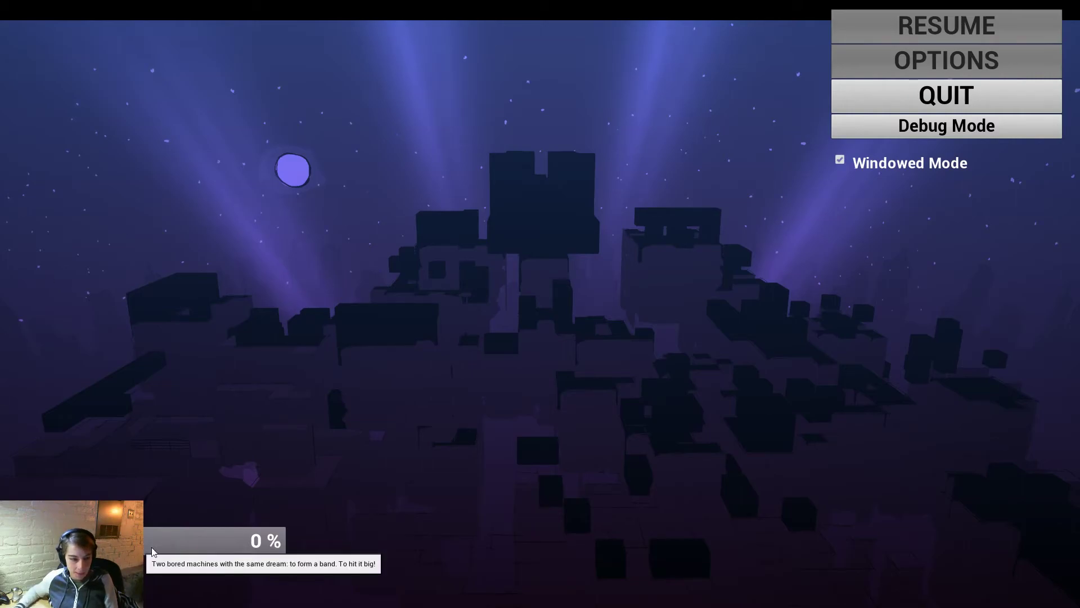
pyautogui.click(180, 543)
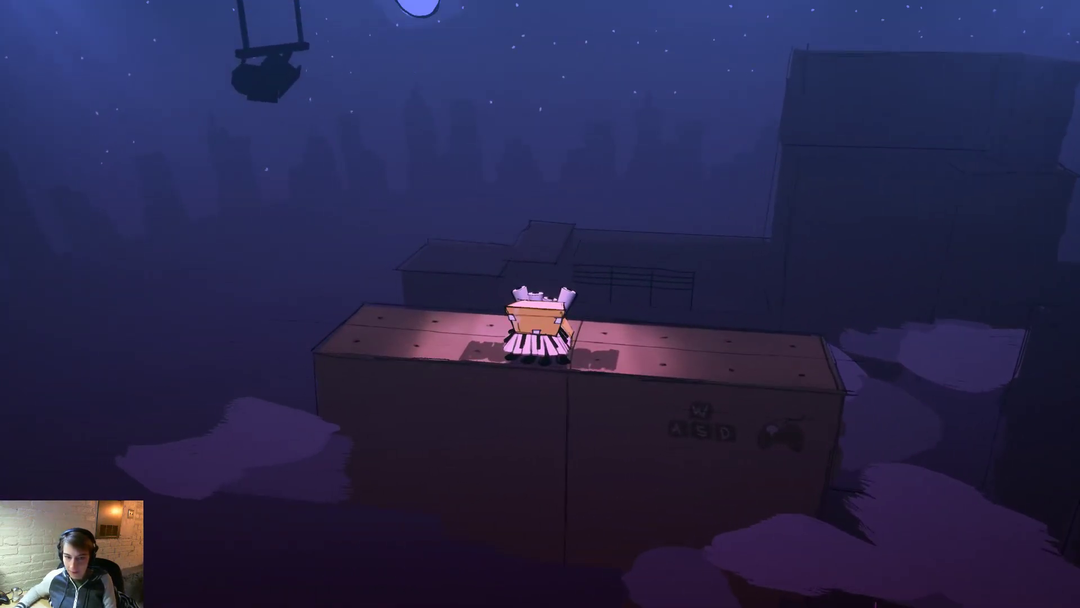
pyautogui.press('d')
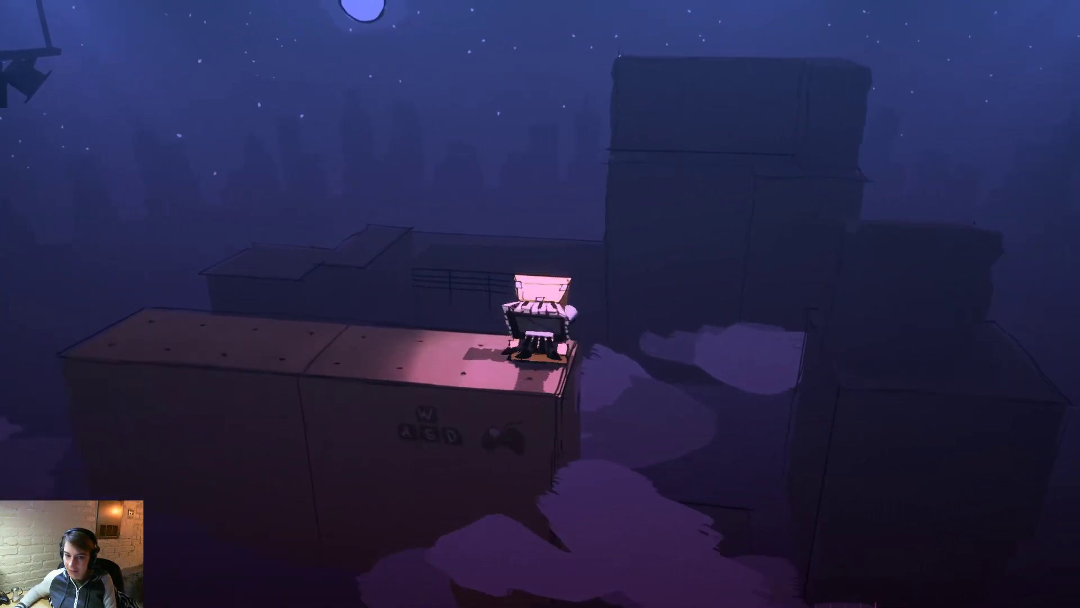
pyautogui.press('space')
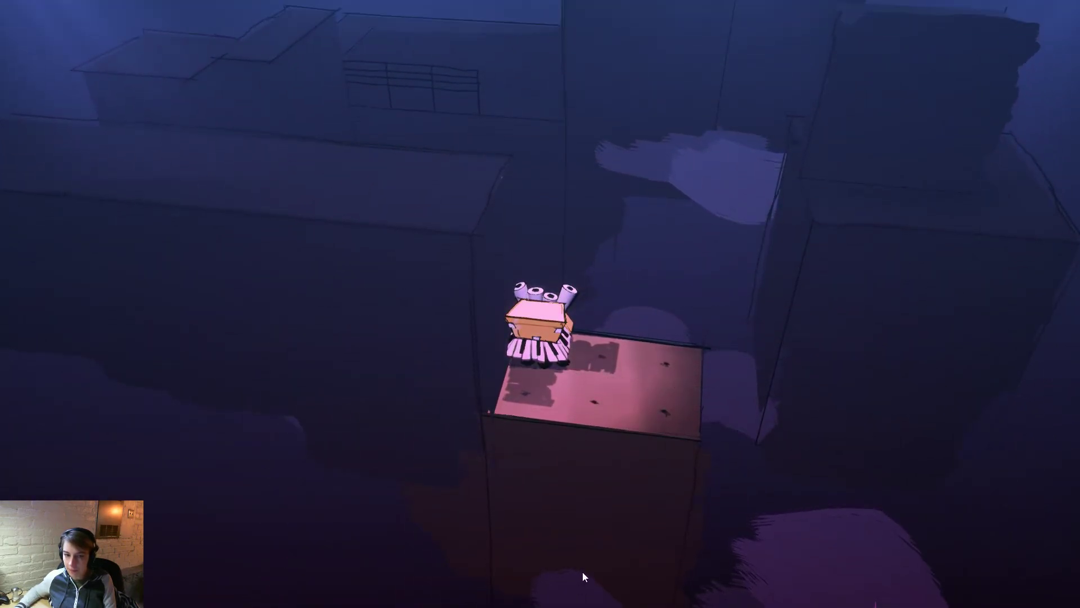
pyautogui.press('d')
pyautogui.press('space')
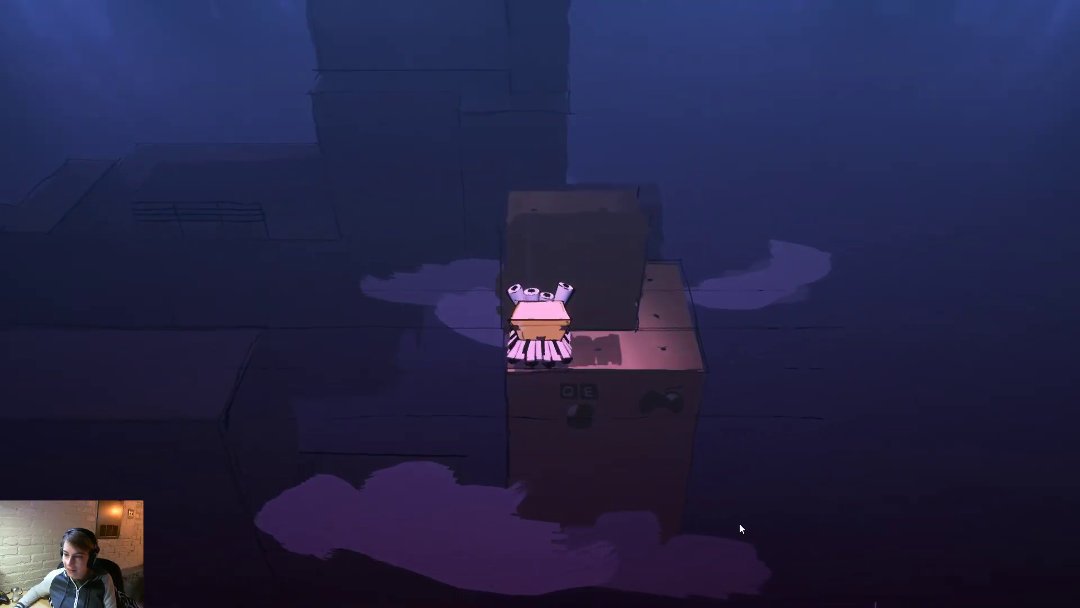
# Step: Rotate the camera around the tall pillar and roll the robot past it to continue through the Opening level
pyautogui.moveTo(870, 498); pyautogui.dragTo(493, 430)
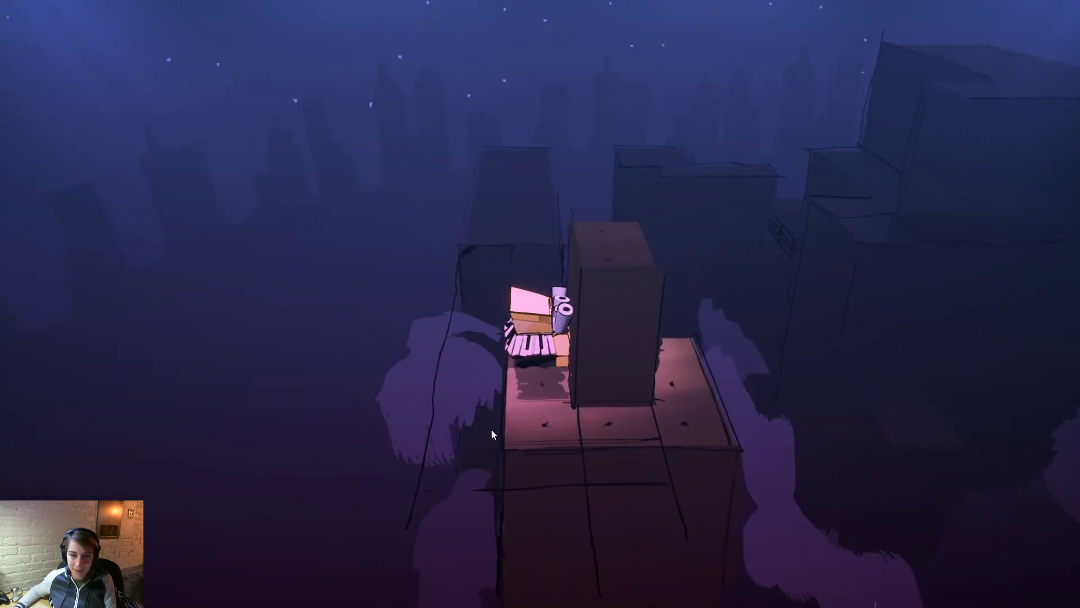
pyautogui.press('s')
pyautogui.press('space')
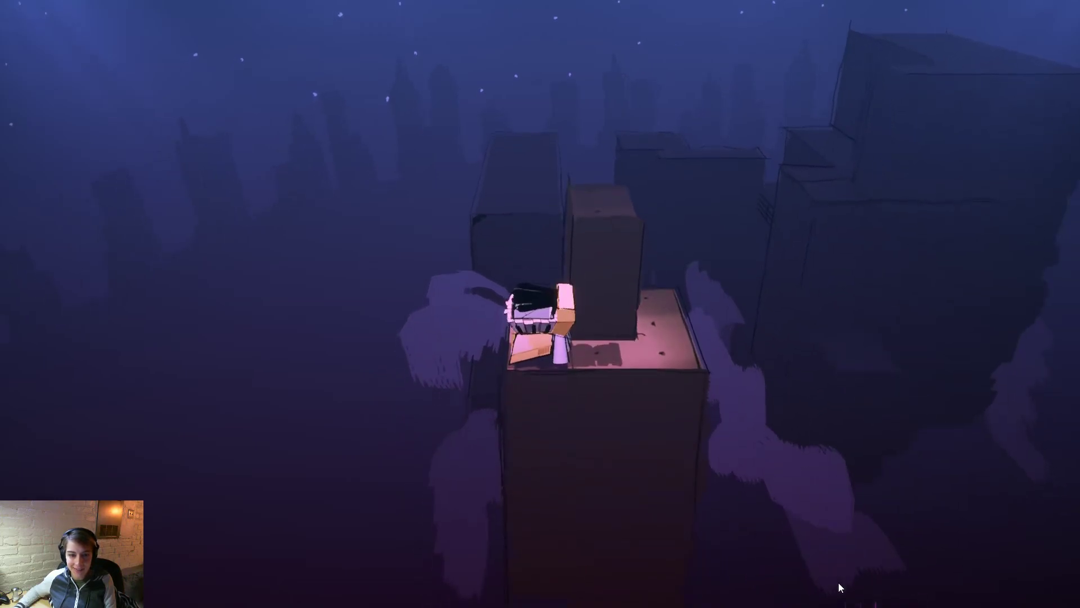
pyautogui.press('d')
pyautogui.press('space')
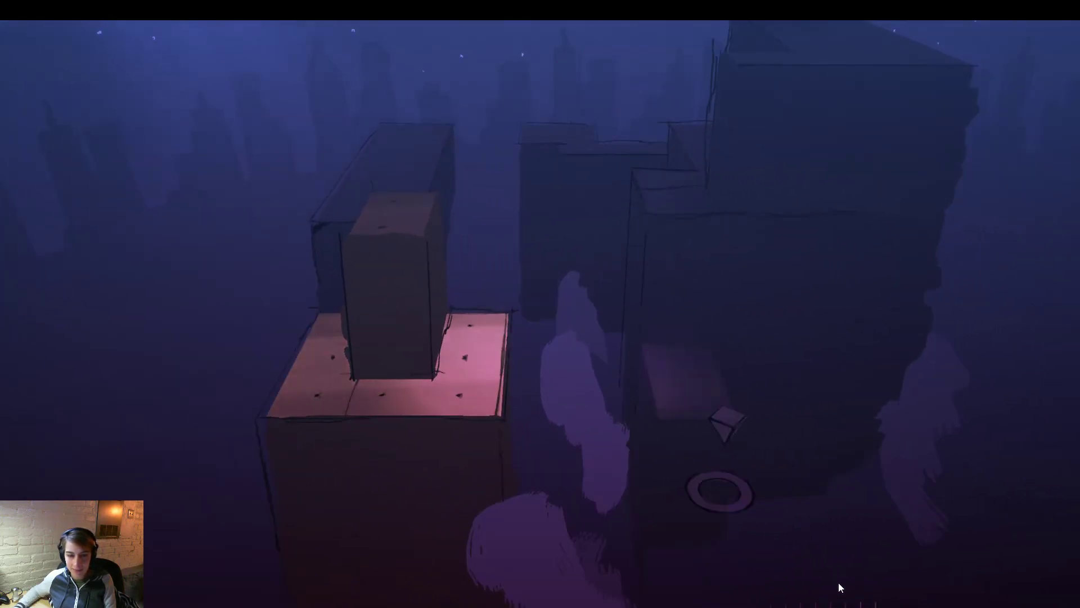
# Step: Rotate the camera around the level, check the progress percentage's tooltip in the pause menu, and end the play session
pyautogui.moveTo(830, 583); pyautogui.dragTo(554, 544)
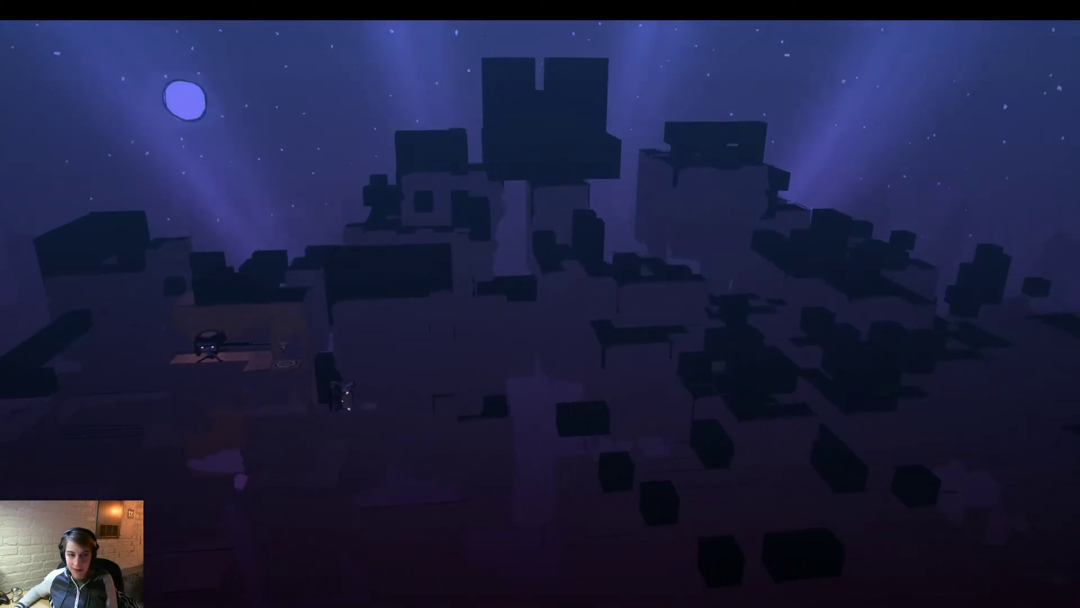
pyautogui.press('Escape')
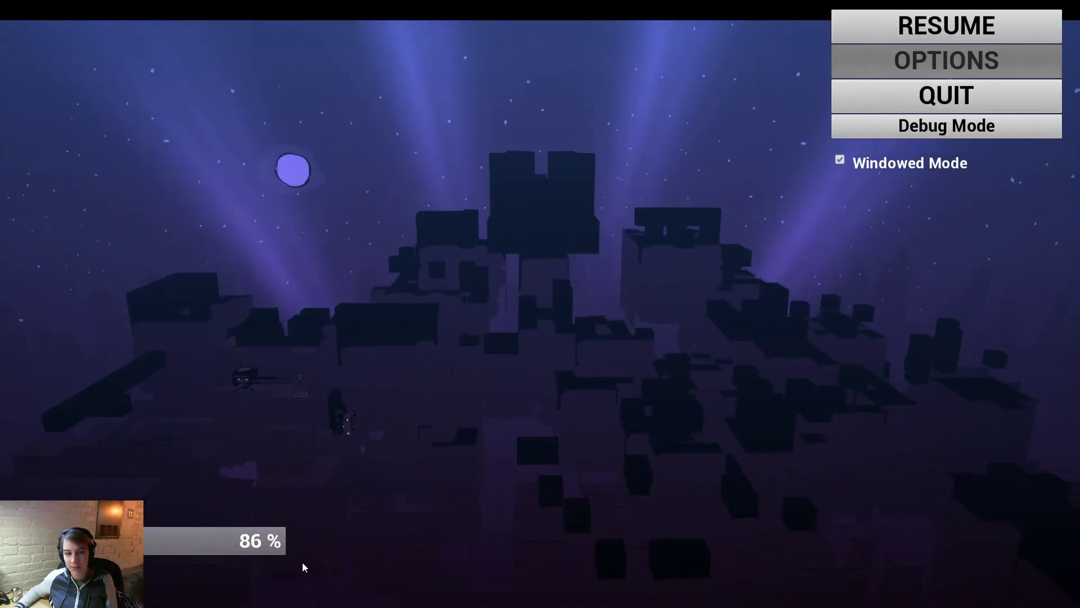
pyautogui.moveTo(252, 550)
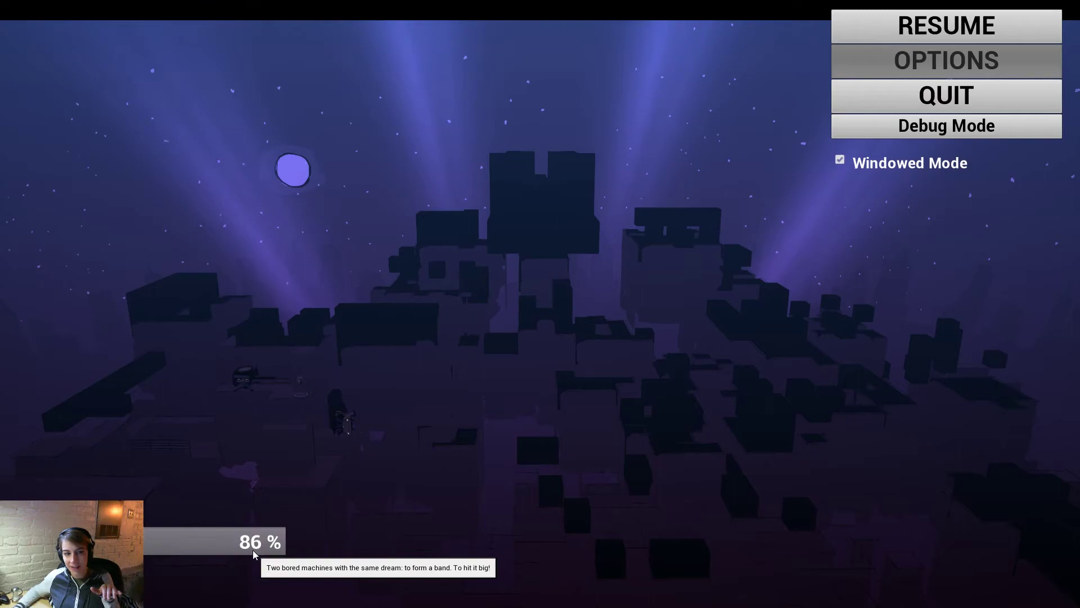
pyautogui.press('Escape')
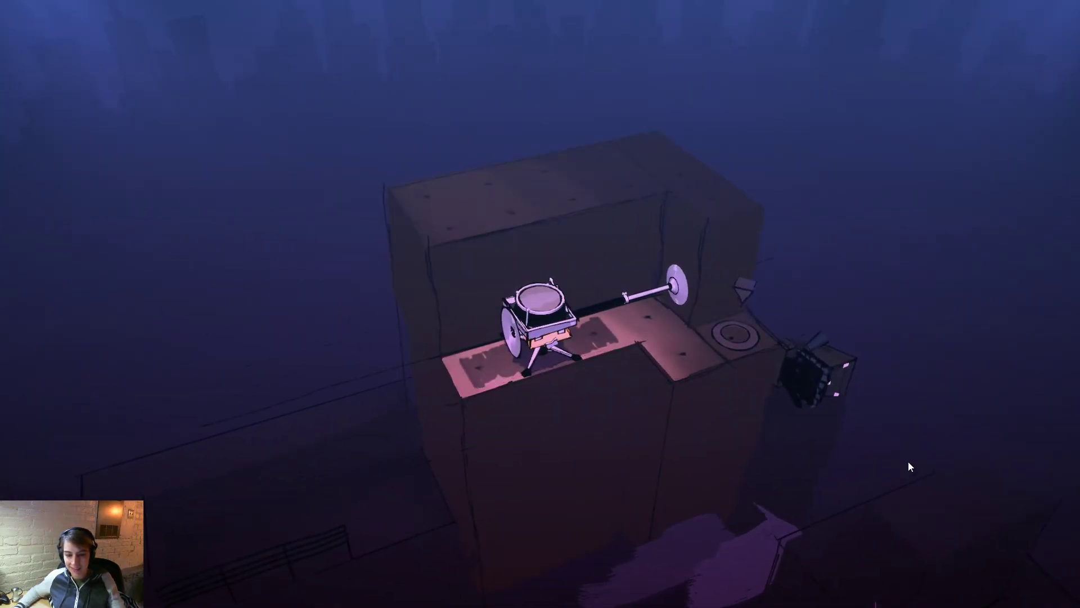
pyautogui.press('Escape')
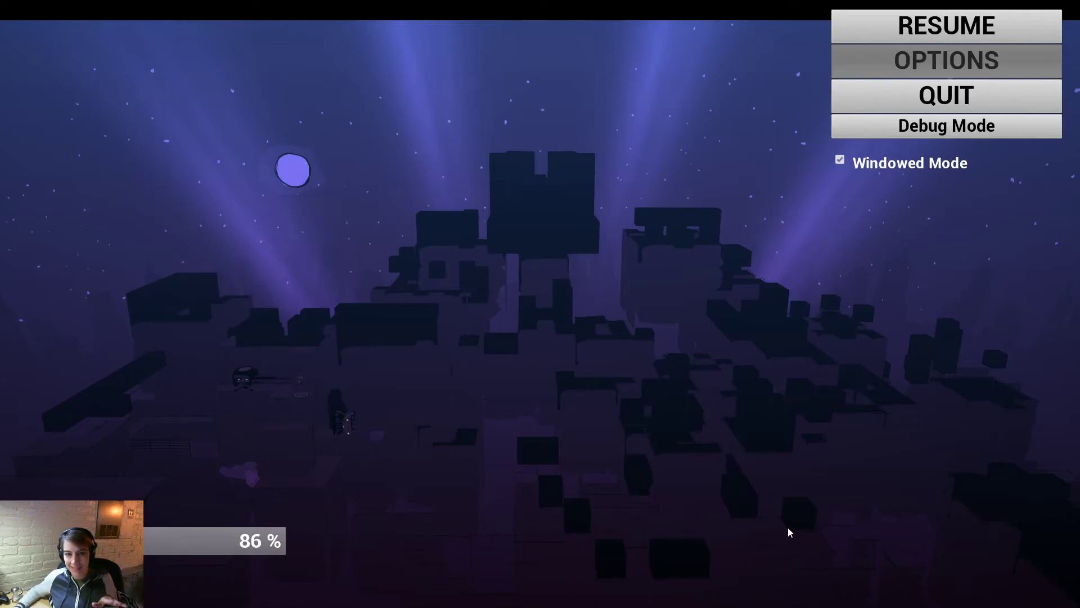
pyautogui.press('Escape')
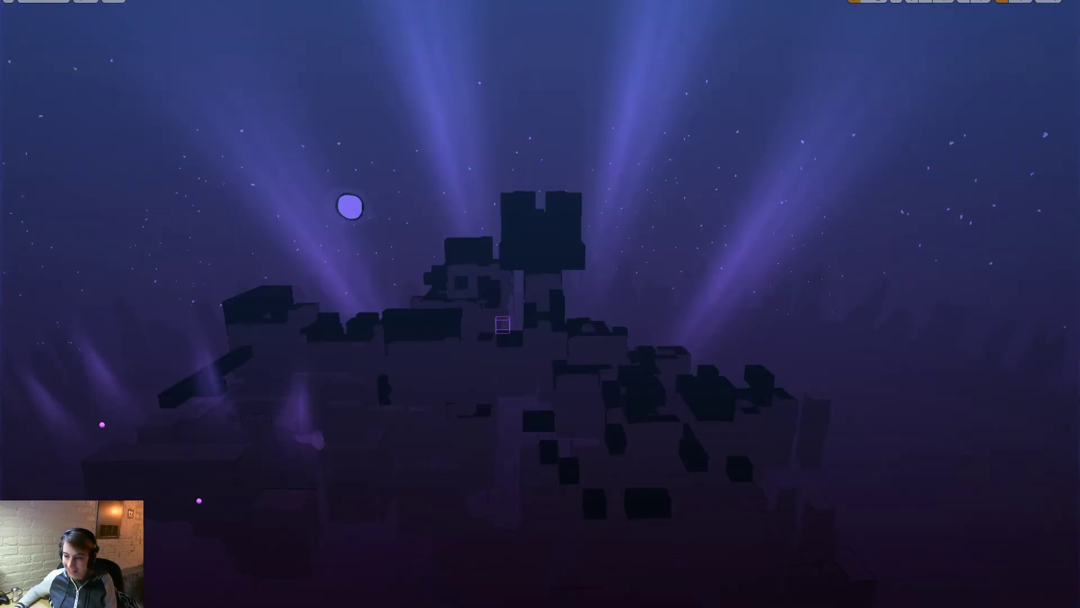
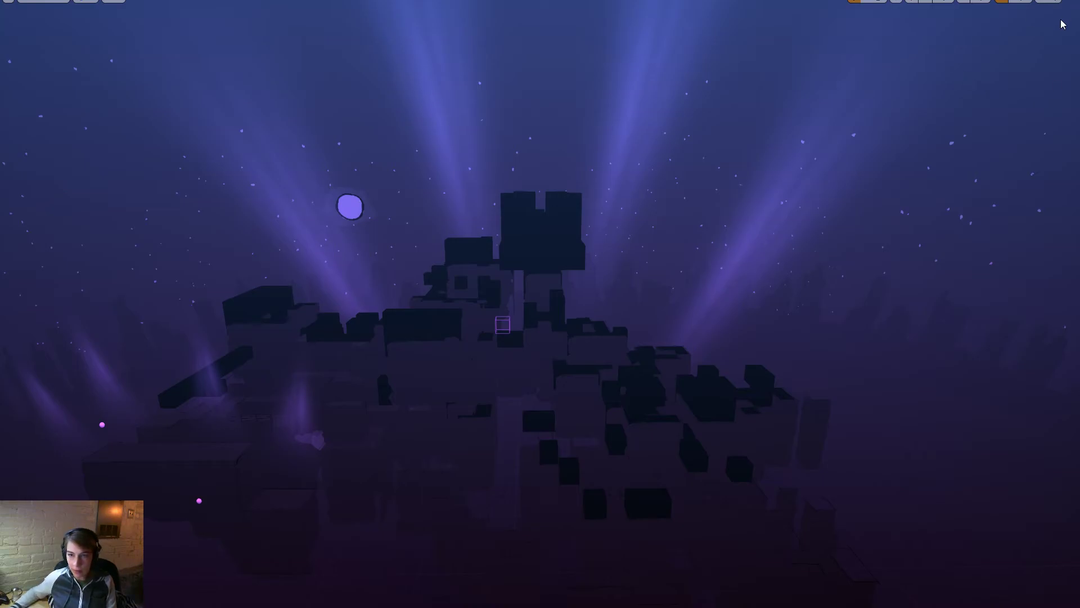
# Step: Leave the full-screen viewport and return to the full editor layout
pyautogui.click(1070, 1)
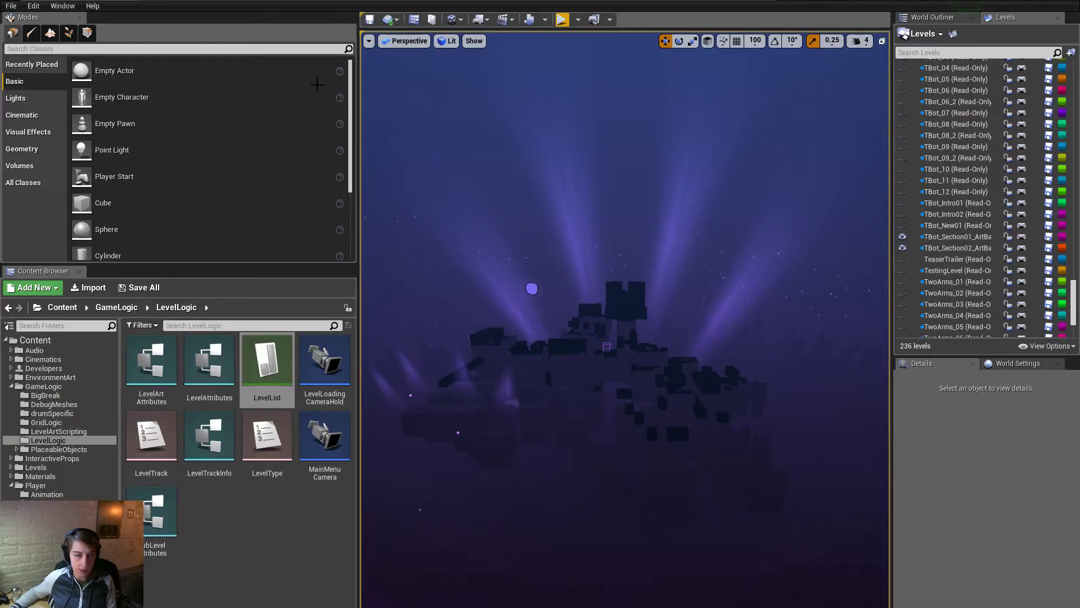
pyautogui.click(10, 6)
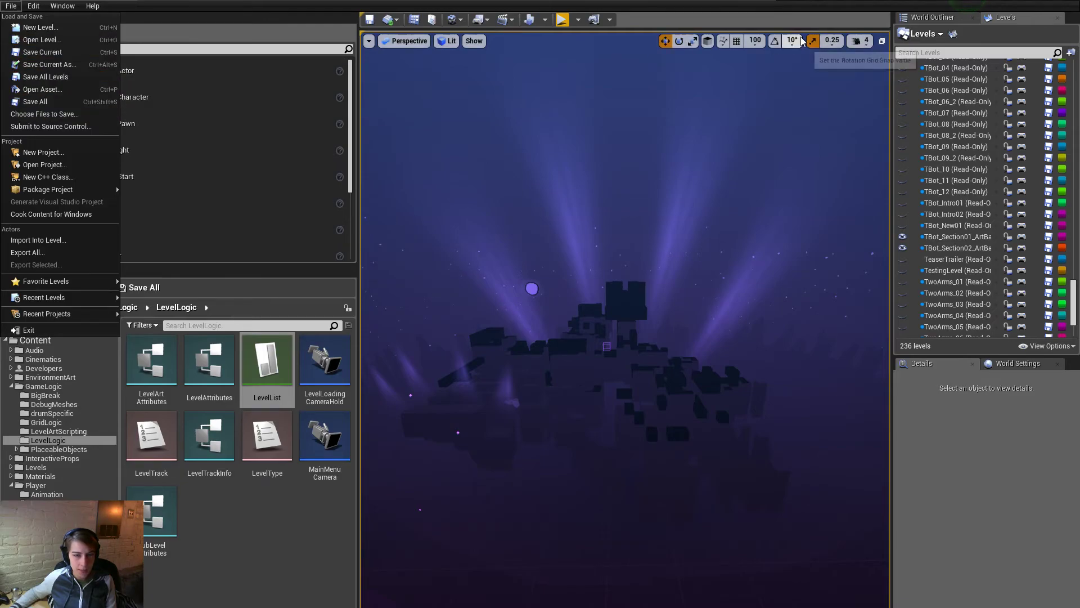
pyautogui.click(805, 16)
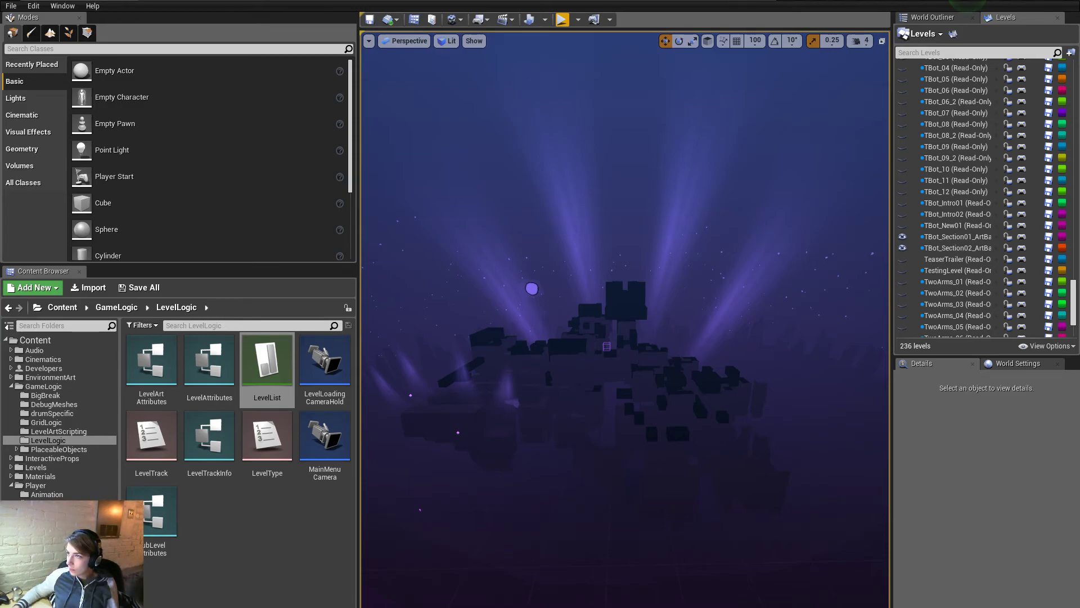
# Step: Bring up the browser, look over the CTN animation eXpo home page and its Participant options, and return to the level editor
pyautogui.moveTo(1079, 84); pyautogui.dragTo(620, 135)
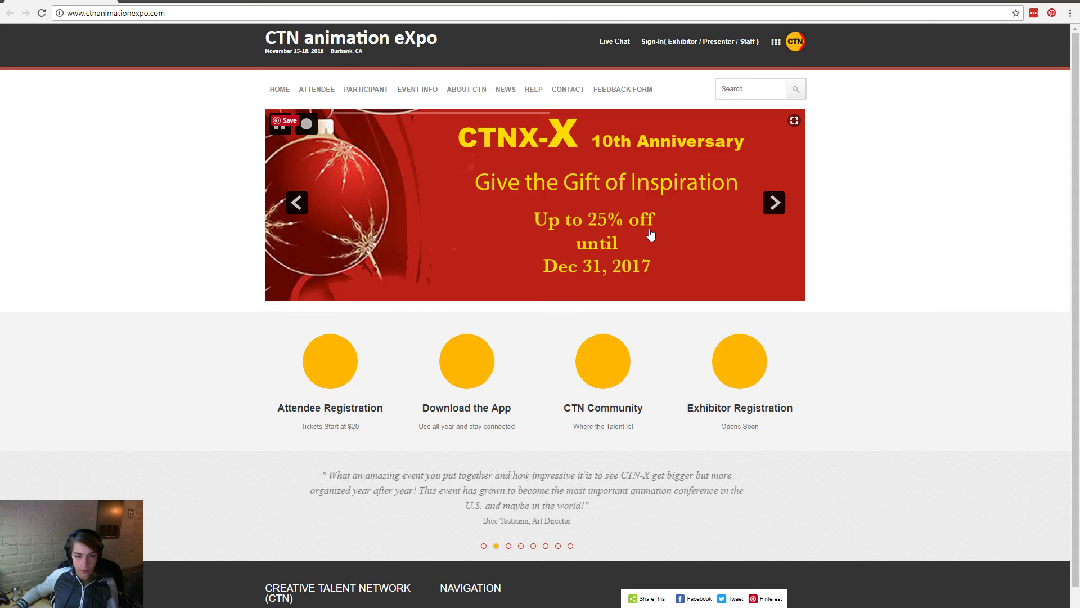
pyautogui.scroll(-1, 650, 233)
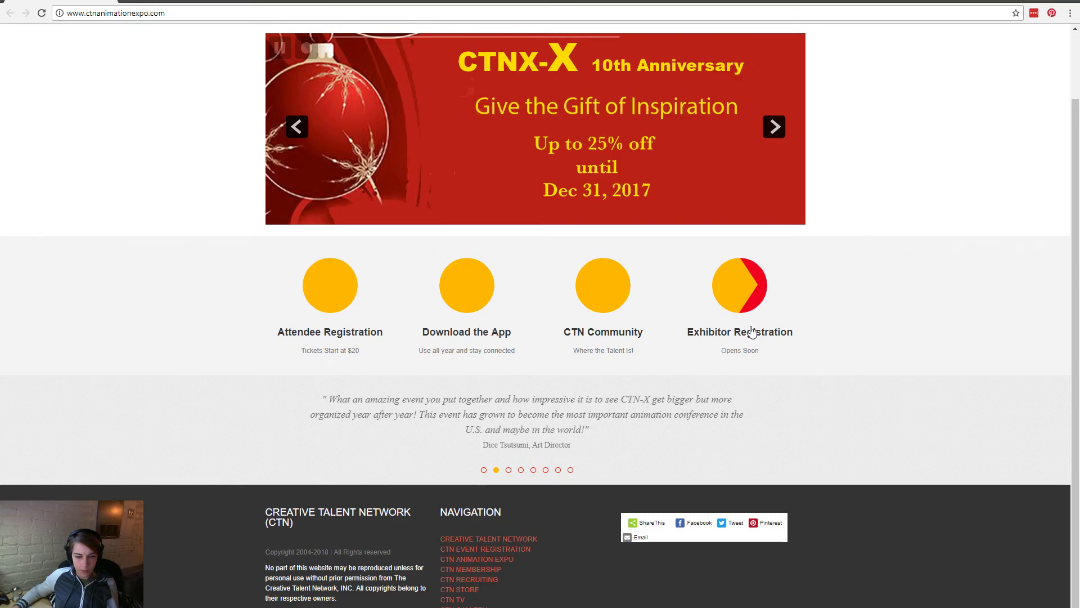
pyautogui.scroll(1, 752, 332)
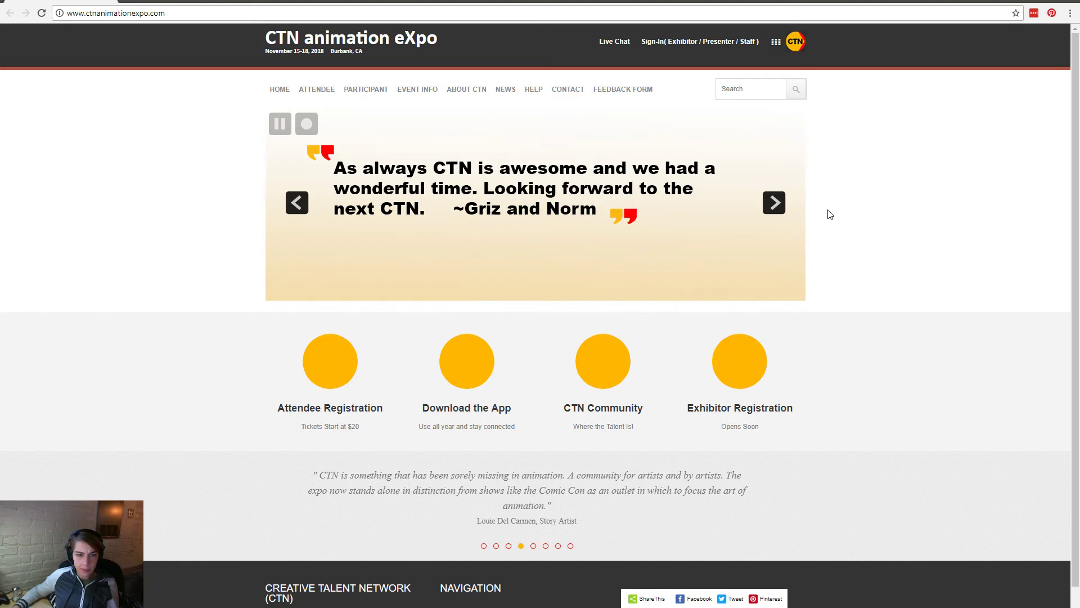
pyautogui.moveTo(329, 93)
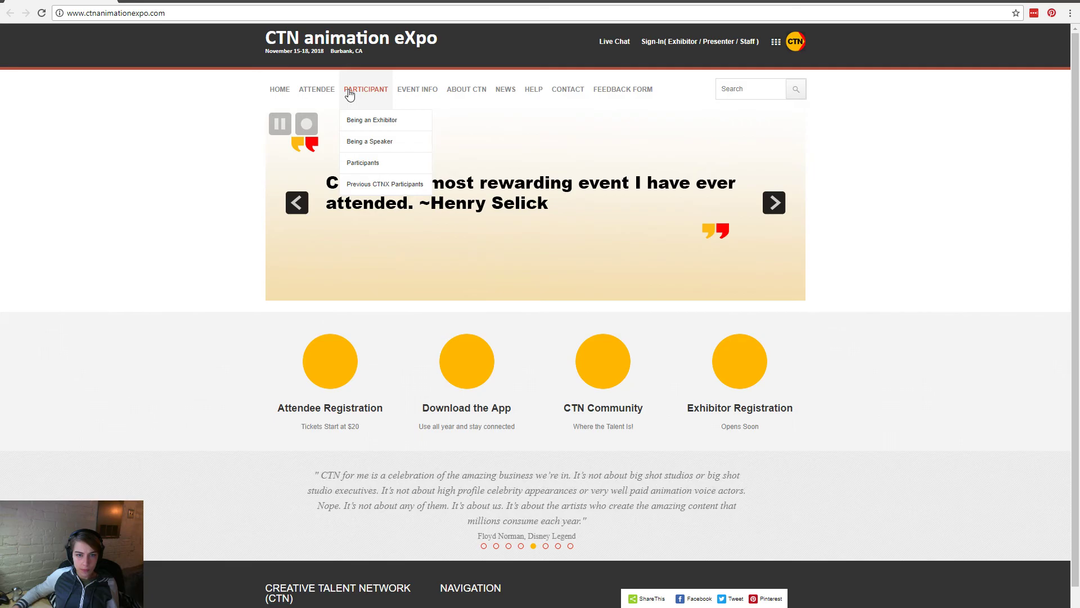
pyautogui.scroll(-1, 937, 203)
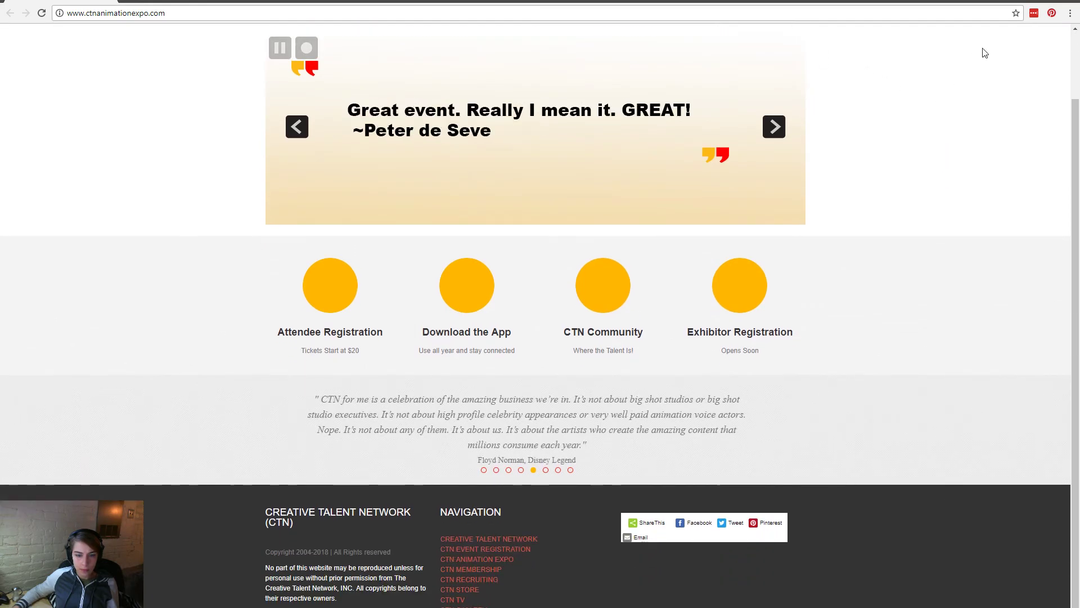
pyautogui.click(1060, 1)
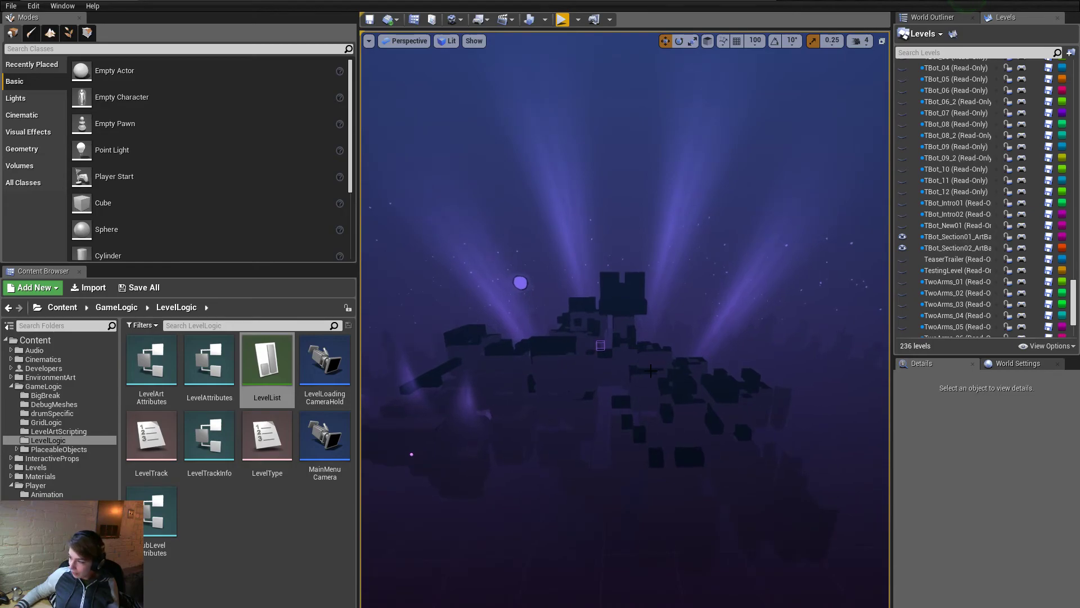
# Step: Play the level full screen, check the progress percentage in the pause menu, and end the play session
pyautogui.click(563, 21)
pyautogui.press('F11')
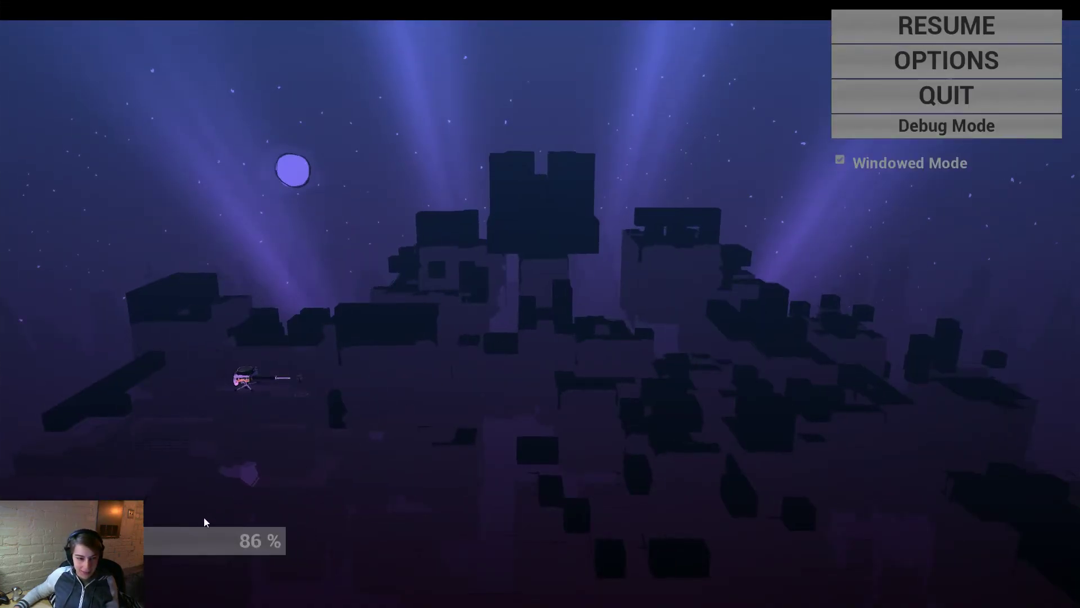
pyautogui.moveTo(168, 555)
pyautogui.press('Escape')
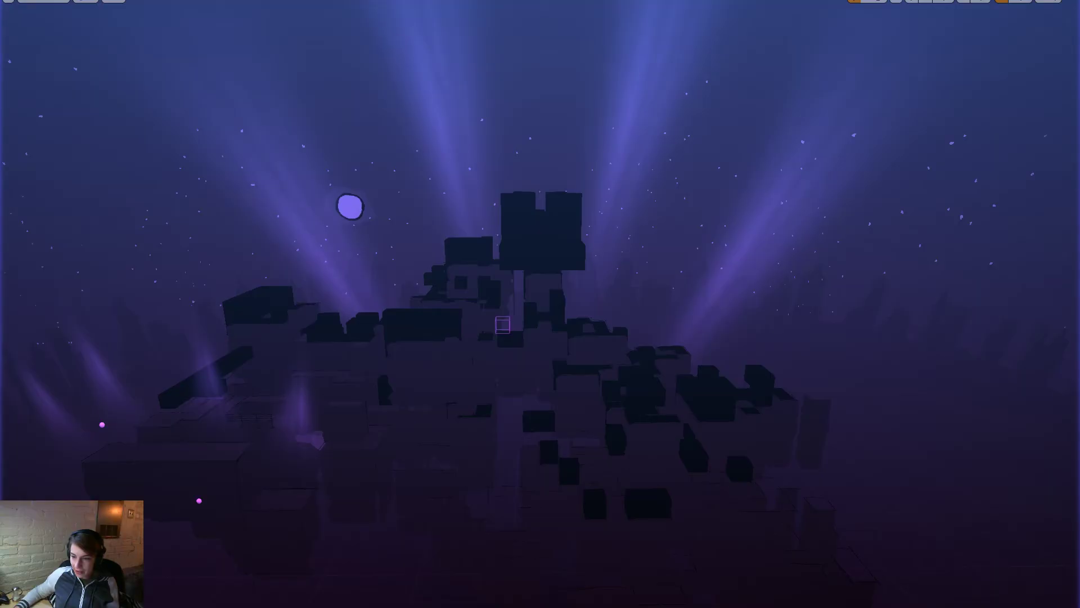
# Step: Open File Explorer and browse to the SaveGames folder under Perforce_SoloMission\Tumble\TumbleGame\Saved on the Data drive
pyautogui.press('super+e')
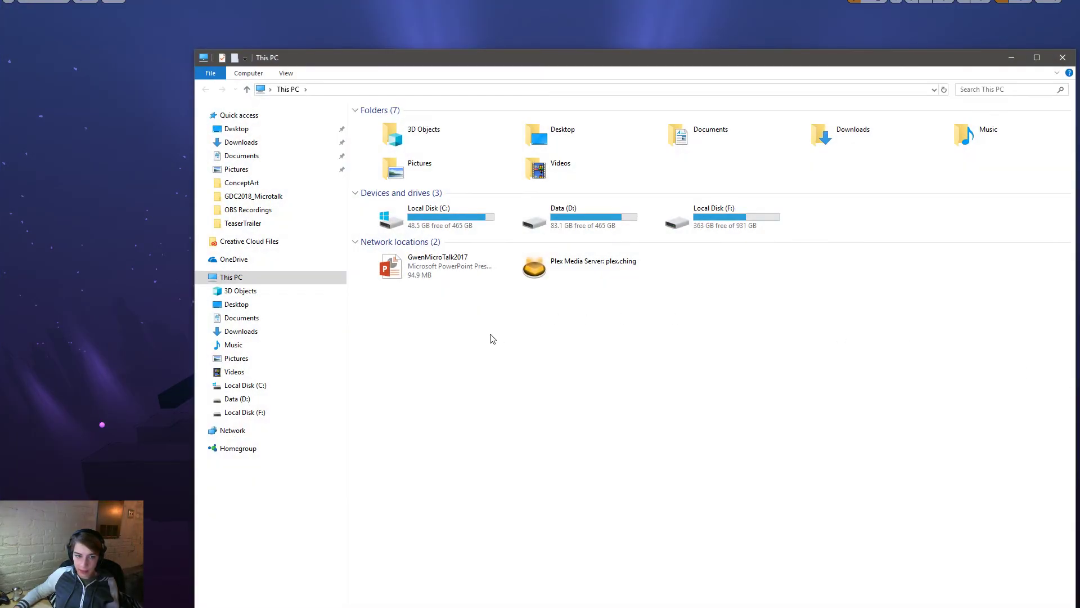
pyautogui.click(281, 225)
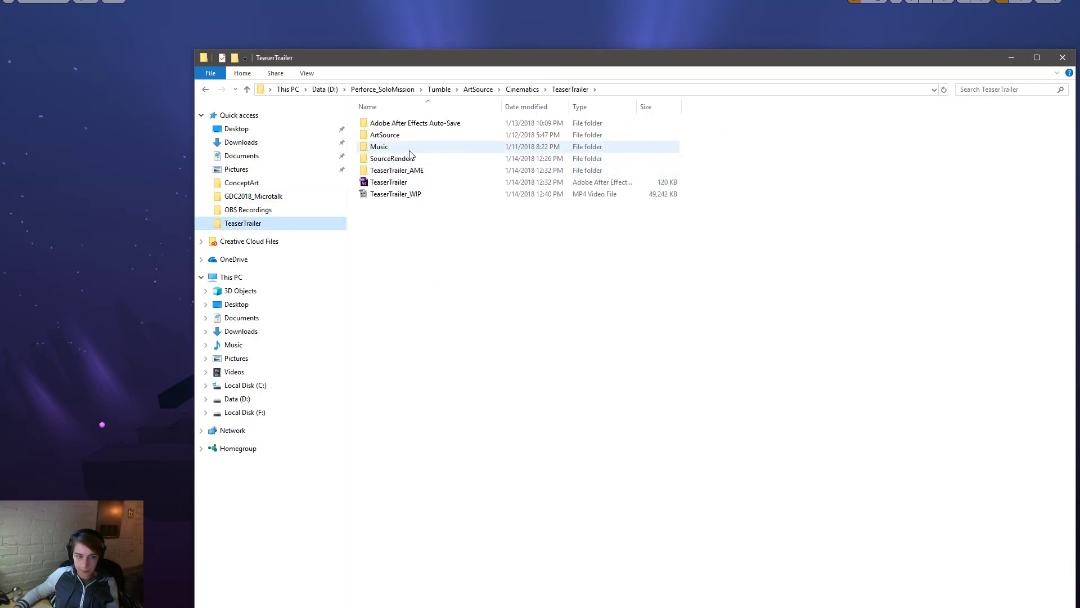
pyautogui.click(479, 89)
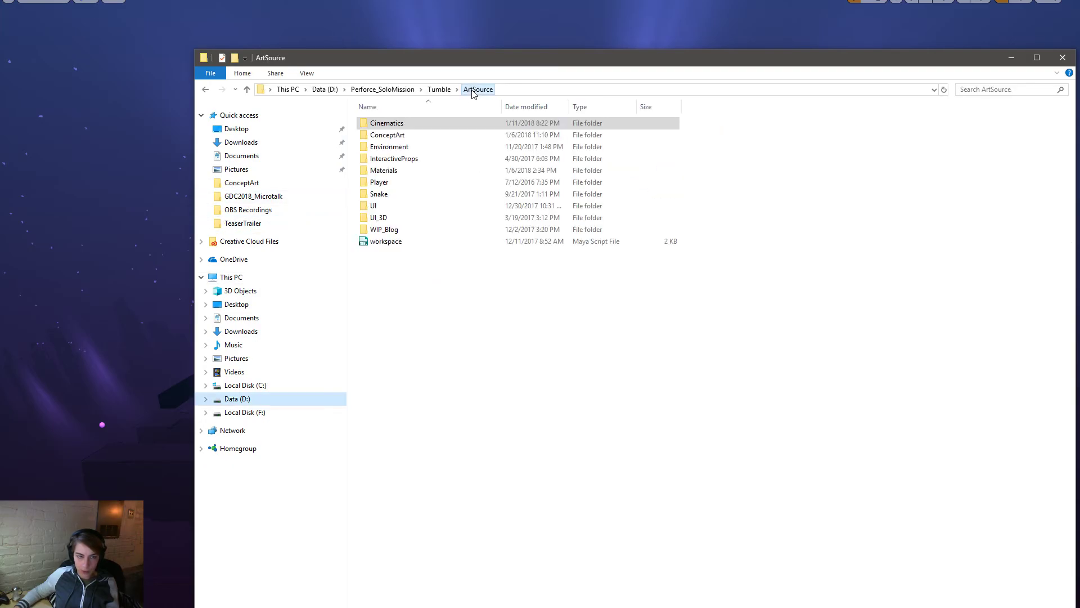
pyautogui.doubleClick(417, 183)
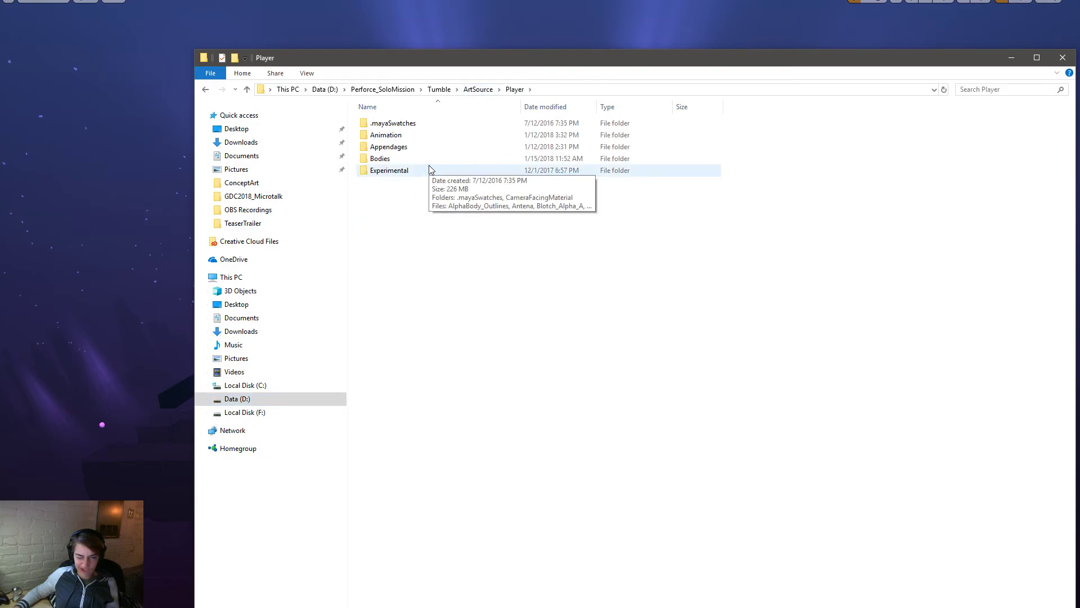
pyautogui.click(443, 89)
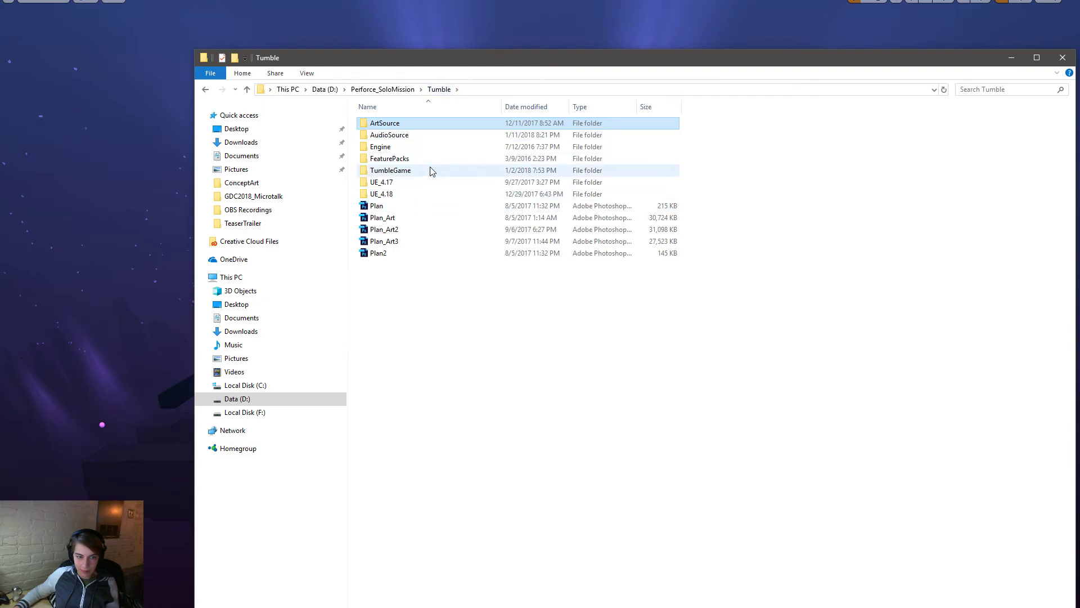
pyautogui.doubleClick(432, 171)
pyautogui.doubleClick(422, 194)
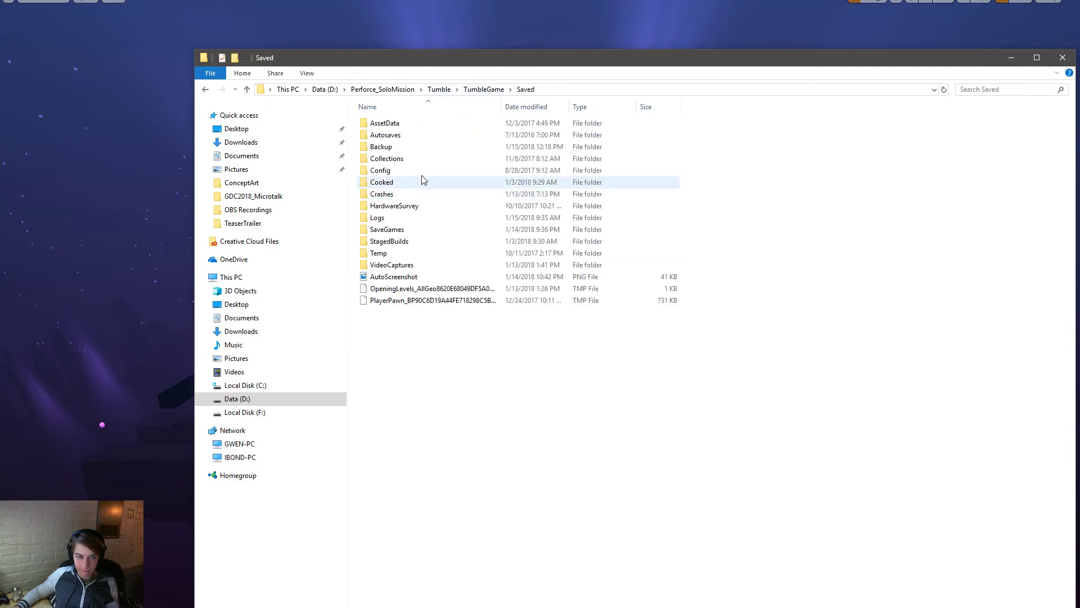
pyautogui.doubleClick(411, 230)
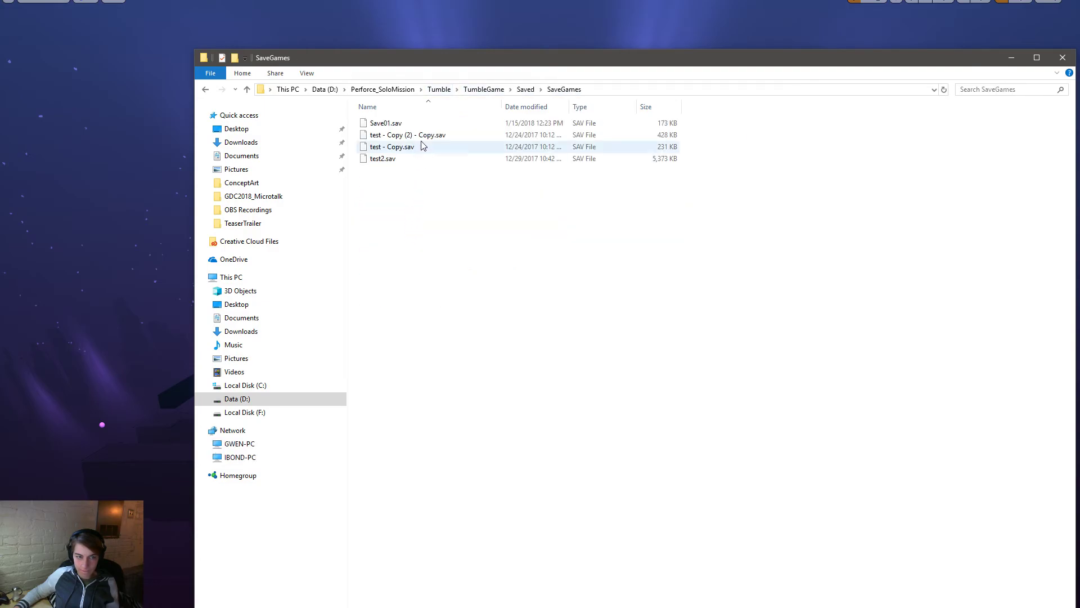
# Step: Delete the save file Save01.sav from the SaveGames folder and close the File Explorer window
pyautogui.click(427, 124)
pyautogui.press('Delete')
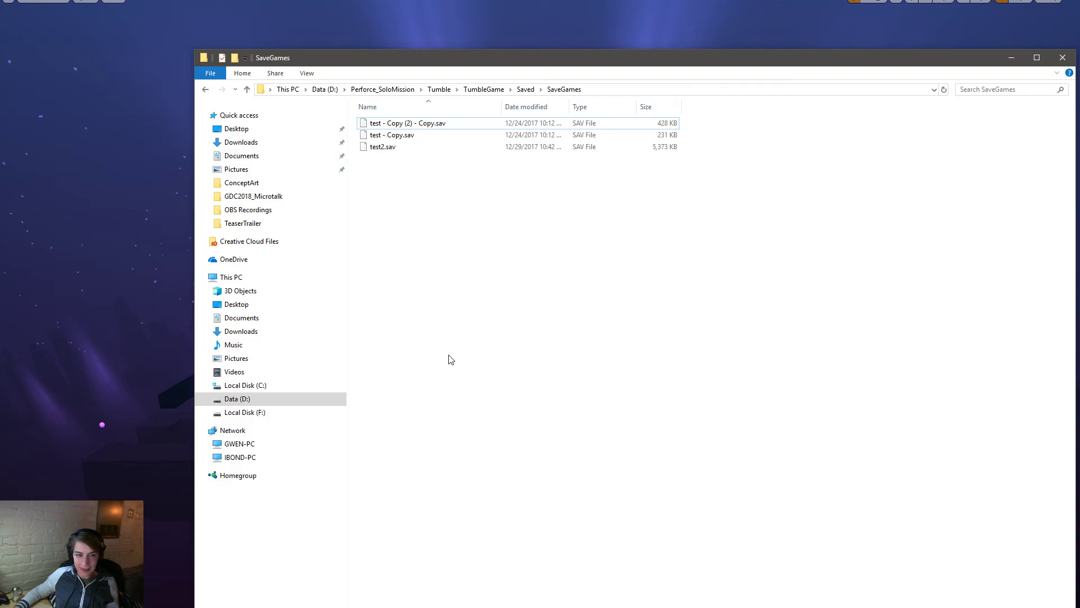
pyautogui.click(1061, 59)
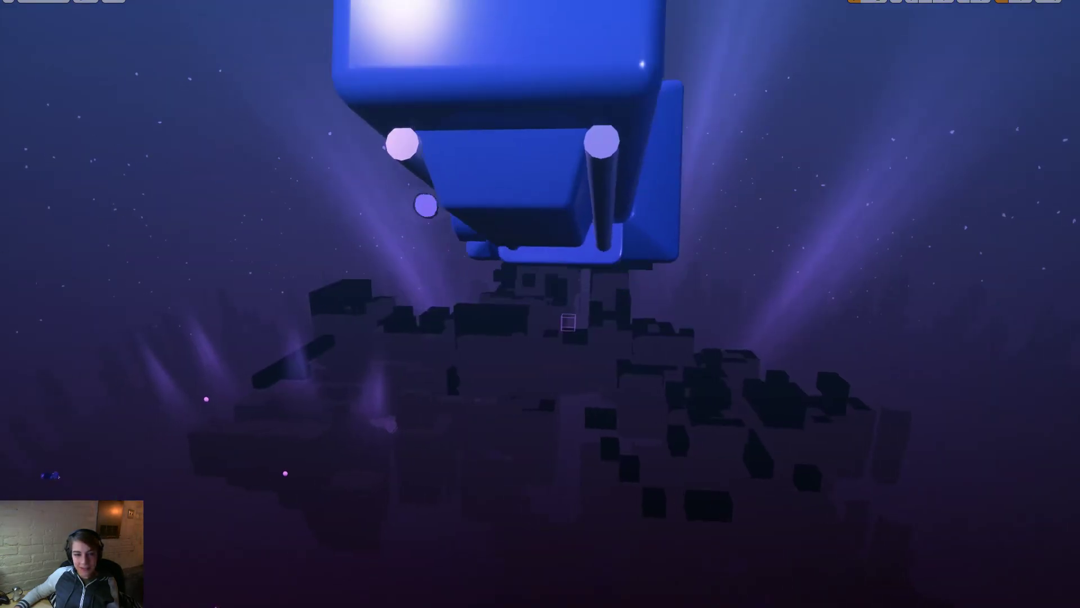
pyautogui.press('w')
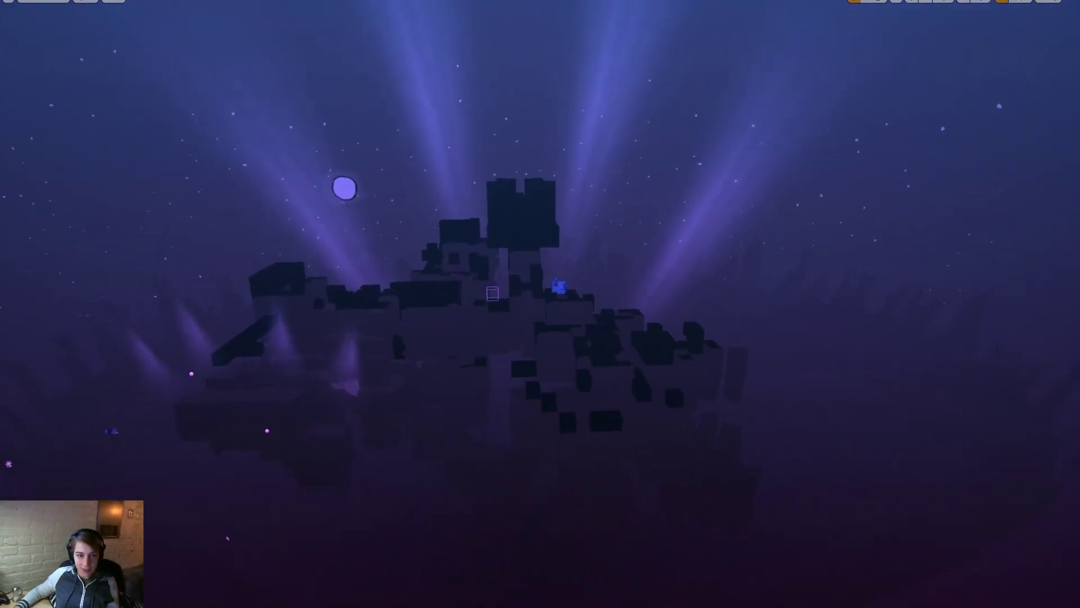
pyautogui.press('w')
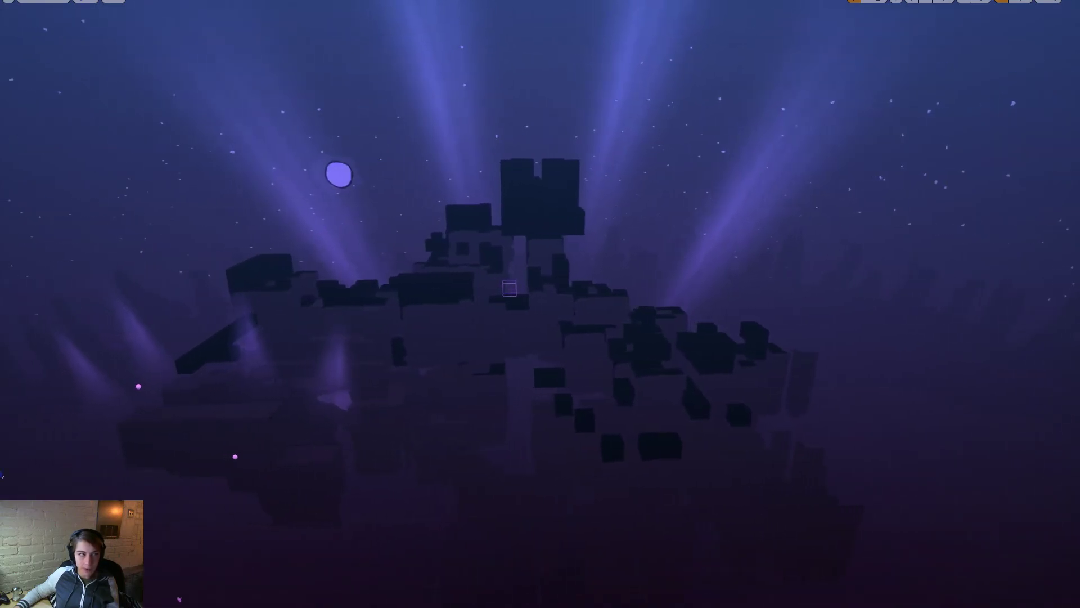
pyautogui.scroll(1, 541, 304)
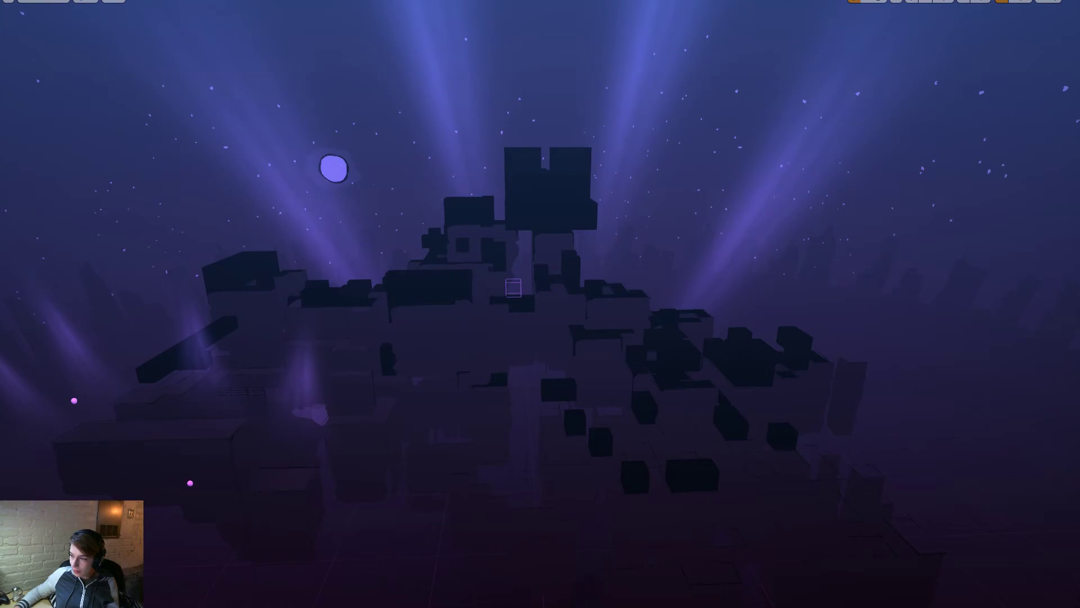
pyautogui.scroll(-3, 540, 304)
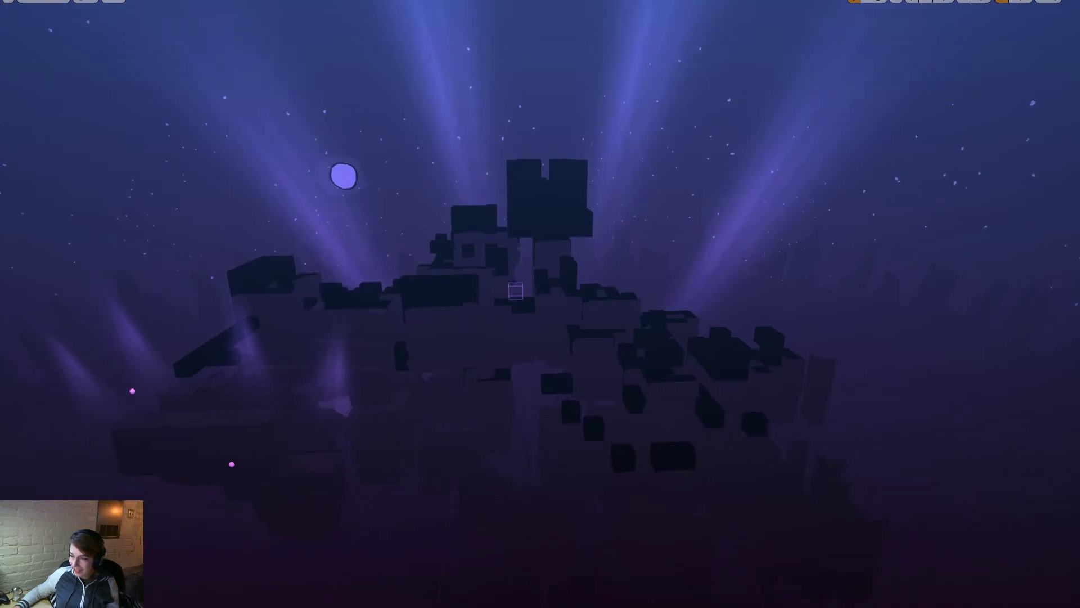